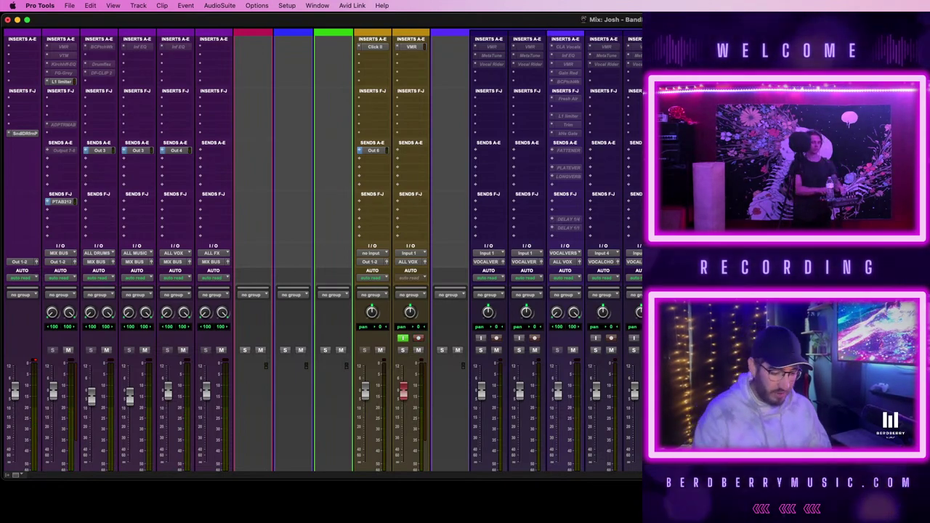
- Switch to the Edit window, then turn off input monitoring on the Audio 3 track and record-enable it
{"action": "key", "text": "super+equal"}
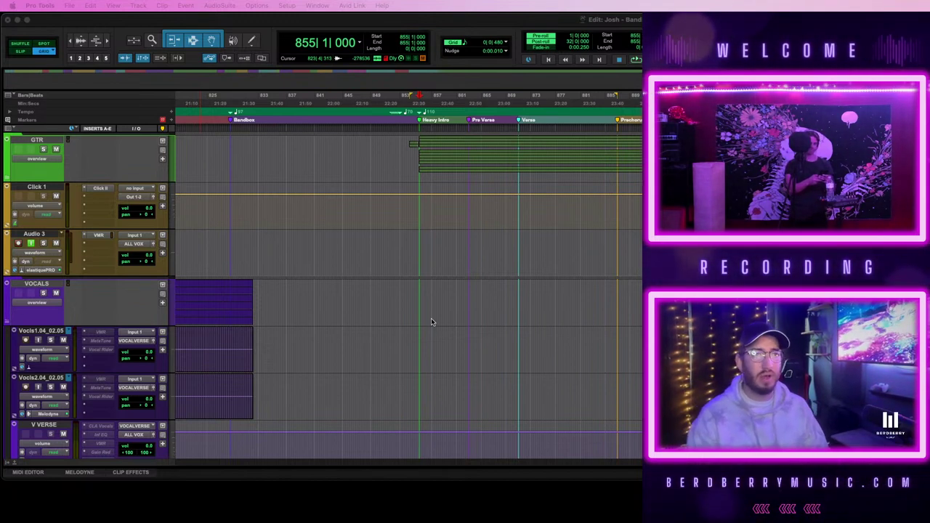
{"action": "left_click", "coordinate": [417, 300]}
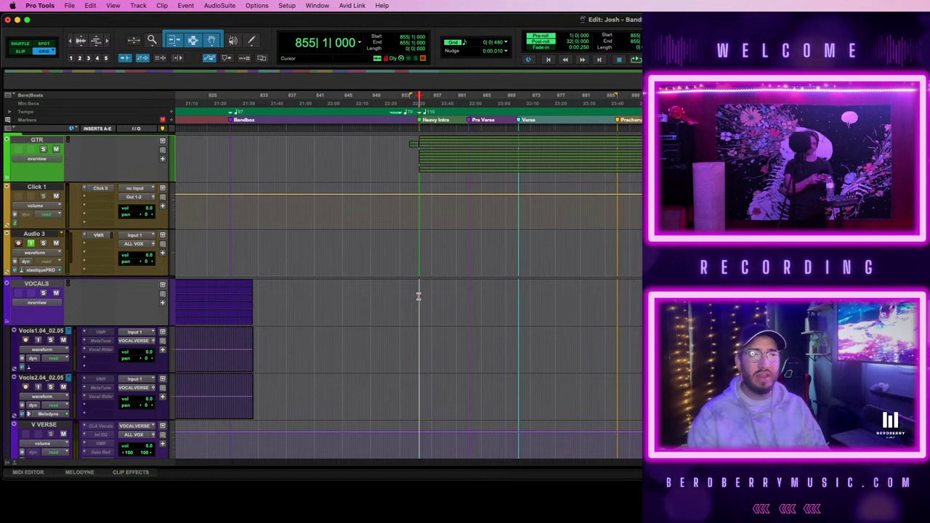
{"action": "key", "text": "t"}
{"action": "key", "text": "t"}
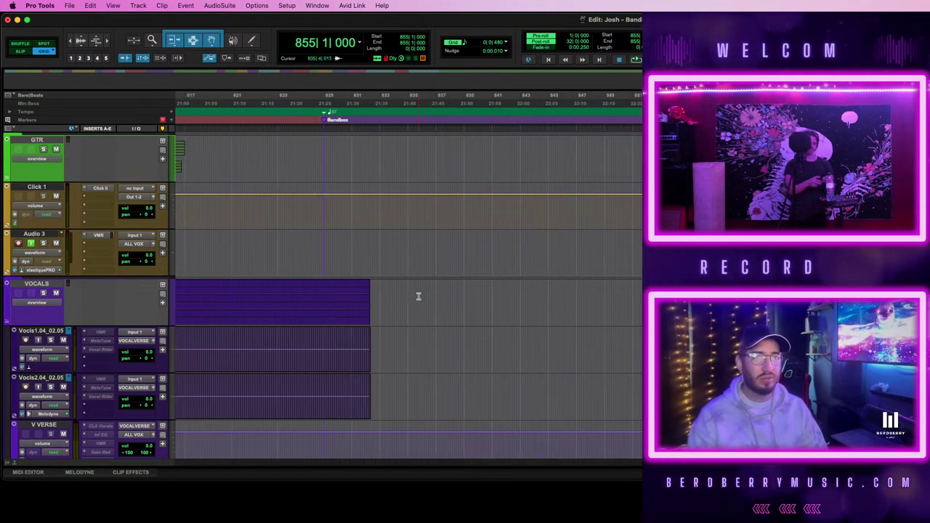
{"action": "left_click", "coordinate": [30, 244]}
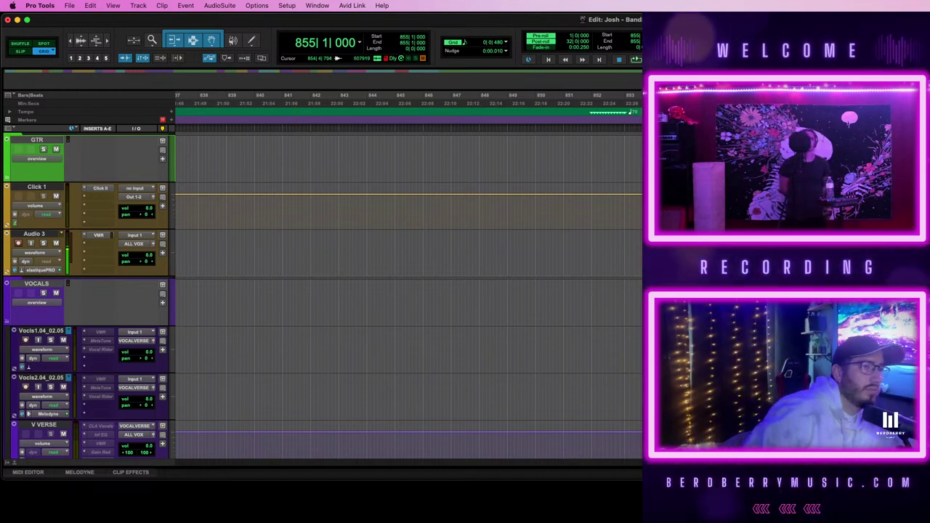
- Place the edit cursor at 845|4|480, just before the start of the Bass.1 clip
{"action": "scroll", "coordinate": [491, 312], "scroll_direction": "up", "scroll_amount": 6}
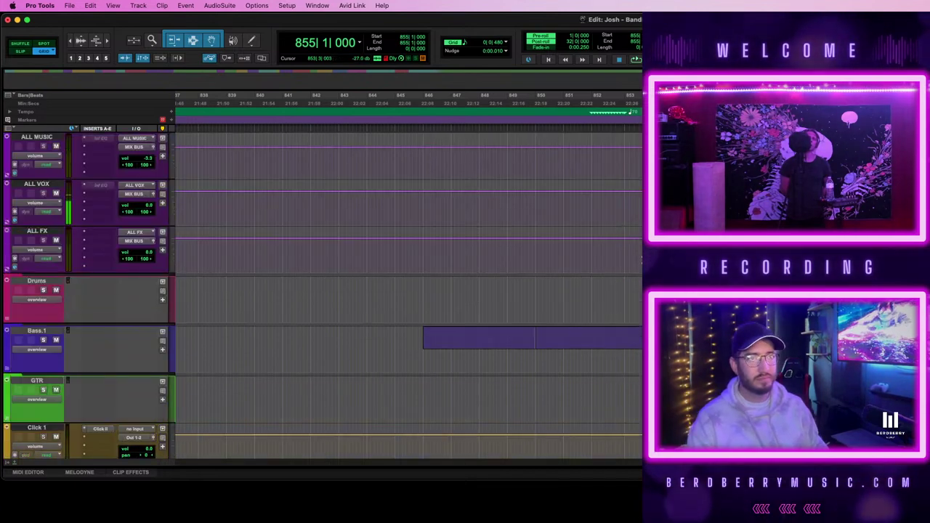
{"action": "scroll", "coordinate": [432, 344], "scroll_direction": "down", "scroll_amount": 1}
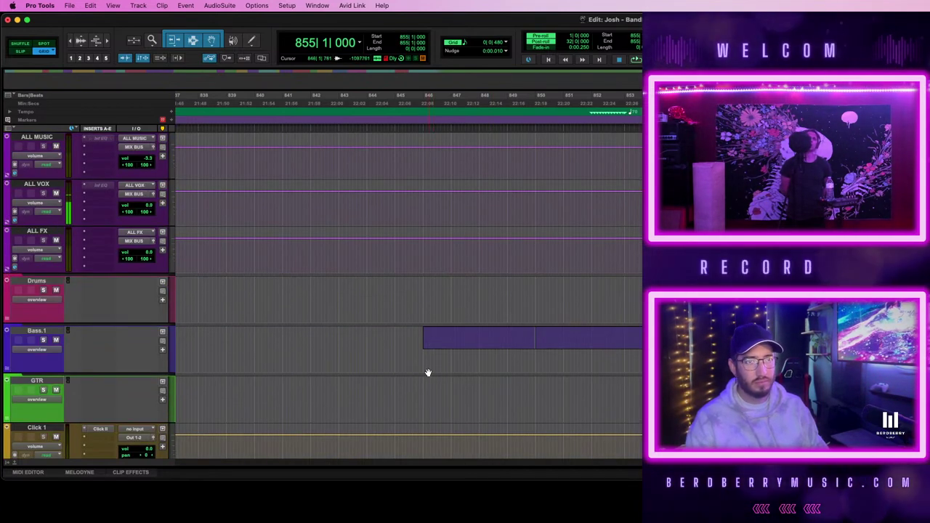
{"action": "key", "text": "t"}
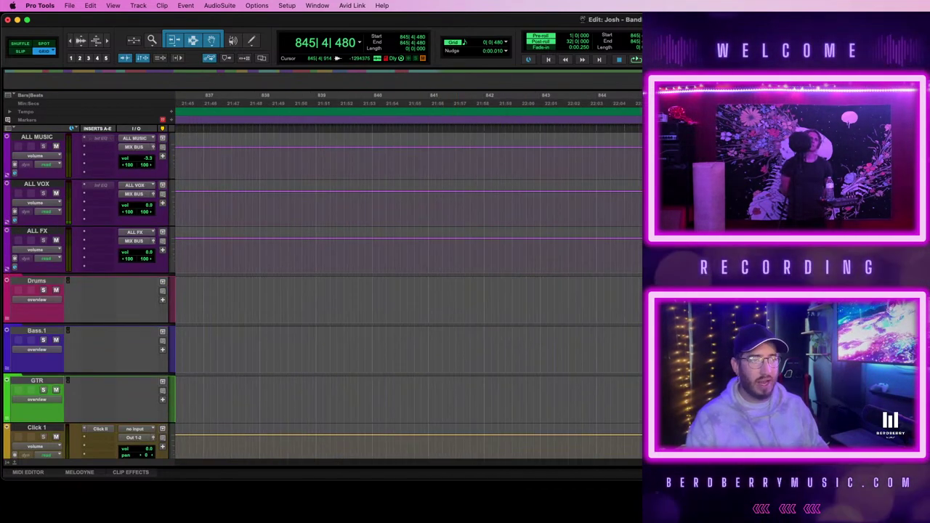
{"action": "scroll", "coordinate": [408, 296], "scroll_direction": "down", "scroll_amount": 3}
{"action": "scroll", "coordinate": [323, 296], "scroll_direction": "down", "scroll_amount": 1}
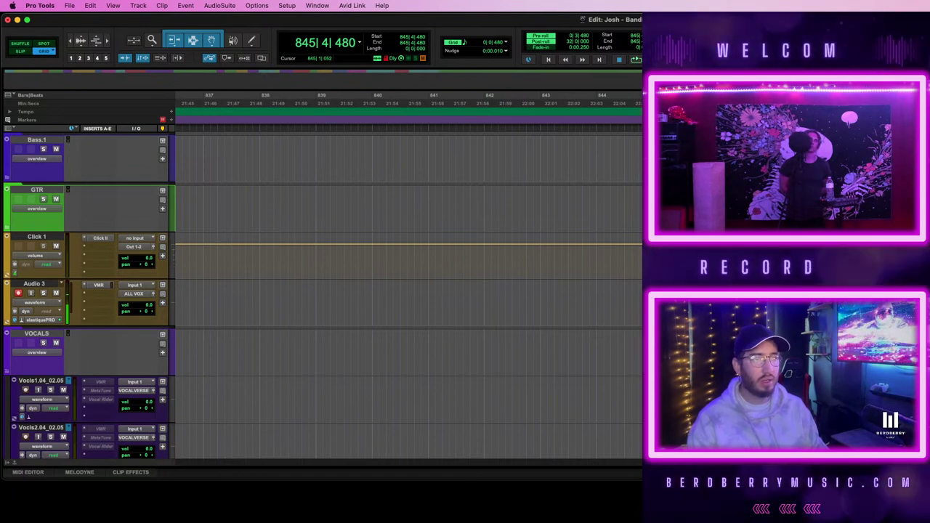
{"action": "scroll", "coordinate": [323, 296], "scroll_direction": "down", "scroll_amount": 1}
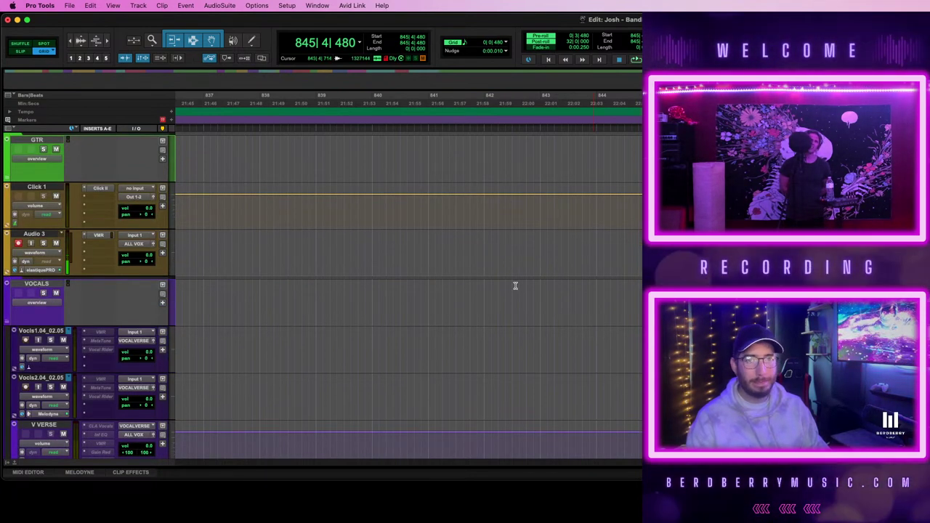
- Set the Elastic Audio plug-in of the Audio 3 track to None
{"action": "left_click", "coordinate": [22, 271]}
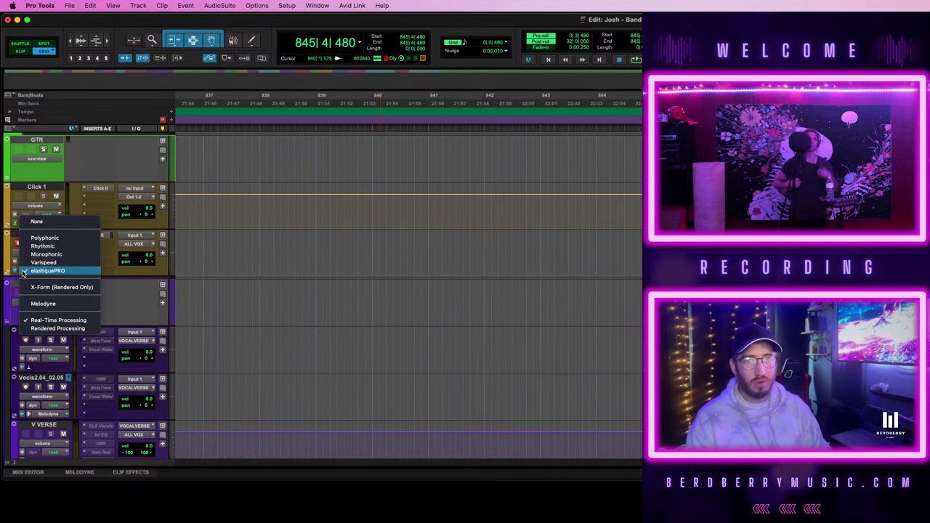
{"action": "left_click", "coordinate": [38, 221]}
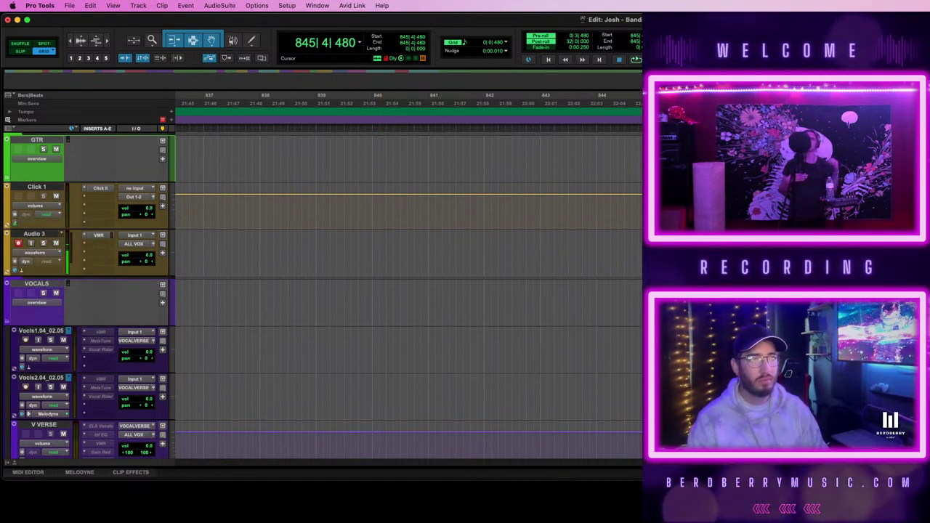
{"action": "scroll", "coordinate": [408, 290], "scroll_direction": "right", "scroll_amount": 2}
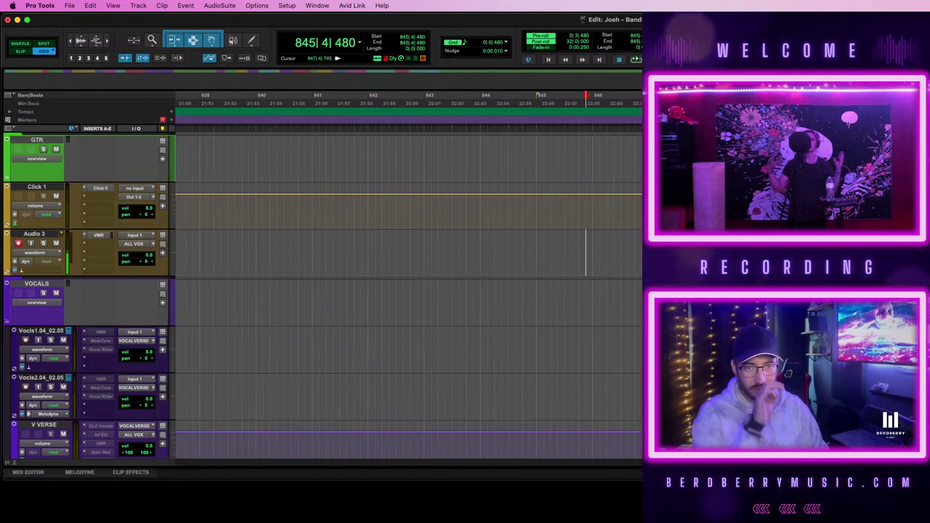
- Remove Melodyne from the second verse vocal track and both CVcls chorus vocal tracks, reverting their clips to the originals
{"action": "scroll", "coordinate": [254, 306], "scroll_direction": "down", "scroll_amount": 2}
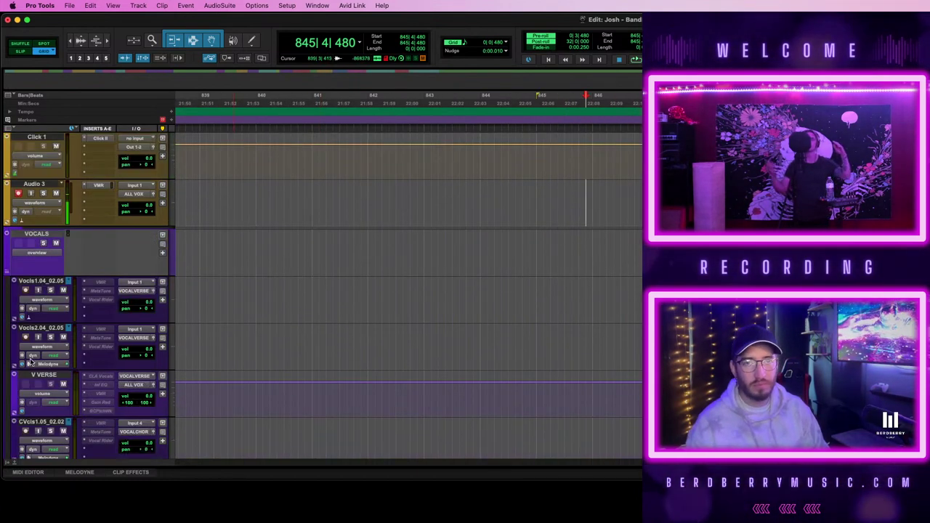
{"action": "scroll", "coordinate": [36, 331], "scroll_direction": "down", "scroll_amount": 1}
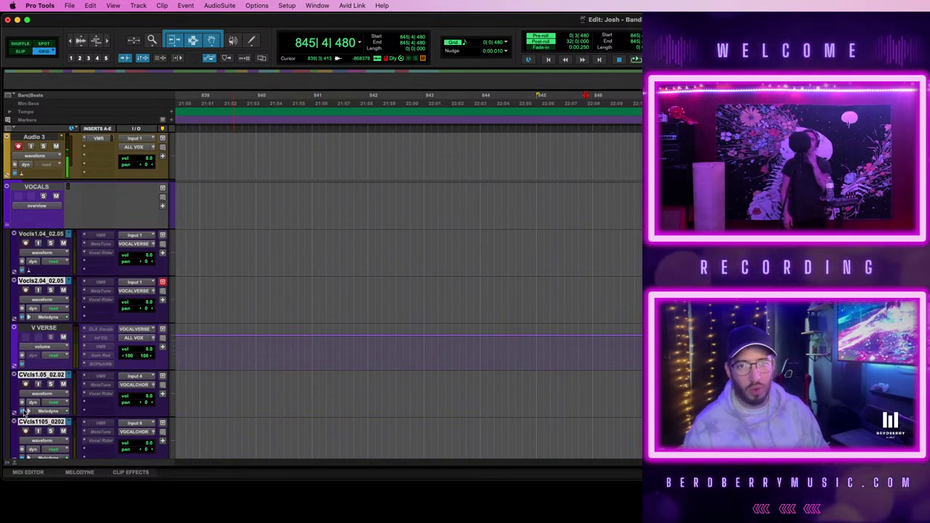
{"action": "left_click", "coordinate": [42, 410]}
{"action": "left_click", "coordinate": [44, 329]}
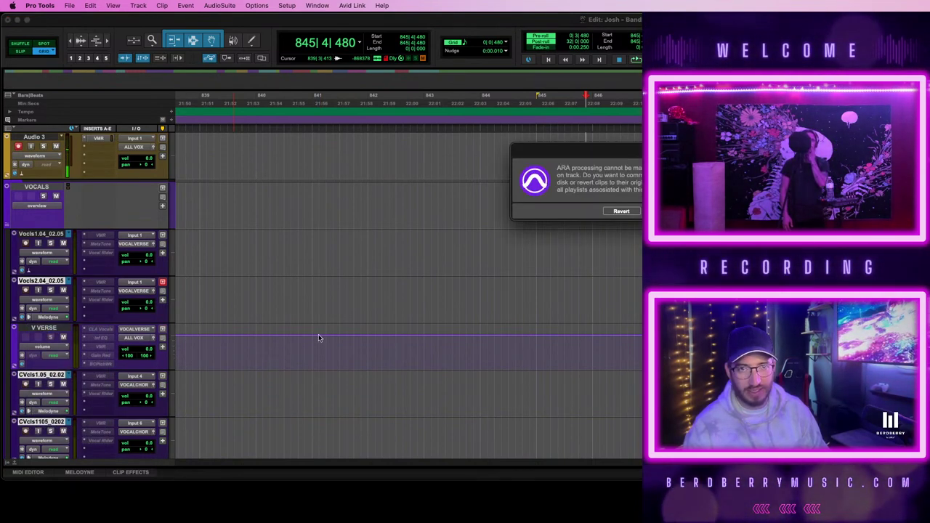
{"action": "left_click", "coordinate": [617, 212]}
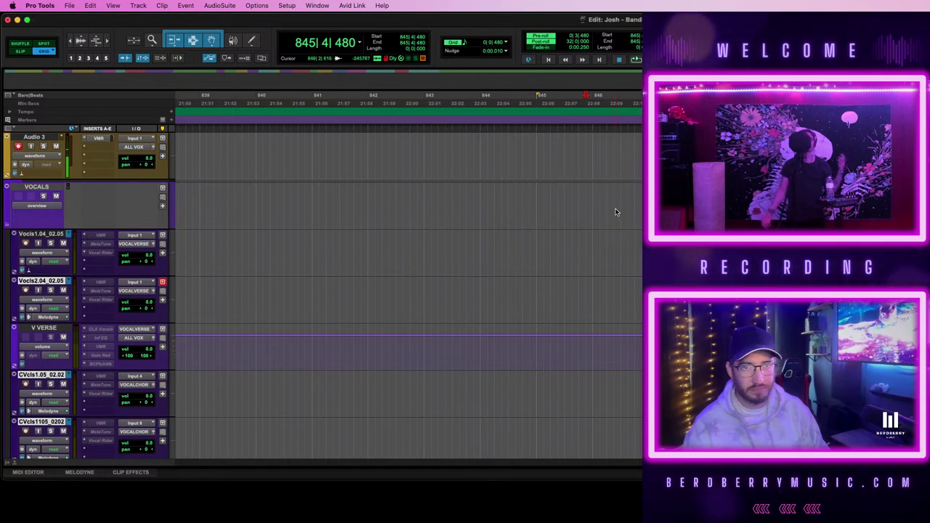
- Remove Melodyne from the two BVcls bridge vocal tracks, reverting their clips to the originals
{"action": "scroll", "coordinate": [380, 259], "scroll_direction": "down", "scroll_amount": 4}
{"action": "scroll", "coordinate": [267, 322], "scroll_direction": "down", "scroll_amount": 1}
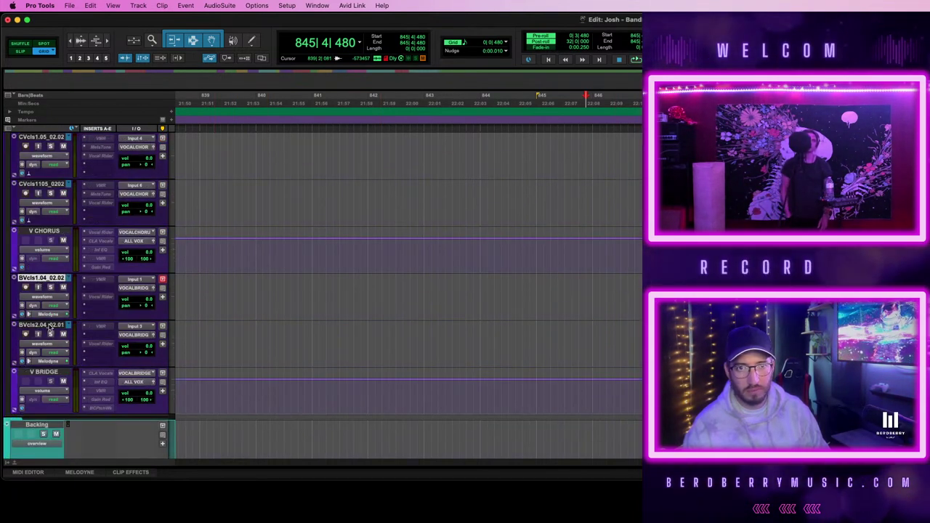
{"action": "left_click", "coordinate": [30, 316]}
{"action": "left_click", "coordinate": [43, 232]}
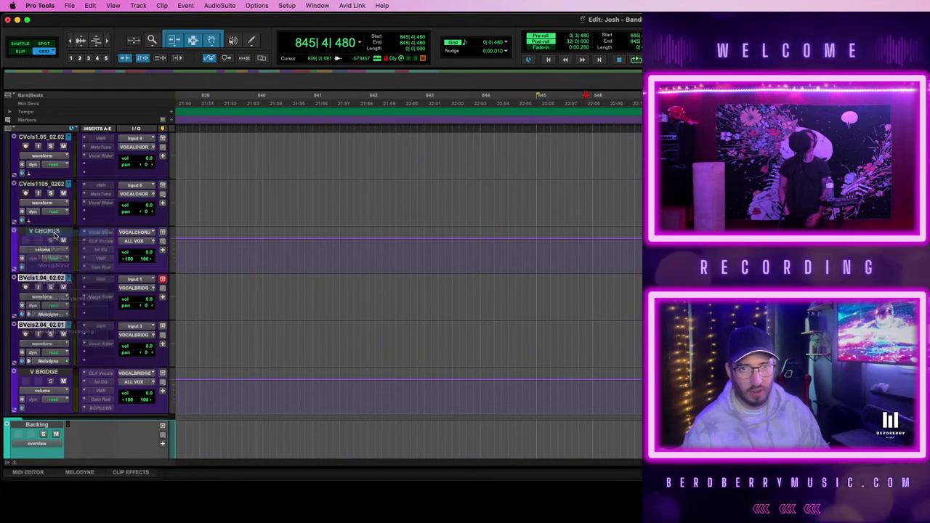
{"action": "left_click", "coordinate": [632, 212]}
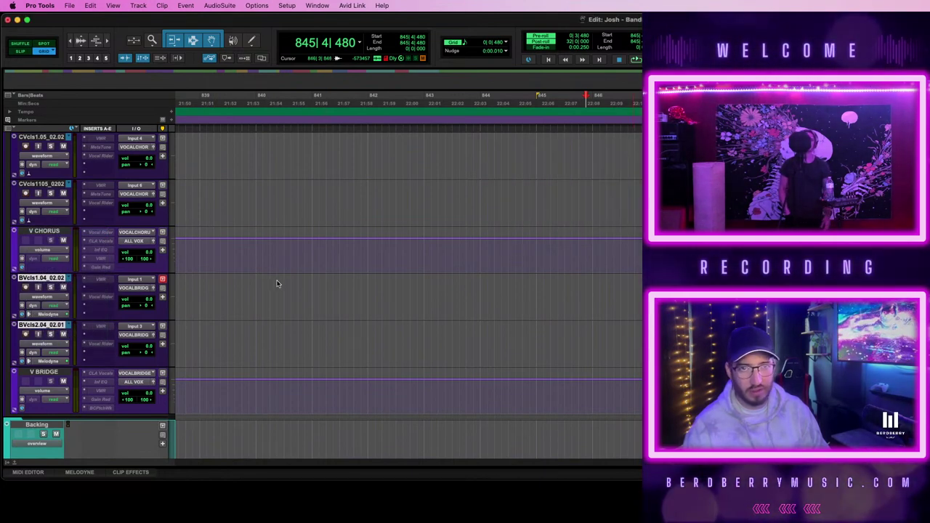
- Make the Backing folder track inactive
{"action": "scroll", "coordinate": [276, 283], "scroll_direction": "down", "scroll_amount": 4}
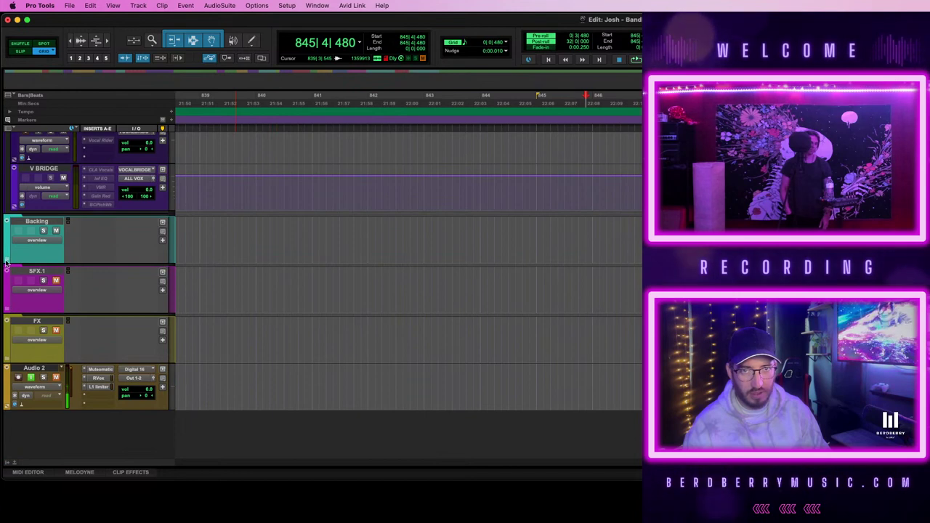
{"action": "right_click", "coordinate": [48, 224]}
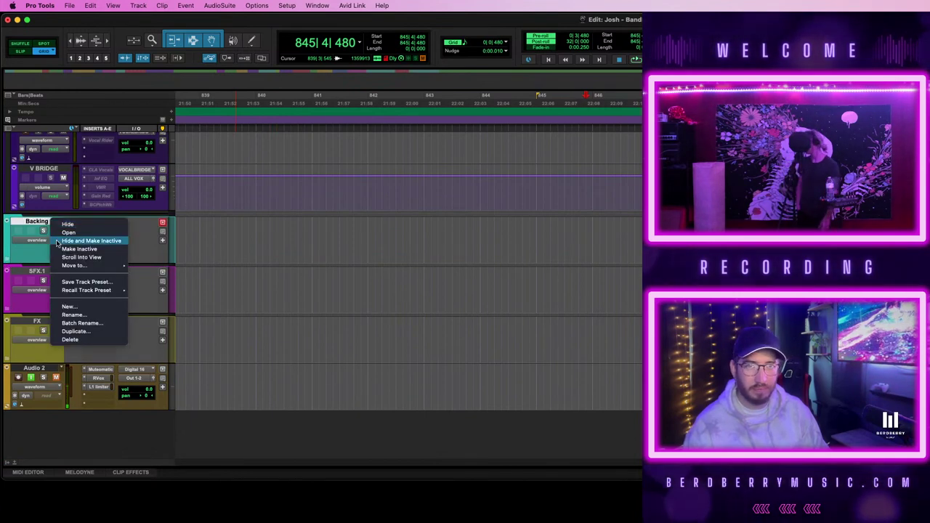
{"action": "left_click", "coordinate": [106, 249]}
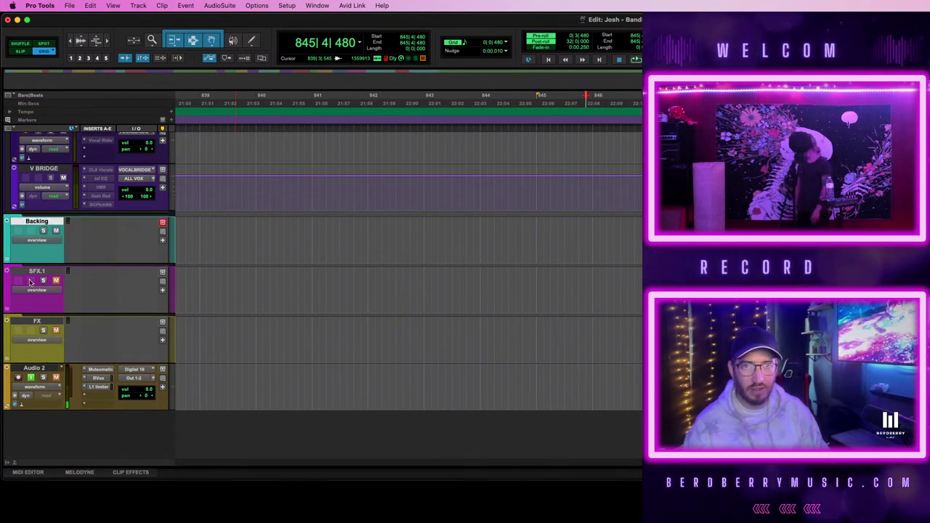
- Play the session from 845|4|480 with pre-roll, then record a short trial vocal take on the Audio 3 track
{"action": "scroll", "coordinate": [447, 259], "scroll_direction": "up", "scroll_amount": 15}
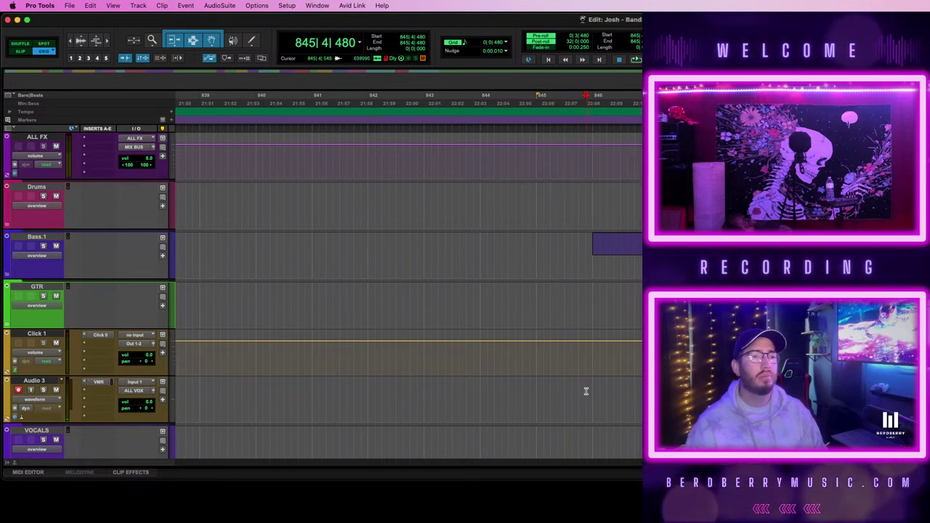
{"action": "key", "text": "space"}
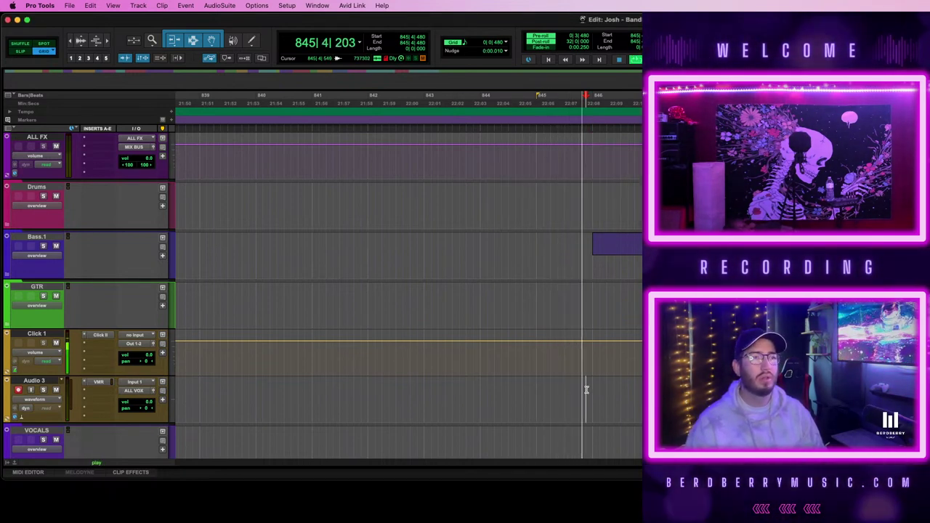
{"action": "key", "text": "space"}
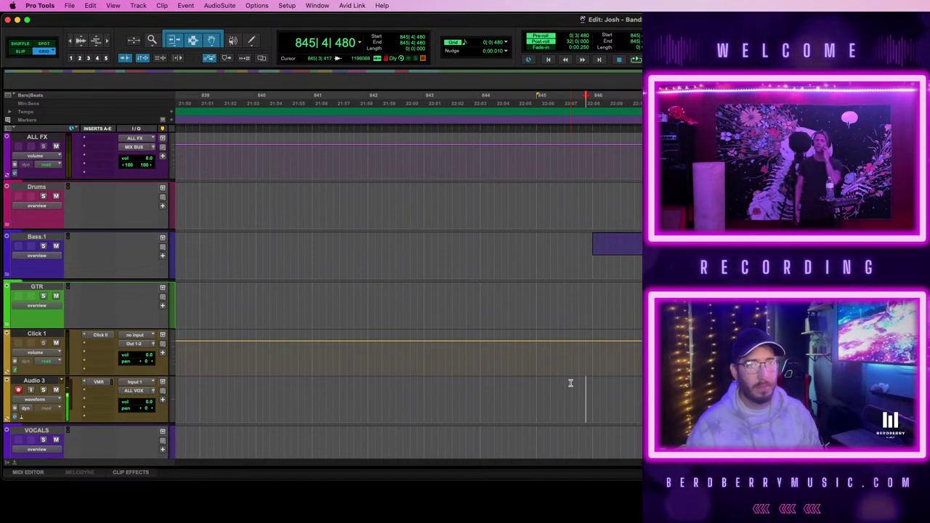
{"action": "key", "text": "space"}
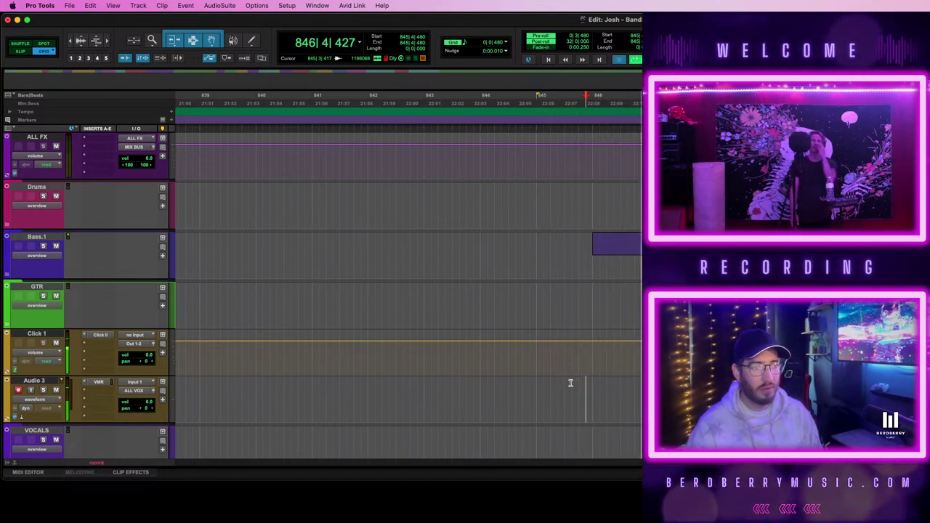
{"action": "key", "text": "space"}
- Move the recording start to 845|4|000 and record a vocal take on the Audio 3 track
{"action": "left_click", "coordinate": [578, 385]}
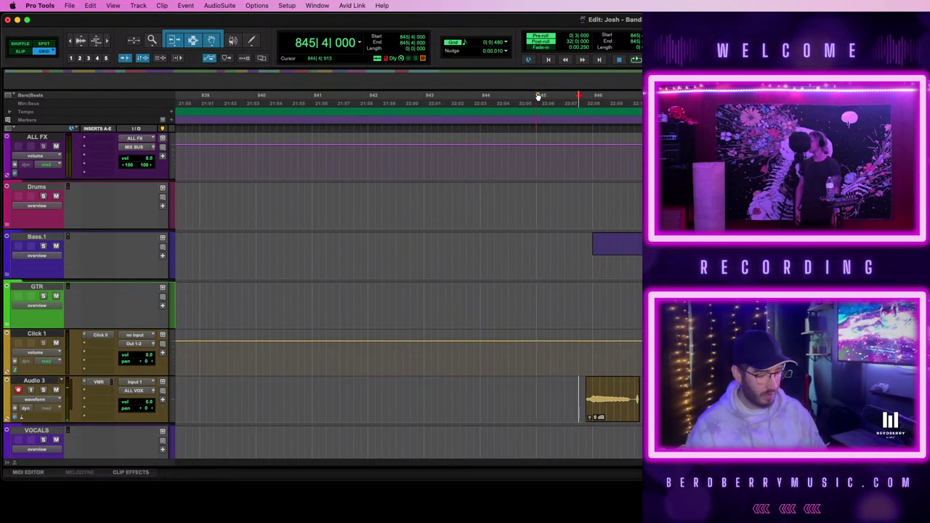
{"action": "key", "text": "space"}
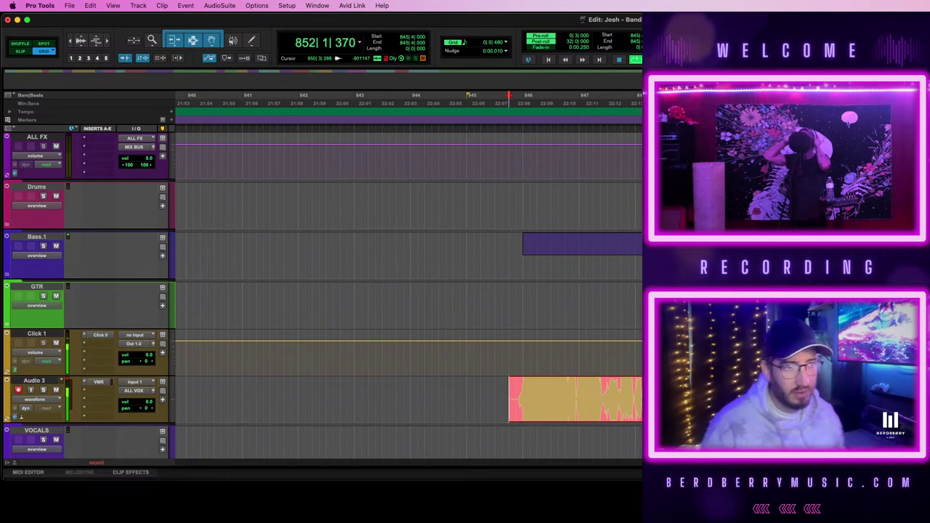
{"action": "key", "text": "space"}
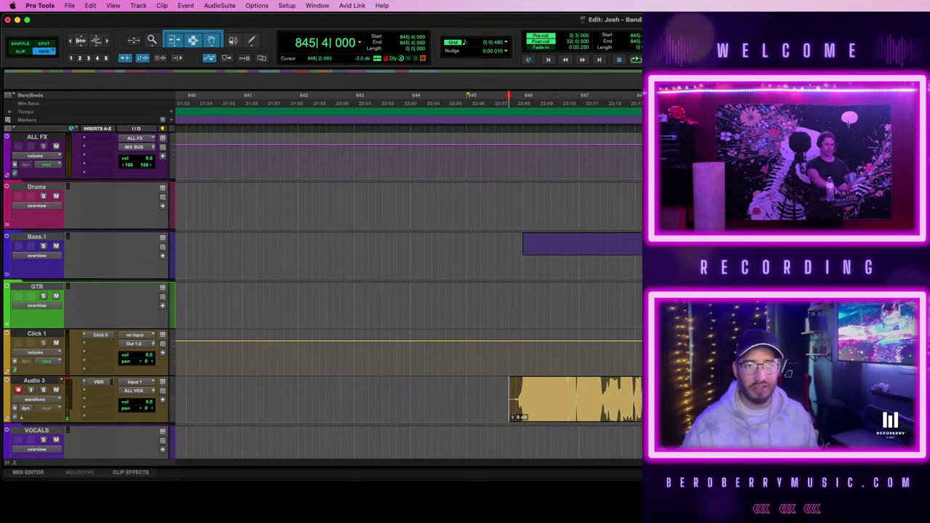
- Record another vocal take on Audio 3 from 845|4|000, opening the mix bus L1 limiter in the Mix window during the recording
{"action": "key", "text": "space"}
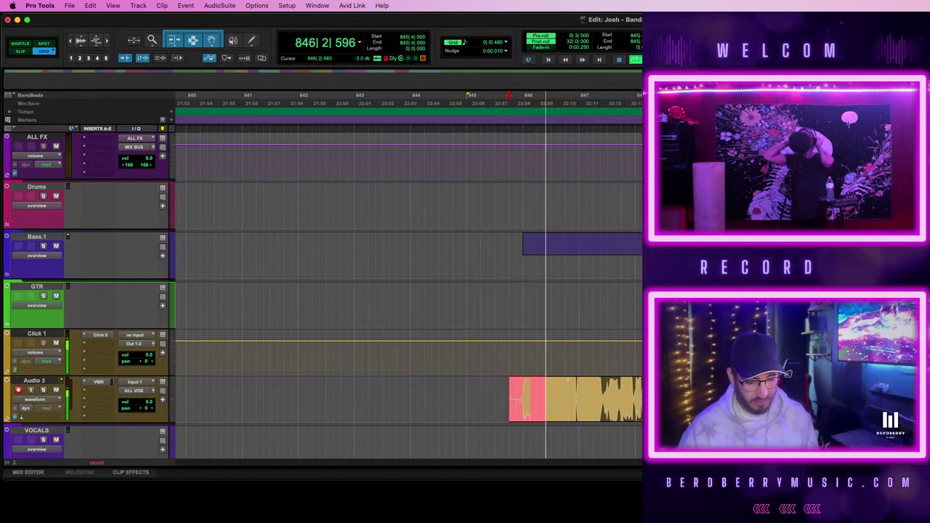
{"action": "key", "text": "super+equal"}
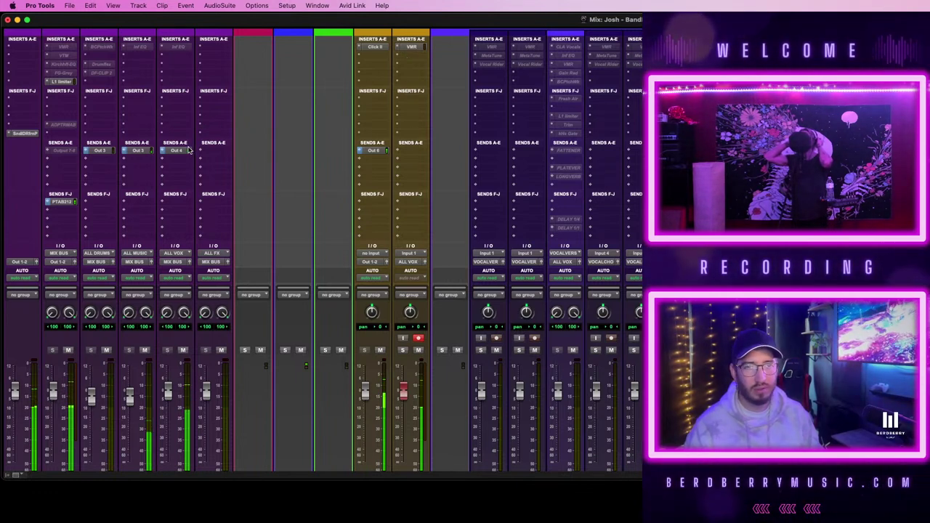
{"action": "left_click", "coordinate": [64, 82]}
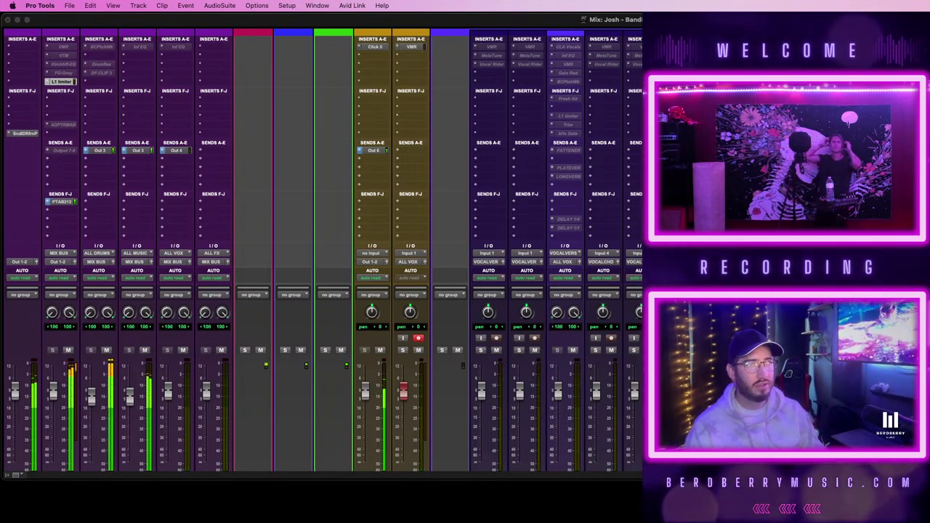
{"action": "key", "text": "super+equal"}
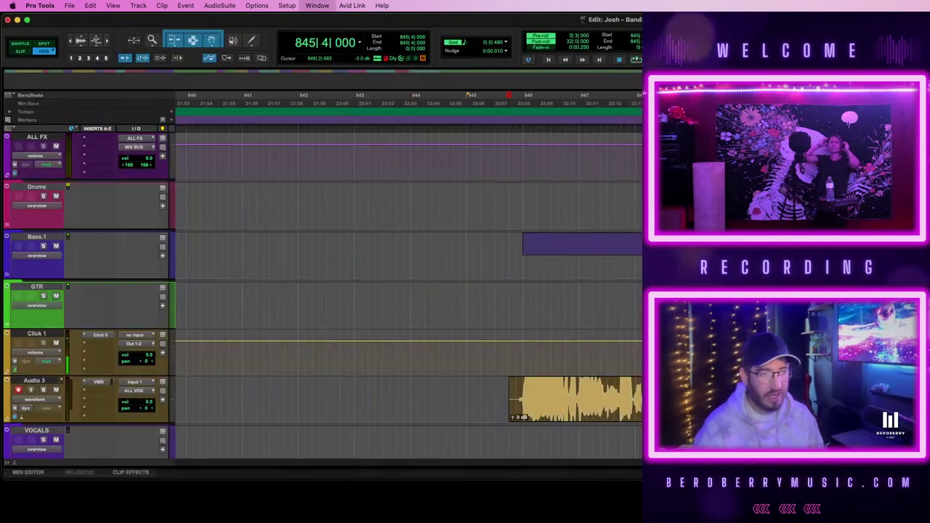
- Play back the recorded Audio 3 vocal take from 845|4|000 with pre-roll
{"action": "key", "text": "space"}
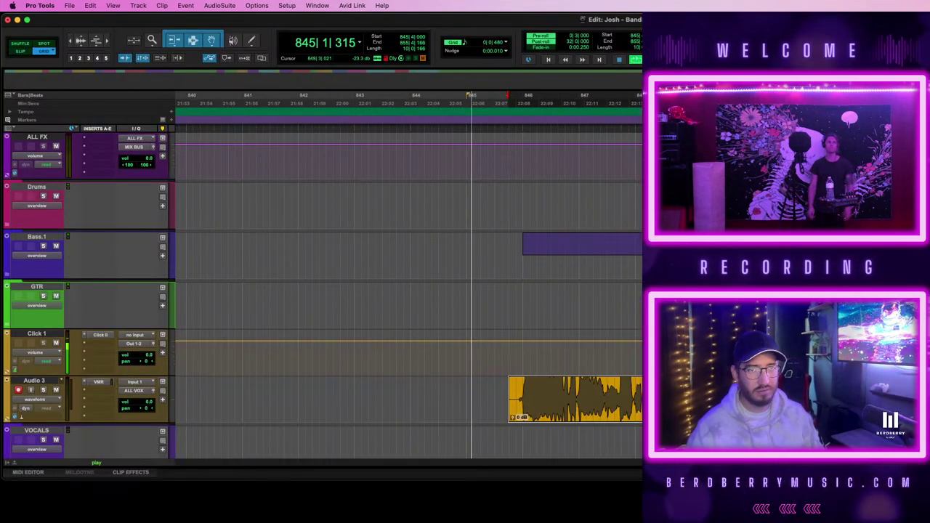
{"action": "scroll", "coordinate": [407, 277], "scroll_direction": "down", "scroll_amount": 3}
{"action": "scroll", "coordinate": [407, 291], "scroll_direction": "right", "scroll_amount": 2}
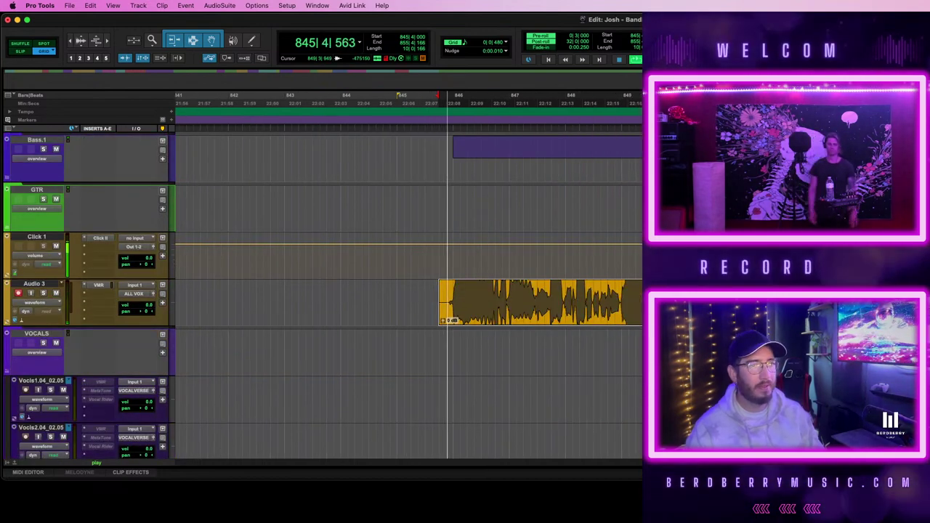
- Add the RVox plug-in below VMR in the Audio 3 track's inserts, then return to the Edit window
{"action": "key", "text": "super+equal"}
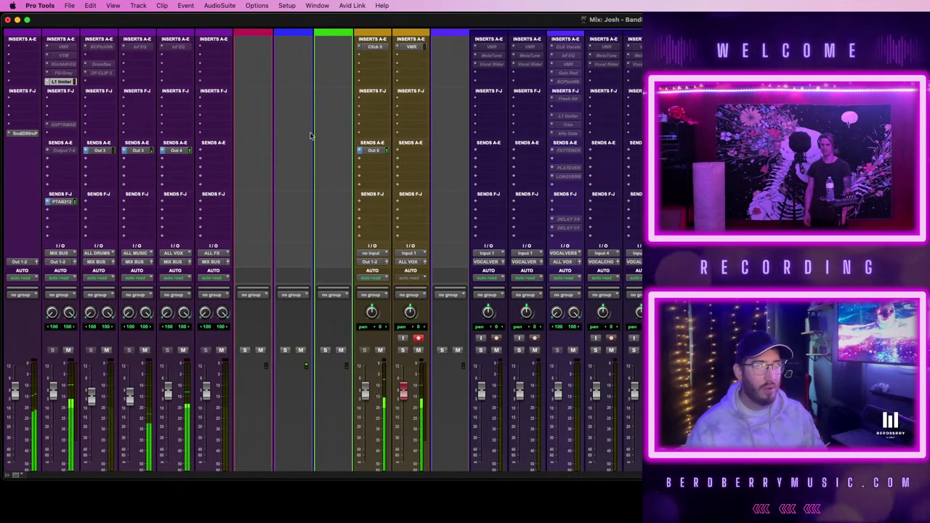
{"action": "left_click", "coordinate": [410, 47]}
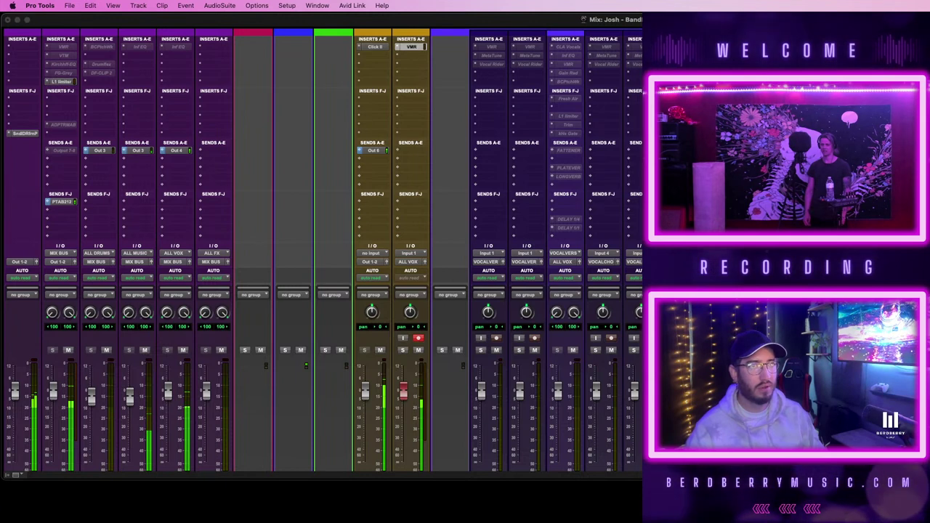
{"action": "left_click", "coordinate": [398, 46]}
{"action": "left_click", "coordinate": [417, 40]}
{"action": "left_click", "coordinate": [411, 55]}
{"action": "type", "text": "rv"}
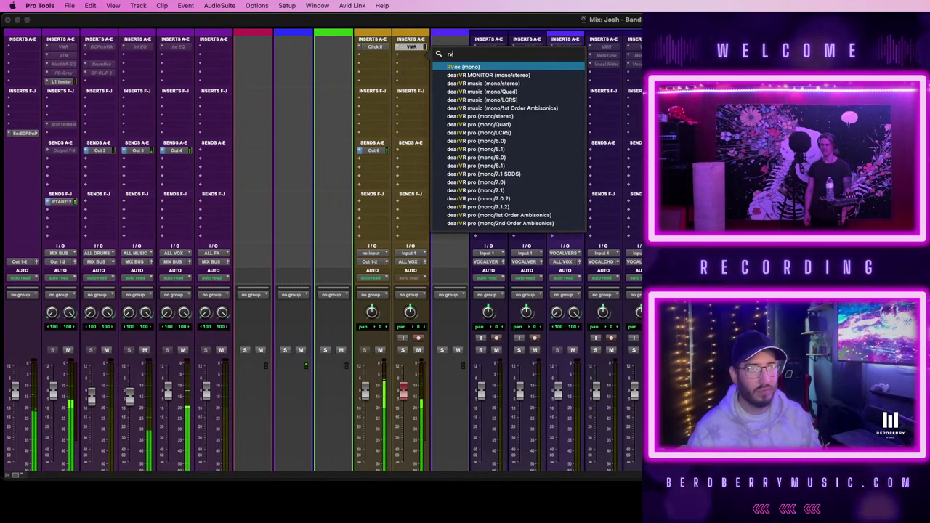
{"action": "key", "text": "Return"}
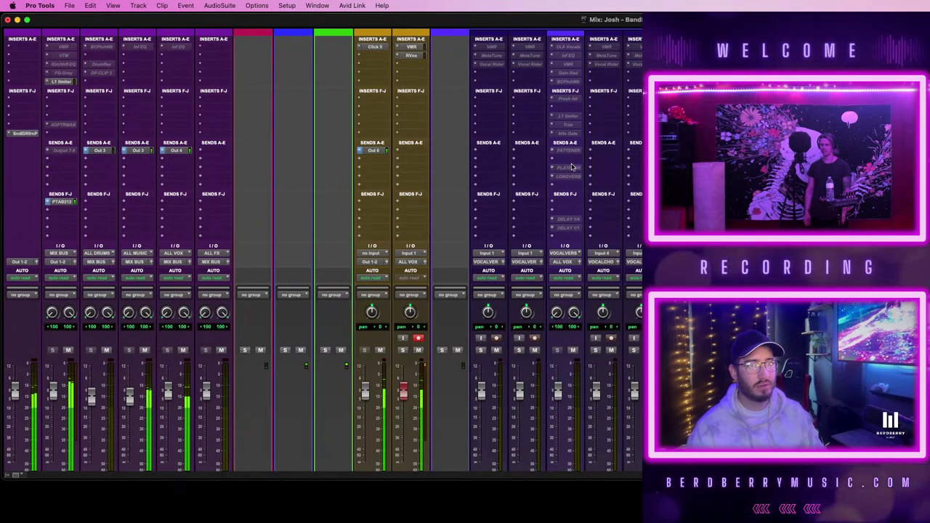
{"action": "key", "text": "super+equal"}
{"action": "key", "text": "super+equal"}
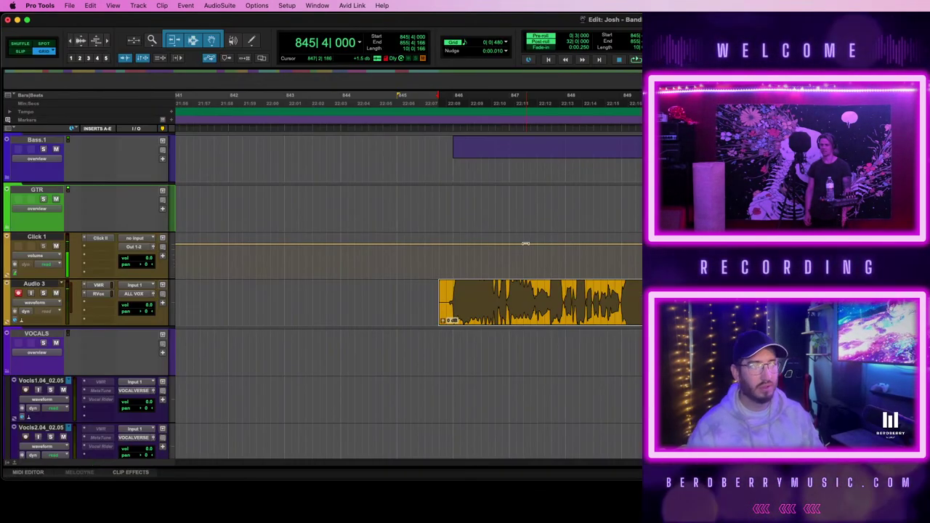
- Open the controls of the Click 1 track's Out 6 send from the Mix window
{"action": "scroll", "coordinate": [378, 303], "scroll_direction": "right", "scroll_amount": 4}
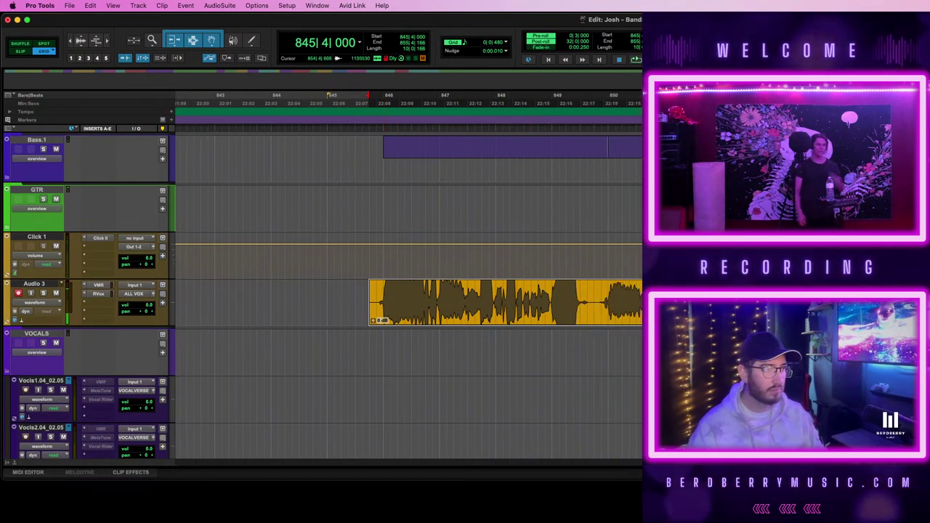
{"action": "key", "text": "super+equal"}
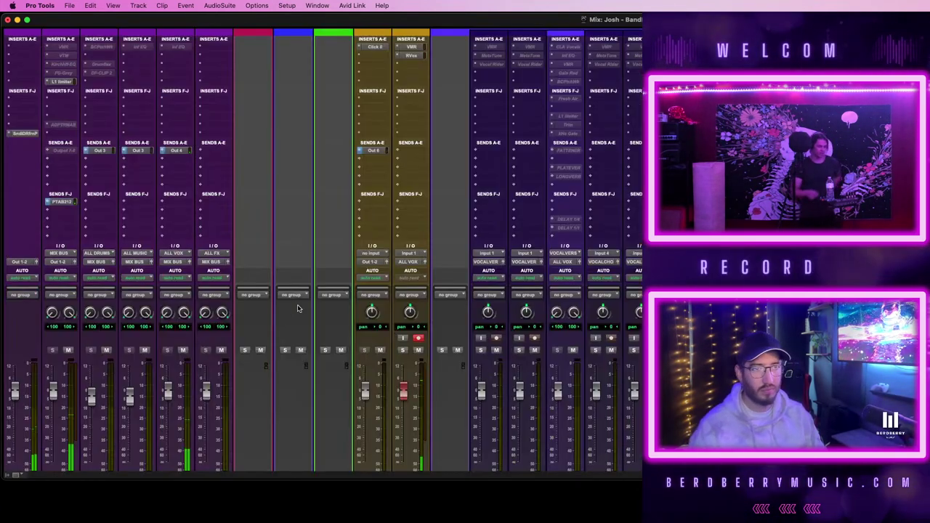
{"action": "left_click", "coordinate": [373, 151]}
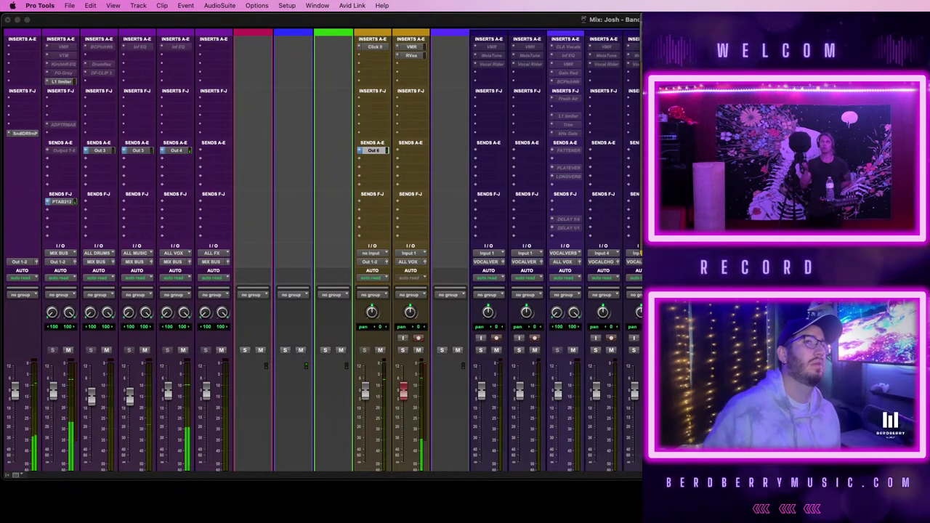
{"action": "key", "text": "super+equal"}
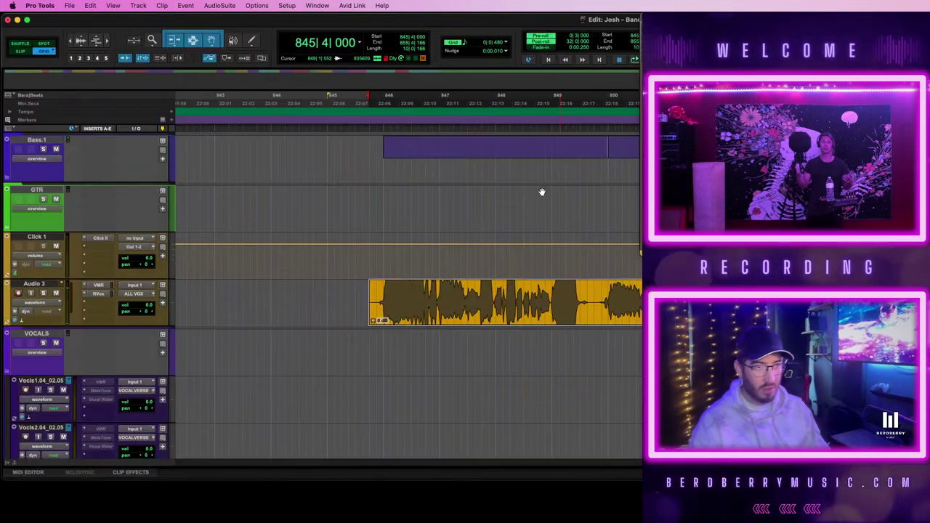
- Show the playlists of the Audio 3 track and copy the vocal take onto the Audio 3_224 playlist lane
{"action": "left_click", "coordinate": [447, 322]}
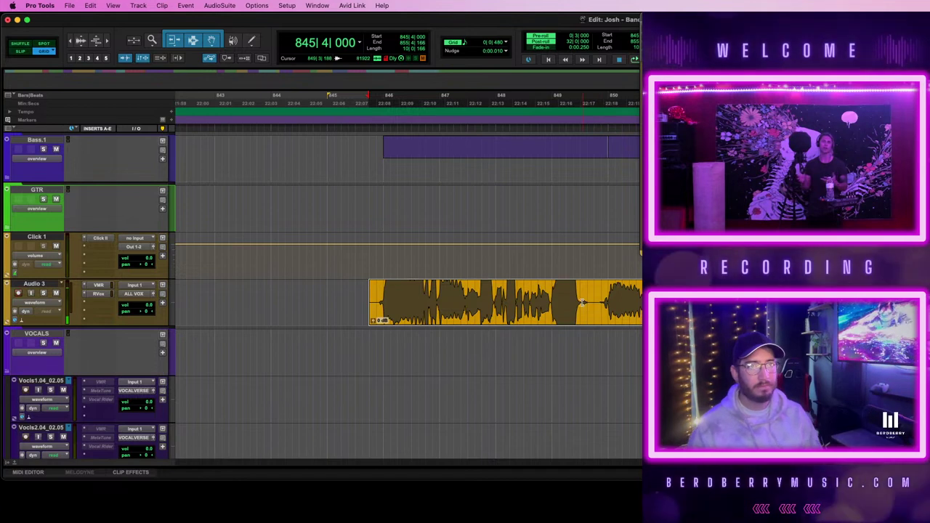
{"action": "left_click", "coordinate": [37, 302]}
{"action": "left_click", "coordinate": [37, 272]}
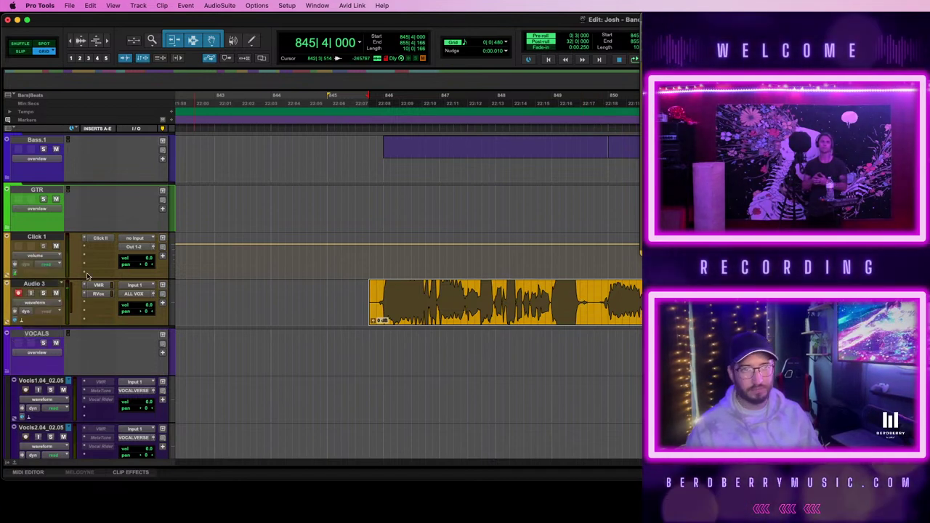
{"action": "left_click_drag", "start_coordinate": [500, 319], "coordinate": [496, 334]}
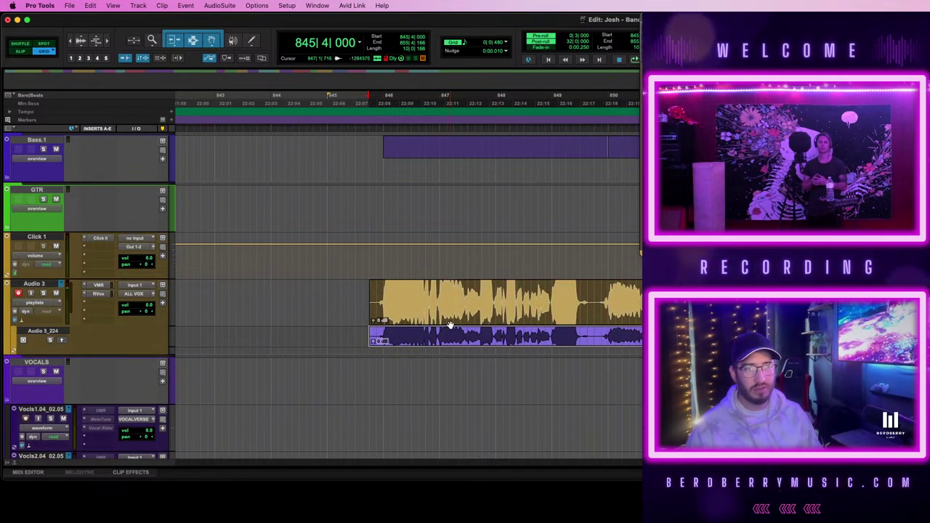
- Record another vocal take on Audio 3 from 845|4|000 and trim its end to 855|1|000
{"action": "left_click", "coordinate": [451, 324]}
{"action": "key", "text": "space"}
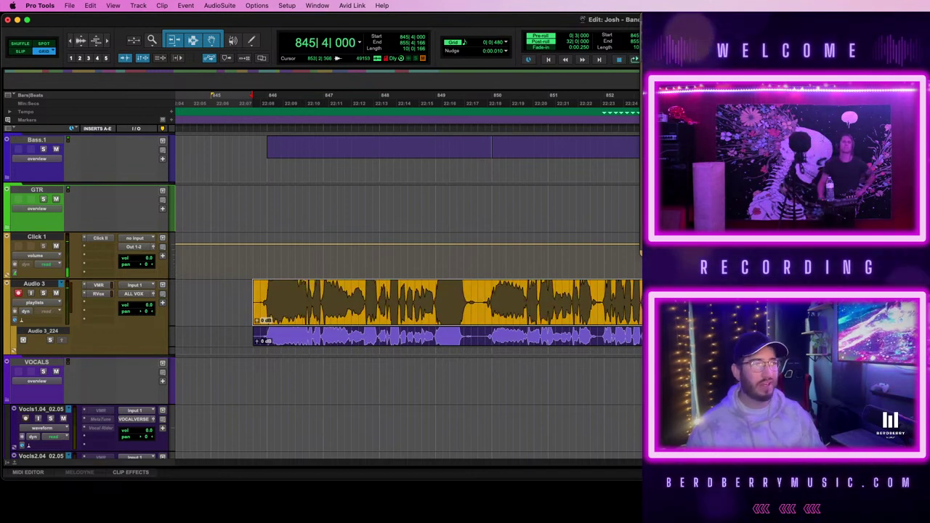
{"action": "left_click", "coordinate": [861, 302]}
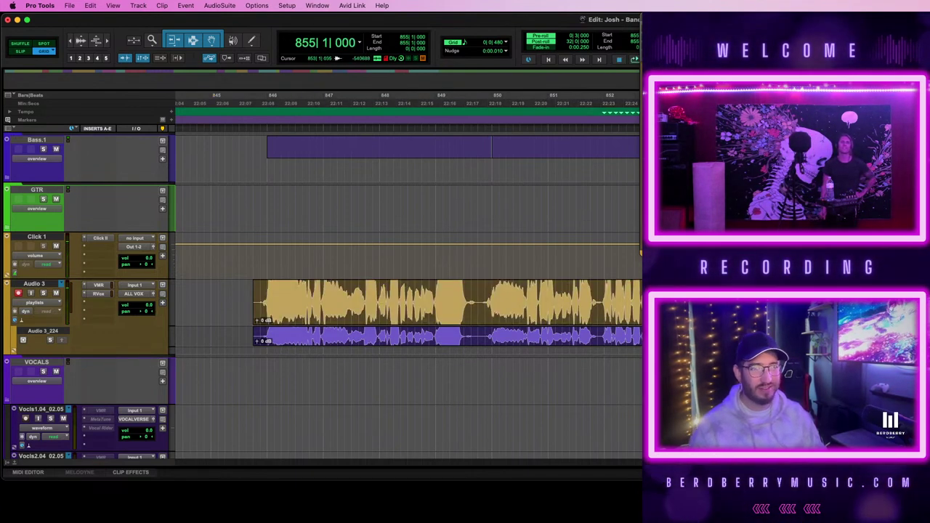
{"action": "left_click", "coordinate": [613, 315]}
{"action": "scroll", "coordinate": [612, 316], "scroll_direction": "down", "scroll_amount": 3}
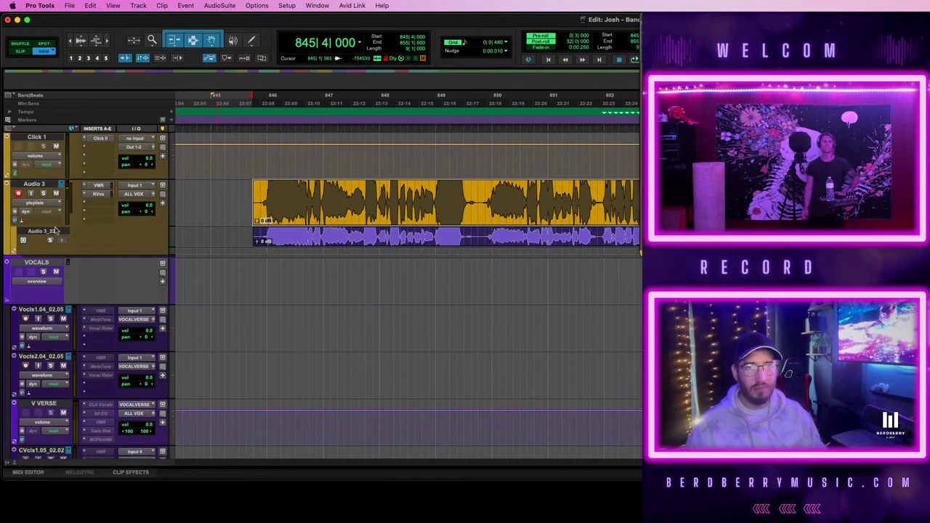
- Enable elastiquePRO Elastic Audio on Audio 3 and audition the take quantized to a 1/16-note grid
{"action": "left_click", "coordinate": [22, 219]}
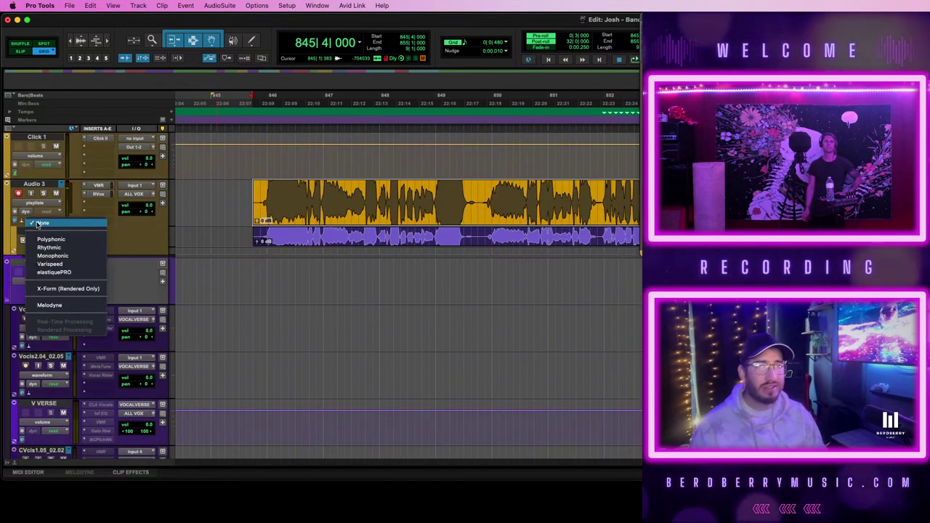
{"action": "left_click", "coordinate": [66, 273]}
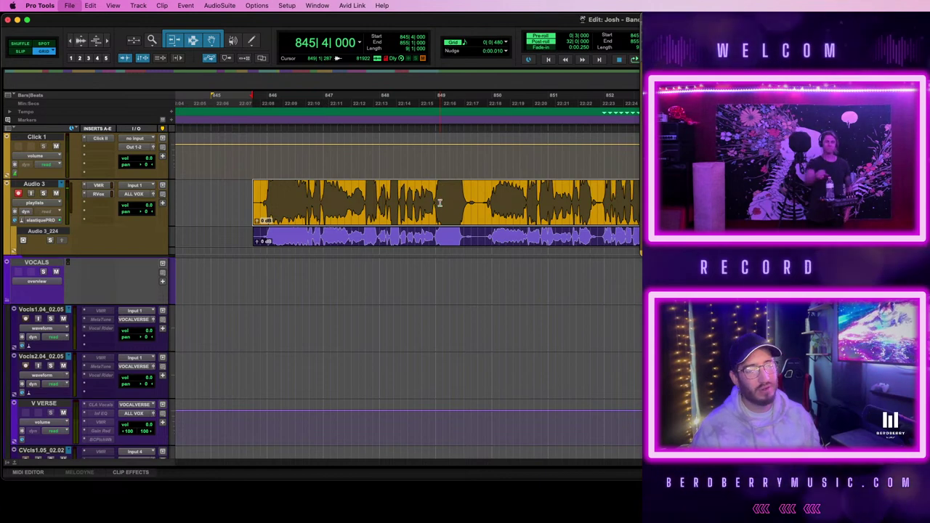
{"action": "key", "text": "alt+0"}
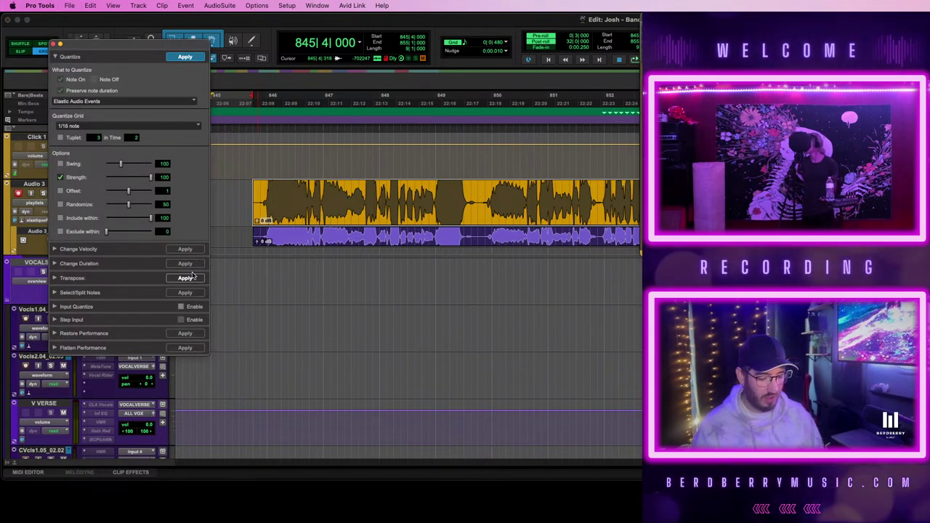
{"action": "key", "text": "alt+0"}
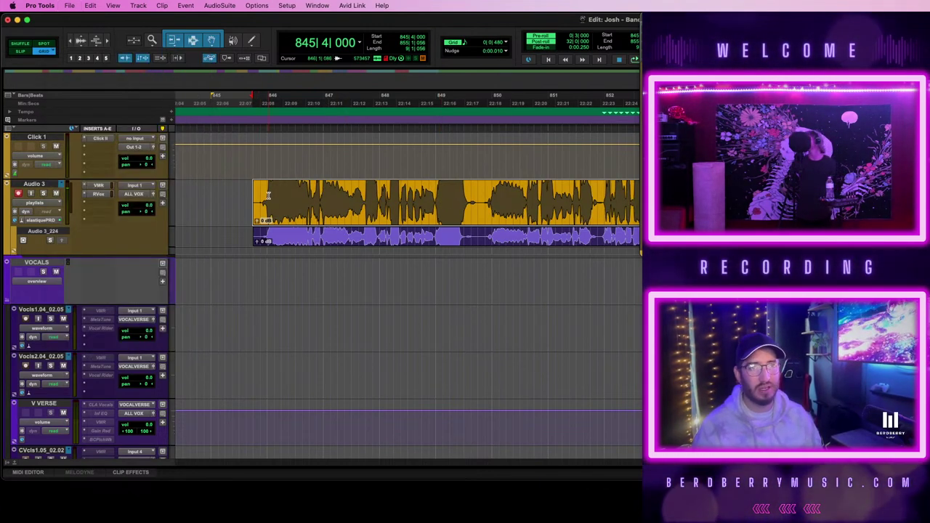
{"action": "key", "text": "space"}
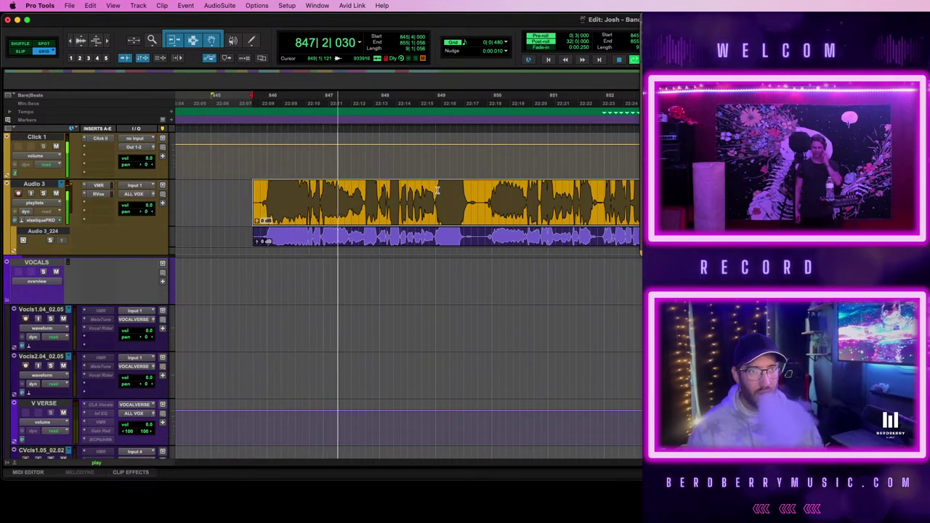
{"action": "key", "text": "space"}
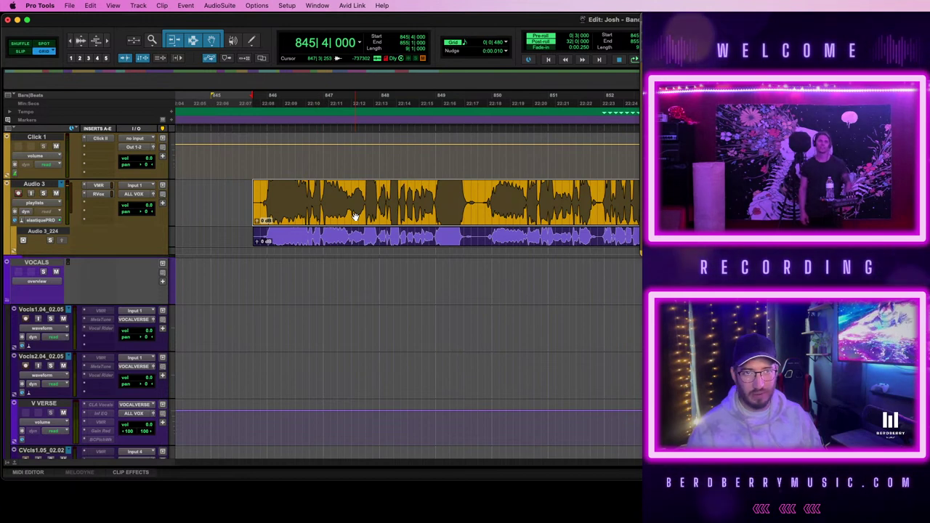
- Move the selected vocal take from Audio 3 down to the Vocls1.04_02.05 track at the same time position
{"action": "left_click_drag", "start_coordinate": [356, 216], "coordinate": [356, 310]}
{"action": "scroll", "coordinate": [482, 278], "scroll_direction": "right", "scroll_amount": 5}
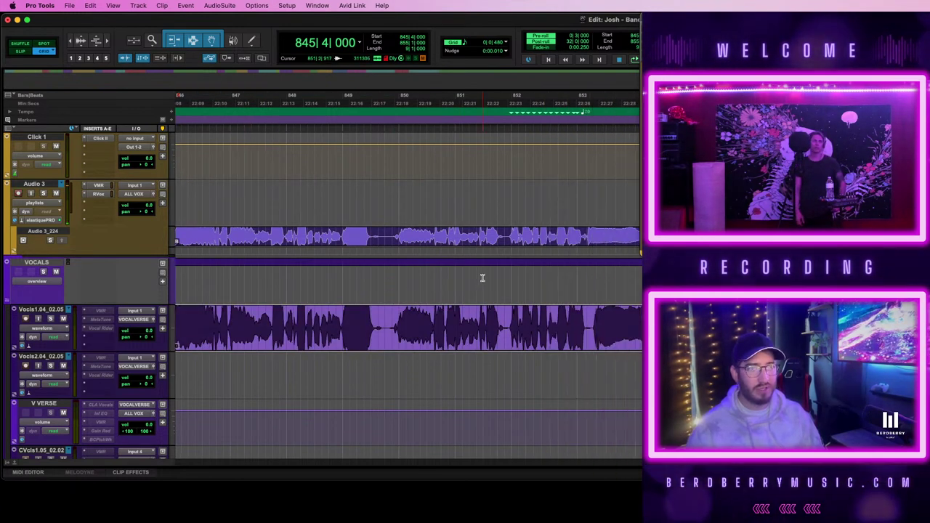
- Set the recording start to 854|4|000, just before the Heavy Intro marker, and record a short trial take on Audio 3
{"action": "left_click", "coordinate": [526, 192]}
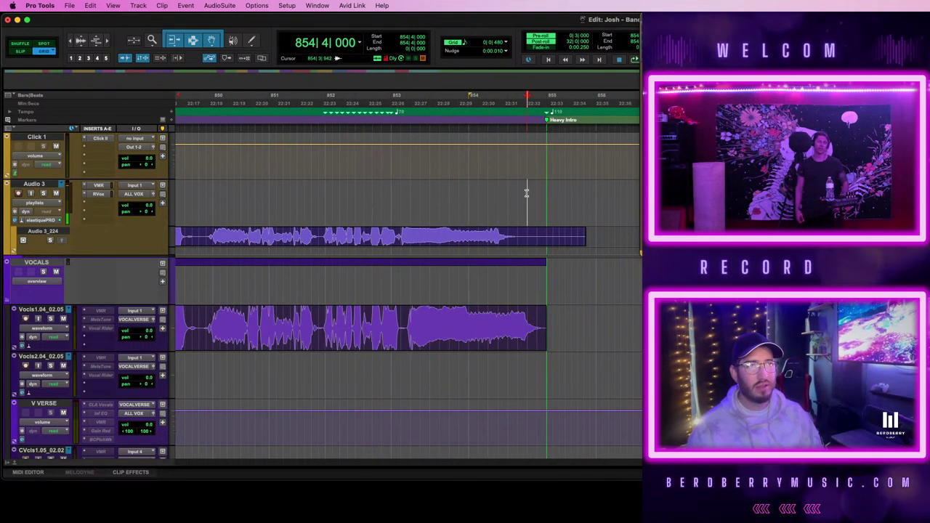
{"action": "scroll", "coordinate": [534, 194], "scroll_direction": "right", "scroll_amount": 3}
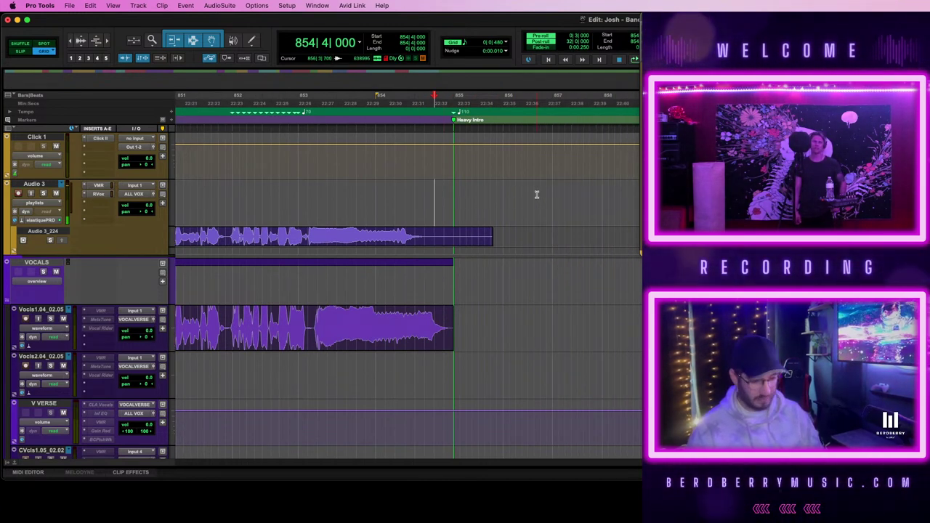
{"action": "key", "text": "space"}
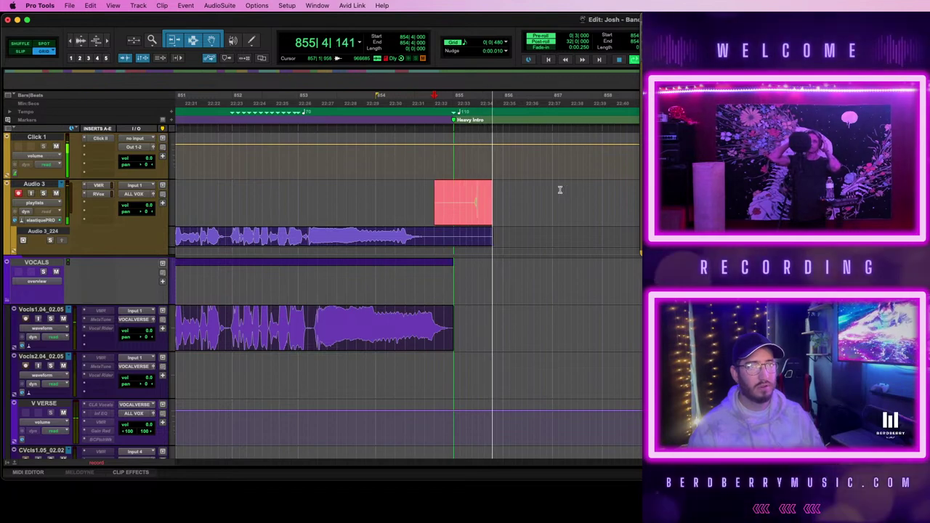
{"action": "key", "text": "space"}
- Lower the ALL MUSIC and ALL DRUMS bus faders in the Mix window
{"action": "key", "text": "super+equal"}
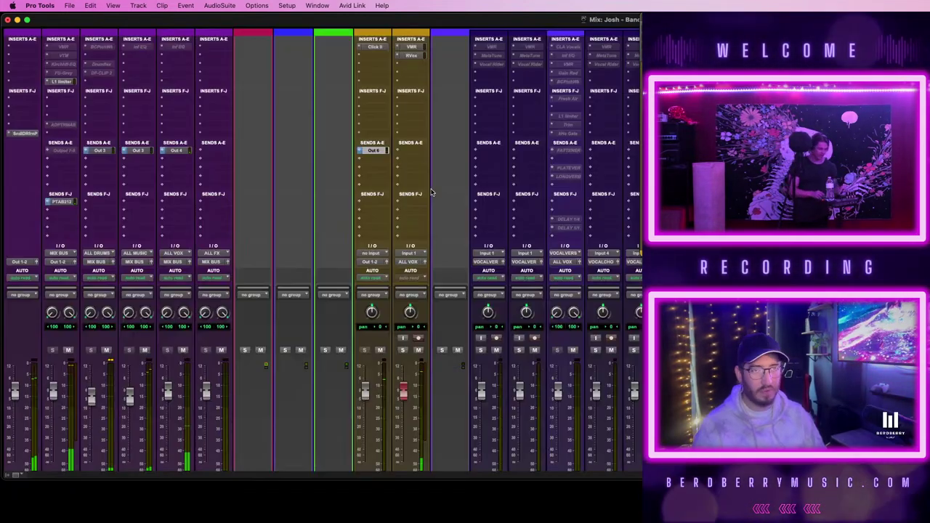
{"action": "scroll", "coordinate": [136, 383], "scroll_direction": "down", "scroll_amount": 1}
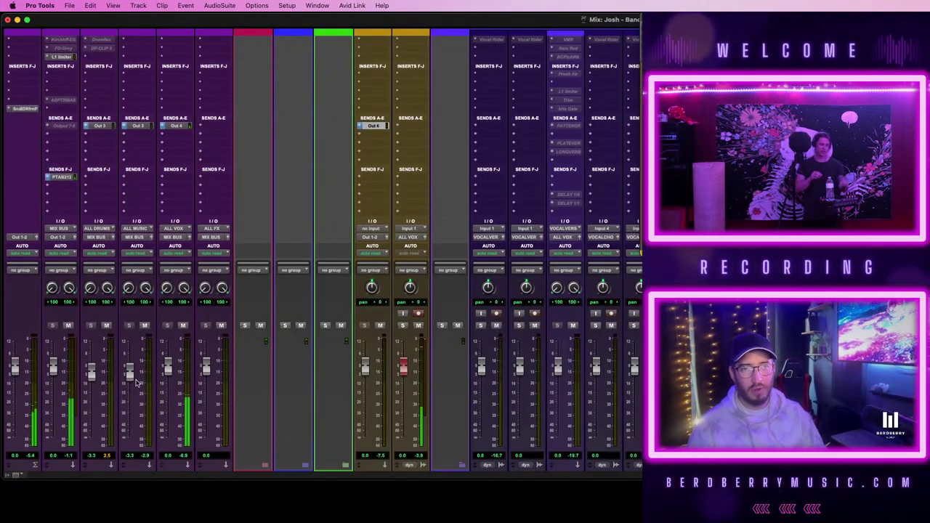
{"action": "left_click_drag", "start_coordinate": [133, 375], "coordinate": [132, 385]}
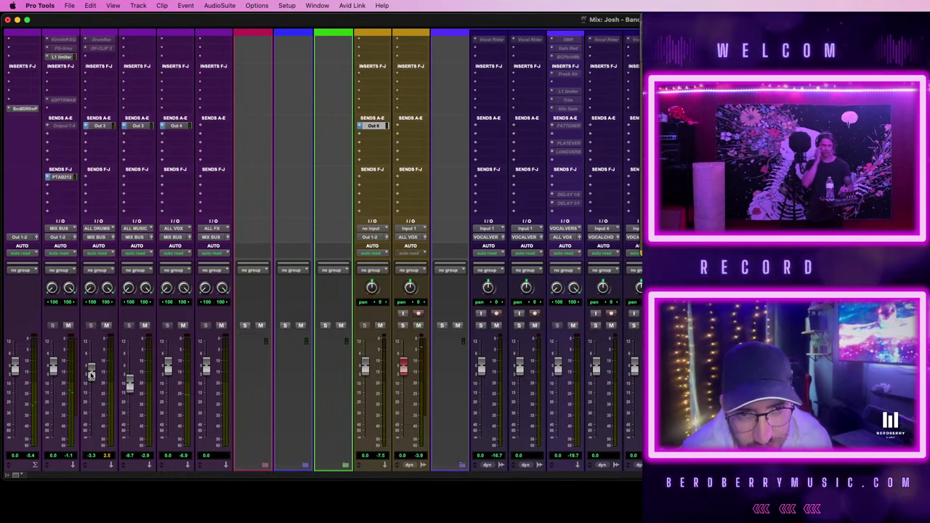
{"action": "left_click_drag", "start_coordinate": [90, 375], "coordinate": [92, 387]}
- Record a vocal take on Audio 3 from 854|4|000 through the Heavy Intro and move it to the Audio 3_224 playlist lane
{"action": "key", "text": "super+equal"}
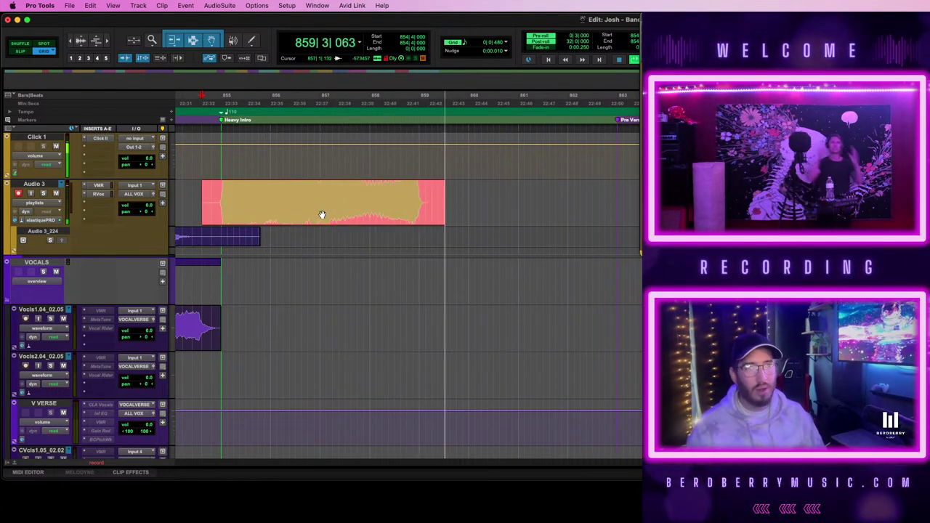
{"action": "key", "text": "super+period"}
{"action": "left_click_drag", "start_coordinate": [312, 220], "coordinate": [299, 239]}
- Record another short vocal take on Audio 3 from 854|4|000, then select the longer Heavy Intro take on the Audio 3_224 lane
{"action": "key", "text": "space"}
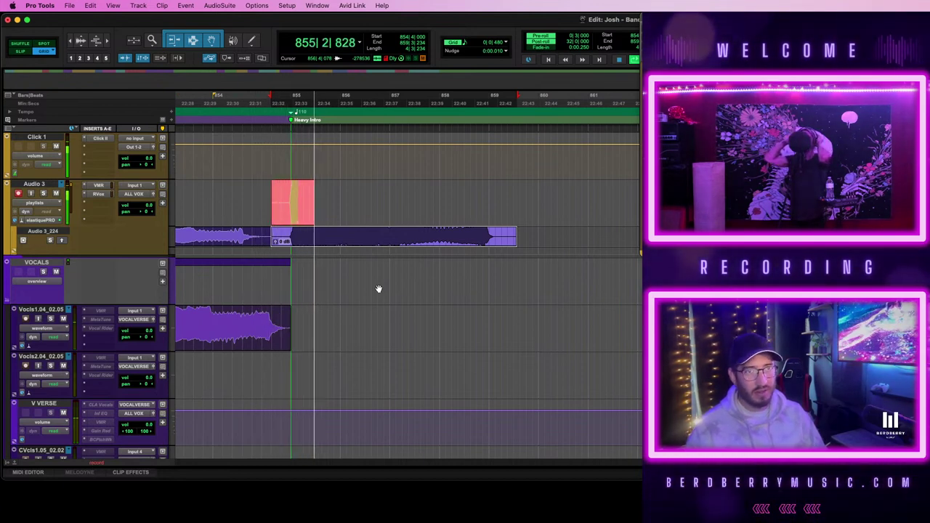
{"action": "key", "text": "super+period"}
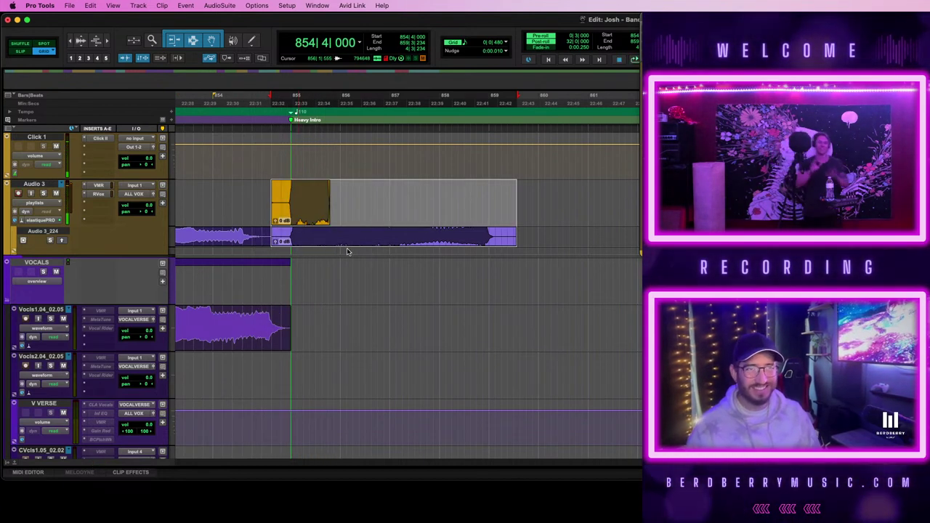
{"action": "left_click", "coordinate": [267, 189]}
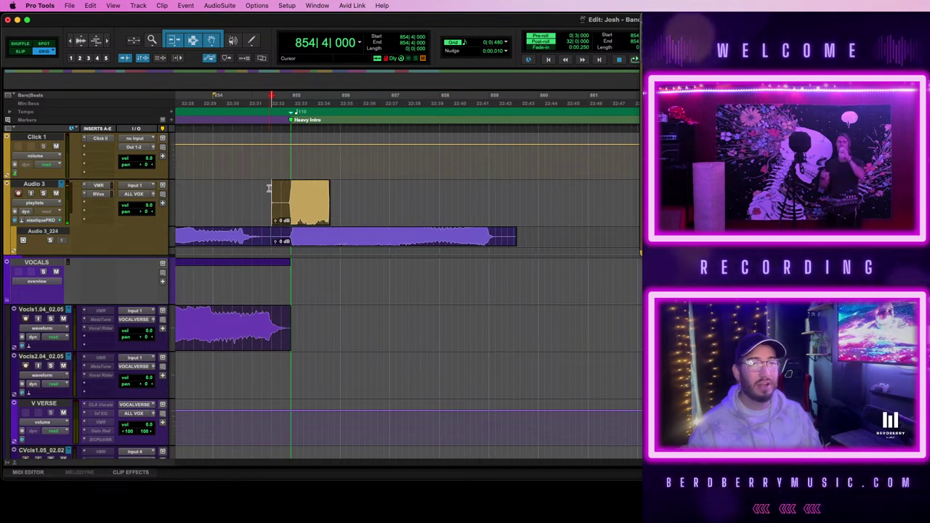
{"action": "left_click", "coordinate": [349, 248]}
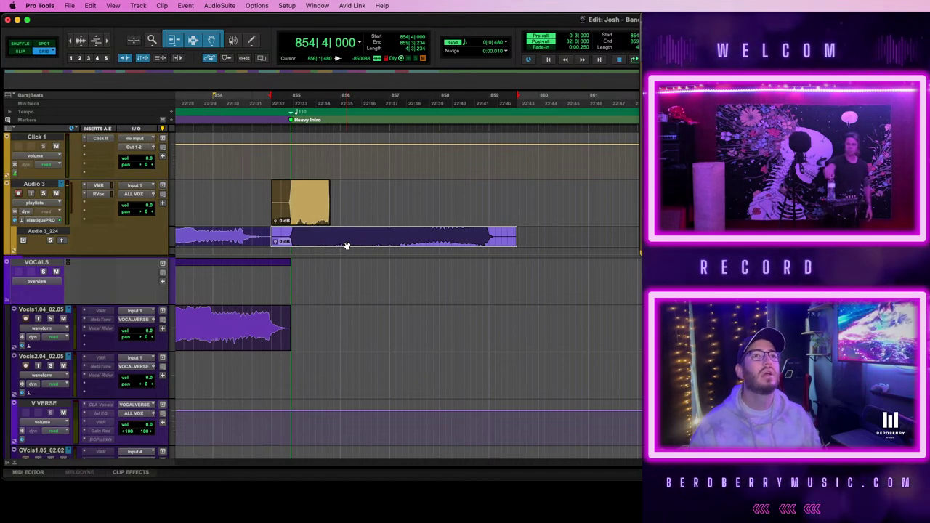
- Move the selected Heavy Intro take from the Audio 3_224 lane onto the main Audio 3 lane, over the short take
{"action": "left_click_drag", "start_coordinate": [347, 245], "coordinate": [344, 203]}
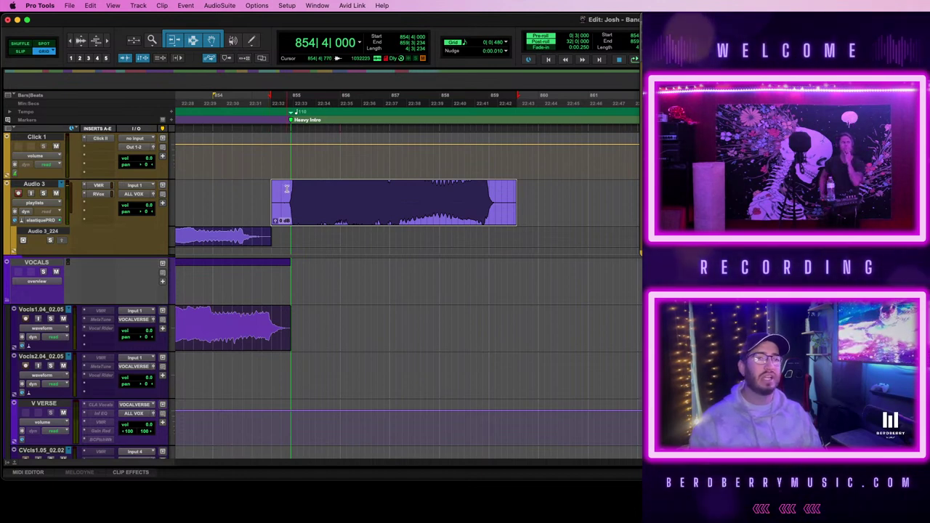
{"action": "left_click_drag", "start_coordinate": [286, 188], "coordinate": [354, 195]}
{"action": "left_click", "coordinate": [372, 220]}
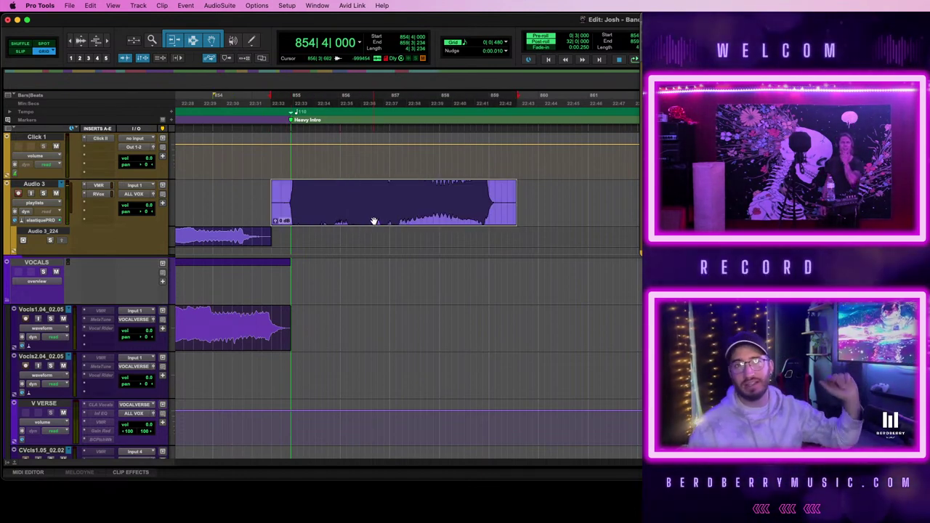
- Play back the Heavy Intro take on Audio 3 with the music, and reselect its clip
{"action": "key", "text": "space"}
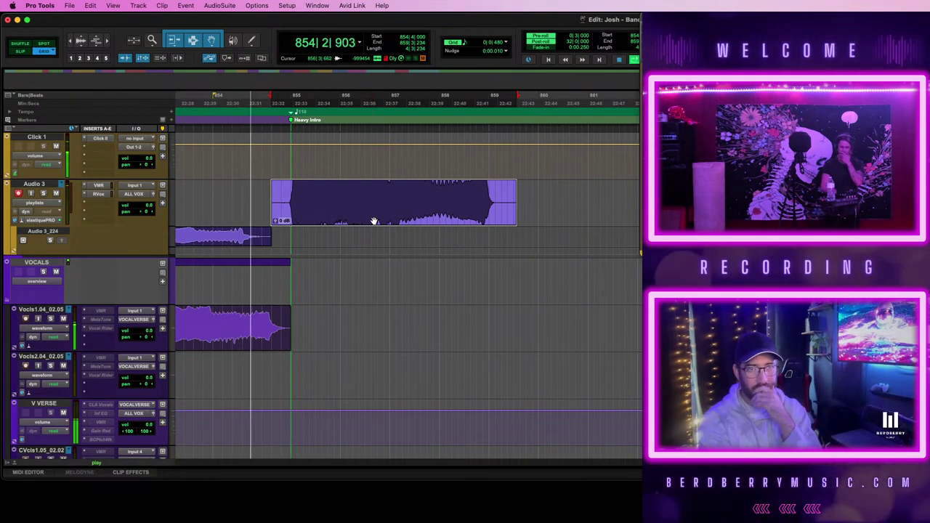
{"action": "key", "text": "super+equal"}
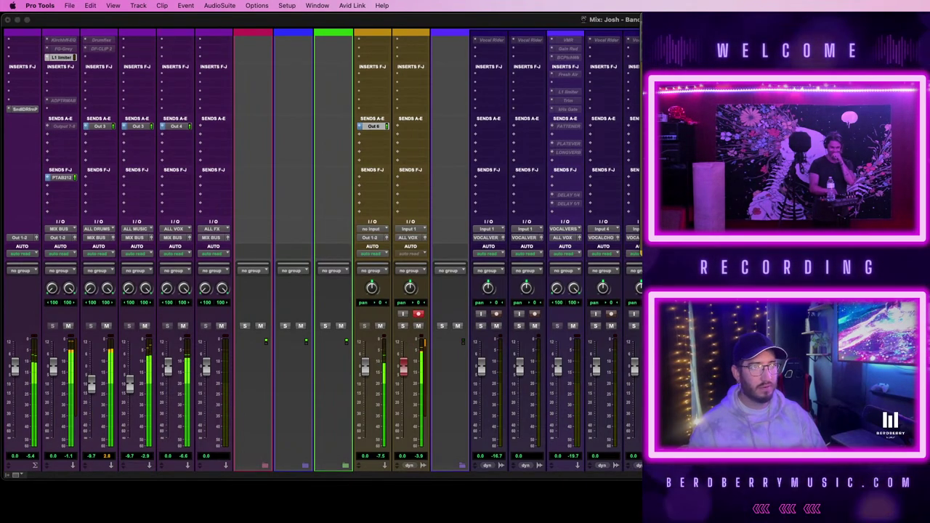
{"action": "key", "text": "super+equal"}
{"action": "key", "text": "super+equal"}
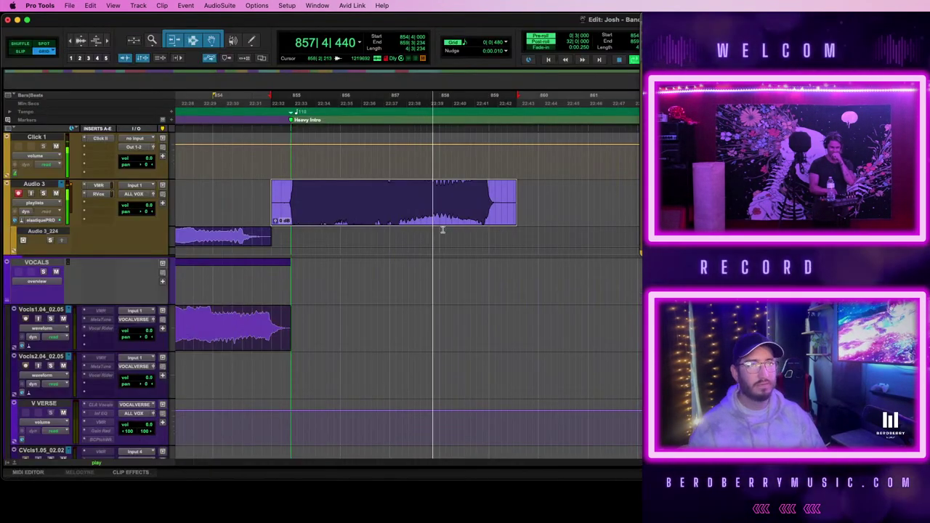
{"action": "left_click", "coordinate": [525, 202]}
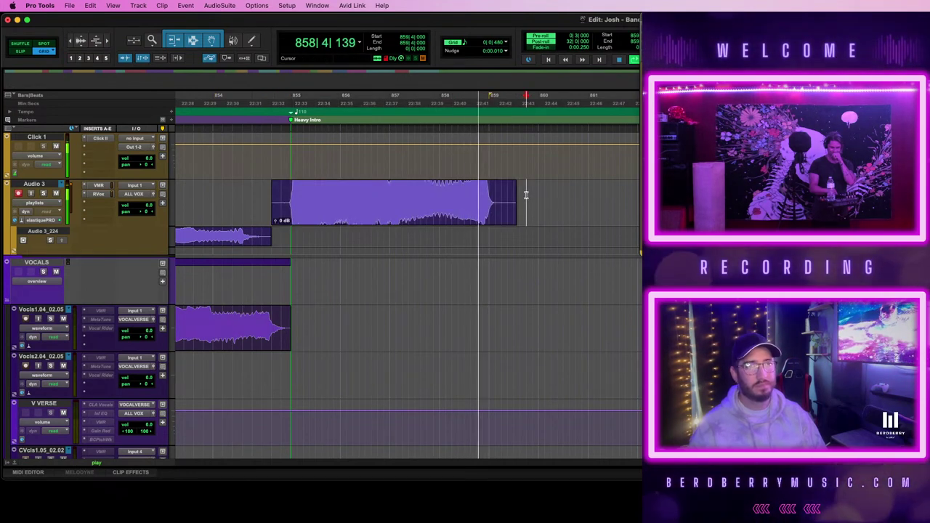
{"action": "key", "text": "space"}
{"action": "double_click", "coordinate": [401, 216]}
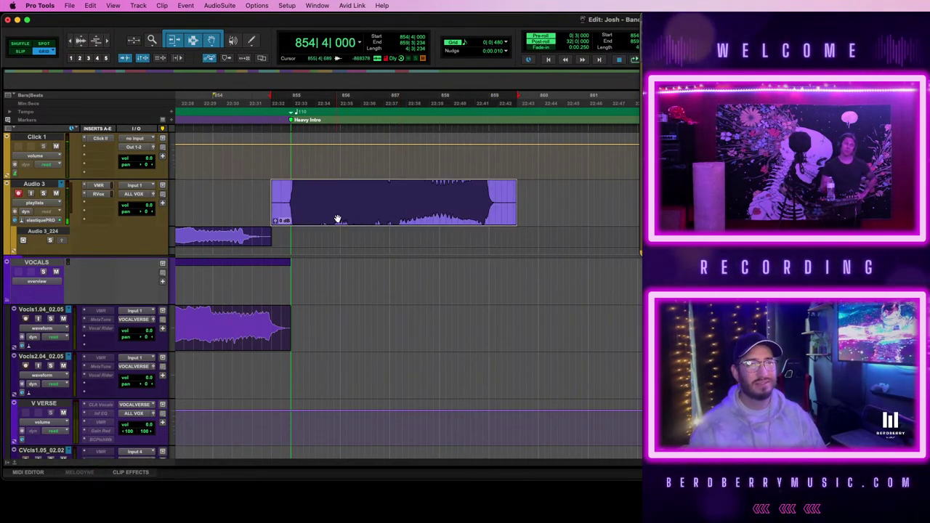
- Strip the silence from the Heavy Intro take on Audio 3 and move the clip onto the Vocls2.04_02.05 track
{"action": "left_click", "coordinate": [90, 6]}
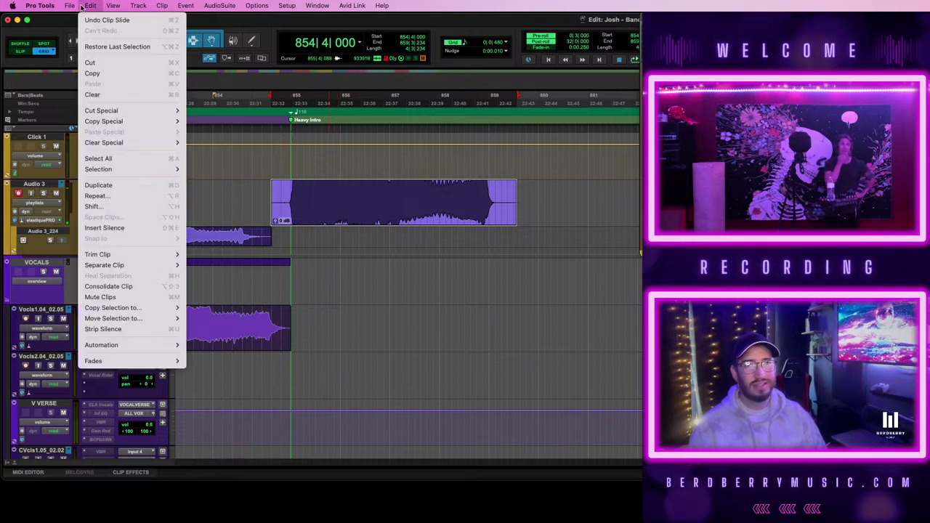
{"action": "left_click", "coordinate": [133, 328]}
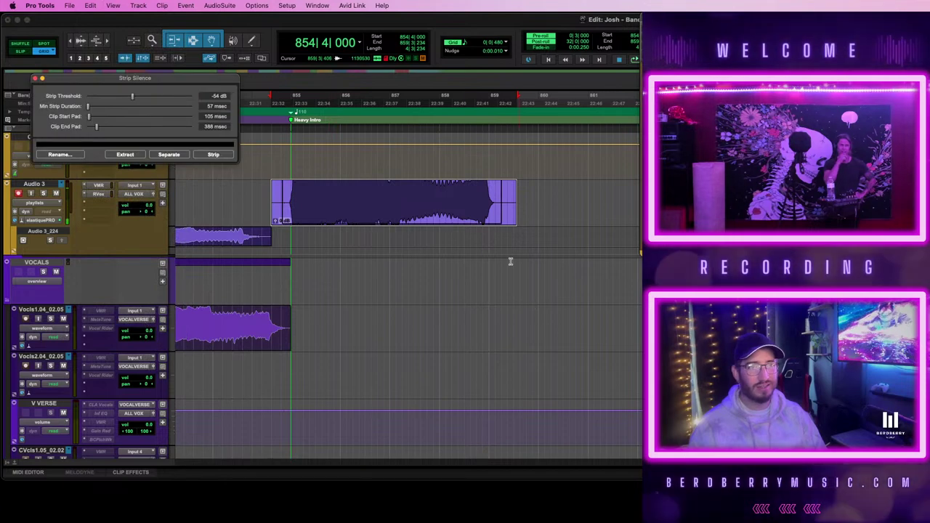
{"action": "left_click", "coordinate": [230, 157]}
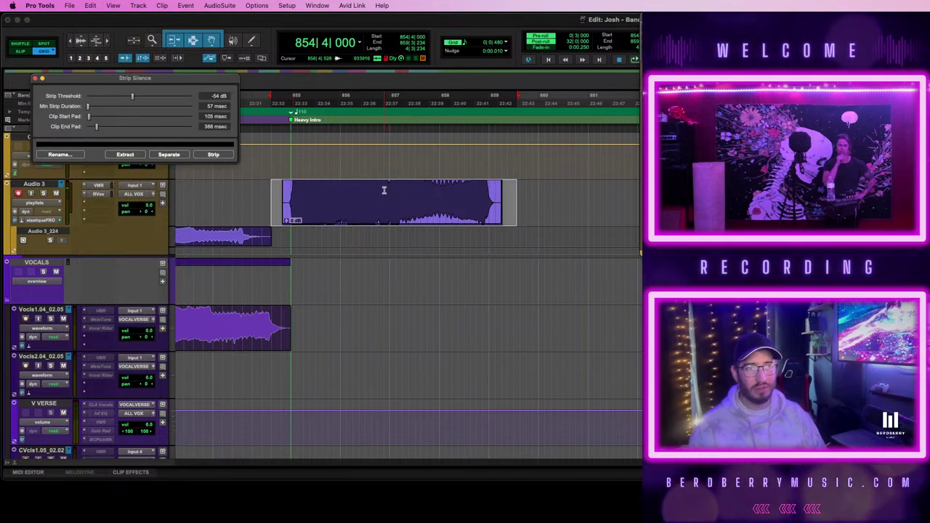
{"action": "left_click", "coordinate": [388, 212]}
{"action": "left_click_drag", "start_coordinate": [373, 222], "coordinate": [364, 389]}
- Record on Audio 3 from 858|3|000 into the Pre Verse, and lower the ALL DRUMS and ALL MUSIC bus faders to -14.5
{"action": "left_click", "coordinate": [463, 195]}
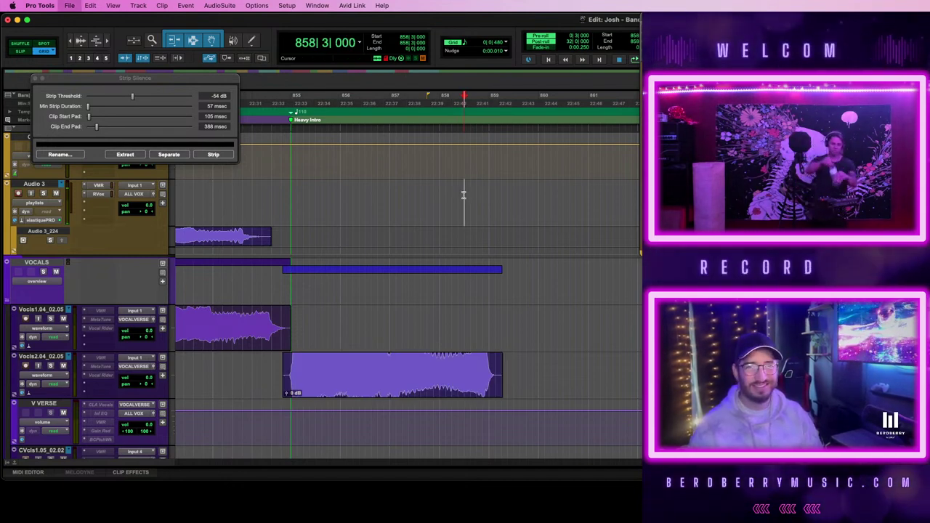
{"action": "key", "text": "space"}
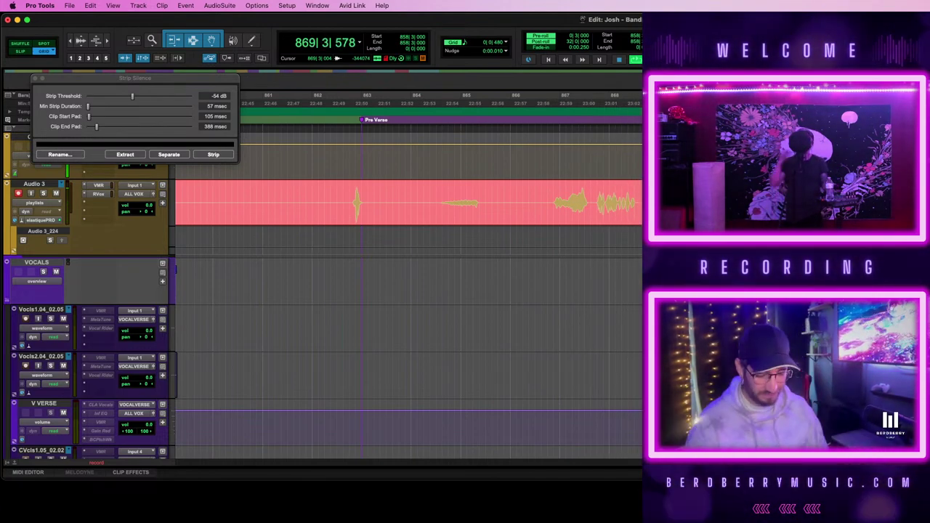
{"action": "key", "text": "super+equal"}
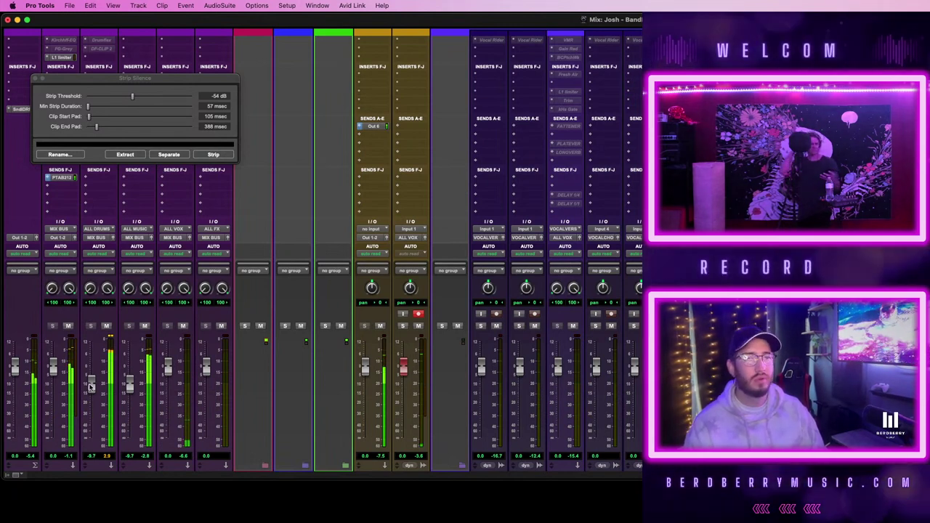
{"action": "left_click_drag", "start_coordinate": [91, 385], "coordinate": [91, 396]}
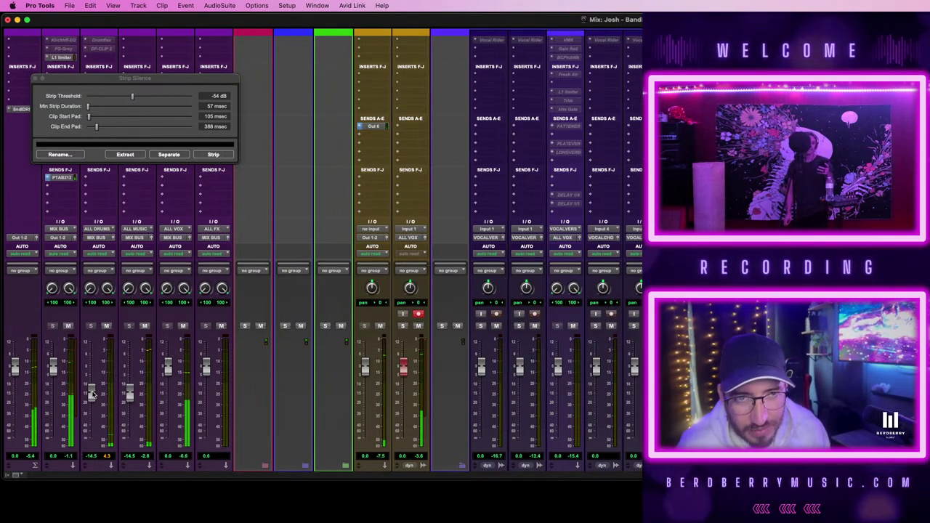
{"action": "key", "text": "super+equal"}
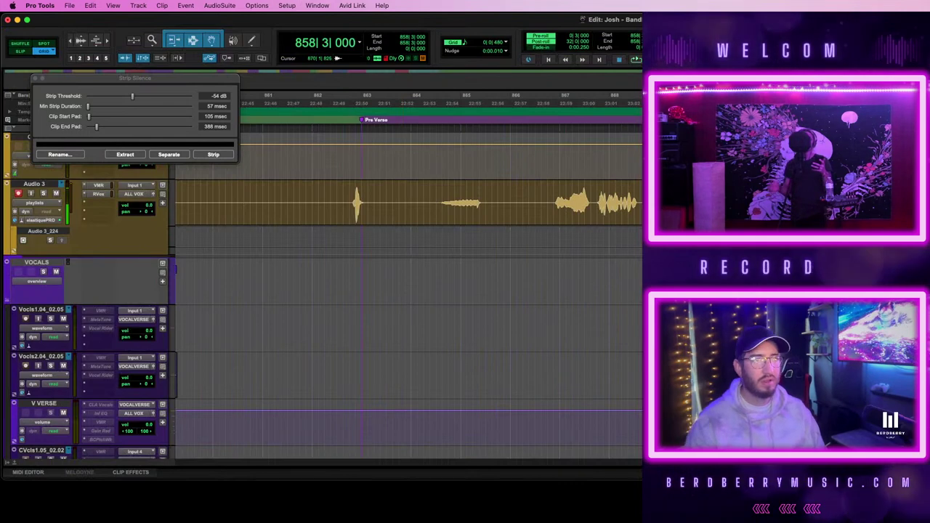
- Delete the Pre Verse take from Audio 3 and place the cursor at 870|3|480
{"action": "left_click", "coordinate": [636, 220]}
{"action": "key", "text": "BackSpace"}
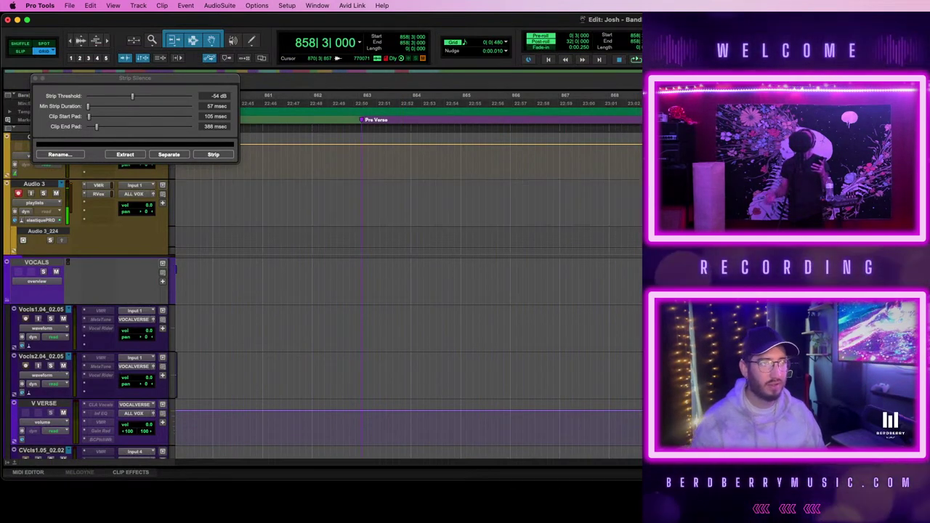
{"action": "left_click", "coordinate": [738, 204]}
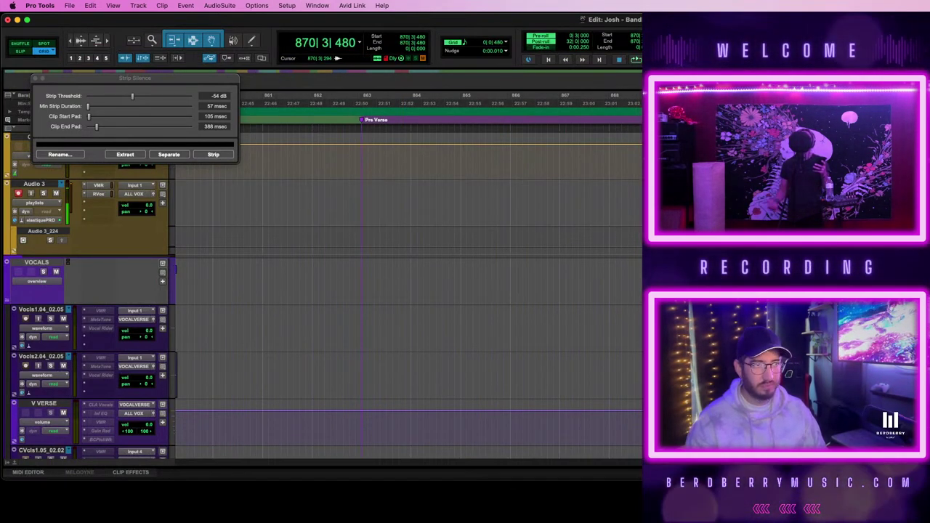
- Close the Strip Silence window and open the L1 limiter on the MIX BUS channel
{"action": "key", "text": "super+equal"}
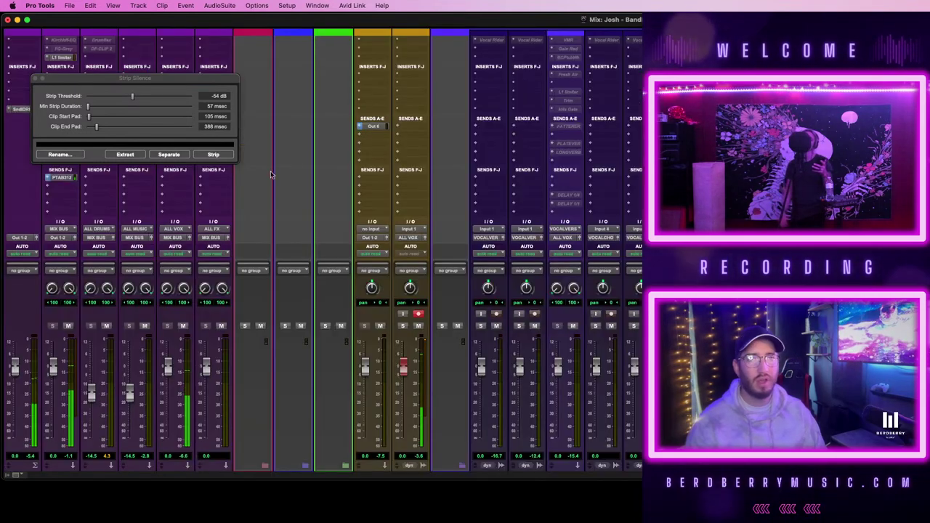
{"action": "left_click", "coordinate": [35, 77]}
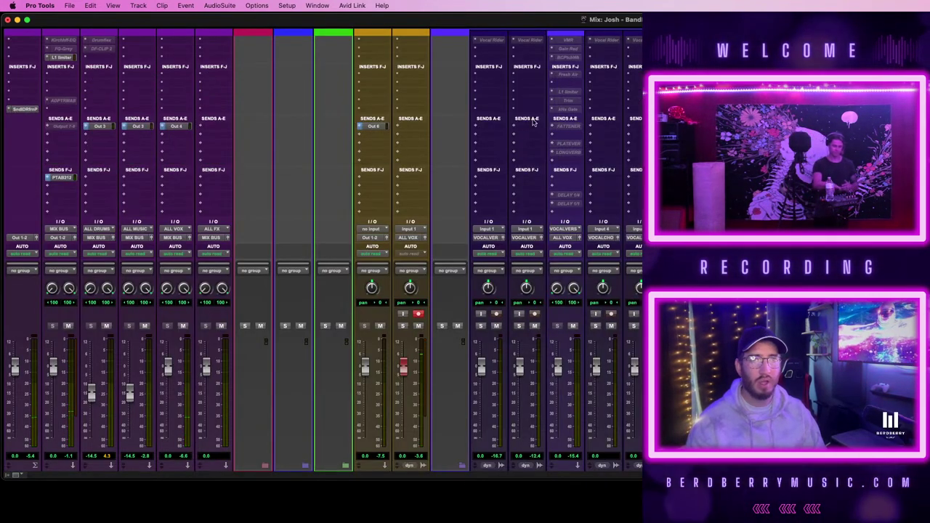
{"action": "left_click", "coordinate": [59, 58]}
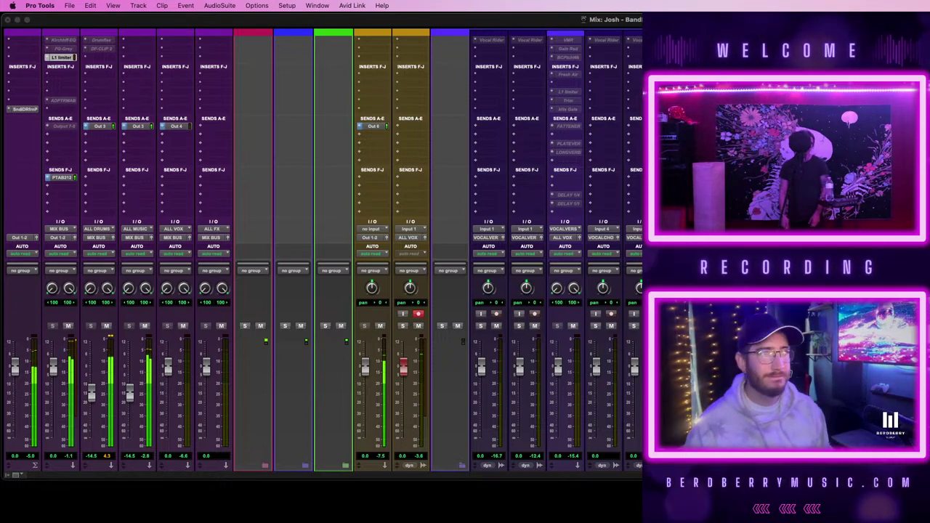
{"action": "key", "text": "super+equal"}
- Raise the ALL DRUMS and ALL MUSIC bus faders to -11.5 in the Mix window
{"action": "scroll", "coordinate": [587, 254], "scroll_direction": "up", "scroll_amount": 3}
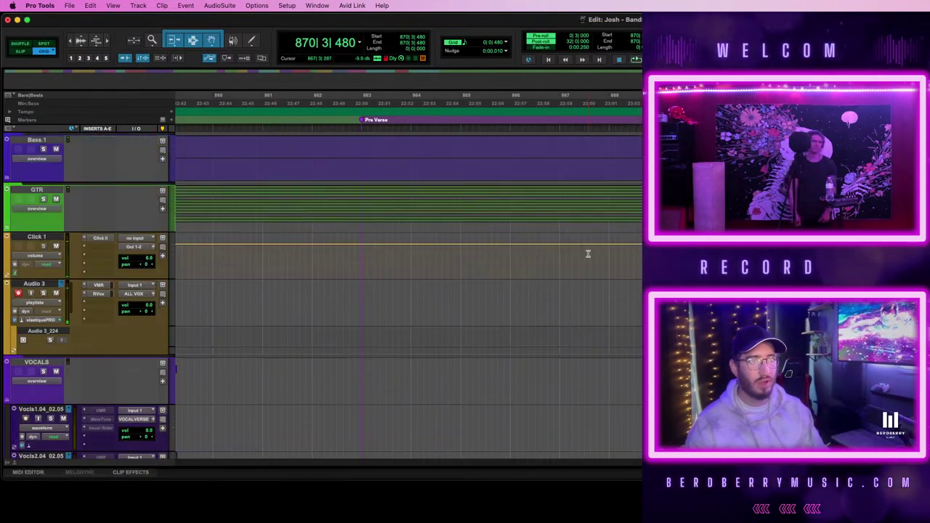
{"action": "scroll", "coordinate": [588, 254], "scroll_direction": "right", "scroll_amount": 3}
{"action": "key", "text": "super+equal"}
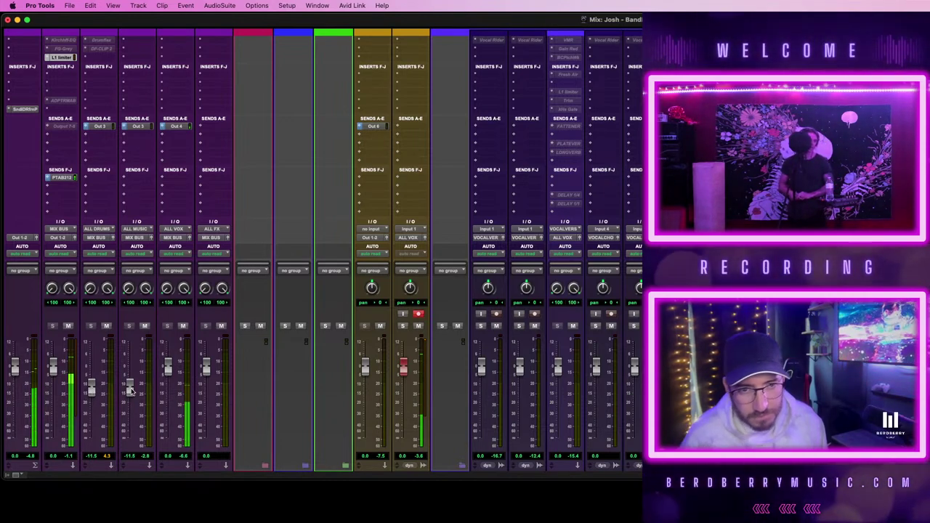
{"action": "key", "text": "super+equal"}
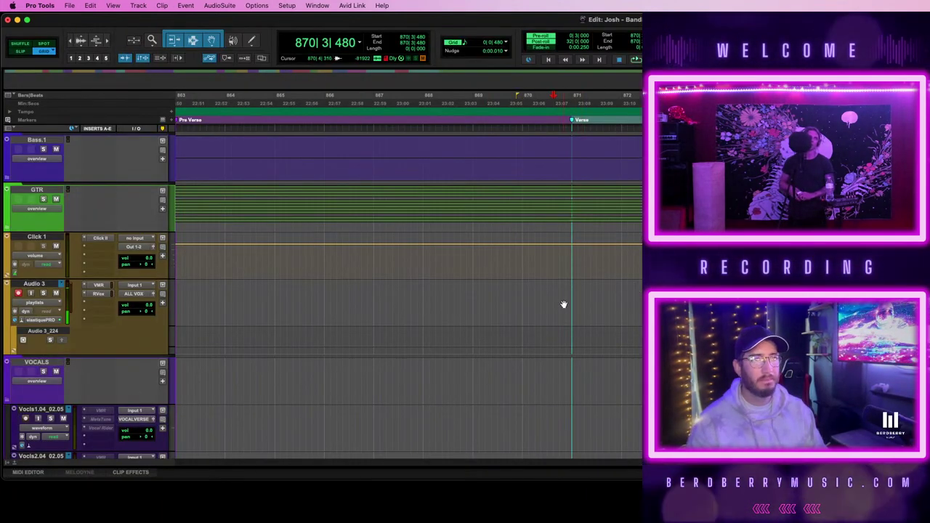
- Set the recording start to 870|3|000, just before the Verse marker, and save the session
{"action": "scroll", "coordinate": [549, 296], "scroll_direction": "down", "scroll_amount": 4}
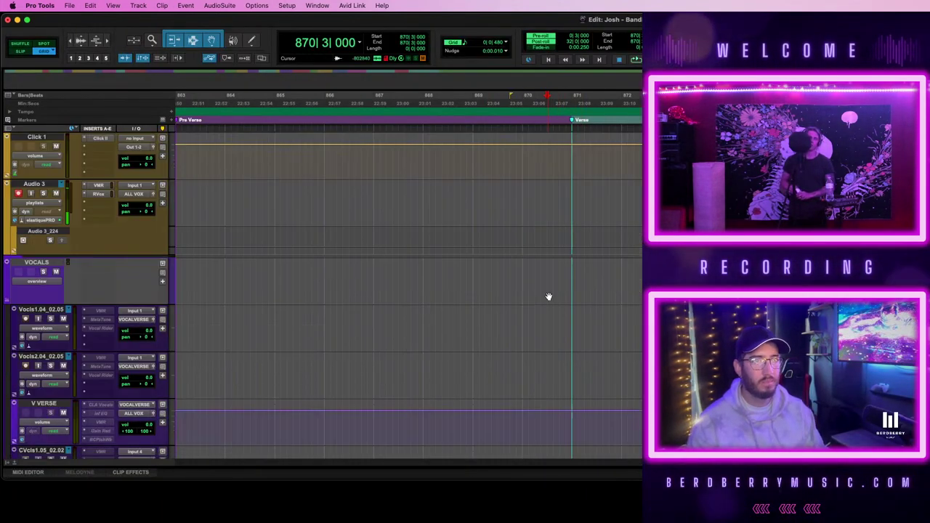
{"action": "scroll", "coordinate": [548, 297], "scroll_direction": "up", "scroll_amount": 2}
{"action": "scroll", "coordinate": [548, 297], "scroll_direction": "up", "scroll_amount": 1}
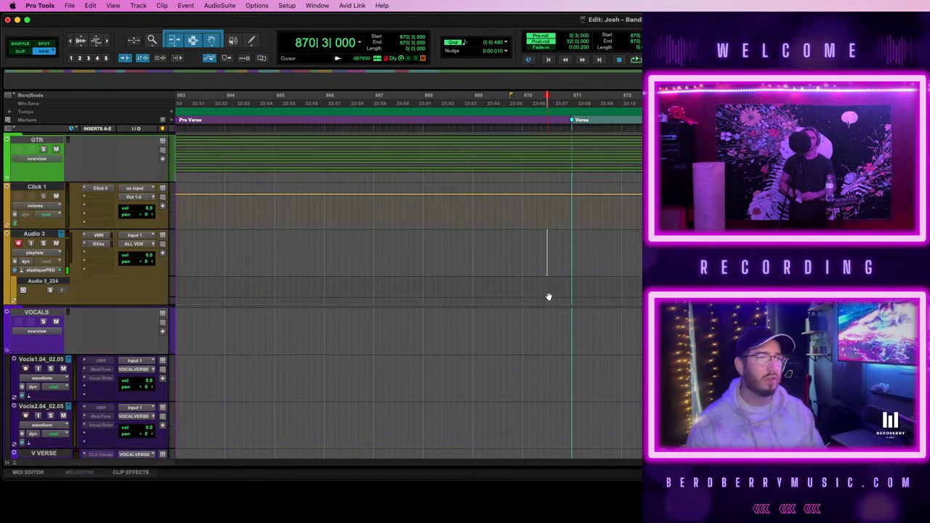
{"action": "key", "text": "super+s"}
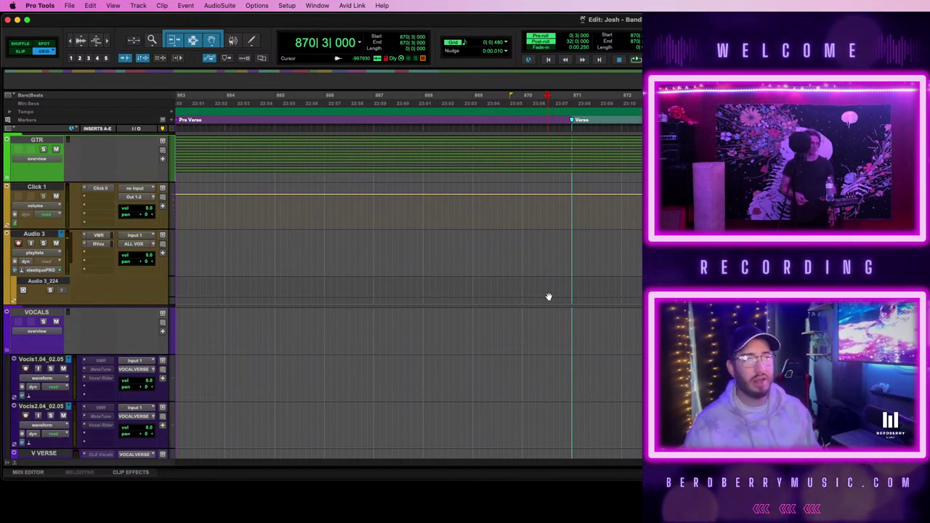
- Record a Verse take on Audio 3 from 870|3|000, setting the ALL DRUMS and ALL MUSIC bus faders to -12.9 during recording
{"action": "key", "text": "space"}
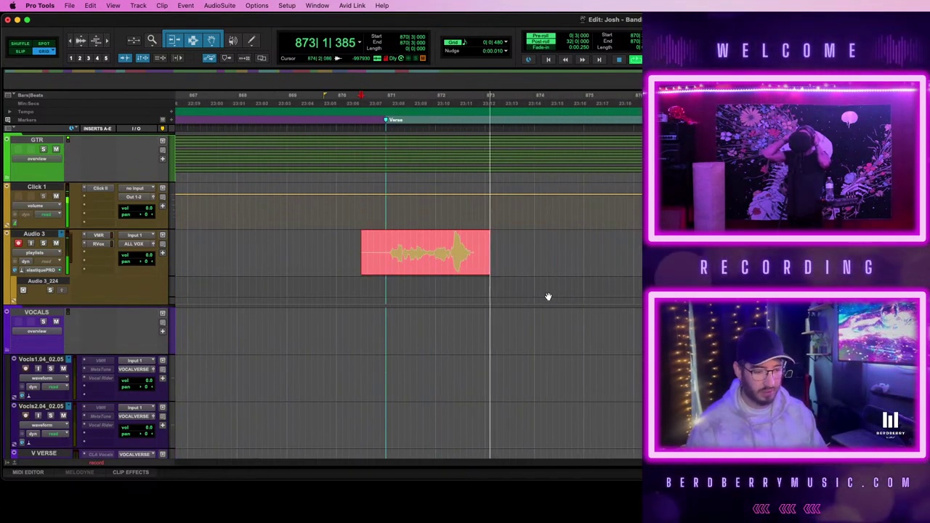
{"action": "key", "text": "super+equal"}
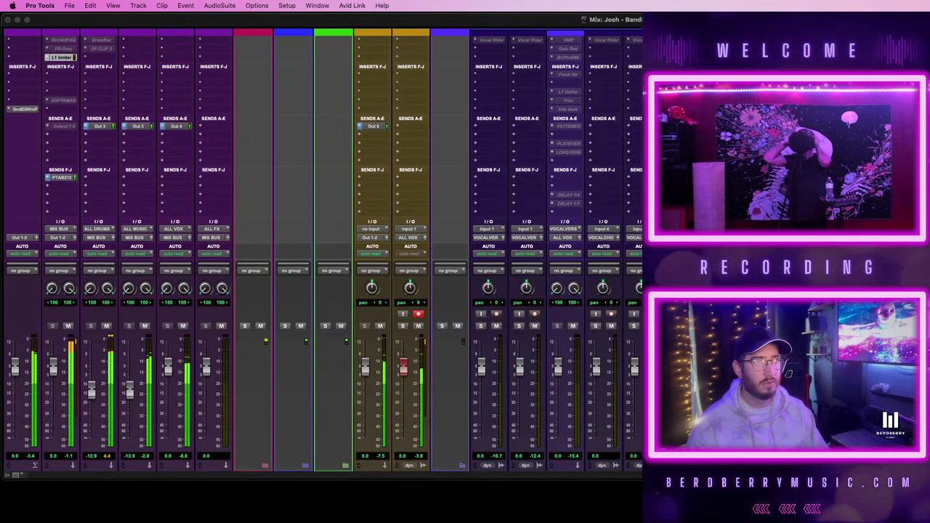
{"action": "key", "text": "super+equal"}
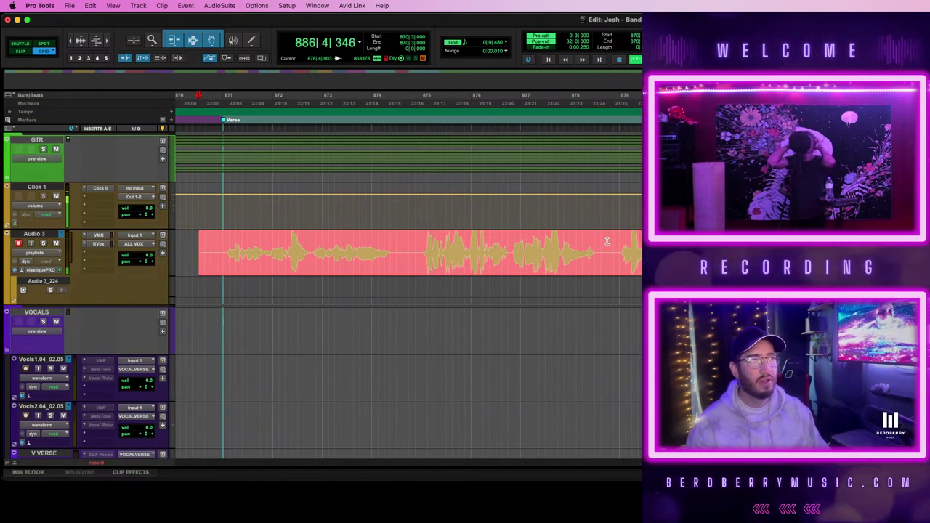
{"action": "key", "text": "space"}
{"action": "left_click", "coordinate": [573, 263]}
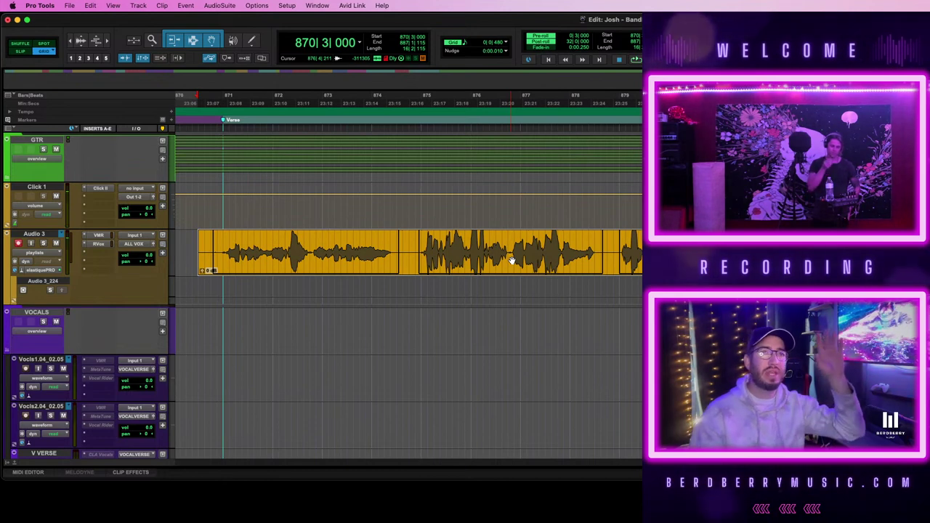
- Play back the Verse take and record a new one over it on Audio 3 from 870|3|000 to 887|1|115
{"action": "key", "text": "space"}
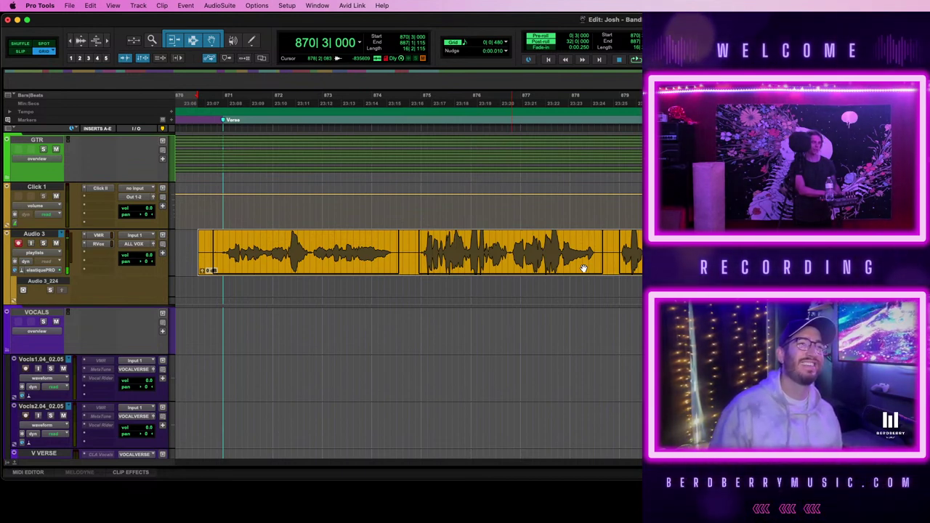
{"action": "scroll", "coordinate": [583, 269], "scroll_direction": "left", "scroll_amount": 3}
{"action": "scroll", "coordinate": [584, 269], "scroll_direction": "right", "scroll_amount": 3}
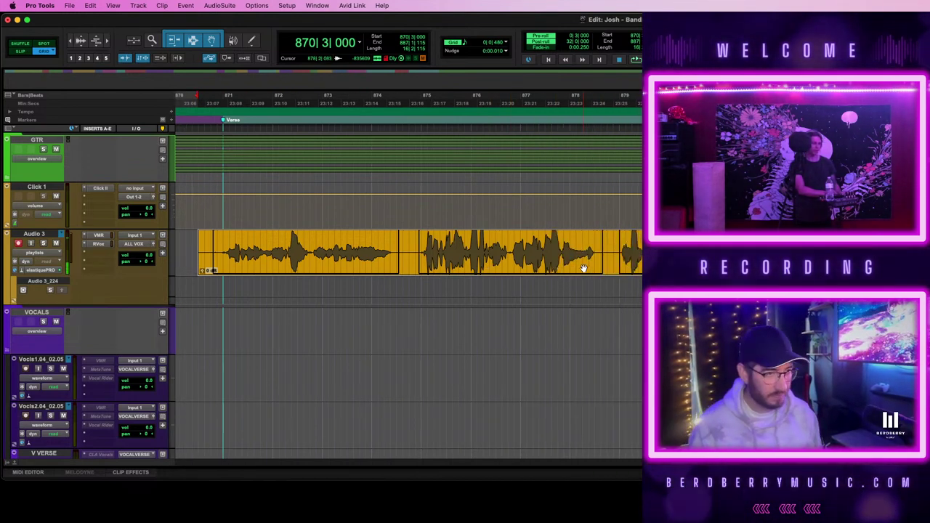
{"action": "scroll", "coordinate": [583, 269], "scroll_direction": "left", "scroll_amount": 2}
{"action": "scroll", "coordinate": [584, 269], "scroll_direction": "left", "scroll_amount": 1}
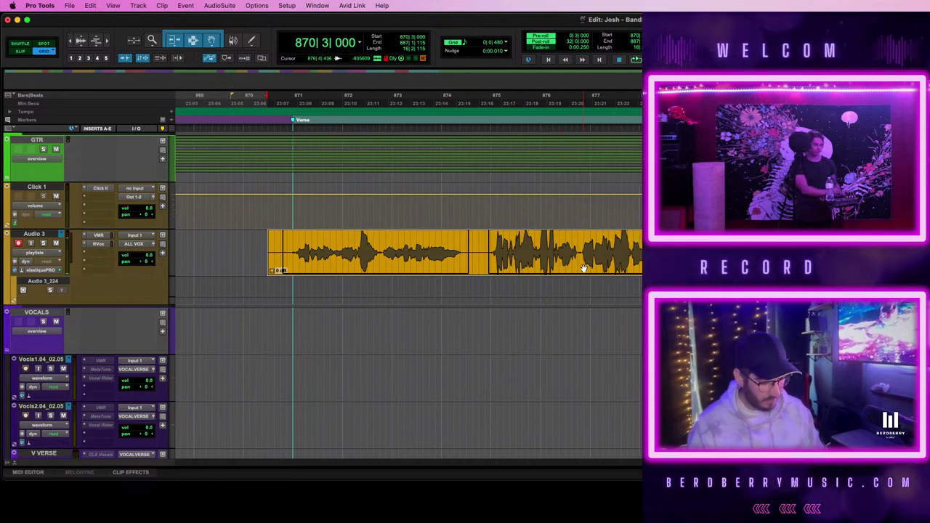
{"action": "key", "text": "space"}
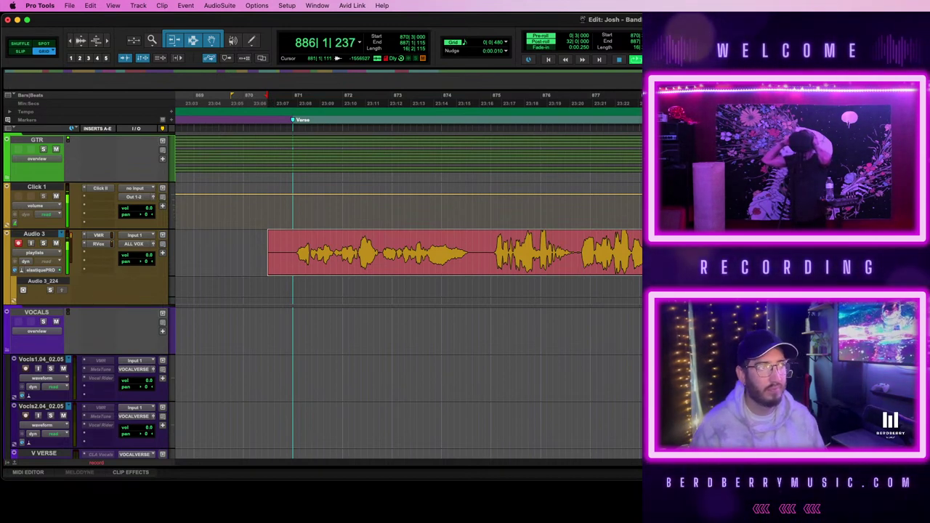
{"action": "key", "text": "space"}
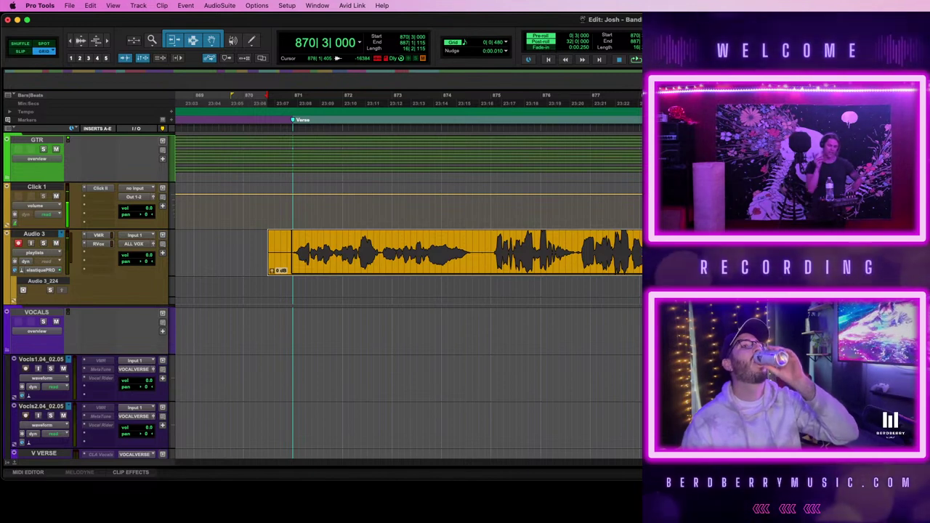
- Play back the Verse take and punch in a new recording on Audio 3 from 878|4|480
{"action": "key", "text": "space"}
{"action": "key", "text": "space"}
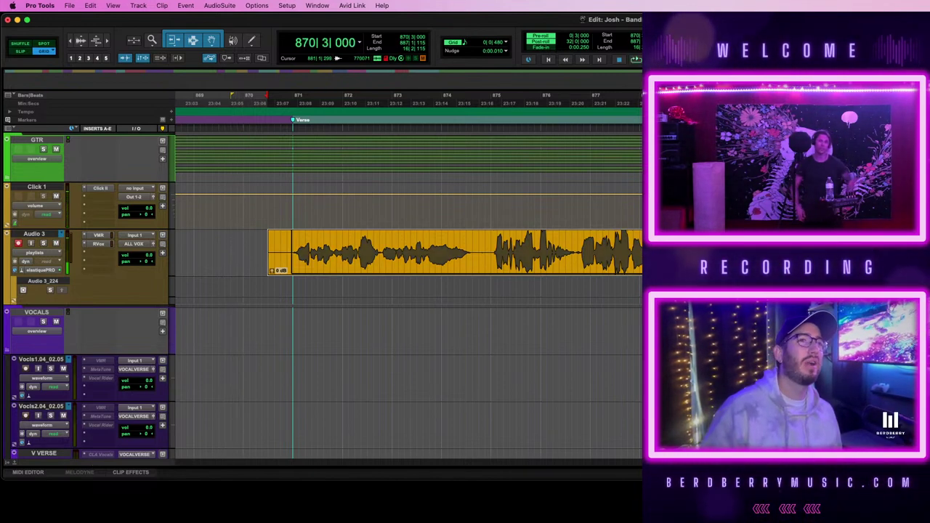
{"action": "key", "text": "space"}
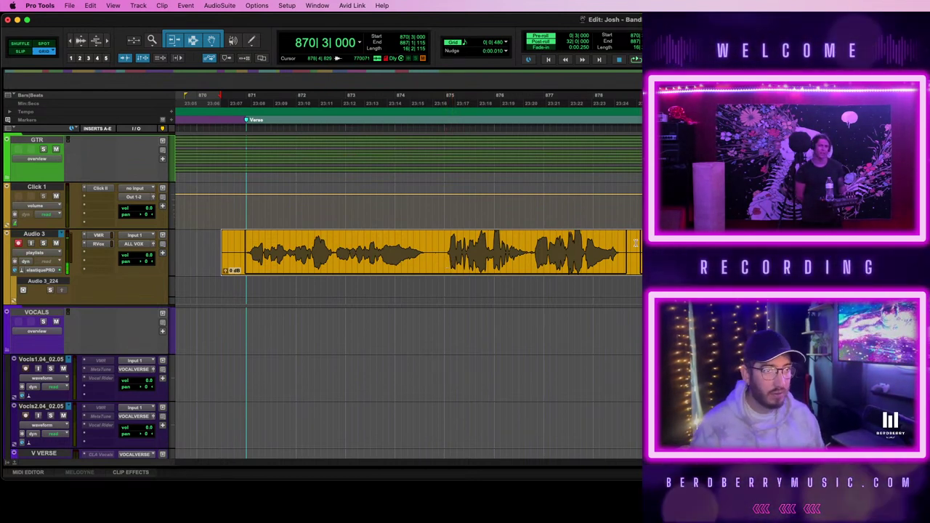
{"action": "left_click", "coordinate": [636, 244]}
{"action": "key", "text": "space"}
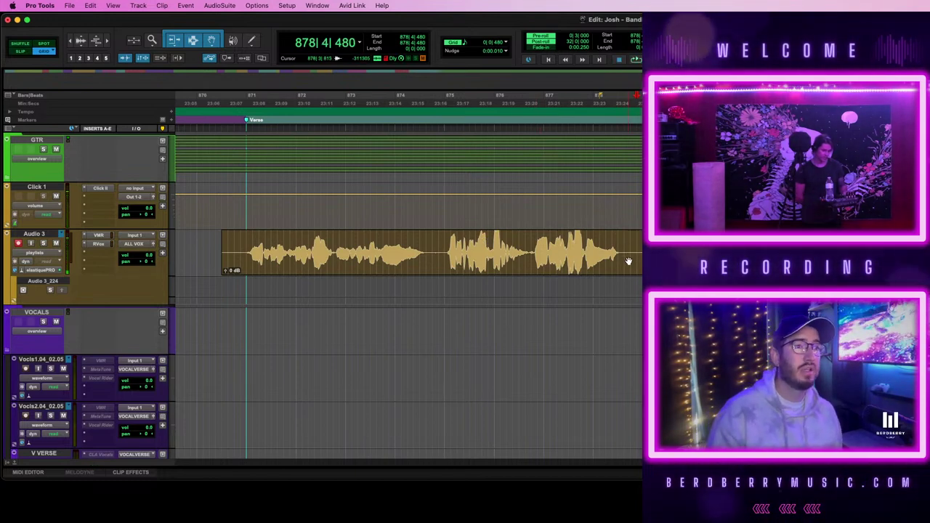
- Select the first half of the Verse take and re-record it on Audio 3 from 870|3|000 to 878|4|480
{"action": "left_click", "coordinate": [592, 266]}
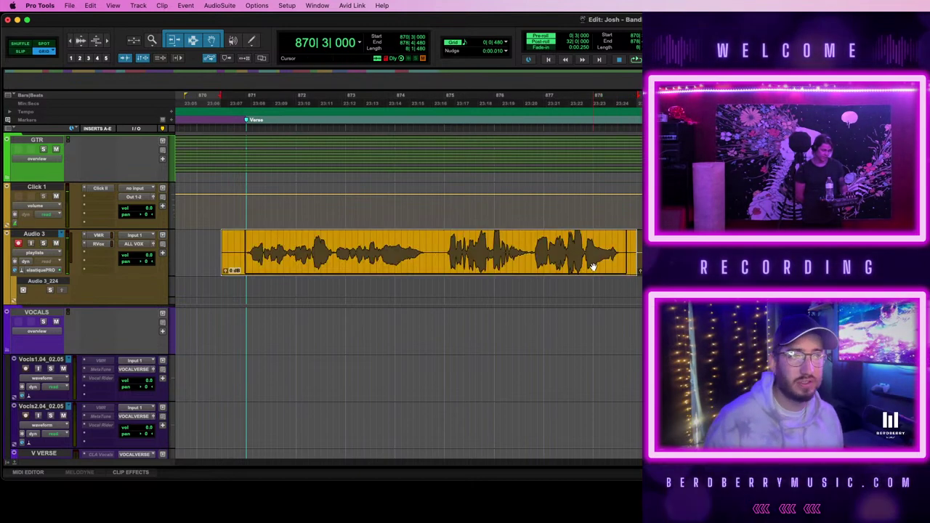
{"action": "key", "text": "space"}
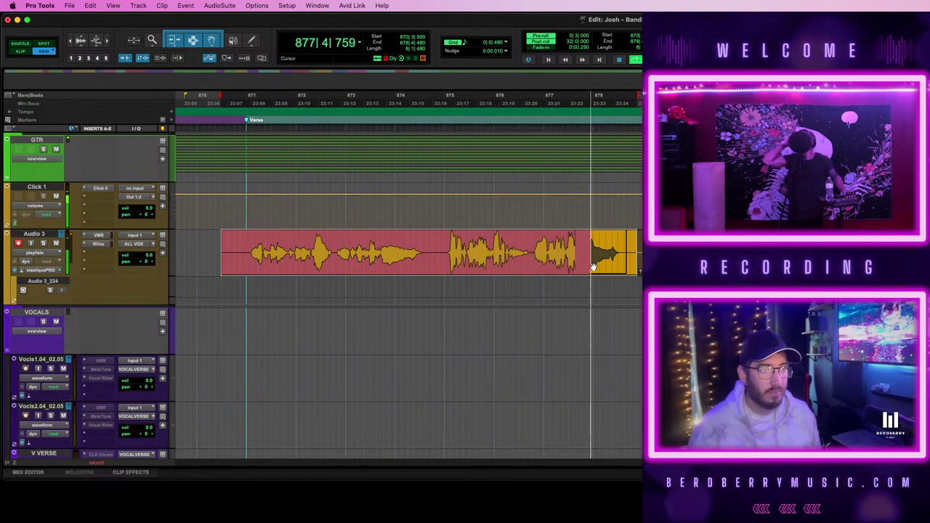
{"action": "key", "text": "space"}
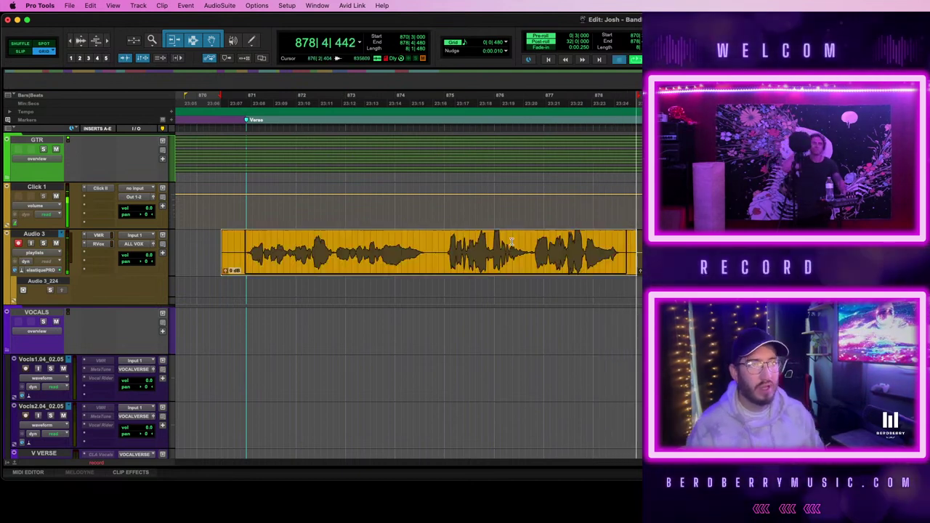
- Punch in on Audio 3 from 876|3|720 to re-record the following Verse line
{"action": "left_click", "coordinate": [528, 242]}
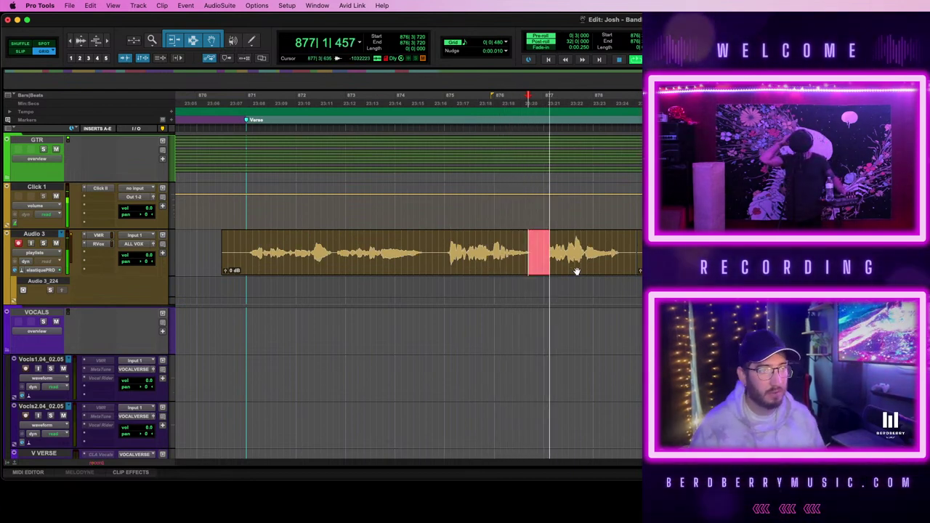
{"action": "key", "text": "space"}
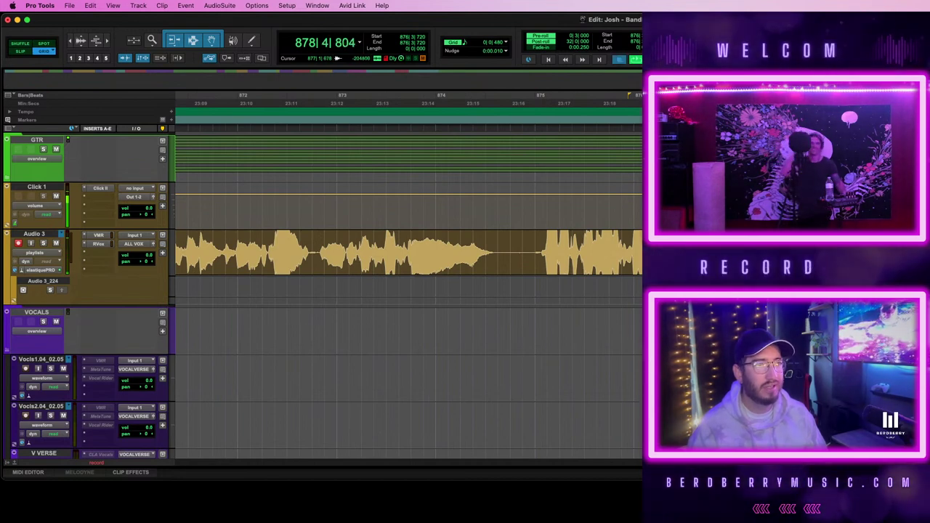
{"action": "key", "text": "space"}
- Clean up the clip boundary at 876|3|739 on Audio 3 and apply fades to the Verse take from 870|3|000 to 887|1|115
{"action": "key", "text": "super+z"}
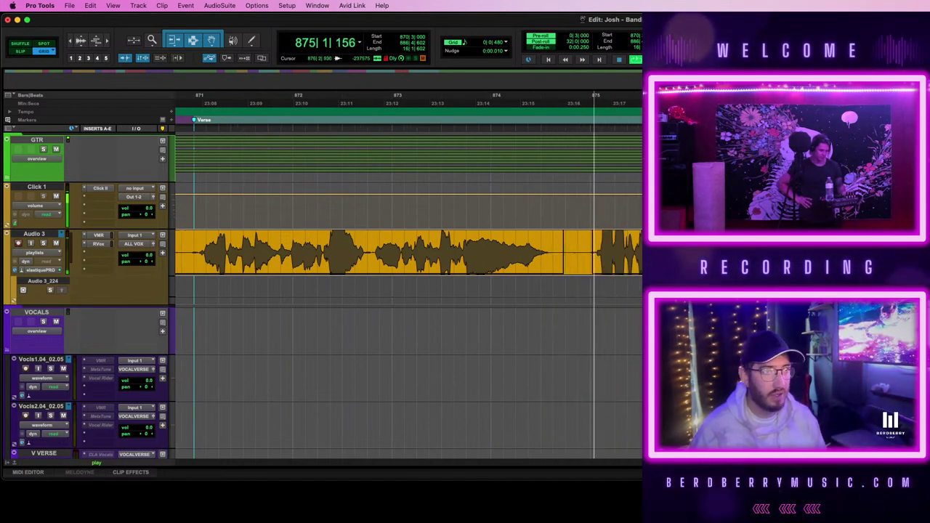
{"action": "key", "text": "t"}
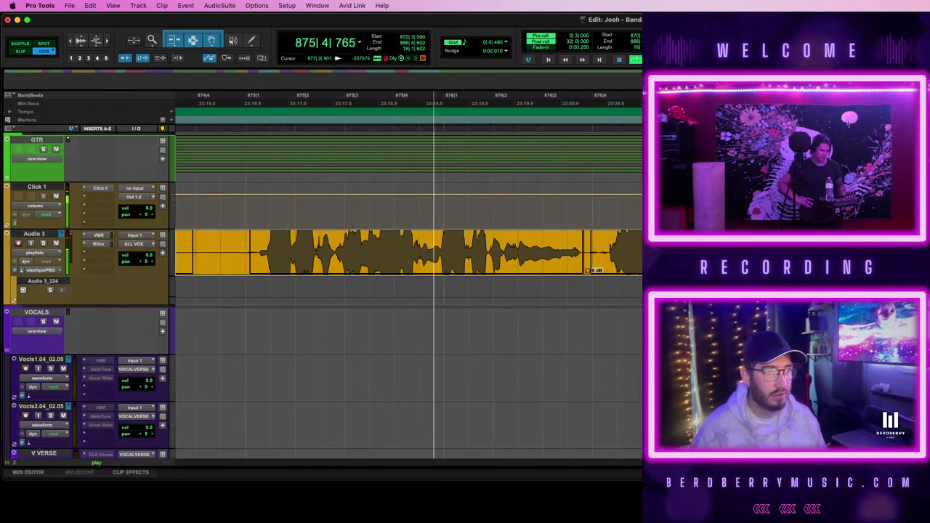
{"action": "left_click", "coordinate": [585, 260]}
{"action": "left_click", "coordinate": [585, 260]}
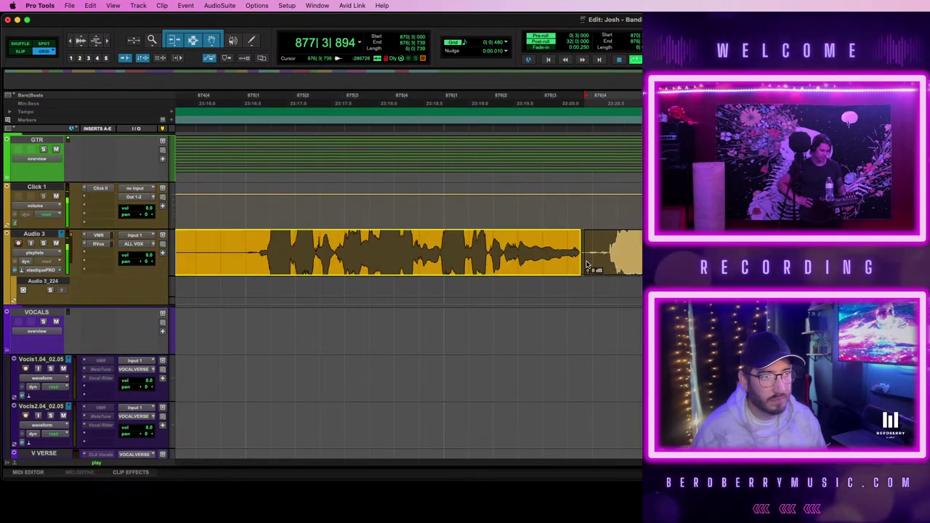
{"action": "key", "text": "super+bracketleft"}
{"action": "key", "text": "super+bracketleft"}
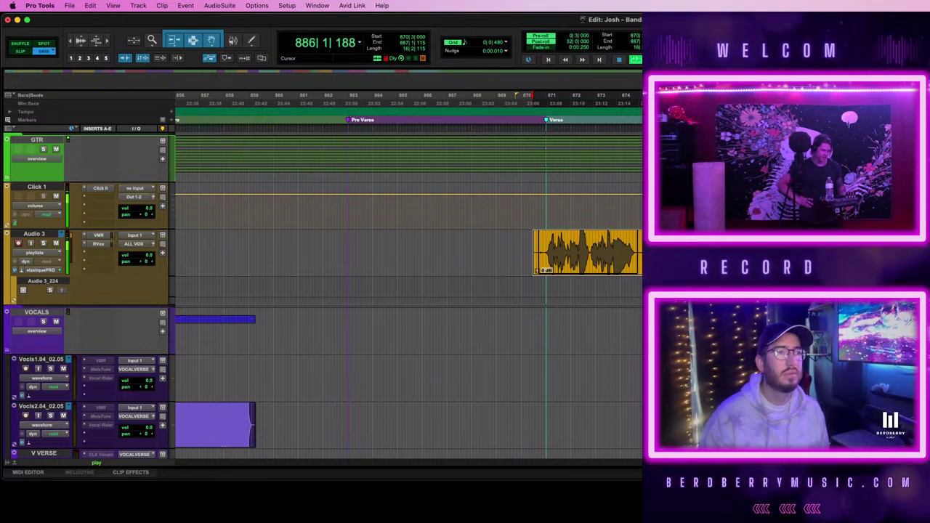
{"action": "key", "text": "space"}
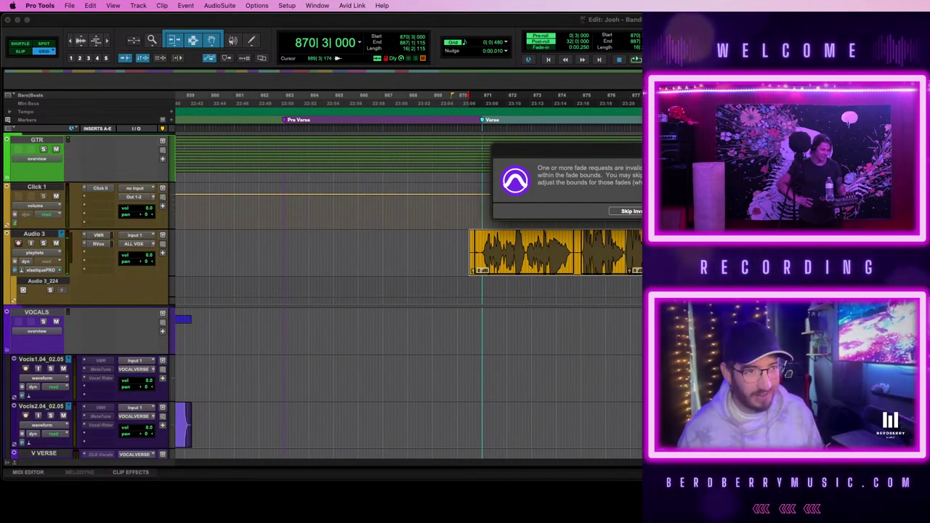
{"action": "key", "text": "Return"}
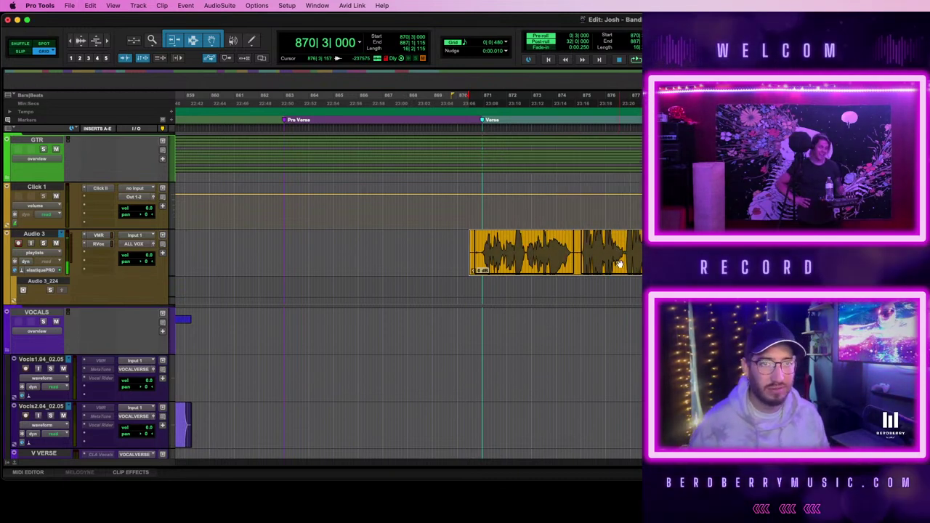
- Quantize the Verse take's Elastic Audio events to a 1/8-note grid at 100 strength and play back the result
{"action": "key", "text": "t"}
{"action": "scroll", "coordinate": [408, 254], "scroll_direction": "right", "scroll_amount": 3}
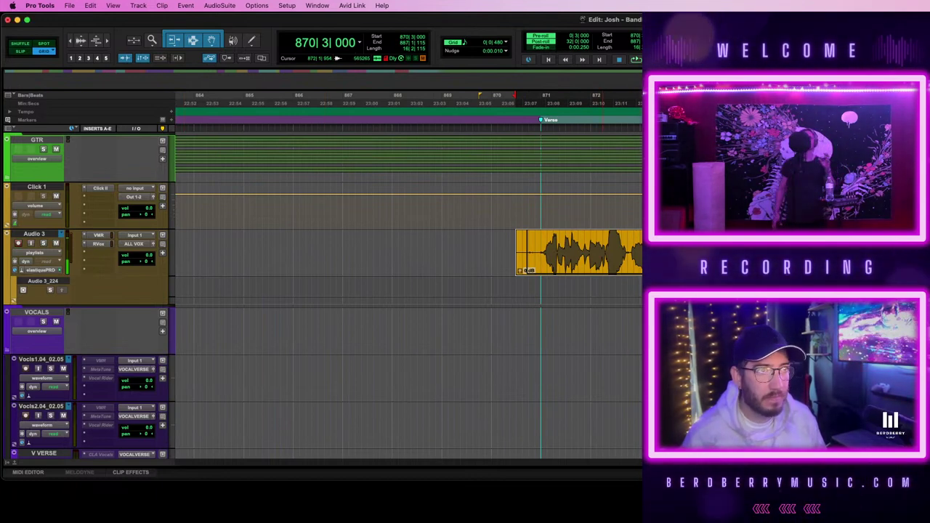
{"action": "key", "text": "alt+0"}
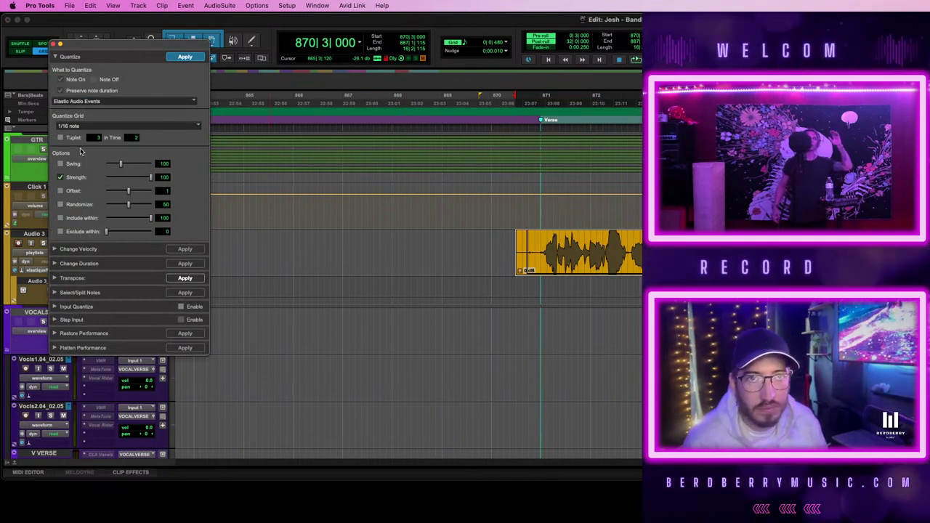
{"action": "left_click", "coordinate": [81, 127]}
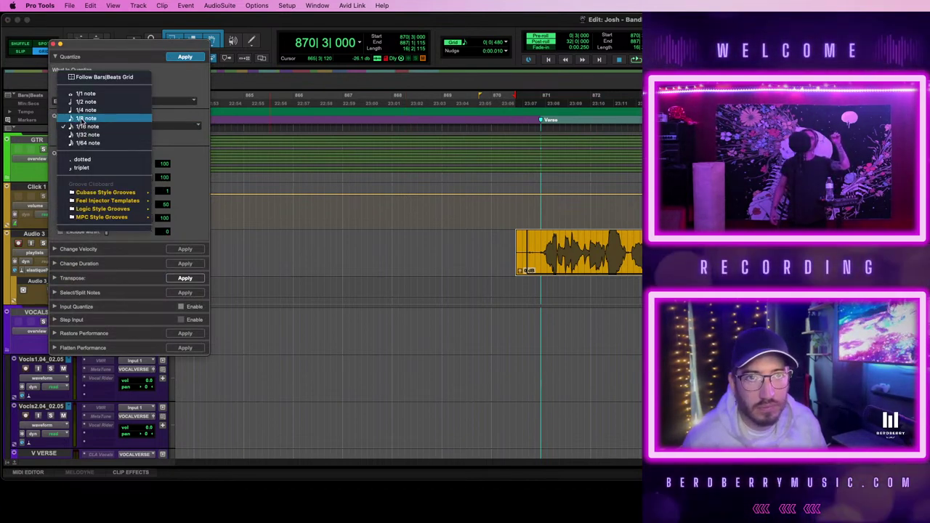
{"action": "left_click", "coordinate": [85, 118]}
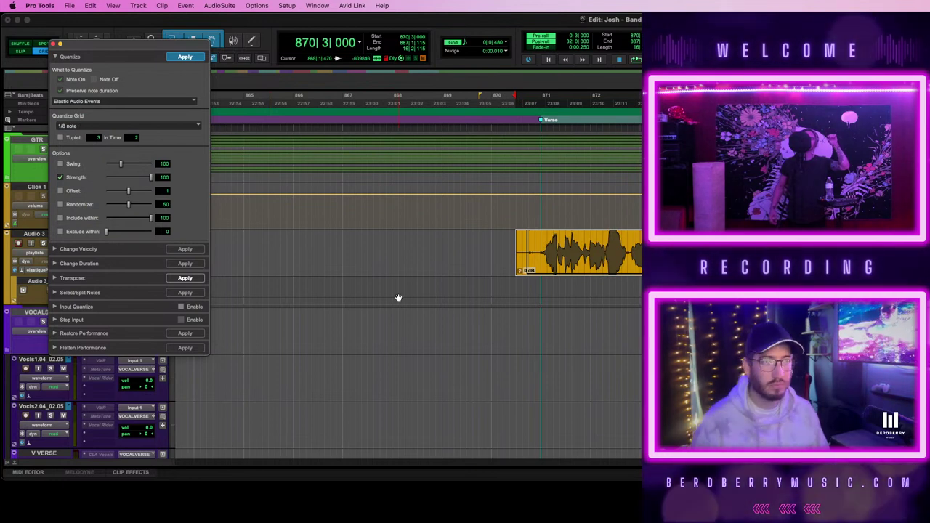
{"action": "scroll", "coordinate": [426, 254], "scroll_direction": "right", "scroll_amount": 5}
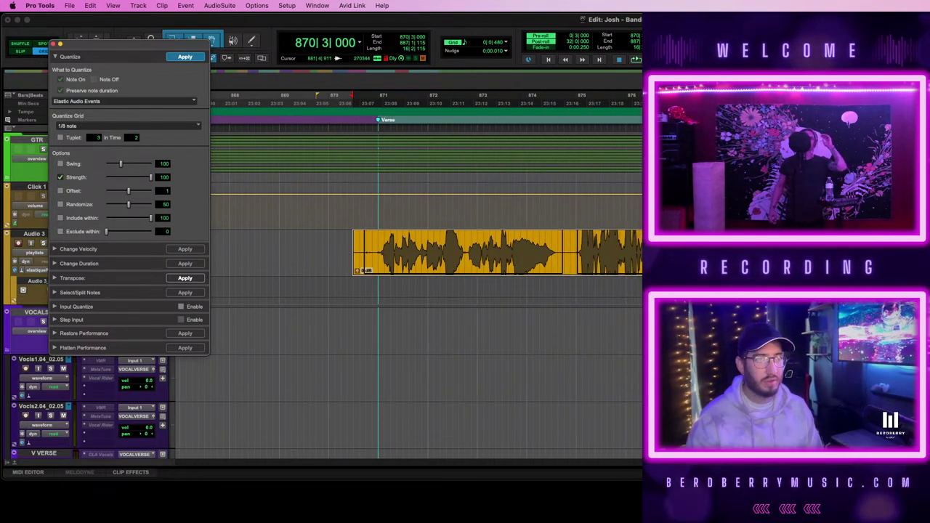
{"action": "key", "text": "Return"}
{"action": "key", "text": "shift+r"}
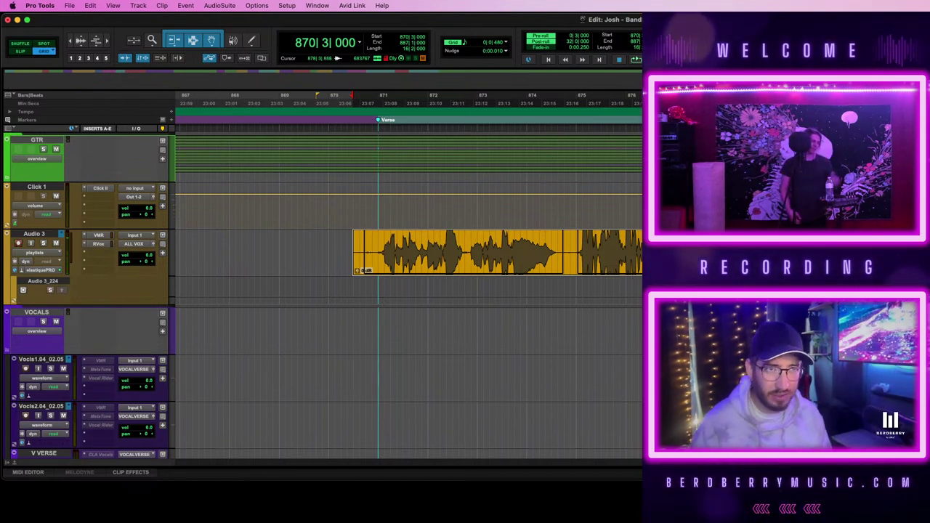
{"action": "key", "text": "space"}
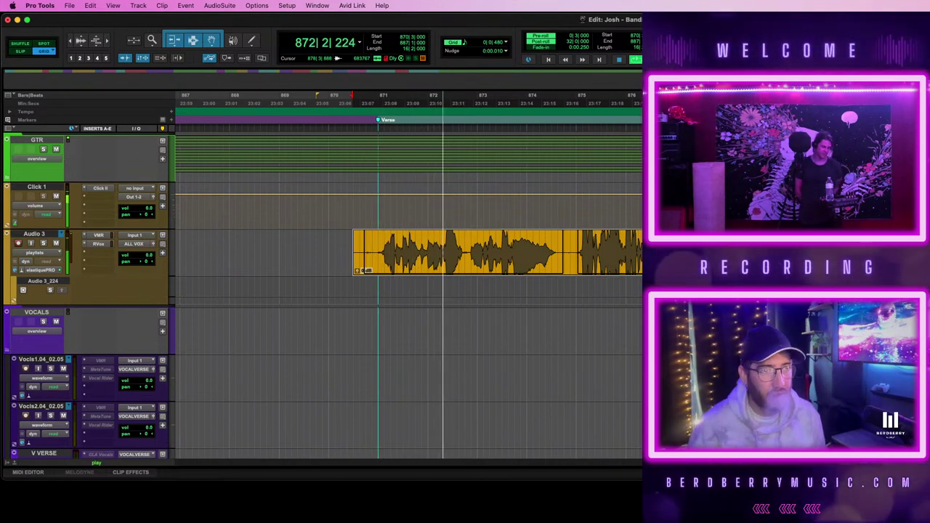
- Undo the 1/8-note quantize and copy the Verse take to the Audio 3_224 playlist lane, keeping the main clip selected
{"action": "left_click_drag", "start_coordinate": [447, 270], "coordinate": [436, 287]}
{"action": "left_click", "coordinate": [436, 271]}
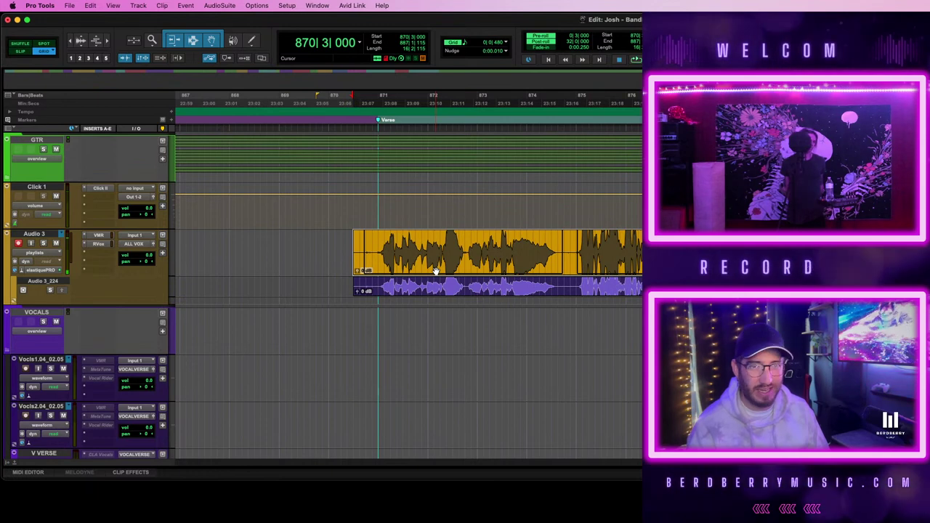
- Quantize the Verse take's Elastic Audio events to a 1/16-note grid with a 3 in time 2 tuplet and play back the result
{"action": "key", "text": "alt+0"}
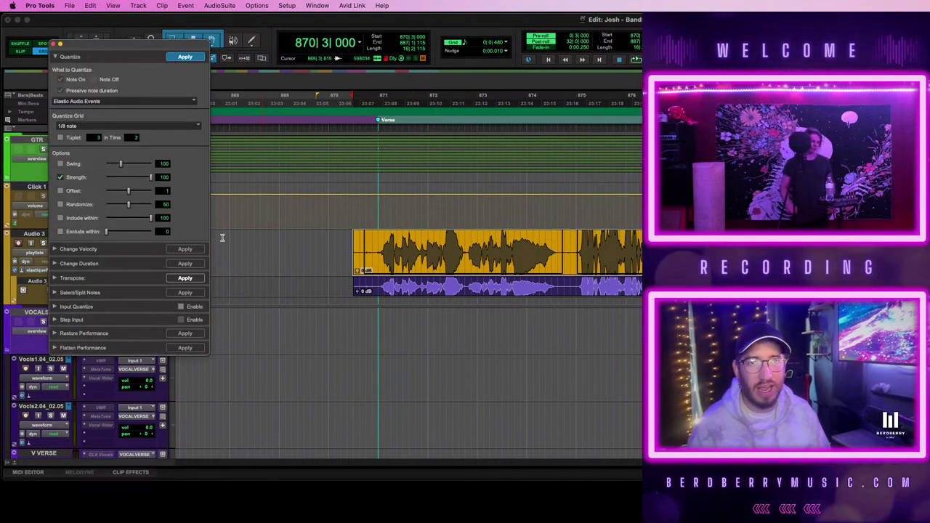
{"action": "left_click", "coordinate": [81, 126]}
{"action": "left_click", "coordinate": [80, 127]}
{"action": "left_click", "coordinate": [81, 126]}
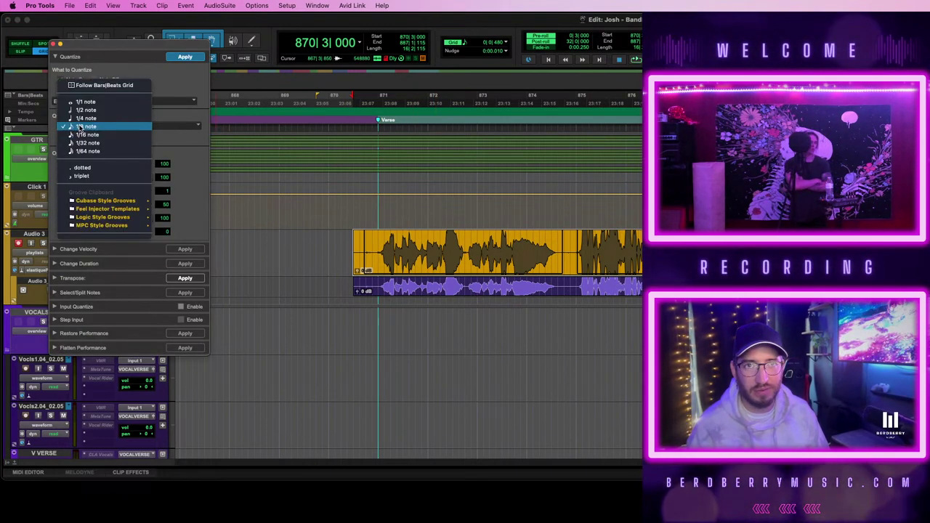
{"action": "left_click", "coordinate": [86, 134]}
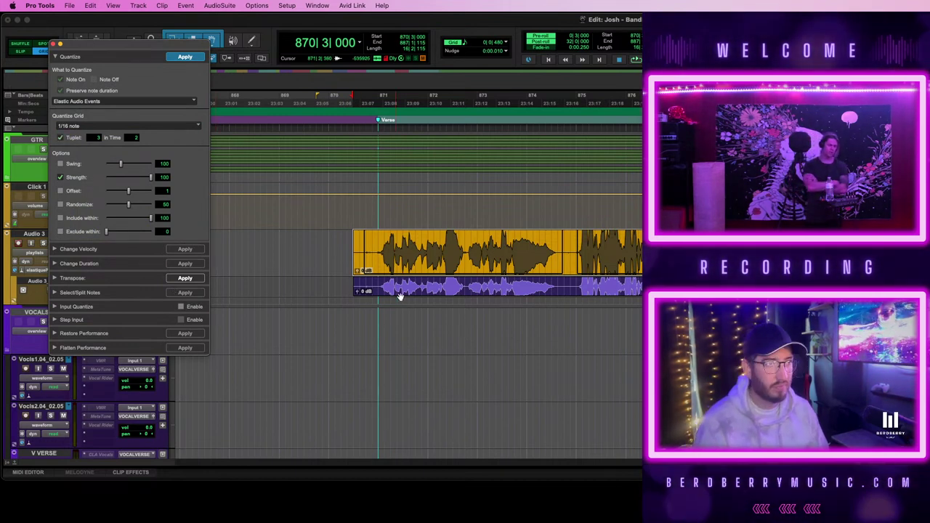
{"action": "key", "text": "Return"}
{"action": "key", "text": "space"}
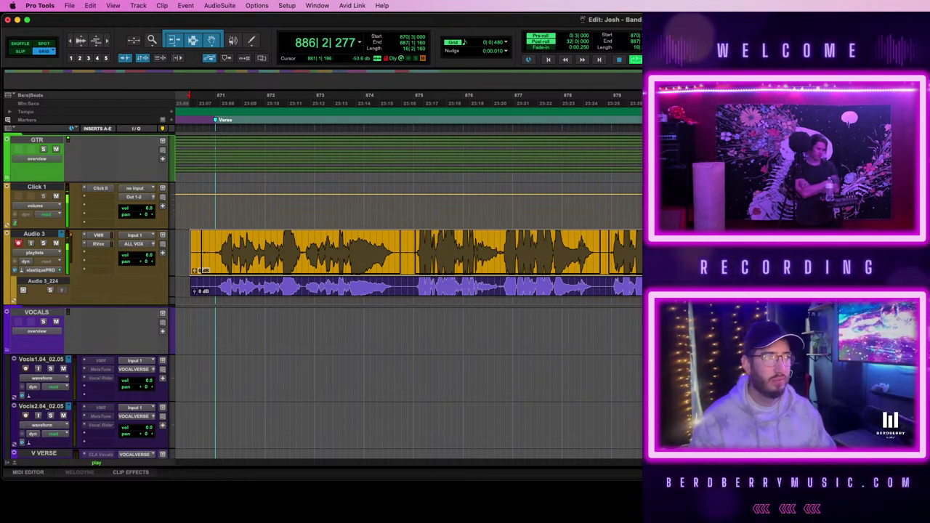
{"action": "key", "text": "space"}
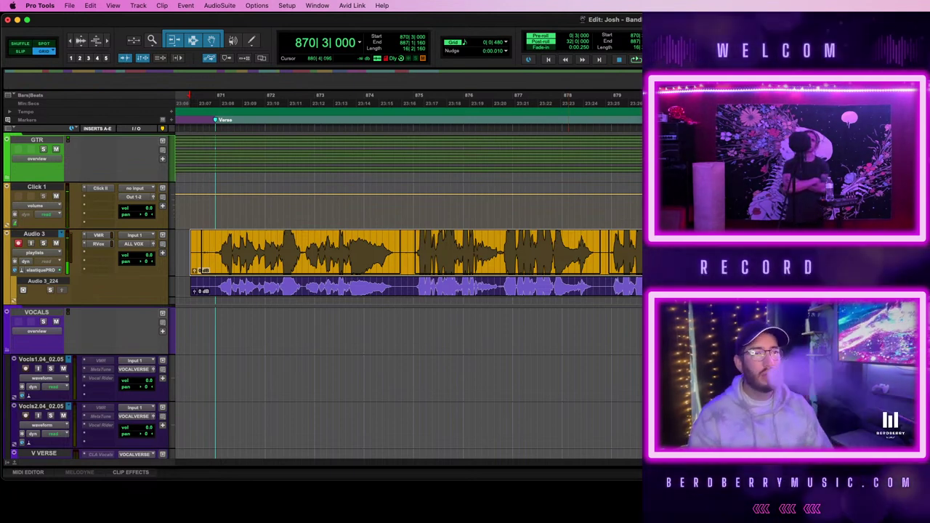
- Undo the 1/16-note tuplet quantize on the Verse take, leaving its backup copy in the Audio 3_224 playlist lane
{"action": "left_click", "coordinate": [606, 291]}
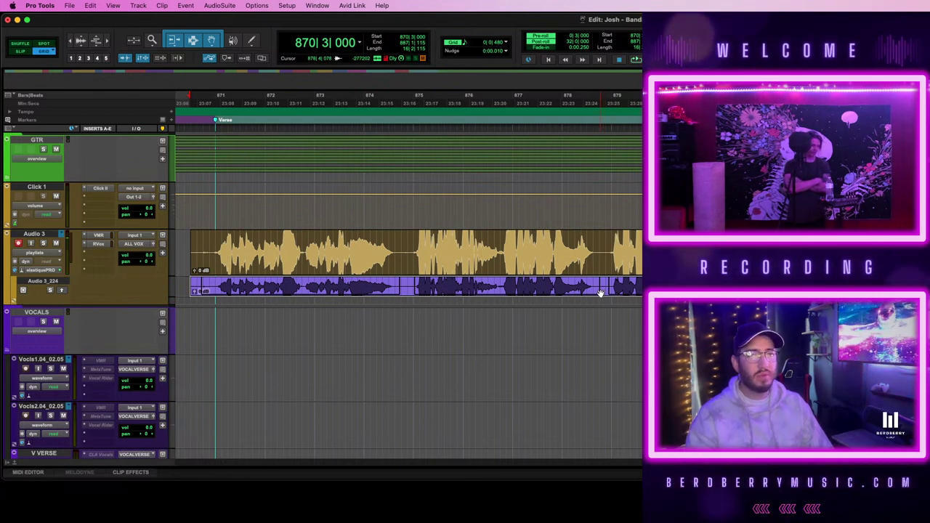
{"action": "scroll", "coordinate": [600, 293], "scroll_direction": "down", "scroll_amount": 1}
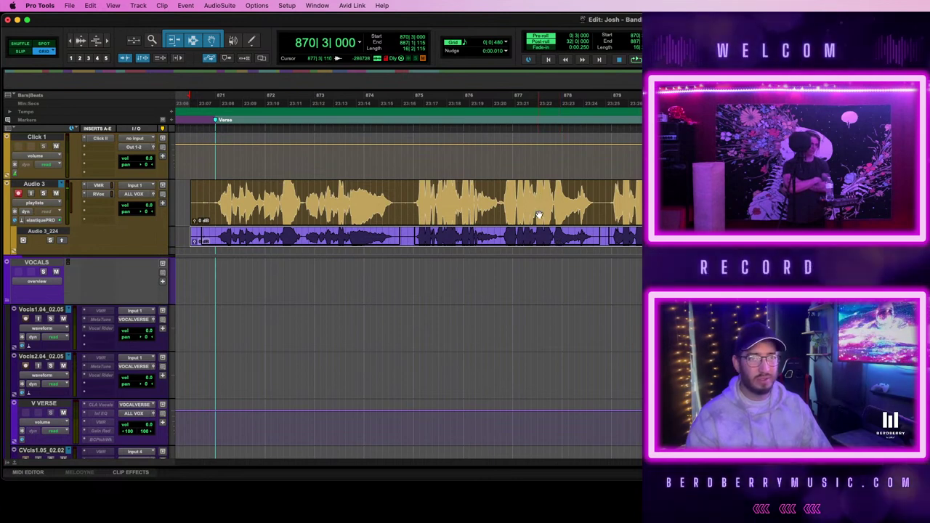
{"action": "key", "text": "super+z"}
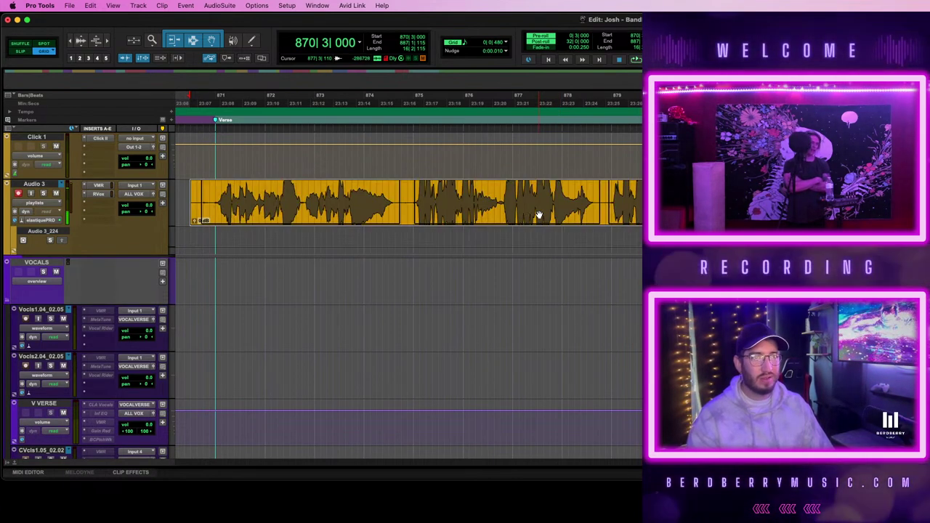
{"action": "key", "text": "super+shift+z"}
- Move the Verse take from Audio 3 down to the Vocls1.04_02.05 track at the same timeline position
{"action": "left_click", "coordinate": [507, 217]}
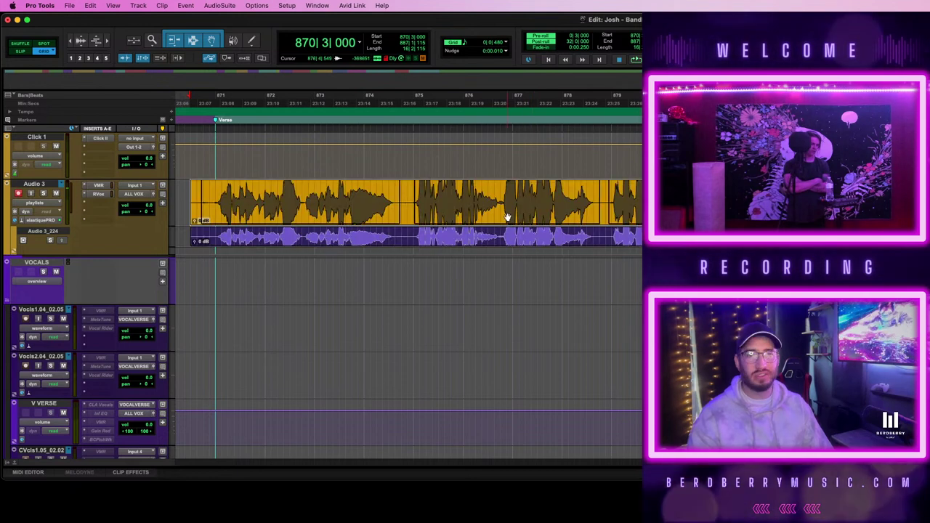
{"action": "left_click_drag", "start_coordinate": [502, 217], "coordinate": [486, 327]}
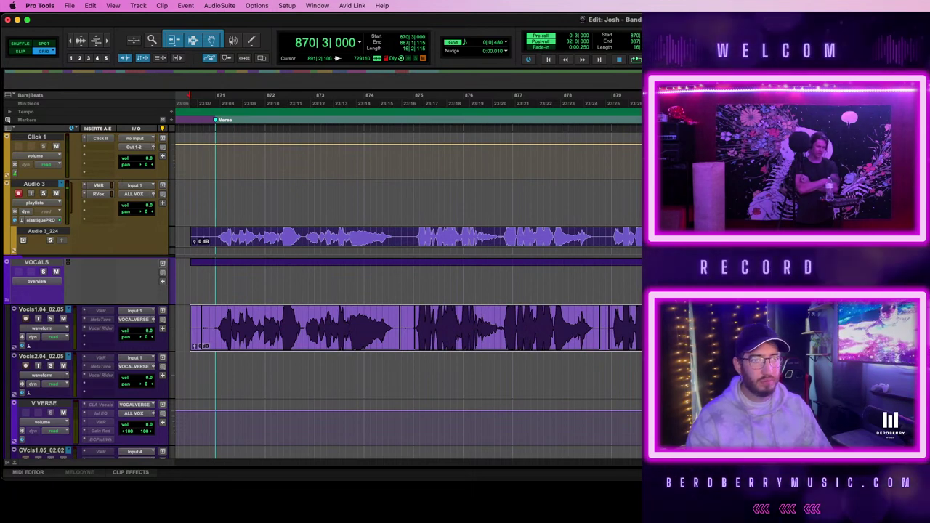
{"action": "key", "text": "r"}
{"action": "scroll", "coordinate": [620, 292], "scroll_direction": "right", "scroll_amount": 3}
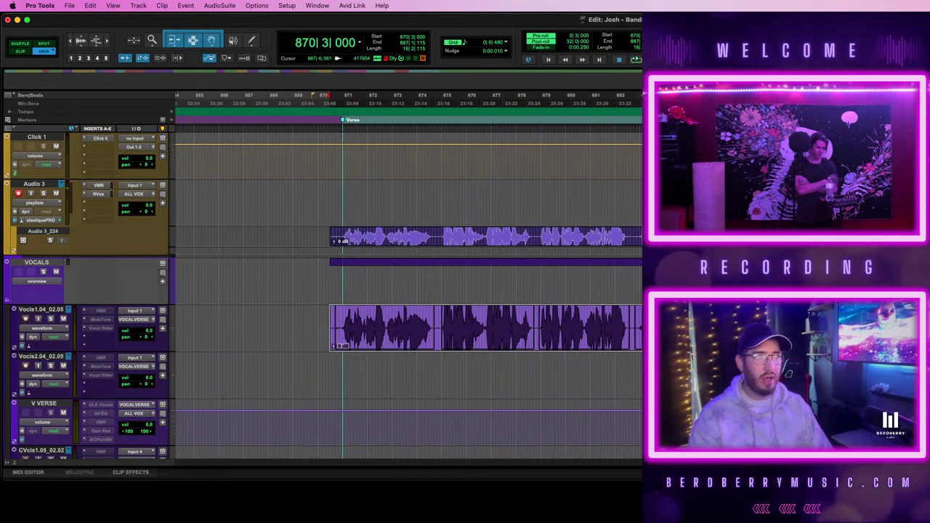
- Place the edit cursor at 886|3|000, near the end of the moved Verse take
{"action": "left_click", "coordinate": [724, 320]}
{"action": "key", "text": "t"}
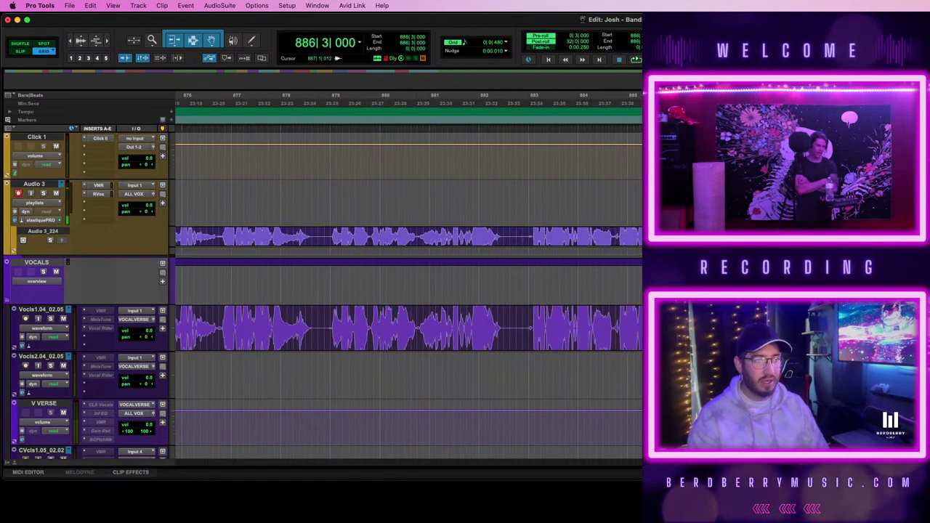
{"action": "key", "text": "super+bracketleft"}
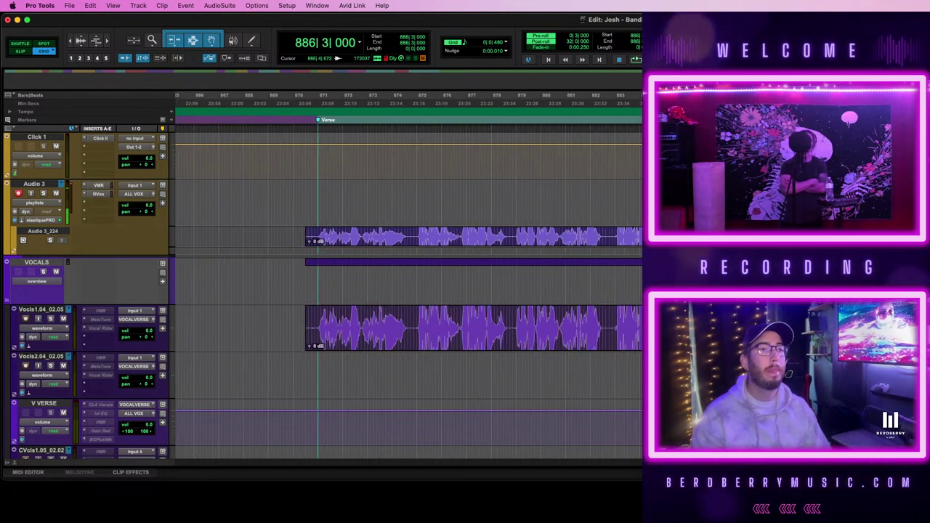
- Undo the Verse take's move to the Vocls1.04_02.05 track and record over its opening on Audio 3 from 870|3|000
{"action": "key", "text": "super+z"}
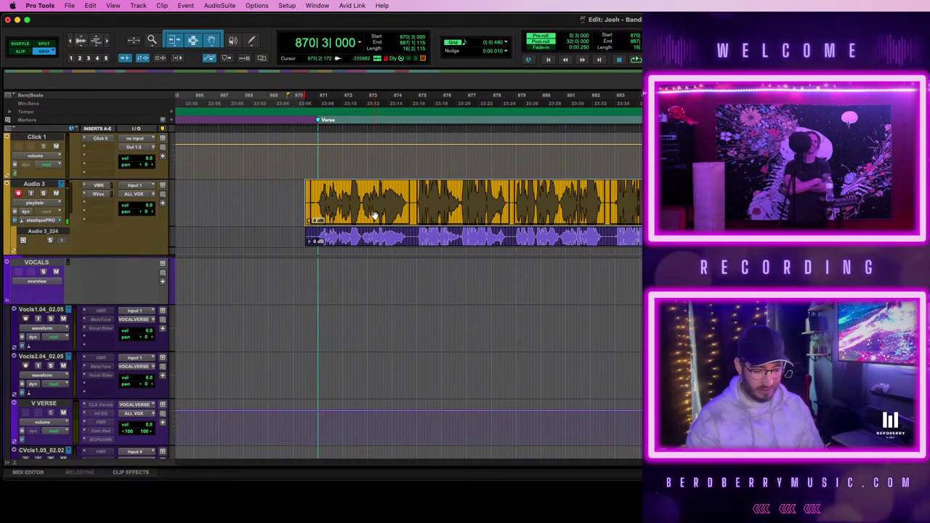
{"action": "key", "text": "space"}
{"action": "key", "text": "t"}
{"action": "key", "text": "t"}
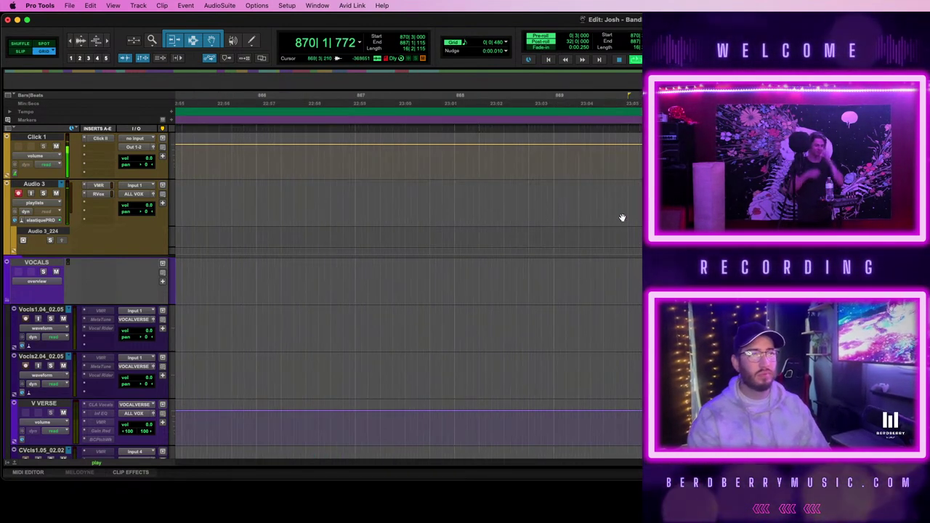
{"action": "scroll", "coordinate": [636, 218], "scroll_direction": "right", "scroll_amount": 3}
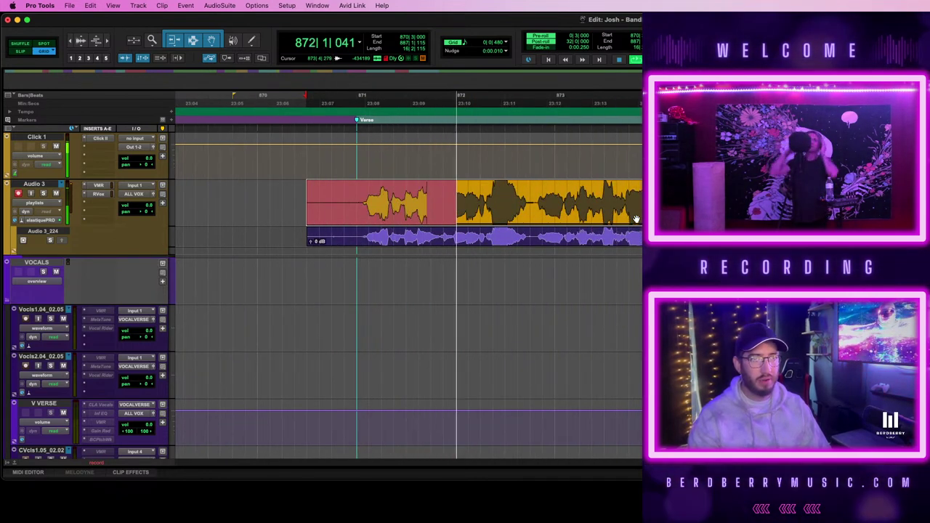
{"action": "key", "text": "space"}
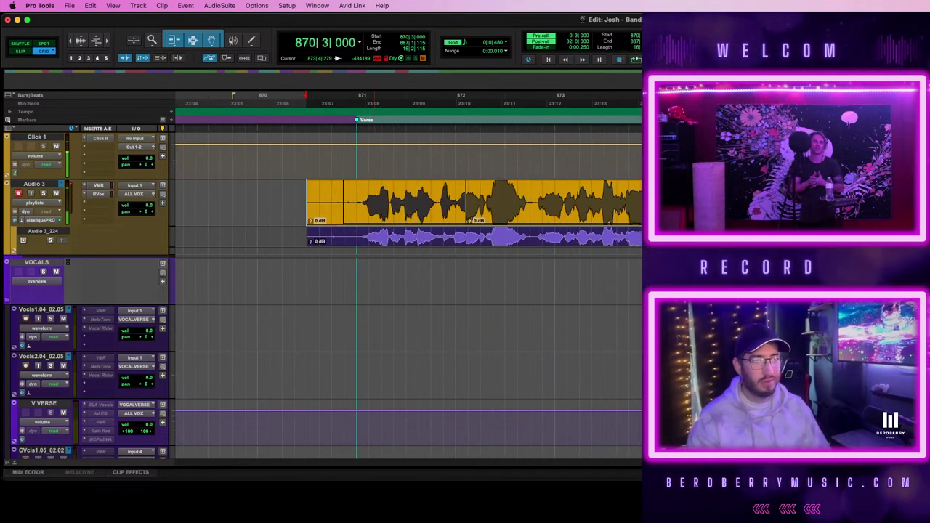
- Re-record the Verse opening on Audio 3 with the range 870|3|000 to 872|4|480 selected
{"action": "key", "text": "t"}
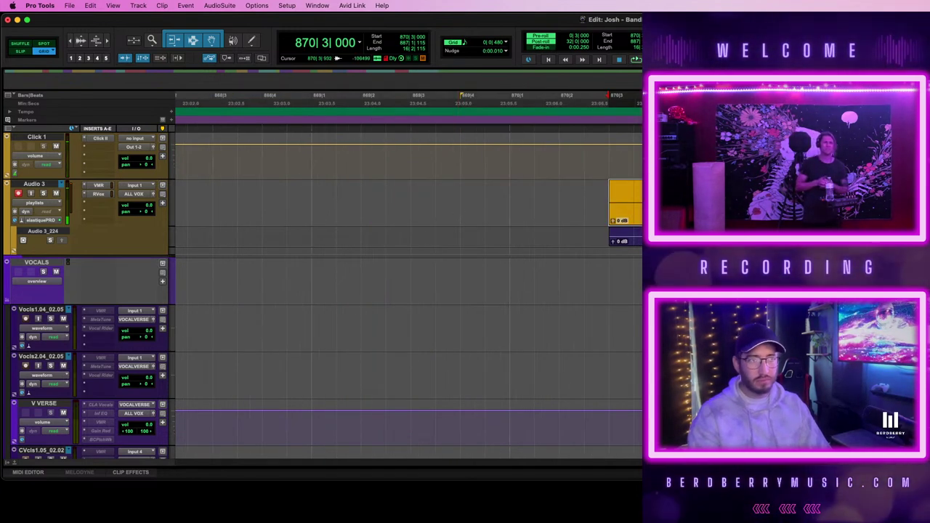
{"action": "left_click", "coordinate": [857, 202], "text": "shift"}
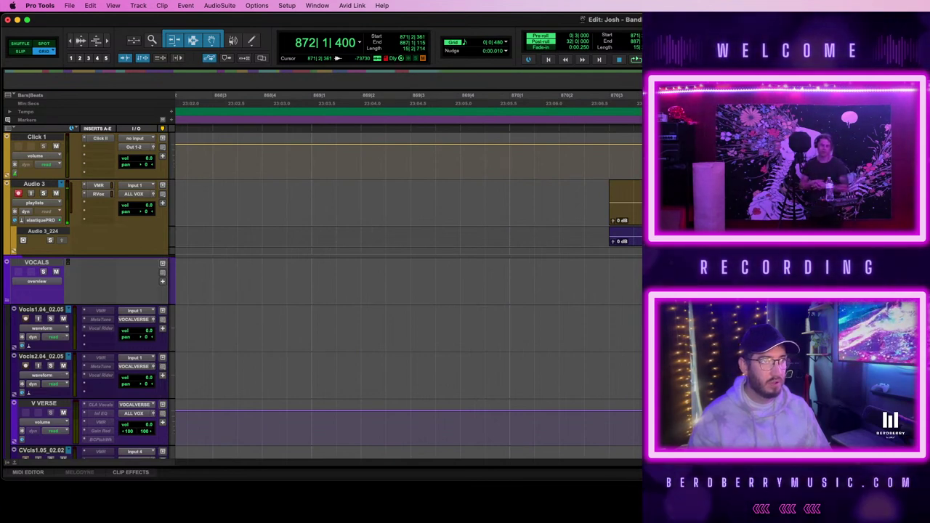
{"action": "left_click", "coordinate": [704, 211]}
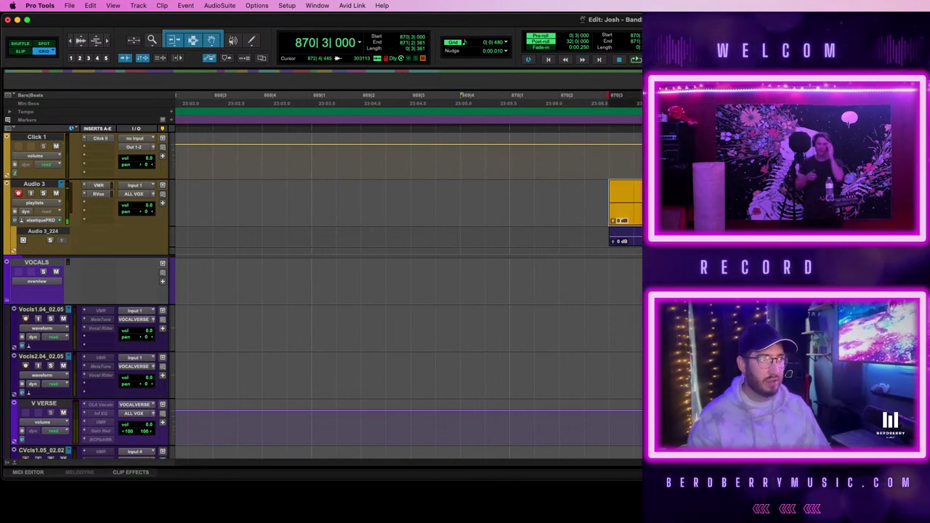
{"action": "key", "text": "super+bracketleft"}
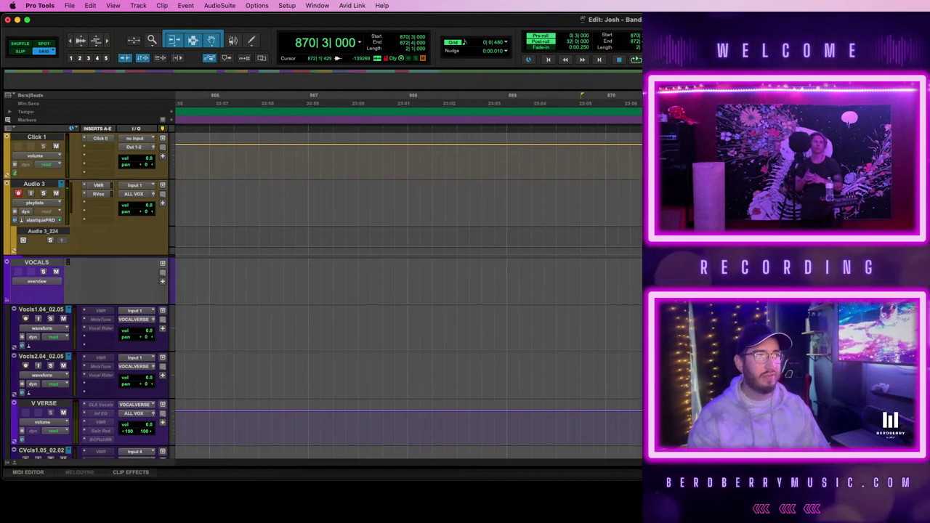
{"action": "key", "text": "space"}
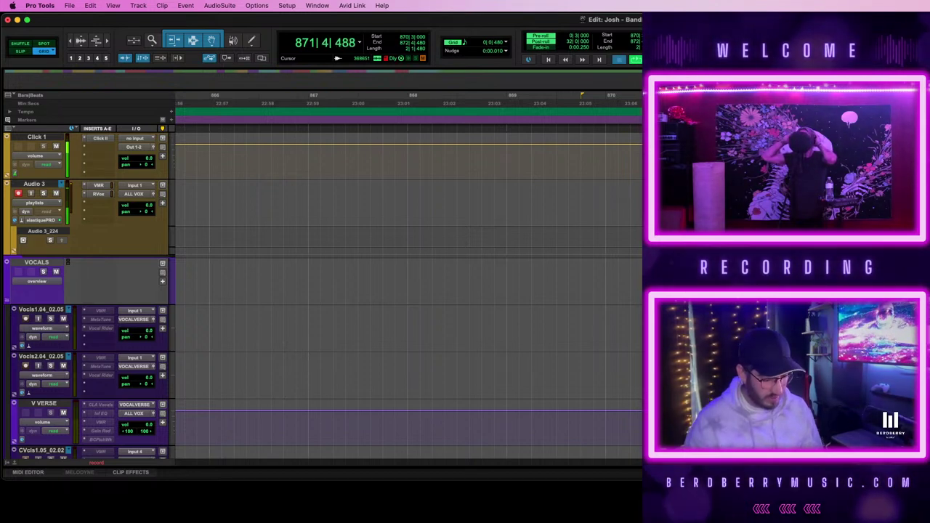
{"action": "key", "text": "space"}
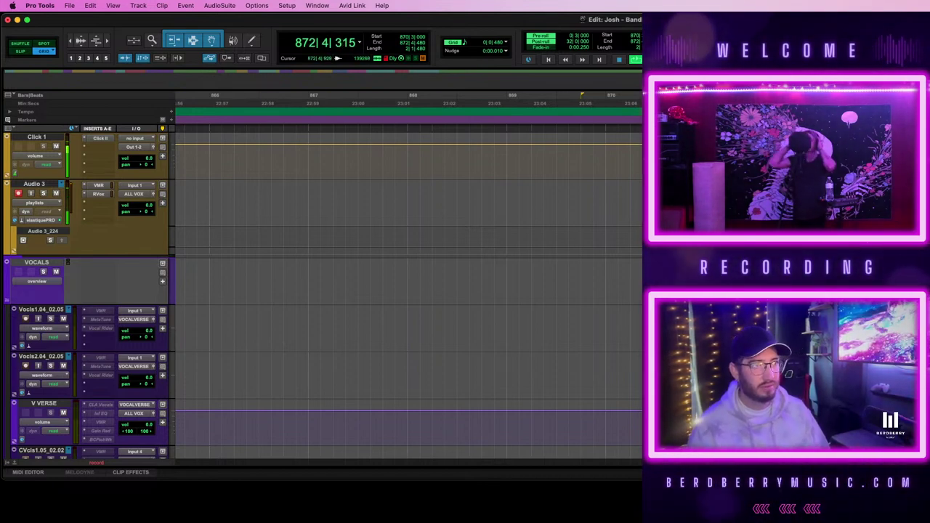
{"action": "key", "text": "space"}
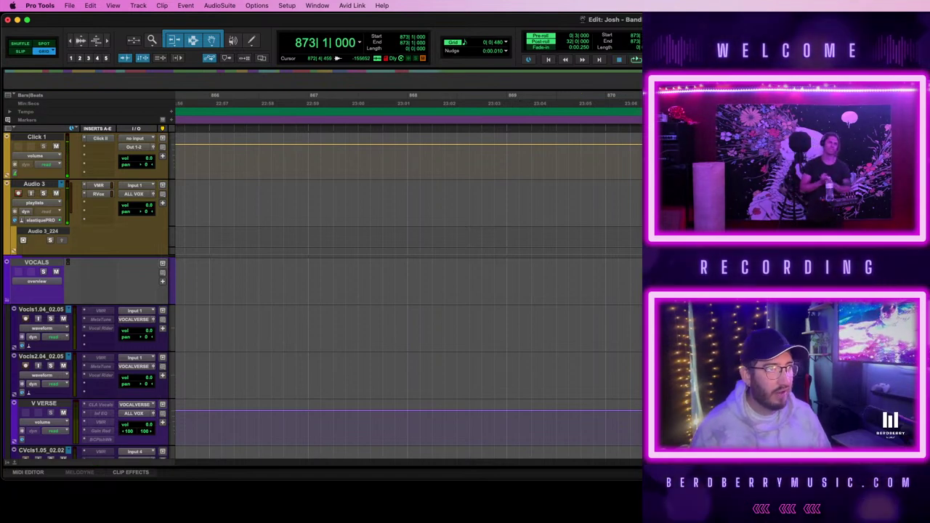
- Play back the re-recorded Verse opening and copy its clip from Audio 3 into the Audio 3_224 playlist lane at the same position
{"action": "key", "text": "space"}
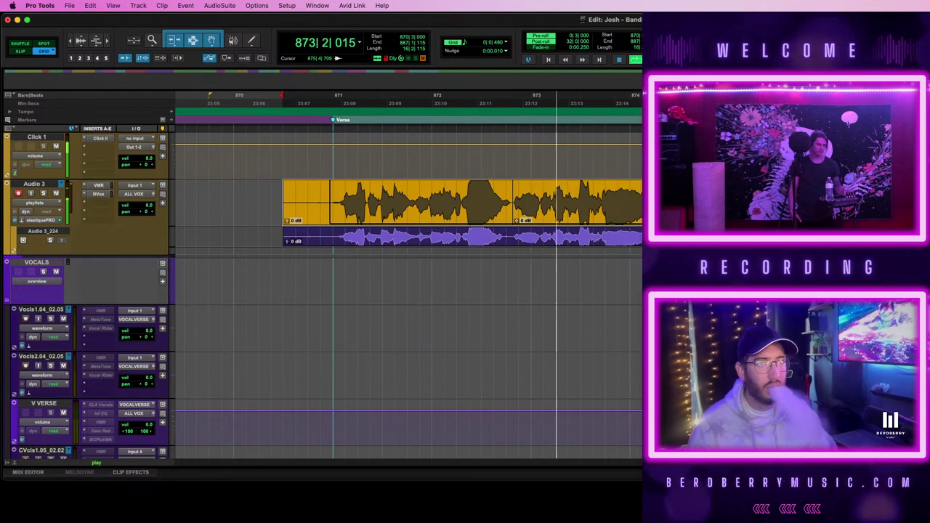
{"action": "key", "text": "space"}
{"action": "left_click", "coordinate": [667, 193]}
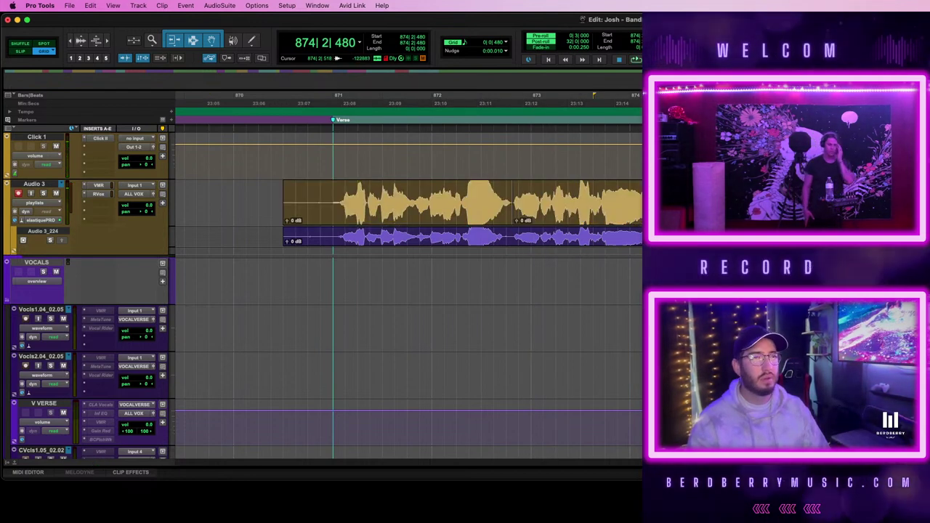
{"action": "left_click", "coordinate": [670, 211]}
{"action": "left_click", "coordinate": [438, 226], "text": "shift"}
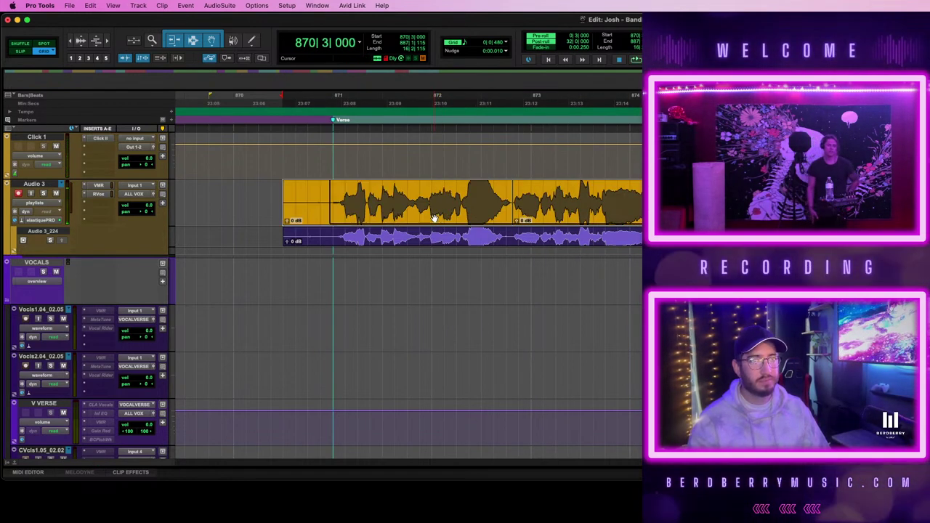
{"action": "left_click", "coordinate": [433, 181]}
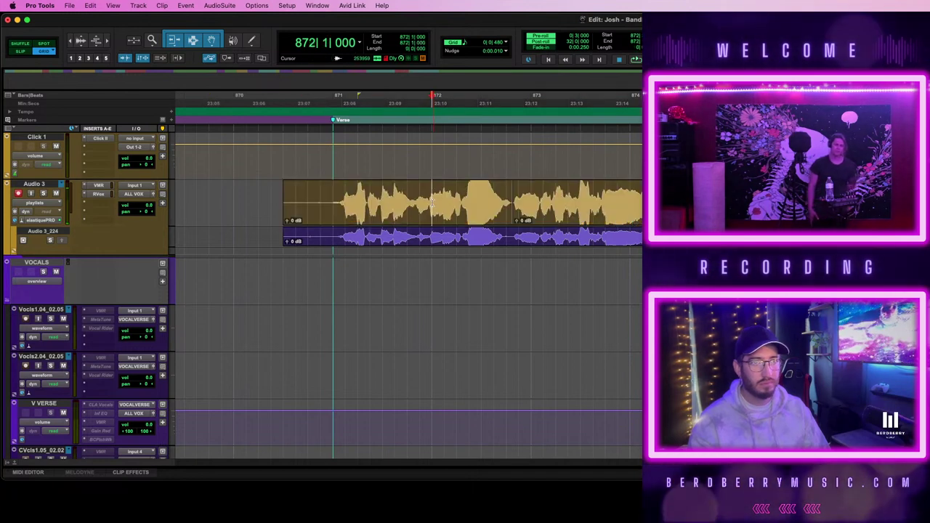
{"action": "left_click", "coordinate": [433, 212]}
{"action": "key", "text": "semicolon"}
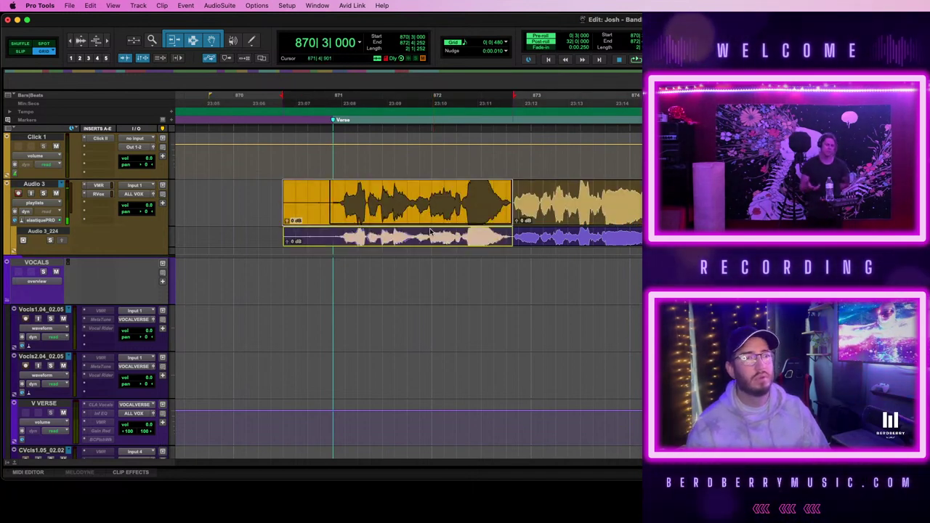
{"action": "key", "text": "p"}
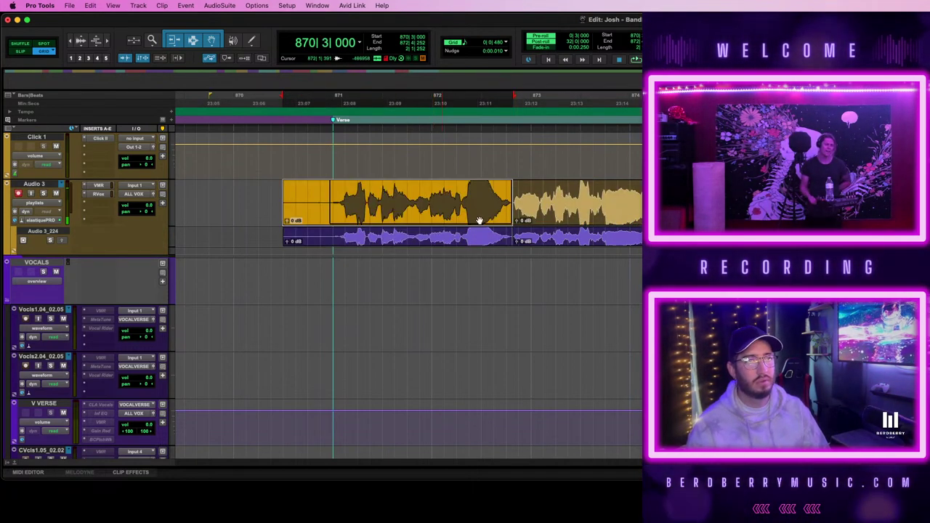
- Record another take of the Verse opening on Audio 3 with the range 870|3|000 to 875|1|000 selected
{"action": "key", "text": "shift+Tab"}
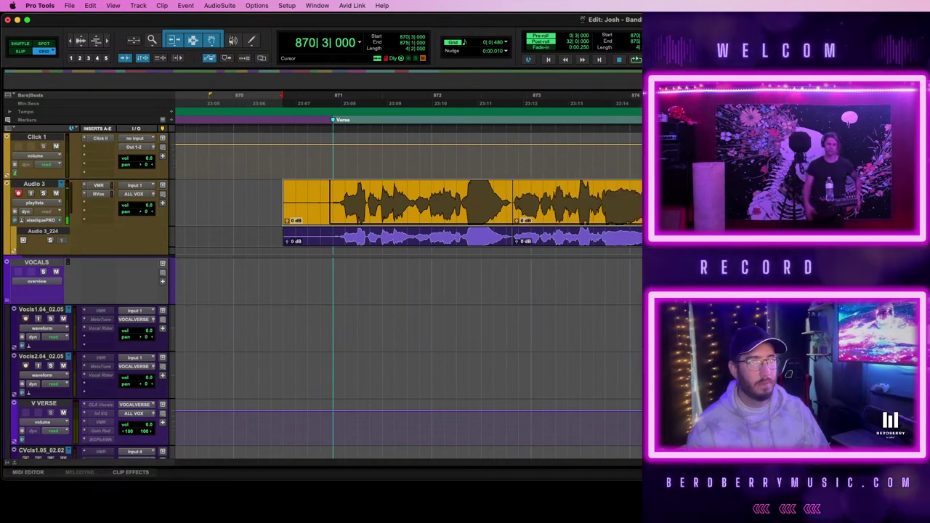
{"action": "key", "text": "space"}
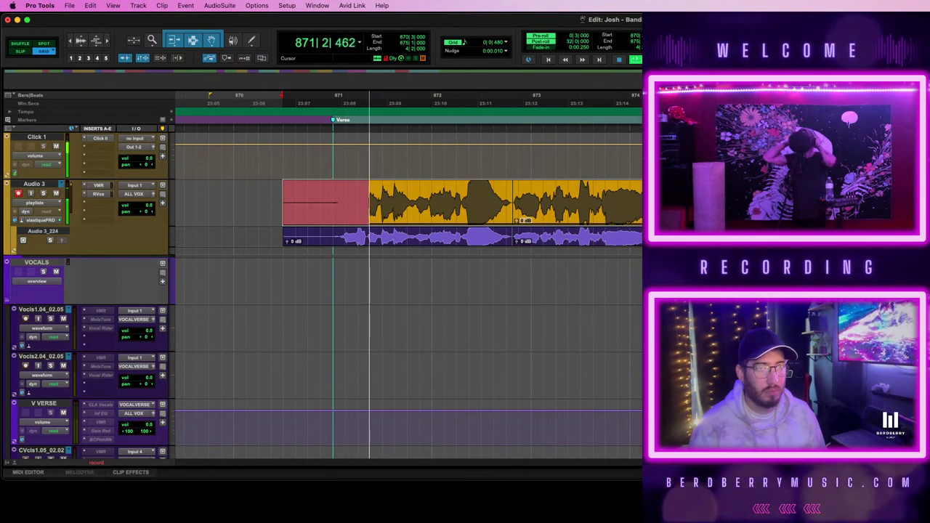
{"action": "key", "text": "space"}
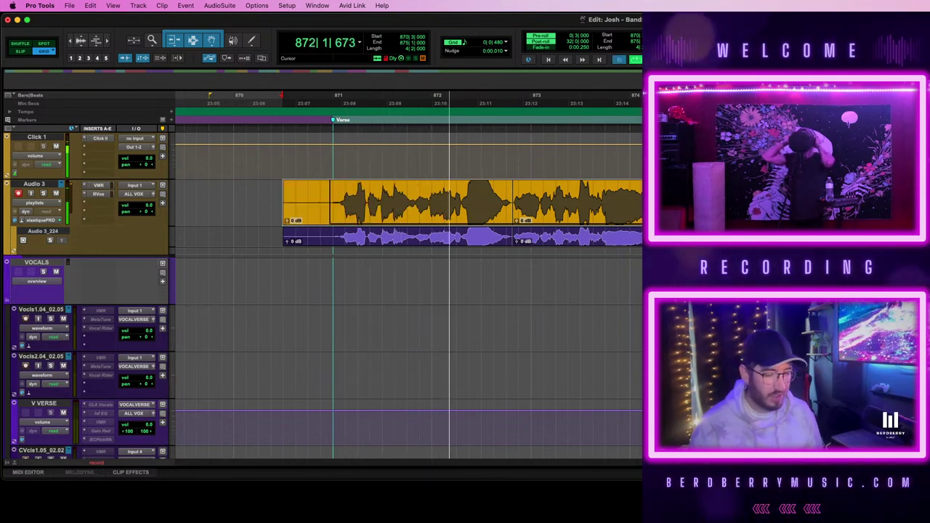
{"action": "key", "text": "space"}
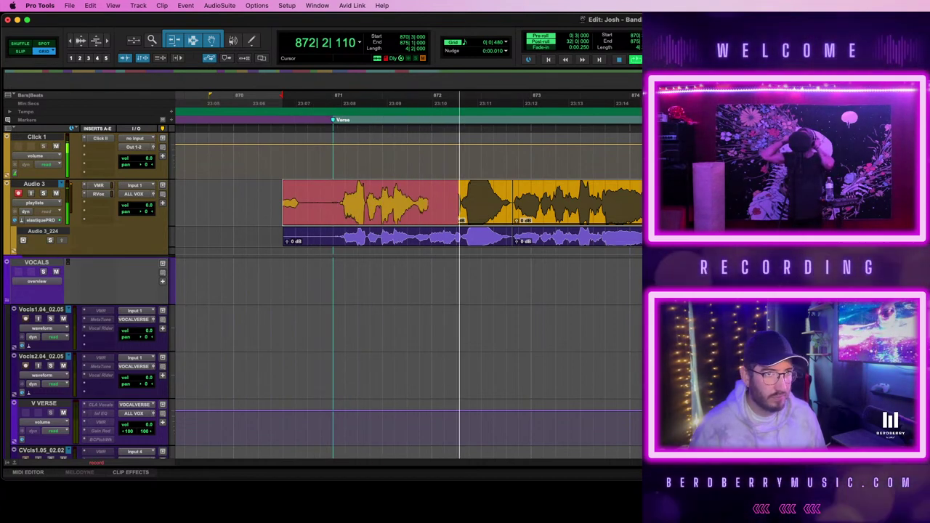
{"action": "key", "text": "space"}
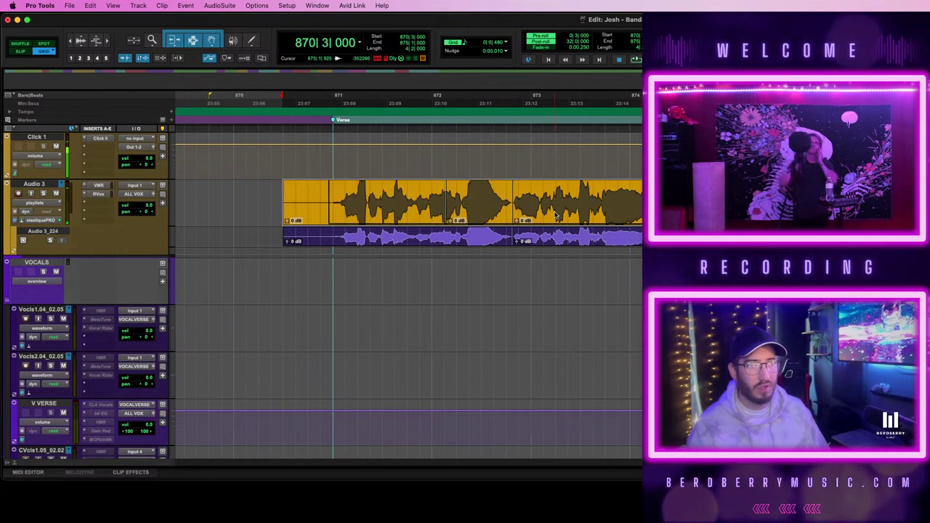
- Trim the new opening take on Audio 3 to meet the following clip at 872|4|271 and delete its lead-in before 870|4|695
{"action": "left_click", "coordinate": [557, 197]}
{"action": "left_click", "coordinate": [552, 217]}
{"action": "key", "text": "t"}
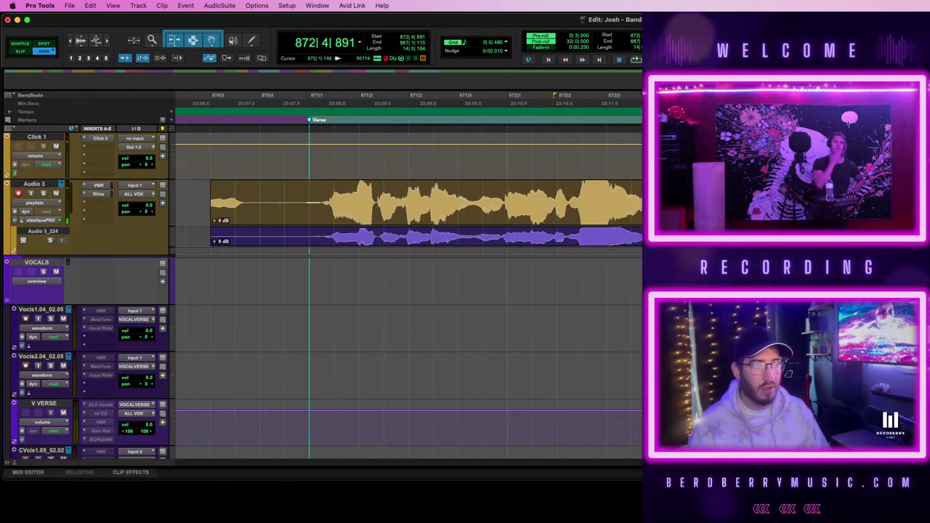
{"action": "left_click_drag", "start_coordinate": [704, 203], "coordinate": [669, 203]}
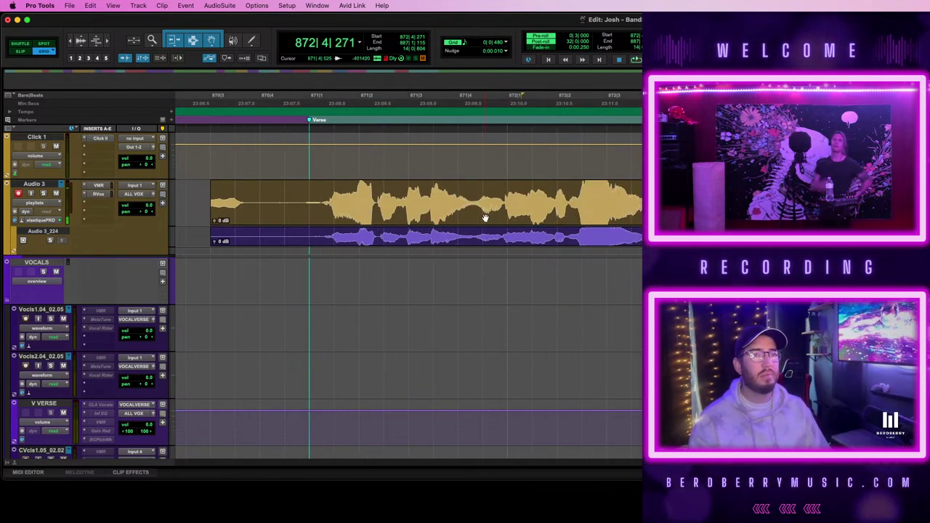
{"action": "left_click_drag", "start_coordinate": [295, 201], "coordinate": [196, 202]}
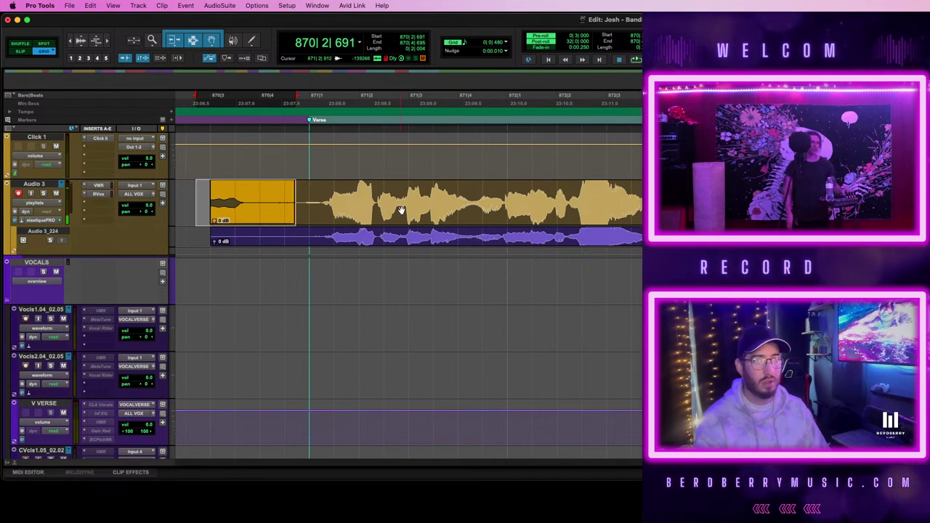
{"action": "key", "text": "Delete"}
{"action": "left_click", "coordinate": [401, 215]}
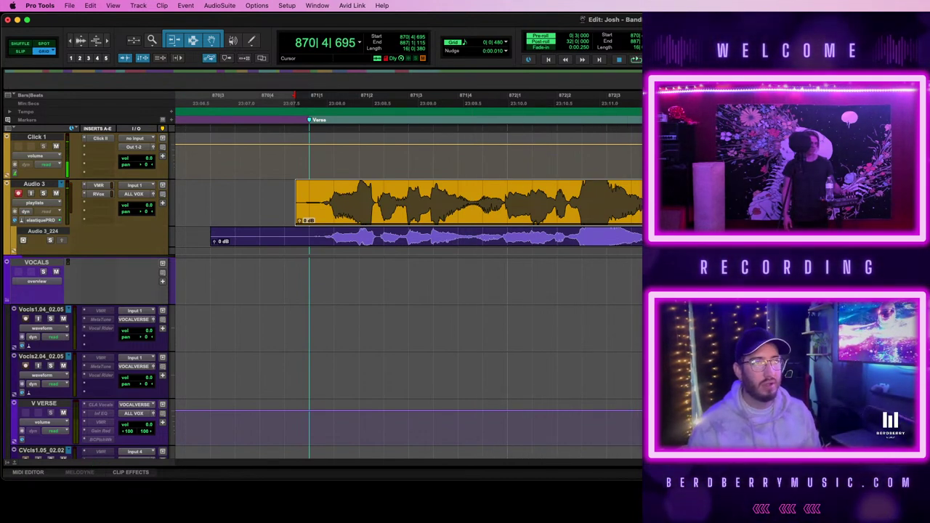
- Split the Audio 3_224 backup clip at 871|4|863 and move its second part up to Audio 3 at the same position
{"action": "left_click", "coordinate": [502, 234]}
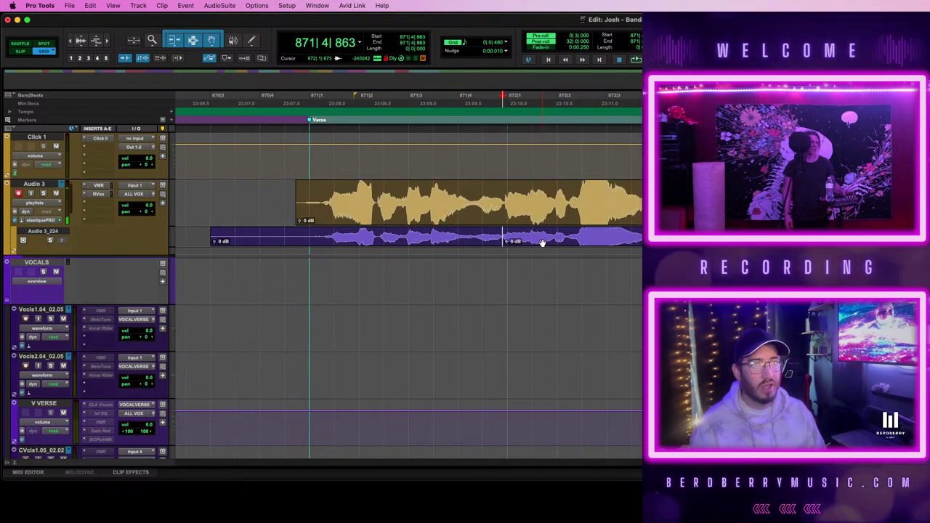
{"action": "left_click_drag", "start_coordinate": [543, 243], "coordinate": [539, 207]}
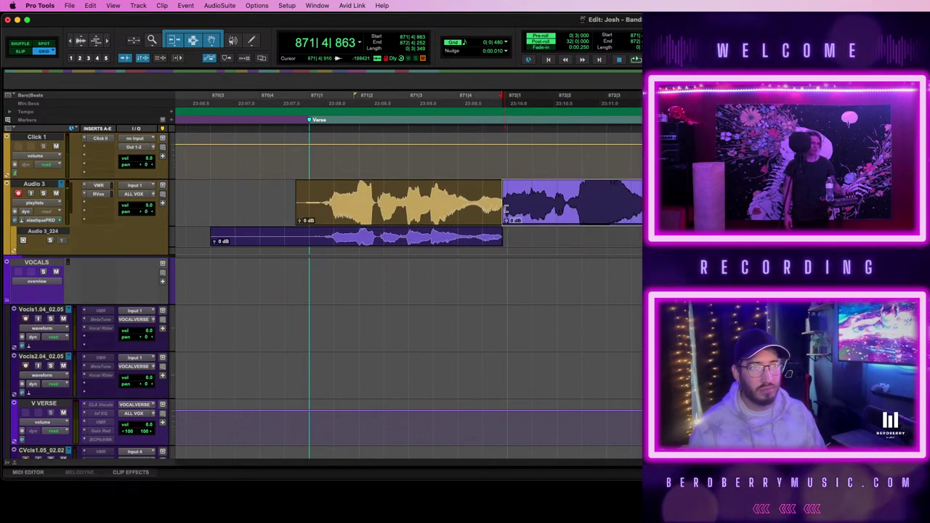
{"action": "left_click_drag", "start_coordinate": [479, 220], "coordinate": [503, 221]}
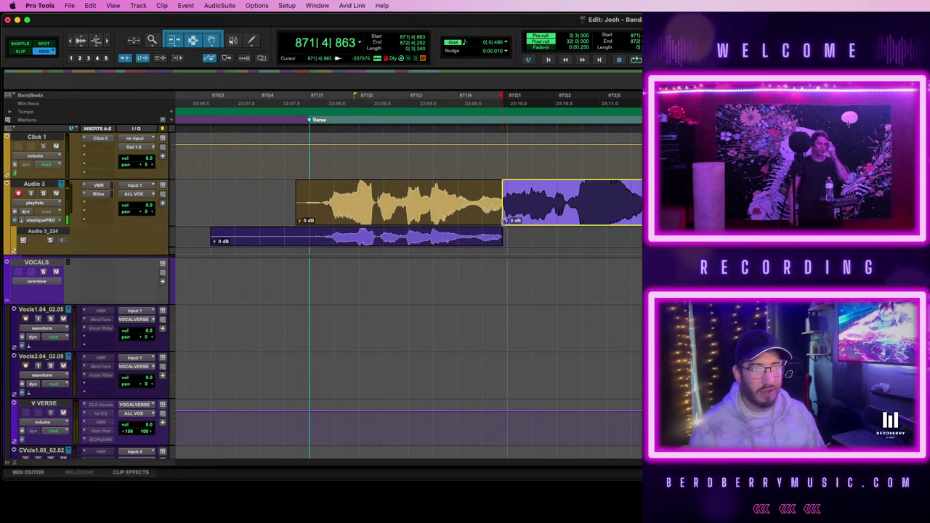
- Inspect the join between the new take and the backup part on Audio 3 and play back the Verse opening
{"action": "key", "text": "t"}
{"action": "key", "text": "t"}
{"action": "key", "text": "t"}
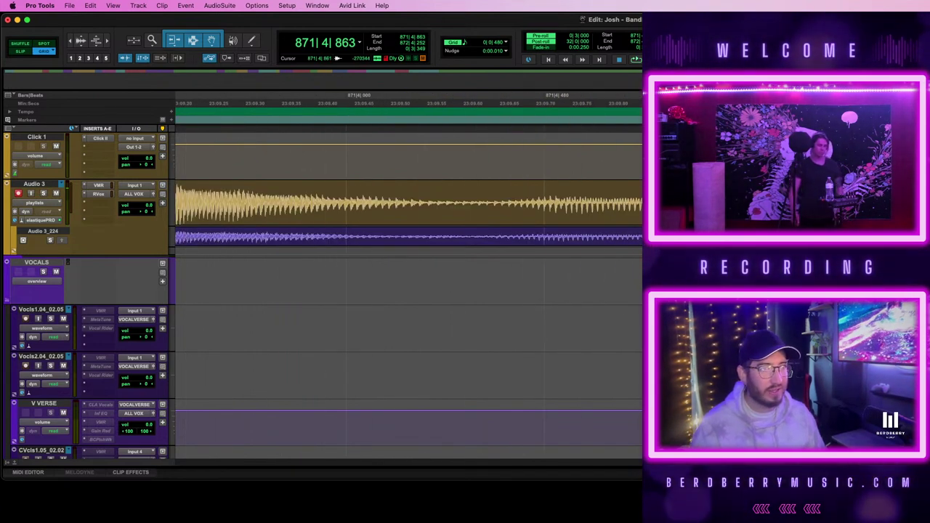
{"action": "key", "text": "alt+shift+Tab"}
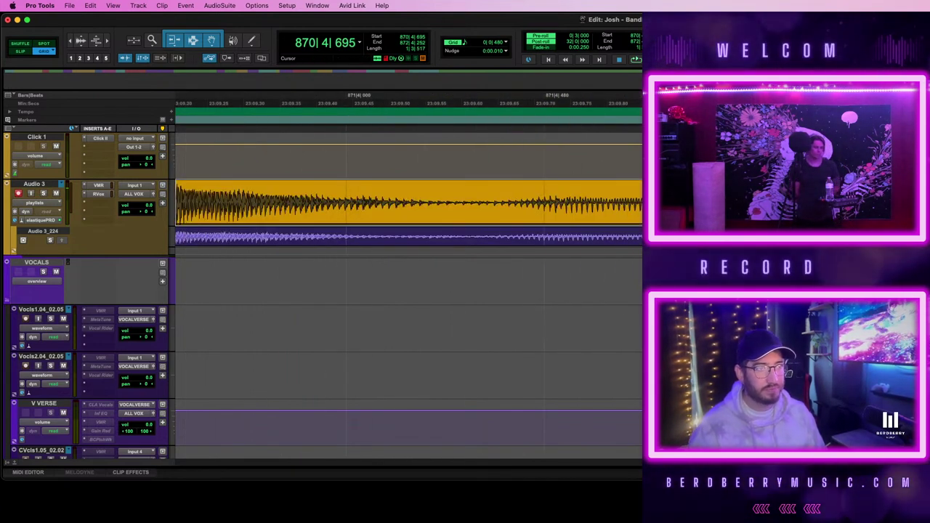
{"action": "key", "text": "super+bracketleft"}
{"action": "key", "text": "super+bracketleft"}
{"action": "key", "text": "super+bracketleft"}
{"action": "key", "text": "space"}
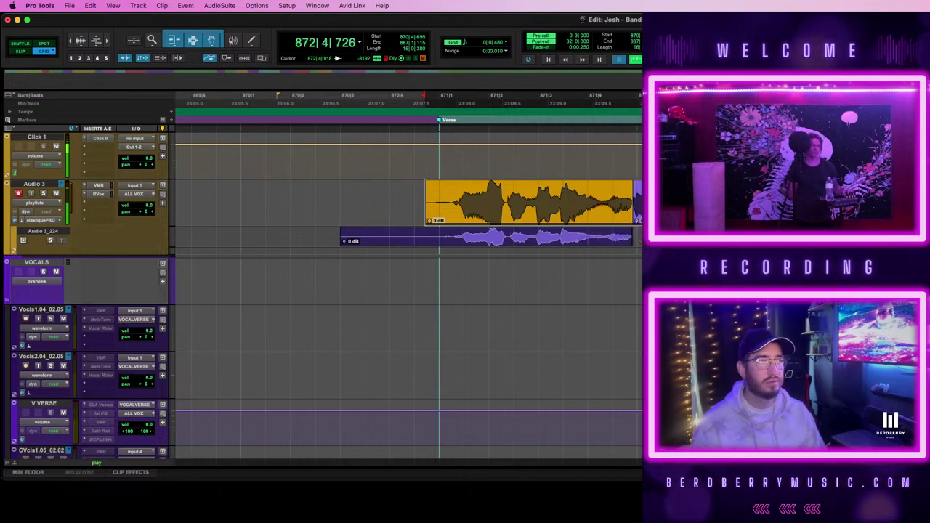
- Move the join between the new take and the backup part on Audio 3 earlier, to 871|3|426
{"action": "left_click_drag", "start_coordinate": [633, 213], "coordinate": [560, 215]}
{"action": "key", "text": "t"}
{"action": "key", "text": "t"}
{"action": "key", "text": "t"}
{"action": "key", "text": "t"}
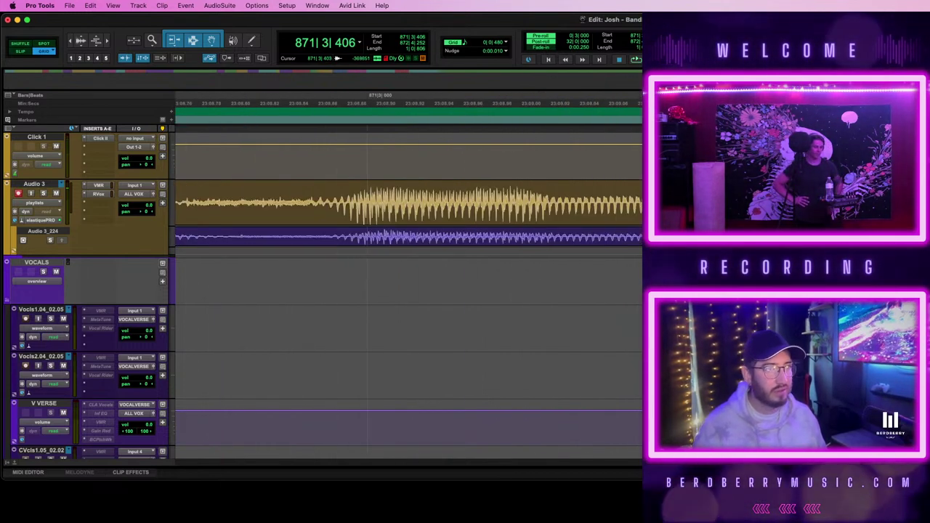
{"action": "left_click_drag", "start_coordinate": [700, 214], "coordinate": [713, 214]}
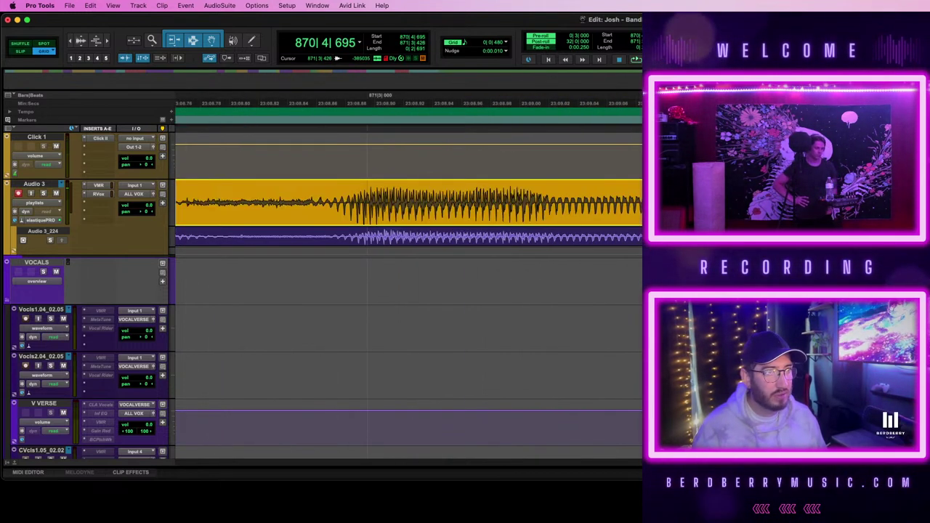
{"action": "key", "text": "shift+r"}
{"action": "key", "text": "r"}
{"action": "key", "text": "r"}
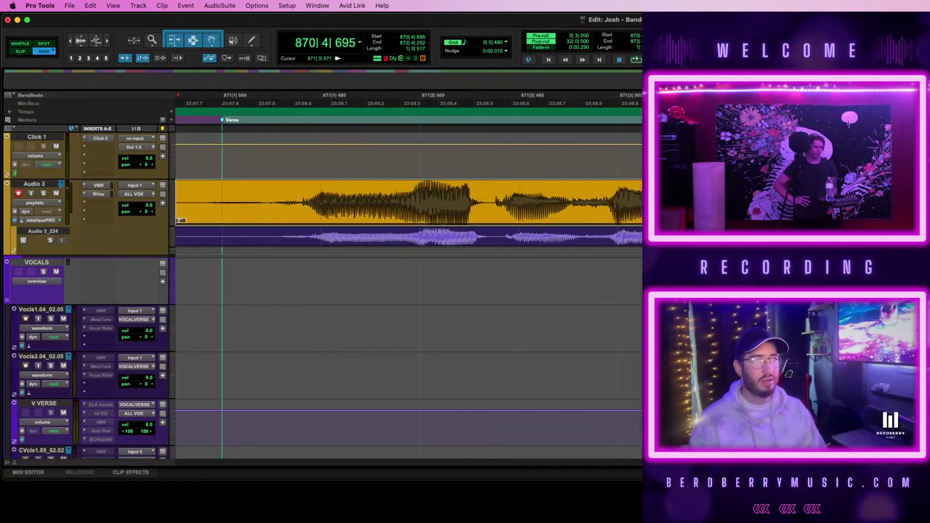
- Play back the Verse opening on Audio 3 across the moved join and into the following clip
{"action": "key", "text": "super+bracketright"}
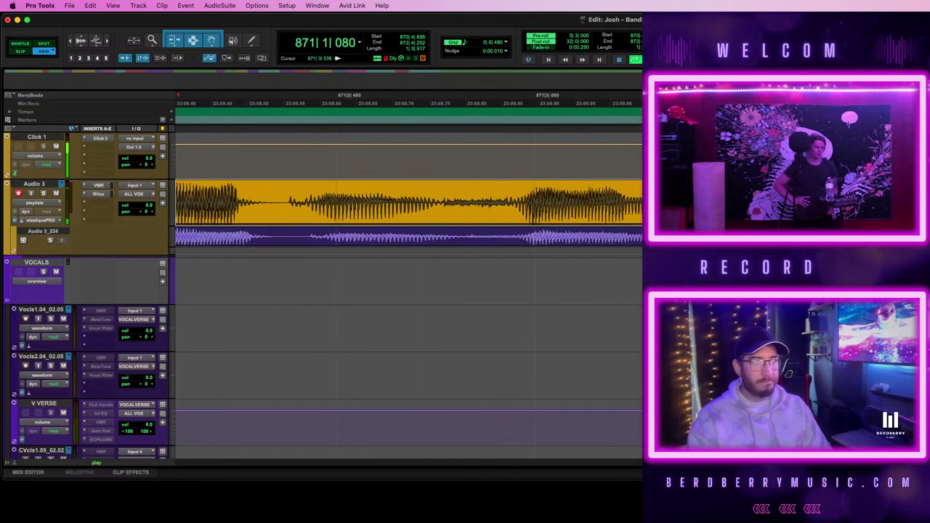
{"action": "key", "text": "r"}
{"action": "key", "text": "r"}
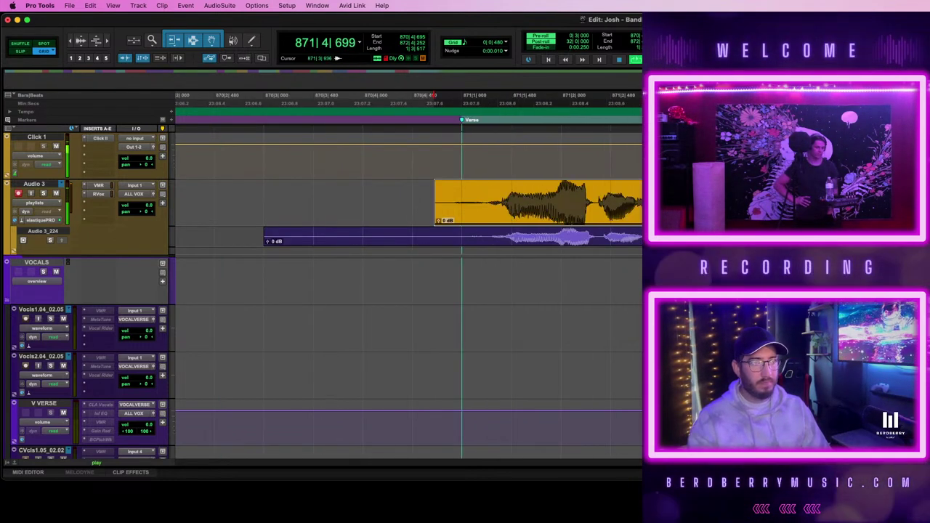
{"action": "key", "text": "space"}
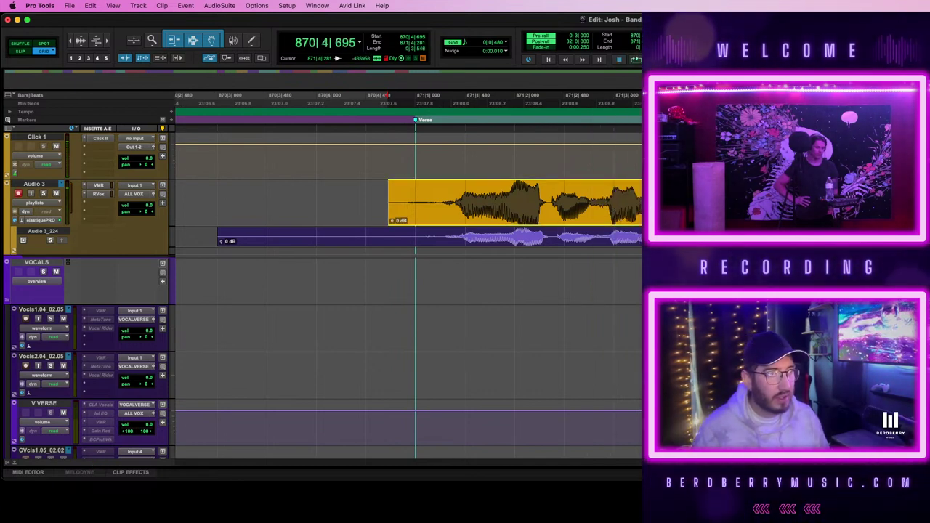
{"action": "key", "text": "ctrl+Tab"}
{"action": "key", "text": "space"}
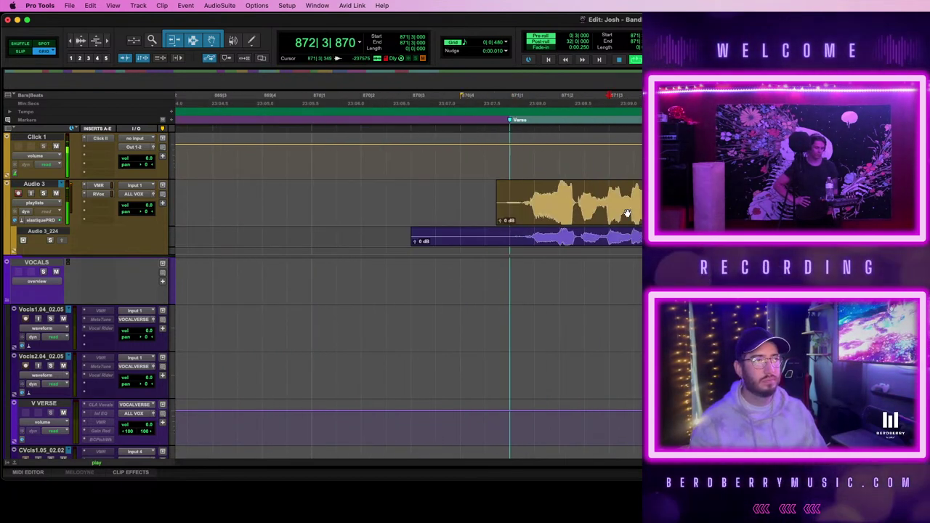
{"action": "key", "text": "space"}
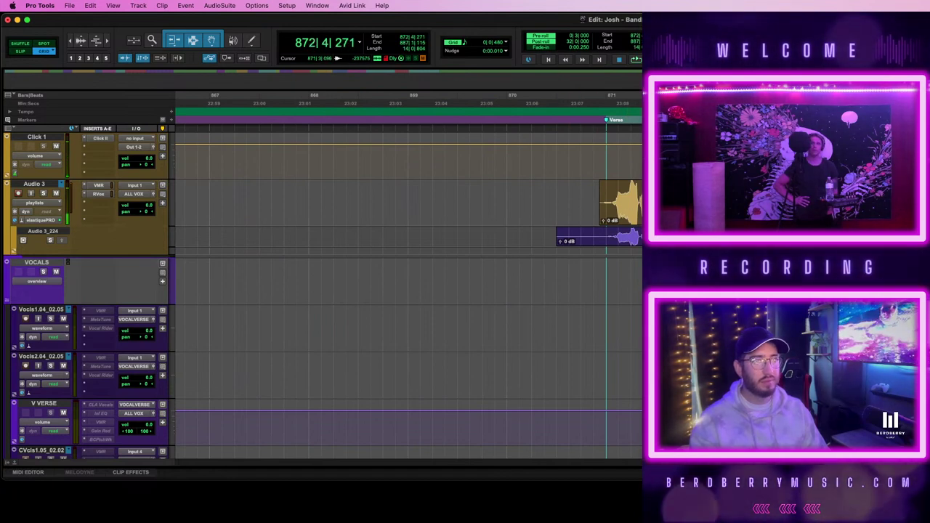
{"action": "key", "text": "super+space"}
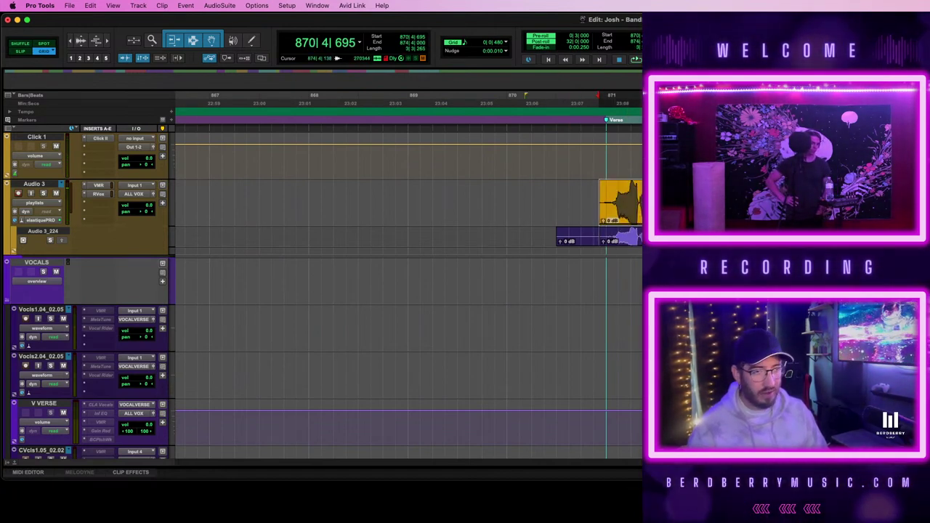
- Try quantizing the whole Audio 3 clip from 870|4|695 to 874|4|000, and undo the quantize
{"action": "key", "text": "r"}
{"action": "key", "text": "r"}
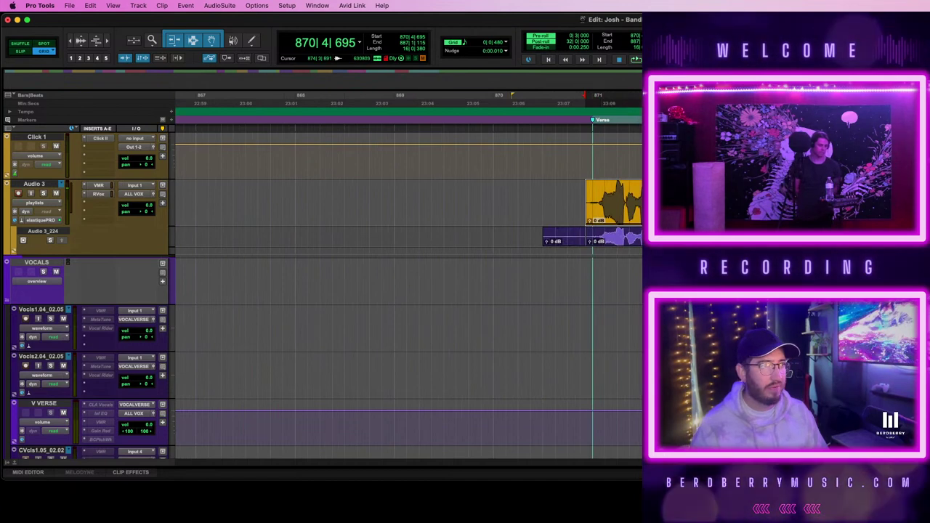
{"action": "left_click", "coordinate": [929, 204]}
{"action": "key", "text": "alt+shift+Tab"}
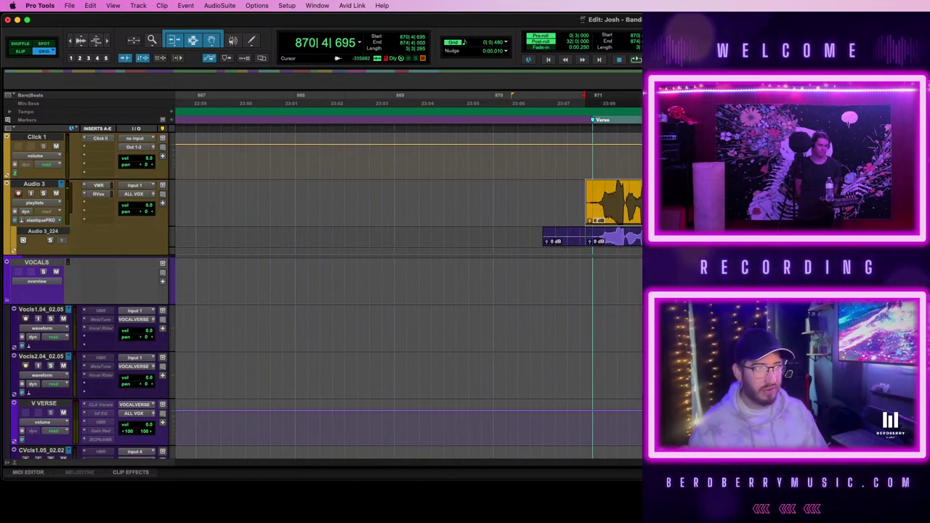
{"action": "key", "text": "alt+0"}
{"action": "key", "text": "Return"}
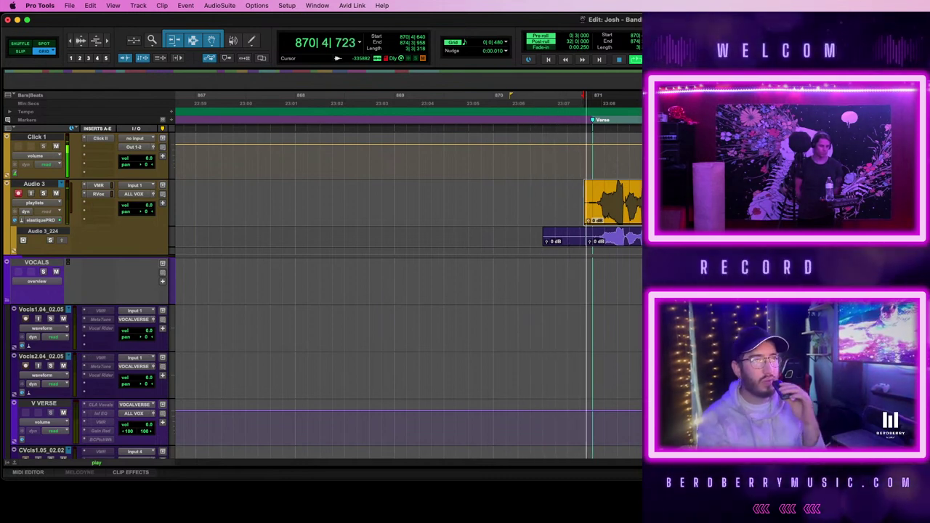
{"action": "key", "text": "space"}
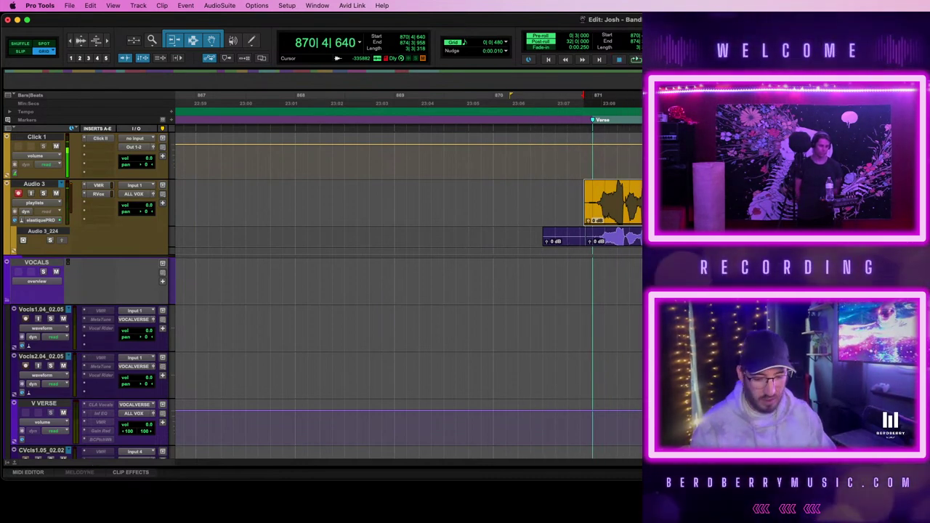
{"action": "key", "text": "super+z"}
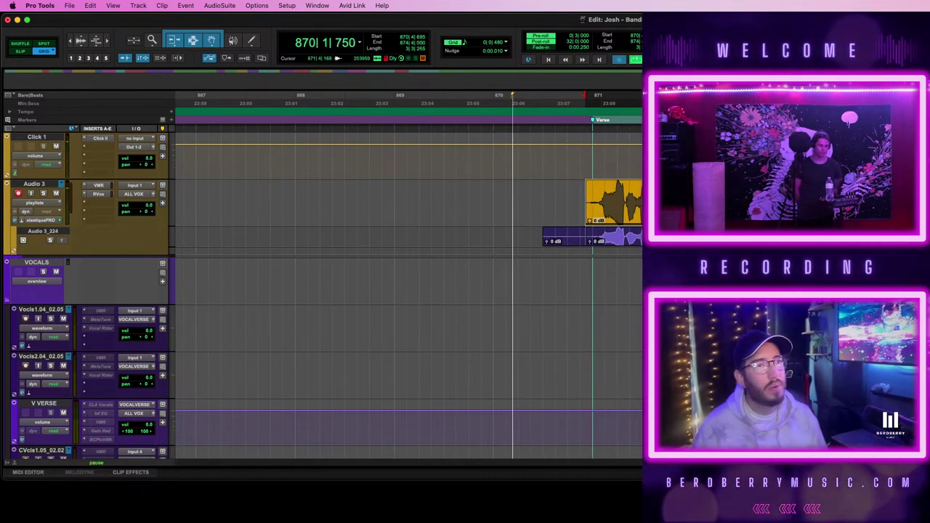
- Play back the Verse opening on Audio 3 and switch the track to warp view
{"action": "scroll", "coordinate": [408, 291], "scroll_direction": "right", "scroll_amount": 3}
{"action": "key", "text": "t"}
{"action": "scroll", "coordinate": [409, 290], "scroll_direction": "right", "scroll_amount": 4}
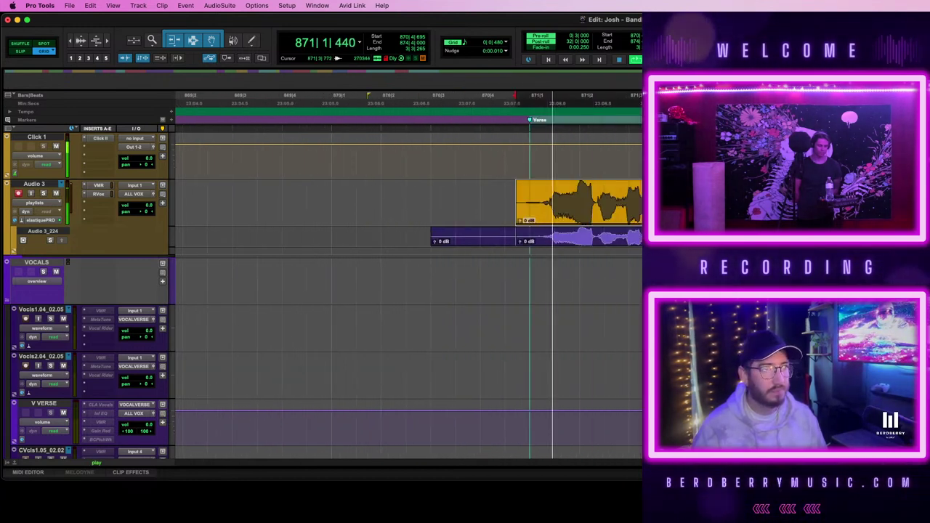
{"action": "left_click", "coordinate": [44, 203]}
{"action": "left_click", "coordinate": [628, 222]}
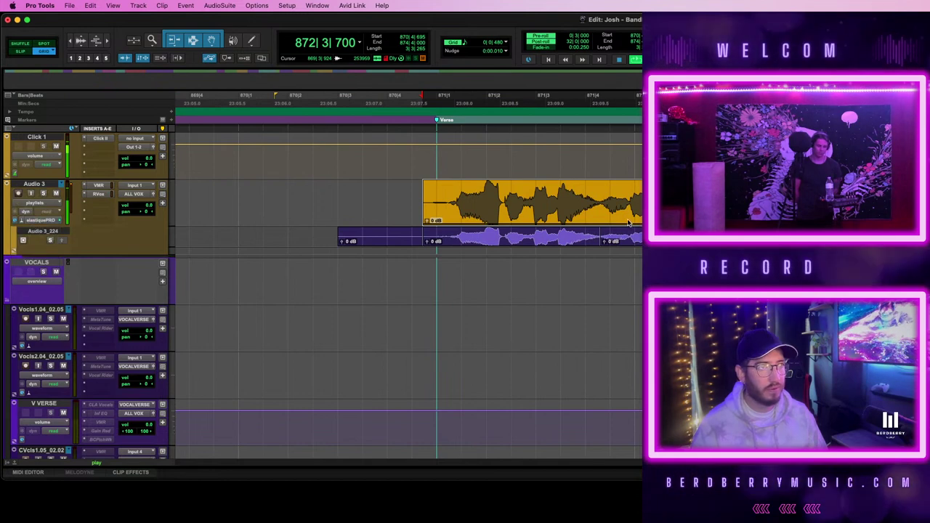
{"action": "key", "text": "space"}
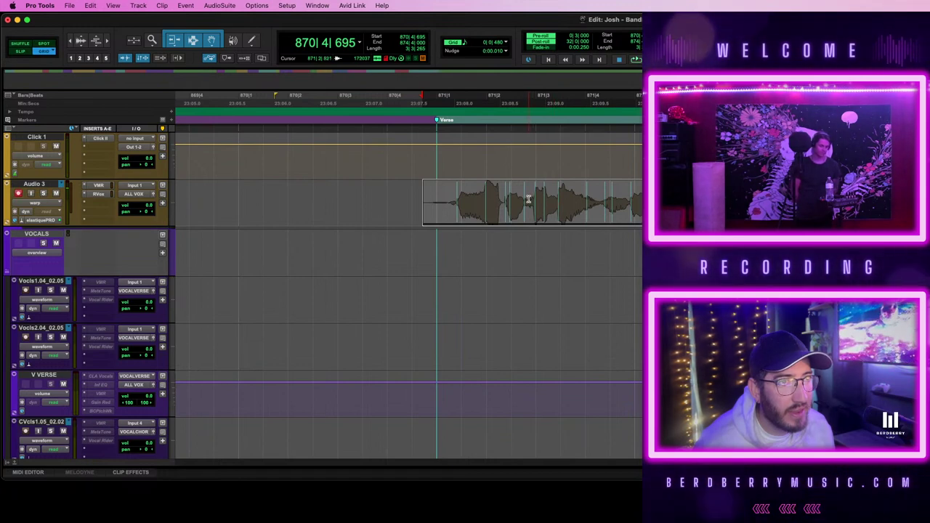
- Quantize the Audio 3 elastic audio events from 871|2|305 to 872|4|168 to a 1/16-note grid with tuplet 3 in time 2
{"action": "left_click_drag", "start_coordinate": [502, 199], "coordinate": [724, 201]}
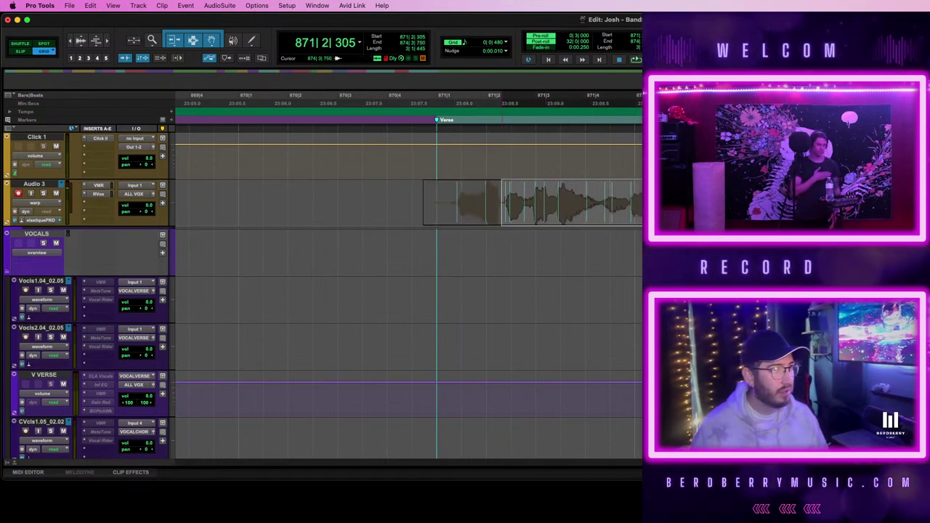
{"action": "left_click_drag", "start_coordinate": [837, 201], "coordinate": [793, 201]}
{"action": "key", "text": "alt+0"}
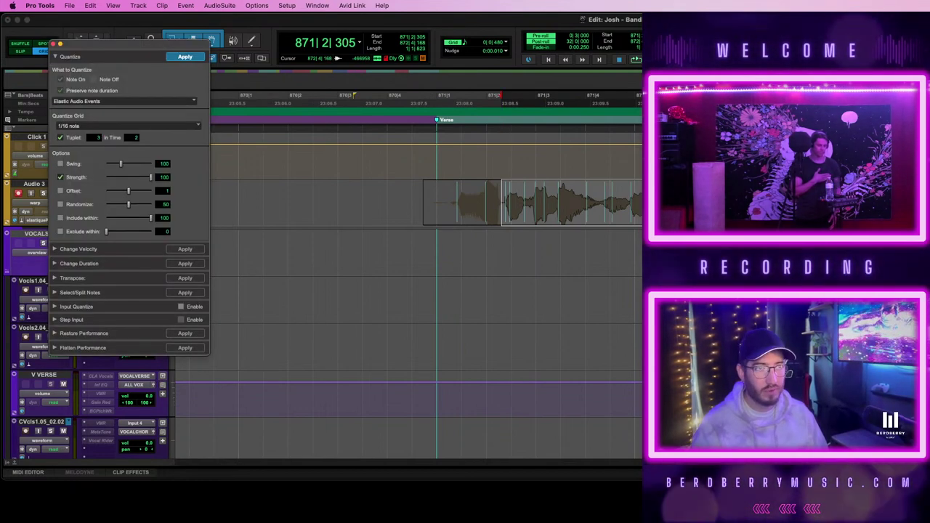
{"action": "key", "text": "Return"}
- Play back the quantized Verse opening on Audio 3 several times to check its timing
{"action": "left_click", "coordinate": [431, 192]}
{"action": "key", "text": "space"}
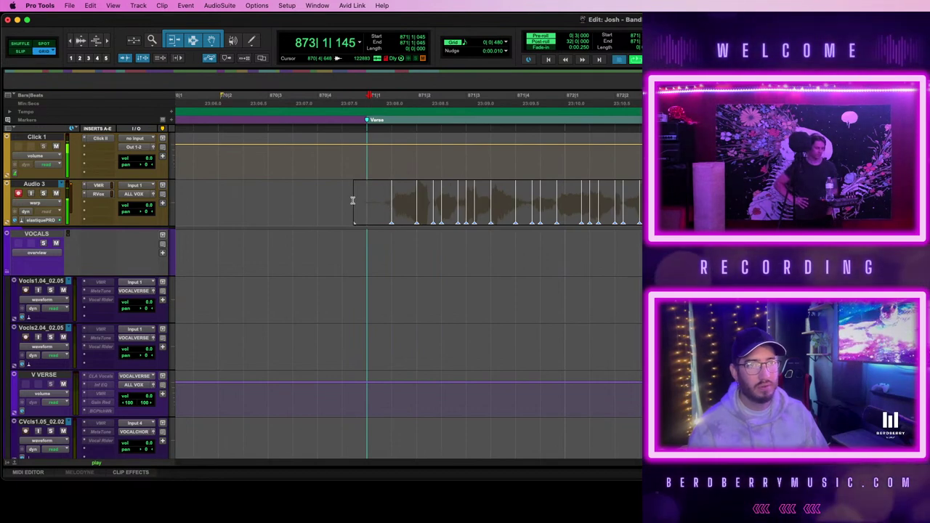
{"action": "key", "text": "space"}
{"action": "key", "text": "space"}
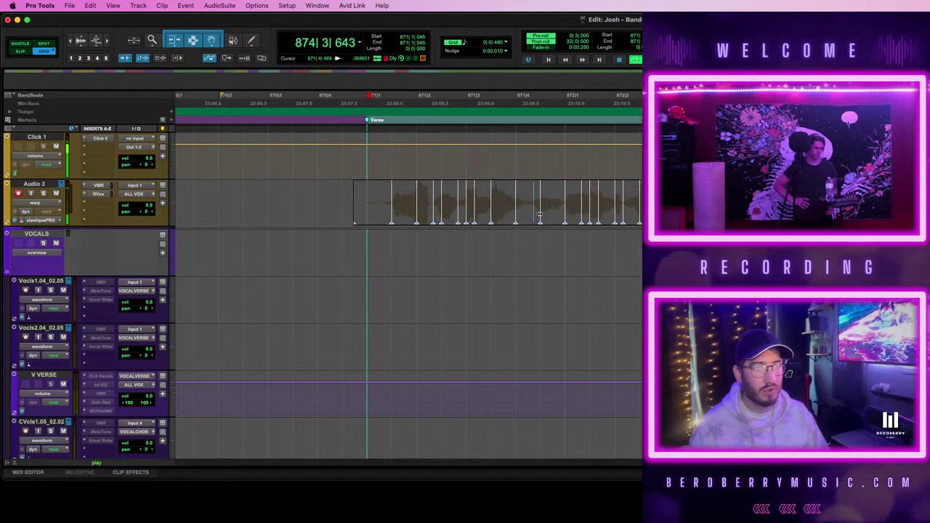
{"action": "key", "text": "space"}
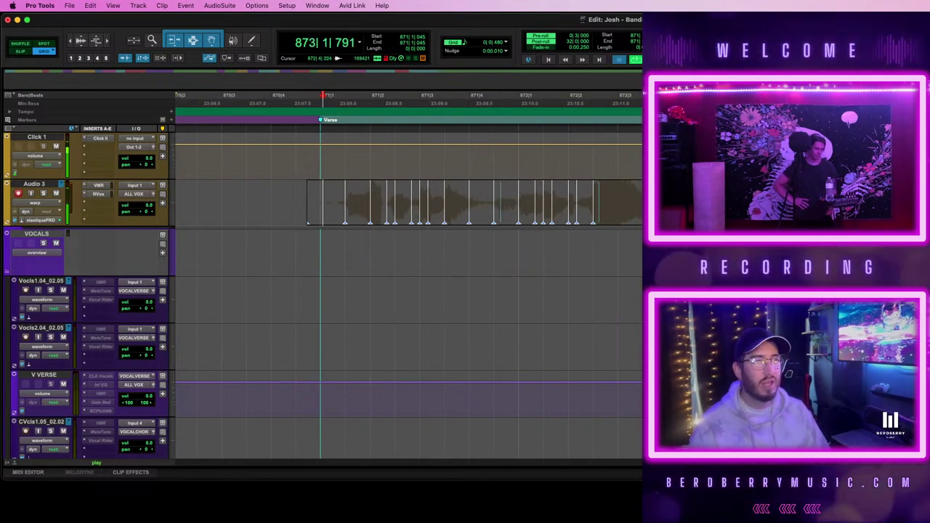
{"action": "key", "text": "space"}
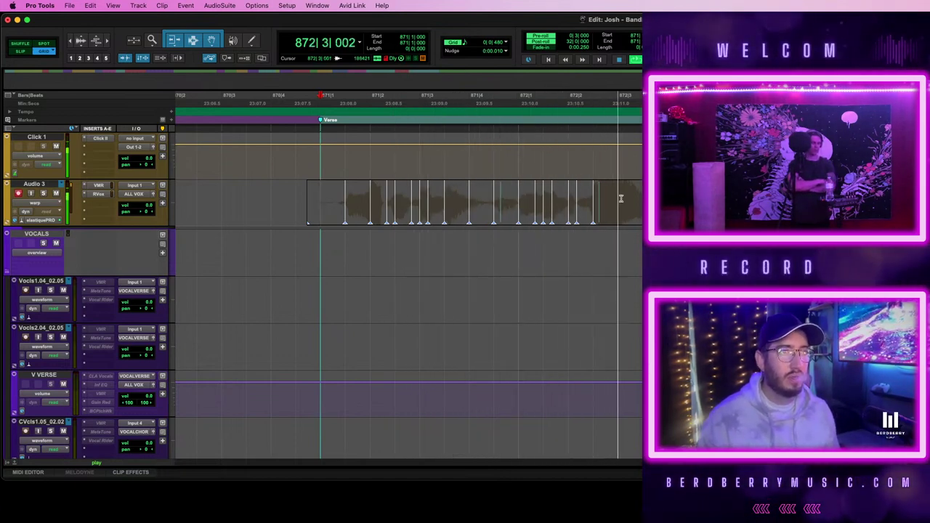
{"action": "key", "text": "space"}
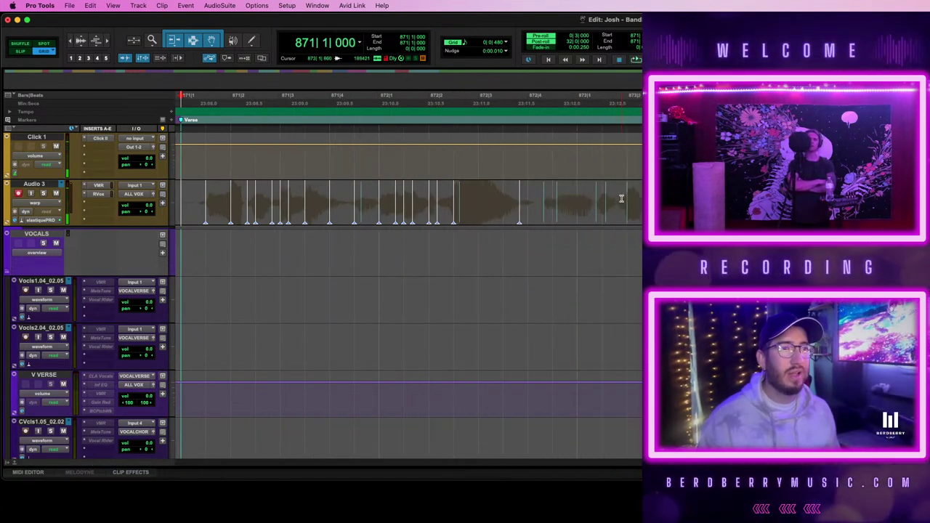
- Select the Audio 3 clips from 870|4|695 to 887|1|115
{"action": "double_click", "coordinate": [841, 202]}
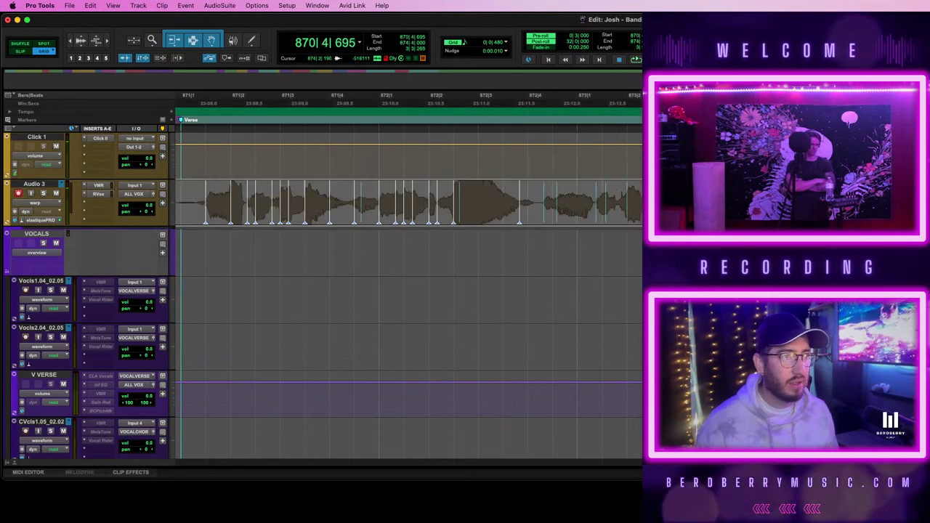
{"action": "key", "text": "e"}
{"action": "key", "text": "e"}
{"action": "key", "text": "r"}
{"action": "key", "text": "r"}
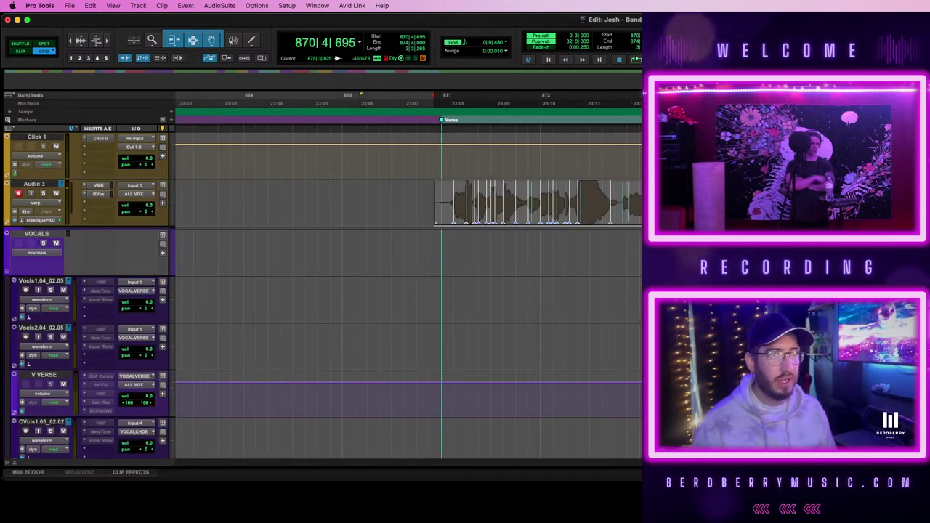
{"action": "scroll", "coordinate": [409, 290], "scroll_direction": "right", "scroll_amount": 3}
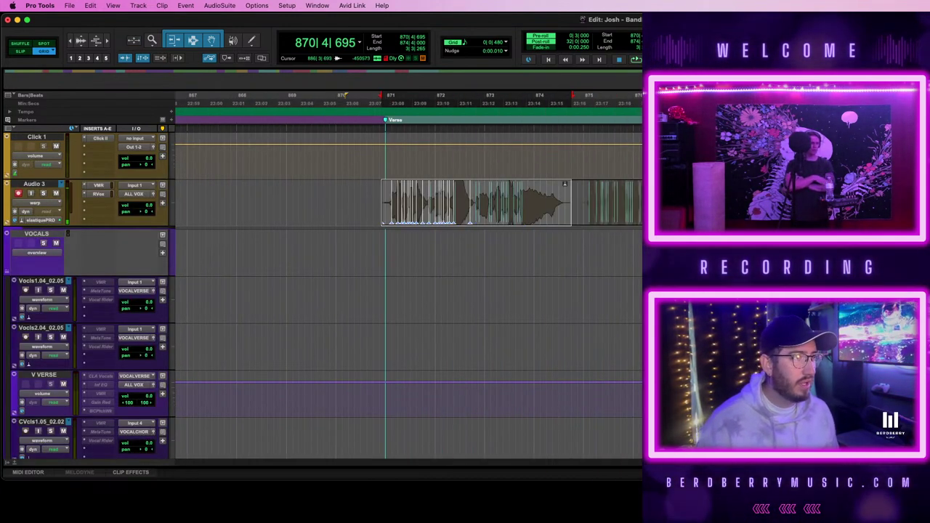
{"action": "left_click", "coordinate": [587, 222], "text": "shift"}
- Look at Audio 3 in markers and playlists view and return the track to warp view
{"action": "left_click", "coordinate": [34, 202]}
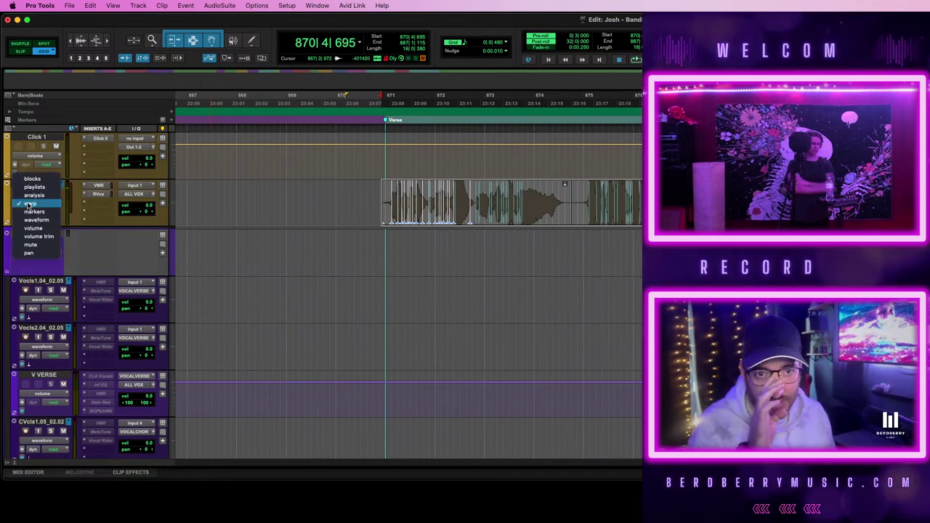
{"action": "left_click", "coordinate": [513, 231]}
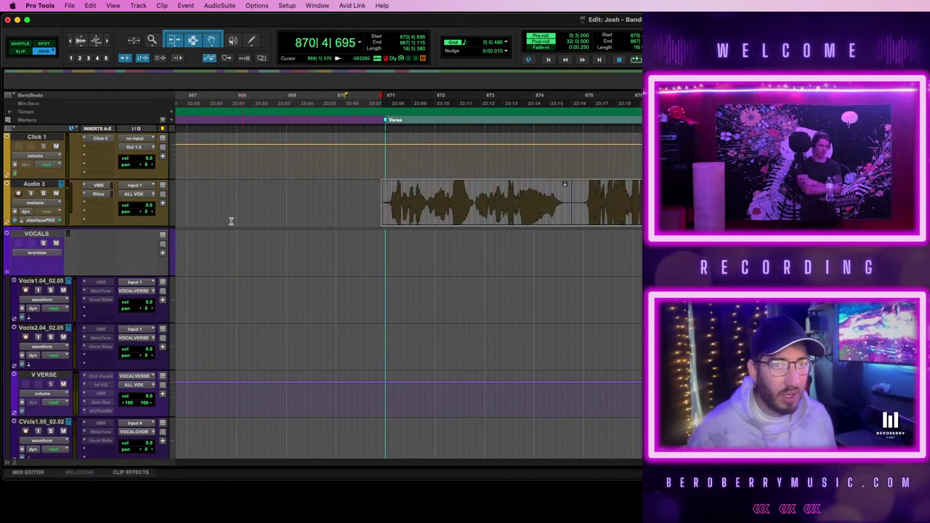
{"action": "left_click", "coordinate": [33, 204]}
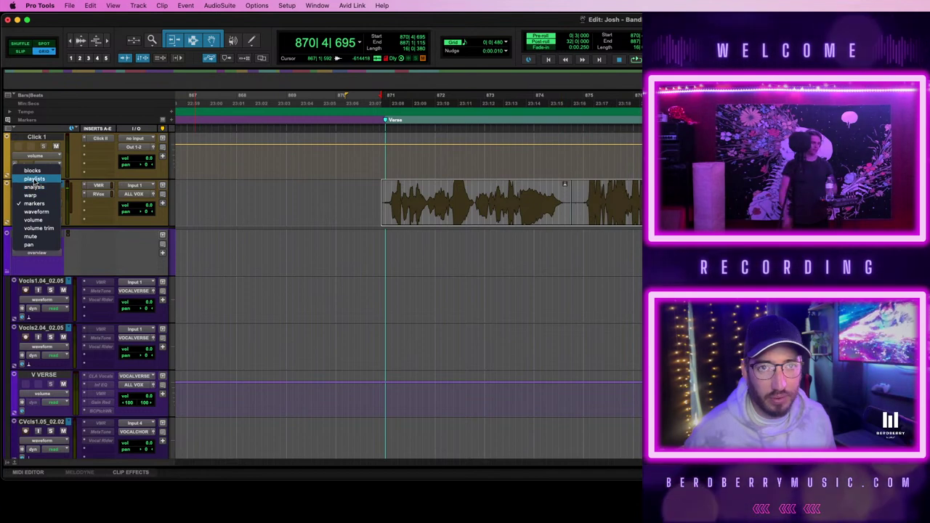
{"action": "left_click", "coordinate": [34, 178]}
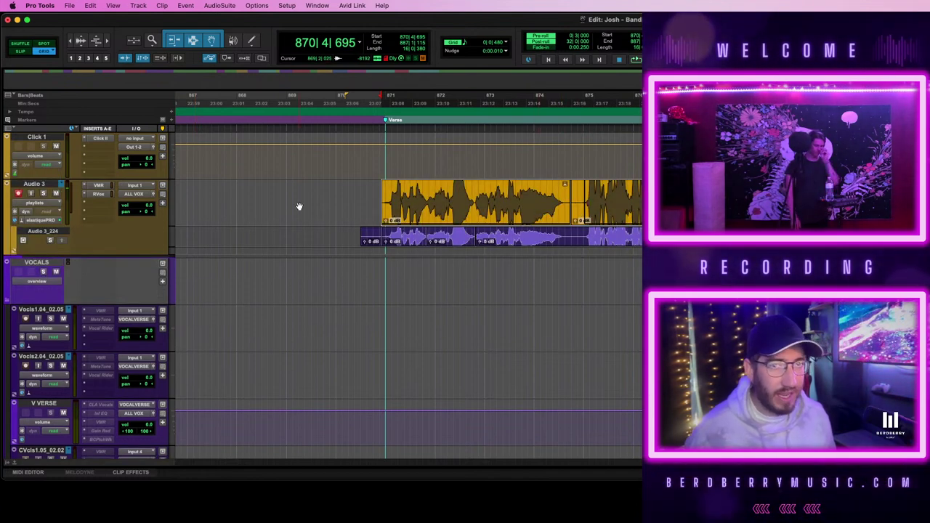
{"action": "left_click", "coordinate": [50, 207]}
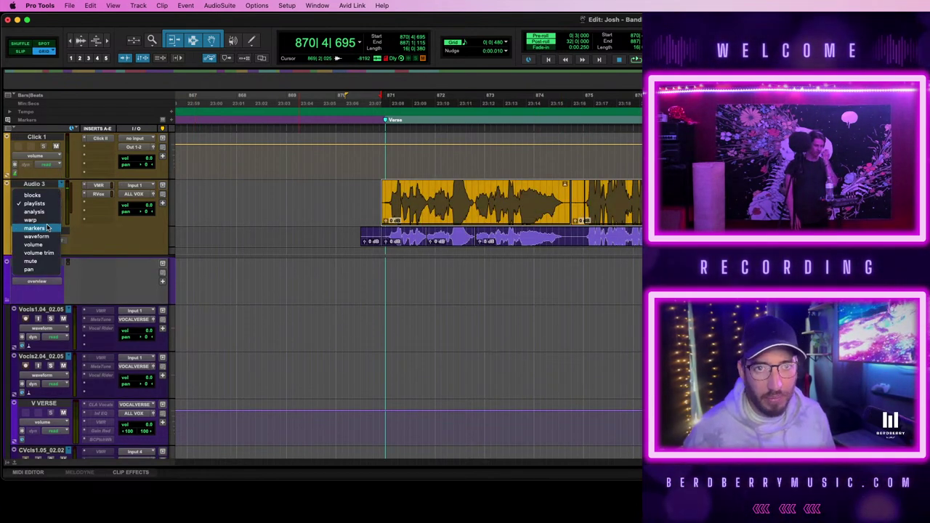
{"action": "left_click", "coordinate": [46, 221]}
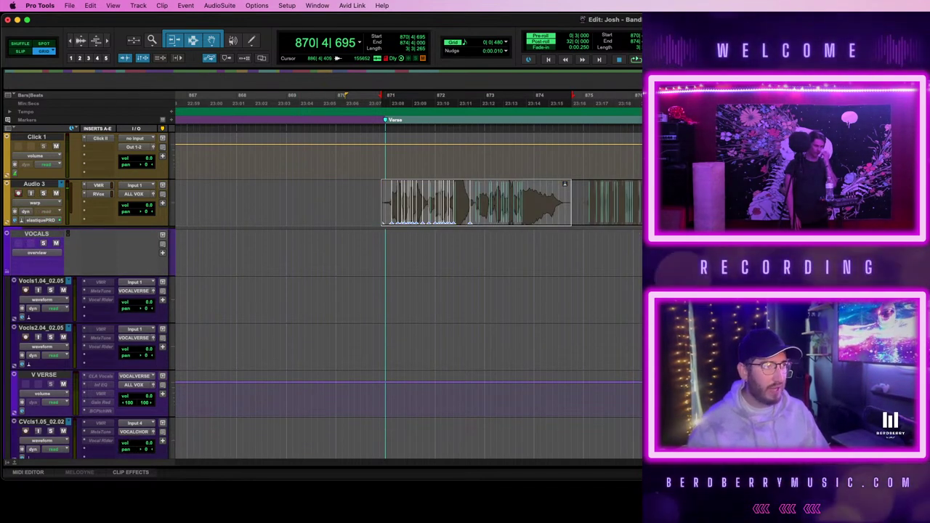
- Extend the Audio 3 selection from 870|4|695 to 886|4|480 and quantize its elastic audio events
{"action": "left_click", "coordinate": [639, 202], "text": "shift"}
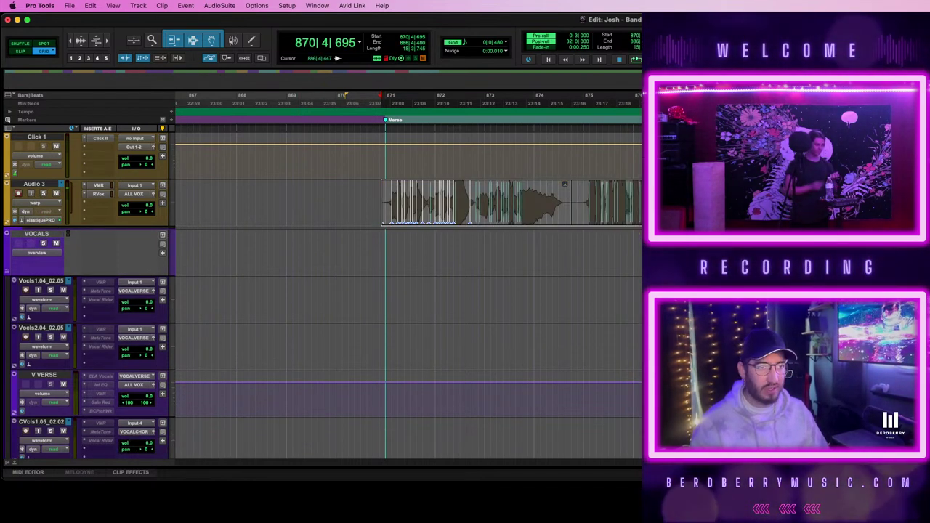
{"action": "key", "text": "alt+0"}
{"action": "key", "text": "Return"}
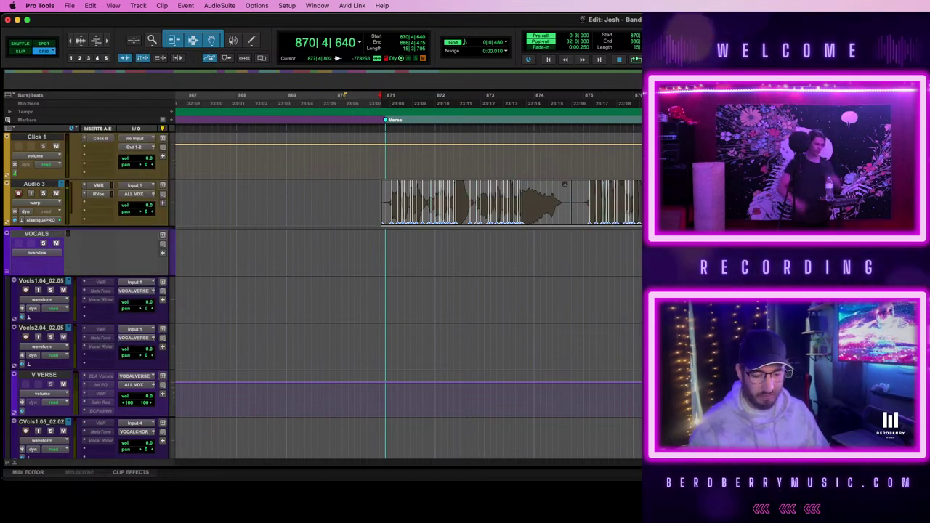
- Play back the fully quantized Audio 3 vocal from the Verse marker at 871|1|000
{"action": "key", "text": "t"}
{"action": "key", "text": "t"}
{"action": "key", "text": "t"}
{"action": "scroll", "coordinate": [408, 291], "scroll_direction": "right", "scroll_amount": 2}
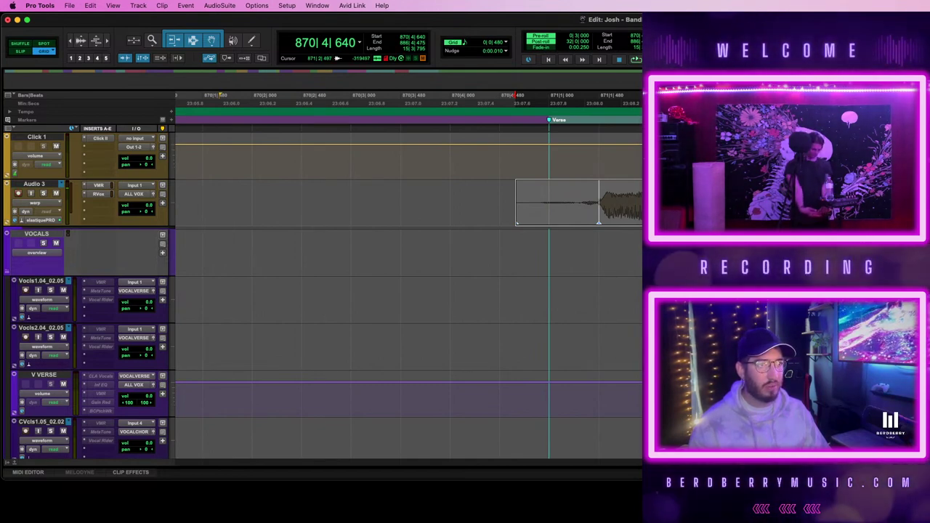
{"action": "left_click", "coordinate": [553, 192]}
{"action": "key", "text": "space"}
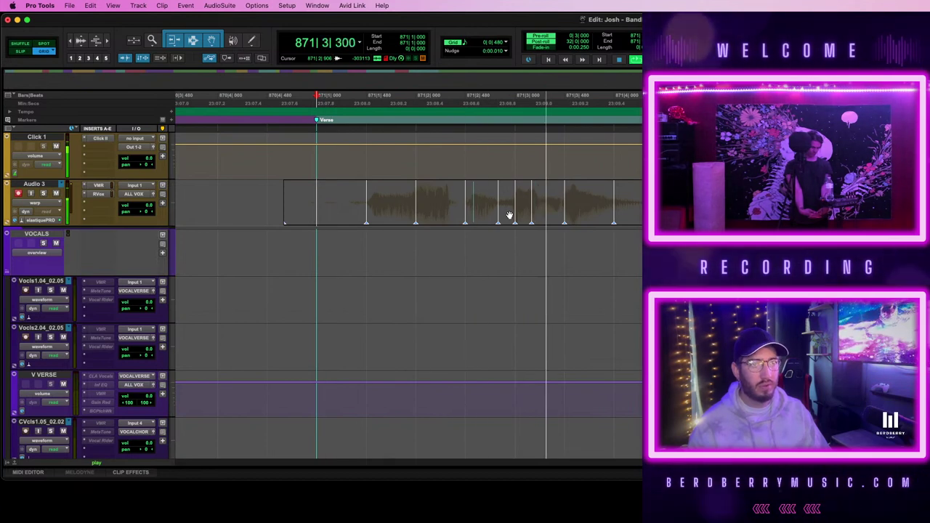
{"action": "key", "text": "space"}
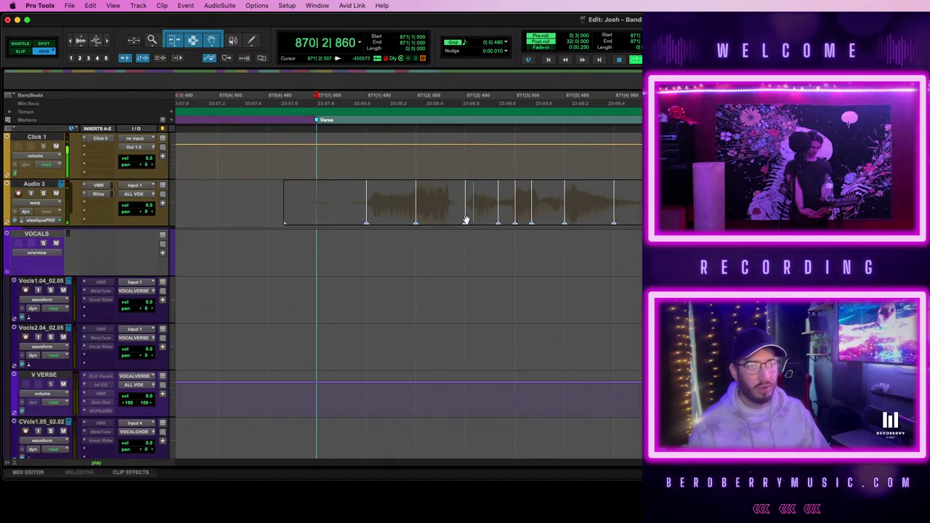
- Adjust the Audio 3 warp marker near 871|2|480 and replay the quantized vocal from the Verse marker at 871|1|000
{"action": "left_click", "coordinate": [523, 217]}
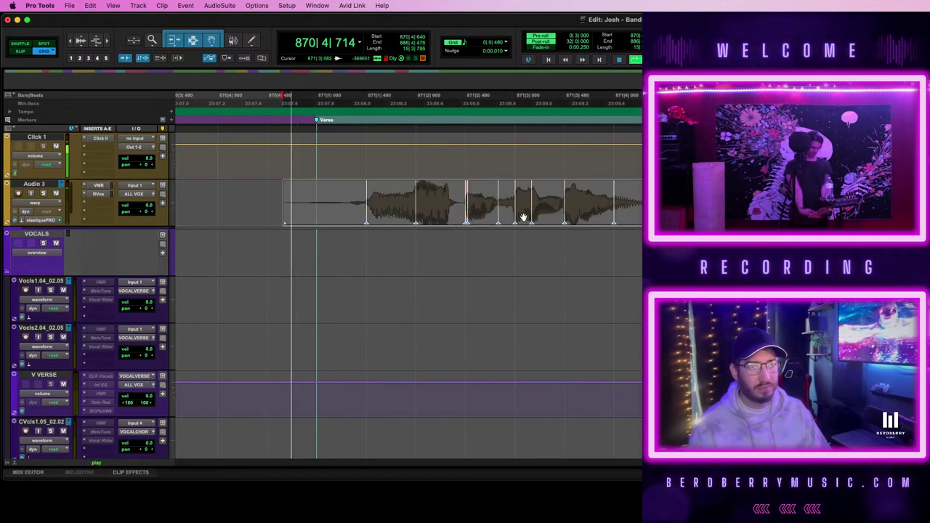
{"action": "key", "text": "space"}
{"action": "left_click", "coordinate": [458, 216], "text": "alt"}
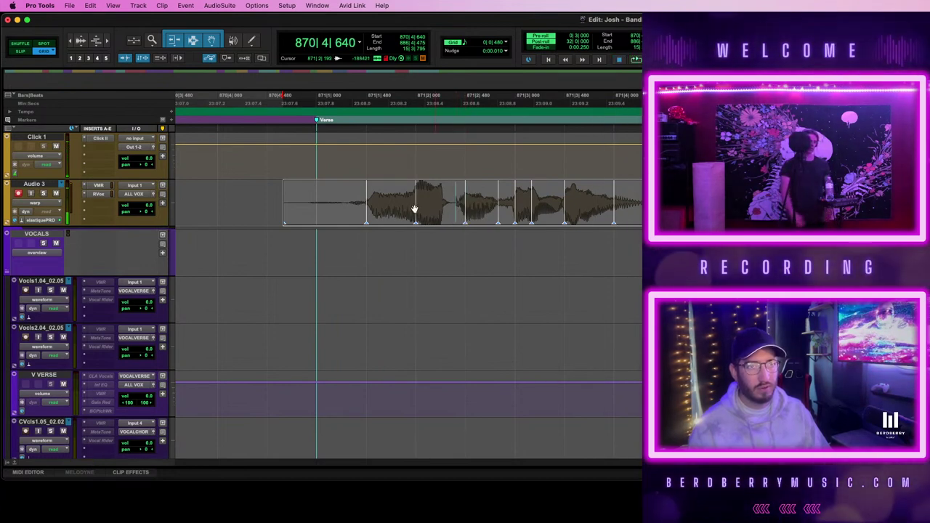
{"action": "left_click", "coordinate": [317, 196]}
{"action": "key", "text": "space"}
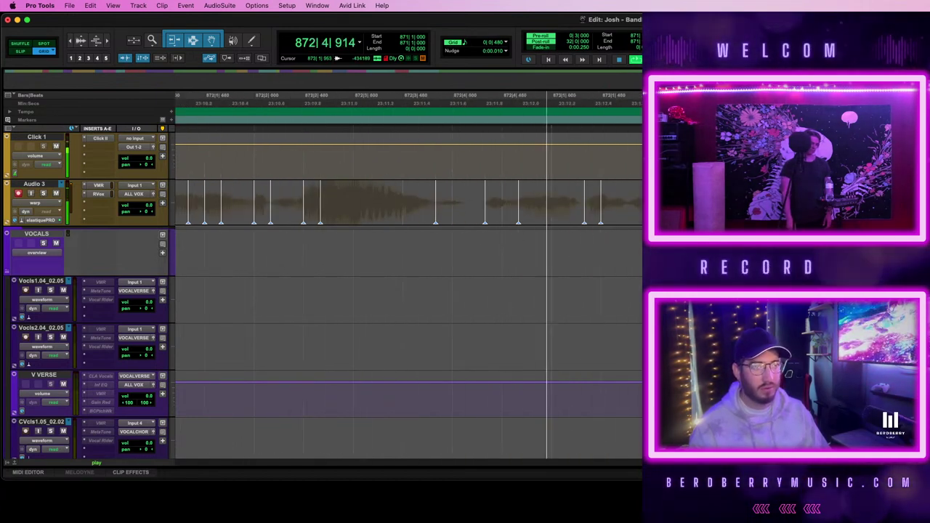
- Stop playback, delete the Audio 3 warp marker just after 872|4|480, and set the grid to 0|0|240
{"action": "key", "text": "space"}
{"action": "left_click", "coordinate": [519, 217], "text": "alt"}
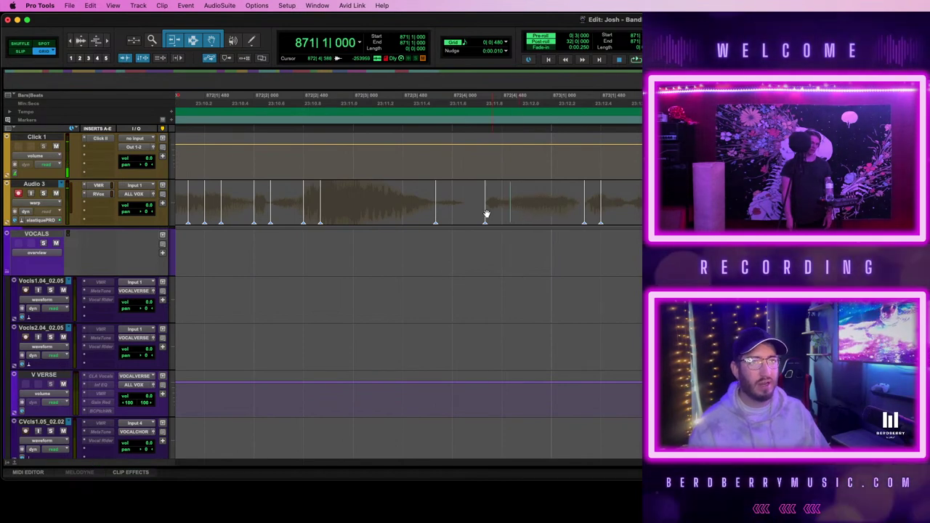
{"action": "left_click", "coordinate": [486, 214], "text": "alt"}
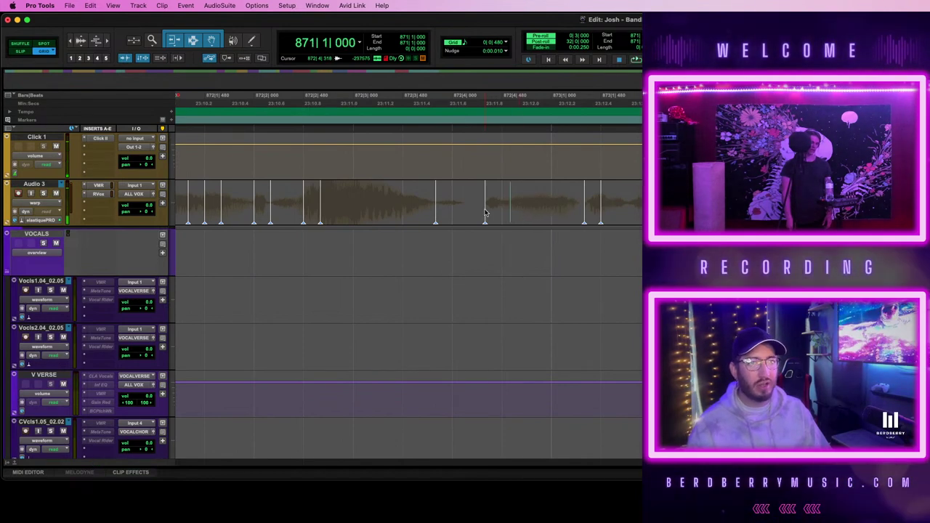
{"action": "left_click", "coordinate": [507, 42]}
{"action": "left_click", "coordinate": [517, 50]}
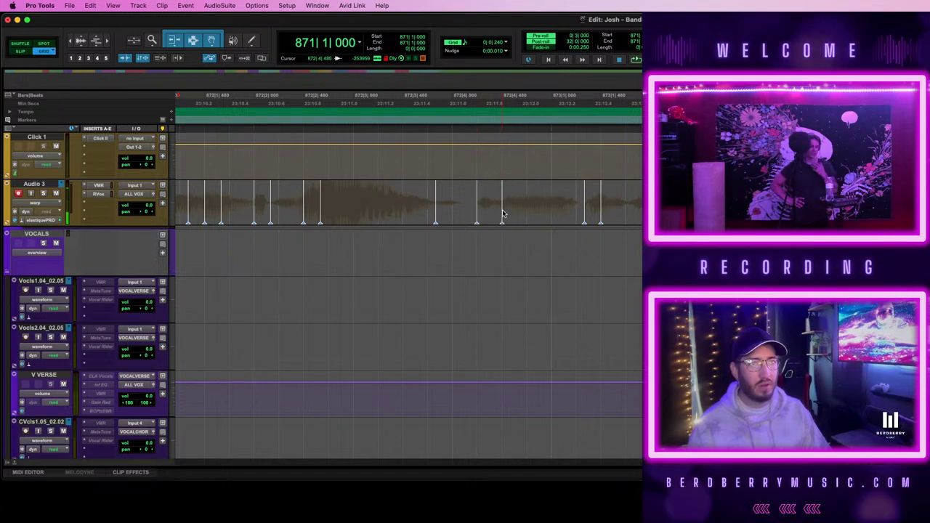
- Play back Audio 3 from the Verse marker and select its clips from 870|4|480 to 882|4|000
{"action": "scroll", "coordinate": [502, 212], "scroll_direction": "left", "scroll_amount": 10}
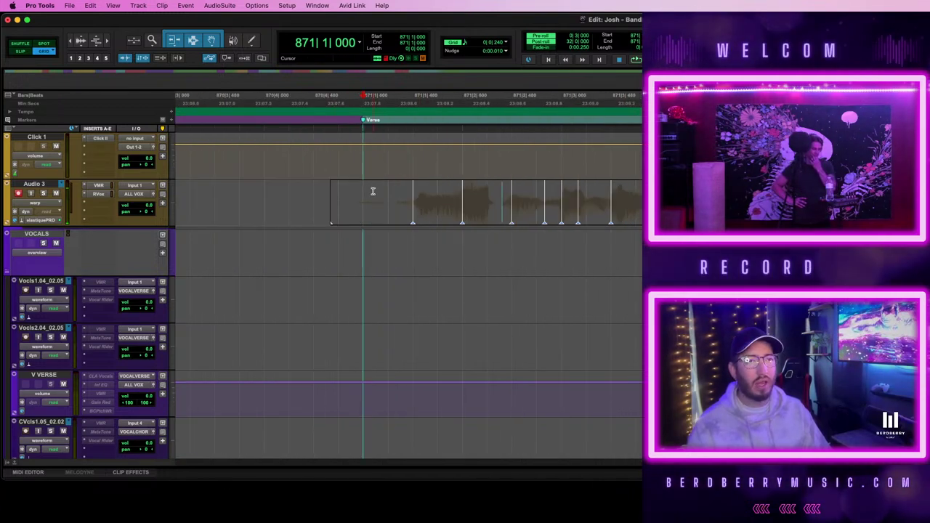
{"action": "key", "text": "space"}
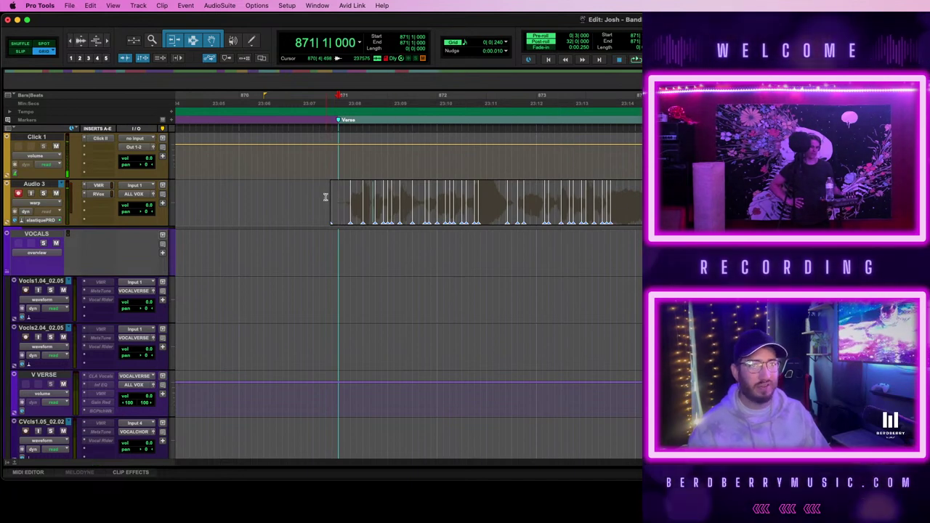
{"action": "left_click_drag", "start_coordinate": [326, 196], "coordinate": [929, 197]}
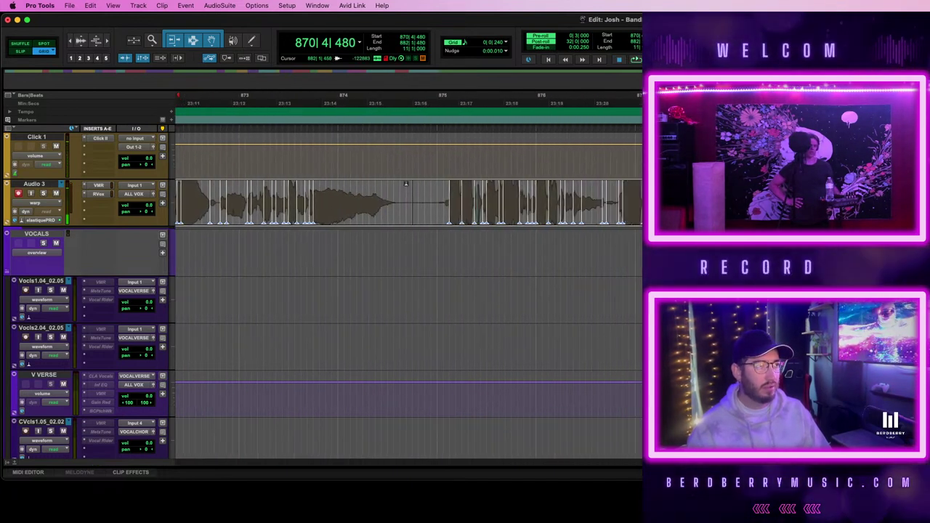
{"action": "scroll", "coordinate": [406, 183], "scroll_direction": "left", "scroll_amount": 10}
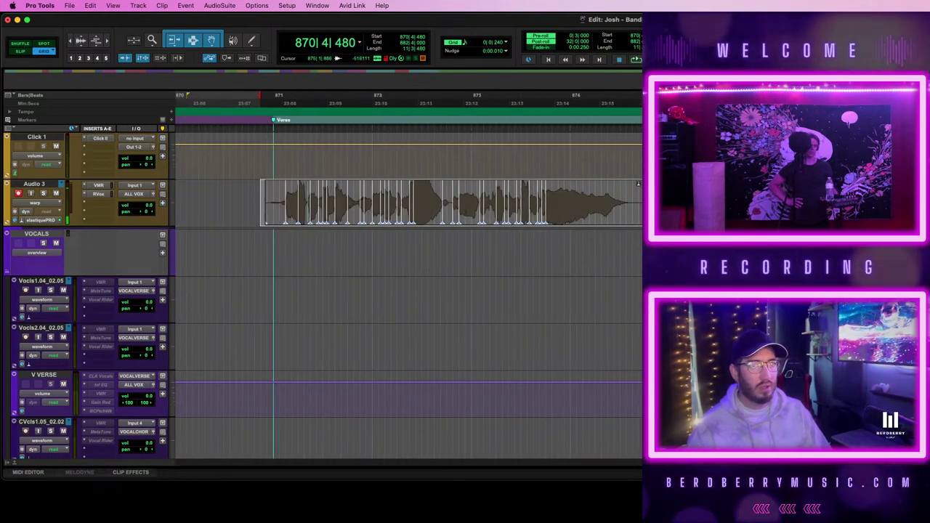
- Play back the warped Audio 3 vocal from 871|1|240 and check its warp markers through bar 872
{"action": "left_click", "coordinate": [326, 152]}
{"action": "key", "text": "space"}
{"action": "key", "text": "super+bracketright"}
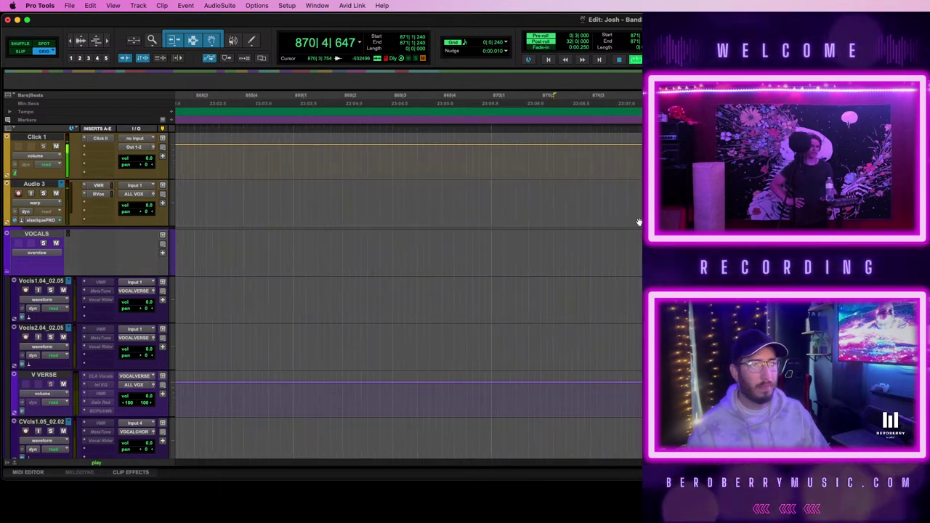
{"action": "key", "text": "super+bracketright"}
{"action": "scroll", "coordinate": [603, 212], "scroll_direction": "right", "scroll_amount": 8}
{"action": "scroll", "coordinate": [603, 213], "scroll_direction": "left", "scroll_amount": 3}
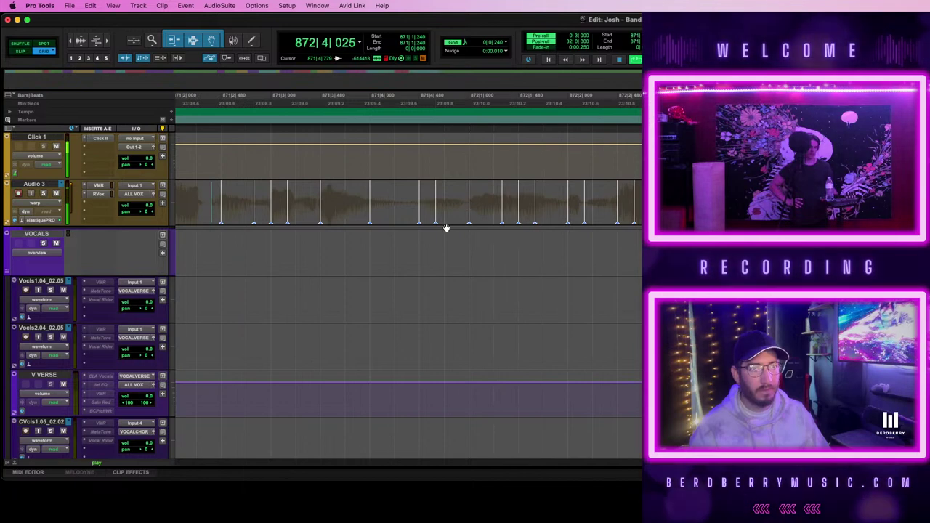
{"action": "key", "text": "space"}
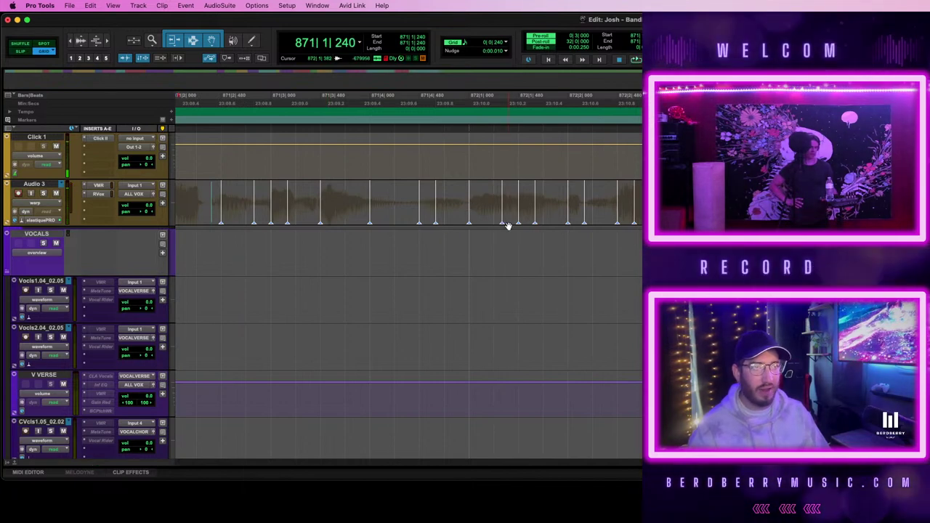
- Select the Audio 3 clips from 870|3|480 to 887|1|720 and undo their quantized warping
{"action": "key", "text": "super+bracketleft"}
{"action": "key", "text": "super+bracketleft"}
{"action": "key", "text": "super+bracketleft"}
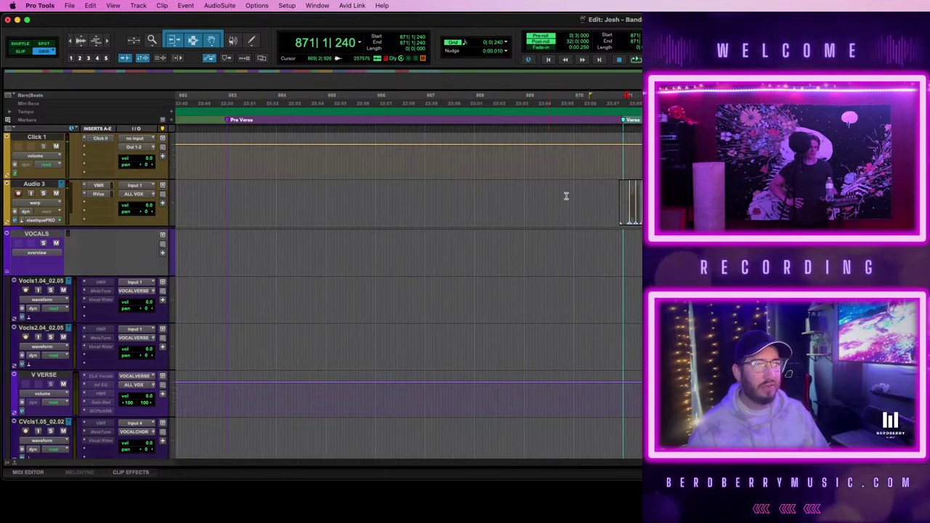
{"action": "scroll", "coordinate": [619, 195], "scroll_direction": "right", "scroll_amount": 5}
{"action": "left_click_drag", "start_coordinate": [325, 197], "coordinate": [642, 200]}
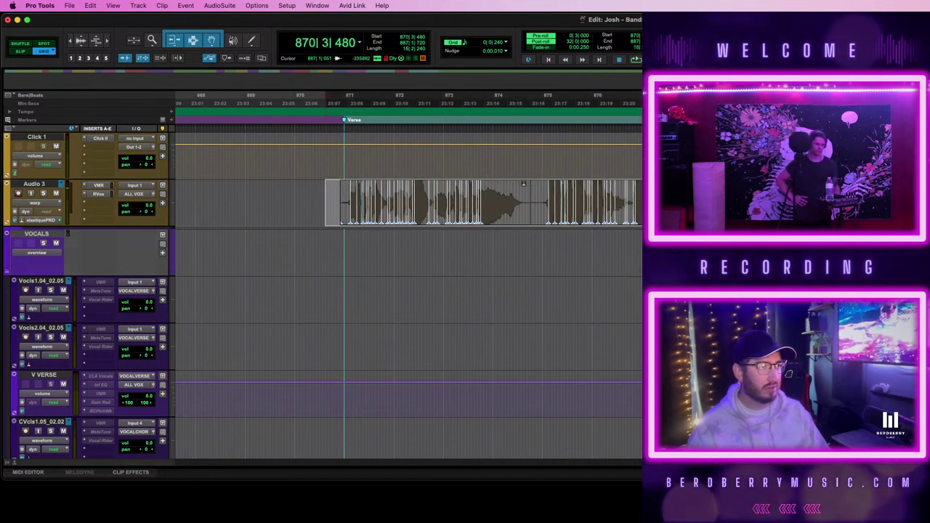
{"action": "key", "text": "super+z"}
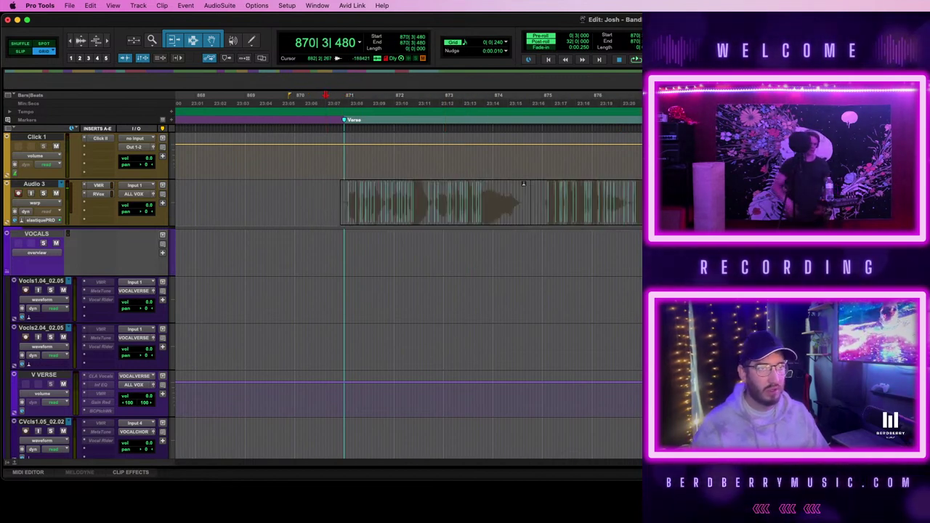
- Switch Audio 3 to waveform view and play back the vocal from 870|4|480
{"action": "left_click", "coordinate": [38, 206]}
{"action": "left_click", "coordinate": [41, 213]}
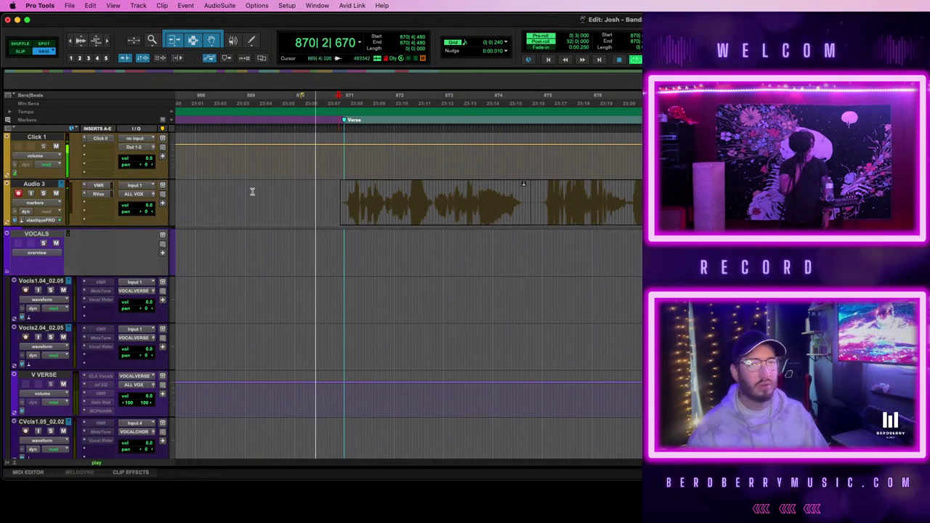
{"action": "left_click", "coordinate": [35, 203]}
{"action": "left_click", "coordinate": [47, 213]}
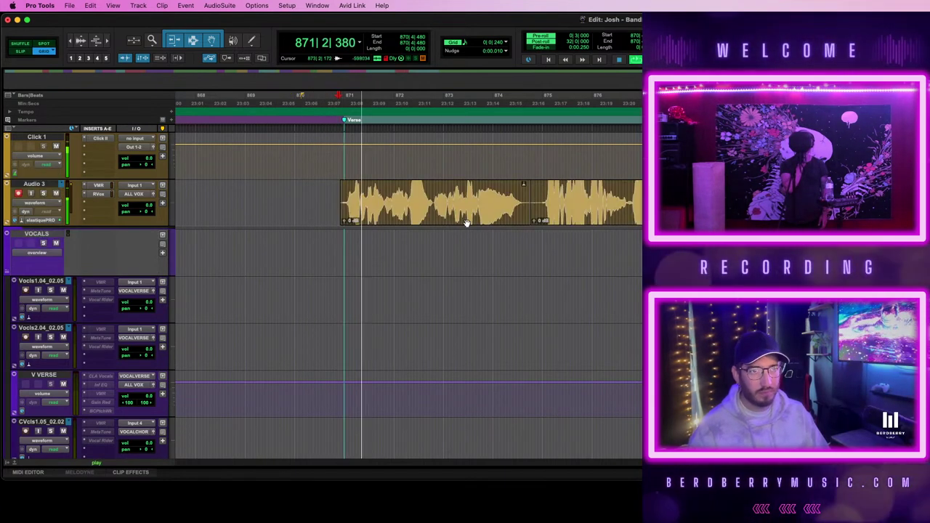
{"action": "key", "text": "t"}
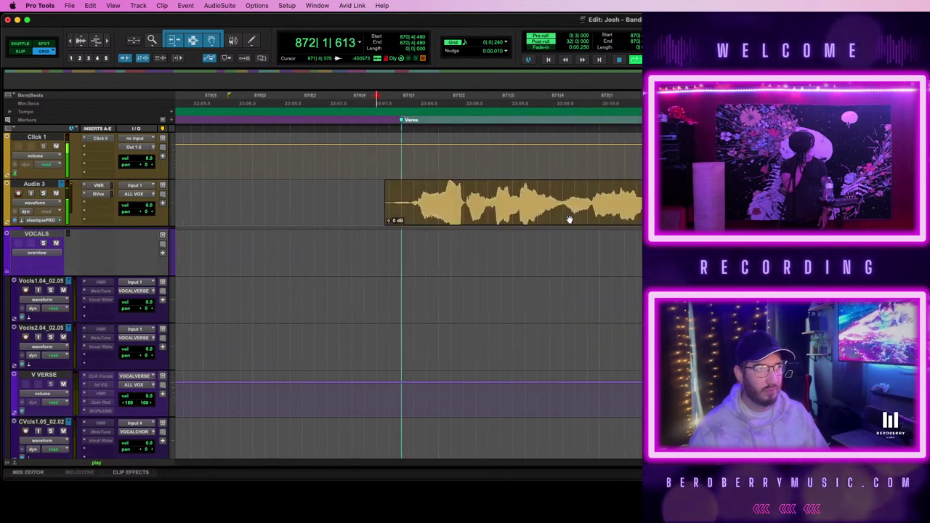
{"action": "key", "text": "super+bracketright"}
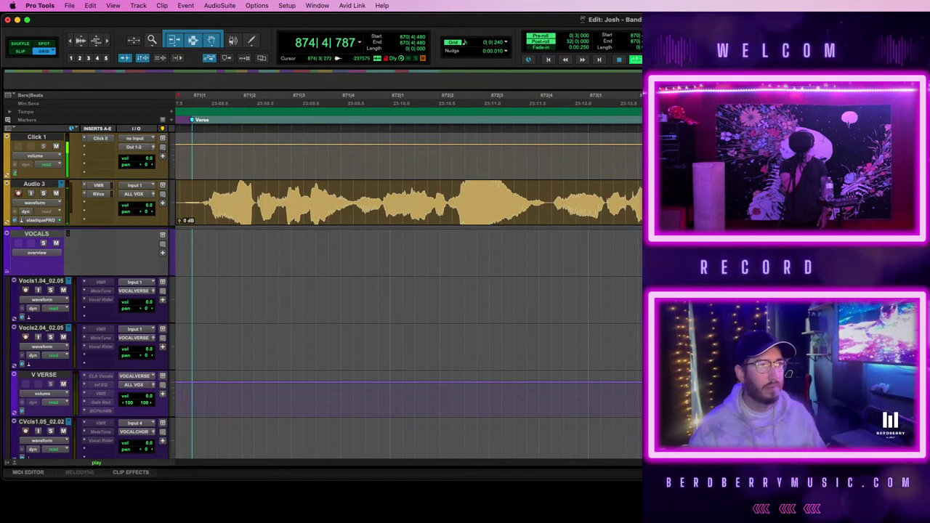
{"action": "key", "text": "space"}
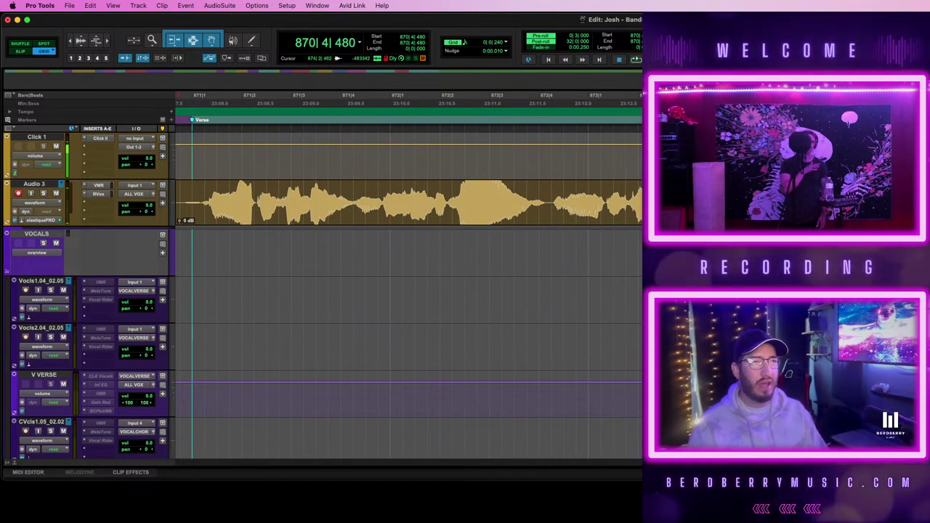
- Select the Audio 3 clips from 870|4|640 to 887|1|115 and undo the last two edits
{"action": "key", "text": "ctrl+Tab"}
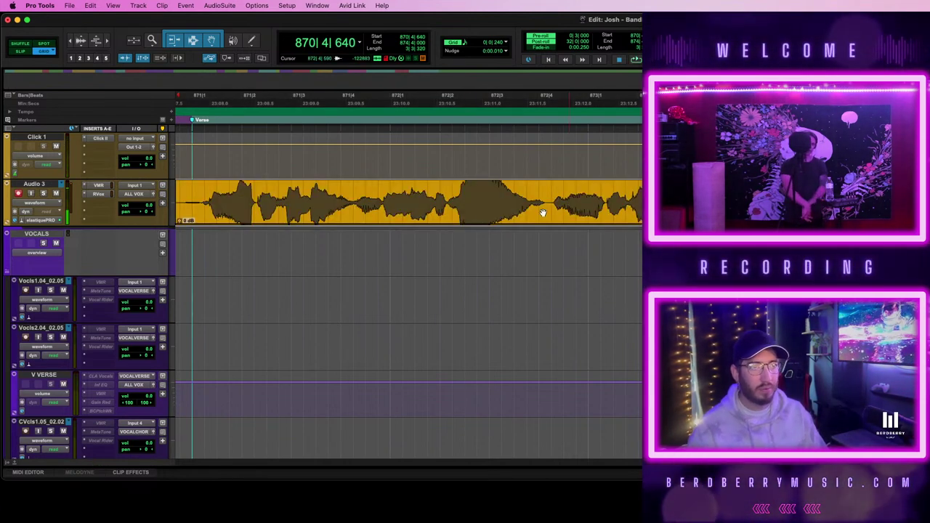
{"action": "scroll", "coordinate": [484, 220], "scroll_direction": "left", "scroll_amount": 3}
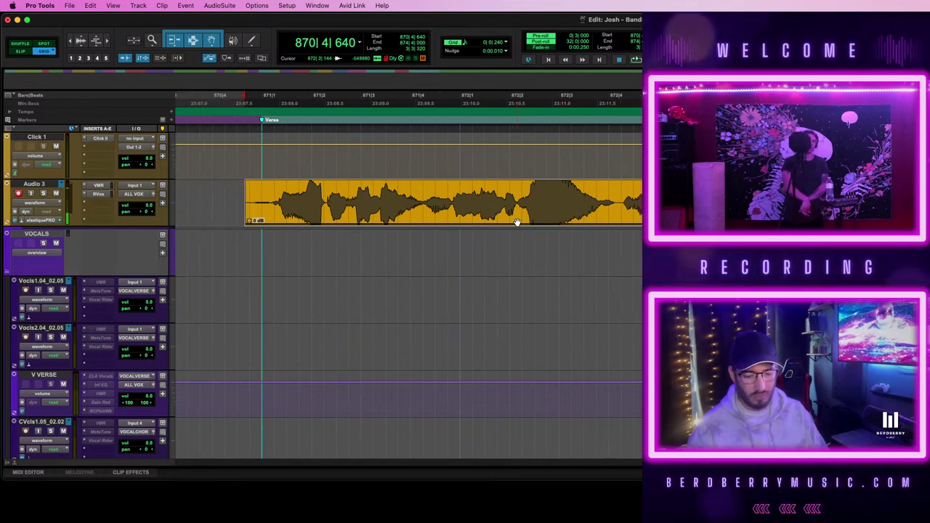
{"action": "key", "text": "r"}
{"action": "key", "text": "r"}
{"action": "scroll", "coordinate": [517, 222], "scroll_direction": "right", "scroll_amount": 4}
{"action": "key", "text": "ctrl+shift+Tab"}
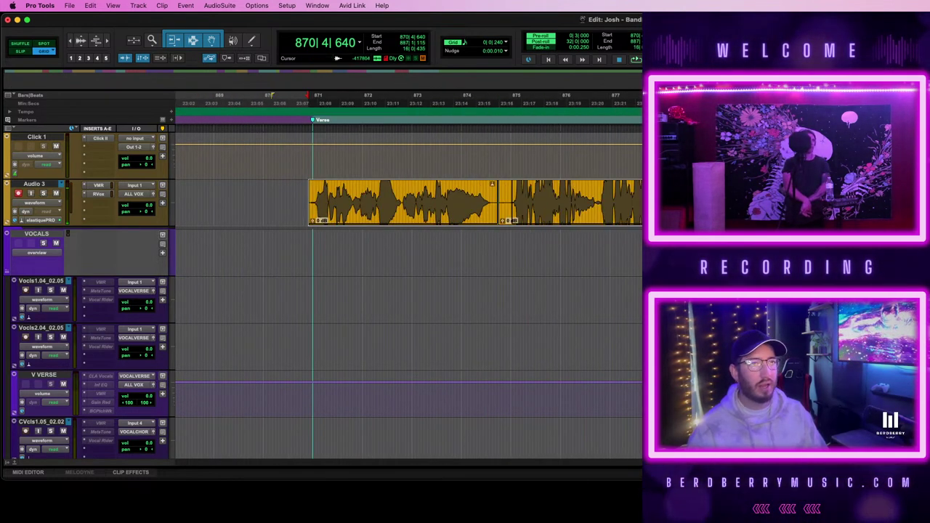
{"action": "left_click", "coordinate": [576, 198]}
{"action": "key", "text": "super+z"}
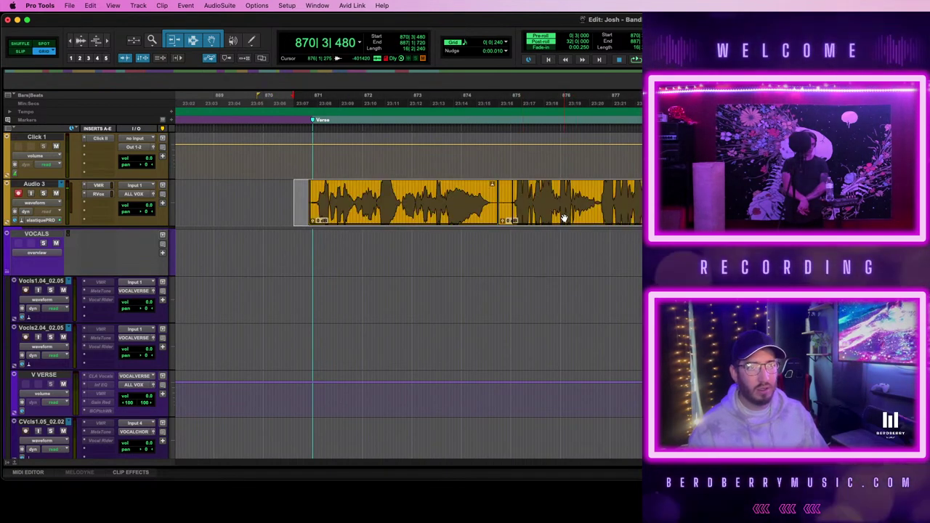
{"action": "key", "text": "super+z"}
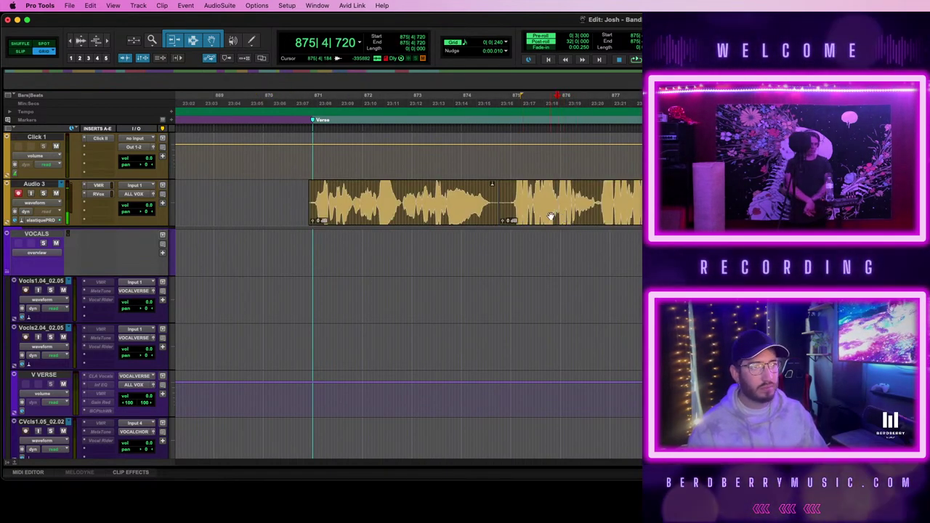
- Try moving the Audio 3 clips from 870|4|640 to 887|1|115 onto the Vocls1.04_02.05 track, and undo the move
{"action": "left_click", "coordinate": [551, 216]}
{"action": "left_click", "coordinate": [439, 216], "text": "shift"}
{"action": "left_click_drag", "start_coordinate": [417, 216], "coordinate": [419, 289]}
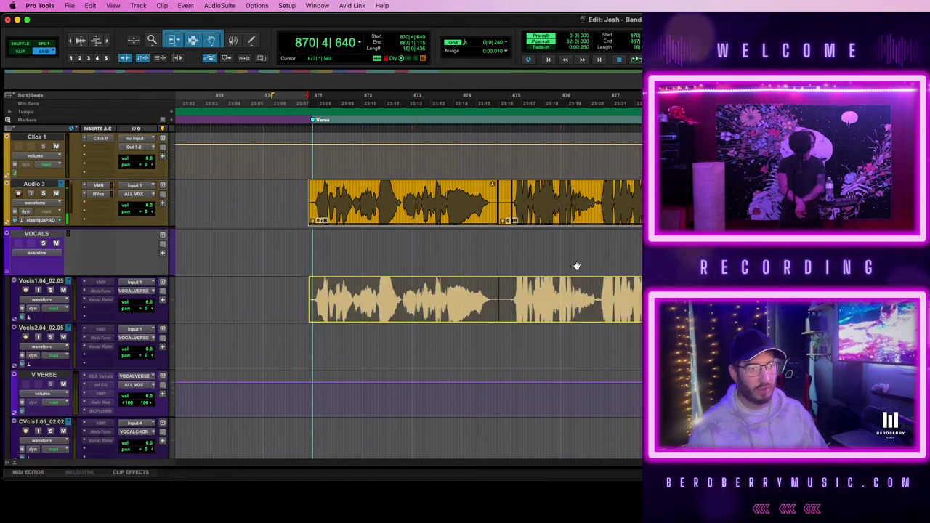
{"action": "left_click_drag", "start_coordinate": [576, 266], "coordinate": [552, 263]}
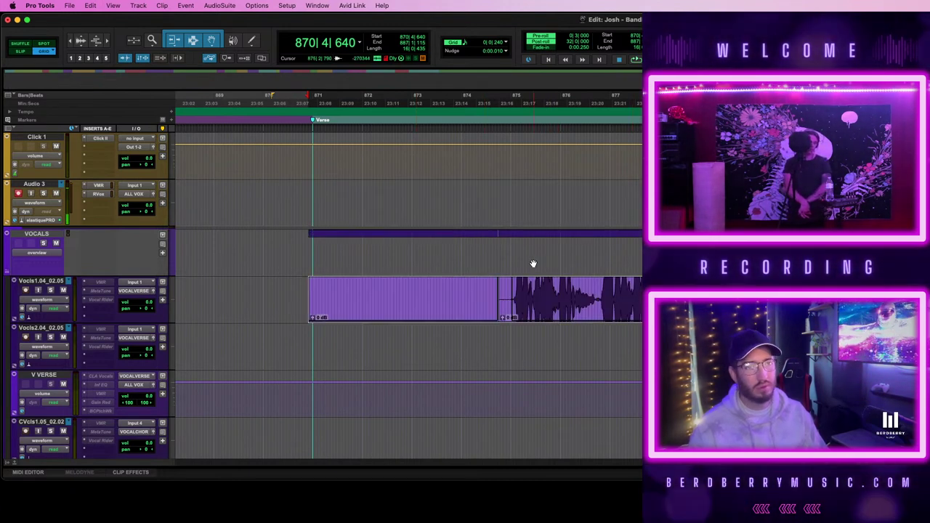
{"action": "key", "text": "super+z"}
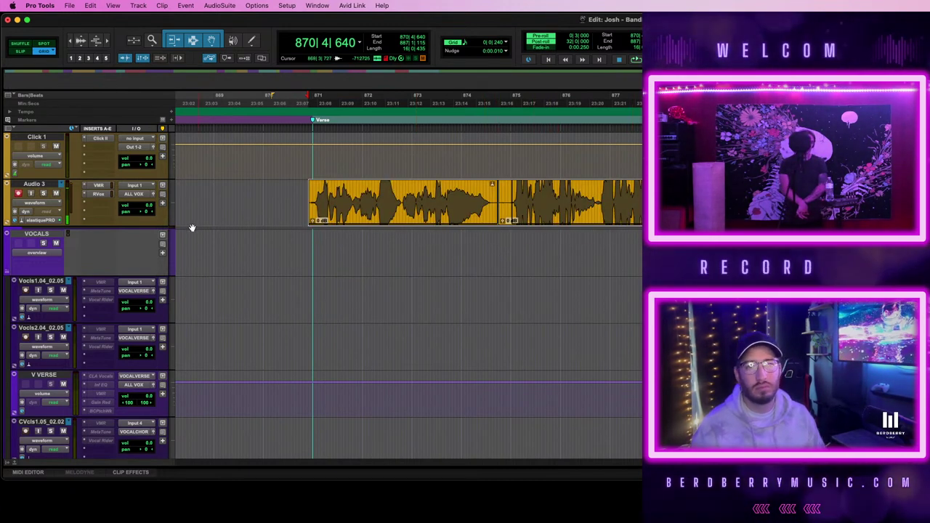
- Set the elastic audio of Audio 3 to None and revert its warped clips to their original timing
{"action": "left_click", "coordinate": [36, 221]}
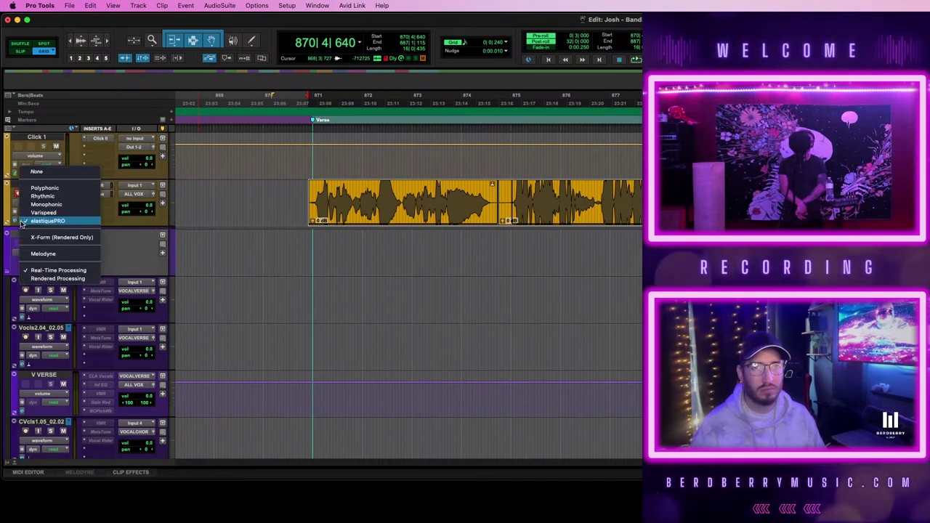
{"action": "left_click", "coordinate": [38, 171]}
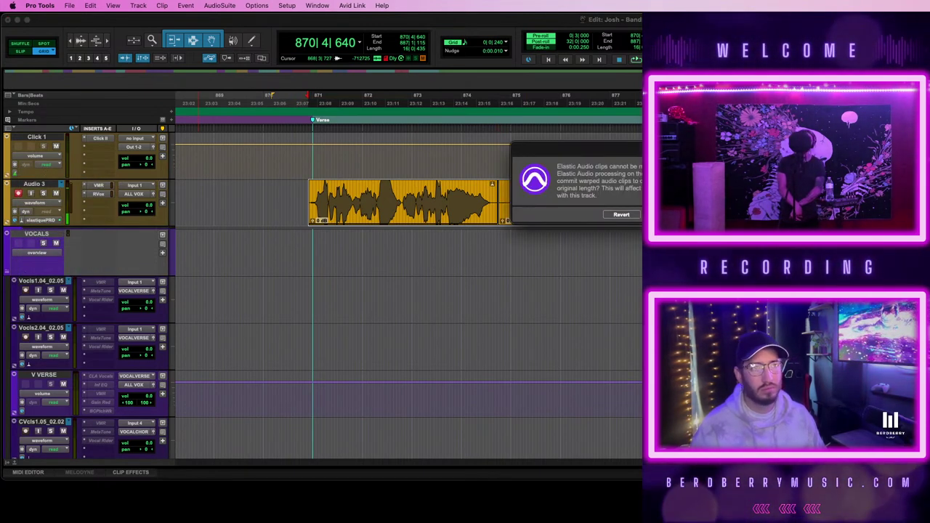
{"action": "left_click", "coordinate": [622, 215]}
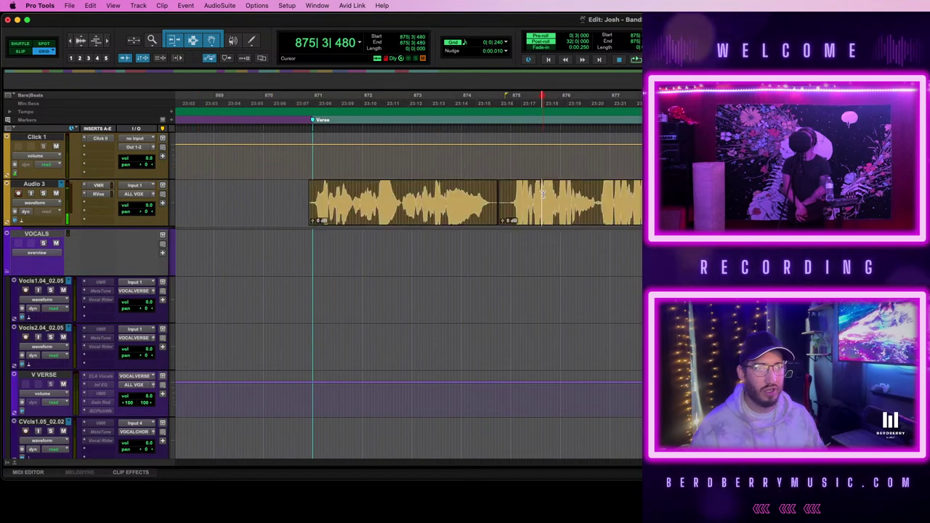
- Select and examine the unwarped Audio 3 clips around the Verse marker, and place the edit cursor at 873|4|000
{"action": "left_click", "coordinate": [408, 220]}
{"action": "left_click", "coordinate": [624, 211], "text": "shift"}
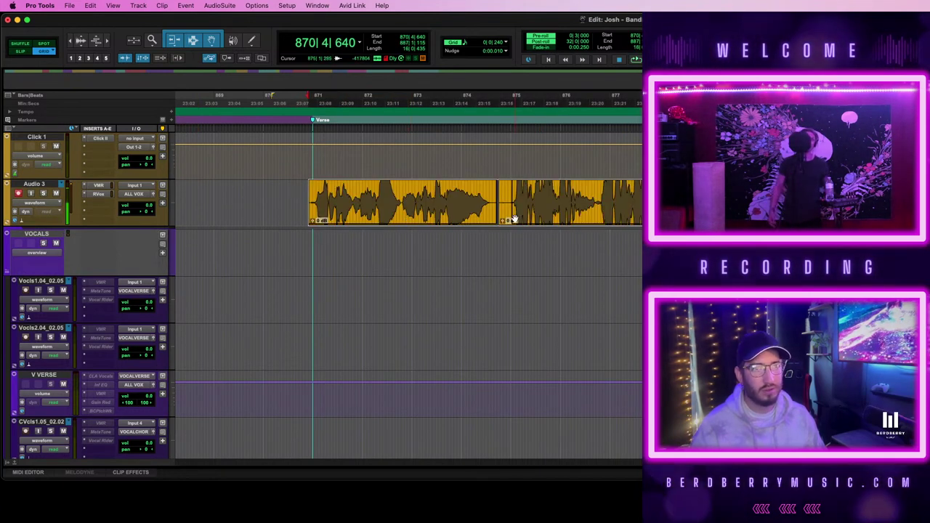
{"action": "key", "text": "t"}
{"action": "key", "text": "t"}
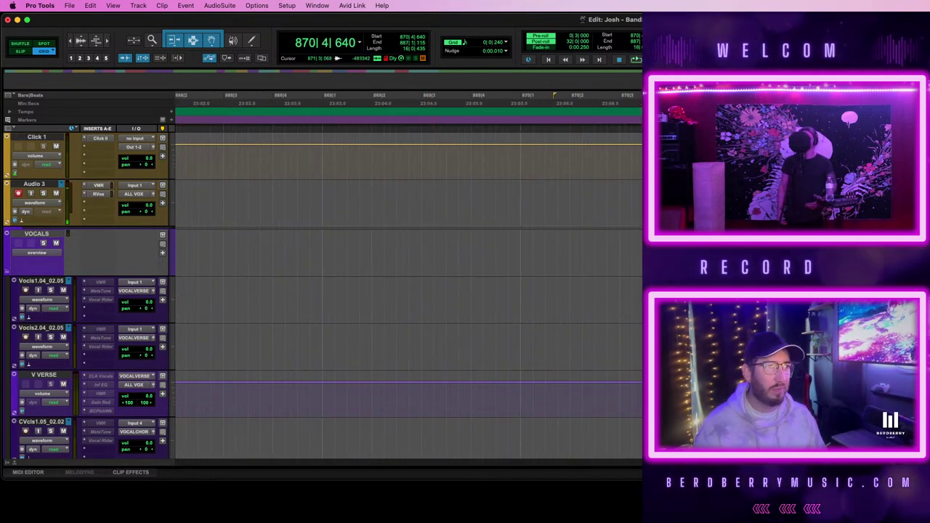
{"action": "scroll", "coordinate": [409, 290], "scroll_direction": "right", "scroll_amount": 2}
{"action": "scroll", "coordinate": [408, 291], "scroll_direction": "right", "scroll_amount": 5}
{"action": "left_click", "coordinate": [821, 202]}
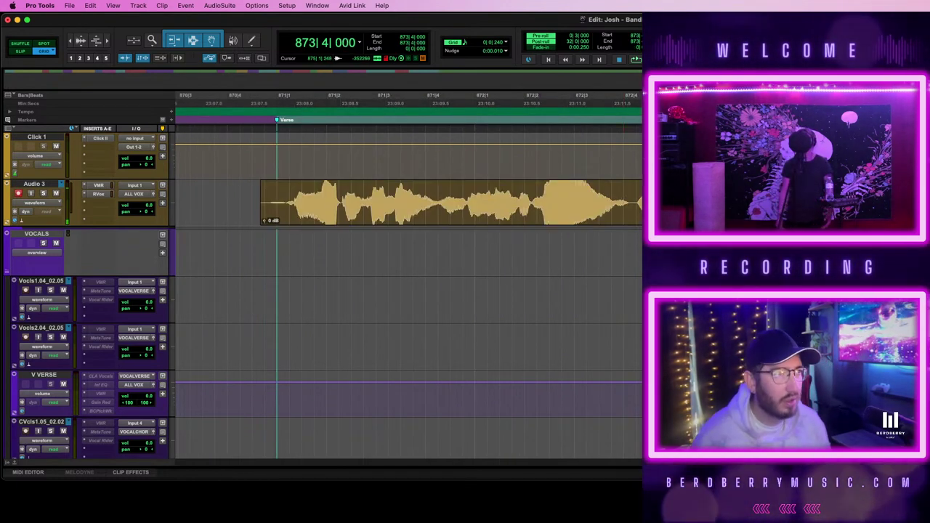
- Nudge the selected Audio 3 verse clips so they start at 870|4|695, and play them back from 870|4|640
{"action": "left_click_drag", "start_coordinate": [763, 240], "coordinate": [250, 254]}
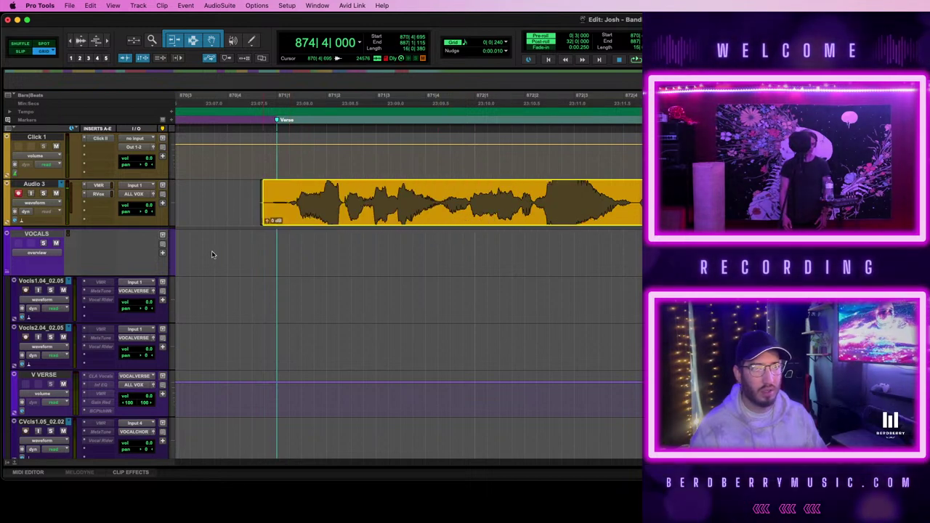
{"action": "key", "text": "Left"}
{"action": "left_click", "coordinate": [265, 218]}
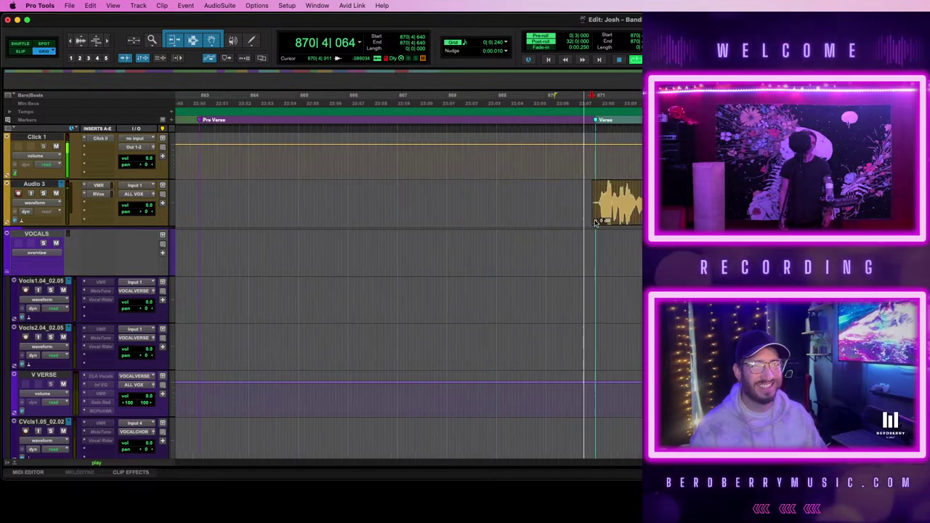
- Move the Audio 3 clips from 870|4|695 to 887|1|115 onto the Vocls1.04_02.05 track and stop playback
{"action": "left_click", "coordinate": [590, 221]}
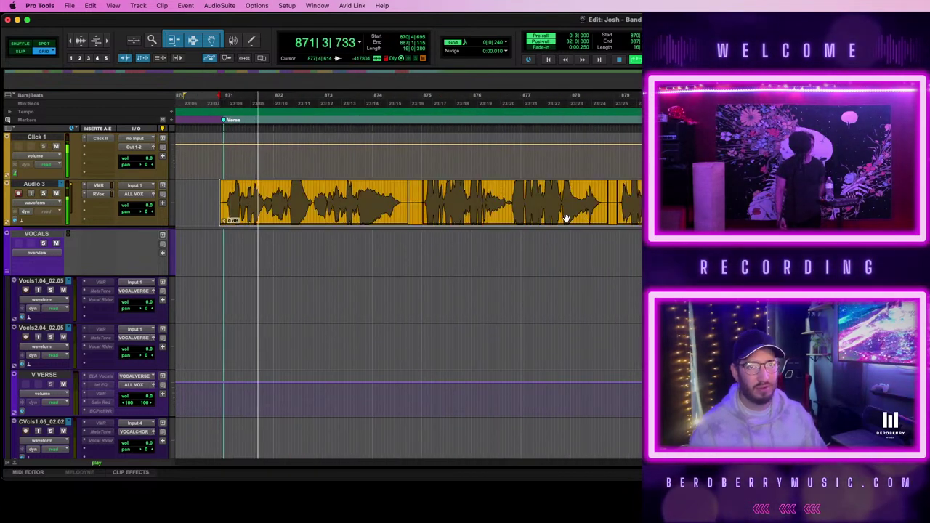
{"action": "left_click_drag", "start_coordinate": [566, 218], "coordinate": [570, 299]}
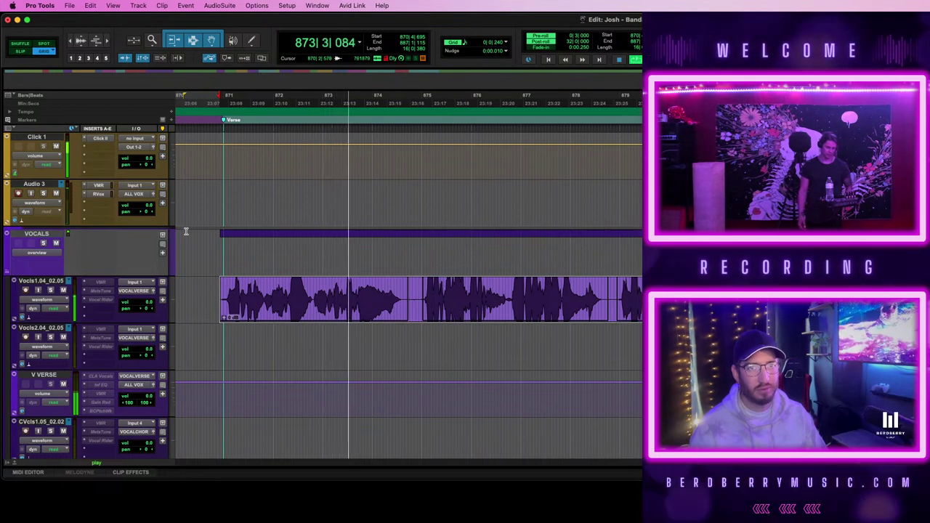
{"action": "key", "text": "space"}
- Record a prechorus vocal take on Audio 3 from 886|2|480, checking the mixer levels during the recording
{"action": "scroll", "coordinate": [408, 295], "scroll_direction": "right", "scroll_amount": 4}
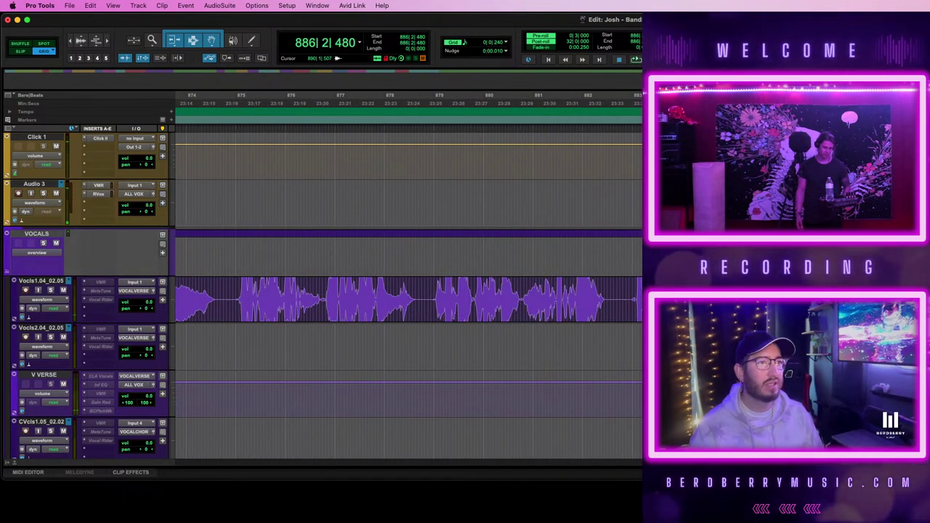
{"action": "key", "text": "space"}
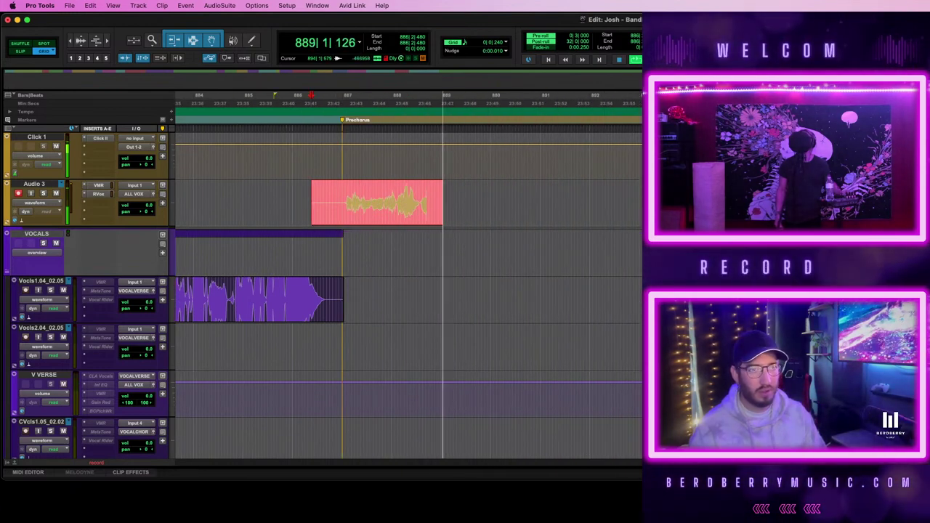
{"action": "key", "text": "super+equal"}
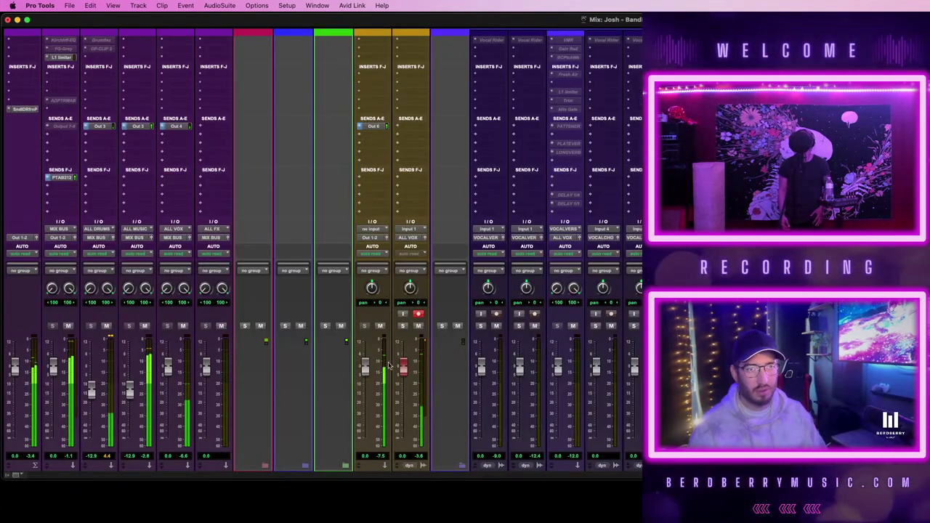
{"action": "key", "text": "super+equal"}
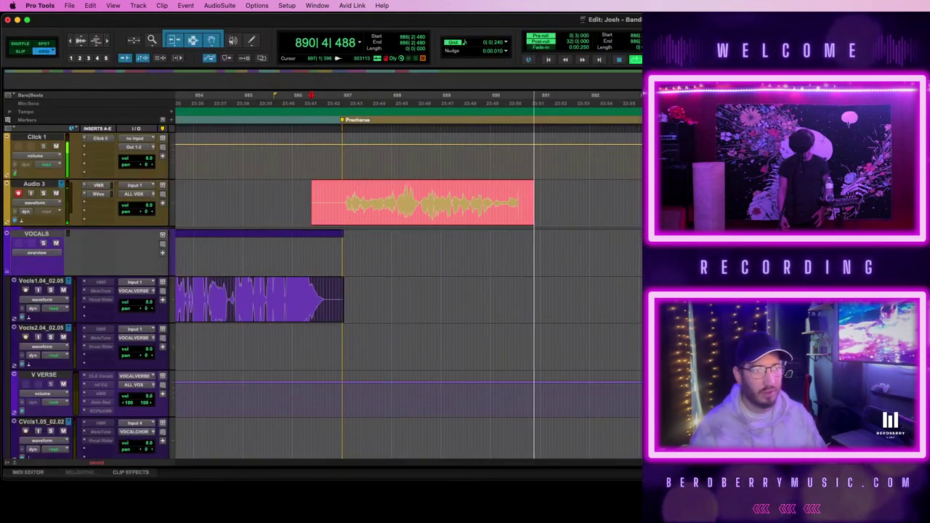
{"action": "key", "text": "space"}
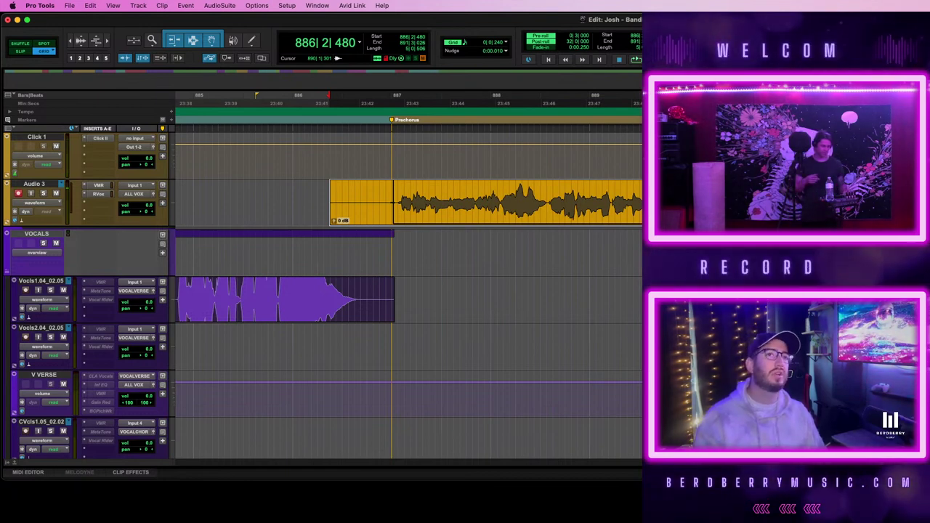
- Record a second prechorus take over the Audio 3 clip from 886|2|480, checking the mixer channels while recording
{"action": "key", "text": "space"}
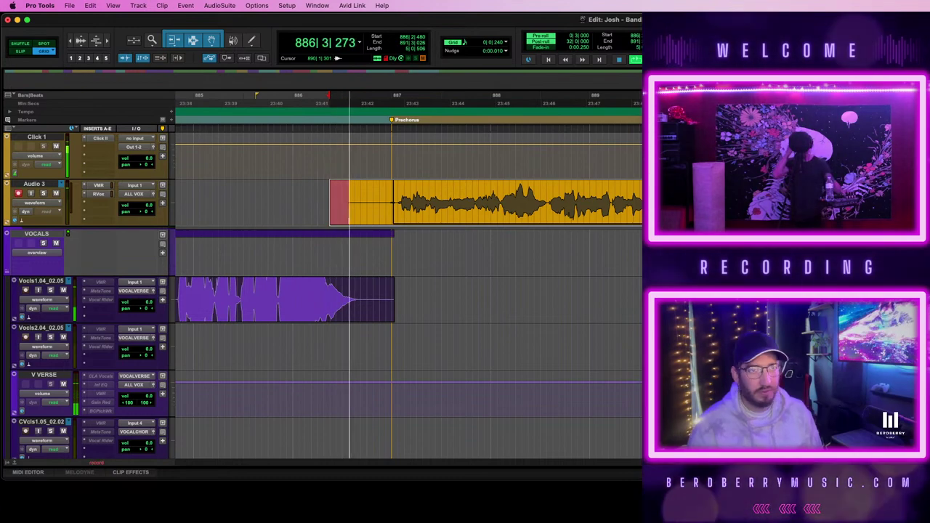
{"action": "key", "text": "super+equal"}
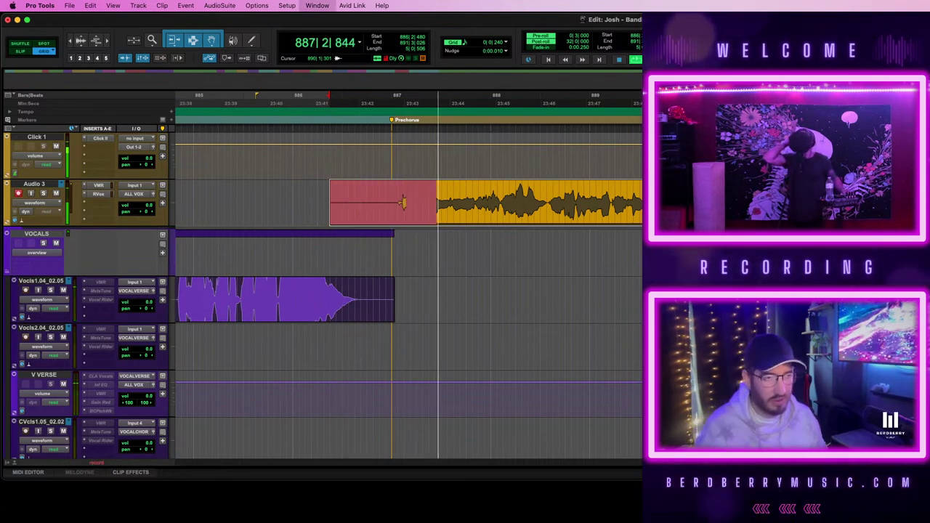
{"action": "scroll", "coordinate": [402, 347], "scroll_direction": "down", "scroll_amount": 3}
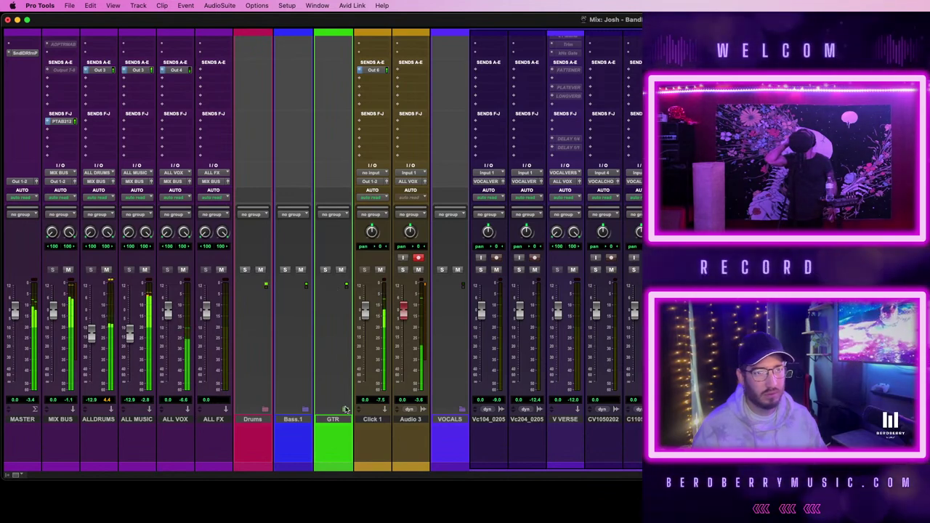
{"action": "key", "text": "super+equal"}
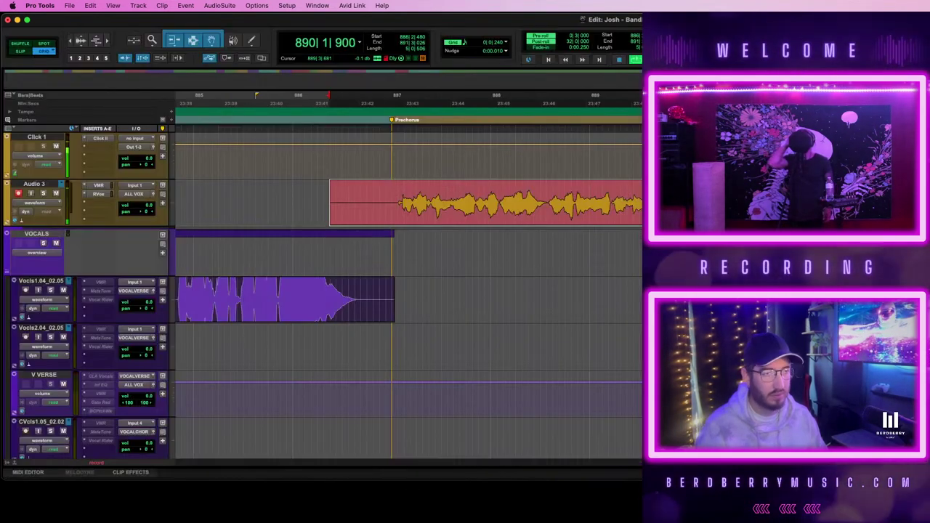
{"action": "key", "text": "space"}
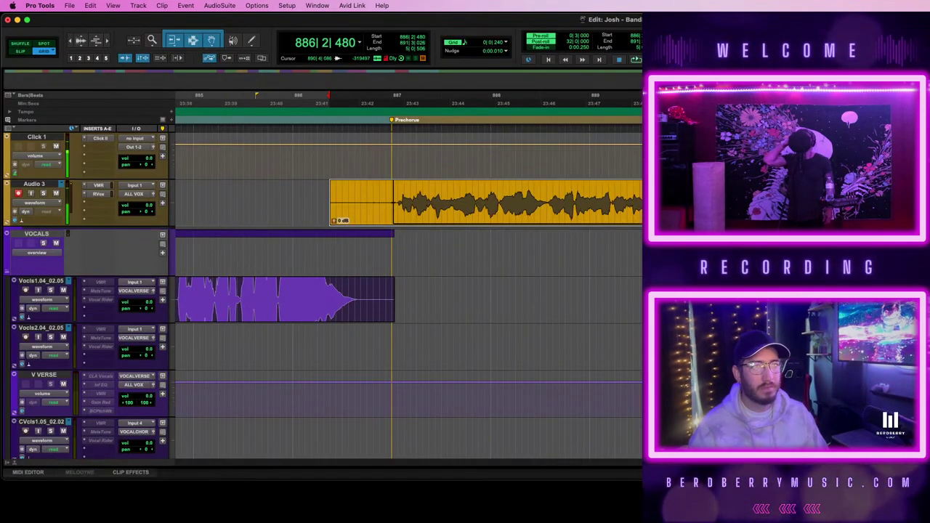
- Select the Audio 3 prechorus clip from 886|2|480 to 895|1|240 and record another take over it
{"action": "left_click", "coordinate": [720, 255]}
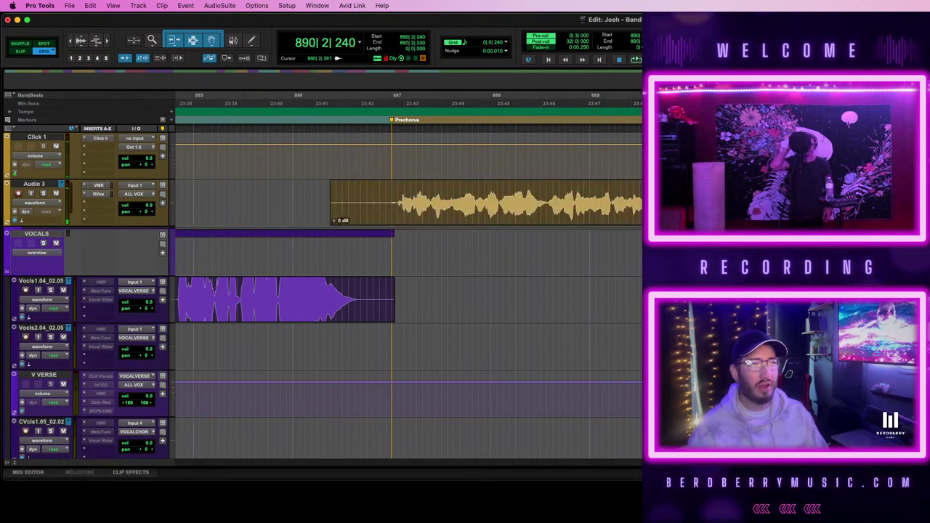
{"action": "left_click", "coordinate": [551, 215]}
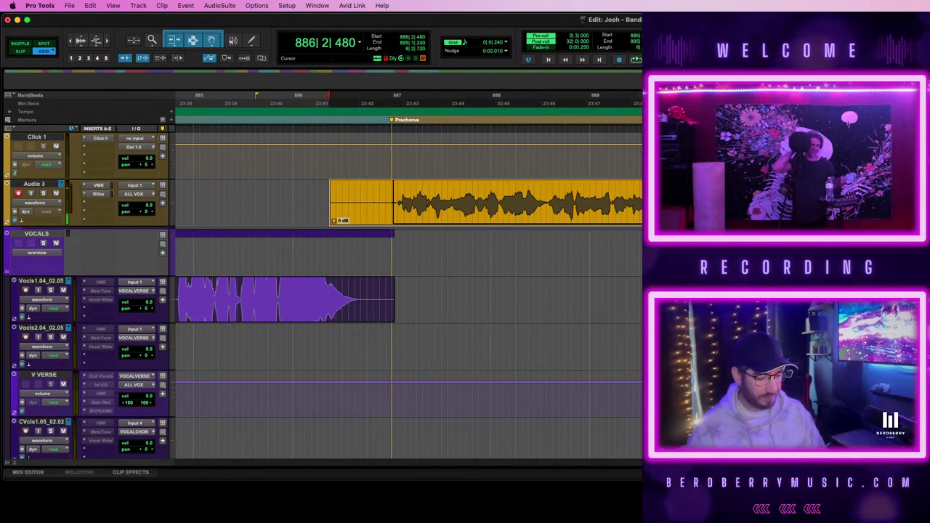
{"action": "key", "text": "space"}
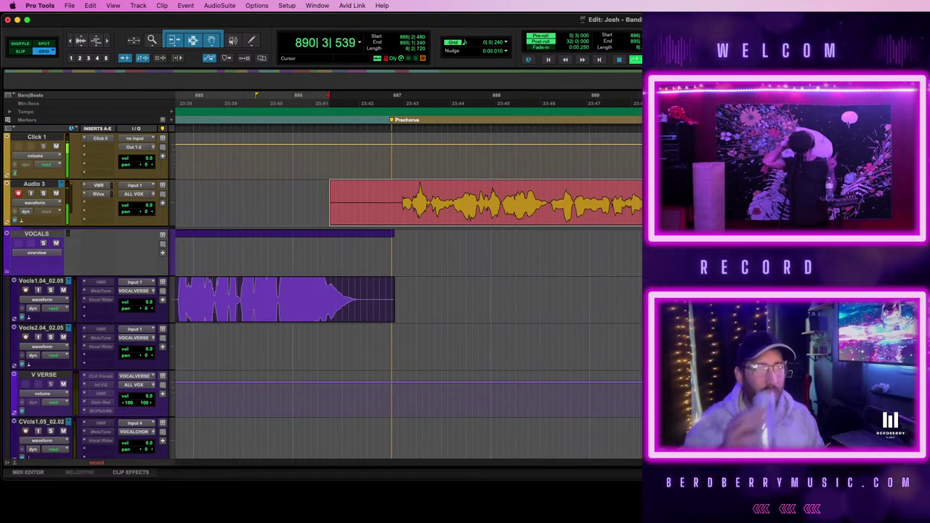
{"action": "key", "text": "space"}
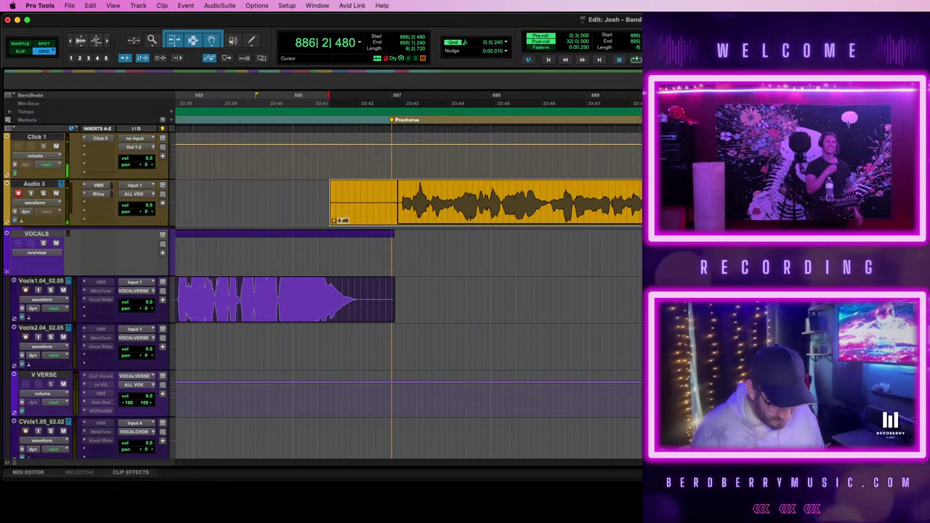
- Expand the GTR folder in the mixer and record a fresh Audio 3 take over the 886|2|480 to 895|1|240 selection
{"action": "key", "text": "super+equal"}
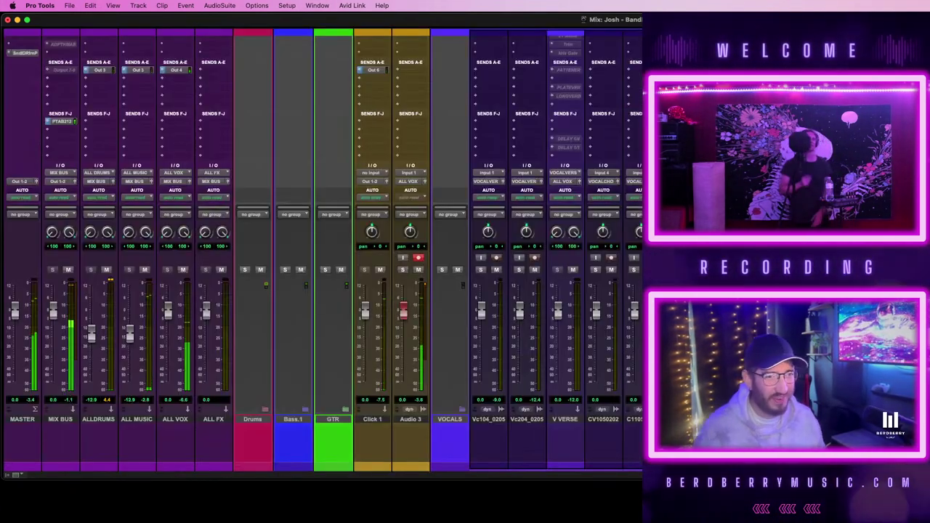
{"action": "left_click", "coordinate": [346, 410]}
{"action": "scroll", "coordinate": [322, 250], "scroll_direction": "right", "scroll_amount": 2}
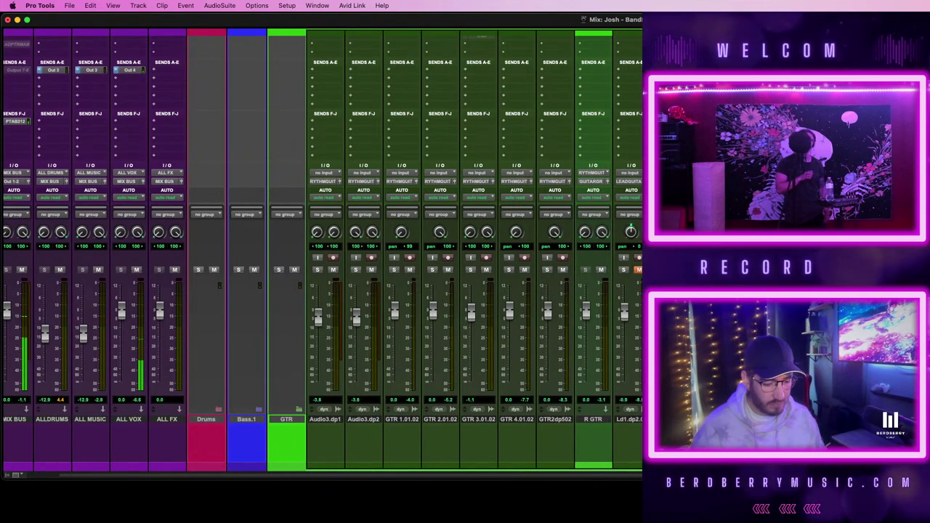
{"action": "key", "text": "super+equal"}
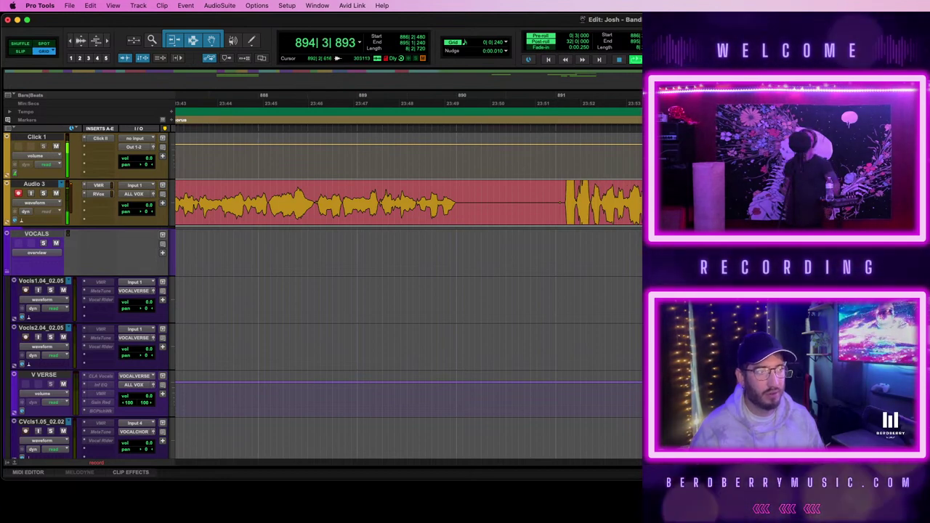
{"action": "key", "text": "space"}
- Try three punch-in takes on Audio 3 from 890|4|000 and select the preceding prechorus clip
{"action": "left_click", "coordinate": [535, 197]}
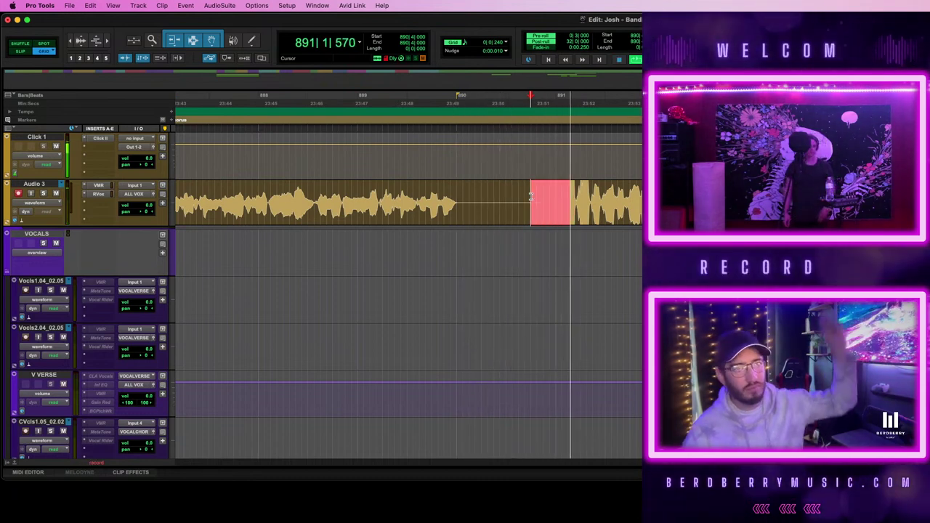
{"action": "key", "text": "space"}
{"action": "key", "text": "space"}
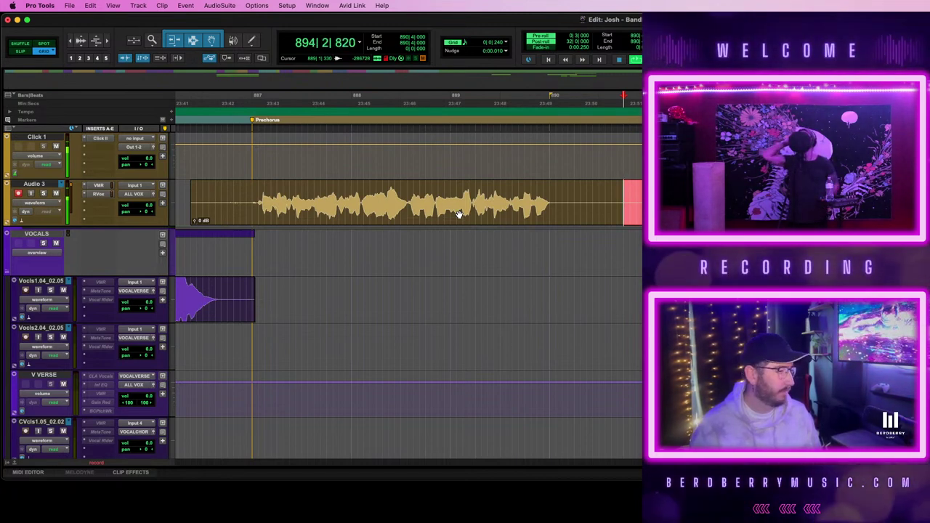
{"action": "key", "text": "space"}
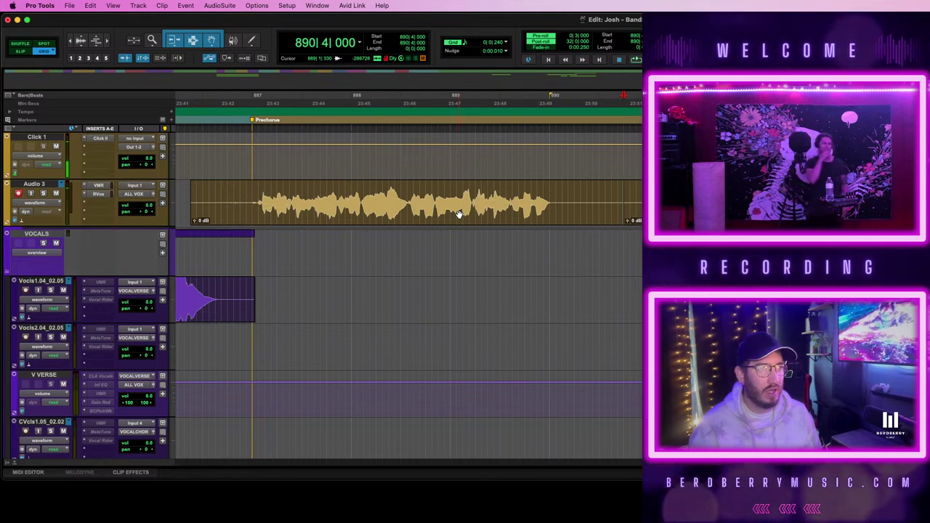
{"action": "key", "text": "super+space"}
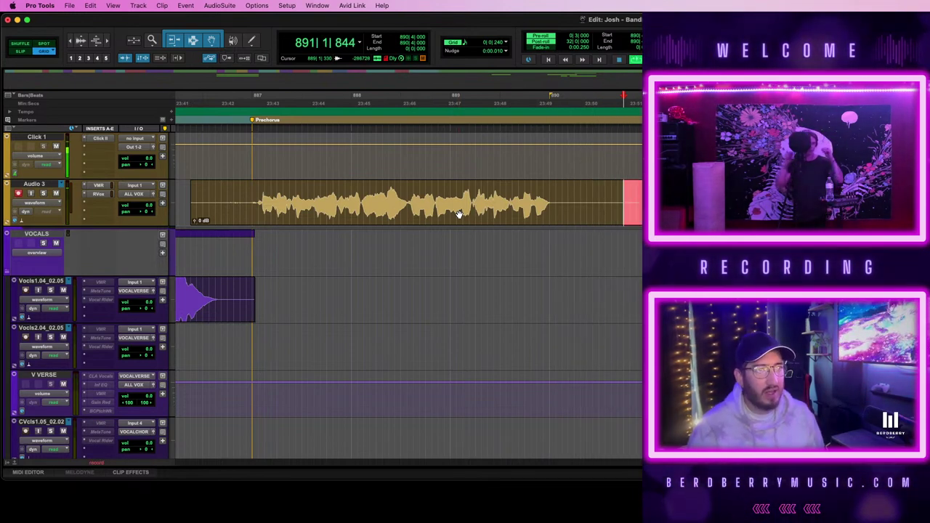
{"action": "left_click", "coordinate": [460, 212]}
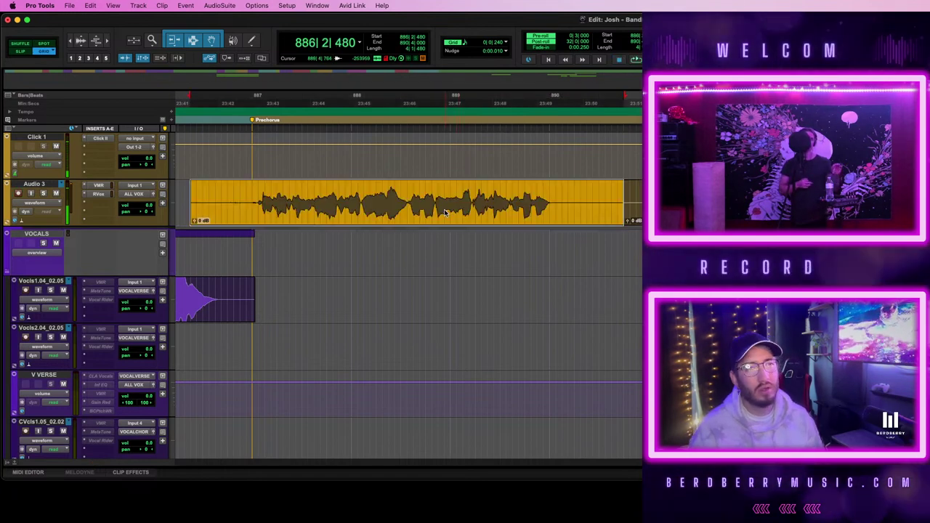
- Set the pre-roll to 1|1|000, record a punch-in take on Audio 3 from 890|2|000, and select the new clip
{"action": "left_click", "coordinate": [569, 193]}
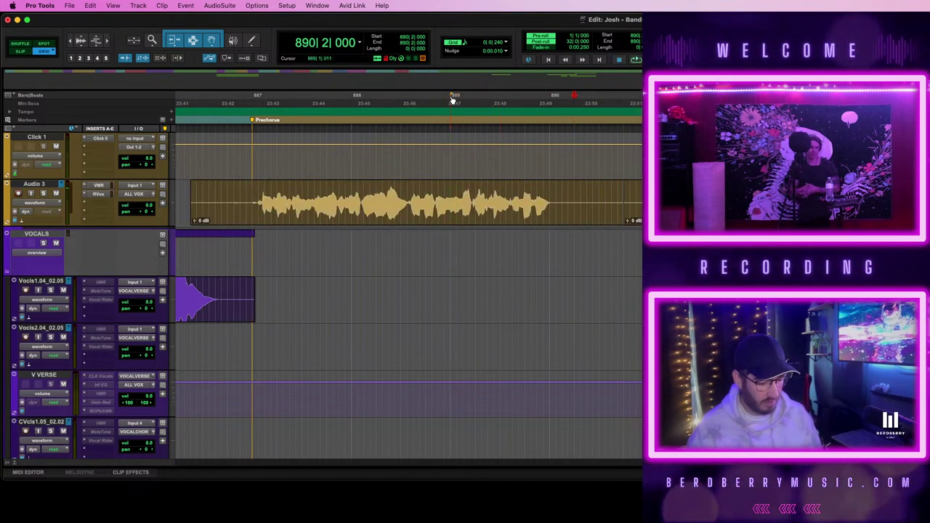
{"action": "key", "text": "space"}
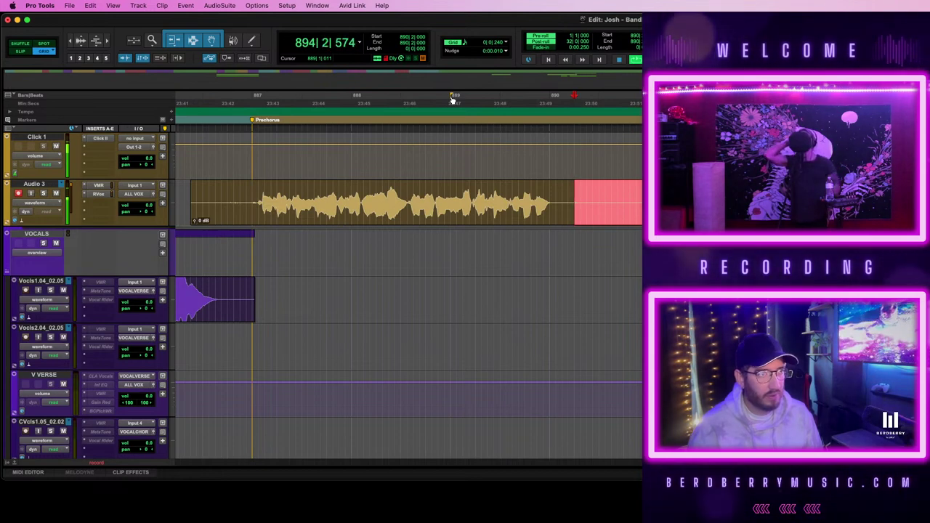
{"action": "key", "text": "space"}
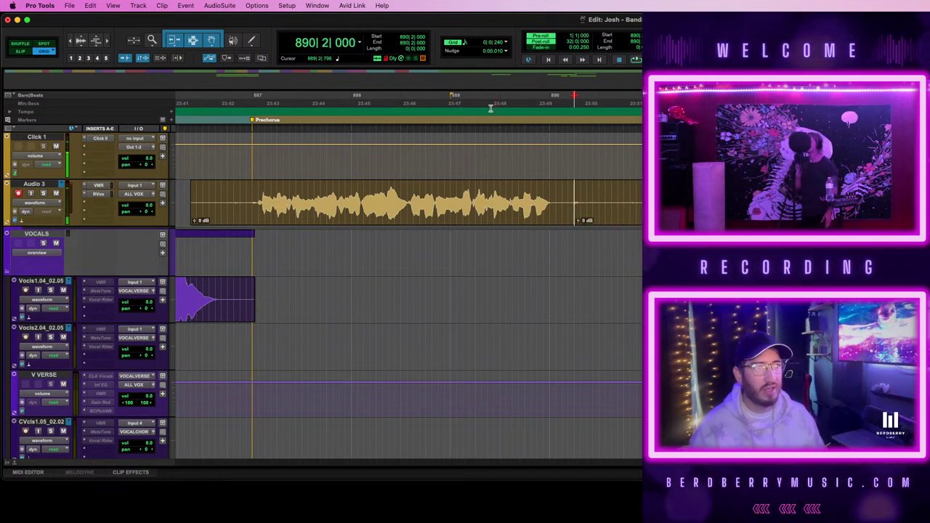
{"action": "left_click", "coordinate": [614, 217]}
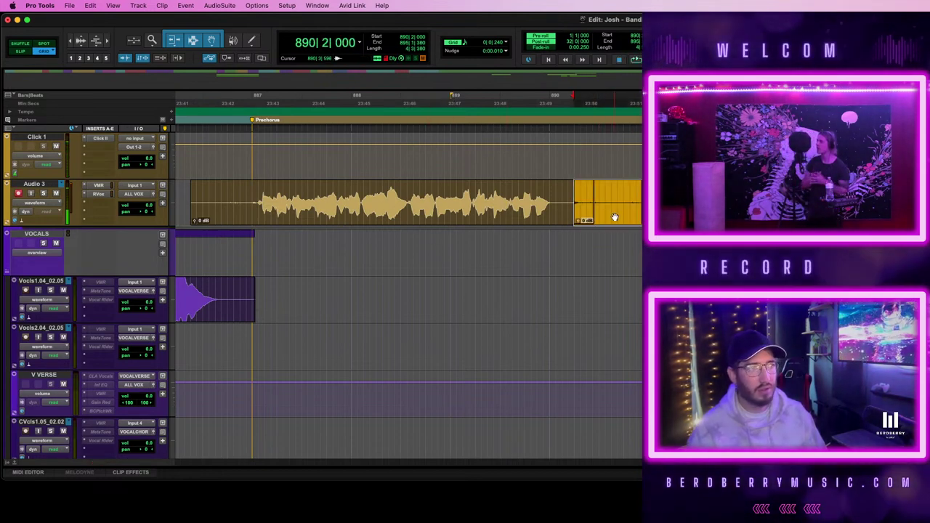
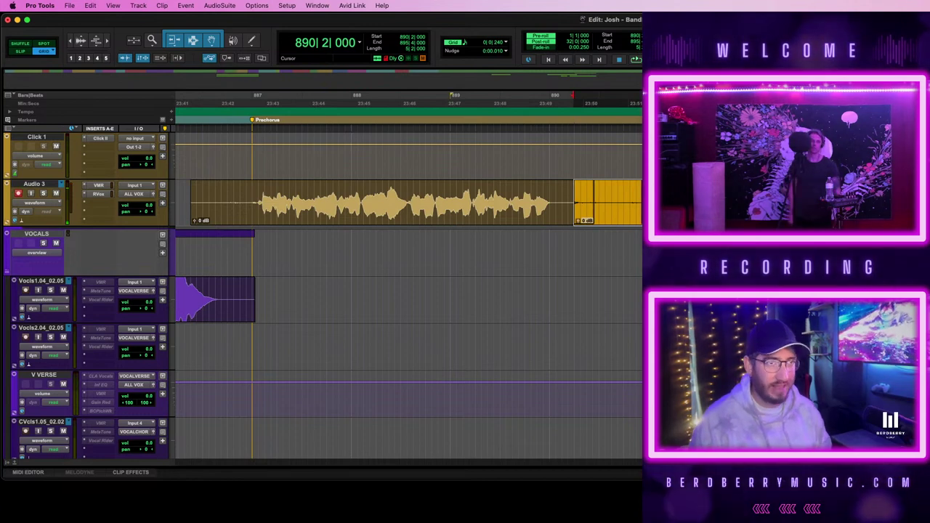
- Record two more takes on Audio 3 over the selection from 890|2|000 to 895|4|000
{"action": "key", "text": "space"}
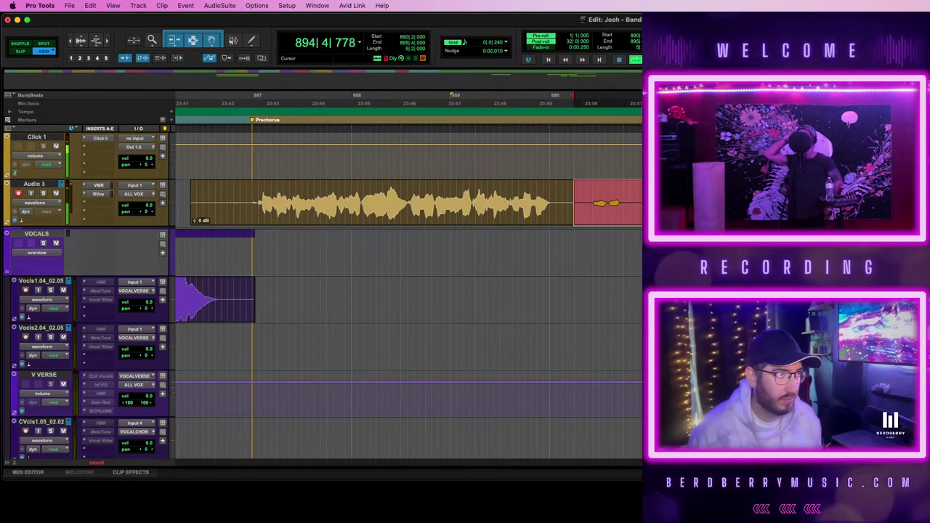
{"action": "key", "text": "space"}
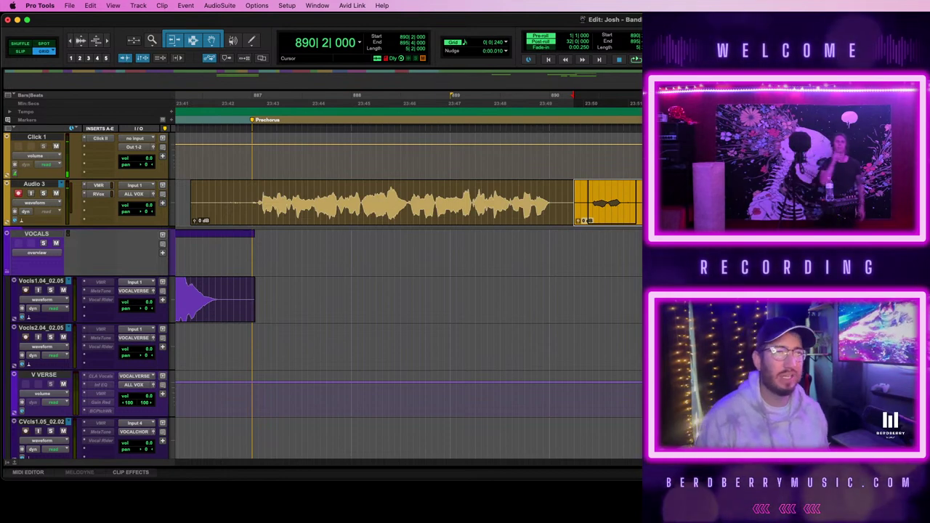
{"action": "key", "text": "space"}
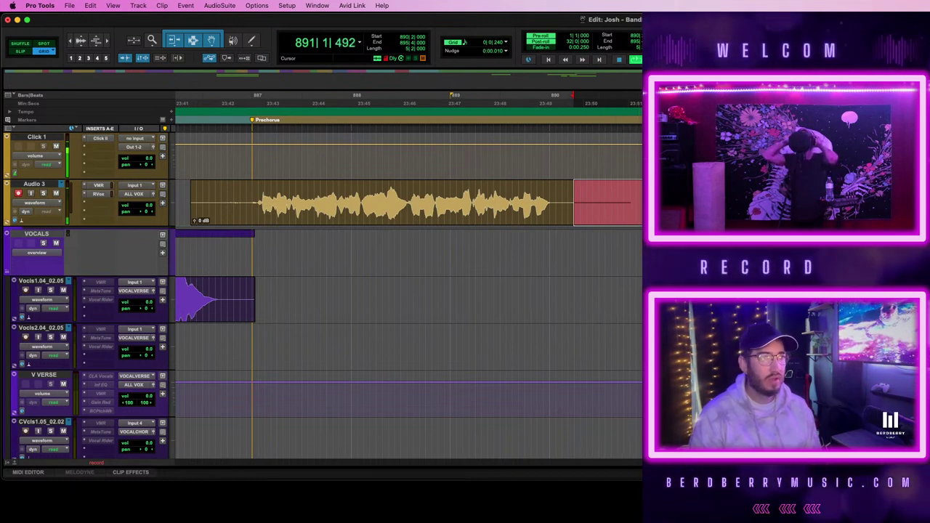
{"action": "key", "text": "space"}
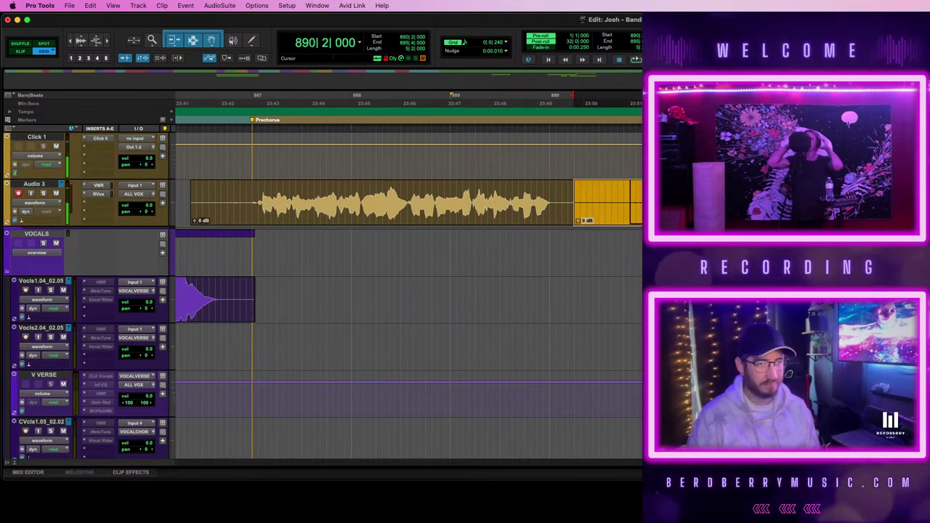
- Record another punch-in take on Audio 3 over the selection from 890|2|000 to 895|4|000
{"action": "key", "text": "space"}
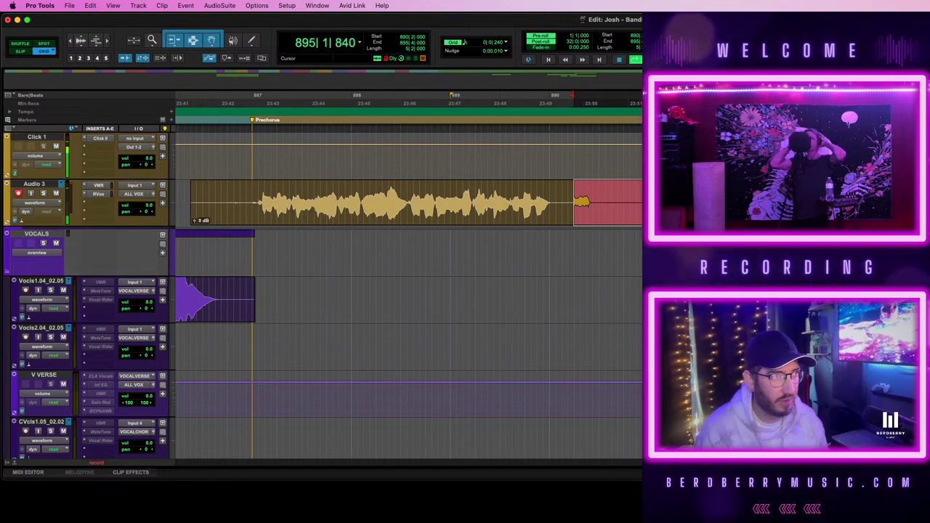
{"action": "key", "text": "space"}
{"action": "left_click", "coordinate": [565, 203]}
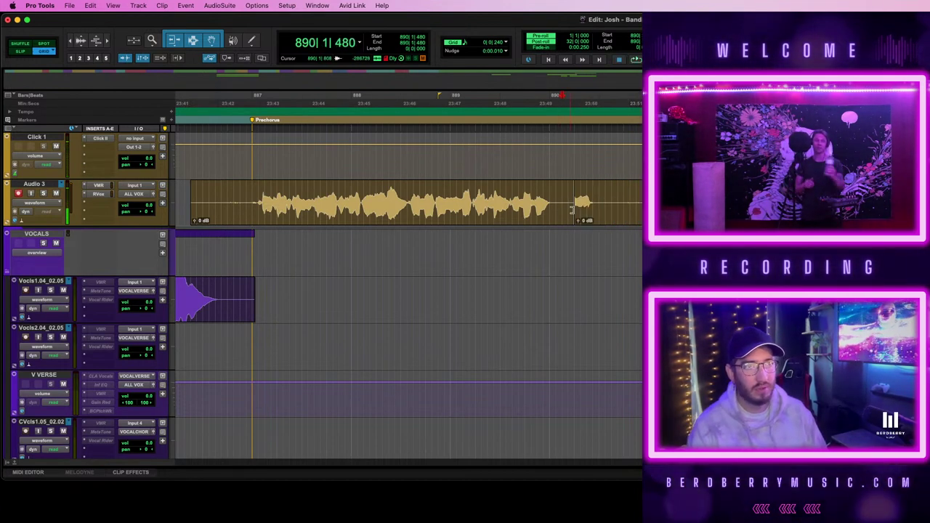
- Trim both ends of the prechorus clip on Audio 3 to start at 886|4|107 and end shortly before 890|2|000
{"action": "left_click_drag", "start_coordinate": [571, 210], "coordinate": [635, 210]}
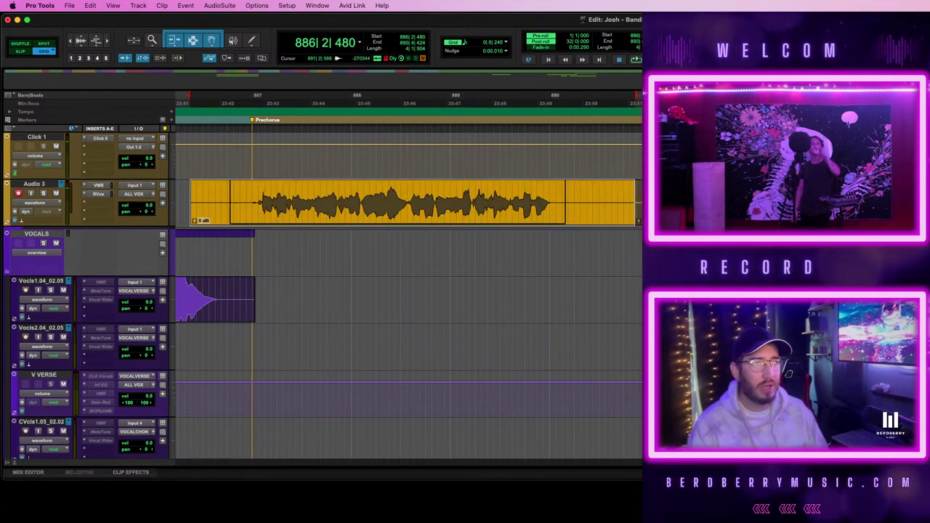
{"action": "key", "text": "super+d"}
{"action": "left_click", "coordinate": [573, 196], "text": "shift"}
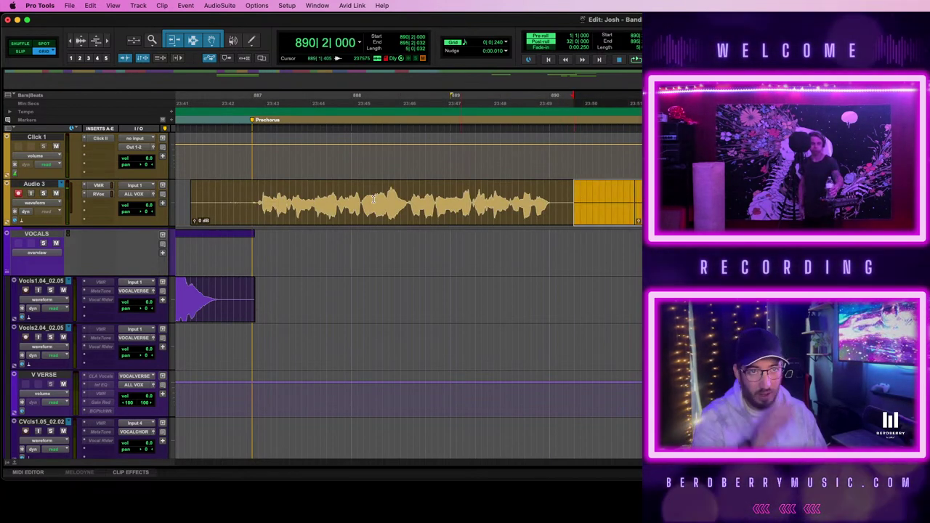
{"action": "left_click", "coordinate": [308, 222]}
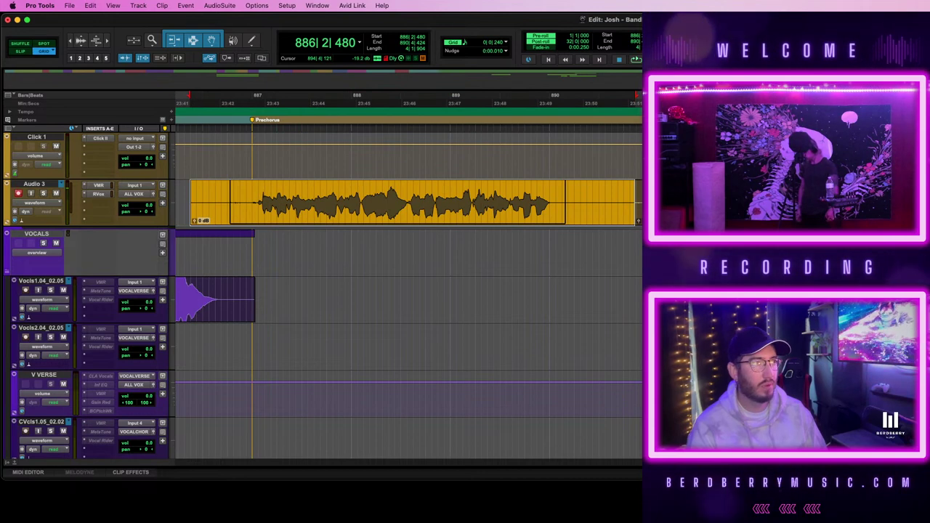
{"action": "left_click", "coordinate": [496, 212]}
{"action": "left_click", "coordinate": [598, 198]}
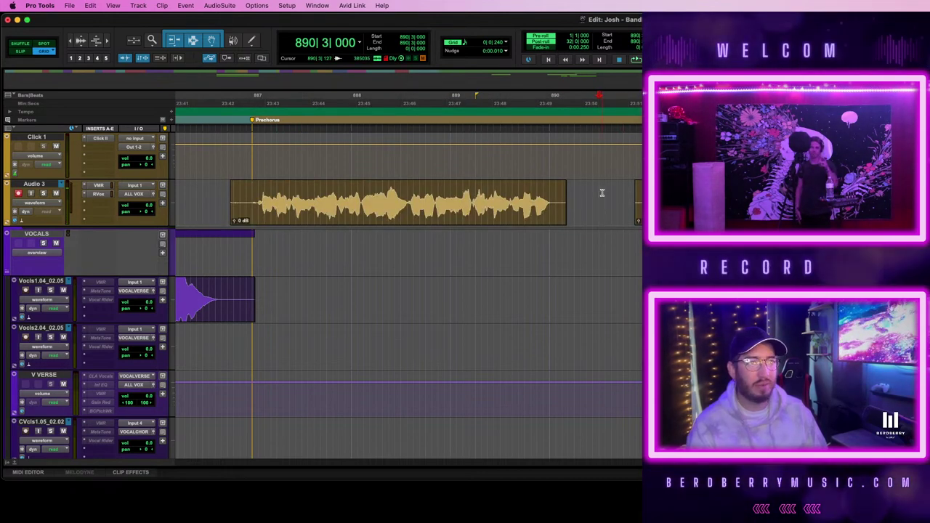
- Record two punch-in takes on Audio 3 with the insertion point at 890|2|000
{"action": "left_click", "coordinate": [571, 191]}
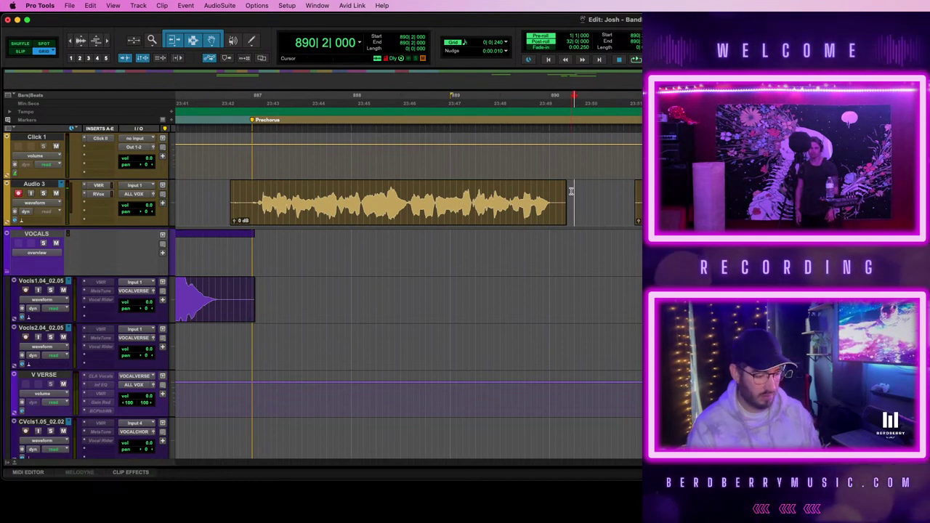
{"action": "key", "text": "space"}
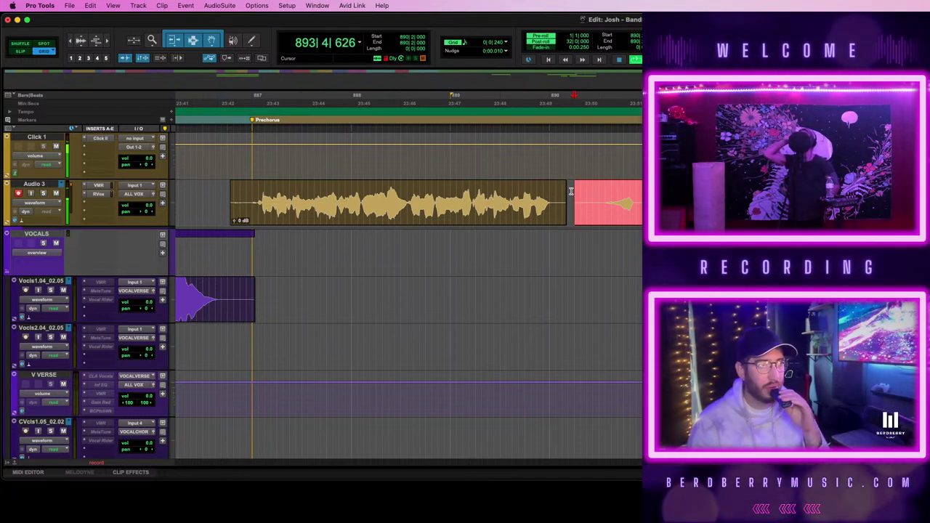
{"action": "key", "text": "space"}
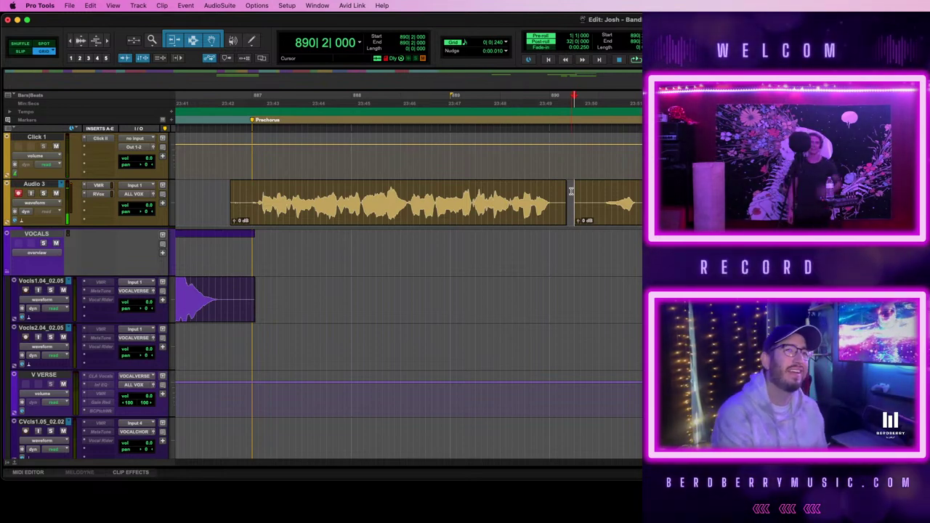
{"action": "key", "text": "space"}
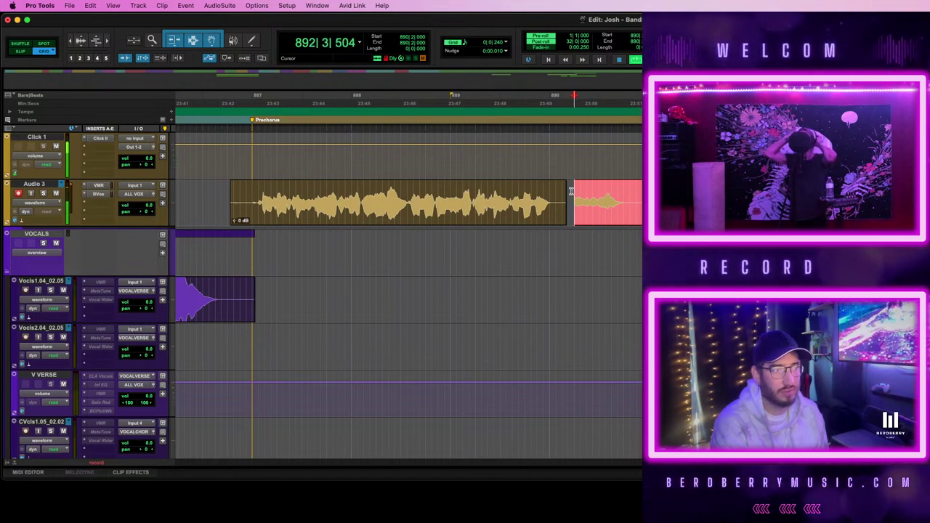
{"action": "key", "text": "space"}
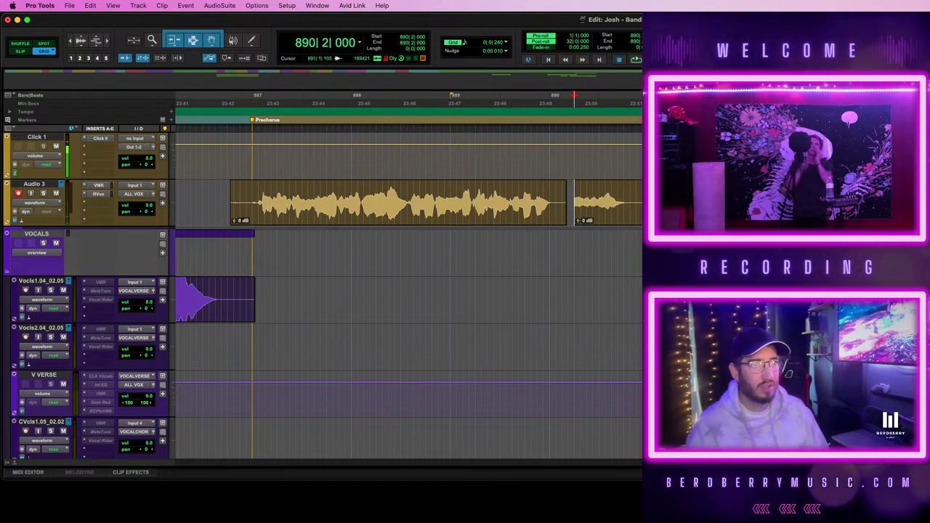
- Select the newest clip after the prechorus clip and record two more Audio 3 takes over it from 890|2|000
{"action": "left_click", "coordinate": [638, 193]}
{"action": "left_click", "coordinate": [638, 210]}
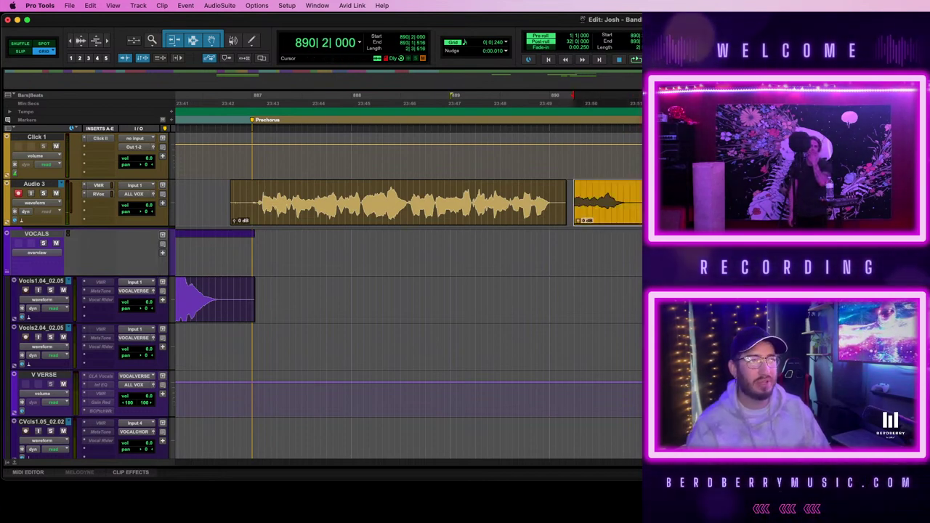
{"action": "key", "text": "space"}
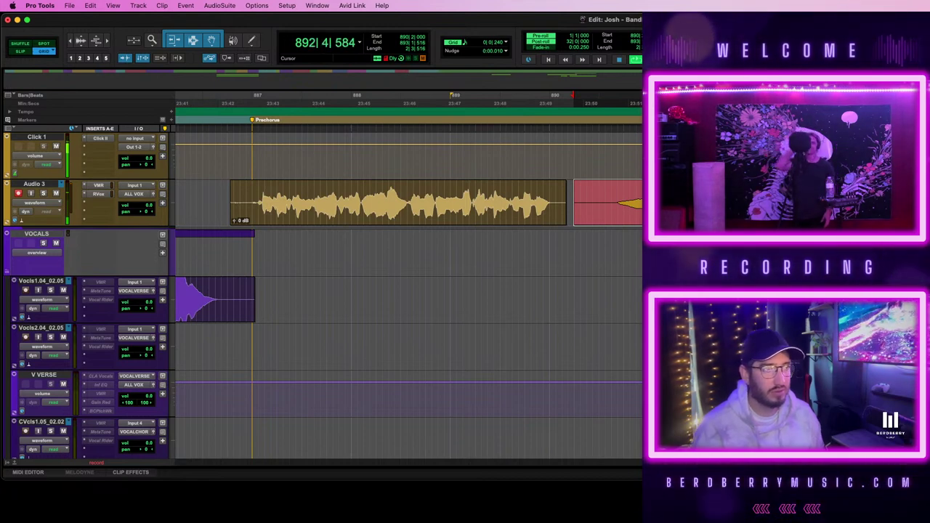
{"action": "key", "text": "space"}
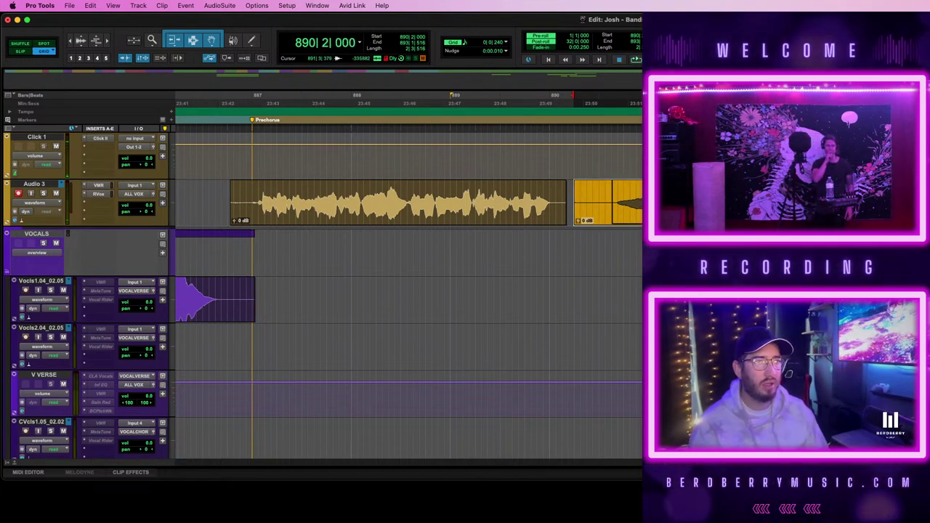
{"action": "left_click", "coordinate": [472, 222]}
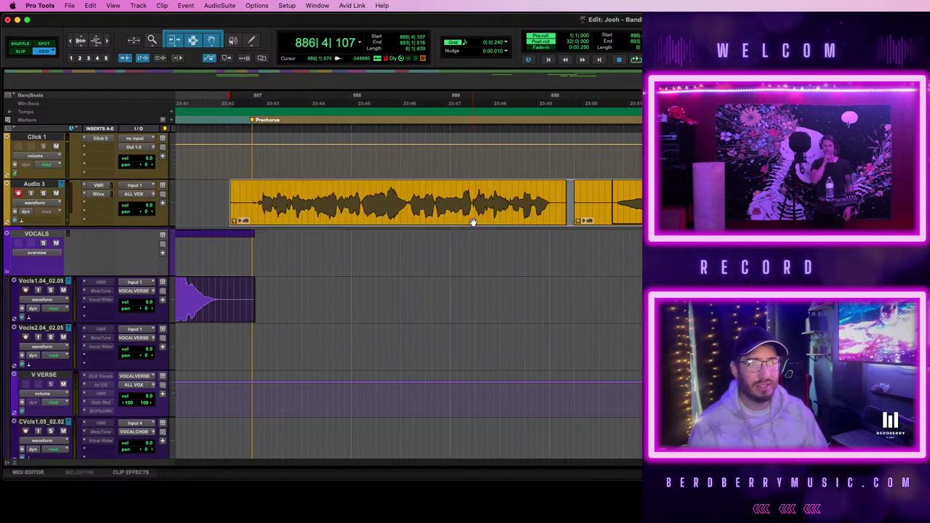
{"action": "left_click", "coordinate": [609, 201]}
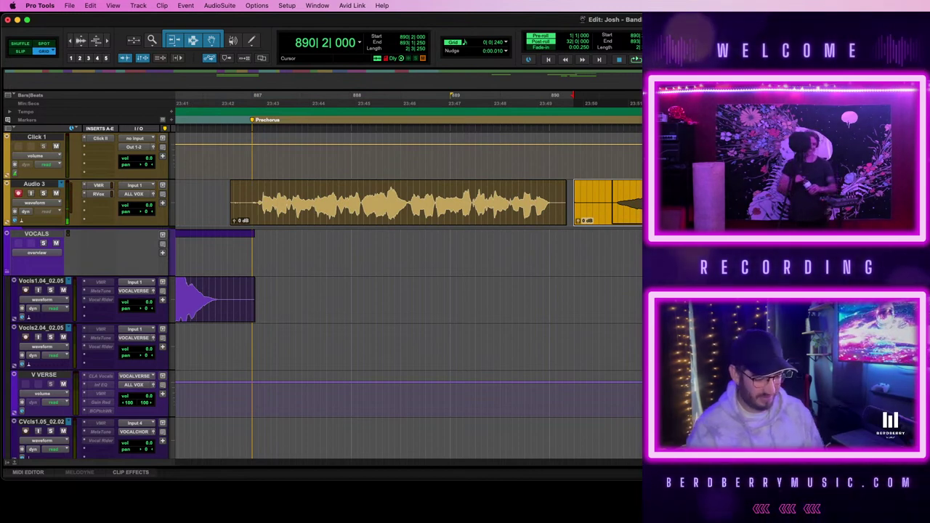
{"action": "key", "text": "space"}
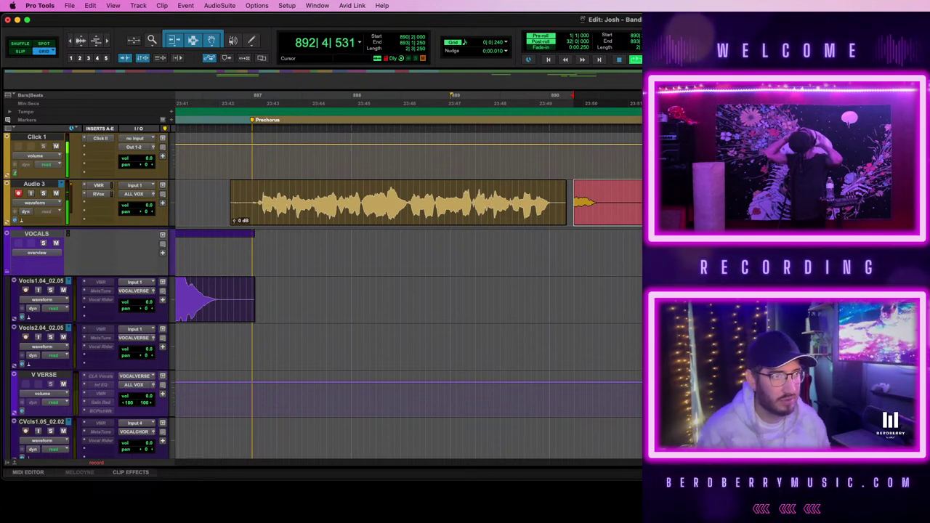
{"action": "key", "text": "space"}
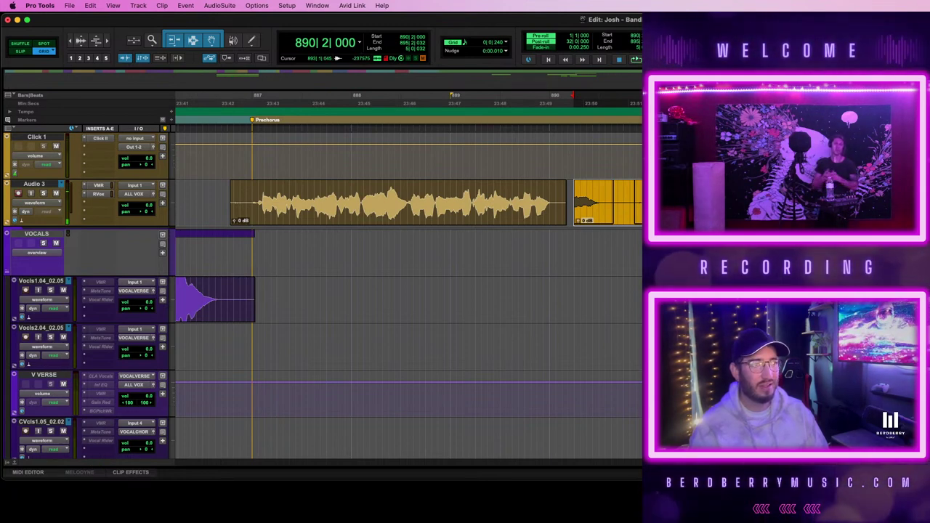
- Trim the new take to the part from 890|4|800 to 892|4|873 and move it with the prechorus clip to the Vocls2 track
{"action": "key", "text": "comma"}
{"action": "key", "text": "comma"}
{"action": "key", "text": "super+z"}
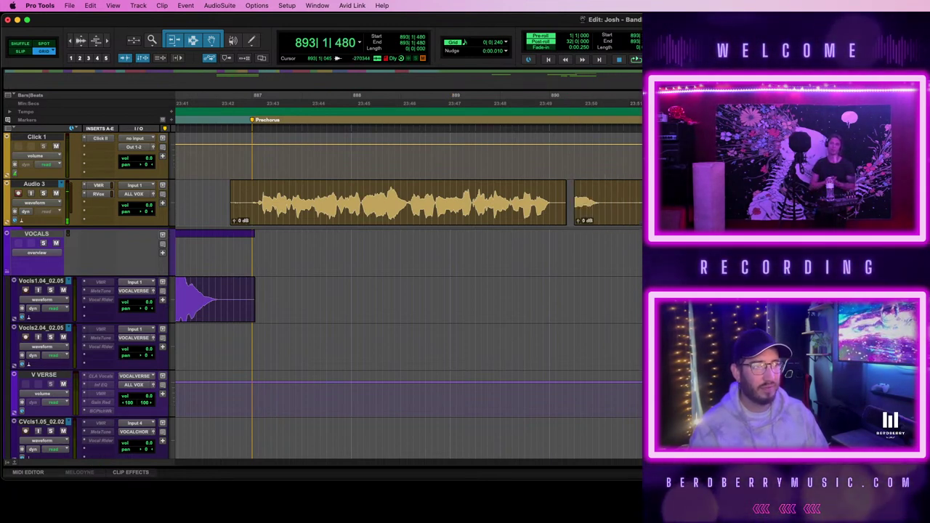
{"action": "key", "text": "super+z"}
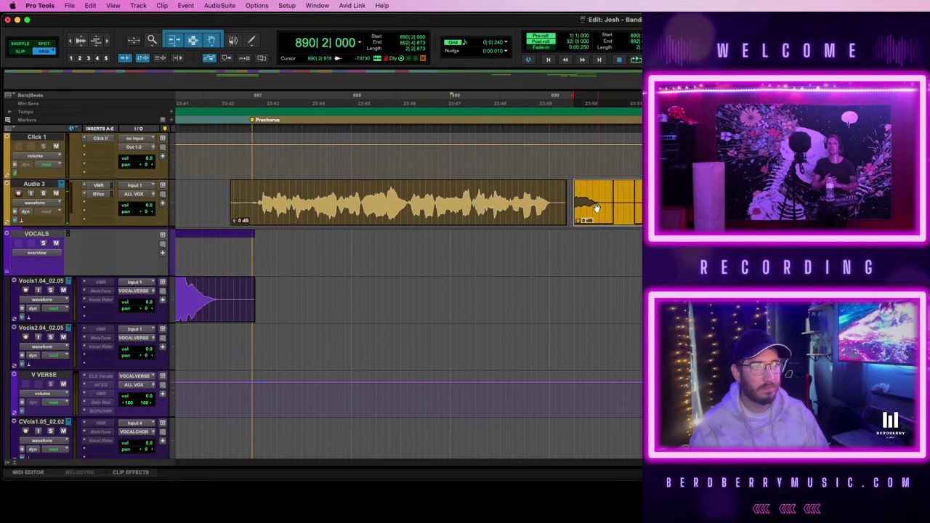
{"action": "left_click_drag", "start_coordinate": [643, 202], "coordinate": [568, 205]}
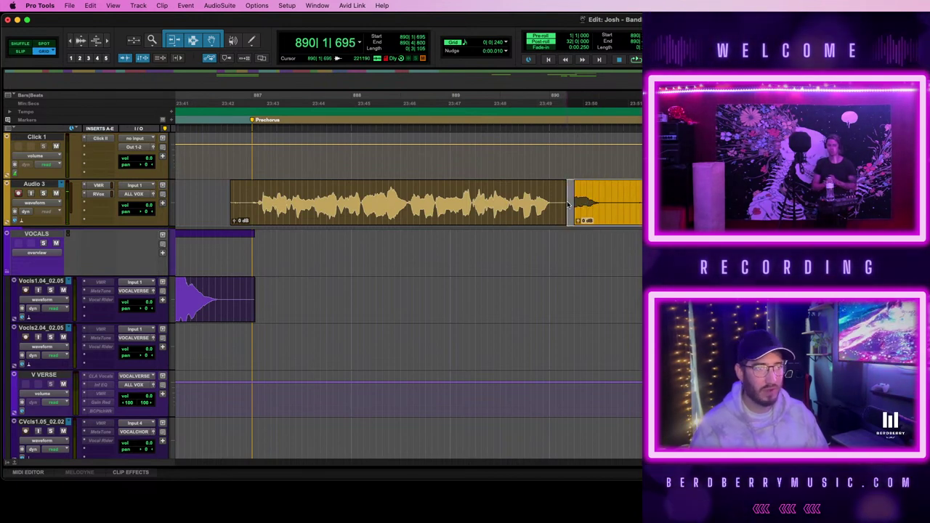
{"action": "key", "text": "super+z"}
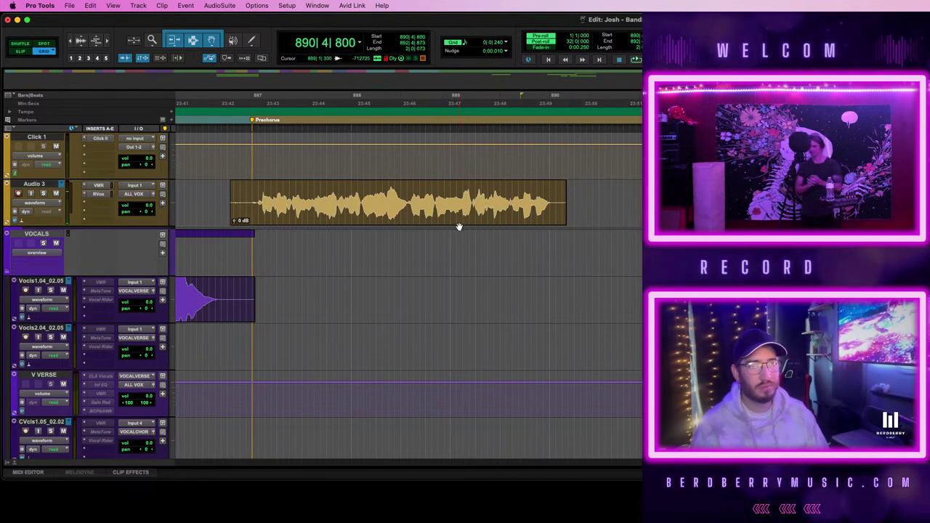
{"action": "left_click_drag", "start_coordinate": [459, 224], "coordinate": [513, 340]}
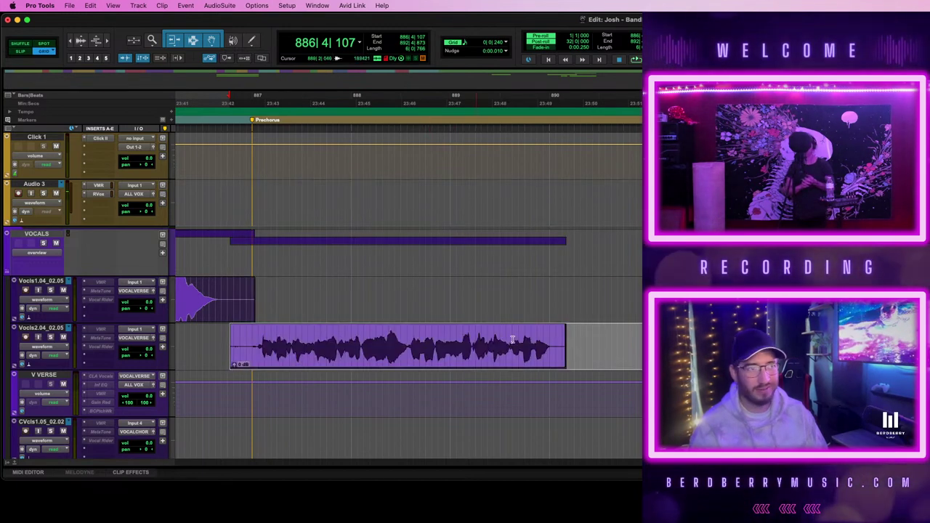
- Record a take on Audio 3 from 892|3|480, and record a second one over the resulting clip
{"action": "left_click", "coordinate": [513, 339]}
{"action": "key", "text": "space"}
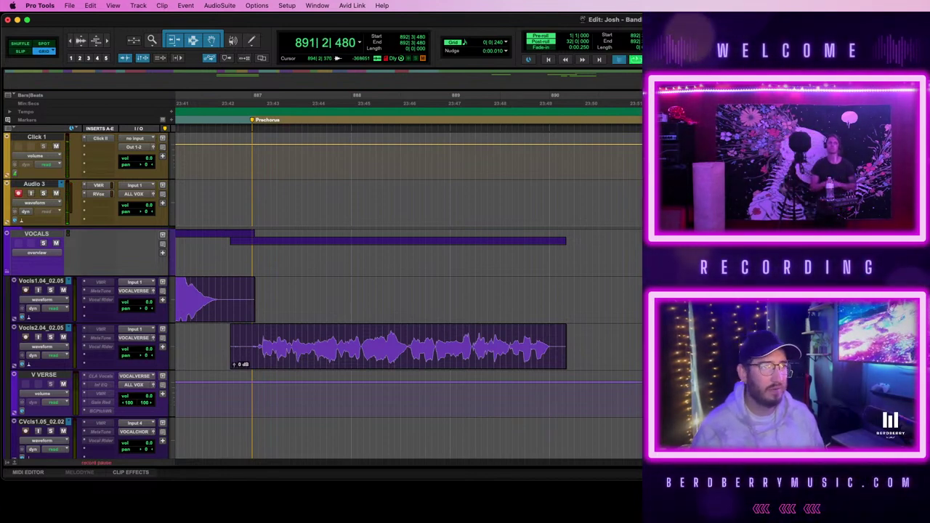
{"action": "key", "text": "t"}
{"action": "scroll", "coordinate": [408, 290], "scroll_direction": "right", "scroll_amount": 3}
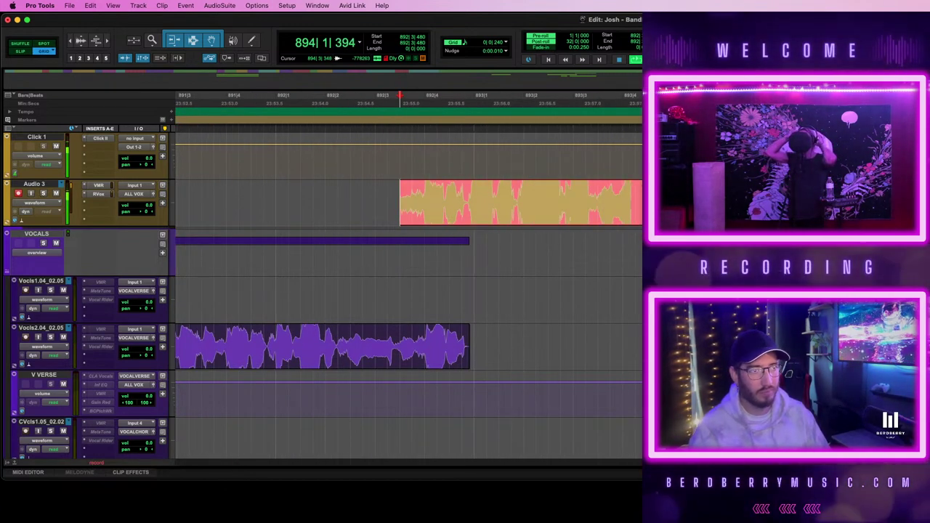
{"action": "key", "text": "space"}
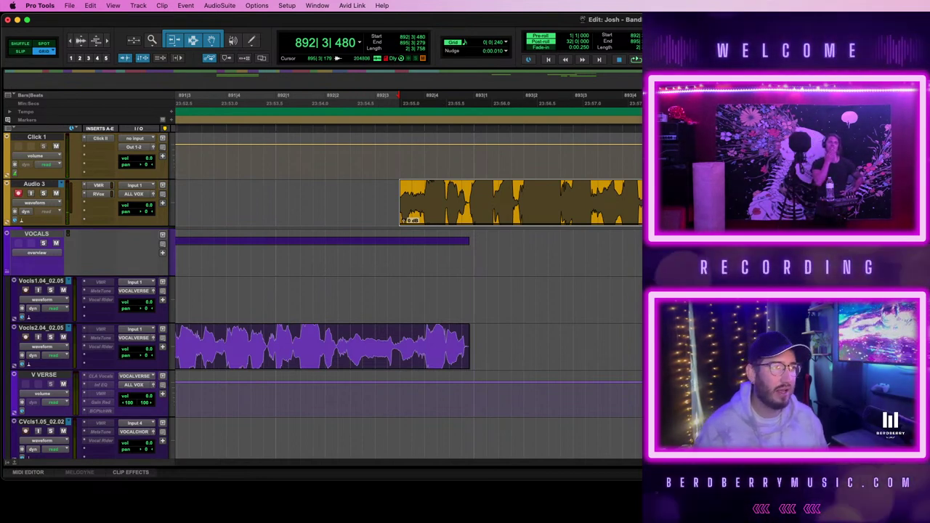
{"action": "left_click_drag", "start_coordinate": [929, 202], "coordinate": [865, 202]}
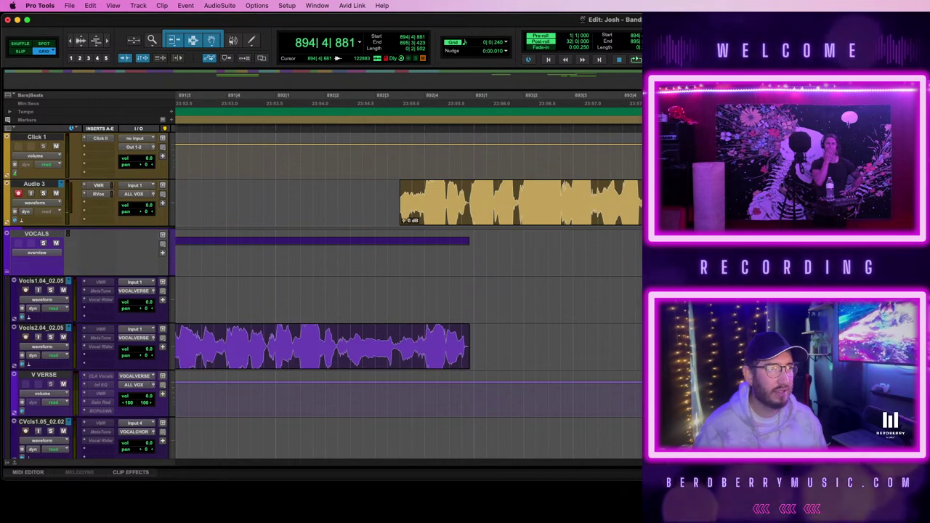
{"action": "left_click", "coordinate": [821, 210]}
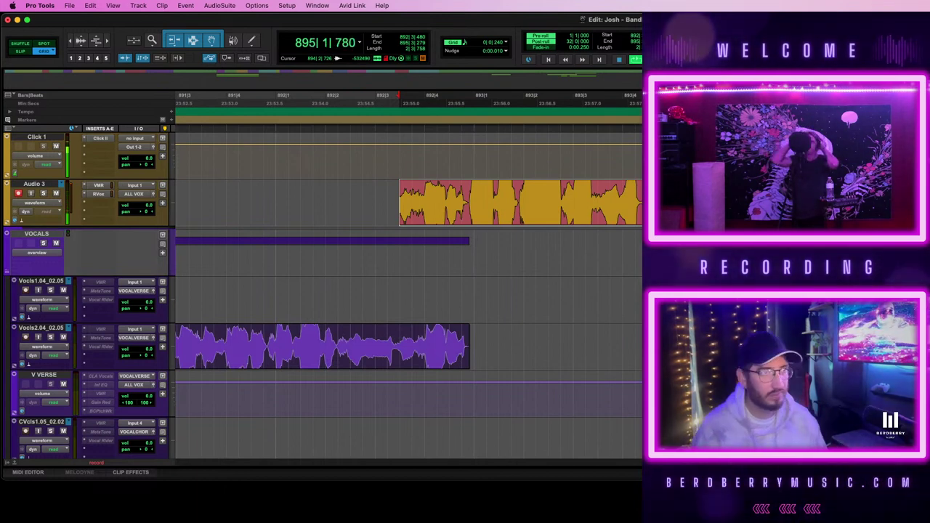
{"action": "key", "text": "space"}
- Delete the overlapping start of the new Audio 3 take and move the remaining clip to the Vocls1 track
{"action": "left_click_drag", "start_coordinate": [468, 196], "coordinate": [347, 206]}
{"action": "key", "text": "BackSpace"}
{"action": "left_click", "coordinate": [533, 218]}
{"action": "left_click_drag", "start_coordinate": [533, 217], "coordinate": [536, 311]}
- Play back the clip moved to the Vocls1 track and delete it
{"action": "key", "text": "space"}
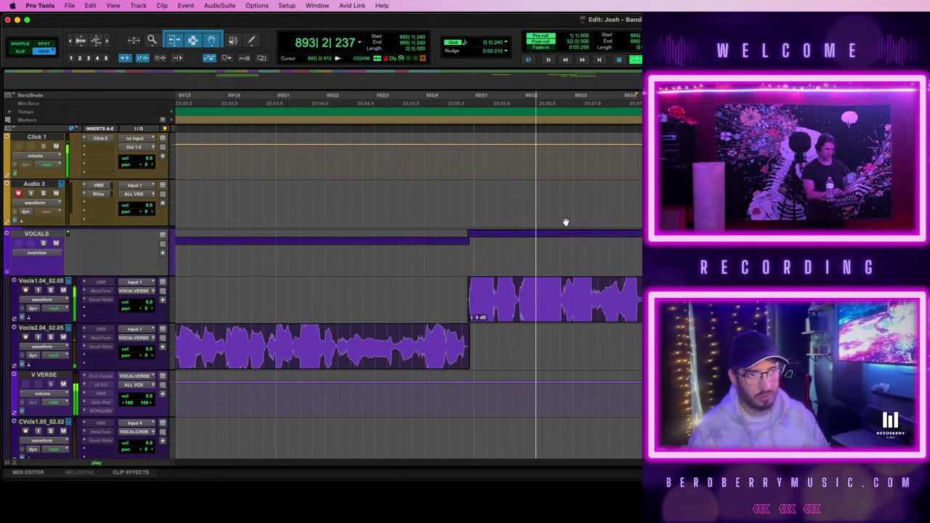
{"action": "key", "text": "space"}
{"action": "left_click", "coordinate": [625, 317]}
{"action": "key", "text": "Delete"}
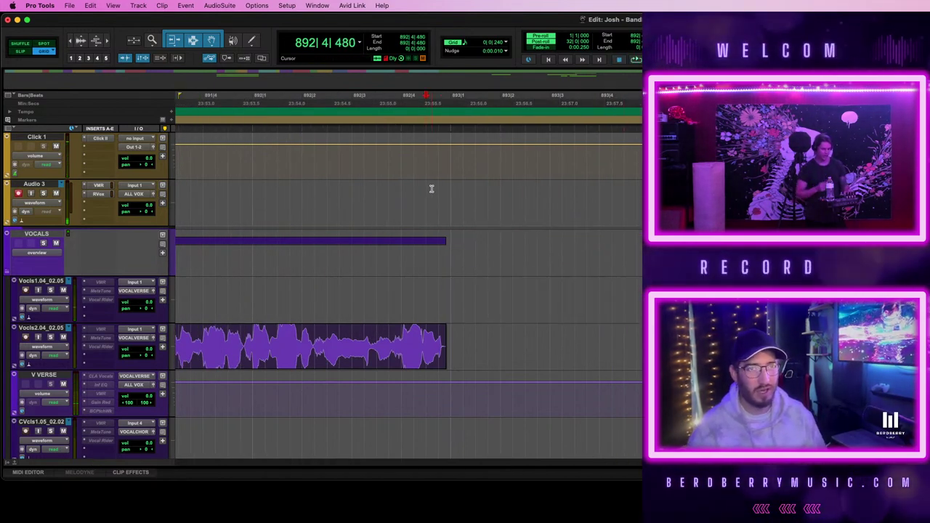
- Record two takes on Audio 3 from 892|4|480, the second over the selected first clip
{"action": "key", "text": "space"}
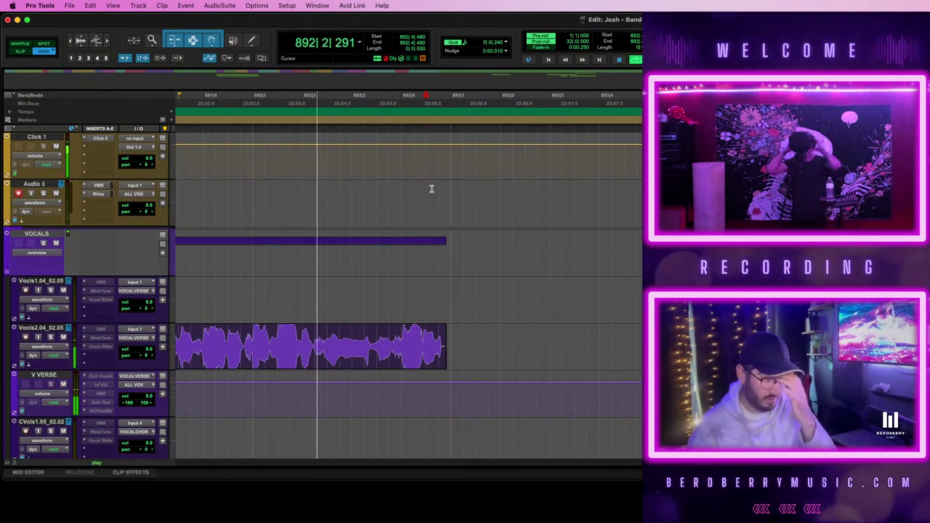
{"action": "key", "text": "super+space"}
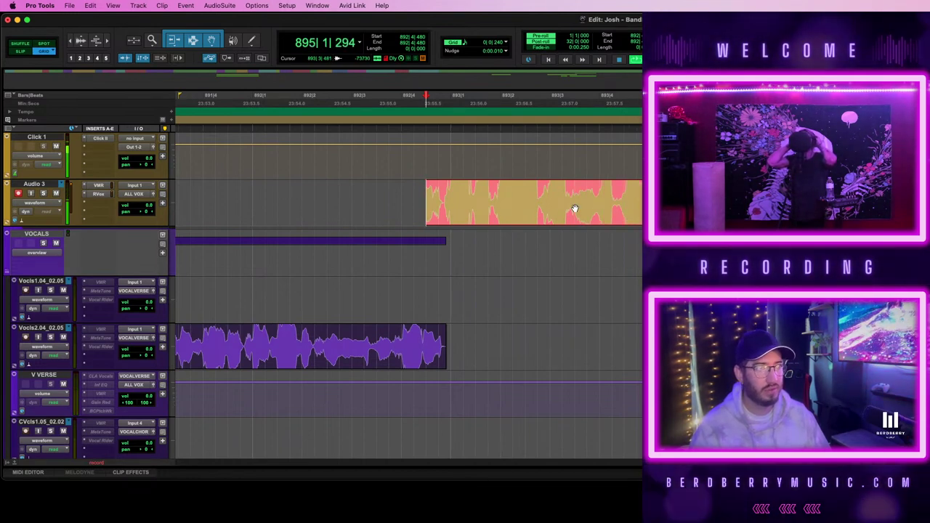
{"action": "key", "text": "space"}
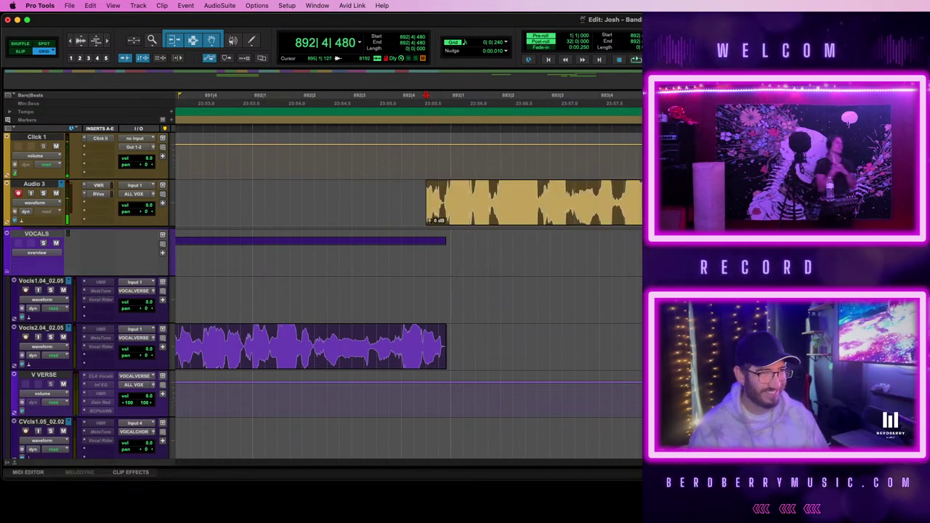
{"action": "key", "text": "space"}
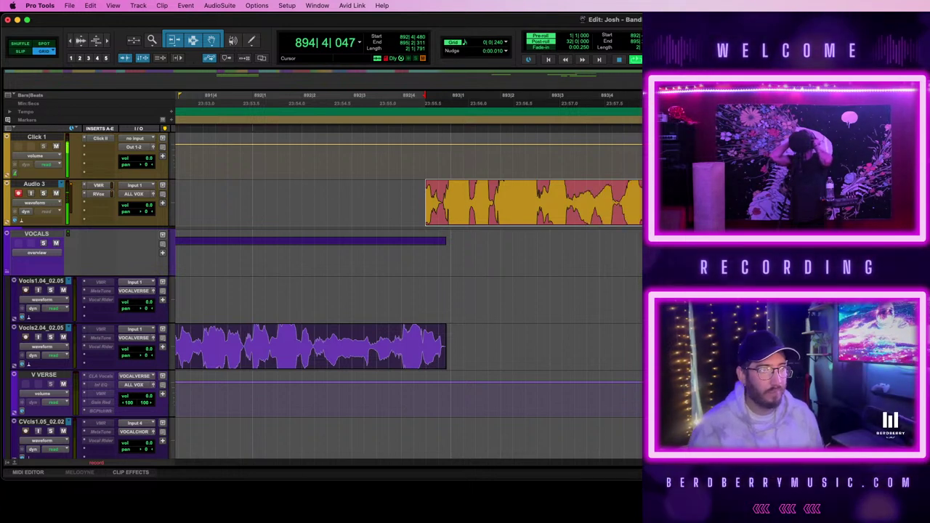
{"action": "key", "text": "space"}
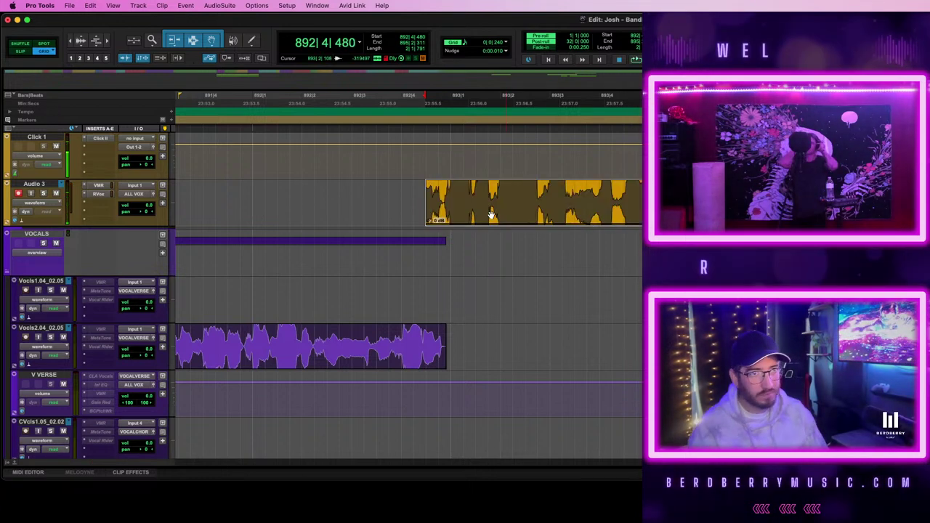
- Move the Audio 3 take to the Vocls1 track from 892|4|789, play it back and cut its excess tail
{"action": "left_click", "coordinate": [436, 215]}
{"action": "left_click_drag", "start_coordinate": [438, 213], "coordinate": [447, 308]}
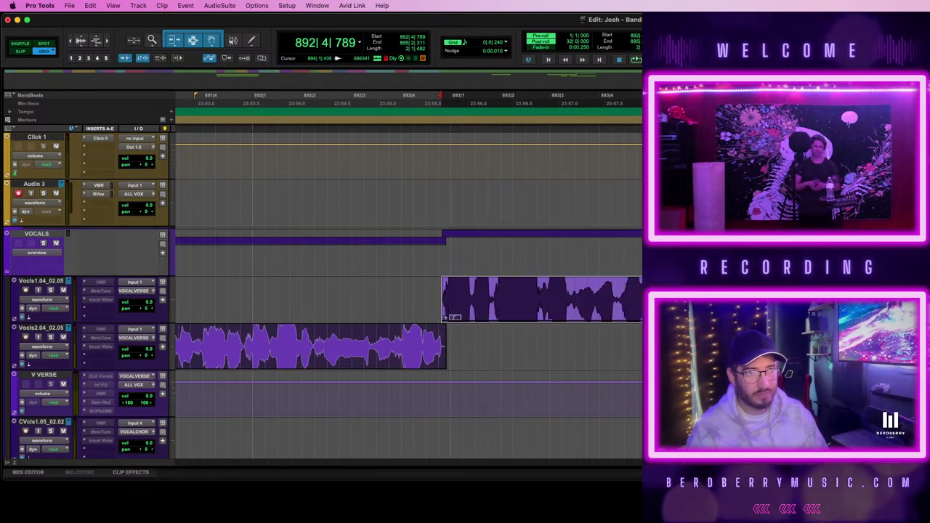
{"action": "key", "text": "space"}
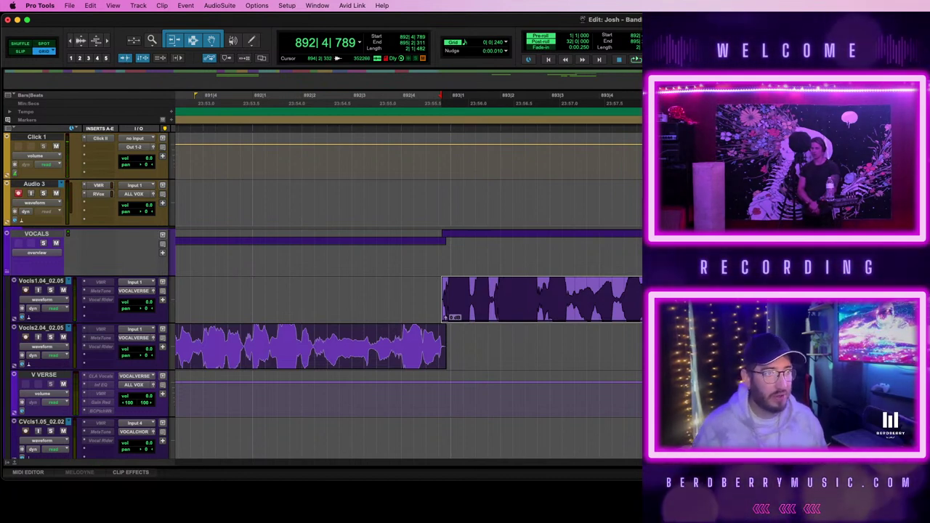
{"action": "left_click_drag", "start_coordinate": [716, 299], "coordinate": [929, 299]}
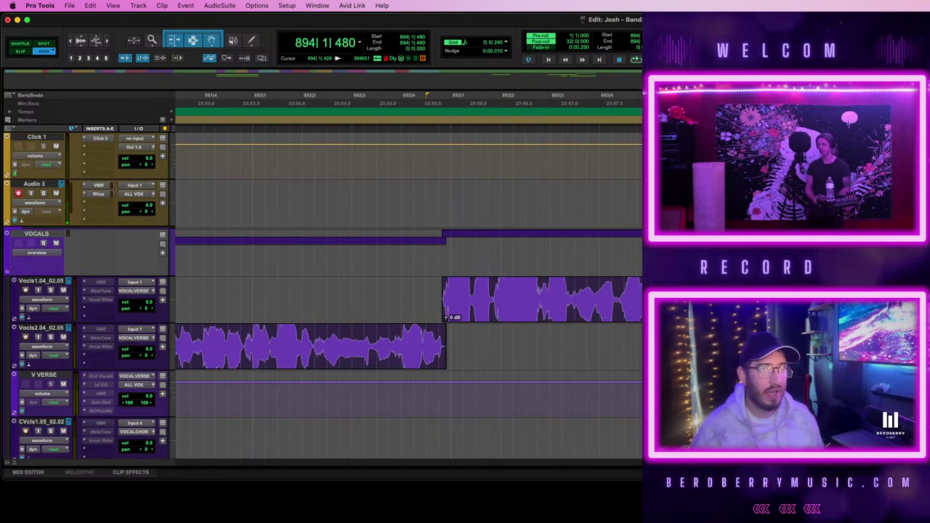
- Record a take on Audio 3 from 894|1|480 and delete its overlapping start up to 894|2|290
{"action": "key", "text": "space"}
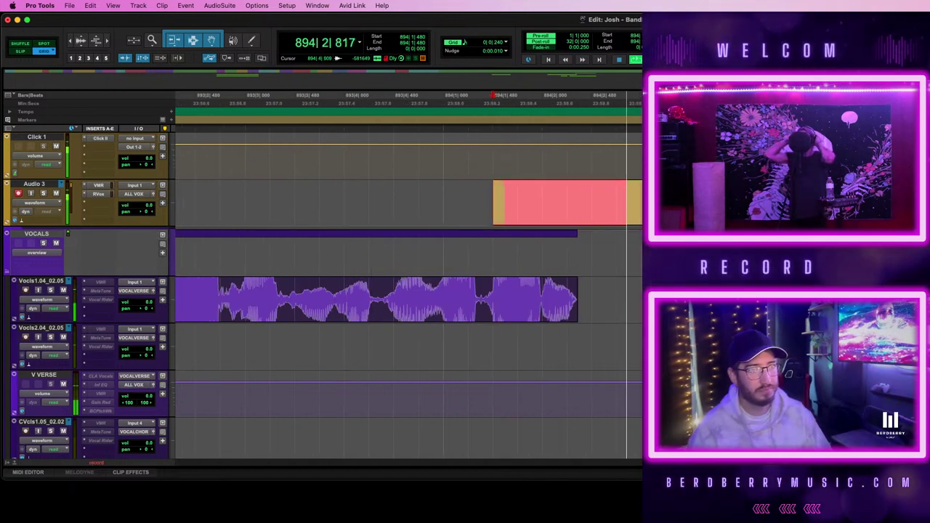
{"action": "key", "text": "space"}
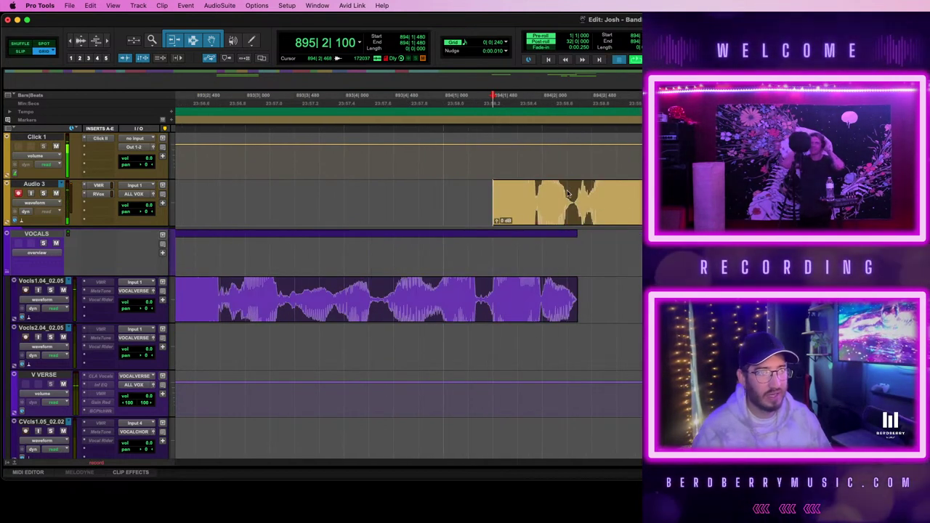
{"action": "left_click", "coordinate": [572, 196]}
{"action": "left_click_drag", "start_coordinate": [572, 197], "coordinate": [459, 197]}
{"action": "key", "text": "BackSpace"}
- Move the remaining Audio 3 clip to the Vocls2 track, keeping it at 894|2|290
{"action": "left_click", "coordinate": [619, 220]}
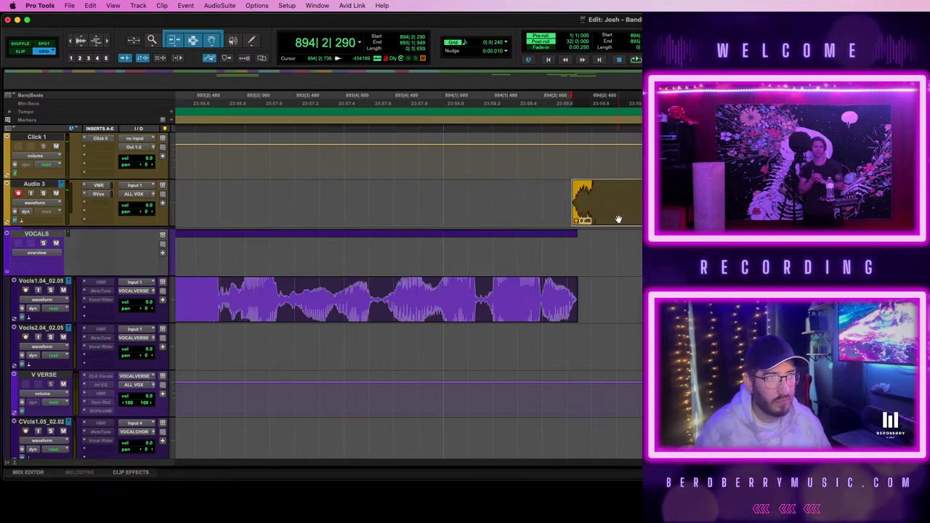
{"action": "left_click_drag", "start_coordinate": [618, 219], "coordinate": [613, 333]}
{"action": "key", "text": "r"}
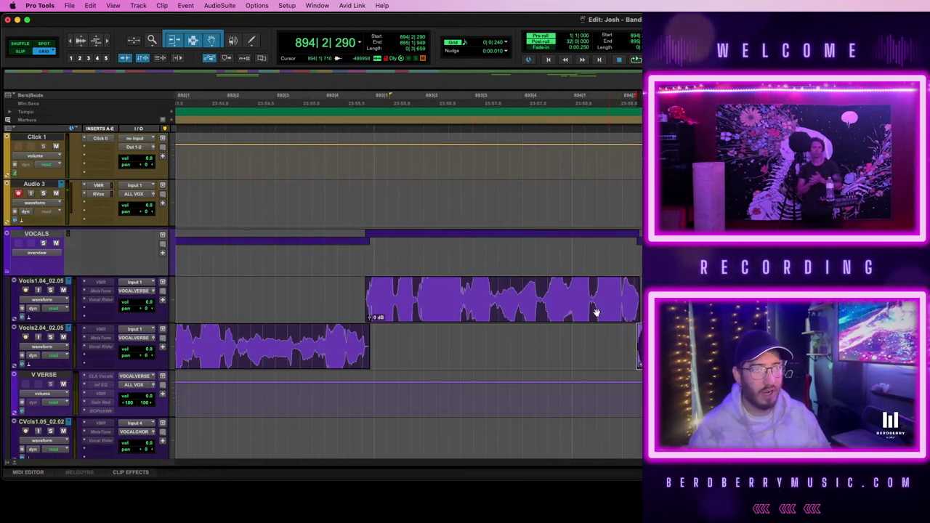
- Record a take on Audio 3 from 889|2|720 and raise the track volume to +12.0 dB
{"action": "scroll", "coordinate": [417, 287], "scroll_direction": "left", "scroll_amount": 1}
{"action": "scroll", "coordinate": [417, 288], "scroll_direction": "left", "scroll_amount": 5}
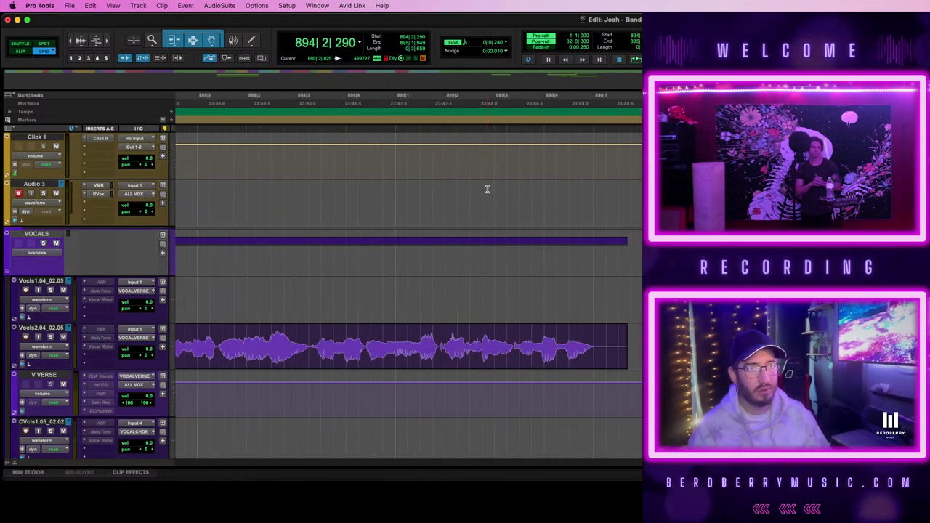
{"action": "key", "text": "space"}
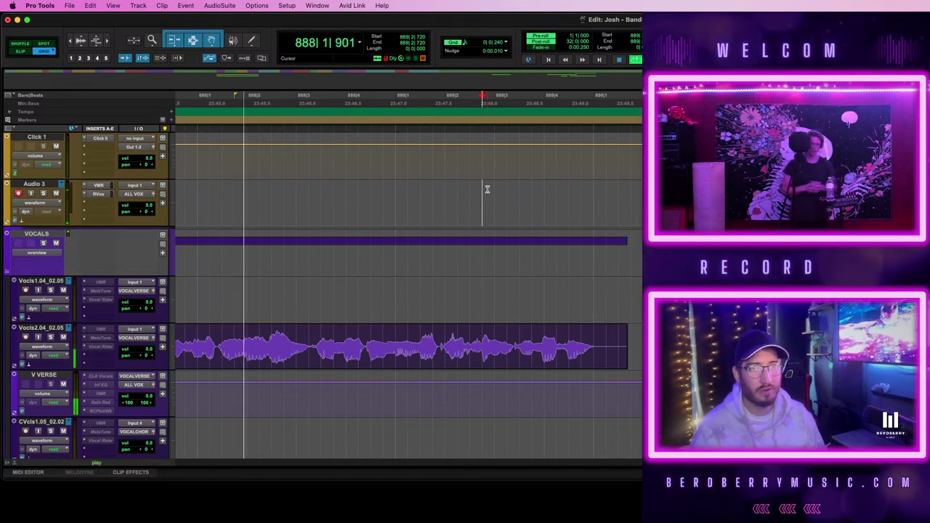
{"action": "left_click_drag", "start_coordinate": [148, 207], "coordinate": [148, 199]}
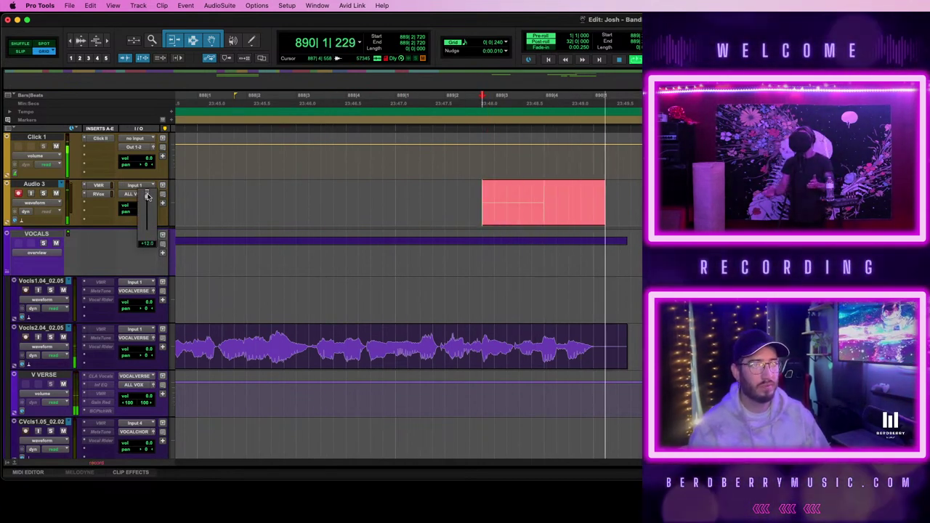
{"action": "key", "text": "space"}
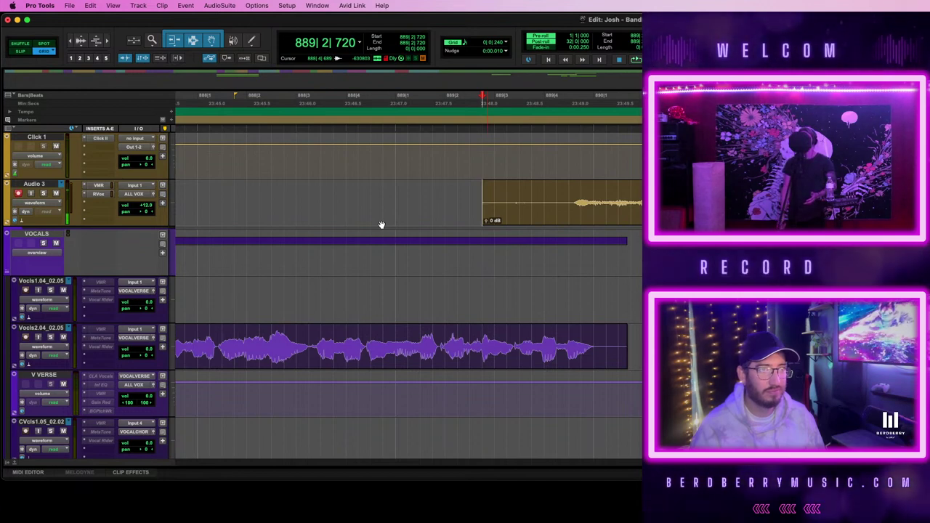
- Record further takes on Audio 3 from 889|2|720 over the previous one
{"action": "key", "text": "space"}
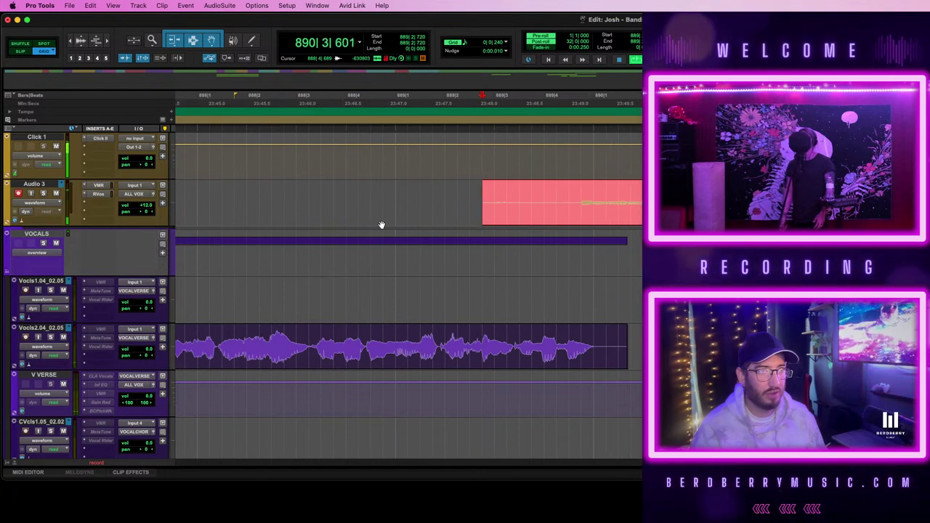
{"action": "key", "text": "space"}
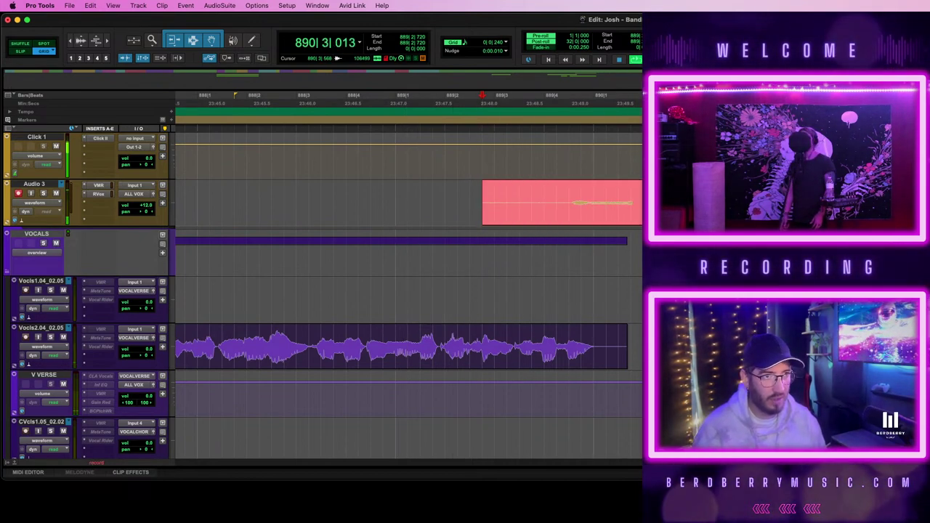
{"action": "key", "text": "space"}
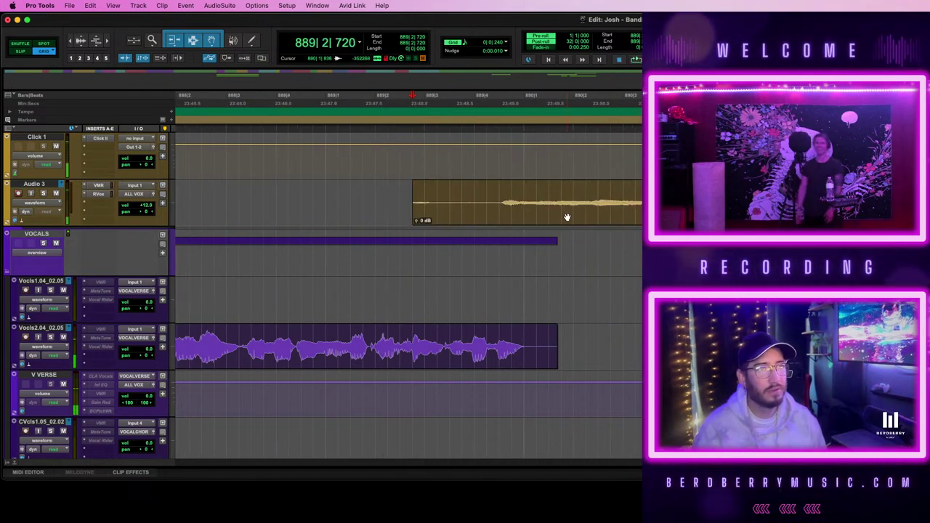
- Delete the silent start of the Audio 3 take up to 889|4|240
{"action": "left_click", "coordinate": [566, 216]}
{"action": "left_click_drag", "start_coordinate": [489, 194], "coordinate": [388, 197]}
{"action": "key", "text": "Delete"}
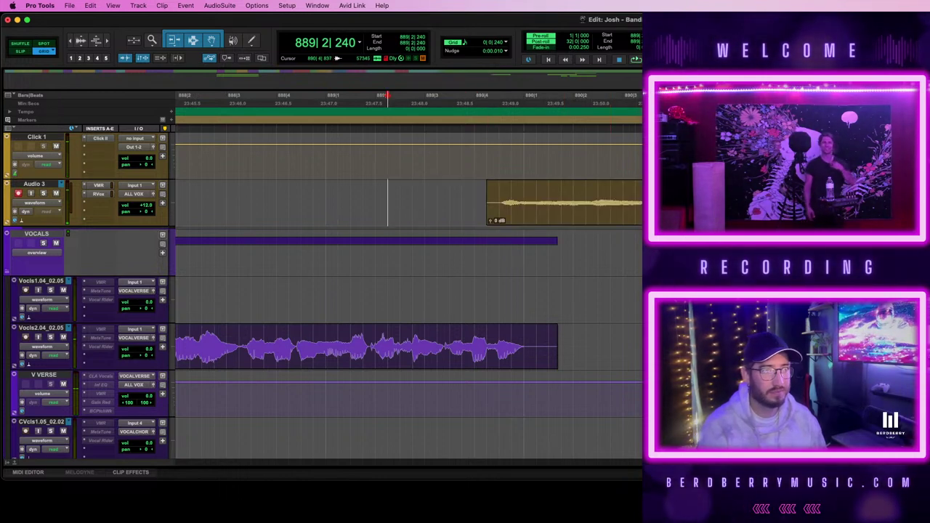
- Enlarge the audio waveform display height so the quiet Audio 3 take is easier to see
{"action": "key", "text": "super+alt+bracketleft"}
{"action": "key", "text": "super+alt+bracketleft"}
{"action": "key", "text": "super+alt+bracketright"}
{"action": "key", "text": "super+alt+bracketright"}
{"action": "key", "text": "super+alt+bracketright"}
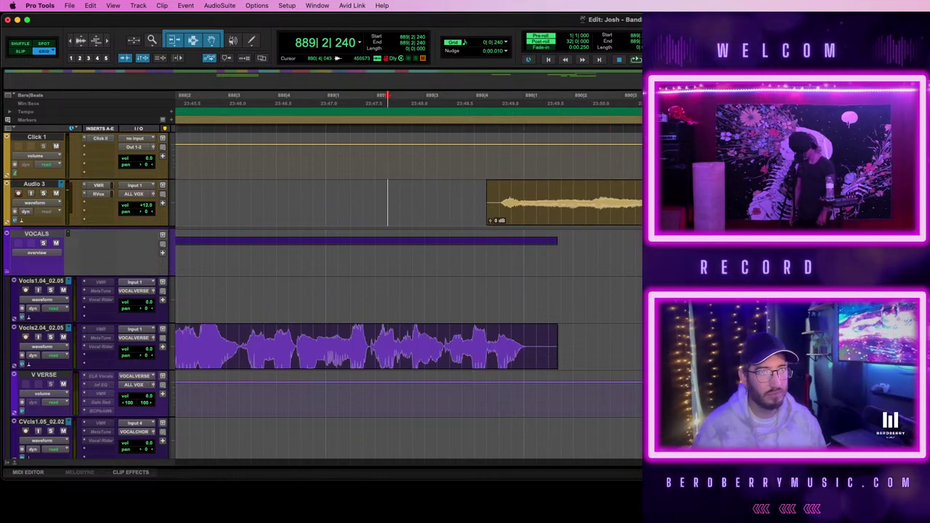
{"action": "key", "text": "super+alt+bracketright"}
{"action": "key", "text": "super+alt+bracketright"}
{"action": "key", "text": "super+alt+bracketleft"}
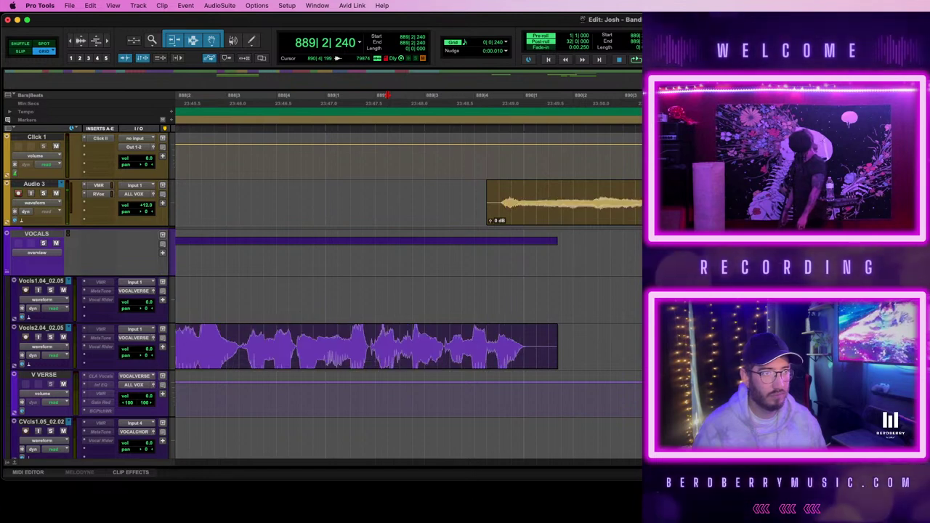
- Cut the Audio 3 take's tail at 890|4|240 and play back the remaining clip
{"action": "left_click_drag", "start_coordinate": [685, 202], "coordinate": [810, 202]}
{"action": "left_click", "coordinate": [582, 212]}
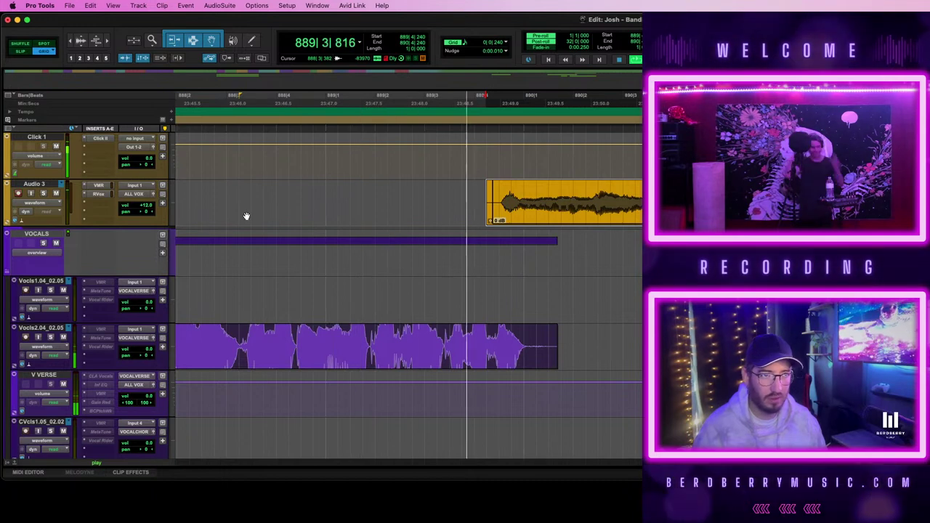
{"action": "left_click", "coordinate": [572, 217]}
{"action": "key", "text": "alt+3"}
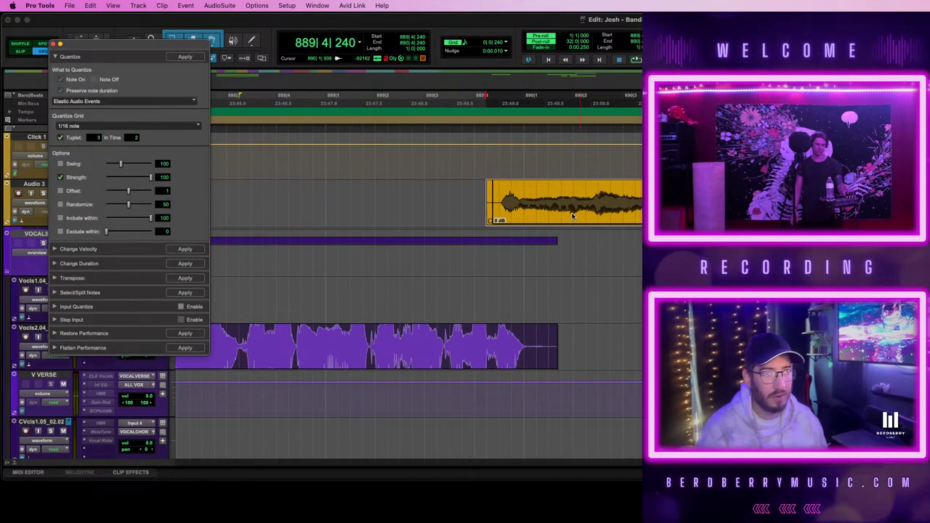
{"action": "key", "text": "alt+3"}
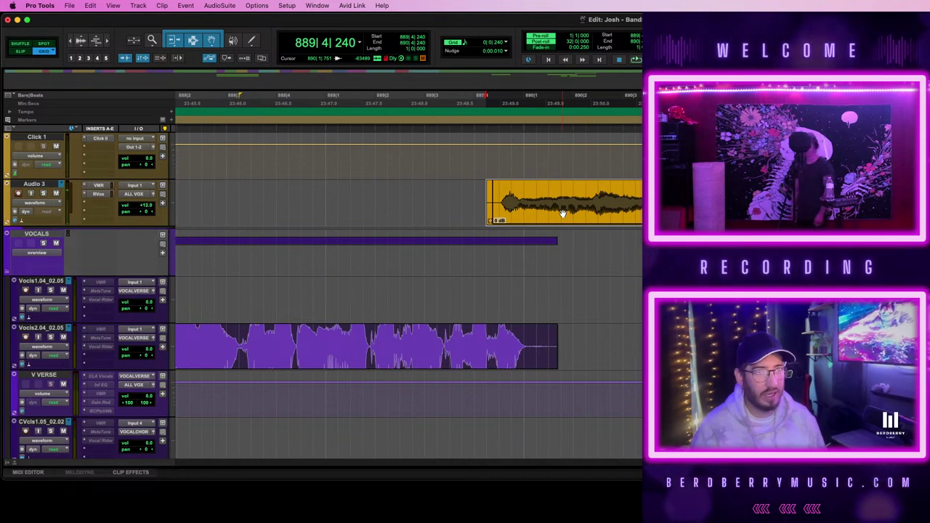
- Record a new take over the Audio 3 clip from 889|4|000 and play it back with Audio 3 soloed
{"action": "key", "text": "space"}
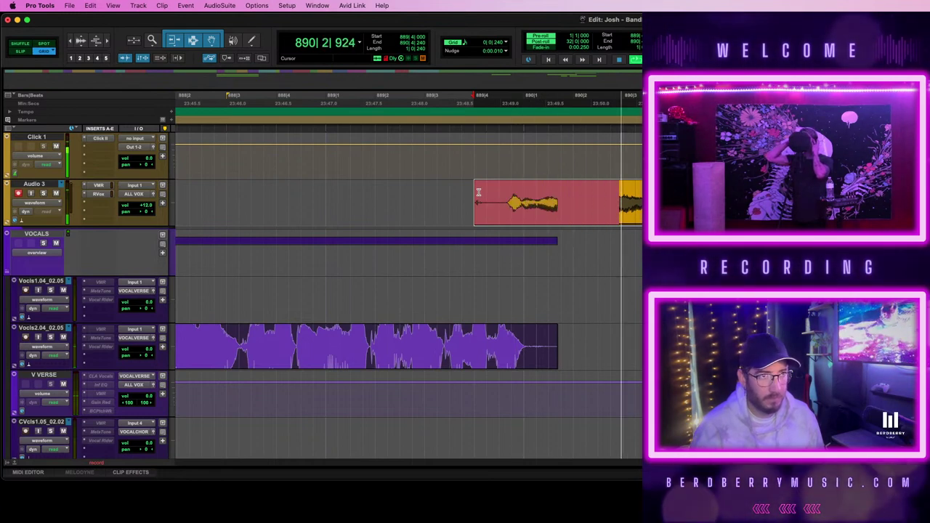
{"action": "key", "text": "space"}
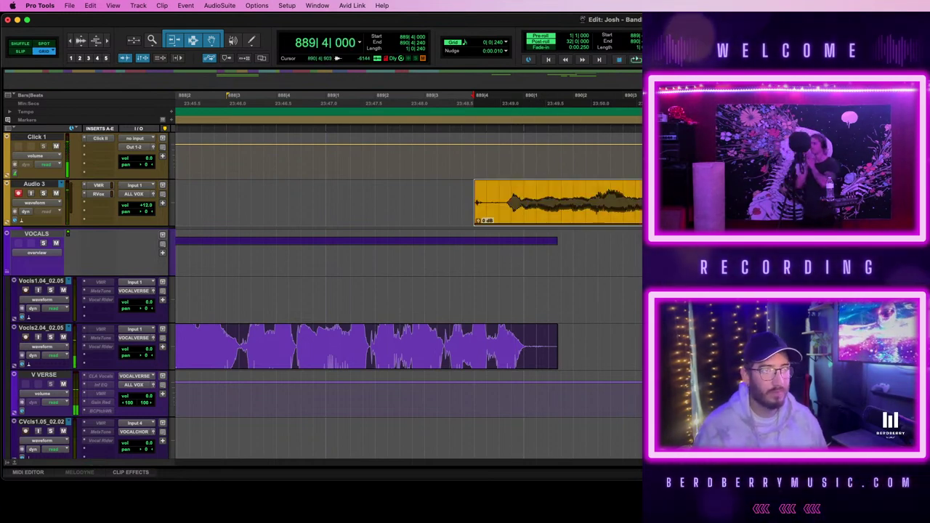
{"action": "key", "text": "space"}
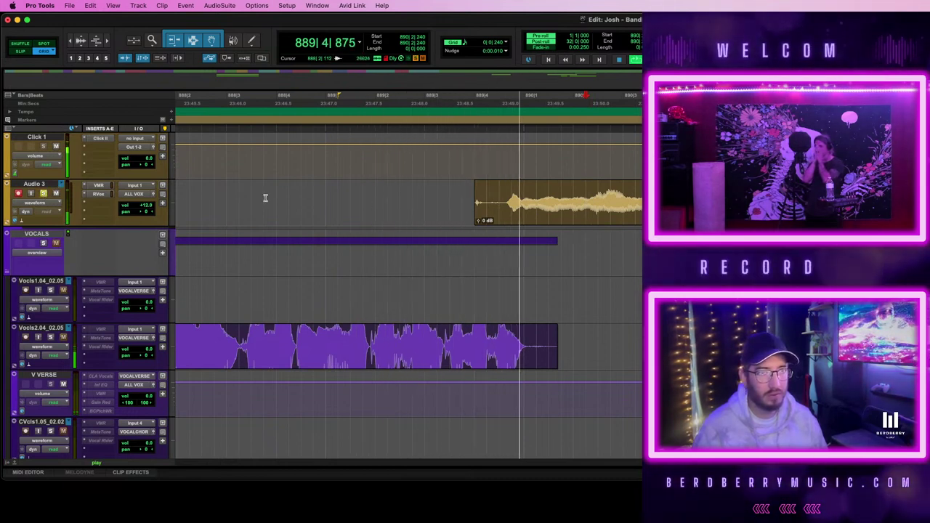
- Delete the start of the Audio 3 clip up to 889|4|528 and move the rest to the Vocls1 track
{"action": "left_click_drag", "start_coordinate": [495, 198], "coordinate": [440, 198]}
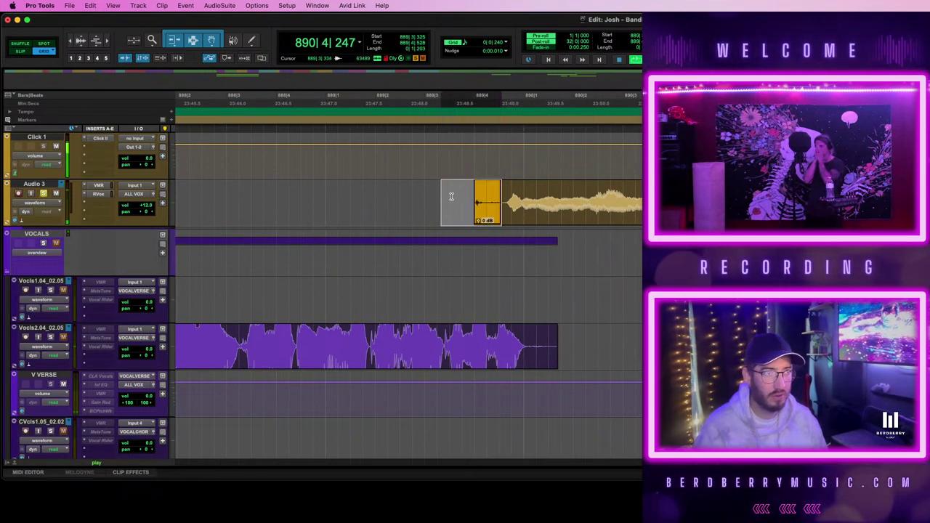
{"action": "key", "text": "BackSpace"}
{"action": "key", "text": "space"}
{"action": "left_click", "coordinate": [608, 220]}
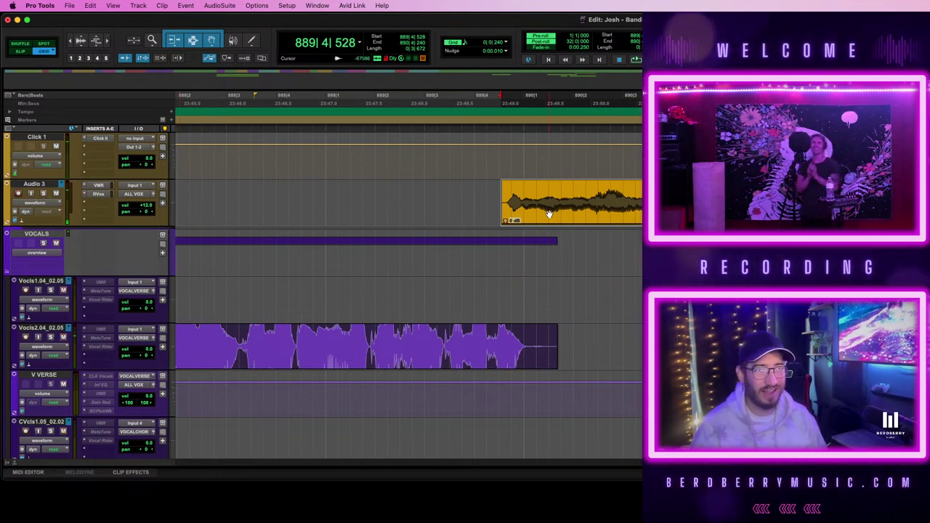
{"action": "left_click_drag", "start_coordinate": [548, 213], "coordinate": [554, 300]}
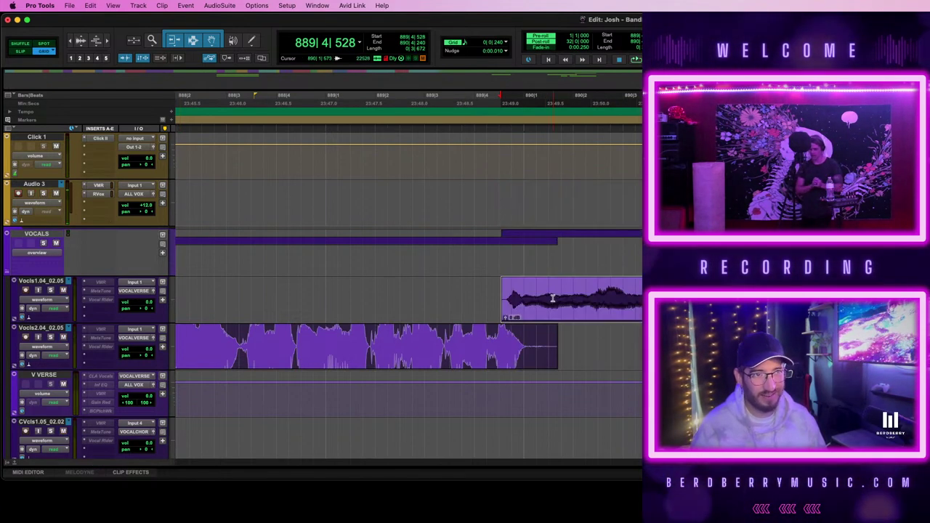
- Play back the comped prechorus vocals from 889|3|240 and check the clips on the vocal tracks
{"action": "left_click", "coordinate": [436, 298]}
{"action": "key", "text": "space"}
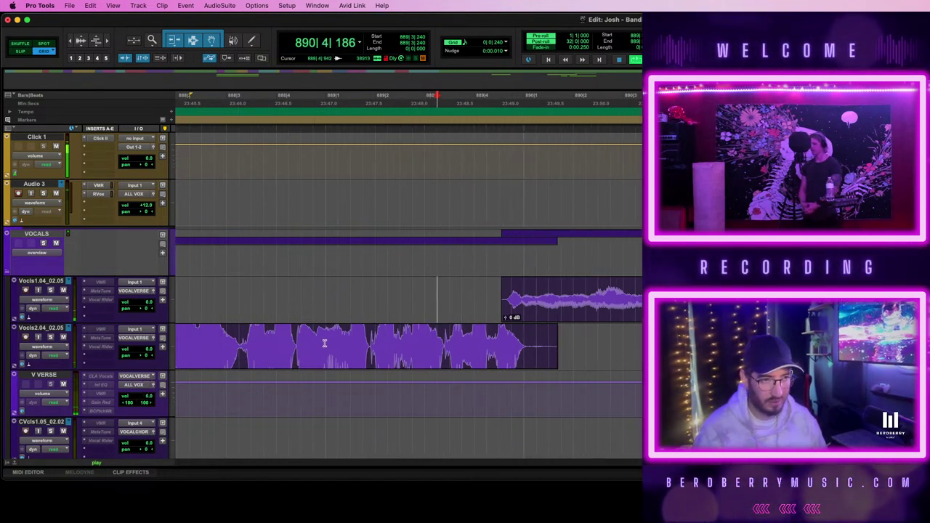
{"action": "key", "text": "r"}
{"action": "key", "text": "r"}
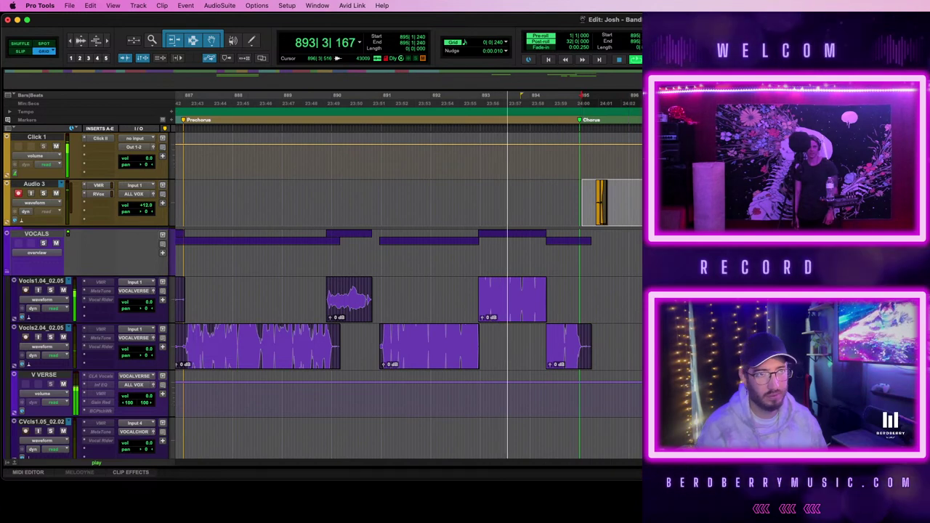
{"action": "scroll", "coordinate": [582, 201], "scroll_direction": "down", "scroll_amount": 3}
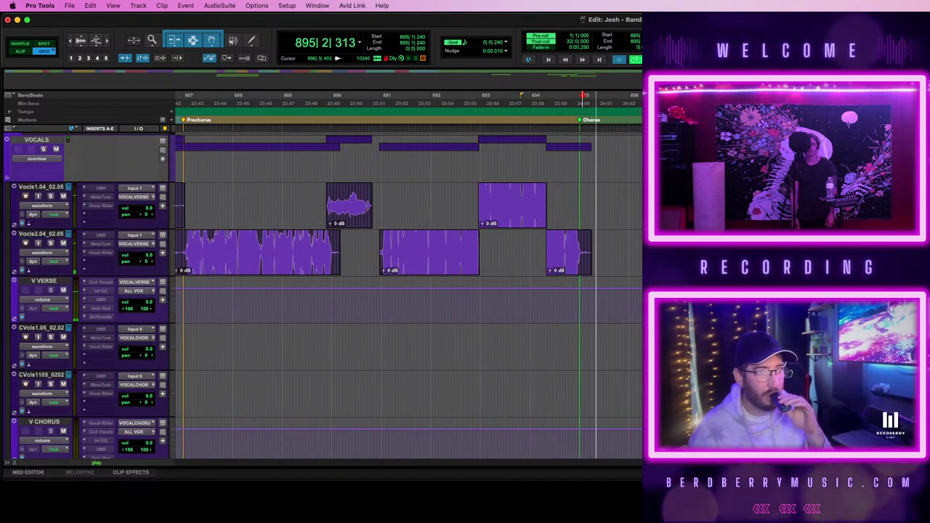
- Extend the end of the Vocls1 clip over the following Vocls2 clip's start to about 894|3|794
{"action": "key", "text": "t"}
{"action": "key", "text": "t"}
{"action": "key", "text": "t"}
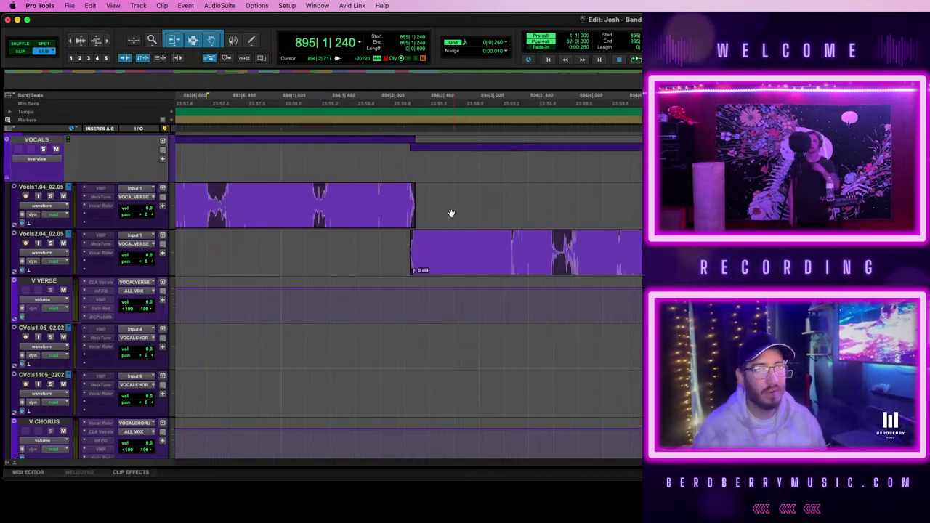
{"action": "left_click_drag", "start_coordinate": [411, 211], "coordinate": [563, 210]}
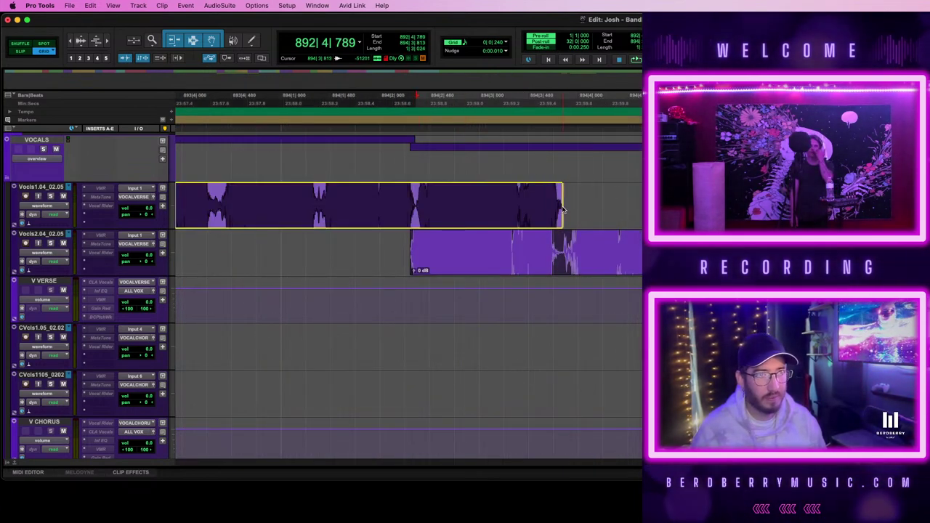
{"action": "key", "text": "super+bracketright"}
{"action": "key", "text": "super+bracketright"}
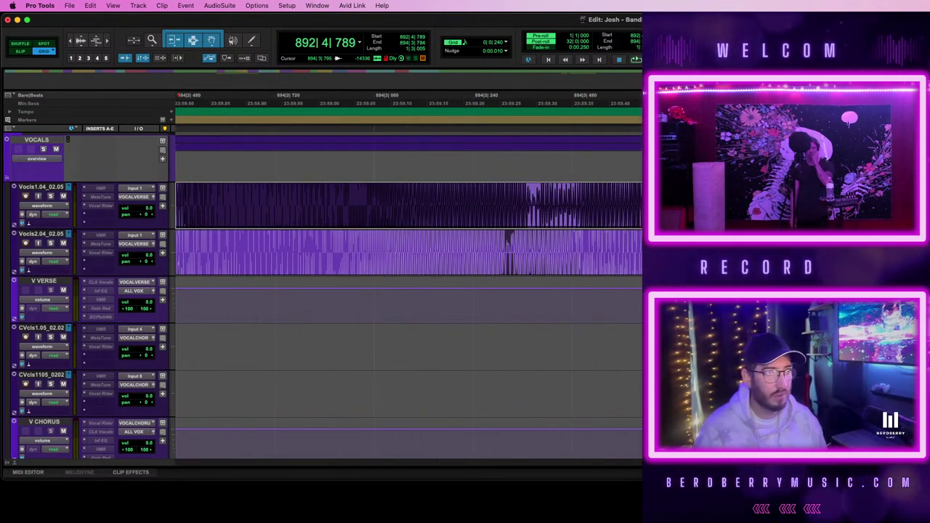
- Delete the Vocls2 clip that starts at 894|2|290 in both of its parts
{"action": "left_click", "coordinate": [609, 263]}
{"action": "key", "text": "Delete"}
{"action": "left_click", "coordinate": [549, 266]}
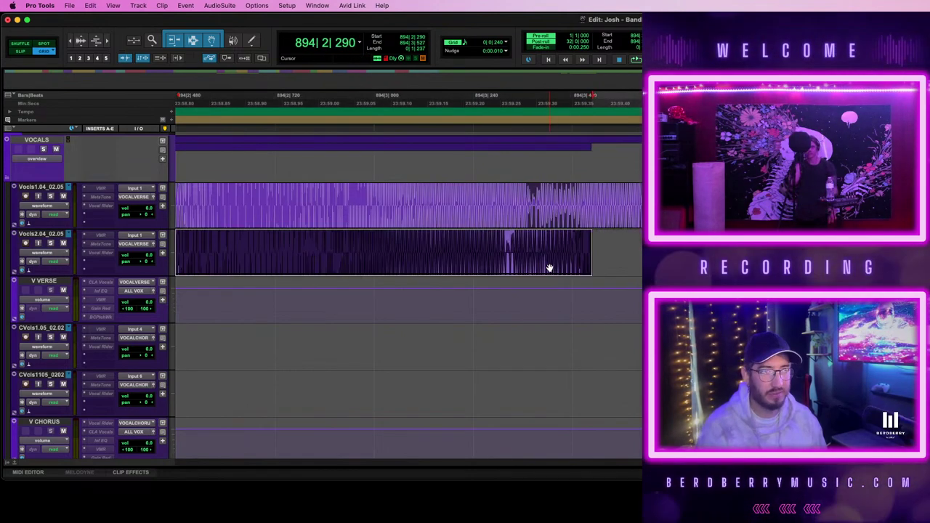
{"action": "key", "text": "Delete"}
- Play back the vocals from 894|2|480 to check the Vocls1 phrase leading into the Vocls2 clip before the chorus
{"action": "key", "text": "r"}
{"action": "key", "text": "r"}
{"action": "key", "text": "super+bracketleft"}
{"action": "scroll", "coordinate": [550, 267], "scroll_direction": "up", "scroll_amount": 3}
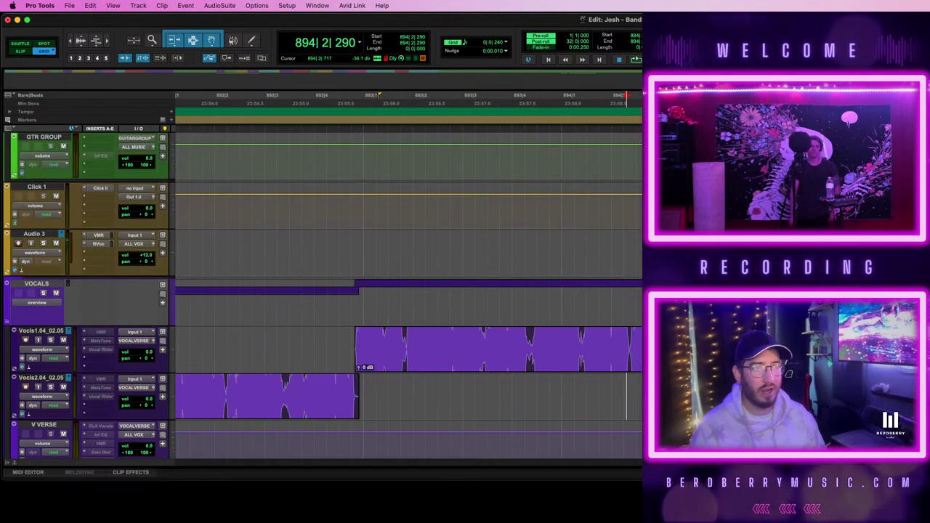
{"action": "scroll", "coordinate": [407, 290], "scroll_direction": "down", "scroll_amount": 2}
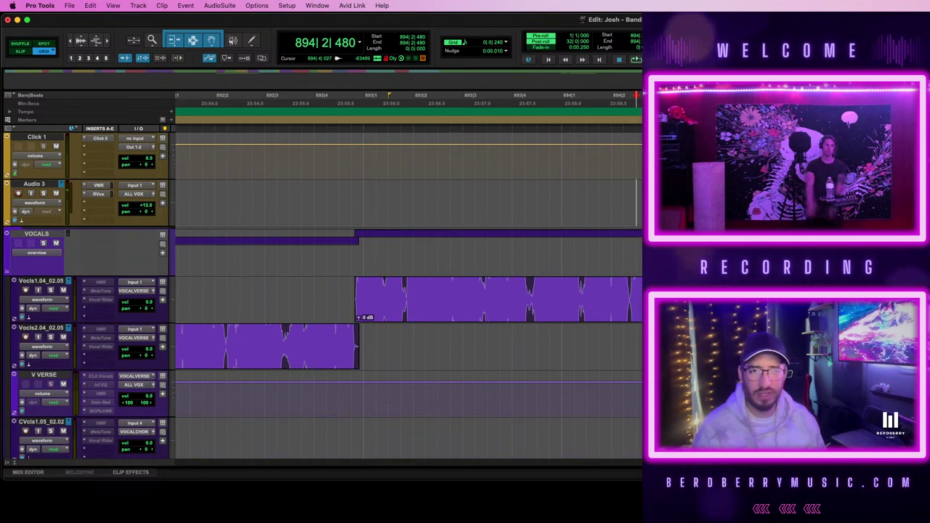
{"action": "key", "text": "space"}
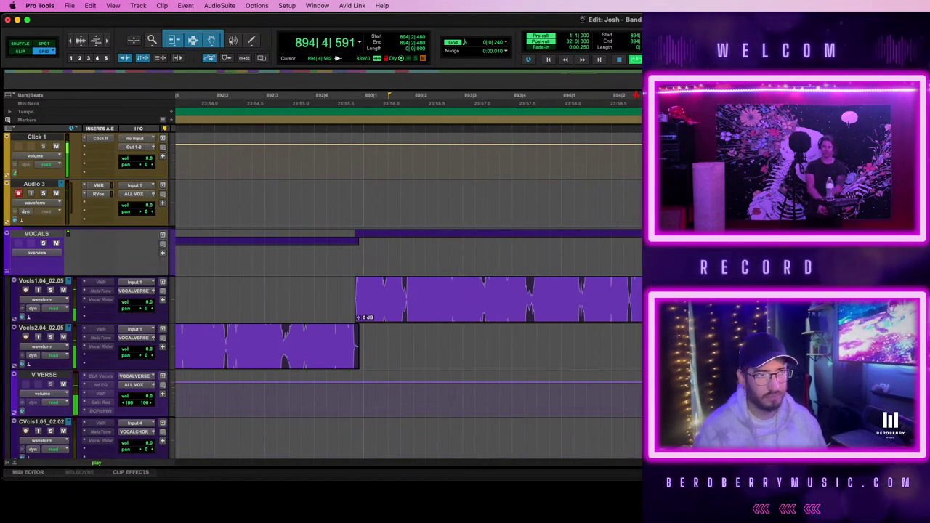
{"action": "key", "text": "space"}
- Extend the start of the Vocls2 clip before the chorus back to 894|2|306
{"action": "left_click", "coordinate": [753, 299]}
{"action": "key", "text": "t"}
{"action": "key", "text": "t"}
{"action": "key", "text": "t"}
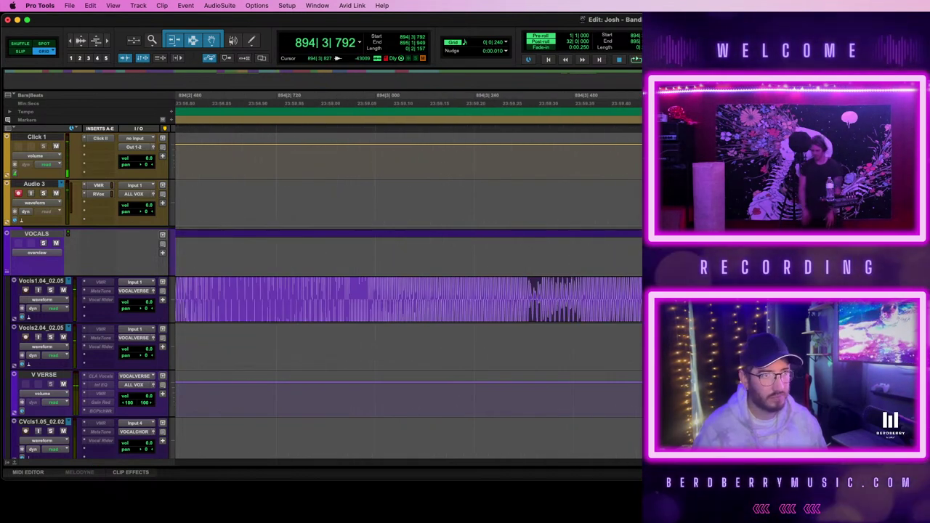
{"action": "key", "text": "r"}
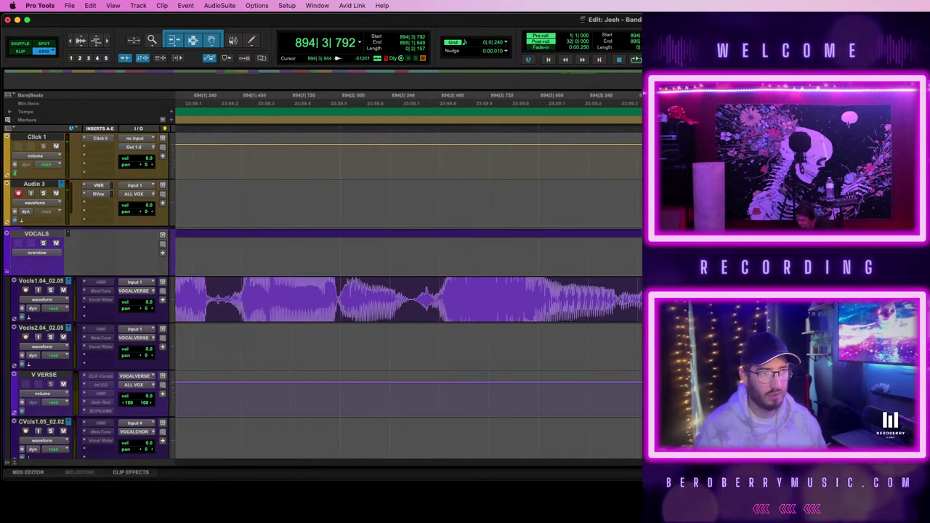
{"action": "left_click_drag", "start_coordinate": [702, 358], "coordinate": [402, 360]}
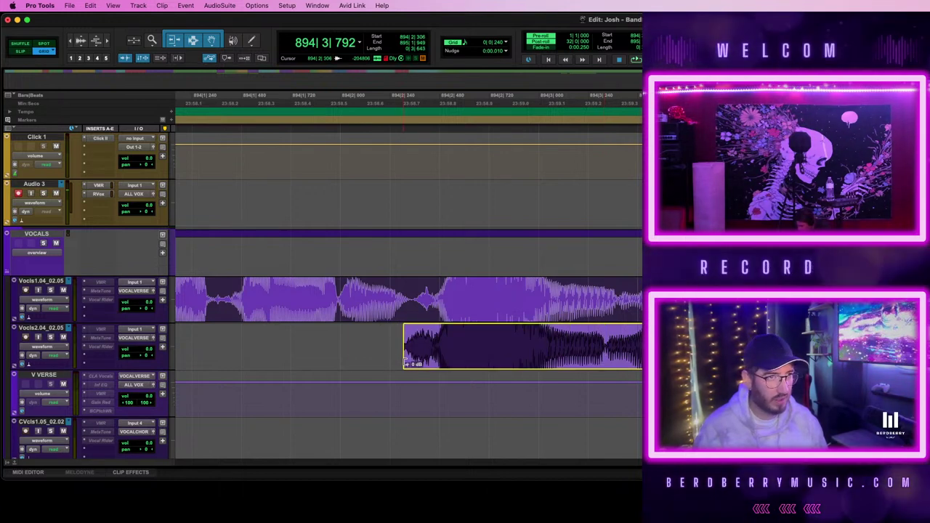
- Delete the part of the Vocls2 track between 894|2|065 and 894|3|783
{"action": "left_click", "coordinate": [562, 362]}
{"action": "left_click_drag", "start_coordinate": [699, 357], "coordinate": [353, 350]}
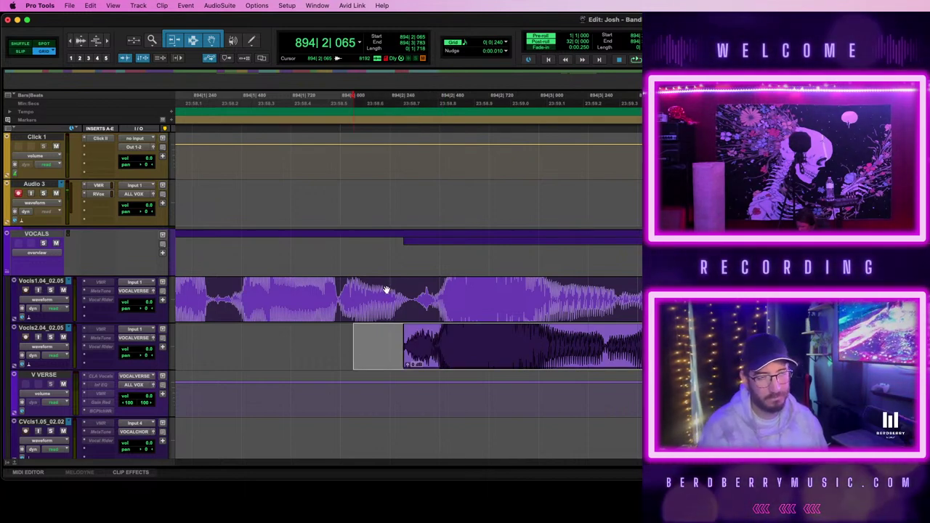
{"action": "key", "text": "Delete"}
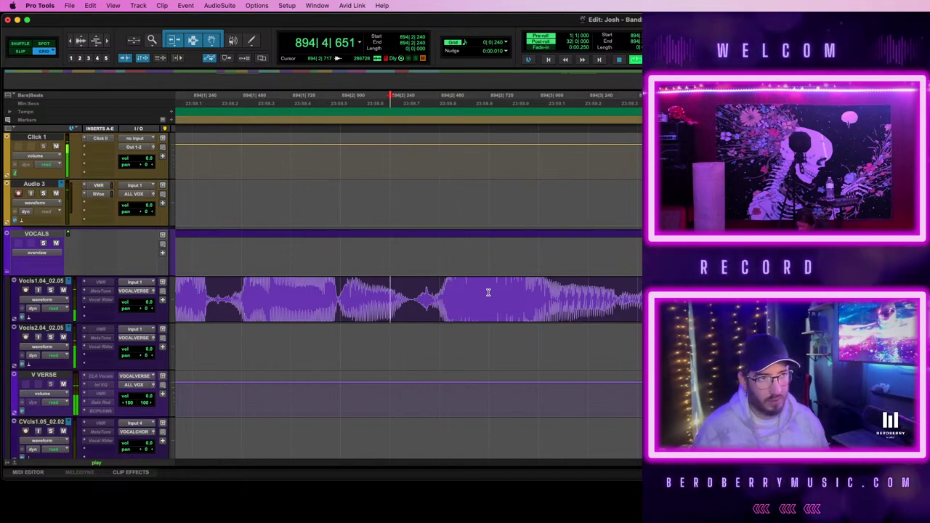
- Record a chorus vocal take on Audio 3 starting from 894|4|240
{"action": "key", "text": "t"}
{"action": "key", "text": "t"}
{"action": "key", "text": "r"}
{"action": "key", "text": "r"}
{"action": "key", "text": "r"}
{"action": "key", "text": "r"}
{"action": "key", "text": "r"}
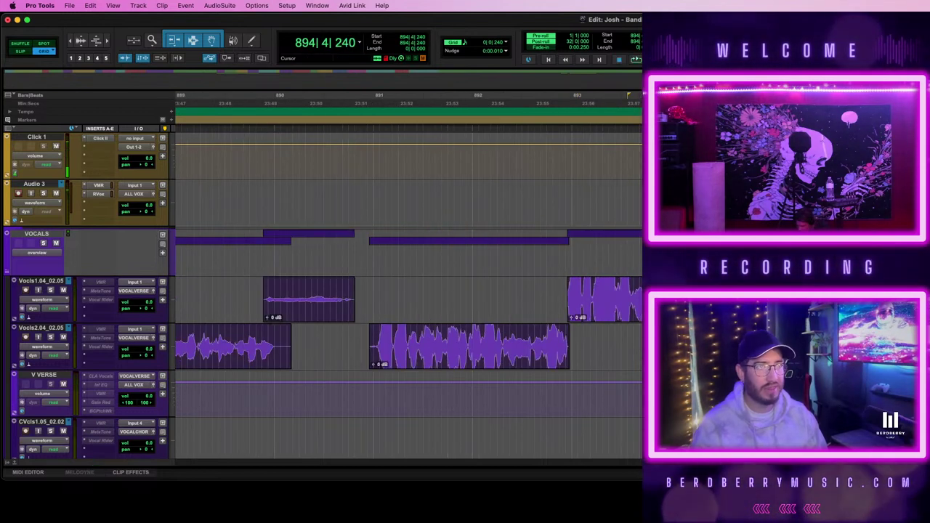
{"action": "key", "text": "space"}
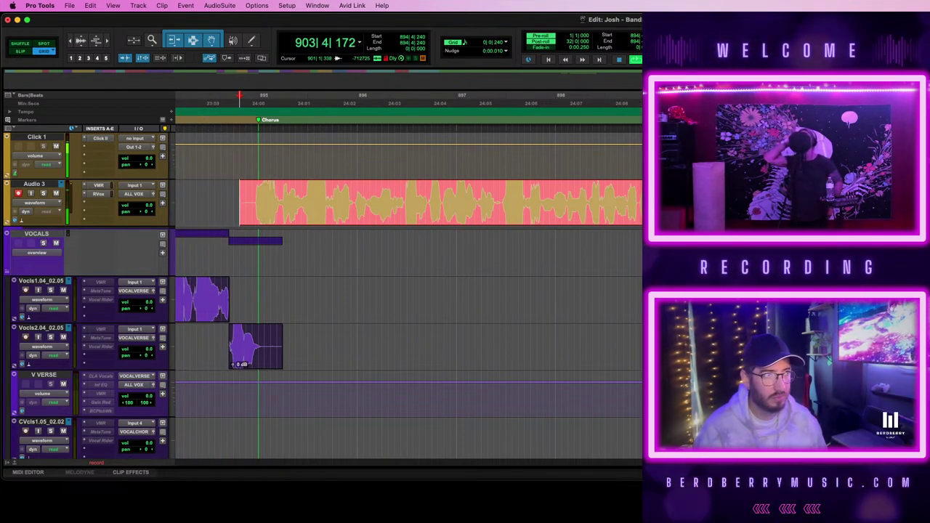
{"action": "key", "text": "space"}
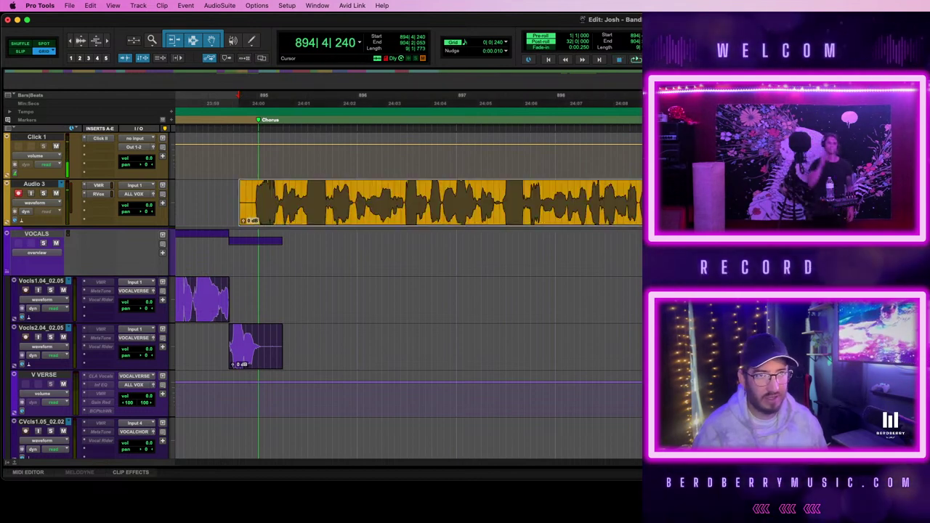
- Play back the recorded chorus take on Audio 3 and look over its clip around the chorus marker
{"action": "key", "text": "space"}
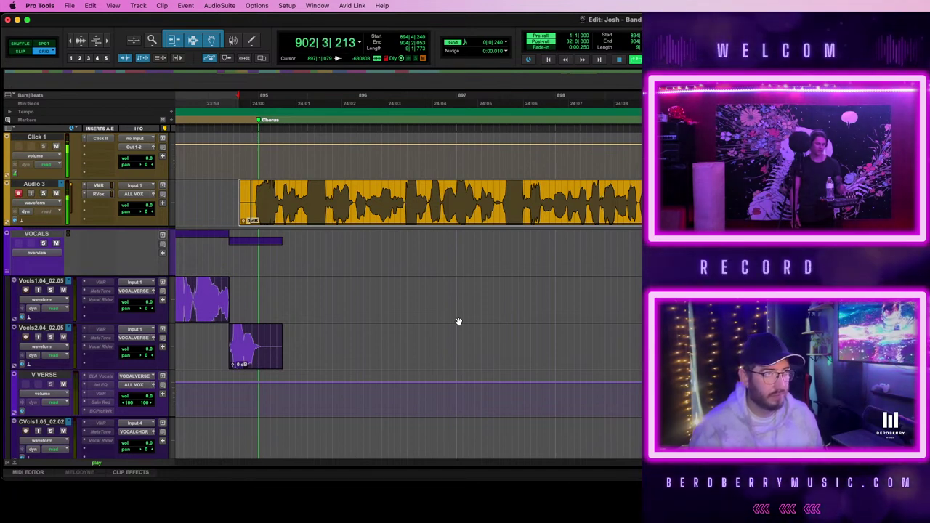
{"action": "key", "text": "space"}
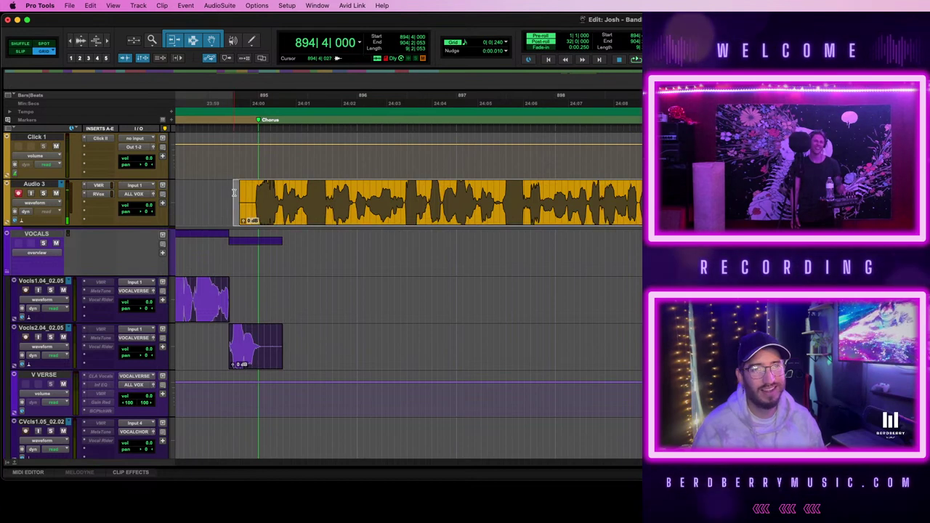
{"action": "scroll", "coordinate": [313, 210], "scroll_direction": "left", "scroll_amount": 5}
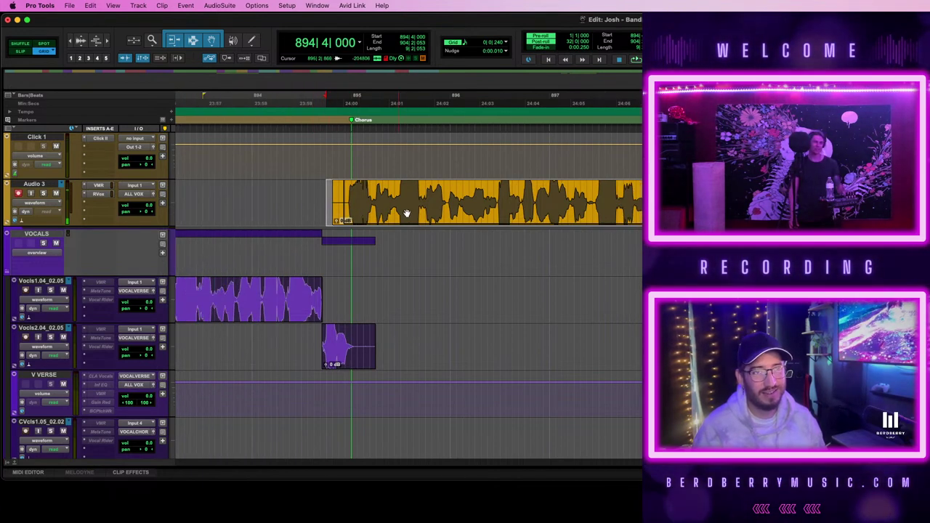
{"action": "scroll", "coordinate": [499, 213], "scroll_direction": "right", "scroll_amount": 7}
{"action": "scroll", "coordinate": [499, 213], "scroll_direction": "left", "scroll_amount": 7}
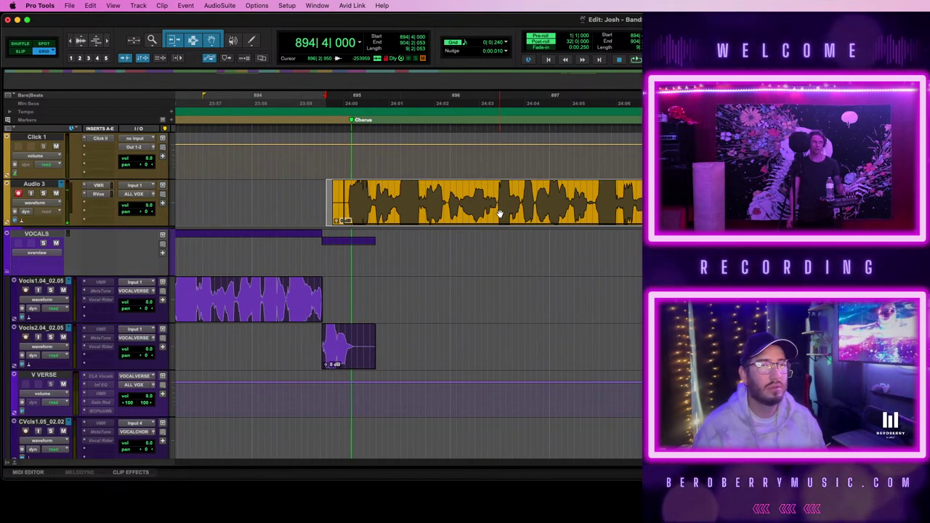
- Re-record the chorus vocal on Audio 3 over the earlier take, from 894|3|720 to 904|2|053
{"action": "left_click", "coordinate": [318, 195]}
{"action": "key", "text": "space"}
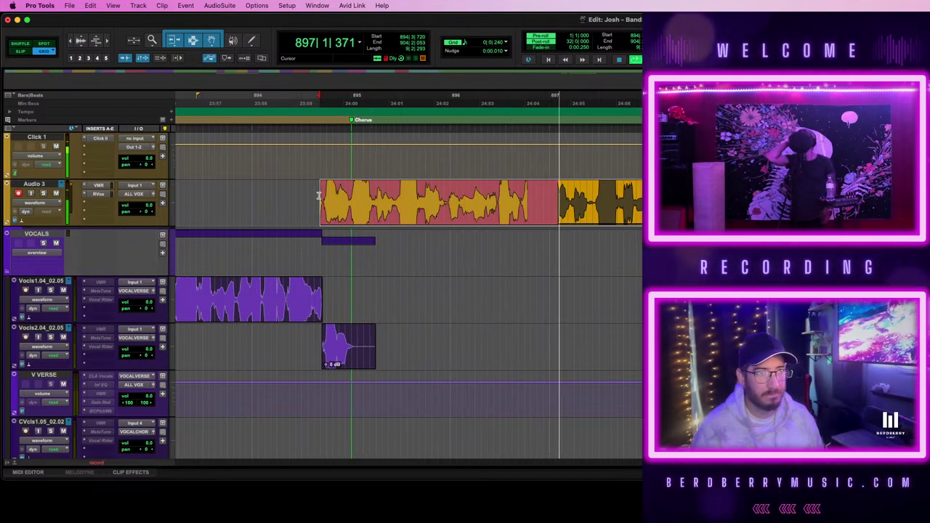
{"action": "scroll", "coordinate": [557, 220], "scroll_direction": "right", "scroll_amount": 2}
{"action": "scroll", "coordinate": [557, 220], "scroll_direction": "right", "scroll_amount": 3}
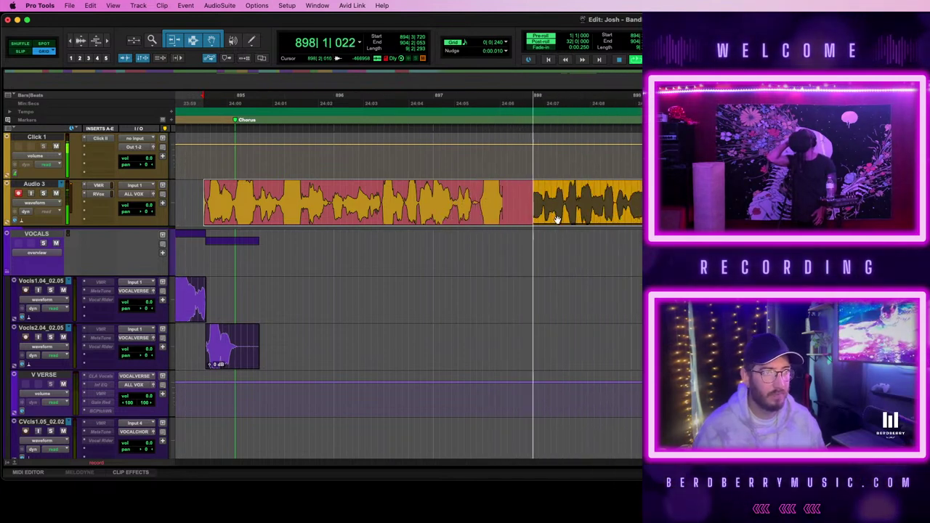
{"action": "scroll", "coordinate": [558, 220], "scroll_direction": "left", "scroll_amount": 3}
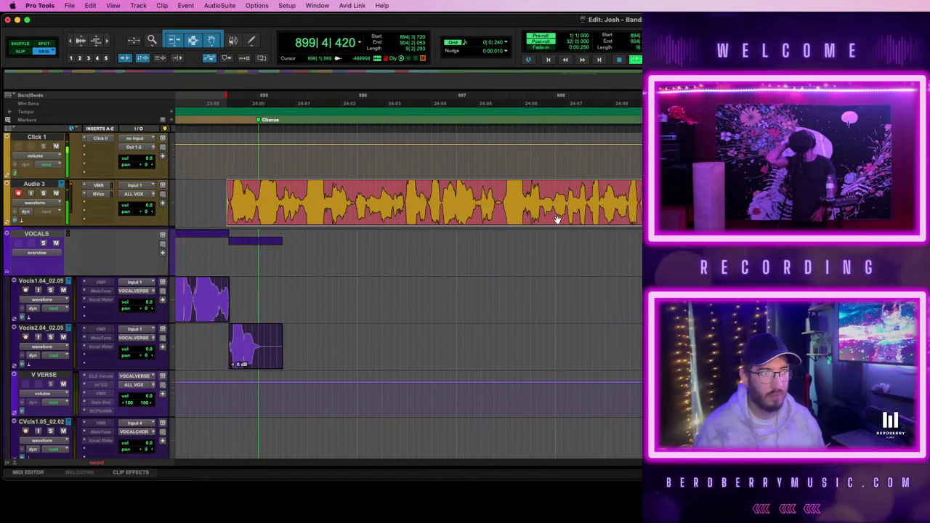
{"action": "scroll", "coordinate": [557, 220], "scroll_direction": "right", "scroll_amount": 2}
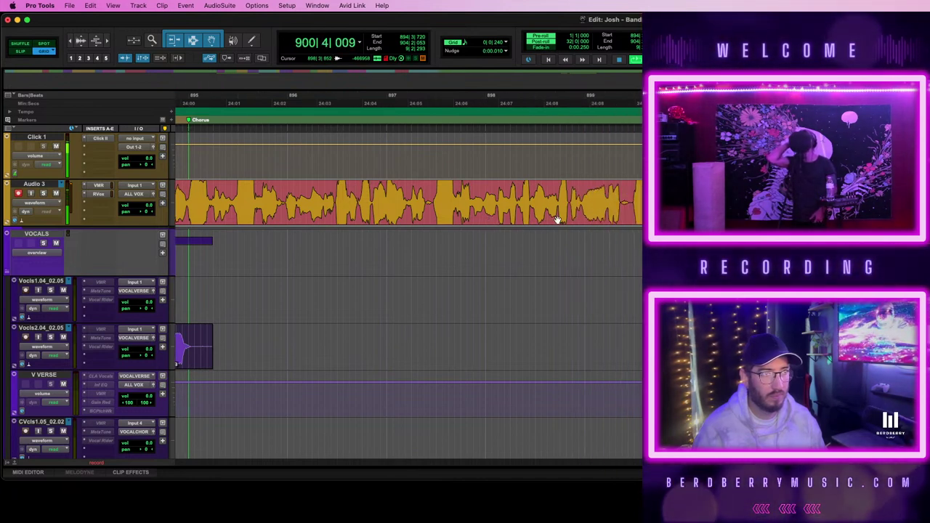
{"action": "scroll", "coordinate": [556, 219], "scroll_direction": "left", "scroll_amount": 2}
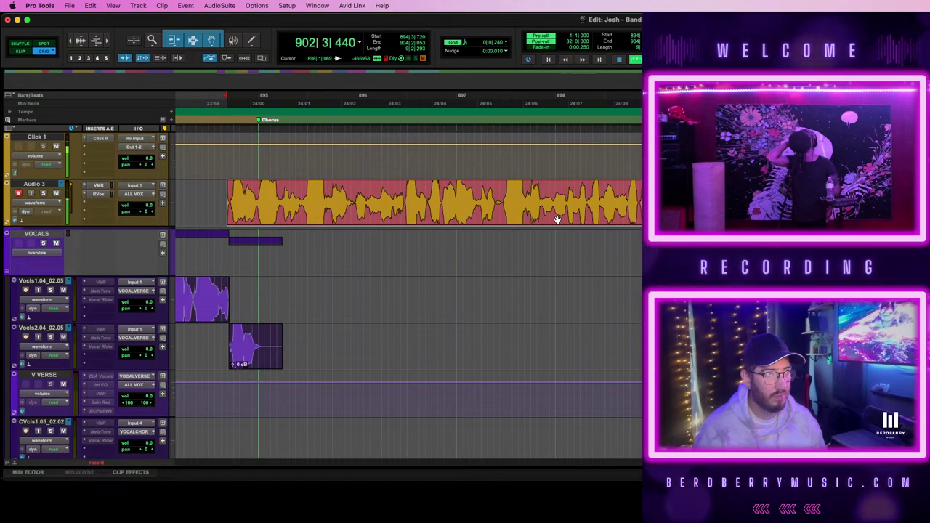
{"action": "scroll", "coordinate": [611, 221], "scroll_direction": "right", "scroll_amount": 1}
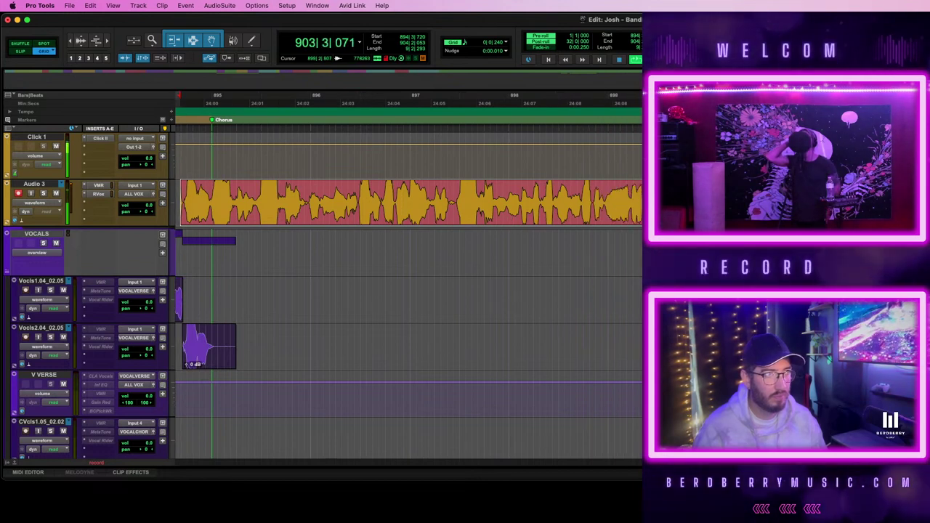
{"action": "key", "text": "space"}
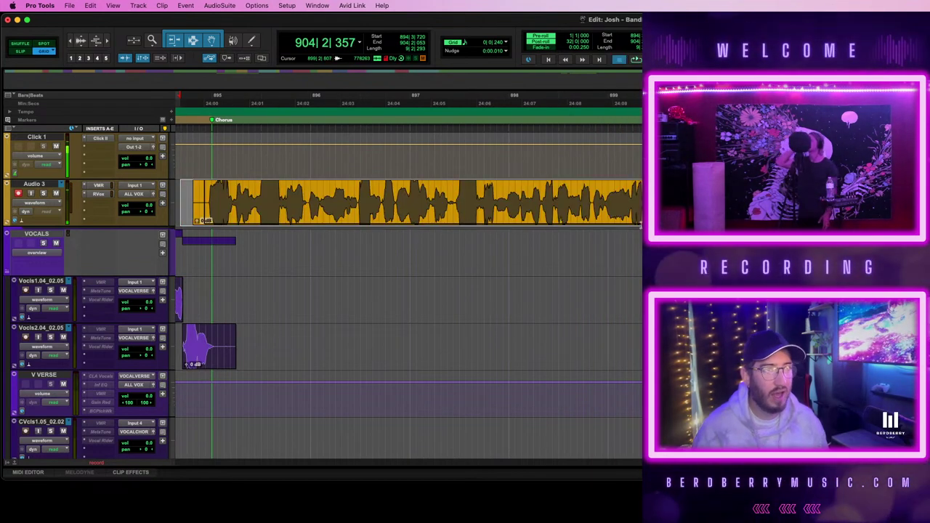
- Play back the new chorus take and trim the start of its Audio 3 clip to 894|3|808
{"action": "key", "text": "space"}
{"action": "scroll", "coordinate": [566, 215], "scroll_direction": "left", "scroll_amount": 4}
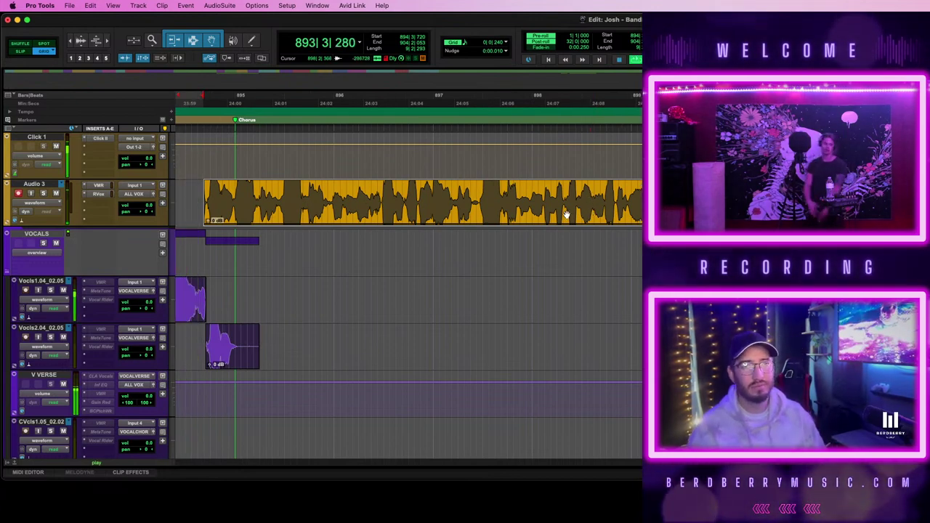
{"action": "key", "text": "t"}
{"action": "key", "text": "t"}
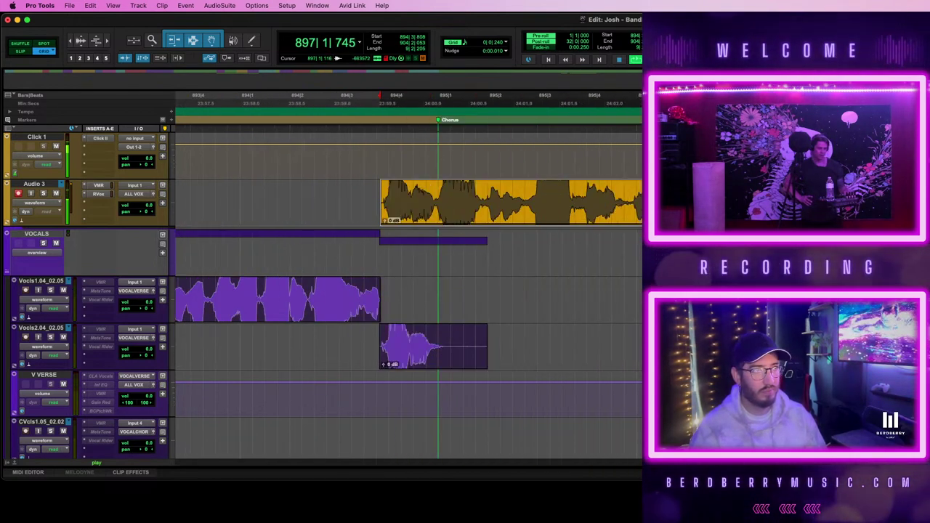
- Listen through the trimmed chorus take on Audio 3, following its clip through the chorus
{"action": "scroll", "coordinate": [409, 291], "scroll_direction": "right", "scroll_amount": 2}
{"action": "key", "text": "r"}
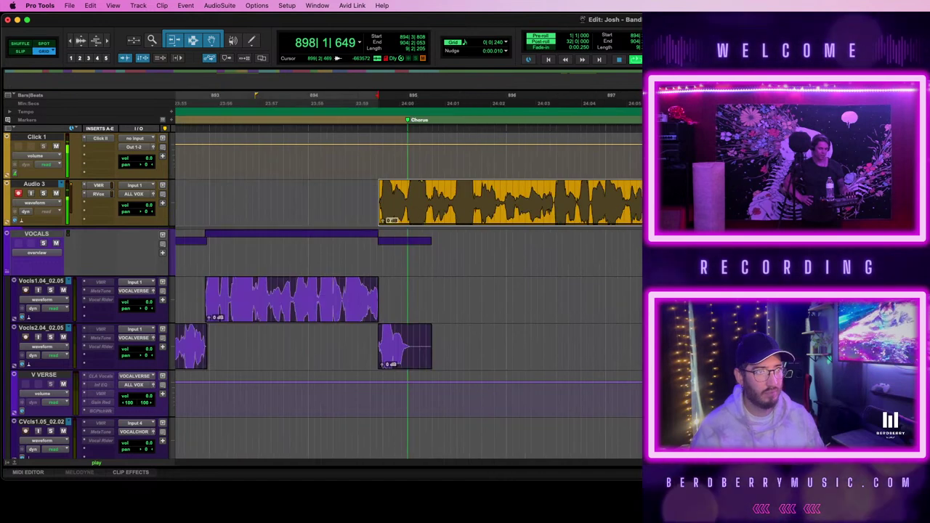
{"action": "scroll", "coordinate": [408, 291], "scroll_direction": "right", "scroll_amount": 3}
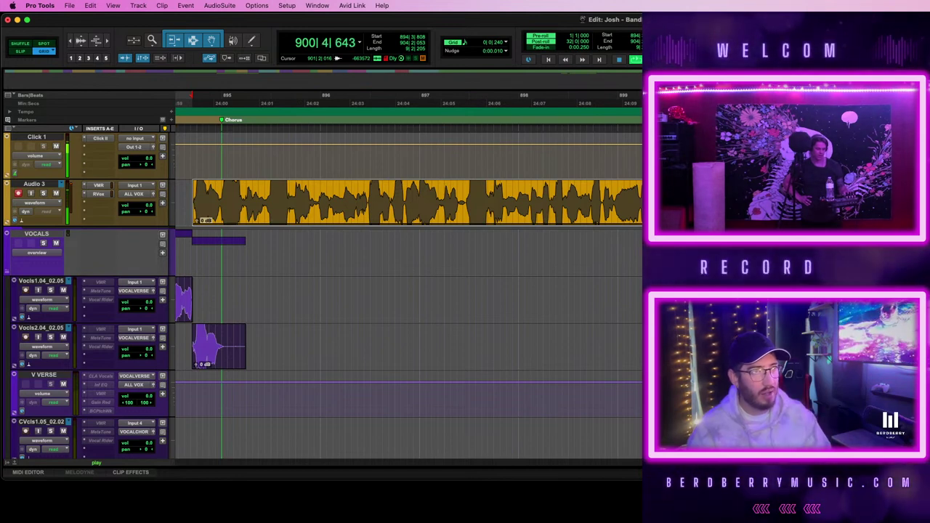
{"action": "scroll", "coordinate": [408, 290], "scroll_direction": "left", "scroll_amount": 2}
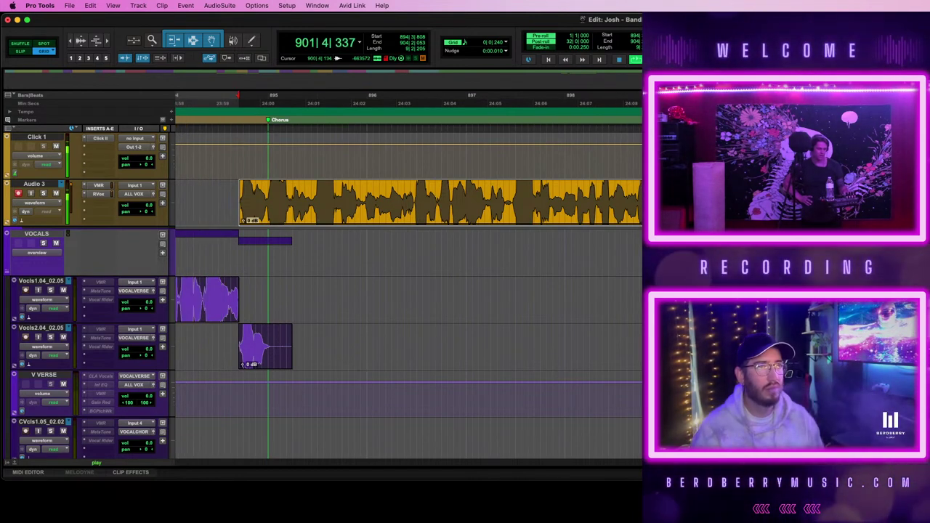
{"action": "scroll", "coordinate": [408, 290], "scroll_direction": "right", "scroll_amount": 2}
{"action": "scroll", "coordinate": [408, 290], "scroll_direction": "left", "scroll_amount": 1}
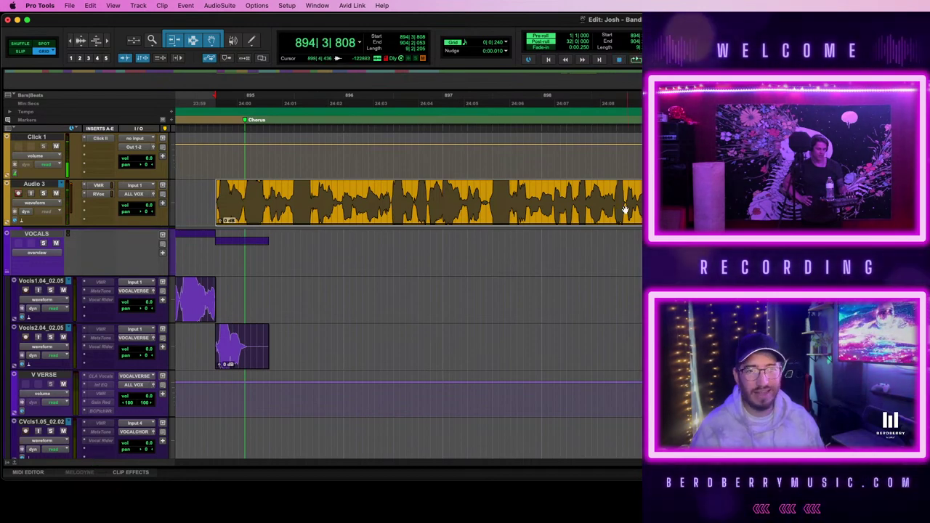
- View the Quantize settings and set the Audio 3 track's Elastic Audio algorithm to elastiquePRO
{"action": "scroll", "coordinate": [625, 209], "scroll_direction": "down", "scroll_amount": 3}
{"action": "scroll", "coordinate": [625, 208], "scroll_direction": "up", "scroll_amount": 4}
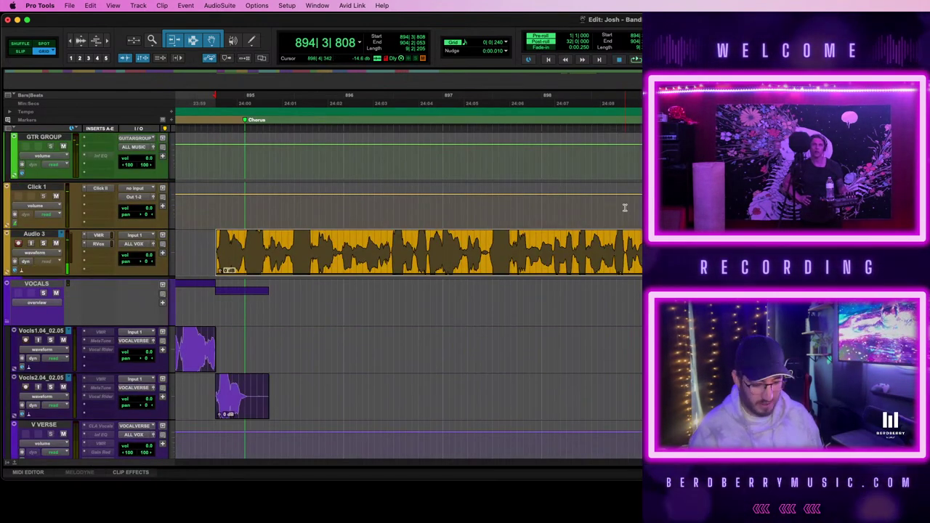
{"action": "key", "text": "alt+0"}
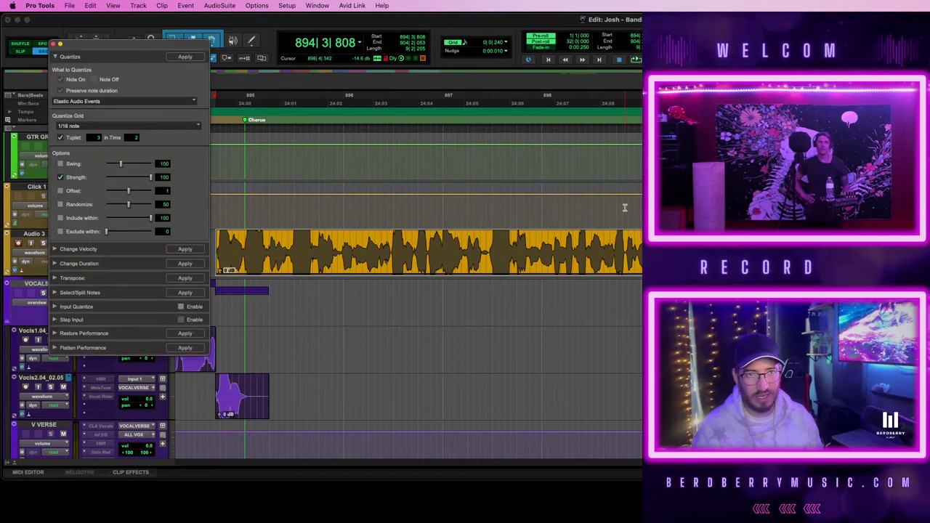
{"action": "key", "text": "alt+0"}
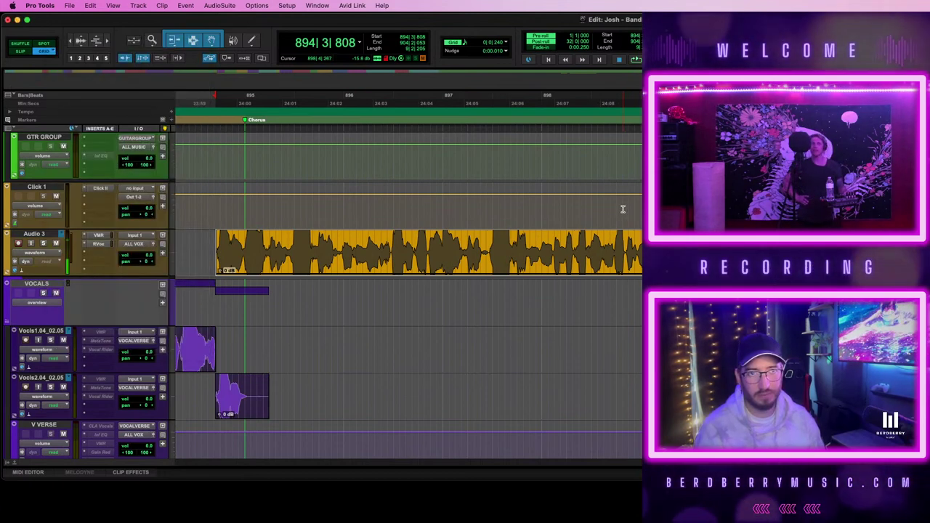
{"action": "left_click", "coordinate": [21, 270]}
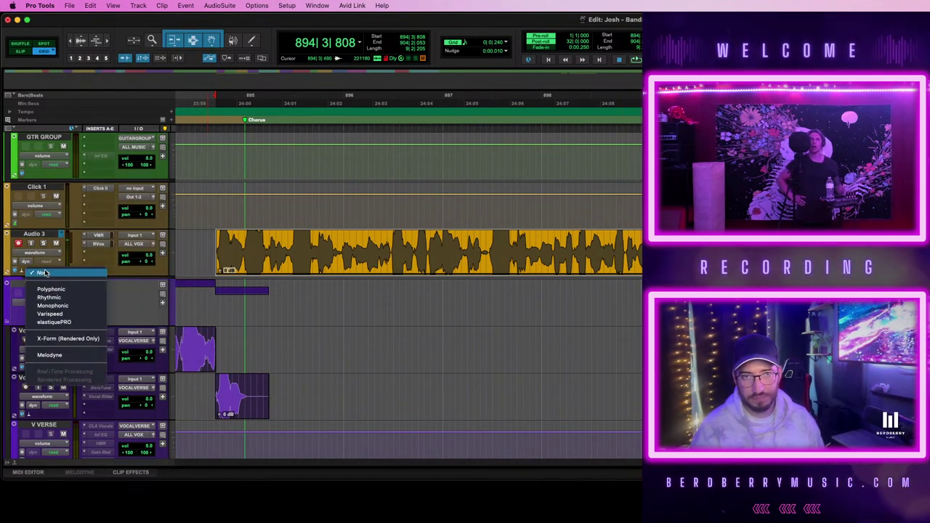
{"action": "left_click", "coordinate": [74, 322]}
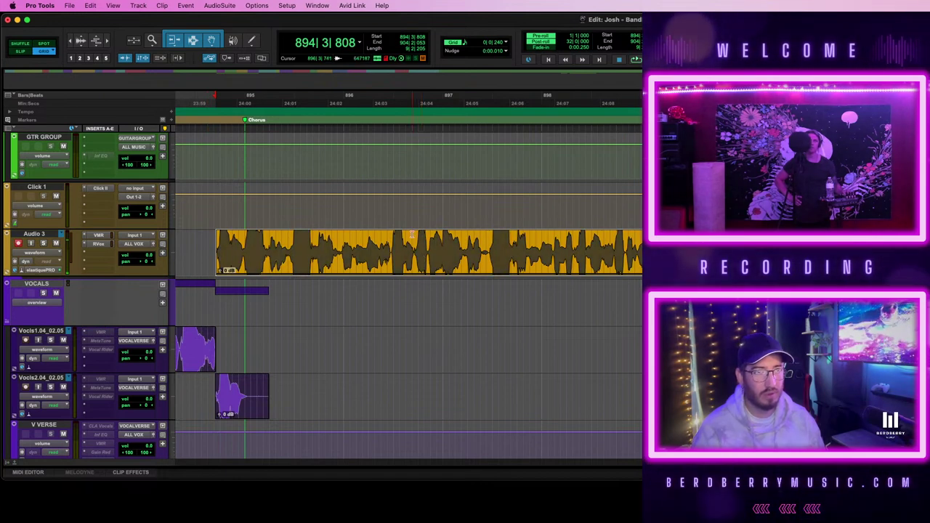
{"action": "scroll", "coordinate": [411, 234], "scroll_direction": "left", "scroll_amount": 1}
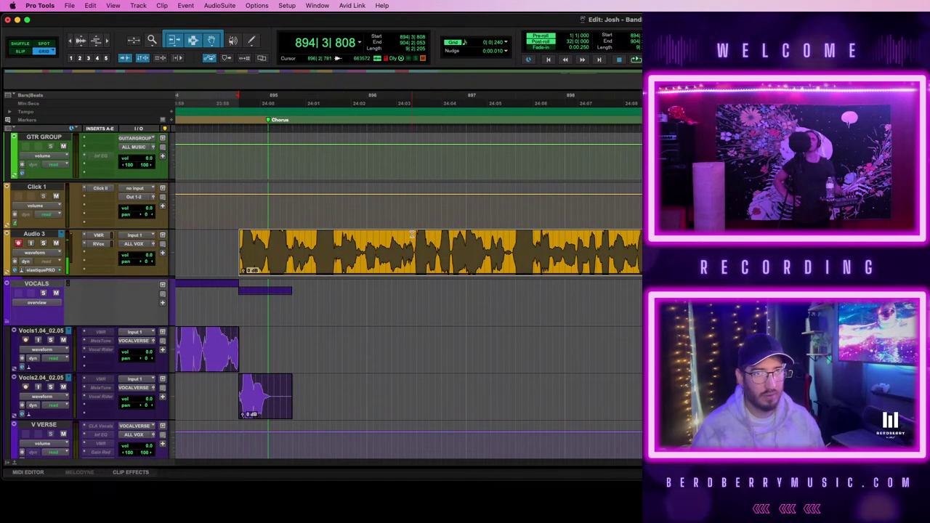
{"action": "scroll", "coordinate": [412, 234], "scroll_direction": "right", "scroll_amount": 1}
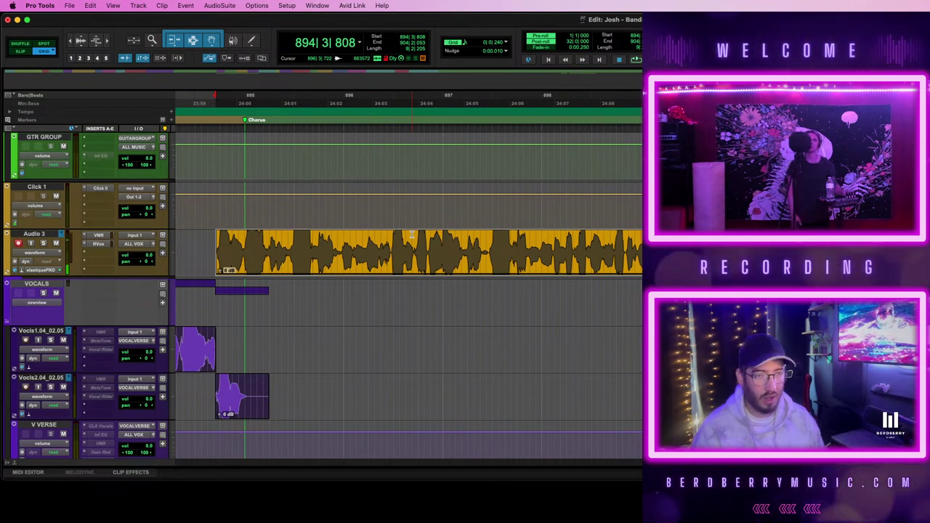
- Try quantizing the elastic audio events of the Audio 3 chorus clip and play back the quantized take
{"action": "key", "text": "alt+0"}
{"action": "key", "text": "alt+0"}
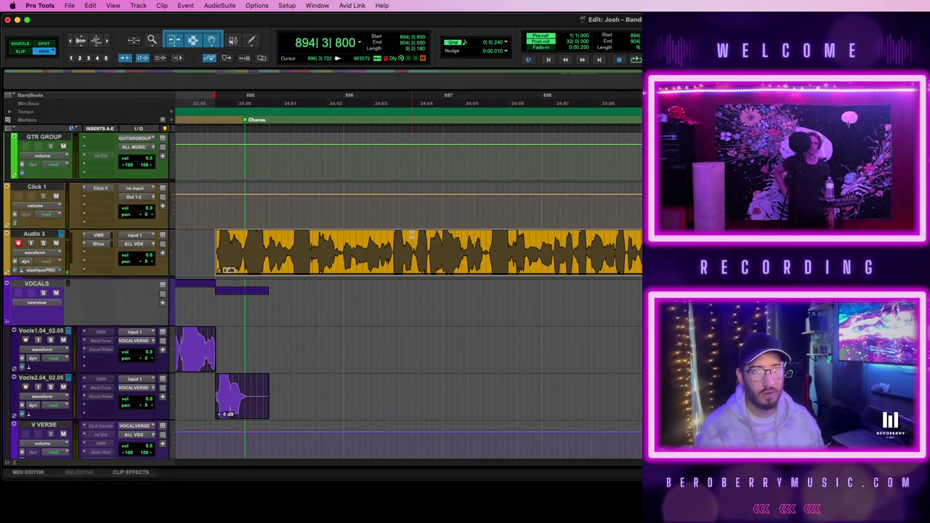
{"action": "key", "text": "space"}
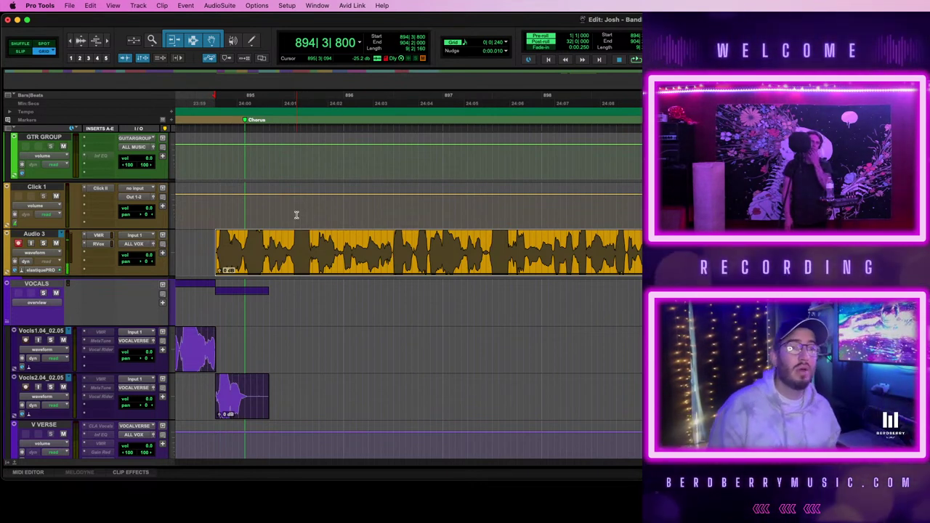
{"action": "key", "text": "space"}
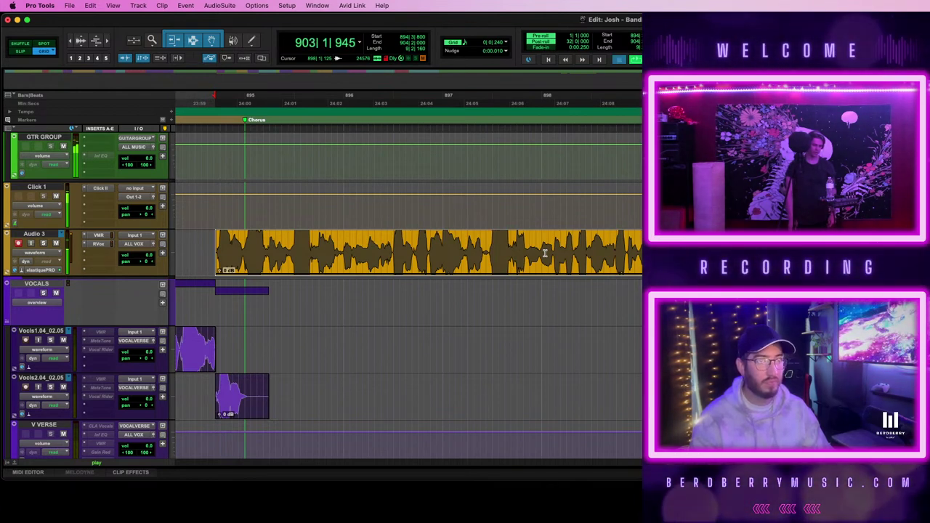
- Undo the quantize and, with Audio 3's playlists shown, copy the original chorus clip into the Audio 3_224 playlist lane
{"action": "key", "text": "t"}
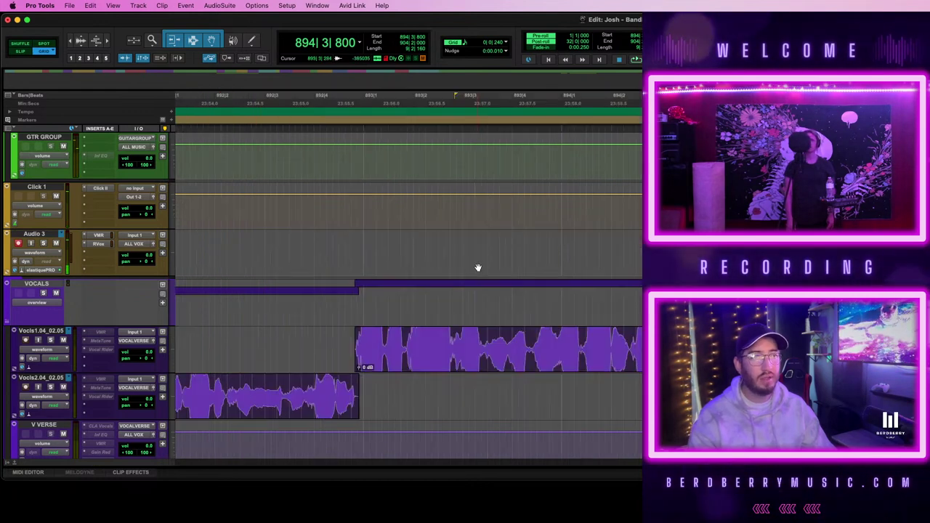
{"action": "scroll", "coordinate": [511, 266], "scroll_direction": "right", "scroll_amount": 4}
{"action": "left_click", "coordinate": [35, 252]}
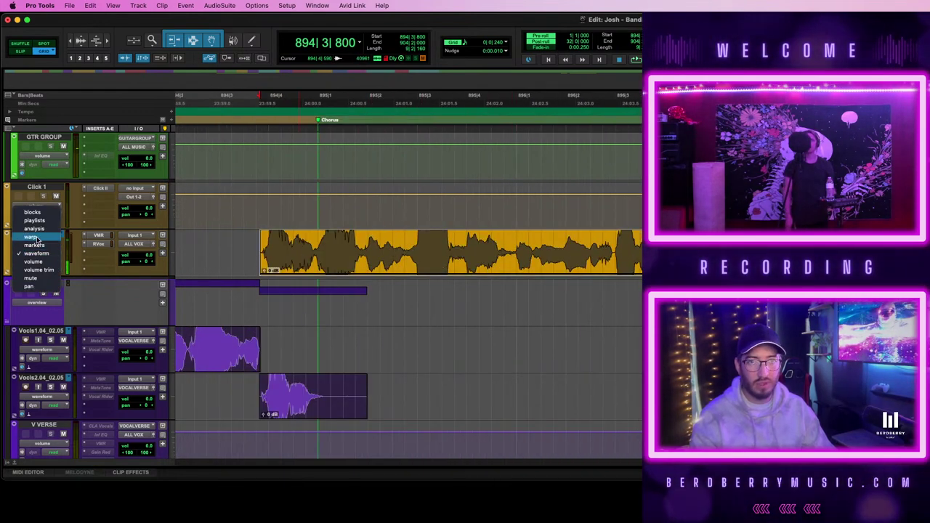
{"action": "left_click", "coordinate": [34, 220]}
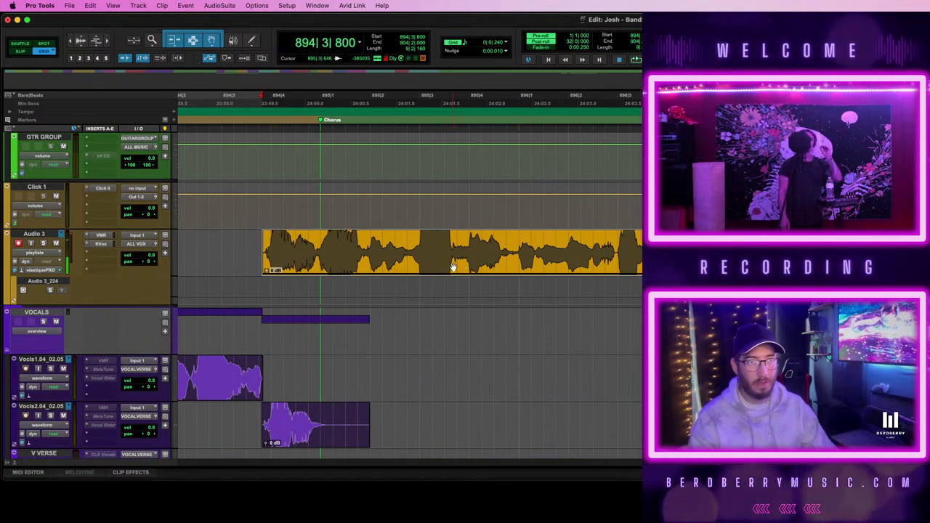
{"action": "left_click_drag", "start_coordinate": [452, 267], "coordinate": [453, 286]}
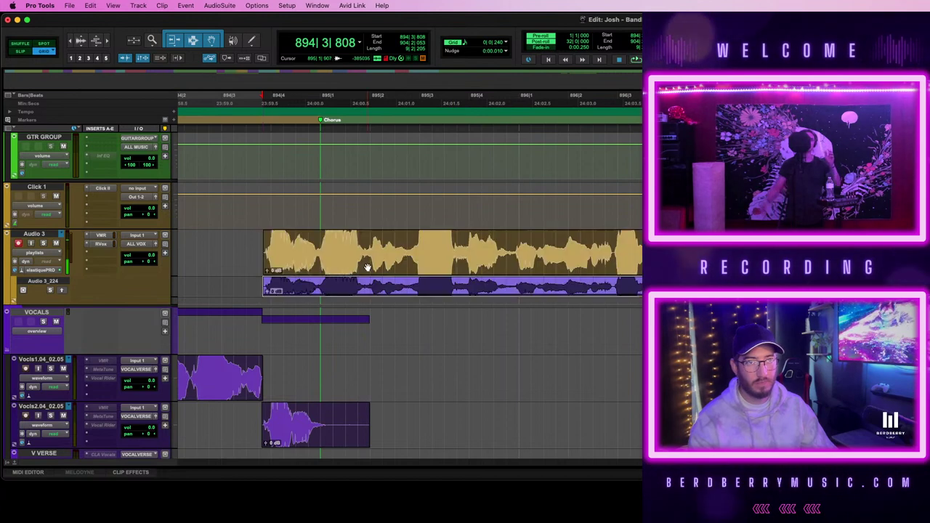
- Quantize the main Audio 3 chorus clip's elastic audio events to a 1/16-note grid with a 3-in-2 tuplet at 100 strength
{"action": "left_click", "coordinate": [428, 269]}
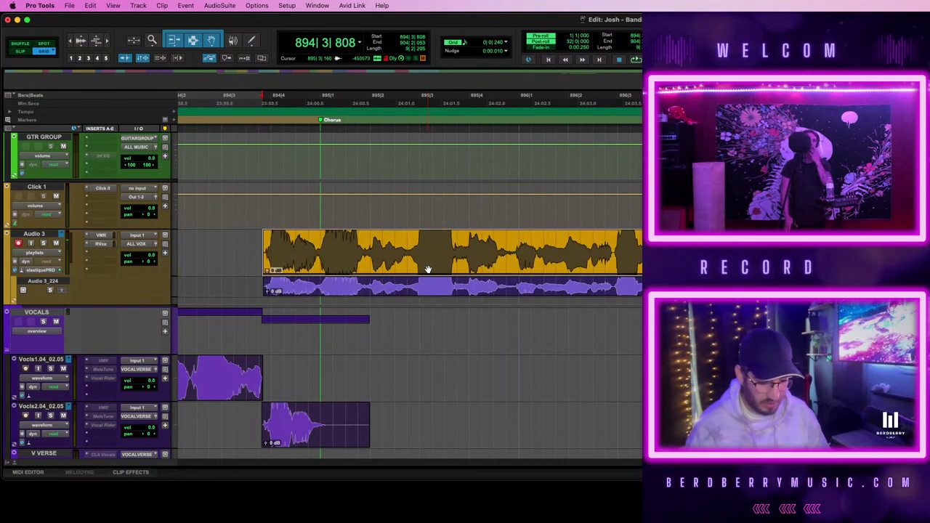
{"action": "key", "text": "alt+0"}
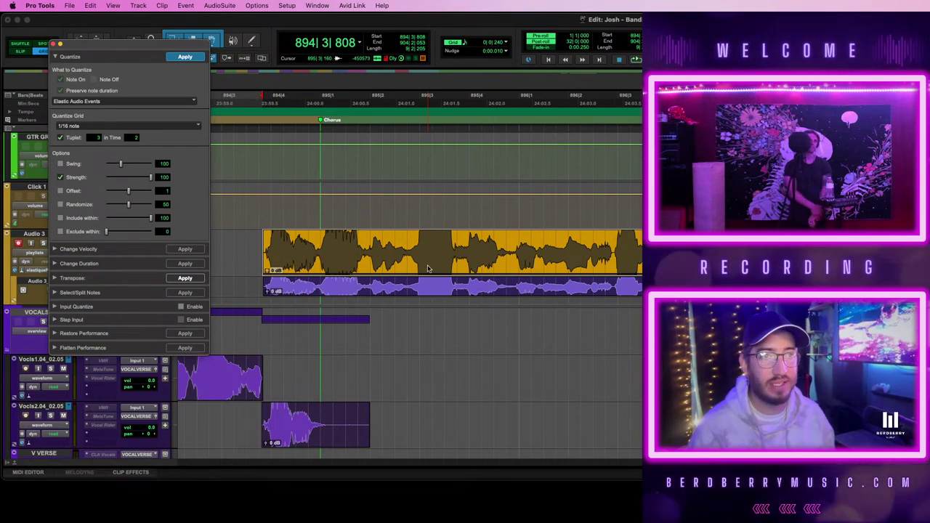
{"action": "key", "text": "Return"}
- Switch the Audio 3 track to warp view, focused on the start of the quantized chorus clip
{"action": "left_click", "coordinate": [34, 252]}
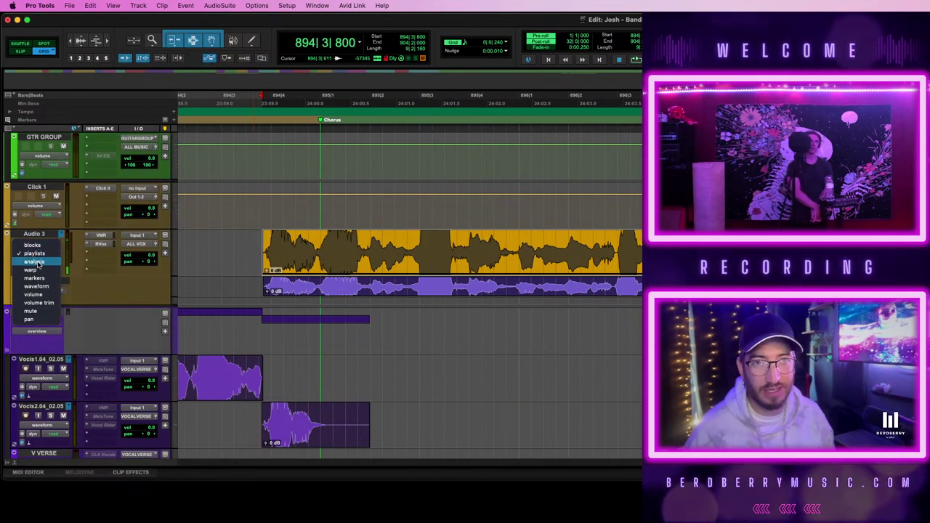
{"action": "left_click", "coordinate": [40, 272]}
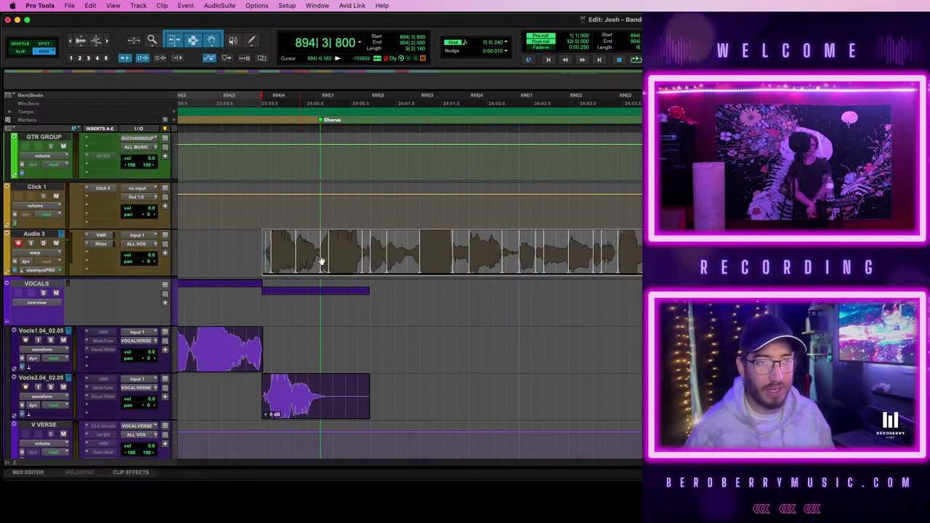
{"action": "key", "text": "t"}
{"action": "scroll", "coordinate": [590, 266], "scroll_direction": "right", "scroll_amount": 3}
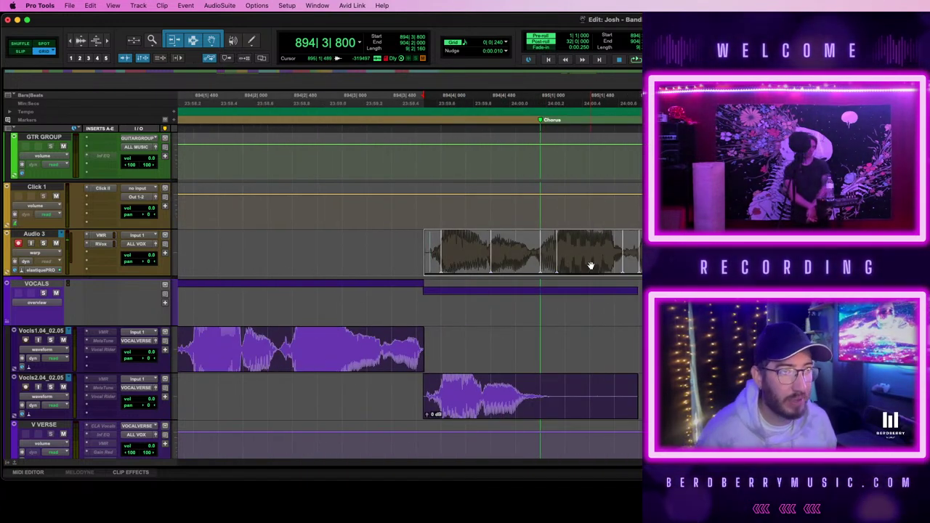
- Move the Audio 3 warp marker in the beat after the Chorus marker to 895|1|720 while auditioning the passage
{"action": "key", "text": "space"}
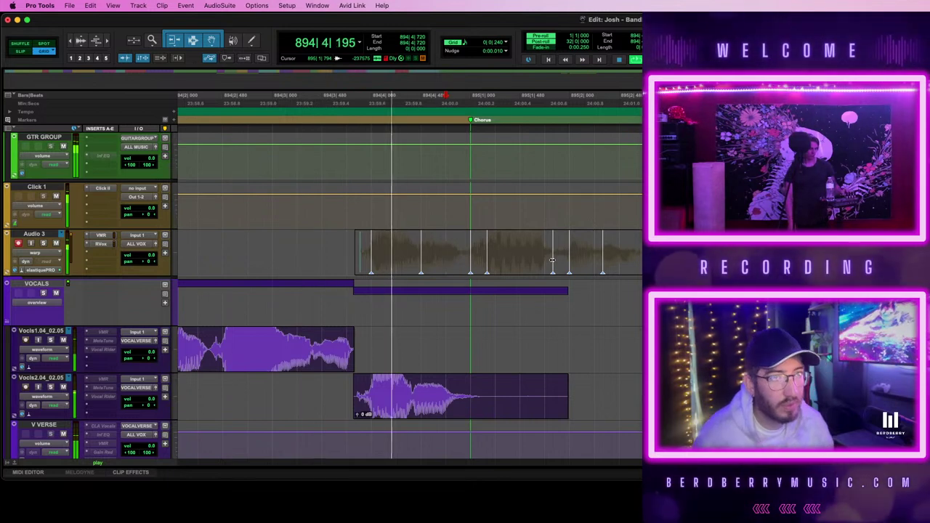
{"action": "key", "text": "space"}
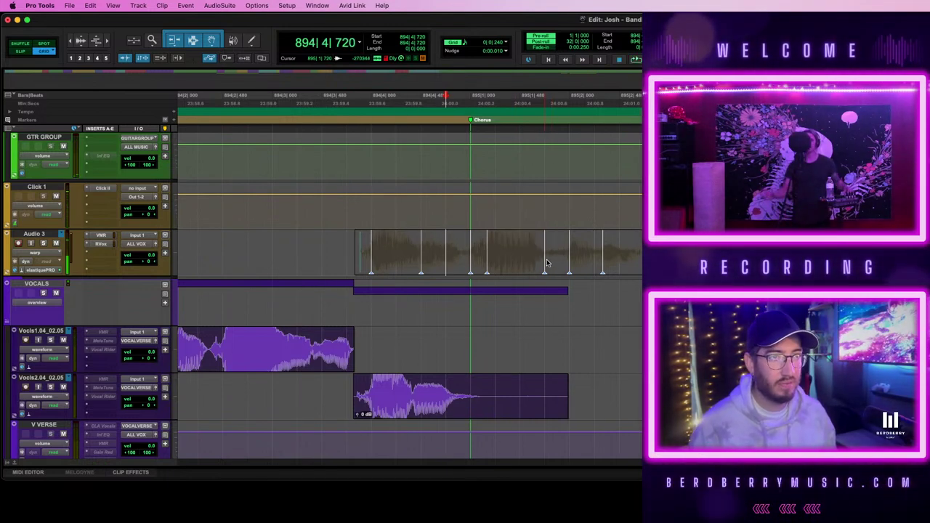
{"action": "key", "text": "space"}
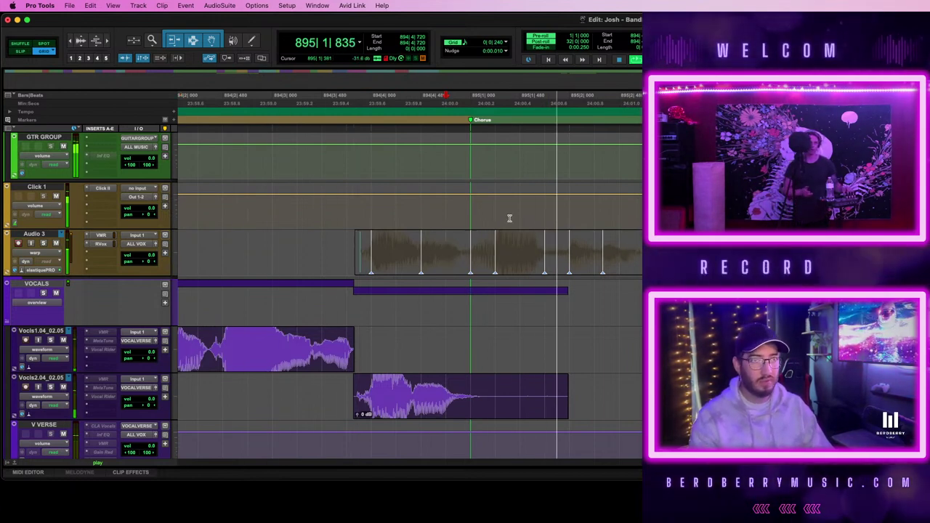
- Remove the Audio 3 warp marker just after the Chorus marker and mute the Vocls2 track
{"action": "key", "text": "space"}
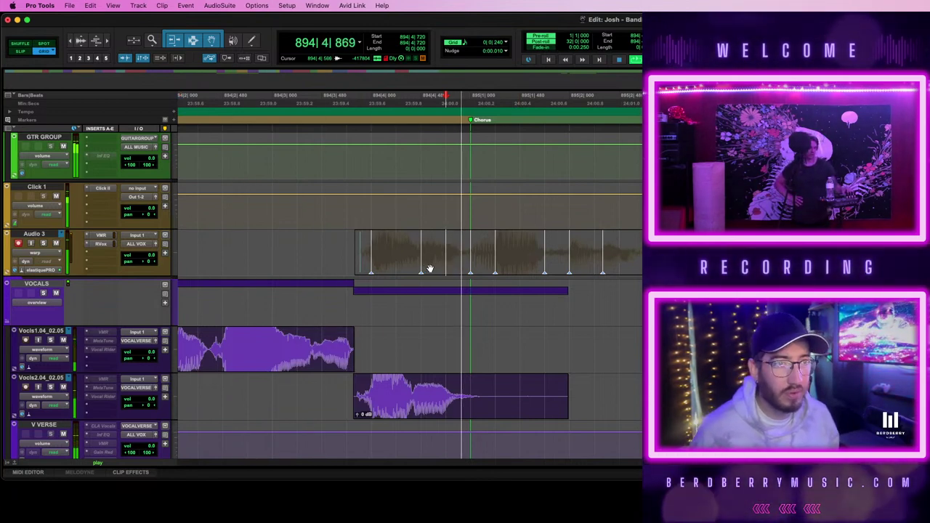
{"action": "left_click", "coordinate": [497, 262], "text": "alt"}
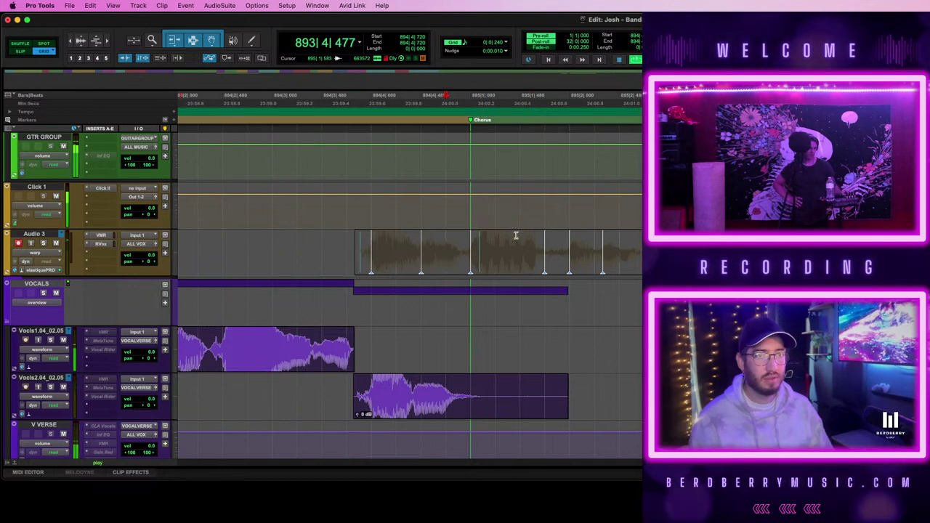
{"action": "left_click", "coordinate": [65, 387]}
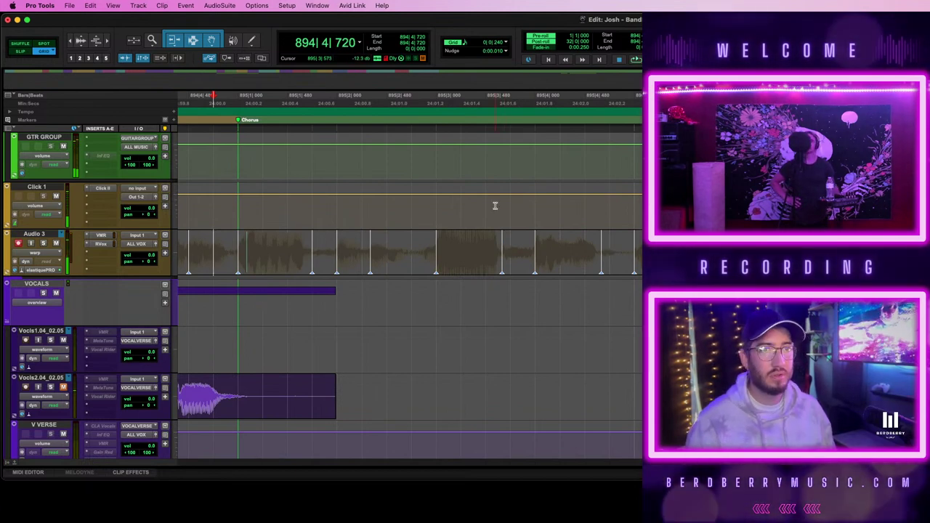
- Select the Audio 3 vocal take around the chorus entry and open the Quantize event operations for it
{"action": "key", "text": "r"}
{"action": "key", "text": "r"}
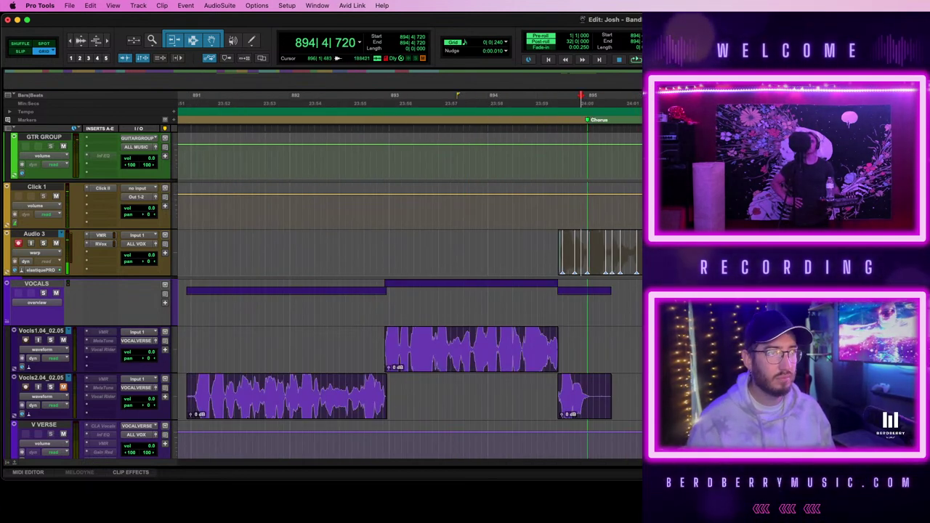
{"action": "scroll", "coordinate": [513, 247], "scroll_direction": "right", "scroll_amount": 4}
{"action": "scroll", "coordinate": [409, 279], "scroll_direction": "right", "scroll_amount": 2}
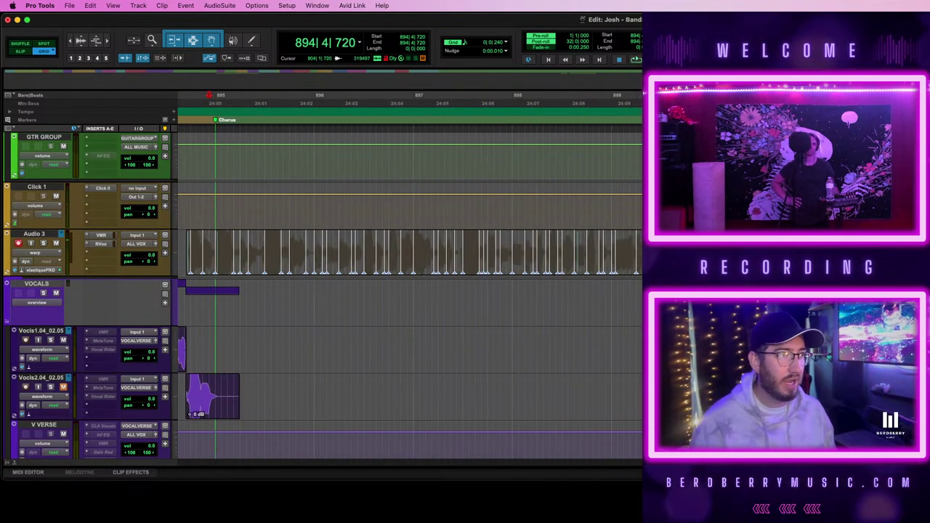
{"action": "left_click_drag", "start_coordinate": [693, 258], "coordinate": [194, 264]}
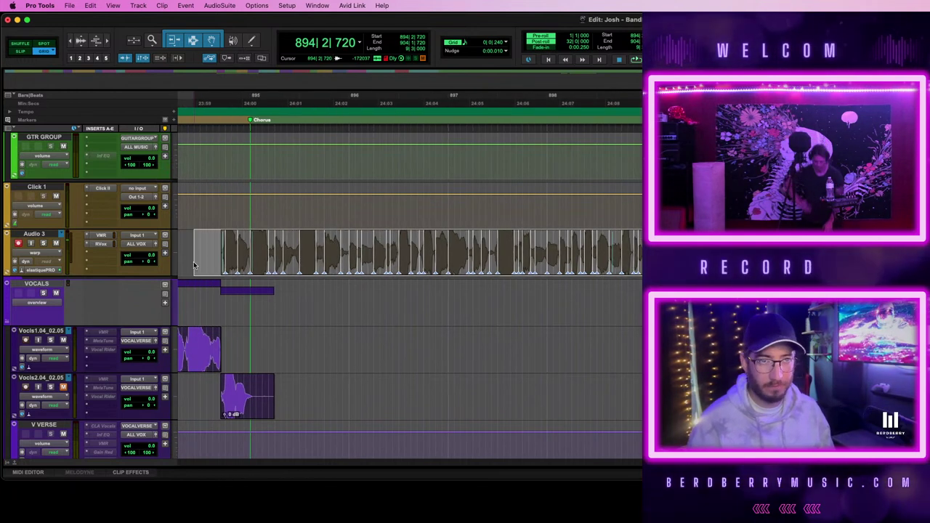
{"action": "left_click", "coordinate": [195, 267]}
{"action": "key", "text": "alt+0"}
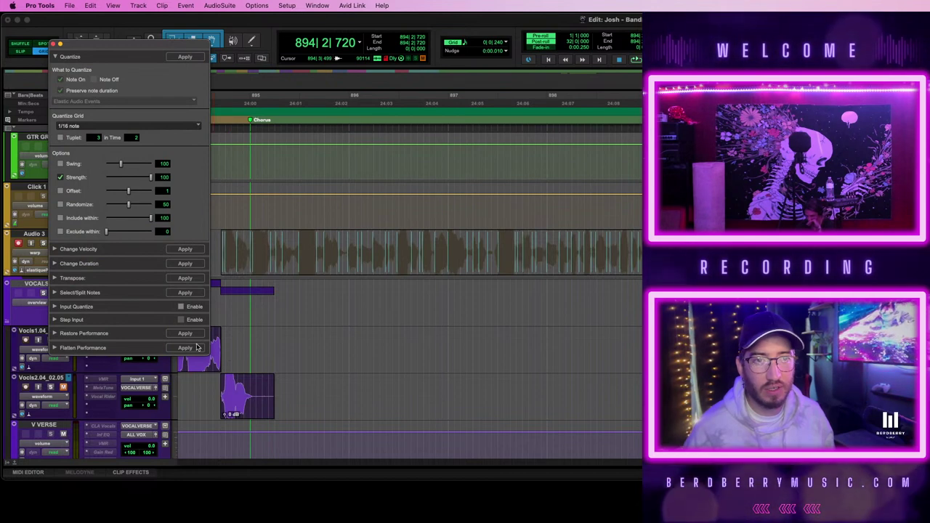
{"action": "double_click", "coordinate": [218, 247]}
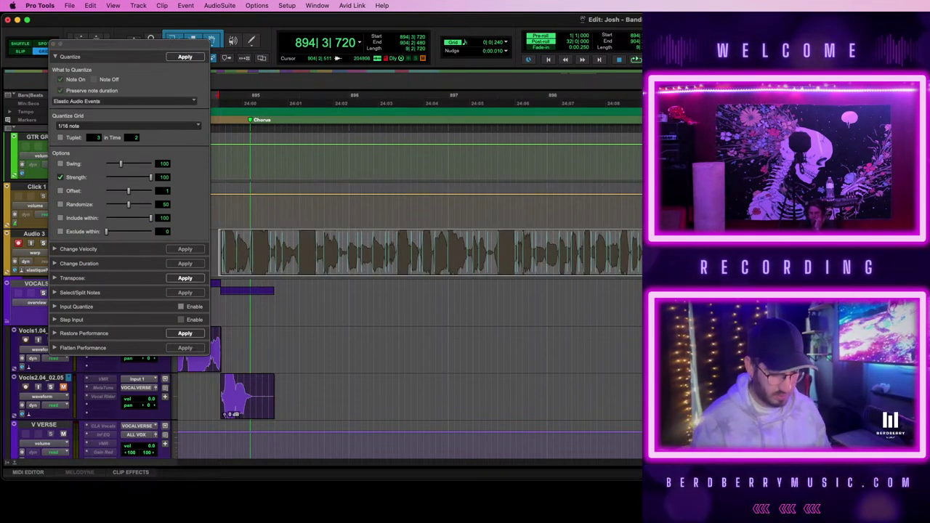
- Try to apply the quantize, return to the Audio 3 take near bar 894, and reselect it
{"action": "key", "text": "Return"}
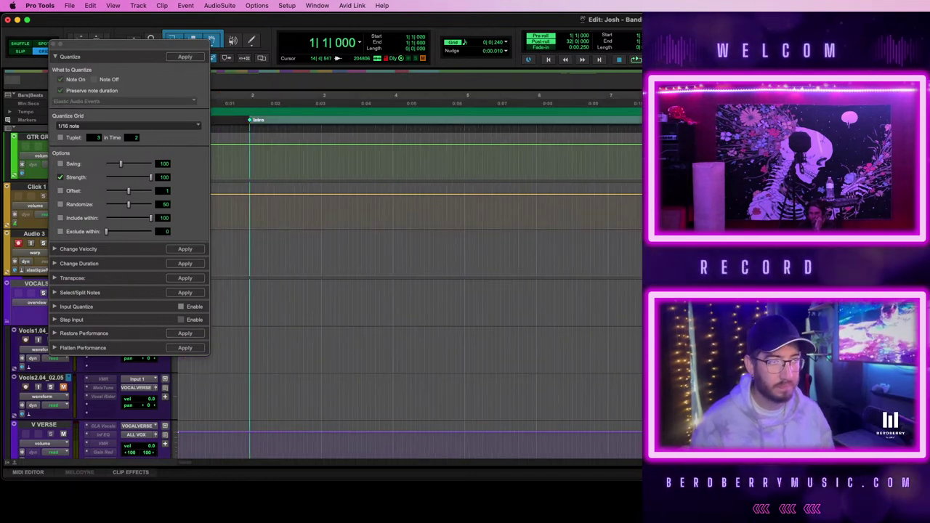
{"action": "key", "text": "r"}
{"action": "key", "text": "r"}
{"action": "key", "text": "r"}
{"action": "key", "text": "r"}
{"action": "key", "text": "r"}
{"action": "key", "text": "r"}
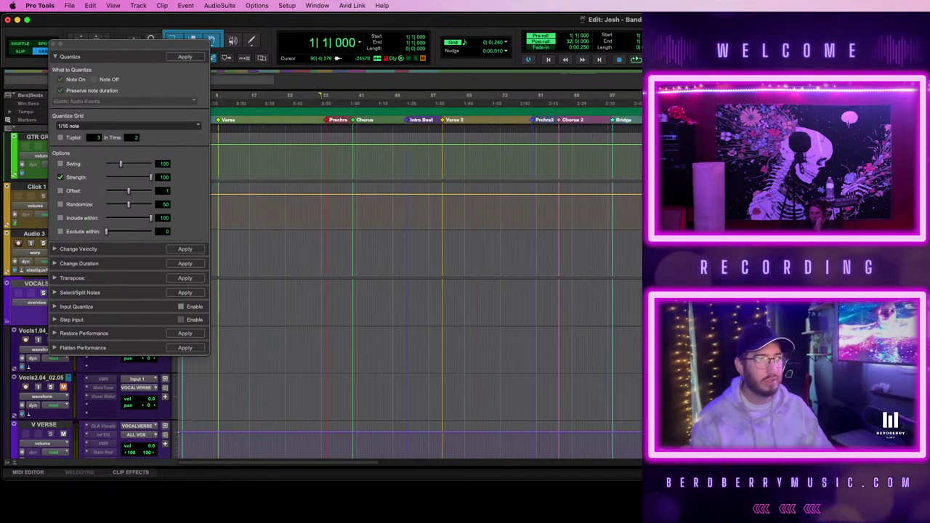
{"action": "scroll", "coordinate": [641, 270], "scroll_direction": "right", "scroll_amount": 10}
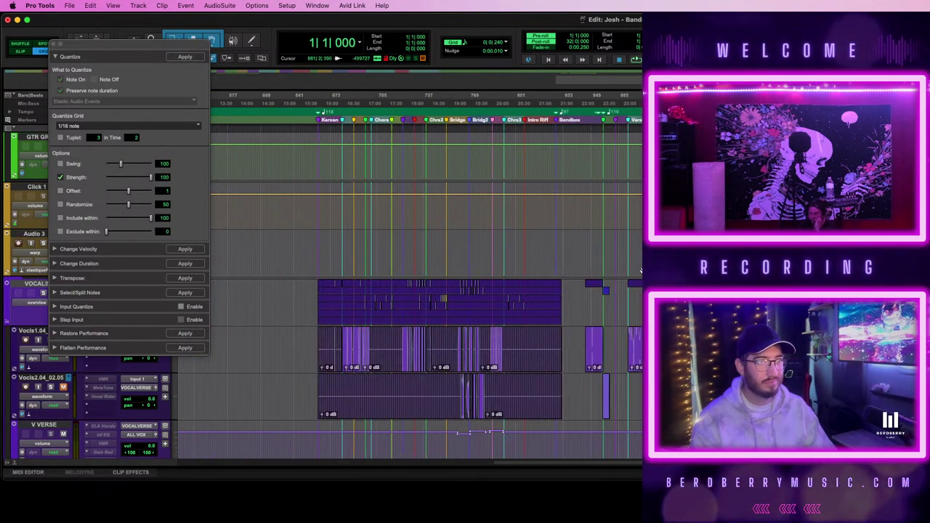
{"action": "left_click_drag", "start_coordinate": [665, 255], "coordinate": [695, 254]}
{"action": "key", "text": "t"}
{"action": "key", "text": "t"}
{"action": "key", "text": "t"}
{"action": "key", "text": "t"}
{"action": "key", "text": "t"}
{"action": "key", "text": "t"}
{"action": "key", "text": "t"}
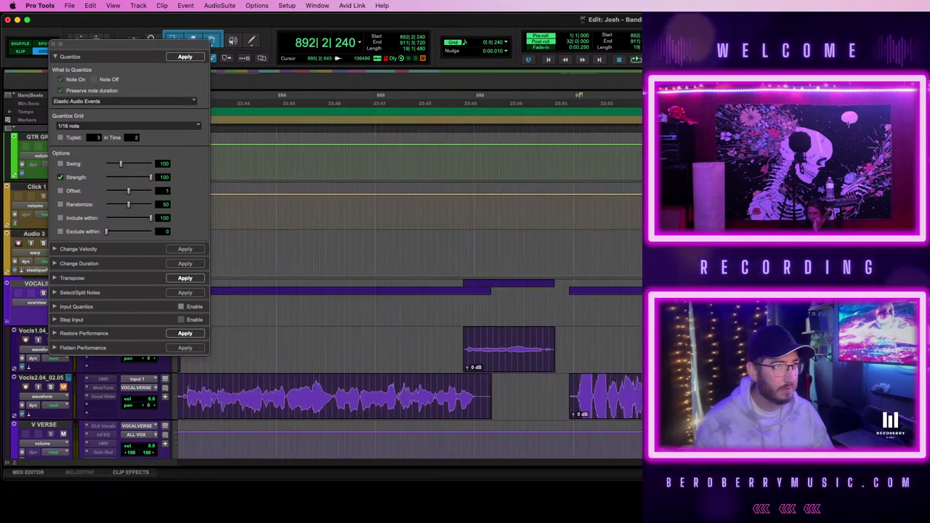
{"action": "scroll", "coordinate": [410, 291], "scroll_direction": "right", "scroll_amount": 4}
{"action": "left_click_drag", "start_coordinate": [394, 247], "coordinate": [929, 211]}
{"action": "scroll", "coordinate": [410, 291], "scroll_direction": "right", "scroll_amount": 2}
{"action": "scroll", "coordinate": [409, 291], "scroll_direction": "up", "scroll_amount": 5}
{"action": "key", "text": "r"}
{"action": "scroll", "coordinate": [410, 291], "scroll_direction": "up", "scroll_amount": 5}
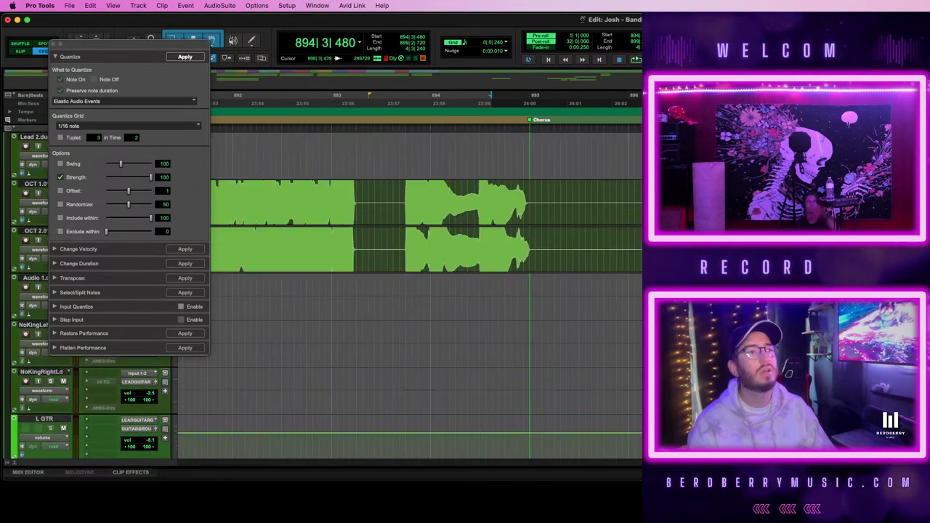
{"action": "scroll", "coordinate": [410, 295], "scroll_direction": "up", "scroll_amount": 8}
{"action": "key", "text": "r"}
{"action": "key", "text": "r"}
{"action": "key", "text": "r"}
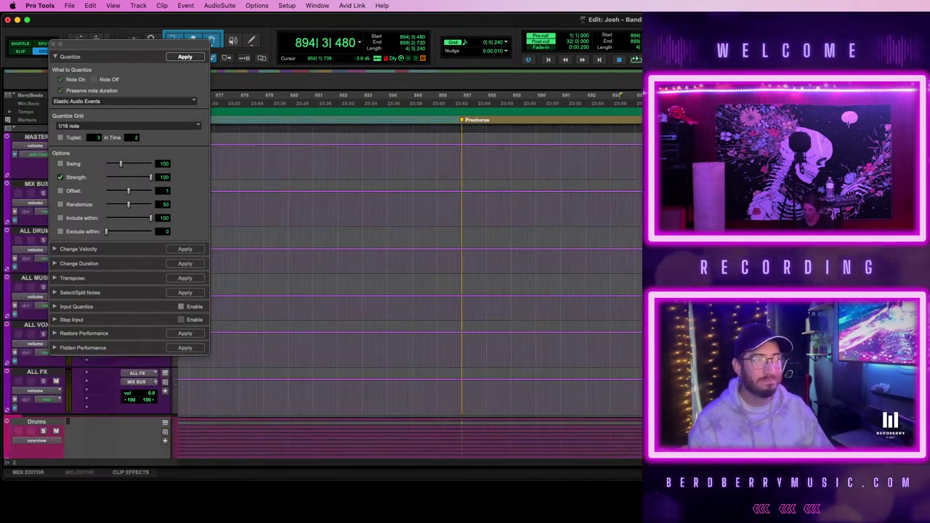
{"action": "scroll", "coordinate": [410, 295], "scroll_direction": "down", "scroll_amount": 4}
{"action": "scroll", "coordinate": [410, 295], "scroll_direction": "down", "scroll_amount": 6}
{"action": "key", "text": "r"}
{"action": "scroll", "coordinate": [409, 295], "scroll_direction": "up", "scroll_amount": 3}
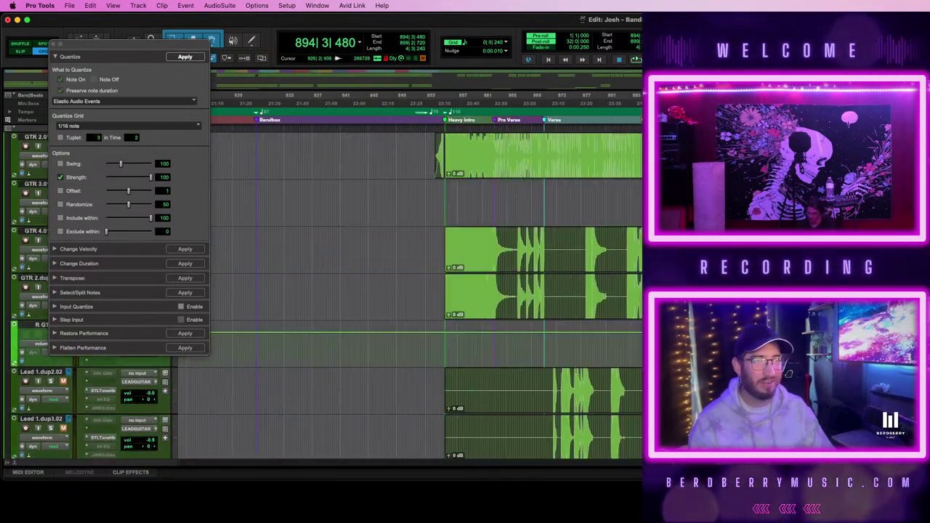
{"action": "scroll", "coordinate": [409, 295], "scroll_direction": "down", "scroll_amount": 6}
{"action": "scroll", "coordinate": [426, 290], "scroll_direction": "down", "scroll_amount": 10}
{"action": "key", "text": "t"}
{"action": "key", "text": "t"}
{"action": "key", "text": "t"}
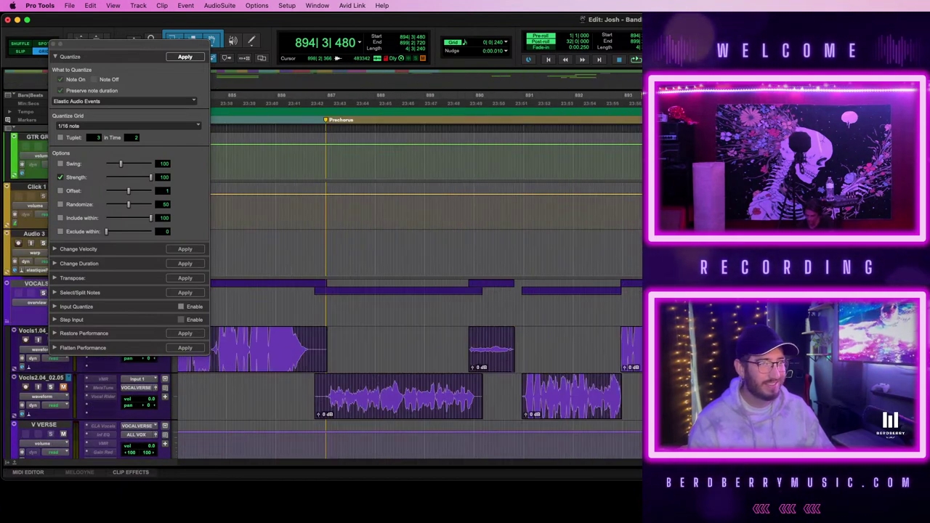
- Select only Audio 3 from 894|3|480 to 904|2|240 and quantize its elastic audio events to 1/16 notes at 100 strength
{"action": "scroll", "coordinate": [410, 295], "scroll_direction": "right", "scroll_amount": 5}
{"action": "key", "text": "r"}
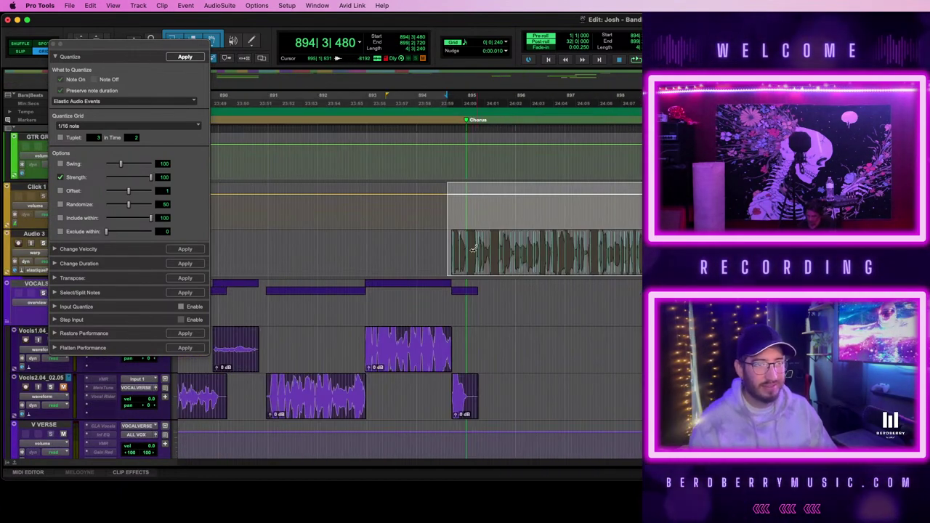
{"action": "left_click", "coordinate": [447, 249]}
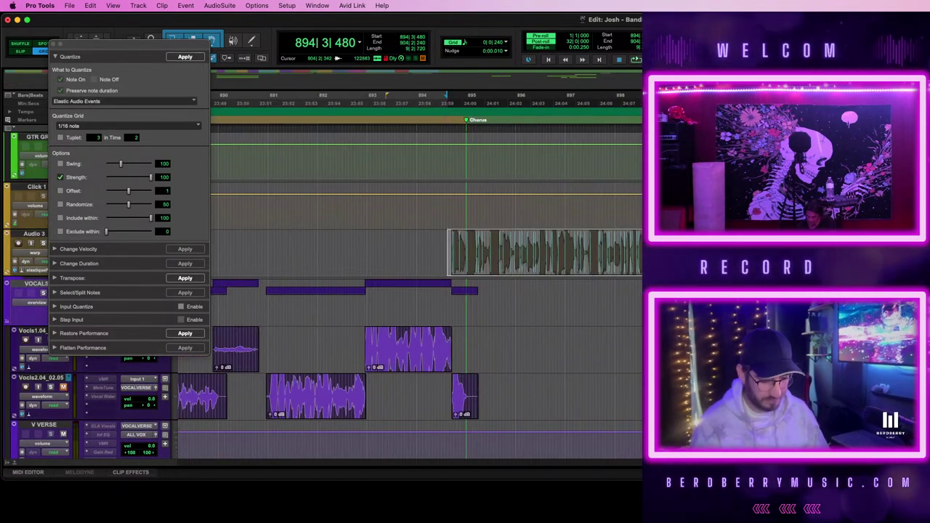
{"action": "key", "text": "Return"}
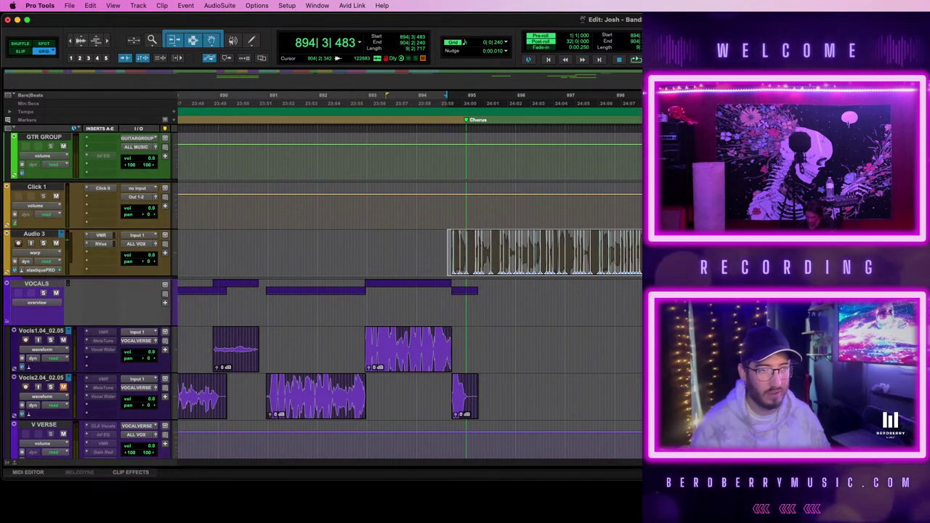
- Mute the Vocls1 track and audition the quantized Audio 3 vocal into the chorus, starting from 894|1|000
{"action": "key", "text": "t"}
{"action": "key", "text": "t"}
{"action": "key", "text": "t"}
{"action": "left_click", "coordinate": [452, 207]}
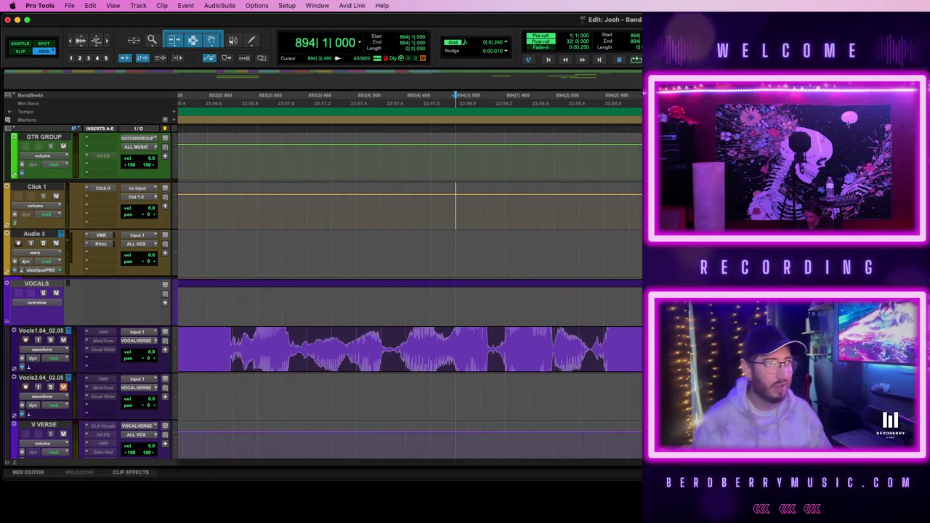
{"action": "scroll", "coordinate": [406, 291], "scroll_direction": "right", "scroll_amount": 3}
{"action": "scroll", "coordinate": [407, 291], "scroll_direction": "right", "scroll_amount": 2}
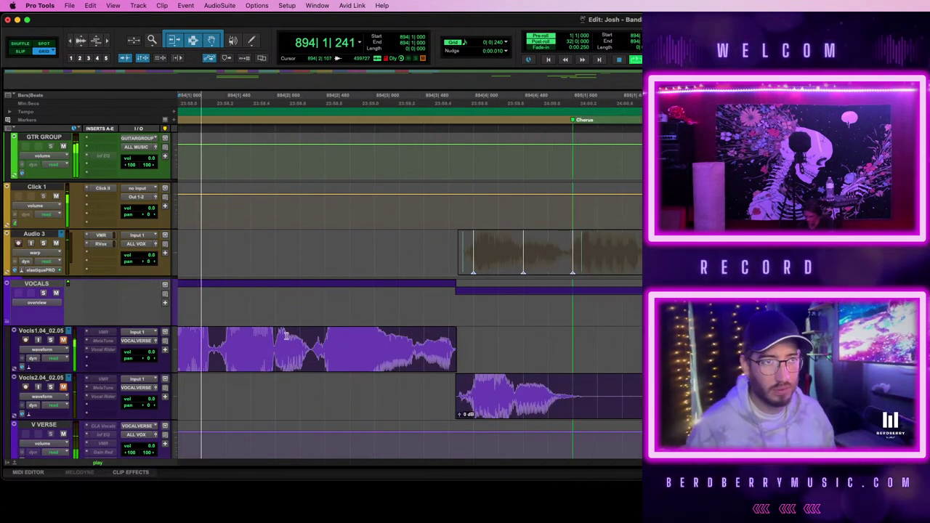
{"action": "scroll", "coordinate": [638, 325], "scroll_direction": "right", "scroll_amount": 2}
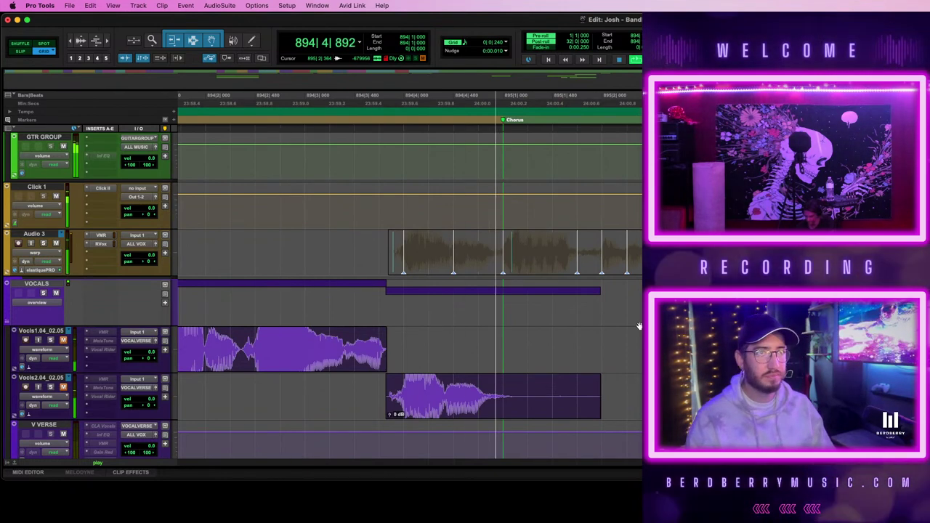
{"action": "scroll", "coordinate": [638, 325], "scroll_direction": "right", "scroll_amount": 6}
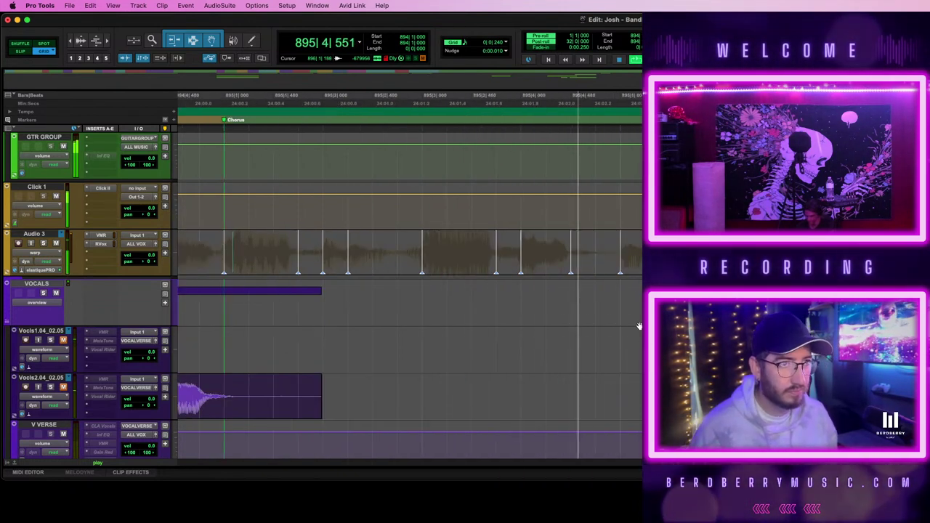
- Audition the quantized Audio 3 chorus vocal from 895|3|240 and again from 894|4|000
{"action": "left_click", "coordinate": [447, 236]}
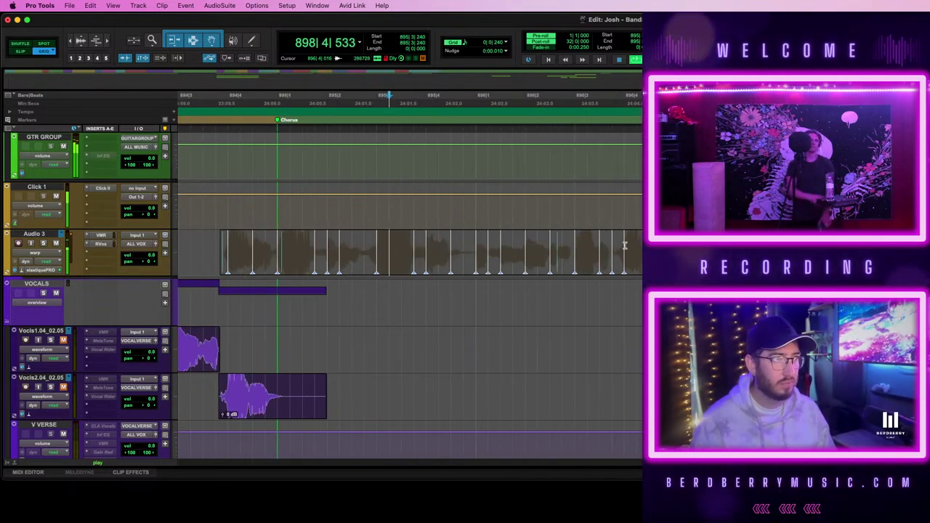
{"action": "scroll", "coordinate": [624, 246], "scroll_direction": "right", "scroll_amount": 2}
{"action": "scroll", "coordinate": [625, 246], "scroll_direction": "left", "scroll_amount": 4}
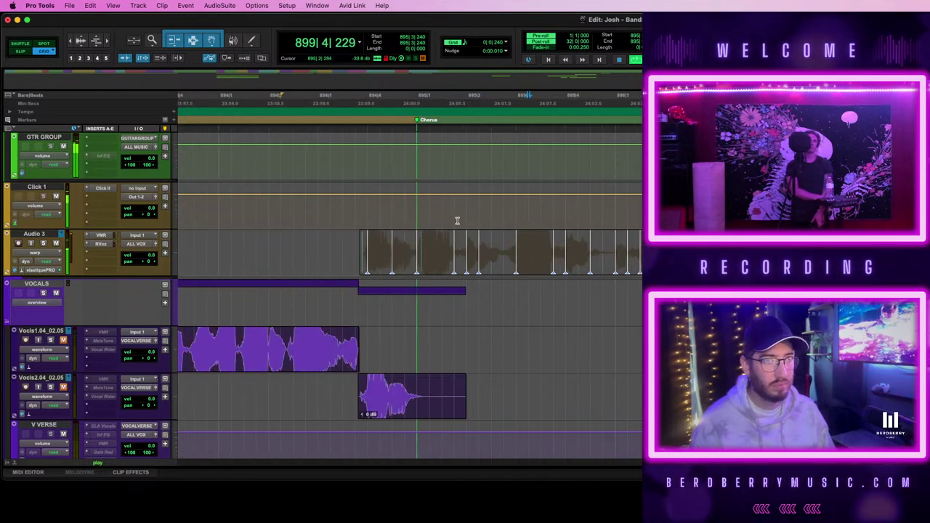
{"action": "key", "text": "space"}
{"action": "scroll", "coordinate": [507, 220], "scroll_direction": "left", "scroll_amount": 4}
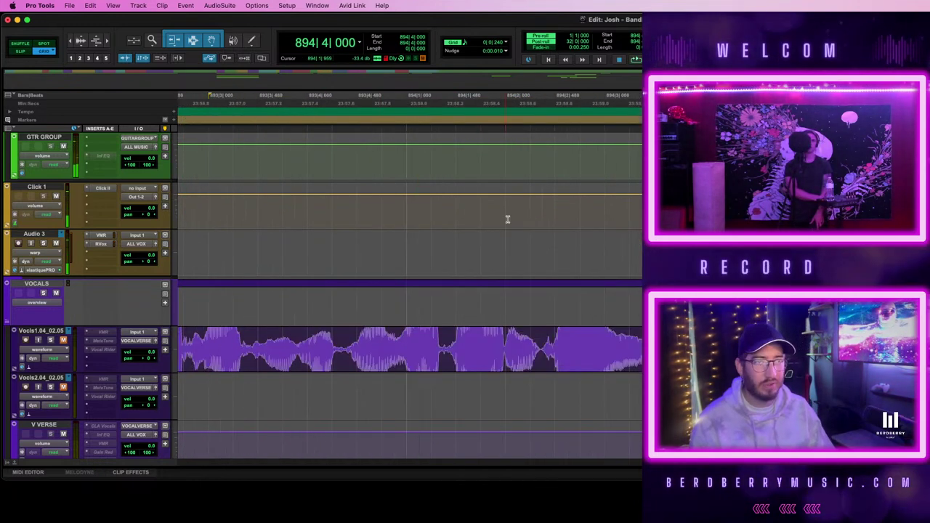
{"action": "key", "text": "t"}
{"action": "scroll", "coordinate": [507, 219], "scroll_direction": "right", "scroll_amount": 2}
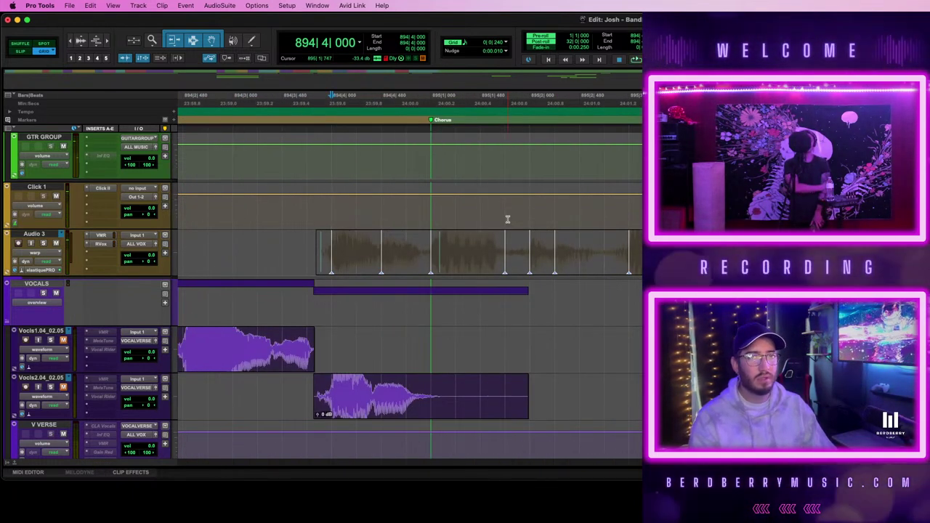
{"action": "key", "text": "space"}
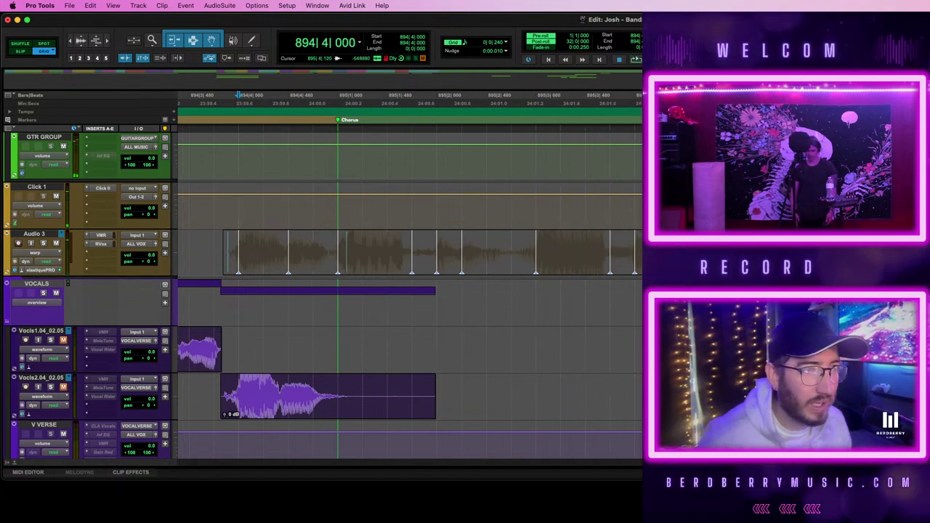
- Set the edit grid value to 1/32 note
{"action": "left_click", "coordinate": [503, 45]}
{"action": "left_click", "coordinate": [505, 44]}
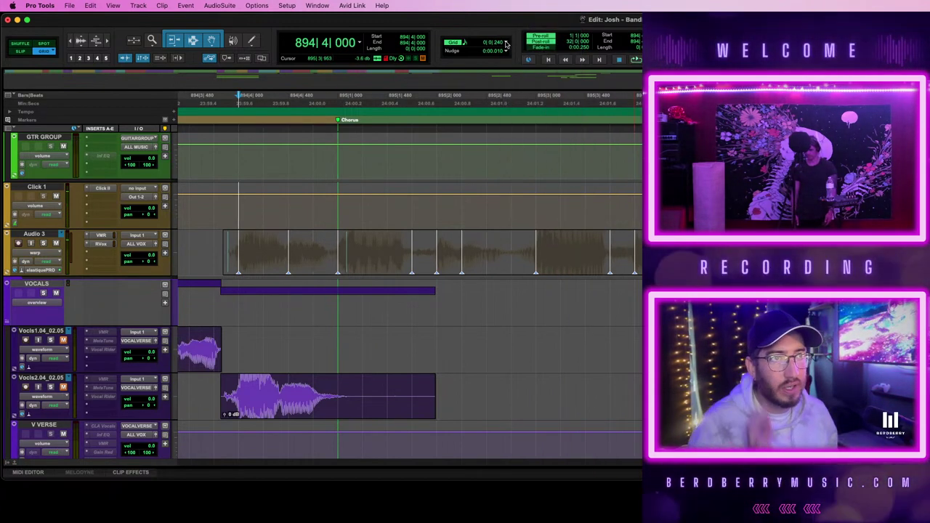
{"action": "left_click", "coordinate": [507, 44]}
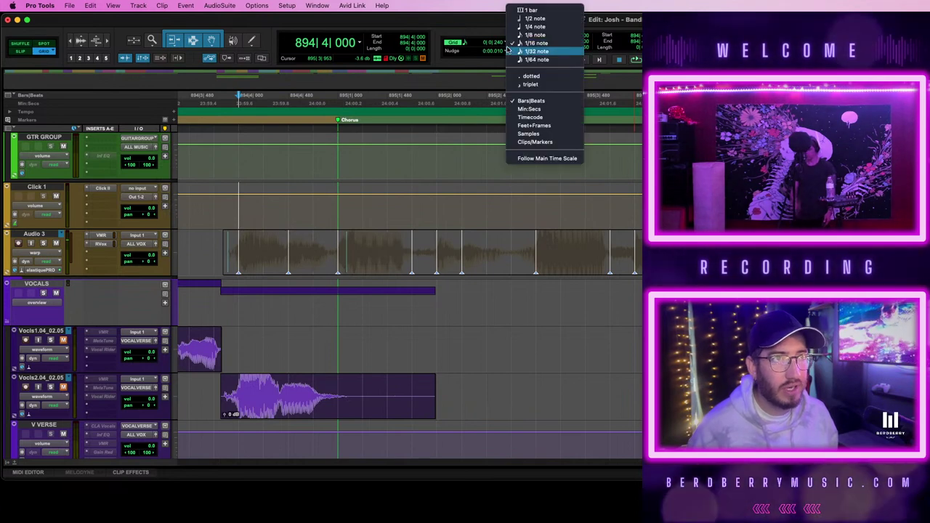
{"action": "left_click", "coordinate": [549, 49]}
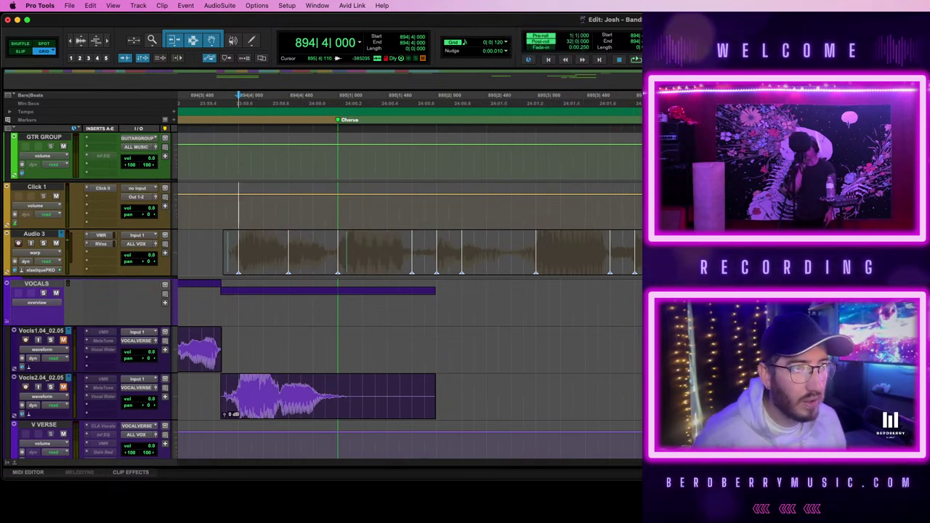
{"action": "scroll", "coordinate": [440, 251], "scroll_direction": "down", "scroll_amount": 4}
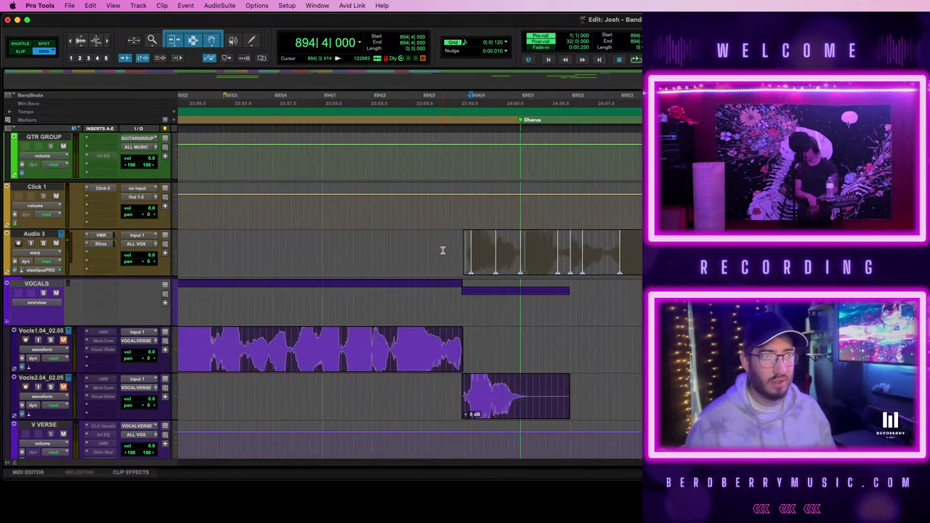
- Switch the Audio 3 track view from warp to waveform
{"action": "scroll", "coordinate": [450, 256], "scroll_direction": "right", "scroll_amount": 2}
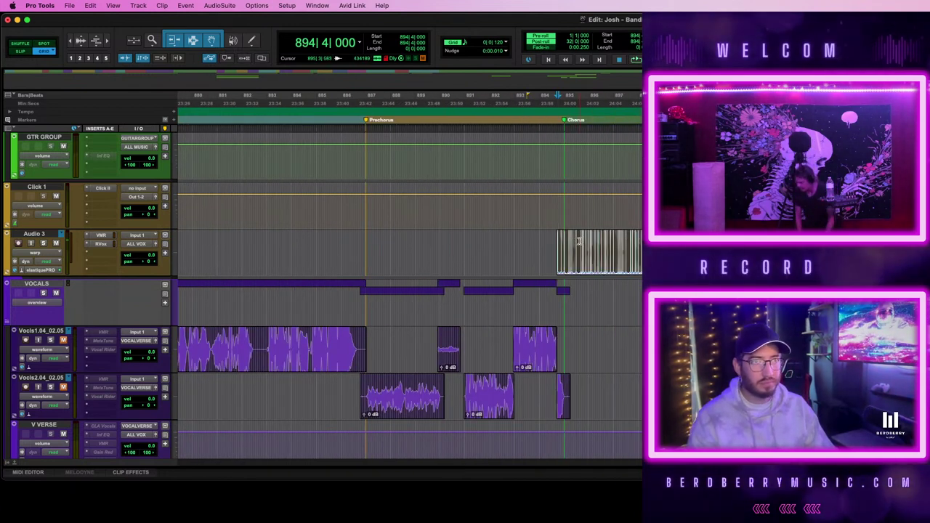
{"action": "left_click", "coordinate": [548, 251]}
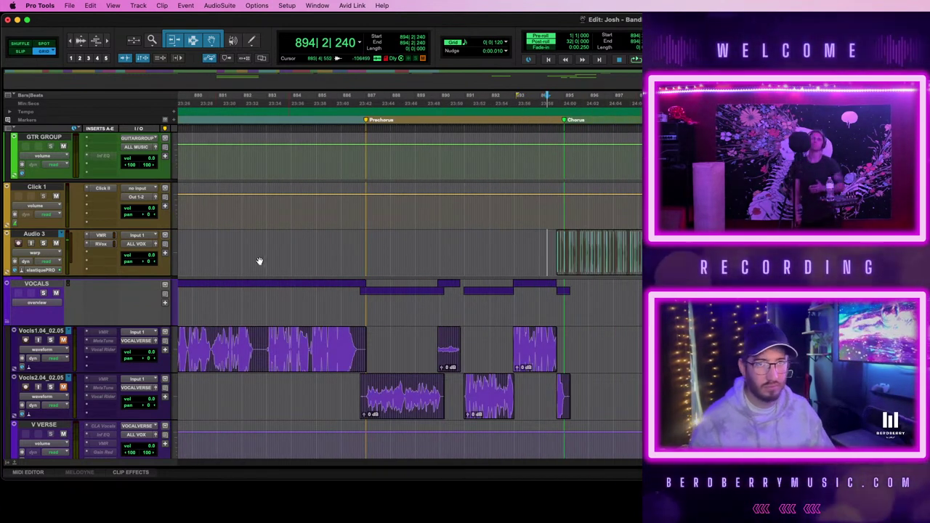
{"action": "left_click", "coordinate": [35, 252]}
{"action": "left_click", "coordinate": [36, 262]}
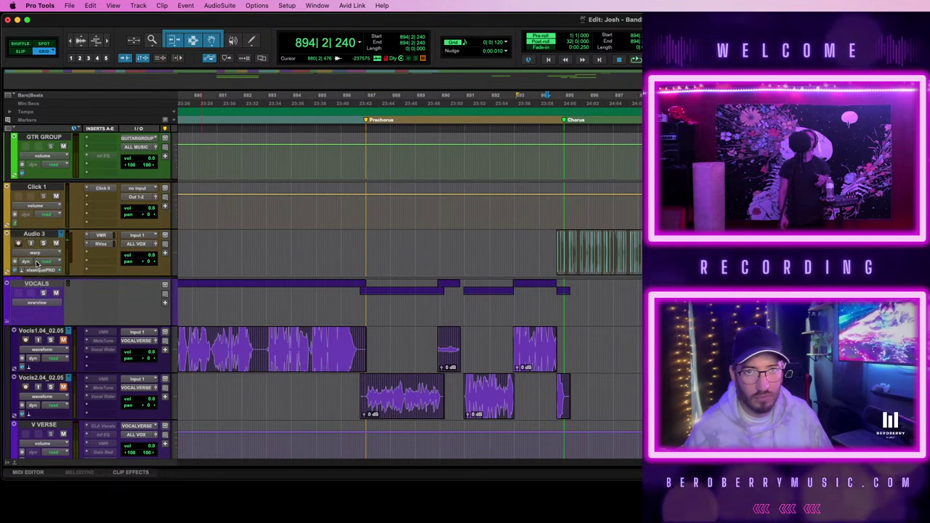
{"action": "left_click", "coordinate": [37, 252]}
{"action": "left_click", "coordinate": [40, 261]}
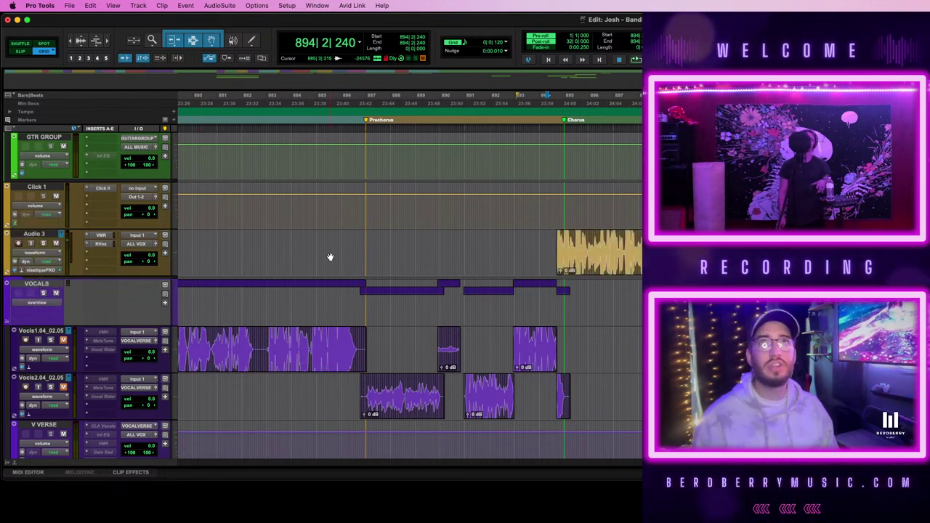
- Select the chorus clip on Audio 3 and record-enable the track
{"action": "left_click", "coordinate": [592, 258]}
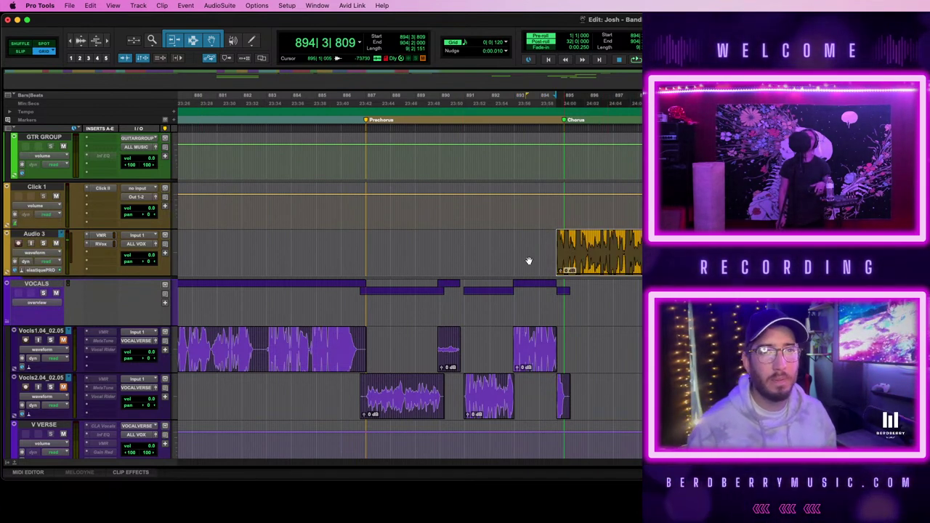
{"action": "left_click", "coordinate": [19, 244]}
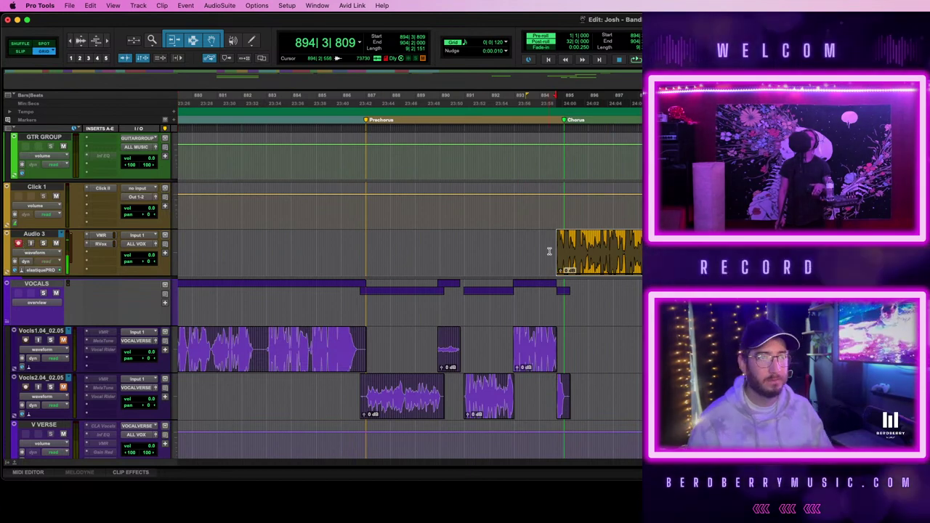
- Examine the Audio 3 chorus clip's waveform along its length and around its entrance at the Chorus marker
{"action": "key", "text": "t"}
{"action": "key", "text": "t"}
{"action": "key", "text": "t"}
{"action": "scroll", "coordinate": [613, 272], "scroll_direction": "right", "scroll_amount": 3}
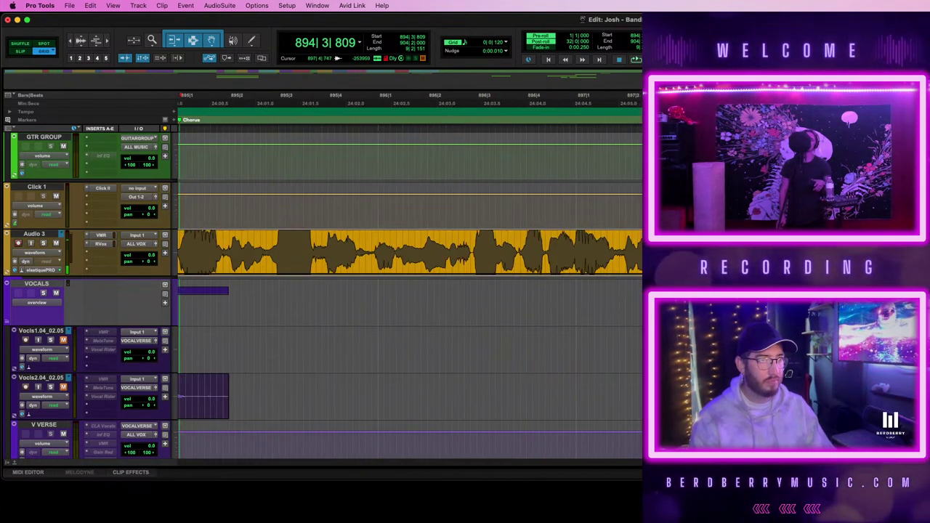
{"action": "key", "text": "r"}
{"action": "scroll", "coordinate": [410, 272], "scroll_direction": "right", "scroll_amount": 3}
{"action": "scroll", "coordinate": [410, 271], "scroll_direction": "left", "scroll_amount": 2}
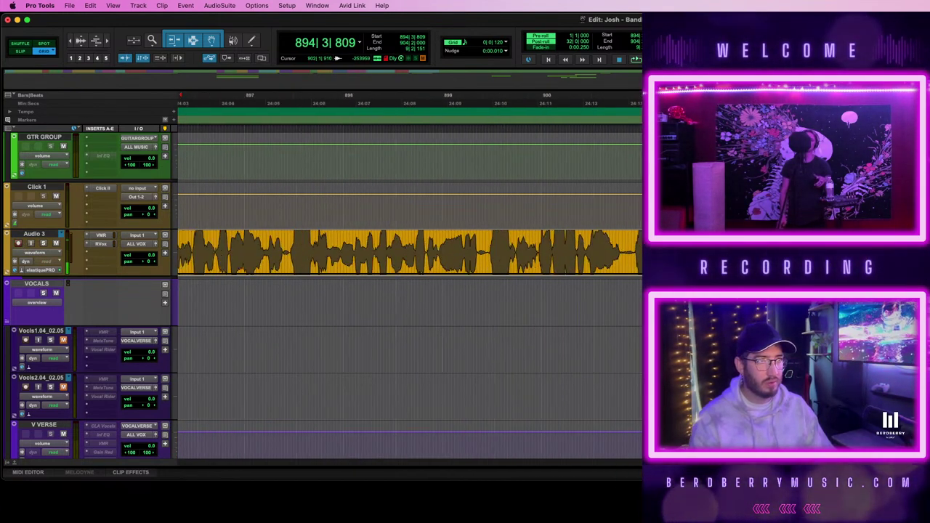
{"action": "scroll", "coordinate": [409, 290], "scroll_direction": "left", "scroll_amount": 6}
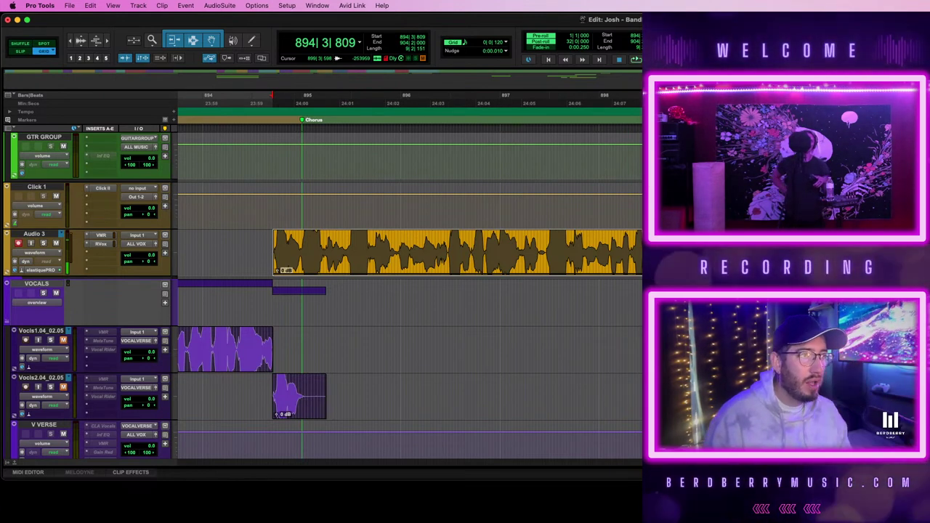
{"action": "key", "text": "r"}
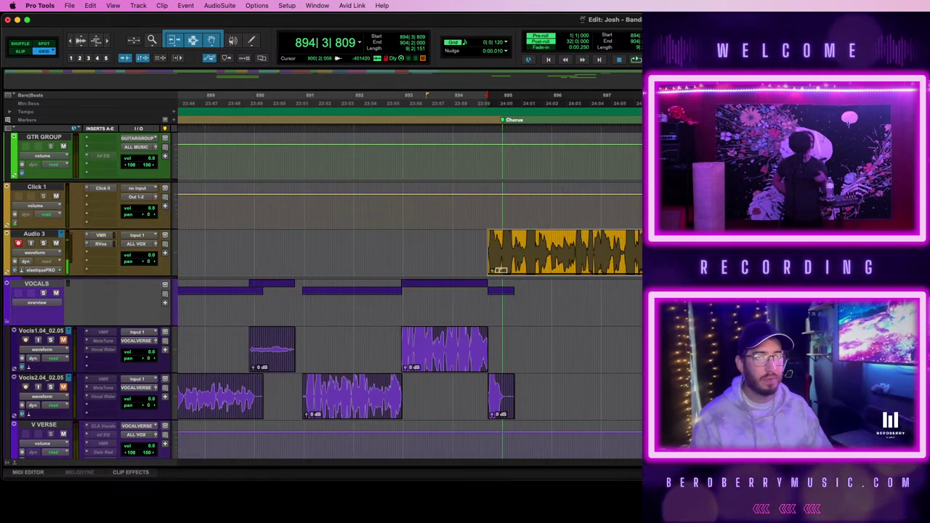
{"action": "key", "text": "t"}
{"action": "scroll", "coordinate": [409, 291], "scroll_direction": "right", "scroll_amount": 6}
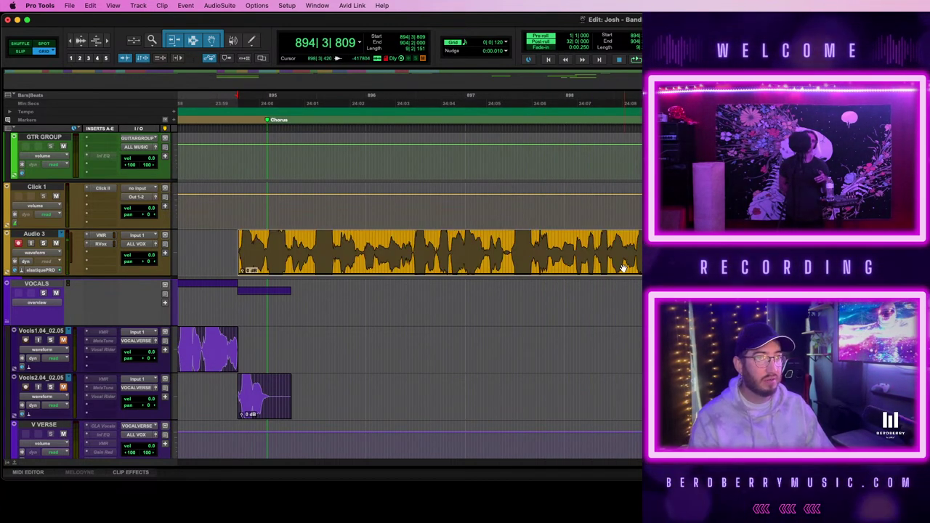
{"action": "scroll", "coordinate": [623, 269], "scroll_direction": "left", "scroll_amount": 3}
{"action": "scroll", "coordinate": [622, 269], "scroll_direction": "right", "scroll_amount": 4}
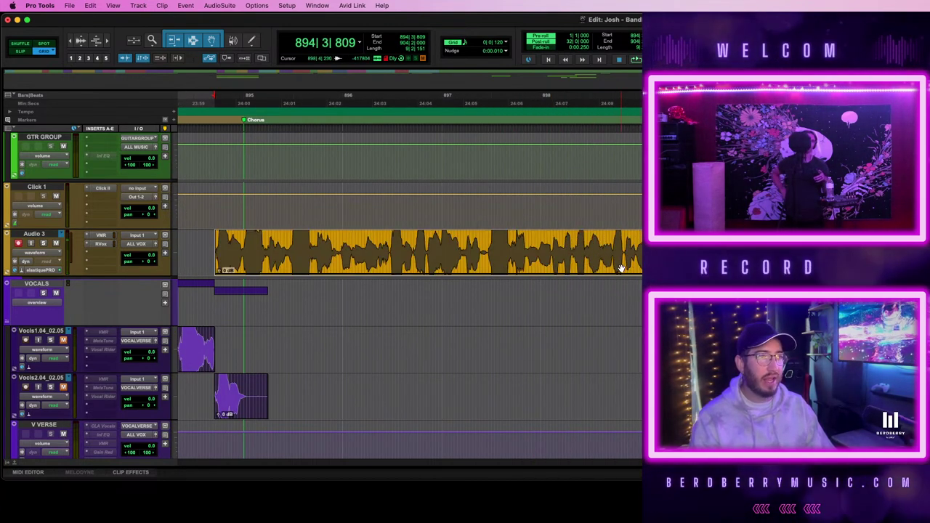
{"action": "scroll", "coordinate": [623, 269], "scroll_direction": "left", "scroll_amount": 3}
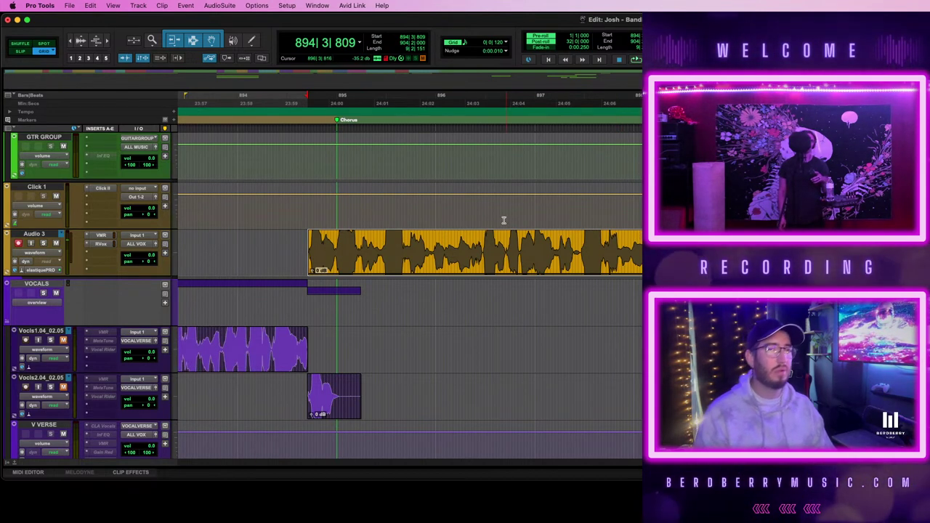
{"action": "scroll", "coordinate": [504, 220], "scroll_direction": "right", "scroll_amount": 3}
{"action": "scroll", "coordinate": [504, 220], "scroll_direction": "left", "scroll_amount": 2}
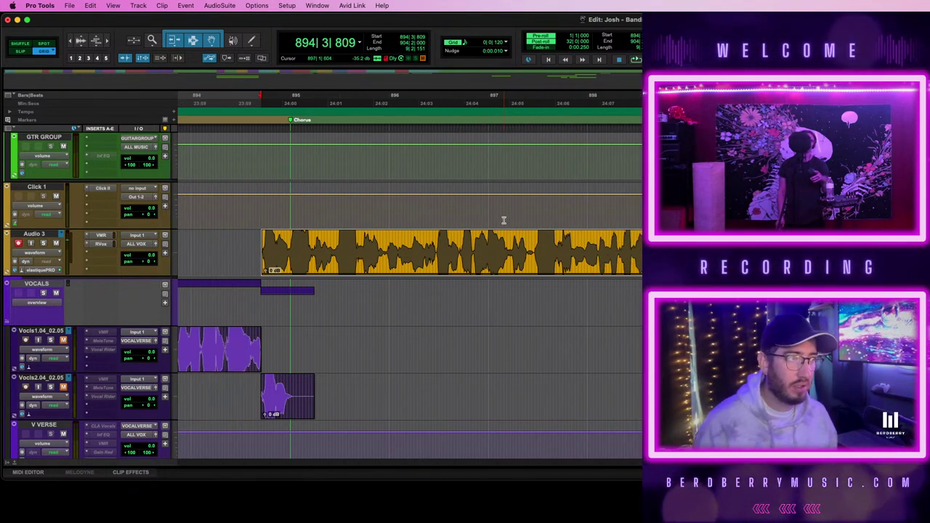
- Select the Audio 3 chorus clip from 894|3|809 to 904|1|533
{"action": "left_click", "coordinate": [431, 236]}
{"action": "left_click", "coordinate": [431, 272]}
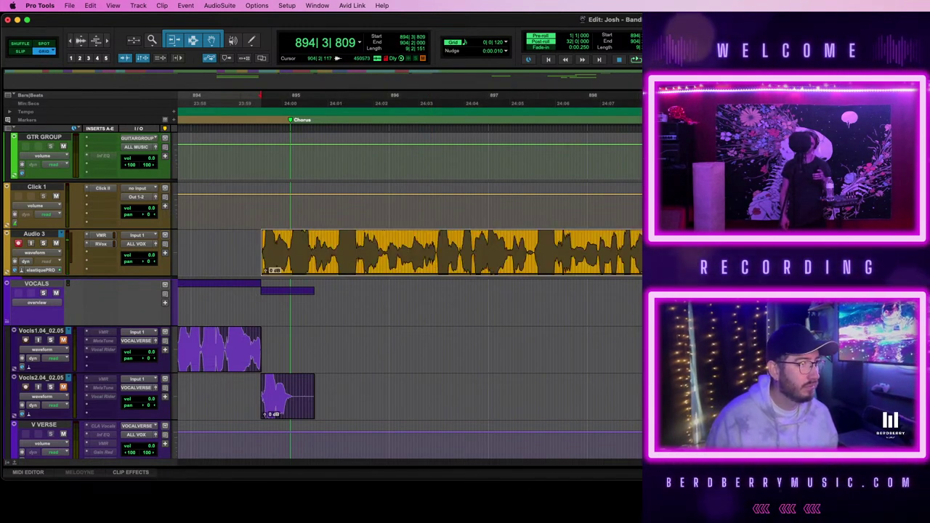
{"action": "key", "text": "Tab"}
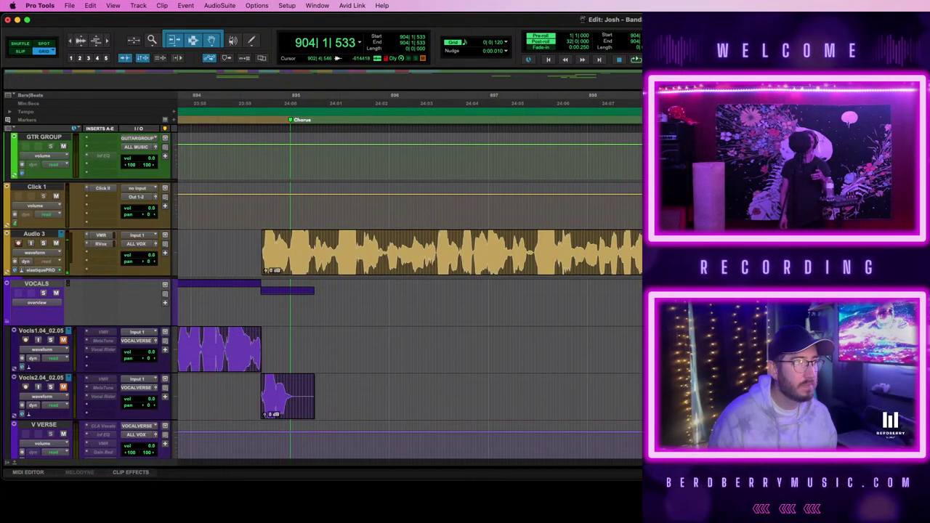
{"action": "key", "text": "shift+Tab"}
{"action": "scroll", "coordinate": [410, 276], "scroll_direction": "left", "scroll_amount": 2}
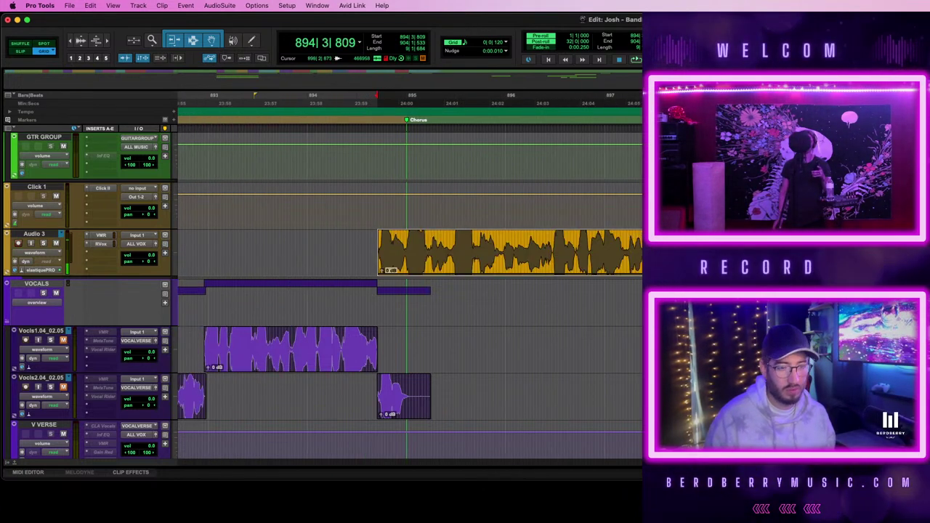
- Compare the Audio 3 clip's start with the Vocls1 and Vocls2 clips leading up to the Chorus marker
{"action": "scroll", "coordinate": [410, 276], "scroll_direction": "left", "scroll_amount": 1}
{"action": "key", "text": "t"}
{"action": "key", "text": "t"}
{"action": "key", "text": "t"}
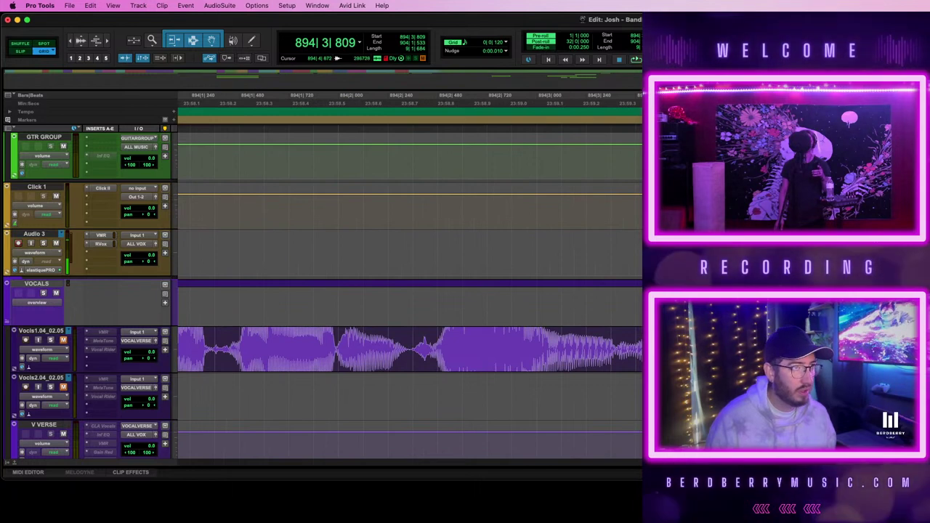
{"action": "key", "text": "r"}
{"action": "key", "text": "super+bracketleft"}
{"action": "key", "text": "super+bracketleft"}
{"action": "key", "text": "super+bracketleft"}
{"action": "key", "text": "super+bracketleft"}
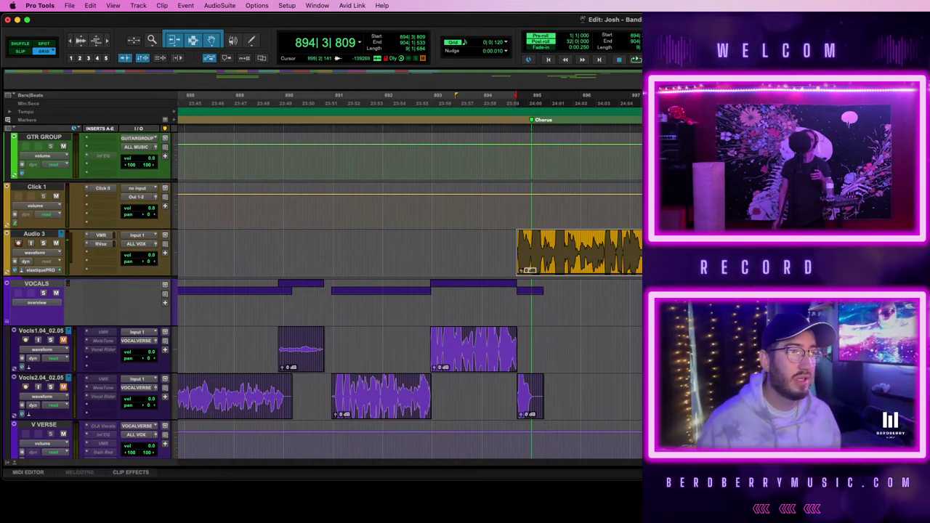
{"action": "key", "text": "shift+r"}
{"action": "scroll", "coordinate": [407, 290], "scroll_direction": "down", "scroll_amount": 2}
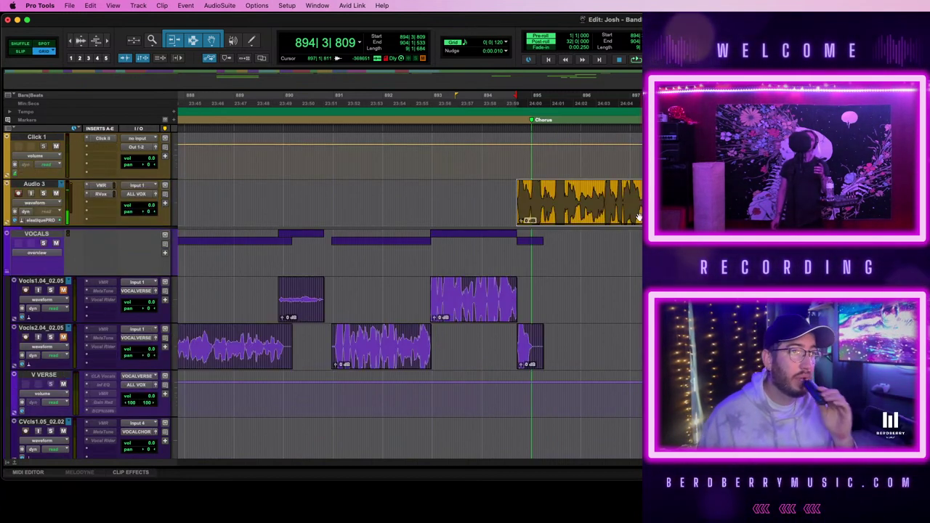
{"action": "key", "text": "t"}
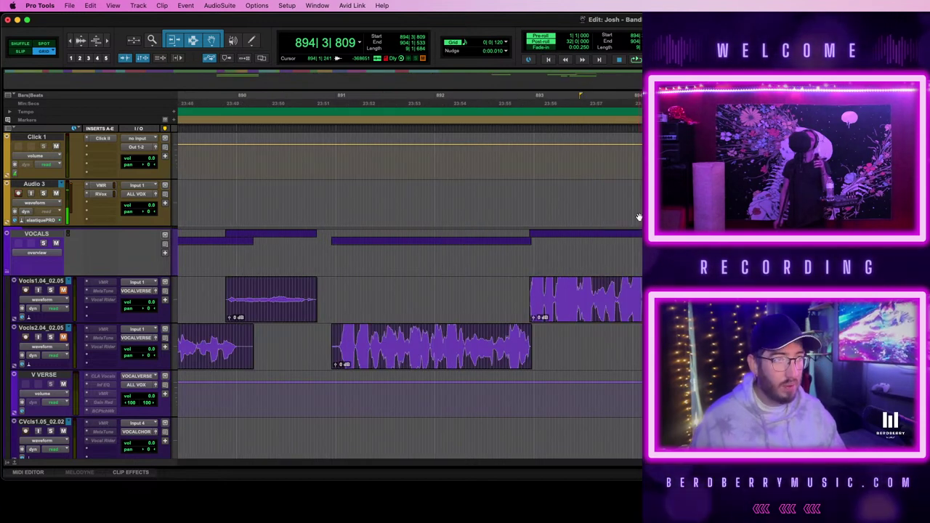
{"action": "scroll", "coordinate": [639, 211], "scroll_direction": "right", "scroll_amount": 10}
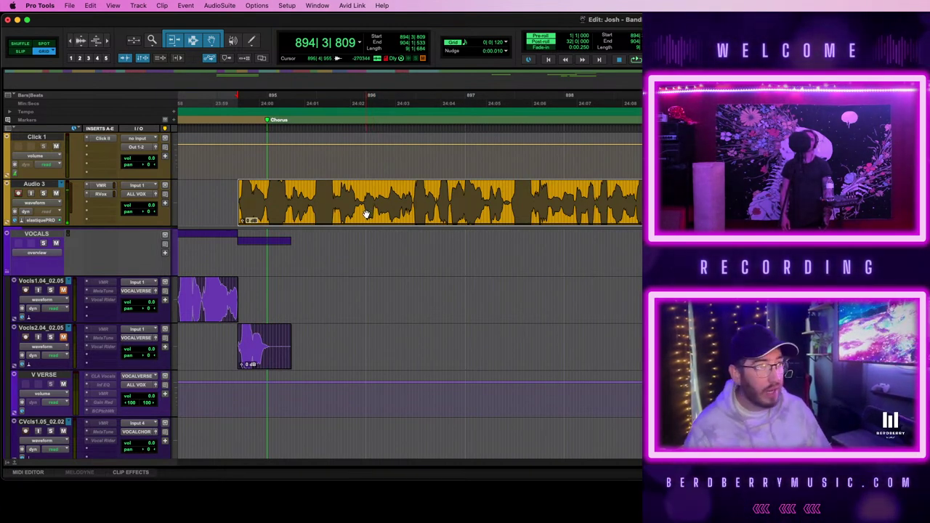
- Trim the start of the Audio 3 chorus clip to 894|4|867 and play it back with the track soloed
{"action": "key", "text": "t"}
{"action": "key", "text": "t"}
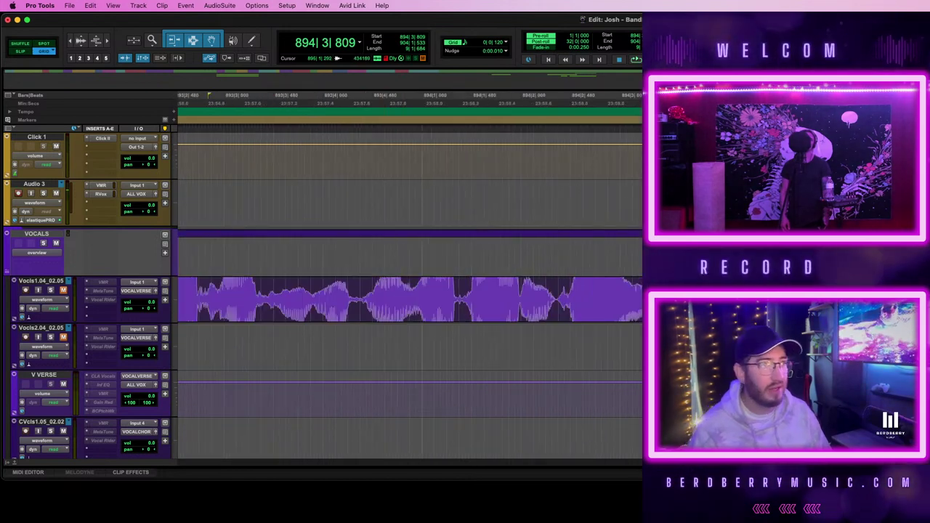
{"action": "left_click_drag", "start_coordinate": [716, 203], "coordinate": [820, 204]}
{"action": "key", "text": "space"}
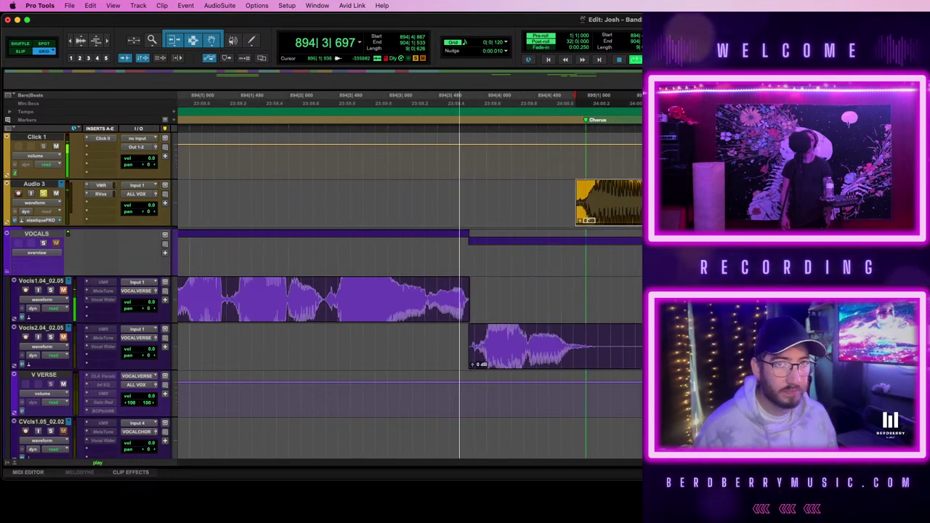
- Set the elastic audio plug-in on the Audio 3 track to None
{"action": "left_click", "coordinate": [40, 221]}
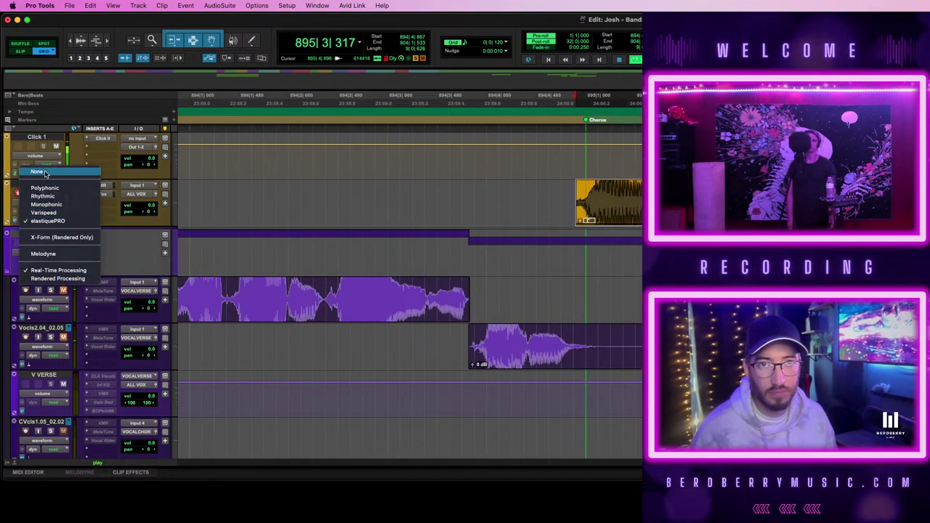
{"action": "left_click", "coordinate": [33, 187]}
{"action": "left_click", "coordinate": [621, 215]}
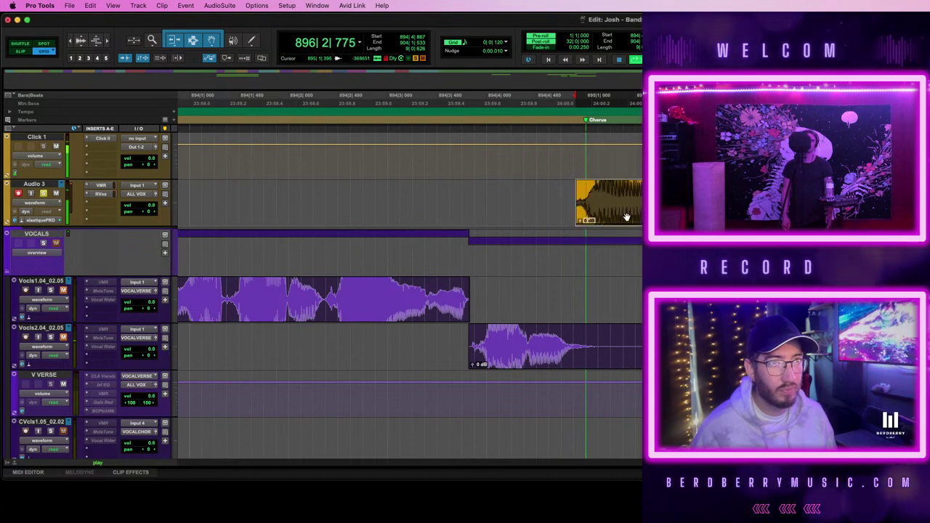
{"action": "left_click", "coordinate": [567, 211]}
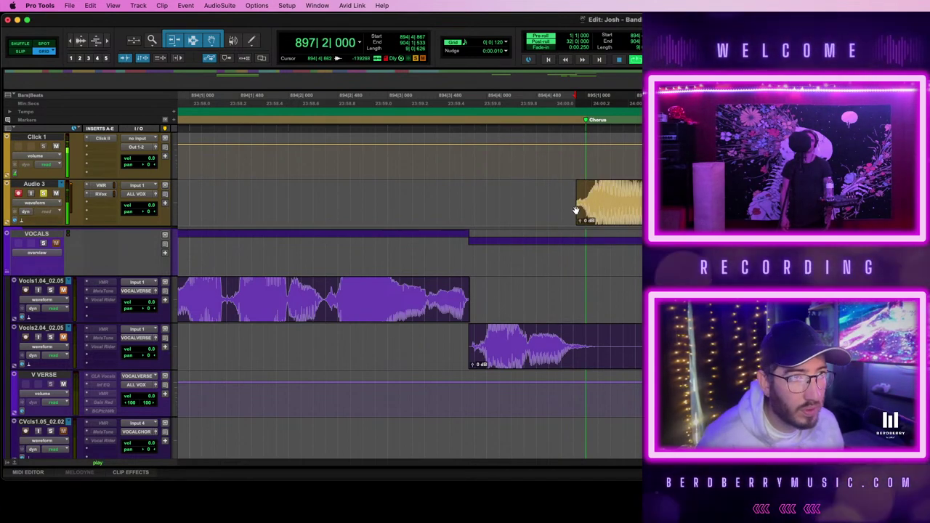
- Audition the Audio 3 chorus clip with its start at 894|4|857, then trim the start to 895|1|000
{"action": "mouse_move", "coordinate": [577, 210]}
{"action": "left_mouse_down"}
{"action": "mouse_move", "coordinate": [560, 211]}
{"action": "mouse_move", "coordinate": [575, 212]}
{"action": "left_mouse_up"}
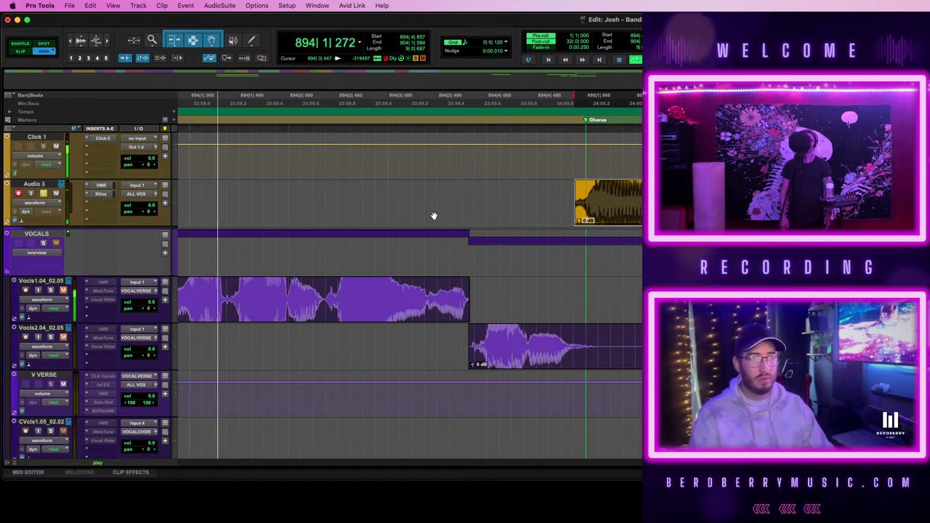
{"action": "scroll", "coordinate": [551, 216], "scroll_direction": "right", "scroll_amount": 2}
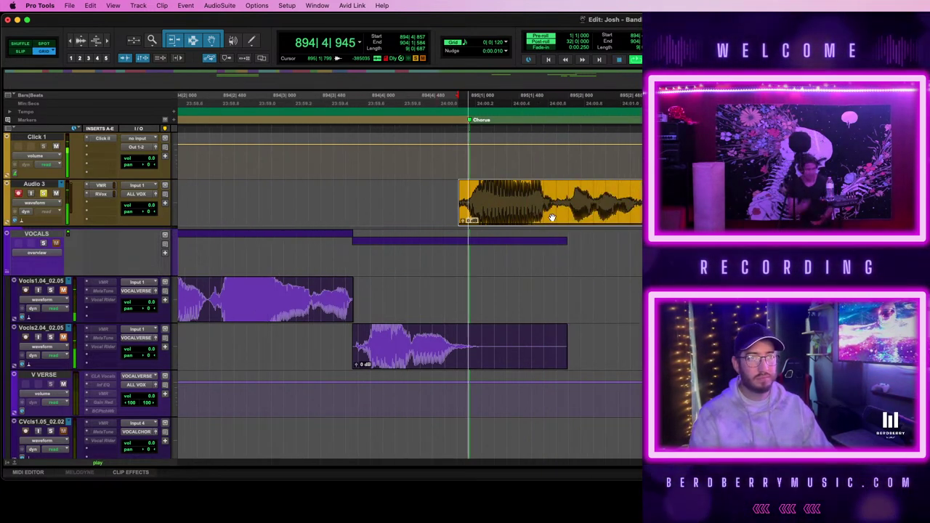
{"action": "key", "text": "space"}
{"action": "left_click_drag", "start_coordinate": [460, 206], "coordinate": [468, 208]}
{"action": "key", "text": "space"}
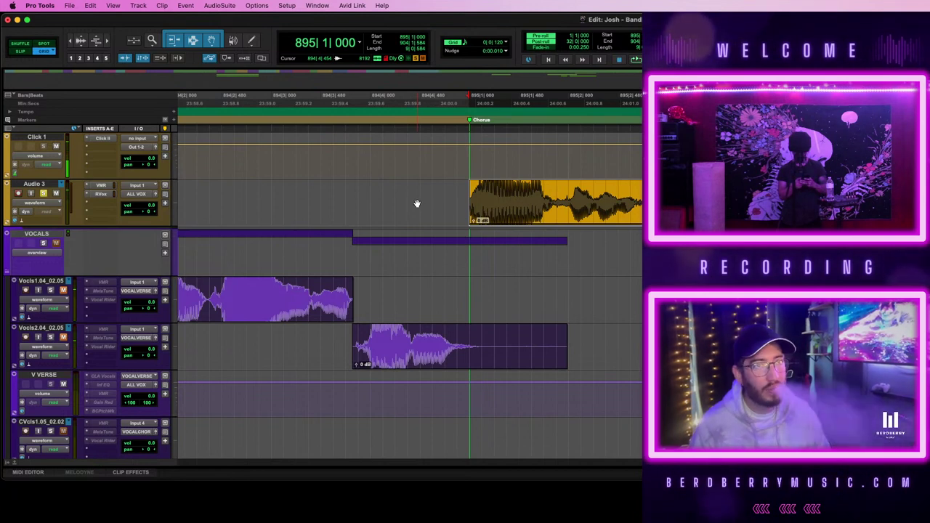
- Extend the Audio 3 clip's start back to 894|4|918 and unsolo the track
{"action": "mouse_move", "coordinate": [471, 203]}
{"action": "left_mouse_down"}
{"action": "mouse_move", "coordinate": [461, 209]}
{"action": "mouse_move", "coordinate": [467, 213]}
{"action": "left_mouse_up"}
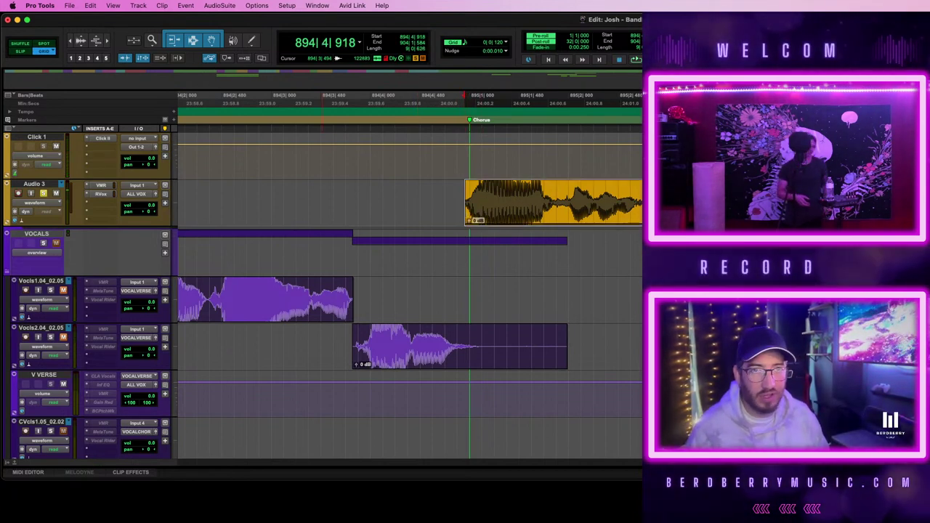
{"action": "left_click", "coordinate": [45, 194]}
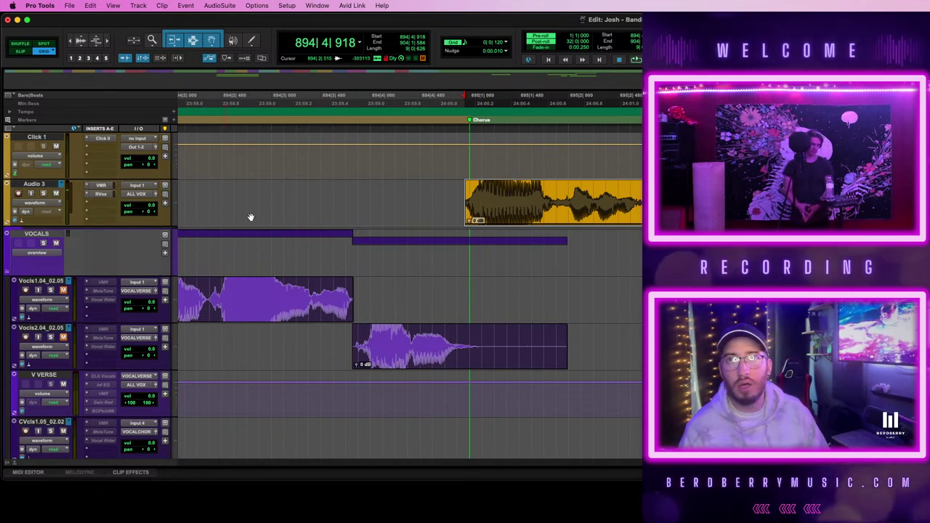
- Trim the Audio 3 clip's start to 895|1|000 and add a short fade-in at its beginning
{"action": "left_click", "coordinate": [467, 210]}
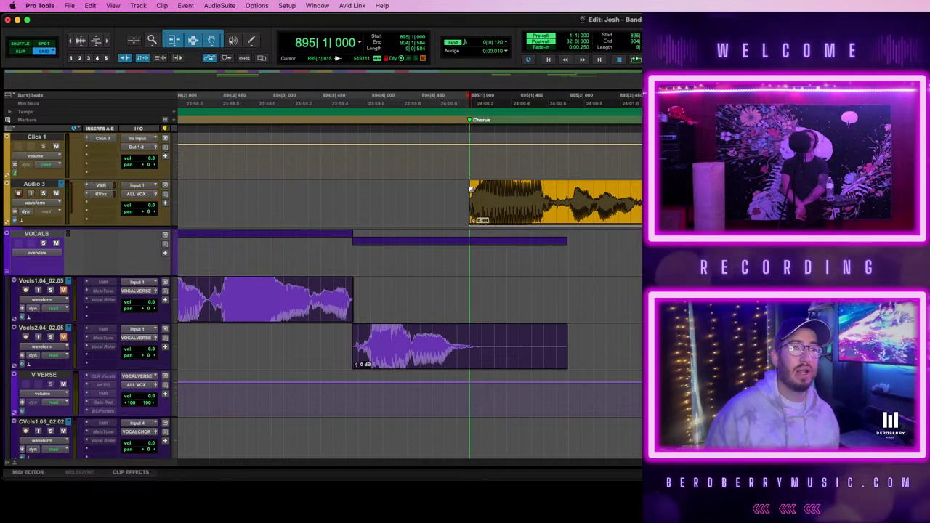
{"action": "left_click_drag", "start_coordinate": [471, 183], "coordinate": [481, 184]}
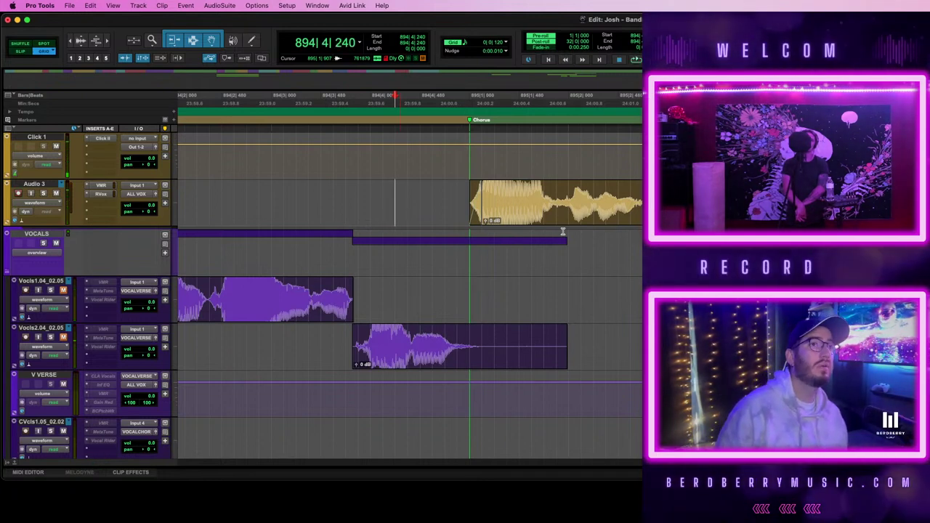
- Move the Audio 3 chorus clip onto the Vocls2 track, keeping its start at 895|1|000
{"action": "key", "text": "r"}
{"action": "key", "text": "r"}
{"action": "key", "text": "r"}
{"action": "scroll", "coordinate": [564, 229], "scroll_direction": "left", "scroll_amount": 3}
{"action": "scroll", "coordinate": [409, 290], "scroll_direction": "right", "scroll_amount": 4}
{"action": "left_click_drag", "start_coordinate": [679, 202], "coordinate": [679, 347]}
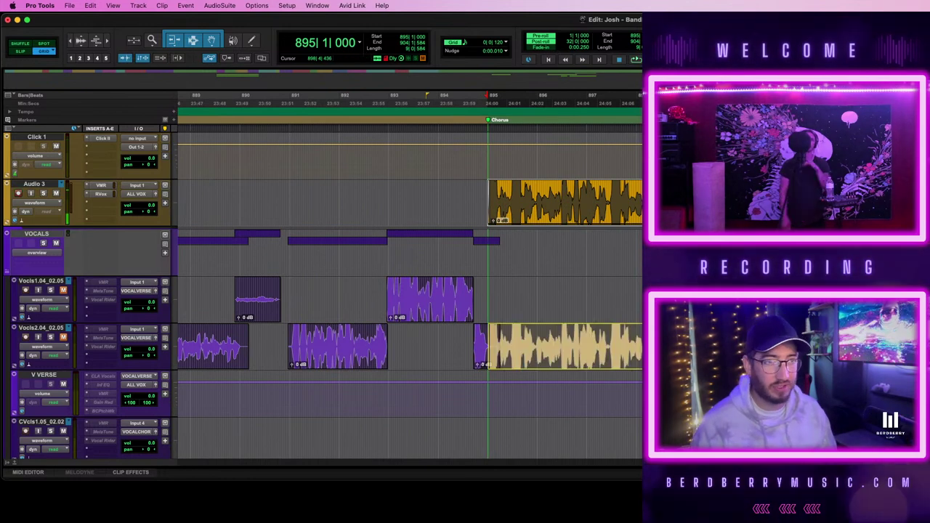
- Start recording a chorus double on Audio 3 from 894|4|360 and open Synchro Arts VocALign Project
{"action": "left_click", "coordinate": [480, 195]}
{"action": "key", "text": "space"}
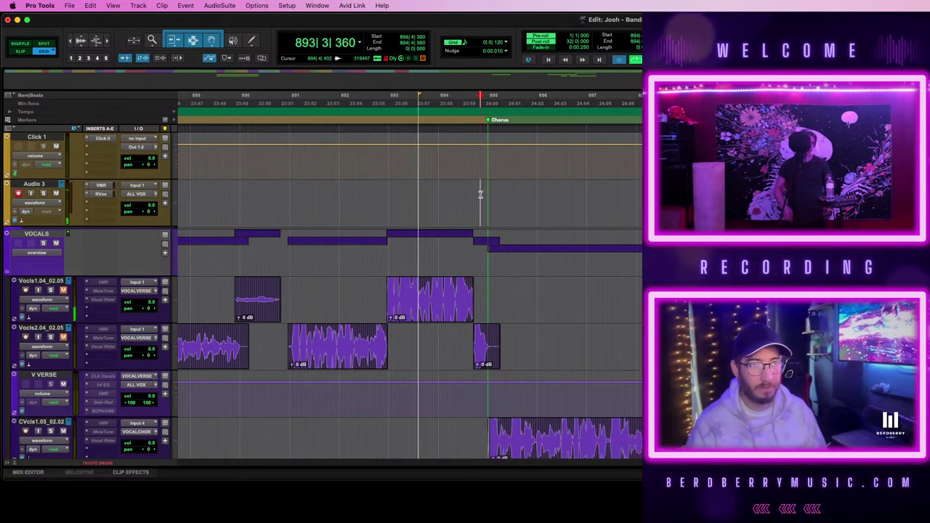
{"action": "left_click", "coordinate": [220, 5]}
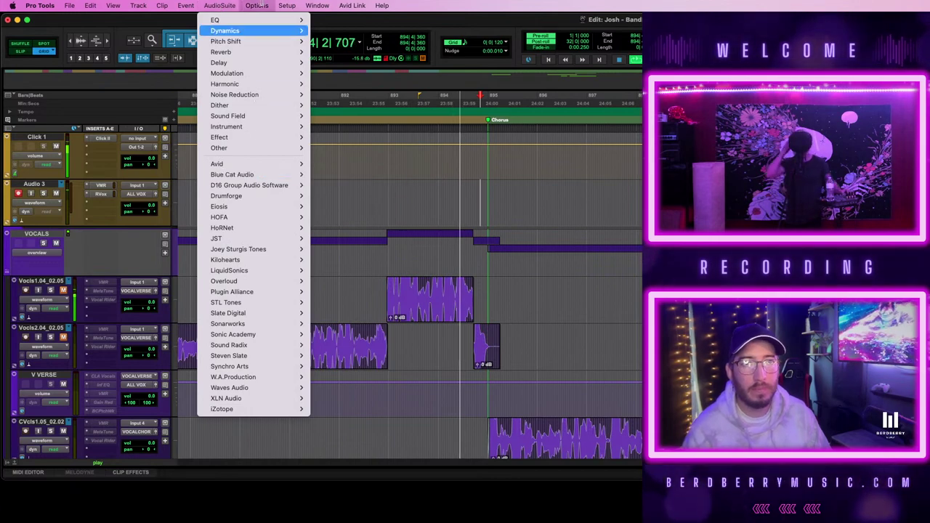
{"action": "mouse_move", "coordinate": [260, 368]}
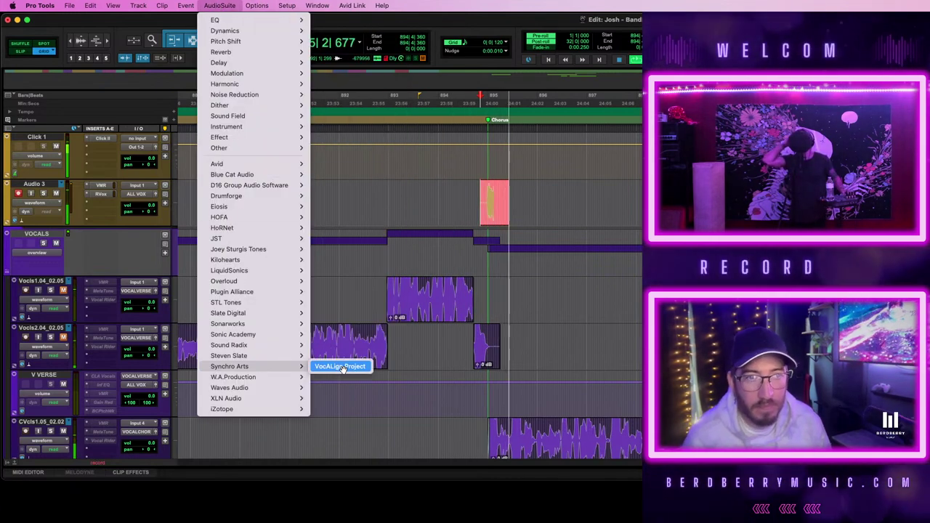
{"action": "left_click", "coordinate": [343, 367]}
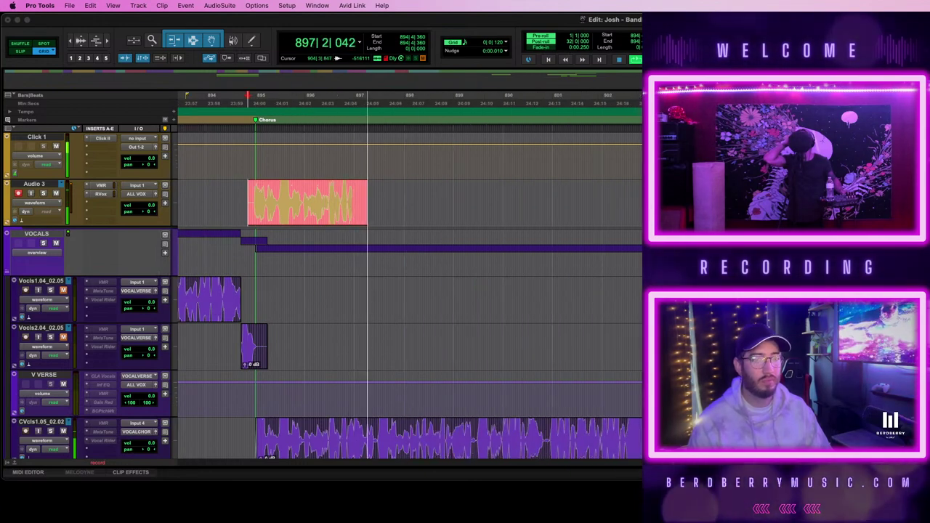
- Finish recording the double and align it from 895|1|000 to the CVcls1.05 chorus clip with VocALign
{"action": "scroll", "coordinate": [410, 294], "scroll_direction": "down", "scroll_amount": 2}
{"action": "scroll", "coordinate": [410, 295], "scroll_direction": "up", "scroll_amount": 1}
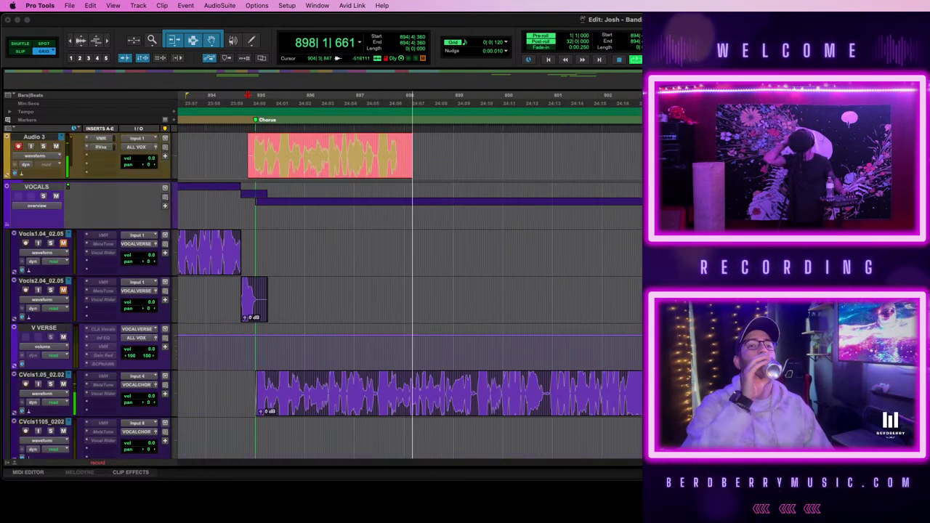
{"action": "scroll", "coordinate": [407, 290], "scroll_direction": "down", "scroll_amount": 1}
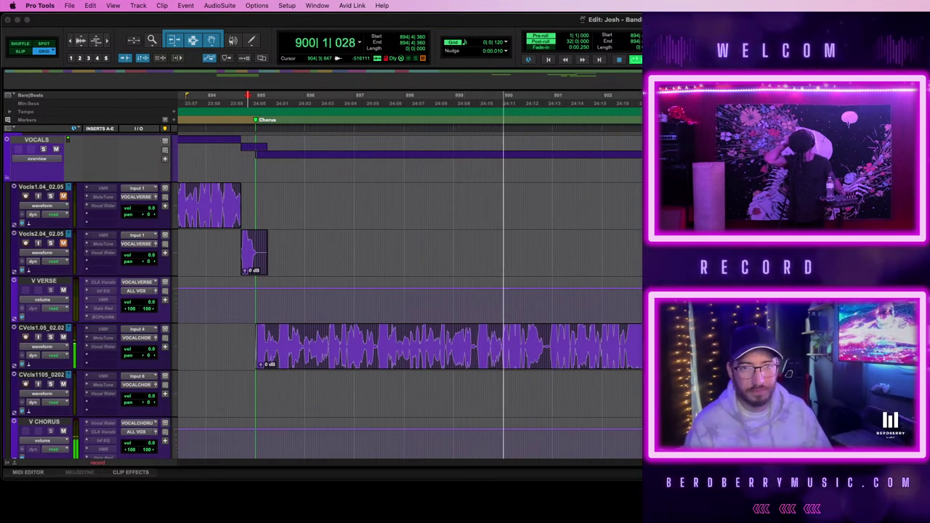
{"action": "scroll", "coordinate": [407, 291], "scroll_direction": "up", "scroll_amount": 3}
{"action": "scroll", "coordinate": [407, 290], "scroll_direction": "down", "scroll_amount": 3}
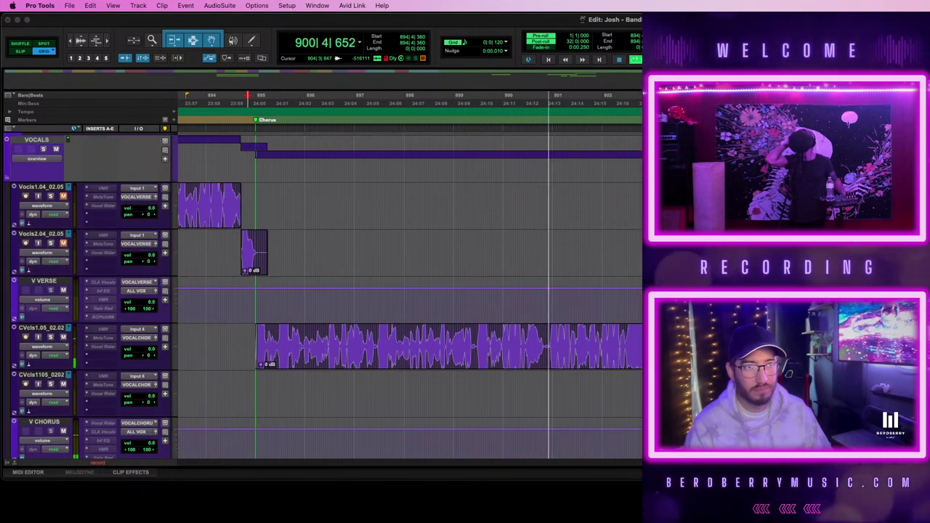
{"action": "scroll", "coordinate": [407, 291], "scroll_direction": "left", "scroll_amount": 2}
{"action": "scroll", "coordinate": [407, 291], "scroll_direction": "up", "scroll_amount": 2}
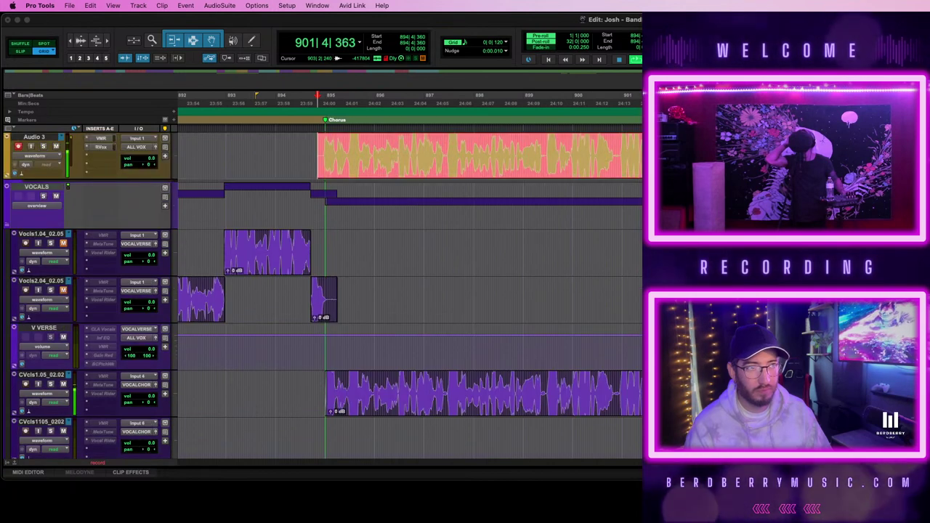
{"action": "left_click", "coordinate": [483, 403]}
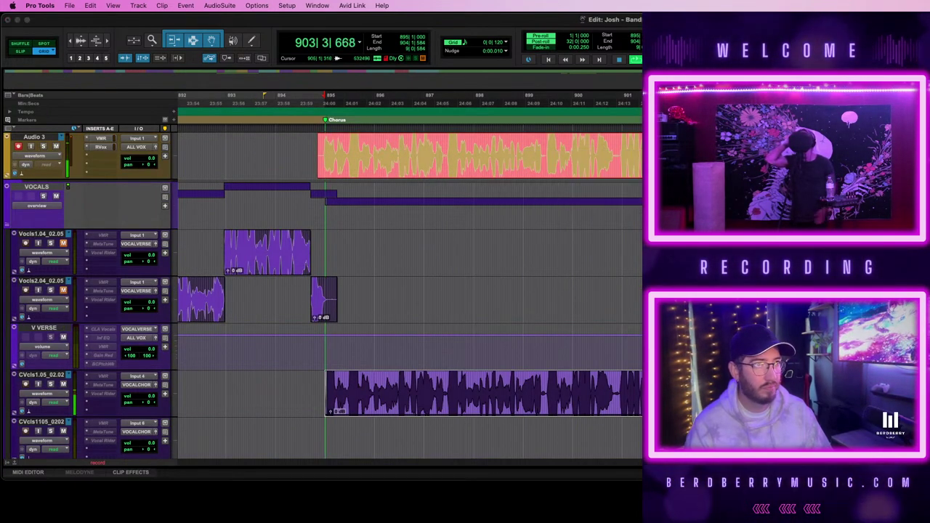
{"action": "key", "text": "space"}
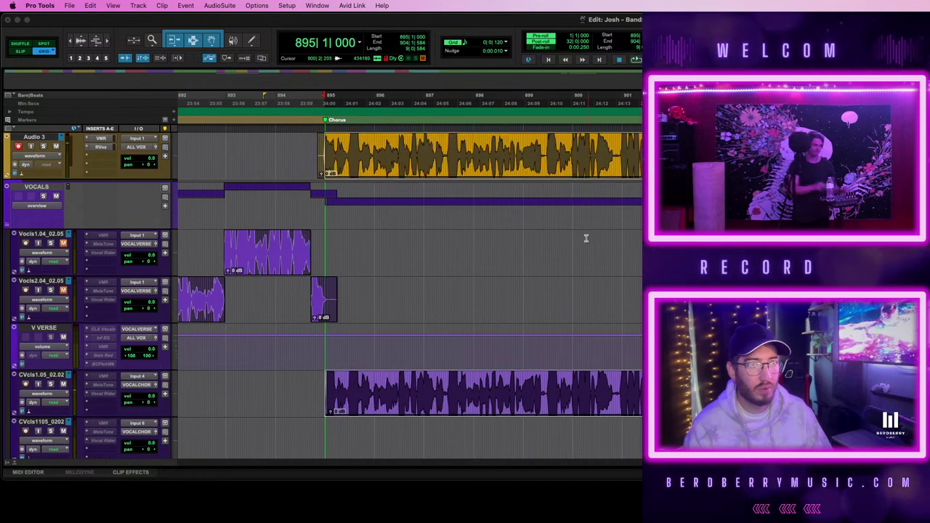
- Move the Audio 3 double onto the CVcls1105_0202 track and remove its portion before 895|1|000
{"action": "left_click", "coordinate": [523, 168]}
{"action": "left_click_drag", "start_coordinate": [523, 168], "coordinate": [517, 424]}
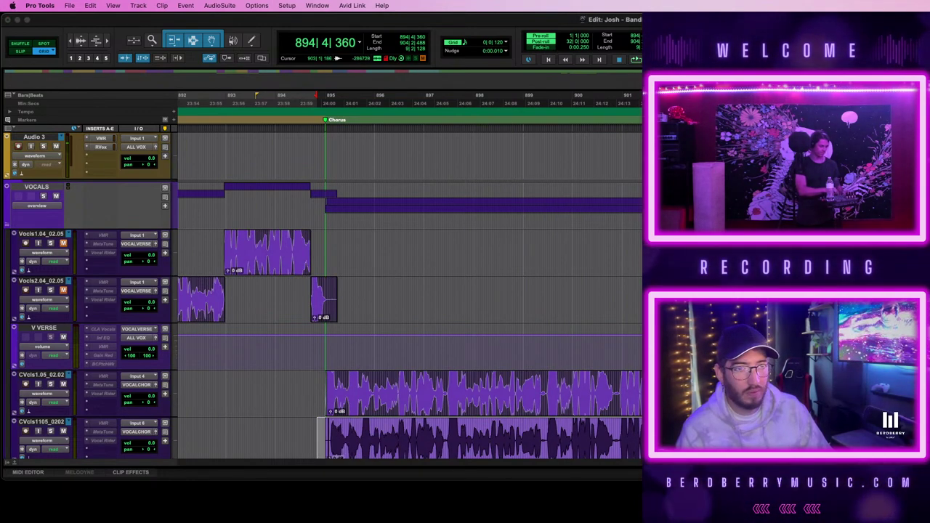
{"action": "scroll", "coordinate": [558, 347], "scroll_direction": "down", "scroll_amount": 2}
{"action": "key", "text": "t"}
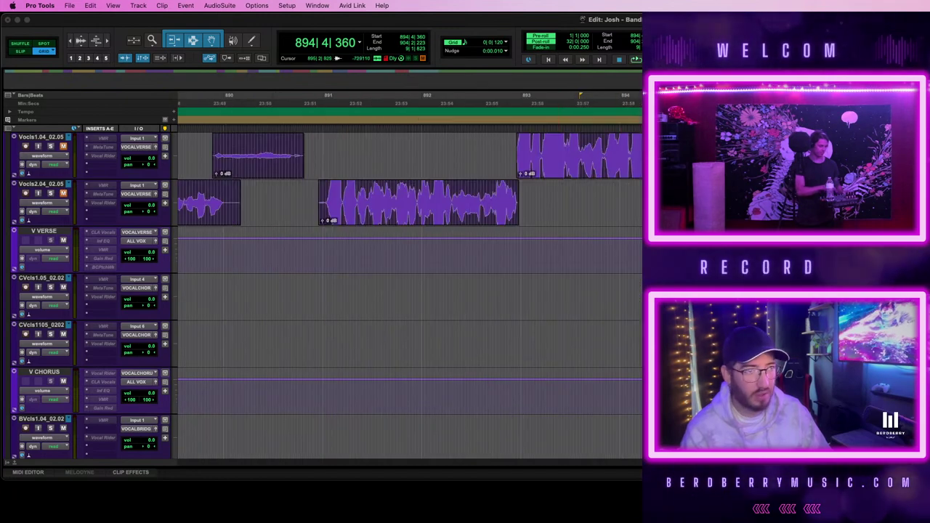
{"action": "key", "text": "super+z"}
{"action": "key", "text": "t"}
{"action": "key", "text": "t"}
{"action": "key", "text": "t"}
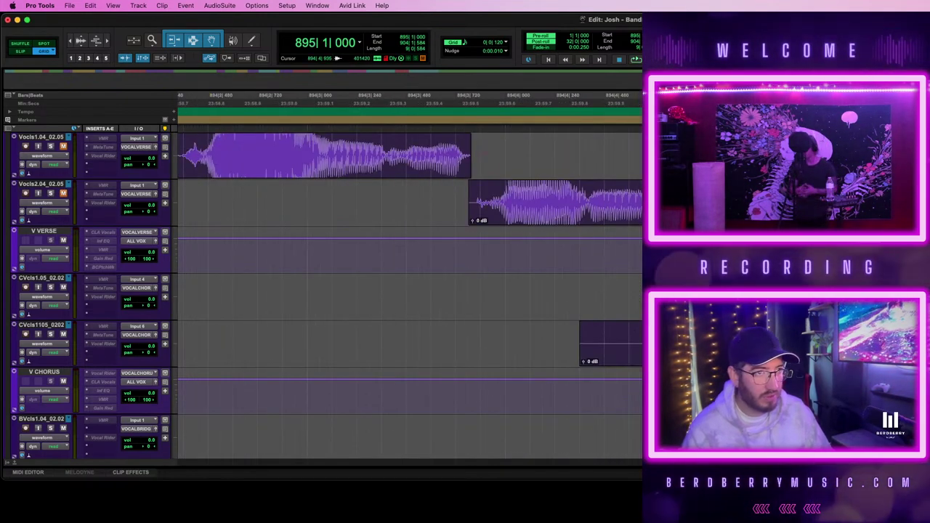
{"action": "left_click", "coordinate": [535, 340], "text": "shift"}
{"action": "key", "text": "BackSpace"}
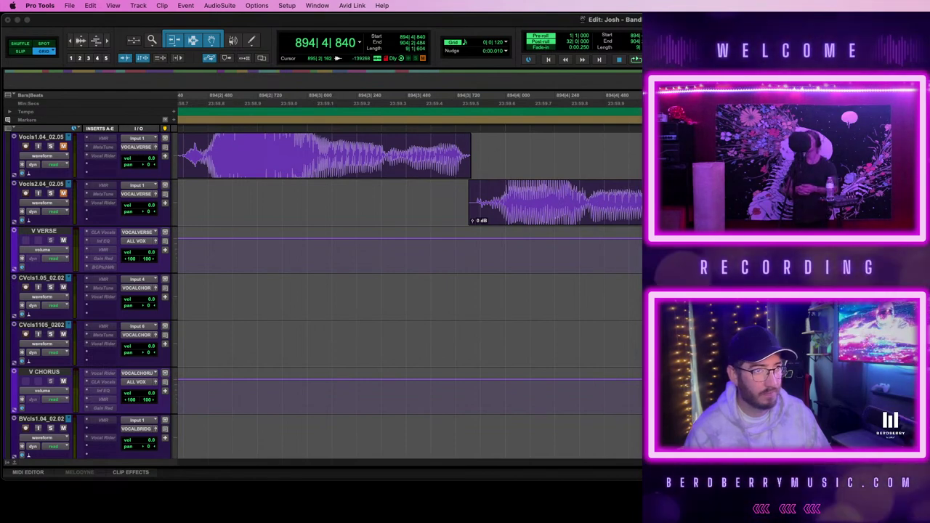
- Add a 0|0|120 fade-in at the start of the CVcls1105_0202 double at the Chorus marker during playback
{"action": "key", "text": "space"}
{"action": "scroll", "coordinate": [409, 291], "scroll_direction": "right", "scroll_amount": 3}
{"action": "scroll", "coordinate": [409, 290], "scroll_direction": "right", "scroll_amount": 1}
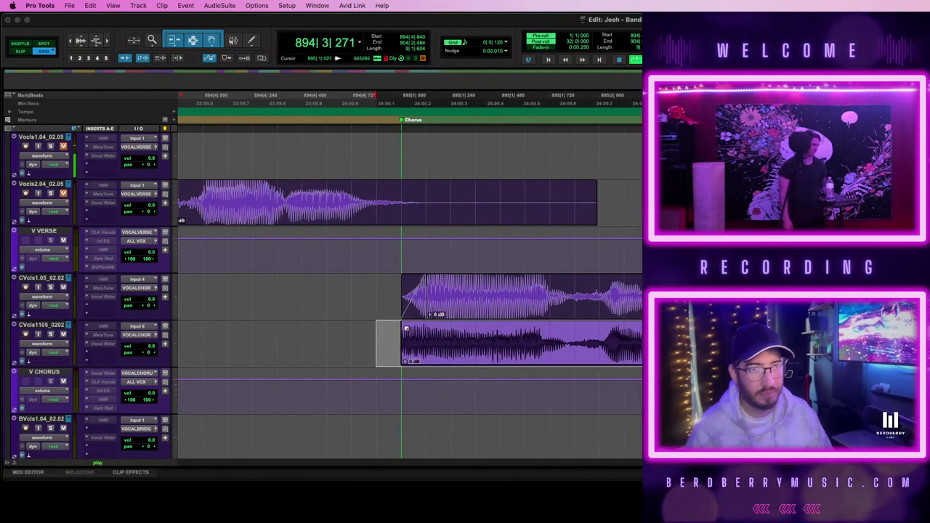
{"action": "left_click_drag", "start_coordinate": [403, 325], "coordinate": [426, 325]}
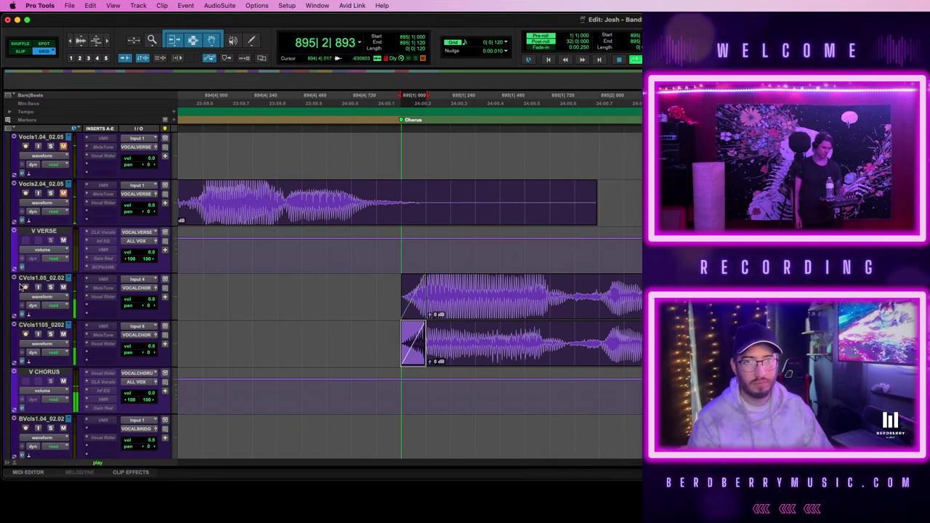
- Listen through the doubled chorus on both CVcls tracks to its ending, then stop playback
{"action": "key", "text": "r"}
{"action": "key", "text": "r"}
{"action": "scroll", "coordinate": [525, 283], "scroll_direction": "right", "scroll_amount": 3}
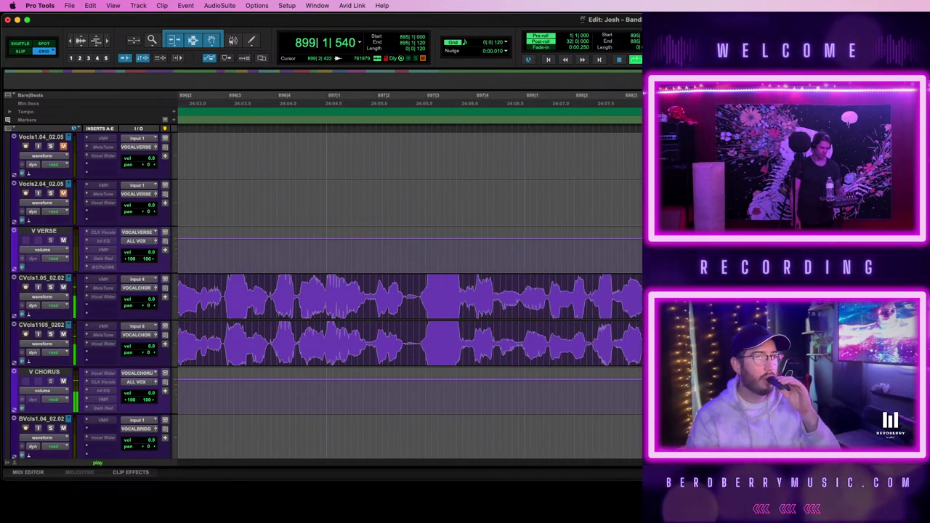
{"action": "key", "text": "r"}
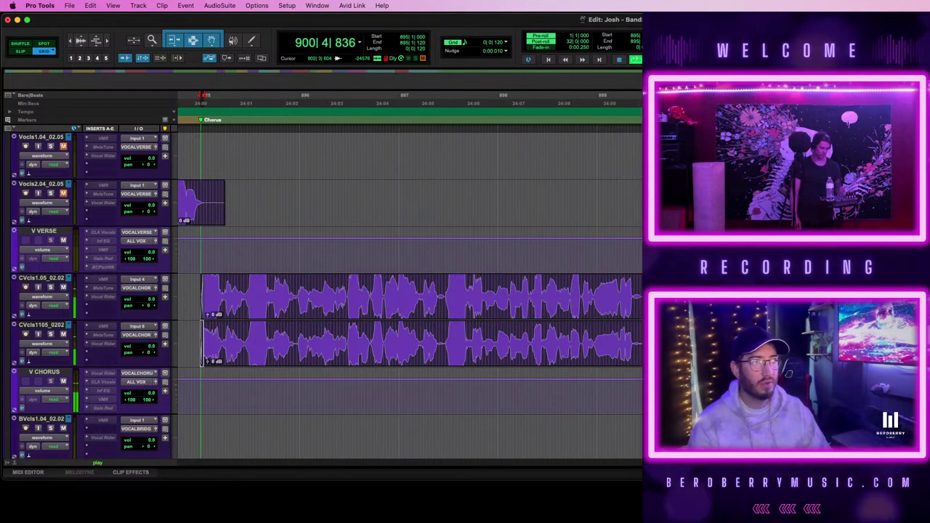
{"action": "key", "text": "t"}
{"action": "scroll", "coordinate": [410, 295], "scroll_direction": "right", "scroll_amount": 10}
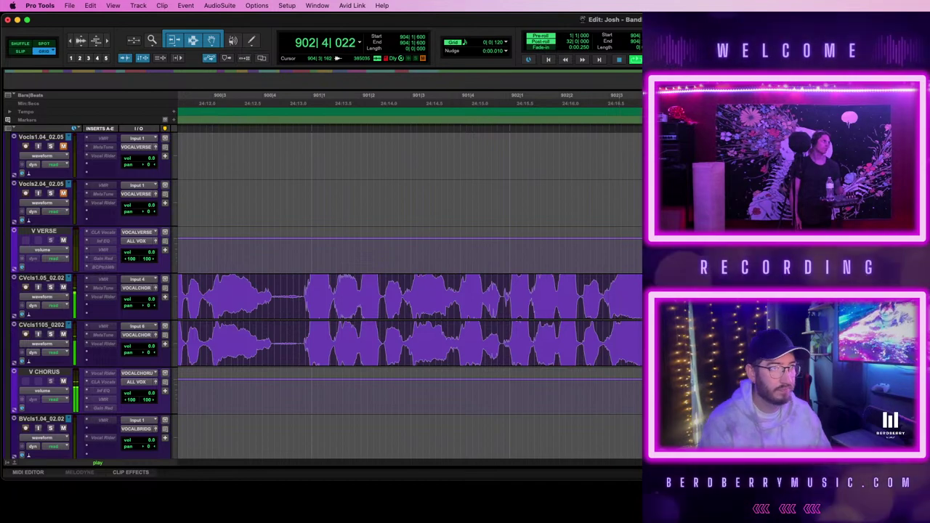
{"action": "key", "text": "r"}
{"action": "key", "text": "r"}
{"action": "key", "text": "r"}
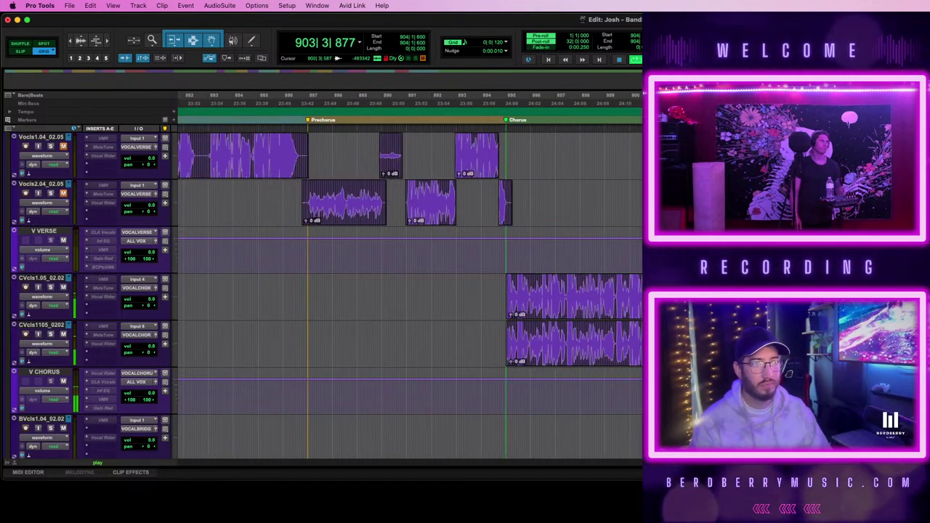
{"action": "key", "text": "space"}
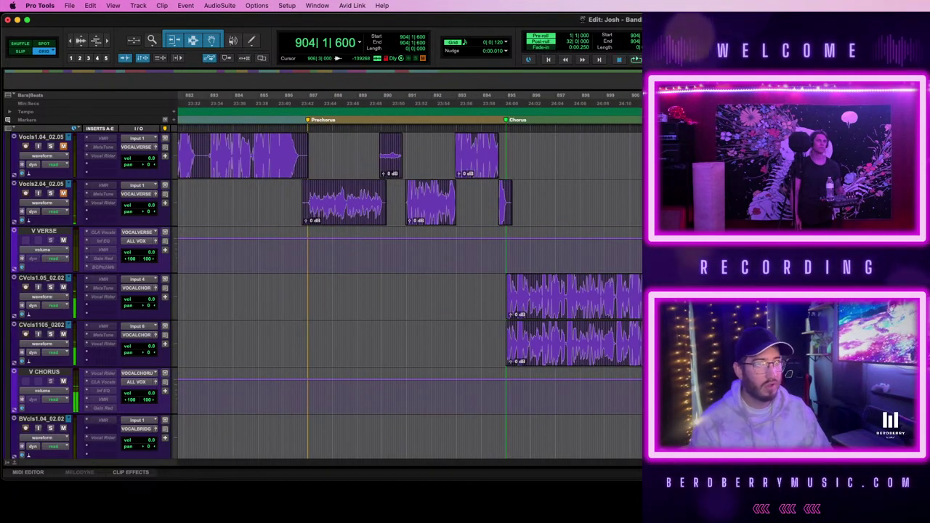
- Set the grid value to 0|0|480 and place the edit cursor on Audio 3 at 904|4|000, just before Verse 2
{"action": "scroll", "coordinate": [407, 291], "scroll_direction": "up", "scroll_amount": 4}
{"action": "key", "text": "t"}
{"action": "key", "text": "t"}
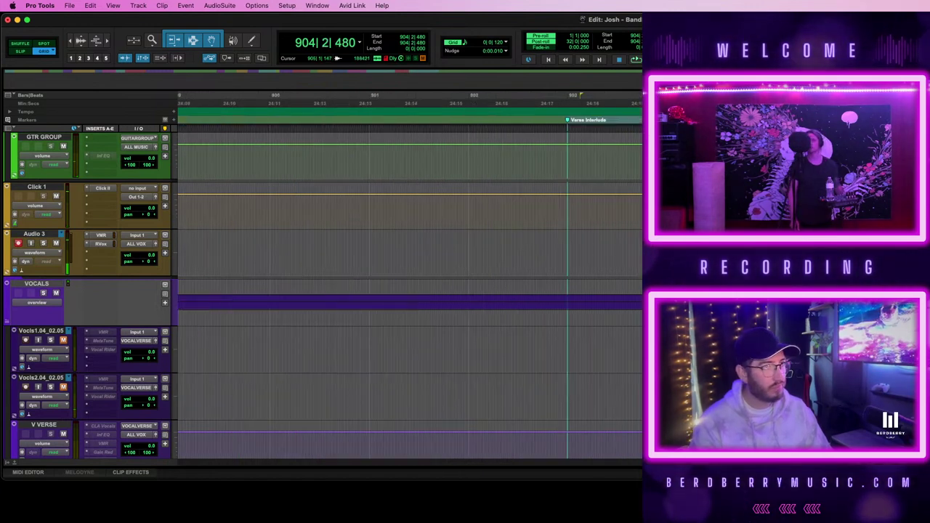
{"action": "left_click", "coordinate": [568, 239]}
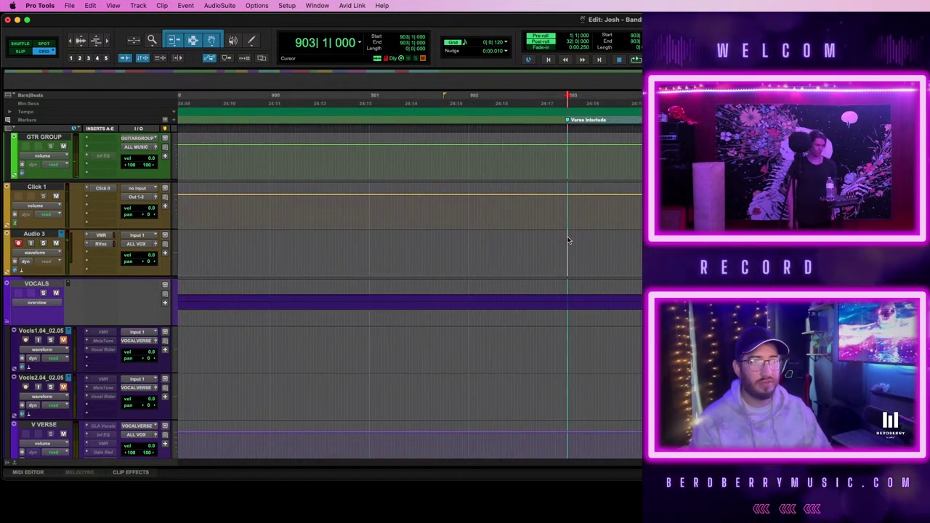
{"action": "left_click", "coordinate": [506, 43]}
{"action": "left_click", "coordinate": [515, 28]}
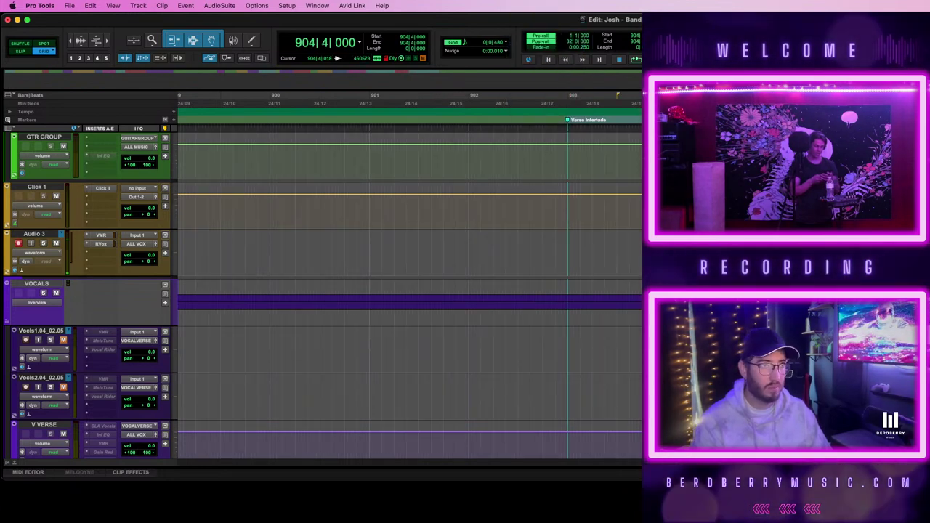
- Record two passes of the Verse 2 vocal on Audio 3, both starting at 904|4|000
{"action": "scroll", "coordinate": [409, 294], "scroll_direction": "down", "scroll_amount": 6}
{"action": "scroll", "coordinate": [409, 294], "scroll_direction": "up", "scroll_amount": 9}
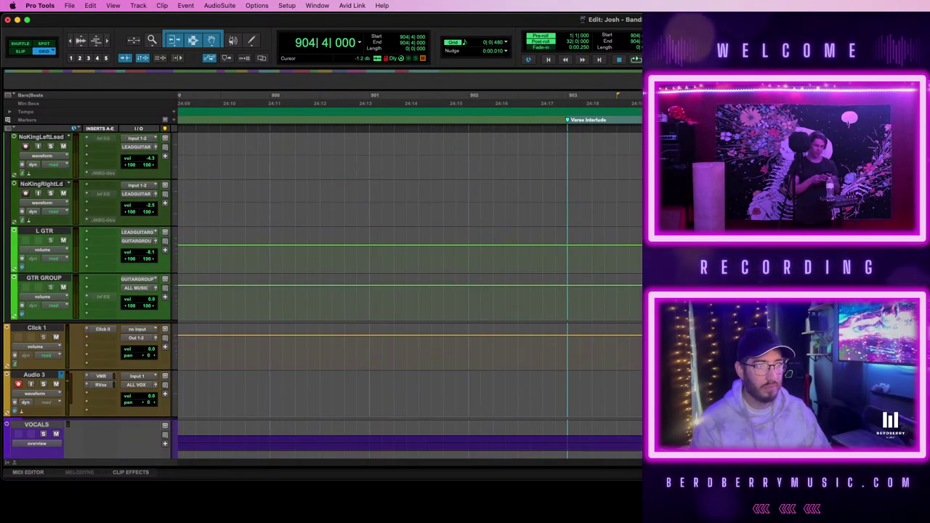
{"action": "scroll", "coordinate": [408, 294], "scroll_direction": "down", "scroll_amount": 3}
{"action": "key", "text": "r"}
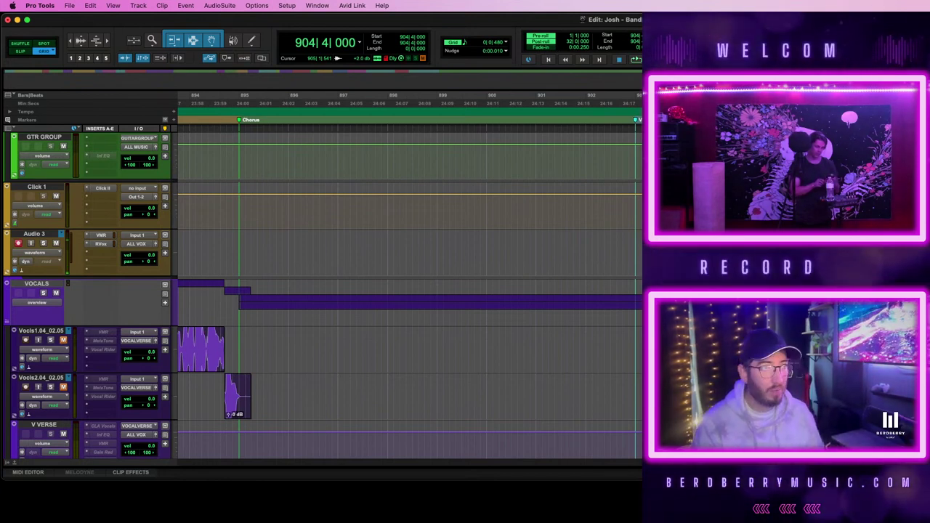
{"action": "key", "text": "space"}
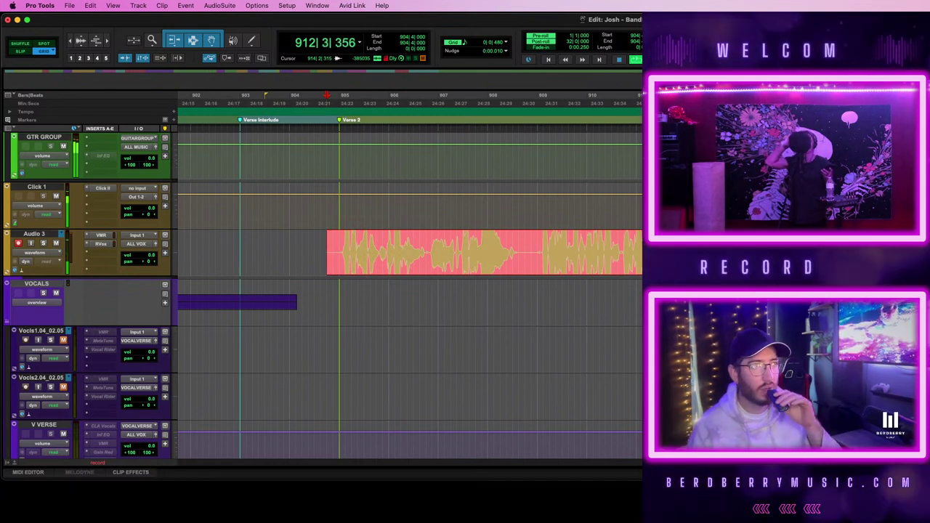
{"action": "key", "text": "space"}
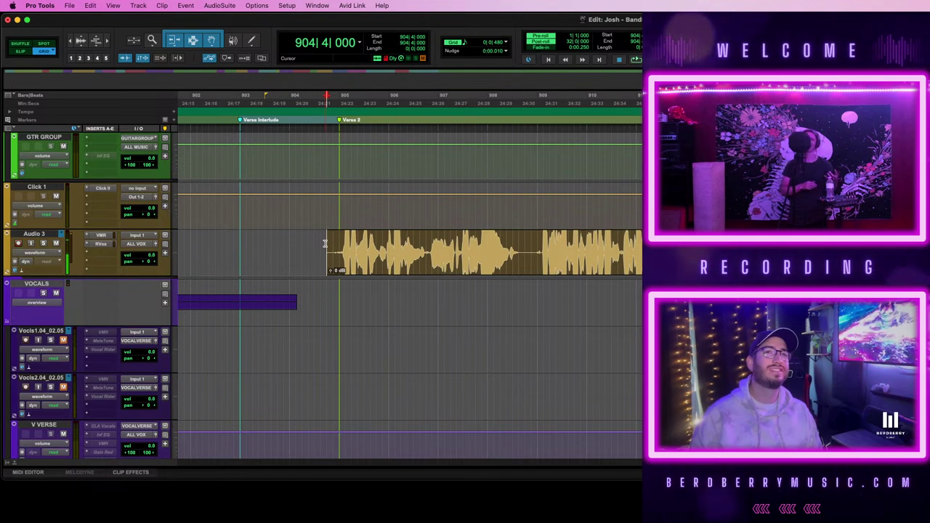
{"action": "key", "text": "space"}
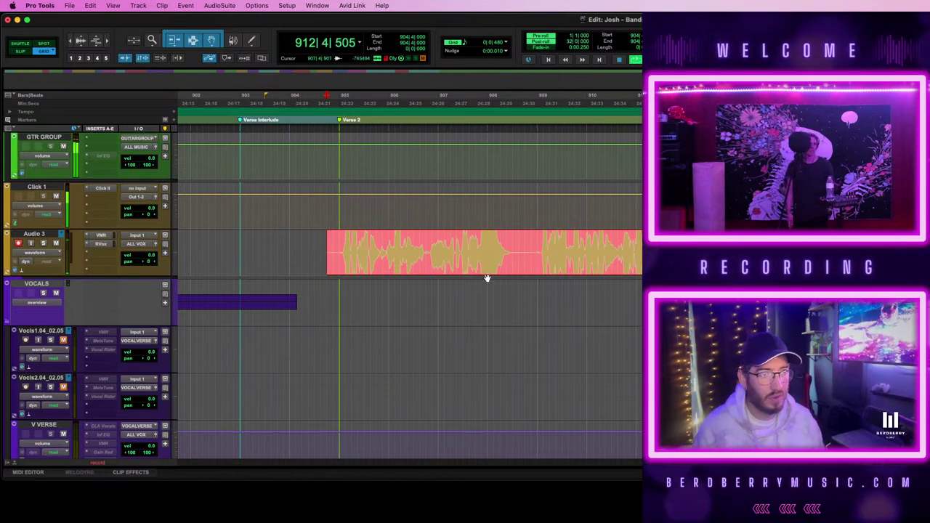
{"action": "key", "text": "space"}
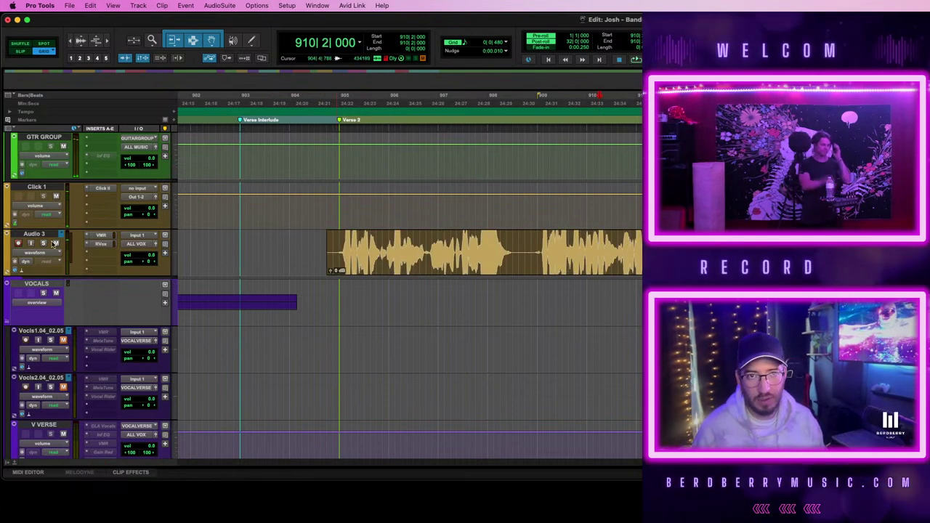
- Punch in on the Audio 3 verse take at 910|2|000, then select the whole take and re-record its opening from 904|4|000
{"action": "key", "text": "space"}
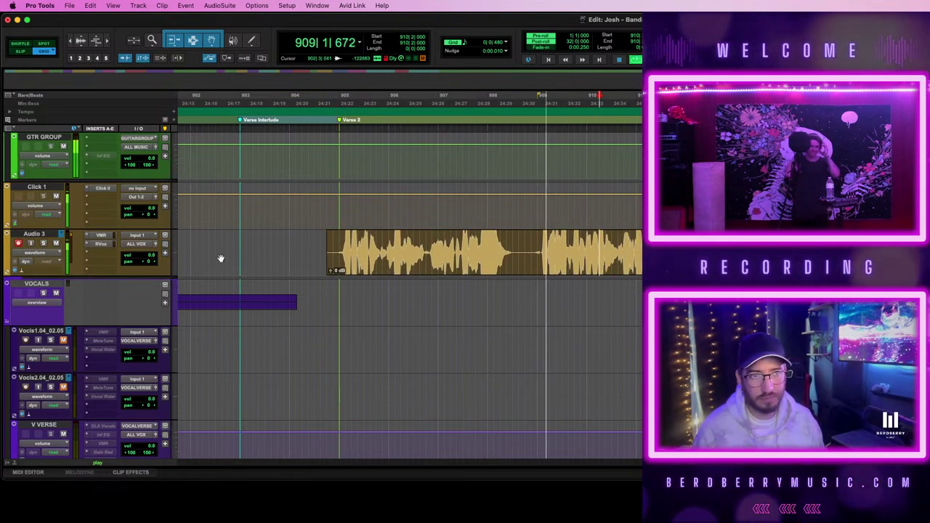
{"action": "left_click", "coordinate": [43, 242]}
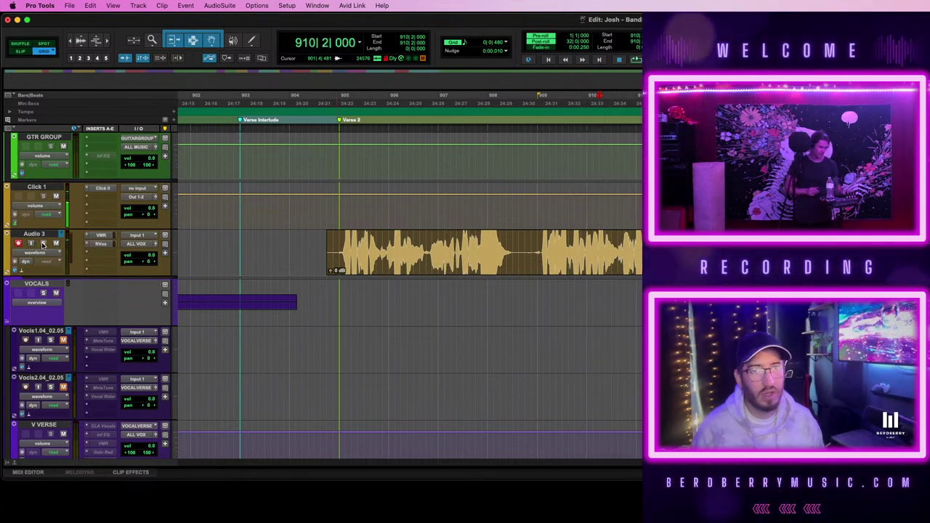
{"action": "left_click", "coordinate": [521, 262]}
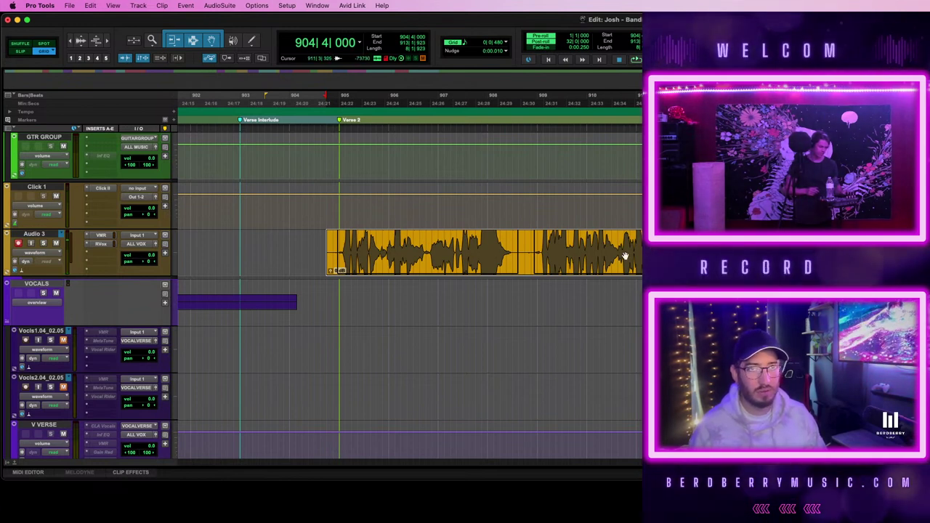
{"action": "key", "text": "space"}
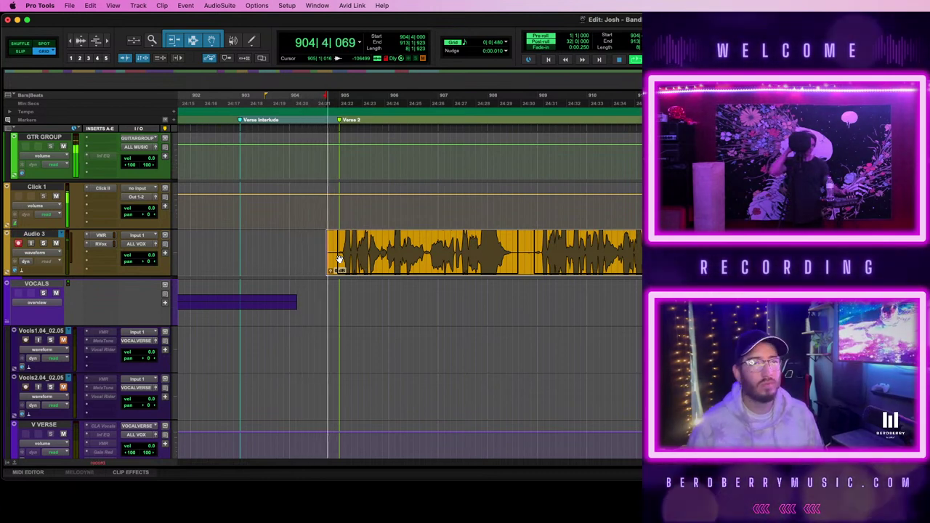
{"action": "key", "text": "space"}
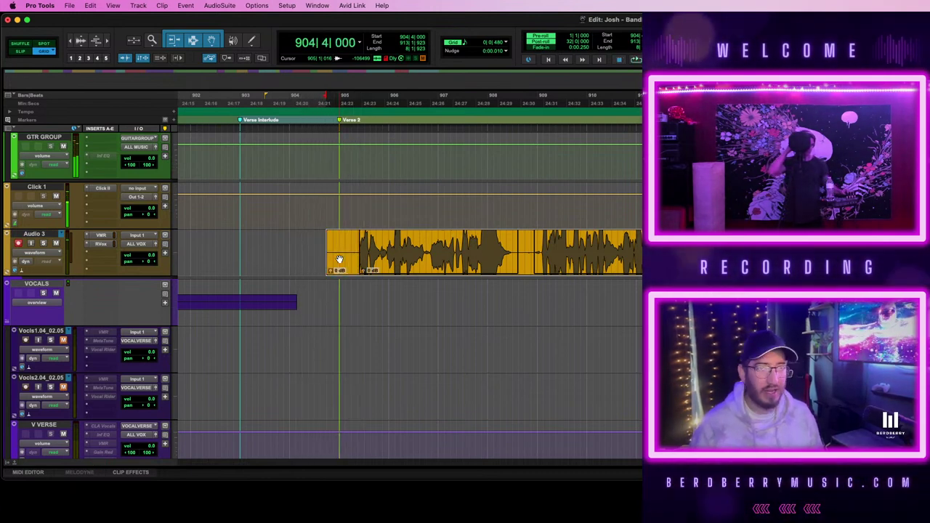
- Select the whole Verse 2 take on Audio 3 and re-record it from 904|4|000 to 912|4|914
{"action": "left_click", "coordinate": [529, 242]}
{"action": "left_click", "coordinate": [523, 270]}
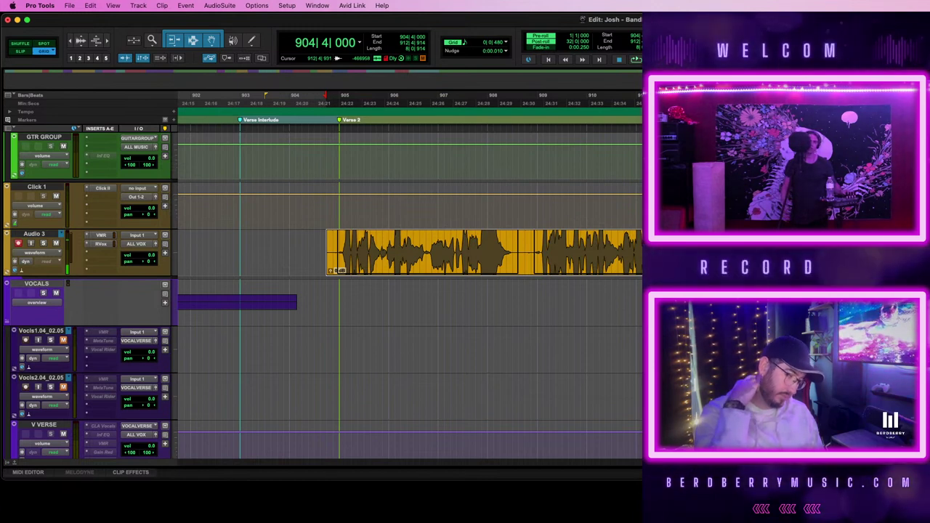
{"action": "key", "text": "space"}
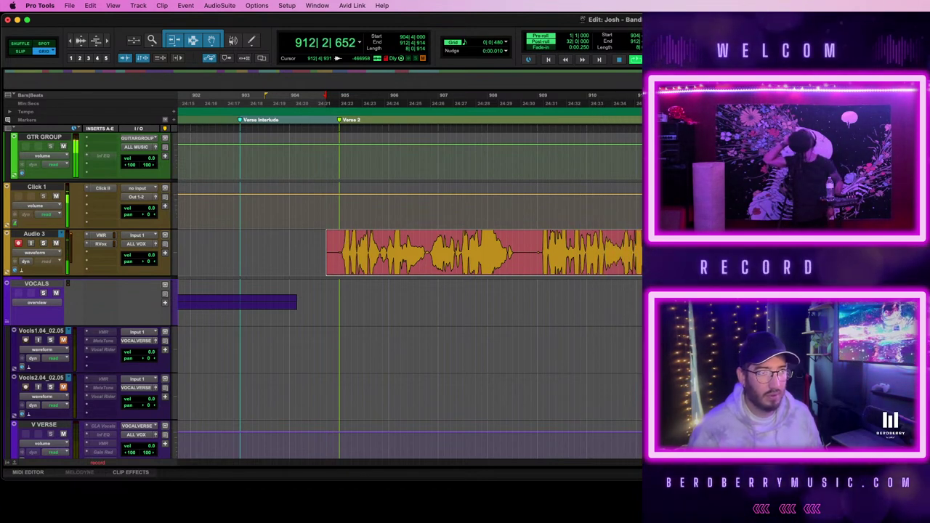
{"action": "key", "text": "space"}
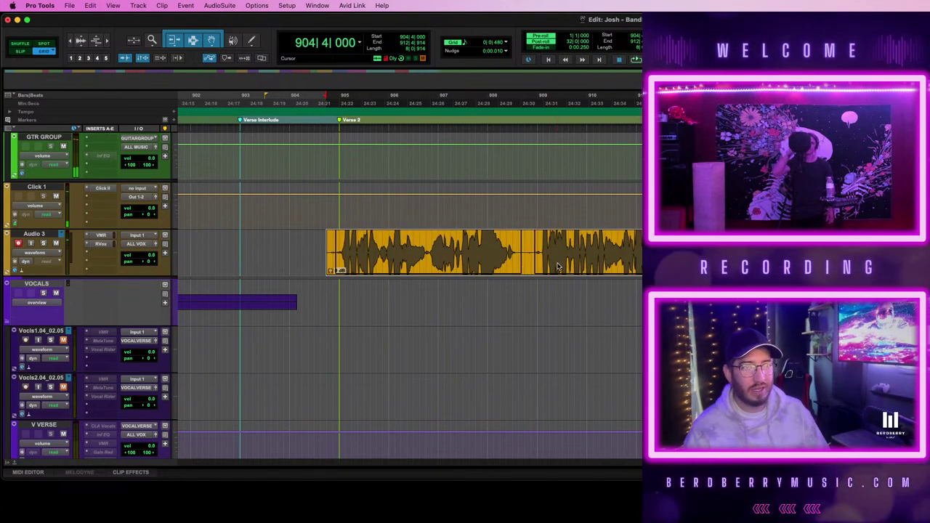
- Play back the Verse 2 take on Audio 3 while clearing the silence before, between and after its two phrases
{"action": "key", "text": "space"}
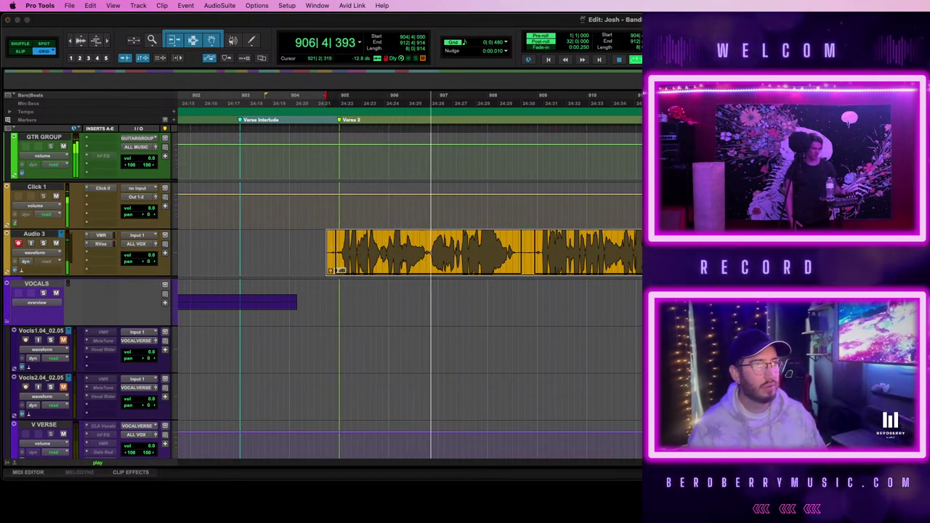
{"action": "left_click", "coordinate": [731, 247]}
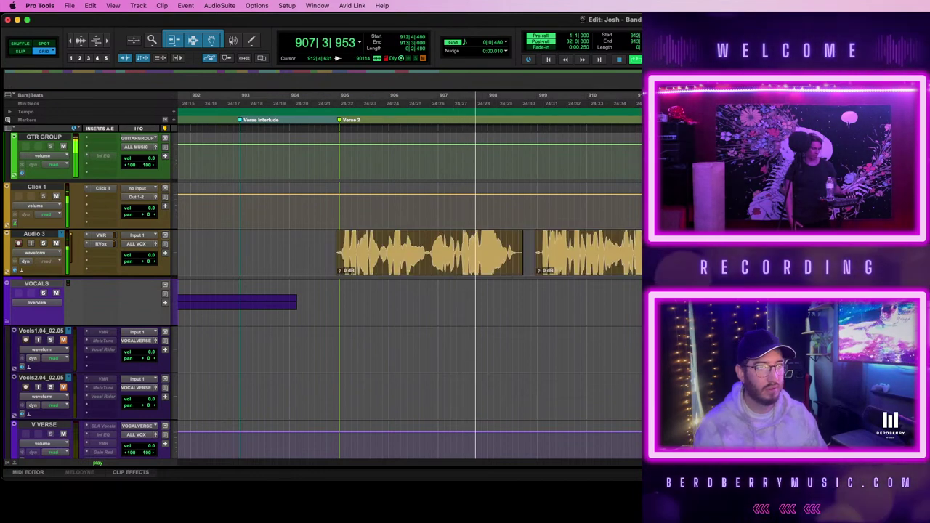
{"action": "left_click", "coordinate": [474, 268]}
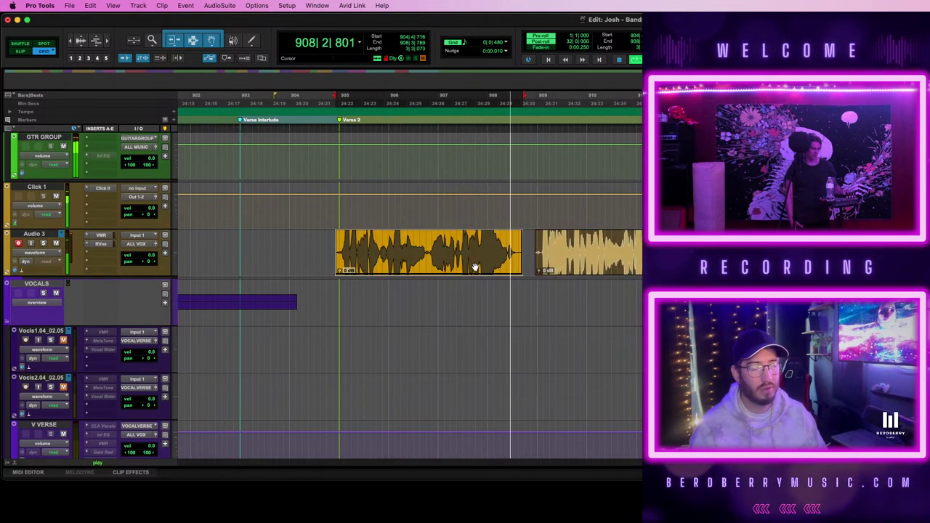
{"action": "left_click", "coordinate": [601, 270]}
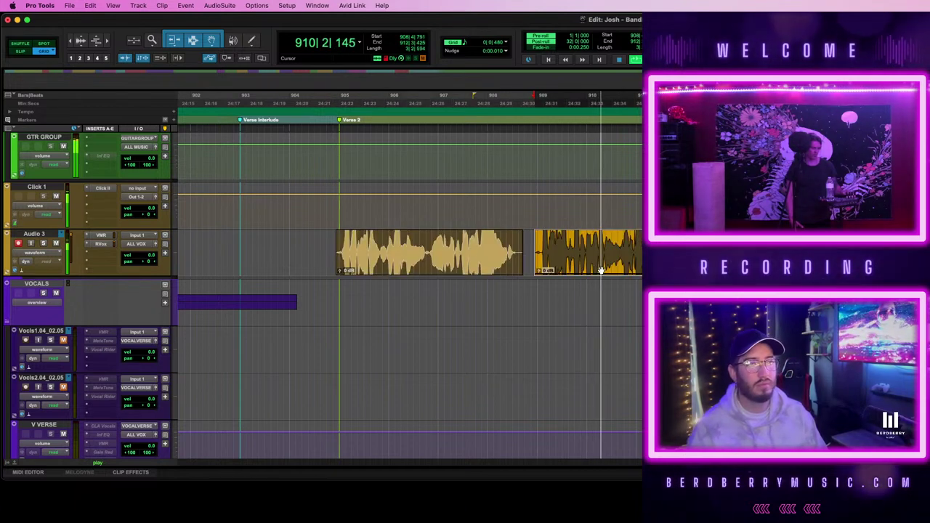
- Select both trimmed Verse 2 clips, show Audio 3 in playlists view, and copy them onto the Audio 3_224 lane
{"action": "left_click", "coordinate": [450, 269], "text": "shift"}
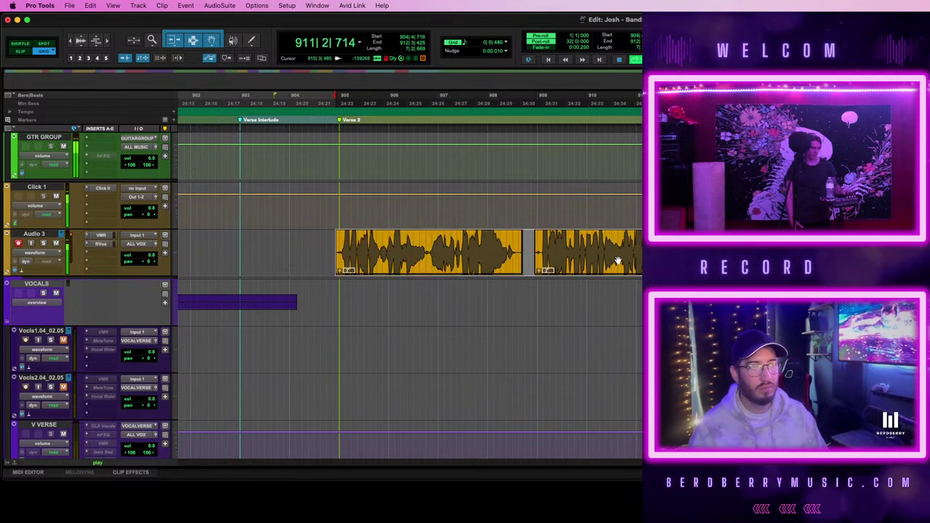
{"action": "left_click", "coordinate": [30, 252]}
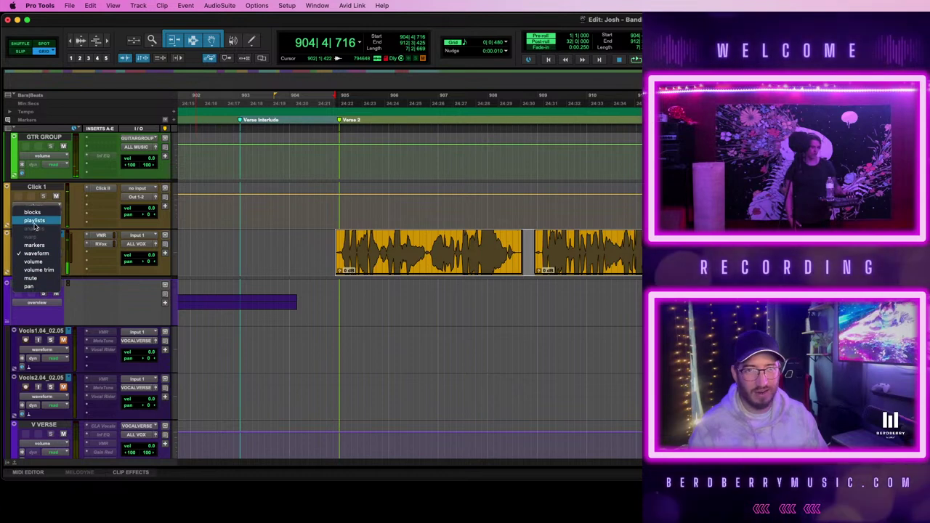
{"action": "left_click", "coordinate": [37, 224]}
{"action": "left_click_drag", "start_coordinate": [428, 269], "coordinate": [428, 286]}
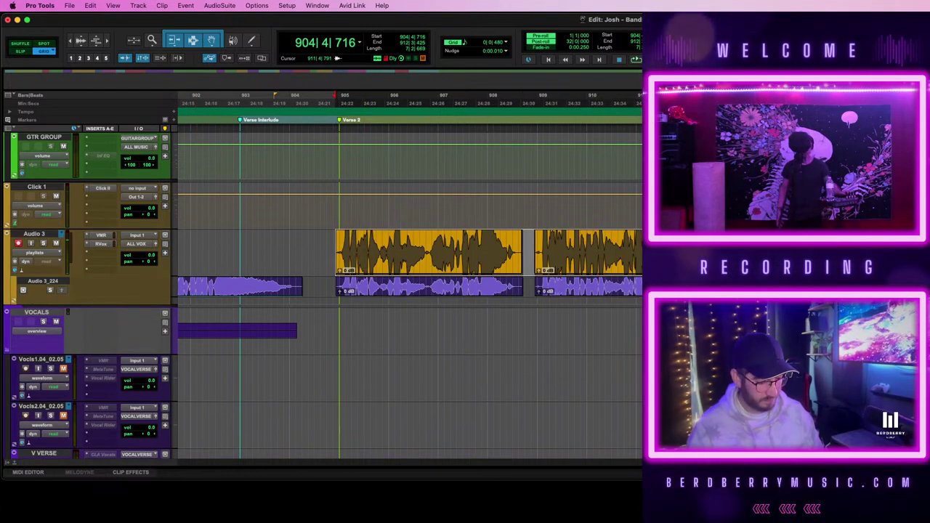
- Record further passes of the Verse 2 vocal on Audio 3 over the selection starting at 904|4|716
{"action": "key", "text": "space"}
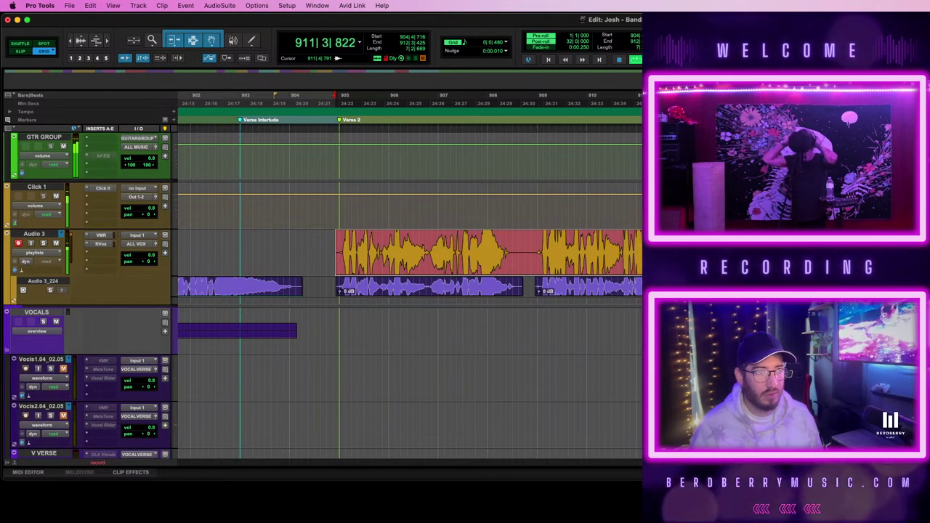
{"action": "key", "text": "space"}
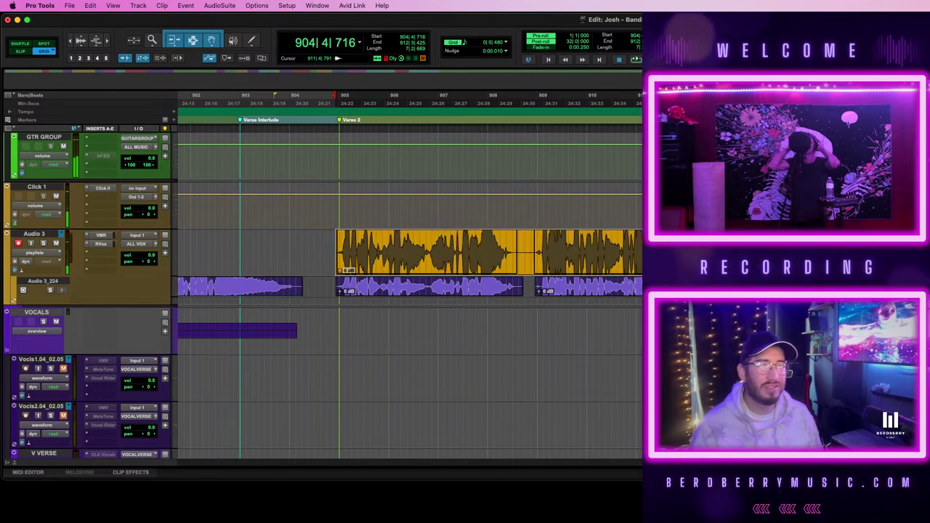
{"action": "key", "text": "space"}
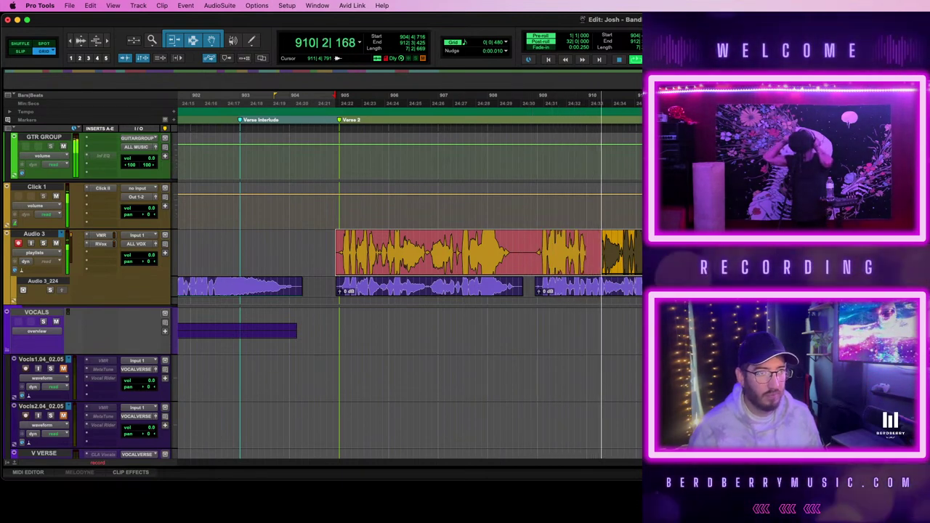
{"action": "key", "text": "space"}
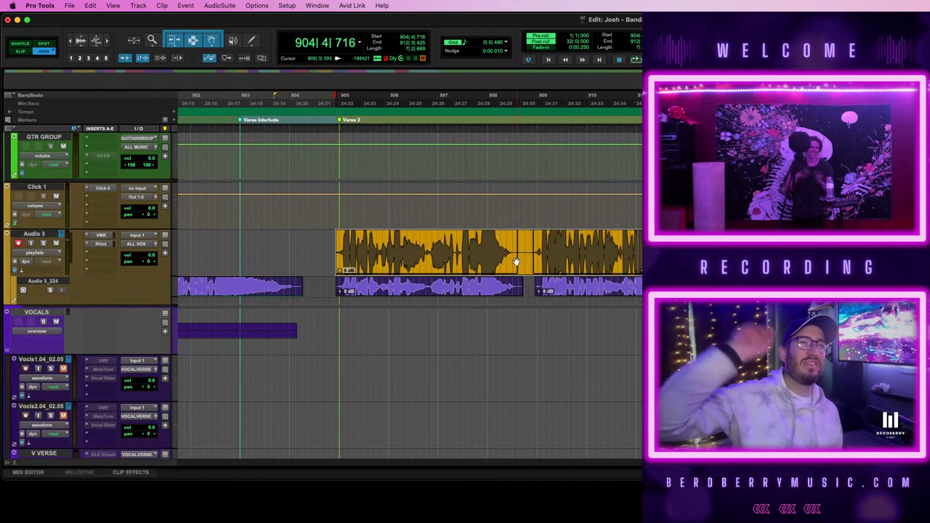
{"action": "key", "text": "space"}
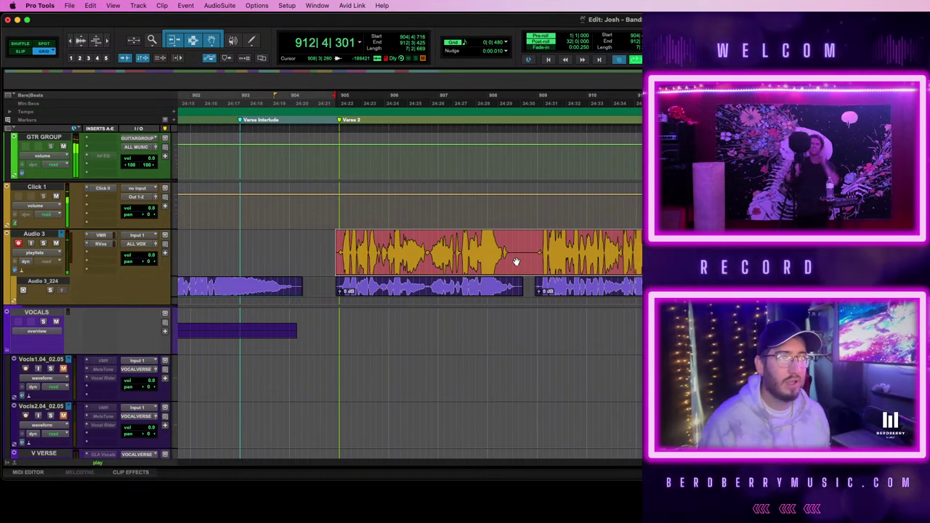
{"action": "key", "text": "space"}
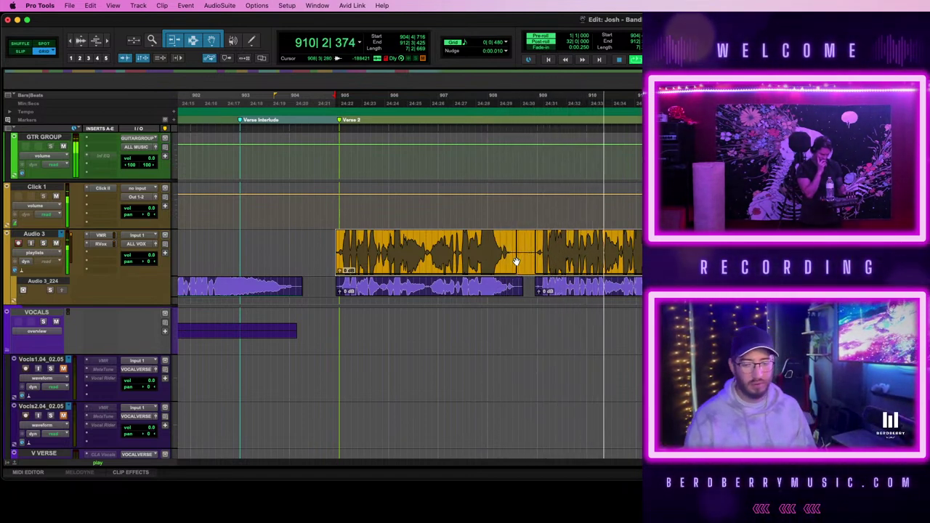
- Try to copy both Verse 2 clips from the Audio 3_224 lane to the main playlist of Audio 3
{"action": "left_click", "coordinate": [452, 291]}
{"action": "left_click", "coordinate": [585, 291], "text": "shift"}
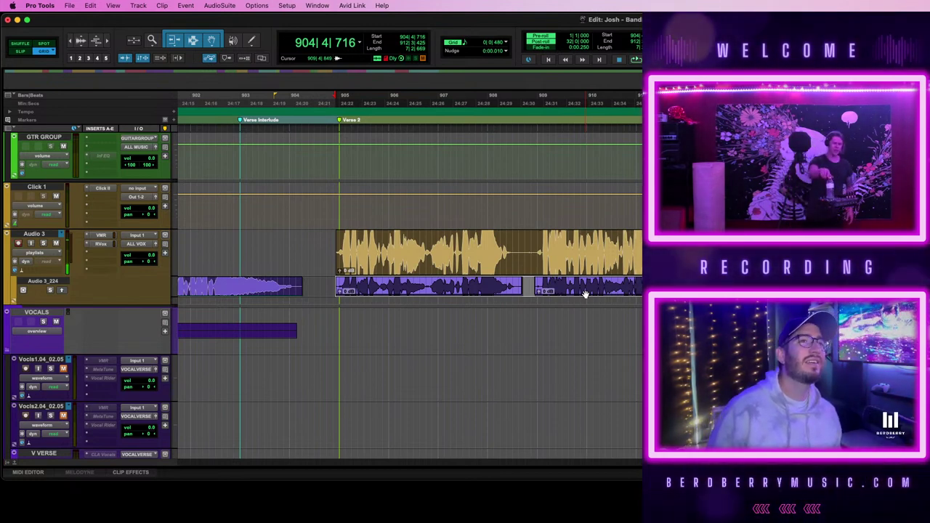
{"action": "key", "text": "ctrl+alt+v"}
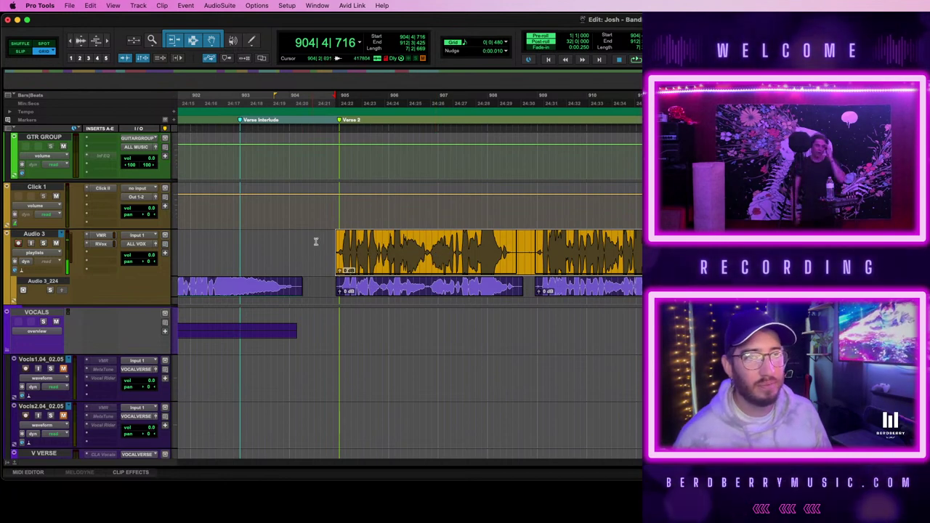
- Select Audio 3 from 904|4|000 to 912|4|480 and record another Verse 2 vocal pass over that range
{"action": "left_click", "coordinate": [729, 252], "text": "shift"}
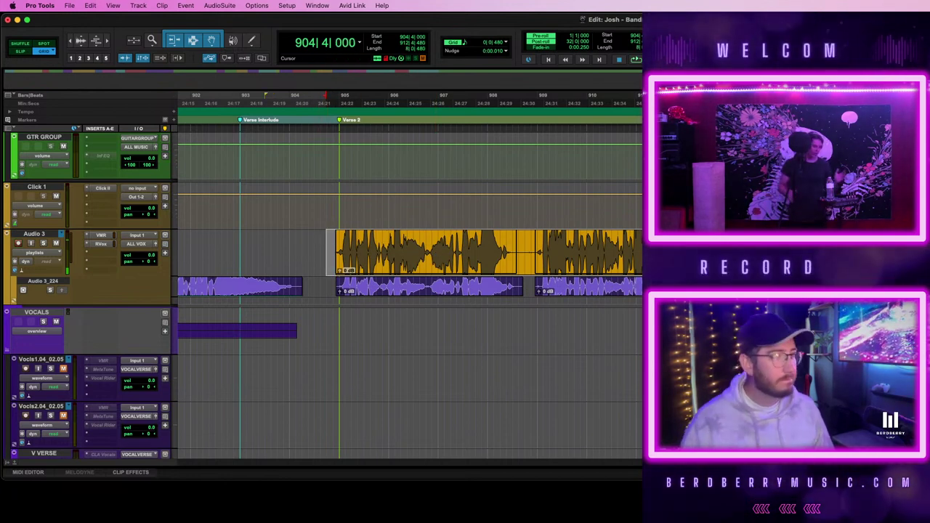
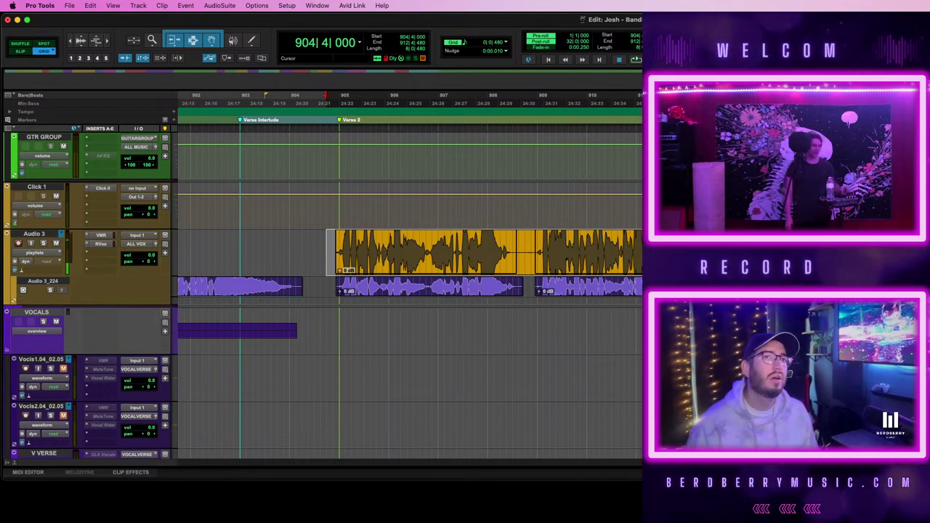
{"action": "key", "text": "space"}
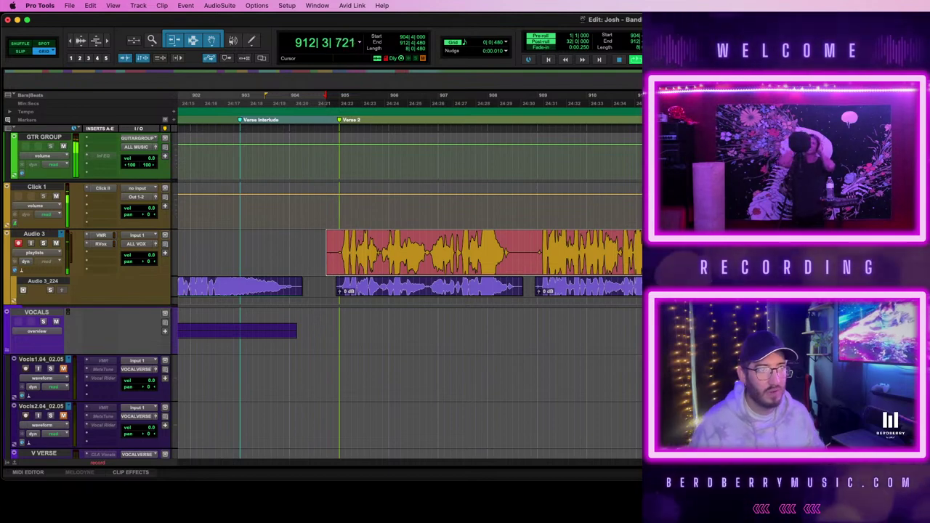
{"action": "key", "text": "space"}
- Play back the new Verse 2 take and move it from Audio 3 onto the Vocls1.04_02.05 track at the same position
{"action": "key", "text": "space"}
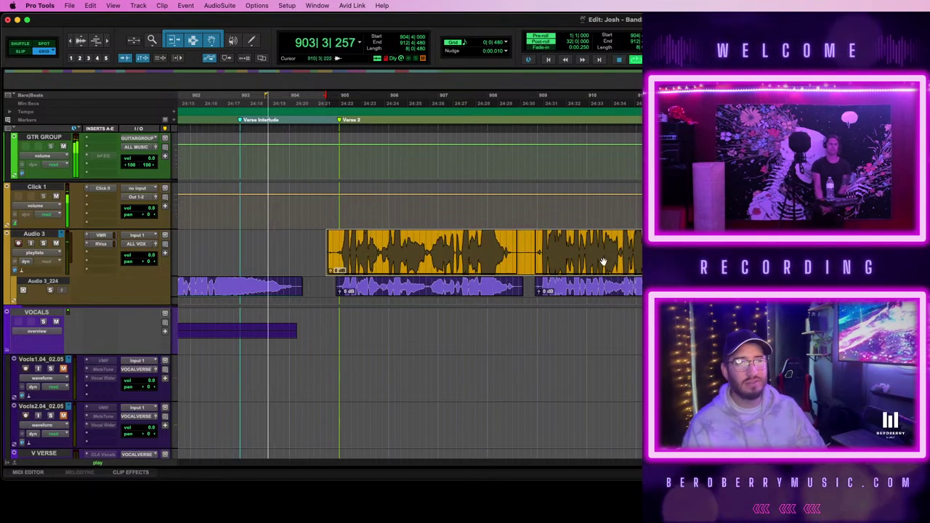
{"action": "scroll", "coordinate": [596, 260], "scroll_direction": "down", "scroll_amount": 4}
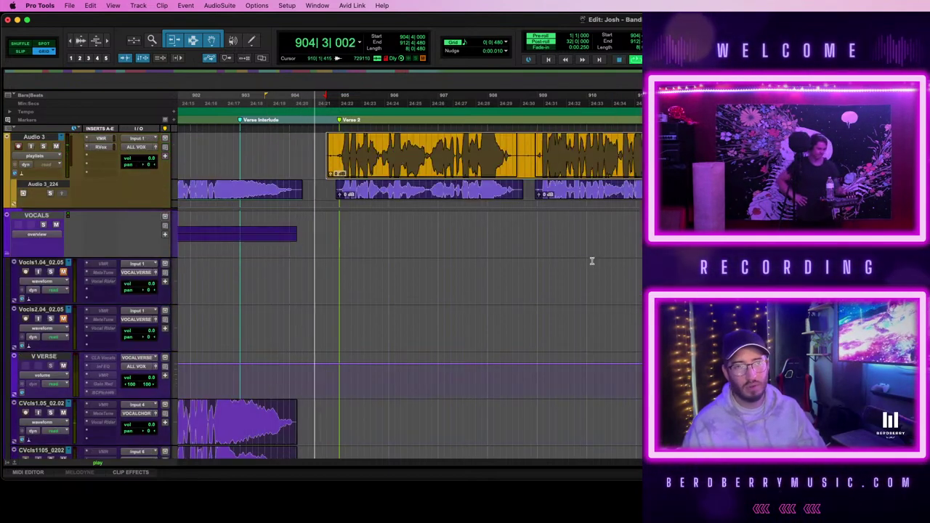
{"action": "scroll", "coordinate": [593, 261], "scroll_direction": "down", "scroll_amount": 5}
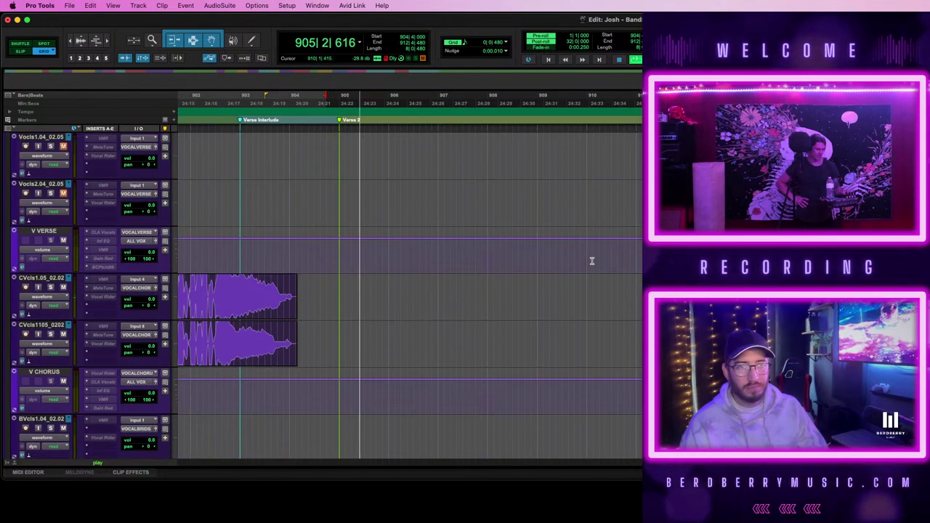
{"action": "scroll", "coordinate": [592, 261], "scroll_direction": "up", "scroll_amount": 9}
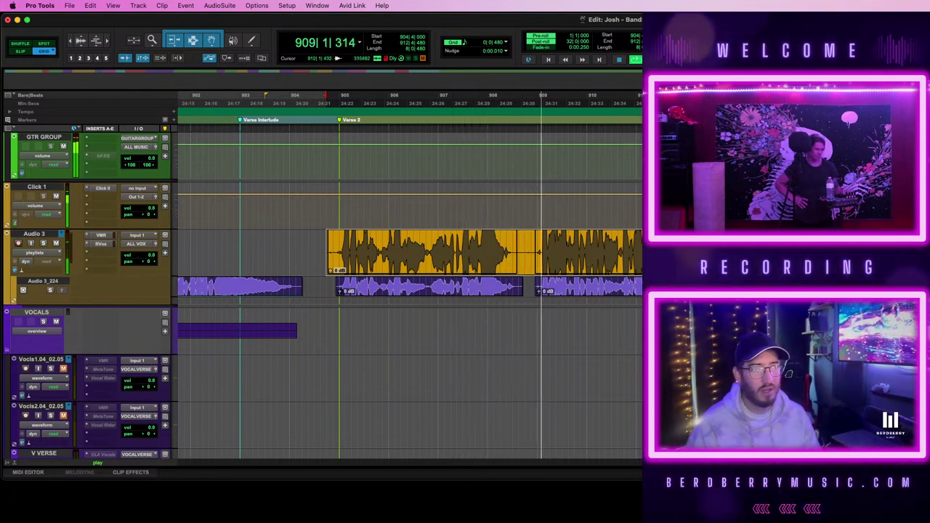
{"action": "scroll", "coordinate": [410, 276], "scroll_direction": "left", "scroll_amount": 2}
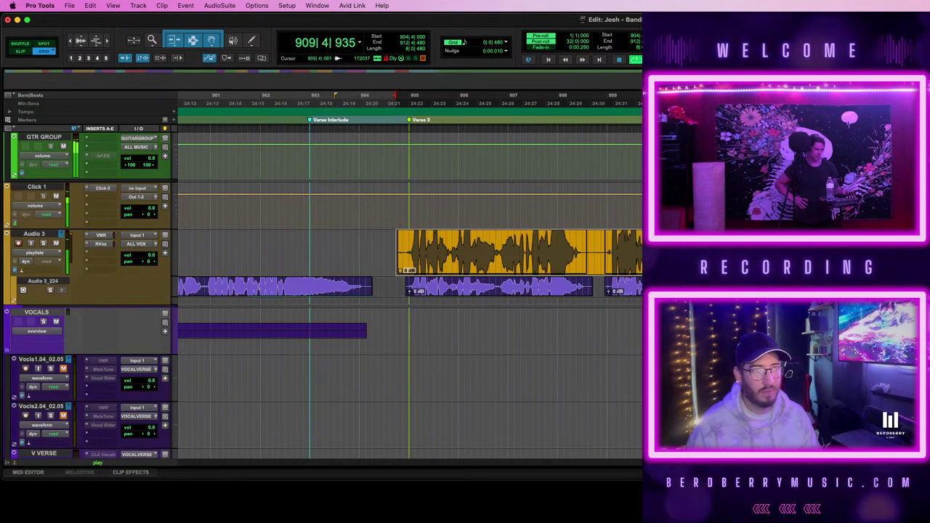
{"action": "scroll", "coordinate": [410, 276], "scroll_direction": "right", "scroll_amount": 1}
{"action": "scroll", "coordinate": [409, 277], "scroll_direction": "right", "scroll_amount": 1}
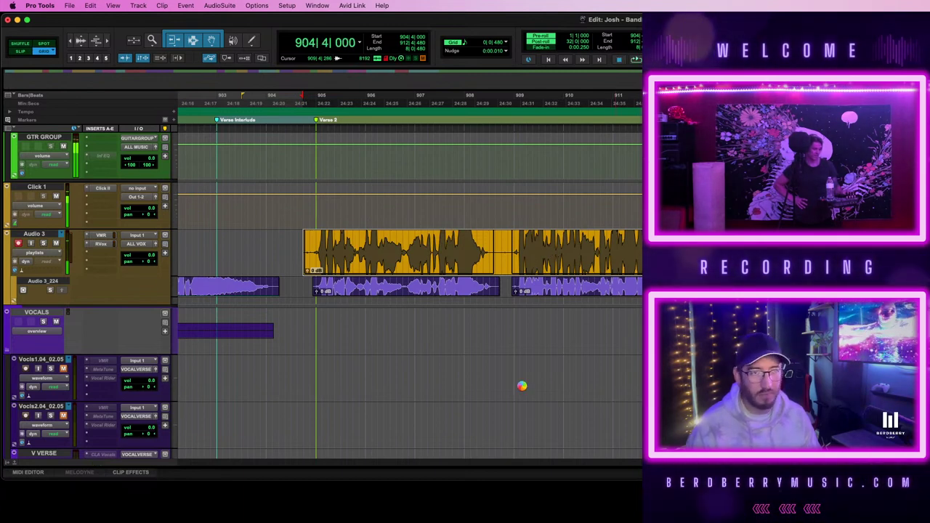
{"action": "left_click_drag", "start_coordinate": [522, 389], "coordinate": [522, 393]}
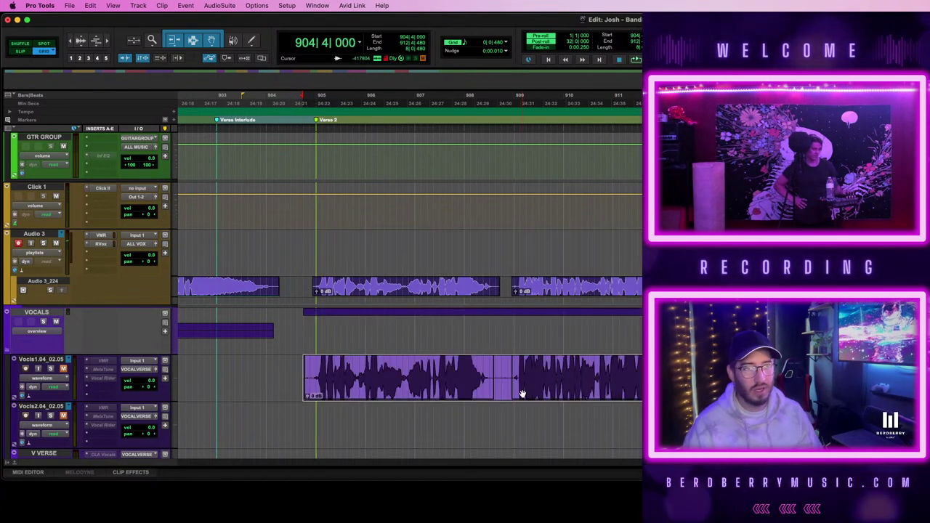
- Record the Prechorus 2 vocal on Audio 3 starting at 912|2|000, toggling the mute of the Vocls2.04_02.05 track during the pre-roll
{"action": "left_click", "coordinate": [693, 378]}
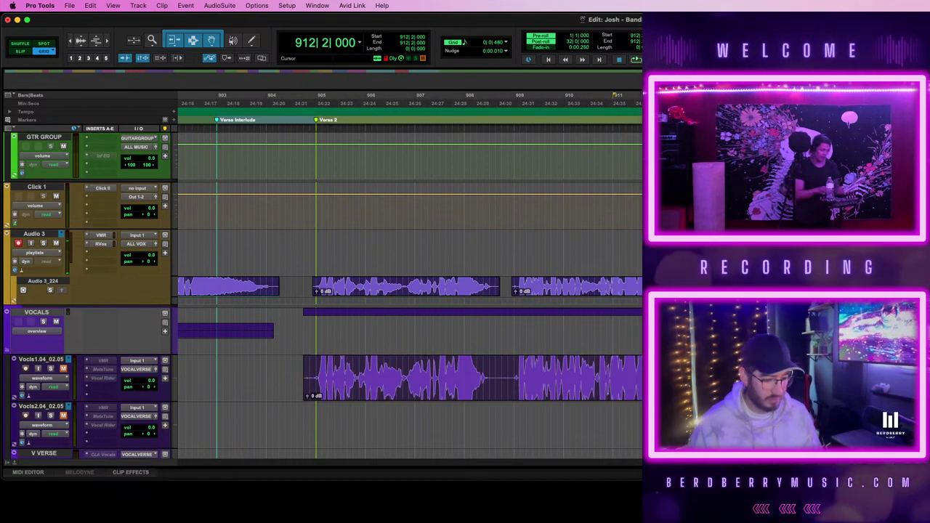
{"action": "key", "text": "space"}
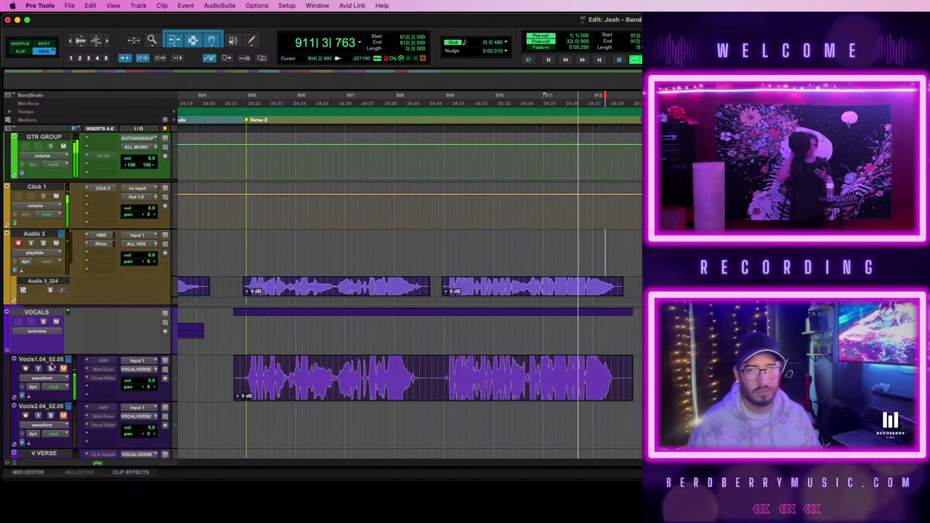
{"action": "left_click", "coordinate": [64, 415]}
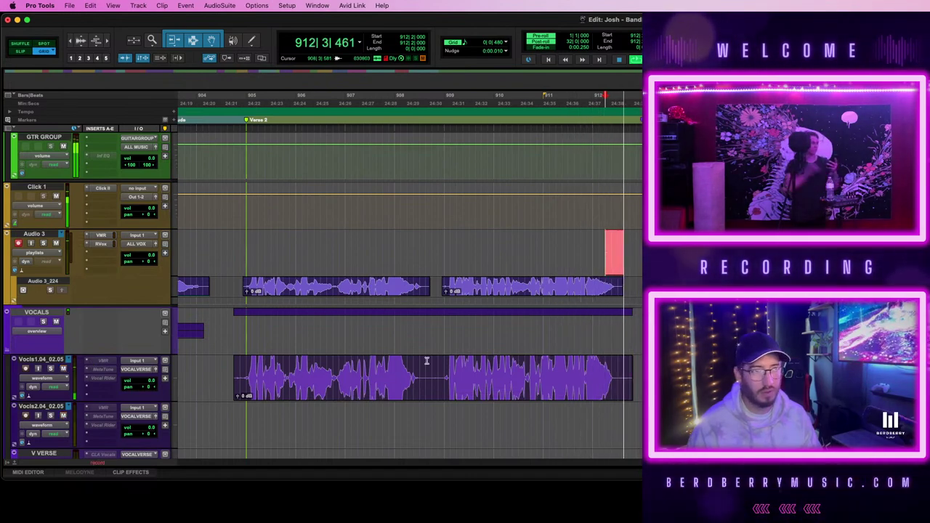
{"action": "scroll", "coordinate": [425, 361], "scroll_direction": "down", "scroll_amount": 3}
{"action": "scroll", "coordinate": [426, 360], "scroll_direction": "up", "scroll_amount": 3}
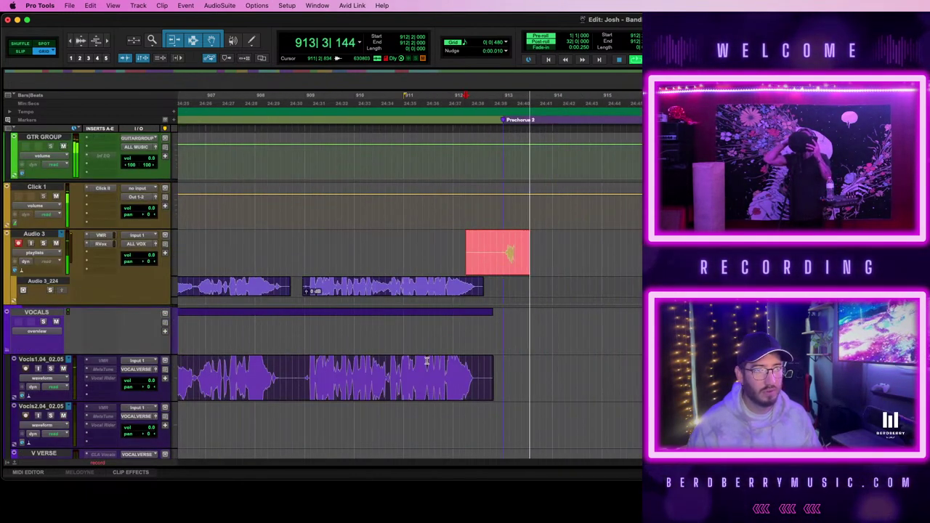
{"action": "scroll", "coordinate": [427, 360], "scroll_direction": "left", "scroll_amount": 6}
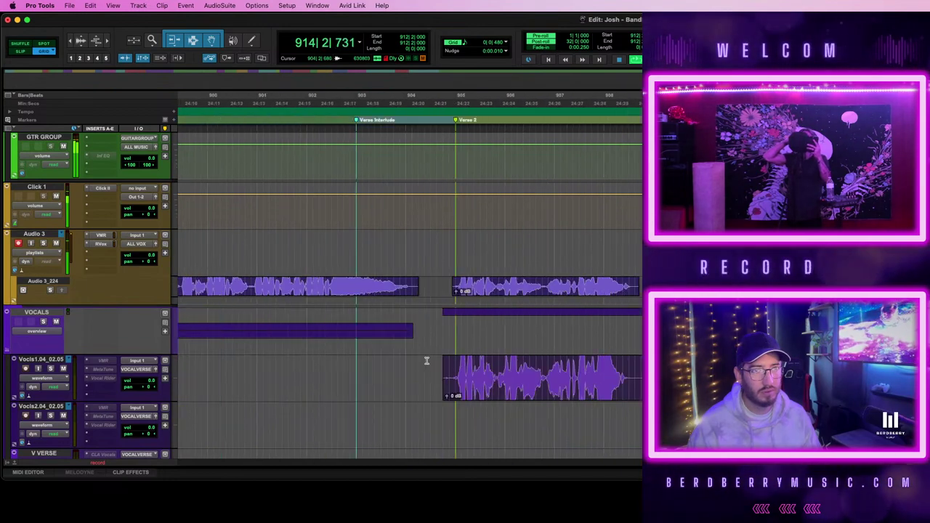
{"action": "scroll", "coordinate": [427, 361], "scroll_direction": "right", "scroll_amount": 5}
{"action": "scroll", "coordinate": [427, 361], "scroll_direction": "right", "scroll_amount": 2}
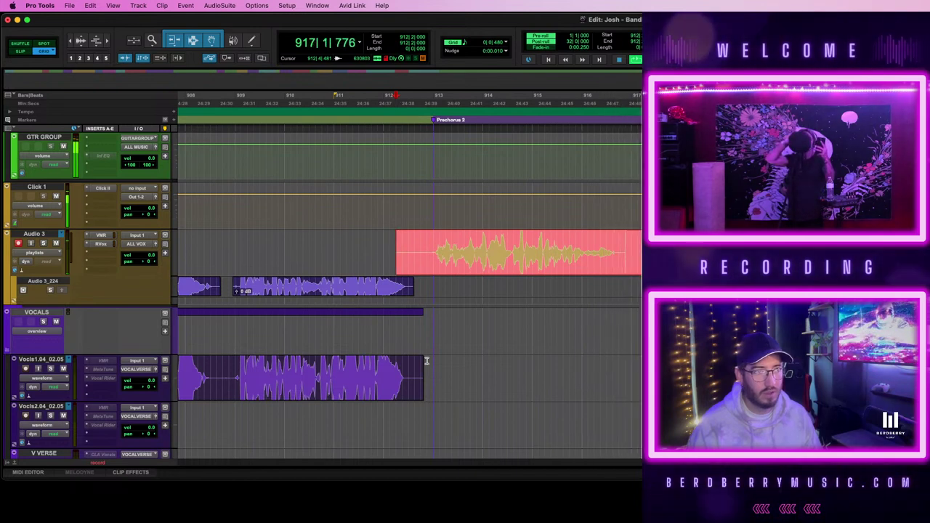
{"action": "key", "text": "super+period"}
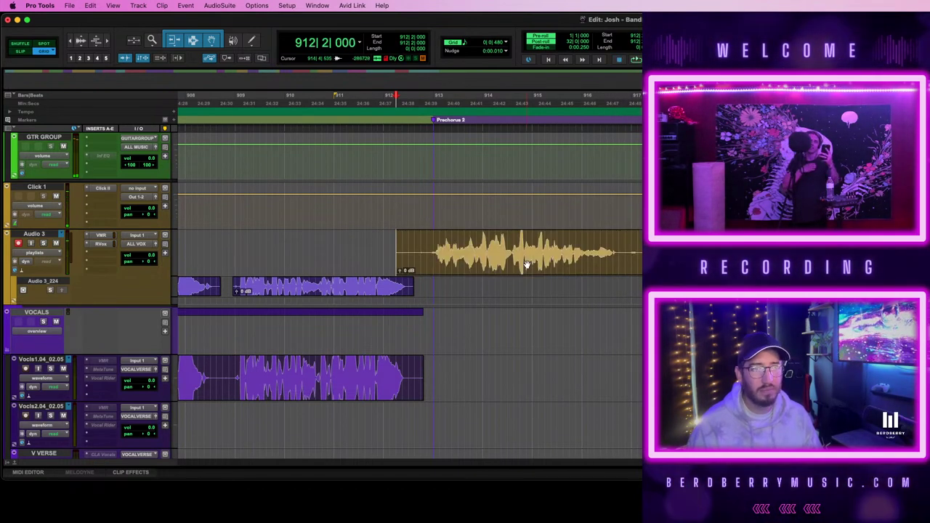
- Delete the new Prechorus 2 take from Audio 3 and copy the first Prechorus clip on Vocls2.04_02.05 to 912|4|000 on that track
{"action": "left_click", "coordinate": [527, 264]}
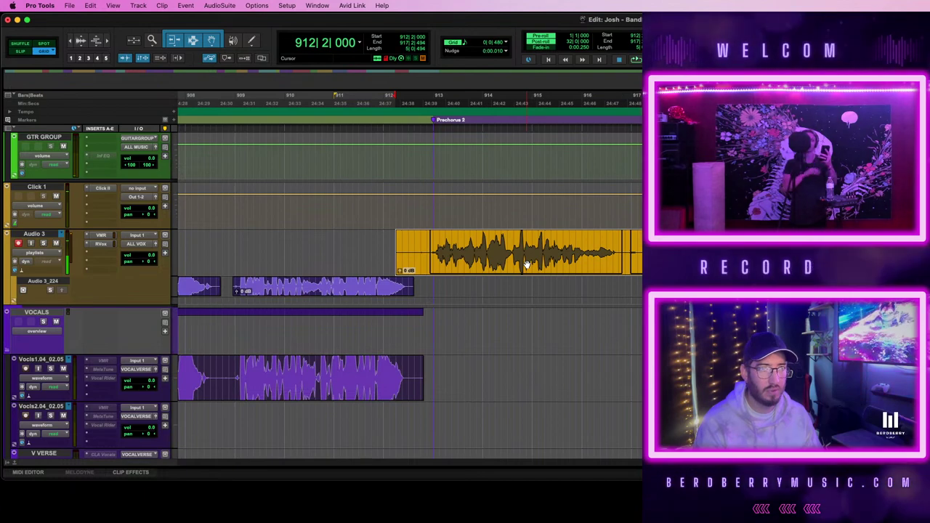
{"action": "key", "text": "Delete"}
{"action": "scroll", "coordinate": [442, 281], "scroll_direction": "left", "scroll_amount": 5}
{"action": "scroll", "coordinate": [441, 282], "scroll_direction": "down", "scroll_amount": 3}
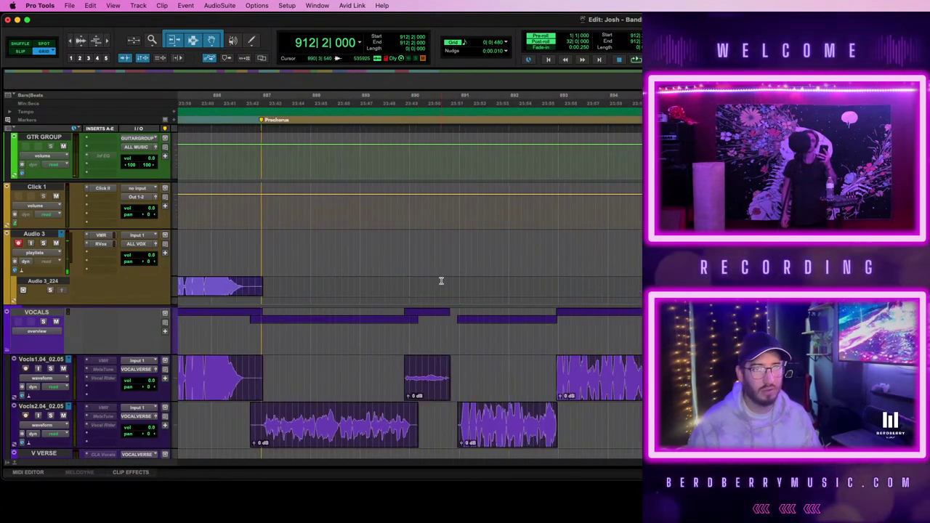
{"action": "scroll", "coordinate": [440, 276], "scroll_direction": "left", "scroll_amount": 8}
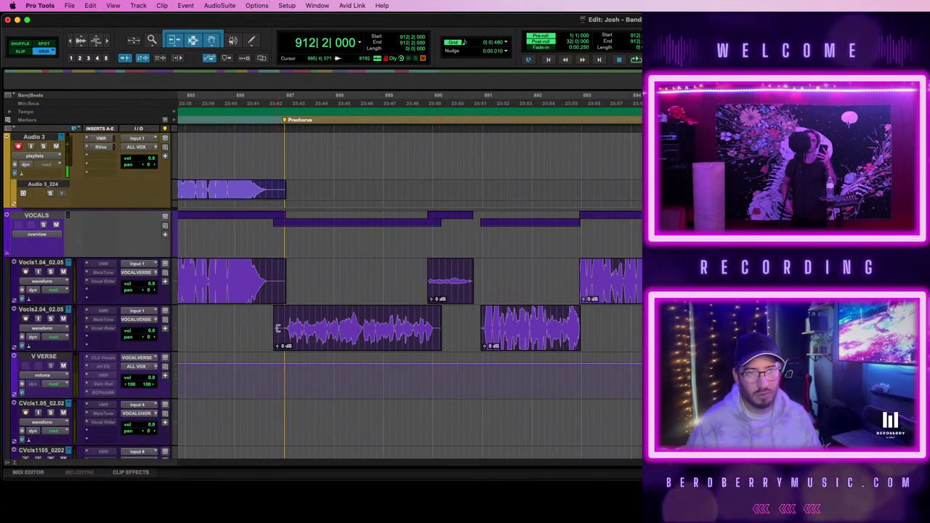
{"action": "left_click_drag", "start_coordinate": [315, 343], "coordinate": [803, 333]}
{"action": "scroll", "coordinate": [804, 333], "scroll_direction": "right", "scroll_amount": 2}
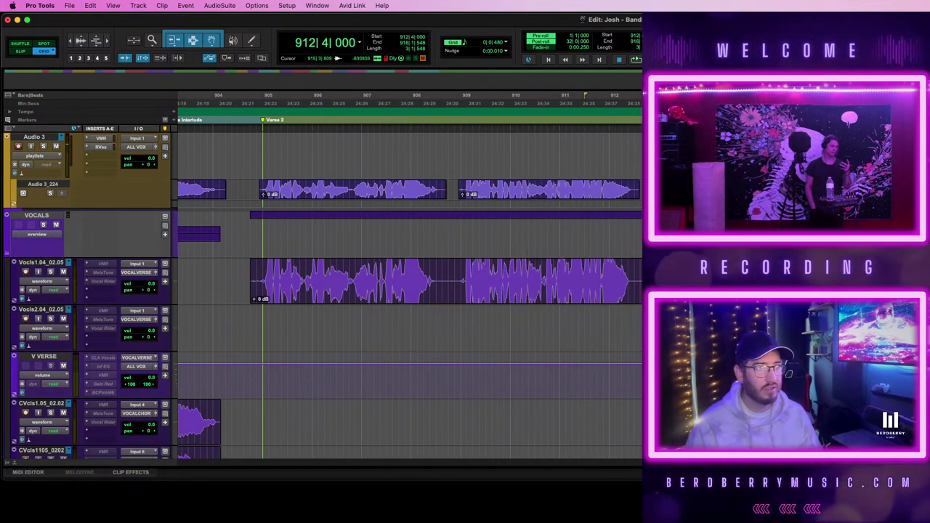
{"action": "left_click", "coordinate": [784, 333]}
- Copy the short first Prechorus phrase selected from 889|1|000 on Vocls1.04_02.05 to 915|1|000, and play back from 915|3|480
{"action": "scroll", "coordinate": [410, 290], "scroll_direction": "left", "scroll_amount": 10}
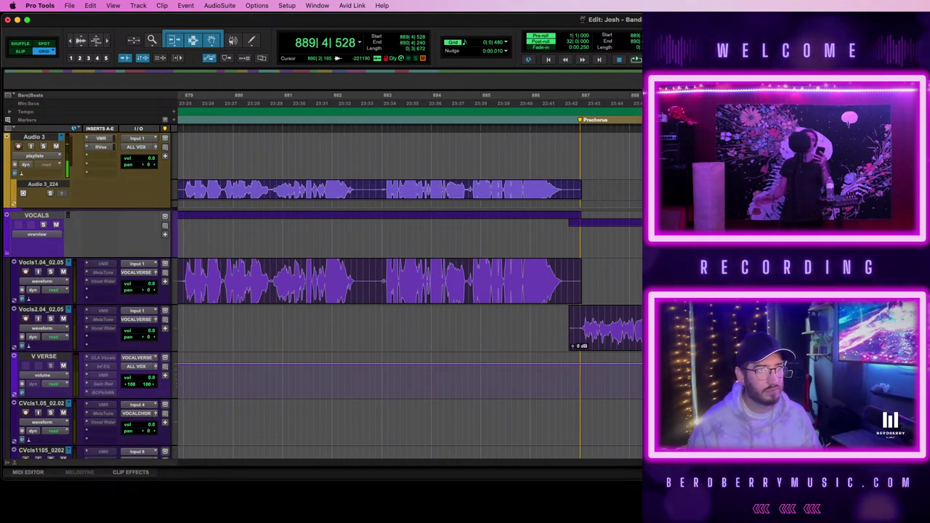
{"action": "scroll", "coordinate": [409, 291], "scroll_direction": "right", "scroll_amount": 8}
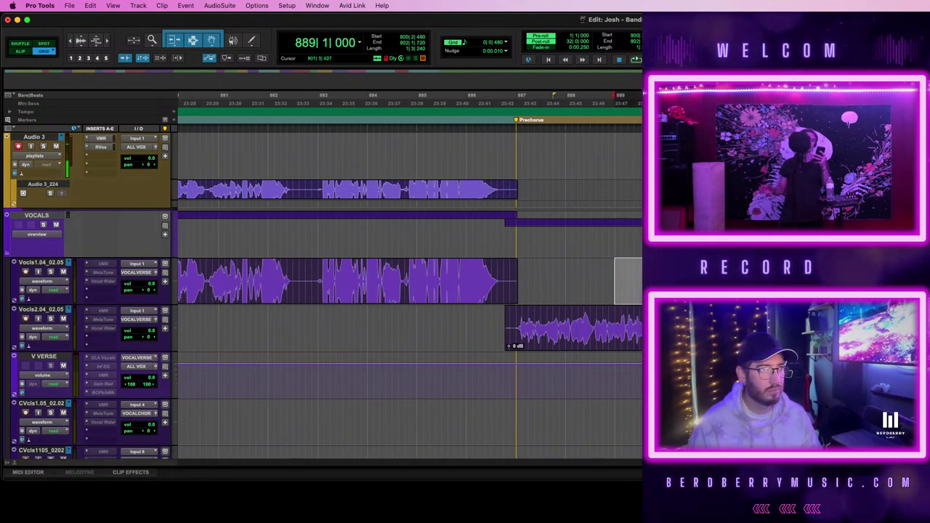
{"action": "scroll", "coordinate": [410, 290], "scroll_direction": "right", "scroll_amount": 10}
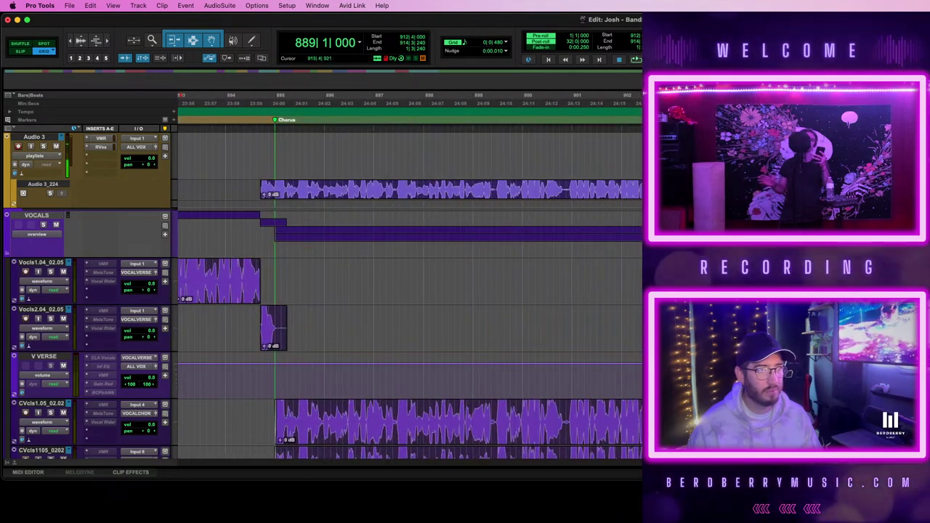
{"action": "scroll", "coordinate": [410, 291], "scroll_direction": "right", "scroll_amount": 8}
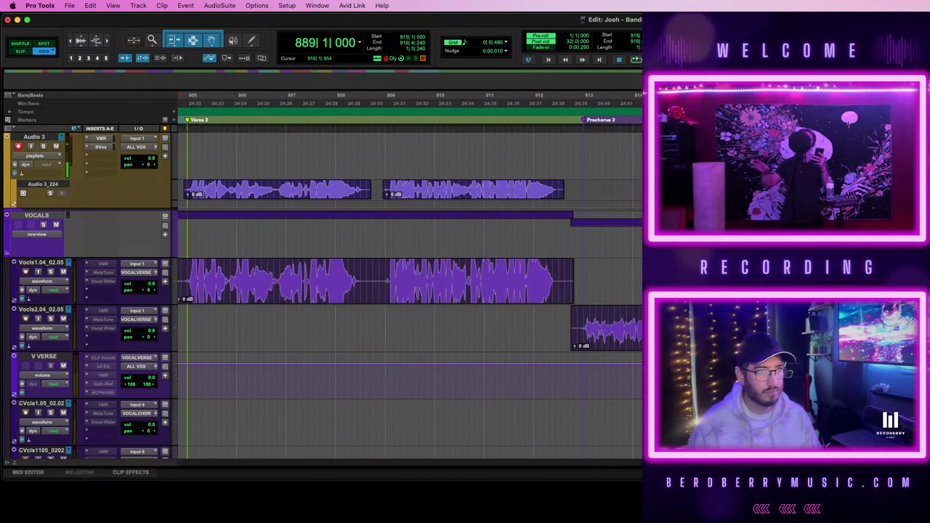
{"action": "left_click", "coordinate": [720, 156]}
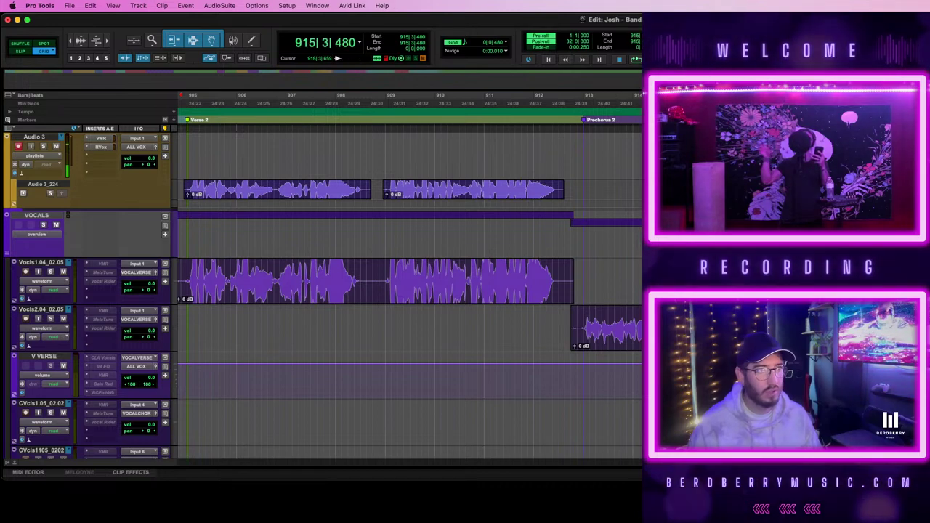
{"action": "scroll", "coordinate": [410, 291], "scroll_direction": "left", "scroll_amount": 7}
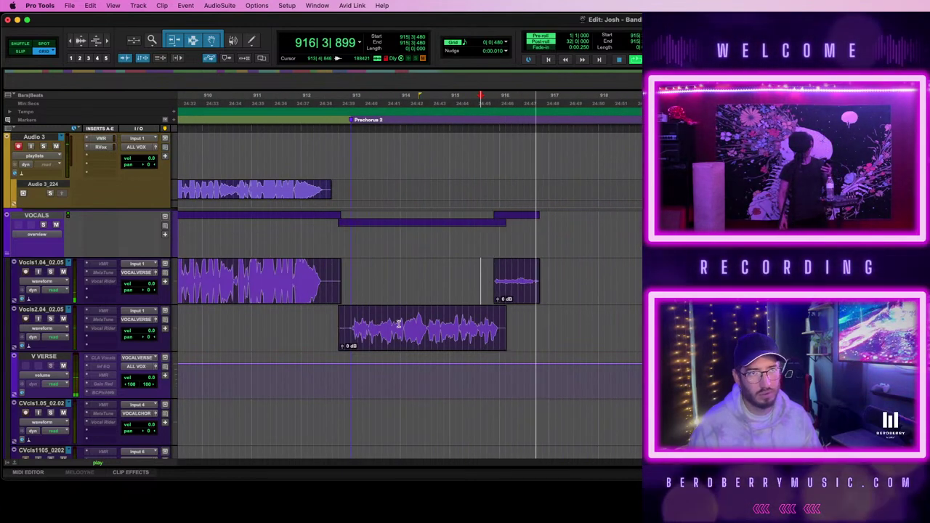
- Play back the first Prechorus phrase at 890|4|800 on Vocls2.04_02.05 as a reference for the matching Prechorus 2 line
{"action": "scroll", "coordinate": [528, 326], "scroll_direction": "up", "scroll_amount": 3}
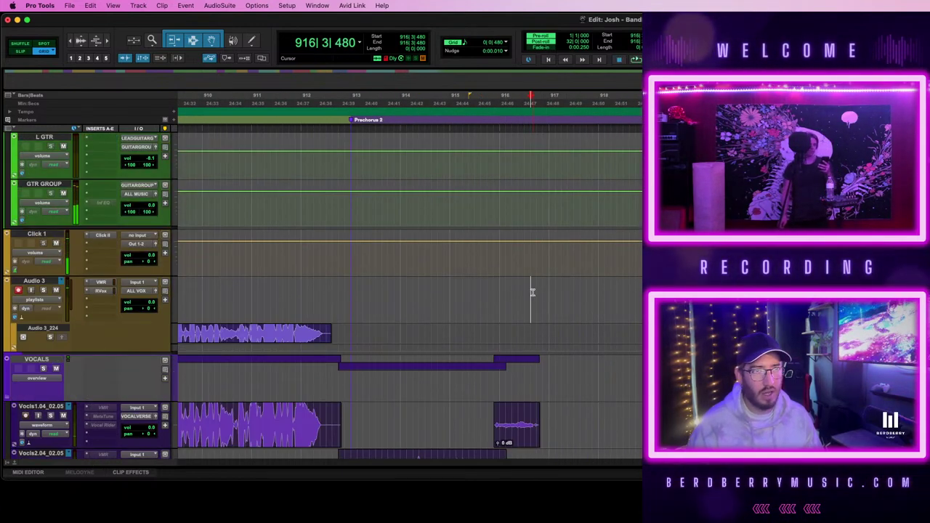
{"action": "scroll", "coordinate": [504, 367], "scroll_direction": "left", "scroll_amount": 10}
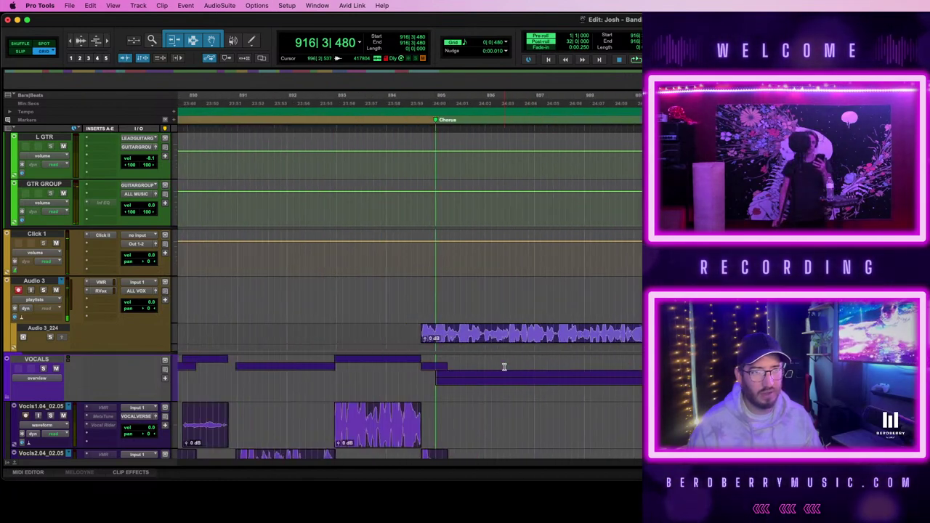
{"action": "scroll", "coordinate": [504, 367], "scroll_direction": "down", "scroll_amount": 2}
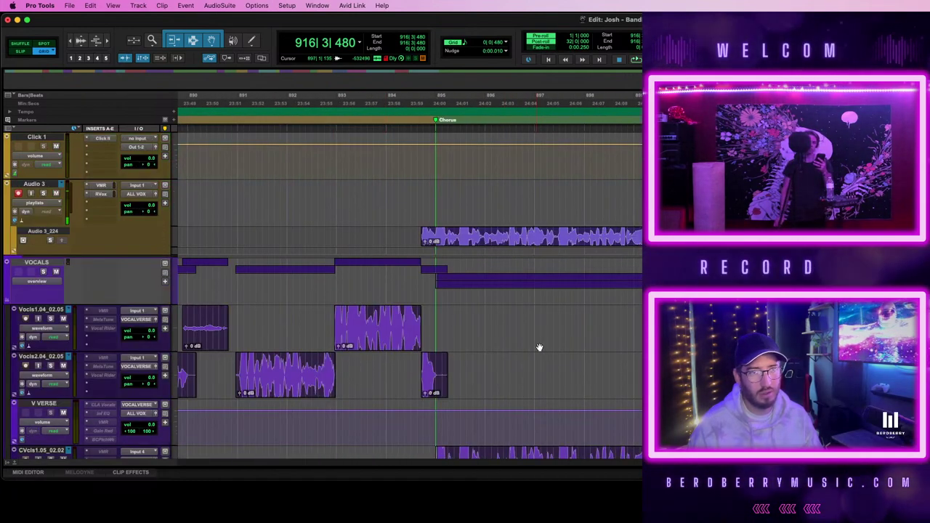
{"action": "scroll", "coordinate": [538, 347], "scroll_direction": "up", "scroll_amount": 3}
{"action": "scroll", "coordinate": [498, 332], "scroll_direction": "down", "scroll_amount": 5}
{"action": "left_click", "coordinate": [299, 266]}
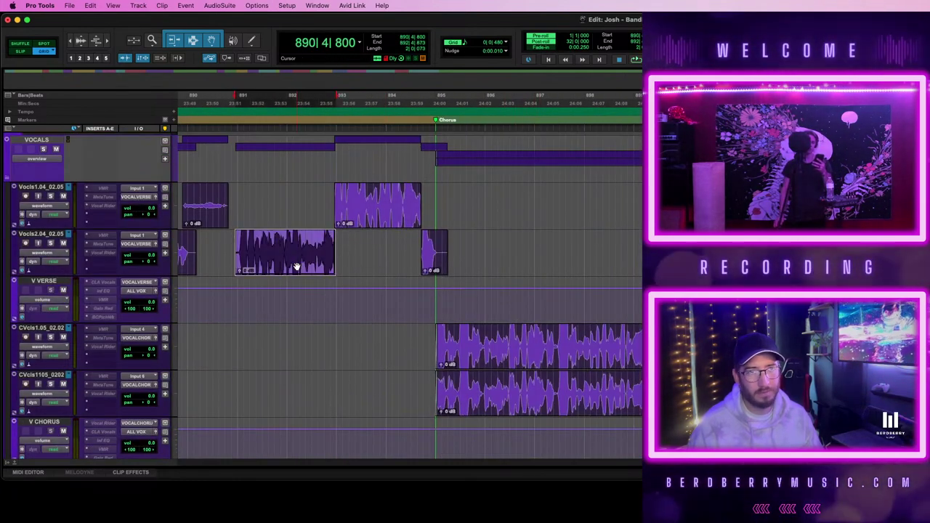
{"action": "scroll", "coordinate": [429, 264], "scroll_direction": "right", "scroll_amount": 1}
{"action": "scroll", "coordinate": [429, 264], "scroll_direction": "left", "scroll_amount": 4}
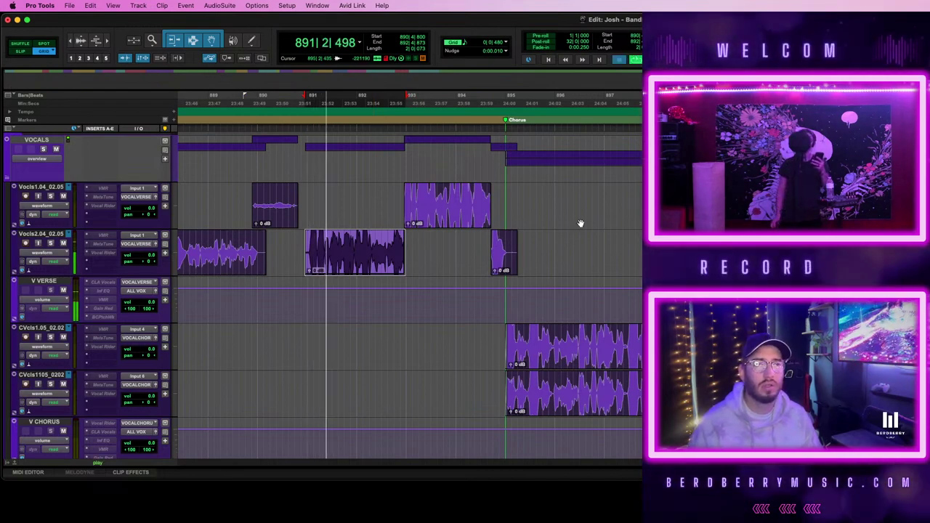
{"action": "key", "text": "space"}
{"action": "scroll", "coordinate": [582, 223], "scroll_direction": "right", "scroll_amount": 10}
{"action": "scroll", "coordinate": [582, 223], "scroll_direction": "right", "scroll_amount": 8}
{"action": "scroll", "coordinate": [581, 220], "scroll_direction": "up", "scroll_amount": 3}
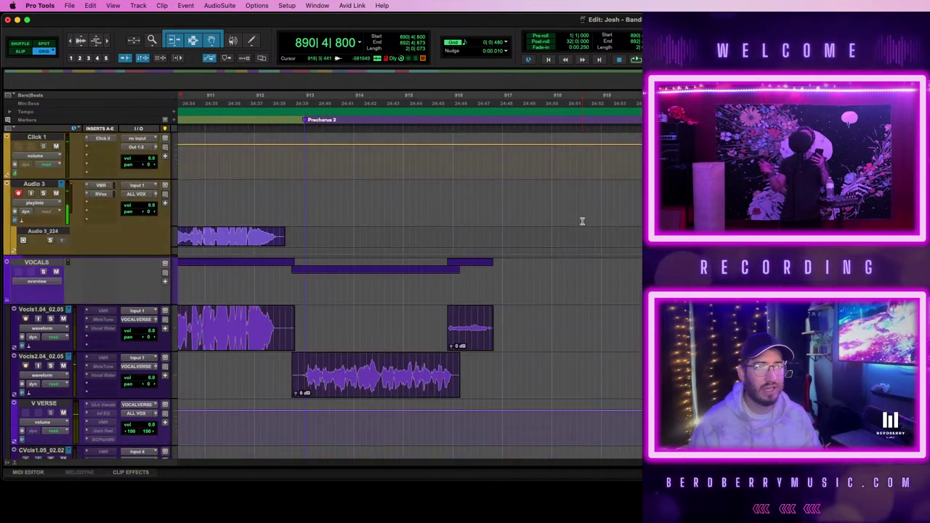
- Record the next Prechorus 2 vocal phrase on Audio 3 starting at 916|3|480
{"action": "left_click", "coordinate": [482, 196]}
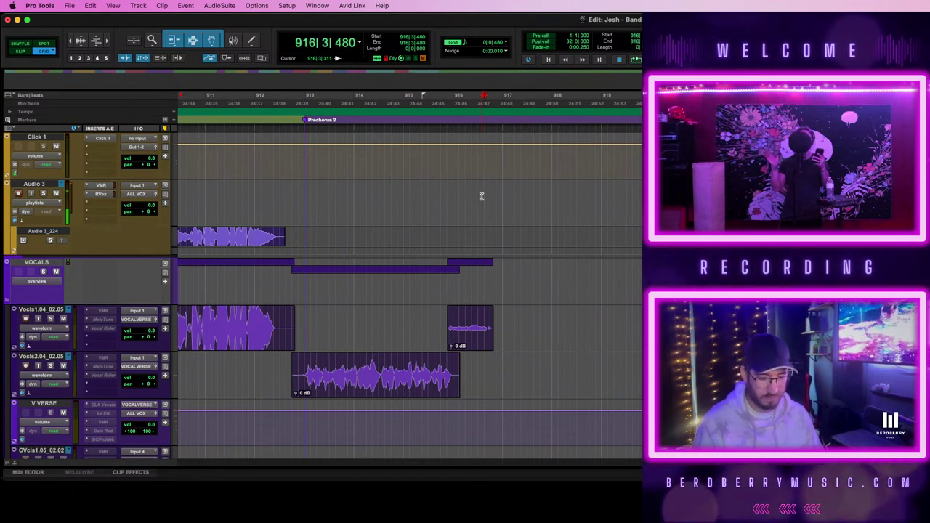
{"action": "key", "text": "super+k"}
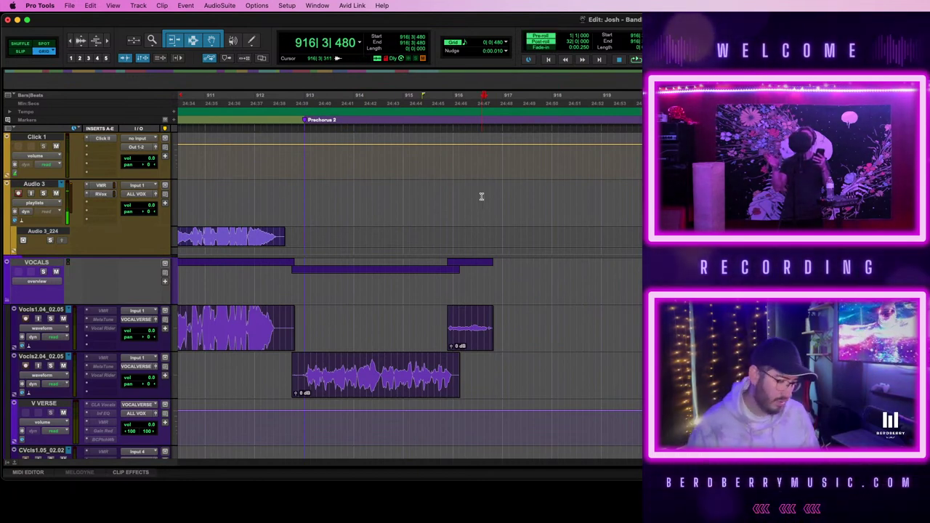
{"action": "key", "text": "space"}
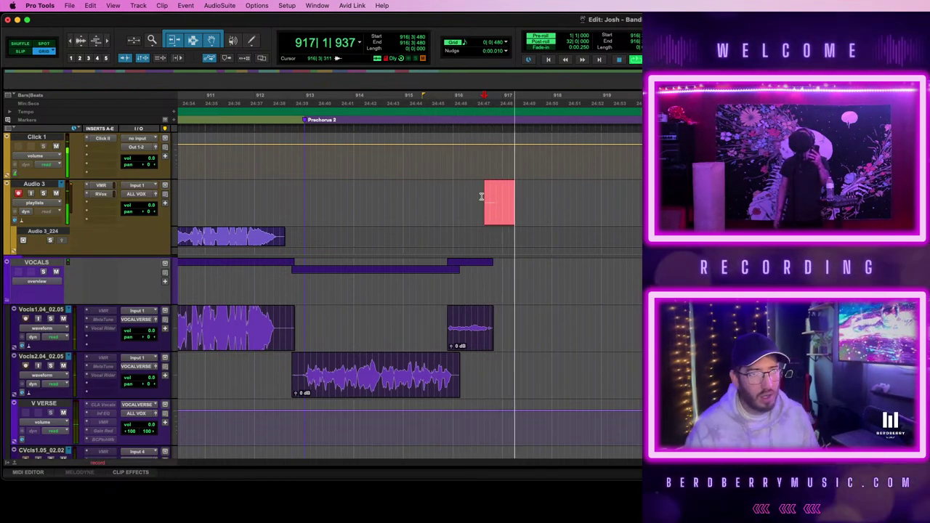
{"action": "scroll", "coordinate": [472, 345], "scroll_direction": "down", "scroll_amount": 1}
{"action": "key", "text": "t"}
{"action": "key", "text": "t"}
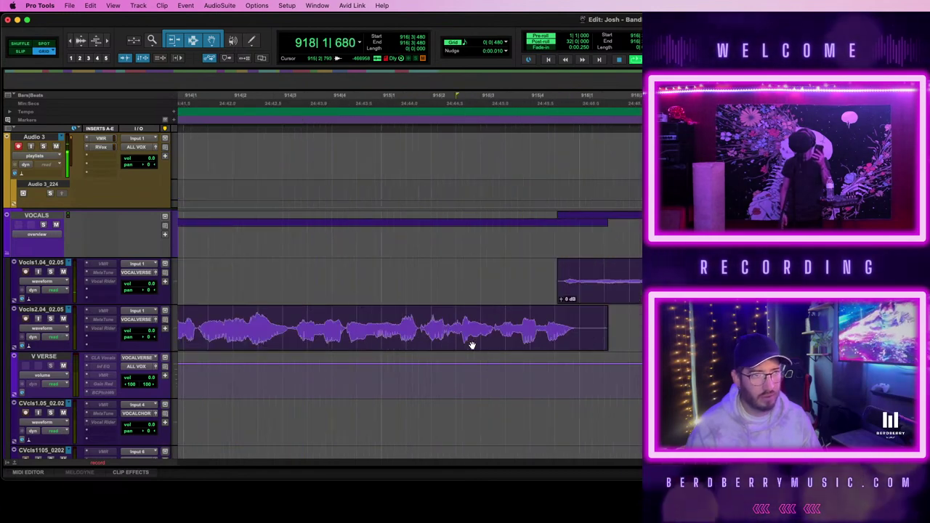
{"action": "key", "text": "super+bracketleft"}
{"action": "key", "text": "super+bracketleft"}
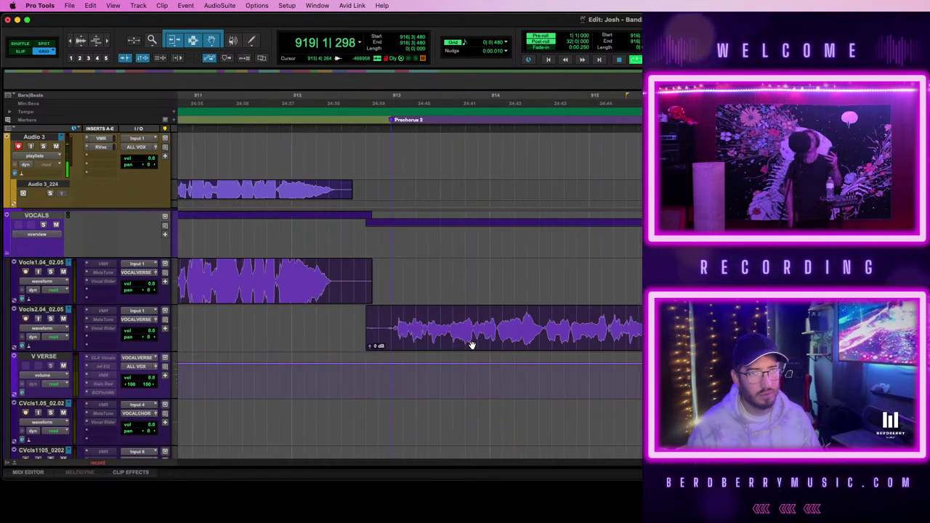
{"action": "scroll", "coordinate": [472, 345], "scroll_direction": "right", "scroll_amount": 4}
{"action": "key", "text": "space"}
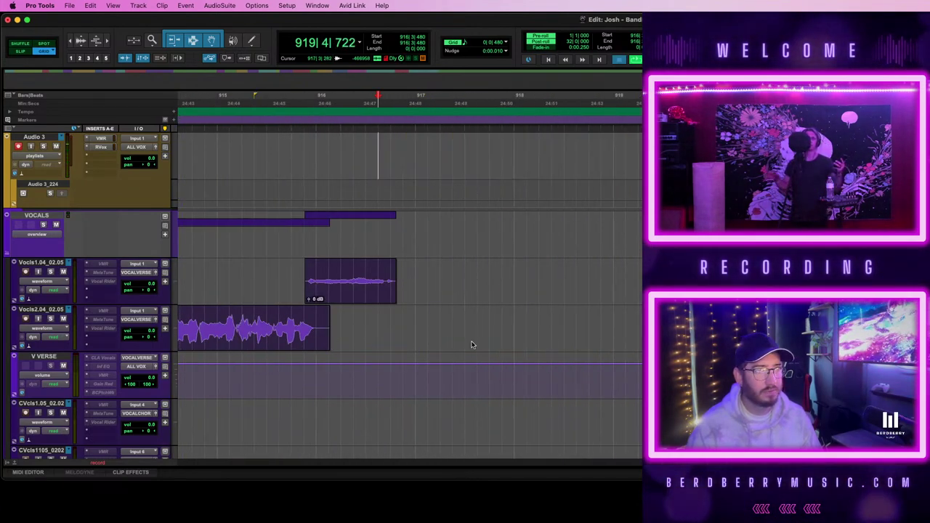
- Strip the silence around the new Prechorus 2 take and move the clip from Audio 3 onto Vocls2.04_02.05 at the same position
{"action": "scroll", "coordinate": [472, 345], "scroll_direction": "up", "scroll_amount": 3}
{"action": "left_click", "coordinate": [462, 311]}
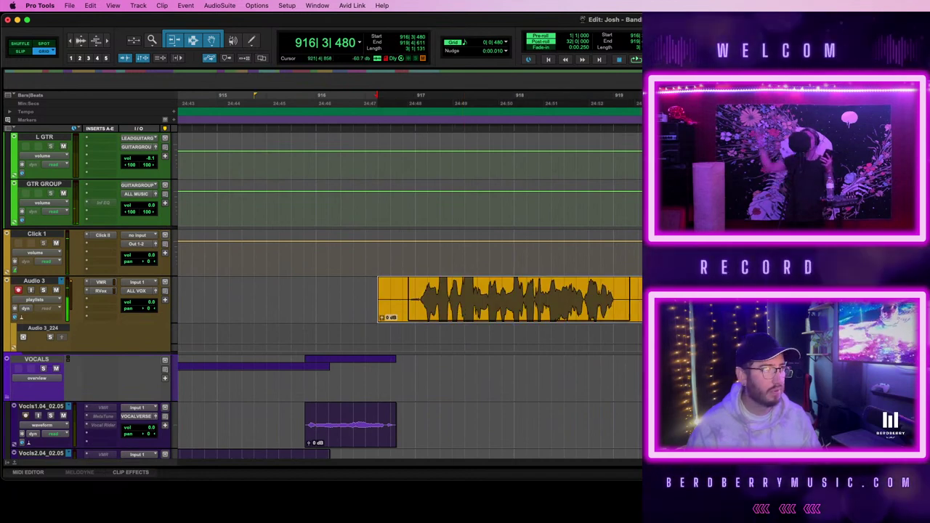
{"action": "key", "text": "Return"}
{"action": "left_click", "coordinate": [502, 294]}
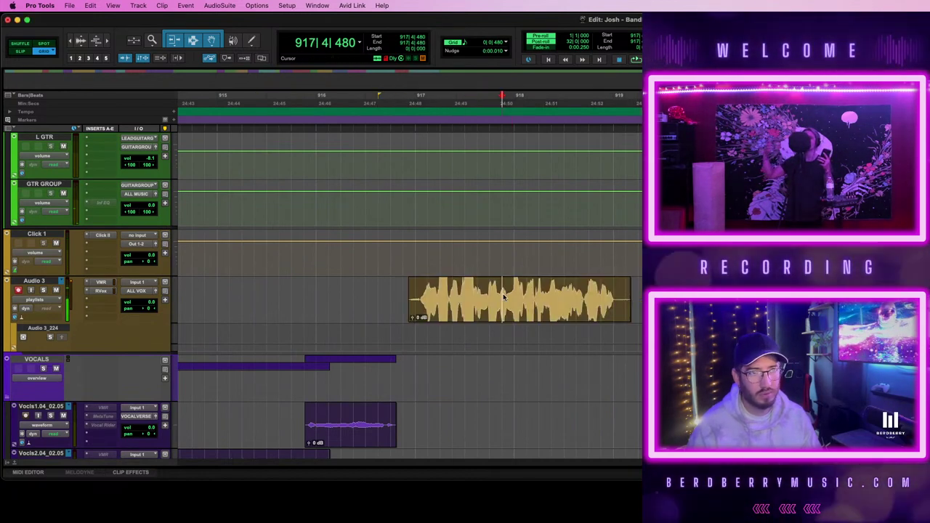
{"action": "left_click_drag", "start_coordinate": [503, 311], "coordinate": [506, 454]}
- Copy the first Prechorus phrase selected from 892|4|000 on Vocls1.04_02.05 to 918|4|000 in Prechorus 2 and play it back
{"action": "scroll", "coordinate": [540, 412], "scroll_direction": "down", "scroll_amount": 3}
{"action": "scroll", "coordinate": [540, 411], "scroll_direction": "left", "scroll_amount": 10}
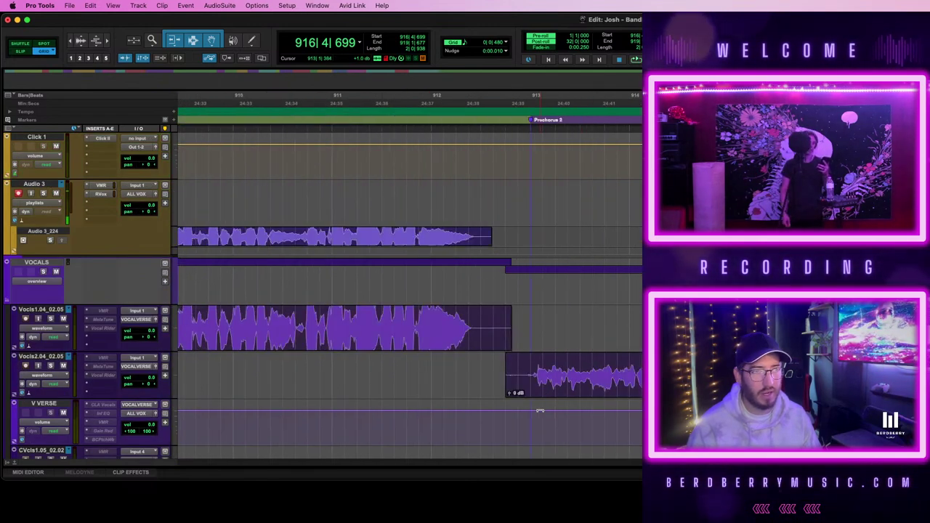
{"action": "scroll", "coordinate": [540, 411], "scroll_direction": "left", "scroll_amount": 5}
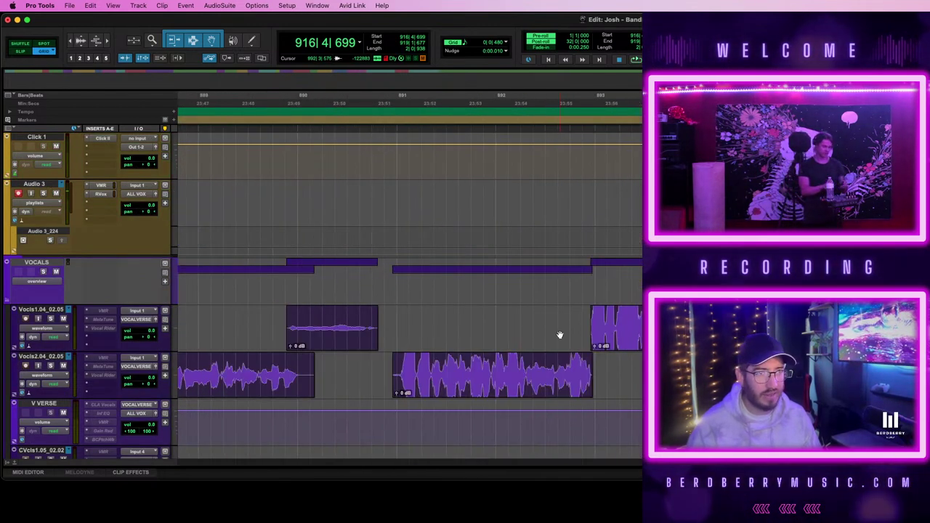
{"action": "left_click_drag", "start_coordinate": [567, 314], "coordinate": [640, 323]}
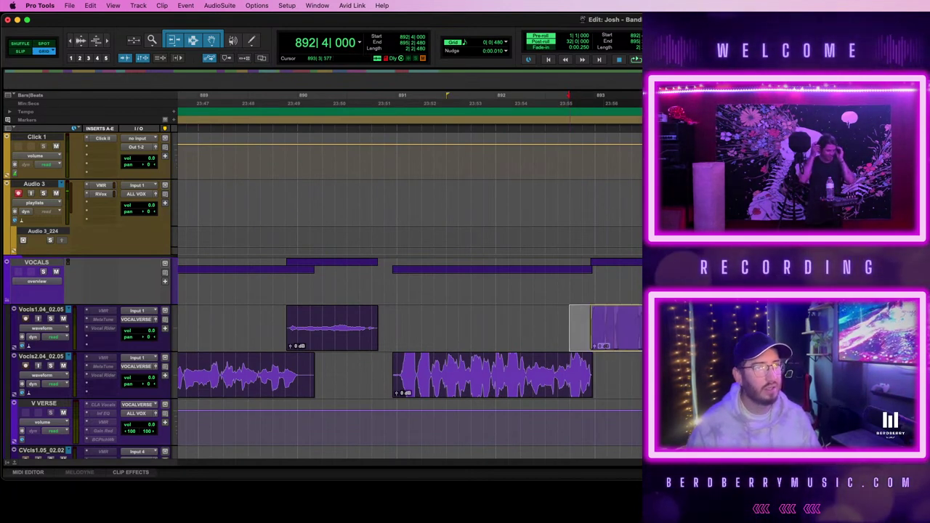
{"action": "scroll", "coordinate": [407, 327], "scroll_direction": "right", "scroll_amount": 2}
{"action": "scroll", "coordinate": [407, 327], "scroll_direction": "right", "scroll_amount": 8}
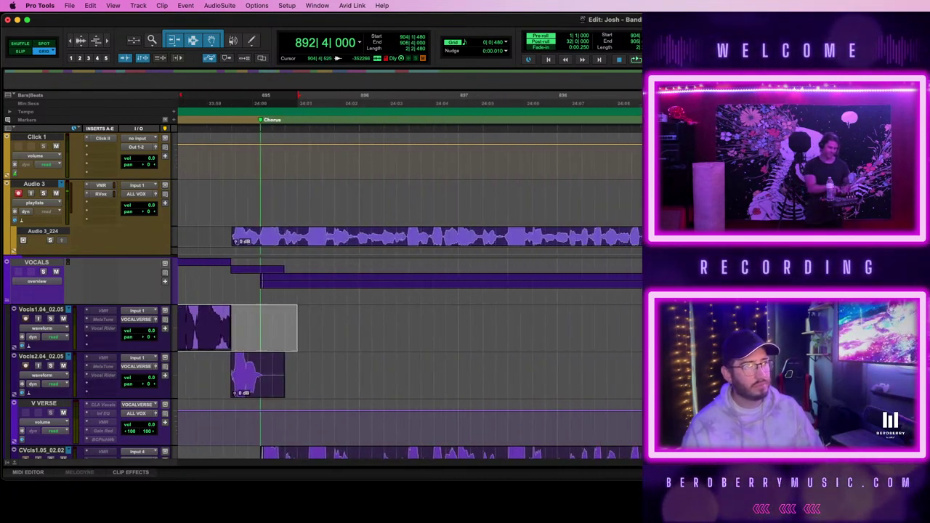
{"action": "scroll", "coordinate": [407, 327], "scroll_direction": "right", "scroll_amount": 10}
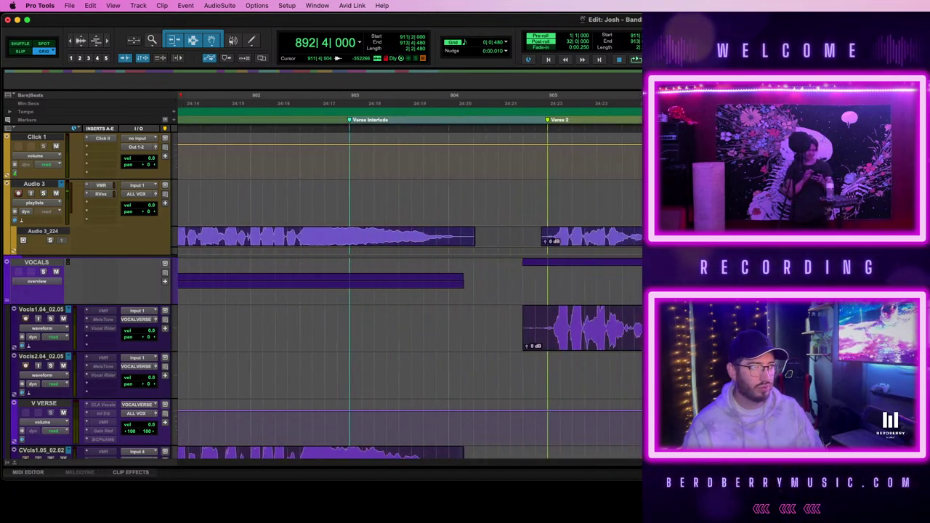
{"action": "scroll", "coordinate": [407, 327], "scroll_direction": "right", "scroll_amount": 9}
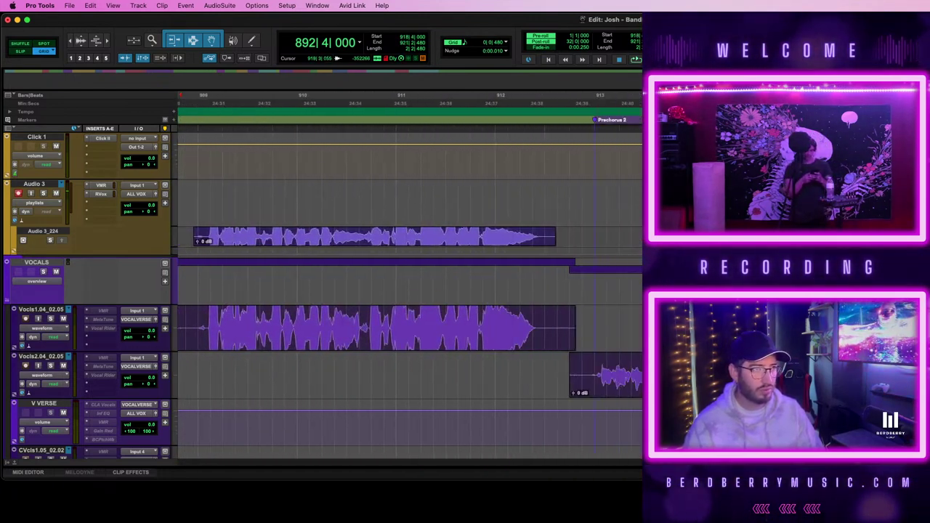
{"action": "scroll", "coordinate": [406, 327], "scroll_direction": "right", "scroll_amount": 3}
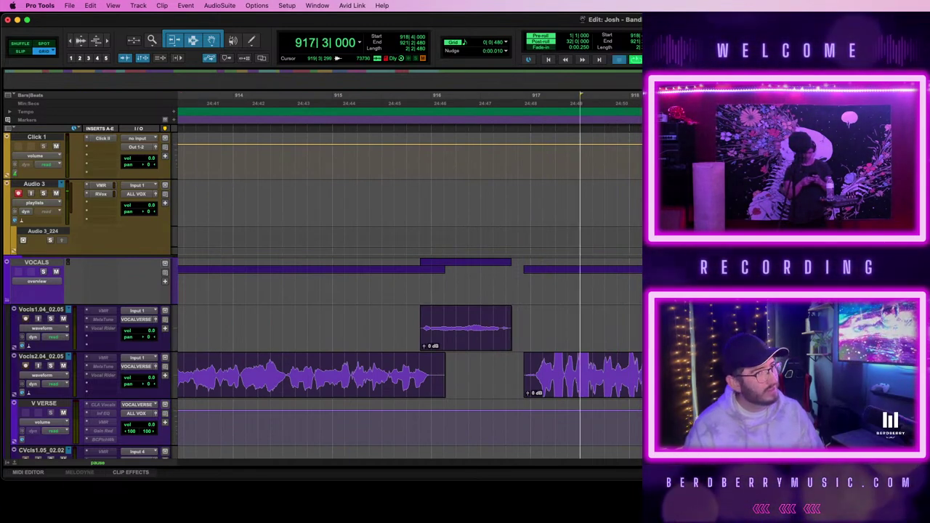
{"action": "key", "text": "space"}
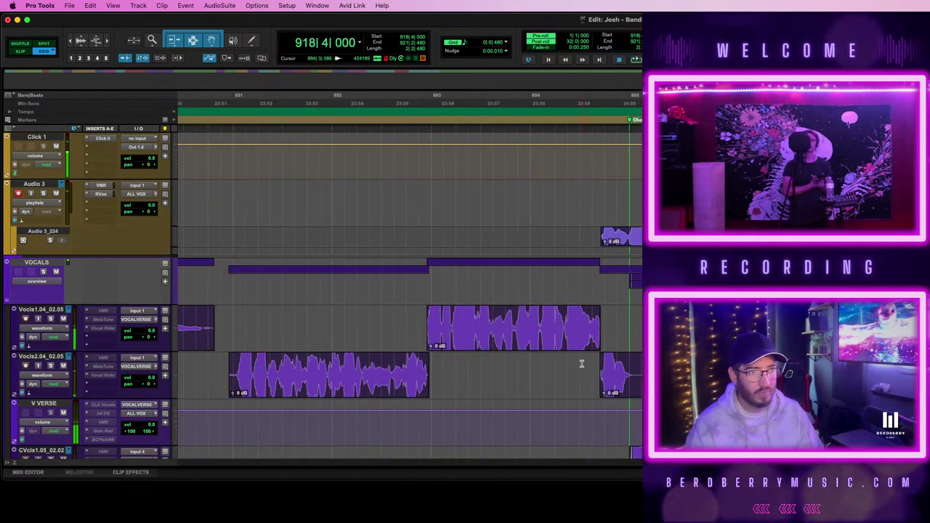
- Copy the first Prechorus phrase selected from 894|3|000 on Vocls2.04_02.05 to 920|3|000 in Prechorus 2 and play it back
{"action": "left_click_drag", "start_coordinate": [581, 363], "coordinate": [675, 365]}
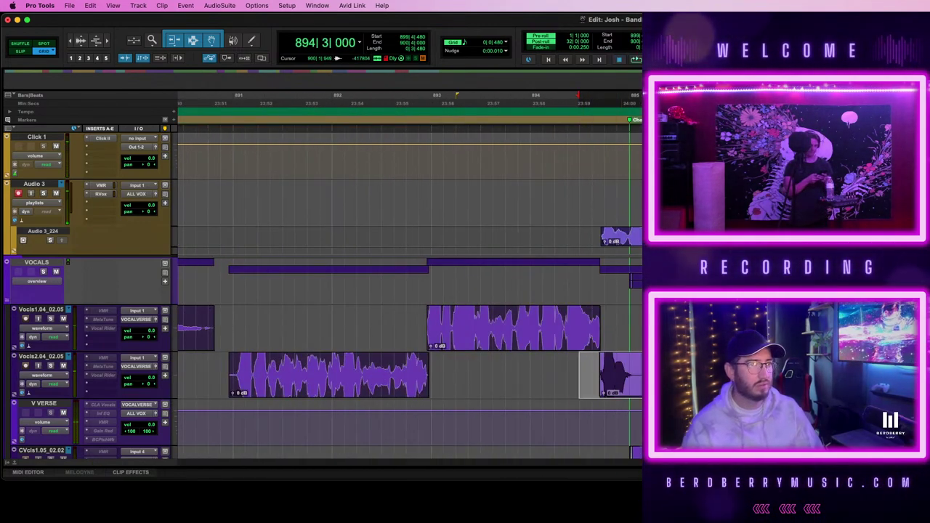
{"action": "scroll", "coordinate": [409, 290], "scroll_direction": "right", "scroll_amount": 8}
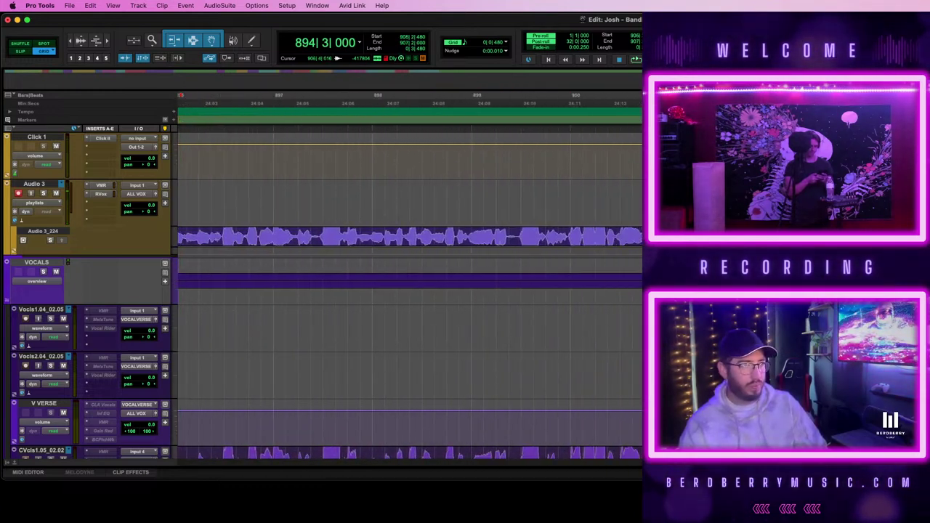
{"action": "left_click_drag", "start_coordinate": [675, 365], "coordinate": [676, 365]}
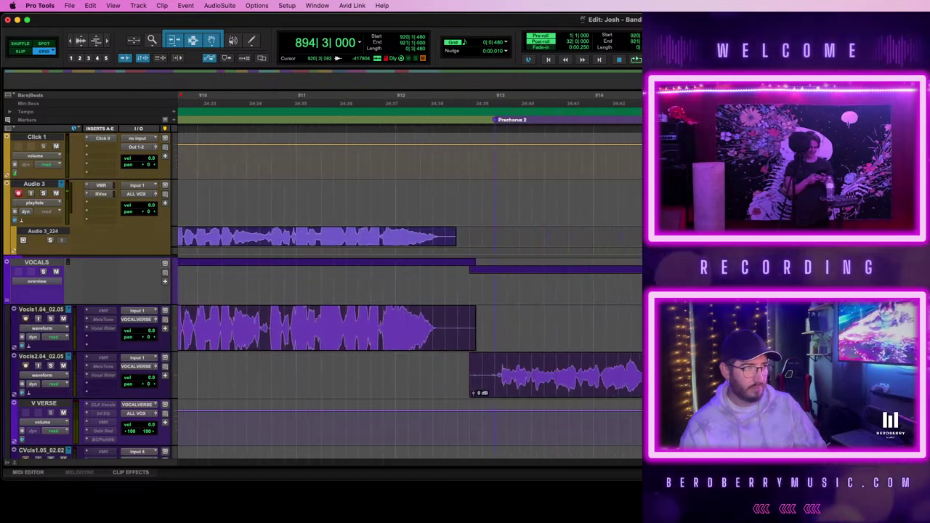
{"action": "scroll", "coordinate": [409, 291], "scroll_direction": "right", "scroll_amount": 4}
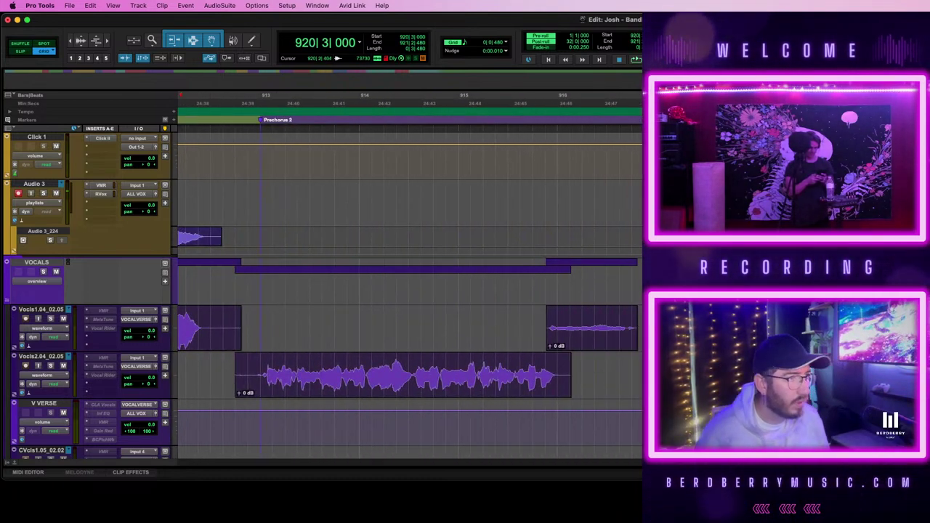
{"action": "key", "text": "space"}
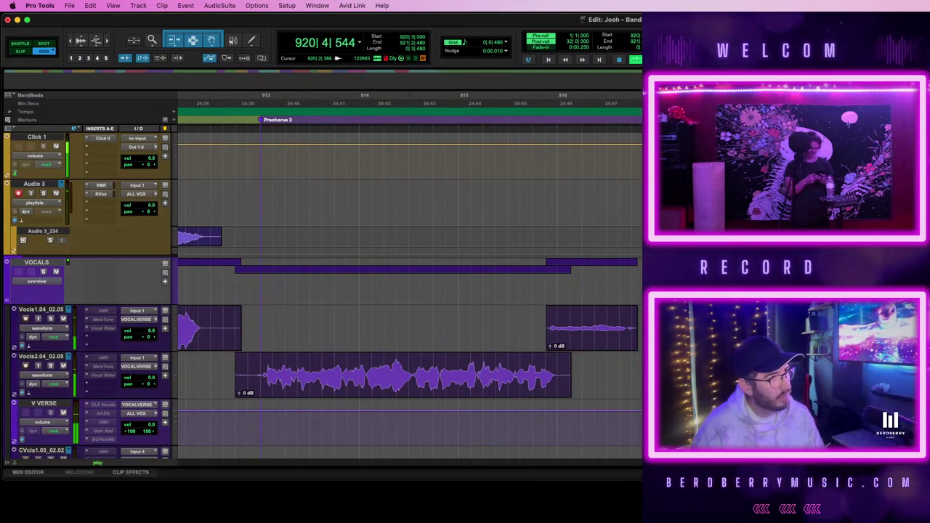
{"action": "key", "text": "space"}
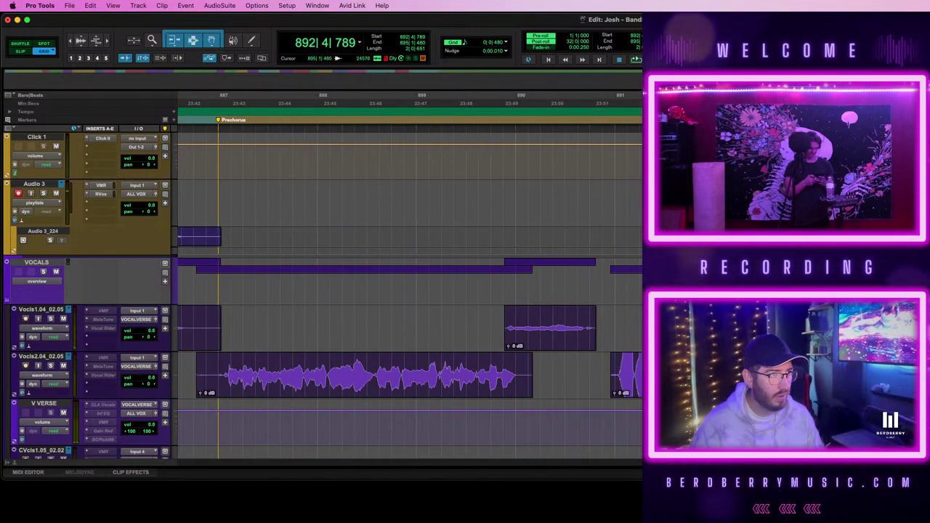
- Copy the first Prechorus clip starting at 892|4|789 on Vocls1.04_02.05 to 918|4|789 in Prechorus 2
{"action": "scroll", "coordinate": [410, 291], "scroll_direction": "right", "scroll_amount": 15}
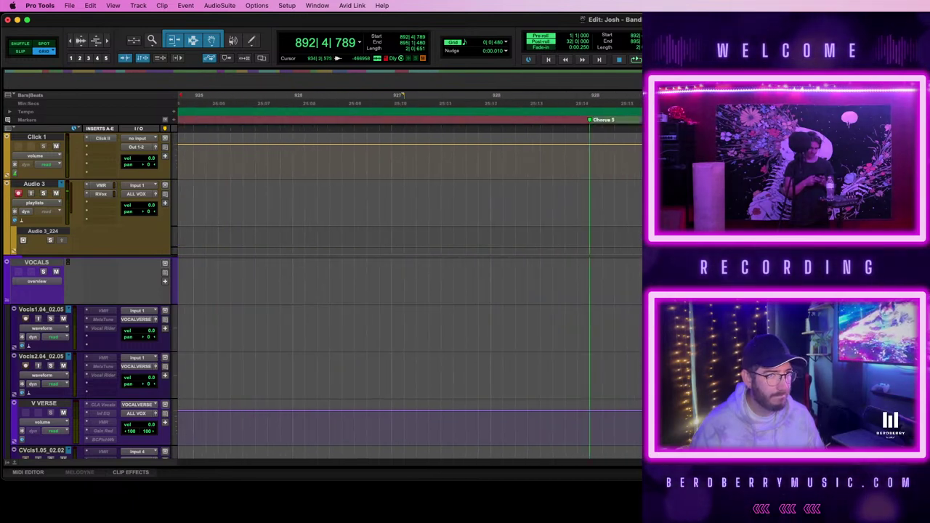
{"action": "left_click_drag", "start_coordinate": [509, 326], "coordinate": [574, 327]}
{"action": "scroll", "coordinate": [528, 385], "scroll_direction": "left", "scroll_amount": 10}
{"action": "scroll", "coordinate": [527, 385], "scroll_direction": "left", "scroll_amount": 10}
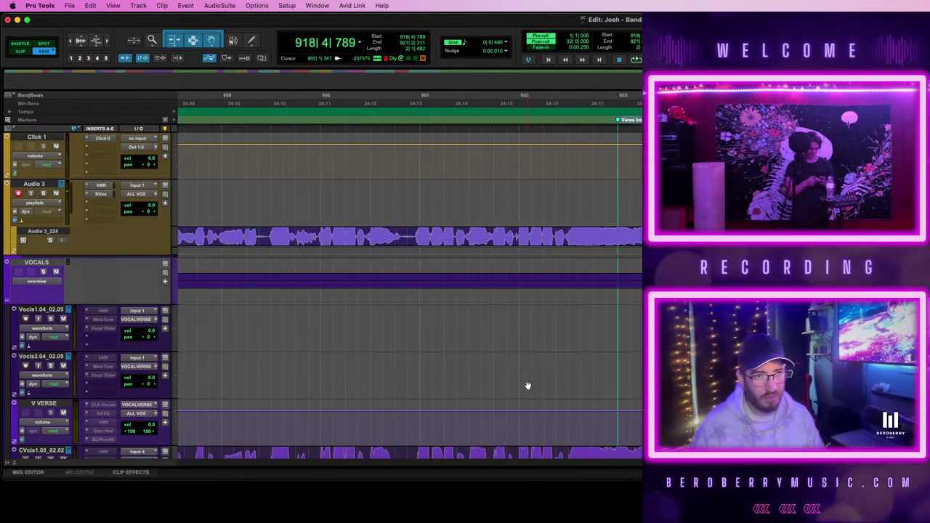
- Copy the first Prechorus clip spanning 894|1|480 to 895|1|949 on Vocls2.04_02.05 to 920|1|480 in Prechorus 2
{"action": "scroll", "coordinate": [525, 386], "scroll_direction": "left", "scroll_amount": 3}
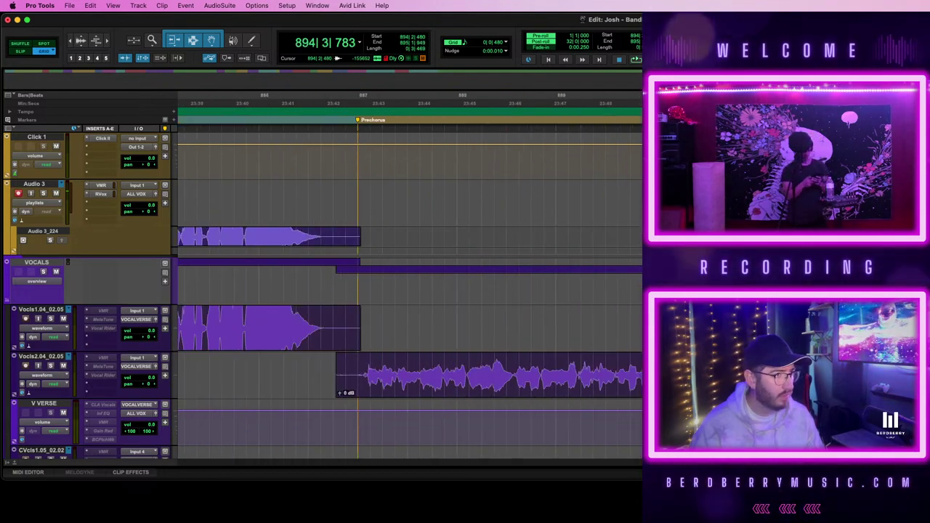
{"action": "scroll", "coordinate": [410, 290], "scroll_direction": "right", "scroll_amount": 20}
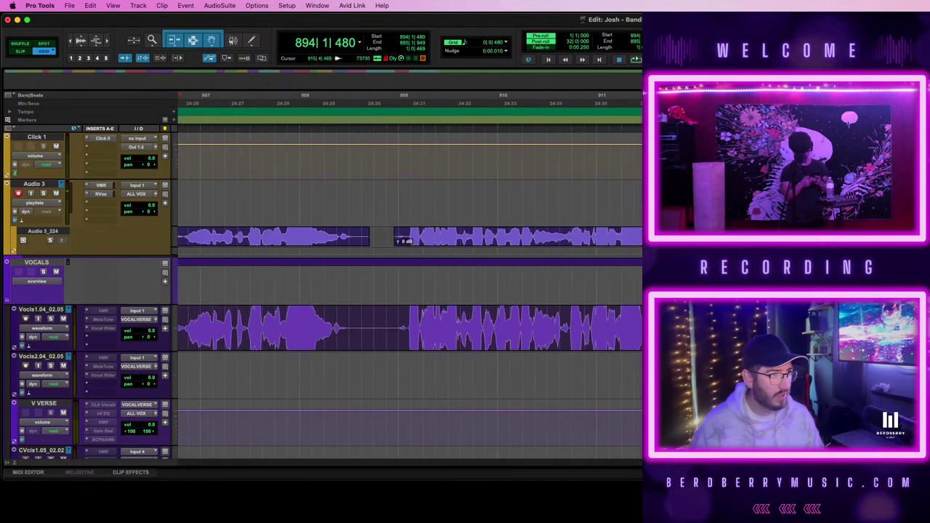
{"action": "scroll", "coordinate": [409, 327], "scroll_direction": "left", "scroll_amount": 15}
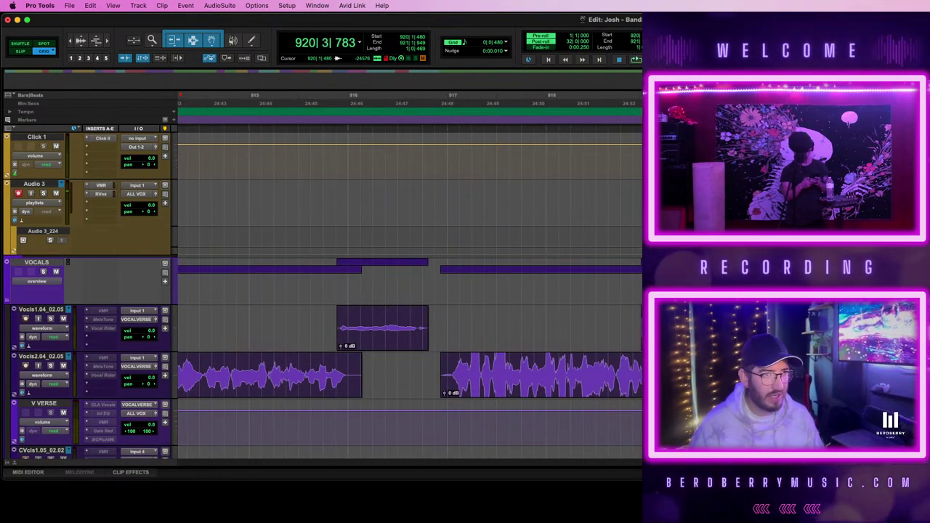
- Copy the opening first Prechorus phrase selected from 886|4|000 on Vocls2.04_02.05 to 912|4|000 and start playing it back
{"action": "scroll", "coordinate": [409, 291], "scroll_direction": "left", "scroll_amount": 20}
{"action": "scroll", "coordinate": [410, 291], "scroll_direction": "left", "scroll_amount": 15}
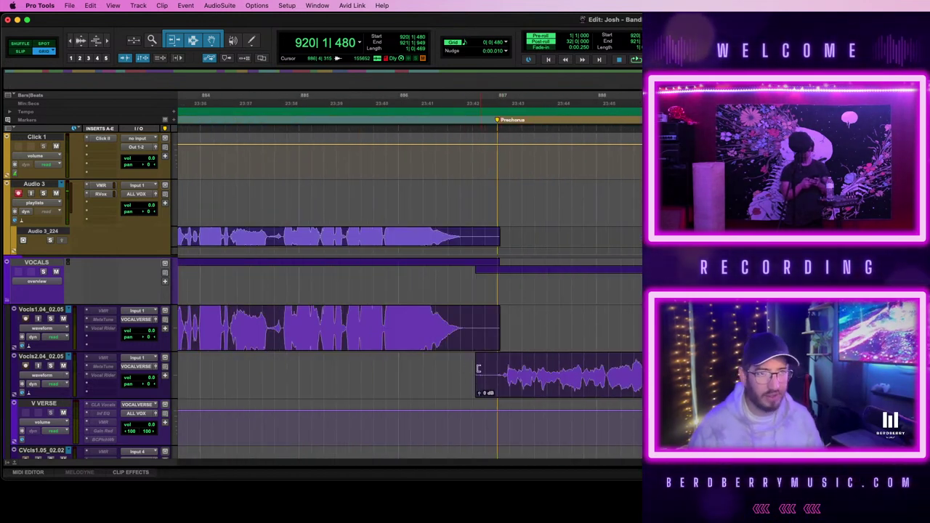
{"action": "left_click", "coordinate": [480, 370]}
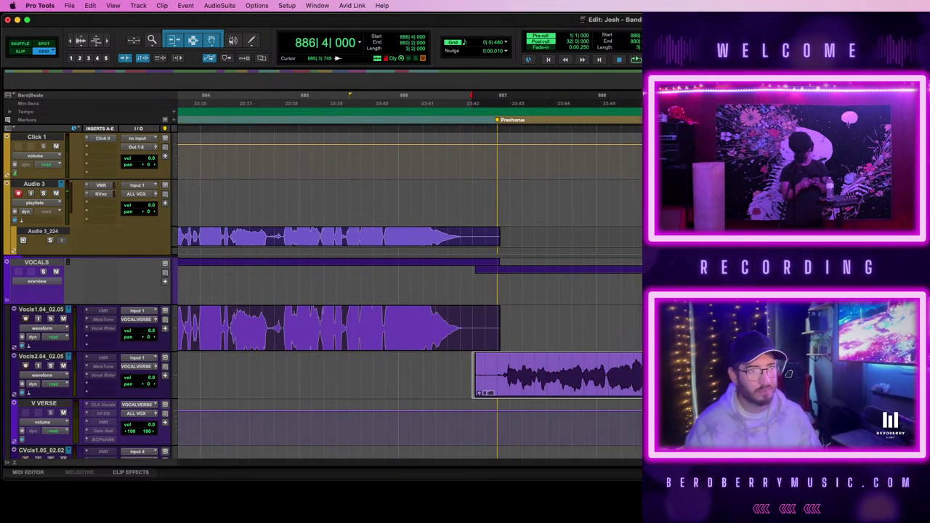
{"action": "scroll", "coordinate": [410, 291], "scroll_direction": "right", "scroll_amount": 8}
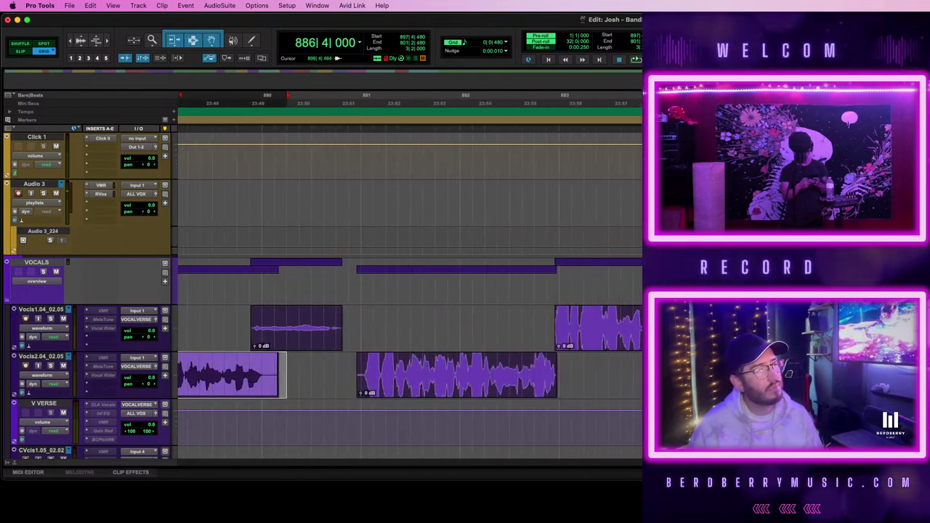
{"action": "scroll", "coordinate": [410, 291], "scroll_direction": "right", "scroll_amount": 8}
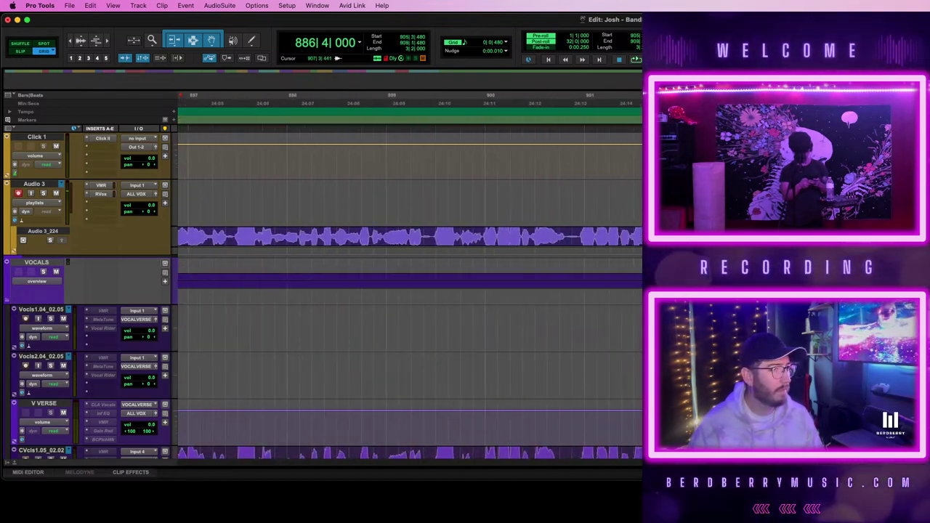
{"action": "scroll", "coordinate": [410, 290], "scroll_direction": "right", "scroll_amount": 8}
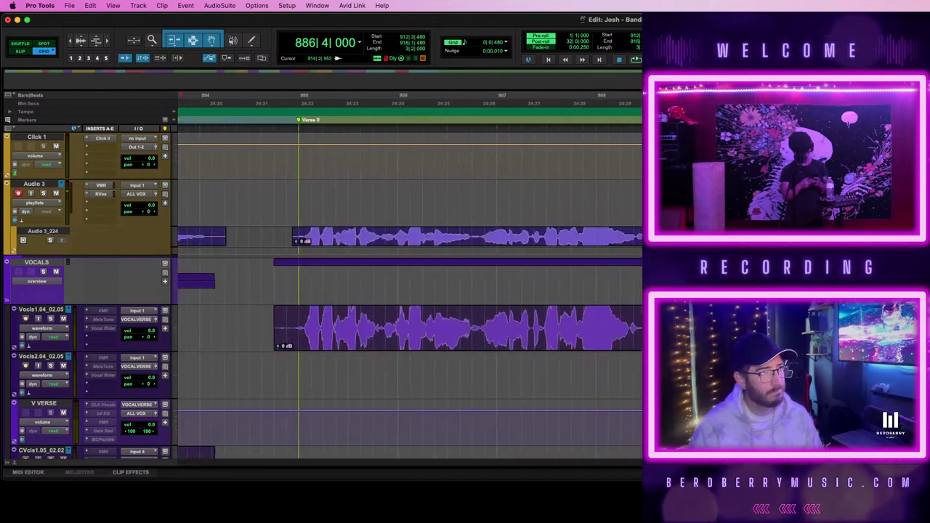
{"action": "scroll", "coordinate": [410, 290], "scroll_direction": "right", "scroll_amount": 1}
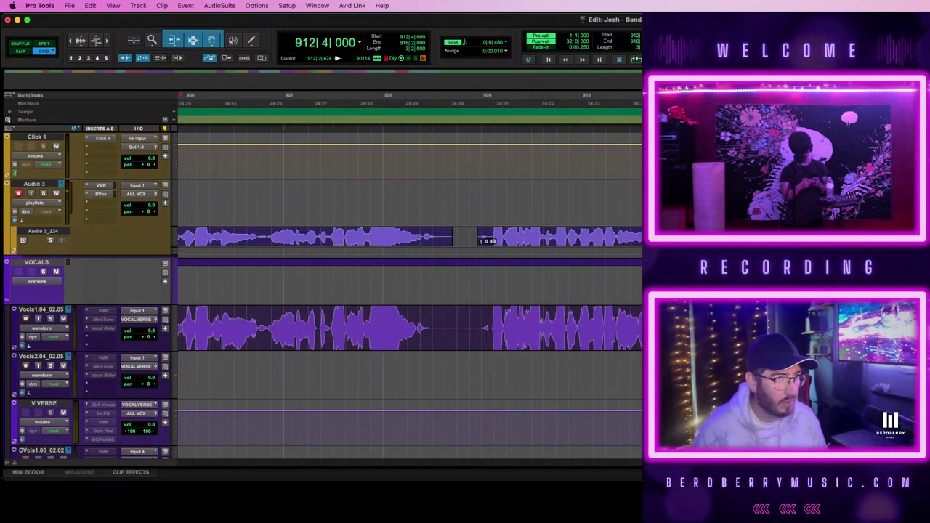
{"action": "key", "text": "space"}
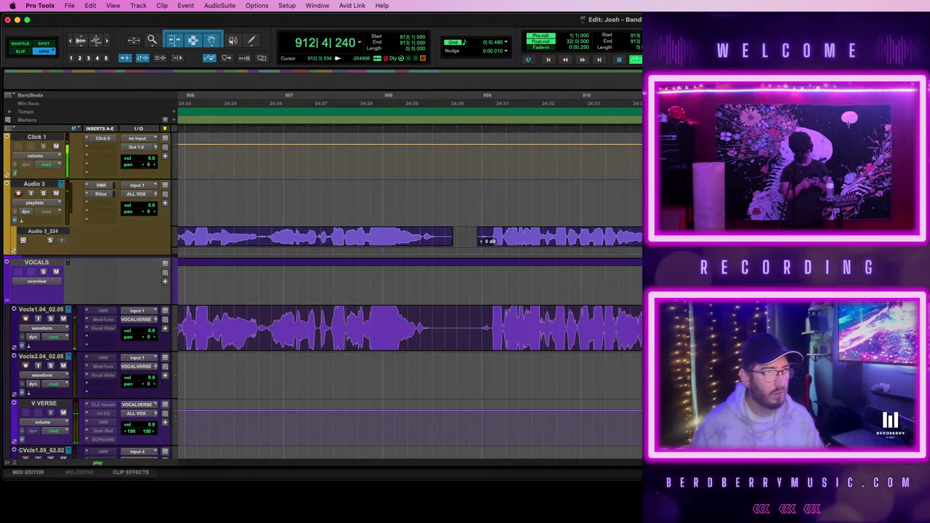
- Play back the assembled Prechorus 2 vocals from 912|2|480 and follow the phrases through to the end of the section
{"action": "left_click", "coordinate": [818, 328]}
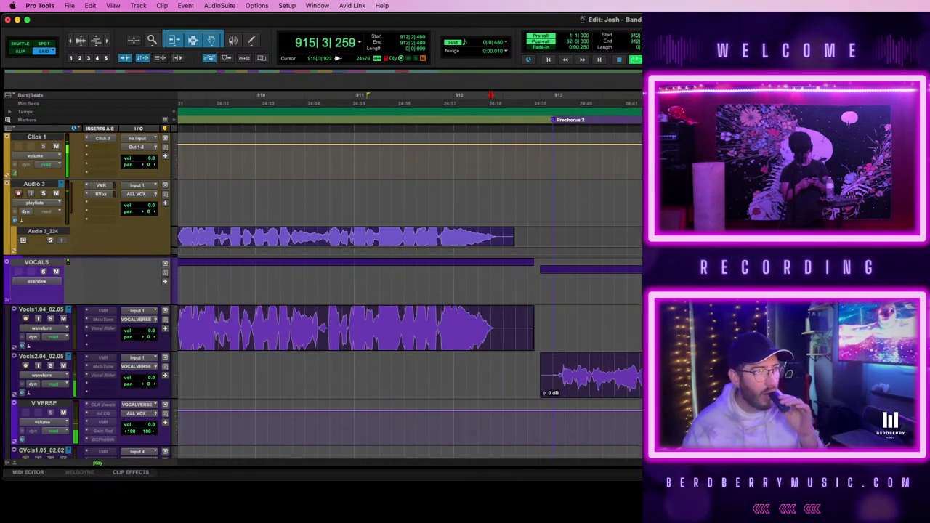
{"action": "key", "text": "r"}
{"action": "key", "text": "r"}
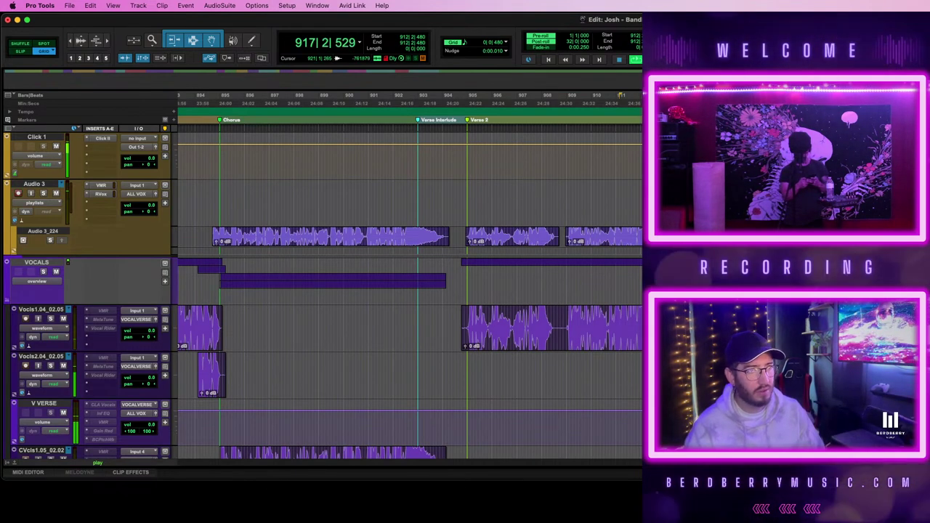
{"action": "key", "text": "t"}
{"action": "scroll", "coordinate": [409, 291], "scroll_direction": "right", "scroll_amount": 4}
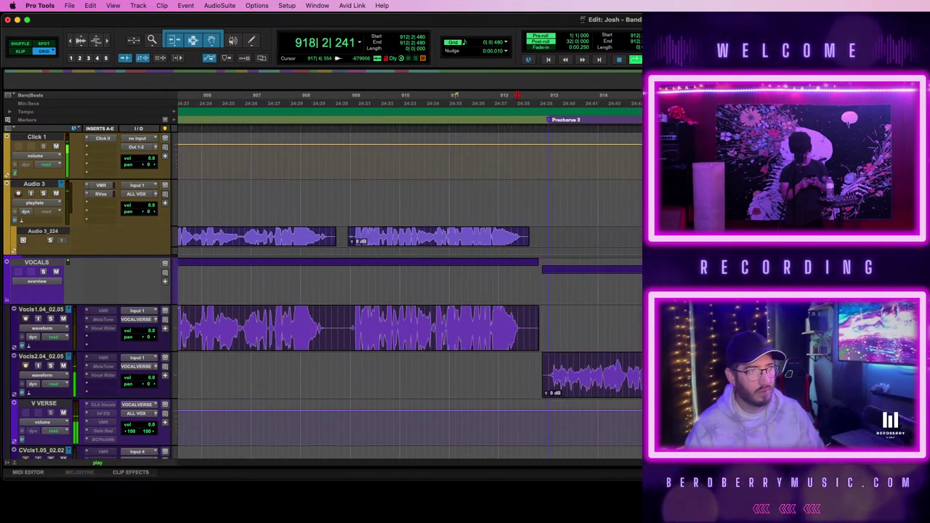
{"action": "key", "text": "t"}
{"action": "key", "text": "t"}
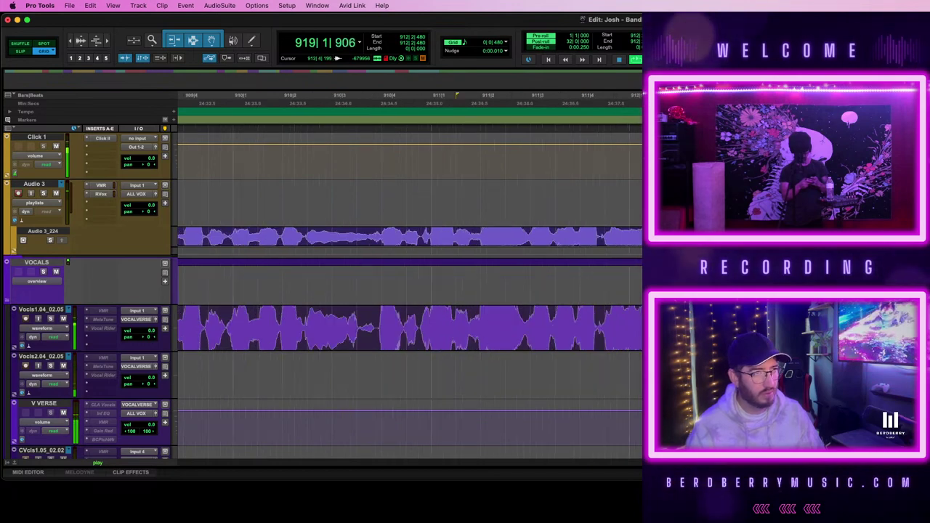
{"action": "scroll", "coordinate": [409, 291], "scroll_direction": "right", "scroll_amount": 6}
{"action": "scroll", "coordinate": [410, 291], "scroll_direction": "right", "scroll_amount": 3}
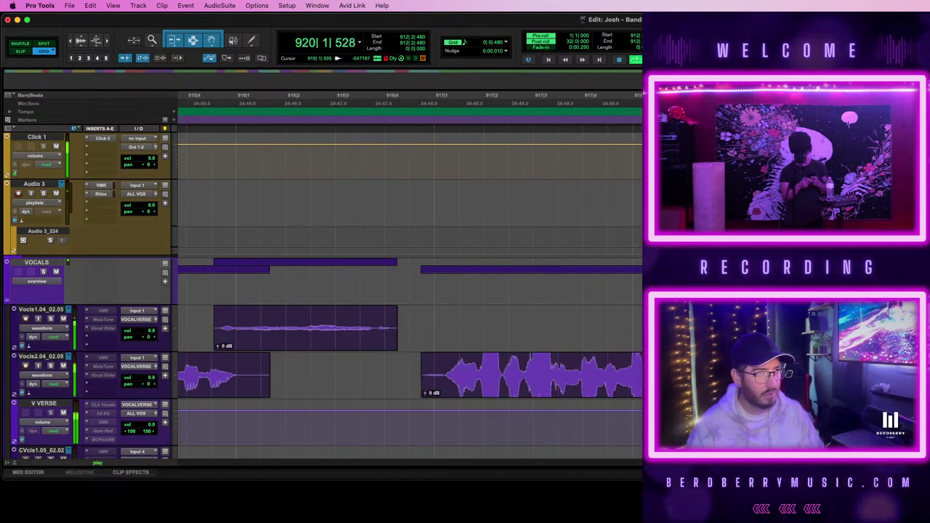
{"action": "key", "text": "r"}
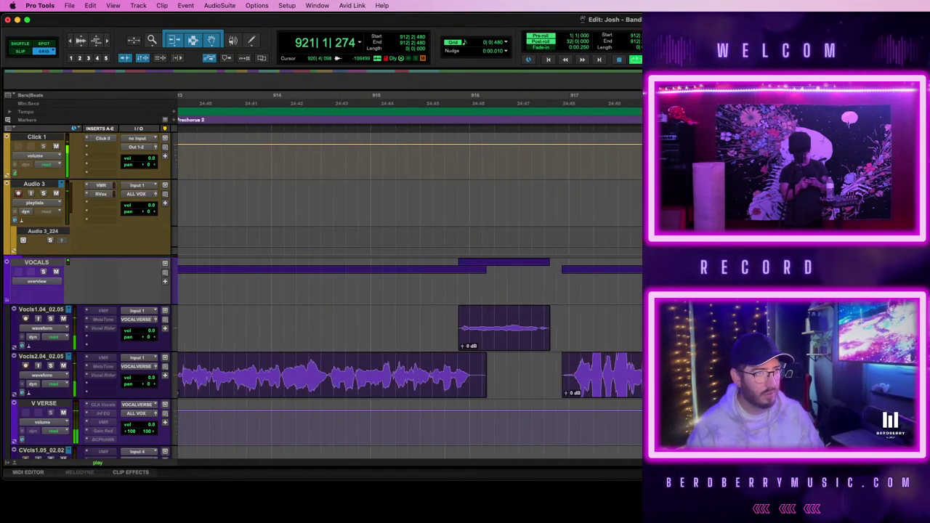
- Examine the Vocls1.04_02.05 waveform near the end of Prechorus 2 up close and play it back from 920|1|480
{"action": "key", "text": "t"}
{"action": "key", "text": "t"}
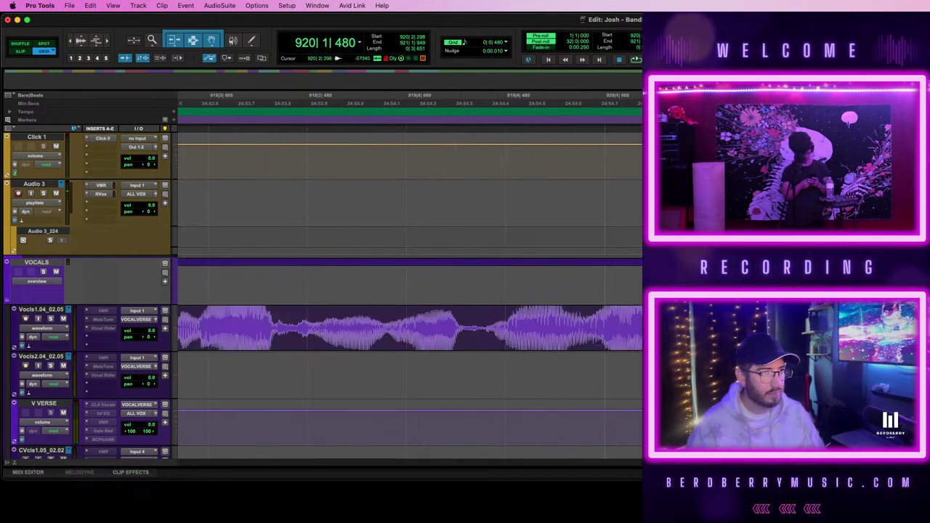
{"action": "scroll", "coordinate": [409, 291], "scroll_direction": "right", "scroll_amount": 3}
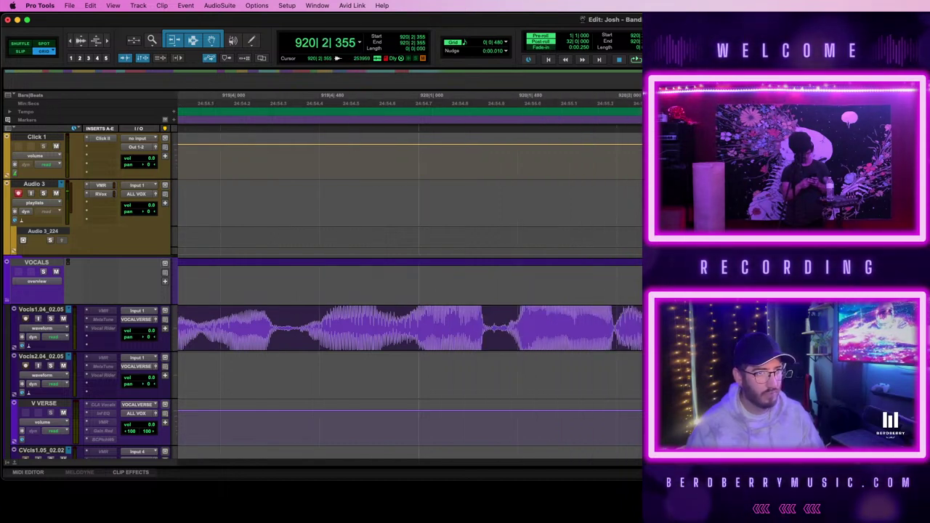
{"action": "left_click", "coordinate": [500, 318]}
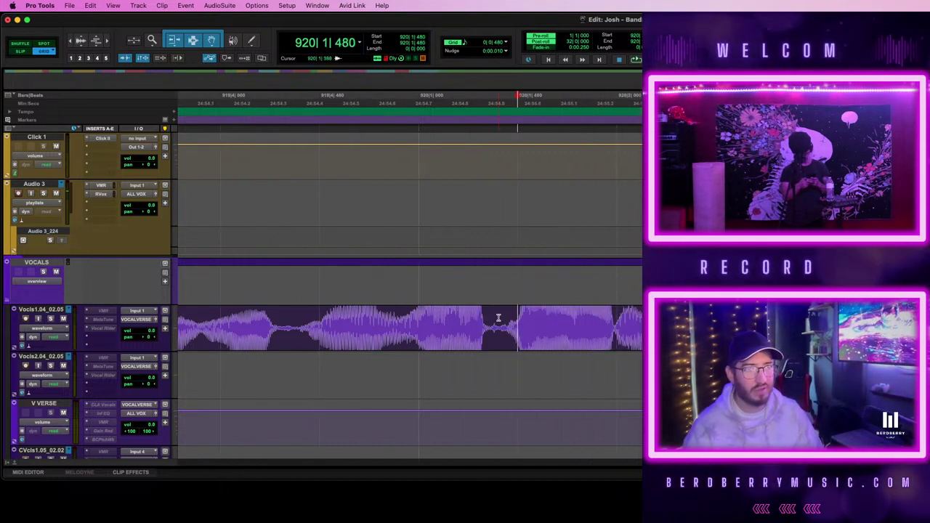
{"action": "key", "text": "space"}
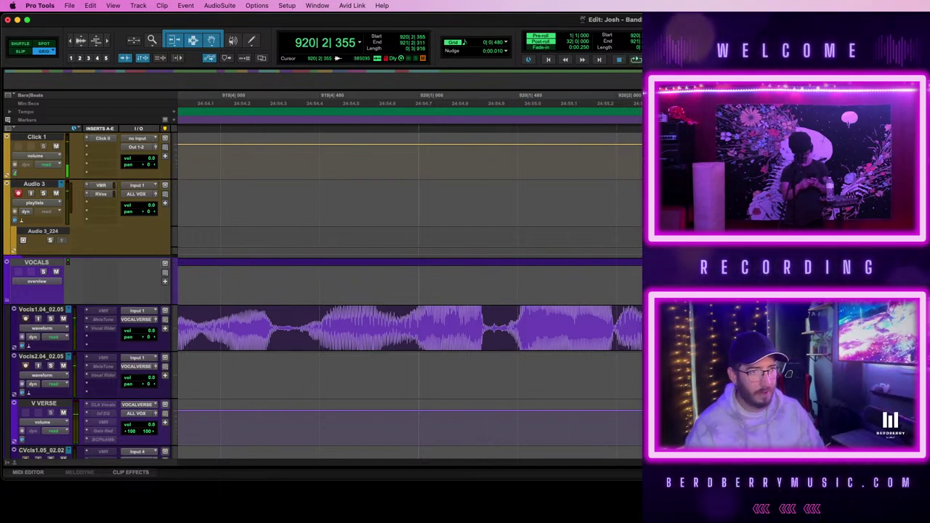
- Trim the end of the last Prechorus 2 clip on Vocls1.04_02.05 to 920|3|868, playing back the transition to check it
{"action": "left_click", "coordinate": [640, 332]}
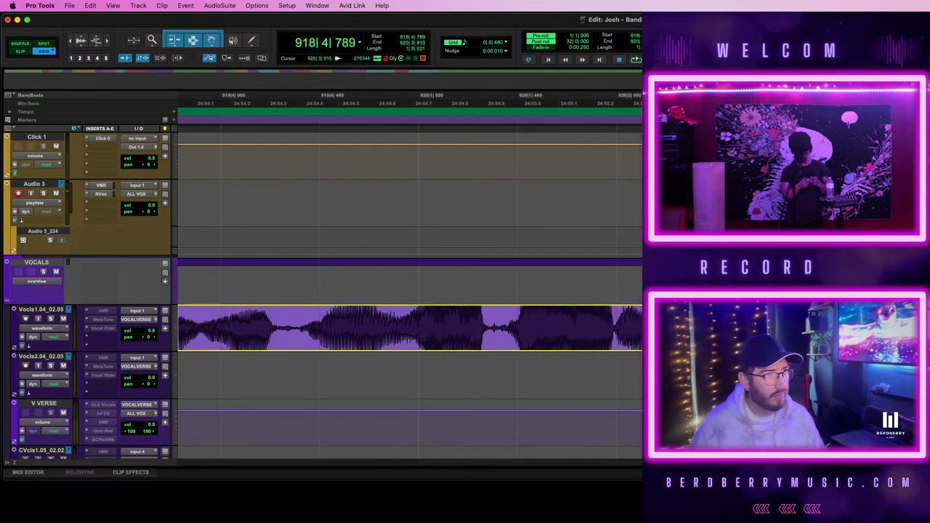
{"action": "left_click", "coordinate": [639, 331]}
{"action": "left_click_drag", "start_coordinate": [929, 332], "coordinate": [663, 331]}
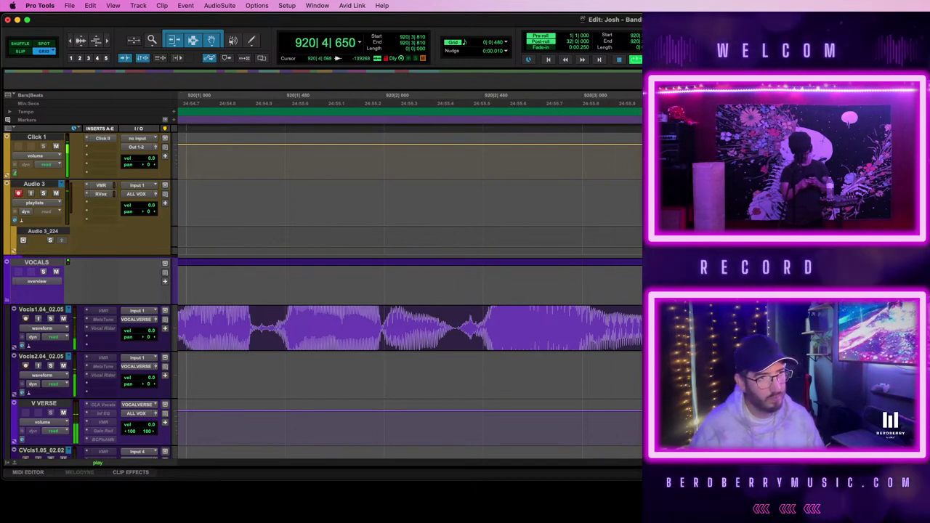
{"action": "key", "text": "space"}
{"action": "left_click", "coordinate": [761, 338]}
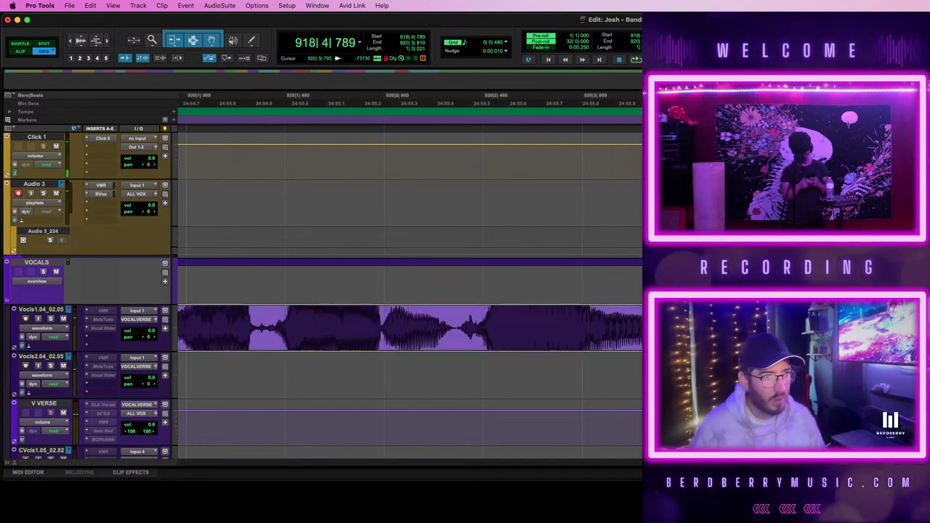
{"action": "key", "text": "t"}
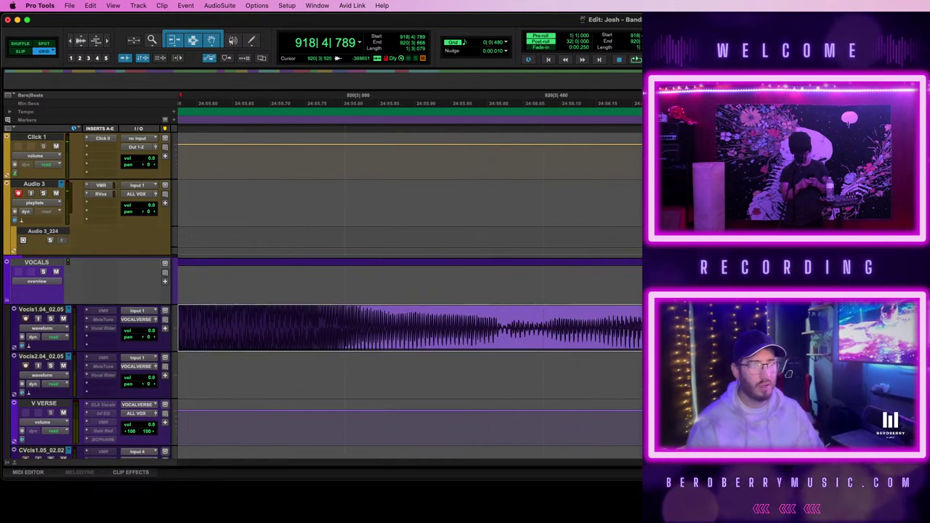
- Trim the end of the last first-Prechorus clip on Vocls1.04_02.05 to 894|3|872, in the gap before the next word
{"action": "key", "text": "super+bracketleft"}
{"action": "scroll", "coordinate": [572, 356], "scroll_direction": "right", "scroll_amount": 15}
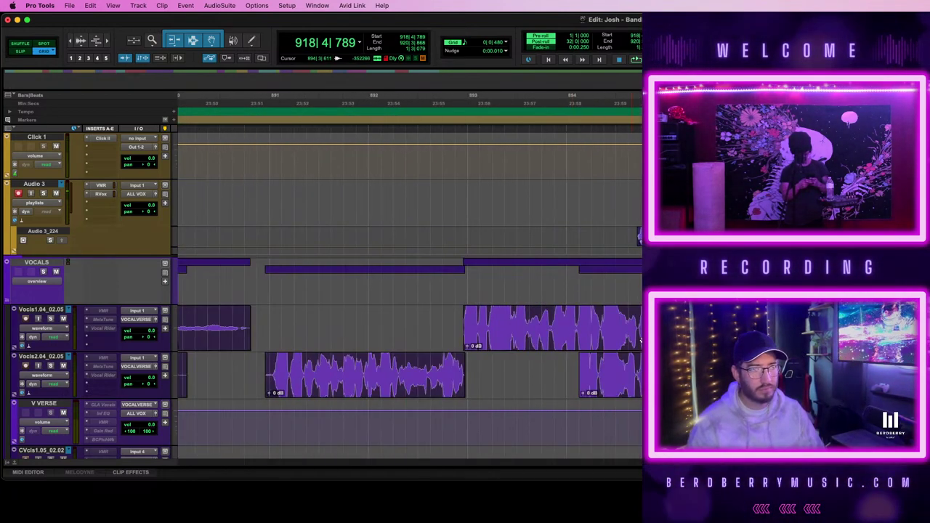
{"action": "left_click", "coordinate": [655, 322]}
{"action": "key", "text": "t"}
{"action": "key", "text": "t"}
{"action": "key", "text": "t"}
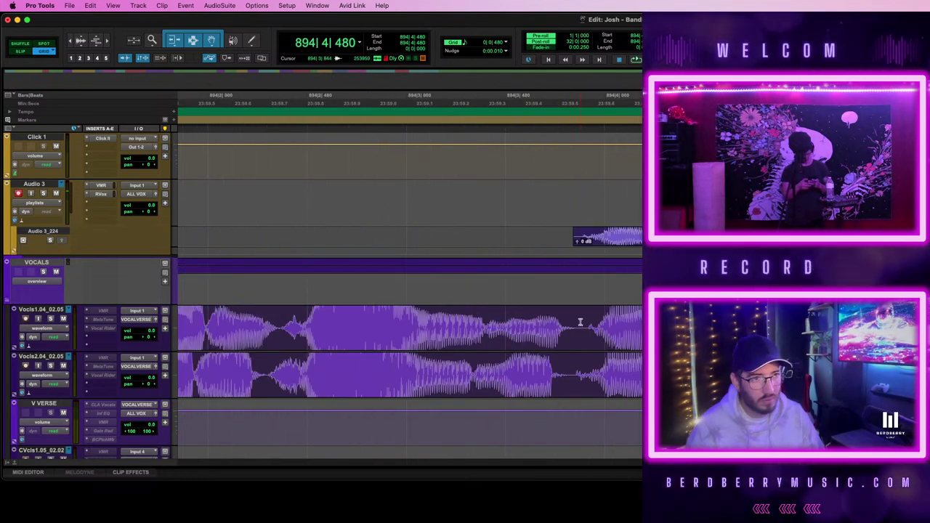
{"action": "left_click", "coordinate": [587, 322]}
{"action": "key", "text": "s"}
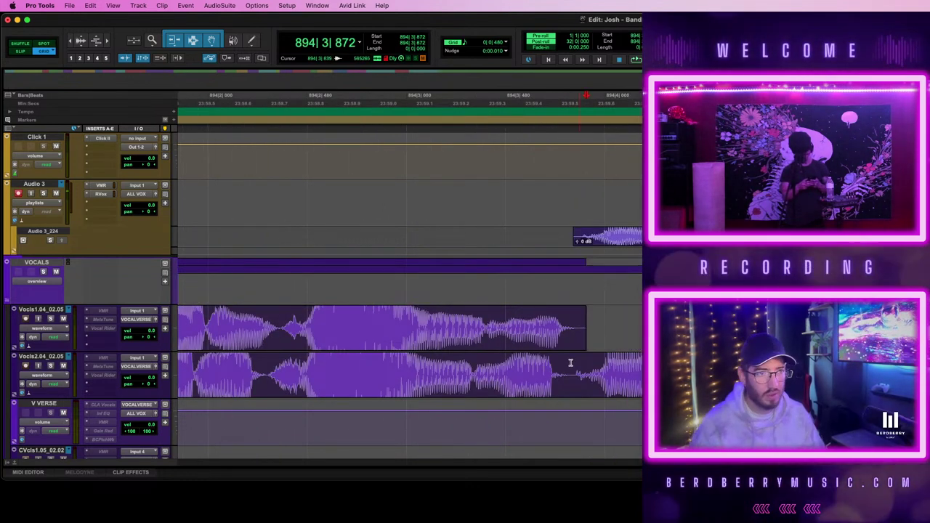
- Delete the duplicated phrase before the final word on Vocls2.04_02.05 at the end of the first Prechorus, keeping only that last word
{"action": "left_click_drag", "start_coordinate": [574, 366], "coordinate": [430, 368]}
{"action": "key", "text": "BackSpace"}
{"action": "left_click", "coordinate": [400, 387]}
{"action": "key", "text": "BackSpace"}
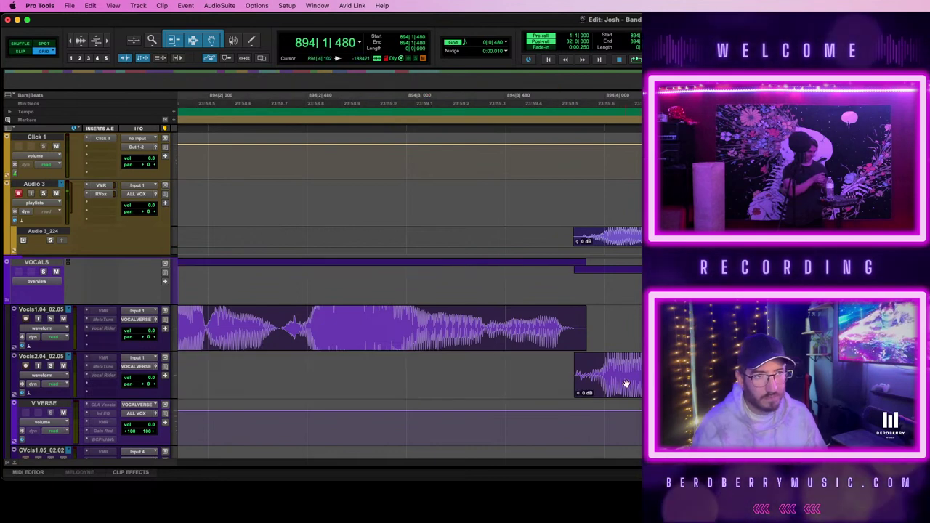
- Play back the end of the first Prechorus around 894|3|480 and follow the clip handover into the Chorus
{"action": "left_click", "coordinate": [481, 366]}
{"action": "key", "text": "r"}
{"action": "key", "text": "r"}
{"action": "key", "text": "space"}
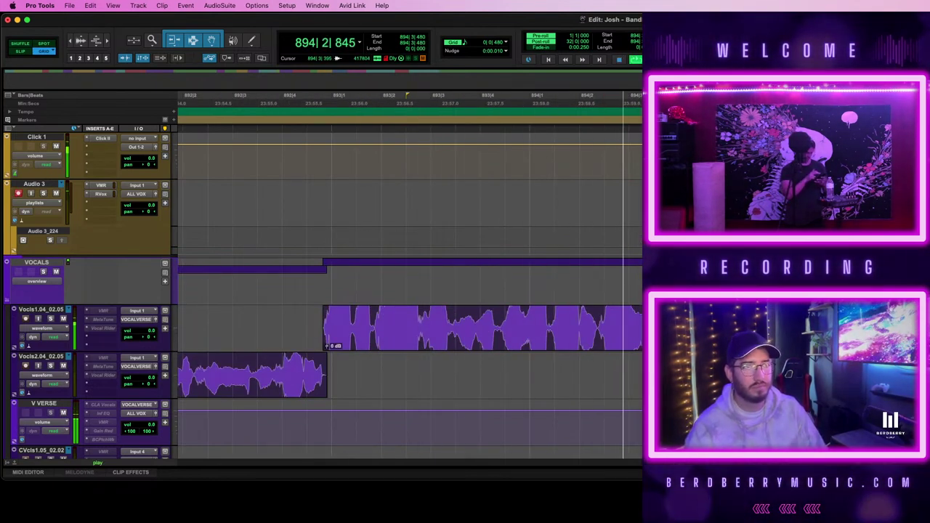
{"action": "key", "text": "r"}
{"action": "key", "text": "r"}
{"action": "key", "text": "r"}
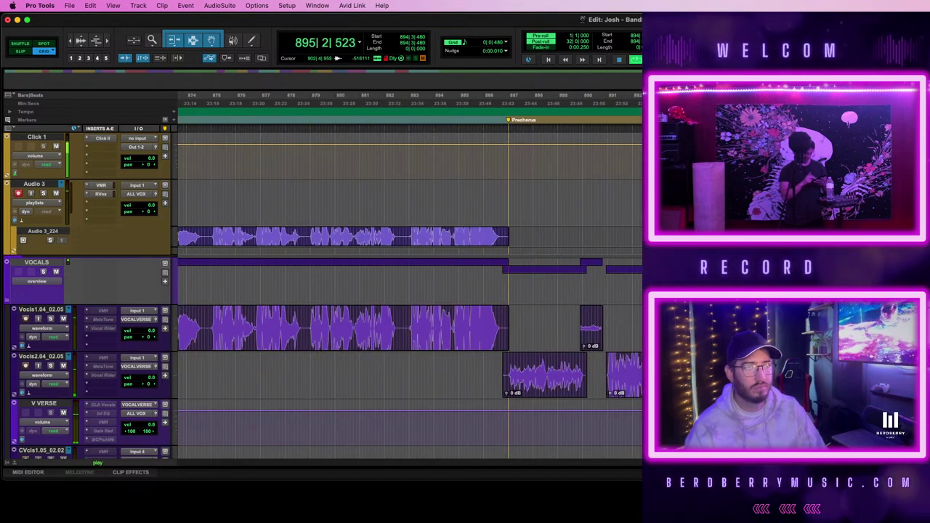
{"action": "key", "text": "t"}
{"action": "key", "text": "t"}
{"action": "key", "text": "t"}
{"action": "scroll", "coordinate": [410, 290], "scroll_direction": "down", "scroll_amount": 3}
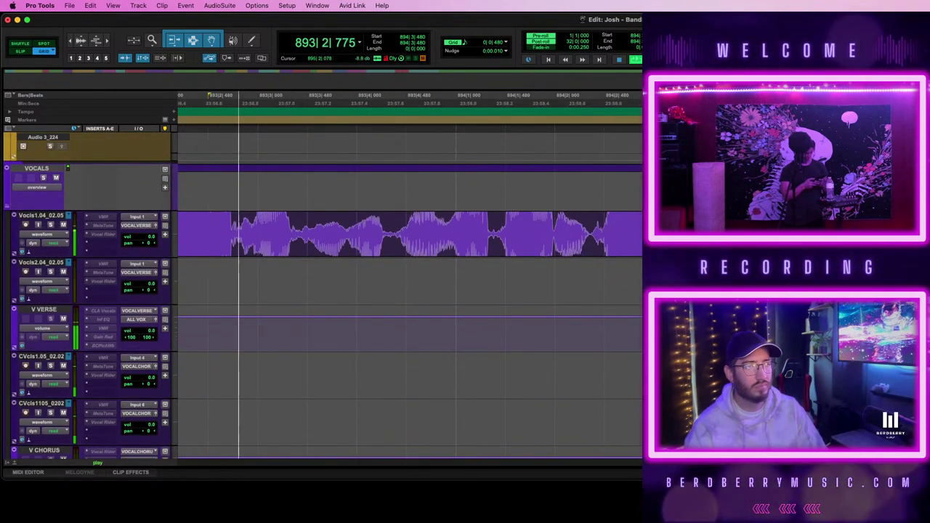
{"action": "scroll", "coordinate": [410, 291], "scroll_direction": "right", "scroll_amount": 2}
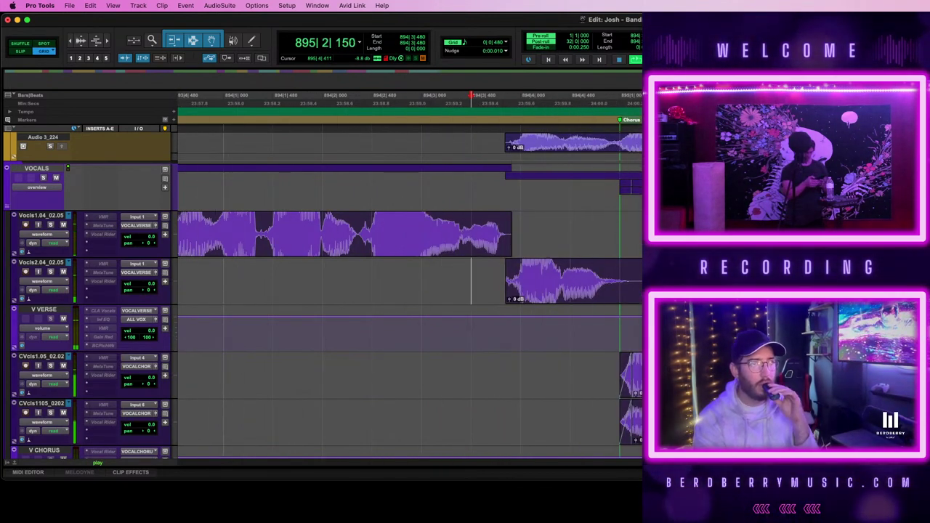
{"action": "key", "text": "space"}
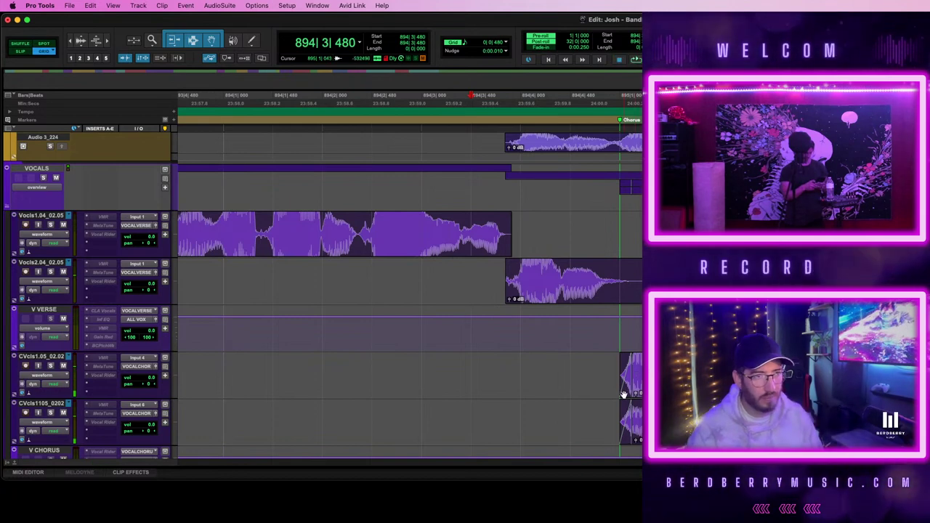
- Extend the first Chorus clip's start on CVcls1.05_02.02 to 894|4|867 with a fade-in up to 894|4|937, and remove the fade-in on CVcls1105_0202
{"action": "left_click", "coordinate": [624, 383]}
{"action": "left_click_drag", "start_coordinate": [624, 372], "coordinate": [611, 390]}
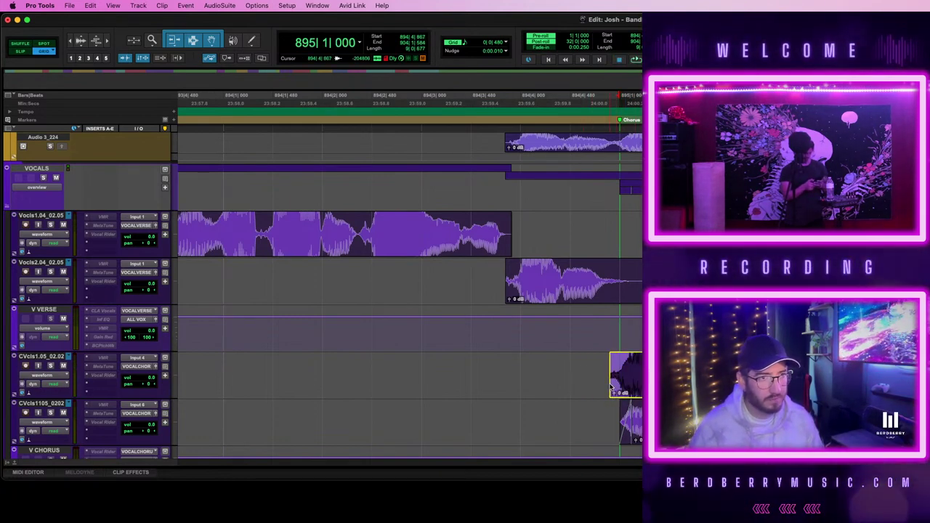
{"action": "left_click", "coordinate": [628, 422]}
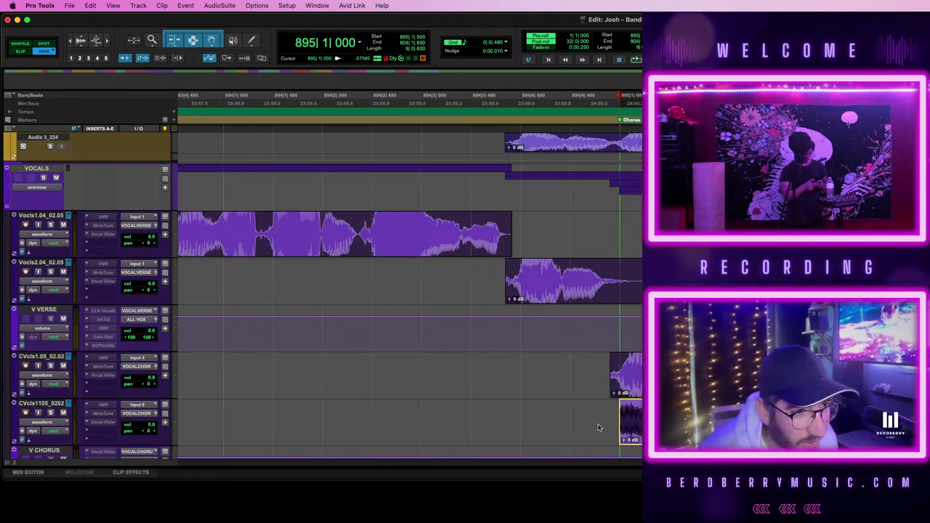
{"action": "left_click", "coordinate": [616, 361]}
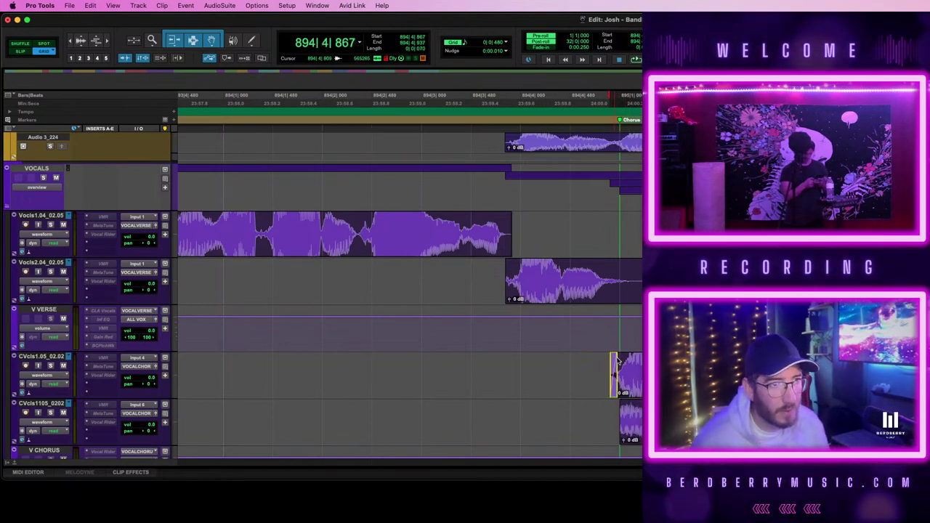
- Play back the transition from the first Prechorus into the Chorus with the adjusted clip starts
{"action": "key", "text": "space"}
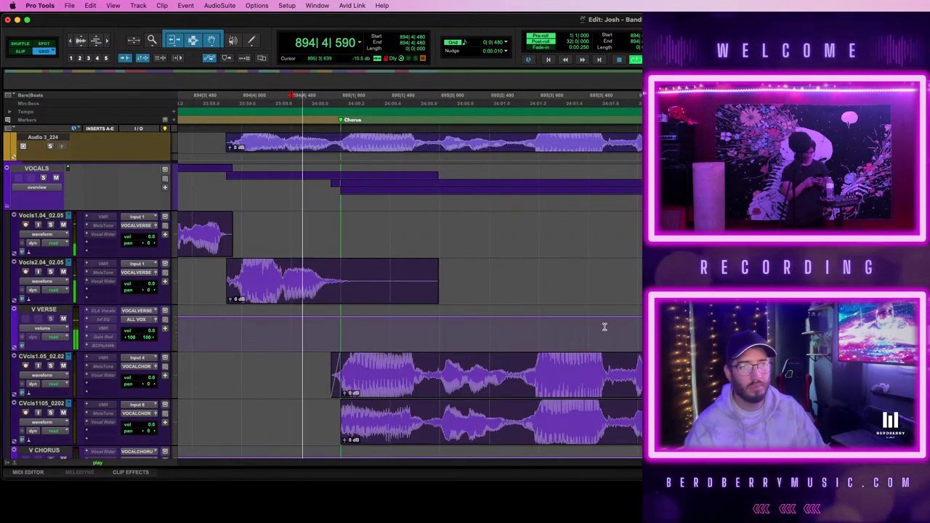
{"action": "key", "text": "r"}
{"action": "key", "text": "r"}
{"action": "key", "text": "r"}
{"action": "key", "text": "r"}
{"action": "scroll", "coordinate": [630, 359], "scroll_direction": "left", "scroll_amount": 3}
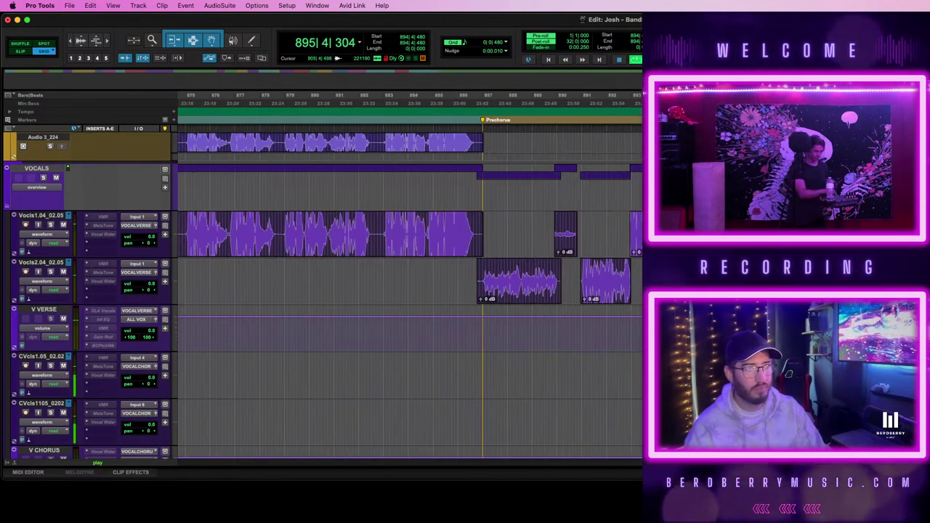
{"action": "scroll", "coordinate": [629, 359], "scroll_direction": "right", "scroll_amount": 3}
{"action": "scroll", "coordinate": [409, 291], "scroll_direction": "left", "scroll_amount": 5}
{"action": "scroll", "coordinate": [409, 290], "scroll_direction": "right", "scroll_amount": 1}
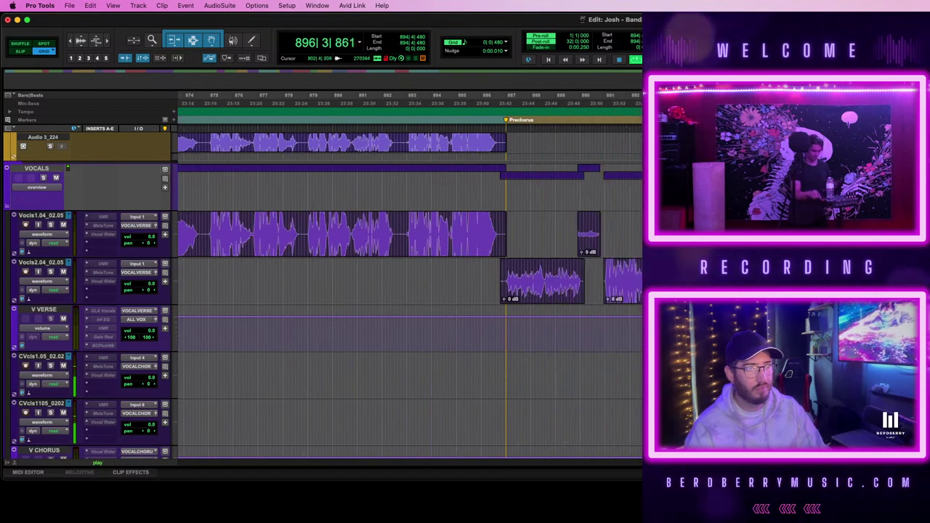
- Copy the first Chorus clips on CVcls1.05_02.02 and CVcls1105_0202 to Chorus 2, with the selection starting at 920|4|480
{"action": "key", "text": "t"}
{"action": "key", "text": "t"}
{"action": "key", "text": "t"}
{"action": "key", "text": "t"}
{"action": "key", "text": "t"}
{"action": "key", "text": "t"}
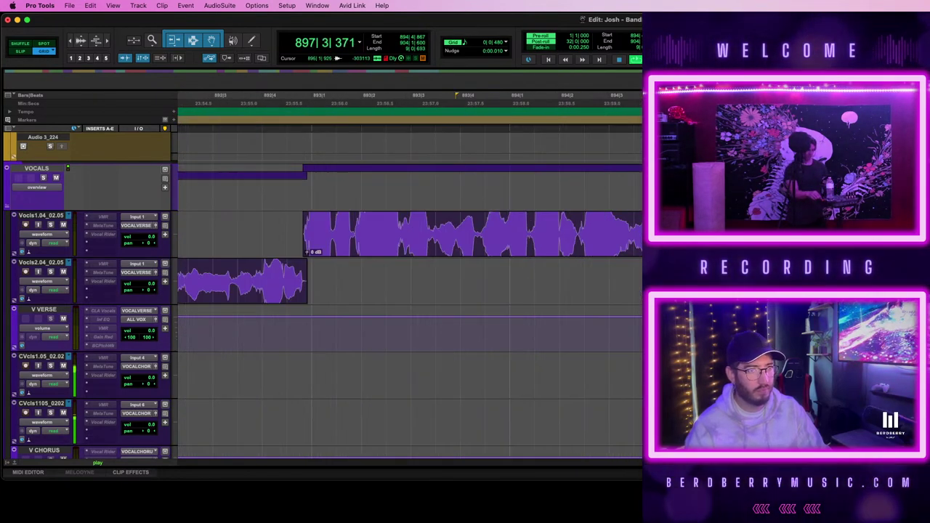
{"action": "key", "text": "r"}
{"action": "key", "text": "r"}
{"action": "key", "text": "r"}
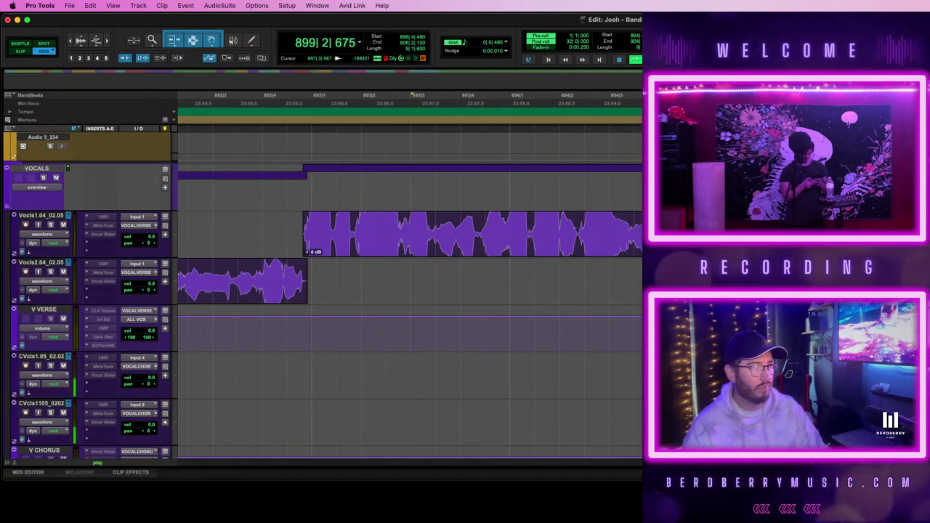
{"action": "scroll", "coordinate": [407, 291], "scroll_direction": "right", "scroll_amount": 6}
{"action": "scroll", "coordinate": [407, 291], "scroll_direction": "right", "scroll_amount": 8}
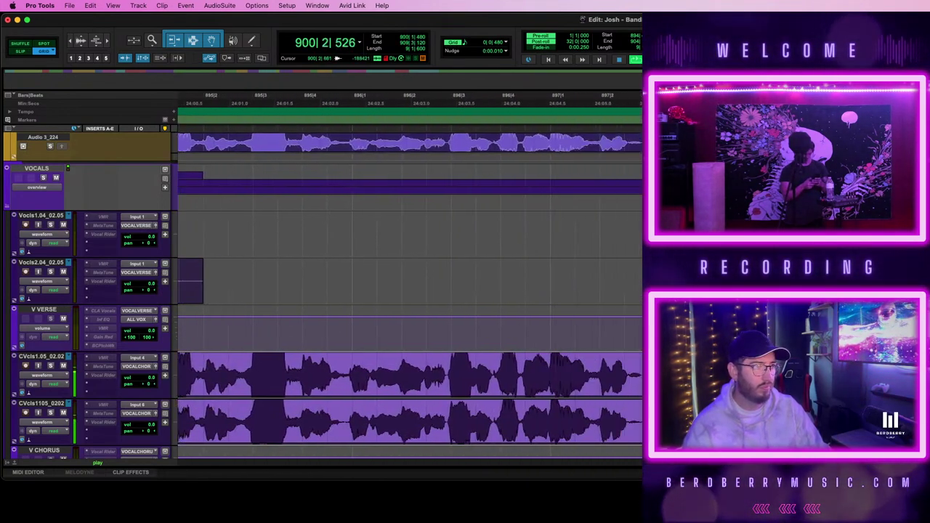
{"action": "scroll", "coordinate": [407, 290], "scroll_direction": "right", "scroll_amount": 8}
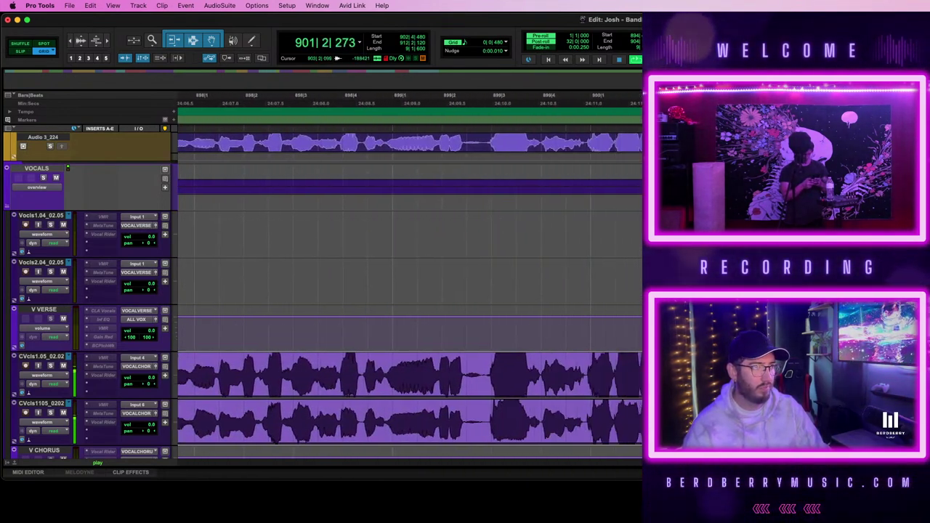
{"action": "scroll", "coordinate": [407, 291], "scroll_direction": "right", "scroll_amount": 8}
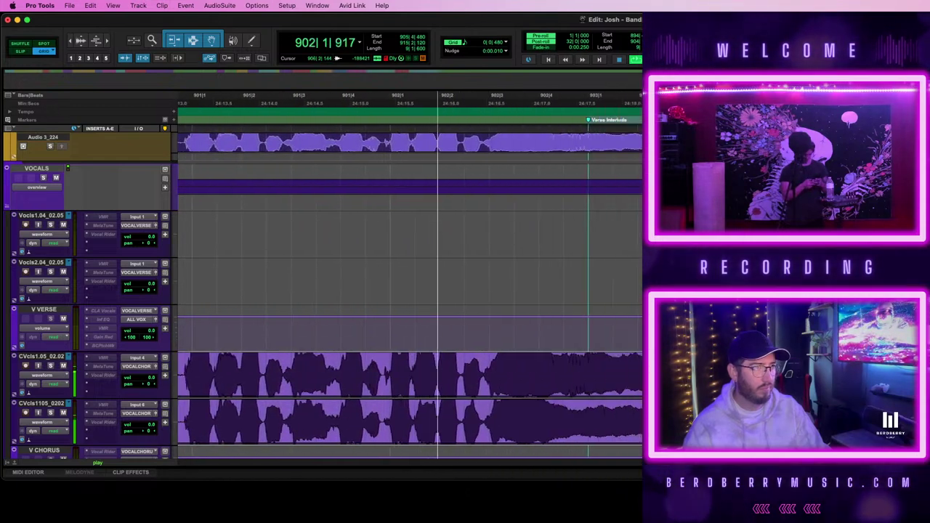
{"action": "scroll", "coordinate": [407, 290], "scroll_direction": "right", "scroll_amount": 8}
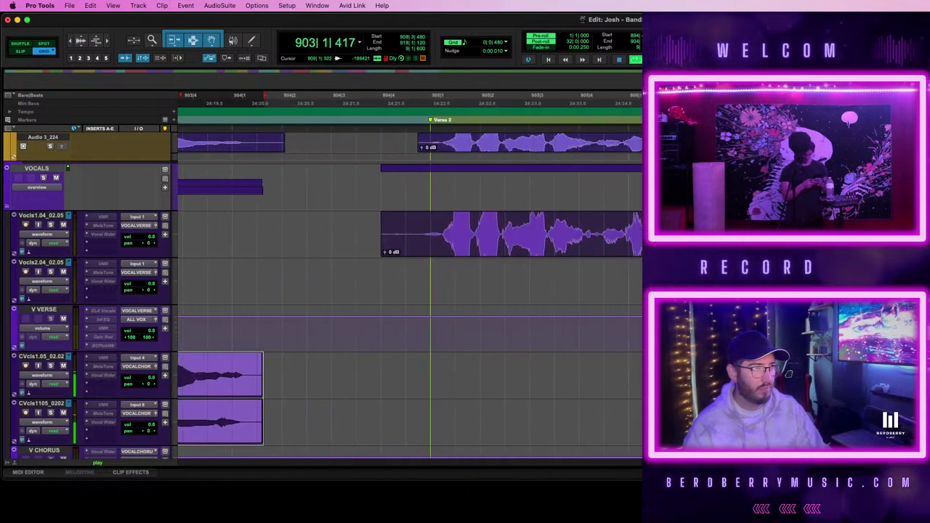
{"action": "scroll", "coordinate": [407, 291], "scroll_direction": "right", "scroll_amount": 8}
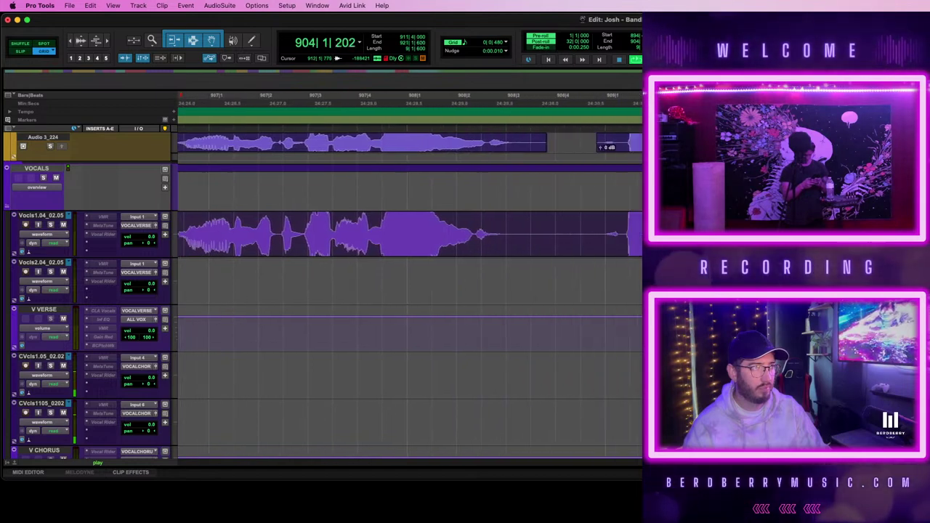
{"action": "scroll", "coordinate": [407, 291], "scroll_direction": "right", "scroll_amount": 8}
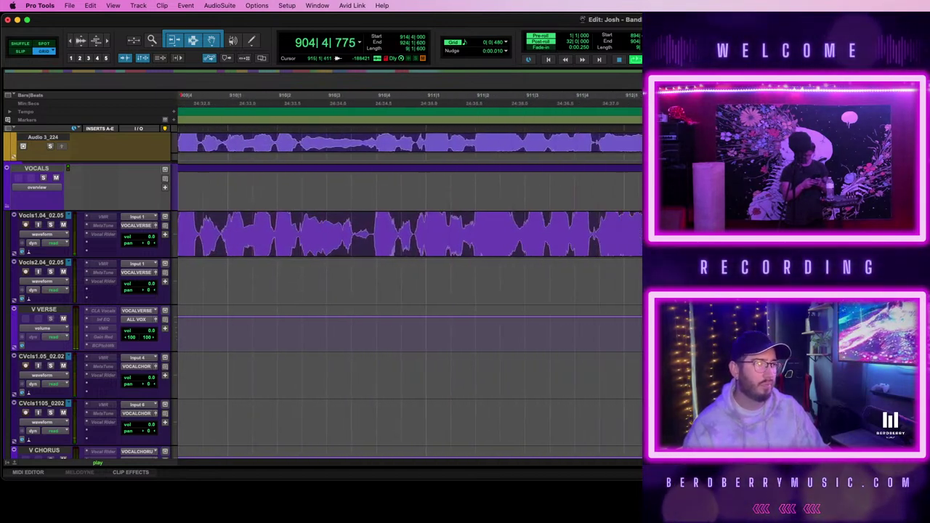
{"action": "scroll", "coordinate": [407, 290], "scroll_direction": "right", "scroll_amount": 8}
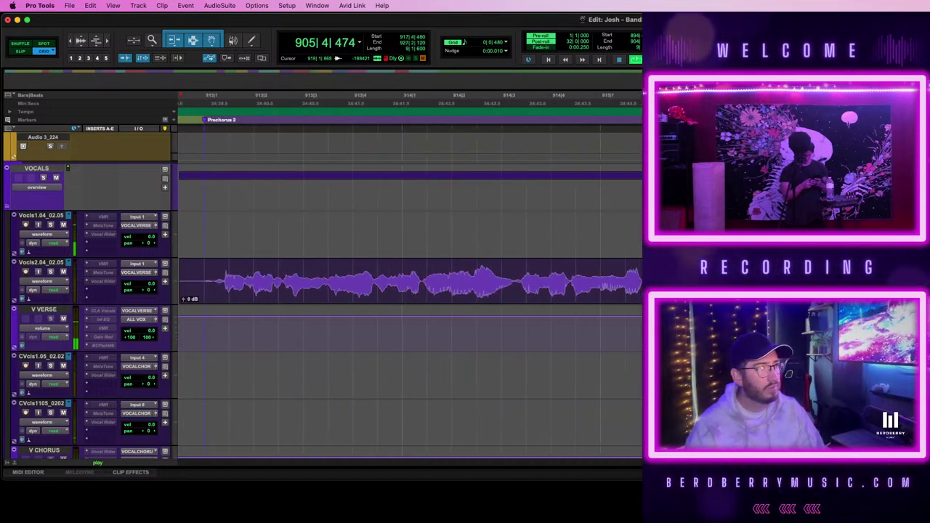
{"action": "scroll", "coordinate": [407, 291], "scroll_direction": "right", "scroll_amount": 5}
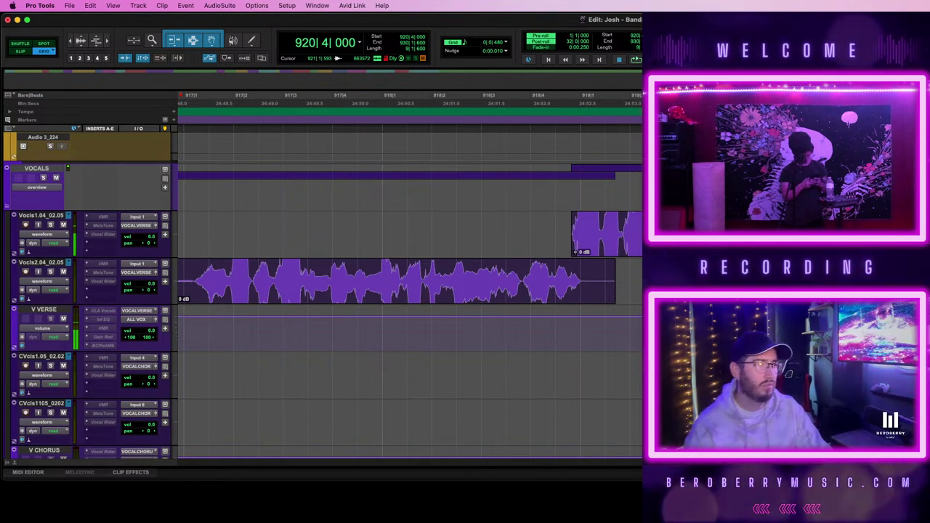
- Play back the transition from Prechorus 2 into Chorus 2 and check how far the copied Chorus clips extend
{"action": "key", "text": "r"}
{"action": "key", "text": "r"}
{"action": "key", "text": "space"}
{"action": "scroll", "coordinate": [407, 290], "scroll_direction": "right", "scroll_amount": 5}
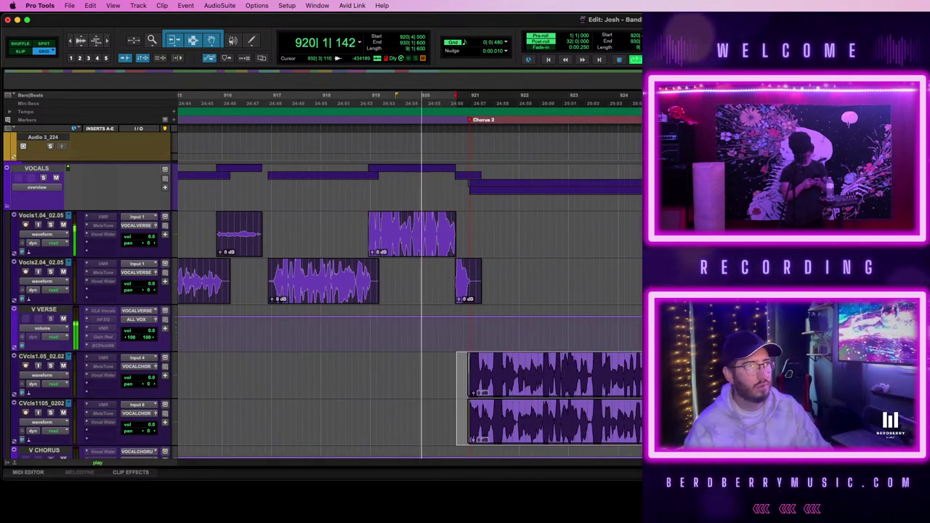
{"action": "scroll", "coordinate": [410, 291], "scroll_direction": "right", "scroll_amount": 10}
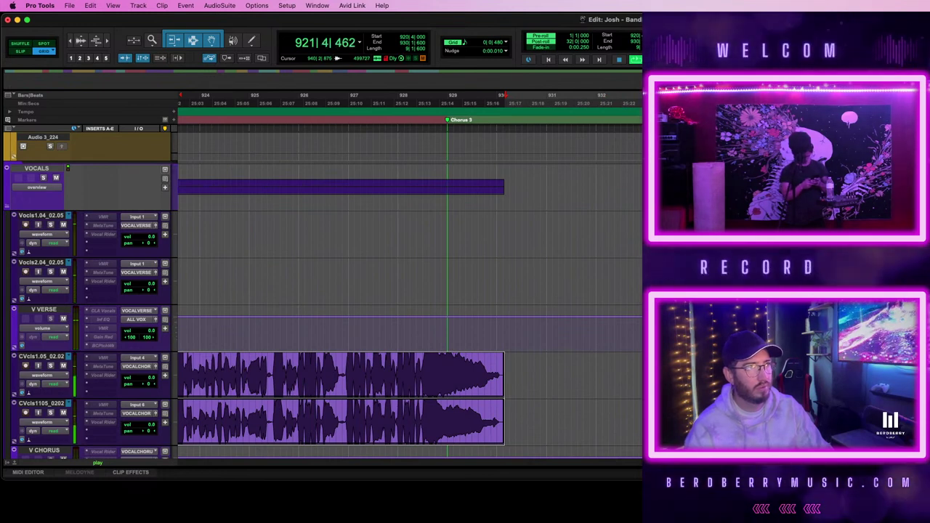
{"action": "scroll", "coordinate": [409, 291], "scroll_direction": "left", "scroll_amount": 6}
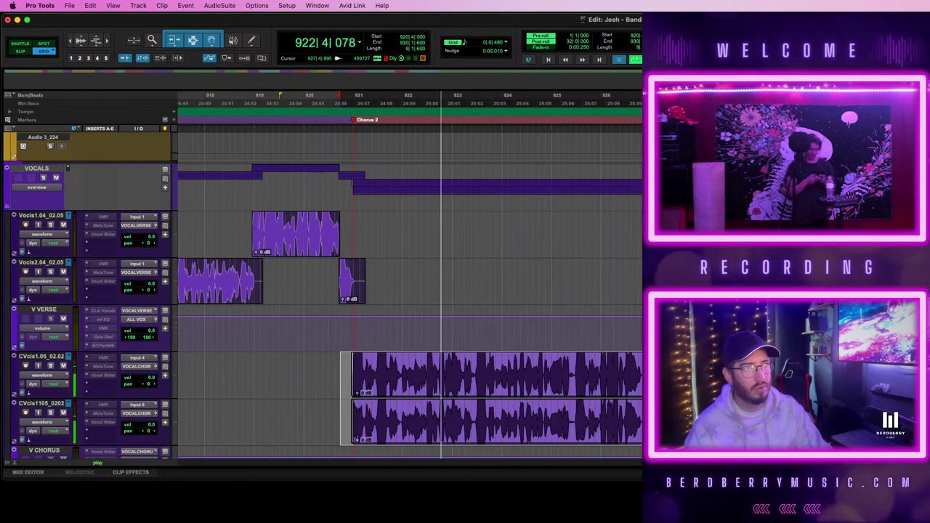
{"action": "key", "text": "space"}
- Record a vocal take for Chorus 3 on Audio 3, starting at 928|1|000
{"action": "left_click", "coordinate": [700, 375]}
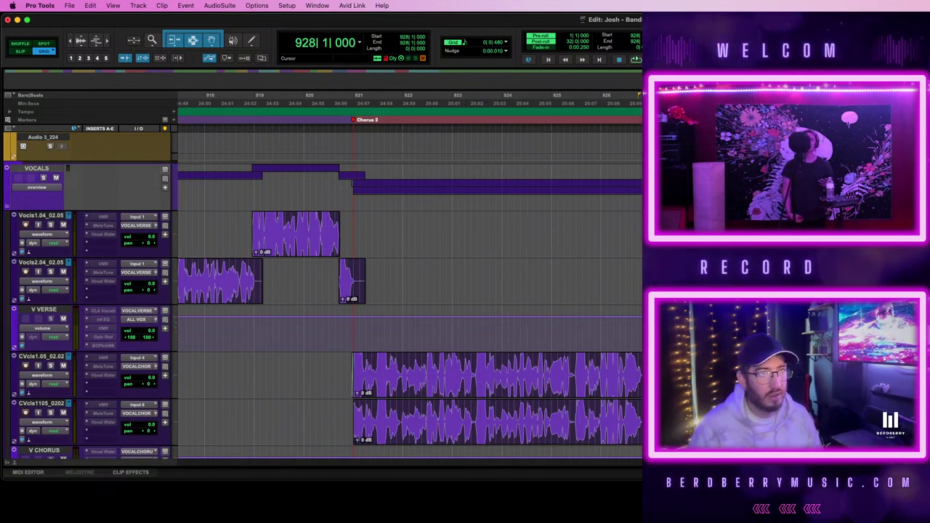
{"action": "scroll", "coordinate": [407, 291], "scroll_direction": "up", "scroll_amount": 3}
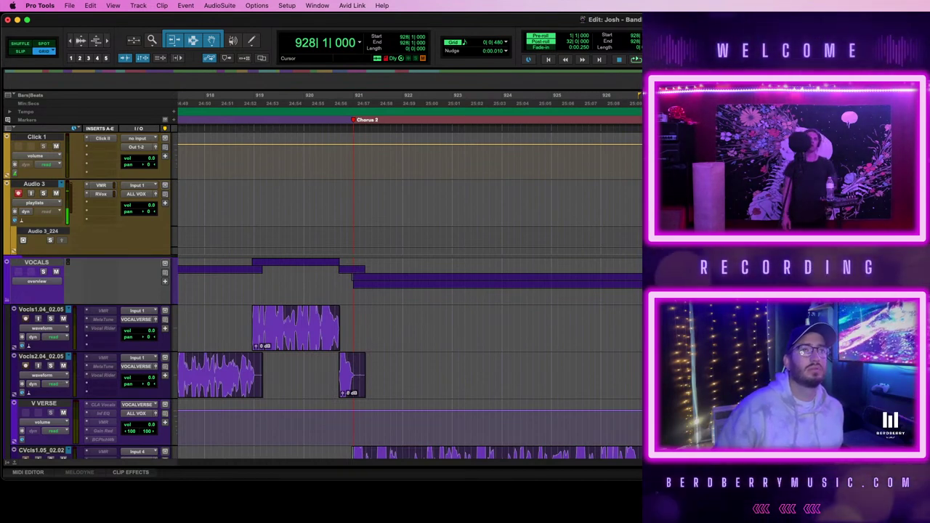
{"action": "key", "text": "shift+r"}
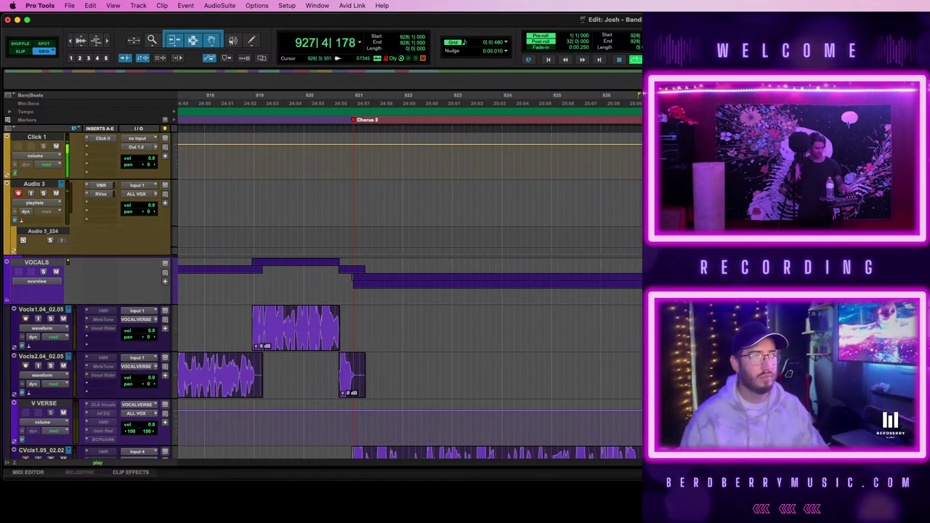
{"action": "scroll", "coordinate": [407, 290], "scroll_direction": "down", "scroll_amount": 3}
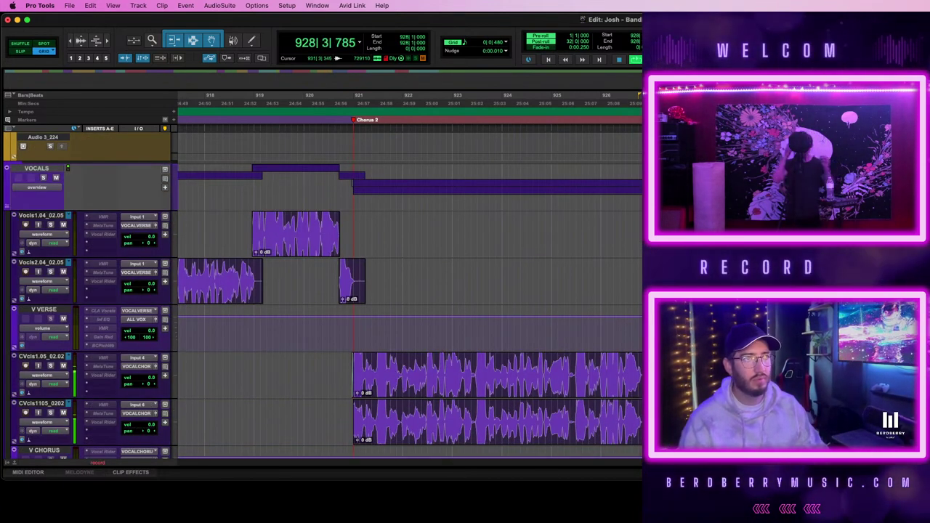
{"action": "scroll", "coordinate": [407, 290], "scroll_direction": "up", "scroll_amount": 3}
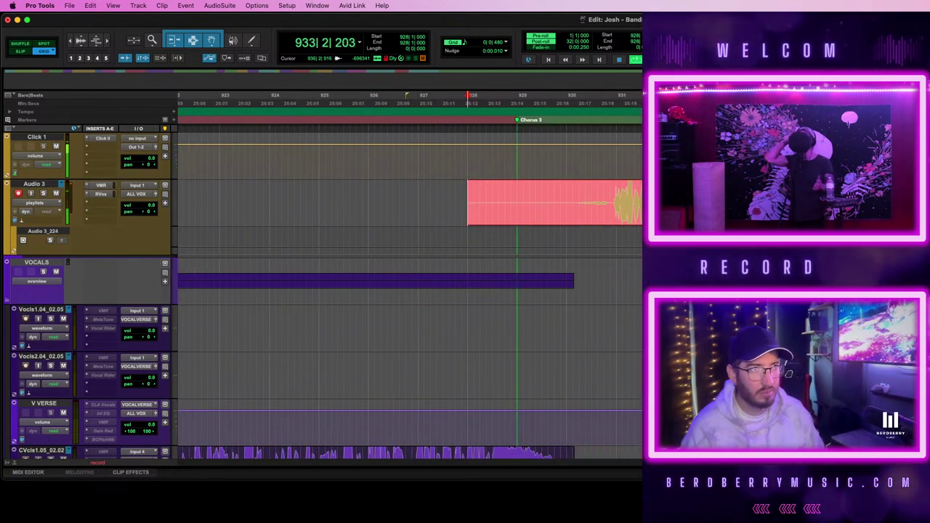
{"action": "key", "text": "space"}
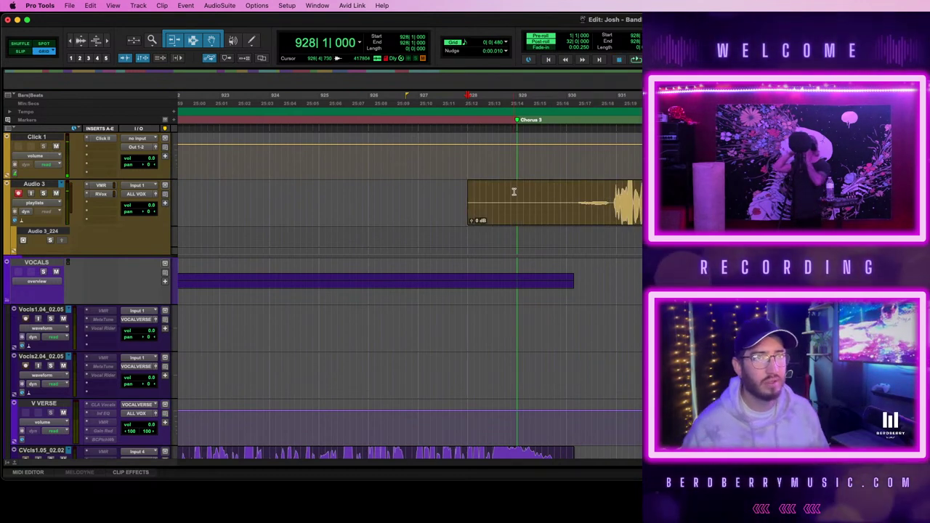
- Re-record the Chorus 3 vocals on Audio 3 over the earlier take, covering the range 928|1|000 to 934|1|480
{"action": "left_click", "coordinate": [540, 217]}
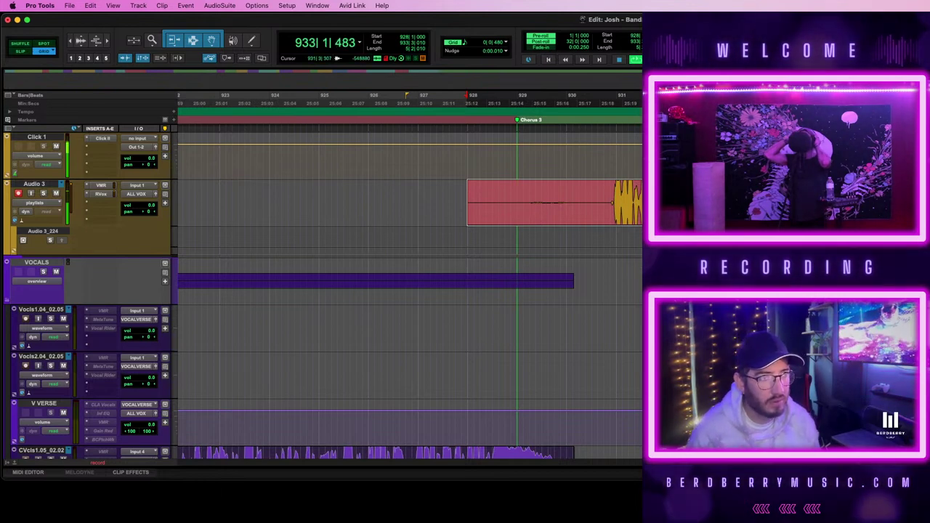
{"action": "key", "text": "space"}
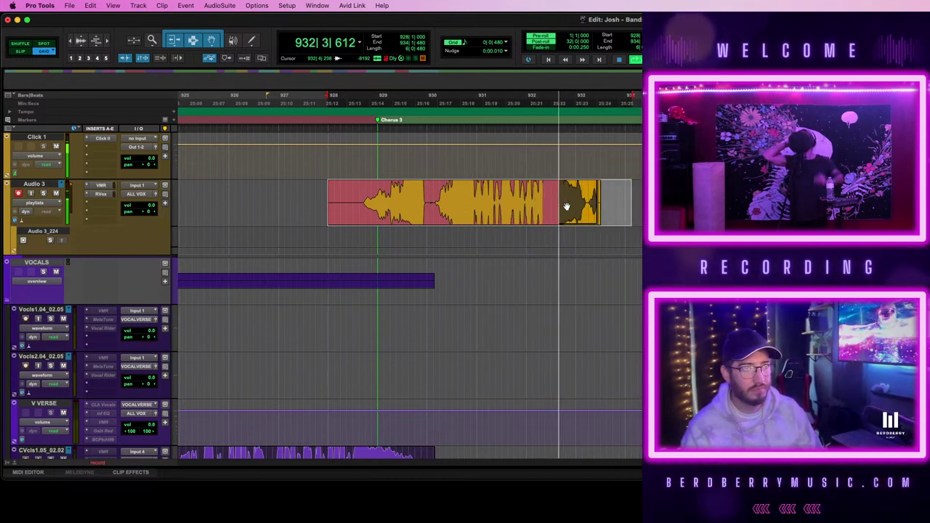
{"action": "key", "text": "space"}
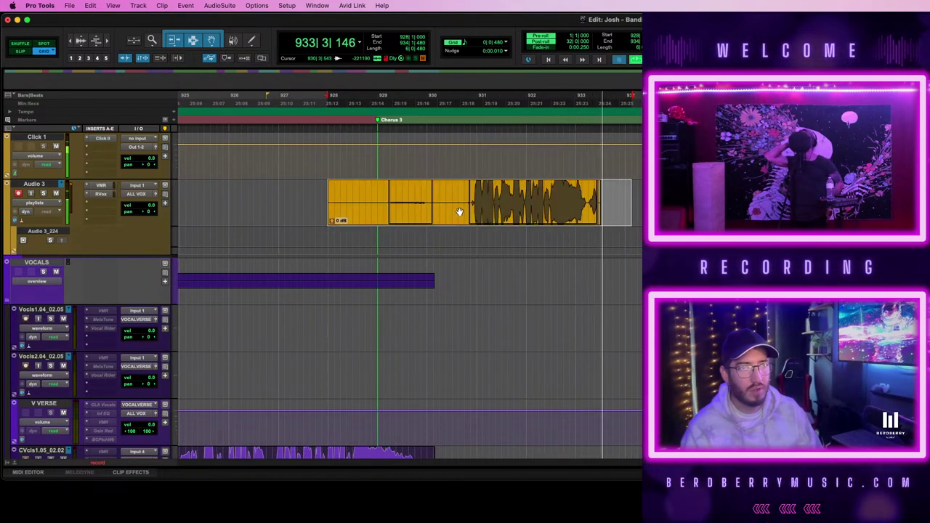
- Move the recorded Chorus 3 takes from Audio 3 down to Vocls1.04_02.05 and place the edit cursor at 931|1|000
{"action": "left_click_drag", "start_coordinate": [444, 215], "coordinate": [445, 327]}
{"action": "left_click", "coordinate": [476, 314]}
{"action": "key", "text": "t"}
{"action": "key", "text": "t"}
{"action": "key", "text": "t"}
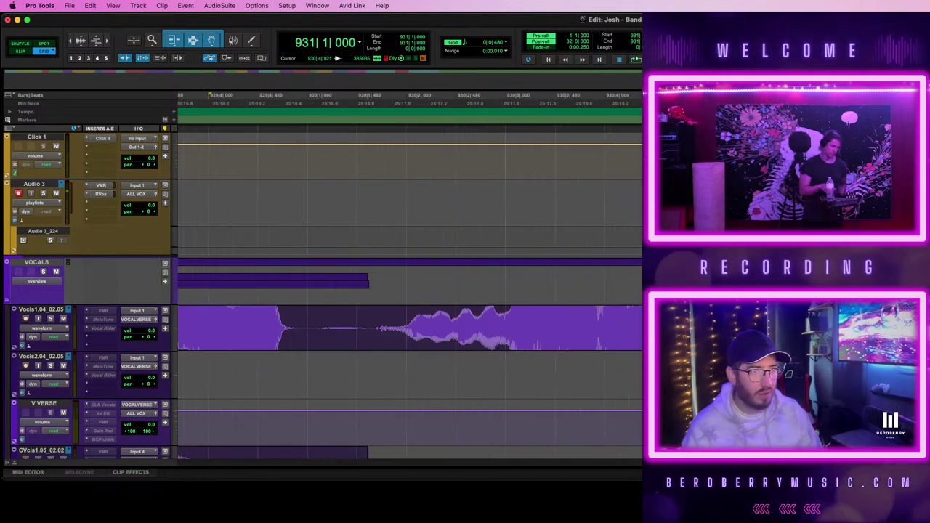
- Record a vocal take on Audio 3 starting at 930|3|000, just before the end of the first Chorus 3 clip
{"action": "left_click_drag", "start_coordinate": [703, 324], "coordinate": [783, 324]}
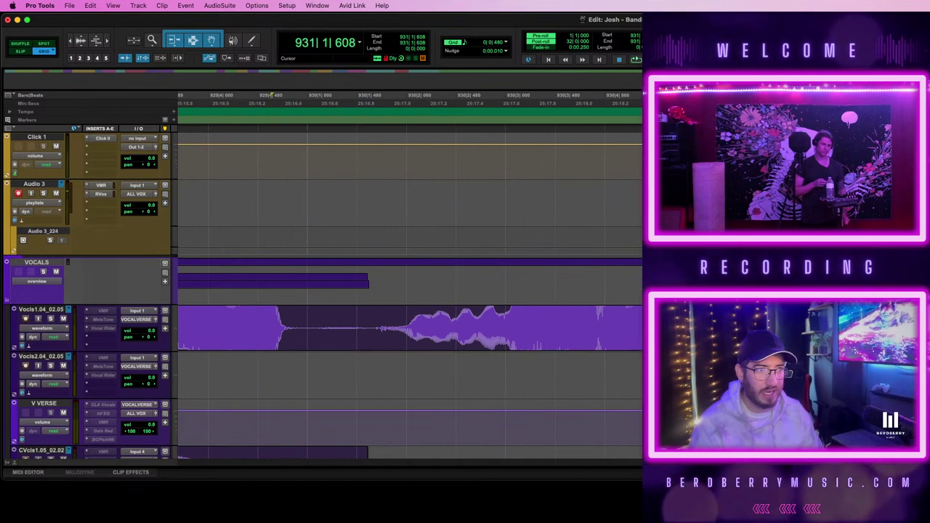
{"action": "key", "text": "super+bracketleft"}
{"action": "key", "text": "super+bracketleft"}
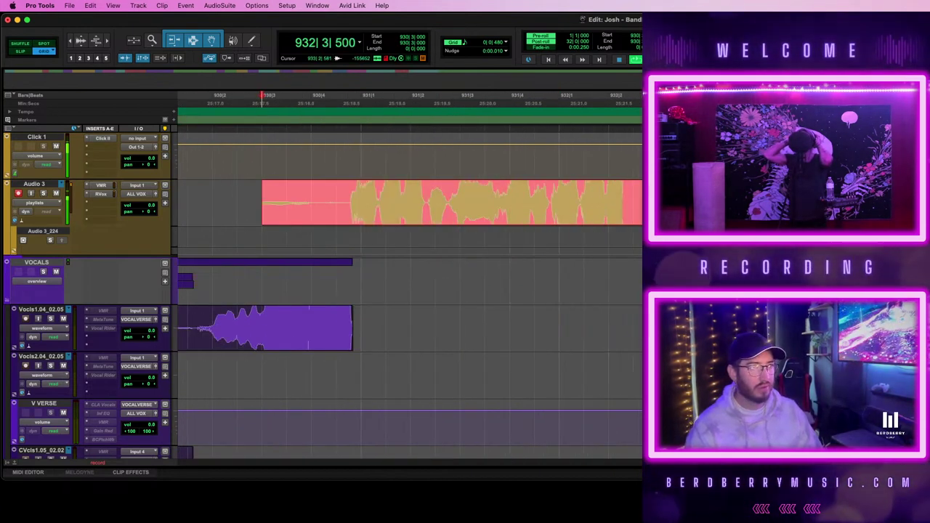
{"action": "key", "text": "space"}
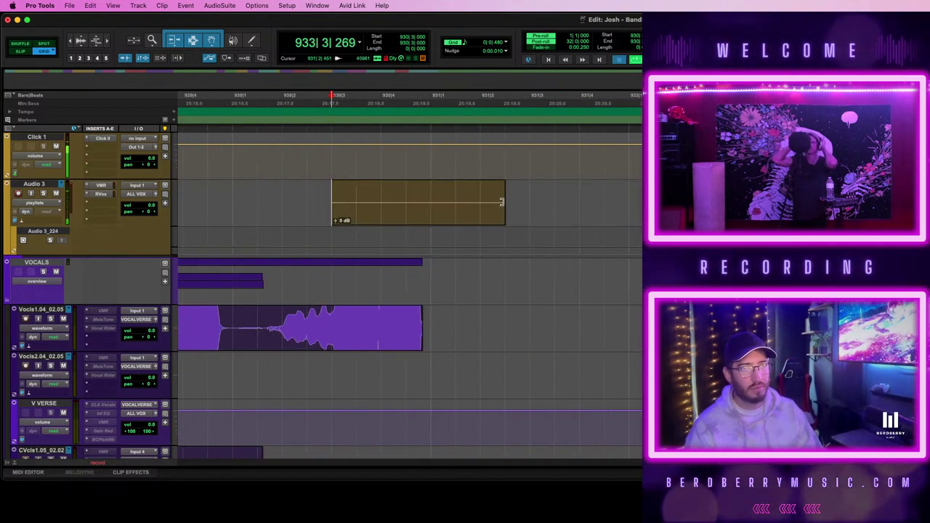
- Delete the lead-in of the new Audio 3 take from 930|2|480 to 930|4|480 and play back the remaining clip
{"action": "left_click_drag", "start_coordinate": [332, 202], "coordinate": [307, 202]}
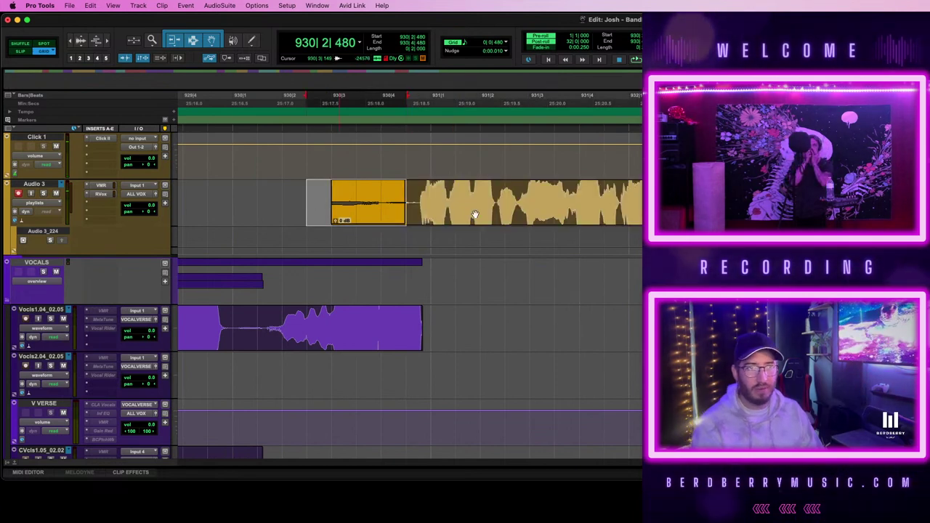
{"action": "key", "text": "BackSpace"}
{"action": "left_click", "coordinate": [473, 215]}
{"action": "key", "text": "space"}
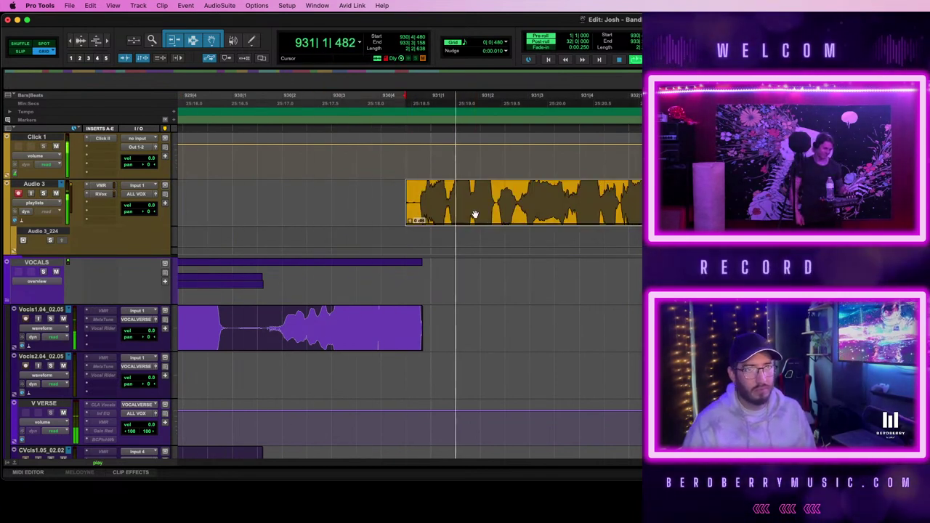
{"action": "key", "text": "space"}
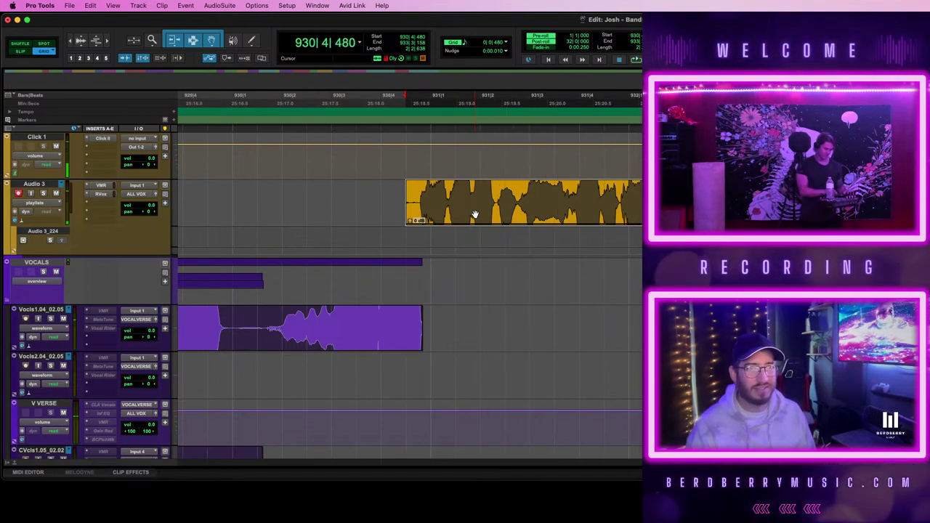
- Re-record the vocal line over the selected Audio 3 take, starting at 930|4|480, repeating the take several times
{"action": "key", "text": "space"}
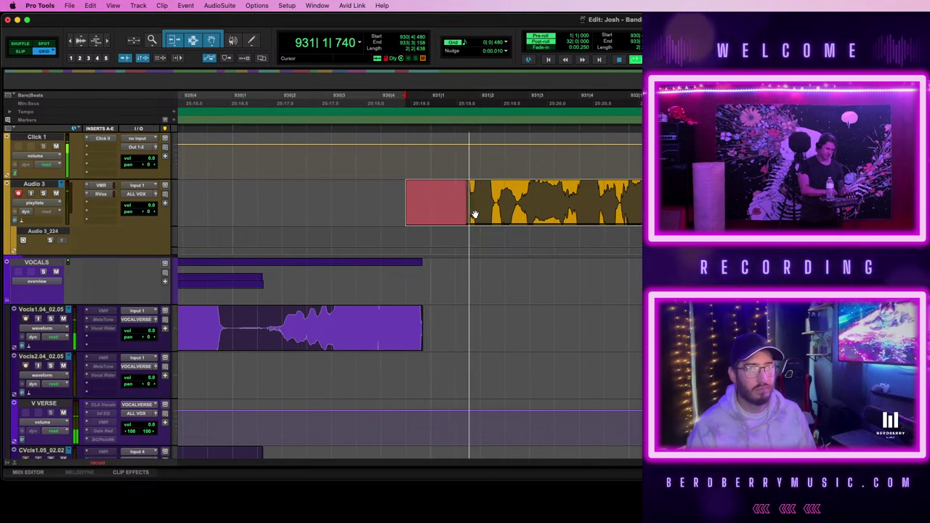
{"action": "key", "text": "space"}
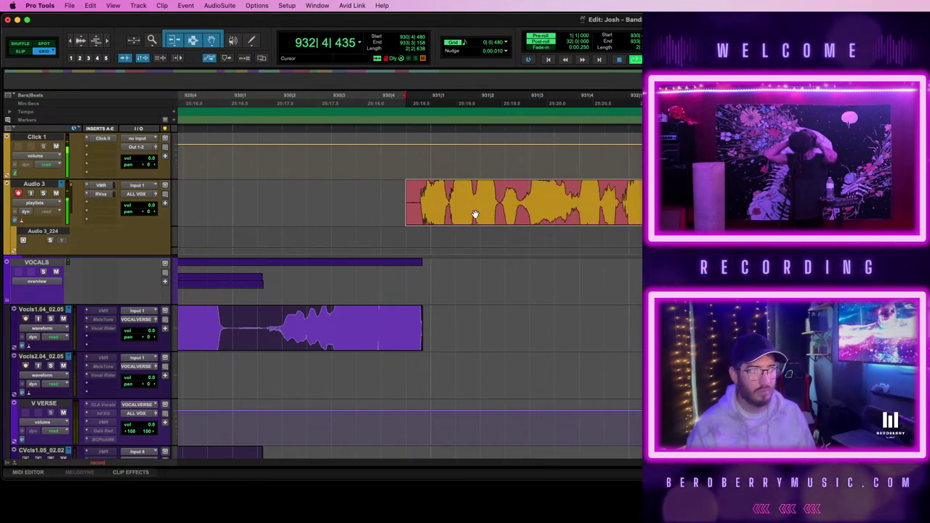
{"action": "key", "text": "space"}
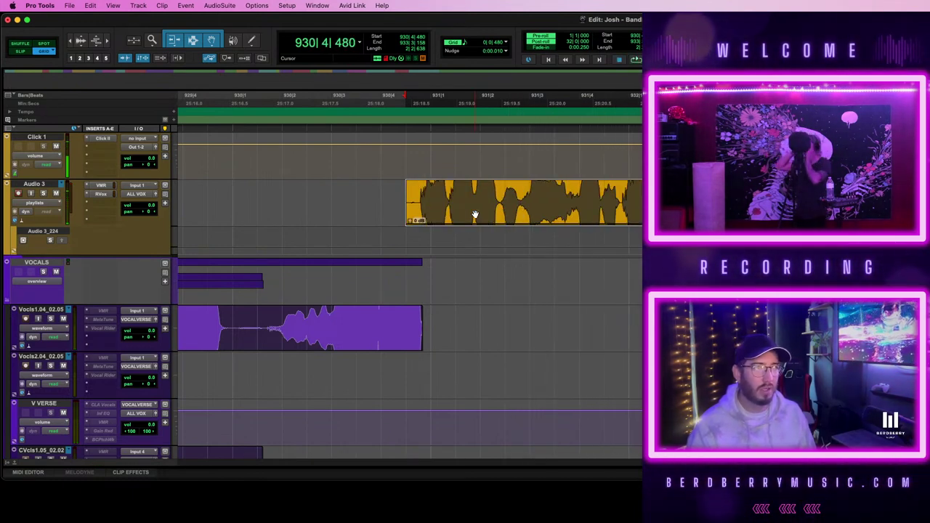
{"action": "key", "text": "space"}
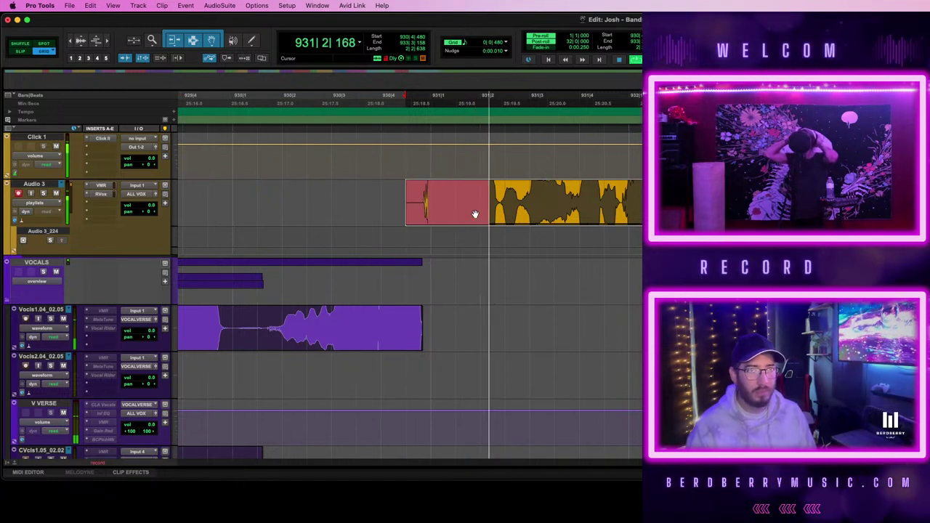
{"action": "key", "text": "space"}
{"action": "key", "text": "super+space"}
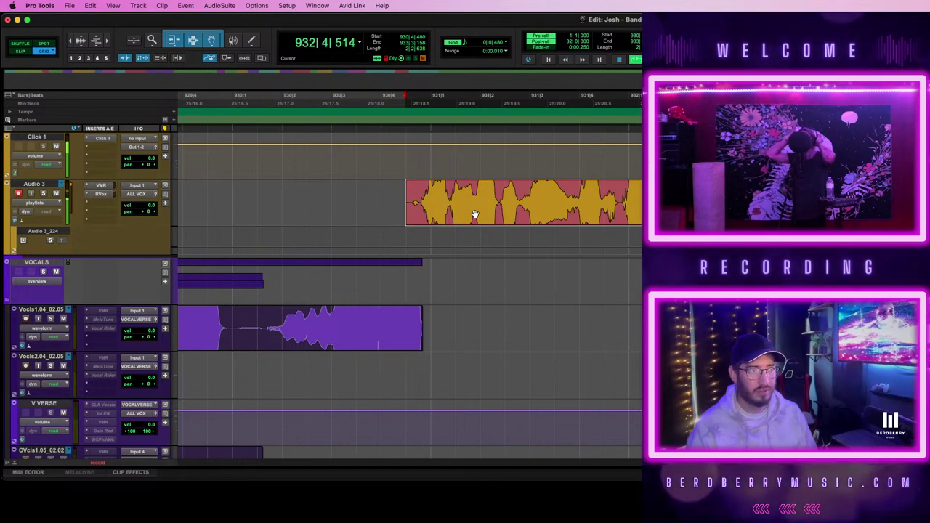
{"action": "key", "text": "space"}
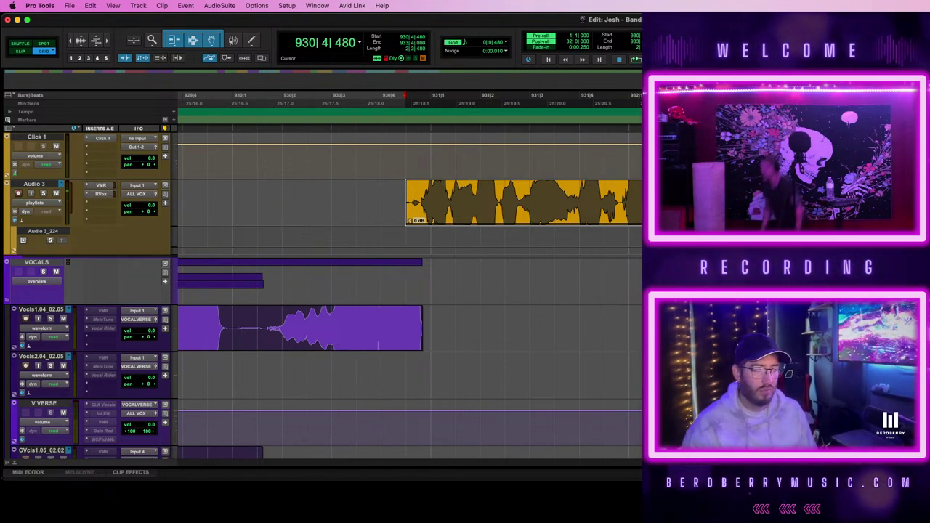
- Record further vocal takes on Audio 3 over the selected range from 930|4|480 to 933|4|000
{"action": "key", "text": "space"}
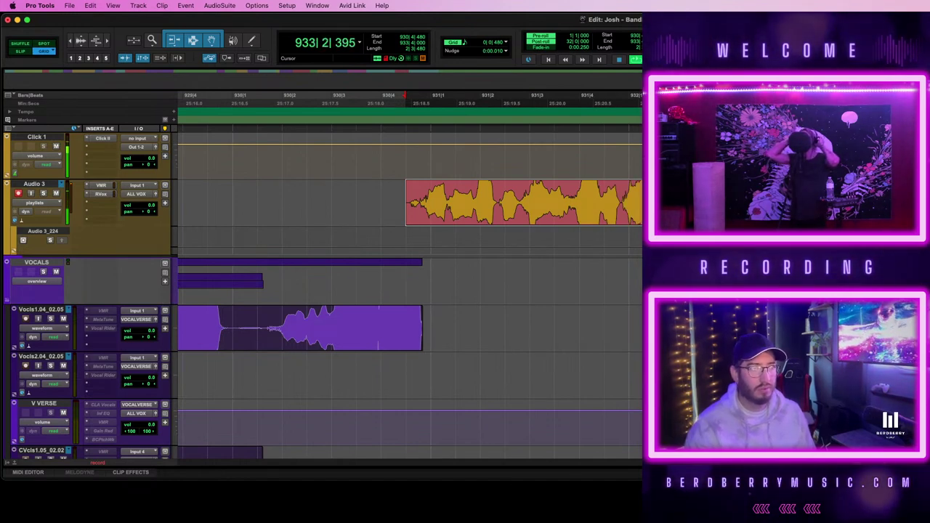
{"action": "key", "text": "space"}
{"action": "key", "text": "space"}
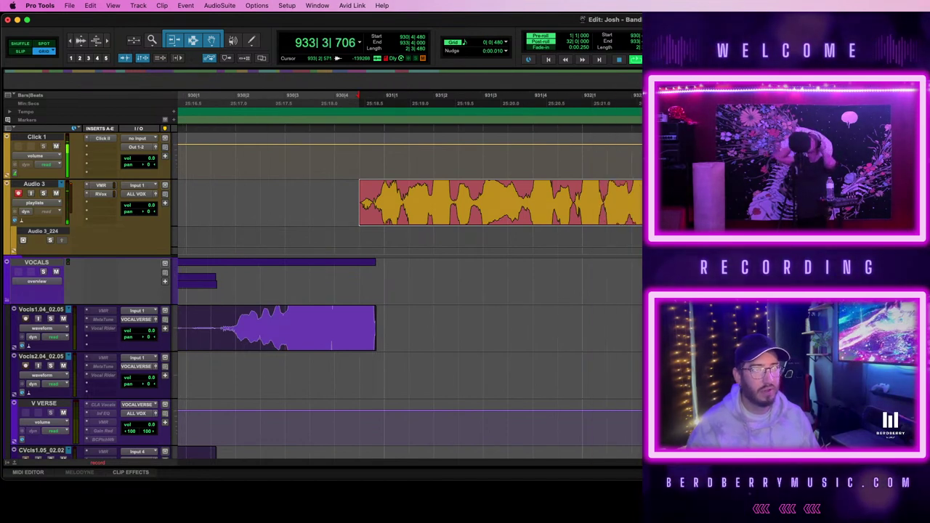
{"action": "key", "text": "space"}
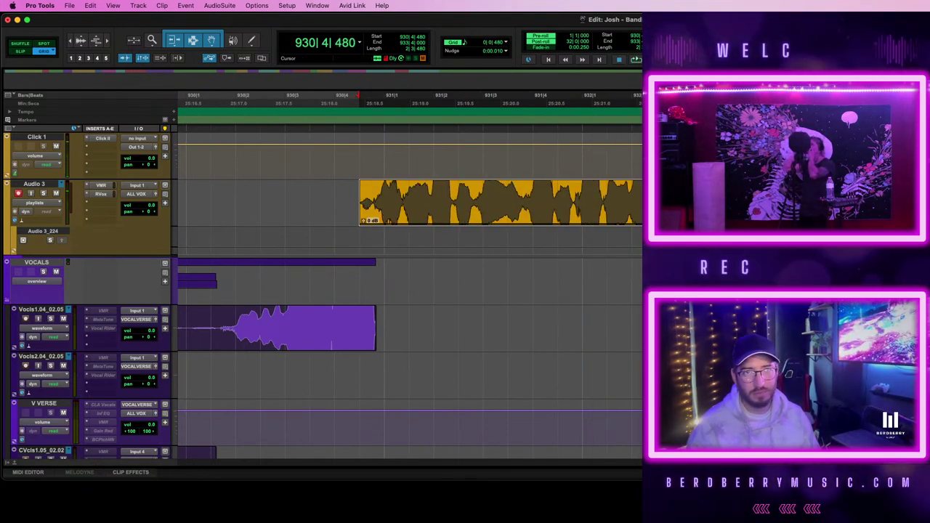
{"action": "key", "text": "space"}
{"action": "scroll", "coordinate": [410, 290], "scroll_direction": "right", "scroll_amount": 4}
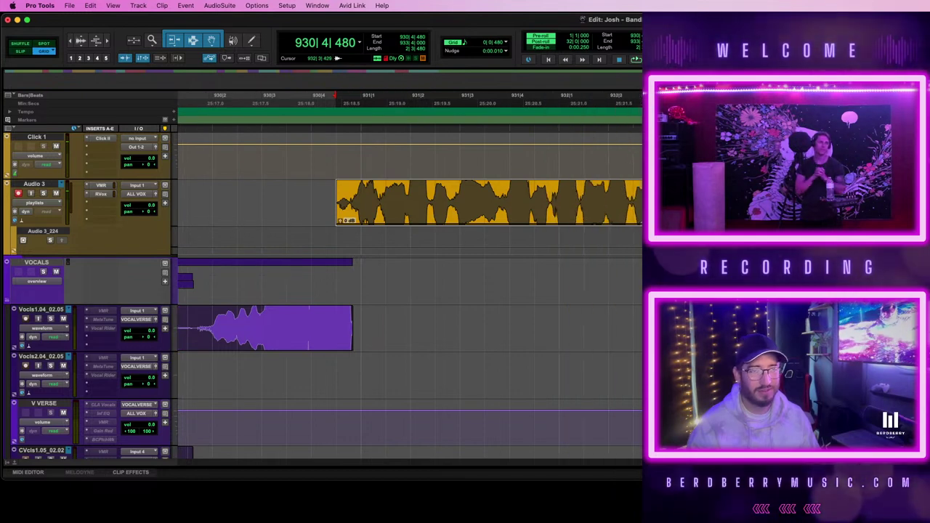
{"action": "scroll", "coordinate": [409, 291], "scroll_direction": "left", "scroll_amount": 3}
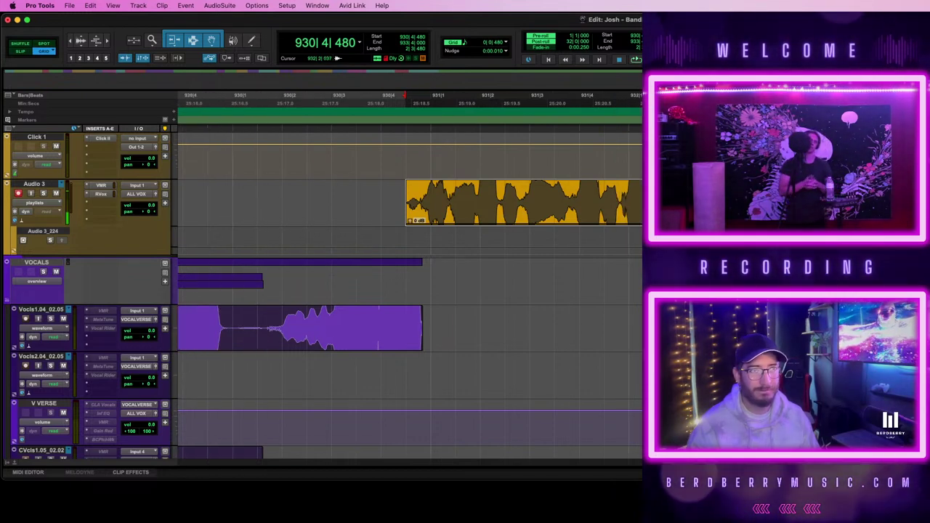
- Review the Chorus 3 lead-in and record one more full take over the same Audio 3 selection
{"action": "key", "text": "r"}
{"action": "key", "text": "r"}
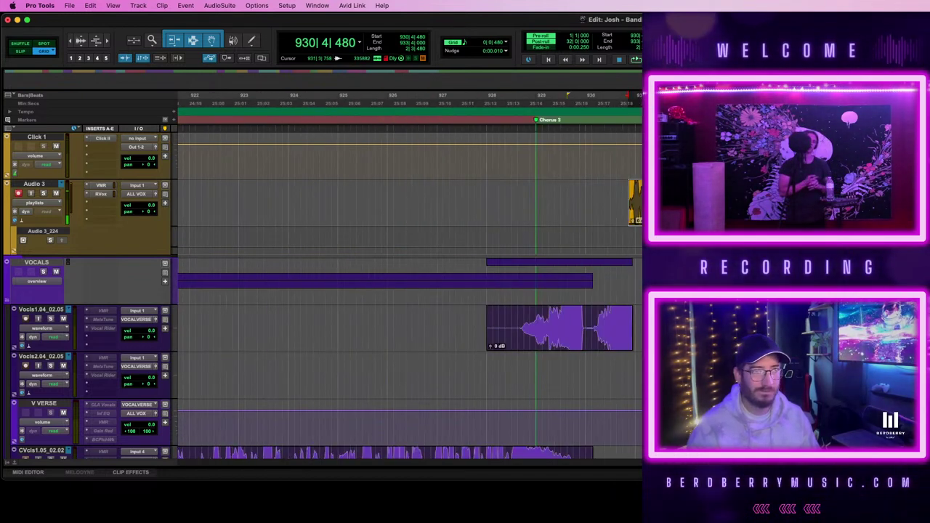
{"action": "key", "text": "t"}
{"action": "scroll", "coordinate": [410, 291], "scroll_direction": "right", "scroll_amount": 3}
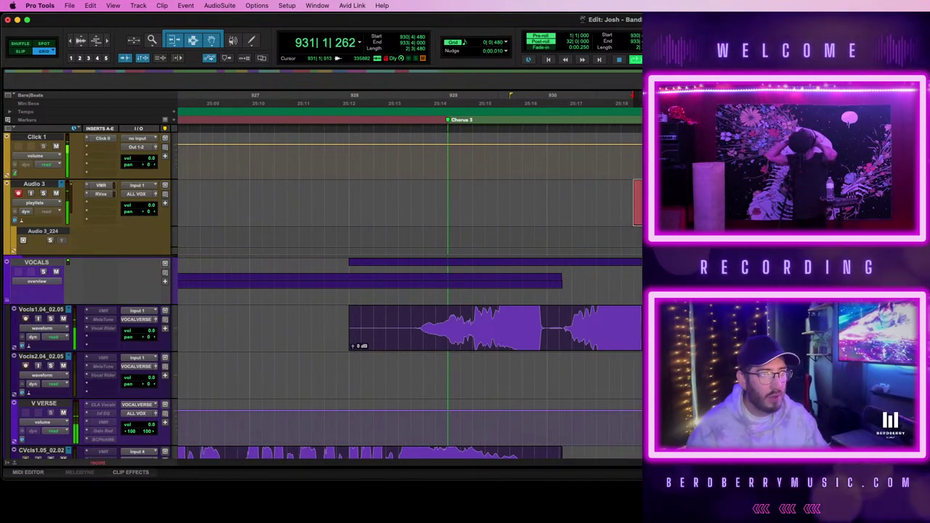
{"action": "key", "text": "space"}
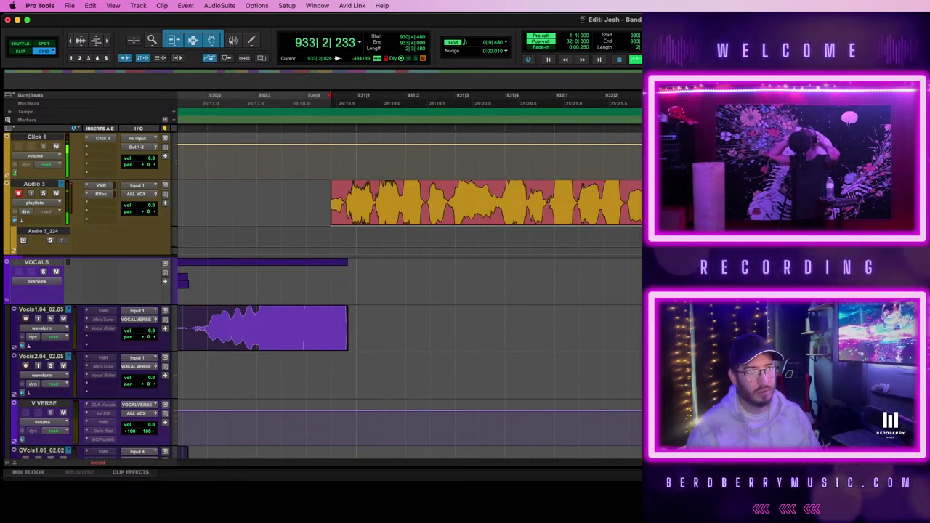
{"action": "key", "text": "space"}
- Punch in the second half of the Audio 3 take from 931|4|821 and check the waveform around the join
{"action": "left_click", "coordinate": [627, 191]}
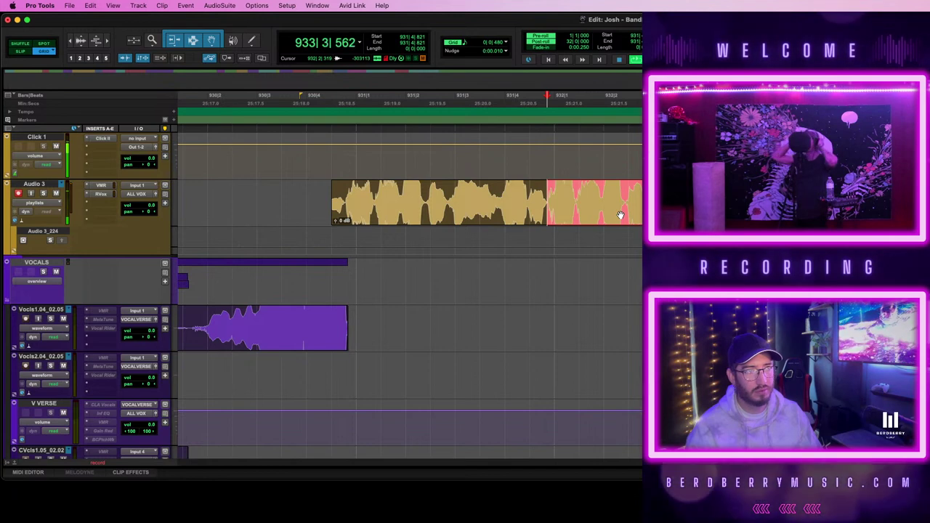
{"action": "key", "text": "space"}
{"action": "key", "text": "t"}
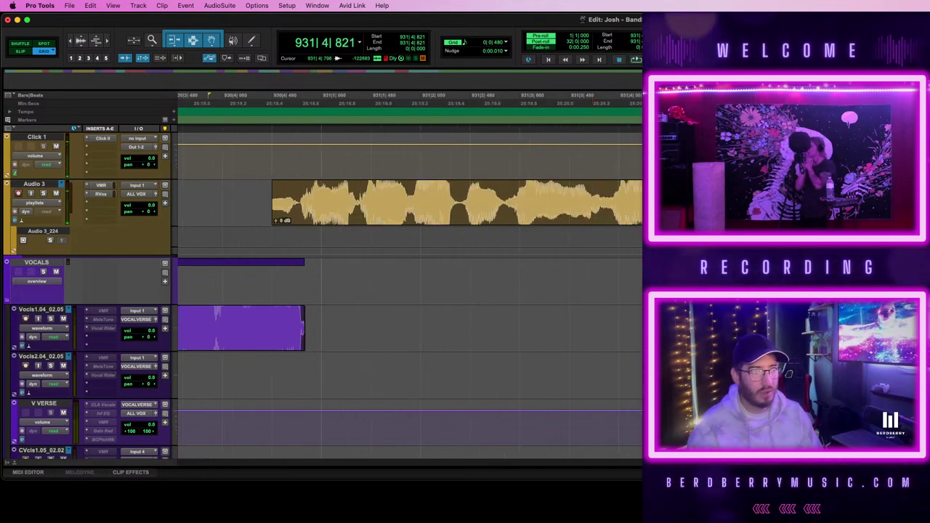
{"action": "key", "text": "t"}
{"action": "key", "text": "t"}
{"action": "key", "text": "t"}
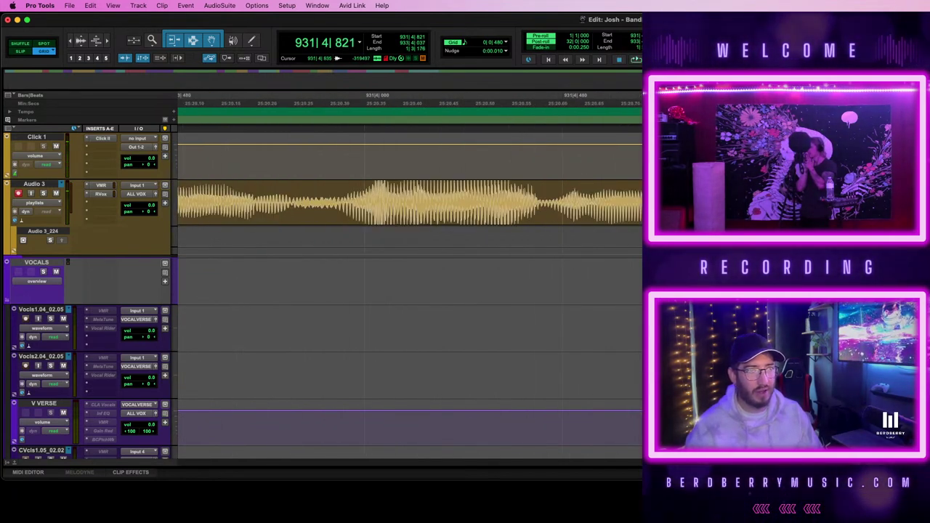
{"action": "left_click", "coordinate": [716, 202]}
{"action": "key", "text": "super+bracketleft"}
{"action": "key", "text": "super+bracketleft"}
{"action": "key", "text": "super+bracketleft"}
{"action": "key", "text": "super+bracketleft"}
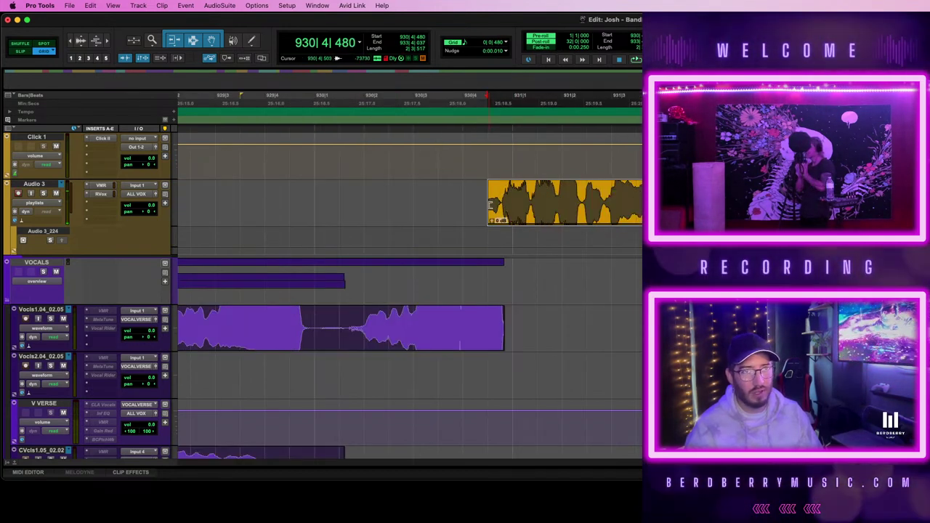
- Trim the start of the Audio 3 take to 930|4|728, then play back the transition from the preceding vocal and inspect its waveform
{"action": "left_click_drag", "start_coordinate": [493, 206], "coordinate": [501, 206]}
{"action": "left_click", "coordinate": [473, 192]}
{"action": "key", "text": "space"}
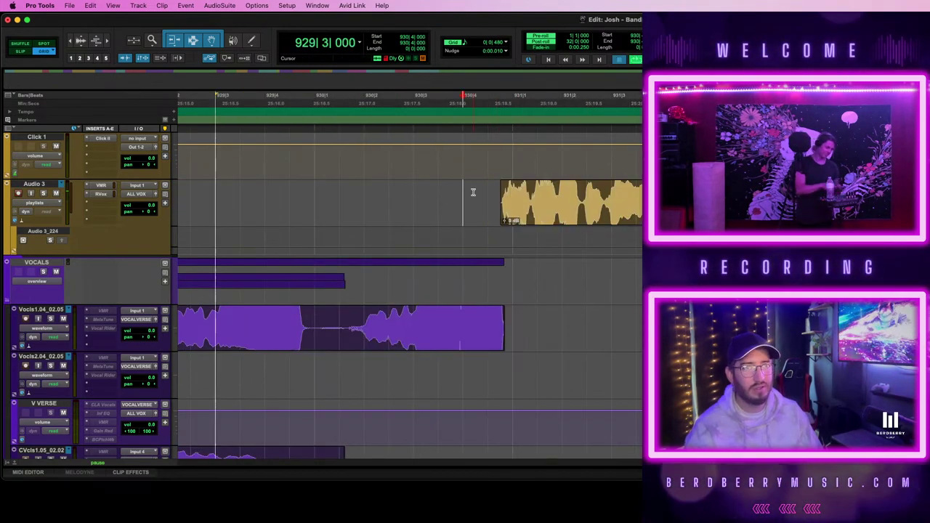
{"action": "key", "text": "space"}
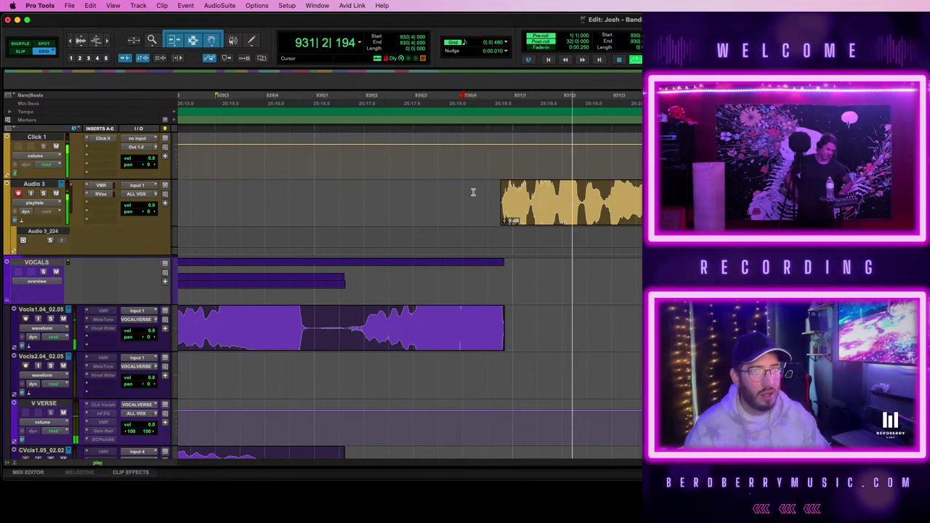
{"action": "key", "text": "t"}
{"action": "scroll", "coordinate": [620, 212], "scroll_direction": "right", "scroll_amount": 5}
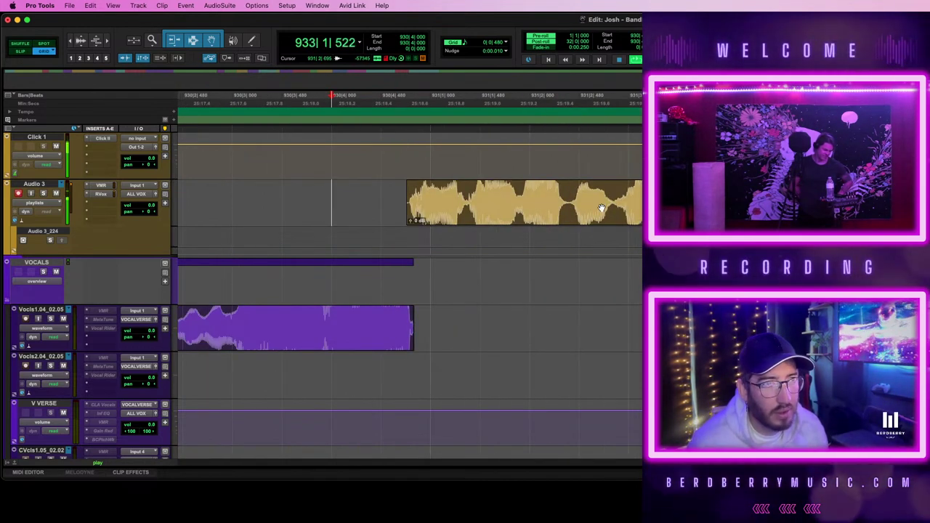
{"action": "left_click", "coordinate": [624, 218]}
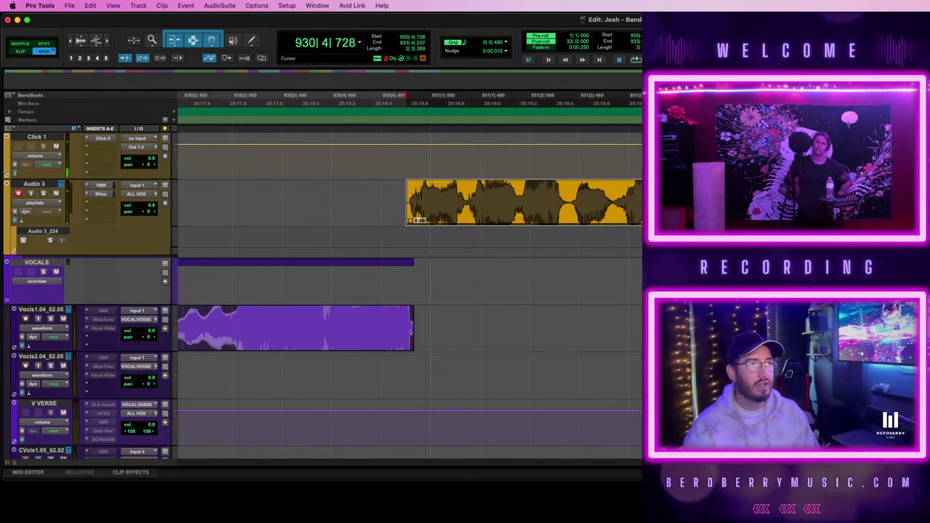
{"action": "key", "text": "super+bracketright"}
{"action": "scroll", "coordinate": [410, 291], "scroll_direction": "right", "scroll_amount": 5}
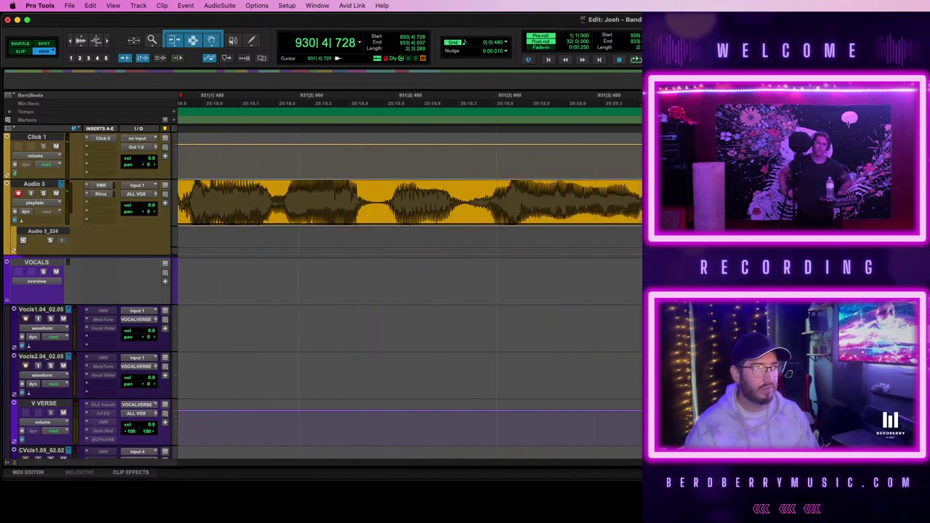
{"action": "key", "text": "super+bracketleft"}
{"action": "key", "text": "super+bracketleft"}
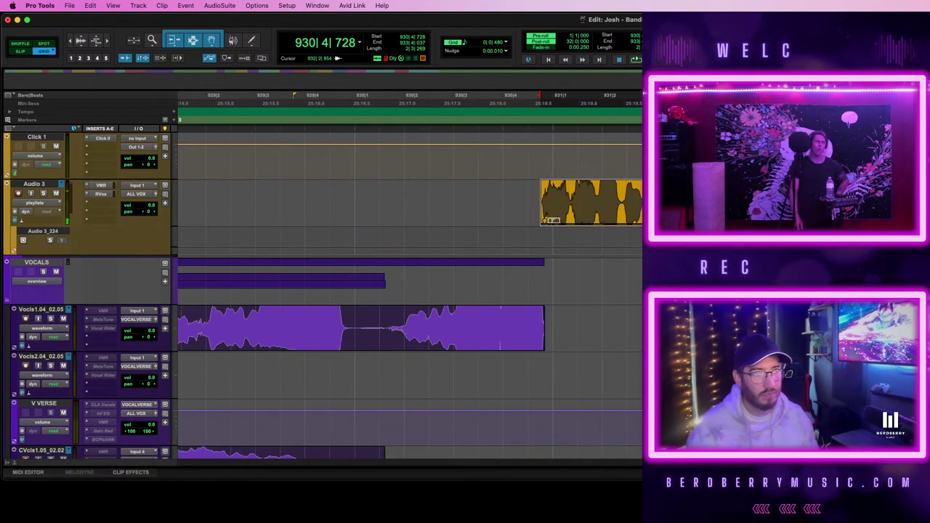
- Re-record the vocal line on Audio 3 over the trimmed take, starting at 930|4|480
{"action": "left_click", "coordinate": [524, 191]}
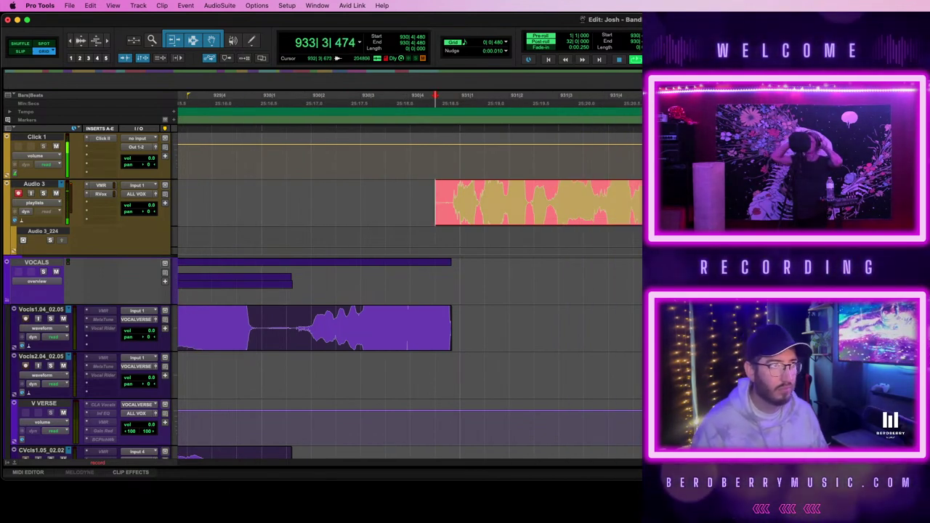
{"action": "key", "text": "space"}
{"action": "key", "text": "space"}
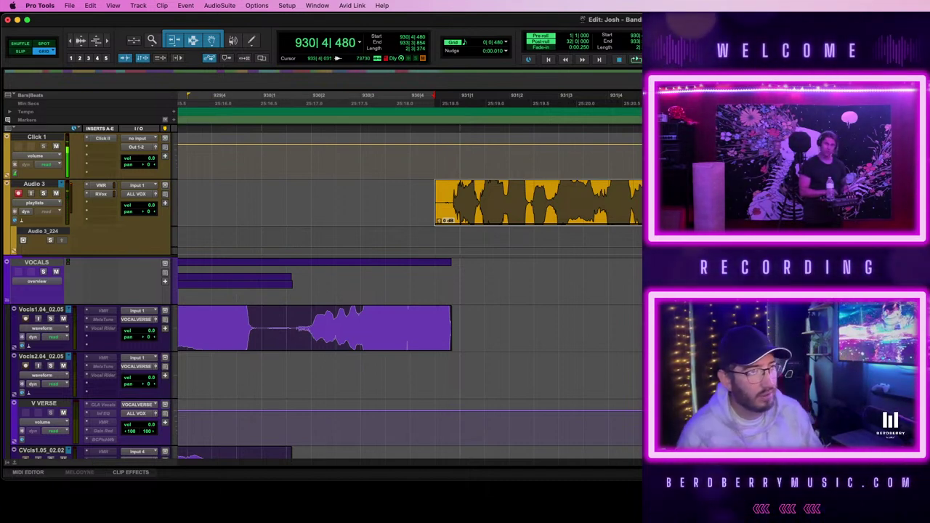
- Move the new take at 930|4|480 from Audio 3 down to the CVcls1.05_02.02 track, keeping its timeline position
{"action": "key", "text": "ctrl+Tab"}
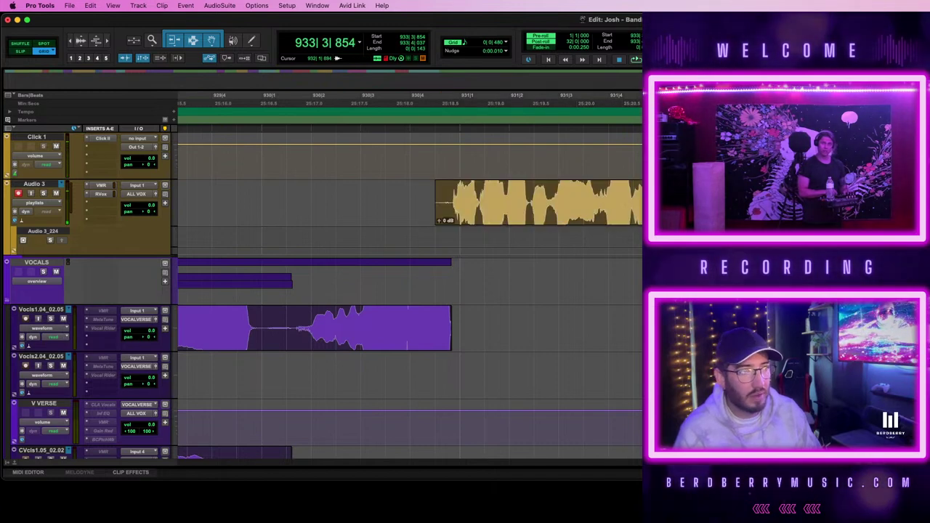
{"action": "left_click", "coordinate": [502, 215]}
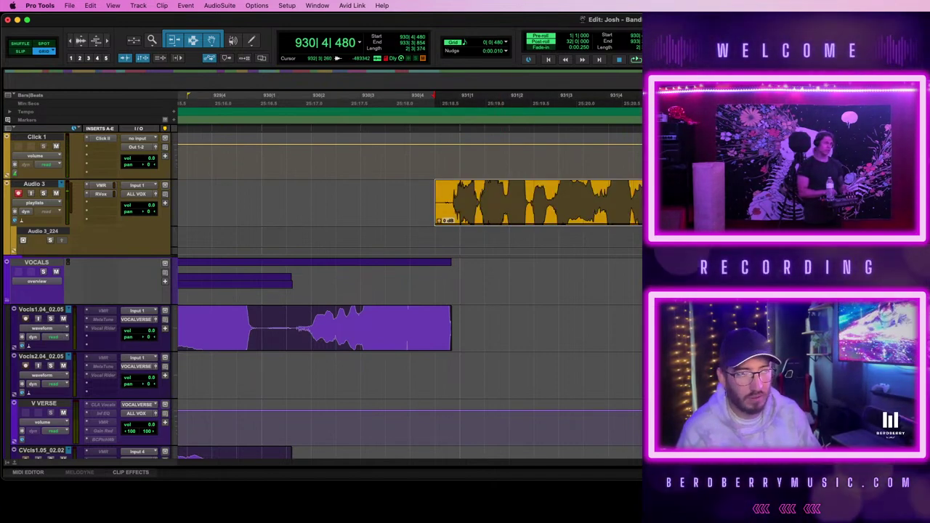
{"action": "left_click_drag", "start_coordinate": [502, 216], "coordinate": [502, 304]}
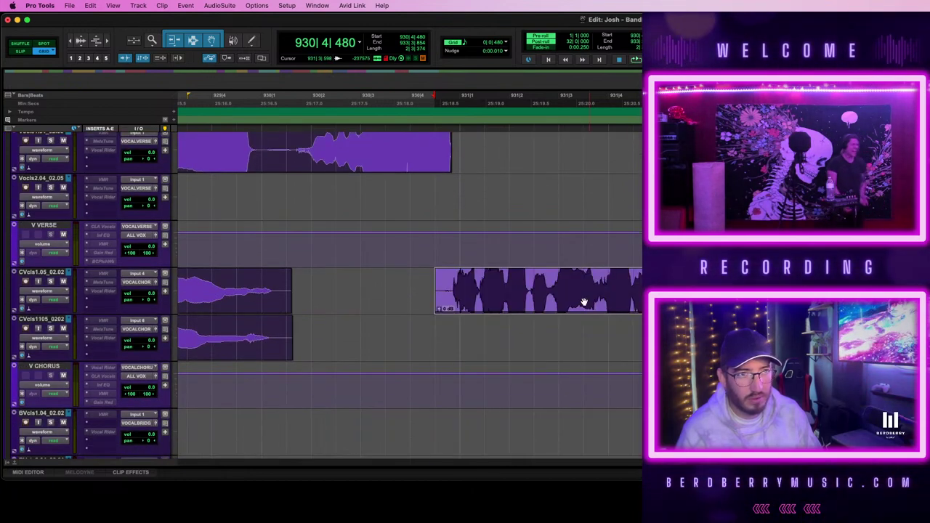
- Trim the end of the vocal clip on the CVcls1.05_02.02 track to 933|3|480 and select the trimmed clip
{"action": "left_click", "coordinate": [929, 290]}
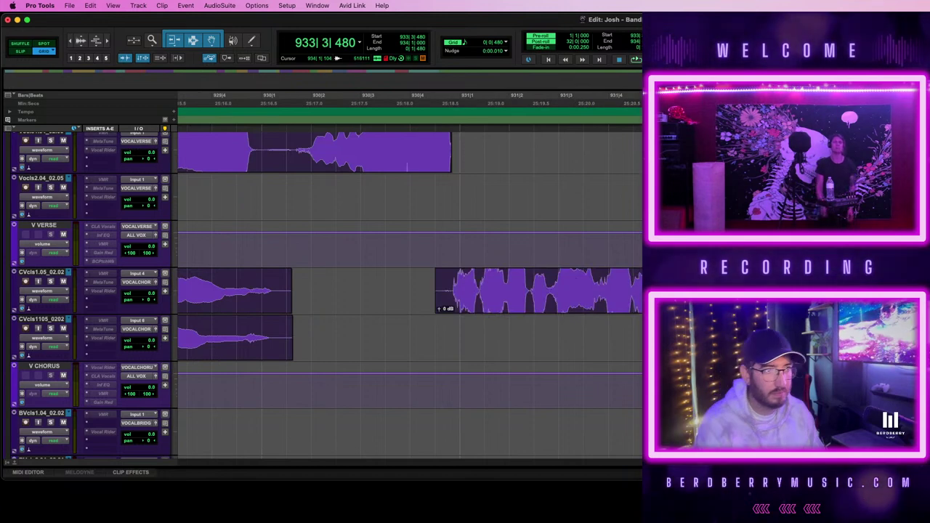
{"action": "left_click", "coordinate": [627, 299]}
- Start recording a double of the vocal line on Audio 3 from 930|4|480
{"action": "scroll", "coordinate": [627, 298], "scroll_direction": "up", "scroll_amount": 5}
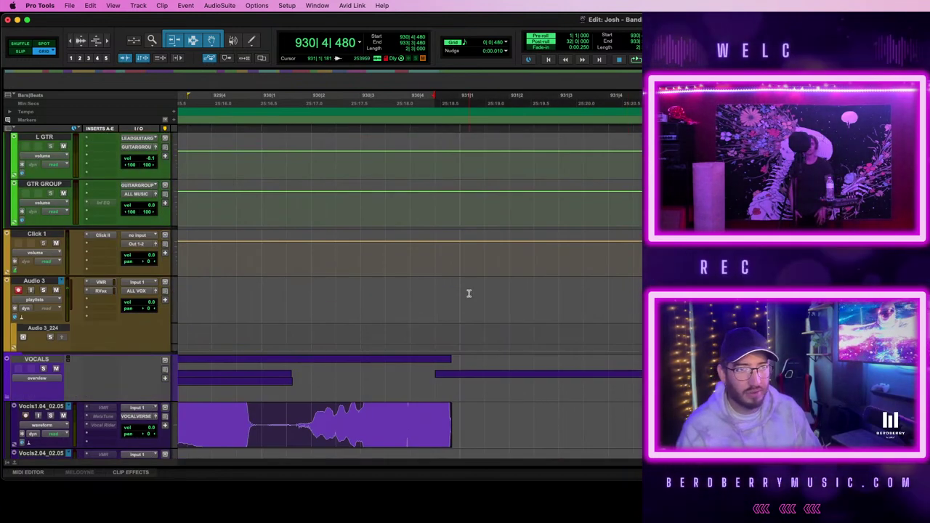
{"action": "left_click", "coordinate": [430, 290]}
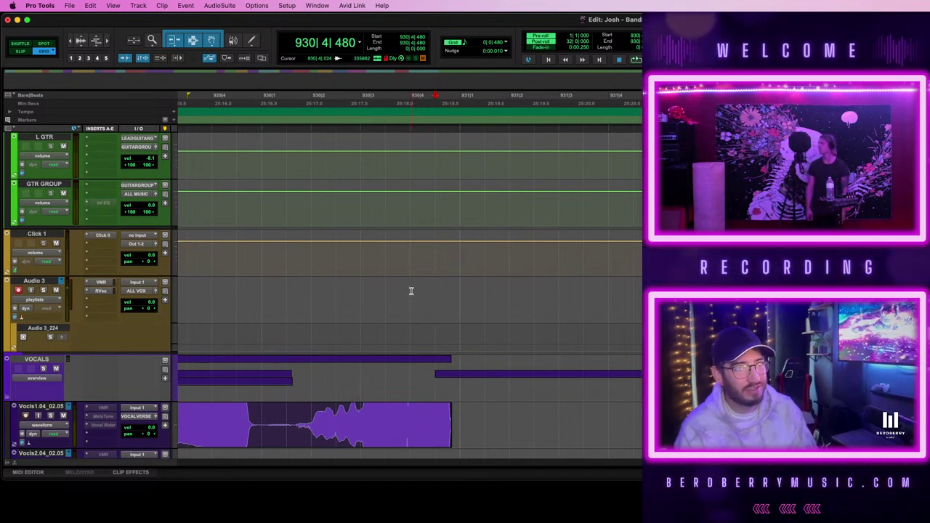
{"action": "key", "text": "space"}
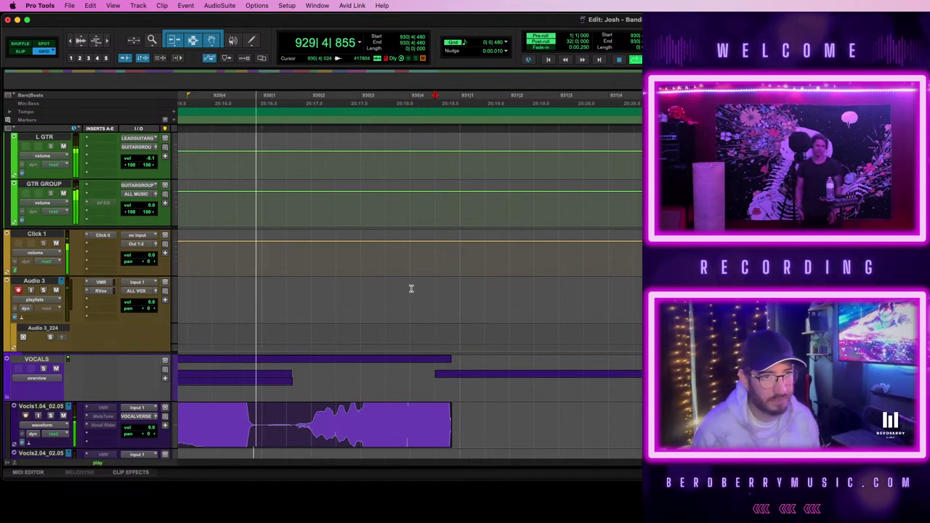
{"action": "scroll", "coordinate": [518, 298], "scroll_direction": "down", "scroll_amount": 3}
{"action": "scroll", "coordinate": [519, 297], "scroll_direction": "down", "scroll_amount": 3}
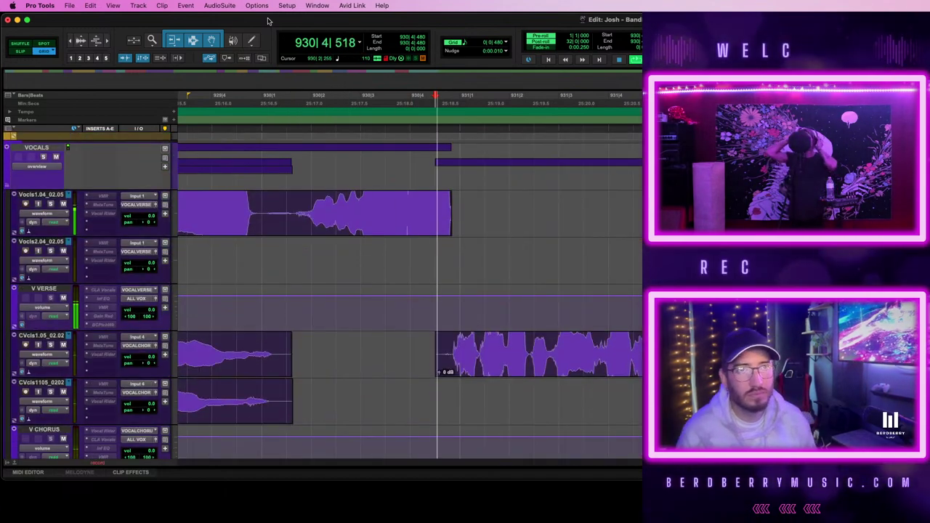
- Open the VocALign Project AudioSuite plug-in from Synchro Arts while the double is being recorded
{"action": "left_click", "coordinate": [231, 5]}
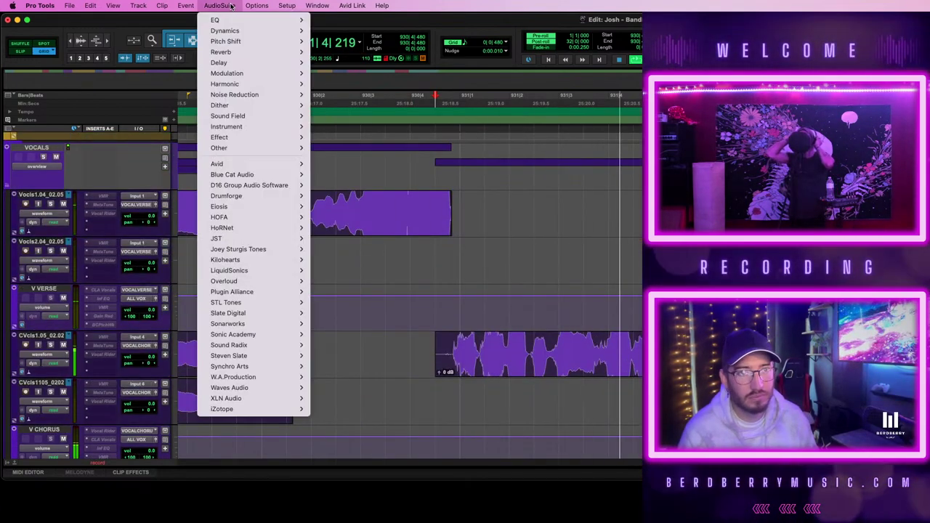
{"action": "mouse_move", "coordinate": [249, 294]}
{"action": "mouse_move", "coordinate": [254, 366]}
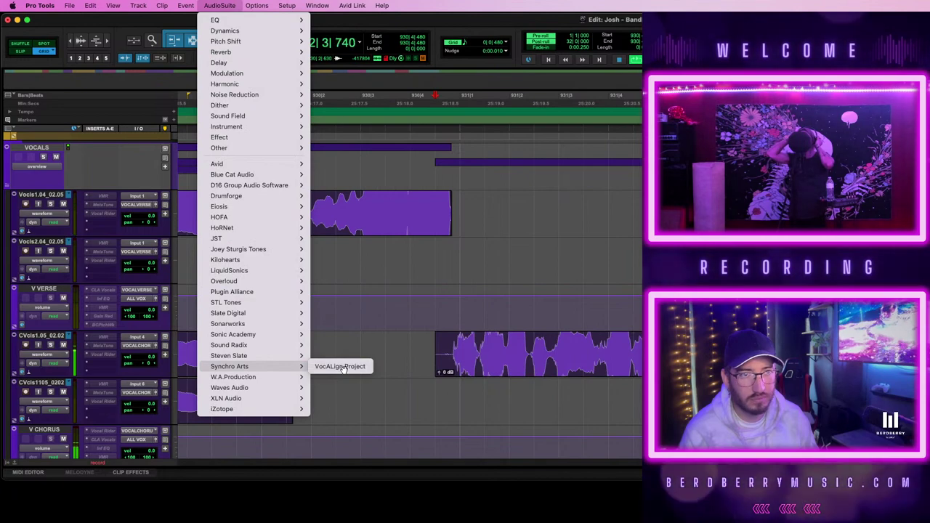
{"action": "left_click", "coordinate": [340, 366]}
- Stop recording the double, then pick the CVcls1.05_02.02 clip and the new Audio 3 take in turn for vocal alignment
{"action": "scroll", "coordinate": [410, 294], "scroll_direction": "right", "scroll_amount": 3}
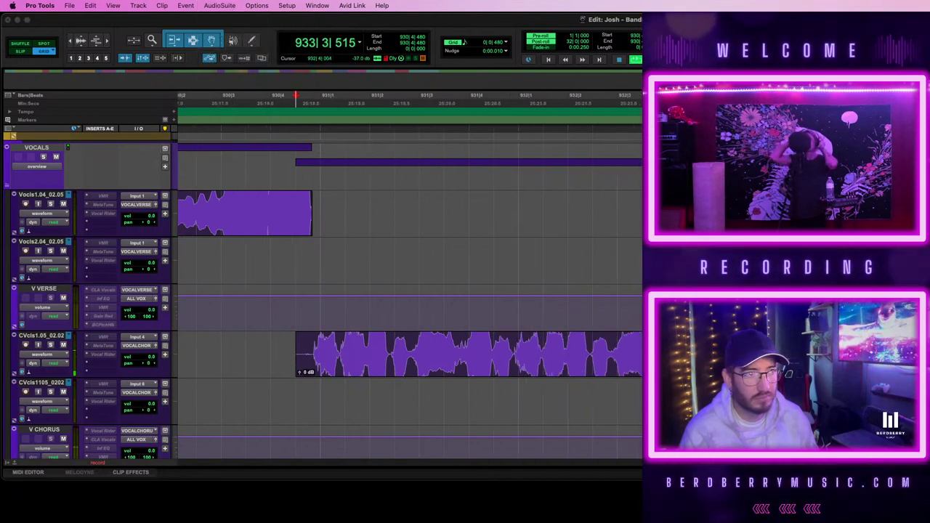
{"action": "key", "text": "space"}
{"action": "scroll", "coordinate": [492, 313], "scroll_direction": "up", "scroll_amount": 3}
{"action": "scroll", "coordinate": [491, 312], "scroll_direction": "down", "scroll_amount": 1}
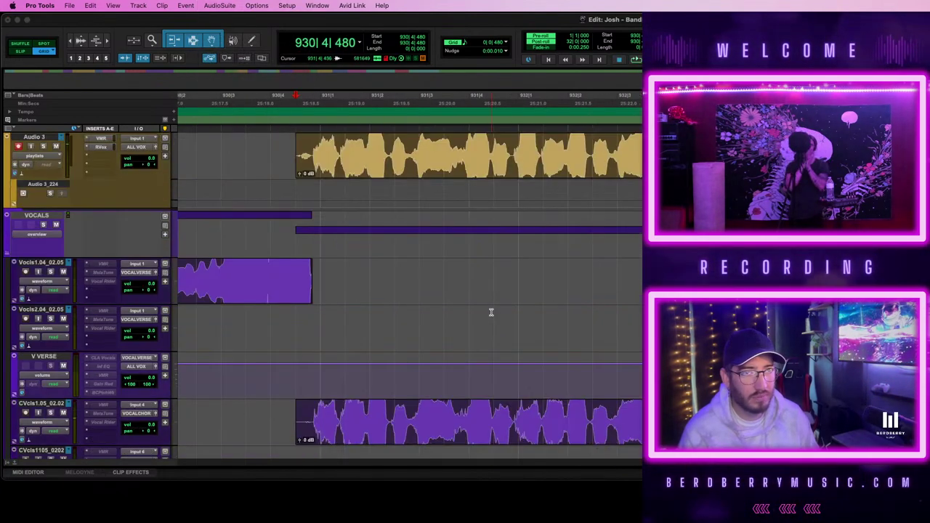
{"action": "left_click", "coordinate": [491, 433]}
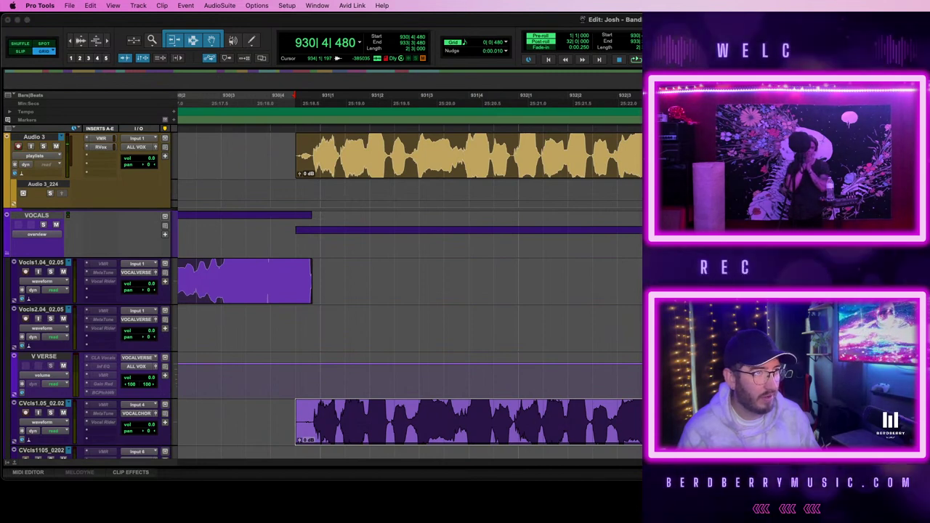
{"action": "left_click", "coordinate": [512, 167]}
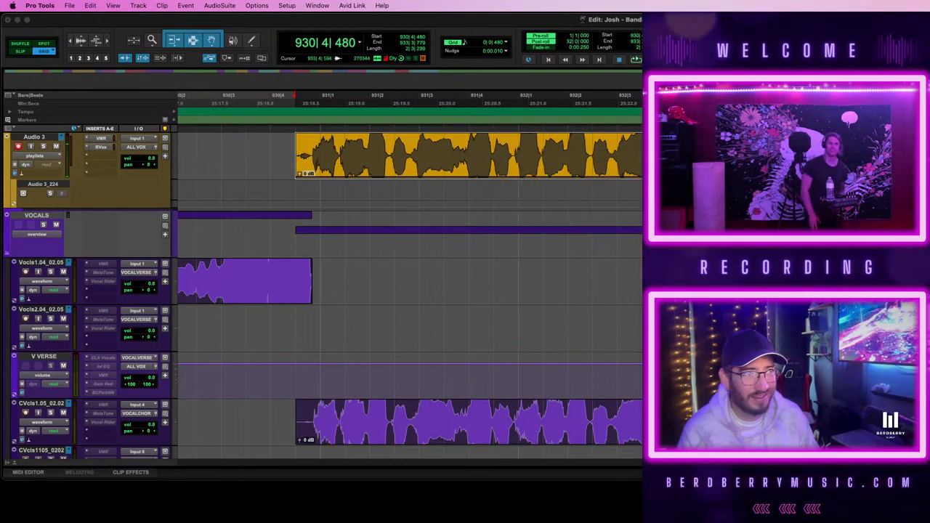
- Trim the end of the Audio 3 double to 933|3|480 and move it to the CVcls1105_0202 track at the same timeline position
{"action": "left_click_drag", "start_coordinate": [846, 155], "coordinate": [896, 156]}
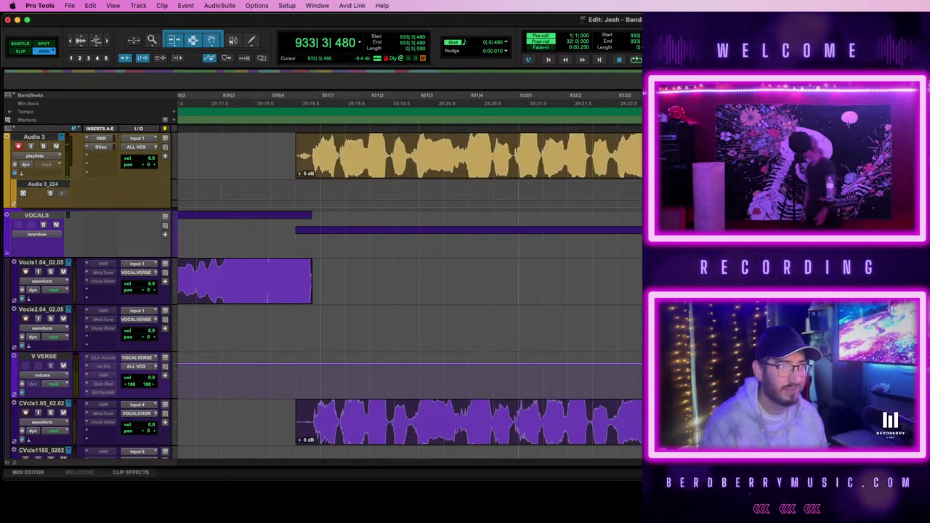
{"action": "left_click", "coordinate": [296, 173]}
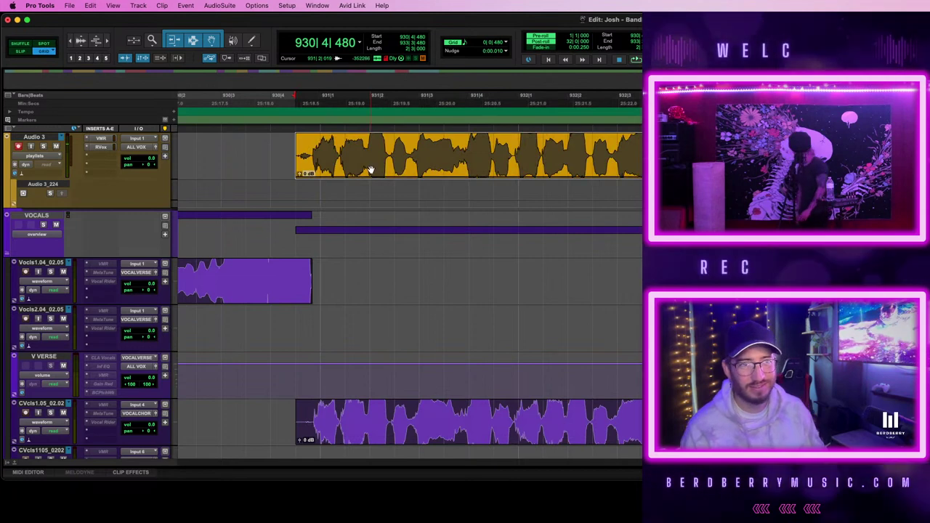
{"action": "left_click_drag", "start_coordinate": [370, 168], "coordinate": [377, 454]}
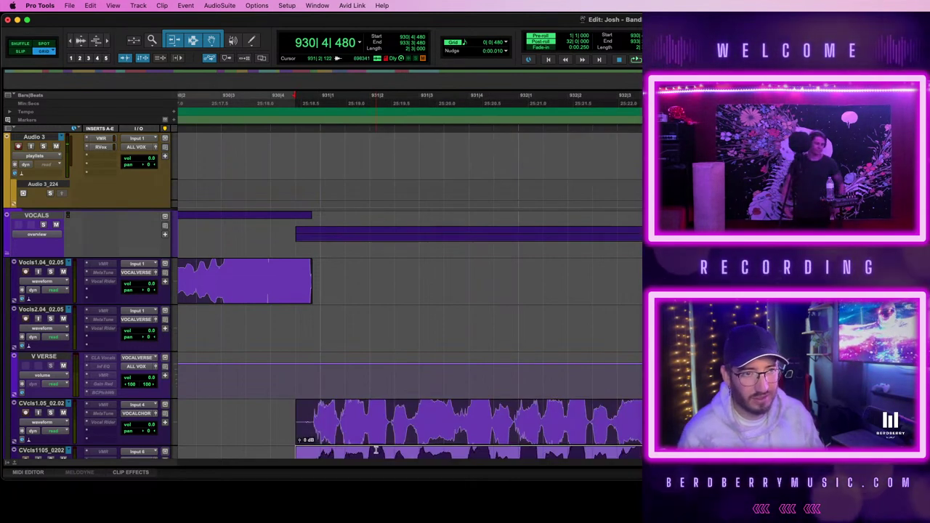
- Play back the doubled line and select both chorus tracks from 930|4|000 to 933|4|000
{"action": "left_click", "coordinate": [377, 445]}
{"action": "key", "text": "space"}
{"action": "scroll", "coordinate": [384, 339], "scroll_direction": "down", "scroll_amount": 3}
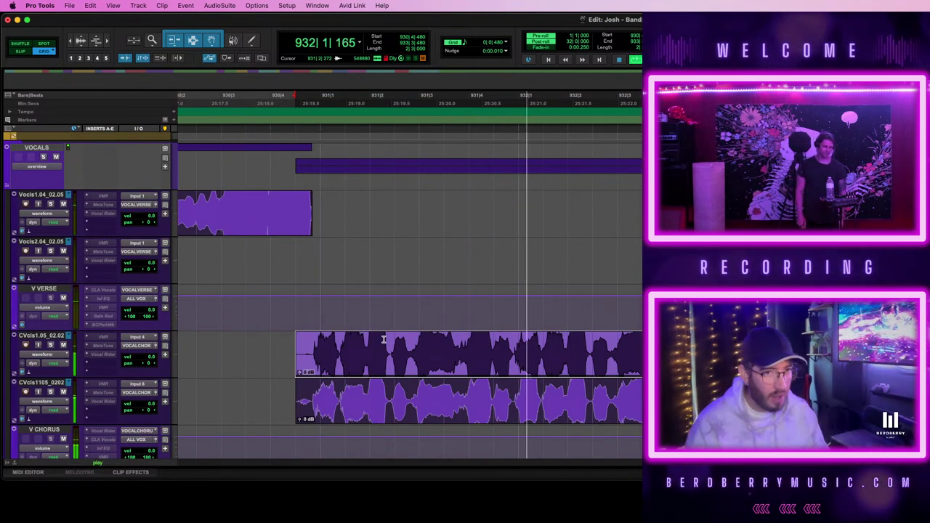
{"action": "key", "text": "r"}
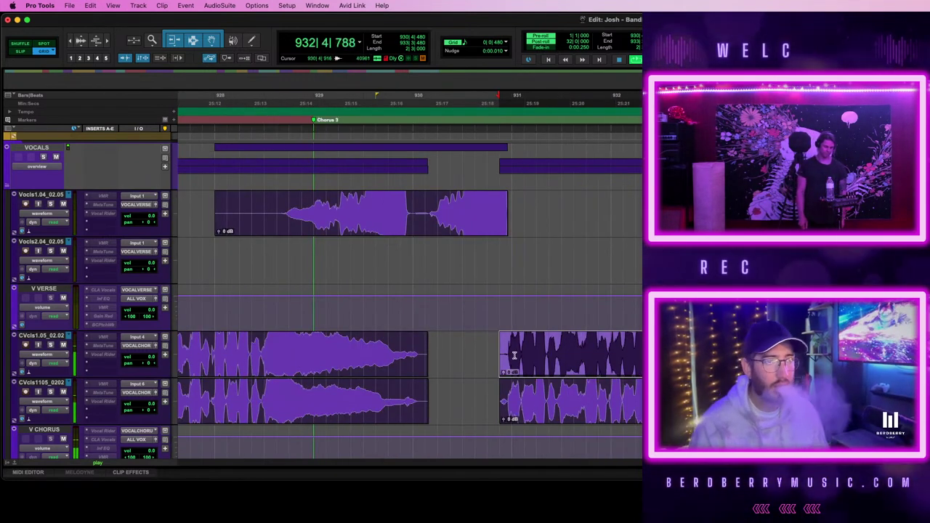
{"action": "left_click_drag", "start_coordinate": [486, 342], "coordinate": [782, 401]}
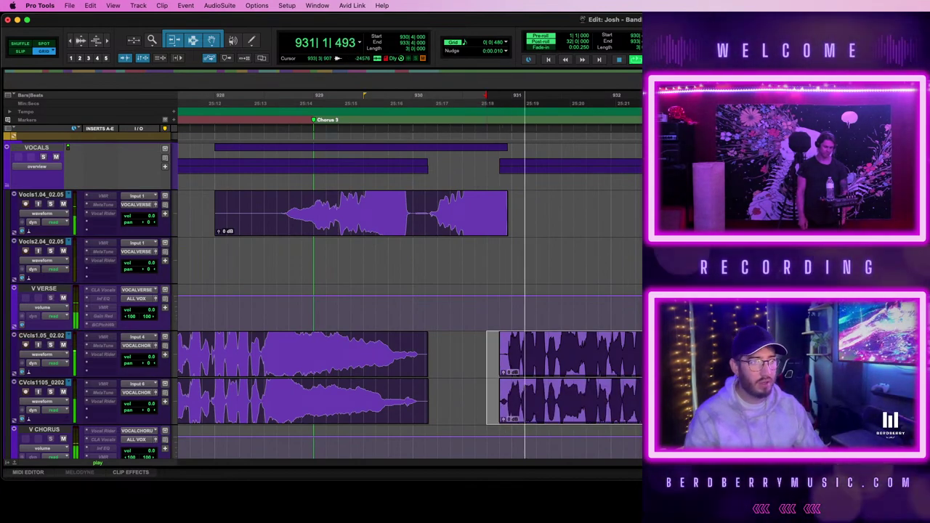
{"action": "key", "text": "space"}
- Remove the empty start of the Vocls1.04_02.05 clip so that it begins at 928|3|000
{"action": "scroll", "coordinate": [331, 312], "scroll_direction": "up", "scroll_amount": 5}
{"action": "scroll", "coordinate": [330, 312], "scroll_direction": "down", "scroll_amount": 3}
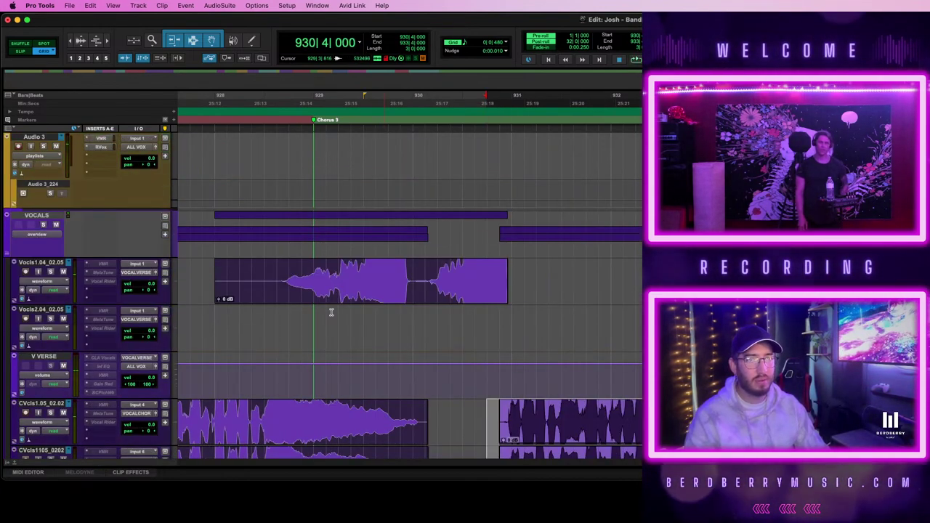
{"action": "left_click_drag", "start_coordinate": [268, 272], "coordinate": [203, 282]}
{"action": "key", "text": "Delete"}
{"action": "left_click", "coordinate": [360, 296]}
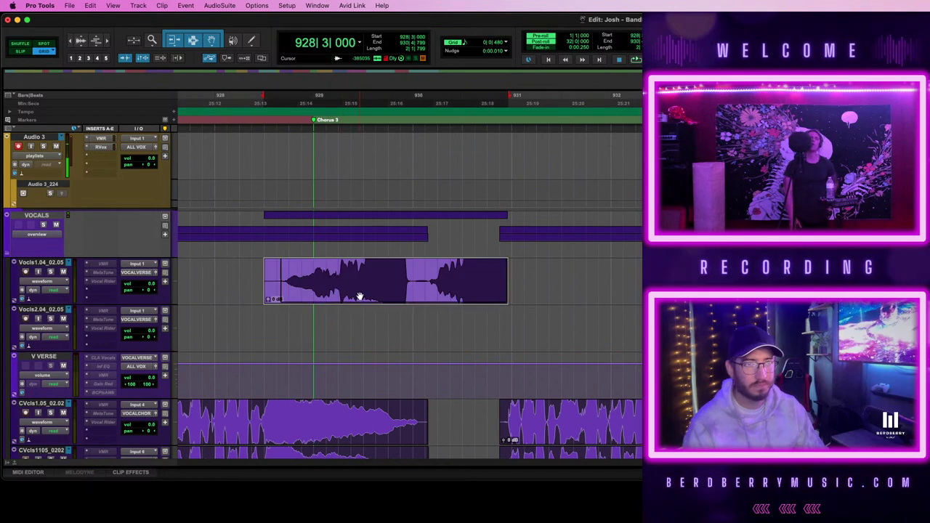
- Copy the doubled line spanning 930|4|000 to 933|4|000 on both chorus vocal tracks and place the copy at 935|4|480
{"action": "scroll", "coordinate": [637, 210], "scroll_direction": "up", "scroll_amount": 2}
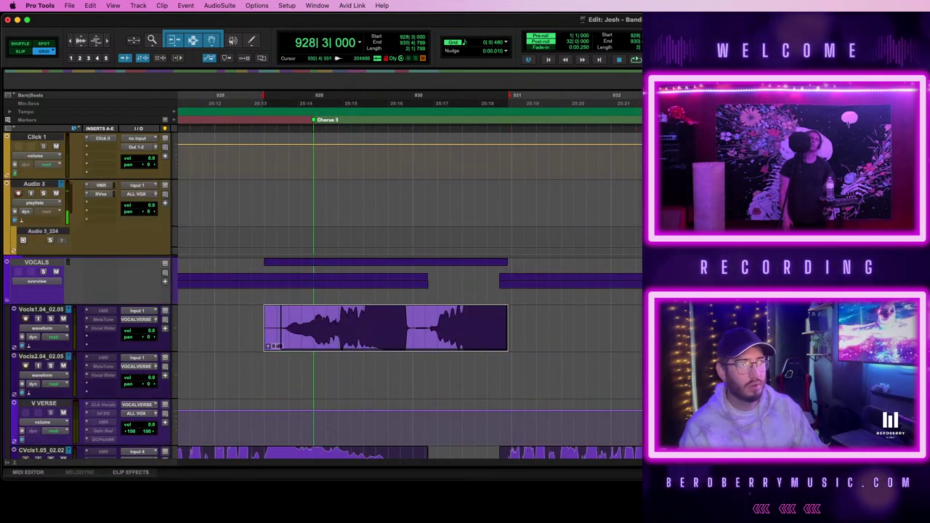
{"action": "left_click", "coordinate": [697, 321]}
{"action": "scroll", "coordinate": [605, 348], "scroll_direction": "down", "scroll_amount": 5}
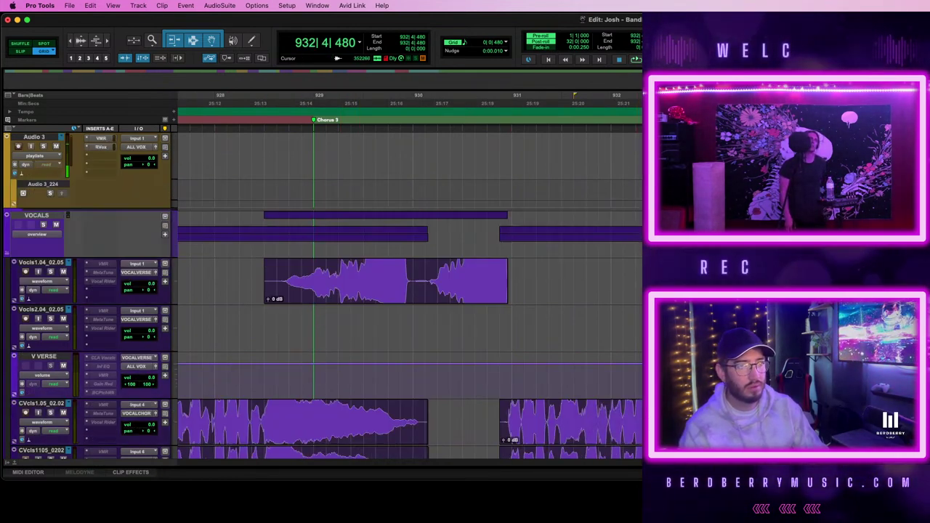
{"action": "left_click_drag", "start_coordinate": [486, 344], "coordinate": [642, 400]}
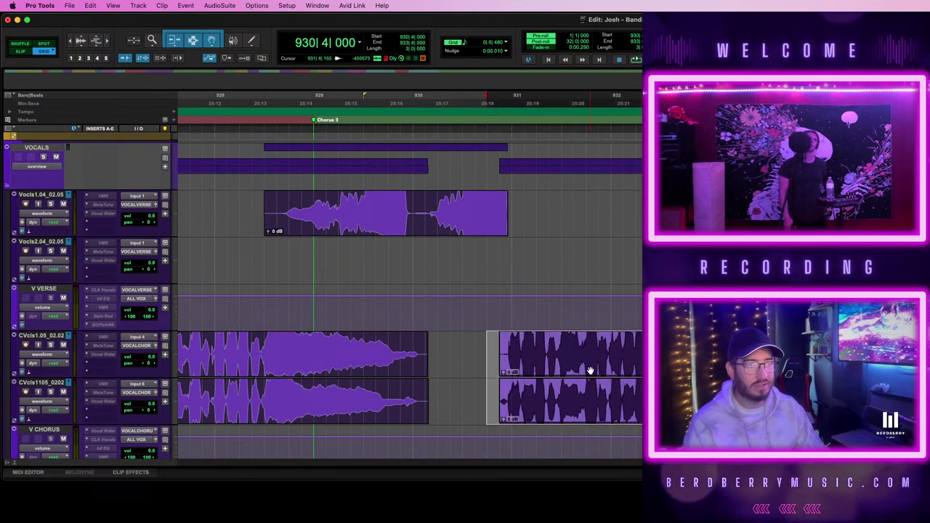
{"action": "left_click", "coordinate": [929, 355]}
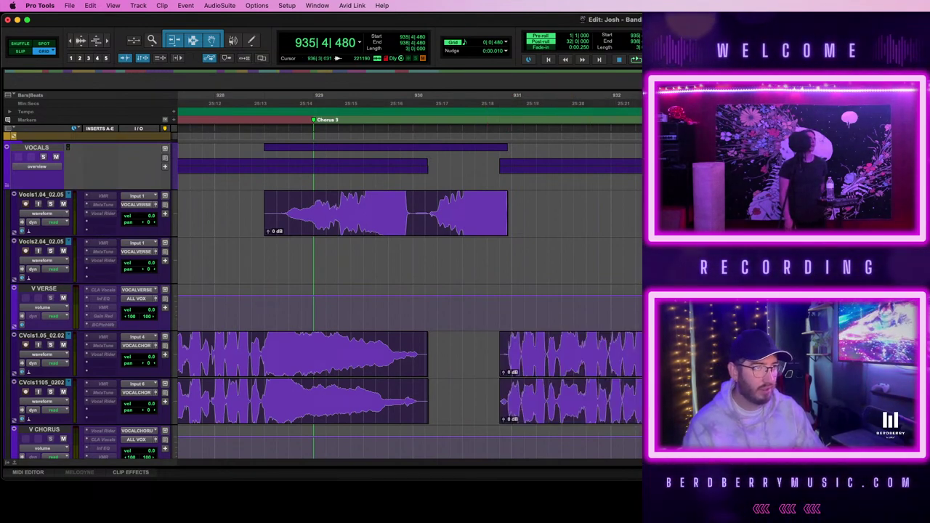
- Reposition the copied doubled line so its selection starts at 934|4|000, and play it back against the music
{"action": "scroll", "coordinate": [410, 296], "scroll_direction": "up", "scroll_amount": 1}
{"action": "scroll", "coordinate": [409, 295], "scroll_direction": "right", "scroll_amount": 3}
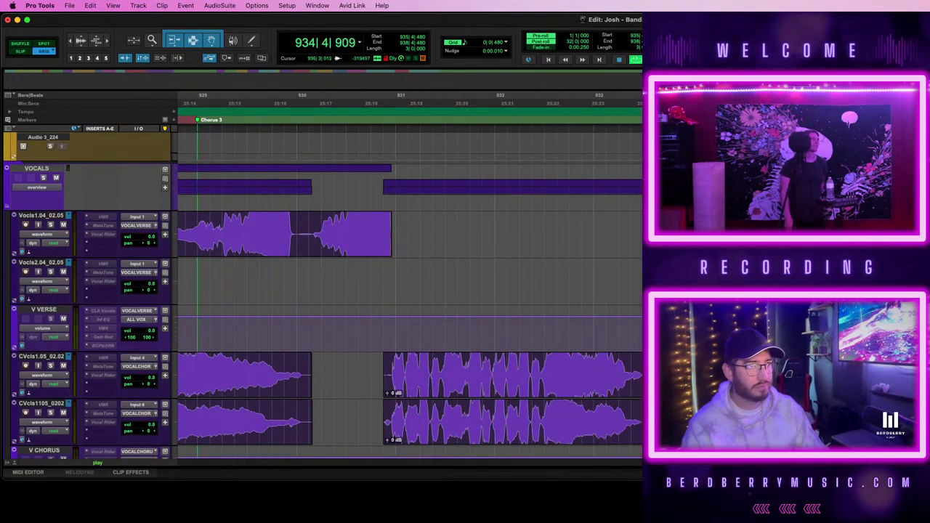
{"action": "scroll", "coordinate": [410, 296], "scroll_direction": "right", "scroll_amount": 2}
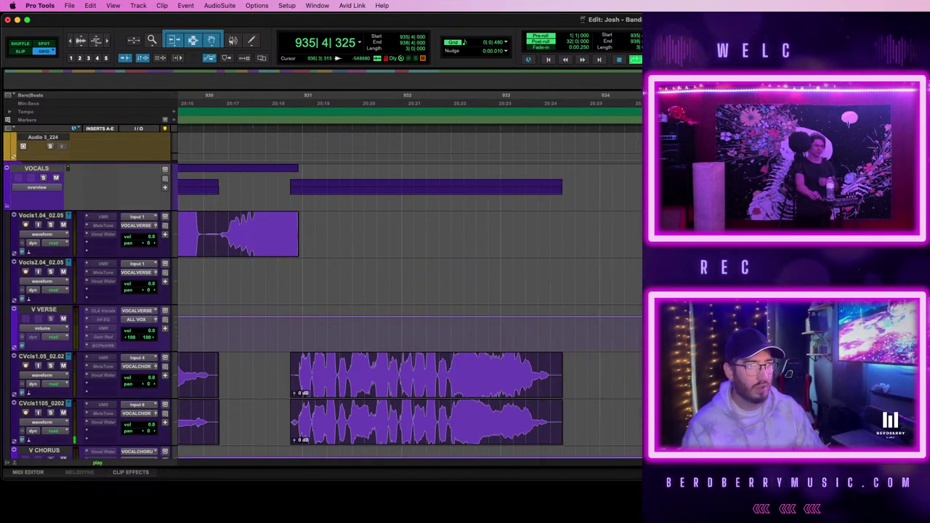
{"action": "key", "text": "space"}
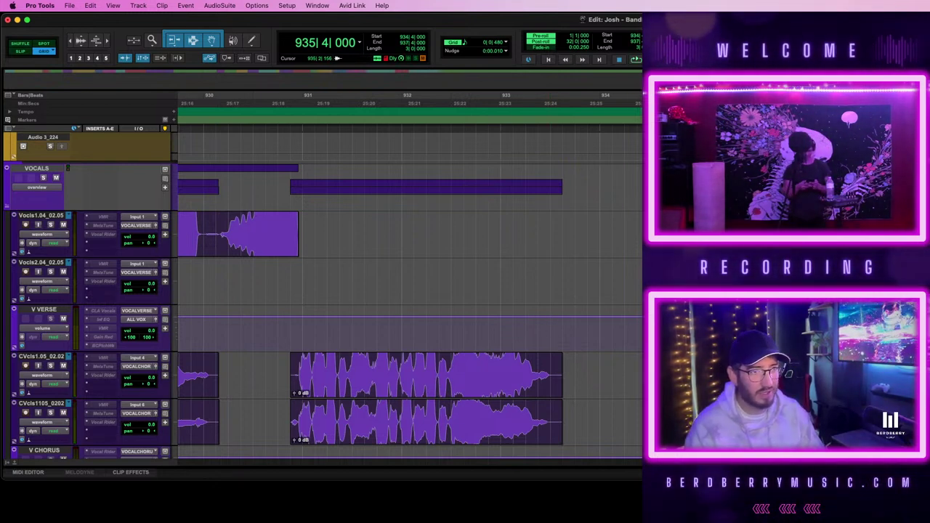
{"action": "key", "text": "space"}
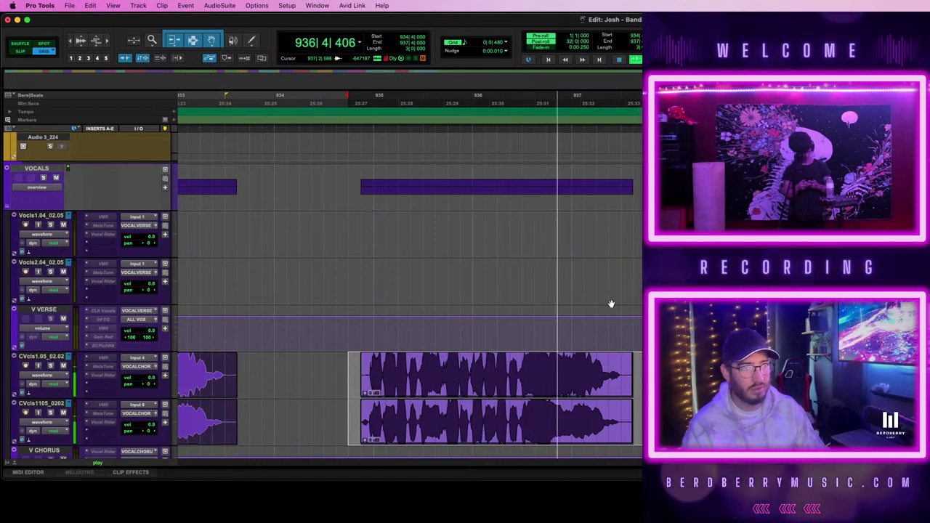
{"action": "scroll", "coordinate": [611, 304], "scroll_direction": "up", "scroll_amount": 5}
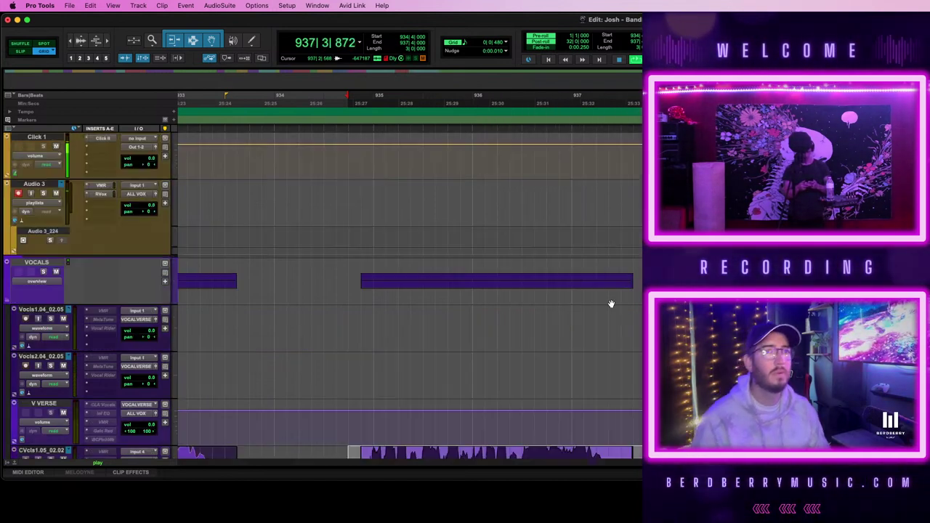
{"action": "key", "text": "space"}
- Play the song from 937|1|000 into the Heavy Outro and review the arrangement of vocal clips through Chorus 3
{"action": "left_click", "coordinate": [568, 286]}
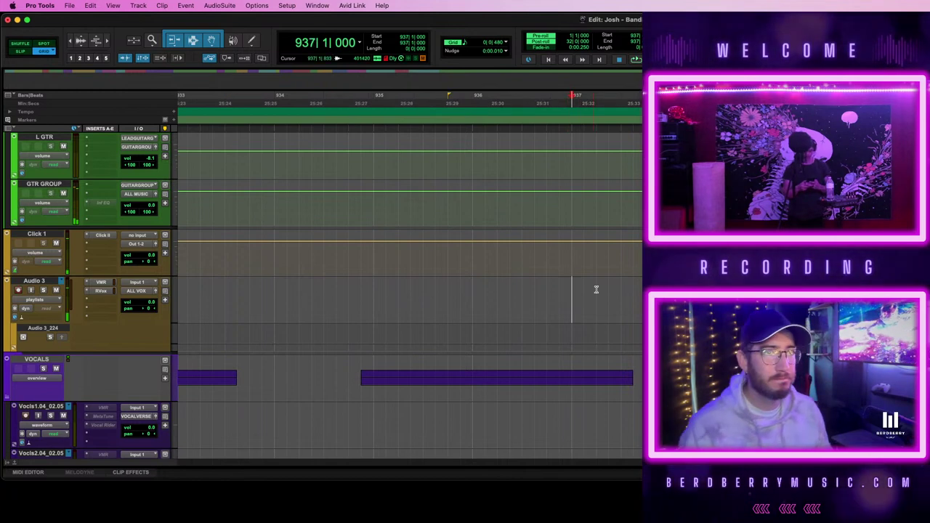
{"action": "key", "text": "space"}
{"action": "key", "text": "r"}
{"action": "scroll", "coordinate": [410, 291], "scroll_direction": "right", "scroll_amount": 3}
{"action": "scroll", "coordinate": [407, 290], "scroll_direction": "down", "scroll_amount": 4}
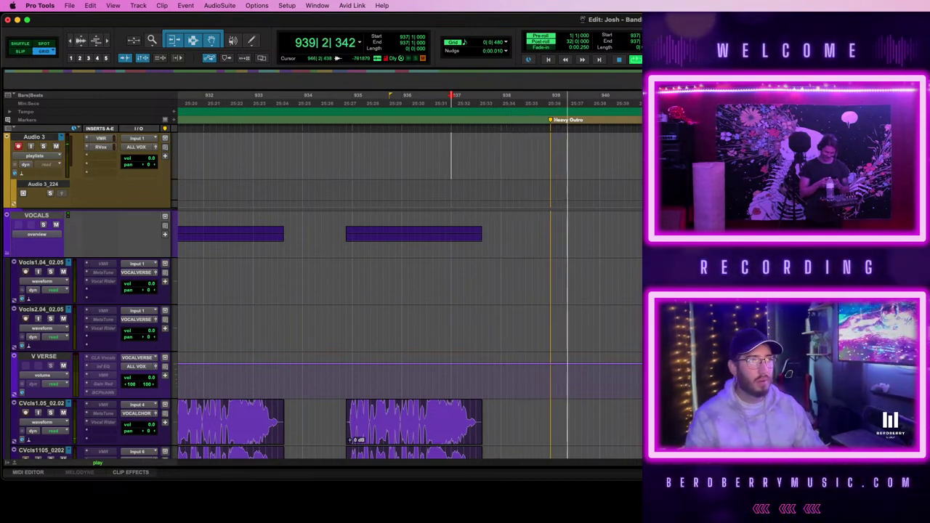
{"action": "scroll", "coordinate": [407, 290], "scroll_direction": "up", "scroll_amount": 4}
{"action": "key", "text": "r"}
{"action": "scroll", "coordinate": [407, 291], "scroll_direction": "down", "scroll_amount": 3}
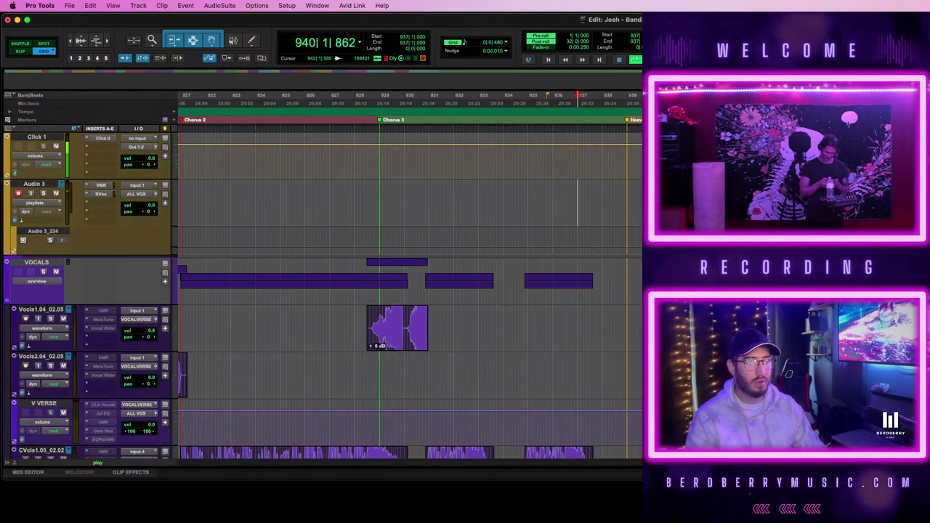
{"action": "scroll", "coordinate": [609, 212], "scroll_direction": "down", "scroll_amount": 3}
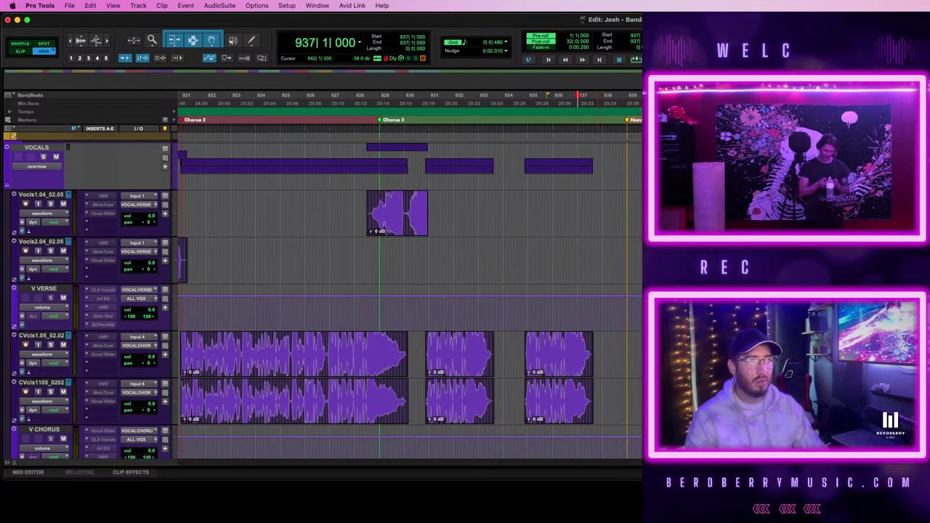
{"action": "key", "text": "space"}
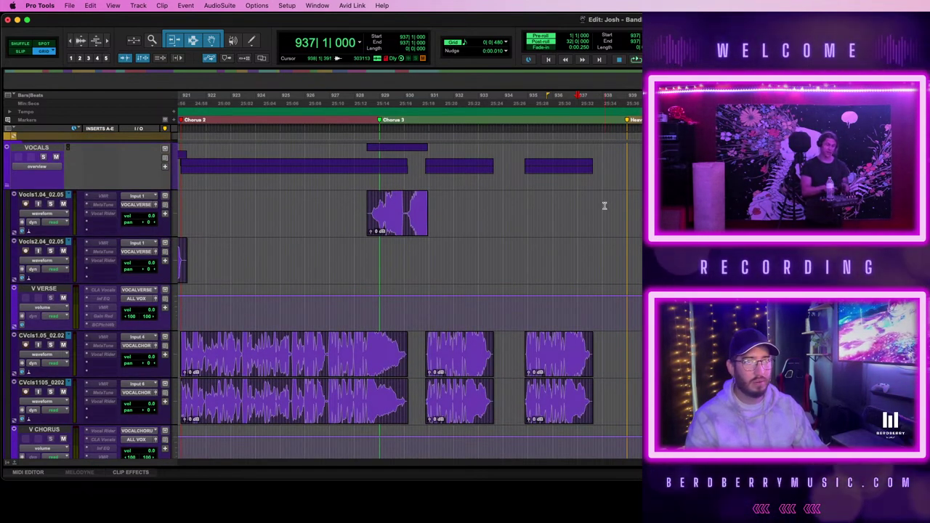
- Place the edit cursor at 938|1|480 and look over the vocals around the Verse and Prechorus markers before returning to Chorus 3
{"action": "left_click", "coordinate": [604, 206]}
{"action": "scroll", "coordinate": [604, 205], "scroll_direction": "left", "scroll_amount": 15}
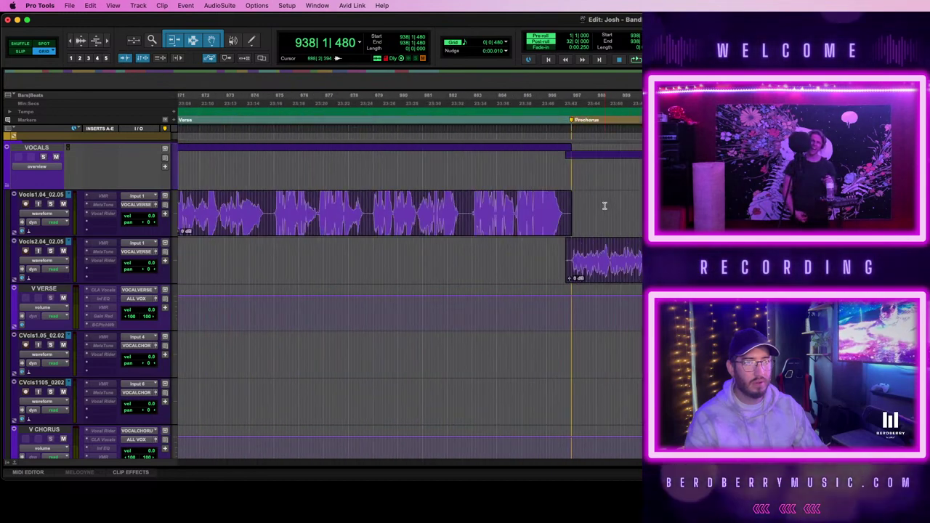
{"action": "scroll", "coordinate": [604, 205], "scroll_direction": "right", "scroll_amount": 15}
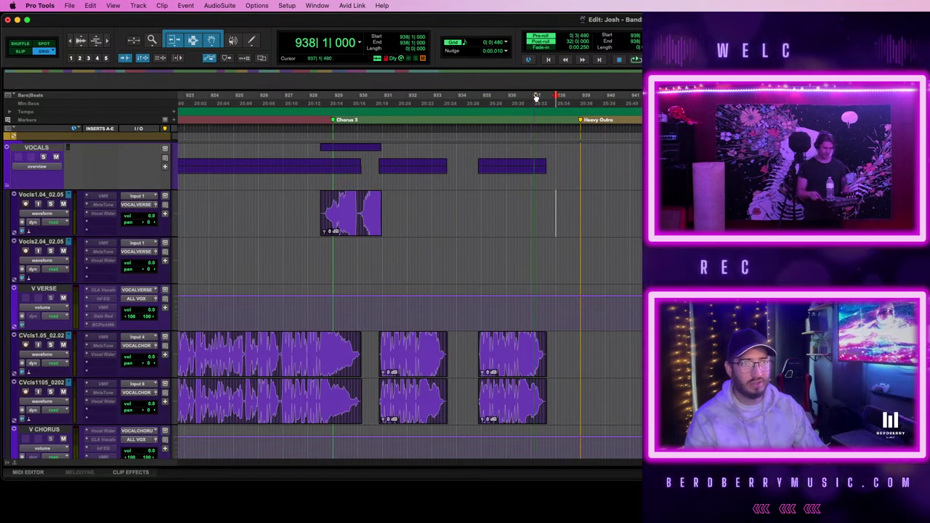
- Record a vocal take on Audio 3 from 938|1|000 into the Heavy Outro and stop the transport
{"action": "key", "text": "space"}
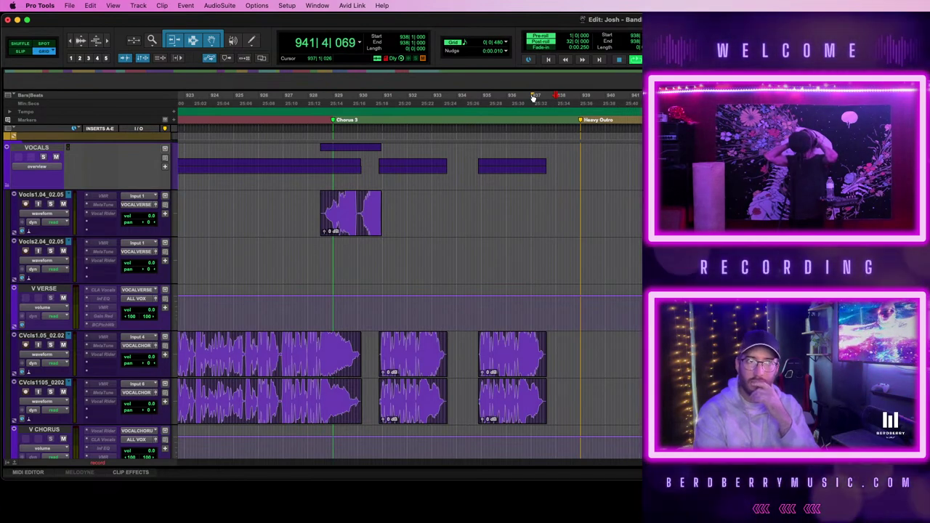
{"action": "scroll", "coordinate": [409, 295], "scroll_direction": "up", "scroll_amount": 3}
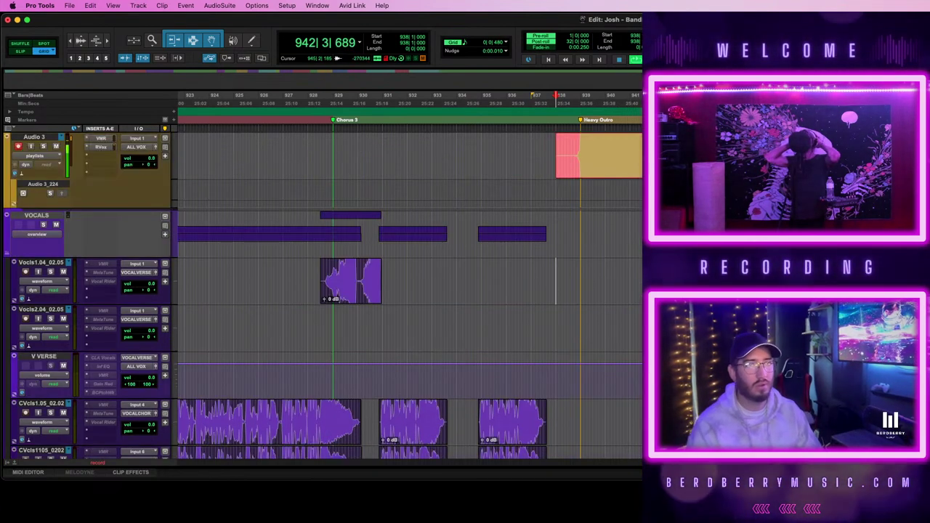
{"action": "key", "text": "super+period"}
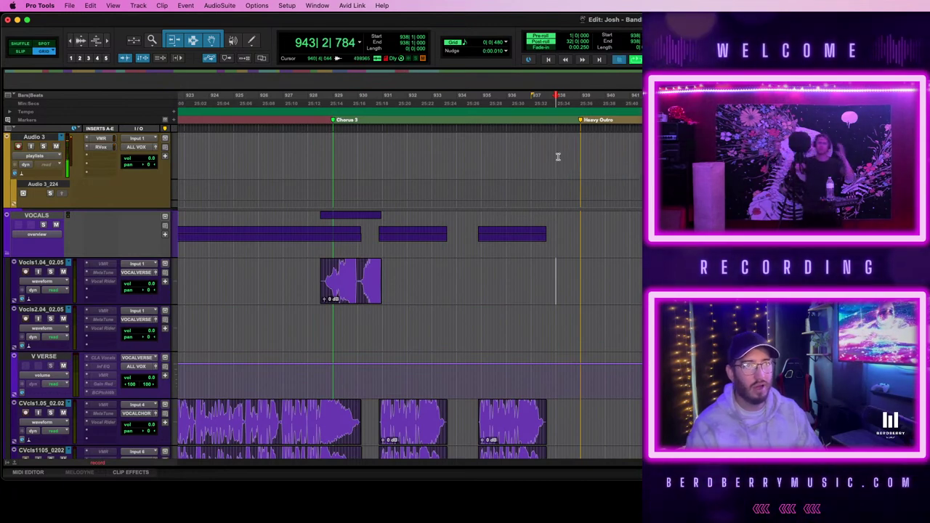
{"action": "key", "text": "space"}
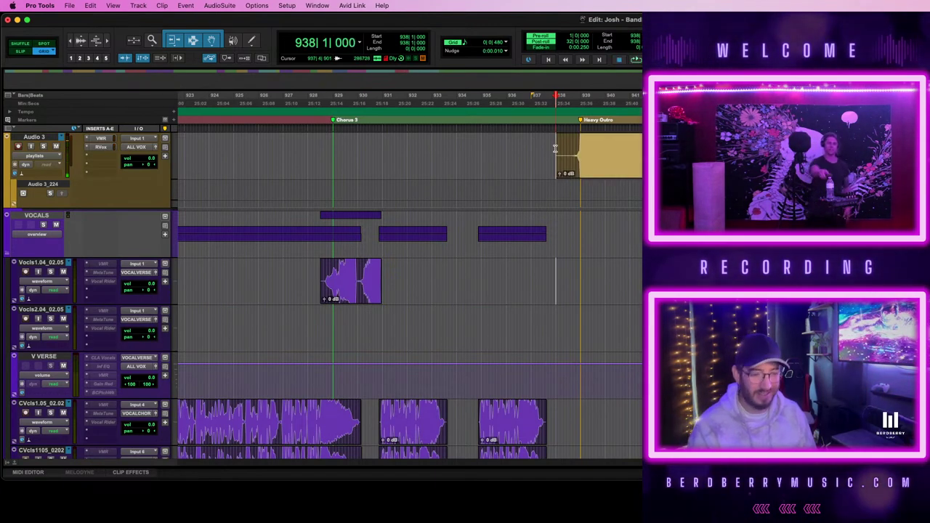
- Look back over the earlier vocals and examine the Heavy Intro clip on Vocls2 and the Vocls1 clip starting at 845|4|000
{"action": "key", "text": "r"}
{"action": "key", "text": "r"}
{"action": "scroll", "coordinate": [607, 241], "scroll_direction": "down", "scroll_amount": 2}
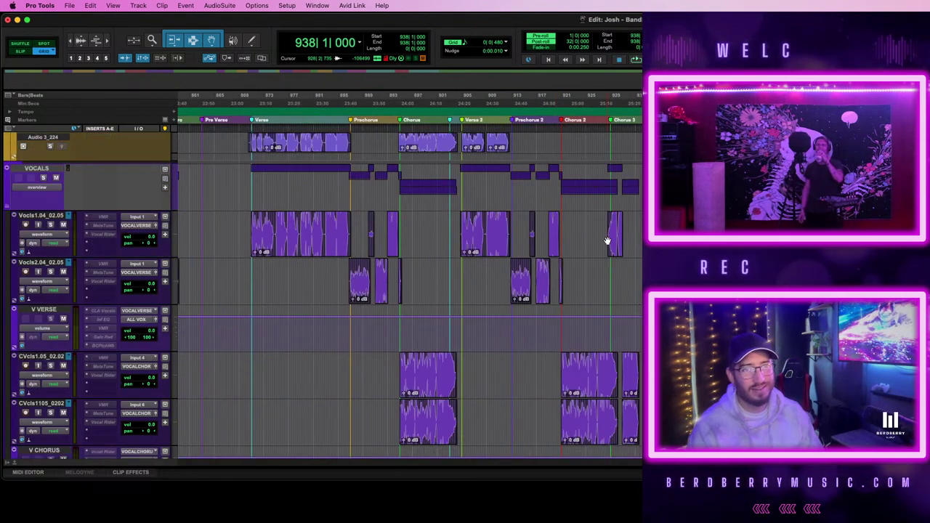
{"action": "scroll", "coordinate": [607, 240], "scroll_direction": "left", "scroll_amount": 10}
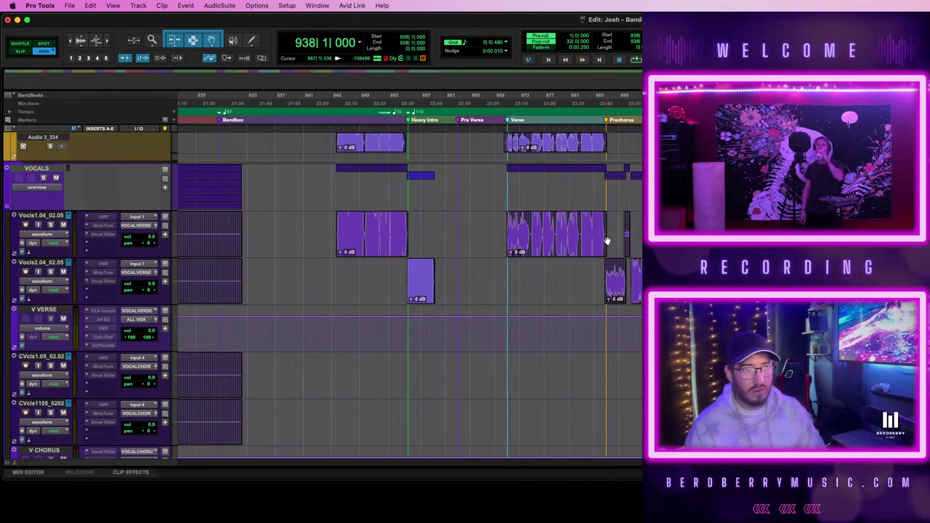
{"action": "left_click", "coordinate": [415, 291]}
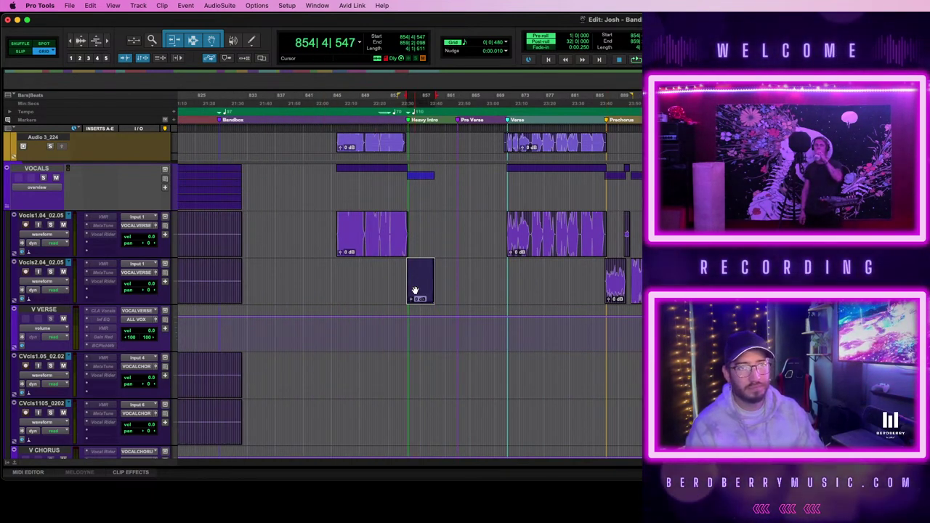
{"action": "left_click", "coordinate": [378, 249]}
{"action": "key", "text": "t"}
{"action": "key", "text": "t"}
{"action": "key", "text": "t"}
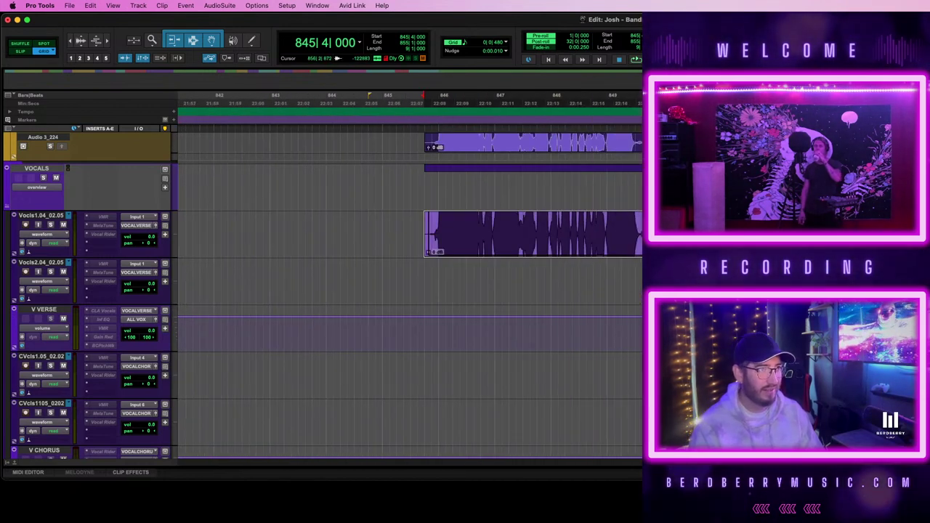
- Undo the last clip selections and return the edit cursor to 938|3|000 near the end of Chorus 3
{"action": "key", "text": "super+z"}
{"action": "key", "text": "super+z"}
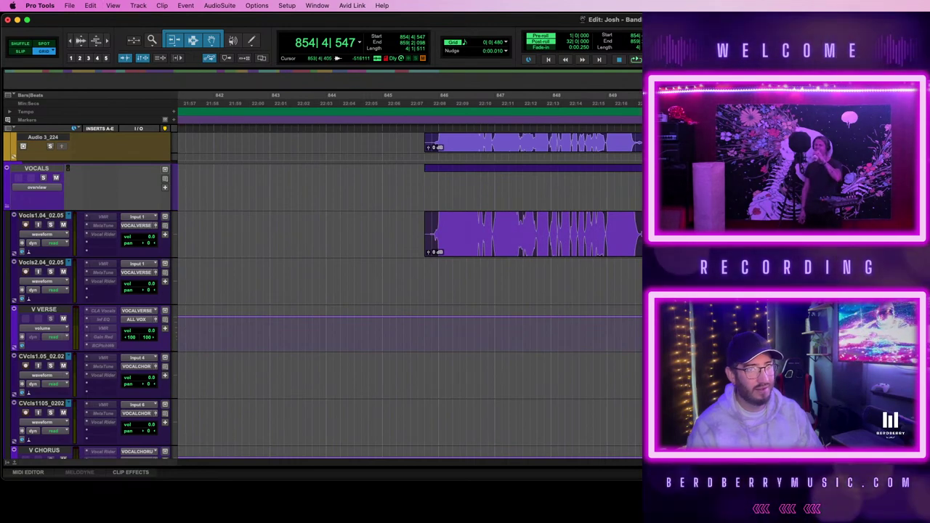
{"action": "key", "text": "super+z"}
{"action": "key", "text": "r"}
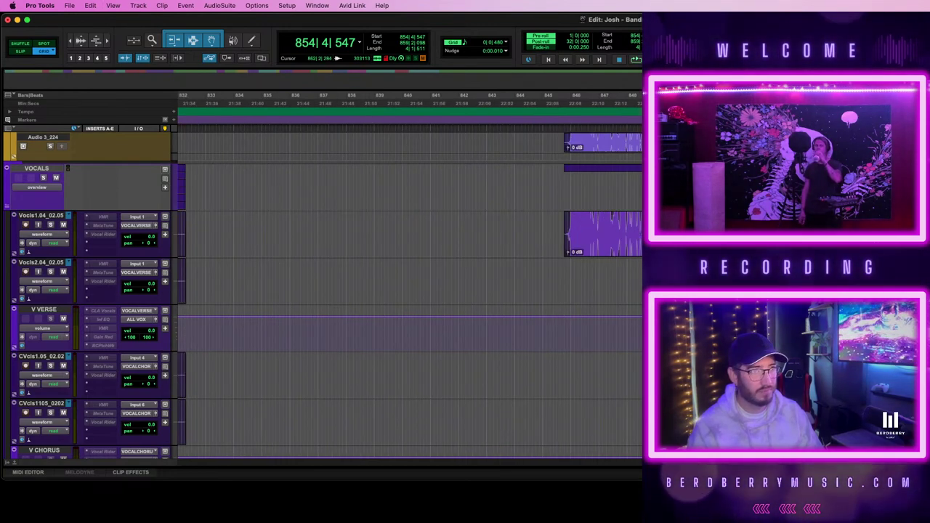
{"action": "key", "text": "r"}
{"action": "key", "text": "r"}
{"action": "key", "text": "t"}
{"action": "key", "text": "t"}
{"action": "key", "text": "t"}
{"action": "key", "text": "t"}
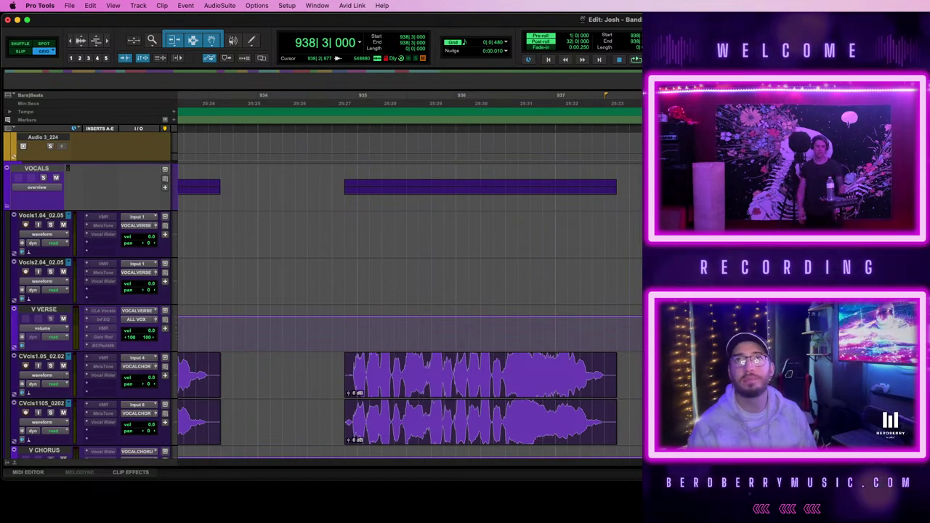
- Look over the vocal clips through Chorus 2 and Chorus 3
{"action": "key", "text": "r"}
{"action": "key", "text": "r"}
{"action": "key", "text": "r"}
{"action": "key", "text": "r"}
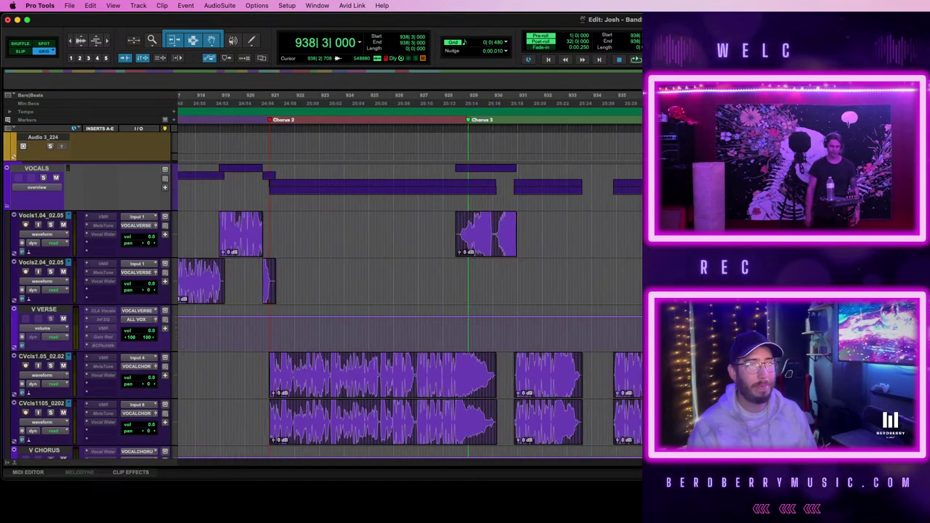
{"action": "key", "text": "space"}
{"action": "key", "text": "t"}
{"action": "key", "text": "t"}
{"action": "key", "text": "t"}
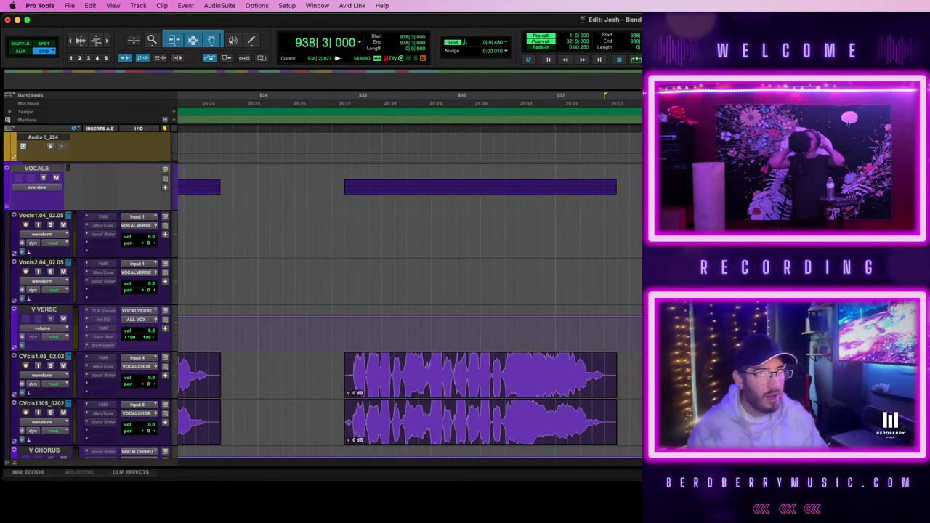
- Record another vocal take on Audio 3 from 938|1|000 through the start of the Heavy Outro
{"action": "scroll", "coordinate": [407, 290], "scroll_direction": "up", "scroll_amount": 5}
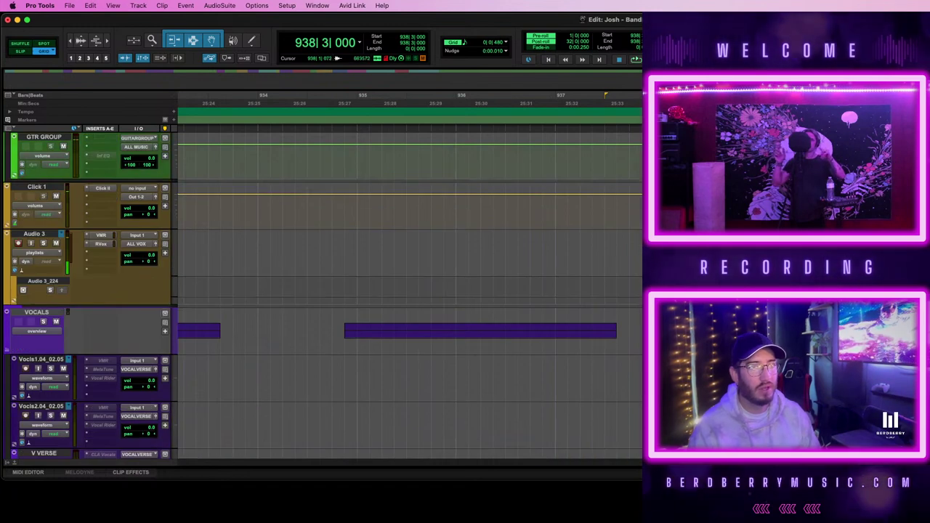
{"action": "key", "text": "space"}
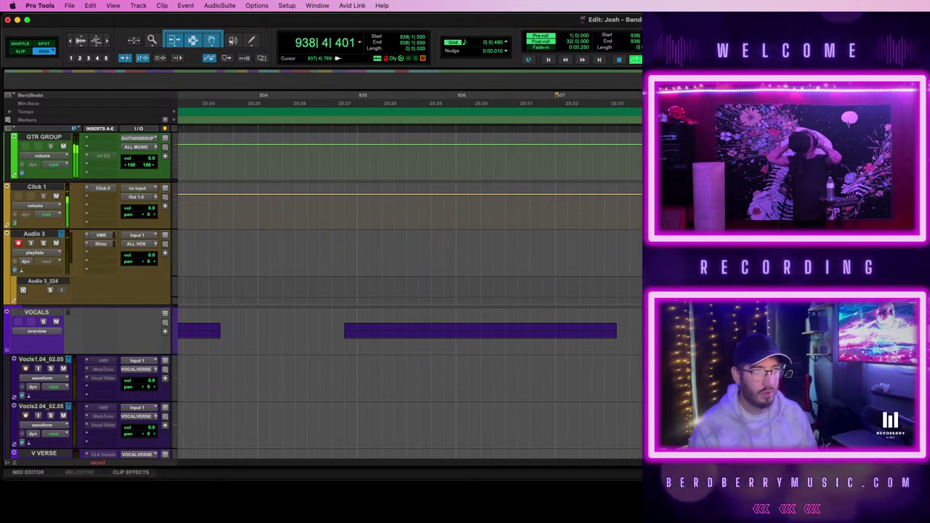
{"action": "key", "text": "r"}
{"action": "key", "text": "r"}
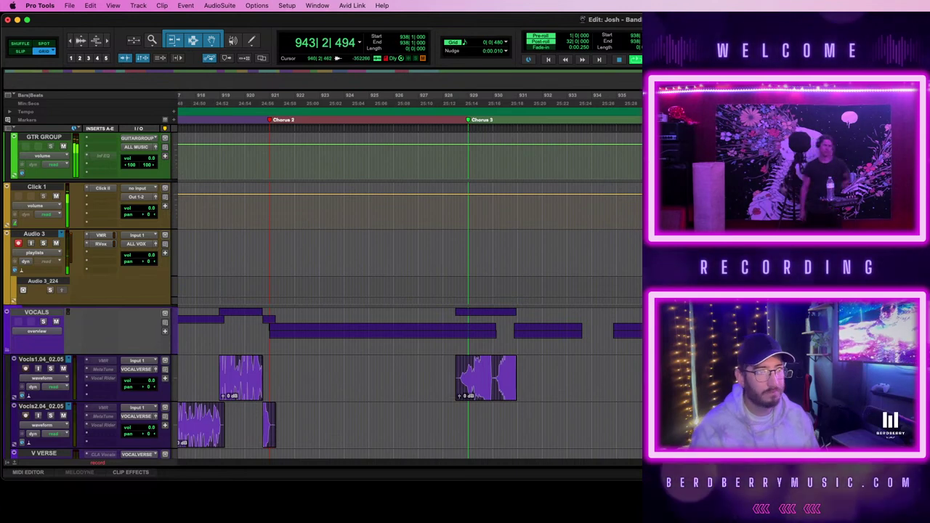
{"action": "key", "text": "space"}
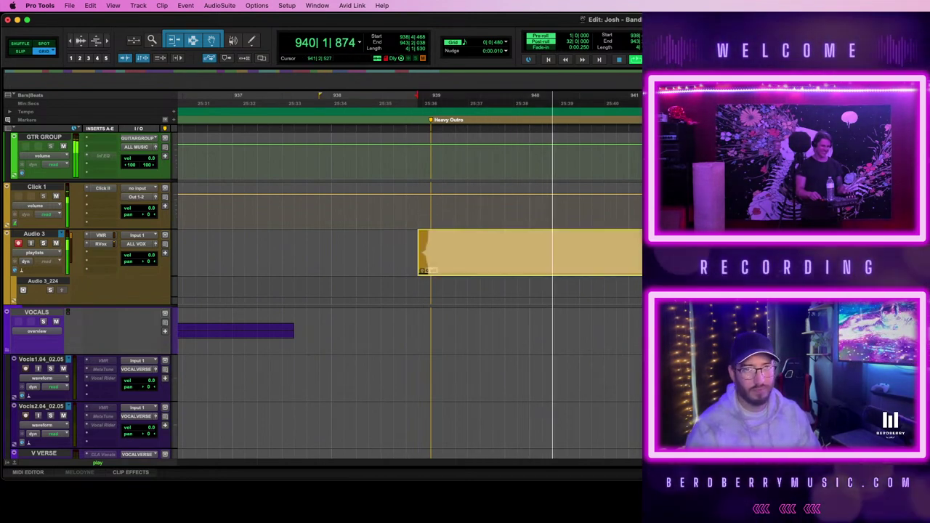
- Try placing the trimmed take starting at 938|4|468 on the Vocls1.04_02.05 track, and undo the placement
{"action": "scroll", "coordinate": [407, 291], "scroll_direction": "down", "scroll_amount": 5}
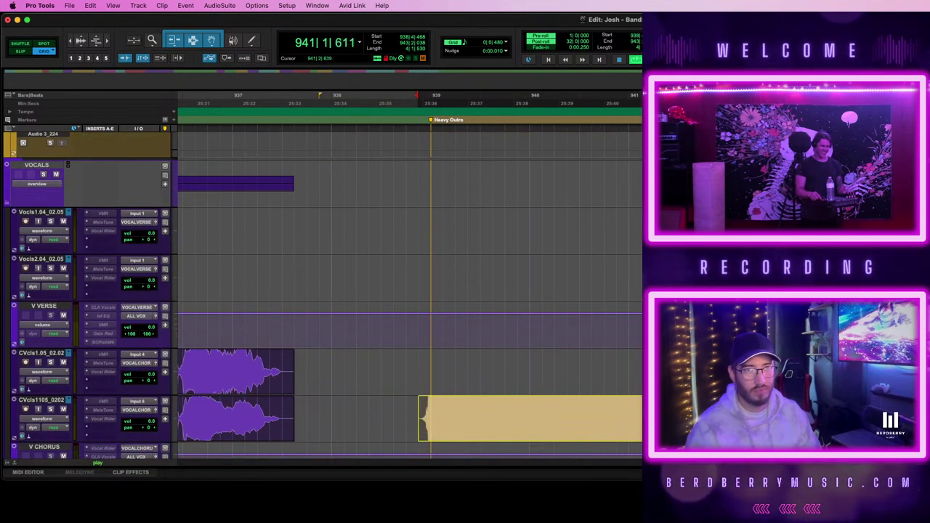
{"action": "left_click_drag", "start_coordinate": [669, 418], "coordinate": [666, 372]}
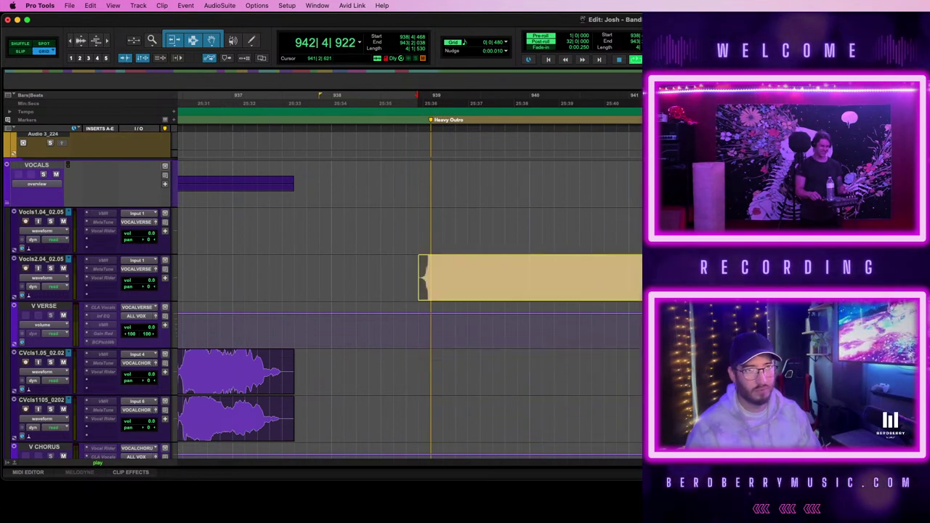
{"action": "key", "text": "space"}
{"action": "scroll", "coordinate": [407, 291], "scroll_direction": "up", "scroll_amount": 5}
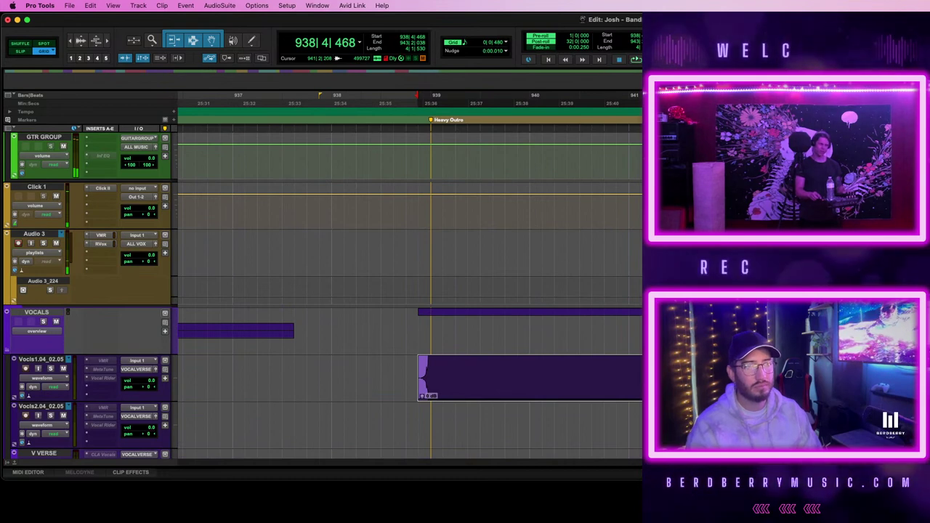
{"action": "key", "text": "super+z"}
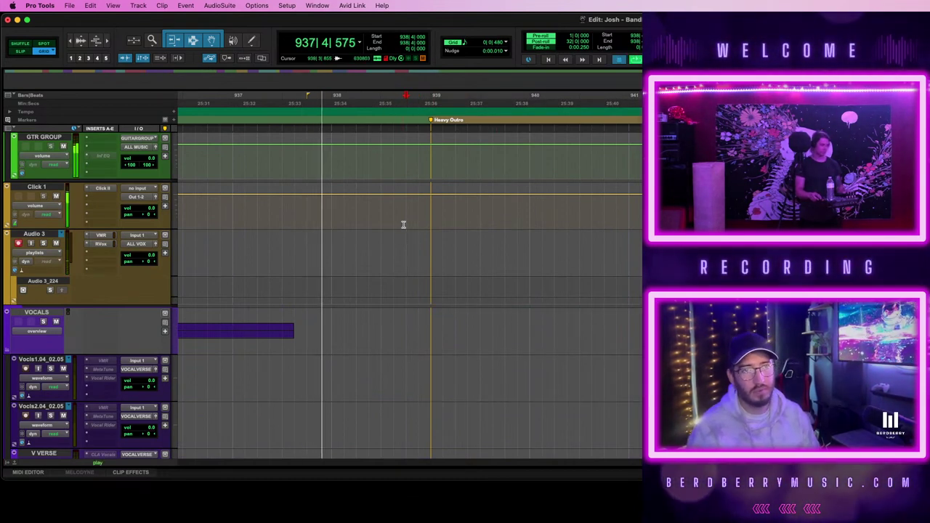
- Record a fresh replacement take on Audio 3 from 938|1|000 past 942|4|000 in the Heavy Outro
{"action": "key", "text": "space"}
{"action": "key", "text": "r"}
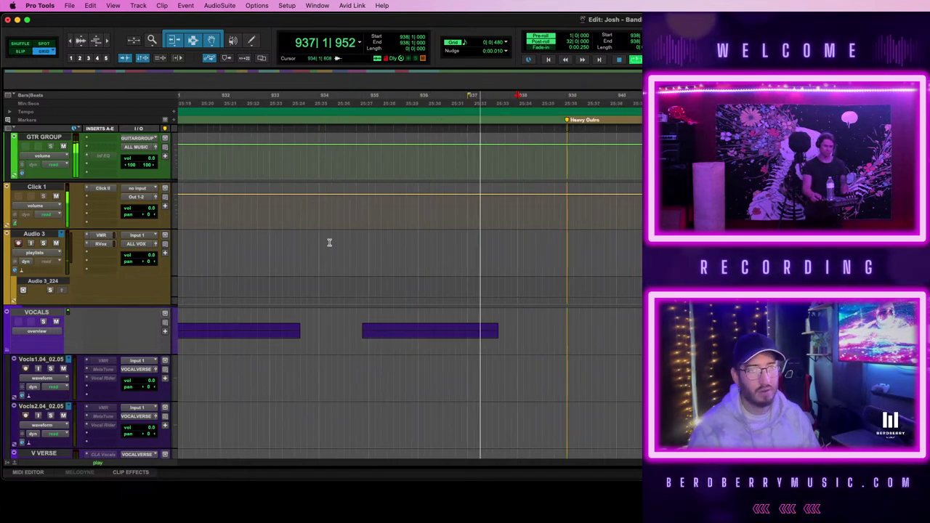
{"action": "scroll", "coordinate": [549, 279], "scroll_direction": "right", "scroll_amount": 3}
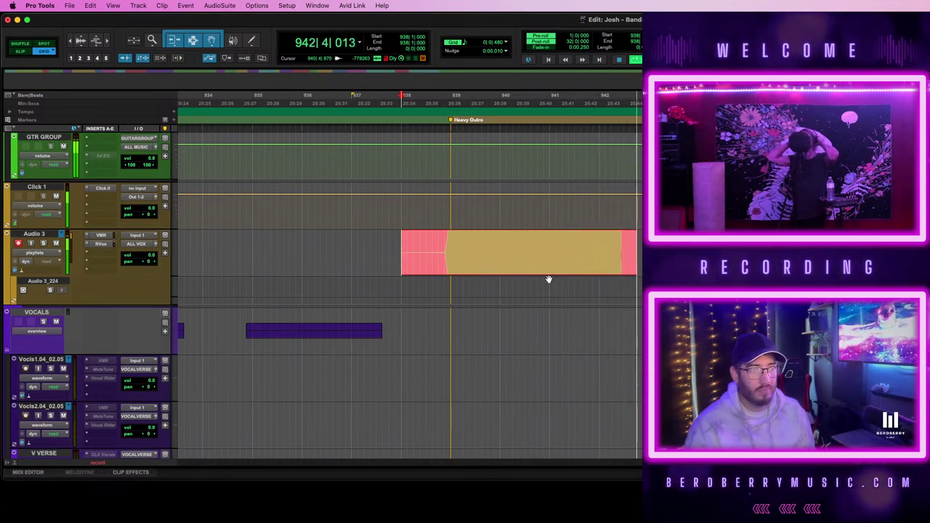
{"action": "key", "text": "space"}
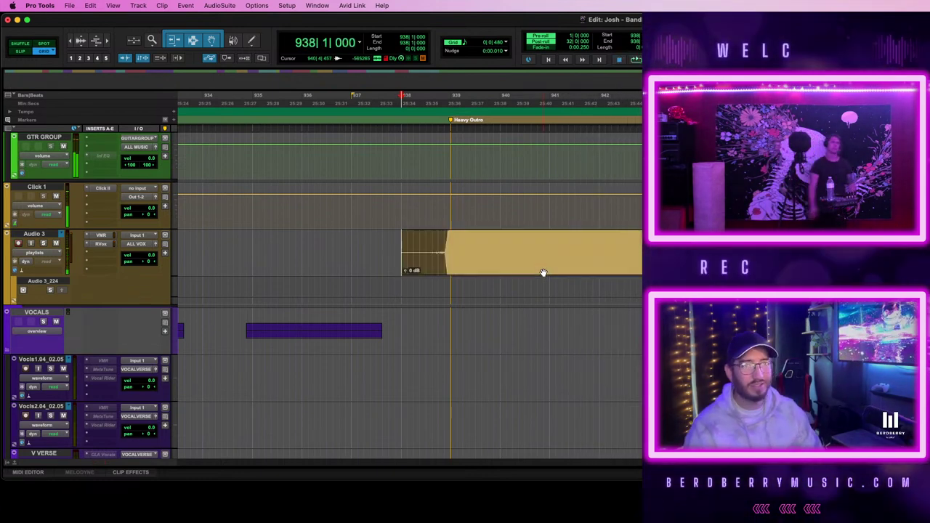
- Trim the new Audio 3 take to run from 938|3|372 to 943|2|460 and play it back with the music
{"action": "key", "text": "space"}
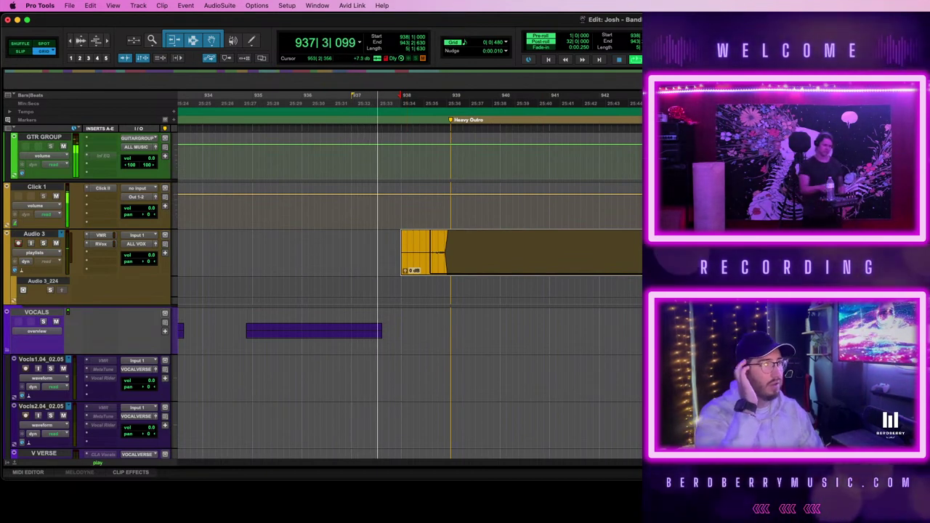
{"action": "left_click", "coordinate": [589, 273]}
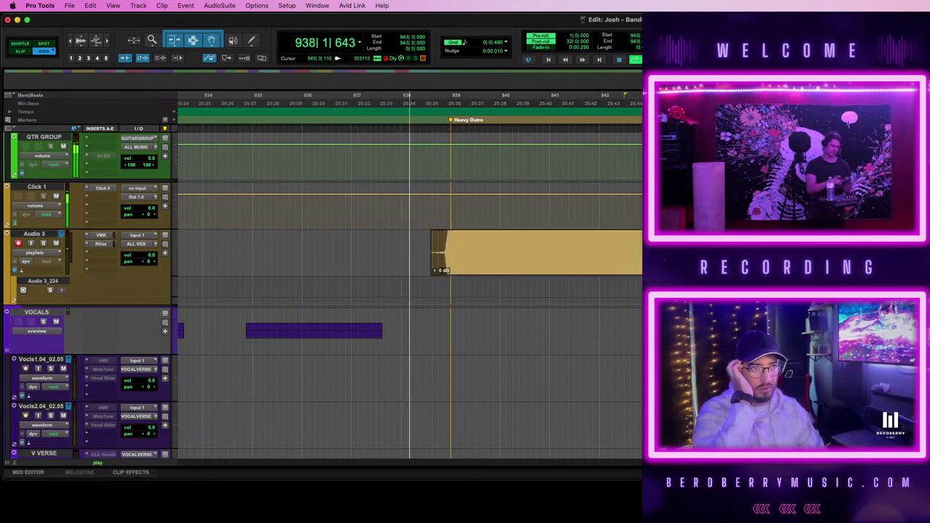
{"action": "left_click", "coordinate": [573, 266]}
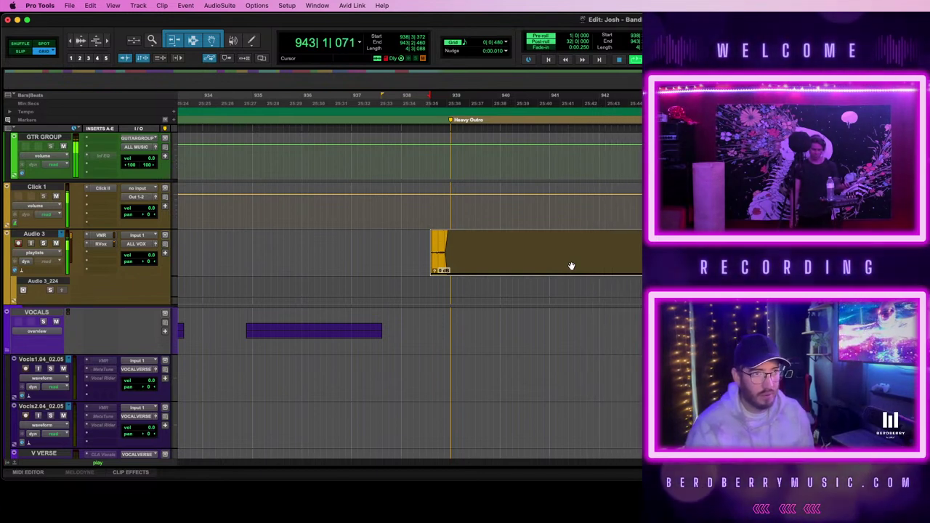
{"action": "key", "text": "space"}
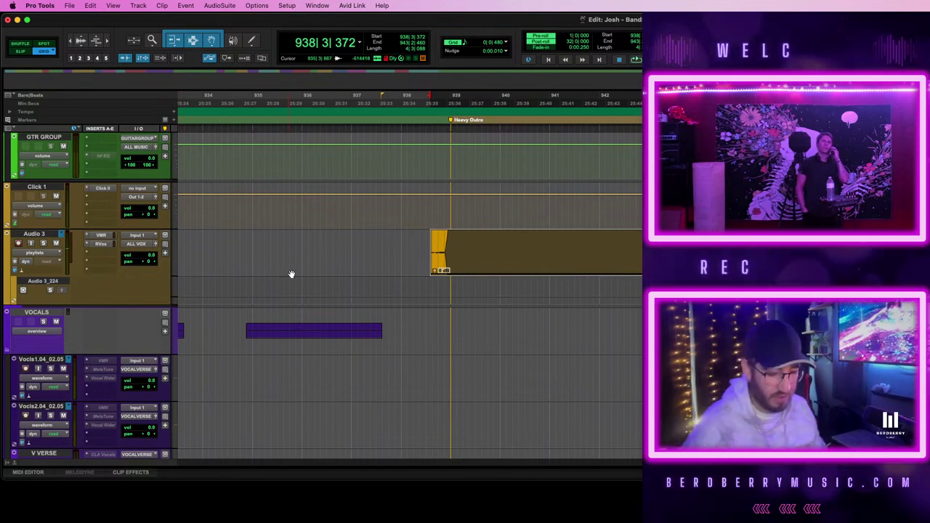
- Look over the mixer channels from the master and buses across the guitars to Click 1 and Audio 3
{"action": "key", "text": "super+equal"}
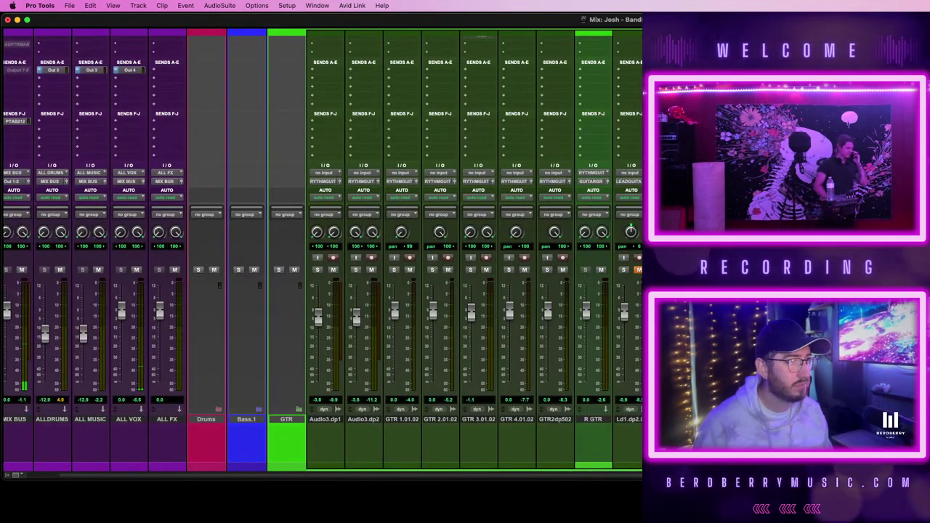
{"action": "scroll", "coordinate": [322, 250], "scroll_direction": "right", "scroll_amount": 1}
{"action": "scroll", "coordinate": [323, 250], "scroll_direction": "right", "scroll_amount": 9}
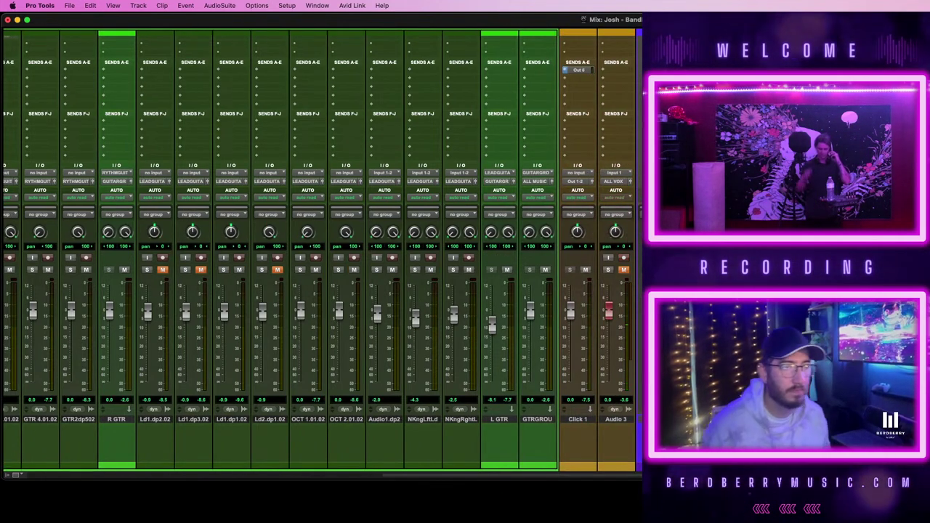
{"action": "scroll", "coordinate": [322, 250], "scroll_direction": "left", "scroll_amount": 11}
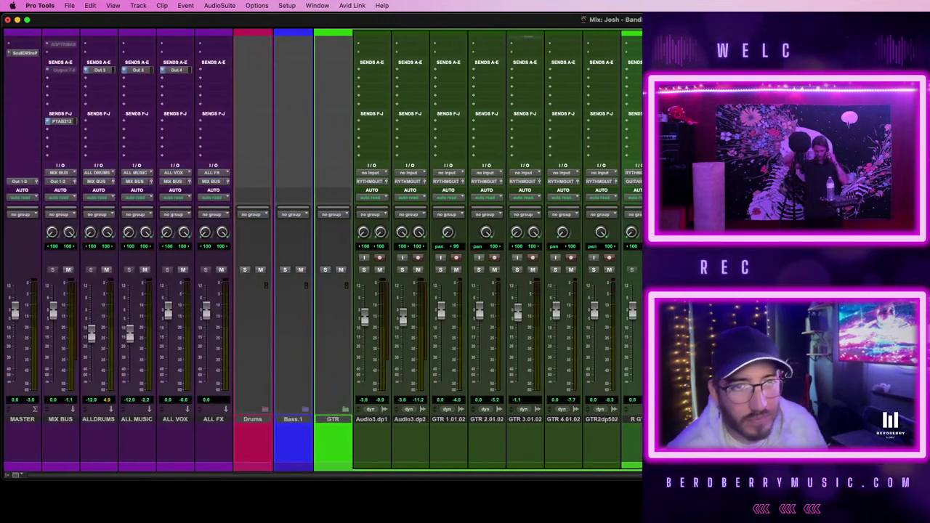
{"action": "scroll", "coordinate": [322, 250], "scroll_direction": "right", "scroll_amount": 1}
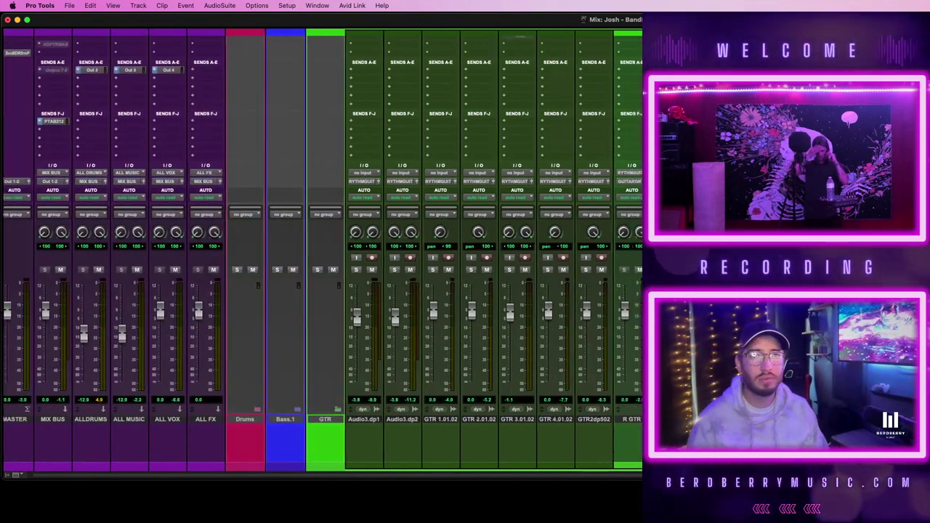
{"action": "scroll", "coordinate": [323, 250], "scroll_direction": "right", "scroll_amount": 11}
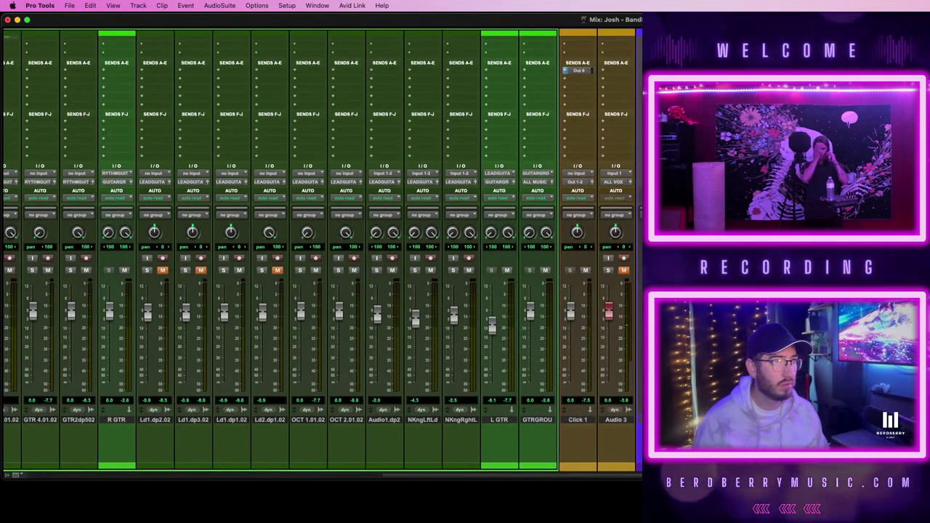
{"action": "scroll", "coordinate": [323, 250], "scroll_direction": "up", "scroll_amount": 2}
{"action": "key", "text": "super+equal"}
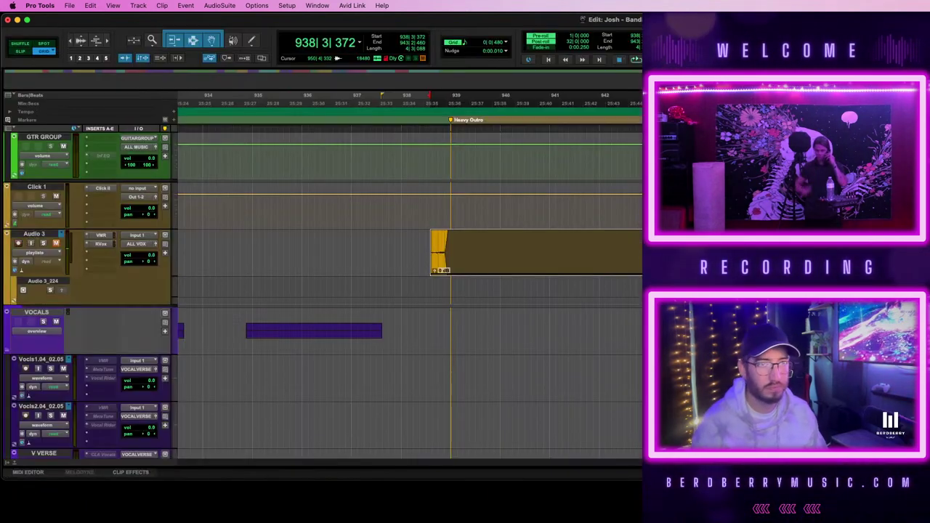
{"action": "key", "text": "super+equal"}
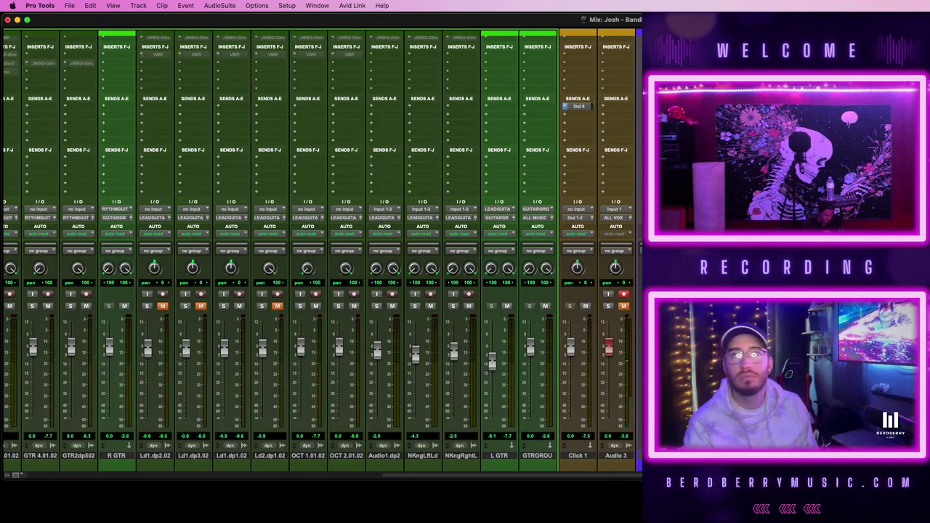
- Play the Heavy Outro take with the music and look over the vocal tracks around Chorus 3
{"action": "key", "text": "space"}
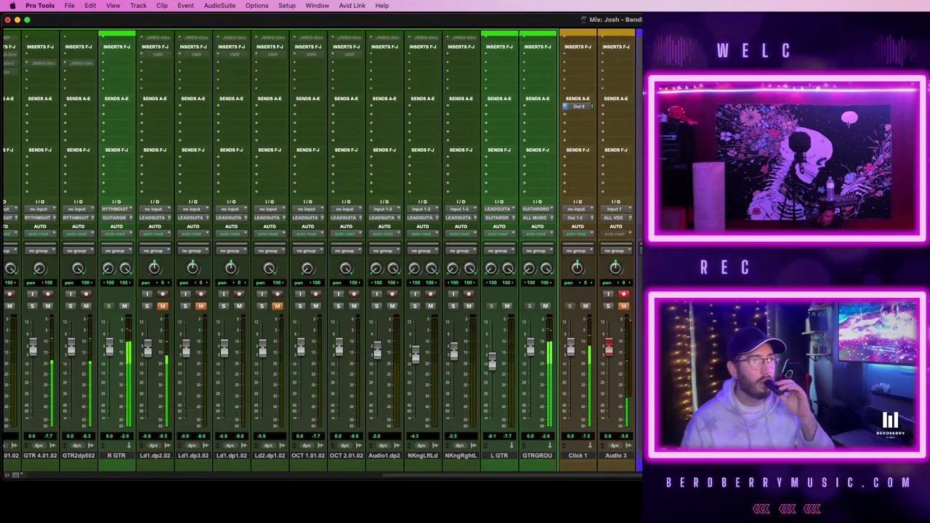
{"action": "key", "text": "super+equal"}
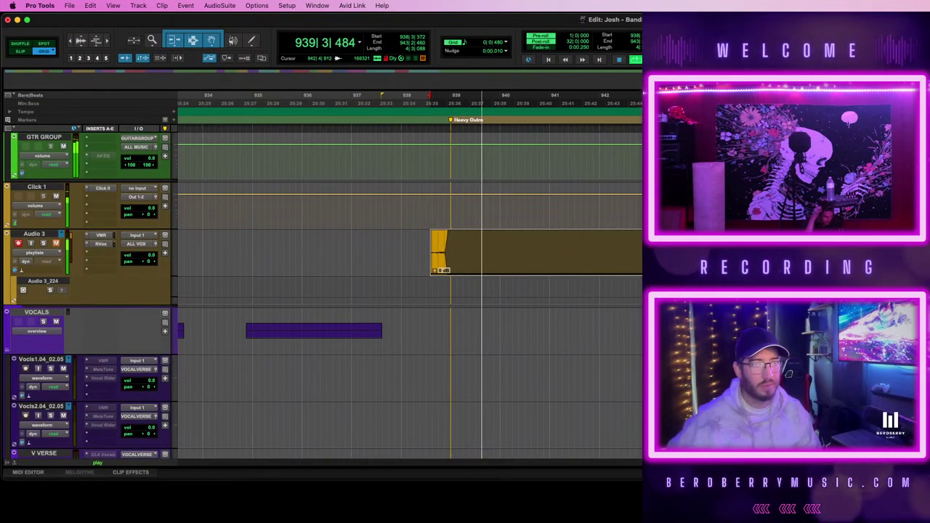
{"action": "scroll", "coordinate": [509, 252], "scroll_direction": "left", "scroll_amount": 5}
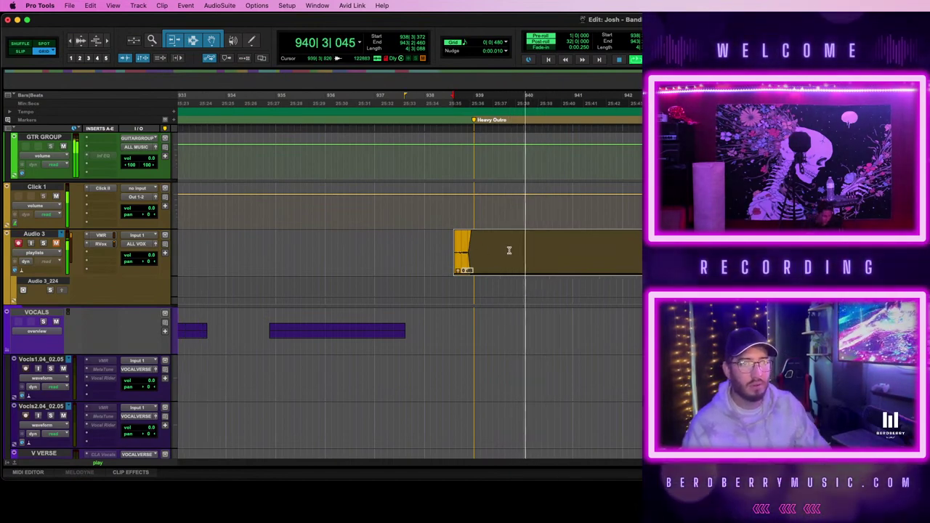
{"action": "scroll", "coordinate": [509, 253], "scroll_direction": "down", "scroll_amount": 3}
{"action": "scroll", "coordinate": [509, 251], "scroll_direction": "down", "scroll_amount": 2}
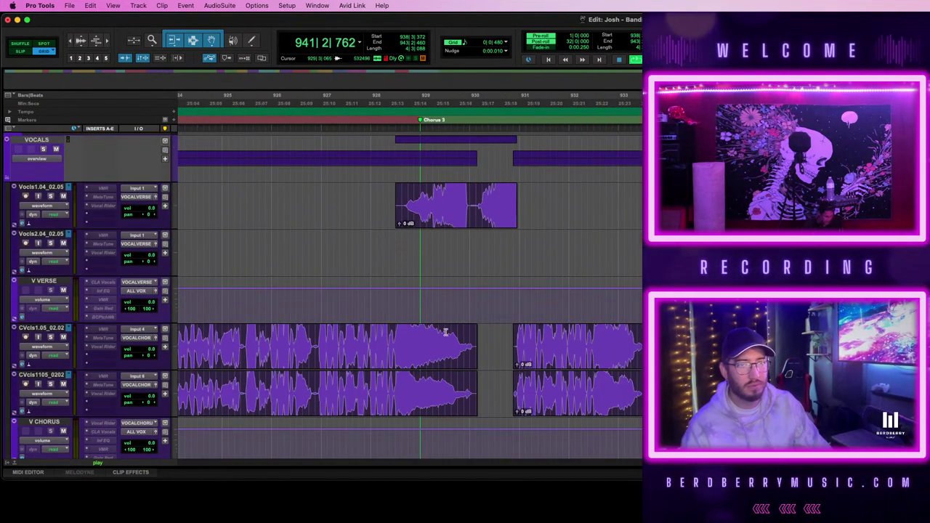
{"action": "scroll", "coordinate": [406, 291], "scroll_direction": "down", "scroll_amount": 2}
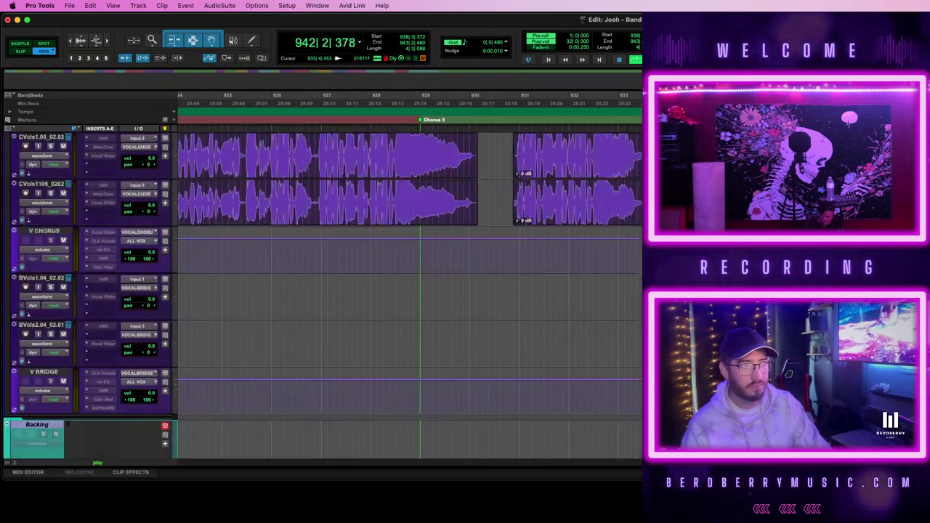
{"action": "scroll", "coordinate": [407, 291], "scroll_direction": "up", "scroll_amount": 10}
{"action": "scroll", "coordinate": [407, 290], "scroll_direction": "right", "scroll_amount": 5}
{"action": "scroll", "coordinate": [508, 298], "scroll_direction": "left", "scroll_amount": 20}
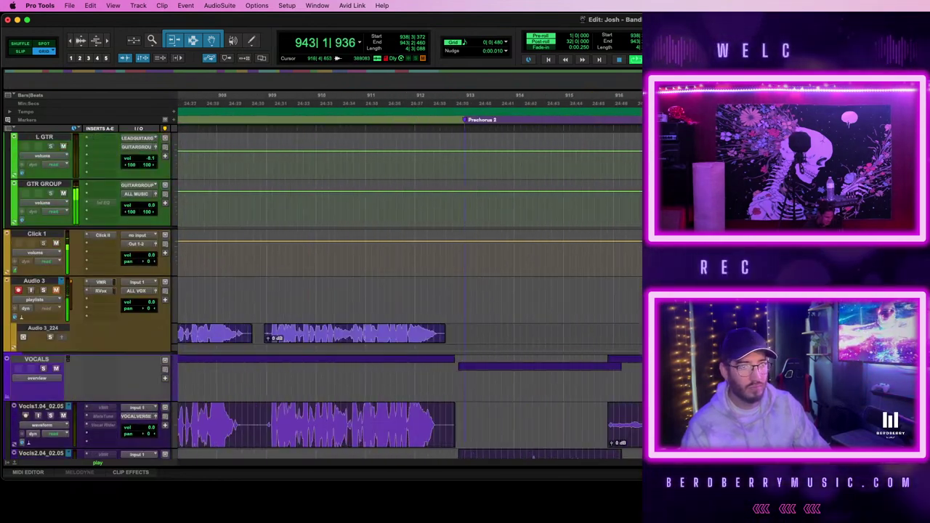
- Play the Verse 2 vocals from 911|4|000
{"action": "left_click", "coordinate": [541, 300]}
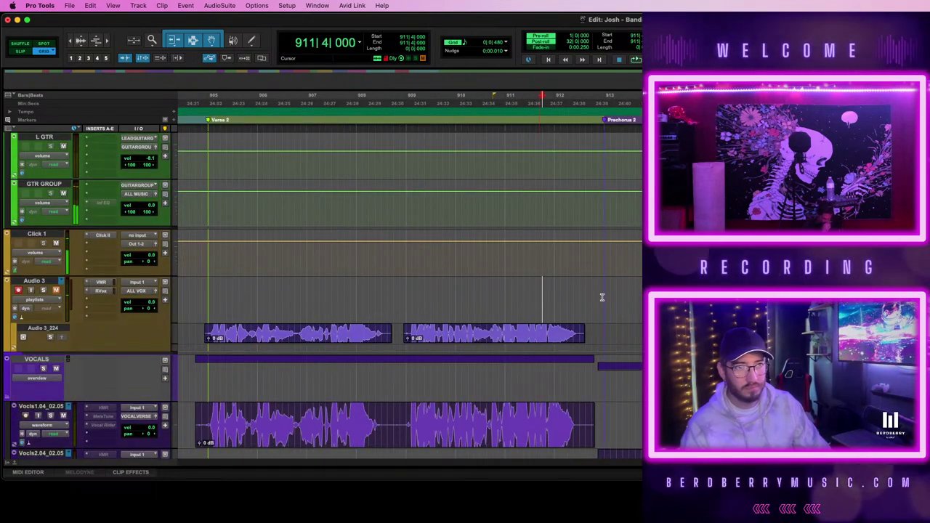
{"action": "key", "text": "space"}
{"action": "scroll", "coordinate": [602, 300], "scroll_direction": "down", "scroll_amount": 3}
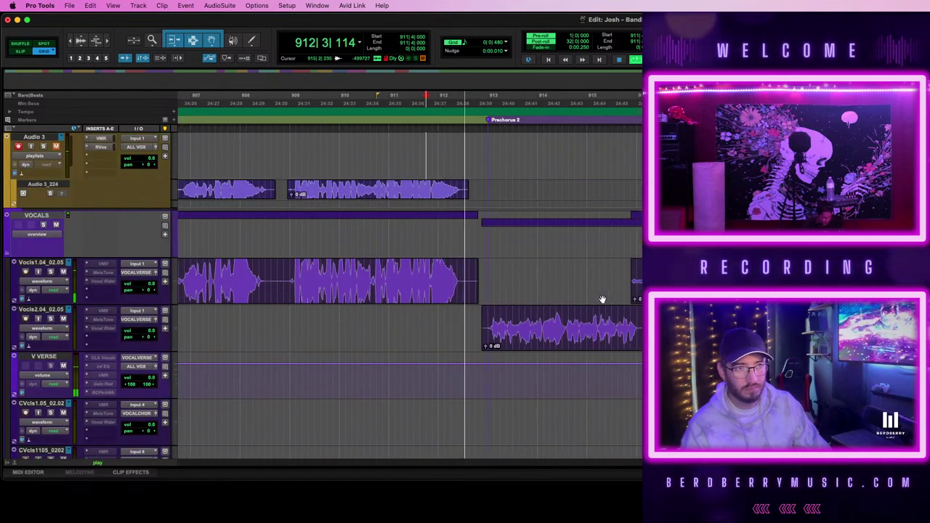
- Select the clips on Vocls1.04_02.05 and Vocls2.04_02.05 from 843|3|000 to 947|2|480 and show both tracks' playlists
{"action": "scroll", "coordinate": [602, 300], "scroll_direction": "left", "scroll_amount": 15}
{"action": "key", "text": "r"}
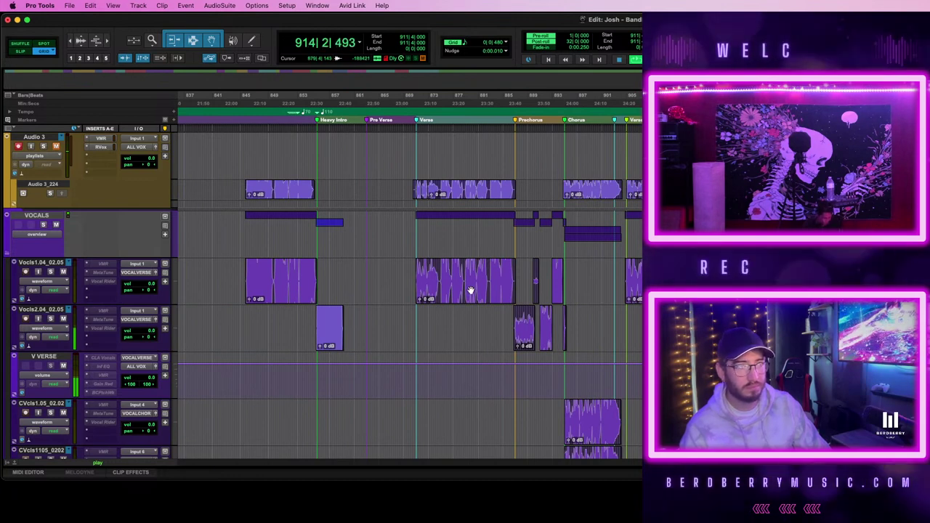
{"action": "scroll", "coordinate": [634, 298], "scroll_direction": "right", "scroll_amount": 6}
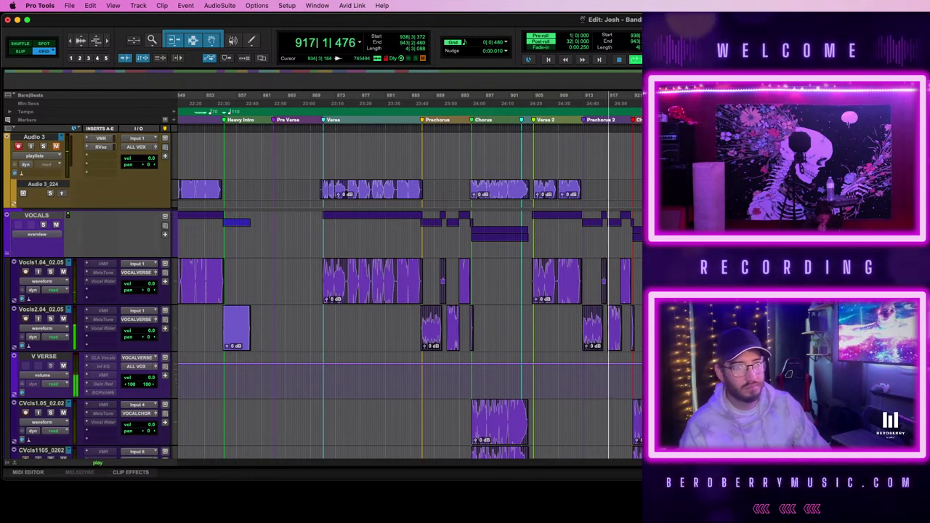
{"action": "scroll", "coordinate": [410, 283], "scroll_direction": "left", "scroll_amount": 3}
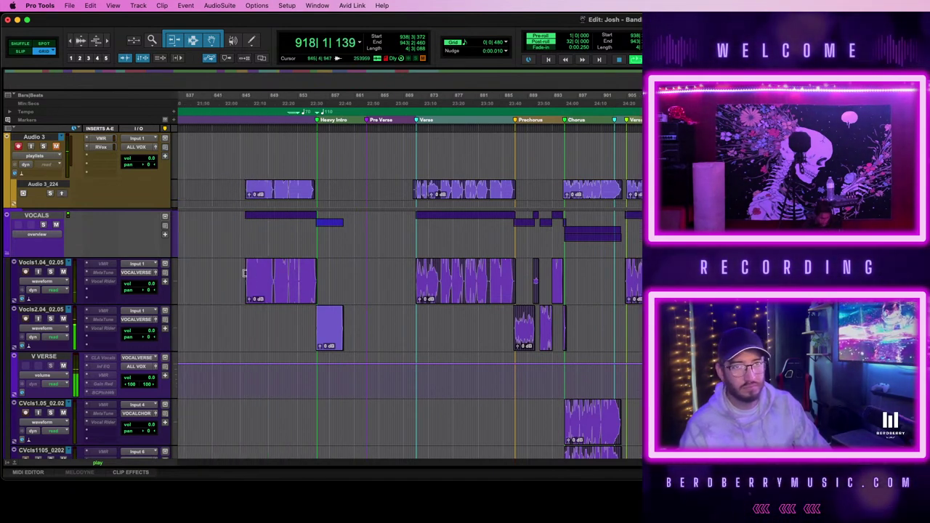
{"action": "left_click_drag", "start_coordinate": [342, 286], "coordinate": [911, 327]}
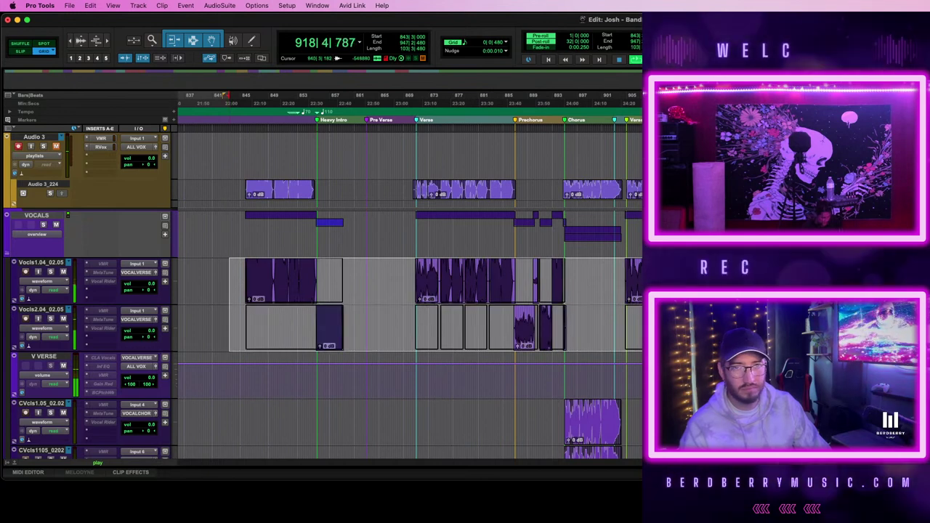
{"action": "left_click", "coordinate": [40, 263]}
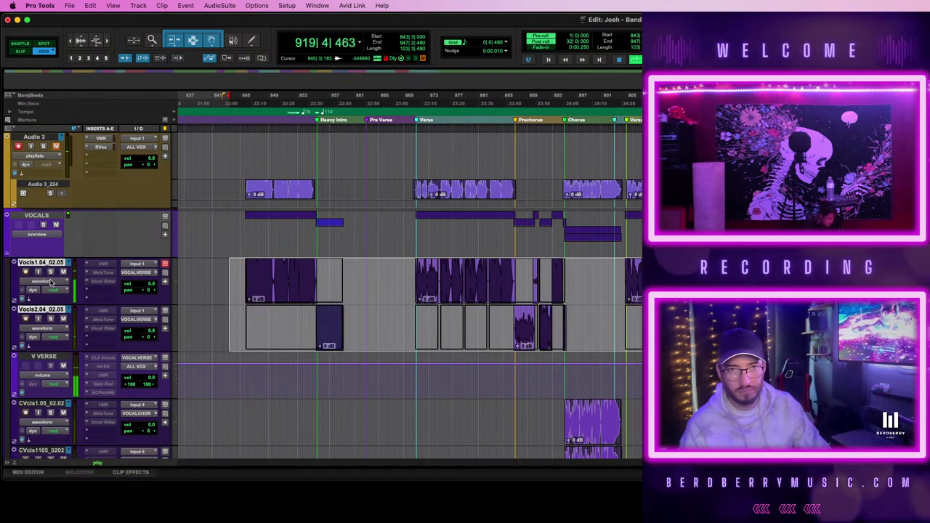
{"action": "left_click", "coordinate": [44, 280]}
{"action": "left_click", "coordinate": [57, 249]}
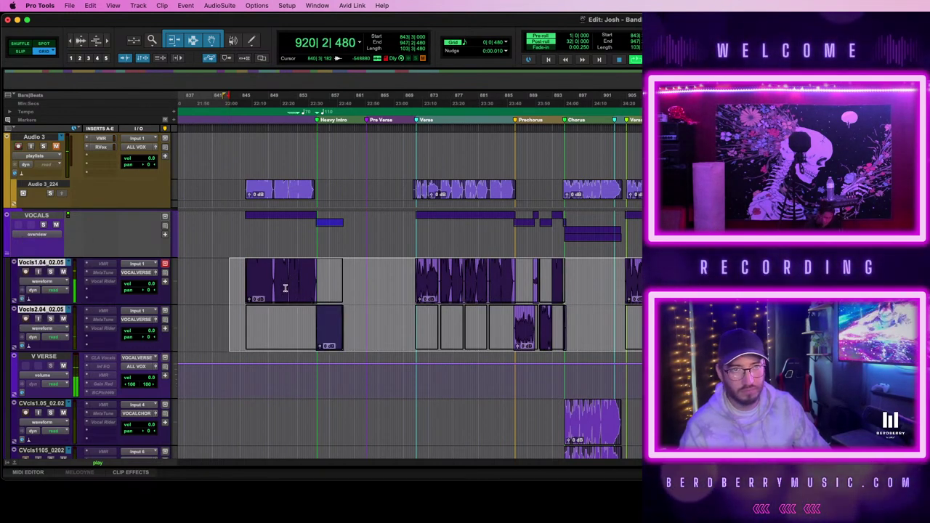
- Copy the selected verse vocals into the first alternate playlist of each track and return both tracks to waveform view
{"action": "key", "text": "ctrl+super+Left"}
{"action": "left_click_drag", "start_coordinate": [285, 296], "coordinate": [287, 314]}
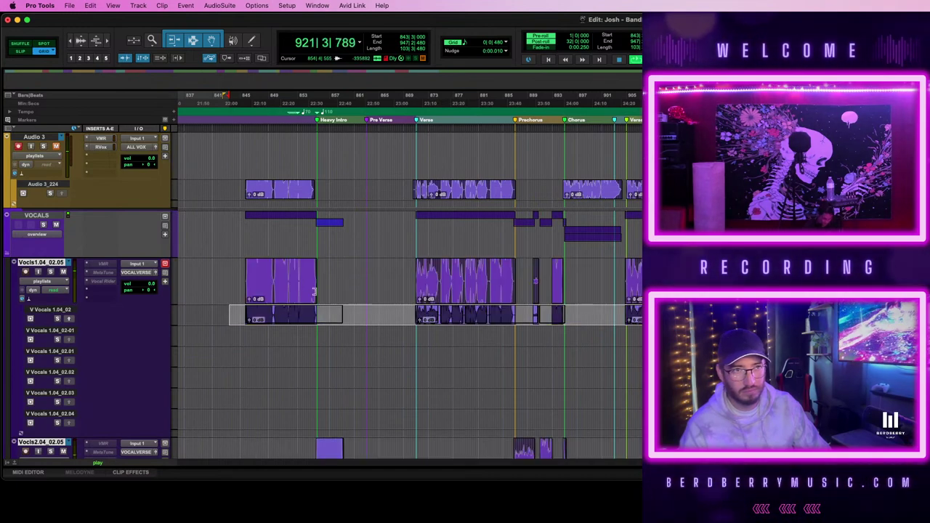
{"action": "scroll", "coordinate": [316, 295], "scroll_direction": "down", "scroll_amount": 2}
{"action": "left_click", "coordinate": [63, 209]}
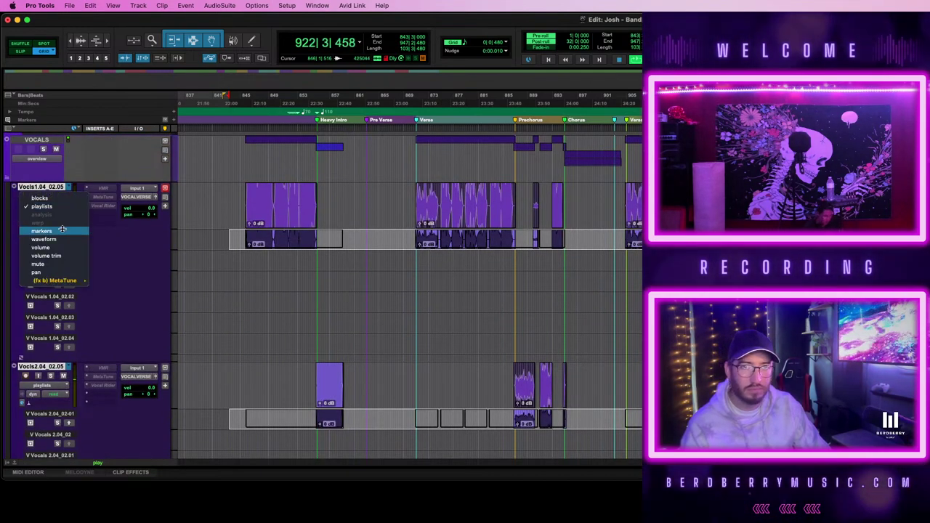
{"action": "left_click", "coordinate": [43, 241]}
- Copy the CVcls1.05_02.02 and CVcls1105_0202 clips from 892|3|000 to 946|2|000 into each track's first alternate playlist, and restore waveform view
{"action": "scroll", "coordinate": [520, 263], "scroll_direction": "down", "scroll_amount": 4}
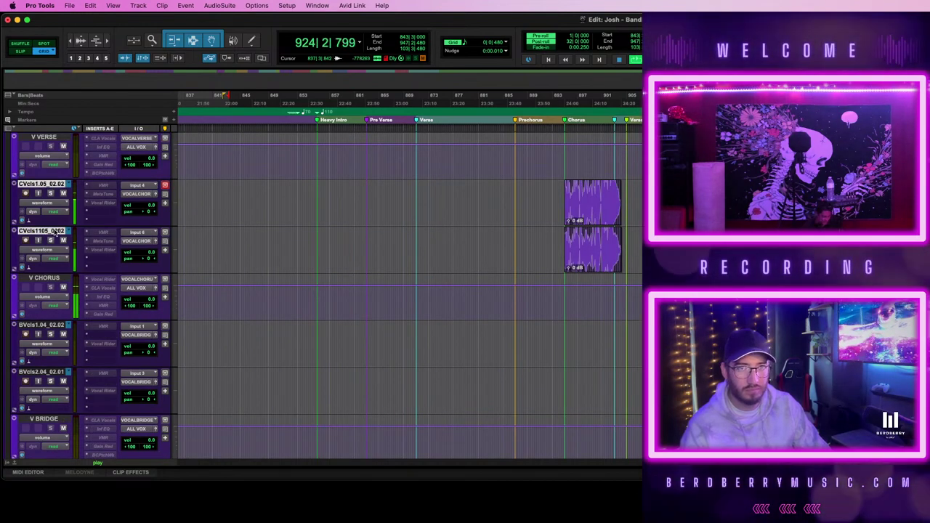
{"action": "left_click", "coordinate": [43, 203]}
{"action": "left_click", "coordinate": [53, 172]}
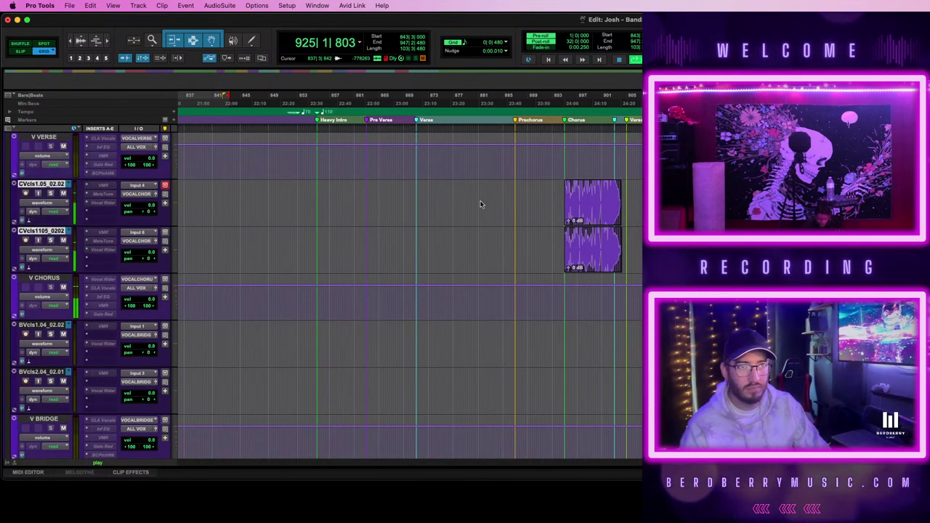
{"action": "left_click_drag", "start_coordinate": [549, 197], "coordinate": [881, 320]}
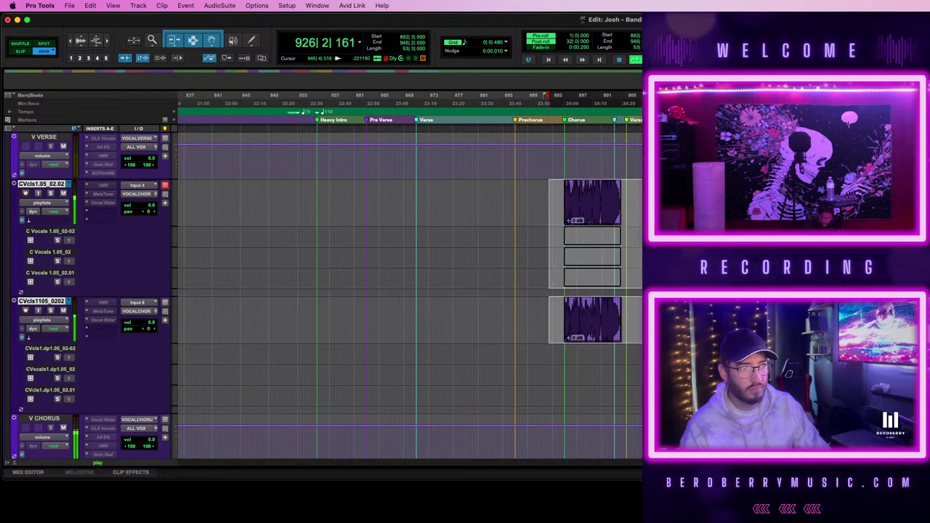
{"action": "left_click_drag", "start_coordinate": [753, 320], "coordinate": [753, 353]}
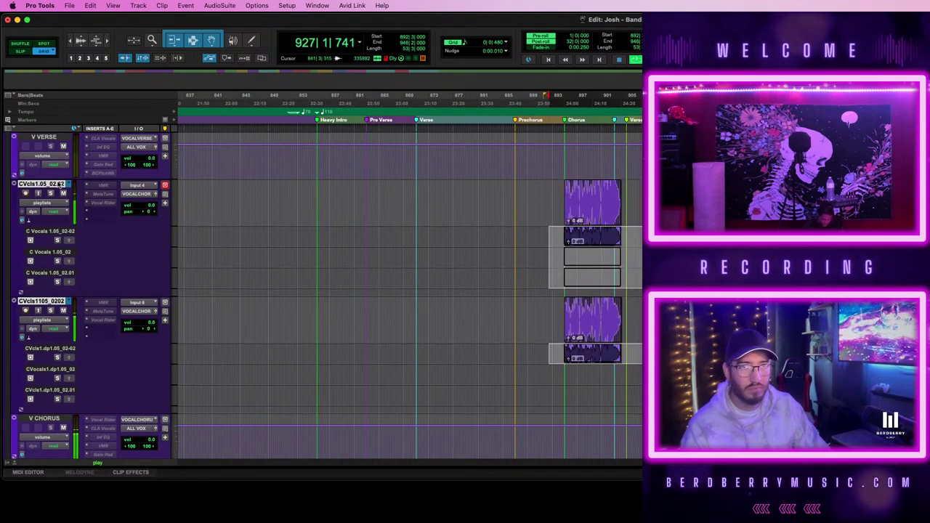
{"action": "left_click", "coordinate": [57, 205]}
{"action": "left_click", "coordinate": [64, 237]}
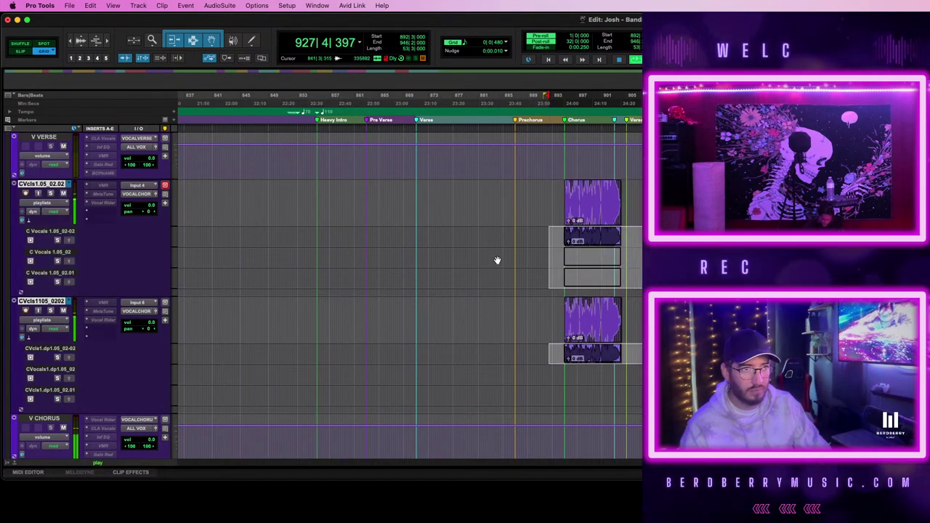
- Look over the verse, chorus and bridge vocal tracks down to the Backing, SFX.1 and FX folders
{"action": "scroll", "coordinate": [408, 295], "scroll_direction": "down", "scroll_amount": 2}
{"action": "scroll", "coordinate": [408, 295], "scroll_direction": "up", "scroll_amount": 7}
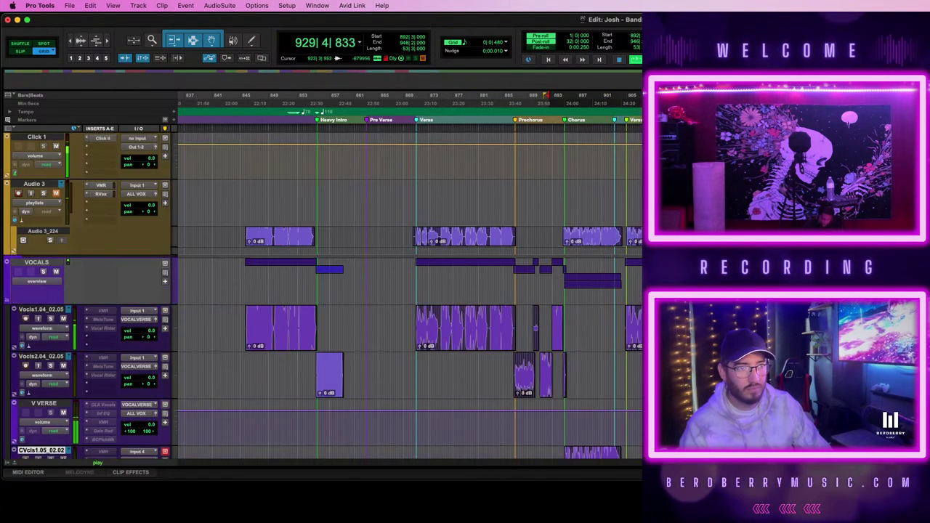
{"action": "scroll", "coordinate": [407, 290], "scroll_direction": "down", "scroll_amount": 4}
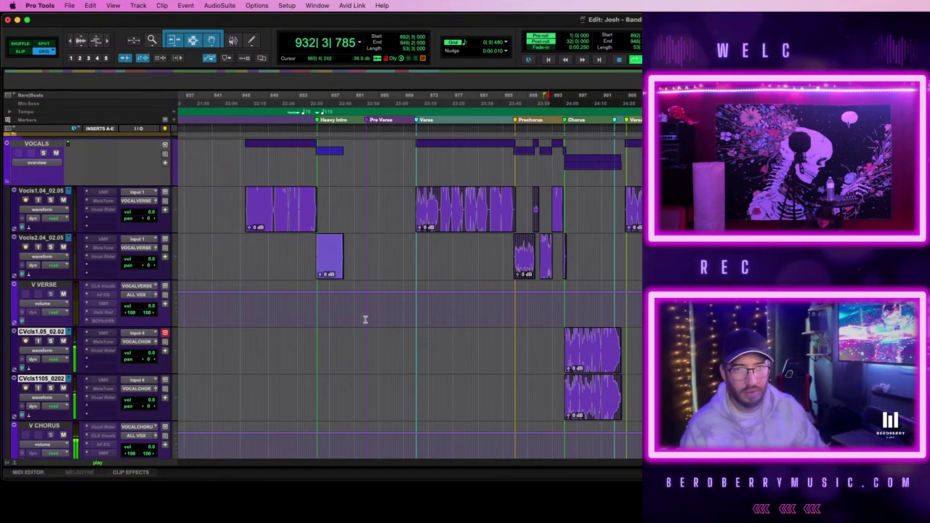
{"action": "scroll", "coordinate": [366, 319], "scroll_direction": "up", "scroll_amount": 4}
{"action": "scroll", "coordinate": [365, 320], "scroll_direction": "down", "scroll_amount": 7}
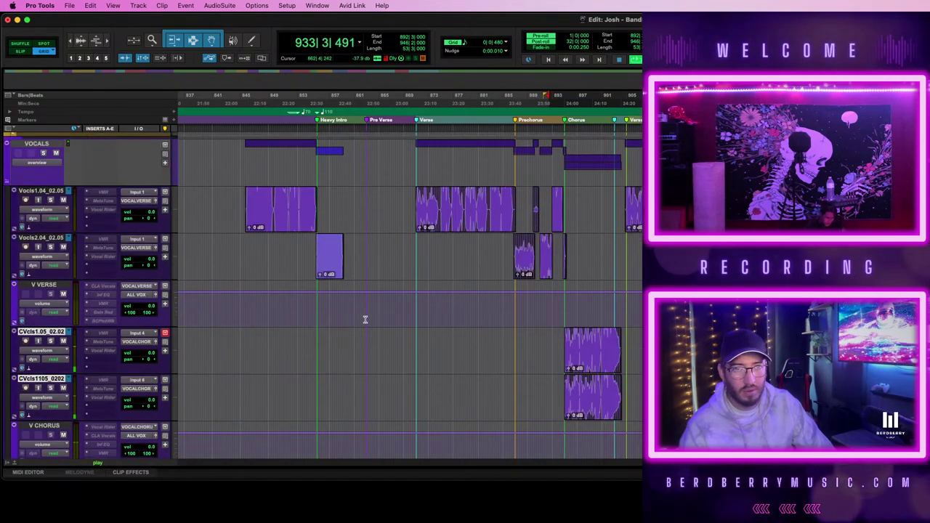
{"action": "scroll", "coordinate": [365, 322], "scroll_direction": "down", "scroll_amount": 5}
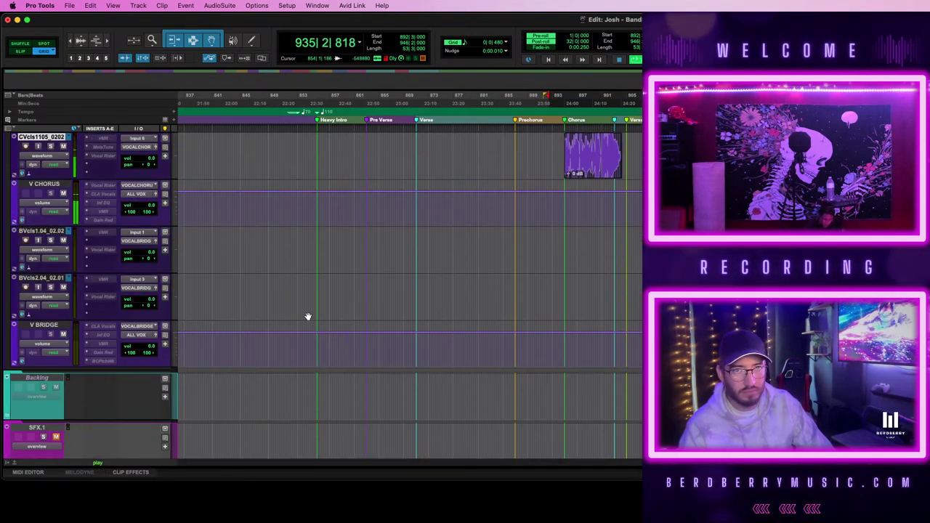
{"action": "scroll", "coordinate": [583, 306], "scroll_direction": "up", "scroll_amount": 5}
{"action": "scroll", "coordinate": [582, 306], "scroll_direction": "down", "scroll_amount": 6}
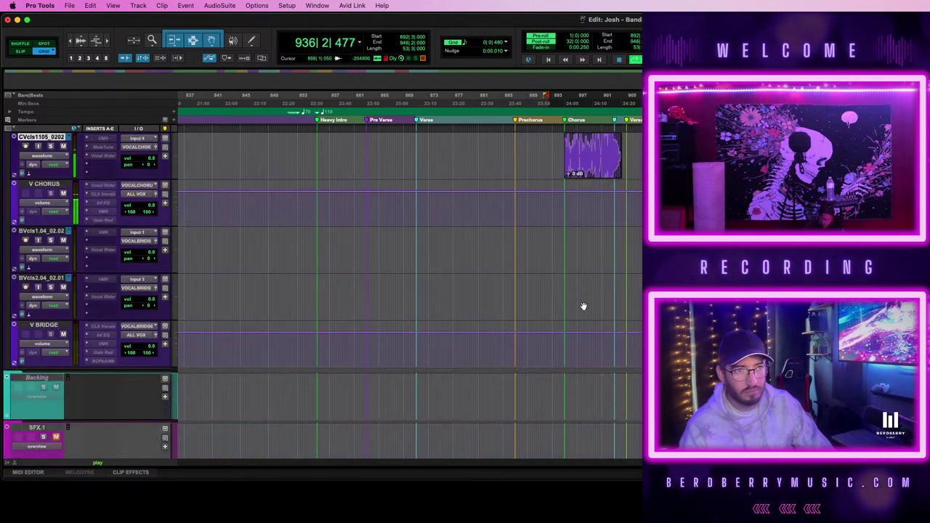
{"action": "scroll", "coordinate": [583, 304], "scroll_direction": "up", "scroll_amount": 2}
{"action": "scroll", "coordinate": [583, 304], "scroll_direction": "down", "scroll_amount": 5}
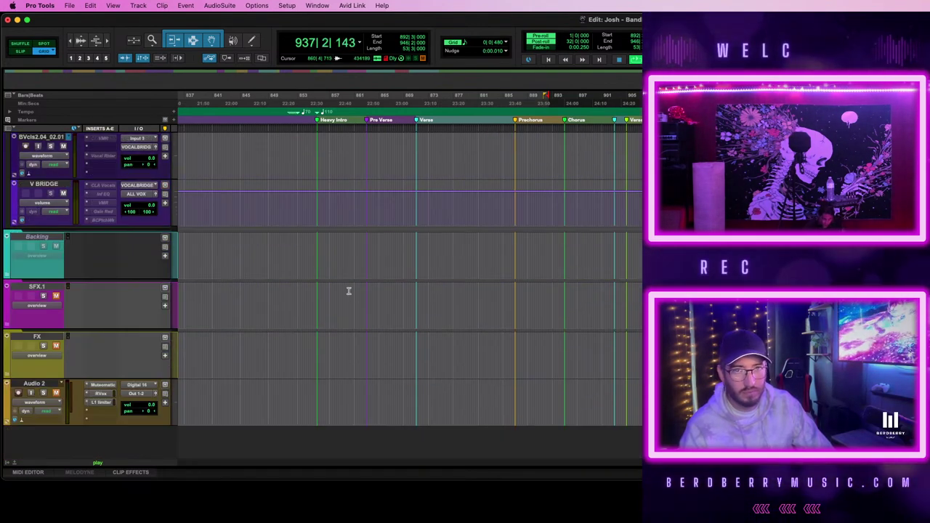
- Expand the Backing folder and look over its Audio 4 ad-lib tracks in the session's earlier songs
{"action": "left_click", "coordinate": [9, 277]}
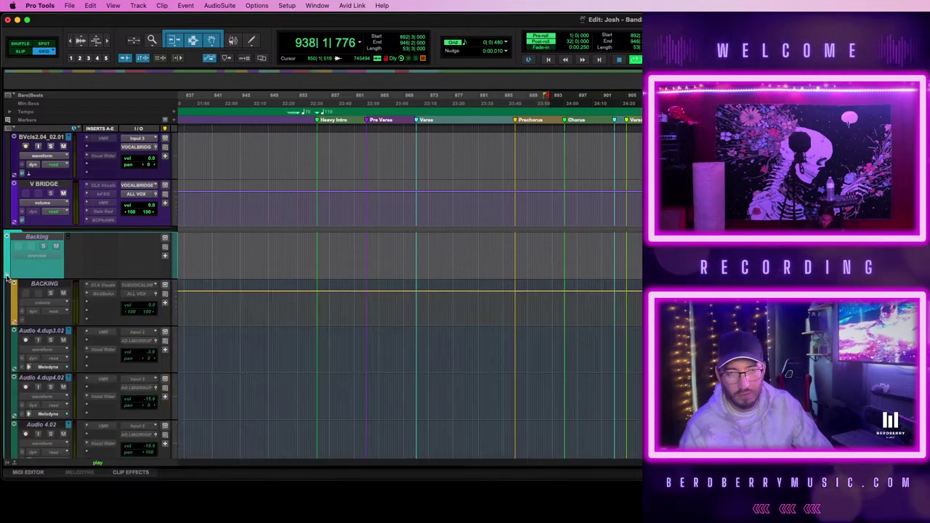
{"action": "scroll", "coordinate": [465, 280], "scroll_direction": "up", "scroll_amount": 2}
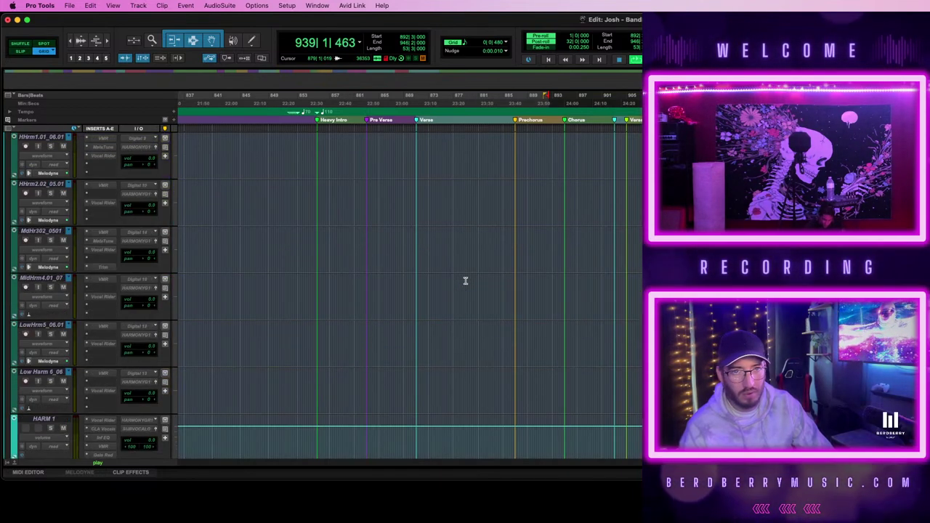
{"action": "scroll", "coordinate": [465, 279], "scroll_direction": "down", "scroll_amount": 4}
{"action": "scroll", "coordinate": [465, 280], "scroll_direction": "up", "scroll_amount": 2}
{"action": "scroll", "coordinate": [465, 280], "scroll_direction": "left", "scroll_amount": 3}
{"action": "scroll", "coordinate": [465, 280], "scroll_direction": "left", "scroll_amount": 8}
{"action": "scroll", "coordinate": [465, 280], "scroll_direction": "down", "scroll_amount": 2}
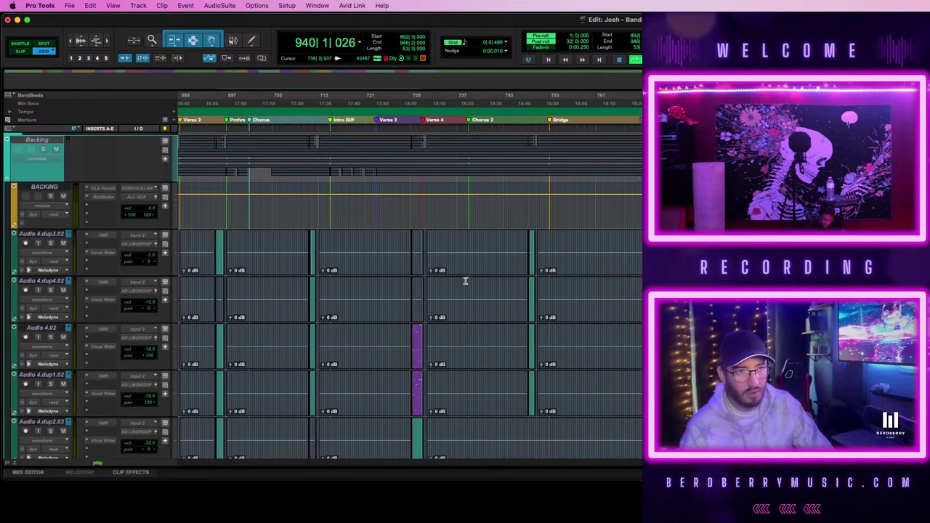
{"action": "key", "text": "r"}
{"action": "key", "text": "r"}
- Examine the harmony tracks in the Backing folder, from AD LIB down past HARM 1.dup1 and back
{"action": "scroll", "coordinate": [603, 291], "scroll_direction": "down", "scroll_amount": 10}
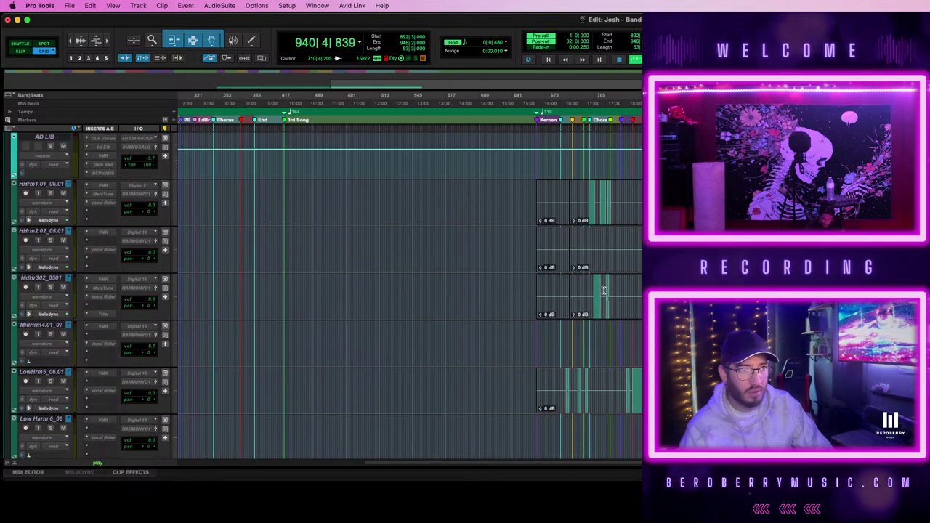
{"action": "scroll", "coordinate": [603, 291], "scroll_direction": "down", "scroll_amount": 6}
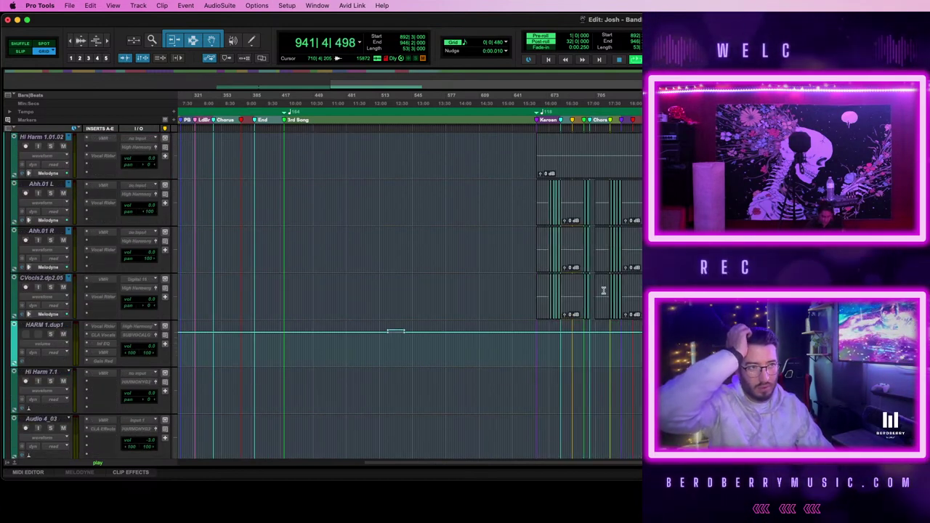
{"action": "scroll", "coordinate": [603, 290], "scroll_direction": "up", "scroll_amount": 6}
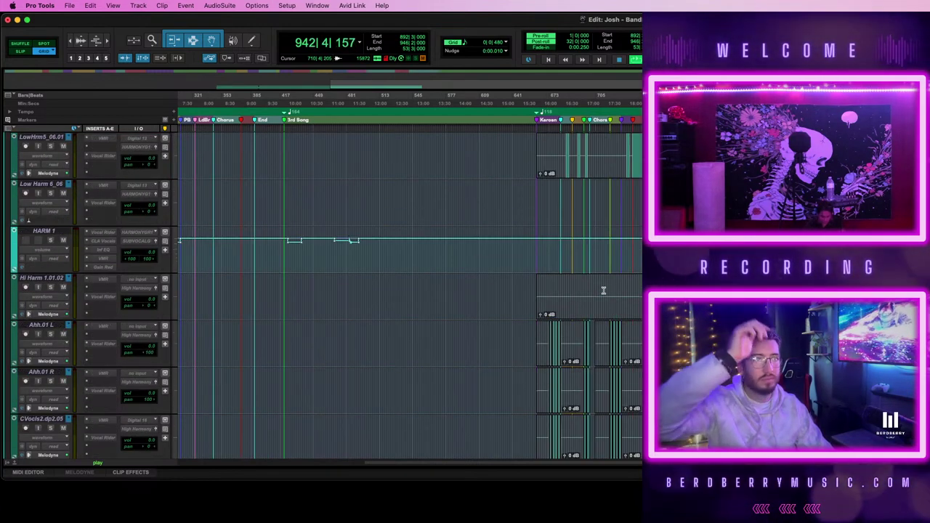
{"action": "scroll", "coordinate": [603, 290], "scroll_direction": "up", "scroll_amount": 2}
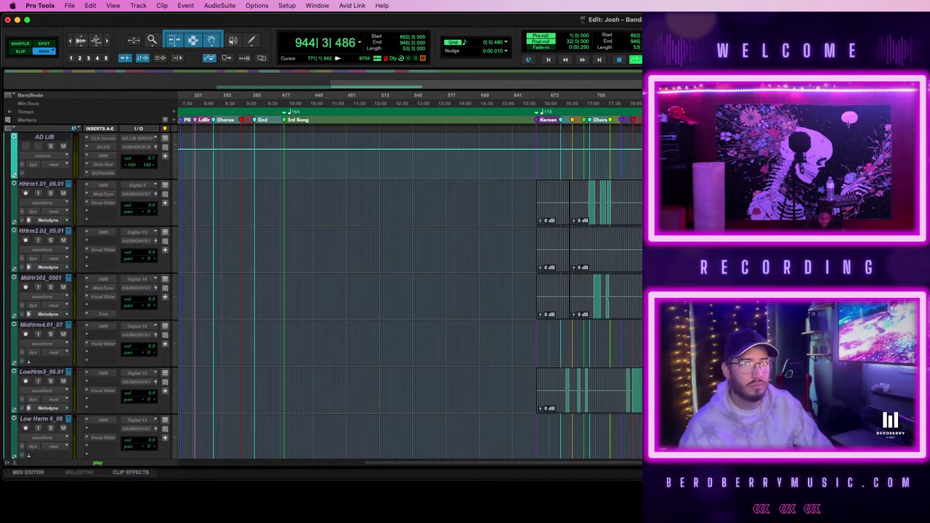
{"action": "scroll", "coordinate": [577, 433], "scroll_direction": "right", "scroll_amount": 3}
{"action": "scroll", "coordinate": [576, 433], "scroll_direction": "up", "scroll_amount": 5}
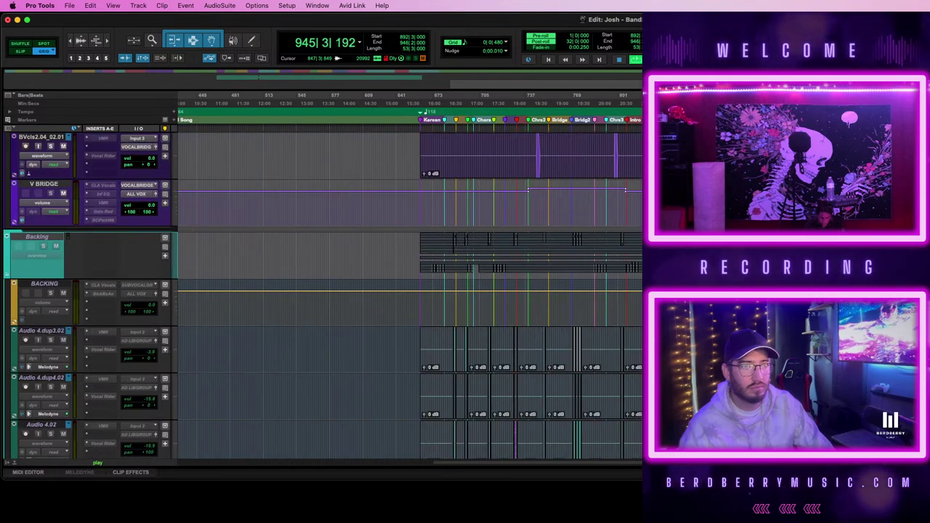
- Examine the Audio 4 ad-lib clips and AD LIB harmony tracks across the Kerosene song, playing from 711|3|000
{"action": "scroll", "coordinate": [575, 290], "scroll_direction": "right", "scroll_amount": 4}
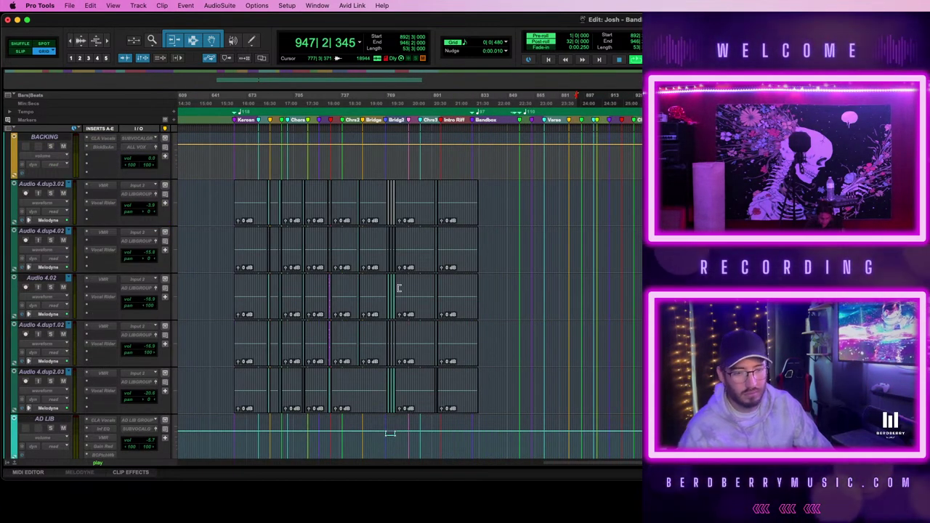
{"action": "key", "text": "t"}
{"action": "key", "text": "t"}
{"action": "scroll", "coordinate": [528, 308], "scroll_direction": "left", "scroll_amount": 6}
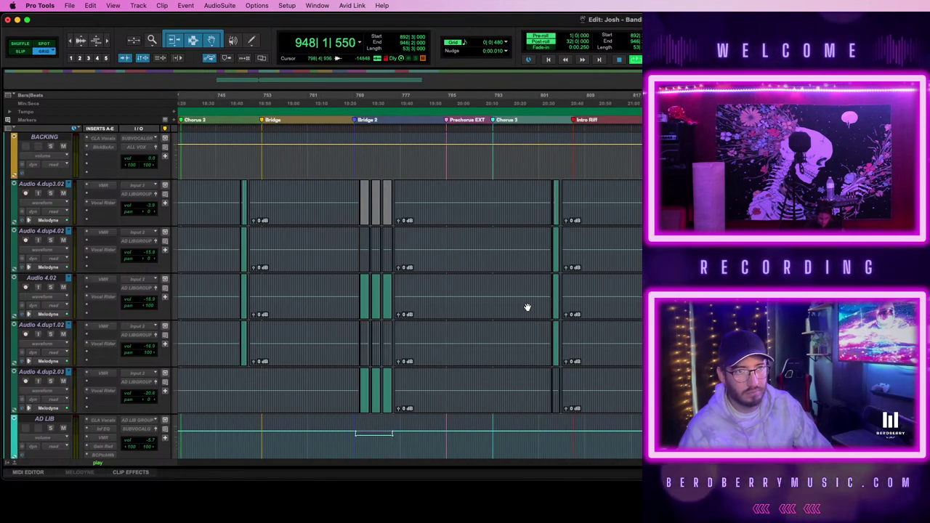
{"action": "scroll", "coordinate": [527, 307], "scroll_direction": "left", "scroll_amount": 3}
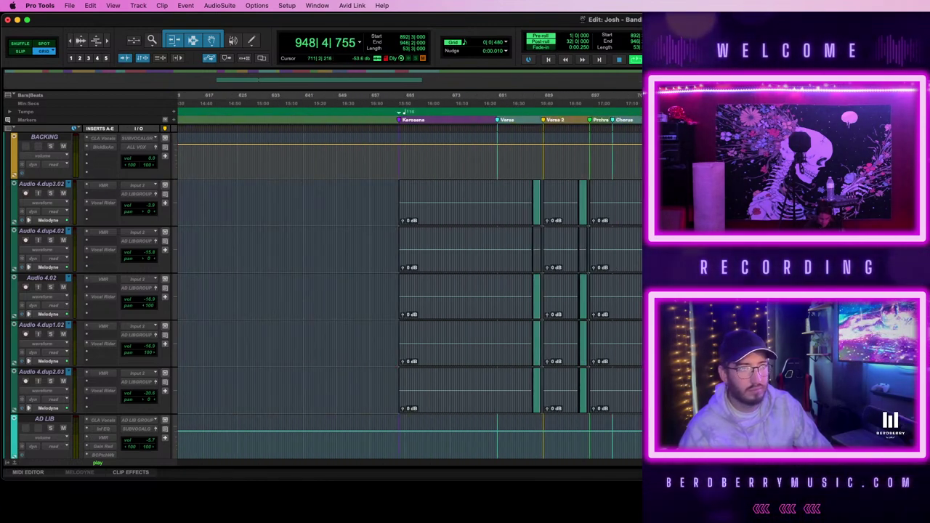
{"action": "key", "text": "space"}
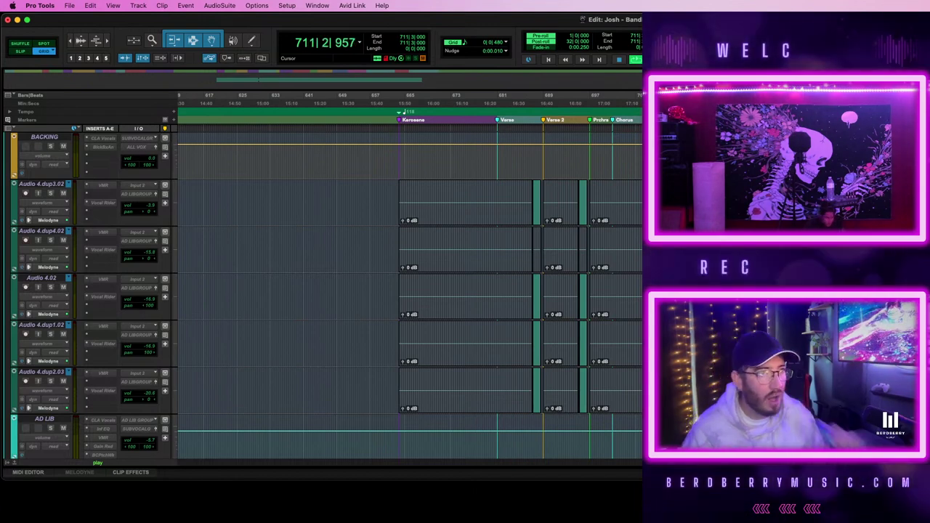
{"action": "key", "text": "r"}
{"action": "scroll", "coordinate": [406, 291], "scroll_direction": "down", "scroll_amount": 6}
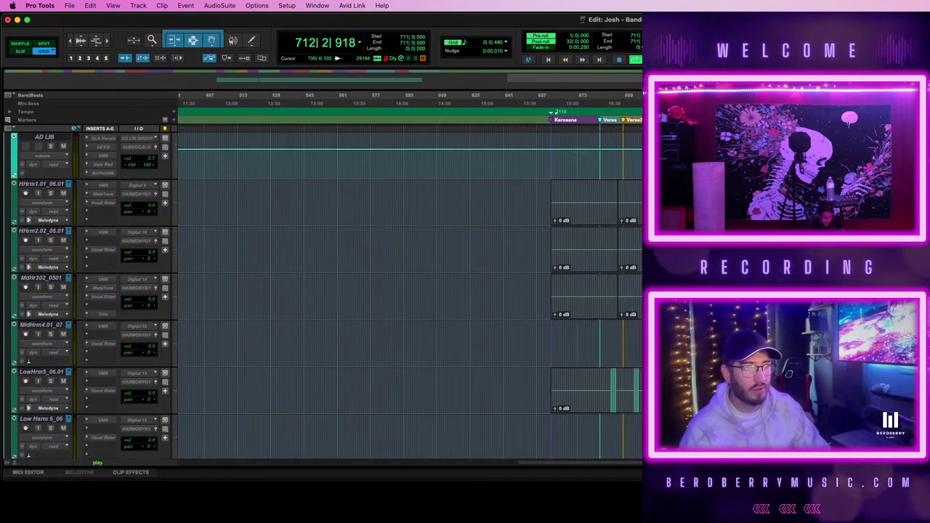
{"action": "scroll", "coordinate": [409, 291], "scroll_direction": "right", "scroll_amount": 7}
{"action": "scroll", "coordinate": [409, 290], "scroll_direction": "up", "scroll_amount": 8}
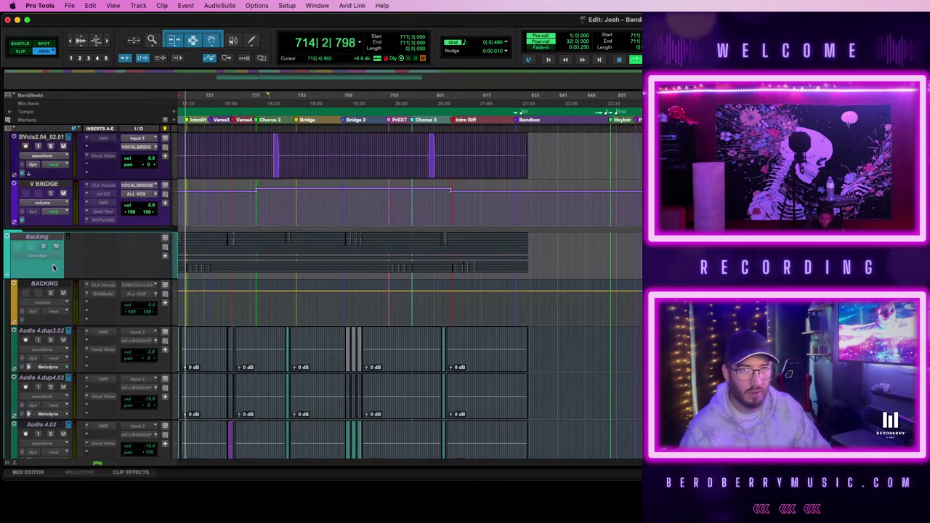
- Stop playback, collapse the Backing folder, and return to the chorus and bridge vocal tracks
{"action": "key", "text": "space"}
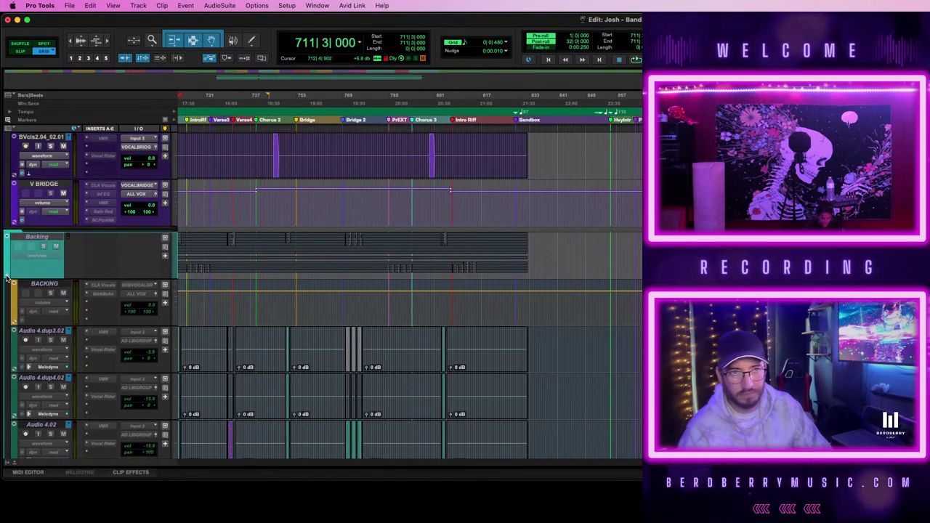
{"action": "left_click", "coordinate": [6, 277]}
{"action": "scroll", "coordinate": [635, 247], "scroll_direction": "up", "scroll_amount": 10}
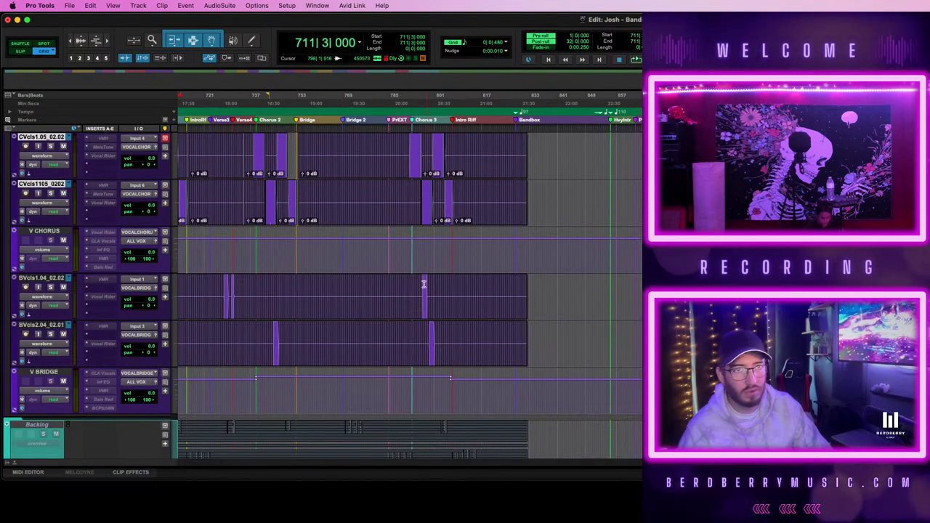
- Play the bridge vocals in Kerosene's Chorus 3 and the current song's Chorus 2 from 921|1|000 to compare their vocal clips
{"action": "left_click", "coordinate": [422, 284]}
{"action": "key", "text": "space"}
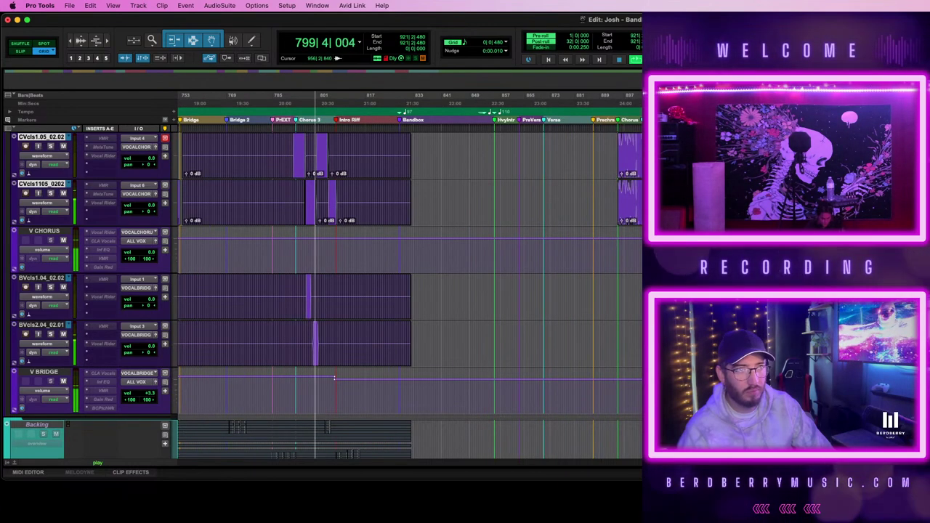
{"action": "key", "text": "t"}
{"action": "key", "text": "t"}
{"action": "key", "text": "t"}
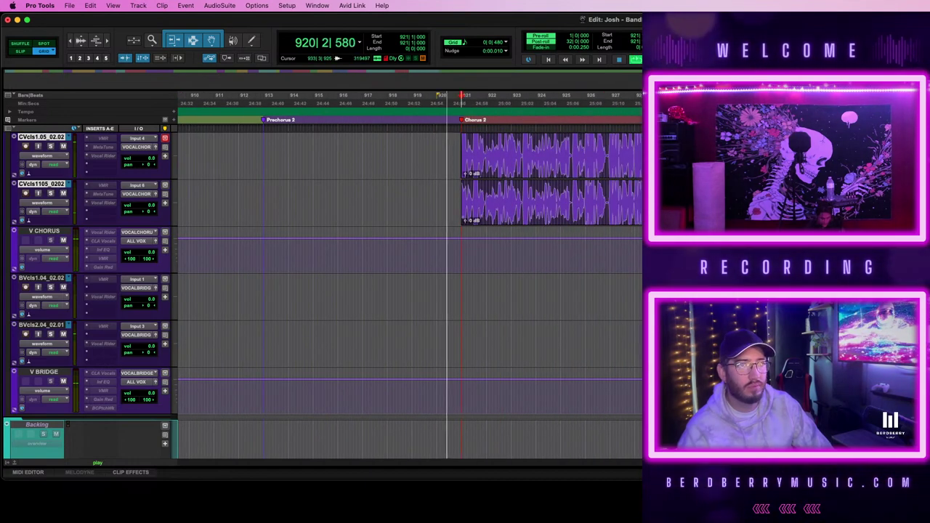
{"action": "key", "text": "r"}
{"action": "key", "text": "r"}
{"action": "key", "text": "r"}
{"action": "scroll", "coordinate": [625, 289], "scroll_direction": "left", "scroll_amount": 5}
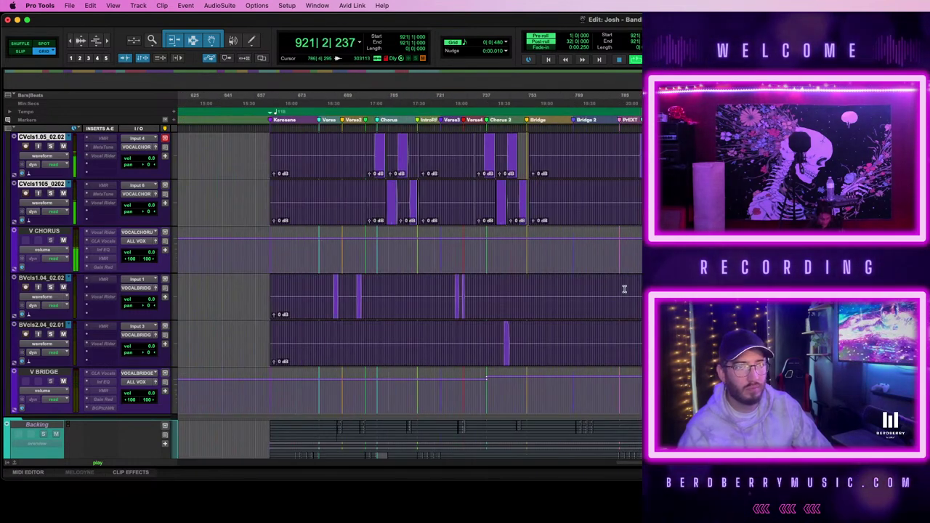
- Review the vocal clips through to the Heavy Outro marker, stop playback and bring up the Mix window
{"action": "scroll", "coordinate": [624, 290], "scroll_direction": "up", "scroll_amount": 3}
{"action": "scroll", "coordinate": [624, 289], "scroll_direction": "up", "scroll_amount": 3}
{"action": "scroll", "coordinate": [623, 289], "scroll_direction": "right", "scroll_amount": 5}
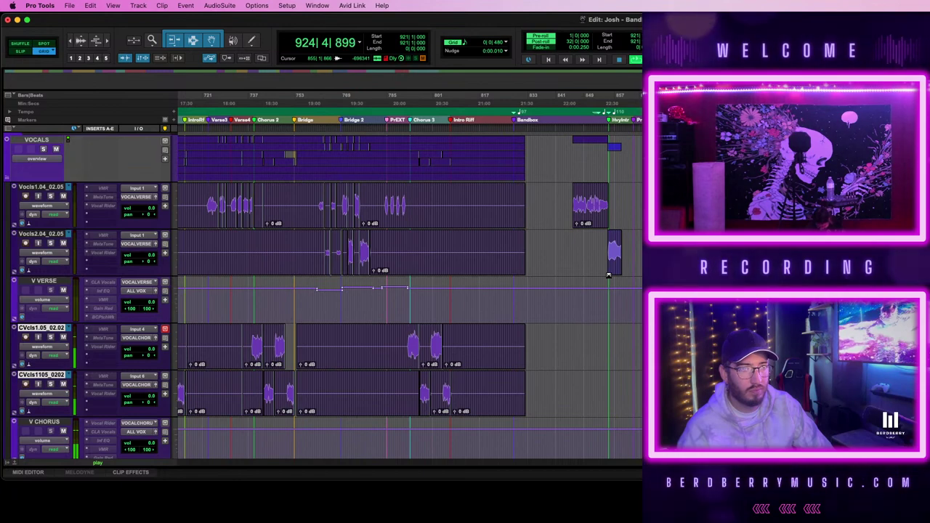
{"action": "scroll", "coordinate": [609, 276], "scroll_direction": "right", "scroll_amount": 15}
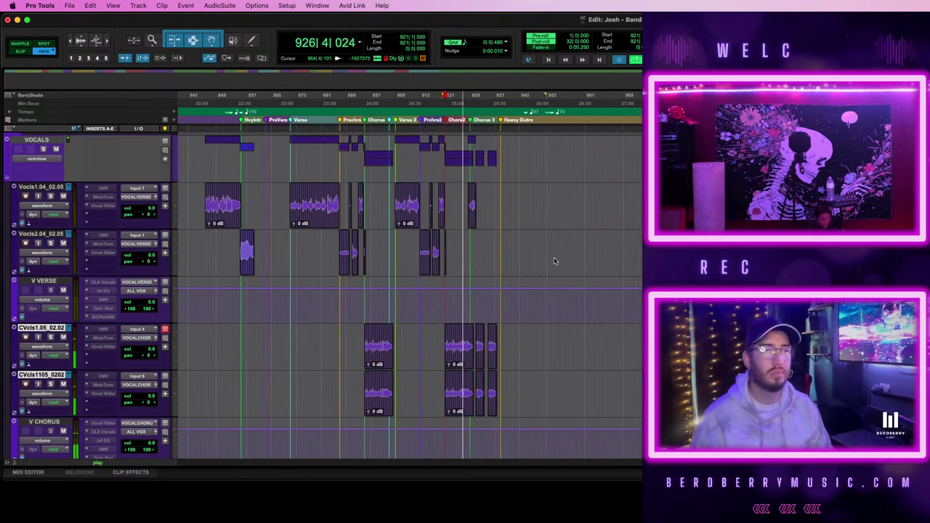
{"action": "key", "text": "space"}
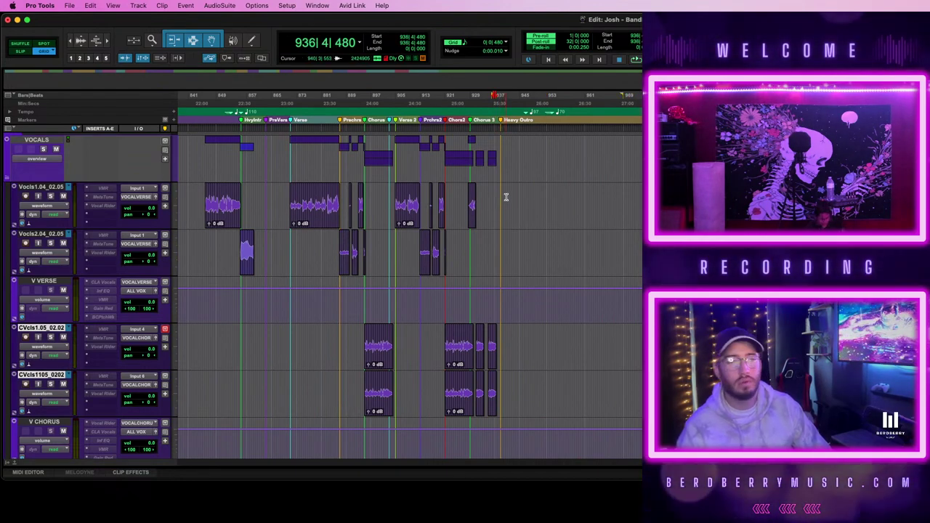
{"action": "key", "text": "super+equal"}
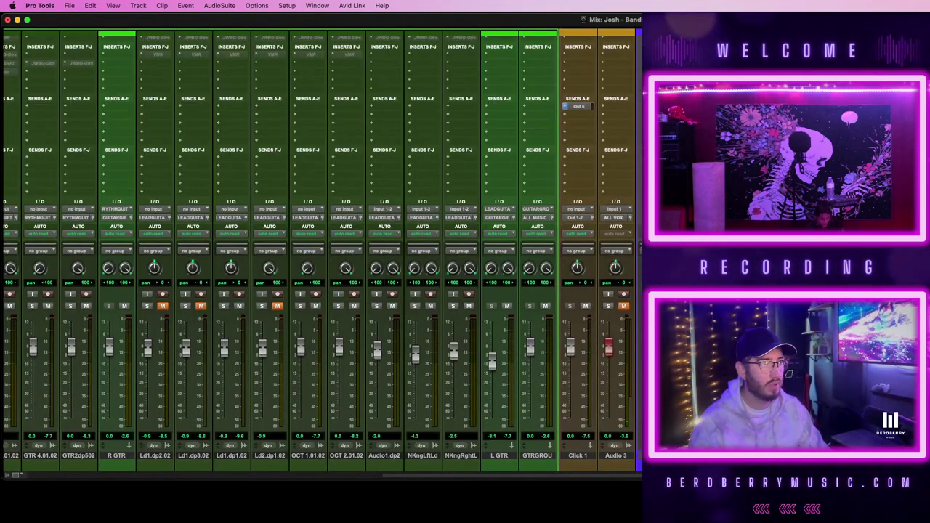
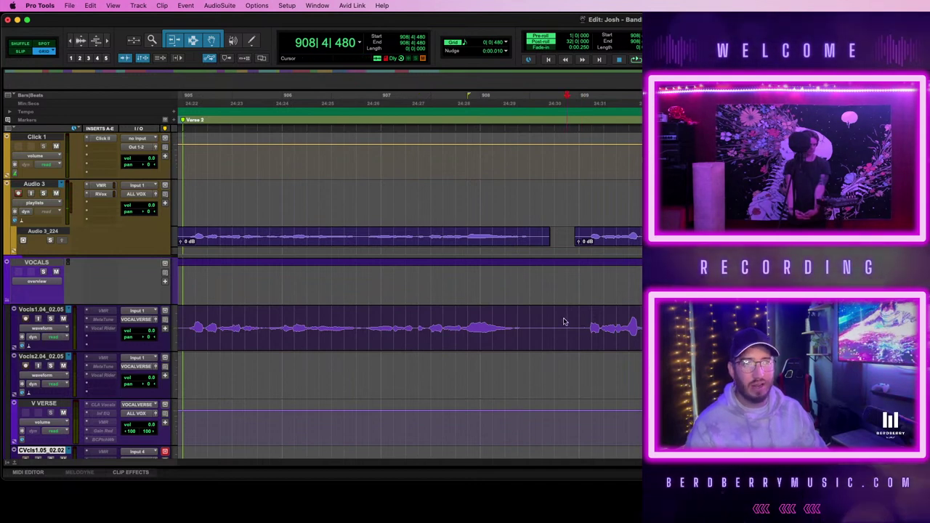
- Audition the Verse 2 vocal from 907|2|480 and separate the Vocls1.04 phrase from 909|1|000 to 910|4|480 into its own clip
{"action": "left_click_drag", "start_coordinate": [563, 322], "coordinate": [748, 322]}
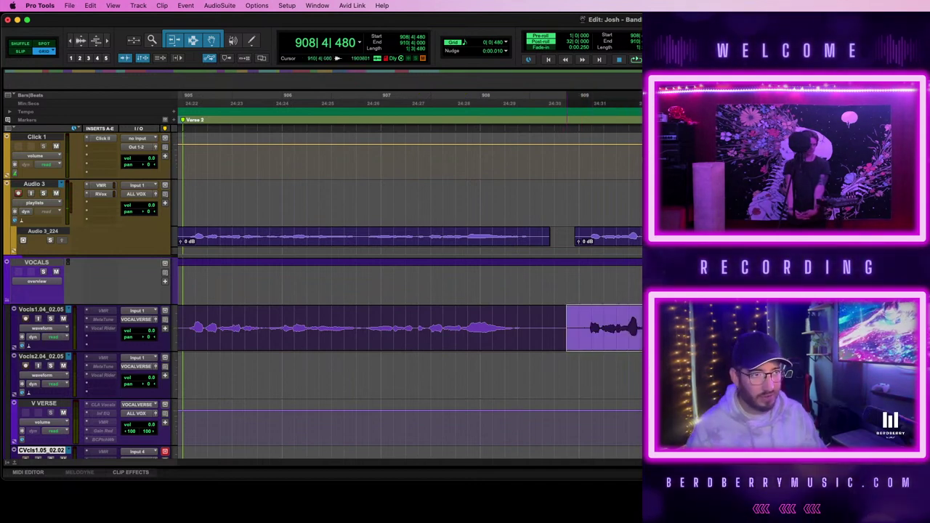
{"action": "left_click", "coordinate": [417, 320]}
{"action": "key", "text": "space"}
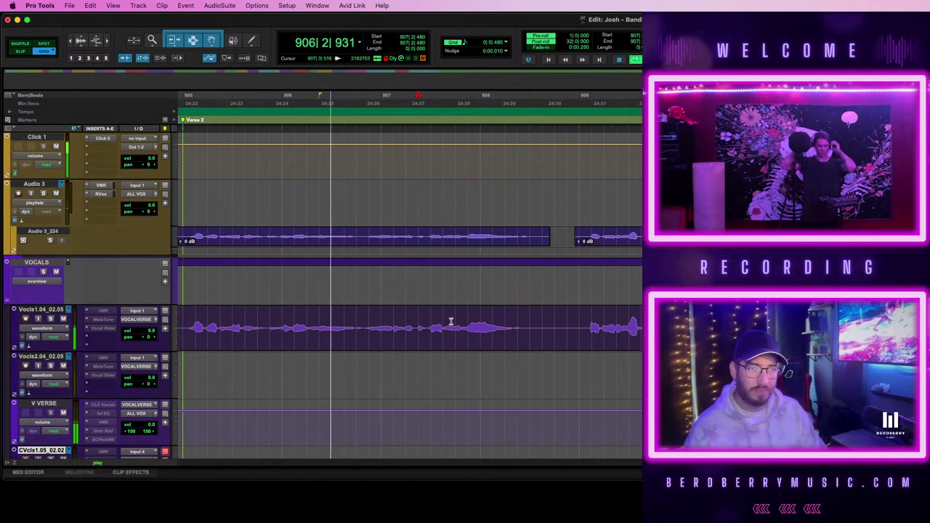
{"action": "left_click", "coordinate": [587, 320]}
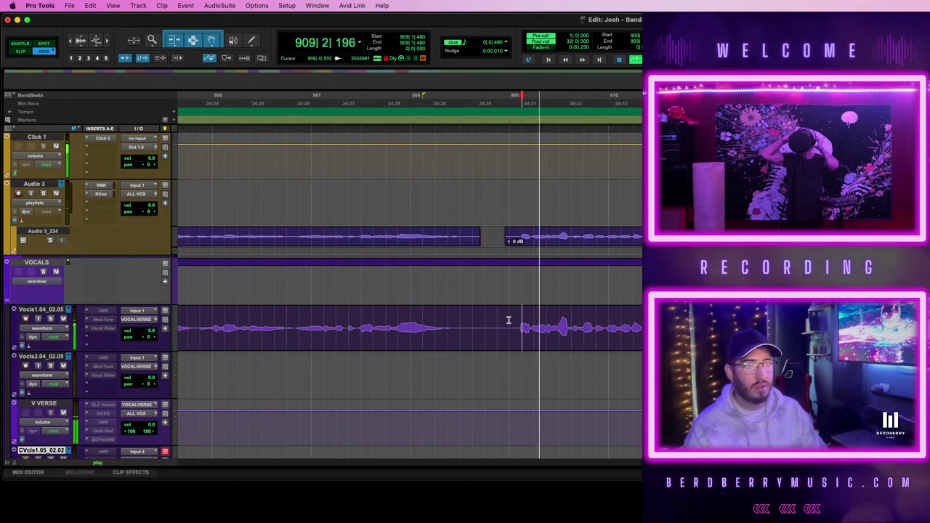
{"action": "left_click_drag", "start_coordinate": [509, 321], "coordinate": [701, 323]}
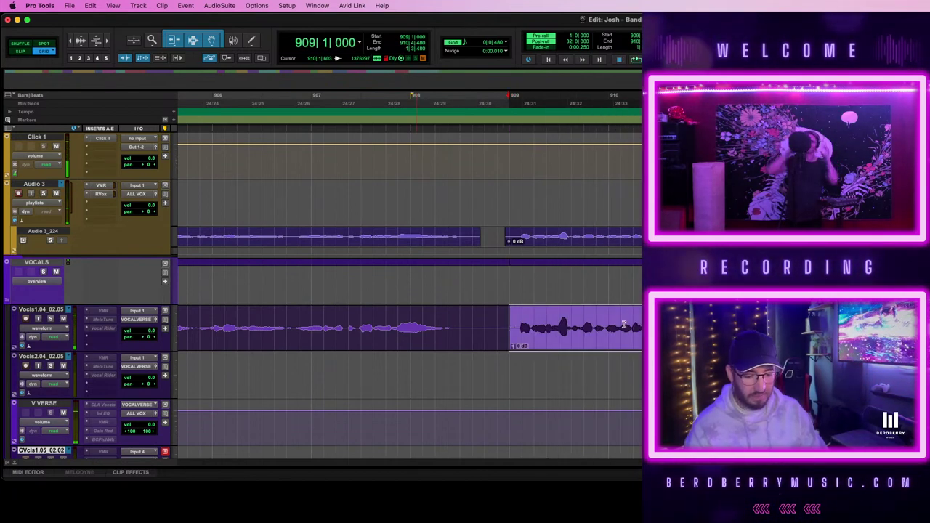
- Record a new vocal take on Audio 3 from 908|3|000 to about 910|4, muting Vocls1.04 during the pass
{"action": "left_click", "coordinate": [472, 191]}
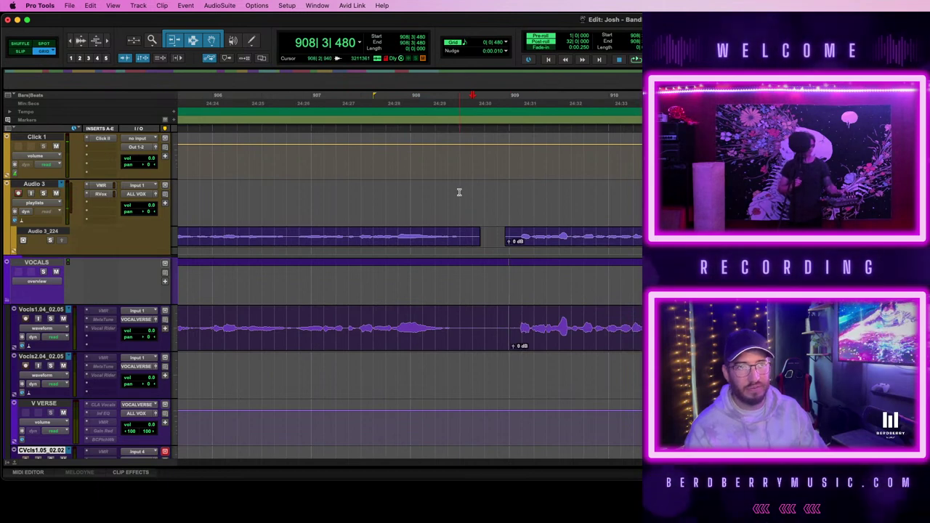
{"action": "key", "text": "space"}
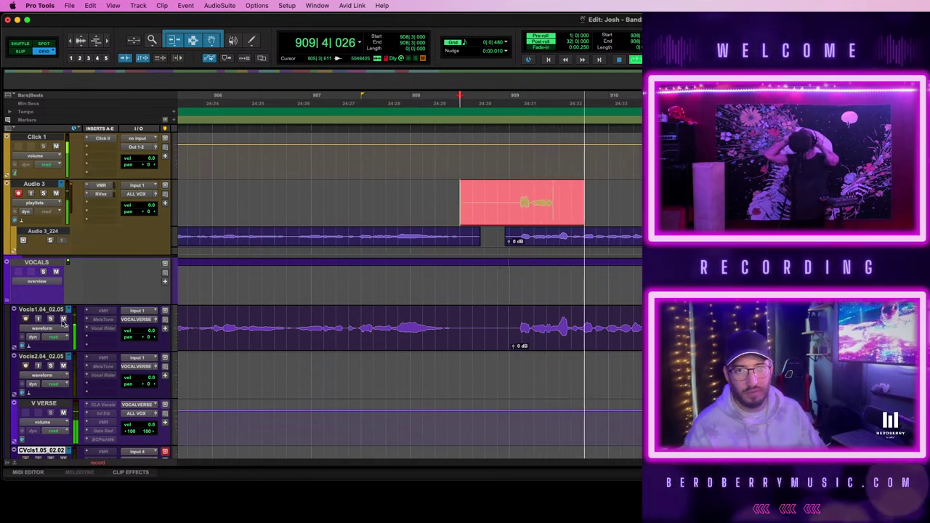
{"action": "scroll", "coordinate": [569, 283], "scroll_direction": "right", "scroll_amount": 3}
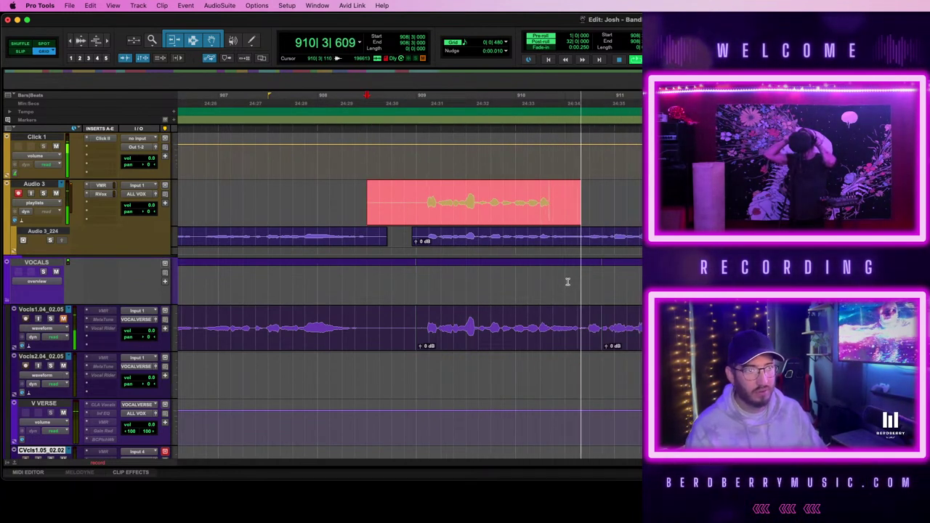
{"action": "key", "text": "super+period"}
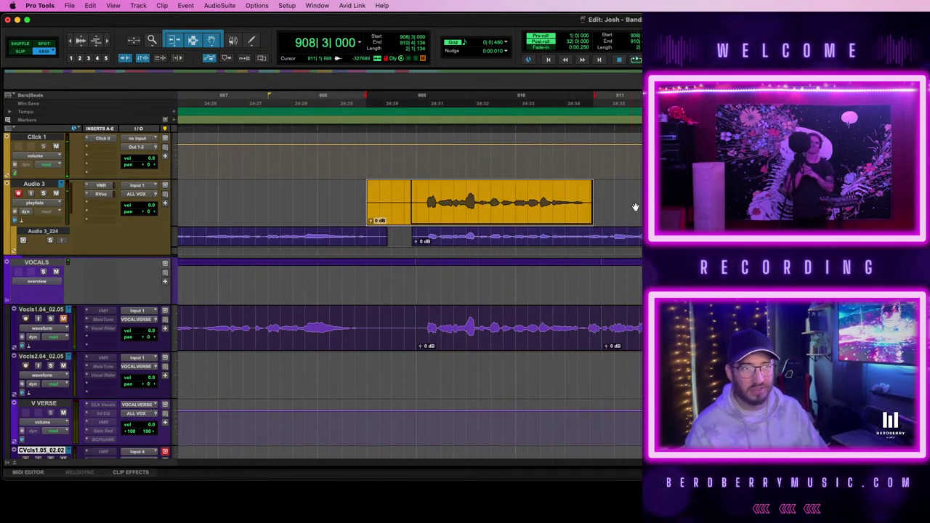
- Delete the part of the new Audio 3 take before 909|1|000 and adjust the waveform height for inspection
{"action": "left_click_drag", "start_coordinate": [413, 189], "coordinate": [330, 192]}
{"action": "key", "text": "Delete"}
{"action": "key", "text": "t"}
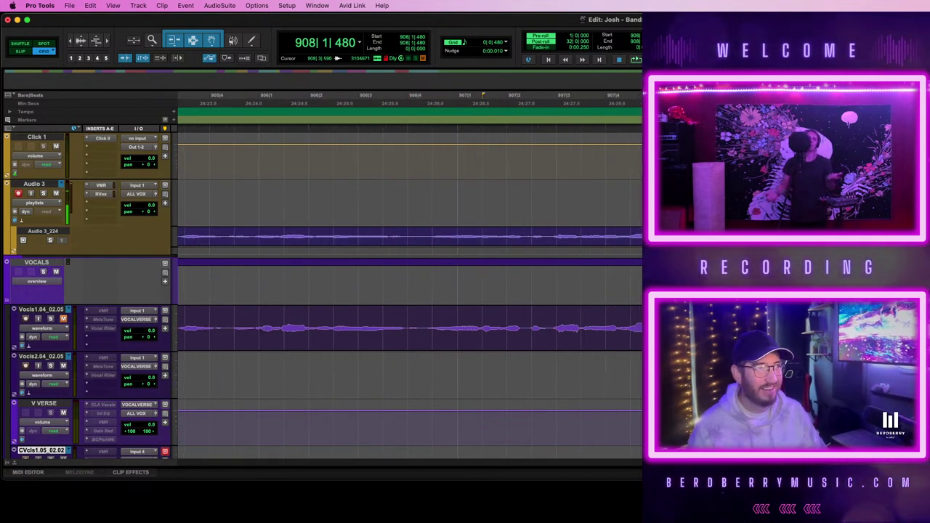
{"action": "scroll", "coordinate": [410, 291], "scroll_direction": "right", "scroll_amount": 4}
{"action": "key", "text": "ctrl+Tab"}
{"action": "key", "text": "super+alt+bracketright"}
{"action": "key", "text": "super+alt+bracketright"}
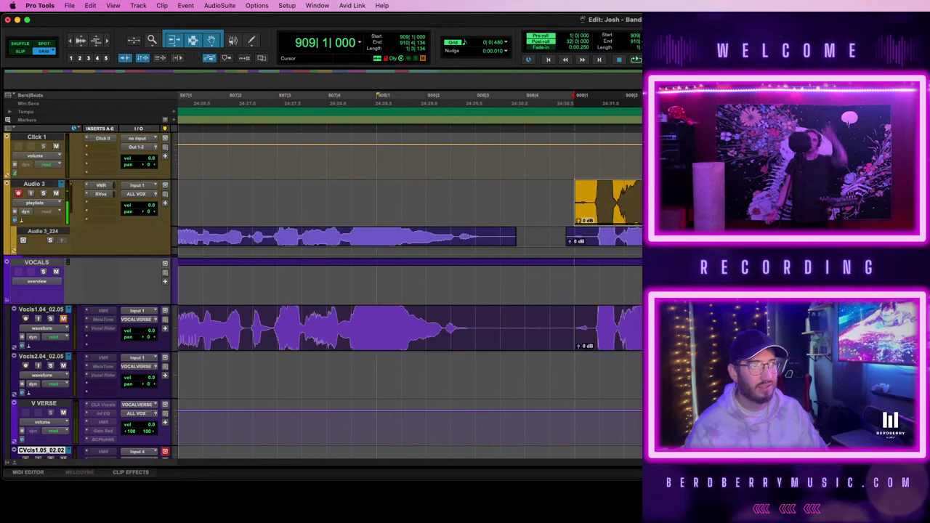
{"action": "key", "text": "super+alt+bracketleft"}
{"action": "scroll", "coordinate": [407, 290], "scroll_direction": "right", "scroll_amount": 3}
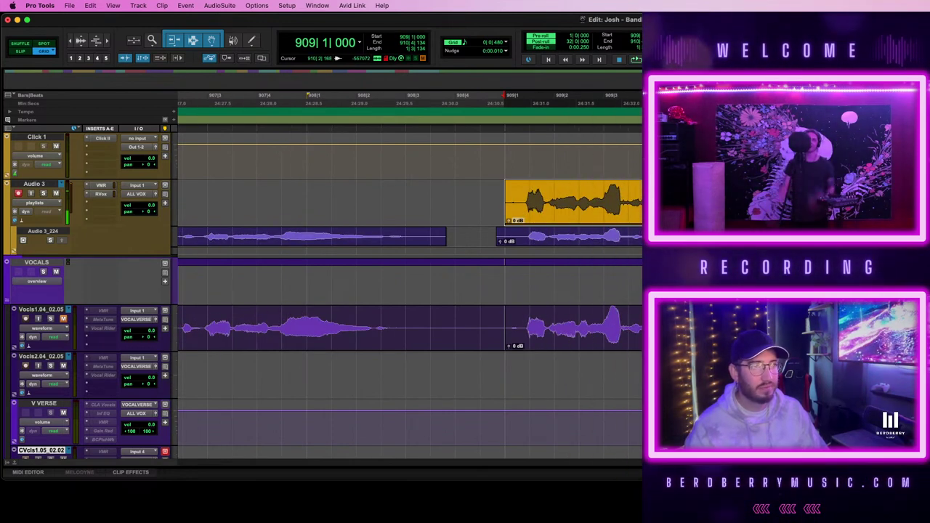
- Audition the trimmed Audio 3 take and move it onto Vocls1.04 at 909|1|000, replacing the old phrase
{"action": "left_click", "coordinate": [664, 202]}
{"action": "key", "text": "space"}
{"action": "key", "text": "t"}
{"action": "scroll", "coordinate": [409, 291], "scroll_direction": "right", "scroll_amount": 5}
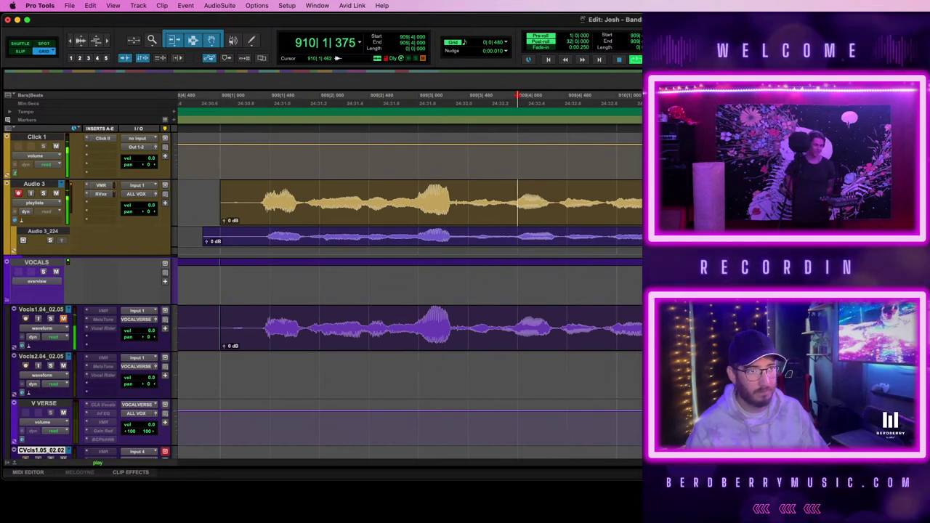
{"action": "key", "text": "space"}
{"action": "left_click_drag", "start_coordinate": [714, 211], "coordinate": [714, 328]}
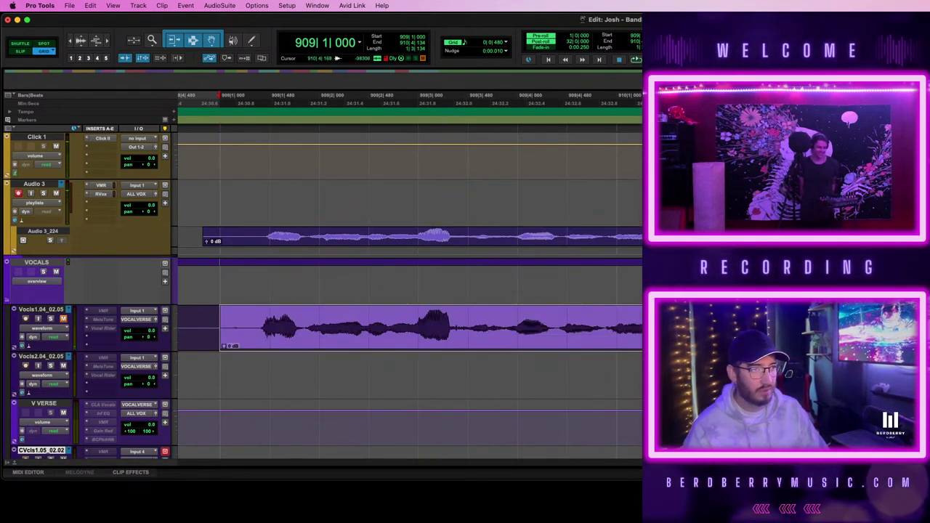
- Play across the end of the moved phrase and set the following Vocls1.04 clip to start at 910|3|832
{"action": "left_click_drag", "start_coordinate": [927, 331], "coordinate": [899, 330]}
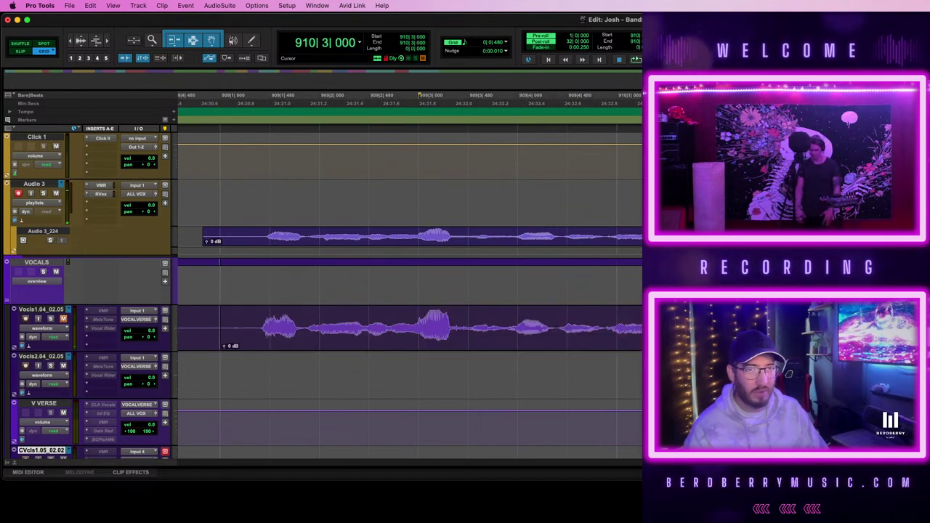
{"action": "key", "text": "space"}
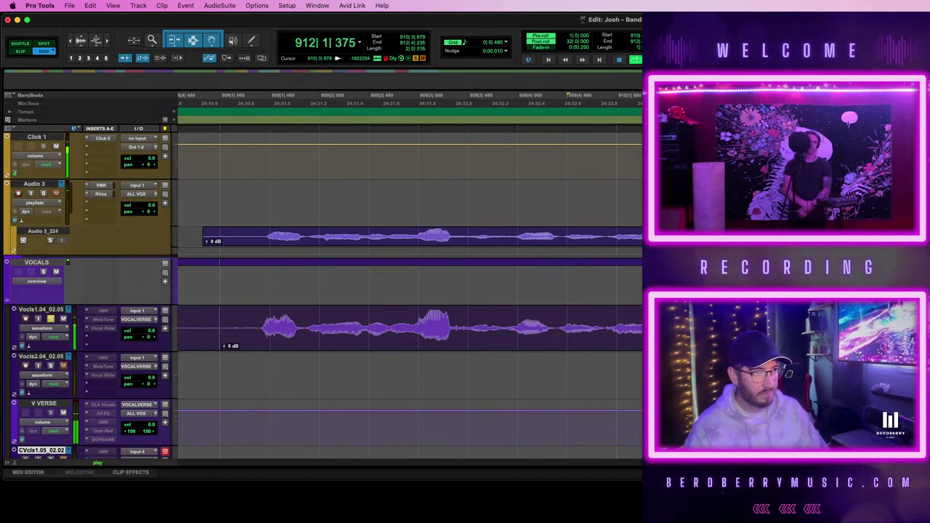
{"action": "key", "text": "space"}
{"action": "left_click_drag", "start_coordinate": [892, 328], "coordinate": [900, 329]}
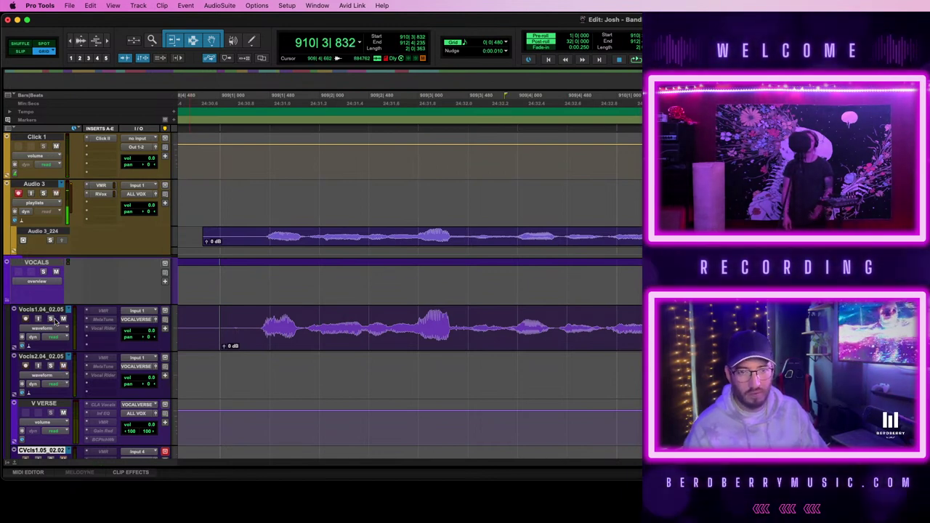
- Listen to the replaced Vocls1.04 phrase and cut it at 910|2|422, removing the material after that point
{"action": "key", "text": "r"}
{"action": "key", "text": "r"}
{"action": "scroll", "coordinate": [542, 321], "scroll_direction": "right", "scroll_amount": 2}
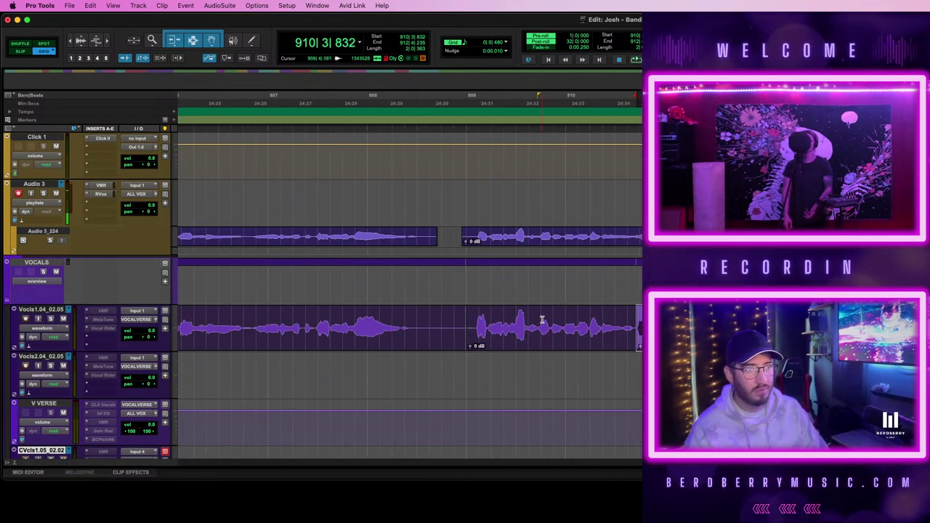
{"action": "scroll", "coordinate": [543, 320], "scroll_direction": "up", "scroll_amount": 5}
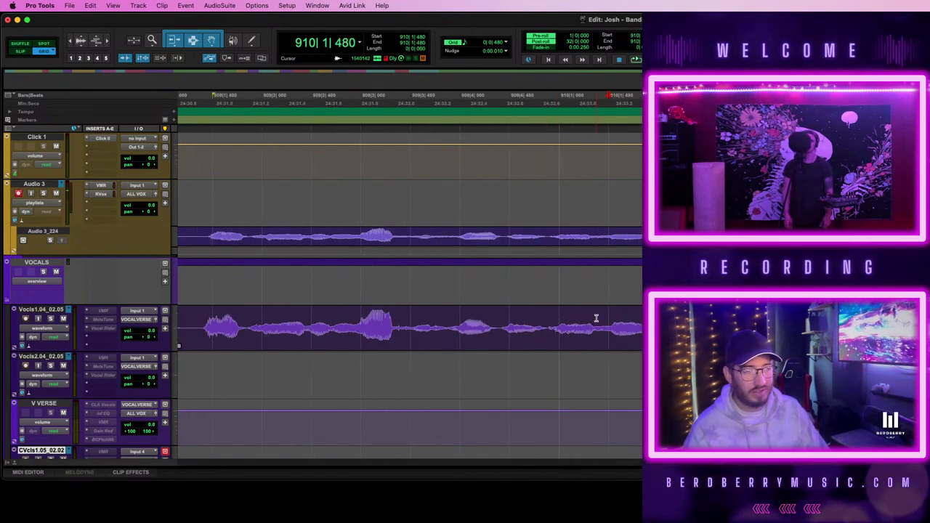
{"action": "key", "text": "space"}
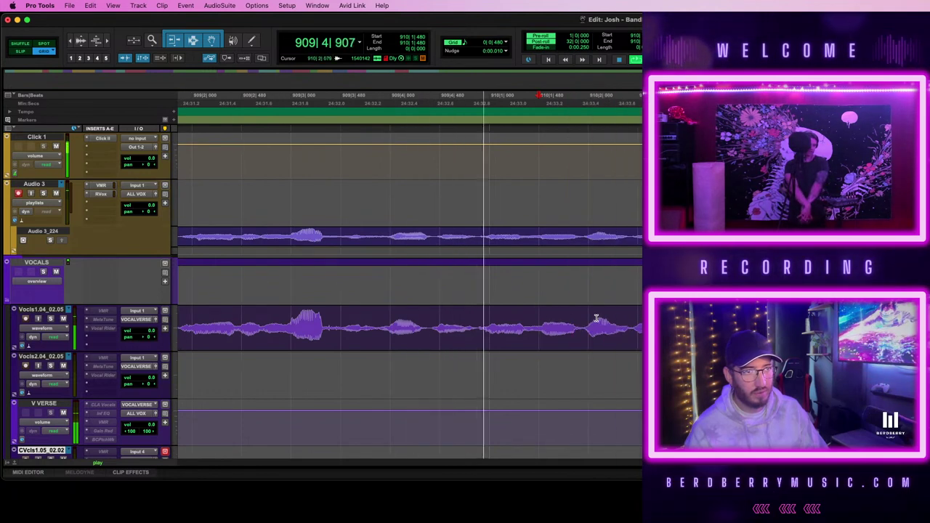
{"action": "key", "text": "space"}
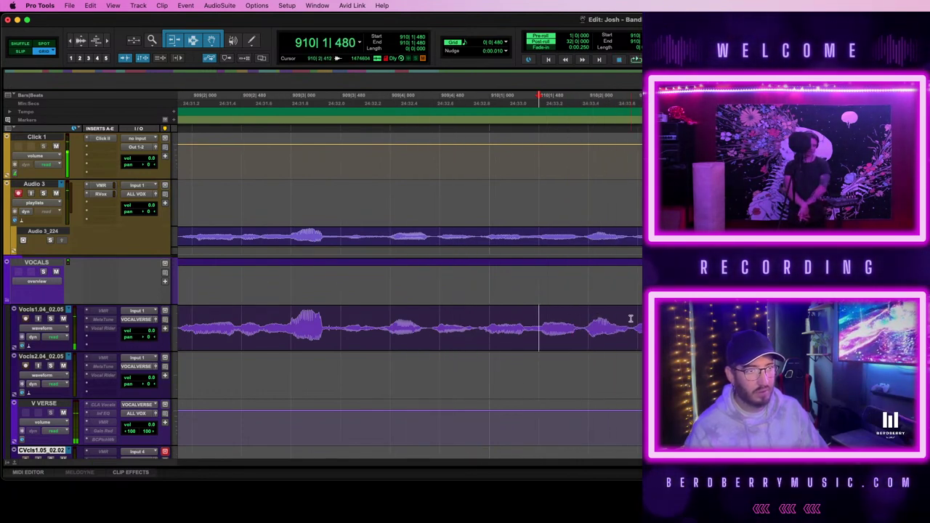
{"action": "left_click", "coordinate": [631, 320]}
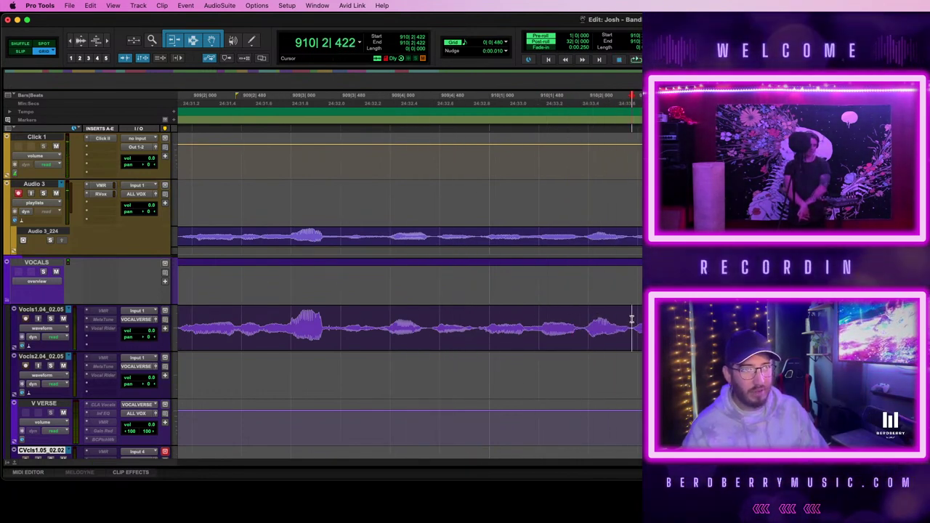
{"action": "key", "text": "r"}
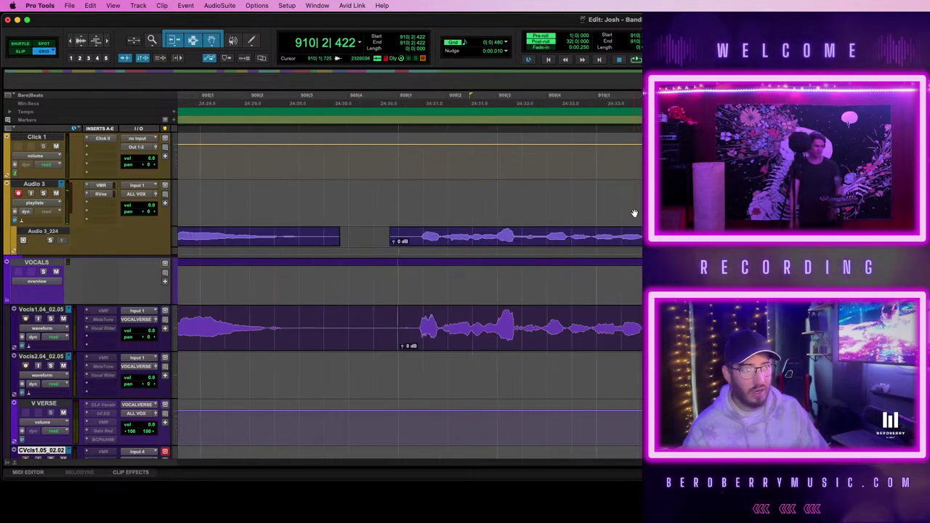
- Record a pickup take on Audio 3 from 910|1|480, audition it soloed, and undo the recording
{"action": "key", "text": "space"}
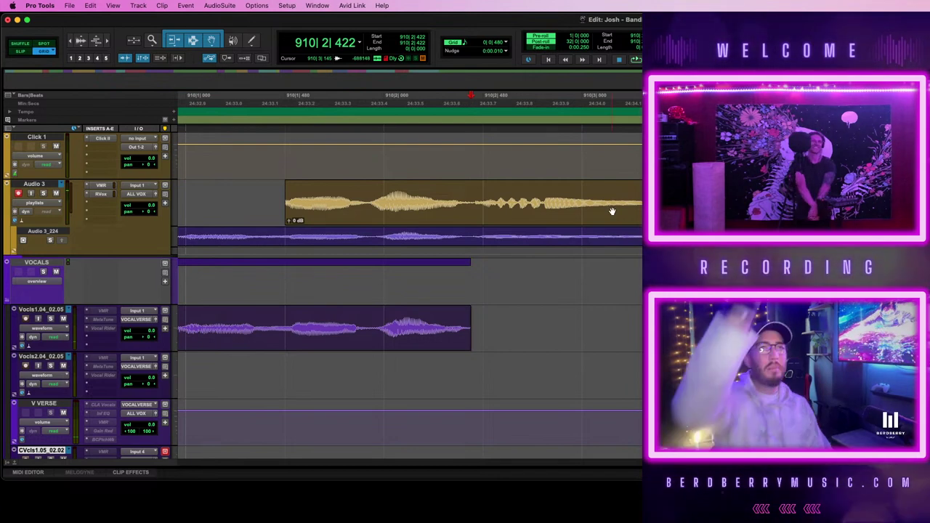
{"action": "left_click", "coordinate": [480, 215]}
{"action": "key", "text": "space"}
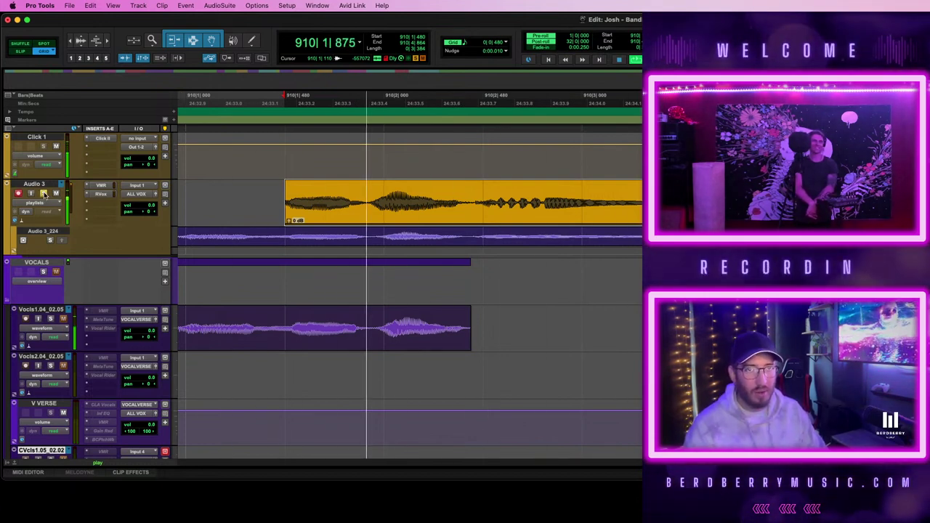
{"action": "key", "text": "super+z"}
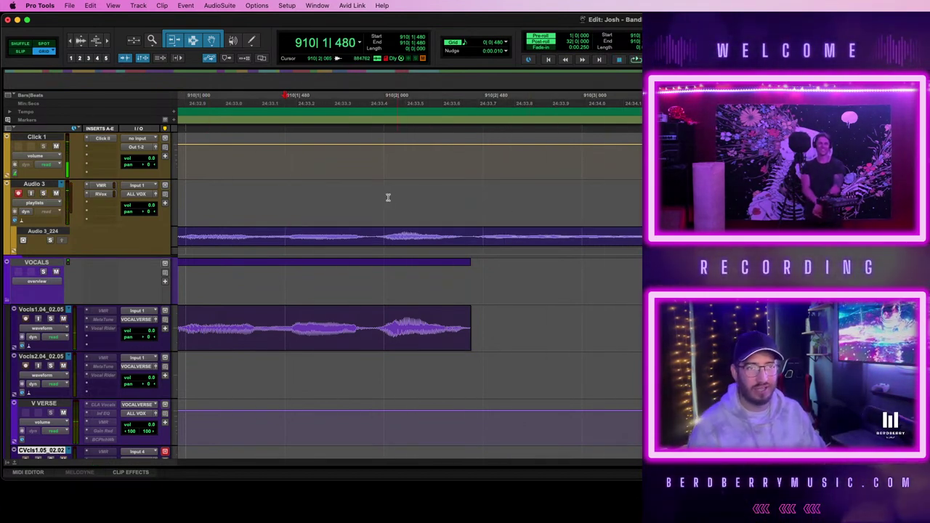
- Mute the Vocls1.04 clip from 909|1|000 to 910|2|422 and record a new take on Audio 3 from 909|1|000
{"action": "key", "text": "r"}
{"action": "key", "text": "r"}
{"action": "key", "text": "super+bracketleft"}
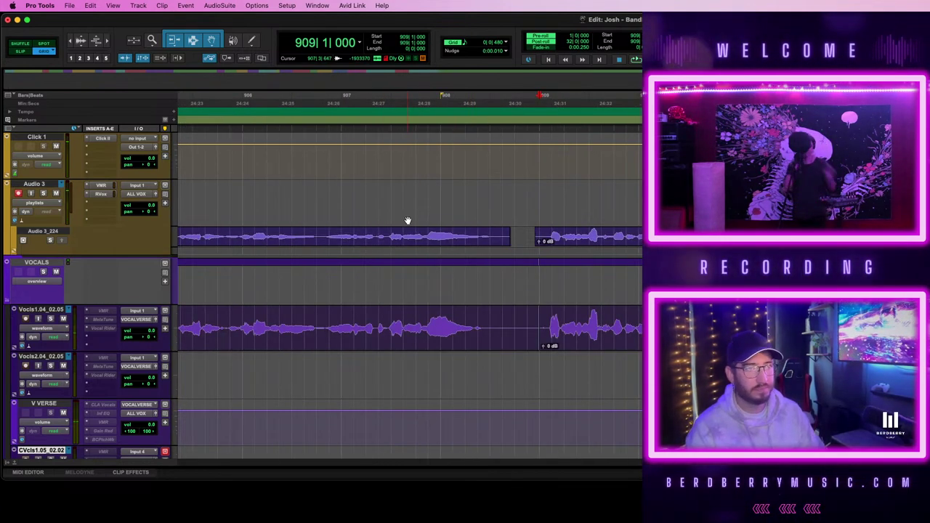
{"action": "left_click", "coordinate": [618, 341]}
{"action": "key", "text": "space"}
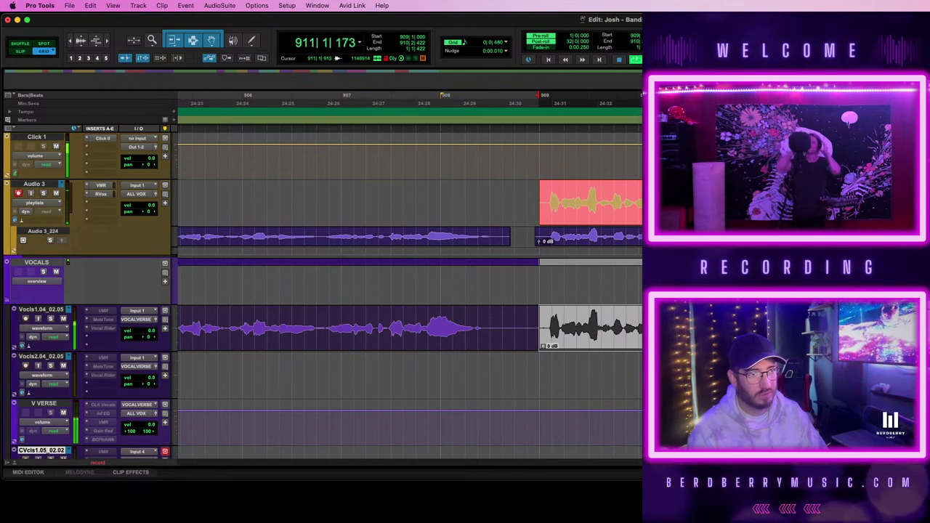
- Bring the new Audio 3 take at 909|1|000 into view and play it back
{"action": "left_click", "coordinate": [590, 203]}
{"action": "key", "text": "t"}
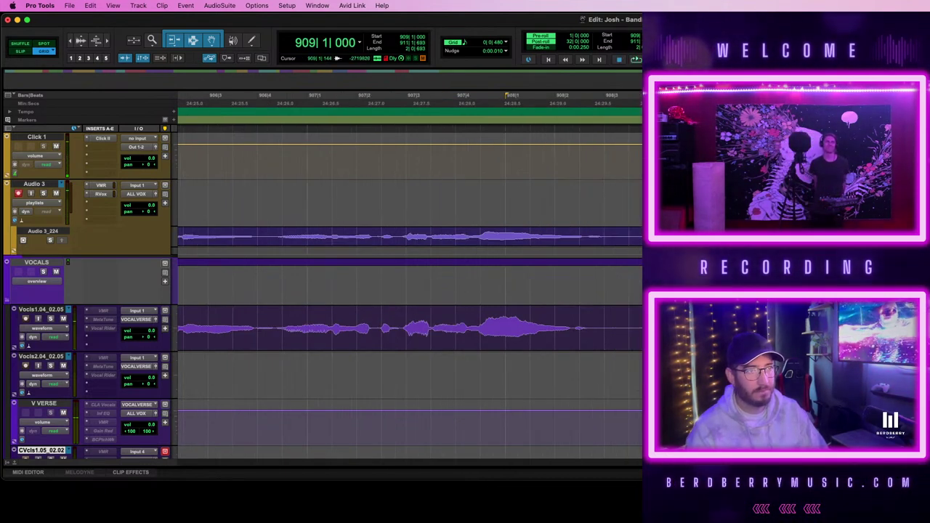
{"action": "key", "text": "Left"}
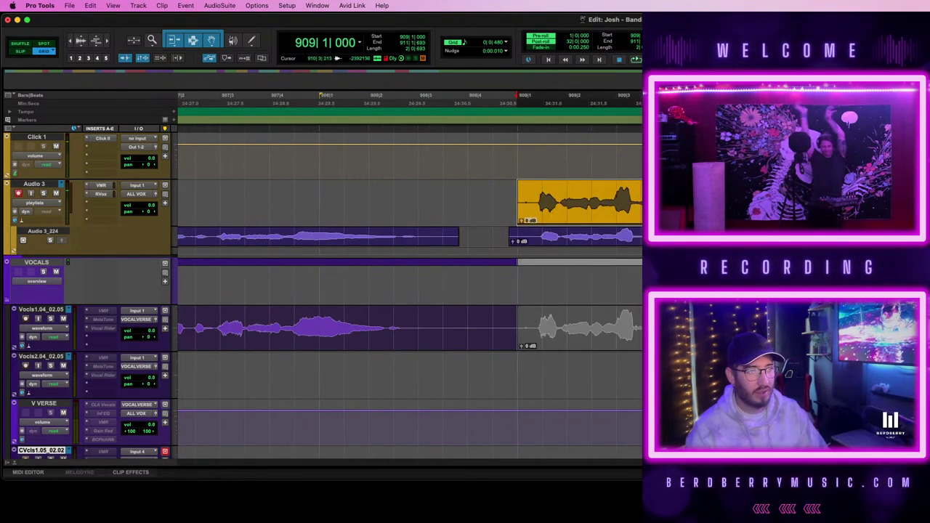
{"action": "key", "text": "space"}
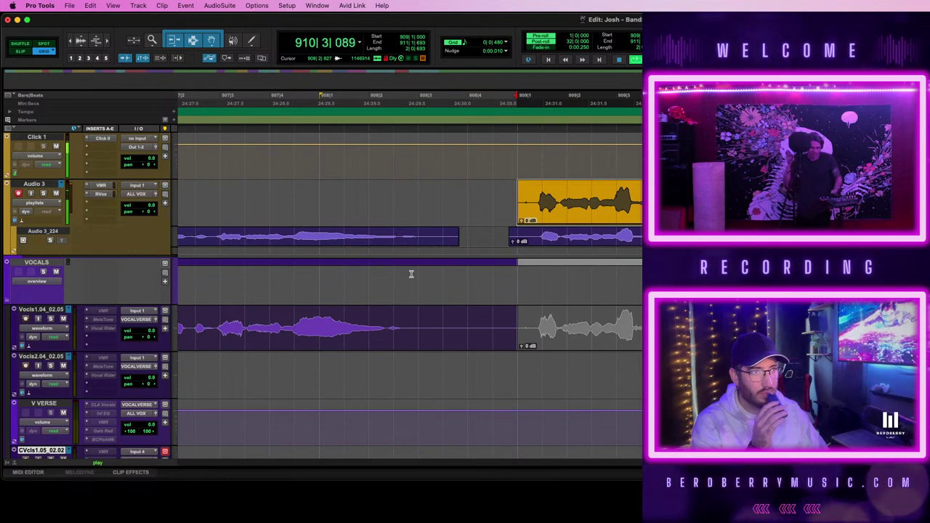
- Stop playback and record another vocal take on Audio 3 over the selection starting at 909|1|000
{"action": "key", "text": "space"}
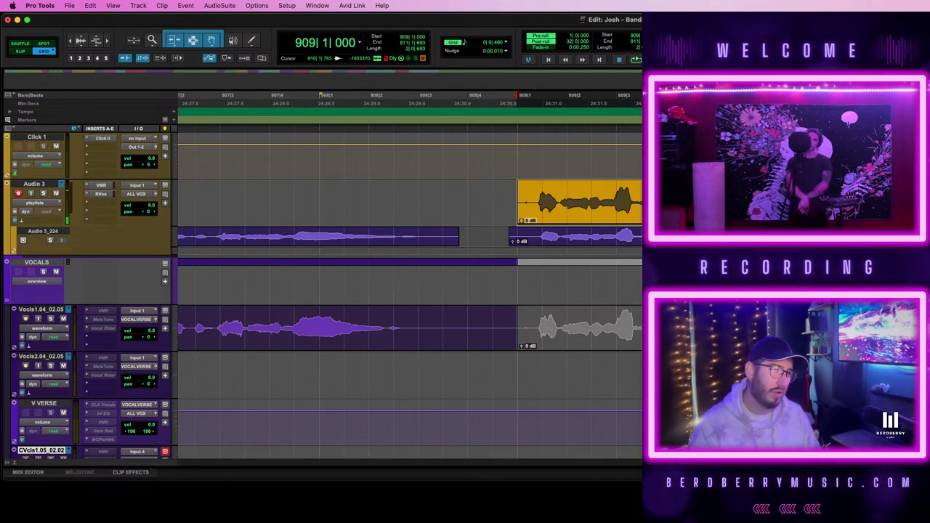
{"action": "key", "text": "space"}
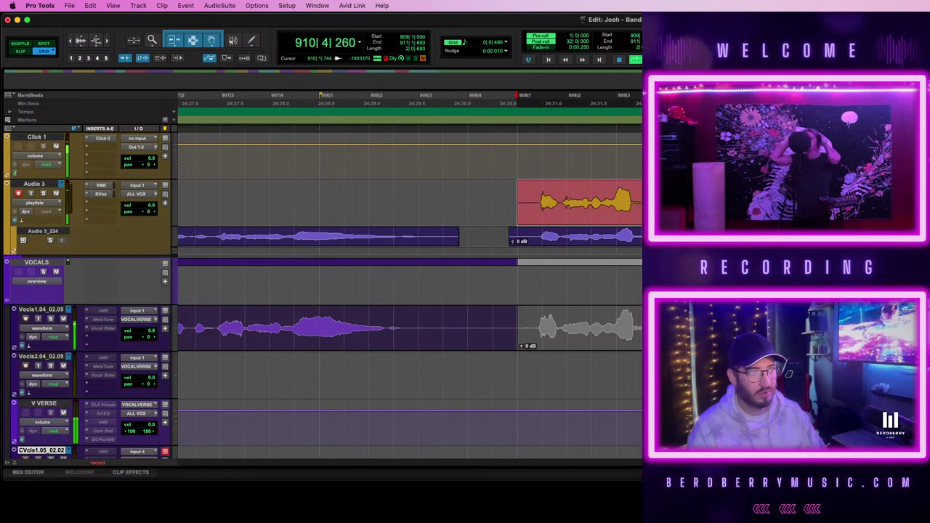
{"action": "key", "text": "space"}
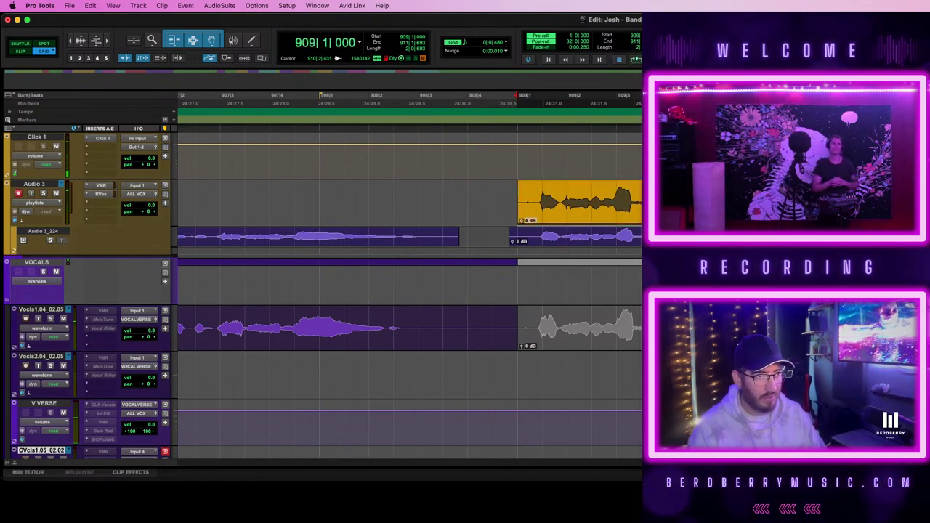
- Place the unmuted Vocls1.04 phrase from 909|1|000 on Vocls2.04, followed by the Audio 3 take's part from 910|2|412
{"action": "left_click", "coordinate": [786, 203]}
{"action": "key", "text": "t"}
{"action": "key", "text": "t"}
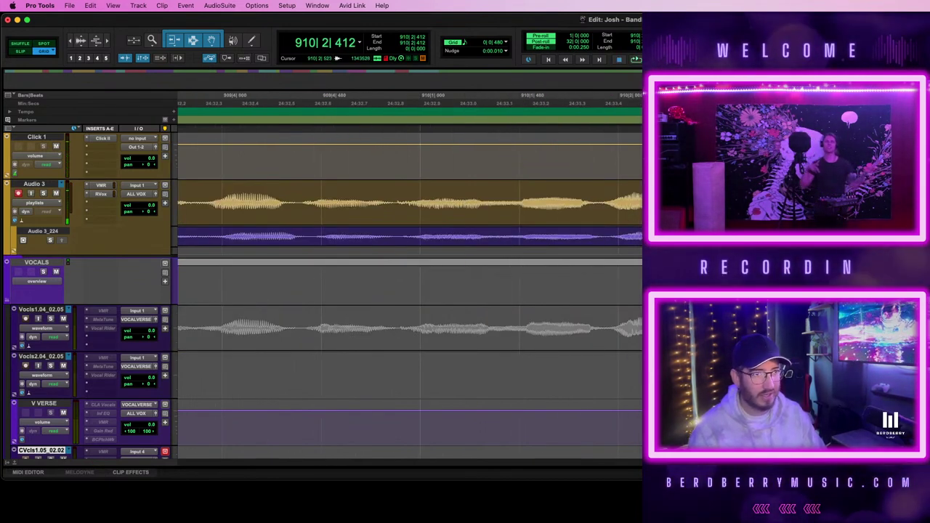
{"action": "left_click_drag", "start_coordinate": [631, 339], "coordinate": [623, 389]}
{"action": "left_click_drag", "start_coordinate": [793, 202], "coordinate": [781, 328]}
{"action": "key", "text": "super+z"}
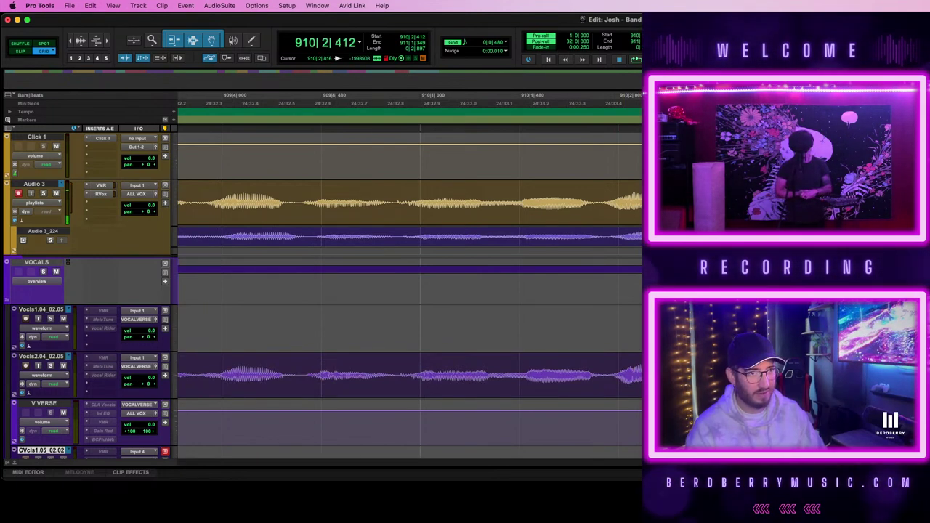
- Delete the leftover Audio 3 clip before 910|2|412 and play the comped phrase from 909|1|000 with Vocls2.04 soloed
{"action": "left_click", "coordinate": [700, 378]}
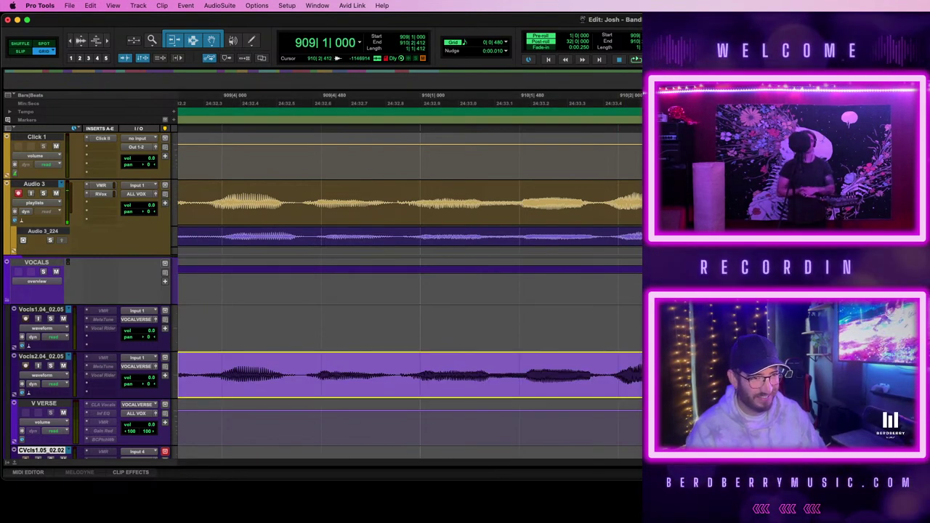
{"action": "left_click", "coordinate": [562, 371]}
{"action": "left_click", "coordinate": [540, 207]}
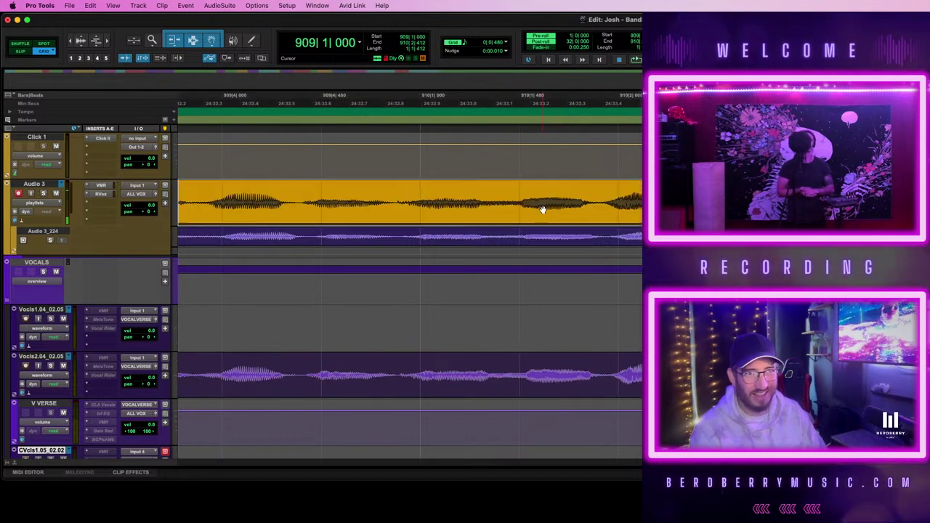
{"action": "key", "text": "BackSpace"}
{"action": "key", "text": "space"}
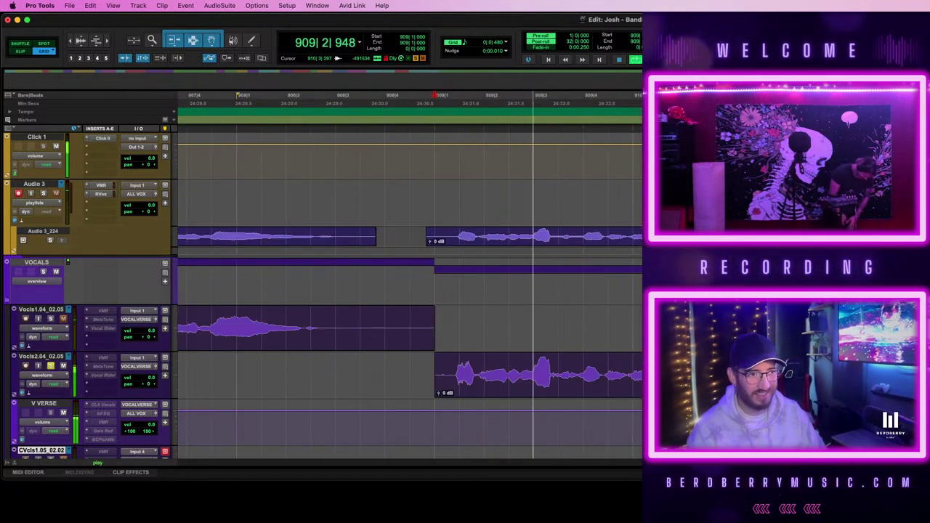
{"action": "key", "text": "t"}
{"action": "scroll", "coordinate": [410, 290], "scroll_direction": "right", "scroll_amount": 3}
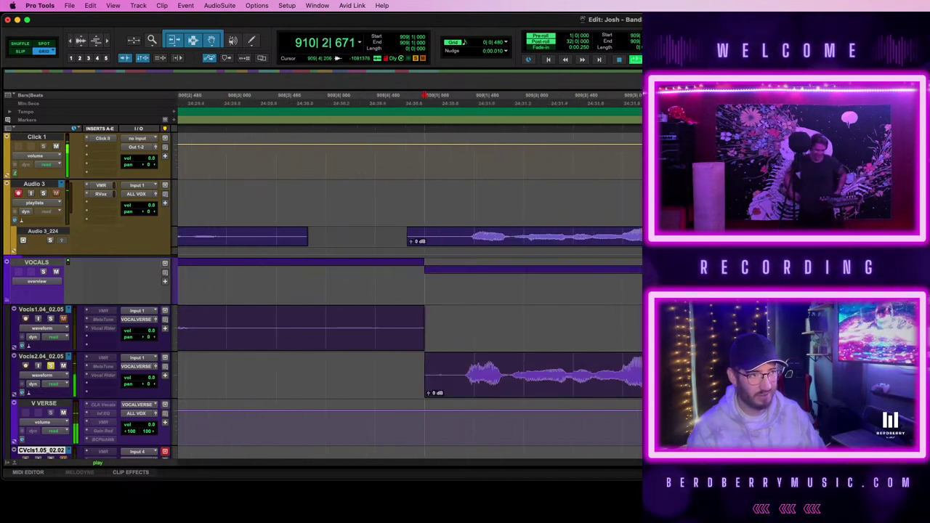
{"action": "key", "text": "space"}
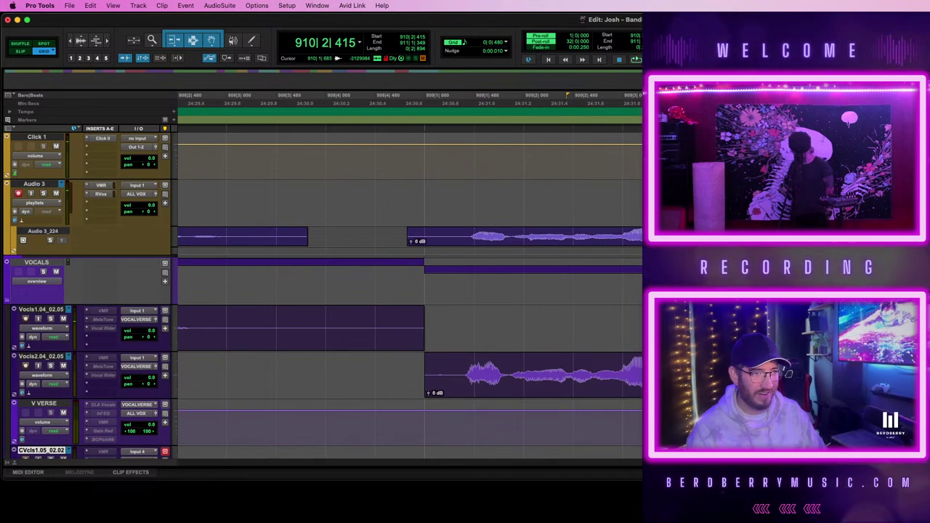
- Select the comped Vocls2.04 phrase from 909|1|000 to 911|1|349 and look over the surrounding song sections for remaining vocal parts
{"action": "left_click", "coordinate": [533, 381]}
{"action": "key", "text": "super+bracketleft"}
{"action": "key", "text": "super+bracketleft"}
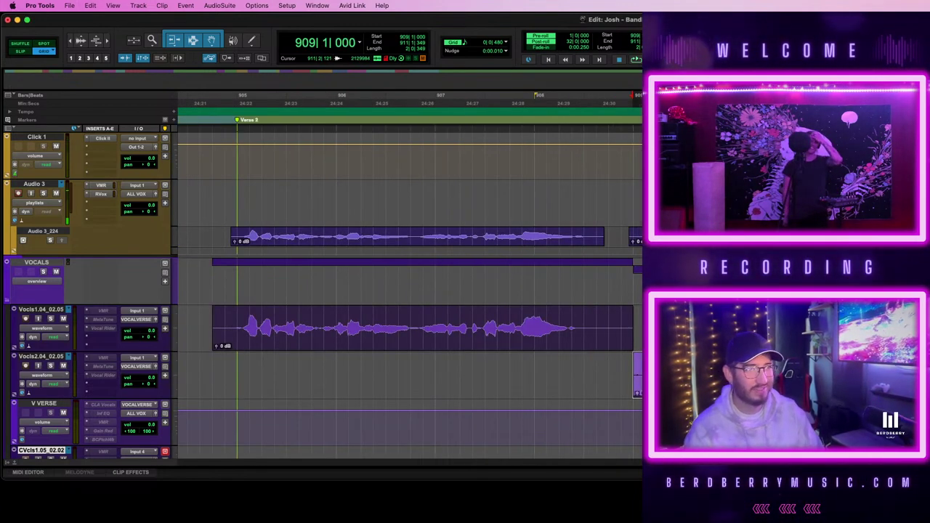
{"action": "key", "text": "super+bracketleft"}
{"action": "key", "text": "super+bracketleft"}
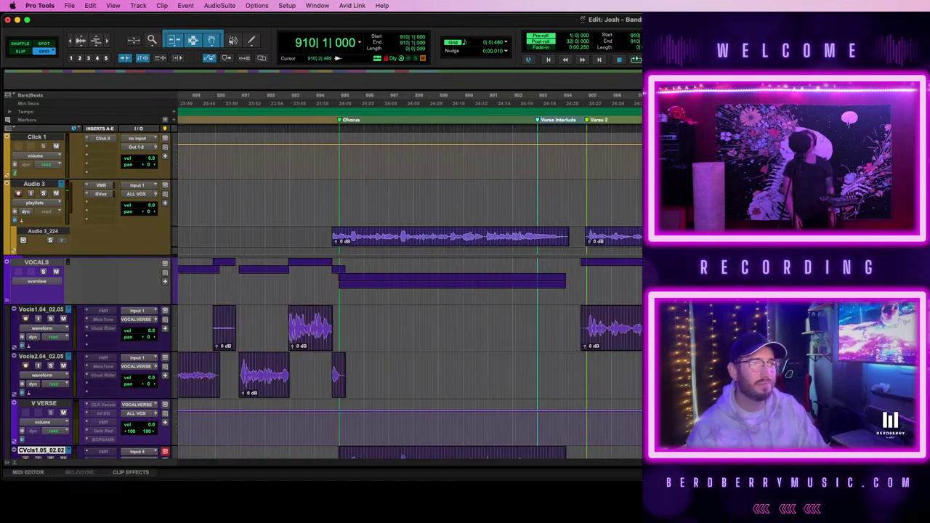
{"action": "scroll", "coordinate": [406, 291], "scroll_direction": "right", "scroll_amount": 10}
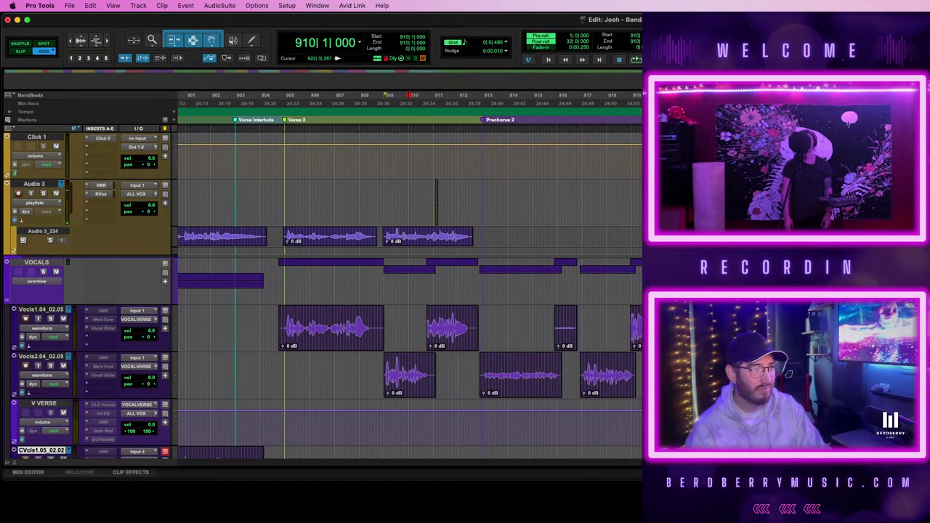
{"action": "key", "text": "super+bracketleft"}
{"action": "scroll", "coordinate": [407, 291], "scroll_direction": "down", "scroll_amount": 3}
{"action": "scroll", "coordinate": [407, 290], "scroll_direction": "up", "scroll_amount": 6}
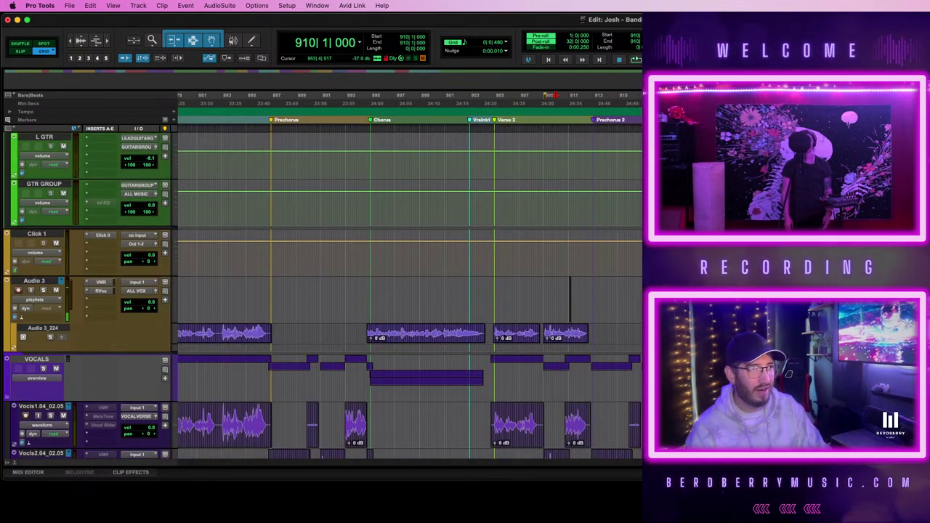
- Play the Heavy Outro lead-in from 938|2|480 and select the Audio 3 clip from 938|3|372 to 943|2|460
{"action": "left_click", "coordinate": [912, 302]}
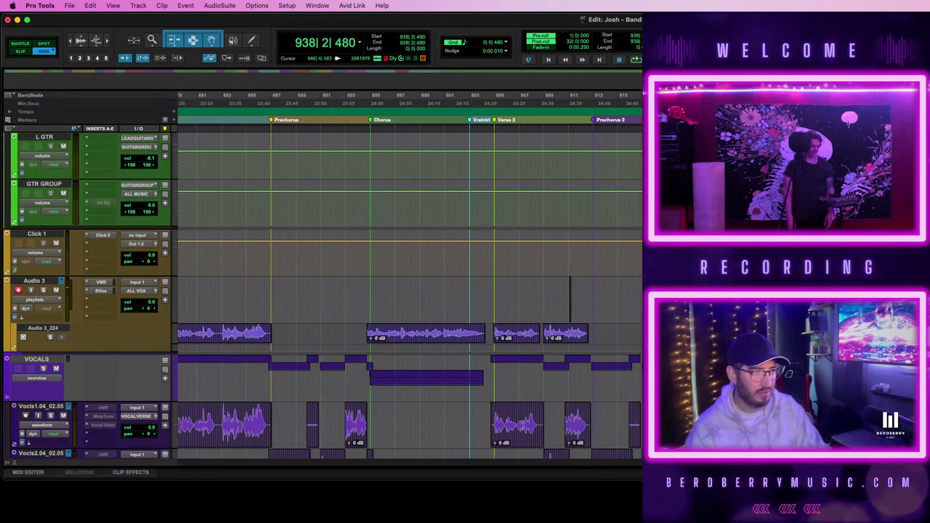
{"action": "key", "text": "super+bracketright"}
{"action": "key", "text": "super+space"}
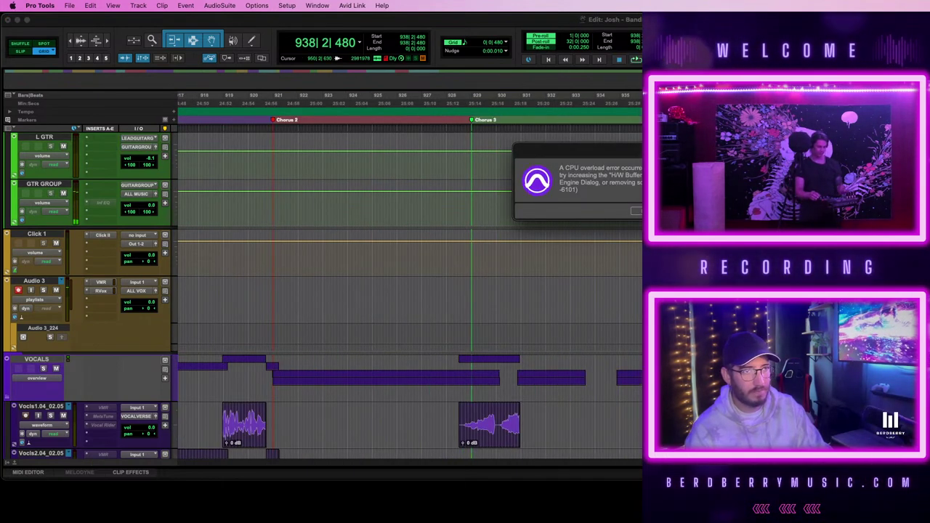
{"action": "key", "text": "space"}
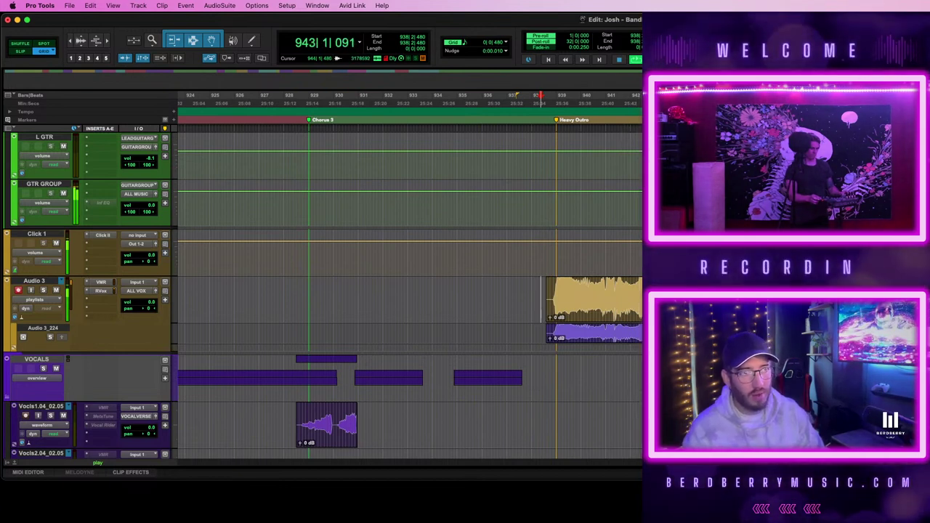
{"action": "key", "text": "space"}
{"action": "left_click", "coordinate": [590, 312]}
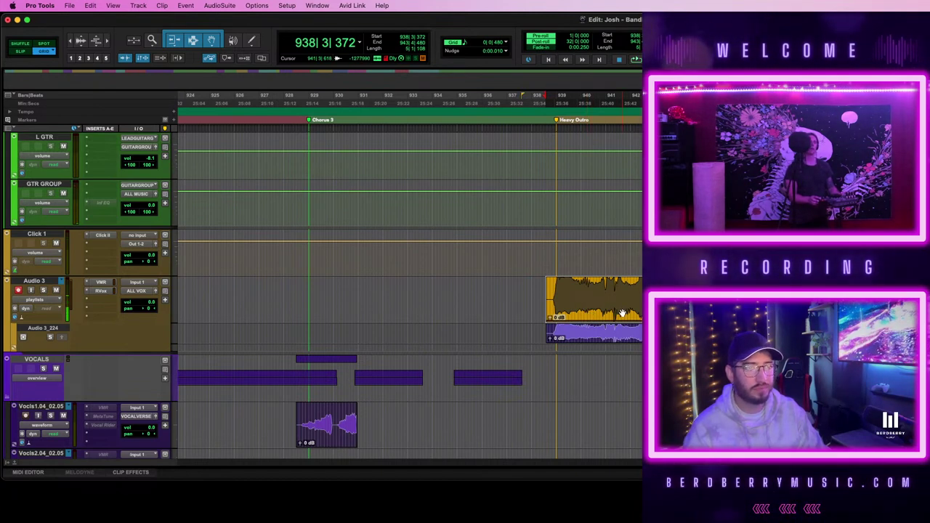
{"action": "left_click", "coordinate": [621, 333]}
{"action": "left_click", "coordinate": [613, 312]}
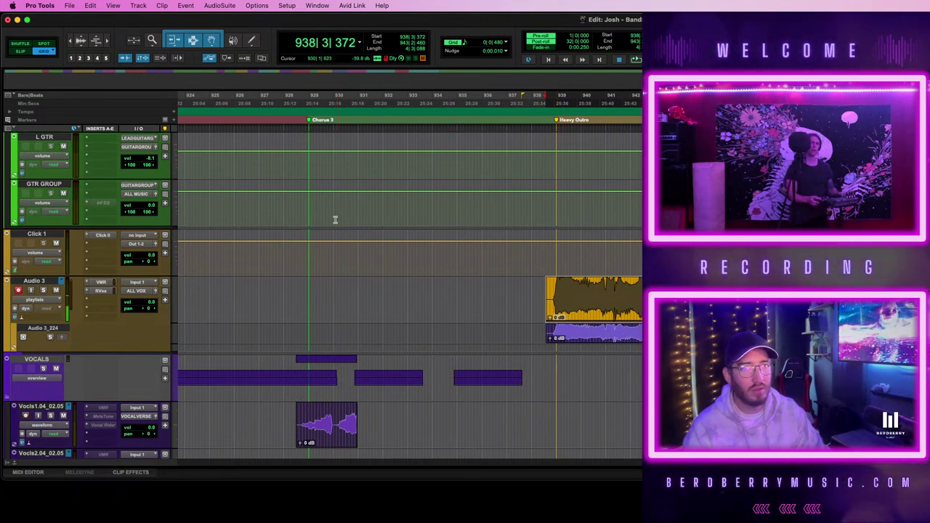
- Go back to the Heavy Intro, play its Vocls2.04 scream from 855|1|000 as a reference, and dismiss the CPU alert
{"action": "key", "text": "super+Tab"}
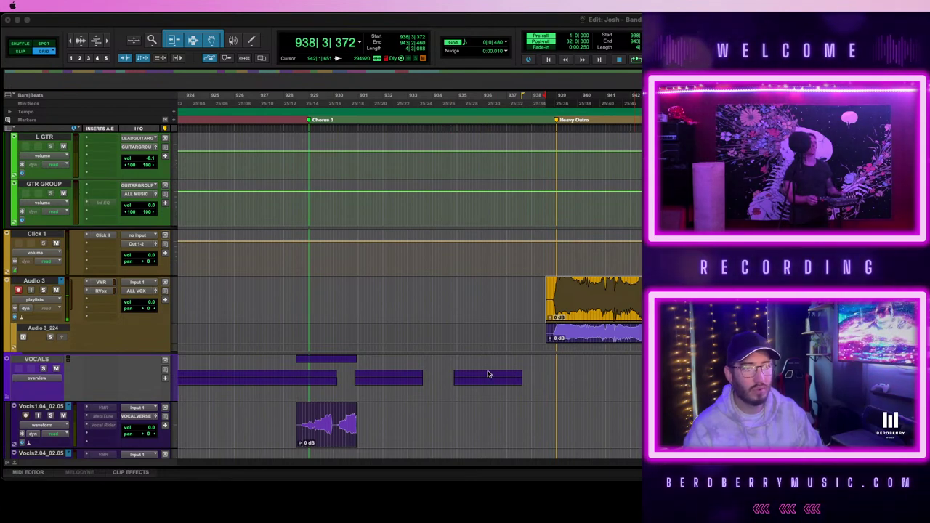
{"action": "scroll", "coordinate": [488, 373], "scroll_direction": "left", "scroll_amount": 10}
{"action": "scroll", "coordinate": [487, 374], "scroll_direction": "down", "scroll_amount": 1}
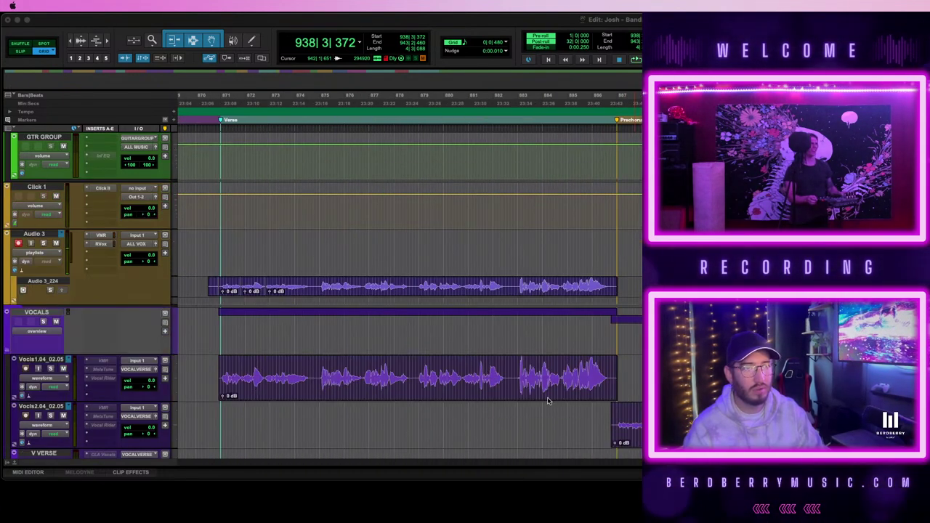
{"action": "scroll", "coordinate": [553, 398], "scroll_direction": "down", "scroll_amount": 2}
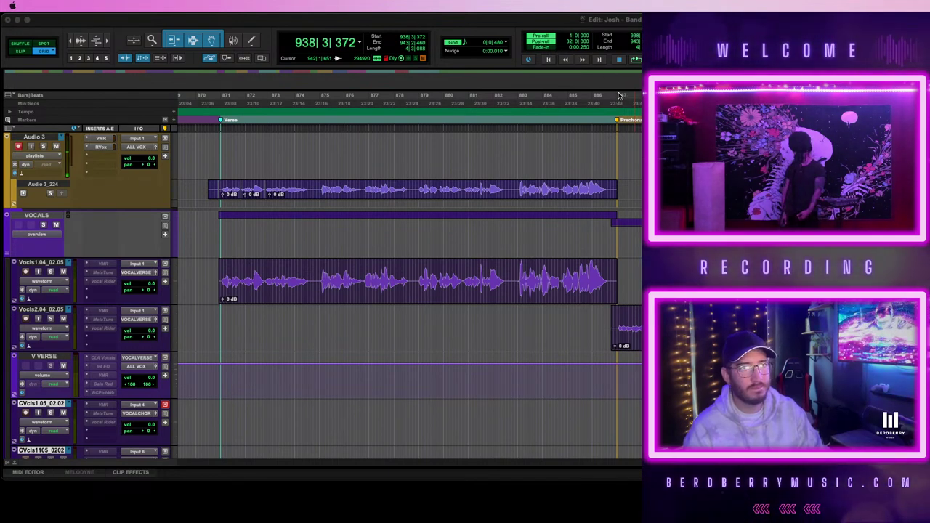
{"action": "left_click", "coordinate": [223, 142]}
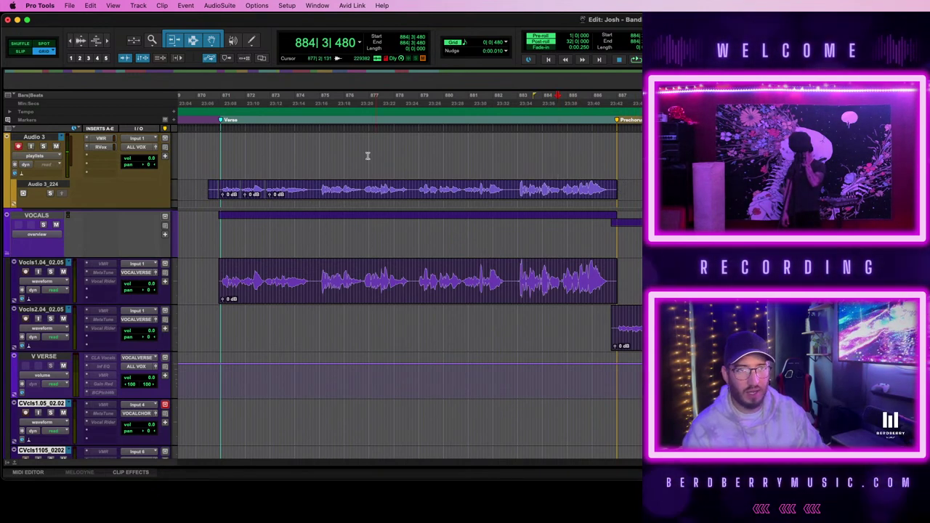
{"action": "scroll", "coordinate": [363, 160], "scroll_direction": "left", "scroll_amount": 10}
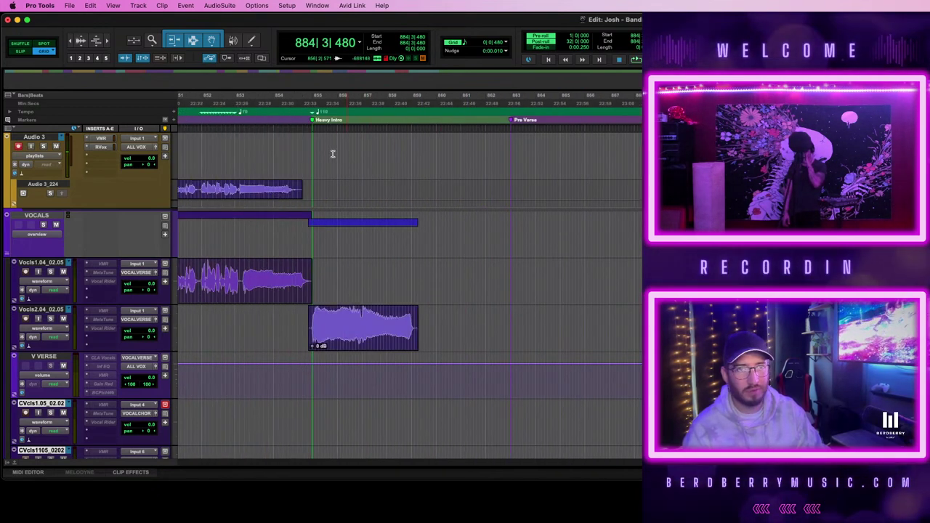
{"action": "left_click", "coordinate": [313, 147]}
{"action": "key", "text": "space"}
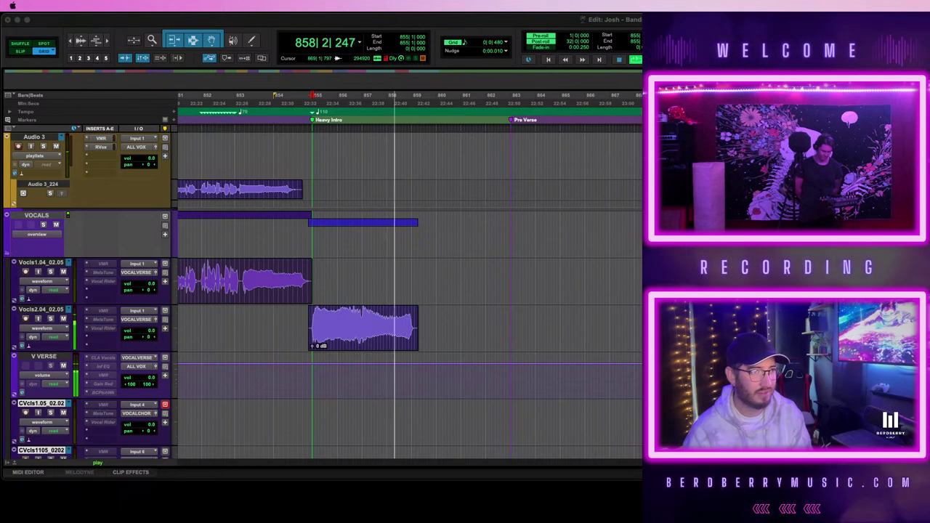
{"action": "left_click", "coordinate": [531, 19]}
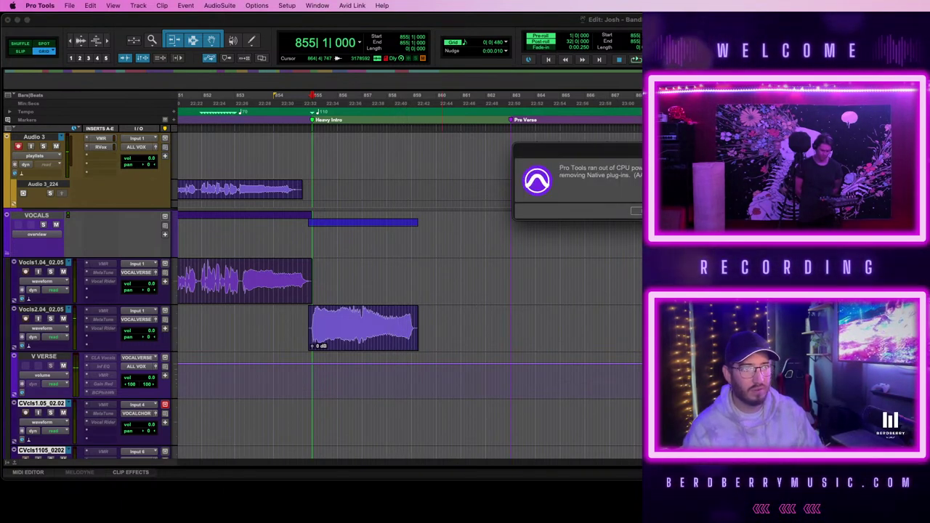
{"action": "key", "text": "Return"}
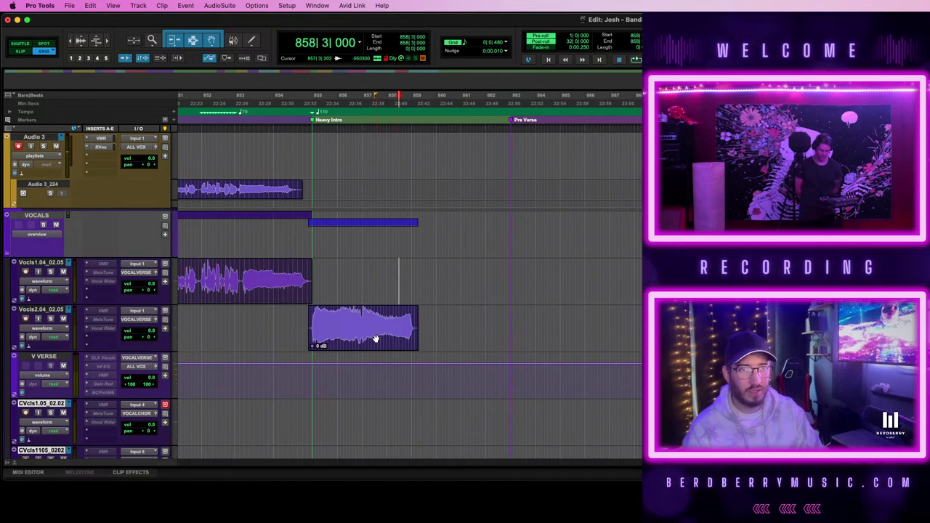
- Select the Audio 3 clip at the Heavy Outro and record a new take over it from 938|3|372 to 943|2|460
{"action": "scroll", "coordinate": [468, 298], "scroll_direction": "up", "scroll_amount": 2}
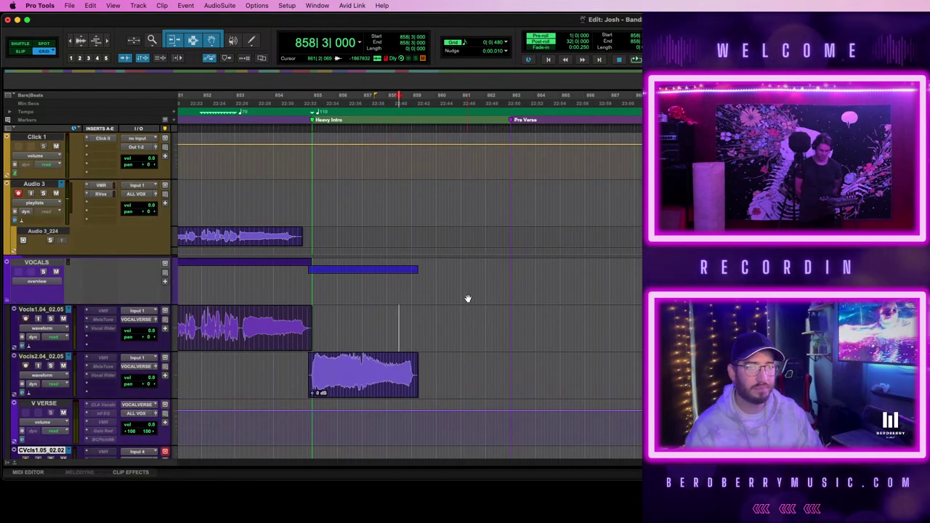
{"action": "scroll", "coordinate": [467, 298], "scroll_direction": "right", "scroll_amount": 10}
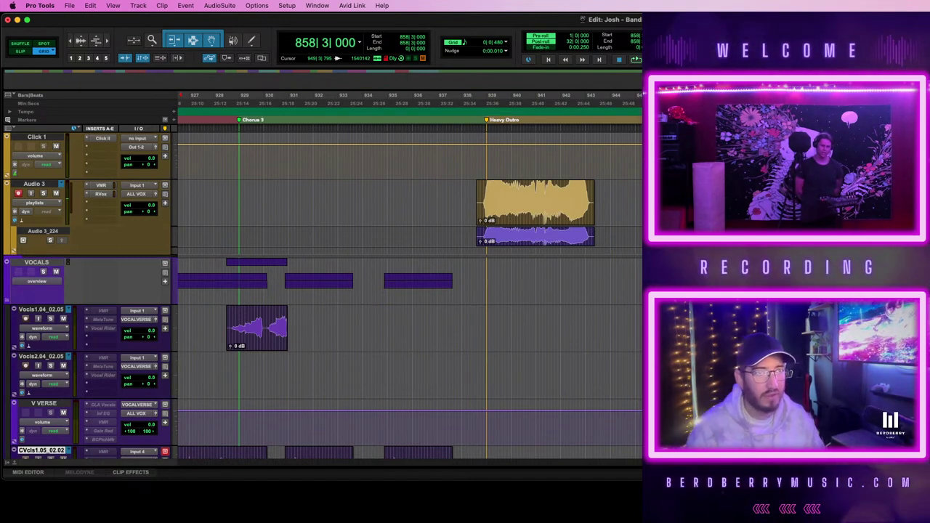
{"action": "left_click", "coordinate": [518, 215]}
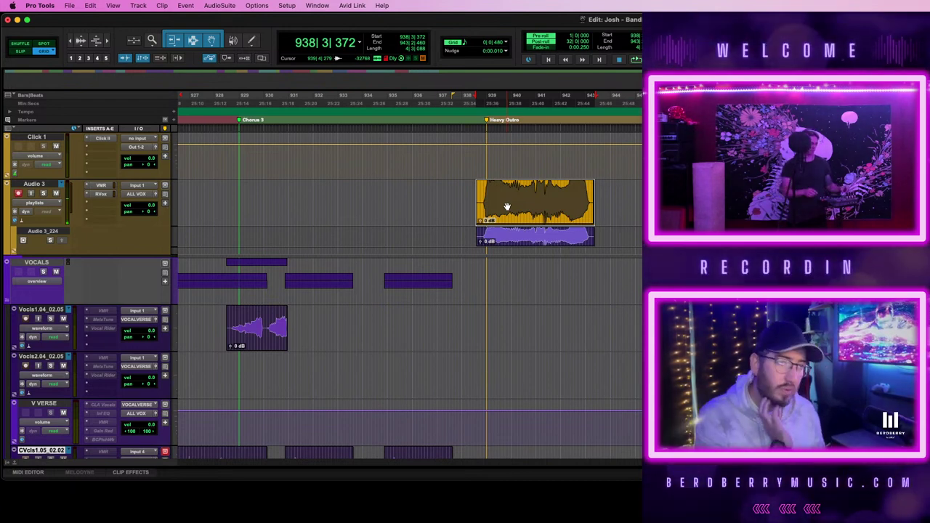
{"action": "key", "text": "space"}
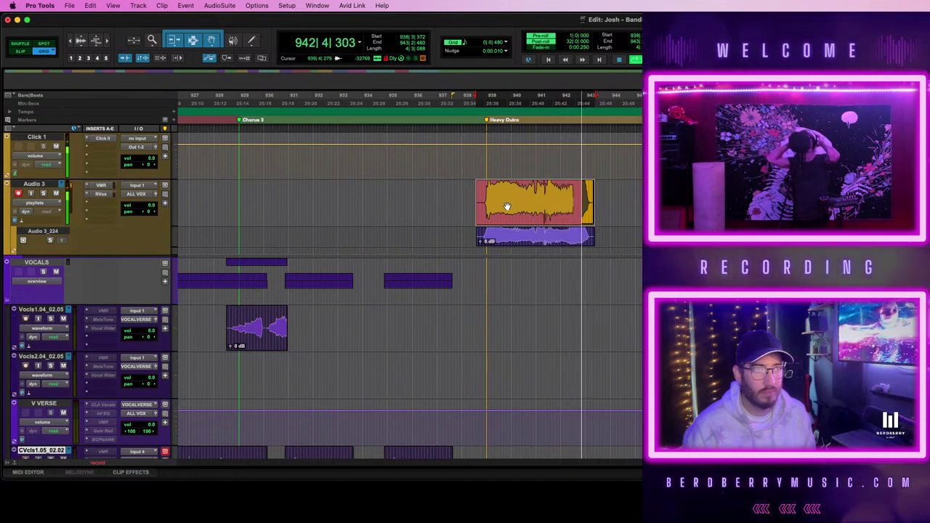
{"action": "key", "text": "space"}
- Move the new Heavy Outro take from Audio 3 onto the Vocls2.04 track and play it back
{"action": "left_click", "coordinate": [609, 197]}
{"action": "left_click", "coordinate": [541, 215]}
{"action": "left_click_drag", "start_coordinate": [539, 216], "coordinate": [528, 235]}
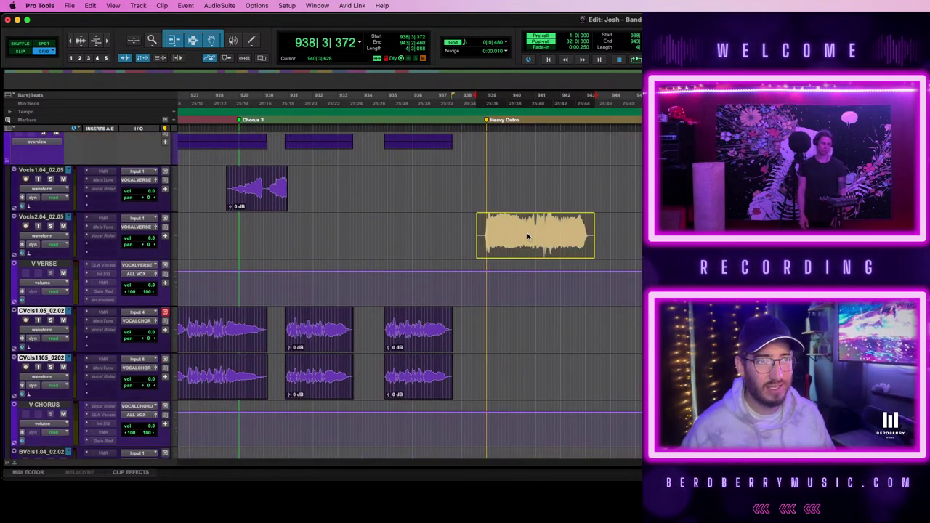
{"action": "key", "text": "space"}
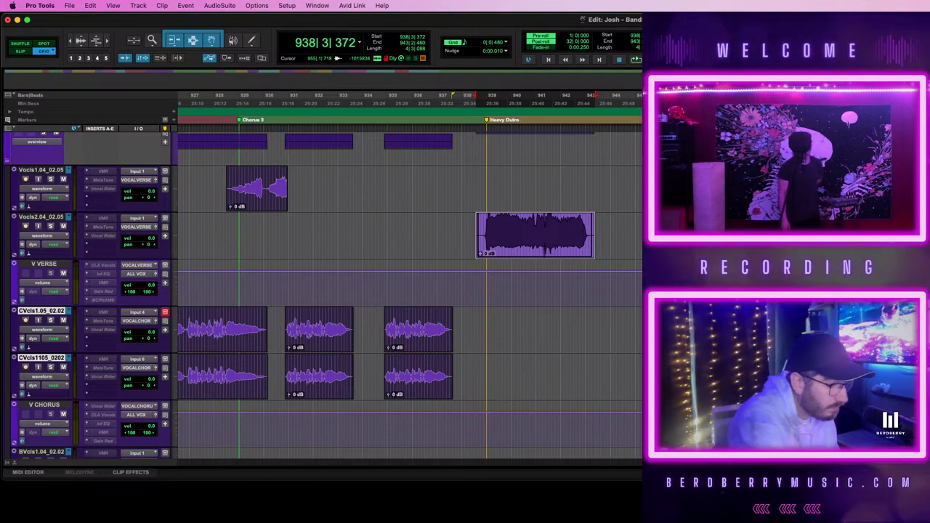
- Mute the Heavy Outro clip on Vocls2.04 and set the edit cursor at 938|2|480 on Audio 3
{"action": "scroll", "coordinate": [602, 263], "scroll_direction": "up", "scroll_amount": 3}
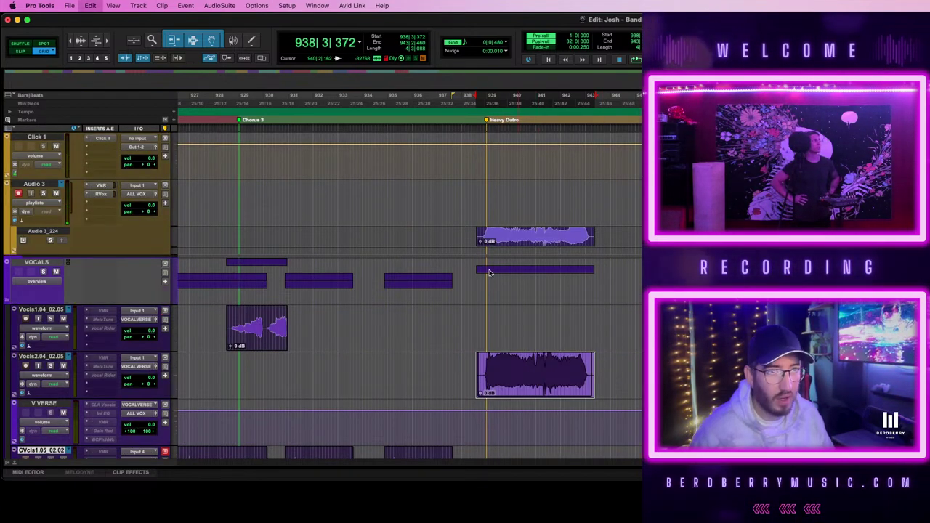
{"action": "left_click", "coordinate": [475, 193]}
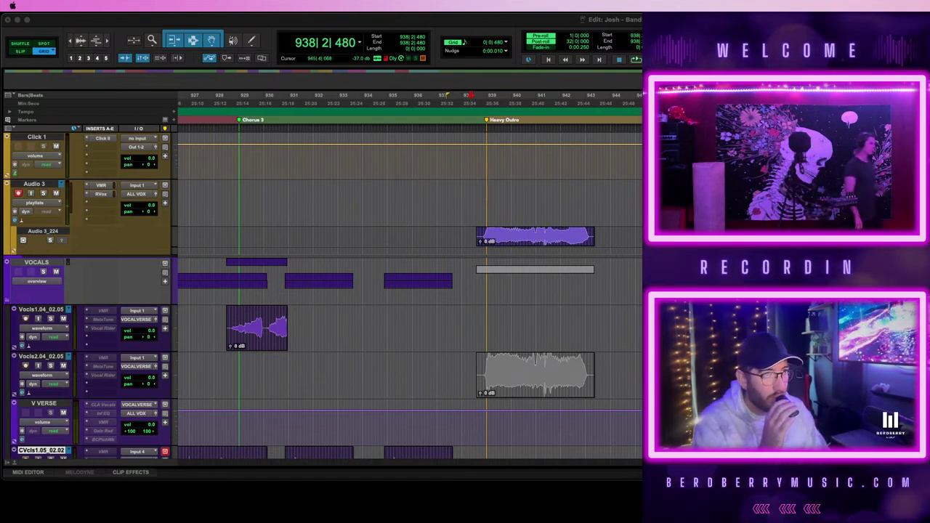
- Set the Audio 3 edit cursor at 938|3|000 and record a Heavy Outro take to 944|1|000
{"action": "left_click", "coordinate": [557, 20]}
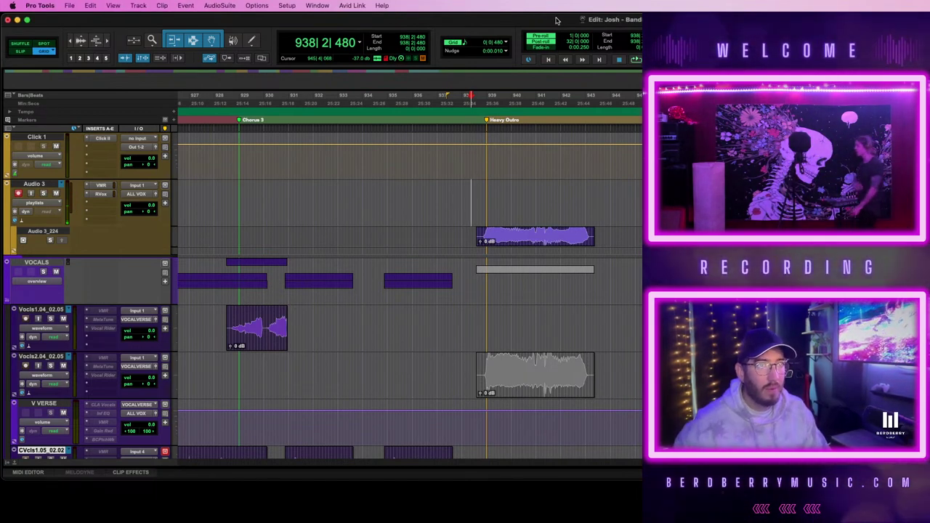
{"action": "left_click", "coordinate": [473, 192]}
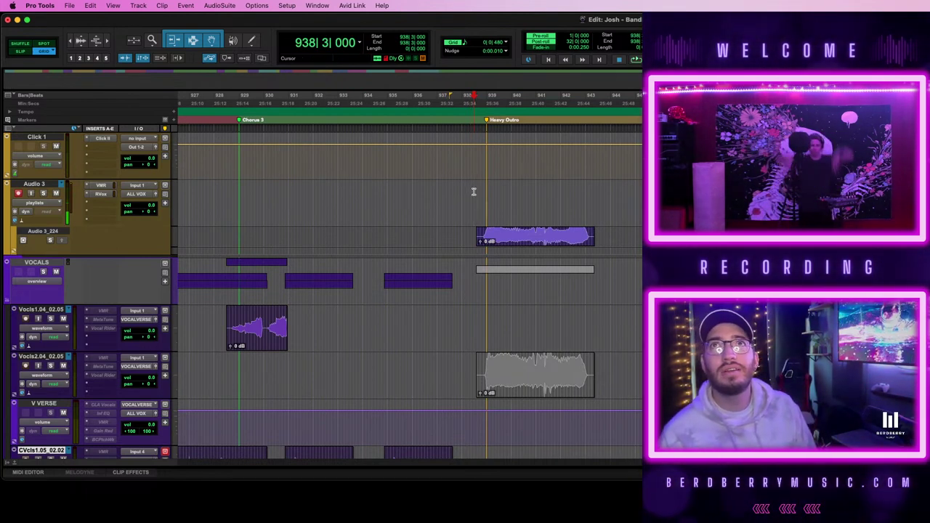
{"action": "key", "text": "super+space"}
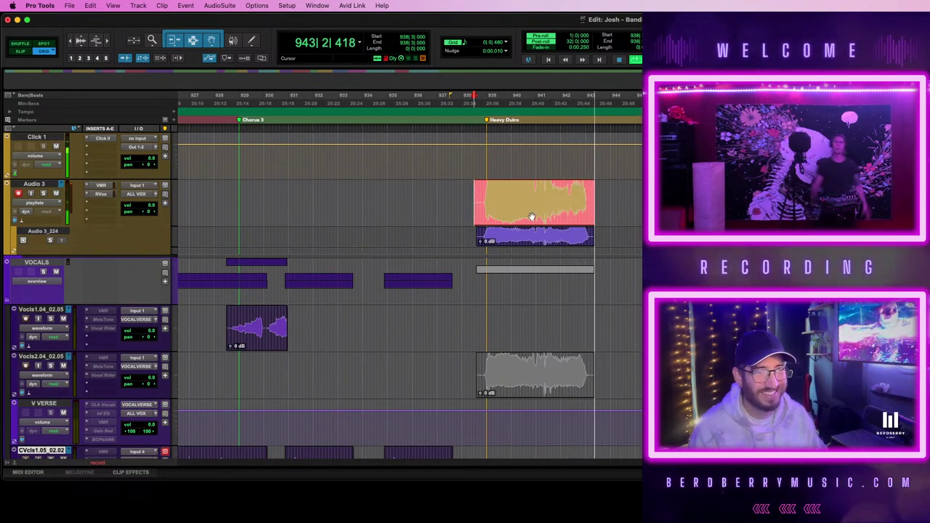
{"action": "key", "text": "super+period"}
{"action": "key", "text": "t"}
{"action": "scroll", "coordinate": [546, 220], "scroll_direction": "right", "scroll_amount": 3}
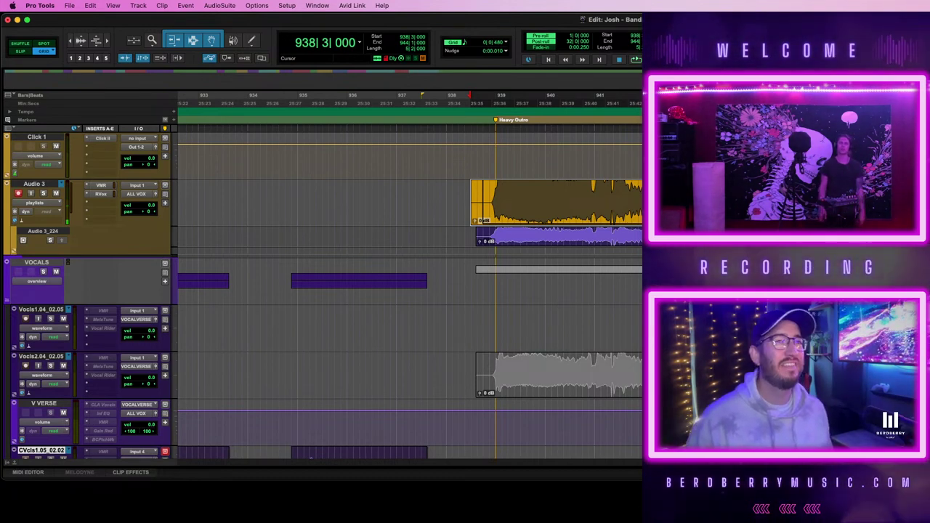
- Record two more Heavy Outro takes over the selected 938|3|000 to 944|1|000 range on Audio 3
{"action": "key", "text": "space"}
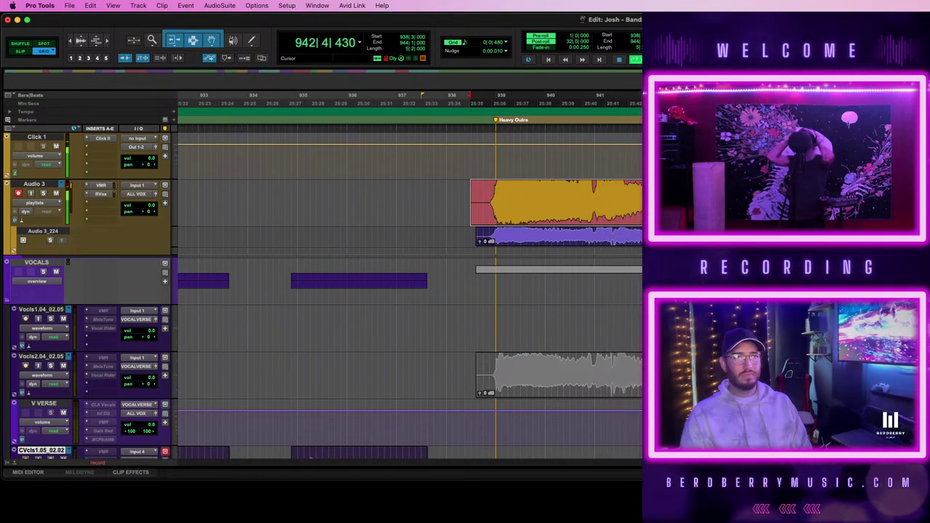
{"action": "key", "text": "space"}
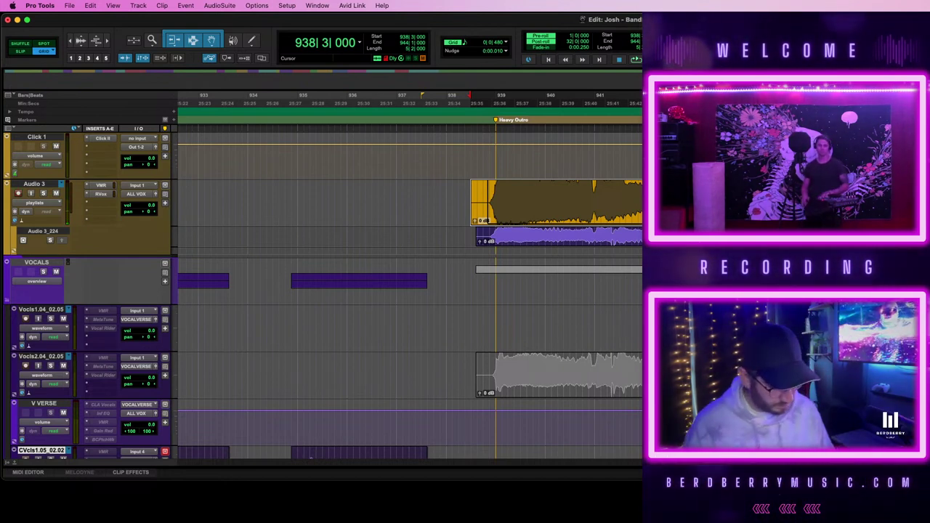
{"action": "key", "text": "space"}
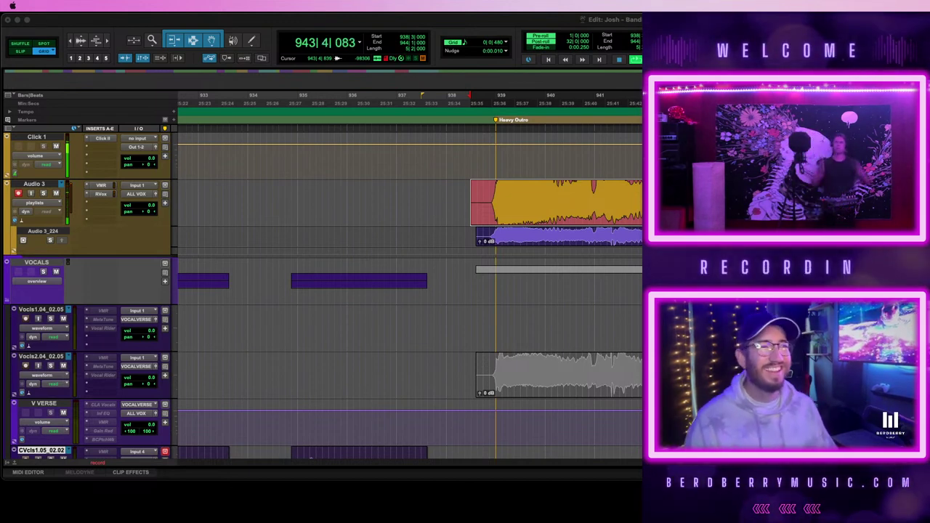
{"action": "key", "text": "space"}
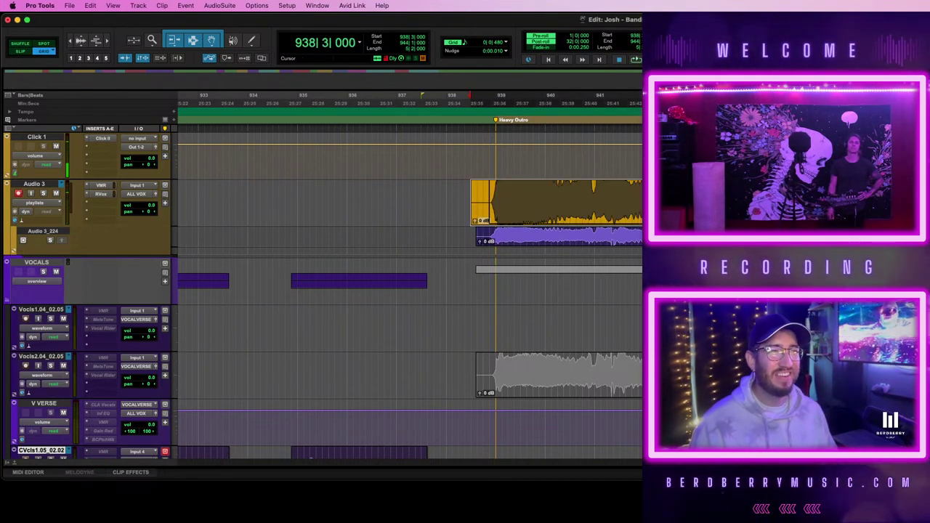
{"action": "key", "text": "space"}
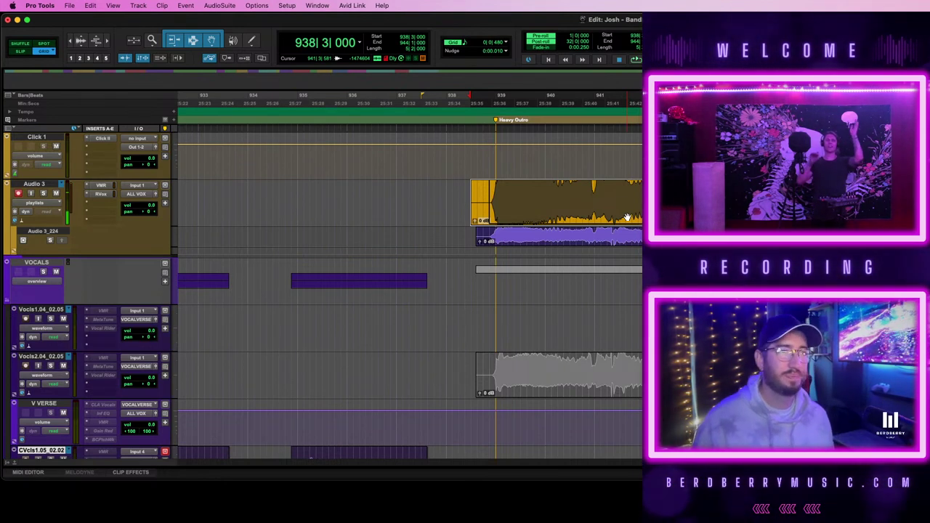
- Show the playlists of Vocls2.04 and move its muted Heavy Outro clip down to the first alternate playlist lane
{"action": "left_click", "coordinate": [47, 375]}
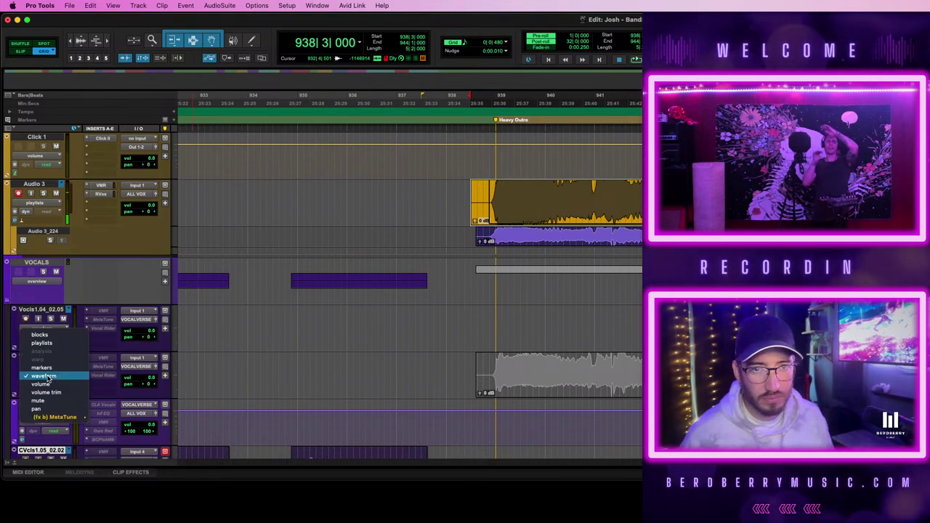
{"action": "left_click", "coordinate": [377, 374]}
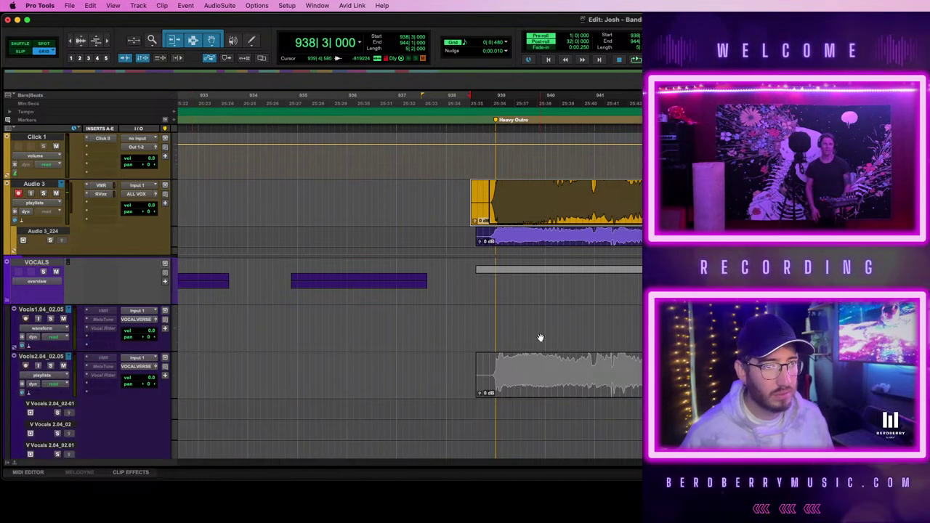
{"action": "scroll", "coordinate": [540, 337], "scroll_direction": "down", "scroll_amount": 1}
{"action": "left_click", "coordinate": [540, 361]}
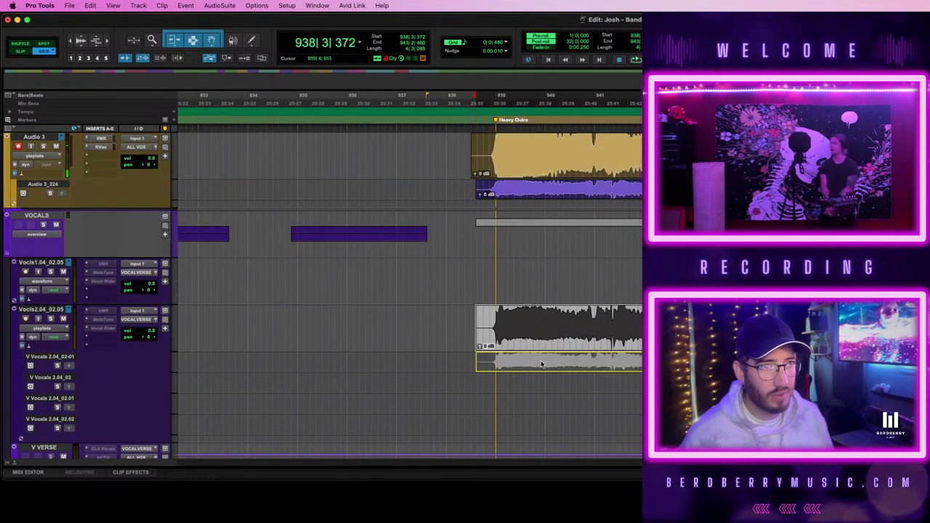
{"action": "left_click_drag", "start_coordinate": [542, 364], "coordinate": [542, 364]}
- Move the new Heavy Outro take from Audio 3 onto the main Vocls2.04 lane and return that track to waveform view
{"action": "left_click_drag", "start_coordinate": [569, 175], "coordinate": [570, 314]}
{"action": "left_click", "coordinate": [531, 170]}
{"action": "key", "text": "Delete"}
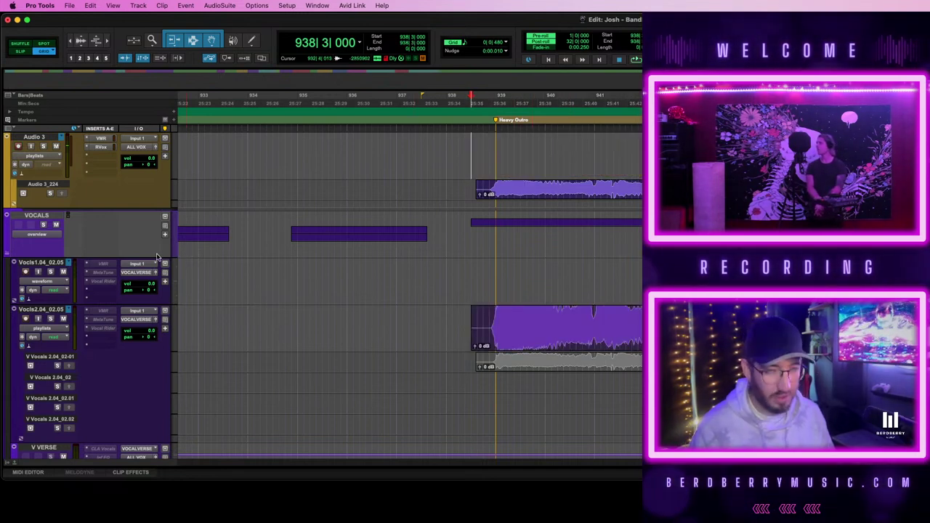
{"action": "left_click", "coordinate": [41, 328]}
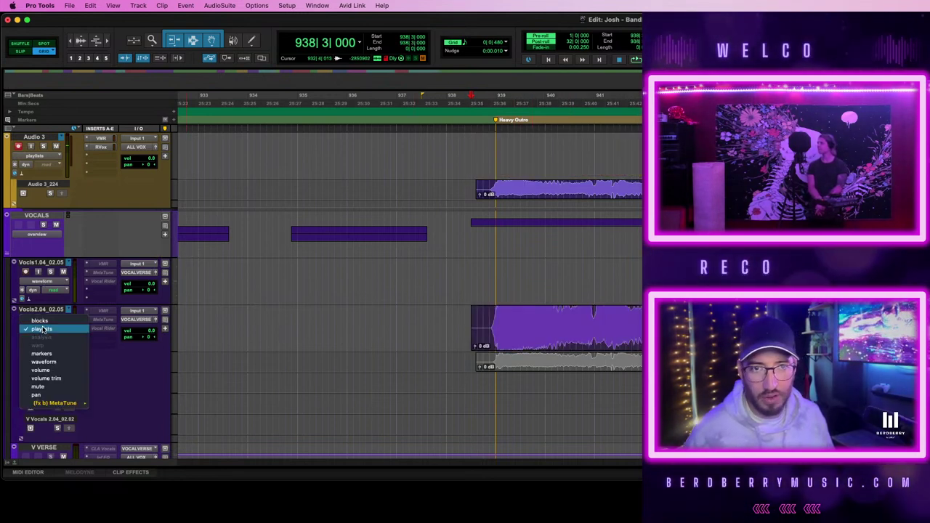
{"action": "left_click", "coordinate": [58, 362]}
- Go back to bar 845 and select the Vocls1.04 phrase leading into the Heavy Intro, up to 855|1|000
{"action": "key", "text": "r"}
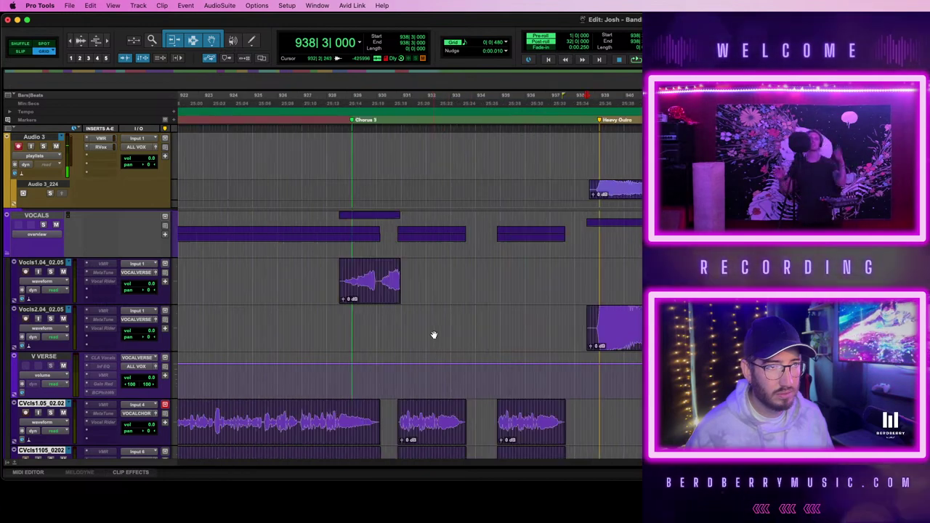
{"action": "scroll", "coordinate": [410, 291], "scroll_direction": "left", "scroll_amount": 10}
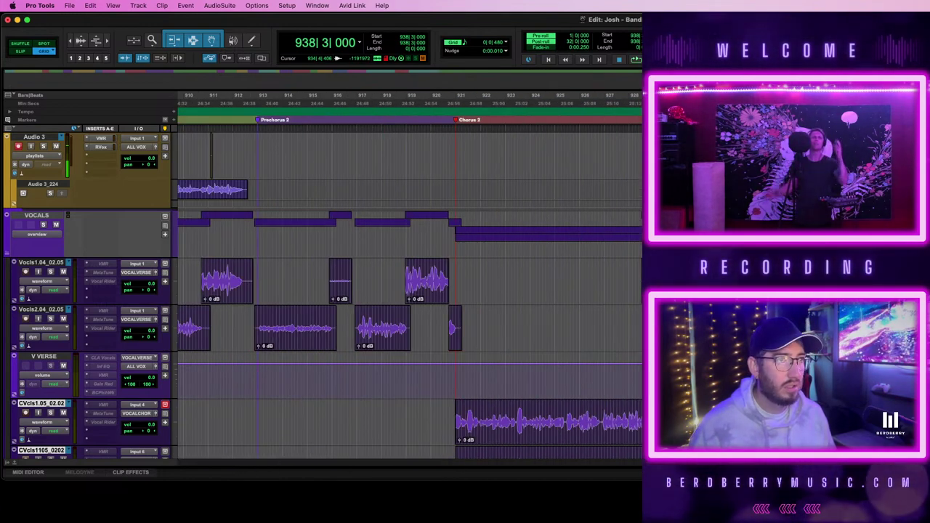
{"action": "scroll", "coordinate": [410, 291], "scroll_direction": "left", "scroll_amount": 3}
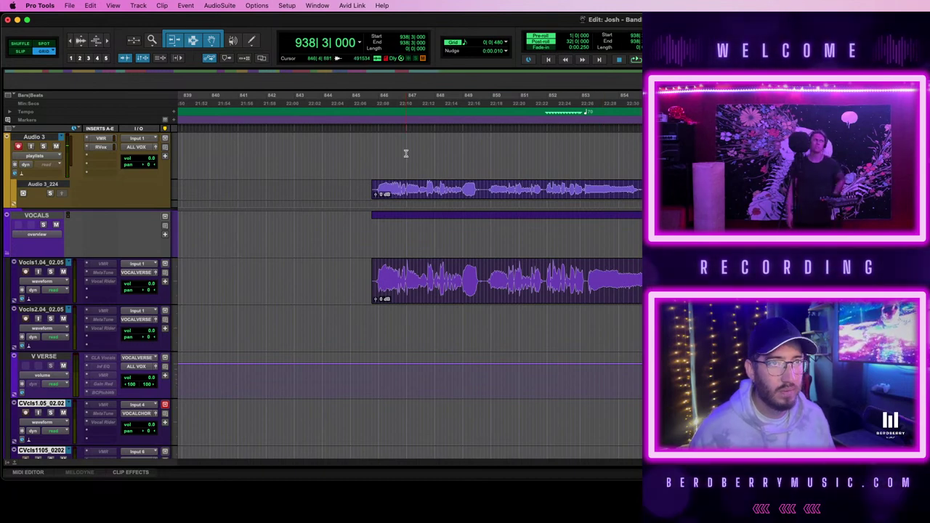
{"action": "left_click", "coordinate": [373, 144]}
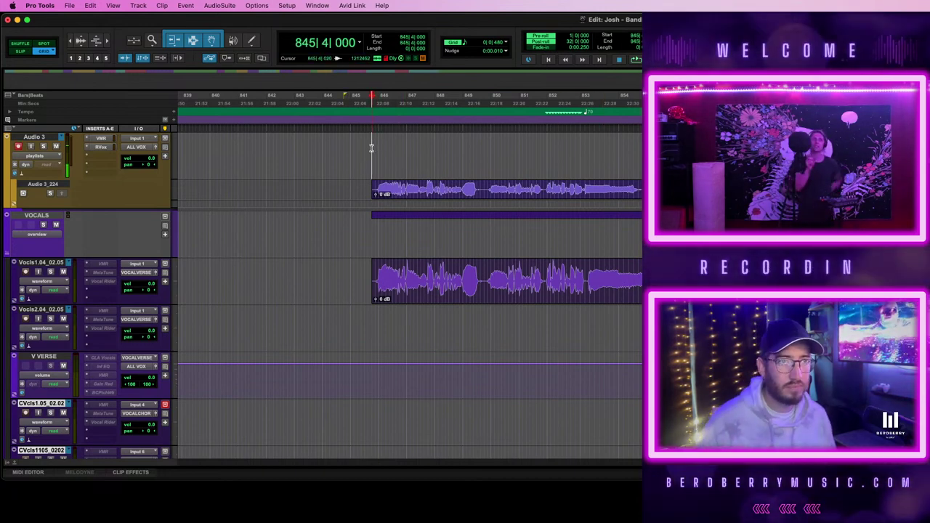
{"action": "scroll", "coordinate": [499, 190], "scroll_direction": "down", "scroll_amount": 2}
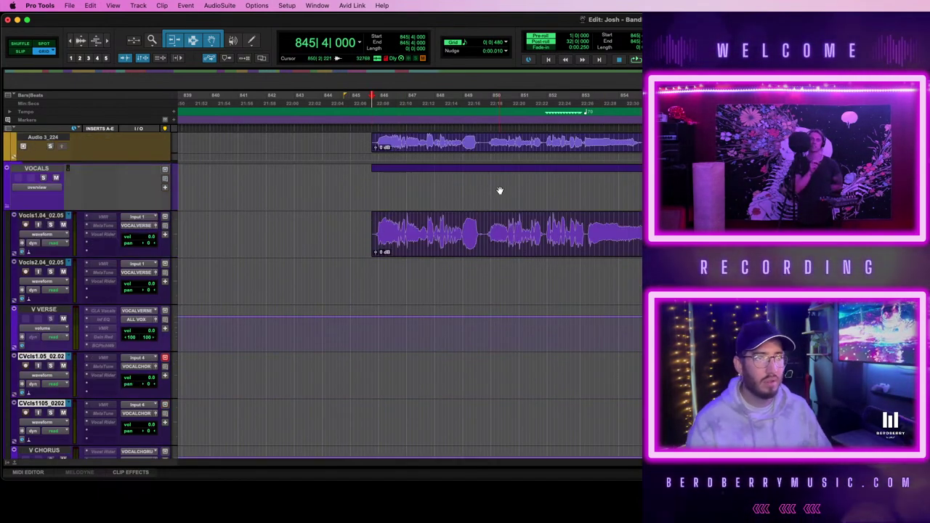
{"action": "scroll", "coordinate": [499, 191], "scroll_direction": "right", "scroll_amount": 7}
{"action": "scroll", "coordinate": [499, 191], "scroll_direction": "left", "scroll_amount": 6}
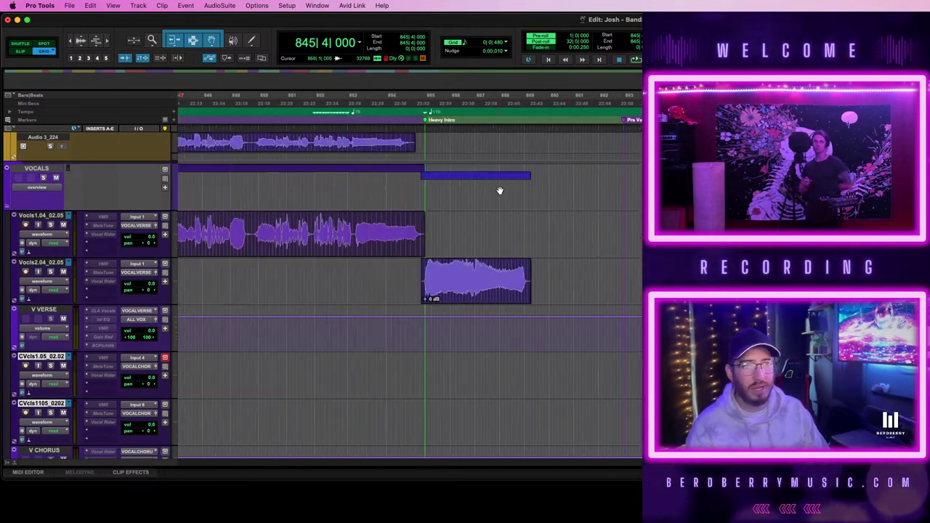
{"action": "left_click", "coordinate": [352, 255]}
{"action": "key", "text": "t"}
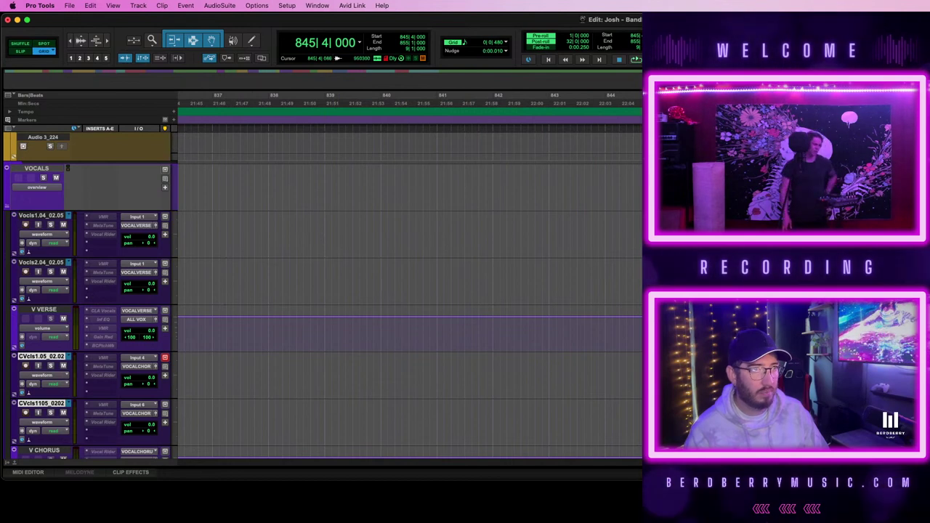
- Place a copy of the selected phrase on Vocls1.04 in the Heavy Outro, with its range starting at 940|1|480
{"action": "left_click", "coordinate": [664, 255]}
{"action": "key", "text": "r"}
{"action": "key", "text": "r"}
{"action": "key", "text": "r"}
{"action": "key", "text": "r"}
{"action": "key", "text": "r"}
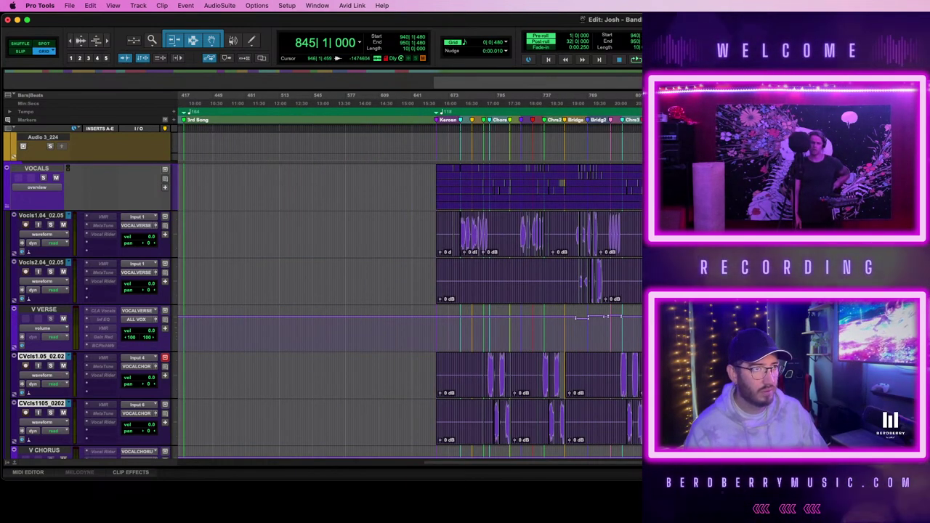
{"action": "left_click", "coordinate": [848, 255]}
{"action": "key", "text": "t"}
{"action": "key", "text": "t"}
{"action": "key", "text": "t"}
{"action": "key", "text": "t"}
{"action": "key", "text": "t"}
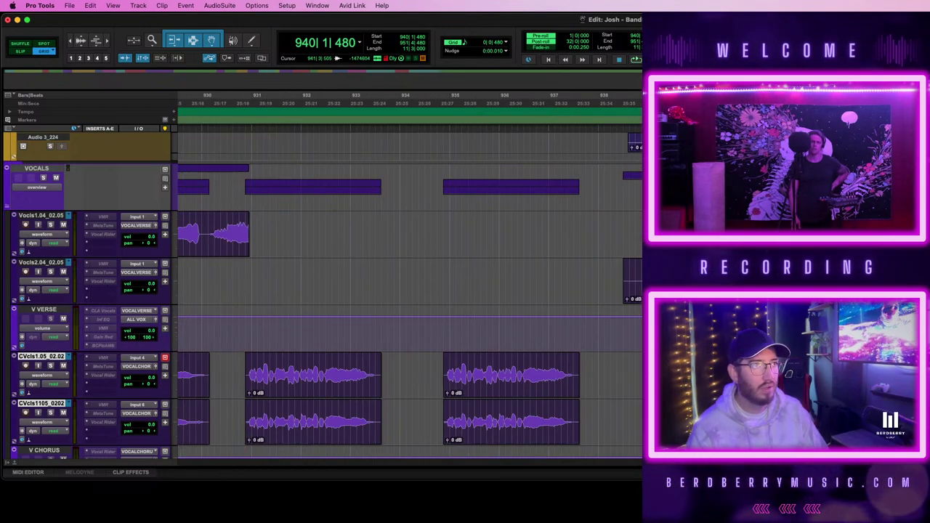
- Slide the copied Vocls1.04 phrase past the Heavy Outro scream so its range starts at 945|4|480, adjusting its position during playback
{"action": "scroll", "coordinate": [409, 291], "scroll_direction": "right", "scroll_amount": 5}
{"action": "left_click_drag", "start_coordinate": [702, 234], "coordinate": [929, 234]}
{"action": "key", "text": "super+z"}
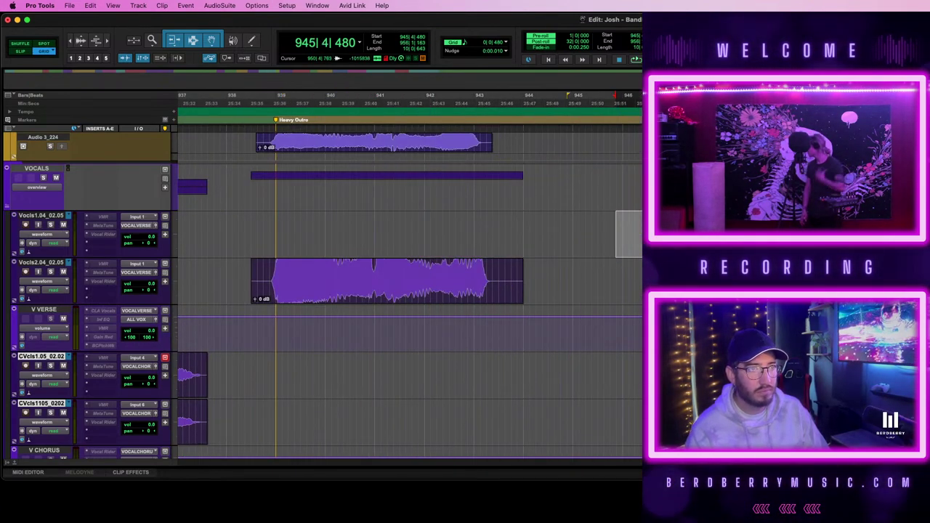
{"action": "left_click_drag", "start_coordinate": [819, 234], "coordinate": [824, 234]}
{"action": "key", "text": "space"}
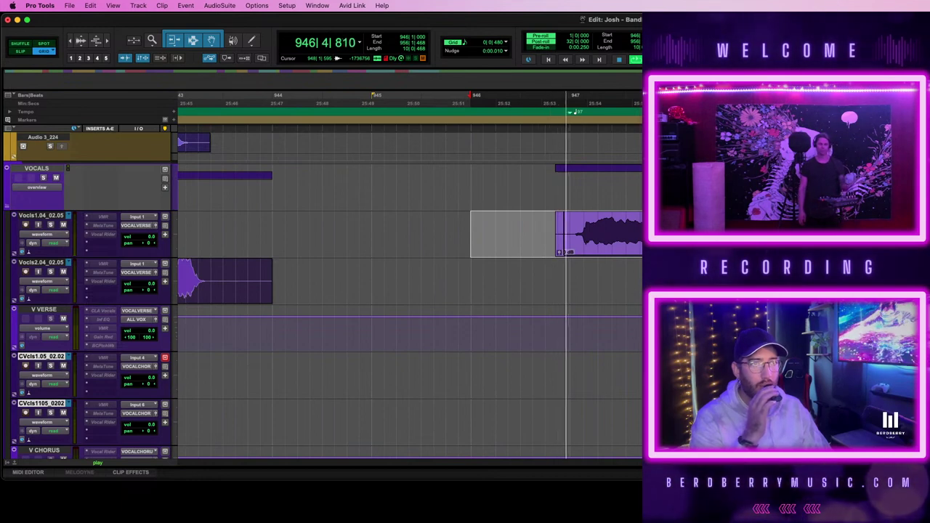
{"action": "left_click_drag", "start_coordinate": [624, 243], "coordinate": [611, 242]}
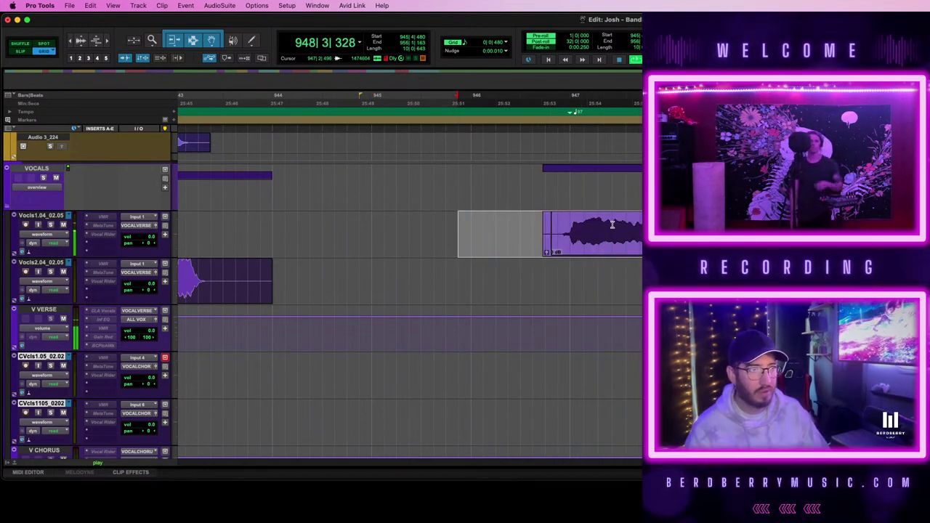
- Finish listening to the start of the copied Vocls1.04 phrase and check its placement against the Heavy Outro scream
{"action": "key", "text": "r"}
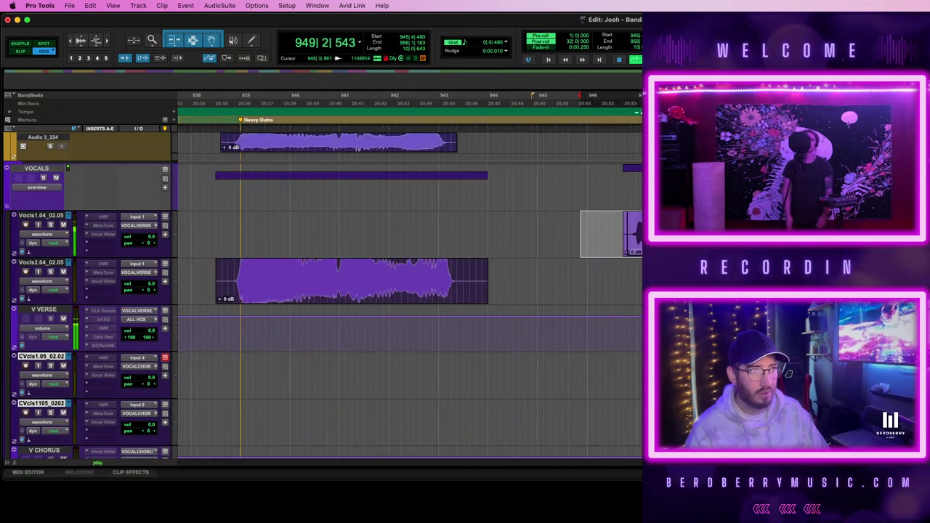
{"action": "scroll", "coordinate": [640, 224], "scroll_direction": "right", "scroll_amount": 2}
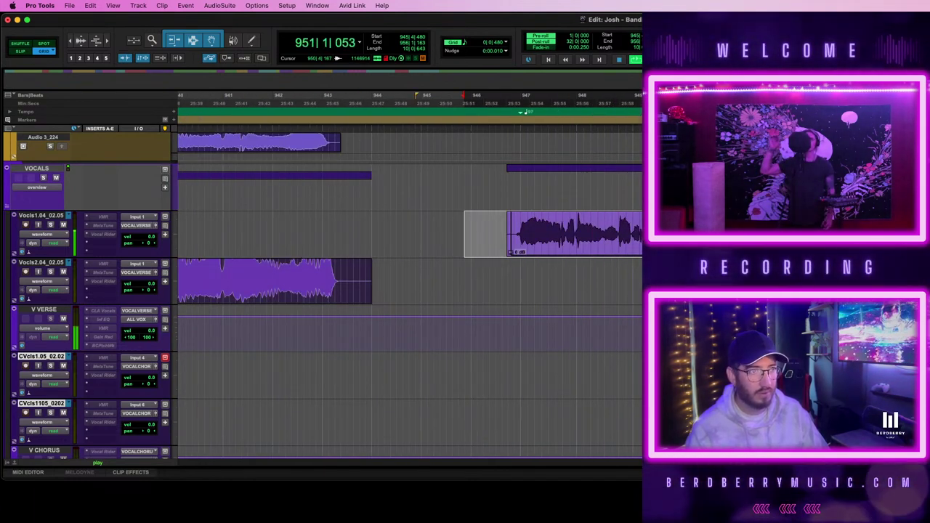
{"action": "key", "text": "space"}
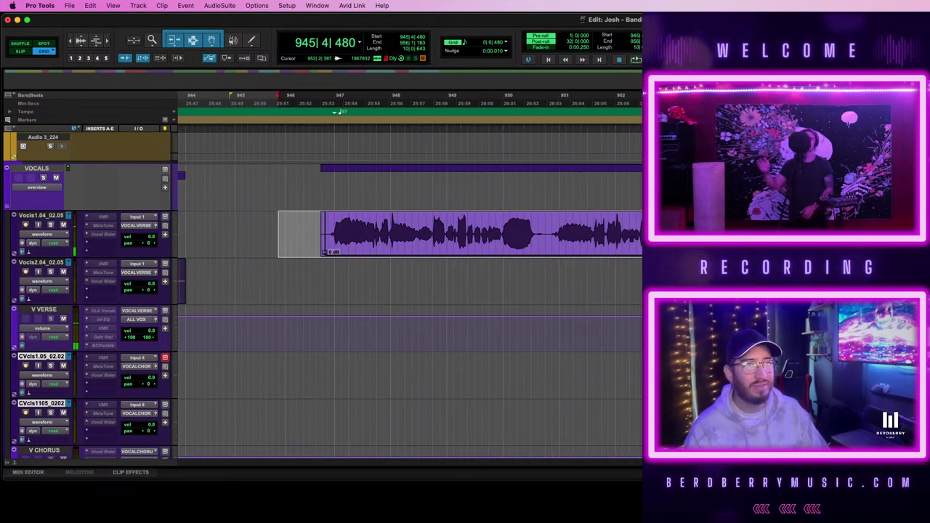
{"action": "scroll", "coordinate": [571, 245], "scroll_direction": "left", "scroll_amount": 10}
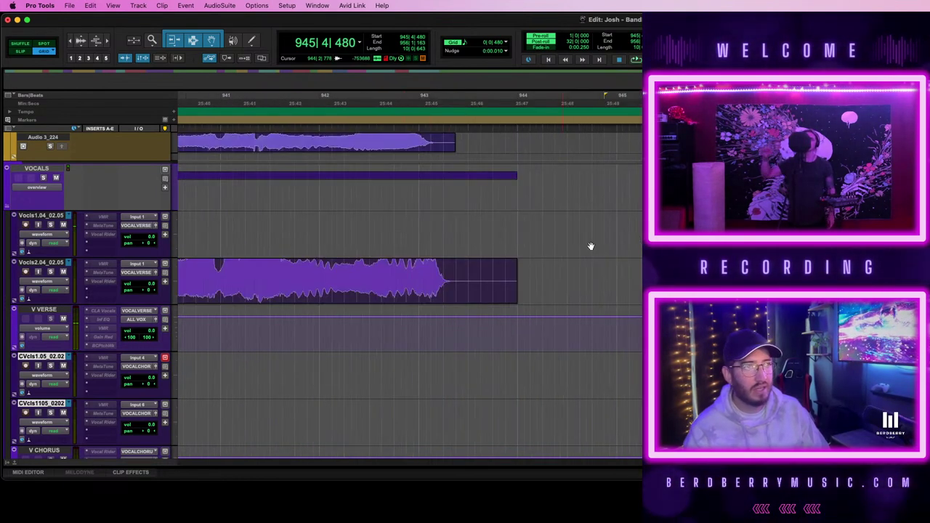
{"action": "scroll", "coordinate": [596, 245], "scroll_direction": "right", "scroll_amount": 5}
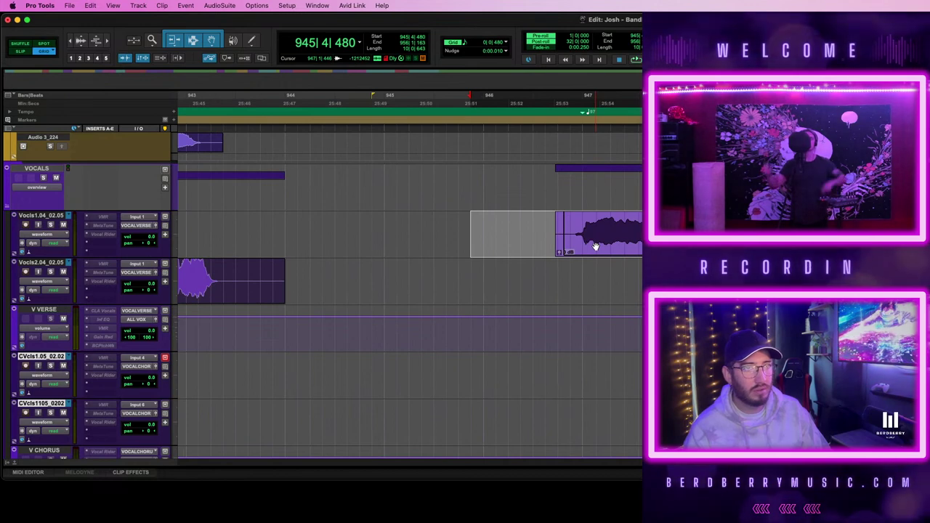
- Play the copied Vocls1.04 phrase from 945|4|480 through its final held note to check its timing
{"action": "key", "text": "space"}
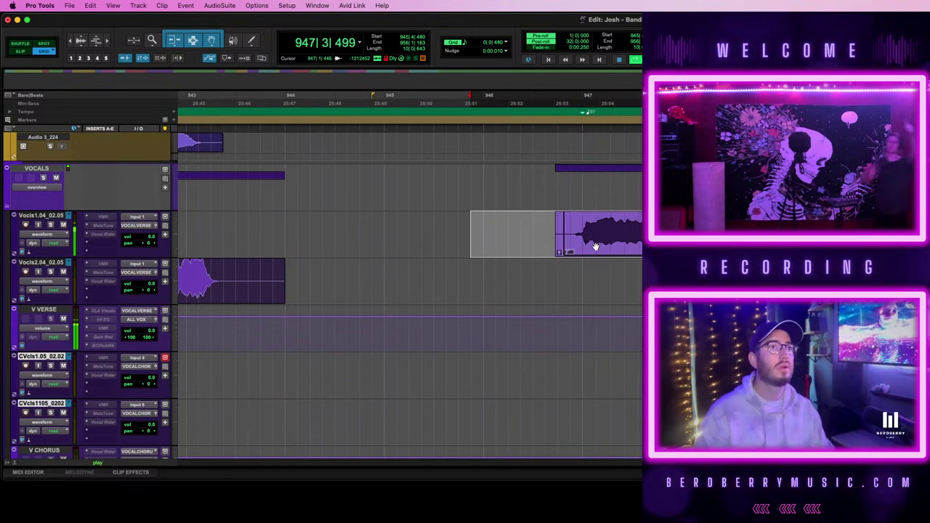
{"action": "key", "text": "r"}
{"action": "scroll", "coordinate": [410, 290], "scroll_direction": "right", "scroll_amount": 3}
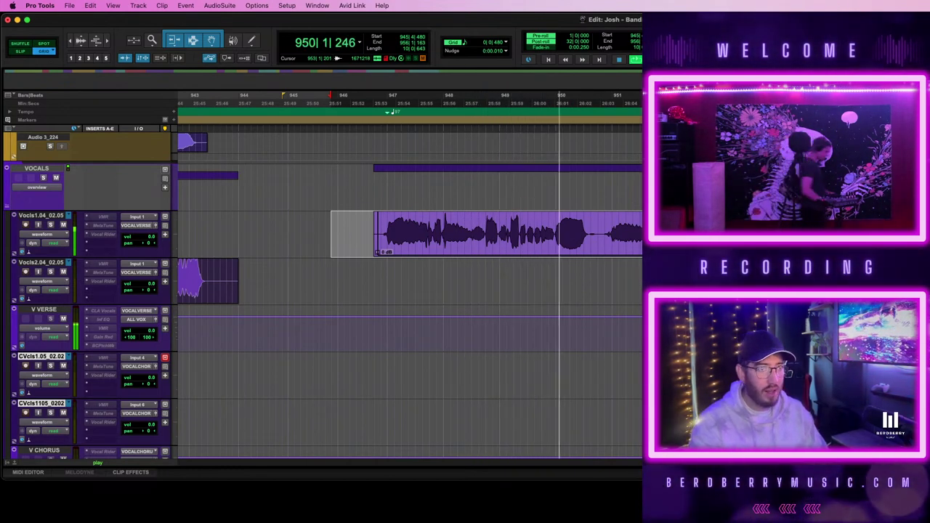
{"action": "scroll", "coordinate": [636, 246], "scroll_direction": "right", "scroll_amount": 3}
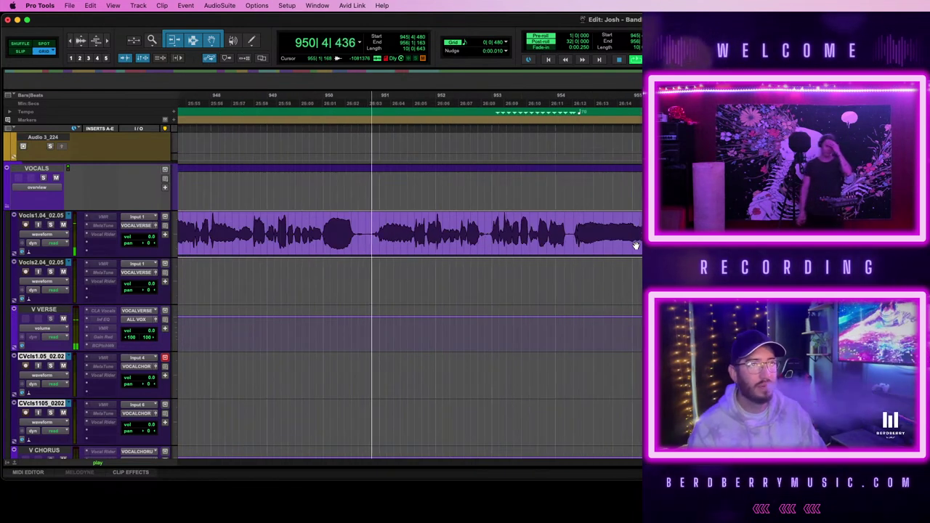
{"action": "scroll", "coordinate": [636, 245], "scroll_direction": "up", "scroll_amount": 3}
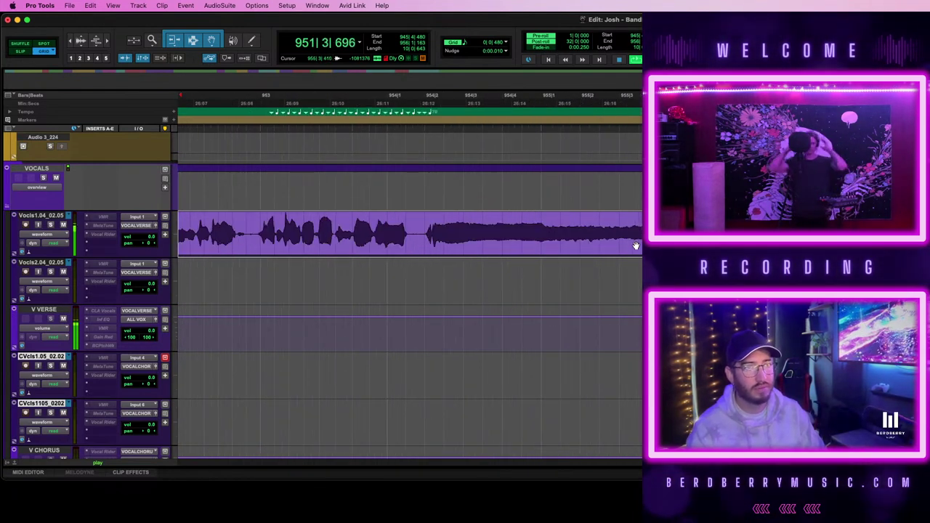
{"action": "scroll", "coordinate": [636, 245], "scroll_direction": "left", "scroll_amount": 4}
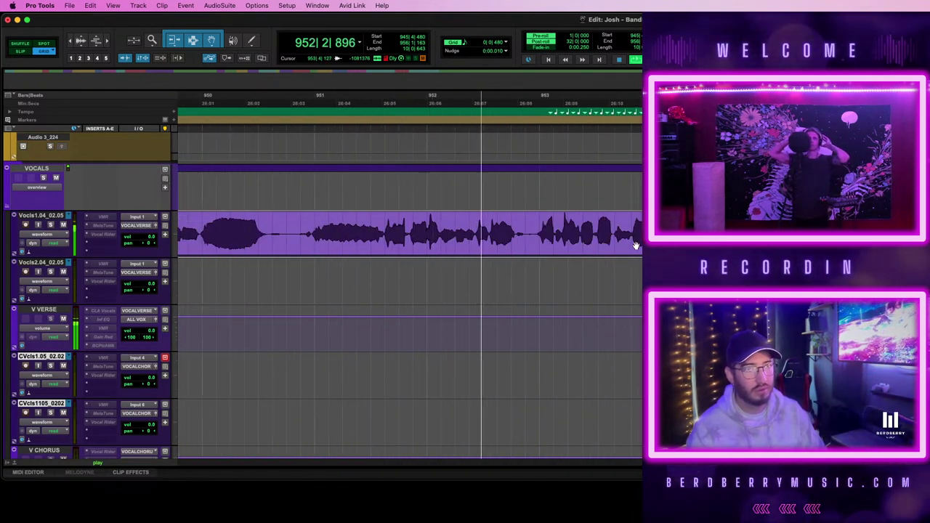
{"action": "scroll", "coordinate": [636, 246], "scroll_direction": "left", "scroll_amount": 1}
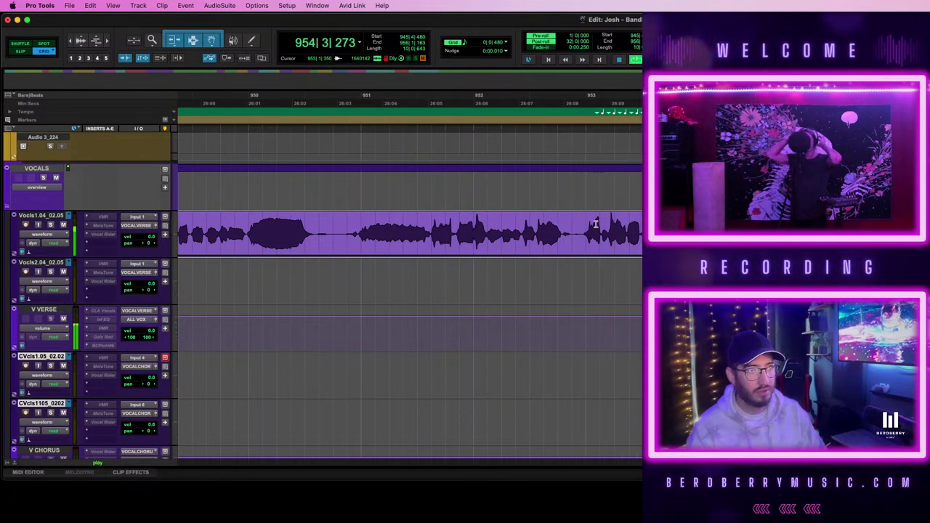
{"action": "key", "text": "r"}
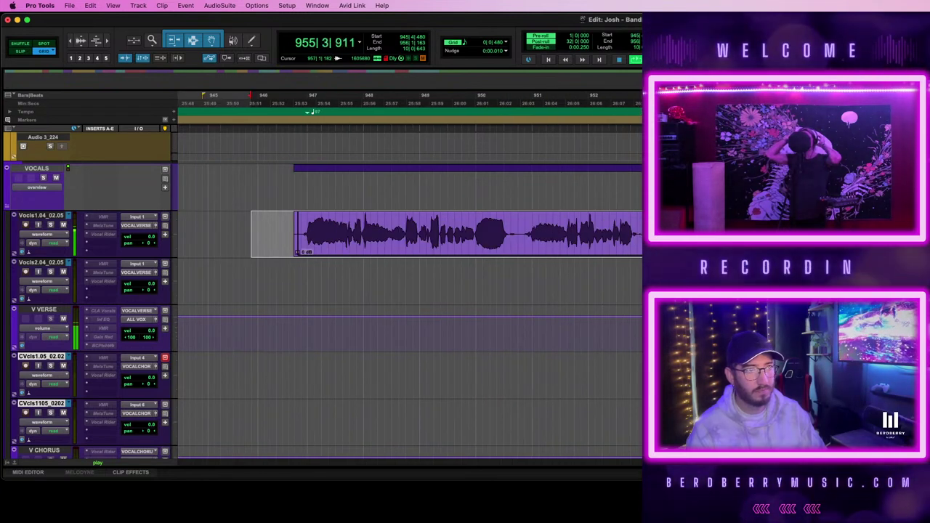
{"action": "key", "text": "space"}
- Place the edit cursor just before the final held note of the copied Vocls1.04 phrase, advancing it from 954|1|480 to 954|1|829
{"action": "left_click", "coordinate": [708, 228]}
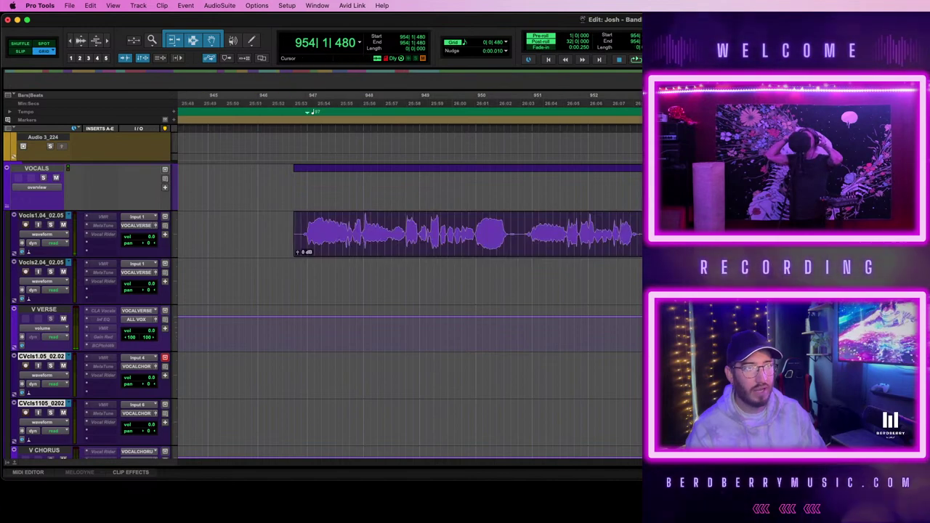
{"action": "scroll", "coordinate": [410, 294], "scroll_direction": "up", "scroll_amount": 3}
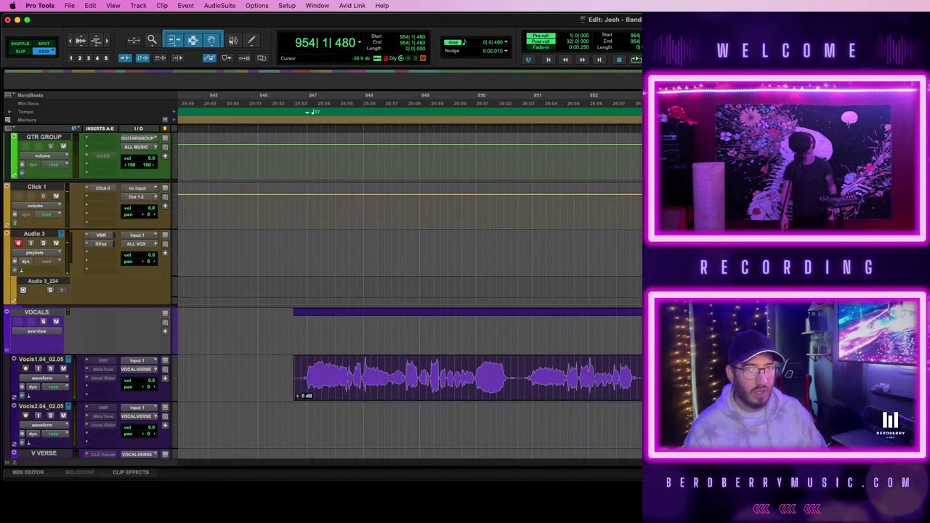
{"action": "scroll", "coordinate": [407, 291], "scroll_direction": "down", "scroll_amount": 5}
{"action": "scroll", "coordinate": [407, 291], "scroll_direction": "up", "scroll_amount": 5}
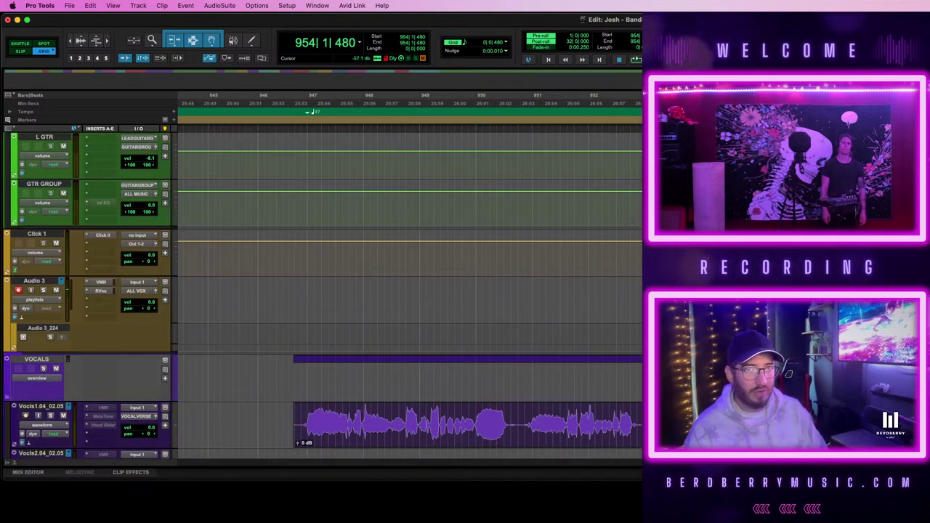
{"action": "scroll", "coordinate": [407, 291], "scroll_direction": "down", "scroll_amount": 6}
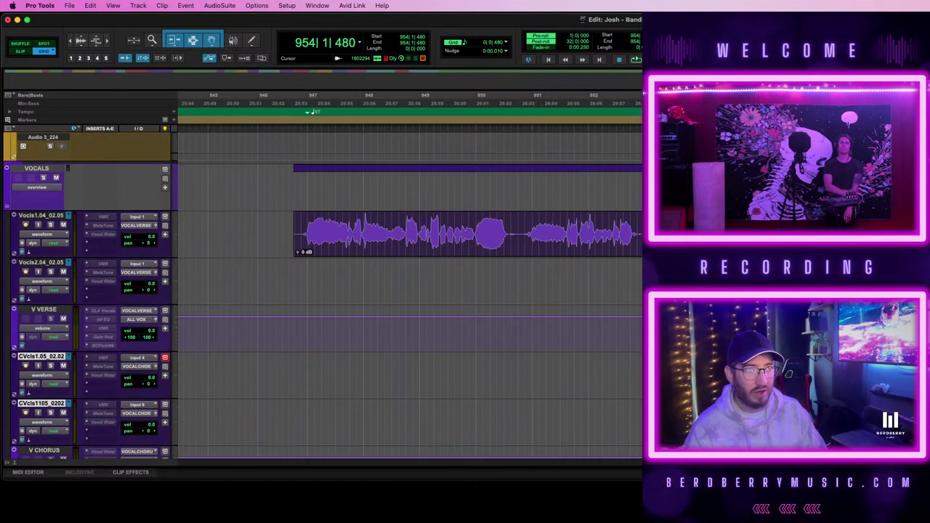
{"action": "scroll", "coordinate": [407, 291], "scroll_direction": "right", "scroll_amount": 5}
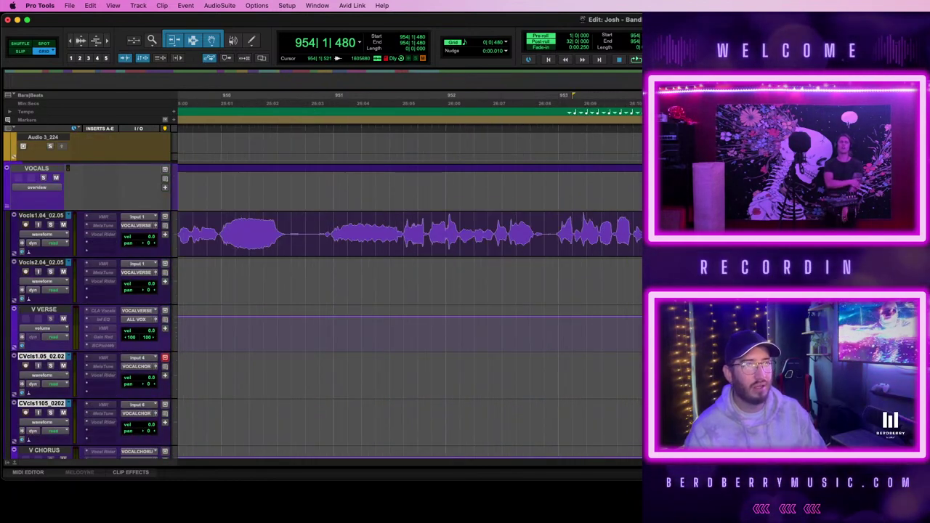
{"action": "key", "text": "Tab"}
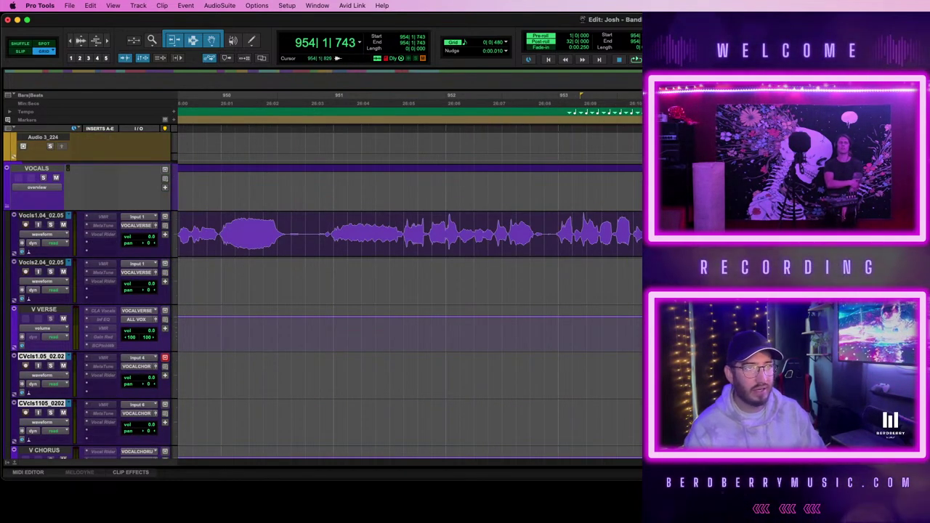
{"action": "key", "text": "Tab"}
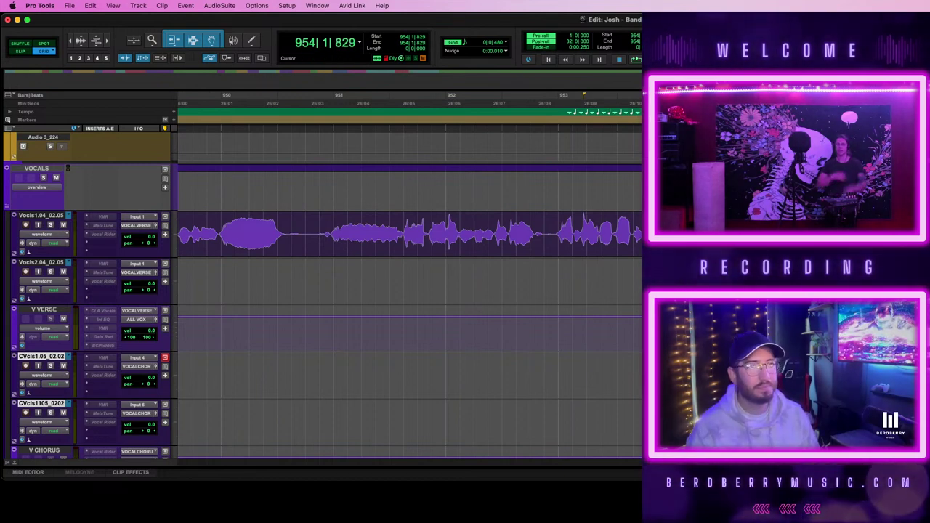
- Record a new take of the final held vocal note on Audio 3, starting from 954|1|829
{"action": "key", "text": "space"}
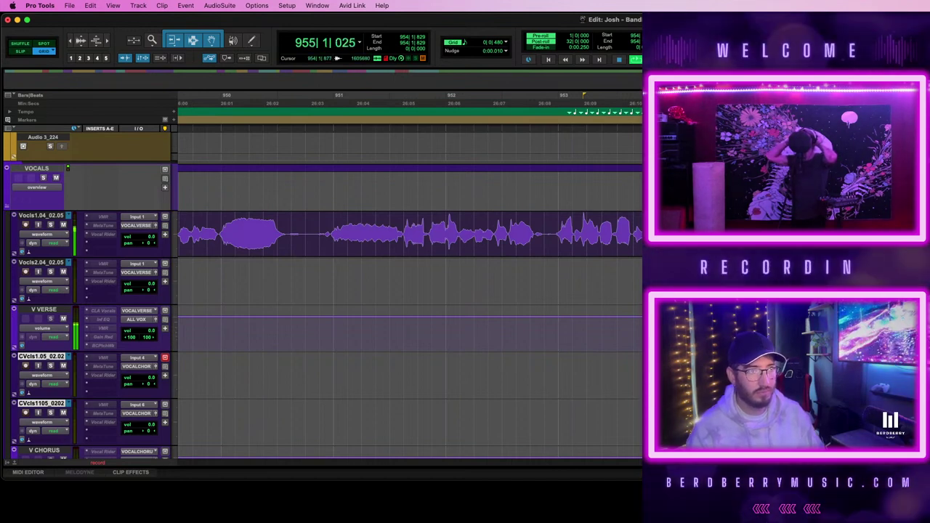
{"action": "scroll", "coordinate": [410, 294], "scroll_direction": "up", "scroll_amount": 1}
{"action": "scroll", "coordinate": [407, 291], "scroll_direction": "up", "scroll_amount": 2}
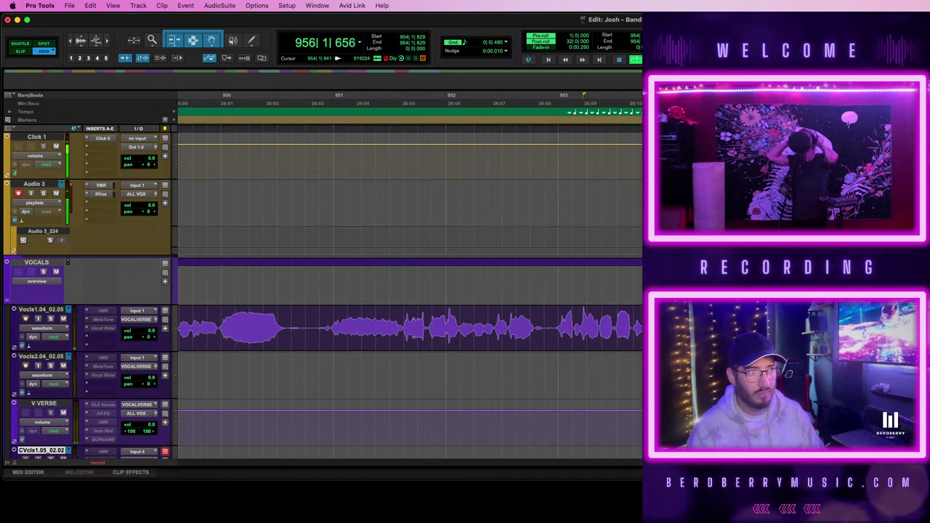
{"action": "key", "text": "space"}
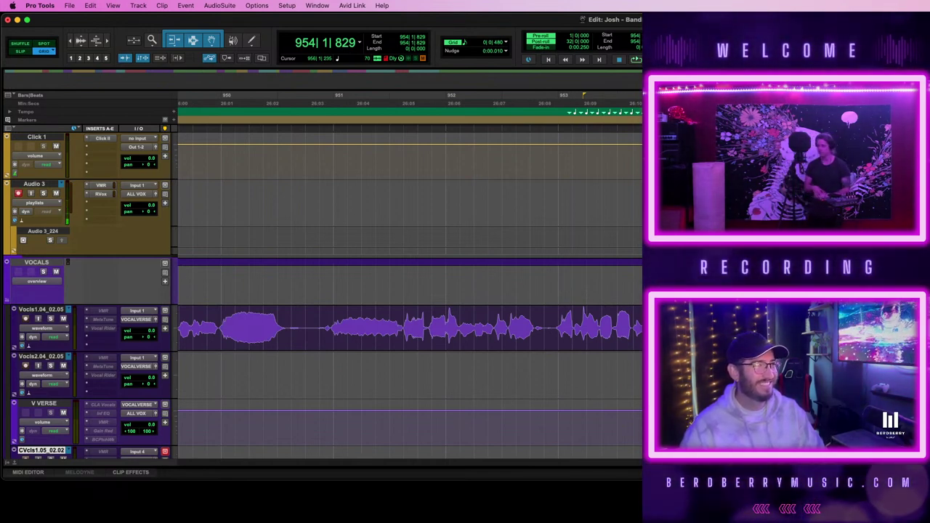
{"action": "key", "text": "space"}
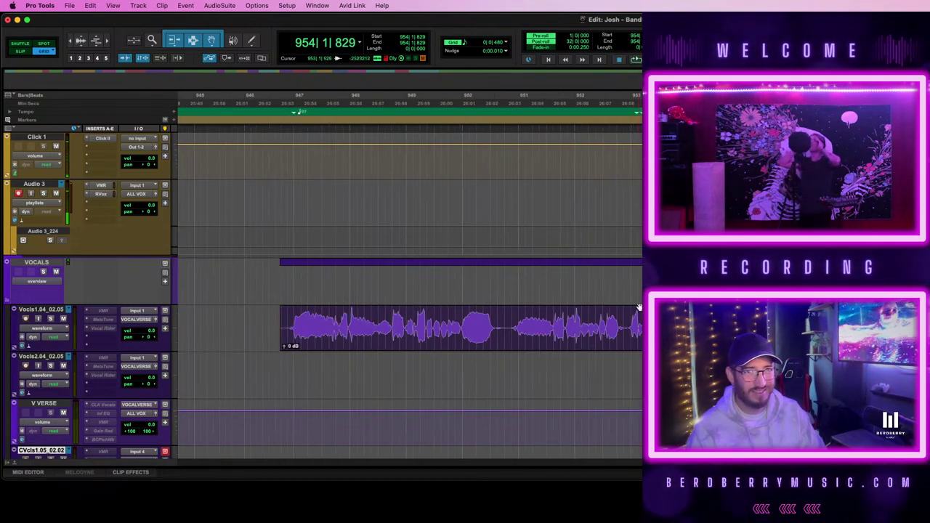
- Expand the Bass.1 folder to show the Bass Low and Bass High tracks
{"action": "scroll", "coordinate": [640, 309], "scroll_direction": "down", "scroll_amount": 10}
{"action": "scroll", "coordinate": [640, 309], "scroll_direction": "up", "scroll_amount": 15}
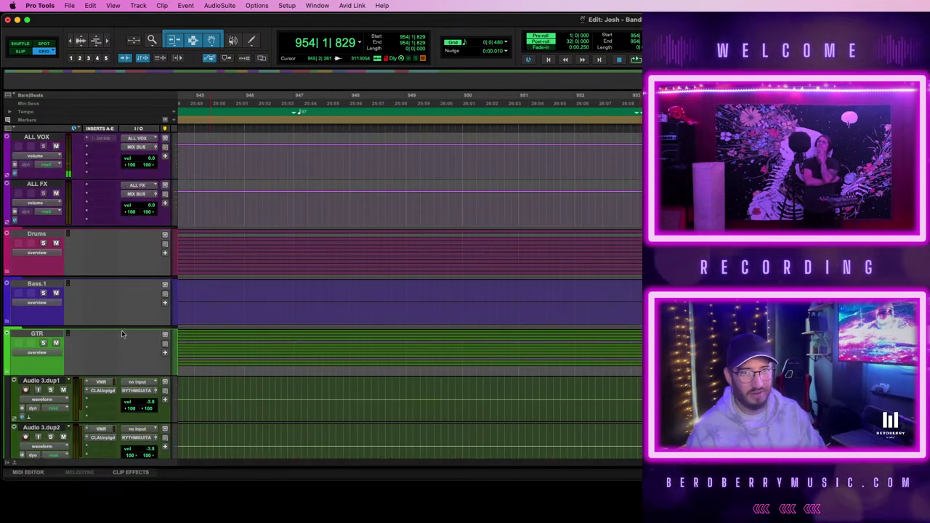
{"action": "left_click", "coordinate": [7, 321]}
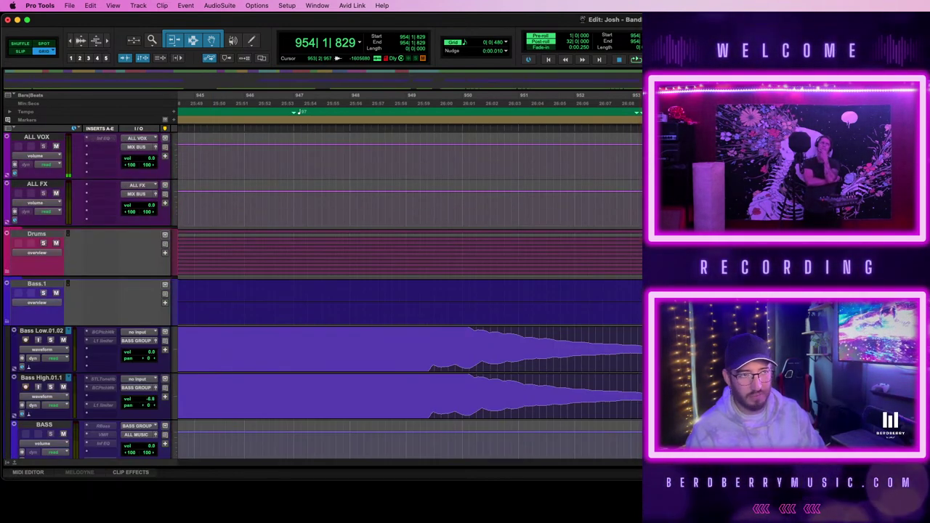
- Place a bass section at the end of the Heavy Outro on the bass tracks, with its range starting at 955|2|000
{"action": "key", "text": "r"}
{"action": "key", "text": "r"}
{"action": "key", "text": "r"}
{"action": "key", "text": "r"}
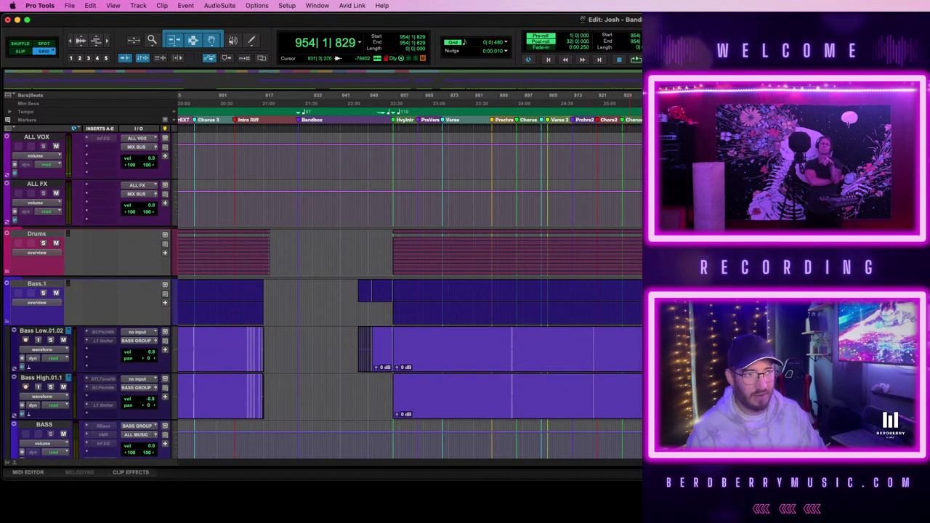
{"action": "key", "text": "t"}
{"action": "key", "text": "t"}
{"action": "key", "text": "t"}
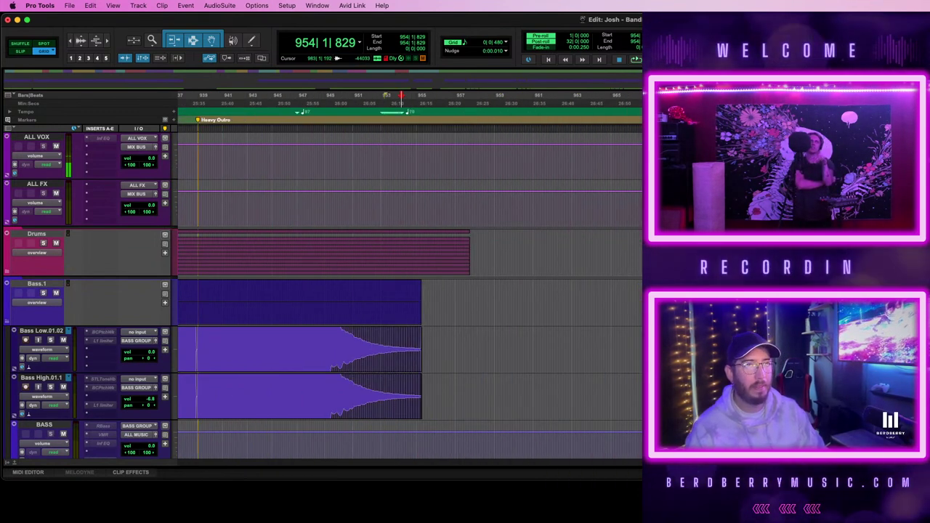
{"action": "key", "text": "KP_Decimal"}
{"action": "key", "text": "5"}
{"action": "key", "text": "KP_Decimal"}
{"action": "left_click_drag", "start_coordinate": [901, 361], "coordinate": [459, 363]}
{"action": "key", "text": "t"}
{"action": "key", "text": "t"}
{"action": "key", "text": "t"}
{"action": "key", "text": "t"}
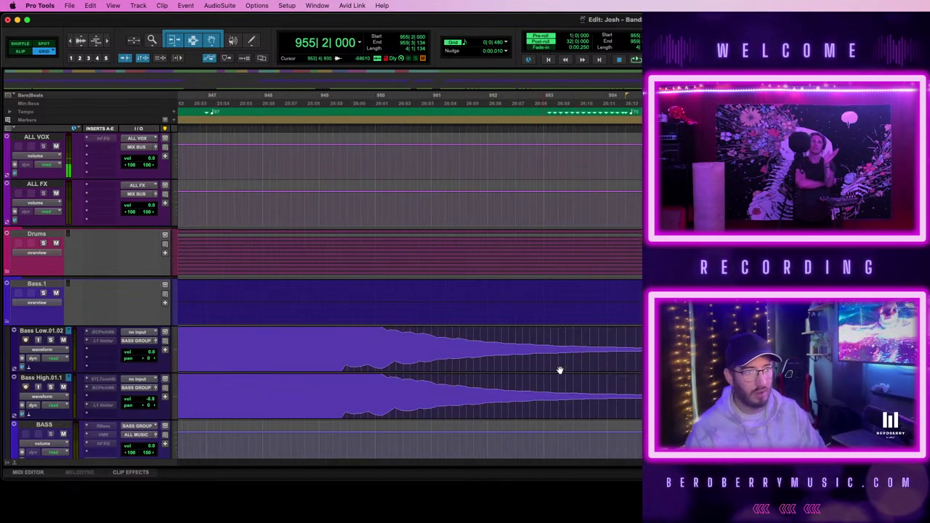
- Move the added bass section earlier on Bass Low and Bass High so it starts at 953|1|000, over the fading bass
{"action": "key", "text": "r"}
{"action": "key", "text": "r"}
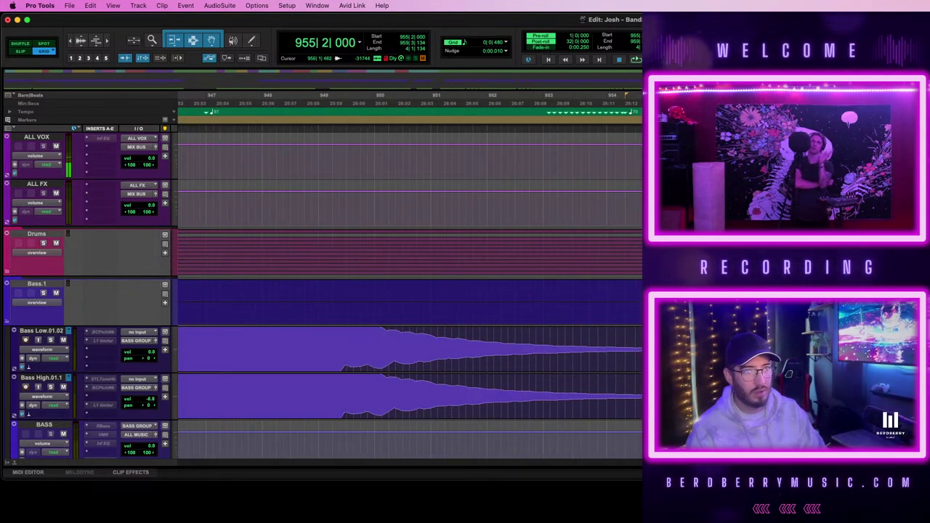
{"action": "left_click_drag", "start_coordinate": [606, 356], "coordinate": [617, 389]}
{"action": "left_click", "coordinate": [622, 359]}
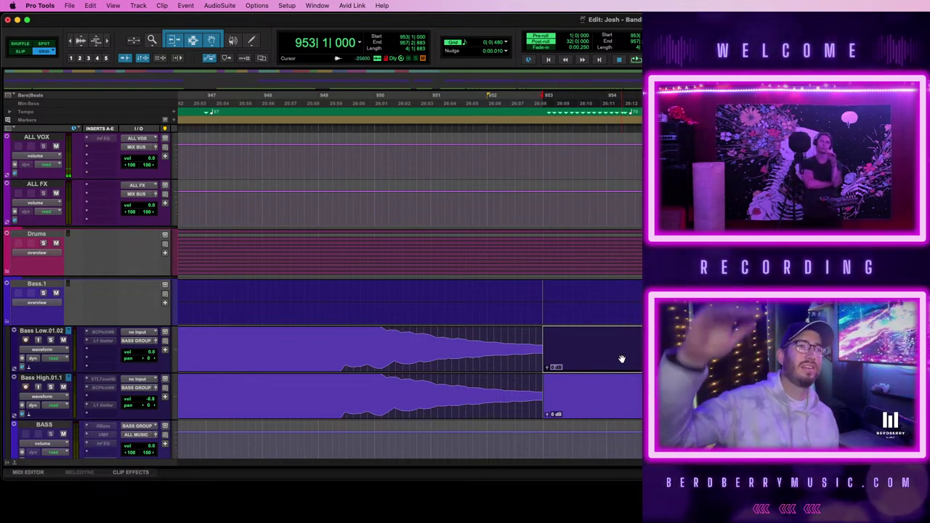
- Split and mute the final held note on Vocls1 at 954|1|480, and record a replacement take on Audio 3 from there
{"action": "scroll", "coordinate": [622, 359], "scroll_direction": "down", "scroll_amount": 10}
{"action": "scroll", "coordinate": [621, 359], "scroll_direction": "down", "scroll_amount": 10}
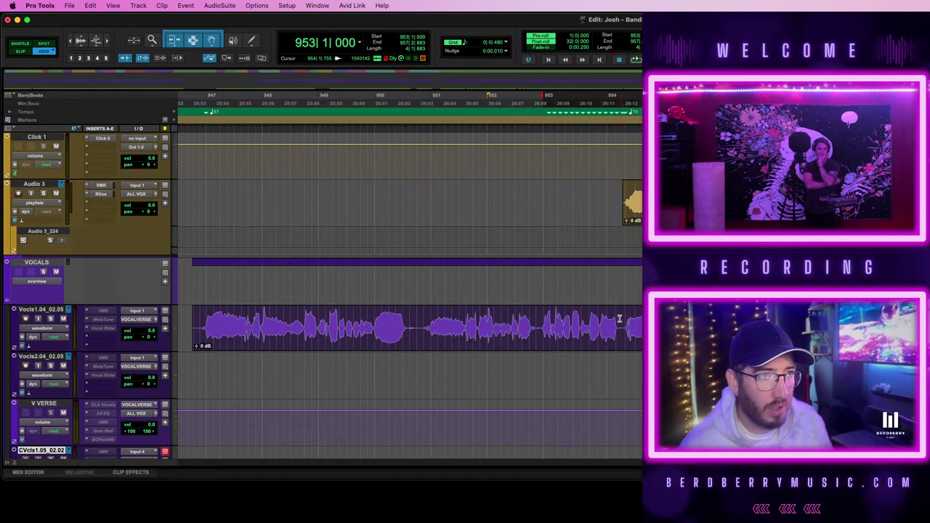
{"action": "left_click", "coordinate": [617, 319]}
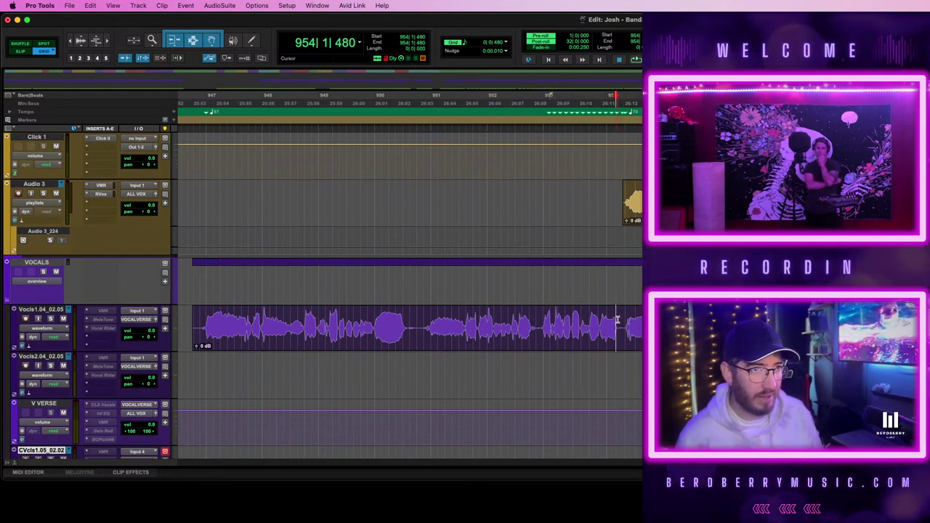
{"action": "key", "text": "space"}
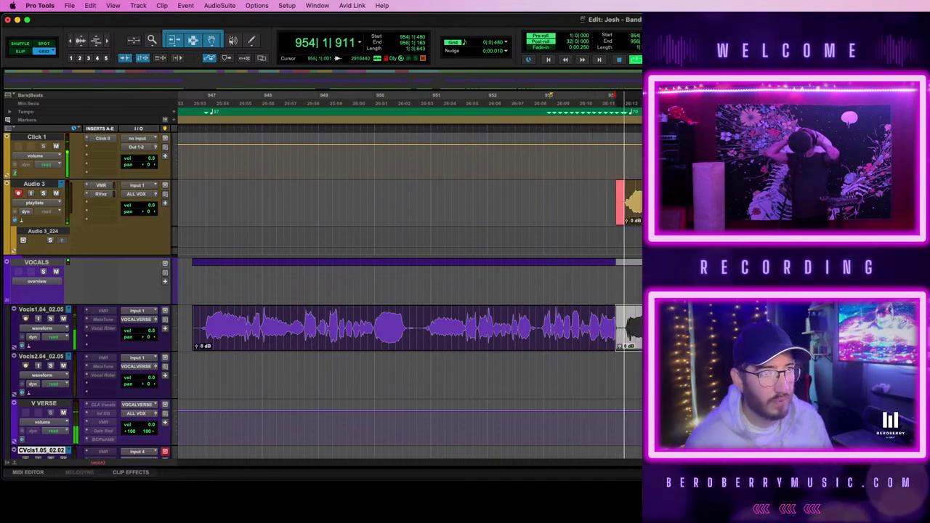
{"action": "scroll", "coordinate": [206, 194], "scroll_direction": "down", "scroll_amount": 15}
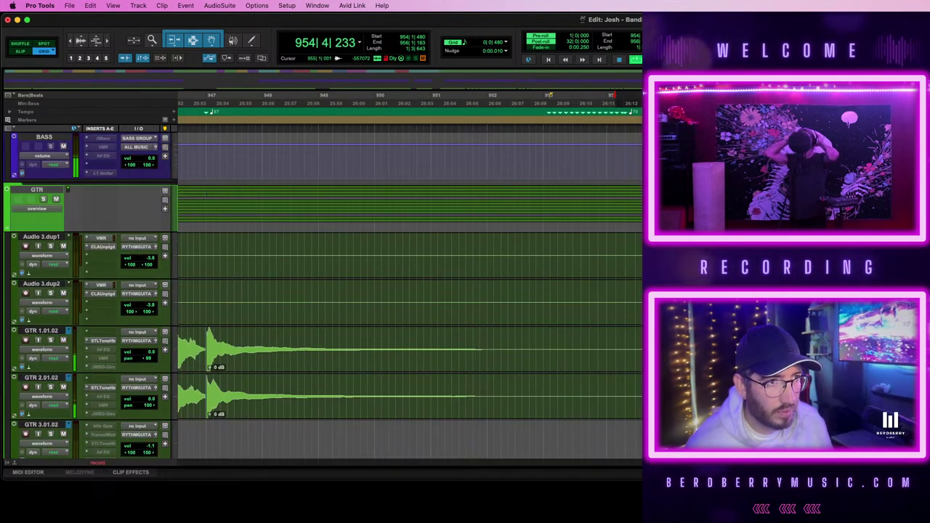
{"action": "scroll", "coordinate": [206, 194], "scroll_direction": "up", "scroll_amount": 5}
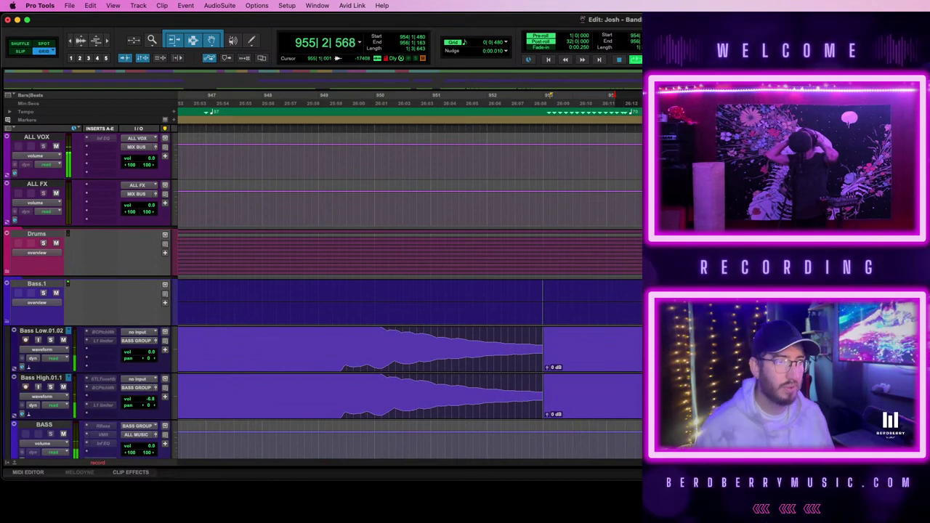
{"action": "scroll", "coordinate": [205, 194], "scroll_direction": "up", "scroll_amount": 15}
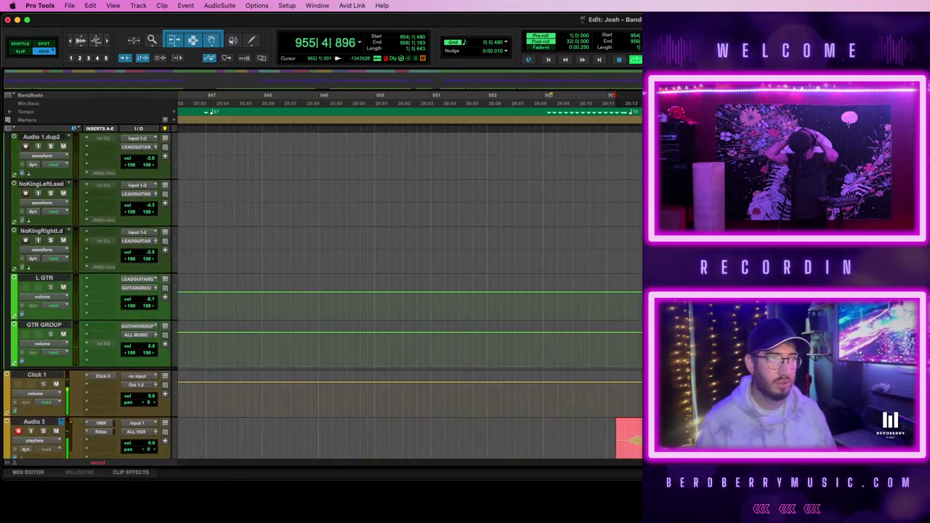
{"action": "scroll", "coordinate": [406, 290], "scroll_direction": "up", "scroll_amount": 5}
{"action": "scroll", "coordinate": [407, 290], "scroll_direction": "down", "scroll_amount": 3}
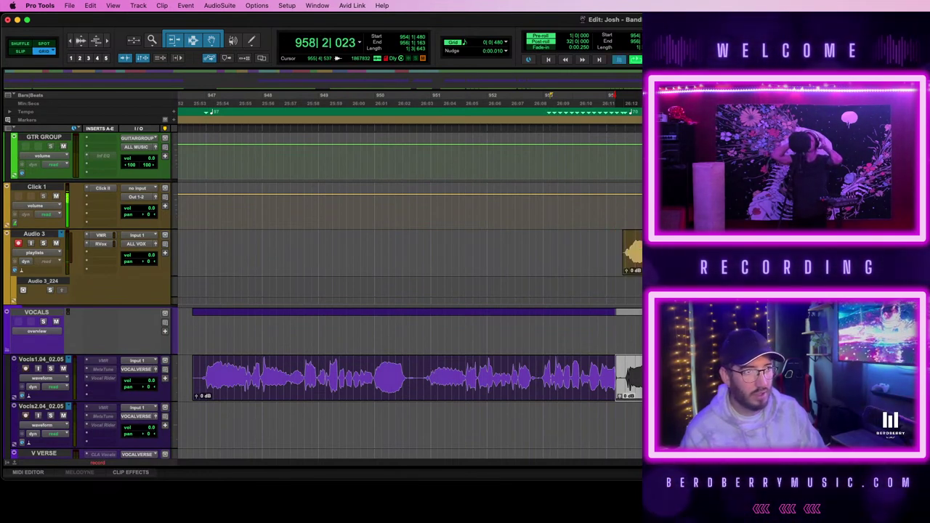
{"action": "key", "text": "space"}
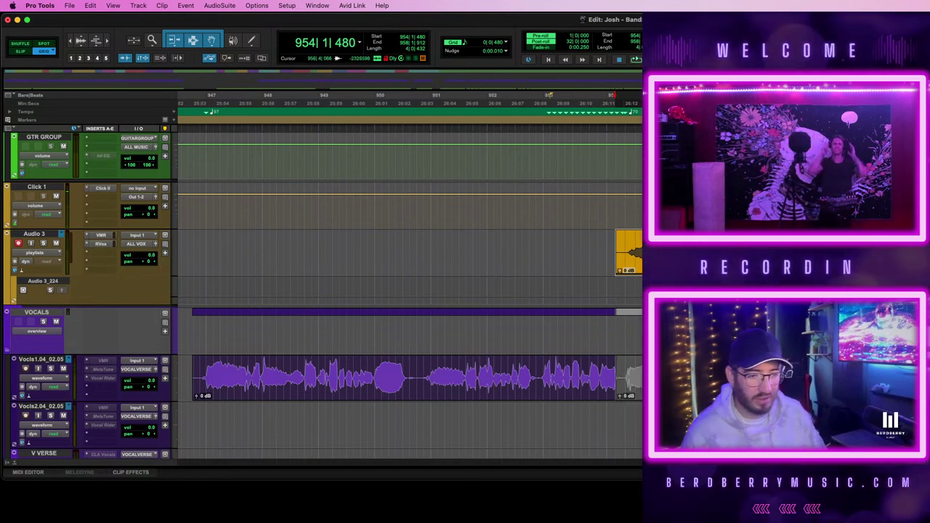
- Play back the new held-note take on Audio 3 with pre-roll and examine its waveform up close
{"action": "key", "text": "space"}
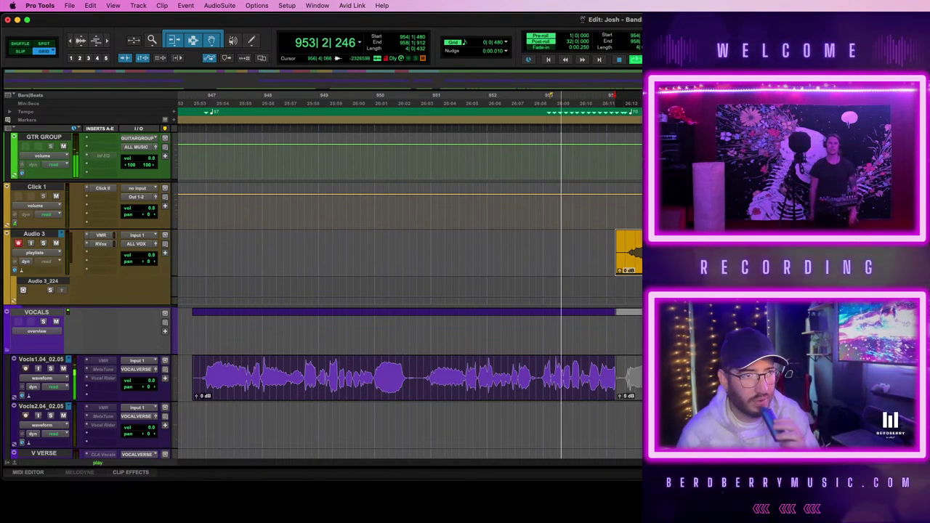
{"action": "key", "text": "t"}
{"action": "key", "text": "t"}
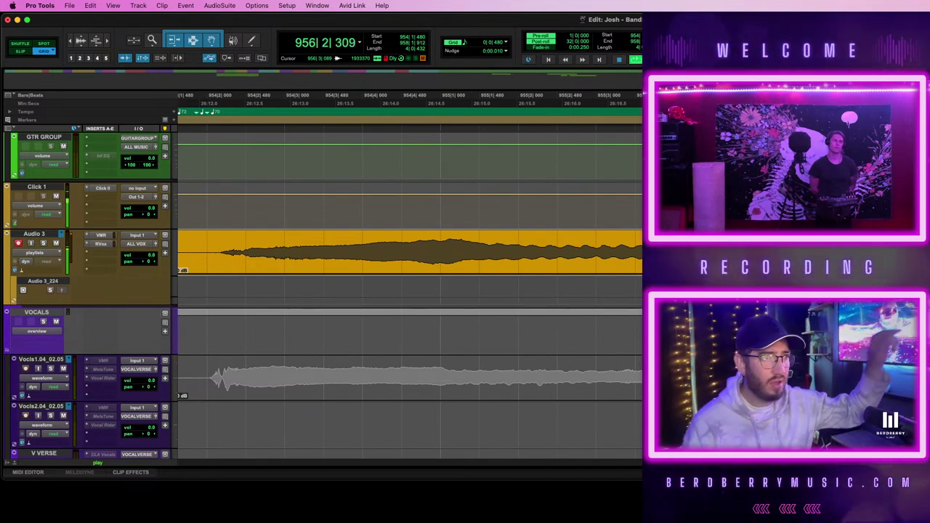
{"action": "key", "text": "space"}
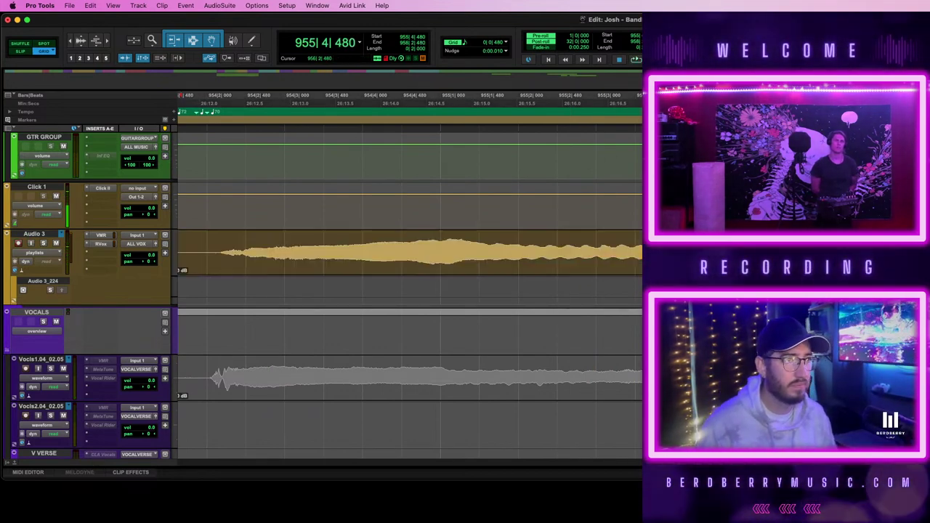
- Audition the tail of the held note on Audio 3 between 955|4|480 and 956|3|480
{"action": "key", "text": "space"}
{"action": "key", "text": "space"}
{"action": "key", "text": "super+k"}
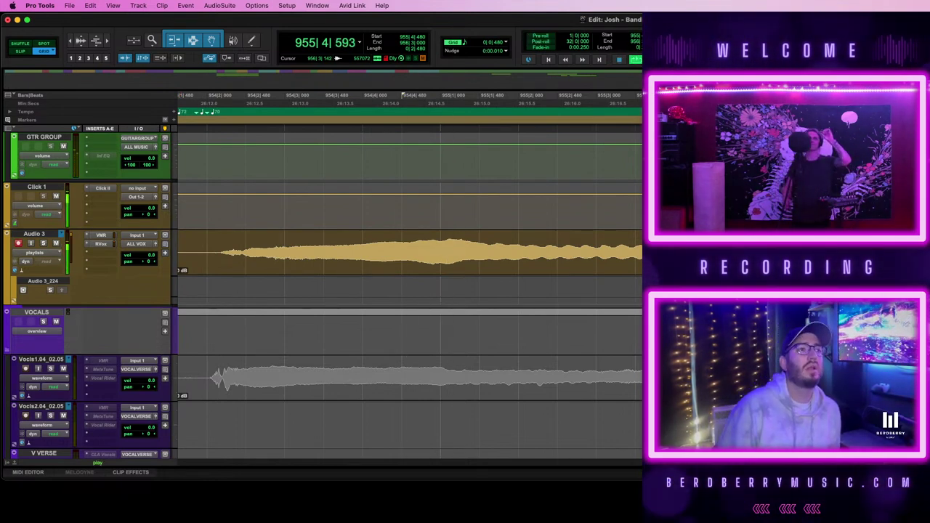
{"action": "key", "text": "shift+r"}
{"action": "key", "text": "space"}
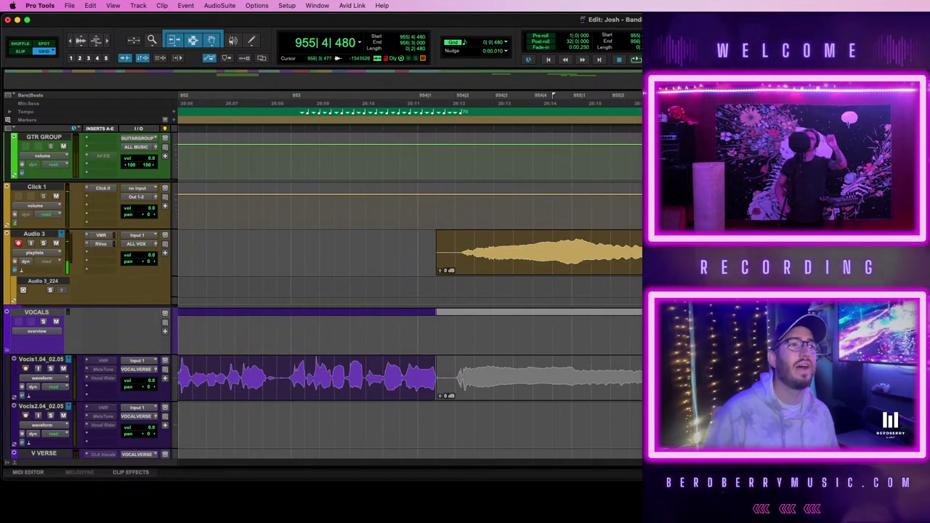
{"action": "key", "text": "shift+r"}
{"action": "left_click", "coordinate": [537, 251]}
{"action": "left_click", "coordinate": [709, 244]}
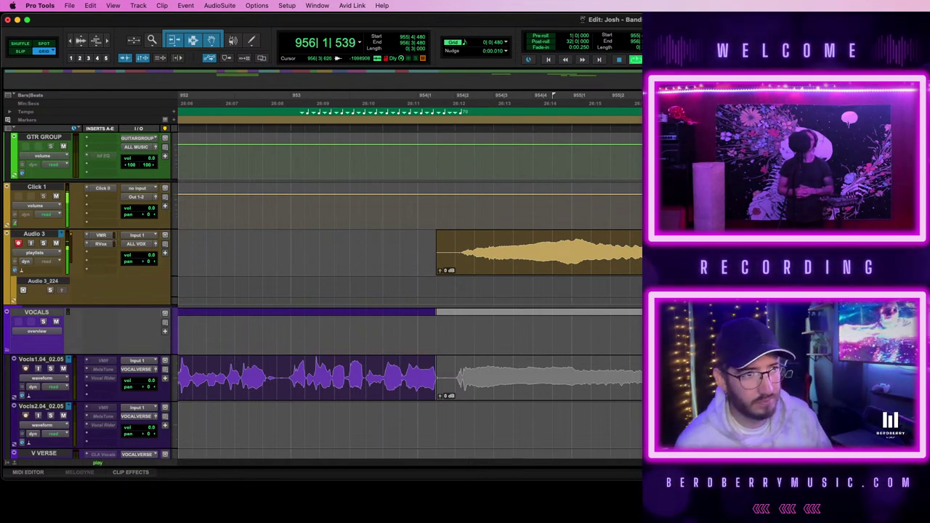
{"action": "key", "text": "space"}
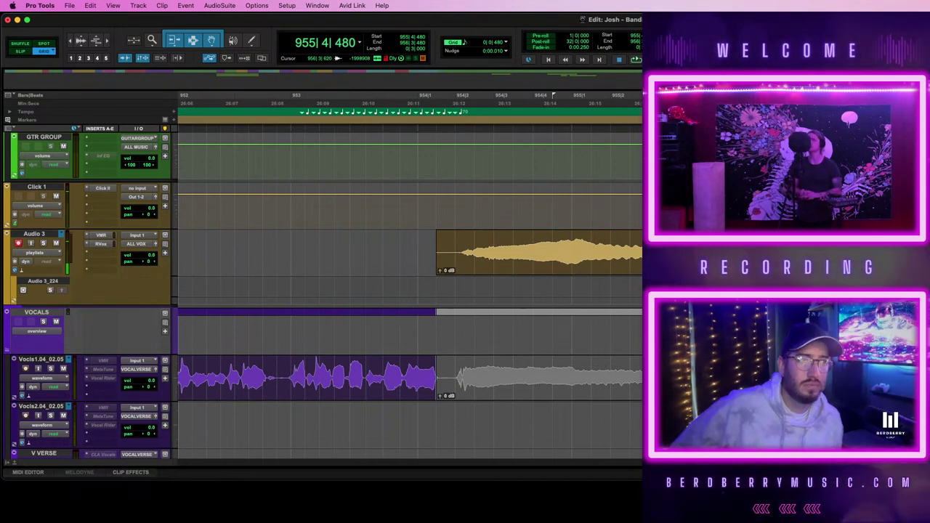
- Try recording another full take of the held note on Audio 3 from 954|1|480
{"action": "left_click", "coordinate": [538, 262]}
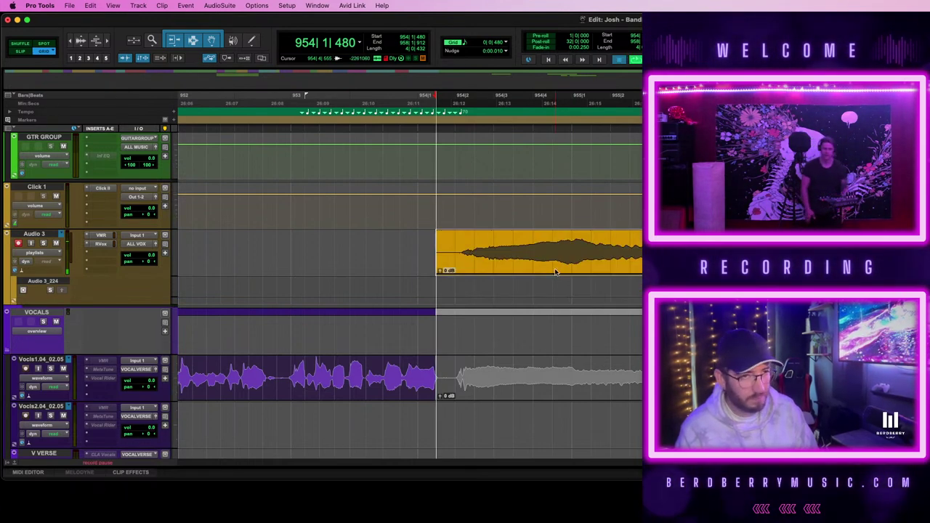
{"action": "key", "text": "super+space"}
{"action": "key", "text": "space"}
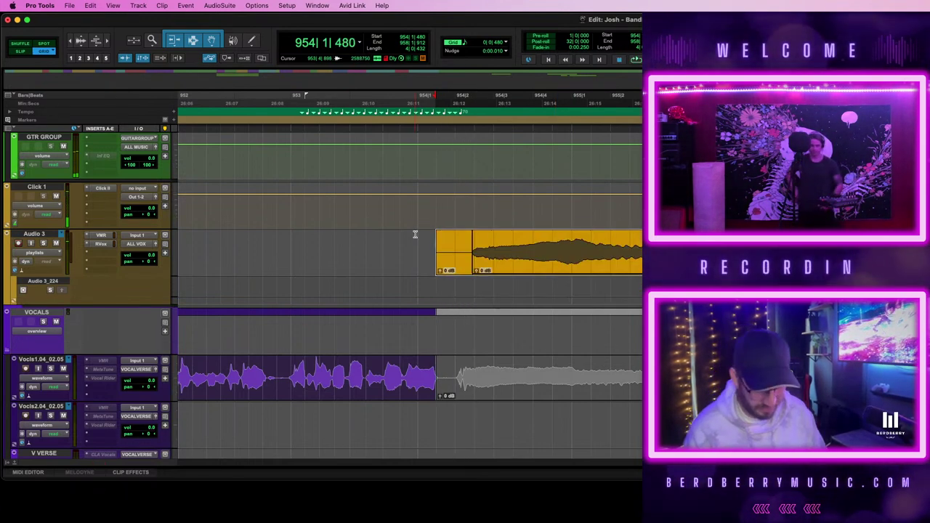
{"action": "key", "text": "super+space"}
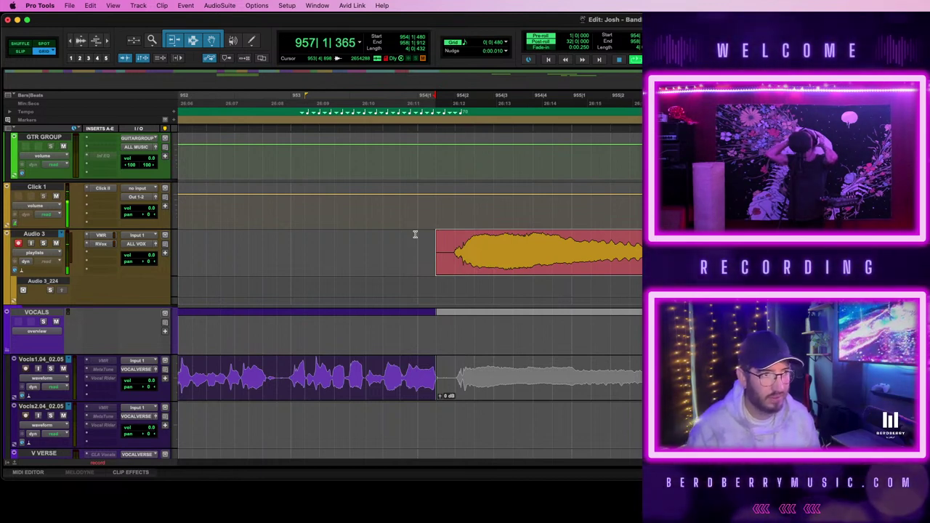
{"action": "key", "text": "space"}
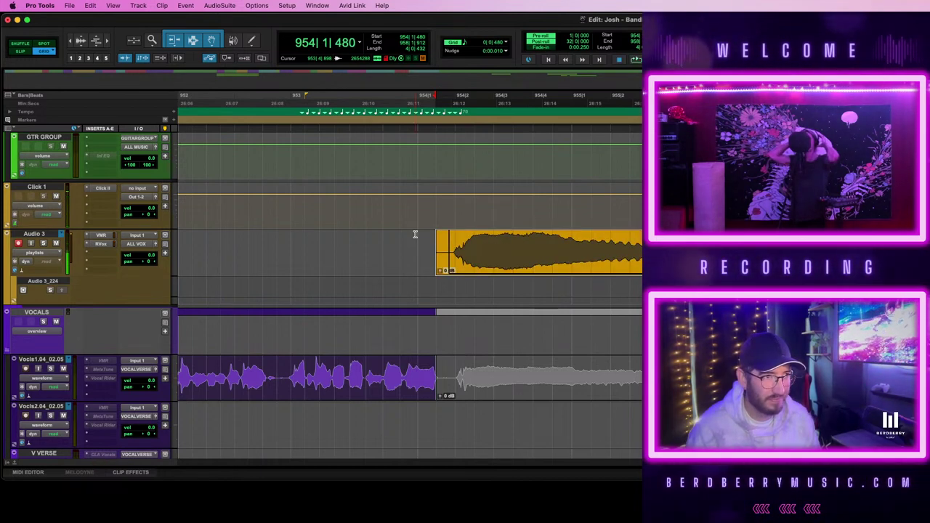
{"action": "left_click", "coordinate": [929, 252]}
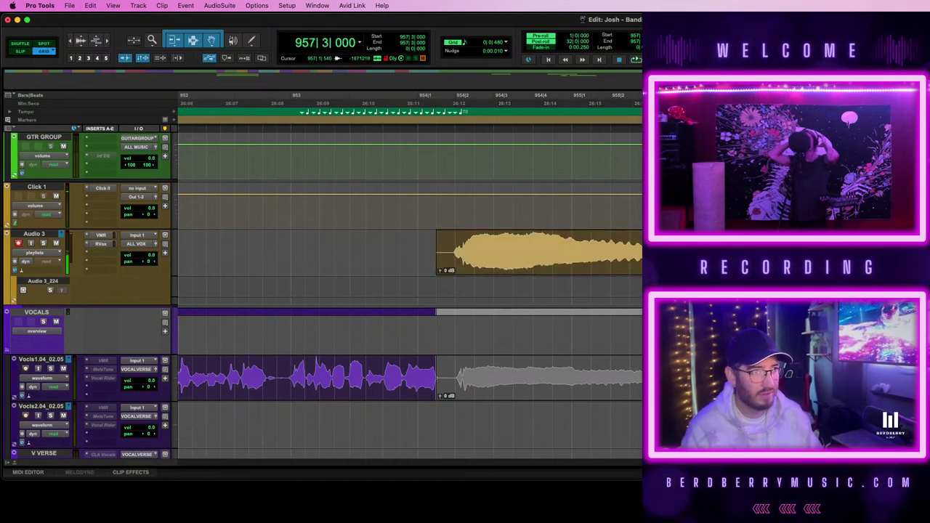
- Move the earlier held-note take from Audio 3 onto Vocls1 over the muted note, and trim its start to 954|1|865
{"action": "left_click", "coordinate": [545, 260]}
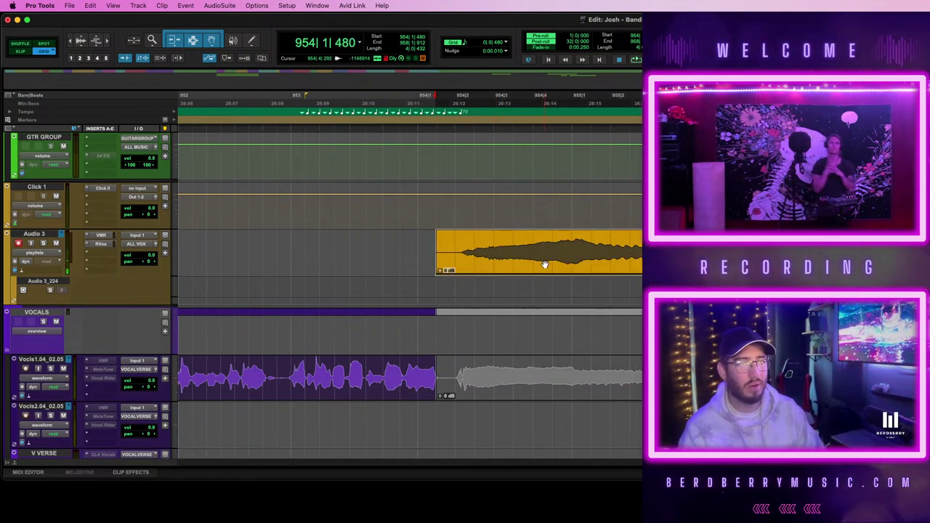
{"action": "left_click_drag", "start_coordinate": [545, 263], "coordinate": [540, 370]}
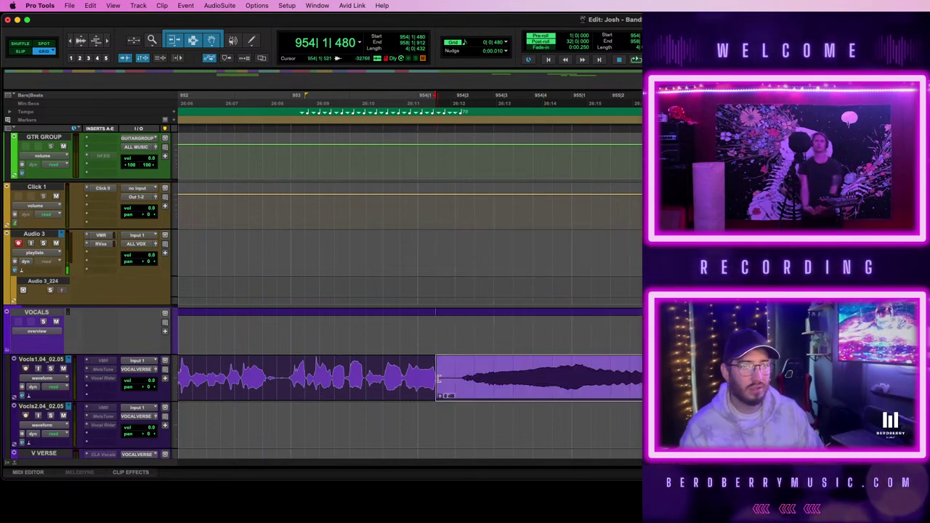
{"action": "left_click_drag", "start_coordinate": [435, 379], "coordinate": [452, 390]}
{"action": "left_click", "coordinate": [490, 394]}
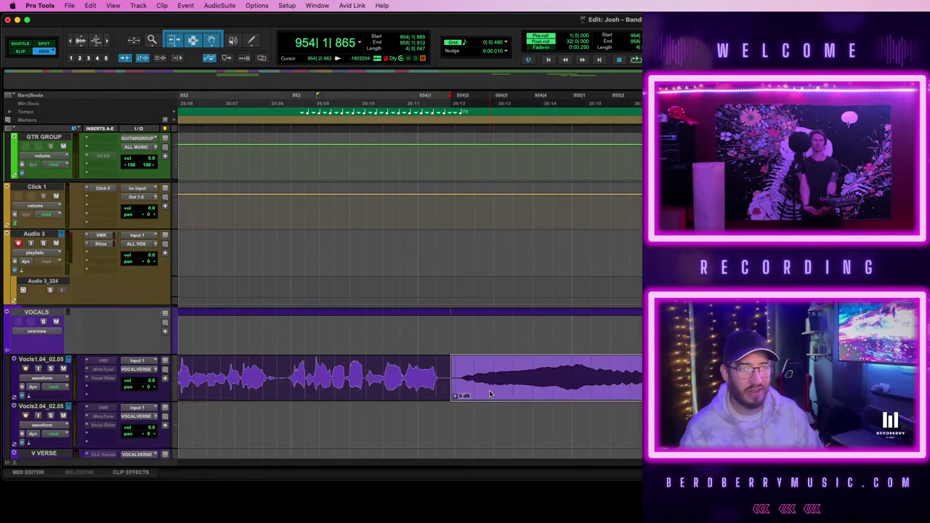
- Extend the Vocls1 selection back to the vocal phrase before the Heavy Intro, starting at 845|4|000
{"action": "key", "text": "r"}
{"action": "key", "text": "r"}
{"action": "key", "text": "r"}
{"action": "key", "text": "r"}
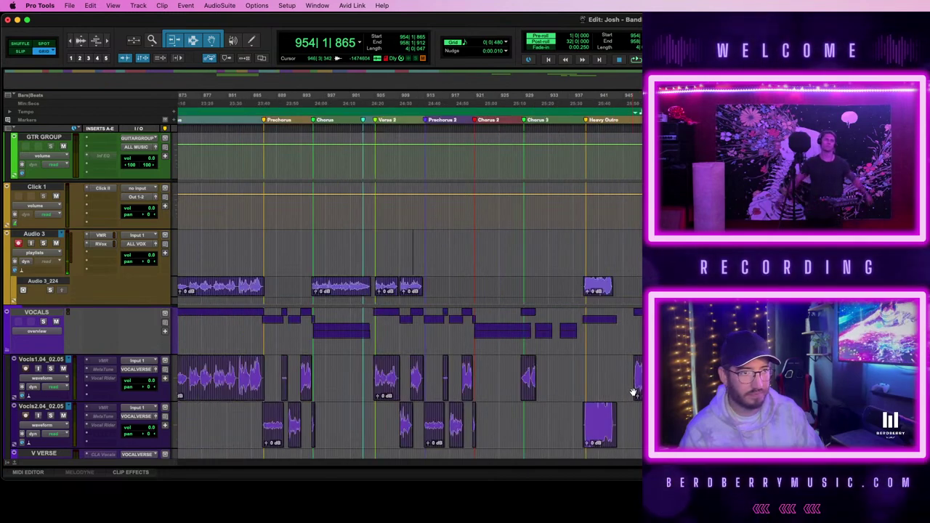
{"action": "scroll", "coordinate": [634, 391], "scroll_direction": "left", "scroll_amount": 5}
{"action": "scroll", "coordinate": [634, 391], "scroll_direction": "left", "scroll_amount": 2}
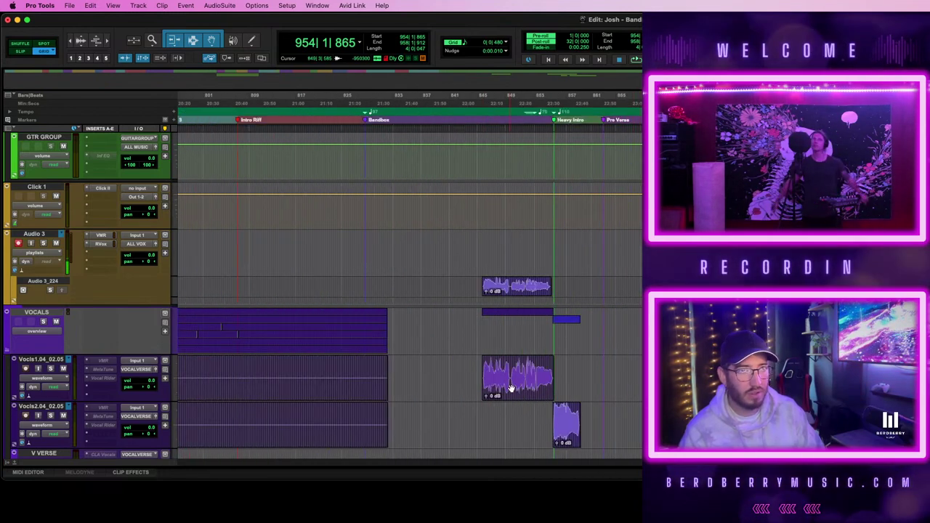
{"action": "left_click", "coordinate": [511, 388], "text": "shift"}
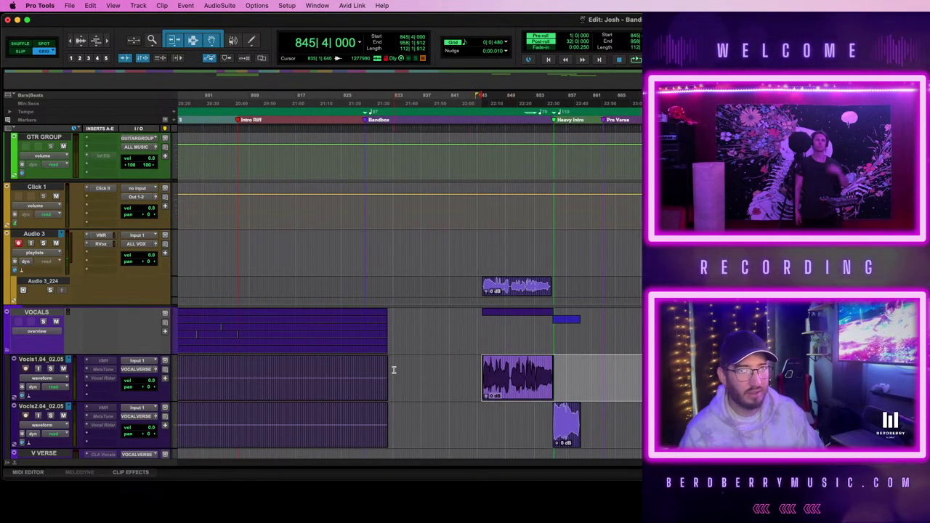
- Move the Bendbox marker in the Markers ruler to the start of bar 846, where the vocal phrase enters
{"action": "scroll", "coordinate": [396, 370], "scroll_direction": "left", "scroll_amount": 4}
{"action": "scroll", "coordinate": [394, 370], "scroll_direction": "left", "scroll_amount": 1}
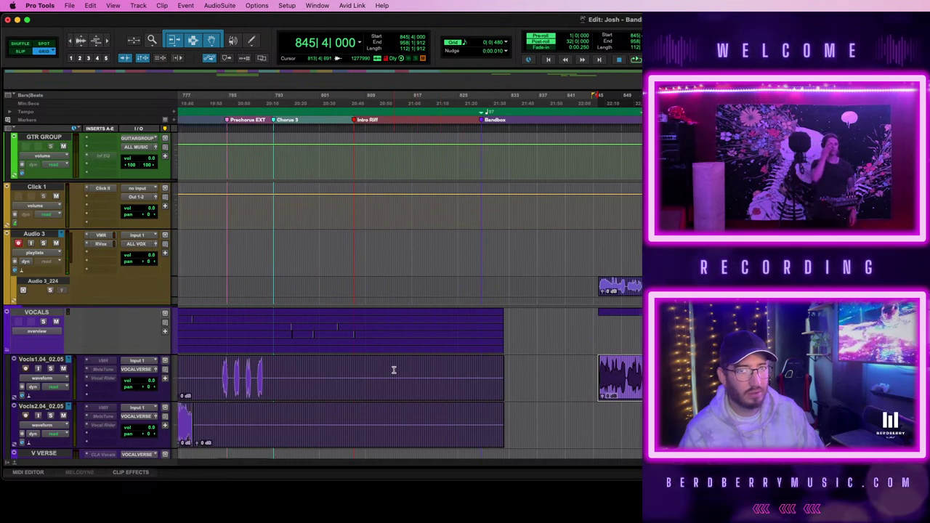
{"action": "key", "text": "t"}
{"action": "key", "text": "t"}
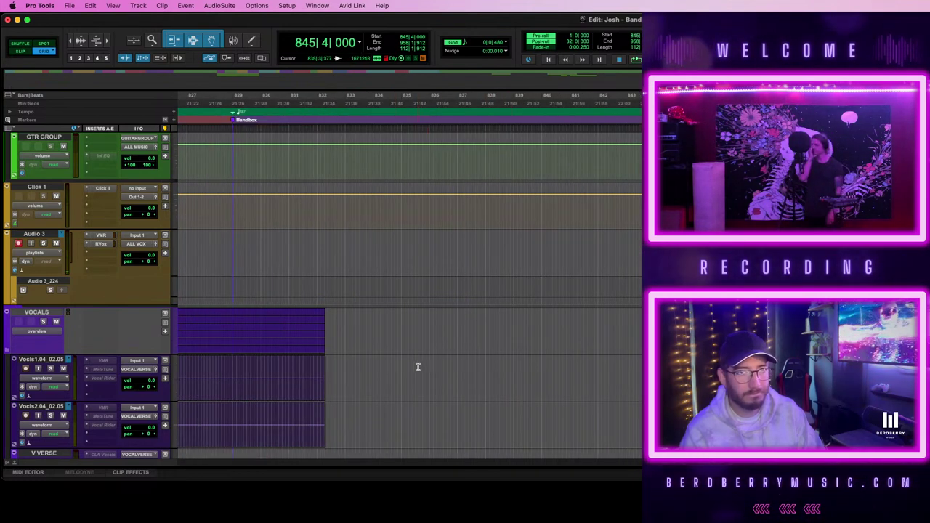
{"action": "scroll", "coordinate": [419, 368], "scroll_direction": "left", "scroll_amount": 8}
{"action": "scroll", "coordinate": [418, 367], "scroll_direction": "right", "scroll_amount": 1}
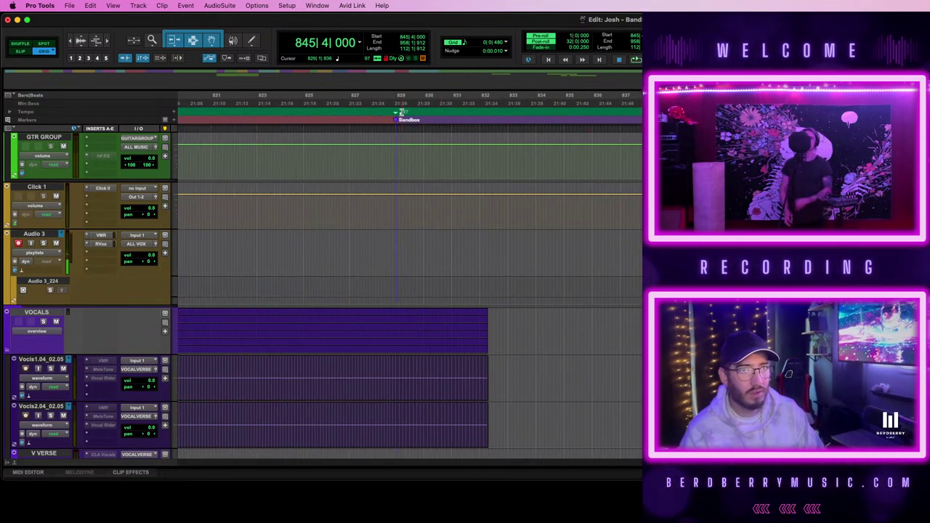
{"action": "left_click_drag", "start_coordinate": [396, 114], "coordinate": [745, 113]}
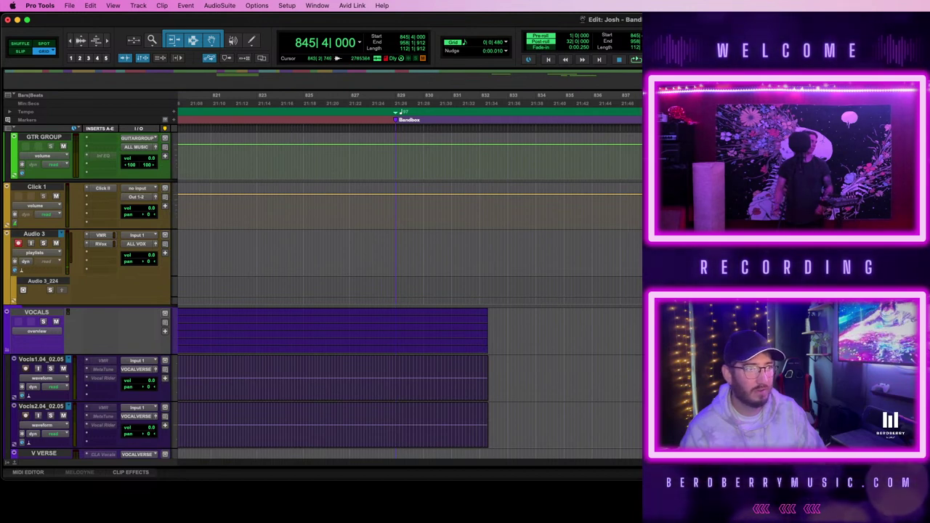
{"action": "scroll", "coordinate": [409, 290], "scroll_direction": "right", "scroll_amount": 3}
{"action": "scroll", "coordinate": [264, 155], "scroll_direction": "left", "scroll_amount": 2}
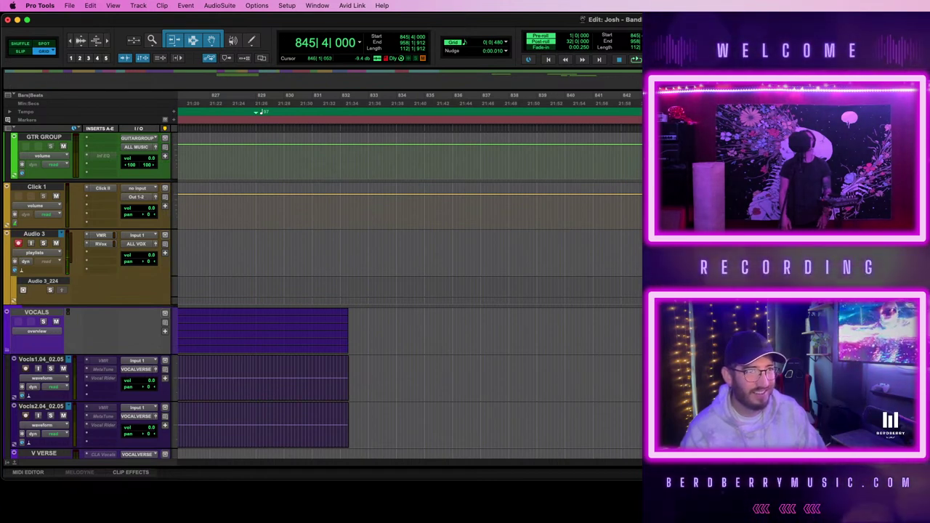
- Play the Bendbox section's vocals from 846|1|000 with pre-roll, with the phrase in view
{"action": "left_click", "coordinate": [739, 252]}
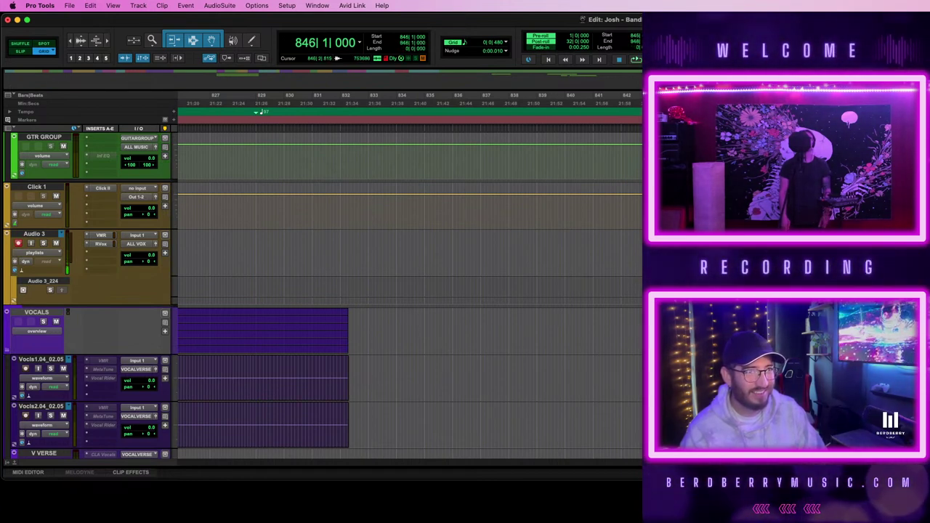
{"action": "scroll", "coordinate": [409, 291], "scroll_direction": "right", "scroll_amount": 3}
{"action": "key", "text": "t"}
{"action": "key", "text": "t"}
{"action": "scroll", "coordinate": [409, 290], "scroll_direction": "right", "scroll_amount": 2}
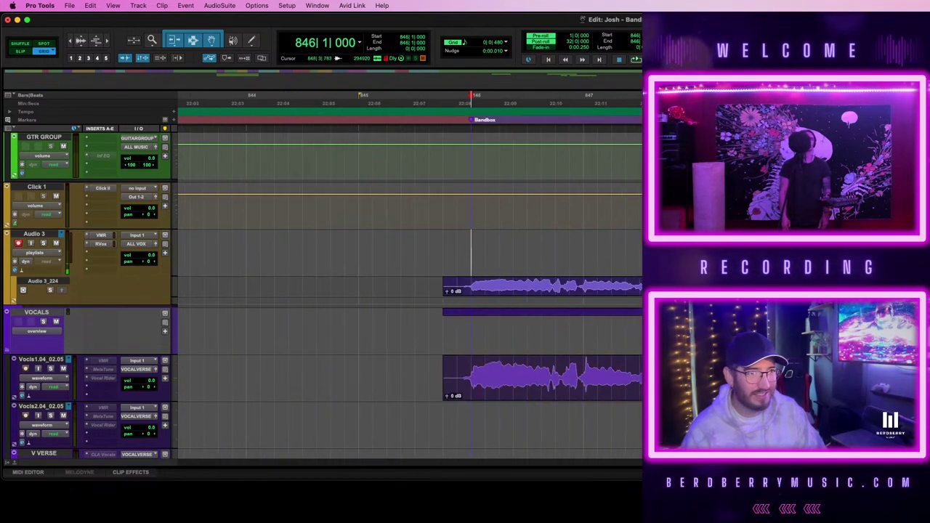
{"action": "scroll", "coordinate": [409, 291], "scroll_direction": "right", "scroll_amount": 1}
{"action": "key", "text": "space"}
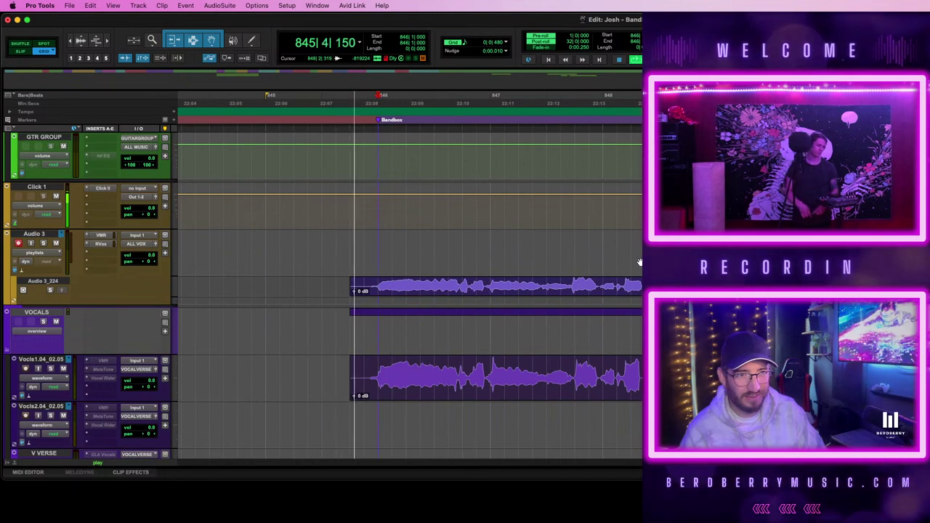
{"action": "key", "text": "super+bracketleft"}
{"action": "key", "text": "super+bracketleft"}
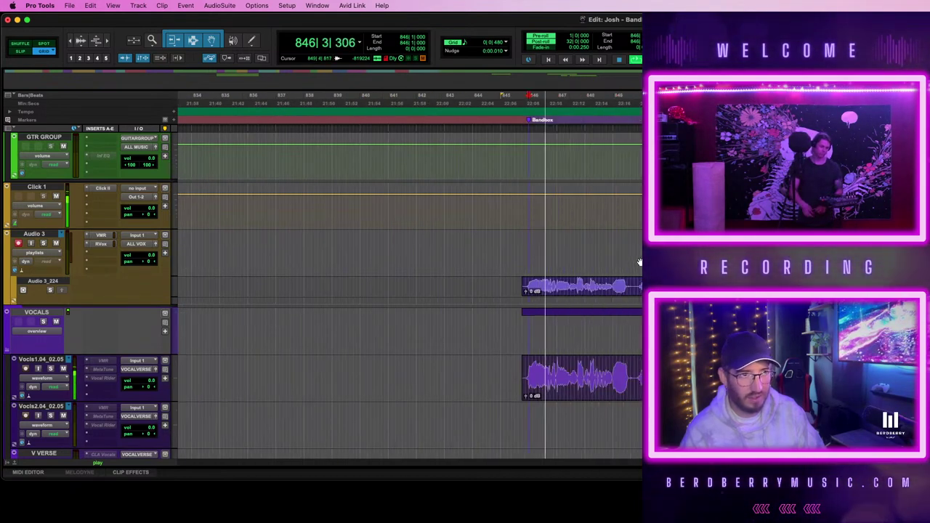
- Continue playing the vocals through the Bendbox section into the Heavy Intro, and stop playback with the later song sections in view
{"action": "scroll", "coordinate": [639, 262], "scroll_direction": "down", "scroll_amount": 10}
{"action": "scroll", "coordinate": [639, 262], "scroll_direction": "up", "scroll_amount": 10}
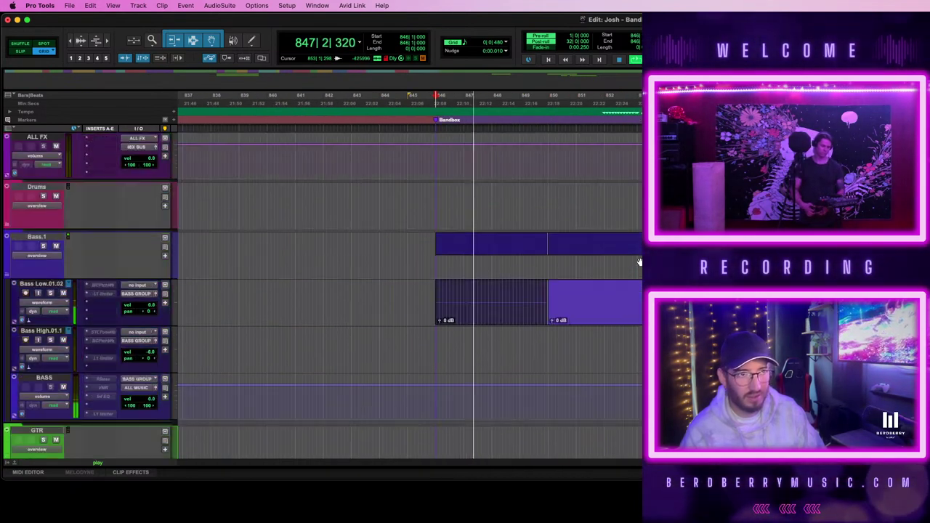
{"action": "key", "text": "super+bracketright"}
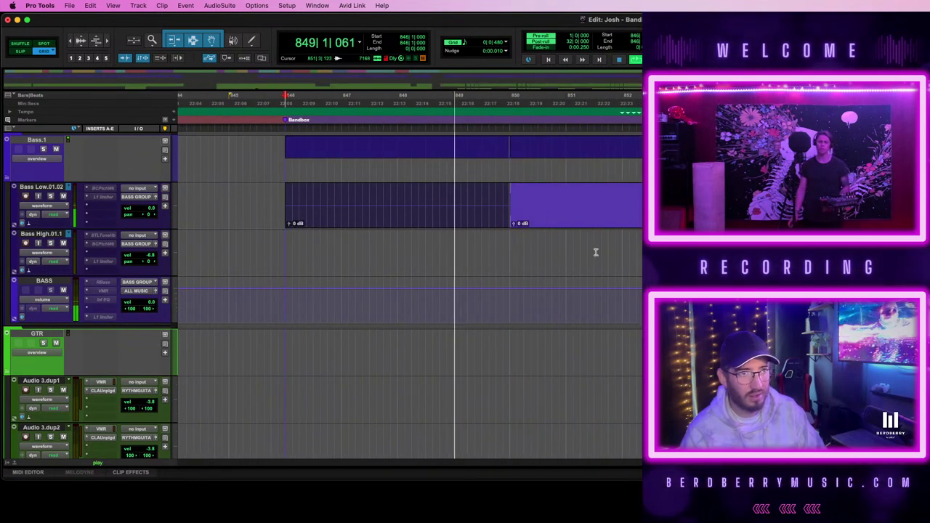
{"action": "scroll", "coordinate": [596, 251], "scroll_direction": "up", "scroll_amount": 3}
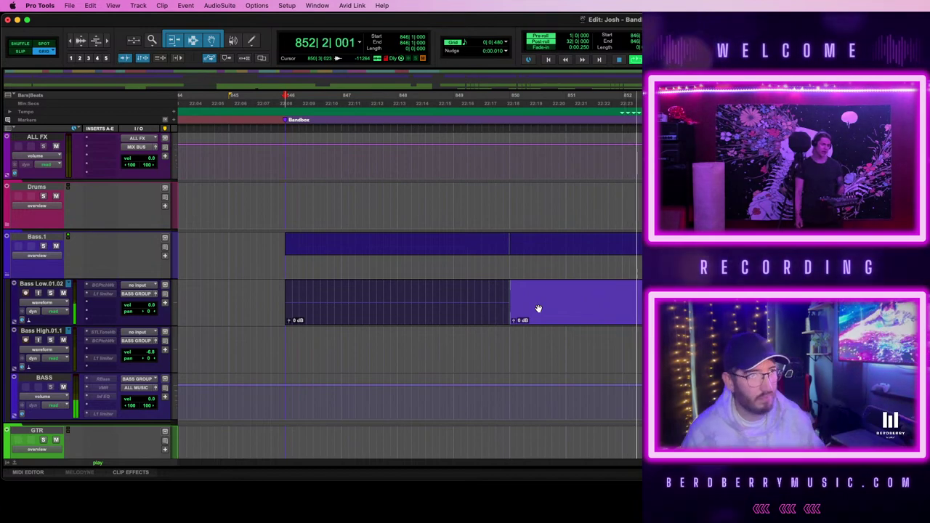
{"action": "scroll", "coordinate": [539, 308], "scroll_direction": "down", "scroll_amount": 15}
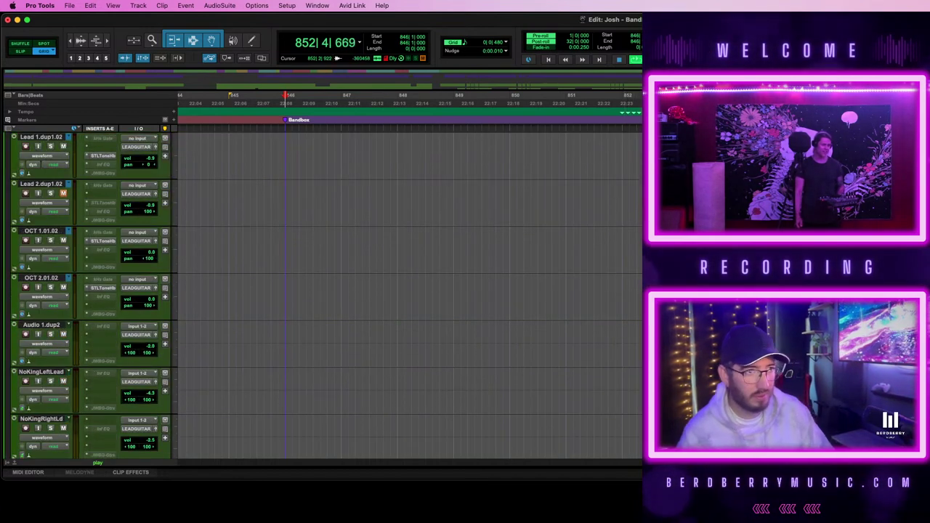
{"action": "scroll", "coordinate": [410, 294], "scroll_direction": "down", "scroll_amount": 15}
{"action": "scroll", "coordinate": [409, 294], "scroll_direction": "down", "scroll_amount": 3}
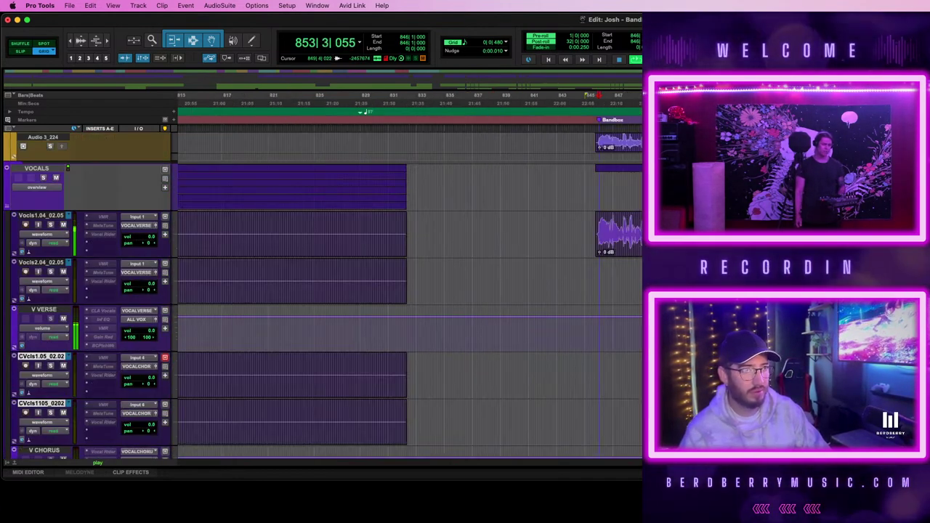
{"action": "key", "text": "r"}
{"action": "scroll", "coordinate": [410, 294], "scroll_direction": "right", "scroll_amount": 5}
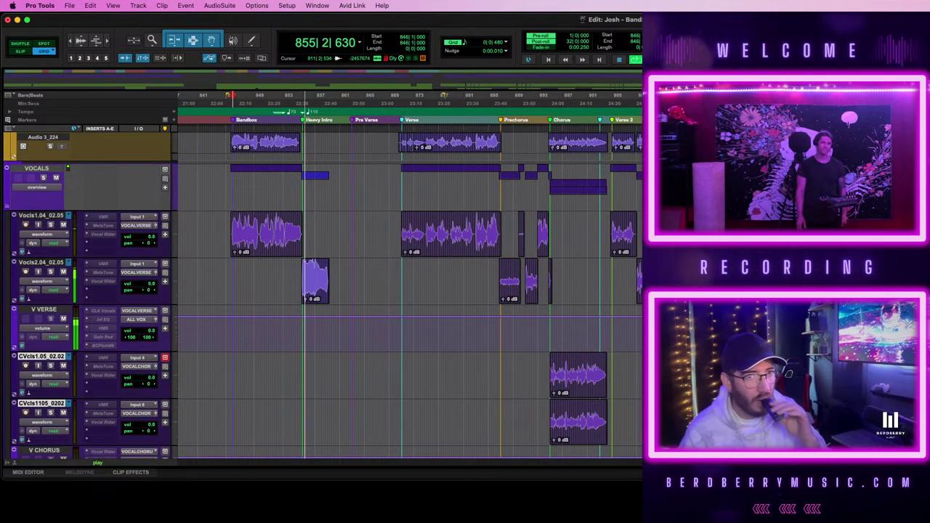
{"action": "key", "text": "space"}
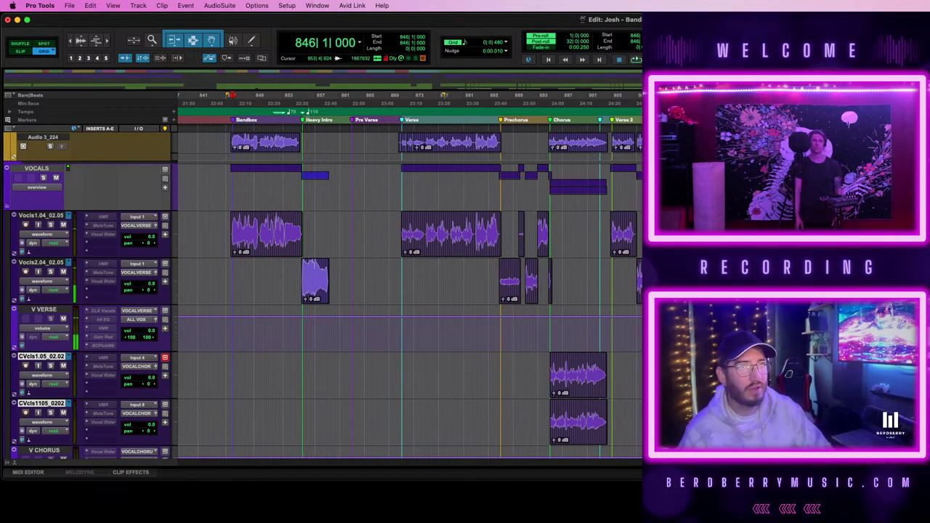
- Move the Bendbox marker in the Markers ruler to the start of bar 845, ahead of the vocal entry
{"action": "left_click", "coordinate": [273, 247]}
{"action": "key", "text": "t"}
{"action": "key", "text": "t"}
{"action": "key", "text": "t"}
{"action": "key", "text": "t"}
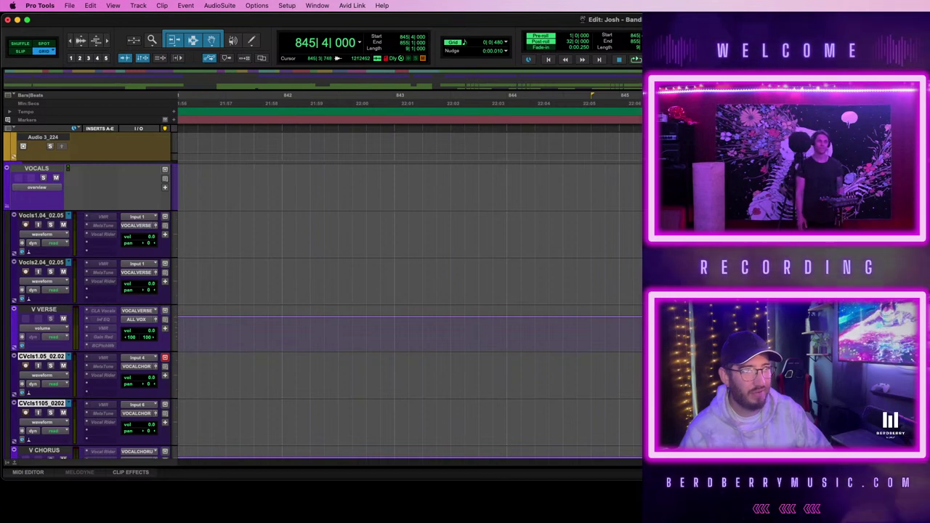
{"action": "left_click_drag", "start_coordinate": [708, 119], "coordinate": [619, 119]}
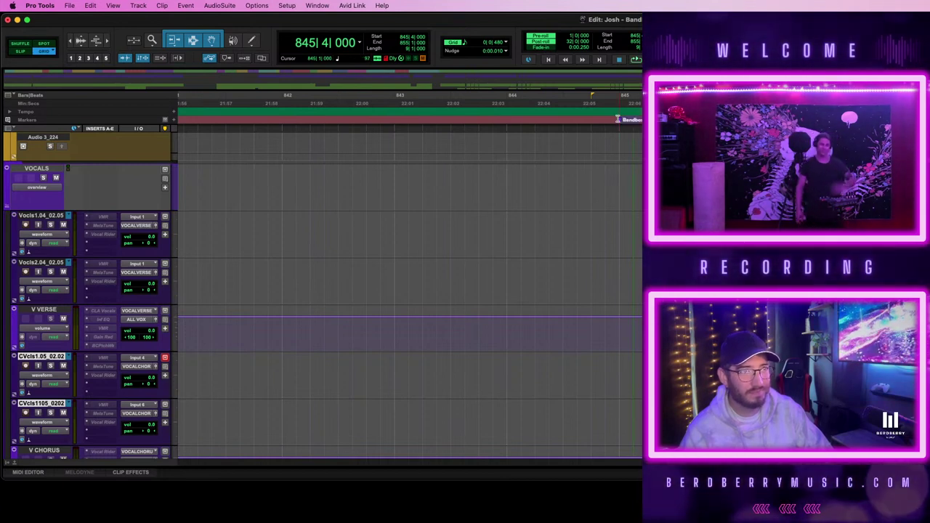
- Select from 845|1|000 to 959|4|480 across the two Vocls tracks and the two CVcls chorus vocal tracks
{"action": "key", "text": "r"}
{"action": "key", "text": "r"}
{"action": "key", "text": "r"}
{"action": "key", "text": "r"}
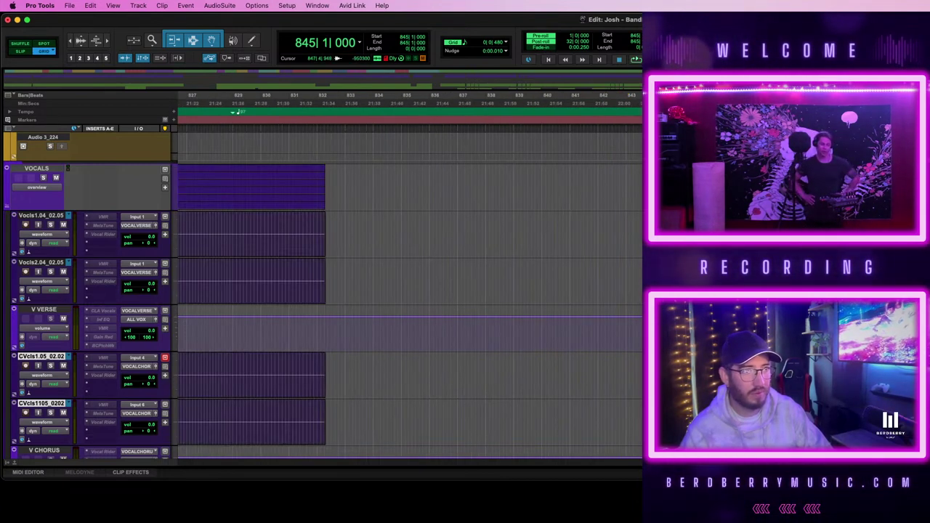
{"action": "scroll", "coordinate": [410, 291], "scroll_direction": "right", "scroll_amount": 4}
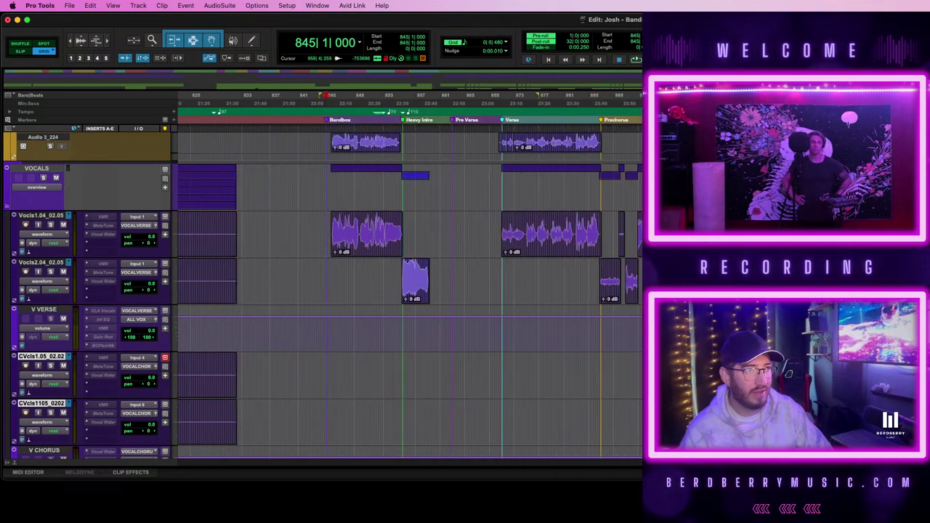
{"action": "left_click", "coordinate": [929, 234], "text": "shift"}
{"action": "key", "text": "shift+semicolon"}
{"action": "scroll", "coordinate": [409, 291], "scroll_direction": "down", "scroll_amount": 1}
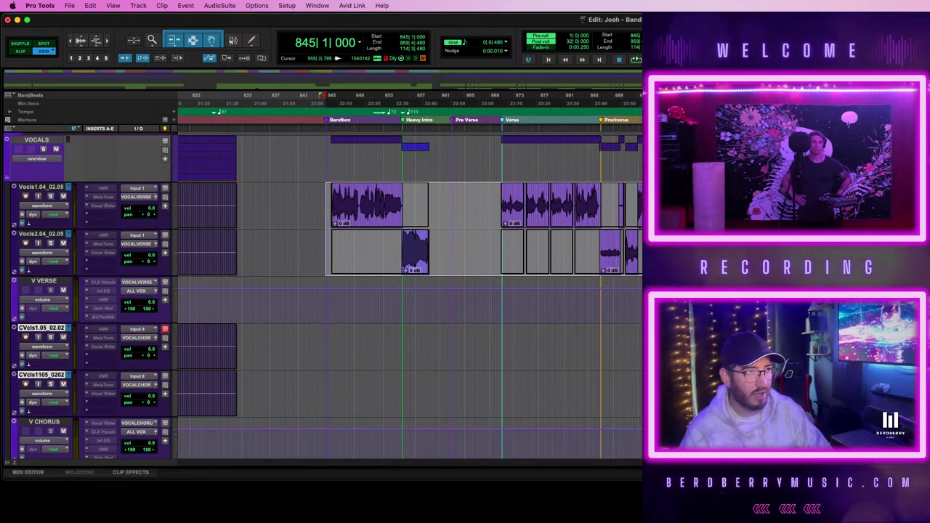
{"action": "left_click", "coordinate": [640, 346], "text": "shift"}
- Consolidate the selected vocal range so each verse and chorus vocal track holds one continuous clip
{"action": "scroll", "coordinate": [407, 291], "scroll_direction": "up", "scroll_amount": 6}
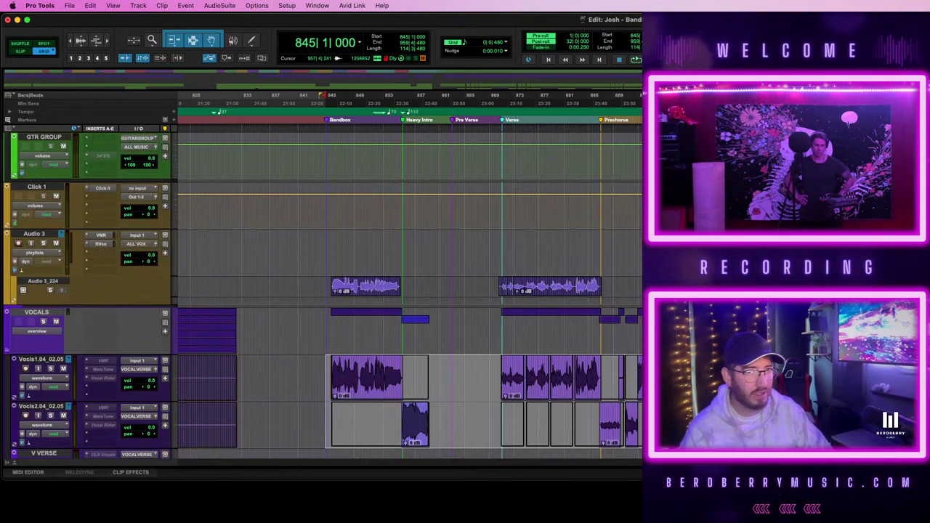
{"action": "key", "text": "shift+r"}
{"action": "scroll", "coordinate": [407, 290], "scroll_direction": "down", "scroll_amount": 6}
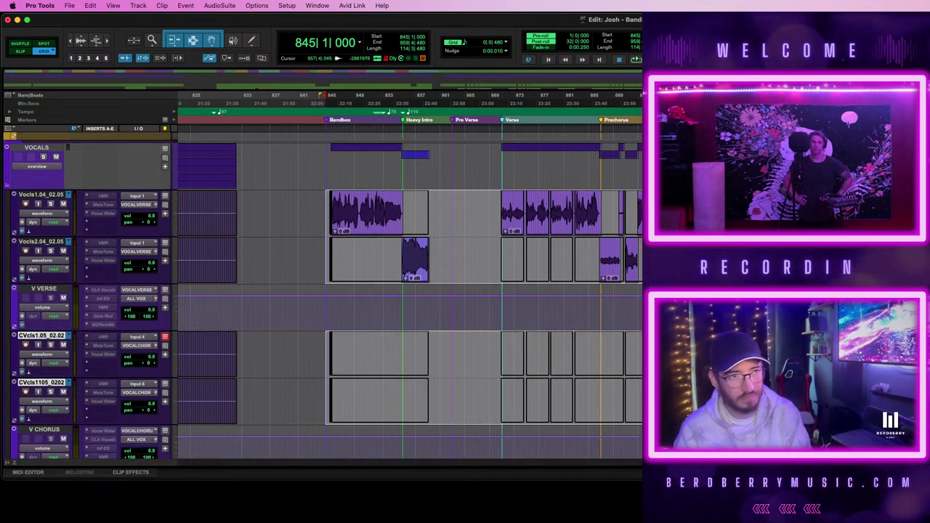
{"action": "key", "text": "alt+shift+3"}
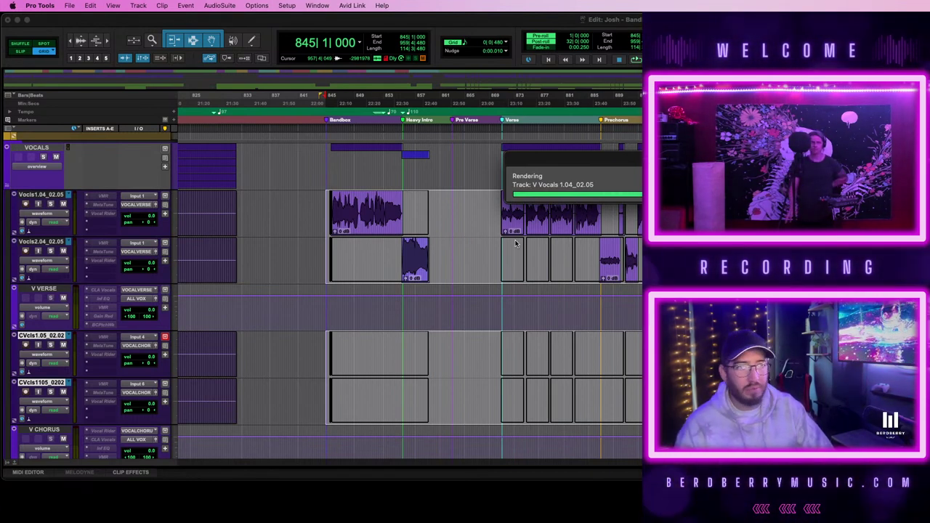
- Recolor the Vocls2 clips dark purple to match the other vocal tracks, applying the Color Palette to Clips in Tracks
{"action": "left_click", "coordinate": [40, 243]}
{"action": "double_click", "coordinate": [14, 251]}
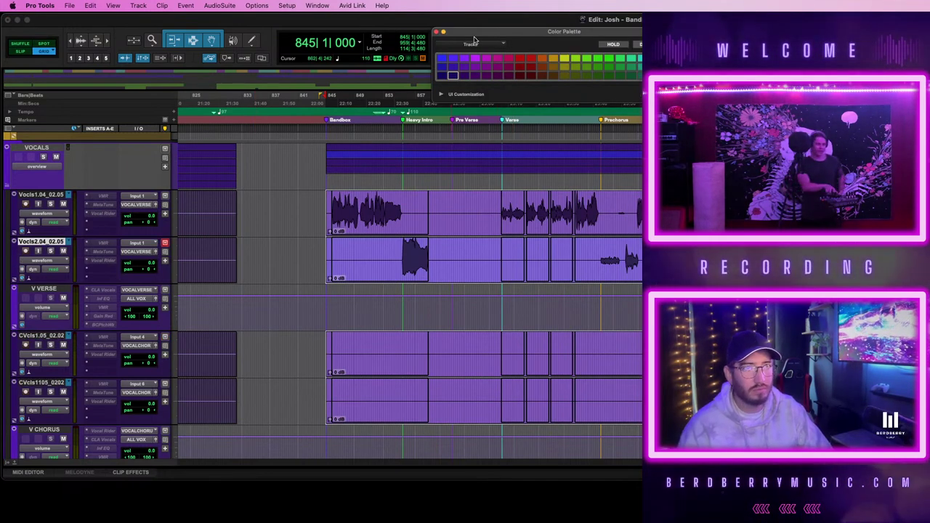
{"action": "left_click", "coordinate": [470, 44]}
{"action": "left_click", "coordinate": [465, 55]}
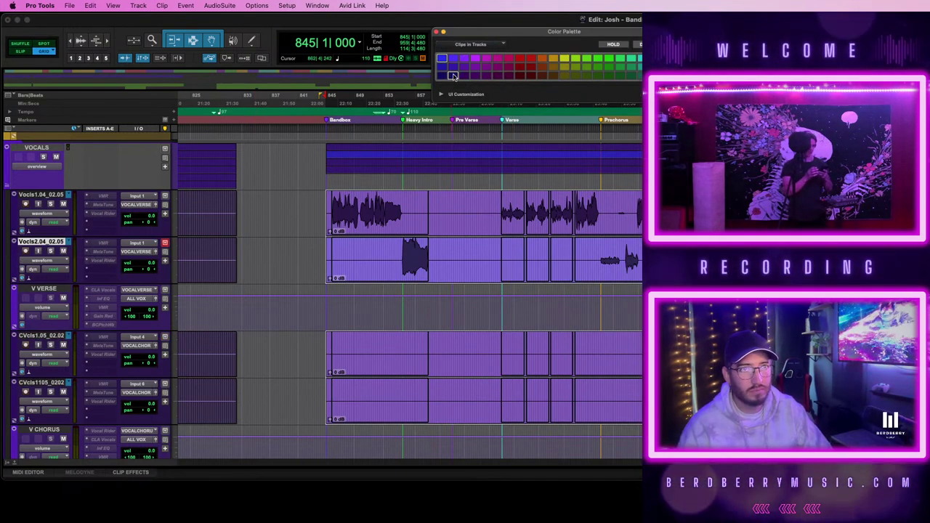
{"action": "left_click", "coordinate": [436, 33]}
{"action": "scroll", "coordinate": [497, 280], "scroll_direction": "up", "scroll_amount": 5}
{"action": "scroll", "coordinate": [497, 280], "scroll_direction": "down", "scroll_amount": 5}
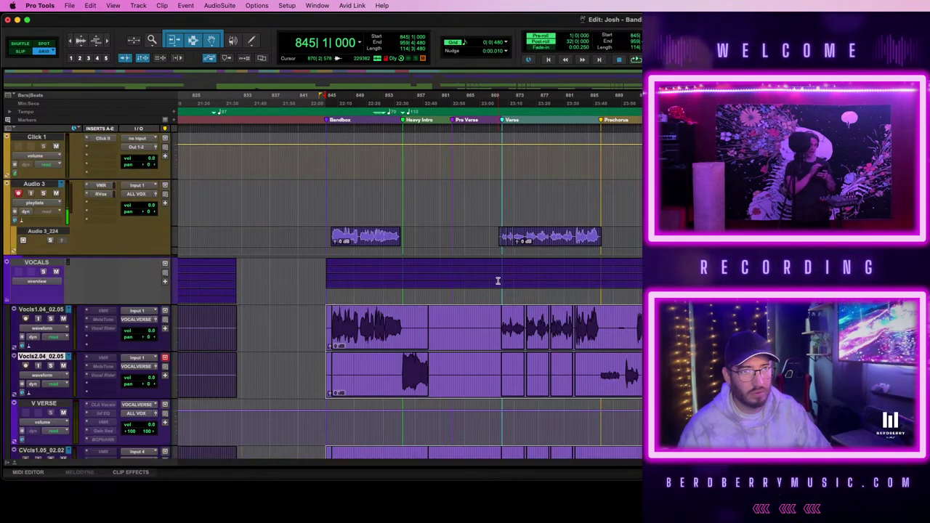
- Make the Backing folder track below V BRIDGE active and open the folder to show its tracks
{"action": "scroll", "coordinate": [498, 282], "scroll_direction": "down", "scroll_amount": 5}
{"action": "scroll", "coordinate": [498, 280], "scroll_direction": "up", "scroll_amount": 5}
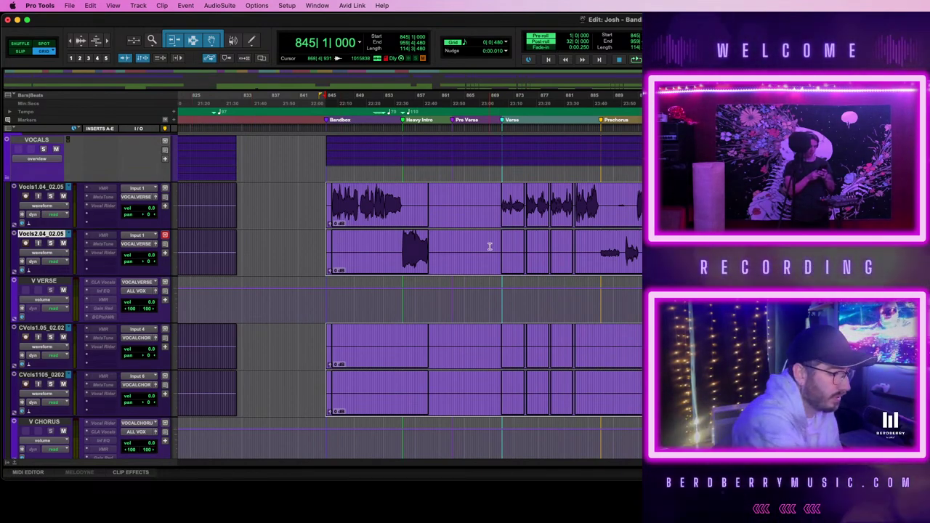
{"action": "scroll", "coordinate": [322, 296], "scroll_direction": "down", "scroll_amount": 2}
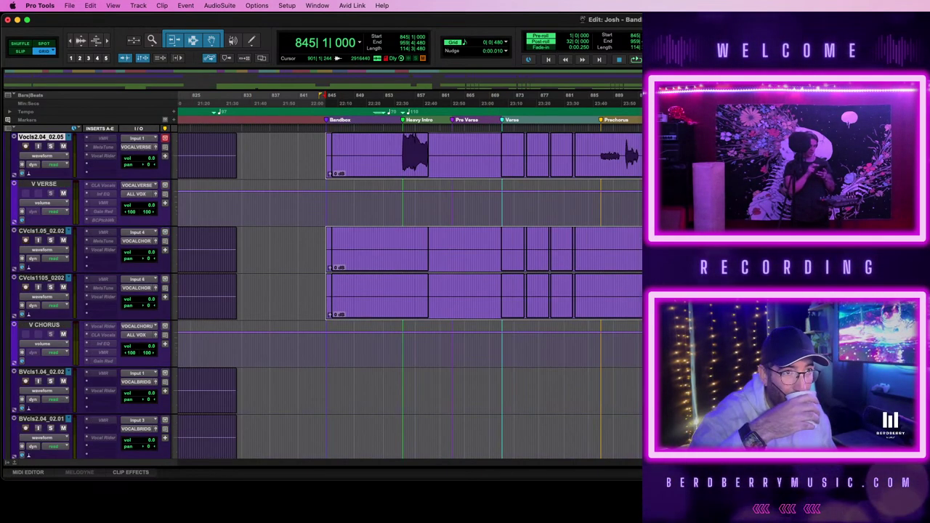
{"action": "scroll", "coordinate": [323, 296], "scroll_direction": "down", "scroll_amount": 7}
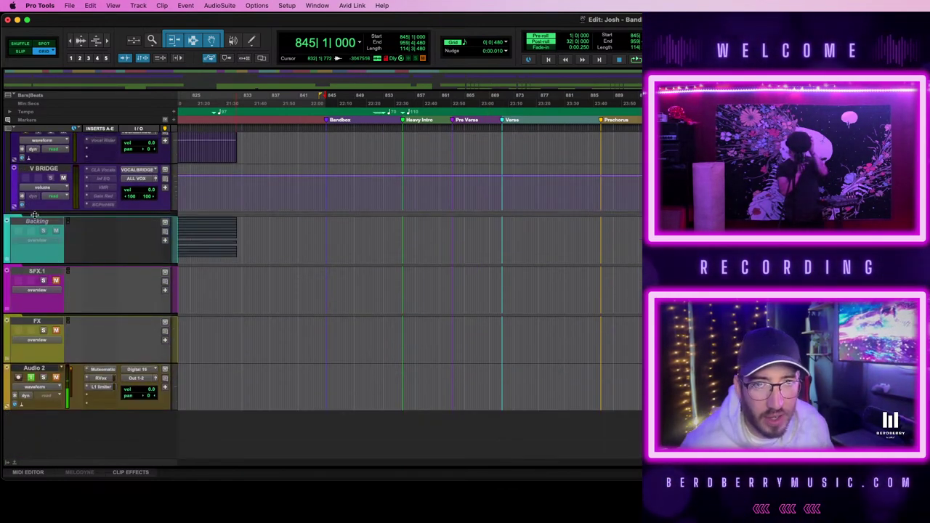
{"action": "right_click", "coordinate": [38, 224]}
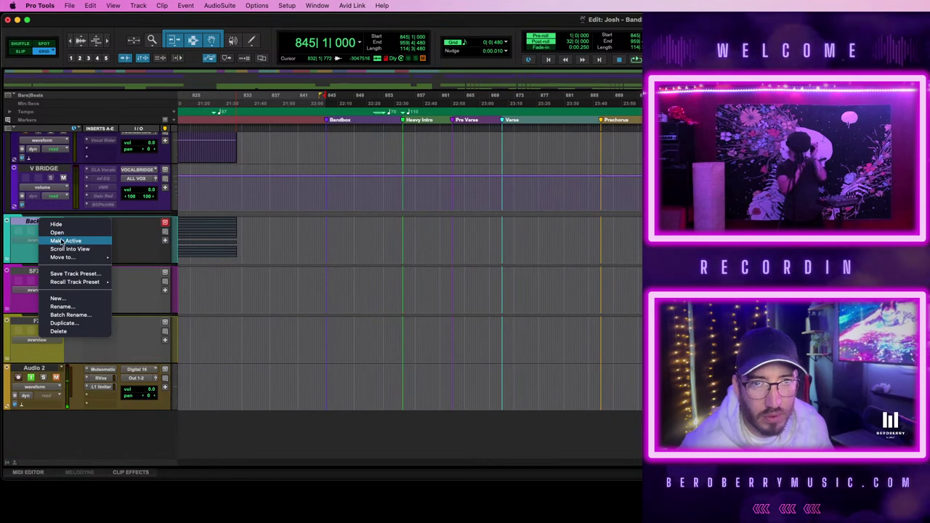
{"action": "left_click", "coordinate": [62, 241]}
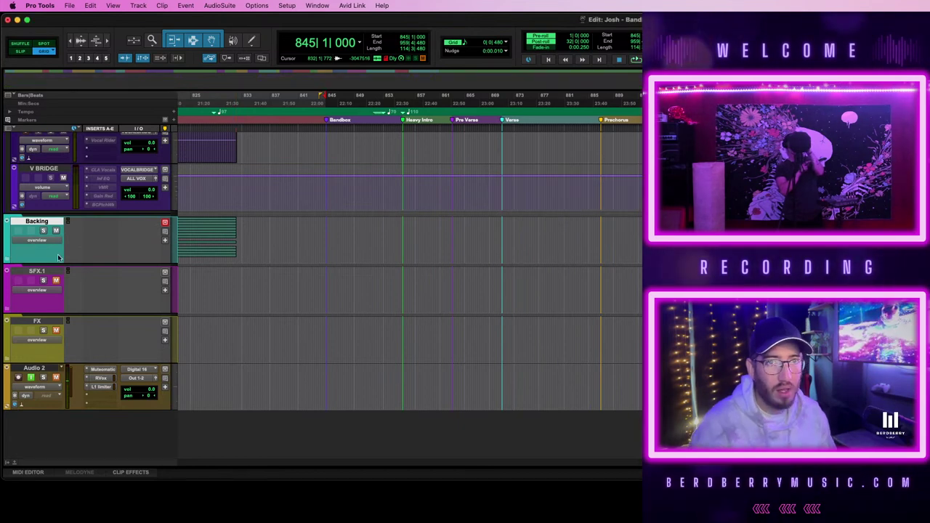
{"action": "left_click", "coordinate": [7, 260]}
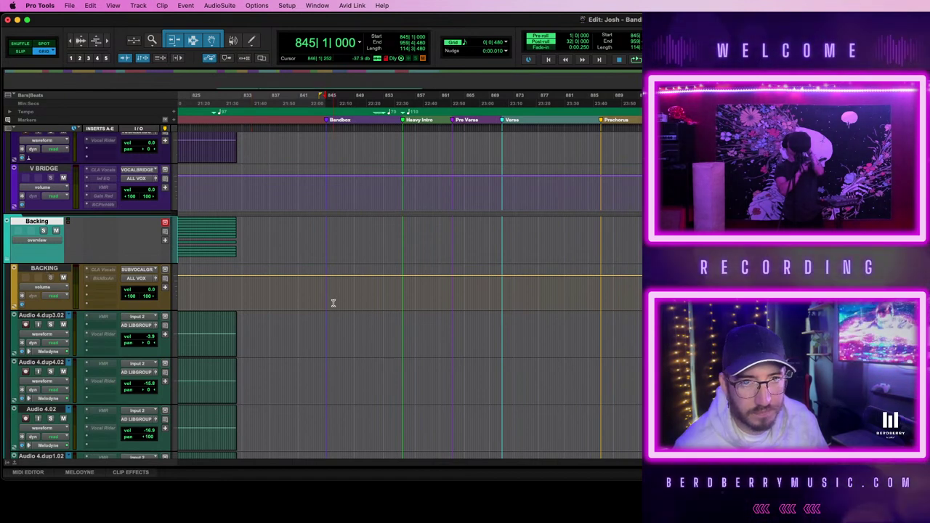
- Play the earlier song's Ahh backing harmonies in the Intro Riff from 717|1|000
{"action": "scroll", "coordinate": [333, 303], "scroll_direction": "left", "scroll_amount": 3}
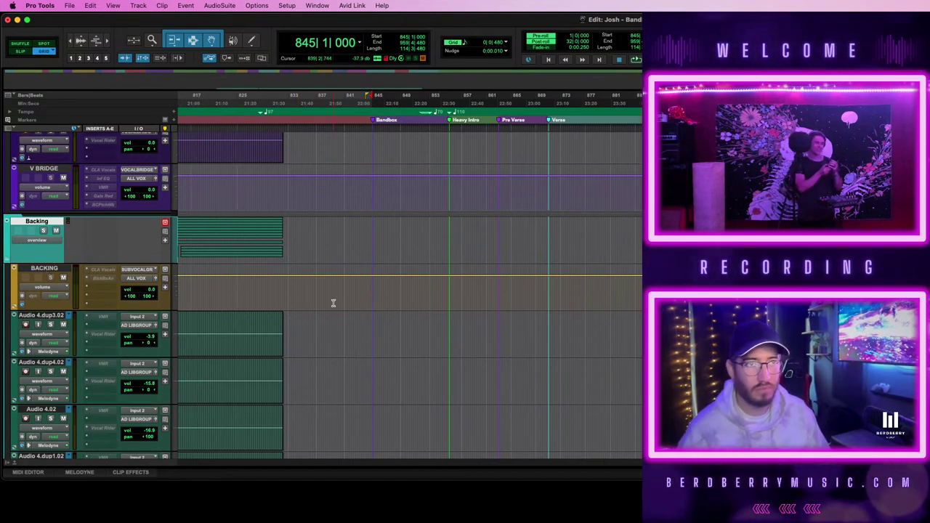
{"action": "scroll", "coordinate": [332, 303], "scroll_direction": "left", "scroll_amount": 15}
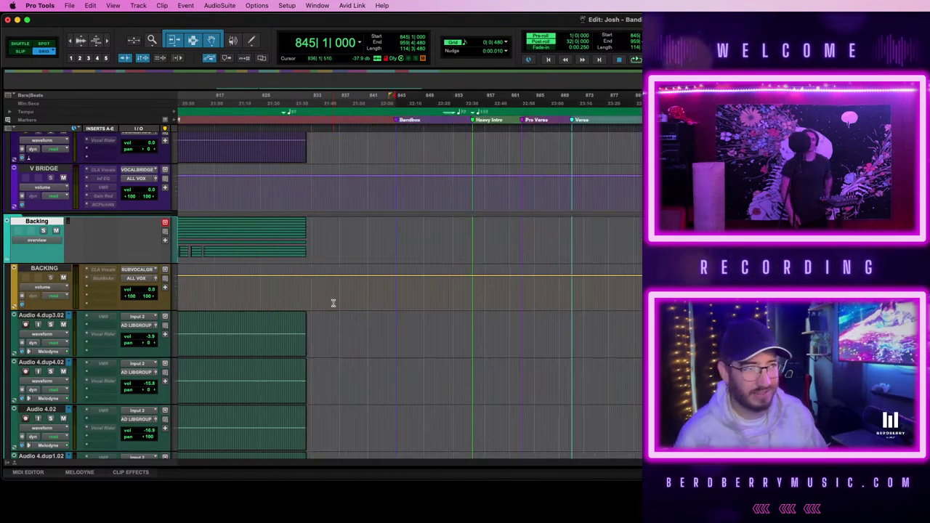
{"action": "scroll", "coordinate": [333, 303], "scroll_direction": "left", "scroll_amount": 20}
{"action": "scroll", "coordinate": [332, 304], "scroll_direction": "down", "scroll_amount": 5}
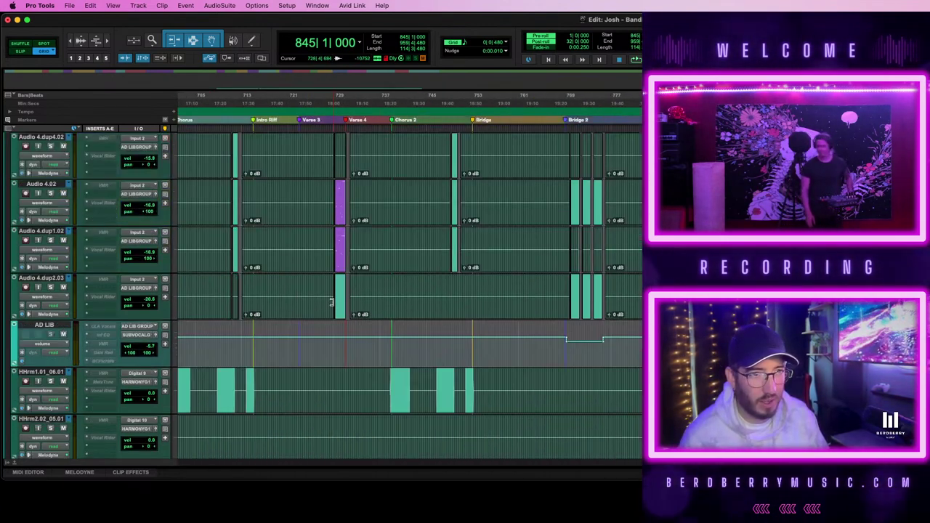
{"action": "scroll", "coordinate": [332, 303], "scroll_direction": "down", "scroll_amount": 10}
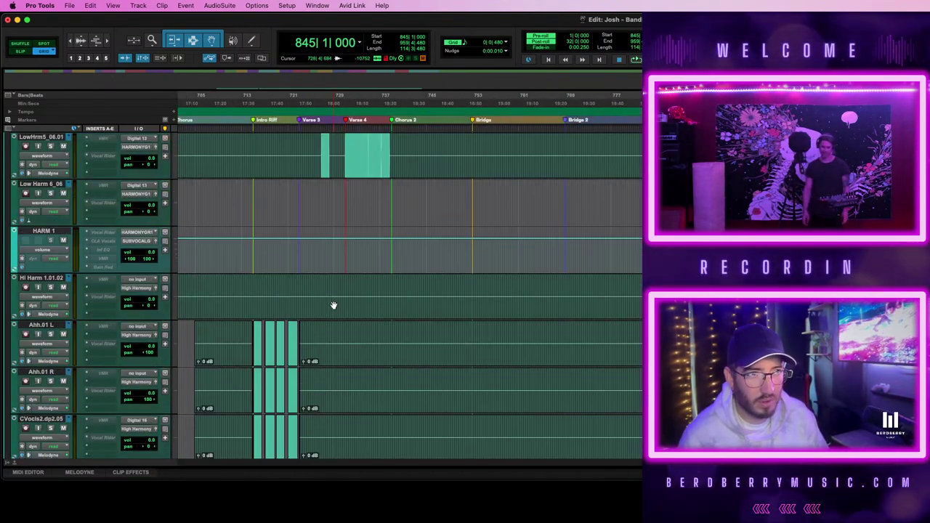
{"action": "left_click", "coordinate": [264, 282]}
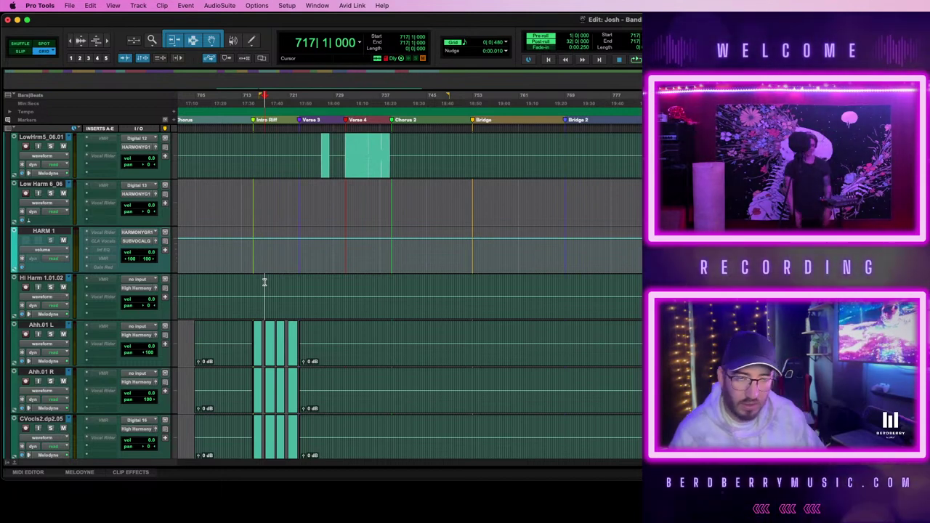
{"action": "key", "text": "space"}
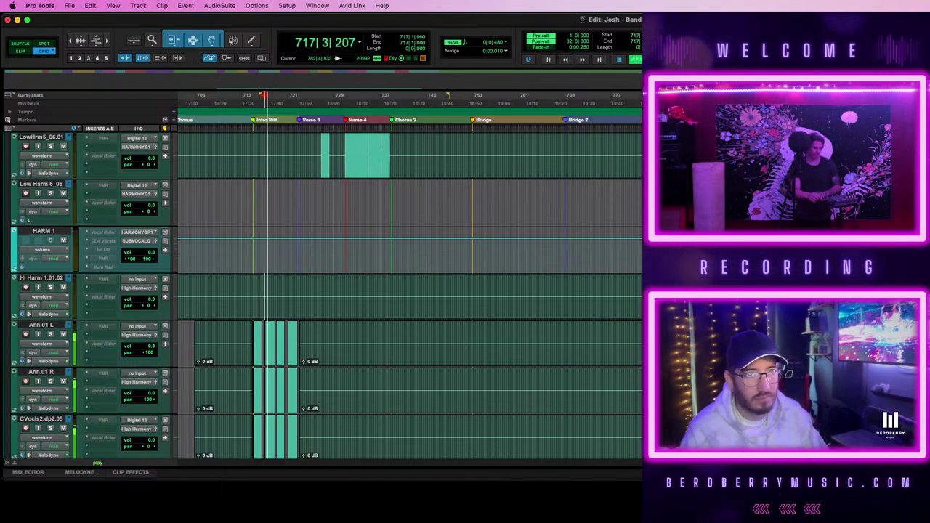
- Play the earlier song's ad-libs leading into Verse 4 from 728|4|480, examining the Audio 4 and harmony tracks
{"action": "scroll", "coordinate": [382, 258], "scroll_direction": "up", "scroll_amount": 3}
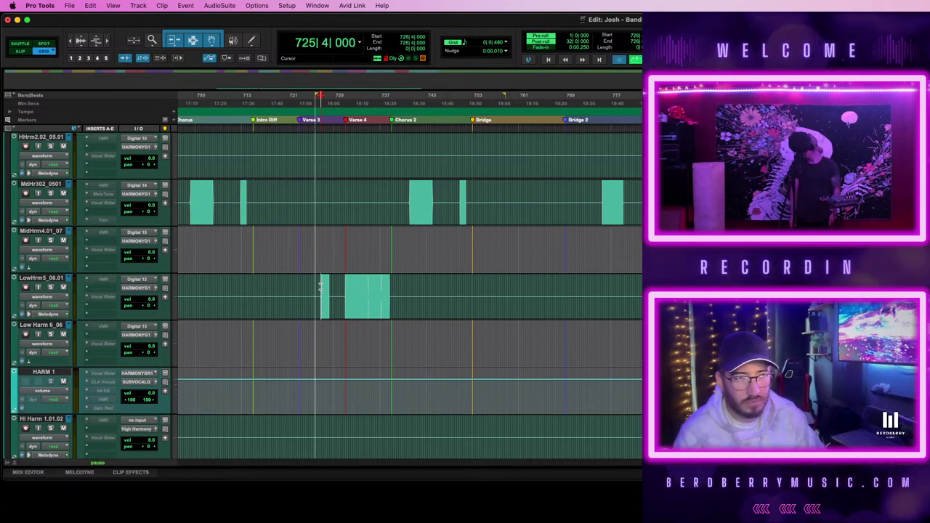
{"action": "scroll", "coordinate": [320, 286], "scroll_direction": "up", "scroll_amount": 4}
{"action": "scroll", "coordinate": [320, 286], "scroll_direction": "up", "scroll_amount": 5}
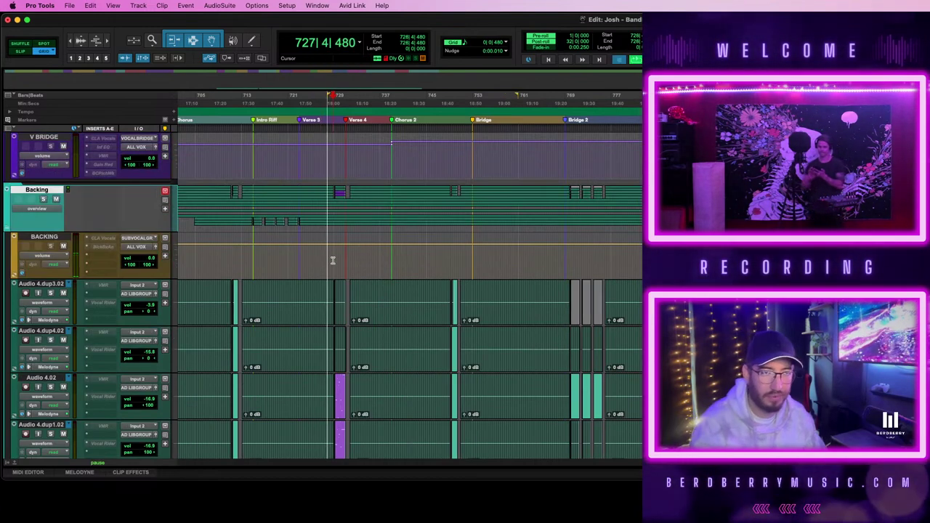
{"action": "key", "text": "space"}
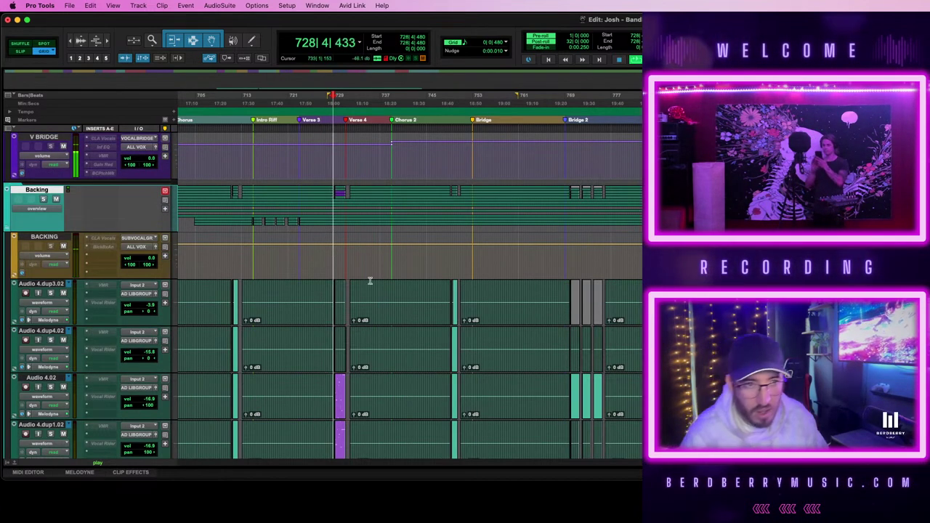
{"action": "scroll", "coordinate": [321, 331], "scroll_direction": "down", "scroll_amount": 5}
{"action": "scroll", "coordinate": [320, 328], "scroll_direction": "up", "scroll_amount": 4}
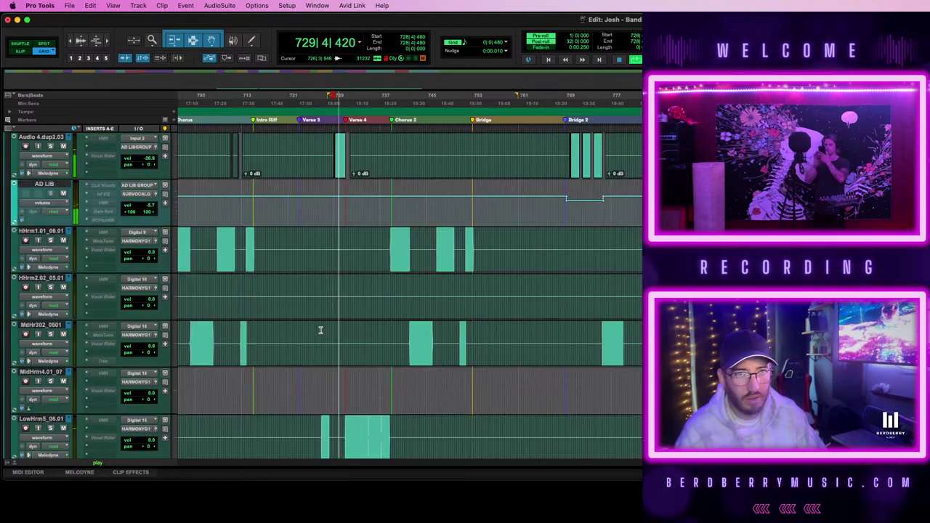
{"action": "scroll", "coordinate": [278, 324], "scroll_direction": "down", "scroll_amount": 3}
{"action": "key", "text": "space"}
{"action": "scroll", "coordinate": [290, 340], "scroll_direction": "down", "scroll_amount": 1}
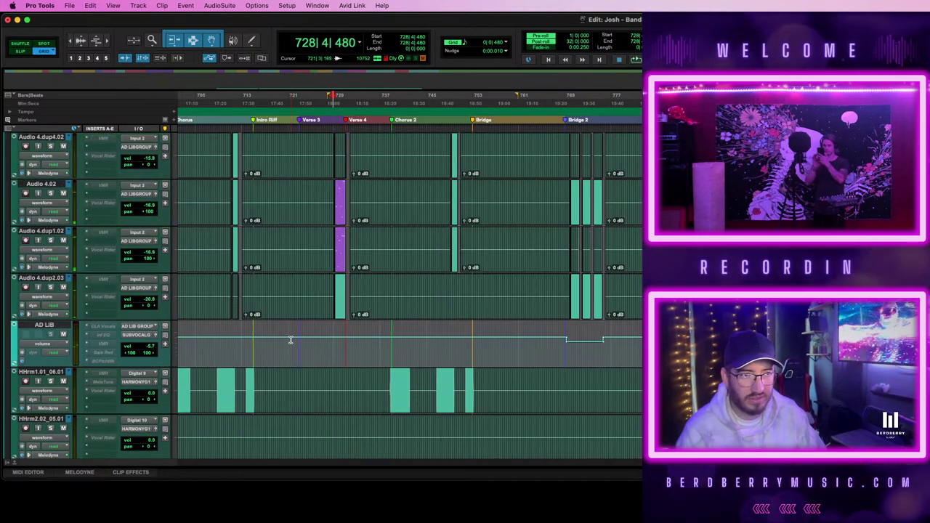
- Examine the earlier song's ad-lib and harmony tracks through Chorus 3 and on to the Bandbox section
{"action": "scroll", "coordinate": [479, 343], "scroll_direction": "down", "scroll_amount": 4}
{"action": "scroll", "coordinate": [480, 343], "scroll_direction": "down", "scroll_amount": 4}
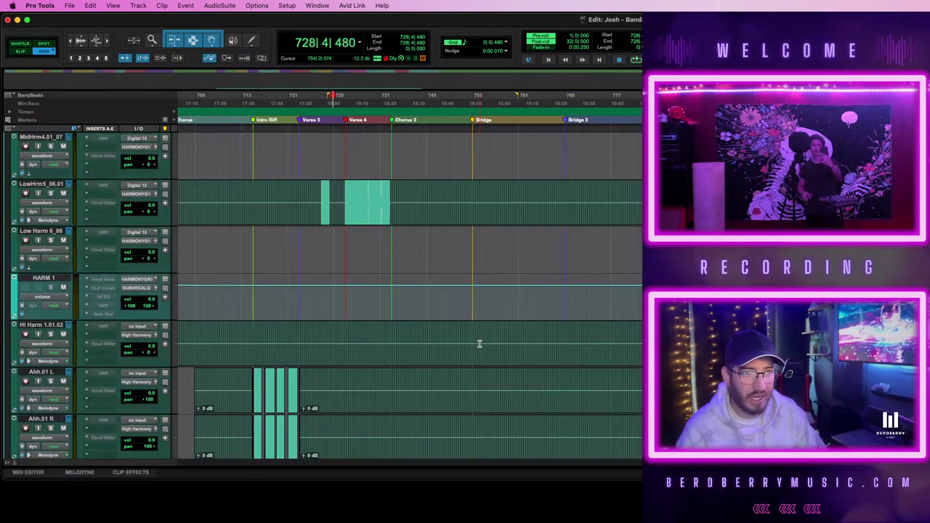
{"action": "scroll", "coordinate": [480, 343], "scroll_direction": "up", "scroll_amount": 6}
{"action": "scroll", "coordinate": [479, 343], "scroll_direction": "down", "scroll_amount": 1}
{"action": "scroll", "coordinate": [480, 343], "scroll_direction": "right", "scroll_amount": 6}
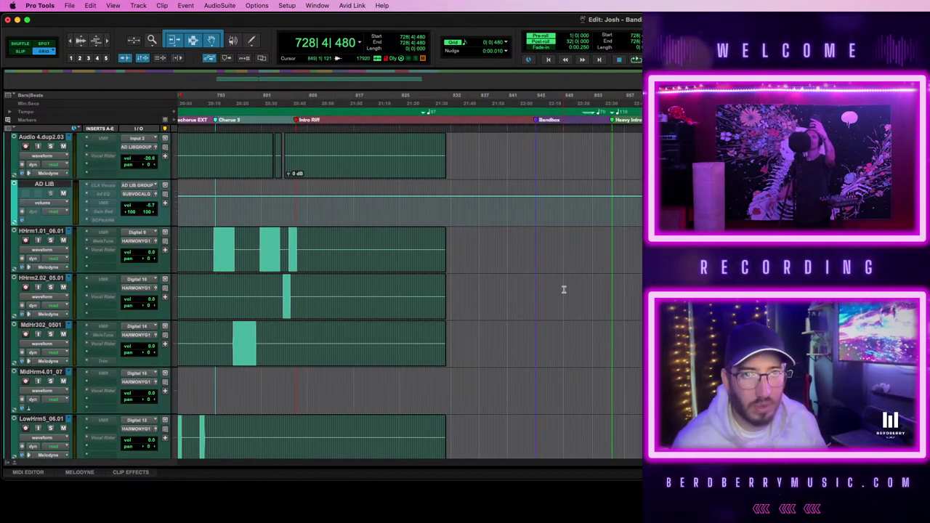
{"action": "scroll", "coordinate": [563, 289], "scroll_direction": "up", "scroll_amount": 4}
{"action": "scroll", "coordinate": [563, 289], "scroll_direction": "down", "scroll_amount": 4}
{"action": "scroll", "coordinate": [563, 290], "scroll_direction": "left", "scroll_amount": 4}
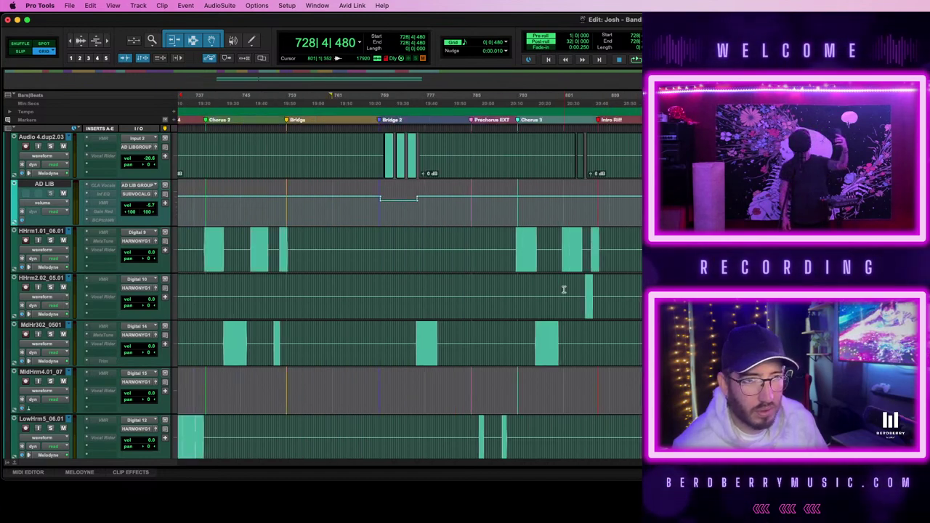
{"action": "scroll", "coordinate": [563, 289], "scroll_direction": "right", "scroll_amount": 4}
{"action": "scroll", "coordinate": [563, 289], "scroll_direction": "left", "scroll_amount": 6}
{"action": "scroll", "coordinate": [564, 289], "scroll_direction": "right", "scroll_amount": 6}
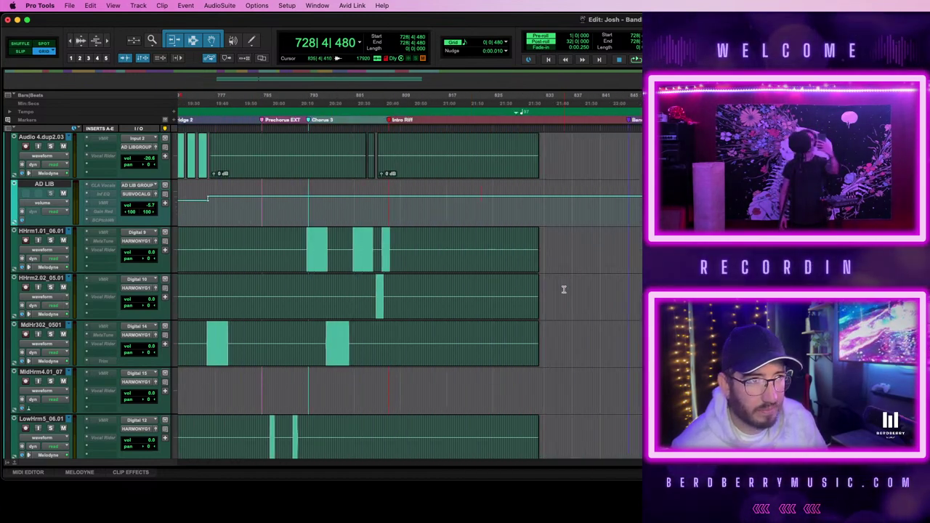
{"action": "scroll", "coordinate": [563, 290], "scroll_direction": "right", "scroll_amount": 4}
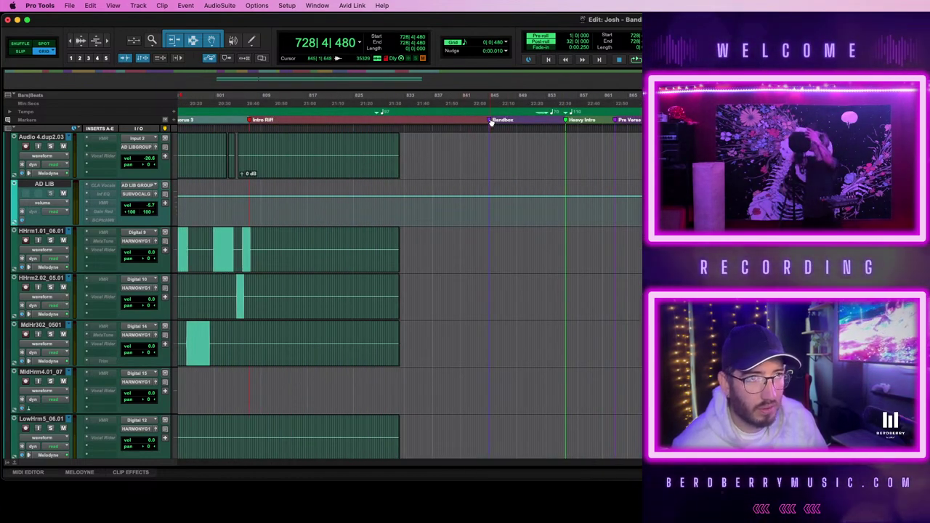
- Copy the Bandbox lead vocal clip spanning 845|1|000 to 855|1|000 from Vocls1.04 down to the CVcls1.05 track
{"action": "left_click", "coordinate": [493, 120]}
{"action": "scroll", "coordinate": [537, 276], "scroll_direction": "up", "scroll_amount": 15}
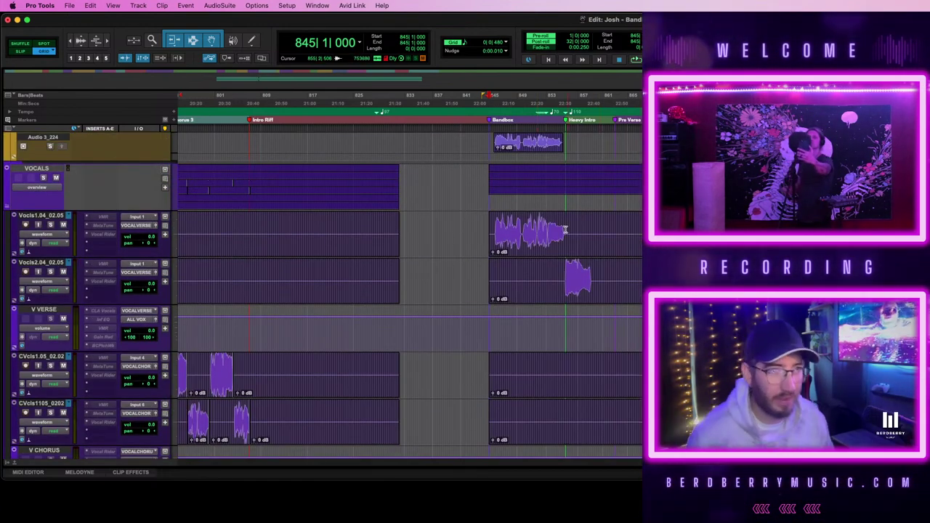
{"action": "key", "text": "t"}
{"action": "key", "text": "t"}
{"action": "key", "text": "t"}
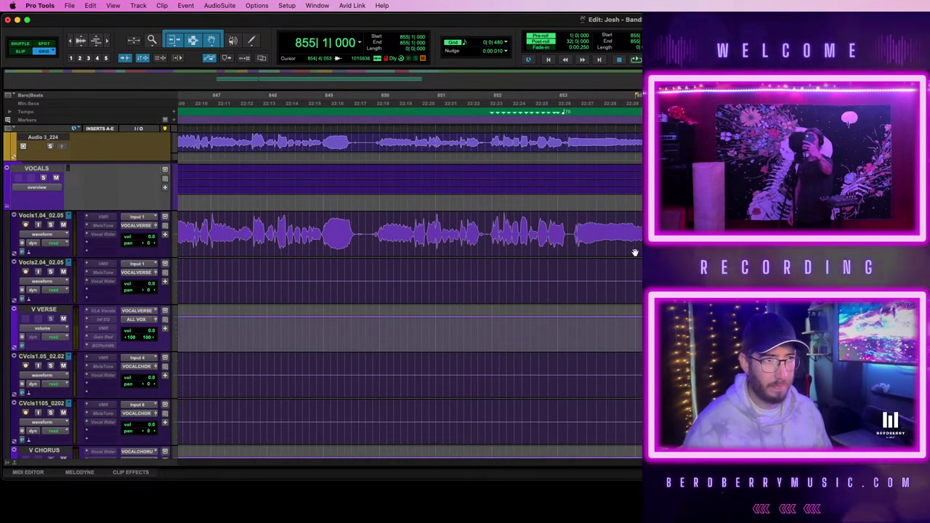
{"action": "key", "text": "r"}
{"action": "key", "text": "r"}
{"action": "key", "text": "r"}
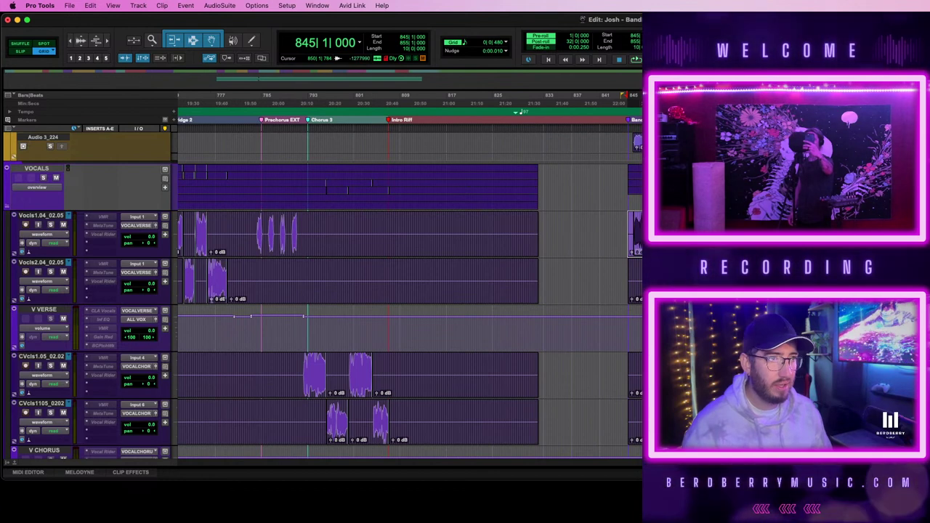
{"action": "left_click_drag", "start_coordinate": [658, 281], "coordinate": [662, 375]}
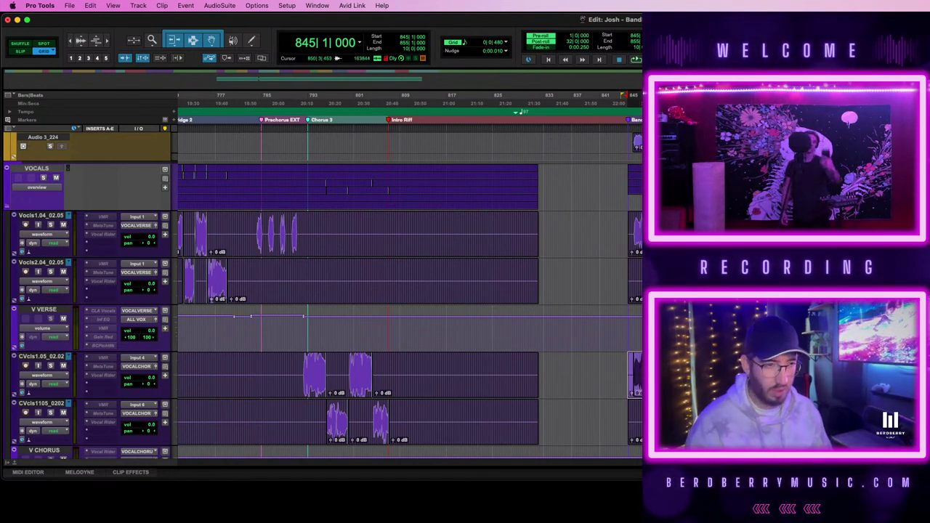
- Mute the original Bandbox clip on Vocls1.04 and start a recording pass from 845|1|000
{"action": "key", "text": "t"}
{"action": "key", "text": "t"}
{"action": "key", "text": "t"}
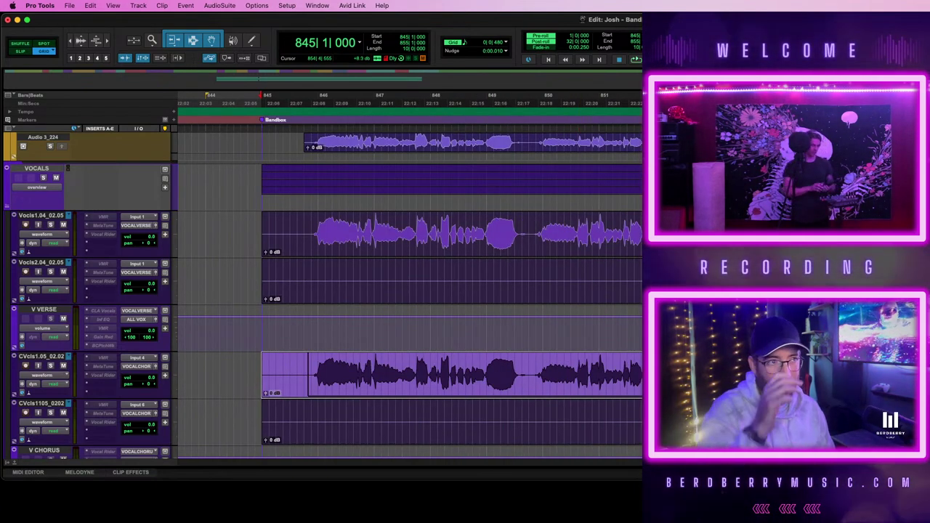
{"action": "key", "text": "p"}
{"action": "key", "text": "p"}
{"action": "key", "text": "p"}
{"action": "key", "text": "space"}
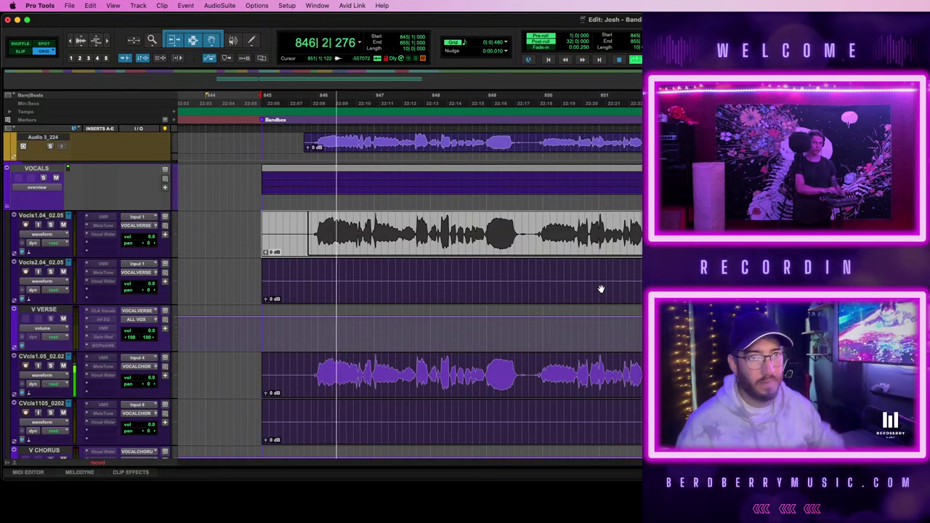
{"action": "left_click", "coordinate": [448, 392]}
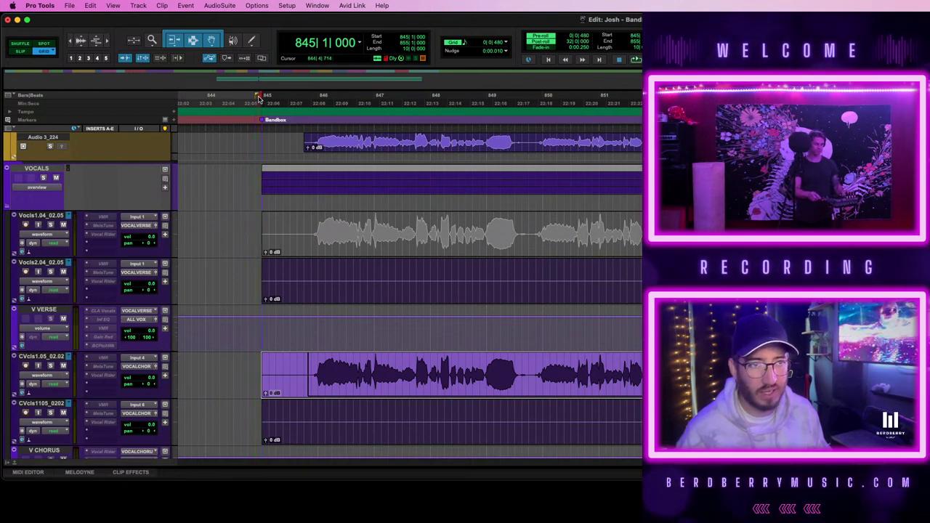
- Record a vocal double on Audio 3 from 845|4|000 with a 0|3|000 pre-roll, punching in again at 849|4|480
{"action": "left_click", "coordinate": [300, 96]}
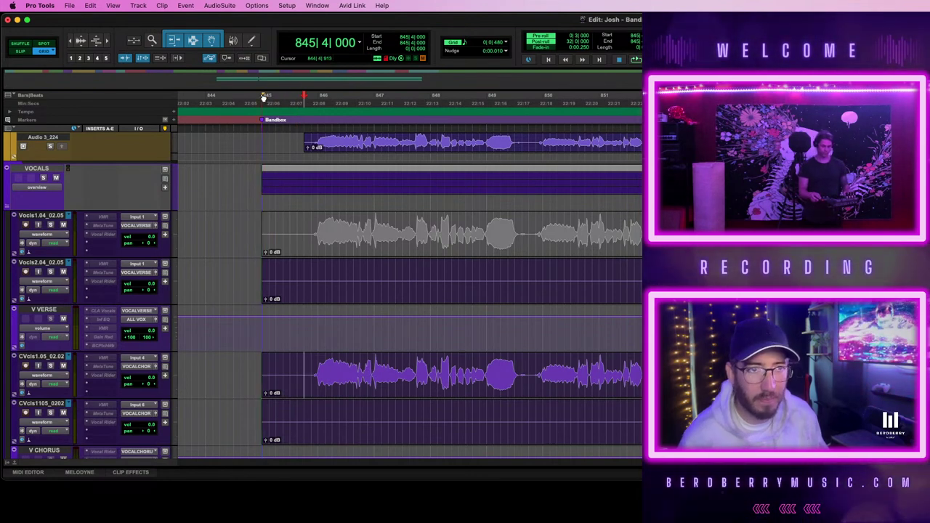
{"action": "key", "text": "space"}
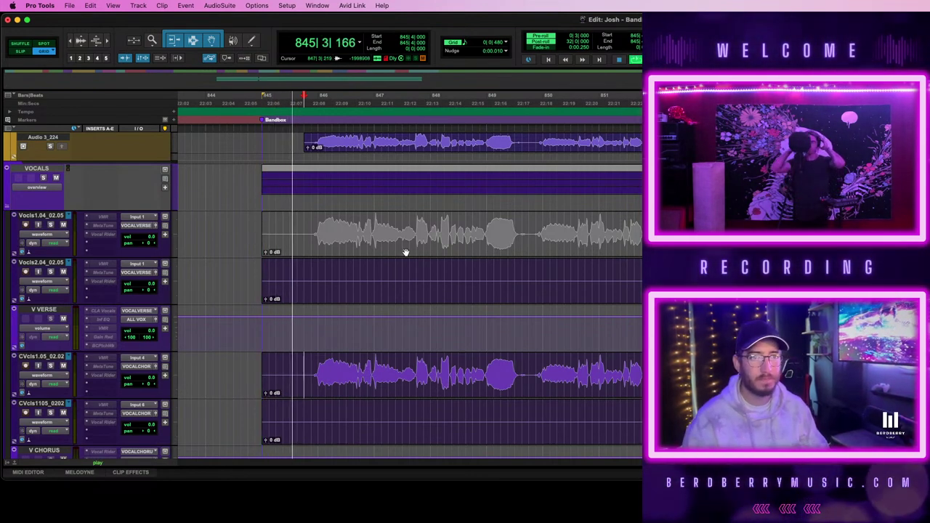
{"action": "scroll", "coordinate": [405, 252], "scroll_direction": "up", "scroll_amount": 4}
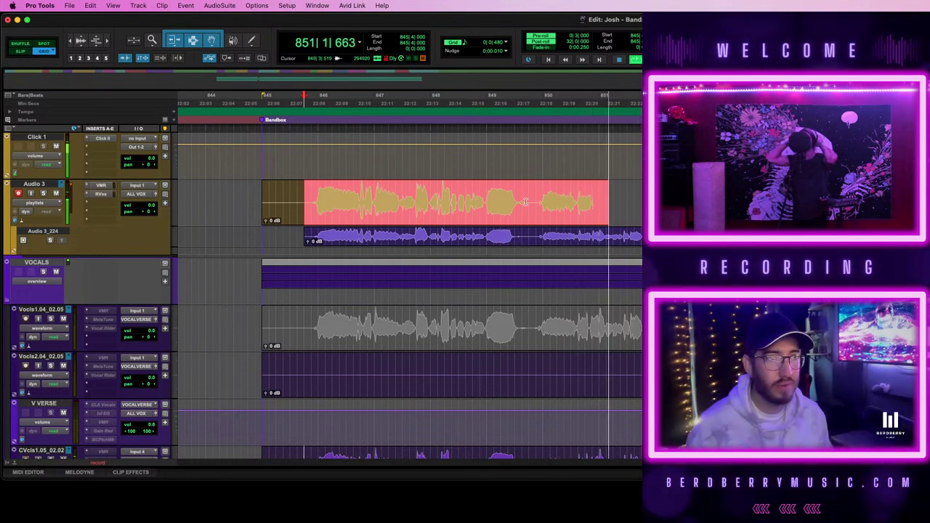
{"action": "key", "text": "space"}
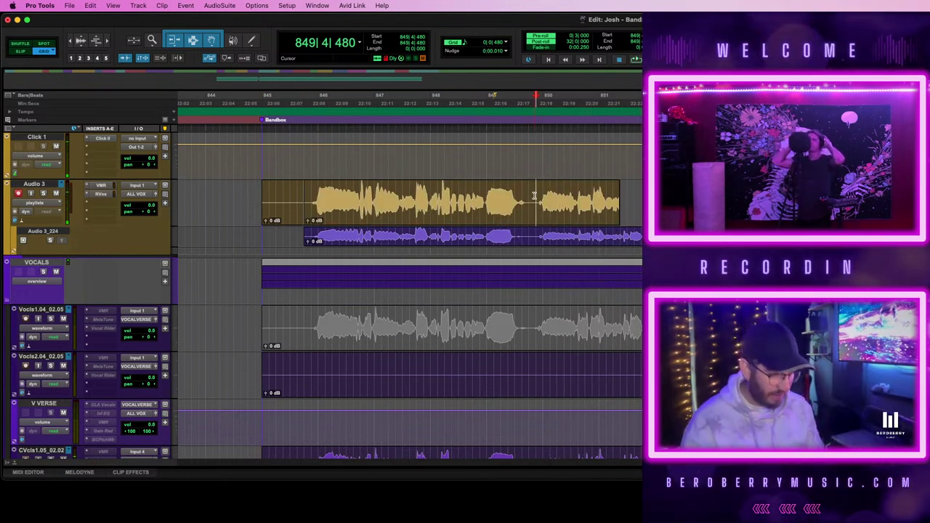
{"action": "key", "text": "space"}
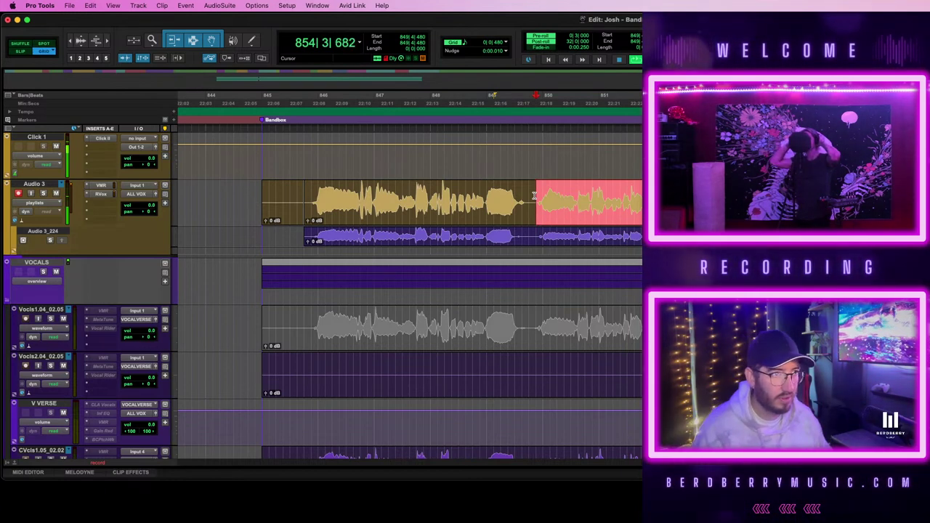
{"action": "key", "text": "space"}
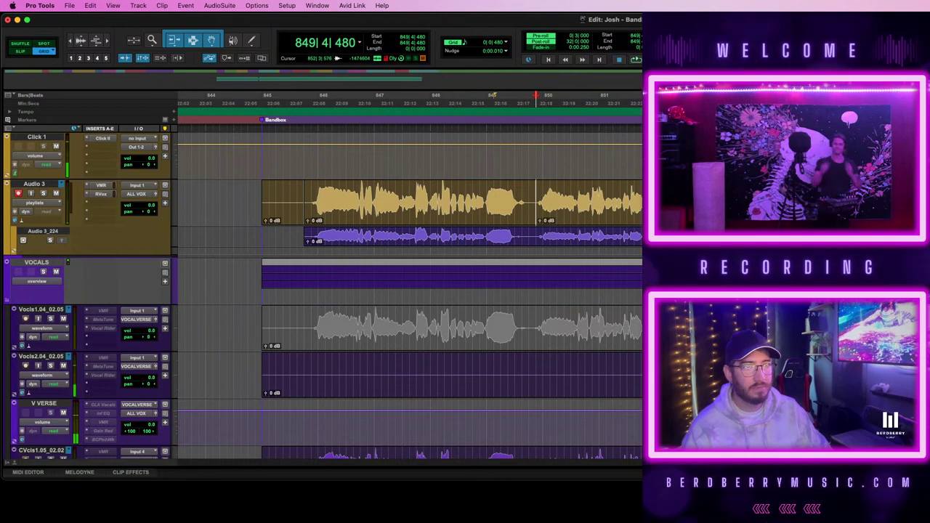
- Crossfade the recorded Audio 3 takes and consolidate them into one clip starting at 845|1|000
{"action": "left_click", "coordinate": [574, 212]}
{"action": "left_click", "coordinate": [496, 211], "text": "shift"}
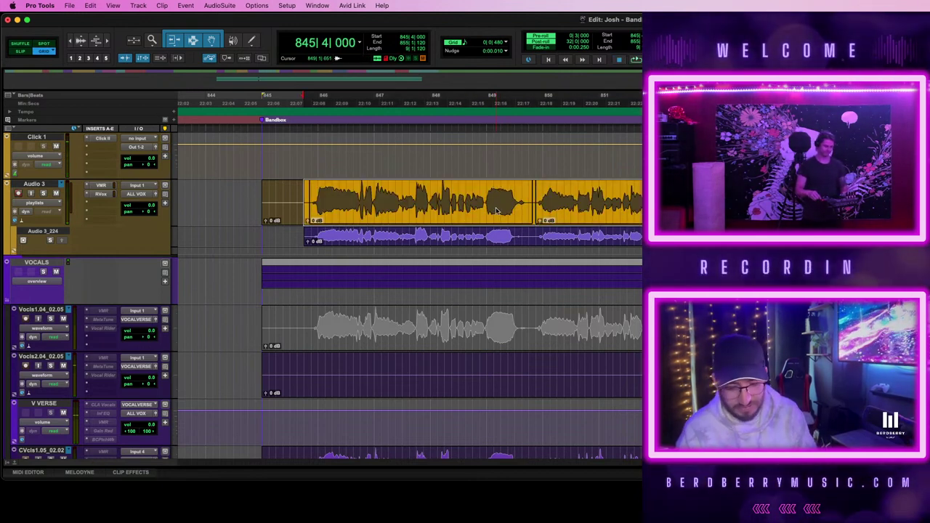
{"action": "key", "text": "super+f"}
{"action": "key", "text": "Return"}
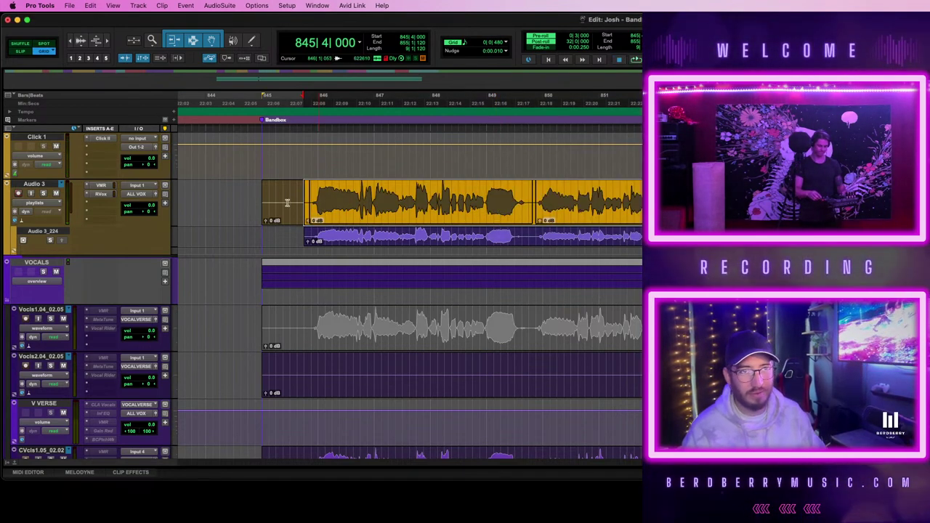
{"action": "left_click", "coordinate": [282, 212], "text": "shift"}
{"action": "key", "text": "super+f"}
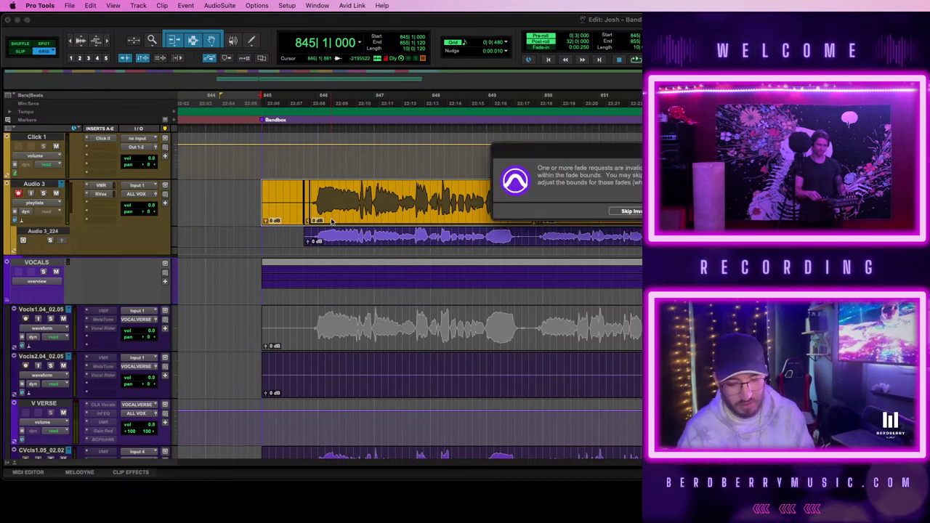
{"action": "key", "text": "Return"}
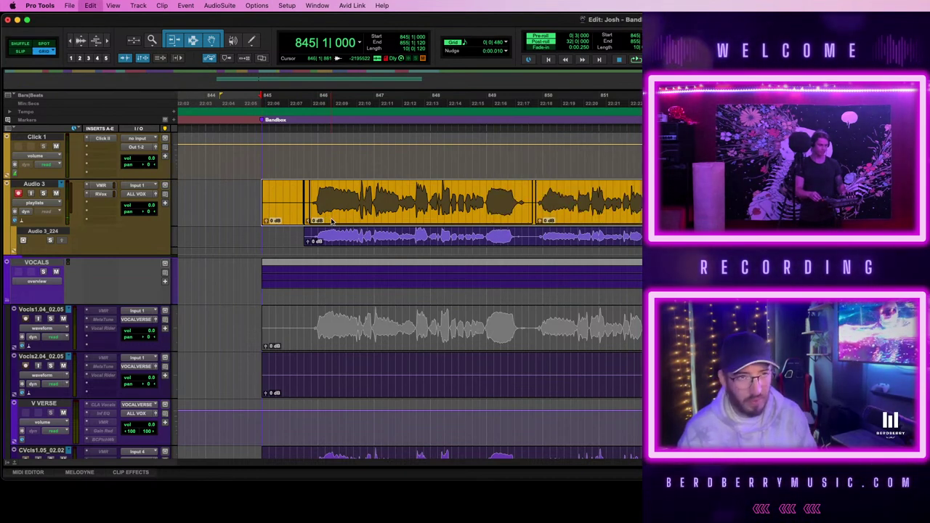
{"action": "key", "text": "alt+shift+3"}
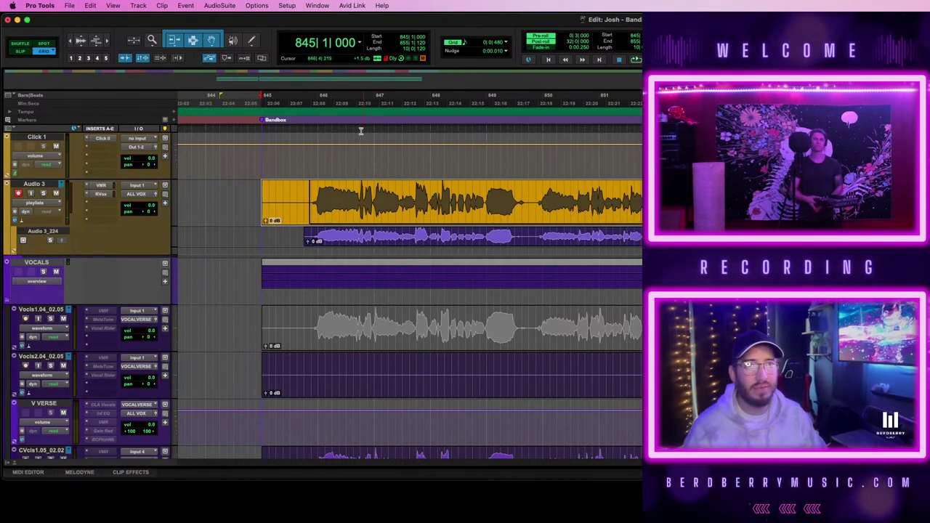
- Open Synchro Arts VocALign Project, using the CVcls1.05 clip as guide and the consolidated Audio 3 take as dub
{"action": "left_click", "coordinate": [218, 6]}
{"action": "mouse_move", "coordinate": [251, 346]}
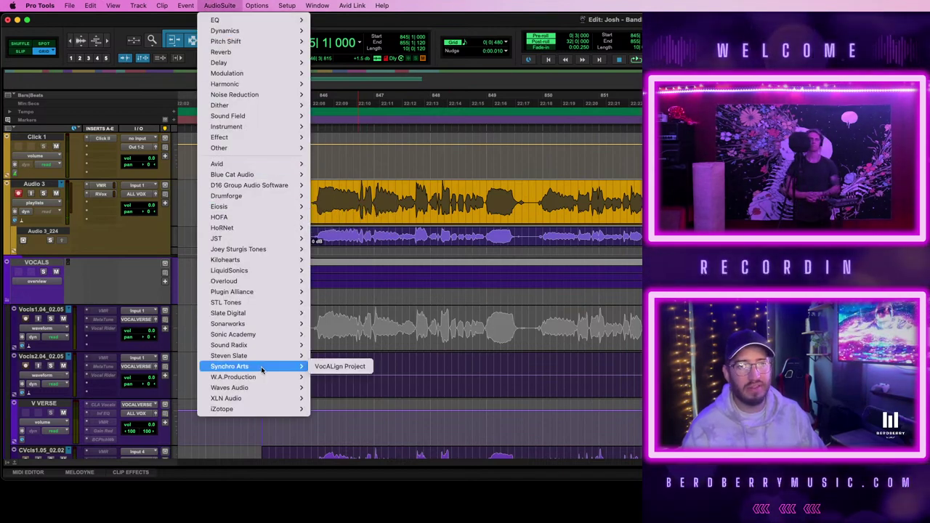
{"action": "left_click", "coordinate": [341, 366]}
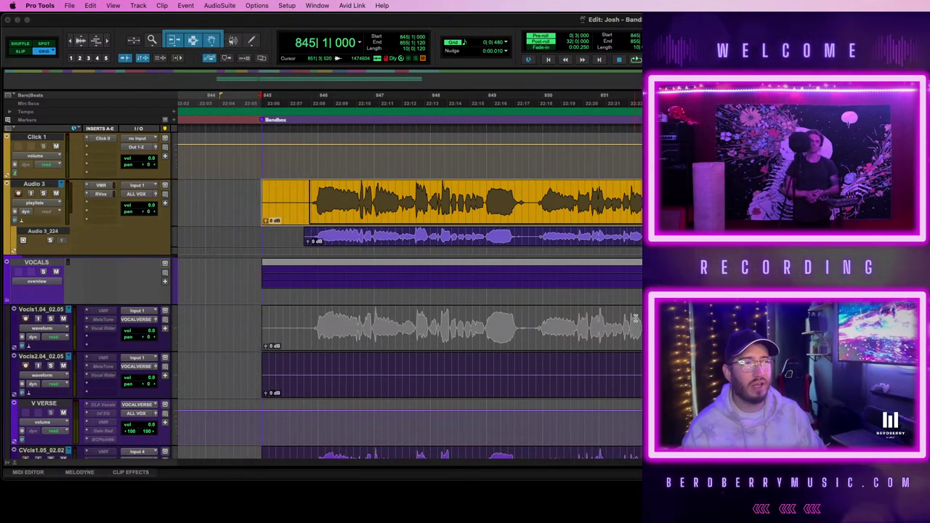
{"action": "scroll", "coordinate": [634, 328], "scroll_direction": "down", "scroll_amount": 3}
{"action": "left_click", "coordinate": [636, 380]}
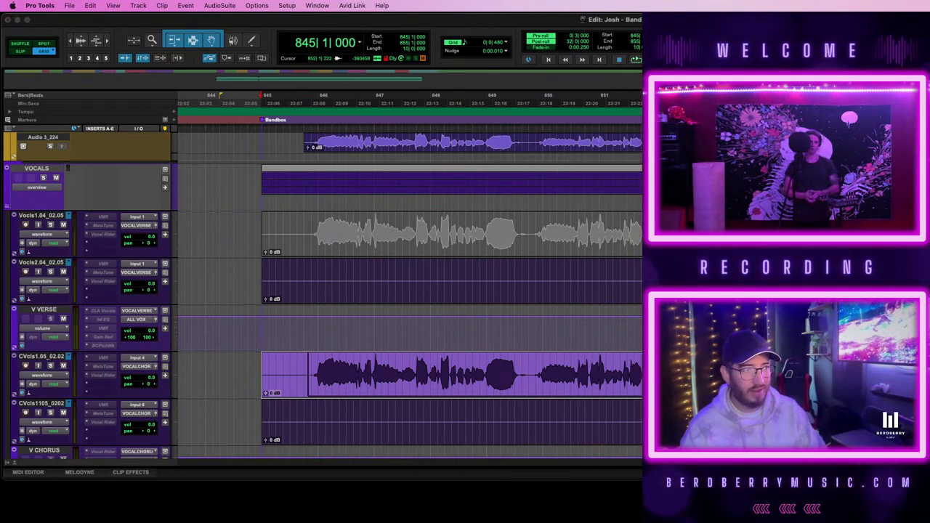
{"action": "scroll", "coordinate": [406, 294], "scroll_direction": "up", "scroll_amount": 4}
{"action": "left_click", "coordinate": [636, 262]}
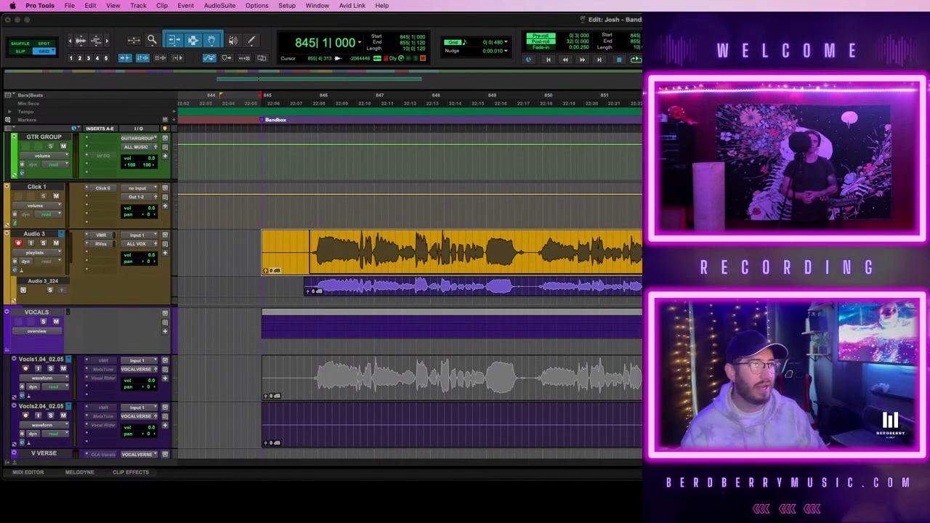
- Separate the Bandbox clips on CVcls1.05 and Audio 3 at 845|4|000
{"action": "scroll", "coordinate": [610, 289], "scroll_direction": "down", "scroll_amount": 4}
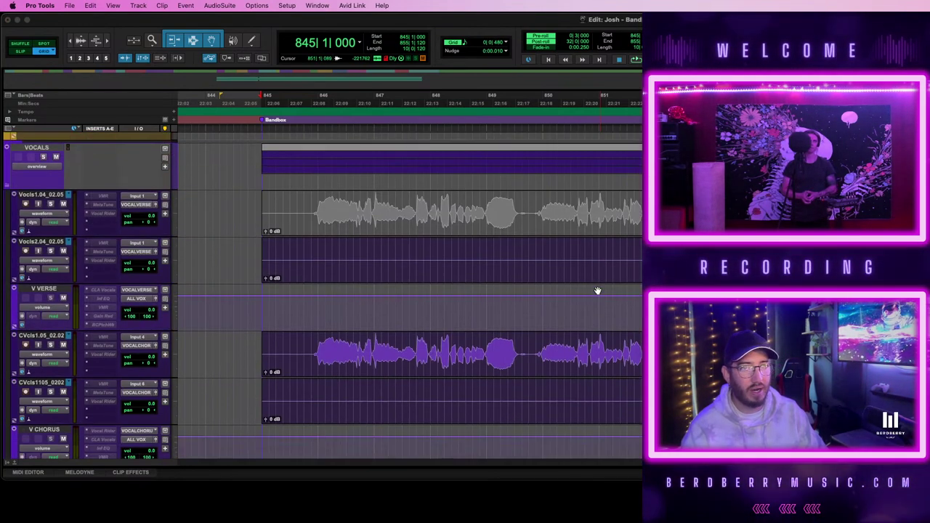
{"action": "left_click", "coordinate": [306, 345]}
{"action": "scroll", "coordinate": [306, 335], "scroll_direction": "up", "scroll_amount": 4}
{"action": "scroll", "coordinate": [383, 359], "scroll_direction": "down", "scroll_amount": 4}
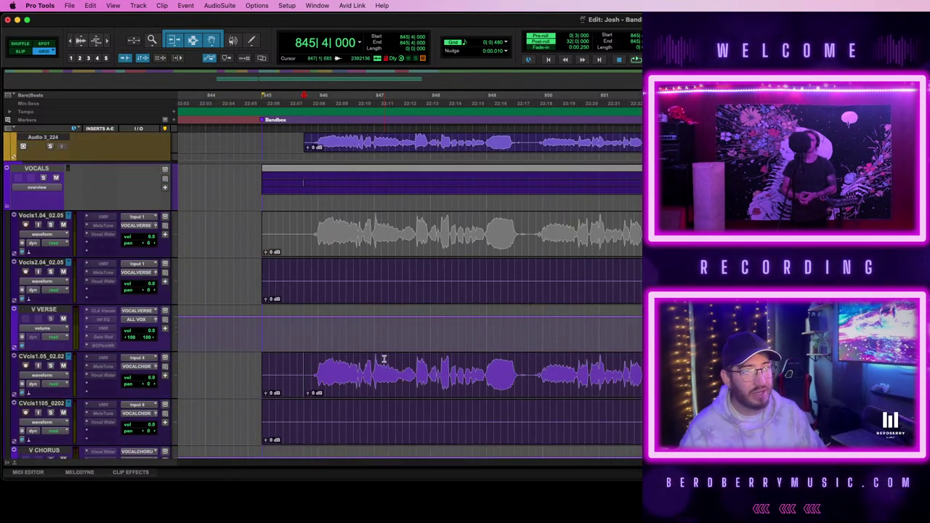
- Align the Audio 3 double from 845|4|000 to the matching CVcls1.05 clip with VocALign
{"action": "left_click", "coordinate": [454, 393]}
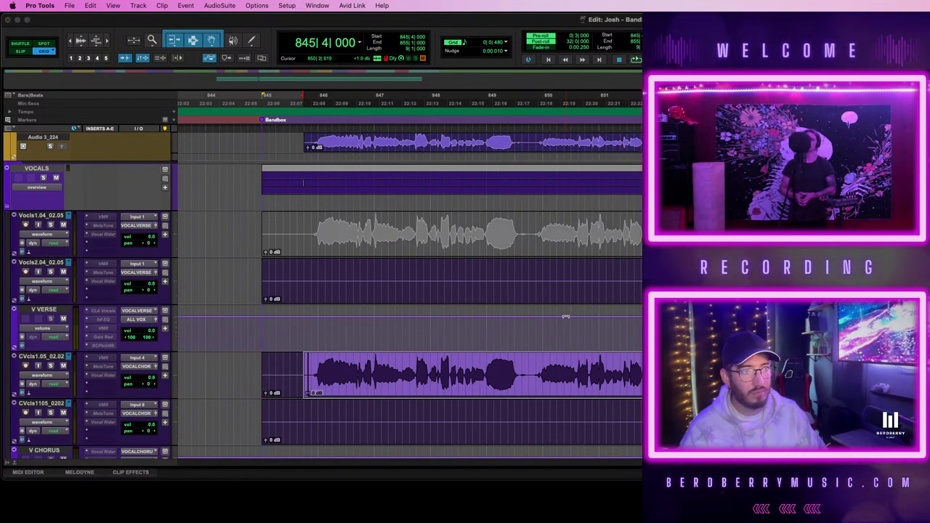
{"action": "scroll", "coordinate": [566, 317], "scroll_direction": "up", "scroll_amount": 4}
{"action": "left_click", "coordinate": [565, 361]}
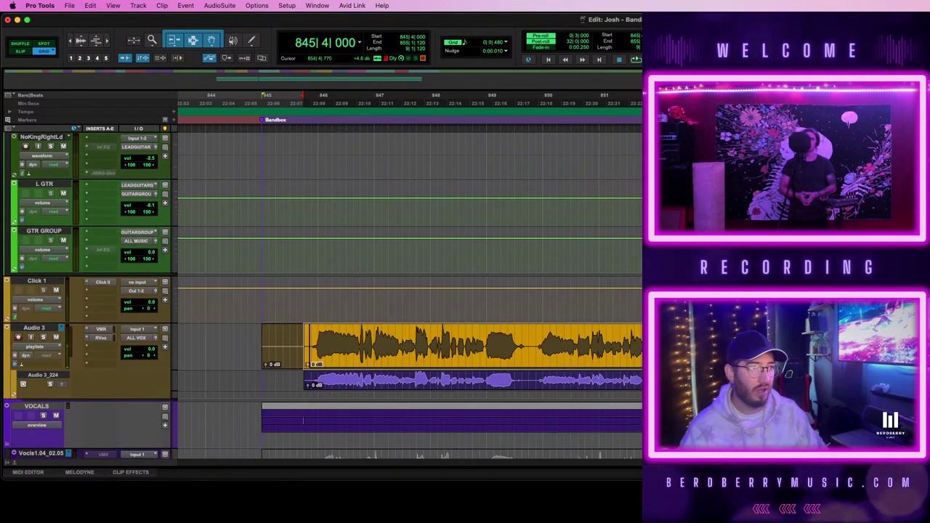
{"action": "key", "text": "alt+shift+3"}
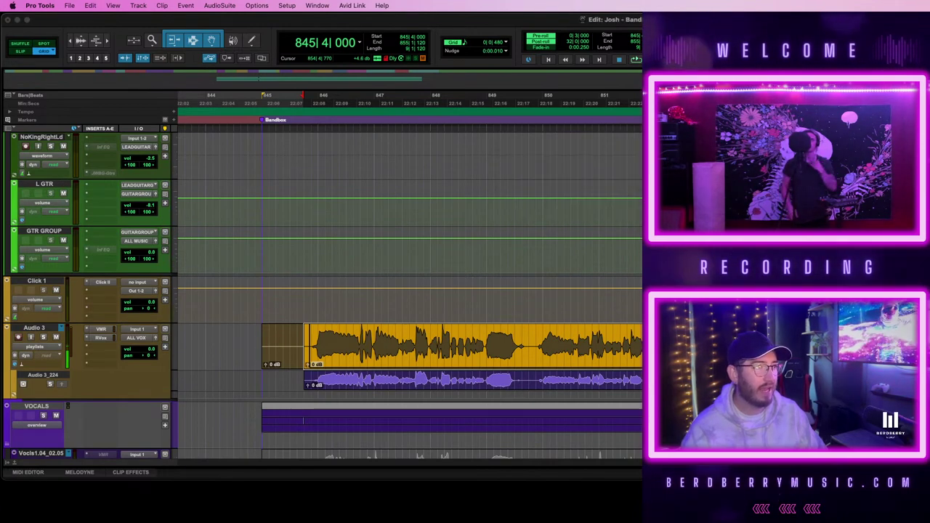
- Trim the aligned double's tail past 855|1|000 and move the clip to the CVcls1105_0202 track
{"action": "scroll", "coordinate": [560, 357], "scroll_direction": "down", "scroll_amount": 3}
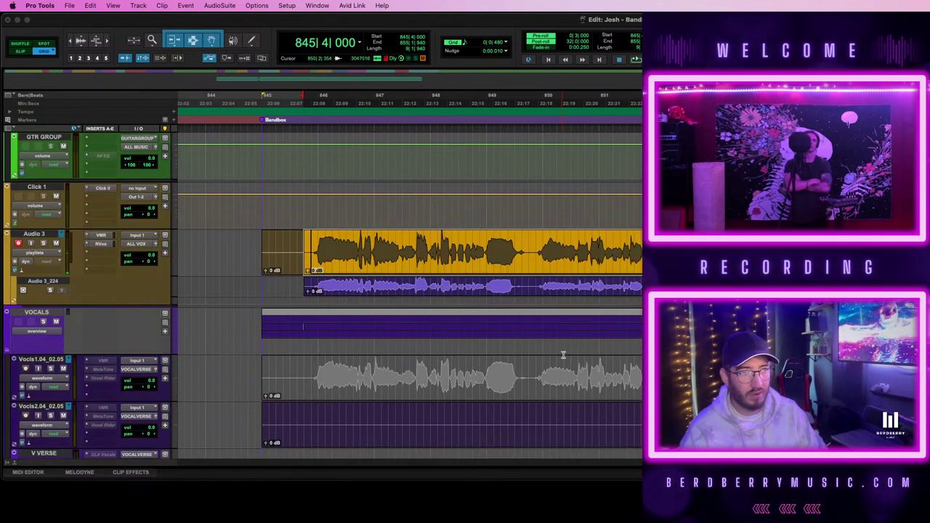
{"action": "left_click_drag", "start_coordinate": [826, 252], "coordinate": [859, 252]}
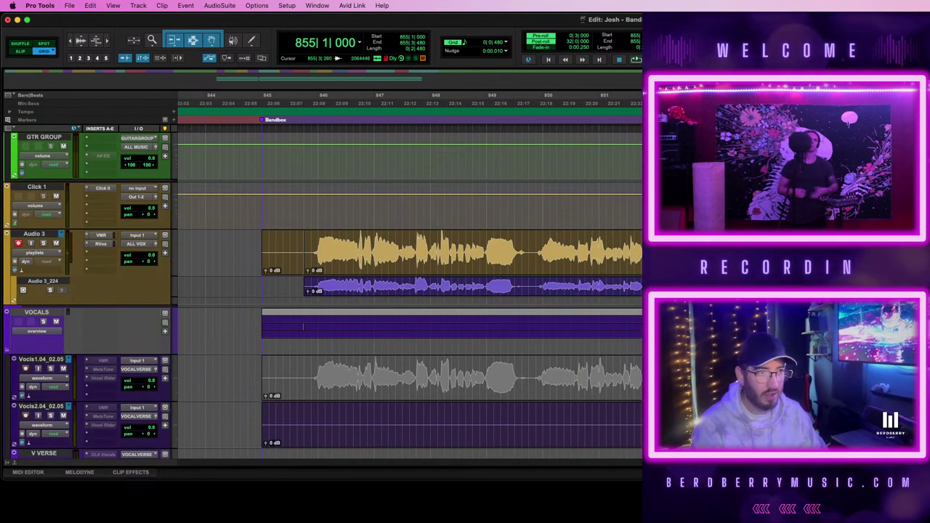
{"action": "left_click_drag", "start_coordinate": [610, 265], "coordinate": [619, 415]}
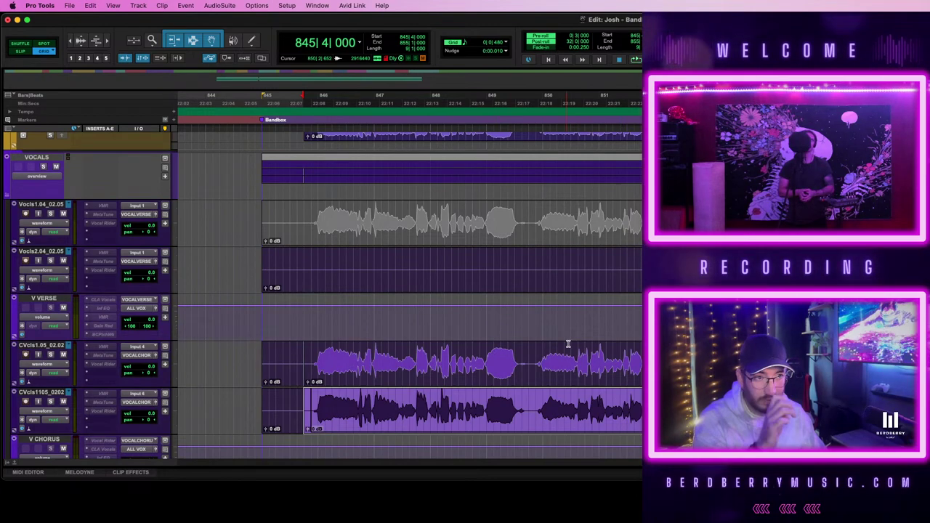
- Play back the Bandbox section from 845|4|000 to check the aligned double against the CVcls1.05 vocal
{"action": "scroll", "coordinate": [568, 344], "scroll_direction": "right", "scroll_amount": 2}
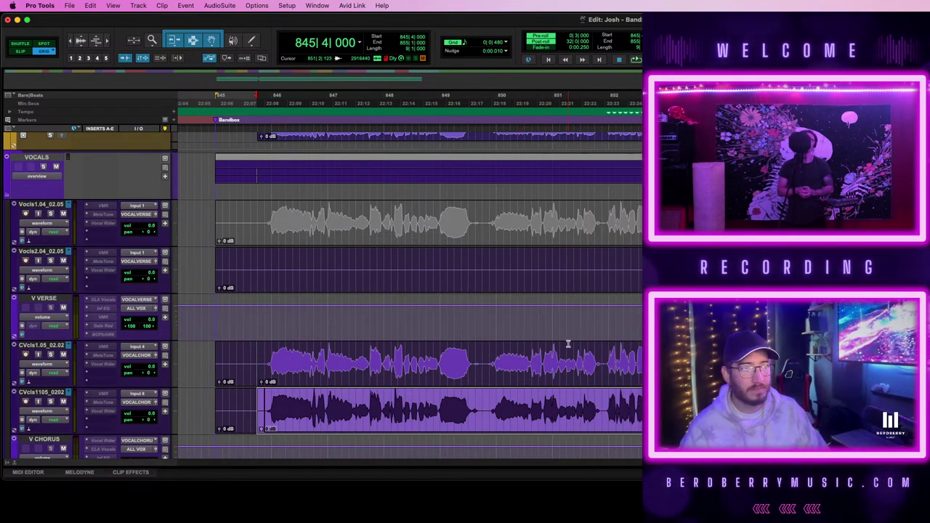
{"action": "scroll", "coordinate": [600, 328], "scroll_direction": "up", "scroll_amount": 3}
{"action": "scroll", "coordinate": [600, 328], "scroll_direction": "up", "scroll_amount": 5}
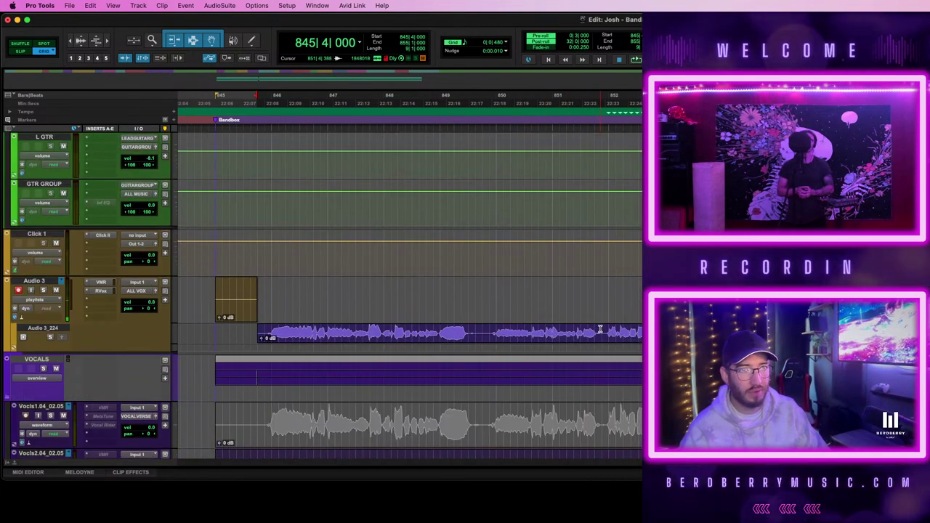
{"action": "scroll", "coordinate": [600, 328], "scroll_direction": "down", "scroll_amount": 7}
{"action": "left_click", "coordinate": [589, 389]}
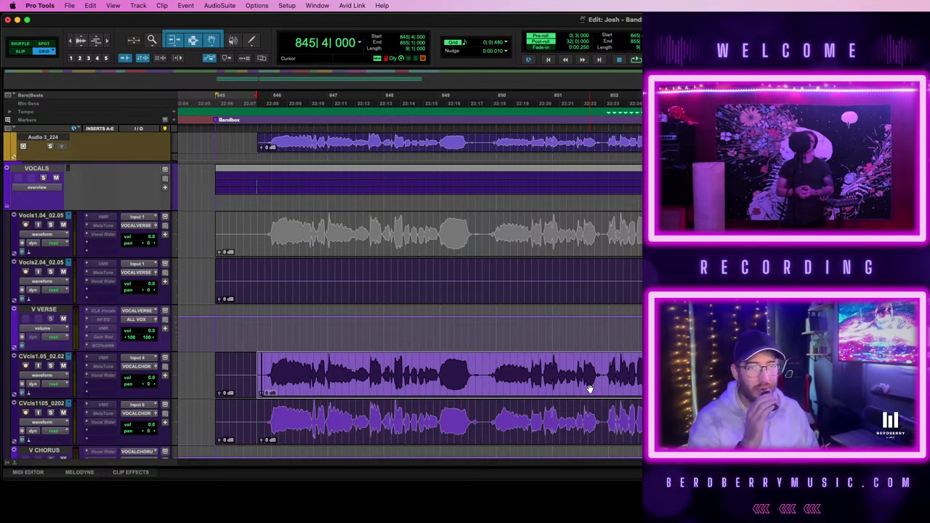
{"action": "key", "text": "space"}
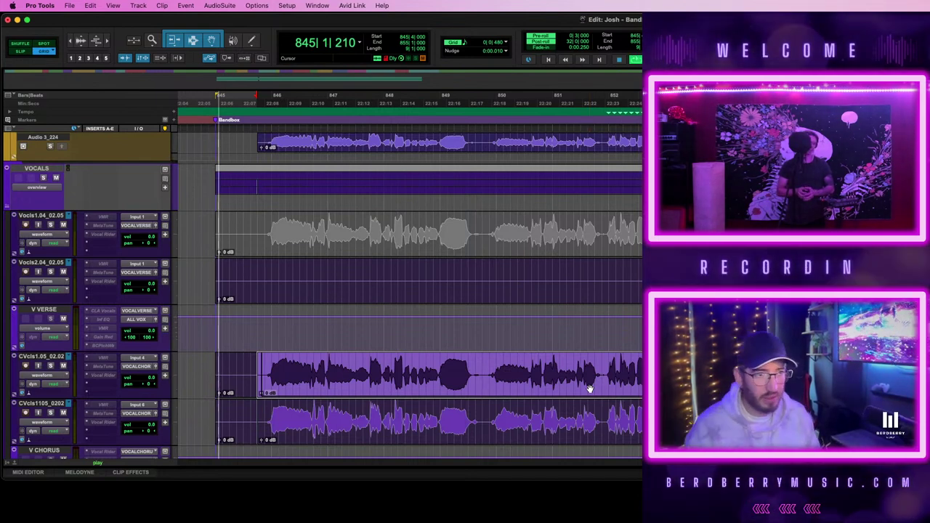
- Find the outro repeat's starting point at 946|4|000 on the chorus vocal tracks while the Bandbox double plays
{"action": "left_click", "coordinate": [537, 429]}
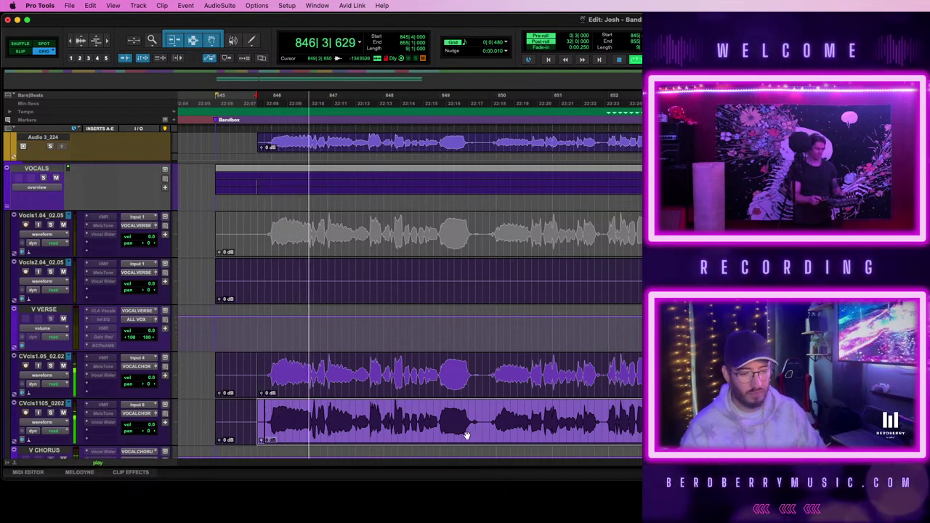
{"action": "key", "text": "r"}
{"action": "key", "text": "r"}
{"action": "scroll", "coordinate": [410, 274], "scroll_direction": "right", "scroll_amount": 3}
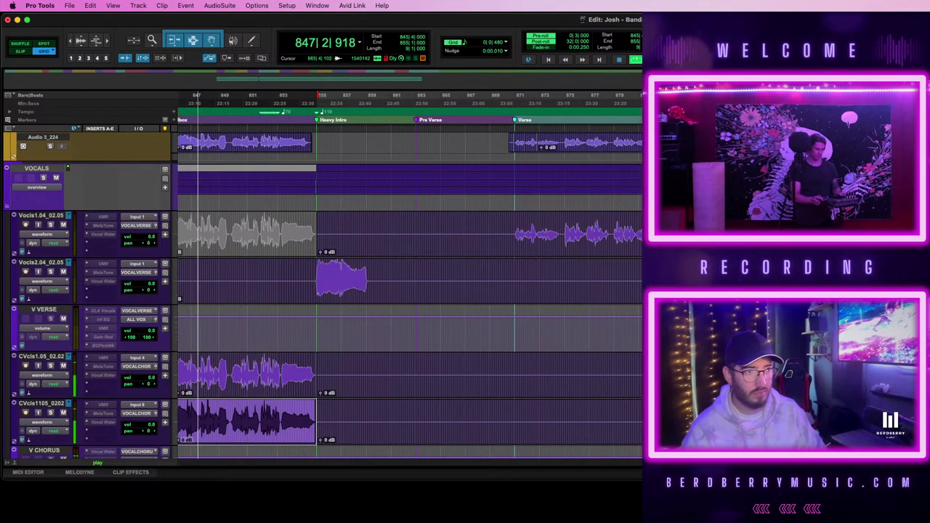
{"action": "key", "text": "r"}
{"action": "scroll", "coordinate": [409, 274], "scroll_direction": "right", "scroll_amount": 4}
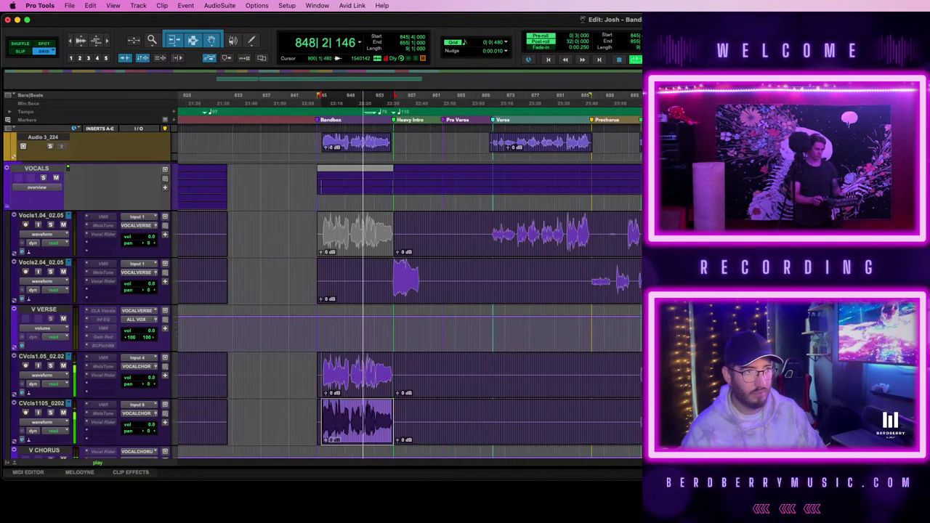
{"action": "scroll", "coordinate": [410, 275], "scroll_direction": "left", "scroll_amount": 1}
{"action": "scroll", "coordinate": [410, 274], "scroll_direction": "right", "scroll_amount": 1}
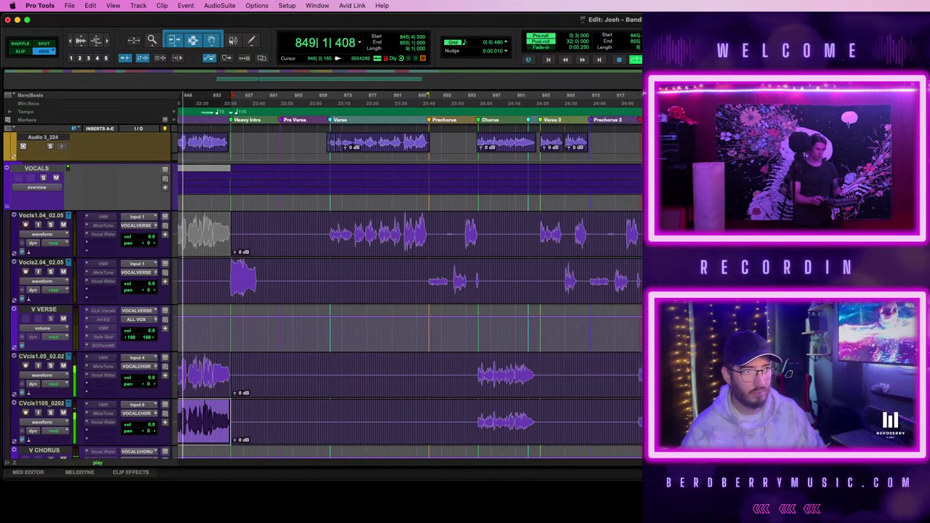
{"action": "key", "text": "t"}
{"action": "key", "text": "t"}
{"action": "key", "text": "t"}
{"action": "key", "text": "t"}
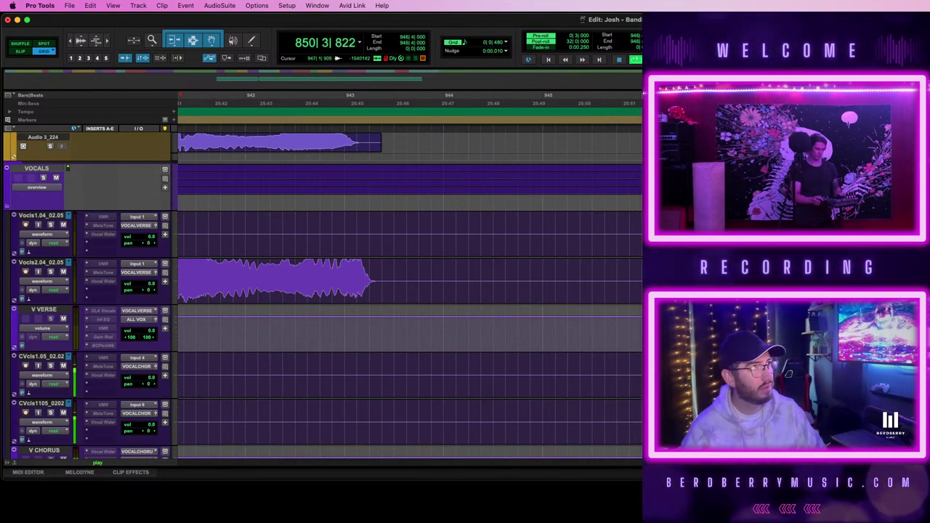
{"action": "key", "text": "r"}
{"action": "key", "text": "r"}
{"action": "key", "text": "r"}
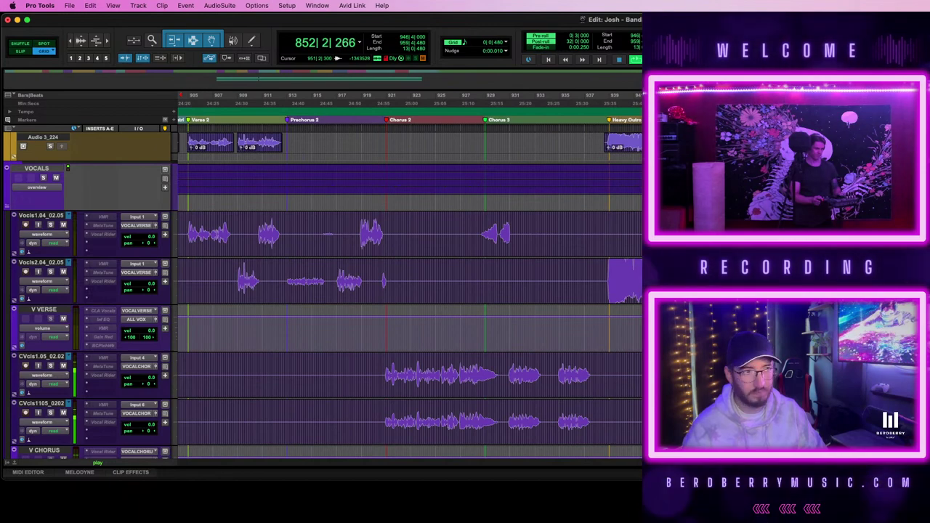
{"action": "scroll", "coordinate": [634, 390], "scroll_direction": "left", "scroll_amount": 5}
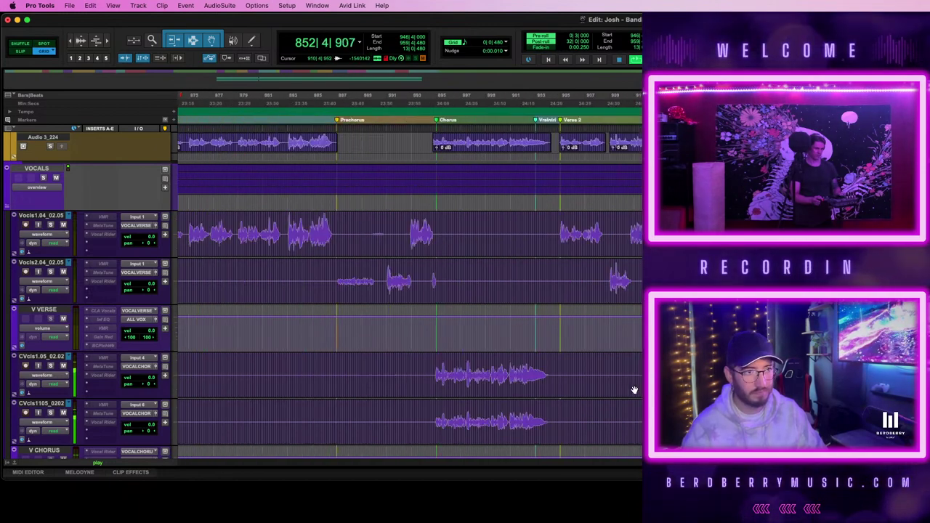
{"action": "scroll", "coordinate": [634, 390], "scroll_direction": "left", "scroll_amount": 7}
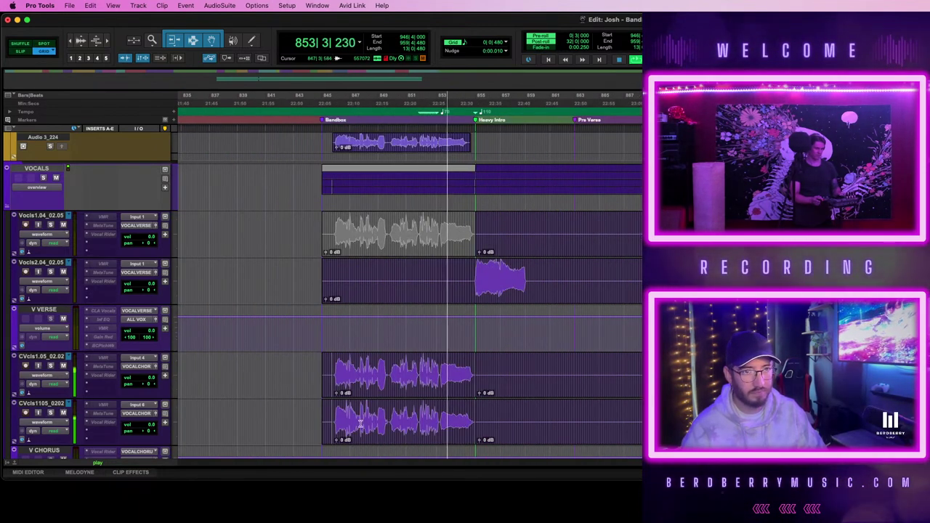
- Copy the aligned Bandbox double on CVcls1105_0202 to the outro at 946|4|000
{"action": "left_click", "coordinate": [383, 433]}
{"action": "scroll", "coordinate": [571, 429], "scroll_direction": "right", "scroll_amount": 3}
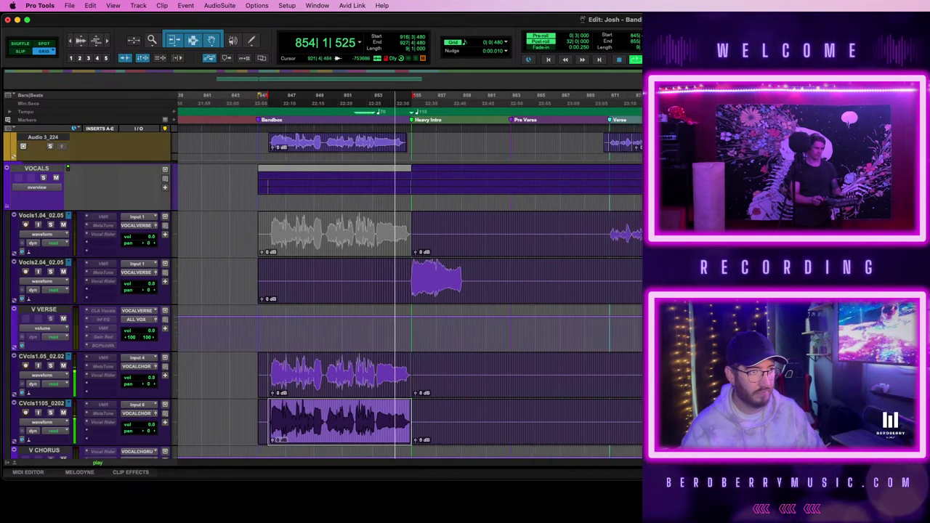
{"action": "scroll", "coordinate": [410, 276], "scroll_direction": "right", "scroll_amount": 7}
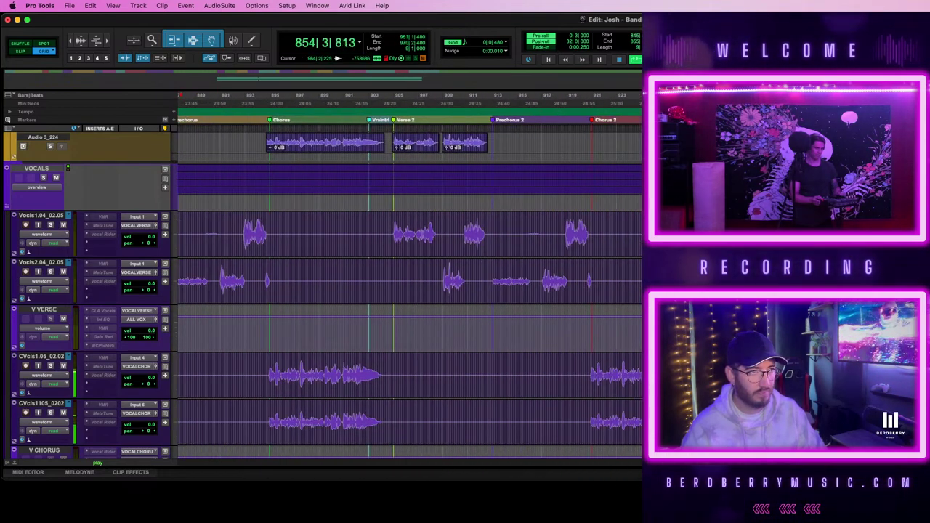
{"action": "key", "text": "space"}
{"action": "key", "text": "t"}
{"action": "key", "text": "t"}
{"action": "key", "text": "t"}
{"action": "key", "text": "t"}
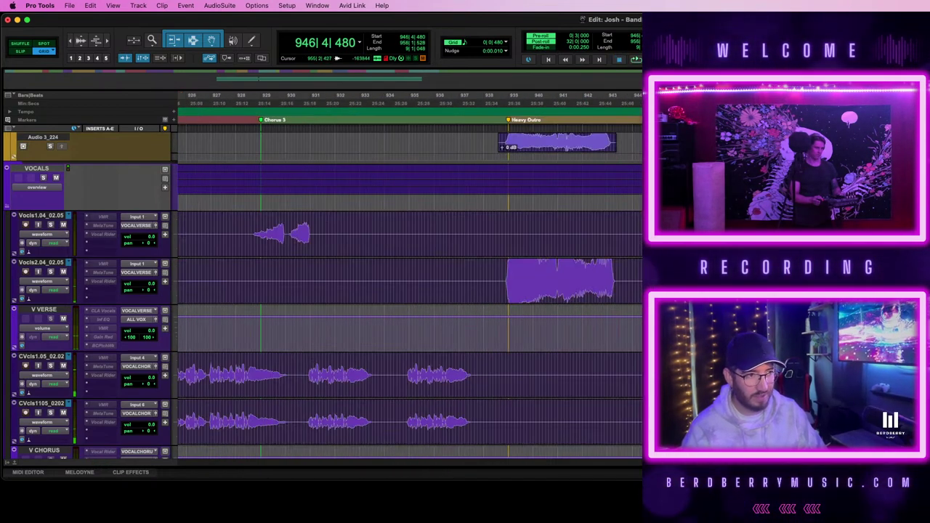
{"action": "key", "text": "r"}
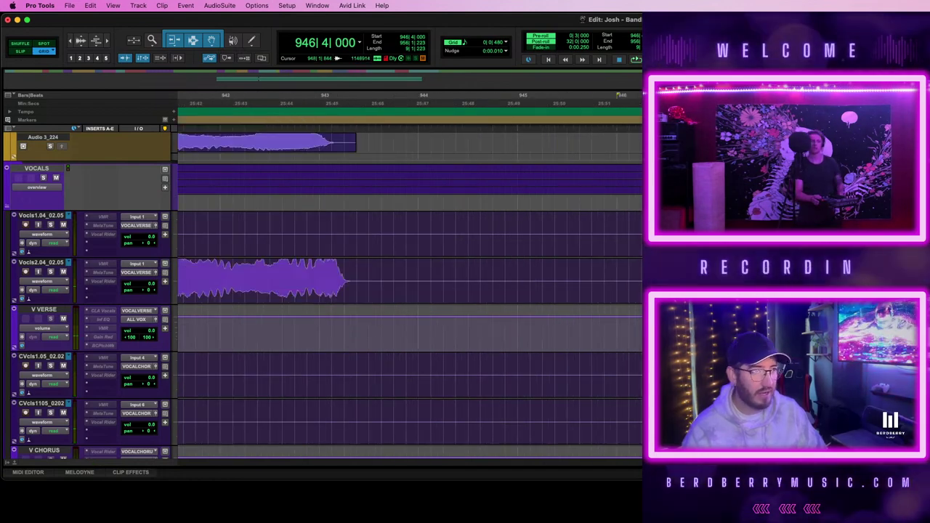
{"action": "scroll", "coordinate": [410, 290], "scroll_direction": "right", "scroll_amount": 5}
{"action": "scroll", "coordinate": [410, 291], "scroll_direction": "right", "scroll_amount": 4}
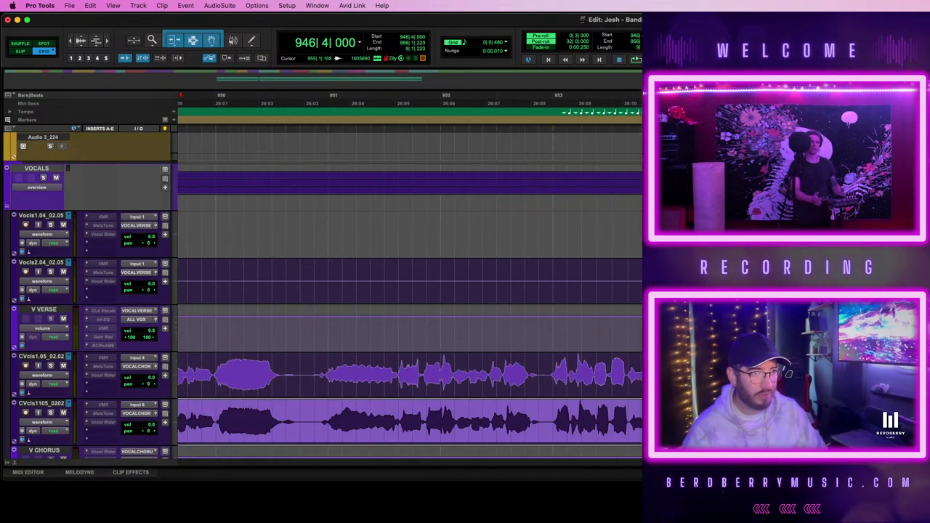
- Remove the copied double's tail past 954|1|841 and record the outro's closing phrase on Audio 3 from that point
{"action": "left_click", "coordinate": [699, 422]}
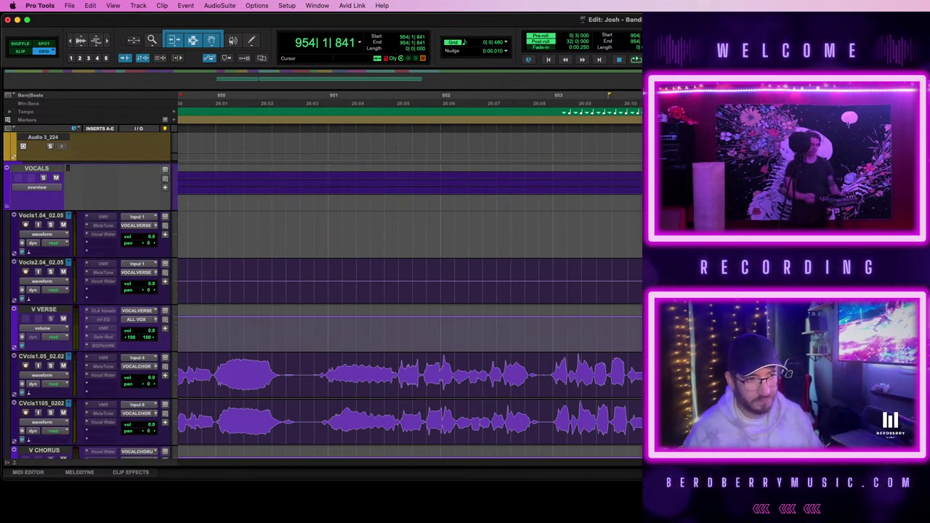
{"action": "key", "text": "space"}
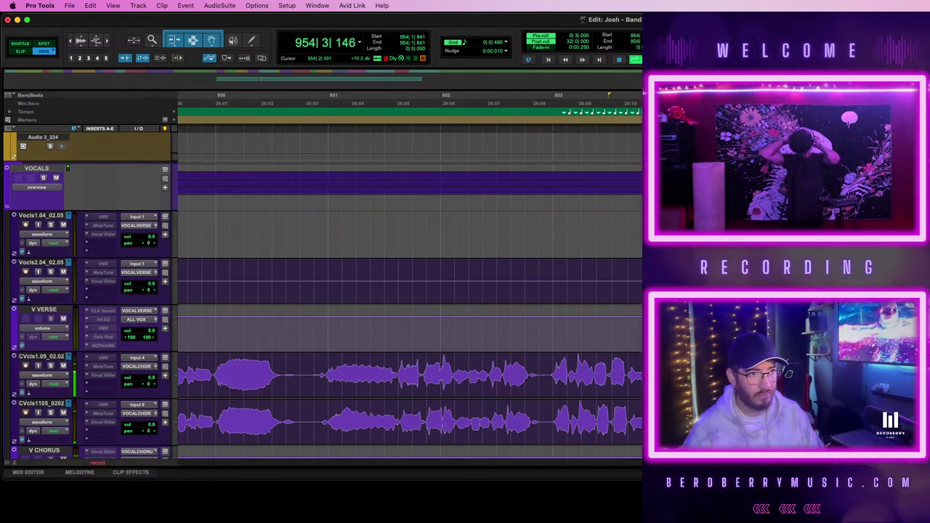
{"action": "scroll", "coordinate": [410, 295], "scroll_direction": "up", "scroll_amount": 3}
{"action": "scroll", "coordinate": [410, 296], "scroll_direction": "down", "scroll_amount": 4}
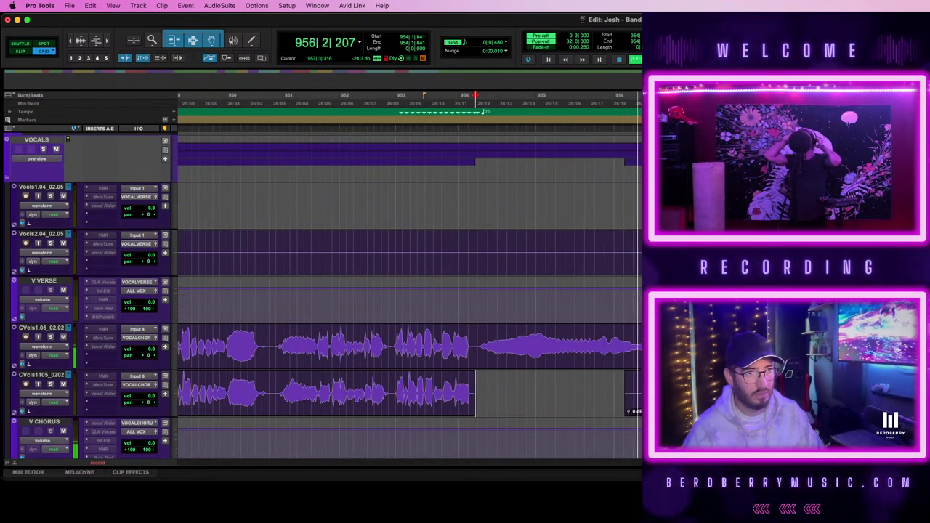
{"action": "key", "text": "space"}
{"action": "scroll", "coordinate": [540, 339], "scroll_direction": "up", "scroll_amount": 5}
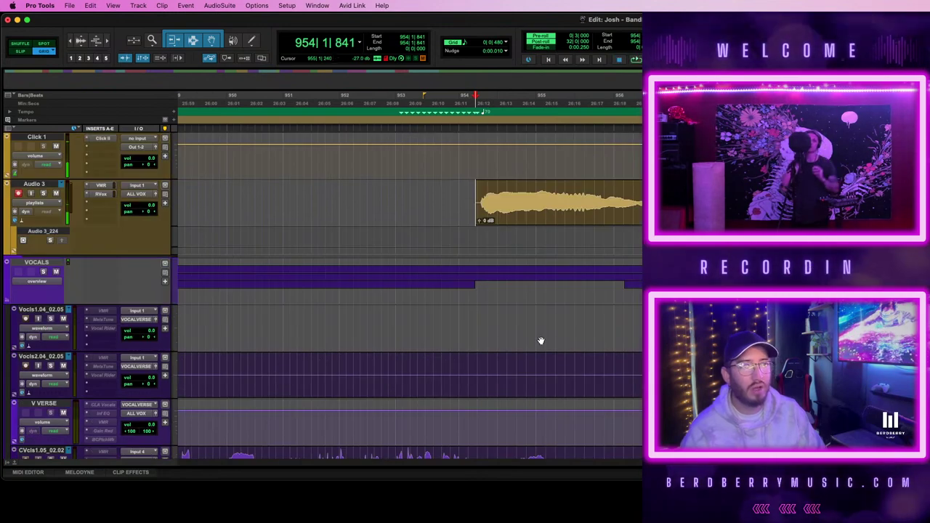
{"action": "scroll", "coordinate": [501, 270], "scroll_direction": "down", "scroll_amount": 6}
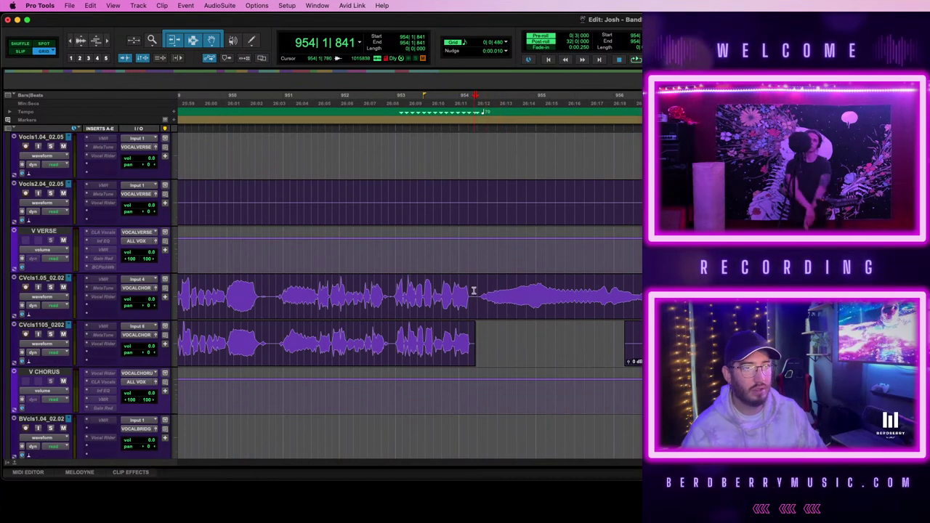
- Play back the outro chorus vocals around 953|2|000 to check the doubled phrase
{"action": "key", "text": "r"}
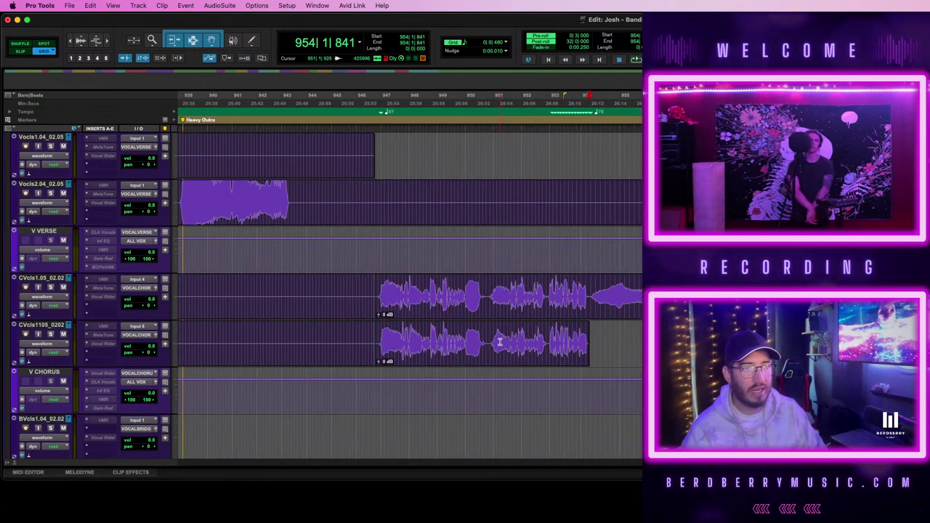
{"action": "left_click", "coordinate": [554, 289]}
{"action": "key", "text": "space"}
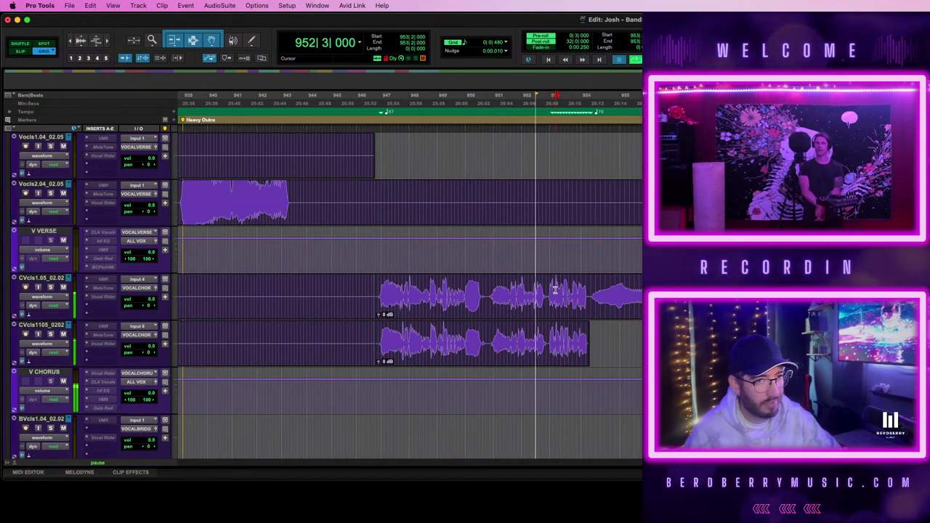
{"action": "key", "text": "t"}
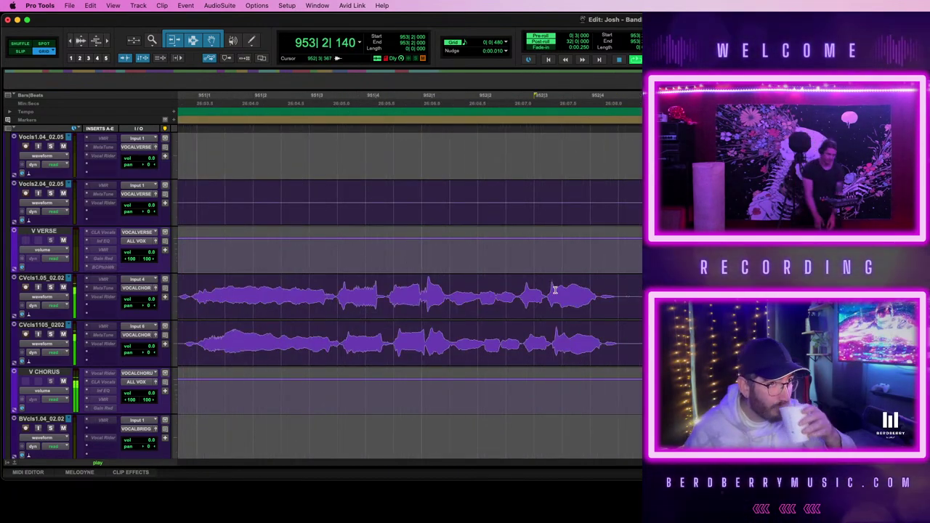
{"action": "key", "text": "r"}
{"action": "key", "text": "r"}
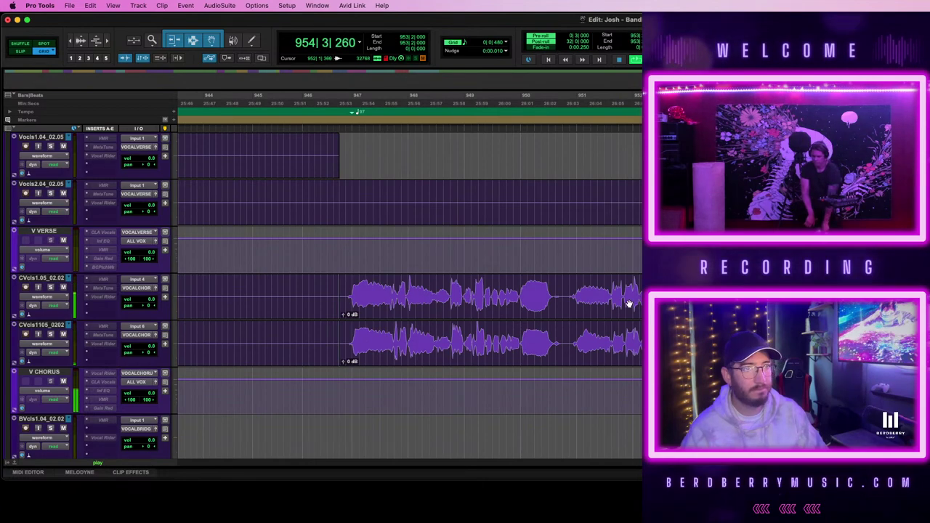
- Add fades to the CVcls1.05 and CVcls1105_0202 clips from 845|1|000 to 959|4|480 and consolidate each track
{"action": "key", "text": "r"}
{"action": "key", "text": "r"}
{"action": "scroll", "coordinate": [410, 294], "scroll_direction": "left", "scroll_amount": 5}
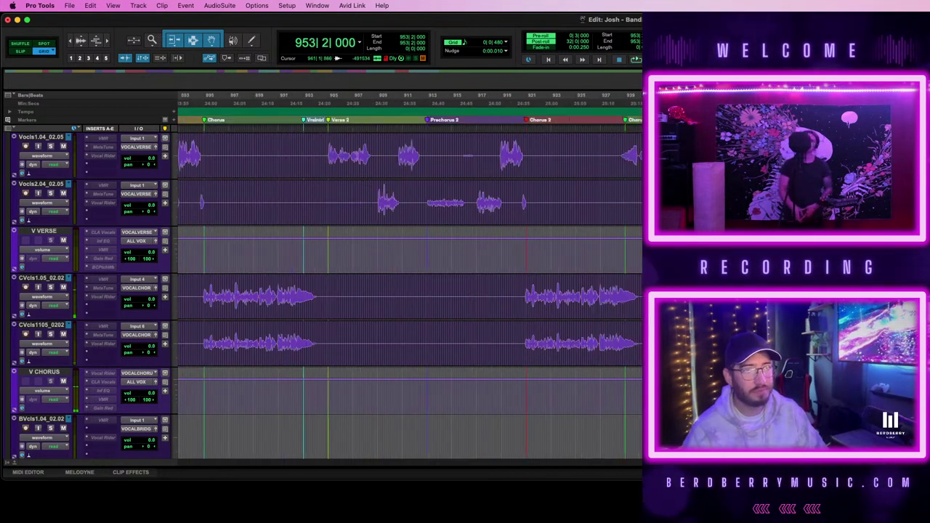
{"action": "key", "text": "r"}
{"action": "key", "text": "r"}
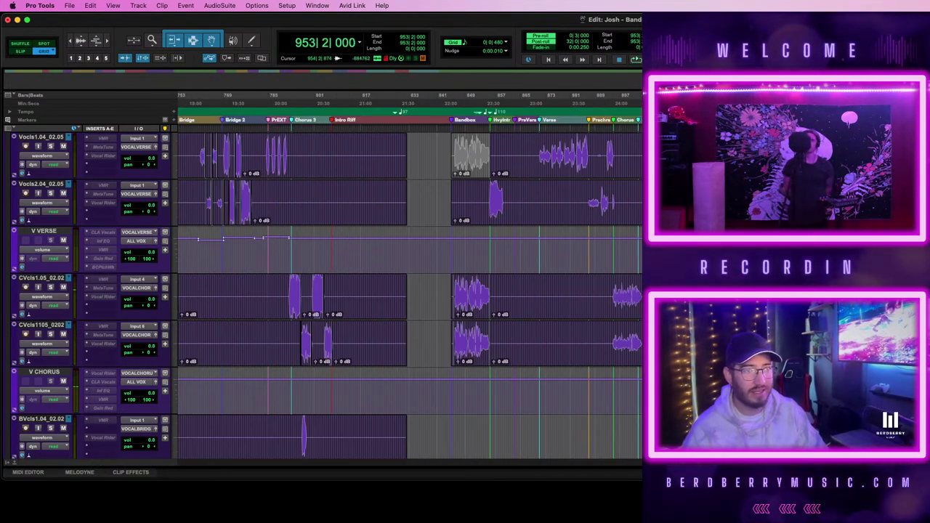
{"action": "left_click", "coordinate": [470, 309]}
{"action": "key", "text": "t"}
{"action": "key", "text": "t"}
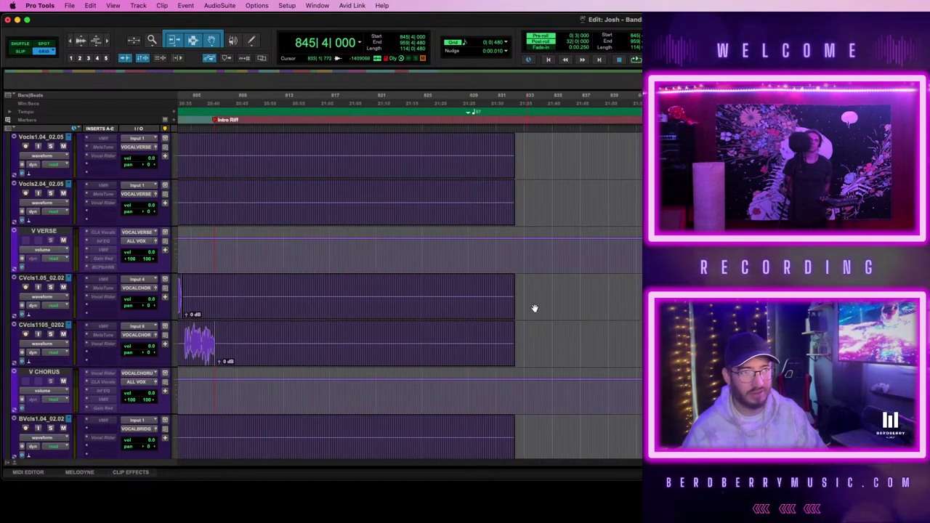
{"action": "left_click_drag", "start_coordinate": [661, 300], "coordinate": [653, 301]}
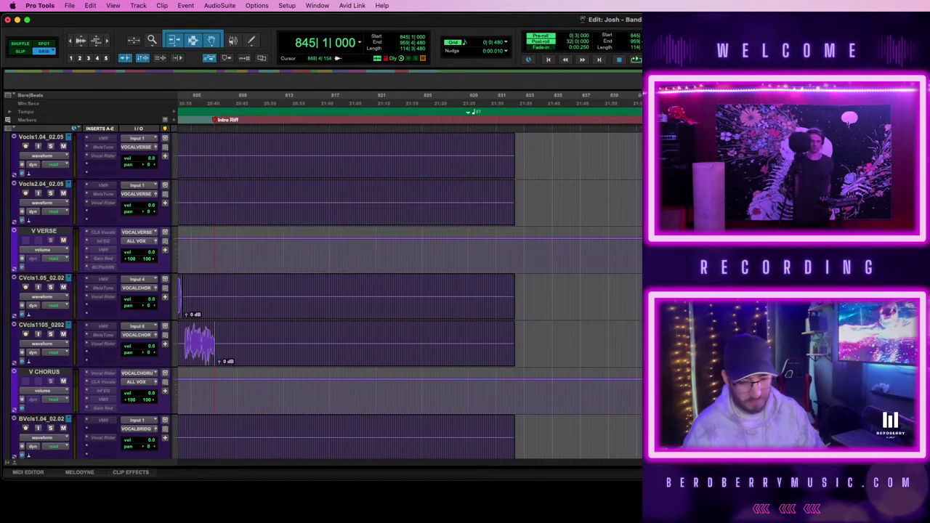
{"action": "key", "text": "f"}
{"action": "key", "text": "Return"}
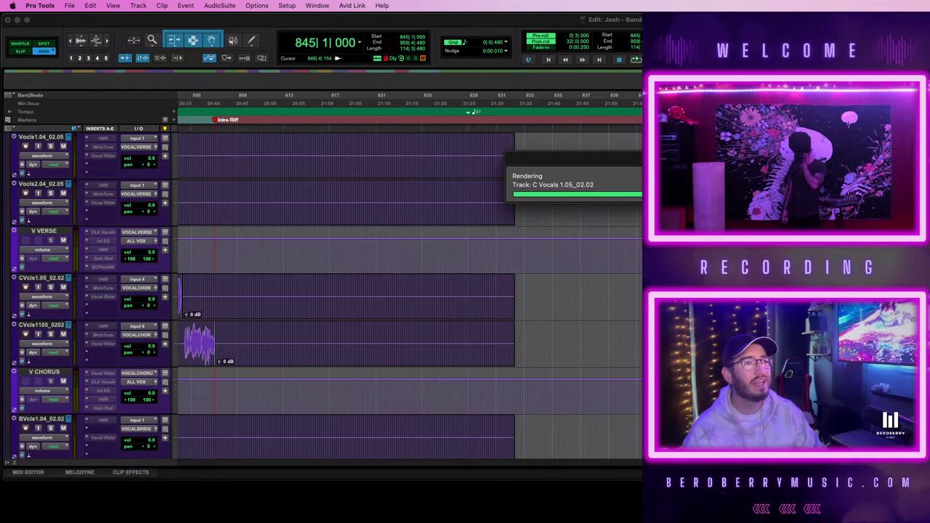
- Consolidate the Vocls1.04_02.05 clips across the same range, from 845|1|000 to 959|4|480
{"action": "scroll", "coordinate": [409, 294], "scroll_direction": "right", "scroll_amount": 2}
{"action": "scroll", "coordinate": [409, 295], "scroll_direction": "right", "scroll_amount": 7}
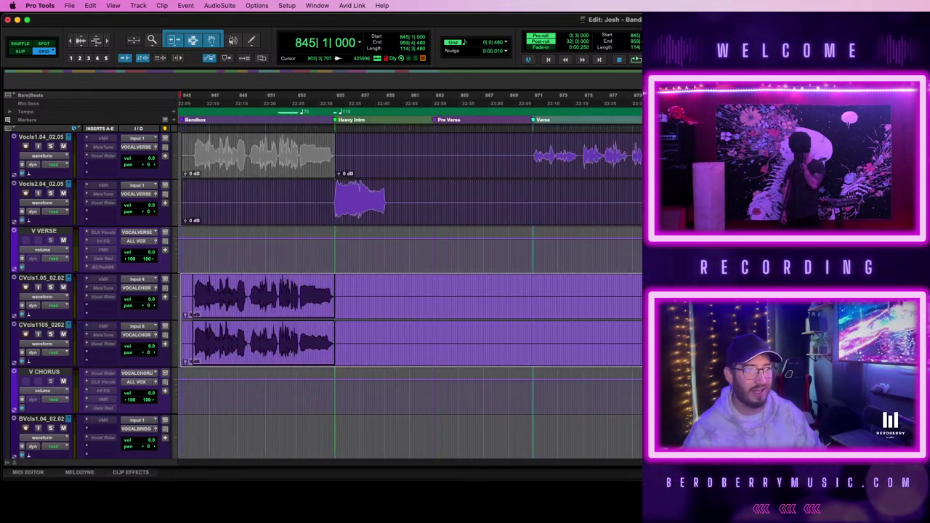
{"action": "key", "text": "r"}
{"action": "scroll", "coordinate": [409, 294], "scroll_direction": "right", "scroll_amount": 4}
{"action": "scroll", "coordinate": [409, 295], "scroll_direction": "up", "scroll_amount": 3}
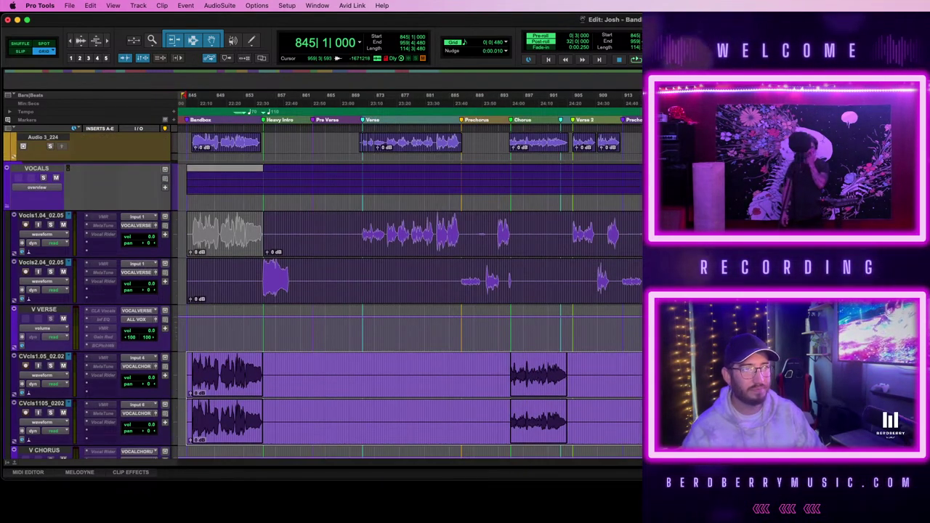
{"action": "scroll", "coordinate": [409, 295], "scroll_direction": "left", "scroll_amount": 3}
{"action": "left_click", "coordinate": [472, 281]}
{"action": "key", "text": "p"}
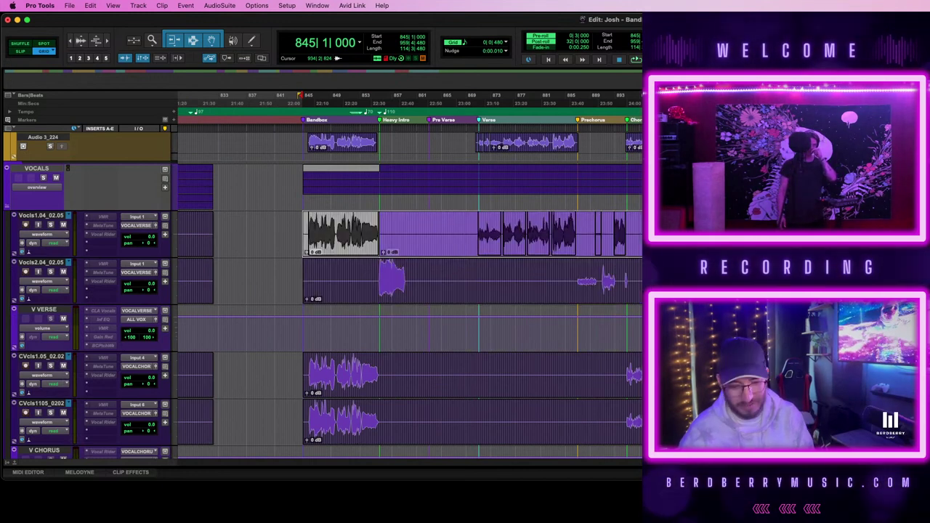
{"action": "key", "text": "alt+shift+3"}
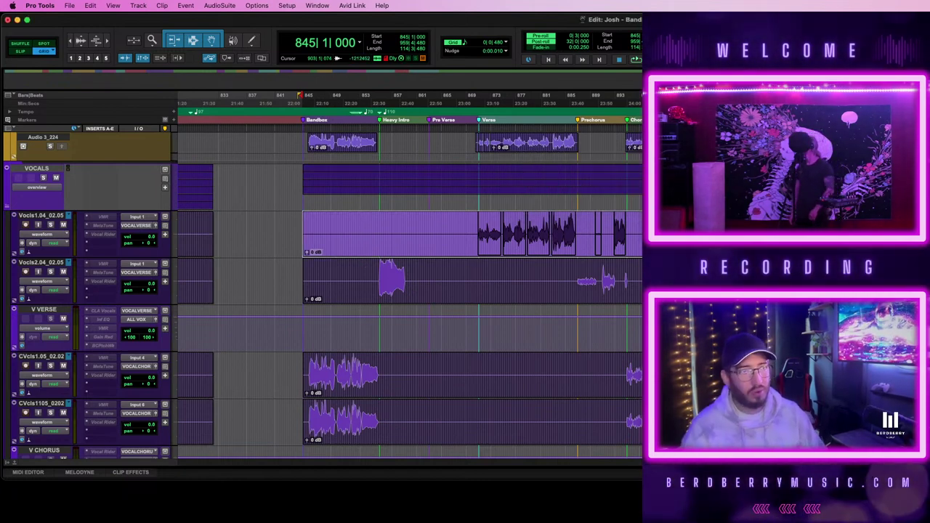
- Look over the tracks in the Backing folder and collapse the VOCALS folder above it
{"action": "scroll", "coordinate": [407, 291], "scroll_direction": "down", "scroll_amount": 6}
{"action": "scroll", "coordinate": [407, 291], "scroll_direction": "down", "scroll_amount": 1}
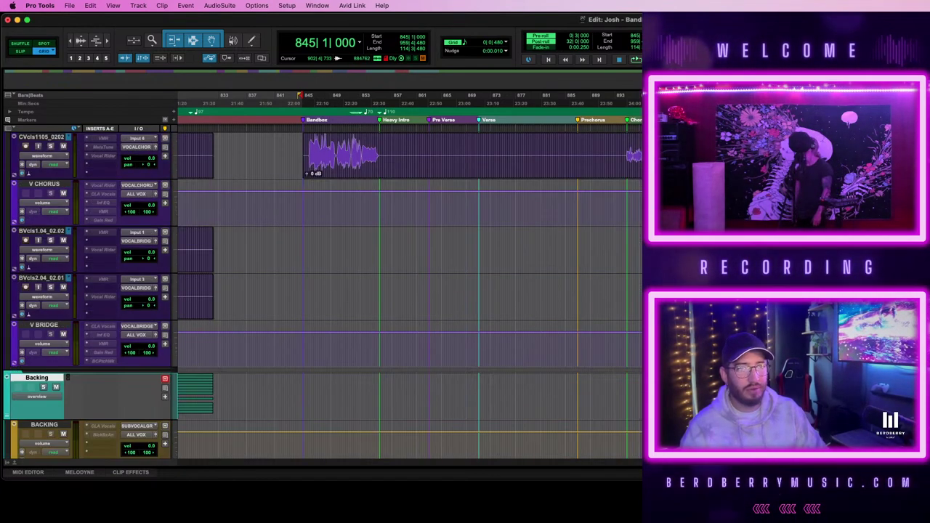
{"action": "scroll", "coordinate": [407, 291], "scroll_direction": "left", "scroll_amount": 3}
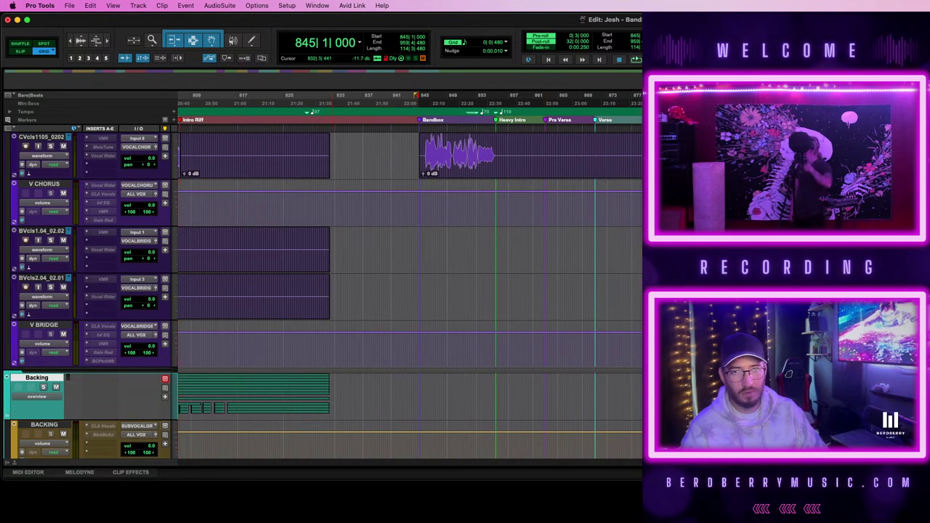
{"action": "left_click", "coordinate": [8, 415]}
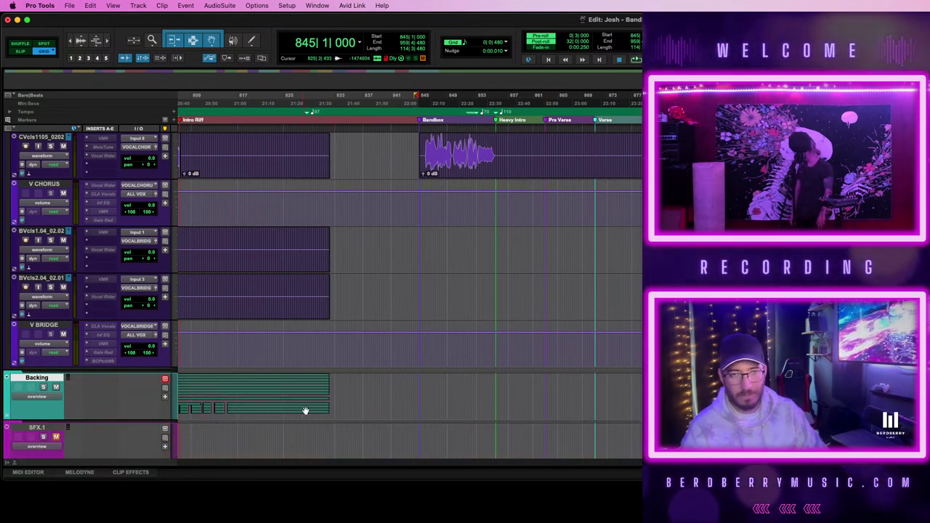
{"action": "left_click", "coordinate": [7, 418]}
{"action": "scroll", "coordinate": [415, 369], "scroll_direction": "down", "scroll_amount": 4}
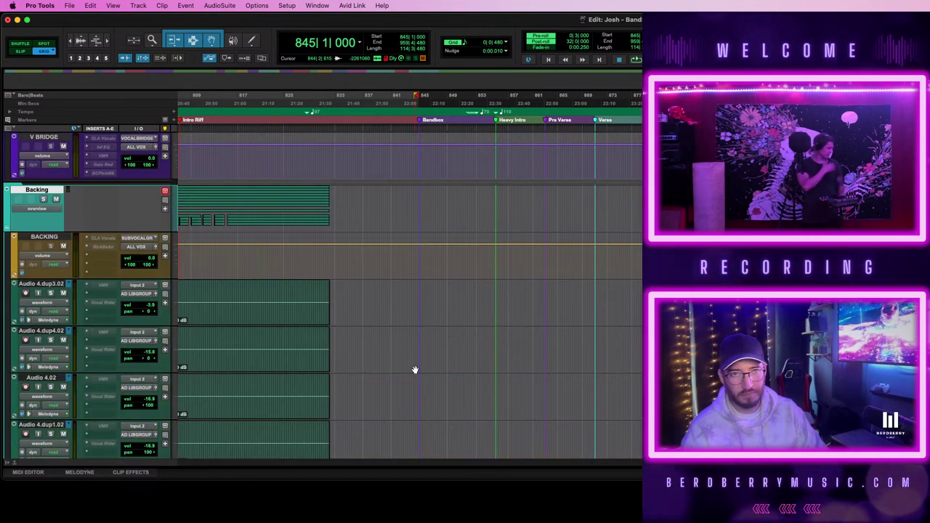
{"action": "scroll", "coordinate": [414, 370], "scroll_direction": "down", "scroll_amount": 4}
{"action": "scroll", "coordinate": [414, 370], "scroll_direction": "down", "scroll_amount": 6}
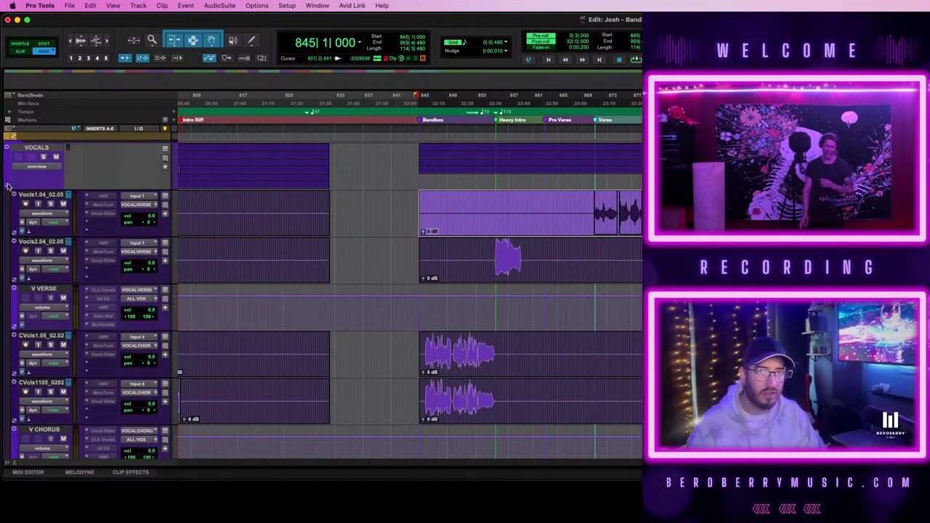
{"action": "scroll", "coordinate": [548, 265], "scroll_direction": "up", "scroll_amount": 4}
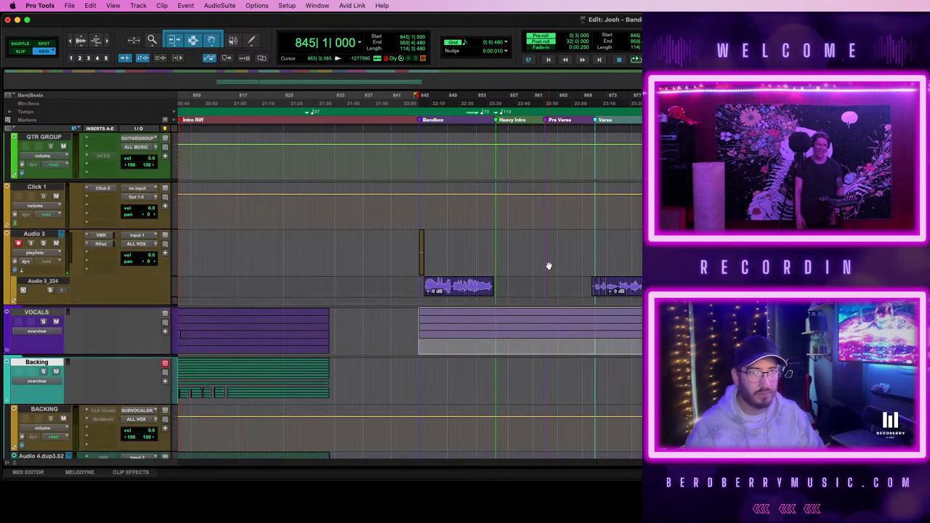
{"action": "scroll", "coordinate": [548, 266], "scroll_direction": "down", "scroll_amount": 1}
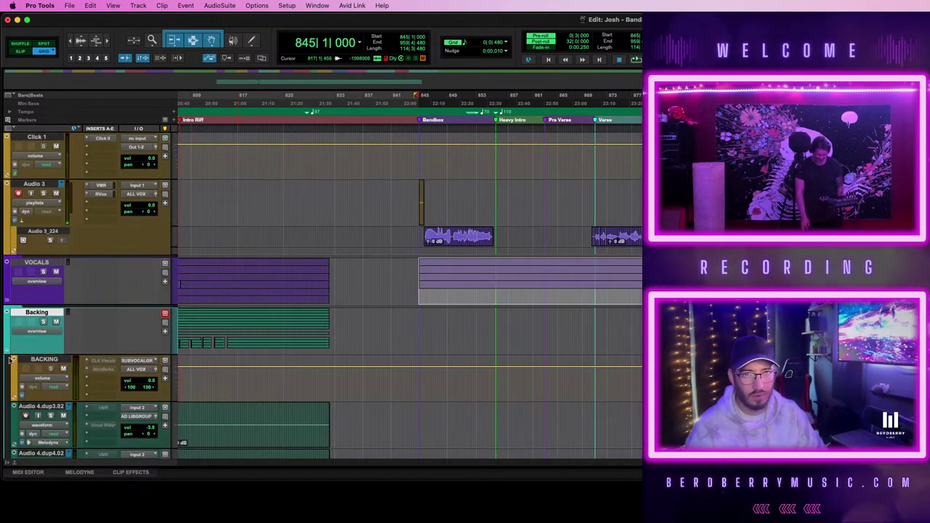
- Collapse the Backing folder, then move the Audio 3 track into it, directly below the BACKING track
{"action": "key", "text": "shift+f"}
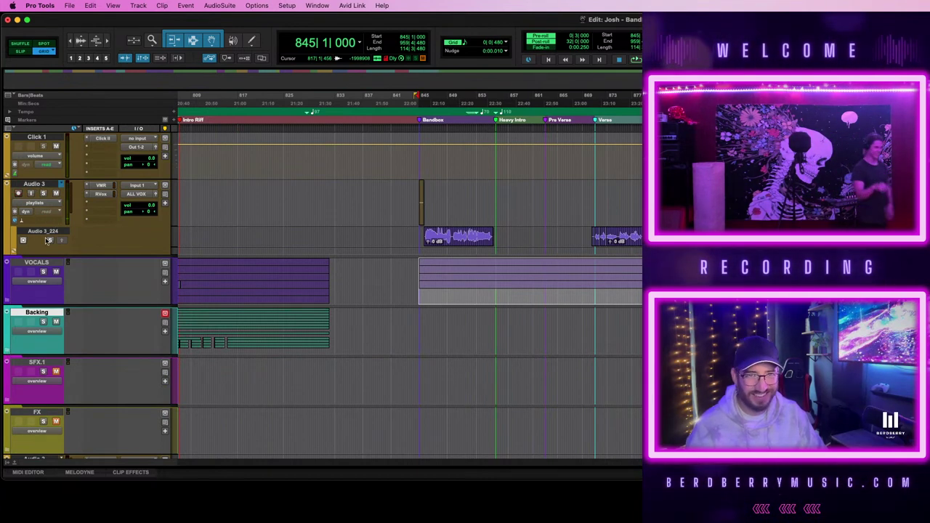
{"action": "key", "text": "shift+f"}
{"action": "left_click_drag", "start_coordinate": [33, 185], "coordinate": [69, 389]}
{"action": "scroll", "coordinate": [518, 354], "scroll_direction": "down", "scroll_amount": 5}
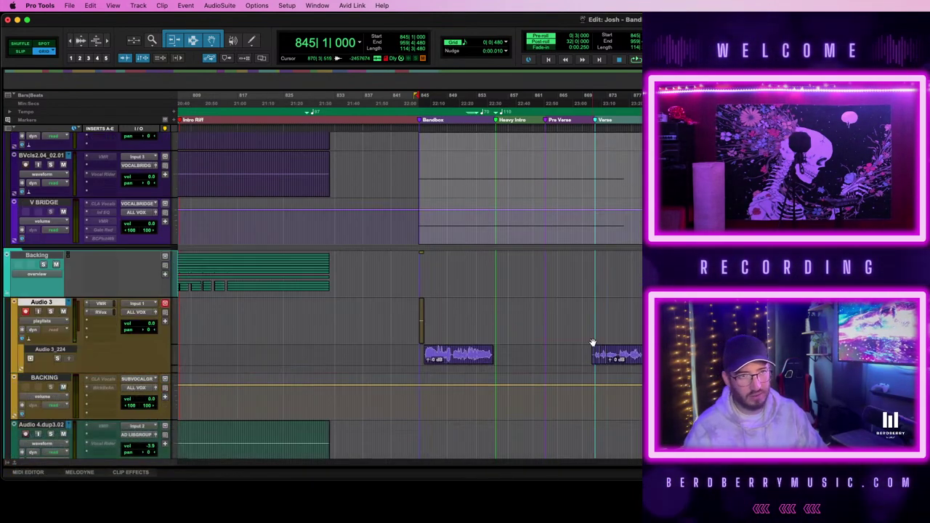
{"action": "scroll", "coordinate": [592, 342], "scroll_direction": "up", "scroll_amount": 2}
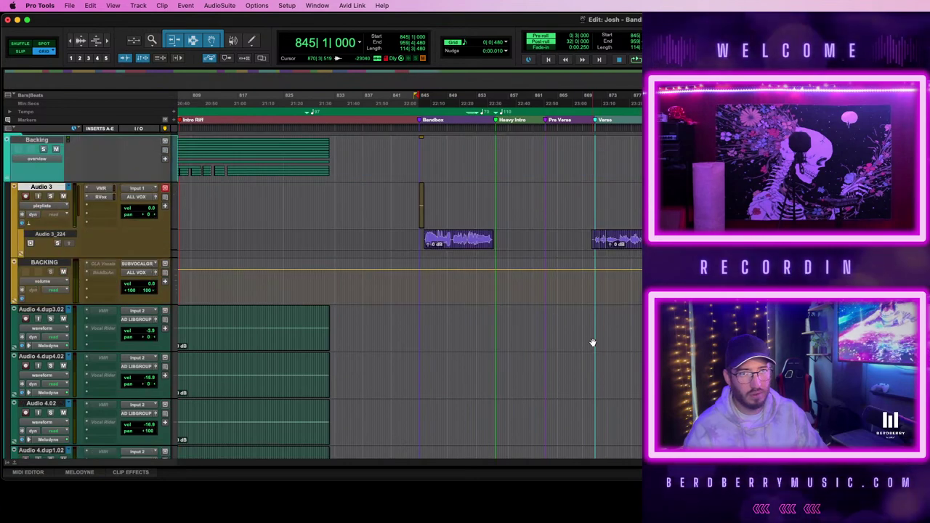
{"action": "left_click_drag", "start_coordinate": [48, 188], "coordinate": [502, 304]}
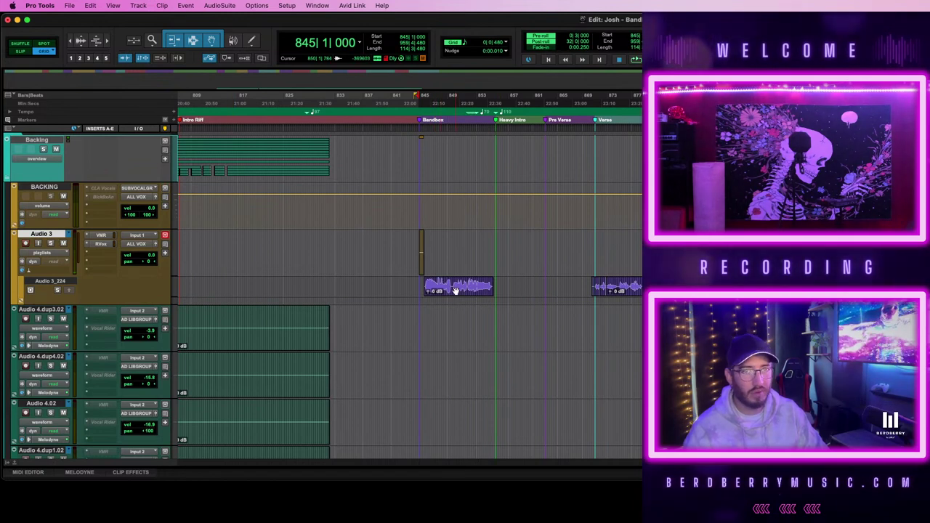
- Play back the Bandbox vocal clip on playlist Audio 3_224 from 845|4|000
{"action": "key", "text": "space"}
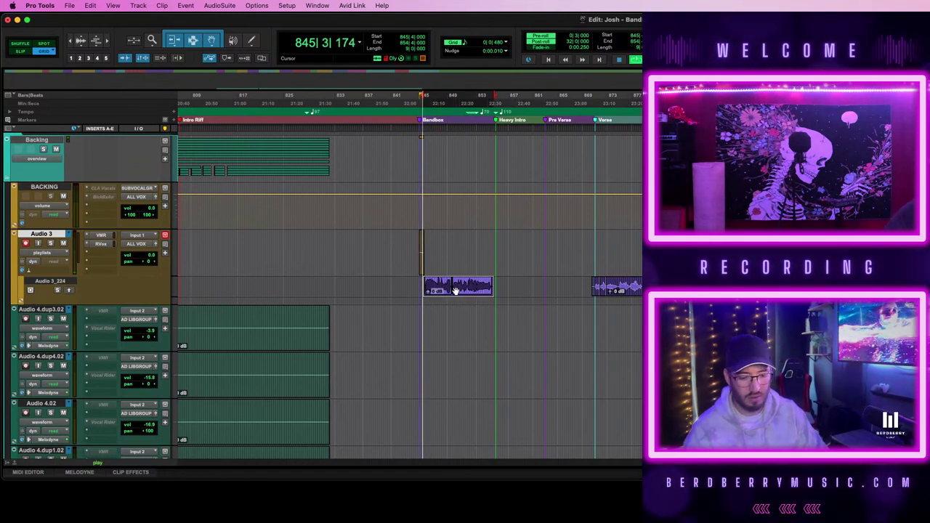
{"action": "key", "text": "t"}
{"action": "key", "text": "t"}
{"action": "scroll", "coordinate": [456, 291], "scroll_direction": "right", "scroll_amount": 2}
{"action": "scroll", "coordinate": [456, 292], "scroll_direction": "right", "scroll_amount": 10}
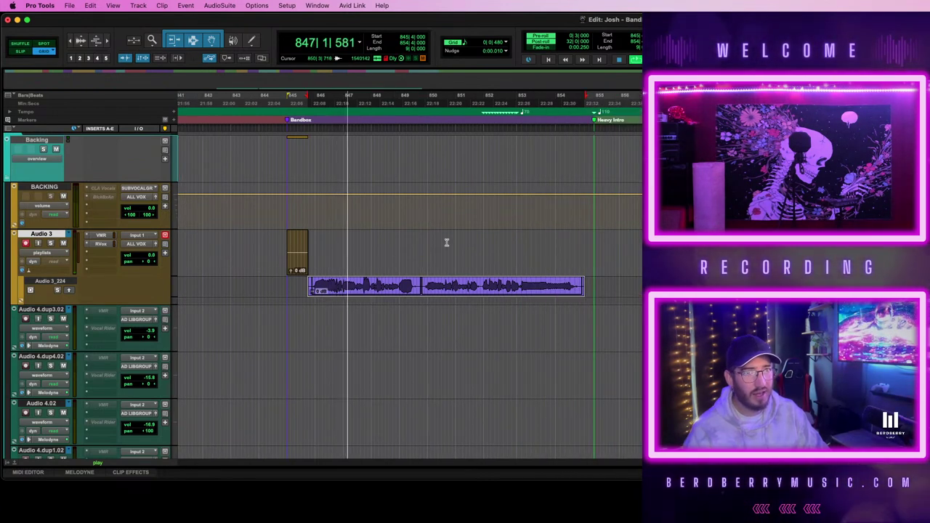
{"action": "key", "text": "space"}
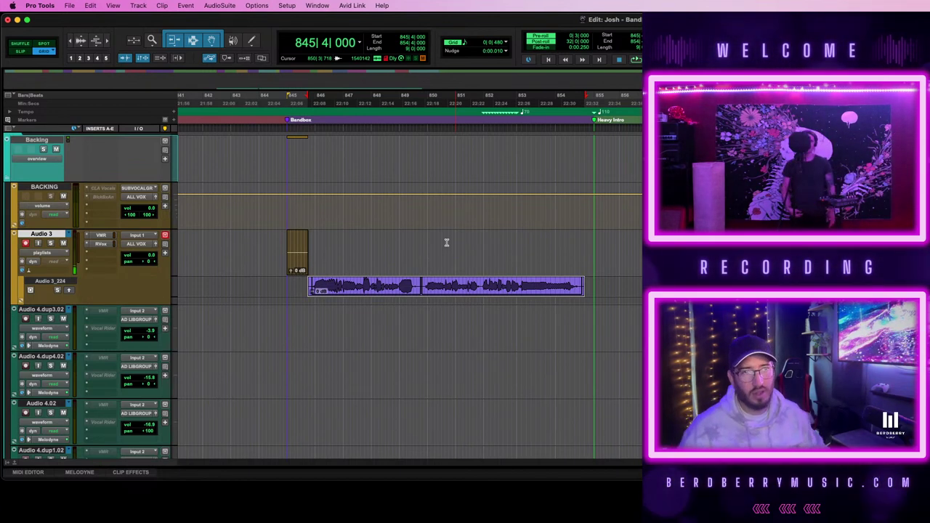
- Delete the short clip at the start of the Bandbox section, at 845|1|000, on Audio 3
{"action": "left_click", "coordinate": [297, 261]}
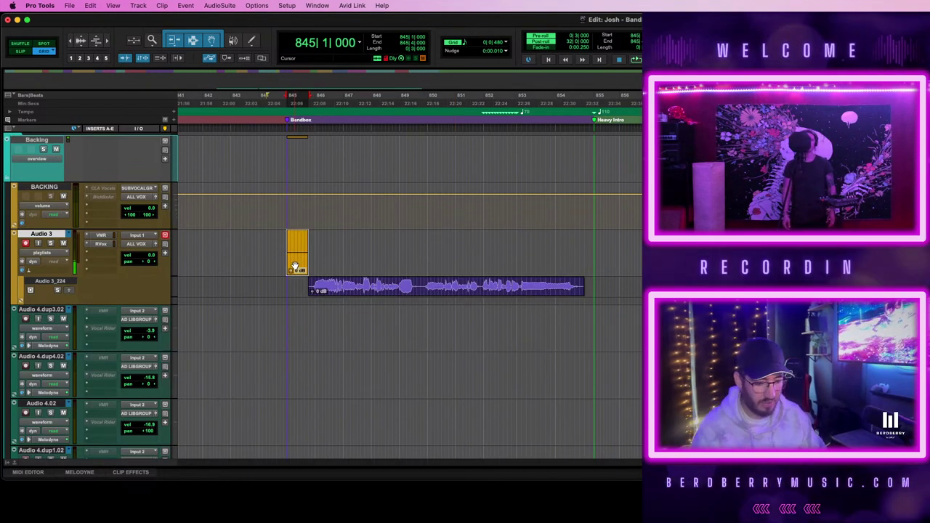
{"action": "key", "text": "Delete"}
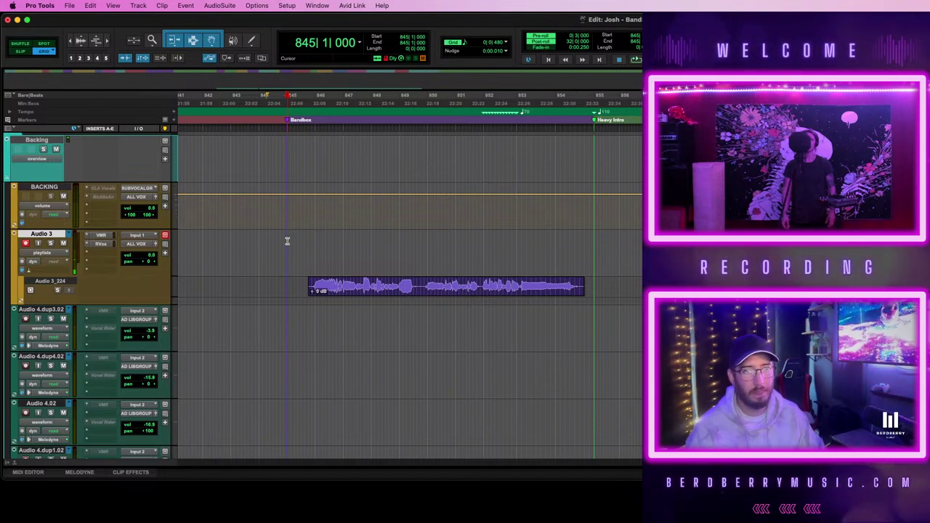
{"action": "scroll", "coordinate": [287, 240], "scroll_direction": "down", "scroll_amount": 2}
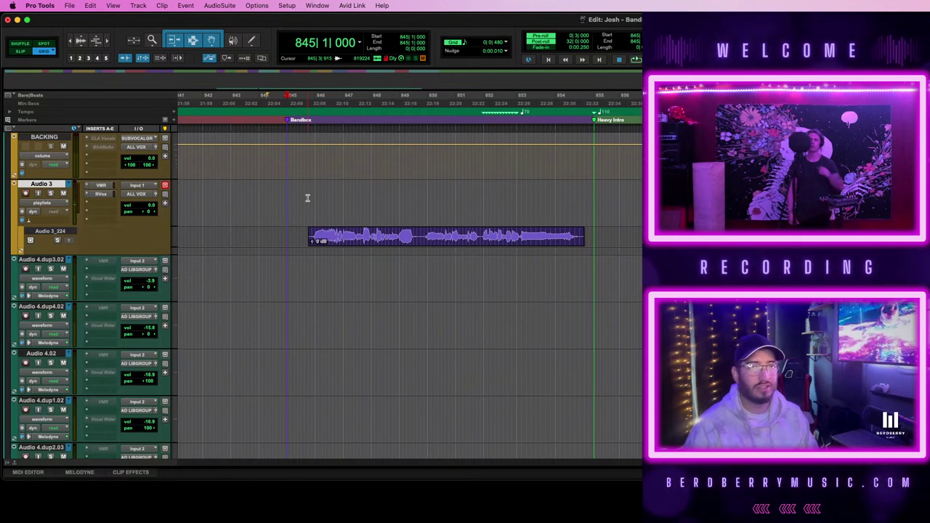
- Abort the recording started at 845|1|000 and place the record start point at 845|4|000 on Audio 3
{"action": "key", "text": "space"}
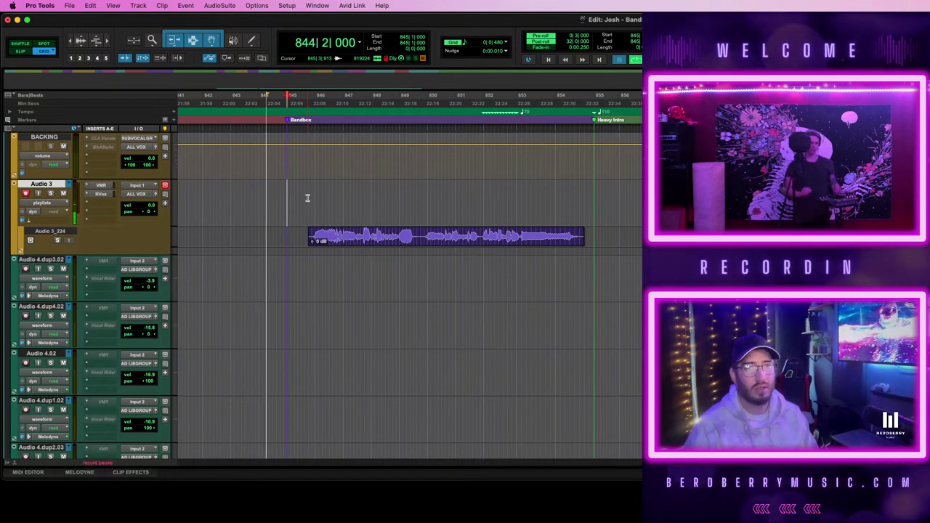
{"action": "key", "text": "space"}
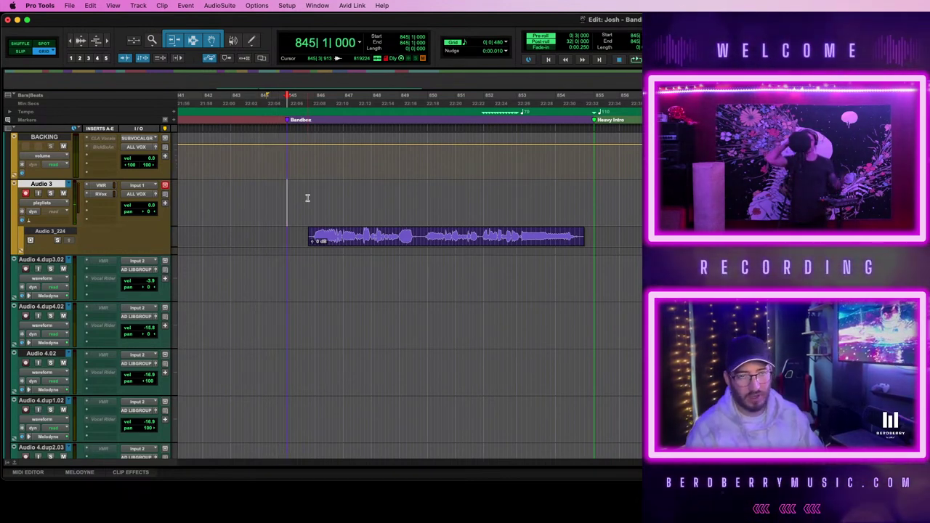
{"action": "left_click", "coordinate": [307, 197]}
{"action": "key", "text": "t"}
{"action": "key", "text": "t"}
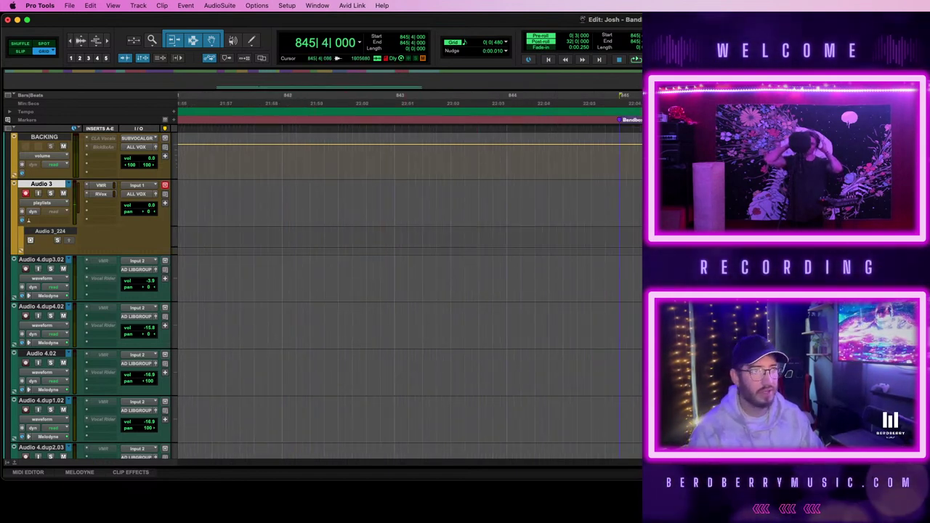
{"action": "key", "text": "r"}
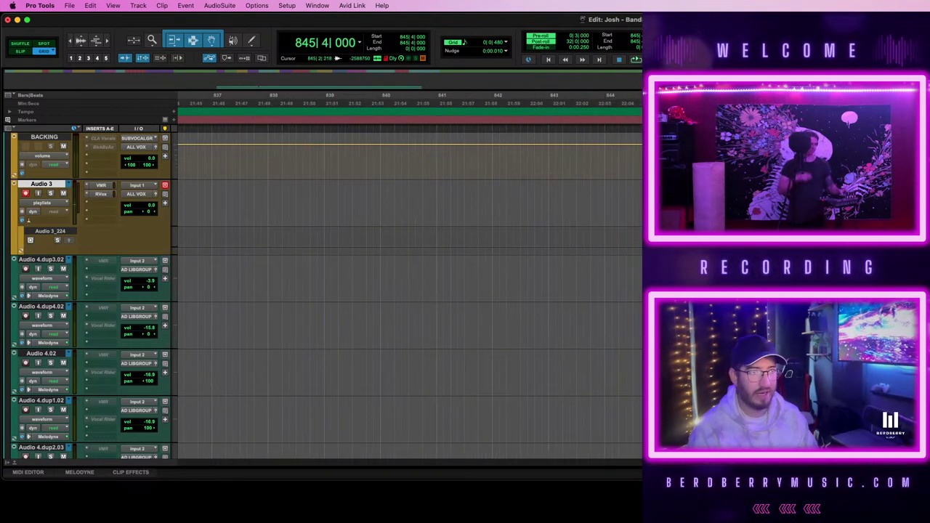
- Try to record a Bandbox backing vocal take on Audio 3 from 845|4|000
{"action": "key", "text": "super+space"}
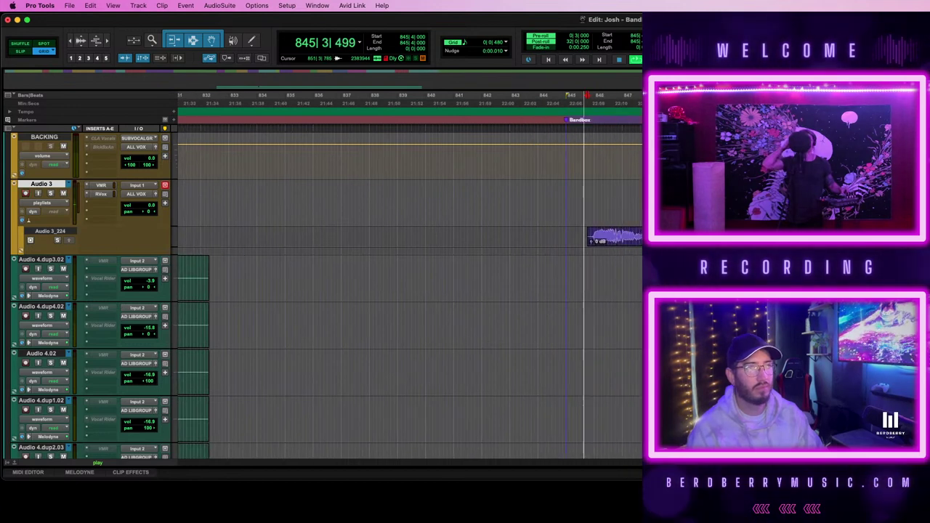
{"action": "scroll", "coordinate": [613, 245], "scroll_direction": "right", "scroll_amount": 3}
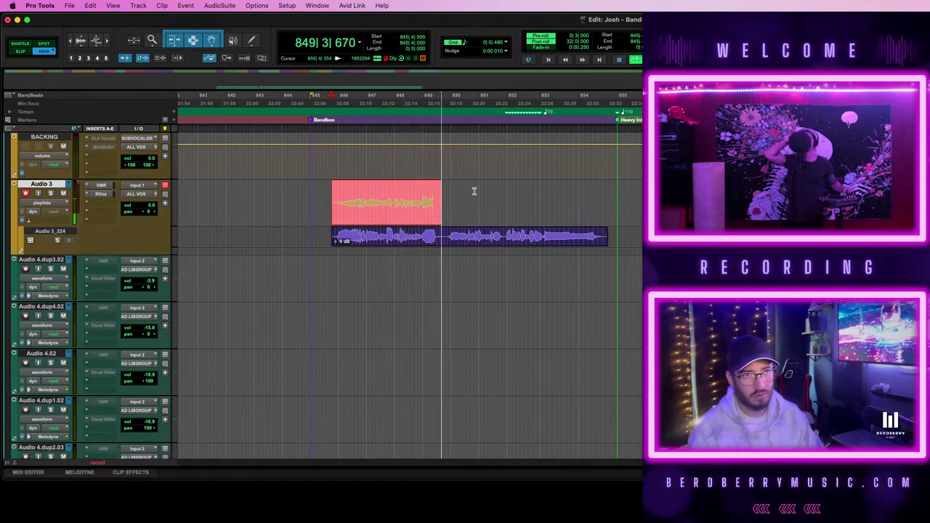
{"action": "key", "text": "space"}
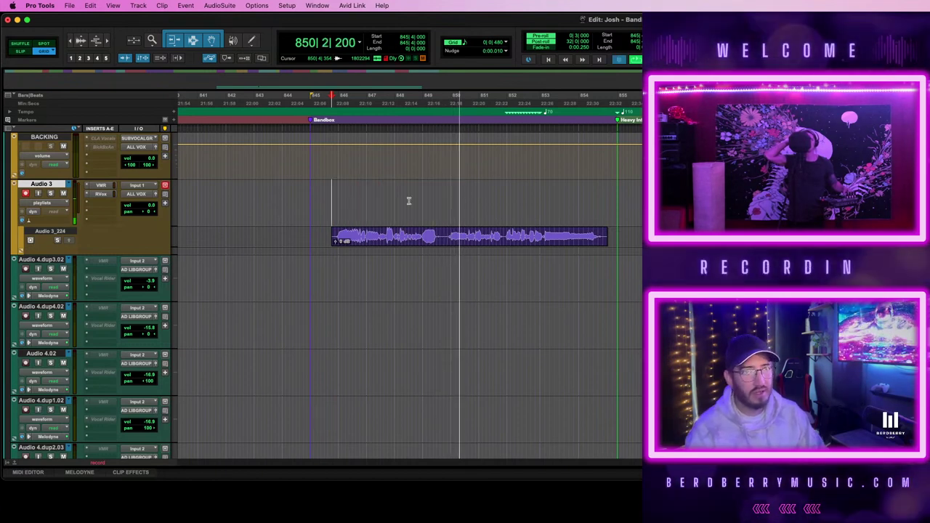
{"action": "key", "text": "super+z"}
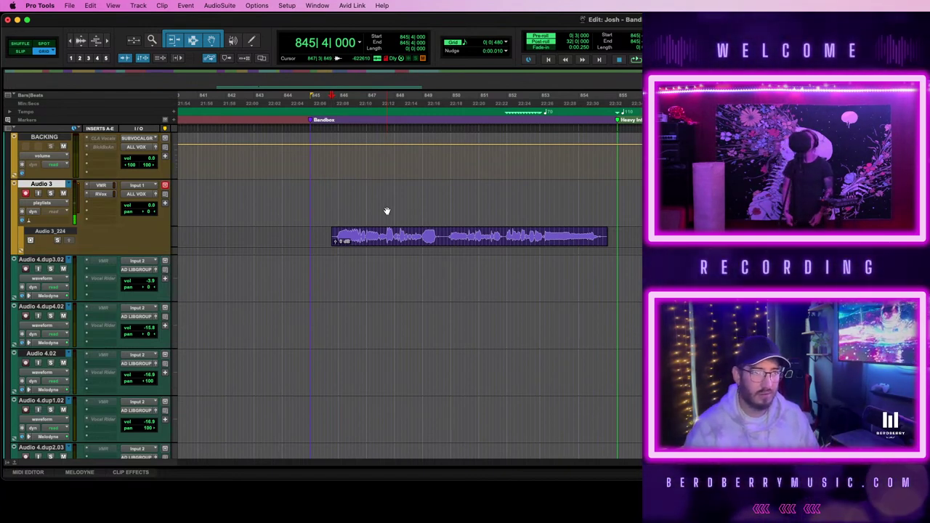
- Play through the Bandbox section from 845|4|000 for rehearsal and enable input monitoring on Audio 3
{"action": "key", "text": "space"}
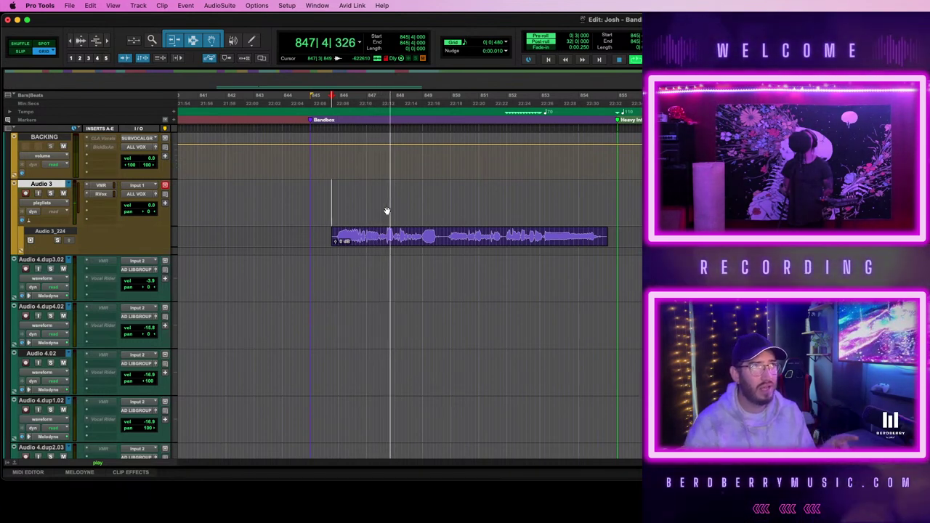
{"action": "key", "text": "space"}
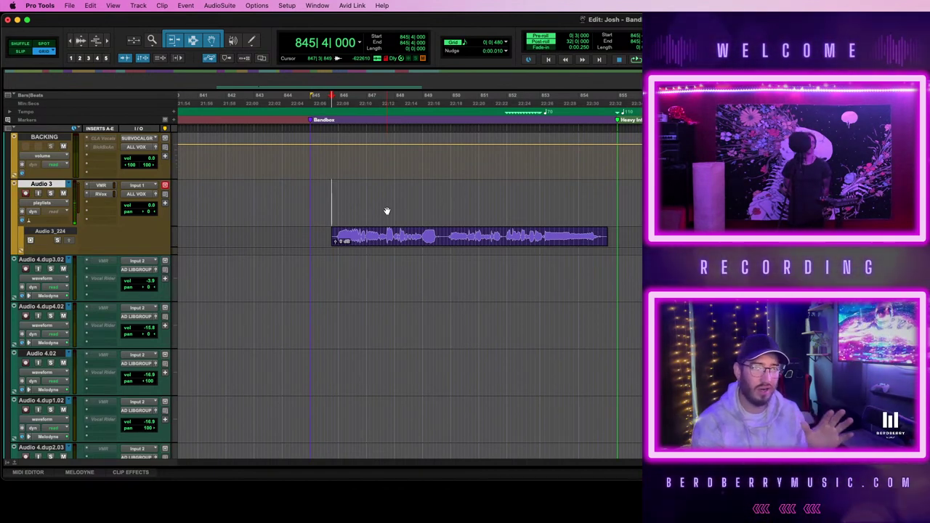
{"action": "key", "text": "space"}
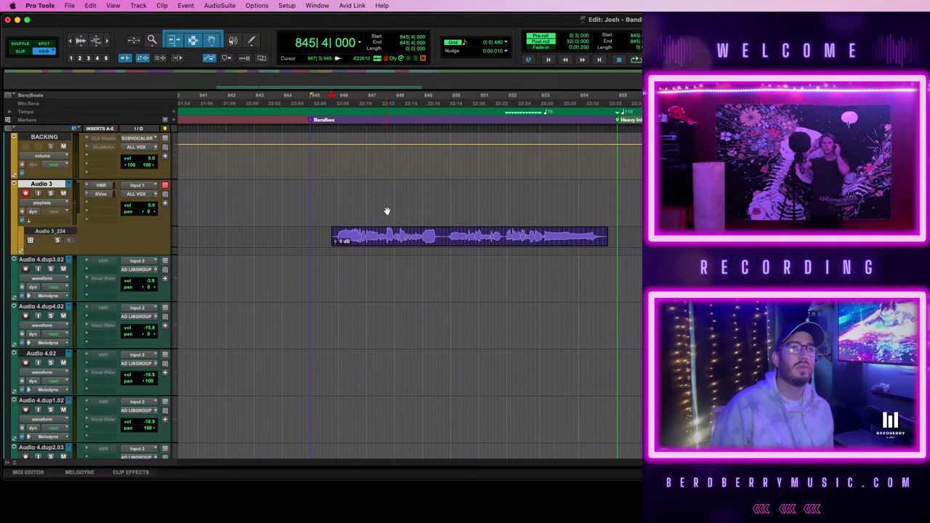
{"action": "key", "text": "space"}
{"action": "key", "text": "space"}
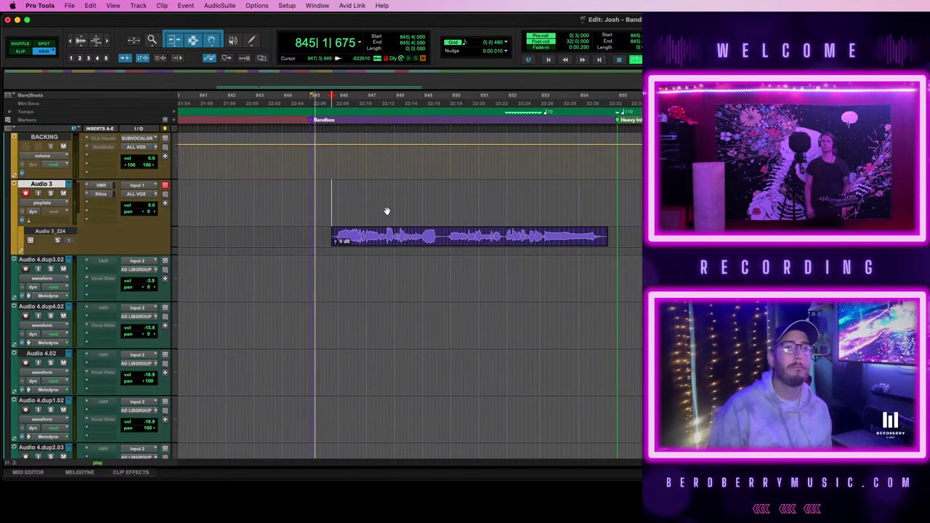
{"action": "left_click", "coordinate": [36, 194]}
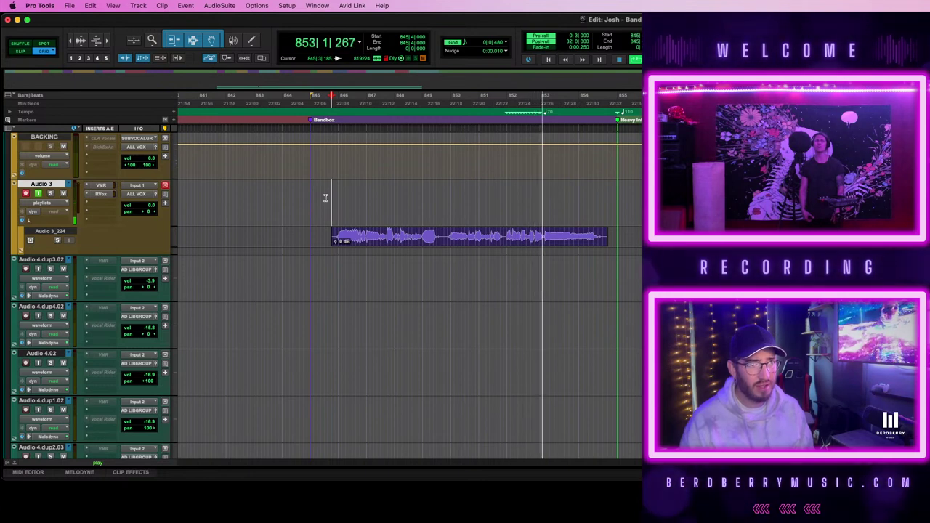
- Record a new take on Audio 3 from 845|4|000, select the Audio 3_224 clip and open the VocALign Project processor
{"action": "key", "text": "space"}
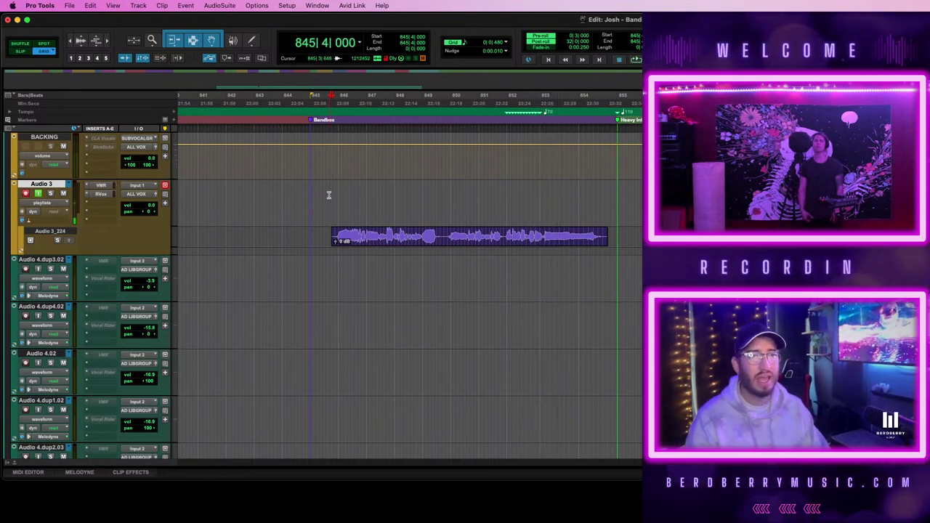
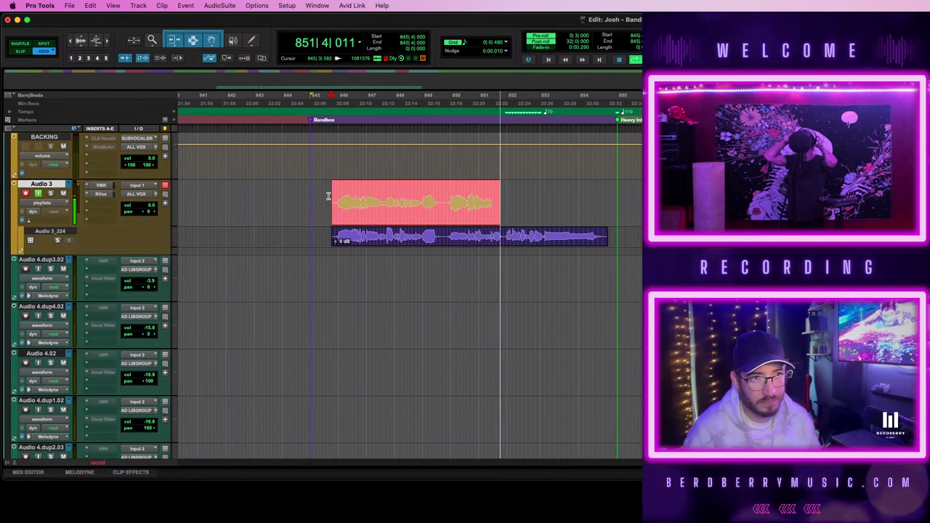
{"action": "left_click", "coordinate": [429, 236]}
{"action": "left_click", "coordinate": [430, 241]}
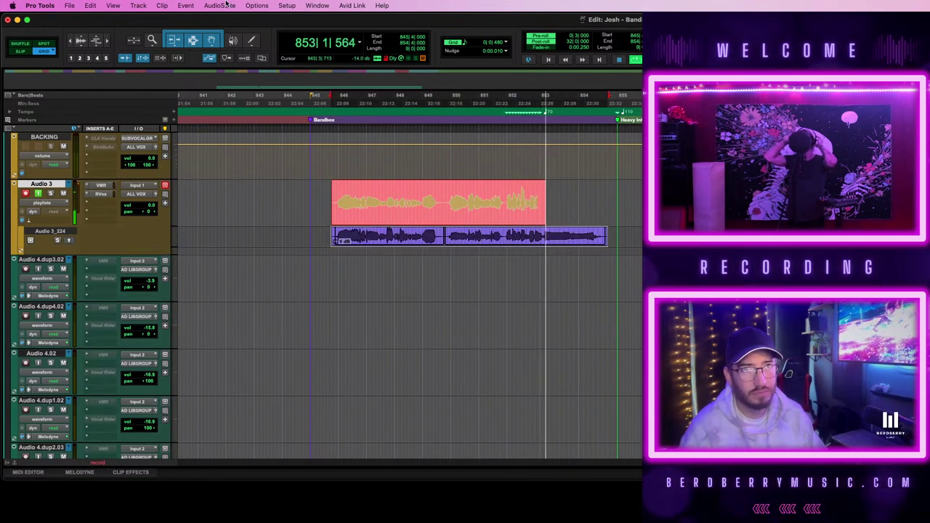
{"action": "left_click", "coordinate": [220, 5]}
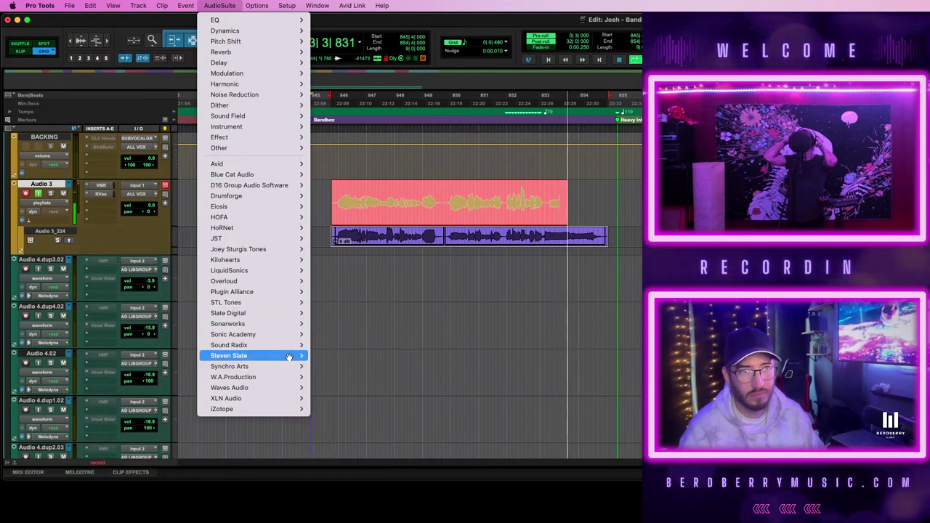
{"action": "mouse_move", "coordinate": [298, 366]}
{"action": "left_click", "coordinate": [342, 367]}
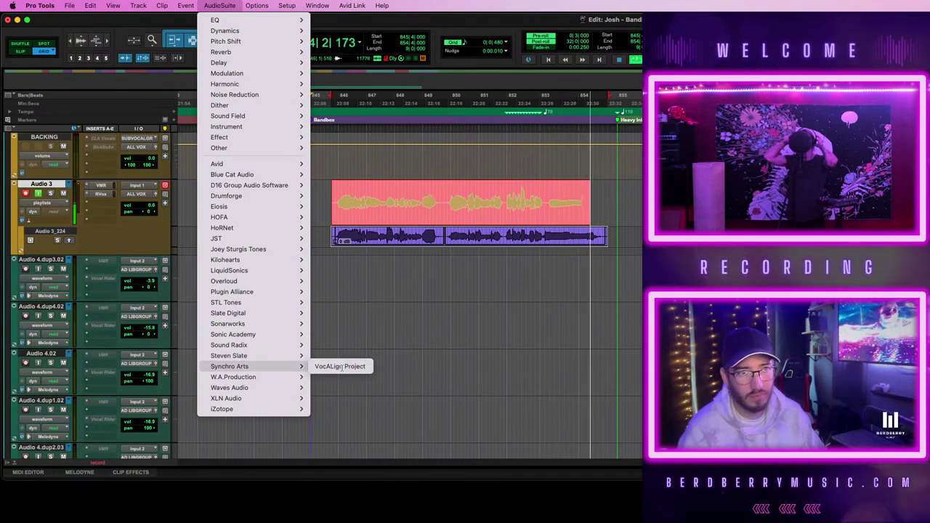
- Stop the backing vocal take on Audio 3, place the edit cursor at 853|1|480 and inspect the waveform
{"action": "key", "text": "space"}
{"action": "left_click", "coordinate": [543, 197]}
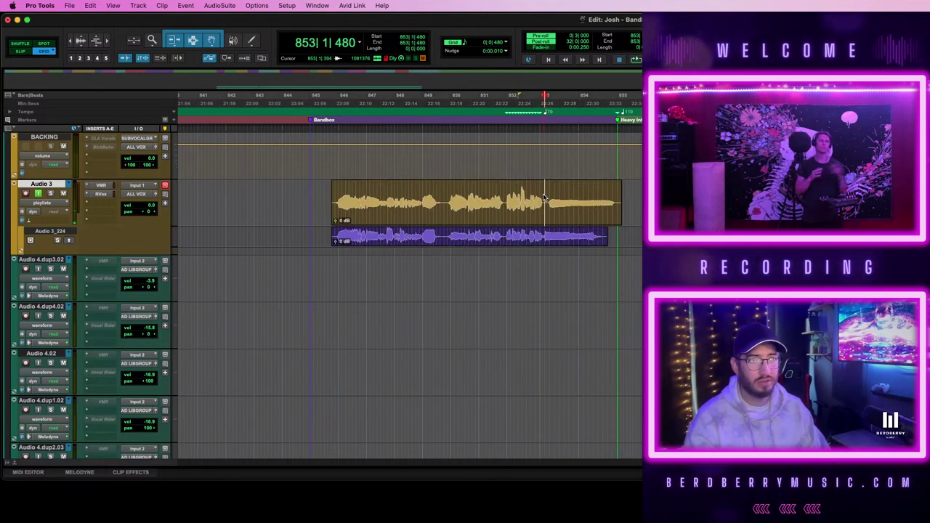
{"action": "key", "text": "t"}
{"action": "key", "text": "t"}
{"action": "key", "text": "super+bracketleft"}
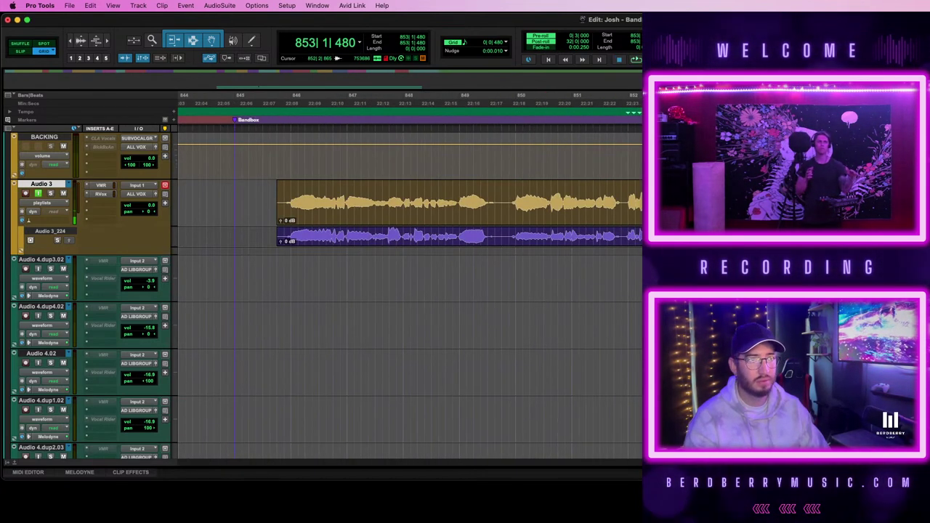
{"action": "key", "text": "super+bracketright"}
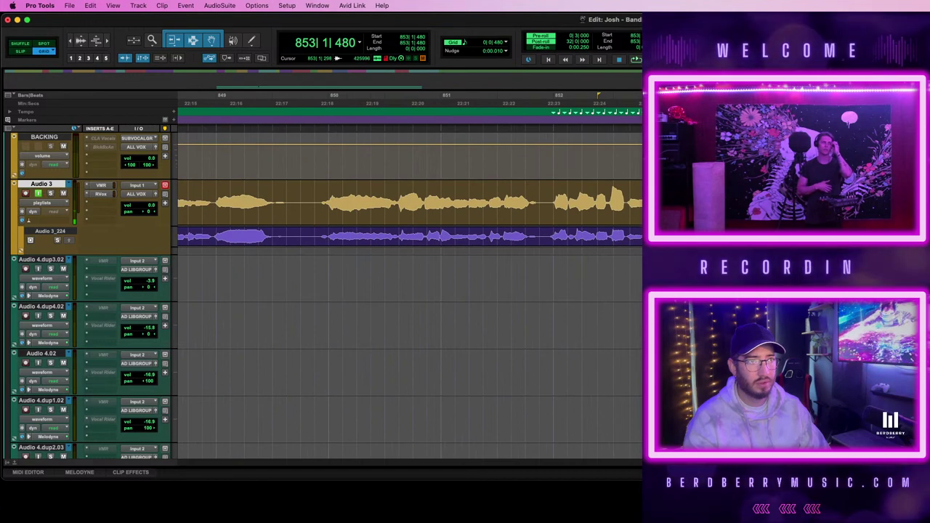
{"action": "scroll", "coordinate": [407, 291], "scroll_direction": "up", "scroll_amount": 15}
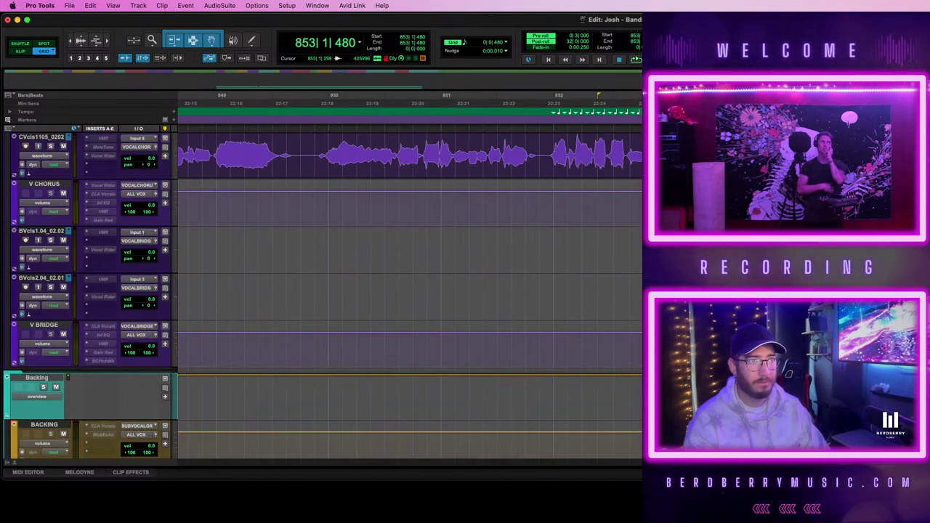
{"action": "scroll", "coordinate": [407, 290], "scroll_direction": "down", "scroll_amount": 3}
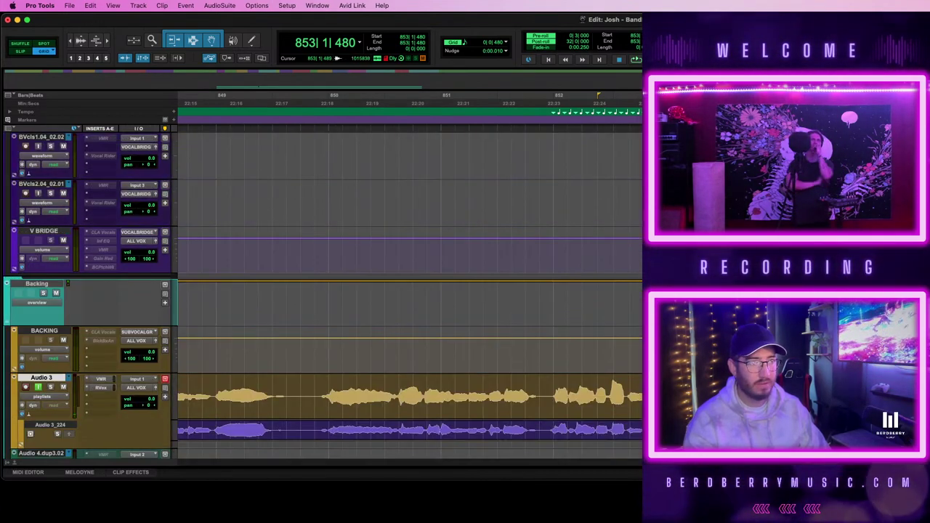
{"action": "scroll", "coordinate": [407, 291], "scroll_direction": "left", "scroll_amount": 5}
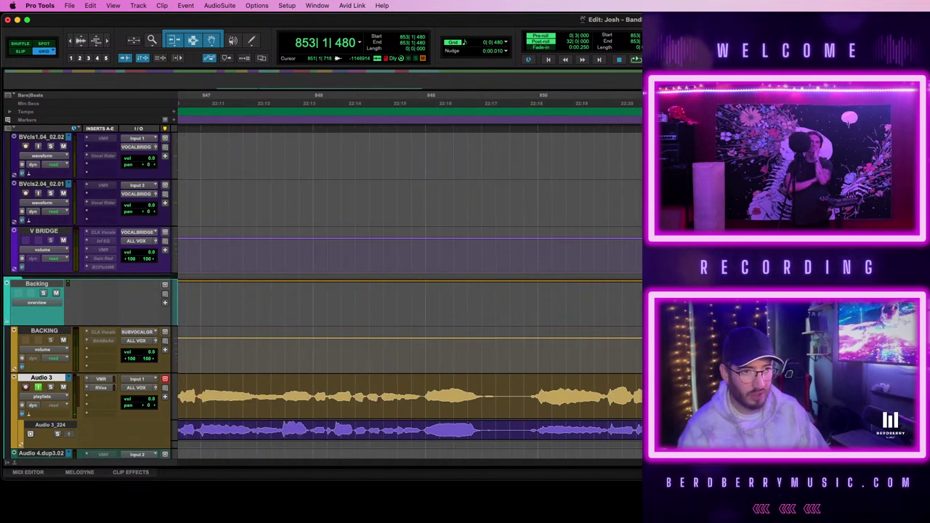
- Try recording a replacement take over the Audio 3 selection from 845|4|000 to 855|1|671 and play it back from 847|1|000
{"action": "left_click", "coordinate": [590, 409]}
{"action": "key", "text": "r"}
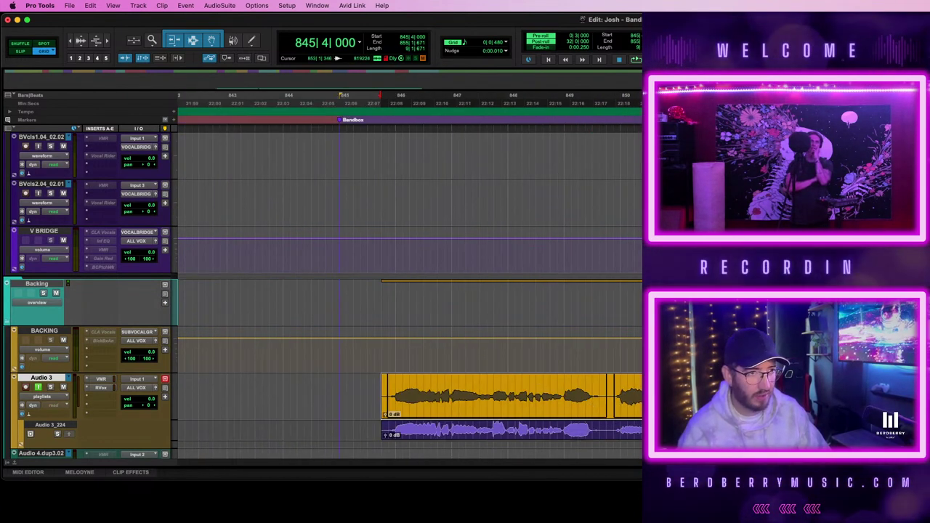
{"action": "left_click", "coordinate": [800, 396]}
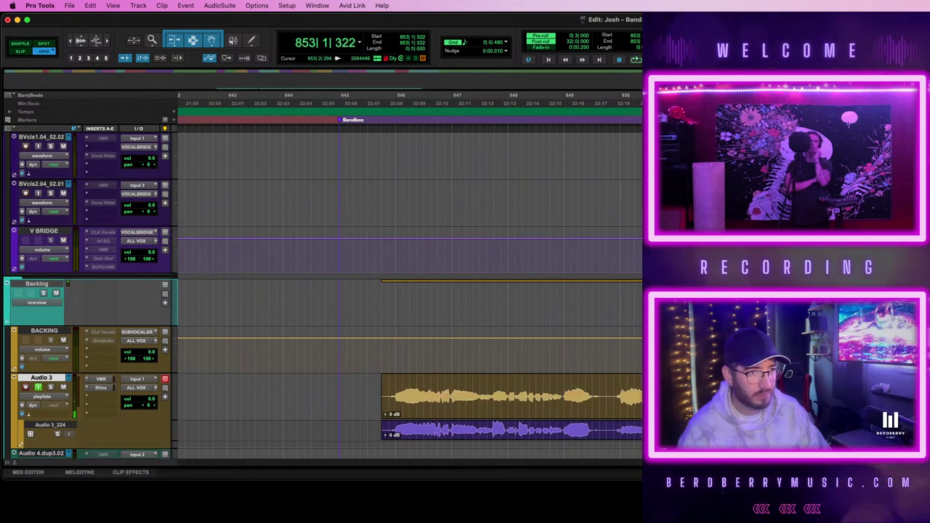
{"action": "left_click", "coordinate": [699, 403]}
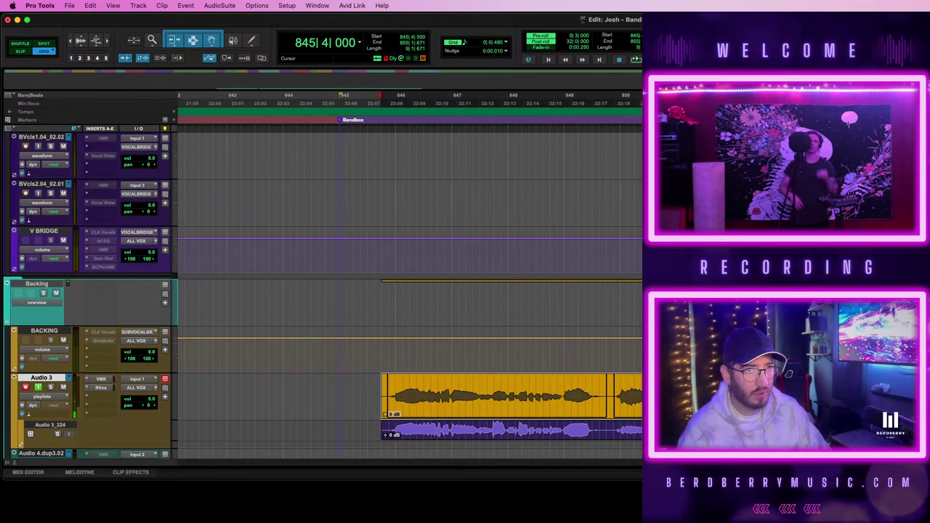
{"action": "key", "text": "space"}
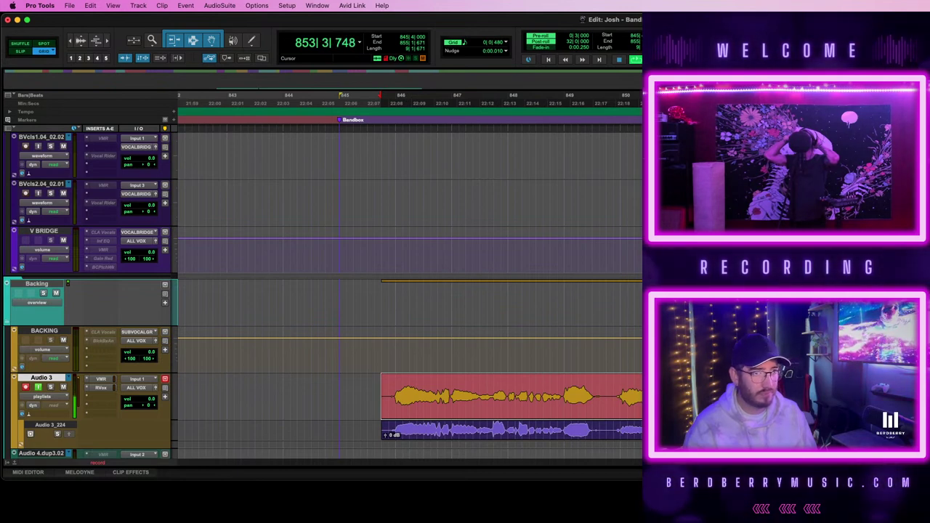
{"action": "key", "text": "space"}
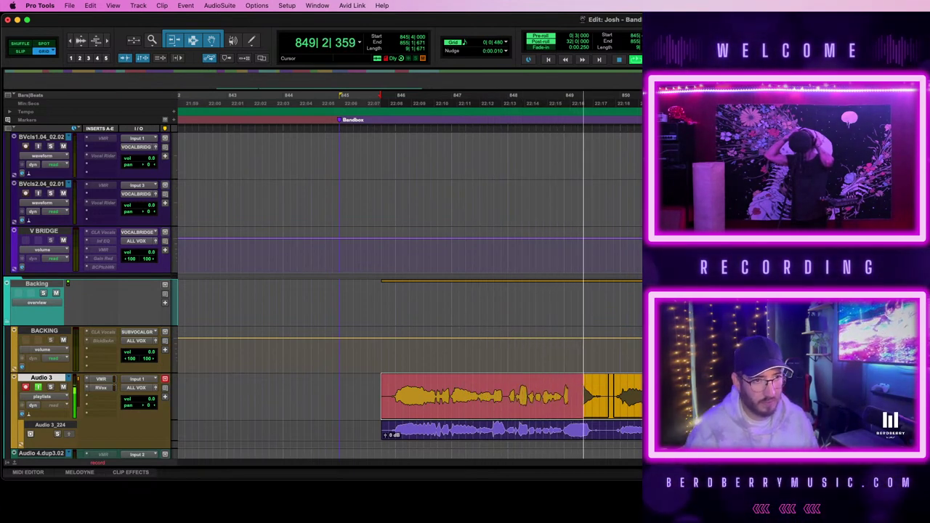
{"action": "key", "text": "space"}
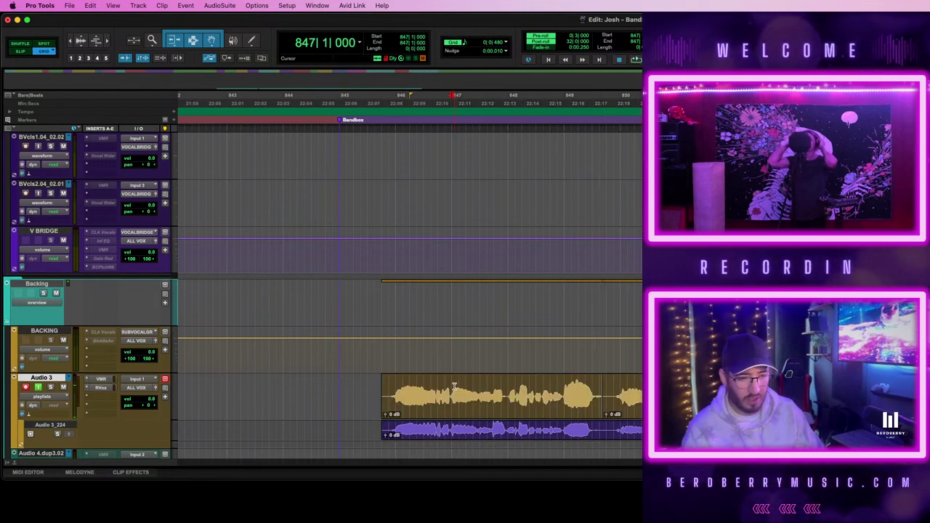
{"action": "key", "text": "space"}
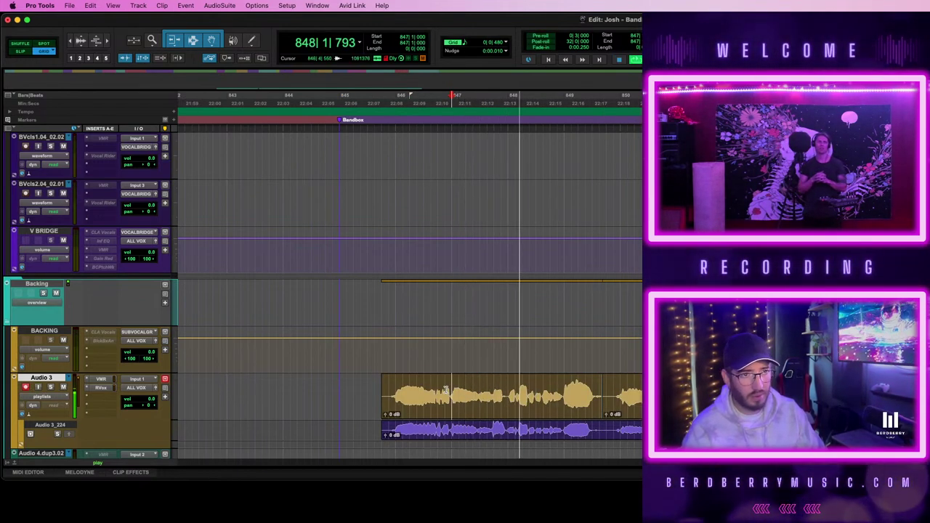
{"action": "key", "text": "space"}
- Select both Audio 3 clips from 845|4|000 to 855|1|671 and record a full replacement take over them
{"action": "left_click", "coordinate": [495, 411]}
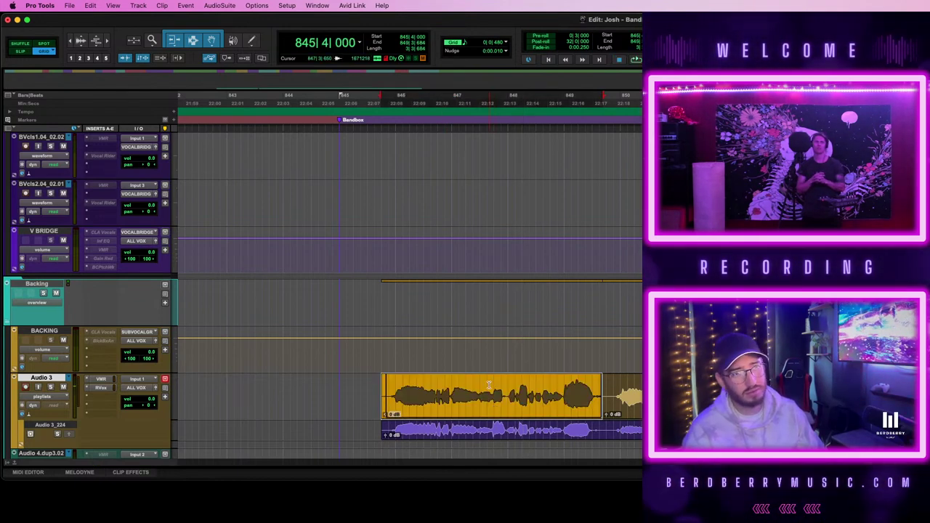
{"action": "key", "text": "shift+r"}
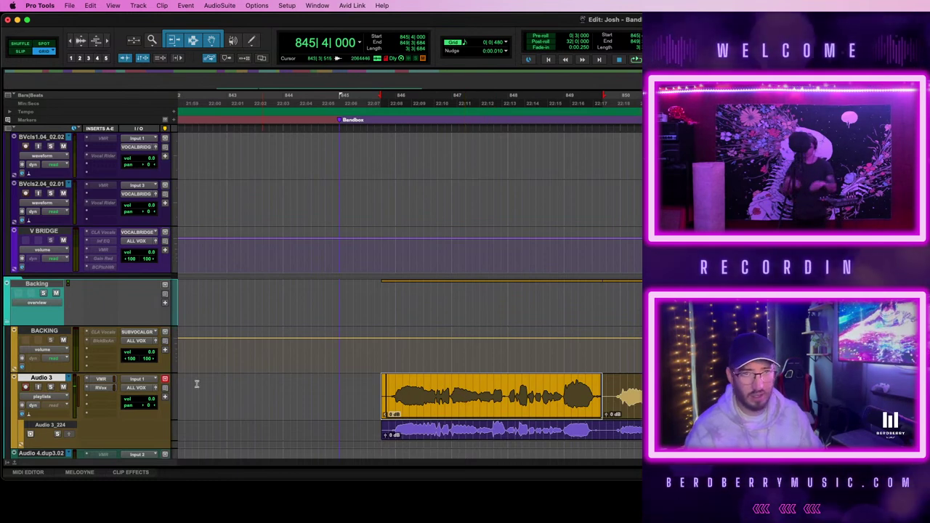
{"action": "left_click", "coordinate": [624, 407], "text": "shift"}
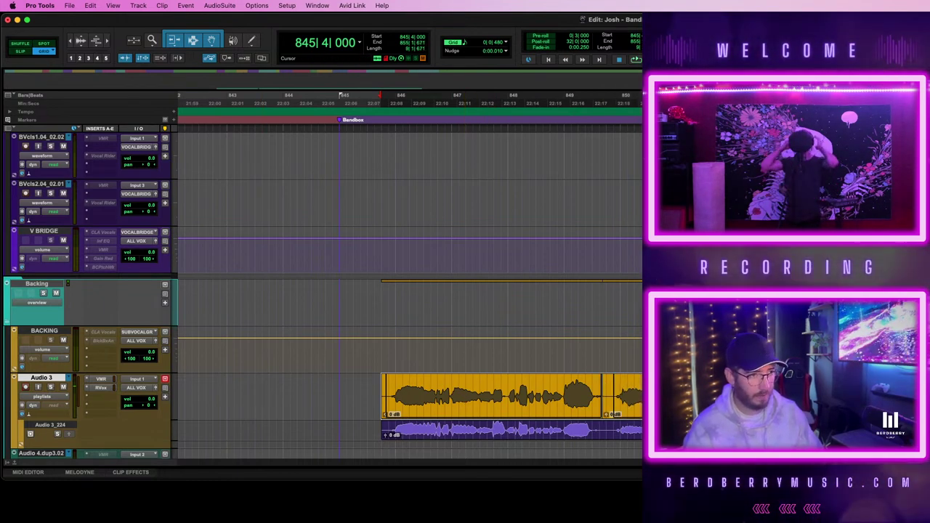
{"action": "key", "text": "super+space"}
{"action": "key", "text": "space"}
{"action": "key", "text": "super+k"}
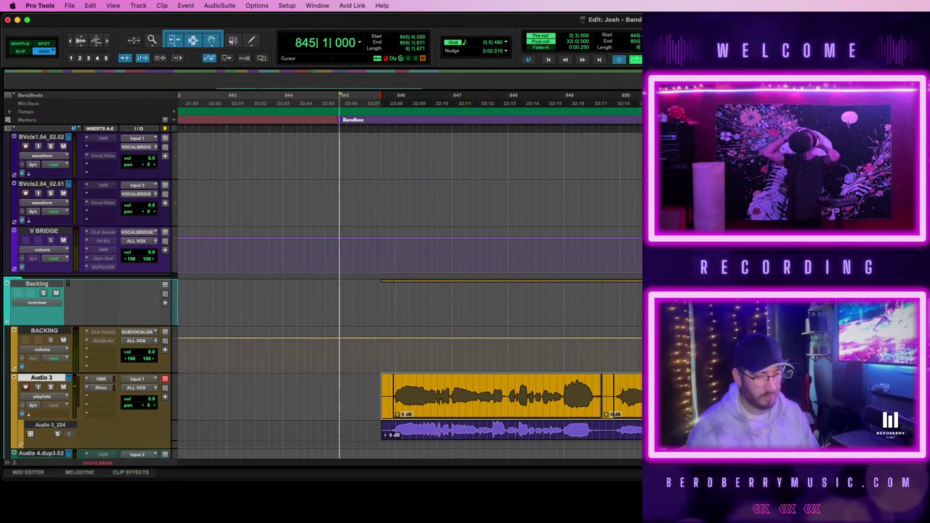
{"action": "key", "text": "super+space"}
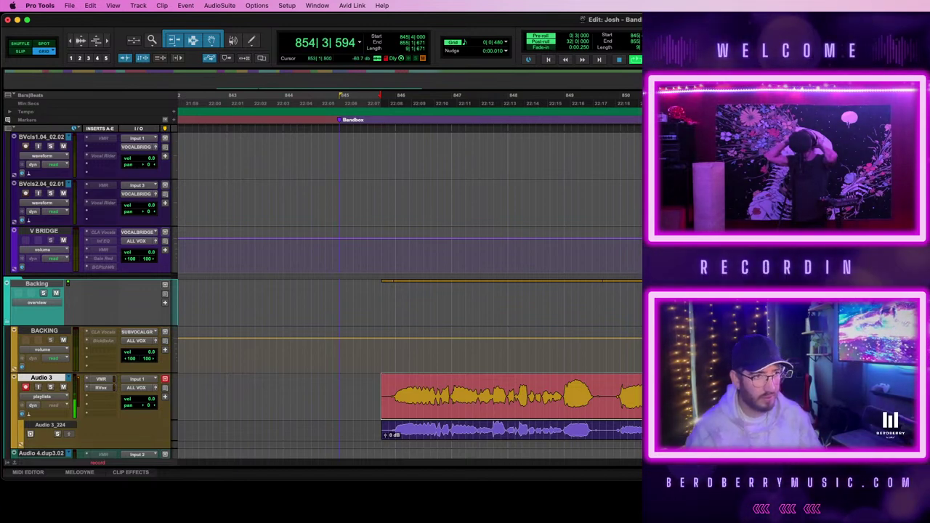
{"action": "key", "text": "space"}
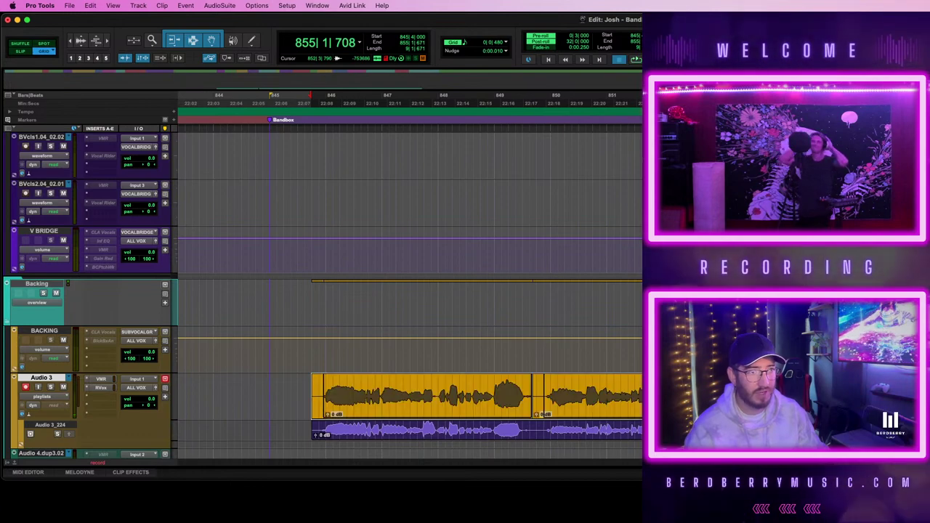
- Remove the part before 845|4|000 from the Bandbox clips on CVcls1.05_02.02 and CVcls1105_0202, then select the trimmed CVcls1.05_02.02 clip
{"action": "scroll", "coordinate": [636, 408], "scroll_direction": "up", "scroll_amount": 5}
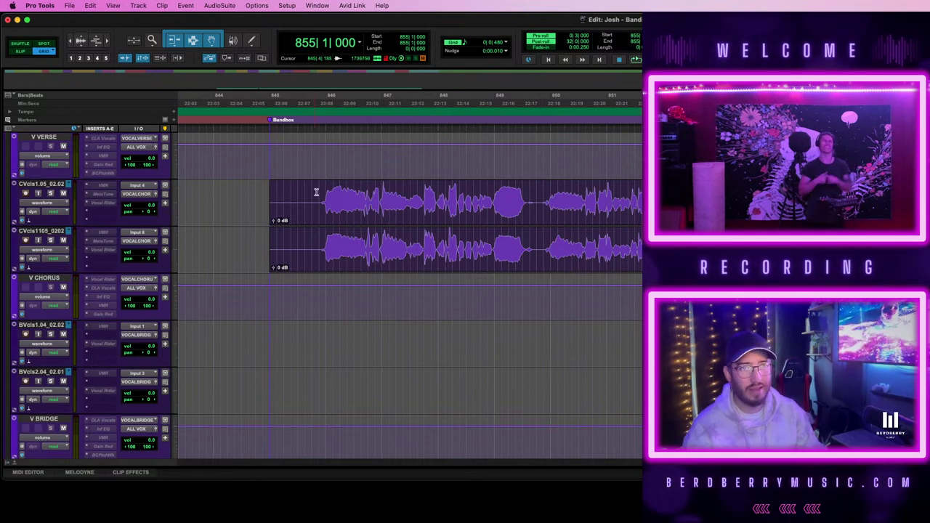
{"action": "left_click_drag", "start_coordinate": [312, 191], "coordinate": [249, 243]}
{"action": "key", "text": "Delete"}
{"action": "left_click", "coordinate": [366, 211]}
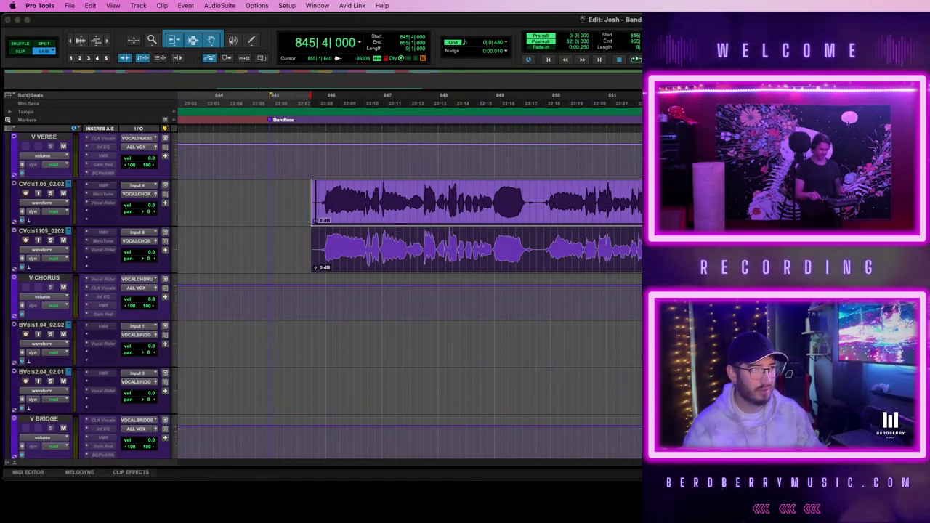
- Select the new Audio 3 take, play it through and move it down to the Audio 4.dup3.02 track
{"action": "scroll", "coordinate": [574, 322], "scroll_direction": "down", "scroll_amount": 10}
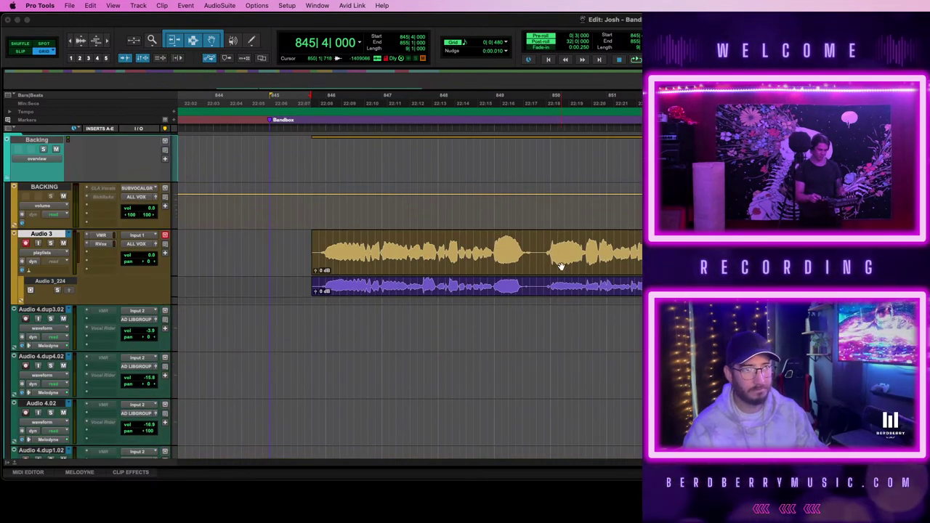
{"action": "left_click", "coordinate": [561, 266]}
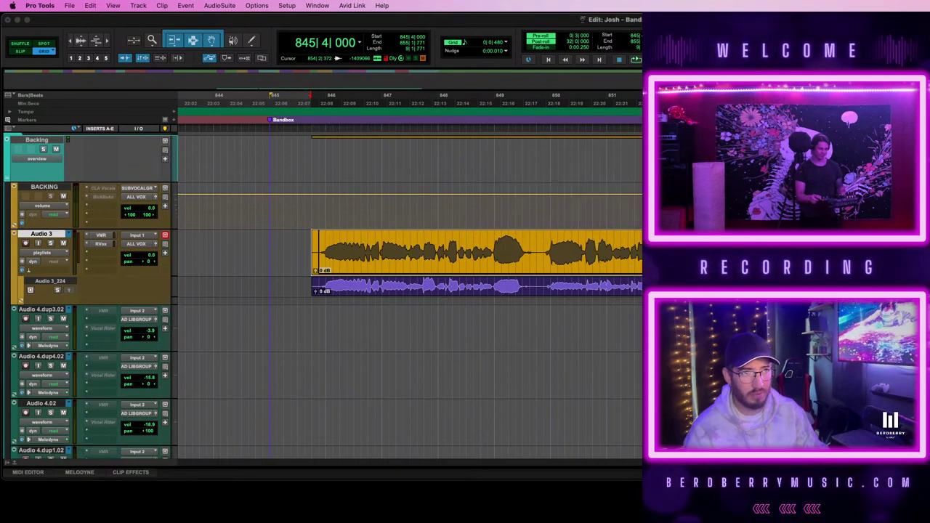
{"action": "key", "text": "space"}
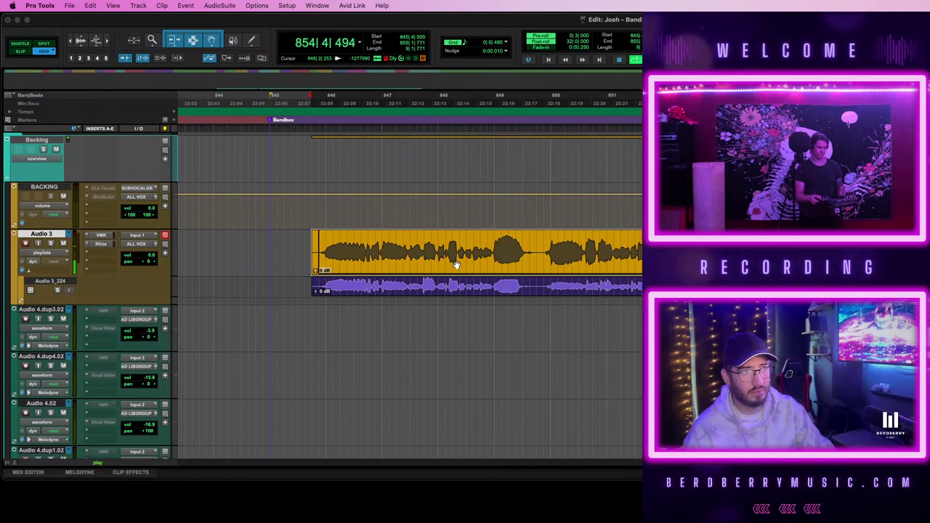
{"action": "key", "text": "space"}
{"action": "left_click_drag", "start_coordinate": [437, 265], "coordinate": [434, 335]}
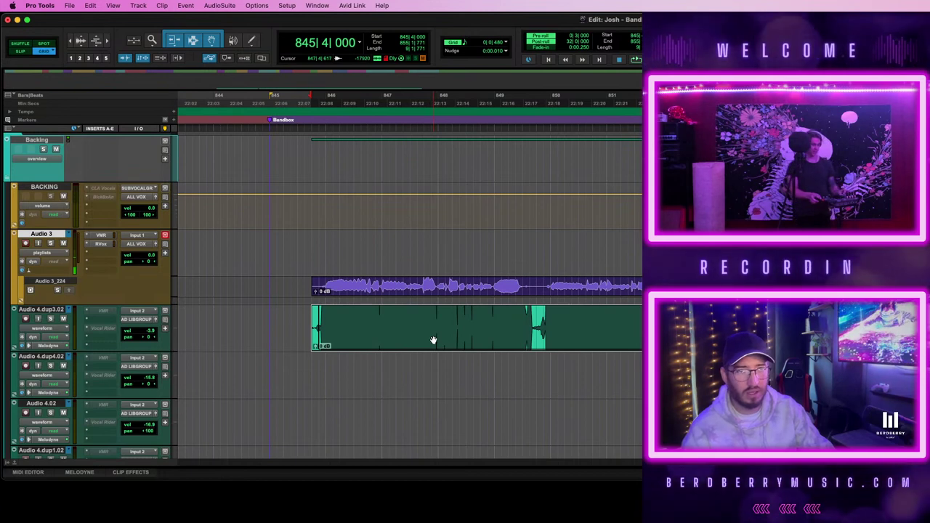
- Play the Bandbox section with input monitoring enabled on Audio 3 and place the record start point at 845|4|000
{"action": "key", "text": "space"}
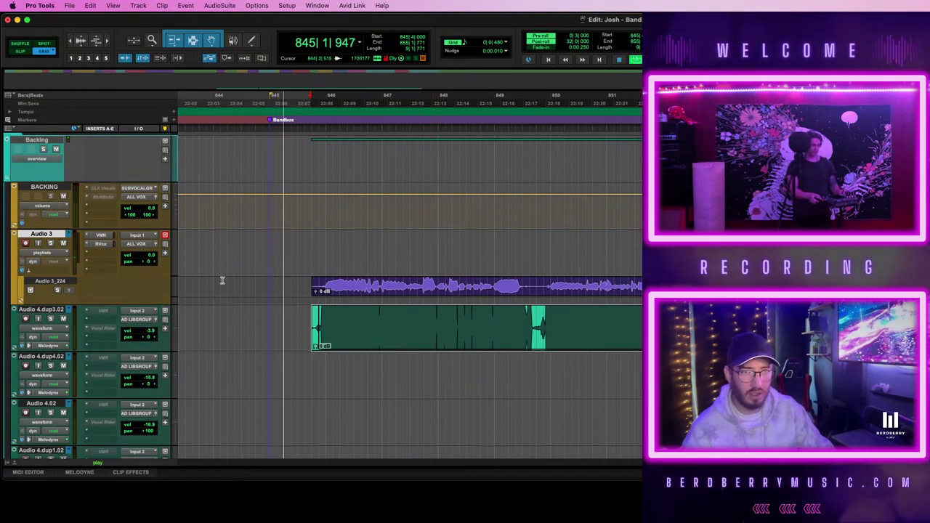
{"action": "left_click", "coordinate": [38, 242]}
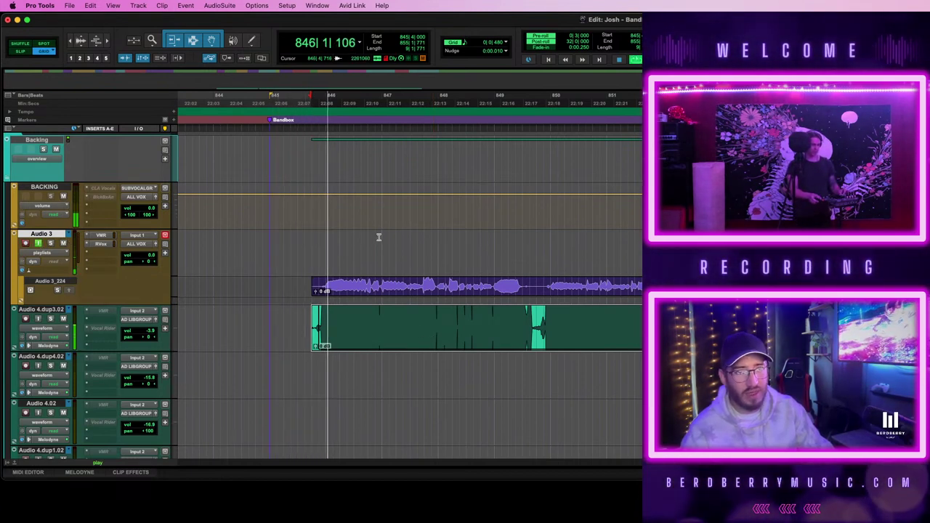
{"action": "left_click", "coordinate": [311, 245]}
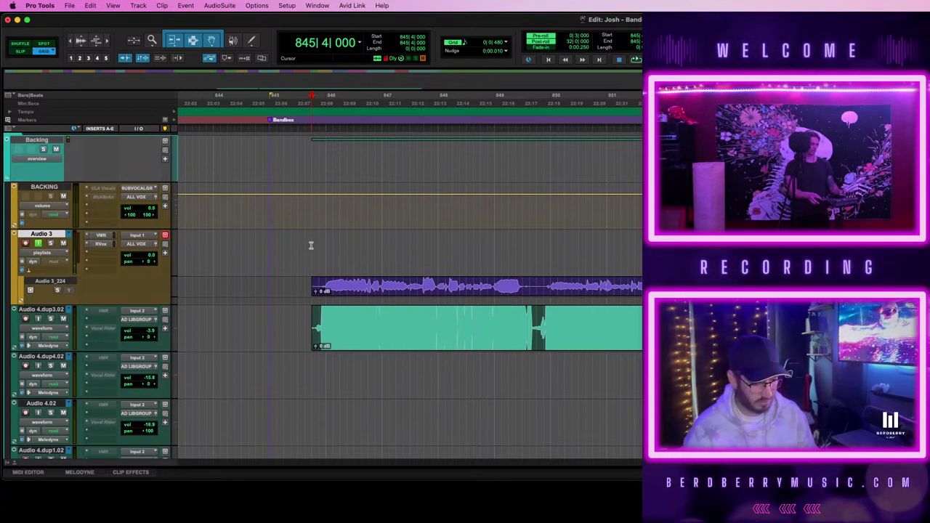
- Record the opening backing vocal phrase on Audio 3 from 845|4|000, replacing the first attempt with a second take
{"action": "key", "text": "space"}
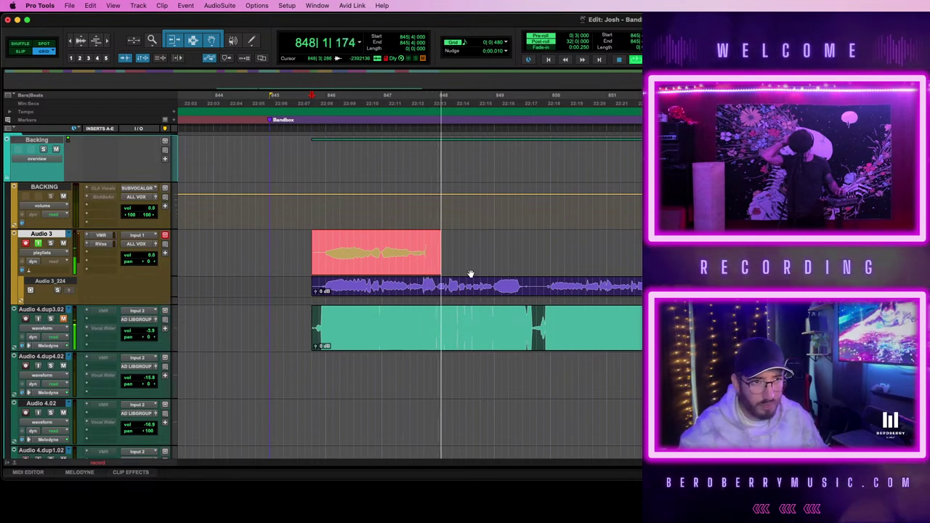
{"action": "key", "text": "space"}
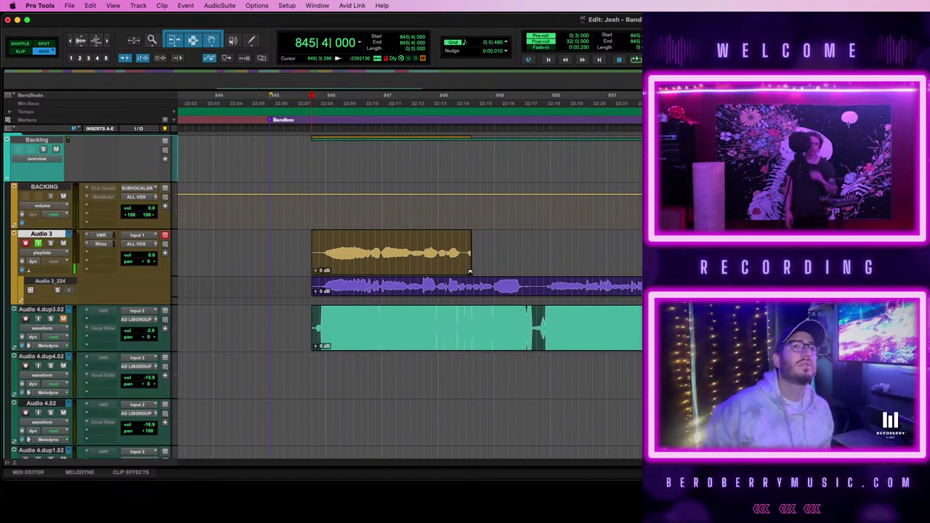
{"action": "key", "text": "space"}
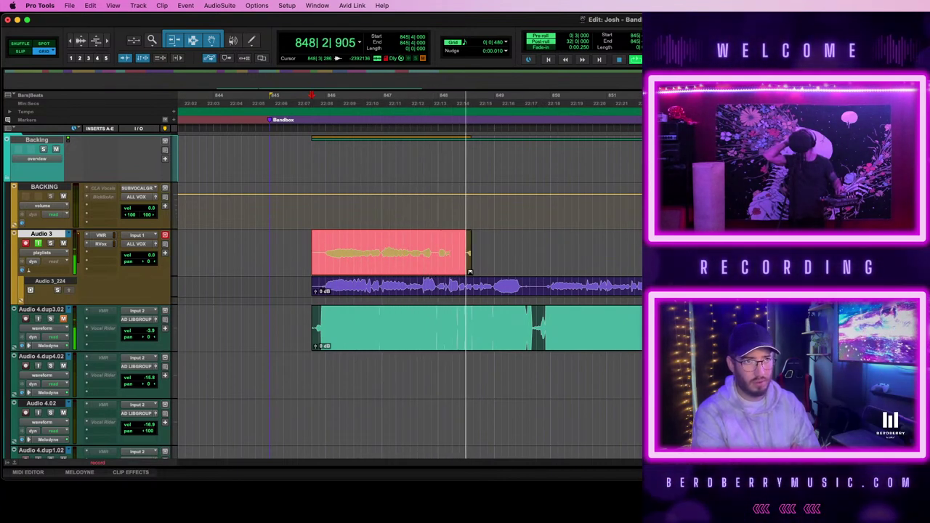
{"action": "key", "text": "space"}
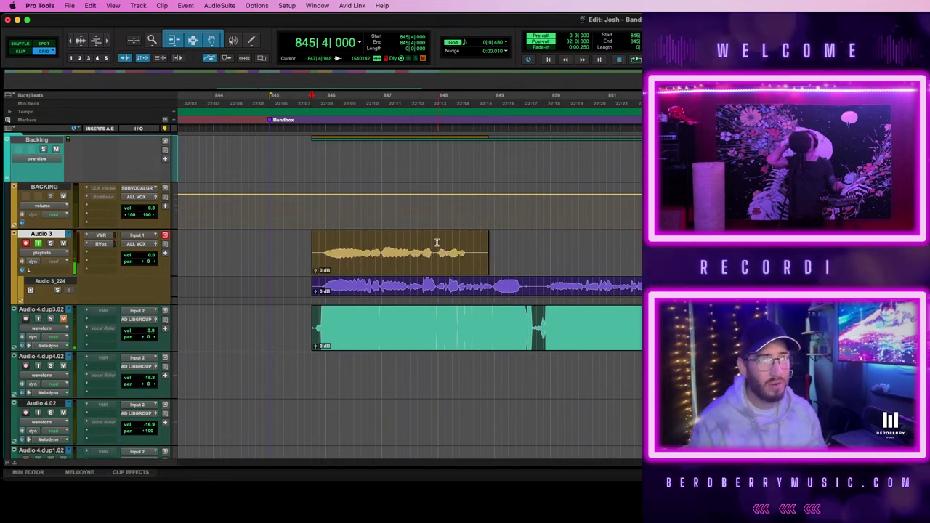
- Delete the Audio 3 recording from 848|1|000 onward and play the lead-in to that point
{"action": "left_click_drag", "start_coordinate": [437, 247], "coordinate": [535, 248]}
{"action": "key", "text": "Delete"}
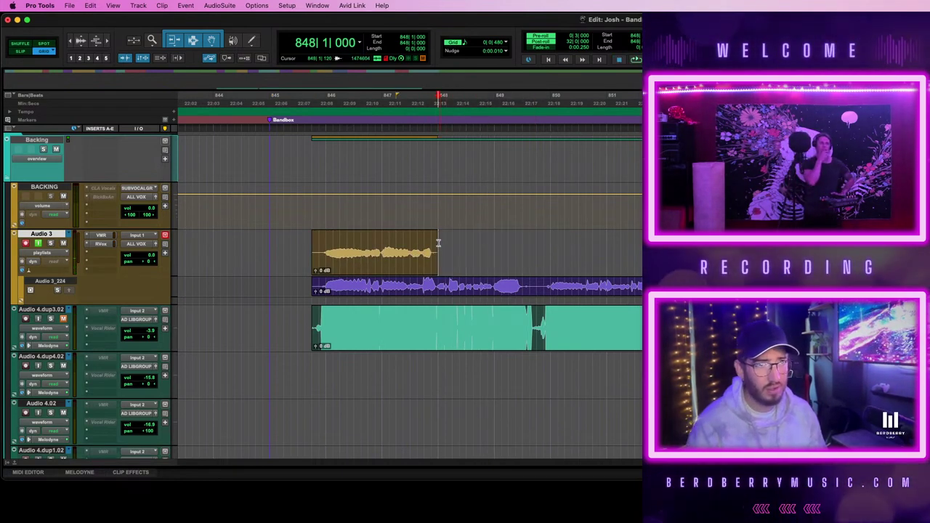
{"action": "key", "text": "space"}
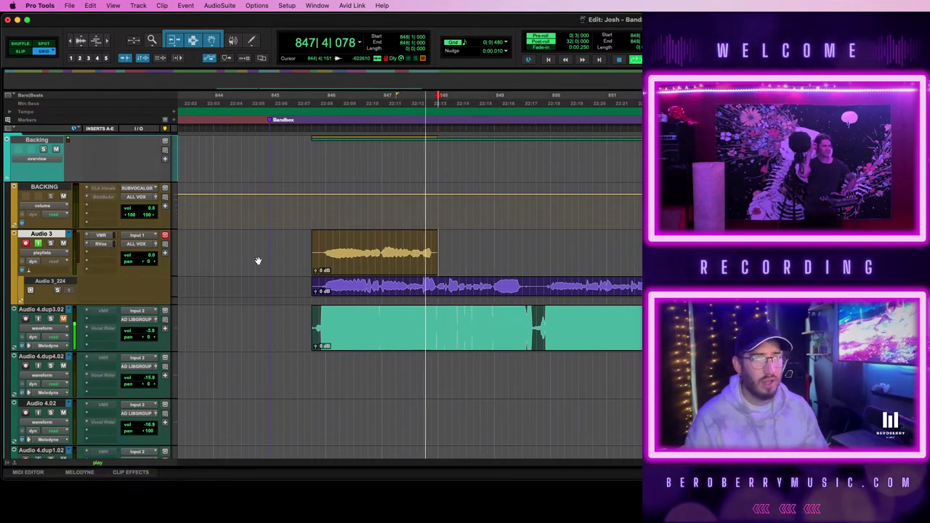
{"action": "key", "text": "space"}
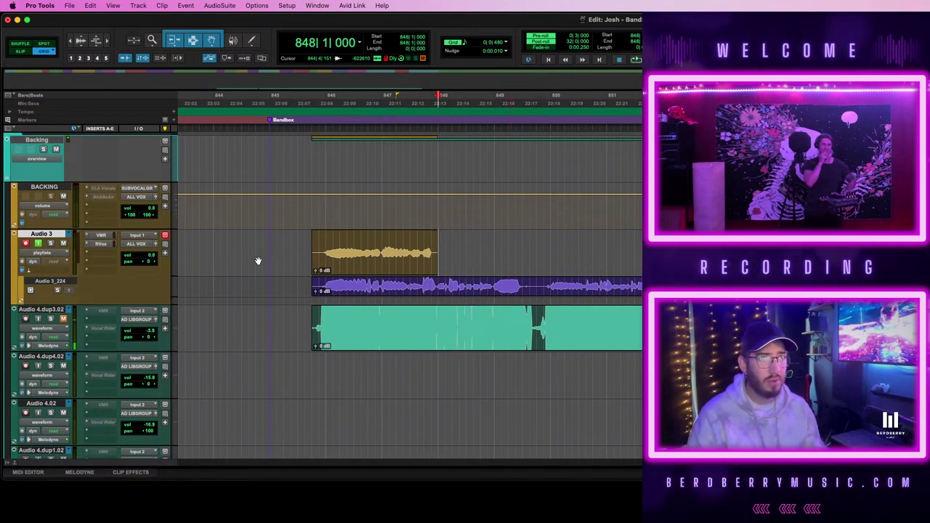
- Delete the remaining Audio 3 clip at 845|4|000 and play the Bandbox section from 845|4|000 and 847|1|000
{"action": "left_click", "coordinate": [396, 267]}
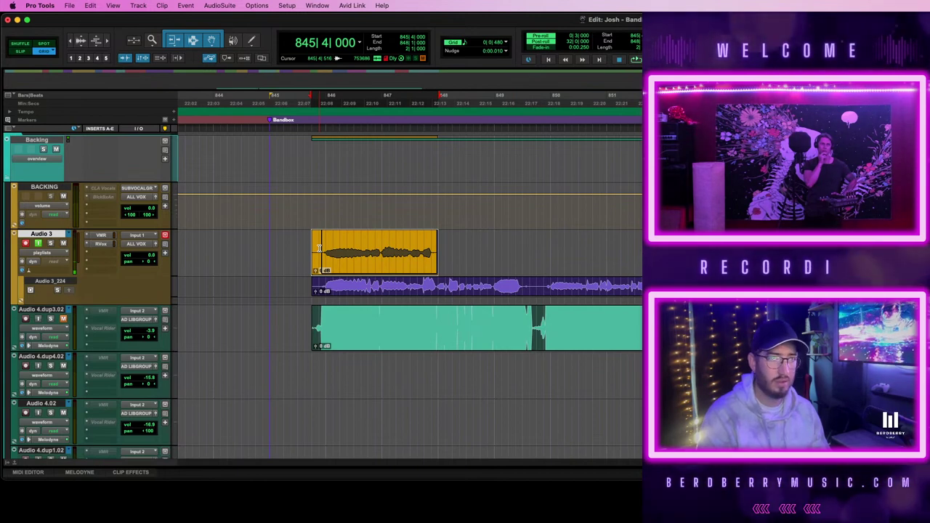
{"action": "key", "text": "Delete"}
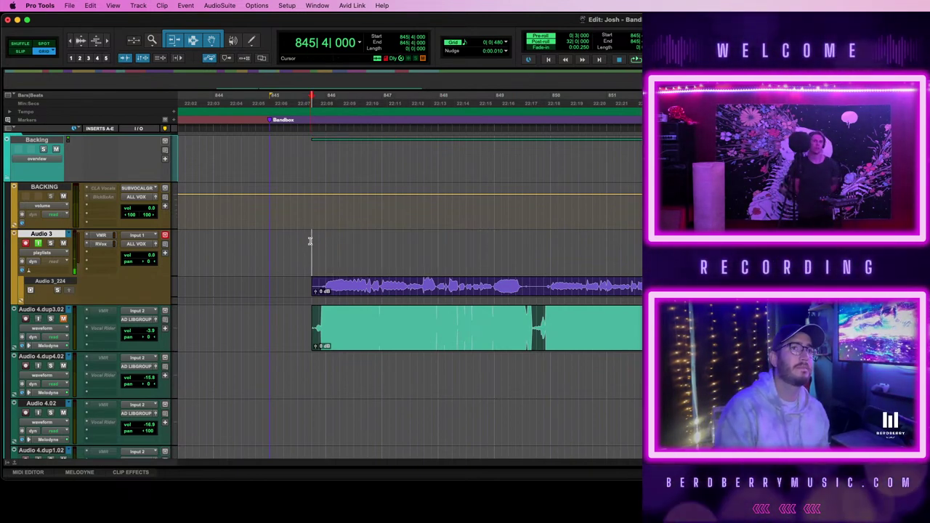
{"action": "key", "text": "space"}
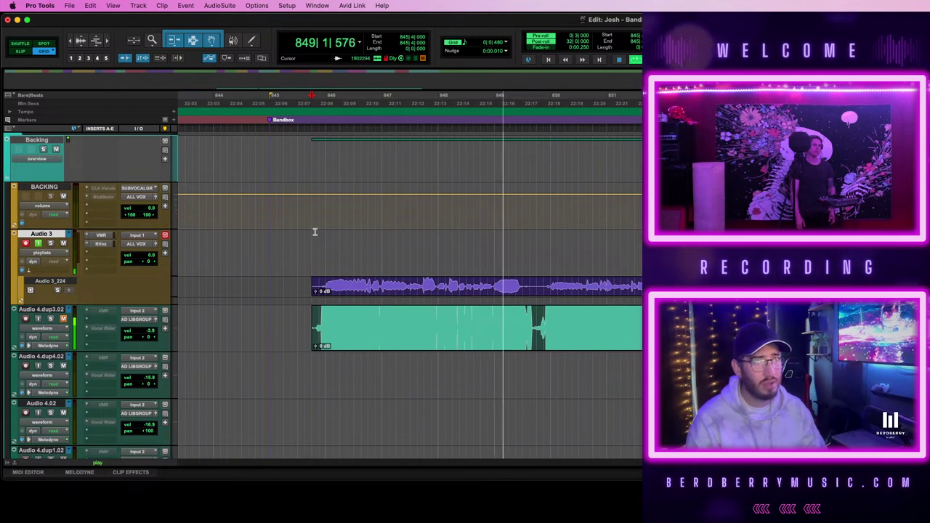
{"action": "key", "text": "space"}
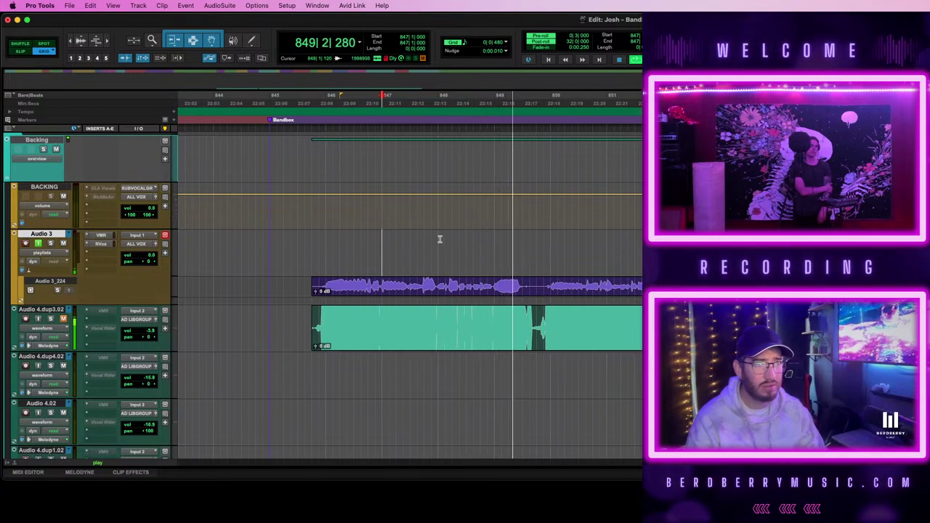
{"action": "key", "text": "space"}
- Play the Bandbox section repeatedly from 846|1|000, comparing it with Audio 4.dup3.02 muted and unmuted
{"action": "left_click", "coordinate": [323, 242]}
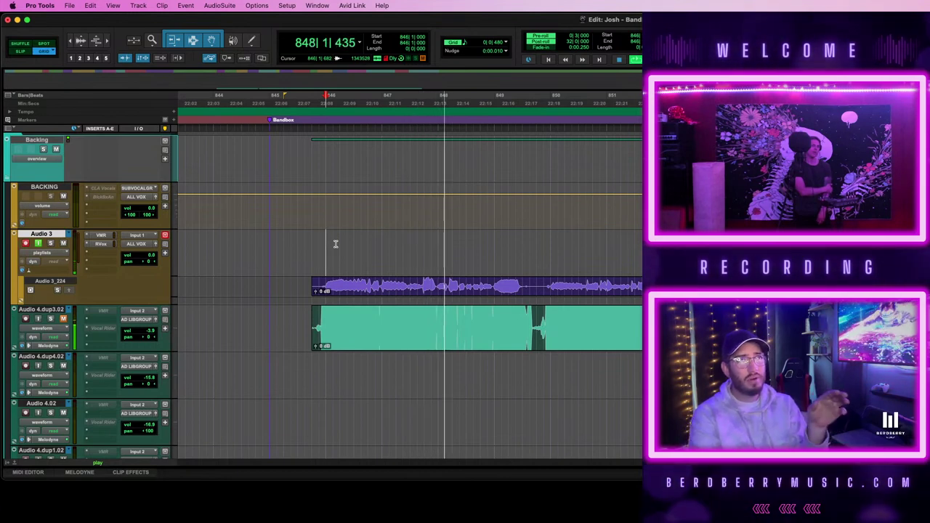
{"action": "key", "text": "space"}
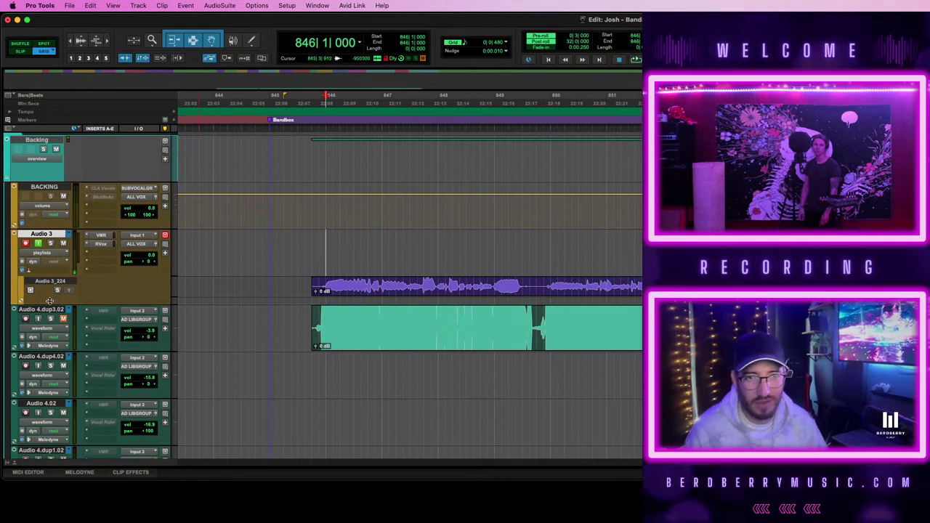
{"action": "key", "text": "space"}
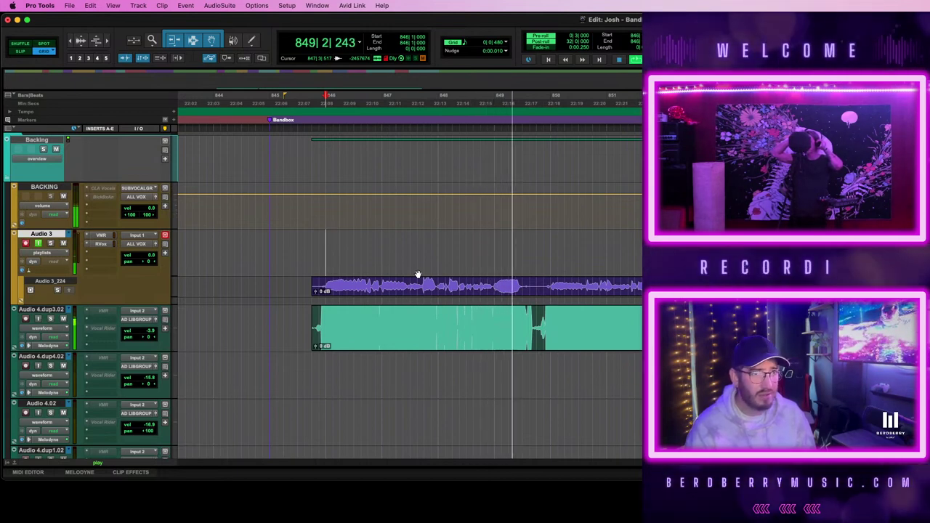
{"action": "key", "text": "space"}
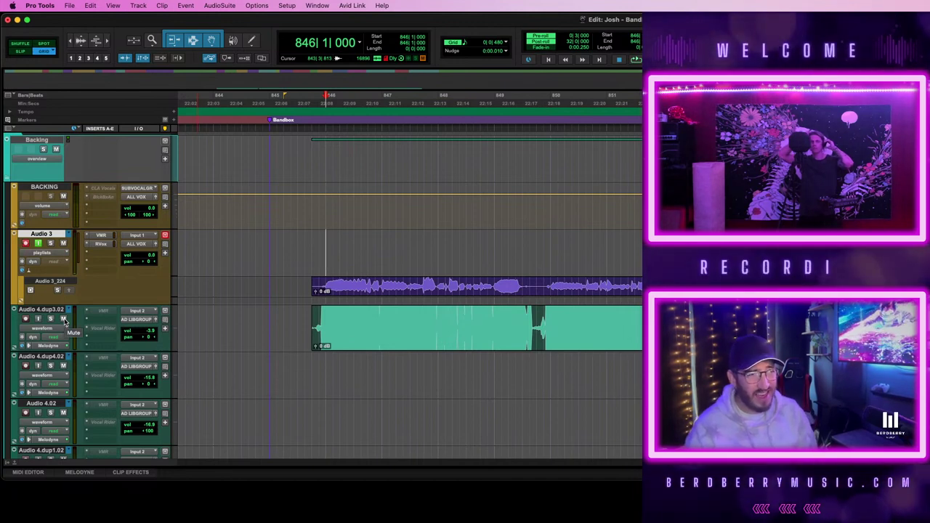
{"action": "key", "text": "space"}
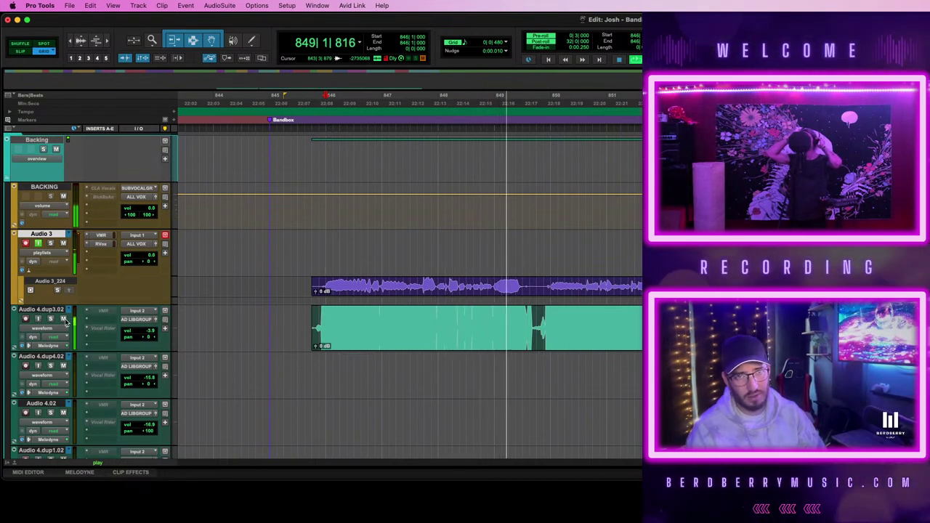
{"action": "key", "text": "space"}
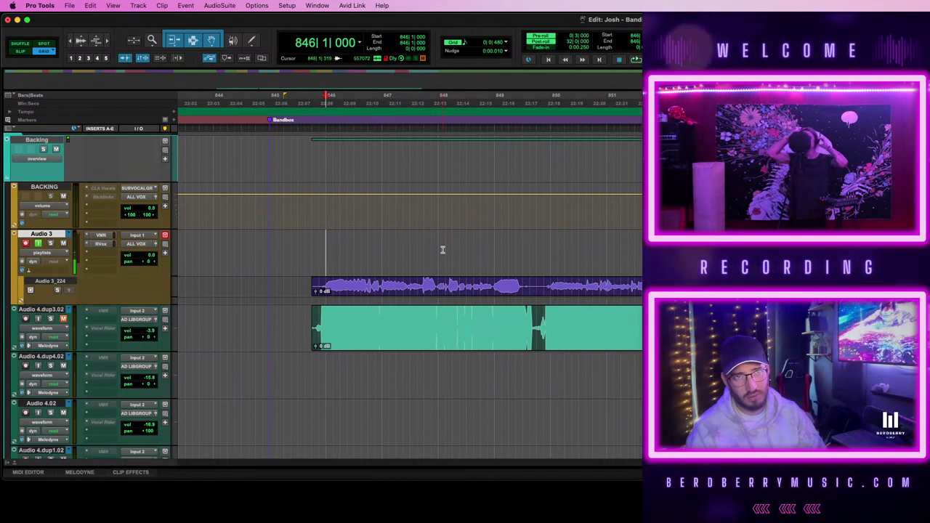
{"action": "key", "text": "space"}
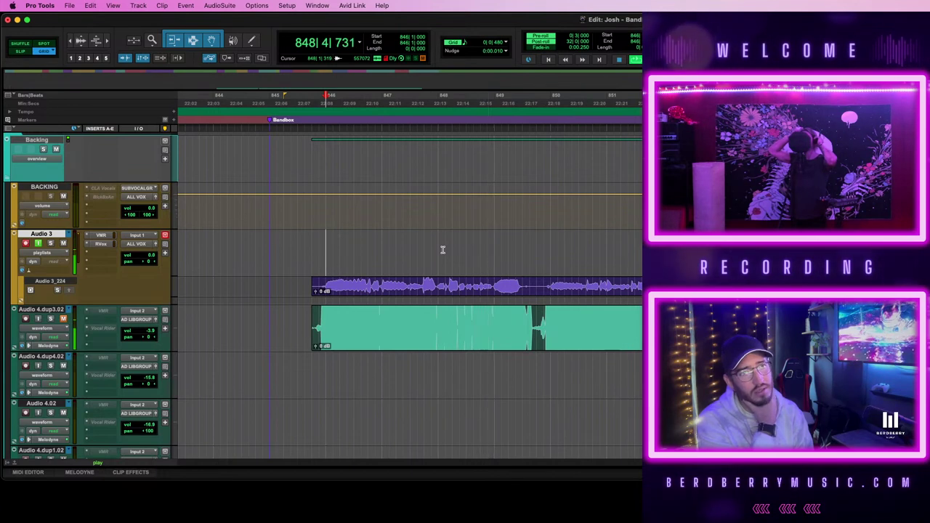
{"action": "key", "text": "space"}
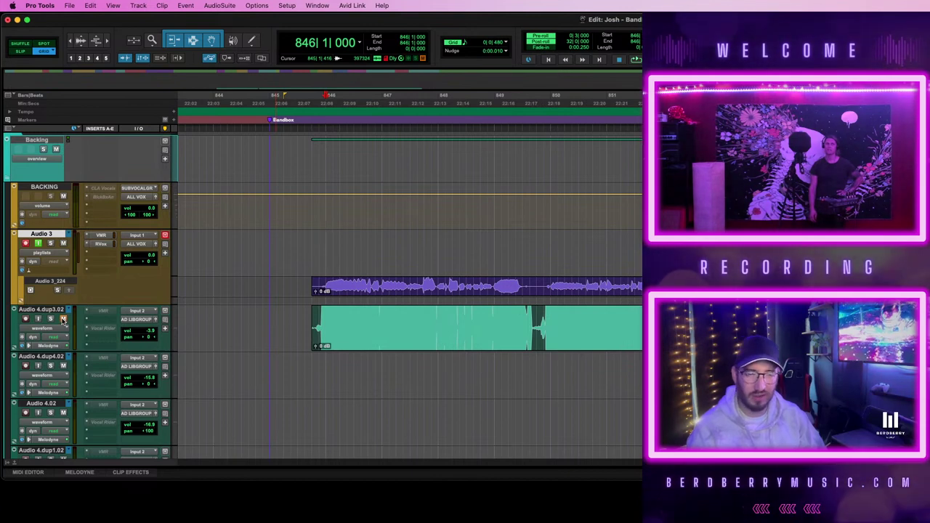
{"action": "key", "text": "space"}
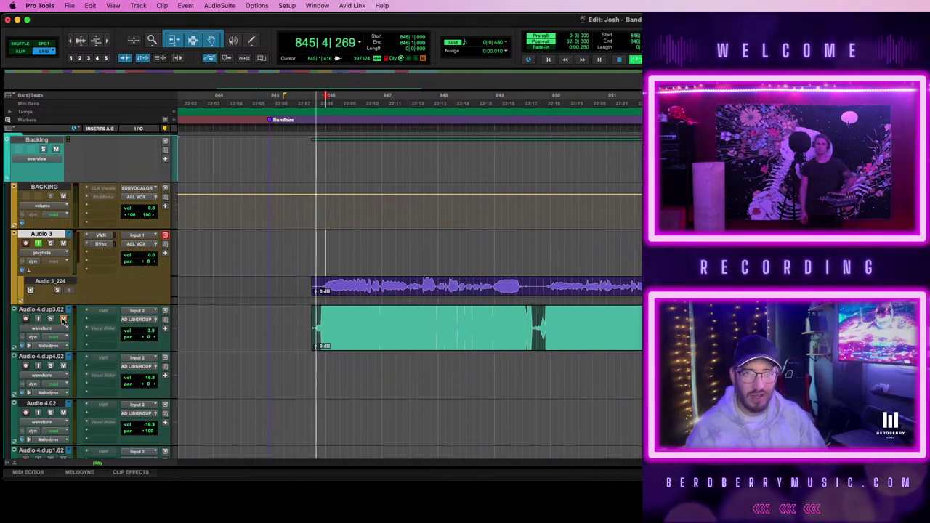
{"action": "key", "text": "space"}
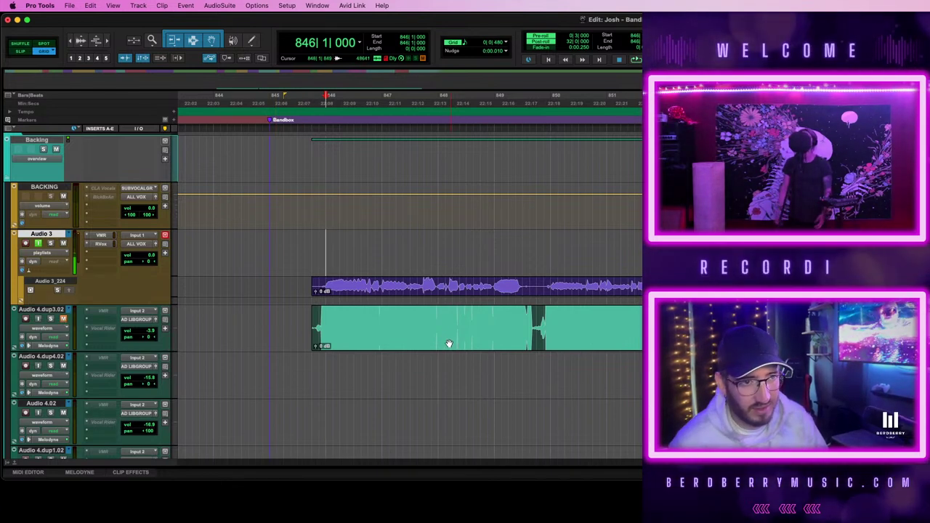
- Move the Audio 4.dup3.02 clip down to the Audio 4.dup4.02 track and place the record start point at 845|4|000
{"action": "left_click_drag", "start_coordinate": [449, 342], "coordinate": [452, 367]}
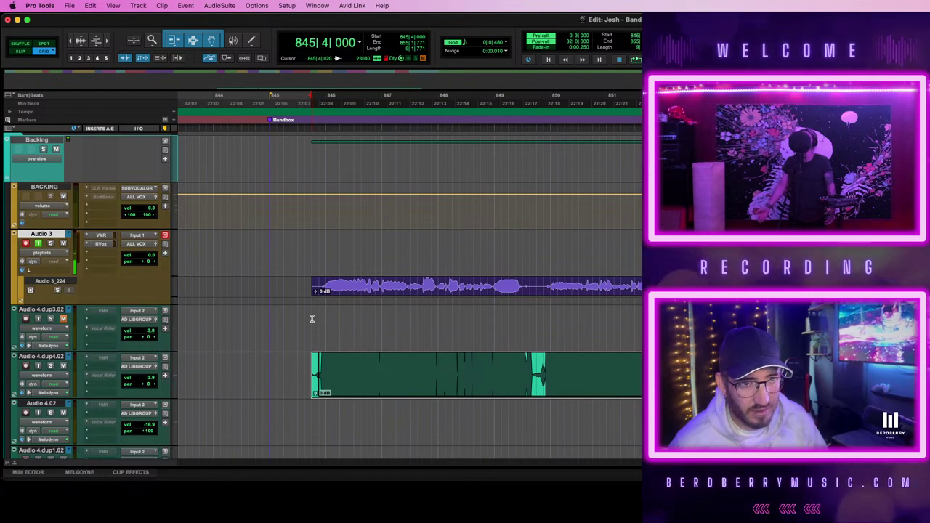
{"action": "left_click", "coordinate": [311, 318]}
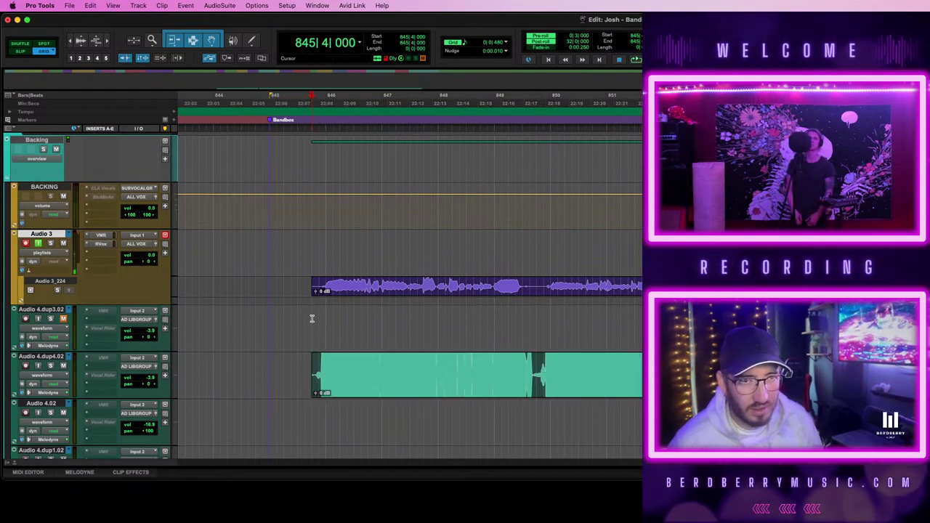
- Try two takes of the backing phrase on Audio 3 from 845|4|000 and delete the recording
{"action": "key", "text": "space"}
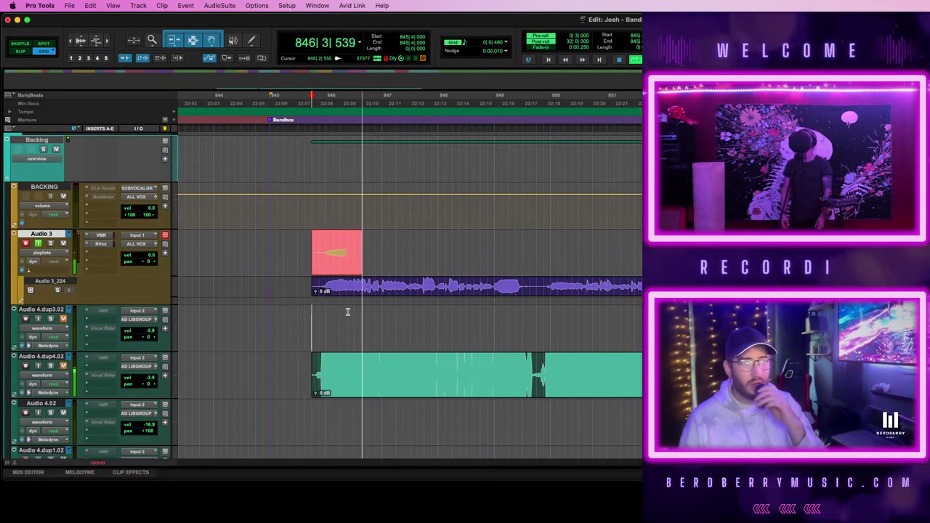
{"action": "key", "text": "super+period"}
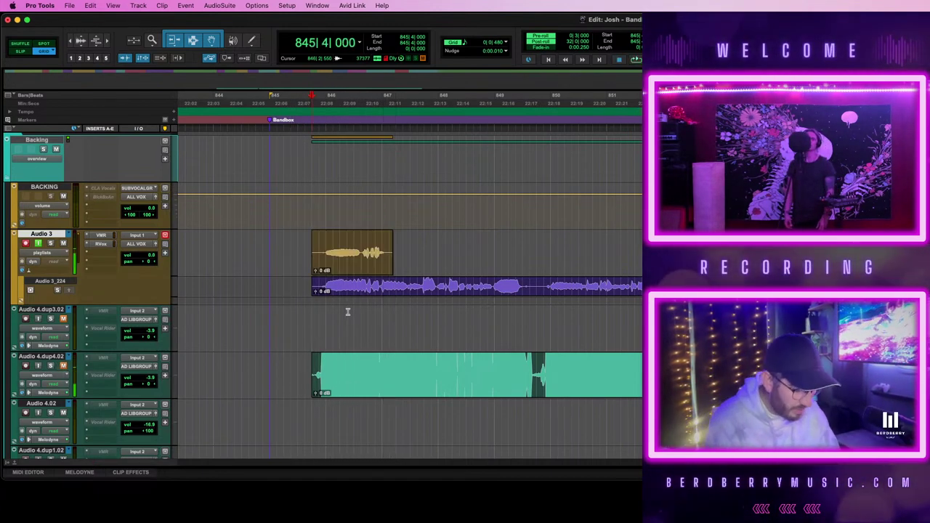
{"action": "key", "text": "space"}
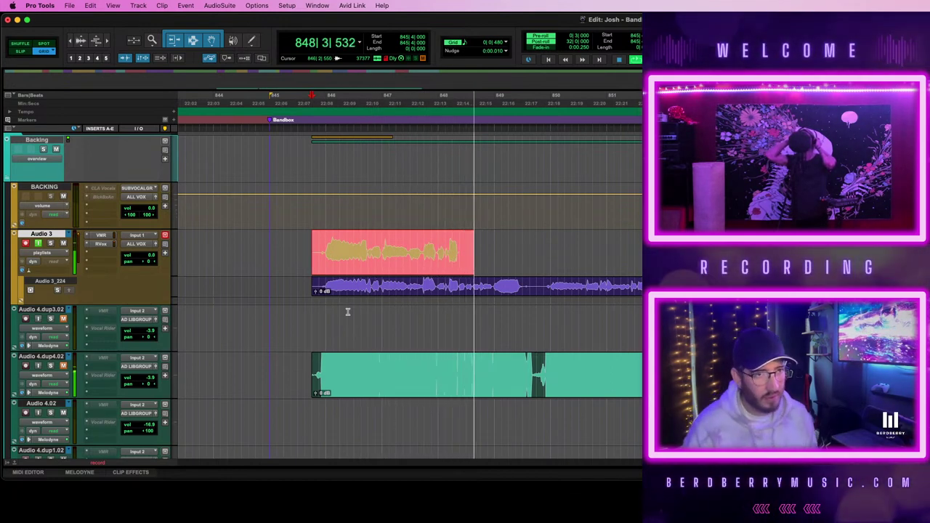
{"action": "key", "text": "space"}
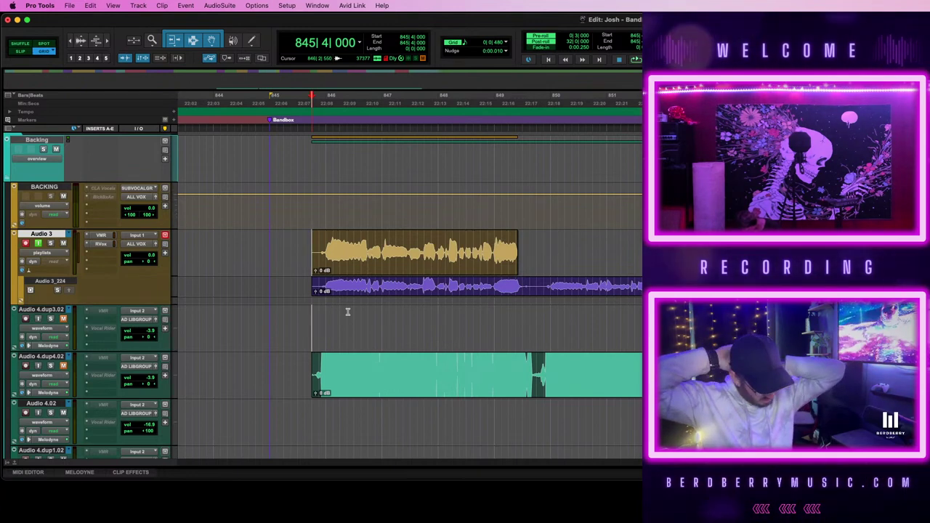
{"action": "left_click", "coordinate": [373, 240]}
{"action": "key", "text": "Delete"}
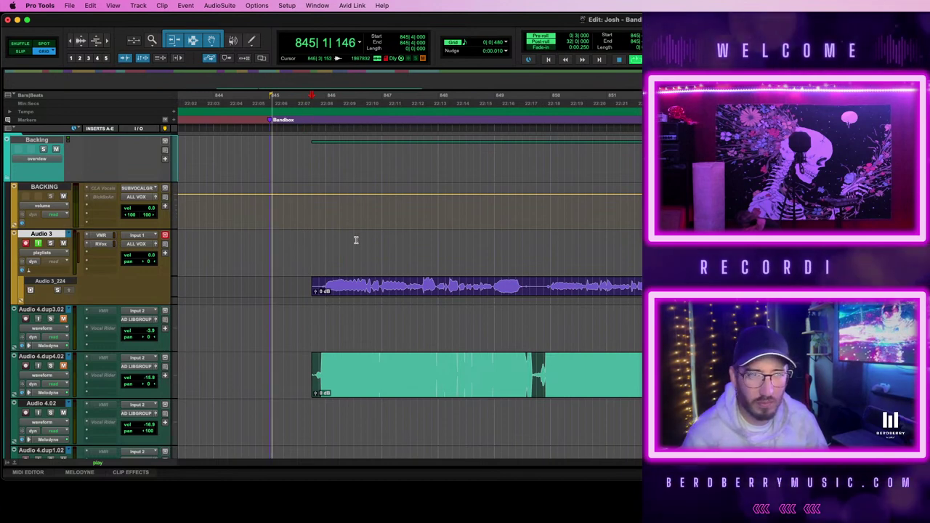
- Unmute and solo Audio 4.dup4.02 to hear its vocal alone, and play the section again with the solo off
{"action": "key", "text": "space"}
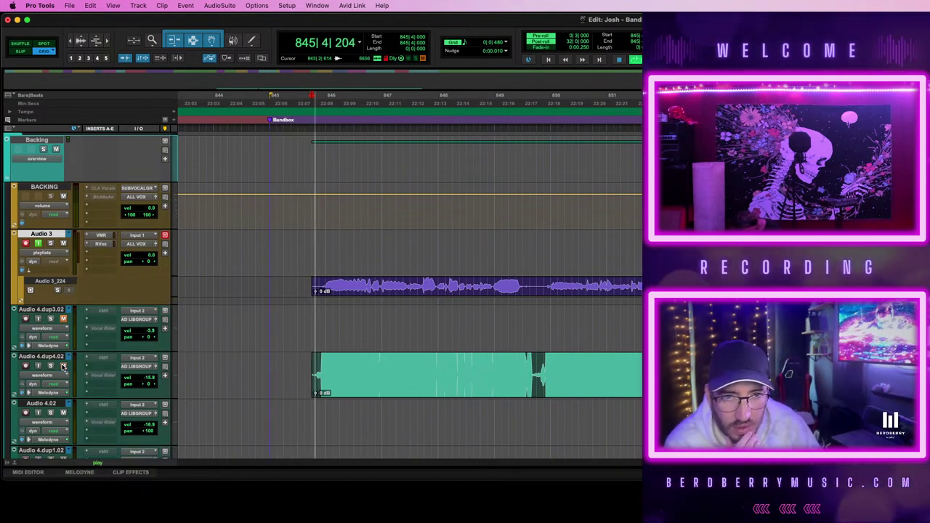
{"action": "left_click", "coordinate": [63, 366]}
{"action": "left_click", "coordinate": [50, 366]}
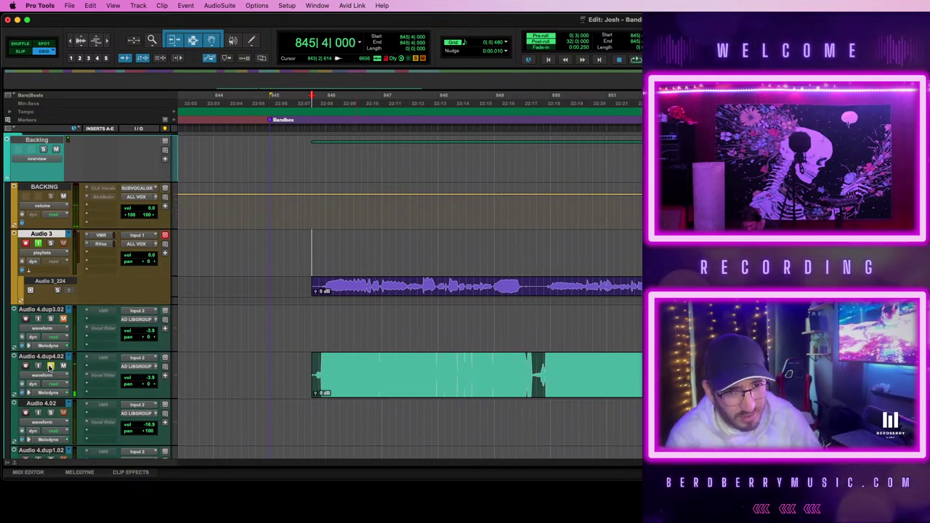
{"action": "key", "text": "space"}
{"action": "key", "text": "space"}
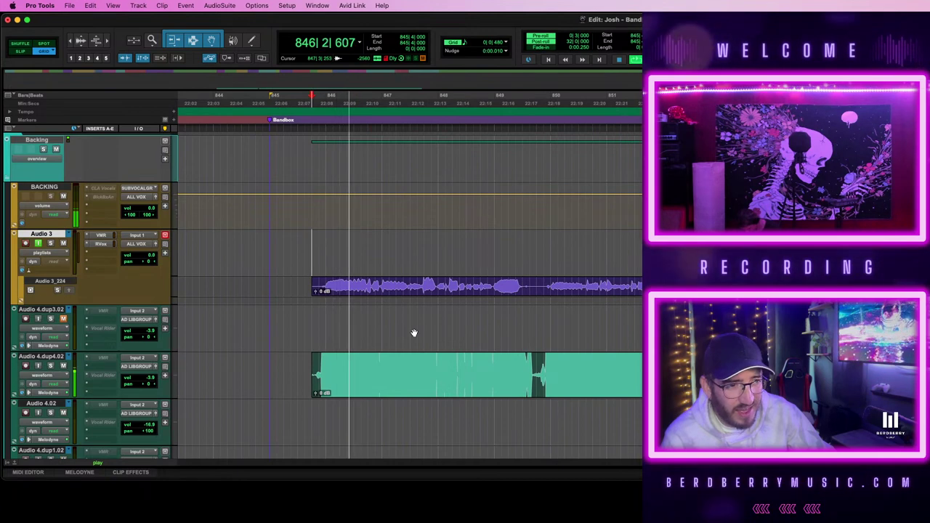
{"action": "scroll", "coordinate": [413, 333], "scroll_direction": "down", "scroll_amount": 2}
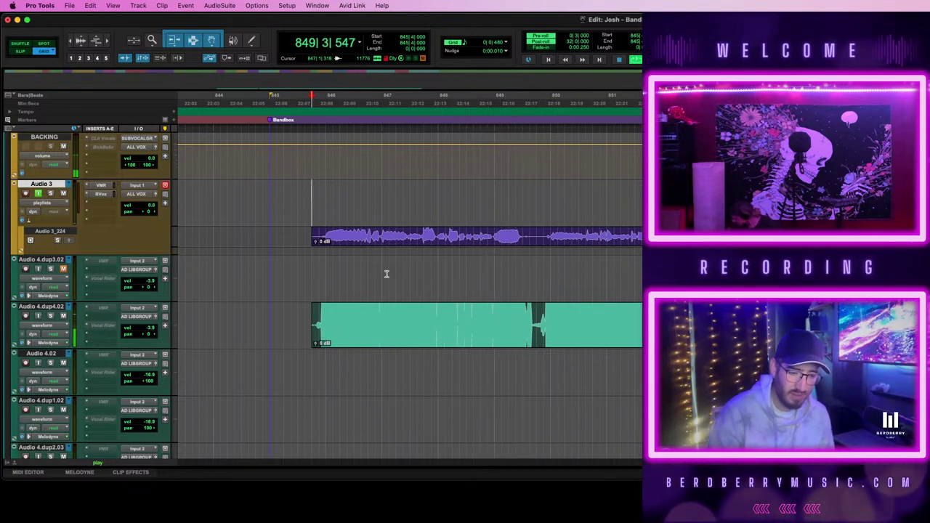
{"action": "key", "text": "space"}
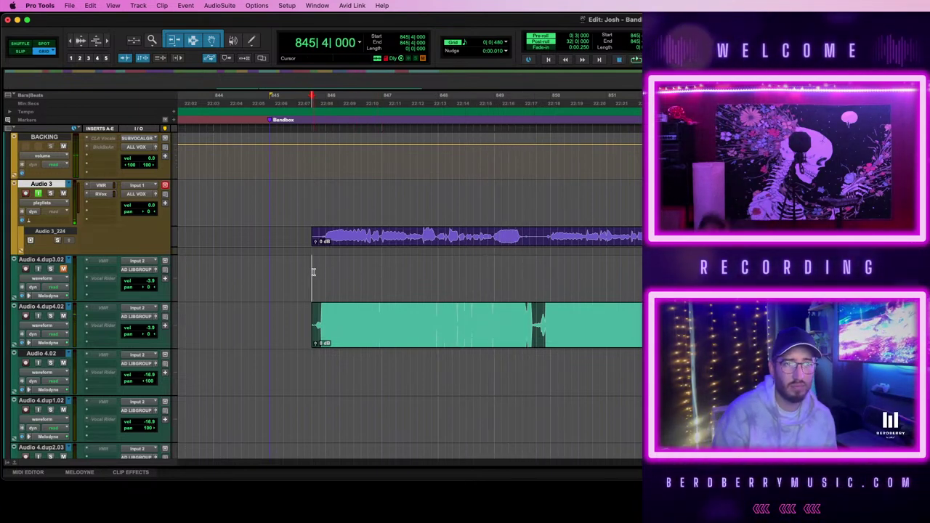
- Record the backing phrase on Audio 3 from 845|4|000 with Audio 4.dup4.02 muted, replacing the first take with a second
{"action": "key", "text": "space"}
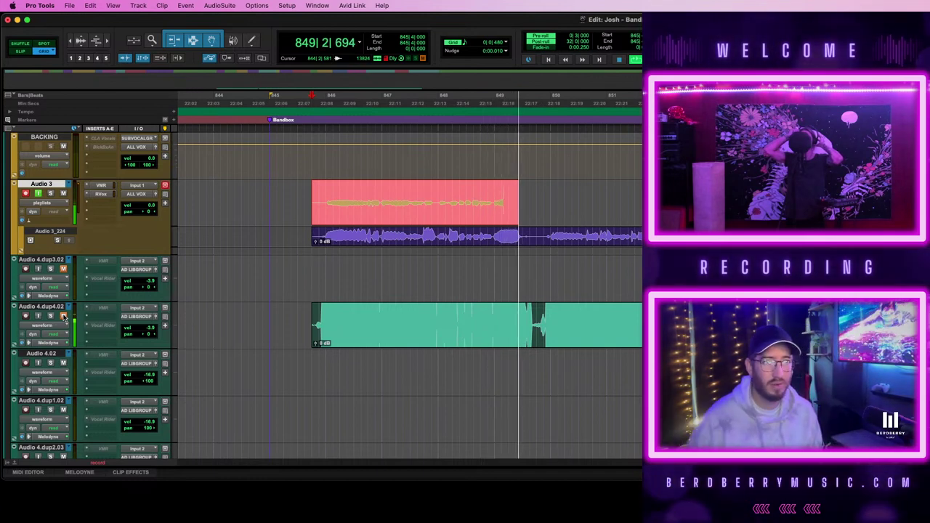
{"action": "key", "text": "space"}
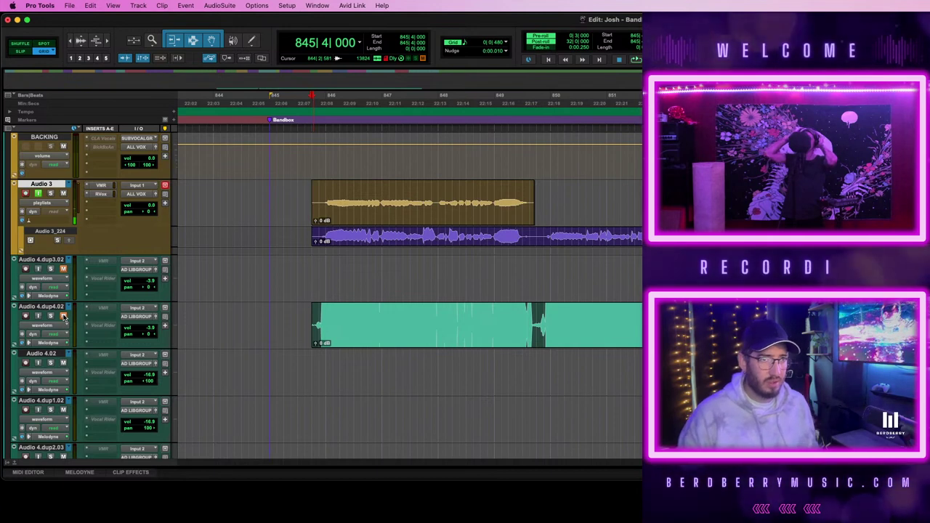
{"action": "key", "text": "space"}
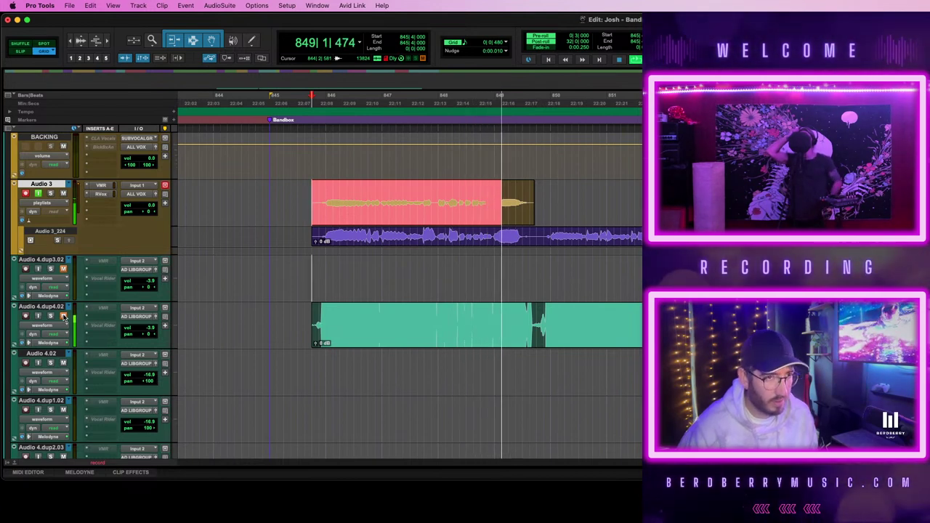
{"action": "key", "text": "space"}
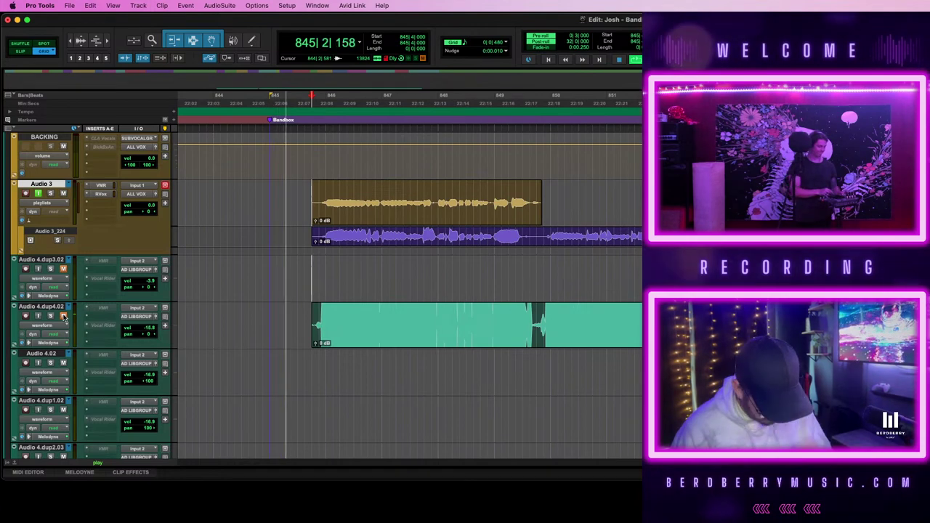
- Find the vocal channels in the mixer and set the Audio 4.dup4.02 track's volume to -3.9 during playback
{"action": "key", "text": "super+equal"}
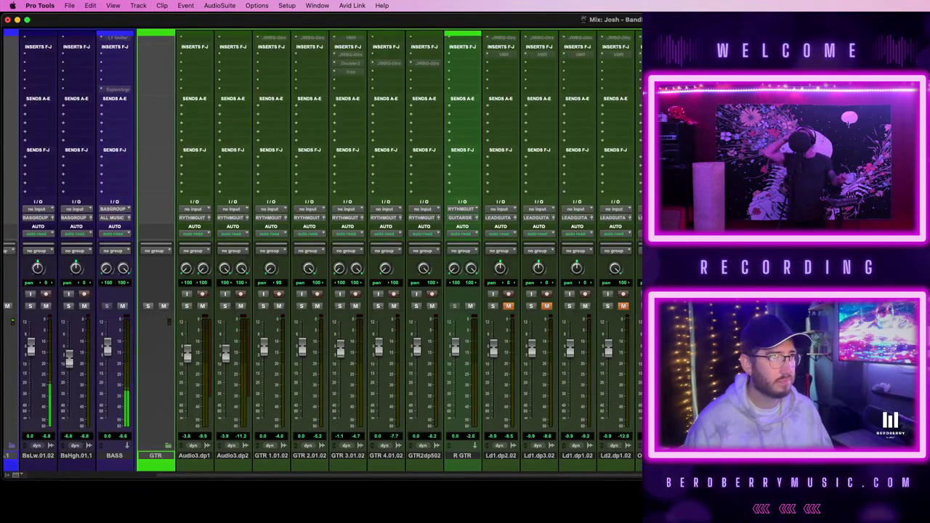
{"action": "scroll", "coordinate": [321, 254], "scroll_direction": "right", "scroll_amount": 10}
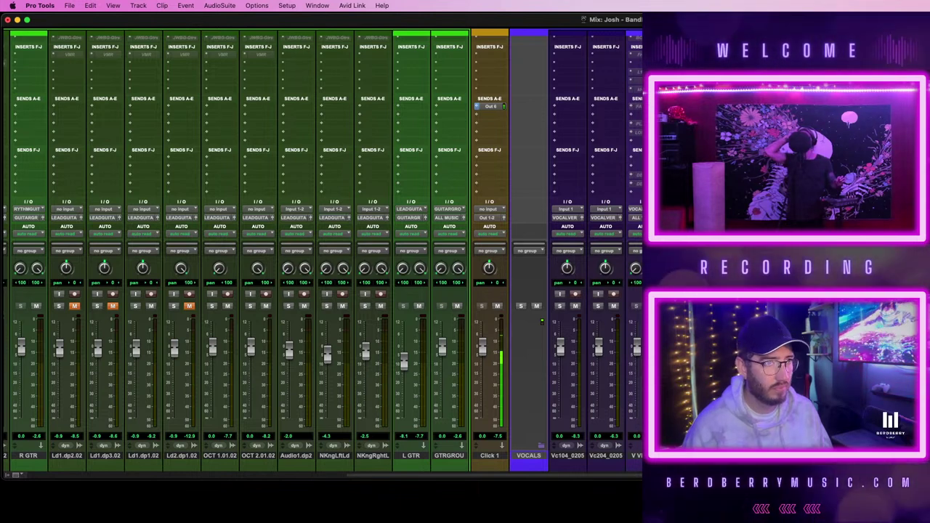
{"action": "scroll", "coordinate": [323, 251], "scroll_direction": "up", "scroll_amount": 3}
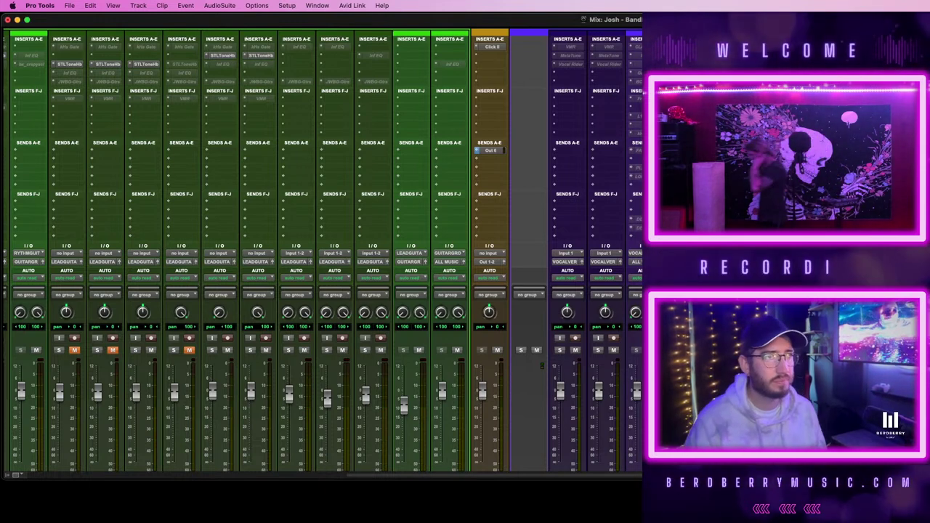
{"action": "key", "text": "super+Tab"}
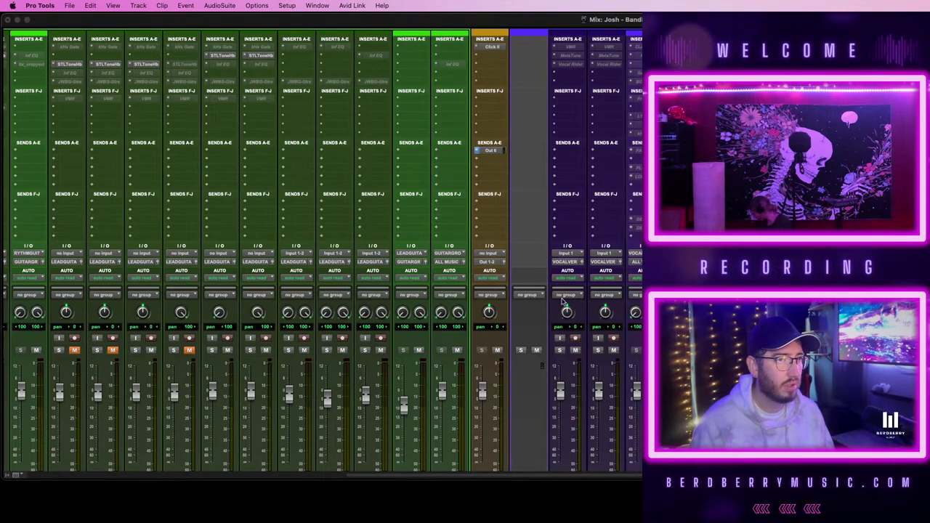
{"action": "scroll", "coordinate": [559, 313], "scroll_direction": "down", "scroll_amount": 3}
{"action": "scroll", "coordinate": [495, 354], "scroll_direction": "right", "scroll_amount": 10}
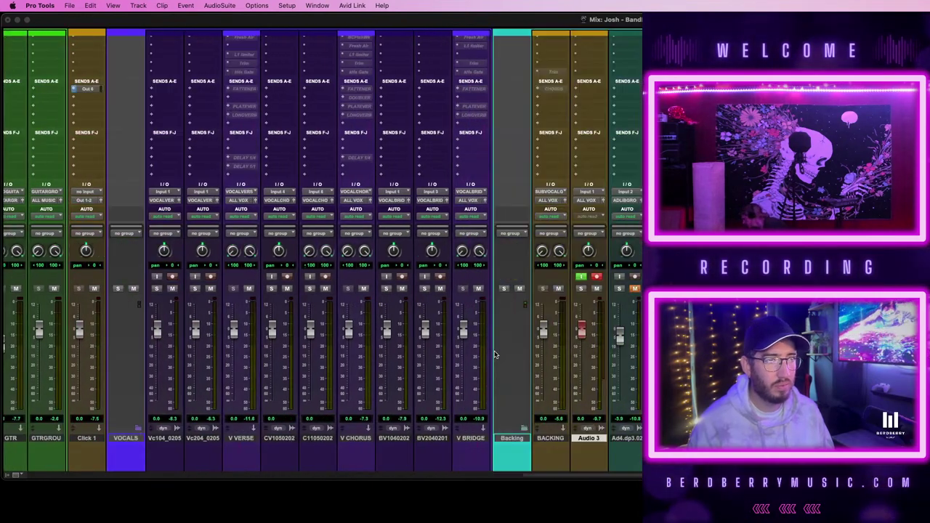
{"action": "scroll", "coordinate": [495, 355], "scroll_direction": "right", "scroll_amount": 3}
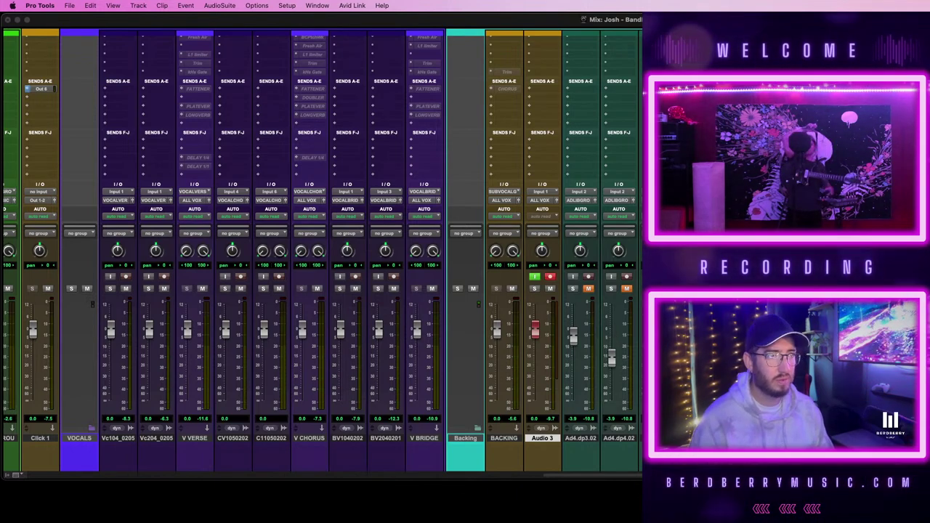
{"action": "key", "text": "super+equal"}
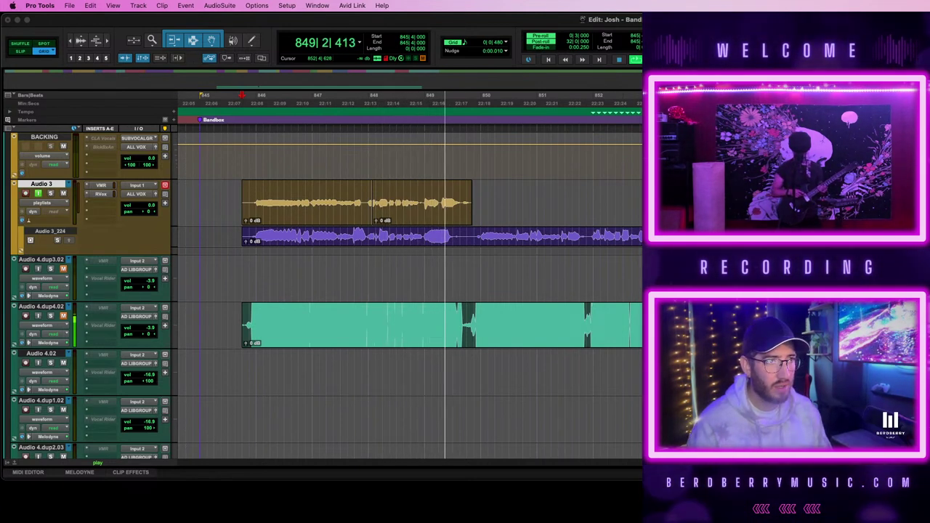
{"action": "key", "text": "space"}
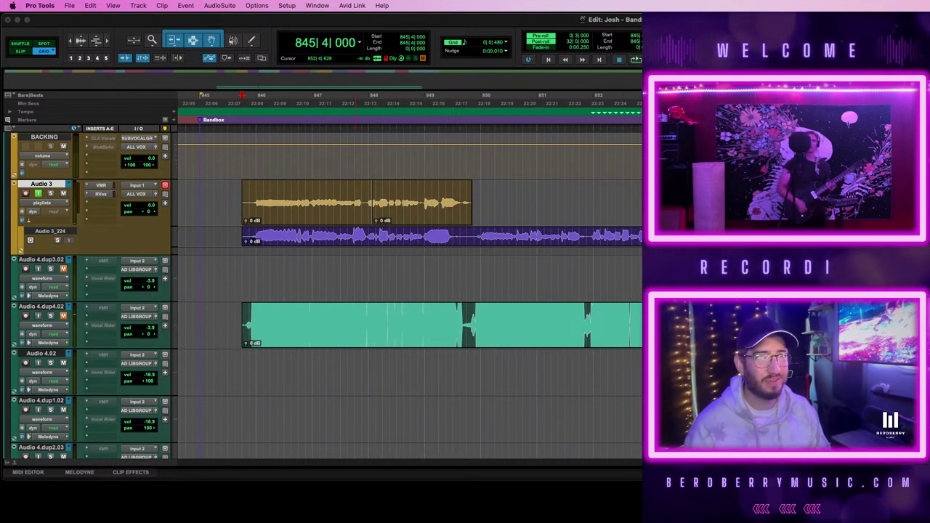
- Mute the BASS track and select the Bass Low.01.02 clips from 846|1|000 to 855|1|000
{"action": "scroll", "coordinate": [244, 276], "scroll_direction": "up", "scroll_amount": 15}
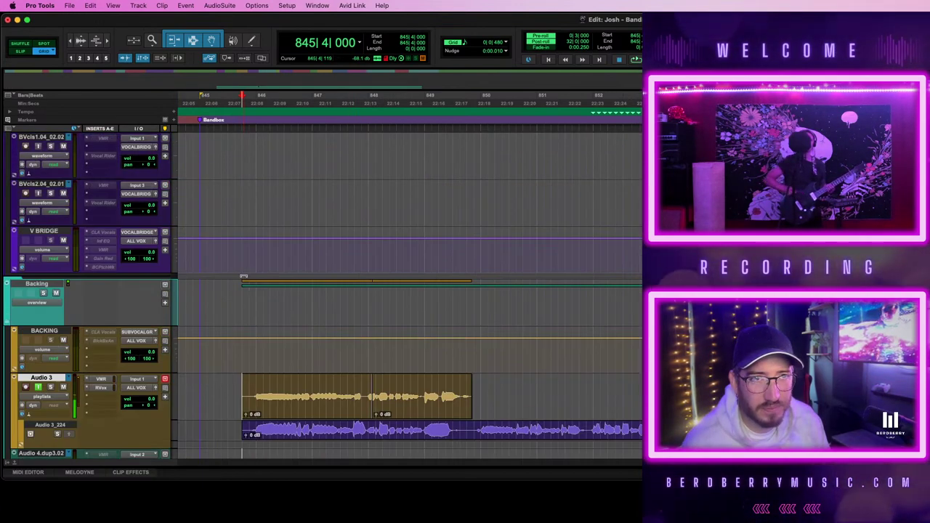
{"action": "scroll", "coordinate": [243, 276], "scroll_direction": "down", "scroll_amount": 12}
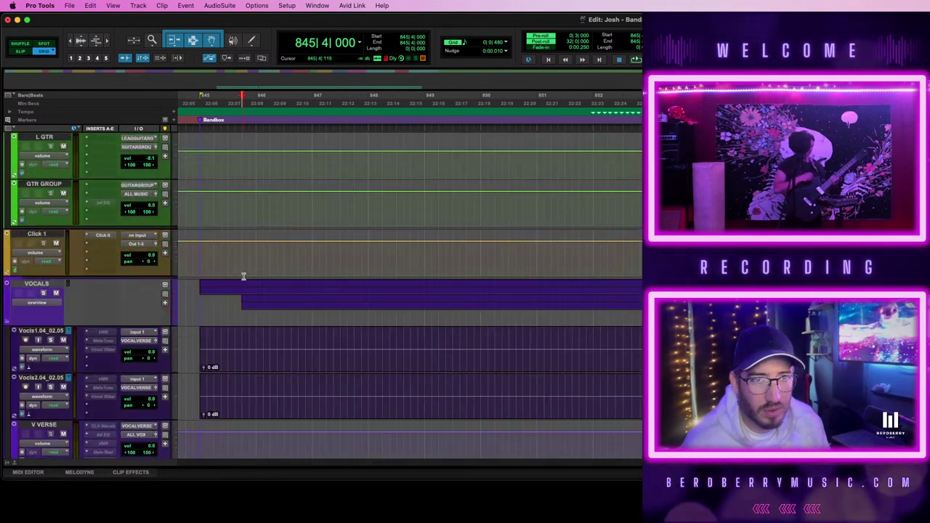
{"action": "scroll", "coordinate": [243, 276], "scroll_direction": "up", "scroll_amount": 3}
{"action": "scroll", "coordinate": [243, 276], "scroll_direction": "down", "scroll_amount": 10}
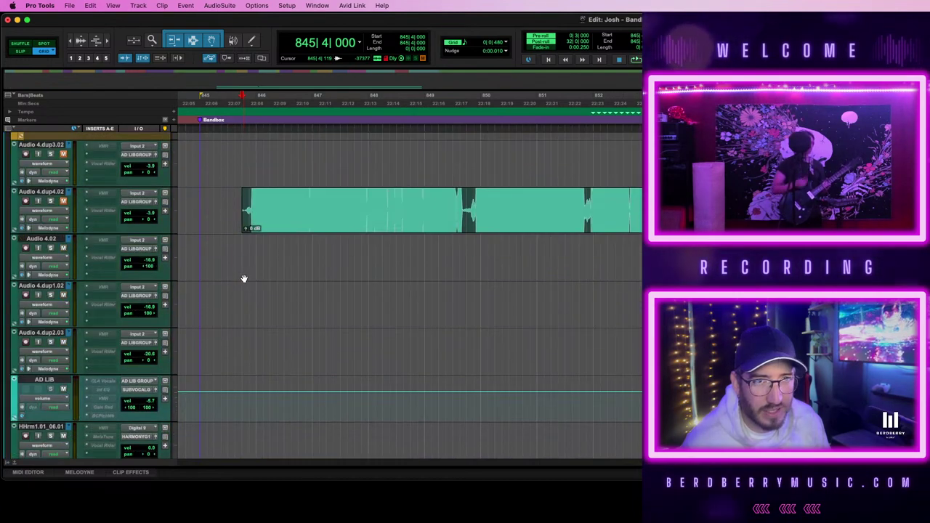
{"action": "scroll", "coordinate": [243, 276], "scroll_direction": "up", "scroll_amount": 4}
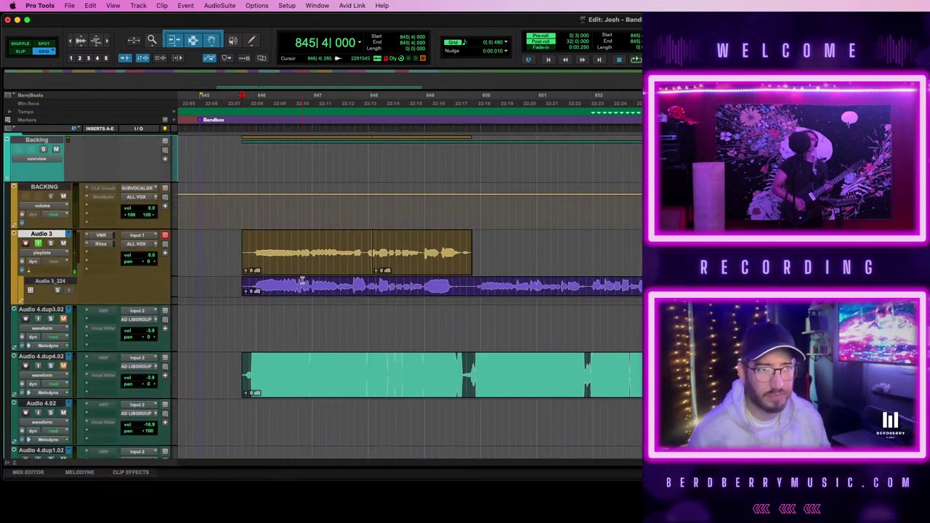
{"action": "scroll", "coordinate": [298, 269], "scroll_direction": "up", "scroll_amount": 5}
{"action": "scroll", "coordinate": [298, 269], "scroll_direction": "down", "scroll_amount": 5}
{"action": "scroll", "coordinate": [297, 264], "scroll_direction": "up", "scroll_amount": 5}
{"action": "scroll", "coordinate": [297, 264], "scroll_direction": "up", "scroll_amount": 3}
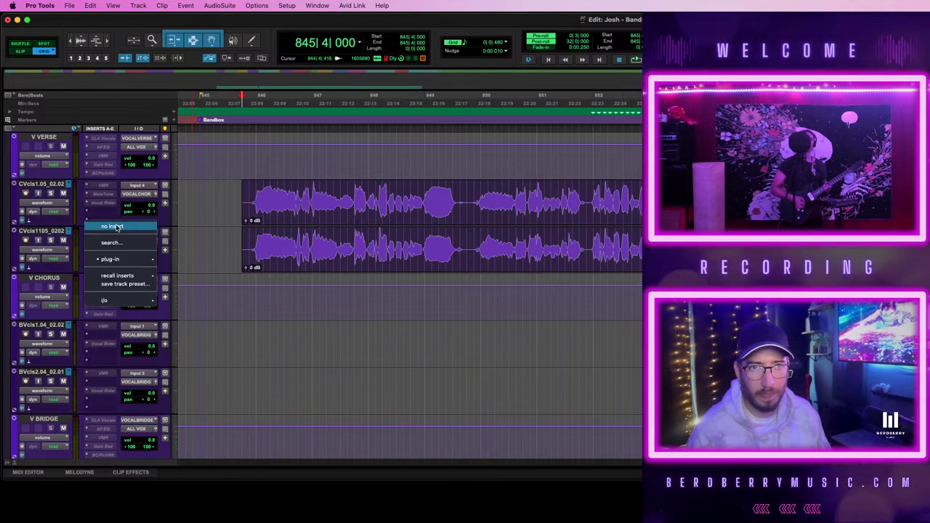
{"action": "scroll", "coordinate": [480, 260], "scroll_direction": "up", "scroll_amount": 1}
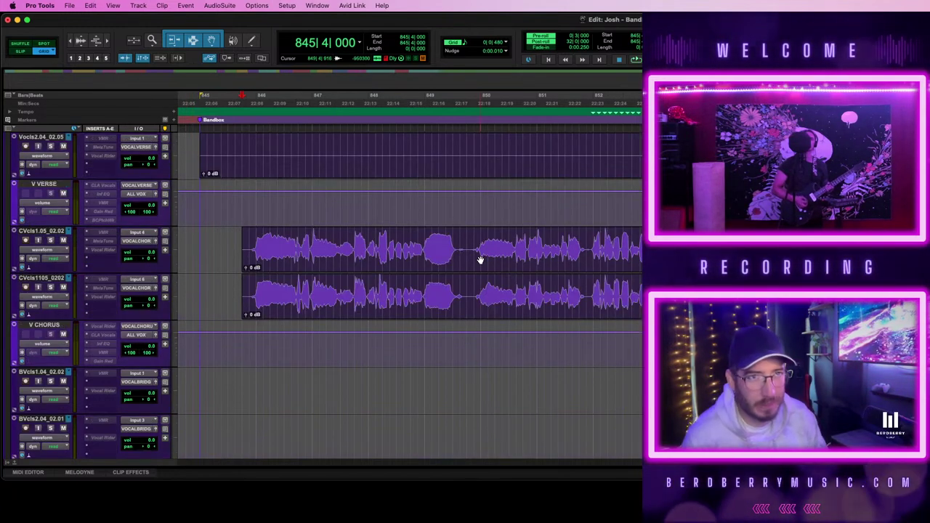
{"action": "scroll", "coordinate": [480, 259], "scroll_direction": "up", "scroll_amount": 1}
{"action": "scroll", "coordinate": [480, 258], "scroll_direction": "up", "scroll_amount": 1}
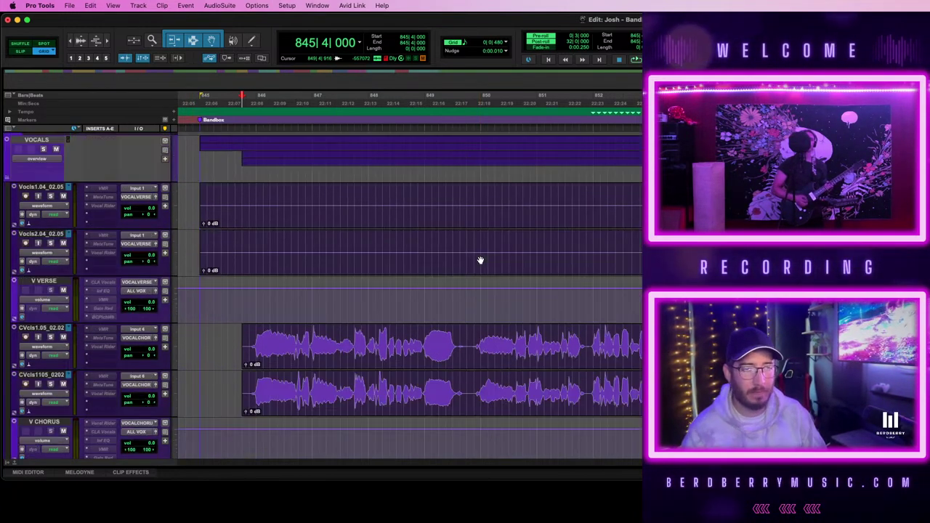
{"action": "scroll", "coordinate": [480, 258], "scroll_direction": "up", "scroll_amount": 3}
{"action": "scroll", "coordinate": [480, 258], "scroll_direction": "down", "scroll_amount": 6}
{"action": "scroll", "coordinate": [480, 258], "scroll_direction": "up", "scroll_amount": 6}
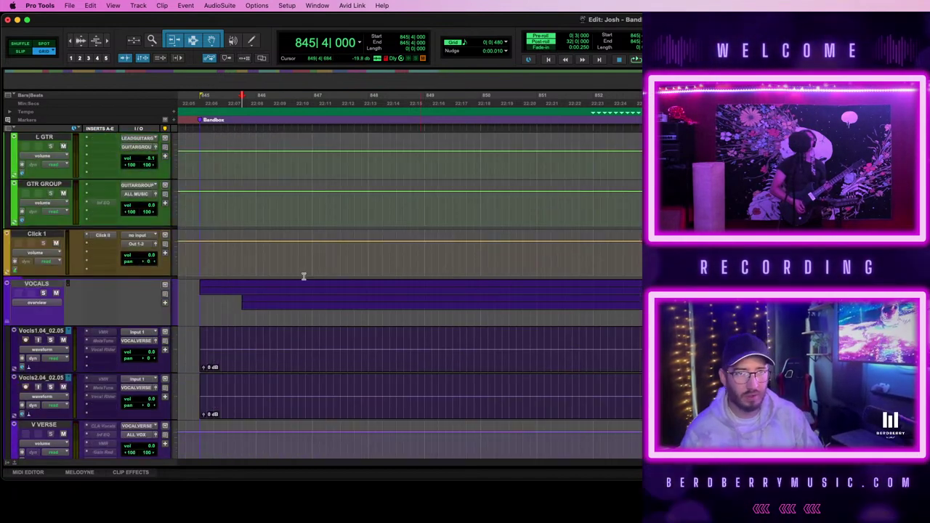
{"action": "scroll", "coordinate": [270, 288], "scroll_direction": "up", "scroll_amount": 15}
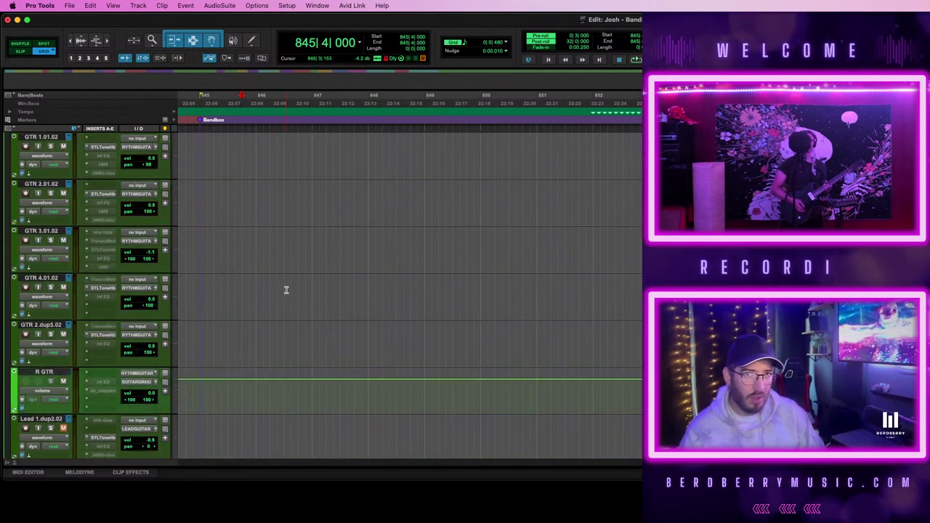
{"action": "scroll", "coordinate": [286, 290], "scroll_direction": "down", "scroll_amount": 1}
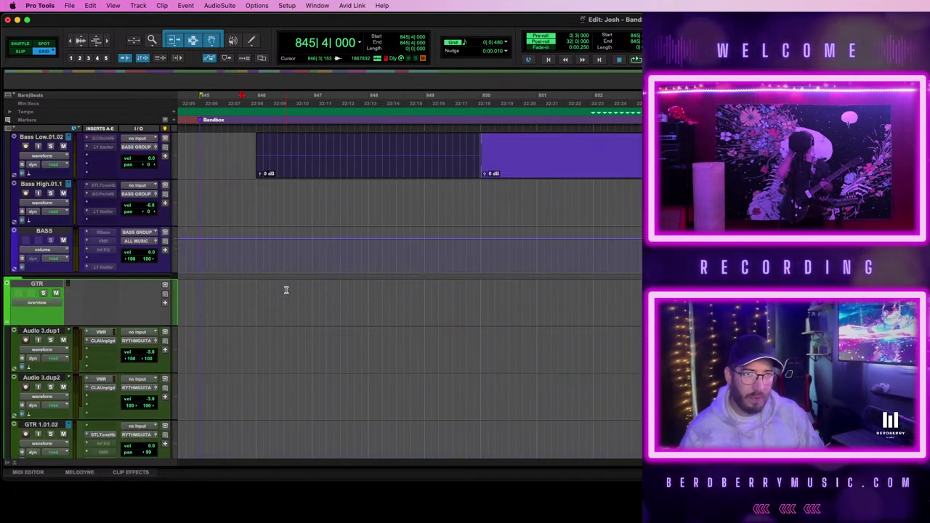
{"action": "left_click", "coordinate": [63, 240]}
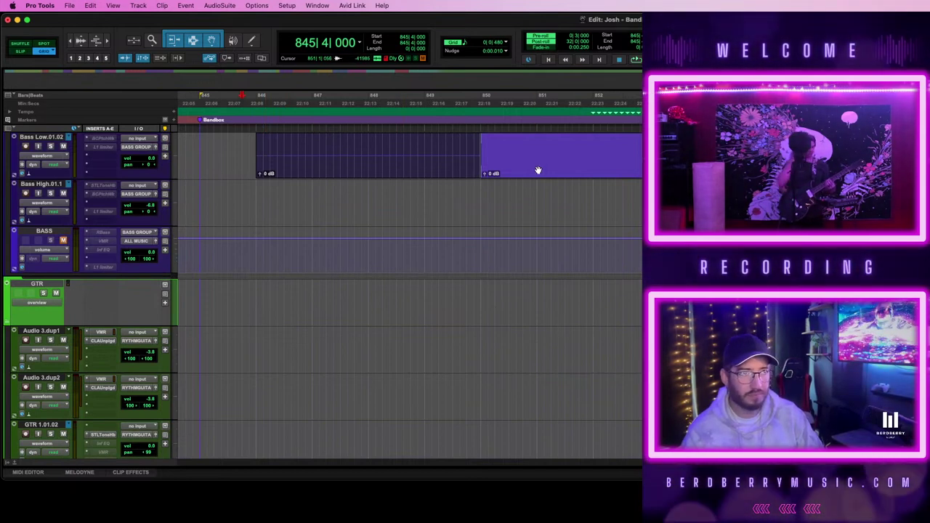
{"action": "left_click", "coordinate": [425, 172]}
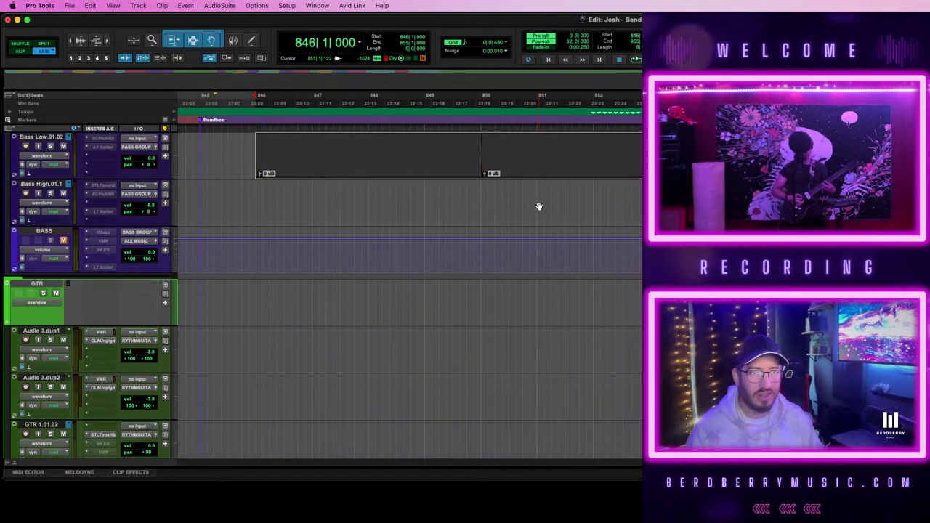
- Delete the recorded backing vocal clips from the main playlist of Audio 3 in the Bandbox section
{"action": "scroll", "coordinate": [537, 206], "scroll_direction": "up", "scroll_amount": 4}
{"action": "scroll", "coordinate": [539, 204], "scroll_direction": "down", "scroll_amount": 10}
{"action": "scroll", "coordinate": [539, 204], "scroll_direction": "down", "scroll_amount": 10}
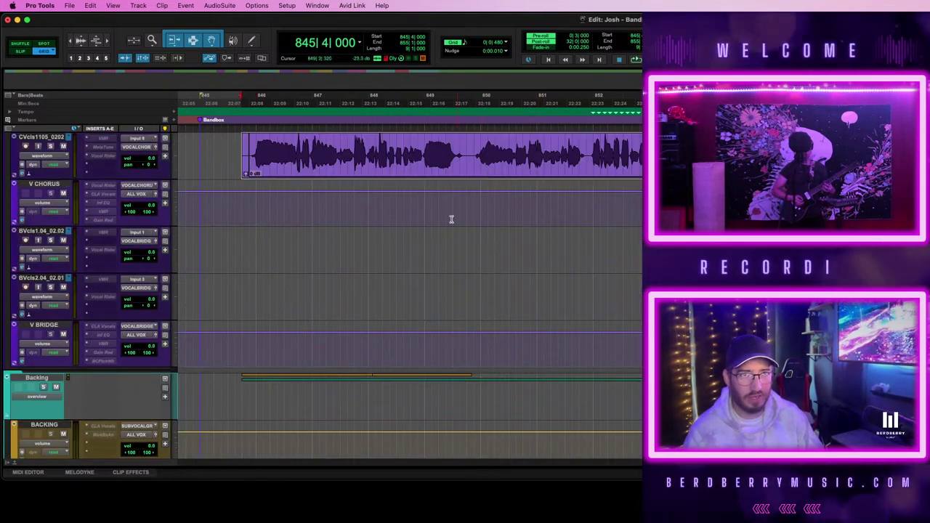
{"action": "scroll", "coordinate": [441, 231], "scroll_direction": "down", "scroll_amount": 5}
{"action": "scroll", "coordinate": [254, 261], "scroll_direction": "down", "scroll_amount": 3}
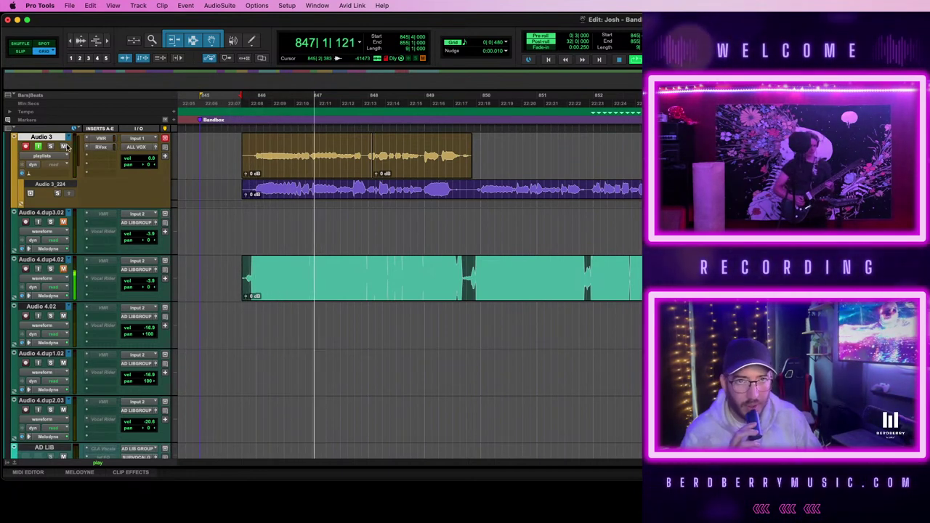
{"action": "left_click_drag", "start_coordinate": [480, 145], "coordinate": [207, 150]}
{"action": "key", "text": "BackSpace"}
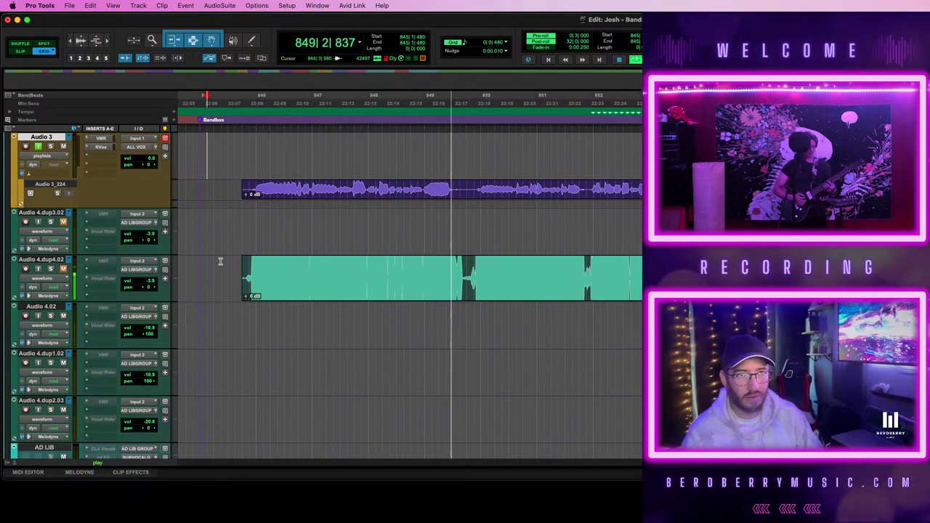
- Play the Bandbox section from 845|4|000 without the Audio 3 recording and return the start point to 845|4|000
{"action": "key", "text": "space"}
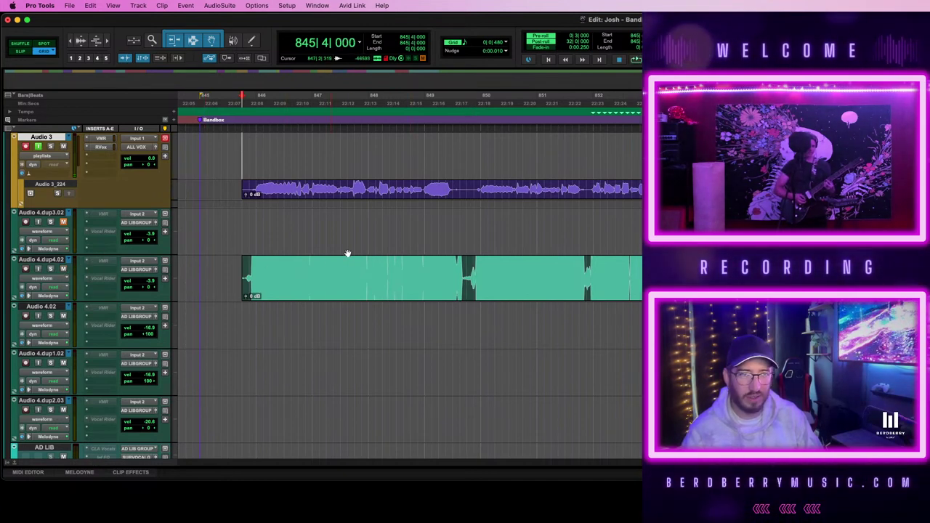
{"action": "key", "text": "space"}
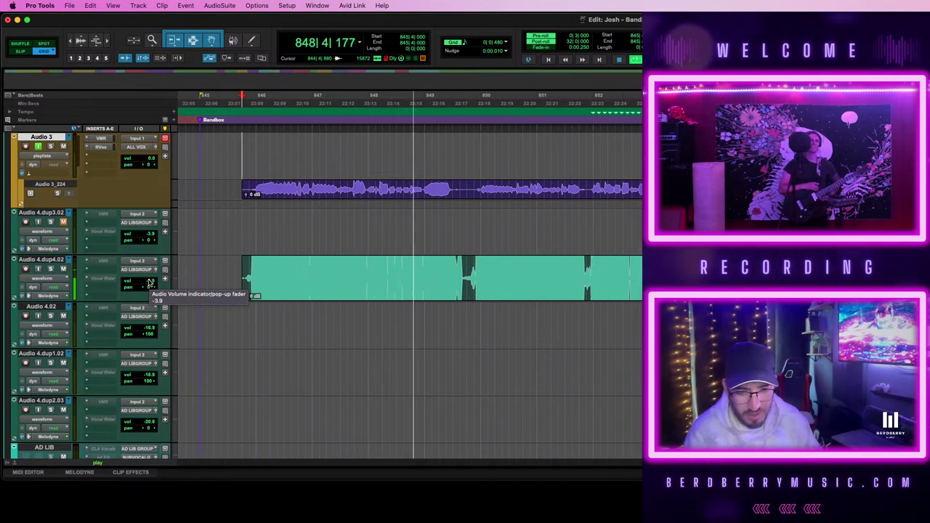
{"action": "key", "text": "space"}
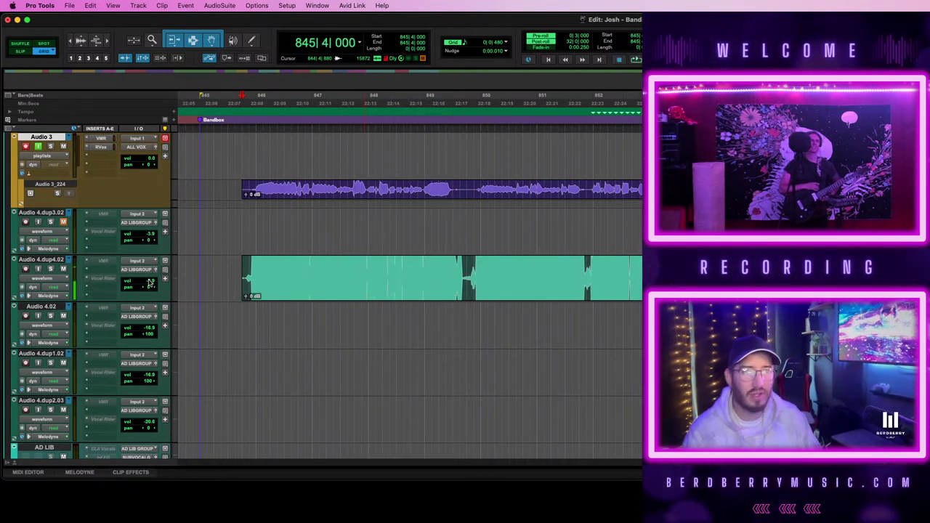
{"action": "left_click", "coordinate": [242, 220]}
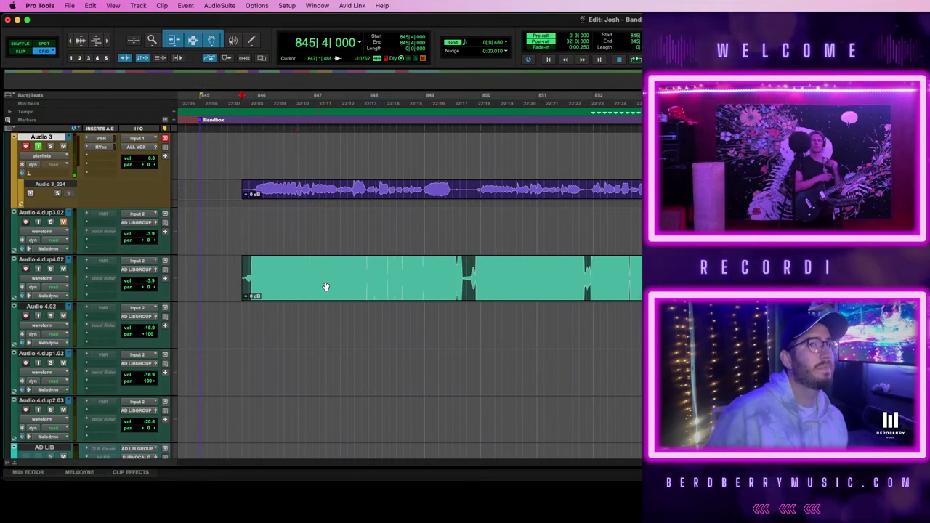
- Mute the clip on Audio 4.dup4.02 and record a vocal take on Audio 3 starting at 845|4|000
{"action": "left_click", "coordinate": [274, 283]}
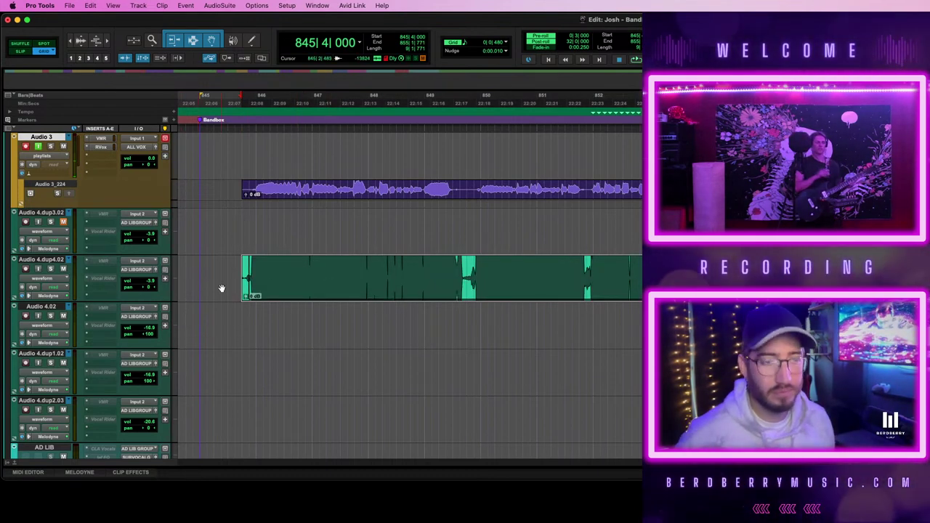
{"action": "key", "text": "super+m"}
{"action": "left_click", "coordinate": [240, 147]}
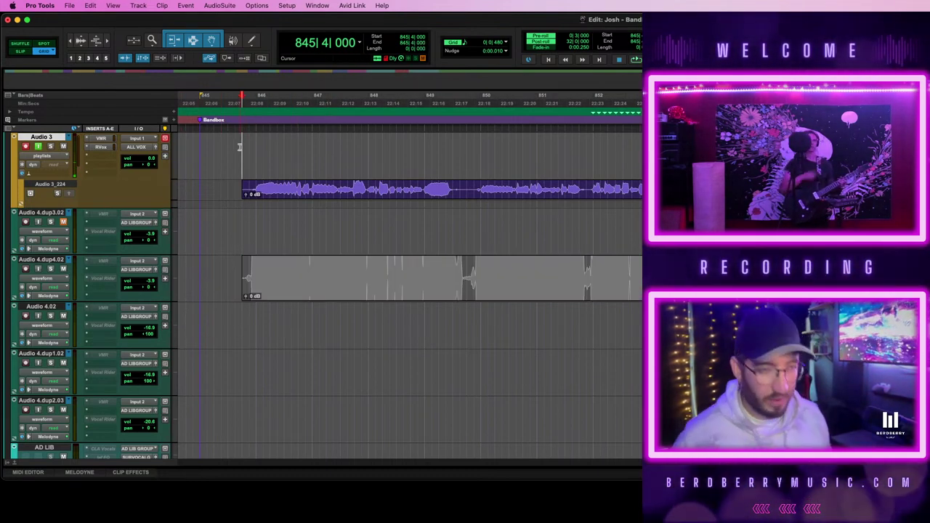
{"action": "key", "text": "space"}
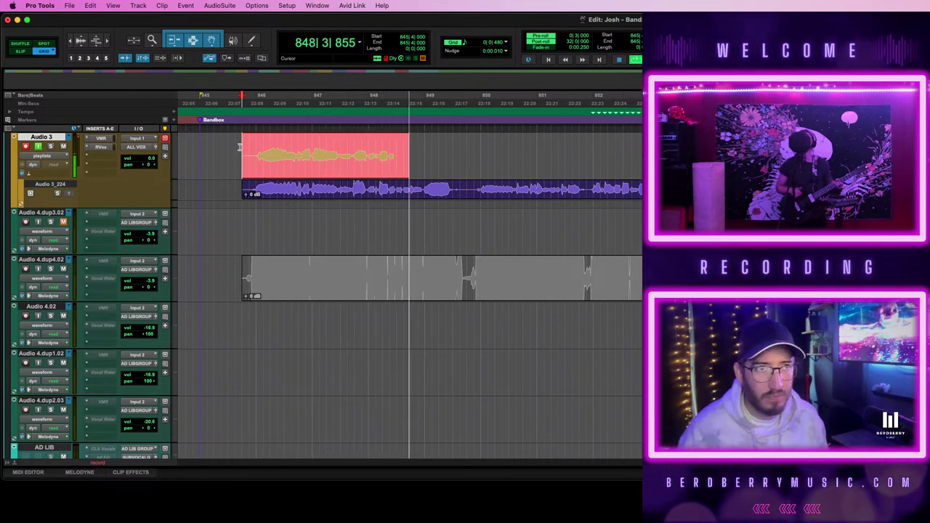
{"action": "key", "text": "space"}
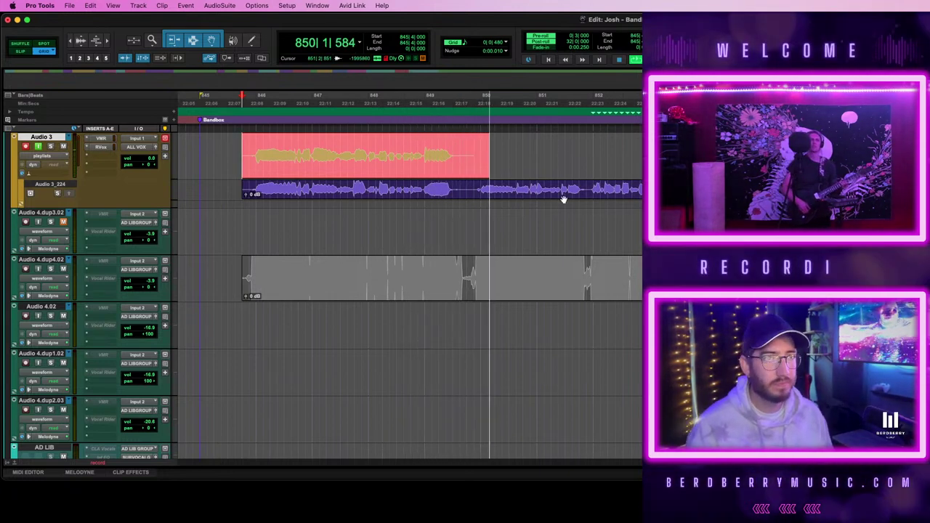
{"action": "key", "text": "space"}
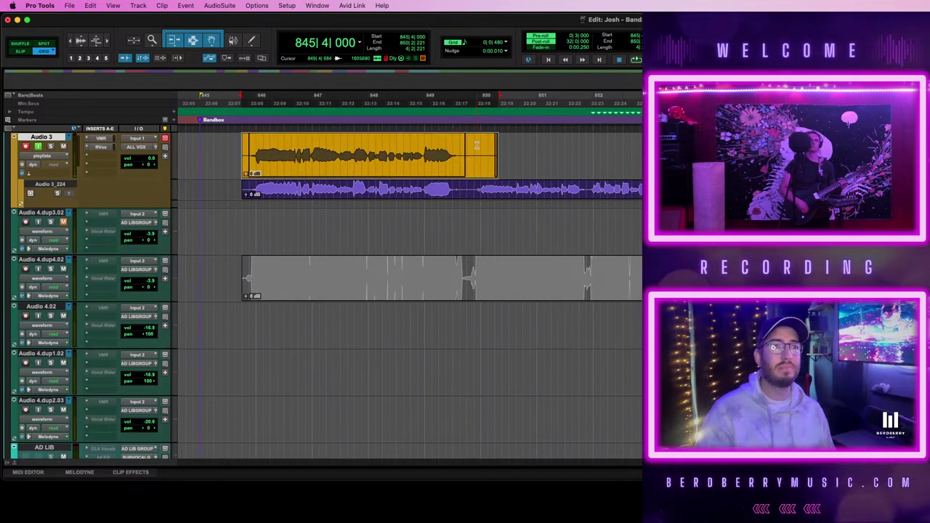
- Delete the silent tail of the new Audio 3 take from 849|4|000 to 851|1|000
{"action": "left_click", "coordinate": [470, 149]}
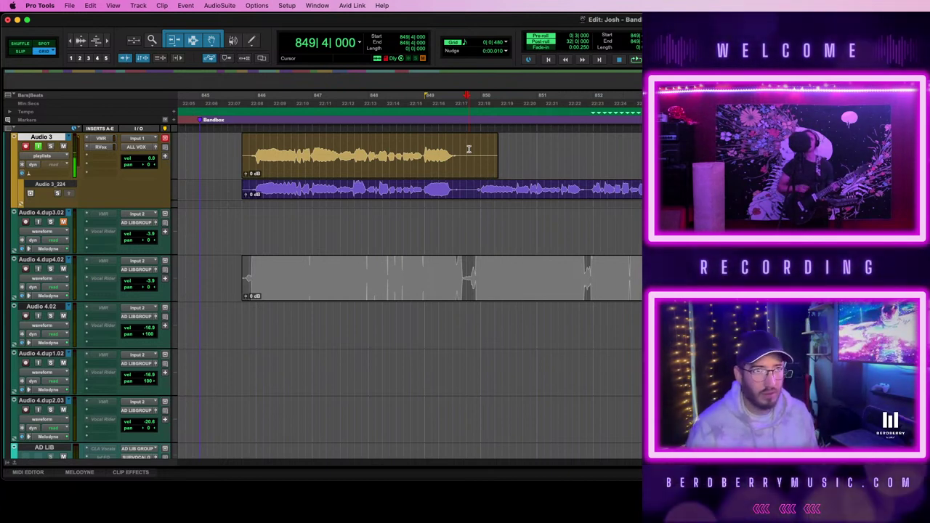
{"action": "left_click_drag", "start_coordinate": [469, 149], "coordinate": [538, 150]}
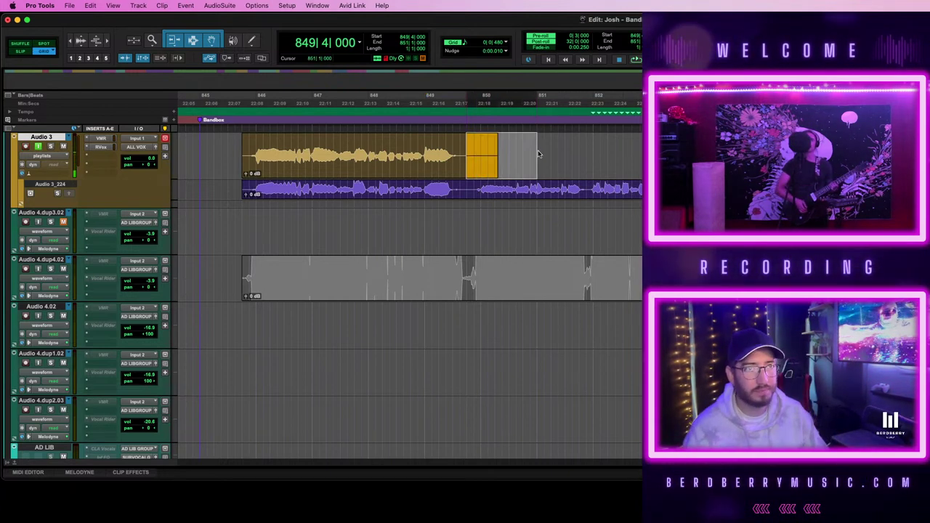
{"action": "key", "text": "Delete"}
- Move the trimmed take from Audio 3 onto Audio 4.dup4.02 at the same time position and unmute both clips there
{"action": "left_click", "coordinate": [405, 169]}
{"action": "left_click_drag", "start_coordinate": [405, 170], "coordinate": [451, 282]}
{"action": "left_click", "coordinate": [410, 292]}
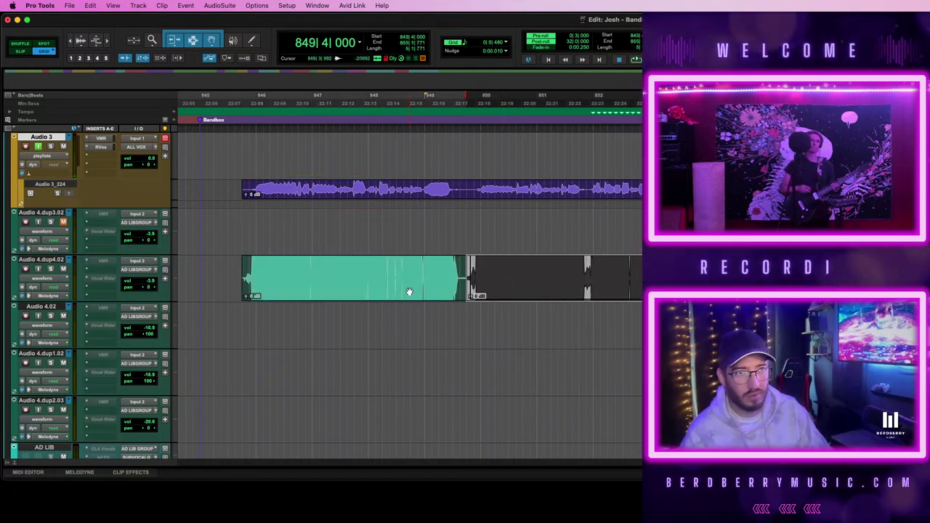
{"action": "key", "text": "Return"}
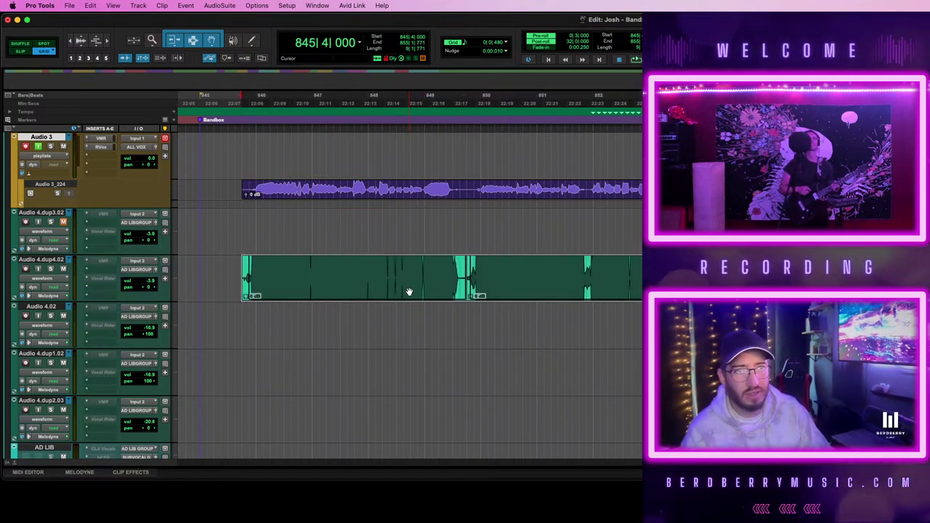
- Raise the AD LIB track's volume automation to +2.7 dB from 845|1|000 to 855|3|480 during playback
{"action": "key", "text": "space"}
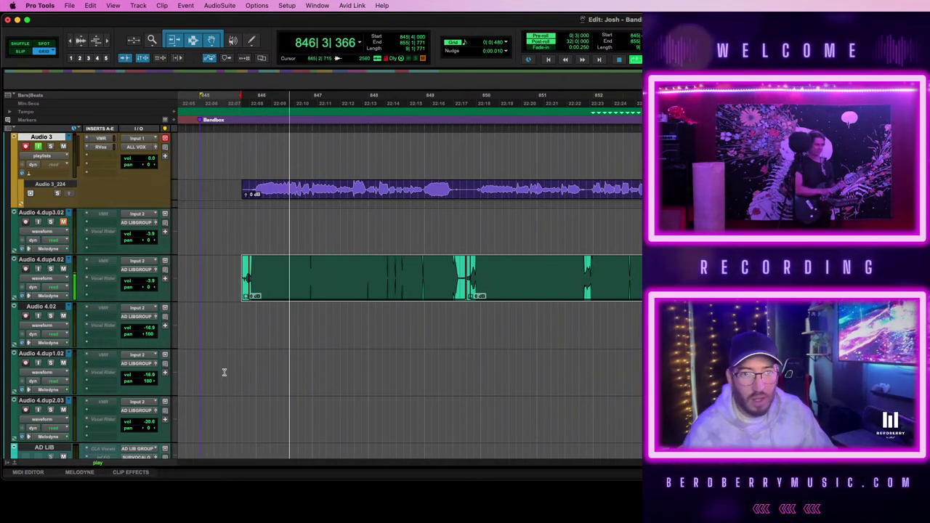
{"action": "scroll", "coordinate": [224, 373], "scroll_direction": "down", "scroll_amount": 2}
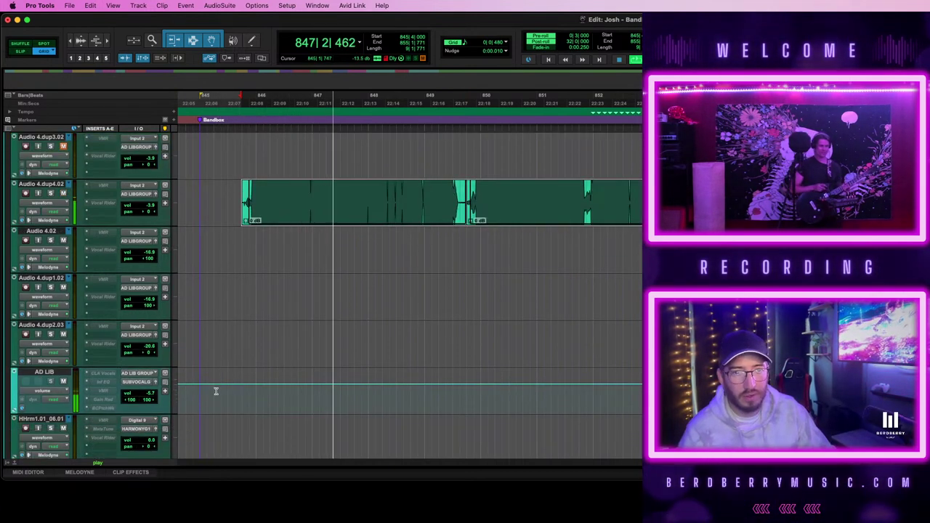
{"action": "left_click_drag", "start_coordinate": [200, 391], "coordinate": [669, 375]}
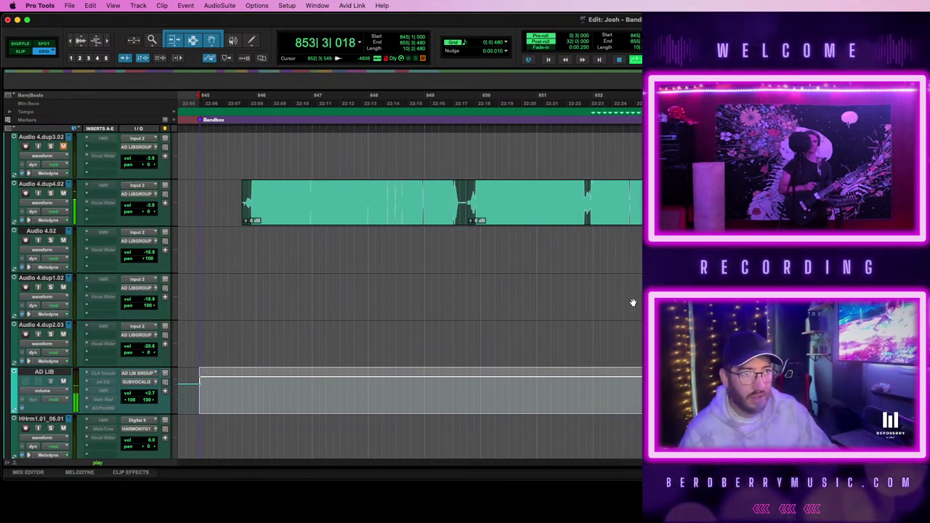
- Play back both Audio 4.dup4.02 clips from 845|4|000 to check the new vocal against the raised AD LIB level
{"action": "left_click", "coordinate": [241, 146]}
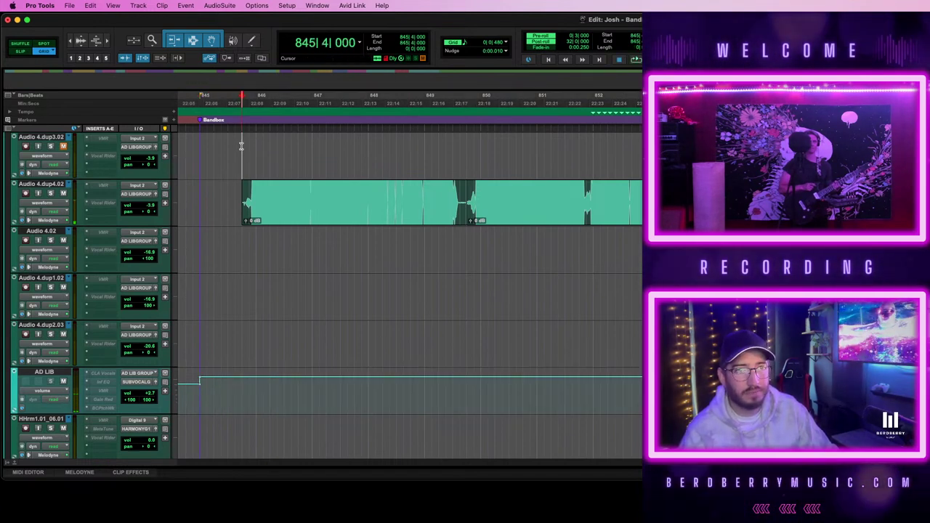
{"action": "left_click", "coordinate": [324, 225]}
{"action": "left_click", "coordinate": [633, 217], "text": "shift"}
{"action": "key", "text": "space"}
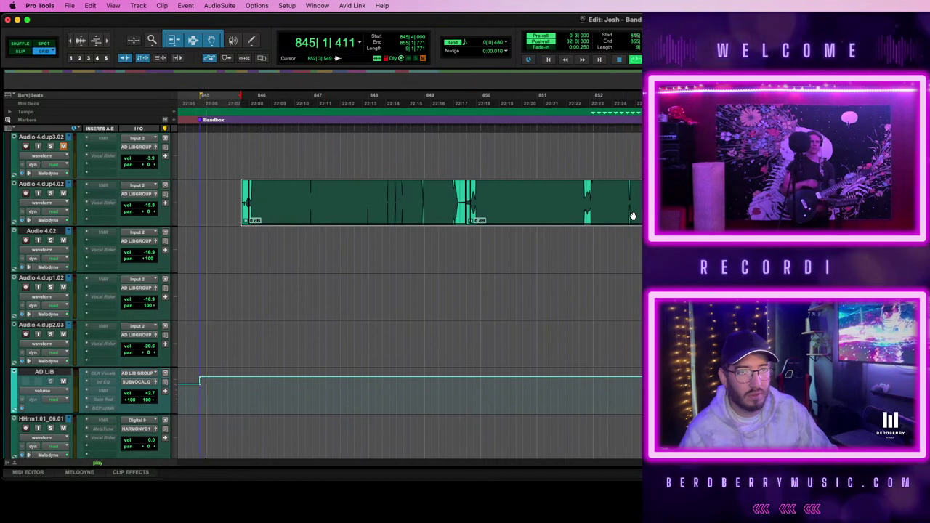
{"action": "scroll", "coordinate": [380, 261], "scroll_direction": "up", "scroll_amount": 3}
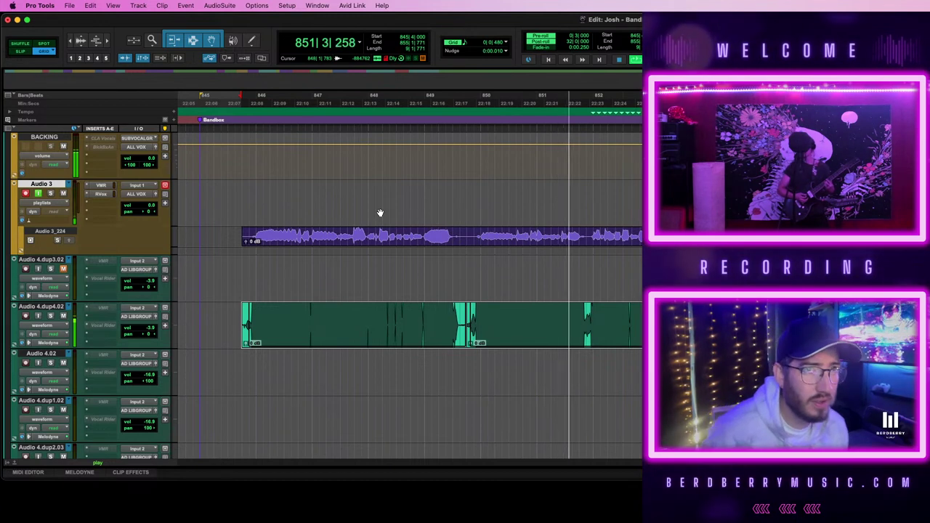
{"action": "key", "text": "space"}
- Replay the section from 845|4|000 on the empty Audio 3 lane and return the cursor to that start
{"action": "left_click", "coordinate": [241, 191]}
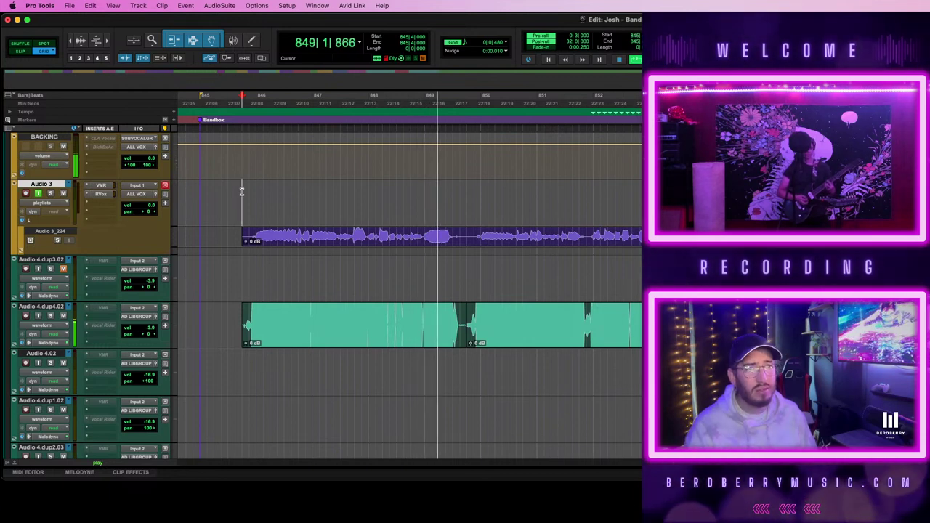
{"action": "key", "text": "space"}
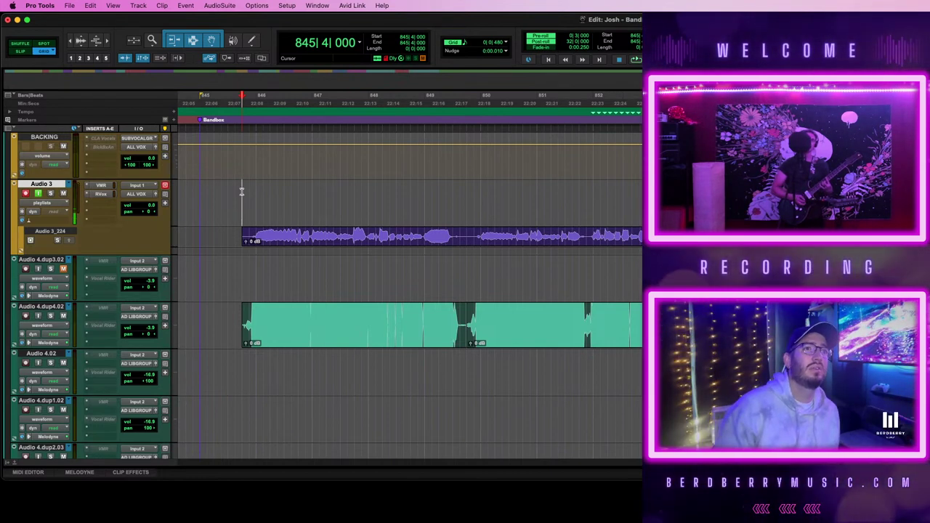
{"action": "key", "text": "space"}
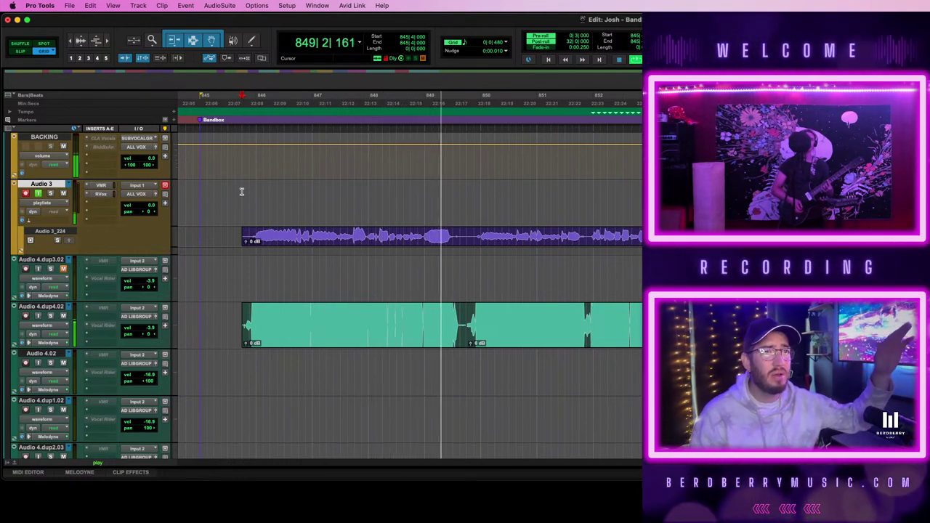
{"action": "key", "text": "space"}
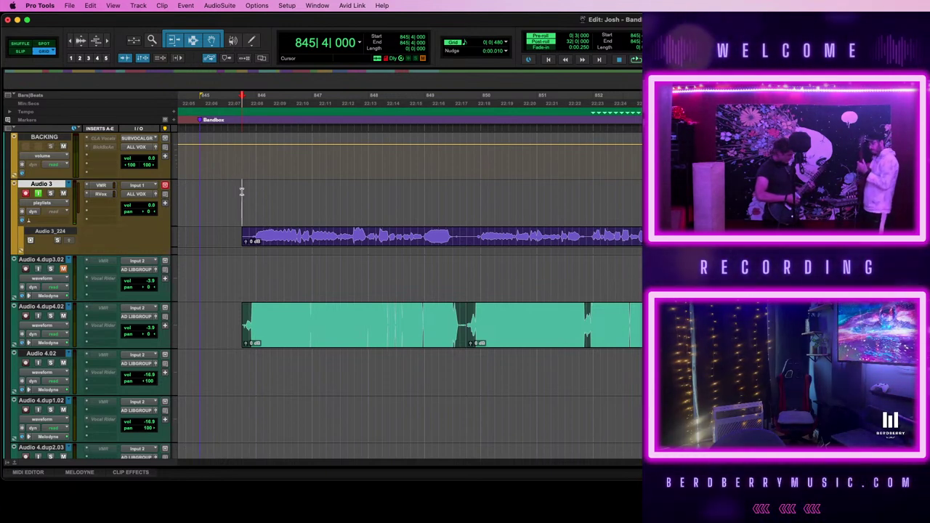
{"action": "left_click", "coordinate": [241, 191]}
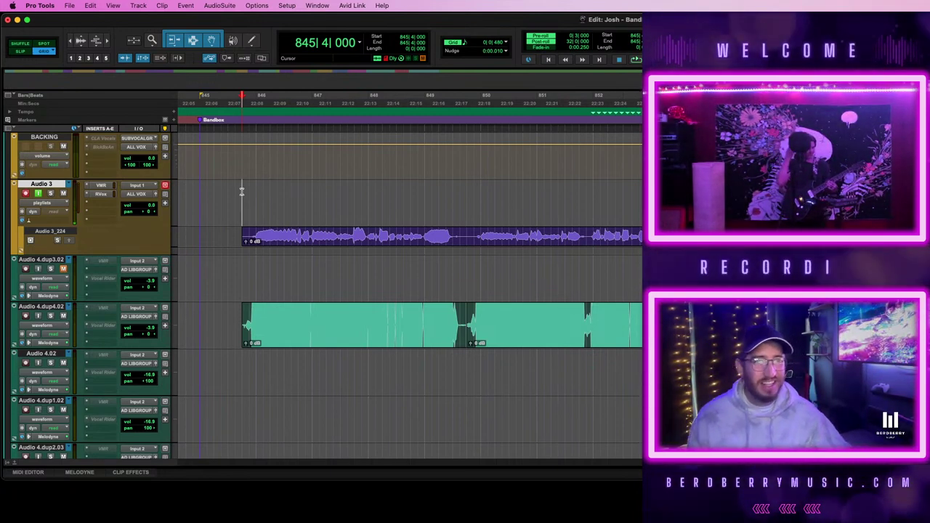
- Mute both clips on Audio 4.dup4.02
{"action": "left_click", "coordinate": [289, 344]}
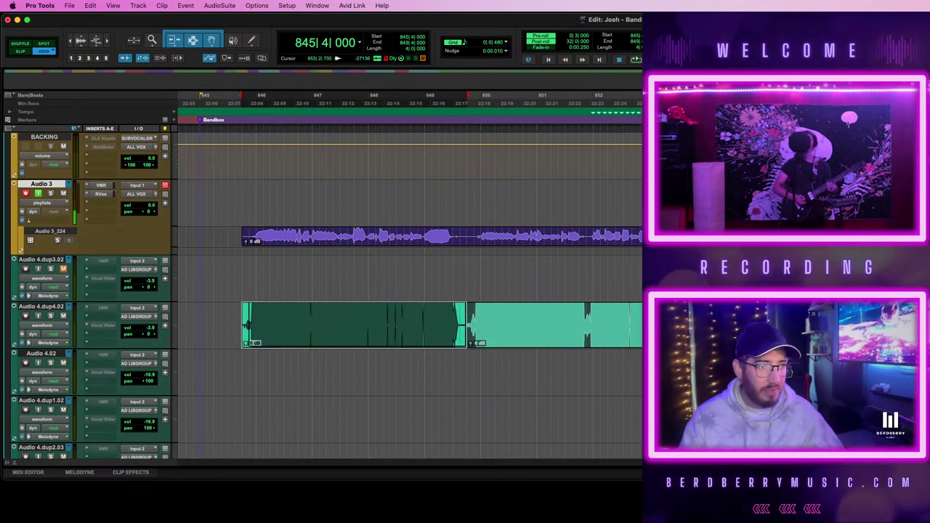
{"action": "left_click", "coordinate": [616, 327], "text": "shift"}
{"action": "left_click", "coordinate": [258, 219]}
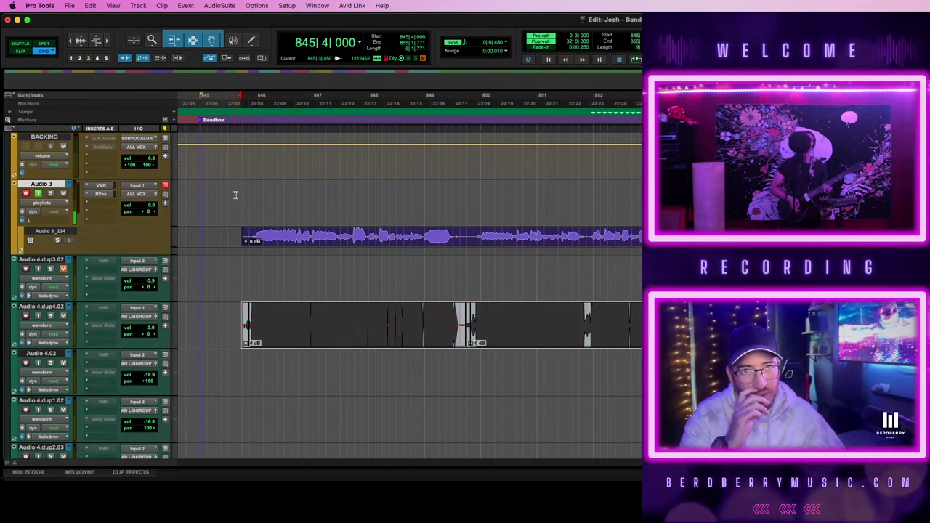
- Record repeated vocal takes on Audio 3 from 845|4|000, letting the final one run to about bar 853
{"action": "left_click", "coordinate": [239, 195]}
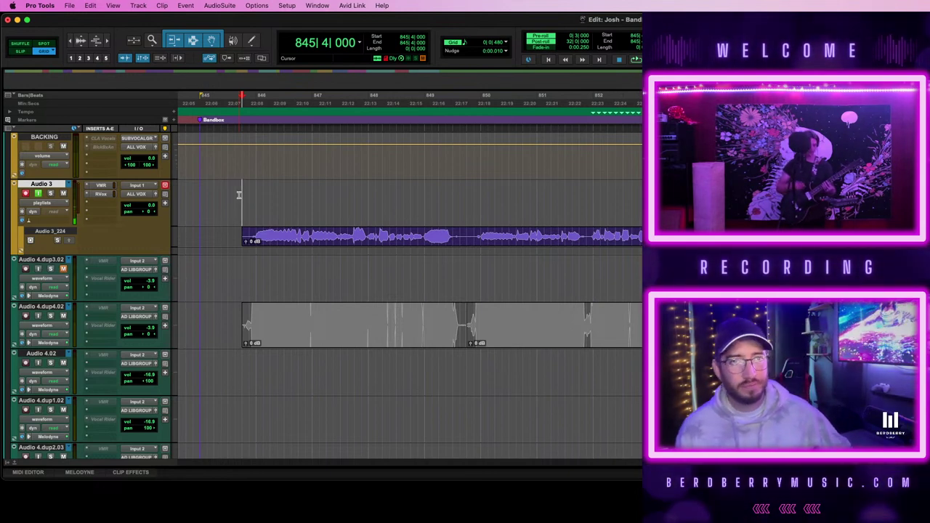
{"action": "key", "text": "space"}
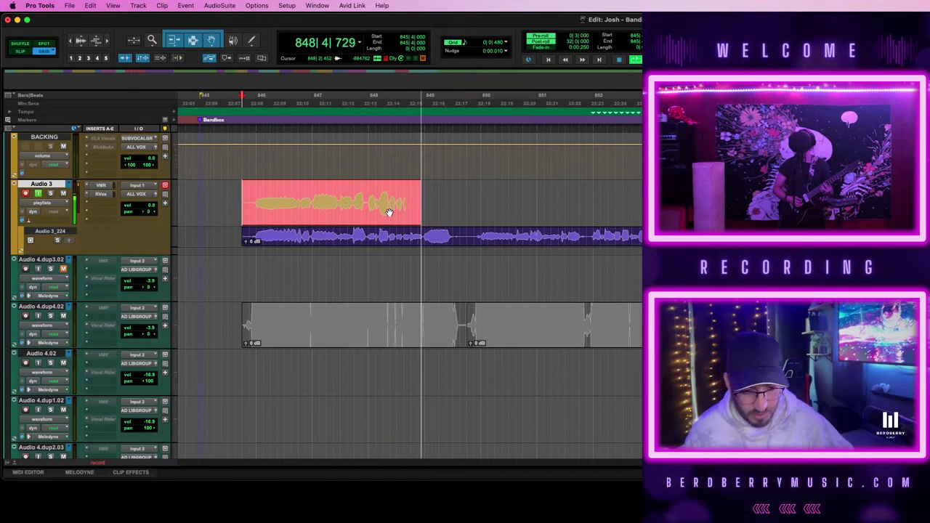
{"action": "key", "text": "super+period"}
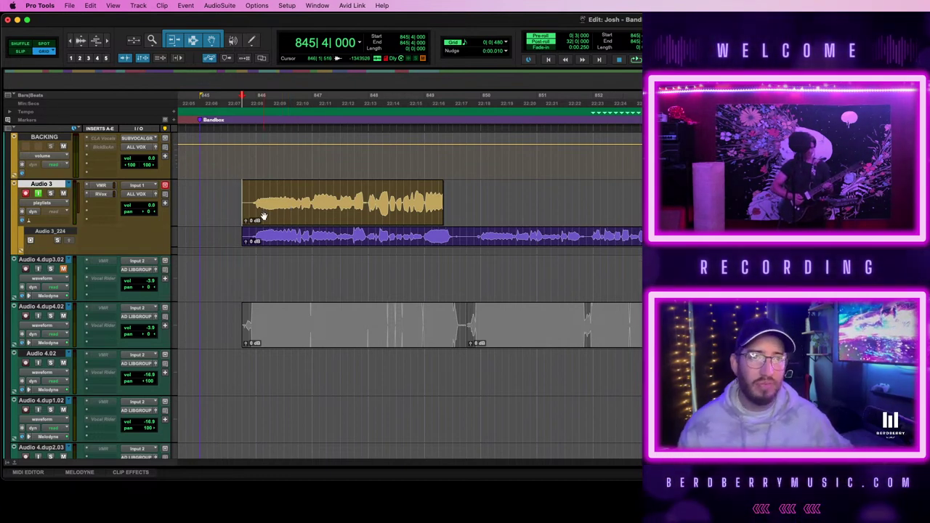
{"action": "key", "text": "space"}
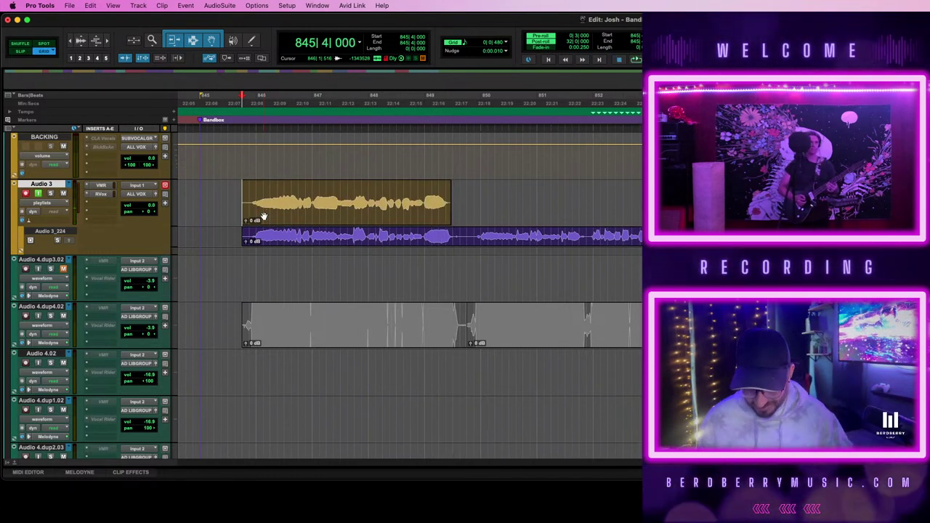
{"action": "key", "text": "space"}
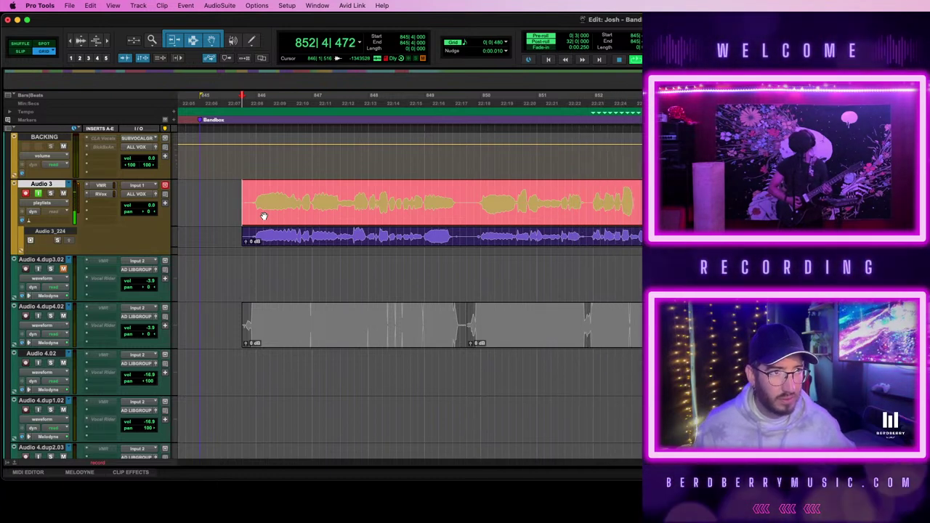
{"action": "key", "text": "space"}
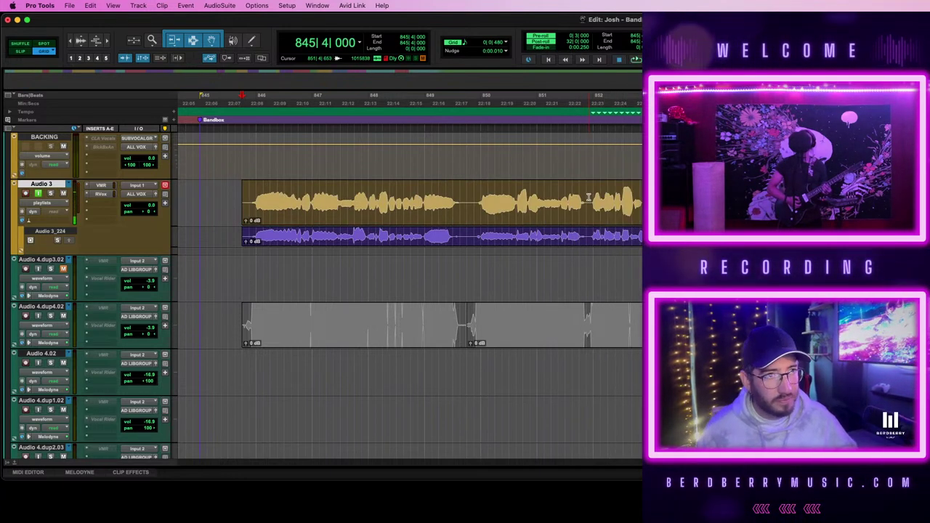
- Play back the new Audio 3 take from 845|4|480 with the track's input monitoring off
{"action": "left_click", "coordinate": [587, 197]}
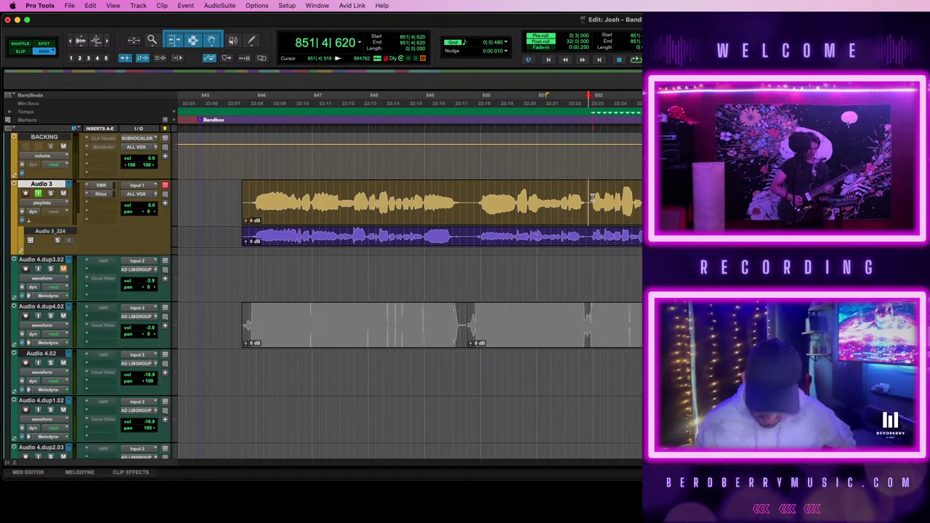
{"action": "left_click", "coordinate": [251, 191]}
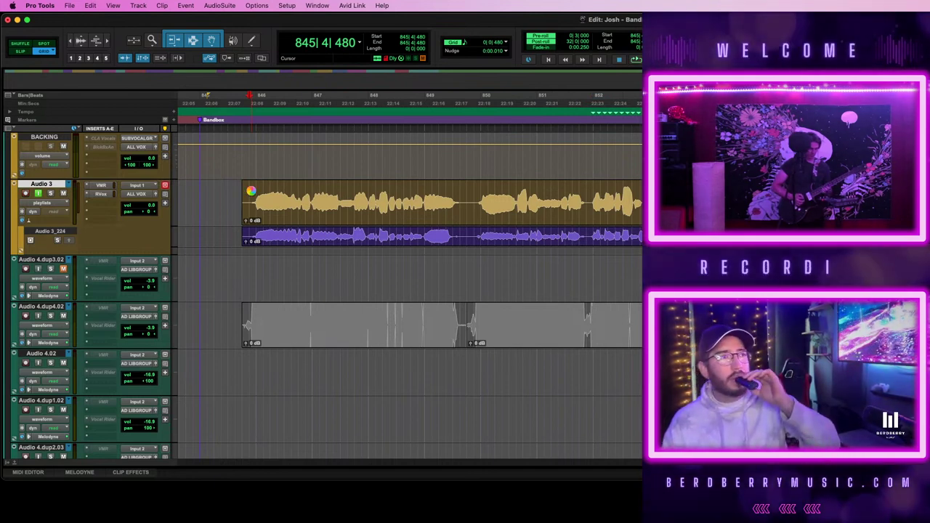
{"action": "key", "text": "space"}
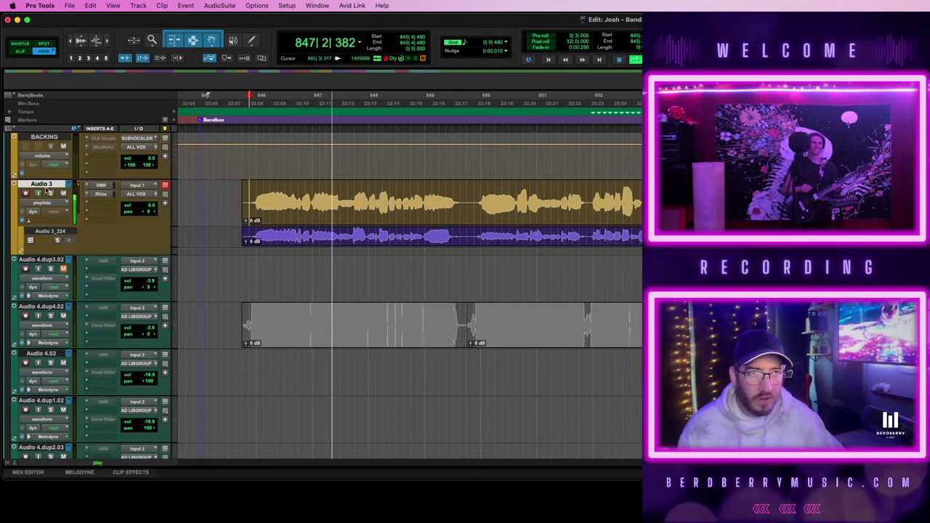
{"action": "key", "text": "space"}
{"action": "key", "text": "space"}
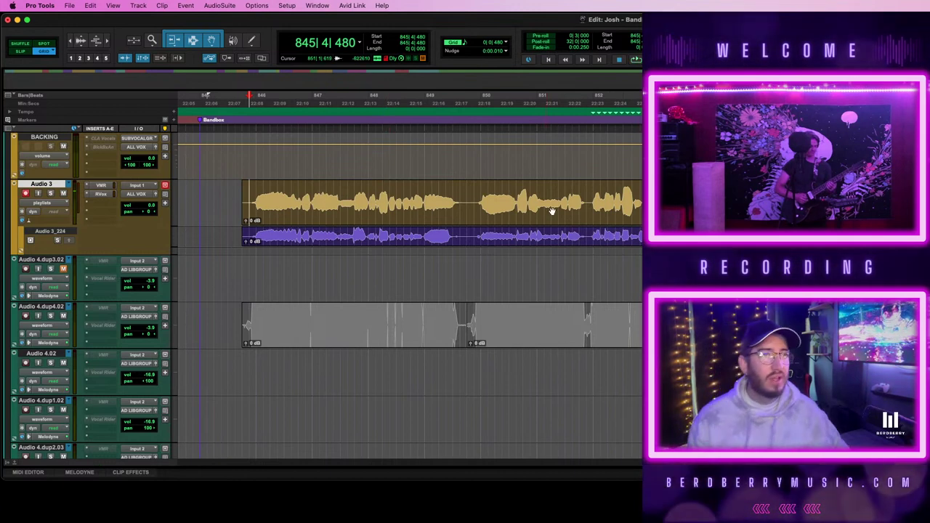
- Select the Audio 3 take and record several replacement vocal passes over it from 845|4|000, running to about bar 849
{"action": "left_click", "coordinate": [427, 211]}
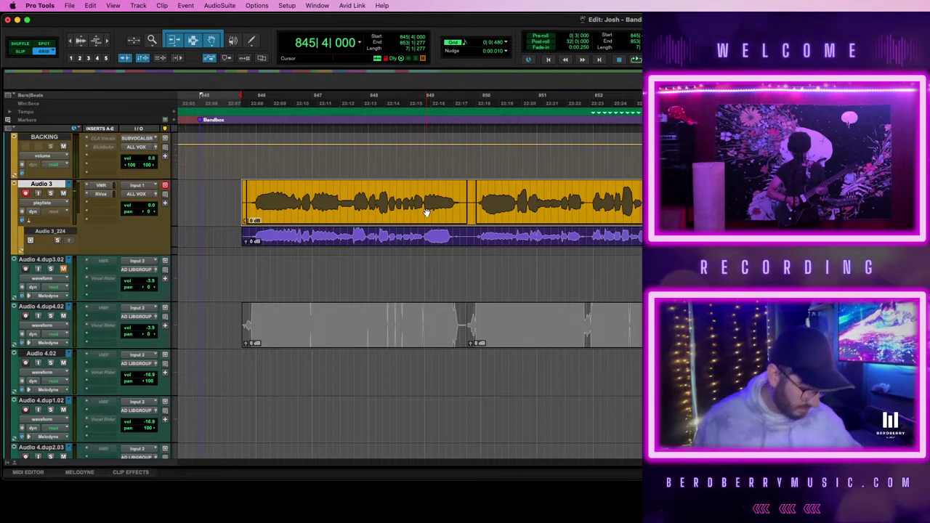
{"action": "key", "text": "super+space"}
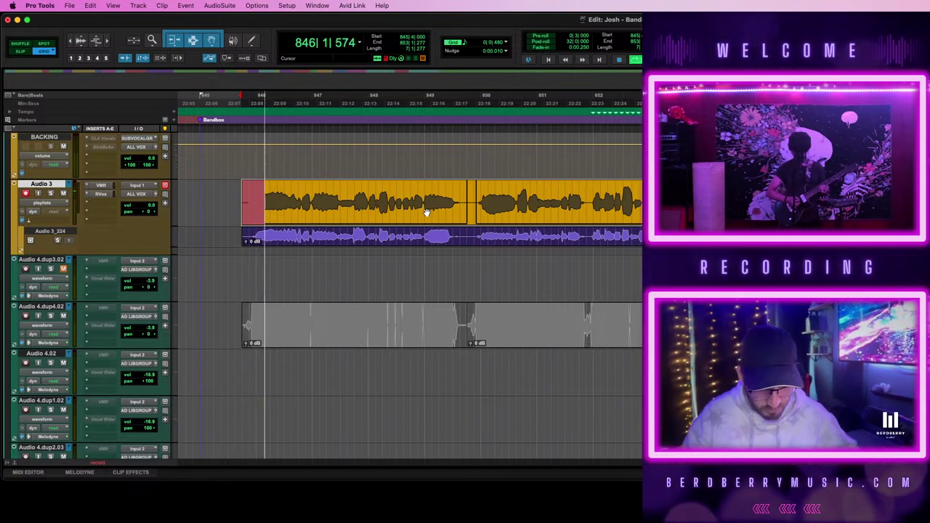
{"action": "key", "text": "space"}
{"action": "key", "text": "space"}
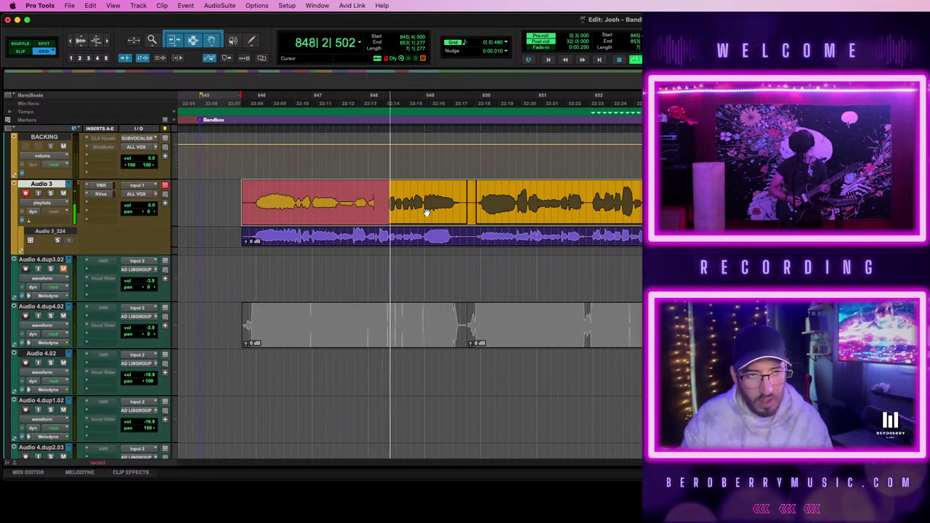
{"action": "key", "text": "space"}
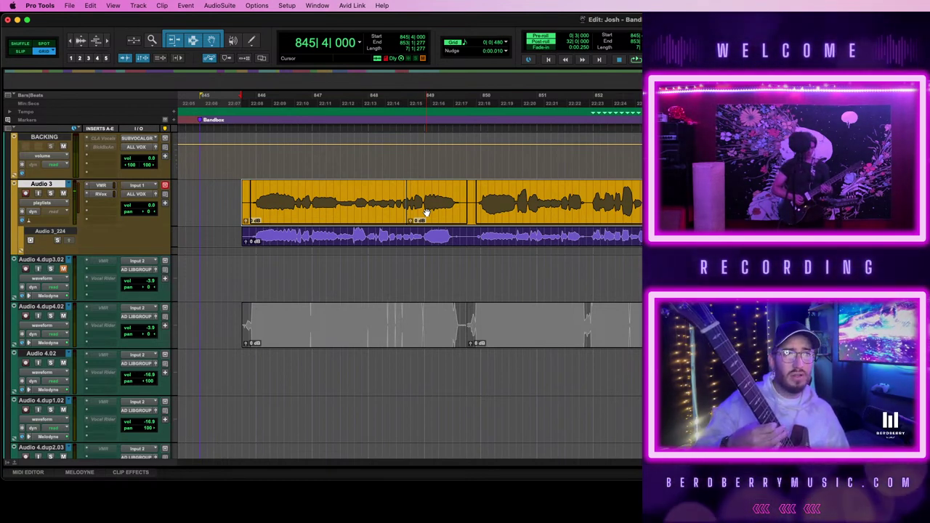
{"action": "key", "text": "space"}
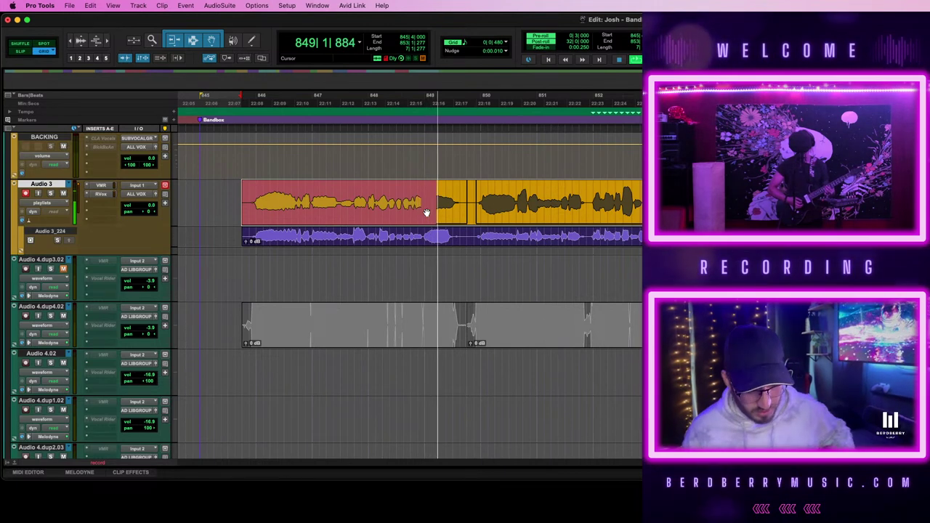
{"action": "key", "text": "space"}
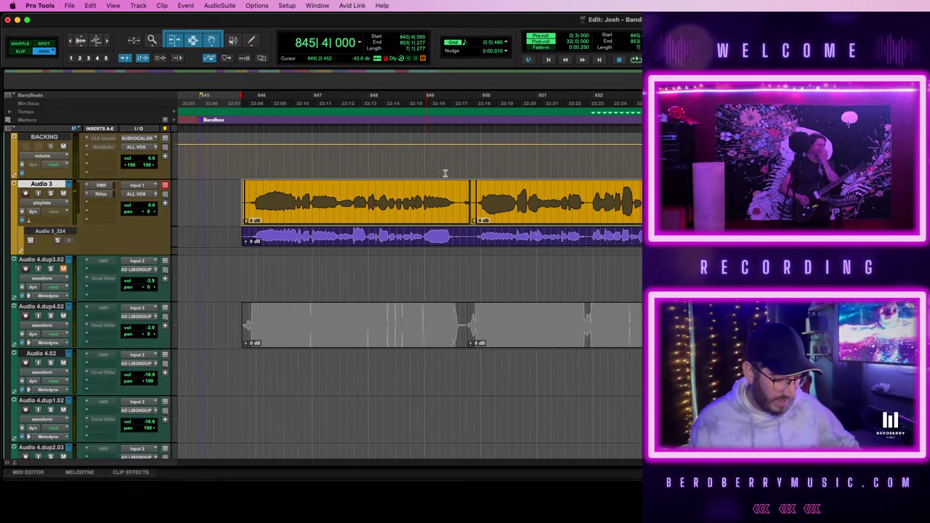
{"action": "key", "text": "space"}
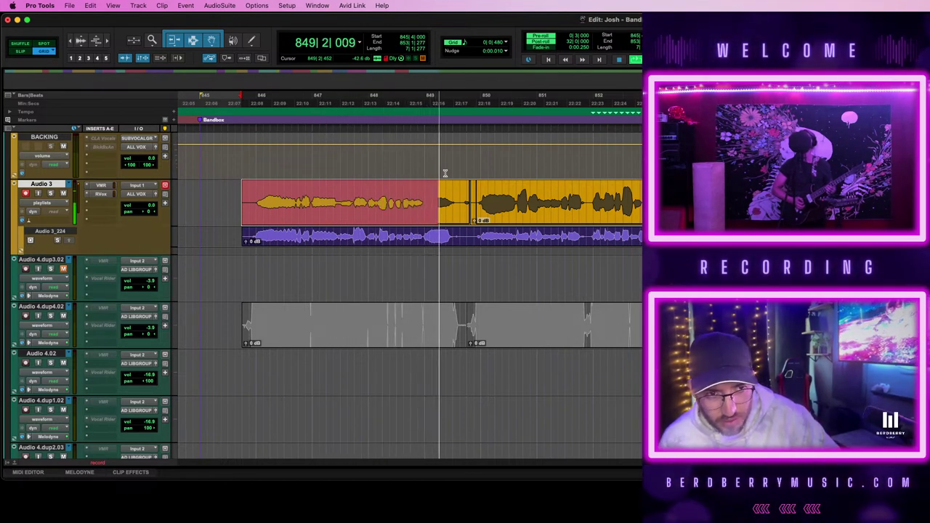
{"action": "key", "text": "space"}
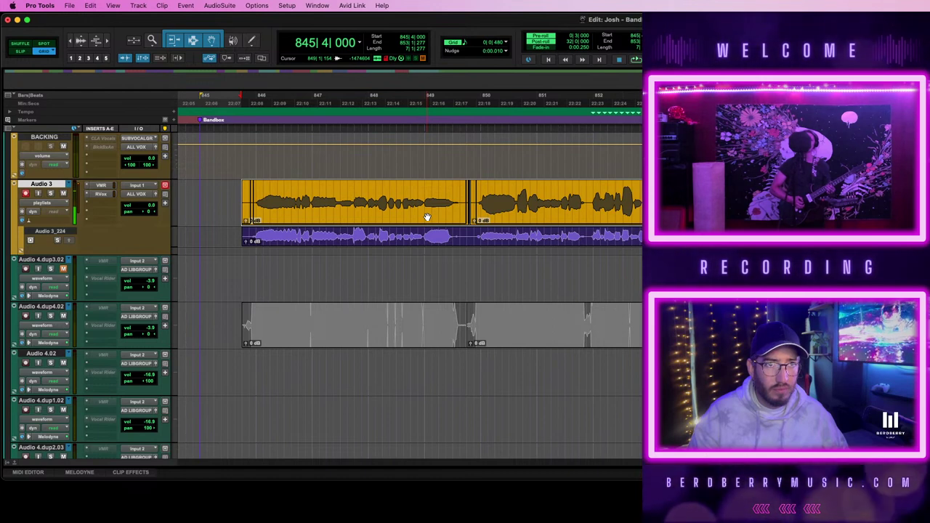
- Play back the newest Audio 3 take from 845|4|000 and place the edit cursor at 849|3|480
{"action": "key", "text": "space"}
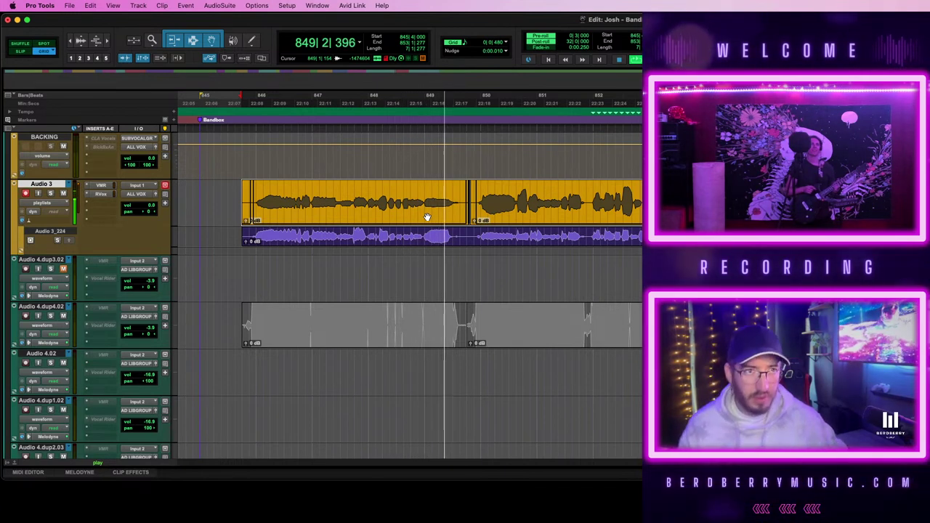
{"action": "key", "text": "space"}
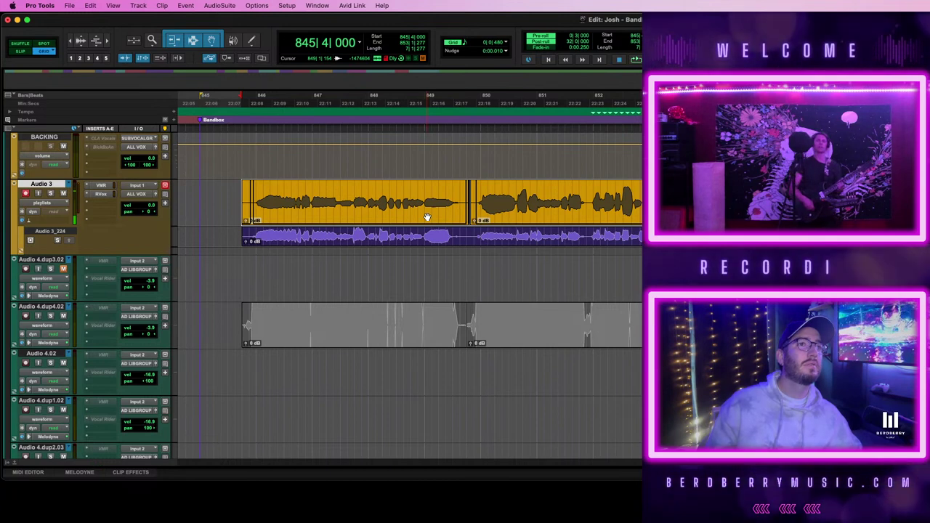
{"action": "left_click", "coordinate": [458, 190]}
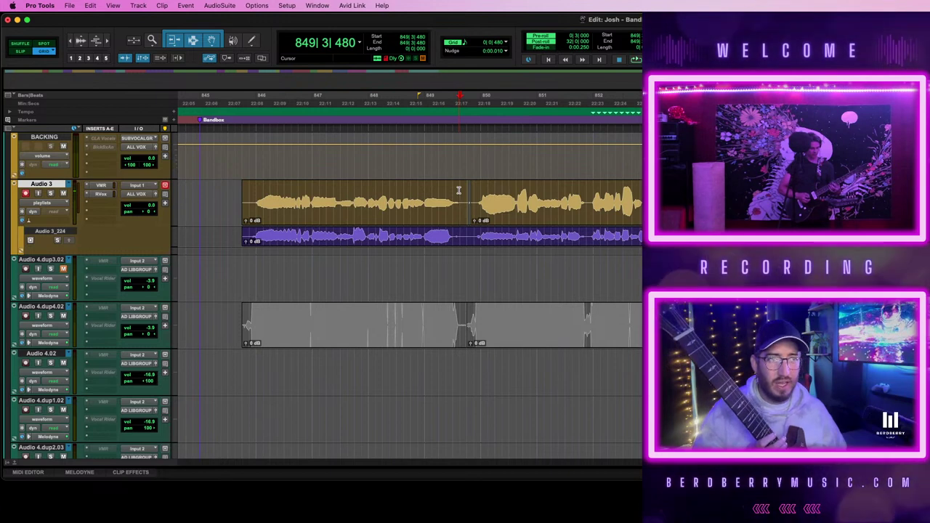
- Select both Audio 3 clips and record repeated vocal takes from 845|4|000, letting the final one run to about bar 855
{"action": "left_click", "coordinate": [405, 218]}
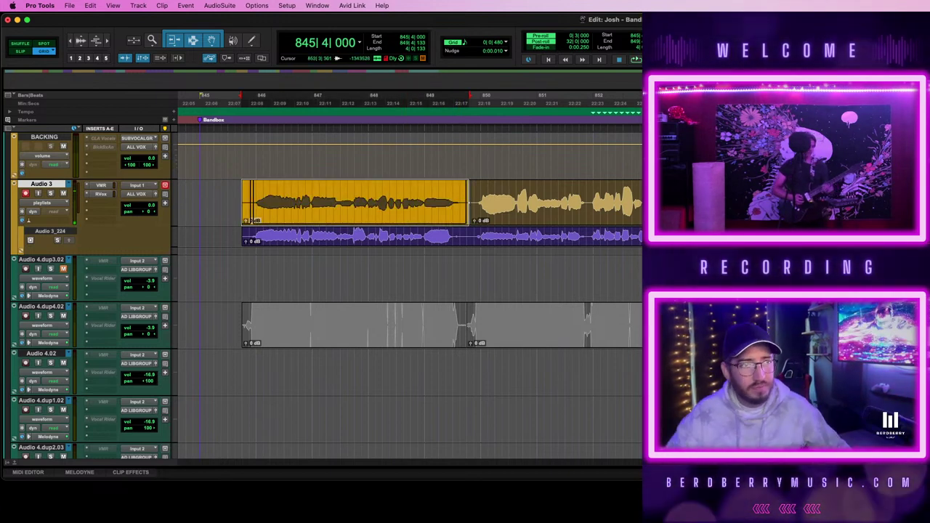
{"action": "left_click", "coordinate": [626, 208], "text": "shift"}
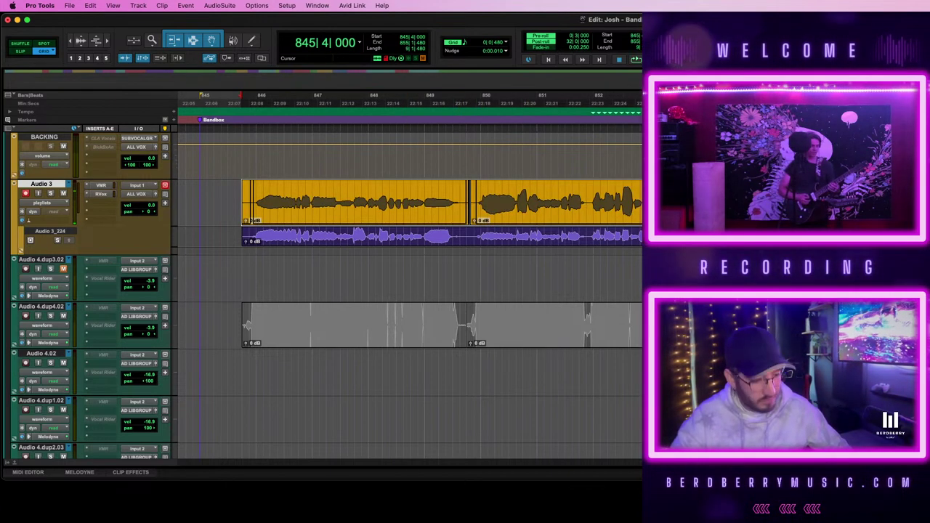
{"action": "key", "text": "space"}
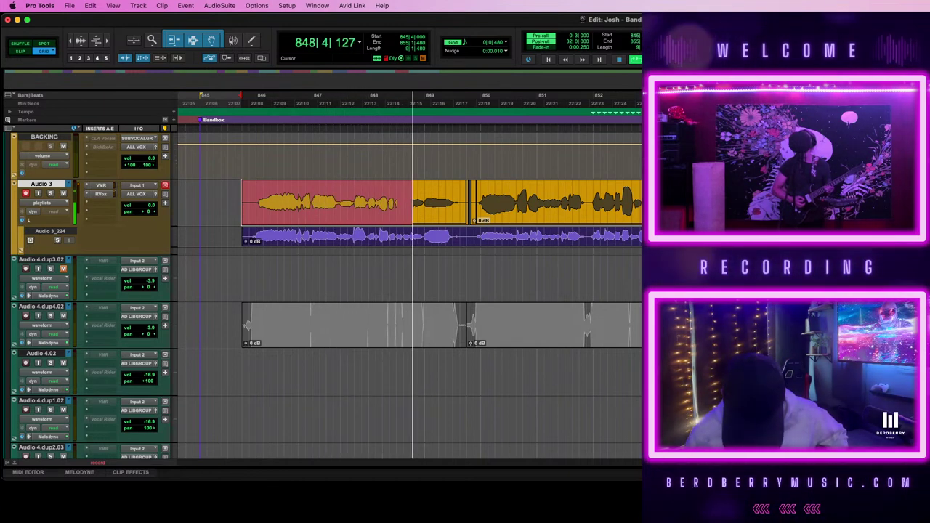
{"action": "key", "text": "space"}
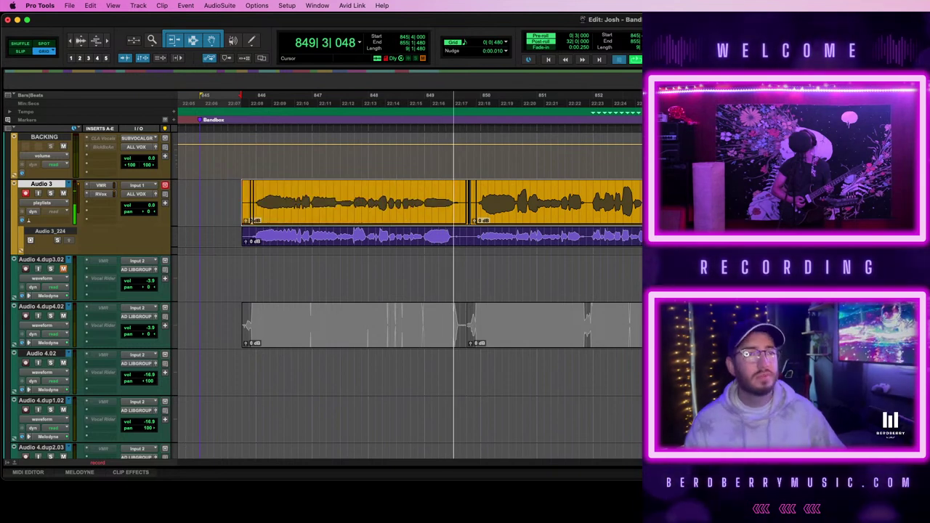
{"action": "key", "text": "space"}
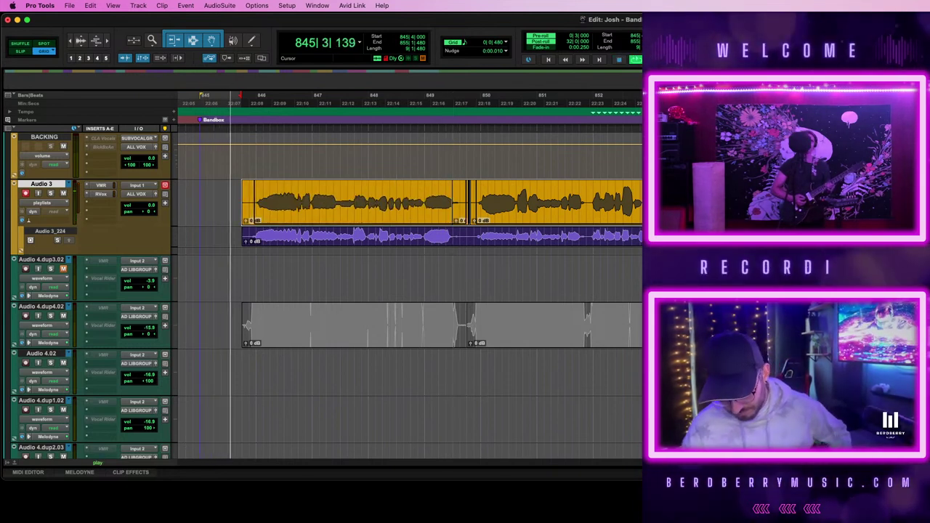
{"action": "key", "text": "super+space"}
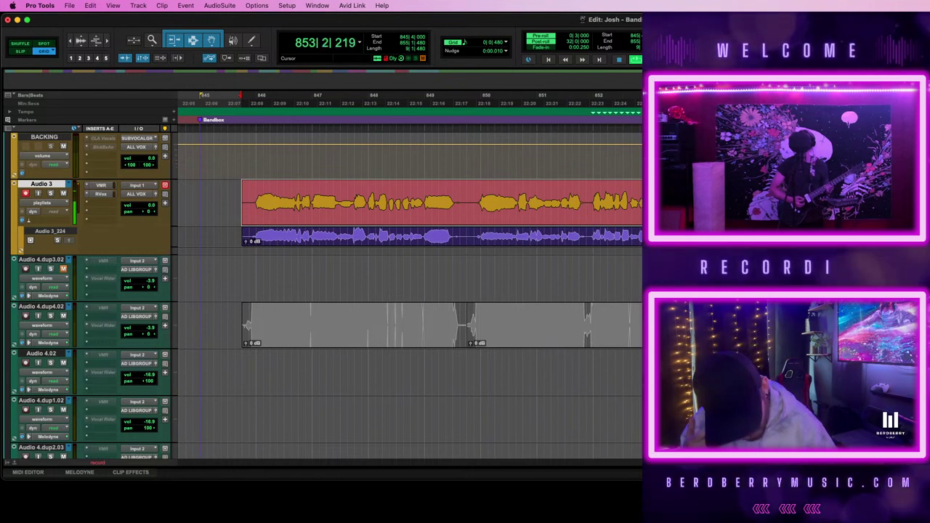
{"action": "key", "text": "space"}
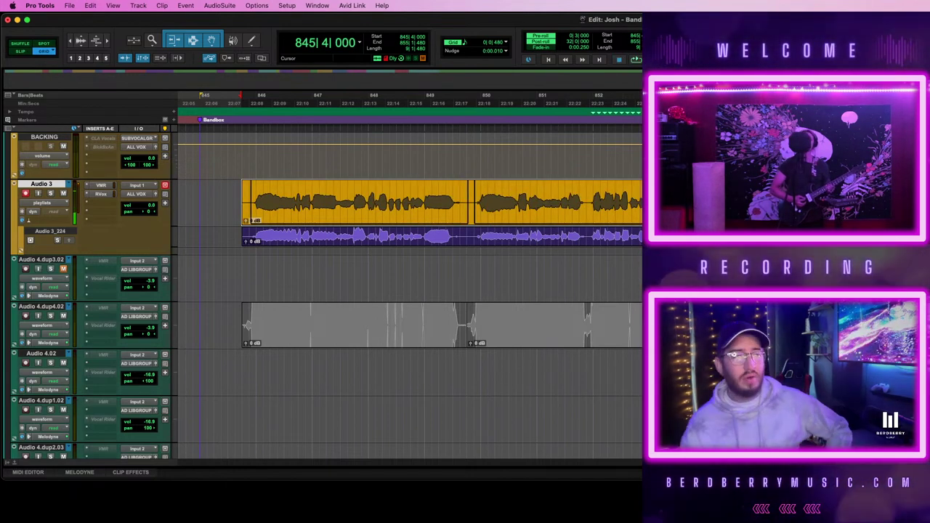
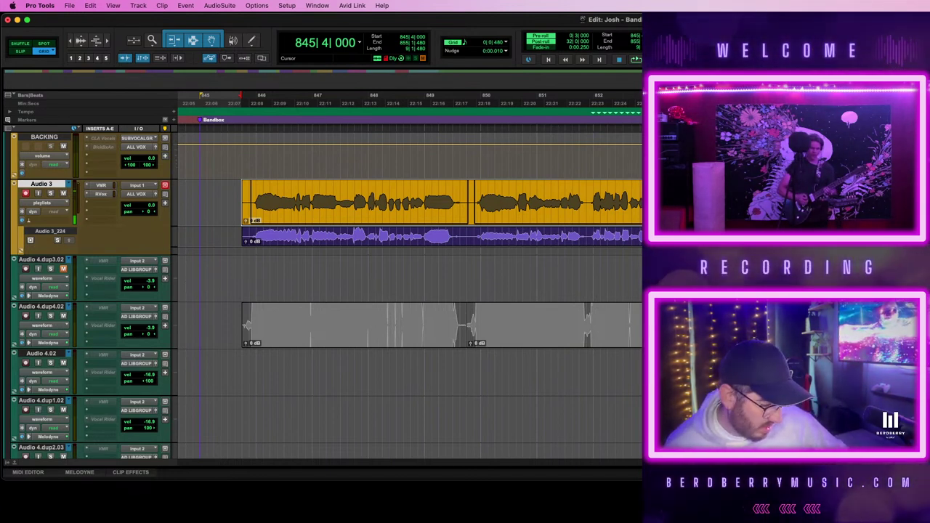
{"action": "key", "text": "space"}
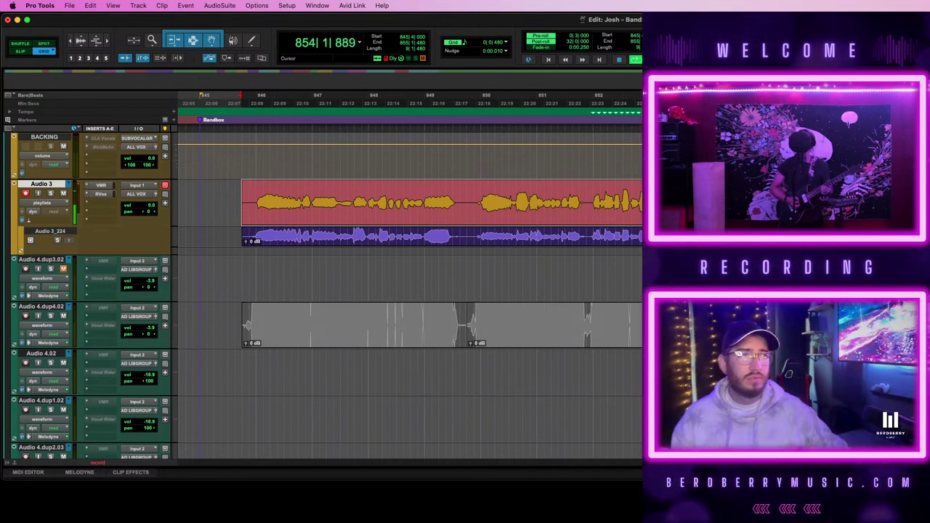
{"action": "key", "text": "space"}
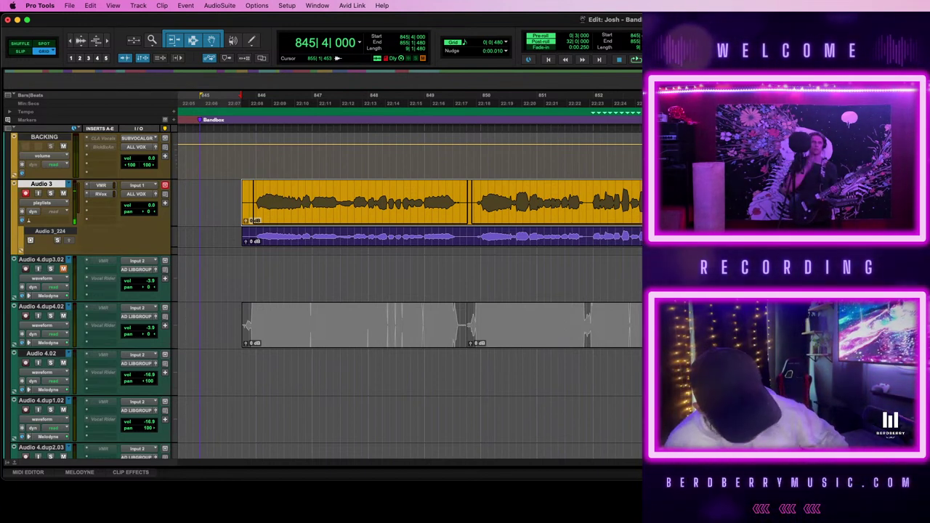
{"action": "key", "text": "space"}
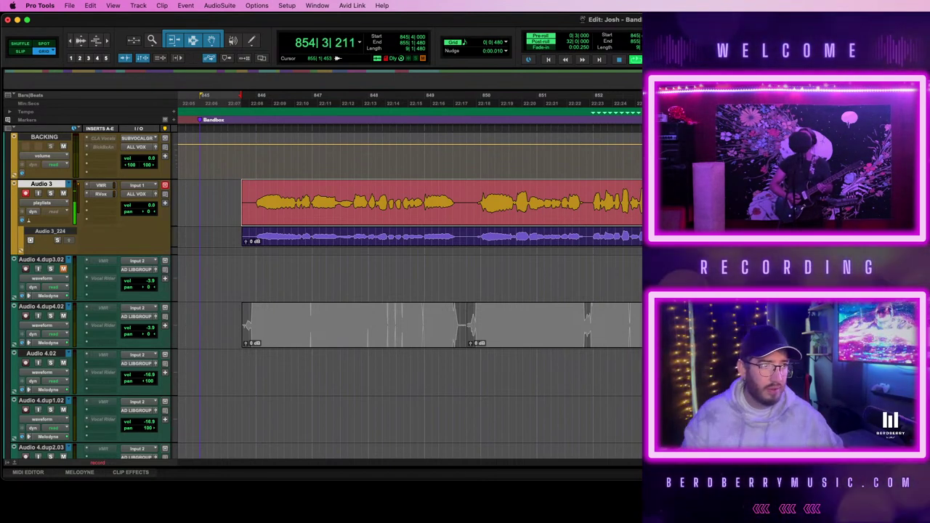
{"action": "key", "text": "space"}
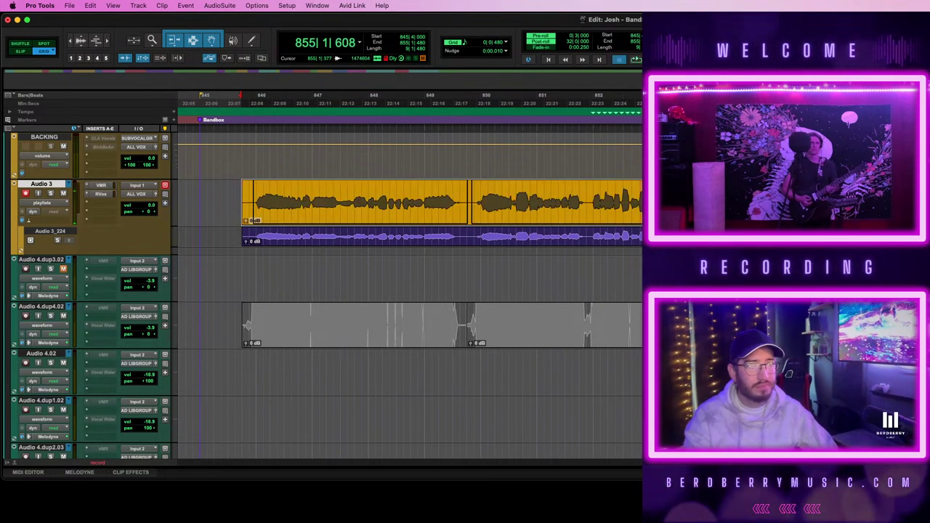
- Select the chorus vocal clip on CVcls1105_0202 and launch the Synchro Arts AudioSuite processor for it
{"action": "scroll", "coordinate": [407, 291], "scroll_direction": "up", "scroll_amount": 5}
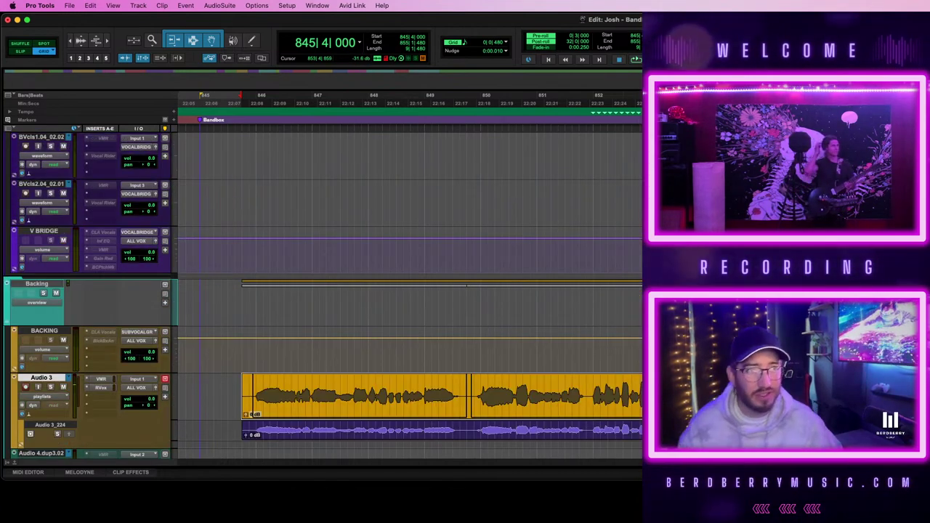
{"action": "scroll", "coordinate": [407, 291], "scroll_direction": "up", "scroll_amount": 4}
{"action": "left_click", "coordinate": [601, 212]}
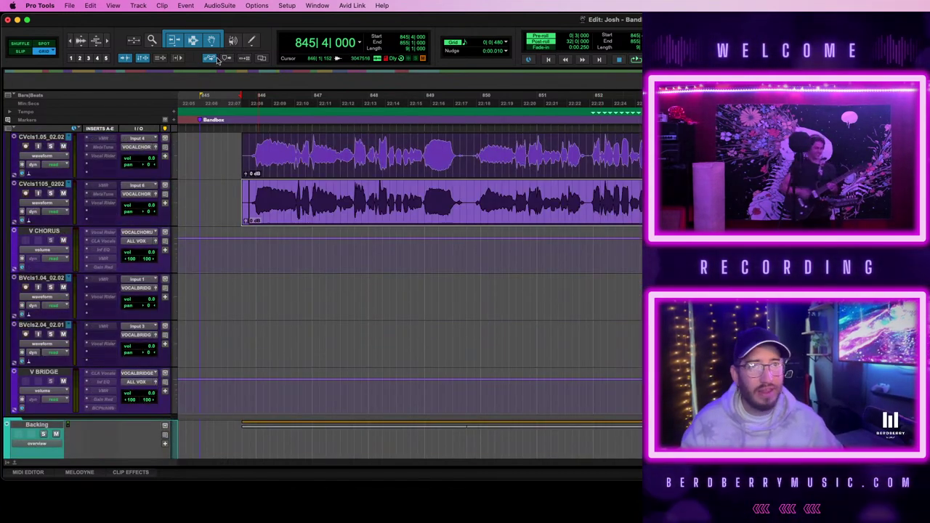
{"action": "left_click", "coordinate": [230, 9]}
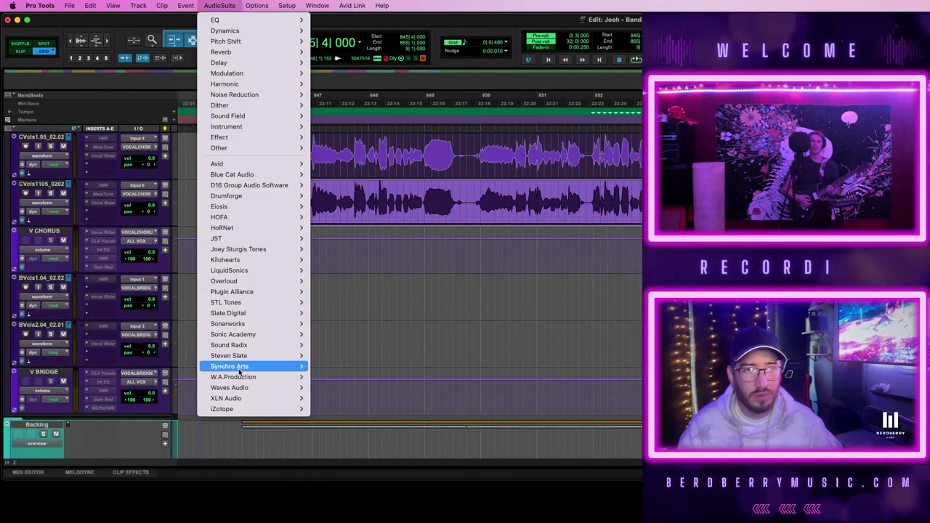
{"action": "mouse_move", "coordinate": [291, 366]}
{"action": "left_click", "coordinate": [340, 366]}
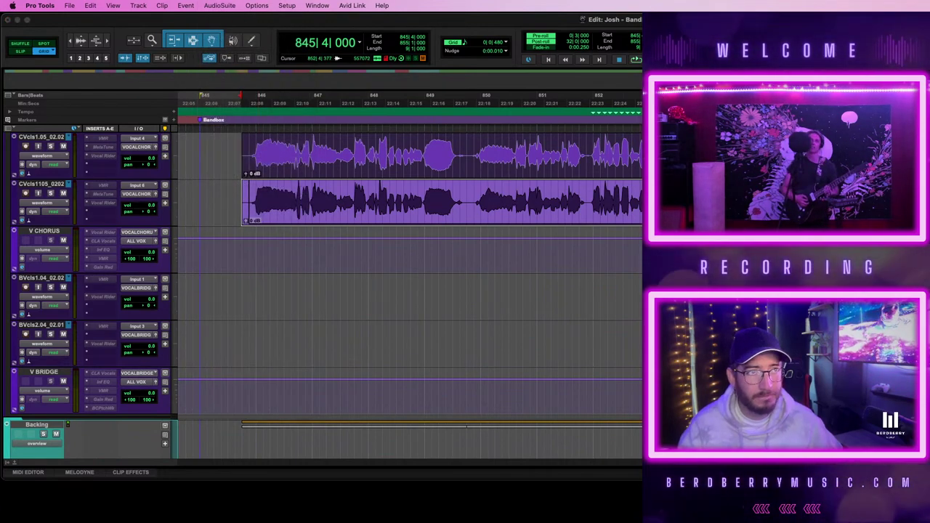
- Re-record the second half of the Audio 3 vocal from 849|4|000, letting the final pass run to about the end of bar 854
{"action": "scroll", "coordinate": [436, 306], "scroll_direction": "down", "scroll_amount": 8}
{"action": "left_click", "coordinate": [467, 247]}
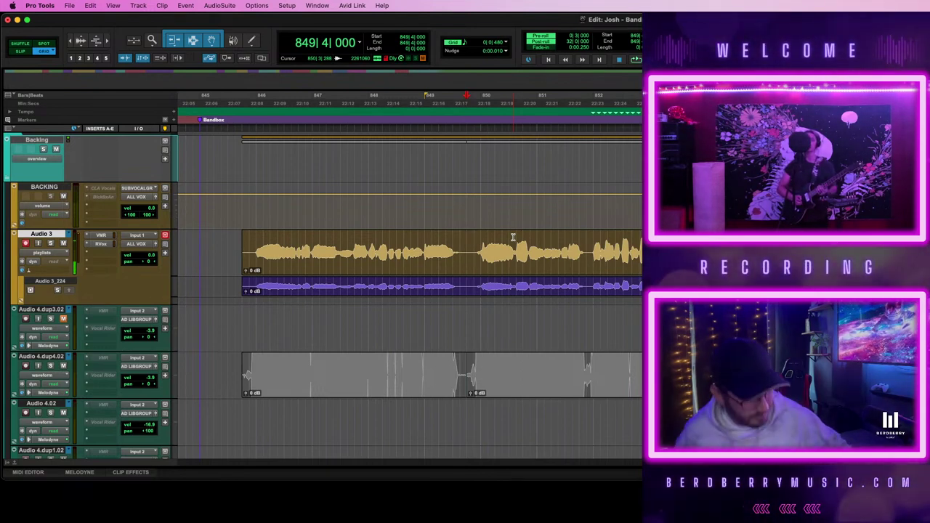
{"action": "key", "text": "space"}
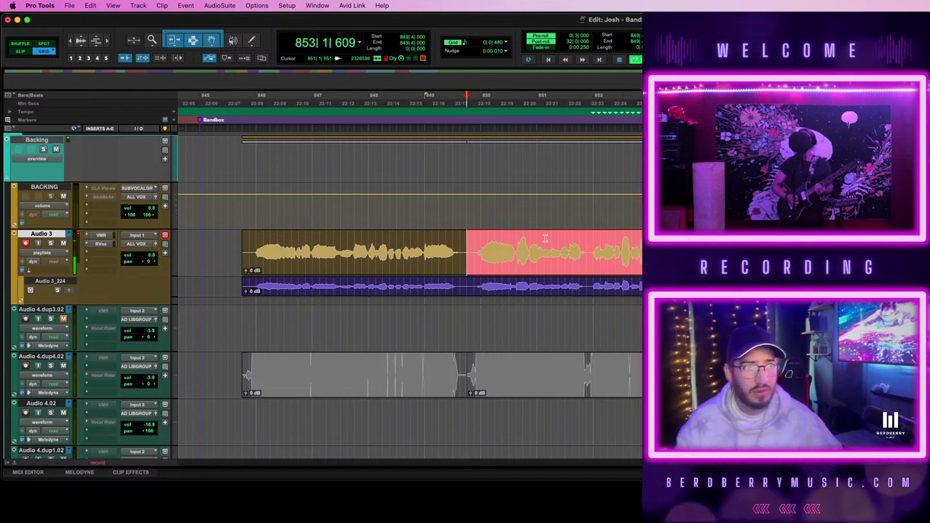
{"action": "key", "text": "space"}
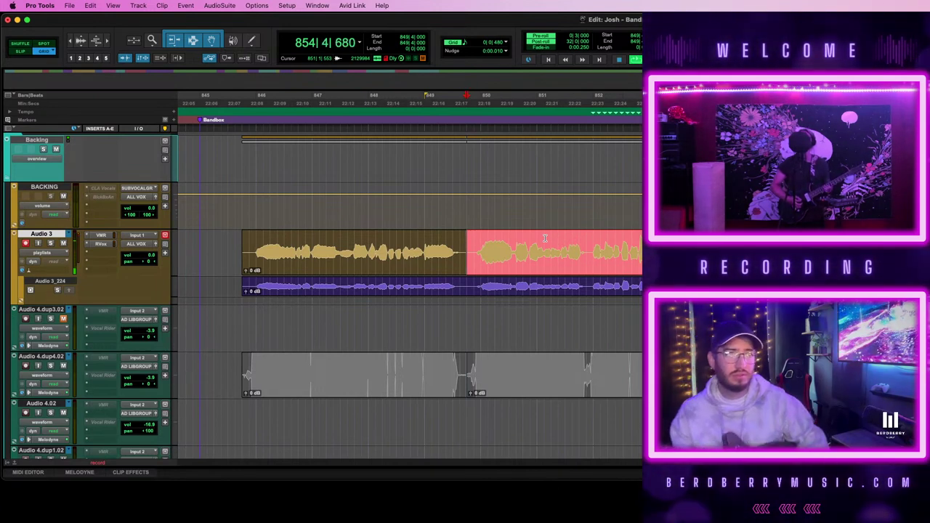
{"action": "key", "text": "space"}
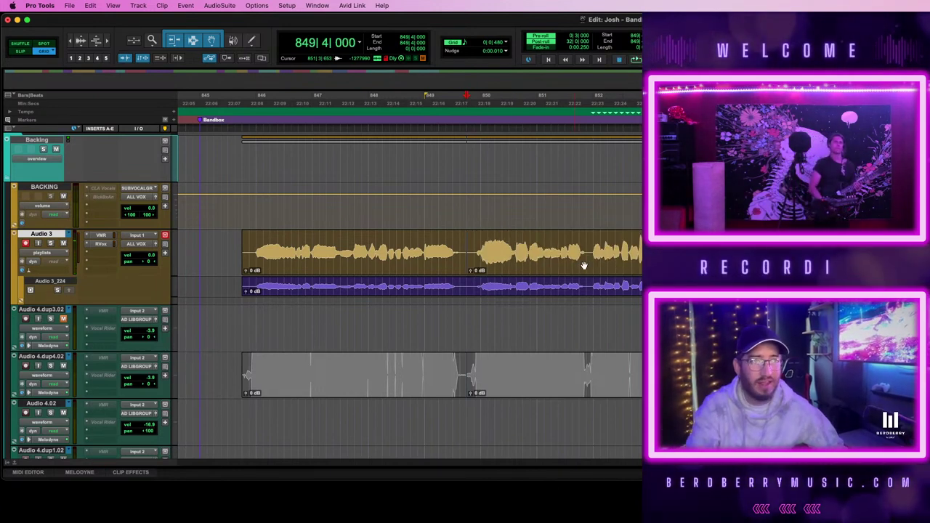
- Select the Audio 3 vocal clips from 845|4|000 and try to apply fades across them
{"action": "left_click", "coordinate": [383, 256]}
{"action": "scroll", "coordinate": [381, 257], "scroll_direction": "up", "scroll_amount": 3}
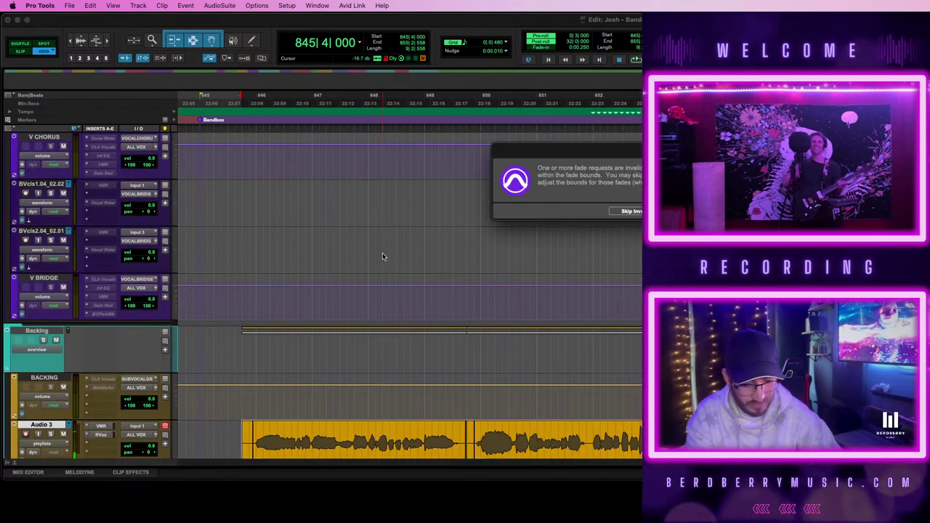
{"action": "scroll", "coordinate": [345, 261], "scroll_direction": "up", "scroll_amount": 1}
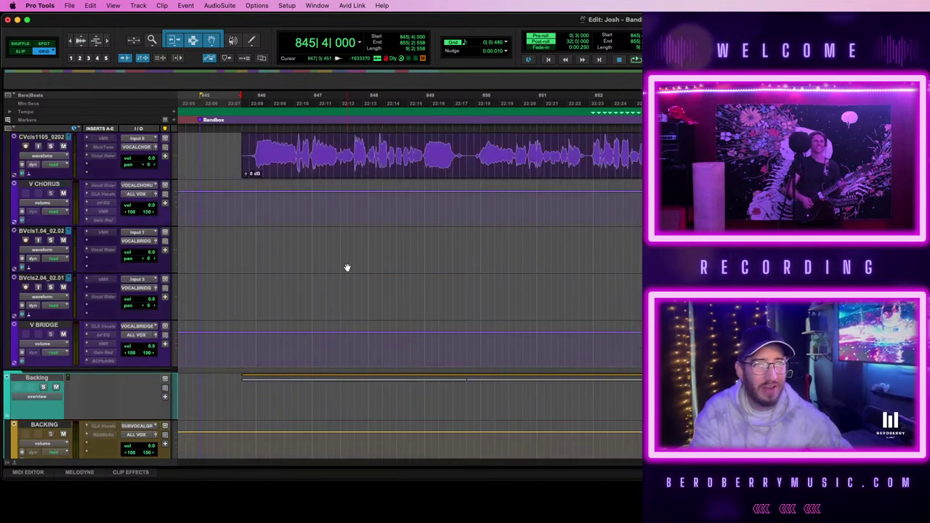
- Select the chorus vocal clip on CVcls1.05_02.02, return to the Audio 3 track and undo the last edit
{"action": "scroll", "coordinate": [347, 267], "scroll_direction": "up", "scroll_amount": 3}
{"action": "left_click", "coordinate": [377, 270]}
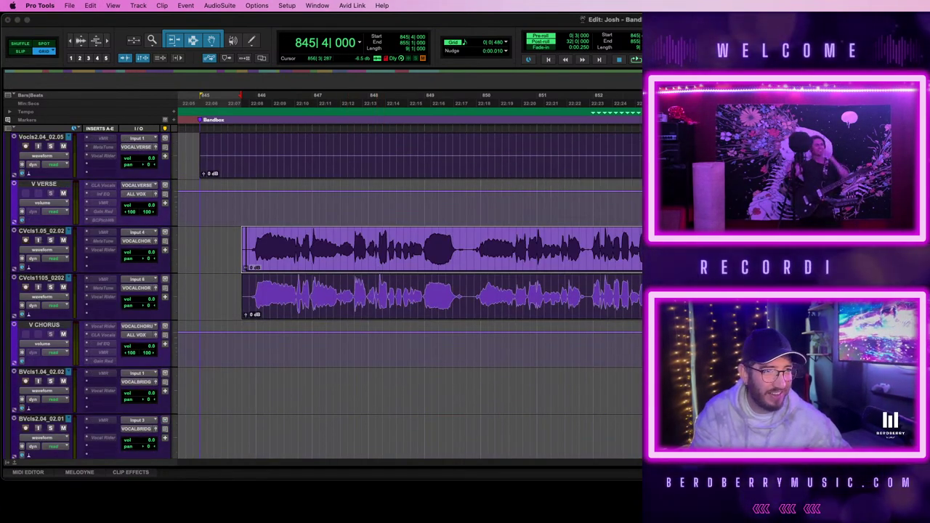
{"action": "scroll", "coordinate": [407, 290], "scroll_direction": "down", "scroll_amount": 10}
{"action": "key", "text": "super+z"}
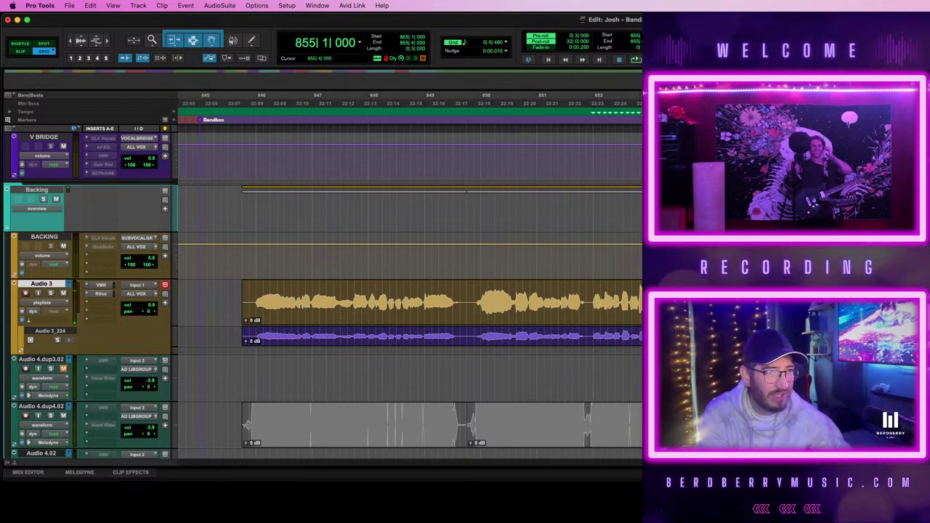
- Undo the last edit and re-record the first half of the Audio 3 vocal from 845|4|000 to 849|4|000
{"action": "key", "text": "super+z"}
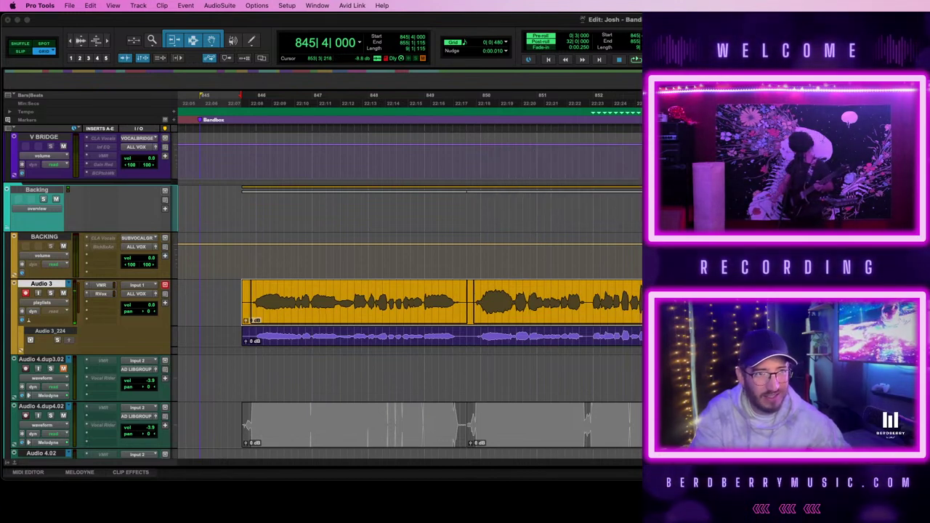
{"action": "key", "text": "space"}
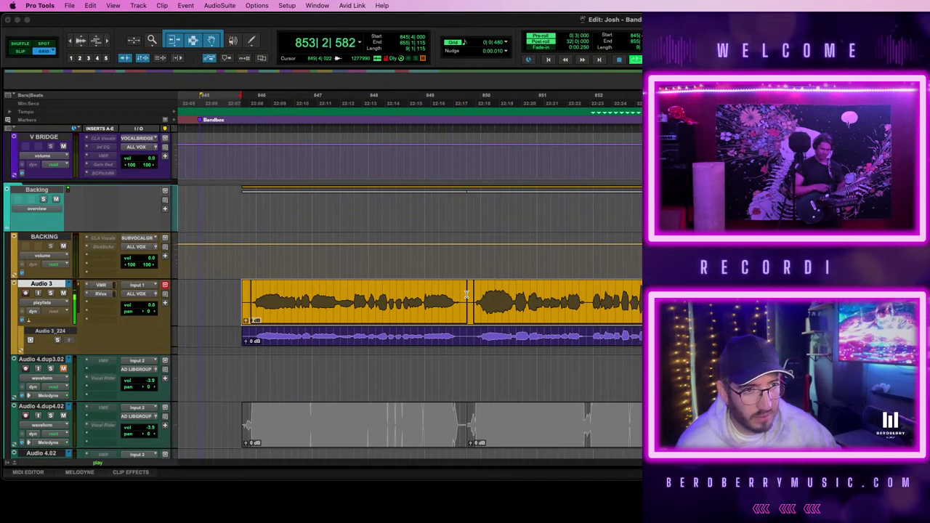
{"action": "left_click_drag", "start_coordinate": [466, 294], "coordinate": [240, 292]}
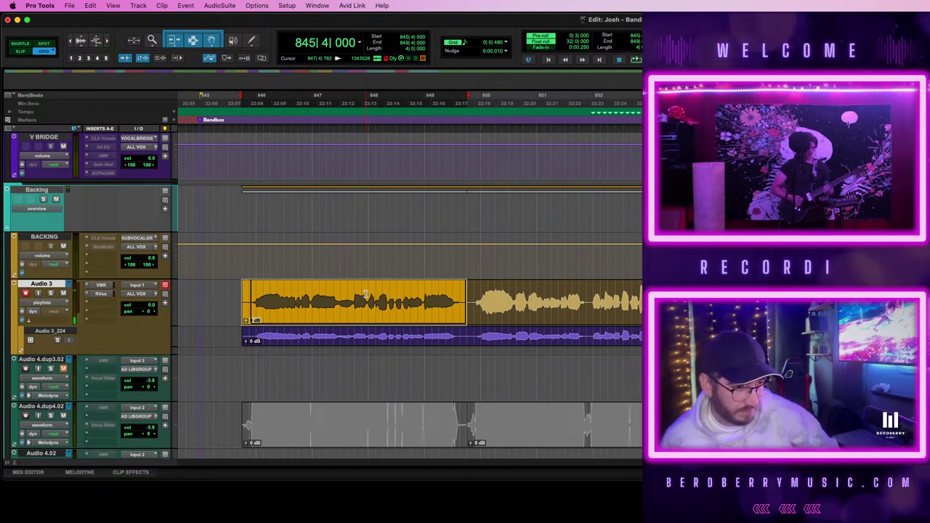
{"action": "key", "text": "space"}
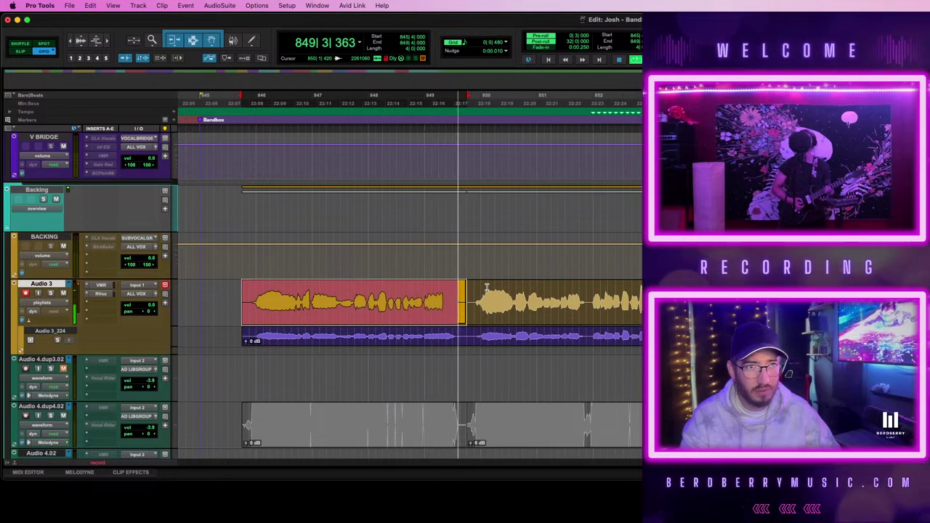
{"action": "key", "text": "space"}
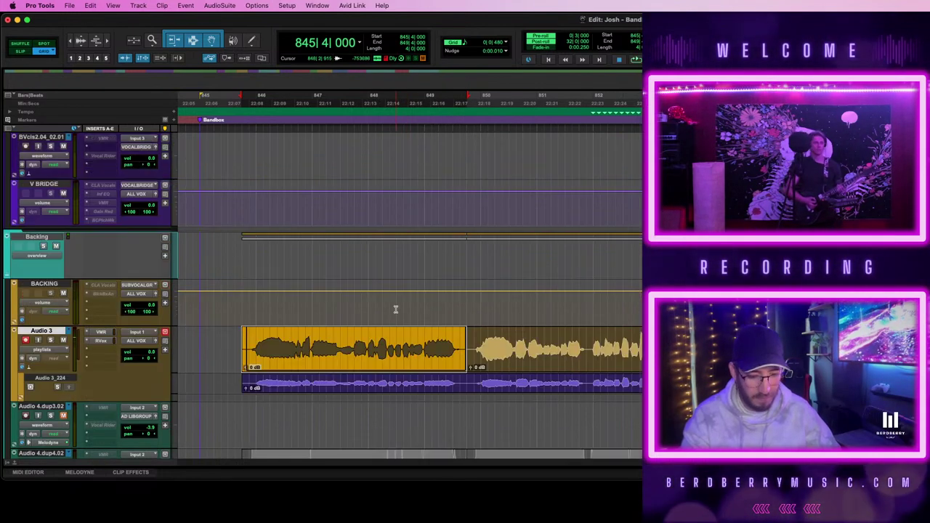
- Carry the selection from 845|4|000 to 849|4|000 up from Audio 3 to the chorus vocal tracks
{"action": "scroll", "coordinate": [396, 309], "scroll_direction": "up", "scroll_amount": 2}
{"action": "key", "text": "p"}
{"action": "key", "text": "p"}
{"action": "key", "text": "p"}
{"action": "key", "text": "p"}
{"action": "key", "text": "p"}
{"action": "key", "text": "p"}
{"action": "key", "text": "p"}
{"action": "key", "text": "p"}
{"action": "scroll", "coordinate": [396, 309], "scroll_direction": "up", "scroll_amount": 5}
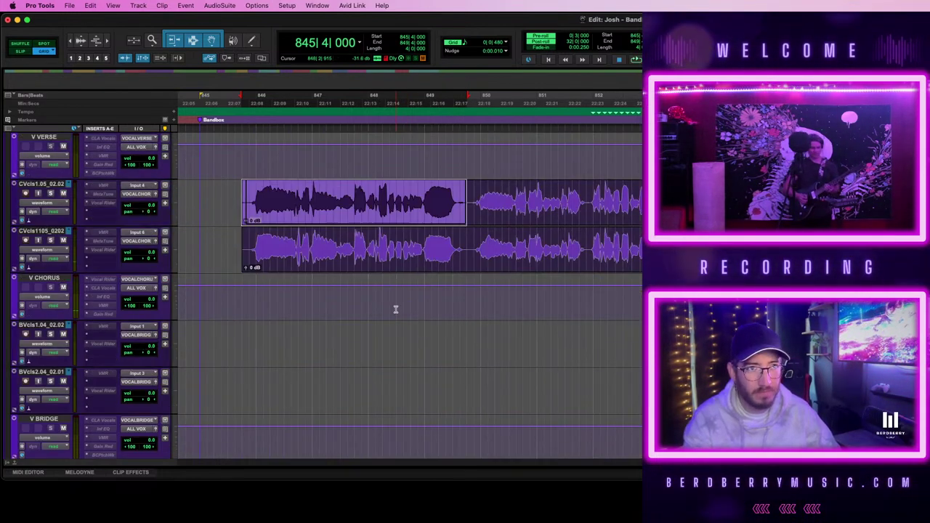
{"action": "key", "text": "semicolon"}
{"action": "key", "text": "semicolon"}
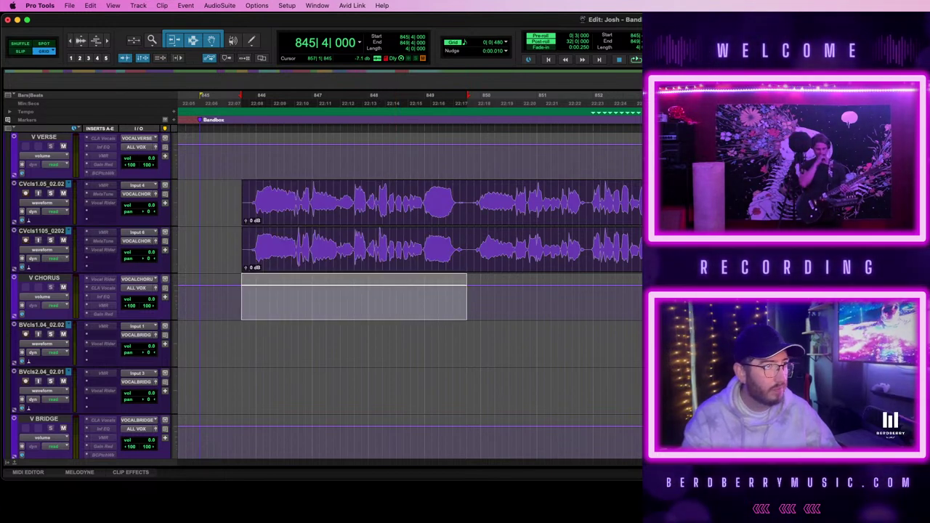
{"action": "key", "text": "alt+shift+3"}
{"action": "key", "text": "Return"}
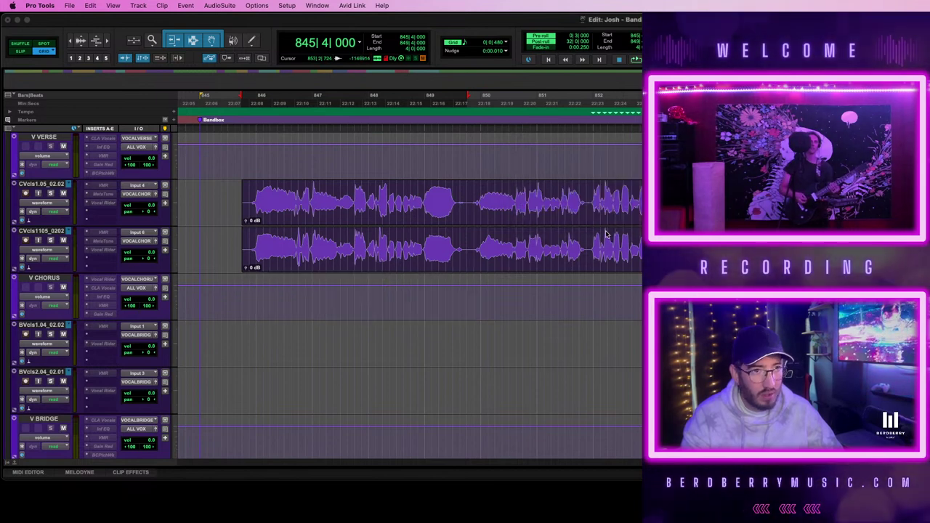
- Select the CVcls1105_0202 chorus vocal from 845|4|000 to 849|4|000 as the alignment guide, and process the matching Audio 3 clip
{"action": "left_click_drag", "start_coordinate": [466, 242], "coordinate": [242, 247]}
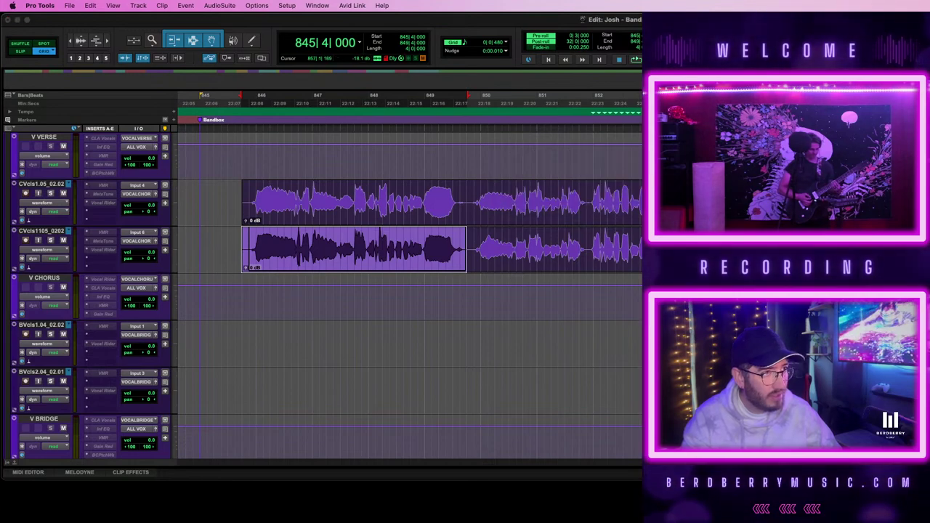
{"action": "key", "text": "semicolon"}
{"action": "key", "text": "semicolon"}
{"action": "key", "text": "semicolon"}
{"action": "key", "text": "semicolon"}
{"action": "key", "text": "semicolon"}
{"action": "key", "text": "semicolon"}
{"action": "key", "text": "semicolon"}
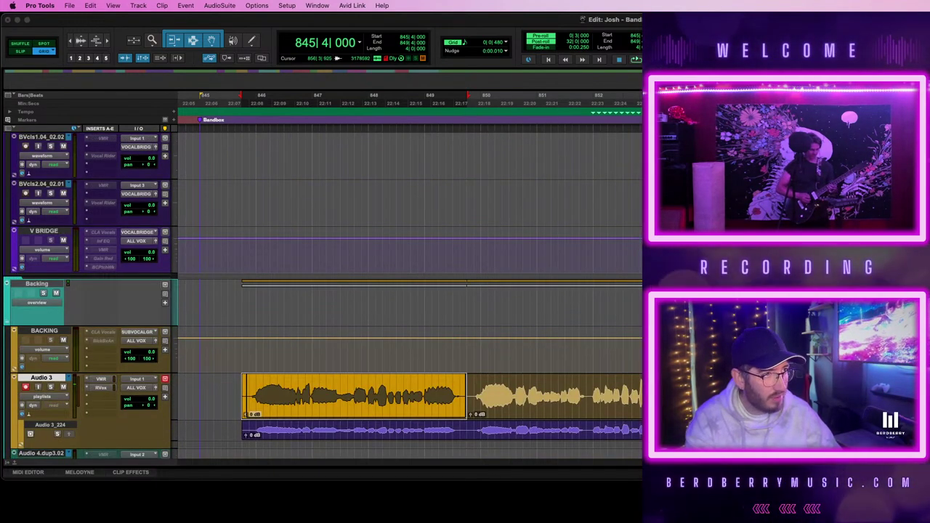
{"action": "key", "text": "alt+shift+c"}
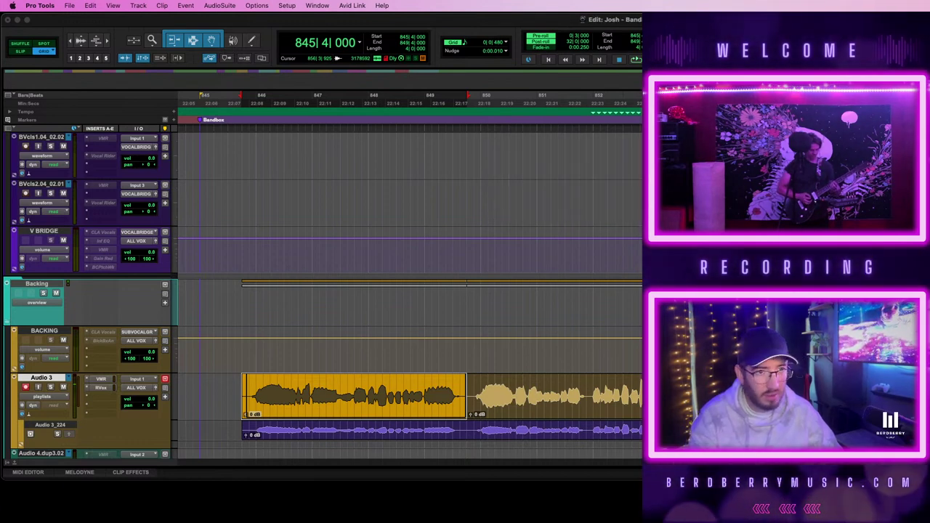
- Play back the processed first half of the Audio 3 vocal with its pre-roll
{"action": "key", "text": "space"}
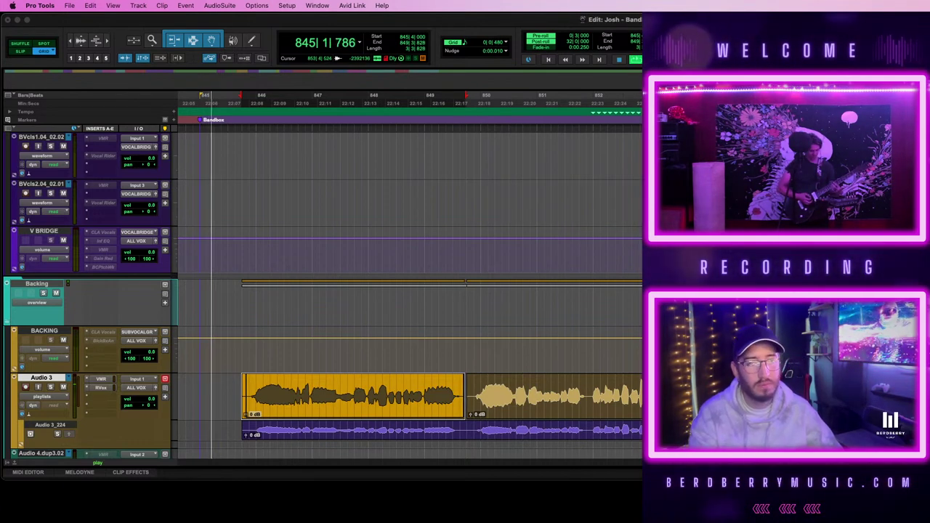
{"action": "key", "text": "space"}
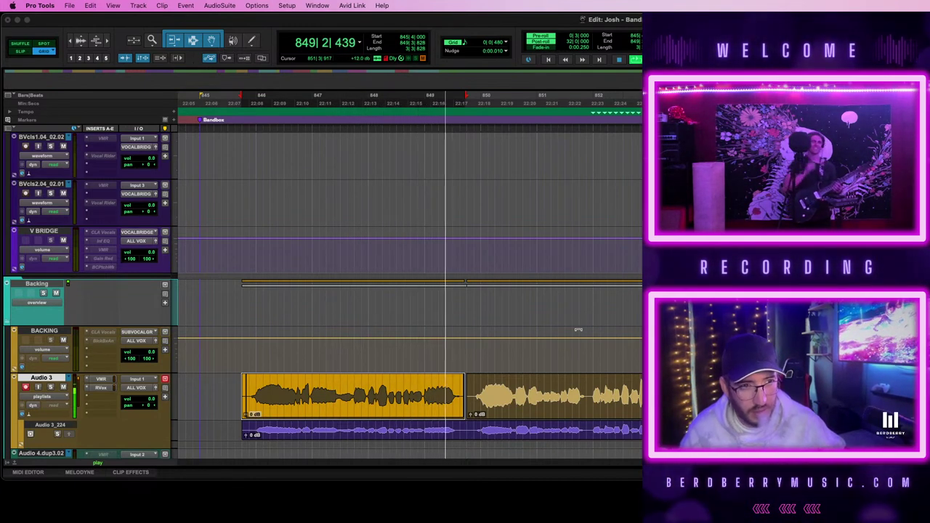
{"action": "key", "text": "space"}
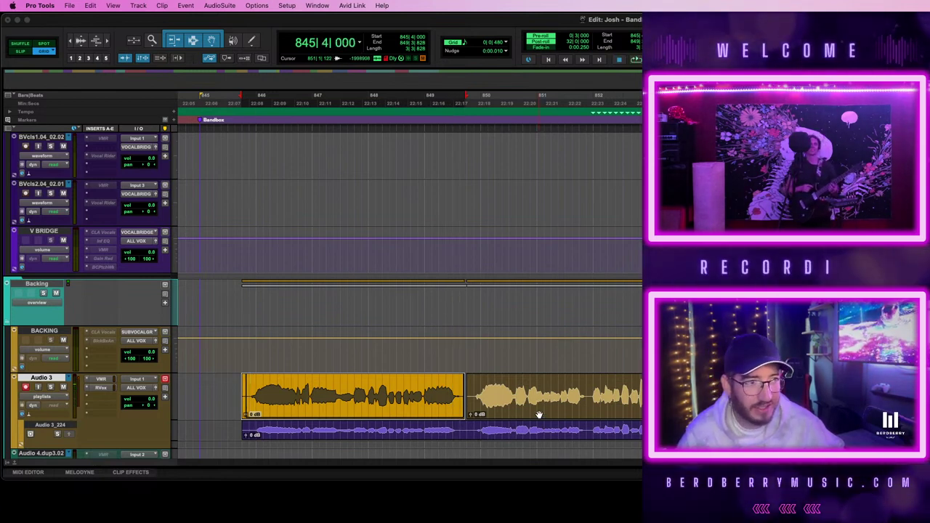
- Extend the selection over both Audio 3 vocal clips and copy them onto the Audio 4.dup4.02 track at the same position
{"action": "left_click", "coordinate": [538, 415], "text": "shift"}
{"action": "scroll", "coordinate": [538, 412], "scroll_direction": "down", "scroll_amount": 2}
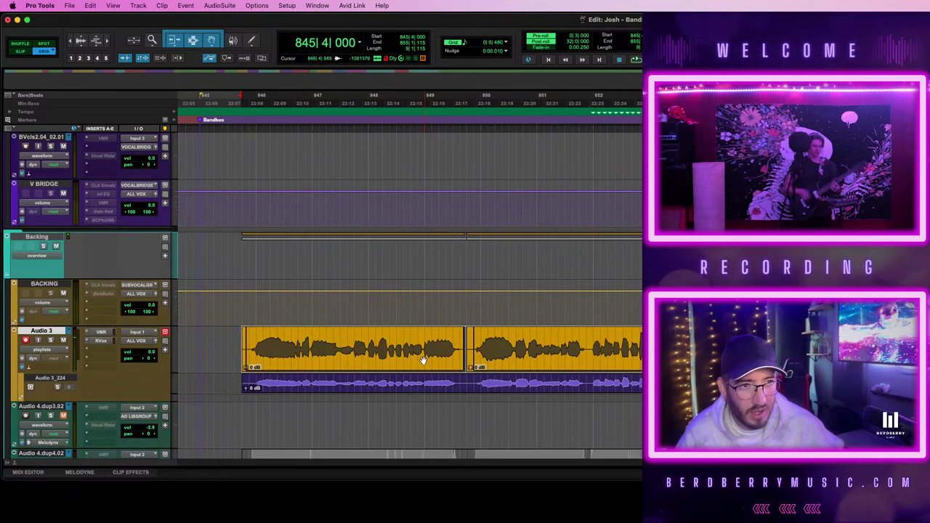
{"action": "left_click_drag", "start_coordinate": [417, 361], "coordinate": [409, 455]}
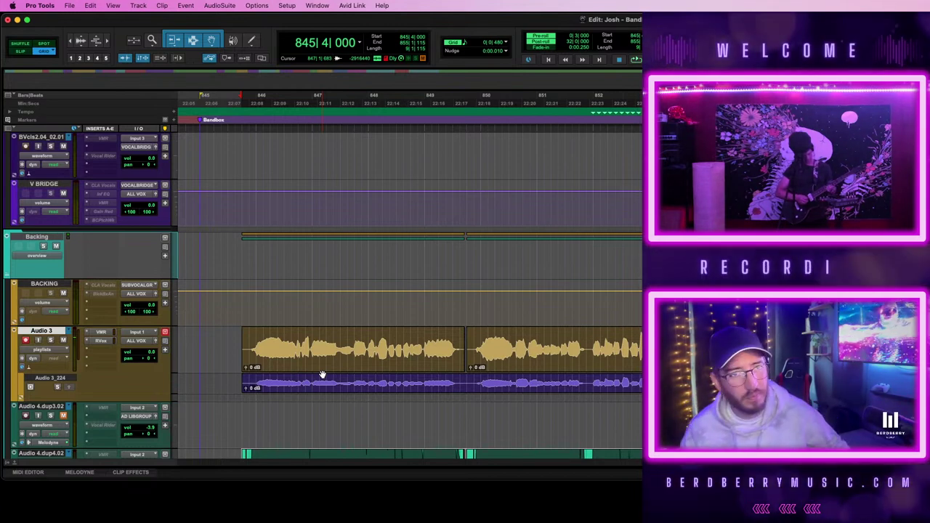
- Select both Audio 3 clips from 845|4|000 again and audition the section twice
{"action": "left_click", "coordinate": [551, 368], "text": "shift"}
{"action": "key", "text": "space"}
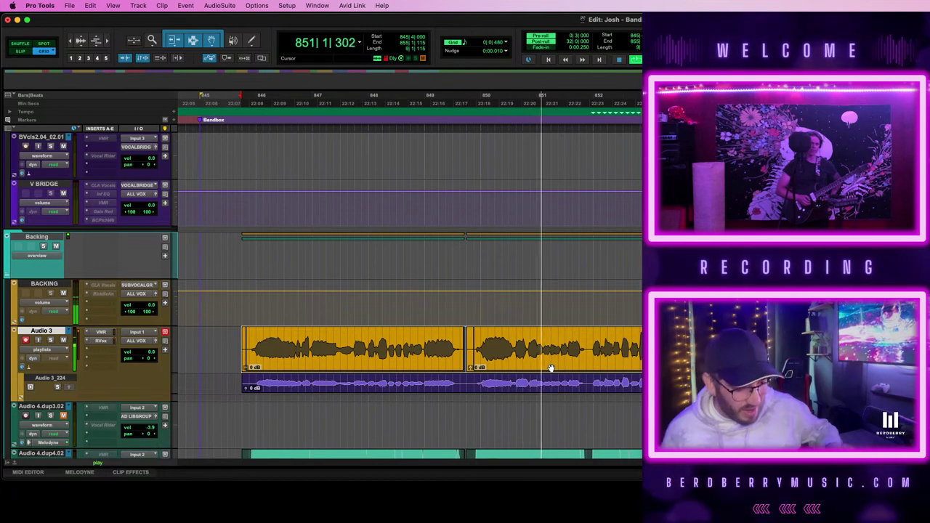
{"action": "key", "text": "space"}
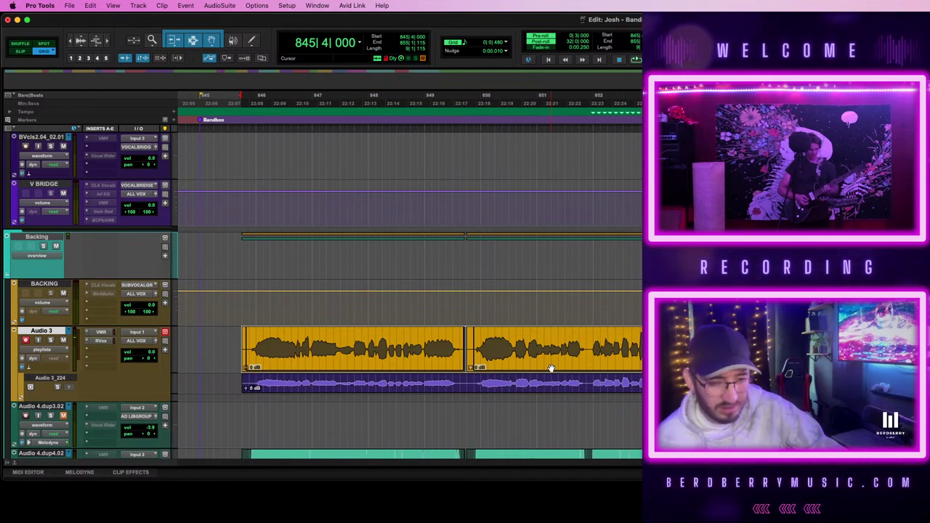
{"action": "key", "text": "space"}
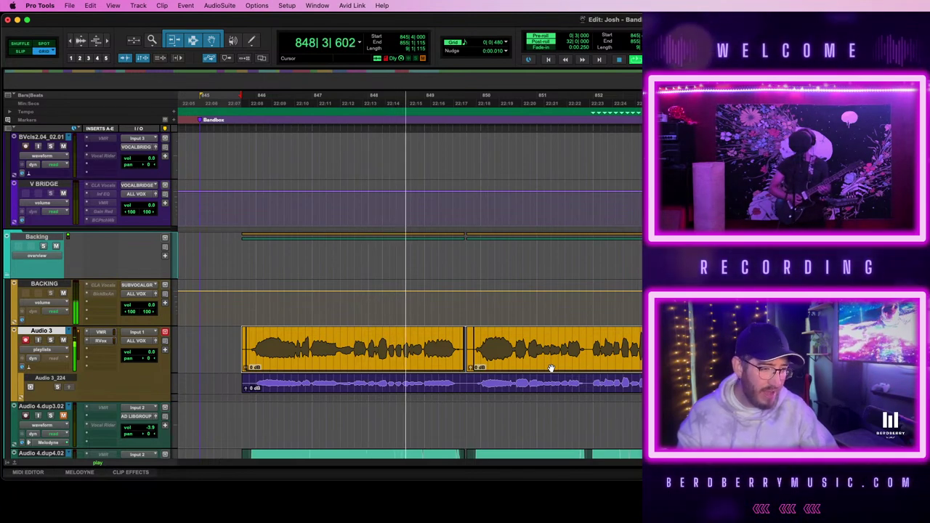
{"action": "key", "text": "space"}
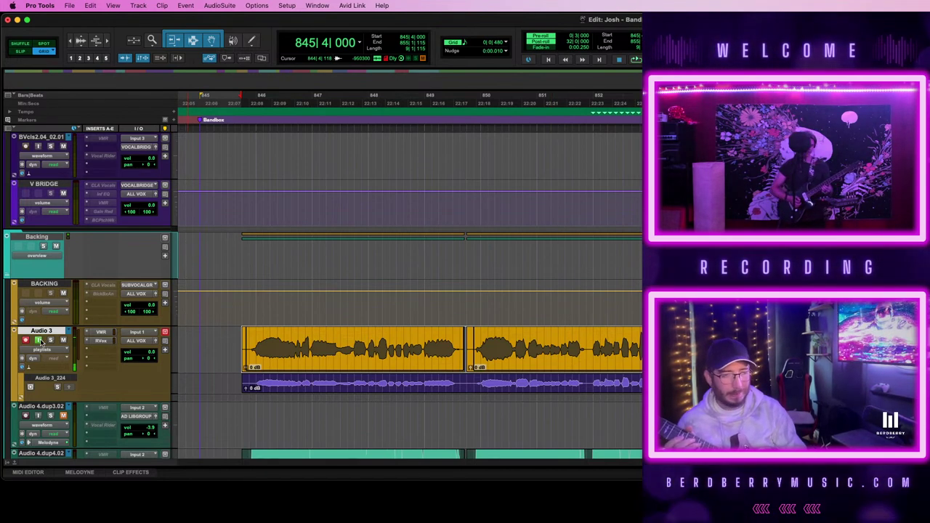
- Record a new take over the first Audio 3 clip from 845|4|000 to about the start of bar 849
{"action": "key", "text": "space"}
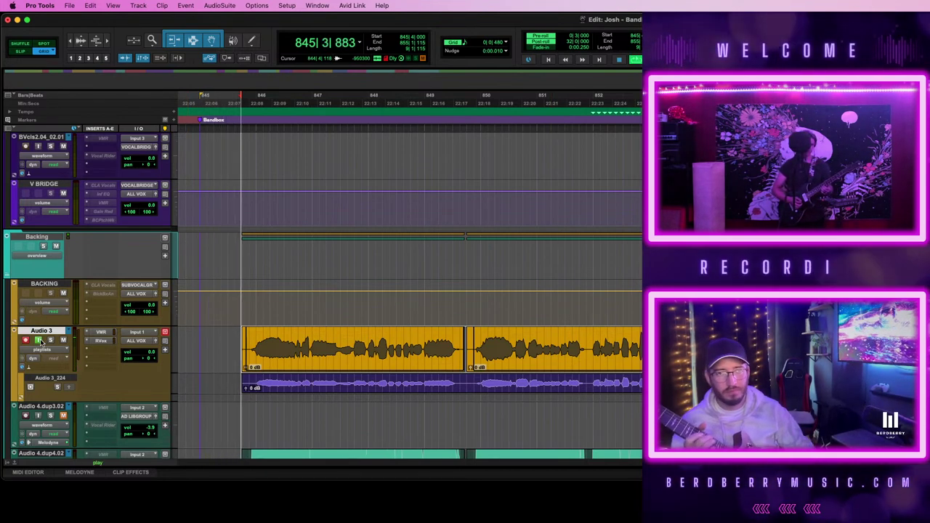
{"action": "scroll", "coordinate": [288, 333], "scroll_direction": "down", "scroll_amount": 3}
{"action": "scroll", "coordinate": [289, 333], "scroll_direction": "down", "scroll_amount": 2}
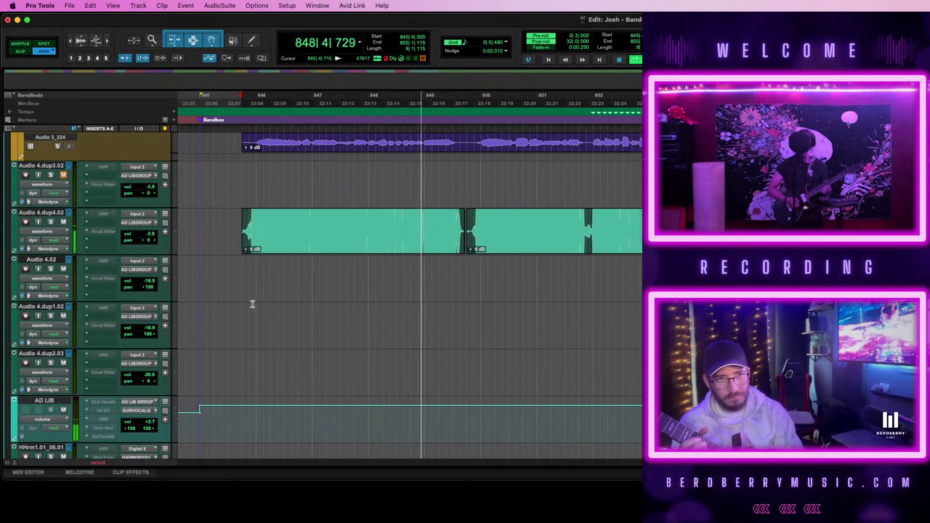
{"action": "key", "text": "space"}
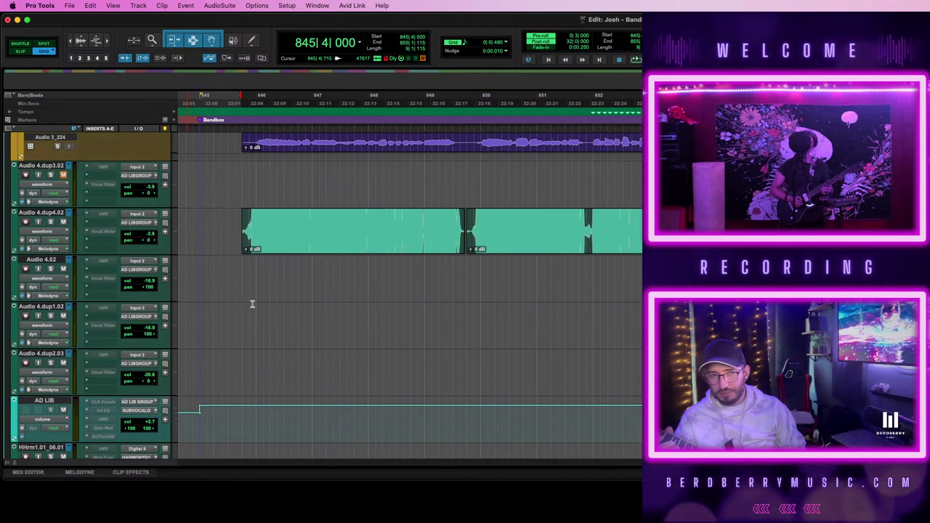
{"action": "scroll", "coordinate": [309, 304], "scroll_direction": "up", "scroll_amount": 3}
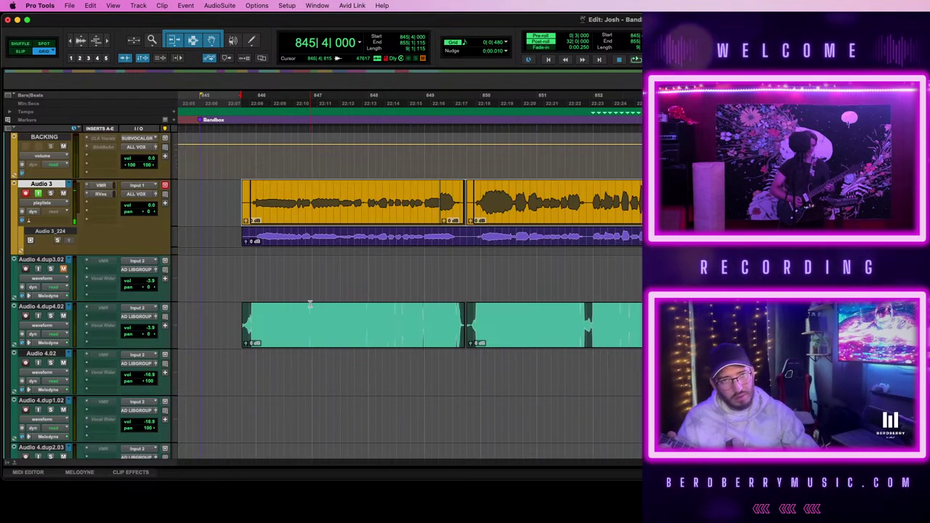
{"action": "scroll", "coordinate": [310, 303], "scroll_direction": "up", "scroll_amount": 2}
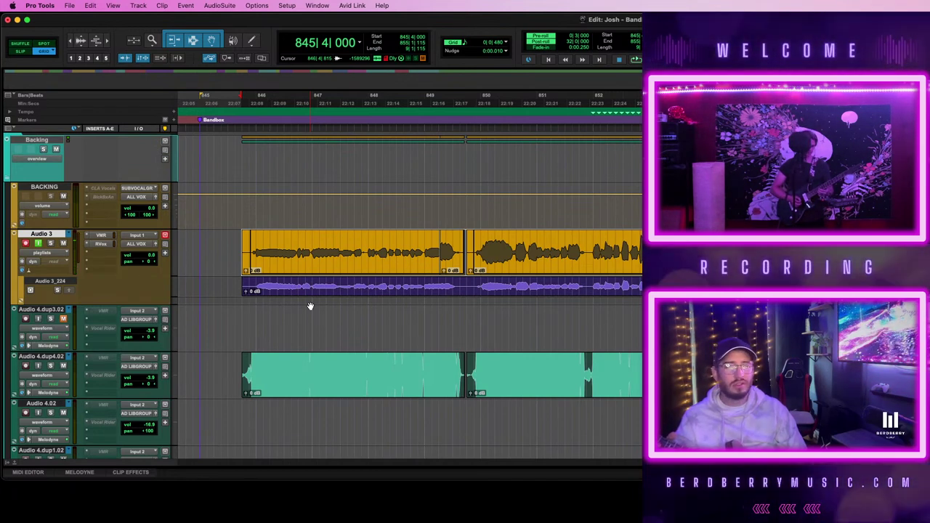
- Re-record the Audio 3 take from 845|4|000 into the second half of bar 849, closing the accidental memory location dialog
{"action": "key", "text": "space"}
{"action": "key", "text": "KP_Enter"}
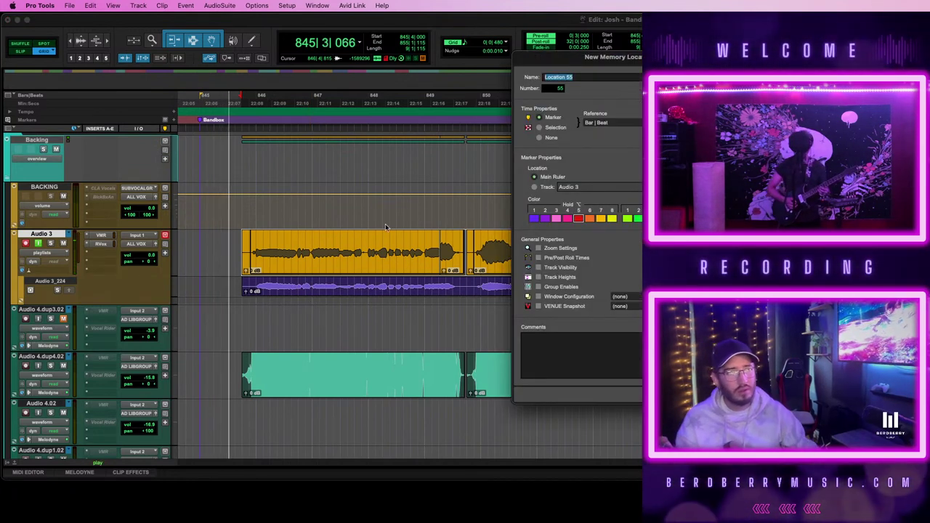
{"action": "key", "text": "Return"}
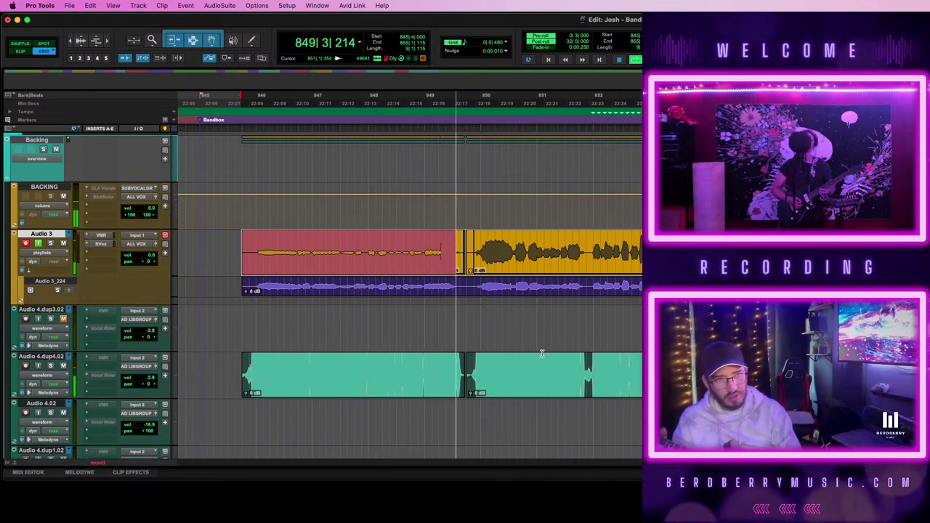
{"action": "key", "text": "space"}
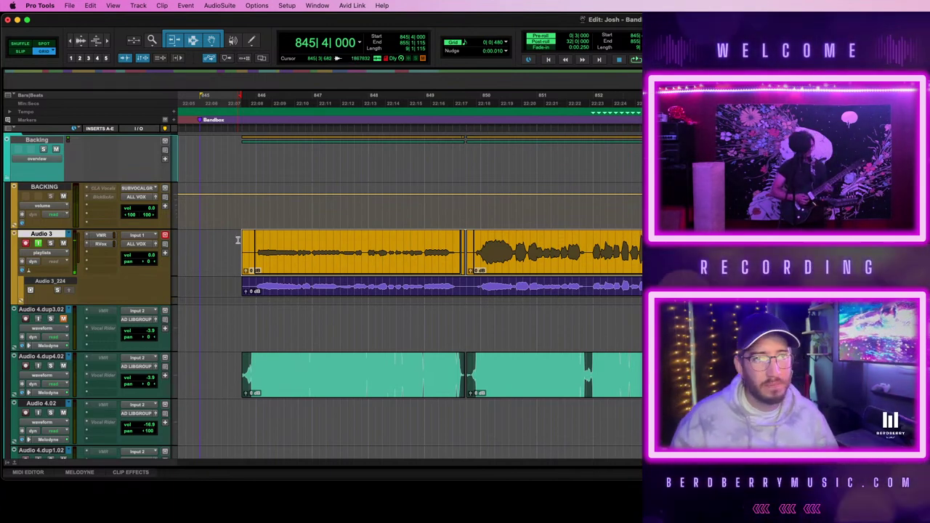
- Set the start point to 845|4|000 on Audio 3 and record a short take to about the middle of bar 847
{"action": "left_click", "coordinate": [238, 239]}
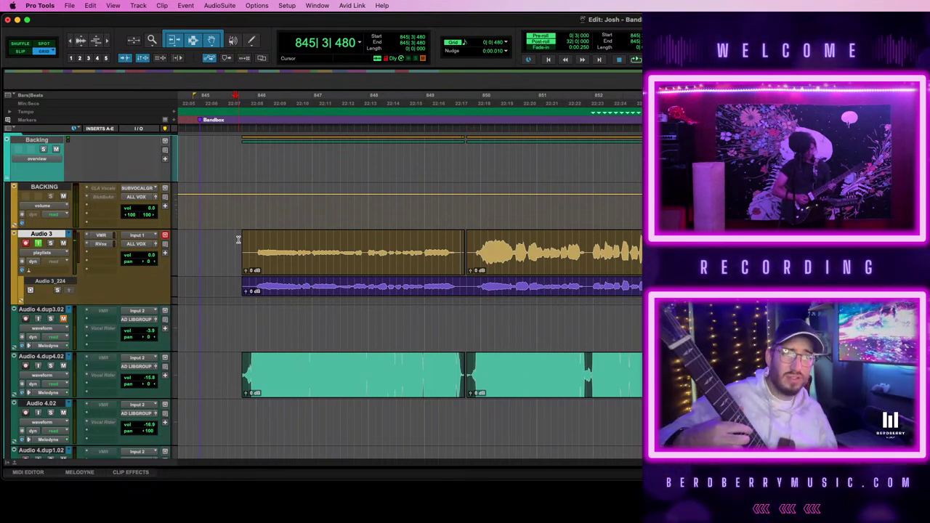
{"action": "left_click", "coordinate": [241, 238]}
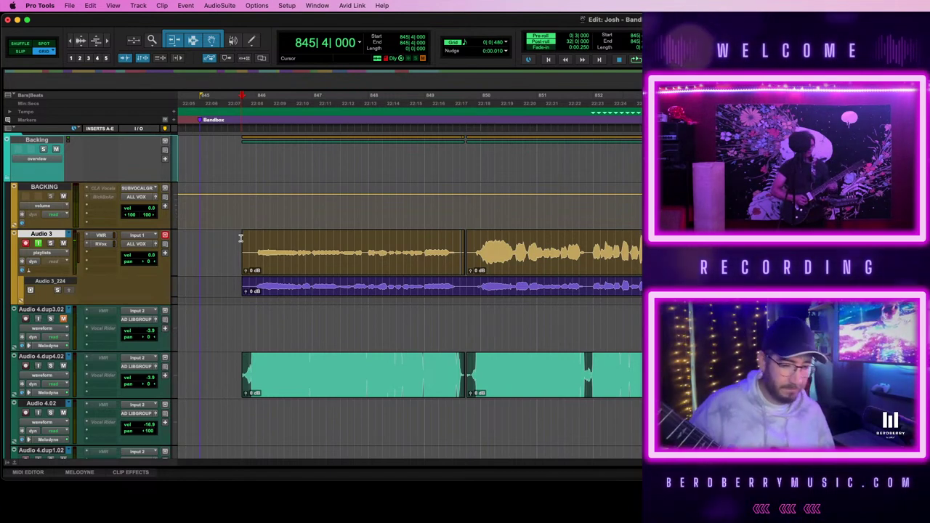
{"action": "key", "text": "space"}
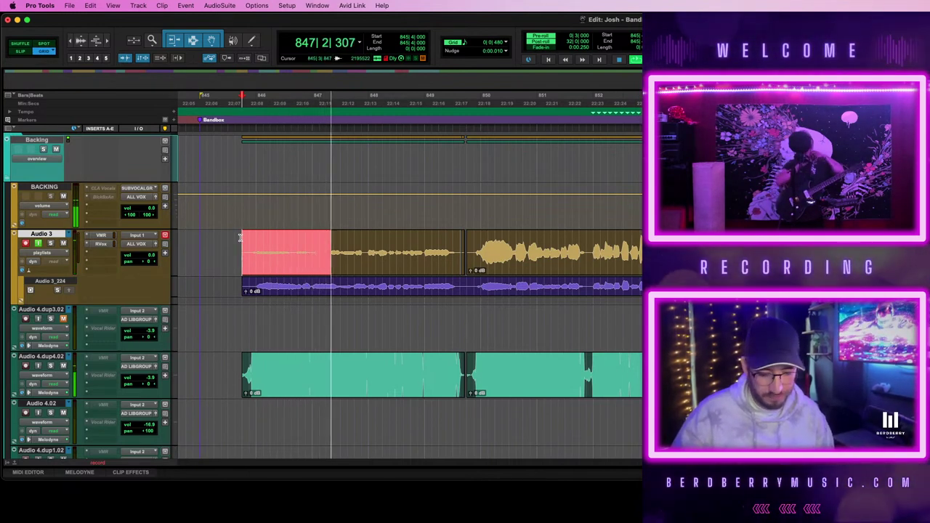
{"action": "key", "text": "space"}
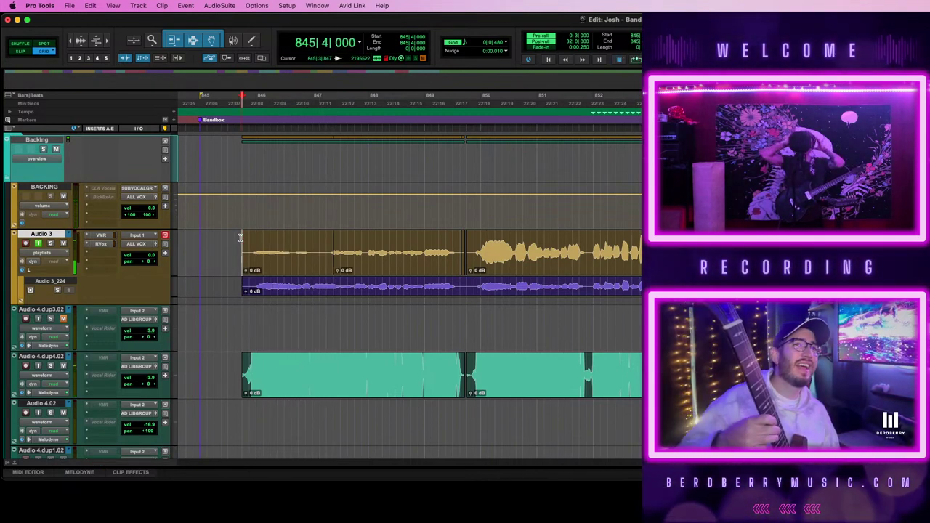
- Record a new Audio 3 take from 845|4|000 to late in bar 849 and discard one false start
{"action": "key", "text": "space"}
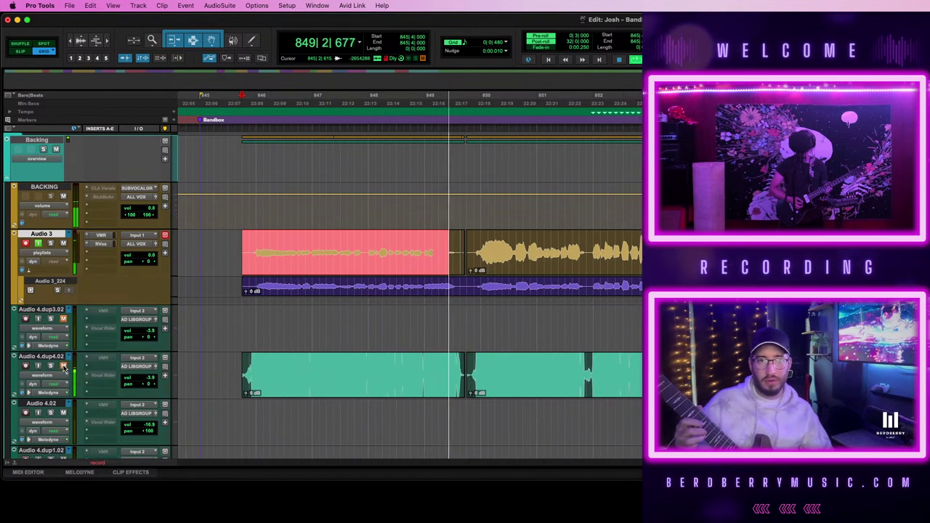
{"action": "key", "text": "space"}
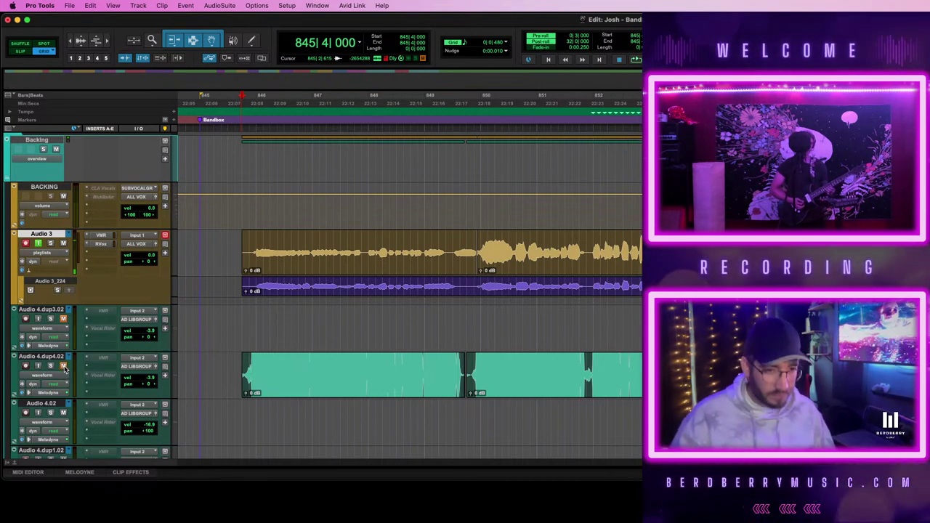
{"action": "key", "text": "space"}
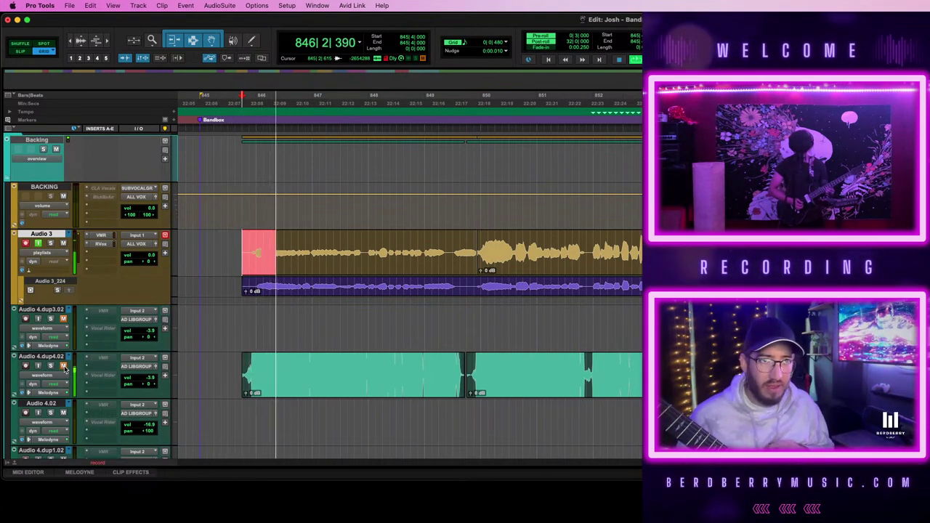
{"action": "key", "text": "super+period"}
- Retake Audio 3 from 845|4|000 several times, carrying the final take through to about 851|2|202
{"action": "key", "text": "space"}
{"action": "key", "text": "space"}
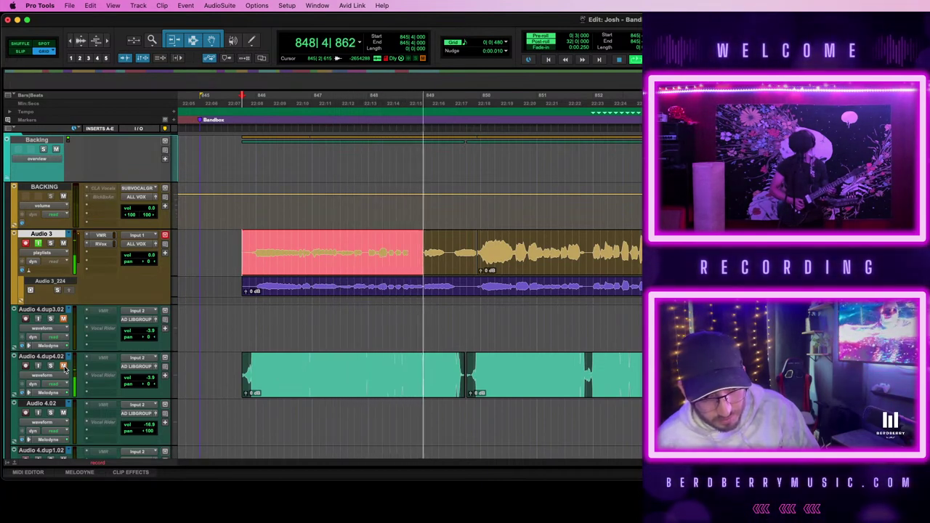
{"action": "key", "text": "space"}
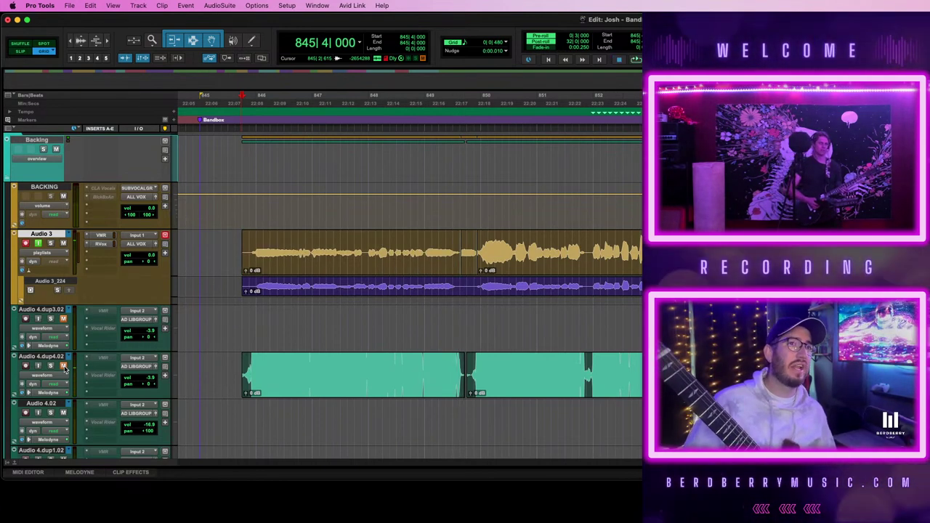
{"action": "key", "text": "space"}
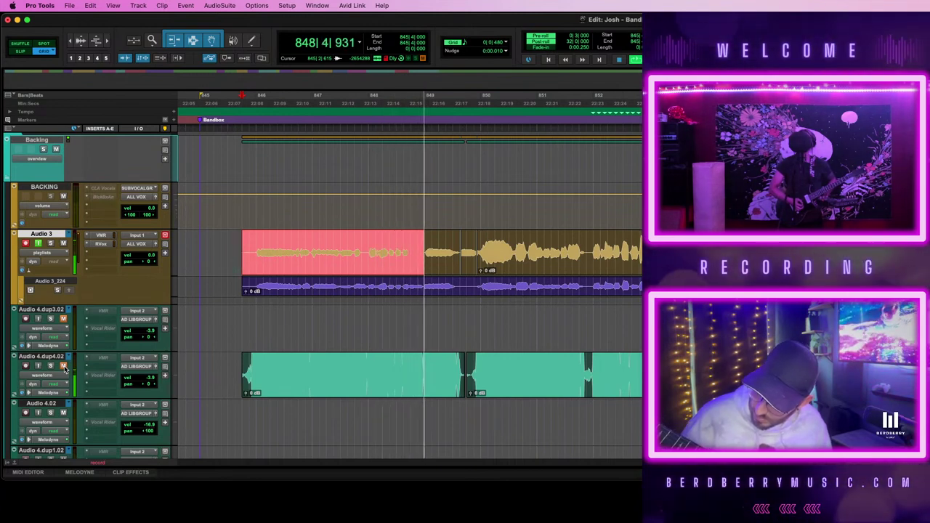
{"action": "key", "text": "space"}
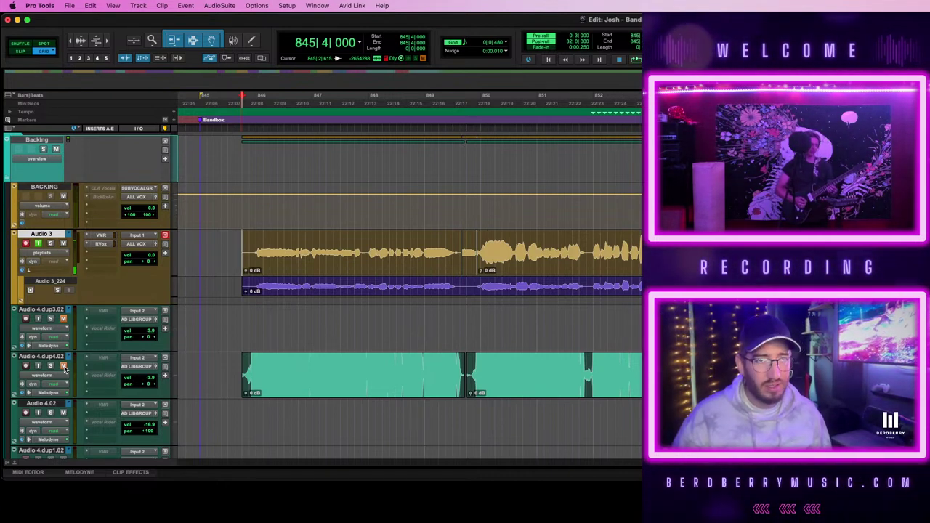
{"action": "key", "text": "space"}
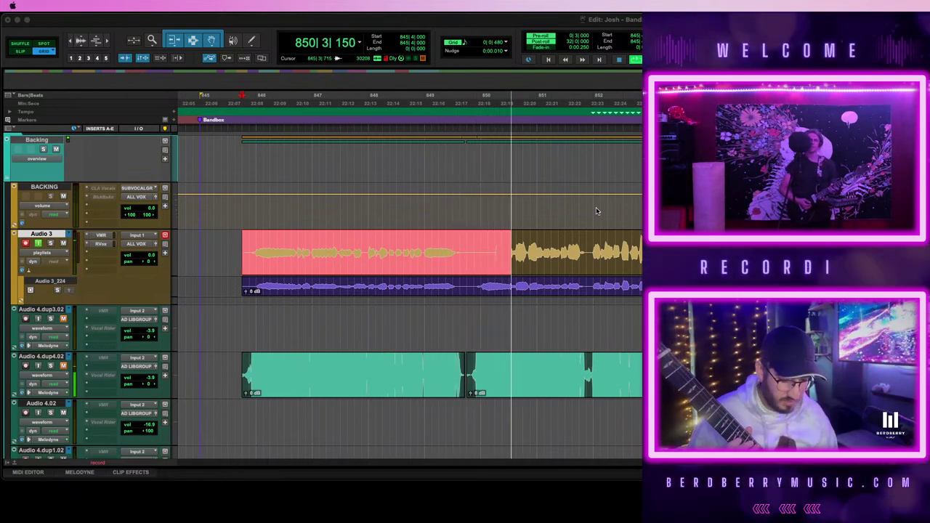
{"action": "key", "text": "space"}
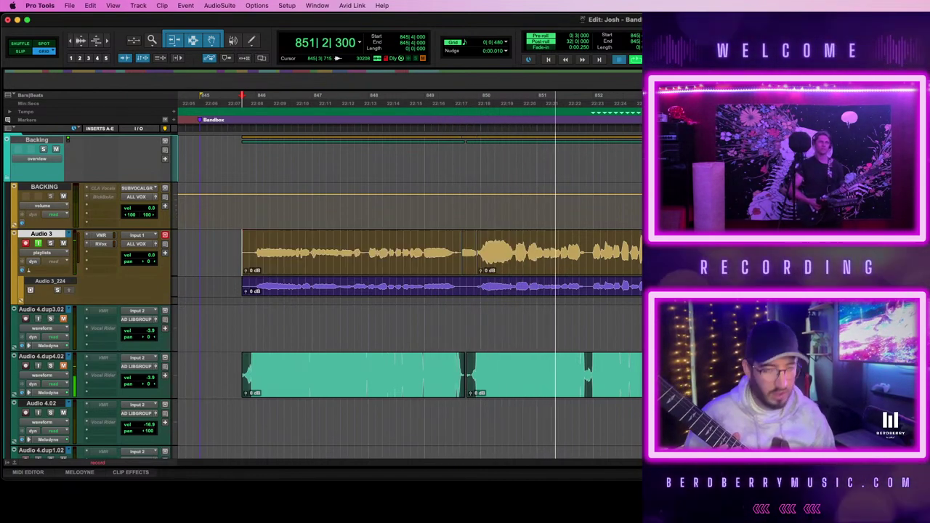
- Select the Audio 3 clips from 845|4|000 to 855|1|115 and record over them, retaking until a take runs past the start of bar 852
{"action": "double_click", "coordinate": [532, 249]}
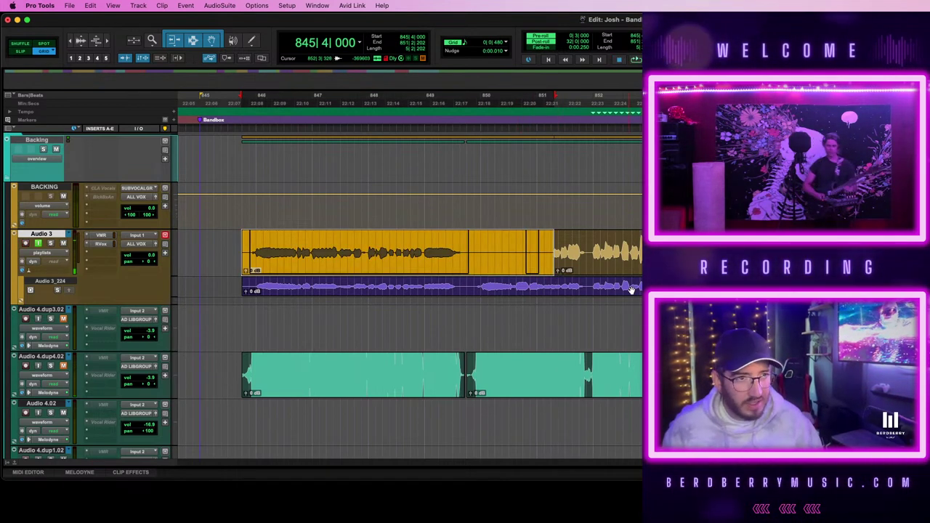
{"action": "left_click", "coordinate": [633, 263], "text": "shift"}
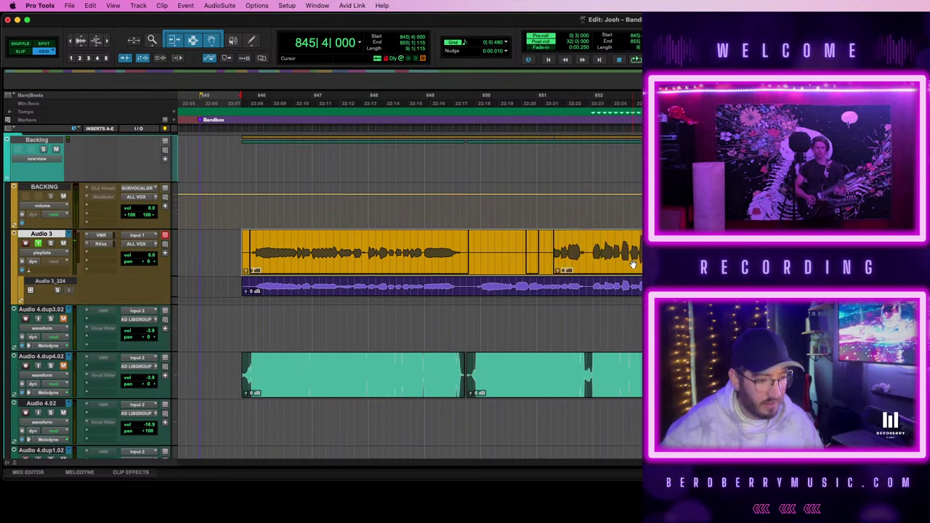
{"action": "key", "text": "super+space"}
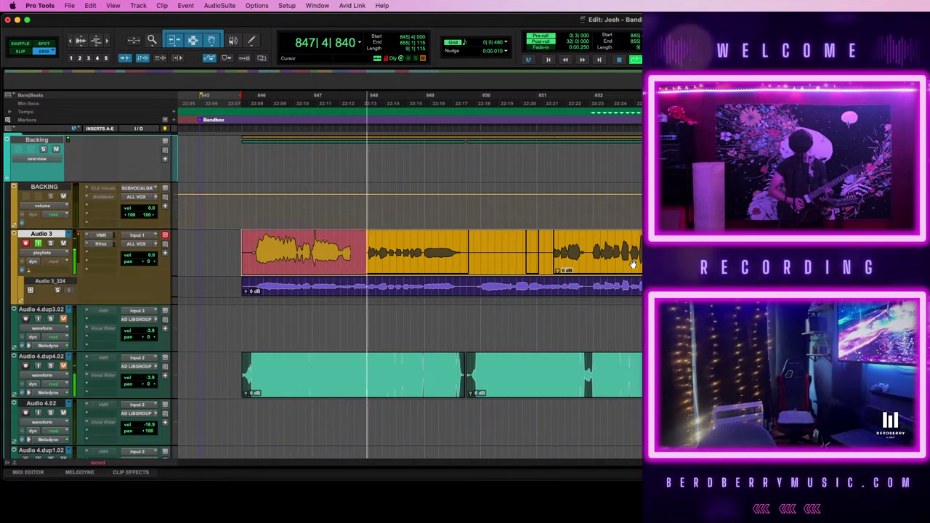
{"action": "key", "text": "space"}
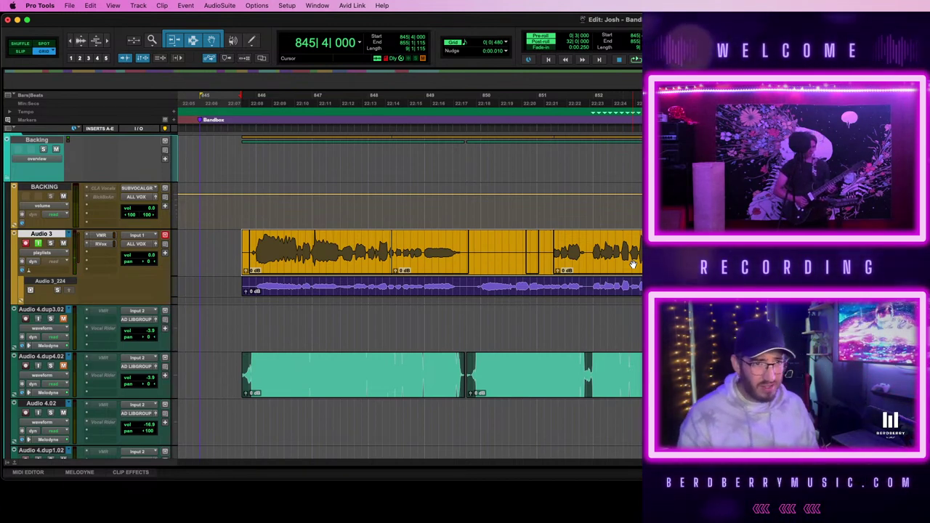
{"action": "key", "text": "space"}
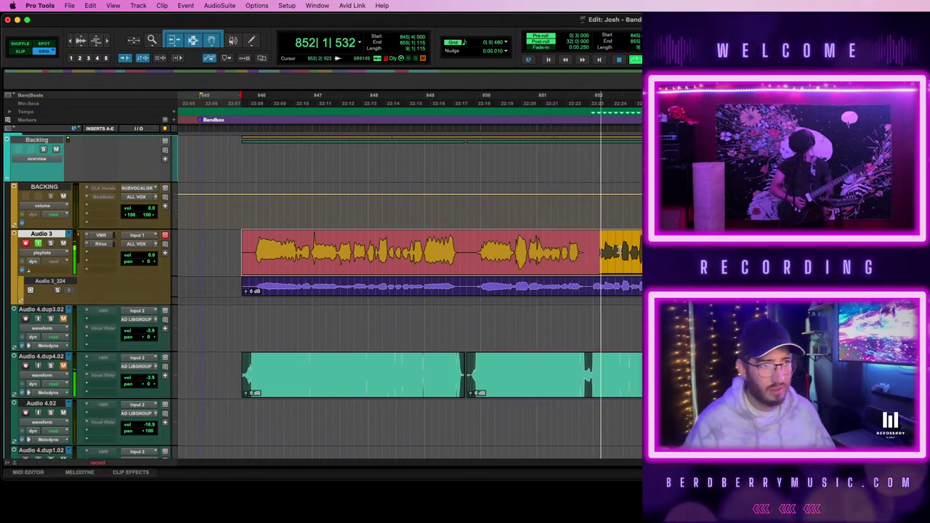
{"action": "key", "text": "space"}
- Play back the new take from 849|4|480 and turn off input monitoring on Audio 3
{"action": "left_click", "coordinate": [476, 245]}
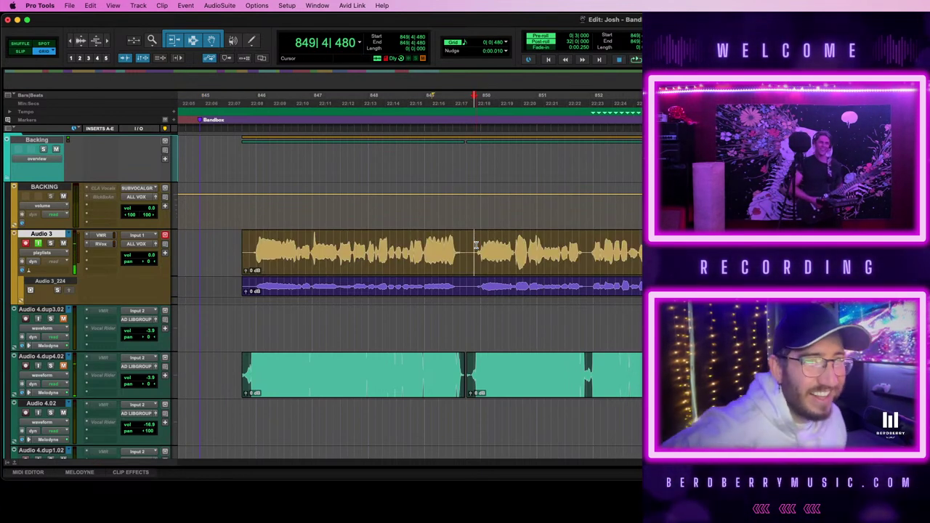
{"action": "key", "text": "space"}
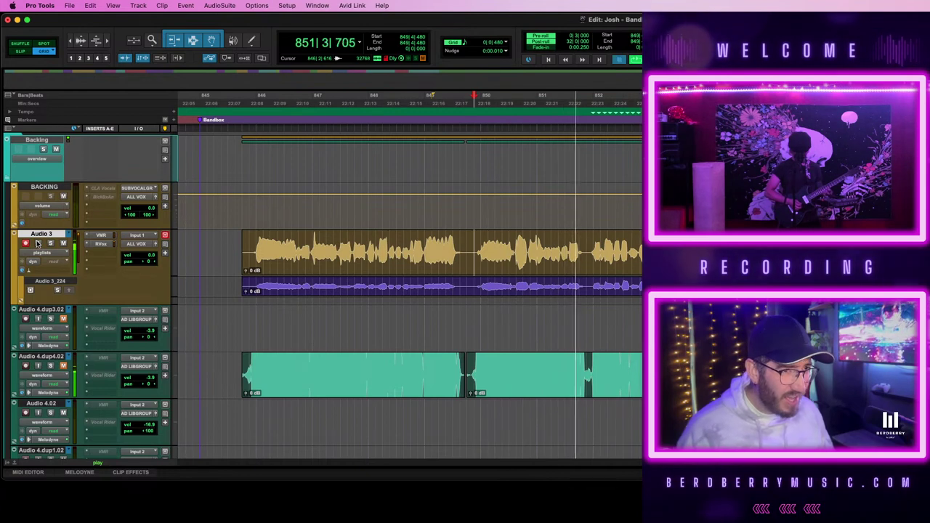
{"action": "key", "text": "space"}
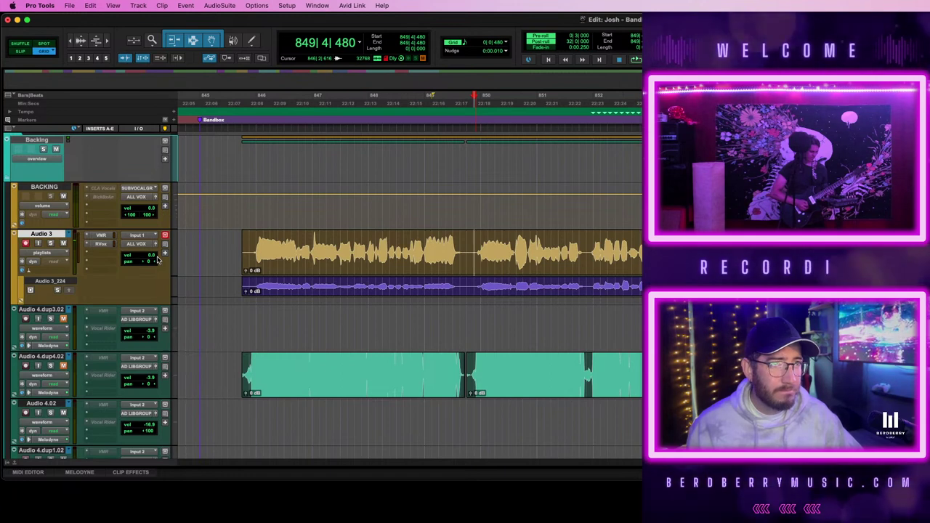
- Record an Audio 3 take from 849|4|000 to about the middle of bar 852 and play it back
{"action": "left_click", "coordinate": [467, 243]}
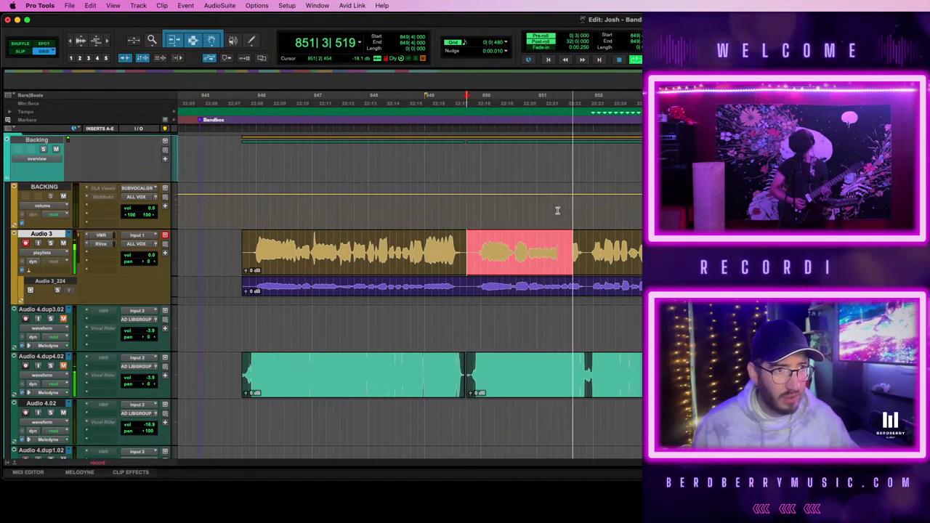
{"action": "key", "text": "space"}
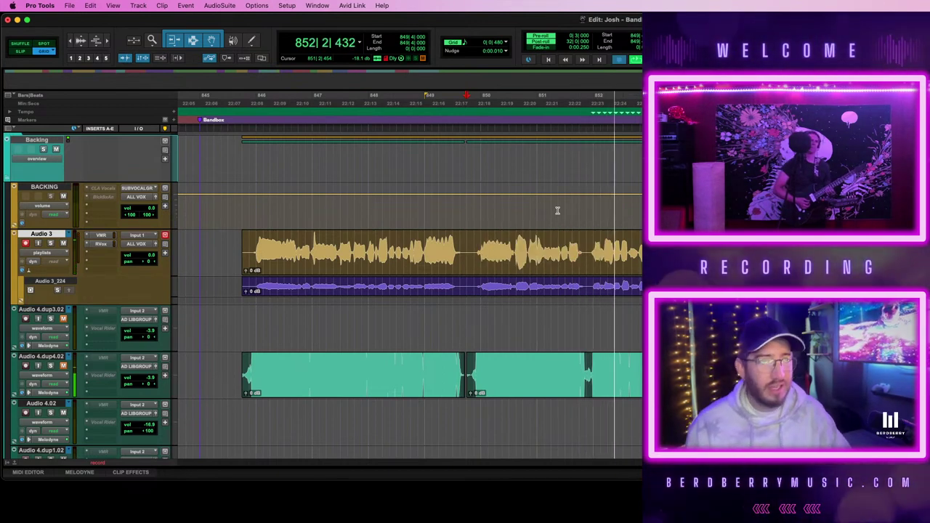
{"action": "key", "text": "space"}
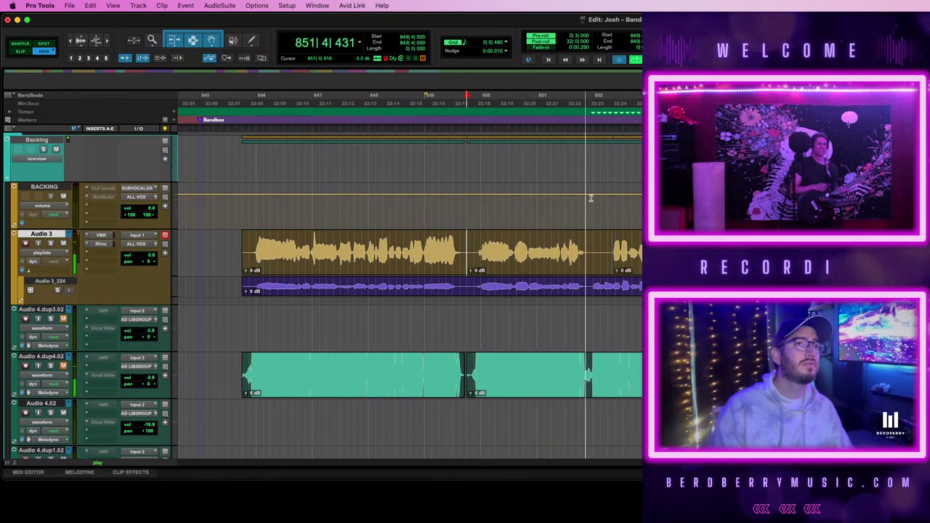
{"action": "key", "text": "space"}
- Select the Audio 3 clips from 849|4|000 to 855|1|115 and record a new take over them past 852|4
{"action": "left_click", "coordinate": [566, 272]}
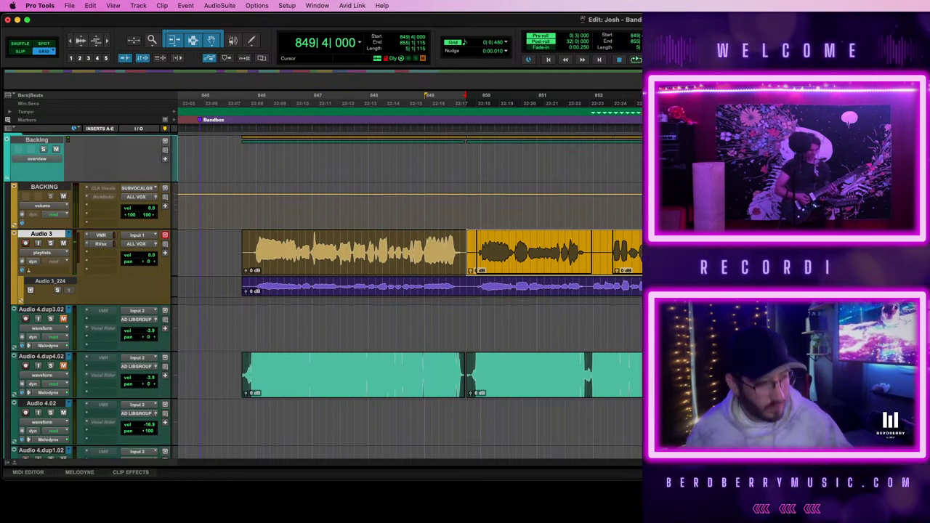
{"action": "key", "text": "space"}
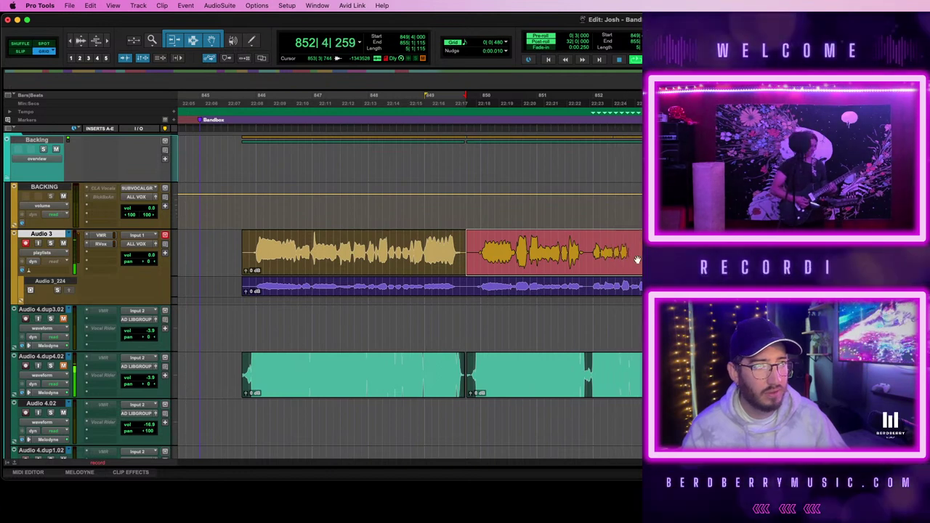
{"action": "key", "text": "space"}
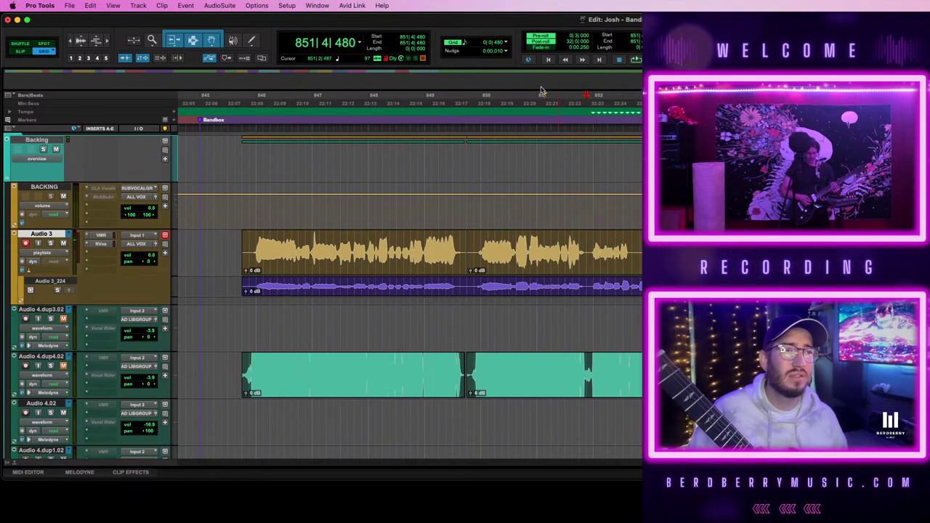
- Set the pre-roll to 0|3|480 and play the section from 851|4|480
{"action": "left_click_drag", "start_coordinate": [545, 96], "coordinate": [541, 96]}
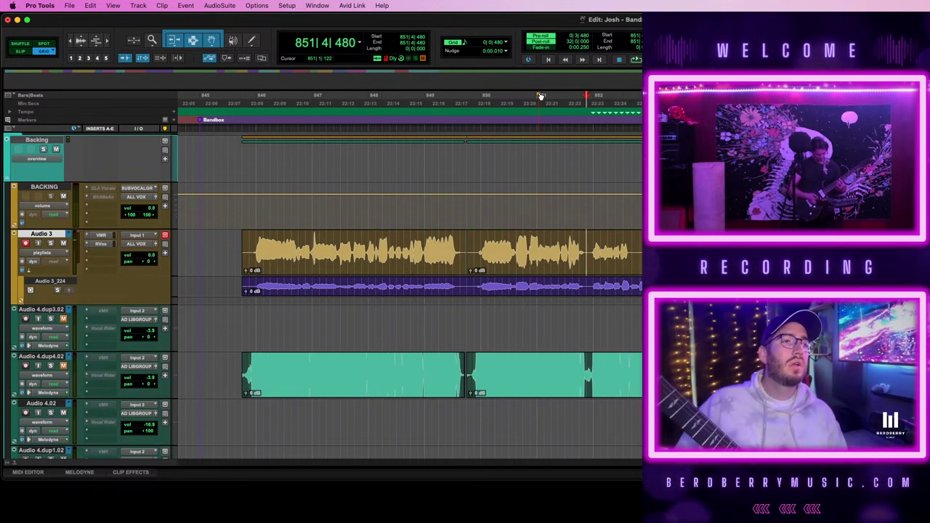
{"action": "key", "text": "space"}
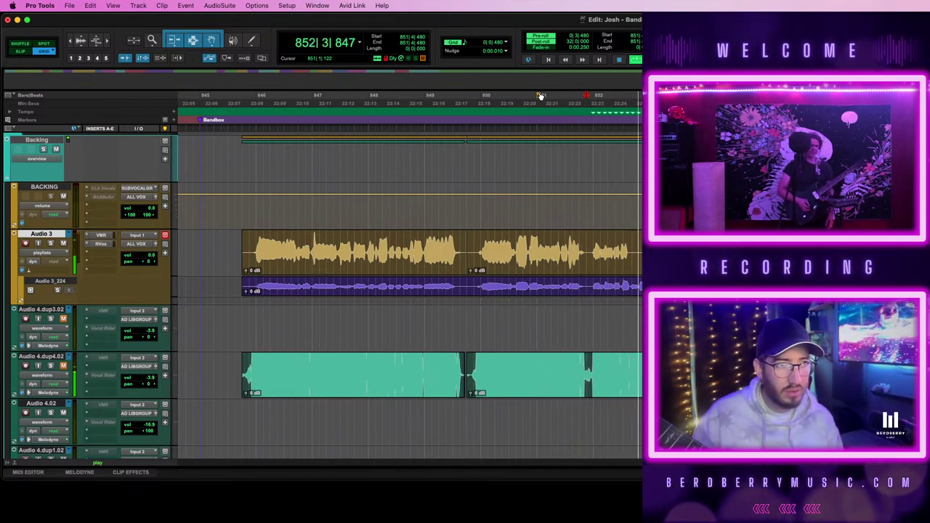
{"action": "key", "text": "space"}
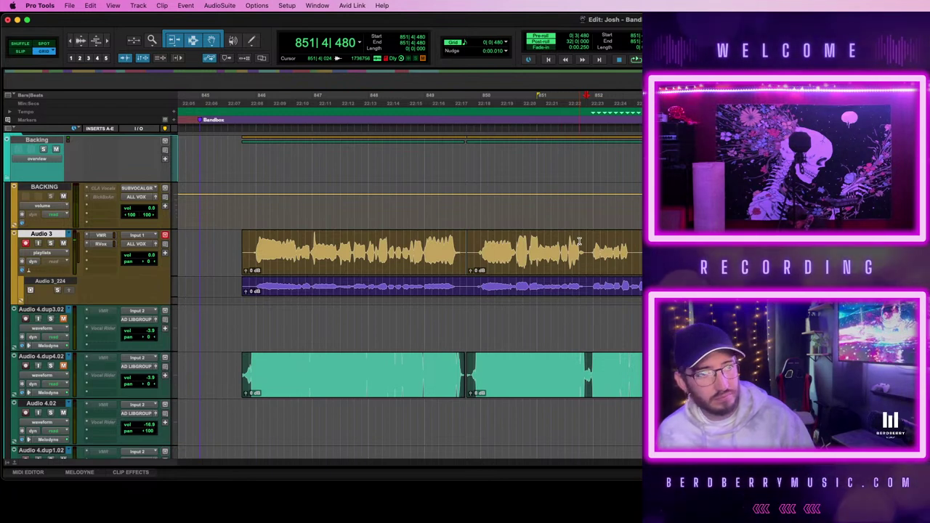
- Audition briefly from 851|4|480 and delete the Audio 3 material from that point onward
{"action": "key", "text": "space"}
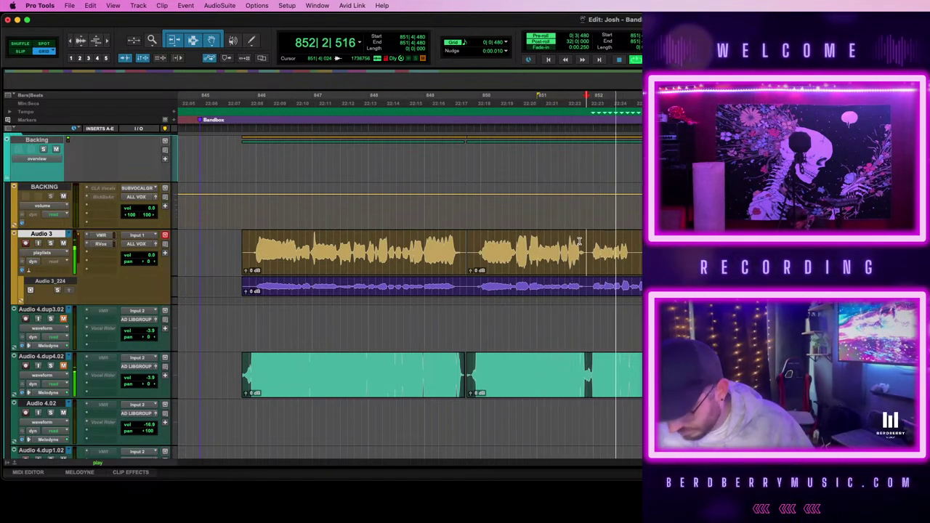
{"action": "key", "text": "space"}
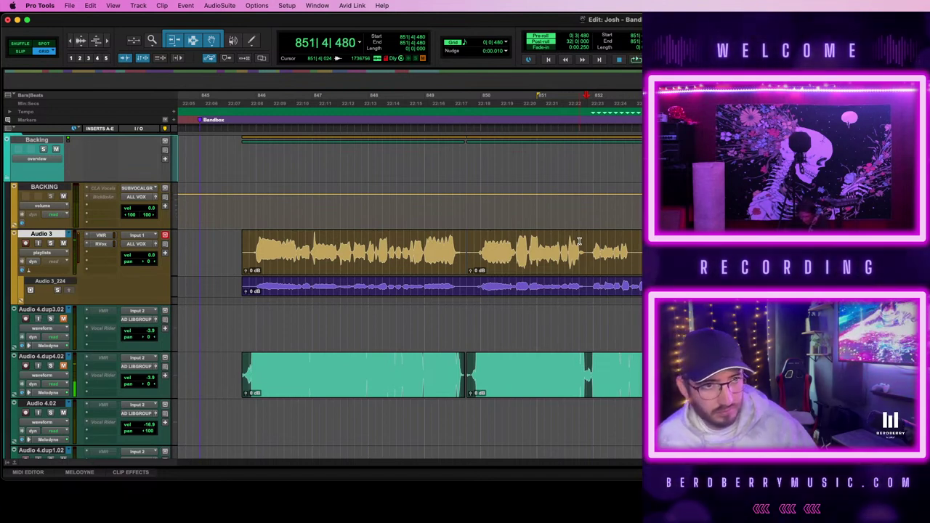
{"action": "left_click_drag", "start_coordinate": [586, 241], "coordinate": [799, 255]}
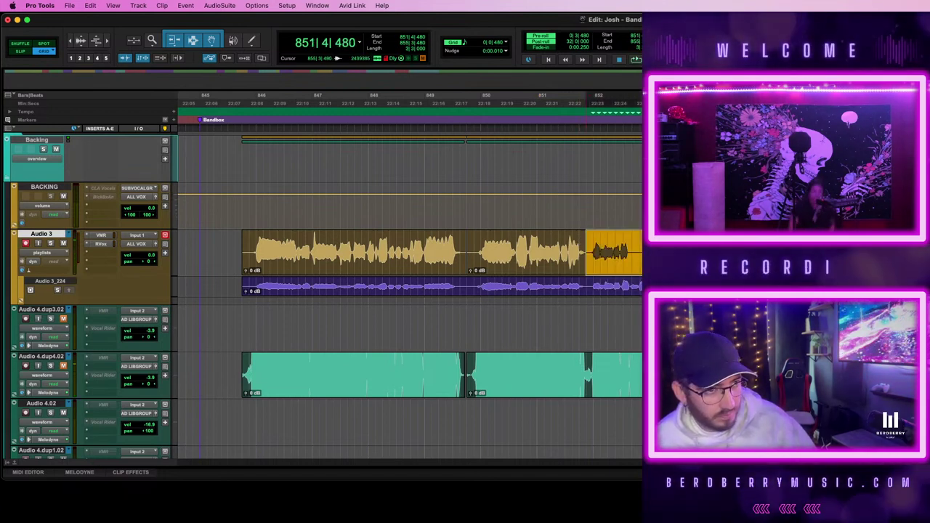
{"action": "key", "text": "Delete"}
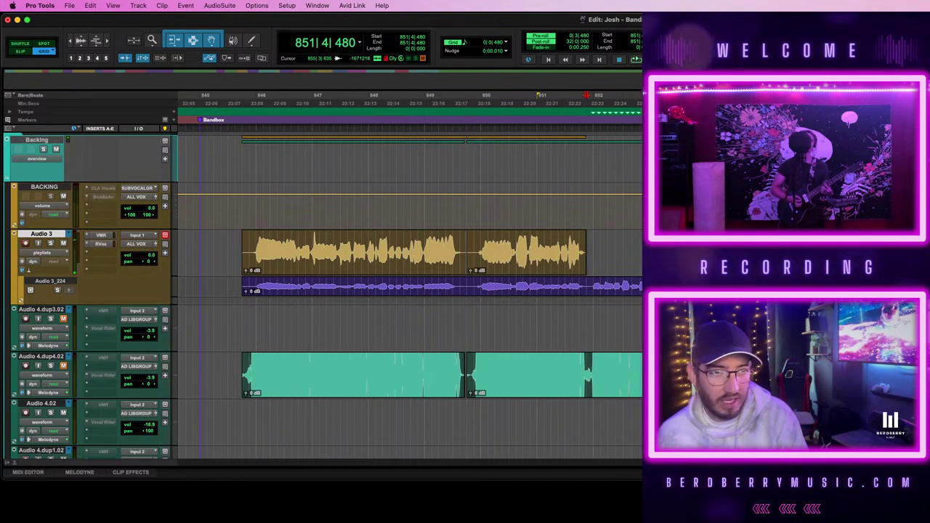
- Select both Audio 3 clips from 845|4|000 to 851|4|480 and play the section while viewing the chorus vocal tracks
{"action": "left_click_drag", "start_coordinate": [650, 374], "coordinate": [231, 371]}
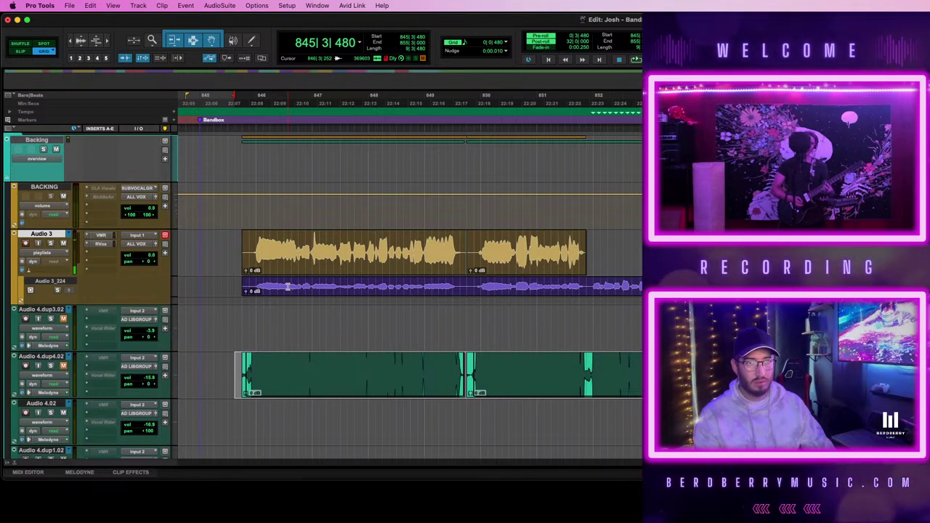
{"action": "left_click", "coordinate": [336, 263]}
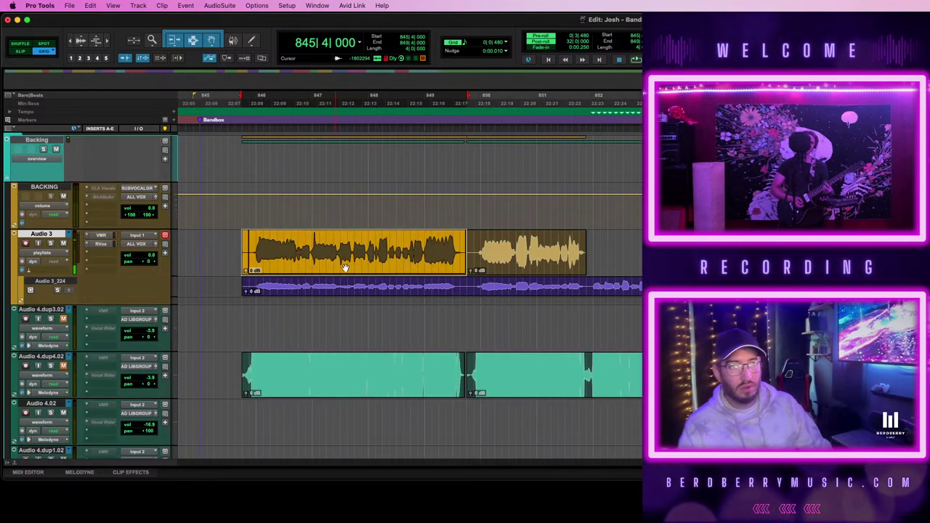
{"action": "left_click", "coordinate": [518, 262], "text": "shift"}
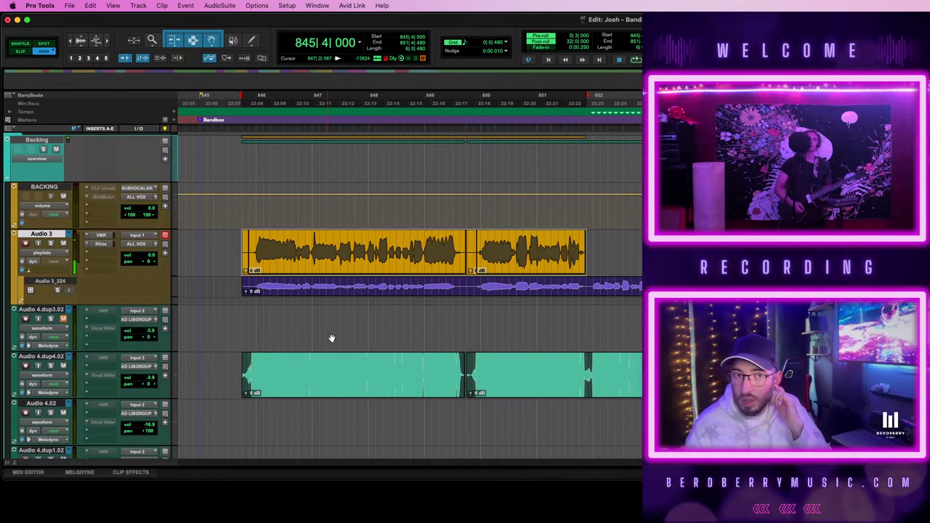
{"action": "key", "text": "space"}
{"action": "scroll", "coordinate": [331, 306], "scroll_direction": "up", "scroll_amount": 10}
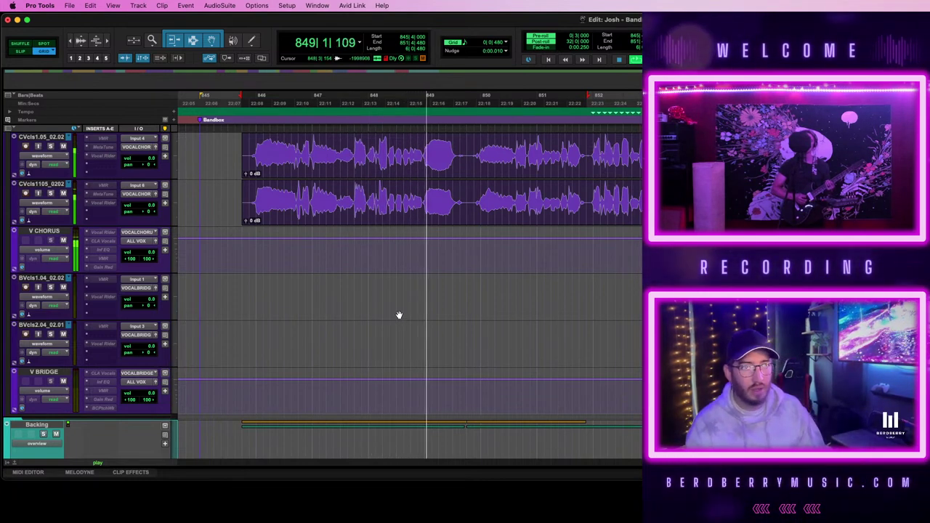
{"action": "key", "text": "space"}
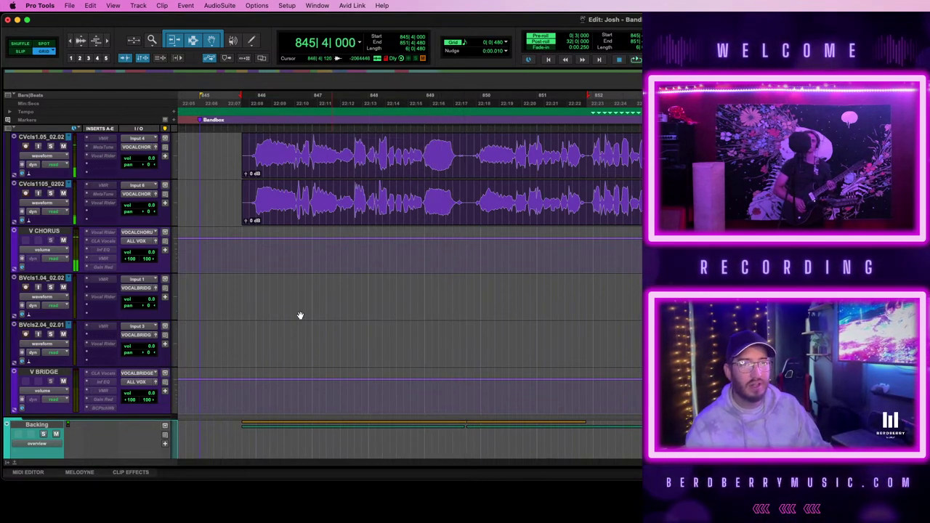
- Copy the selected Audio 3 clips onto Audio 4.dup3.02 in the same position, from 845|4|000 to 851|4|480
{"action": "scroll", "coordinate": [298, 314], "scroll_direction": "down", "scroll_amount": 4}
{"action": "scroll", "coordinate": [297, 252], "scroll_direction": "up", "scroll_amount": 6}
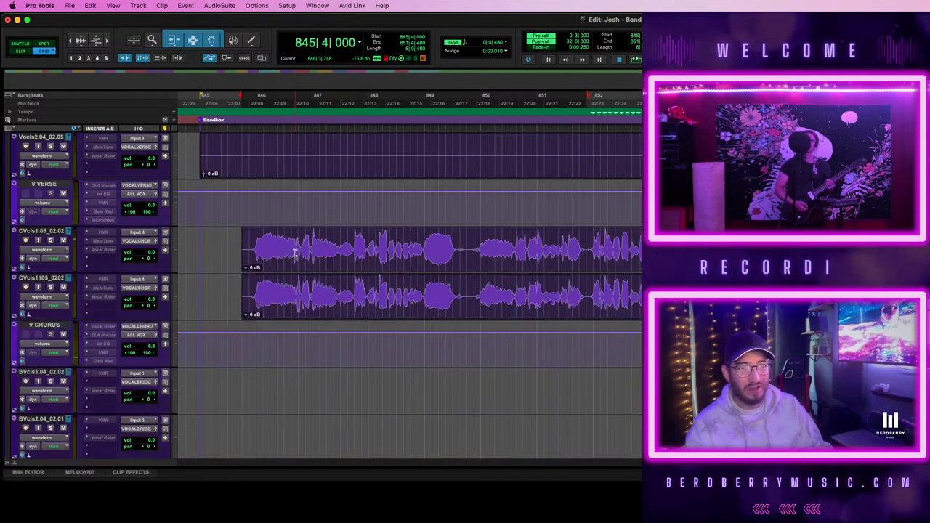
{"action": "scroll", "coordinate": [295, 254], "scroll_direction": "down", "scroll_amount": 10}
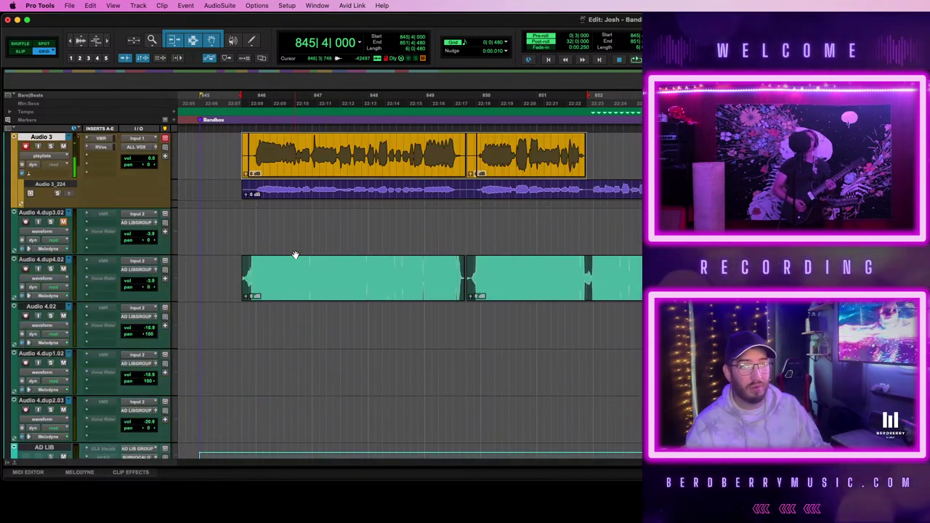
{"action": "scroll", "coordinate": [295, 255], "scroll_direction": "up", "scroll_amount": 3}
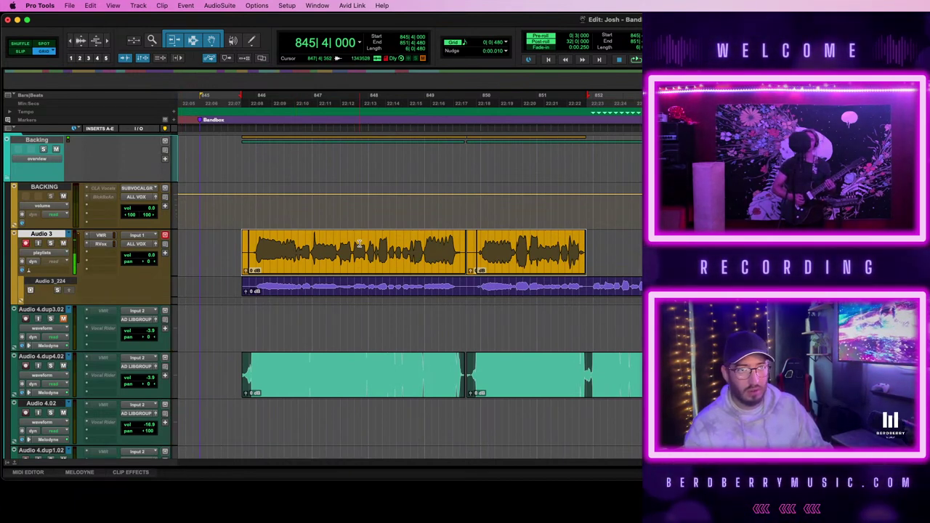
{"action": "left_click_drag", "start_coordinate": [344, 269], "coordinate": [347, 322]}
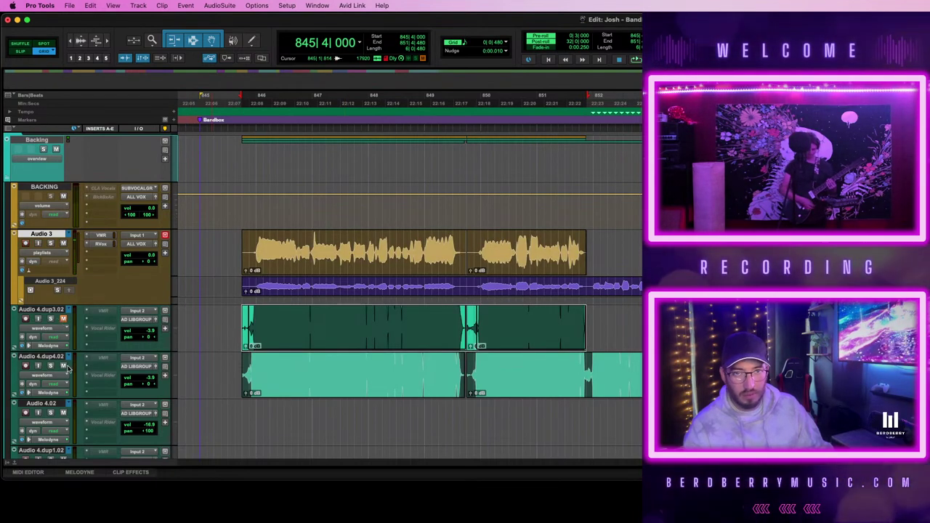
- Mute Audio 4.dup4.02 and record a partial new take on Audio 3 from 845|4|000 while checking the guitar and bass tracks
{"action": "scroll", "coordinate": [208, 308], "scroll_direction": "up", "scroll_amount": 5}
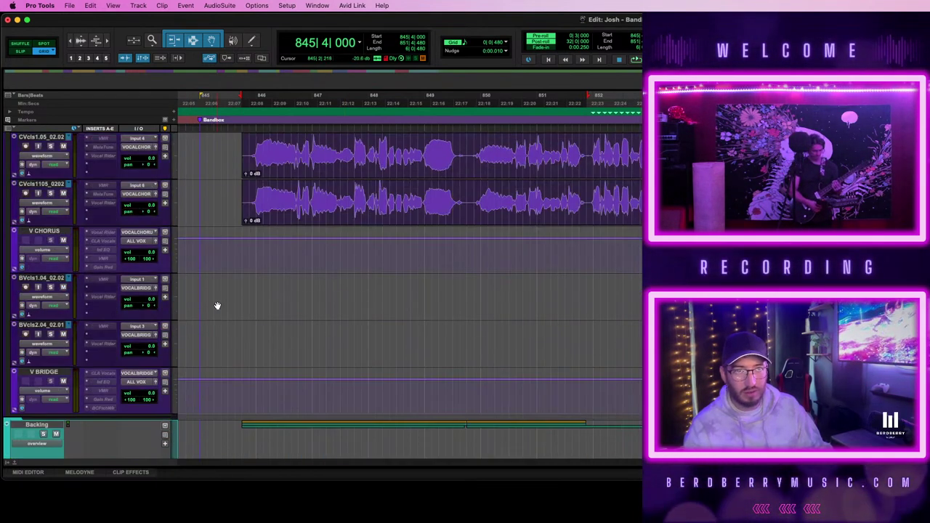
{"action": "scroll", "coordinate": [259, 314], "scroll_direction": "down", "scroll_amount": 4}
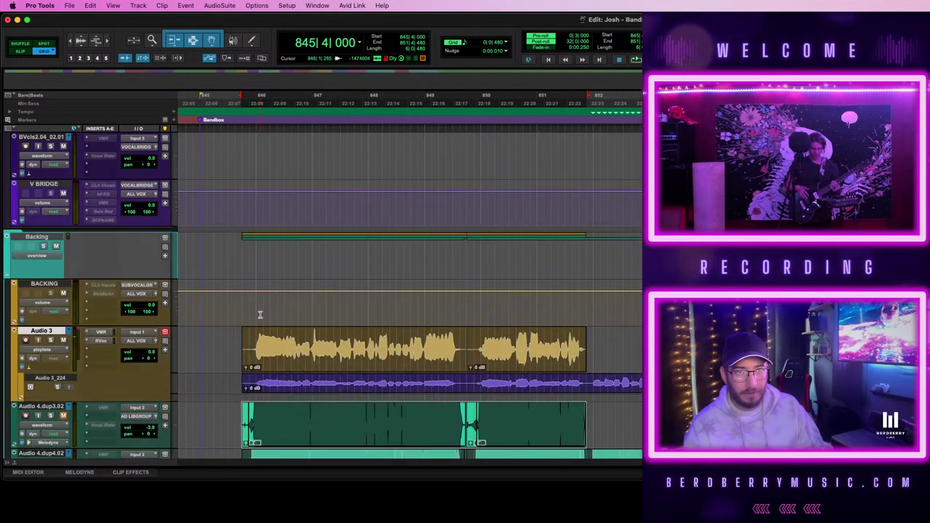
{"action": "scroll", "coordinate": [245, 398], "scroll_direction": "down", "scroll_amount": 3}
{"action": "left_click", "coordinate": [239, 188]}
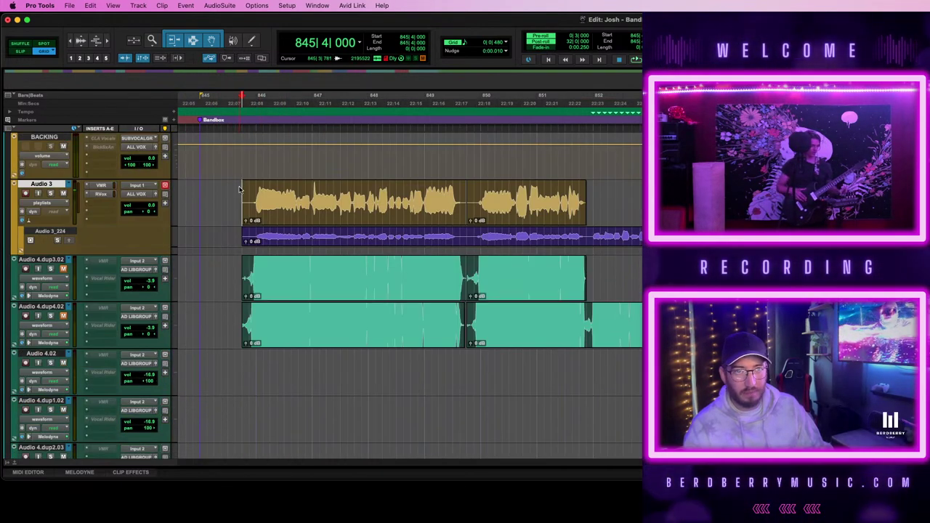
{"action": "key", "text": "space"}
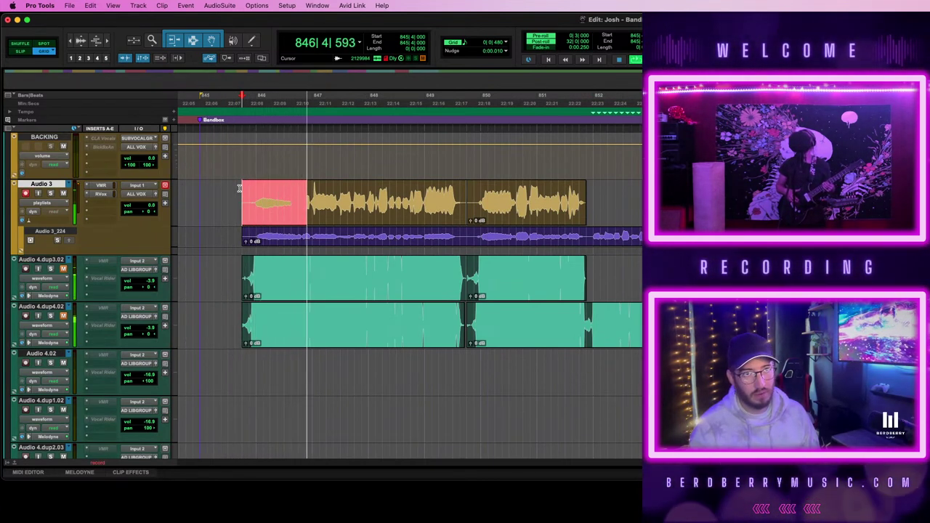
{"action": "scroll", "coordinate": [459, 186], "scroll_direction": "up", "scroll_amount": 15}
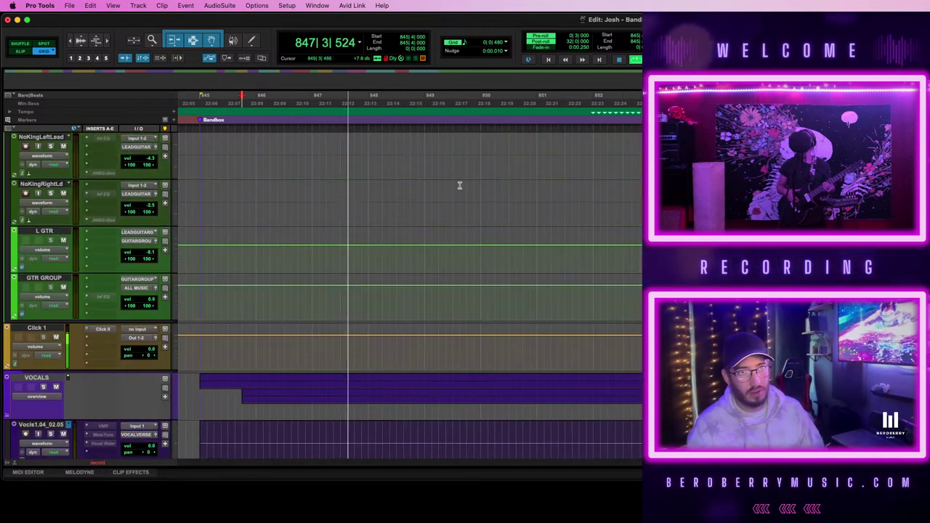
{"action": "scroll", "coordinate": [459, 185], "scroll_direction": "up", "scroll_amount": 10}
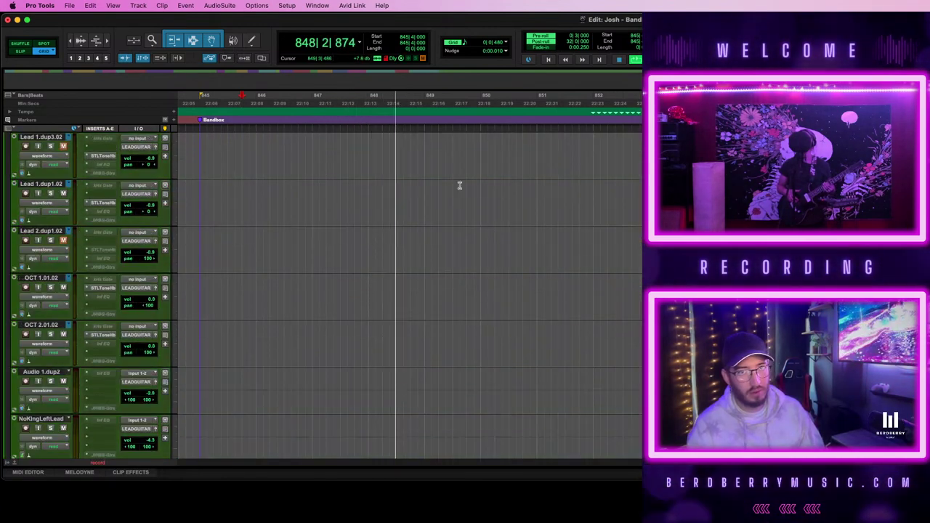
{"action": "scroll", "coordinate": [460, 185], "scroll_direction": "up", "scroll_amount": 12}
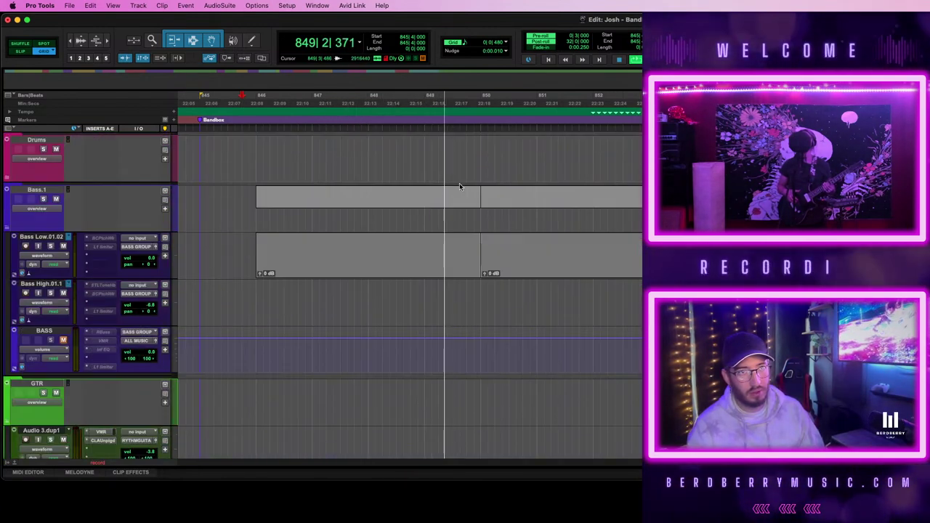
{"action": "key", "text": "space"}
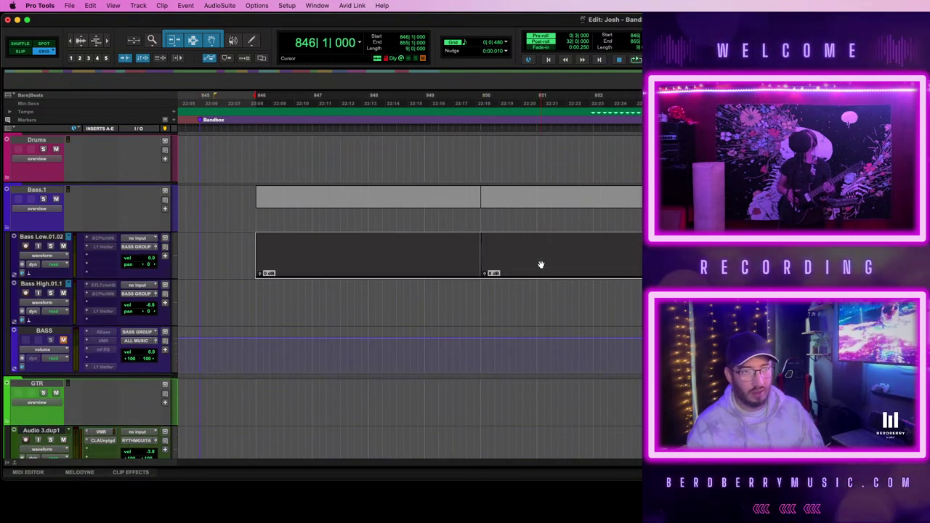
- Unmute the Bass Low.01.02 clips from 846|1|000 to 855|1|000 and test them with a short recording pass from 845|4|000
{"action": "left_click", "coordinate": [253, 249]}
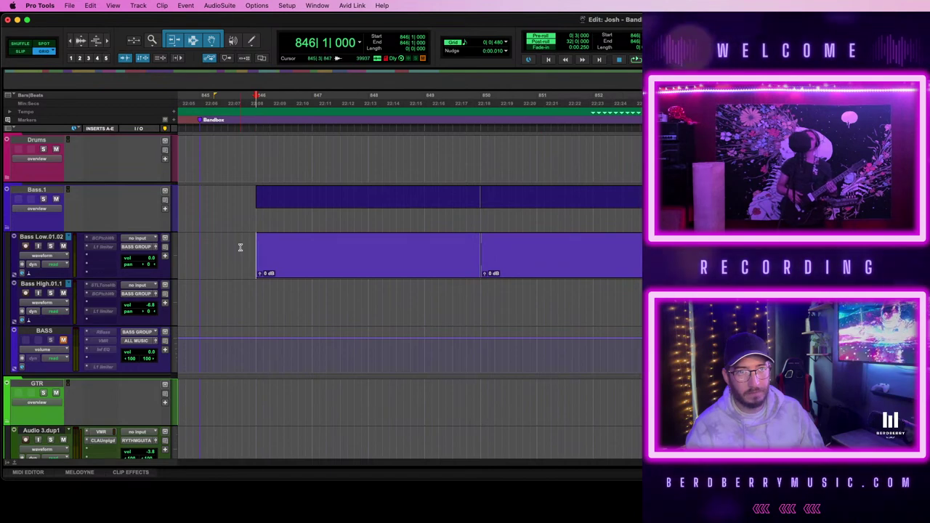
{"action": "left_click", "coordinate": [242, 247]}
{"action": "scroll", "coordinate": [316, 239], "scroll_direction": "down", "scroll_amount": 2}
{"action": "scroll", "coordinate": [317, 240], "scroll_direction": "down", "scroll_amount": 15}
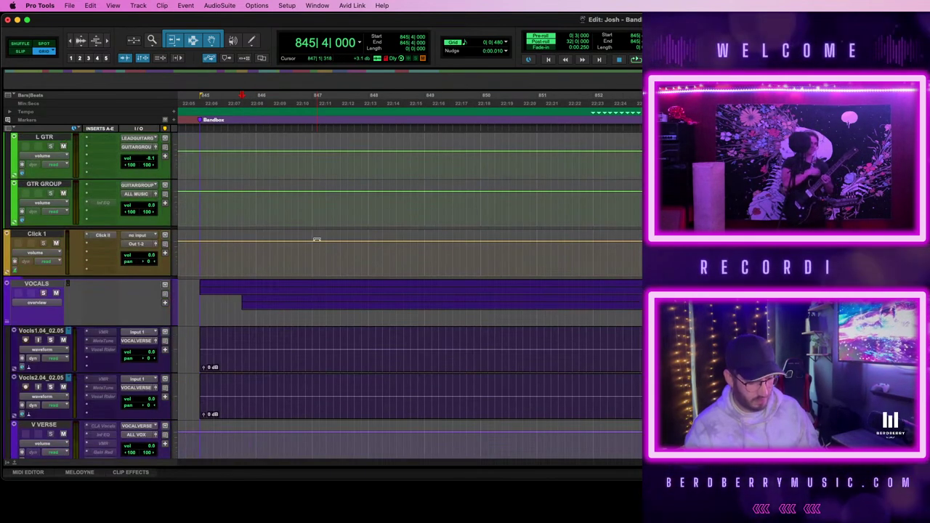
{"action": "scroll", "coordinate": [328, 276], "scroll_direction": "up", "scroll_amount": 15}
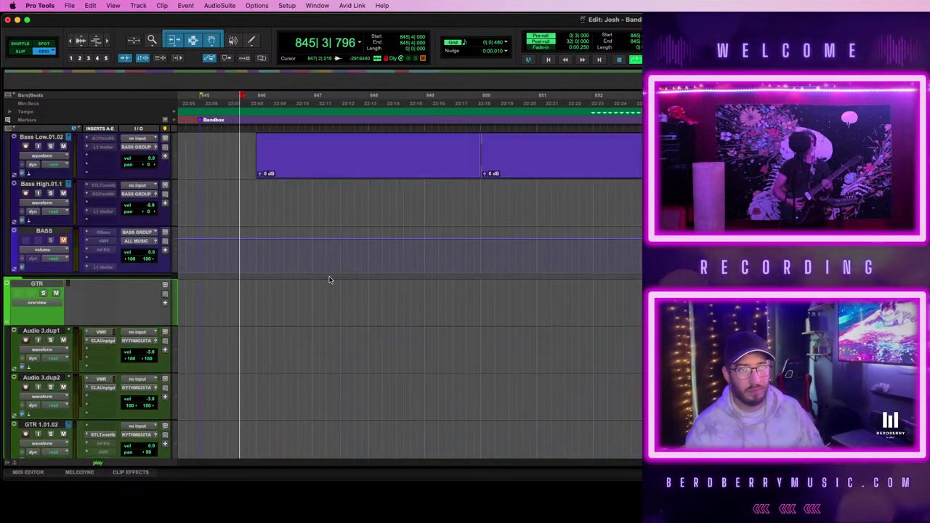
{"action": "scroll", "coordinate": [329, 280], "scroll_direction": "up", "scroll_amount": 3}
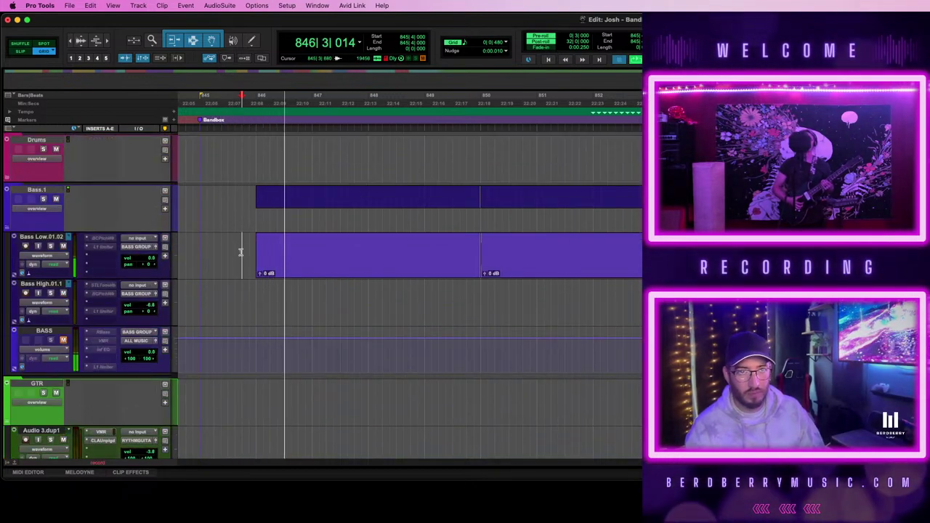
{"action": "key", "text": "space"}
- Record a full vocal take on Audio 3 from 845|4|000 to just past 854|4
{"action": "scroll", "coordinate": [341, 280], "scroll_direction": "down", "scroll_amount": 15}
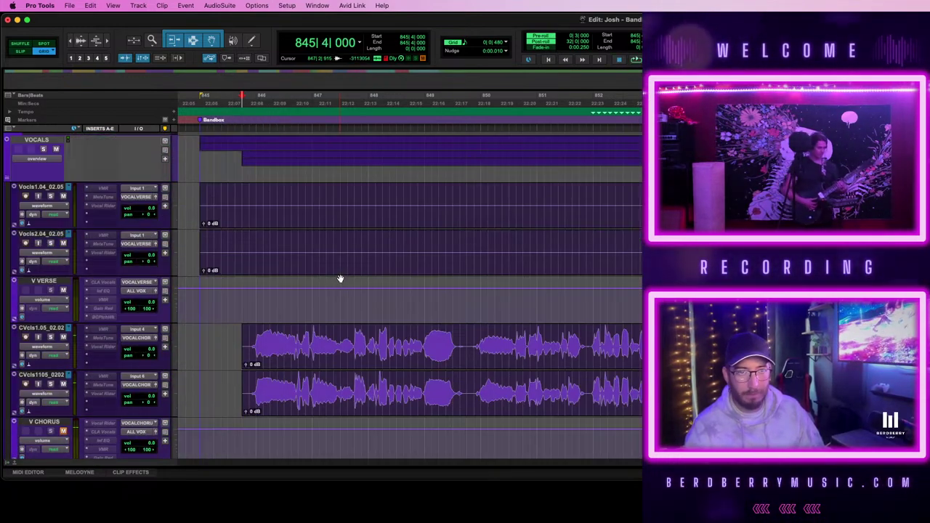
{"action": "scroll", "coordinate": [319, 279], "scroll_direction": "down", "scroll_amount": 4}
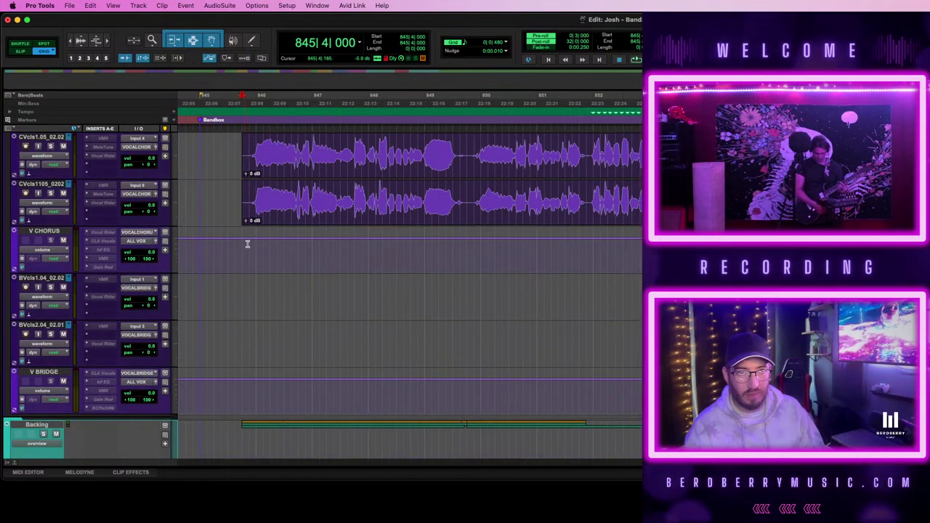
{"action": "key", "text": "space"}
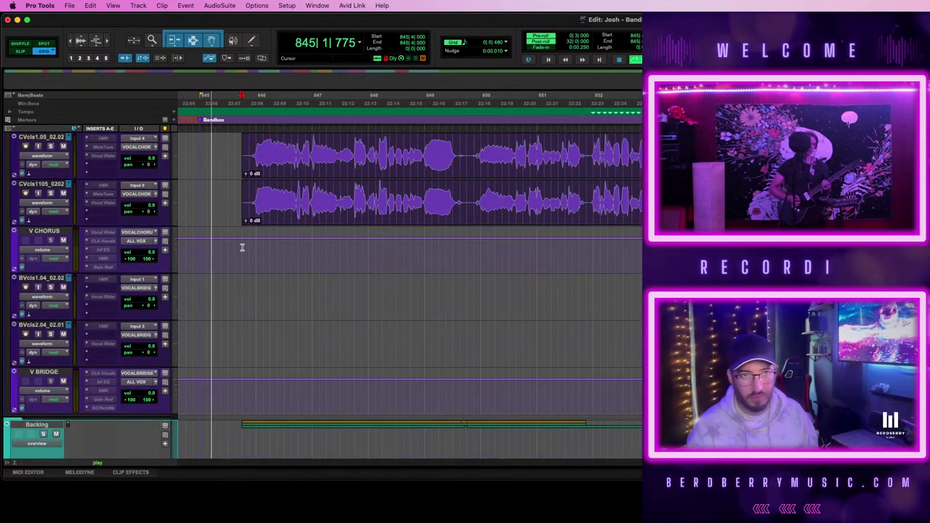
{"action": "scroll", "coordinate": [356, 235], "scroll_direction": "down", "scroll_amount": 5}
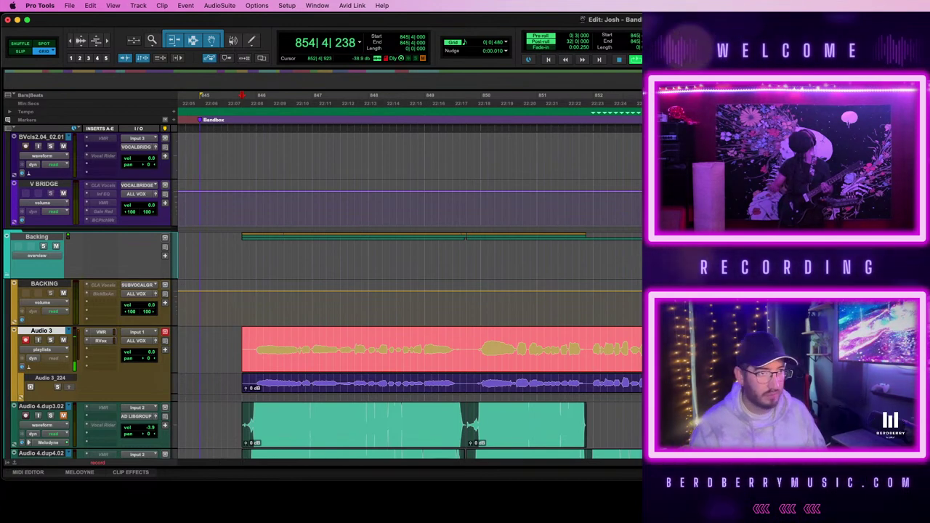
{"action": "key", "text": "space"}
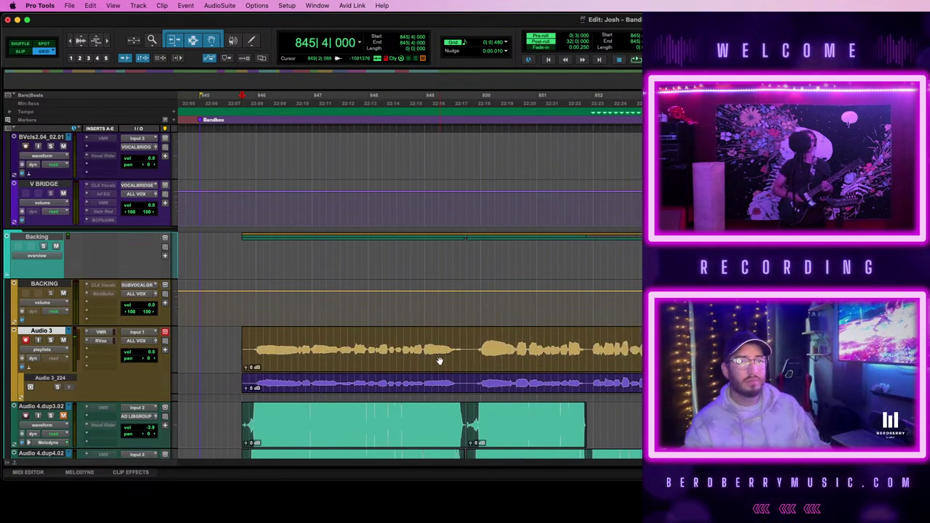
- Move the selected Audio 3 take, from 845|4|000 to 855|1|420, onto Audio 4.dup2.03 in the same position
{"action": "left_click", "coordinate": [439, 361]}
{"action": "scroll", "coordinate": [425, 349], "scroll_direction": "down", "scroll_amount": 3}
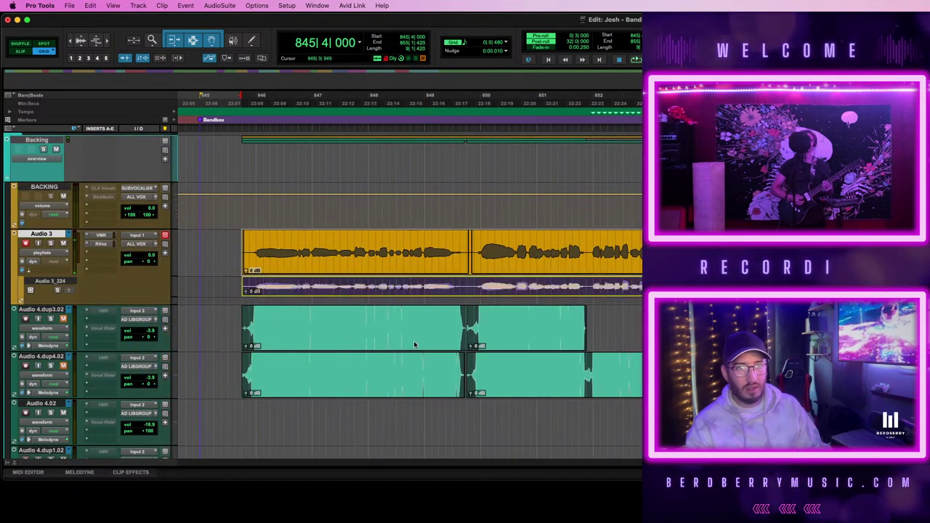
{"action": "scroll", "coordinate": [412, 407], "scroll_direction": "down", "scroll_amount": 3}
{"action": "scroll", "coordinate": [414, 350], "scroll_direction": "down", "scroll_amount": 2}
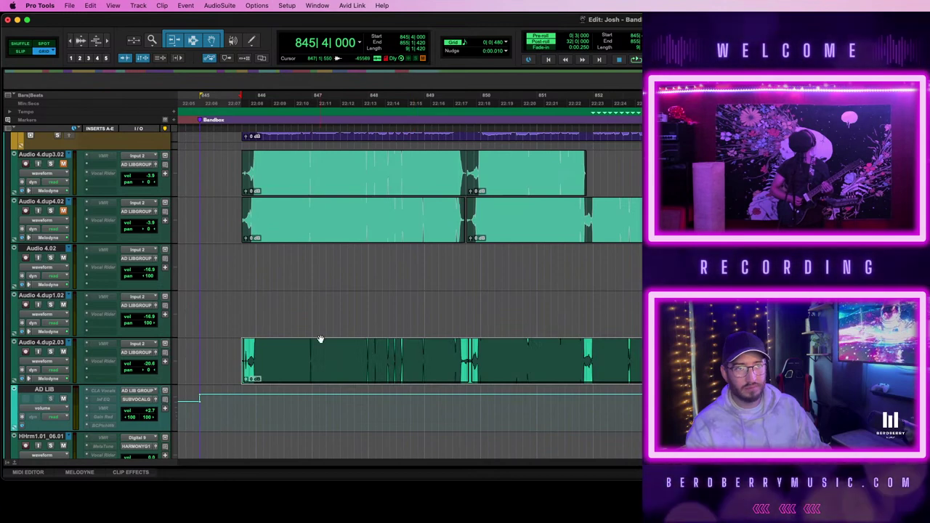
{"action": "scroll", "coordinate": [322, 339], "scroll_direction": "up", "scroll_amount": 2}
{"action": "scroll", "coordinate": [320, 338], "scroll_direction": "up", "scroll_amount": 6}
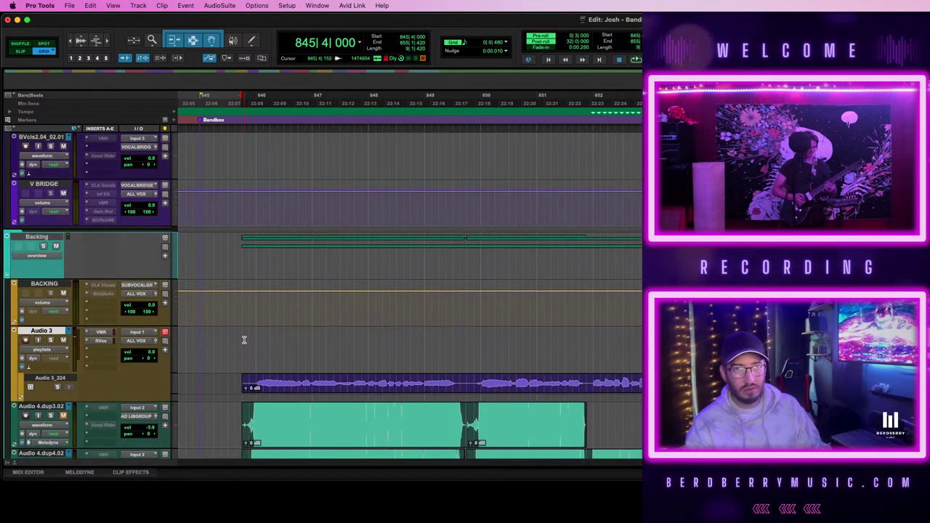
- Record another Audio 3 take from 845|4|000 to past 854|4 and move it onto Audio 4.dup1.02
{"action": "left_click", "coordinate": [241, 339]}
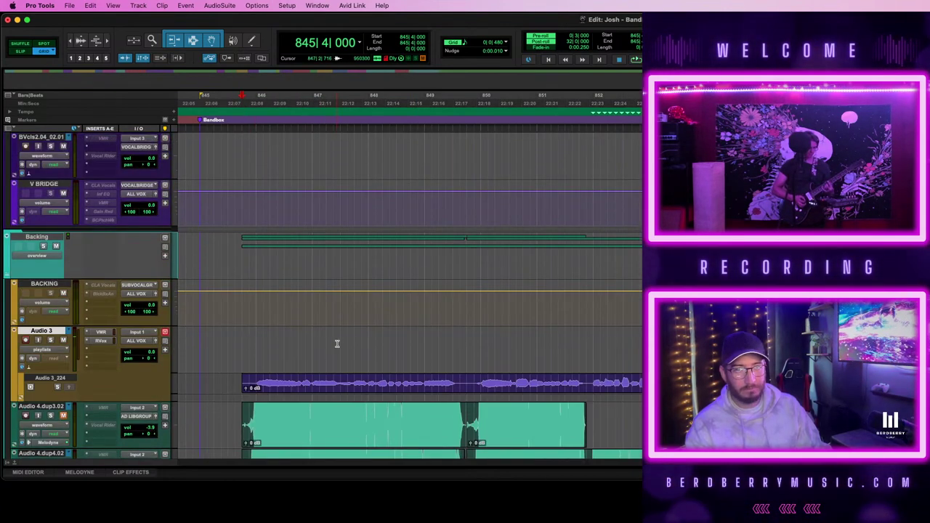
{"action": "scroll", "coordinate": [337, 344], "scroll_direction": "down", "scroll_amount": 6}
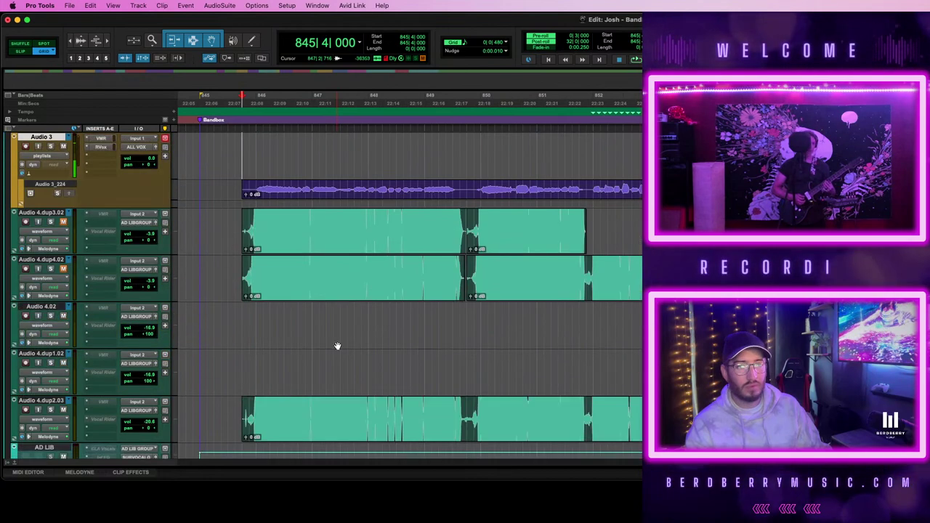
{"action": "scroll", "coordinate": [337, 345], "scroll_direction": "down", "scroll_amount": 2}
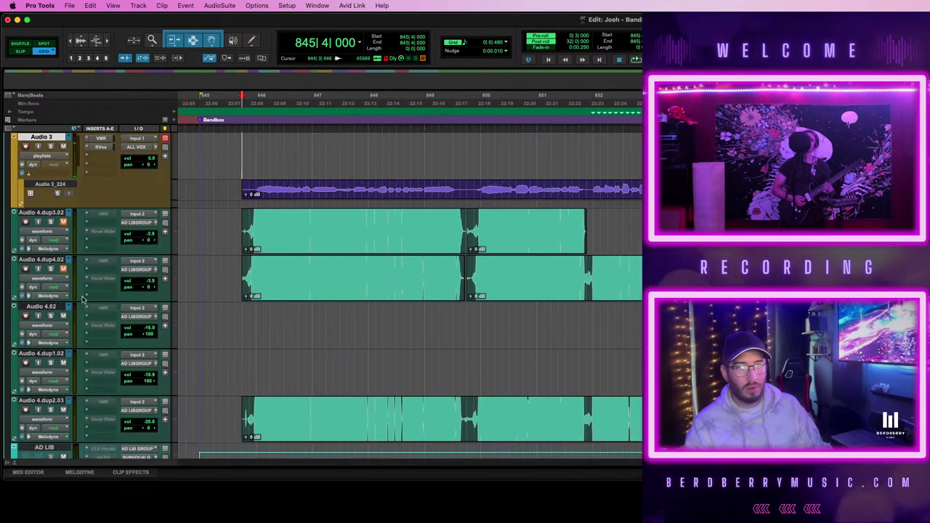
{"action": "scroll", "coordinate": [302, 326], "scroll_direction": "up", "scroll_amount": 1}
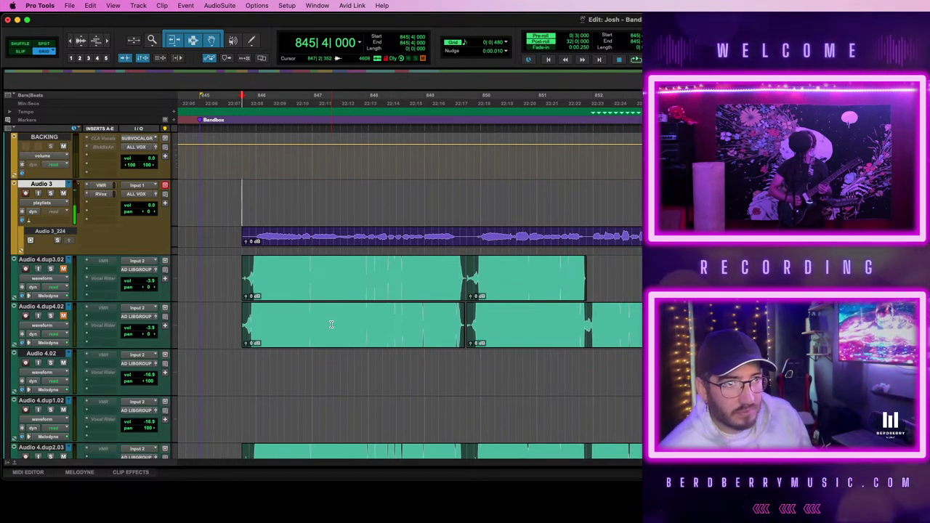
{"action": "key", "text": "super+space"}
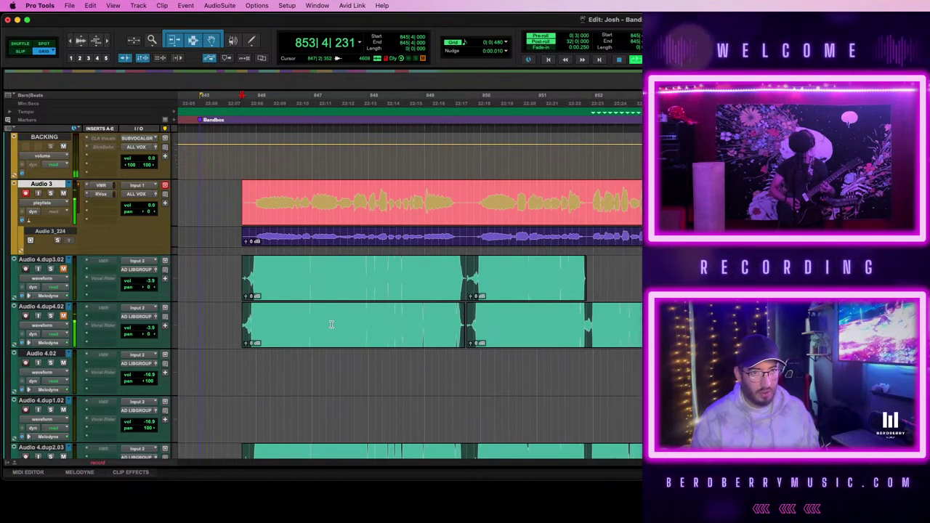
{"action": "scroll", "coordinate": [339, 372], "scroll_direction": "down", "scroll_amount": 3}
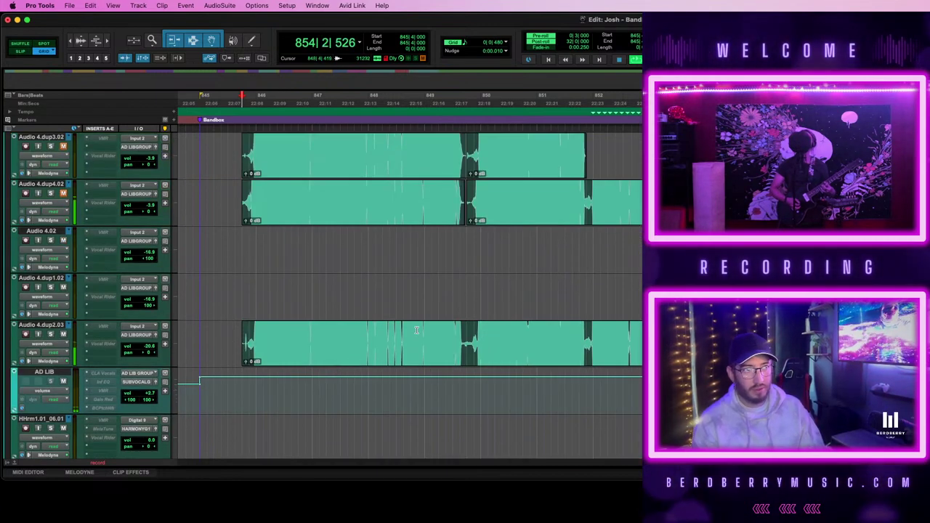
{"action": "scroll", "coordinate": [416, 330], "scroll_direction": "up", "scroll_amount": 2}
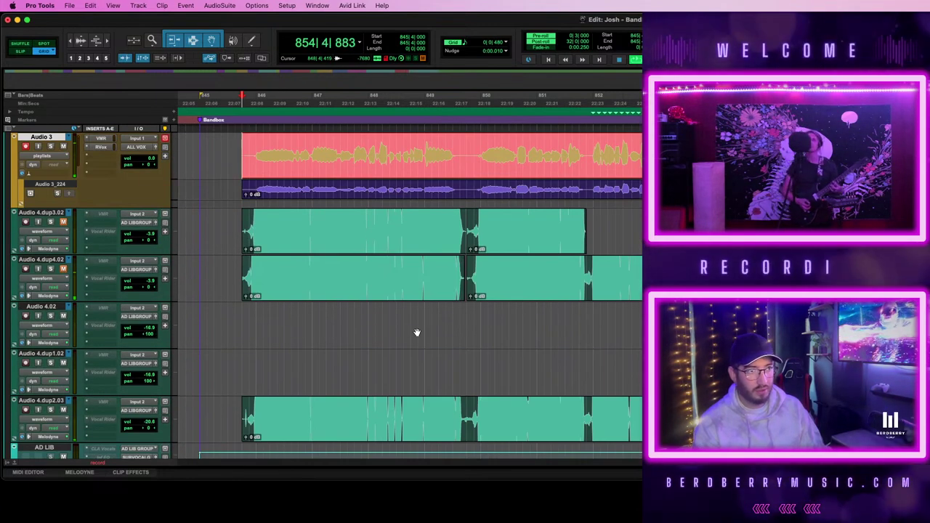
{"action": "key", "text": "space"}
{"action": "left_click_drag", "start_coordinate": [358, 171], "coordinate": [359, 357]}
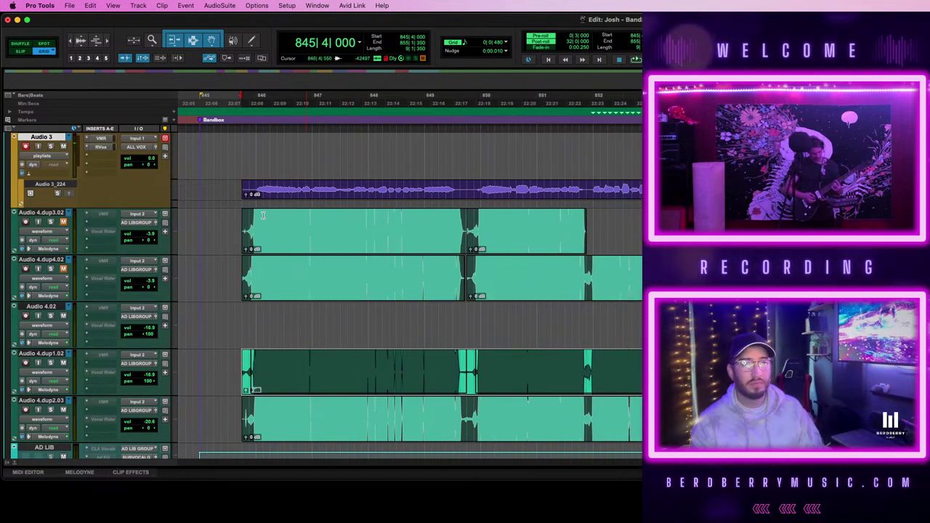
{"action": "left_click", "coordinate": [241, 142]}
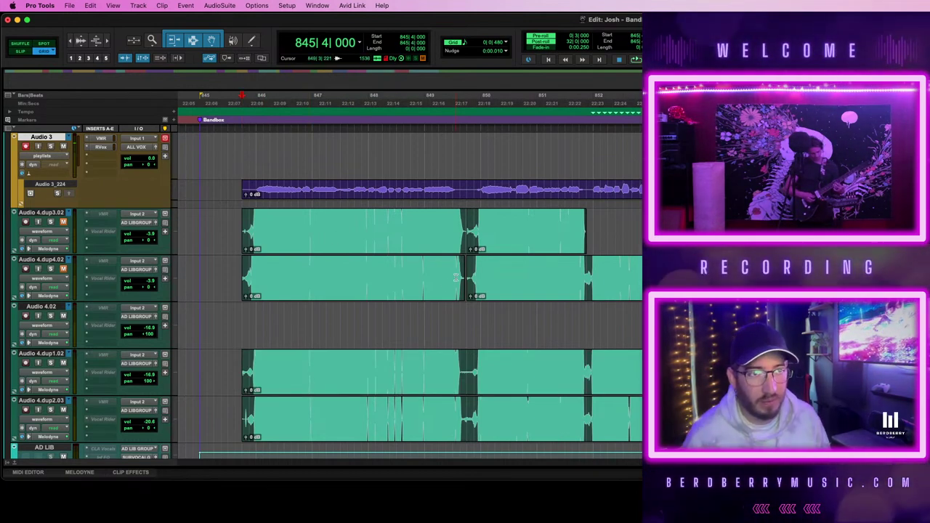
- Select the Audio 4.dup3.02 and Audio 4.dup4.02 clips back to 845|1|000, apply fades, consolidate them and clear them from this position
{"action": "left_click", "coordinate": [409, 289]}
{"action": "left_click", "coordinate": [554, 289], "text": "shift"}
{"action": "left_click", "coordinate": [515, 250], "text": "shift"}
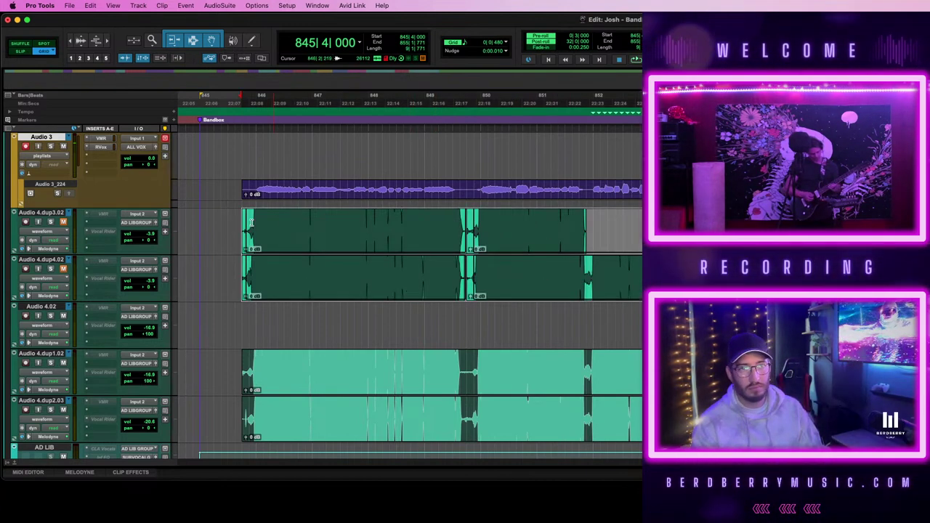
{"action": "left_click", "coordinate": [200, 222], "text": "shift"}
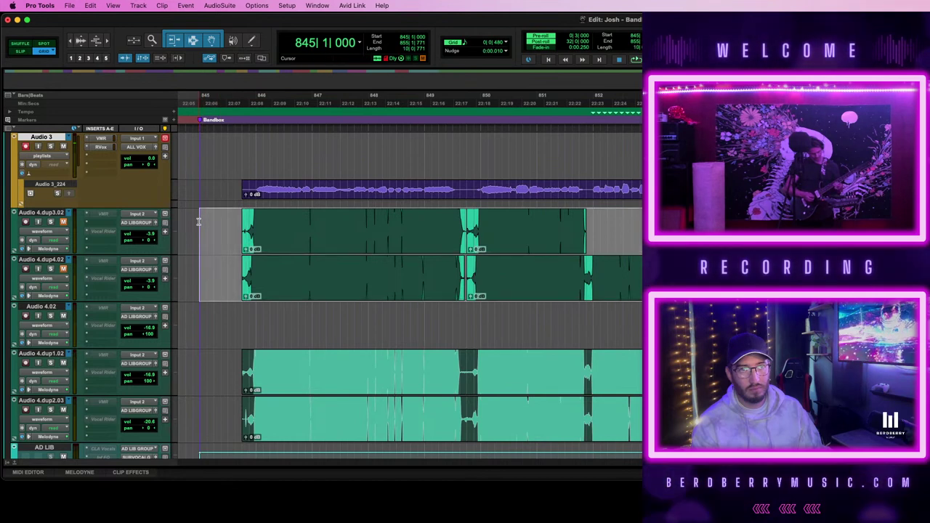
{"action": "key", "text": "f"}
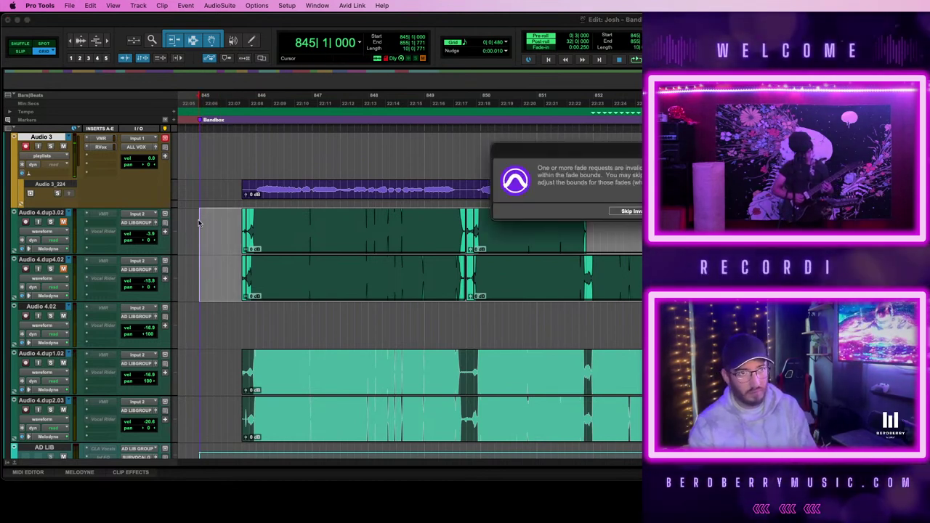
{"action": "key", "text": "Return"}
{"action": "key", "text": "alt+shift+3"}
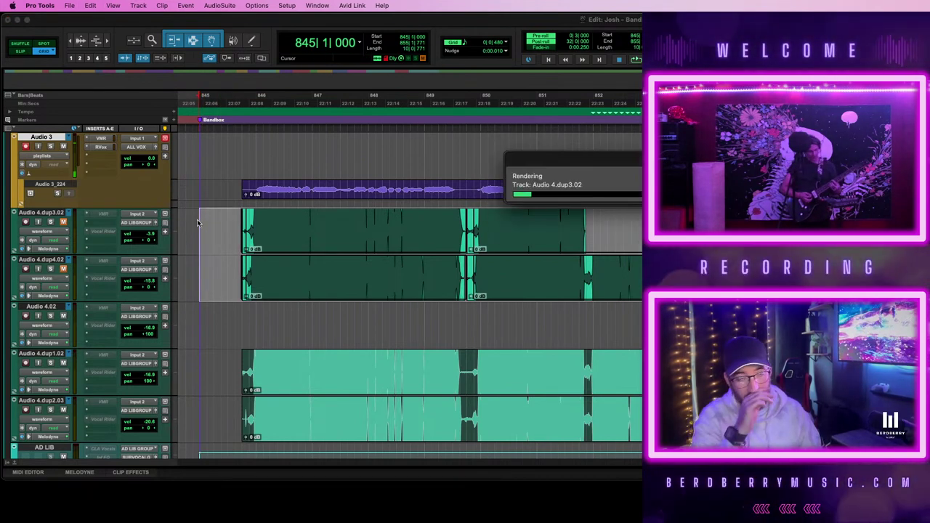
{"action": "left_click_drag", "start_coordinate": [315, 249], "coordinate": [877, 230]}
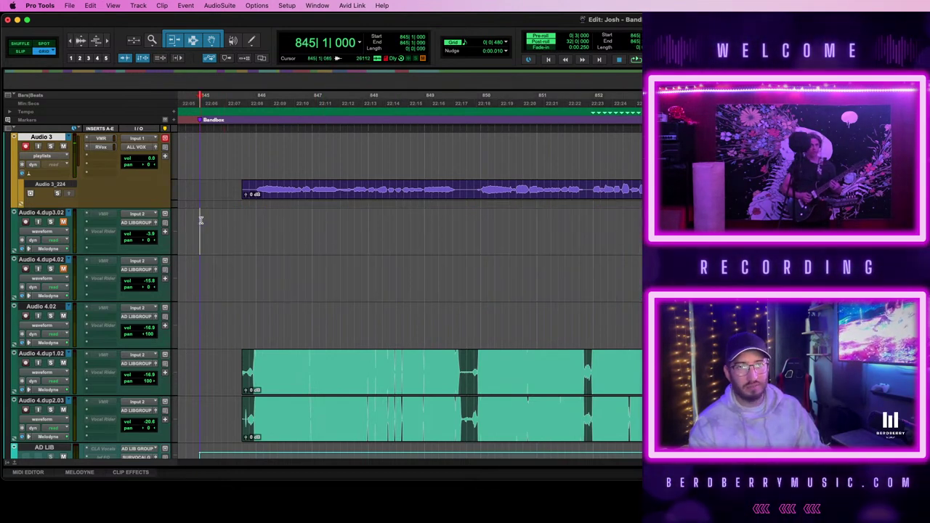
- Record a full vocal take on Audio 3 from 845|4|000 to past 854|4
{"action": "left_click", "coordinate": [242, 149]}
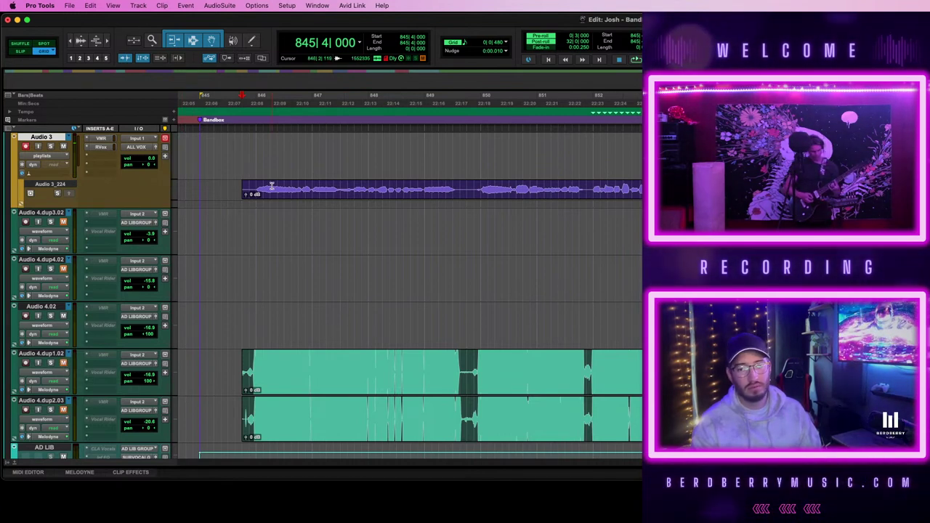
{"action": "key", "text": "super+Tab"}
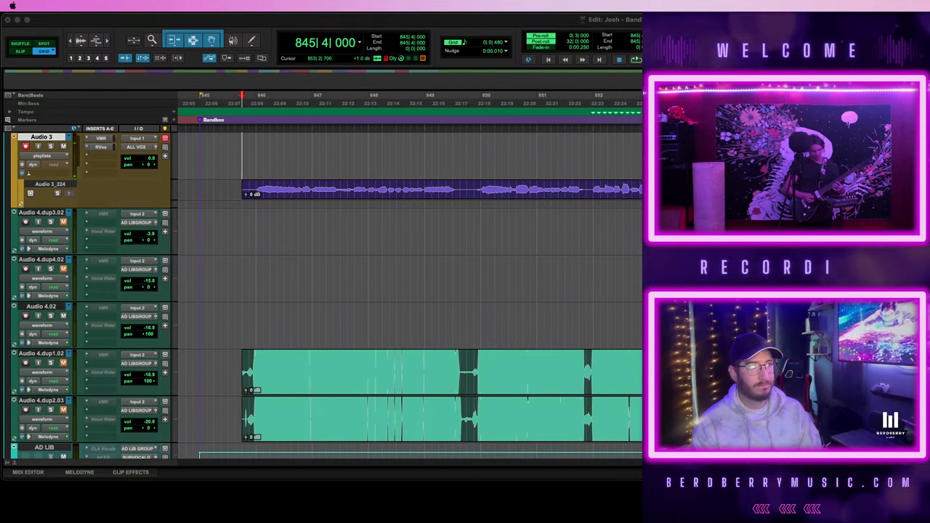
{"action": "left_click", "coordinate": [609, 21]}
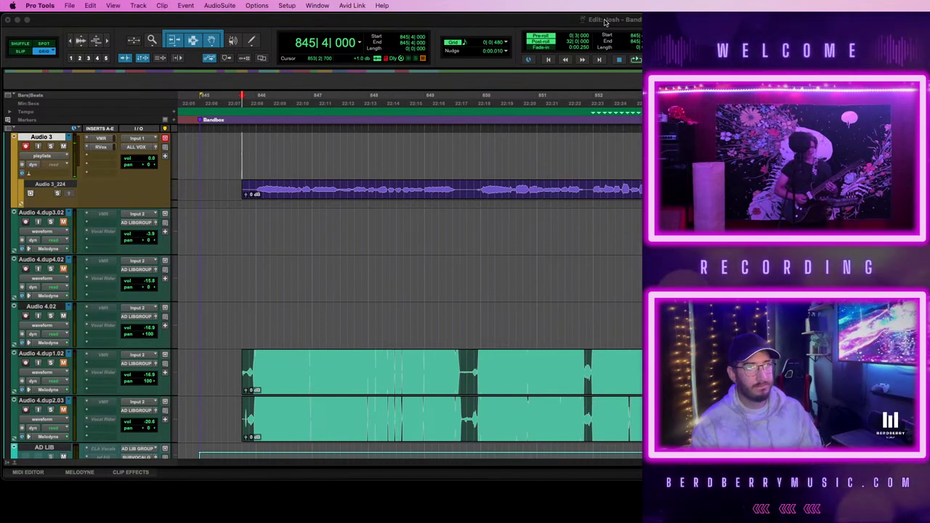
{"action": "key", "text": "space"}
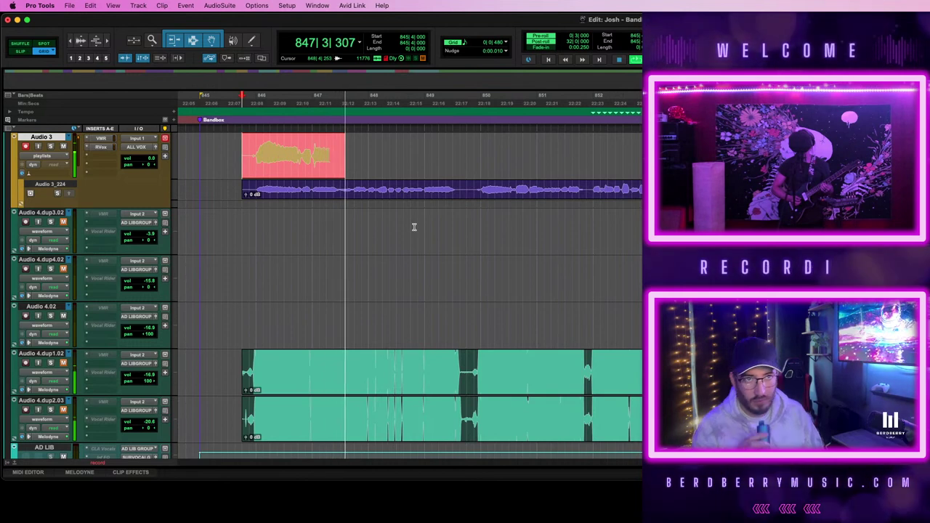
{"action": "scroll", "coordinate": [414, 228], "scroll_direction": "up", "scroll_amount": 1}
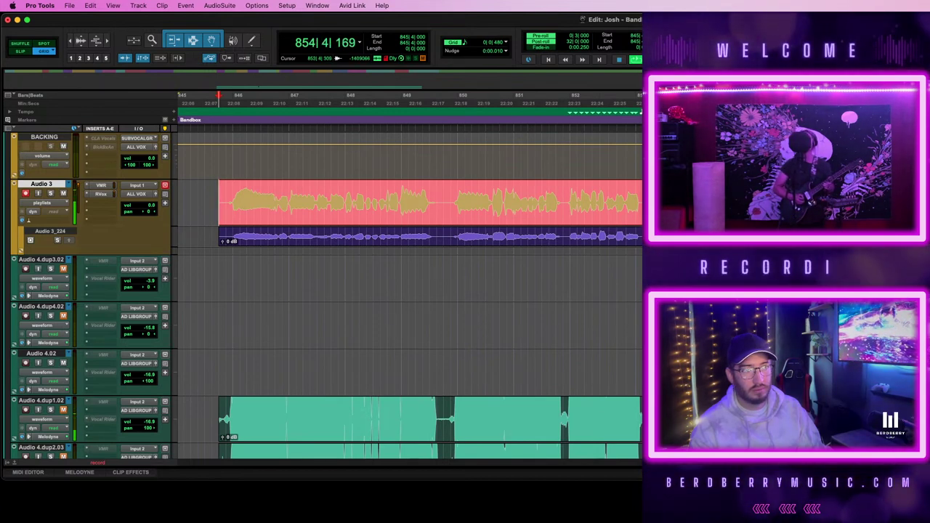
{"action": "key", "text": "super+period"}
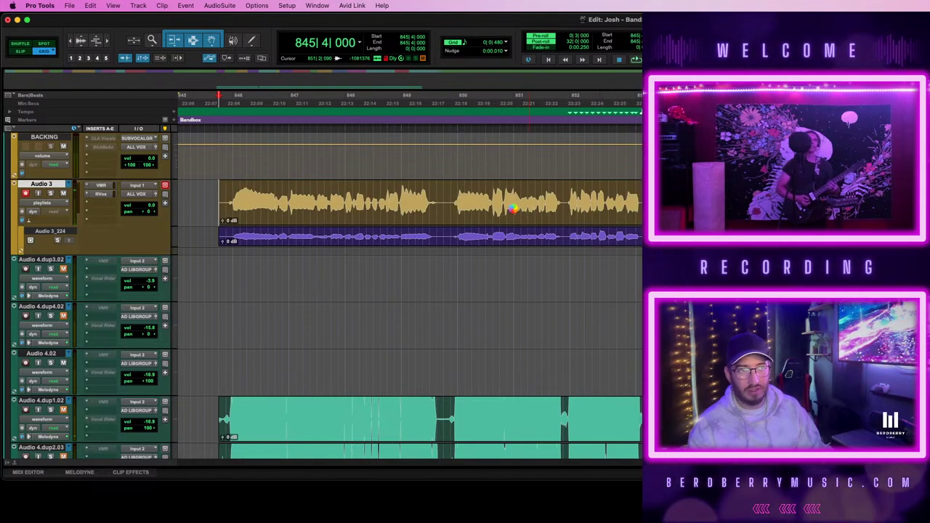
- Move the new Audio 3 take onto Audio 4.02 in the same position and mute the clip
{"action": "left_click", "coordinate": [513, 217]}
{"action": "left_click_drag", "start_coordinate": [513, 248], "coordinate": [511, 385]}
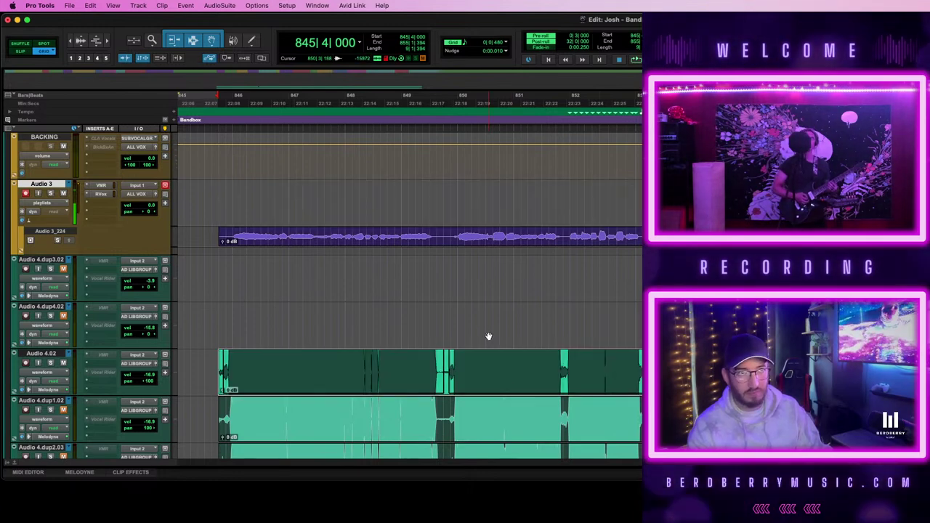
{"action": "key", "text": "super+m"}
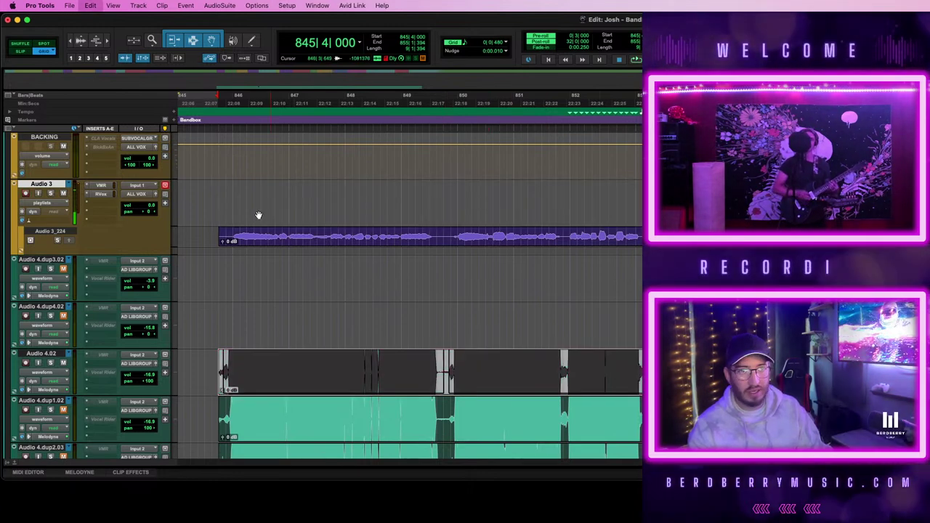
- Record another Audio 3 take from 845|4|000 to just past 850|1, restarting after a short first pass
{"action": "left_click", "coordinate": [218, 193]}
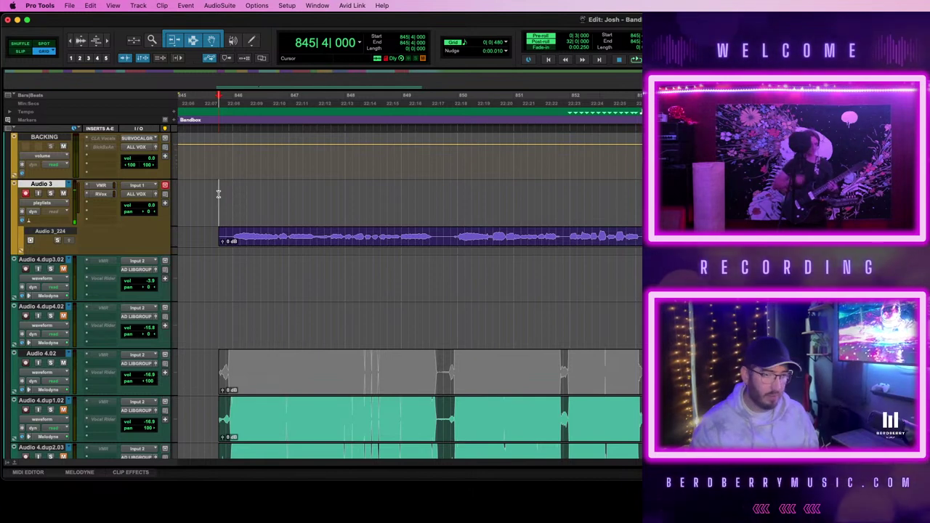
{"action": "key", "text": "space"}
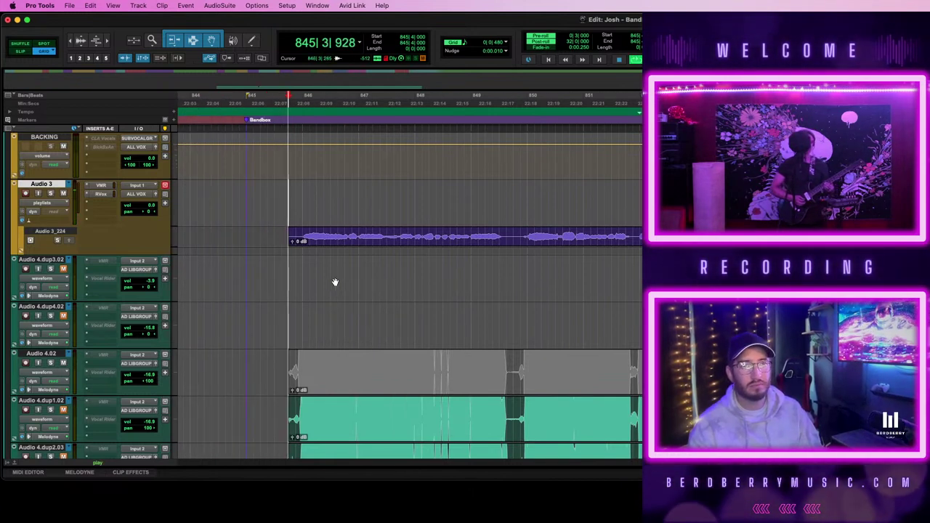
{"action": "key", "text": "space"}
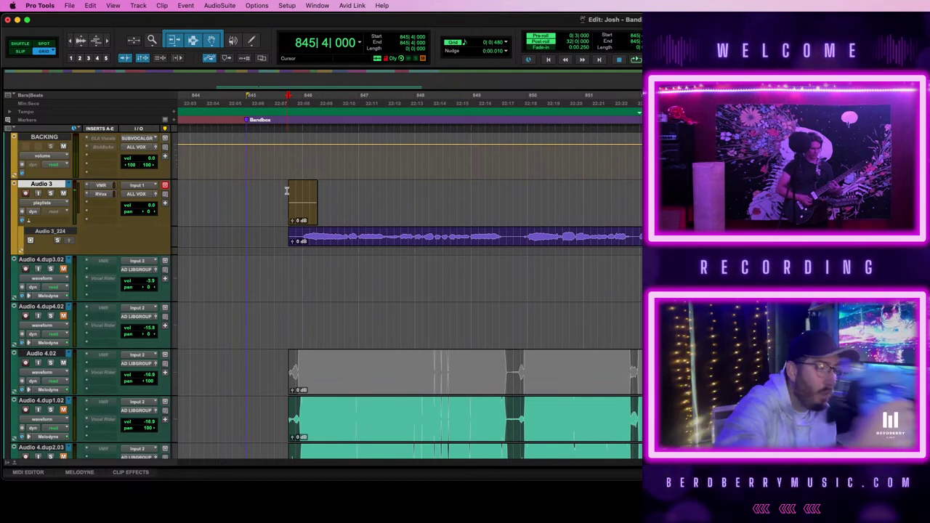
{"action": "key", "text": "space"}
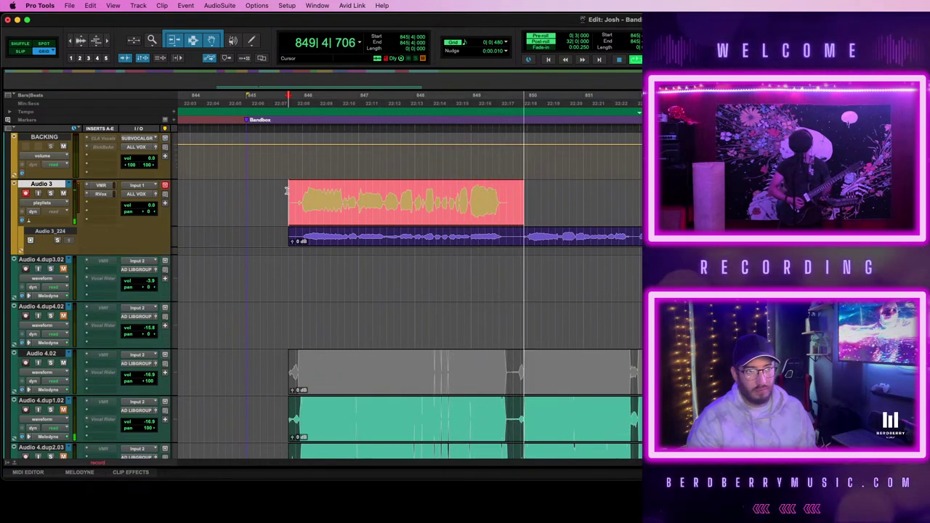
{"action": "key", "text": "space"}
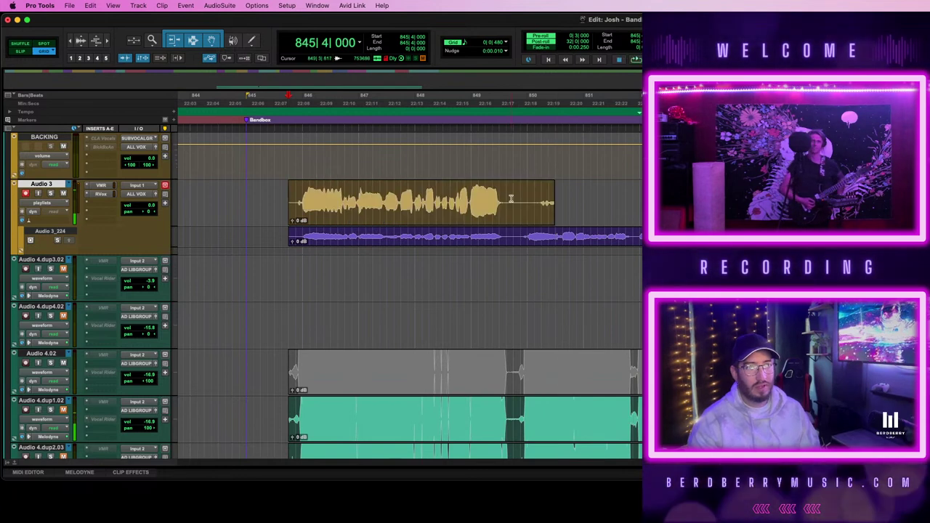
- Punch in on Audio 3 from 849|4|000, repeating the pass until the vocal is recorded past 854|1
{"action": "key", "text": "space"}
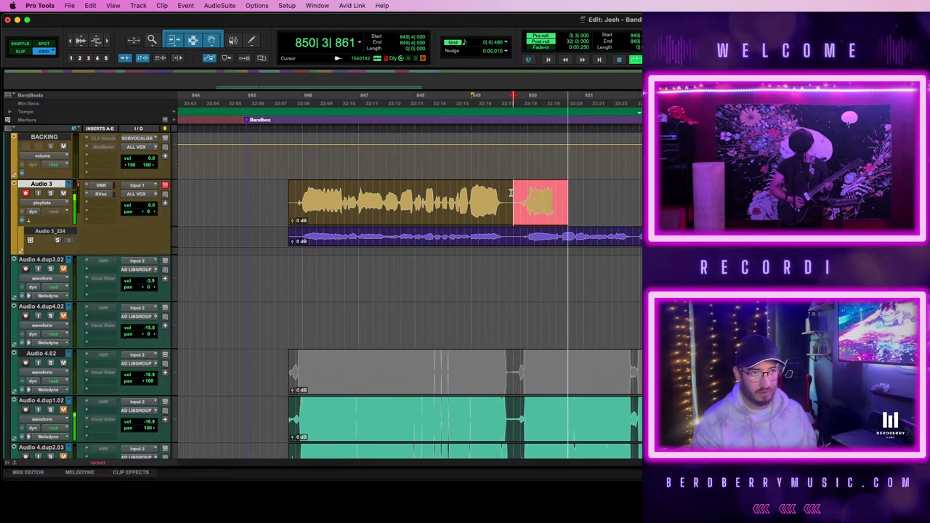
{"action": "key", "text": "space"}
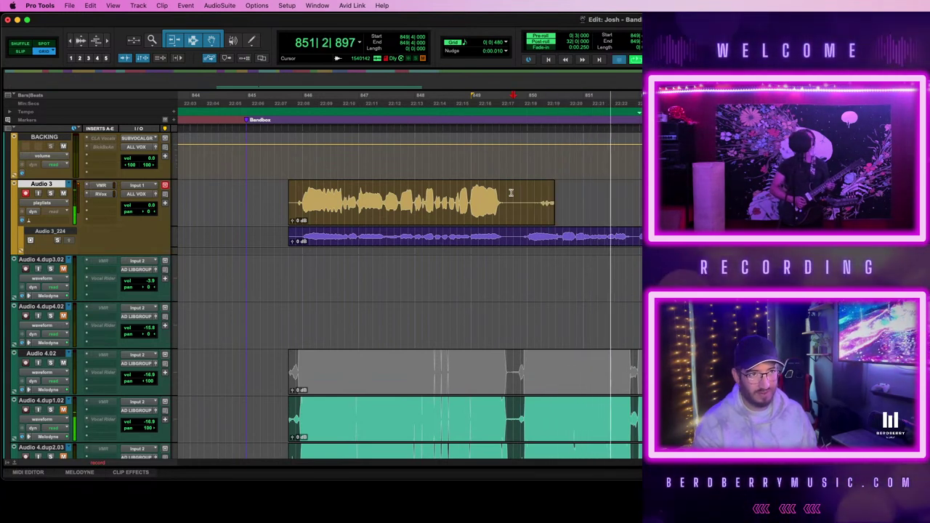
{"action": "key", "text": "space"}
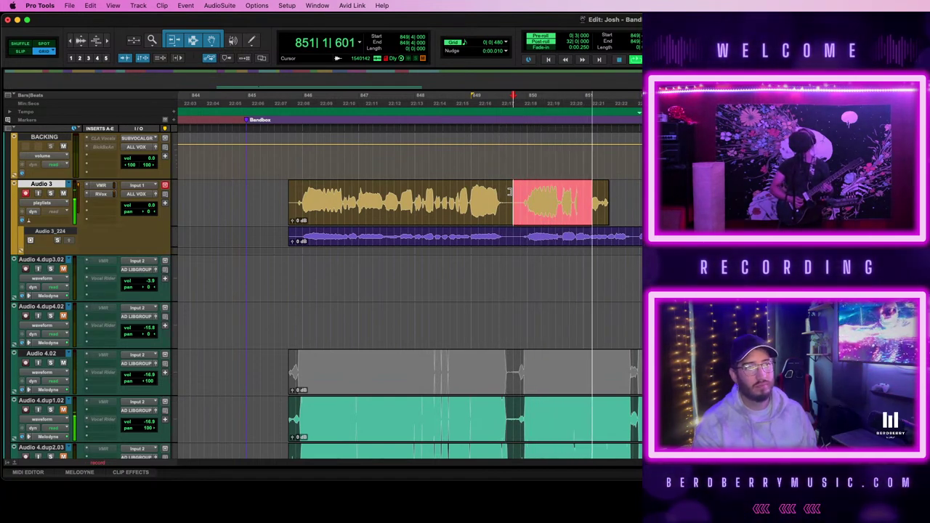
{"action": "key", "text": "space"}
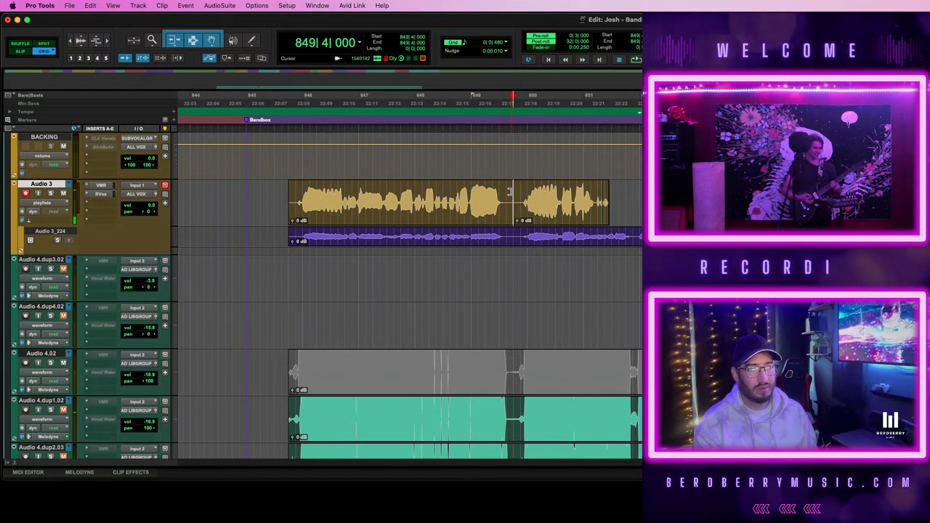
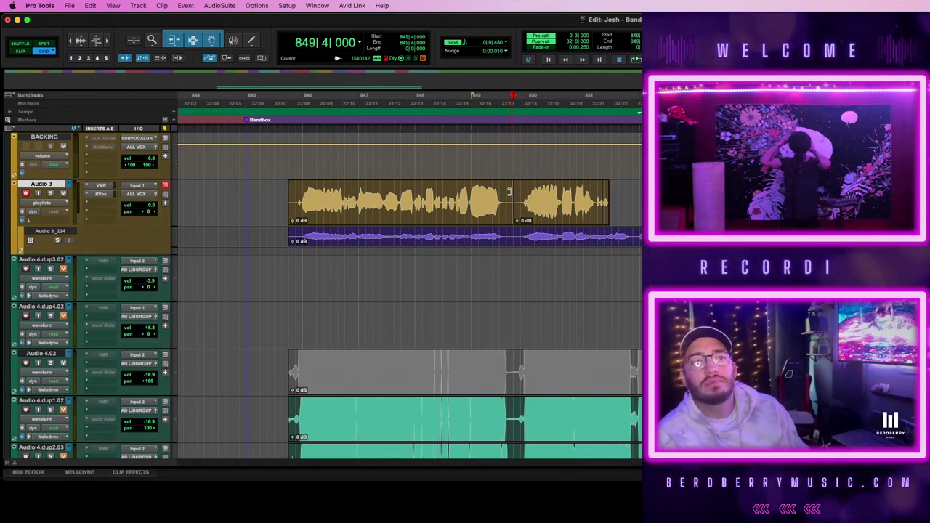
{"action": "key", "text": "space"}
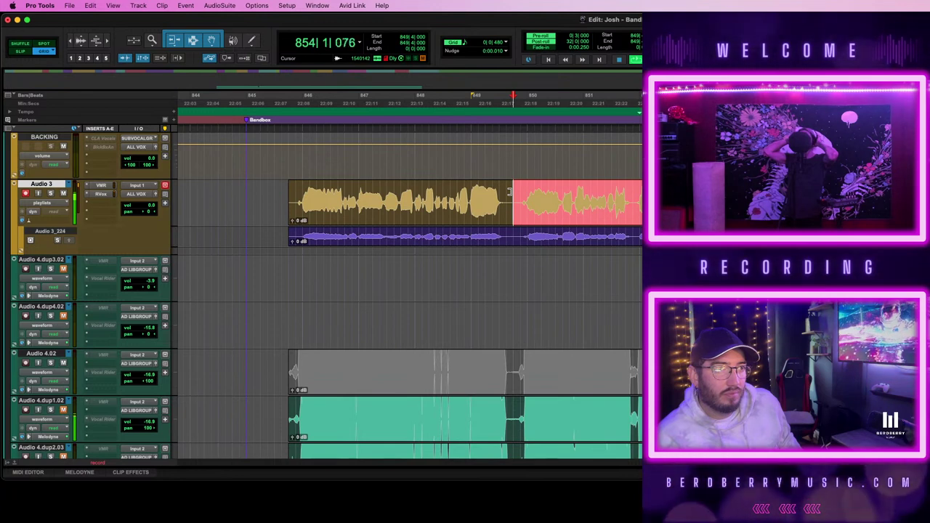
{"action": "key", "text": "space"}
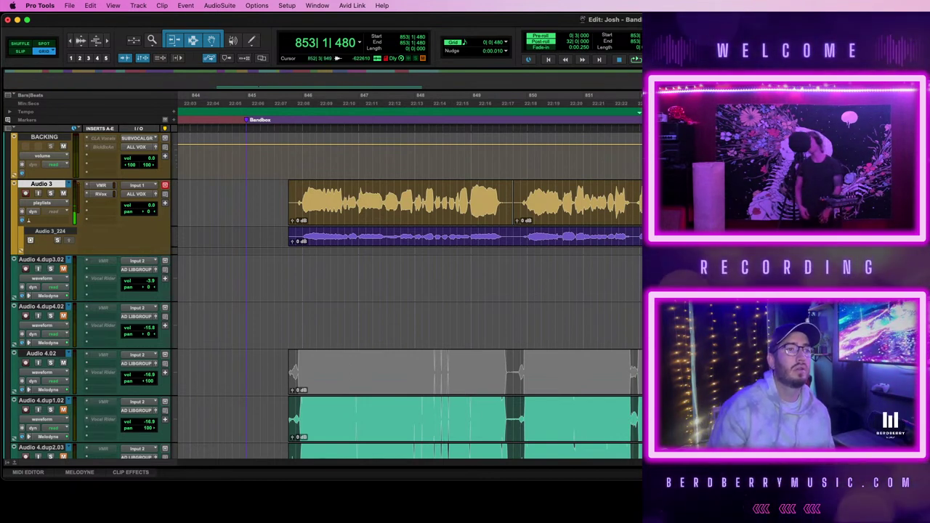
- Select both Audio 3 clips from 845|4|000 to 855|1|000, record a new take over that range and set the track volume to +5.4
{"action": "left_click", "coordinate": [577, 210]}
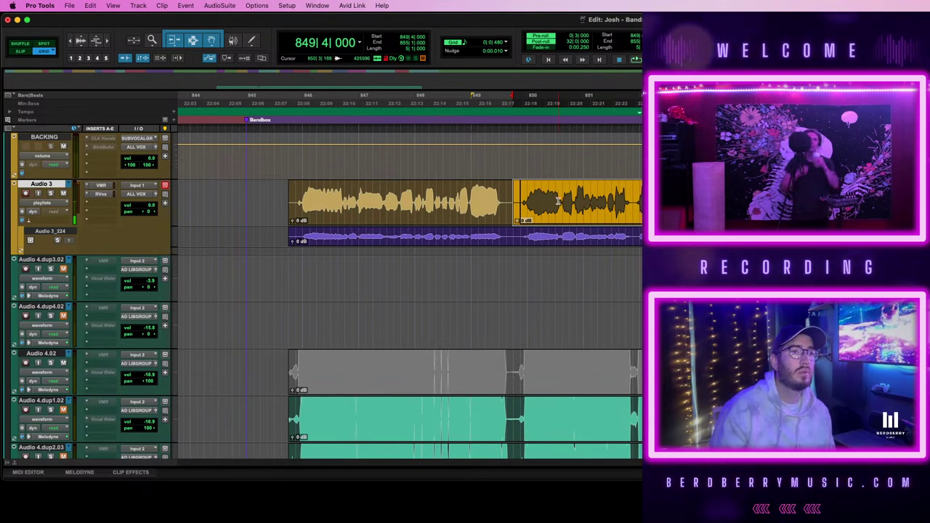
{"action": "left_click", "coordinate": [708, 196]}
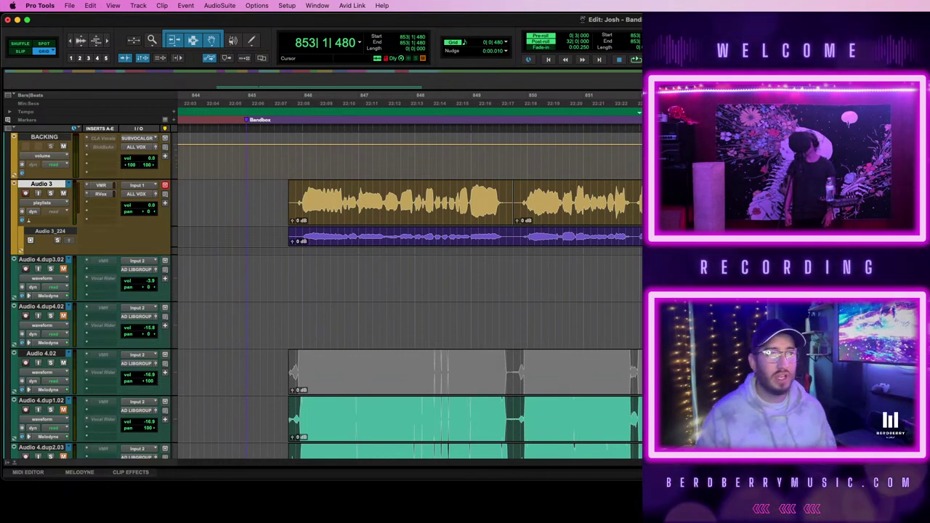
{"action": "left_click", "coordinate": [438, 223]}
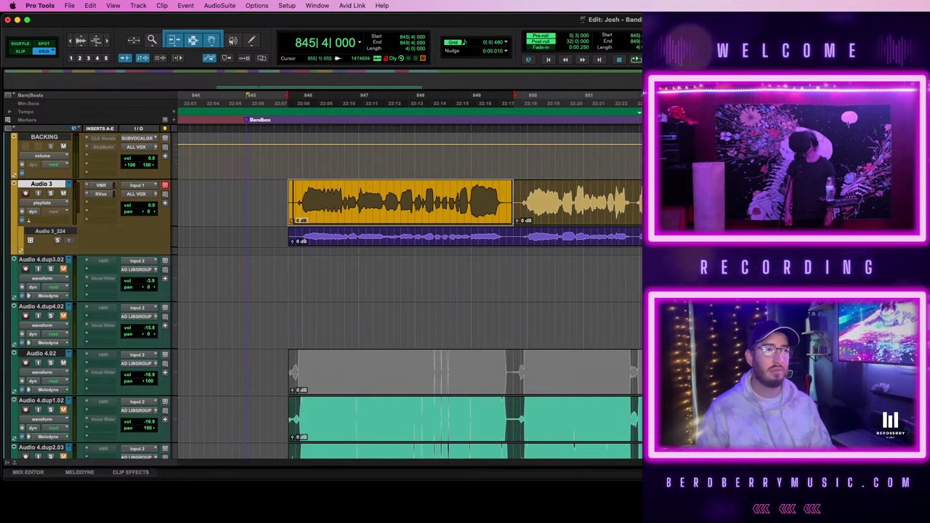
{"action": "left_click", "coordinate": [814, 204], "text": "shift"}
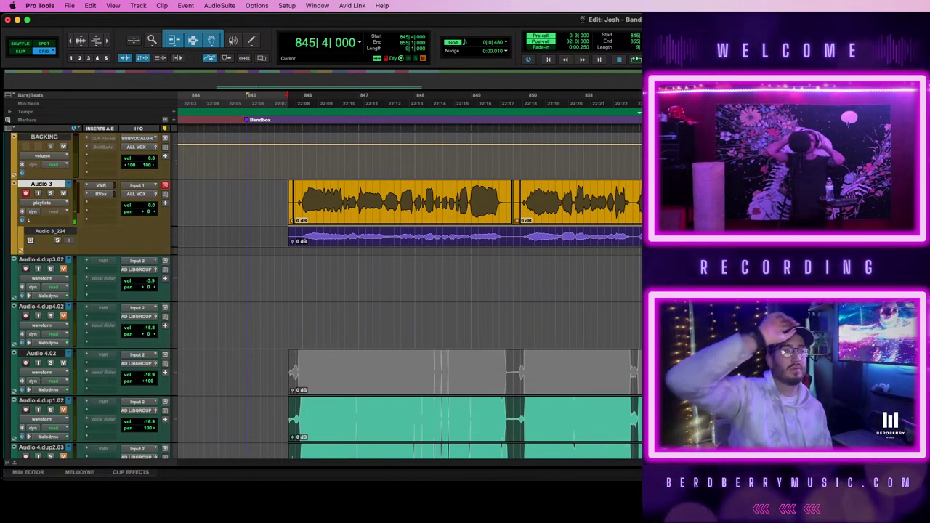
{"action": "key", "text": "space"}
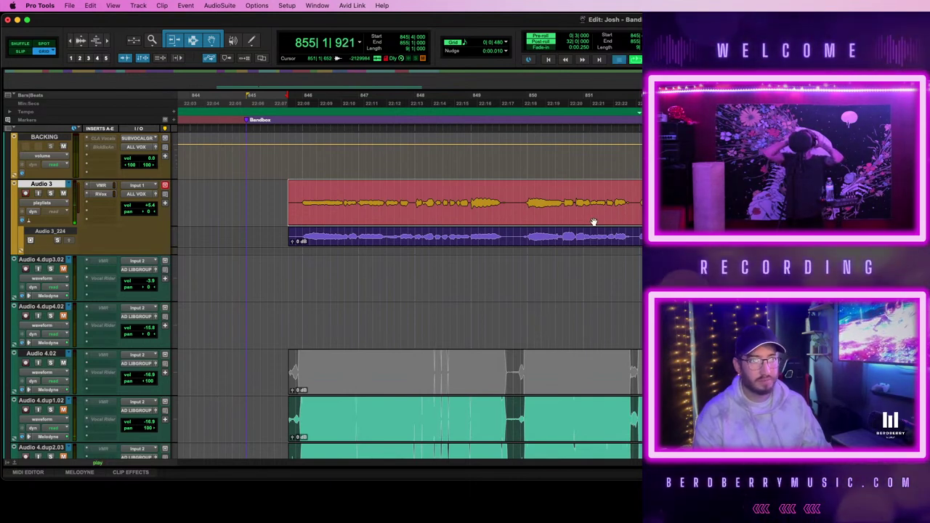
{"action": "key", "text": "space"}
- Move the Audio 3 take onto Audio 4.dup3.02 in the same position and unmute Audio 4.dup3.02, Audio 4.dup1.02 and Audio 4.dup2.03
{"action": "left_click_drag", "start_coordinate": [418, 219], "coordinate": [417, 280]}
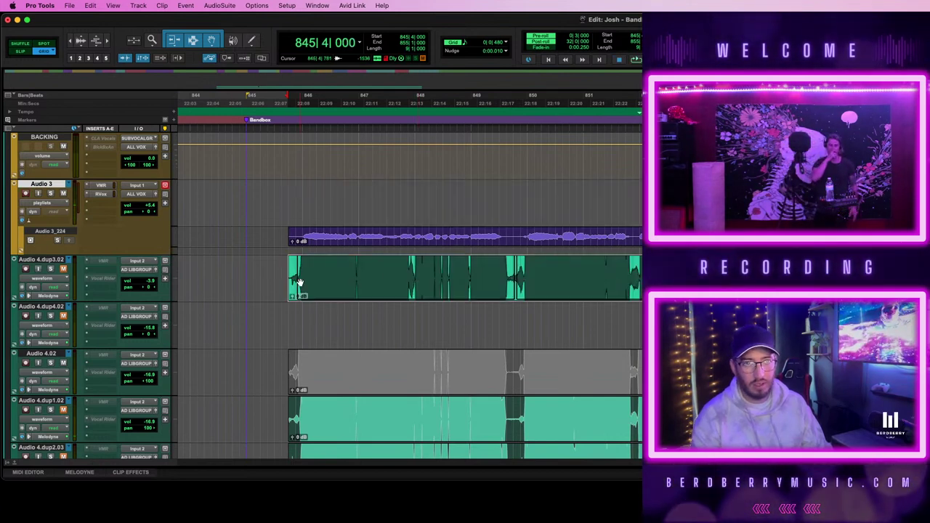
{"action": "scroll", "coordinate": [298, 283], "scroll_direction": "down", "scroll_amount": 3}
{"action": "left_click", "coordinate": [64, 175]}
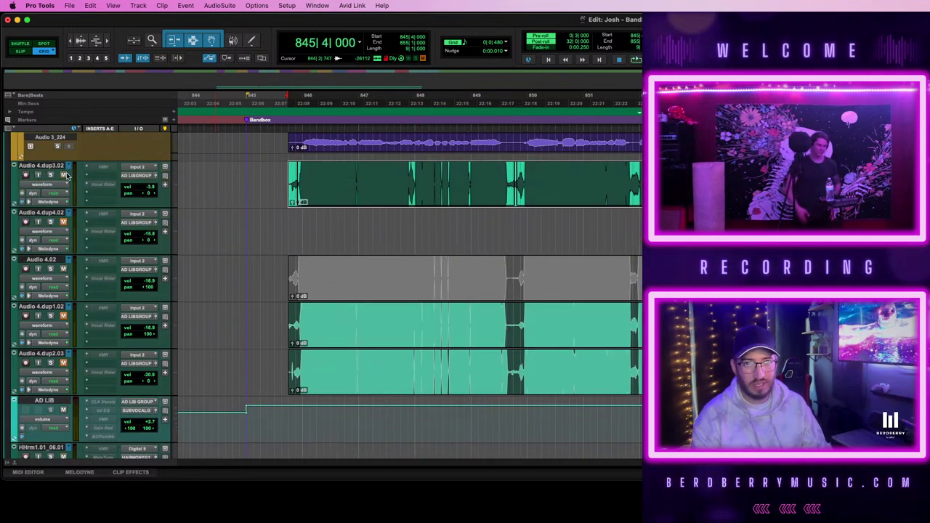
{"action": "left_click", "coordinate": [64, 316]}
{"action": "left_click", "coordinate": [64, 363]}
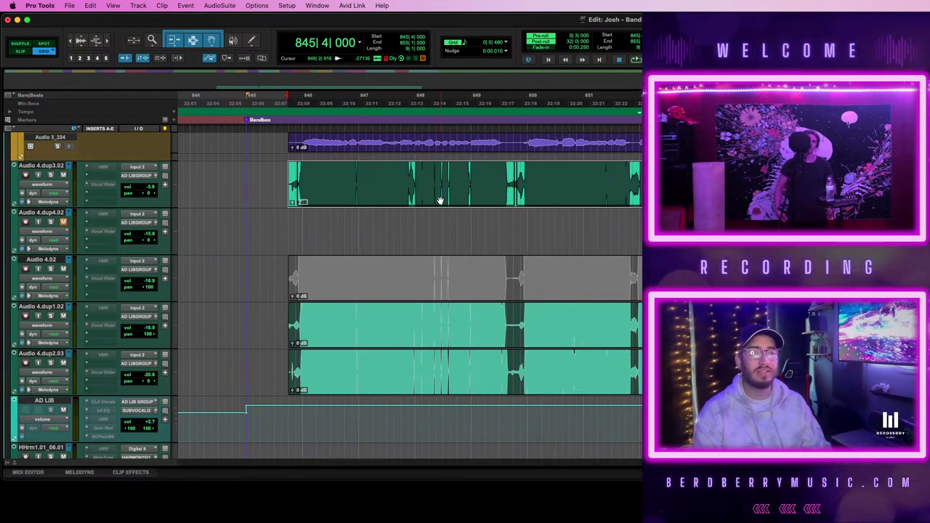
{"action": "scroll", "coordinate": [440, 199], "scroll_direction": "up", "scroll_amount": 8}
{"action": "scroll", "coordinate": [439, 198], "scroll_direction": "down", "scroll_amount": 10}
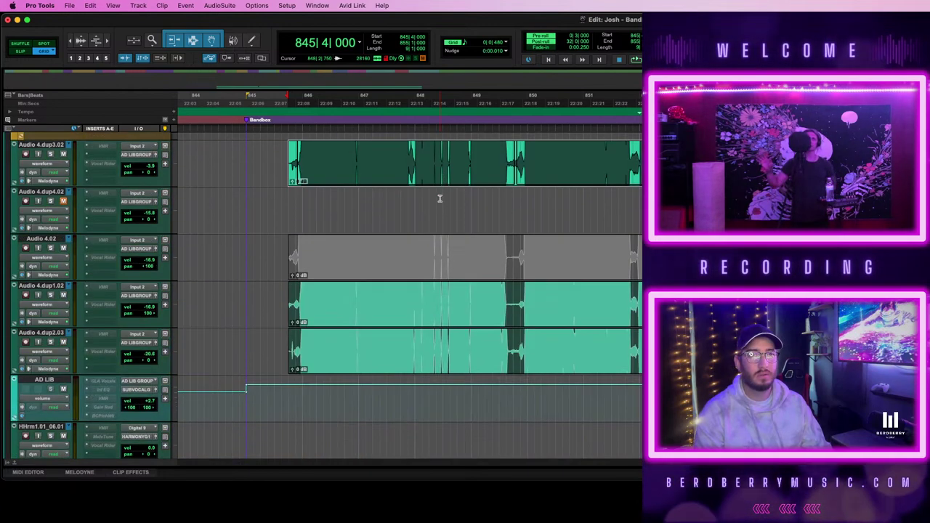
{"action": "scroll", "coordinate": [440, 198], "scroll_direction": "up", "scroll_amount": 8}
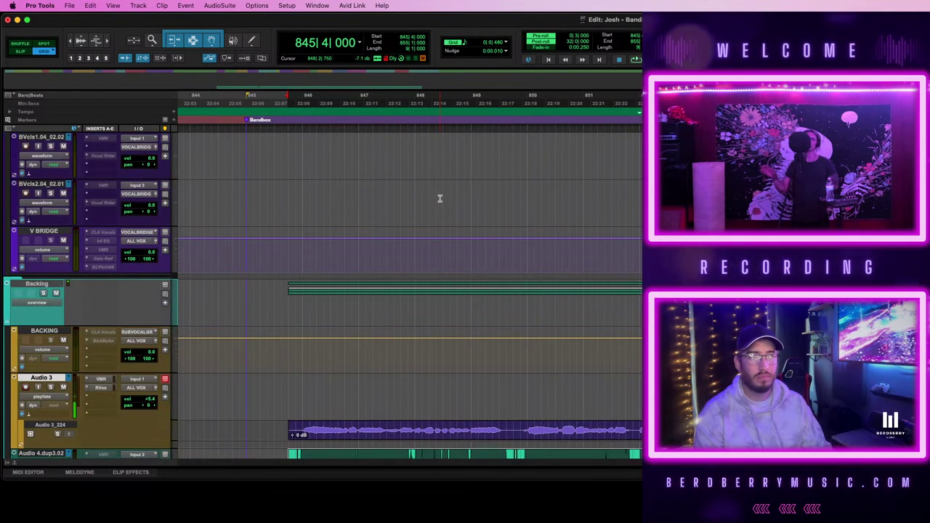
- Review the vocal tracks and play back the layered Bandbox vocals from 845|4|000
{"action": "scroll", "coordinate": [439, 199], "scroll_direction": "up", "scroll_amount": 4}
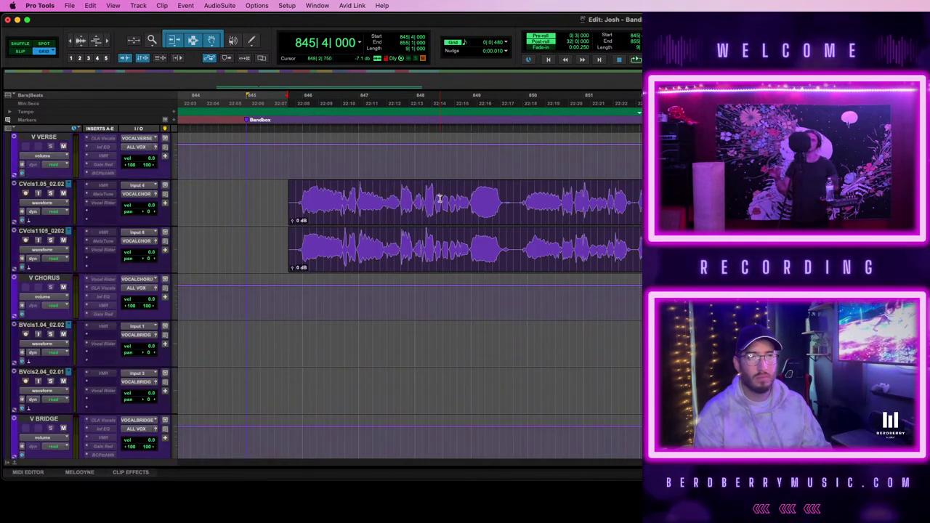
{"action": "scroll", "coordinate": [439, 198], "scroll_direction": "down", "scroll_amount": 8}
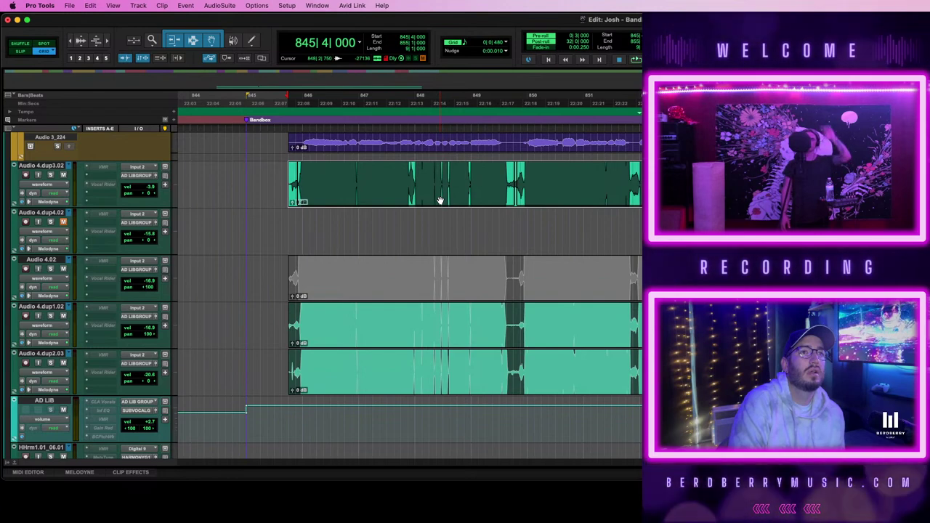
{"action": "scroll", "coordinate": [440, 200], "scroll_direction": "up", "scroll_amount": 3}
{"action": "scroll", "coordinate": [439, 200], "scroll_direction": "down", "scroll_amount": 3}
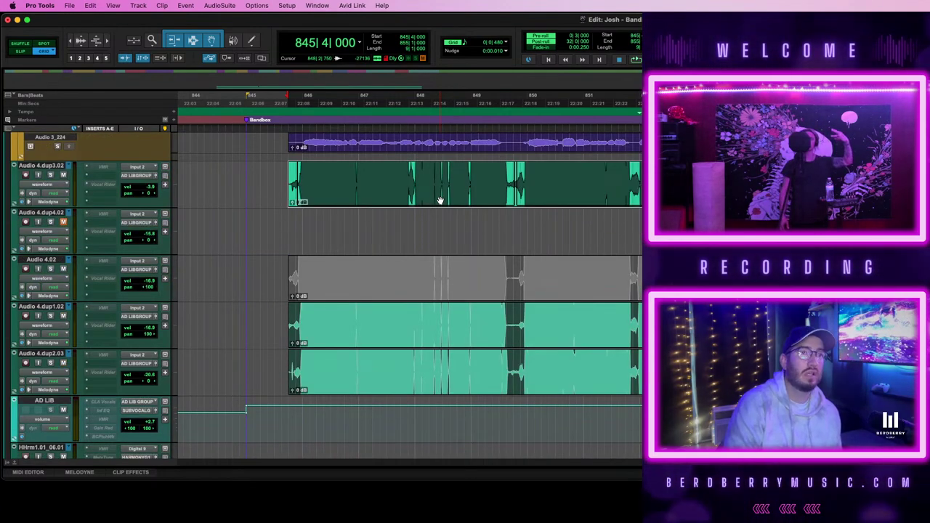
{"action": "key", "text": "space"}
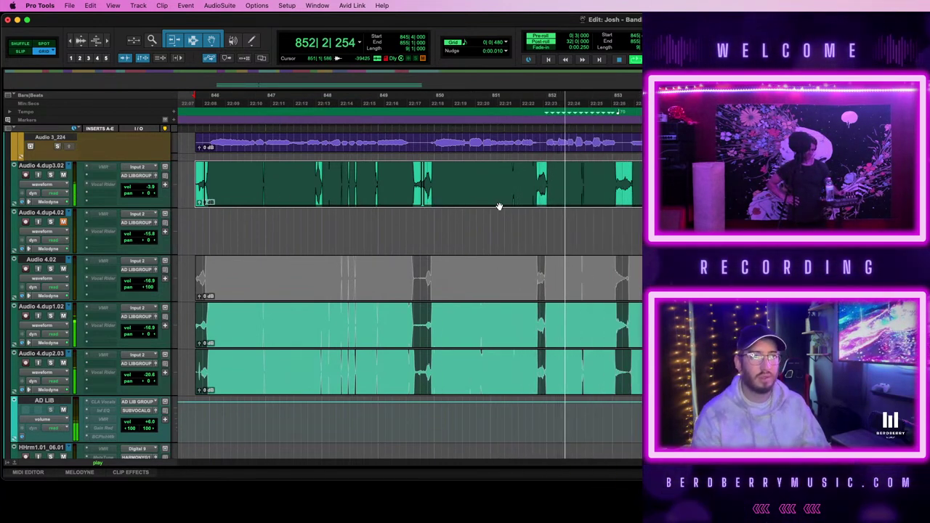
{"action": "scroll", "coordinate": [500, 207], "scroll_direction": "left", "scroll_amount": 2}
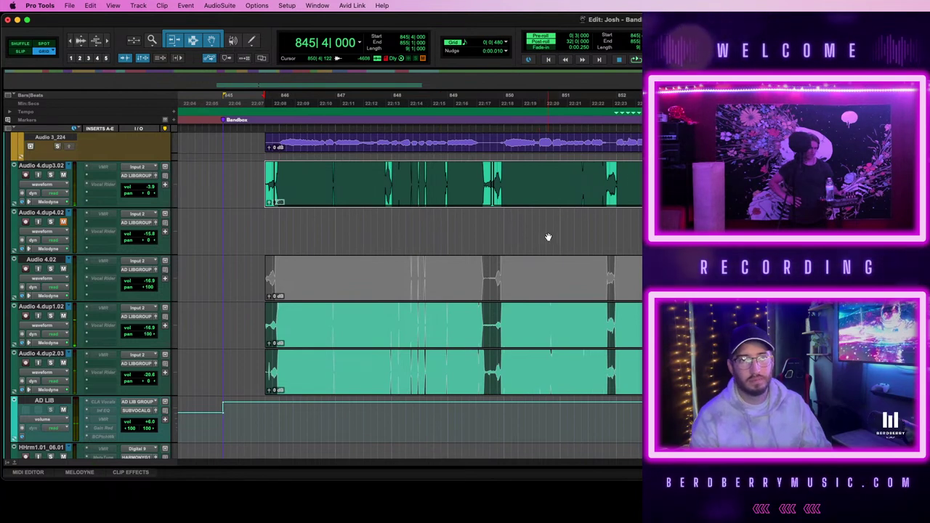
{"action": "key", "text": "super+z"}
{"action": "key", "text": "super+z"}
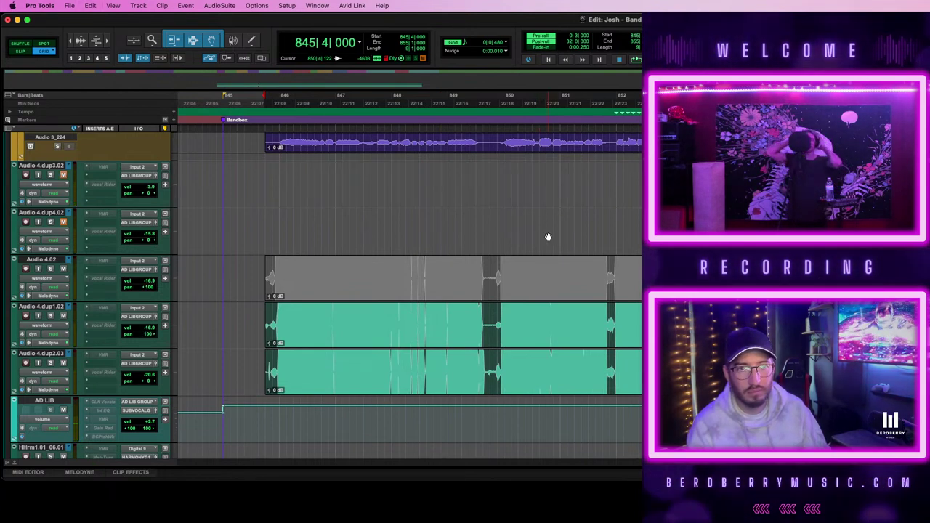
{"action": "key", "text": "super+shift+z"}
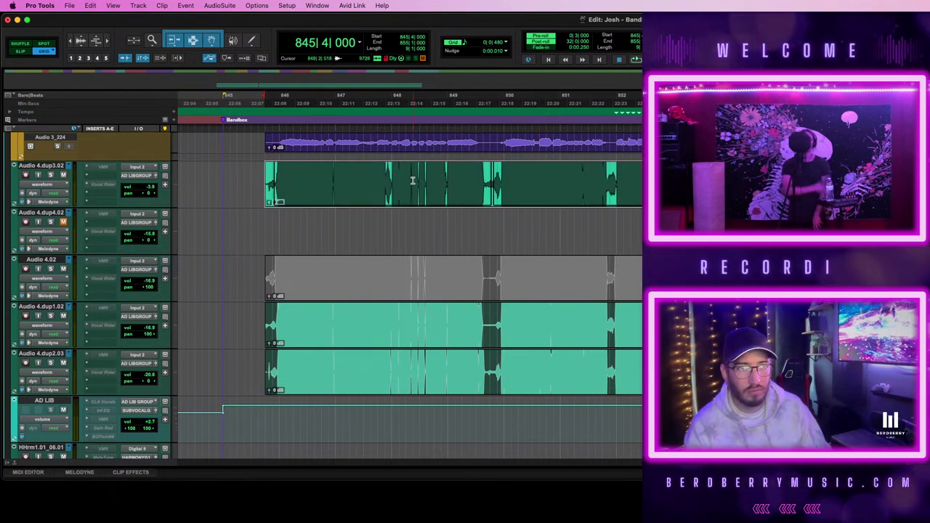
- Try lowering the Audio 4.dup3.02 track volume while playing the Bandbox section from 845|4|000
{"action": "left_click_drag", "start_coordinate": [152, 193], "coordinate": [152, 193]}
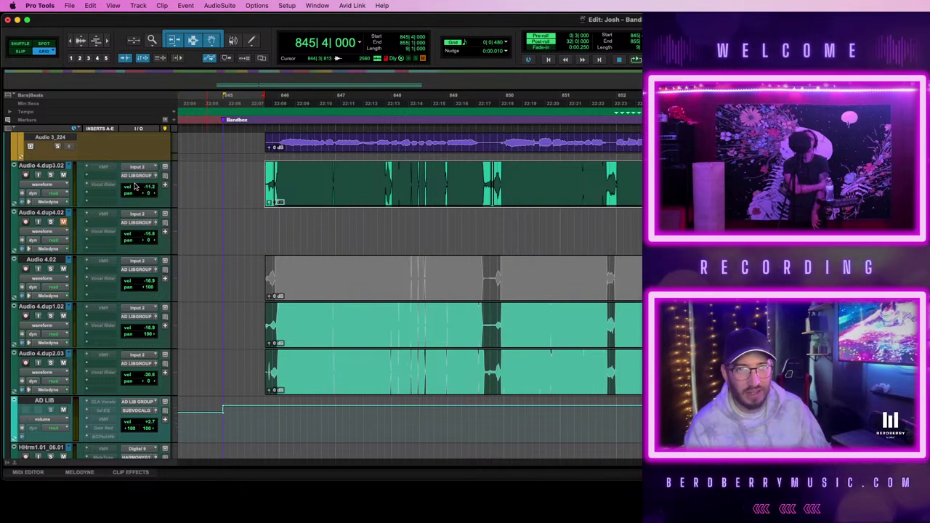
{"action": "key", "text": "space"}
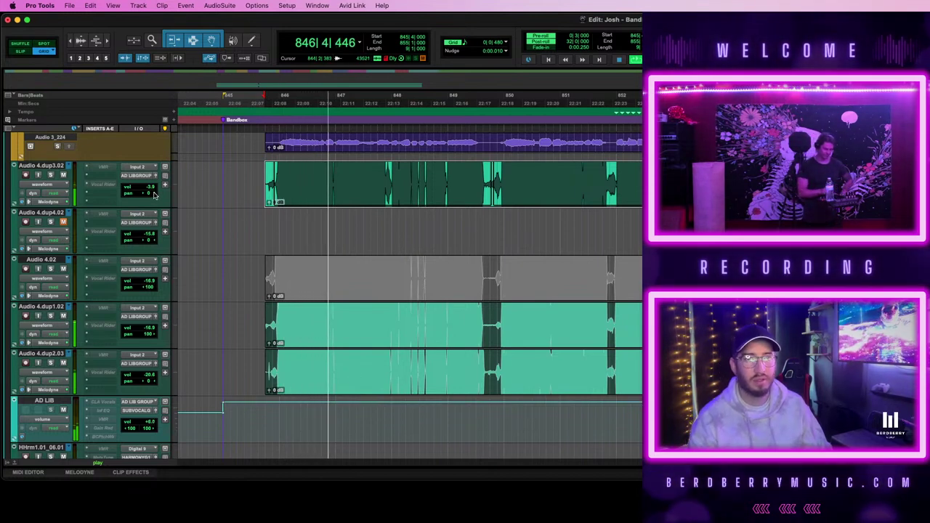
{"action": "left_click_drag", "start_coordinate": [152, 190], "coordinate": [152, 194]}
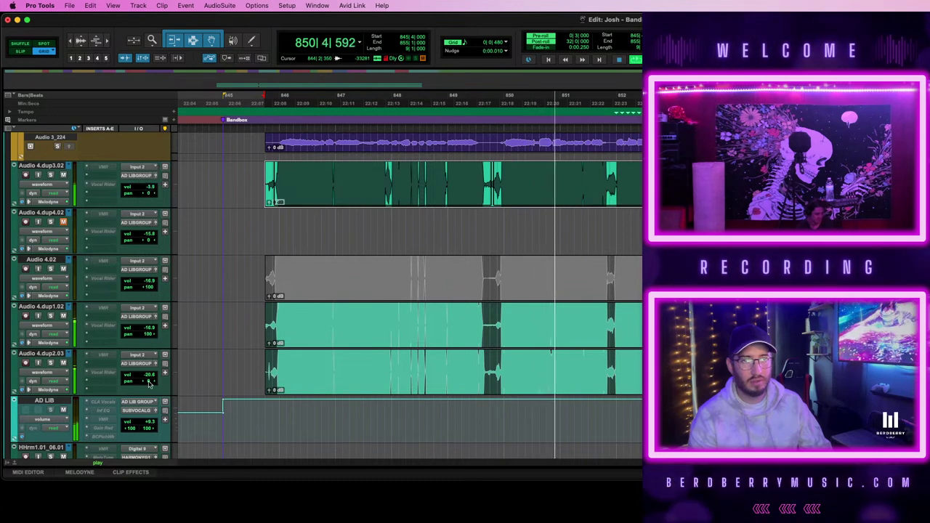
{"action": "left_click", "coordinate": [150, 191]}
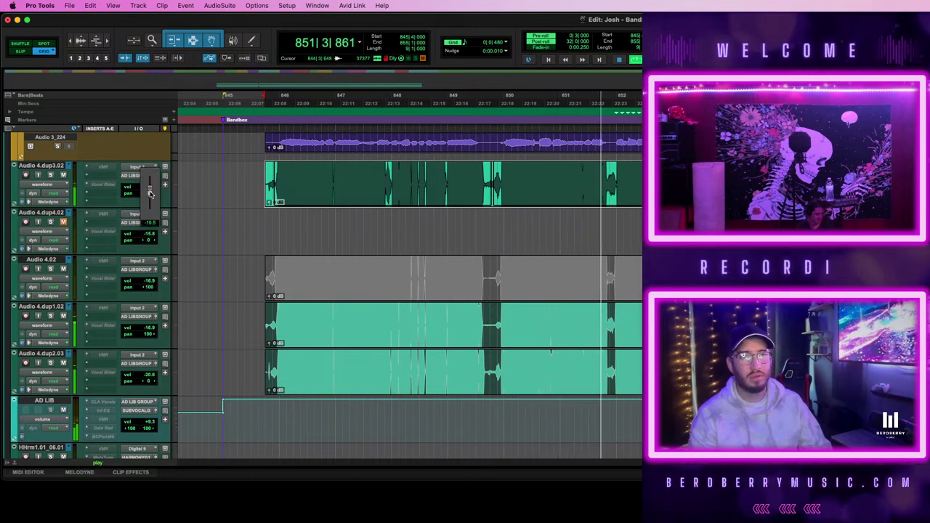
{"action": "left_click_drag", "start_coordinate": [150, 192], "coordinate": [151, 188]}
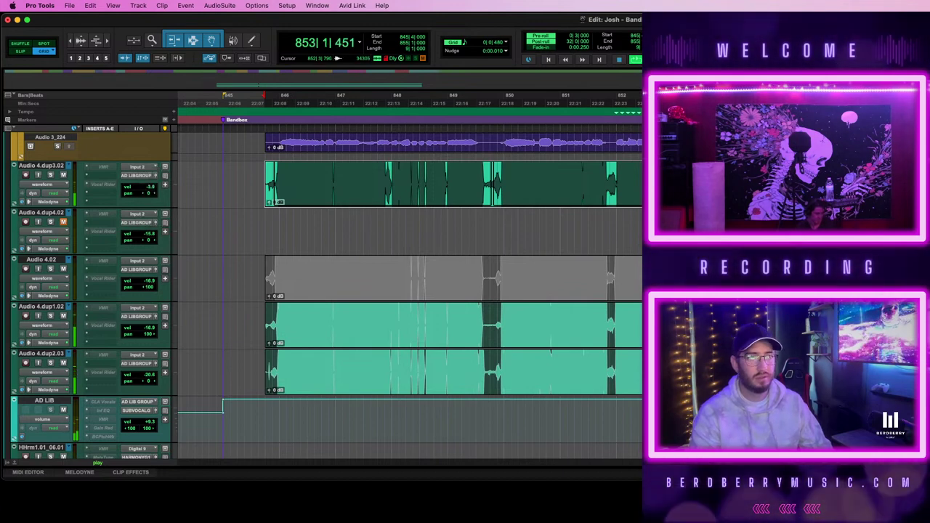
{"action": "key", "text": "r"}
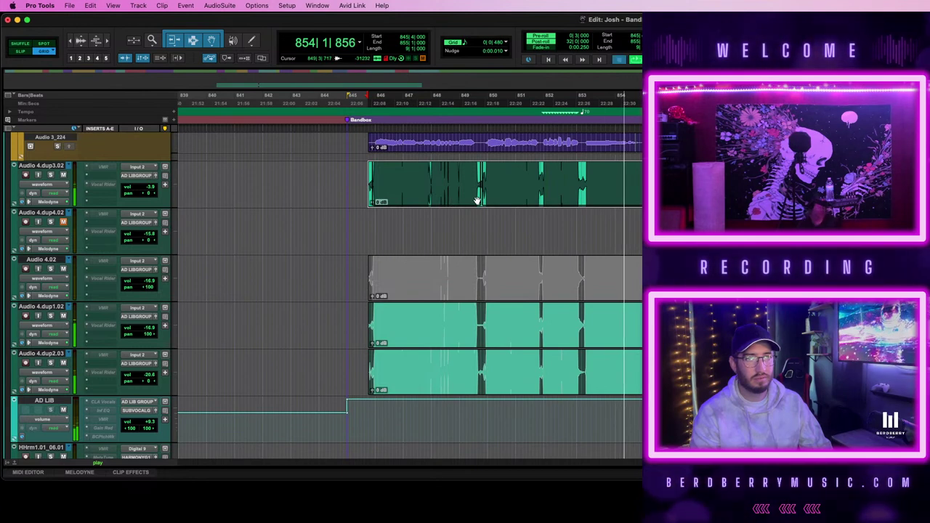
- Show the volume automation on Audio 4.dup3.02 and lower it to -8.0 dB from 845|3|000 to 855|1|480
{"action": "key", "text": "space"}
{"action": "left_click", "coordinate": [44, 185]}
{"action": "left_click", "coordinate": [44, 192]}
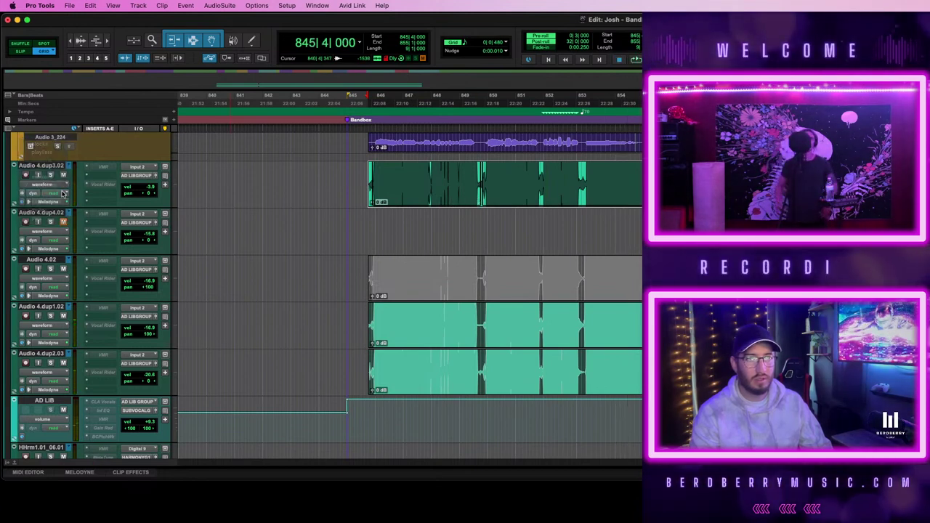
{"action": "left_click_drag", "start_coordinate": [362, 181], "coordinate": [355, 182]}
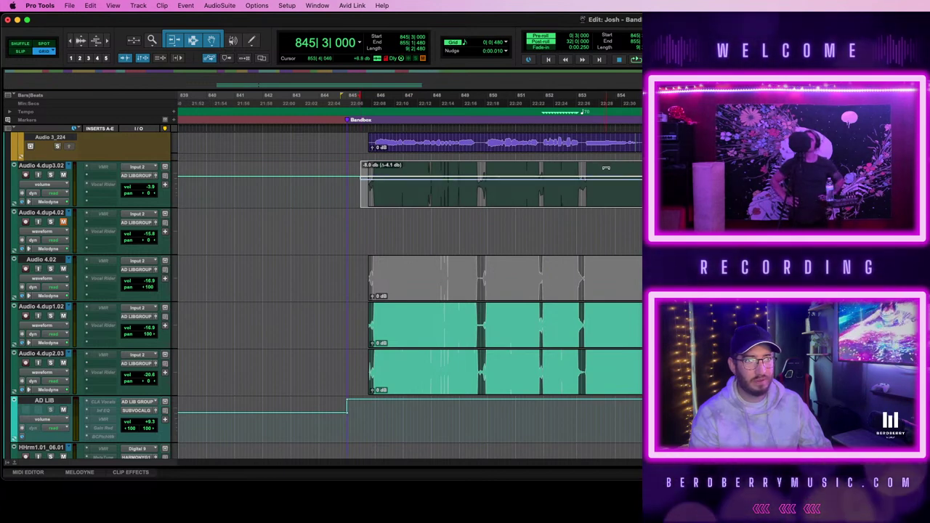
- Audition the Bandbox vocals and trim the lowered Audio 4.dup3.02 volume automation to -8.6 dB
{"action": "left_click", "coordinate": [389, 187]}
{"action": "key", "text": "space"}
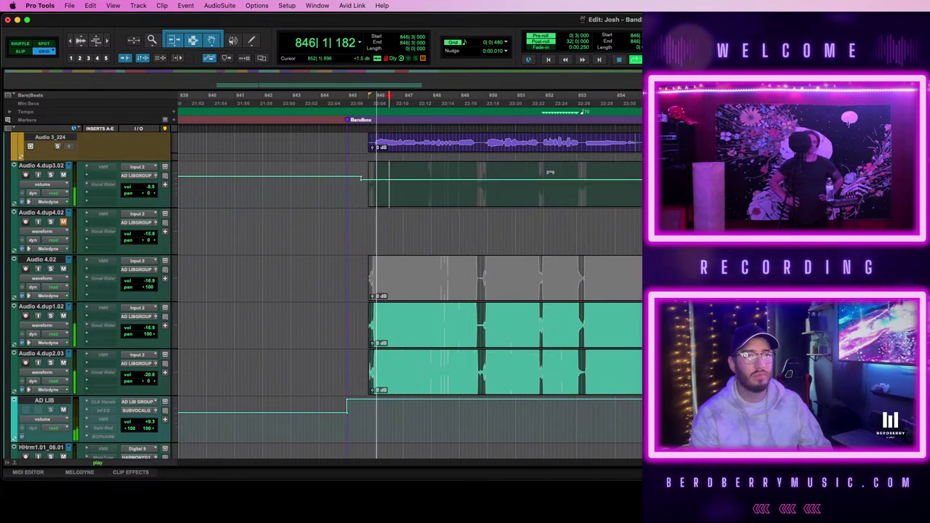
{"action": "left_click_drag", "start_coordinate": [550, 173], "coordinate": [550, 172]}
{"action": "left_click", "coordinate": [551, 175]}
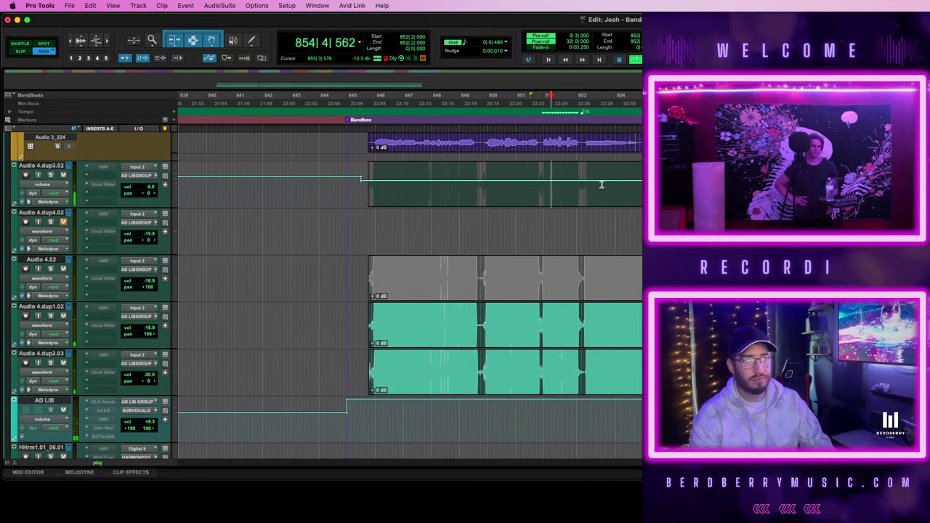
{"action": "key", "text": "space"}
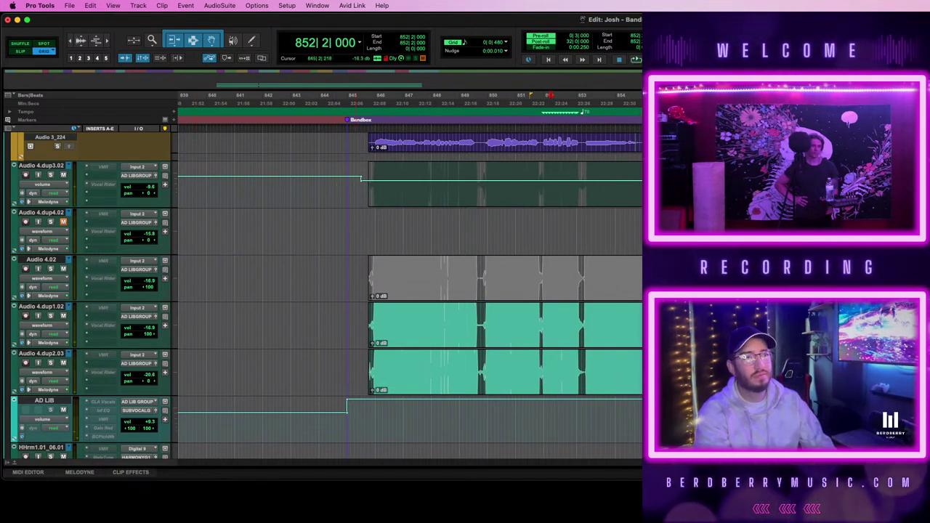
- Remove the Bandbox volume automation drop on Audio 4.dup3.02 and return the track to waveform view
{"action": "left_click", "coordinate": [354, 182]}
{"action": "left_click_drag", "start_coordinate": [663, 188], "coordinate": [348, 180]}
{"action": "left_click", "coordinate": [356, 180]}
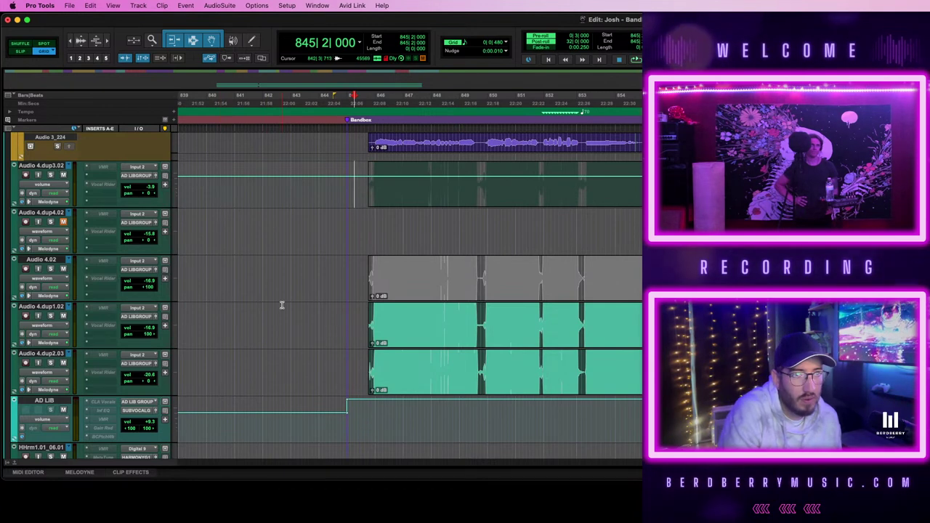
{"action": "left_click_drag", "start_coordinate": [368, 219], "coordinate": [642, 227]}
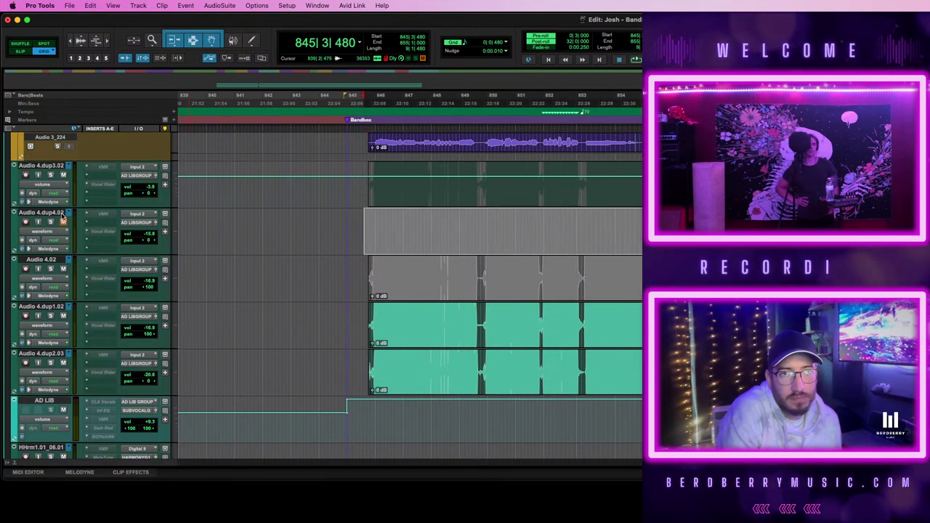
{"action": "left_click", "coordinate": [51, 187]}
{"action": "left_click", "coordinate": [51, 177]}
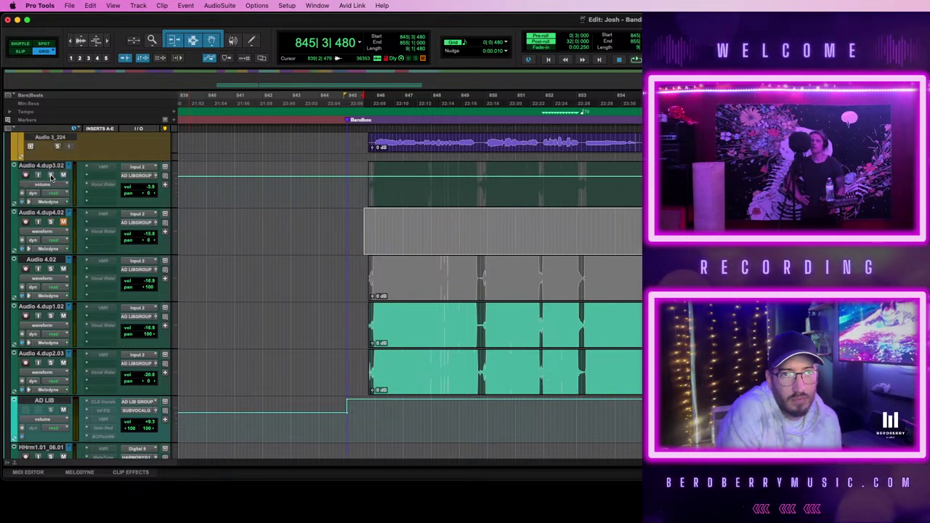
{"action": "left_click", "coordinate": [522, 222]}
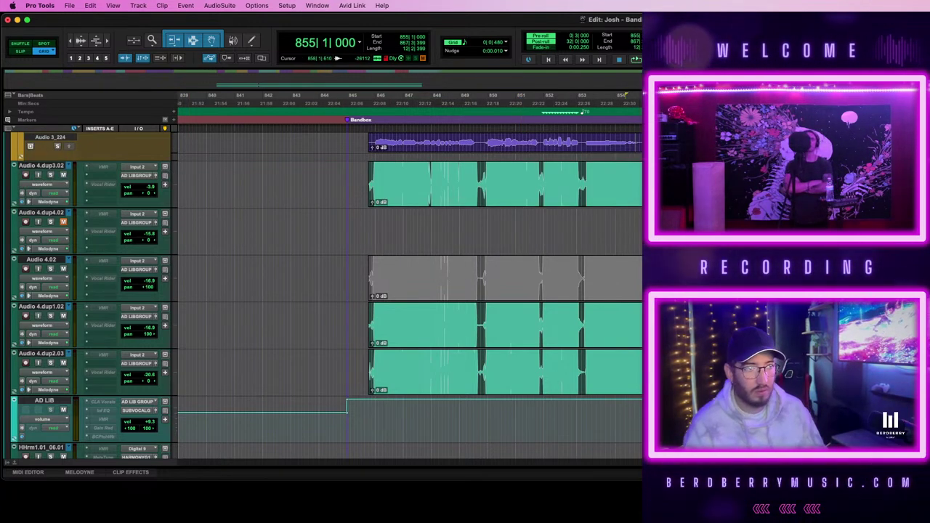
- Mute the Bandbox clip on Audio 4.dup1.02
{"action": "scroll", "coordinate": [409, 281], "scroll_direction": "right", "scroll_amount": 4}
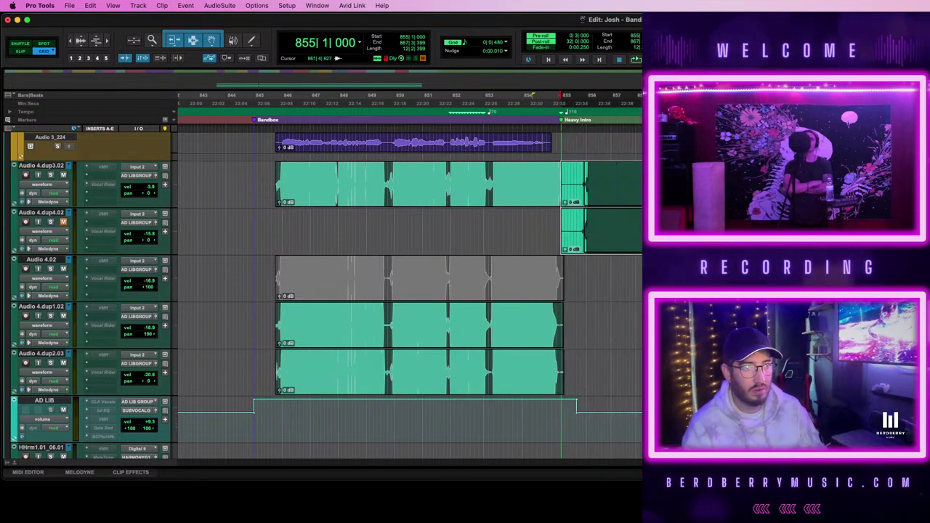
{"action": "left_click", "coordinate": [486, 340]}
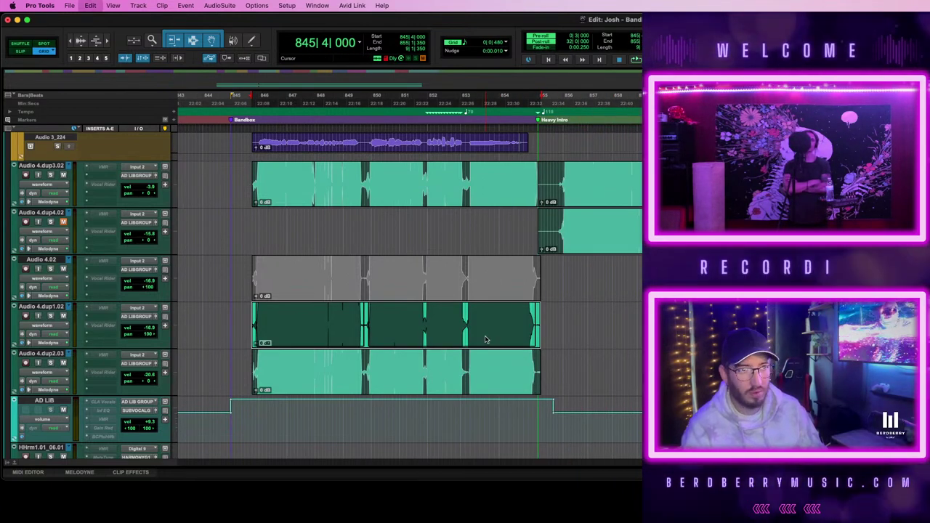
{"action": "key", "text": "super+m"}
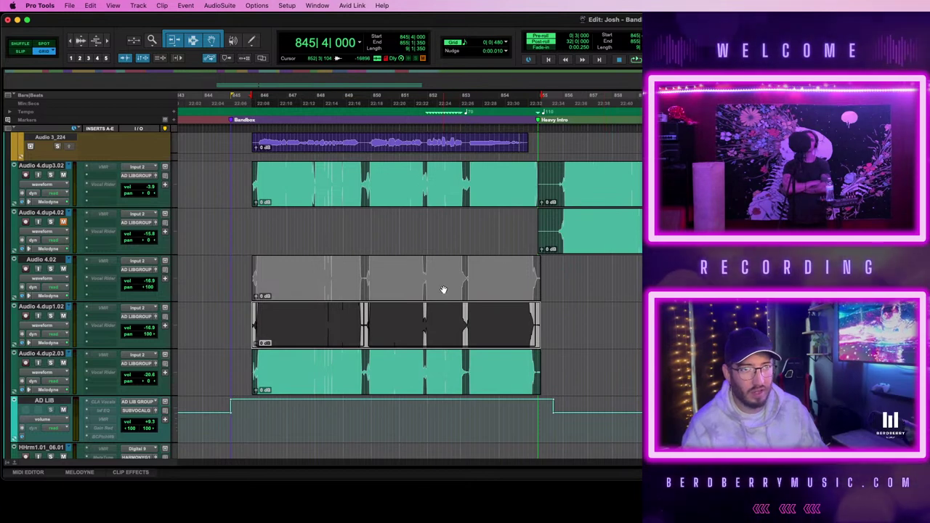
- Unmute the Audio 4.02 and Audio 4.dup1.02 clips together and consolidate both from 845|1|000 to 855|4|000
{"action": "left_click", "coordinate": [233, 265]}
{"action": "key", "text": "shift+Tab"}
{"action": "key", "text": "shift+Tab"}
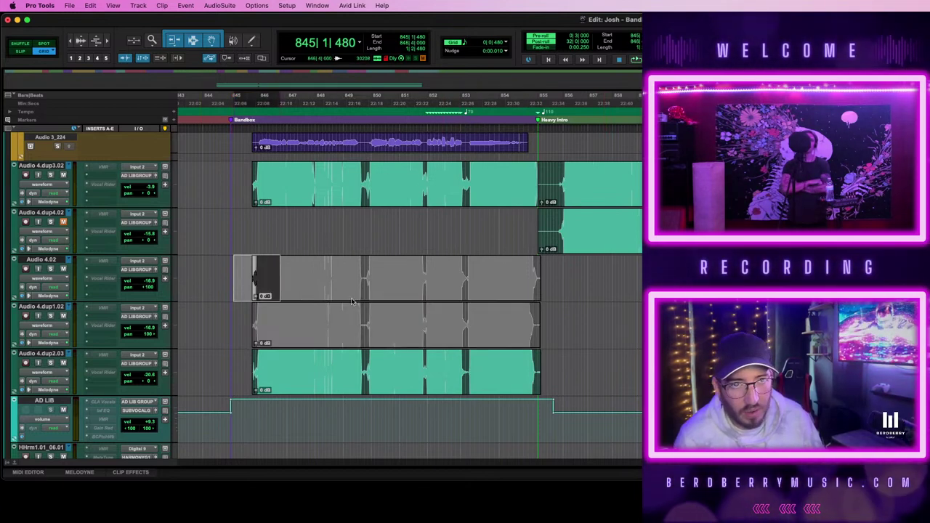
{"action": "left_click", "coordinate": [232, 261]}
{"action": "left_click_drag", "start_coordinate": [232, 262], "coordinate": [556, 326]}
{"action": "key", "text": "t"}
{"action": "key", "text": "r"}
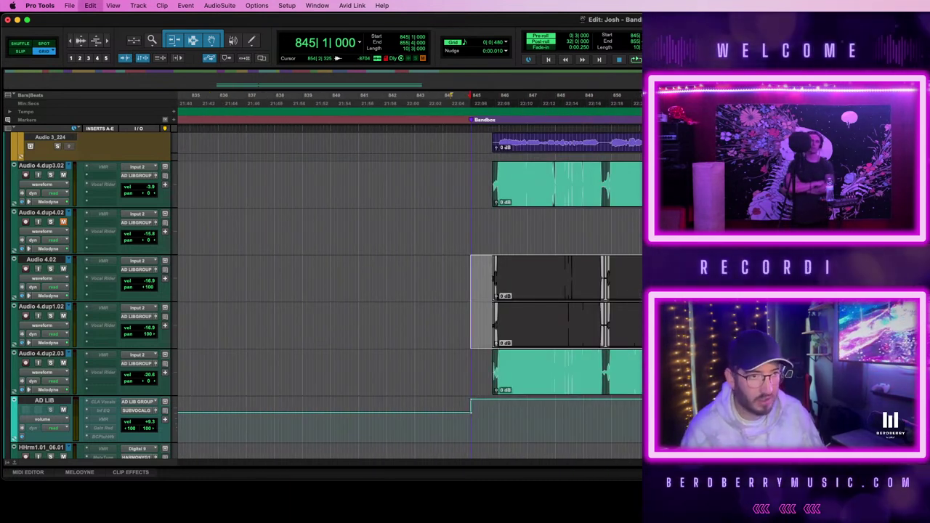
{"action": "key", "text": "super+m"}
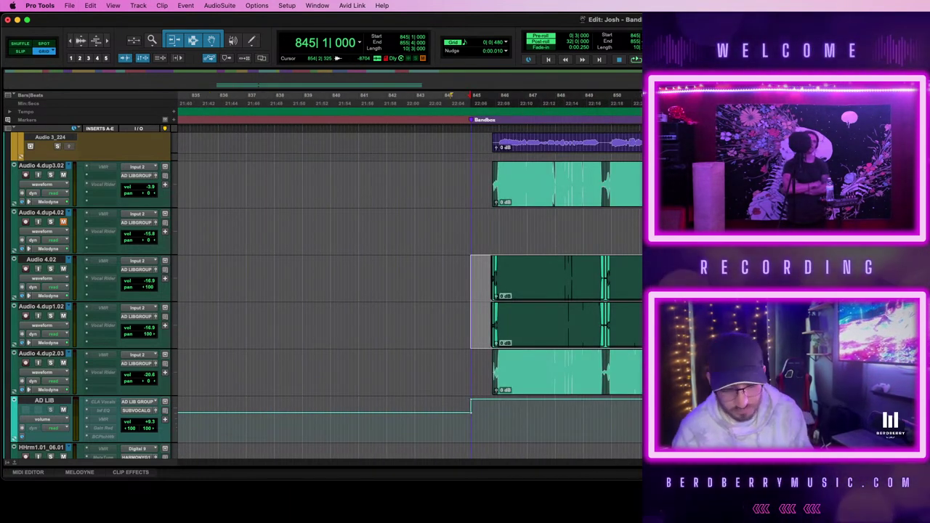
{"action": "key", "text": "alt+shift+3"}
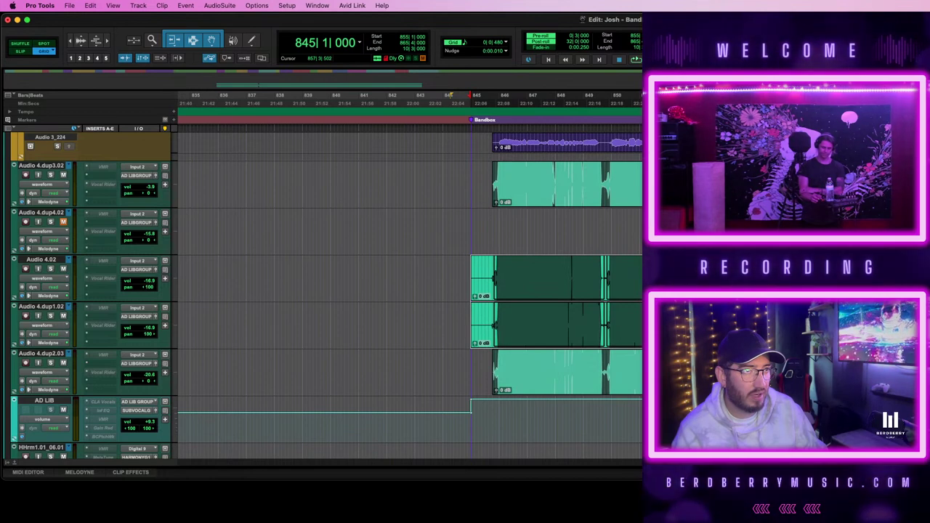
- Replace the consolidated clips on Audio 4.02 and Audio 4.dup1.02 with the clip pair from 855|1|000, placed at 845|1|000
{"action": "key", "text": "Delete"}
{"action": "key", "text": "super+z"}
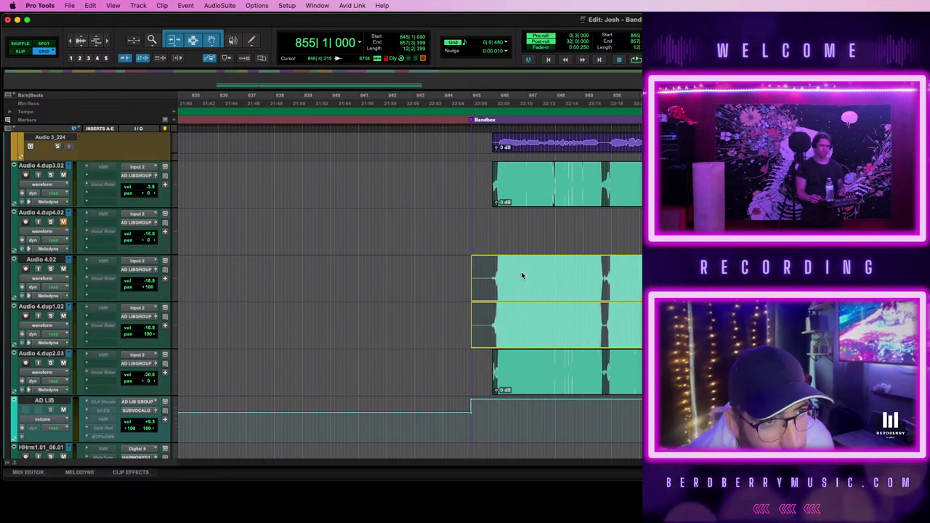
{"action": "left_click", "coordinate": [523, 245]}
- Play the Bandbox section from 845|1|000 and solo Audio 4.dup3.02, Audio 4.02, Audio 4.dup1.02 and Audio 4.dup2.03
{"action": "key", "text": "space"}
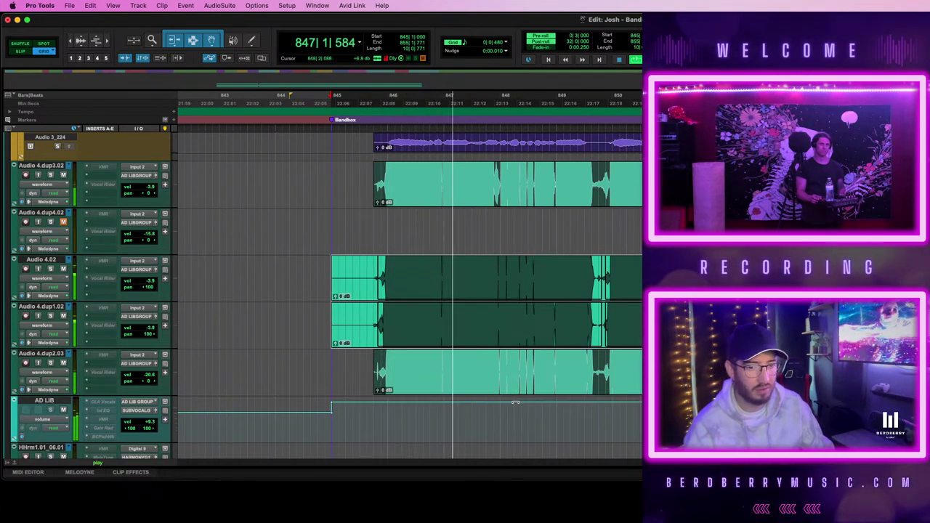
{"action": "left_click", "coordinate": [50, 362]}
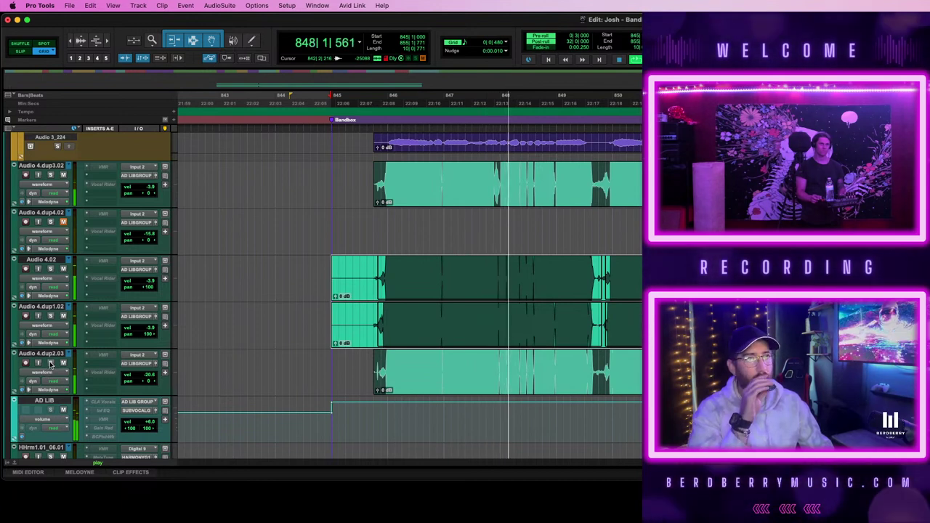
{"action": "left_click", "coordinate": [50, 315]}
{"action": "left_click", "coordinate": [50, 269]}
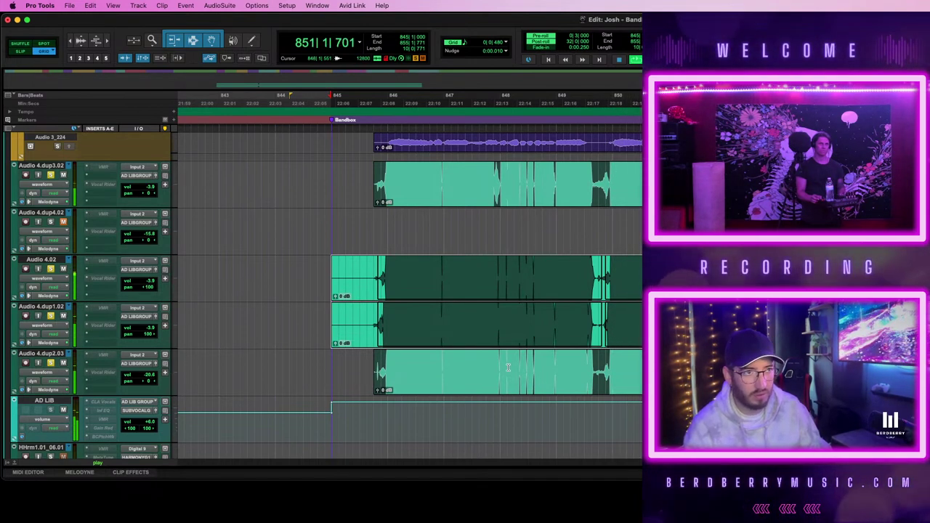
- Clear the volume automation on AD LIB from 844|4|000 to 855|4|000
{"action": "scroll", "coordinate": [508, 367], "scroll_direction": "right", "scroll_amount": 2}
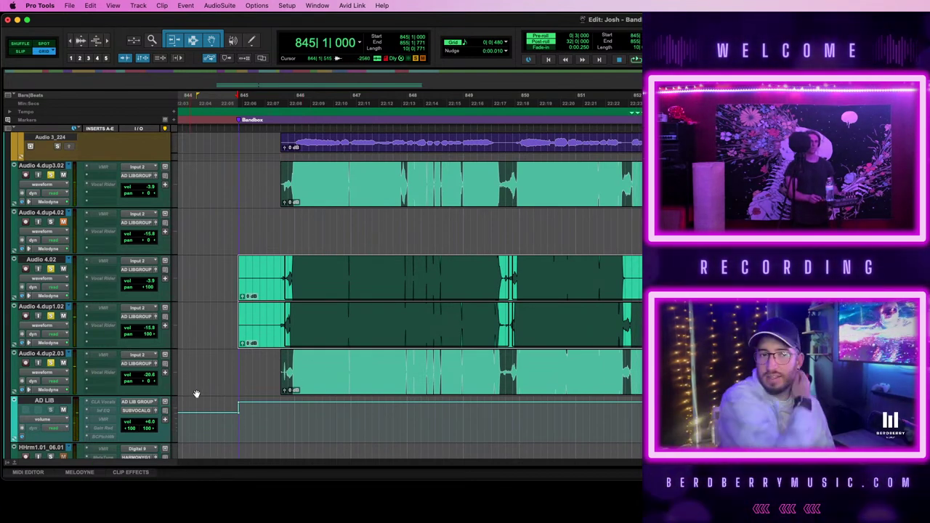
{"action": "left_click_drag", "start_coordinate": [226, 422], "coordinate": [653, 422]}
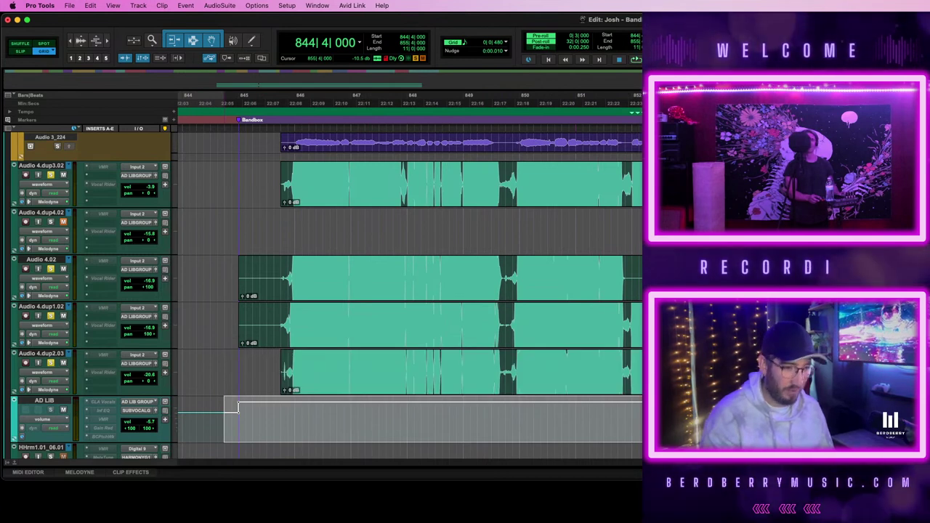
{"action": "left_click", "coordinate": [238, 408]}
- Select the five tracks from Audio 4.dup3.02 to Audio 4.dup2.03 and switch them to the volume automation view
{"action": "left_click", "coordinate": [41, 353]}
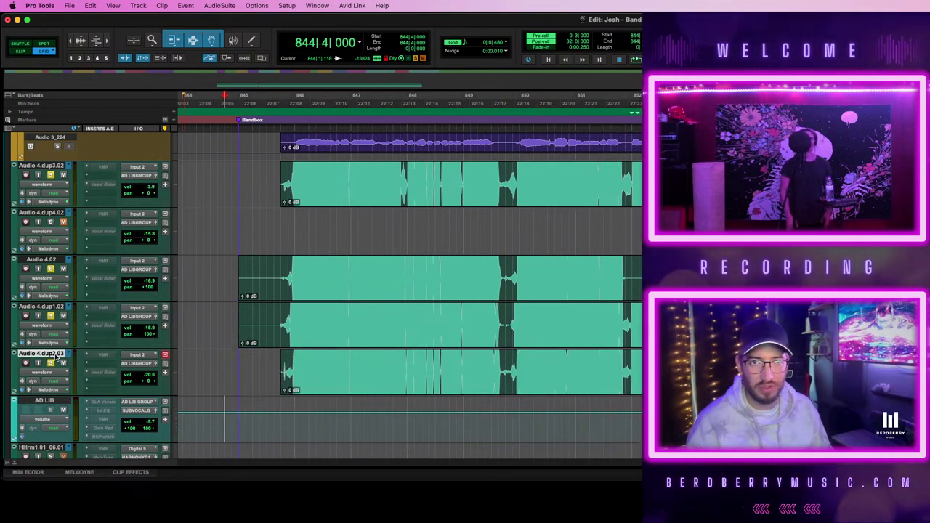
{"action": "left_click", "coordinate": [40, 165], "text": "shift"}
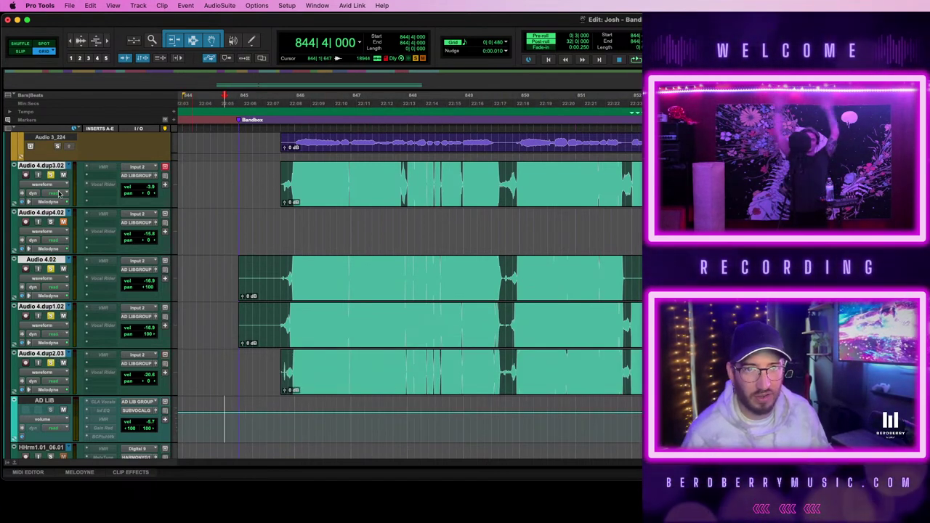
{"action": "left_click", "coordinate": [56, 184]}
{"action": "left_click", "coordinate": [59, 153]}
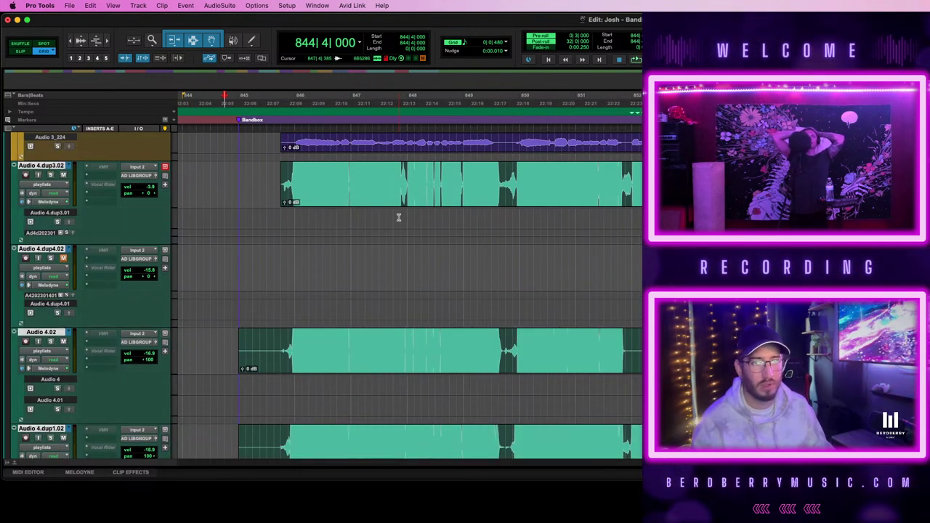
{"action": "left_click", "coordinate": [41, 184]}
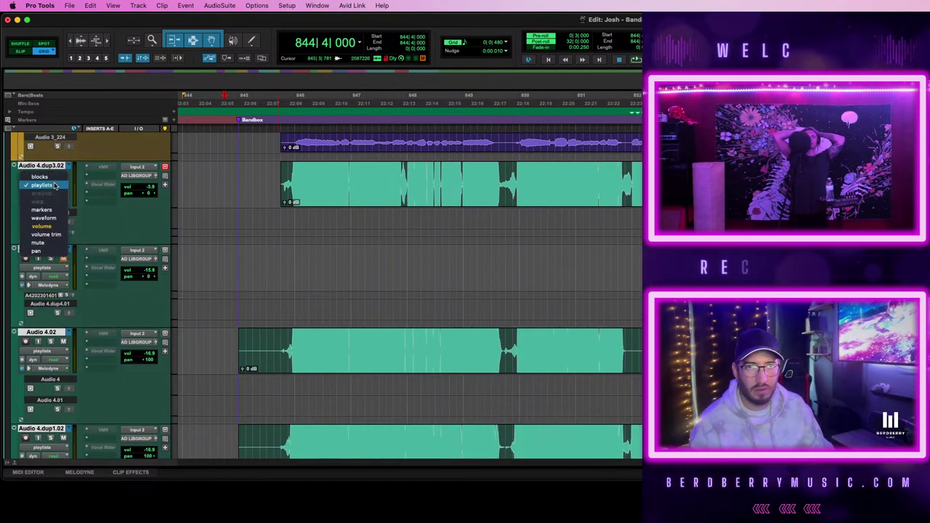
{"action": "left_click", "coordinate": [58, 226]}
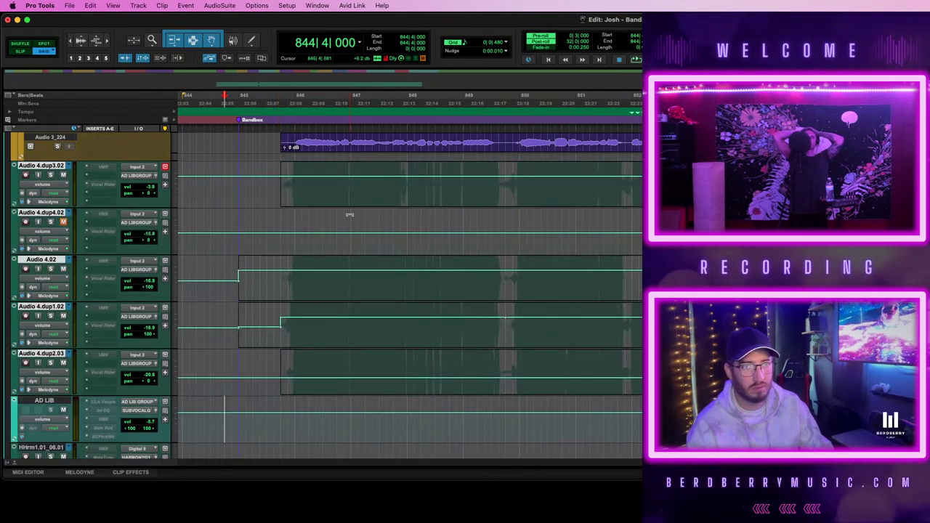
- Clear the volume automation on Audio 4.02 and Audio 4.dup1.02 from 844|4|000 to 855|3|480 and play from 846|1|000
{"action": "left_click_drag", "start_coordinate": [239, 303], "coordinate": [639, 331]}
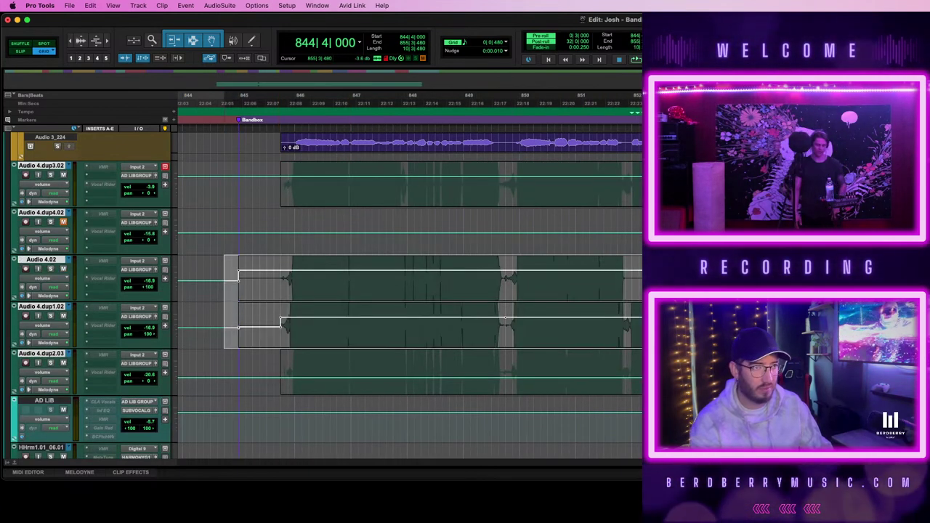
{"action": "key", "text": "Delete"}
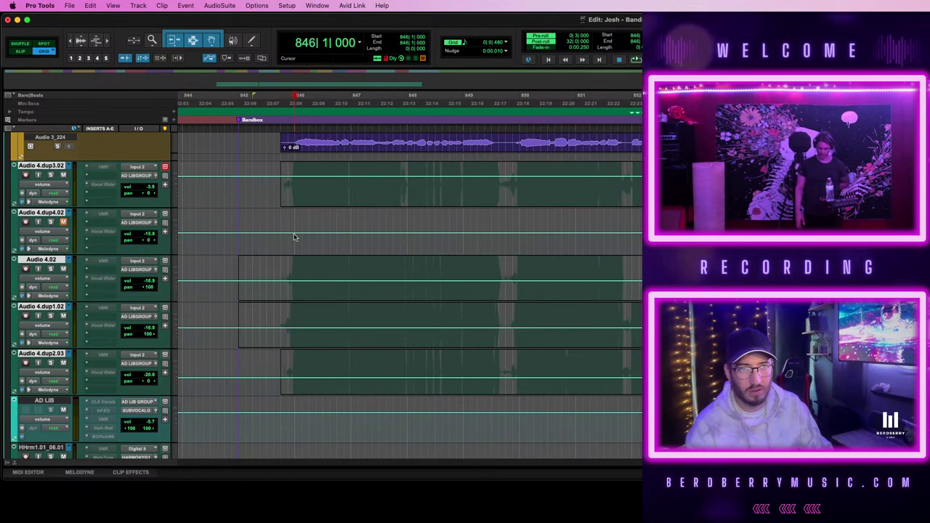
{"action": "key", "text": "space"}
{"action": "key", "text": "r"}
{"action": "key", "text": "r"}
{"action": "key", "text": "r"}
{"action": "key", "text": "super+bracketright"}
{"action": "key", "text": "super+bracketright"}
{"action": "key", "text": "super+bracketright"}
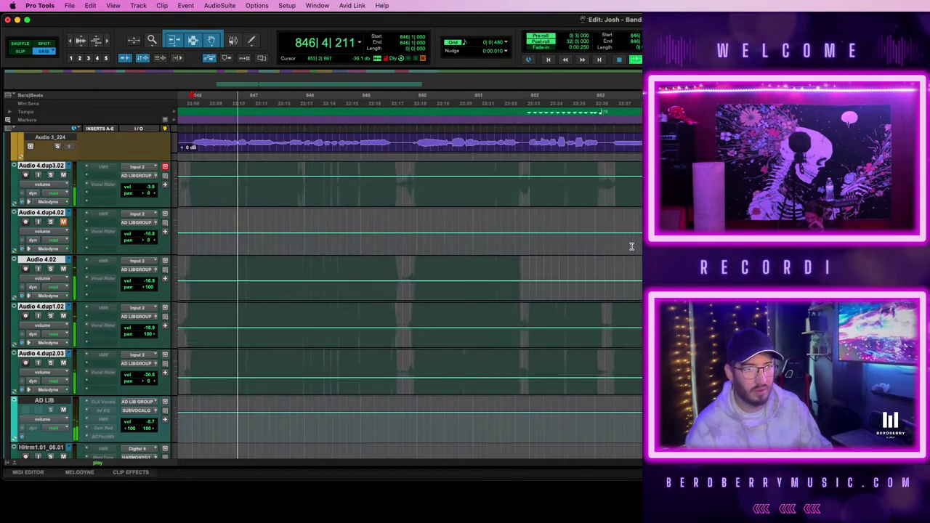
{"action": "scroll", "coordinate": [556, 249], "scroll_direction": "left", "scroll_amount": 3}
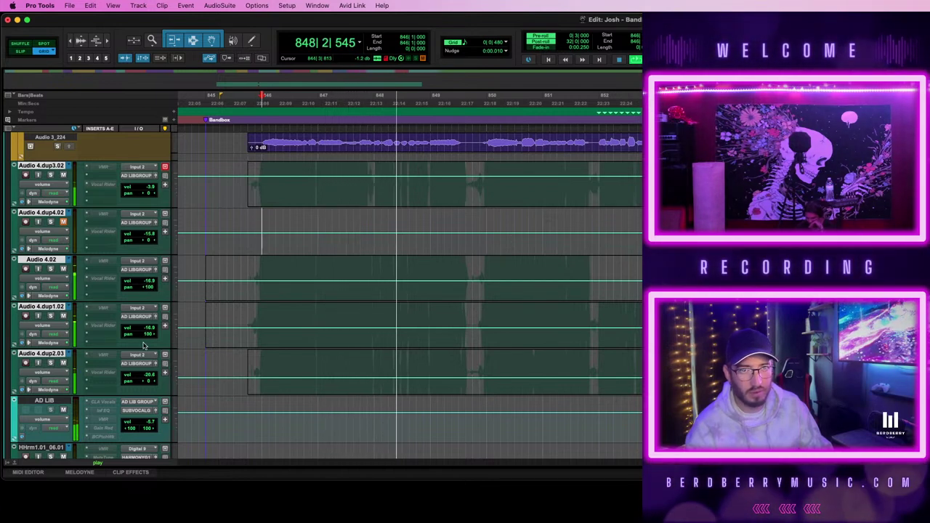
- Raise Audio 4.dup2.03 to about -3.0 dB from 845|3|000 and AD LIB to about +4.3 dB from 845|1|000, and replay from 846|1|000
{"action": "left_click", "coordinate": [607, 355]}
{"action": "mouse_move", "coordinate": [602, 378]}
{"action": "left_mouse_down"}
{"action": "mouse_move", "coordinate": [603, 354]}
{"action": "mouse_move", "coordinate": [602, 363]}
{"action": "left_mouse_up"}
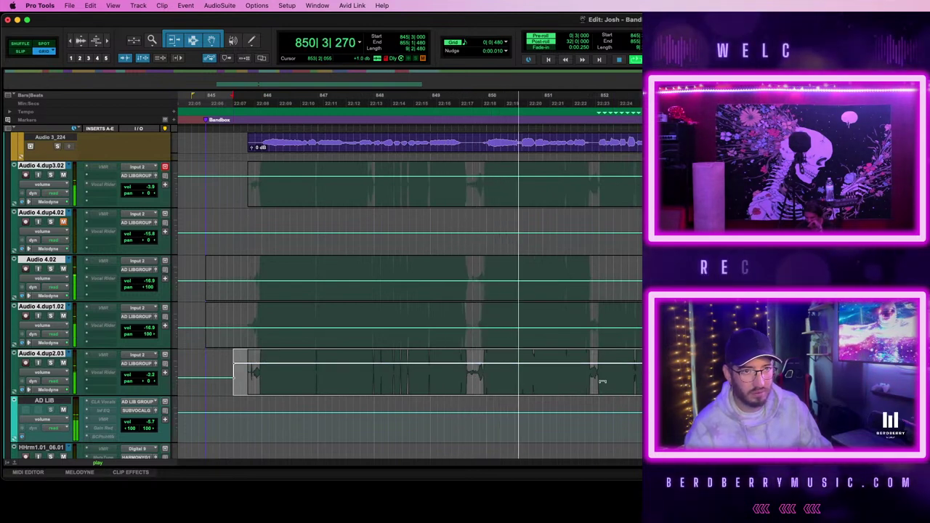
{"action": "left_click", "coordinate": [228, 424]}
{"action": "left_click_drag", "start_coordinate": [736, 406], "coordinate": [736, 400]}
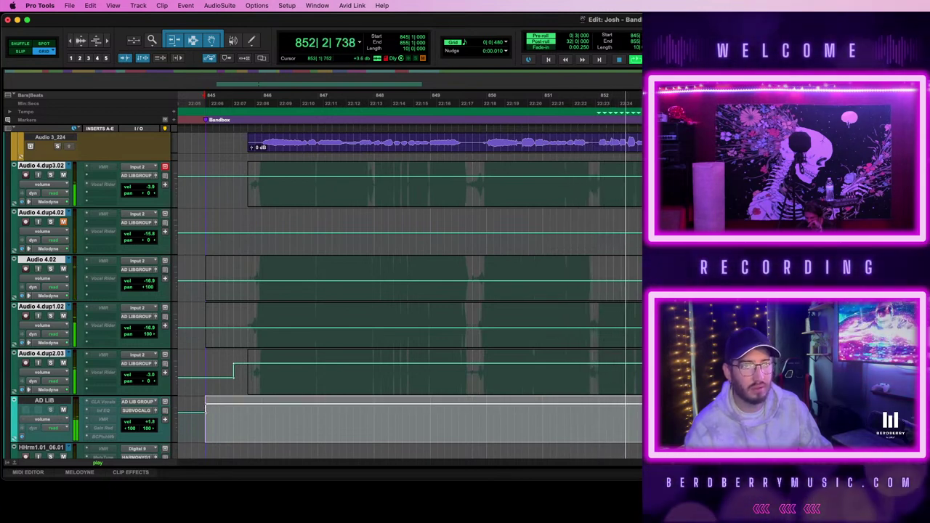
{"action": "left_click", "coordinate": [261, 282]}
{"action": "key", "text": "space"}
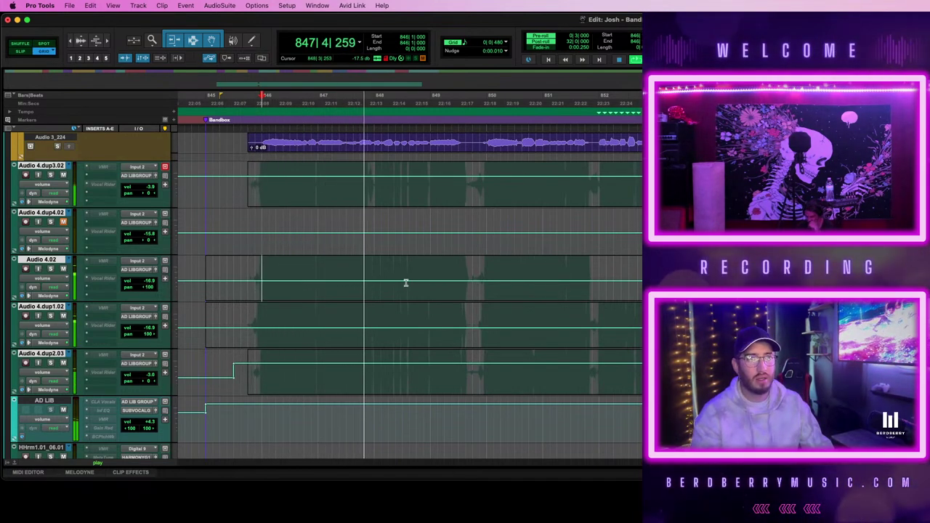
{"action": "left_click", "coordinate": [374, 277]}
{"action": "left_click_drag", "start_coordinate": [507, 273], "coordinate": [615, 268]}
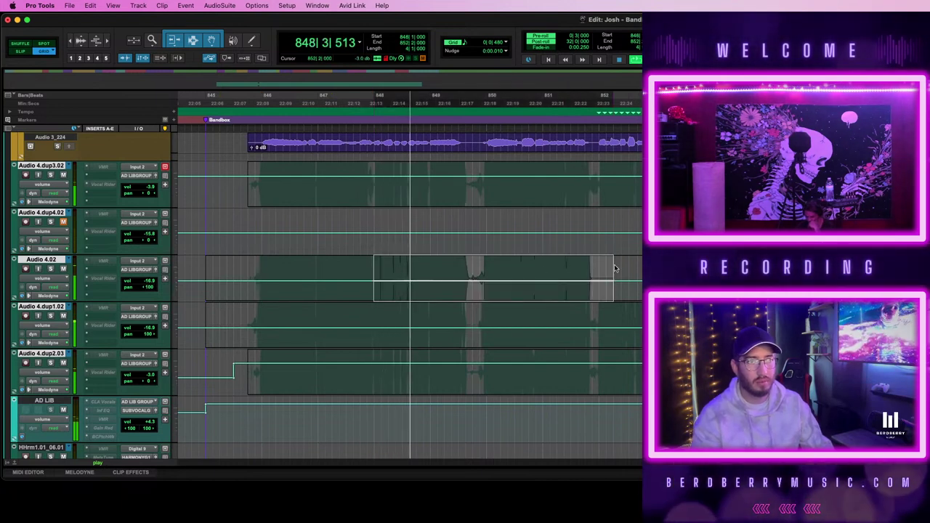
{"action": "left_click_drag", "start_coordinate": [552, 266], "coordinate": [552, 264]}
{"action": "key", "text": "super+z"}
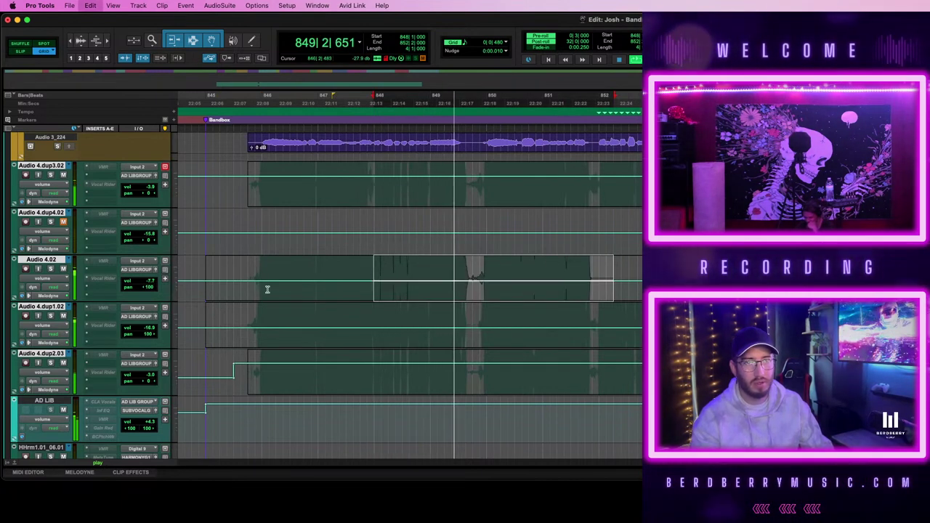
- Raise the volume automation on Audio 4.02 to about -6.1 dB from 845|2|000 and on Audio 4.dup1.02 to about -12.8 dB from 845|2|480
{"action": "left_click_drag", "start_coordinate": [220, 283], "coordinate": [638, 283]}
{"action": "left_click_drag", "start_coordinate": [796, 278], "coordinate": [775, 278]}
{"action": "left_click_drag", "start_coordinate": [680, 266], "coordinate": [681, 256]}
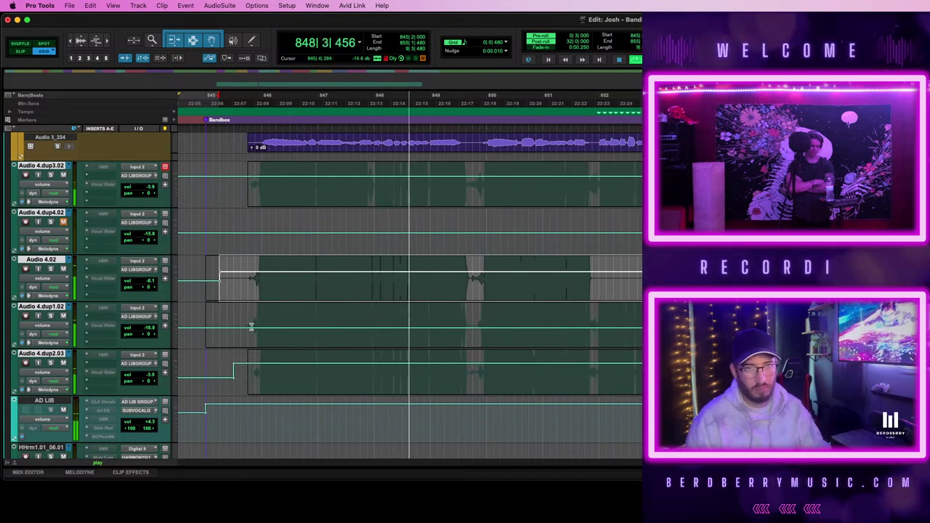
{"action": "left_click", "coordinate": [229, 324]}
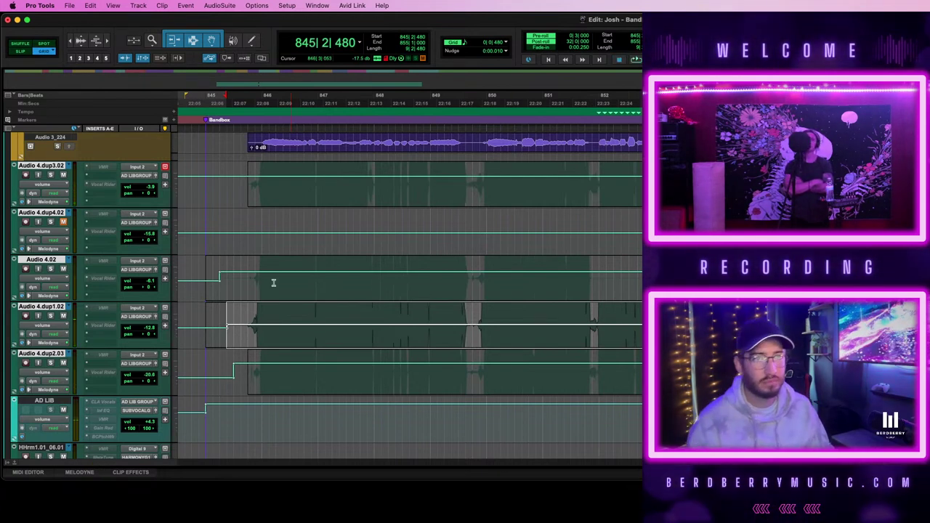
- Clear the volume automation on the five Audio 4 tracks from 844|4|480 to 855|2|480 and unsolo Audio 4.02
{"action": "left_click_drag", "start_coordinate": [199, 182], "coordinate": [639, 385]}
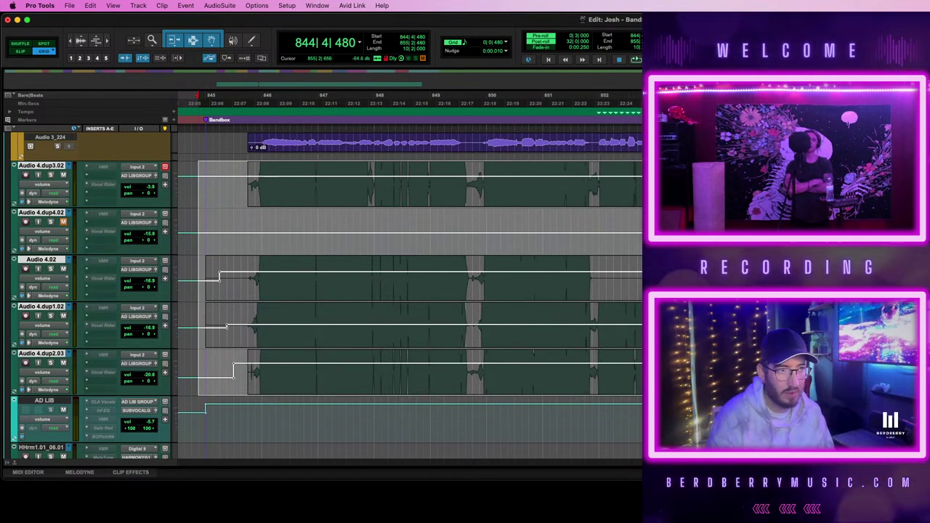
{"action": "key", "text": "BackSpace"}
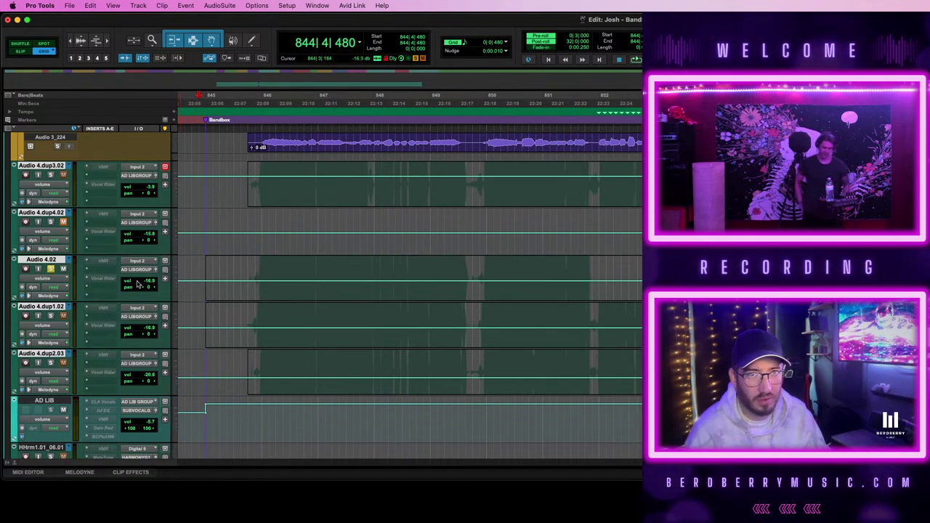
{"action": "left_click", "coordinate": [49, 269]}
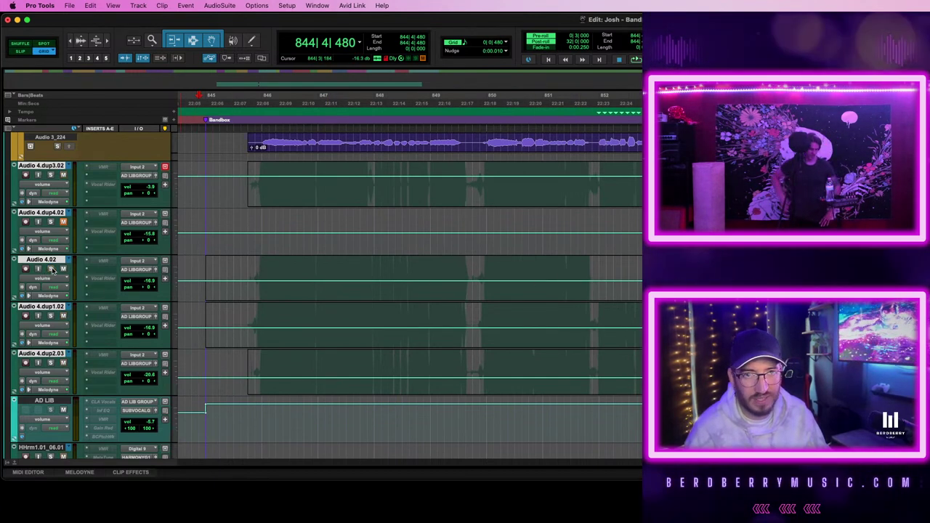
- Switch the selected Audio 4 tracks back to waveform view and play the section from 851|2|000
{"action": "left_click", "coordinate": [40, 187]}
{"action": "left_click", "coordinate": [41, 177]}
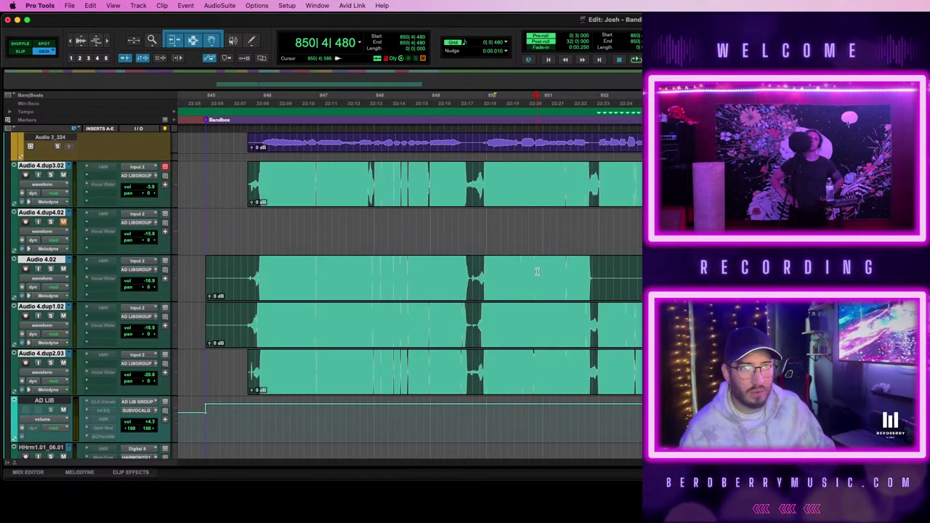
{"action": "key", "text": "r"}
{"action": "key", "text": "t"}
{"action": "scroll", "coordinate": [537, 272], "scroll_direction": "right", "scroll_amount": 3}
{"action": "key", "text": "t"}
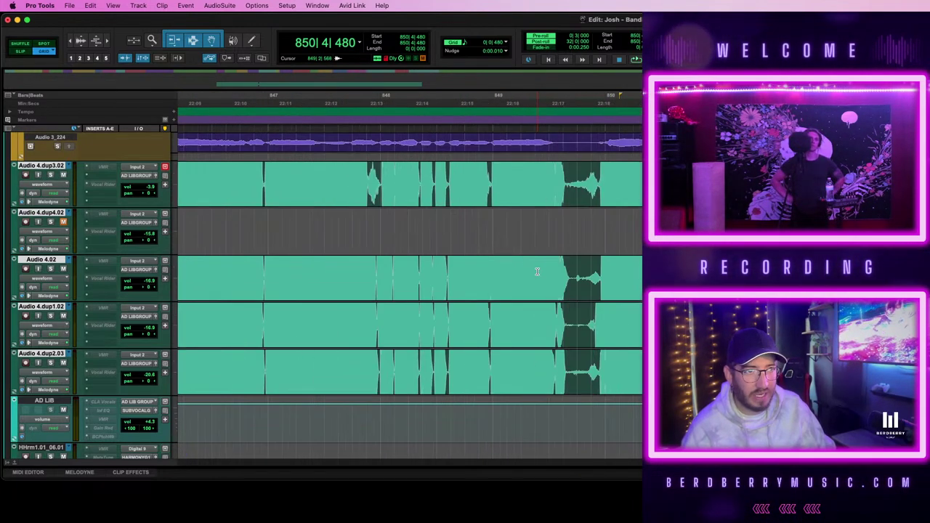
{"action": "scroll", "coordinate": [537, 272], "scroll_direction": "right", "scroll_amount": 5}
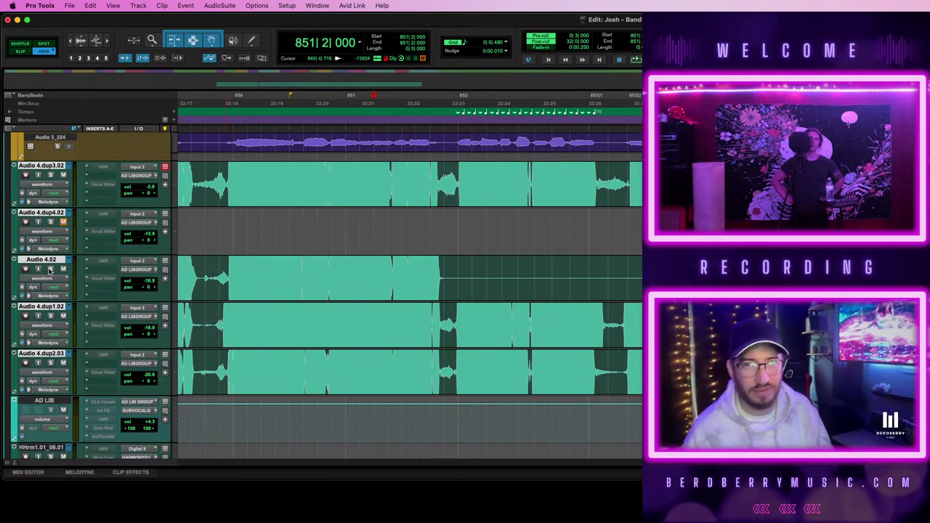
{"action": "key", "text": "space"}
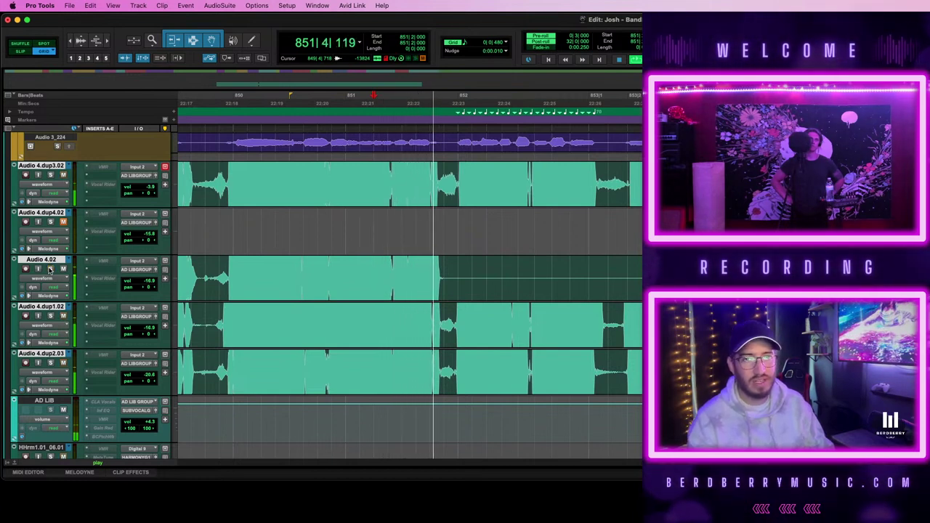
{"action": "key", "text": "space"}
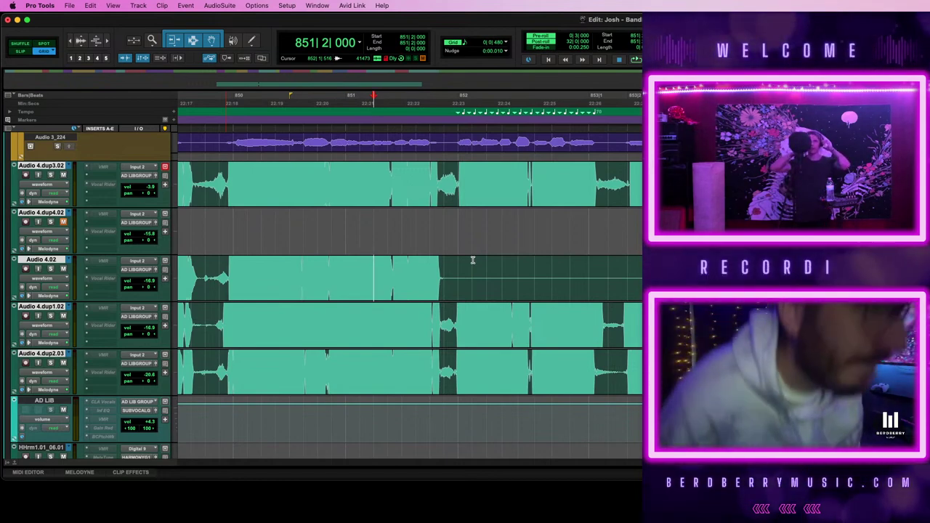
- Record a vocal take on Audio 3 starting at 851|4|000
{"action": "left_click", "coordinate": [444, 268]}
{"action": "scroll", "coordinate": [437, 194], "scroll_direction": "up", "scroll_amount": 3}
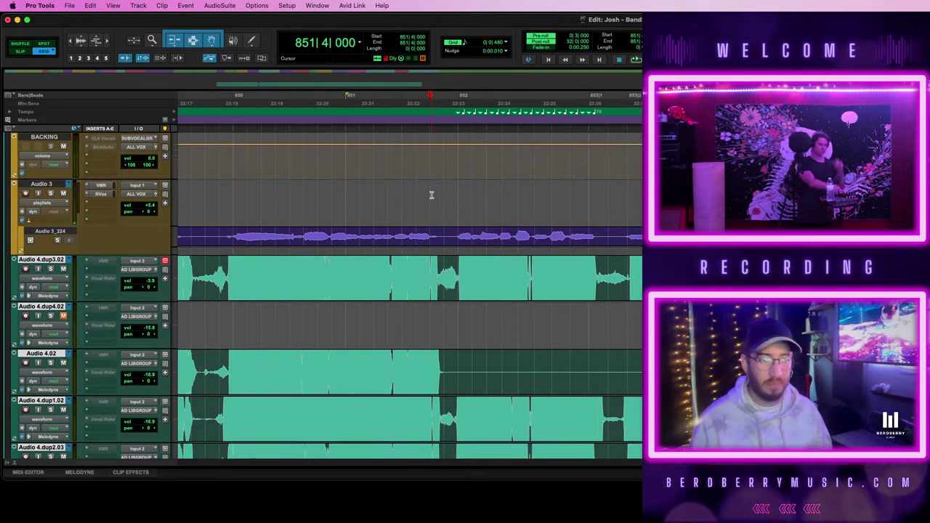
{"action": "key", "text": "space"}
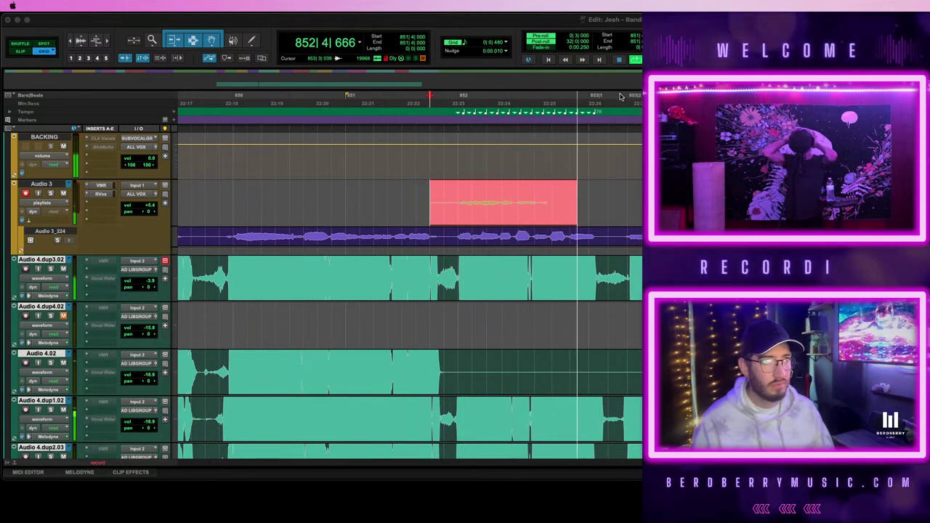
{"action": "left_click", "coordinate": [430, 193]}
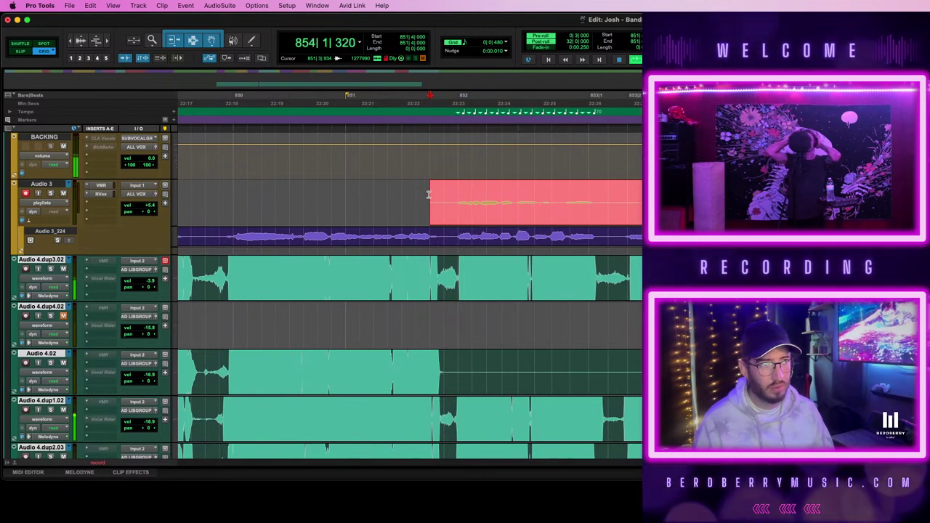
{"action": "key", "text": "space"}
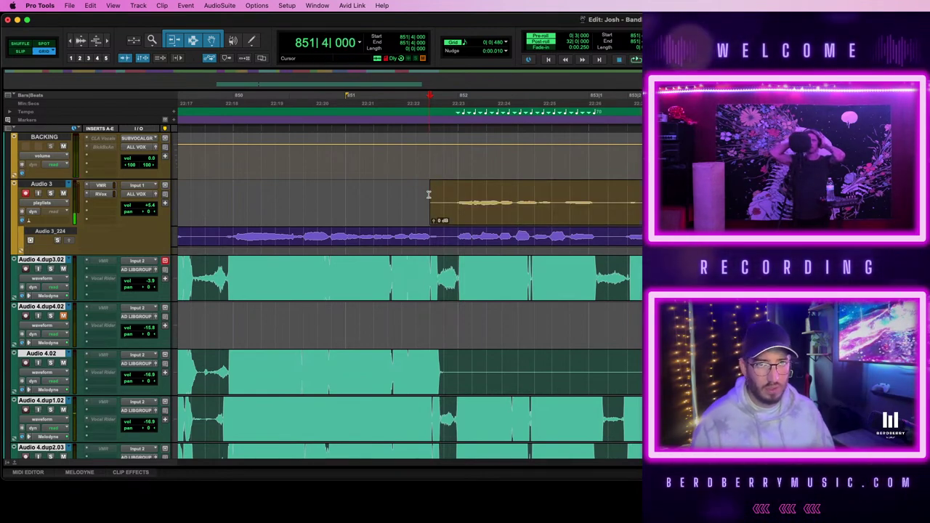
- Play back the take on Audio 3 and delete it
{"action": "key", "text": "space"}
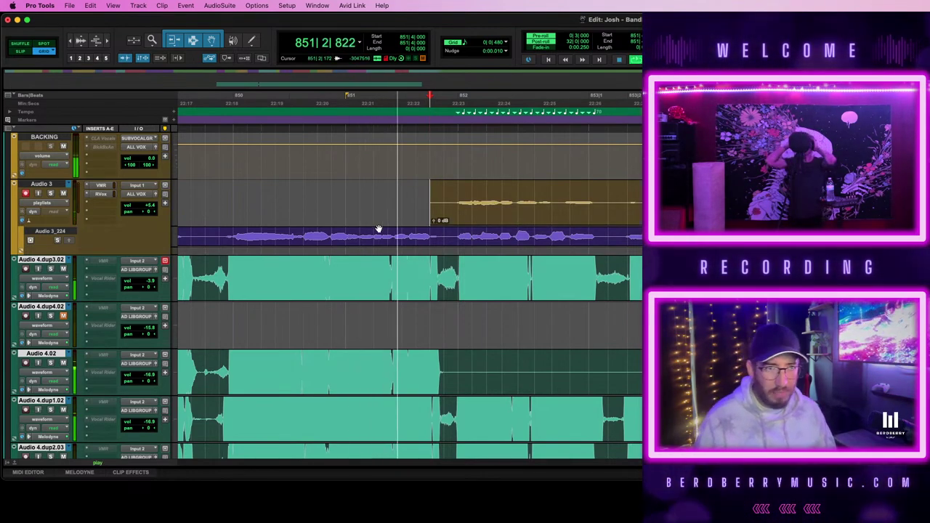
{"action": "scroll", "coordinate": [380, 228], "scroll_direction": "down", "scroll_amount": 3}
{"action": "scroll", "coordinate": [463, 234], "scroll_direction": "up", "scroll_amount": 3}
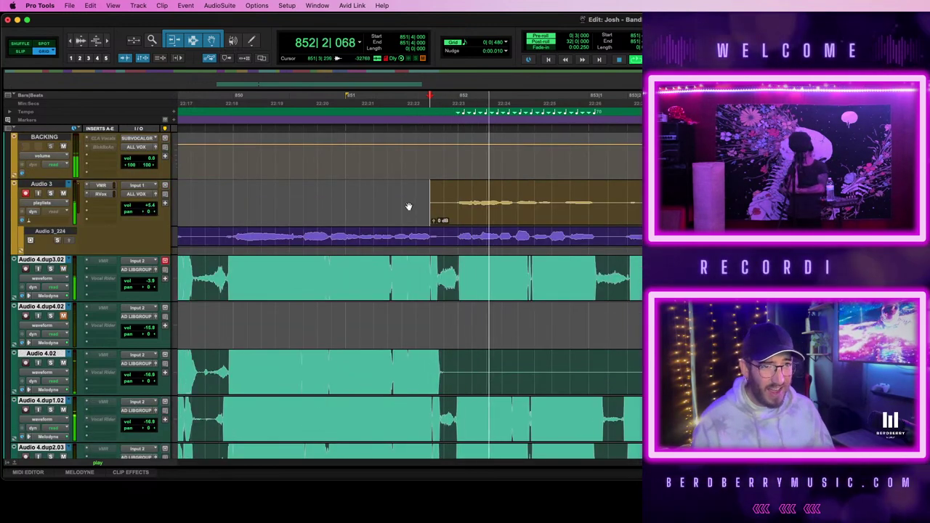
{"action": "key", "text": "space"}
{"action": "left_click", "coordinate": [475, 216]}
{"action": "key", "text": "super+u"}
{"action": "key", "text": "Delete"}
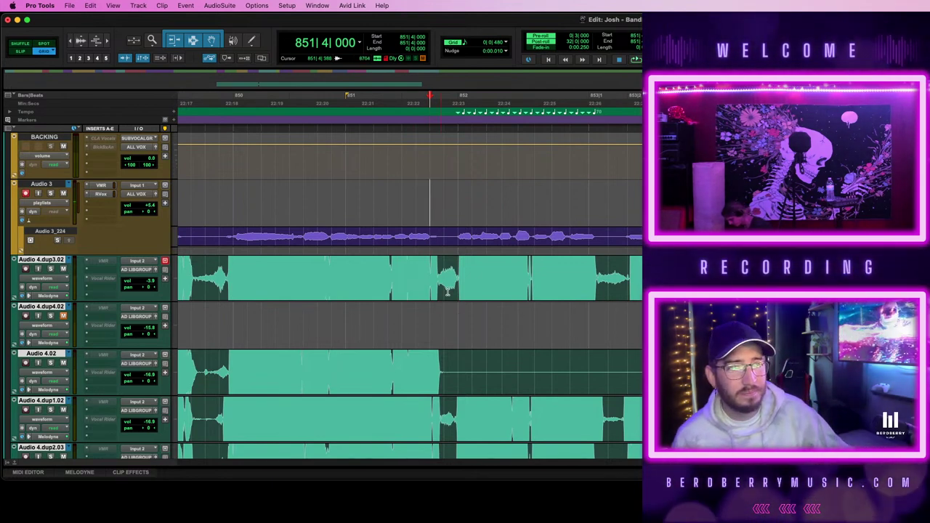
- Record a vocal take on Audio 3 starting at 851|4|480
{"action": "left_click", "coordinate": [445, 250]}
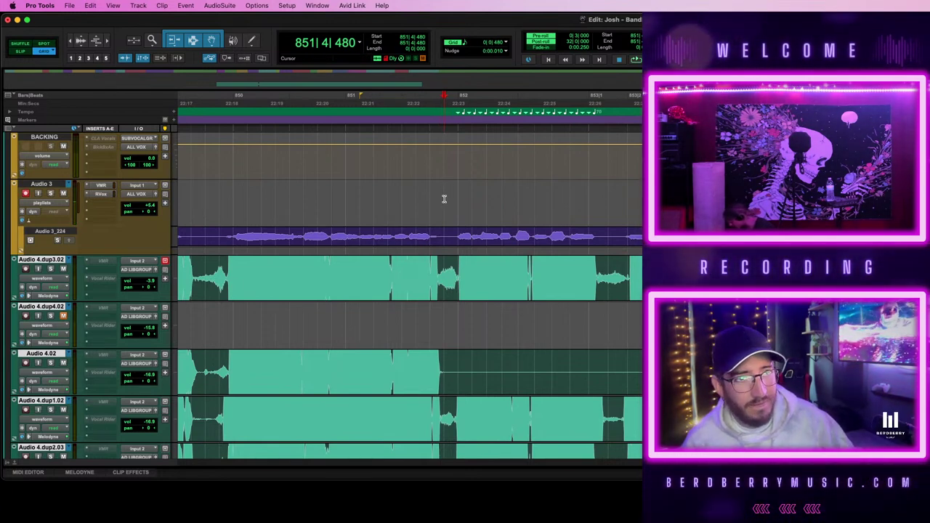
{"action": "key", "text": "space"}
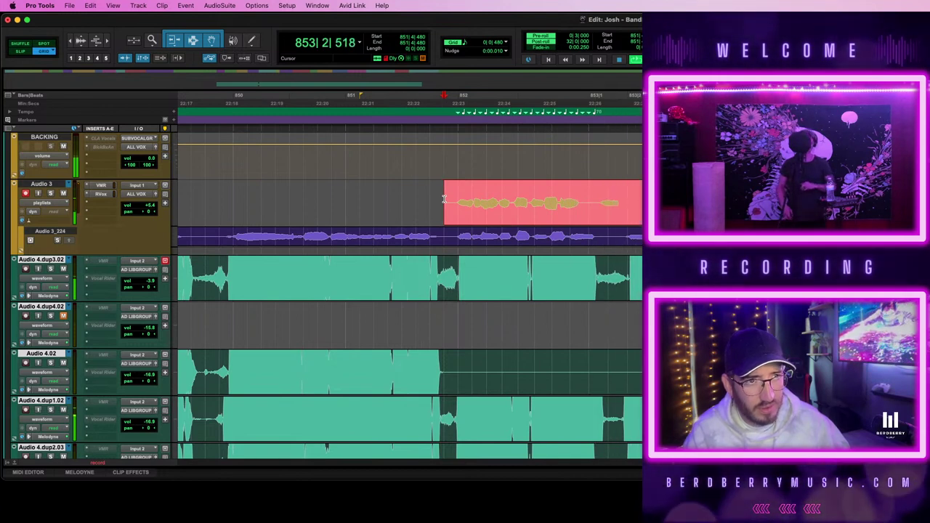
{"action": "key", "text": "space"}
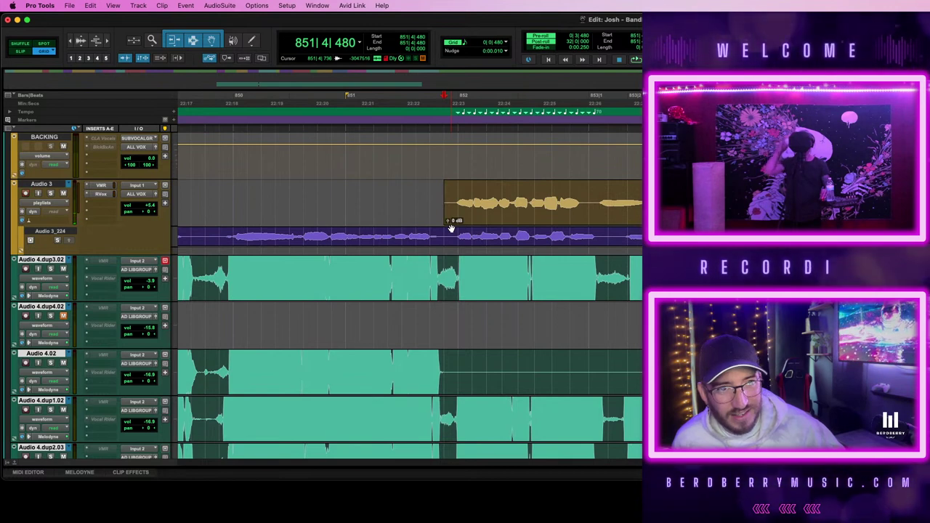
- Set the pre-roll to start at 850|1|000 and re-record the Audio 3 vocal take from 851|4|480
{"action": "left_click_drag", "start_coordinate": [349, 95], "coordinate": [226, 103]}
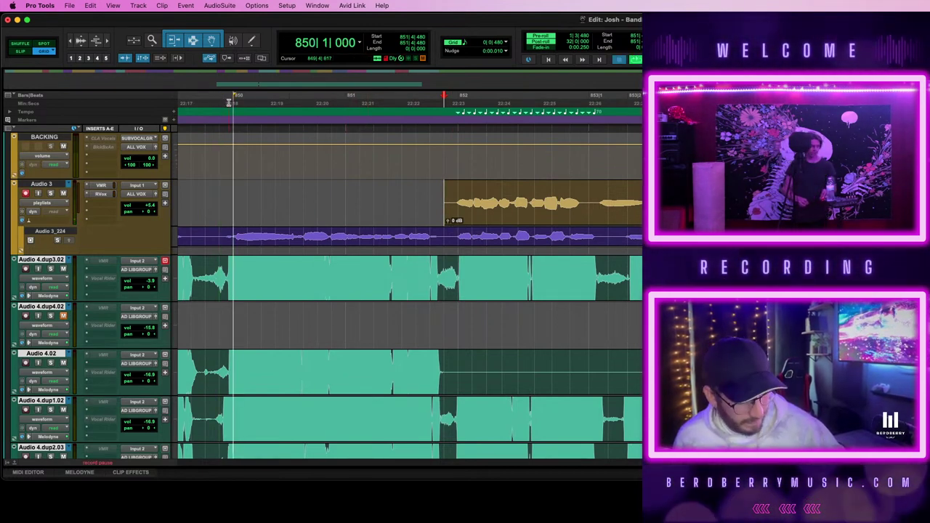
{"action": "key", "text": "space"}
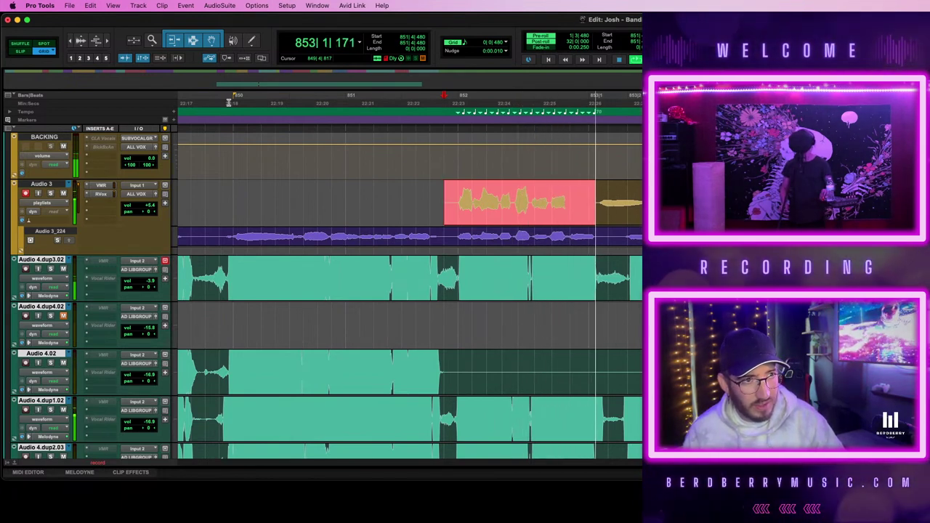
{"action": "key", "text": "space"}
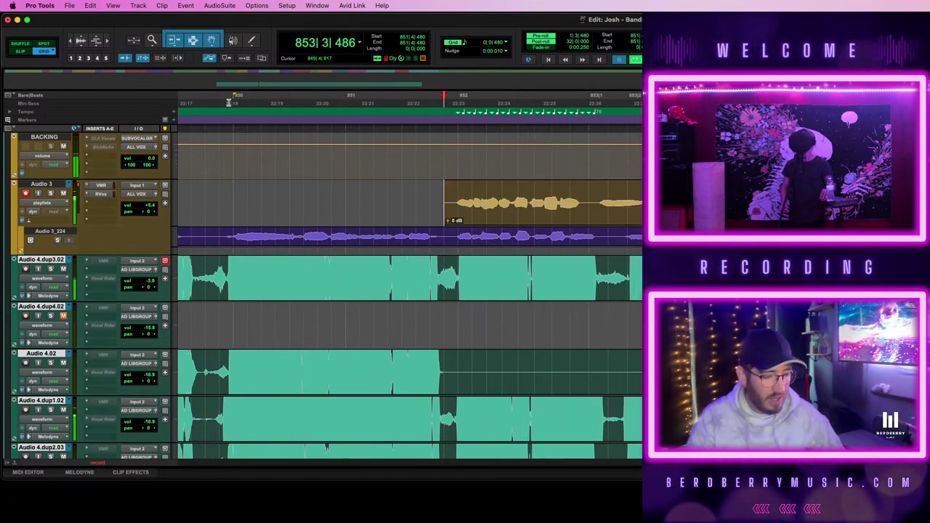
{"action": "key", "text": "space"}
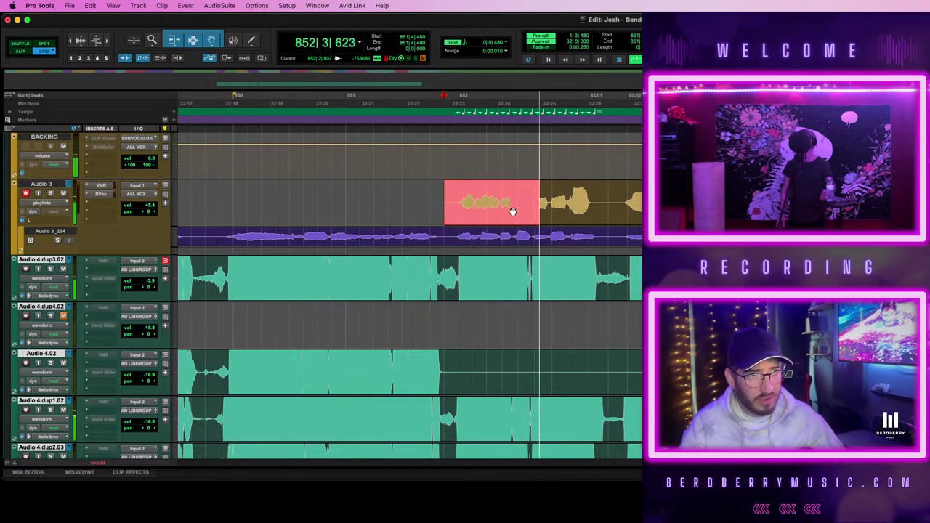
{"action": "key", "text": "space"}
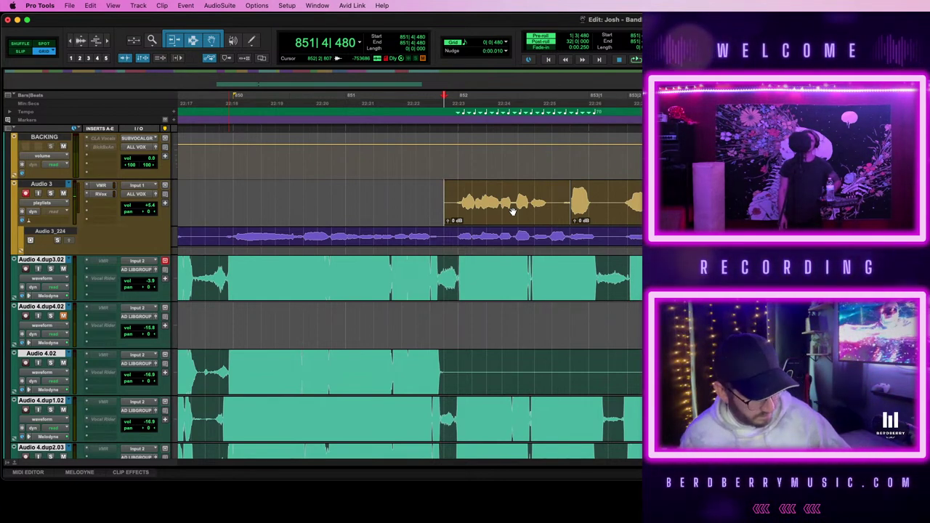
{"action": "key", "text": "space"}
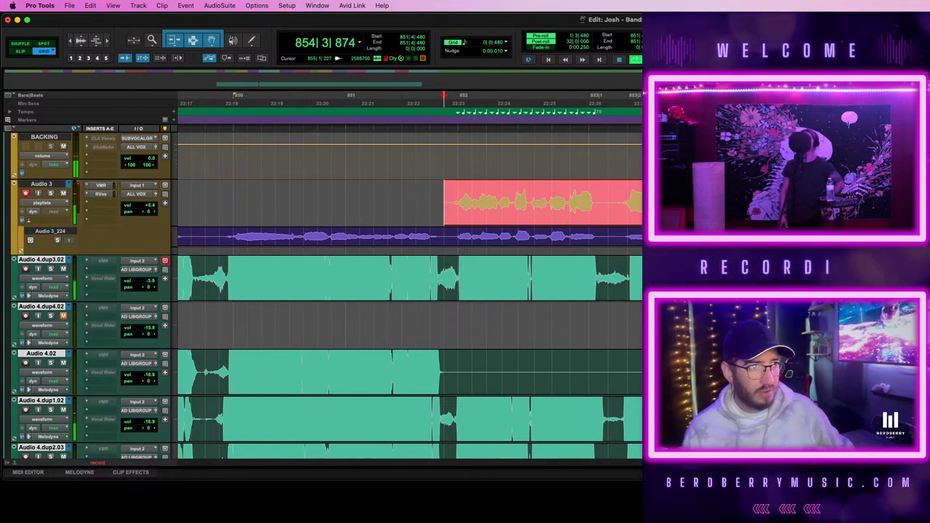
{"action": "key", "text": "space"}
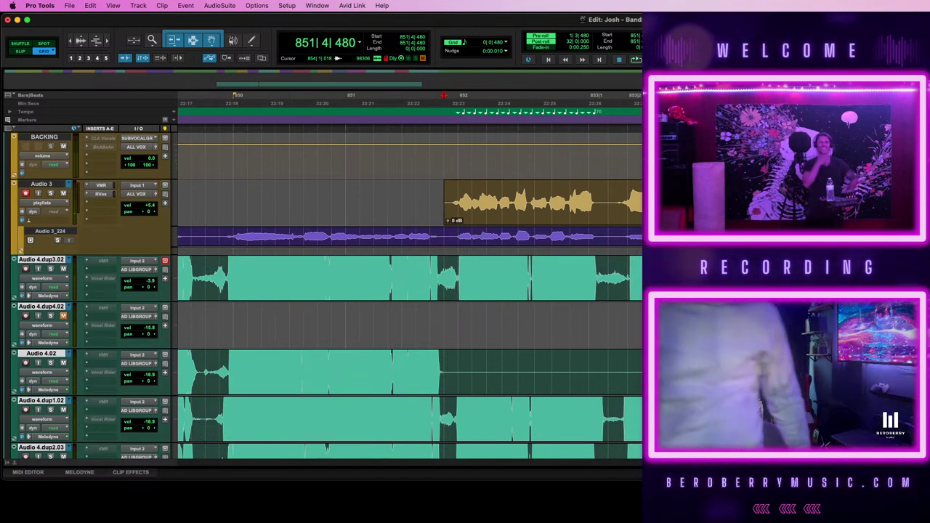
- Move the new Audio 3 take onto Audio 4.02, keeping its start at 851|4|480
{"action": "key", "text": "r"}
{"action": "key", "text": "r"}
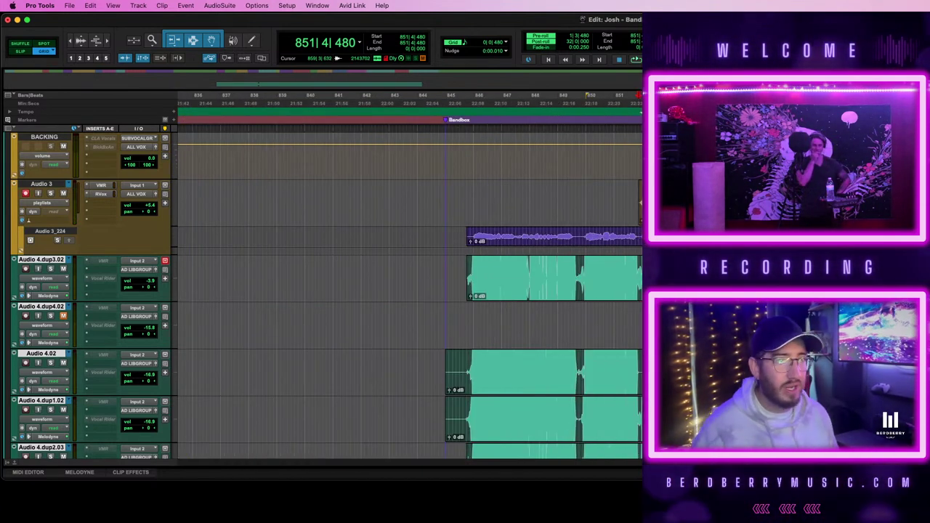
{"action": "key", "text": "super+bracketright"}
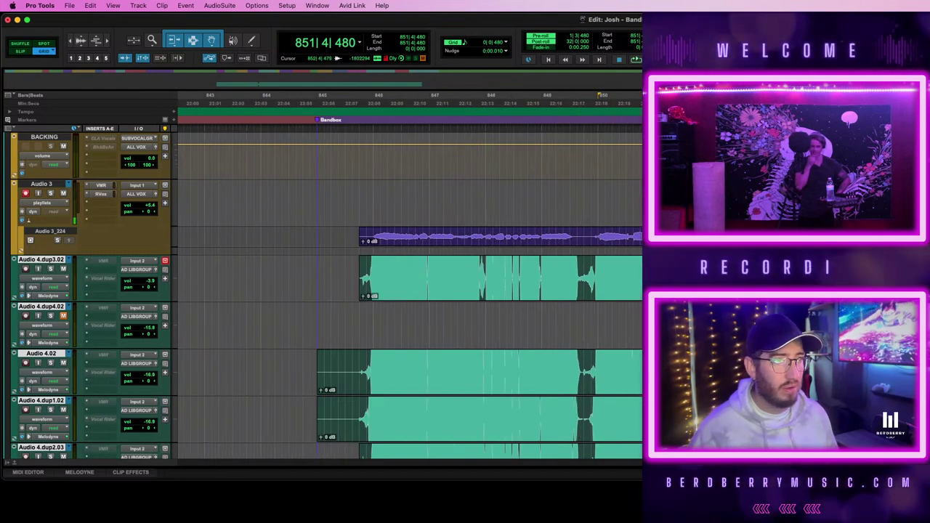
{"action": "scroll", "coordinate": [407, 291], "scroll_direction": "right", "scroll_amount": 1}
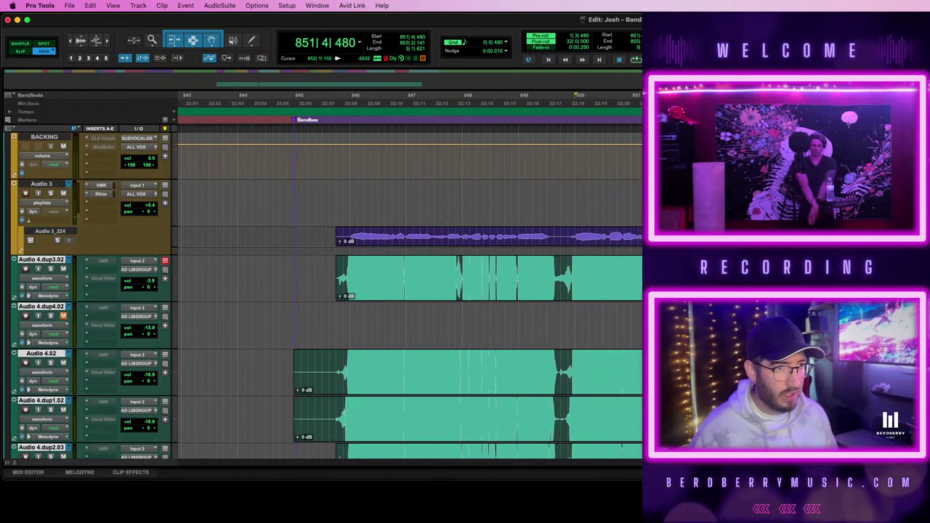
{"action": "key", "text": "super+bracketright"}
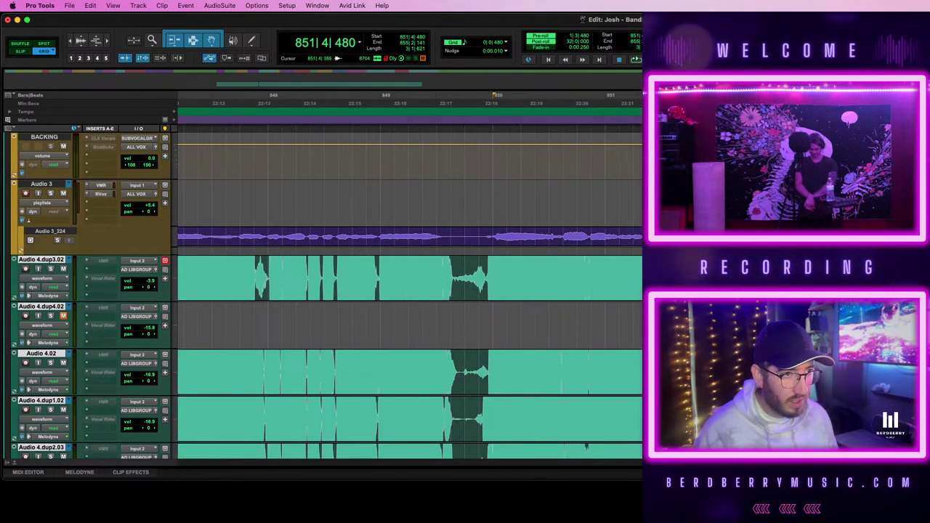
{"action": "left_click", "coordinate": [552, 373]}
{"action": "key", "text": "super+z"}
{"action": "key", "text": "super+bracketleft"}
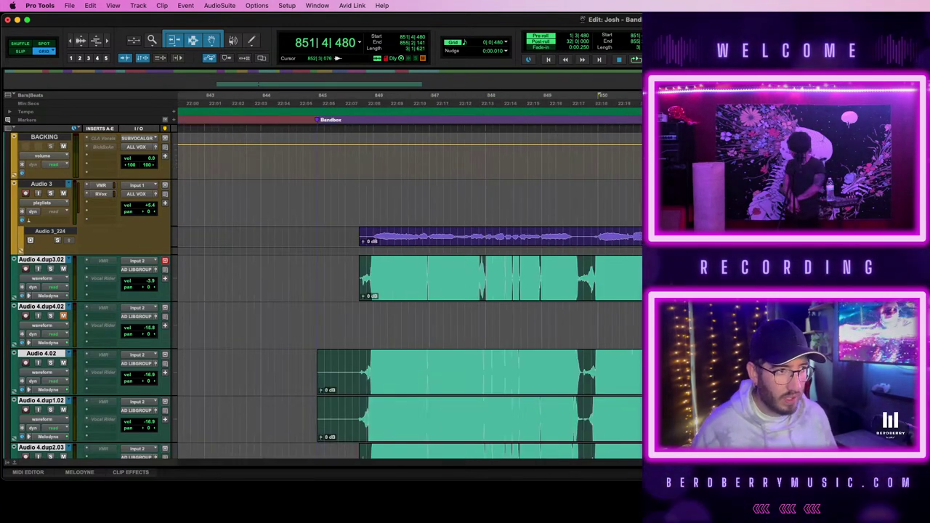
{"action": "scroll", "coordinate": [409, 291], "scroll_direction": "right", "scroll_amount": 3}
{"action": "scroll", "coordinate": [409, 291], "scroll_direction": "left", "scroll_amount": 1}
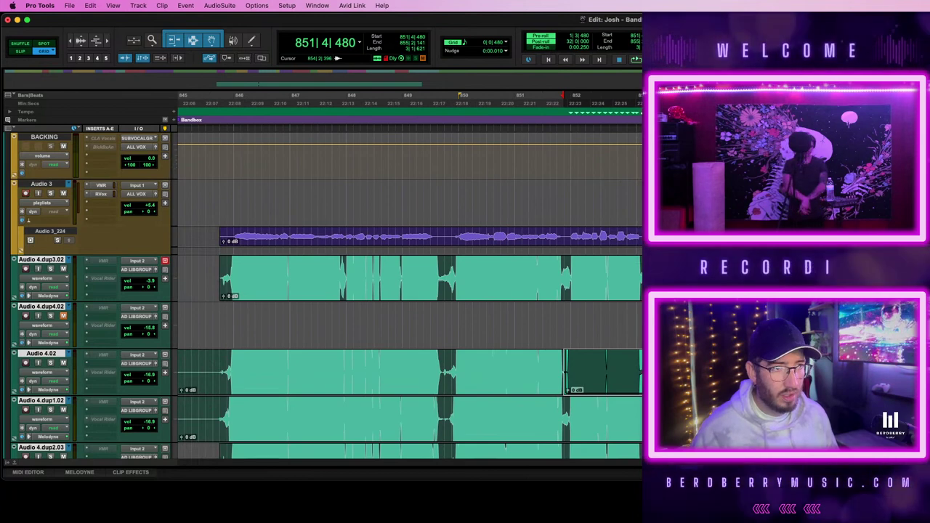
- Delete the silent lead-in before 845|4|000 on Audio 4.02, Audio 4.dup1.02 and Audio 4.dup2.03, and apply fades across the two Audio 4.02 clips
{"action": "left_click_drag", "start_coordinate": [220, 357], "coordinate": [183, 447]}
{"action": "key", "text": "BackSpace"}
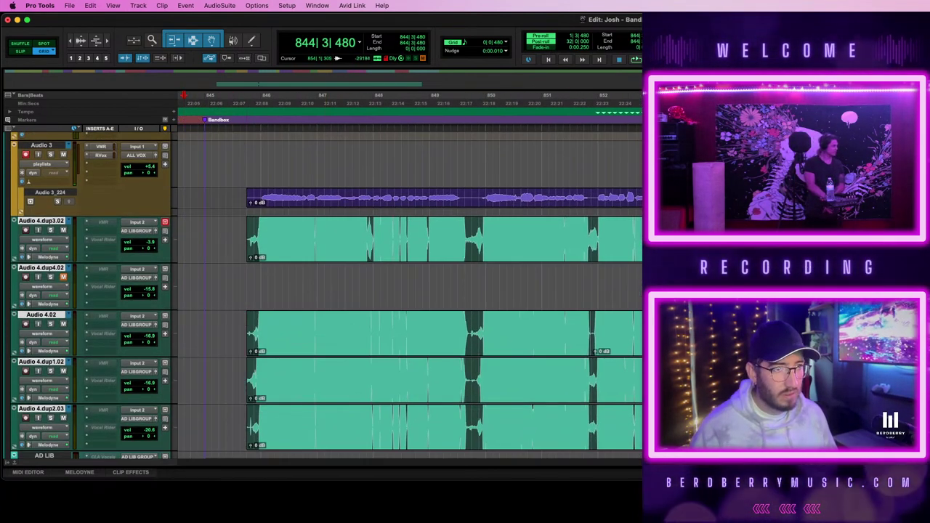
{"action": "left_click", "coordinate": [610, 342]}
{"action": "left_click", "coordinate": [458, 344], "text": "shift"}
{"action": "key", "text": "super+f"}
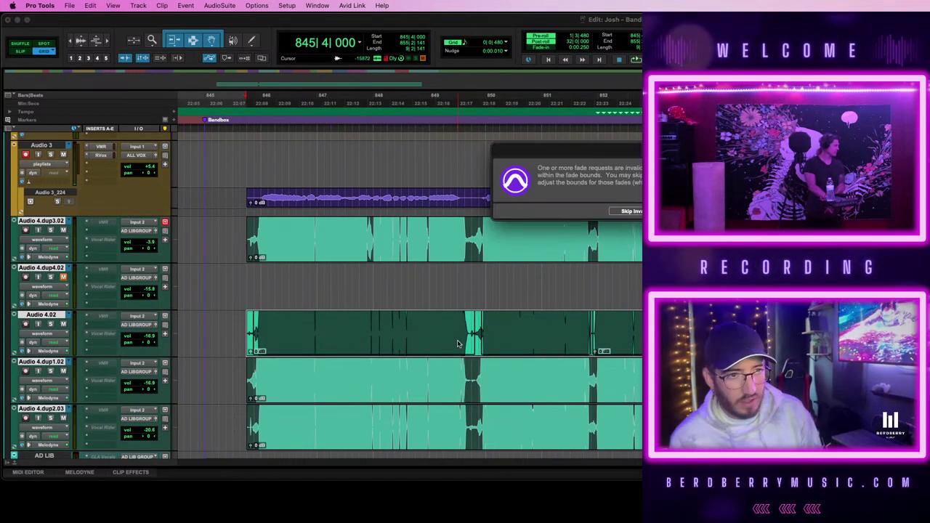
{"action": "key", "text": "Return"}
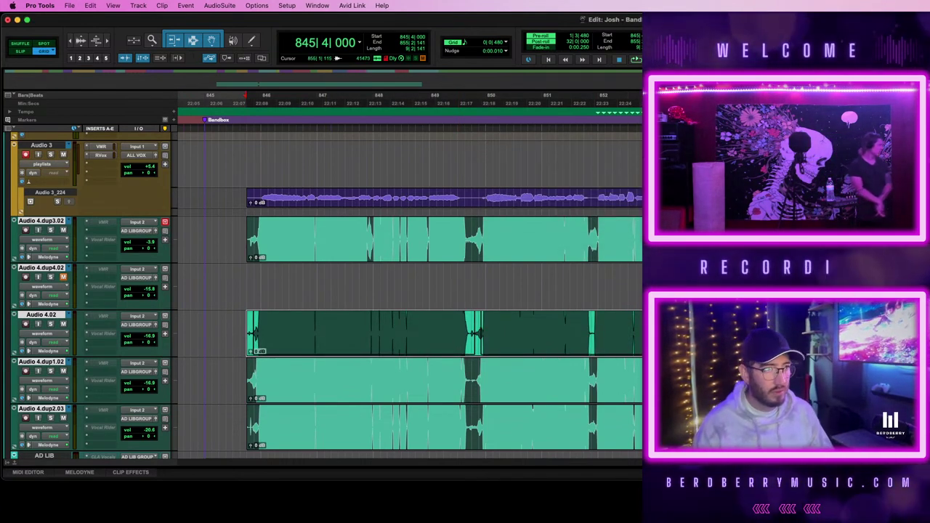
- Place the edit cursor at 855|1|000 and compare the extents of the Audio 4.dup1.02, CVcls1105_0202 and Audio 4.dup2.03 clips
{"action": "left_click", "coordinate": [766, 333]}
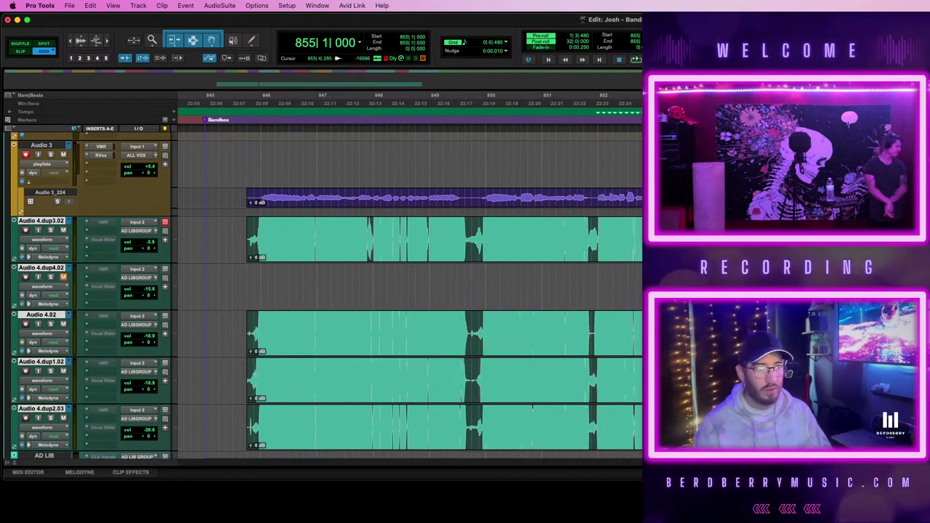
{"action": "double_click", "coordinate": [629, 375]}
{"action": "scroll", "coordinate": [630, 375], "scroll_direction": "up", "scroll_amount": 15}
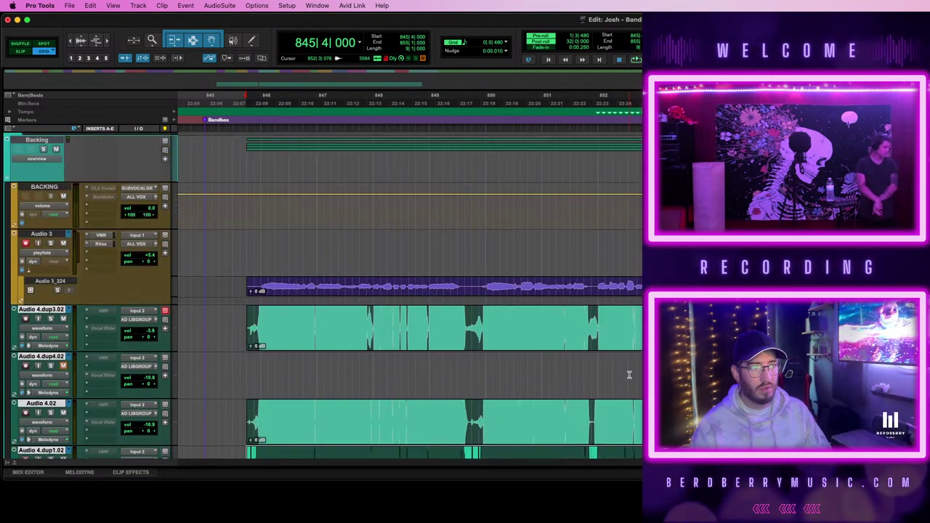
{"action": "left_click", "coordinate": [629, 301]}
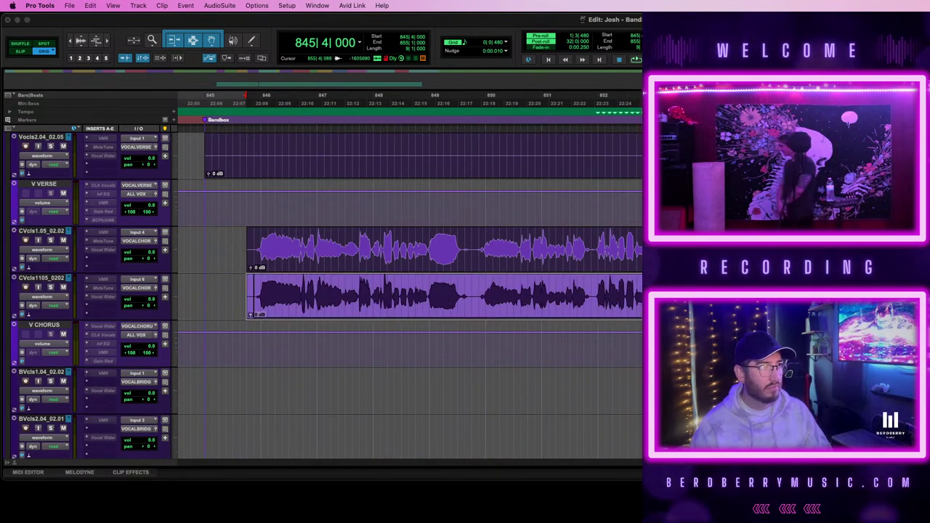
{"action": "scroll", "coordinate": [569, 332], "scroll_direction": "down", "scroll_amount": 15}
{"action": "scroll", "coordinate": [569, 332], "scroll_direction": "down", "scroll_amount": 2}
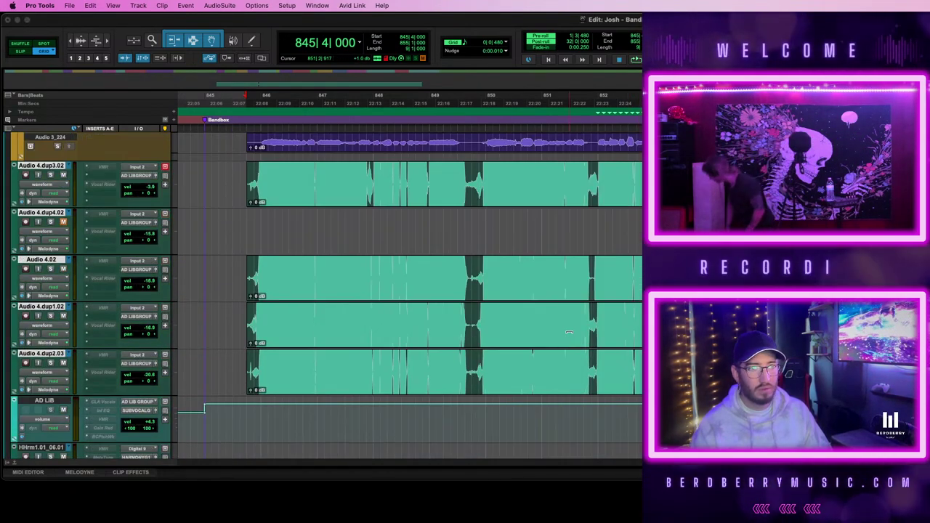
{"action": "left_click", "coordinate": [607, 366]}
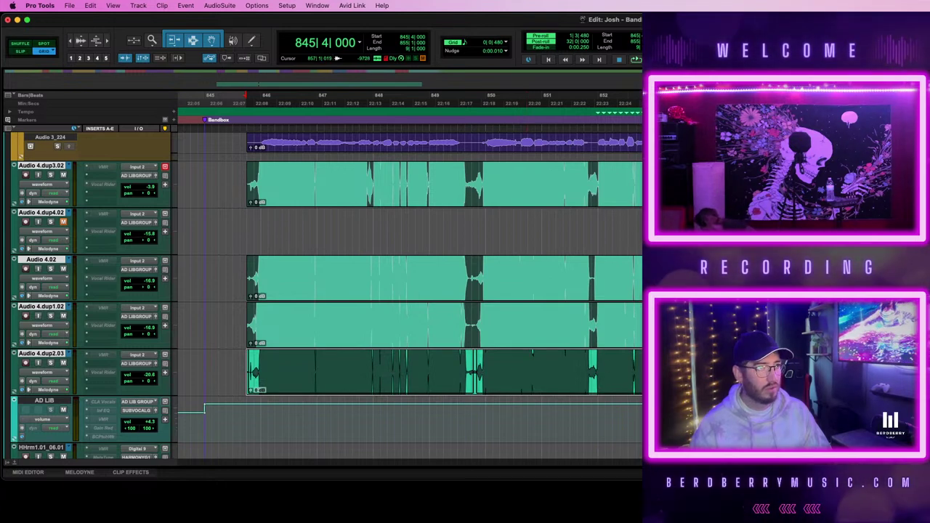
- Copy the Audio 4 clips down onto their alternate playlist lanes and return the tracks to waveform view
{"action": "left_click", "coordinate": [44, 186]}
{"action": "left_click", "coordinate": [59, 153]}
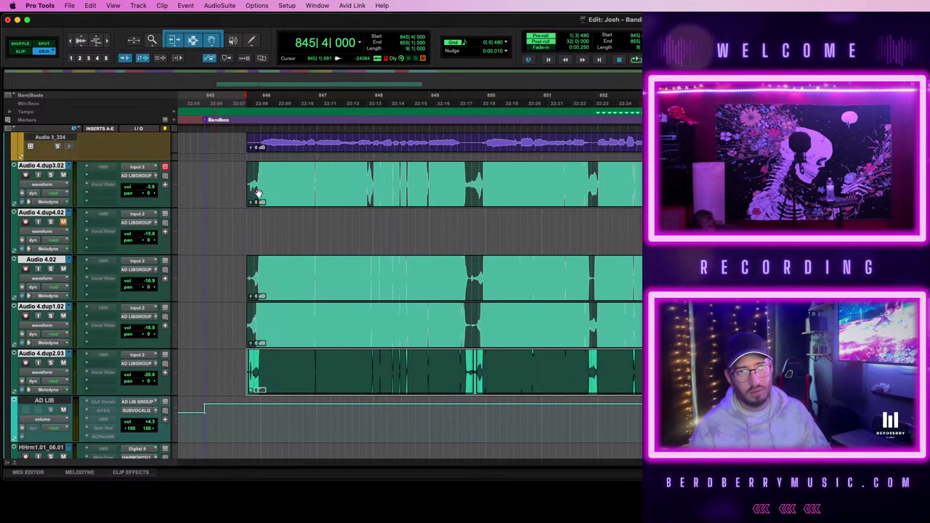
{"action": "left_click_drag", "start_coordinate": [525, 199], "coordinate": [526, 221]}
{"action": "left_click_drag", "start_coordinate": [526, 369], "coordinate": [525, 393]}
{"action": "scroll", "coordinate": [525, 392], "scroll_direction": "down", "scroll_amount": 3}
{"action": "left_click_drag", "start_coordinate": [509, 354], "coordinate": [508, 384]}
{"action": "scroll", "coordinate": [508, 380], "scroll_direction": "down", "scroll_amount": 3}
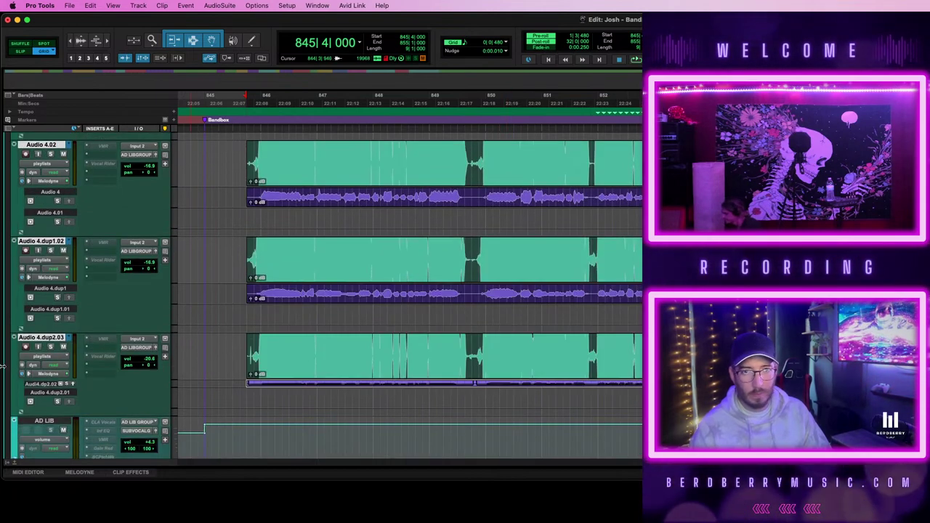
{"action": "left_click", "coordinate": [37, 358]}
{"action": "left_click", "coordinate": [63, 394]}
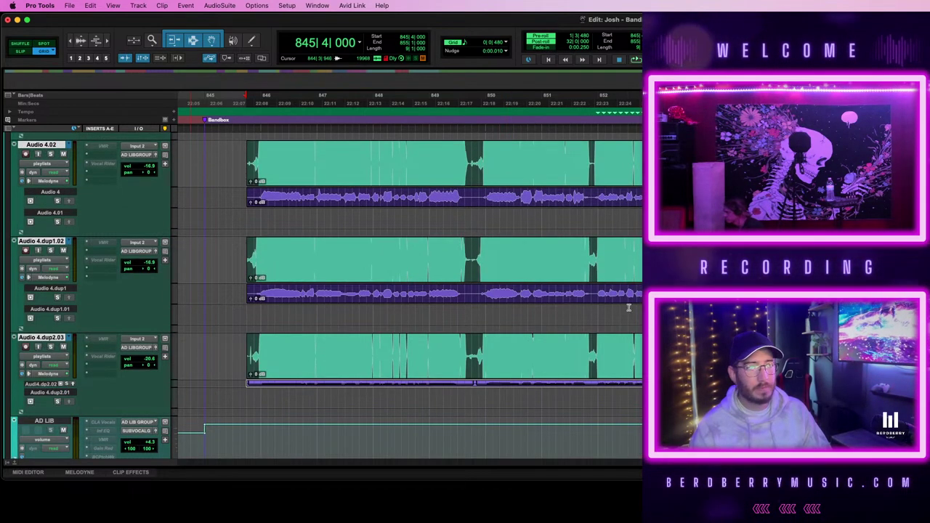
- Consolidate the Audio 4.dup2.03 and Audio 4.dup1.02 clips, rendering their Melodyne edits
{"action": "left_click", "coordinate": [639, 366]}
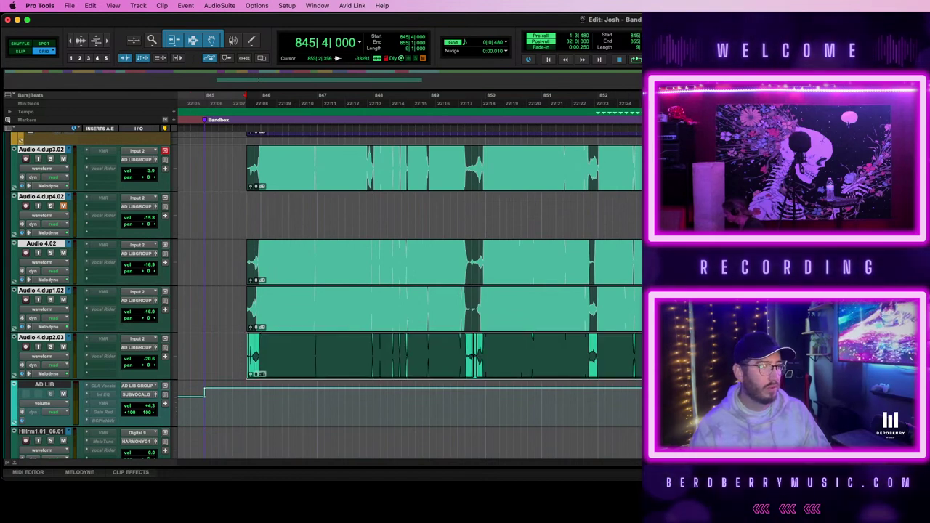
{"action": "key", "text": "alt+shift+3"}
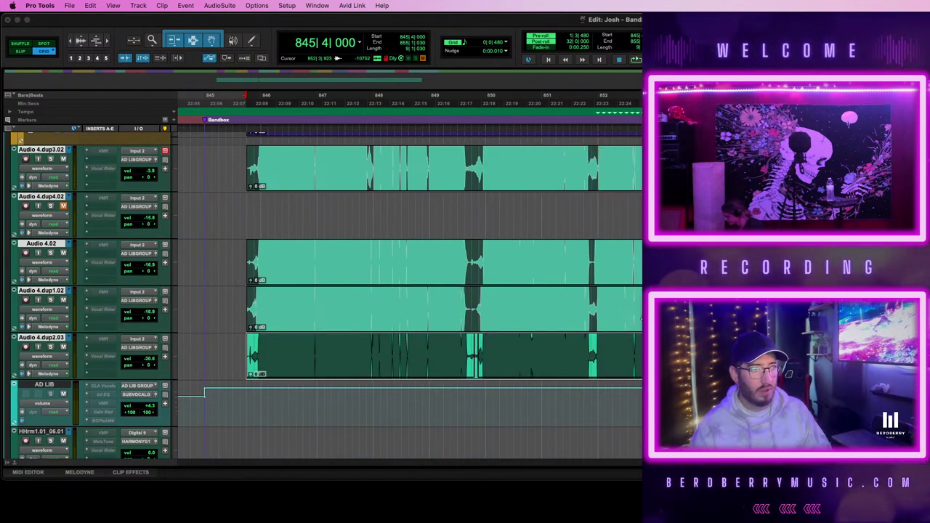
{"action": "left_click", "coordinate": [639, 309]}
{"action": "key", "text": "alt+shift+3"}
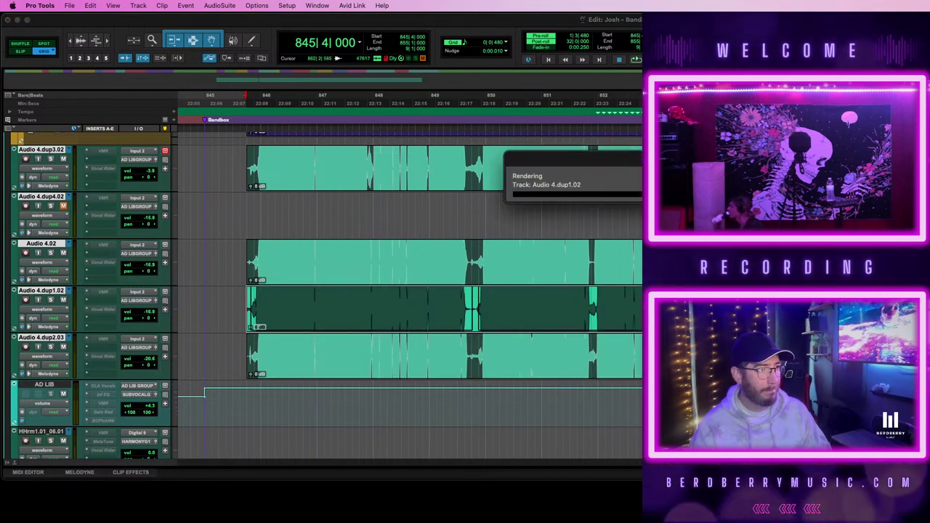
- Consolidate the Audio 4.02 and Audio 4.dup3.02 clips
{"action": "left_click", "coordinate": [558, 274]}
{"action": "key", "text": "alt+shift+3"}
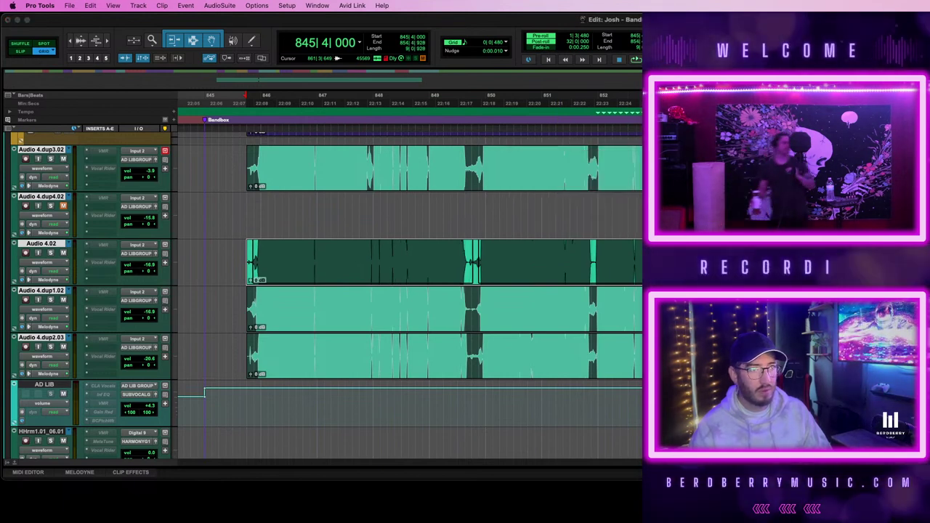
{"action": "scroll", "coordinate": [582, 247], "scroll_direction": "up", "scroll_amount": 2}
{"action": "left_click", "coordinate": [582, 247]}
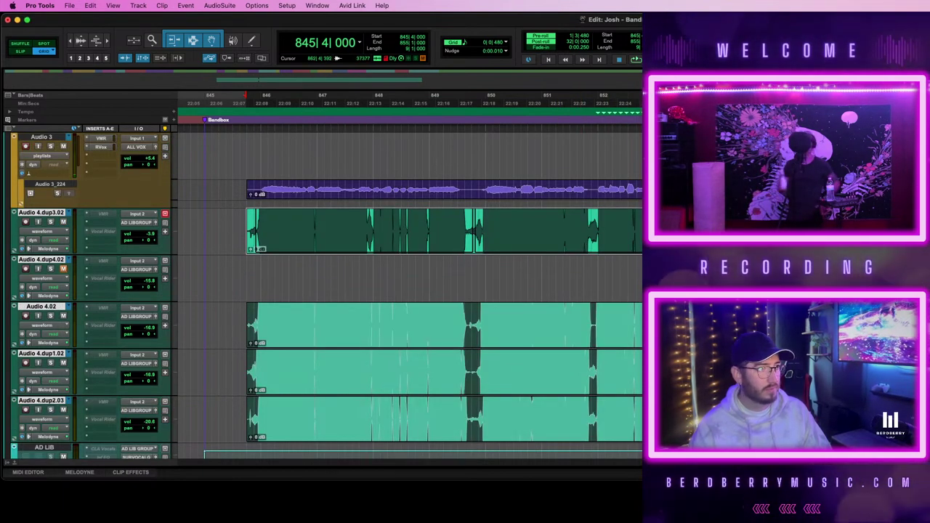
{"action": "key", "text": "alt+shift+3"}
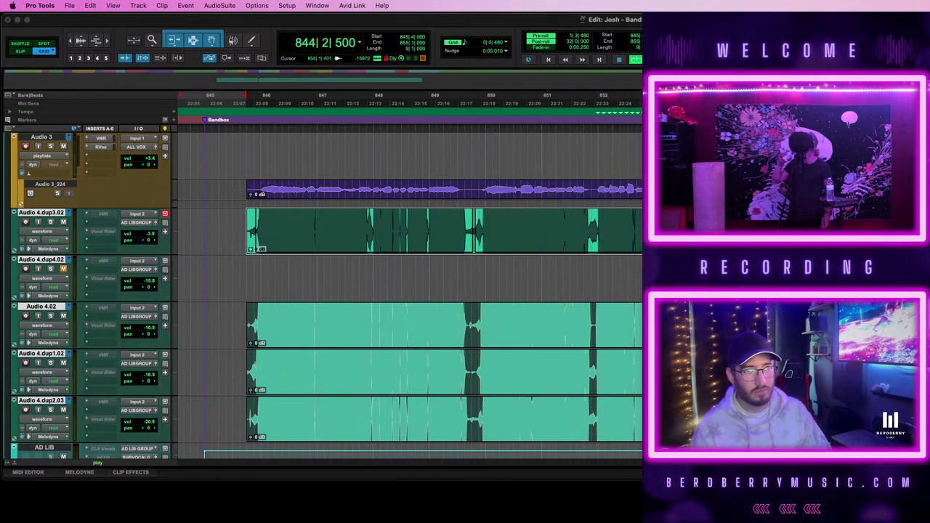
- Stop playback, undo the last consolidations on Audio 4.dup3.02 and Audio 4.02, and select the Audio 4.dup3.02 clip
{"action": "key", "text": "space"}
{"action": "key", "text": "super+z"}
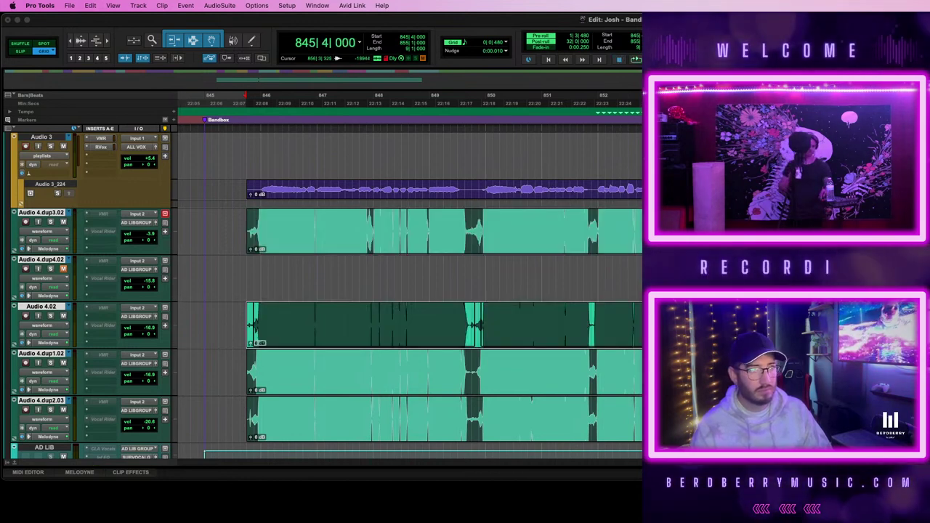
{"action": "left_click", "coordinate": [444, 231]}
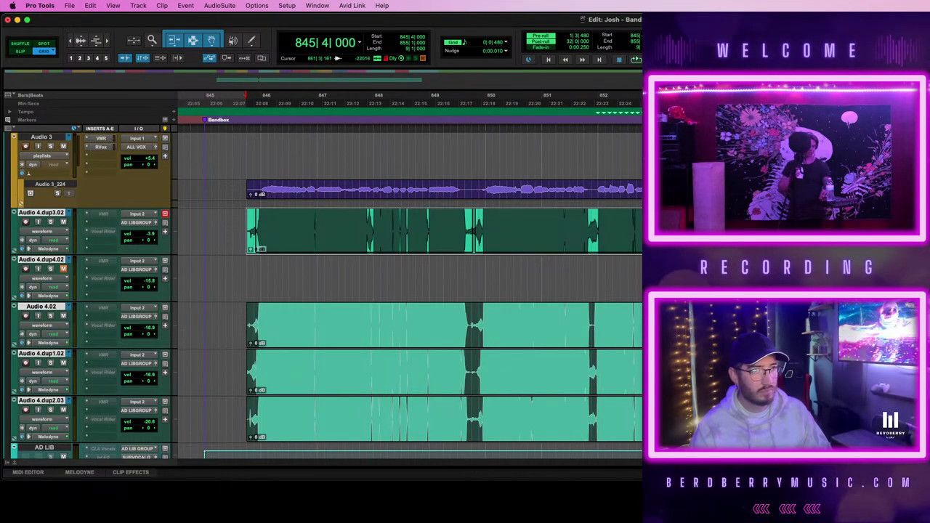
- Undo the last changes to the Audio 4.02 and Audio 4.dup3.02 clips in the Bandbox section
{"action": "key", "text": "super+z"}
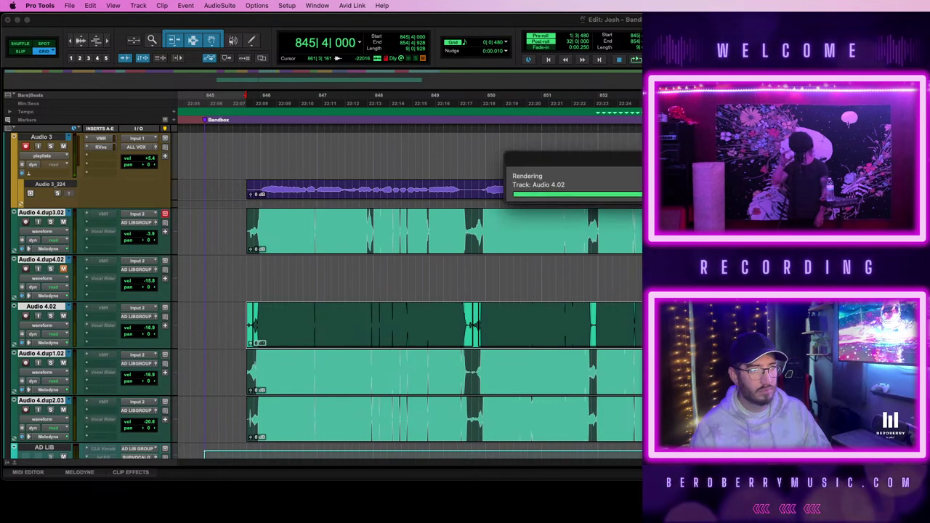
{"action": "key", "text": "super+z"}
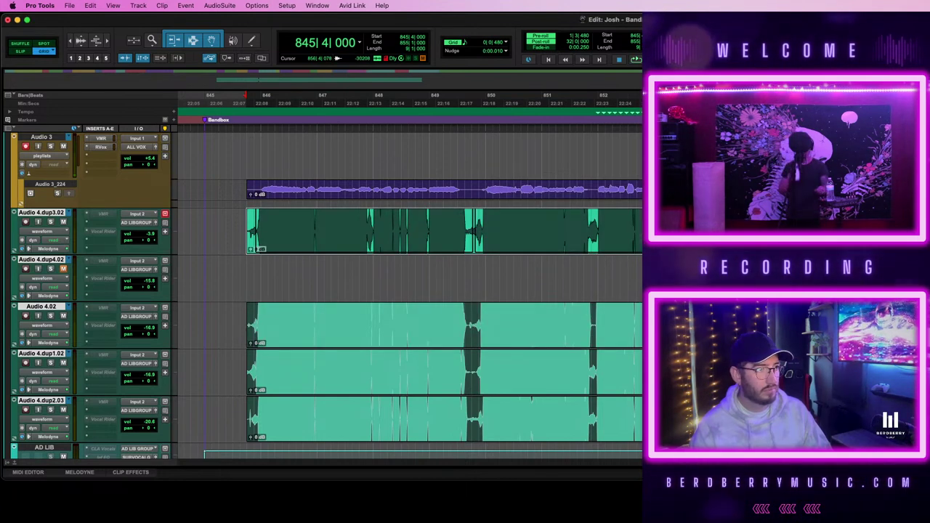
{"action": "key", "text": "super+z"}
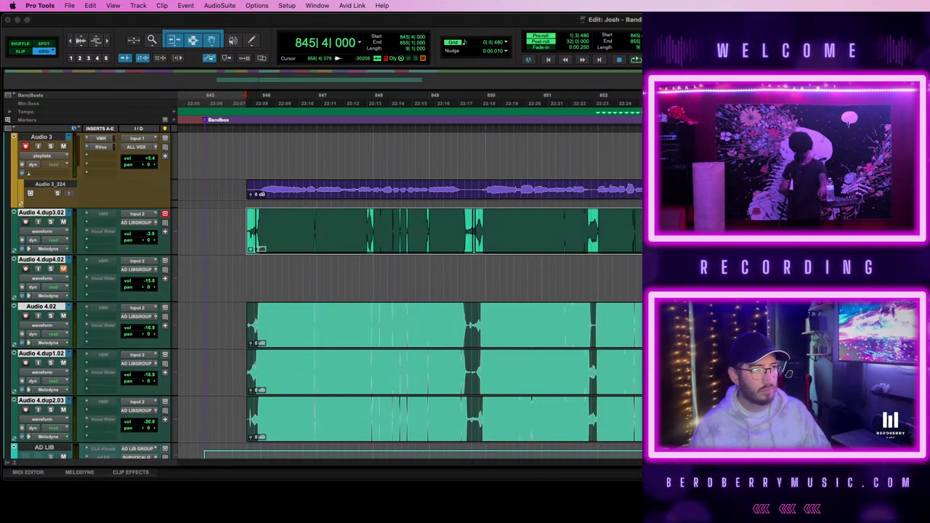
{"action": "key", "text": "super+z"}
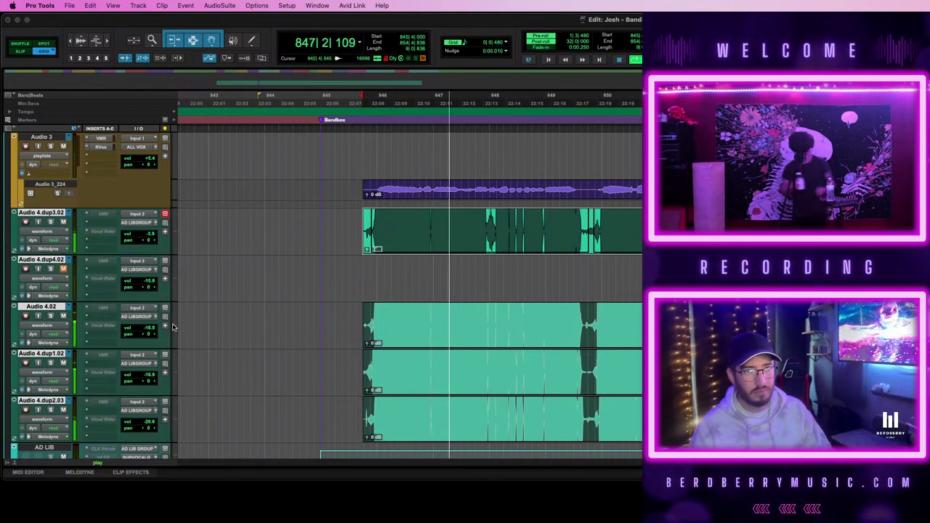
- Switch the Audio 4 backing vocal tracks from waveform to volume automation view
{"action": "left_click", "coordinate": [46, 325]}
{"action": "left_click", "coordinate": [222, 329]}
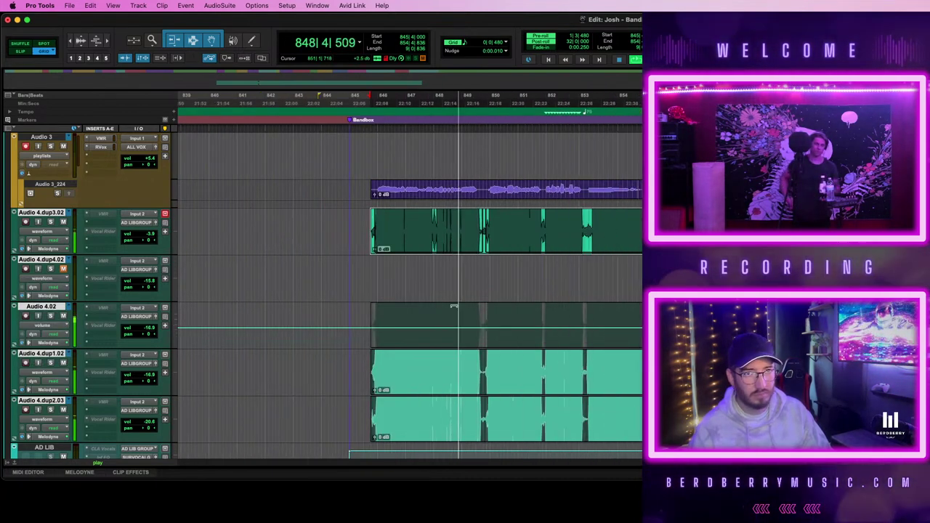
{"action": "left_click", "coordinate": [52, 232]}
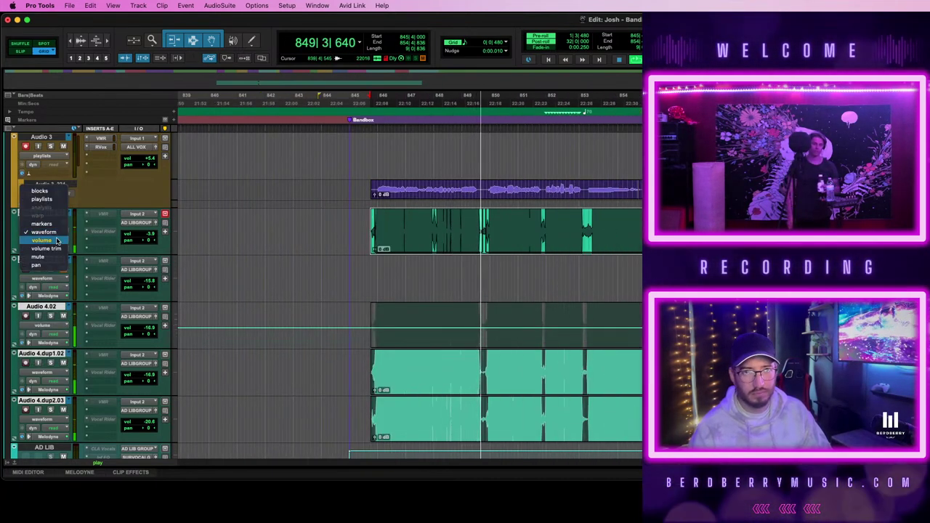
{"action": "left_click", "coordinate": [51, 240]}
{"action": "scroll", "coordinate": [458, 338], "scroll_direction": "down", "scroll_amount": 2}
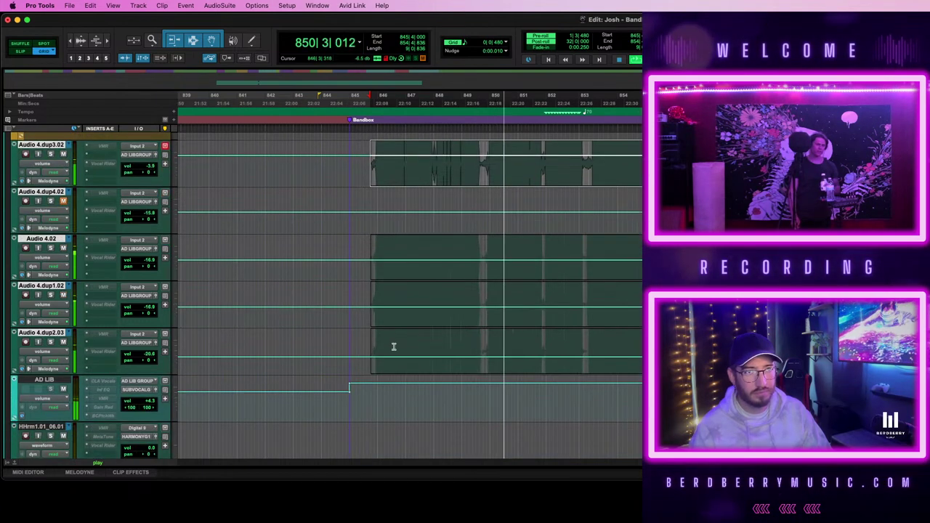
- Solo Audio 4.dup2.03 and raise its volume automation over the Bandbox section to -8.9 dB
{"action": "left_click_drag", "start_coordinate": [381, 349], "coordinate": [539, 340]}
{"action": "left_click", "coordinate": [51, 342]}
{"action": "left_click_drag", "start_coordinate": [366, 353], "coordinate": [660, 359]}
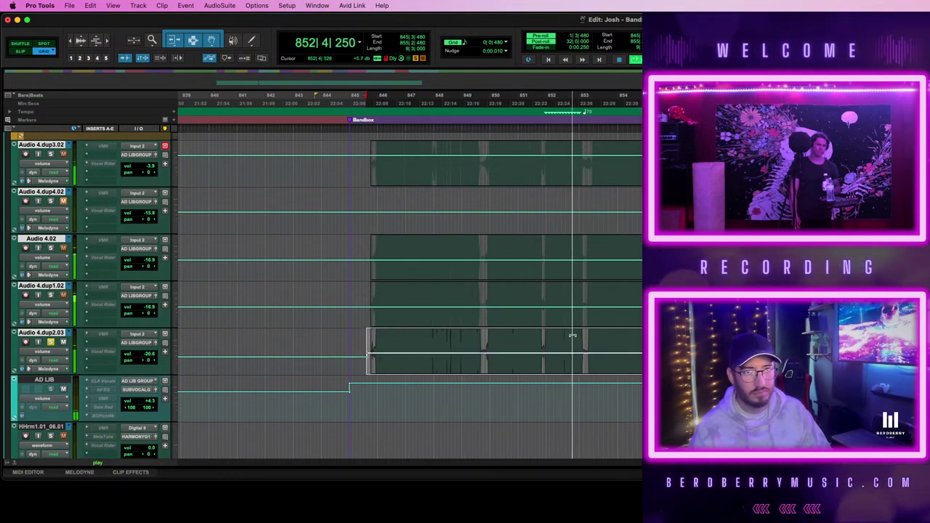
{"action": "key", "text": "space"}
{"action": "key", "text": "space"}
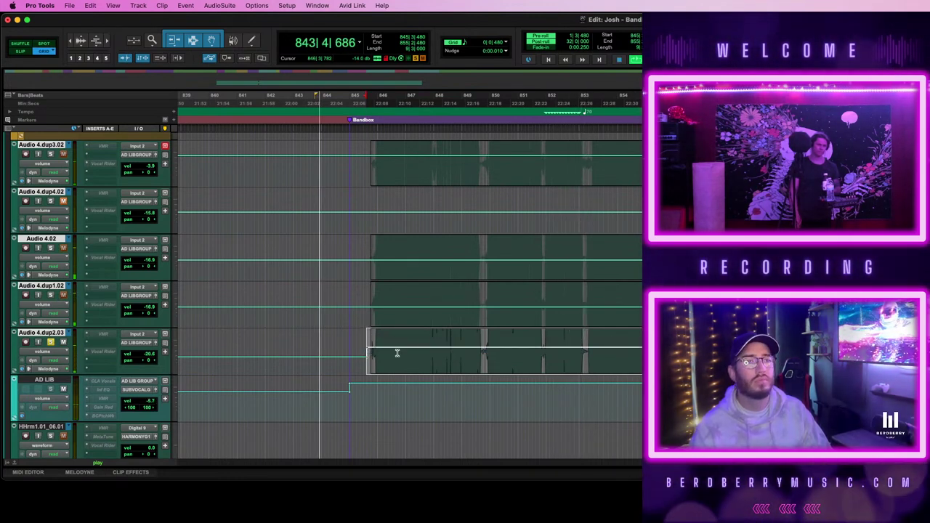
{"action": "key", "text": "space"}
{"action": "key", "text": "super+k"}
{"action": "left_click_drag", "start_coordinate": [395, 360], "coordinate": [472, 356]}
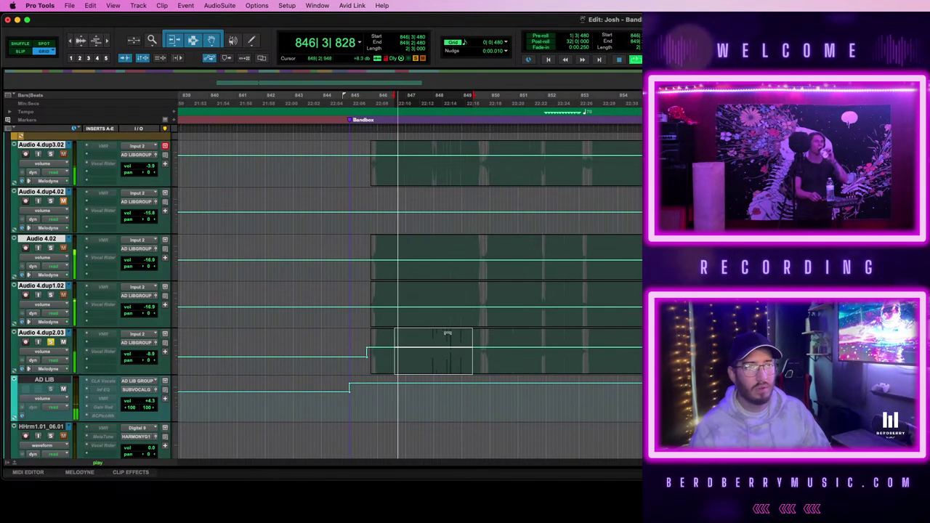
{"action": "left_click", "coordinate": [543, 356]}
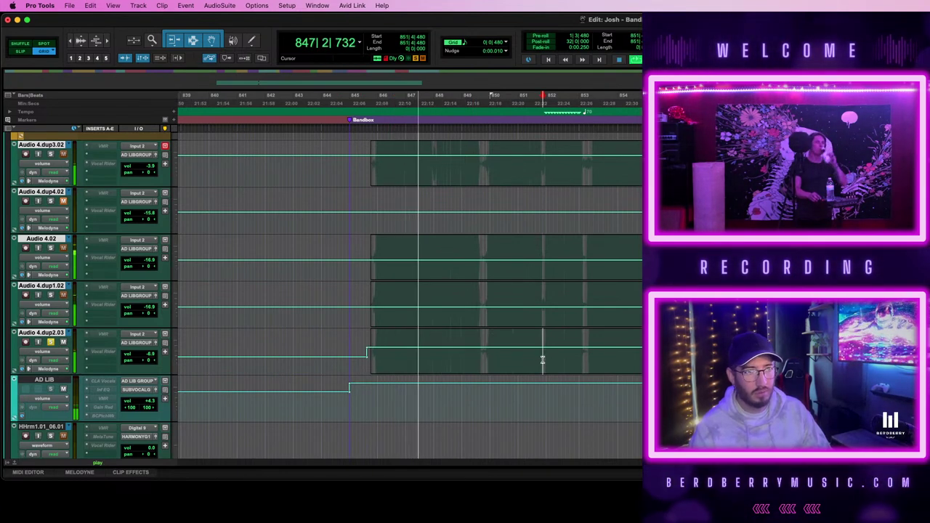
- Set the Bandbox volume automation to -11.8 dB on Audio 4.dup1.02, -11.1 dB on Audio 4.02 and -6.4 dB on Audio 4.dup3.02
{"action": "left_click_drag", "start_coordinate": [666, 303], "coordinate": [367, 300]}
{"action": "left_click", "coordinate": [51, 295]}
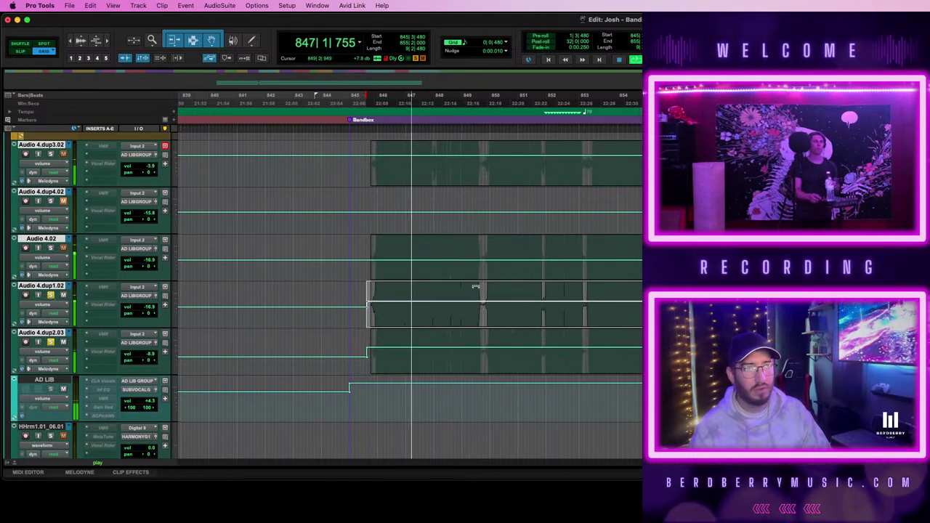
{"action": "double_click", "coordinate": [365, 256]}
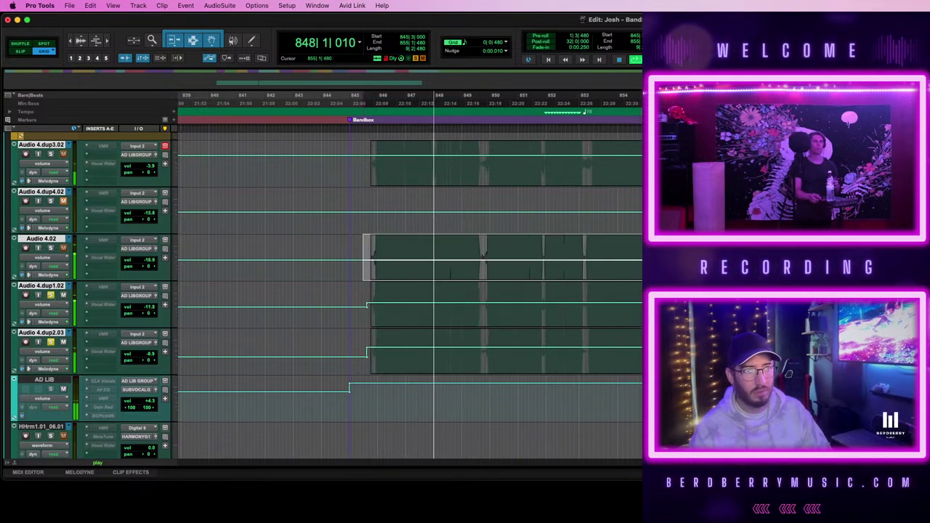
{"action": "left_click", "coordinate": [50, 249]}
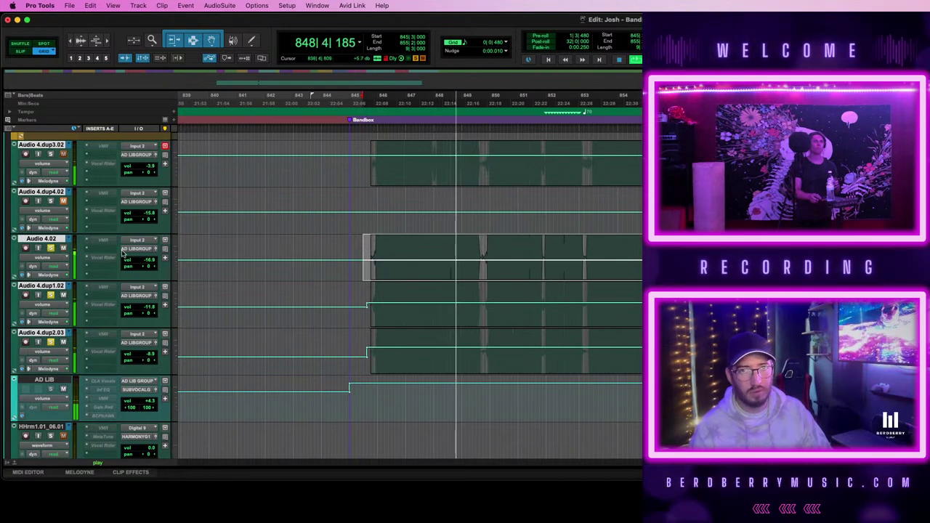
{"action": "left_click_drag", "start_coordinate": [475, 243], "coordinate": [476, 238]}
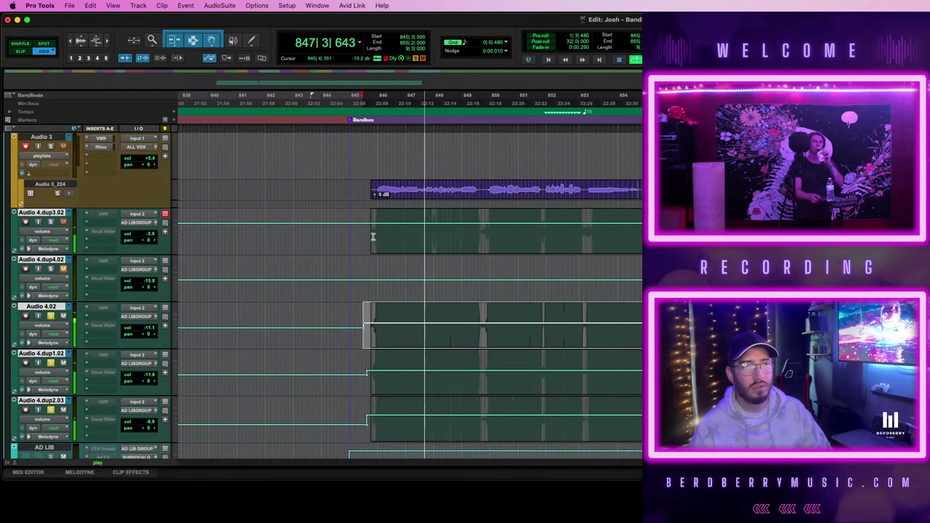
{"action": "left_click", "coordinate": [475, 242]}
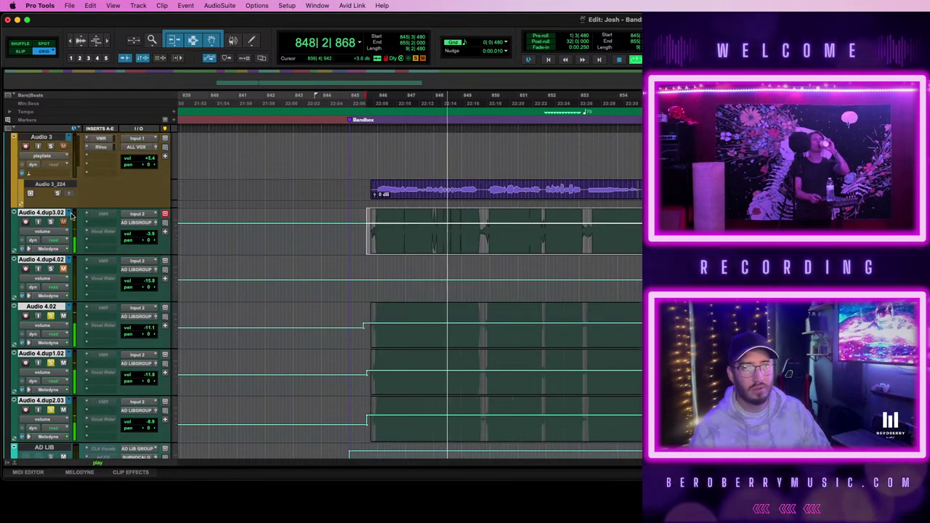
{"action": "left_click_drag", "start_coordinate": [478, 216], "coordinate": [477, 217]}
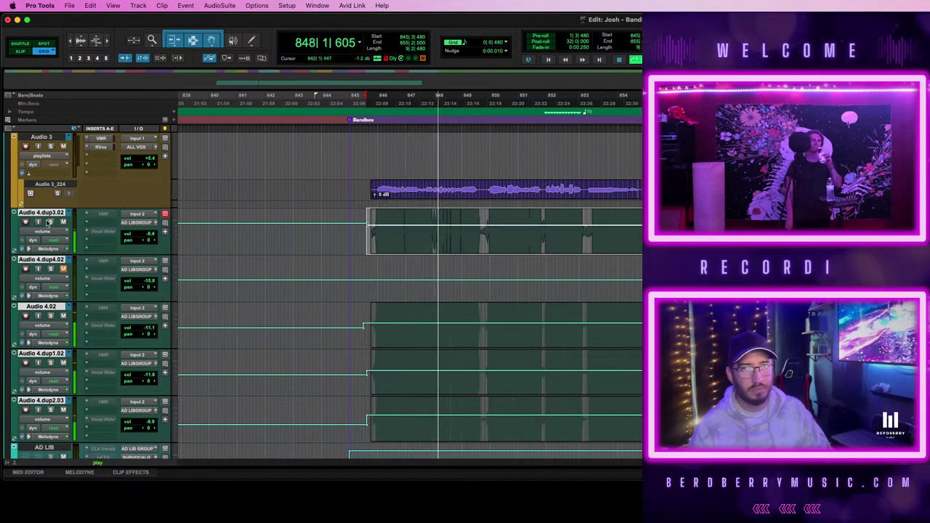
- Raise the AD LIB track's volume automation over the Bandbox section to +10.0 dB and audition the vocals from 849|4|480
{"action": "scroll", "coordinate": [627, 338], "scroll_direction": "down", "scroll_amount": 3}
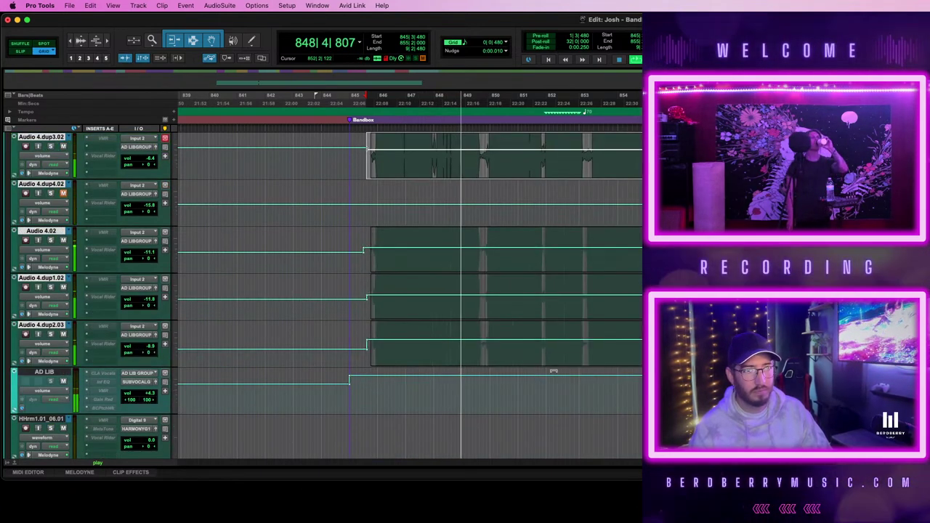
{"action": "key", "text": "KP_1"}
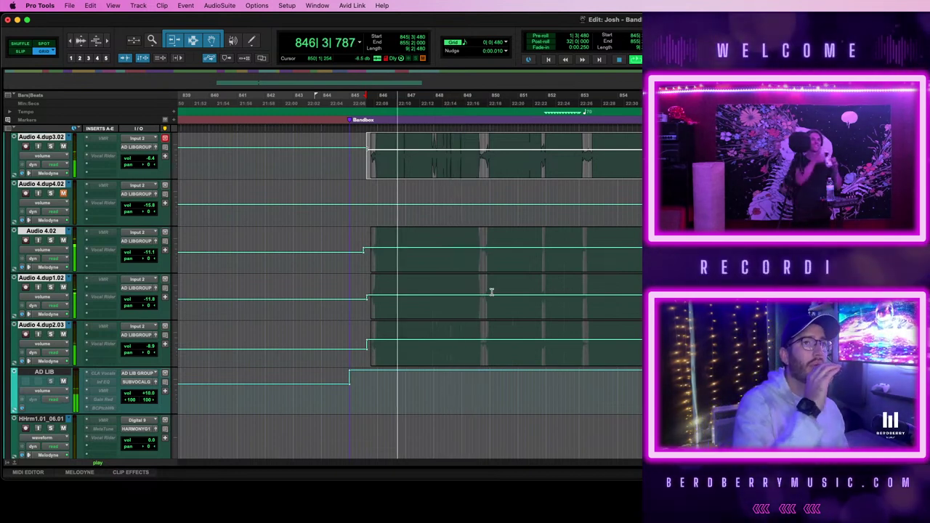
{"action": "left_click", "coordinate": [484, 251]}
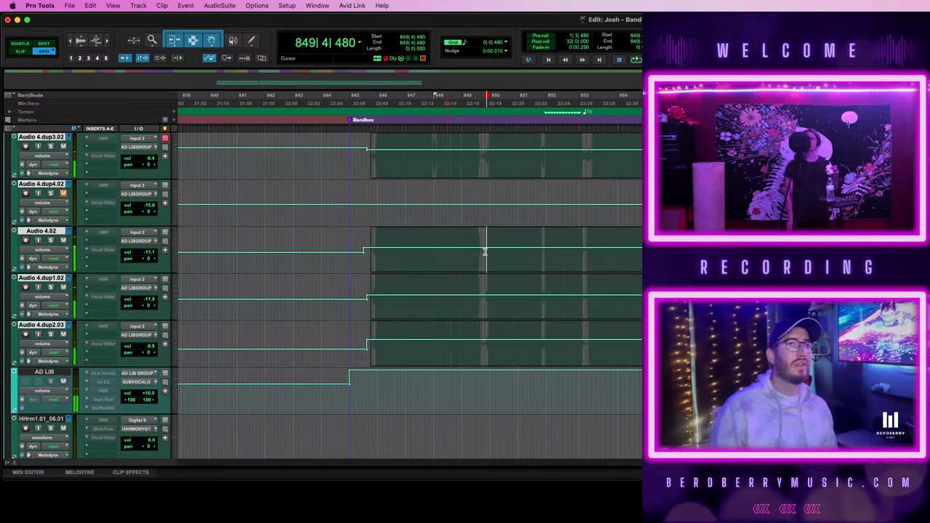
{"action": "key", "text": "space"}
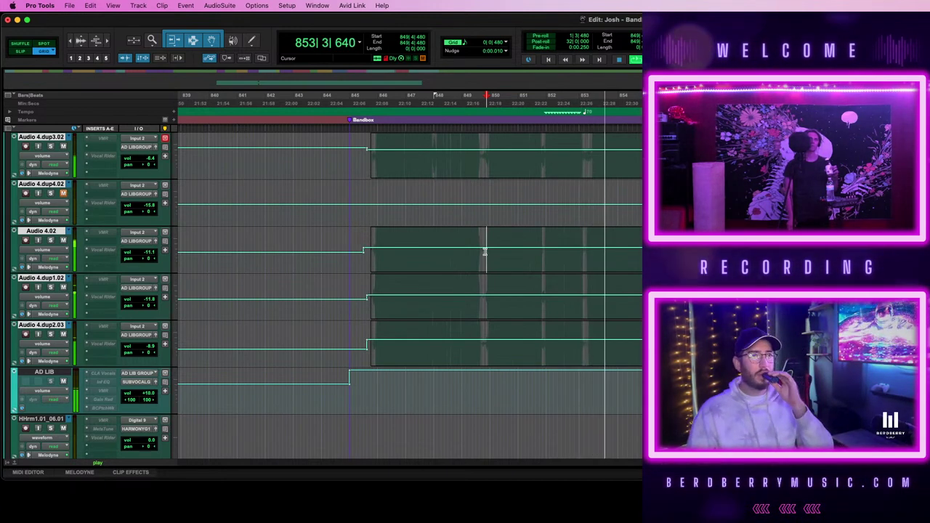
- Return the Audio 4 tracks to waveform view and reduce the displayed waveform height
{"action": "key", "text": "t"}
{"action": "key", "text": "t"}
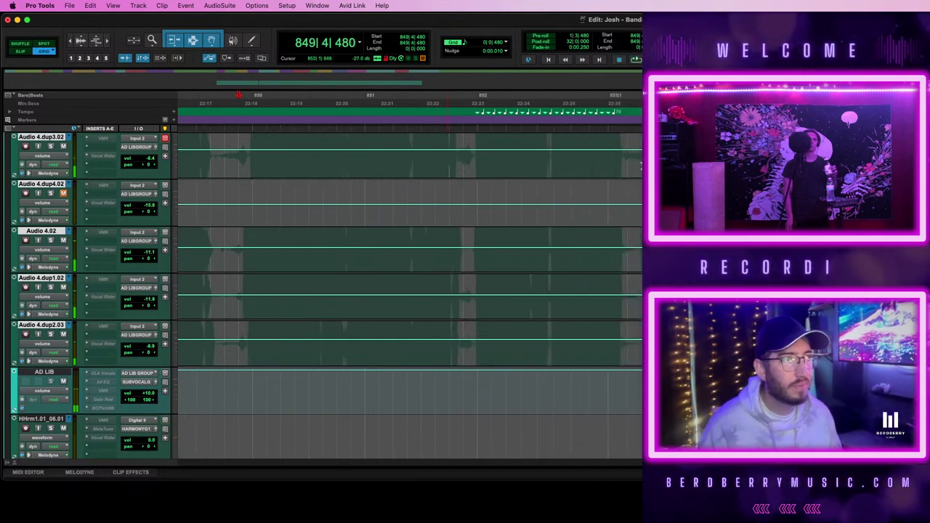
{"action": "scroll", "coordinate": [641, 167], "scroll_direction": "right", "scroll_amount": 2}
{"action": "left_click", "coordinate": [60, 157]}
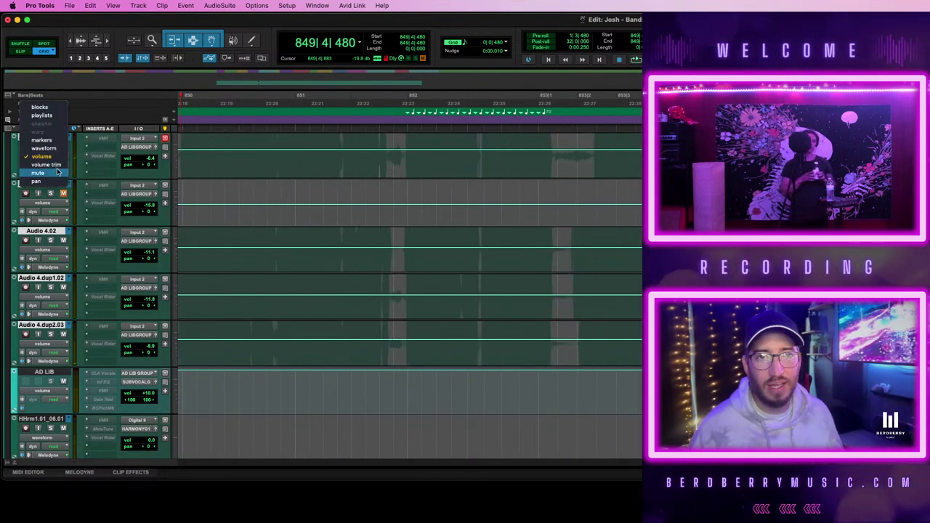
{"action": "left_click", "coordinate": [57, 147]}
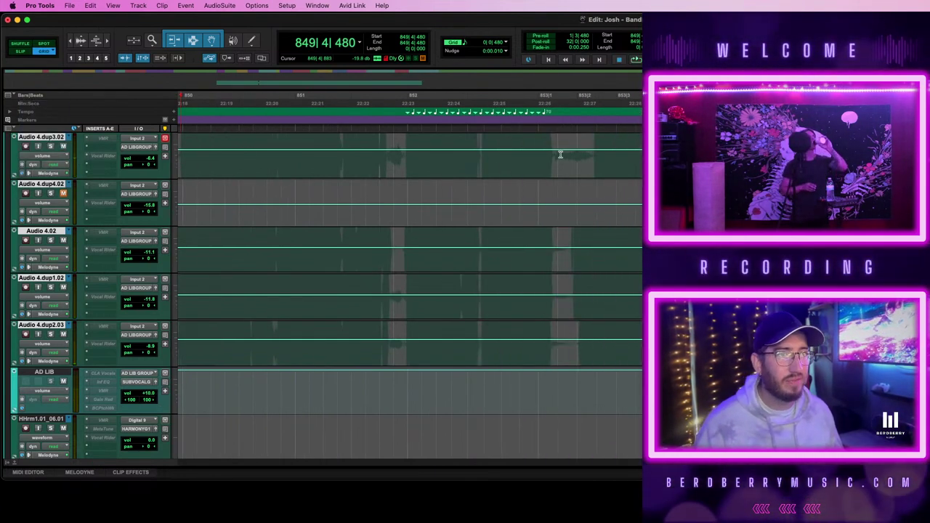
{"action": "key", "text": "ctrl+minus"}
{"action": "scroll", "coordinate": [621, 201], "scroll_direction": "up", "scroll_amount": 1}
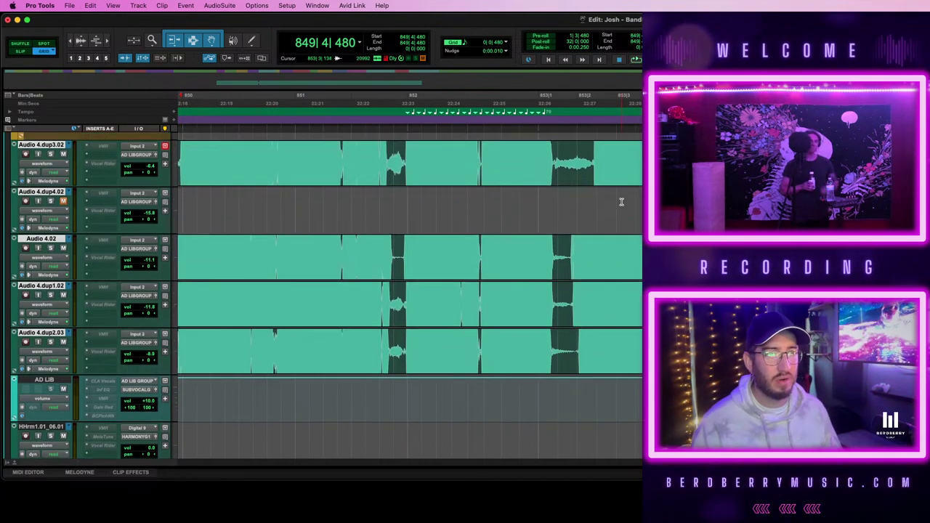
{"action": "scroll", "coordinate": [621, 202], "scroll_direction": "left", "scroll_amount": 3}
{"action": "key", "text": "alt+super+bracketleft"}
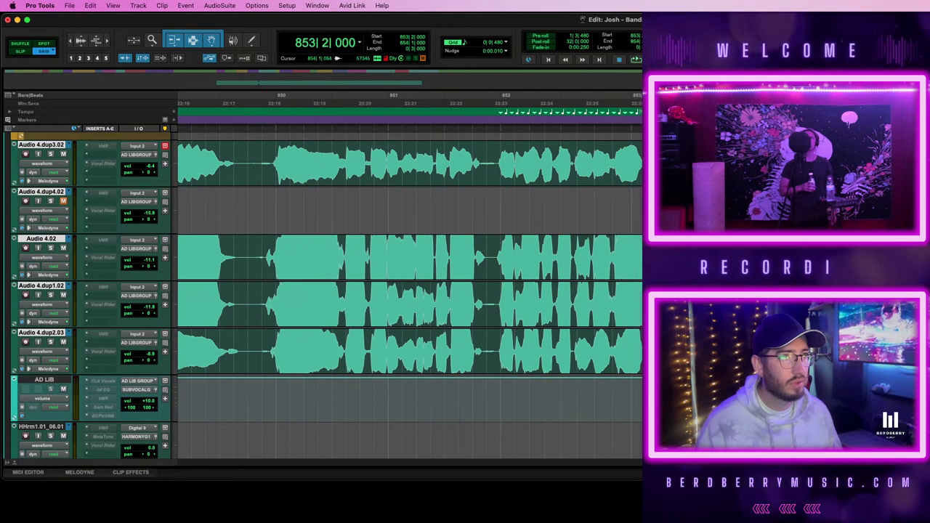
- Mute the Bandbox clips on Audio 4.dup3.02, from 845|4|000 through the closing clip
{"action": "scroll", "coordinate": [631, 167], "scroll_direction": "right", "scroll_amount": 5}
{"action": "left_click", "coordinate": [630, 168]}
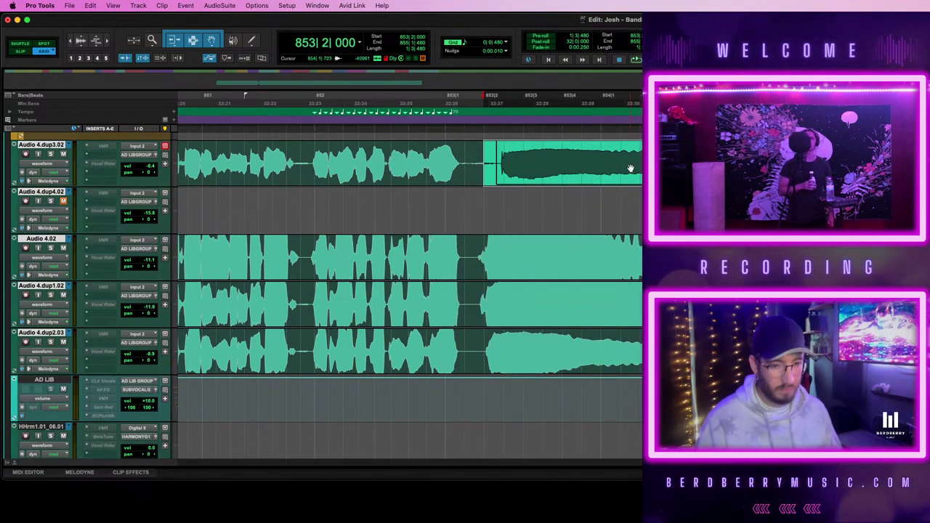
{"action": "left_click_drag", "start_coordinate": [630, 168], "coordinate": [587, 178]}
{"action": "key", "text": "r"}
{"action": "key", "text": "r"}
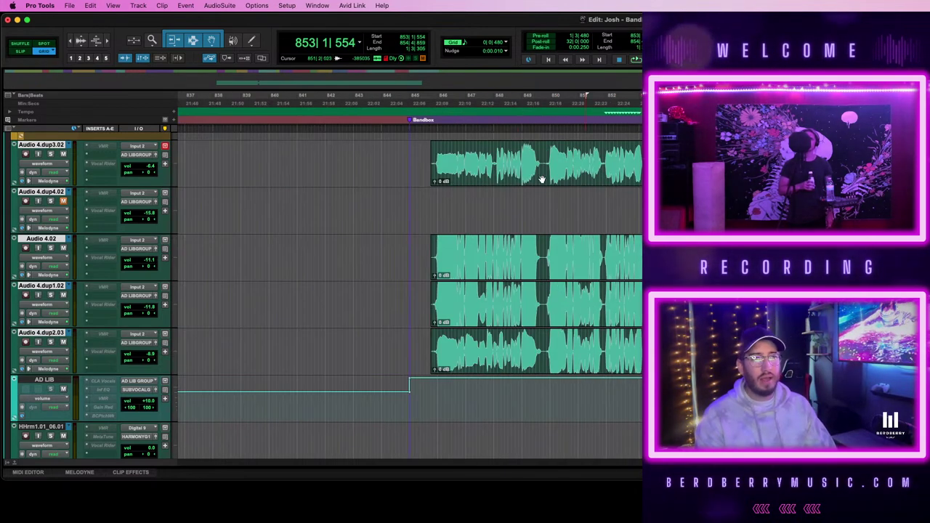
{"action": "left_click", "coordinate": [514, 179]}
{"action": "key", "text": "super+m"}
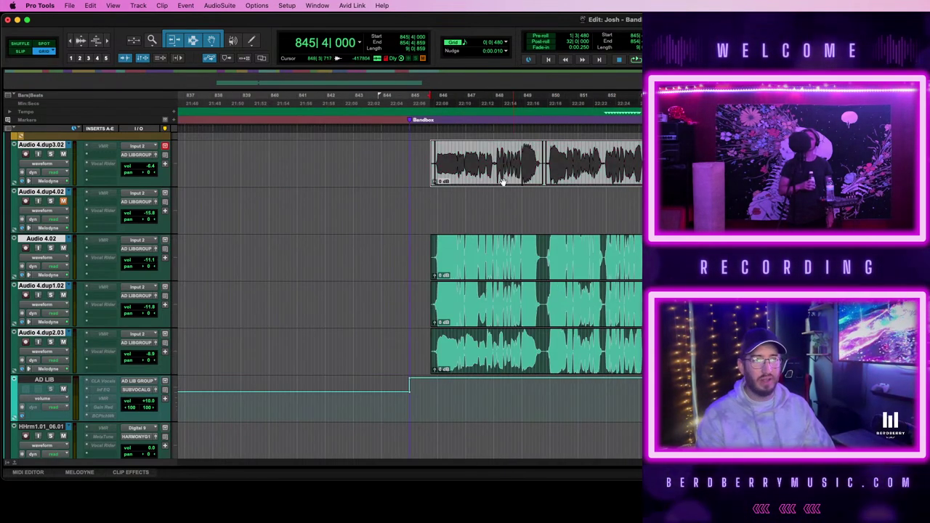
- Audition the Bandbox backing vocals from 846|1|000 with the Audio 4.dup3.02 clips muted, keeping Audio 4.02 in waveform view
{"action": "left_click", "coordinate": [437, 199]}
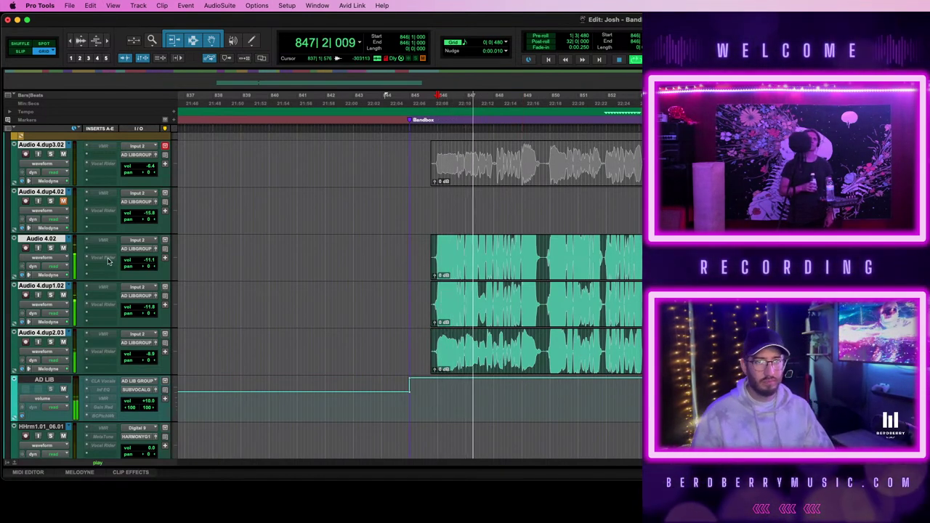
{"action": "left_click", "coordinate": [42, 258]}
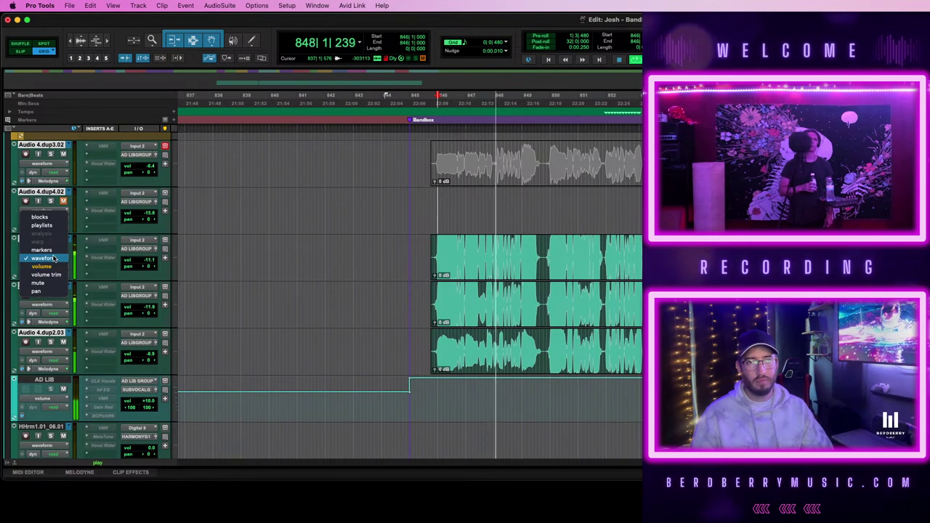
{"action": "left_click", "coordinate": [53, 259]}
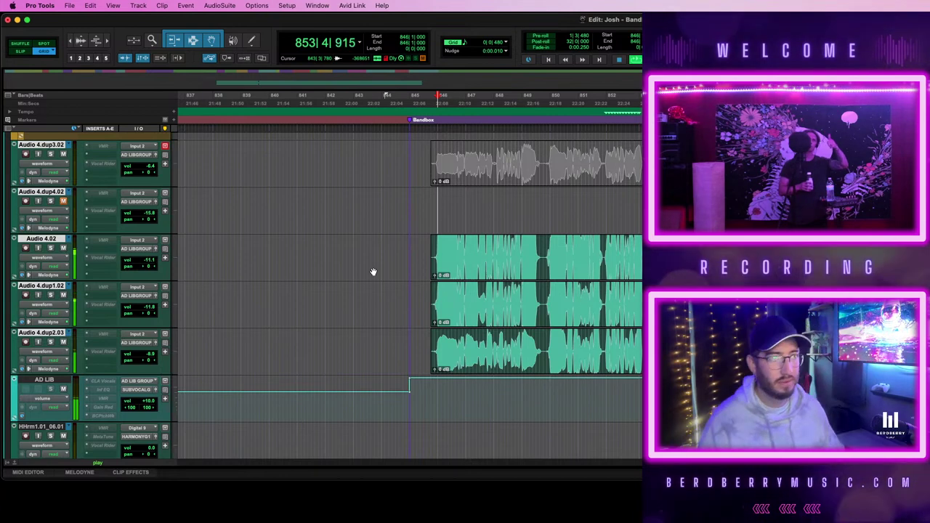
- Delete the AD LIB track's volume raise at the start of Bandbox and remove the muted Audio 4.dup3.02 clip there
{"action": "key", "text": "r"}
{"action": "key", "text": "r"}
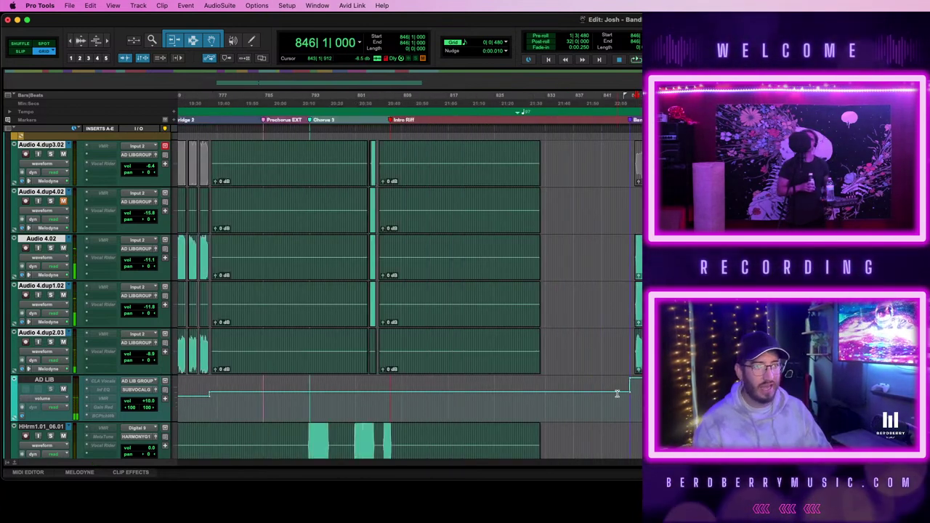
{"action": "left_click_drag", "start_coordinate": [617, 393], "coordinate": [644, 396]}
{"action": "key", "text": "Delete"}
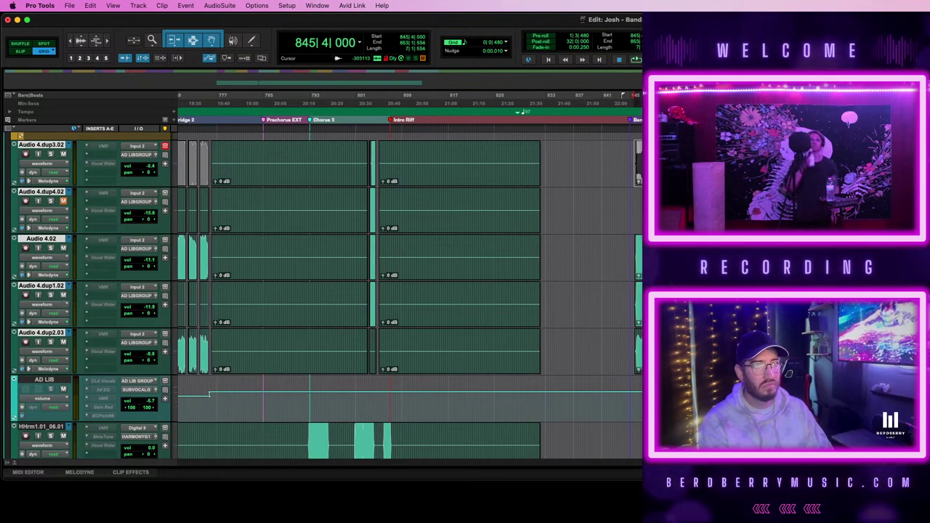
{"action": "left_click", "coordinate": [682, 265]}
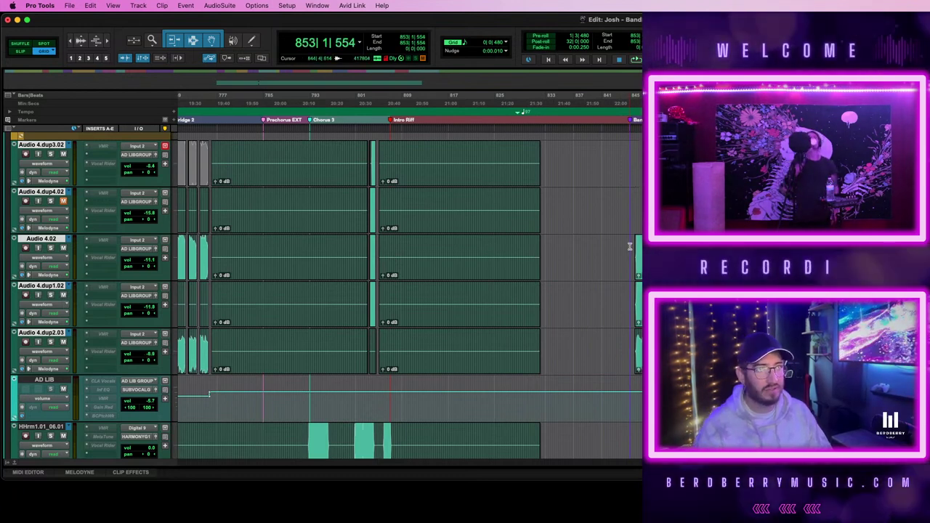
- Copy the three Audio 4 backing-vocal clips from Bandbox, 845|1|000 to 858|4|000, and paste them into the Heavy Outro at 947|1|000
{"action": "key", "text": "t"}
{"action": "key", "text": "t"}
{"action": "key", "text": "t"}
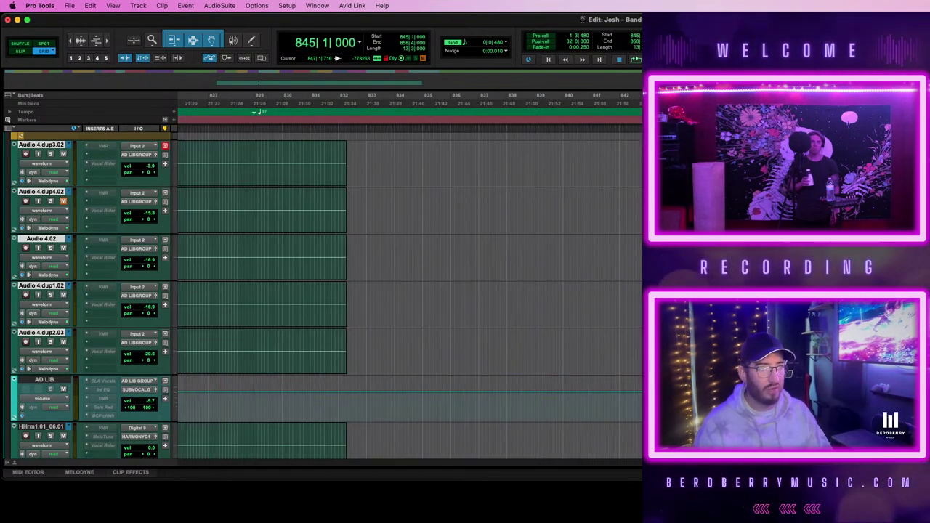
{"action": "key", "text": "r"}
{"action": "key", "text": "r"}
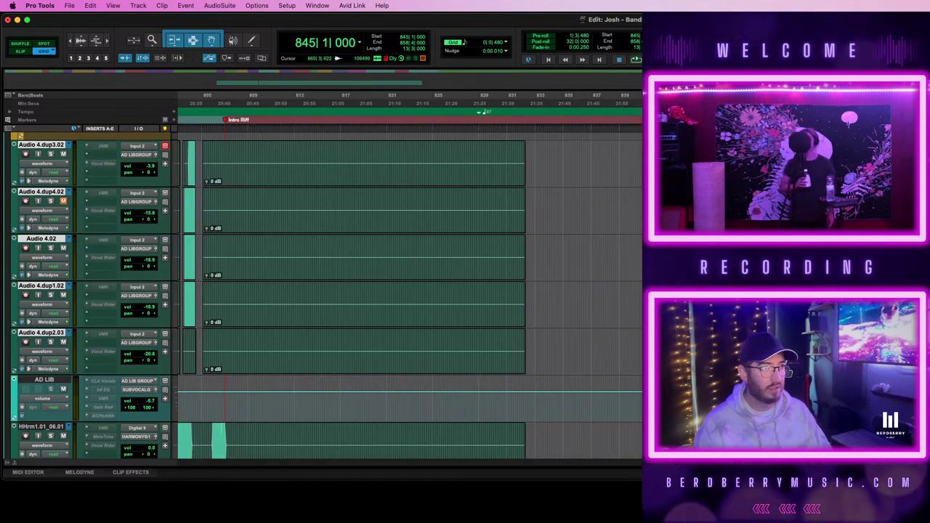
{"action": "scroll", "coordinate": [386, 270], "scroll_direction": "right", "scroll_amount": 6}
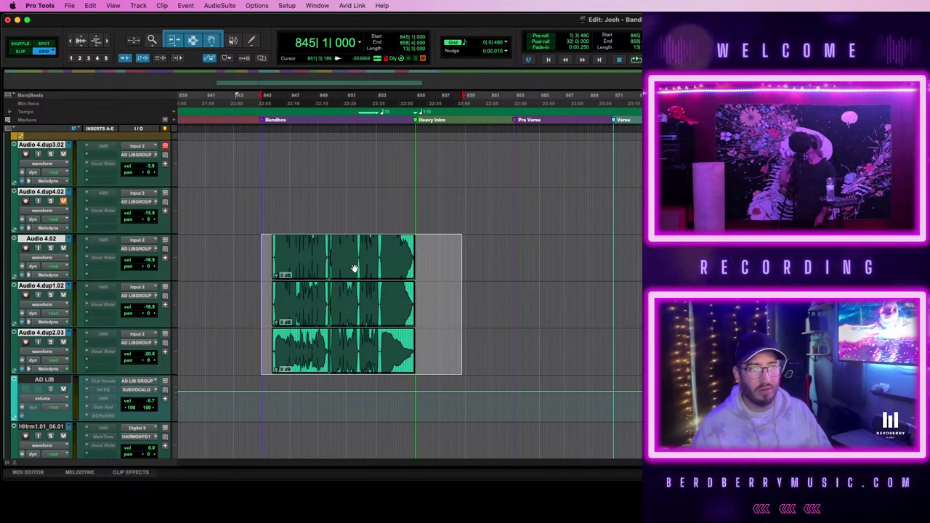
{"action": "scroll", "coordinate": [410, 291], "scroll_direction": "right", "scroll_amount": 12}
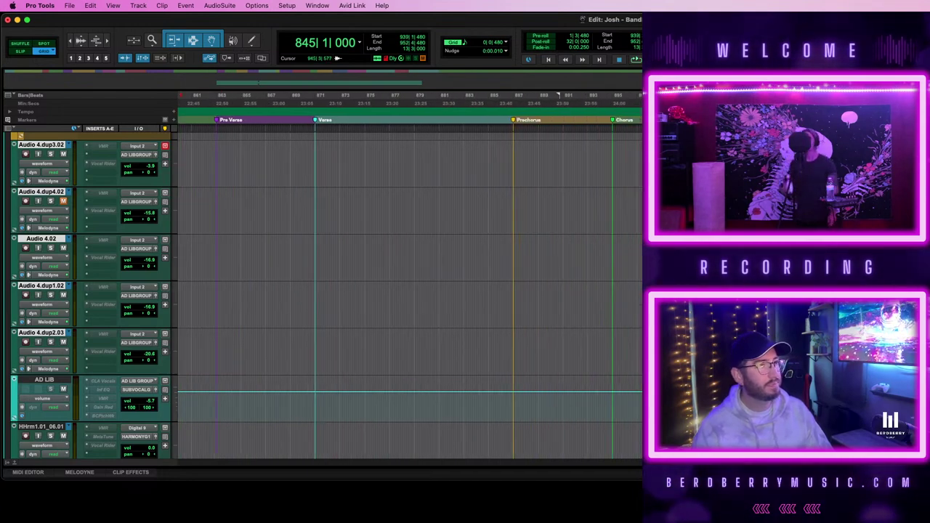
{"action": "scroll", "coordinate": [410, 291], "scroll_direction": "right", "scroll_amount": 2}
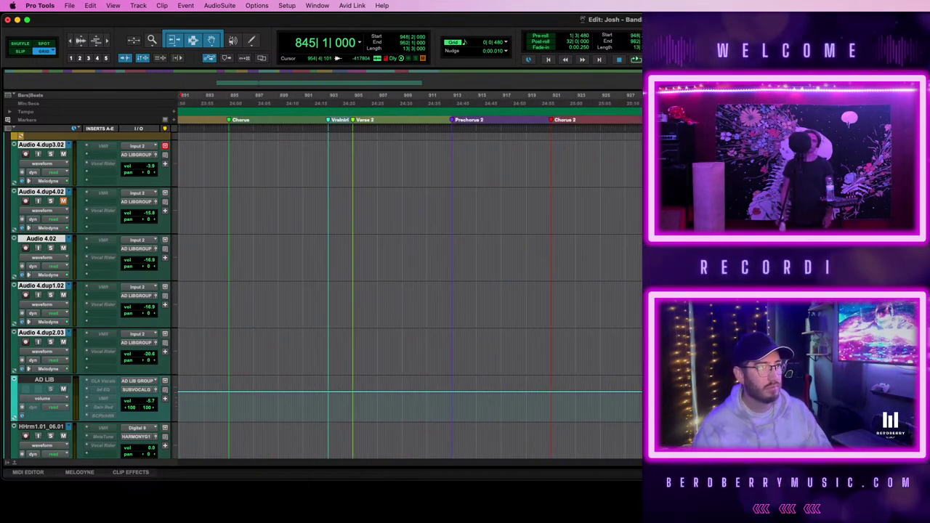
{"action": "key", "text": "t"}
{"action": "key", "text": "t"}
{"action": "key", "text": "t"}
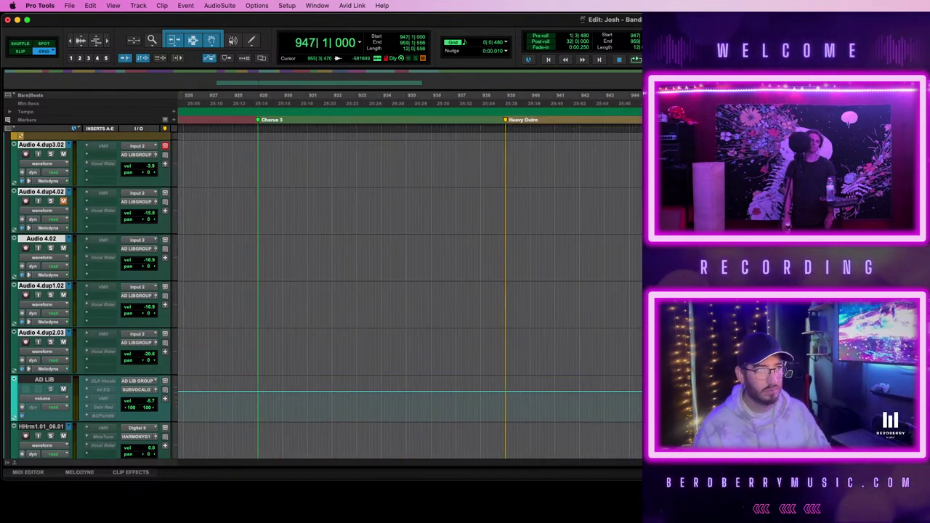
- Compare with the lead vocal tracks, move the pasted Audio 4 clips so their selection starts at 945|4|480, and audition them
{"action": "scroll", "coordinate": [410, 291], "scroll_direction": "up", "scroll_amount": 3}
{"action": "scroll", "coordinate": [410, 290], "scroll_direction": "up", "scroll_amount": 4}
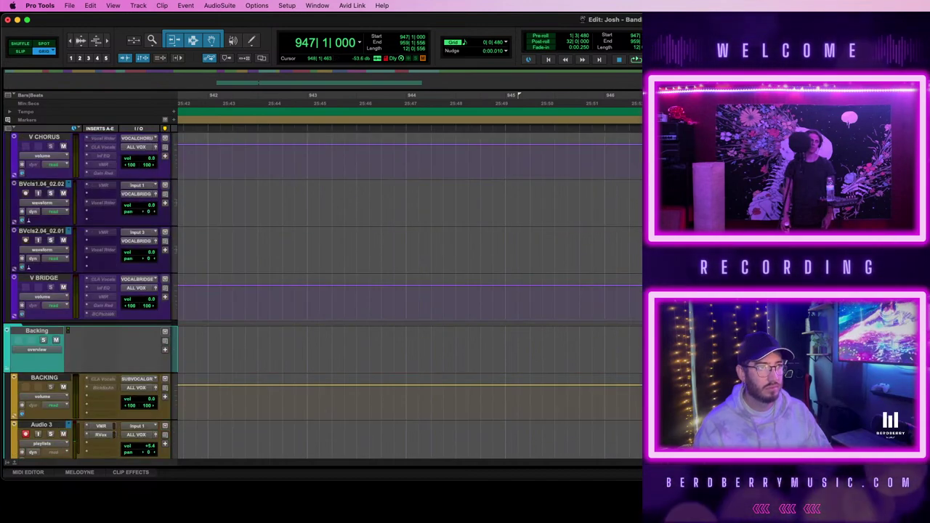
{"action": "scroll", "coordinate": [410, 291], "scroll_direction": "down", "scroll_amount": 12}
{"action": "scroll", "coordinate": [410, 290], "scroll_direction": "up", "scroll_amount": 9}
{"action": "scroll", "coordinate": [409, 291], "scroll_direction": "up", "scroll_amount": 7}
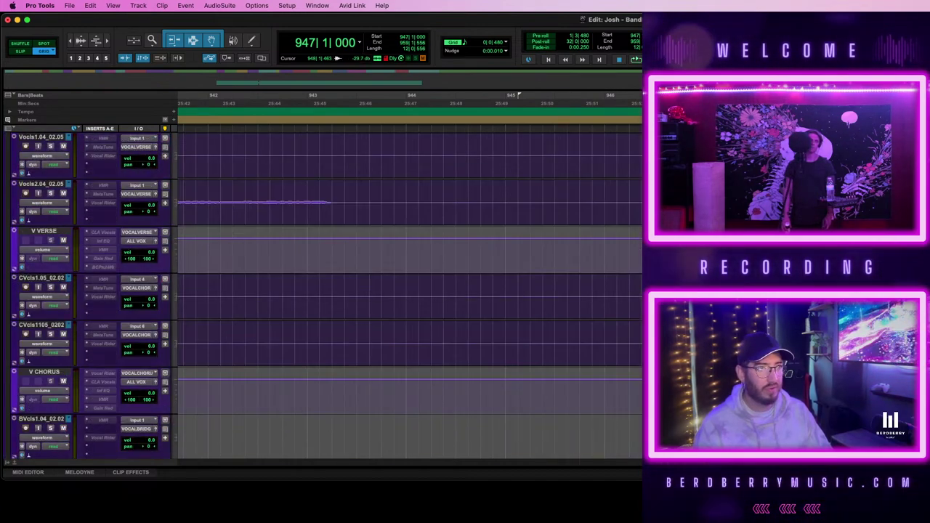
{"action": "scroll", "coordinate": [410, 291], "scroll_direction": "down", "scroll_amount": 10}
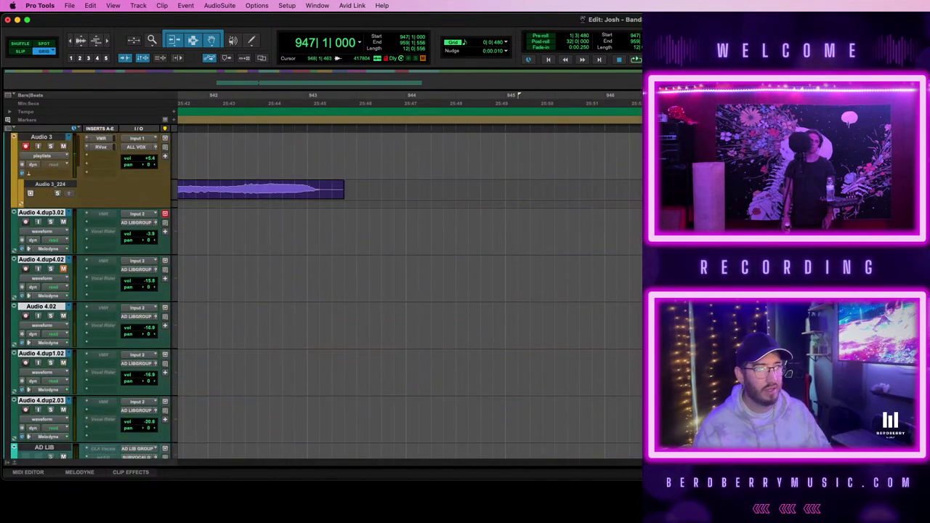
{"action": "scroll", "coordinate": [409, 291], "scroll_direction": "up", "scroll_amount": 8}
{"action": "scroll", "coordinate": [410, 290], "scroll_direction": "down", "scroll_amount": 9}
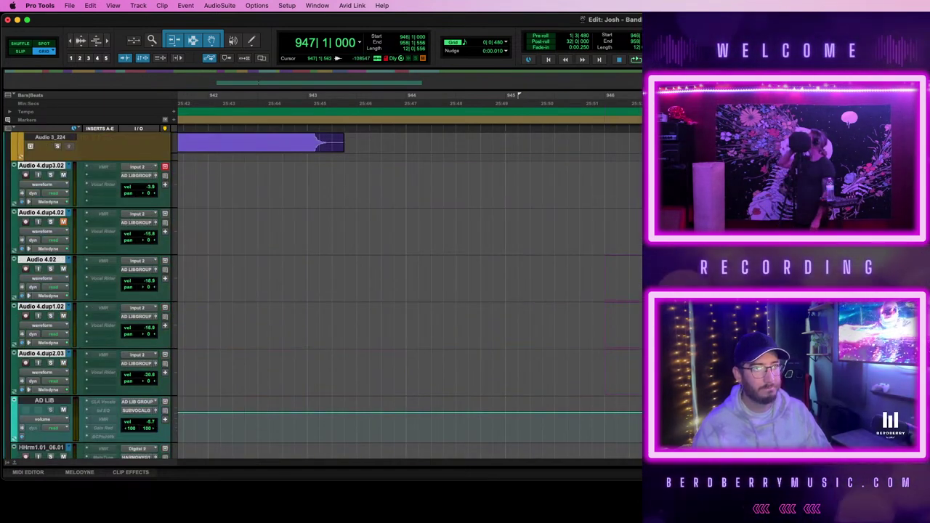
{"action": "left_click", "coordinate": [623, 279]}
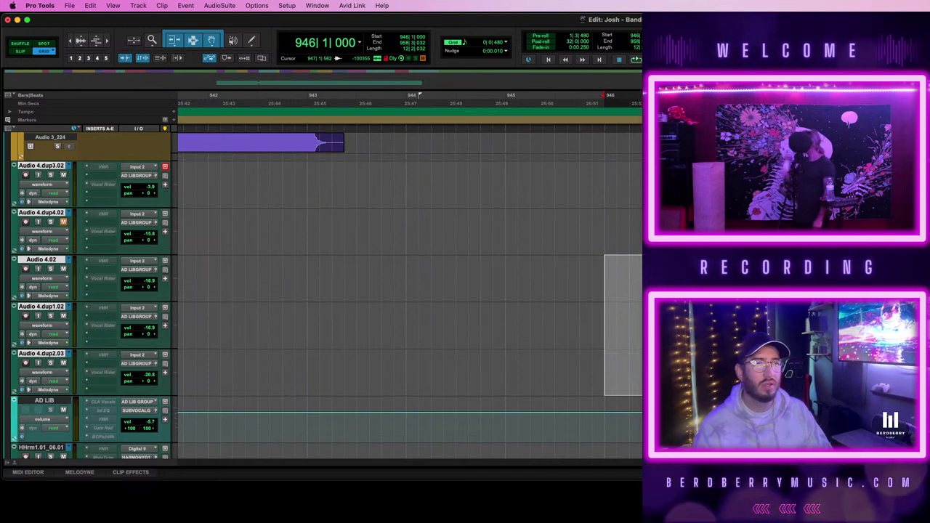
{"action": "key", "text": "space"}
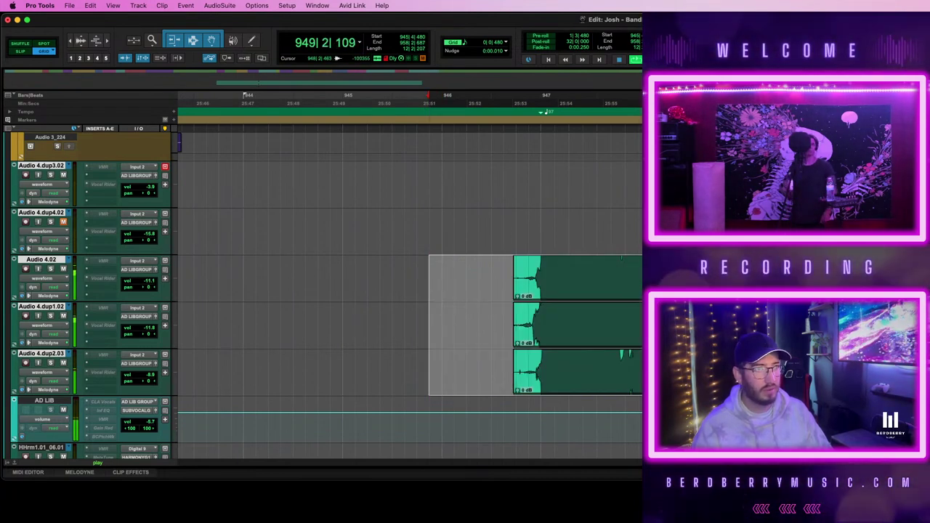
- Raise the AD LIB track's volume automation to +5.9 dB from 946|3|480 to 956|2|000 in the Heavy Outro
{"action": "key", "text": "r"}
{"action": "key", "text": "r"}
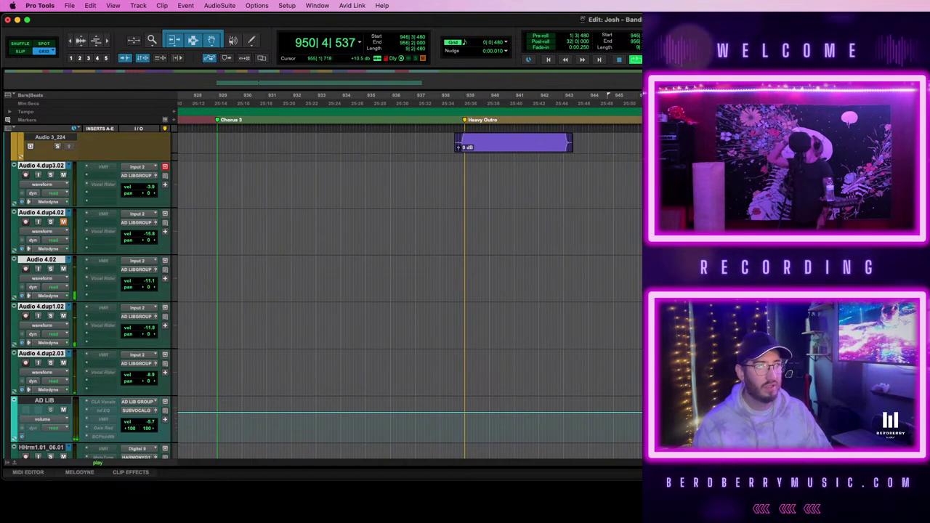
{"action": "key", "text": "super+bracketright"}
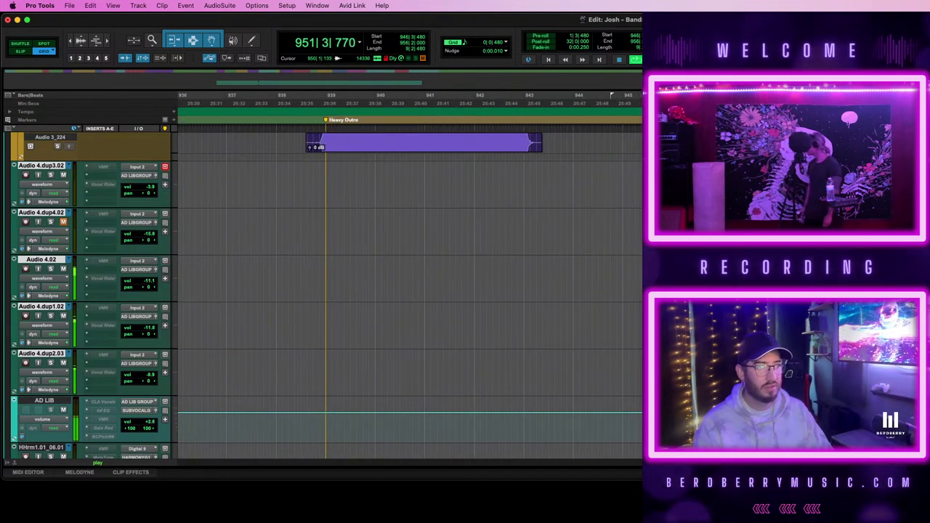
{"action": "scroll", "coordinate": [410, 291], "scroll_direction": "right", "scroll_amount": 4}
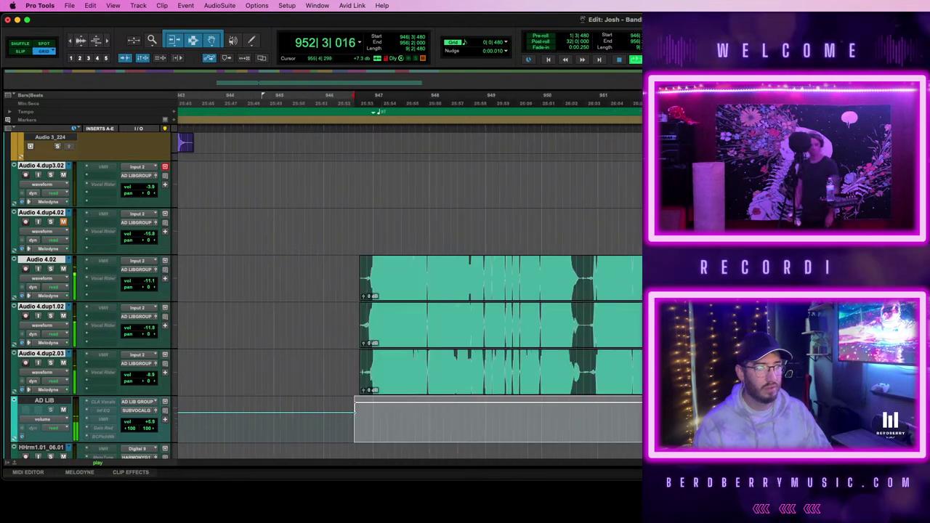
{"action": "key", "text": "t"}
{"action": "key", "text": "t"}
- Remove the tail of the pasted Heavy Outro clips on the Audio 4 tracks after 954|2|000
{"action": "scroll", "coordinate": [410, 291], "scroll_direction": "right", "scroll_amount": 6}
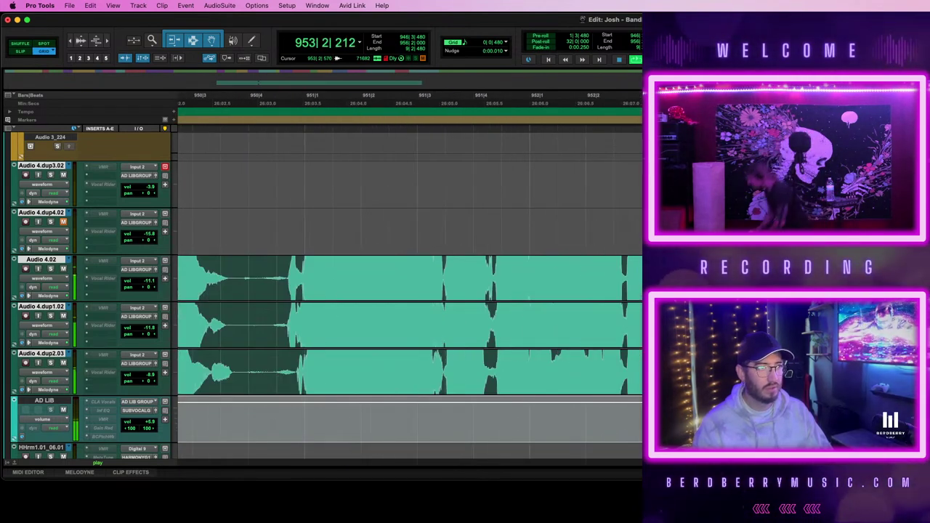
{"action": "left_click_drag", "start_coordinate": [513, 273], "coordinate": [641, 372]}
{"action": "key", "text": "Delete"}
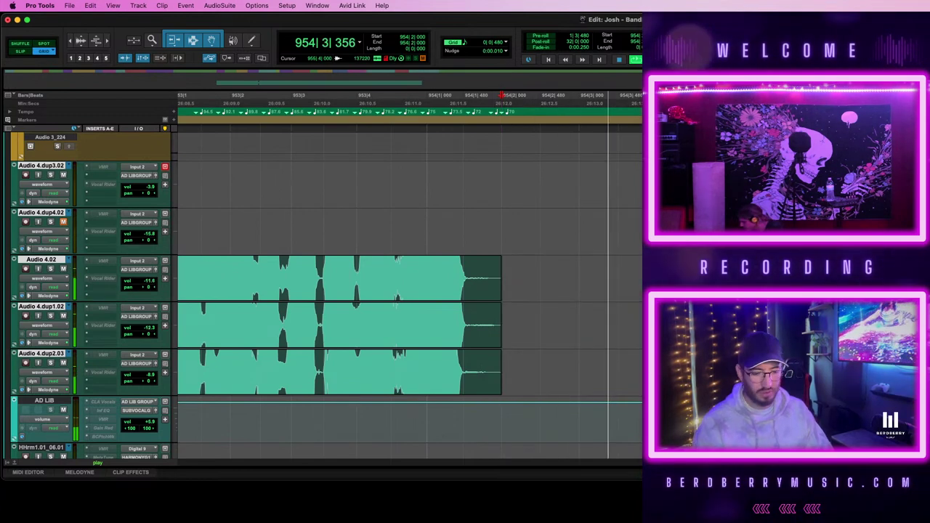
- Finish auditioning the Heavy Outro clips and select the AD LIB volume raise from 945|4|000 to 958|3|000
{"action": "key", "text": "r"}
{"action": "key", "text": "r"}
{"action": "key", "text": "r"}
{"action": "key", "text": "super+bracketleft"}
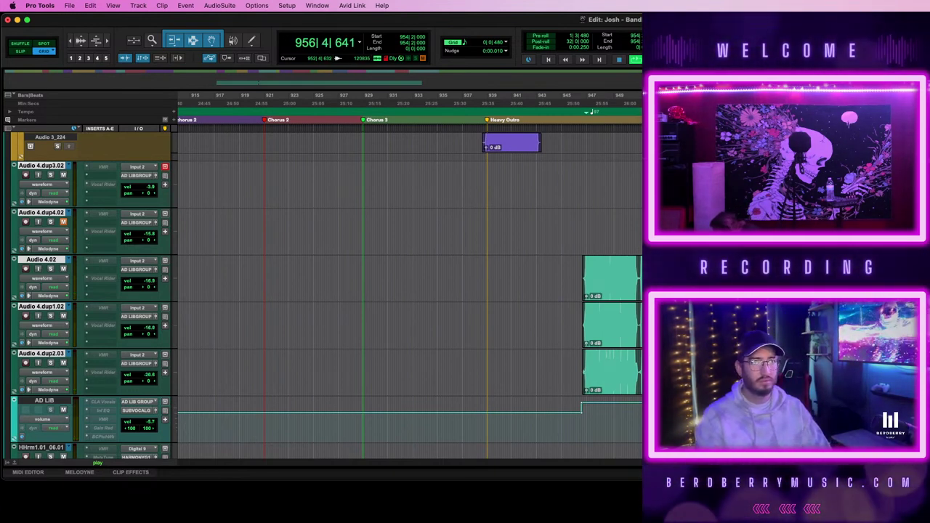
{"action": "key", "text": "space"}
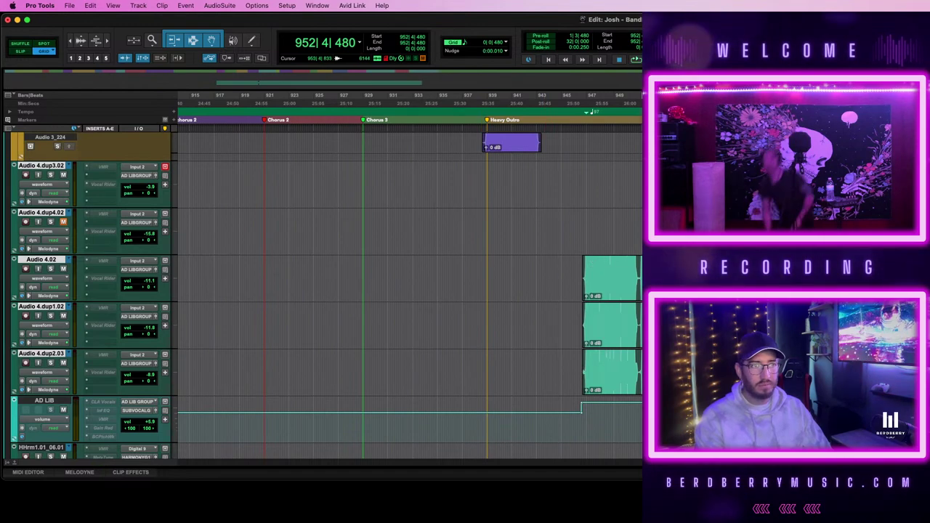
{"action": "left_click_drag", "start_coordinate": [571, 426], "coordinate": [730, 425]}
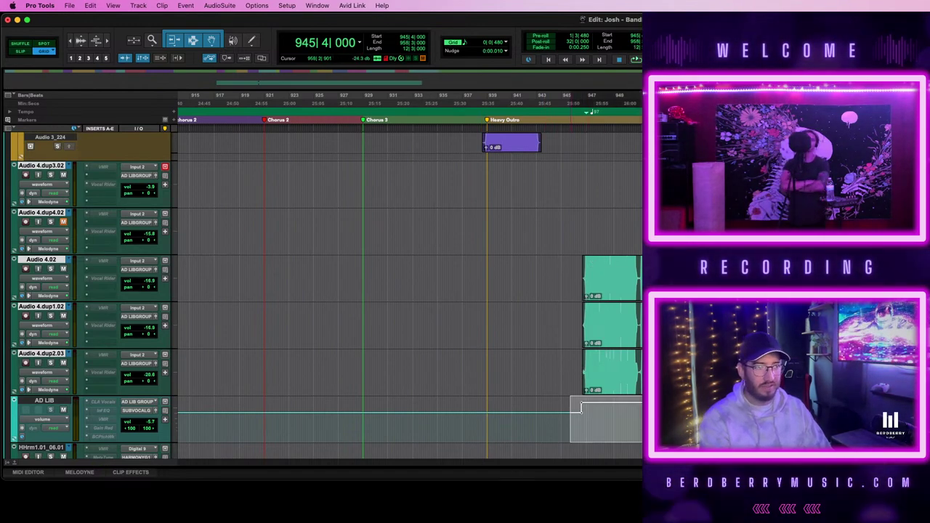
{"action": "scroll", "coordinate": [582, 418], "scroll_direction": "left", "scroll_amount": 15}
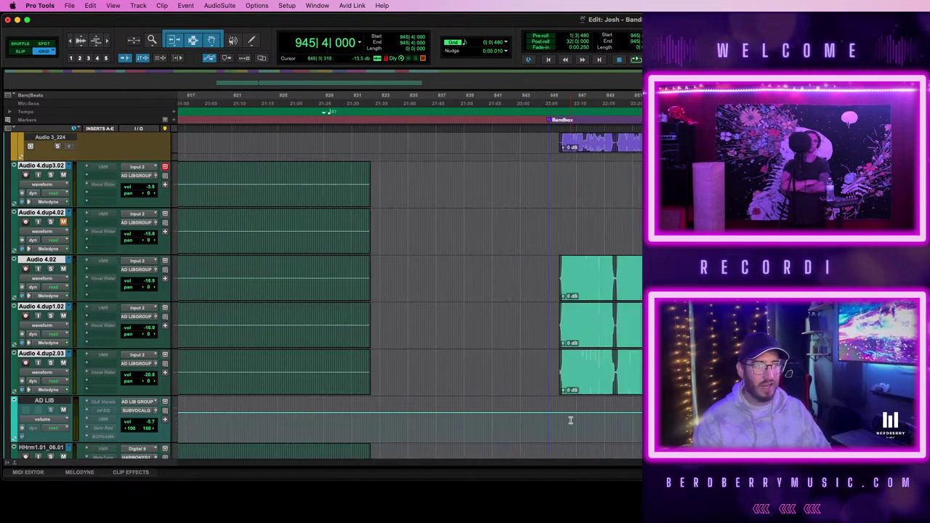
- Check the volume automation of the Audio 4 tracks around 844|1|480 before Bandbox, and return the tracks to waveform view
{"action": "left_click", "coordinate": [47, 279]}
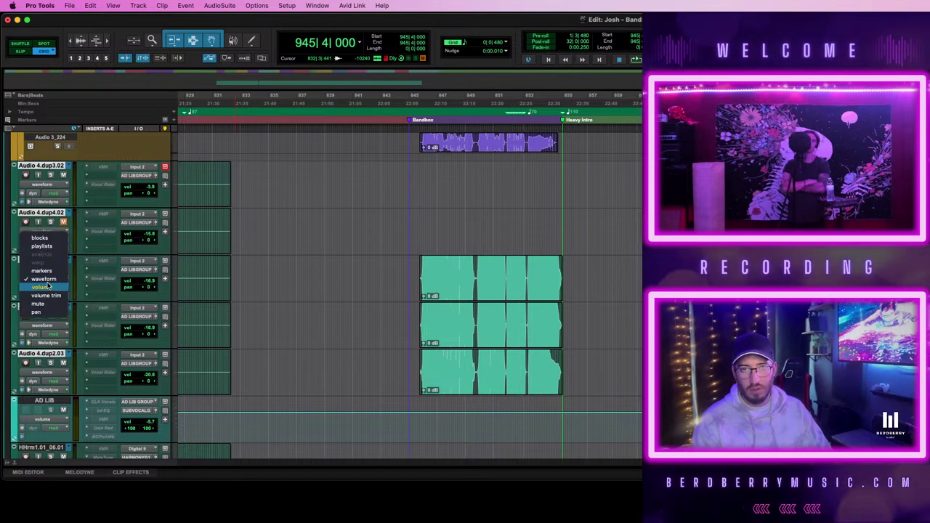
{"action": "left_click", "coordinate": [48, 279]}
{"action": "key", "text": "ctrl+minus"}
{"action": "left_click_drag", "start_coordinate": [408, 274], "coordinate": [397, 378]}
{"action": "scroll", "coordinate": [581, 374], "scroll_direction": "up", "scroll_amount": 8}
{"action": "scroll", "coordinate": [581, 376], "scroll_direction": "down", "scroll_amount": 2}
{"action": "left_click", "coordinate": [397, 378]}
{"action": "left_click", "coordinate": [61, 380]}
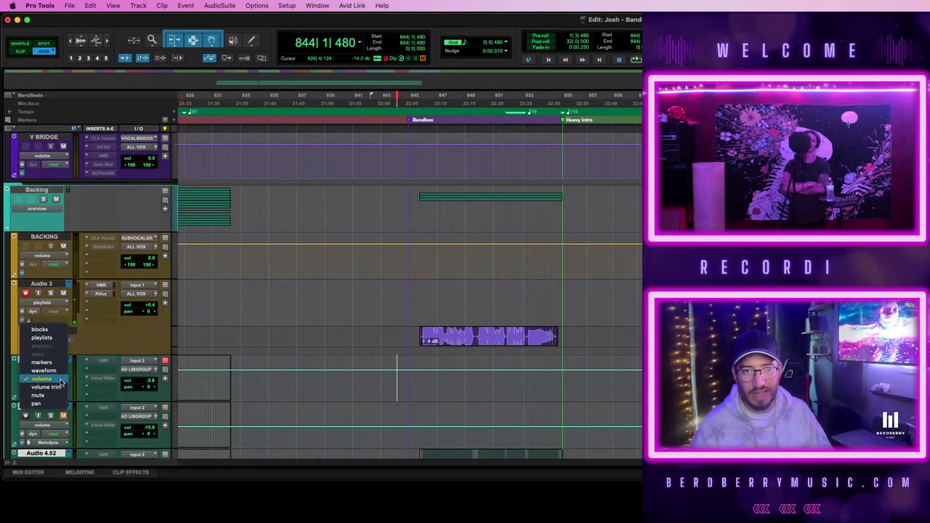
{"action": "left_click", "coordinate": [54, 370], "text": "alt"}
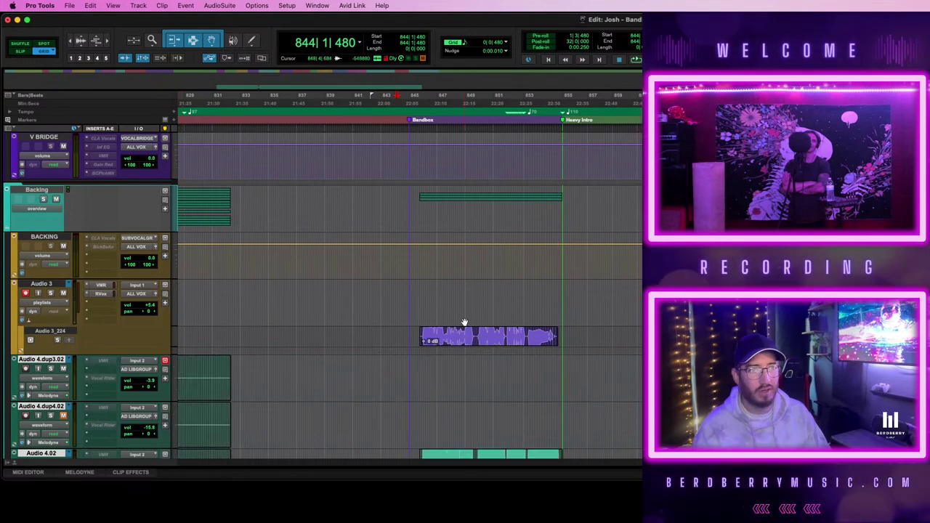
- Select the lead vocal on Vocls1.04_02.05 from 871|1|000 to 887|1|480 in the Verse and audition its opening
{"action": "scroll", "coordinate": [513, 318], "scroll_direction": "up", "scroll_amount": 5}
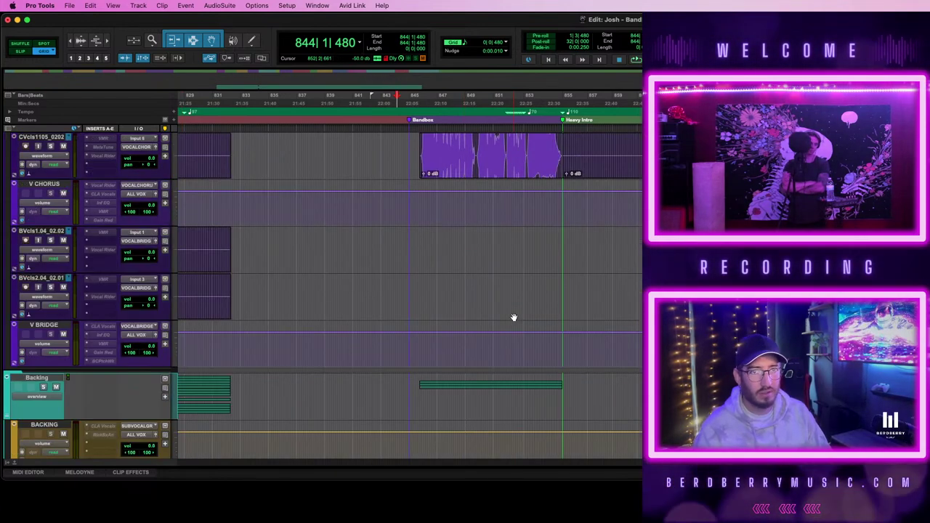
{"action": "scroll", "coordinate": [513, 317], "scroll_direction": "up", "scroll_amount": 8}
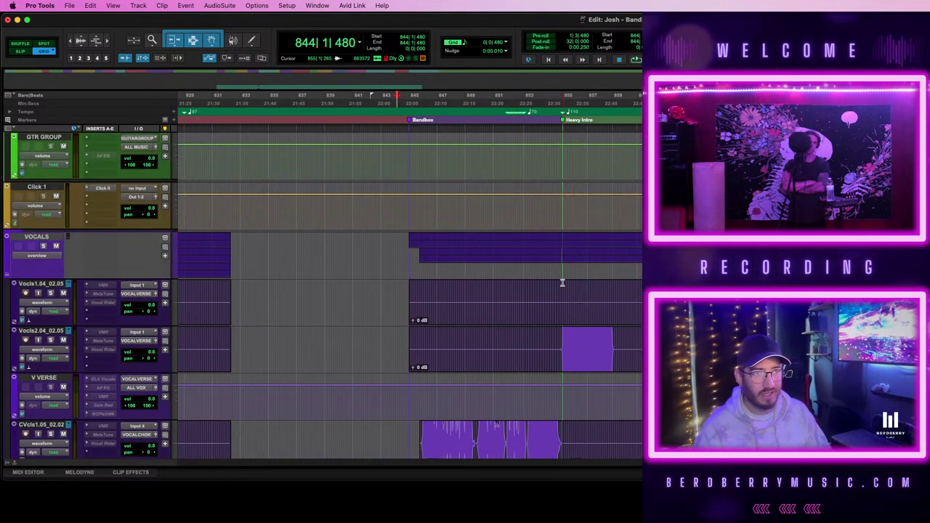
{"action": "left_click", "coordinate": [563, 284]}
{"action": "left_click", "coordinate": [763, 290]}
{"action": "scroll", "coordinate": [436, 291], "scroll_direction": "right", "scroll_amount": 4}
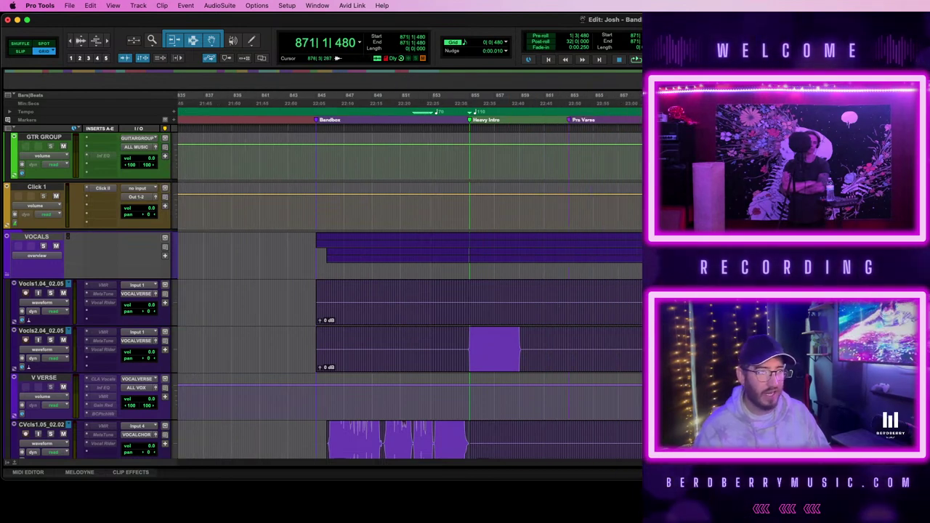
{"action": "left_click", "coordinate": [484, 289]}
{"action": "left_click_drag", "start_coordinate": [488, 293], "coordinate": [623, 293]}
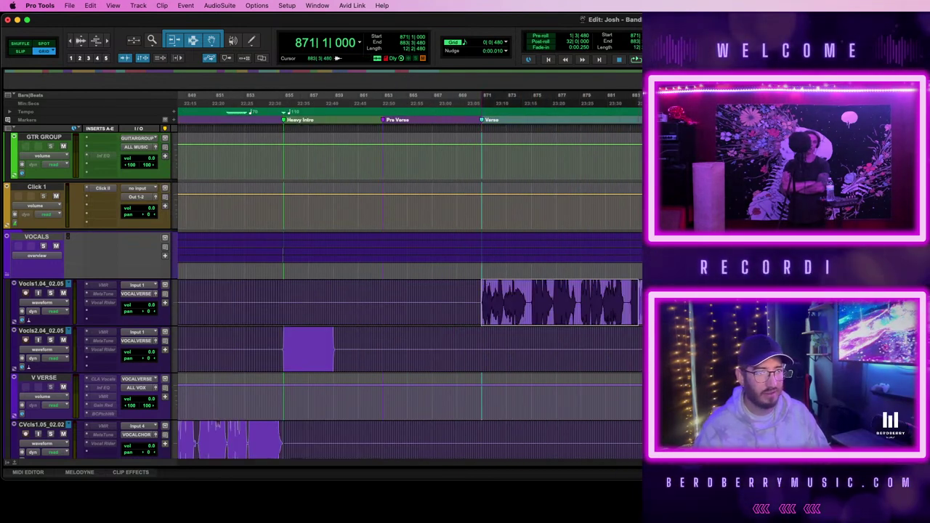
{"action": "key", "text": "space"}
{"action": "scroll", "coordinate": [407, 291], "scroll_direction": "down", "scroll_amount": 6}
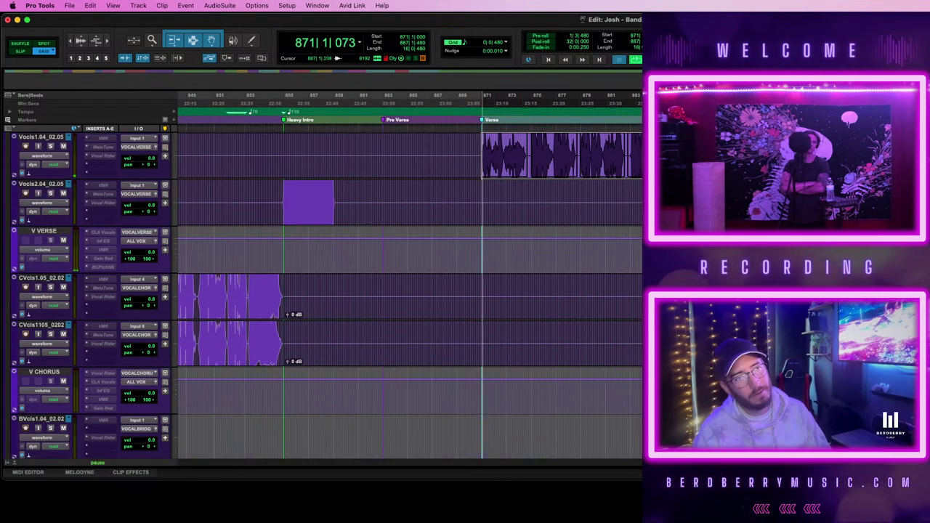
{"action": "scroll", "coordinate": [407, 291], "scroll_direction": "up", "scroll_amount": 4}
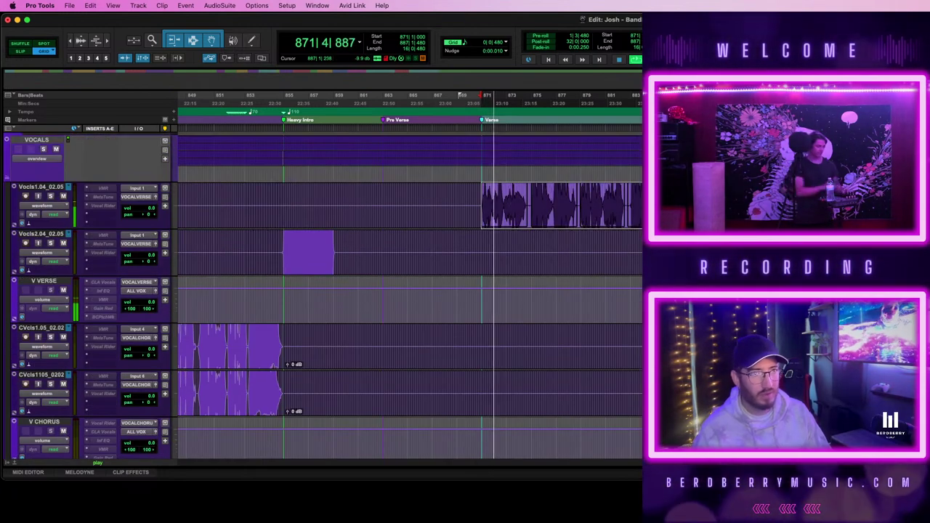
{"action": "key", "text": "t"}
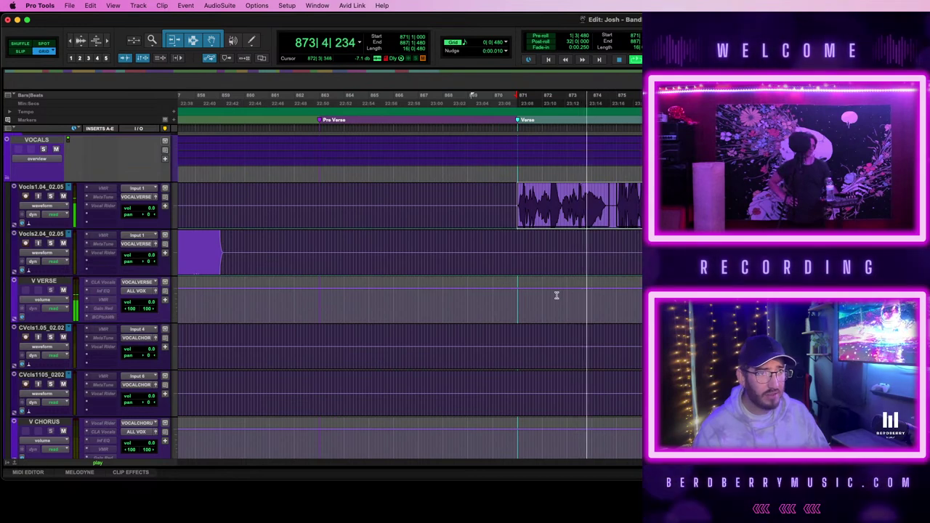
{"action": "key", "text": "space"}
- Record a backing vocal take on the Audio 3 track in the Verse, starting from 872|4|000
{"action": "scroll", "coordinate": [558, 296], "scroll_direction": "down", "scroll_amount": 10}
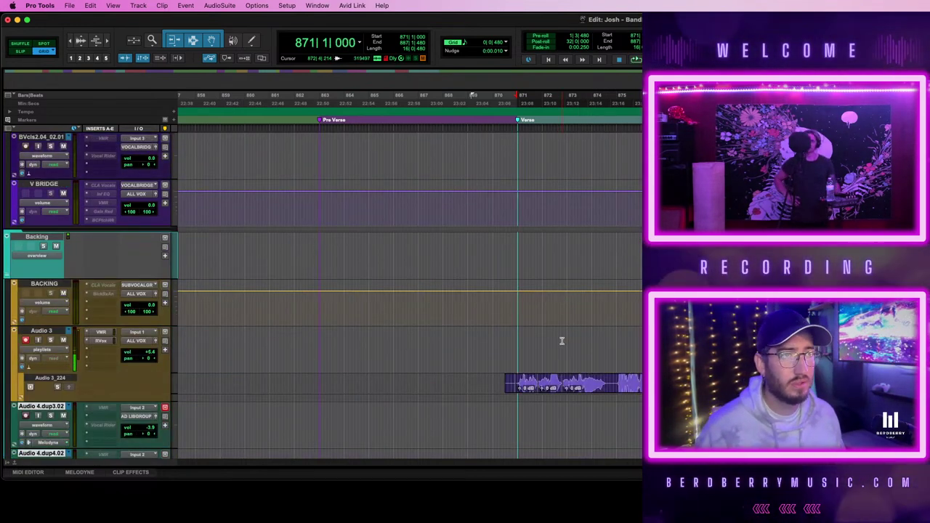
{"action": "left_click", "coordinate": [561, 340]}
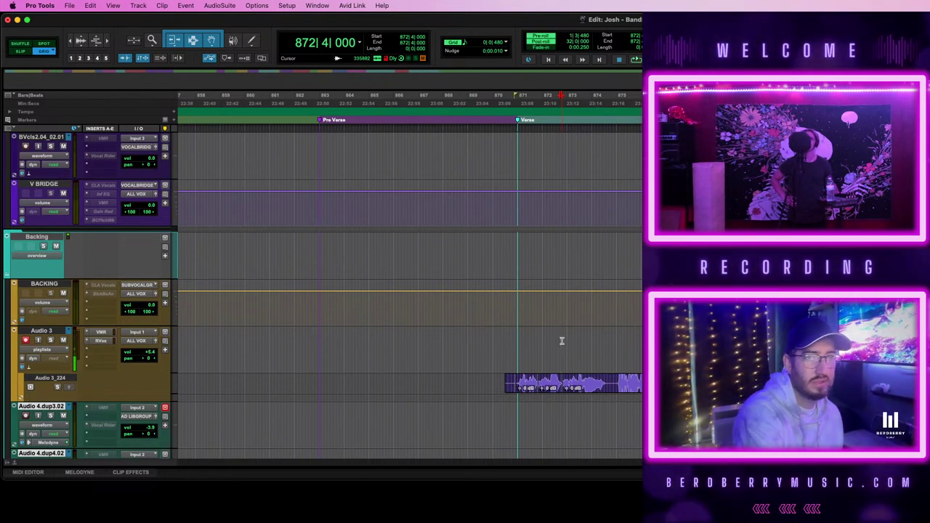
{"action": "key", "text": "space"}
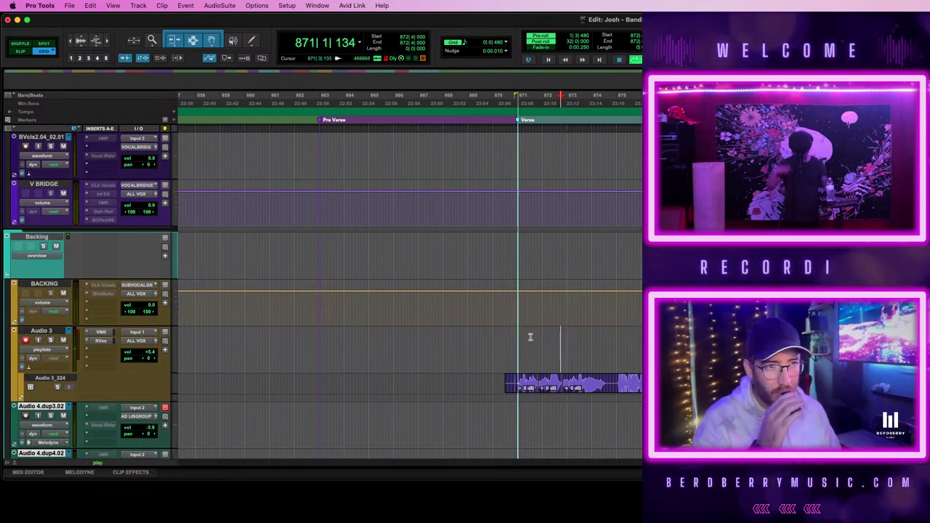
{"action": "scroll", "coordinate": [529, 336], "scroll_direction": "down", "scroll_amount": 6}
{"action": "scroll", "coordinate": [530, 337], "scroll_direction": "down", "scroll_amount": 5}
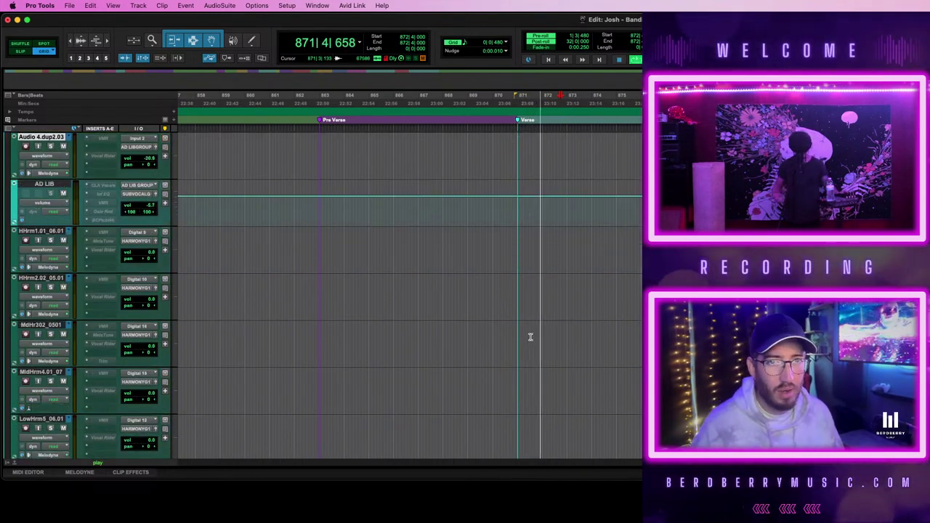
{"action": "scroll", "coordinate": [530, 337], "scroll_direction": "up", "scroll_amount": 5}
{"action": "scroll", "coordinate": [529, 337], "scroll_direction": "up", "scroll_amount": 4}
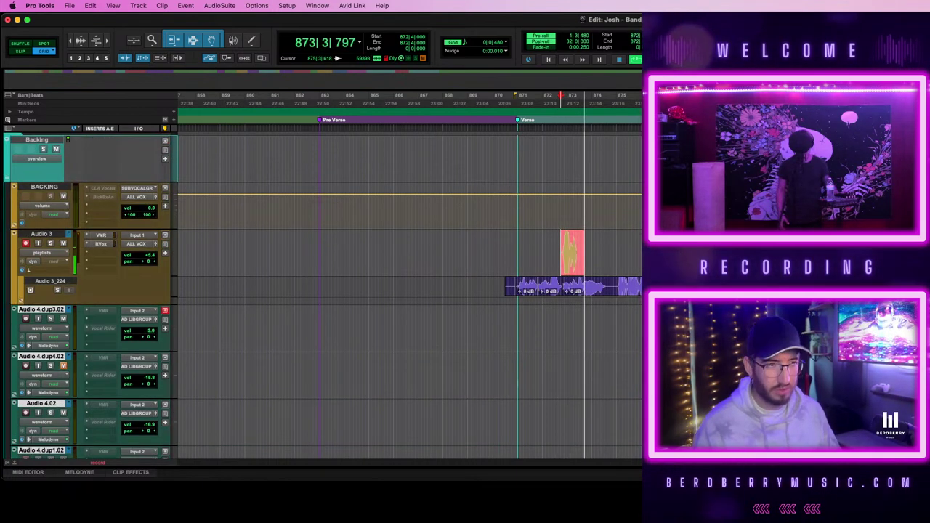
{"action": "key", "text": "t"}
{"action": "key", "text": "t"}
{"action": "scroll", "coordinate": [625, 324], "scroll_direction": "right", "scroll_amount": 3}
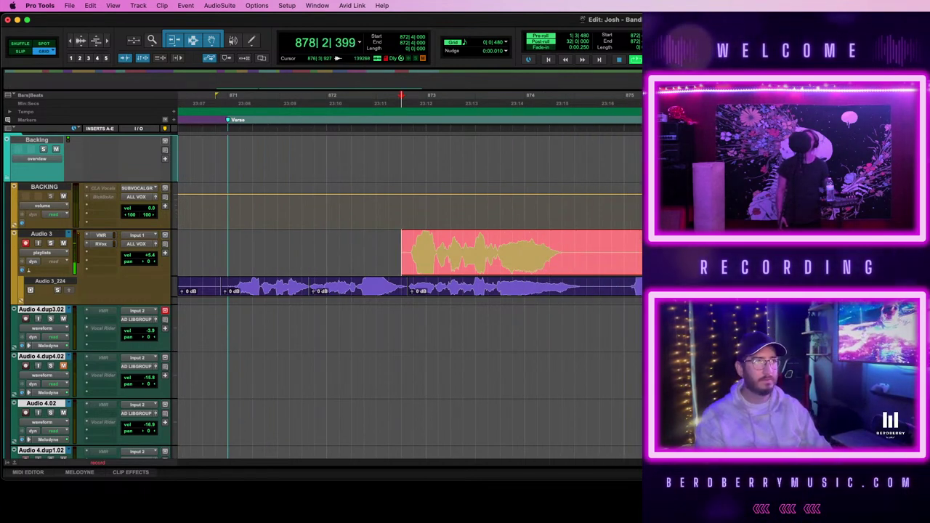
{"action": "key", "text": "space"}
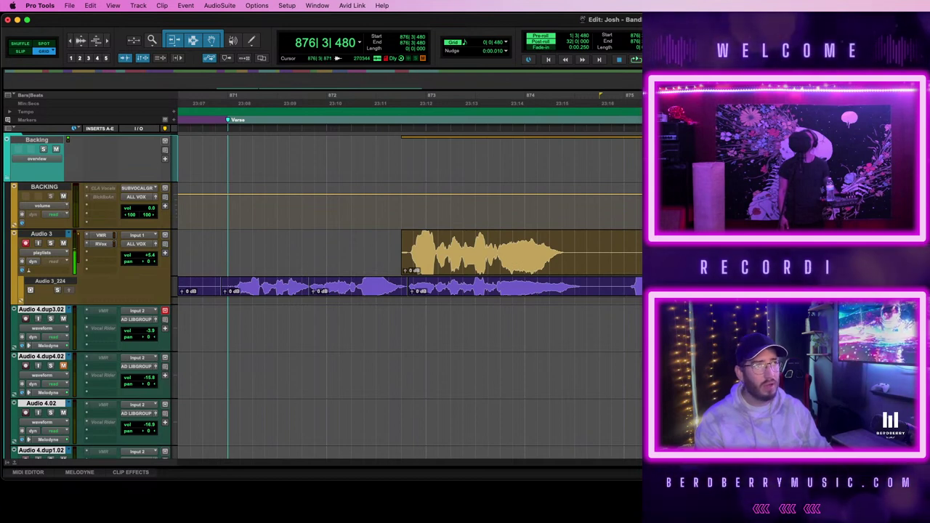
- Play Audio 3 around 876|4|000, and audition the recorded backing vocal clip from its start at 872|4|000
{"action": "left_click", "coordinate": [802, 252]}
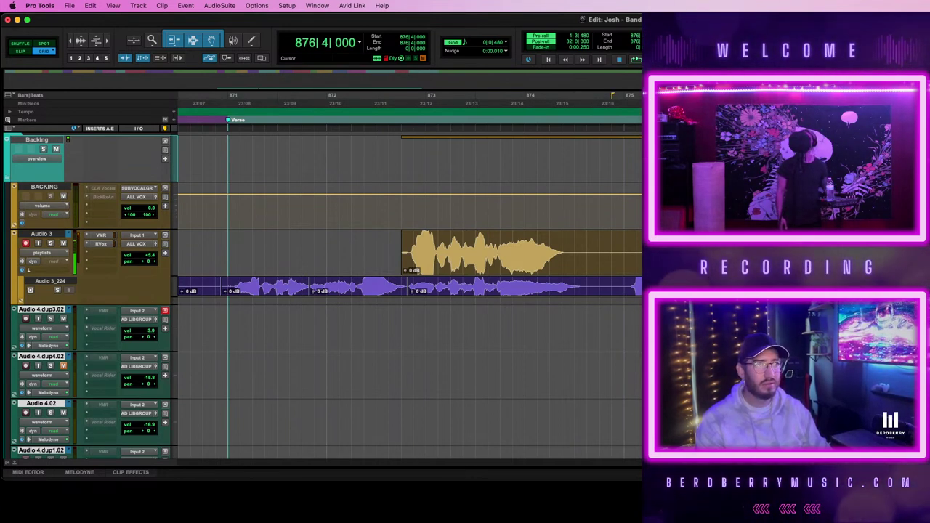
{"action": "scroll", "coordinate": [409, 276], "scroll_direction": "right", "scroll_amount": 3}
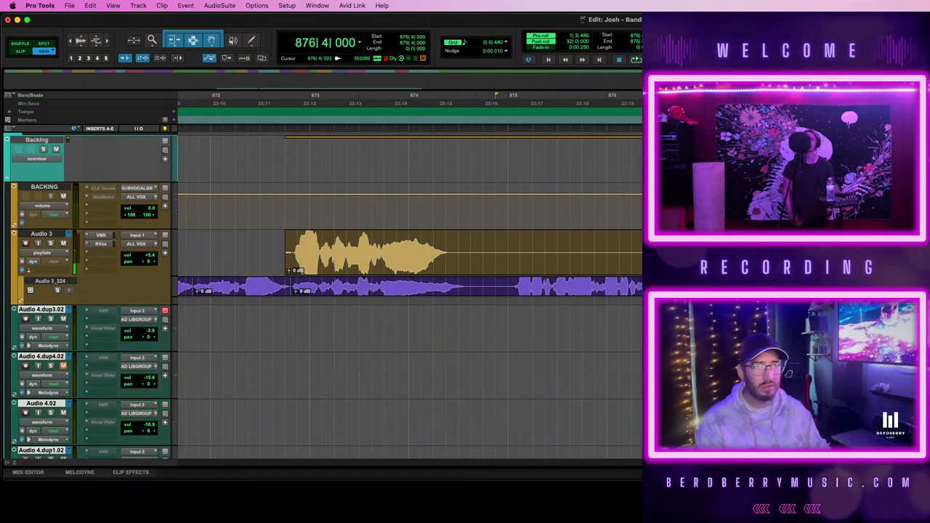
{"action": "left_click", "coordinate": [498, 273]}
{"action": "left_click", "coordinate": [682, 251]}
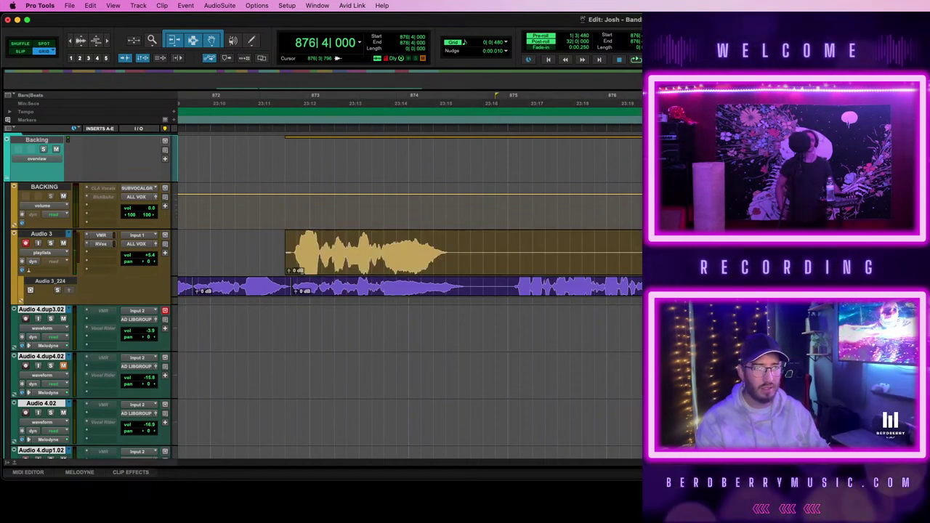
{"action": "key", "text": "space"}
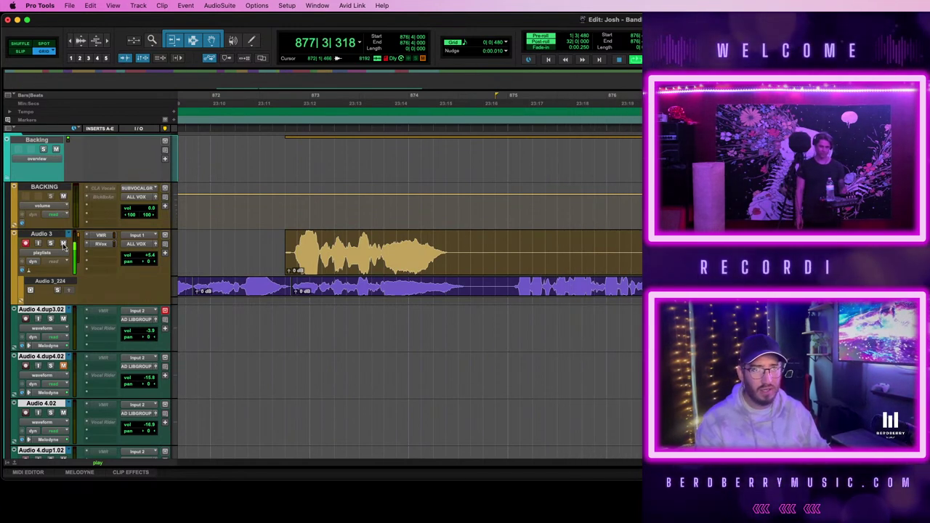
{"action": "left_click", "coordinate": [305, 260]}
{"action": "key", "text": "space"}
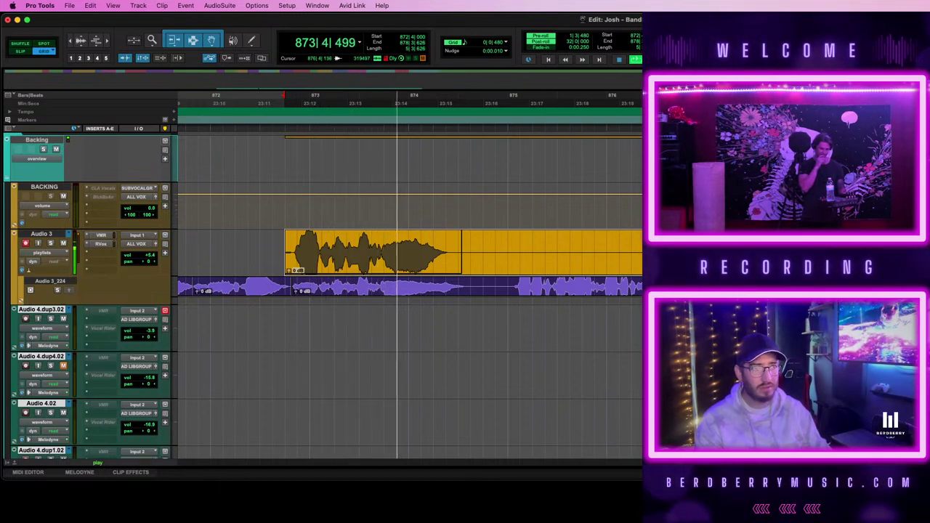
- Place the punch-in point at 876|4|000 on Audio 3 and play through it to check the entry
{"action": "left_click", "coordinate": [686, 252]}
{"action": "key", "text": "space"}
{"action": "key", "text": "space"}
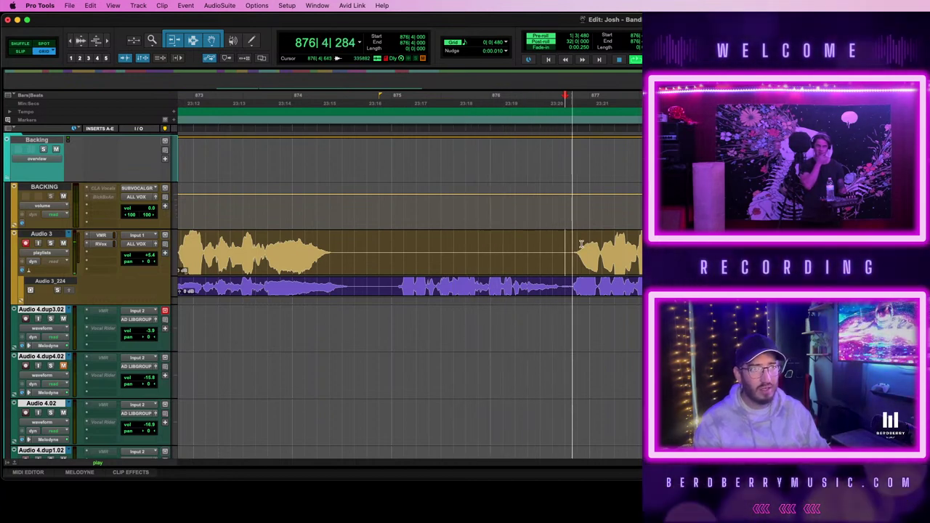
{"action": "key", "text": "r"}
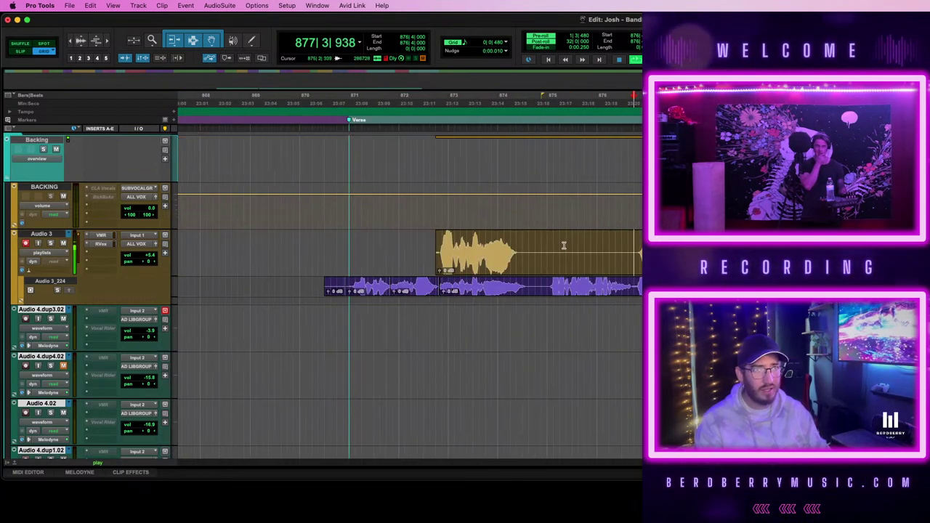
{"action": "key", "text": "space"}
{"action": "key", "text": "t"}
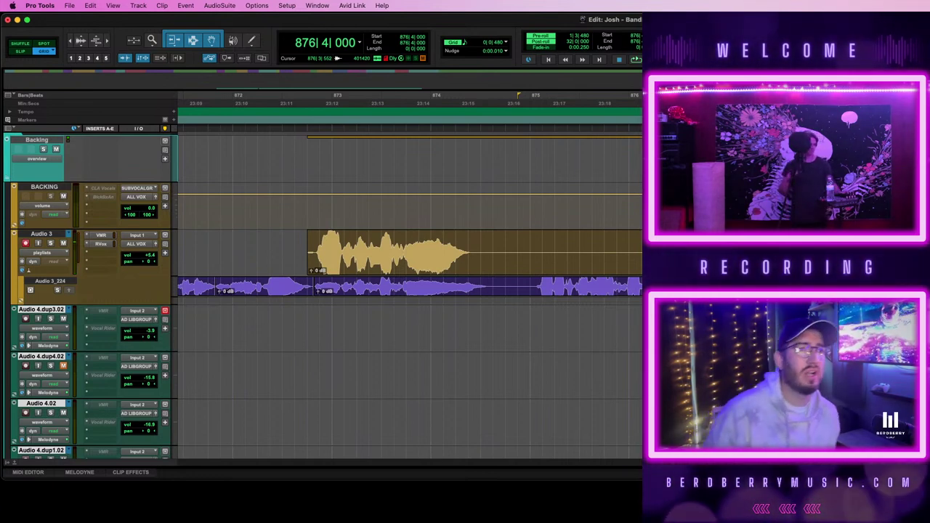
- Record the next backing phrase on Audio 3 from 876|4|000, and retake it from the same point
{"action": "key", "text": "space"}
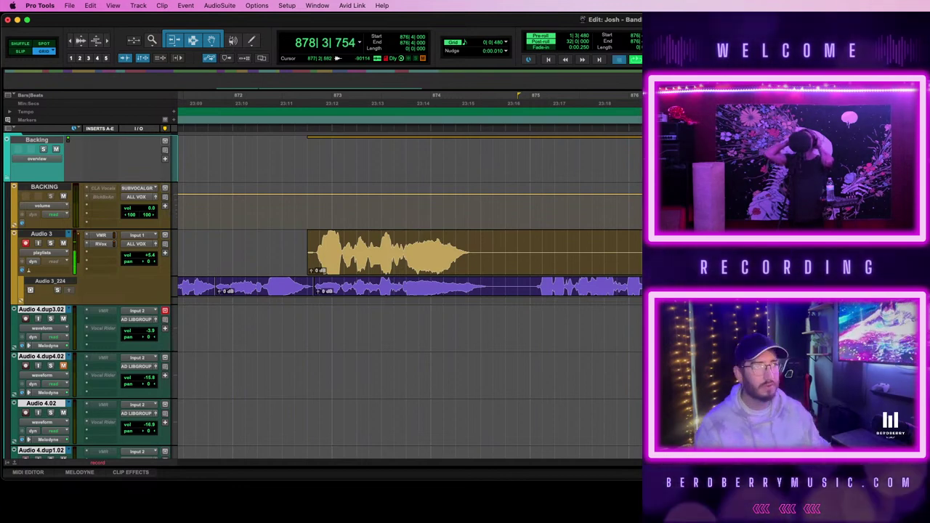
{"action": "key", "text": "space"}
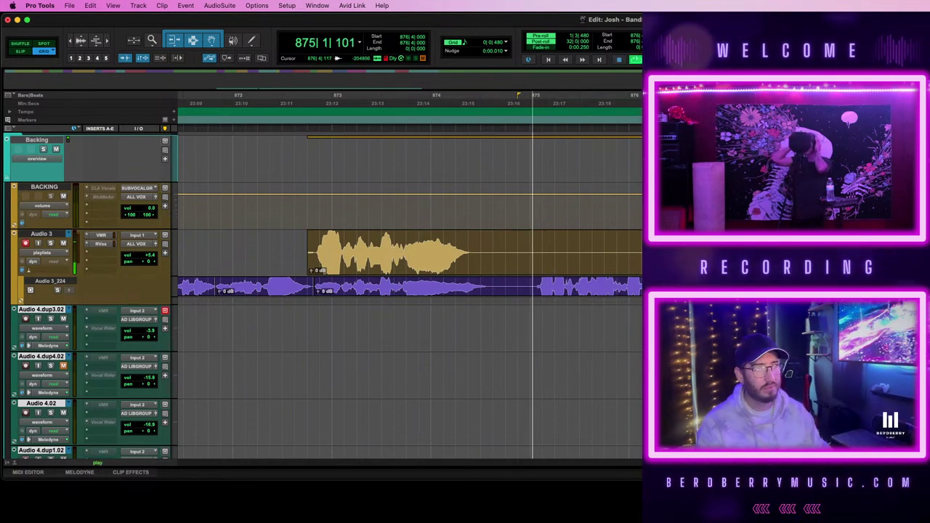
{"action": "scroll", "coordinate": [409, 291], "scroll_direction": "right", "scroll_amount": 2}
{"action": "key", "text": "t"}
{"action": "scroll", "coordinate": [427, 285], "scroll_direction": "right", "scroll_amount": 6}
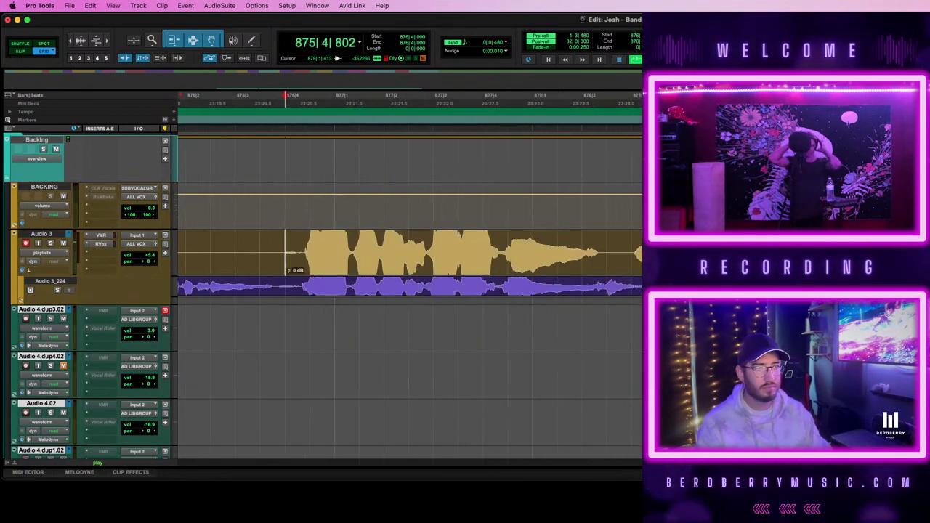
{"action": "scroll", "coordinate": [426, 286], "scroll_direction": "left", "scroll_amount": 2}
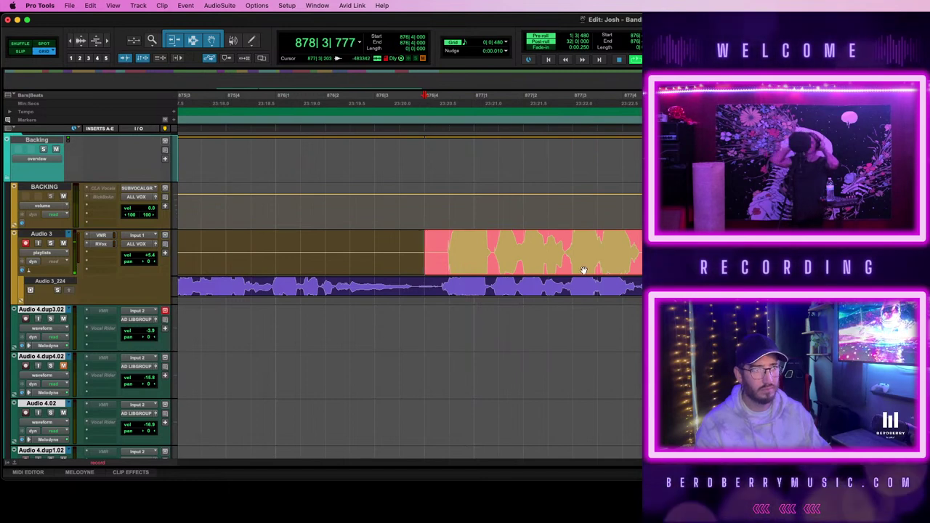
{"action": "key", "text": "space"}
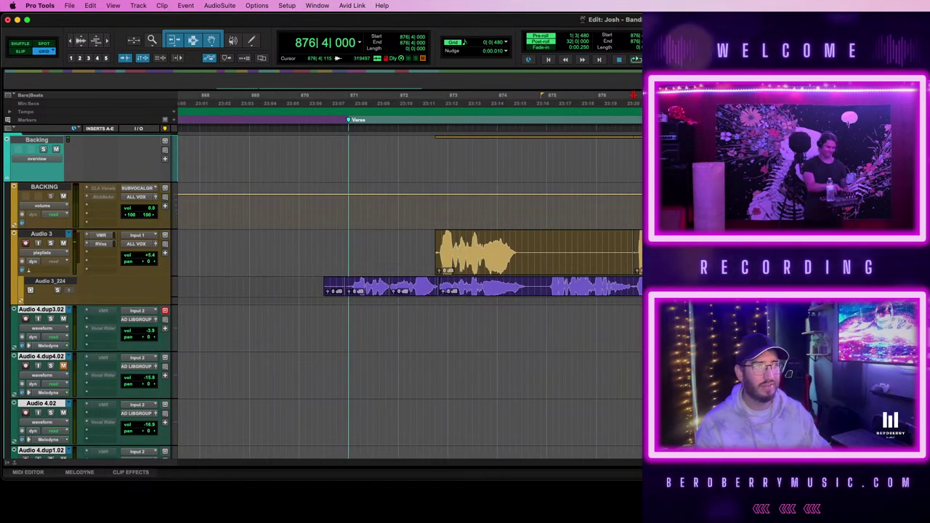
- Play back the retaken phrase and record the following backing vocal on Audio 3 from 880|3|480
{"action": "key", "text": "space"}
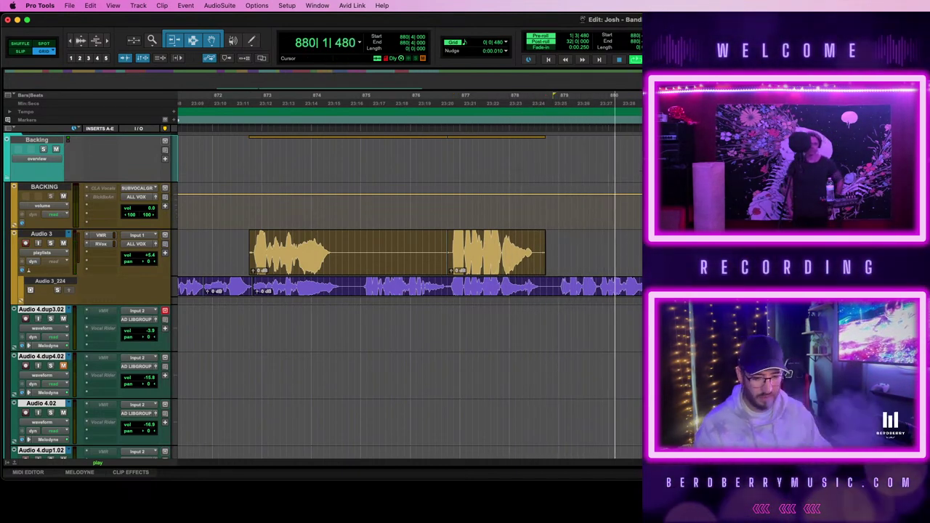
{"action": "left_click", "coordinate": [597, 247]}
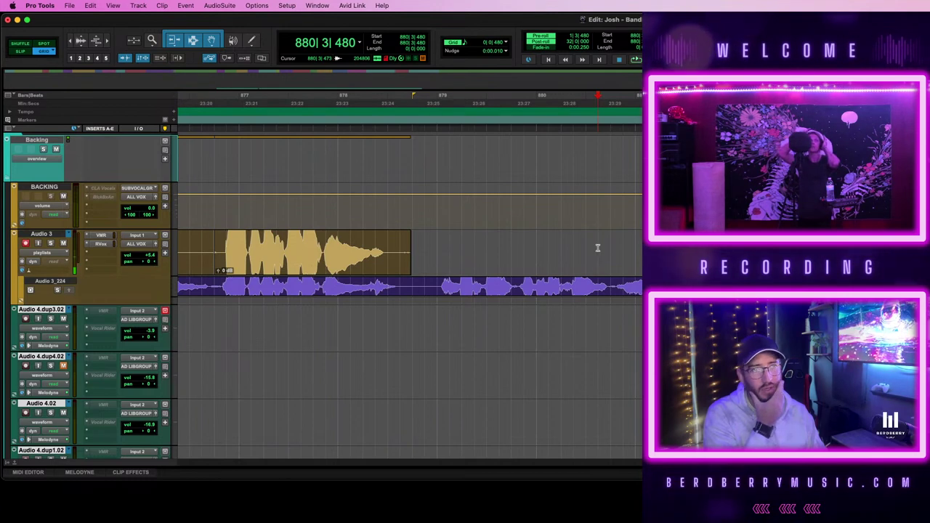
{"action": "key", "text": "space"}
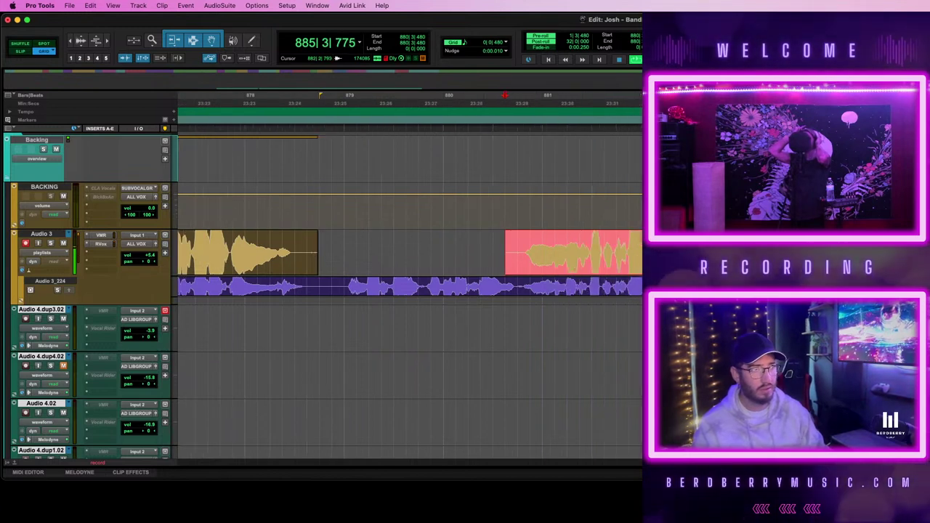
{"action": "key", "text": "space"}
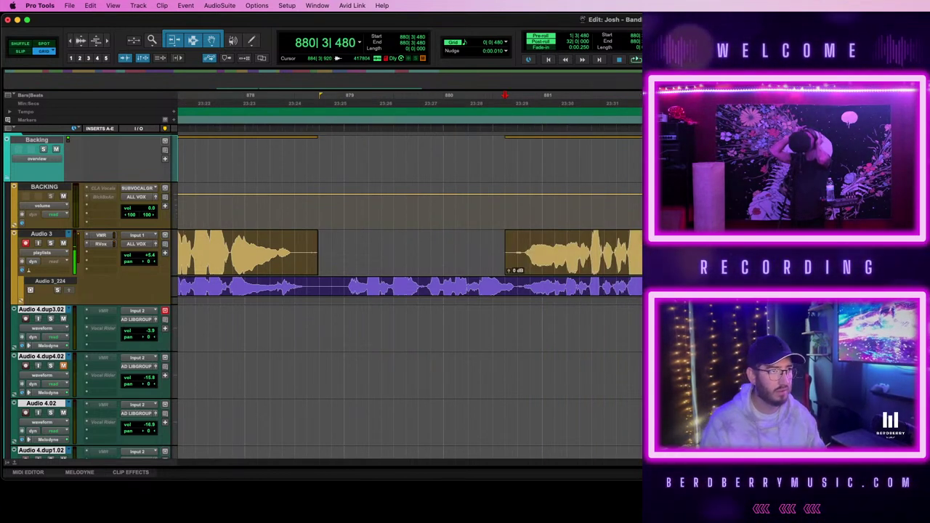
- Record the last verse backing vocal phrase on Audio 3 from 884|3|480 and stop after the take
{"action": "left_click", "coordinate": [902, 252]}
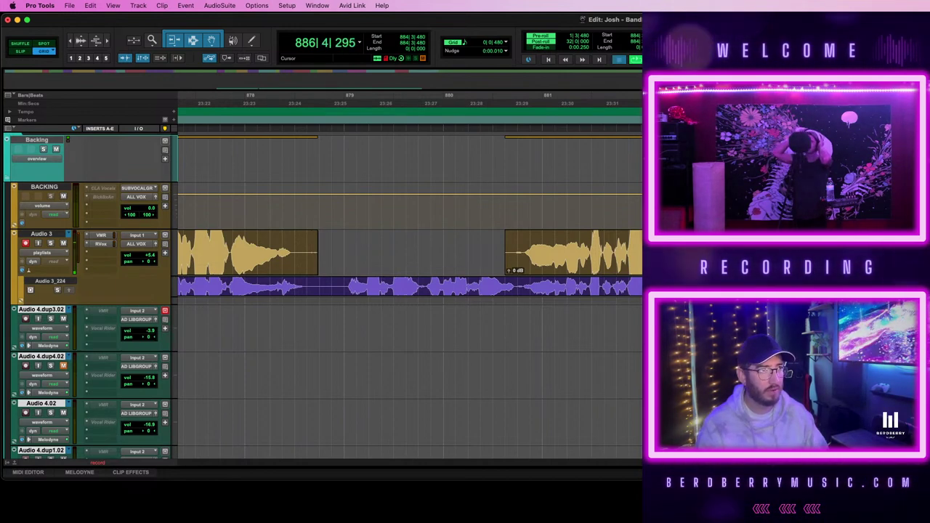
{"action": "key", "text": "space"}
{"action": "key", "text": "r"}
{"action": "key", "text": "r"}
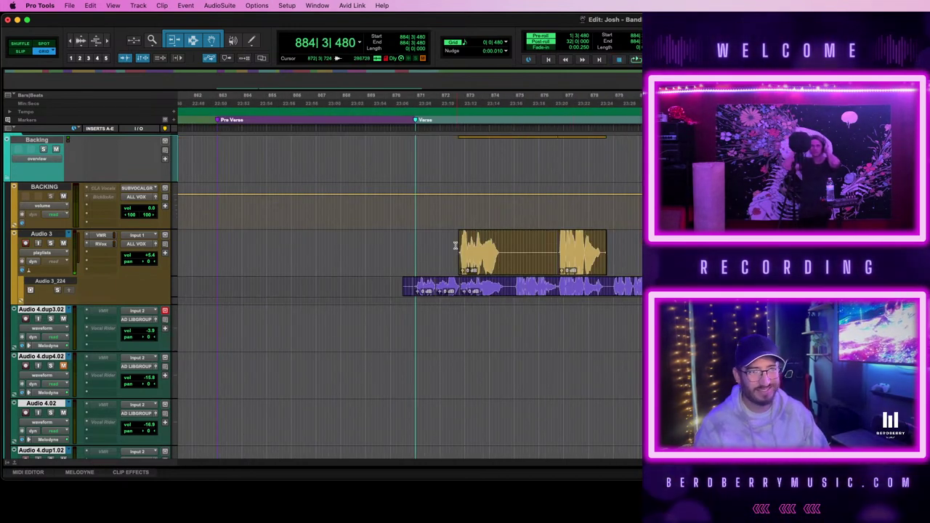
- Select the 16-bar verse range from 871|1|000 on Audio 3 and examine the start of the verse vocals
{"action": "left_click_drag", "start_coordinate": [412, 240], "coordinate": [642, 251]}
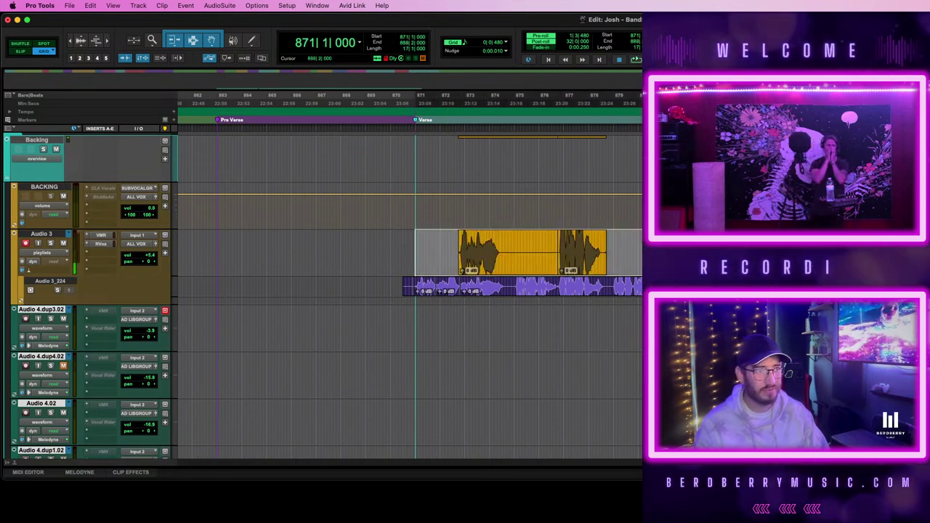
{"action": "key", "text": "t"}
{"action": "key", "text": "t"}
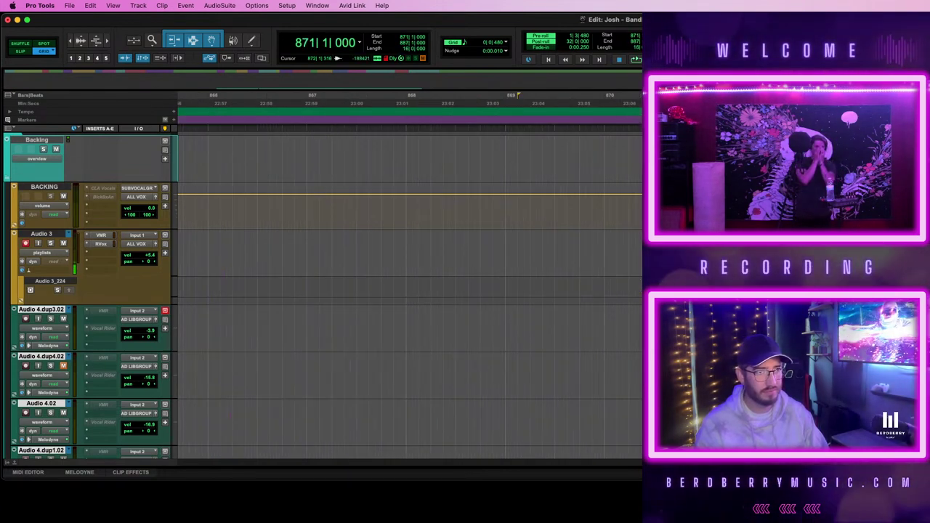
{"action": "scroll", "coordinate": [409, 291], "scroll_direction": "right", "scroll_amount": 3}
{"action": "key", "text": "t"}
{"action": "scroll", "coordinate": [410, 291], "scroll_direction": "right", "scroll_amount": 4}
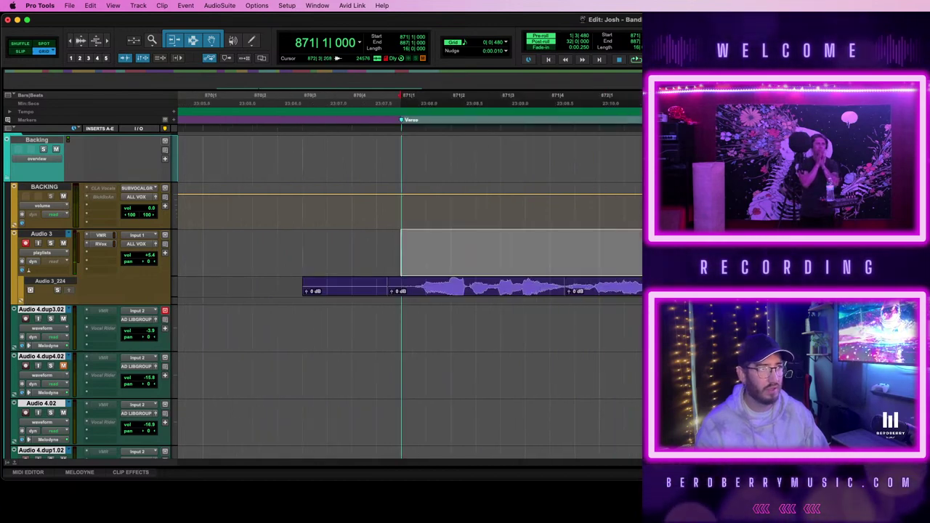
{"action": "scroll", "coordinate": [410, 291], "scroll_direction": "up", "scroll_amount": 5}
{"action": "scroll", "coordinate": [630, 278], "scroll_direction": "up", "scroll_amount": 1}
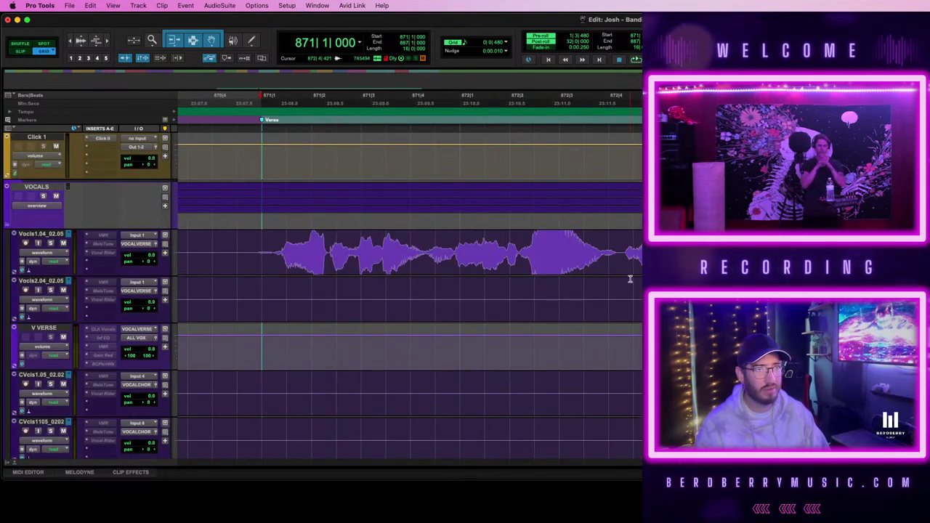
- Copy the full lead vocal clip from Vocls1.04_02.05 into the Audio 3_224 playlist lane at the same timeline position
{"action": "left_click", "coordinate": [615, 270]}
{"action": "key", "text": "r"}
{"action": "key", "text": "r"}
{"action": "key", "text": "r"}
{"action": "key", "text": "r"}
{"action": "key", "text": "r"}
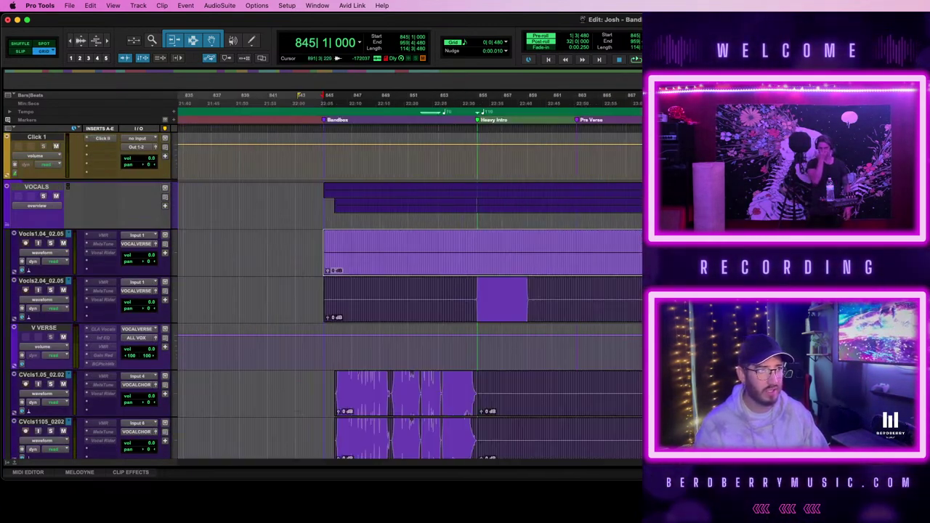
{"action": "scroll", "coordinate": [407, 290], "scroll_direction": "down", "scroll_amount": 1}
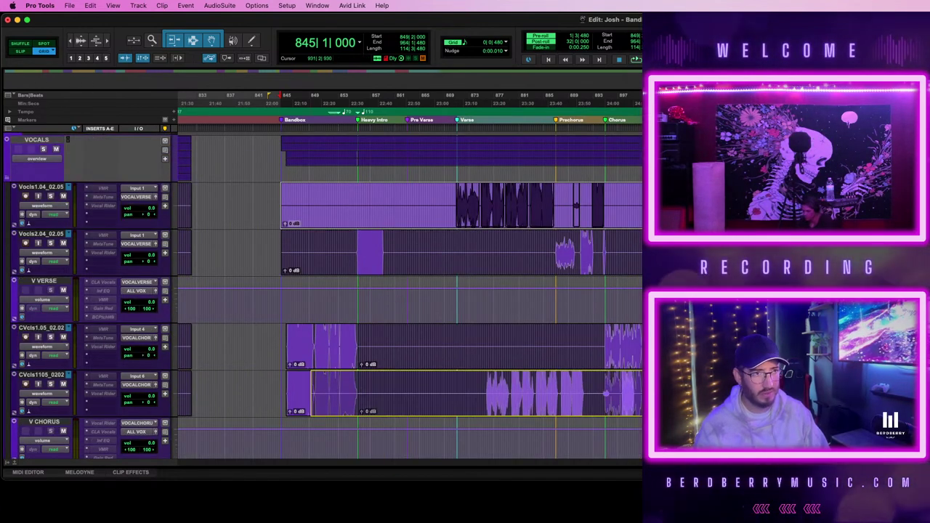
{"action": "scroll", "coordinate": [407, 290], "scroll_direction": "down", "scroll_amount": 3}
{"action": "scroll", "coordinate": [601, 295], "scroll_direction": "up", "scroll_amount": 4}
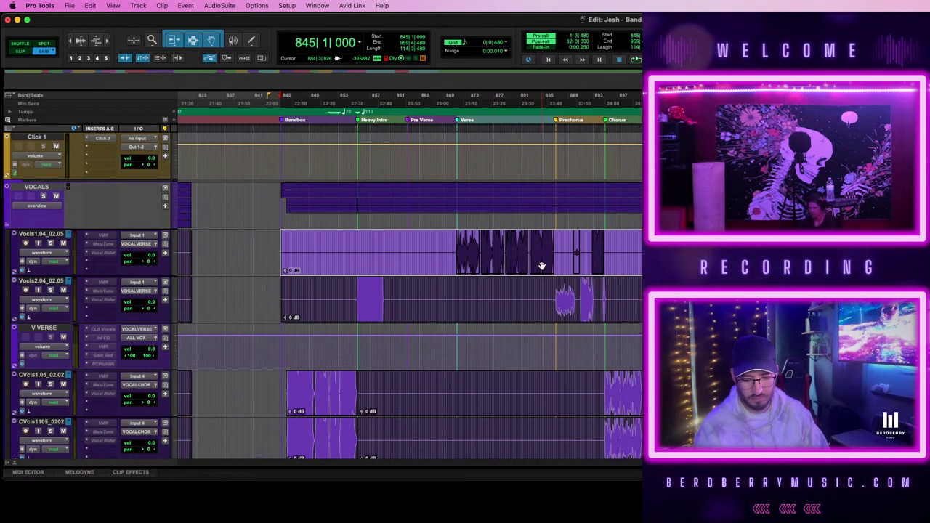
{"action": "left_click_drag", "start_coordinate": [563, 271], "coordinate": [576, 322]}
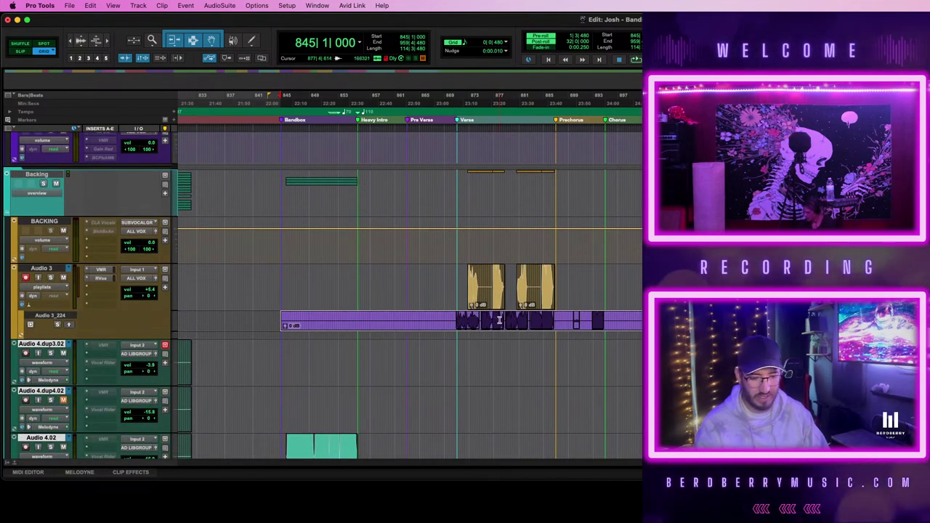
- Place the cursor at 872|4|252 on the guide lane, just before the first backing phrase, and open Synchro Arts VocALign Project
{"action": "key", "text": "t"}
{"action": "key", "text": "t"}
{"action": "key", "text": "t"}
{"action": "scroll", "coordinate": [409, 291], "scroll_direction": "right", "scroll_amount": 10}
{"action": "key", "text": "t"}
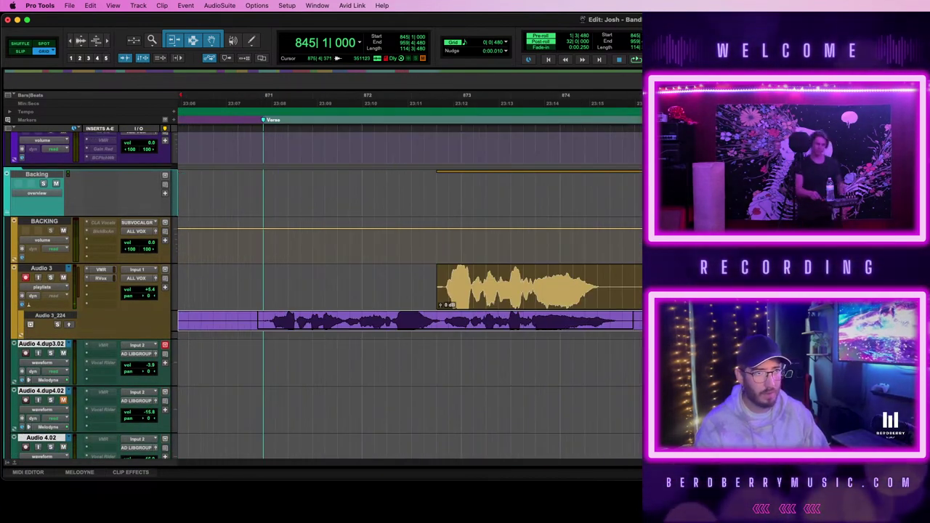
{"action": "scroll", "coordinate": [409, 290], "scroll_direction": "right", "scroll_amount": 1}
{"action": "left_click", "coordinate": [420, 320]}
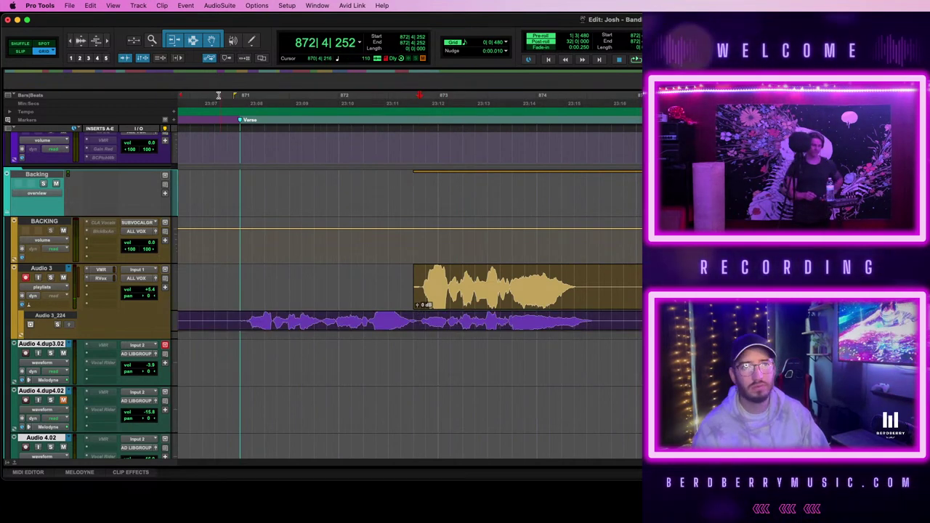
{"action": "left_click", "coordinate": [230, 5]}
{"action": "mouse_move", "coordinate": [291, 367]}
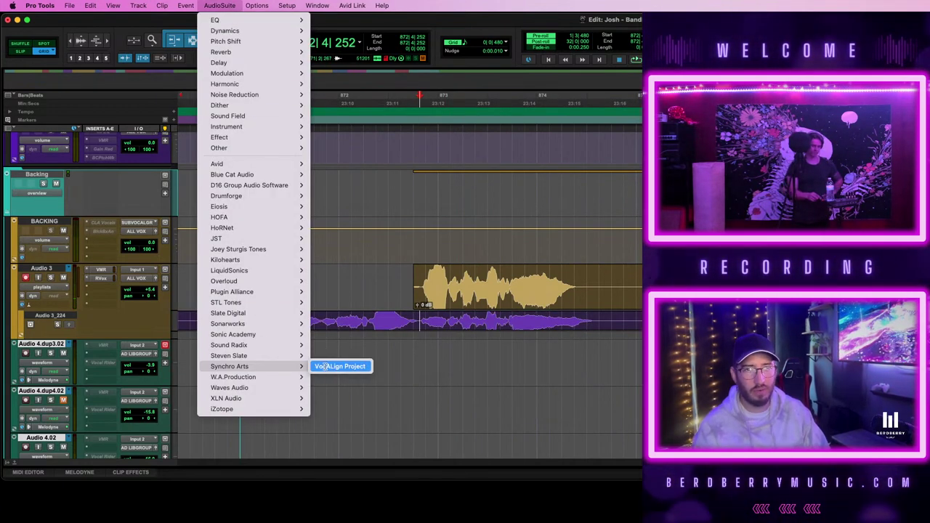
{"action": "left_click", "coordinate": [325, 366]}
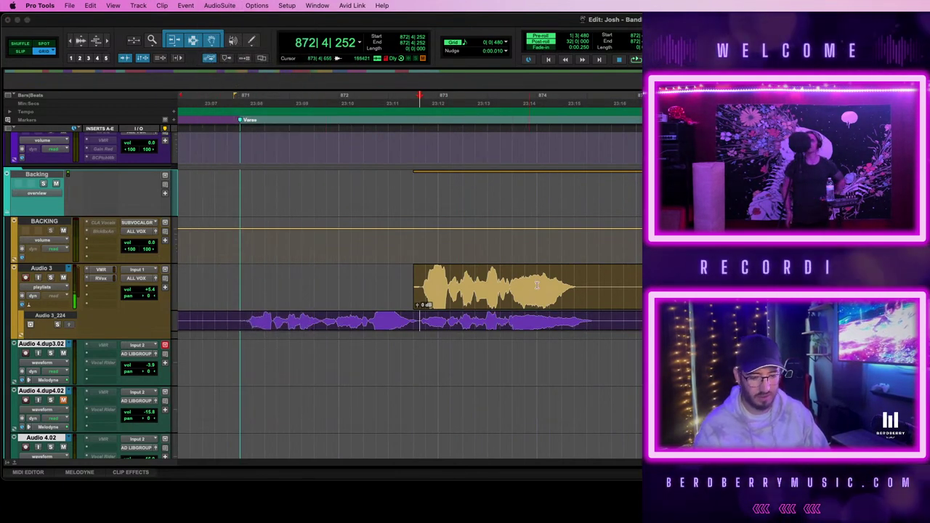
- Separate the guide phrase starting at 872|4|252 and align the matching Audio 3 phrase to it with VocALign
{"action": "key", "text": "t"}
{"action": "scroll", "coordinate": [524, 315], "scroll_direction": "right", "scroll_amount": 4}
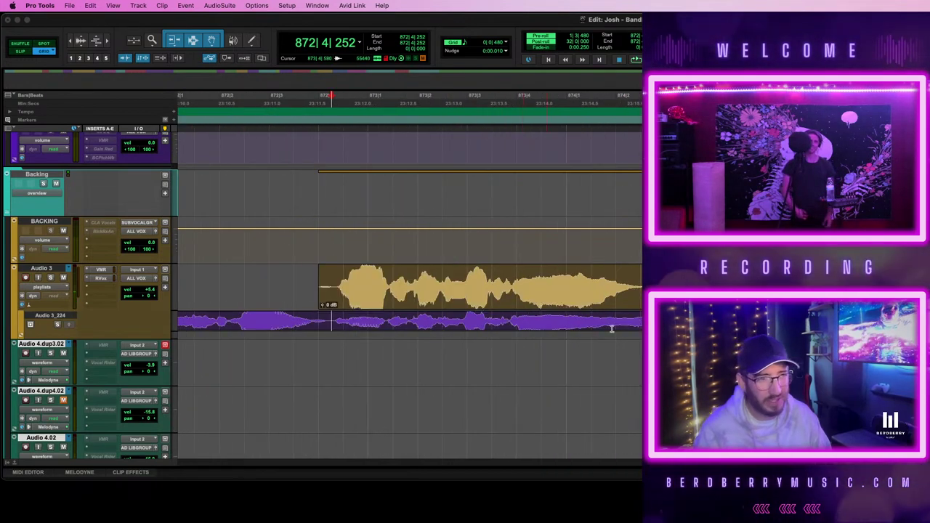
{"action": "key", "text": "shift+Tab"}
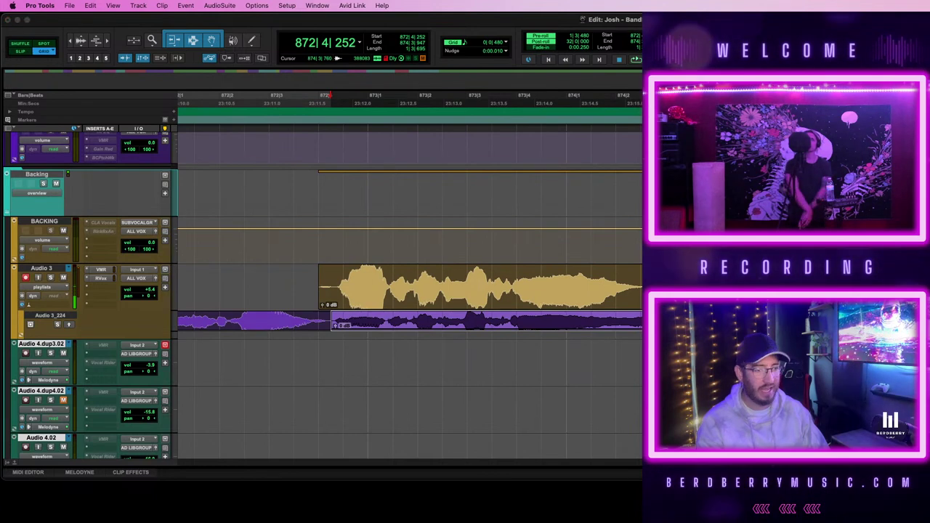
{"action": "key", "text": "p"}
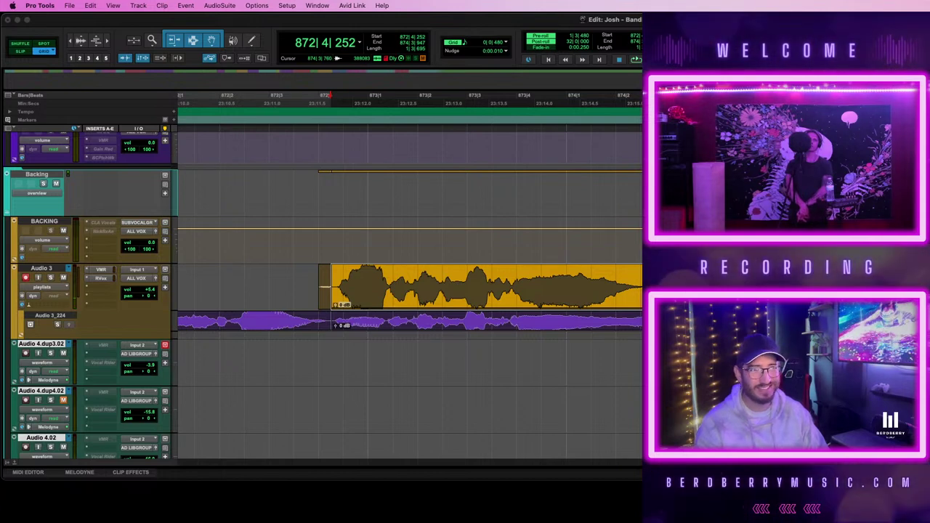
{"action": "left_click", "coordinate": [696, 287], "text": "shift"}
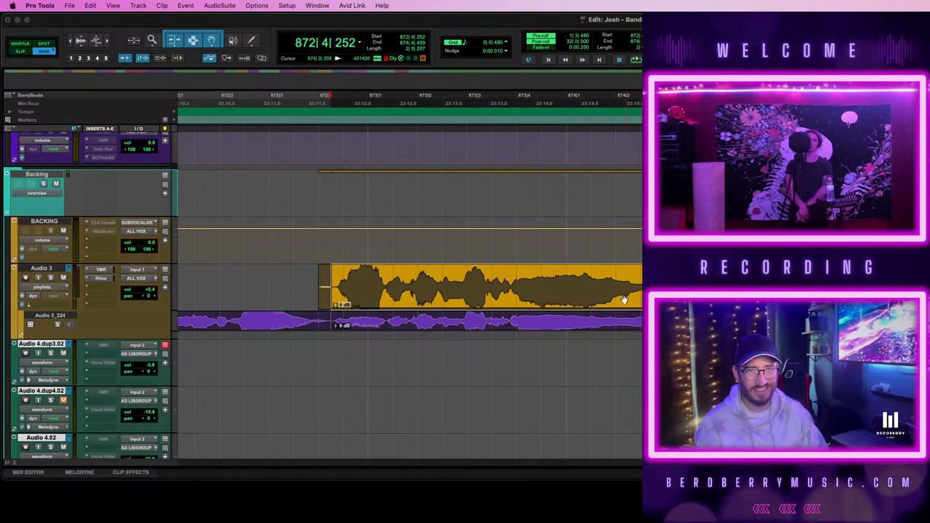
- Delete the leftover sliver of clip before the aligned first phrase on Audio 3
{"action": "left_click", "coordinate": [325, 297]}
{"action": "key", "text": "Delete"}
{"action": "left_click", "coordinate": [420, 306]}
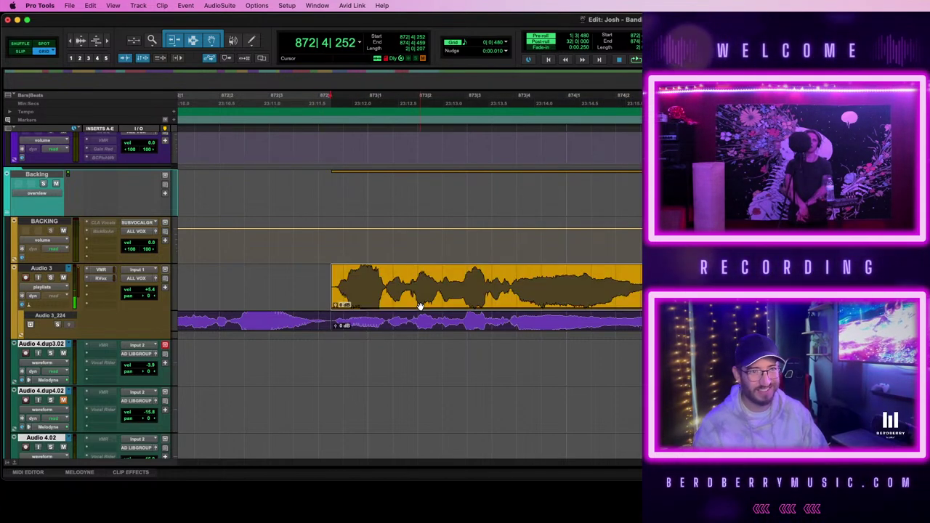
- Separate the guide lane at 876|4|000 and align the second Audio 3 phrase to that guide section with VocALign
{"action": "scroll", "coordinate": [498, 313], "scroll_direction": "right", "scroll_amount": 10}
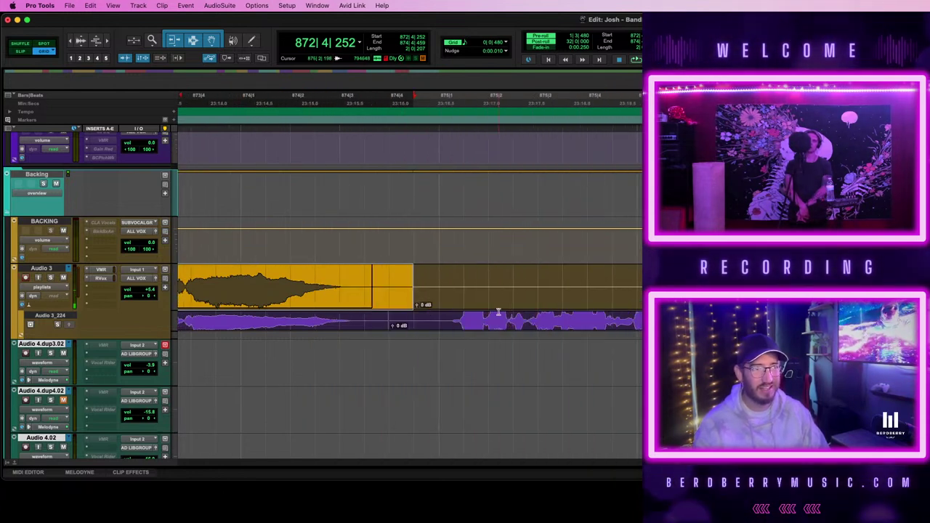
{"action": "scroll", "coordinate": [498, 312], "scroll_direction": "right", "scroll_amount": 8}
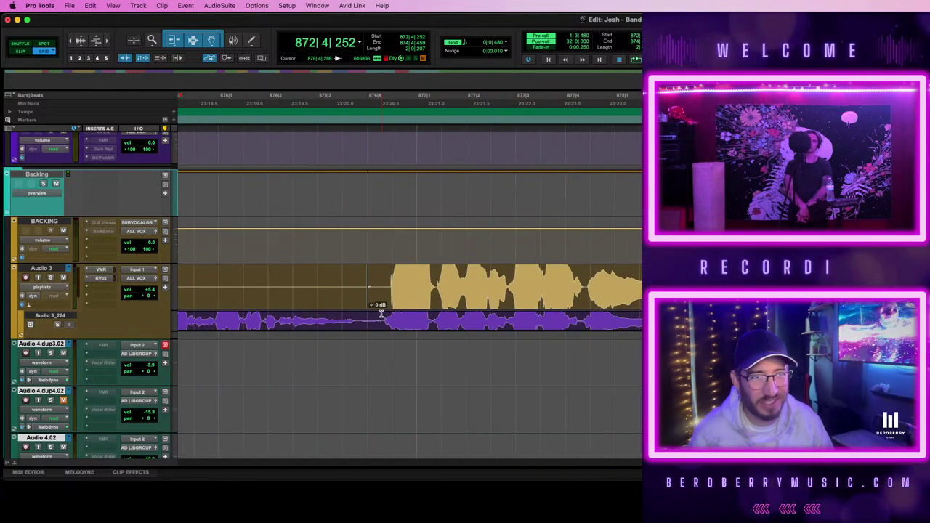
{"action": "left_click", "coordinate": [367, 317]}
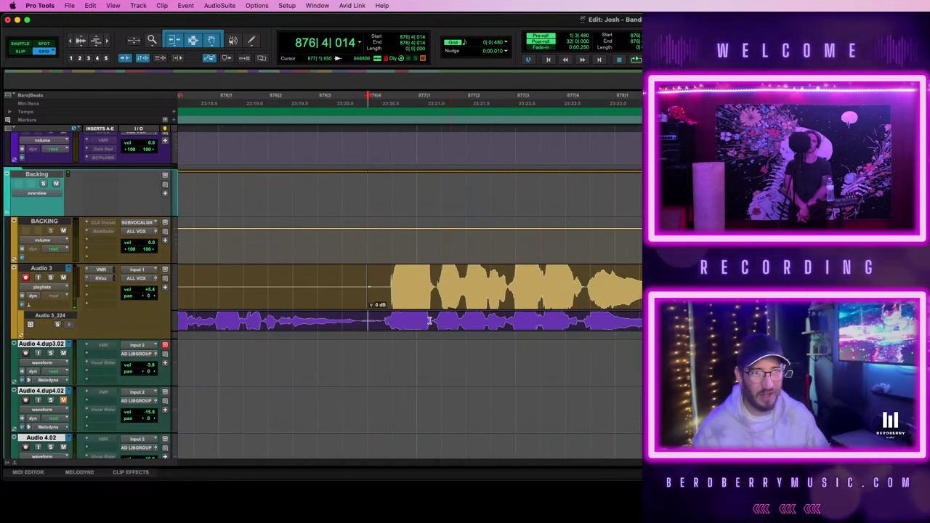
{"action": "left_click", "coordinate": [368, 318]}
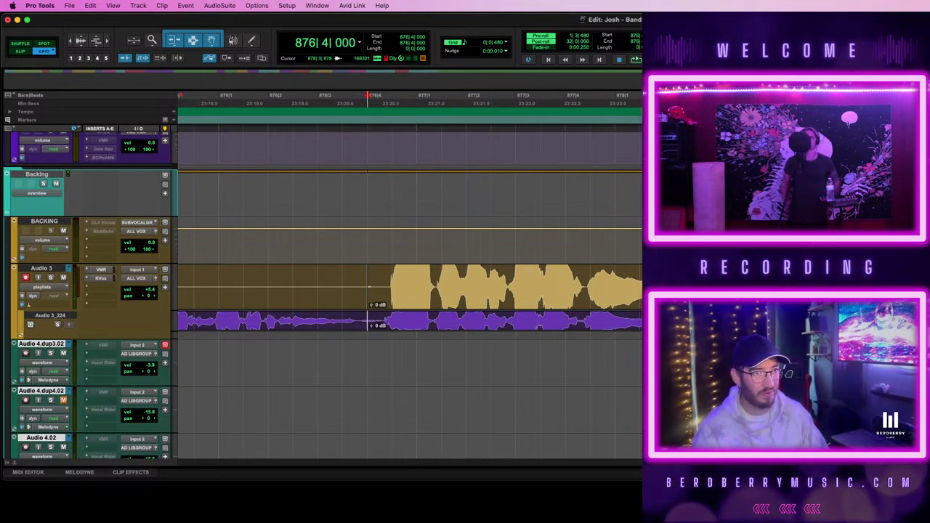
{"action": "left_click", "coordinate": [760, 287]}
{"action": "left_click", "coordinate": [673, 324]}
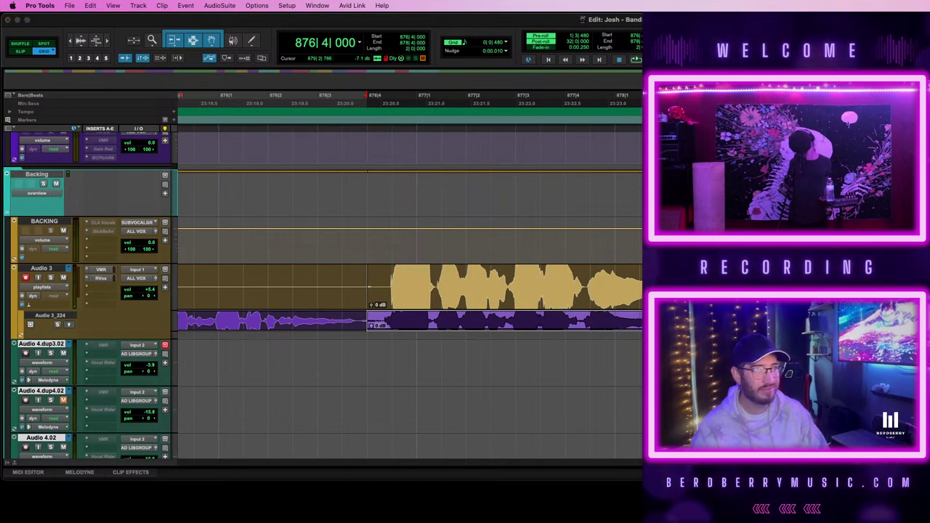
{"action": "left_click", "coordinate": [554, 303]}
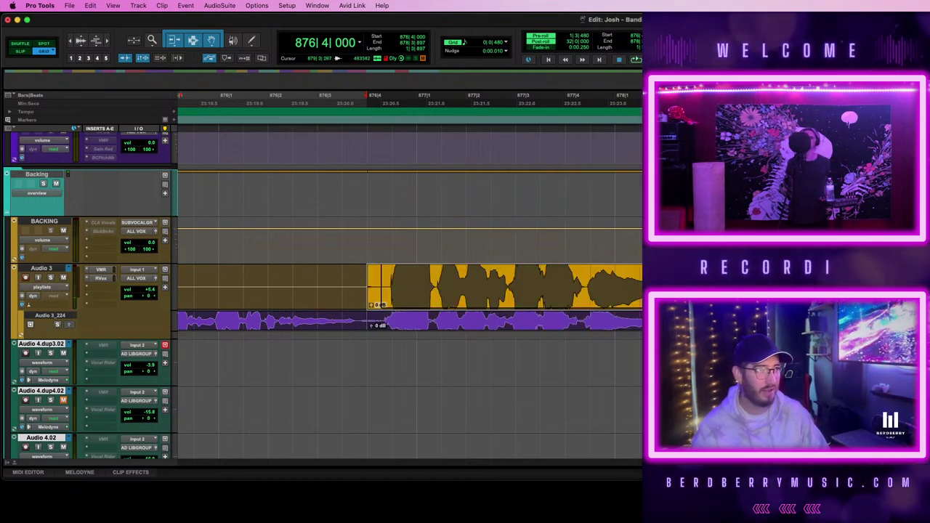
{"action": "key", "text": "alt+shift+3"}
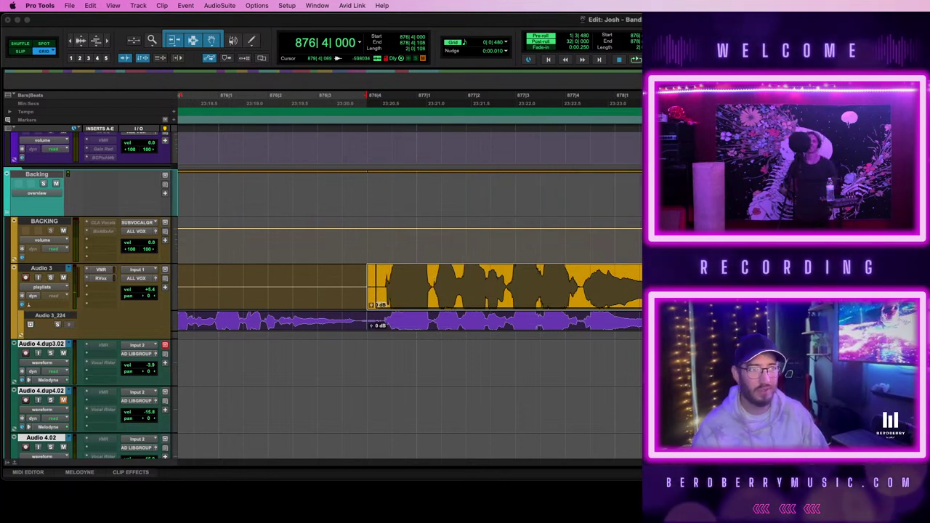
- Separate the guide and Audio 3 at 880|4|217 and align the third backing phrase to the guide with VocALign
{"action": "key", "text": "space"}
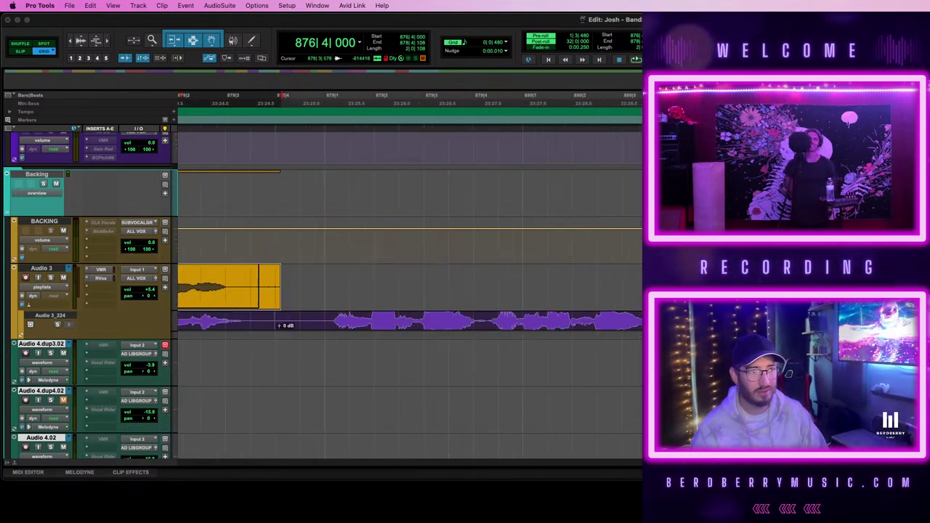
{"action": "left_click_drag", "start_coordinate": [793, 324], "coordinate": [449, 331]}
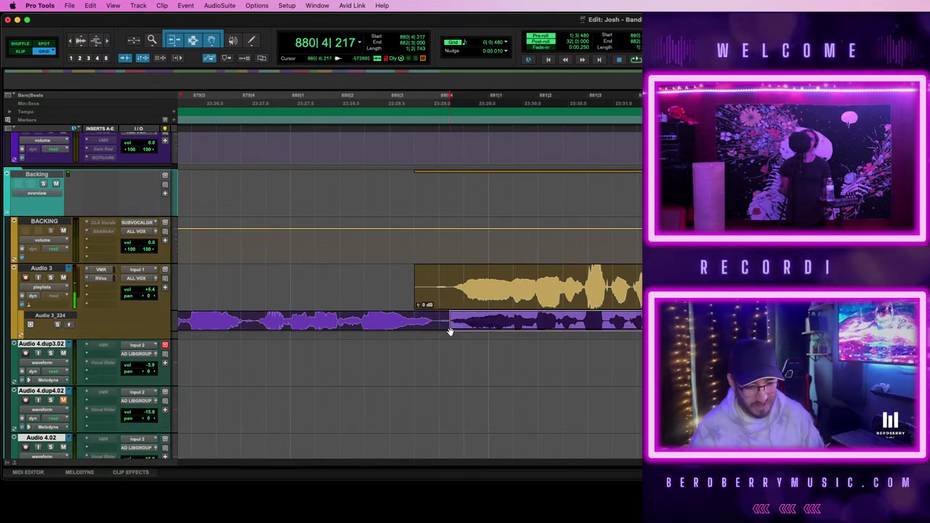
{"action": "key", "text": "alt+shift+Up"}
{"action": "key", "text": "semicolon"}
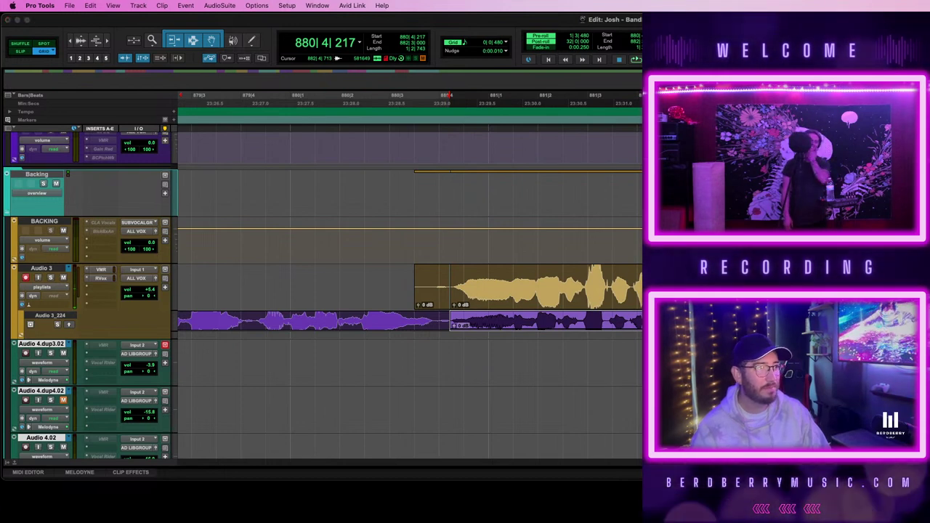
{"action": "key", "text": "p"}
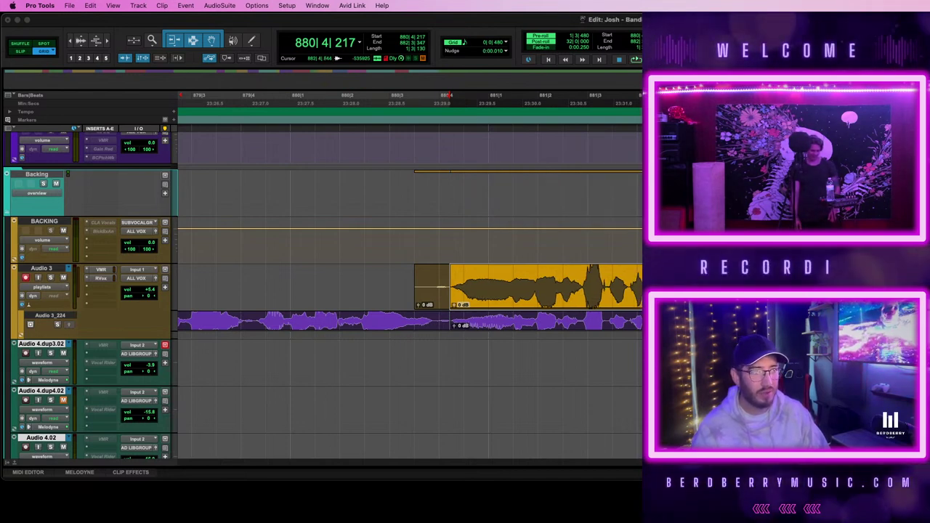
- Separate the guide and Audio 3 at 884|4|298 and align the fourth backing phrase to the guide with VocALign
{"action": "scroll", "coordinate": [410, 291], "scroll_direction": "right", "scroll_amount": 10}
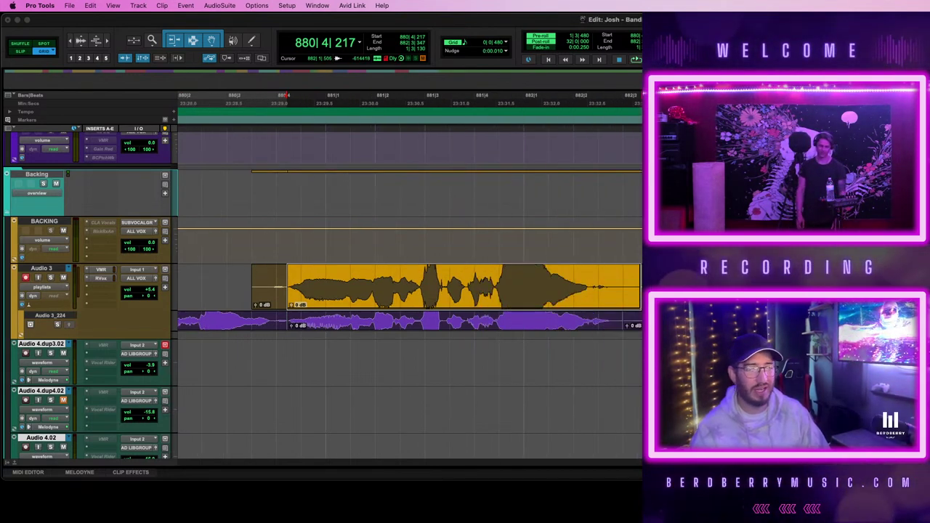
{"action": "scroll", "coordinate": [410, 291], "scroll_direction": "right", "scroll_amount": 4}
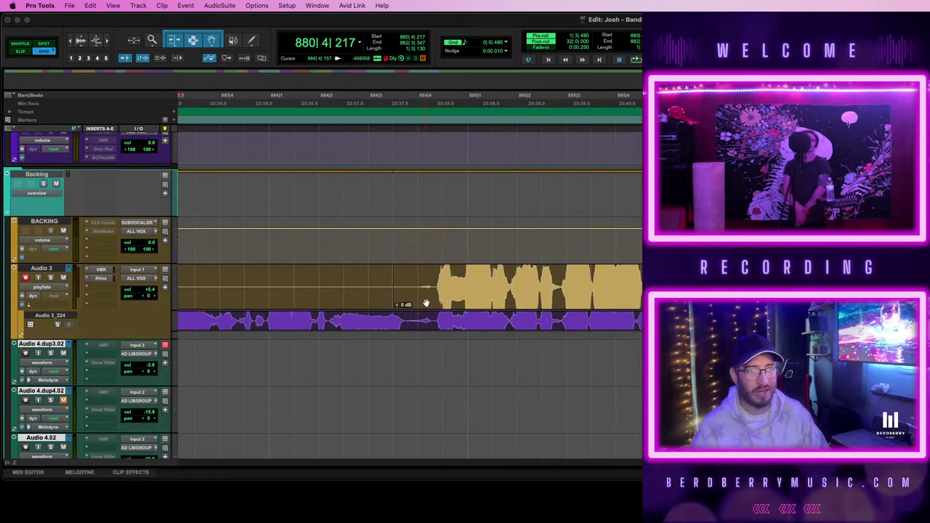
{"action": "left_click_drag", "start_coordinate": [433, 280], "coordinate": [825, 320]}
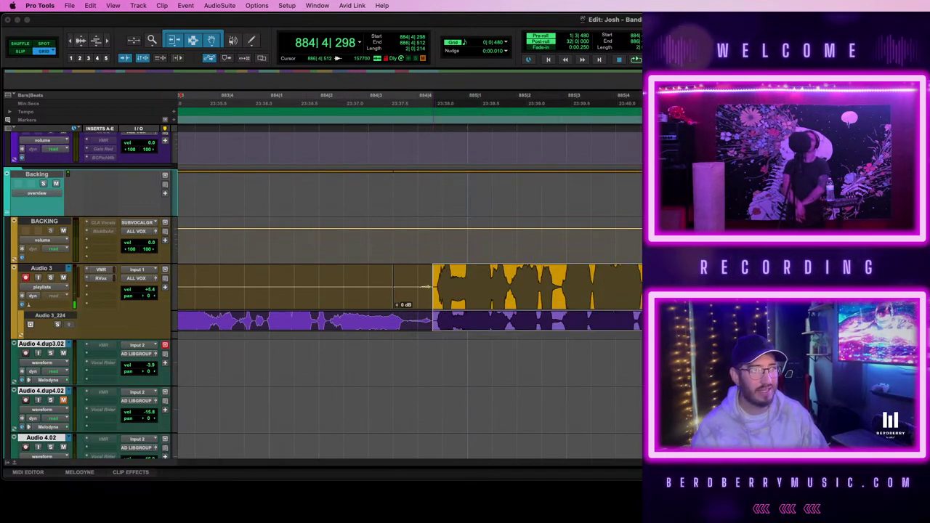
{"action": "key", "text": "shift+r"}
{"action": "left_click", "coordinate": [688, 289]}
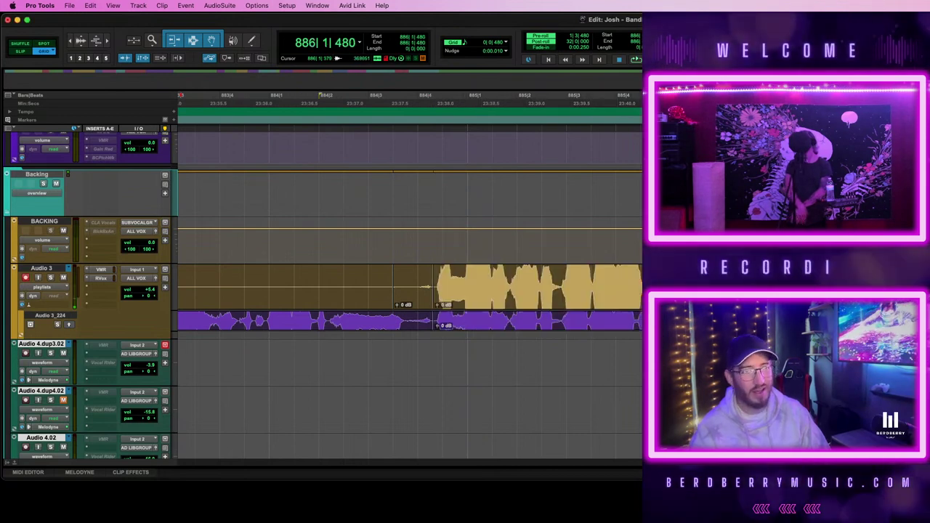
{"action": "left_click", "coordinate": [686, 324]}
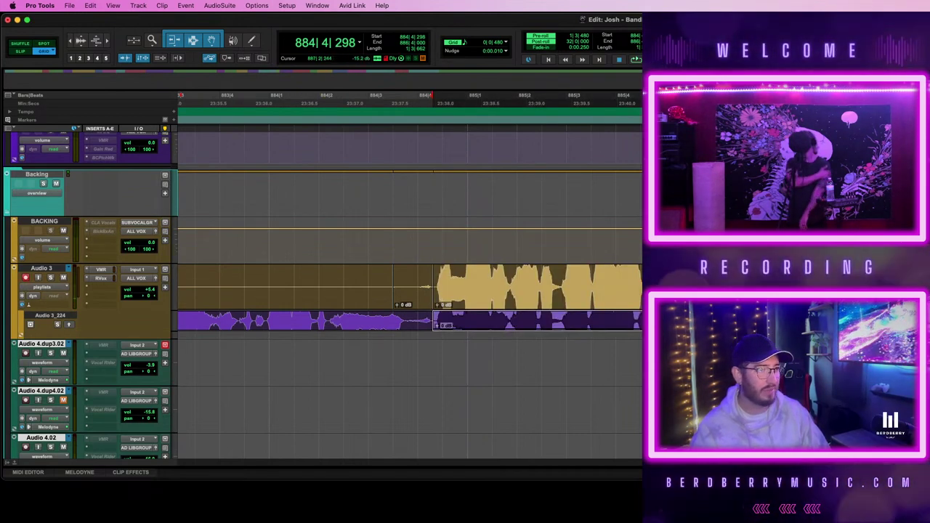
{"action": "key", "text": "shift+alt+3"}
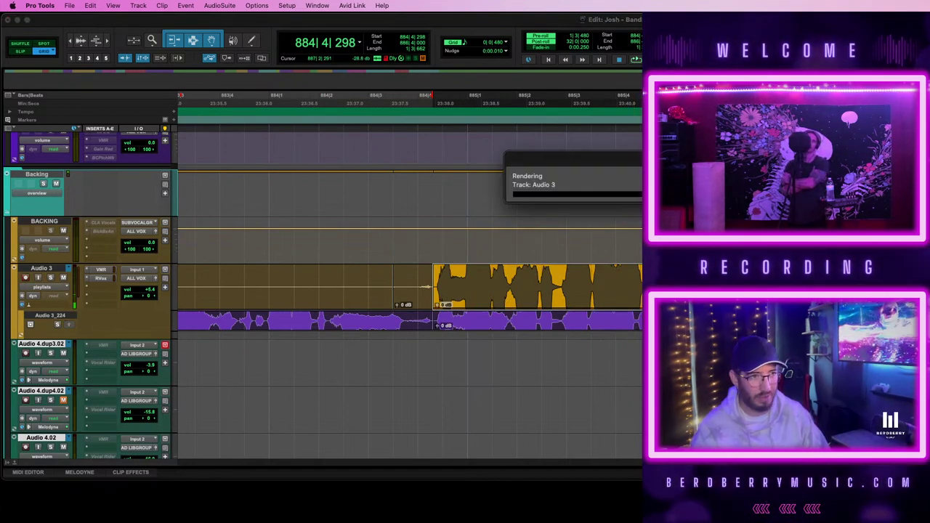
- Delete the leftover sliver of clip before the aligned phrase at 880|4|217 on Audio 3
{"action": "scroll", "coordinate": [584, 349], "scroll_direction": "left", "scroll_amount": 5}
{"action": "scroll", "coordinate": [584, 350], "scroll_direction": "left", "scroll_amount": 5}
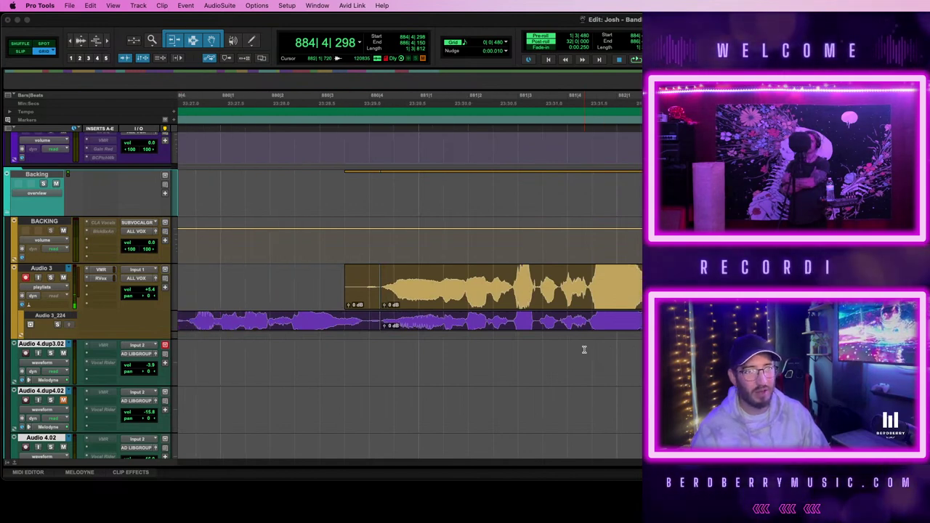
{"action": "left_click", "coordinate": [498, 298]}
{"action": "left_click", "coordinate": [614, 305]}
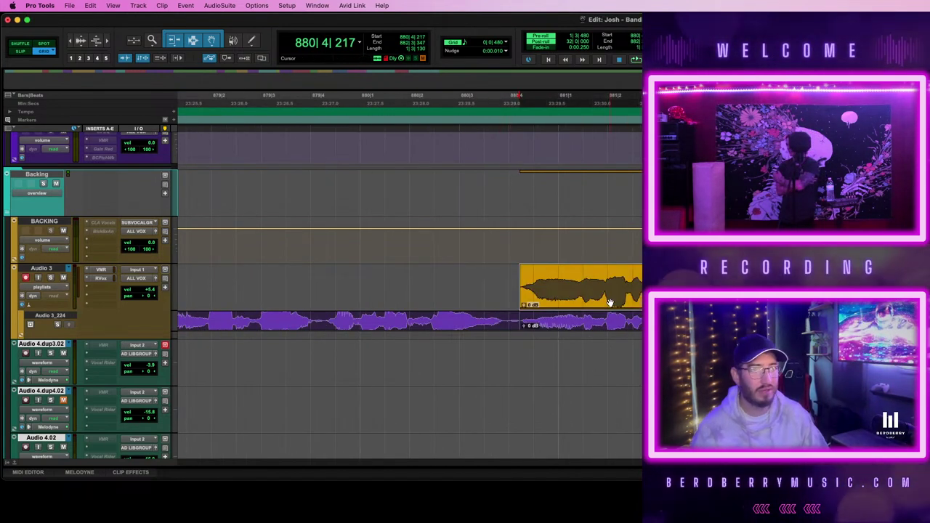
- Play back the aligned Audio 3 phrases from 872|4|252 to check their timing against the lead vocal
{"action": "scroll", "coordinate": [400, 292], "scroll_direction": "left", "scroll_amount": 5}
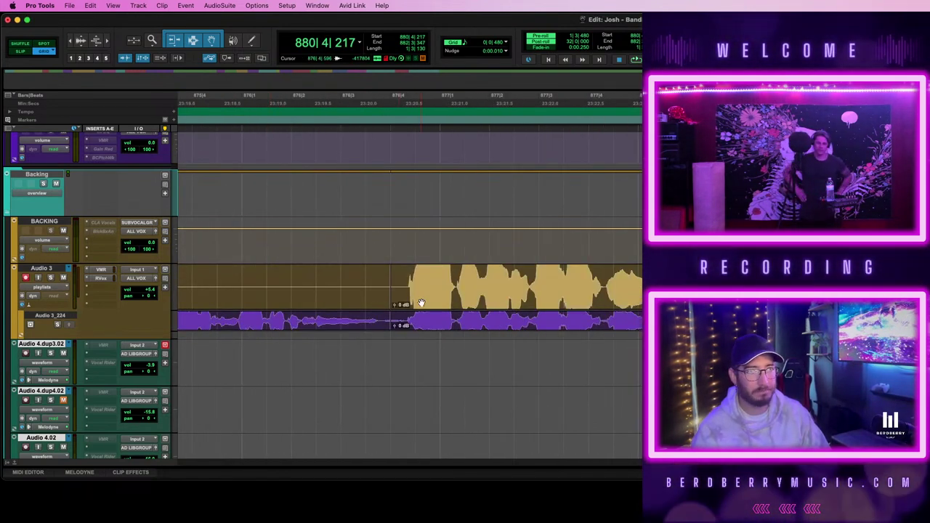
{"action": "scroll", "coordinate": [432, 301], "scroll_direction": "left", "scroll_amount": 8}
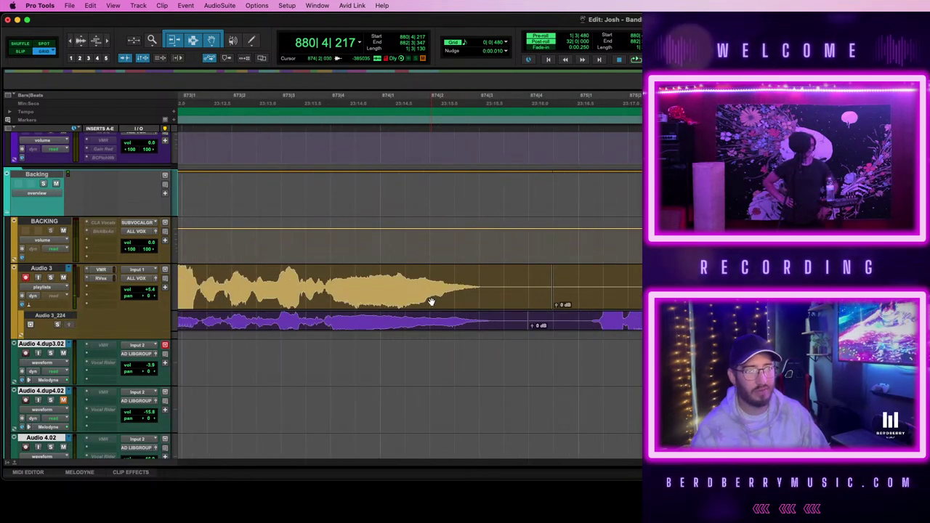
{"action": "left_click", "coordinate": [586, 280]}
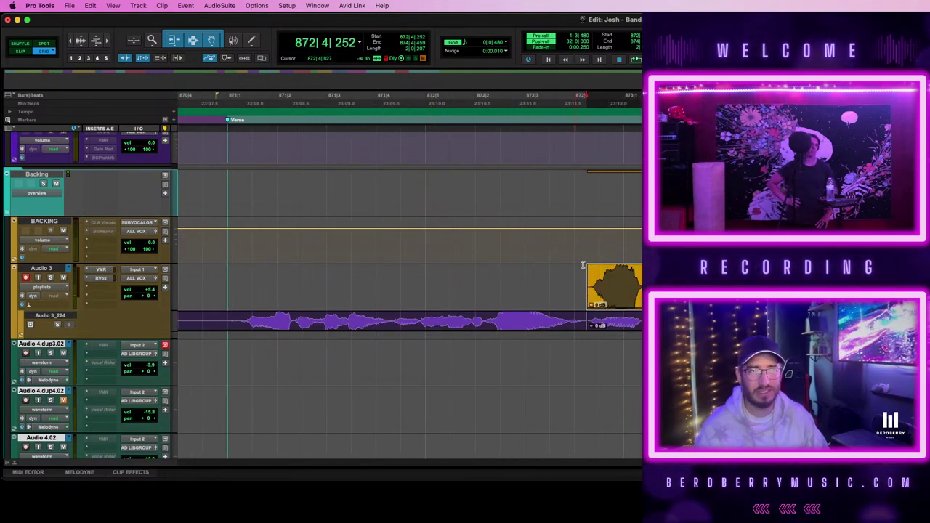
{"action": "key", "text": "space"}
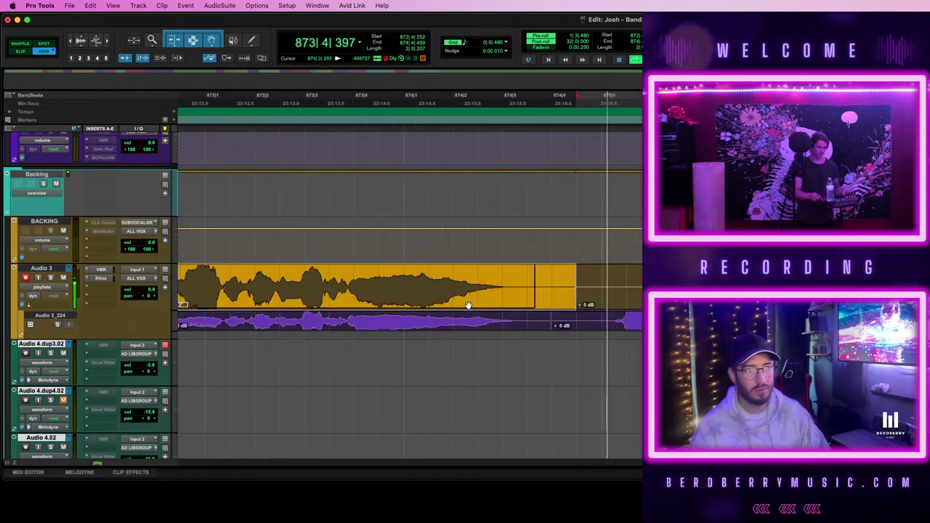
{"action": "key", "text": "space"}
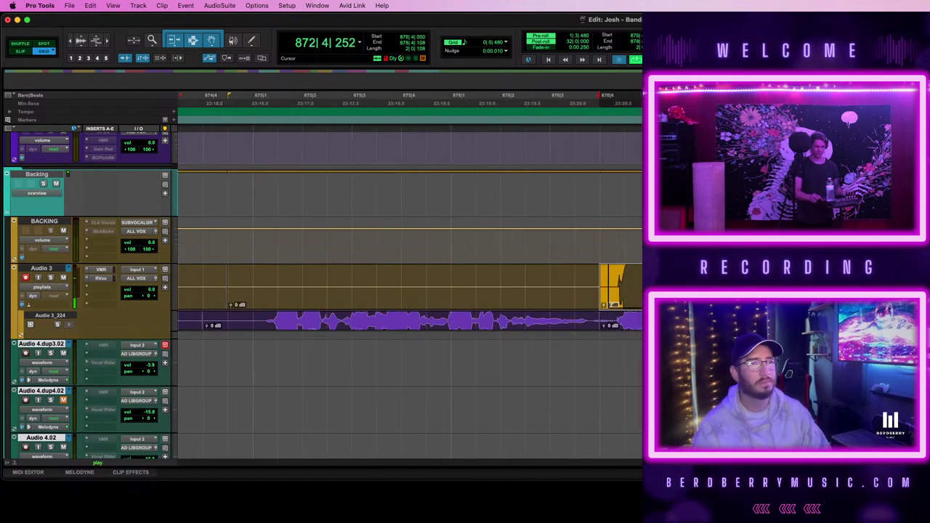
{"action": "key", "text": "space"}
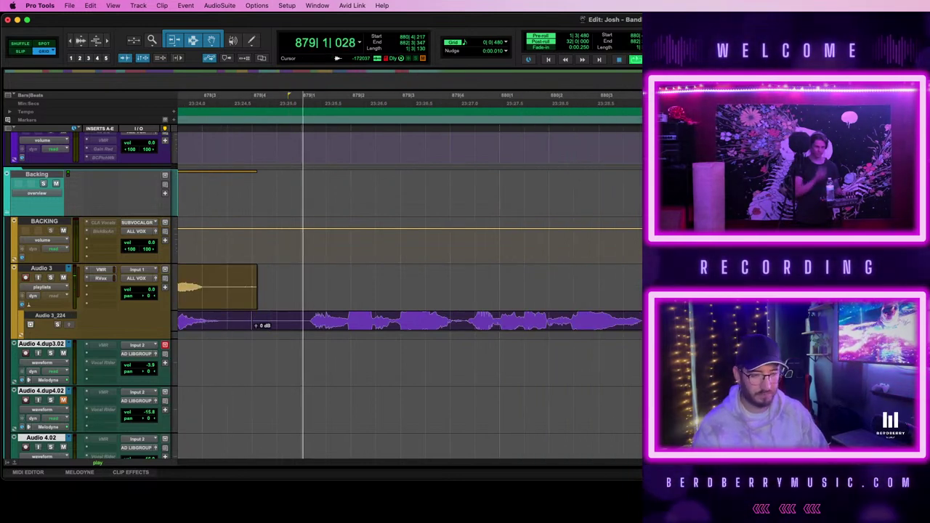
- Select the 16-bar verse section from 871|1|000 to 887|1|000 on Audio 3 and move its clips to the MdHr302_0501 track
{"action": "key", "text": "r"}
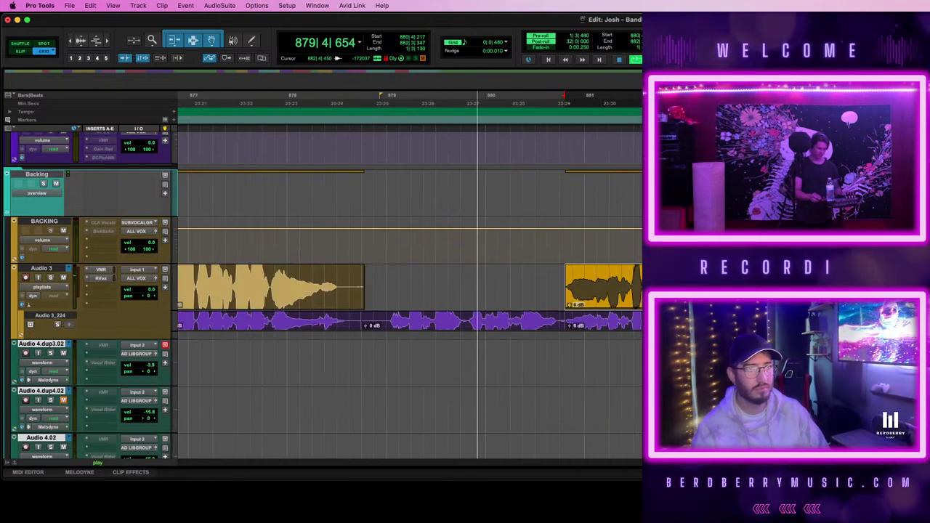
{"action": "scroll", "coordinate": [410, 274], "scroll_direction": "right", "scroll_amount": 2}
{"action": "key", "text": "r"}
{"action": "key", "text": "super+bracketleft"}
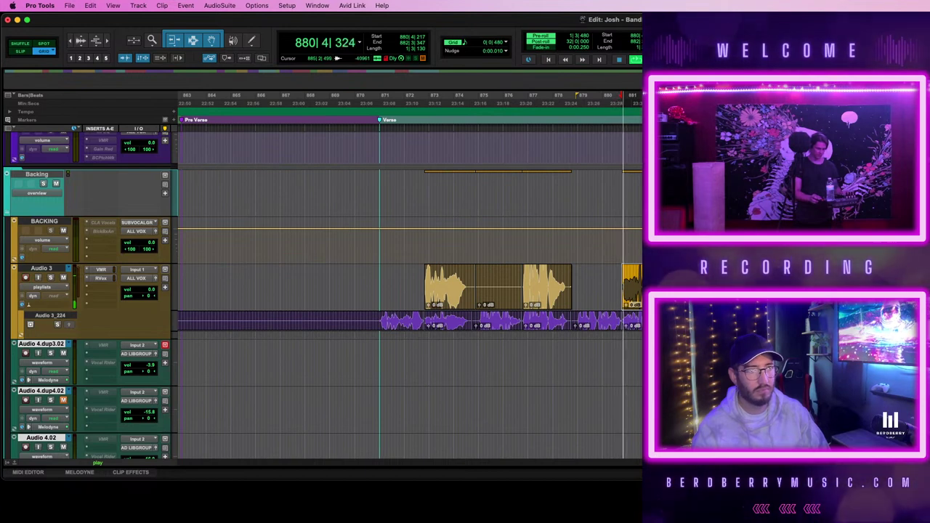
{"action": "left_click_drag", "start_coordinate": [380, 277], "coordinate": [756, 284]}
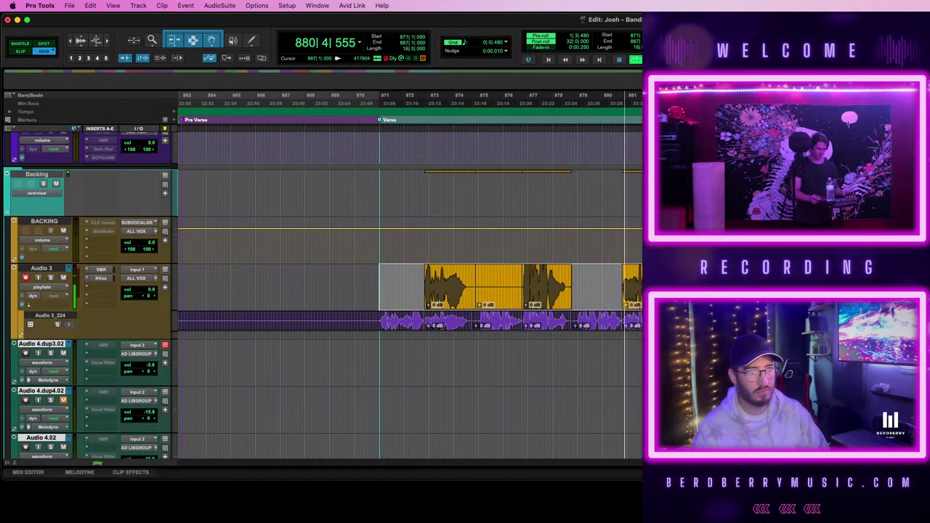
{"action": "left_click", "coordinate": [734, 285]}
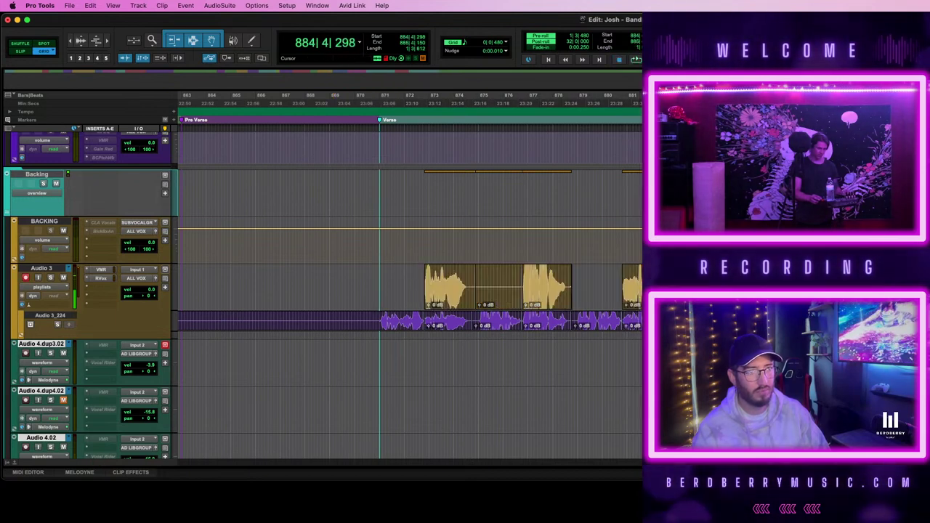
{"action": "left_click_drag", "start_coordinate": [775, 286], "coordinate": [413, 288]}
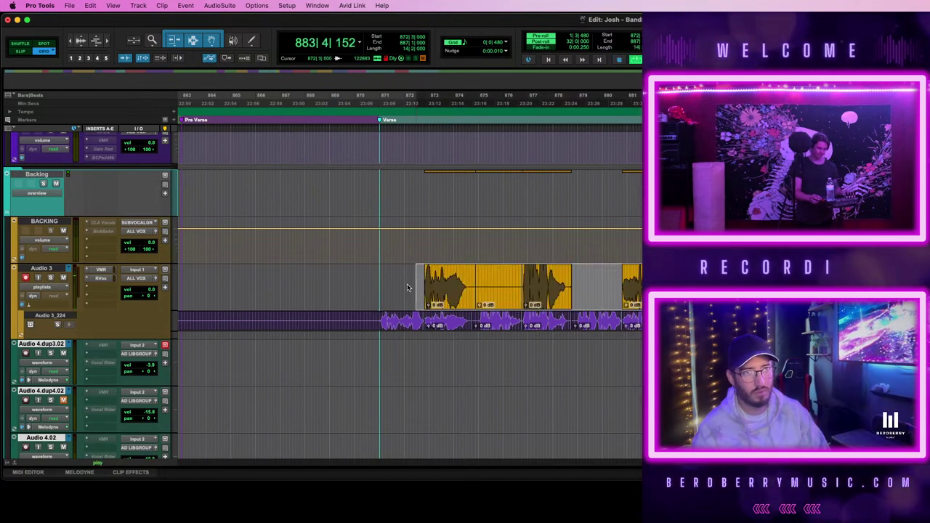
{"action": "key", "text": "t"}
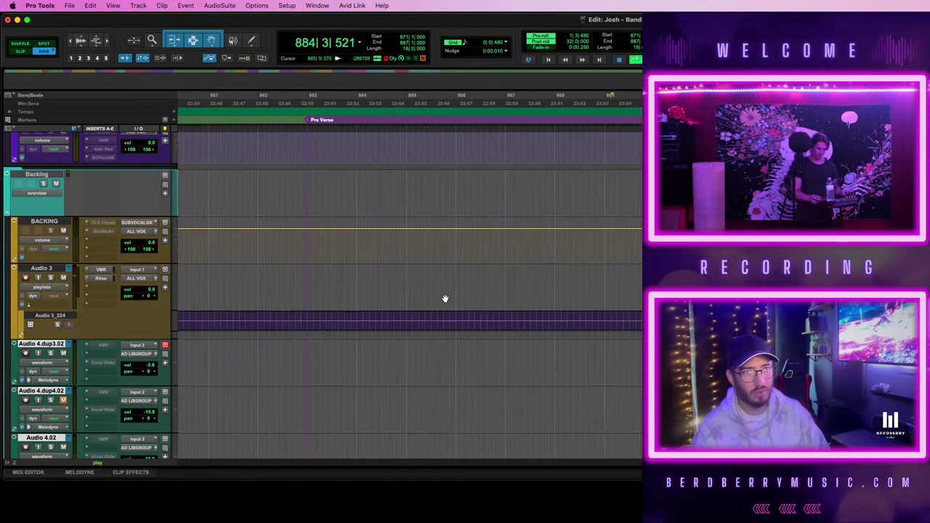
{"action": "key", "text": "r"}
{"action": "scroll", "coordinate": [409, 294], "scroll_direction": "right", "scroll_amount": 3}
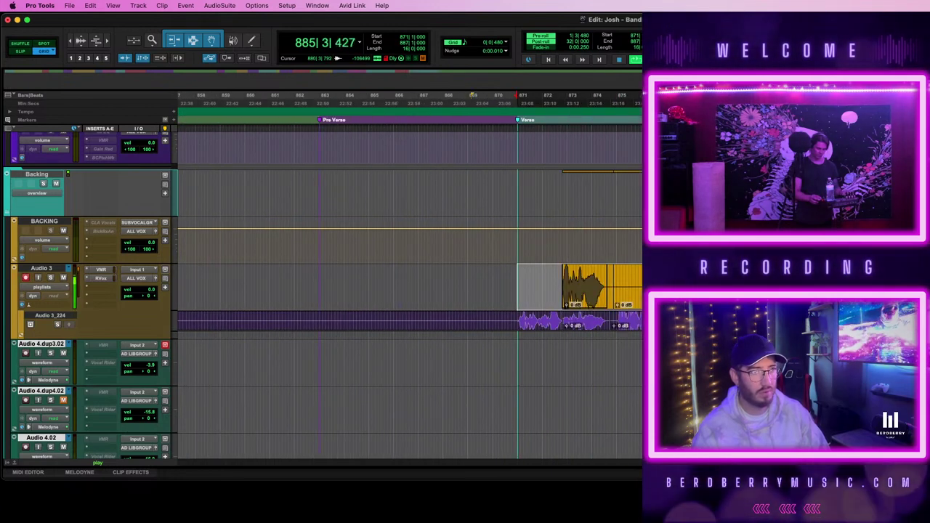
{"action": "scroll", "coordinate": [410, 294], "scroll_direction": "down", "scroll_amount": 2}
{"action": "scroll", "coordinate": [409, 295], "scroll_direction": "right", "scroll_amount": 2}
{"action": "scroll", "coordinate": [607, 229], "scroll_direction": "right", "scroll_amount": 1}
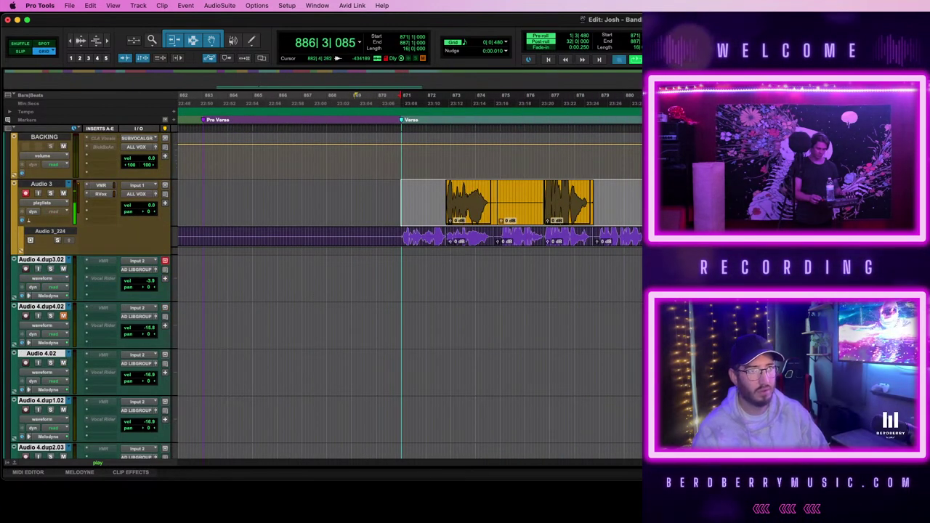
{"action": "left_click_drag", "start_coordinate": [707, 204], "coordinate": [728, 398]}
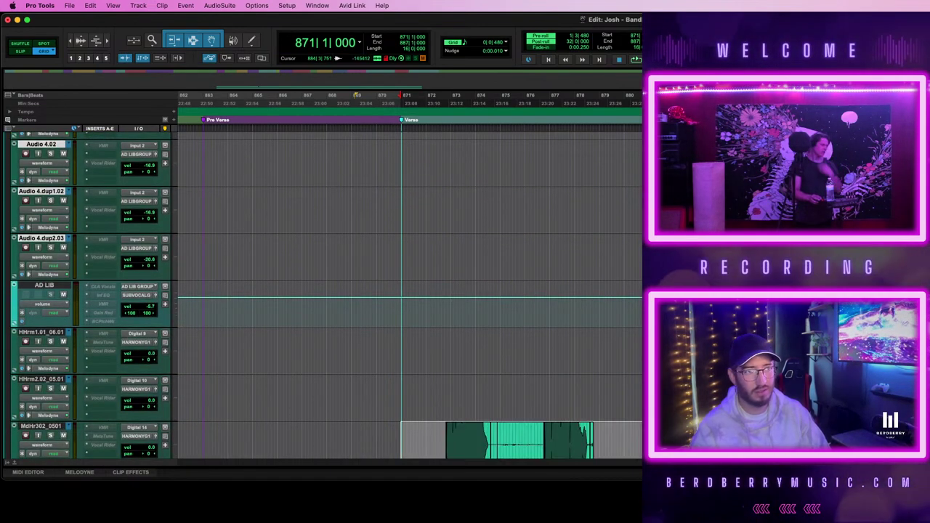
- Play the prechorus from 887|1|000 and mark out the 888|4|480 to 891|1|480 range on Audio 3 while listening
{"action": "scroll", "coordinate": [327, 291], "scroll_direction": "up", "scroll_amount": 4}
{"action": "scroll", "coordinate": [407, 291], "scroll_direction": "right", "scroll_amount": 6}
{"action": "scroll", "coordinate": [407, 290], "scroll_direction": "up", "scroll_amount": 5}
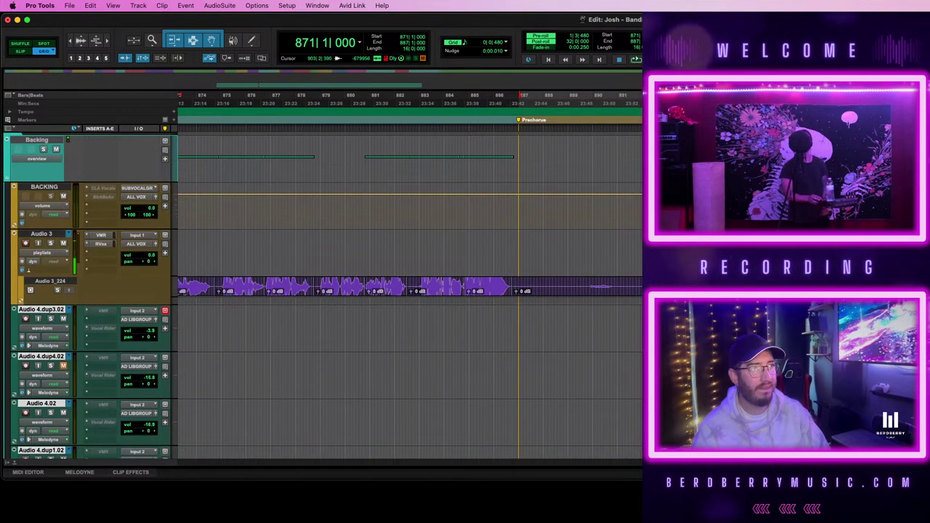
{"action": "scroll", "coordinate": [407, 291], "scroll_direction": "right", "scroll_amount": 6}
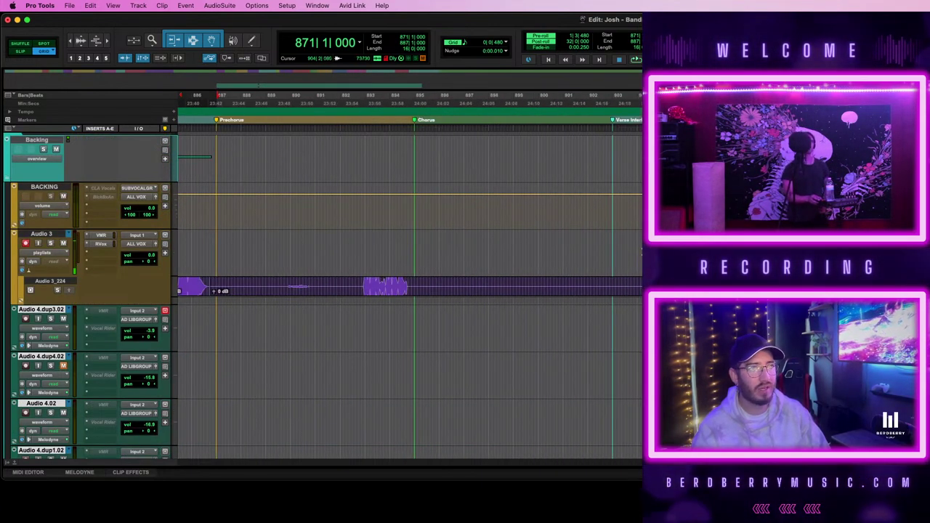
{"action": "left_click", "coordinate": [662, 287]}
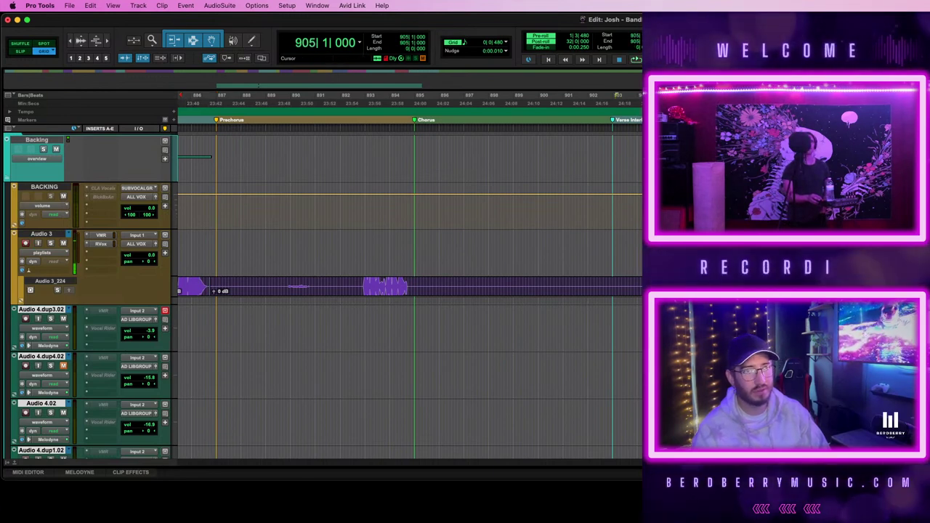
{"action": "key", "text": "space"}
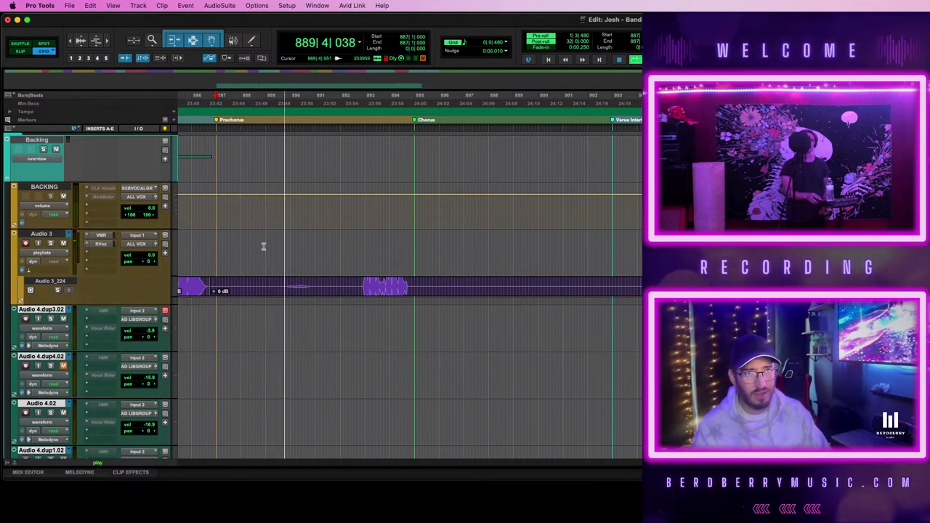
{"action": "left_click_drag", "start_coordinate": [262, 247], "coordinate": [319, 248]}
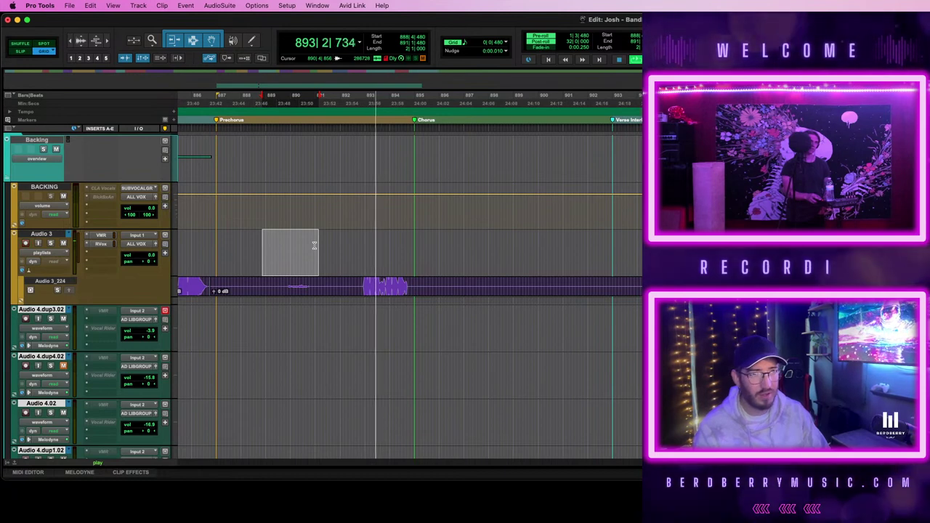
{"action": "left_click_drag", "start_coordinate": [262, 244], "coordinate": [303, 247]}
- Place the edit cursor at the Verse 2 marker, 905|1|000, on Audio 3 and start recording the backing vocal there
{"action": "left_click", "coordinate": [666, 250]}
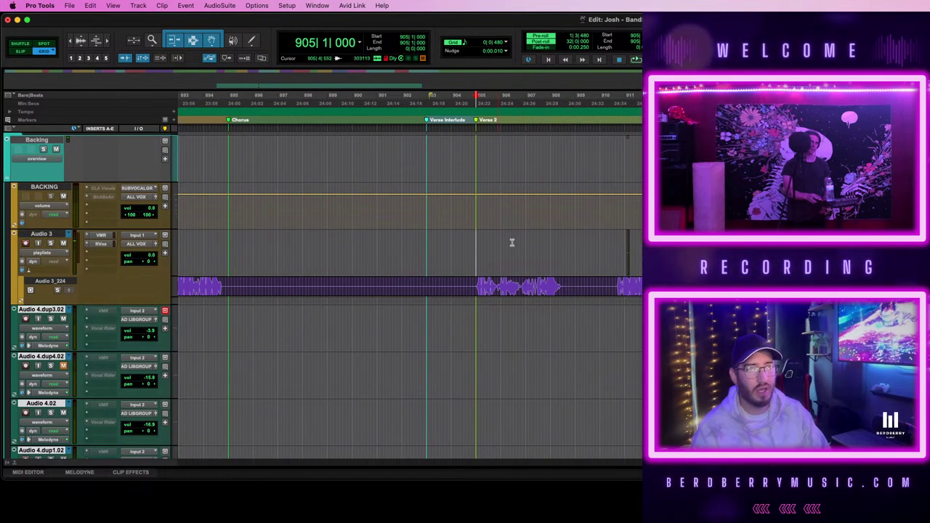
{"action": "scroll", "coordinate": [513, 250], "scroll_direction": "left", "scroll_amount": 10}
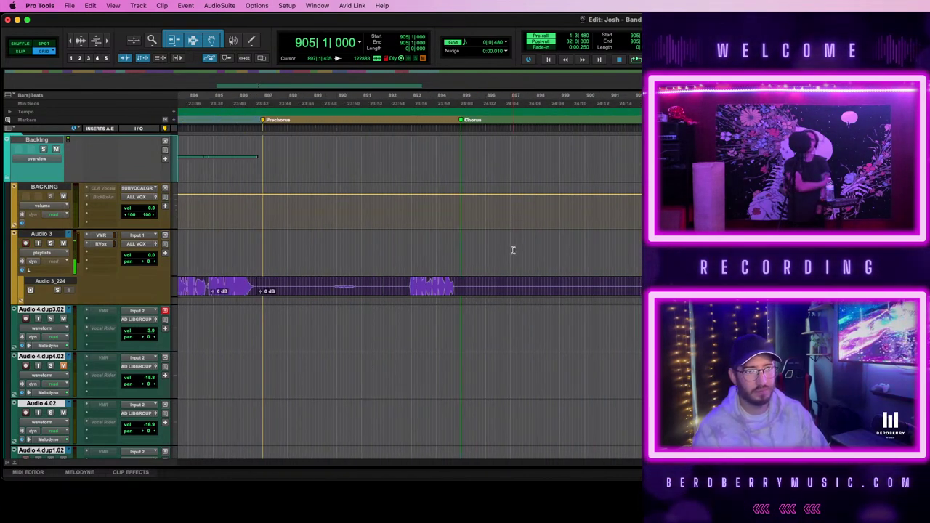
{"action": "scroll", "coordinate": [512, 250], "scroll_direction": "left", "scroll_amount": 12}
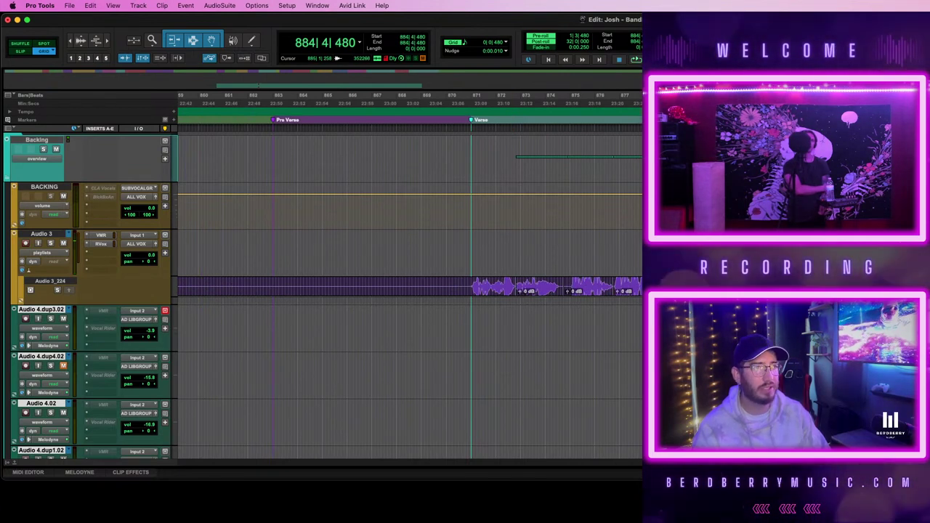
{"action": "left_click", "coordinate": [817, 250]}
{"action": "scroll", "coordinate": [410, 287], "scroll_direction": "right", "scroll_amount": 14}
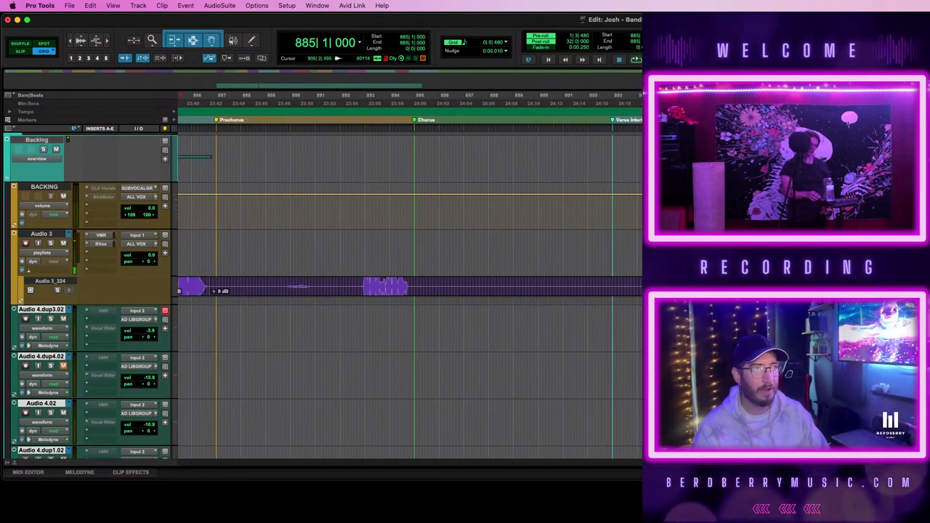
{"action": "left_click", "coordinate": [660, 250]}
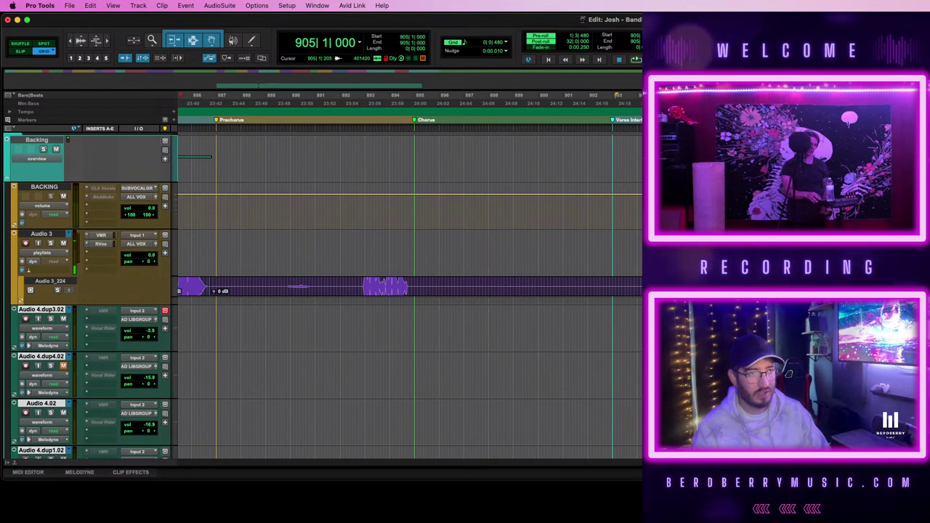
{"action": "key", "text": "t"}
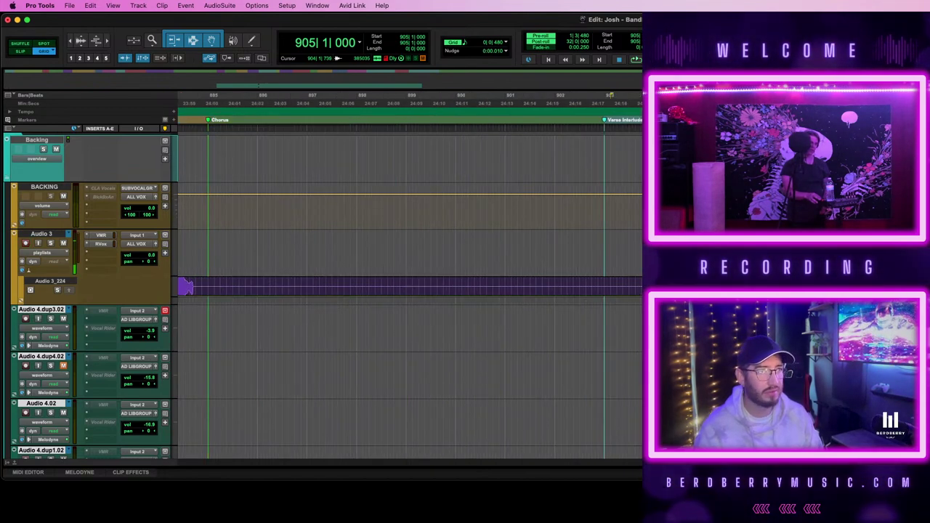
{"action": "key", "text": "space"}
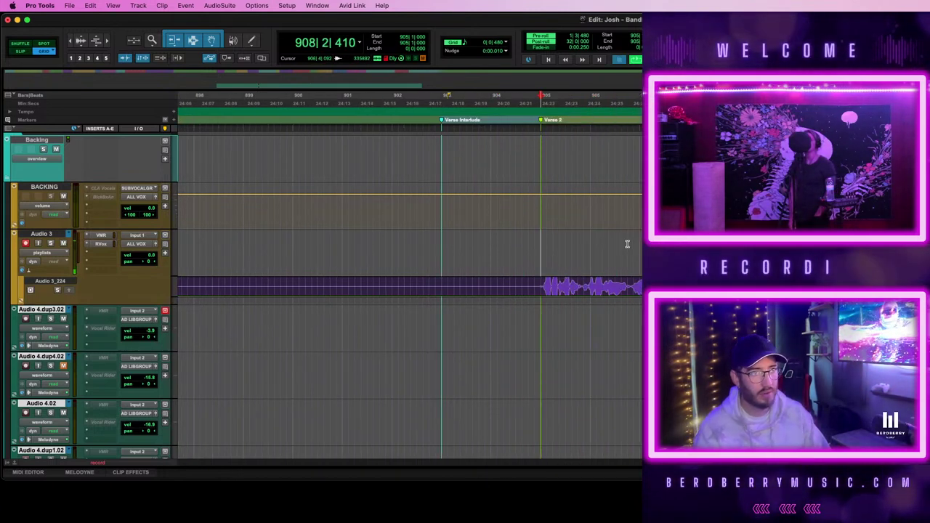
- Record the Verse 2 backing phrase on Audio 3 from 906|4|000 and delete the leftover clip before it
{"action": "key", "text": "space"}
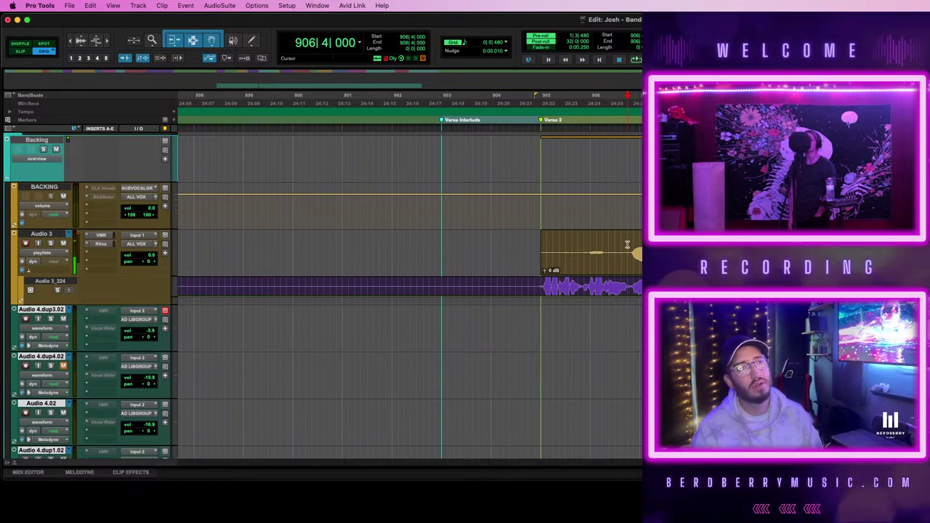
{"action": "key", "text": "space"}
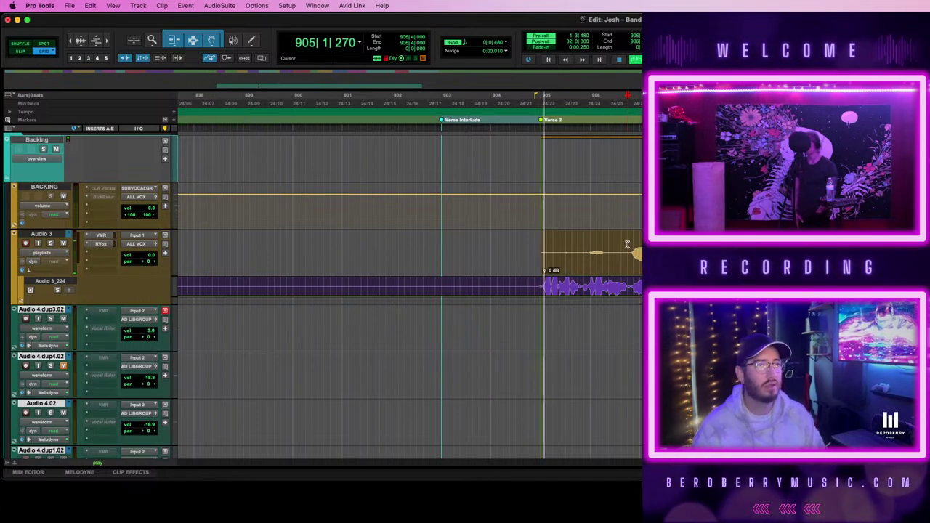
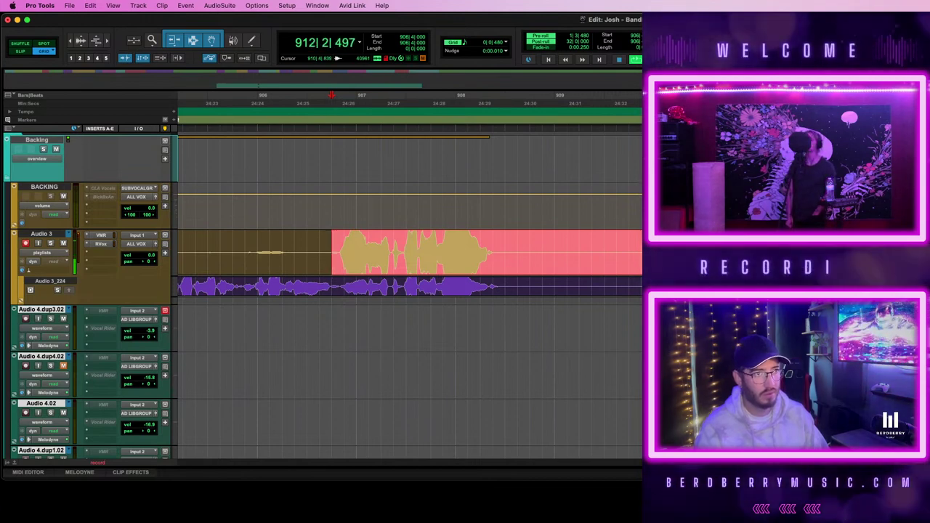
{"action": "key", "text": "space"}
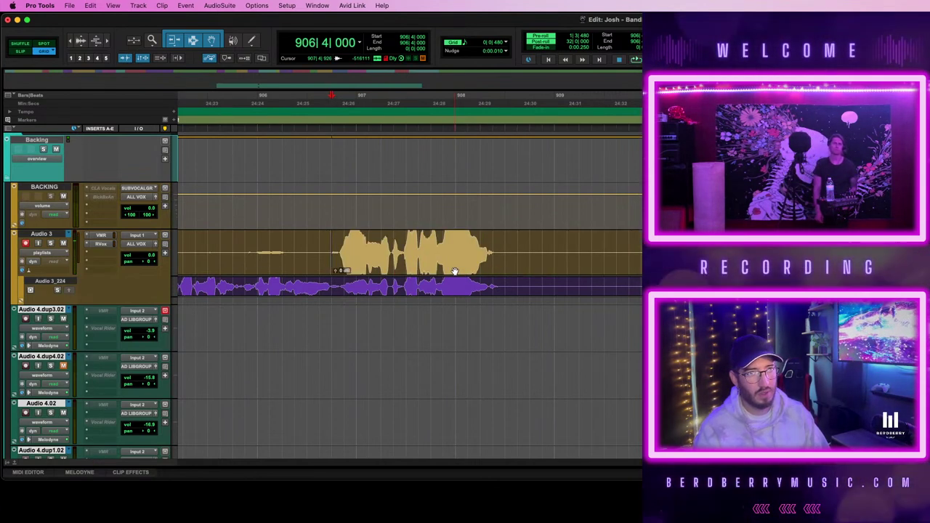
{"action": "left_click", "coordinate": [286, 265]}
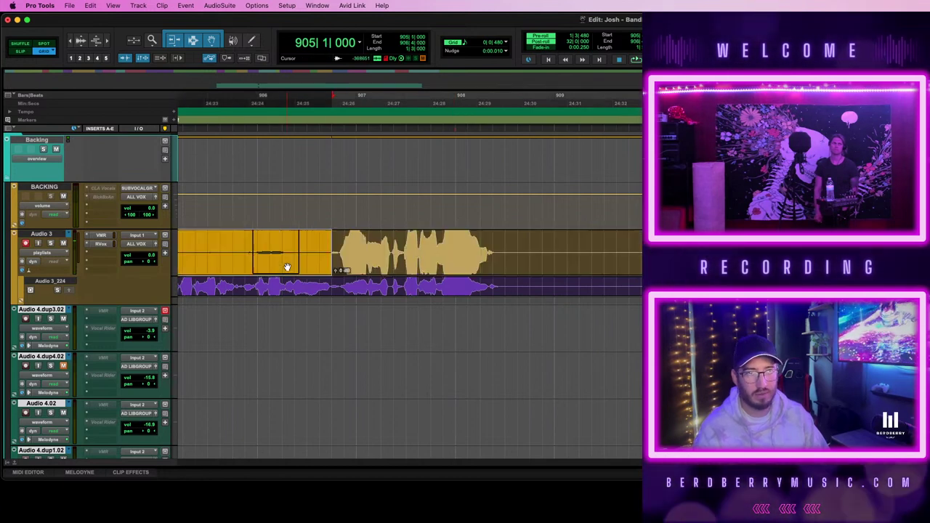
{"action": "key", "text": "Delete"}
- Align the Audio 3 take from 906|4|000 to 908|3|000 with the matching lead phrase on Audio 3_224 and render it
{"action": "left_click_drag", "start_coordinate": [344, 284], "coordinate": [521, 291]}
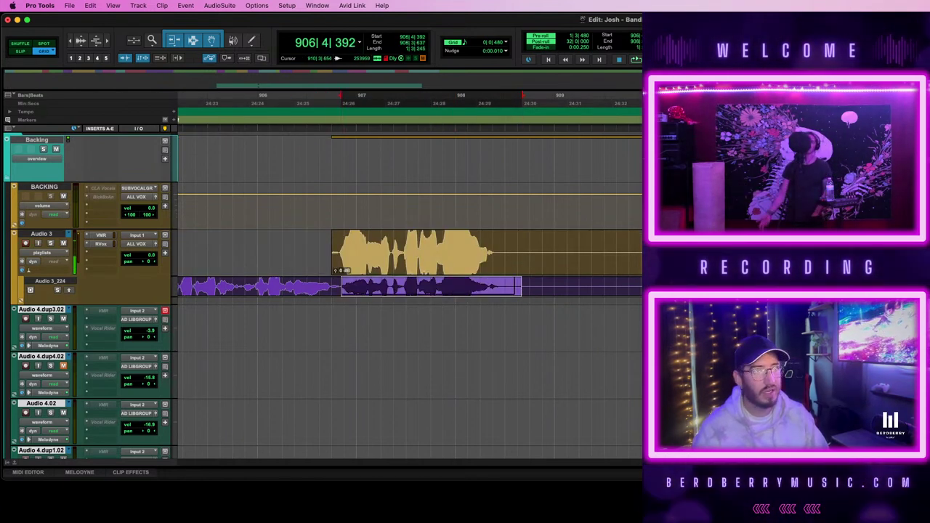
{"action": "scroll", "coordinate": [552, 287], "scroll_direction": "left", "scroll_amount": 5}
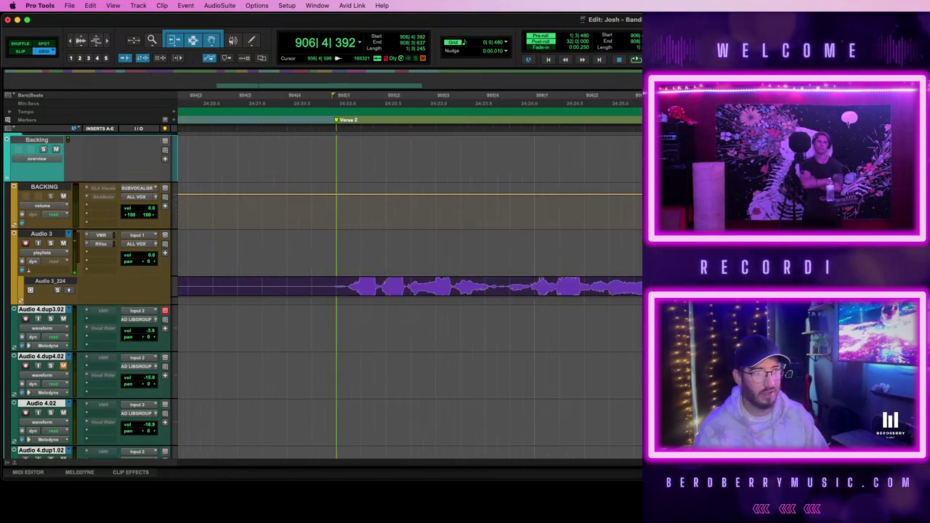
{"action": "key", "text": "t"}
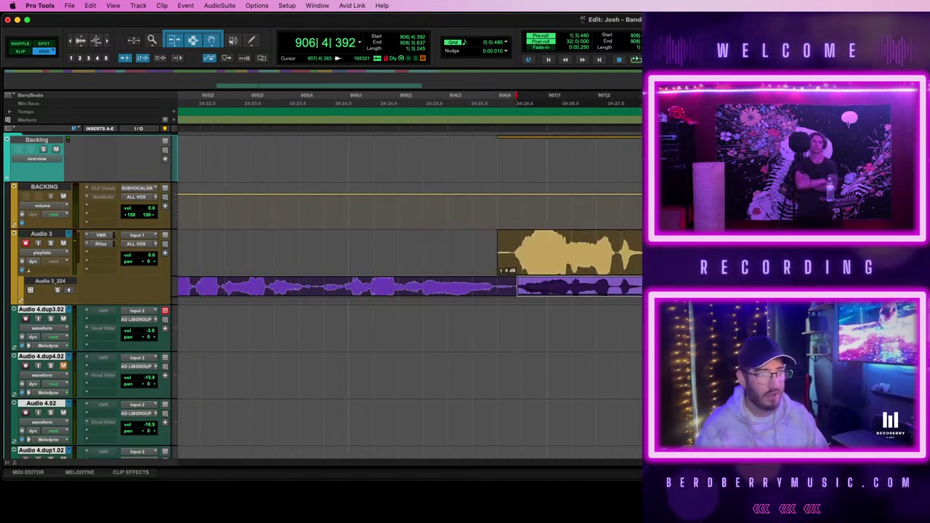
{"action": "left_click", "coordinate": [514, 285]}
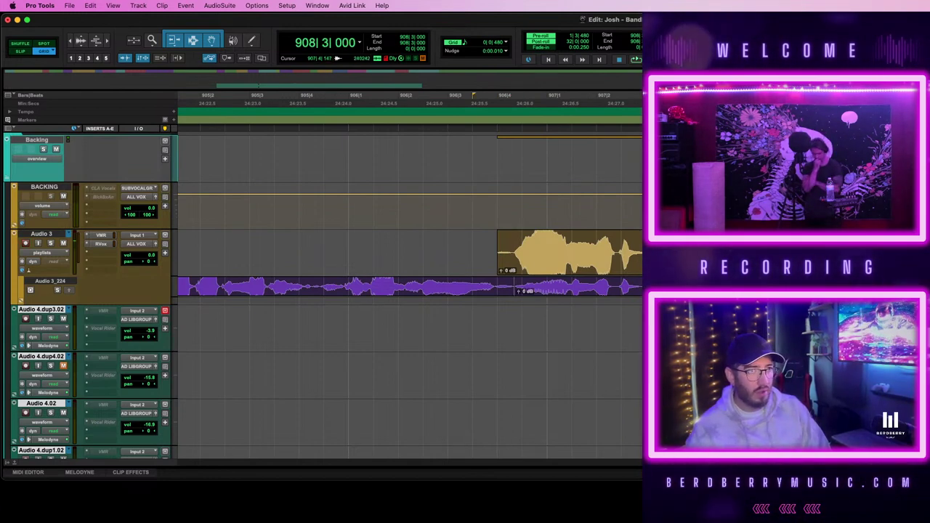
{"action": "key", "text": "alt+shift+Tab"}
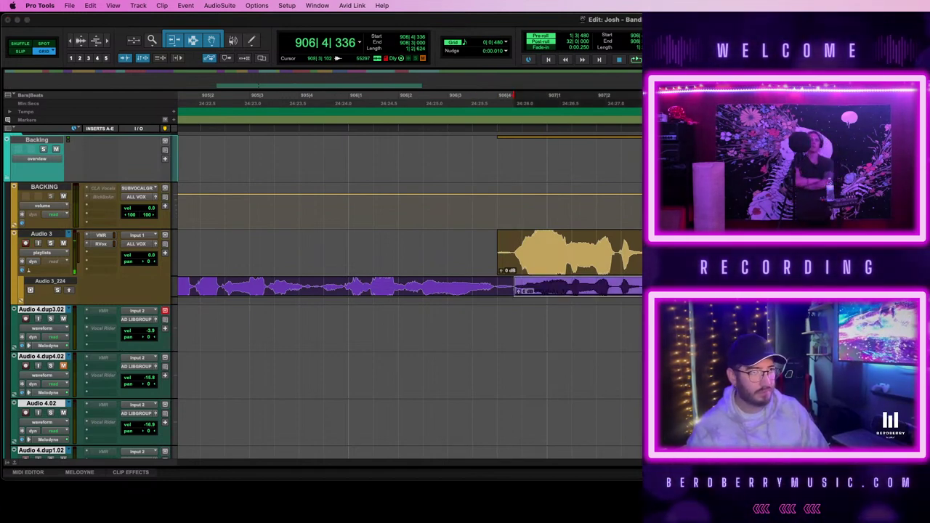
{"action": "left_click_drag", "start_coordinate": [845, 252], "coordinate": [489, 255]}
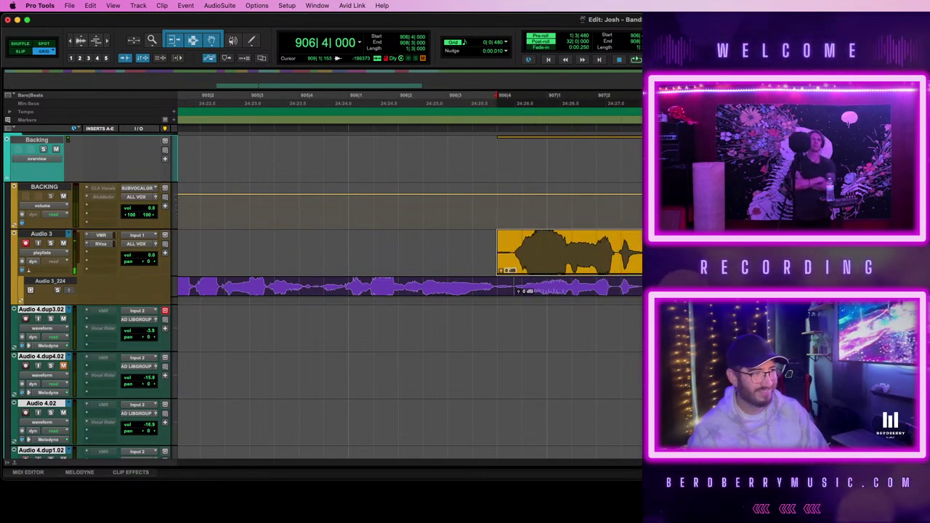
{"action": "key", "text": "super+s"}
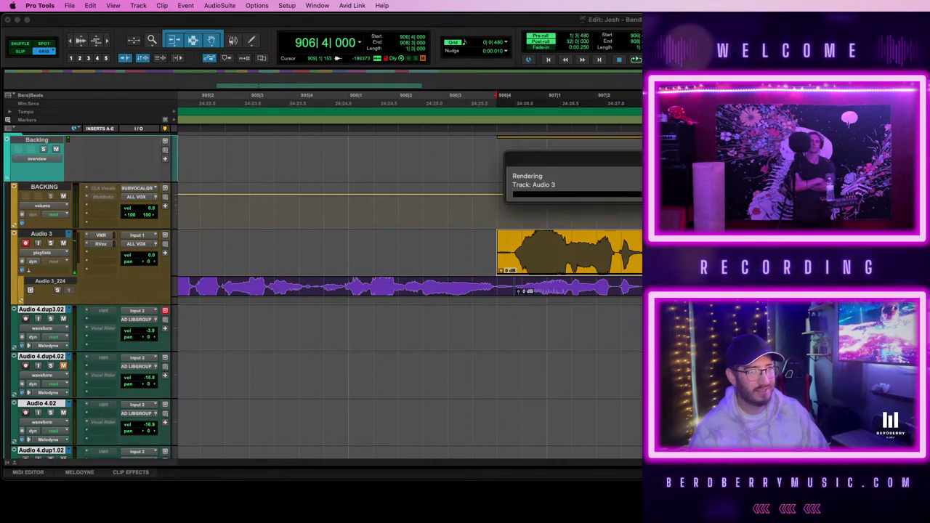
{"action": "key", "text": "Delete"}
- Align the second Verse 2 take on Audio 3, from 910|4|736 to 912|3|000, with its lead phrase and render it
{"action": "scroll", "coordinate": [575, 299], "scroll_direction": "right", "scroll_amount": 10}
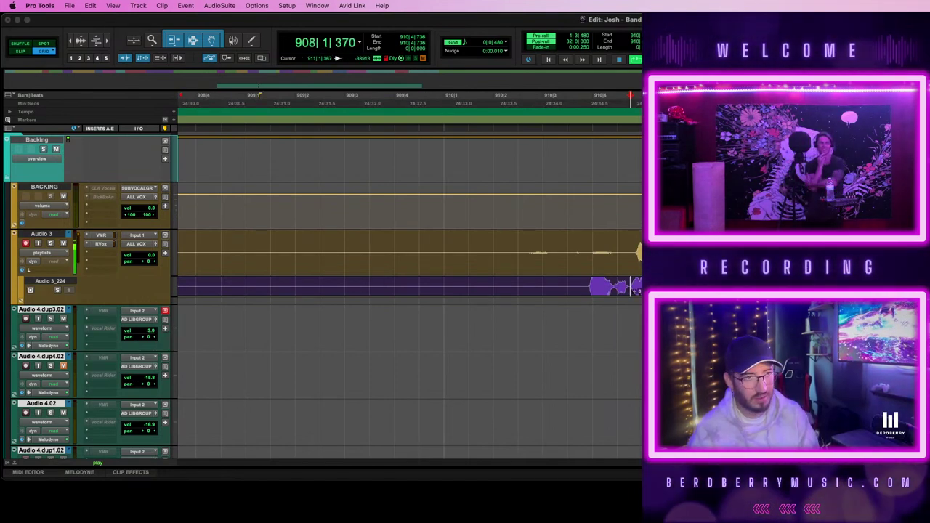
{"action": "key", "text": "space"}
{"action": "key", "text": "space"}
{"action": "left_click", "coordinate": [929, 285]}
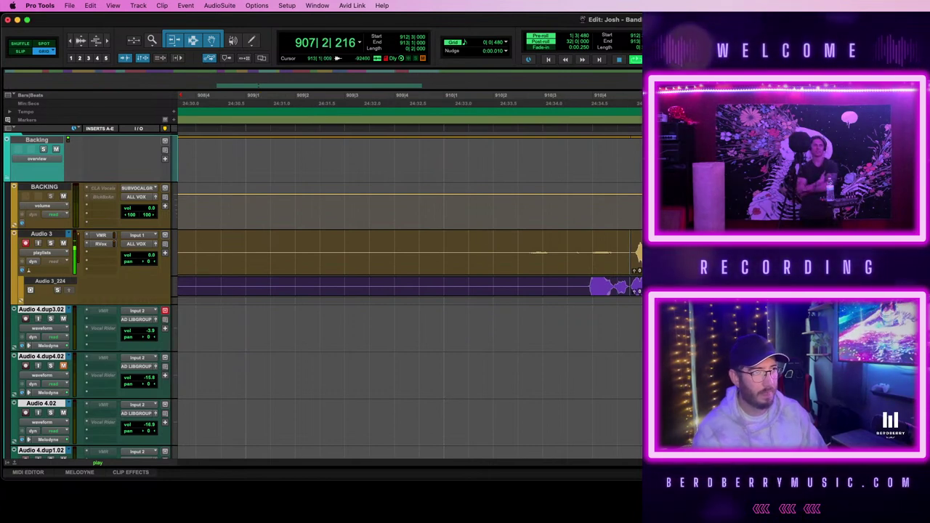
{"action": "left_click", "coordinate": [636, 287]}
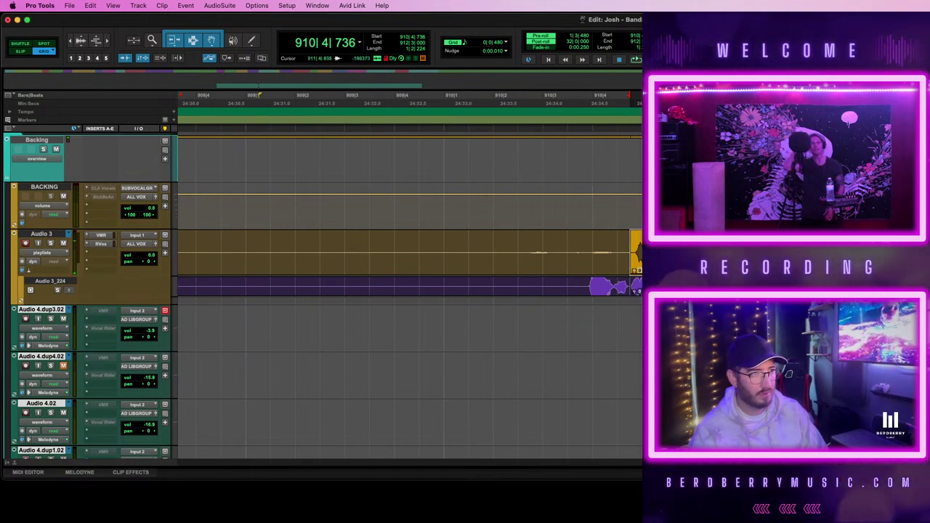
{"action": "key", "text": "alt+shift+3"}
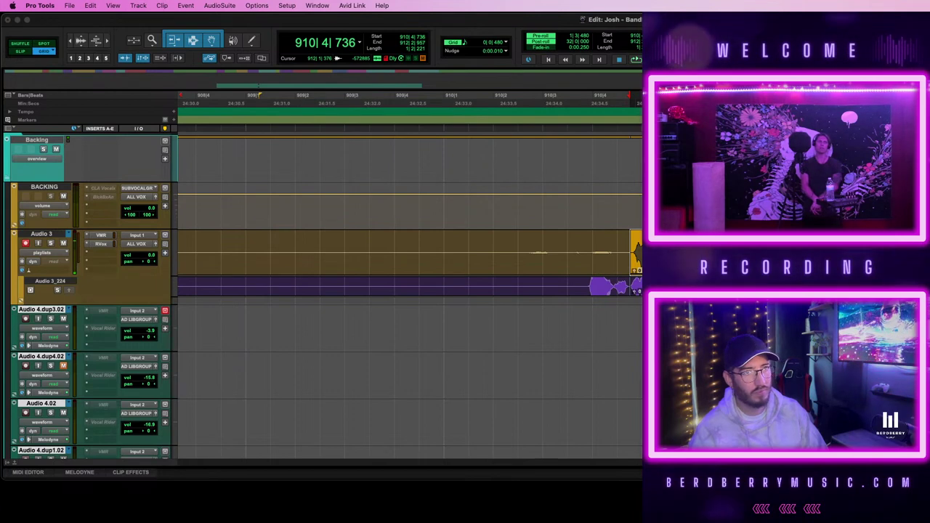
- Play back the Verse 2 phrases and move the 905|1|000 to 913|1|000 selection from Audio 3 to the MdHr302_0501 track
{"action": "key", "text": "space"}
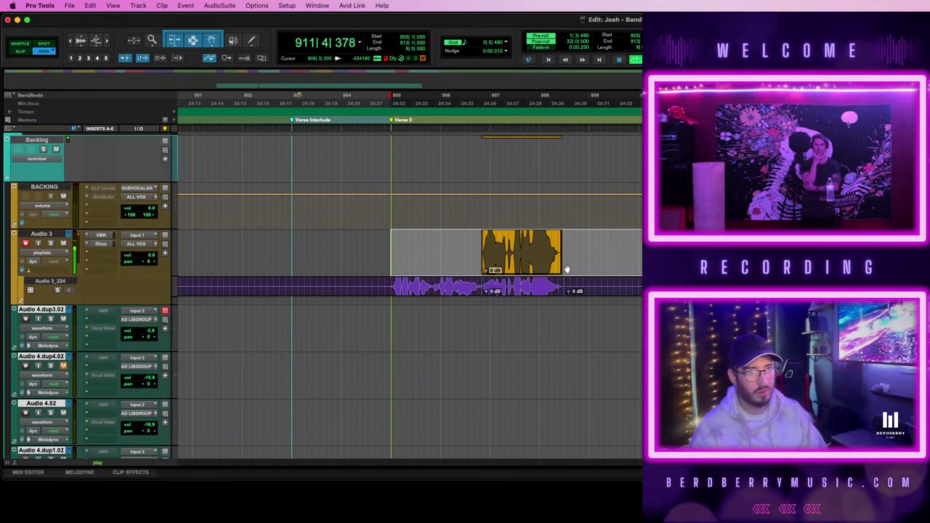
{"action": "scroll", "coordinate": [513, 260], "scroll_direction": "down", "scroll_amount": 3}
{"action": "key", "text": "space"}
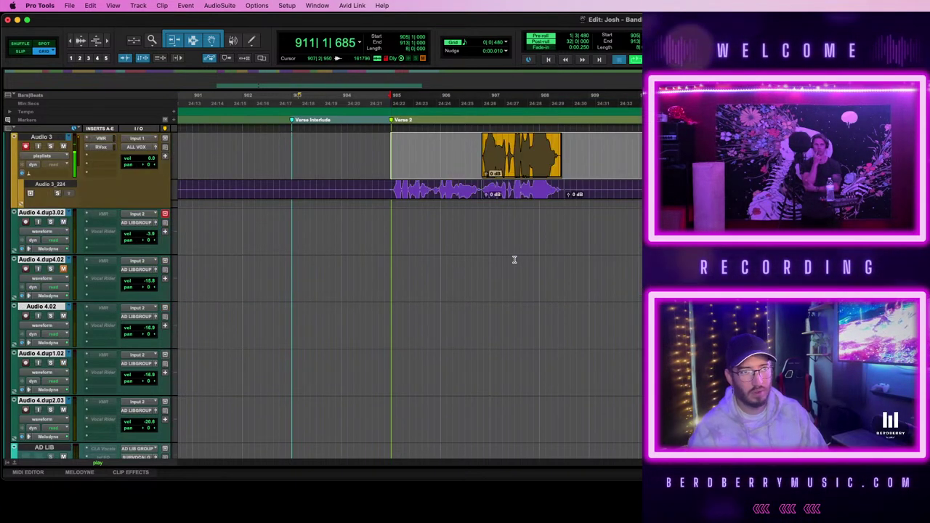
{"action": "left_click_drag", "start_coordinate": [509, 168], "coordinate": [520, 436]}
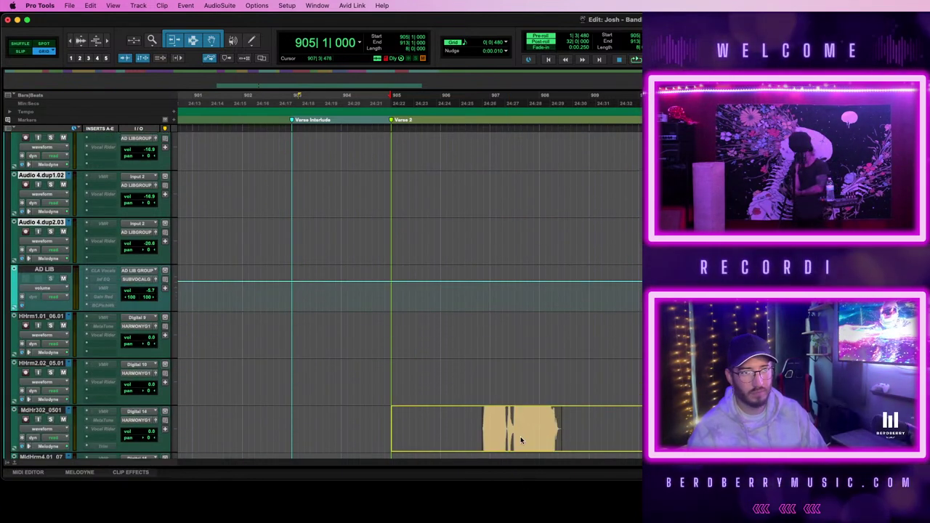
- Place the edit cursor at the Prechorus marker, 887|1|000, on Audio 3 and play the section with pre-roll
{"action": "key", "text": "r"}
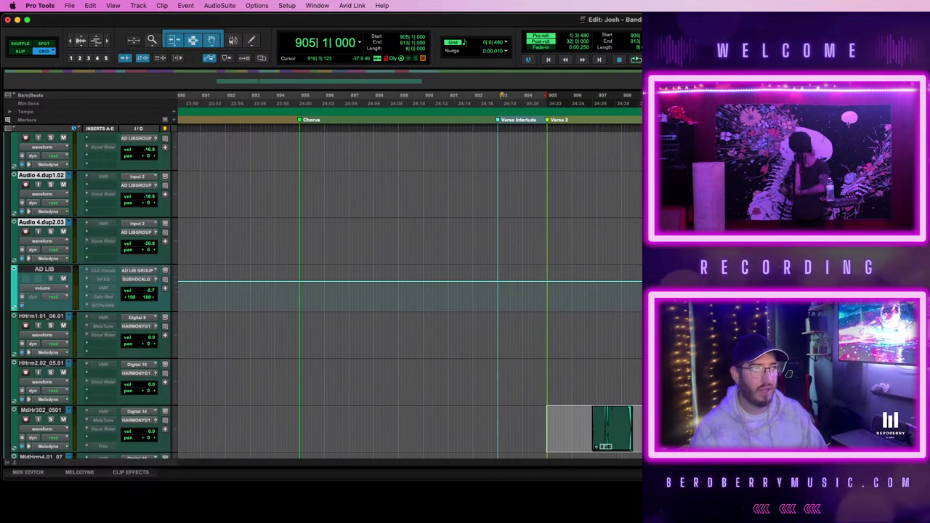
{"action": "scroll", "coordinate": [409, 291], "scroll_direction": "right", "scroll_amount": 3}
{"action": "scroll", "coordinate": [410, 290], "scroll_direction": "up", "scroll_amount": 7}
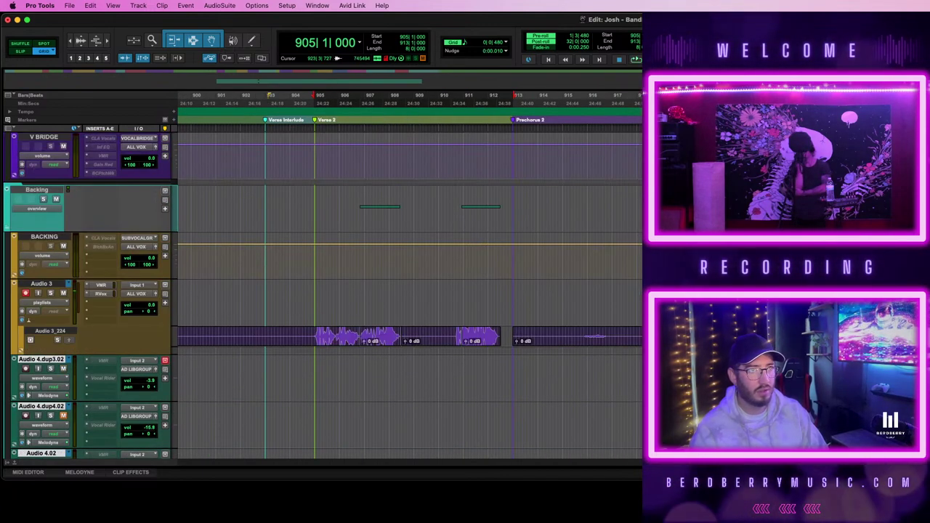
{"action": "scroll", "coordinate": [410, 290], "scroll_direction": "left", "scroll_amount": 6}
{"action": "scroll", "coordinate": [407, 290], "scroll_direction": "left", "scroll_amount": 4}
{"action": "scroll", "coordinate": [407, 291], "scroll_direction": "down", "scroll_amount": 3}
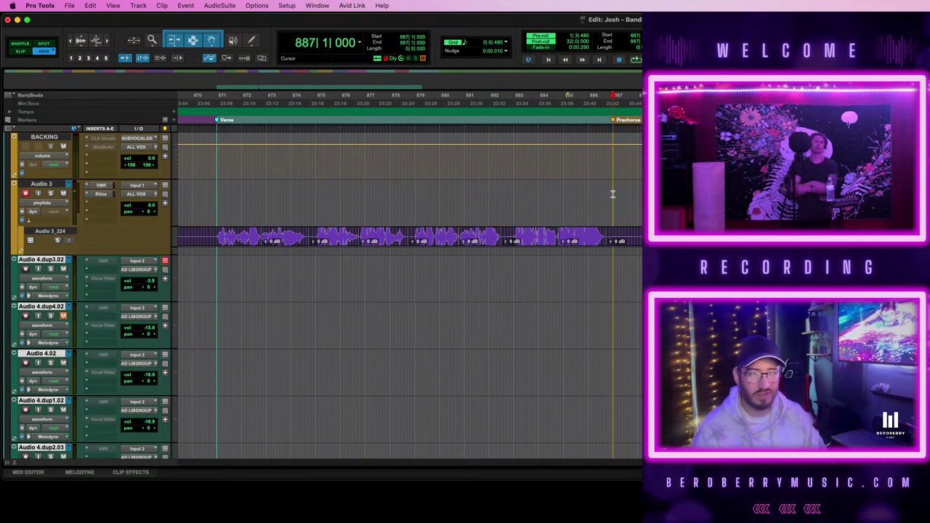
{"action": "key", "text": "space"}
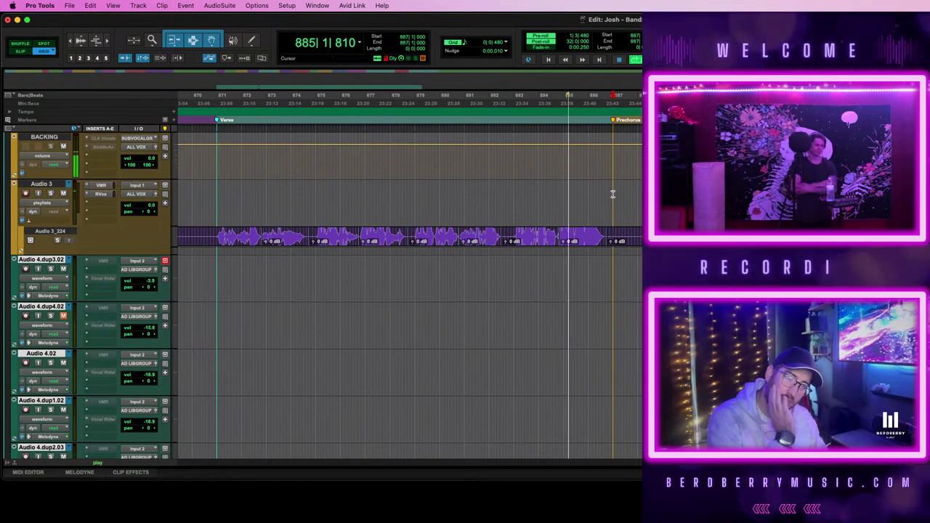
- Move the selected Audio 4 tracks and the AD LIB track into a new basic folder named AD Lib and collapse it
{"action": "scroll", "coordinate": [250, 306], "scroll_direction": "down", "scroll_amount": 3}
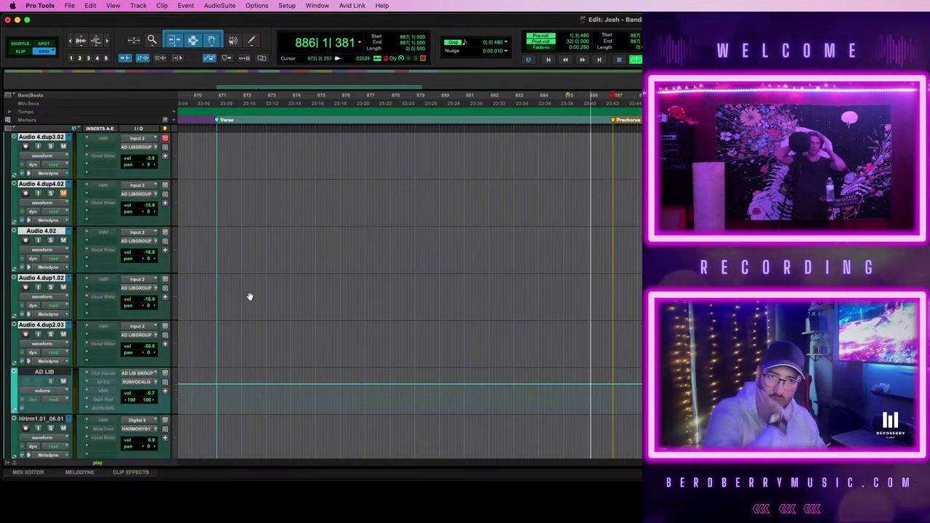
{"action": "right_click", "coordinate": [40, 374]}
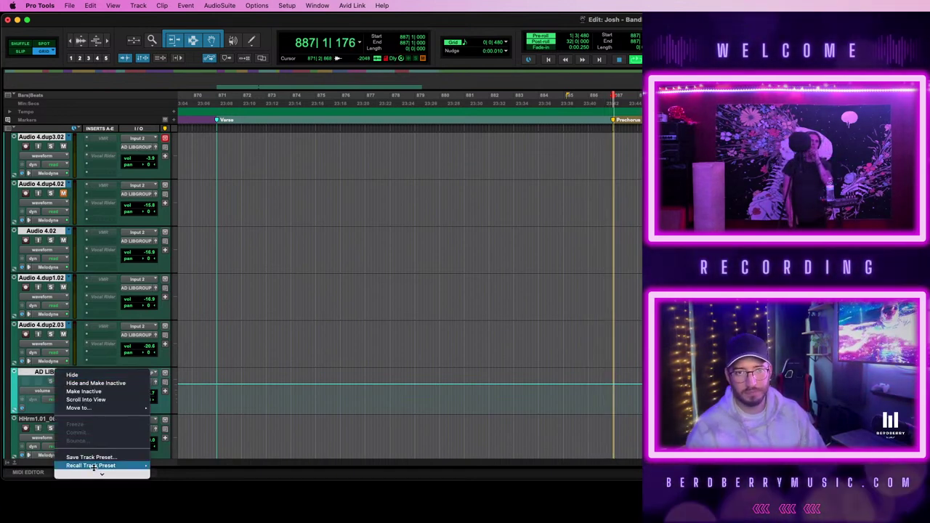
{"action": "mouse_move", "coordinate": [116, 341]}
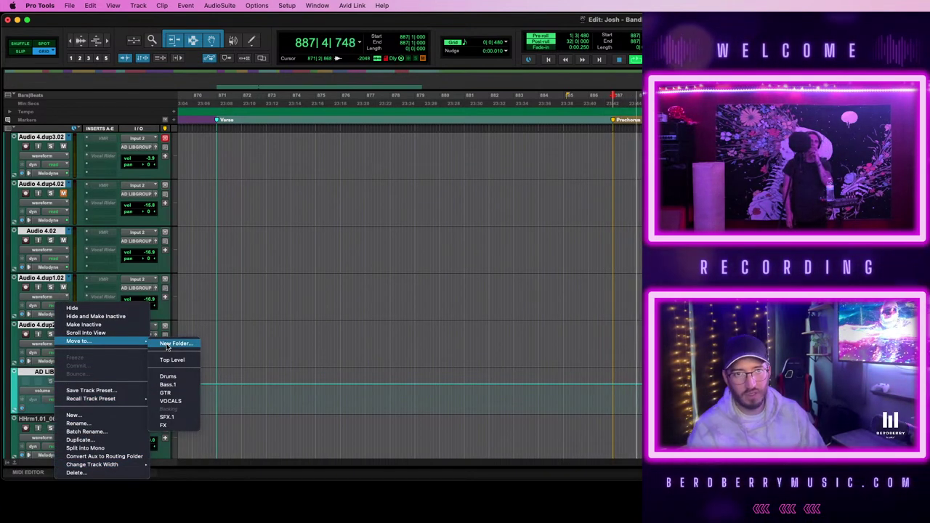
{"action": "left_click", "coordinate": [173, 344]}
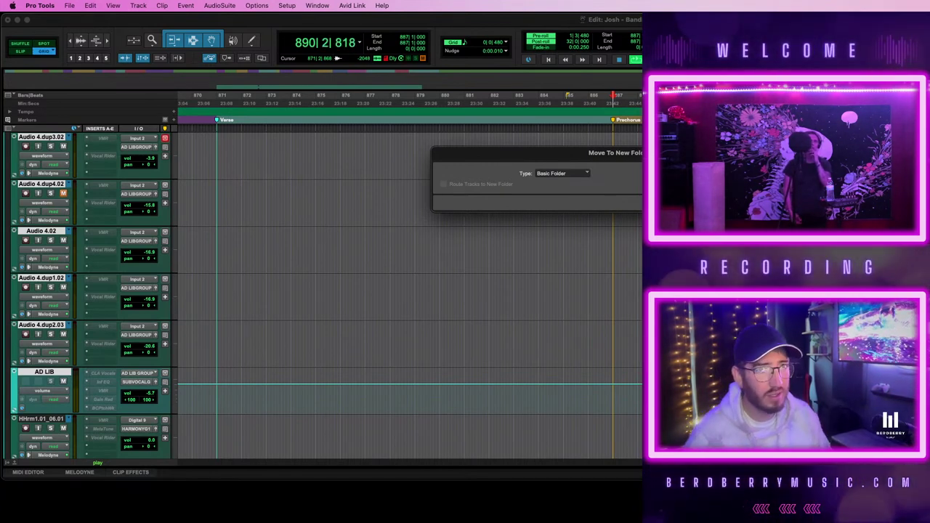
{"action": "key", "text": "Return"}
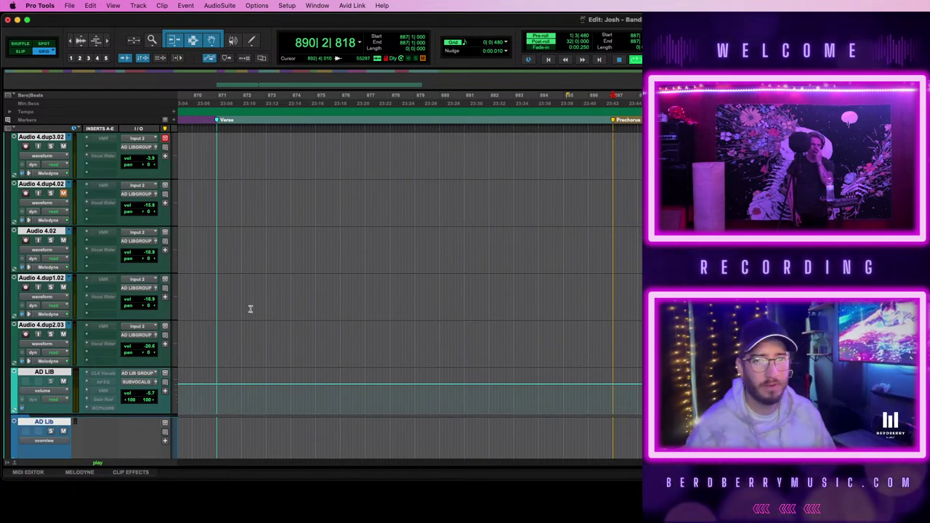
{"action": "key", "text": "space"}
{"action": "key", "text": "shift+f"}
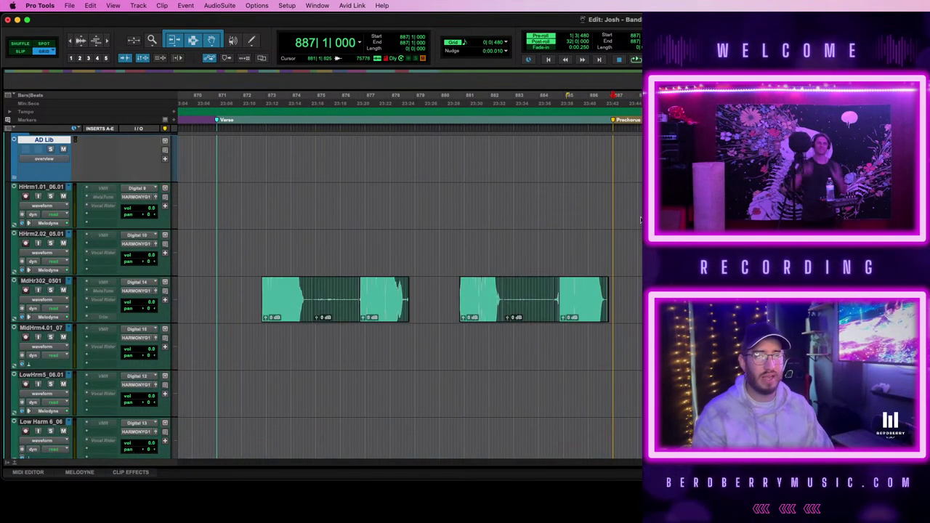
{"action": "scroll", "coordinate": [639, 220], "scroll_direction": "up", "scroll_amount": 5}
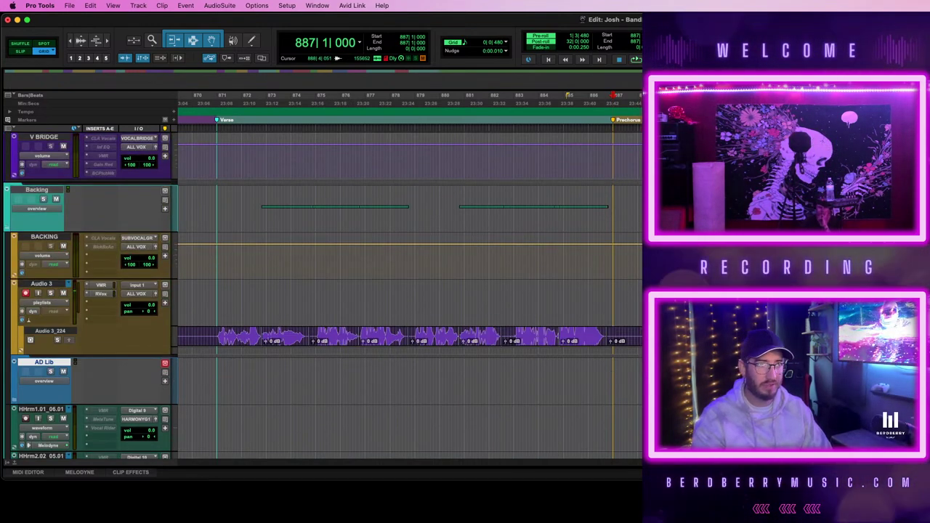
- Listen to the prechorus, shorten the pre-roll to 1|0|000, and record a backing vocal on Audio 3 from 888|1|000
{"action": "key", "text": "super+k"}
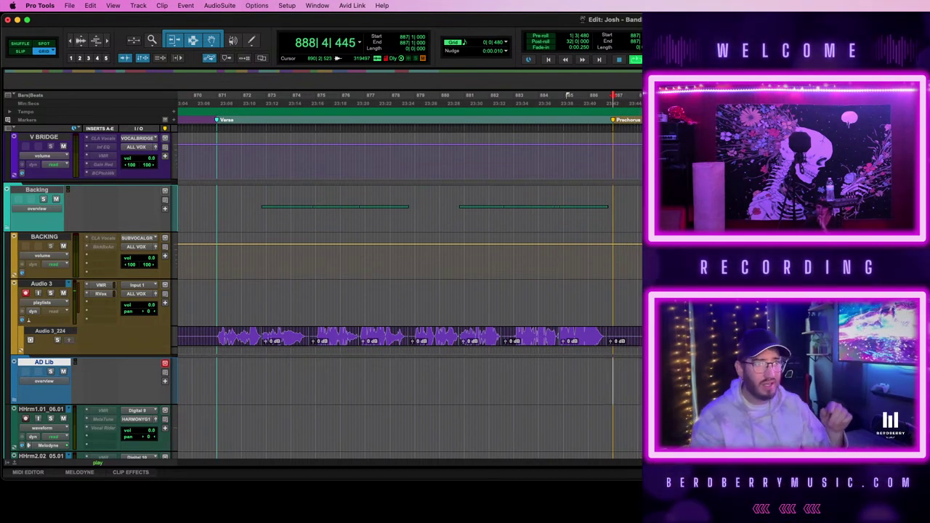
{"action": "key", "text": "space"}
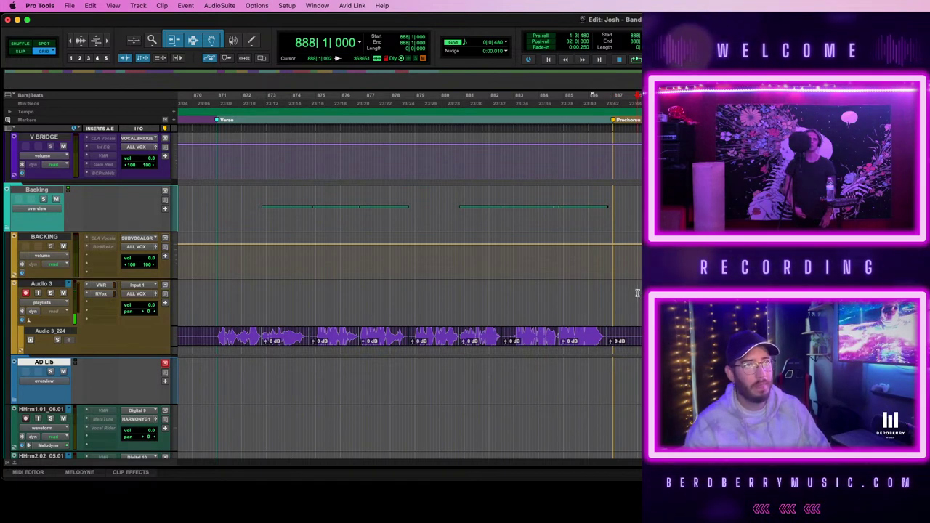
{"action": "left_click_drag", "start_coordinate": [595, 97], "coordinate": [616, 97]}
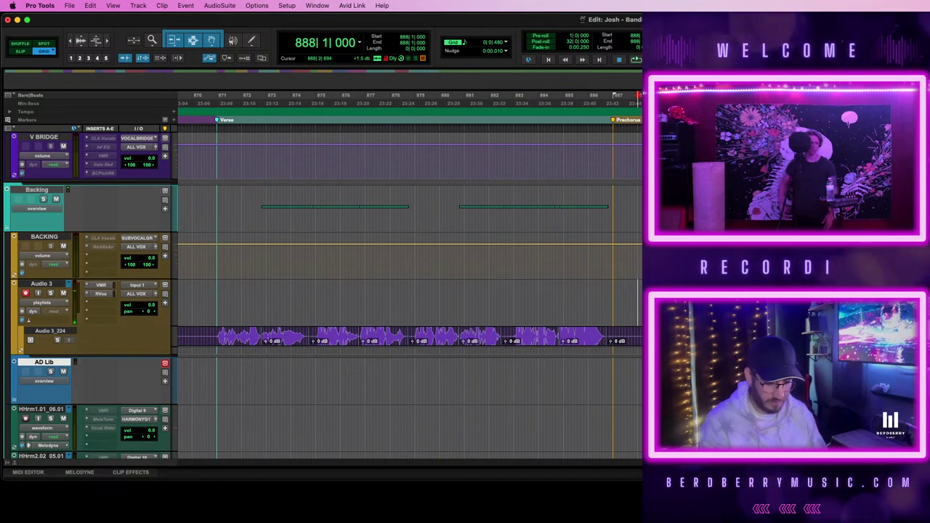
{"action": "key", "text": "space"}
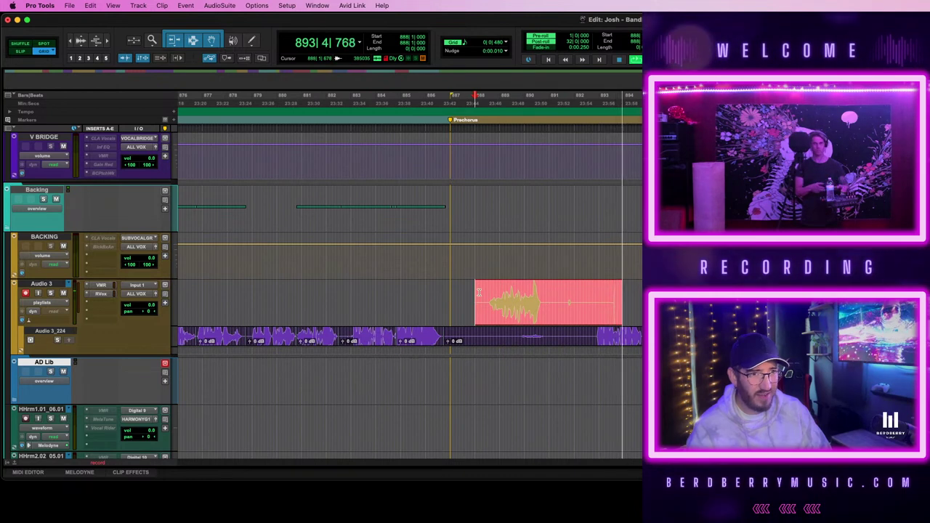
{"action": "key", "text": "space"}
{"action": "left_click", "coordinate": [530, 318]}
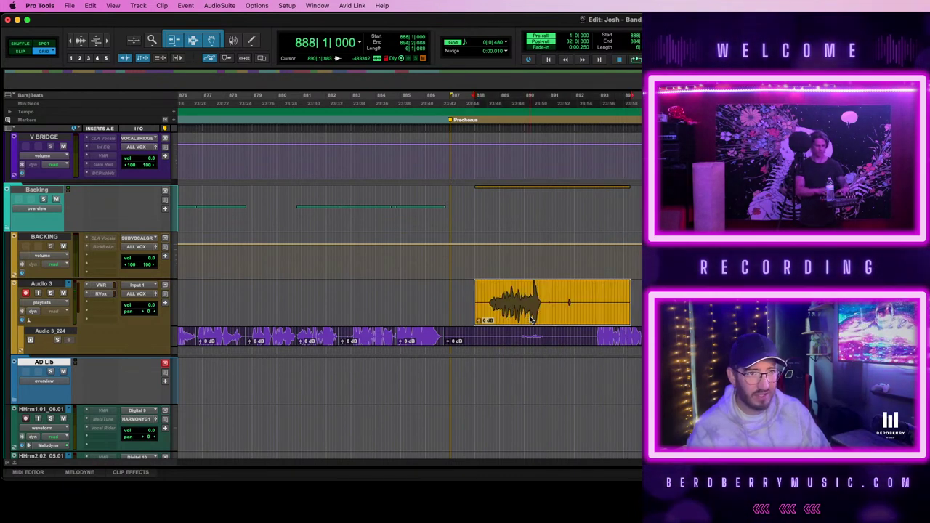
- Play back the newly recorded backing vocal take on Audio 3 with pre-roll
{"action": "key", "text": "space"}
{"action": "key", "text": "t"}
{"action": "scroll", "coordinate": [410, 290], "scroll_direction": "right", "scroll_amount": 3}
{"action": "key", "text": "t"}
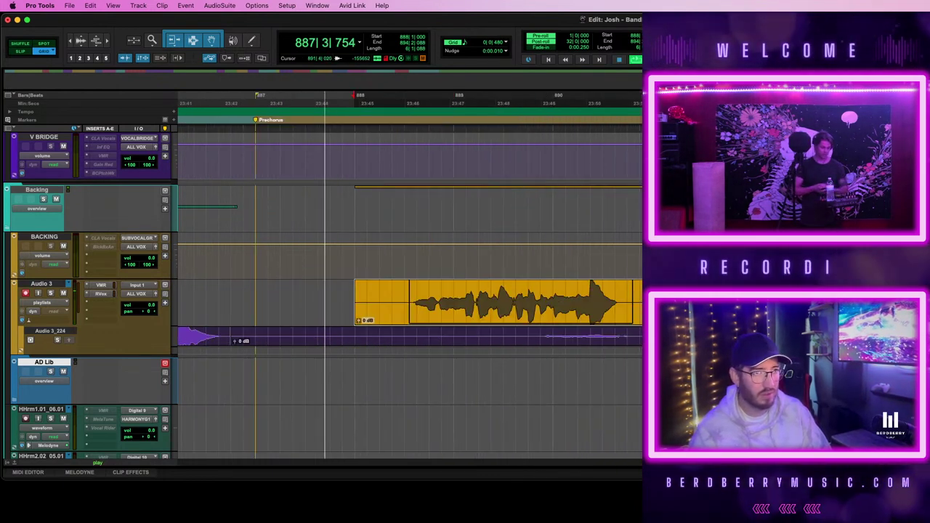
{"action": "key", "text": "r"}
- Listen to the prechorus lead on Vocls2.04_02.05, then separate and select its first phrase from 887|1|000 to 890|1|480
{"action": "scroll", "coordinate": [409, 291], "scroll_direction": "up", "scroll_amount": 9}
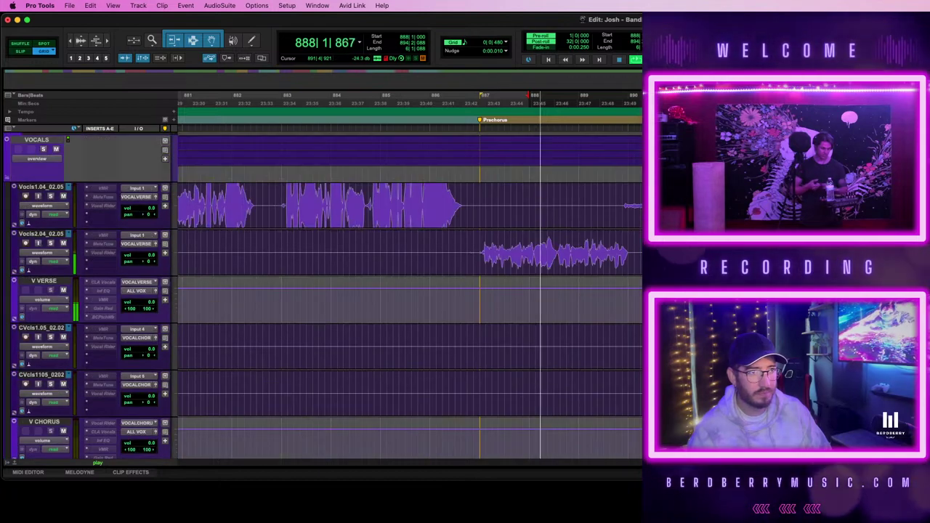
{"action": "left_click", "coordinate": [481, 246]}
{"action": "mouse_move", "coordinate": [900, 252]}
{"action": "left_mouse_down"}
{"action": "mouse_move", "coordinate": [888, 210]}
{"action": "mouse_move", "coordinate": [888, 247]}
{"action": "left_mouse_up"}
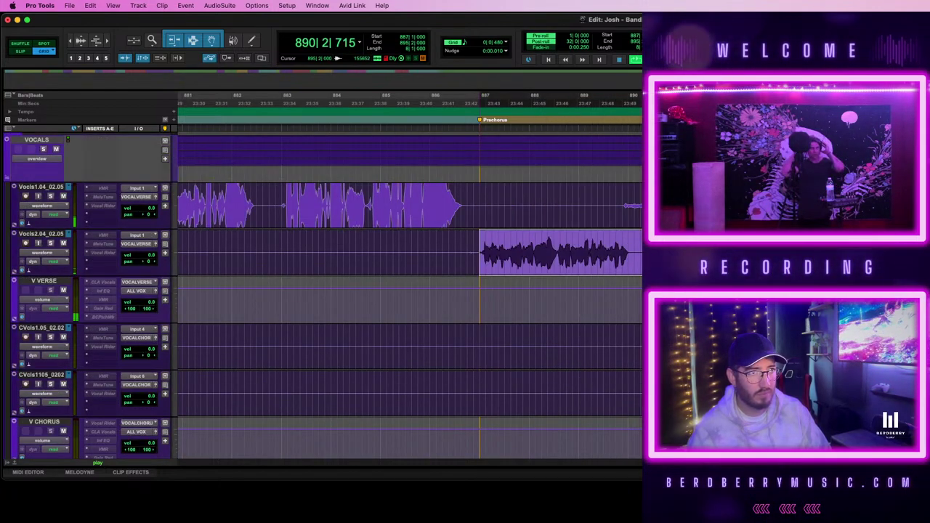
{"action": "key", "text": "space"}
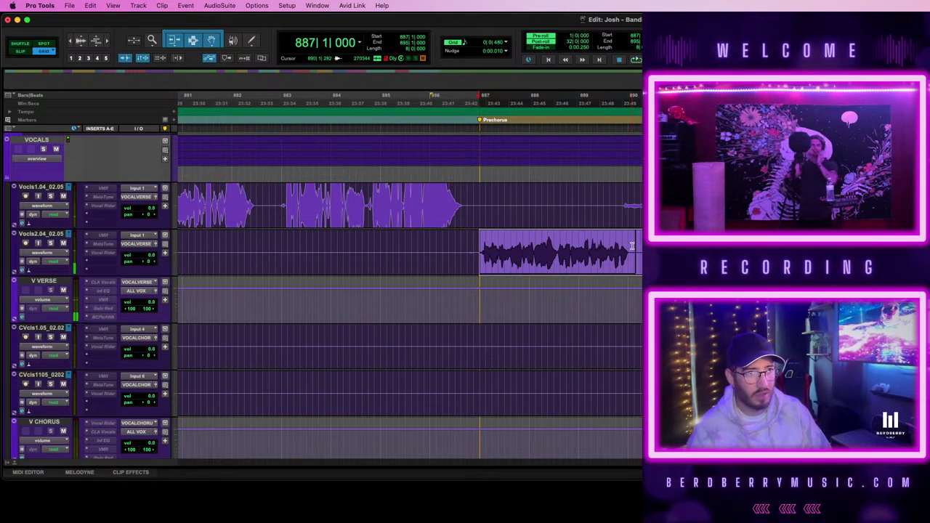
{"action": "left_click", "coordinate": [631, 264]}
{"action": "left_click", "coordinate": [477, 247]}
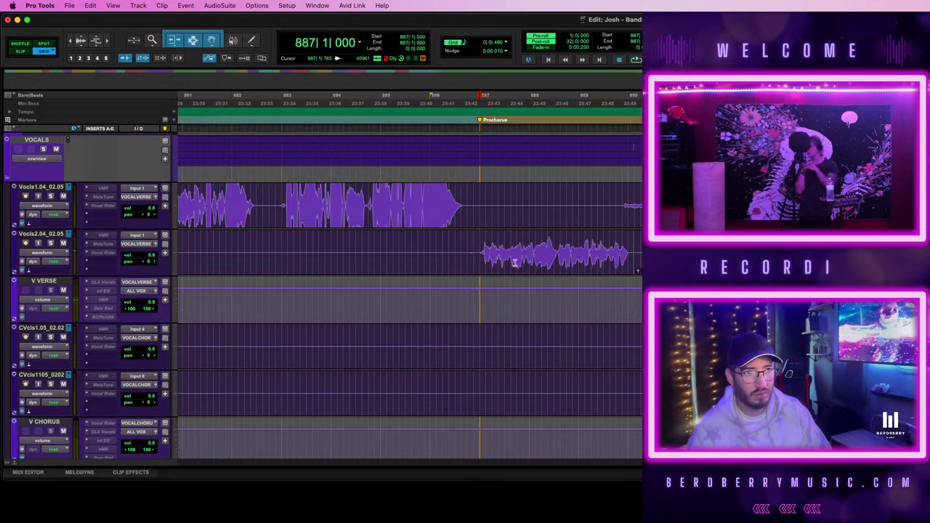
{"action": "left_click", "coordinate": [569, 258]}
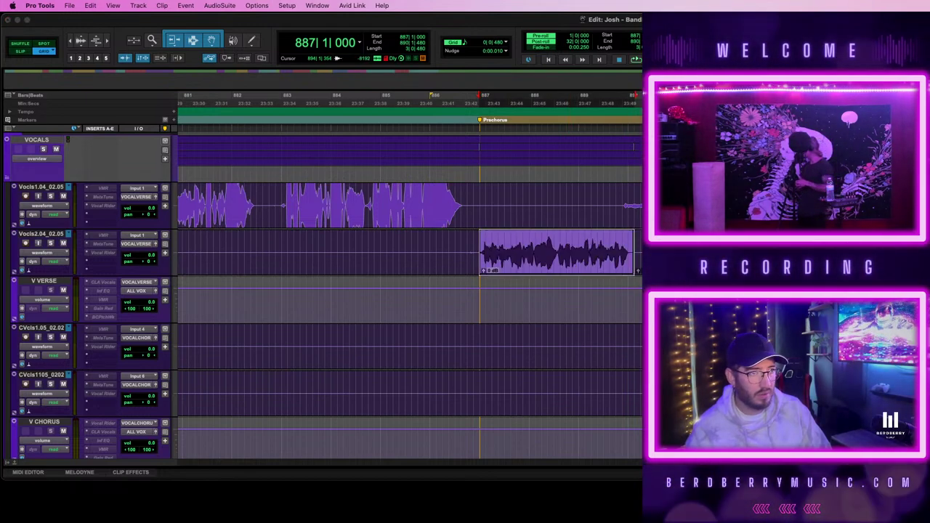
- Select the Audio 3 take from 888|1|000 to 891|1|000, try shifting it to 887|1|000, and undo the change
{"action": "scroll", "coordinate": [582, 367], "scroll_direction": "down", "scroll_amount": 10}
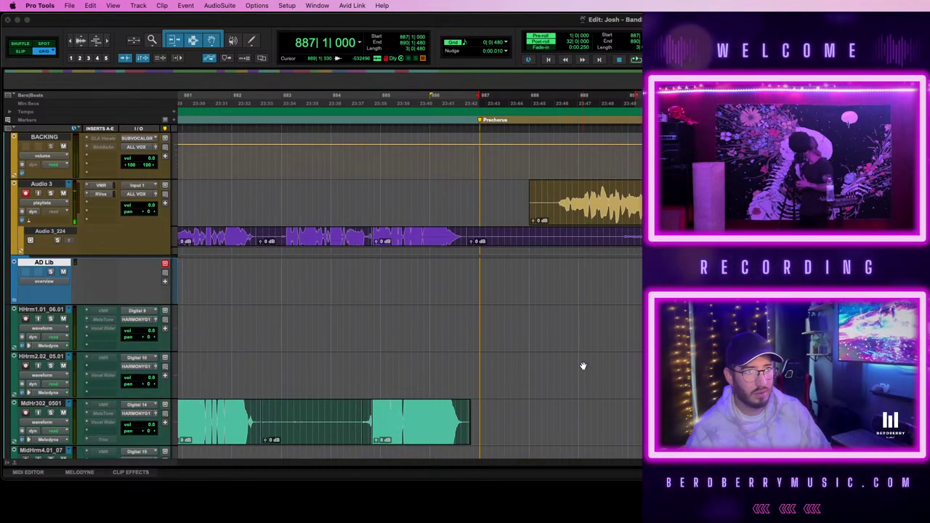
{"action": "scroll", "coordinate": [584, 364], "scroll_direction": "up", "scroll_amount": 3}
{"action": "left_click", "coordinate": [536, 350]}
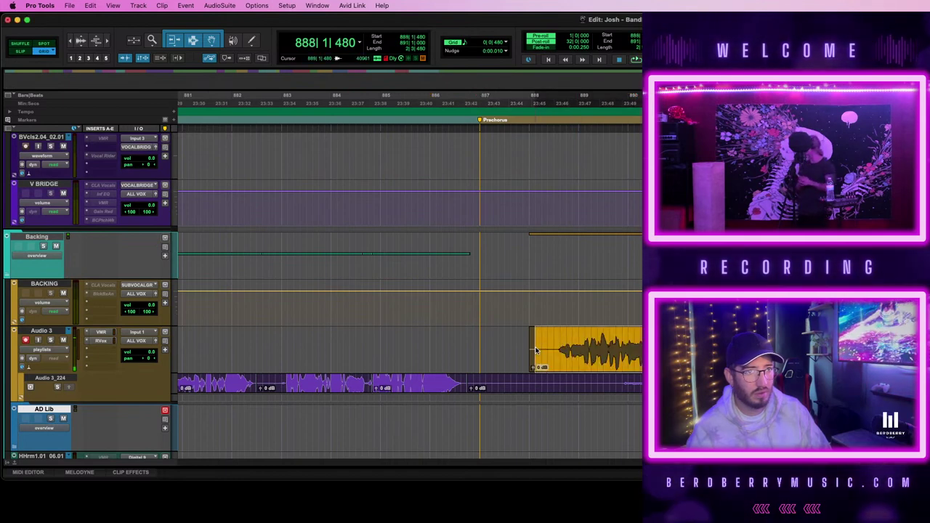
{"action": "left_click_drag", "start_coordinate": [530, 351], "coordinate": [529, 351]}
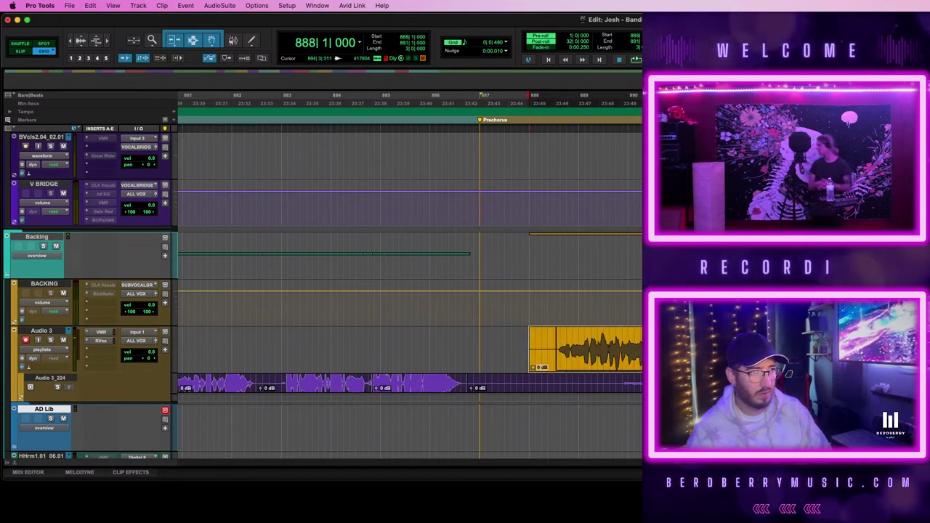
{"action": "key", "text": "super+z"}
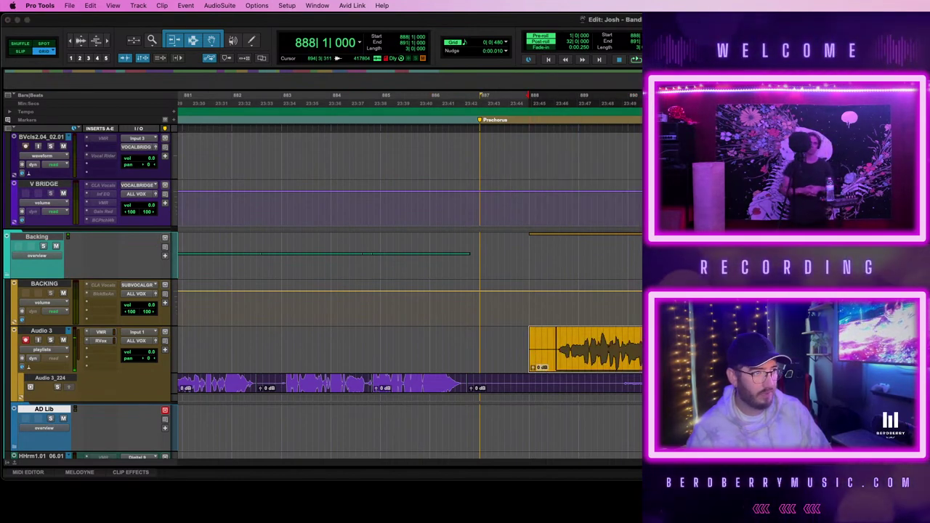
{"action": "key", "text": "super+z"}
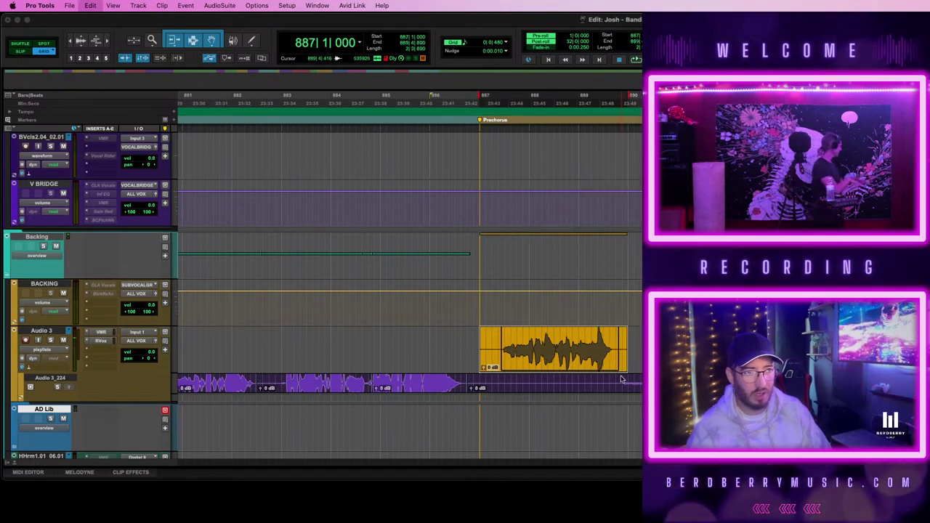
{"action": "key", "text": "super+z"}
{"action": "scroll", "coordinate": [494, 339], "scroll_direction": "right", "scroll_amount": 3}
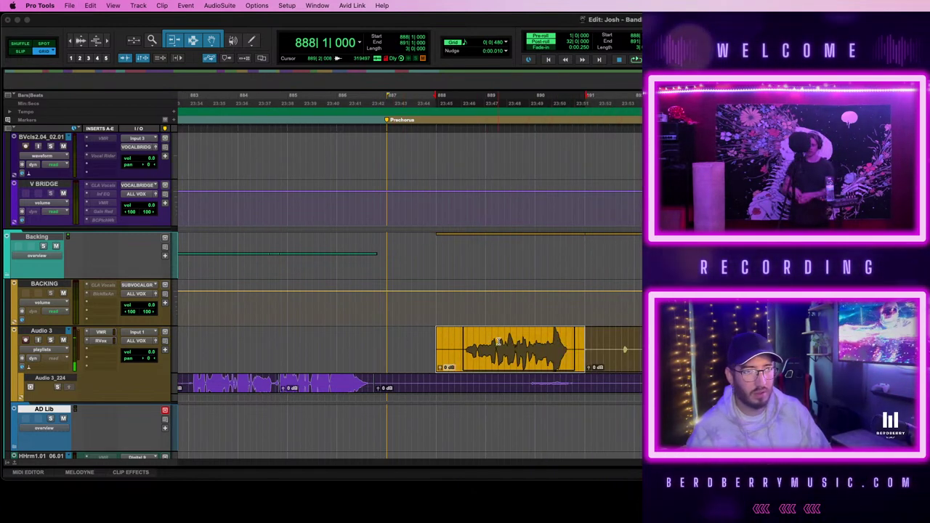
- Place the edit cursor at 888|1|000 on Audio 3, rehearse the section with playback, and record a new backing vocal take
{"action": "left_click", "coordinate": [435, 338]}
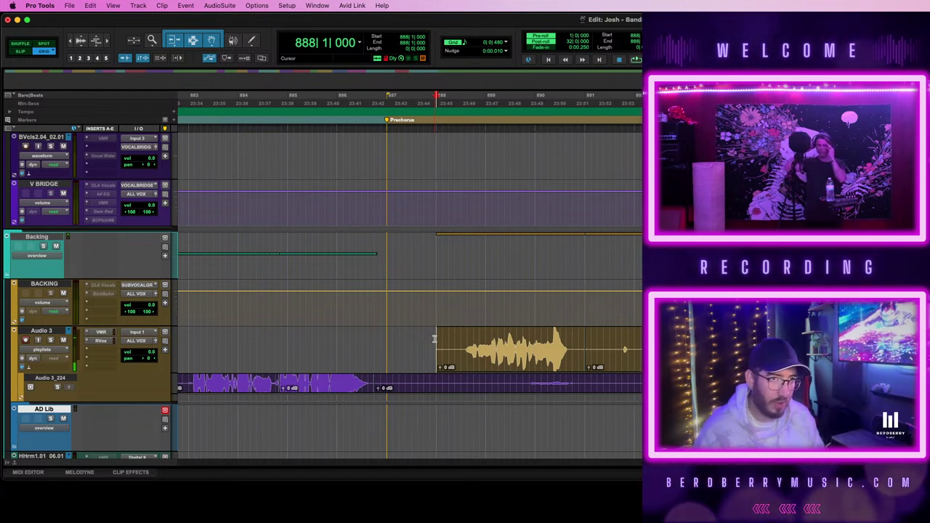
{"action": "key", "text": "space"}
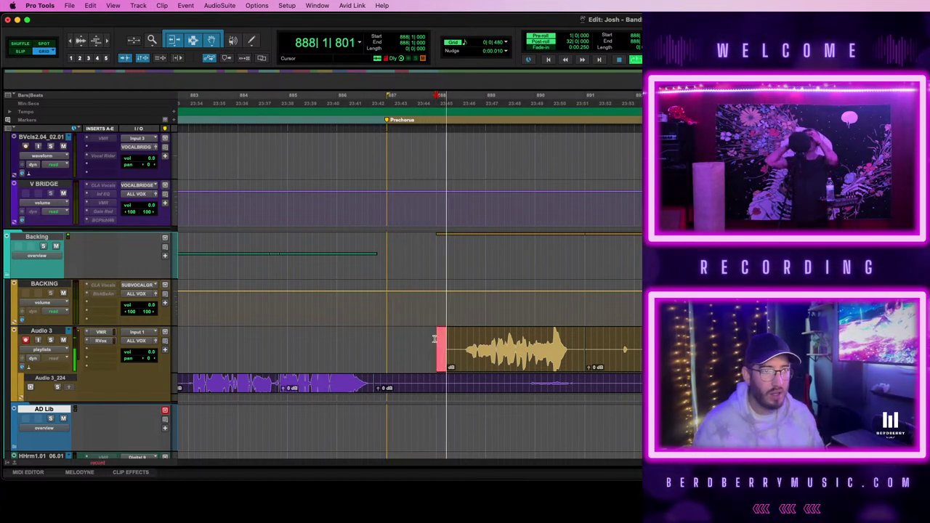
{"action": "key", "text": "space"}
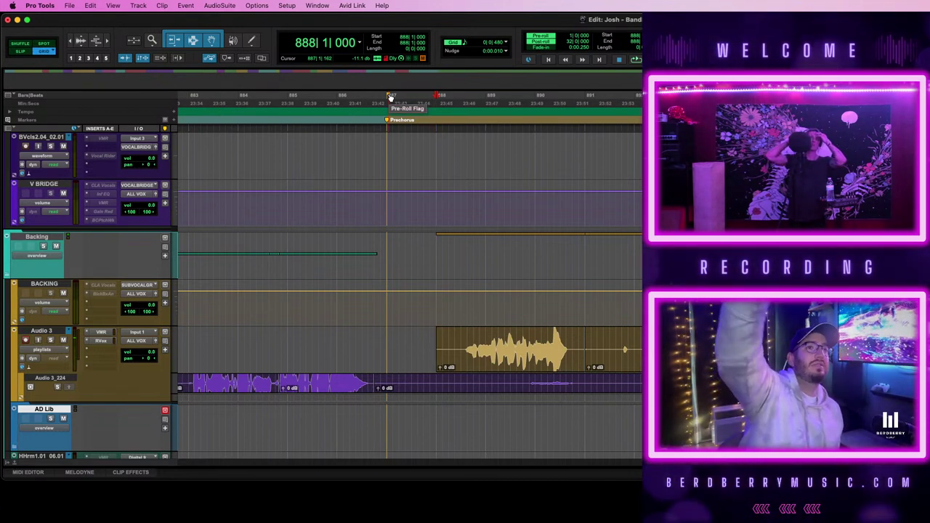
{"action": "key", "text": "space"}
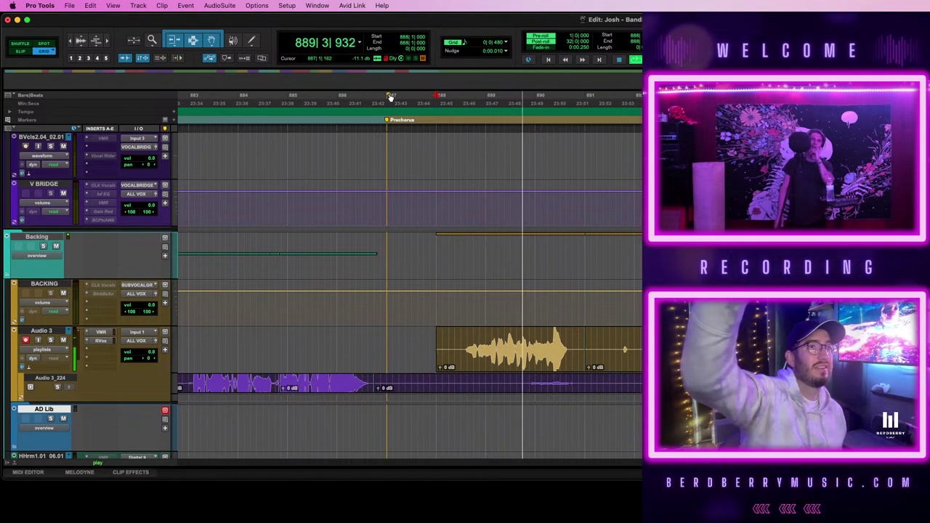
{"action": "key", "text": "space"}
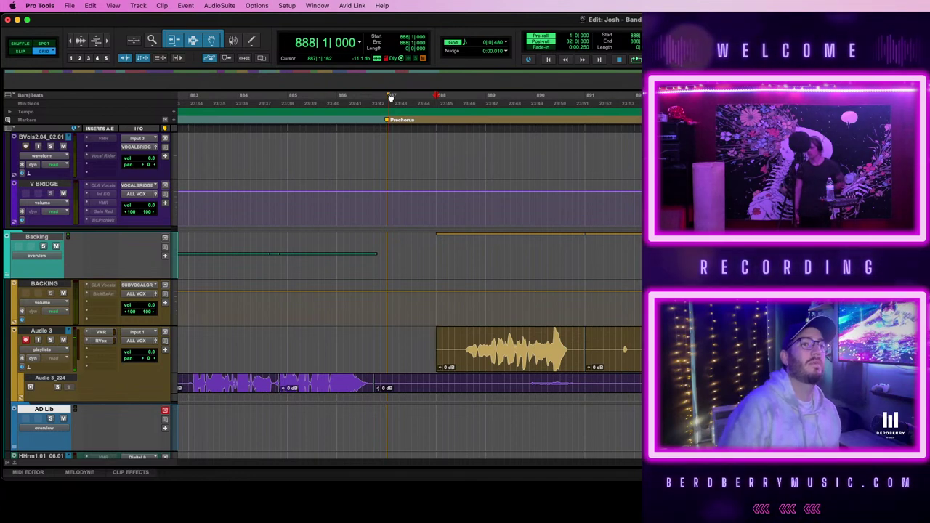
{"action": "key", "text": "space"}
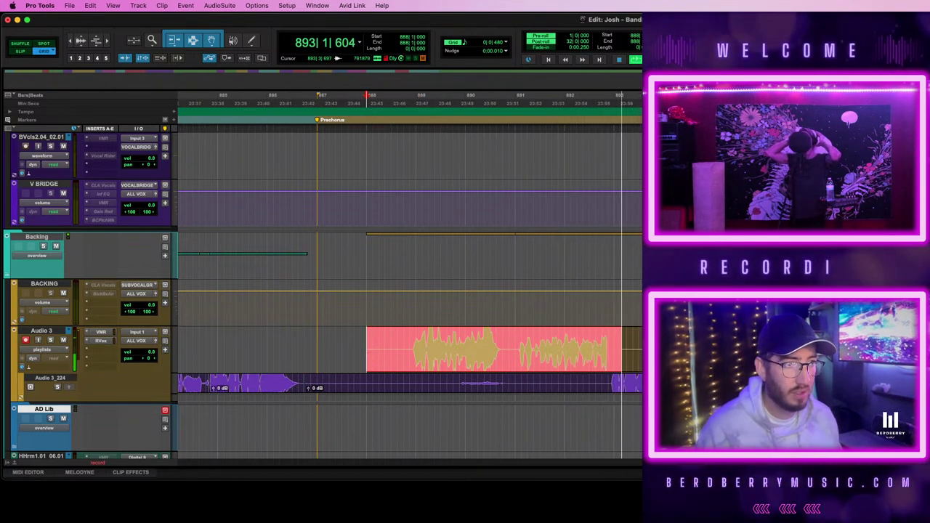
{"action": "key", "text": "space"}
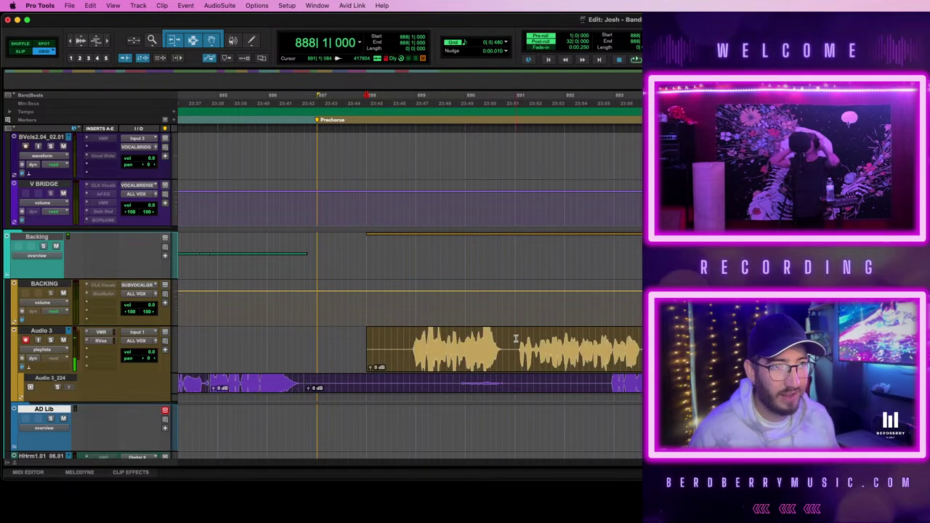
- Punch in on Audio 3 at 890|4|480 and record three takes of the second prechorus phrase
{"action": "left_click", "coordinate": [514, 340]}
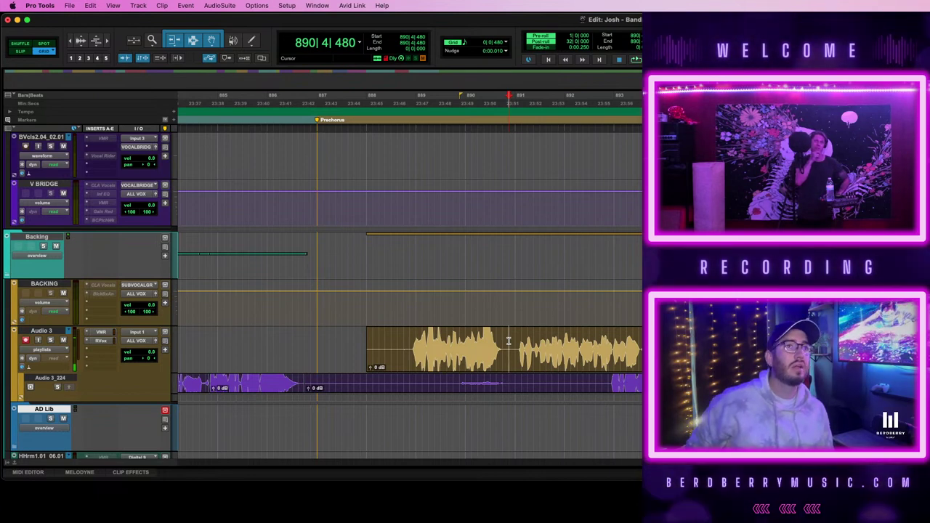
{"action": "key", "text": "space"}
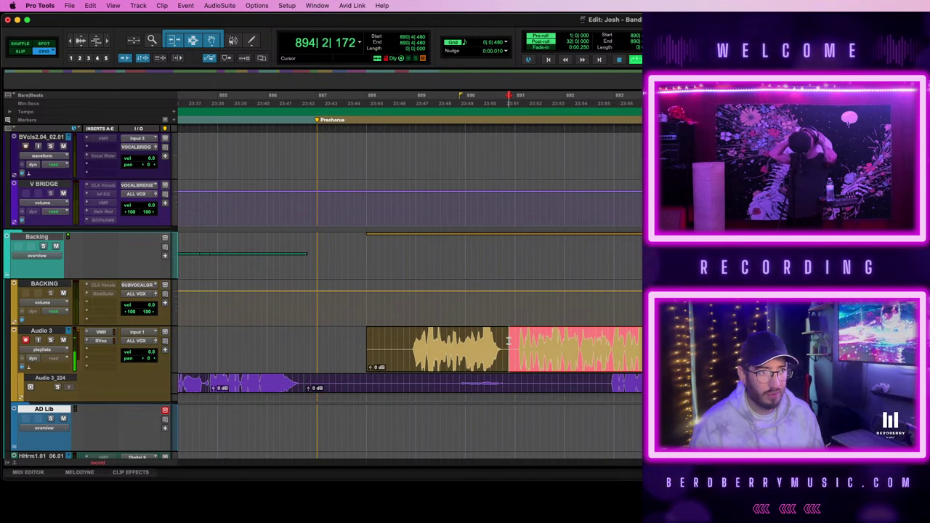
{"action": "key", "text": "space"}
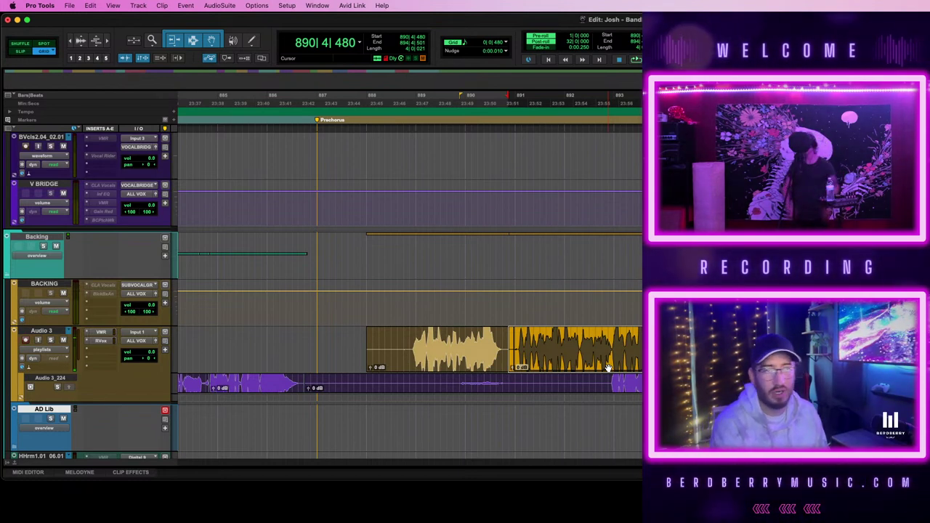
{"action": "key", "text": "space"}
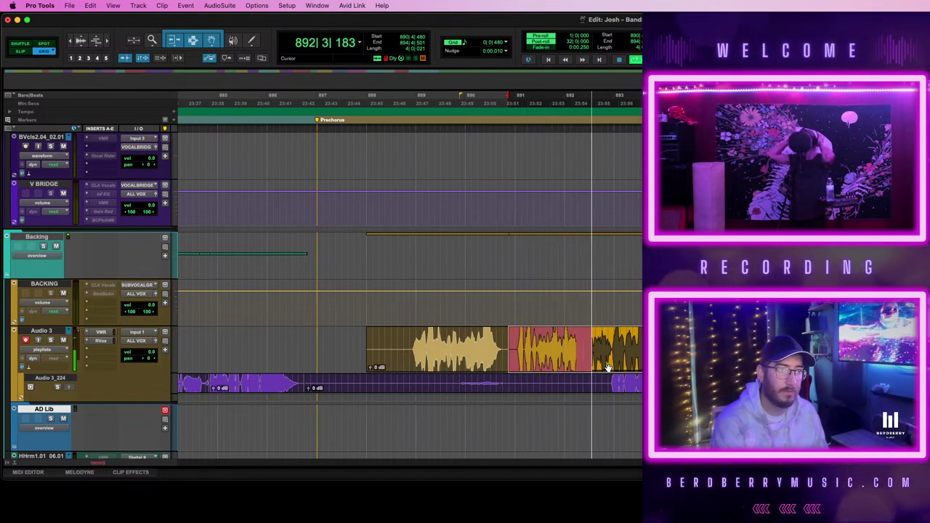
{"action": "key", "text": "space"}
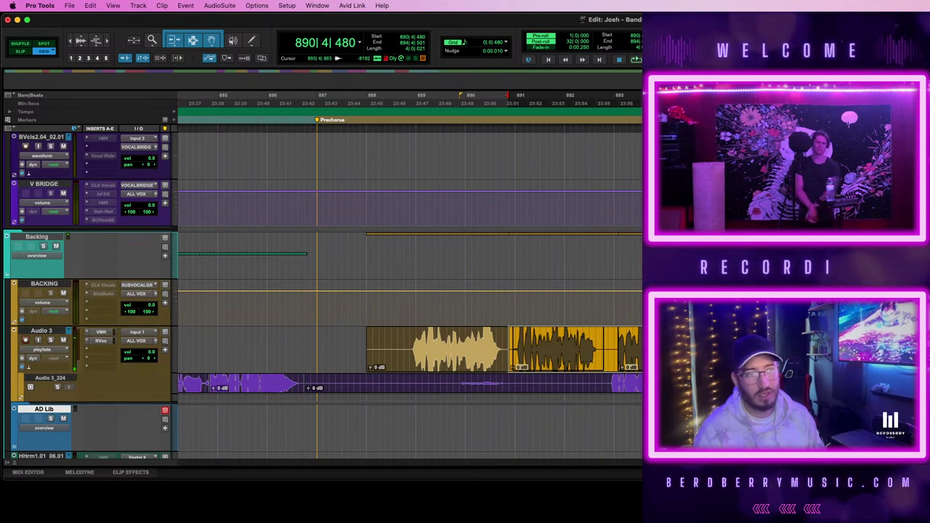
{"action": "key", "text": "space"}
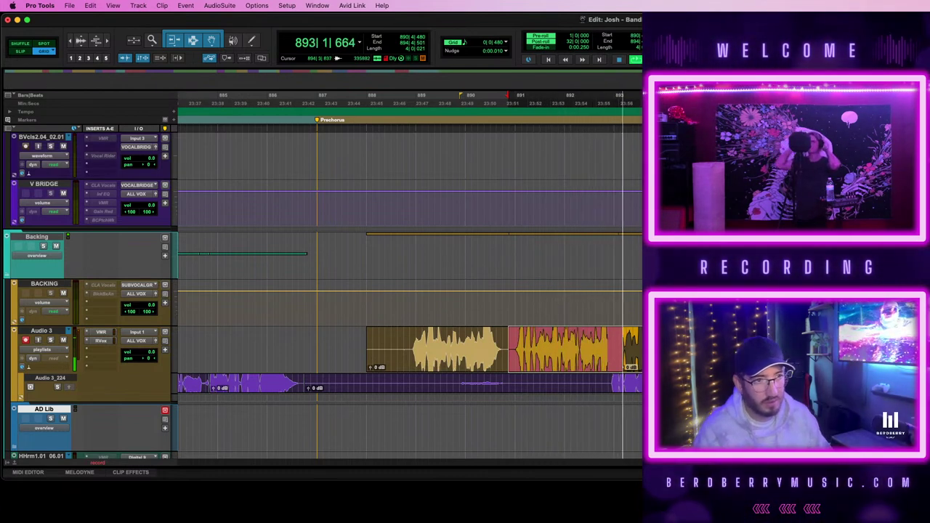
{"action": "key", "text": "space"}
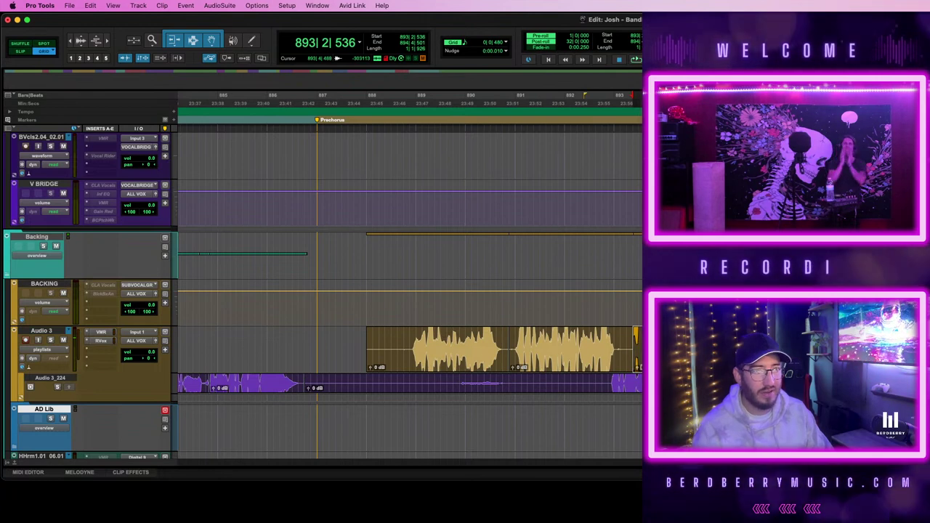
- Delete the leftover Audio 3 clip from 893|2|536 to 894|4|501
{"action": "left_click", "coordinate": [599, 363]}
{"action": "left_click", "coordinate": [638, 353]}
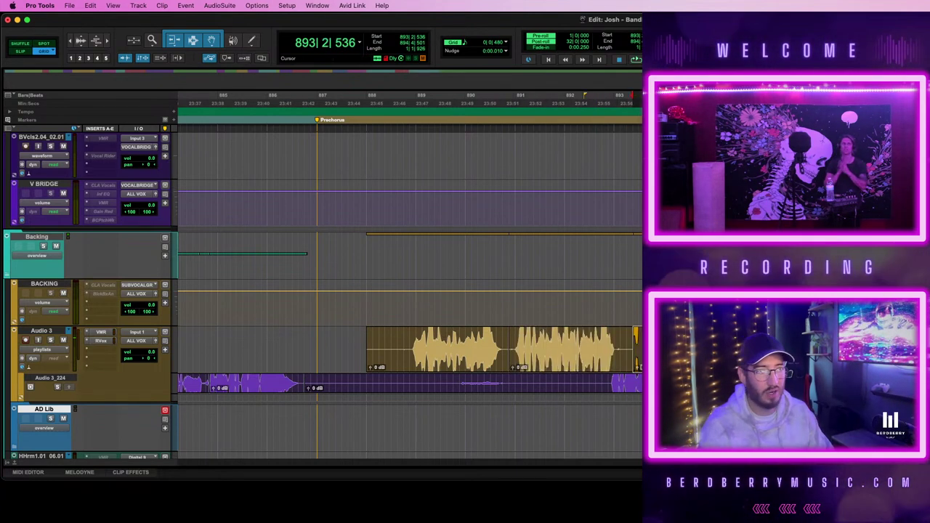
{"action": "key", "text": "Delete"}
- Select the prechorus takes on Audio 3 from 887|1|000 to 895|1|000 and move them to the MdHr302_0501 track
{"action": "left_click", "coordinate": [581, 359]}
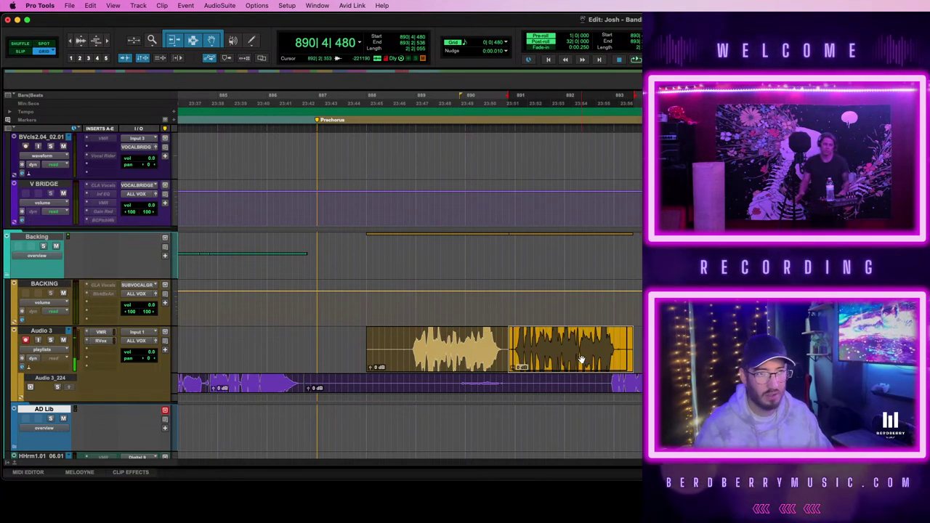
{"action": "left_click", "coordinate": [331, 340], "text": "shift"}
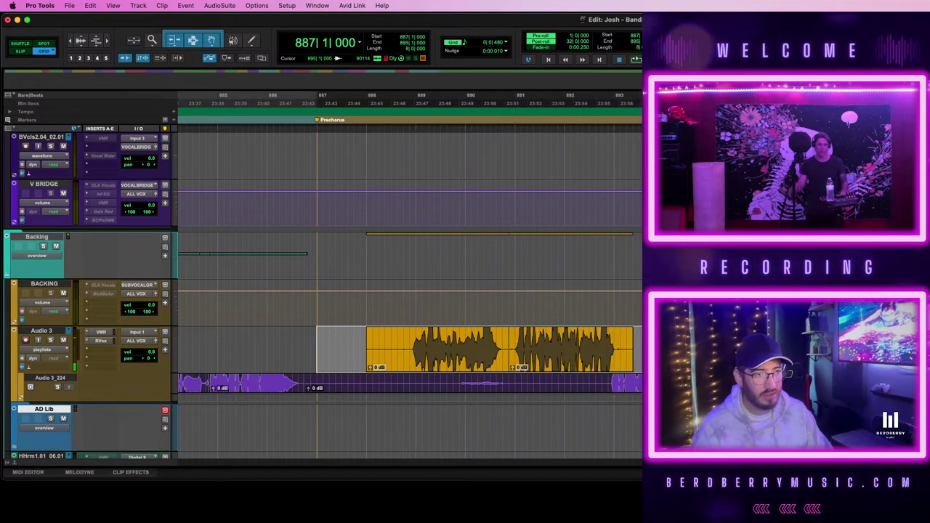
{"action": "key", "text": "super+u"}
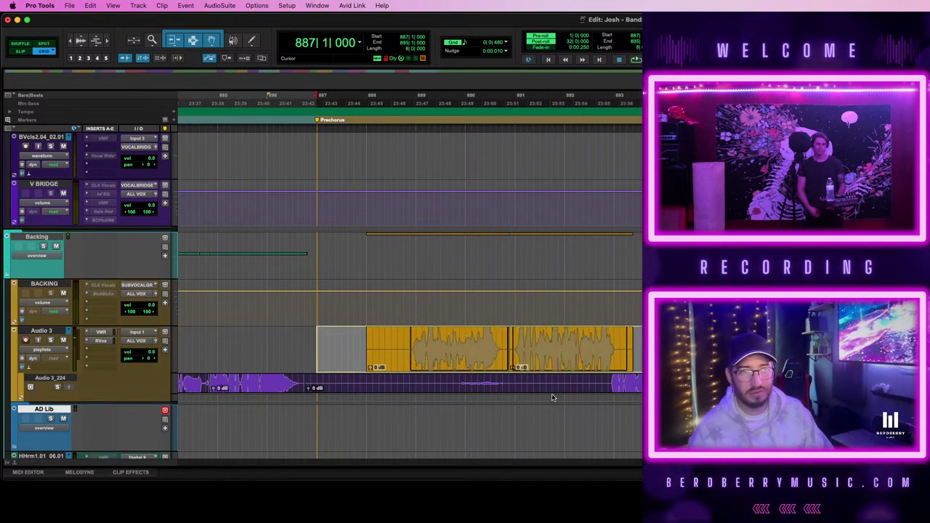
{"action": "scroll", "coordinate": [550, 366], "scroll_direction": "down", "scroll_amount": 5}
{"action": "left_click_drag", "start_coordinate": [552, 415], "coordinate": [550, 420]}
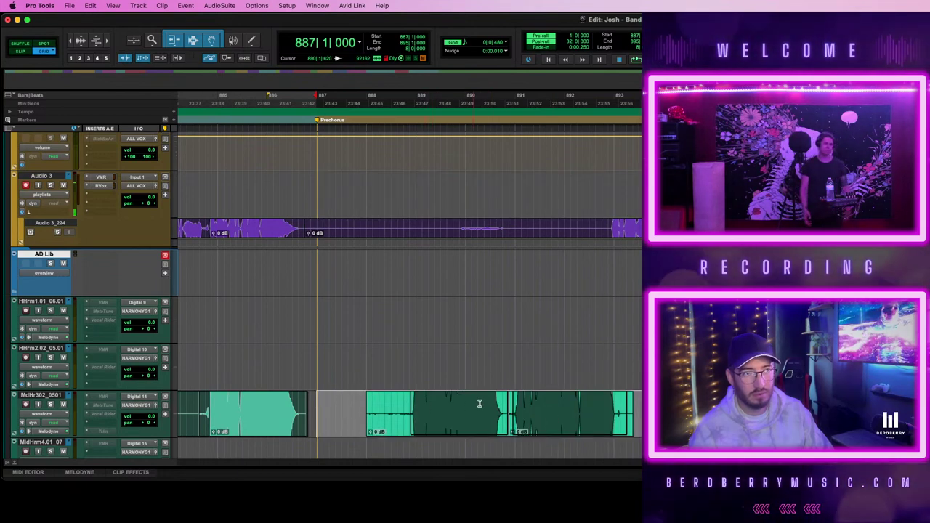
- Apply fades to the selected prechorus clips on MdHr302_0501 and extend the first clip's start to 887|1|000
{"action": "key", "text": "super+f"}
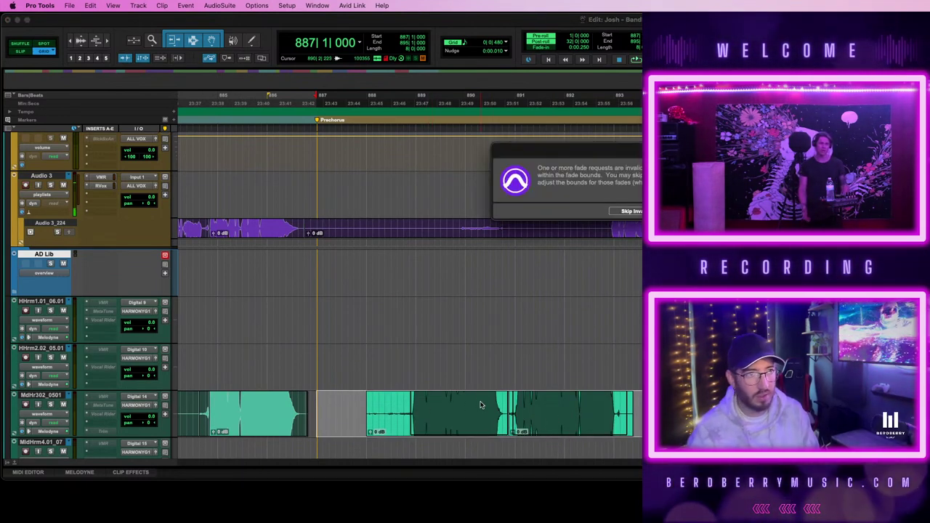
{"action": "key", "text": "Return"}
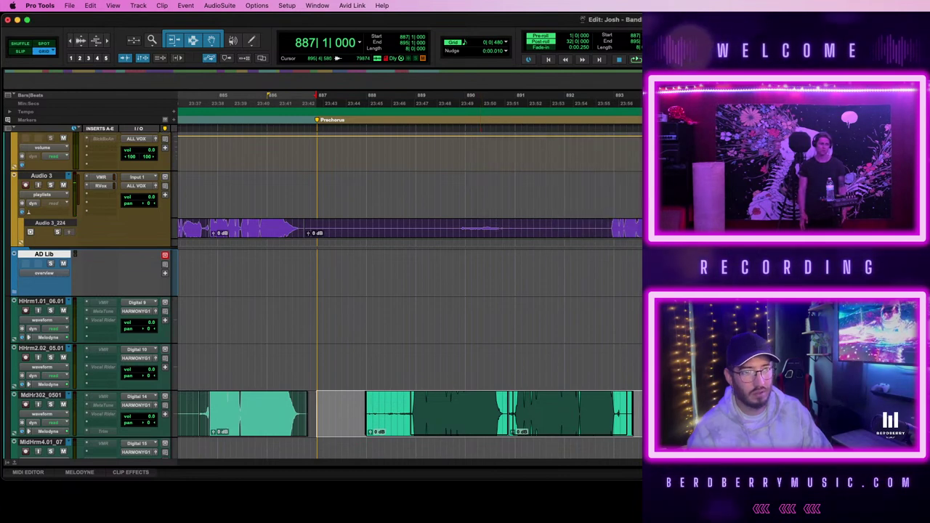
{"action": "key", "text": "a"}
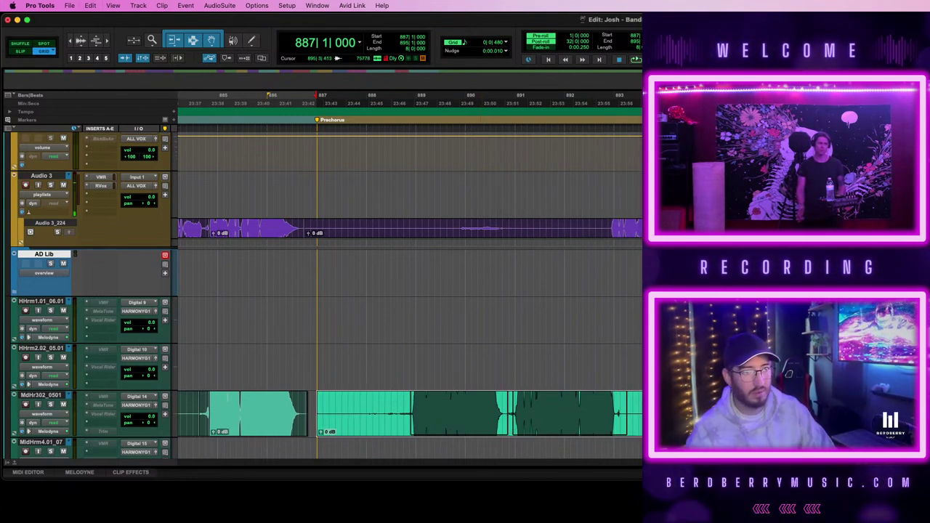
{"action": "left_click", "coordinate": [575, 188]}
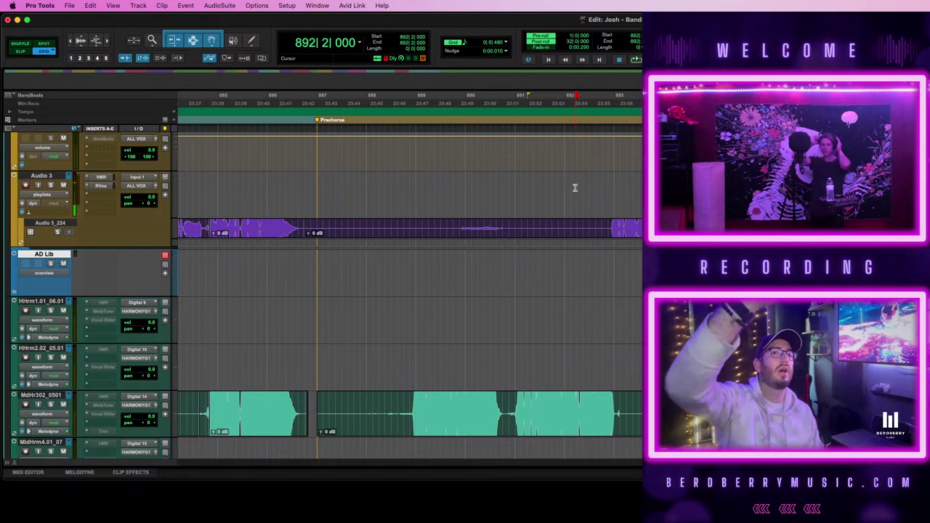
- Punch in on Audio 3 at 892|2|000 and record four takes of the final prechorus phrase
{"action": "key", "text": "space"}
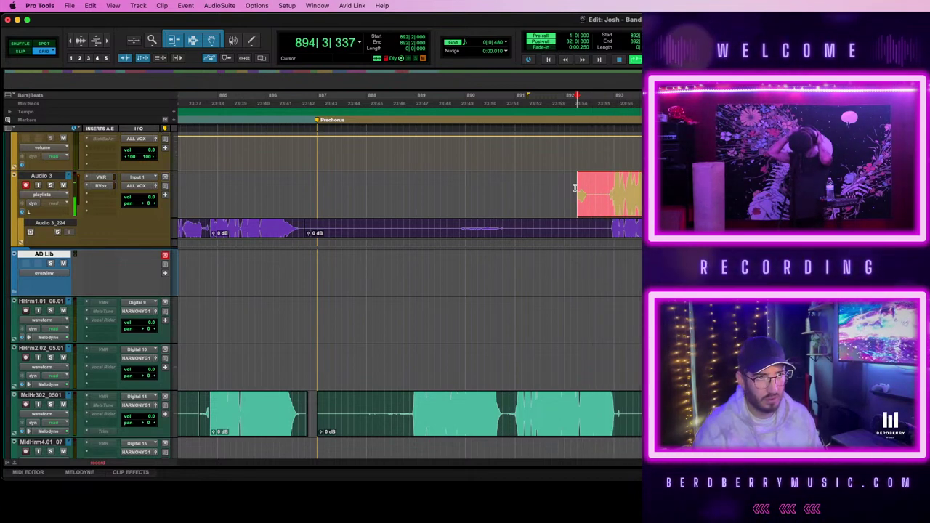
{"action": "key", "text": "space"}
{"action": "key", "text": "space"}
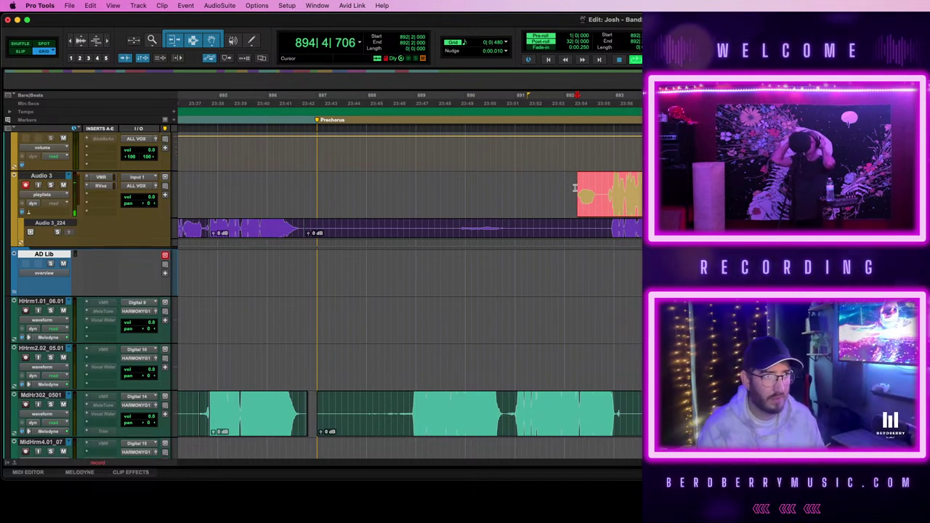
{"action": "key", "text": "space"}
{"action": "scroll", "coordinate": [575, 188], "scroll_direction": "right", "scroll_amount": 4}
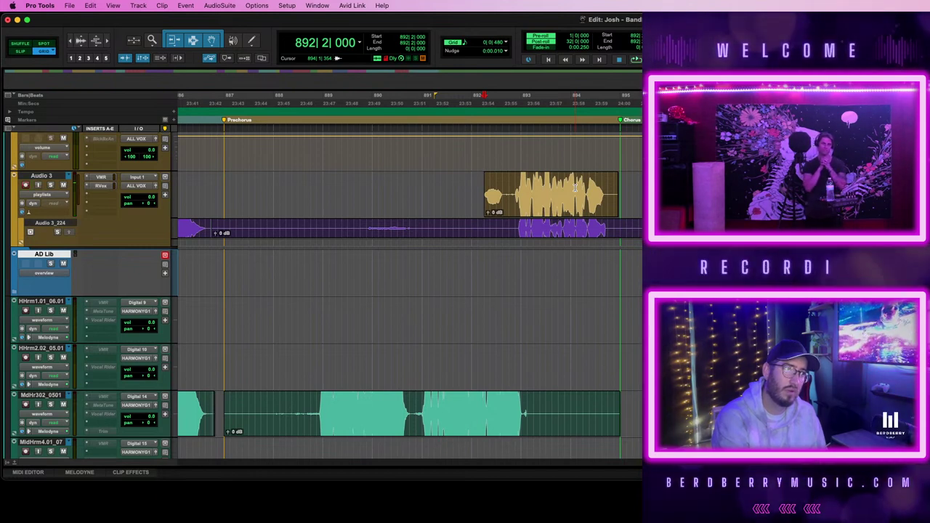
{"action": "key", "text": "space"}
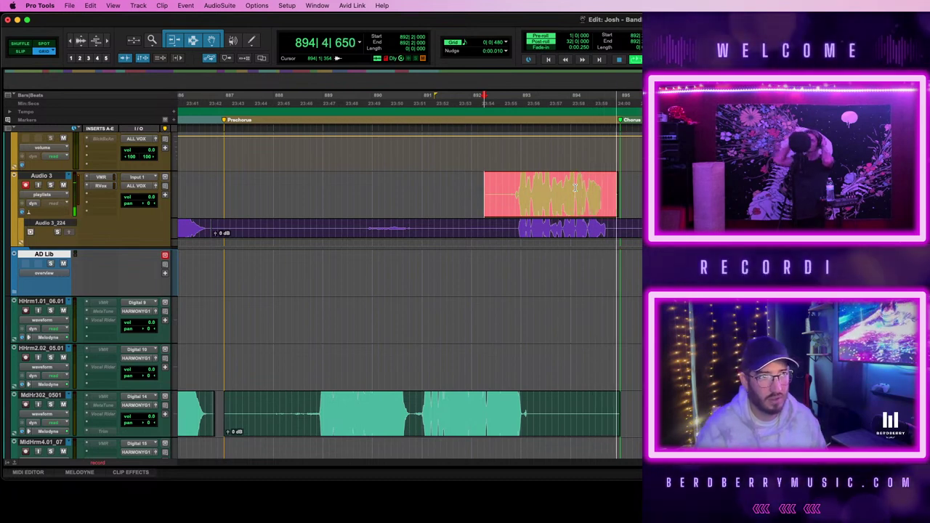
{"action": "key", "text": "space"}
{"action": "key", "text": "space"}
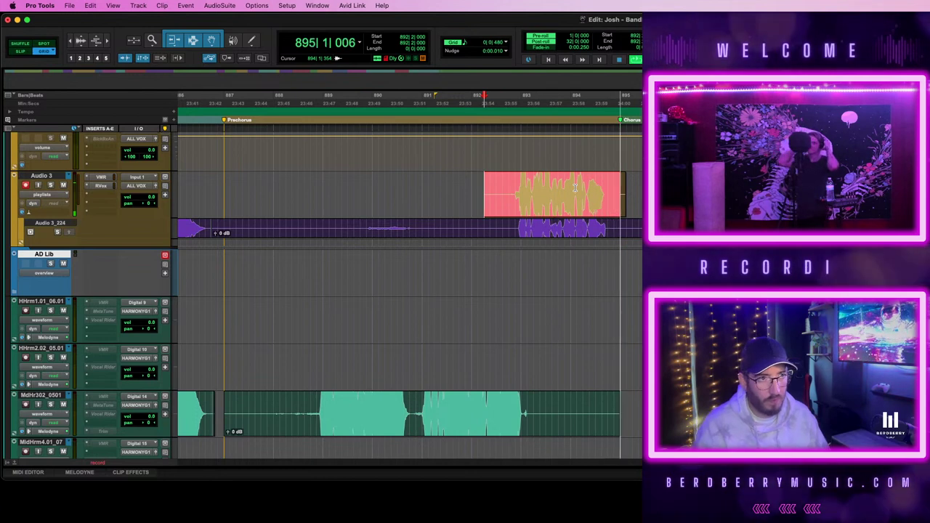
{"action": "key", "text": "space"}
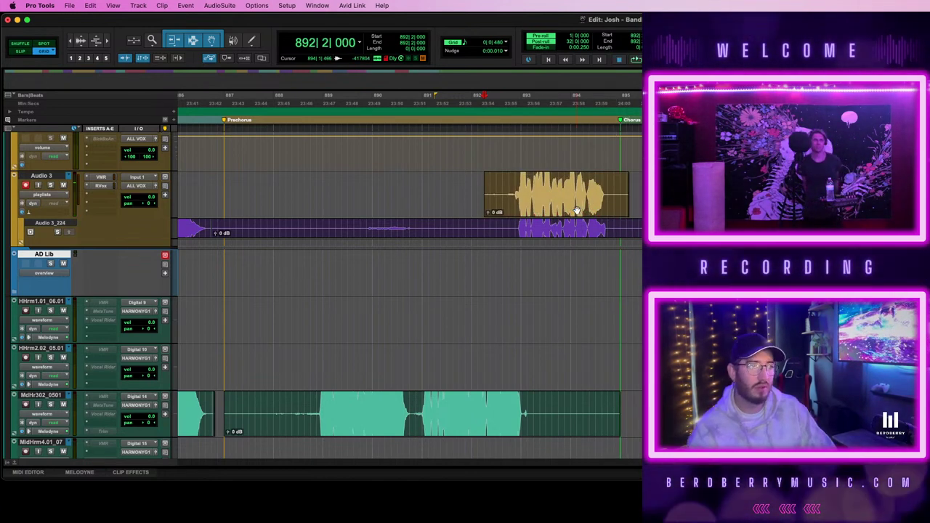
- Separate the lead phrase on Vocls1.04_02.05 from 892|4|000 to 895|1|000 and align the matching section of the Audio 3 take to it
{"action": "left_click", "coordinate": [577, 210]}
{"action": "scroll", "coordinate": [577, 210], "scroll_direction": "up", "scroll_amount": 10}
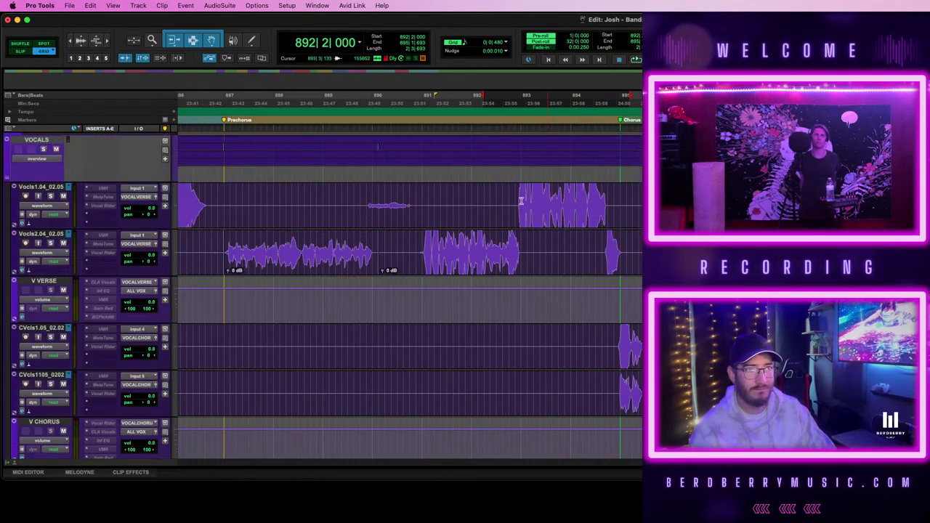
{"action": "left_click_drag", "start_coordinate": [510, 195], "coordinate": [620, 199]}
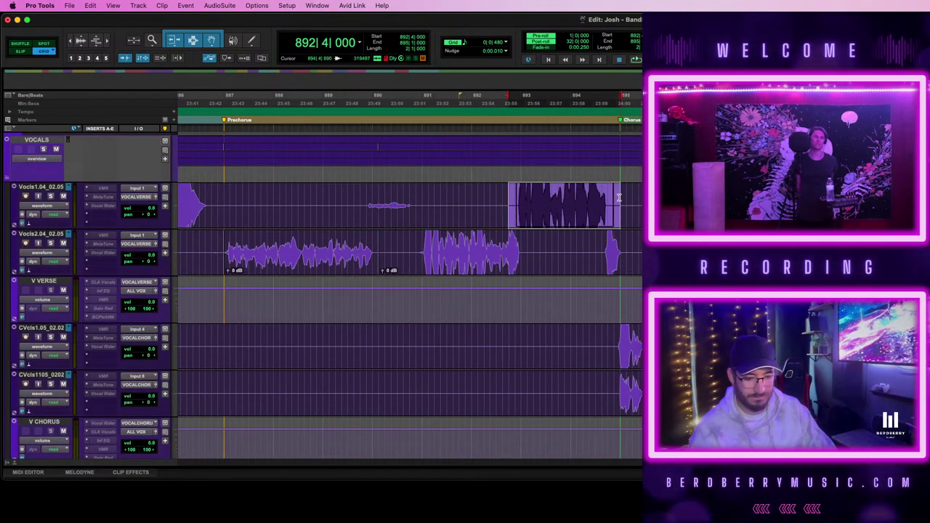
{"action": "key", "text": "super+e"}
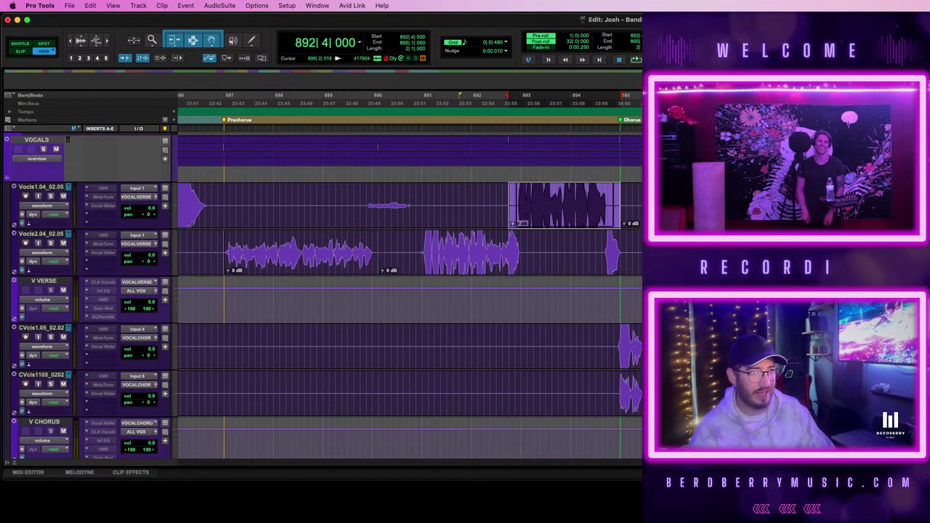
{"action": "scroll", "coordinate": [547, 375], "scroll_direction": "down", "scroll_amount": 5}
{"action": "scroll", "coordinate": [546, 375], "scroll_direction": "down", "scroll_amount": 2}
{"action": "left_click_drag", "start_coordinate": [508, 391], "coordinate": [609, 397]}
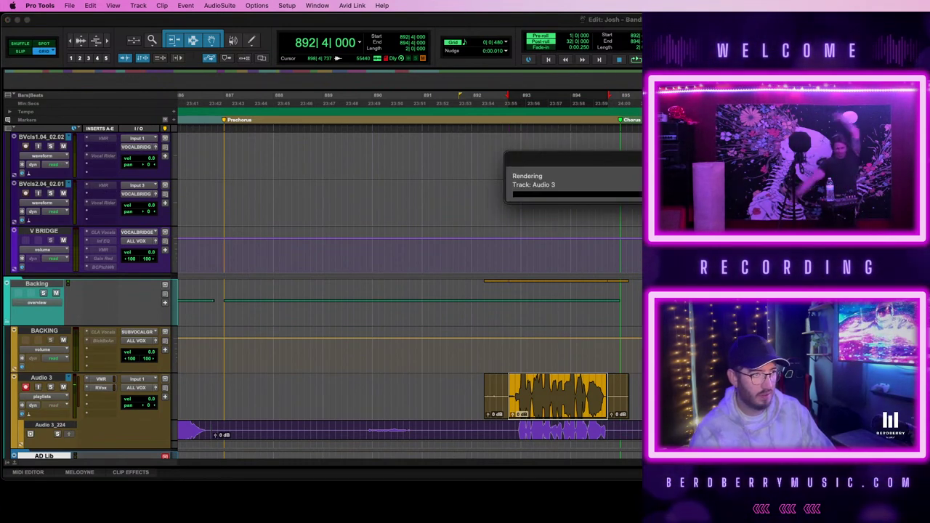
- Delete the leftover Audio 3 clips before and after the aligned phrase, and move the phrase to the HHrm2.02_05.01 track
{"action": "key", "text": "space"}
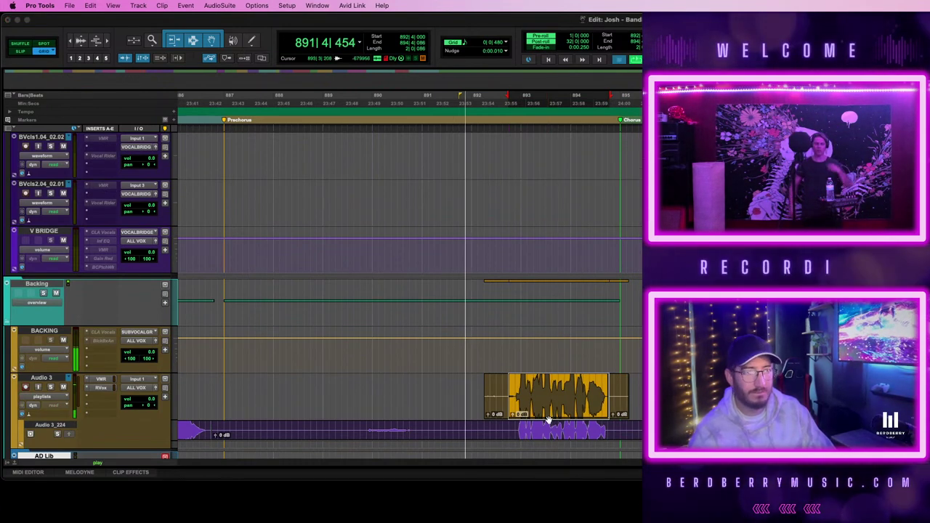
{"action": "left_click", "coordinate": [497, 412]}
{"action": "key", "text": "BackSpace"}
{"action": "left_click", "coordinate": [622, 410]}
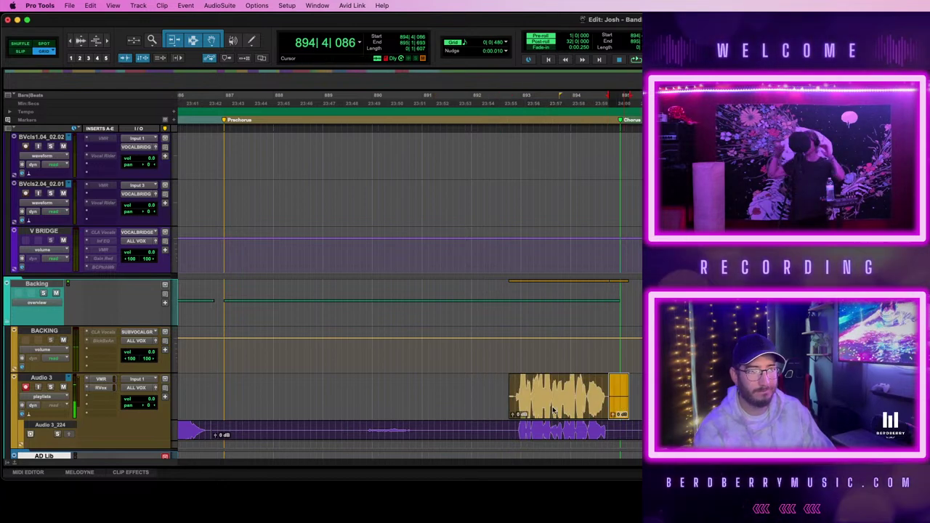
{"action": "key", "text": "BackSpace"}
{"action": "left_click", "coordinate": [536, 411]}
{"action": "scroll", "coordinate": [537, 409], "scroll_direction": "down", "scroll_amount": 3}
{"action": "left_click_drag", "start_coordinate": [543, 267], "coordinate": [546, 393]}
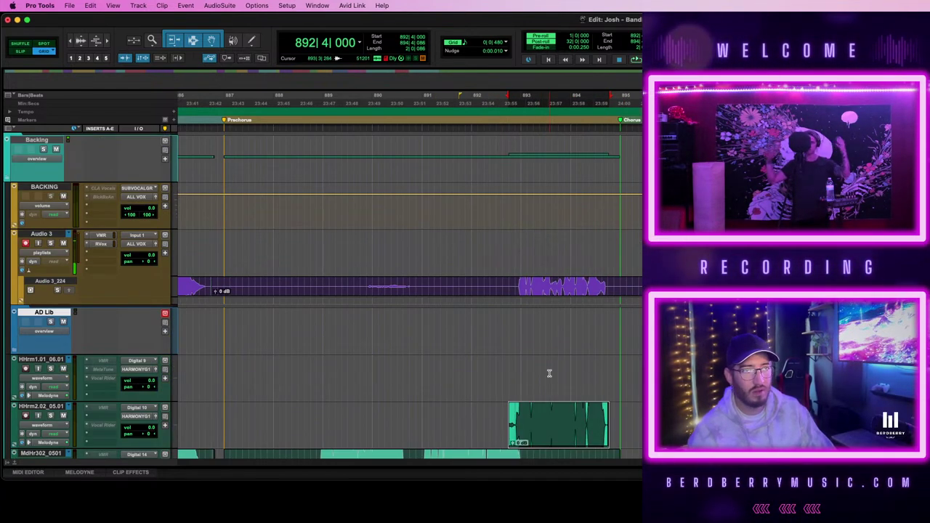
- Play back the moved phrase against the MdHr302_0501 harmony and delete it from HHrm2.02_05.01
{"action": "key", "text": "space"}
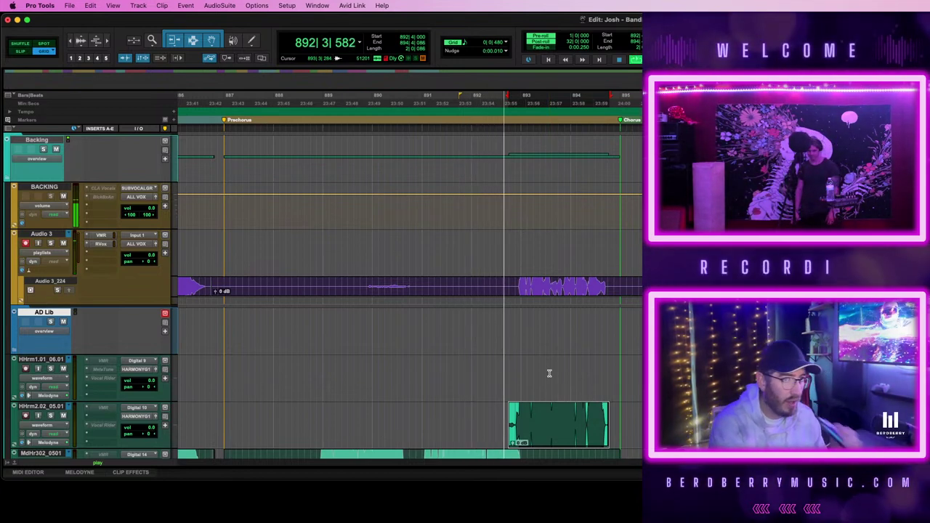
{"action": "scroll", "coordinate": [581, 367], "scroll_direction": "down", "scroll_amount": 5}
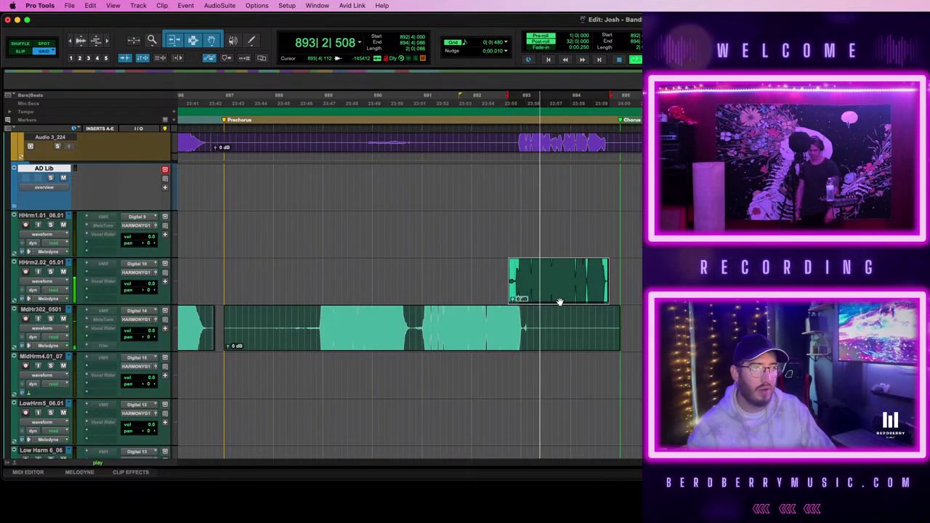
{"action": "key", "text": "space"}
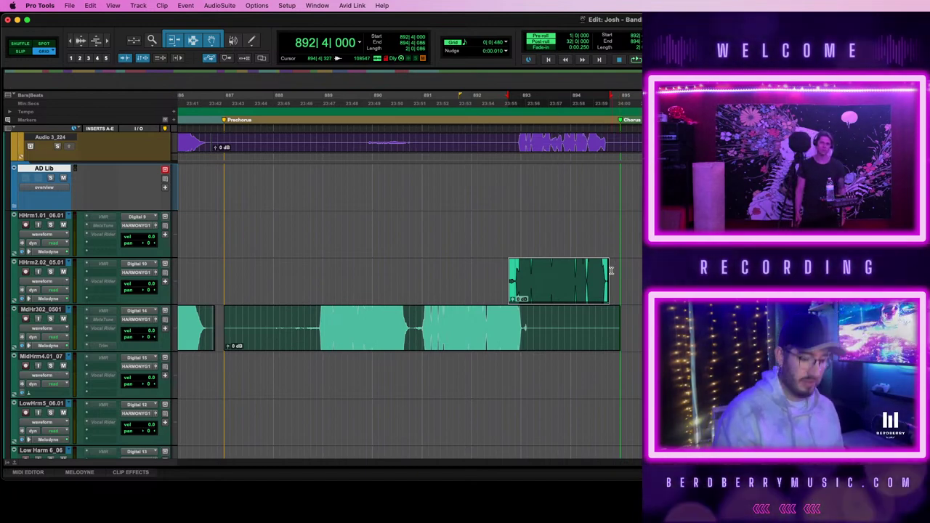
{"action": "key", "text": "Delete"}
- Record new takes of the final prechorus phrase on Audio 3, punching in at 892|4|480 first and at 892|4|000 for the retakes
{"action": "scroll", "coordinate": [550, 294], "scroll_direction": "up", "scroll_amount": 6}
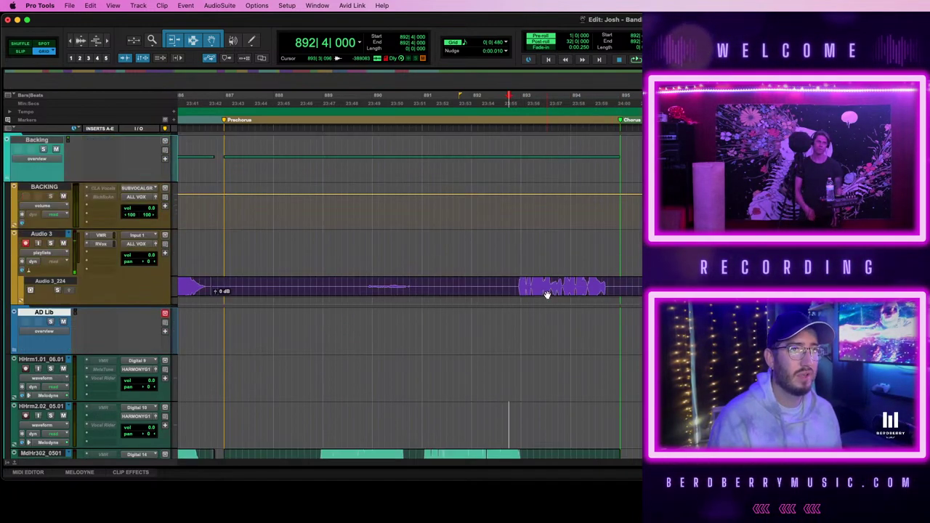
{"action": "key", "text": "shift+r"}
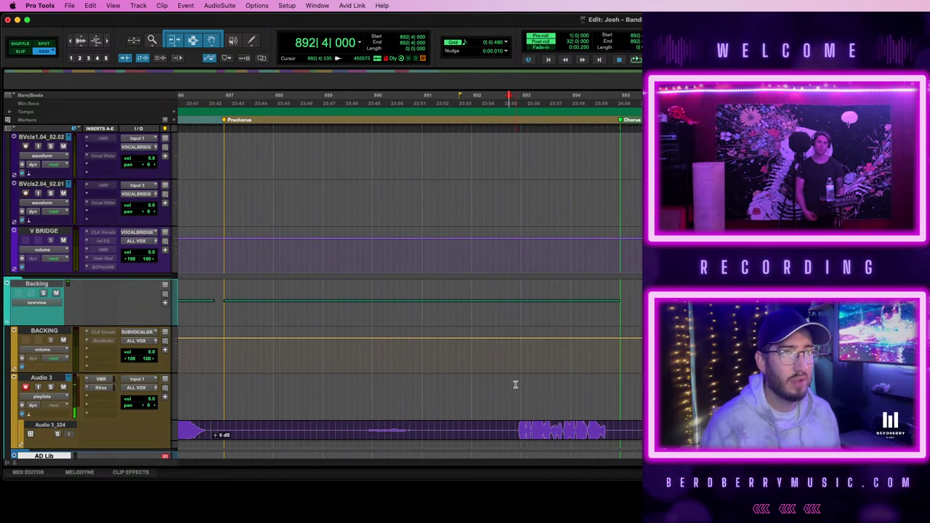
{"action": "left_click", "coordinate": [509, 386]}
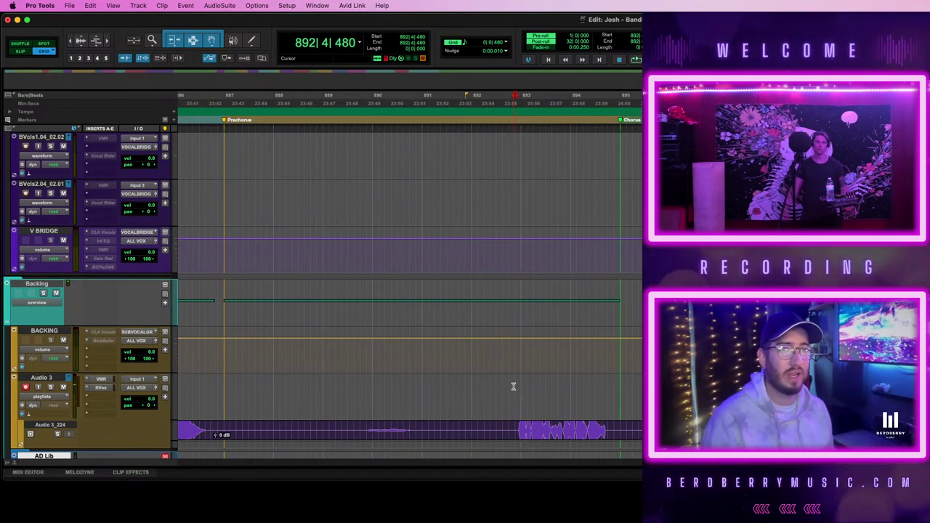
{"action": "key", "text": "space"}
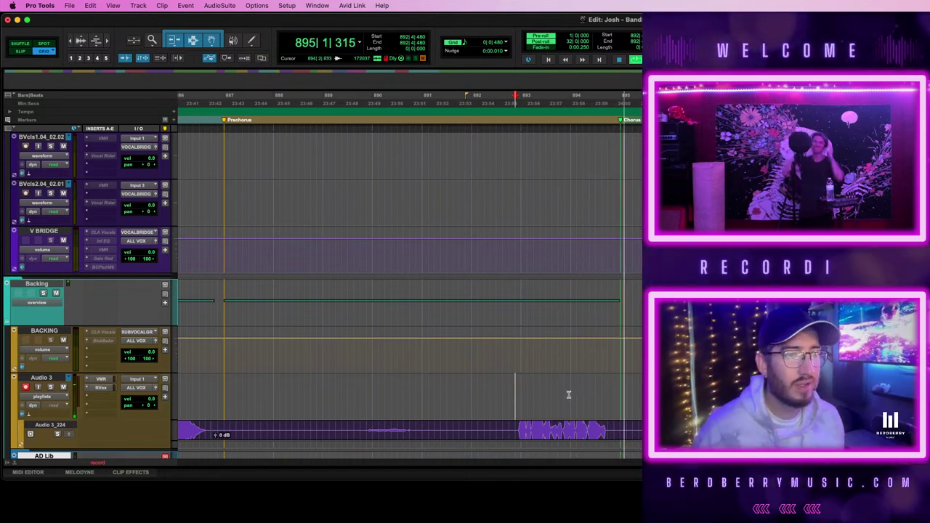
{"action": "key", "text": "space"}
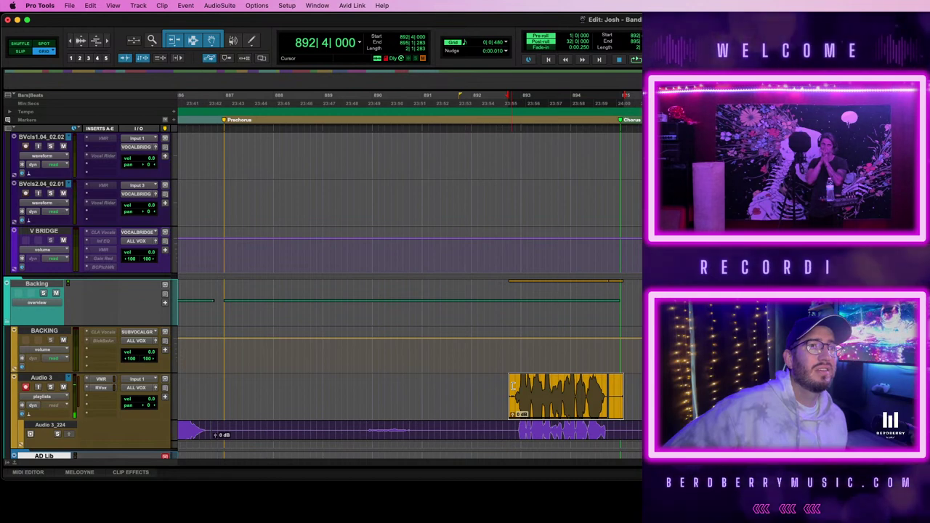
{"action": "key", "text": "space"}
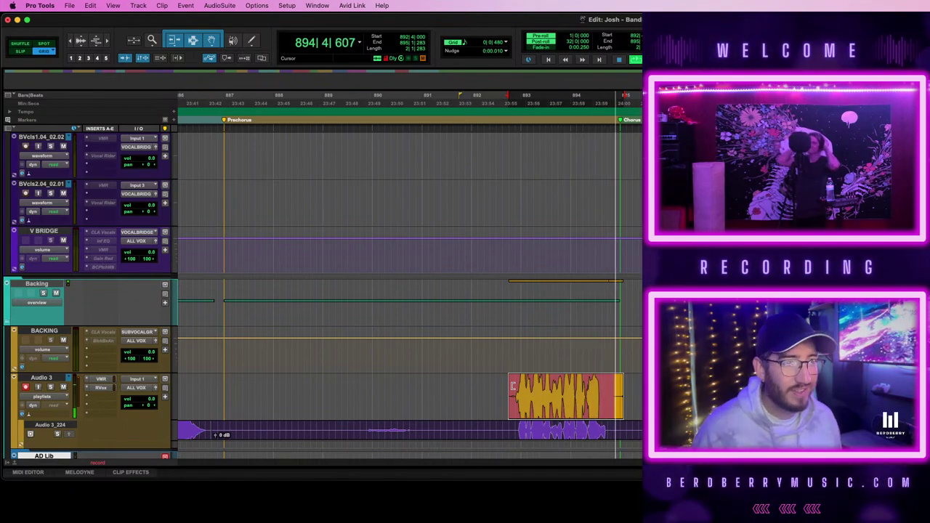
- Align the new Audio 3 take to the separated lead phrase on Vocls1.04_02.05 and remove the leftover clip after it
{"action": "scroll", "coordinate": [576, 399], "scroll_direction": "up", "scroll_amount": 10}
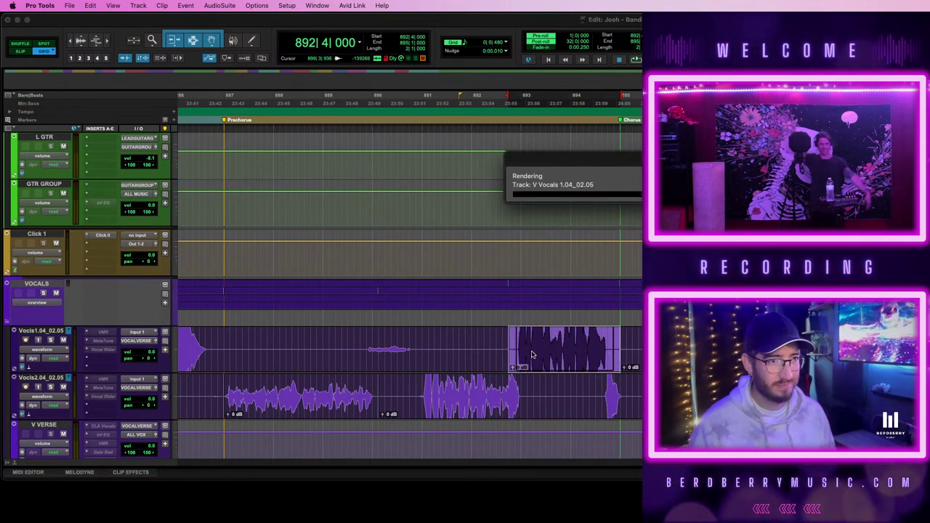
{"action": "scroll", "coordinate": [531, 354], "scroll_direction": "down", "scroll_amount": 10}
{"action": "left_click", "coordinate": [512, 415]}
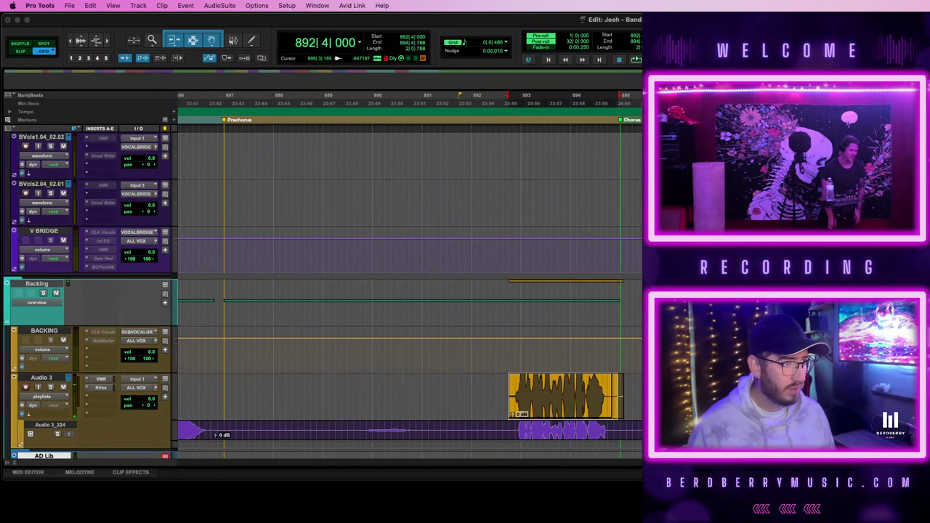
{"action": "key", "text": "shift+r"}
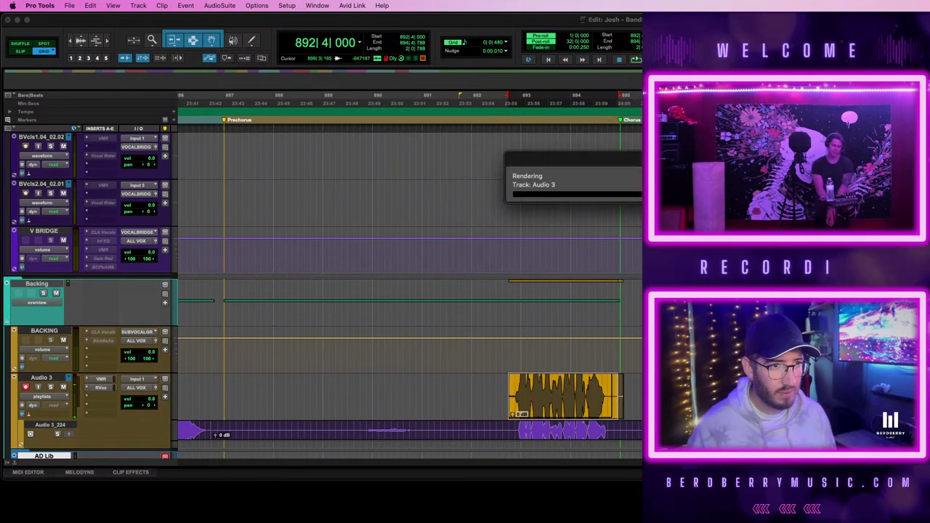
{"action": "left_click", "coordinate": [622, 412]}
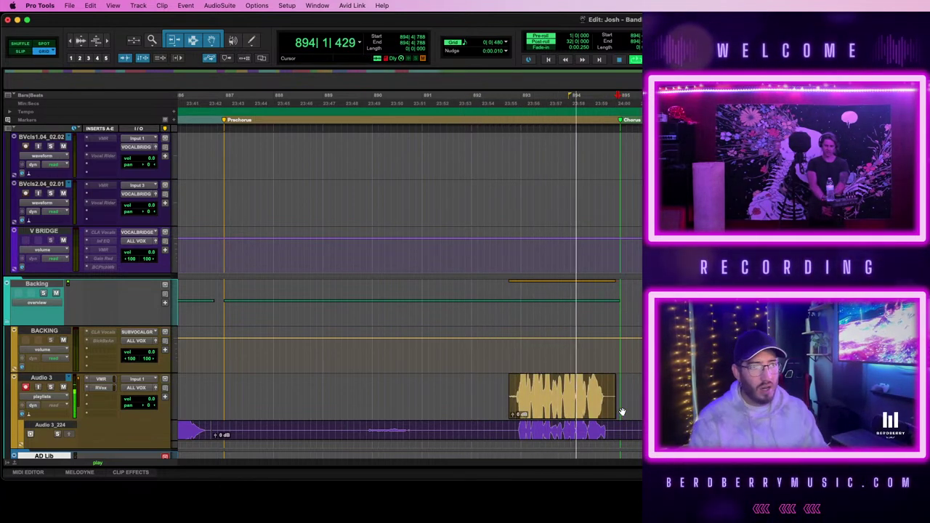
- Play back the aligned take on Audio 3 from 892|4|000 up close and delete it
{"action": "key", "text": "space"}
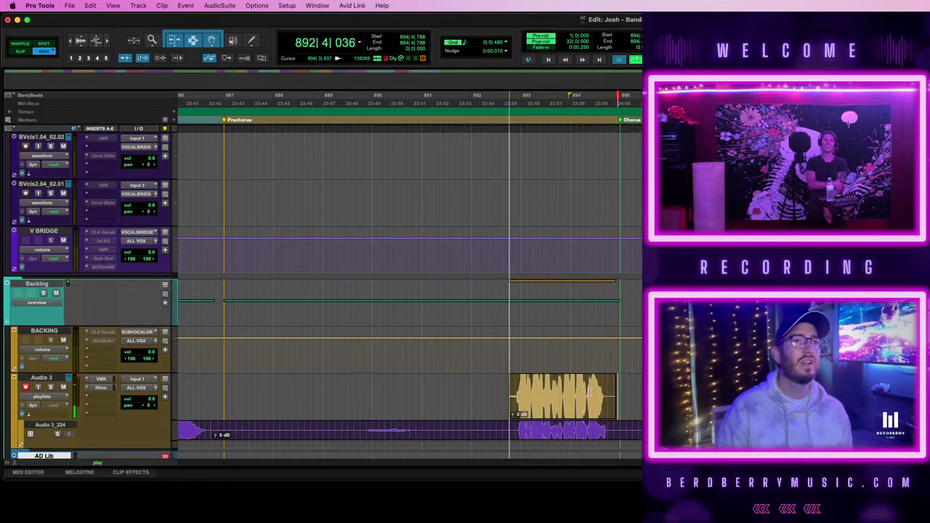
{"action": "key", "text": "t"}
{"action": "key", "text": "t"}
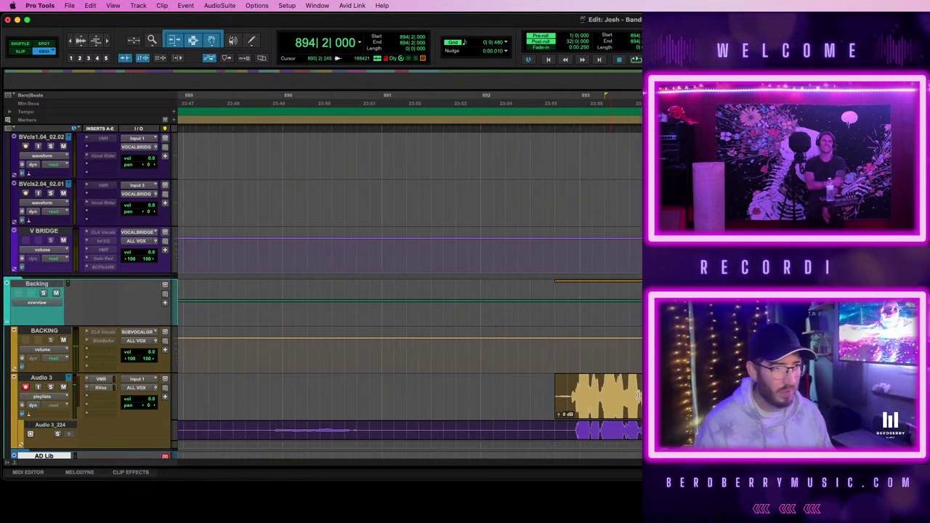
{"action": "left_click", "coordinate": [698, 398]}
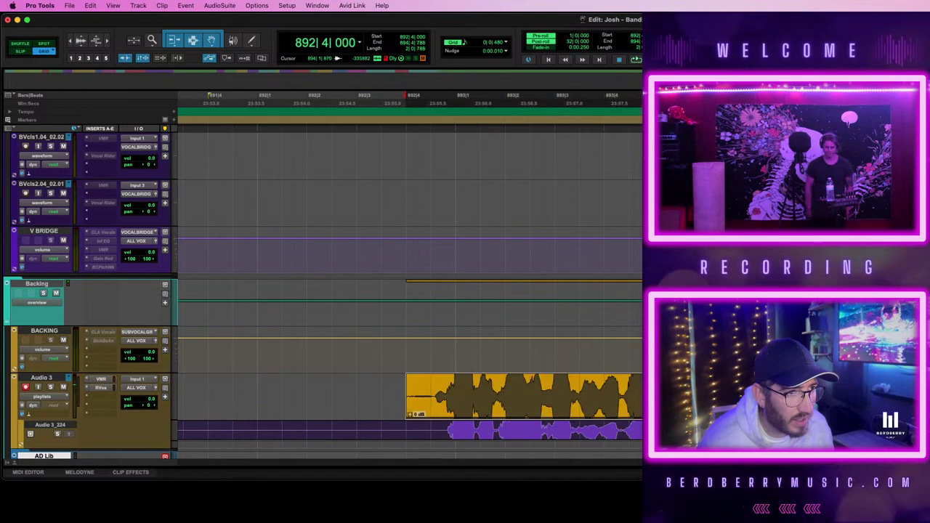
{"action": "key", "text": "space"}
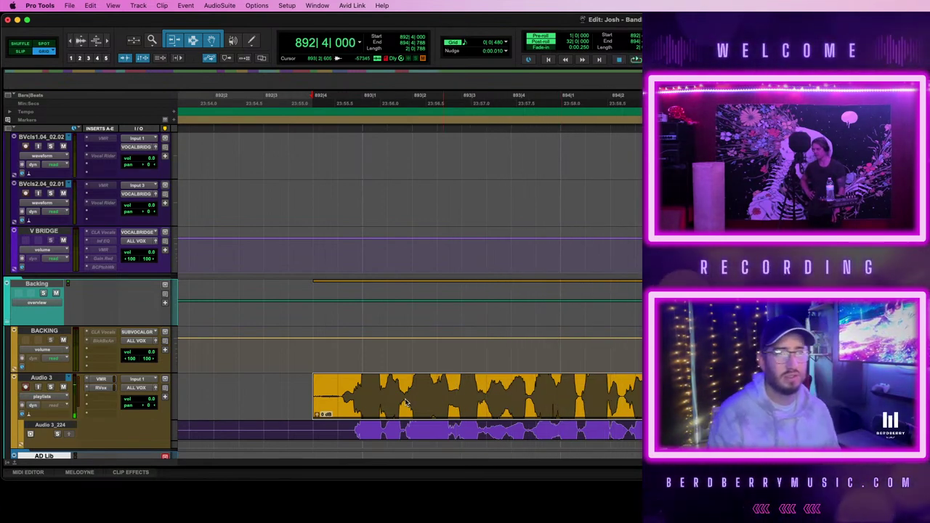
{"action": "left_click", "coordinate": [561, 404]}
{"action": "key", "text": "Delete"}
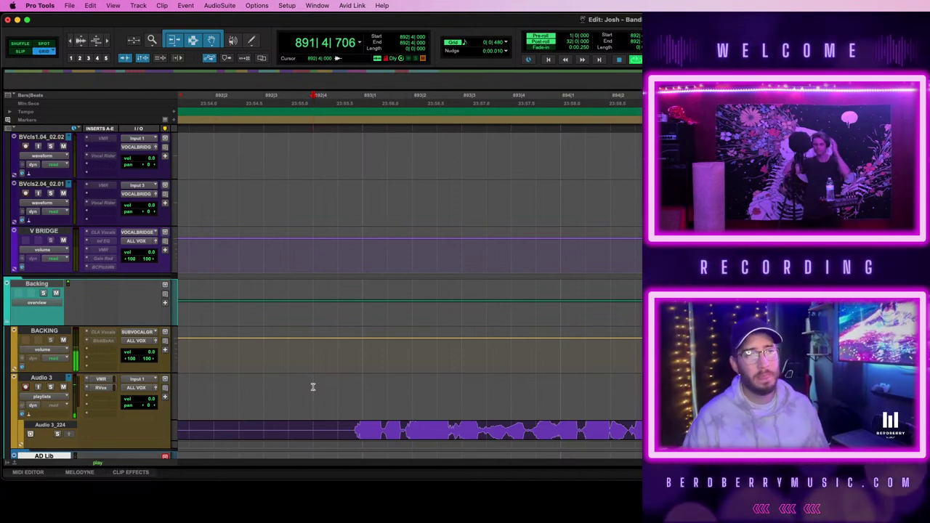
- Punch in on Audio 3 at 892|4|000 and re-record the final prechorus phrase through to 895|1|420
{"action": "key", "text": "super+space"}
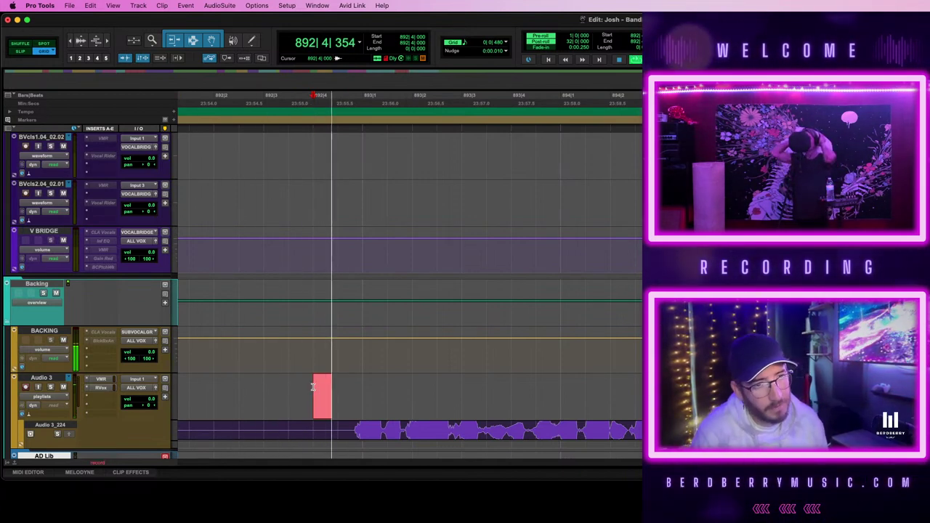
{"action": "key", "text": "space"}
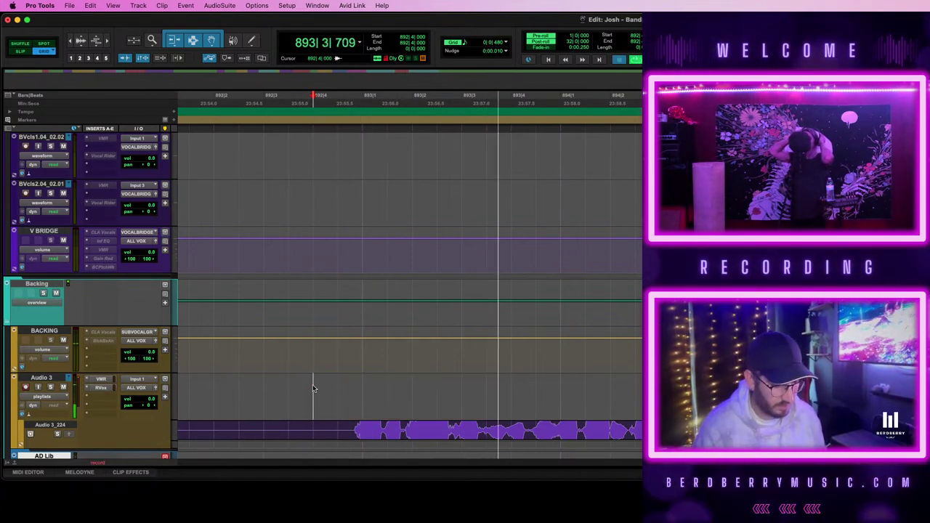
{"action": "key", "text": "space"}
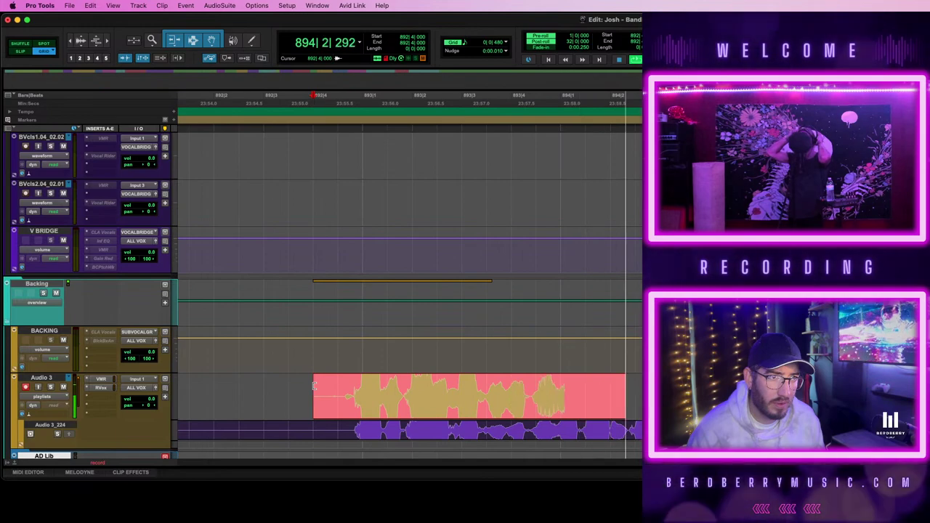
{"action": "key", "text": "space"}
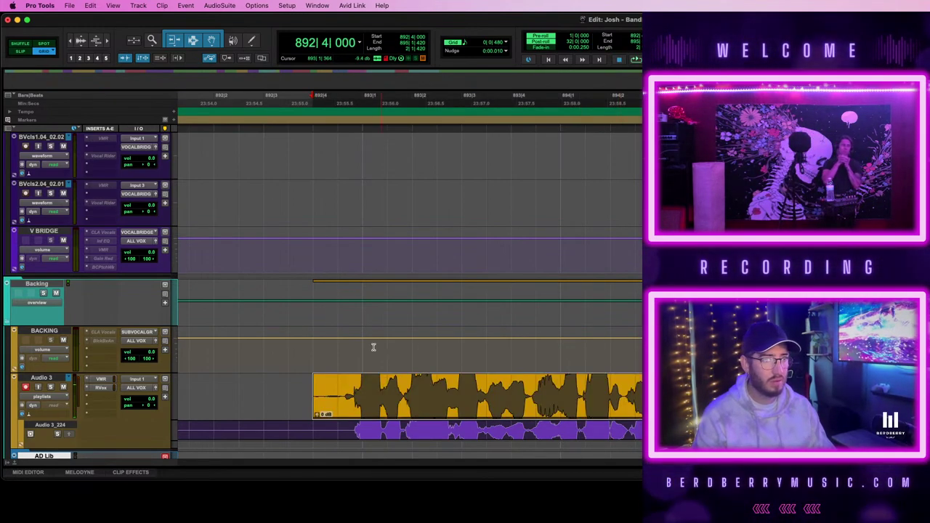
- Align the re-recorded final prechorus take on Audio 3 to the lead phrase on Vocls1.04_02.05
{"action": "scroll", "coordinate": [384, 347], "scroll_direction": "up", "scroll_amount": 10}
{"action": "left_click", "coordinate": [422, 368]}
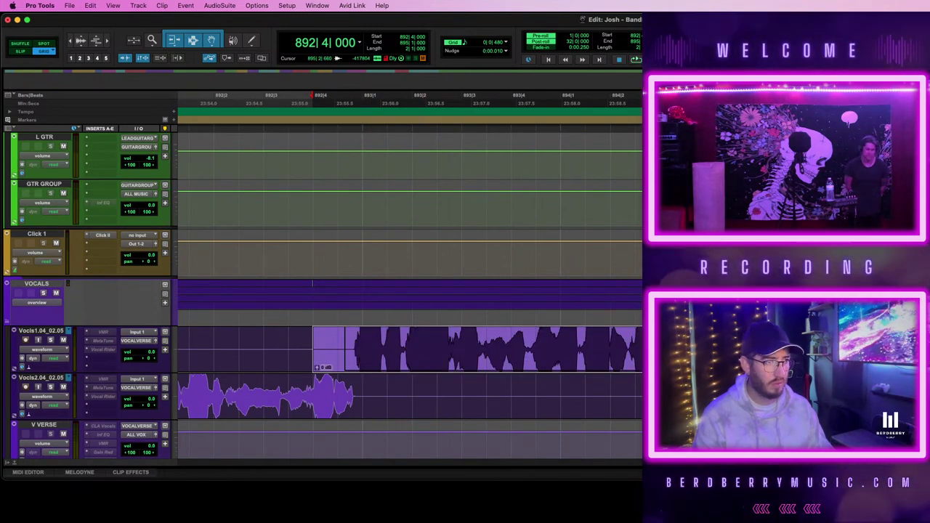
{"action": "scroll", "coordinate": [494, 395], "scroll_direction": "down", "scroll_amount": 10}
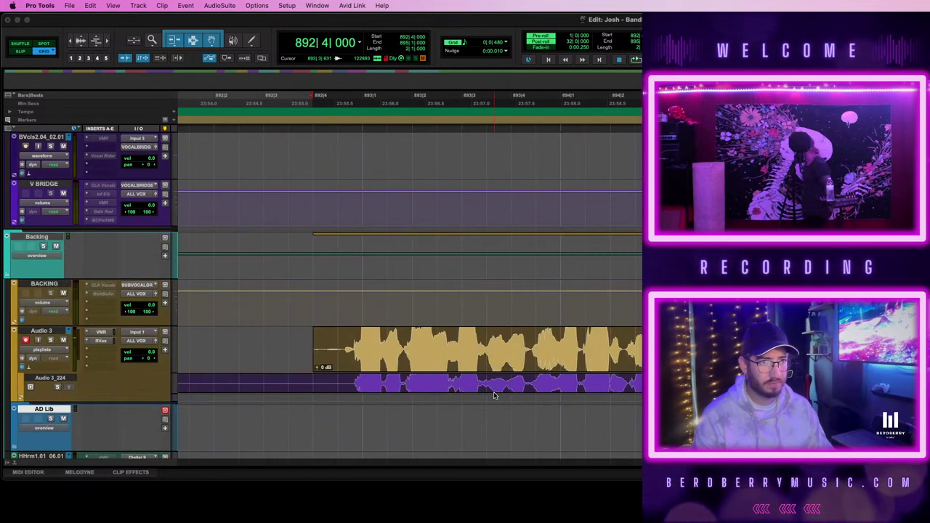
{"action": "left_click", "coordinate": [494, 368]}
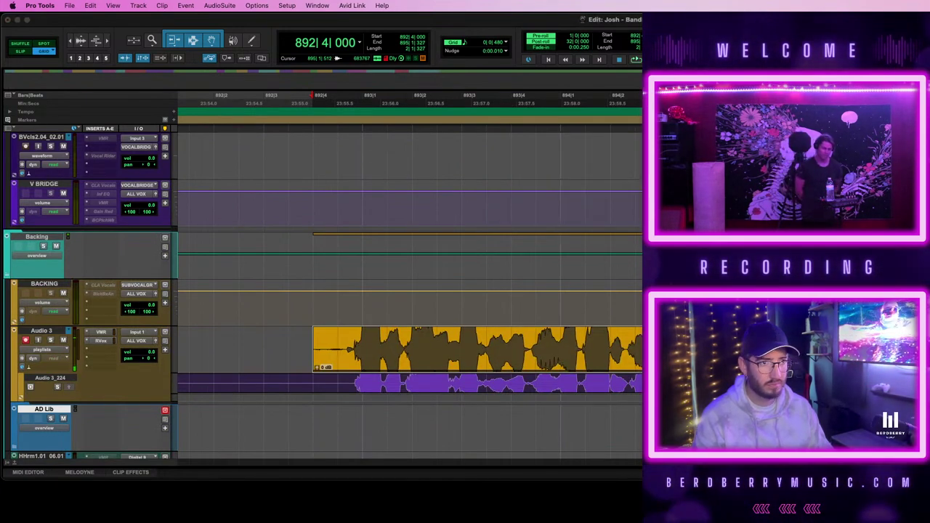
- Play back the aligned prechorus take and move it from Audio 3 to MidHrm4.01_07 at 892|4|000
{"action": "key", "text": "space"}
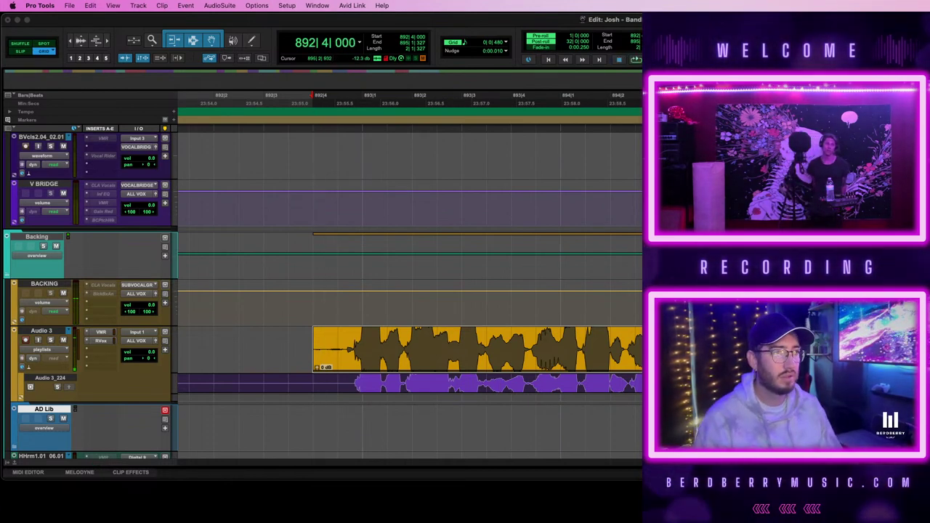
{"action": "key", "text": "r"}
{"action": "key", "text": "r"}
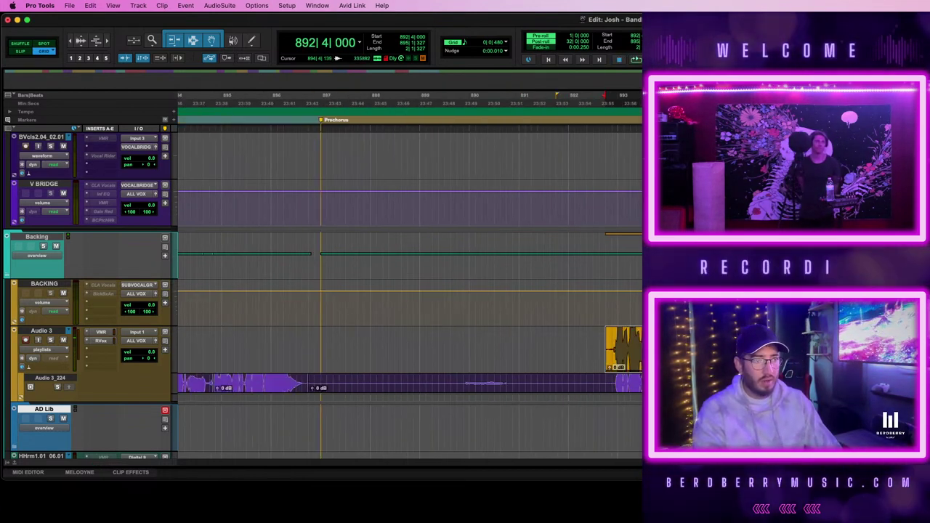
{"action": "scroll", "coordinate": [407, 291], "scroll_direction": "down", "scroll_amount": 5}
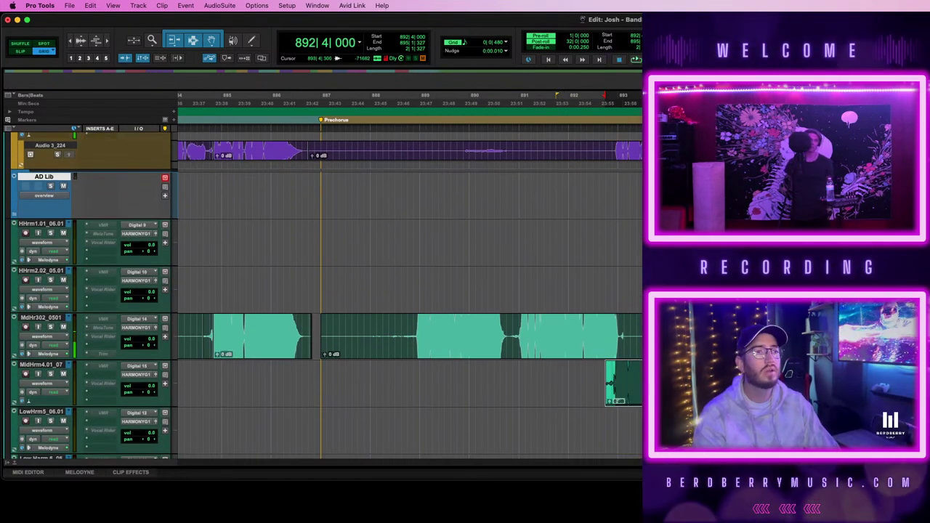
{"action": "scroll", "coordinate": [406, 291], "scroll_direction": "up", "scroll_amount": 3}
{"action": "scroll", "coordinate": [407, 291], "scroll_direction": "right", "scroll_amount": 2}
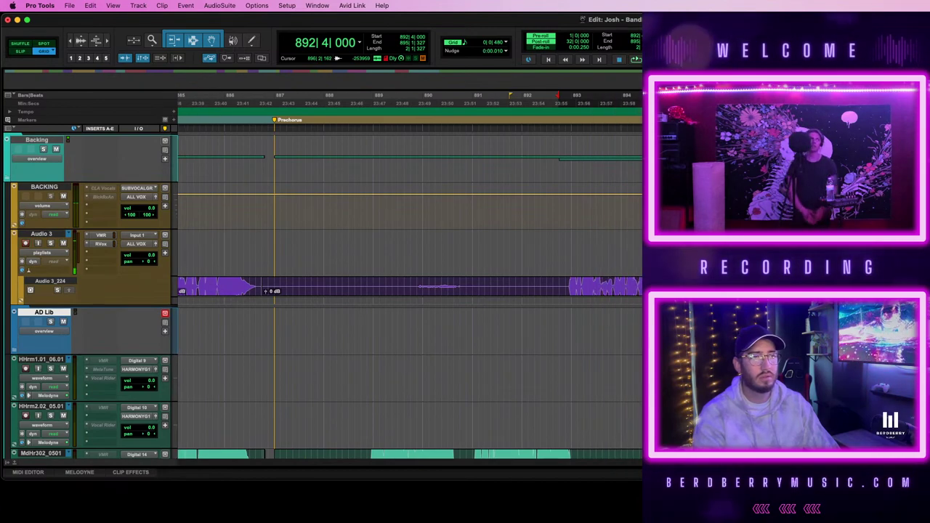
{"action": "scroll", "coordinate": [407, 291], "scroll_direction": "down", "scroll_amount": 3}
{"action": "scroll", "coordinate": [407, 291], "scroll_direction": "up", "scroll_amount": 1}
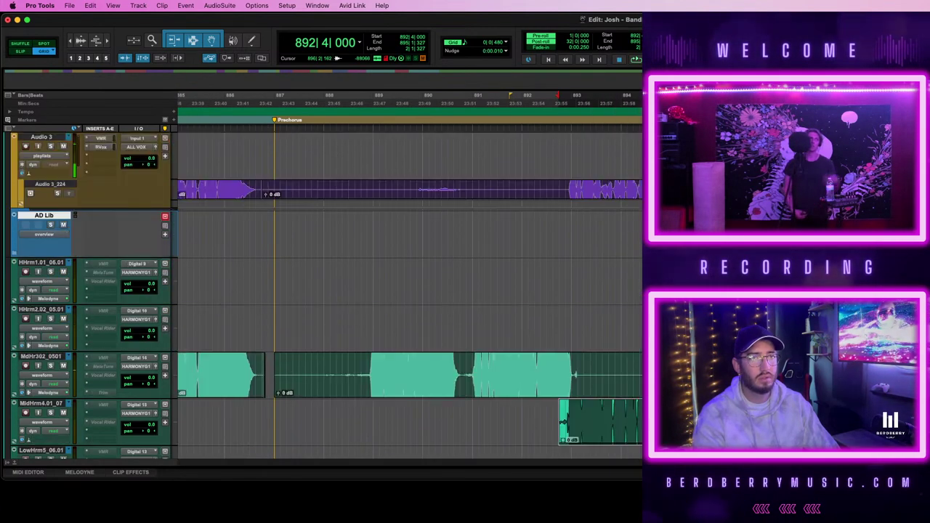
- Copy the prechorus harmony clips on MdHr302_0501 and MidHrm4.01_07 from 887|1|000 to the start of Prechorus 2 at 913|1|000
{"action": "left_click", "coordinate": [386, 393]}
{"action": "left_click", "coordinate": [601, 442], "text": "shift"}
{"action": "key", "text": "r"}
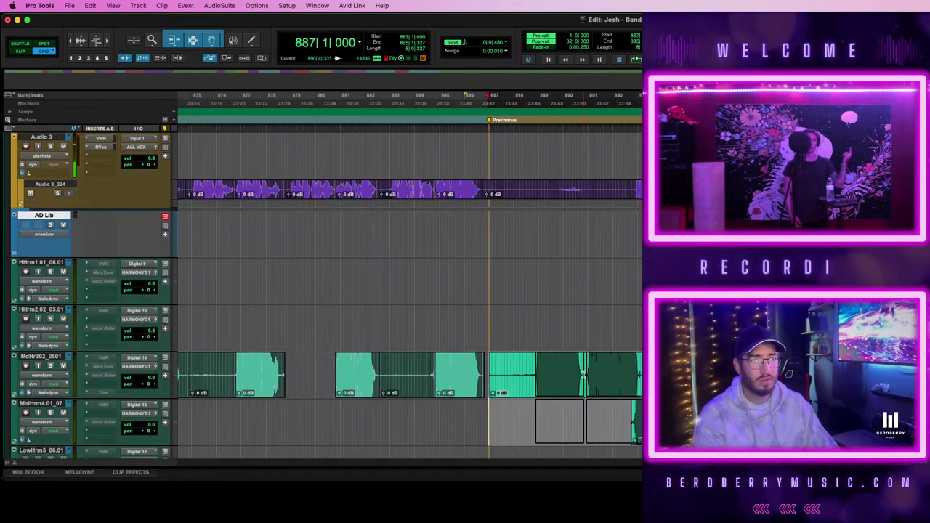
{"action": "scroll", "coordinate": [584, 375], "scroll_direction": "right", "scroll_amount": 2}
{"action": "key", "text": "t"}
{"action": "scroll", "coordinate": [583, 375], "scroll_direction": "right", "scroll_amount": 3}
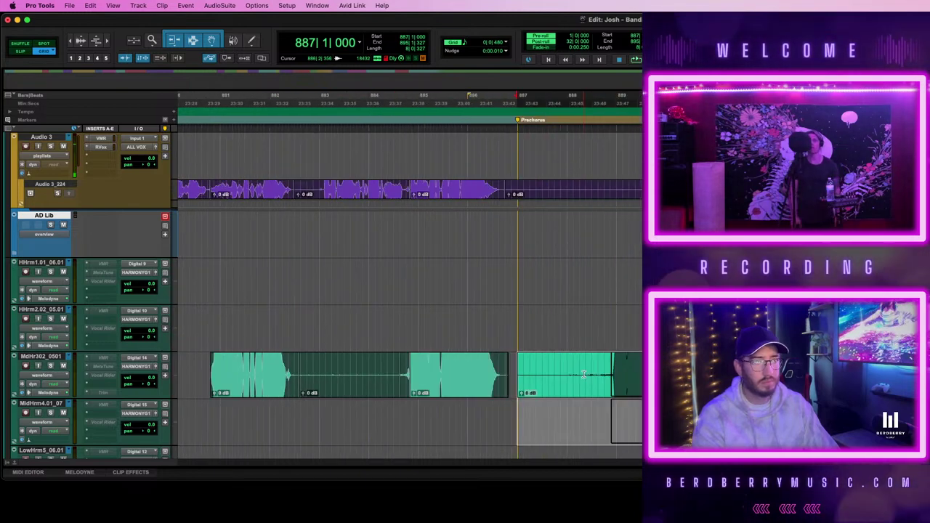
{"action": "key", "text": "super+bracketleft"}
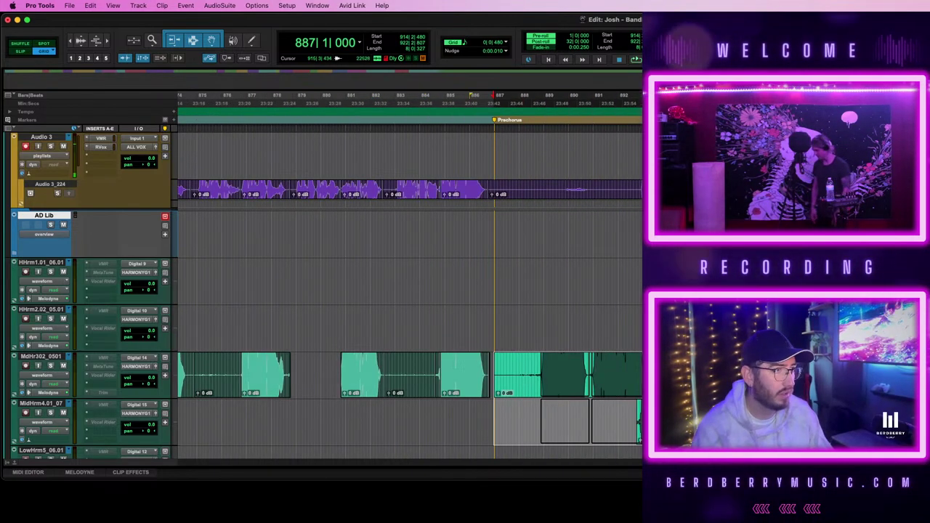
{"action": "scroll", "coordinate": [409, 291], "scroll_direction": "right", "scroll_amount": 3}
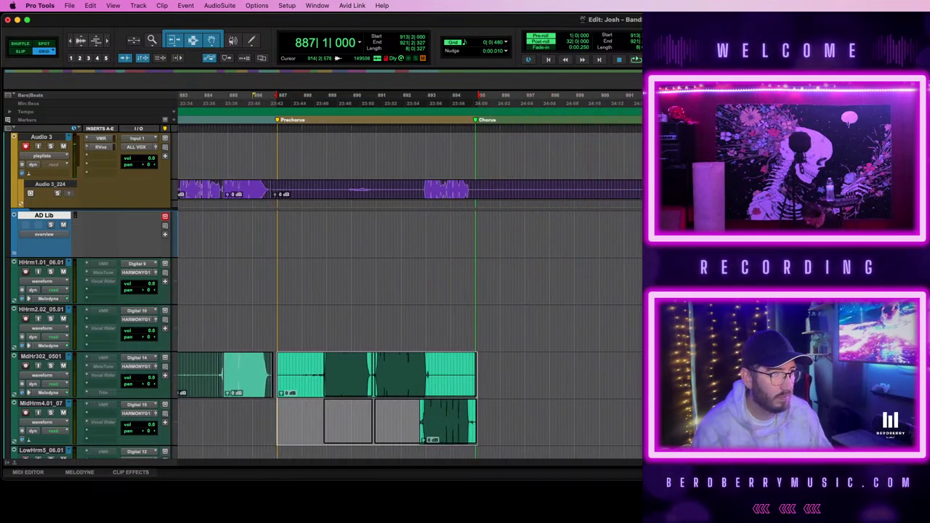
{"action": "left_click_drag", "start_coordinate": [929, 375], "coordinate": [927, 375]}
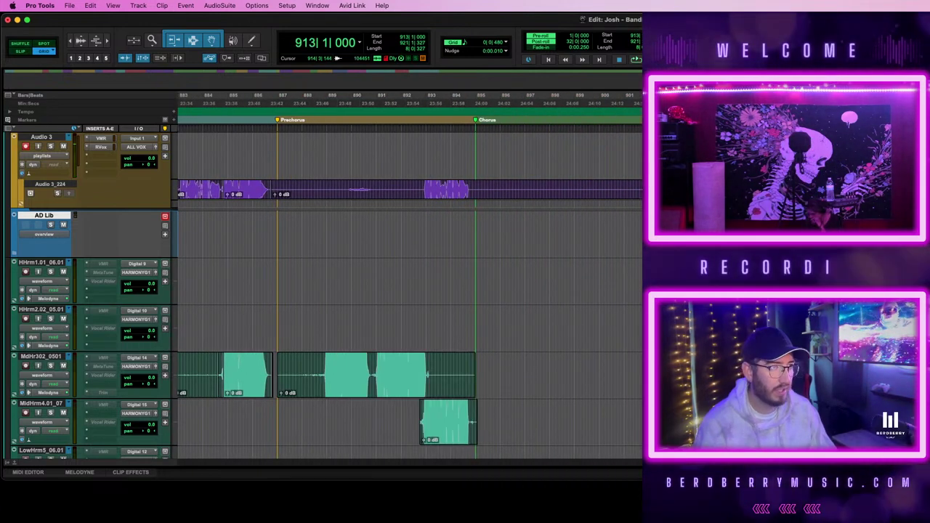
- Play back the copied harmonies in Prechorus 2 and delete the MdHr302_0501 section from 916|4|480 to 919|2|480
{"action": "key", "text": "t"}
{"action": "key", "text": "t"}
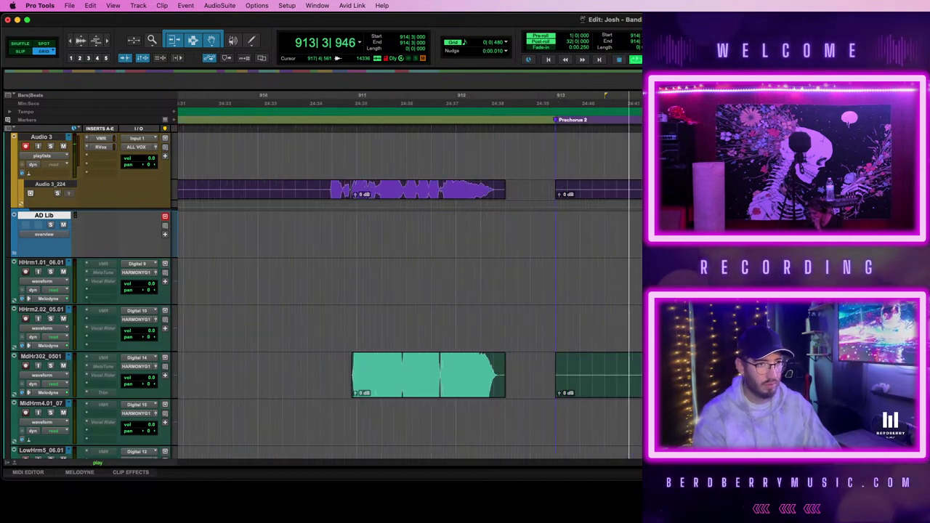
{"action": "scroll", "coordinate": [409, 291], "scroll_direction": "right", "scroll_amount": 1}
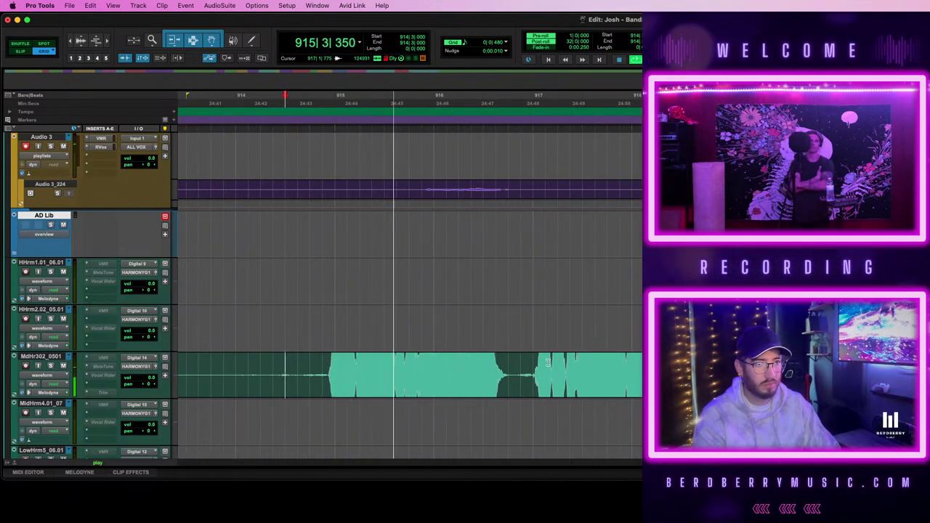
{"action": "left_click_drag", "start_coordinate": [526, 363], "coordinate": [763, 370]}
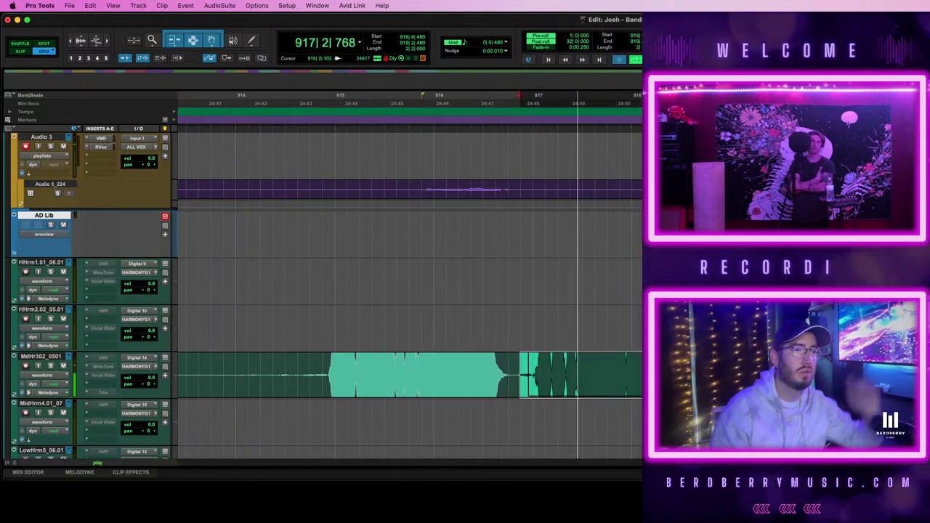
{"action": "key", "text": "Delete"}
- Punch in on Audio 3 at 916|4|000 and record the missing Prechorus 2 phrase through to 919|4|215
{"action": "scroll", "coordinate": [552, 314], "scroll_direction": "up", "scroll_amount": 5}
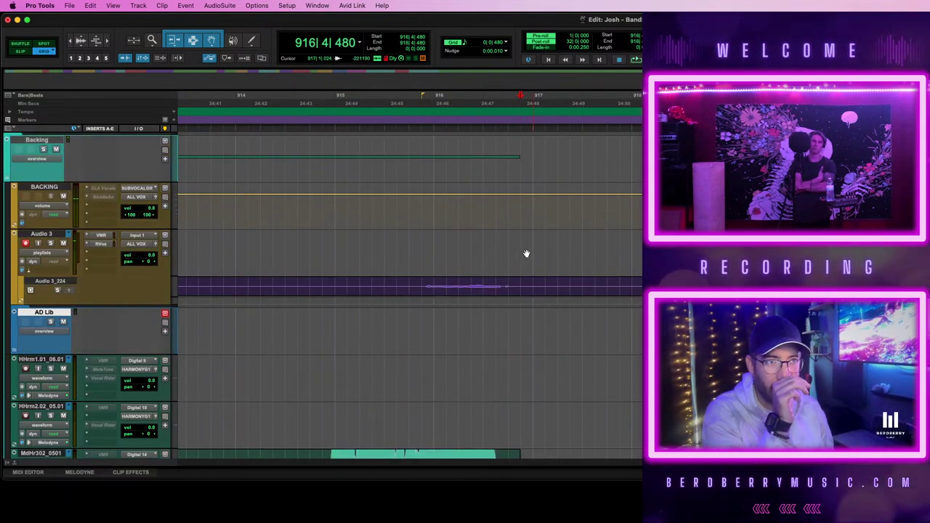
{"action": "left_click", "coordinate": [509, 249]}
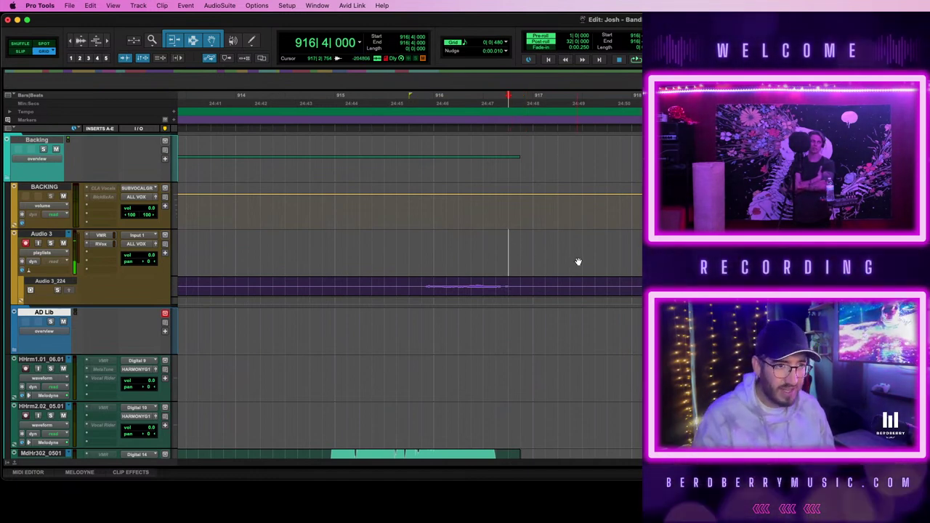
{"action": "scroll", "coordinate": [579, 262], "scroll_direction": "down", "scroll_amount": 5}
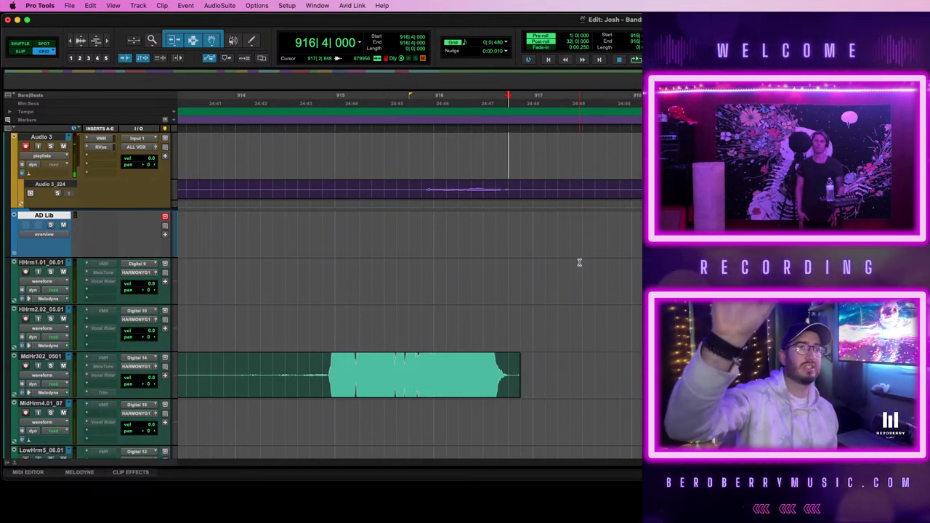
{"action": "key", "text": "space"}
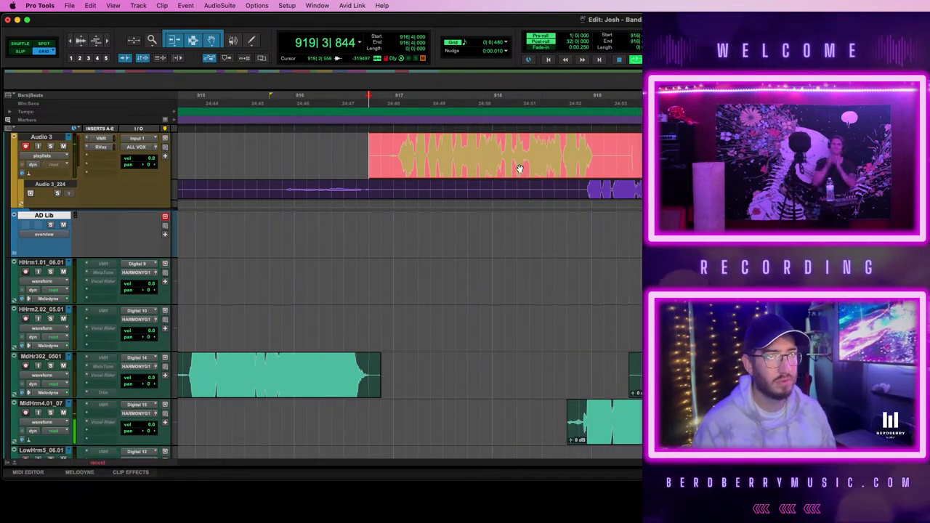
{"action": "key", "text": "space"}
- Capture the lead phrase on Vocls2.04_02.05 from 916|4|480 to 919|1|480 as the guide for the Synchro Arts alignment
{"action": "scroll", "coordinate": [495, 170], "scroll_direction": "up", "scroll_amount": 4}
{"action": "scroll", "coordinate": [494, 170], "scroll_direction": "up", "scroll_amount": 10}
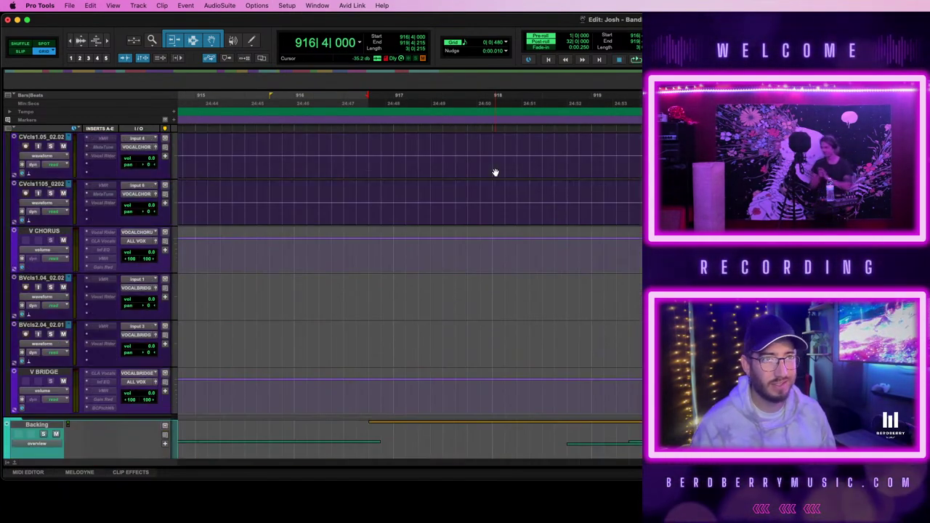
{"action": "left_click_drag", "start_coordinate": [378, 292], "coordinate": [594, 295]}
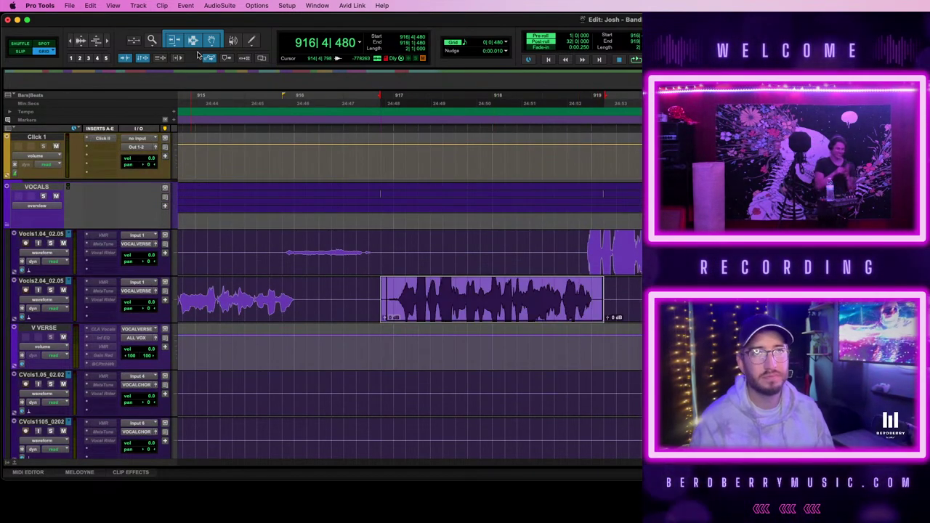
{"action": "left_click", "coordinate": [218, 5]}
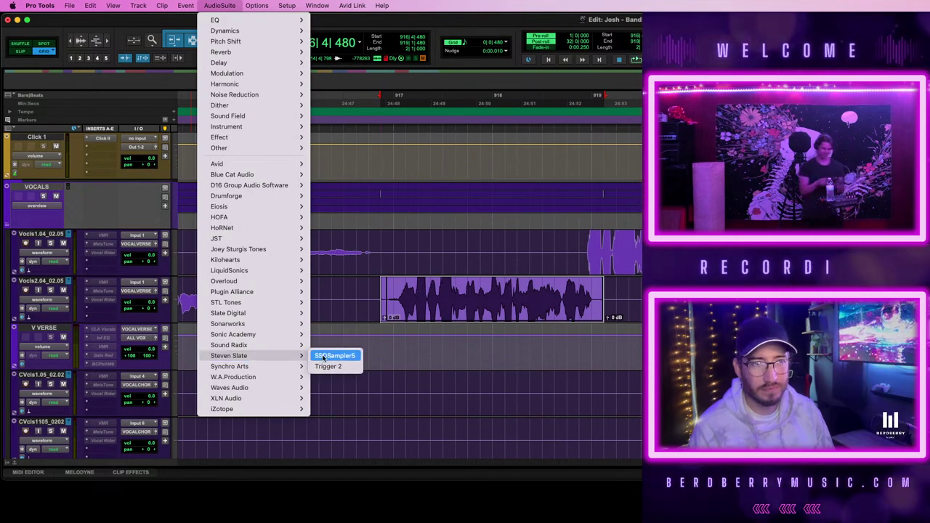
{"action": "mouse_move", "coordinate": [280, 365]}
{"action": "left_click", "coordinate": [335, 366]}
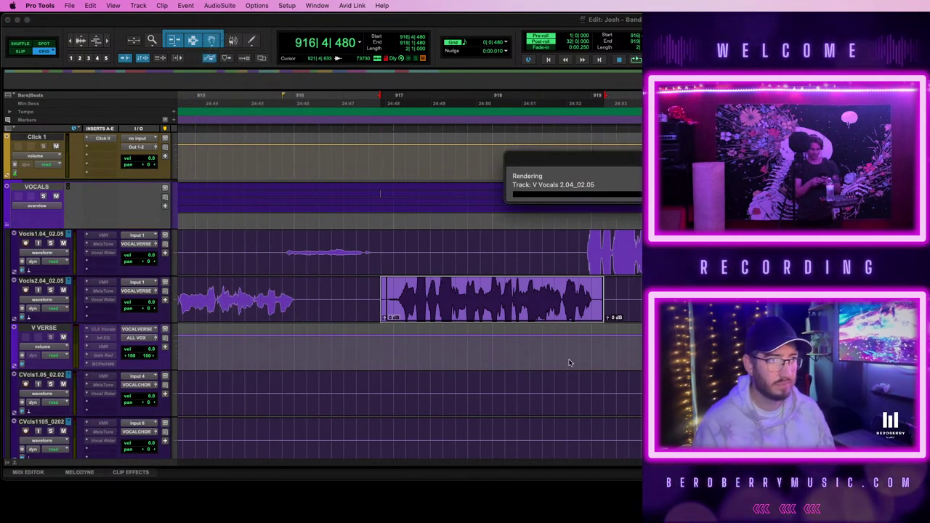
- Trim the end of the new Audio 3 take to 919|1|480 and render it aligned to the captured lead phrase
{"action": "scroll", "coordinate": [571, 355], "scroll_direction": "down", "scroll_amount": 10}
{"action": "left_click", "coordinate": [528, 370]}
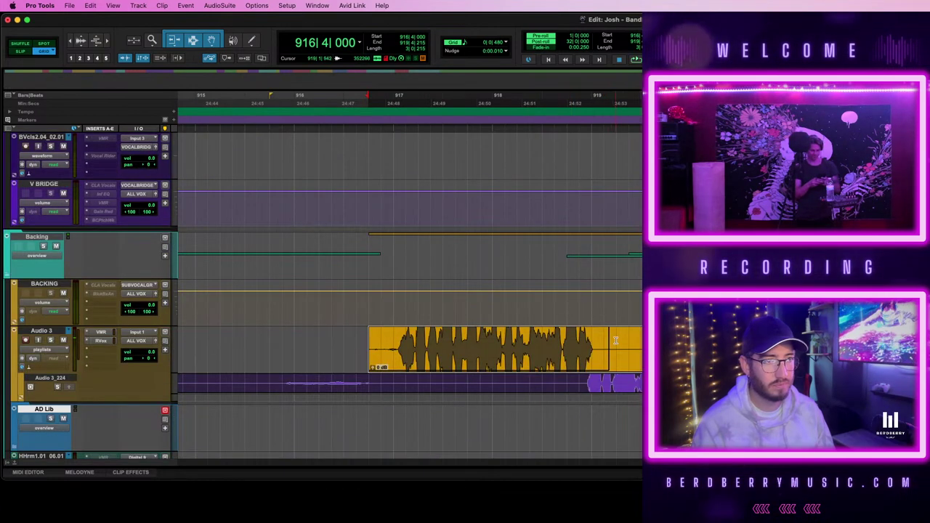
{"action": "left_click_drag", "start_coordinate": [600, 343], "coordinate": [708, 343]}
{"action": "left_click", "coordinate": [564, 361]}
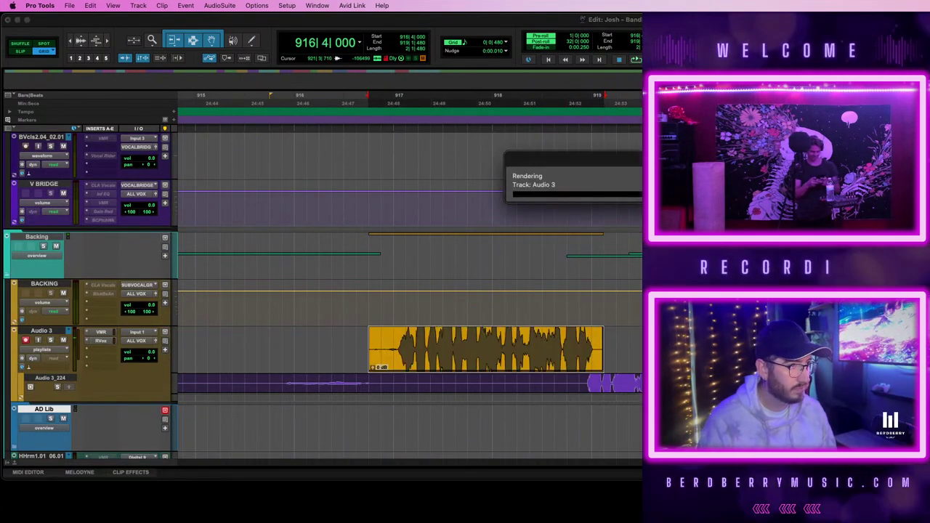
{"action": "key", "text": "super+z"}
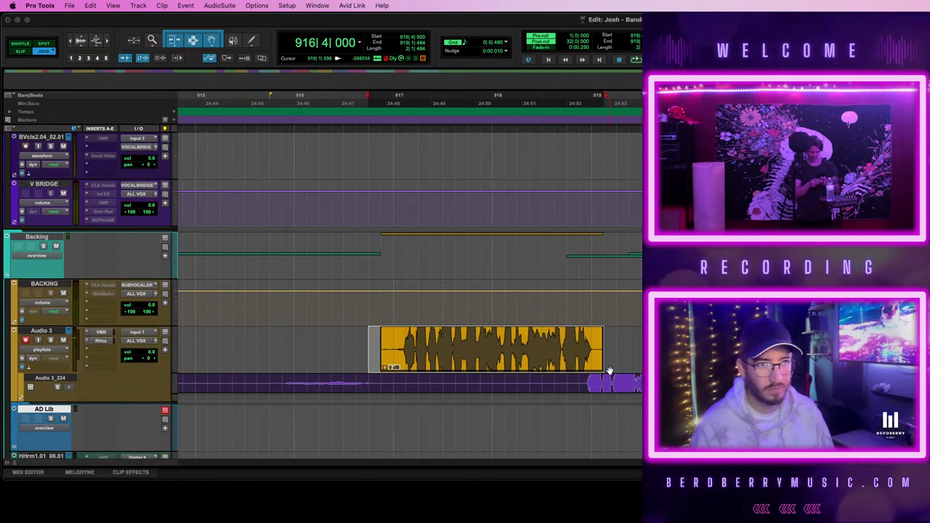
- Play back the aligned take and move the last Prechorus 2 phrase at 918|4|000 from MidHrm4.01_07 up to MdHr302_0501
{"action": "key", "text": "space"}
{"action": "scroll", "coordinate": [513, 345], "scroll_direction": "down", "scroll_amount": 4}
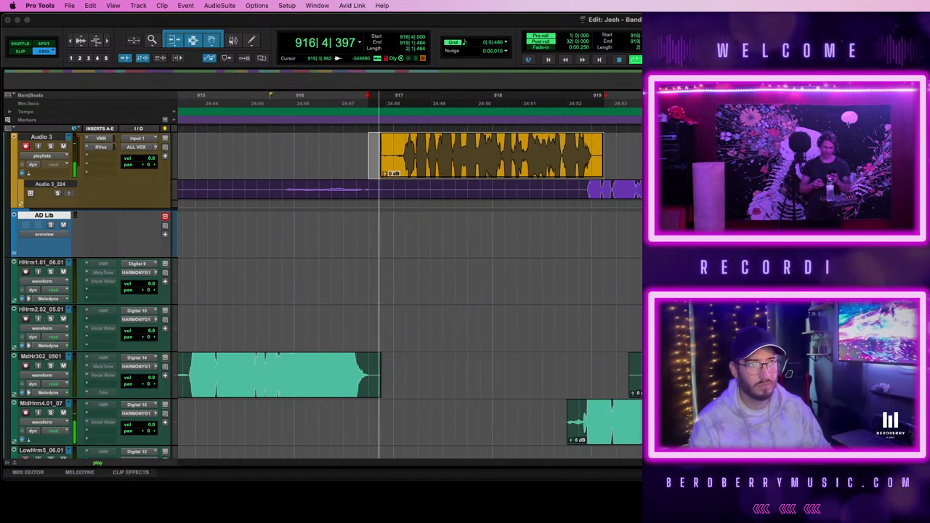
{"action": "key", "text": "space"}
{"action": "left_click_drag", "start_coordinate": [617, 429], "coordinate": [618, 381]}
- Move the aligned Audio 3 take down to MidHrm4.01_07 at 916|4|480
{"action": "left_click", "coordinate": [482, 170]}
{"action": "key", "text": "super+z"}
{"action": "key", "text": "super+z"}
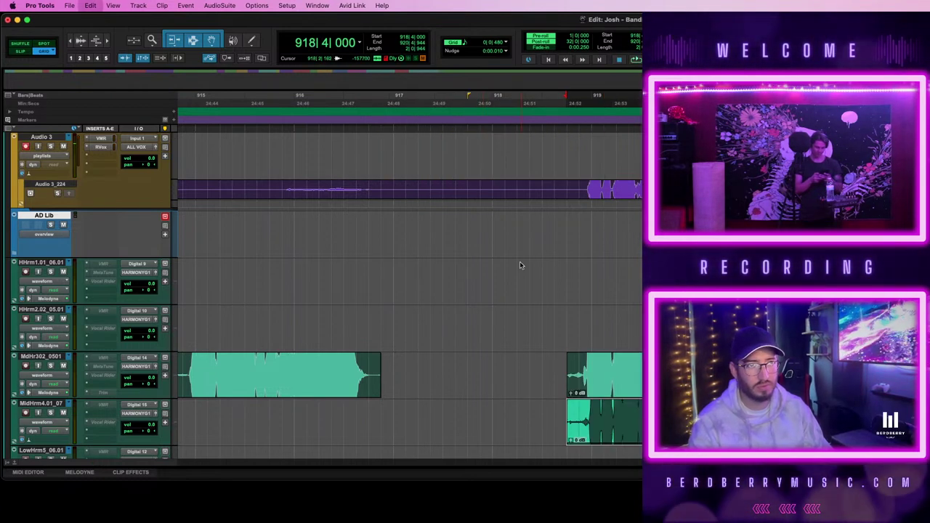
{"action": "key", "text": "super+shift+z"}
{"action": "key", "text": "super+shift+z"}
{"action": "left_click_drag", "start_coordinate": [491, 167], "coordinate": [501, 407]}
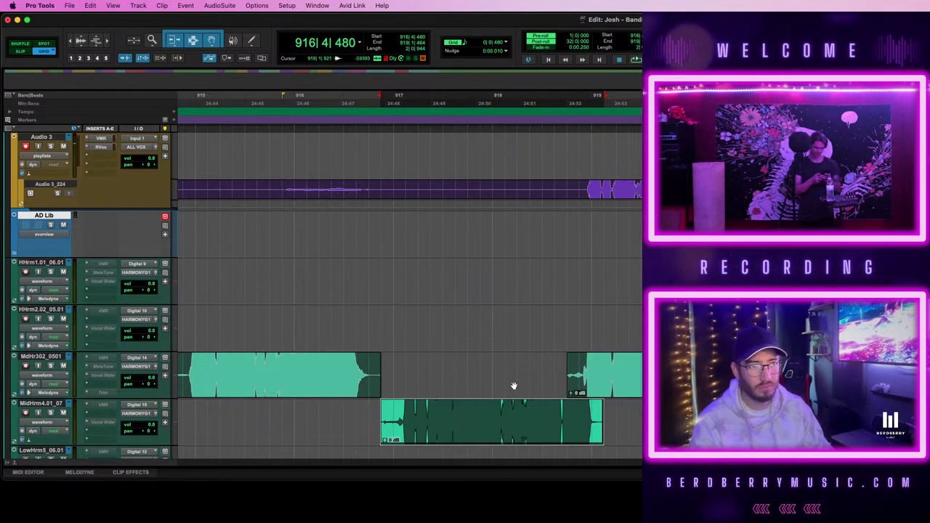
- Play back the moved Prechorus 2 take and compare the harmony clip layout in both prechoruses
{"action": "key", "text": "space"}
{"action": "key", "text": "r"}
{"action": "key", "text": "r"}
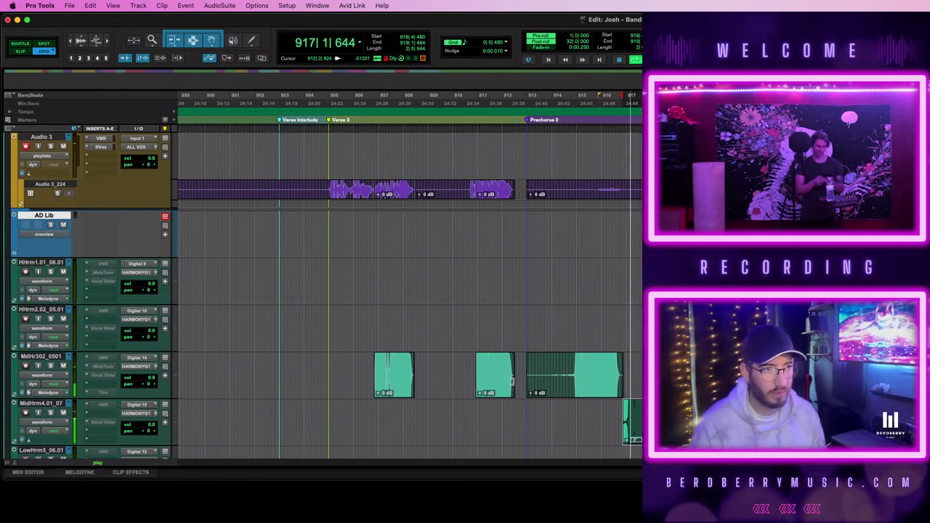
{"action": "key", "text": "space"}
{"action": "key", "text": "space"}
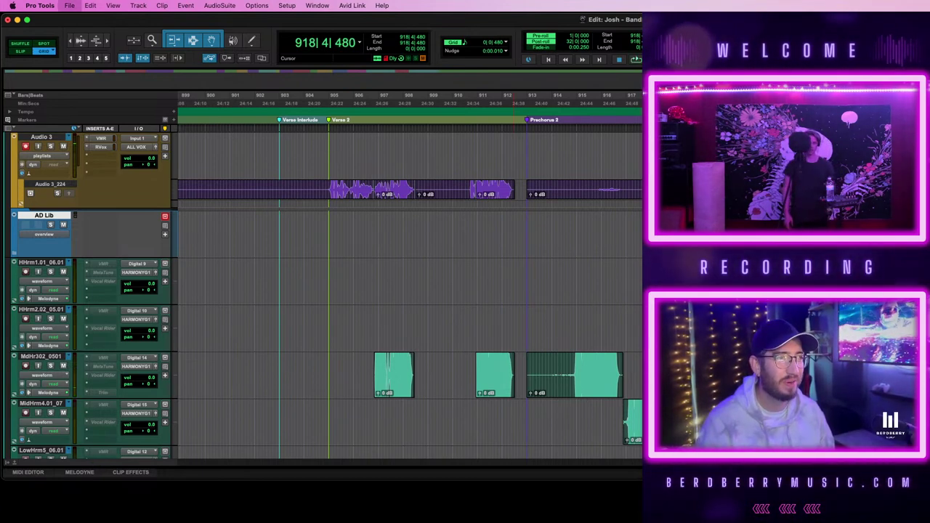
{"action": "scroll", "coordinate": [514, 291], "scroll_direction": "right", "scroll_amount": 3}
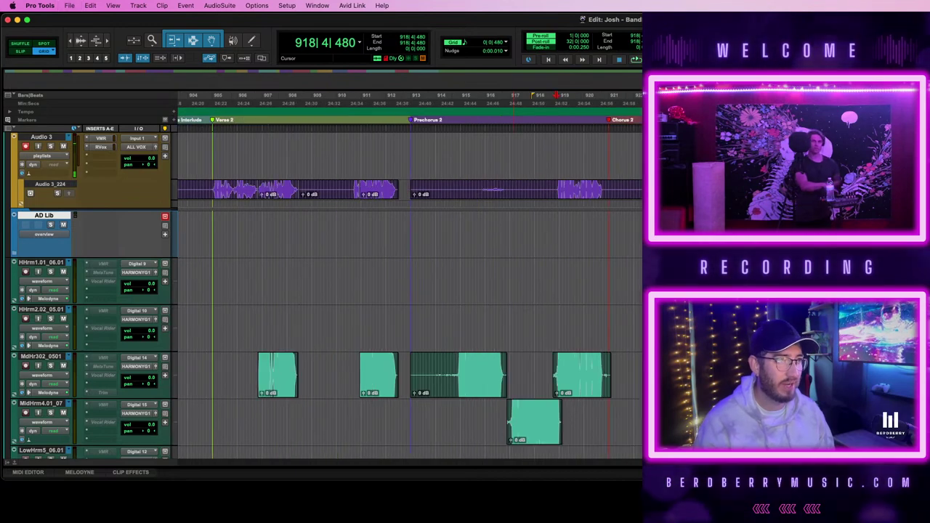
{"action": "scroll", "coordinate": [406, 291], "scroll_direction": "left", "scroll_amount": 15}
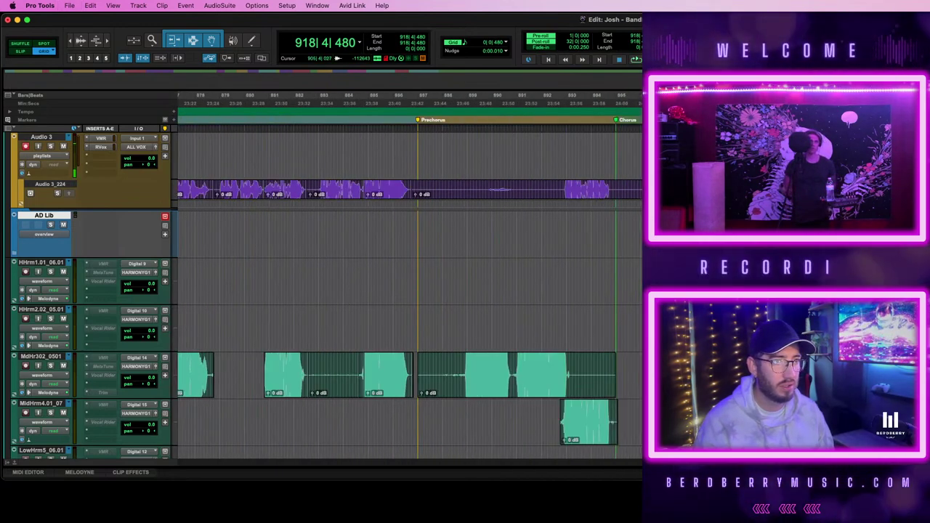
{"action": "scroll", "coordinate": [407, 291], "scroll_direction": "right", "scroll_amount": 13}
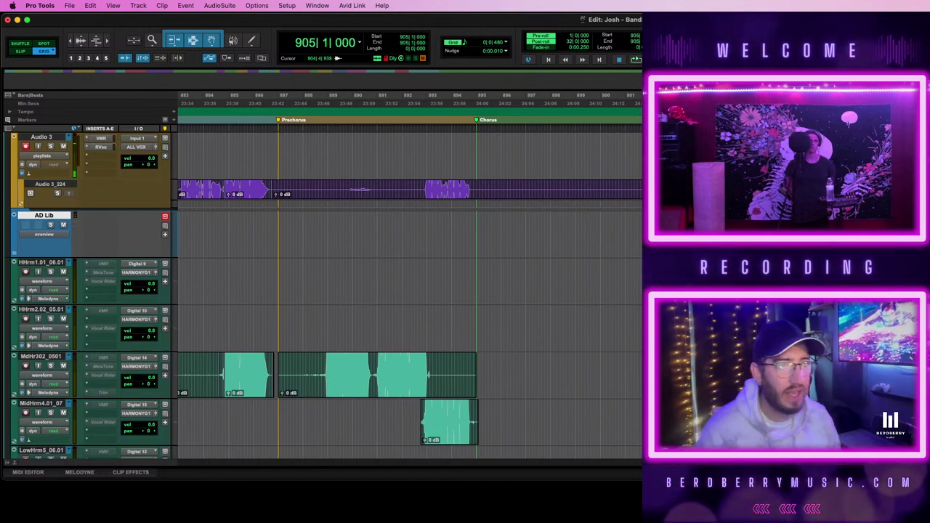
- Record a chorus harmony take on Audio 3 starting at 894|1|000
{"action": "left_click", "coordinate": [476, 320]}
{"action": "scroll", "coordinate": [474, 320], "scroll_direction": "up", "scroll_amount": 4}
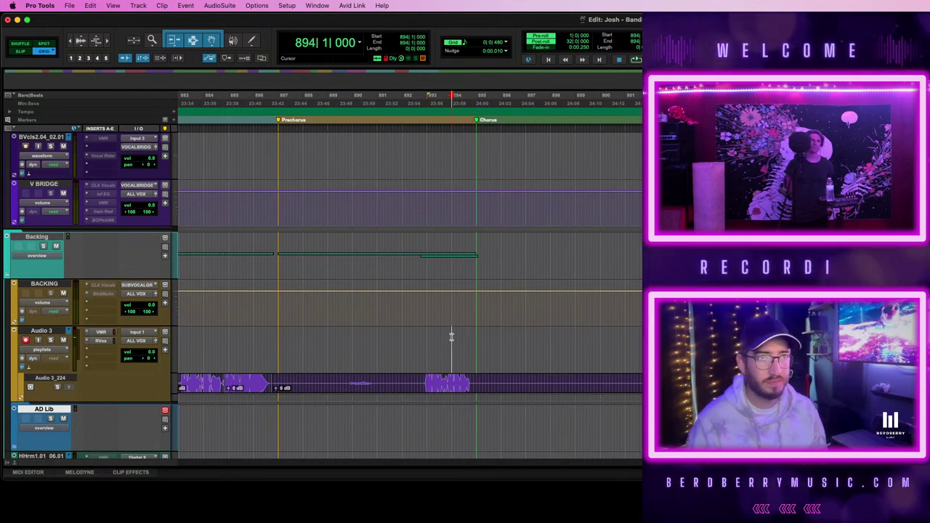
{"action": "key", "text": "space"}
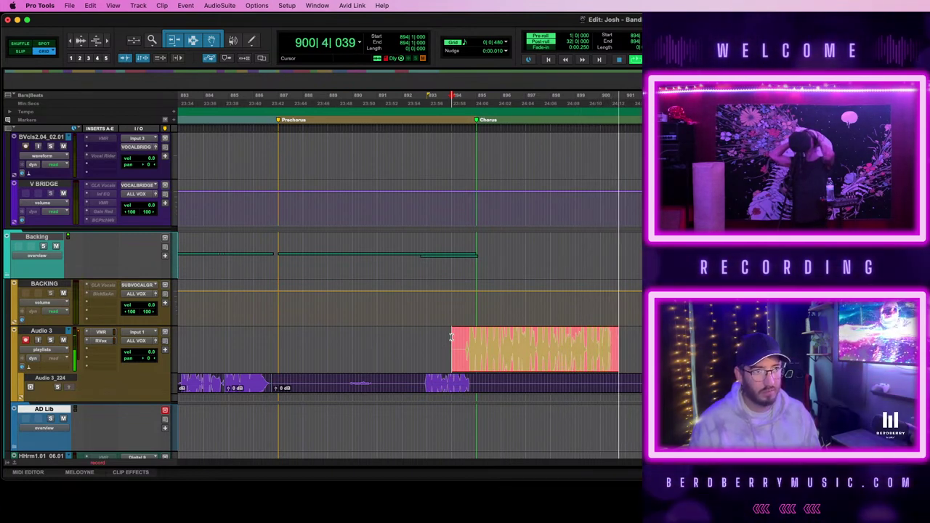
{"action": "key", "text": "space"}
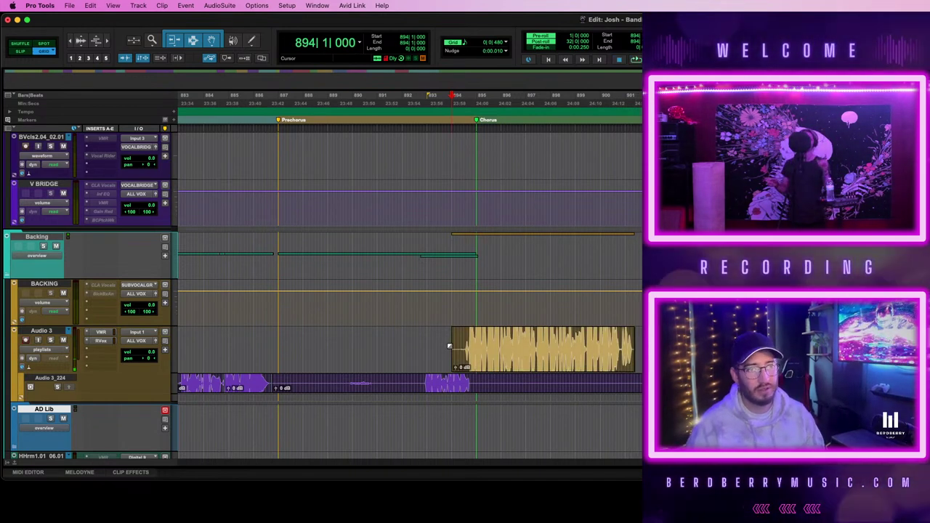
- Record a second chorus harmony pass over the existing Audio 3 take from 894|1|000 to 900|2|346
{"action": "left_click", "coordinate": [446, 332]}
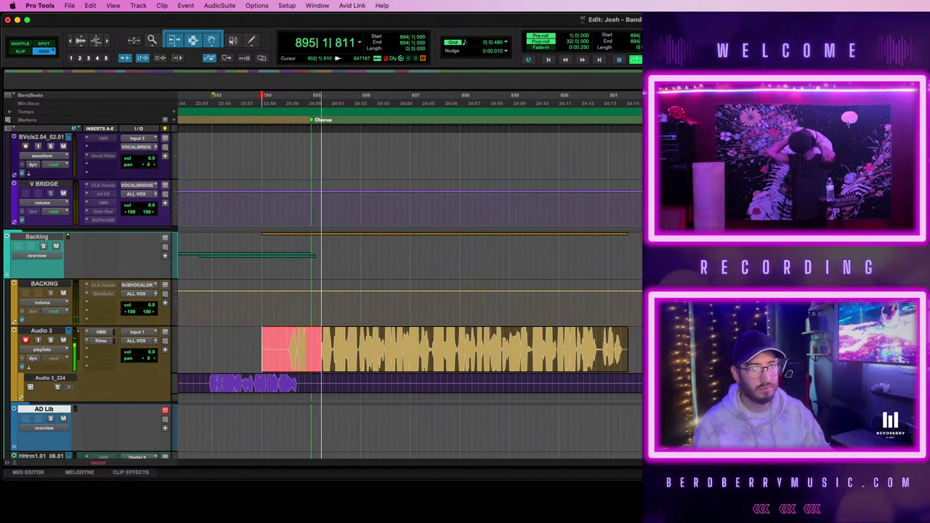
{"action": "key", "text": "t"}
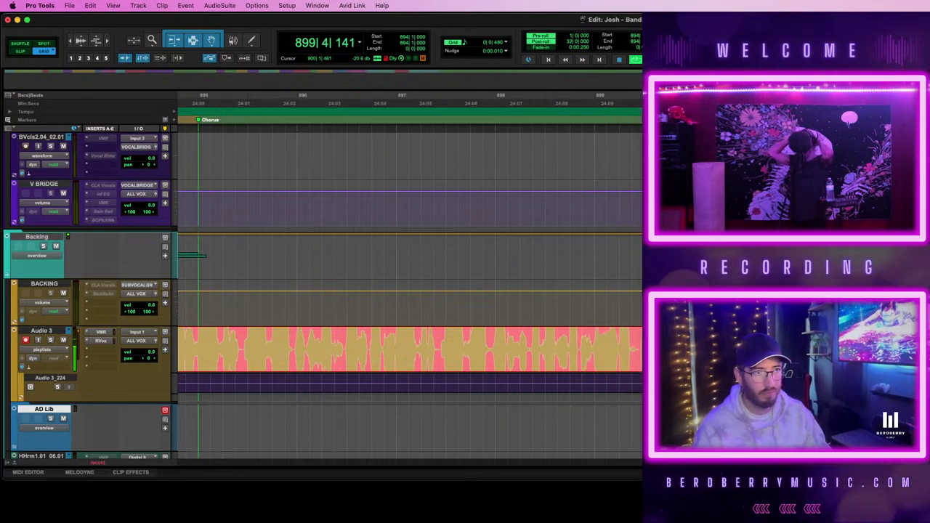
{"action": "key", "text": "space"}
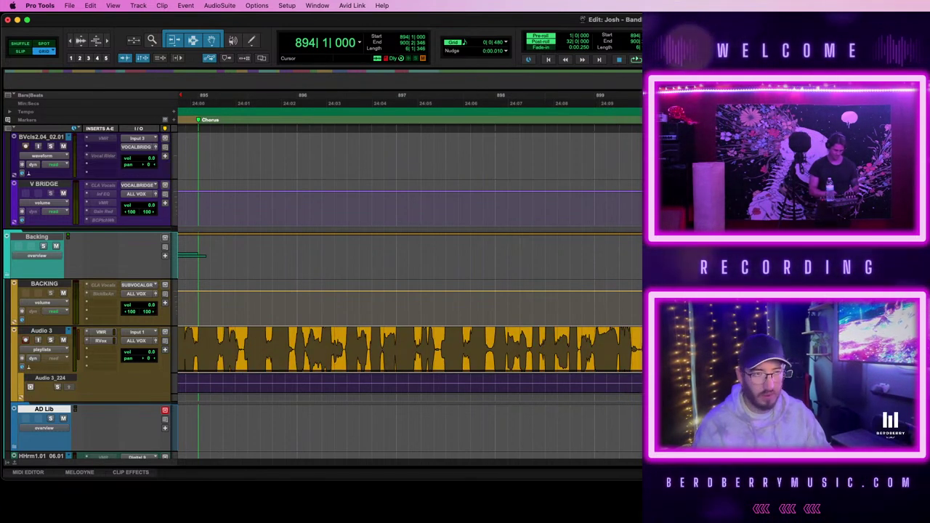
- Trim the new Audio 3 chorus take to start at 894|2|480 and end at 900|1|480
{"action": "scroll", "coordinate": [410, 349], "scroll_direction": "left", "scroll_amount": 6}
{"action": "scroll", "coordinate": [410, 349], "scroll_direction": "right", "scroll_amount": 4}
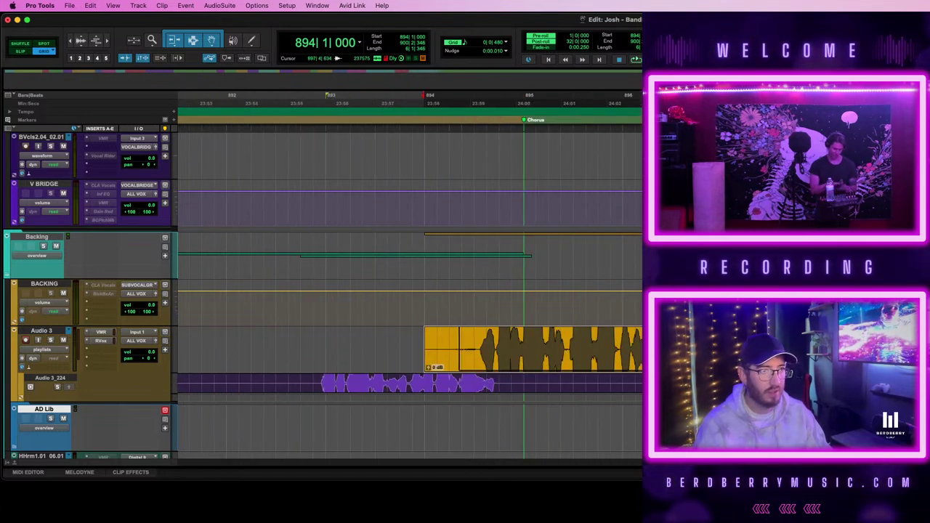
{"action": "left_click", "coordinate": [929, 349]}
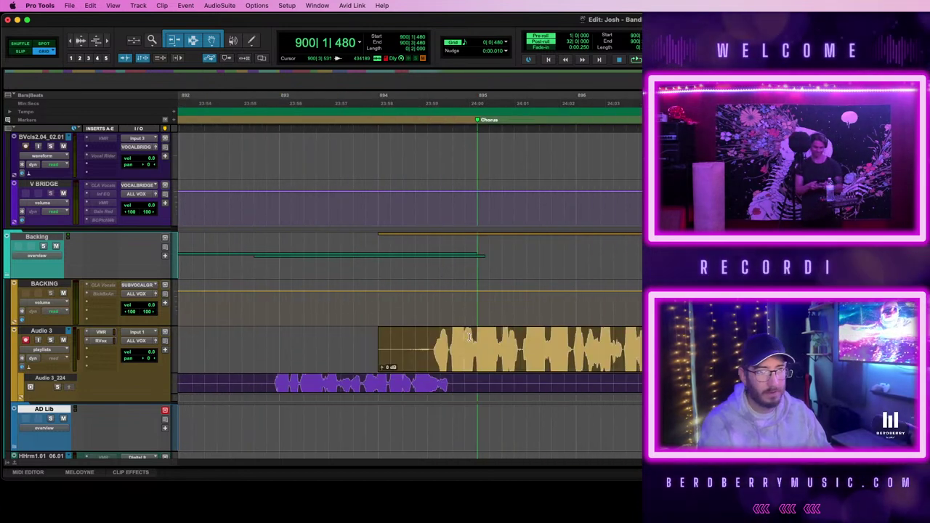
{"action": "left_click_drag", "start_coordinate": [418, 337], "coordinate": [328, 345]}
{"action": "key", "text": "BackSpace"}
{"action": "left_click", "coordinate": [531, 357]}
- Select the lead chorus phrase on CVcls1105_0202 from 894|4|480 to 899|4|839 as its own clip and open VocALign Project
{"action": "key", "text": "r"}
{"action": "key", "text": "r"}
{"action": "scroll", "coordinate": [530, 358], "scroll_direction": "down", "scroll_amount": 3}
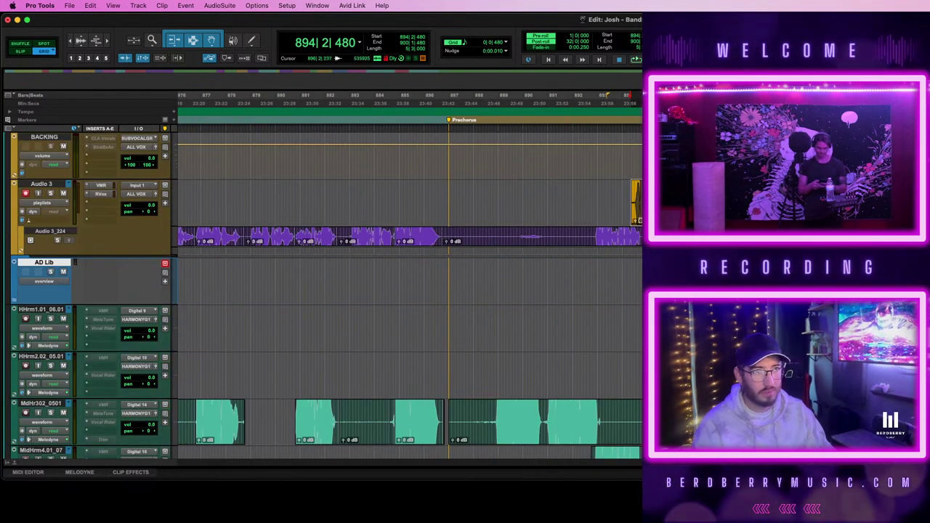
{"action": "scroll", "coordinate": [409, 295], "scroll_direction": "up", "scroll_amount": 7}
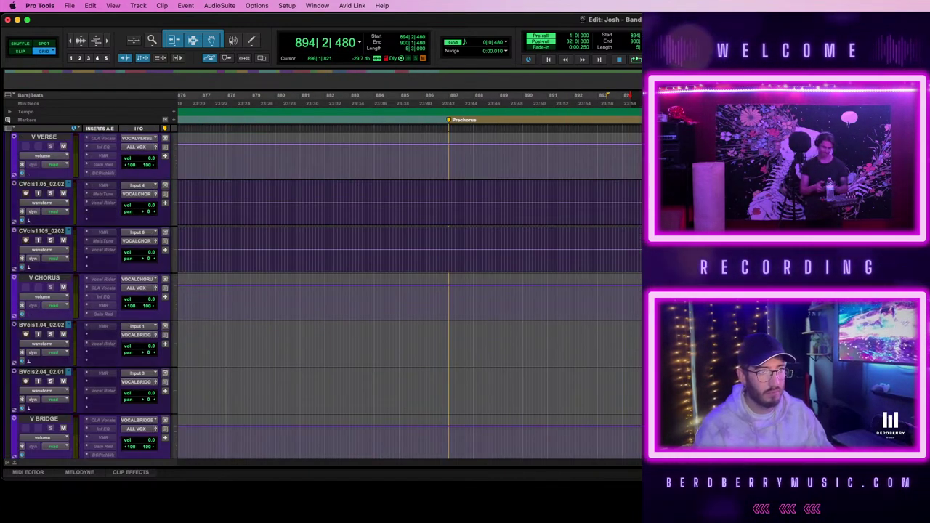
{"action": "scroll", "coordinate": [409, 295], "scroll_direction": "down", "scroll_amount": 3}
{"action": "key", "text": "t"}
{"action": "key", "text": "t"}
{"action": "scroll", "coordinate": [410, 295], "scroll_direction": "right", "scroll_amount": 4}
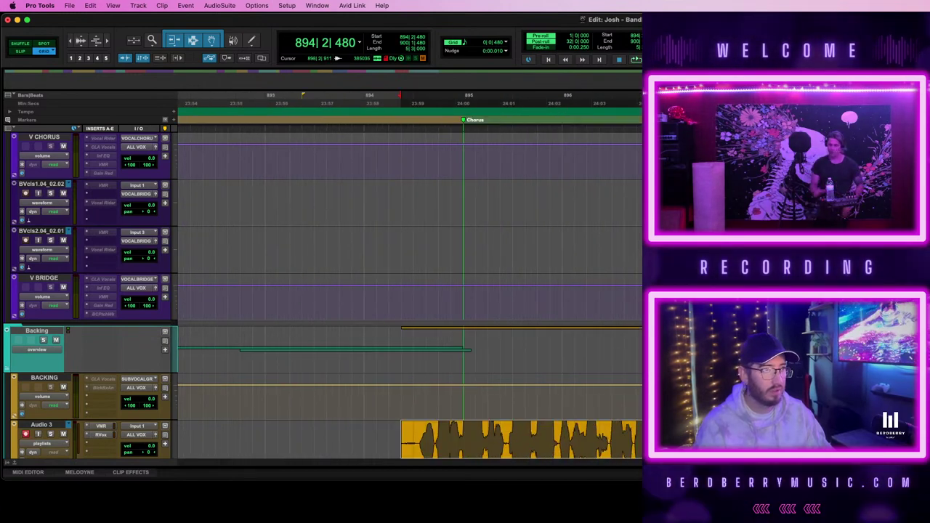
{"action": "scroll", "coordinate": [406, 291], "scroll_direction": "up", "scroll_amount": 6}
{"action": "left_click", "coordinate": [929, 295]}
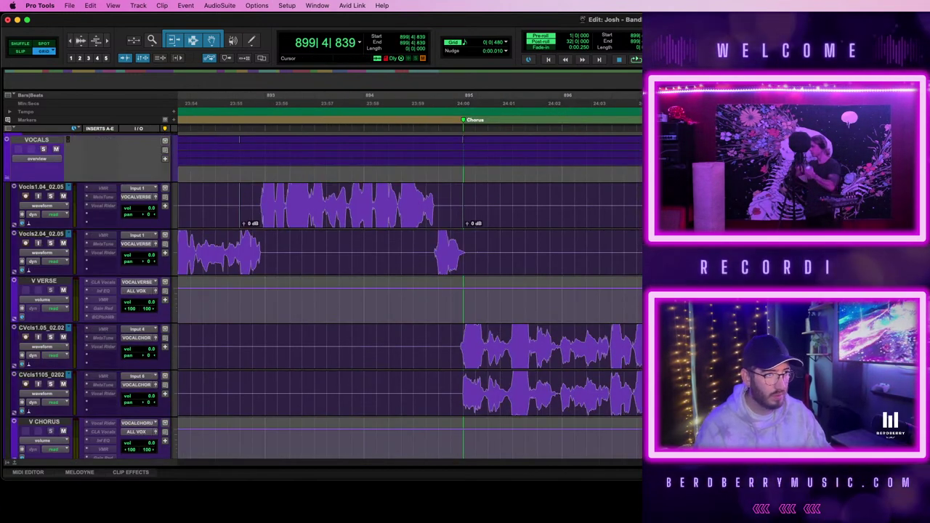
{"action": "left_click", "coordinate": [454, 389]}
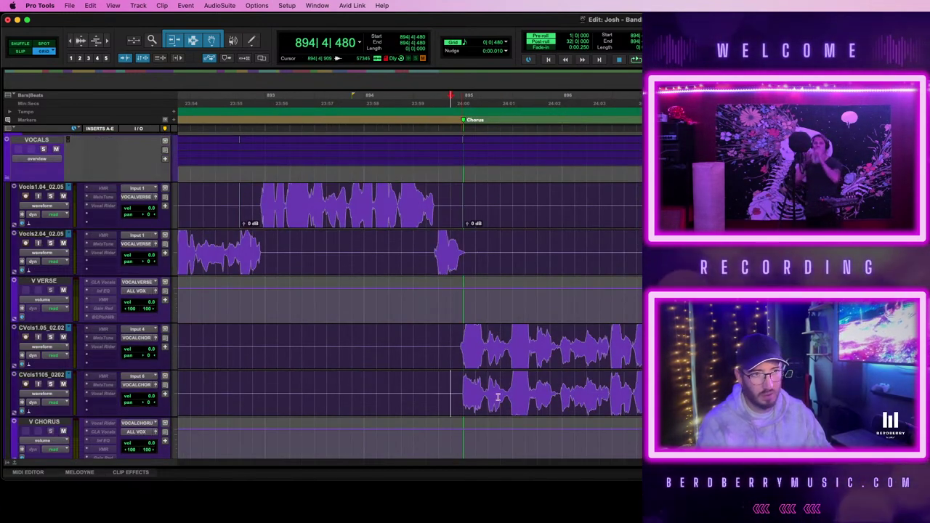
{"action": "left_click", "coordinate": [220, 5]}
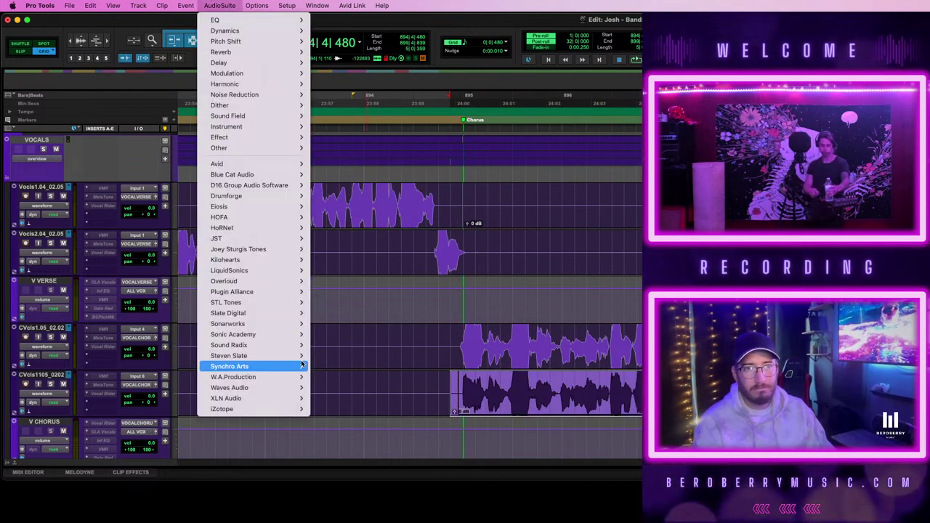
{"action": "mouse_move", "coordinate": [291, 367]}
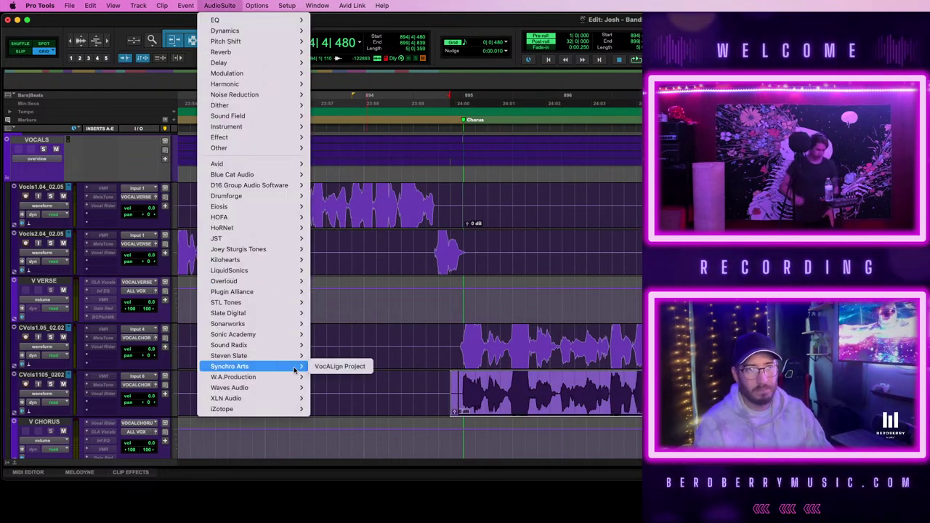
{"action": "left_click", "coordinate": [335, 366]}
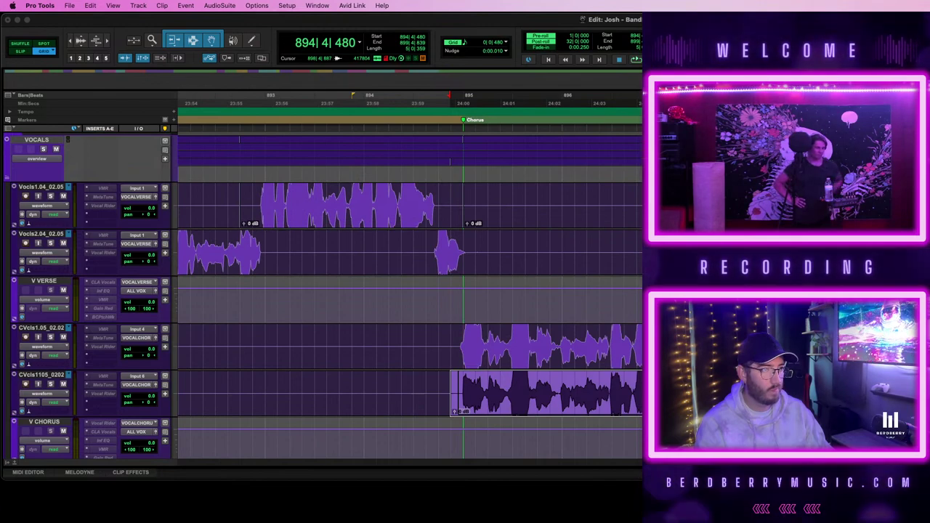
- Try to align the trimmed Audio 3 chorus take to the lead phrase, and undo the last change
{"action": "scroll", "coordinate": [409, 296], "scroll_direction": "down", "scroll_amount": 6}
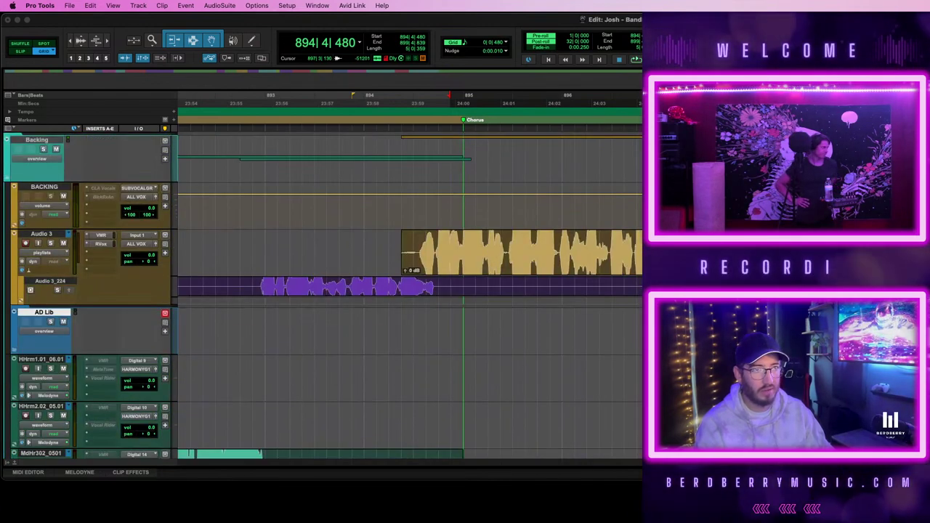
{"action": "left_click", "coordinate": [522, 254]}
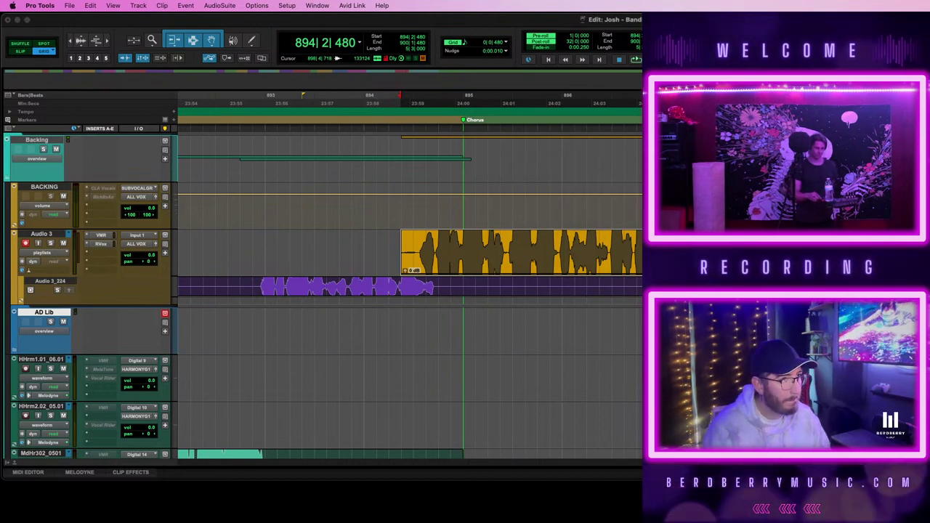
{"action": "key", "text": "super+z"}
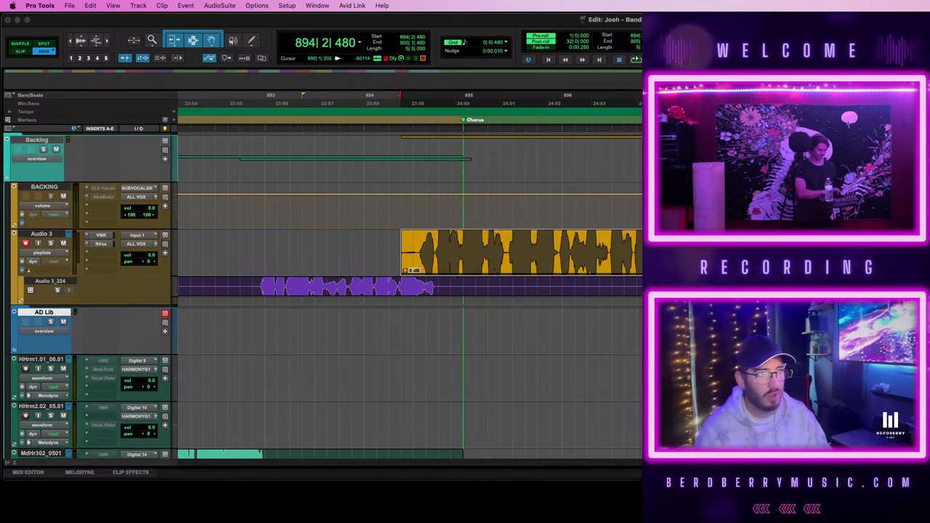
- Compare the Audio 3 chorus take with the lead chorus clips and delete the take
{"action": "scroll", "coordinate": [408, 294], "scroll_direction": "up", "scroll_amount": 10}
{"action": "scroll", "coordinate": [408, 294], "scroll_direction": "down", "scroll_amount": 4}
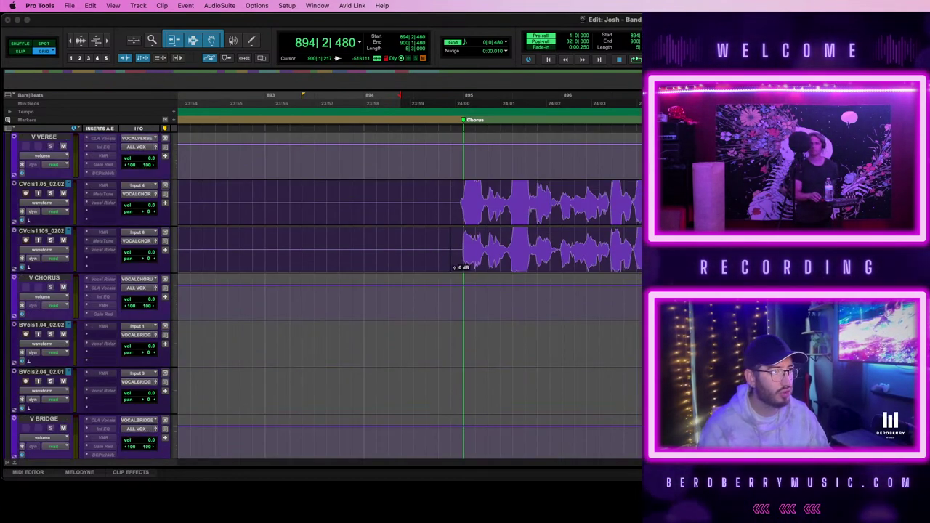
{"action": "scroll", "coordinate": [409, 295], "scroll_direction": "right", "scroll_amount": 2}
{"action": "scroll", "coordinate": [410, 295], "scroll_direction": "down", "scroll_amount": 5}
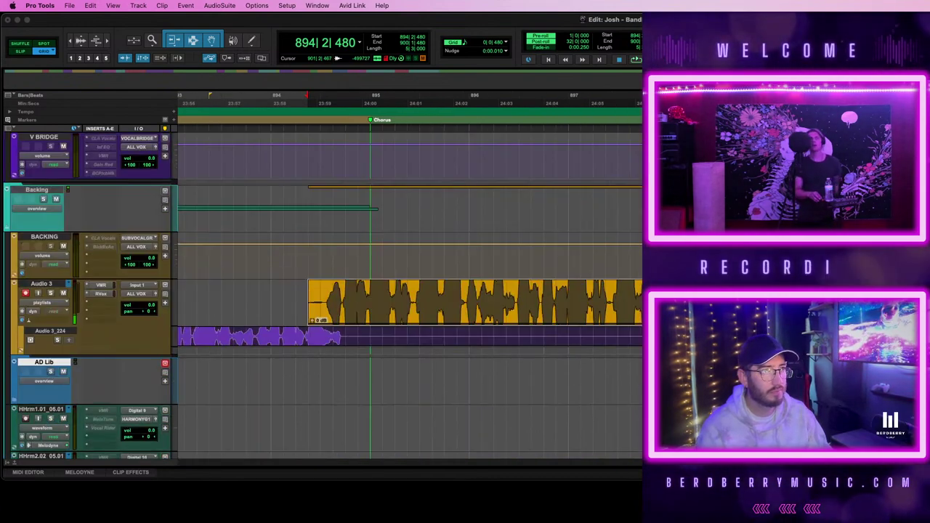
{"action": "scroll", "coordinate": [410, 295], "scroll_direction": "up", "scroll_amount": 6}
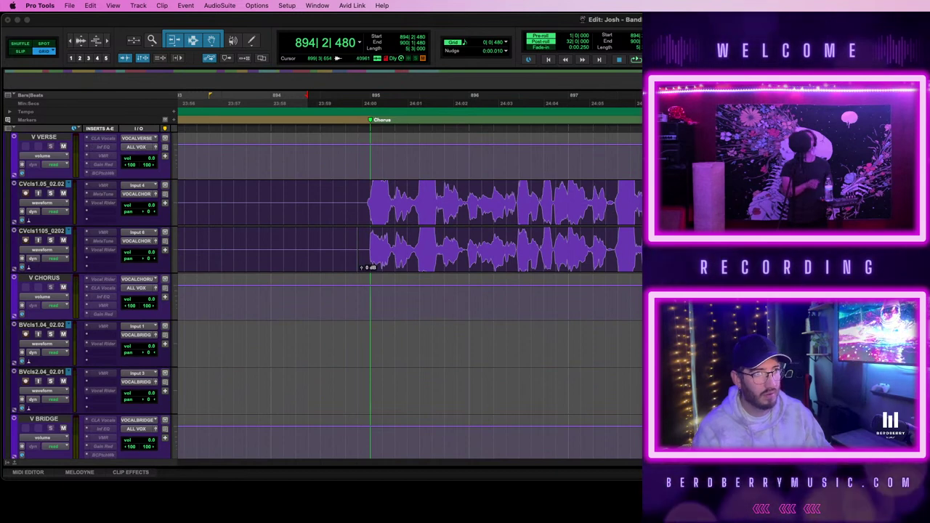
{"action": "left_click", "coordinate": [843, 250]}
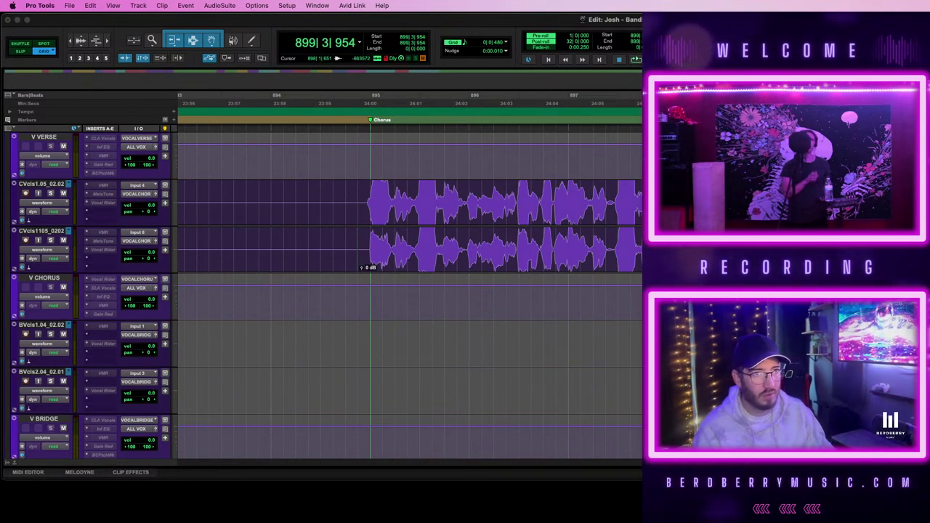
{"action": "scroll", "coordinate": [577, 340], "scroll_direction": "down", "scroll_amount": 4}
{"action": "left_click", "coordinate": [562, 413]}
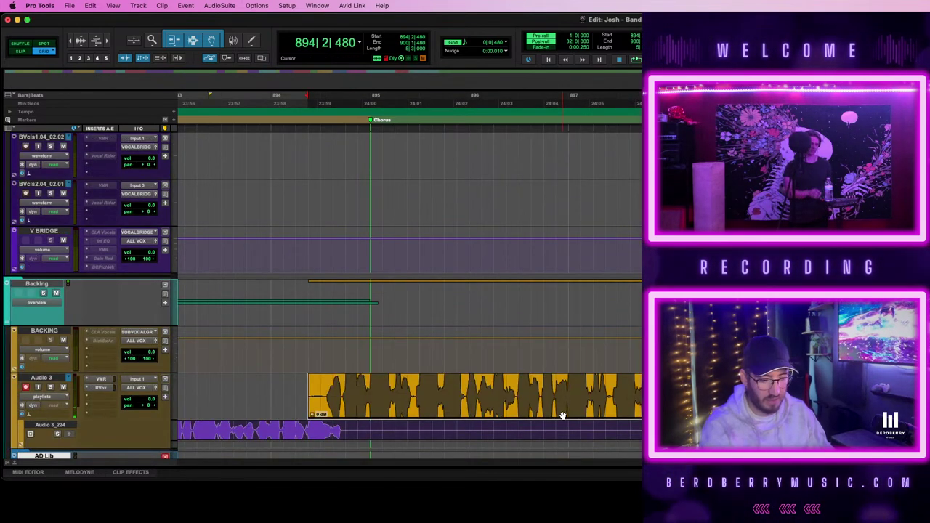
{"action": "key", "text": "Delete"}
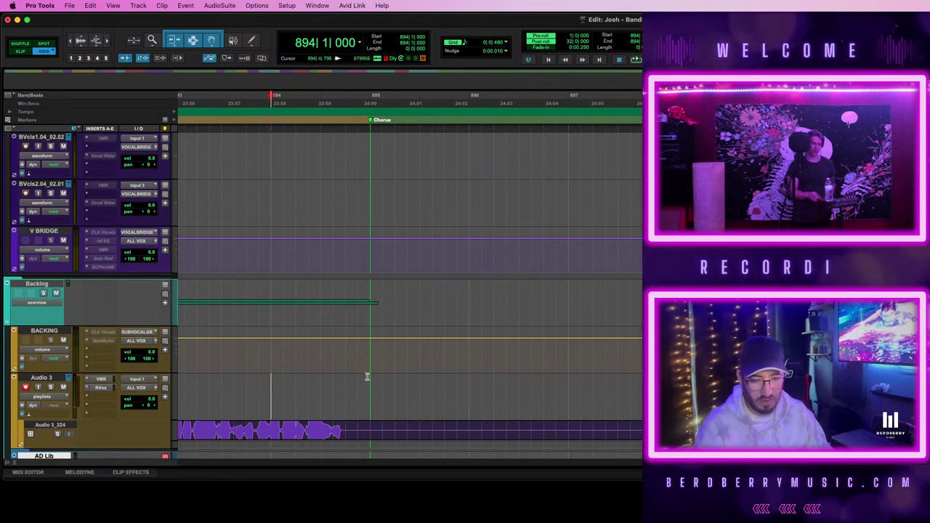
- Record a fresh chorus harmony take on the emptied Audio 3 track from 894|1|000 through bar 900
{"action": "key", "text": "r"}
{"action": "key", "text": "space"}
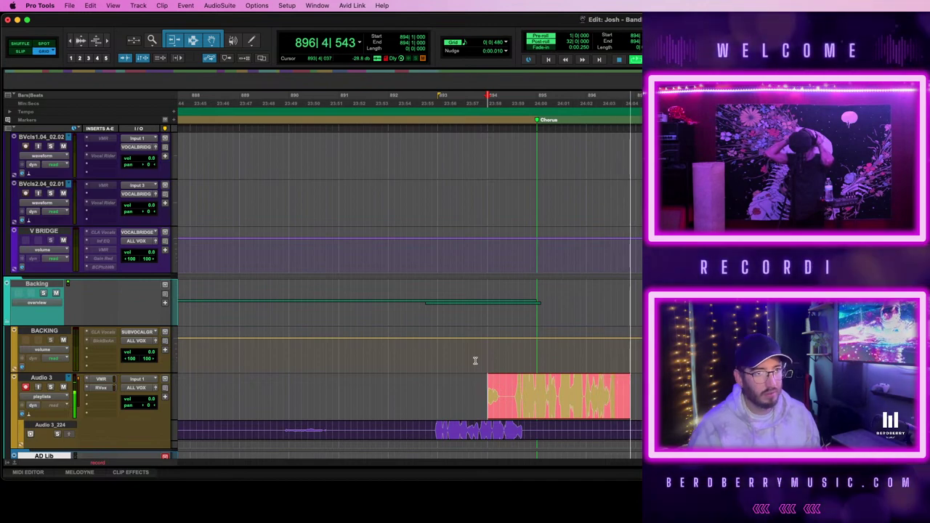
{"action": "scroll", "coordinate": [475, 361], "scroll_direction": "down", "scroll_amount": 3}
{"action": "scroll", "coordinate": [407, 291], "scroll_direction": "down", "scroll_amount": 6}
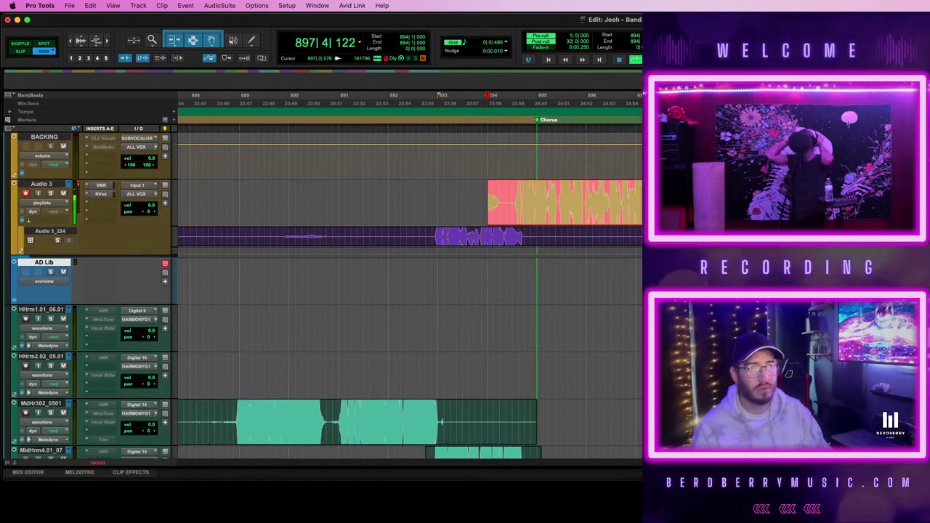
{"action": "scroll", "coordinate": [407, 291], "scroll_direction": "up", "scroll_amount": 3}
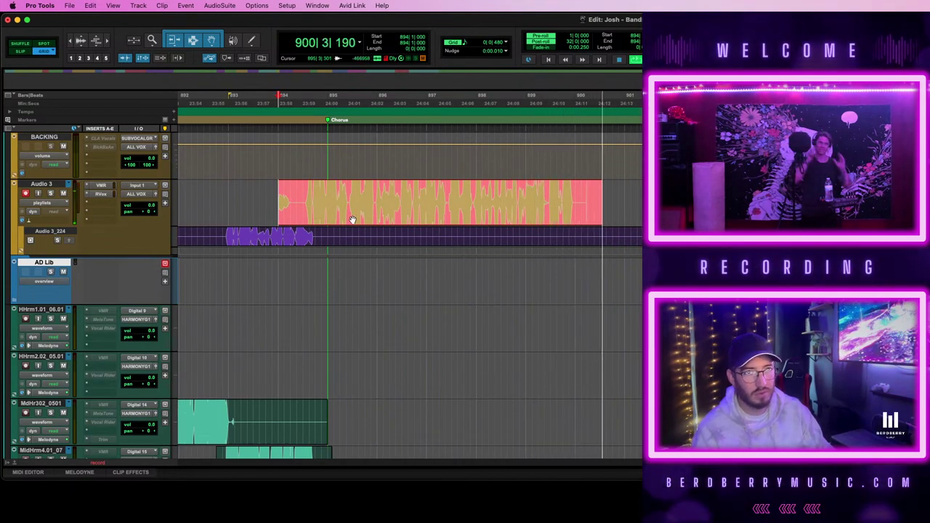
{"action": "key", "text": "space"}
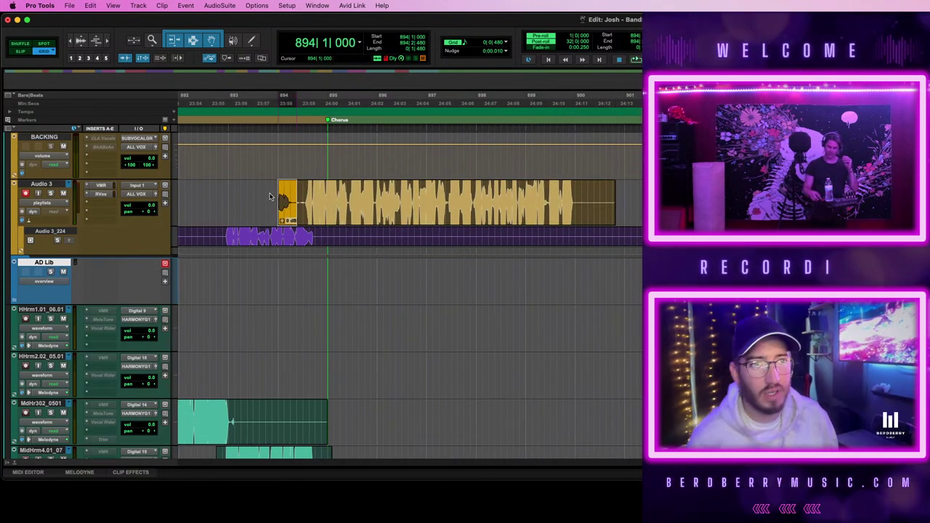
- Remove the take's opening from 894|1|000 to 894|2|480 and move the remaining clip down to HHrm1.01_06.01
{"action": "key", "text": "Delete"}
{"action": "left_click", "coordinate": [394, 214]}
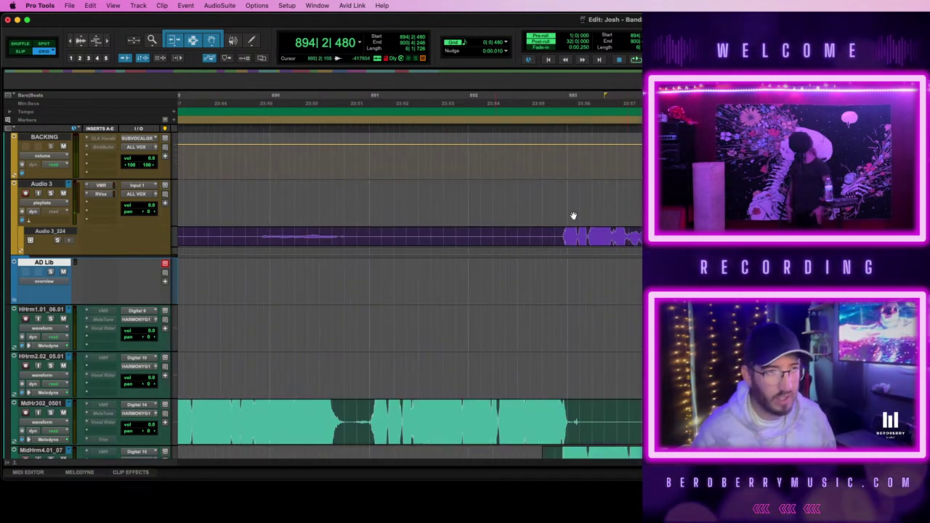
{"action": "scroll", "coordinate": [556, 215], "scroll_direction": "left", "scroll_amount": 10}
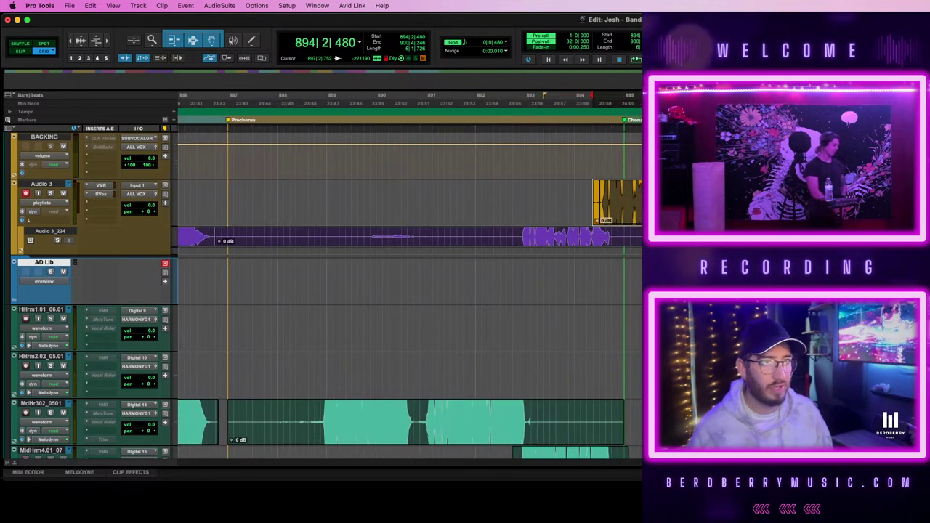
{"action": "scroll", "coordinate": [579, 210], "scroll_direction": "right", "scroll_amount": 3}
{"action": "left_click_drag", "start_coordinate": [579, 210], "coordinate": [580, 333]}
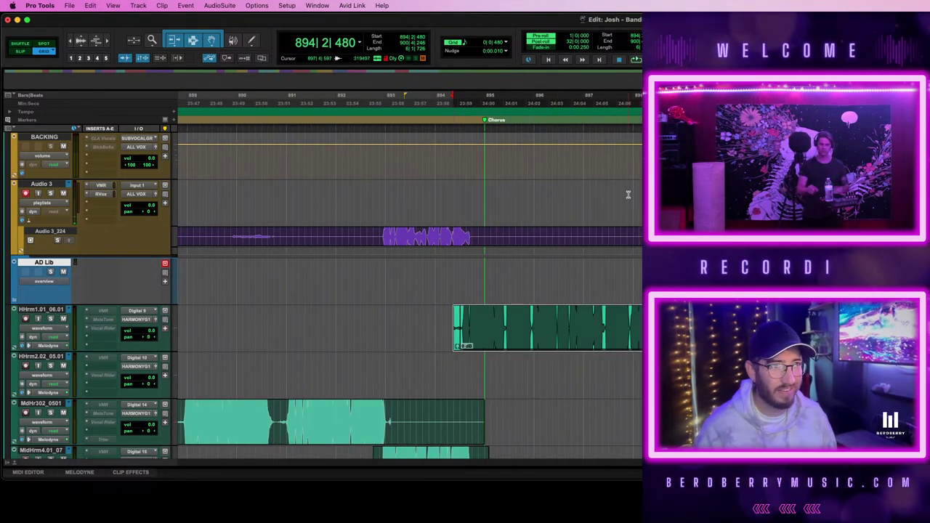
- Record the next chorus harmony take on Audio 3 starting at 898|4|480
{"action": "left_click", "coordinate": [675, 326]}
{"action": "key", "text": "space"}
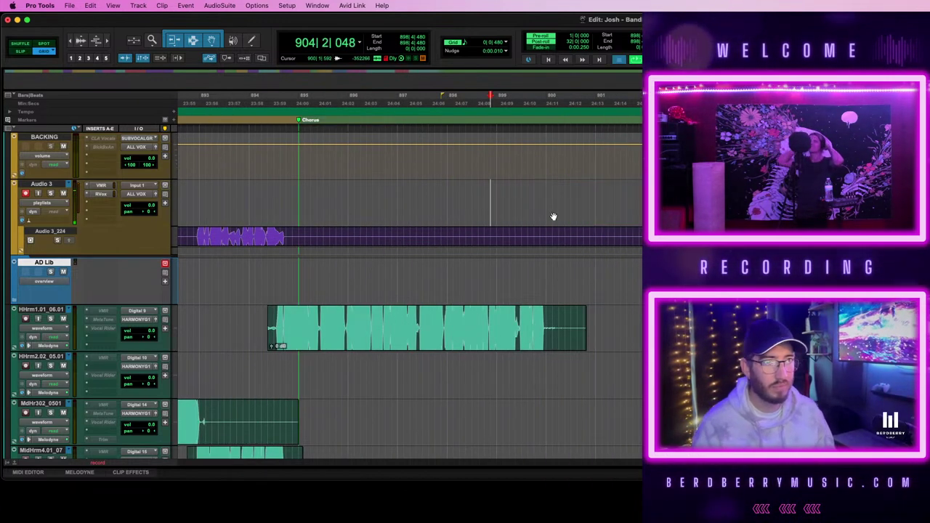
{"action": "key", "text": "space"}
- Trim the start of the new Audio 3 take to 899|4|792 and move the remaining clip down to HHrm1.01_06.01
{"action": "left_click", "coordinate": [536, 191]}
{"action": "key", "text": "t"}
{"action": "key", "text": "t"}
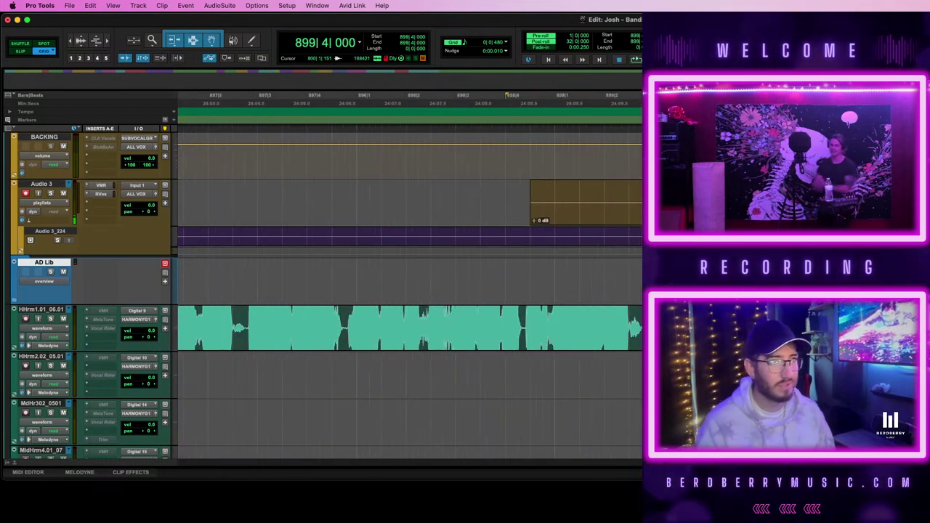
{"action": "left_click_drag", "start_coordinate": [711, 197], "coordinate": [530, 197]}
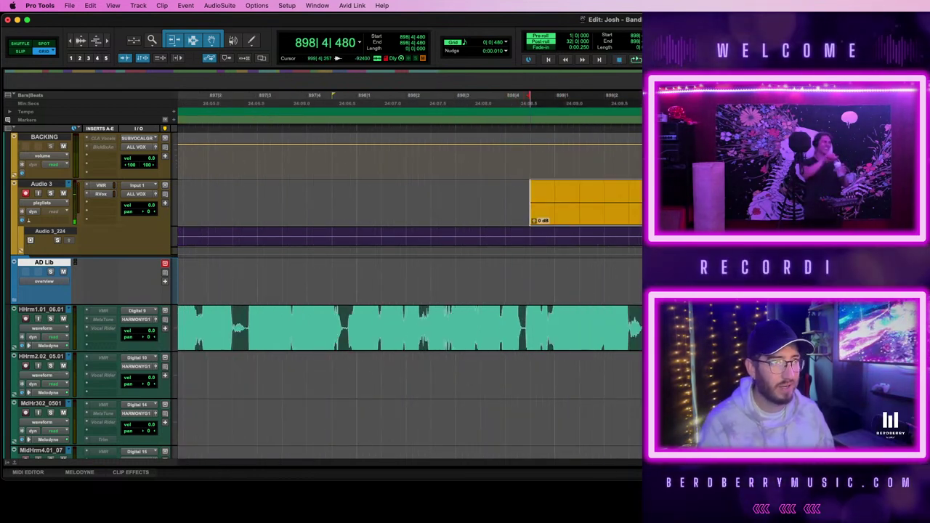
{"action": "key", "text": "BackSpace"}
{"action": "left_click_drag", "start_coordinate": [744, 197], "coordinate": [685, 197]}
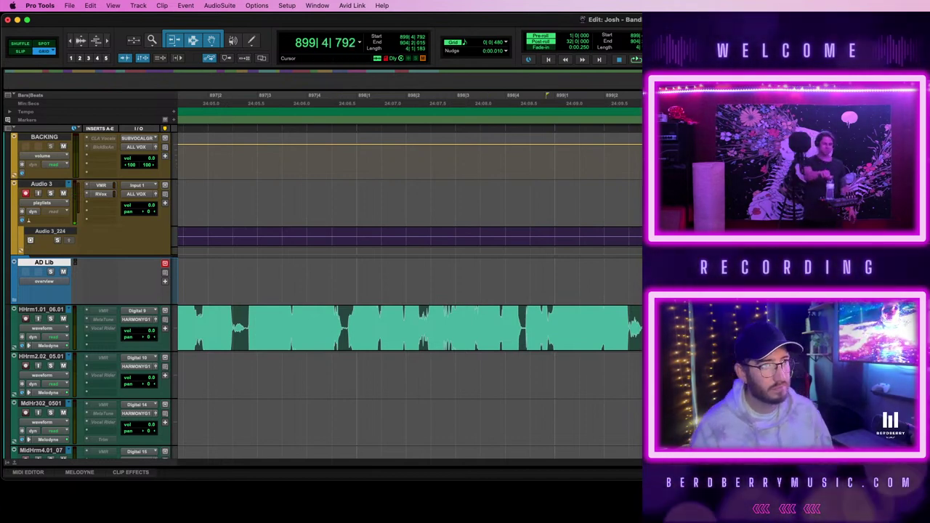
{"action": "key", "text": "alt+shift+Tab"}
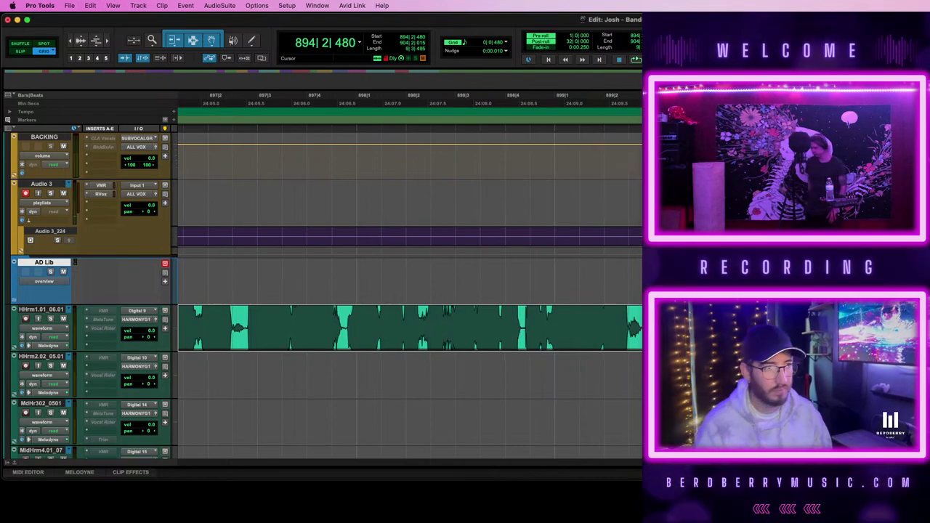
- Align the HHrm1.01_06.01 chorus harmony from 894|4|480 to 904|1|477 with the lead clips on CVcls1105_0202
{"action": "key", "text": "r"}
{"action": "key", "text": "r"}
{"action": "scroll", "coordinate": [409, 291], "scroll_direction": "right", "scroll_amount": 3}
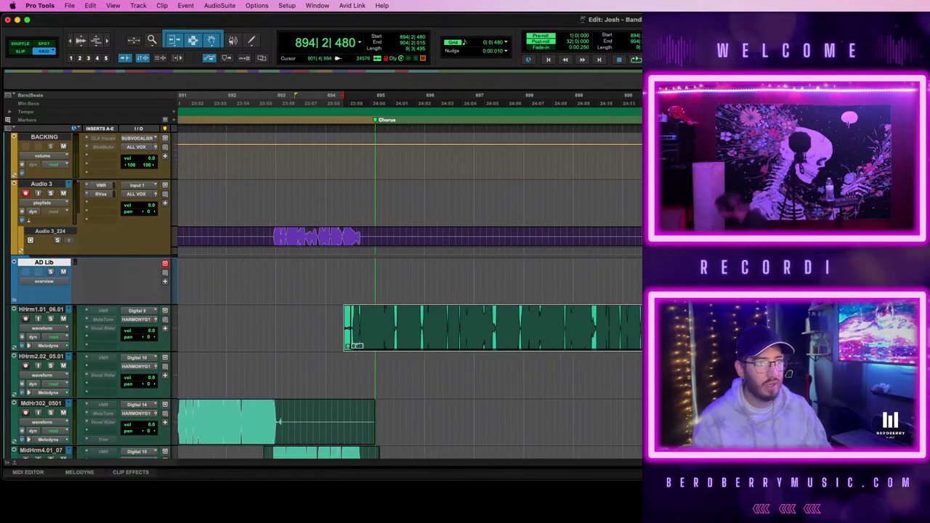
{"action": "scroll", "coordinate": [409, 291], "scroll_direction": "up", "scroll_amount": 10}
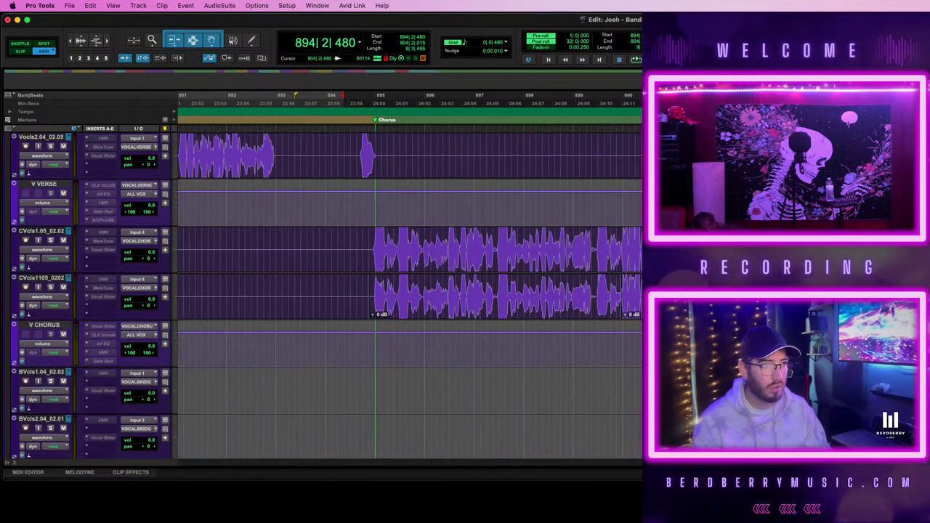
{"action": "left_click", "coordinate": [827, 249]}
{"action": "left_click", "coordinate": [431, 313]}
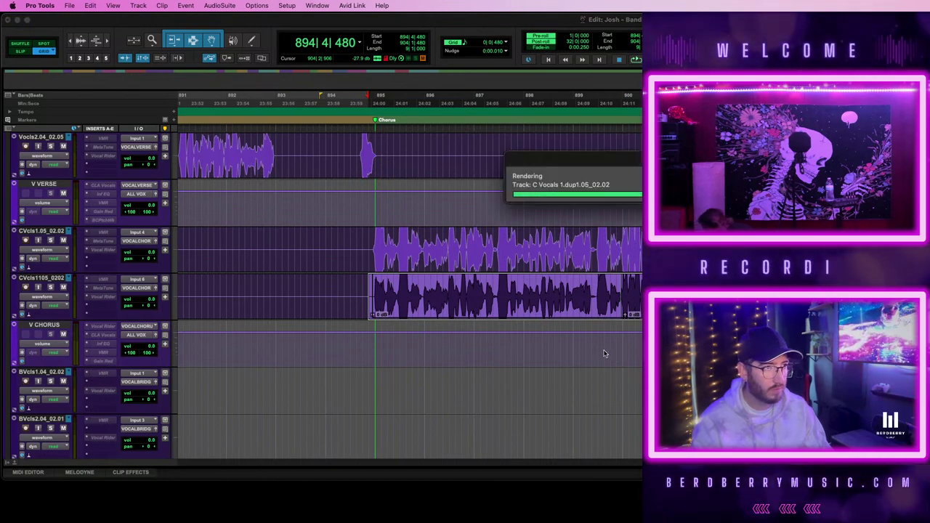
{"action": "key", "text": "semicolon"}
{"action": "key", "text": "semicolon"}
{"action": "key", "text": "semicolon"}
{"action": "key", "text": "semicolon"}
{"action": "key", "text": "semicolon"}
{"action": "key", "text": "semicolon"}
{"action": "key", "text": "semicolon"}
{"action": "key", "text": "semicolon"}
{"action": "key", "text": "semicolon"}
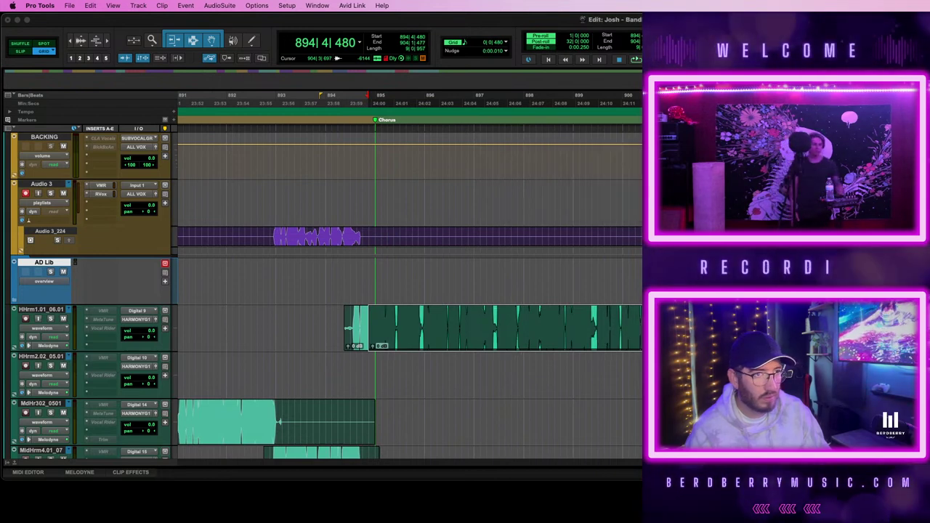
- Extend the opening clip on HHrm1.01_06.01 to 895|1|742 over the start of the aligned clip
{"action": "key", "text": "t"}
{"action": "key", "text": "t"}
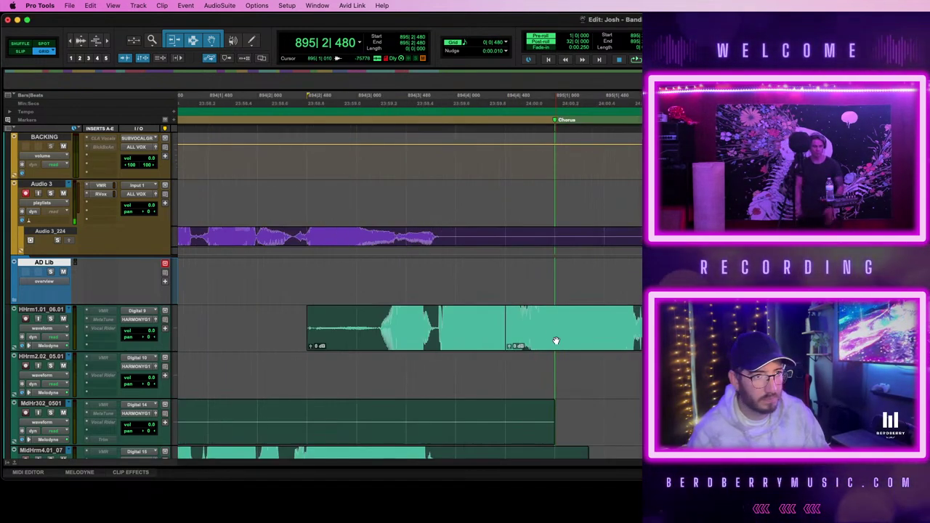
{"action": "left_click_drag", "start_coordinate": [507, 337], "coordinate": [590, 333]}
{"action": "left_click", "coordinate": [590, 334], "text": "shift"}
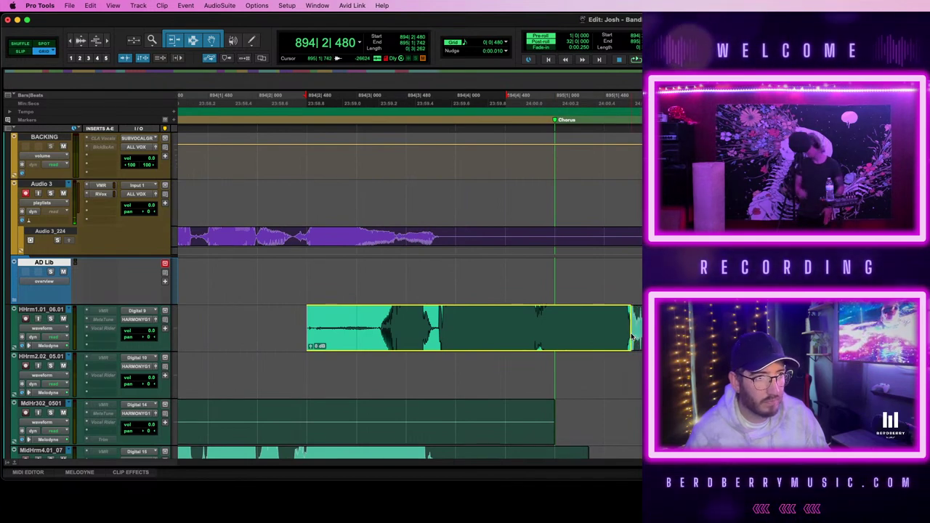
{"action": "left_click_drag", "start_coordinate": [631, 339], "coordinate": [632, 338]}
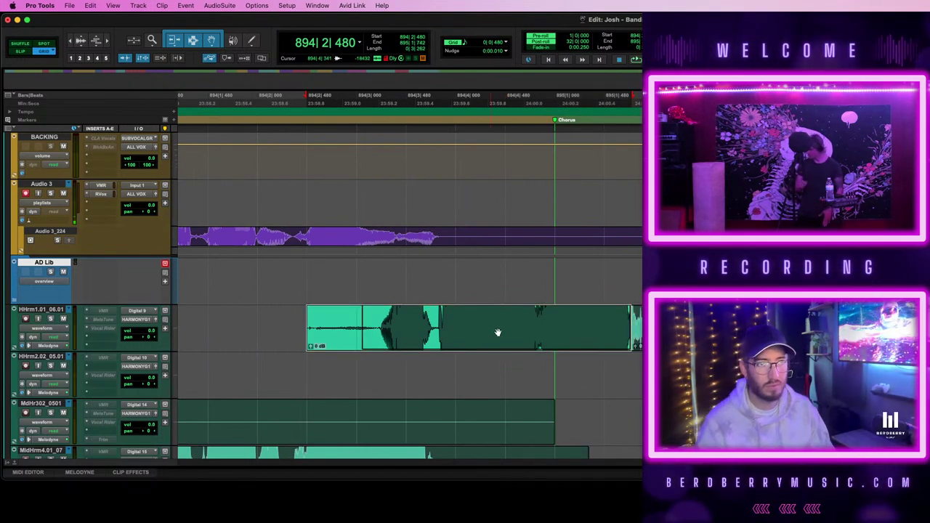
- Play back the HHrm1.01_06.01 chorus harmony from 894|2|480 and check its waveform around 897|3|000
{"action": "key", "text": "space"}
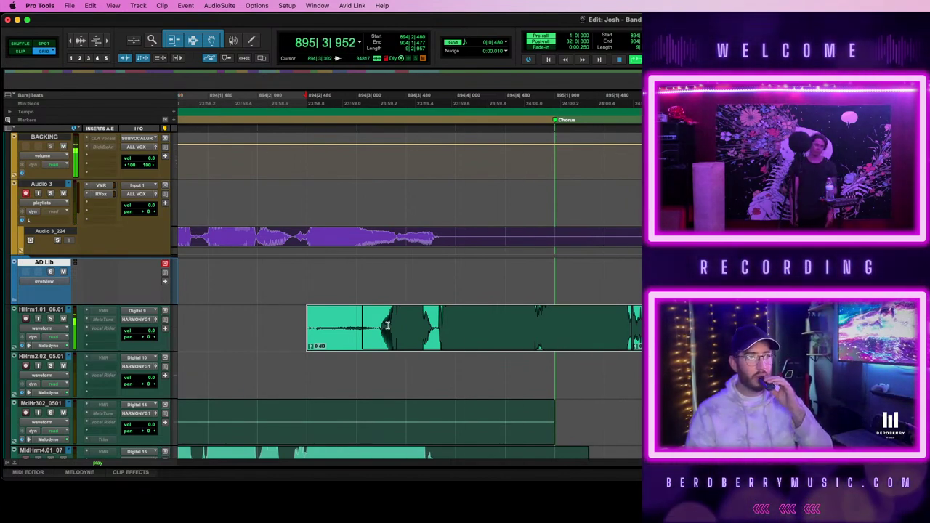
{"action": "key", "text": "r"}
{"action": "key", "text": "r"}
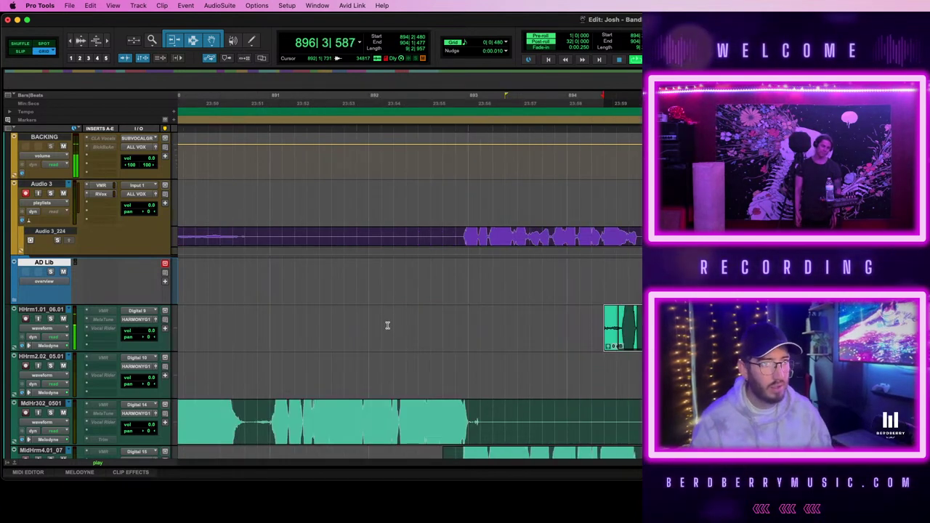
{"action": "key", "text": "r"}
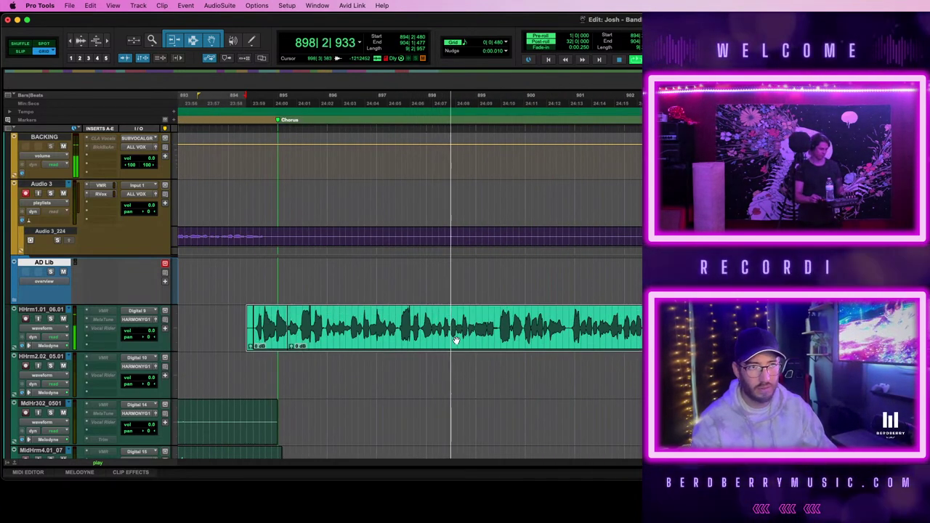
{"action": "key", "text": "t"}
{"action": "scroll", "coordinate": [569, 341], "scroll_direction": "right", "scroll_amount": 5}
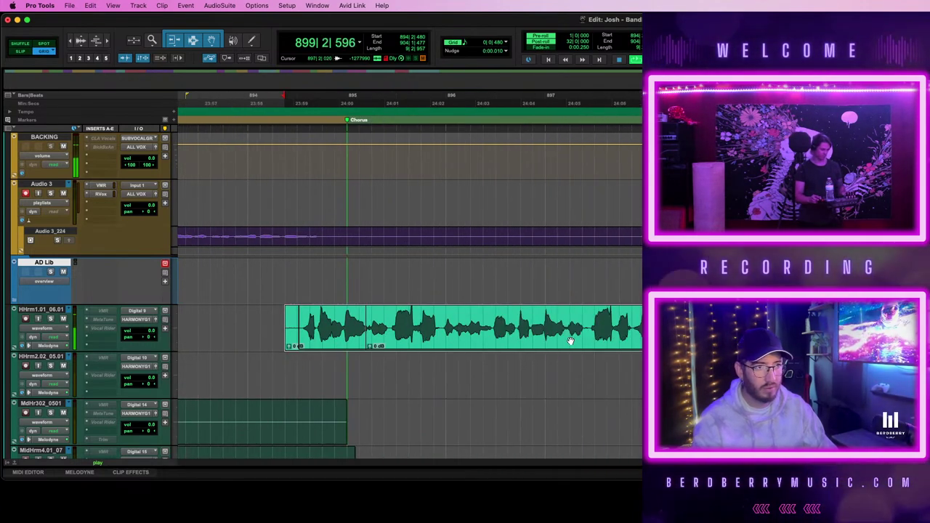
{"action": "key", "text": "t"}
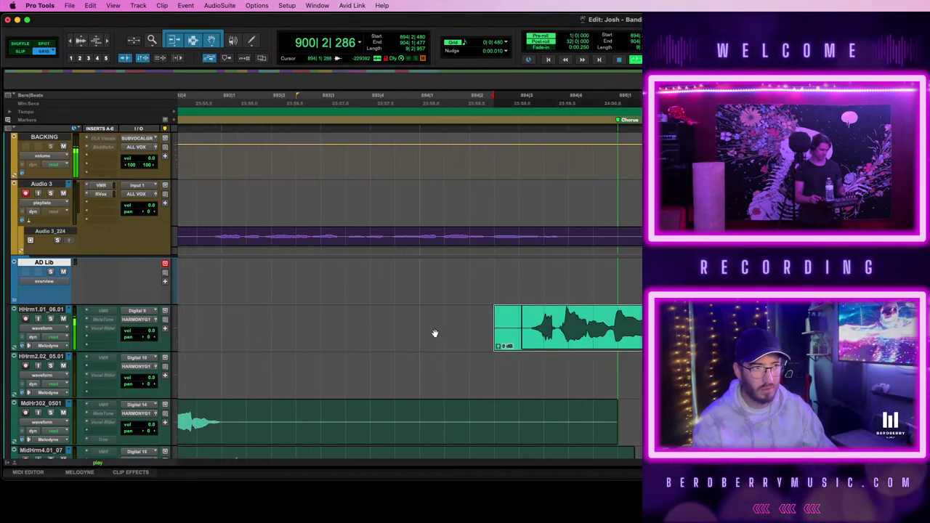
{"action": "key", "text": "r"}
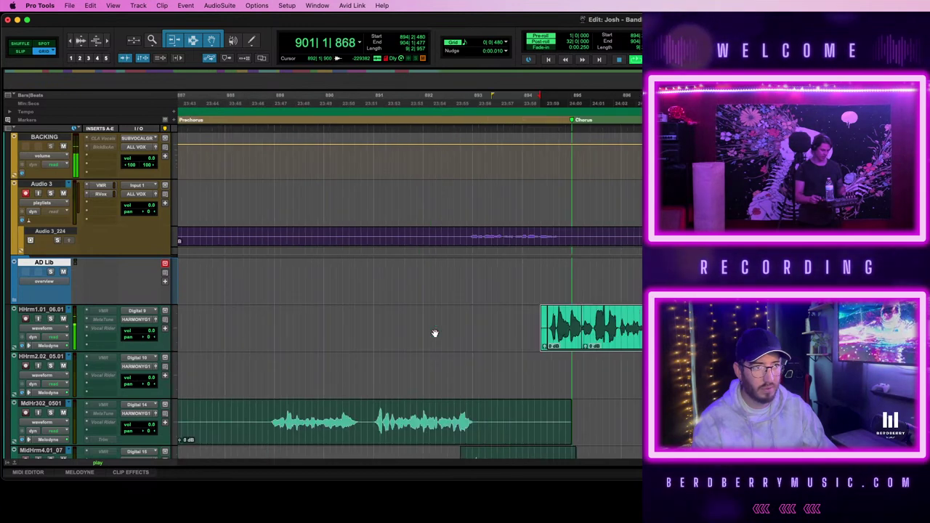
{"action": "key", "text": "r"}
{"action": "left_click", "coordinate": [422, 319]}
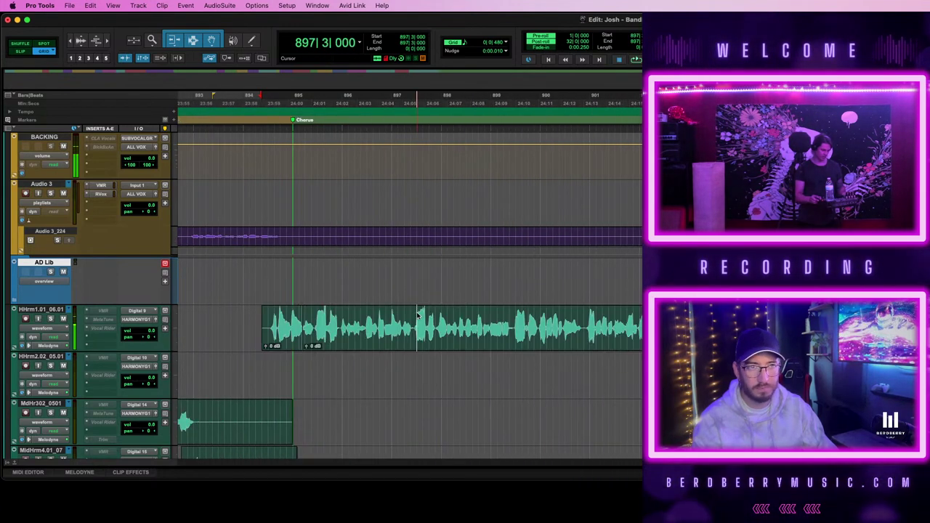
{"action": "key", "text": "t"}
{"action": "key", "text": "t"}
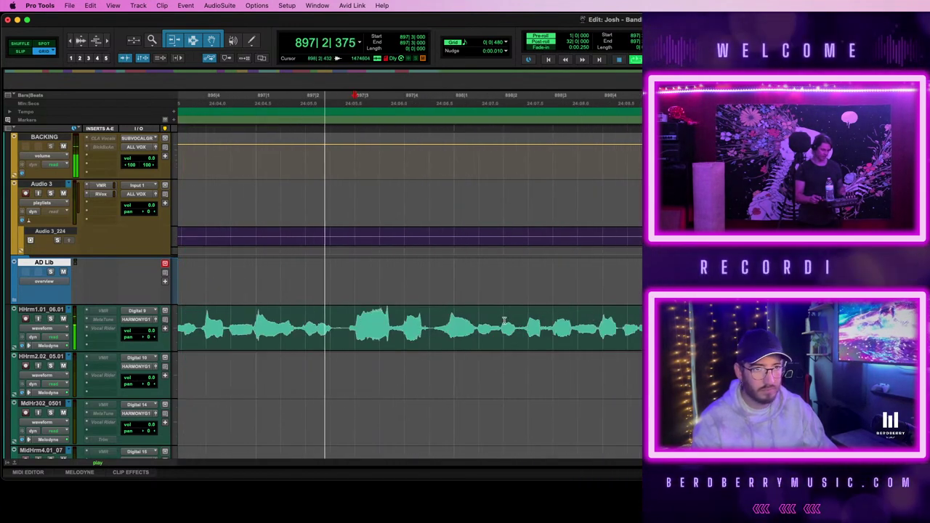
- Separate the short vocal piece across 898|1|000 on HHrm1.01_06.01, shift it slightly later, and replay the passage from 897|2|480
{"action": "left_click", "coordinate": [433, 321]}
{"action": "left_click_drag", "start_coordinate": [434, 320], "coordinate": [481, 320]}
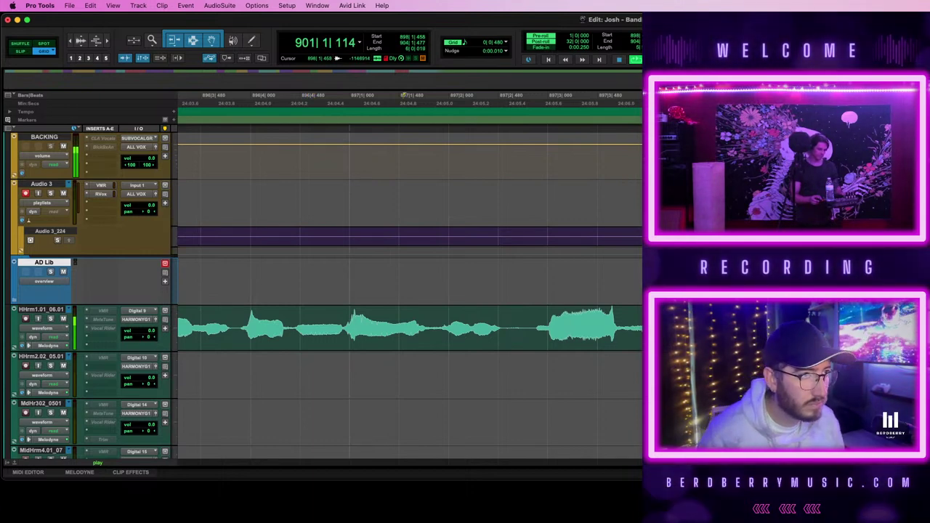
{"action": "key", "text": "space"}
{"action": "left_click", "coordinate": [514, 322]}
{"action": "key", "text": "space"}
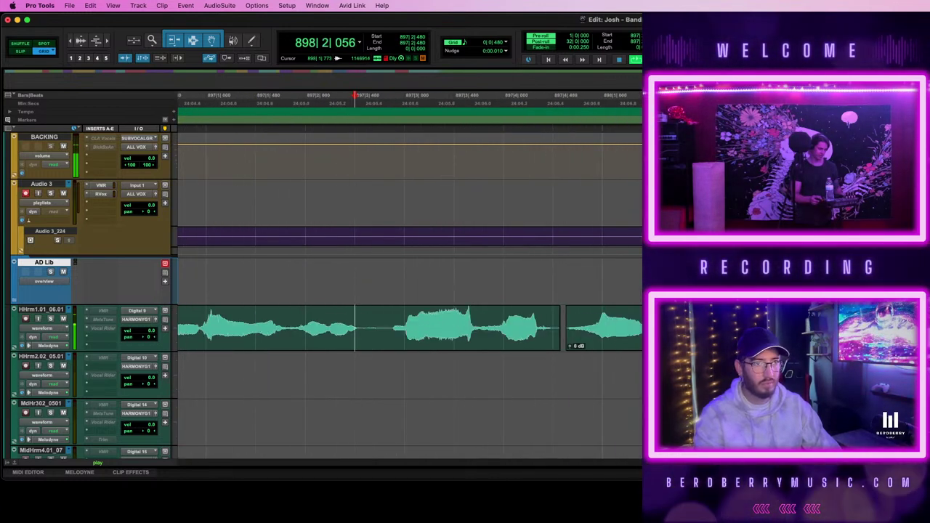
{"action": "left_click", "coordinate": [682, 331]}
- Show the playlists of HHrm1.01_06.01 and consolidate its chorus clips into one, keeping the separate pieces on an alternate playlist
{"action": "key", "text": "r"}
{"action": "key", "text": "r"}
{"action": "key", "text": "r"}
{"action": "key", "text": "r"}
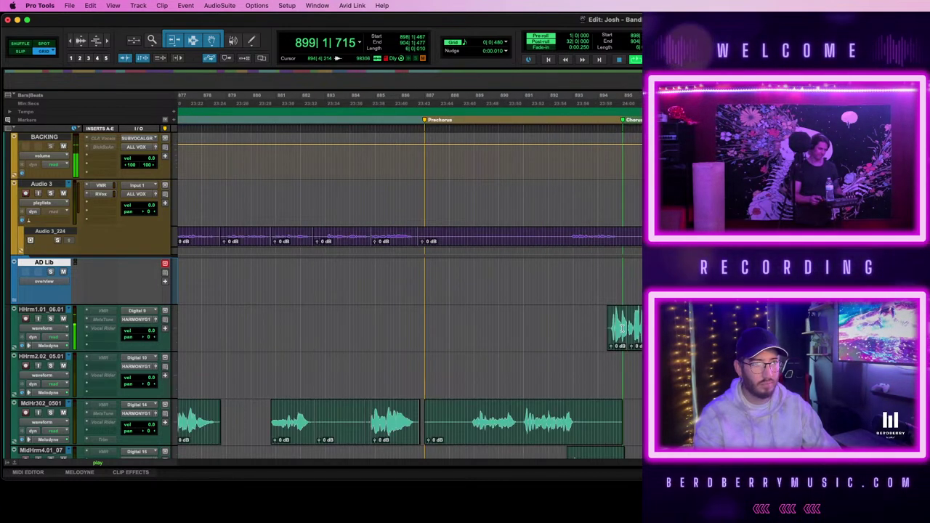
{"action": "left_click", "coordinate": [617, 338]}
{"action": "left_click", "coordinate": [43, 329]}
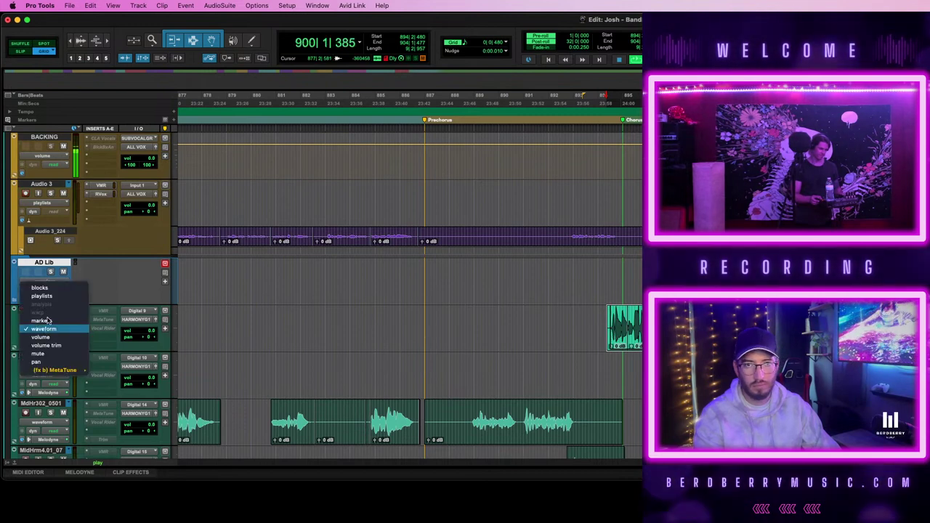
{"action": "left_click", "coordinate": [48, 295]}
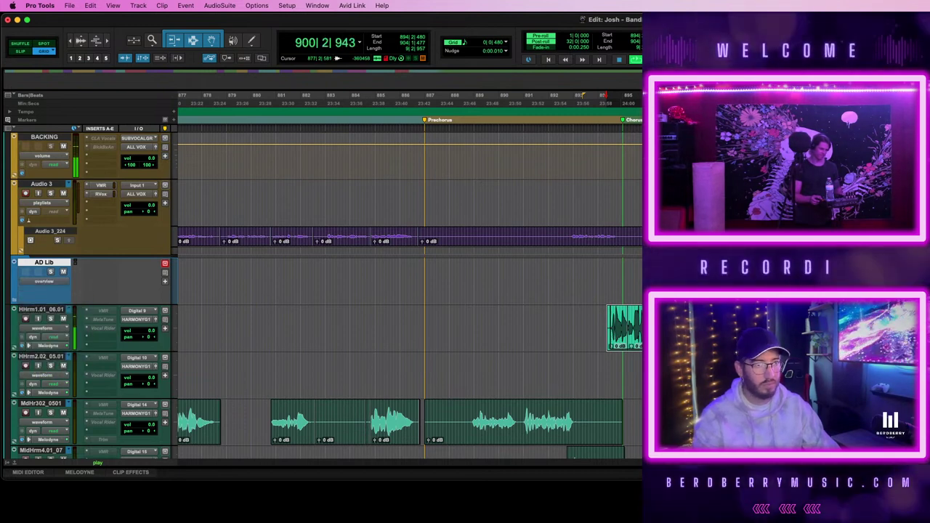
{"action": "key", "text": "ctrl+super+Left"}
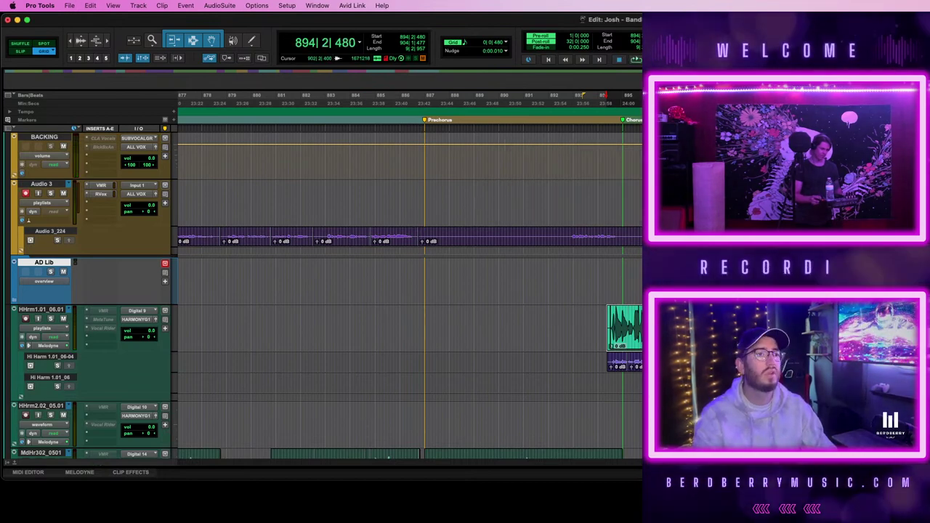
- Split the consolidated chorus harmony on HHrm1.01_06.01 at 895|1|000 and copy the part after the split to 929|1|000
{"action": "left_click", "coordinate": [809, 327]}
{"action": "key", "text": "t"}
{"action": "key", "text": "t"}
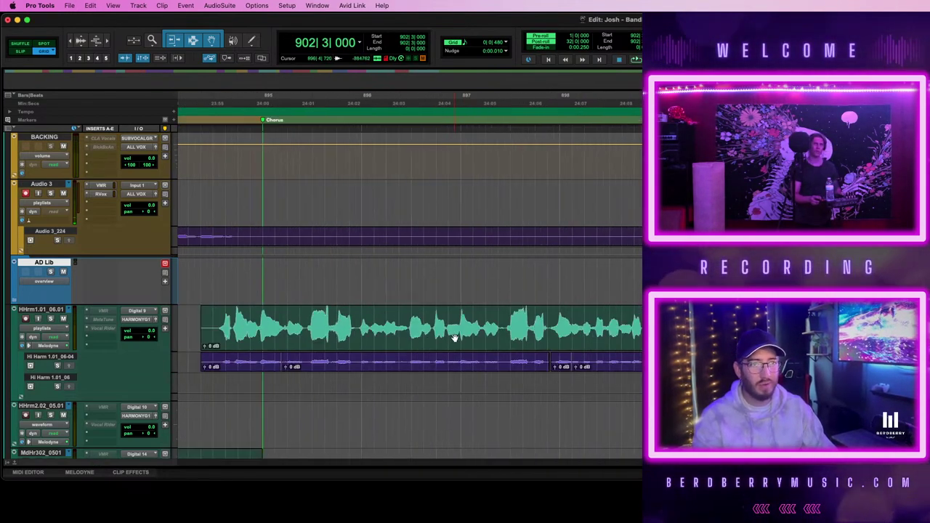
{"action": "scroll", "coordinate": [454, 338], "scroll_direction": "left", "scroll_amount": 4}
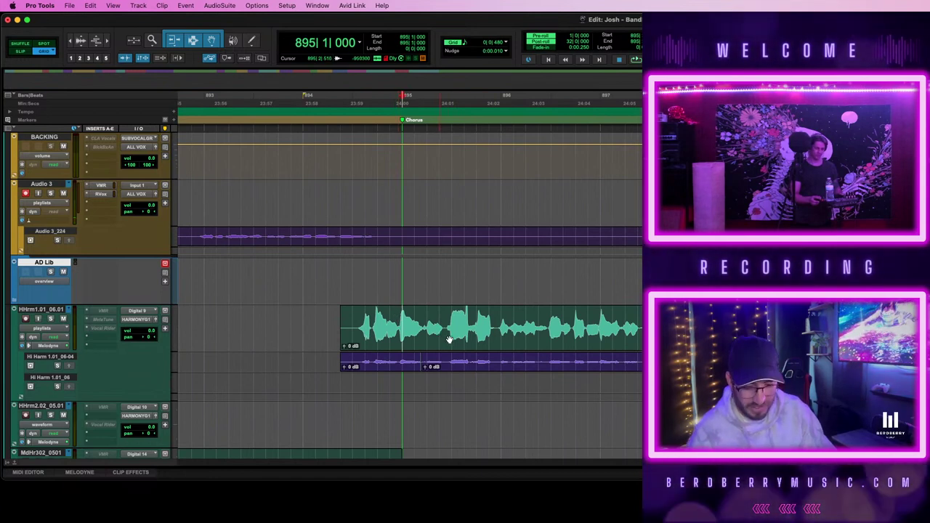
{"action": "scroll", "coordinate": [610, 334], "scroll_direction": "down", "scroll_amount": 5}
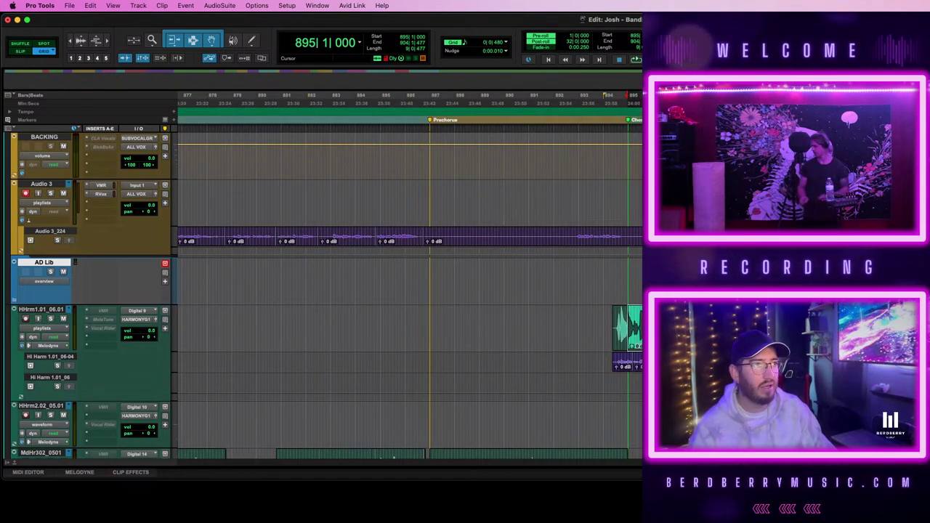
{"action": "scroll", "coordinate": [552, 332], "scroll_direction": "right", "scroll_amount": 5}
{"action": "left_click_drag", "start_coordinate": [427, 333], "coordinate": [929, 333]}
- Extend the start of the copied chorus harmony clip back to 928|3|000
{"action": "key", "text": "t"}
{"action": "key", "text": "t"}
{"action": "key", "text": "t"}
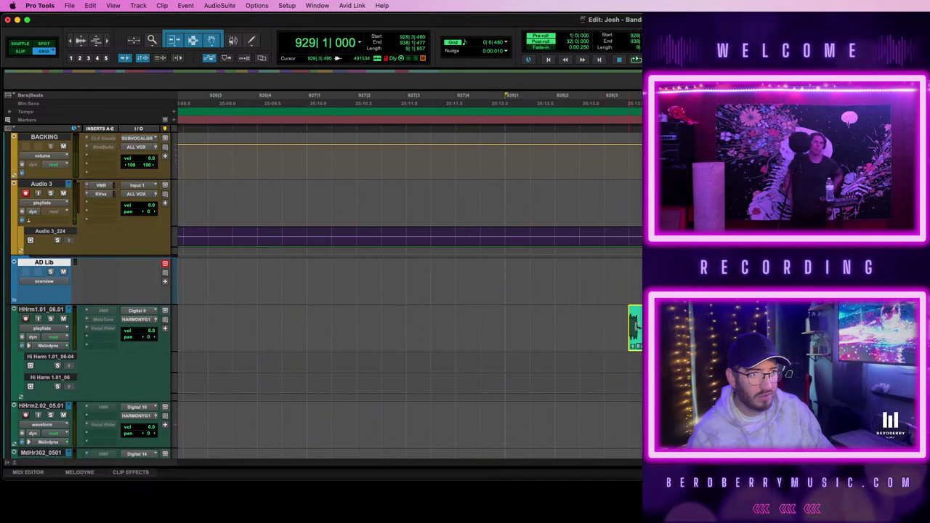
{"action": "left_click_drag", "start_coordinate": [634, 325], "coordinate": [611, 332]}
- Extend the start of the first chorus's main harmony clip on HHrm1.01_06.01 back to 894|4|796
{"action": "key", "text": "r"}
{"action": "key", "text": "r"}
{"action": "scroll", "coordinate": [538, 336], "scroll_direction": "left", "scroll_amount": 10}
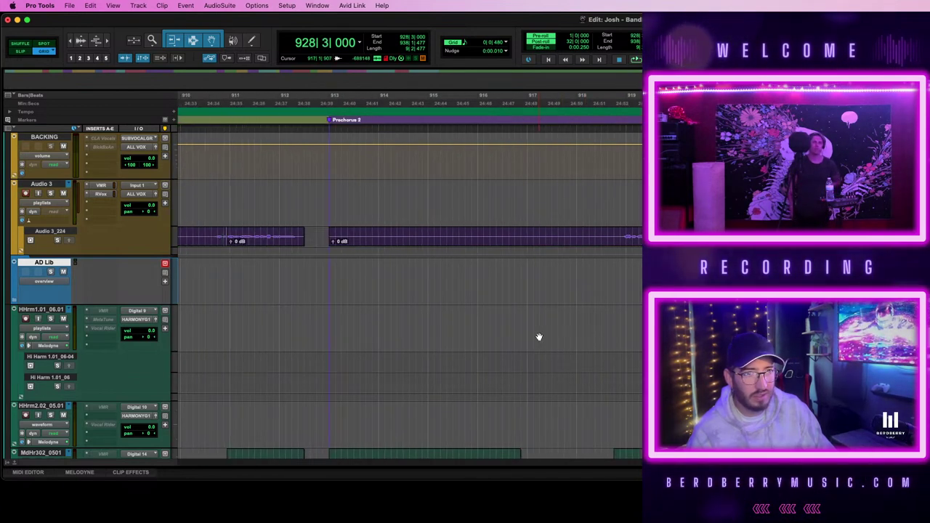
{"action": "scroll", "coordinate": [538, 337], "scroll_direction": "left", "scroll_amount": 3}
{"action": "left_click", "coordinate": [545, 333]}
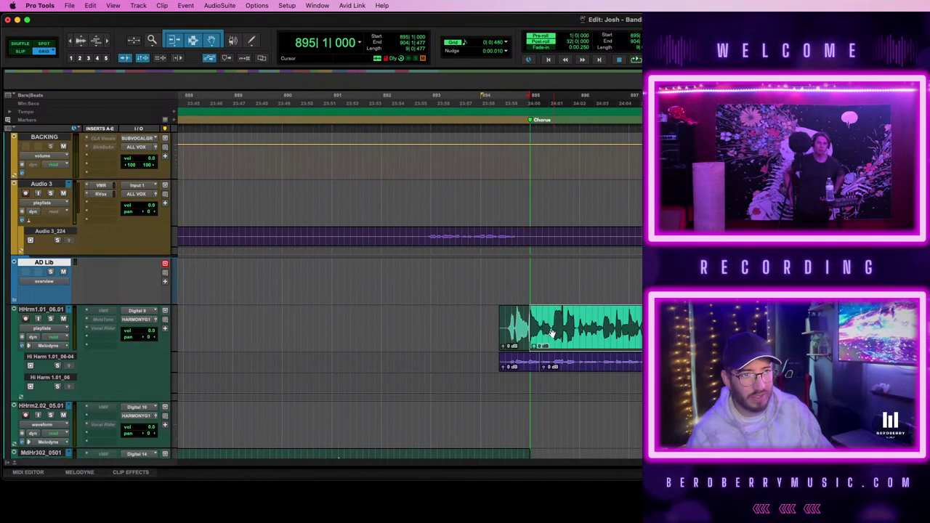
{"action": "key", "text": "t"}
{"action": "key", "text": "t"}
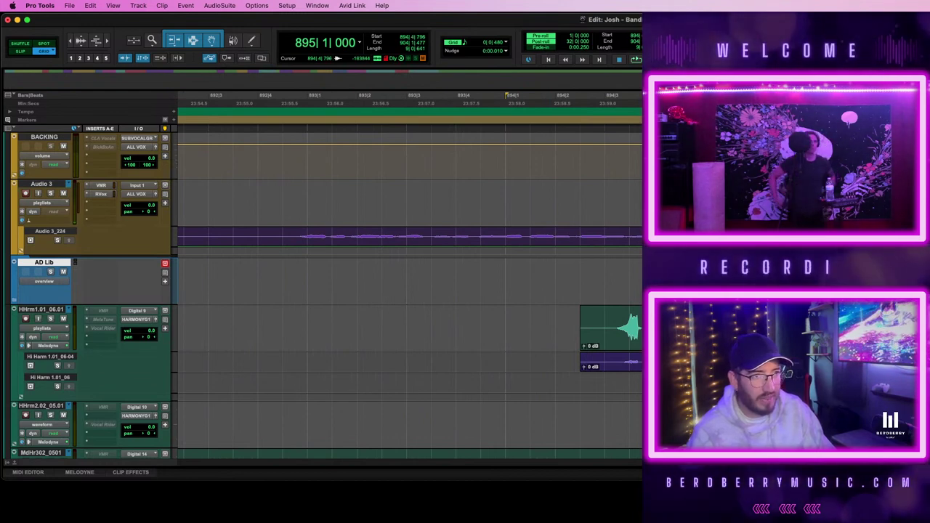
- Delete the opening harmony clip at 894|2|480 on HHrm1.01_06.01 and play the chorus entry from 894|1|000
{"action": "left_click", "coordinate": [611, 334]}
{"action": "key", "text": "BackSpace"}
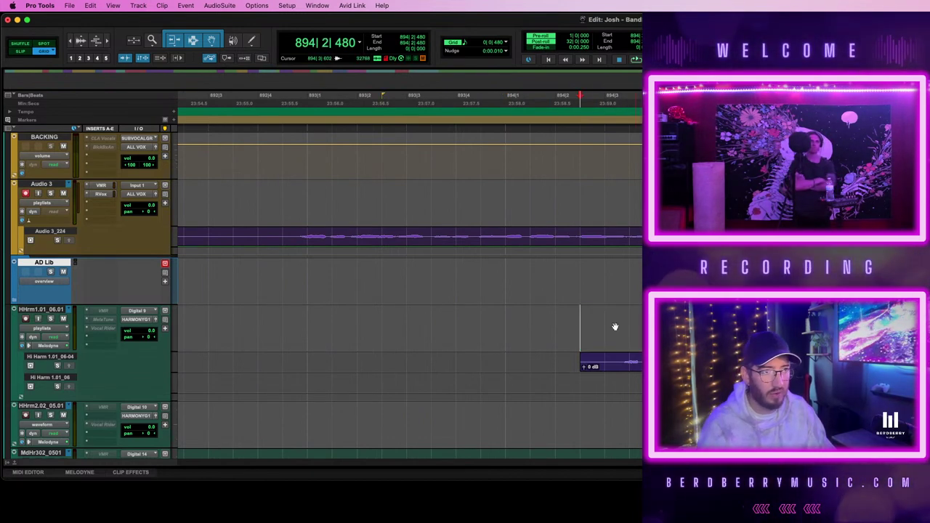
{"action": "left_click", "coordinate": [510, 316]}
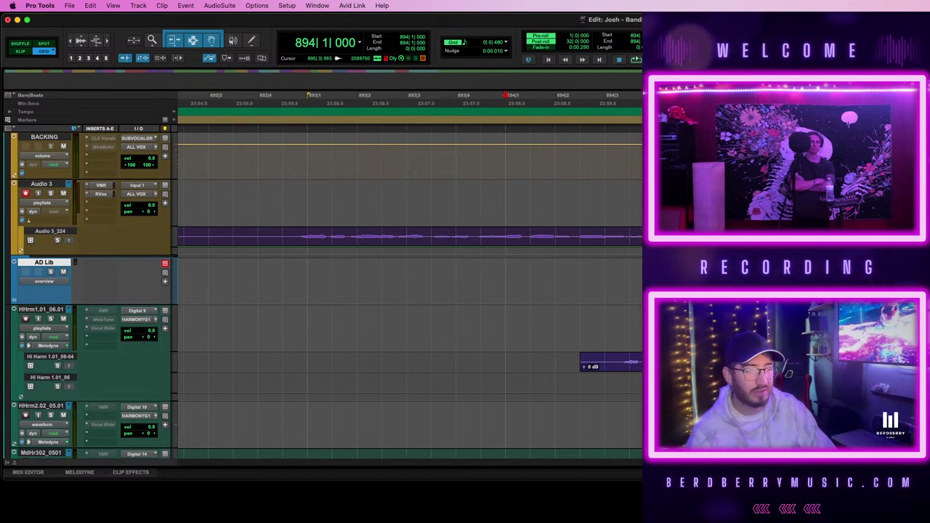
{"action": "key", "text": "space"}
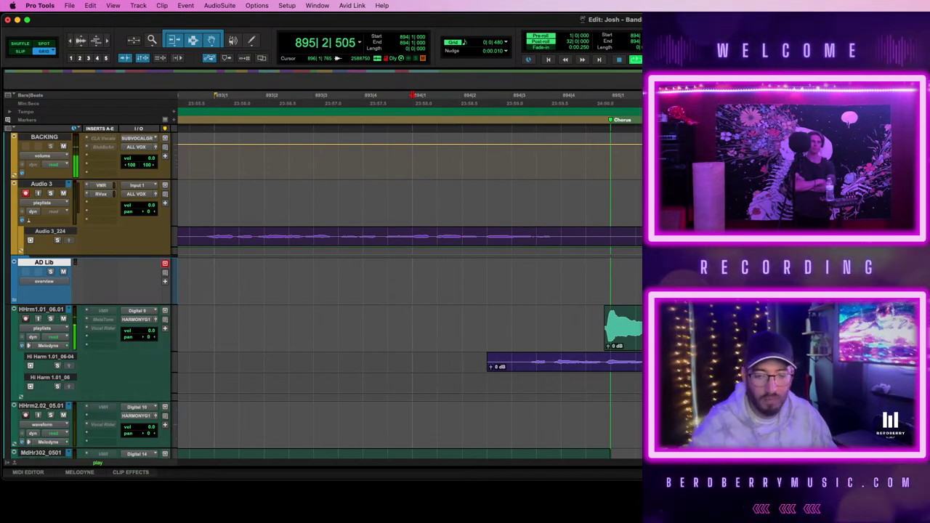
- Play the entry of the copied Chorus 3 harmony on HHrm1.01_06.01 from 928|2|480
{"action": "key", "text": "r"}
{"action": "key", "text": "r"}
{"action": "scroll", "coordinate": [410, 291], "scroll_direction": "right", "scroll_amount": 10}
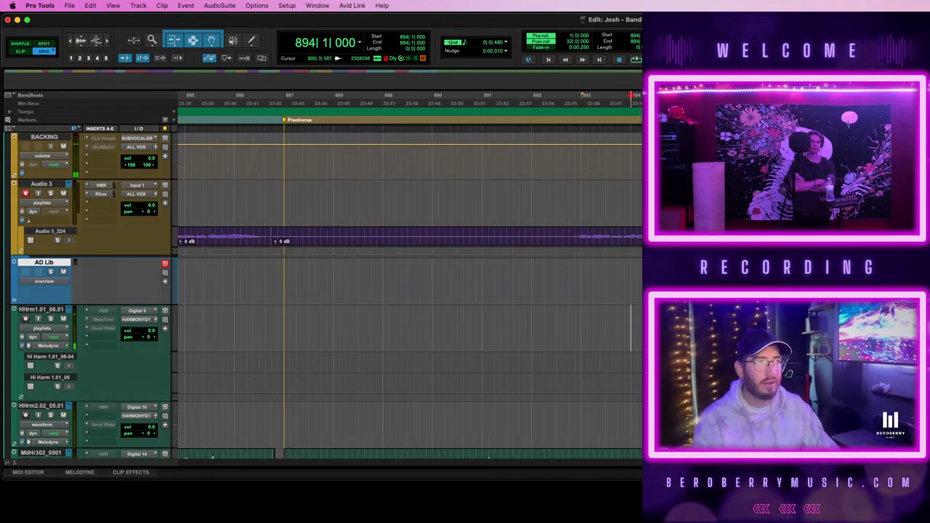
{"action": "scroll", "coordinate": [445, 327], "scroll_direction": "right", "scroll_amount": 2}
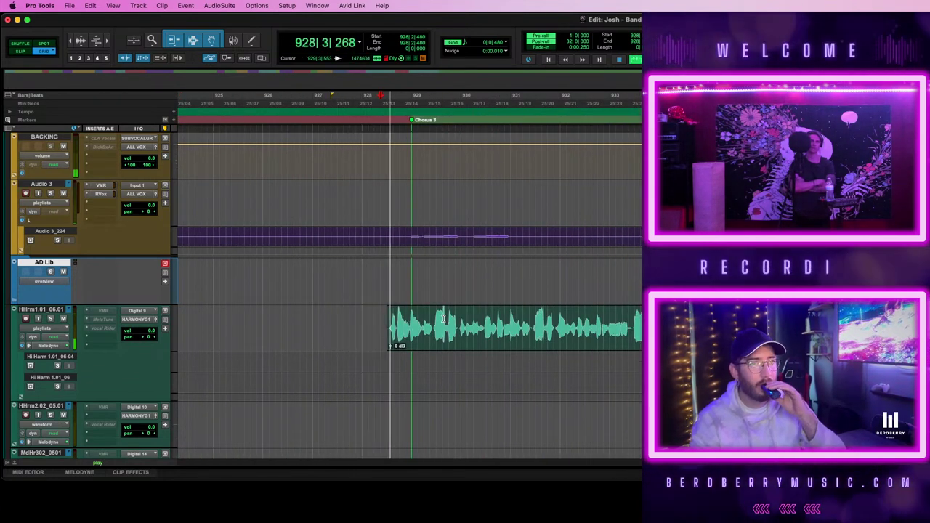
{"action": "key", "text": "t"}
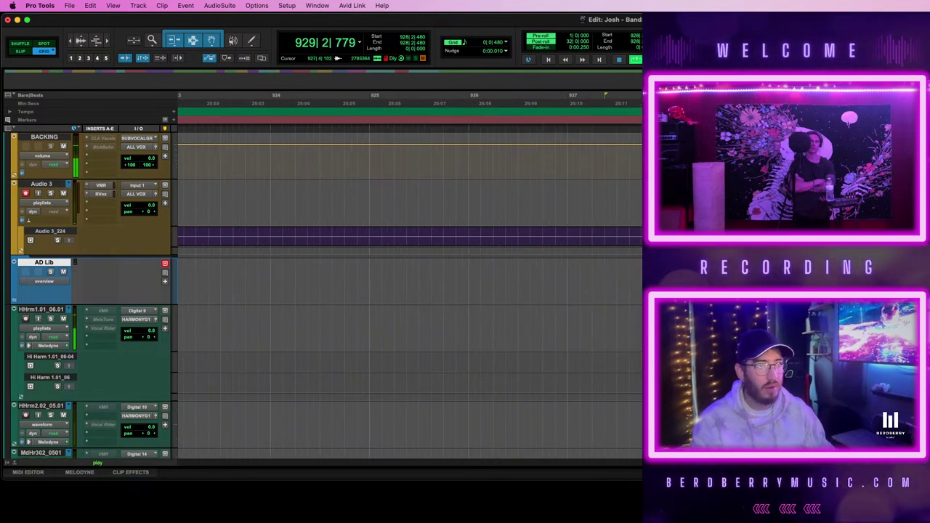
{"action": "key", "text": "space"}
- Shift the copied Chorus 3 harmony clip slightly later so it starts at 928|3|031, and play it from its start
{"action": "key", "text": "t"}
{"action": "key", "text": "t"}
{"action": "key", "text": "t"}
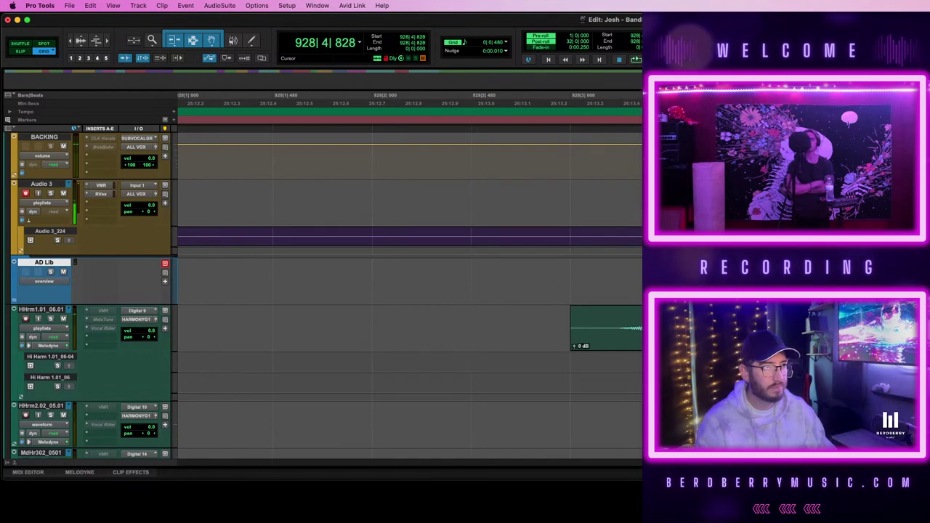
{"action": "left_click_drag", "start_coordinate": [802, 335], "coordinate": [807, 336]}
{"action": "key", "text": "r"}
{"action": "key", "text": "r"}
{"action": "key", "text": "r"}
{"action": "key", "text": "r"}
{"action": "key", "text": "r"}
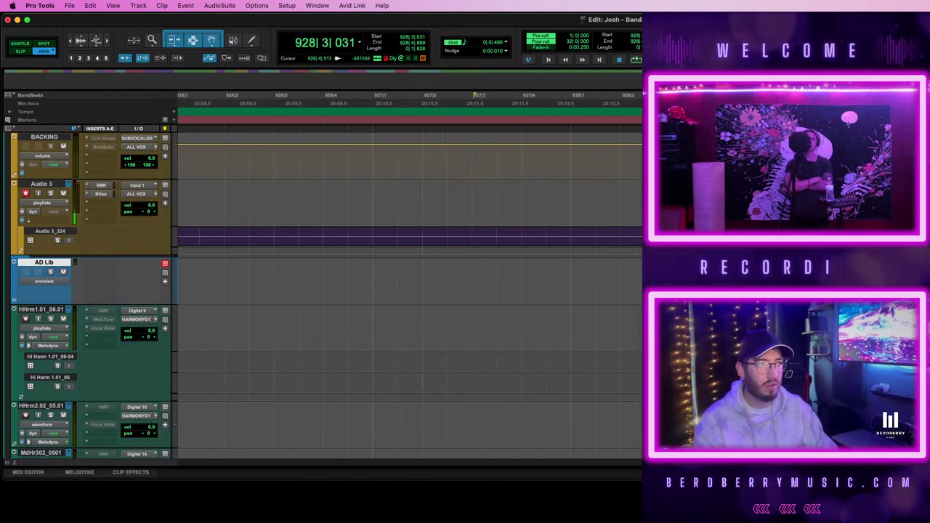
{"action": "key", "text": "t"}
{"action": "key", "text": "t"}
{"action": "key", "text": "t"}
{"action": "key", "text": "t"}
{"action": "key", "text": "t"}
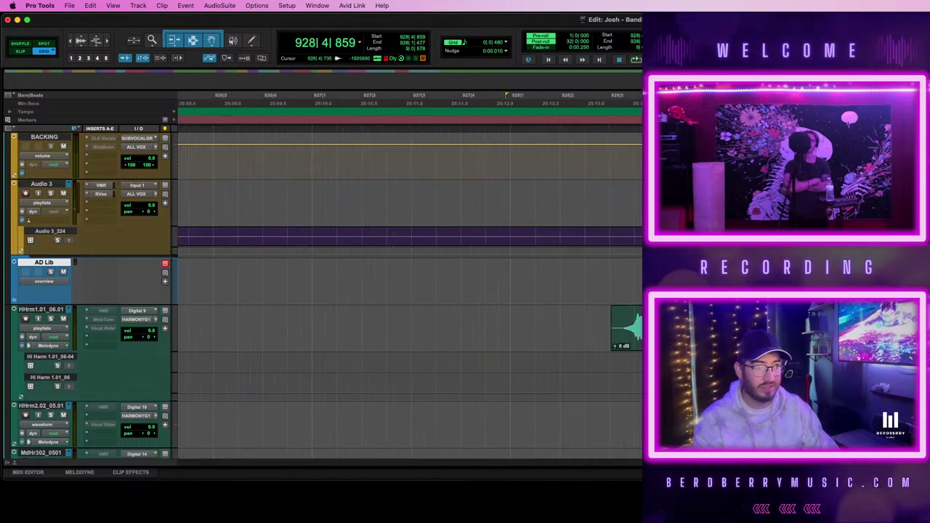
{"action": "left_click", "coordinate": [807, 335]}
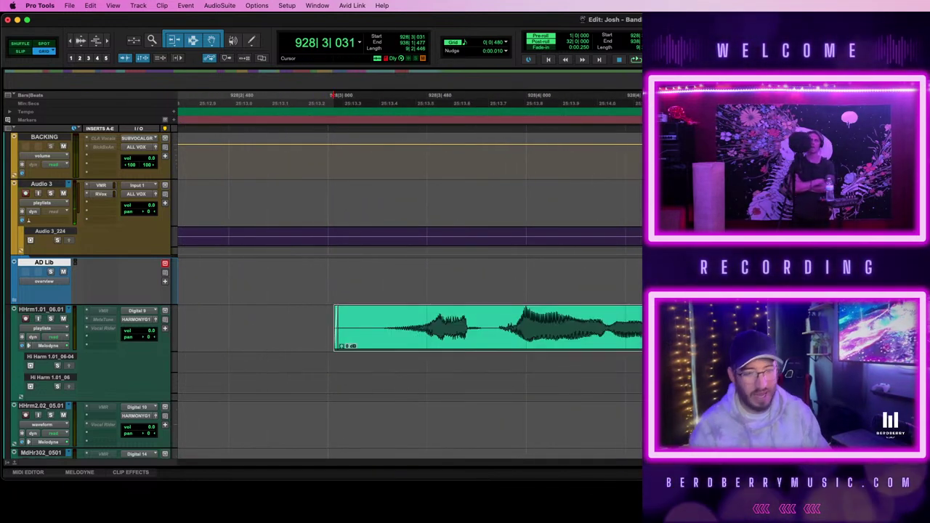
{"action": "key", "text": "space"}
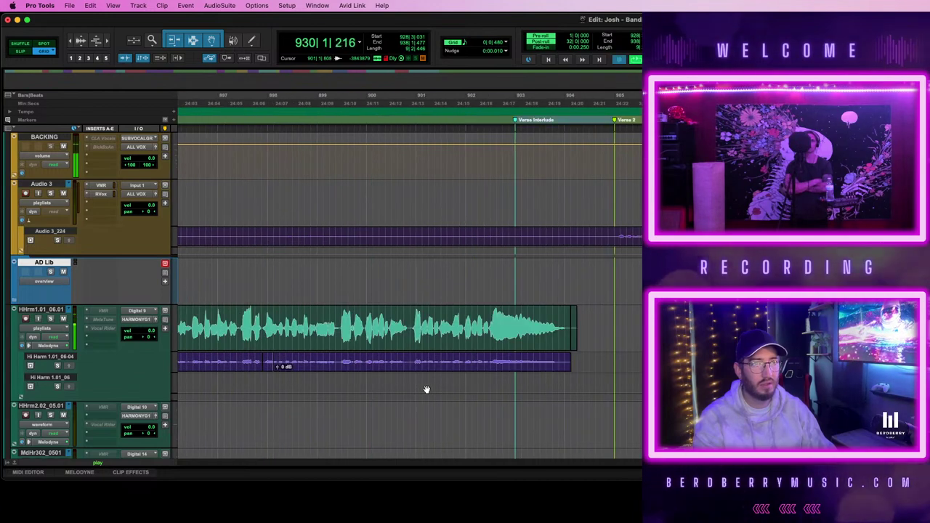
- Copy the Chorus 3 harmony clip on HHrm1.01_06.01 to 920|3|000 for Chorus 2 and play it there
{"action": "key", "text": "space"}
{"action": "key", "text": "t"}
{"action": "key", "text": "t"}
{"action": "key", "text": "t"}
{"action": "scroll", "coordinate": [635, 351], "scroll_direction": "left", "scroll_amount": 3}
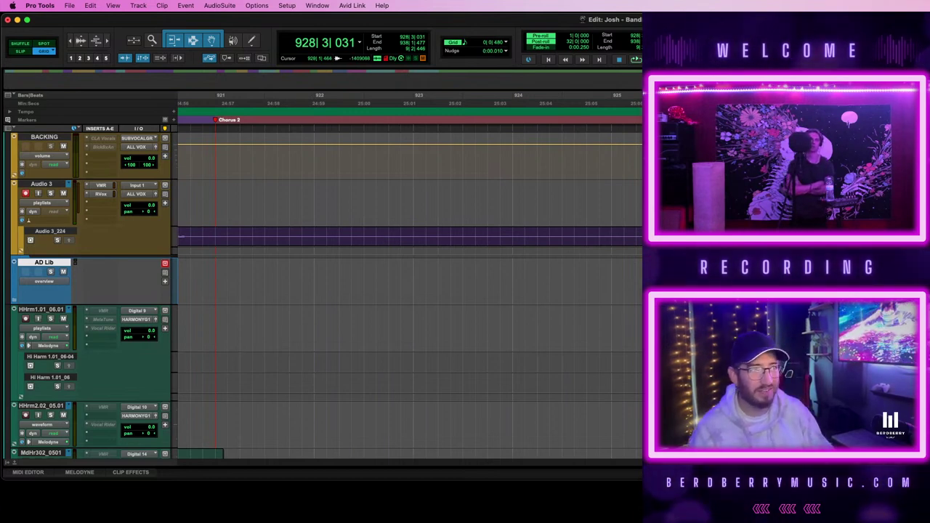
{"action": "scroll", "coordinate": [409, 290], "scroll_direction": "left", "scroll_amount": 2}
{"action": "left_click_drag", "start_coordinate": [599, 361], "coordinate": [317, 345]}
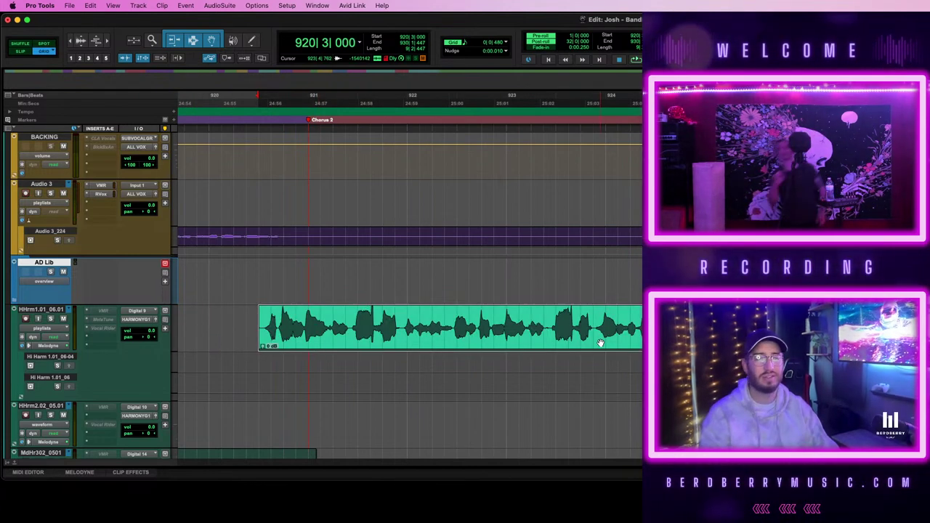
{"action": "key", "text": "space"}
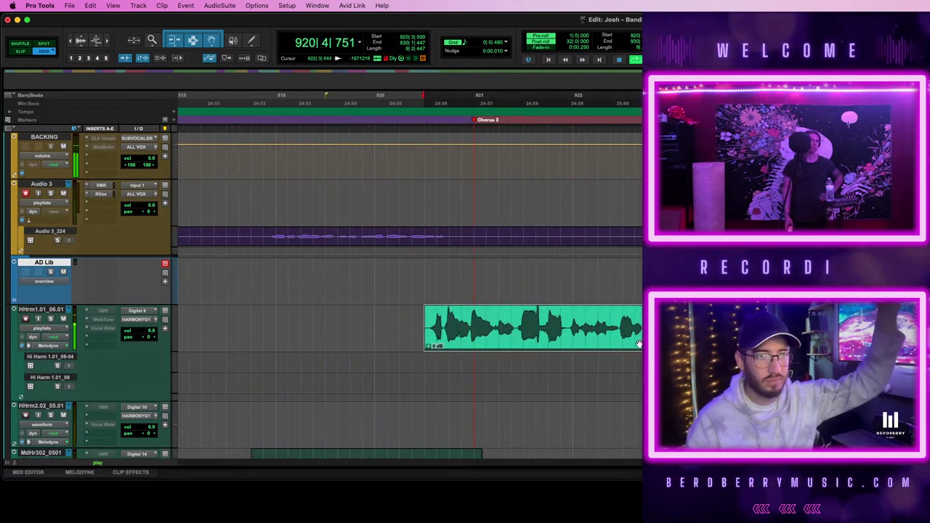
- Play the first chorus's harmony entry on HHrm1.01_06.01 from 894|3|480 to compare it with the copy
{"action": "scroll", "coordinate": [604, 332], "scroll_direction": "left", "scroll_amount": 10}
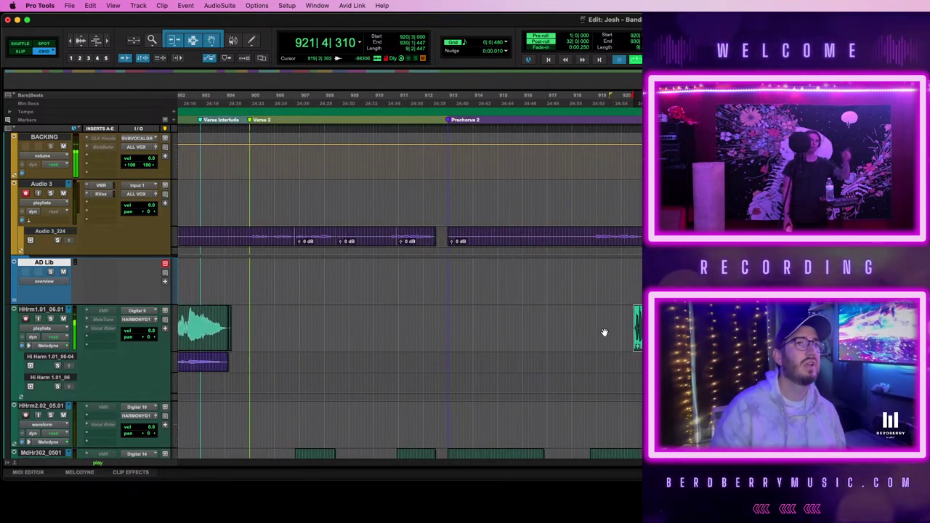
{"action": "key", "text": "space"}
{"action": "scroll", "coordinate": [508, 326], "scroll_direction": "left", "scroll_amount": 8}
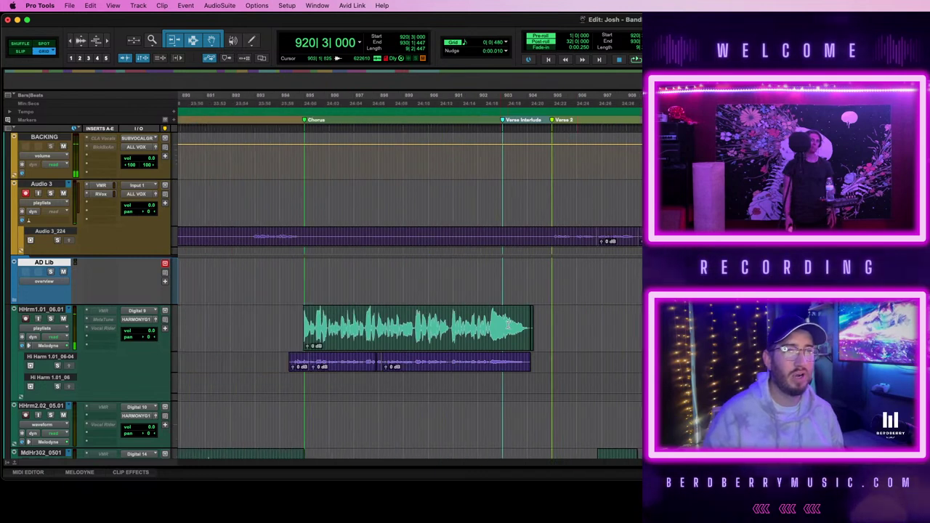
{"action": "left_click", "coordinate": [295, 314]}
{"action": "key", "text": "space"}
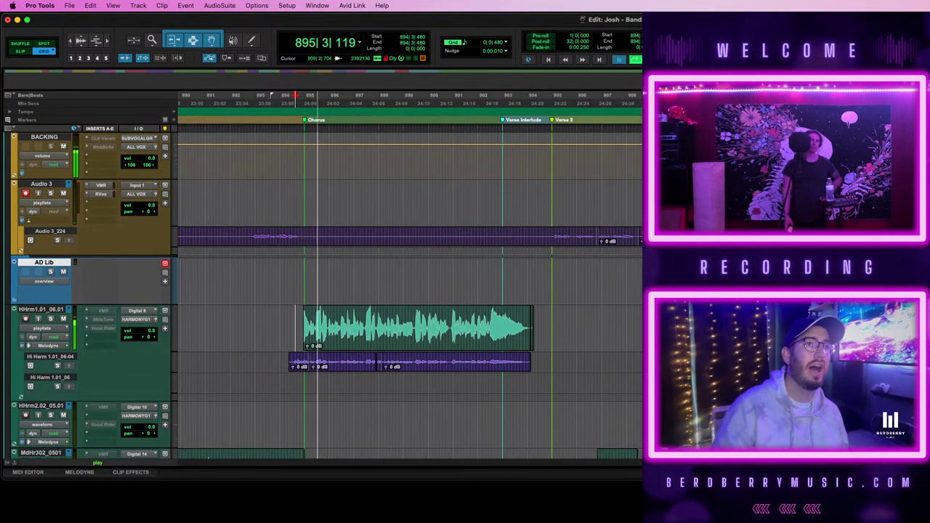
{"action": "key", "text": "space"}
- Extend the start of the Chorus 3 harmony clip on HHrm1.01_06.01 back to 929|1|000 and play it
{"action": "scroll", "coordinate": [632, 313], "scroll_direction": "right", "scroll_amount": 15}
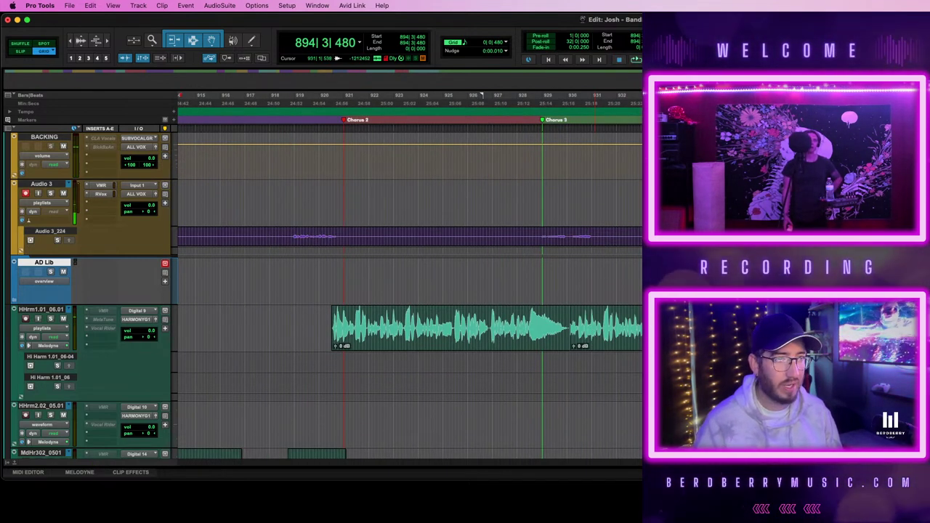
{"action": "left_click", "coordinate": [588, 331]}
{"action": "key", "text": "t"}
{"action": "key", "text": "super+bracketright"}
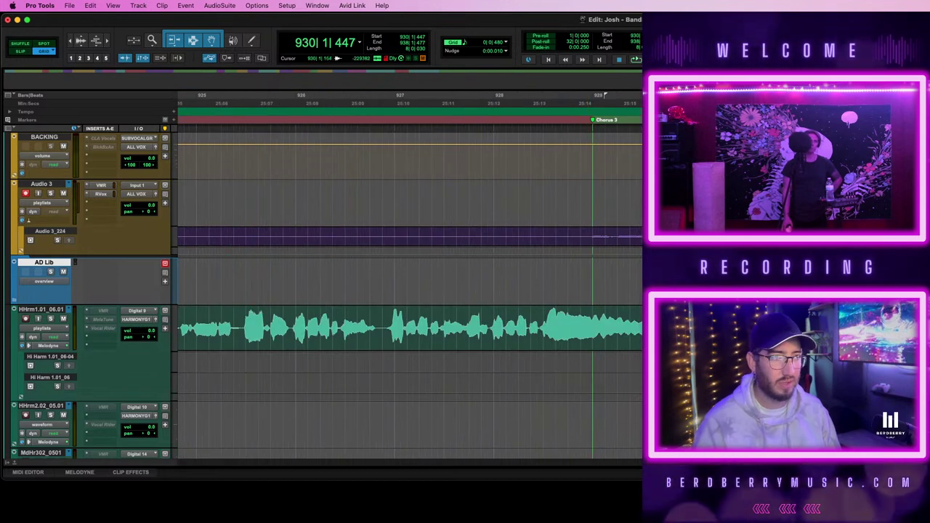
{"action": "left_click", "coordinate": [569, 331]}
{"action": "left_click_drag", "start_coordinate": [563, 332], "coordinate": [589, 332]}
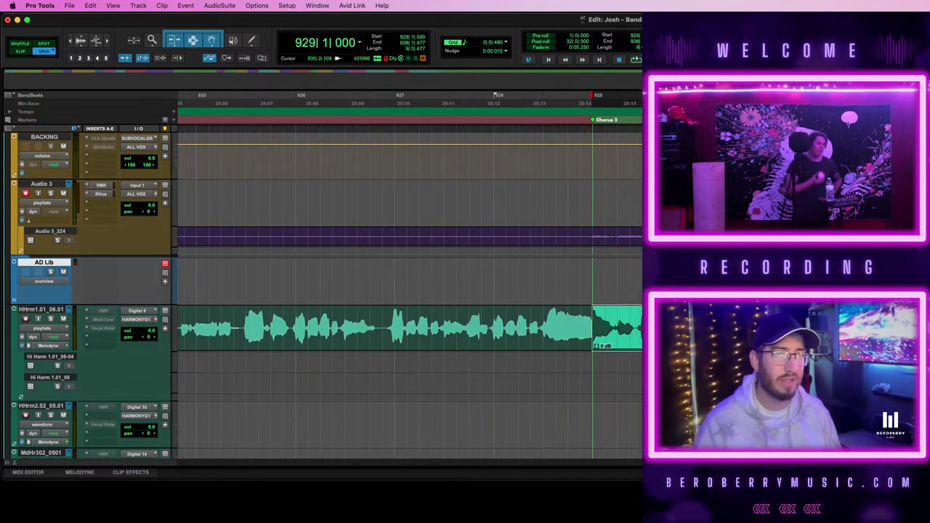
{"action": "key", "text": "space"}
{"action": "key", "text": "r"}
{"action": "key", "text": "r"}
{"action": "scroll", "coordinate": [410, 291], "scroll_direction": "right", "scroll_amount": 3}
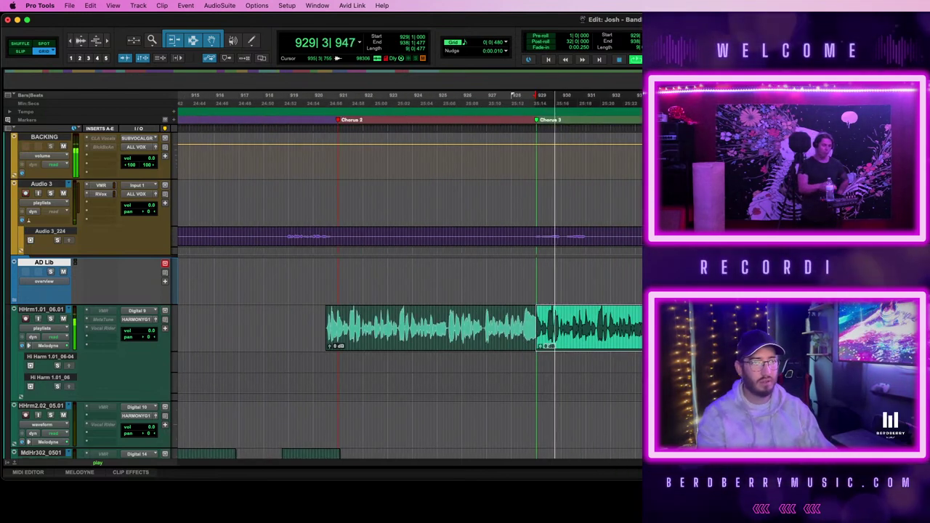
- Move the Chorus 3 harmony clip on HHrm1.01_06.01 to 933|1|000 and play its entry
{"action": "scroll", "coordinate": [410, 291], "scroll_direction": "down", "scroll_amount": 2}
{"action": "key", "text": "t"}
{"action": "scroll", "coordinate": [410, 290], "scroll_direction": "right", "scroll_amount": 2}
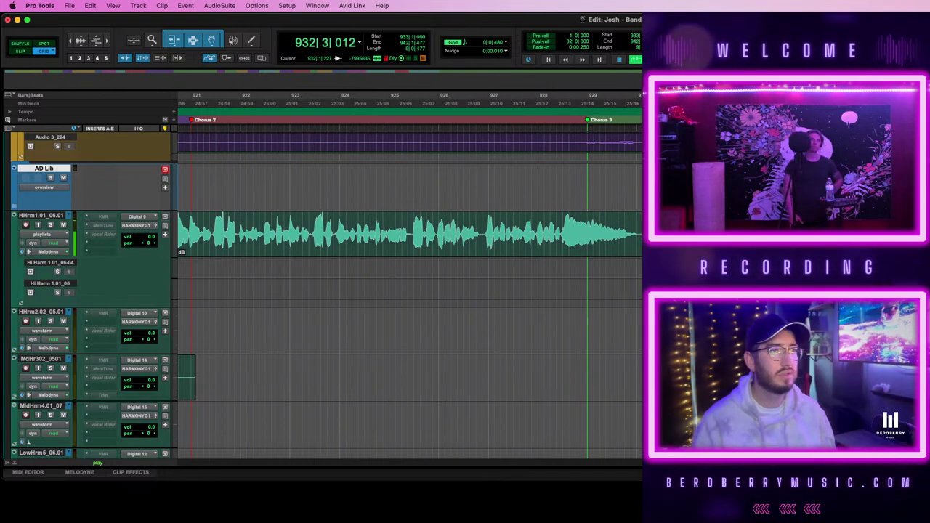
{"action": "key", "text": "r"}
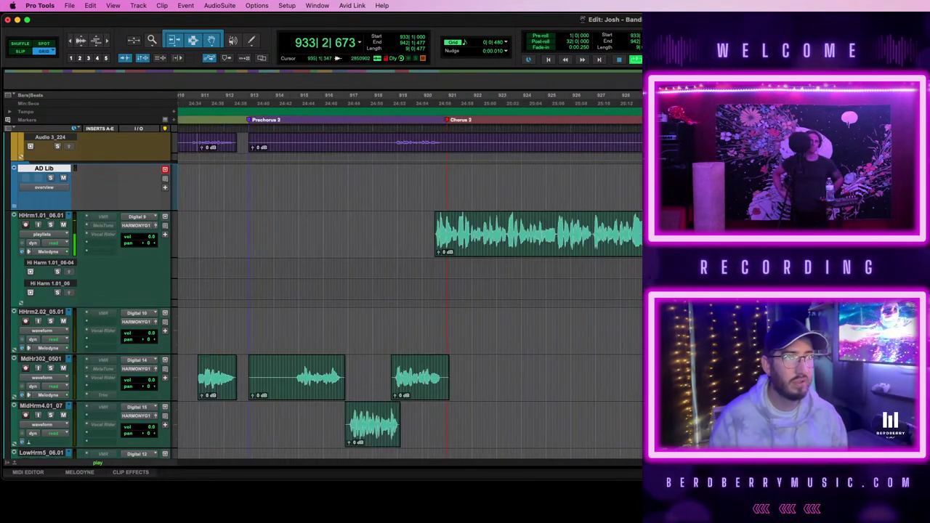
{"action": "key", "text": "t"}
{"action": "scroll", "coordinate": [409, 305], "scroll_direction": "right", "scroll_amount": 2}
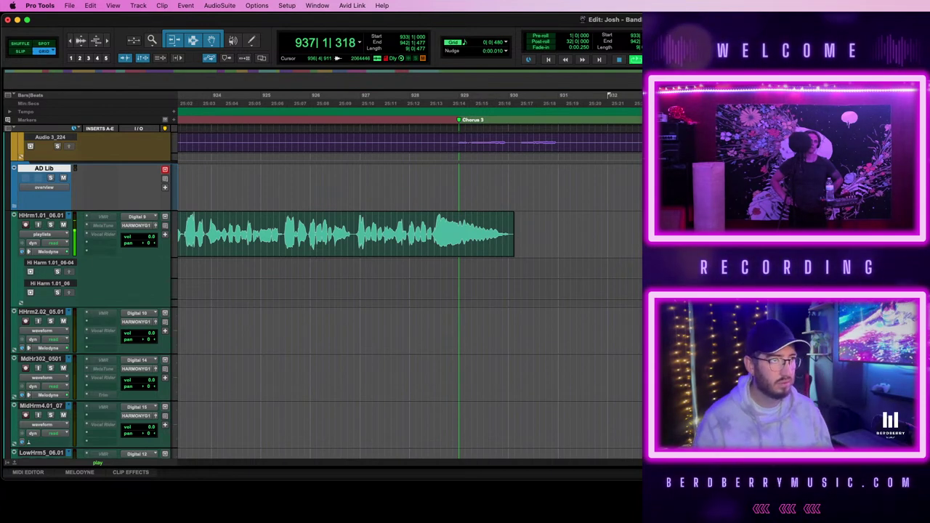
- Shorten the final harmony clip on HHrm1.01_06.01, place it at 933|3|000, and play this section
{"action": "left_click_drag", "start_coordinate": [856, 233], "coordinate": [929, 234]}
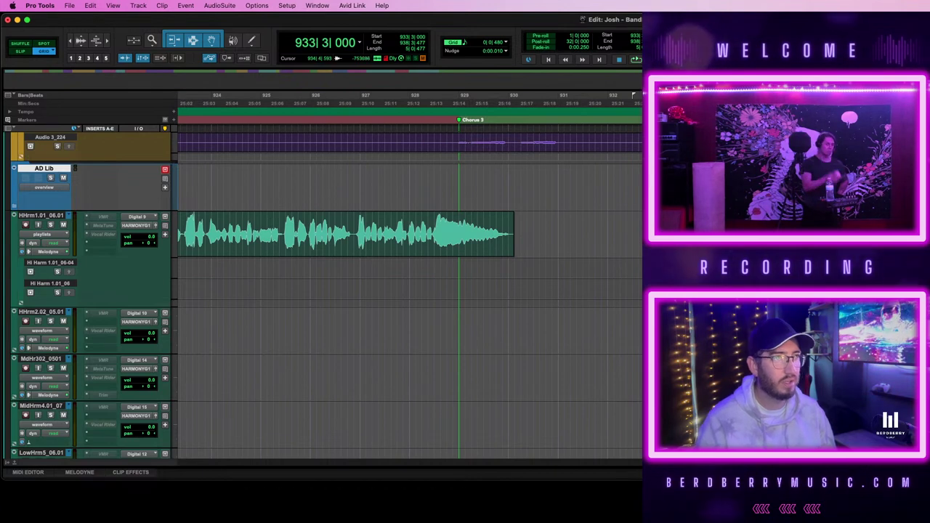
{"action": "key", "text": "space"}
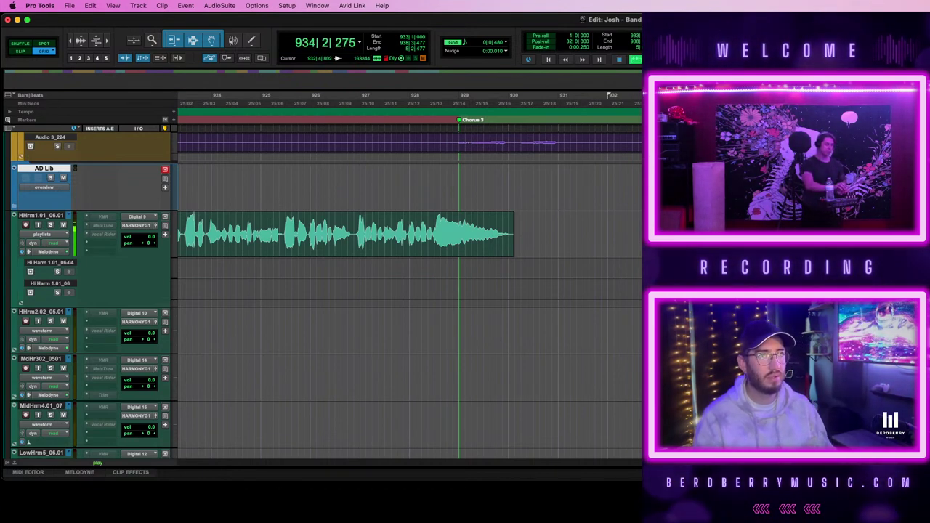
{"action": "left_click", "coordinate": [843, 234]}
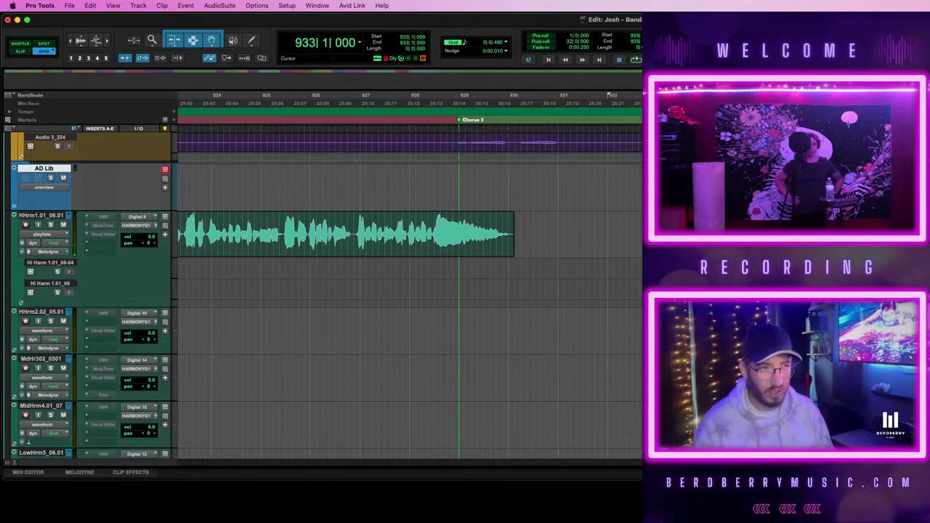
- Select the Chorus 2 harmony clip at 920|3|000 on HHrm1.01_06.01 and play from its start
{"action": "key", "text": "r"}
{"action": "key", "text": "r"}
{"action": "left_click", "coordinate": [617, 244]}
{"action": "key", "text": "super+bracketright"}
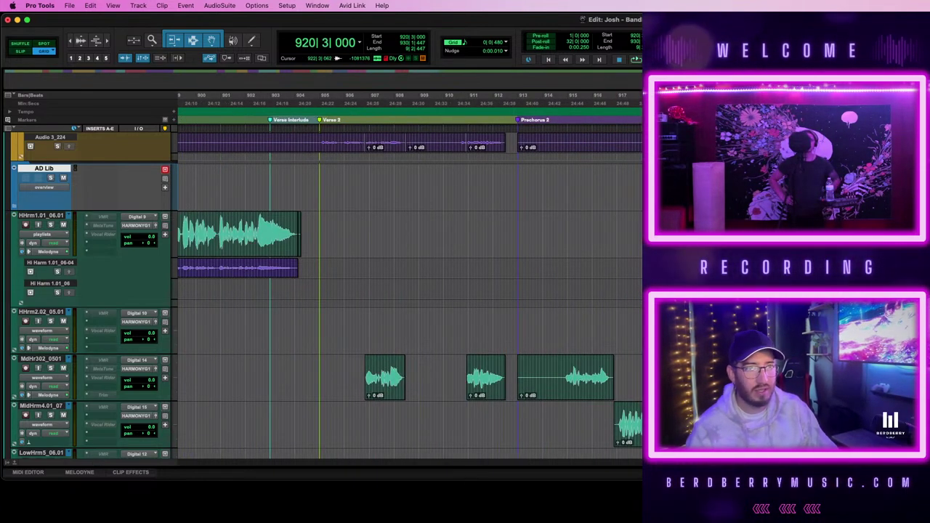
{"action": "key", "text": "space"}
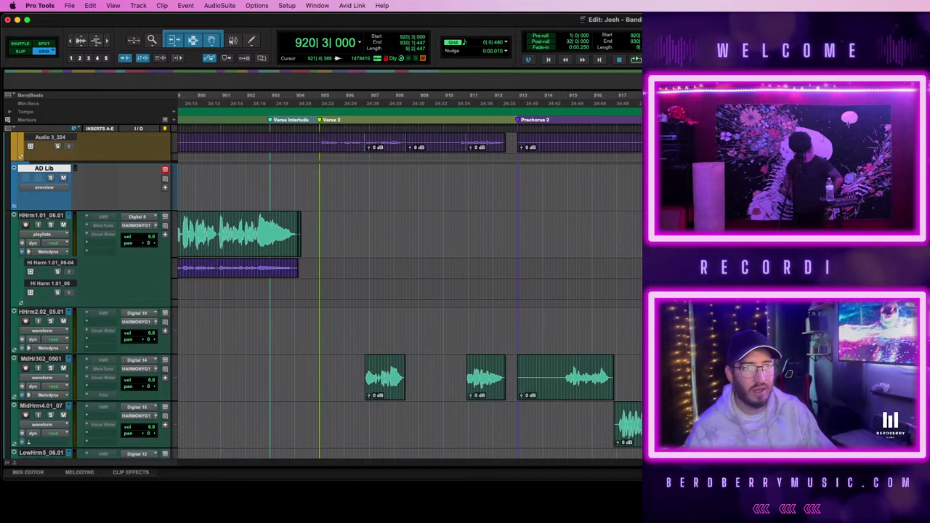
- Switch the HHrm1.01_06.01 track from playlists view to waveform view
{"action": "key", "text": "super+bracketleft"}
{"action": "key", "text": "super+bracketleft"}
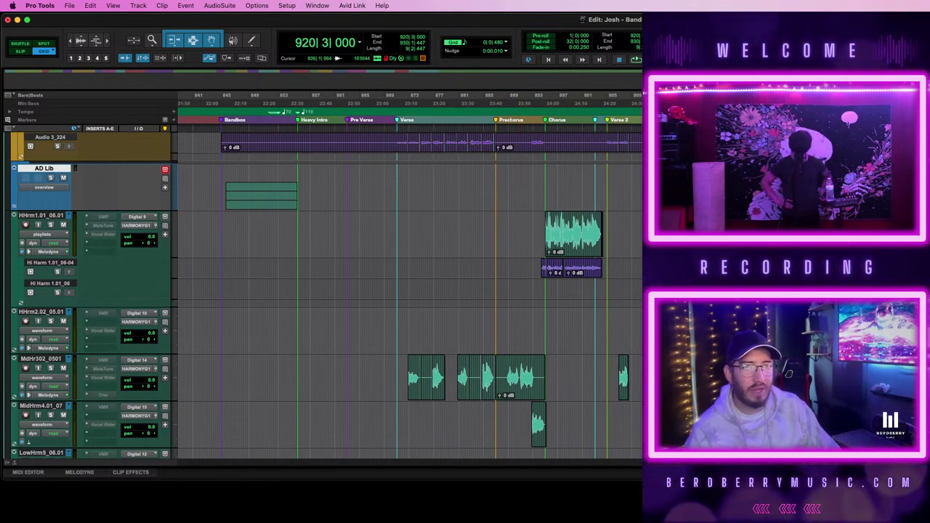
{"action": "left_click", "coordinate": [43, 234]}
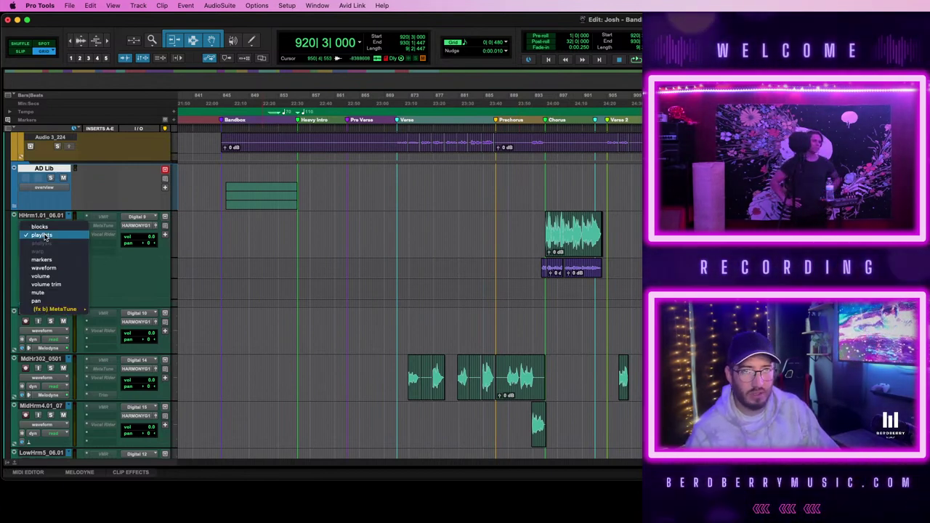
{"action": "left_click", "coordinate": [63, 268]}
{"action": "key", "text": "ctrl+minus"}
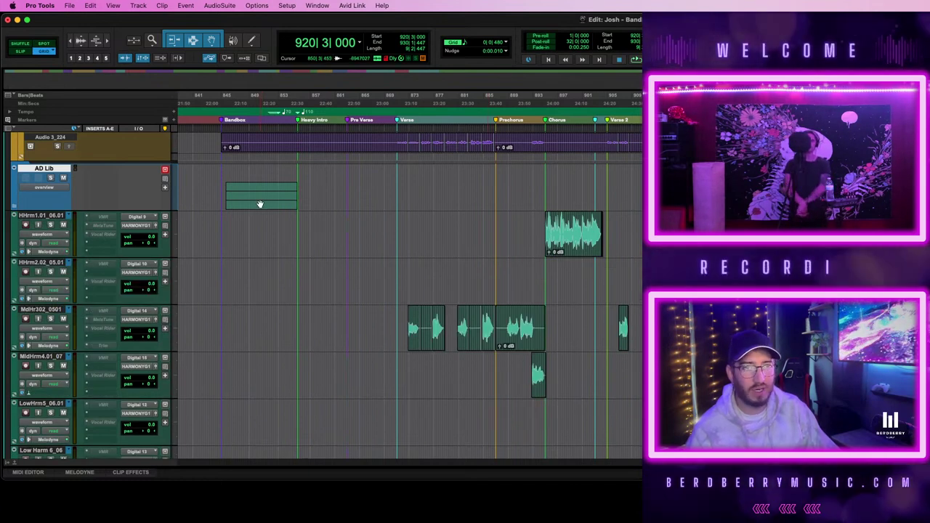
- Move the harmony tracks HHrm1.01_06.01 through HARM 1 into a new basic folder named Harmony 1 and collapse the folder
{"action": "scroll", "coordinate": [587, 239], "scroll_direction": "down", "scroll_amount": 2}
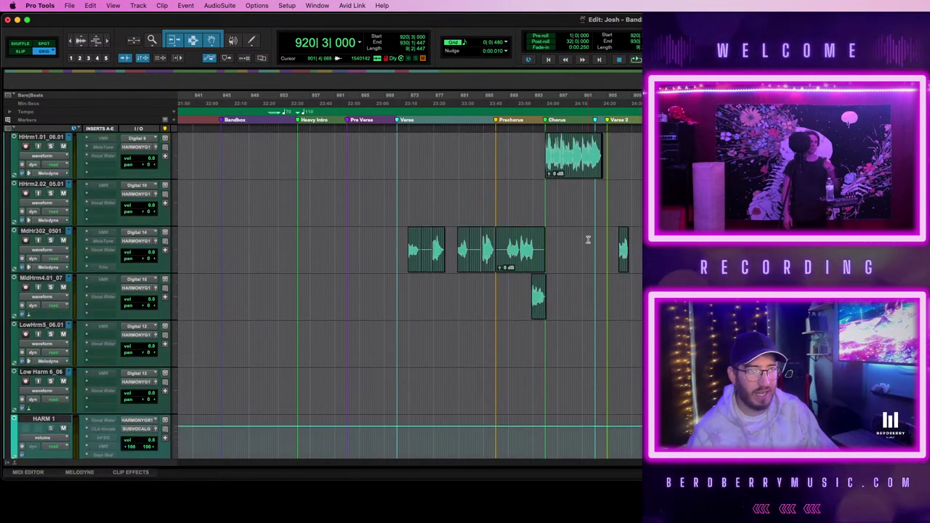
{"action": "scroll", "coordinate": [587, 239], "scroll_direction": "up", "scroll_amount": 1}
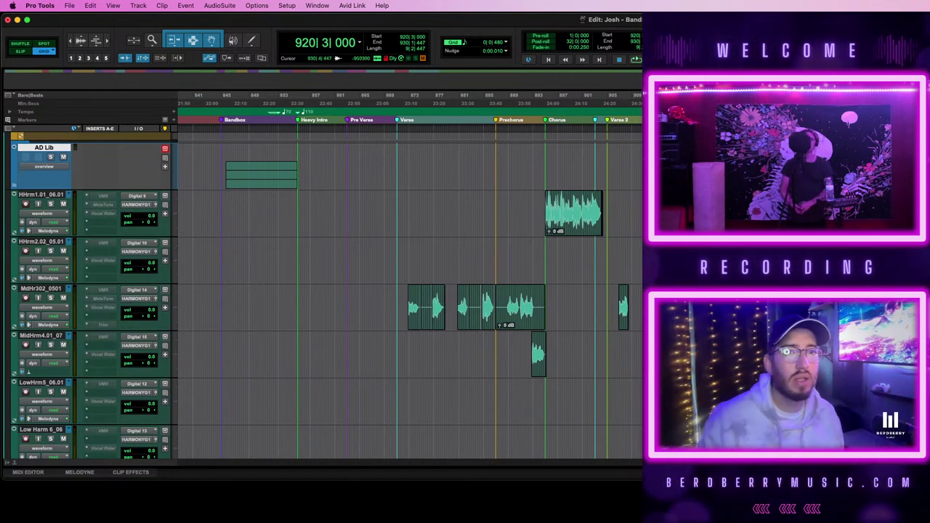
{"action": "scroll", "coordinate": [407, 291], "scroll_direction": "down", "scroll_amount": 4}
{"action": "scroll", "coordinate": [396, 266], "scroll_direction": "up", "scroll_amount": 4}
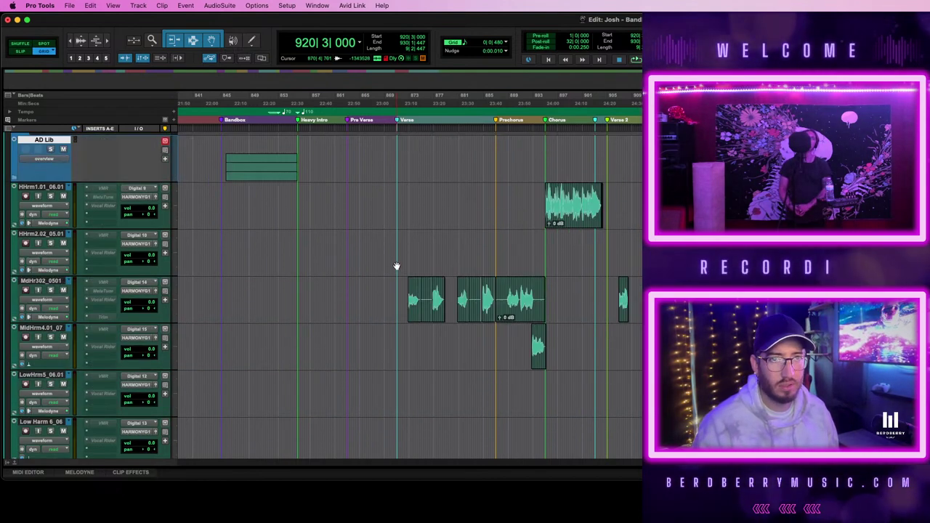
{"action": "scroll", "coordinate": [47, 196], "scroll_direction": "down", "scroll_amount": 2}
{"action": "left_click", "coordinate": [51, 373]}
{"action": "right_click", "coordinate": [53, 374]}
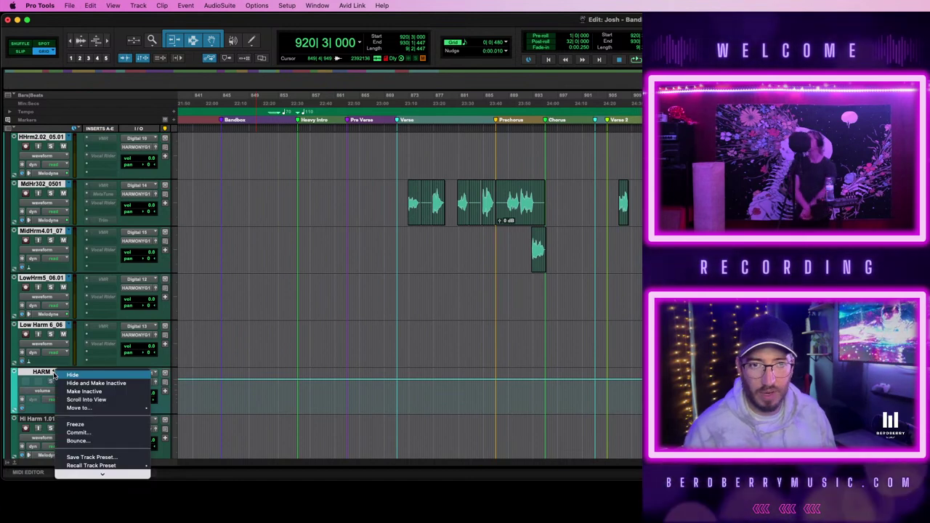
{"action": "mouse_move", "coordinate": [105, 344]}
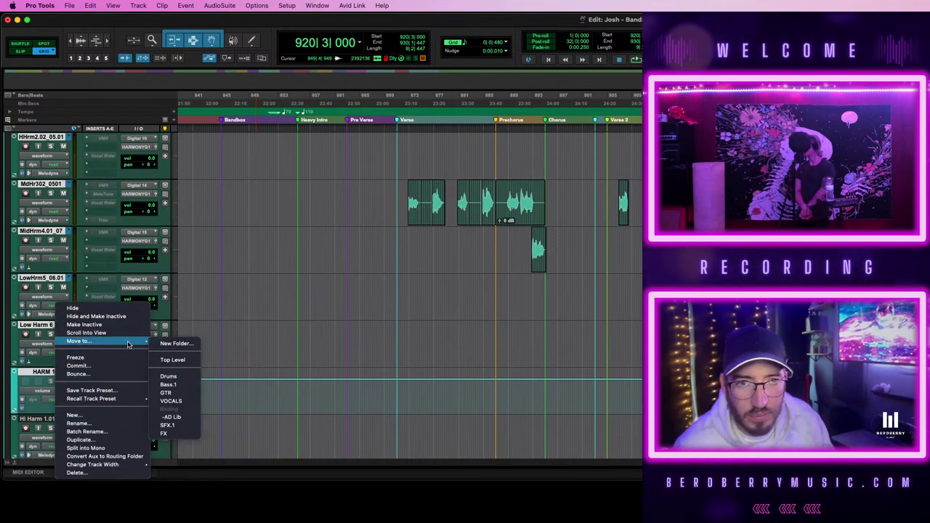
{"action": "left_click", "coordinate": [177, 344]}
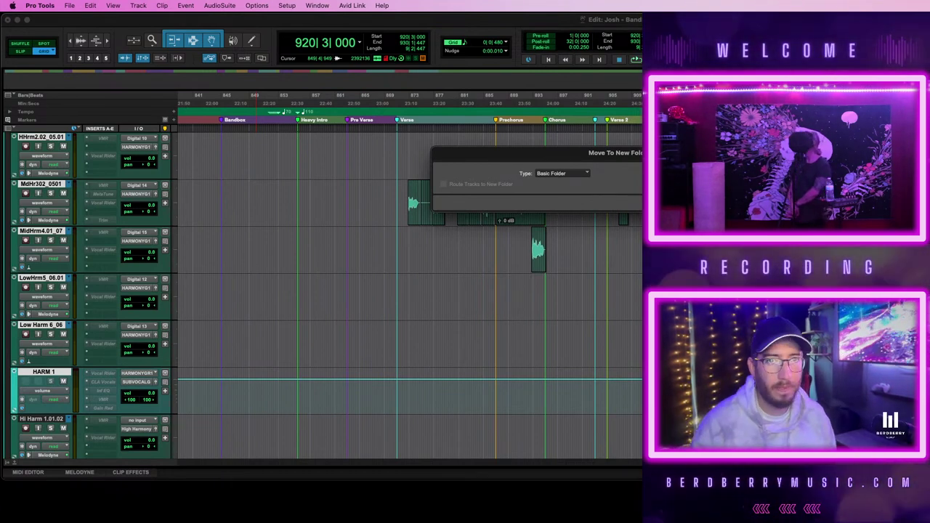
{"action": "key", "text": "Return"}
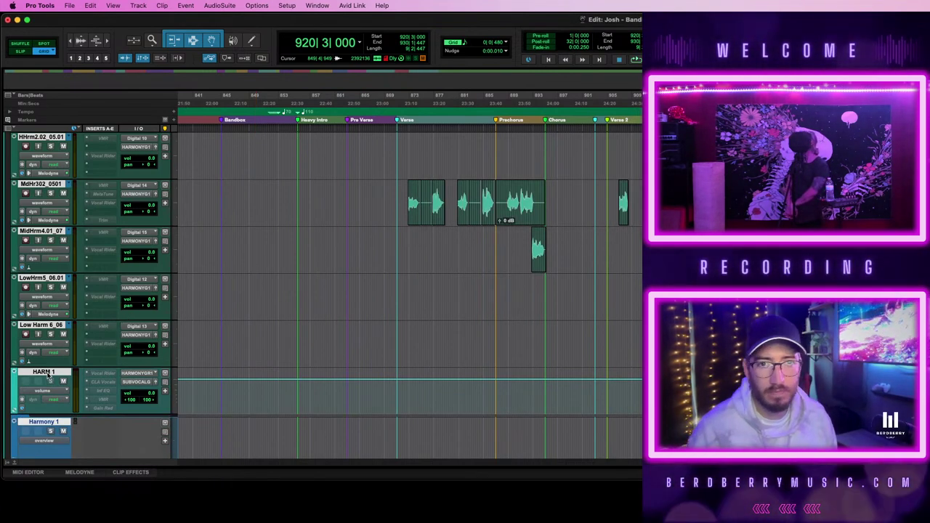
{"action": "scroll", "coordinate": [18, 252], "scroll_direction": "up", "scroll_amount": 3}
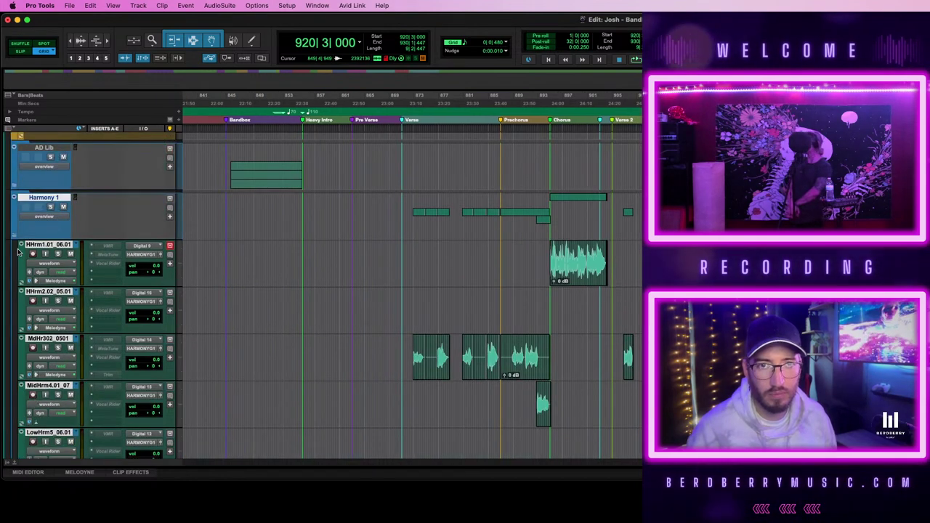
{"action": "key", "text": "shift+f"}
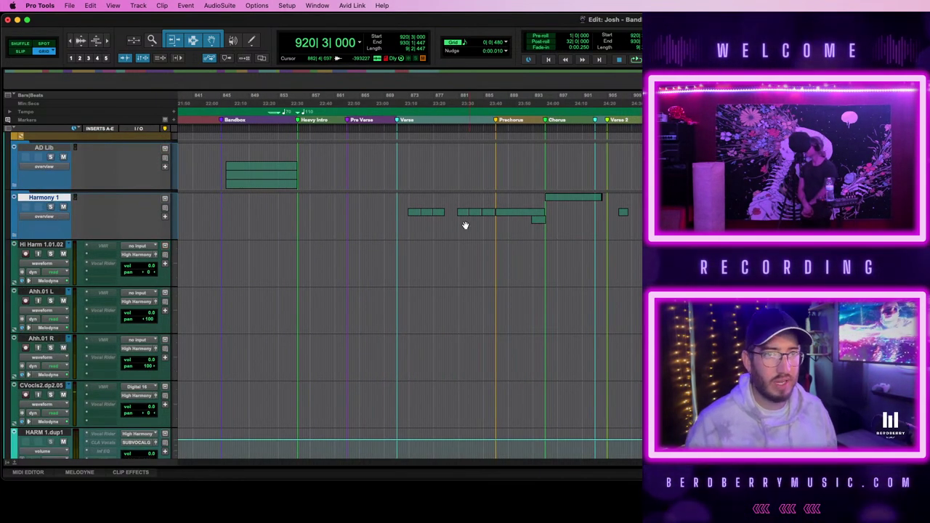
- Move the BACKING and Audio 3 tracks out of the Backing folder to just above the BVcls1.04_02.02 track
{"action": "scroll", "coordinate": [432, 241], "scroll_direction": "down", "scroll_amount": 1}
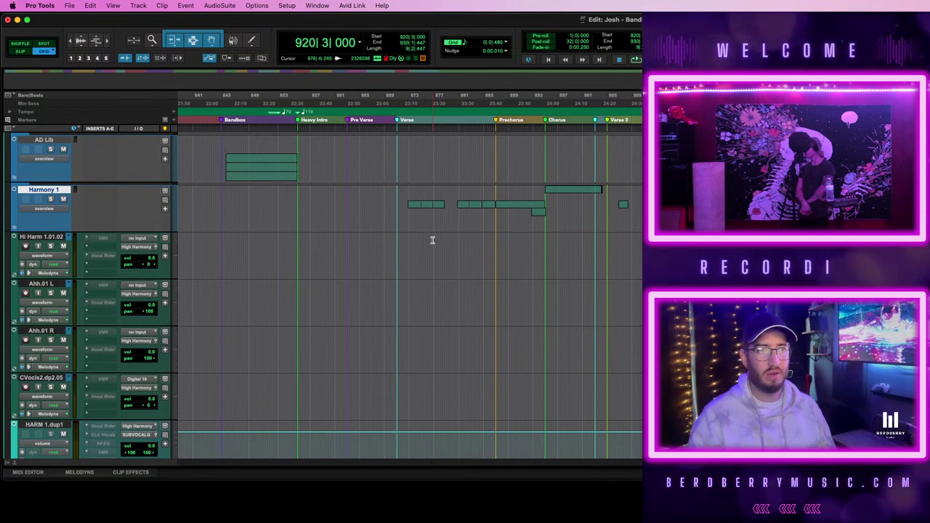
{"action": "scroll", "coordinate": [432, 240], "scroll_direction": "down", "scroll_amount": 5}
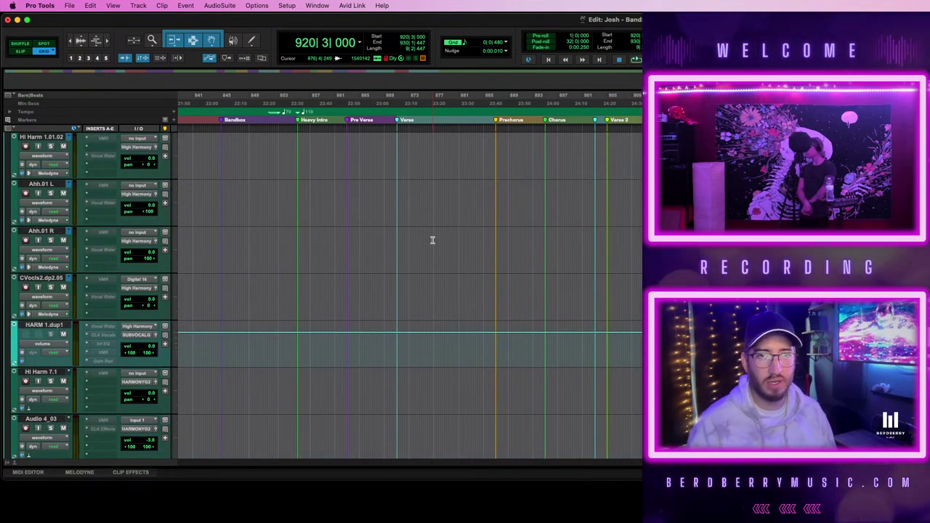
{"action": "scroll", "coordinate": [432, 239], "scroll_direction": "up", "scroll_amount": 3}
{"action": "scroll", "coordinate": [432, 240], "scroll_direction": "up", "scroll_amount": 3}
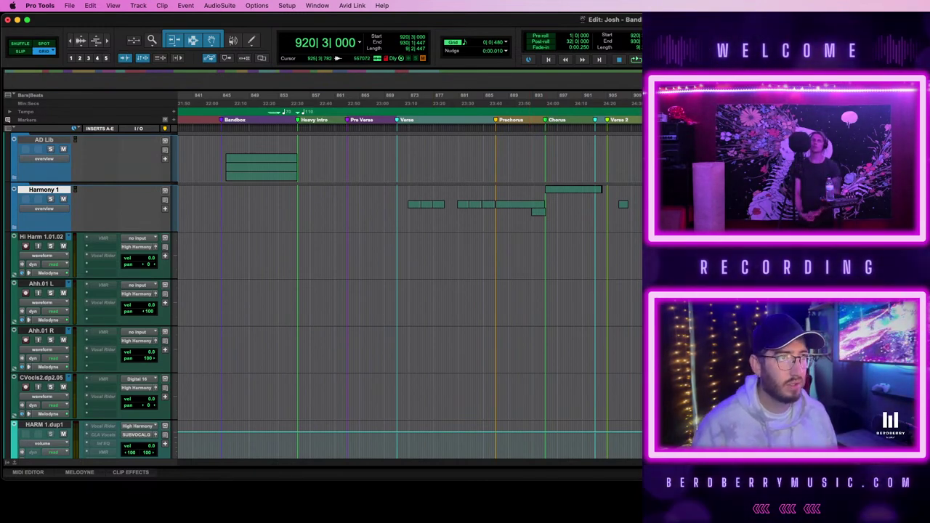
{"action": "scroll", "coordinate": [407, 291], "scroll_direction": "up", "scroll_amount": 15}
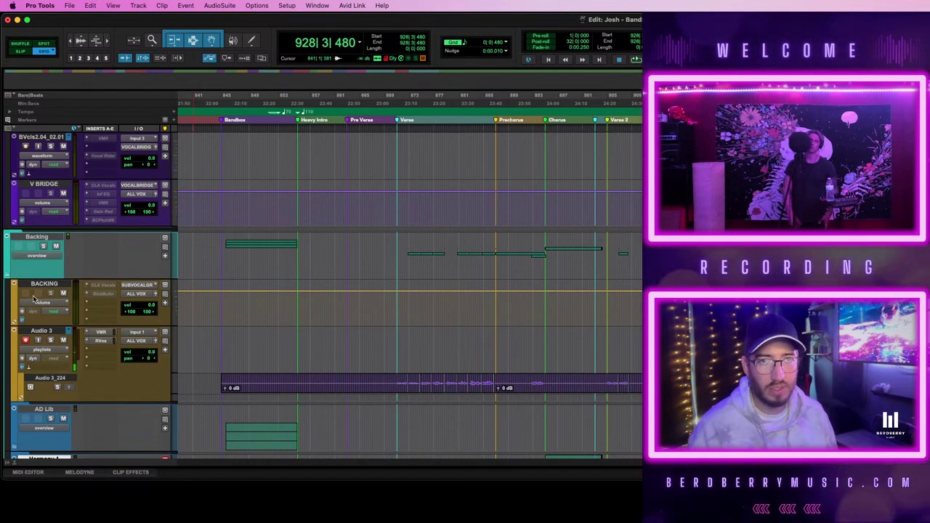
{"action": "scroll", "coordinate": [47, 302], "scroll_direction": "up", "scroll_amount": 8}
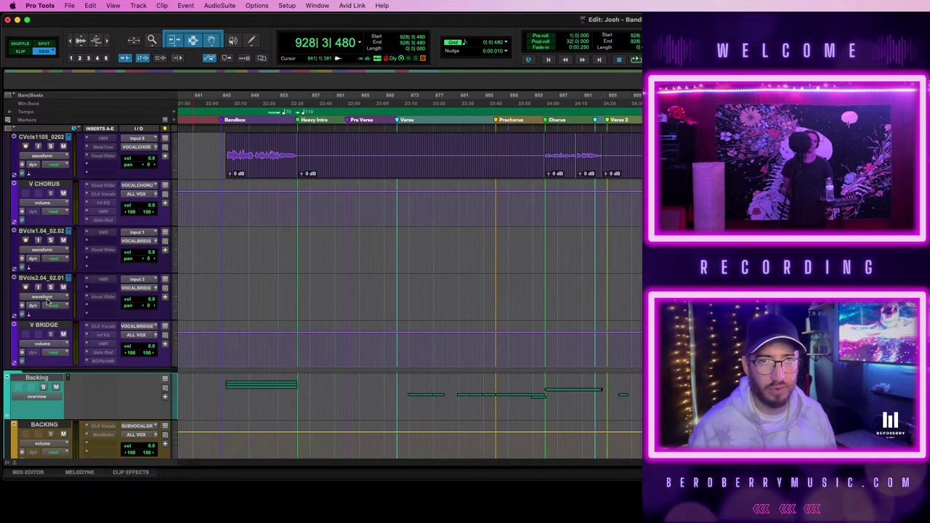
{"action": "scroll", "coordinate": [47, 302], "scroll_direction": "up", "scroll_amount": 5}
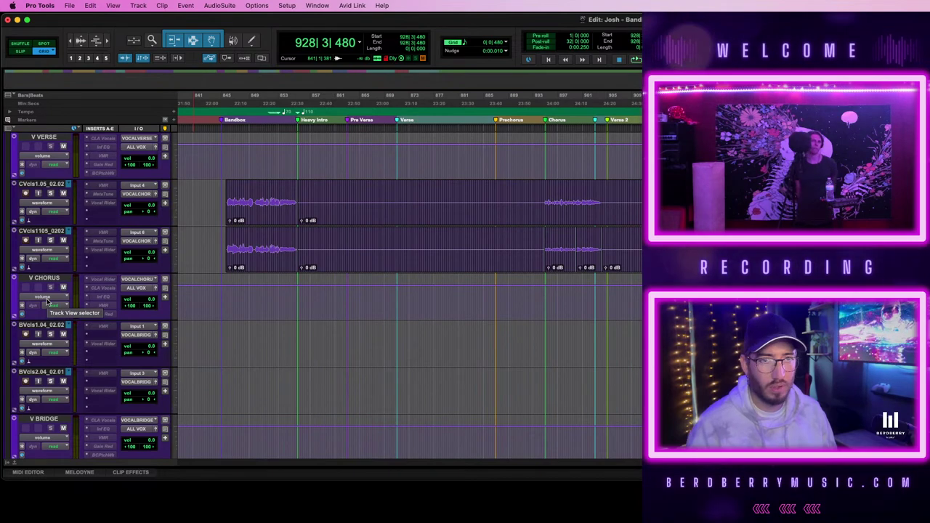
{"action": "scroll", "coordinate": [48, 302], "scroll_direction": "down", "scroll_amount": 8}
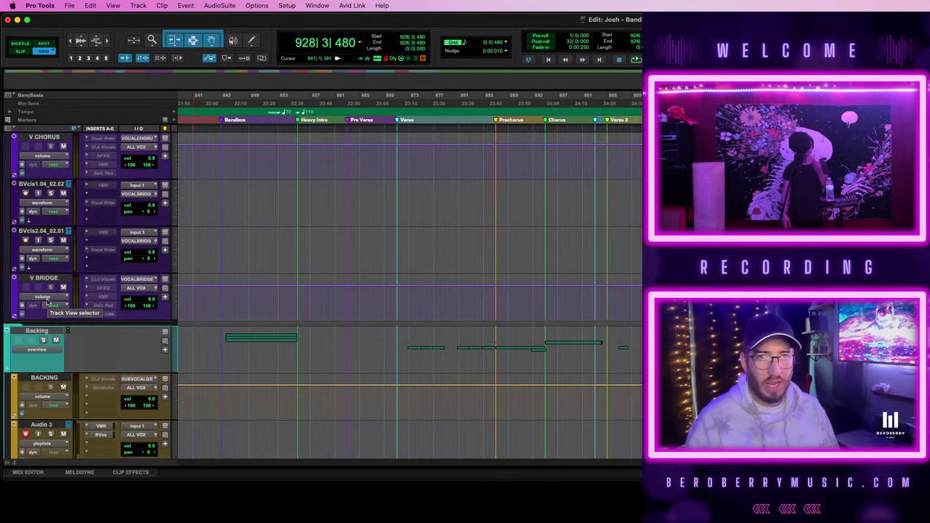
{"action": "left_click", "coordinate": [35, 378]}
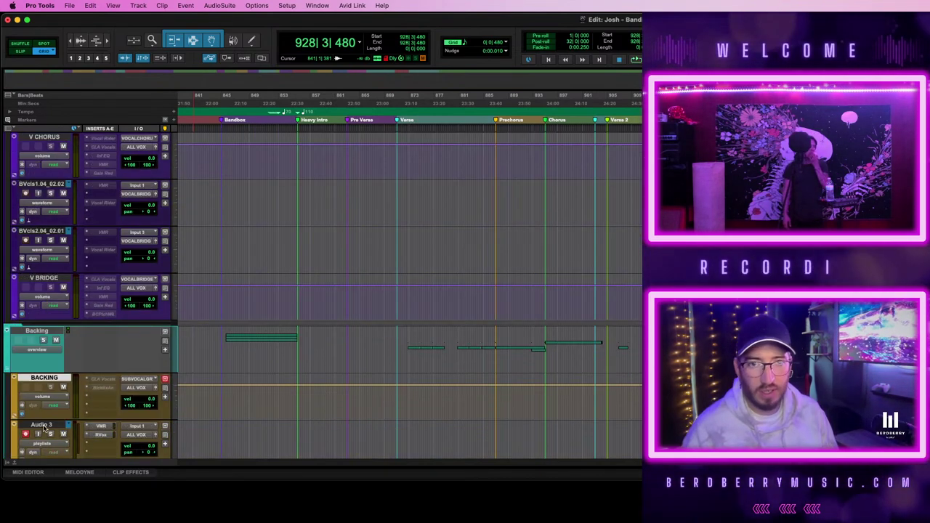
{"action": "left_click_drag", "start_coordinate": [37, 371], "coordinate": [49, 186]}
{"action": "scroll", "coordinate": [44, 383], "scroll_direction": "down", "scroll_amount": 3}
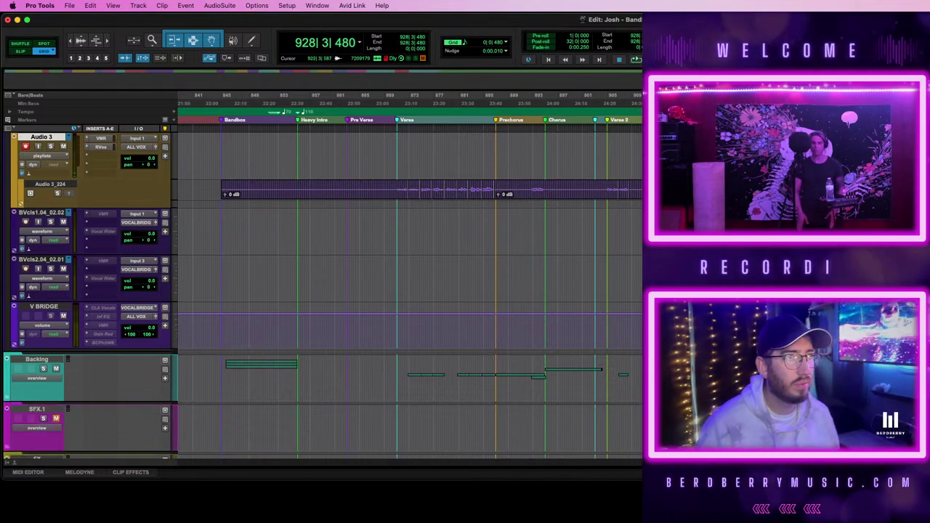
- Record a vocal take on the Audio 3 track from 928|3|000 into Chorus 3
{"action": "key", "text": "t"}
{"action": "key", "text": "t"}
{"action": "key", "text": "t"}
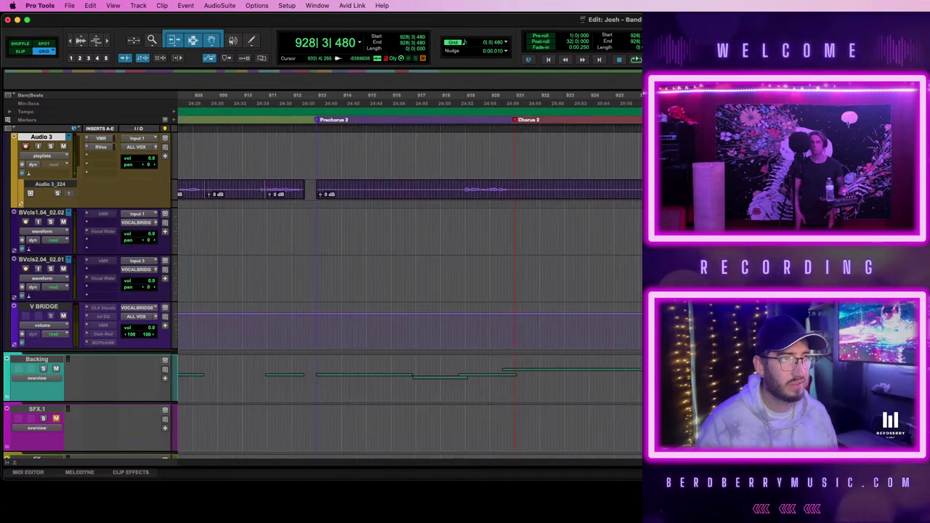
{"action": "scroll", "coordinate": [409, 295], "scroll_direction": "up", "scroll_amount": 7}
{"action": "scroll", "coordinate": [409, 295], "scroll_direction": "up", "scroll_amount": 5}
{"action": "scroll", "coordinate": [409, 295], "scroll_direction": "down", "scroll_amount": 3}
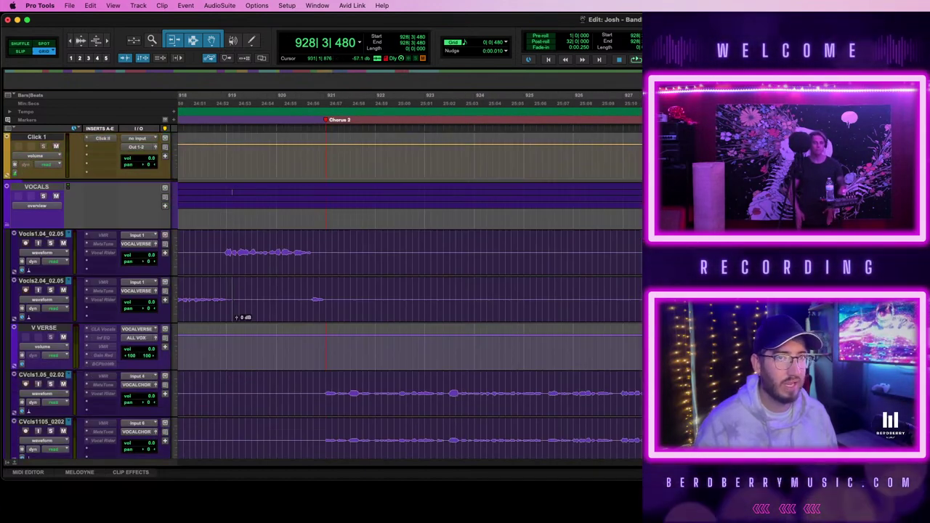
{"action": "key", "text": "r"}
{"action": "key", "text": "r"}
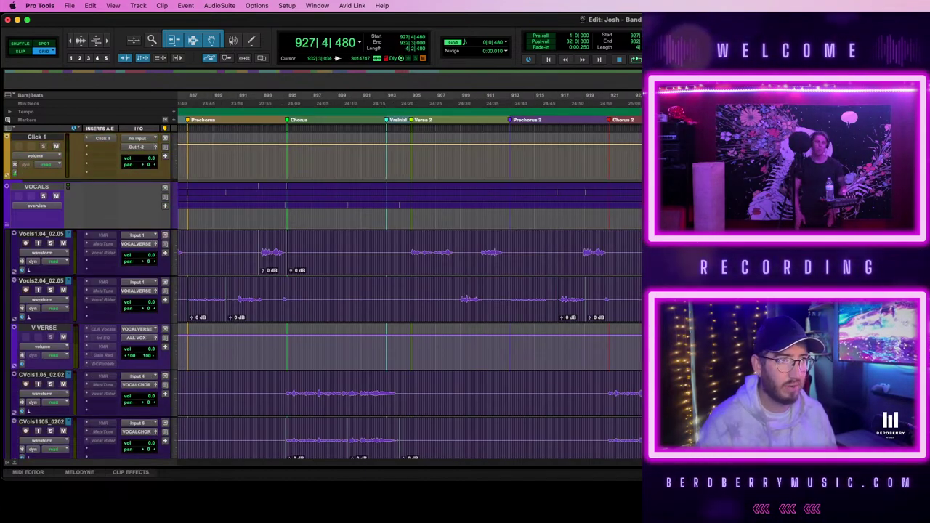
{"action": "scroll", "coordinate": [407, 291], "scroll_direction": "down", "scroll_amount": 2}
{"action": "scroll", "coordinate": [407, 291], "scroll_direction": "down", "scroll_amount": 3}
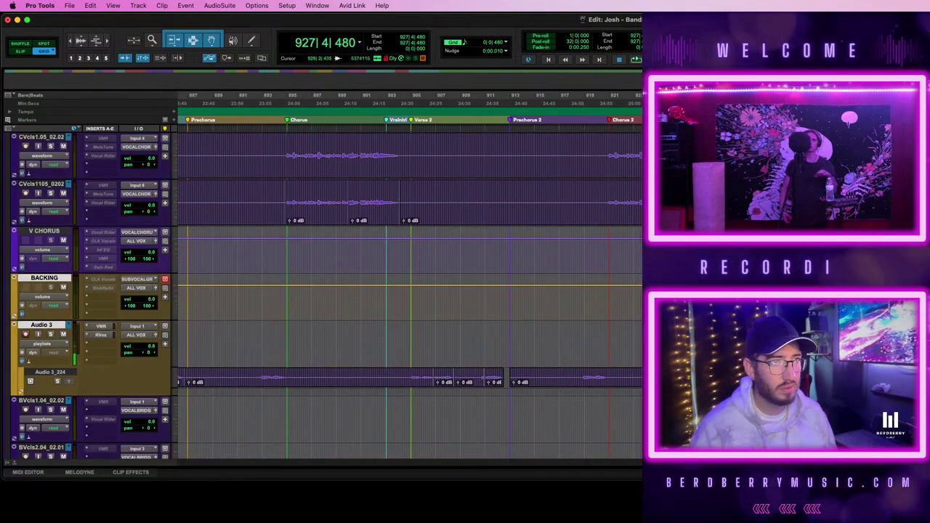
{"action": "key", "text": "r"}
{"action": "key", "text": "r"}
{"action": "key", "text": "super+bracketright"}
{"action": "key", "text": "super+bracketright"}
{"action": "key", "text": "super+bracketright"}
{"action": "key", "text": "super+bracketright"}
{"action": "key", "text": "super+bracketright"}
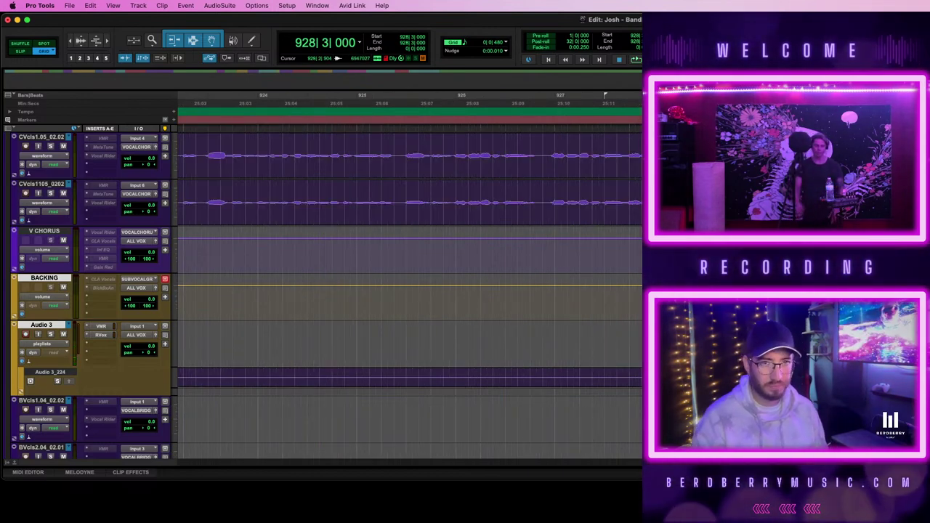
{"action": "scroll", "coordinate": [322, 295], "scroll_direction": "down", "scroll_amount": 4}
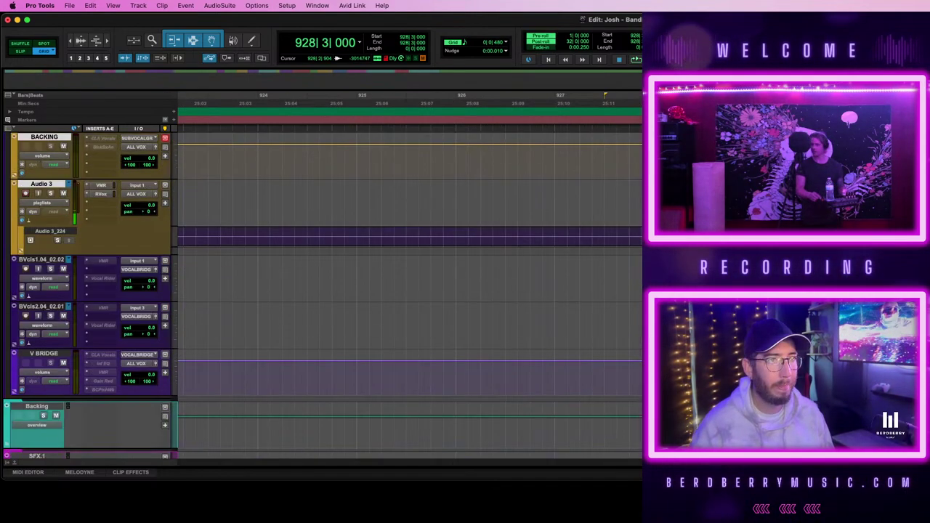
{"action": "key", "text": "space"}
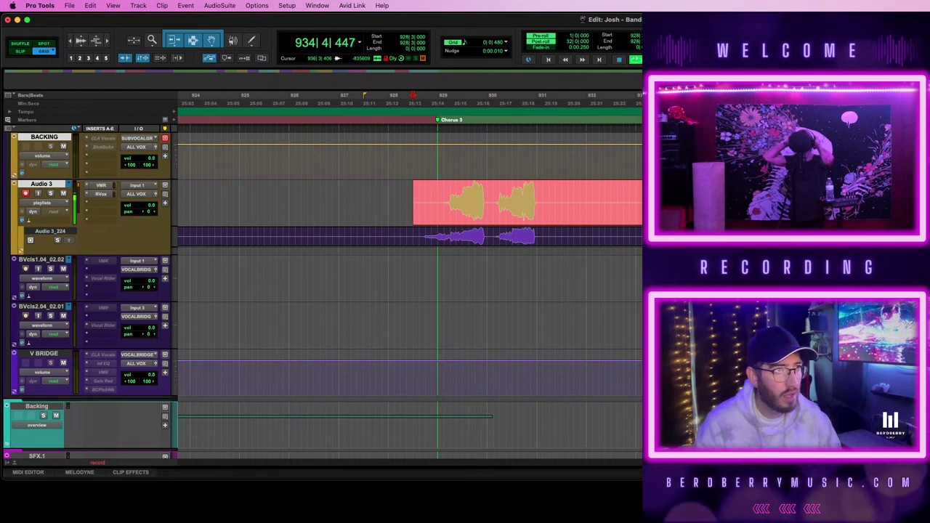
{"action": "key", "text": "space"}
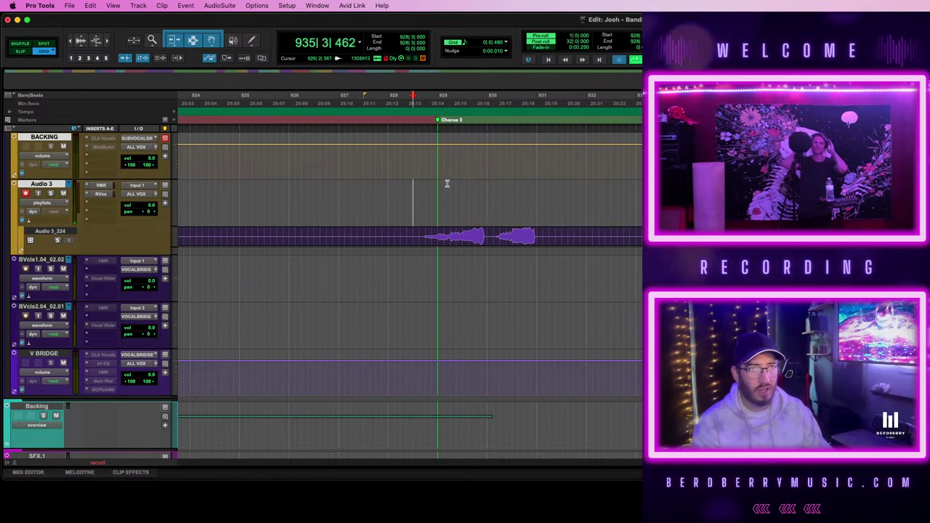
- Trim the Audio 3 take to run from 929|1|000 to 931|1|000 and move it to the BVcls1.04_02.02 track
{"action": "left_click_drag", "start_coordinate": [414, 199], "coordinate": [378, 194]}
{"action": "key", "text": "BackSpace"}
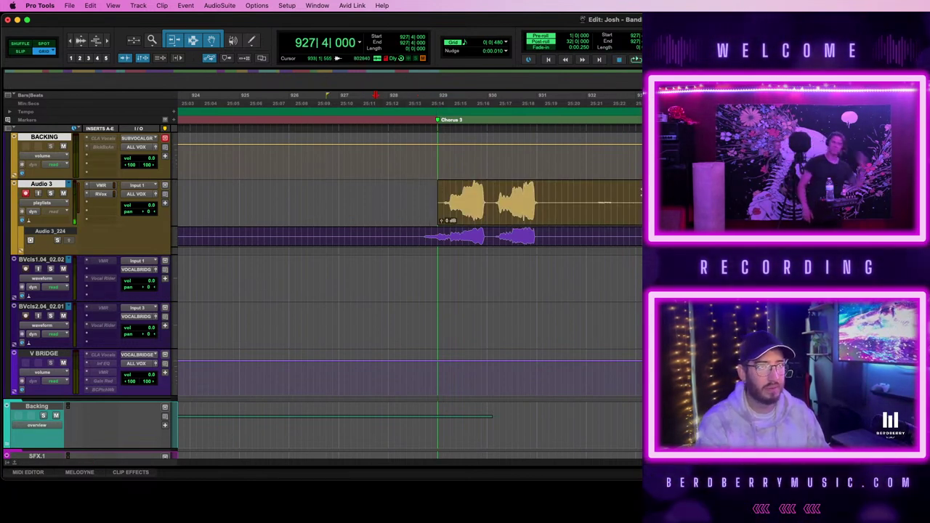
{"action": "left_click_drag", "start_coordinate": [591, 195], "coordinate": [538, 198]}
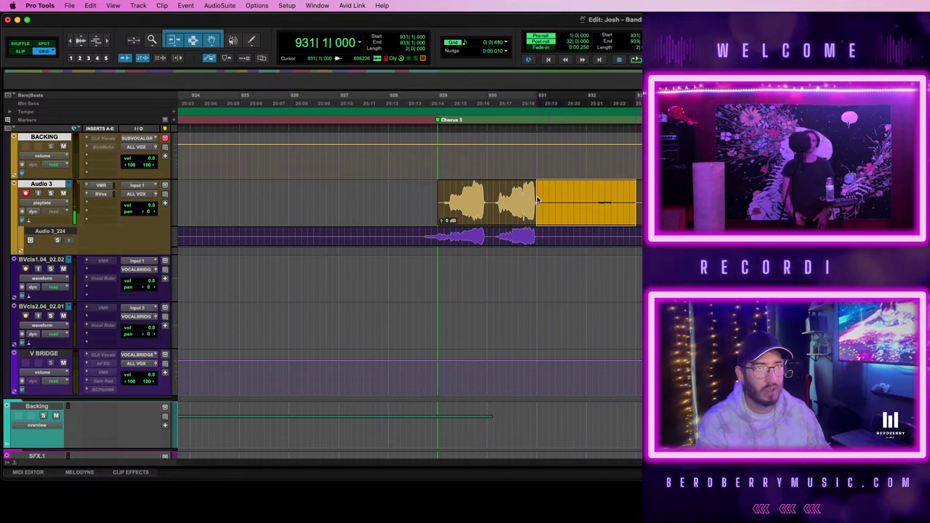
{"action": "key", "text": "Delete"}
{"action": "left_click_drag", "start_coordinate": [486, 212], "coordinate": [486, 285]}
- Move the second Audio 3 take to BVcls2.04_02.01 at 929|1|000, play it, and cut off its end after 931|1|000
{"action": "left_click_drag", "start_coordinate": [640, 203], "coordinate": [480, 337]}
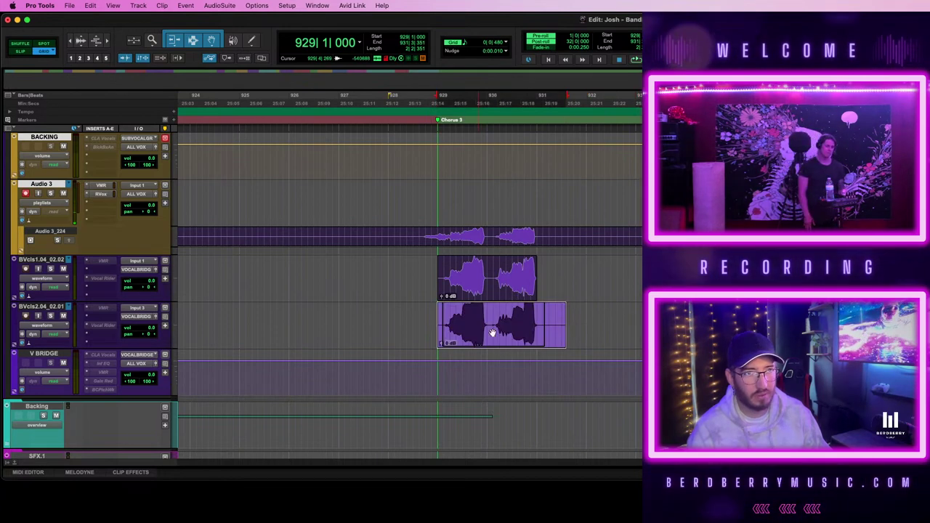
{"action": "key", "text": "space"}
{"action": "left_click_drag", "start_coordinate": [536, 314], "coordinate": [607, 312]}
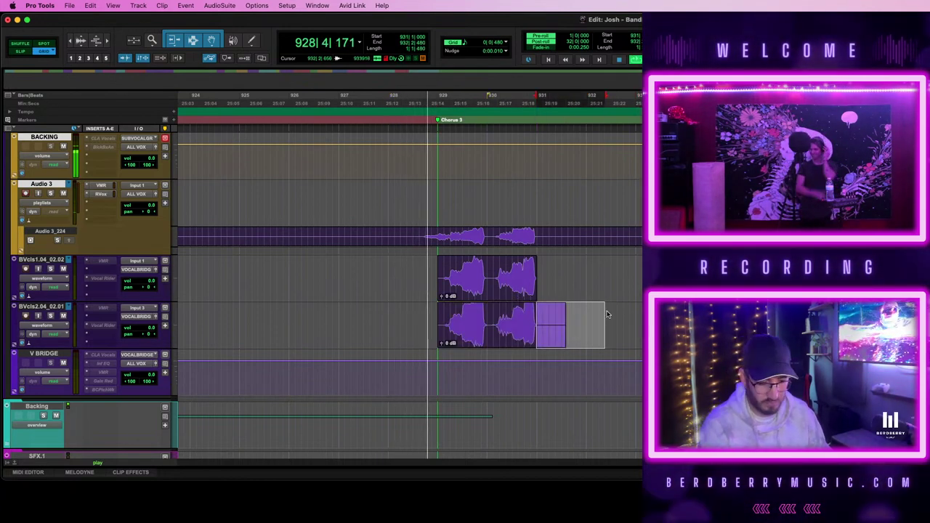
{"action": "key", "text": "BackSpace"}
{"action": "key", "text": "t"}
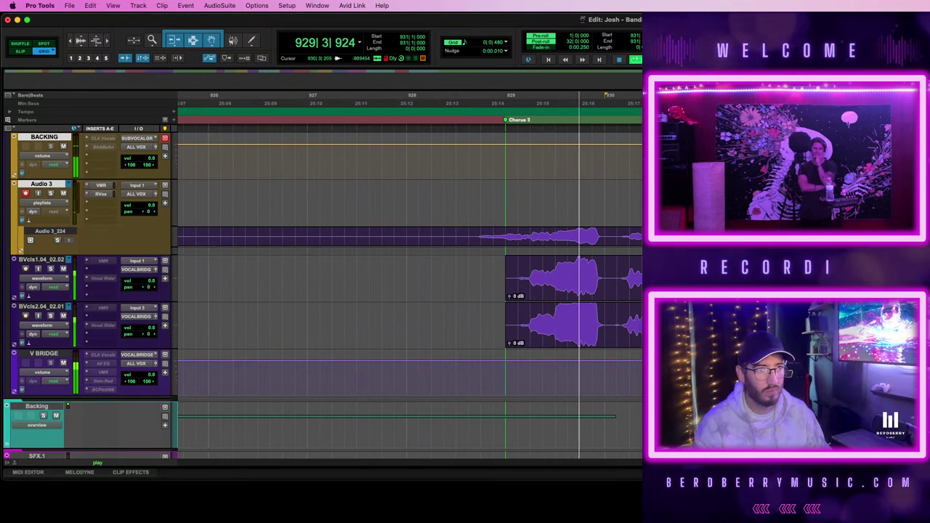
- Extend the ends of the BVcls1.04_02.02 and BVcls2.04_02.01 takes at Chorus 3 to 931|1|480
{"action": "left_click", "coordinate": [637, 294]}
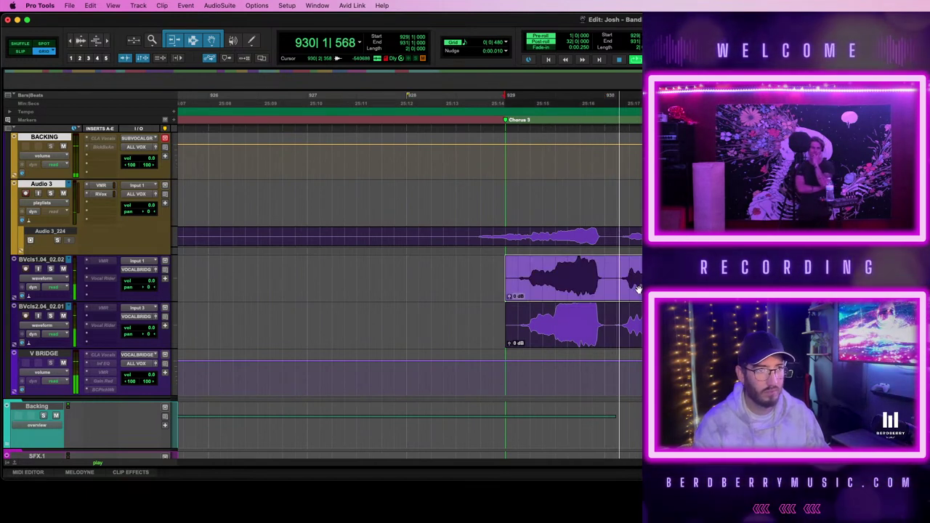
{"action": "left_click", "coordinate": [638, 336], "text": "shift"}
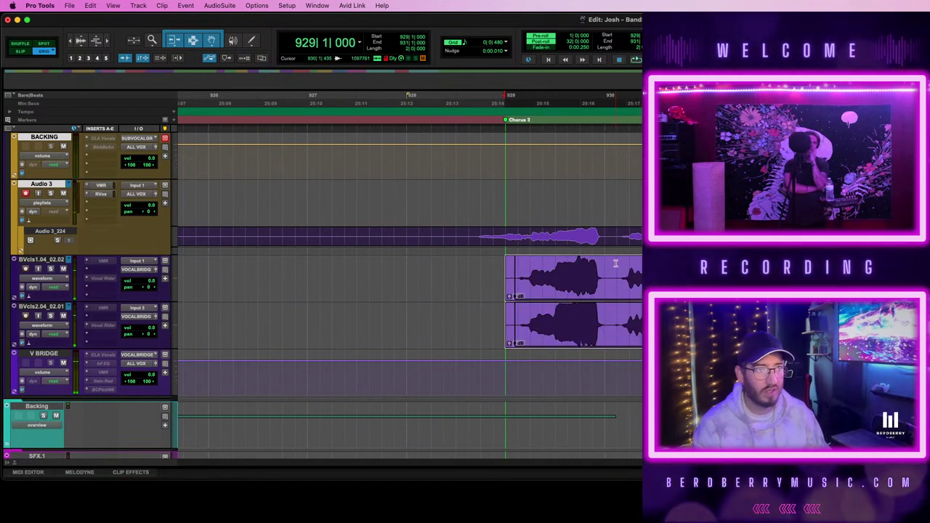
{"action": "left_click", "coordinate": [616, 264]}
{"action": "left_click", "coordinate": [636, 291]}
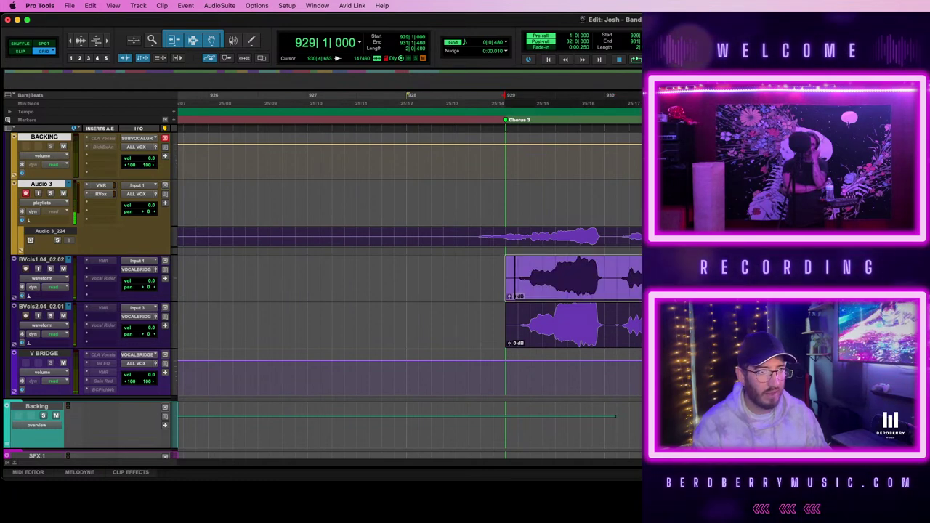
- Align the BVcls2.04_02.01 take to the BVcls1.04_02.02 take with the Synchro Arts AudioSuite plug-in and render the result
{"action": "key", "text": "semicolon"}
{"action": "key", "text": "p"}
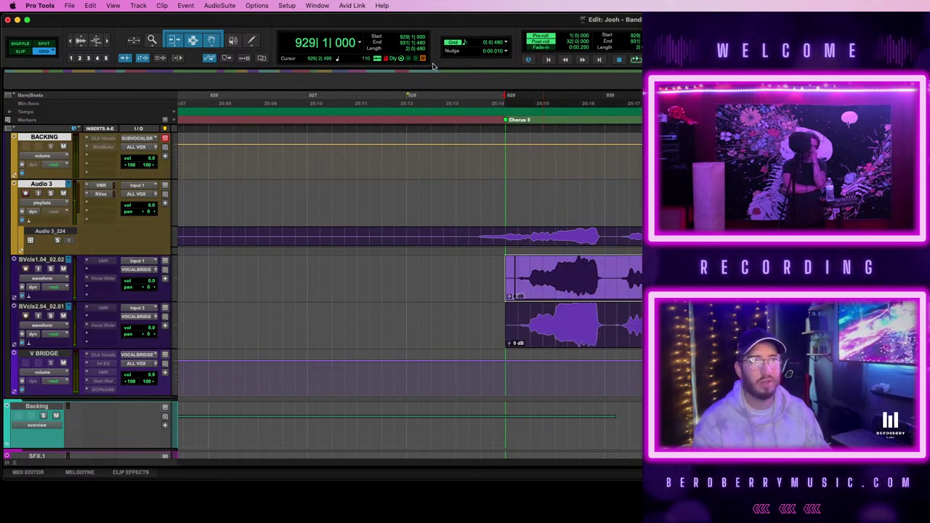
{"action": "left_click", "coordinate": [286, 7]}
{"action": "mouse_move", "coordinate": [256, 6]}
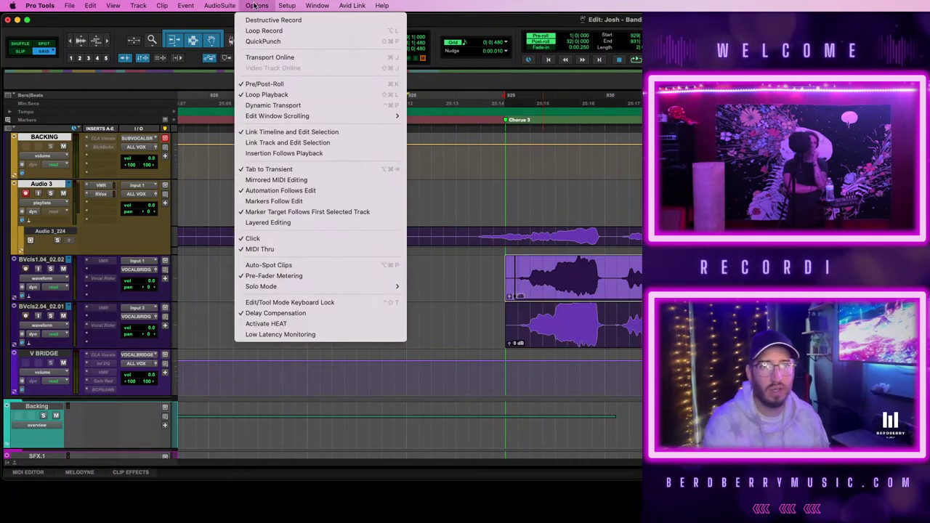
{"action": "mouse_move", "coordinate": [220, 6]}
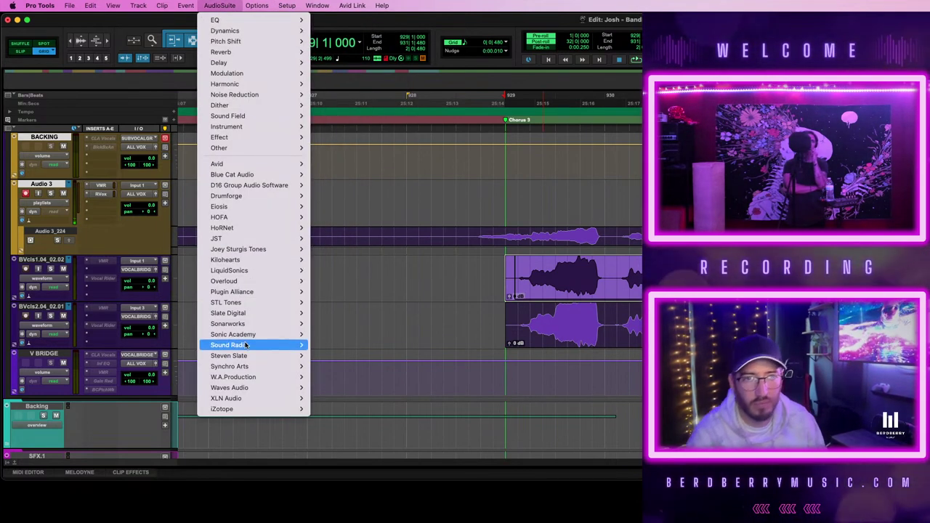
{"action": "mouse_move", "coordinate": [291, 367]}
{"action": "left_click", "coordinate": [335, 367]}
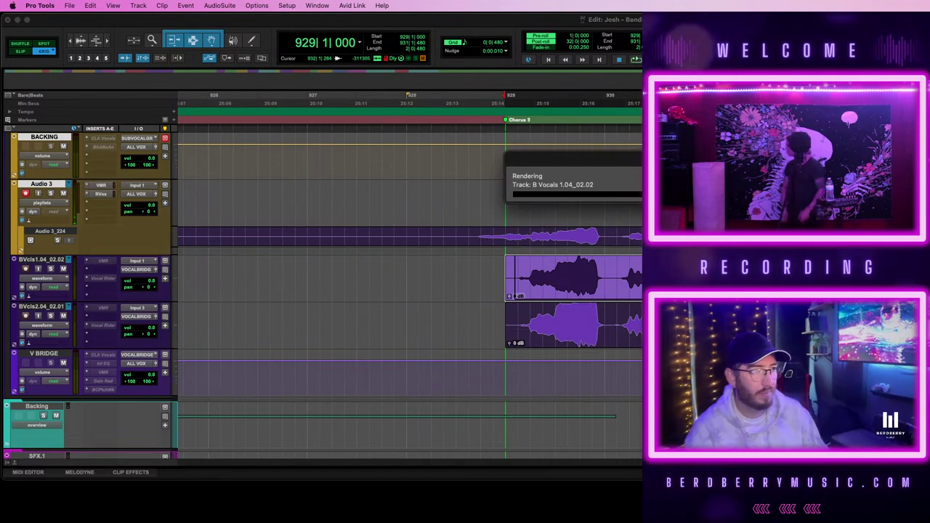
{"action": "left_click", "coordinate": [635, 339]}
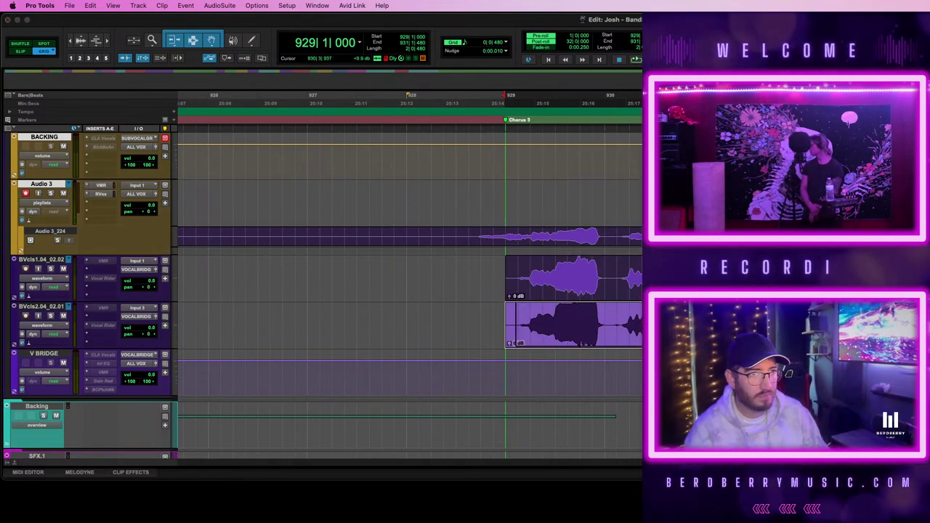
- Play back the aligned BVcls takes together at Chorus 3 to check their timing
{"action": "key", "text": "space"}
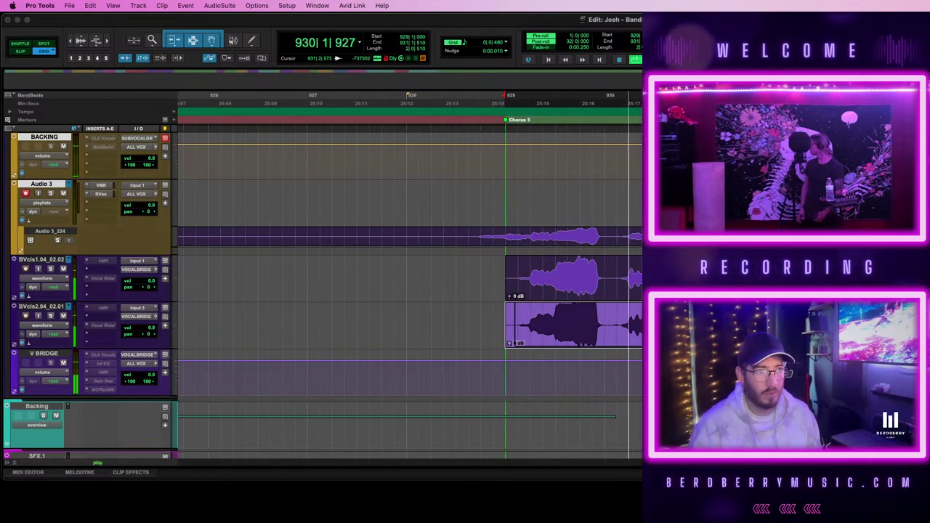
{"action": "left_click", "coordinate": [658, 281], "text": "shift"}
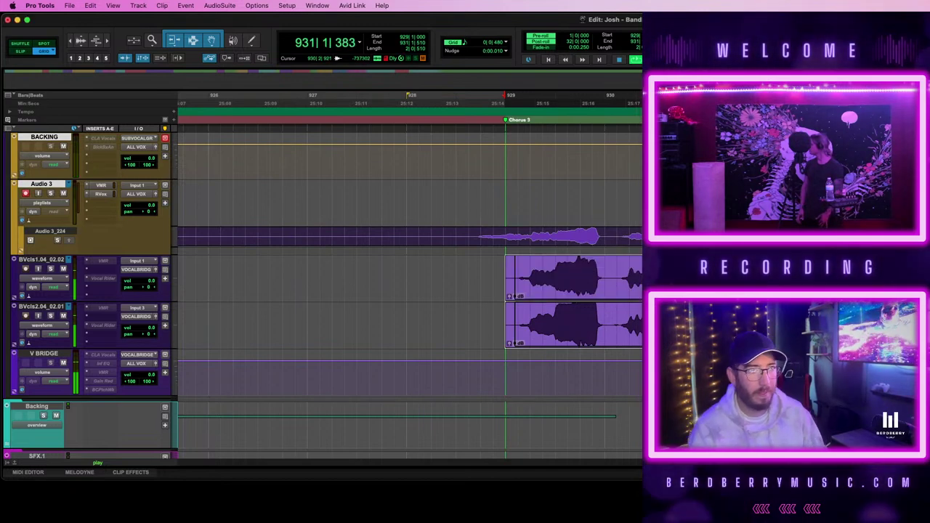
{"action": "scroll", "coordinate": [410, 291], "scroll_direction": "right", "scroll_amount": 2}
{"action": "key", "text": "space"}
{"action": "key", "text": "space"}
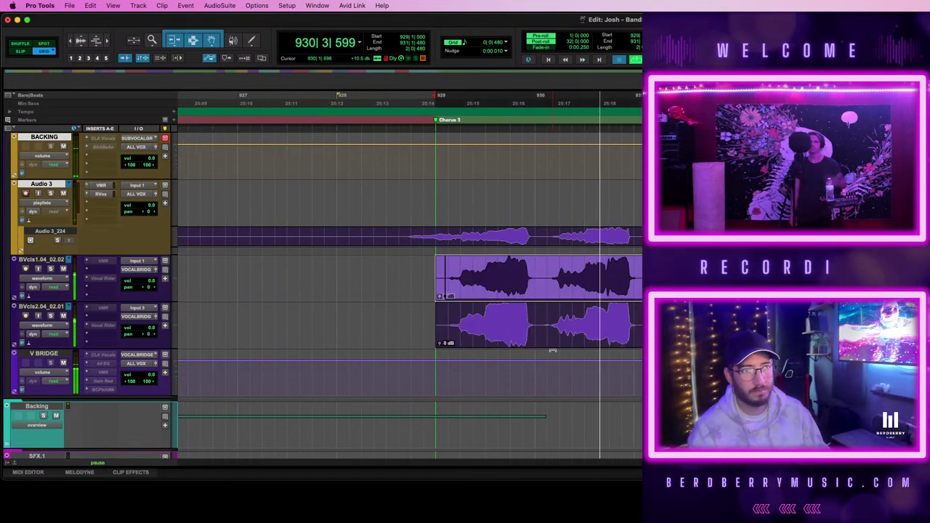
- Copy the aligned BVcls1.04_02.02 and BVcls2.04_02.01 clips to 933|1|000 on their own tracks
{"action": "double_click", "coordinate": [510, 275]}
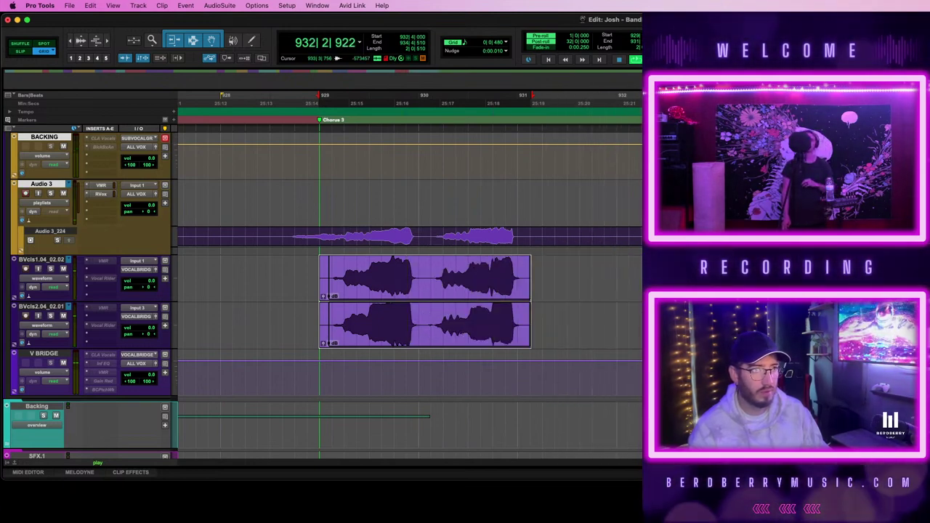
{"action": "left_click_drag", "start_coordinate": [790, 280], "coordinate": [774, 280]}
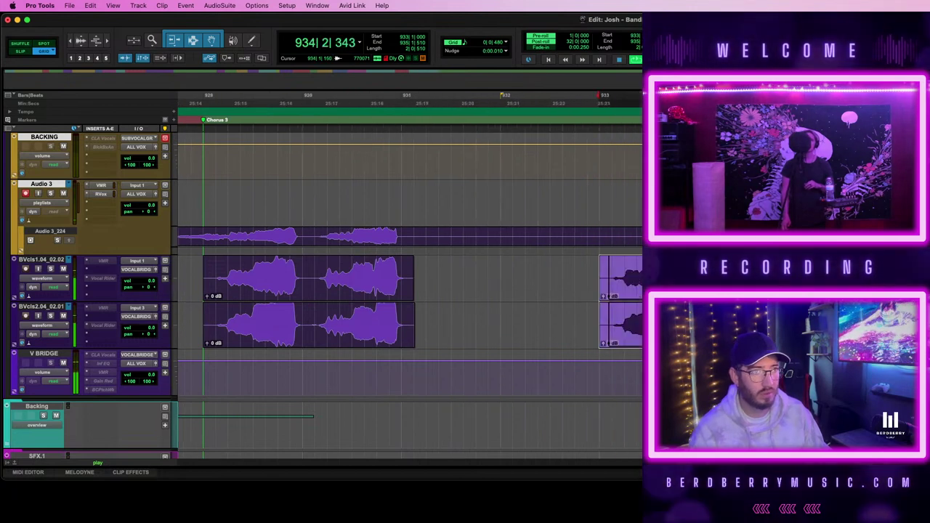
{"action": "key", "text": "r"}
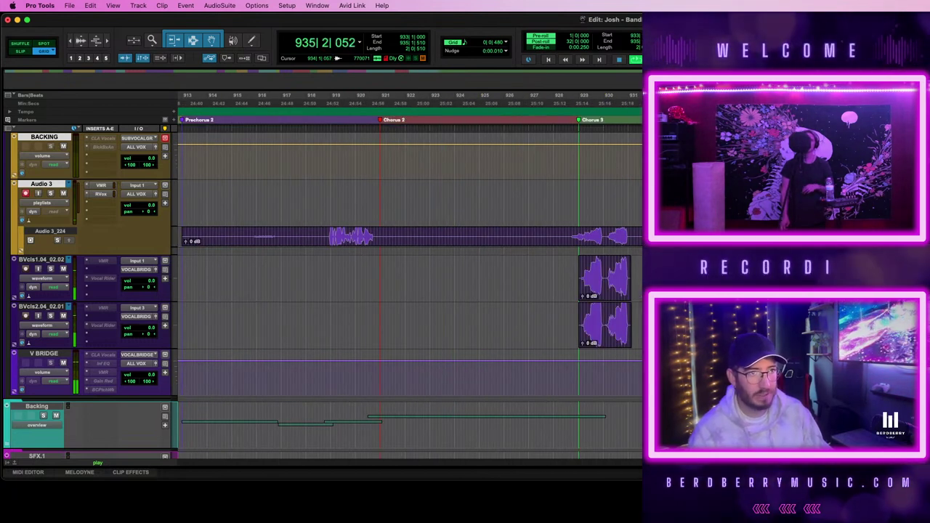
{"action": "key", "text": "super+bracketright"}
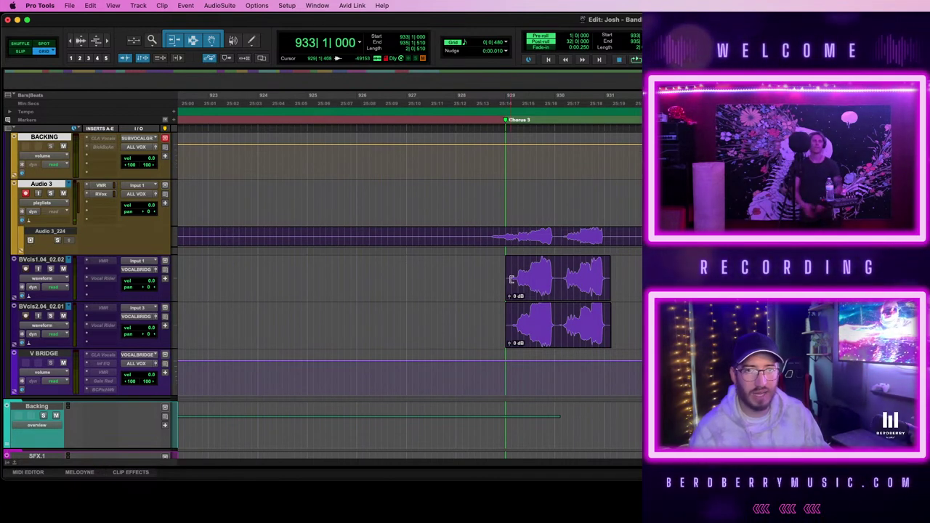
- Move the BACKING and Audio 3 tracks into the Harmony 1 folder, just above the HHrm1.01_06.01 track
{"action": "scroll", "coordinate": [64, 194], "scroll_direction": "up", "scroll_amount": 3}
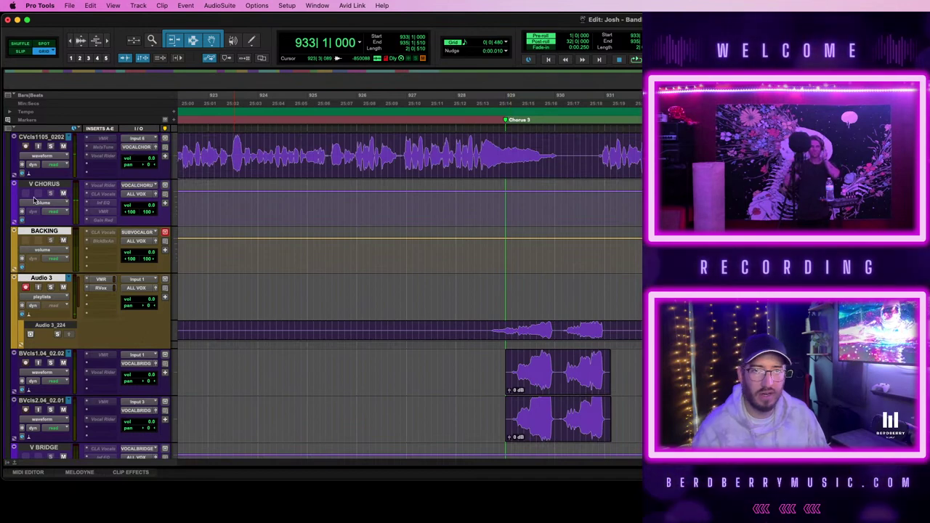
{"action": "left_click_drag", "start_coordinate": [55, 231], "coordinate": [52, 311]}
{"action": "scroll", "coordinate": [62, 336], "scroll_direction": "down", "scroll_amount": 5}
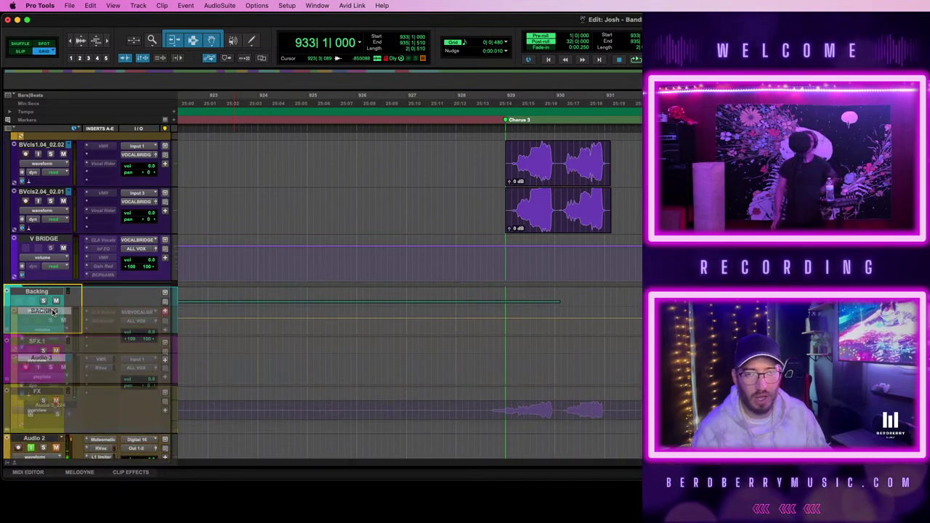
{"action": "left_click_drag", "start_coordinate": [47, 278], "coordinate": [72, 243]}
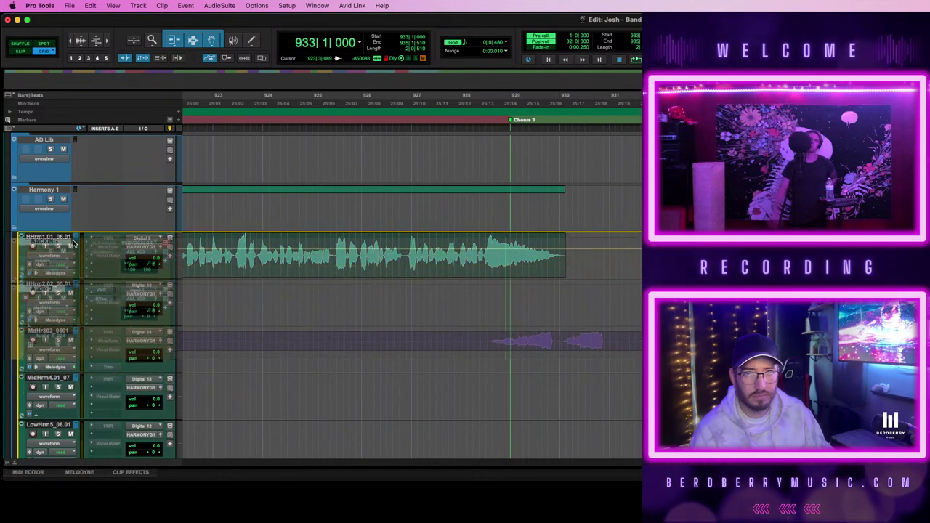
{"action": "left_click_drag", "start_coordinate": [527, 250], "coordinate": [611, 250]}
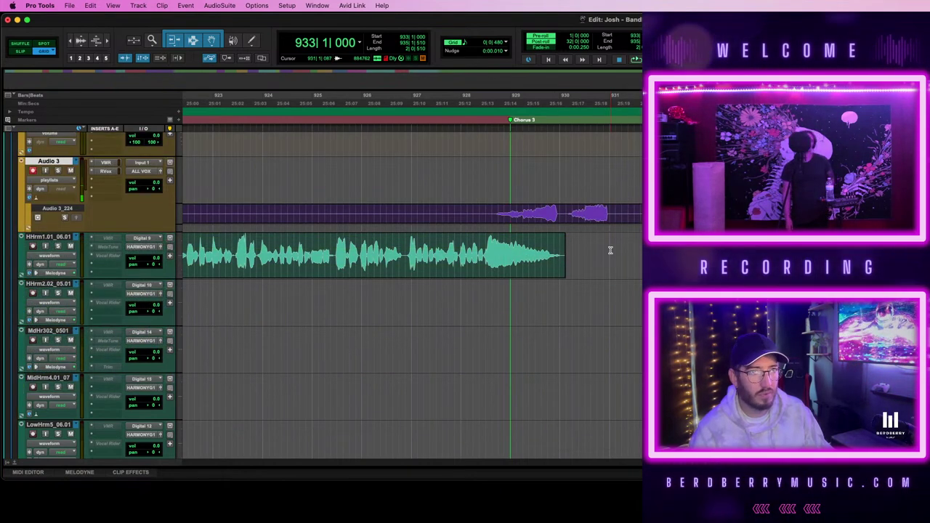
- Record a harmony take on the Audio 3 track starting at 929|1|000 in Chorus 3
{"action": "scroll", "coordinate": [610, 250], "scroll_direction": "up", "scroll_amount": 3}
{"action": "scroll", "coordinate": [611, 250], "scroll_direction": "up", "scroll_amount": 8}
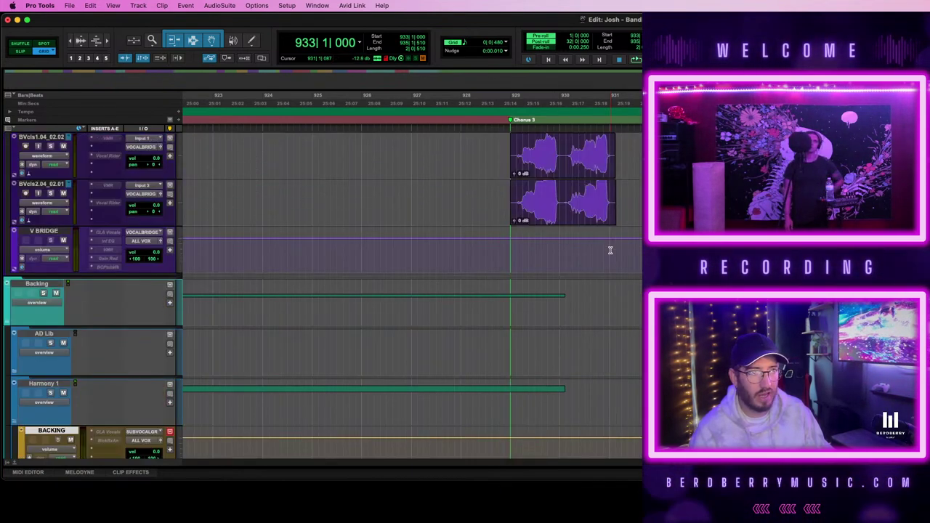
{"action": "scroll", "coordinate": [610, 250], "scroll_direction": "up", "scroll_amount": 3}
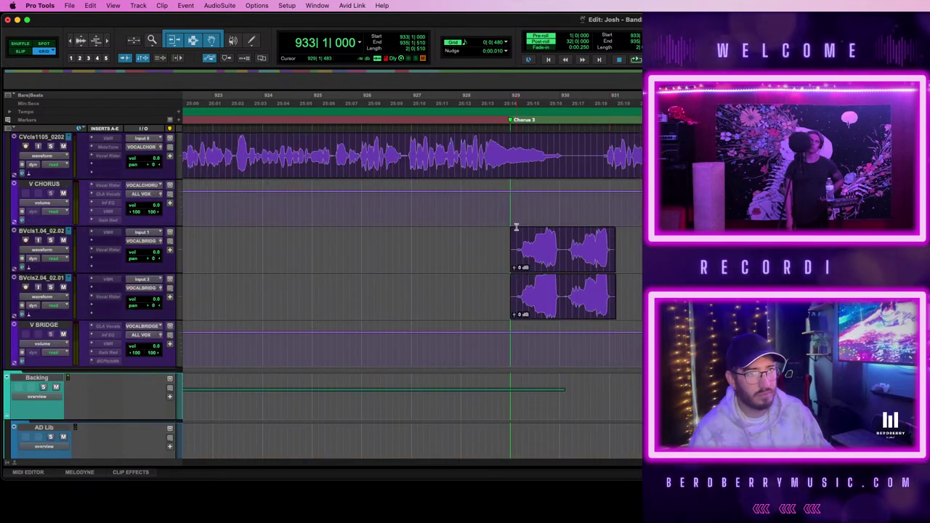
{"action": "scroll", "coordinate": [546, 280], "scroll_direction": "down", "scroll_amount": 5}
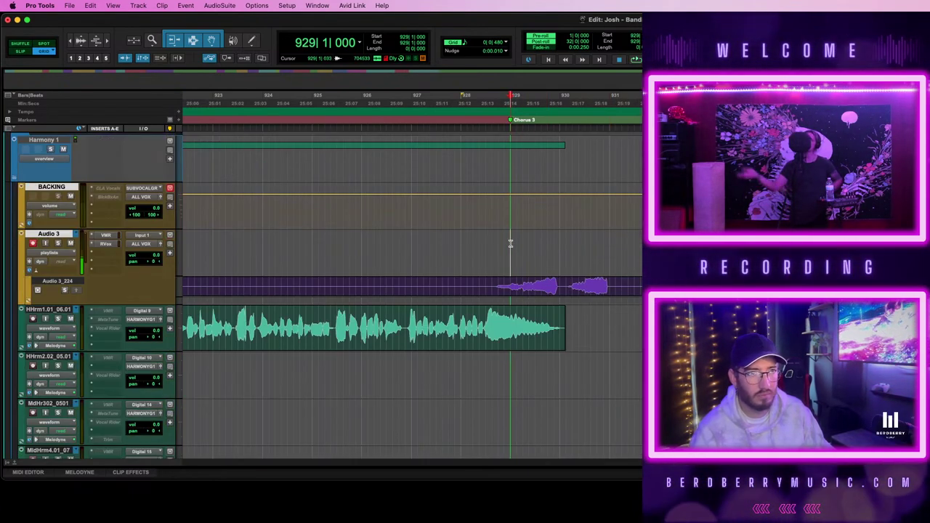
{"action": "left_click", "coordinate": [510, 243]}
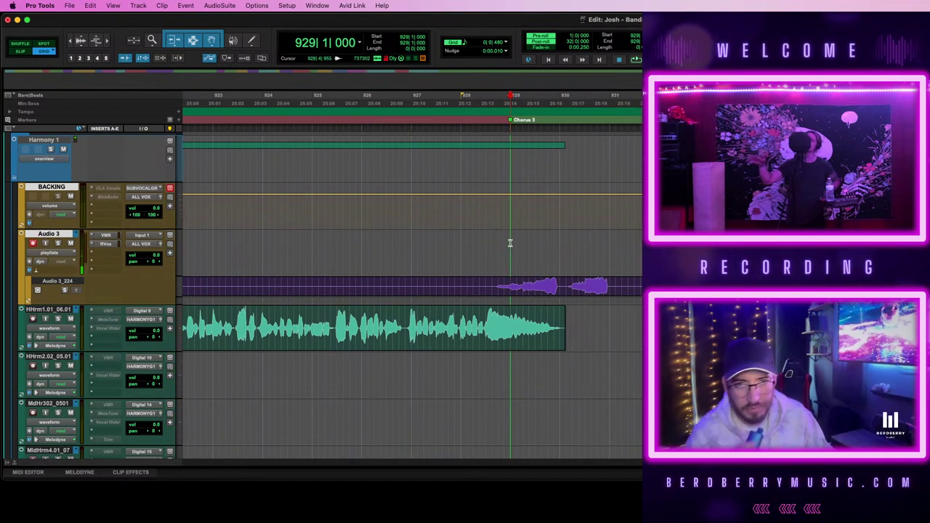
{"action": "key", "text": "space"}
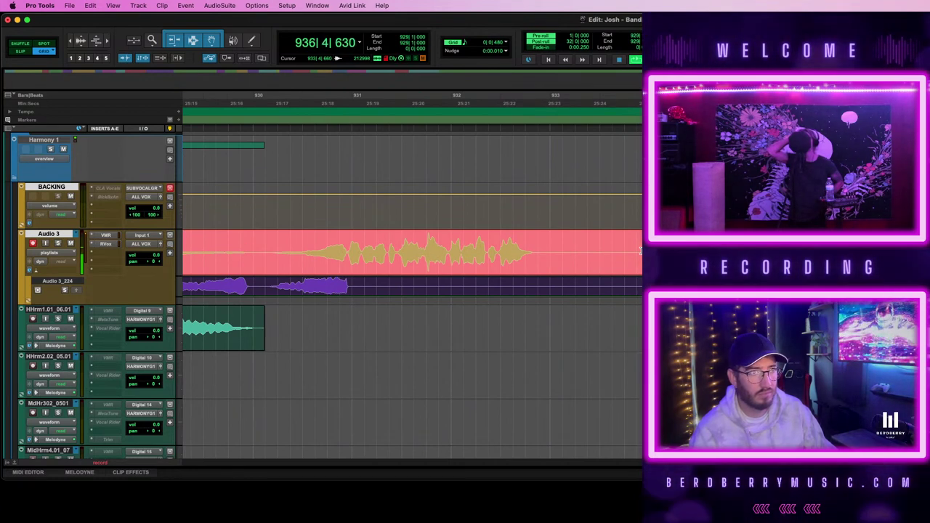
{"action": "key", "text": "space"}
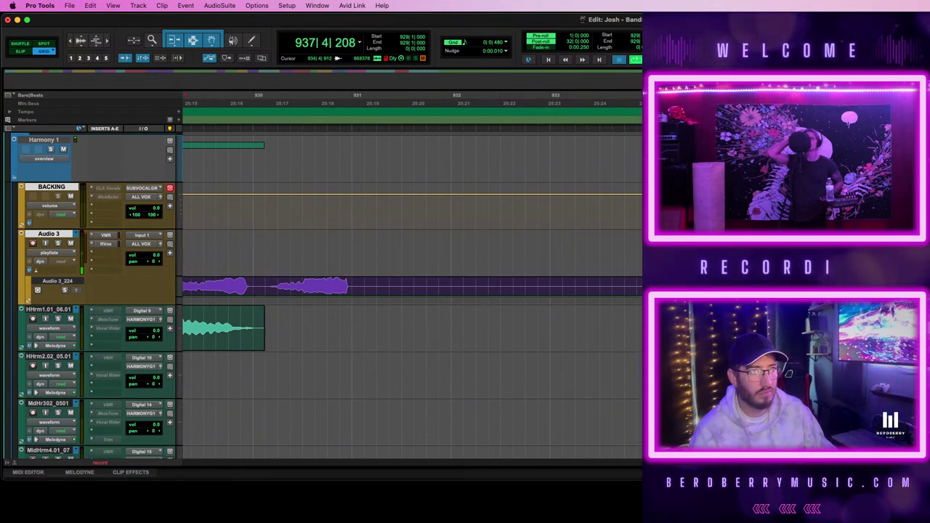
{"action": "key", "text": "space"}
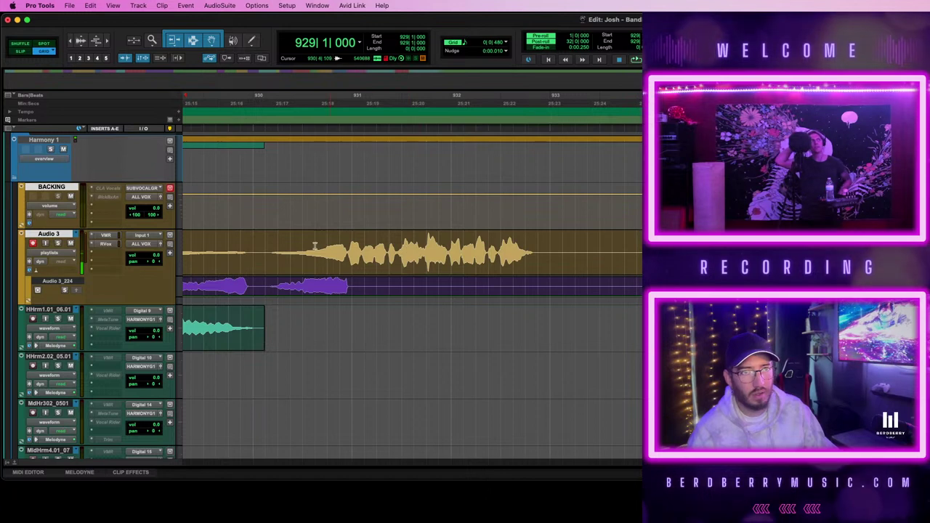
- Record over the Audio 3 harmony take with the selection set from 929|1|000 to 938|1|000
{"action": "key", "text": "r"}
{"action": "left_click", "coordinate": [583, 259]}
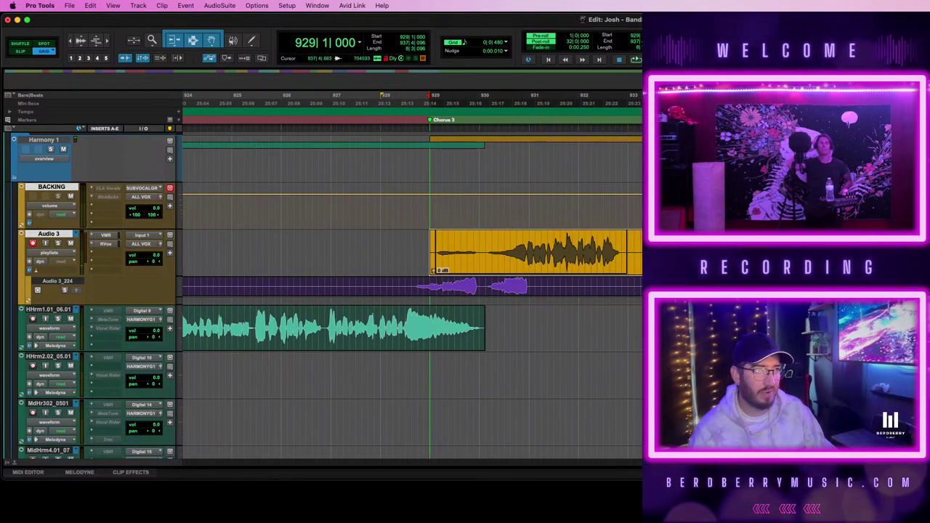
{"action": "left_click", "coordinate": [877, 247], "text": "shift"}
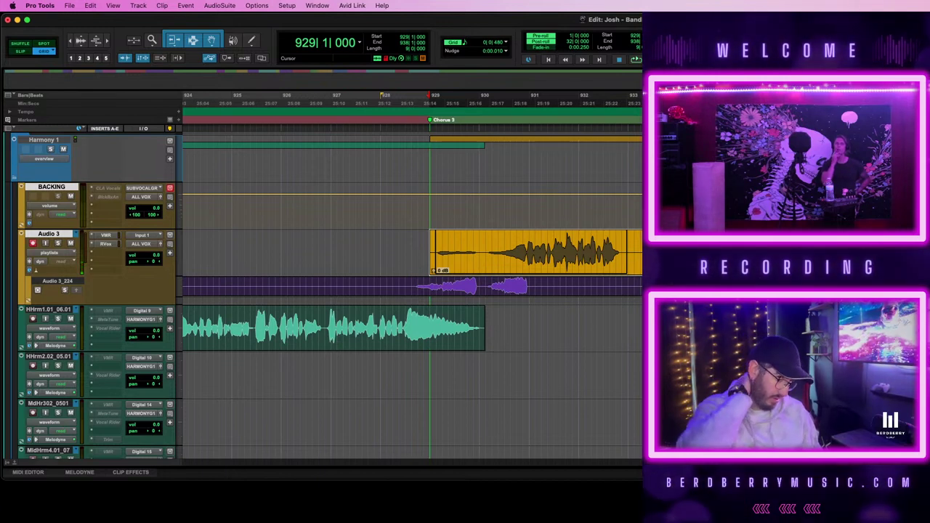
{"action": "key", "text": "space"}
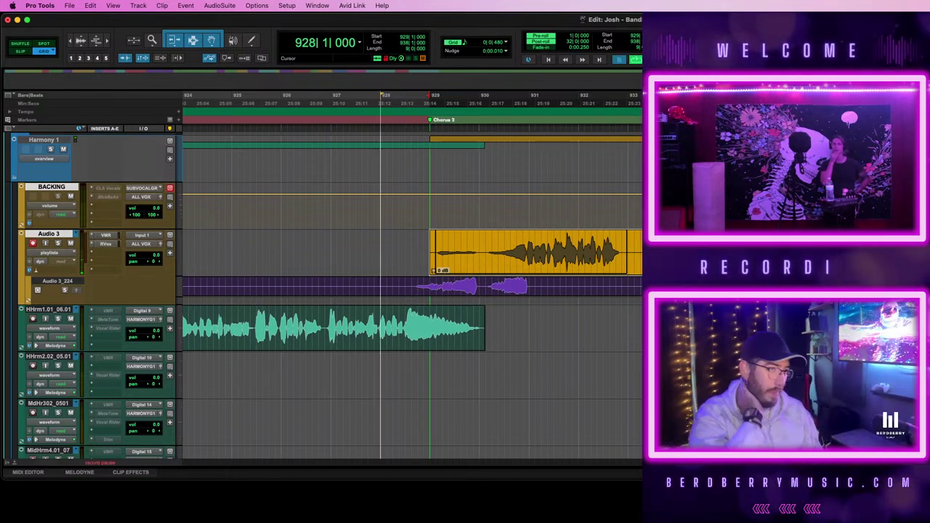
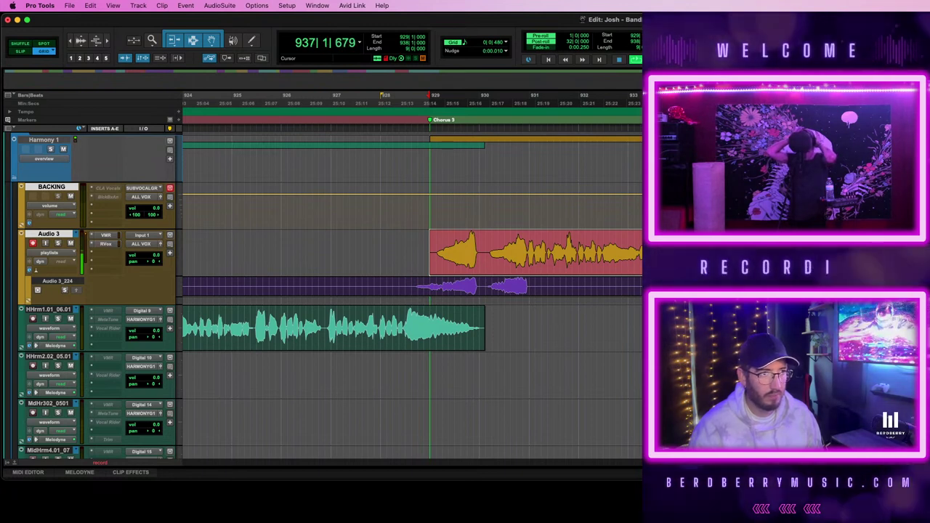
{"action": "key", "text": "space"}
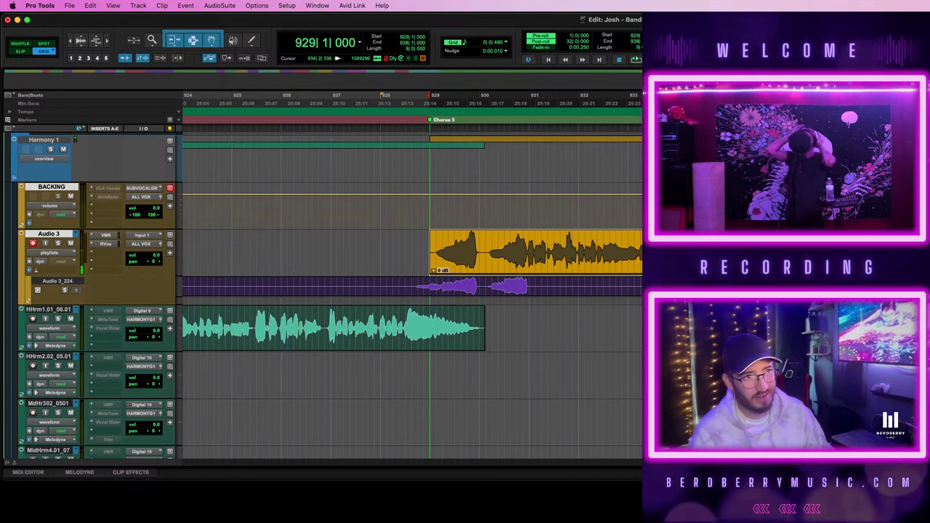
- Extend the Audio 3 selection to 938|1|480 and record a new harmony take over it from 929|1|000
{"action": "left_click", "coordinate": [685, 252]}
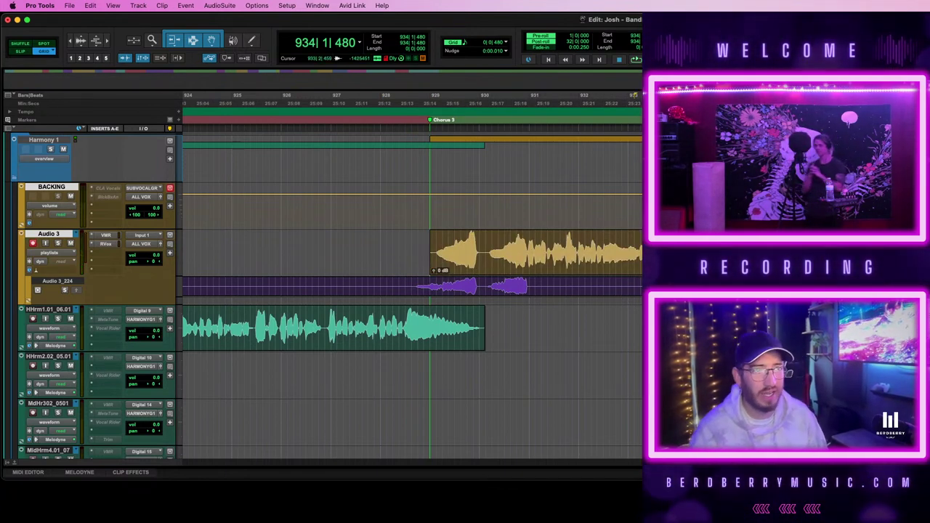
{"action": "left_click", "coordinate": [684, 263]}
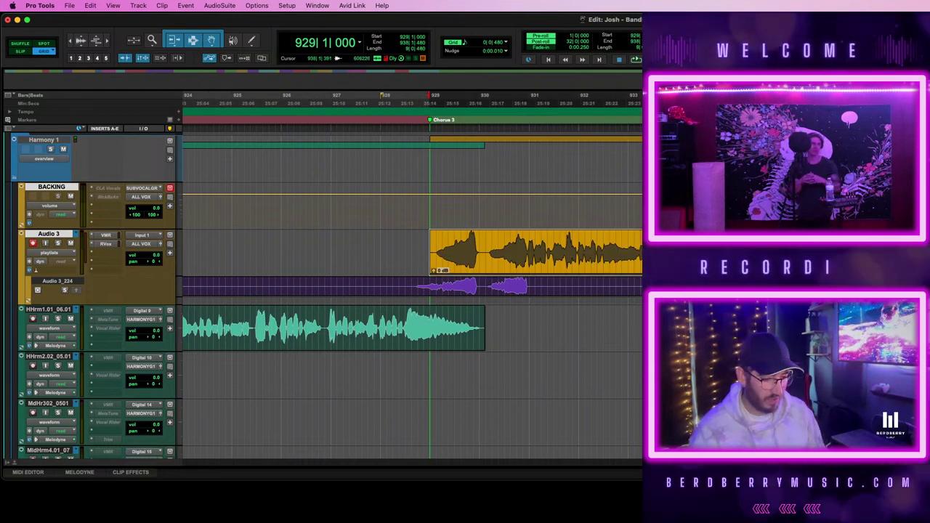
{"action": "key", "text": "space"}
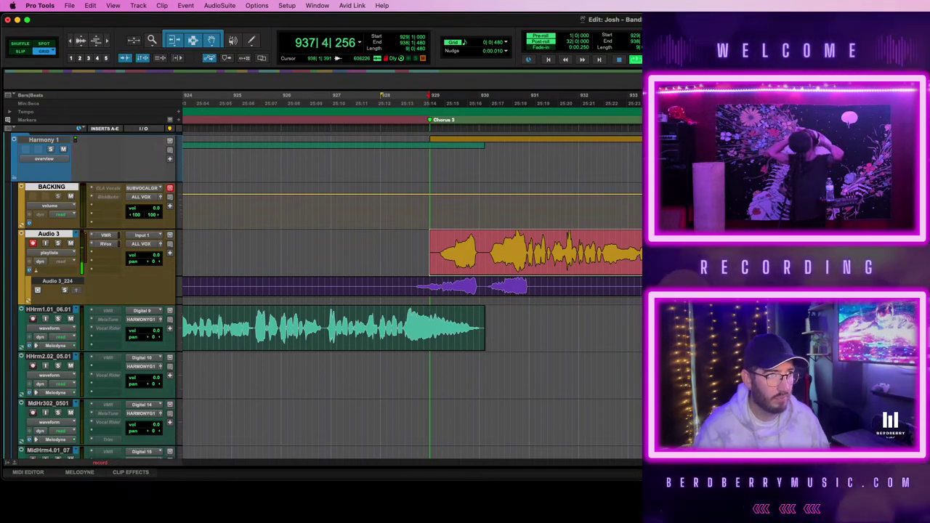
{"action": "key", "text": "space"}
{"action": "left_click", "coordinate": [684, 252]}
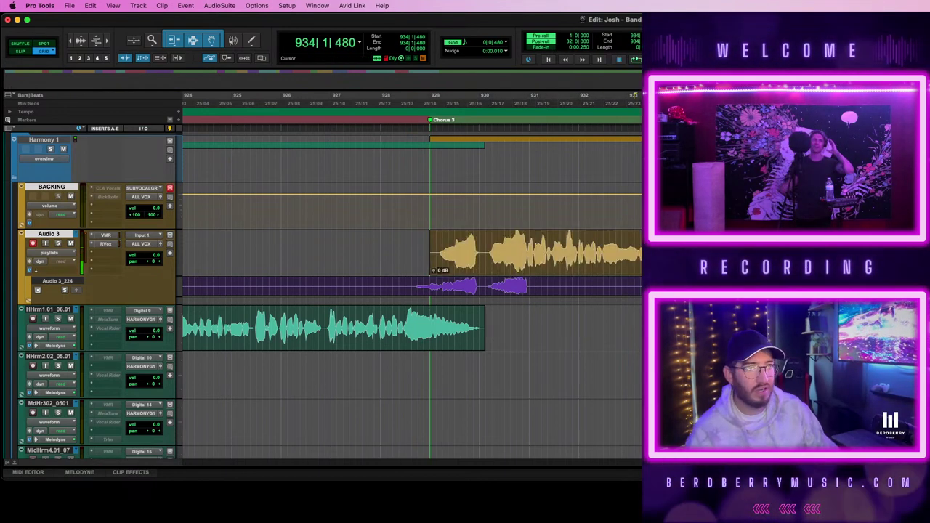
- Record a harmony take on the Audio 3 track from 934|1|480 and remove its tail after 937|4|046
{"action": "key", "text": "space"}
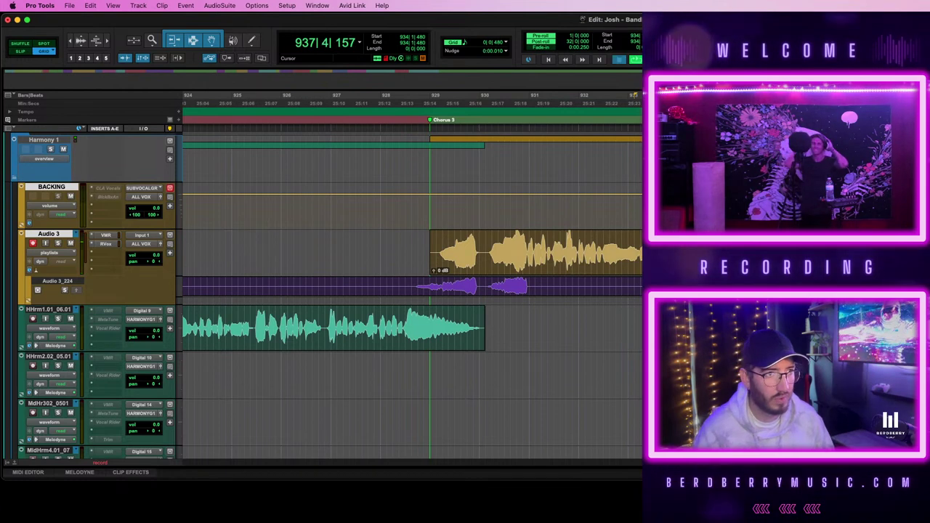
{"action": "key", "text": "space"}
{"action": "left_click", "coordinate": [868, 262]}
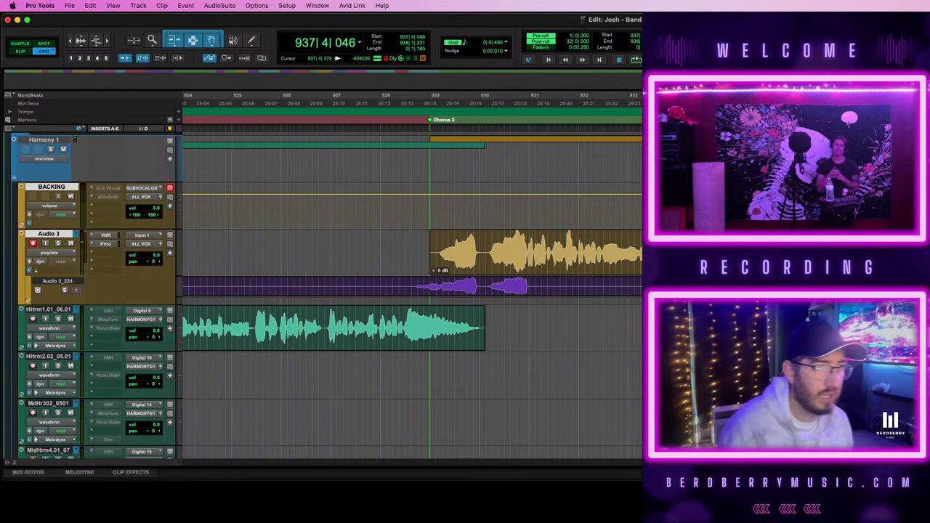
{"action": "key", "text": "t"}
{"action": "scroll", "coordinate": [635, 278], "scroll_direction": "left", "scroll_amount": 5}
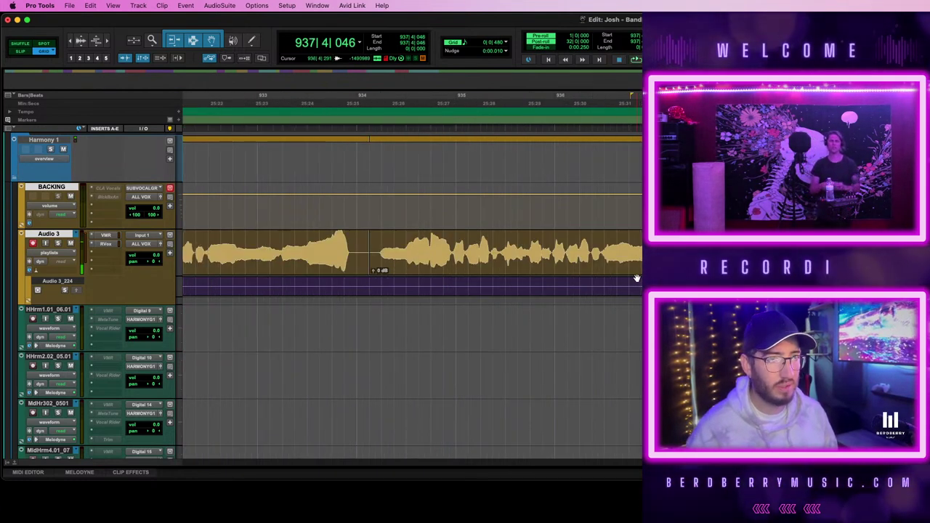
- Delete the opening audio before bar 931 on Audio 3 and trim the remaining clip's start to 930|4|822
{"action": "left_click_drag", "start_coordinate": [592, 242], "coordinate": [373, 251]}
{"action": "key", "text": "Delete"}
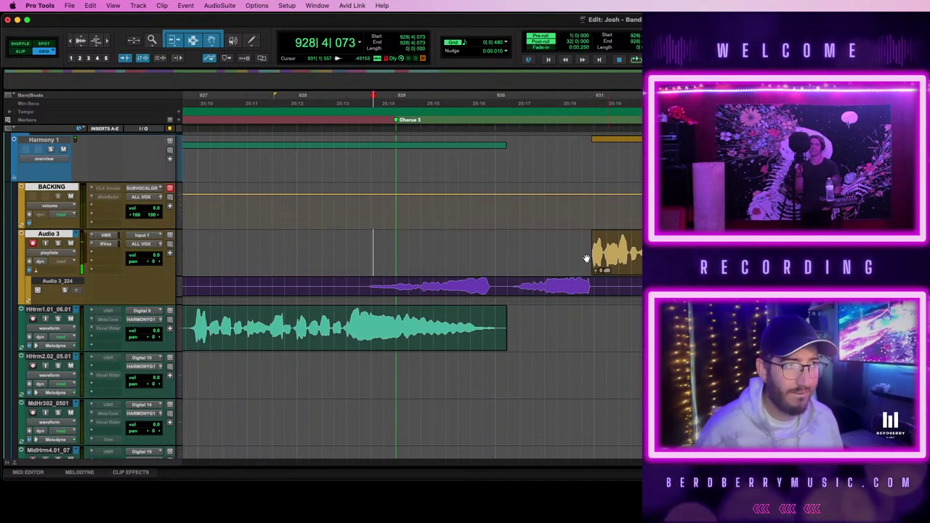
{"action": "left_click", "coordinate": [598, 260]}
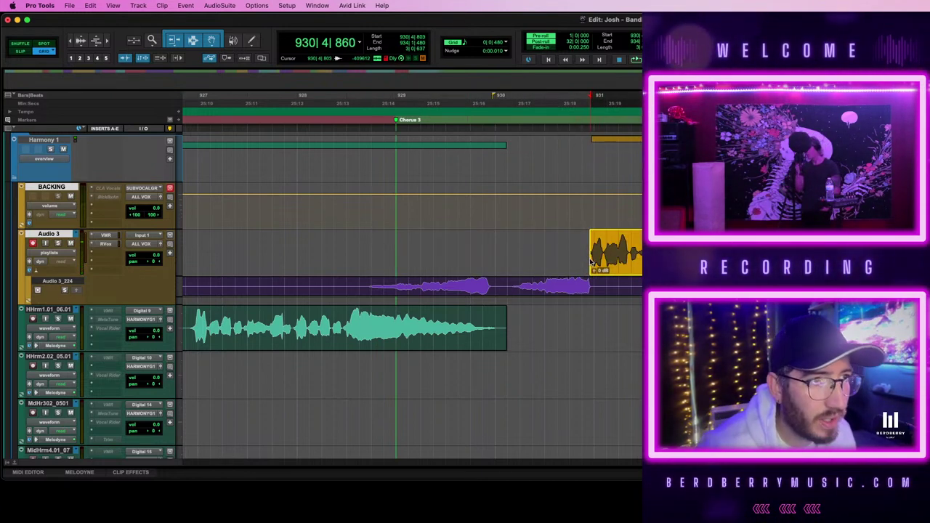
{"action": "scroll", "coordinate": [412, 291], "scroll_direction": "right", "scroll_amount": 5}
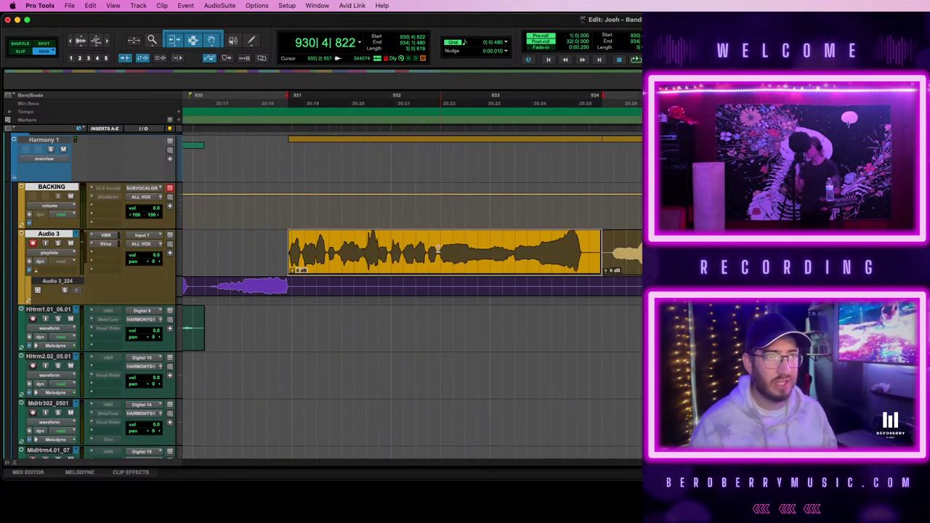
- Audition the Audio 3 phrase around 932|2|480 and delete the audio from 933|1|916 to 934|1|498
{"action": "left_click", "coordinate": [431, 242]}
{"action": "key", "text": "space"}
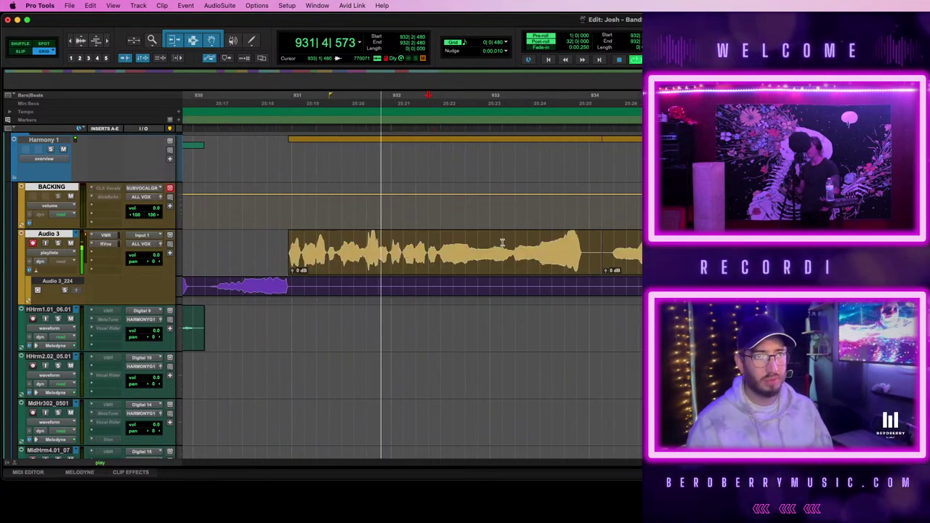
{"action": "left_click_drag", "start_coordinate": [513, 243], "coordinate": [591, 249]}
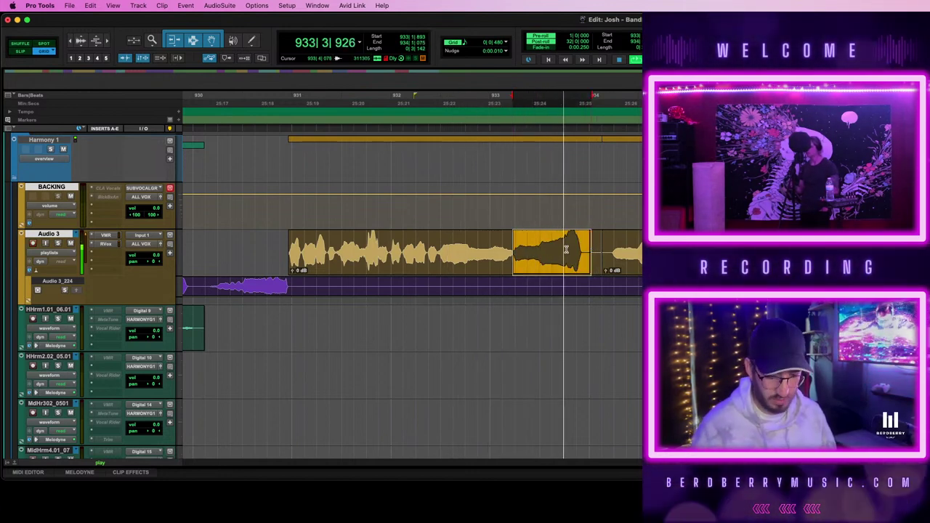
{"action": "key", "text": "t"}
{"action": "key", "text": "t"}
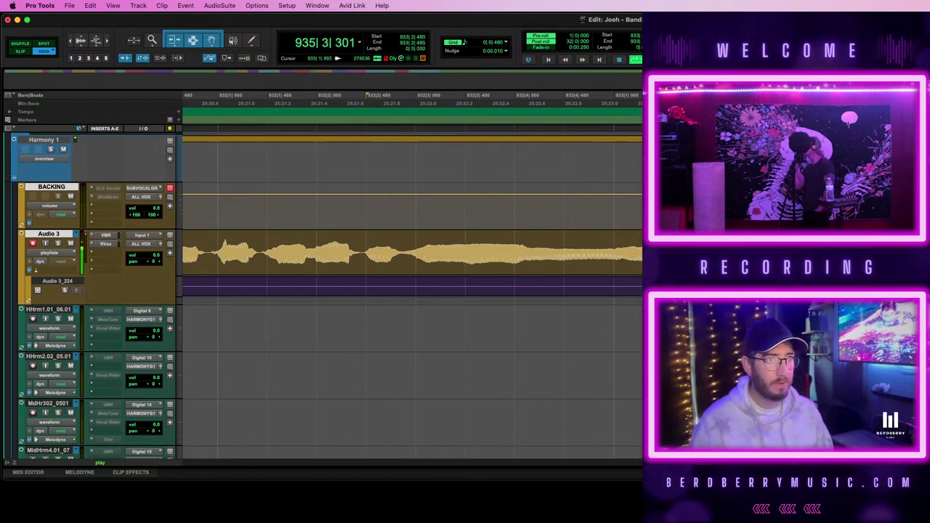
{"action": "left_click_drag", "start_coordinate": [708, 249], "coordinate": [858, 249]}
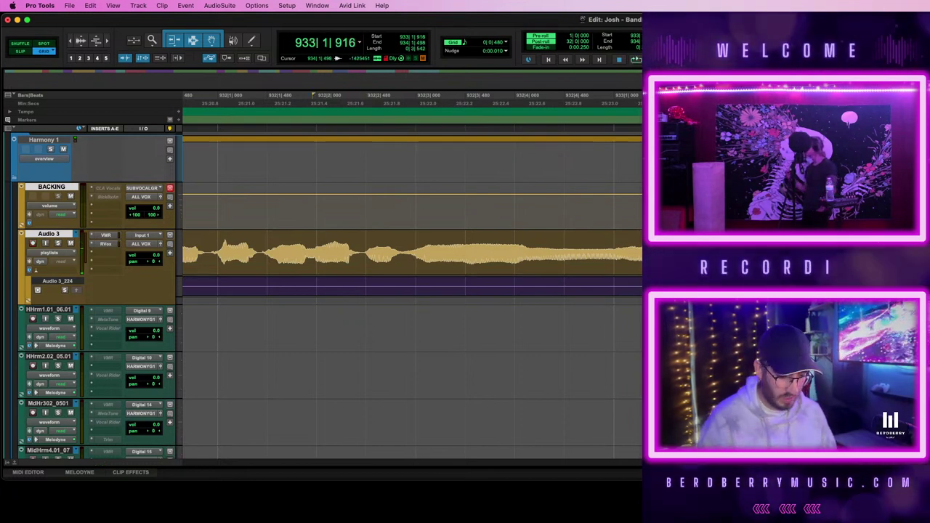
{"action": "scroll", "coordinate": [412, 253], "scroll_direction": "right", "scroll_amount": 10}
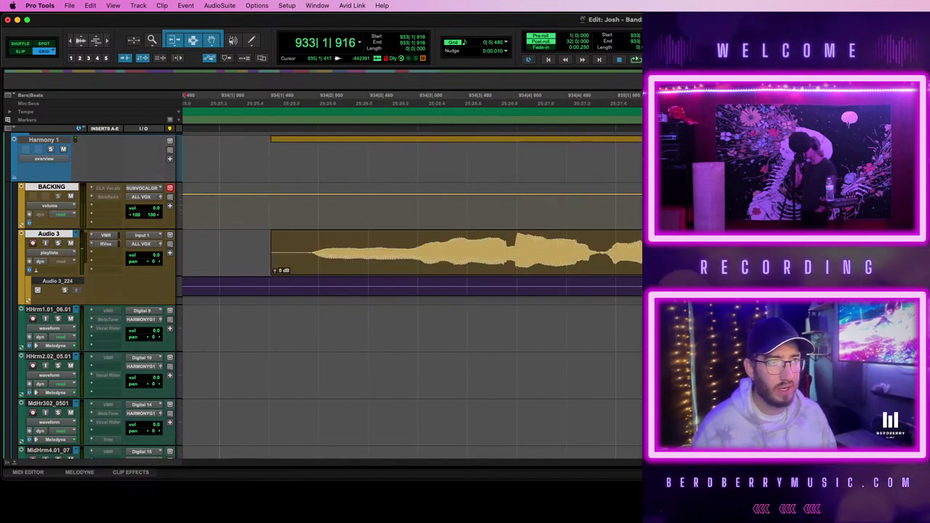
- Delete the Audio 3 audio from 934|3|737 to 934|4|805, along with the leftover piece before it
{"action": "left_click", "coordinate": [505, 245]}
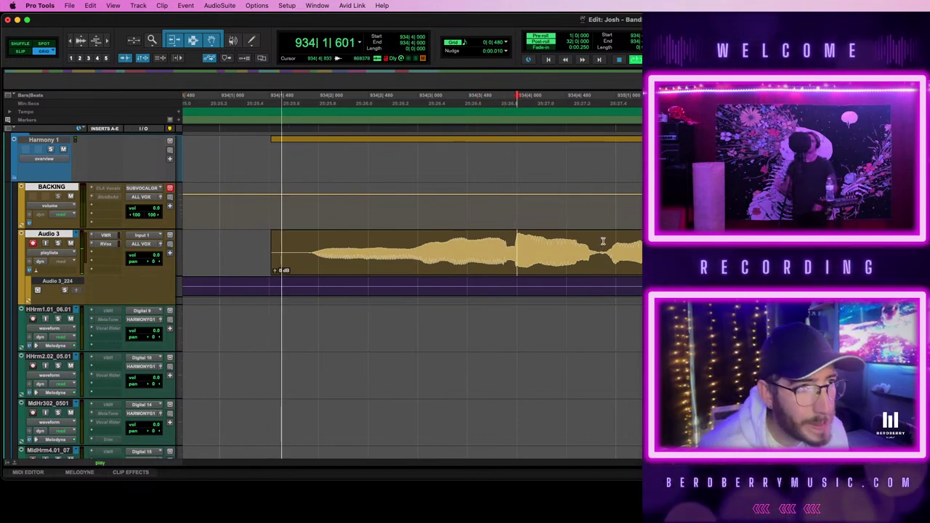
{"action": "left_click_drag", "start_coordinate": [601, 242], "coordinate": [493, 247]}
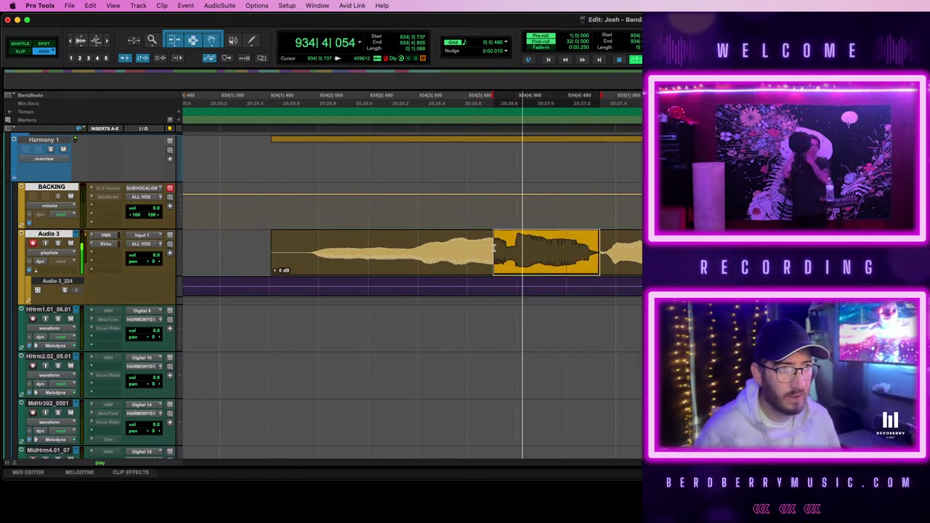
{"action": "key", "text": "Delete"}
{"action": "left_click", "coordinate": [438, 270]}
{"action": "key", "text": "Delete"}
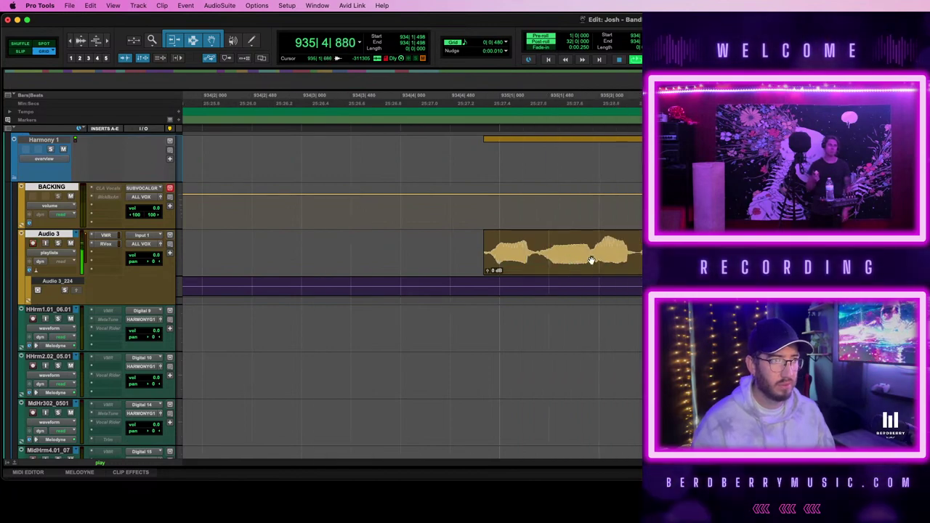
- Separate the CVcls1105_0202 phrase from 930|4|480 to 933|3|000 into its own clip
{"action": "key", "text": "r"}
{"action": "key", "text": "r"}
{"action": "key", "text": "r"}
{"action": "scroll", "coordinate": [620, 257], "scroll_direction": "down", "scroll_amount": 3}
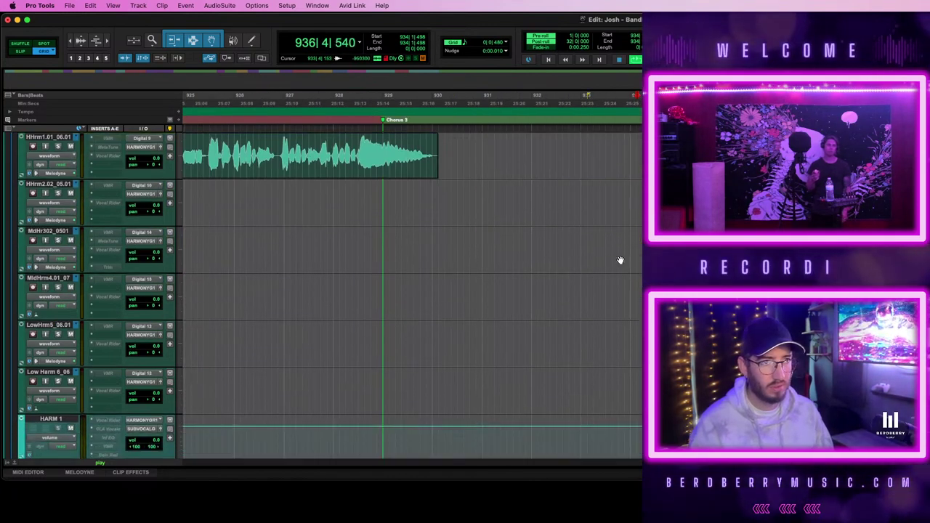
{"action": "scroll", "coordinate": [620, 258], "scroll_direction": "up", "scroll_amount": 2}
{"action": "scroll", "coordinate": [620, 258], "scroll_direction": "up", "scroll_amount": 3}
{"action": "key", "text": "space"}
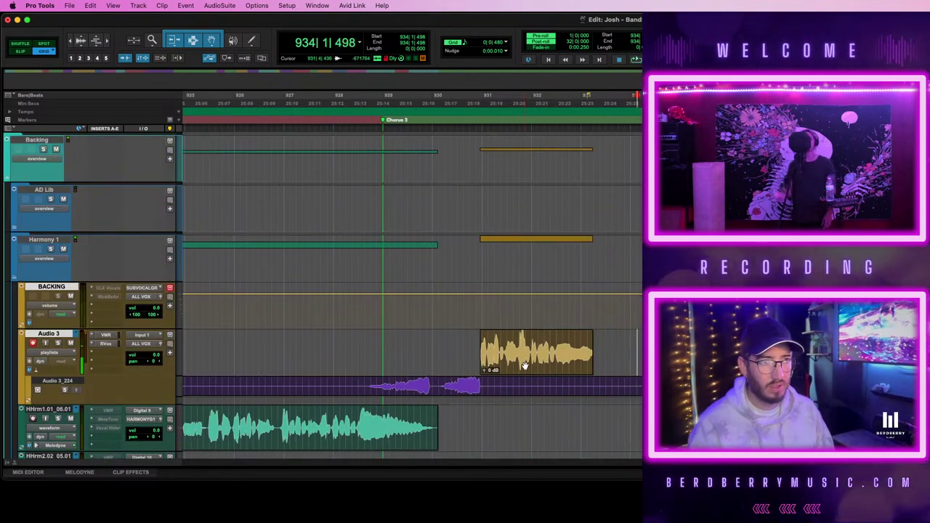
{"action": "left_click", "coordinate": [523, 366]}
{"action": "scroll", "coordinate": [523, 366], "scroll_direction": "up", "scroll_amount": 8}
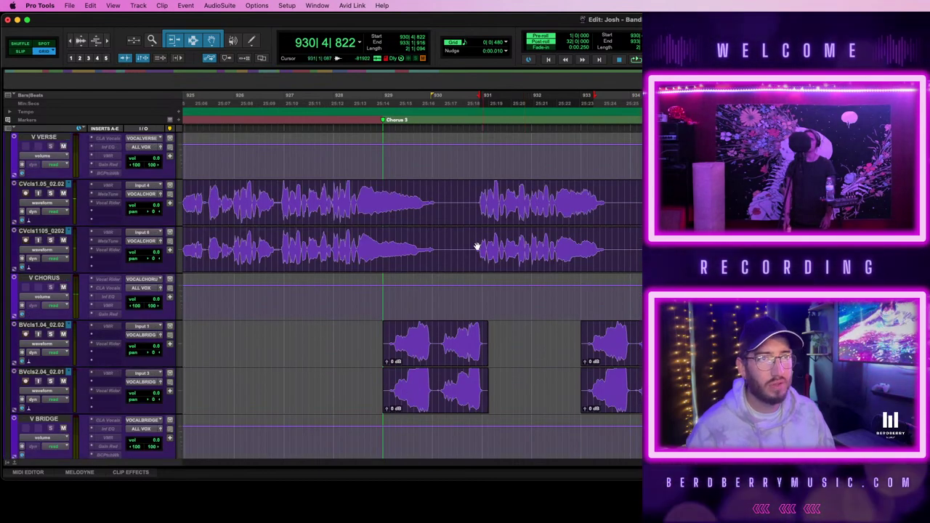
{"action": "mouse_move", "coordinate": [471, 242]}
{"action": "left_mouse_down"}
{"action": "mouse_move", "coordinate": [615, 254]}
{"action": "mouse_move", "coordinate": [472, 252]}
{"action": "left_mouse_up"}
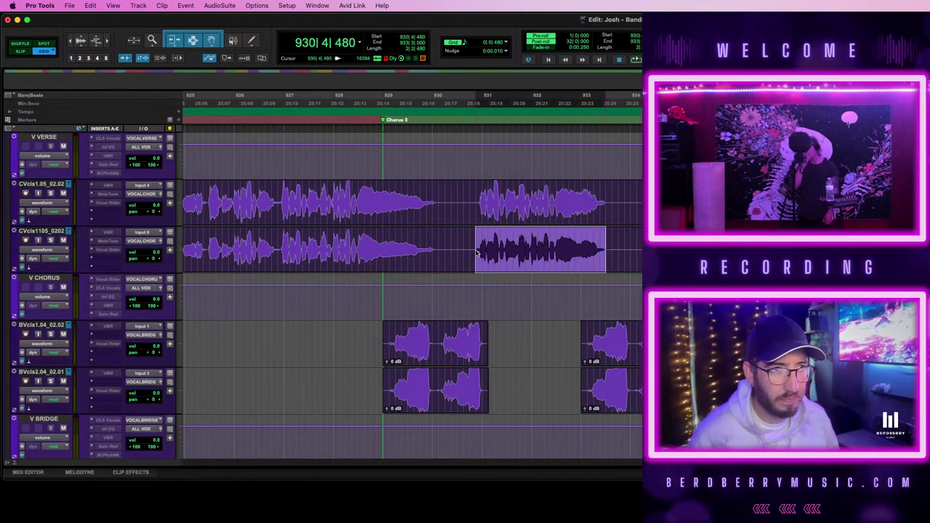
{"action": "key", "text": "super+e"}
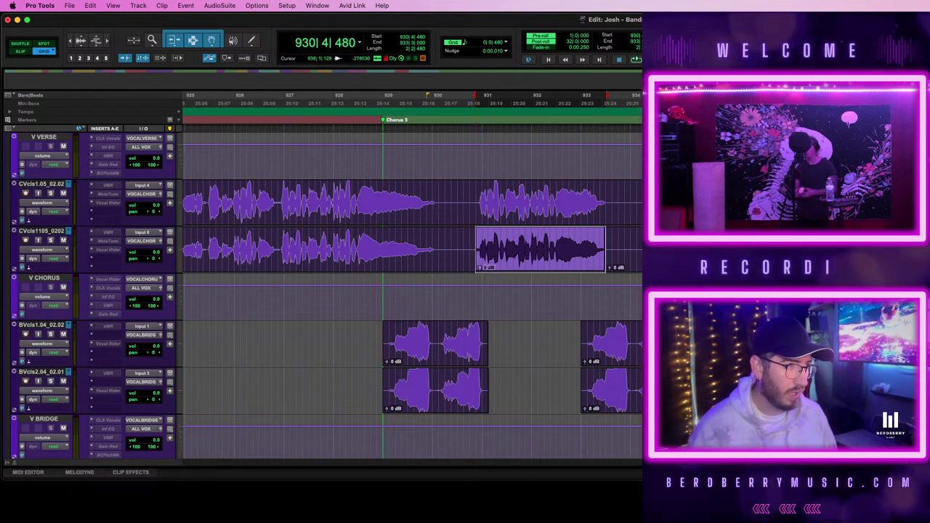
- Try aligning the Audio 3 harmony clip to the separated CVcls1105_0202 phrase, audition it, and undo the alignment
{"action": "scroll", "coordinate": [554, 354], "scroll_direction": "down", "scroll_amount": 10}
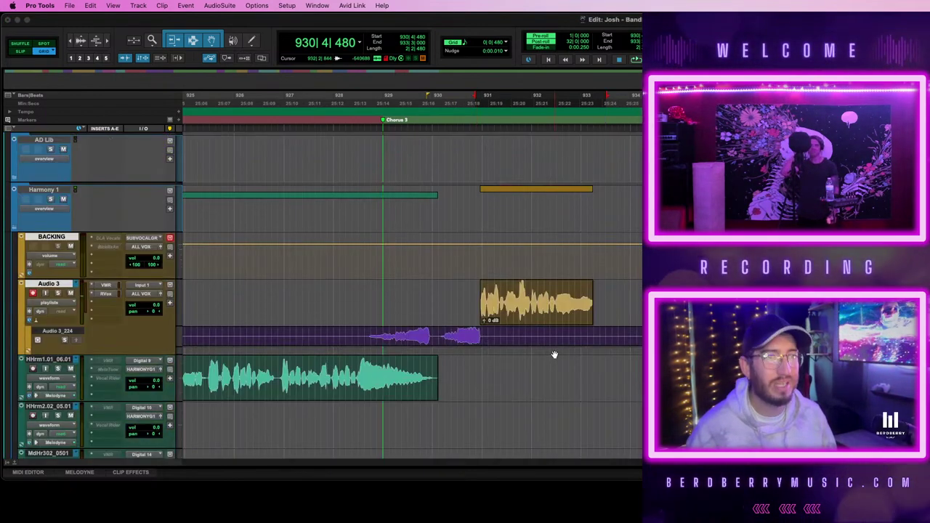
{"action": "left_click", "coordinate": [538, 314]}
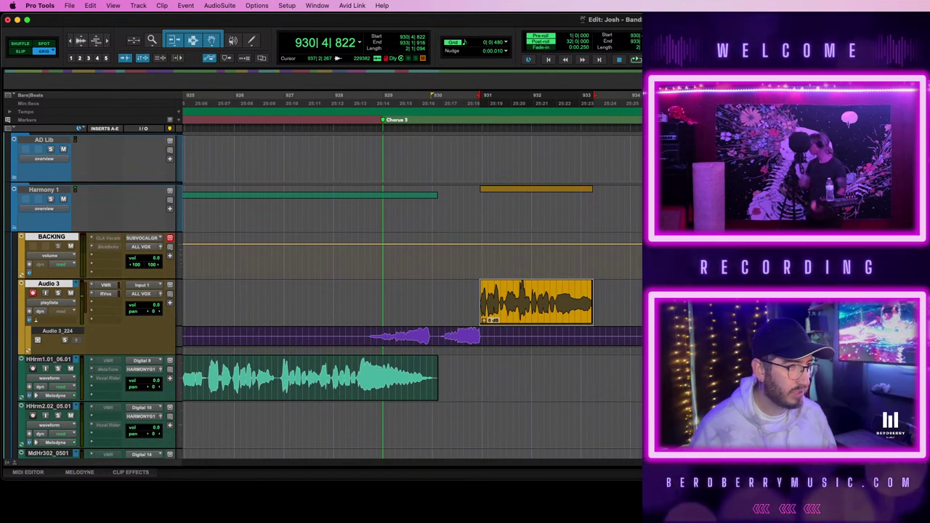
{"action": "key", "text": "alt+shift+c"}
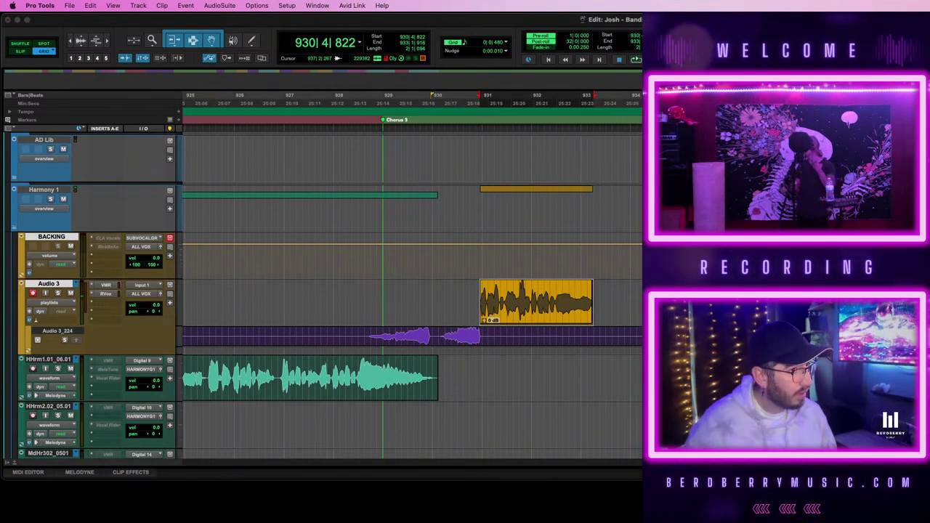
{"action": "key", "text": "space"}
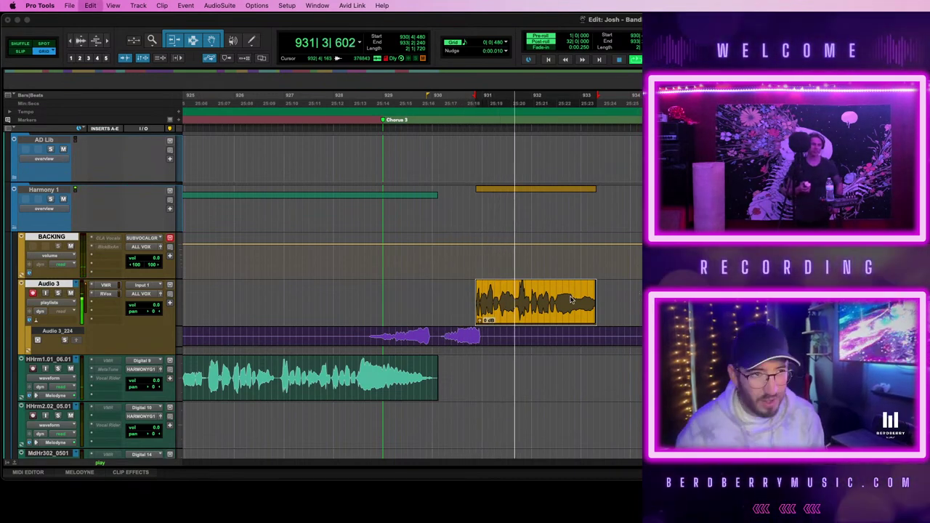
{"action": "key", "text": "super+z"}
- Compare the start of the Audio 3 harmony phrase with the CVcls phrases just before bar 931 during playback
{"action": "key", "text": "t"}
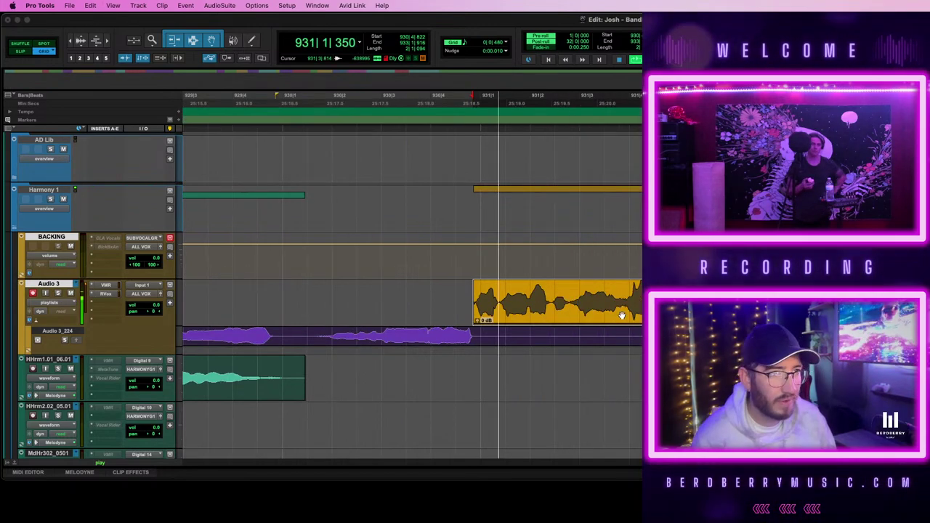
{"action": "scroll", "coordinate": [498, 294], "scroll_direction": "up", "scroll_amount": 10}
{"action": "scroll", "coordinate": [494, 283], "scroll_direction": "up", "scroll_amount": 3}
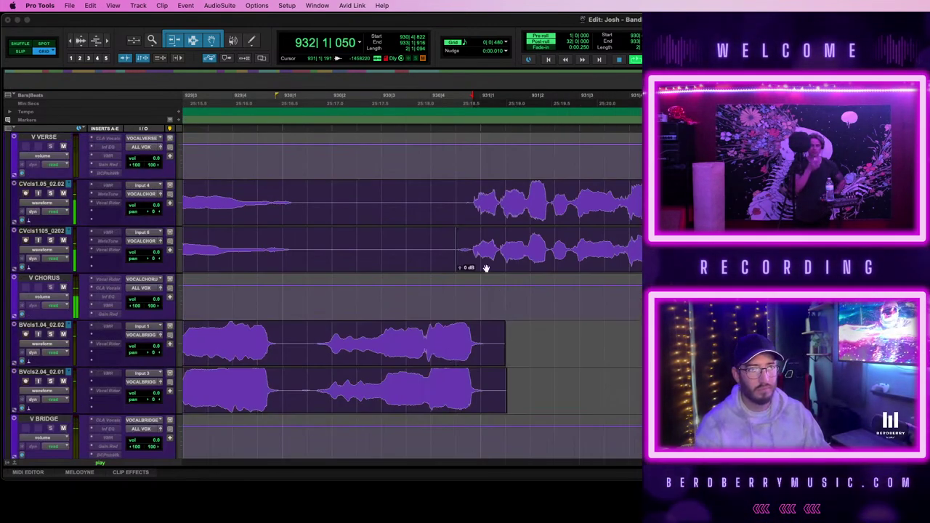
- Align the Audio 3 clip at bar 931 to the matching CVcls1105_0202 chorus clip and play back the result
{"action": "left_click", "coordinate": [554, 269]}
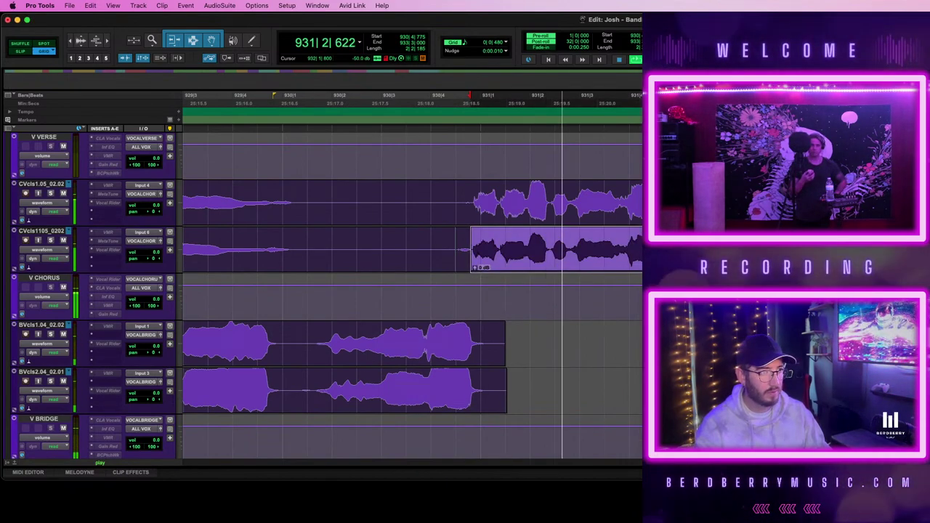
{"action": "scroll", "coordinate": [407, 291], "scroll_direction": "down", "scroll_amount": 5}
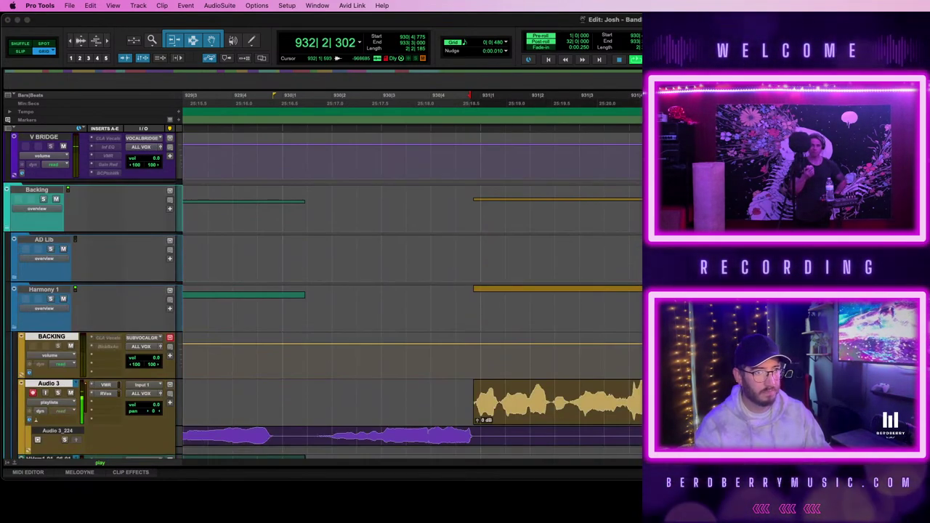
{"action": "left_click", "coordinate": [556, 407]}
{"action": "key", "text": "space"}
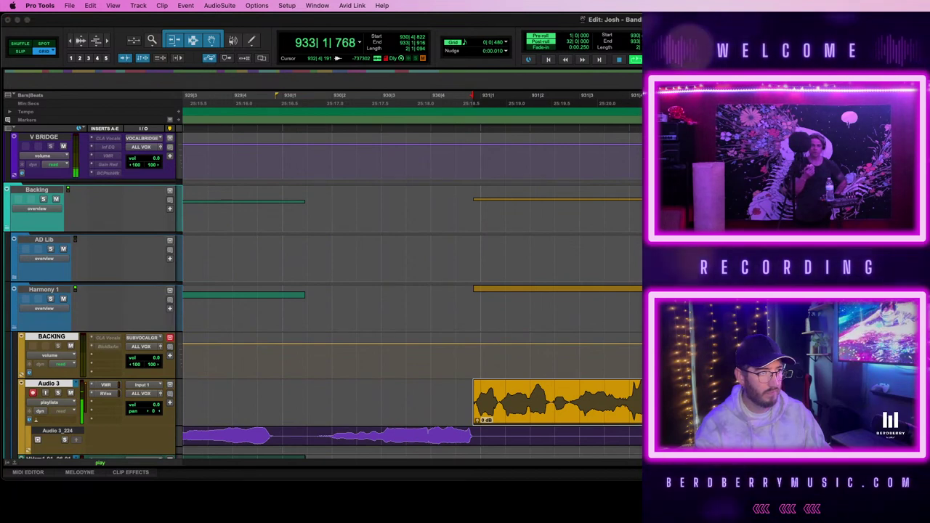
{"action": "key", "text": "space"}
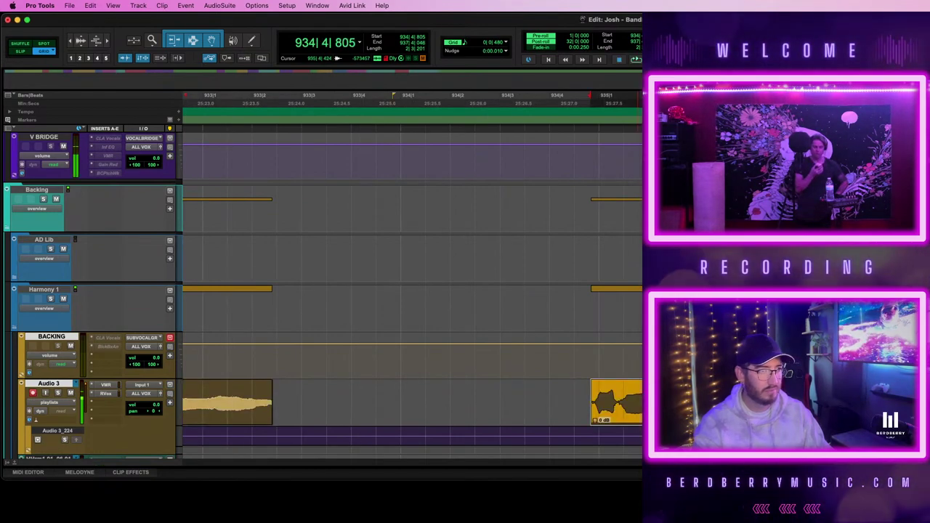
- Separate the CVcls1105_0202 vocal at 934|4|800 and 937|3|480, and select the phrase between the two splits
{"action": "key", "text": "space"}
{"action": "scroll", "coordinate": [412, 320], "scroll_direction": "up", "scroll_amount": 3}
{"action": "scroll", "coordinate": [412, 295], "scroll_direction": "up", "scroll_amount": 5}
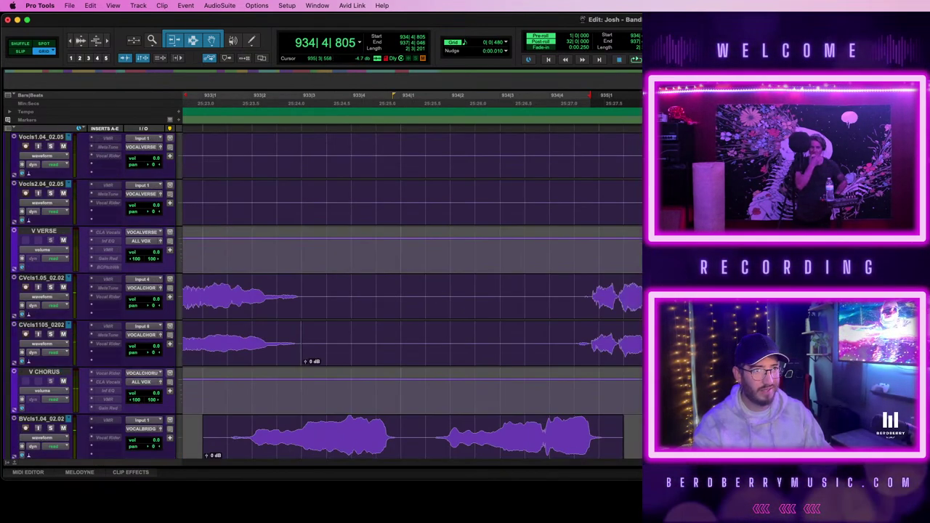
{"action": "scroll", "coordinate": [412, 319], "scroll_direction": "up", "scroll_amount": 3}
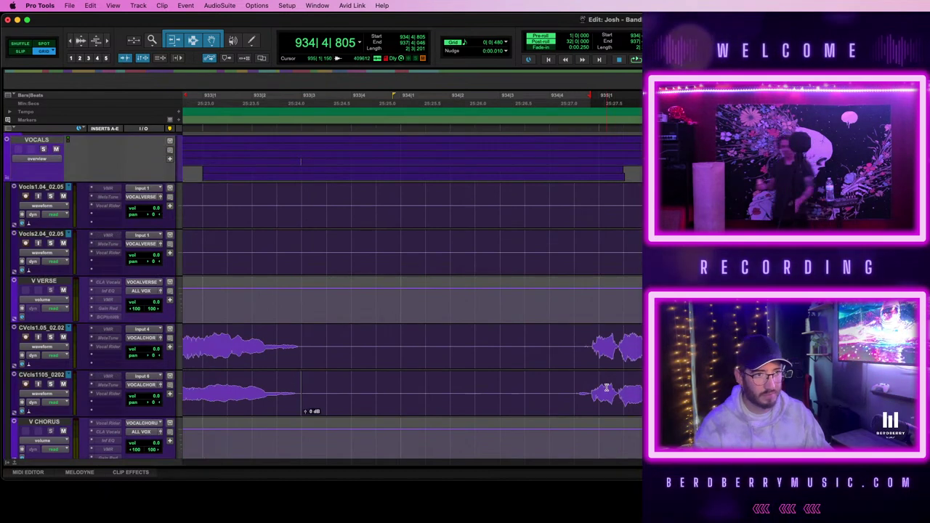
{"action": "left_click", "coordinate": [591, 386]}
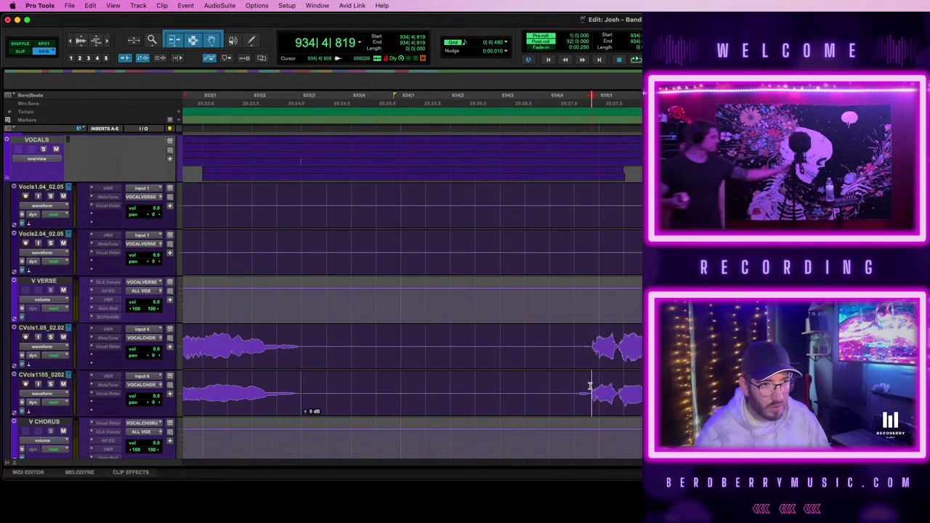
{"action": "left_click", "coordinate": [590, 386]}
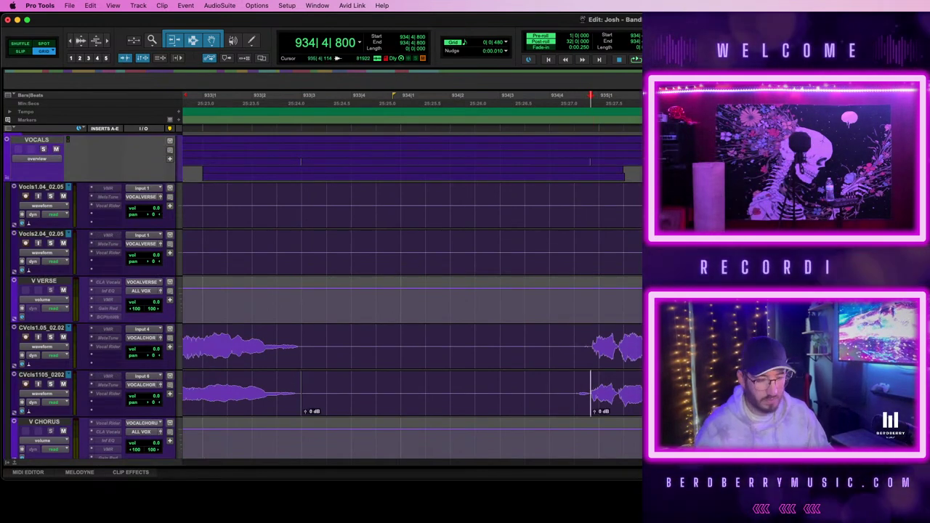
{"action": "key", "text": "r"}
{"action": "scroll", "coordinate": [412, 297], "scroll_direction": "right", "scroll_amount": 3}
{"action": "left_click", "coordinate": [673, 387]}
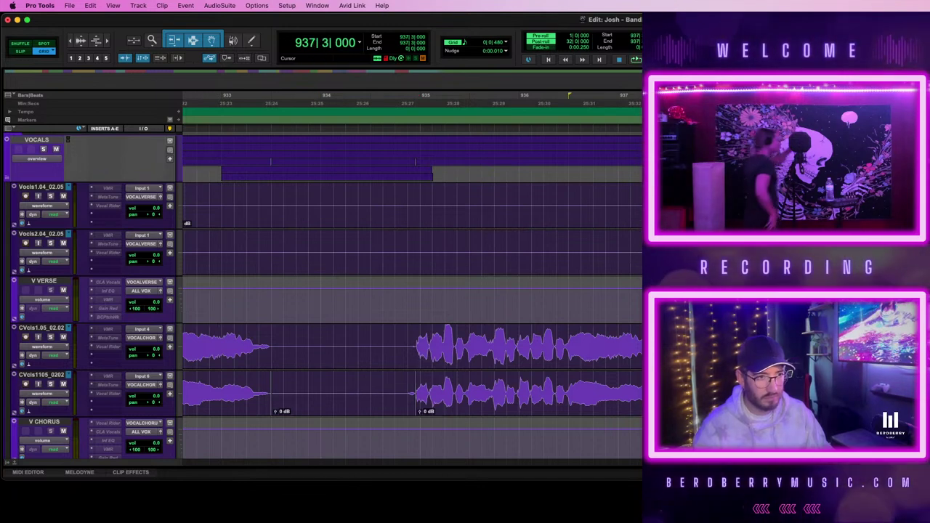
{"action": "left_click", "coordinate": [682, 399]}
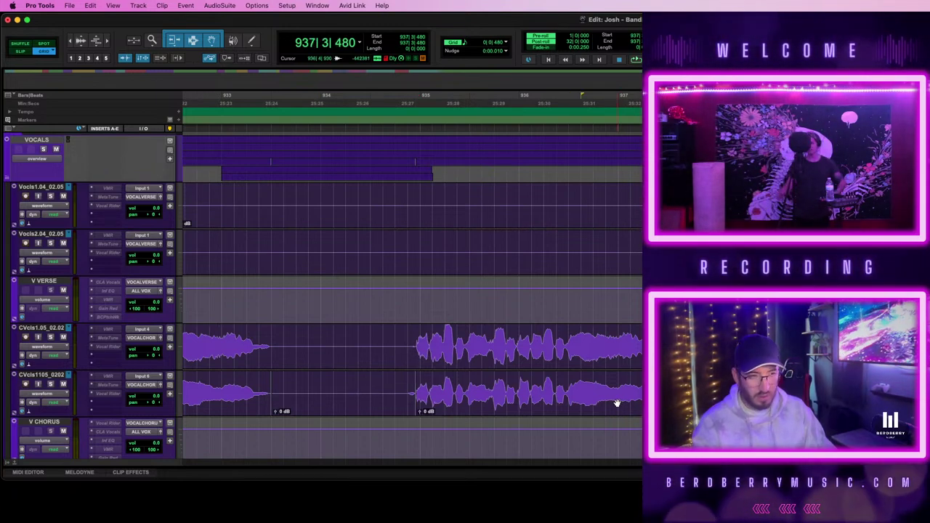
{"action": "left_click", "coordinate": [616, 403]}
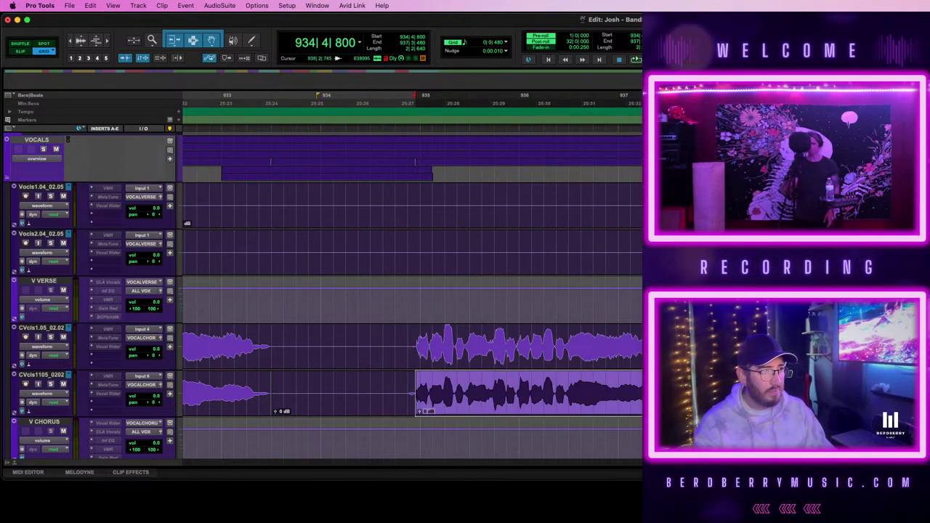
- Align the Audio 3 clip at bar 935 to the selected chorus phrase and play back the result
{"action": "scroll", "coordinate": [546, 388], "scroll_direction": "down", "scroll_amount": 10}
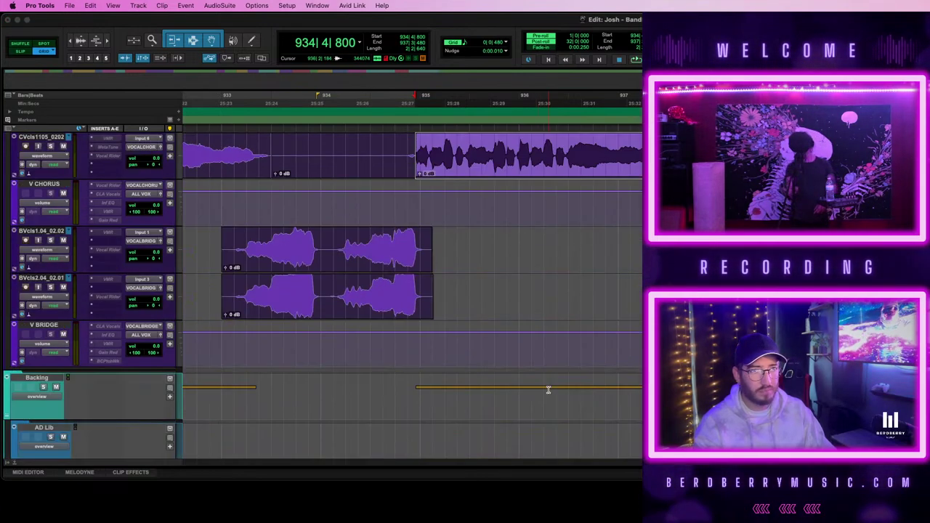
{"action": "left_click", "coordinate": [548, 356]}
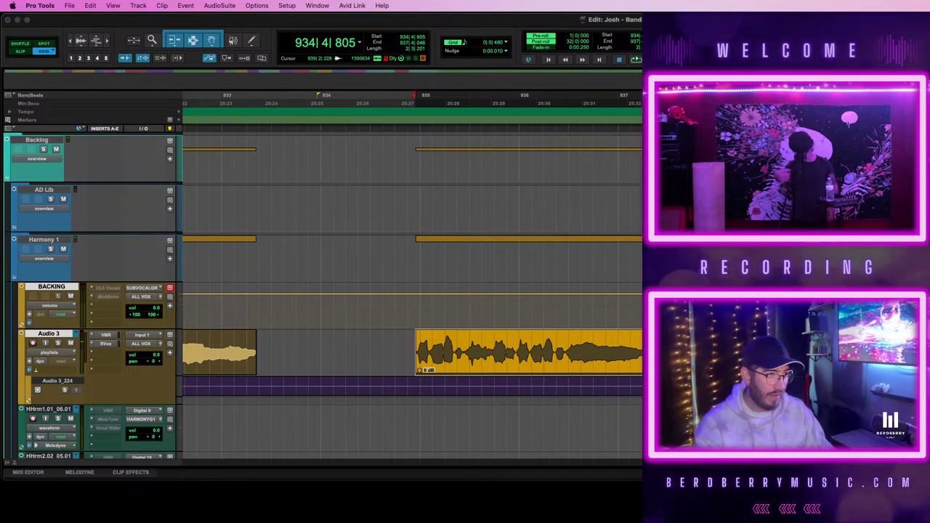
{"action": "left_click", "coordinate": [670, 364]}
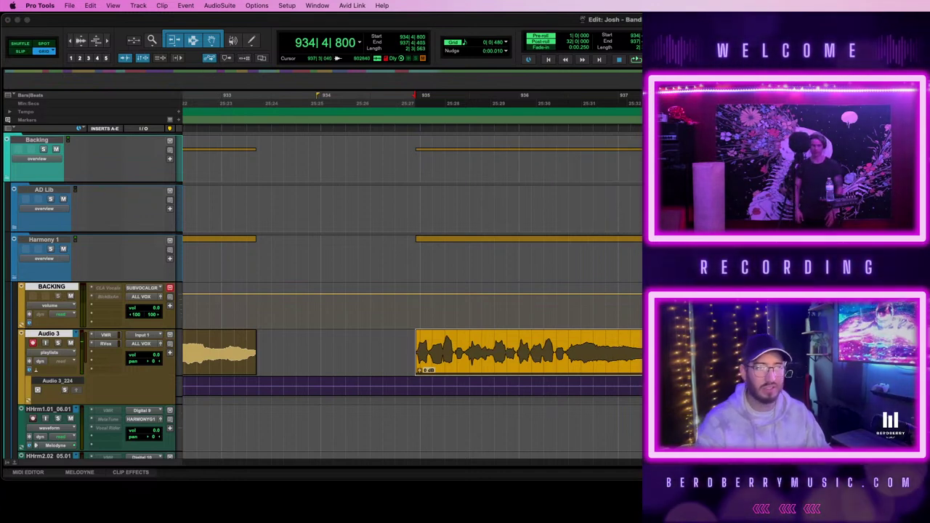
{"action": "key", "text": "space"}
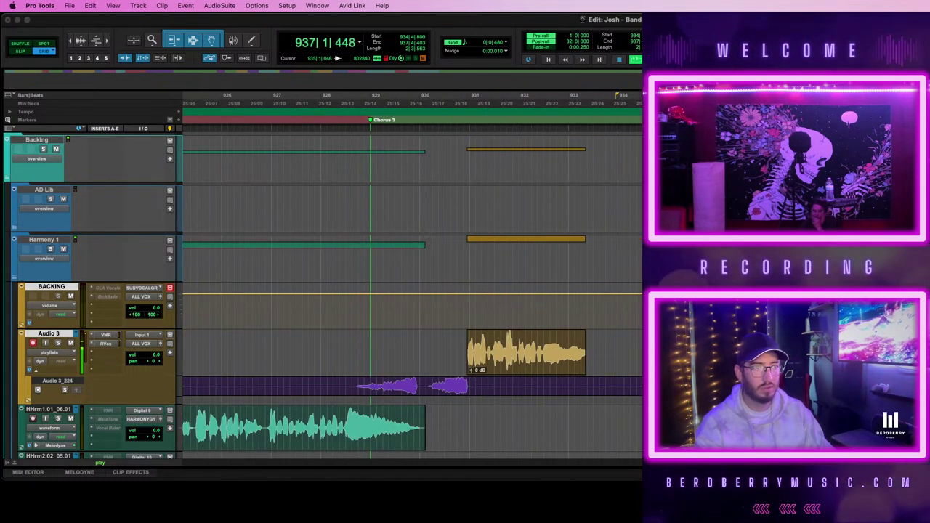
{"action": "key", "text": "space"}
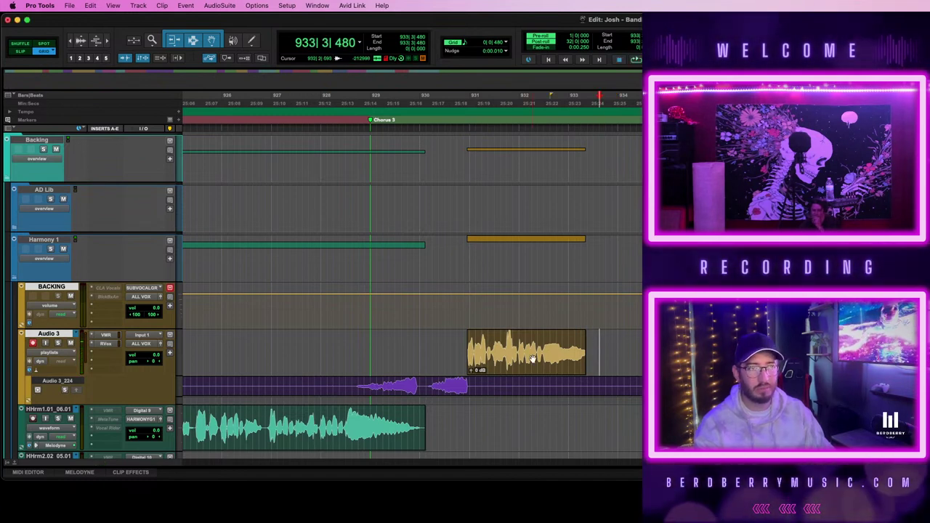
- Undo the last clip edits and move the Audio 3 clips at bars 931 and 935 onto the MdHr302_0501 track
{"action": "left_click", "coordinate": [533, 359]}
{"action": "key", "text": "super+z"}
{"action": "key", "text": "super+z"}
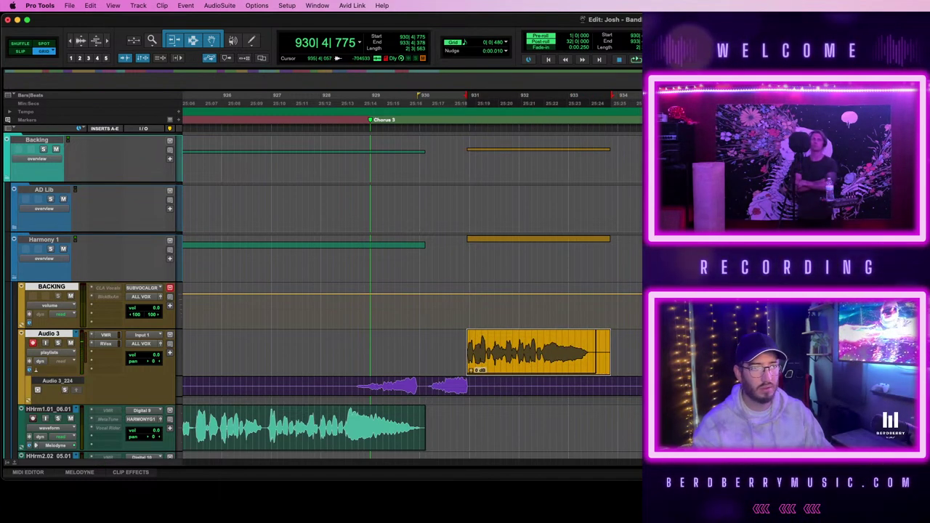
{"action": "key", "text": "super+z"}
{"action": "left_click_drag", "start_coordinate": [520, 367], "coordinate": [515, 402]}
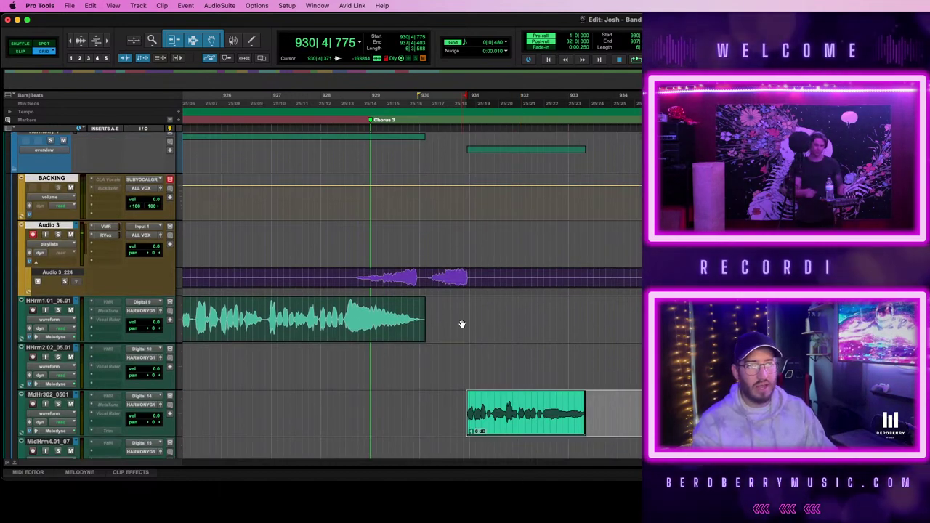
- Duplicate the BVcls1.04_02.02 and BVcls2.04_02.01 tracks with all their data, inserting the copies after the last selected track
{"action": "scroll", "coordinate": [461, 324], "scroll_direction": "up", "scroll_amount": 6}
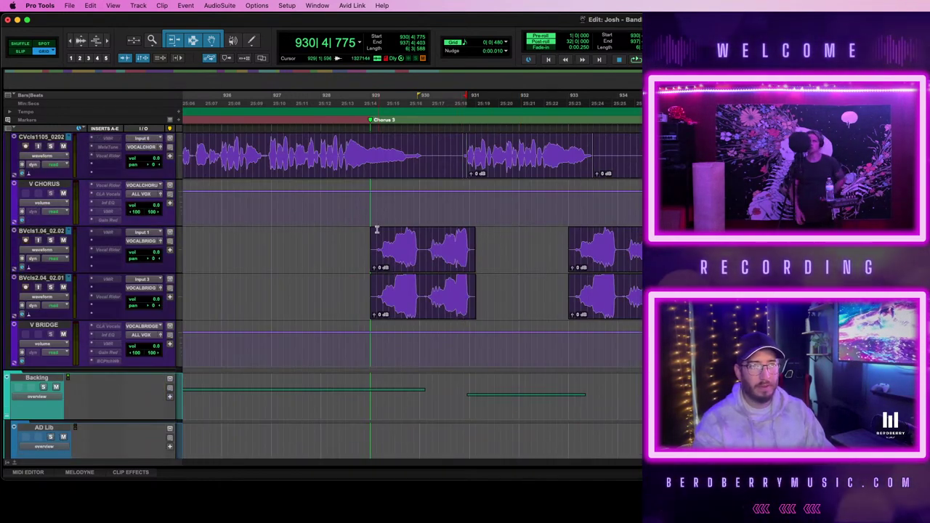
{"action": "left_click", "coordinate": [371, 210]}
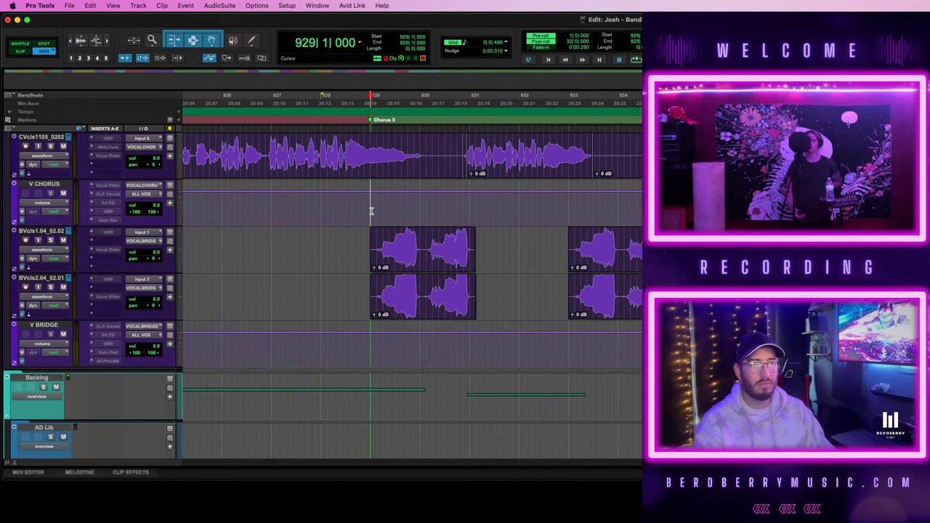
{"action": "left_click", "coordinate": [411, 255]}
{"action": "left_click", "coordinate": [423, 294], "text": "shift"}
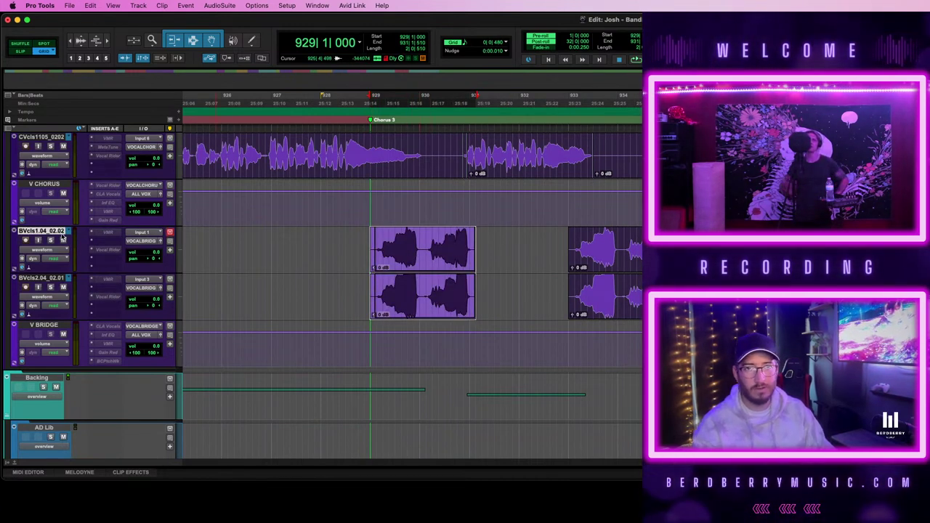
{"action": "left_click", "coordinate": [55, 281], "text": "shift"}
{"action": "key", "text": "alt+shift+d"}
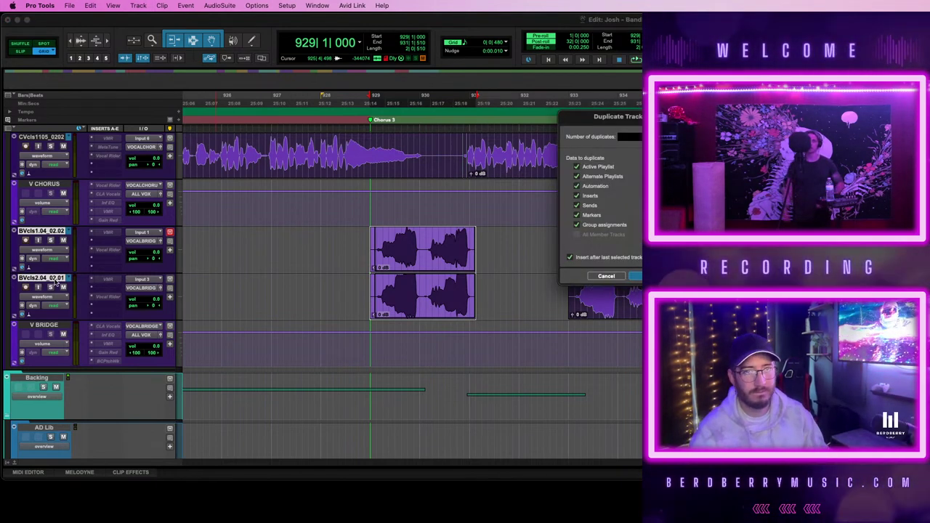
{"action": "key", "text": "Return"}
- Delete the copied clips from the duplicated BVcls104_02102 and BVcls204_02101 tracks
{"action": "left_click", "coordinate": [411, 353]}
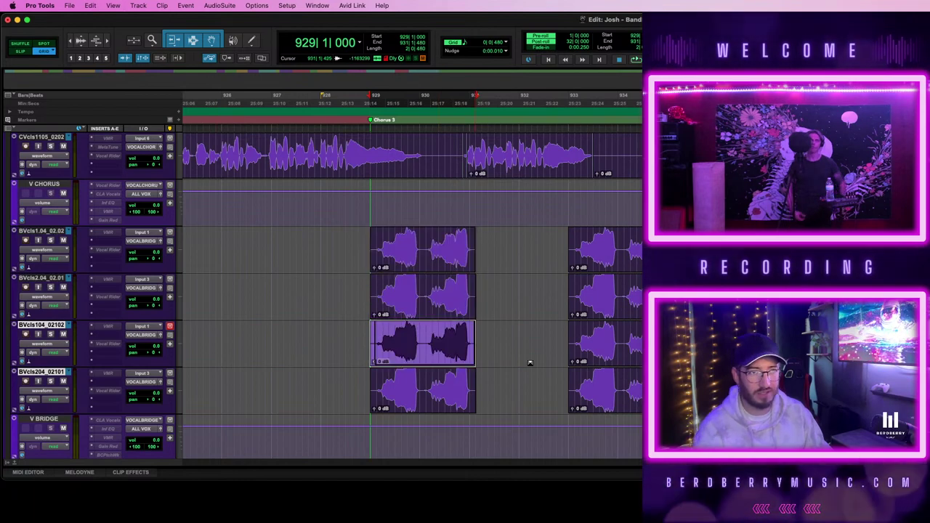
{"action": "key", "text": "Delete"}
{"action": "left_click", "coordinate": [616, 400]}
{"action": "left_click", "coordinate": [429, 399]}
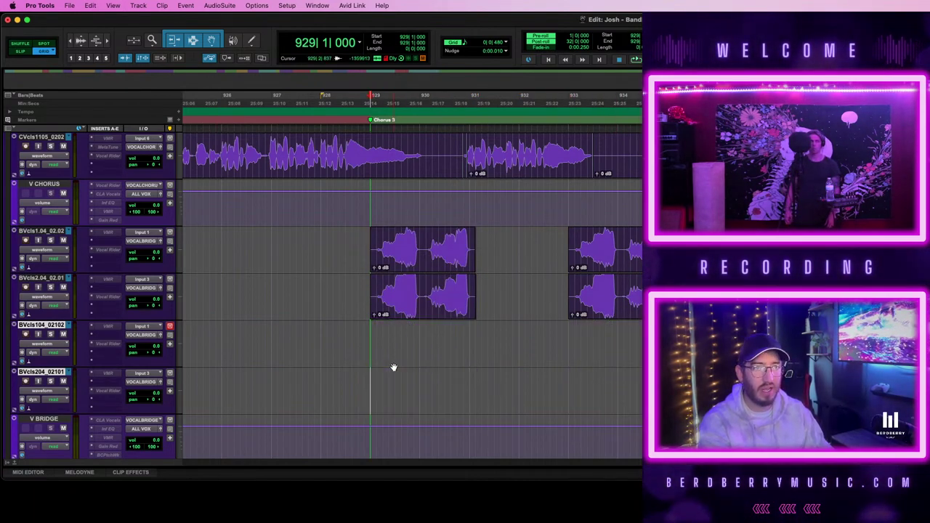
- Record a new take on the Audio 3 track from 928|3|480 to just past bar 935
{"action": "scroll", "coordinate": [395, 367], "scroll_direction": "down", "scroll_amount": 10}
{"action": "scroll", "coordinate": [393, 365], "scroll_direction": "down", "scroll_amount": 6}
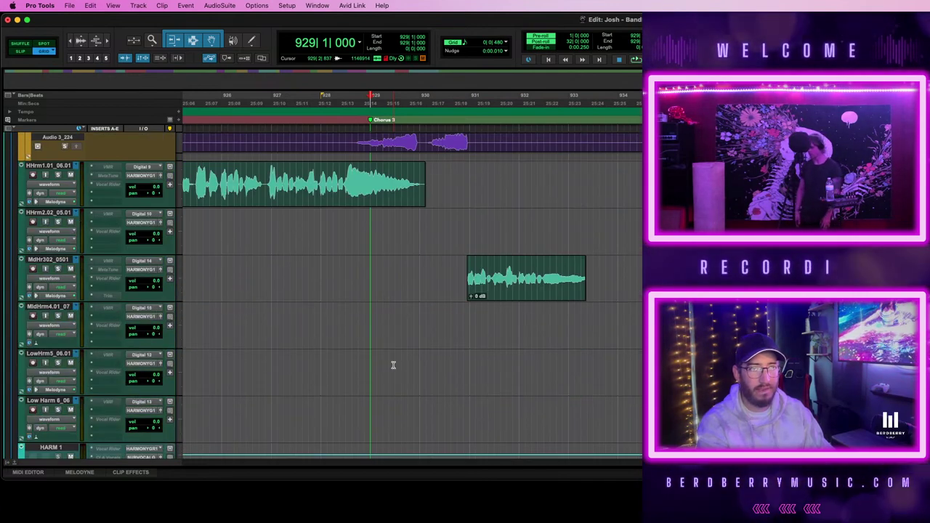
{"action": "scroll", "coordinate": [393, 365], "scroll_direction": "down", "scroll_amount": 3}
{"action": "scroll", "coordinate": [393, 366], "scroll_direction": "up", "scroll_amount": 10}
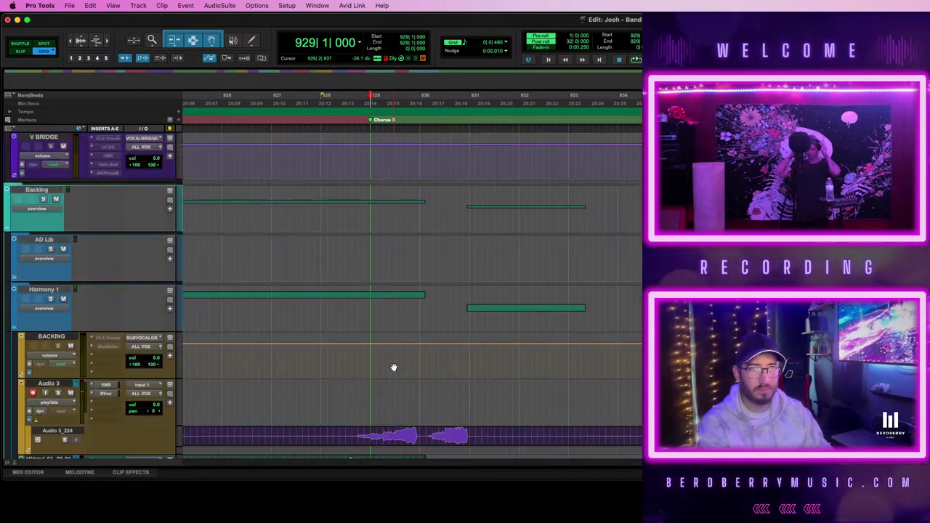
{"action": "scroll", "coordinate": [390, 392], "scroll_direction": "down", "scroll_amount": 2}
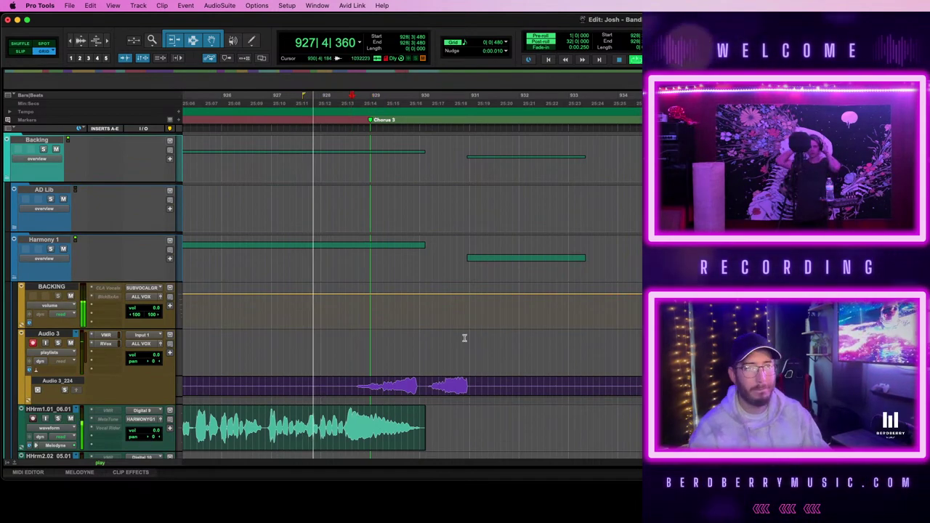
{"action": "scroll", "coordinate": [465, 339], "scroll_direction": "up", "scroll_amount": 6}
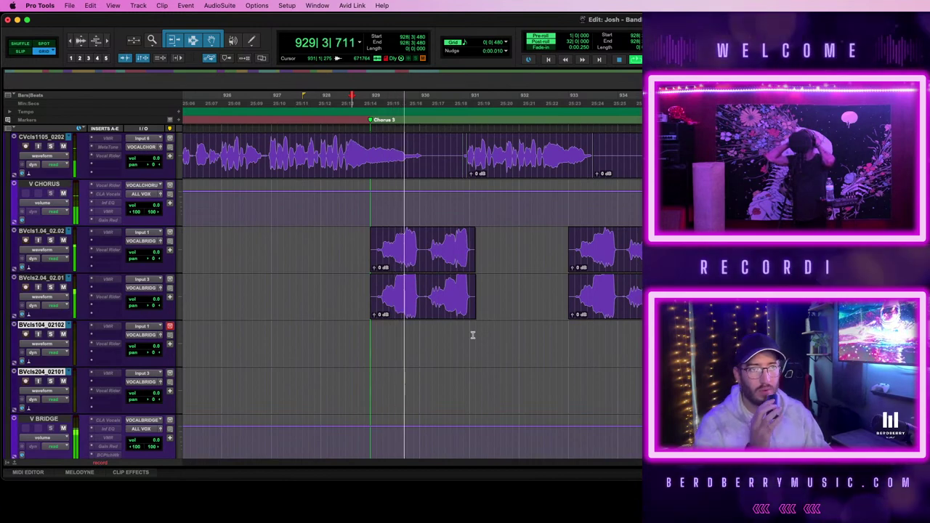
{"action": "scroll", "coordinate": [473, 335], "scroll_direction": "down", "scroll_amount": 4}
{"action": "scroll", "coordinate": [472, 334], "scroll_direction": "down", "scroll_amount": 4}
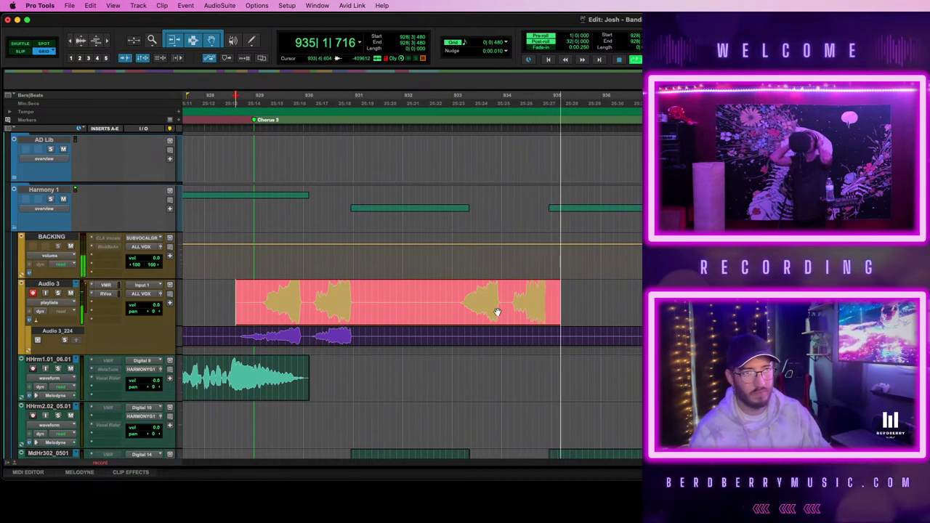
{"action": "key", "text": "space"}
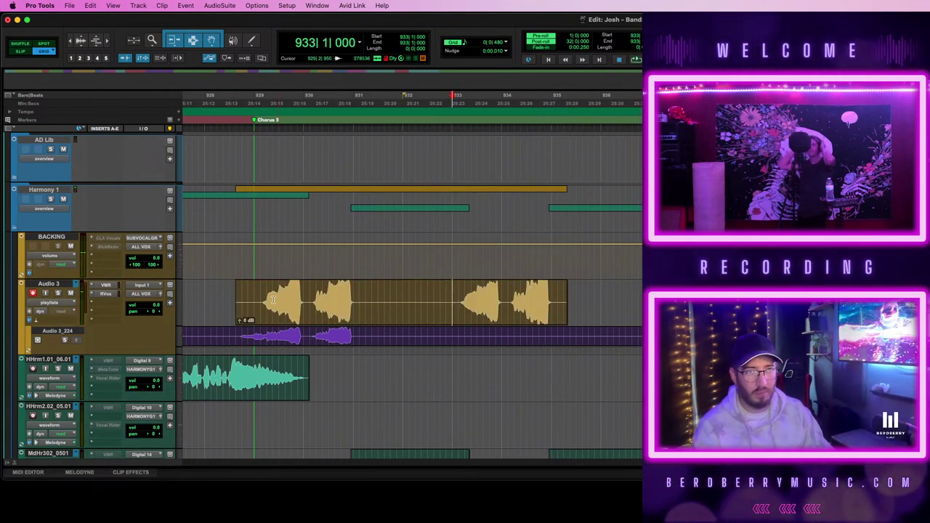
- Split the Audio 3 take at 929|1|000 and 933|1|000, and delete the gap between bars 931 and 933 and the tail near bar 935
{"action": "left_click_drag", "start_coordinate": [254, 293], "coordinate": [217, 297]}
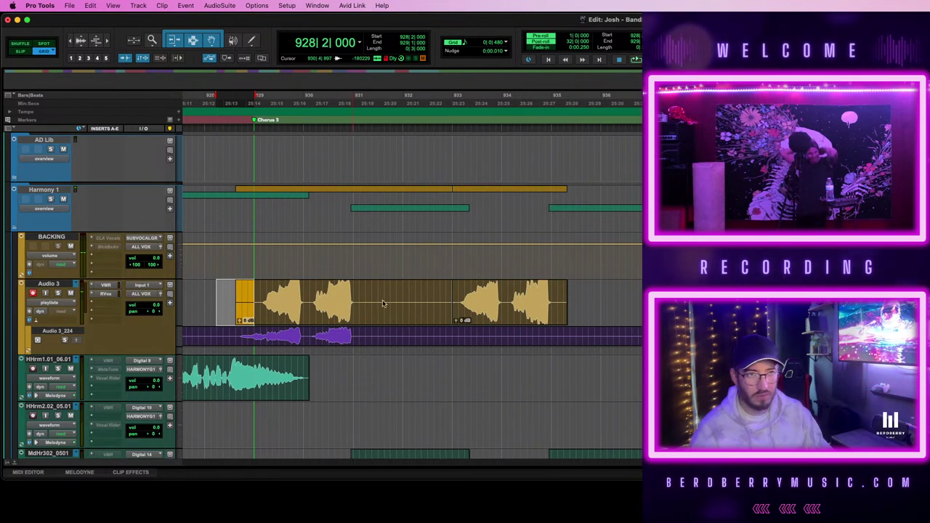
{"action": "left_click_drag", "start_coordinate": [355, 296], "coordinate": [457, 305]}
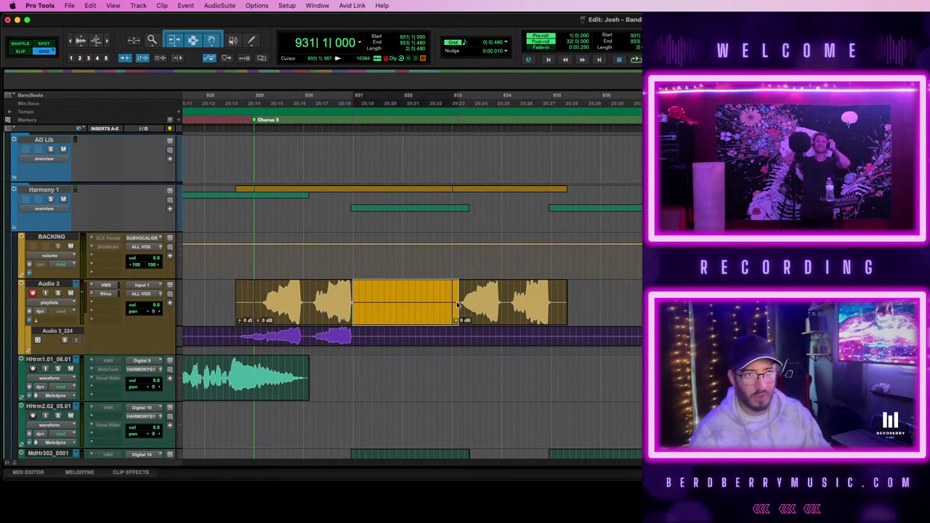
{"action": "key", "text": "Delete"}
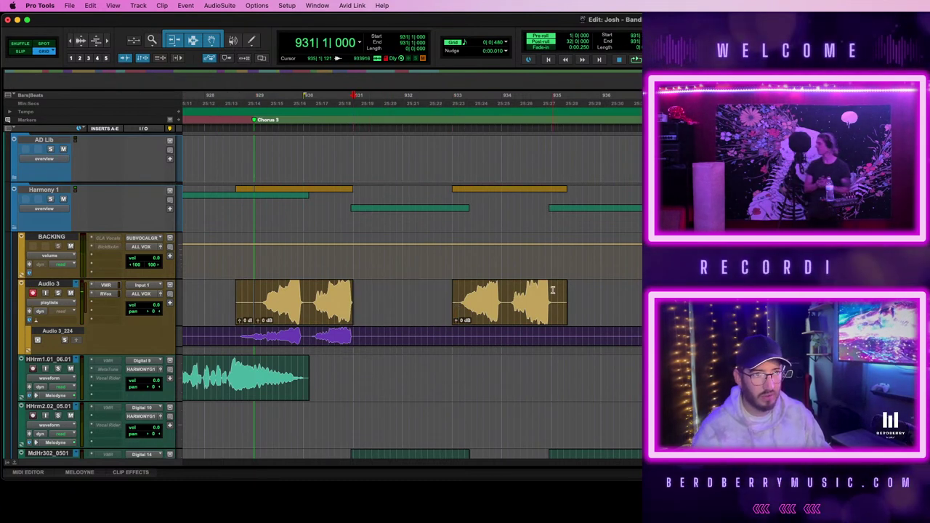
{"action": "left_click_drag", "start_coordinate": [552, 293], "coordinate": [609, 305]}
{"action": "key", "text": "Delete"}
- Move the two Audio 3 phrases onto the BVcls104_02102 and BVcls204_02101 tracks, both starting at 929|1|000
{"action": "left_click", "coordinate": [494, 322]}
{"action": "left_click_drag", "start_coordinate": [308, 314], "coordinate": [289, 203]}
{"action": "scroll", "coordinate": [291, 200], "scroll_direction": "up", "scroll_amount": 10}
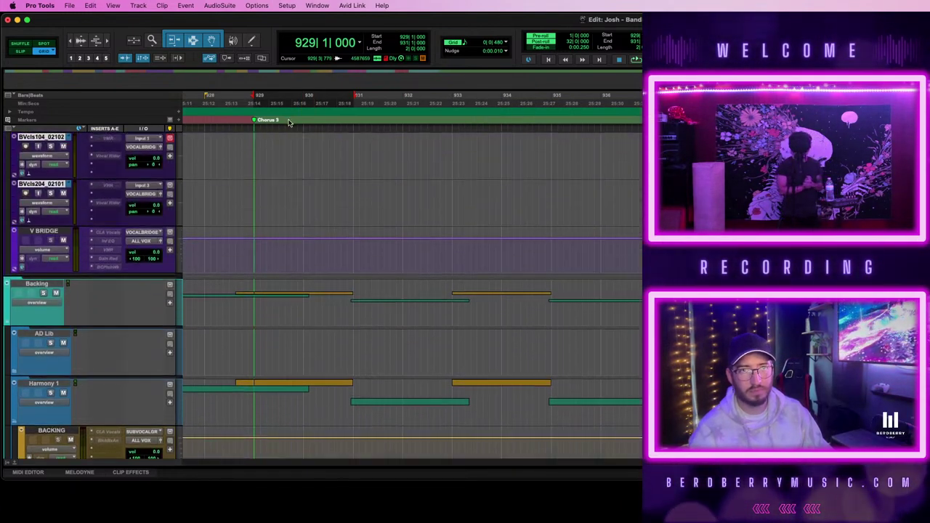
{"action": "left_click", "coordinate": [313, 183]}
{"action": "scroll", "coordinate": [378, 202], "scroll_direction": "down", "scroll_amount": 5}
{"action": "left_click_drag", "start_coordinate": [488, 360], "coordinate": [291, 244]}
- Align the 929|1|000 clips on BVcls104_02102 and BVcls204_02101 to the BVcls2.04_02.01 clip, and copy both to 933|1|000
{"action": "left_click", "coordinate": [320, 170]}
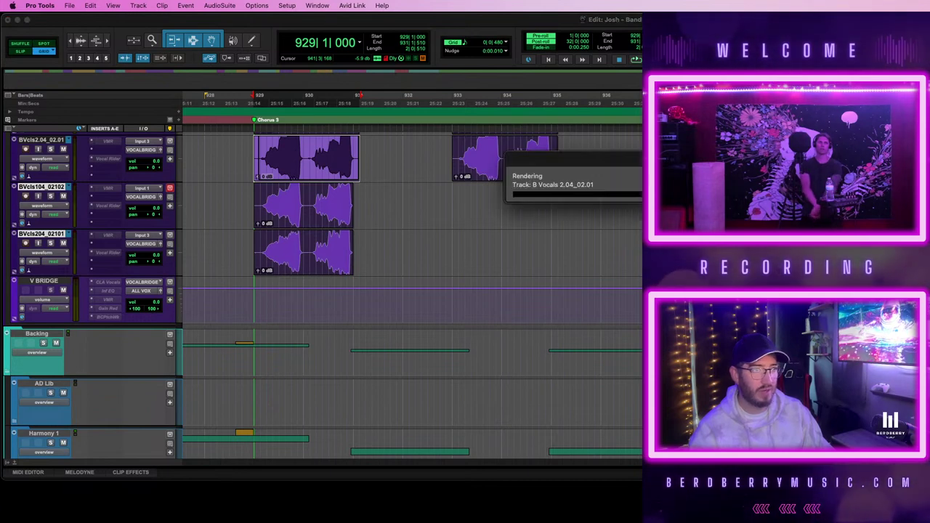
{"action": "left_click", "coordinate": [322, 212]}
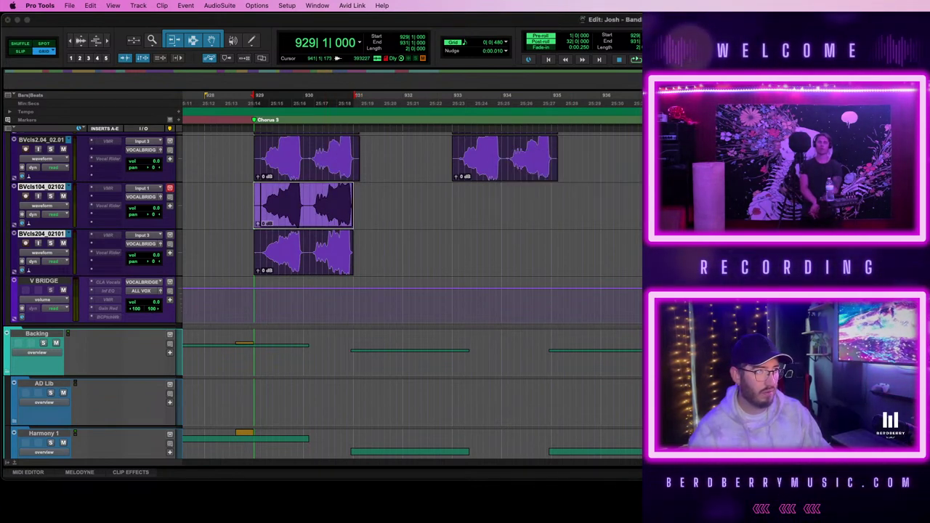
{"action": "left_click", "coordinate": [310, 270]}
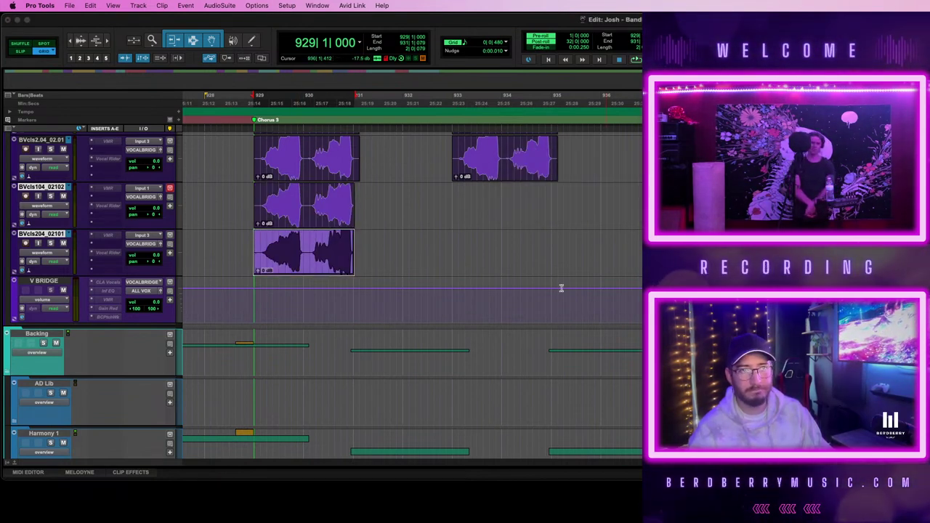
{"action": "left_click", "coordinate": [303, 216], "text": "shift"}
{"action": "left_click_drag", "start_coordinate": [305, 216], "coordinate": [485, 216]}
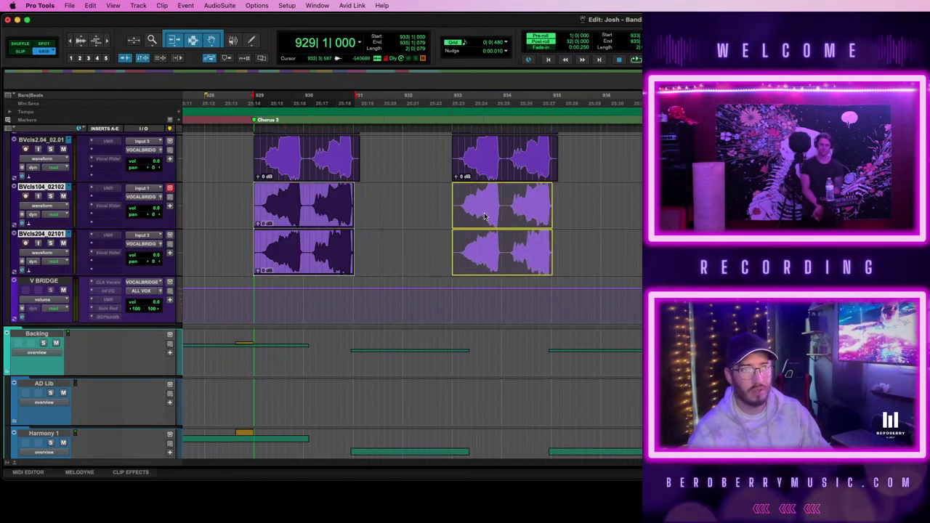
- Delete the leftover Audio 3 clip before bar 929 and record a new take there from 928|1|000 to just past bar 935
{"action": "scroll", "coordinate": [266, 214], "scroll_direction": "down", "scroll_amount": 10}
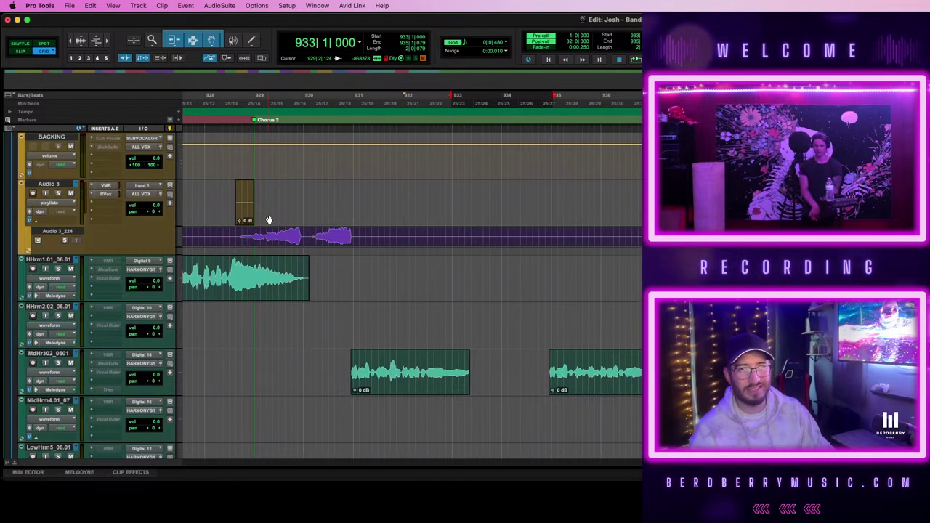
{"action": "left_click", "coordinate": [245, 215]}
{"action": "left_click", "coordinate": [209, 190]}
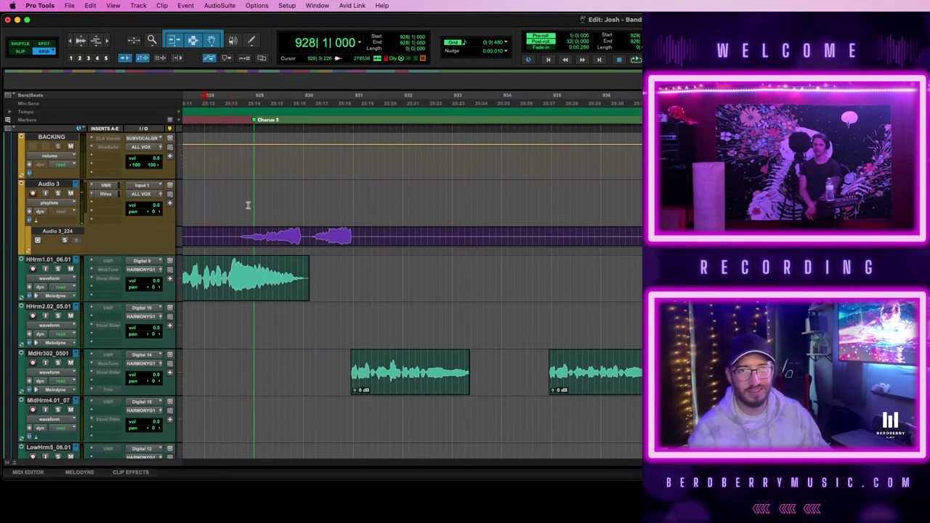
{"action": "scroll", "coordinate": [361, 225], "scroll_direction": "left", "scroll_amount": 3}
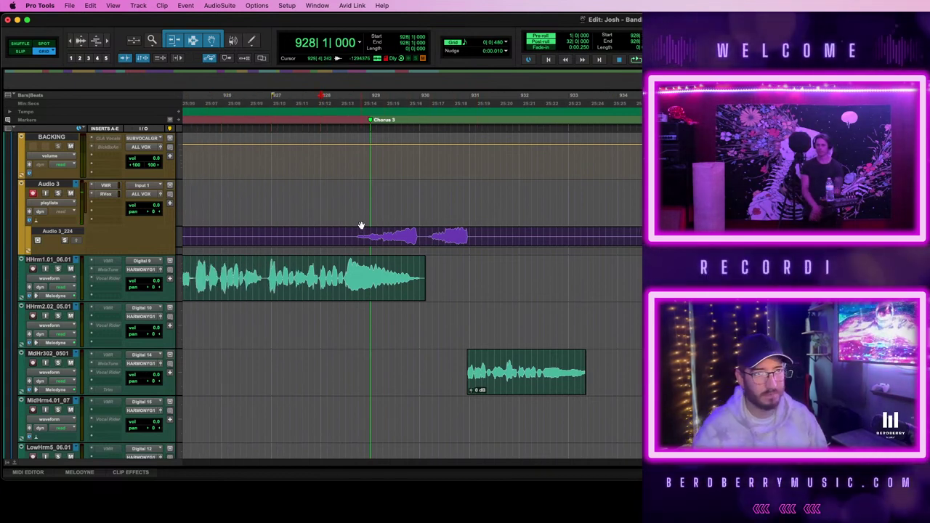
{"action": "key", "text": "space"}
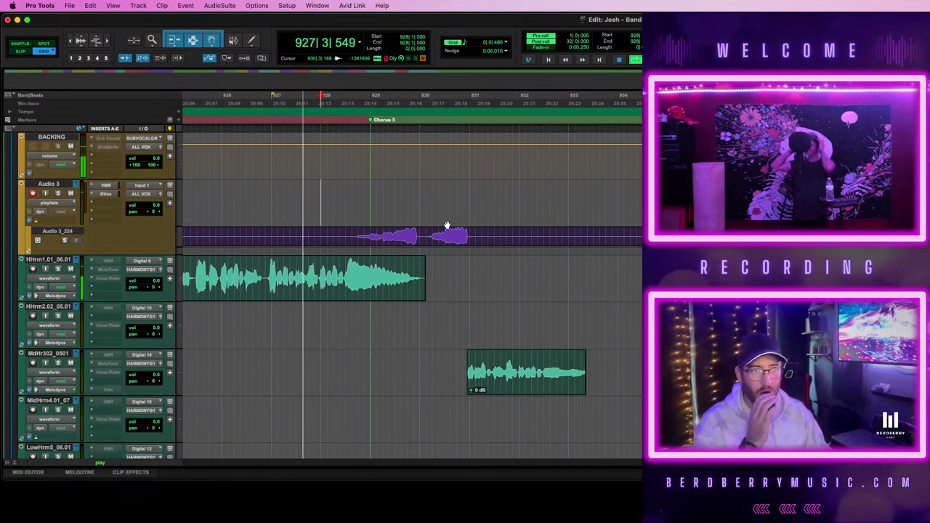
{"action": "scroll", "coordinate": [497, 218], "scroll_direction": "down", "scroll_amount": 3}
{"action": "scroll", "coordinate": [497, 218], "scroll_direction": "up", "scroll_amount": 4}
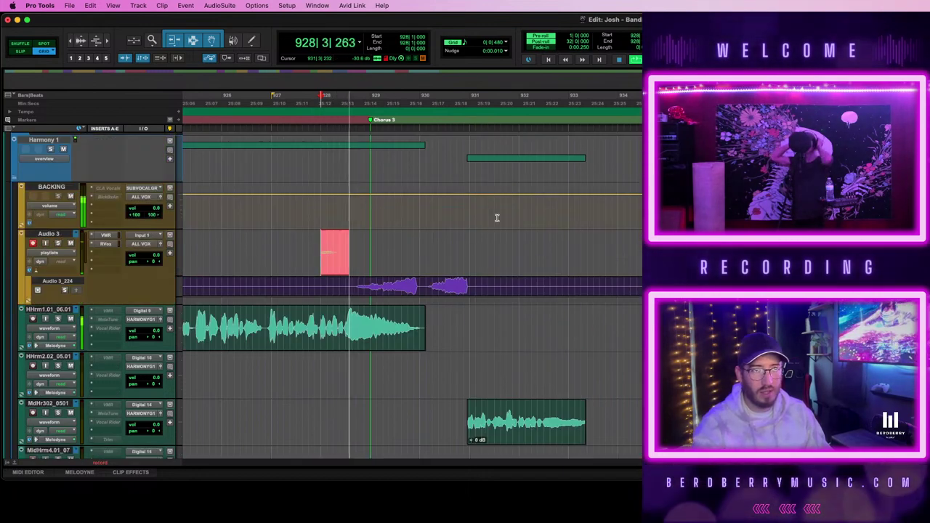
{"action": "scroll", "coordinate": [497, 218], "scroll_direction": "down", "scroll_amount": 1}
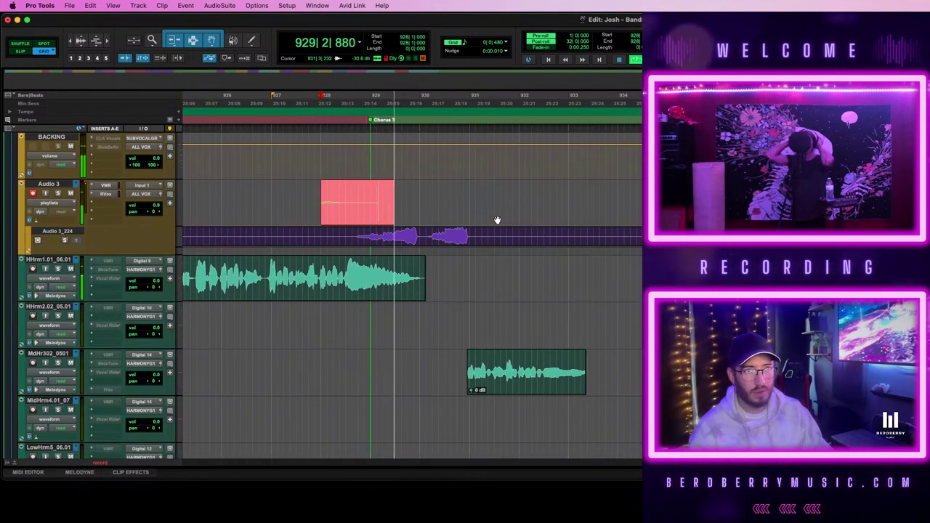
{"action": "scroll", "coordinate": [497, 221], "scroll_direction": "up", "scroll_amount": 4}
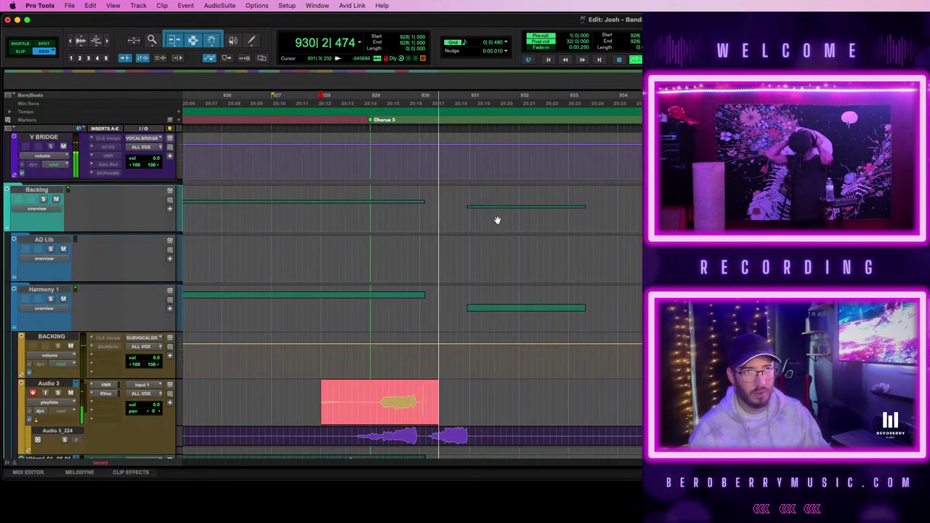
{"action": "scroll", "coordinate": [497, 220], "scroll_direction": "up", "scroll_amount": 2}
{"action": "scroll", "coordinate": [512, 223], "scroll_direction": "down", "scroll_amount": 5}
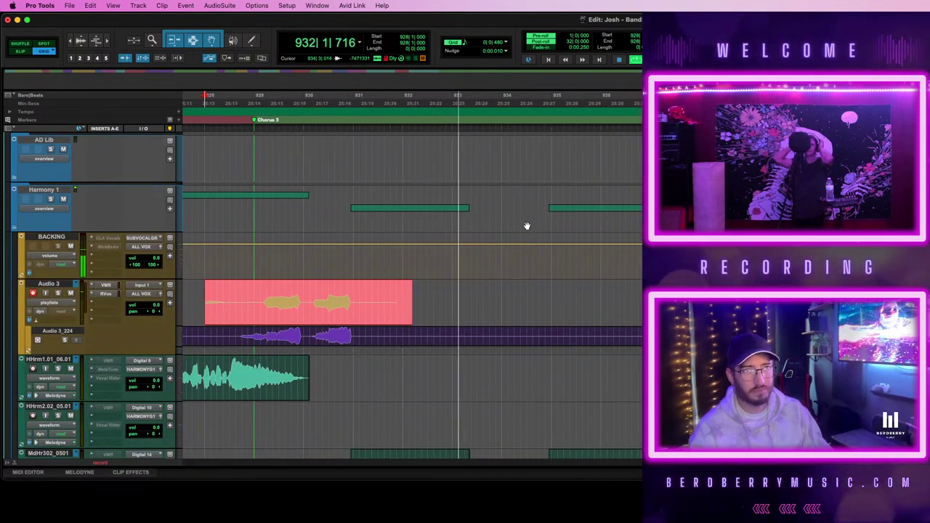
{"action": "scroll", "coordinate": [526, 225], "scroll_direction": "up", "scroll_amount": 3}
{"action": "scroll", "coordinate": [526, 225], "scroll_direction": "up", "scroll_amount": 2}
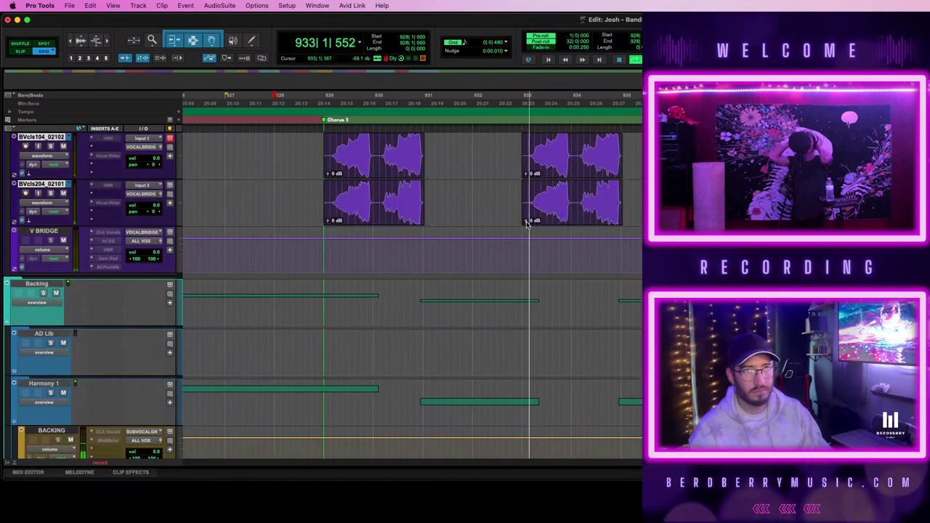
{"action": "scroll", "coordinate": [526, 226], "scroll_direction": "down", "scroll_amount": 5}
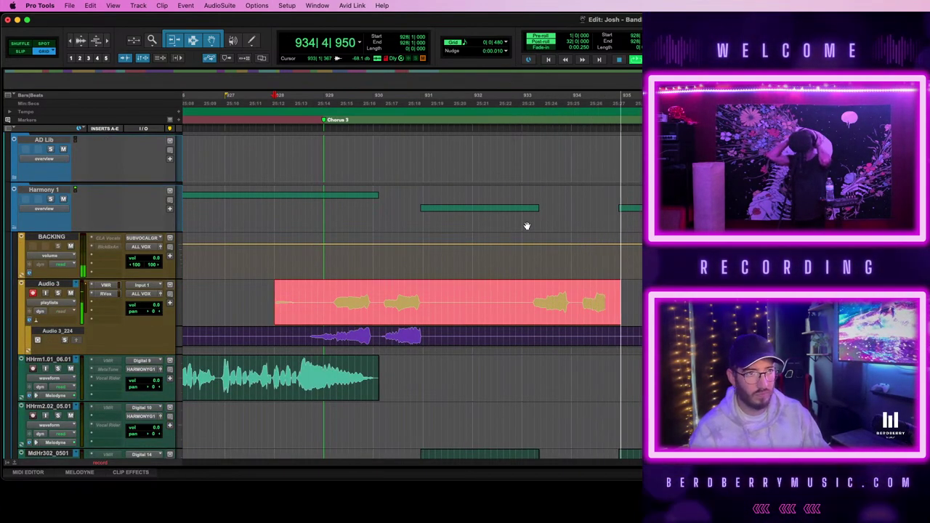
{"action": "key", "text": "space"}
- Trim the Audio 3 take by deleting everything before 929|1|000, the gap between bars 931 and 933, and the tail past bar 935
{"action": "left_click_drag", "start_coordinate": [324, 291], "coordinate": [242, 296]}
{"action": "key", "text": "super+z"}
{"action": "left_click_drag", "start_coordinate": [424, 297], "coordinate": [522, 302]}
{"action": "key", "text": "BackSpace"}
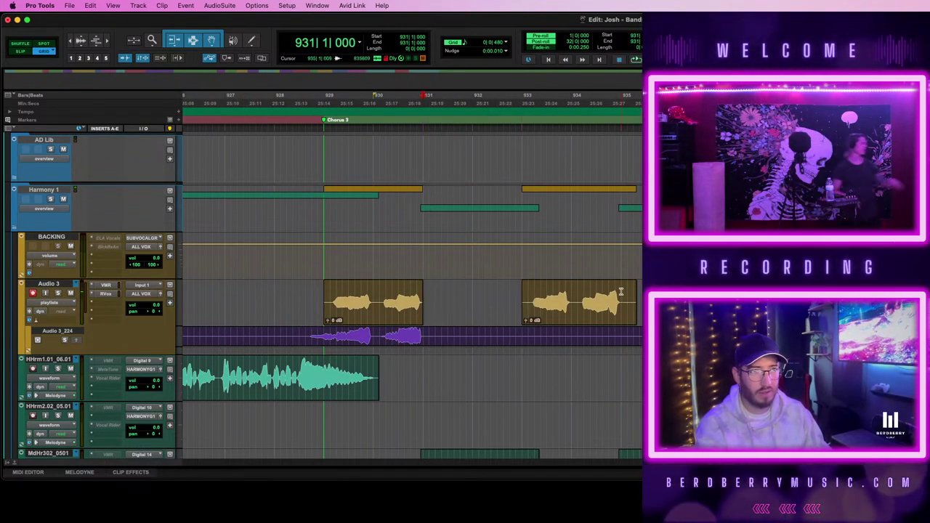
- Align the Audio 3 phrase at 929|1|000 to the BVcls204_02101 clip at the same position and render it
{"action": "left_click", "coordinate": [397, 313]}
{"action": "scroll", "coordinate": [397, 312], "scroll_direction": "up", "scroll_amount": 5}
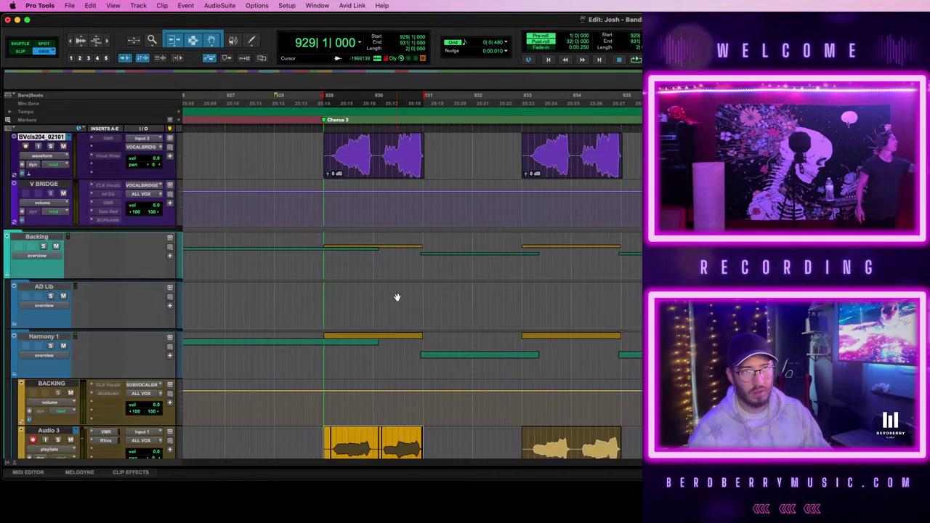
{"action": "left_click", "coordinate": [388, 175]}
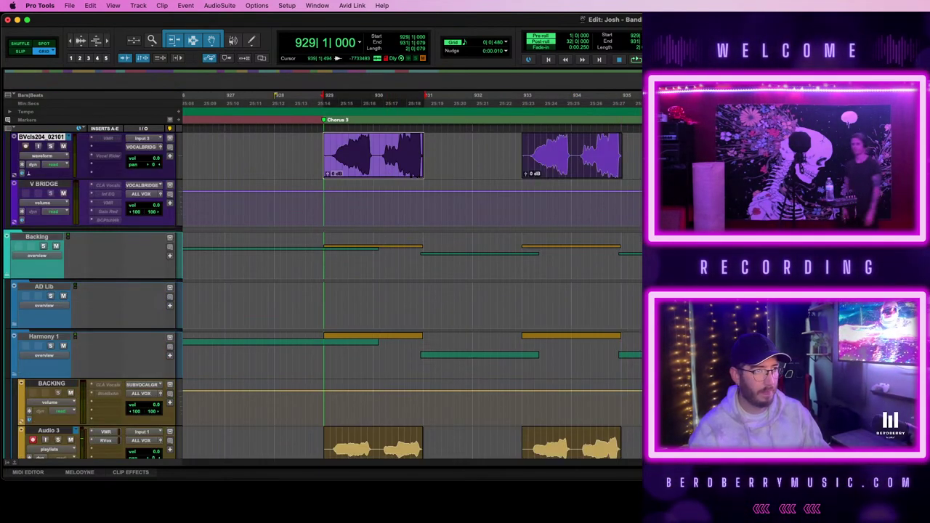
{"action": "scroll", "coordinate": [412, 354], "scroll_direction": "down", "scroll_amount": 5}
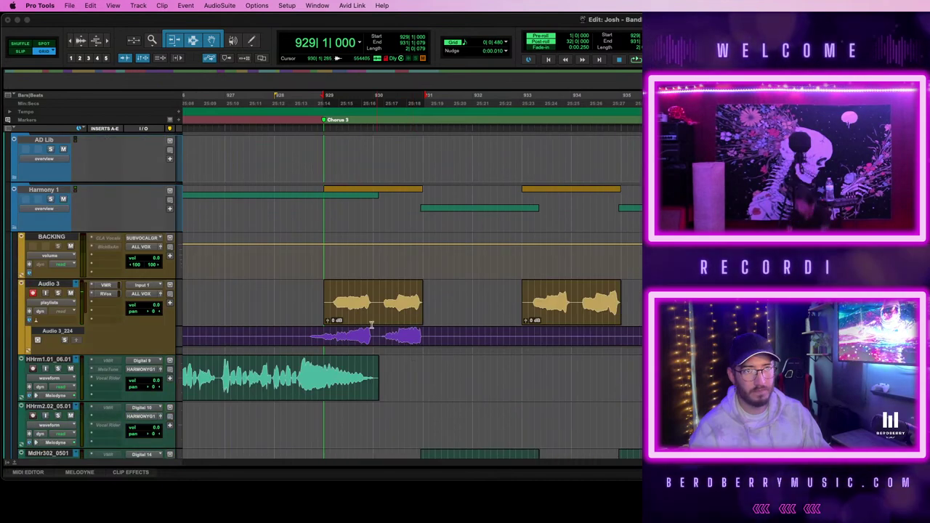
{"action": "left_click", "coordinate": [377, 310]}
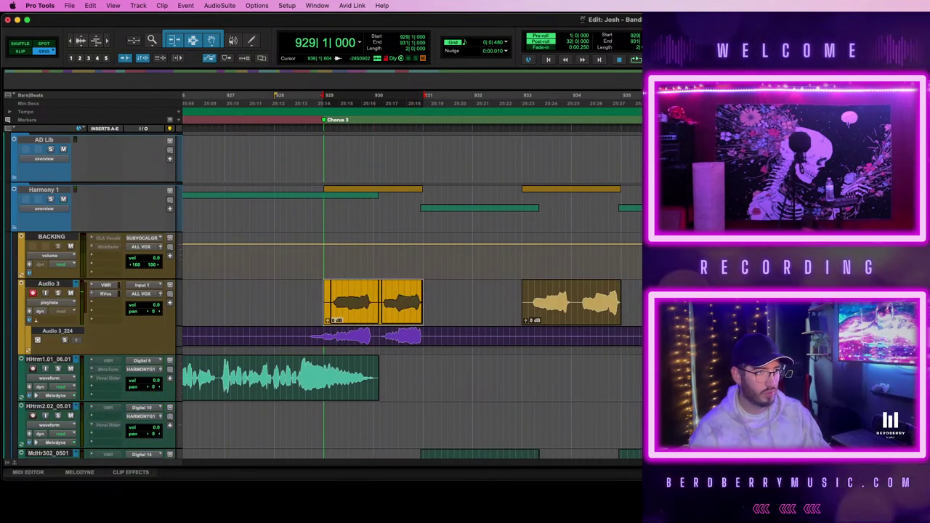
{"action": "key", "text": "super+s"}
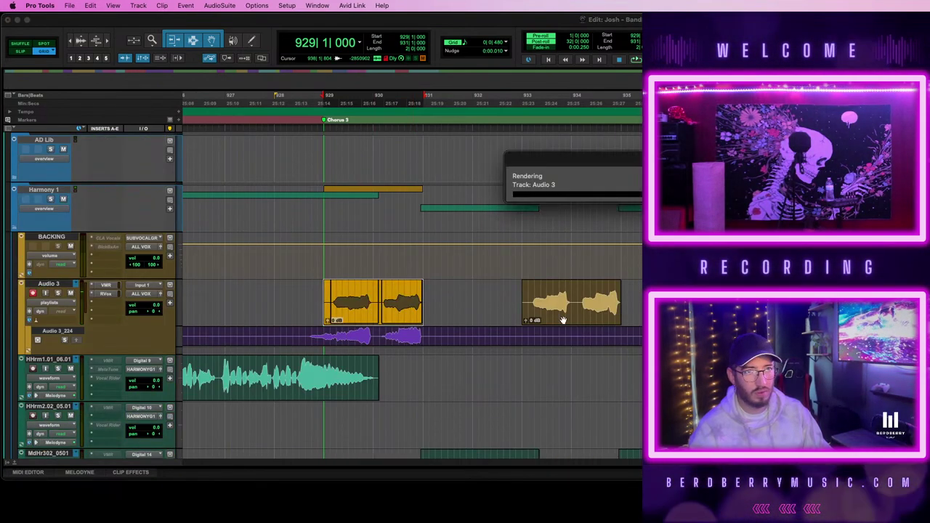
- Align the Audio 3 phrase at 933|1|000 to the BVcls204_02101 clip at the same position and render it
{"action": "scroll", "coordinate": [566, 218], "scroll_direction": "up", "scroll_amount": 7}
{"action": "left_click", "coordinate": [566, 218]}
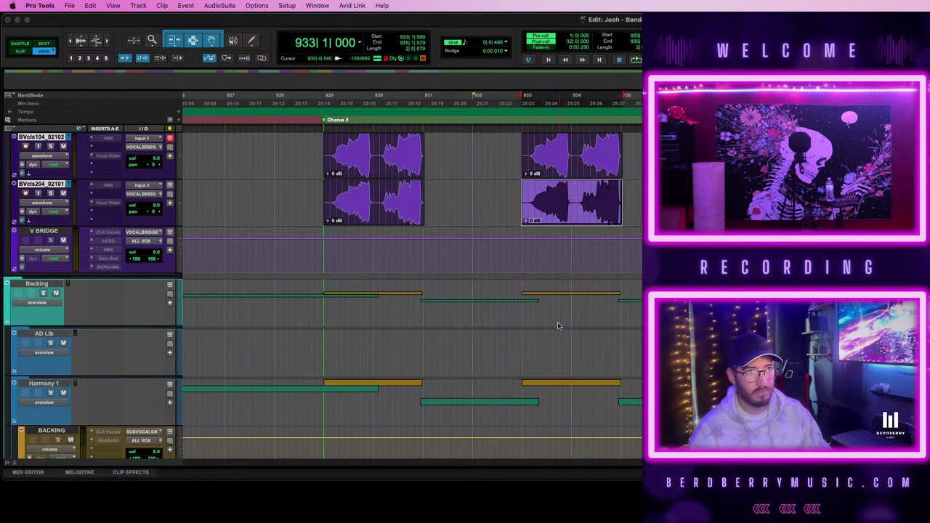
{"action": "scroll", "coordinate": [557, 326], "scroll_direction": "down", "scroll_amount": 8}
{"action": "left_click", "coordinate": [571, 270]}
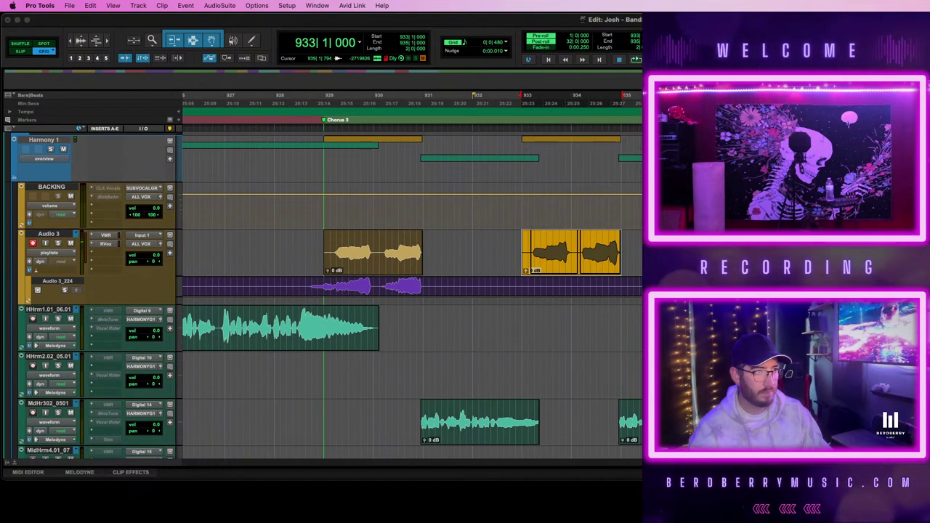
- Duplicate the BVcls104_02102 and BVcls204_02101 tracks without their active playlists, inserting the copies after the last selected track
{"action": "scroll", "coordinate": [340, 269], "scroll_direction": "up", "scroll_amount": 9}
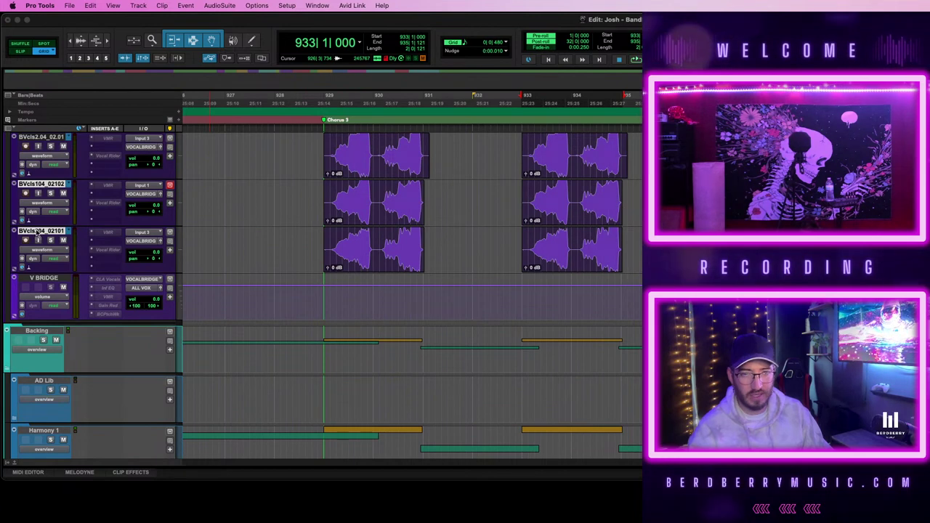
{"action": "key", "text": "alt+shift+d"}
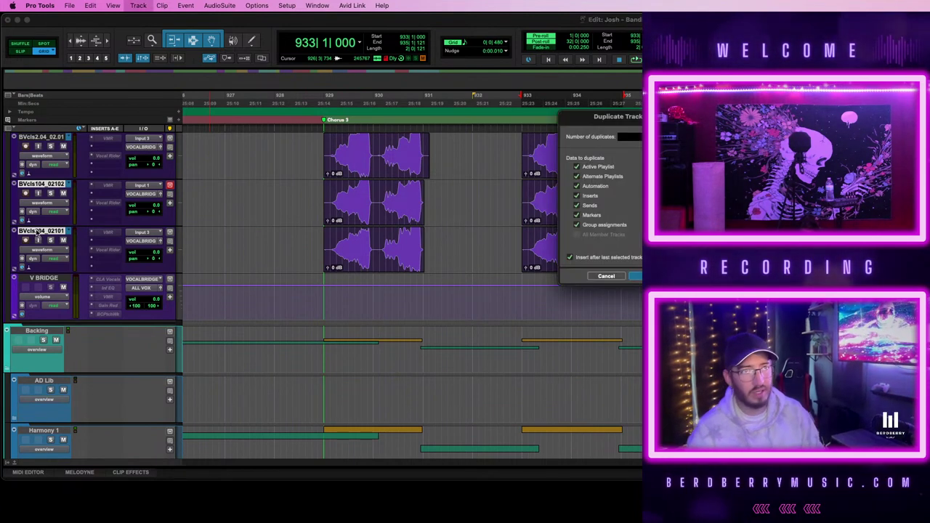
{"action": "left_click", "coordinate": [577, 168]}
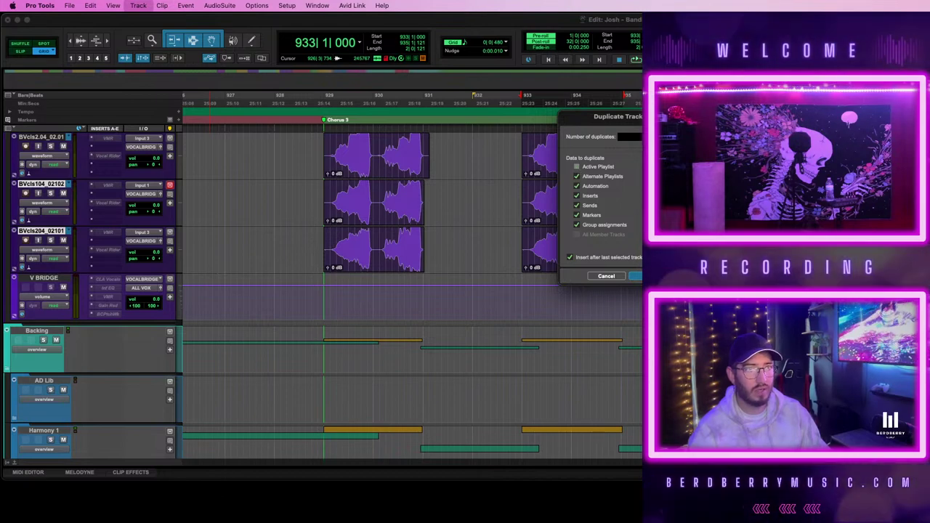
{"action": "key", "text": "Return"}
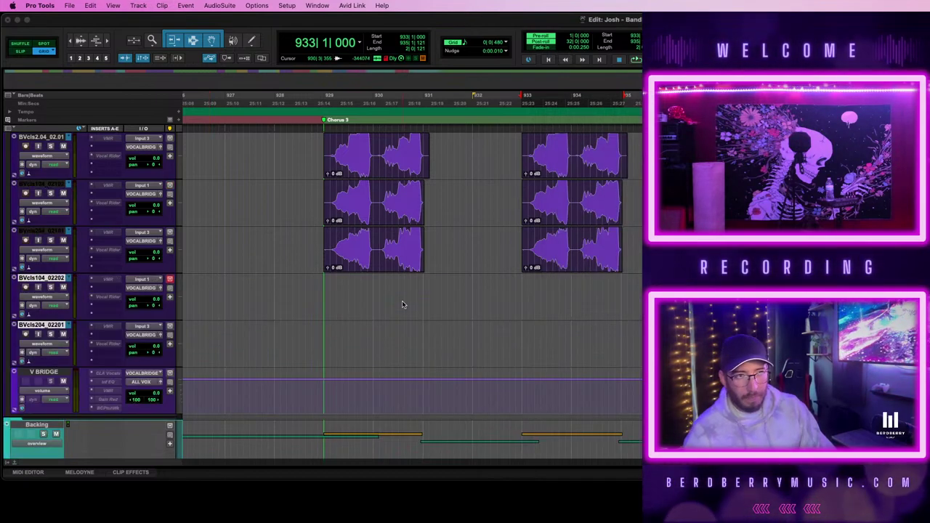
- Move the two Audio 3 phrases onto BVcls104_02202 and BVcls204_02201 at 929|1|000, and copy both clips to 933|1|000
{"action": "scroll", "coordinate": [403, 305], "scroll_direction": "down", "scroll_amount": 3}
{"action": "scroll", "coordinate": [403, 303], "scroll_direction": "down", "scroll_amount": 2}
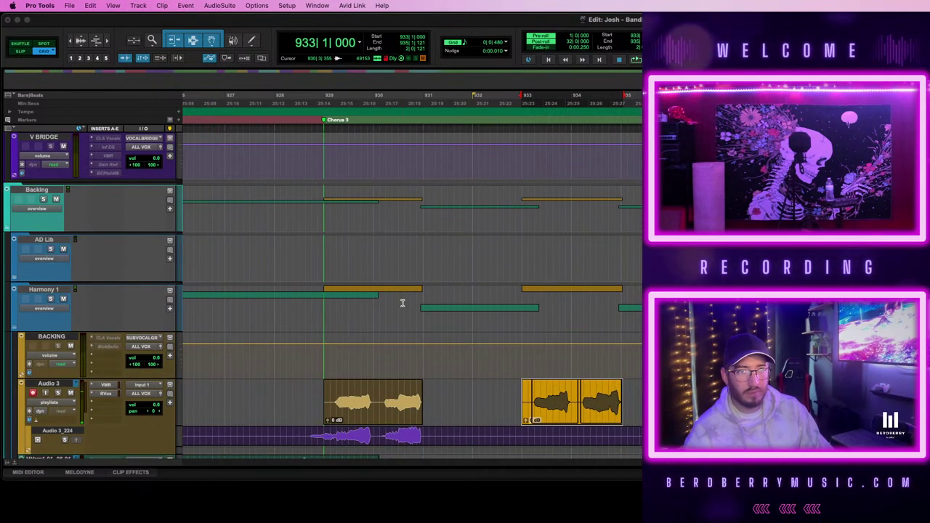
{"action": "left_click", "coordinate": [375, 410]}
{"action": "scroll", "coordinate": [368, 128], "scroll_direction": "up", "scroll_amount": 2}
{"action": "left_click_drag", "start_coordinate": [368, 128], "coordinate": [368, 179]}
{"action": "scroll", "coordinate": [486, 203], "scroll_direction": "down", "scroll_amount": 3}
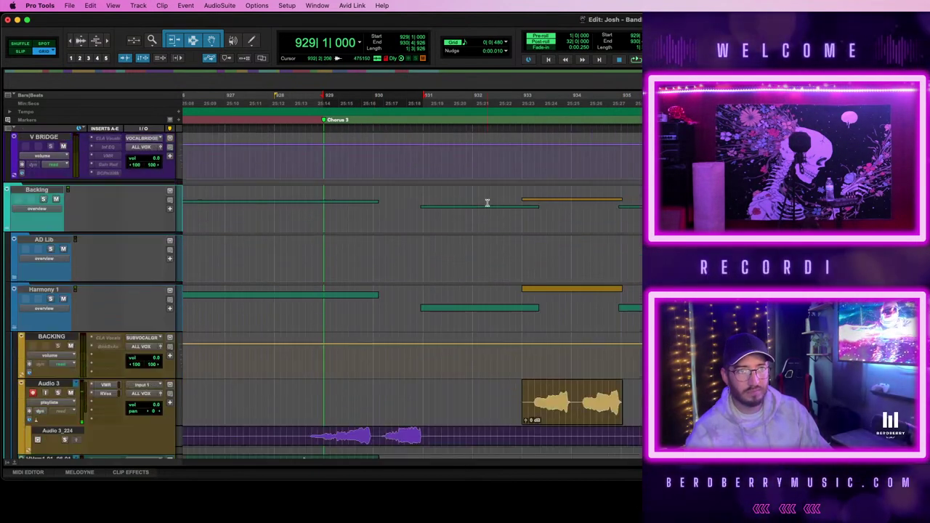
{"action": "left_click_drag", "start_coordinate": [569, 421], "coordinate": [369, 226]}
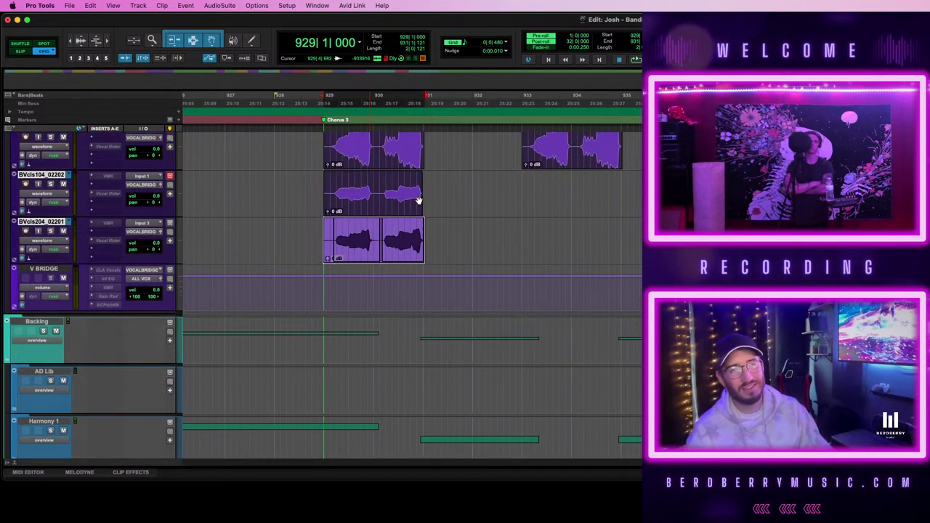
{"action": "left_click_drag", "start_coordinate": [358, 204], "coordinate": [557, 205]}
- During playback from 929|2|000, pan the BVcls1.04 and BVcls104 tracks 100 left and the BVcls2.04 and BVcls204 tracks 100 right
{"action": "left_click", "coordinate": [337, 186]}
{"action": "key", "text": "space"}
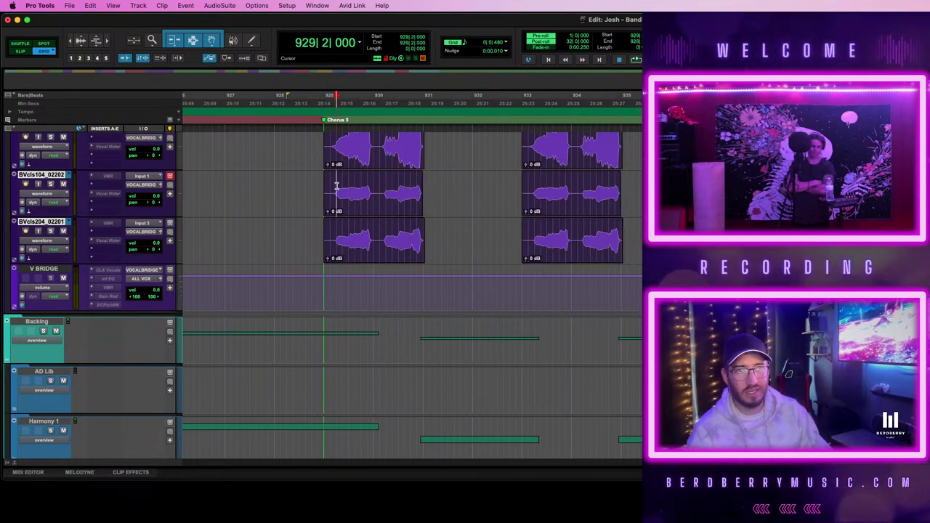
{"action": "scroll", "coordinate": [276, 198], "scroll_direction": "up", "scroll_amount": 6}
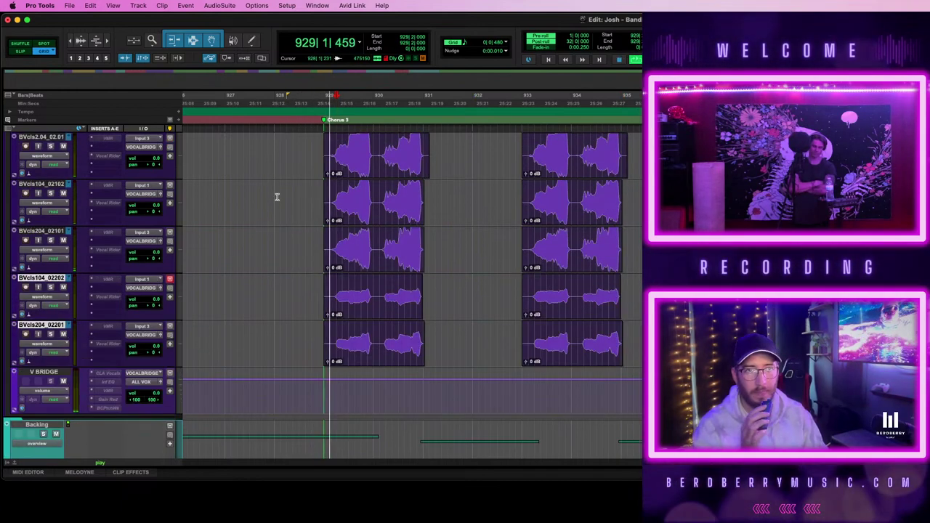
{"action": "scroll", "coordinate": [276, 197], "scroll_direction": "down", "scroll_amount": 2}
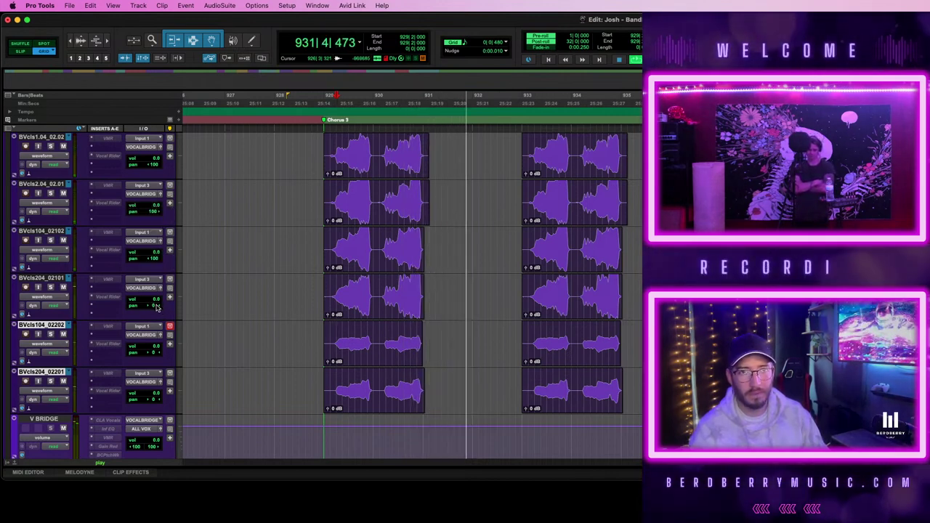
{"action": "left_click_drag", "start_coordinate": [151, 353], "coordinate": [80, 353]}
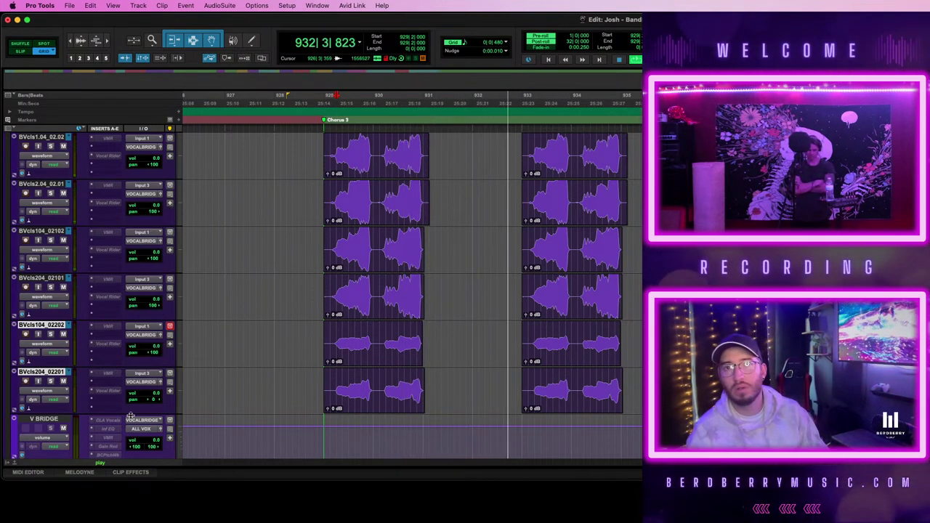
{"action": "left_click_drag", "start_coordinate": [156, 401], "coordinate": [182, 401]}
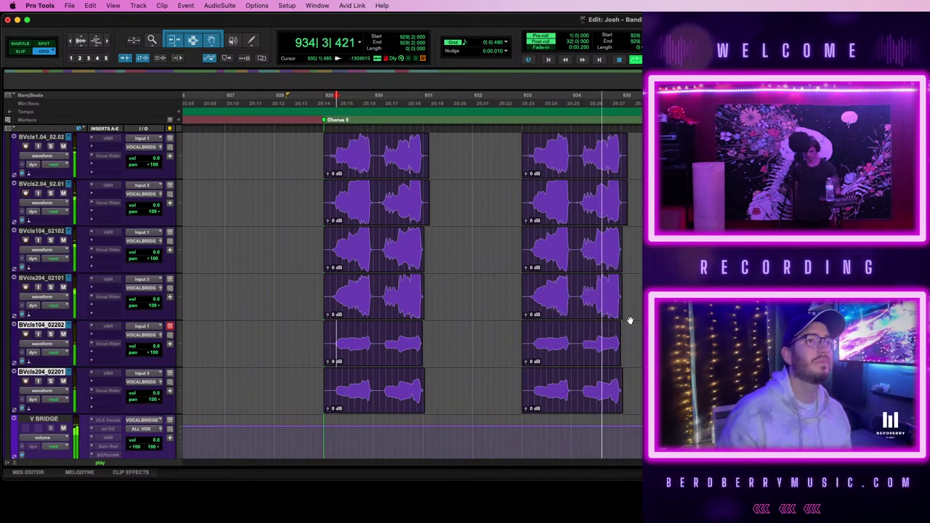
{"action": "key", "text": "space"}
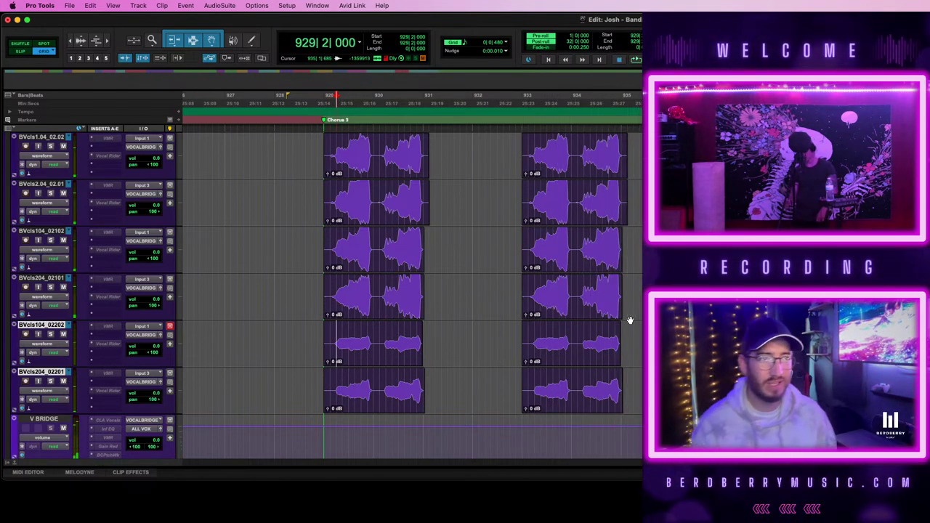
- Play back the stacked bridge backing vocals around the first BVcls204_02101 phrase at 929|1|000
{"action": "scroll", "coordinate": [629, 320], "scroll_direction": "down", "scroll_amount": 2}
{"action": "scroll", "coordinate": [630, 320], "scroll_direction": "up", "scroll_amount": 1}
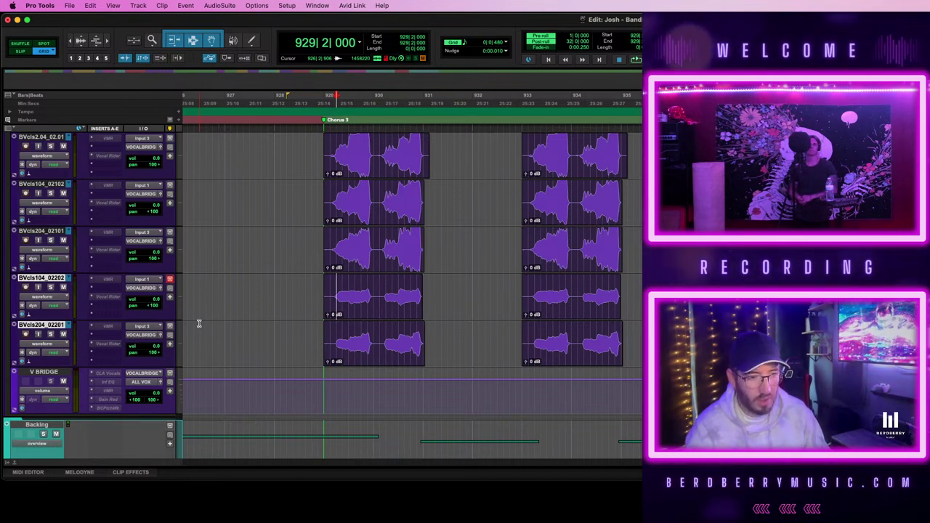
{"action": "left_click", "coordinate": [390, 262]}
{"action": "key", "text": "space"}
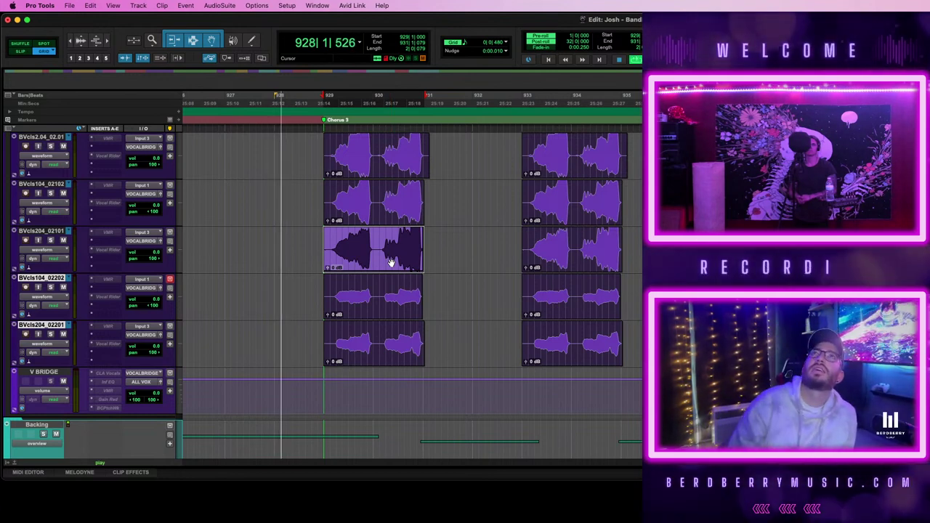
{"action": "key", "text": "space"}
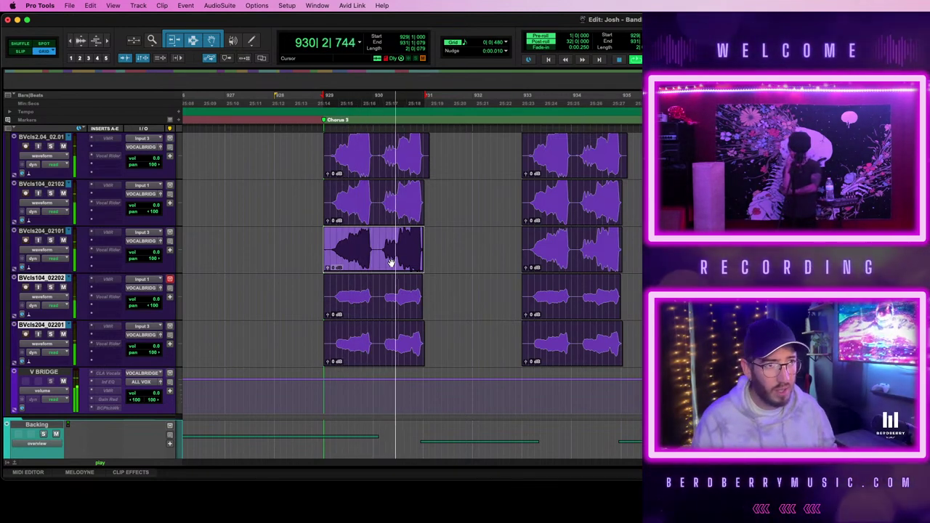
{"action": "key", "text": "space"}
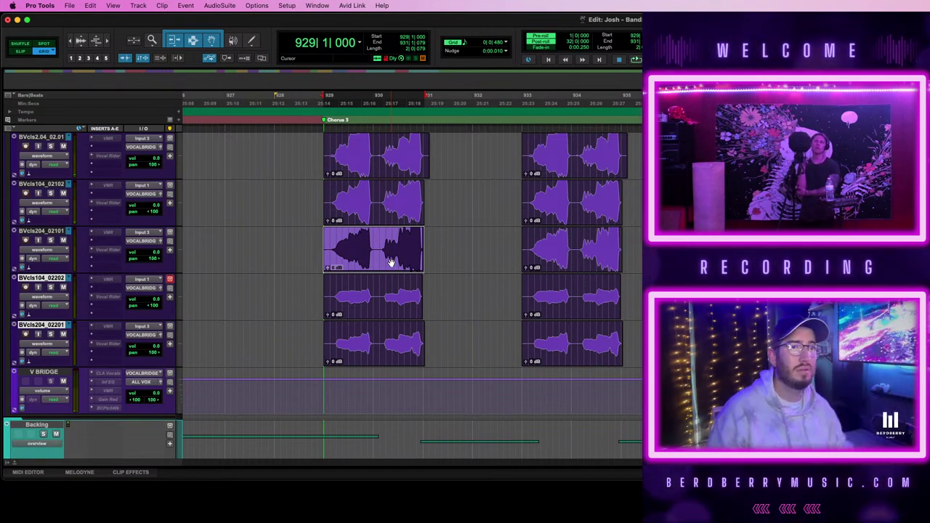
- Record a trial take on Audio 3 from 928|4|000 to about bar 935, play it back, and delete it
{"action": "scroll", "coordinate": [310, 323], "scroll_direction": "down", "scroll_amount": 6}
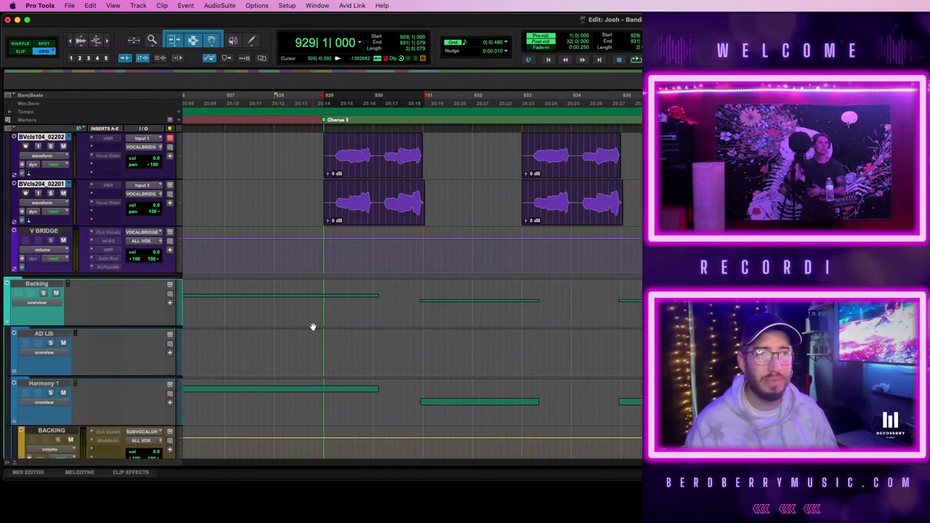
{"action": "left_click", "coordinate": [318, 339]}
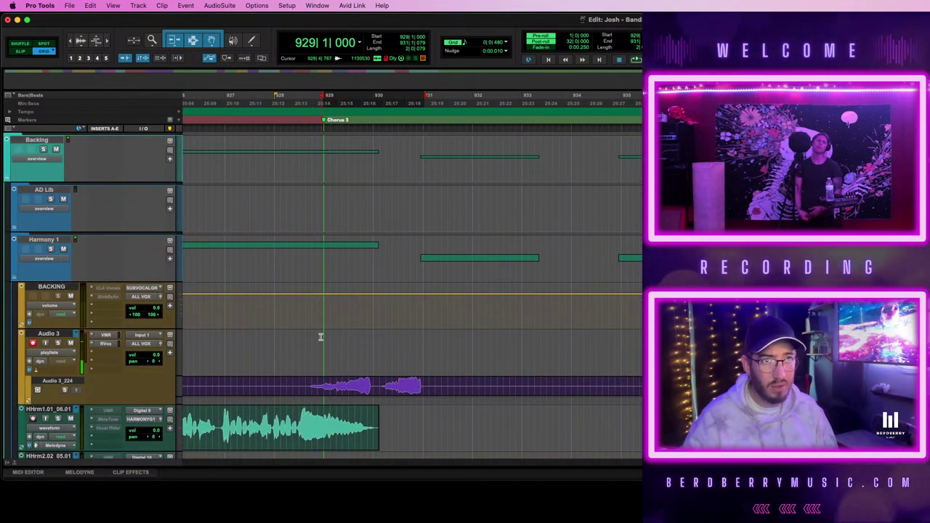
{"action": "key", "text": "space"}
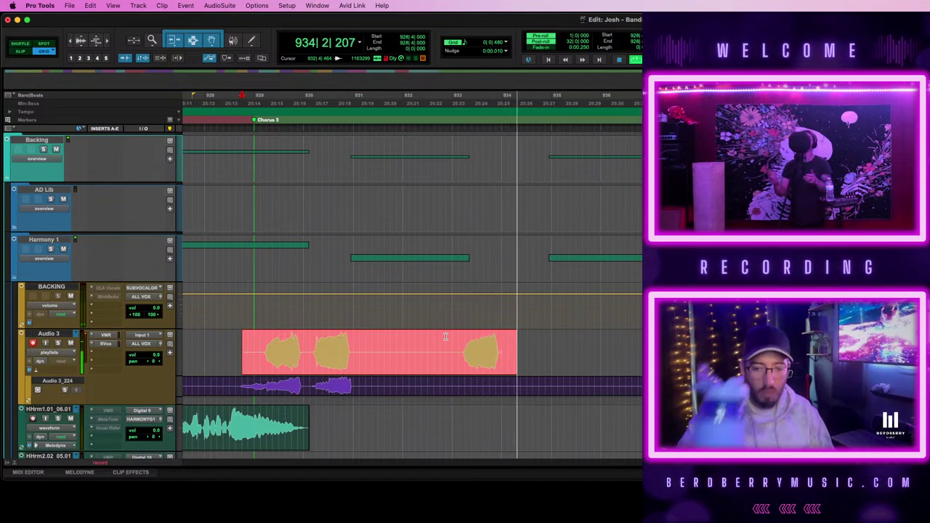
{"action": "key", "text": "space"}
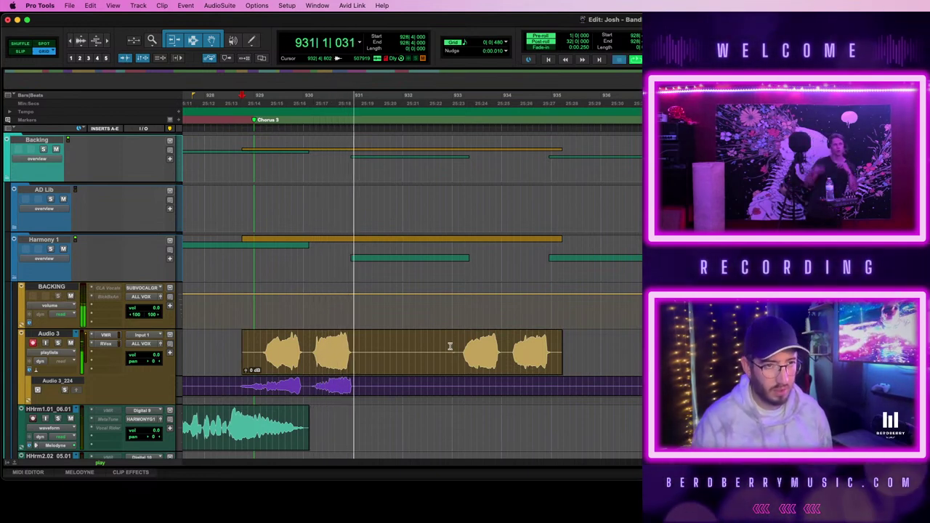
{"action": "key", "text": "space"}
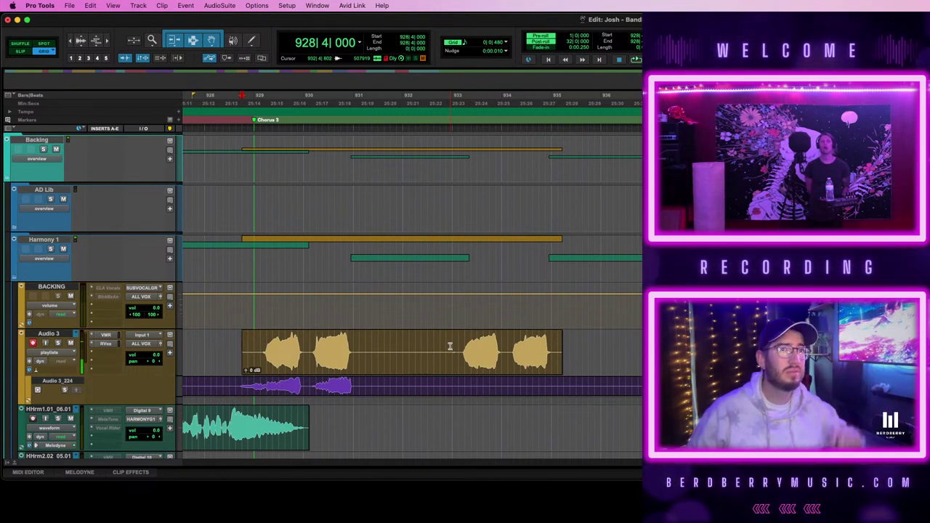
{"action": "left_click", "coordinate": [417, 368]}
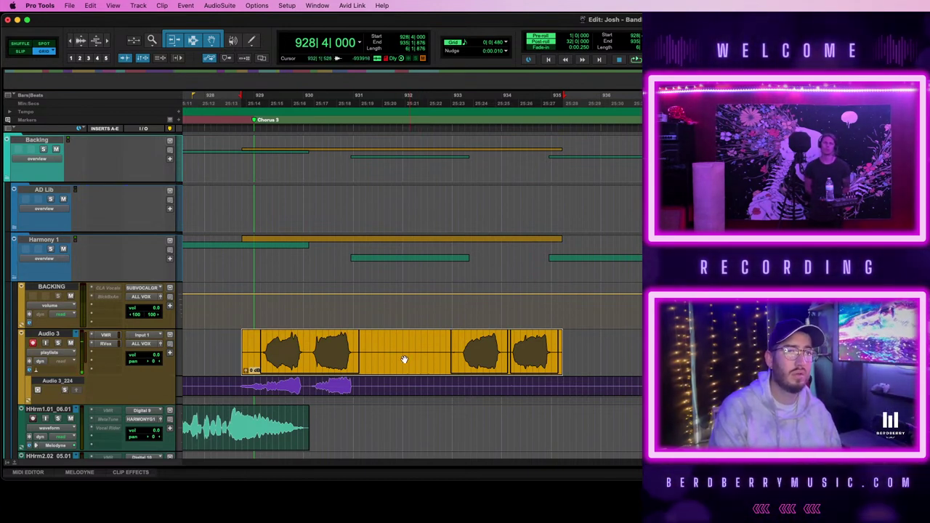
{"action": "key", "text": "Delete"}
- Record the phrase on Audio 3 from 928|4|000, replacing the first pass with a second take from the same position
{"action": "key", "text": "space"}
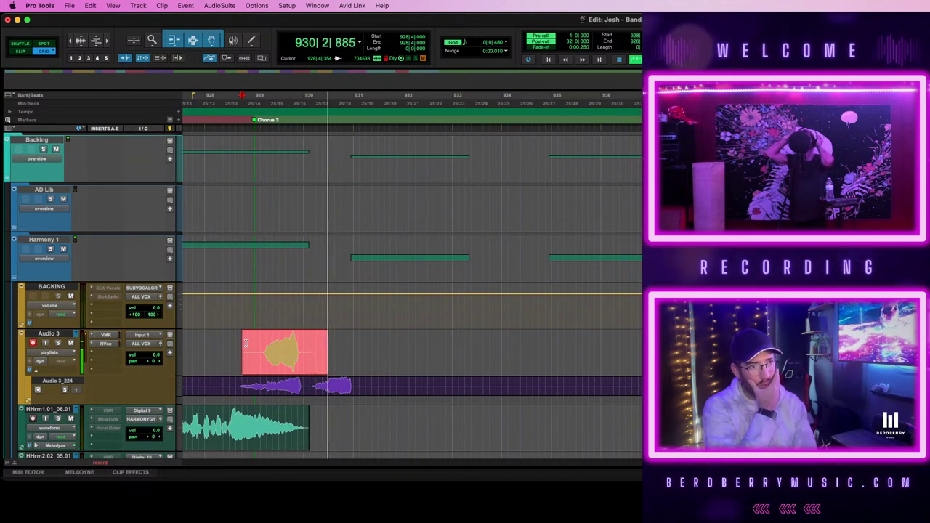
{"action": "key", "text": "space"}
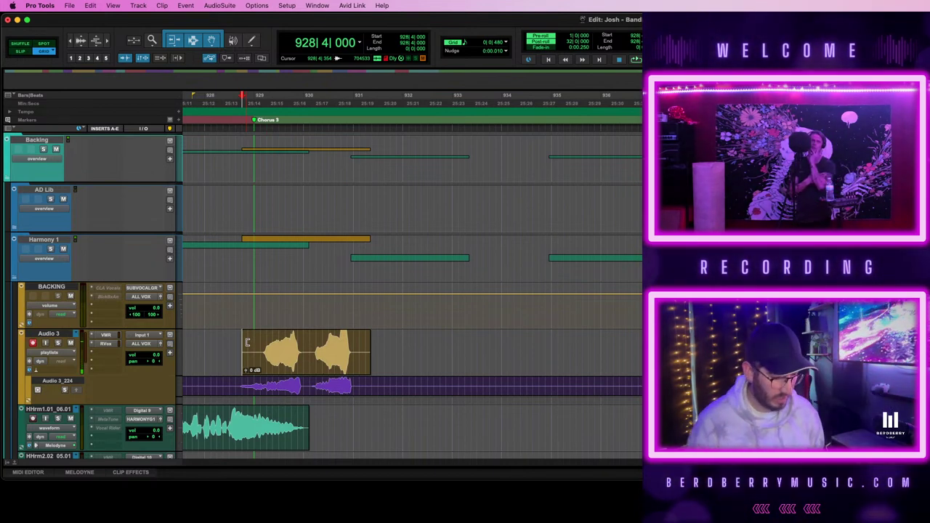
{"action": "key", "text": "space"}
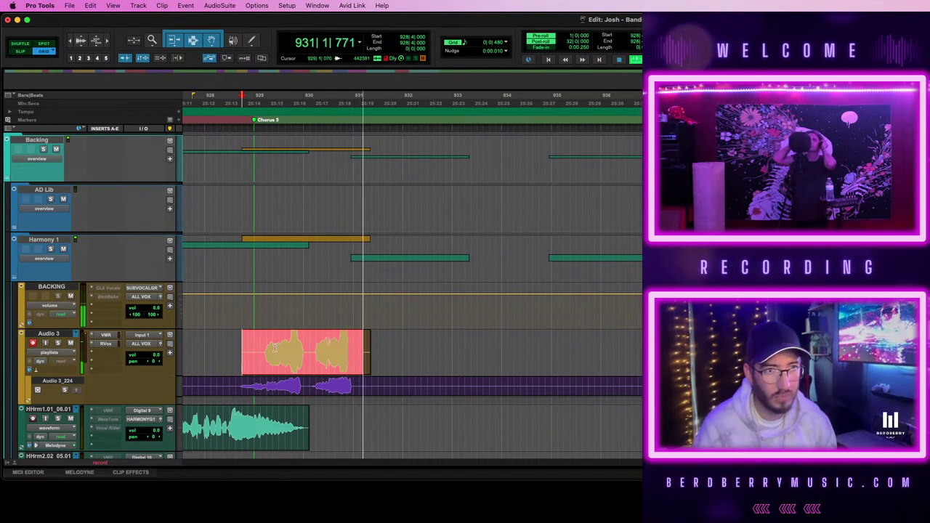
{"action": "key", "text": "space"}
- Trim the Audio 3 take to the section between 929|1|000 and 930|1|000 by deleting the audio outside it
{"action": "left_click_drag", "start_coordinate": [254, 344], "coordinate": [416, 349]}
{"action": "left_click", "coordinate": [329, 369]}
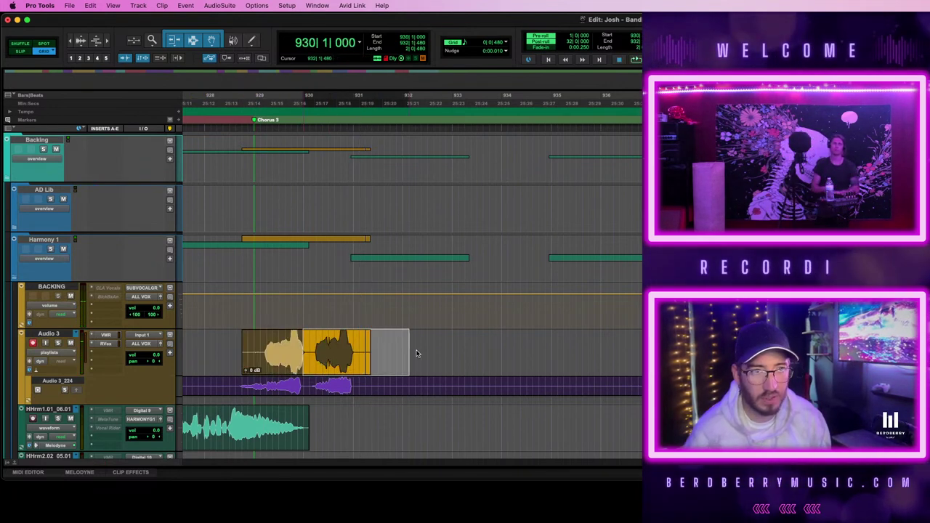
{"action": "key", "text": "Delete"}
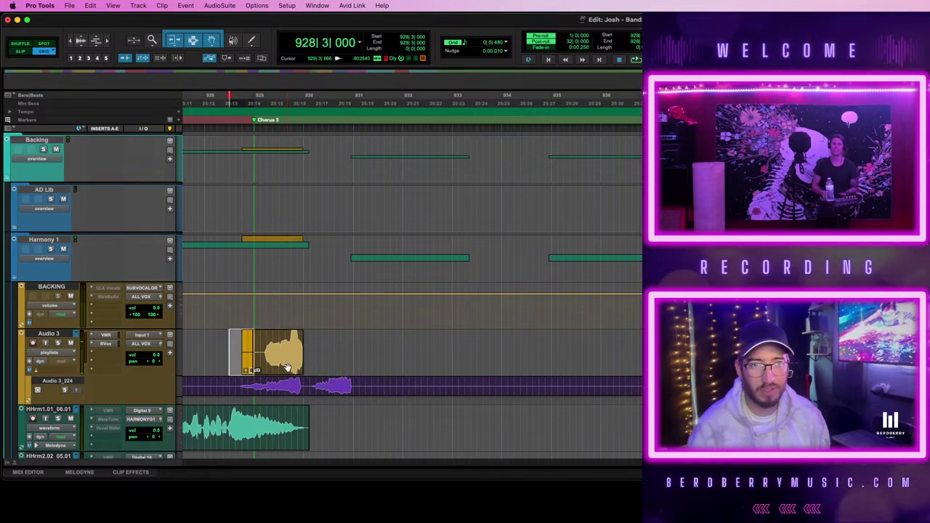
{"action": "key", "text": "Delete"}
{"action": "left_click", "coordinate": [288, 368]}
- Duplicate the BVcls204_02201 track without its active playlist, inserting the copy after the last selected track
{"action": "scroll", "coordinate": [288, 368], "scroll_direction": "up", "scroll_amount": 3}
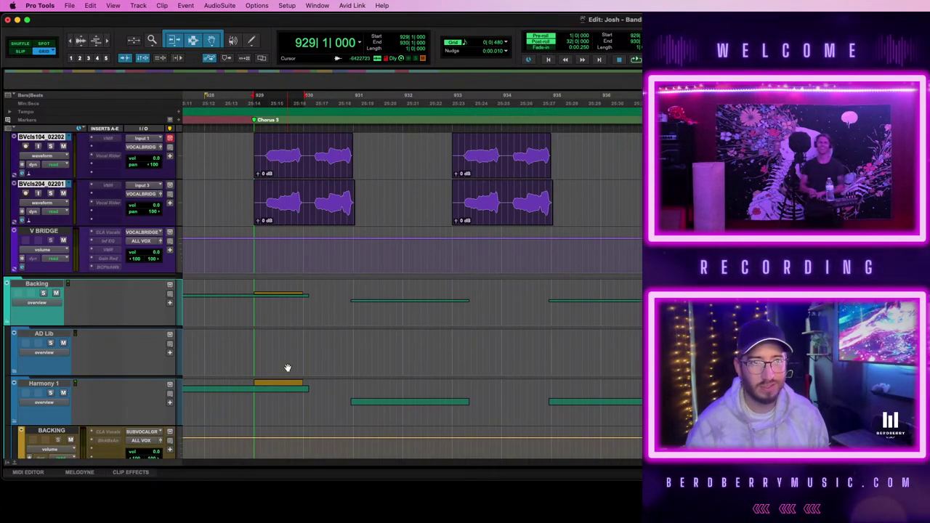
{"action": "left_click", "coordinate": [50, 186]}
{"action": "key", "text": "alt+shift+d"}
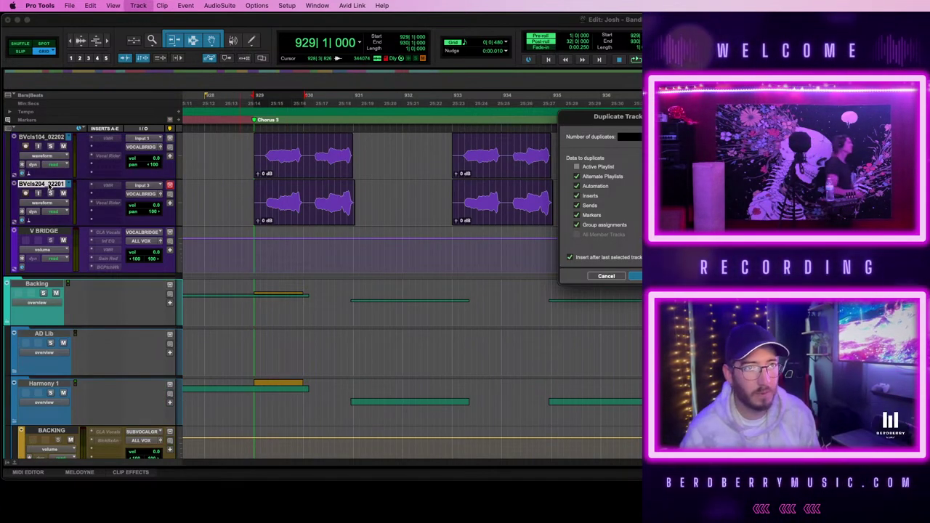
{"action": "key", "text": "Return"}
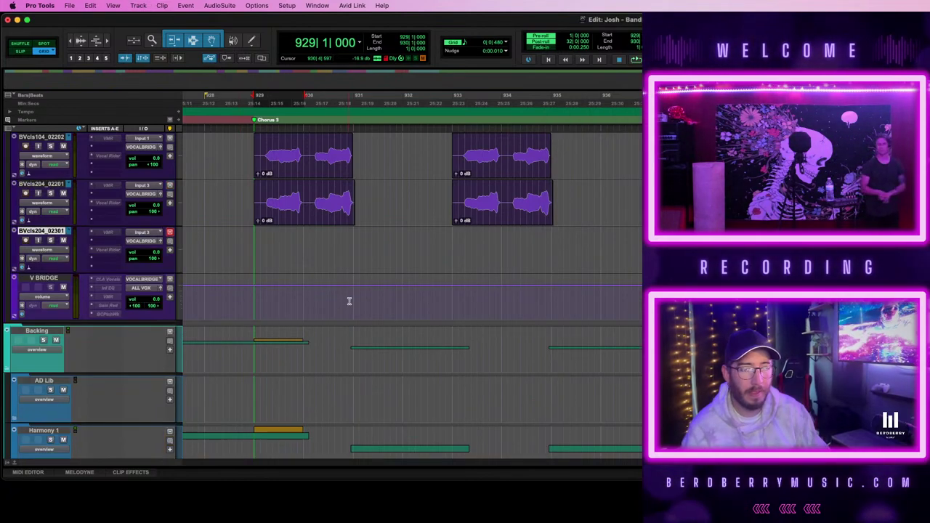
- Copy the Audio 3 clip onto BVcls204_02301 at 929|1|000 and 930|1|000, and copy both clips to 933|1|000
{"action": "scroll", "coordinate": [339, 349], "scroll_direction": "down", "scroll_amount": 5}
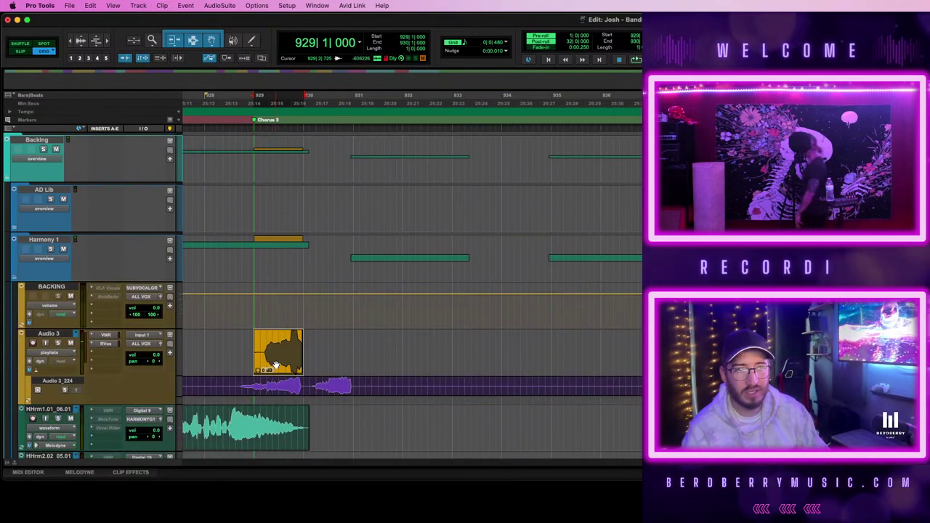
{"action": "scroll", "coordinate": [280, 203], "scroll_direction": "up", "scroll_amount": 5}
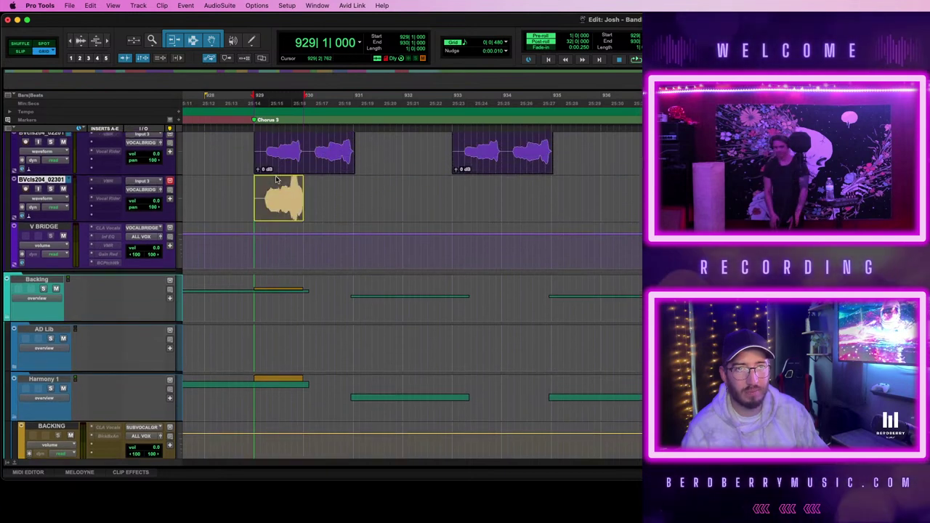
{"action": "left_click_drag", "start_coordinate": [276, 180], "coordinate": [324, 210]}
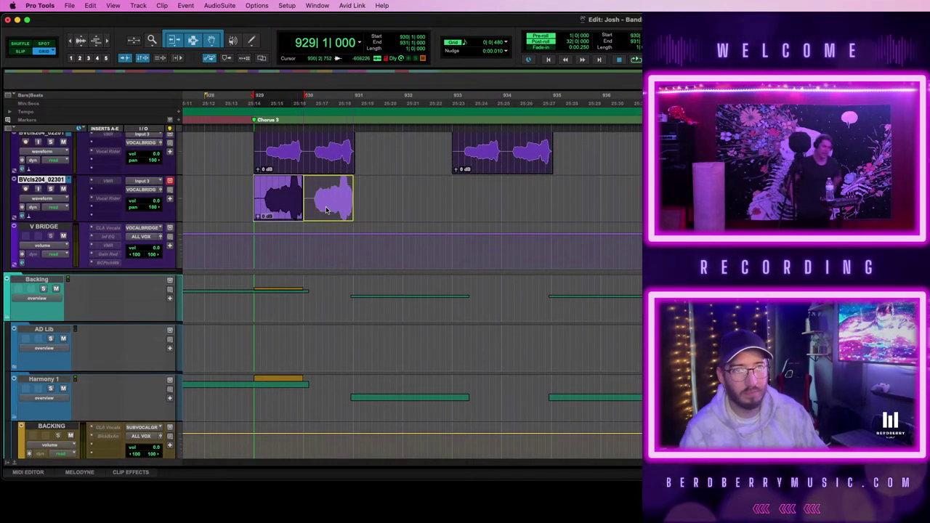
{"action": "left_click", "coordinate": [286, 212], "text": "shift"}
{"action": "key", "text": "space"}
{"action": "left_click_drag", "start_coordinate": [327, 213], "coordinate": [525, 209]}
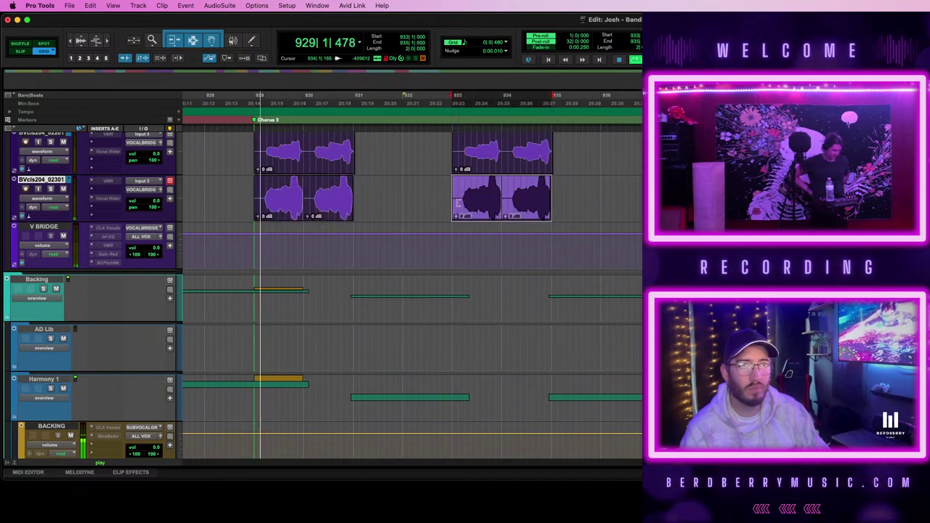
- During playback, set the BVcls204_02301 track's volume to -6.6 and its pan to center
{"action": "left_click_drag", "start_coordinate": [154, 201], "coordinate": [155, 209]}
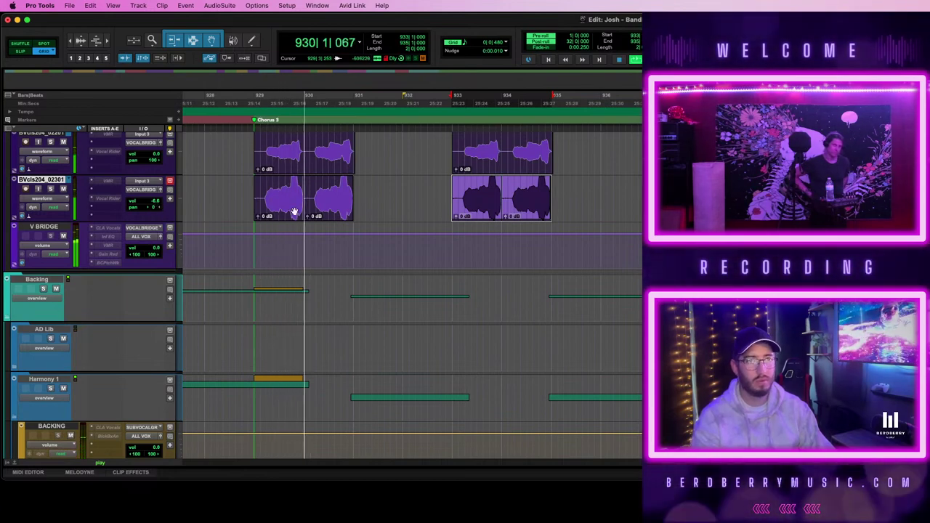
{"action": "key", "text": "r"}
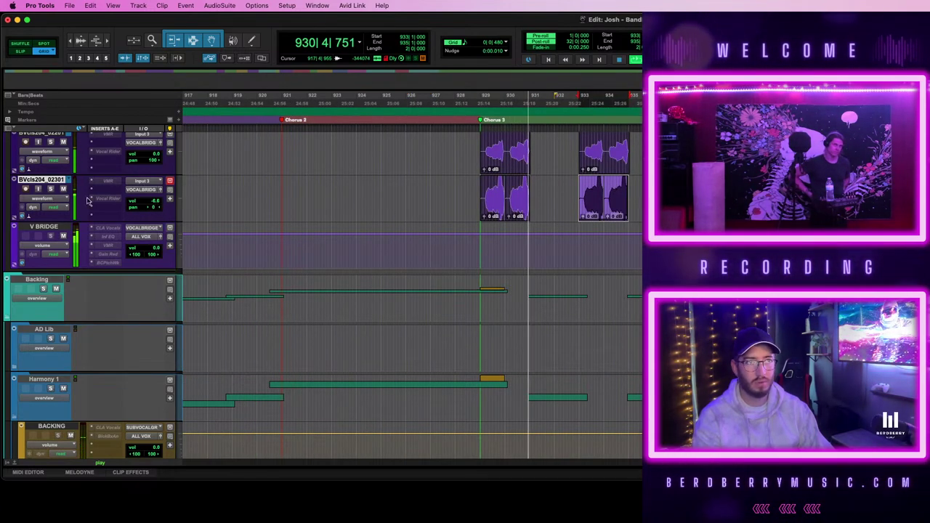
{"action": "scroll", "coordinate": [552, 206], "scroll_direction": "down", "scroll_amount": 5}
{"action": "scroll", "coordinate": [551, 202], "scroll_direction": "up", "scroll_amount": 5}
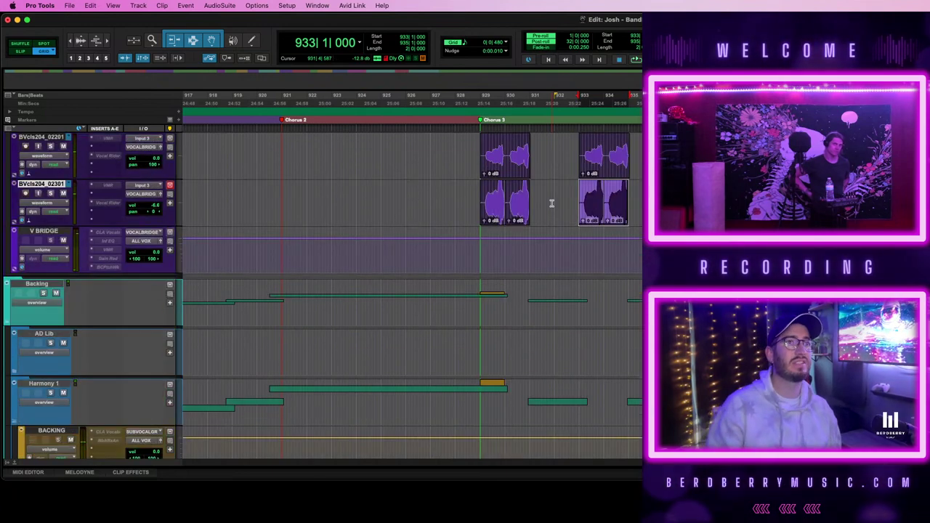
- Play back the stacked backing vocals around 933|1|000 and save the session
{"action": "scroll", "coordinate": [552, 203], "scroll_direction": "up", "scroll_amount": 3}
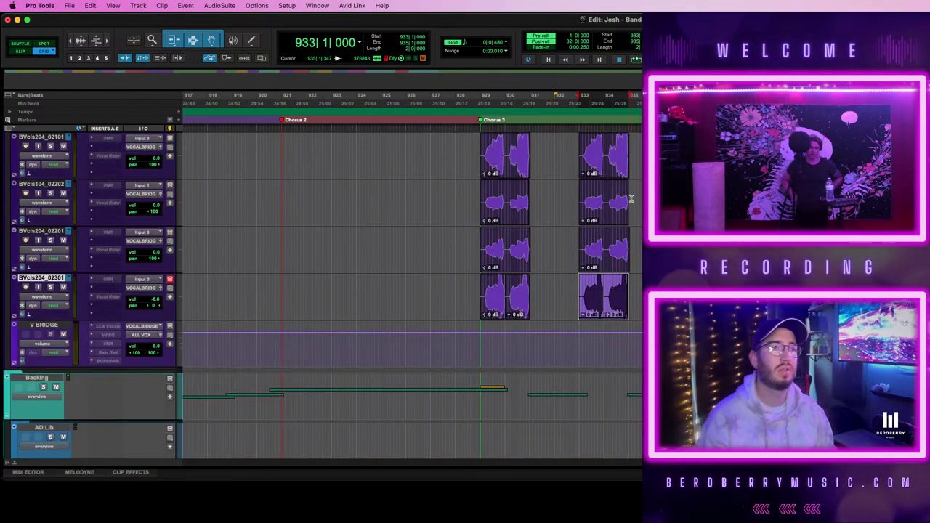
{"action": "key", "text": "space"}
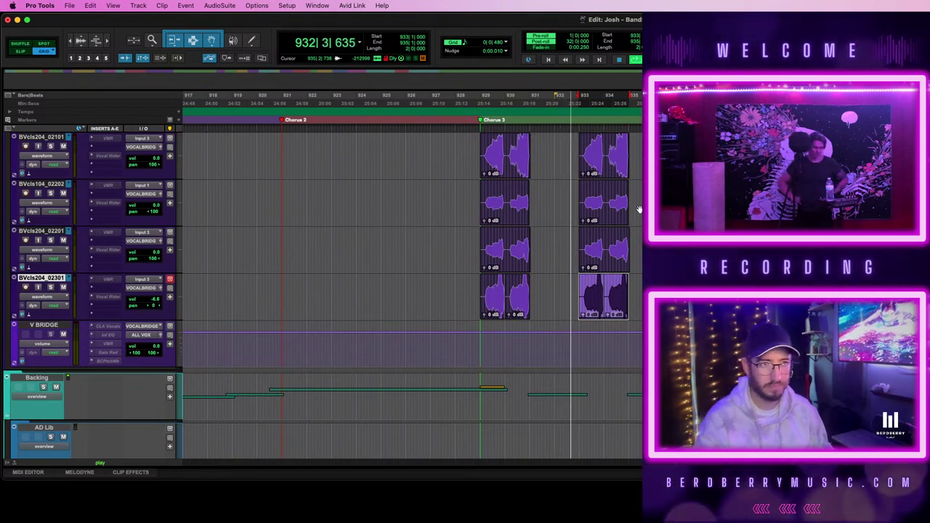
{"action": "scroll", "coordinate": [638, 208], "scroll_direction": "down", "scroll_amount": 8}
{"action": "scroll", "coordinate": [639, 207], "scroll_direction": "up", "scroll_amount": 6}
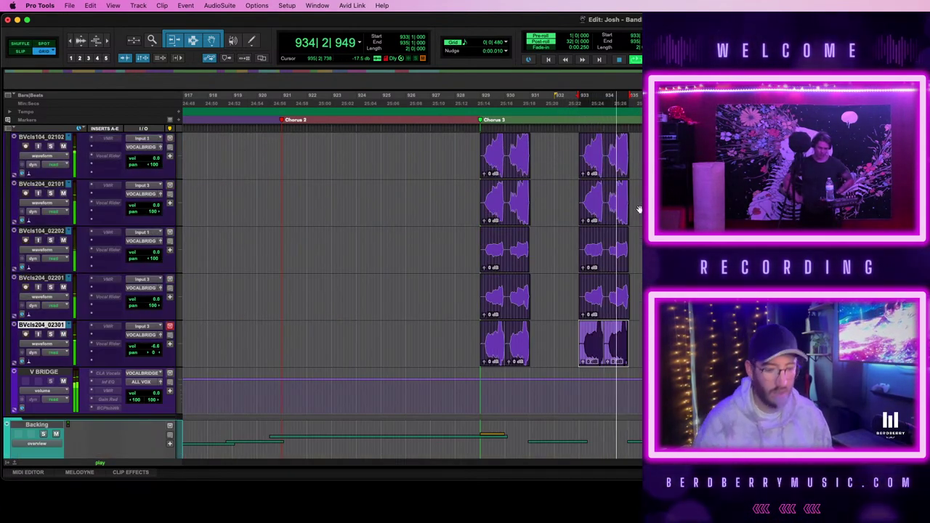
{"action": "key", "text": "r"}
{"action": "scroll", "coordinate": [638, 290], "scroll_direction": "down", "scroll_amount": 8}
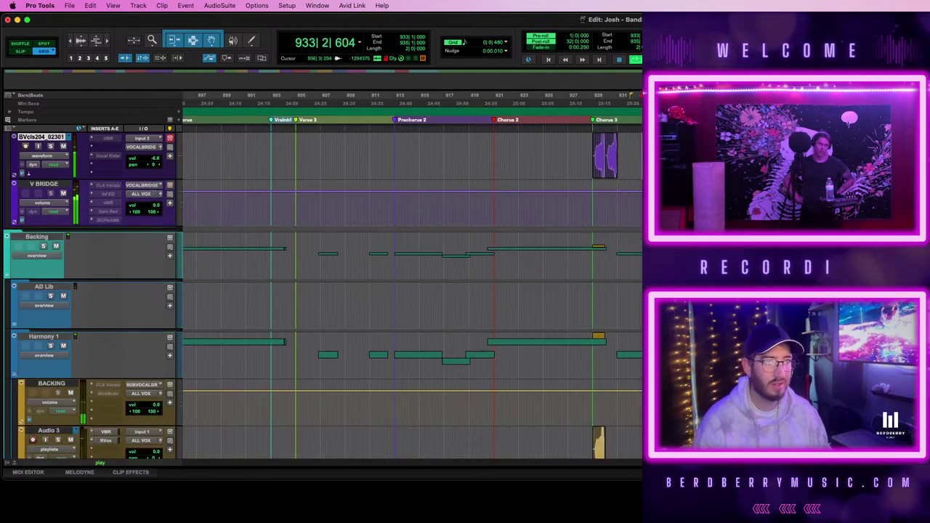
{"action": "key", "text": "space"}
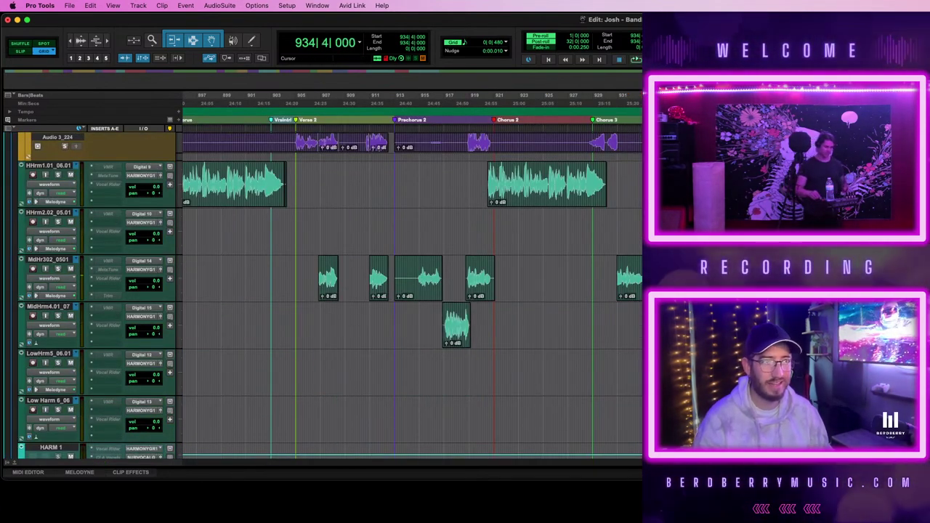
{"action": "key", "text": "super+s"}
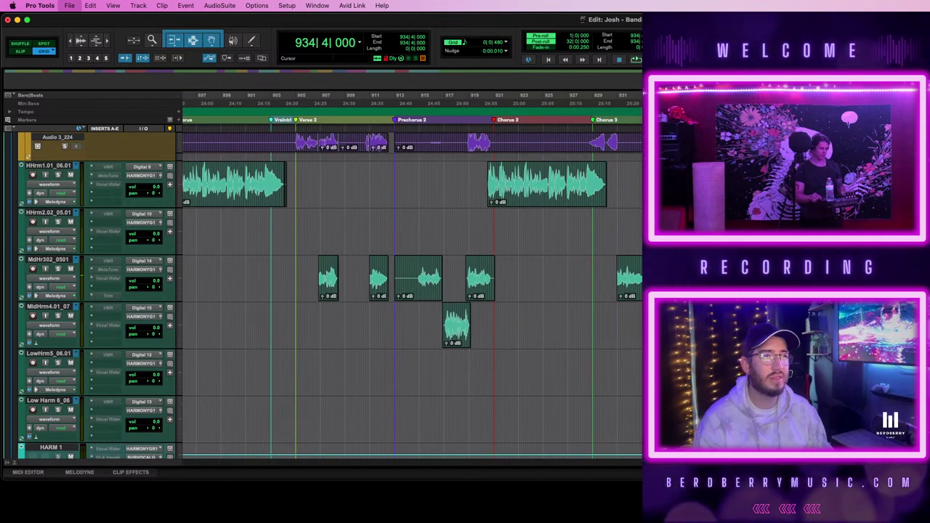
{"action": "key", "text": "r"}
{"action": "scroll", "coordinate": [412, 291], "scroll_direction": "down", "scroll_amount": 1}
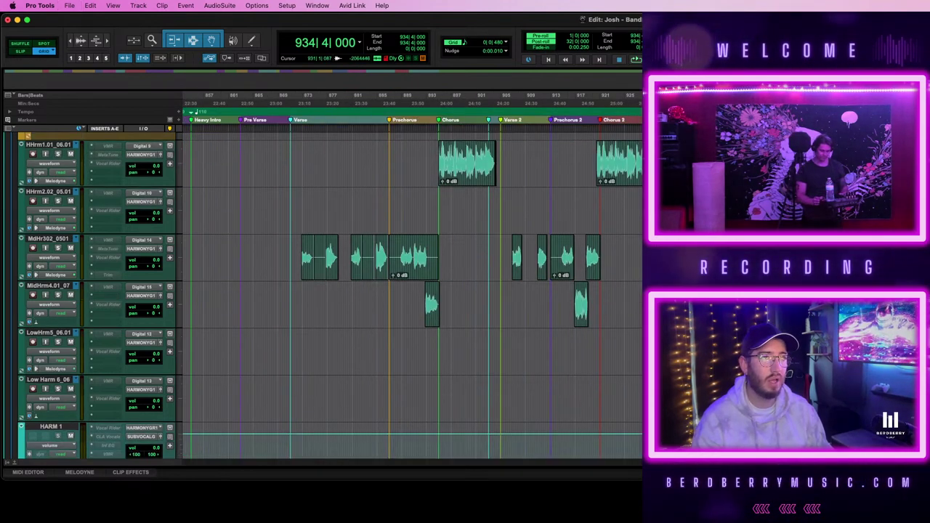
{"action": "scroll", "coordinate": [412, 291], "scroll_direction": "up", "scroll_amount": 4}
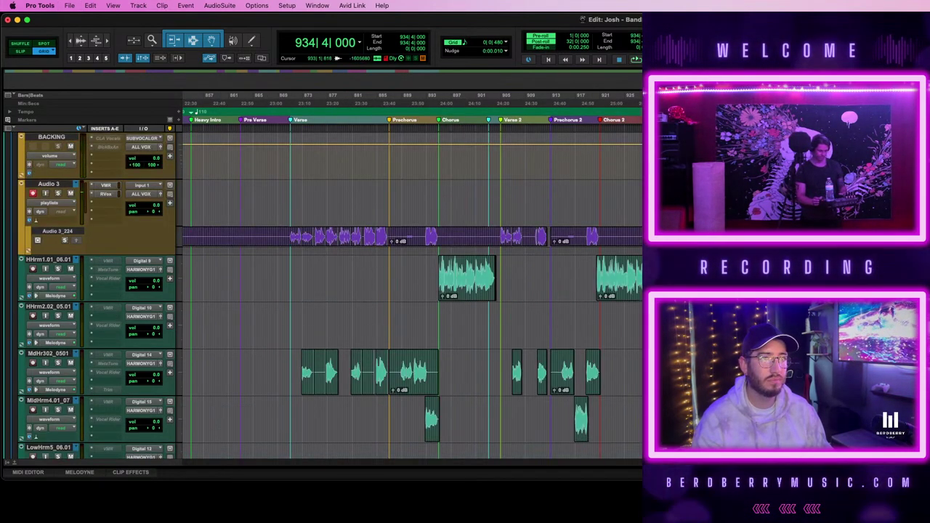
{"action": "scroll", "coordinate": [407, 290], "scroll_direction": "down", "scroll_amount": 2}
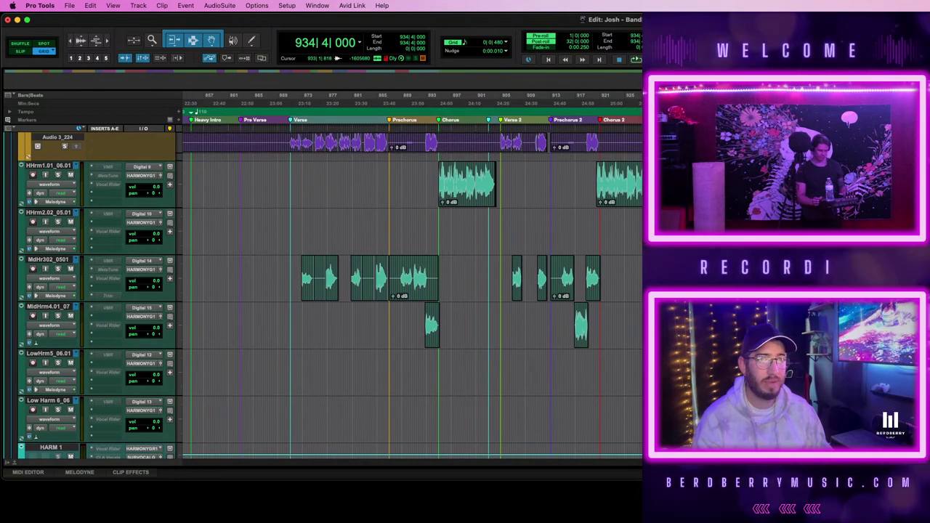
{"action": "scroll", "coordinate": [407, 291], "scroll_direction": "down", "scroll_amount": 3}
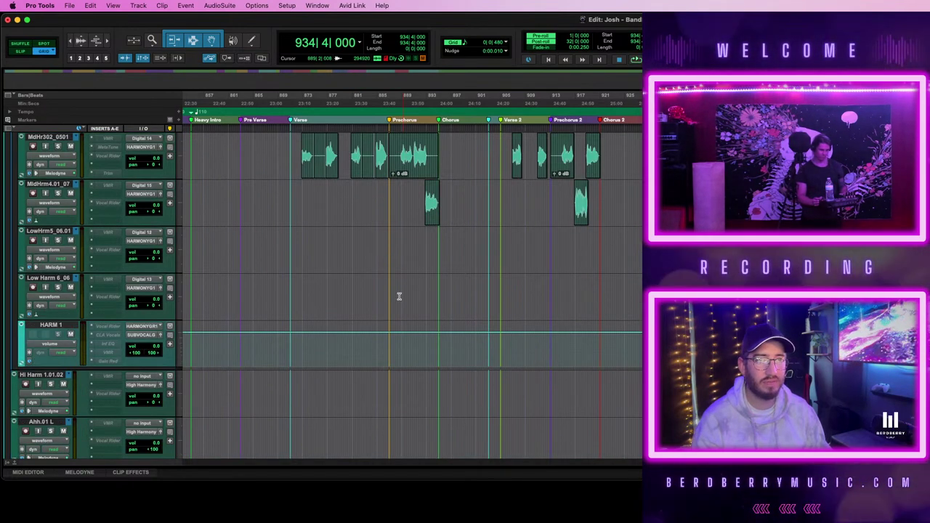
- Collapse and reopen the Harmony 1 folder to check the tracks it contains
{"action": "scroll", "coordinate": [400, 297], "scroll_direction": "up", "scroll_amount": 6}
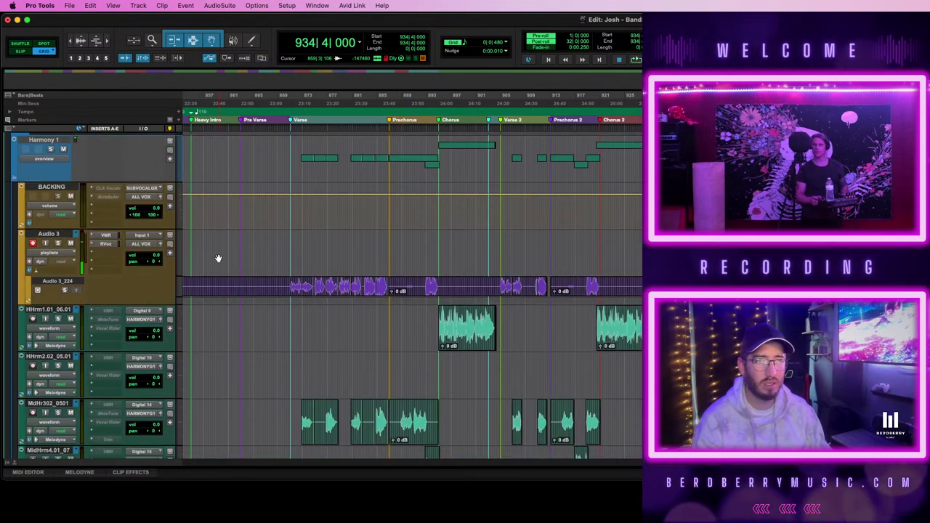
{"action": "scroll", "coordinate": [218, 258], "scroll_direction": "up", "scroll_amount": 3}
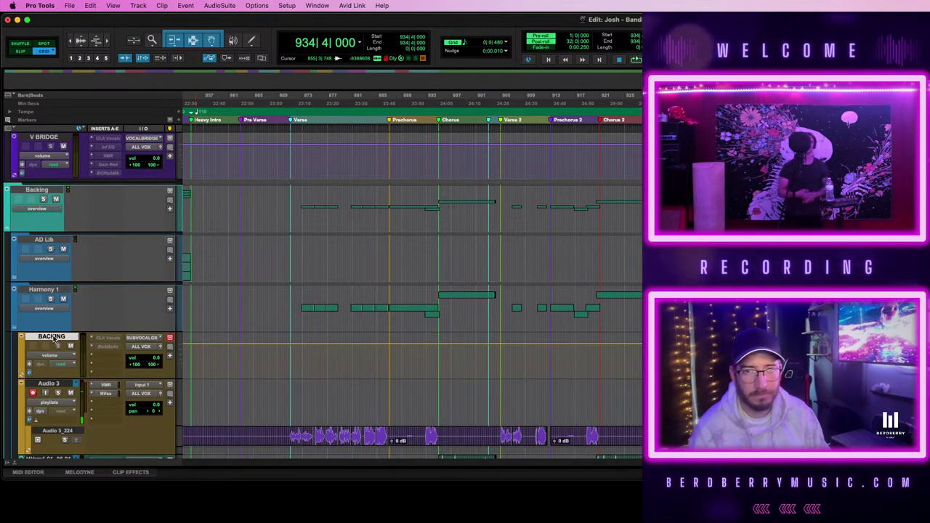
{"action": "left_click", "coordinate": [13, 330]}
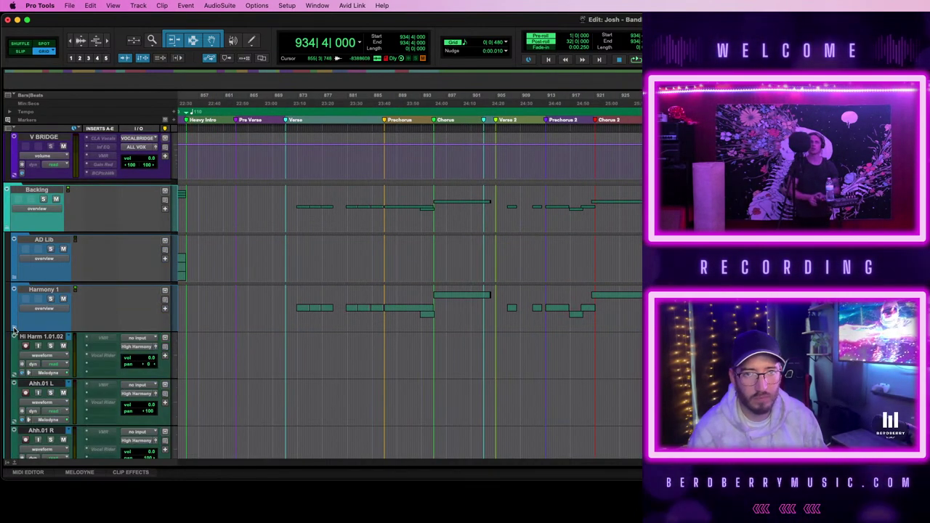
{"action": "left_click", "coordinate": [13, 331]}
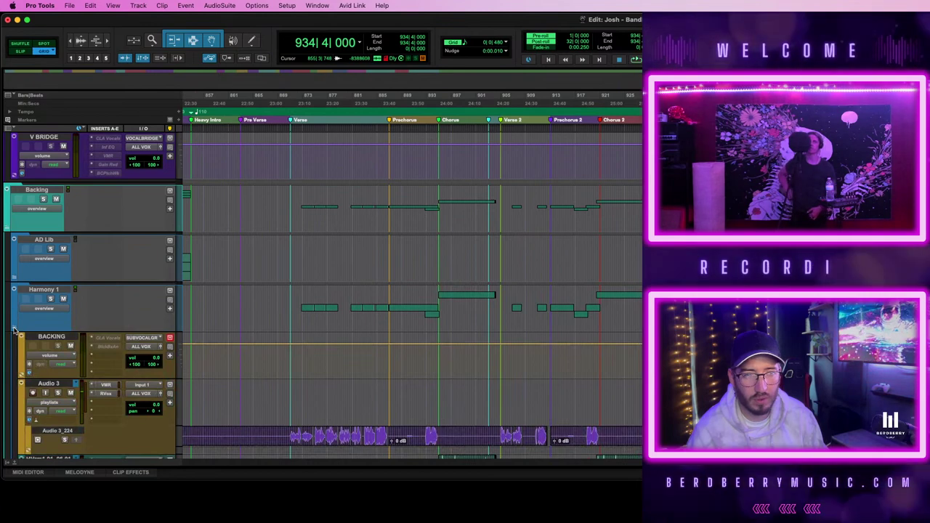
{"action": "scroll", "coordinate": [392, 354], "scroll_direction": "down", "scroll_amount": 5}
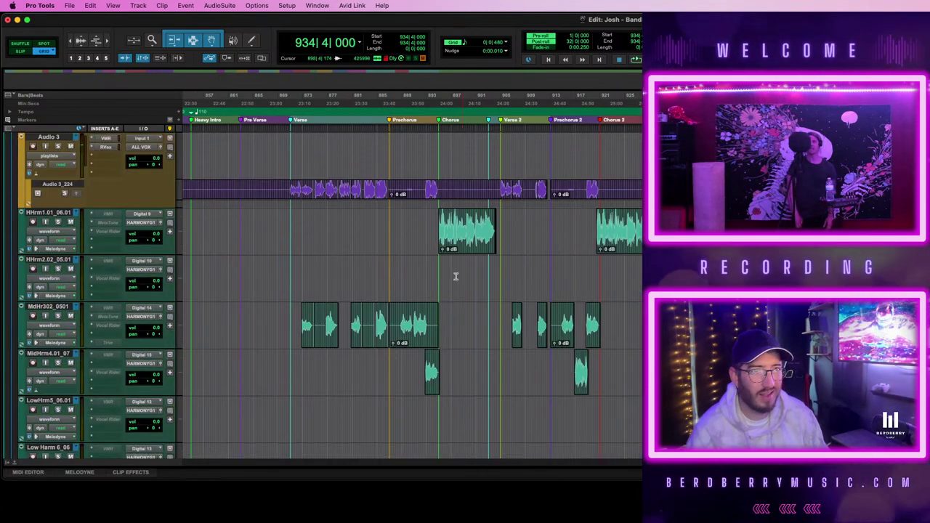
- Place the edit cursor at 895|1|000 in the Chorus and review the harmony tracks around it
{"action": "left_click", "coordinate": [438, 263]}
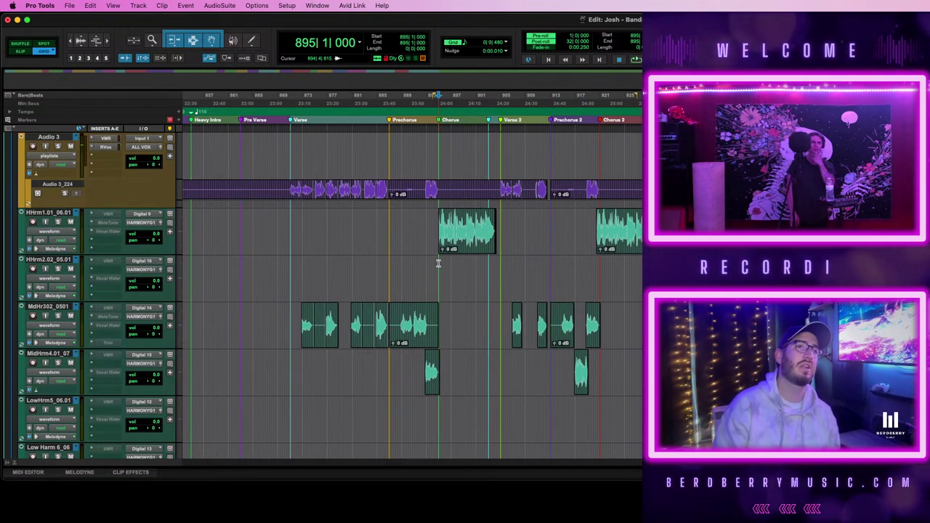
{"action": "scroll", "coordinate": [438, 263], "scroll_direction": "down", "scroll_amount": 2}
{"action": "scroll", "coordinate": [438, 263], "scroll_direction": "up", "scroll_amount": 2}
{"action": "scroll", "coordinate": [437, 262], "scroll_direction": "down", "scroll_amount": 4}
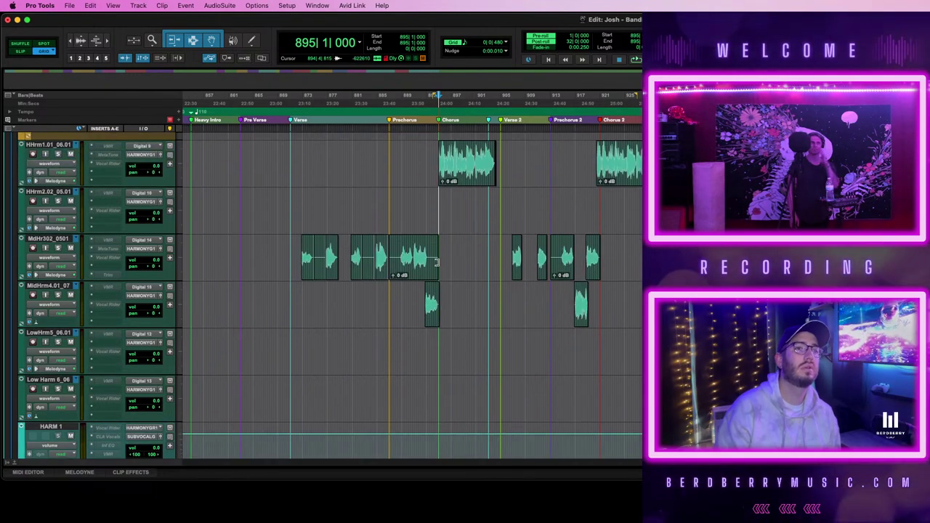
{"action": "scroll", "coordinate": [437, 263], "scroll_direction": "up", "scroll_amount": 1}
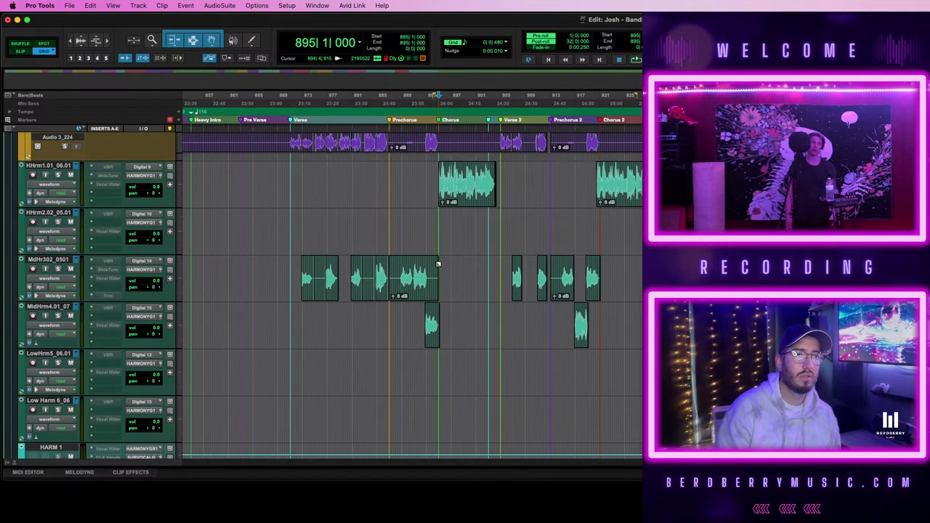
{"action": "scroll", "coordinate": [438, 264], "scroll_direction": "up", "scroll_amount": 5}
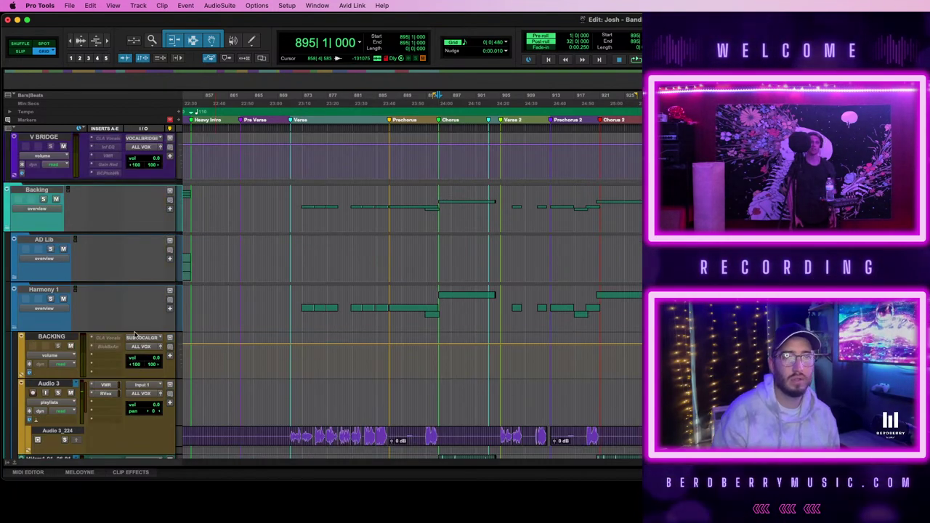
{"action": "scroll", "coordinate": [466, 356], "scroll_direction": "down", "scroll_amount": 6}
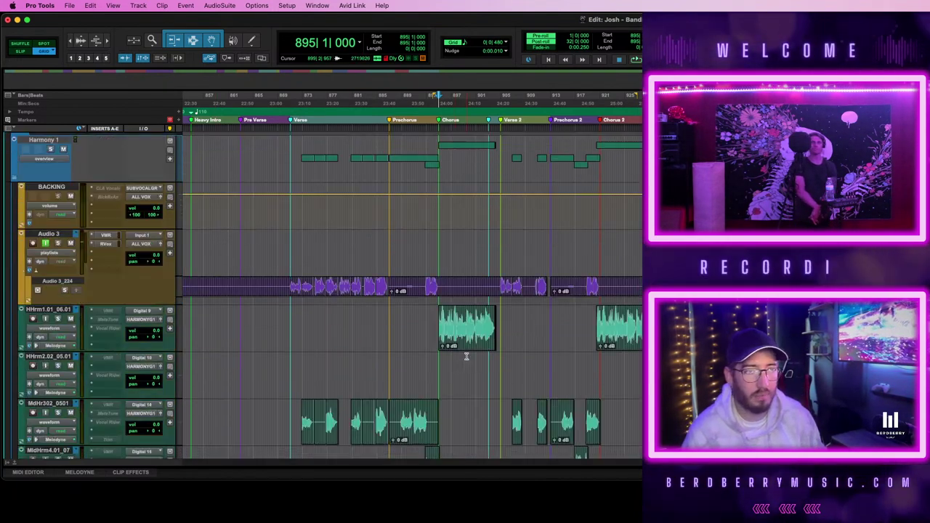
{"action": "scroll", "coordinate": [467, 356], "scroll_direction": "up", "scroll_amount": 3}
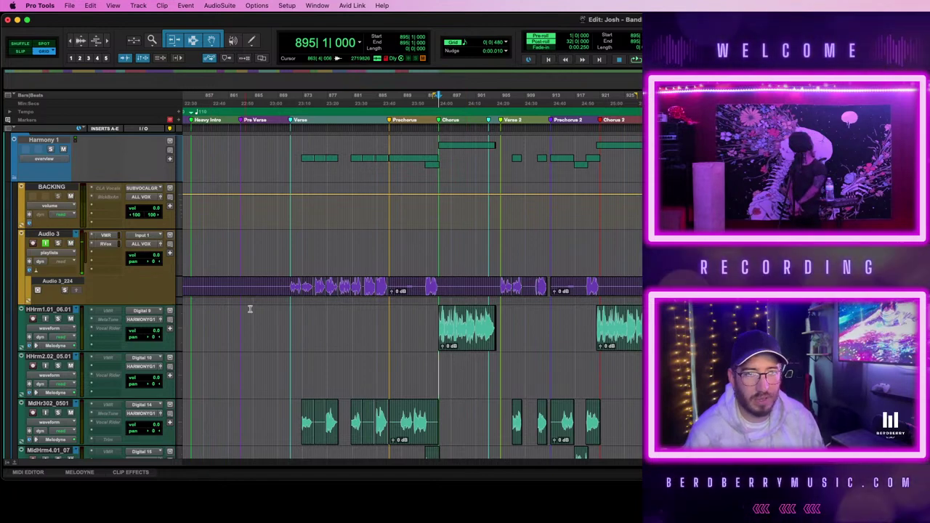
- Change the Audio 3 track's view to waveform
{"action": "scroll", "coordinate": [252, 308], "scroll_direction": "down", "scroll_amount": 2}
{"action": "left_click", "coordinate": [59, 157]}
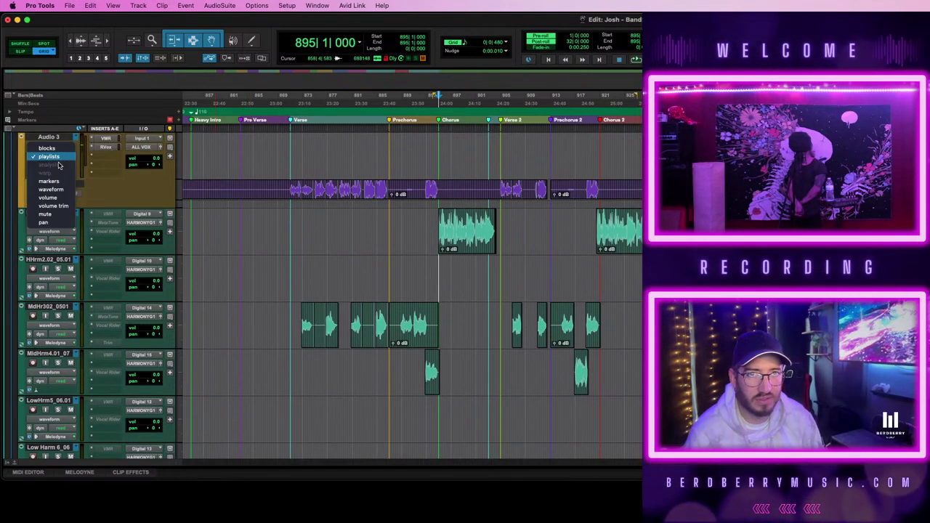
{"action": "left_click", "coordinate": [60, 182]}
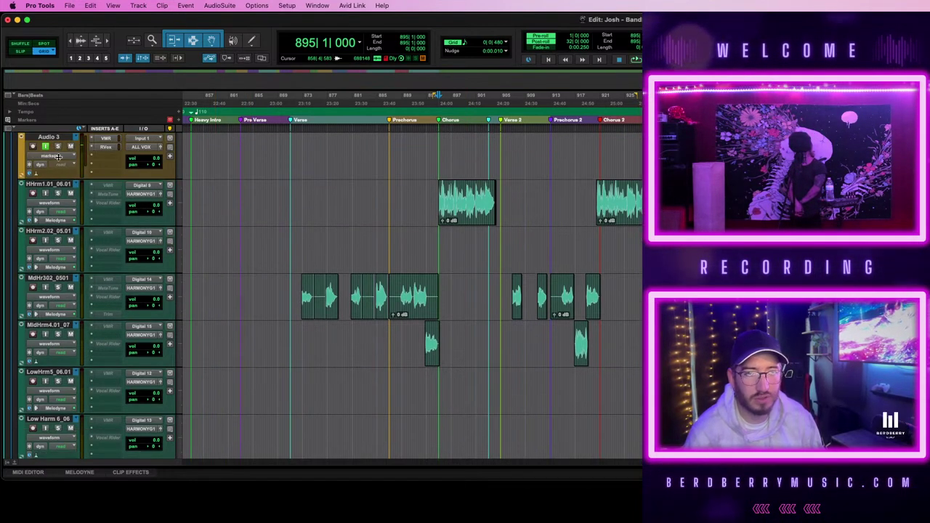
{"action": "left_click", "coordinate": [58, 156]}
{"action": "left_click", "coordinate": [62, 166]}
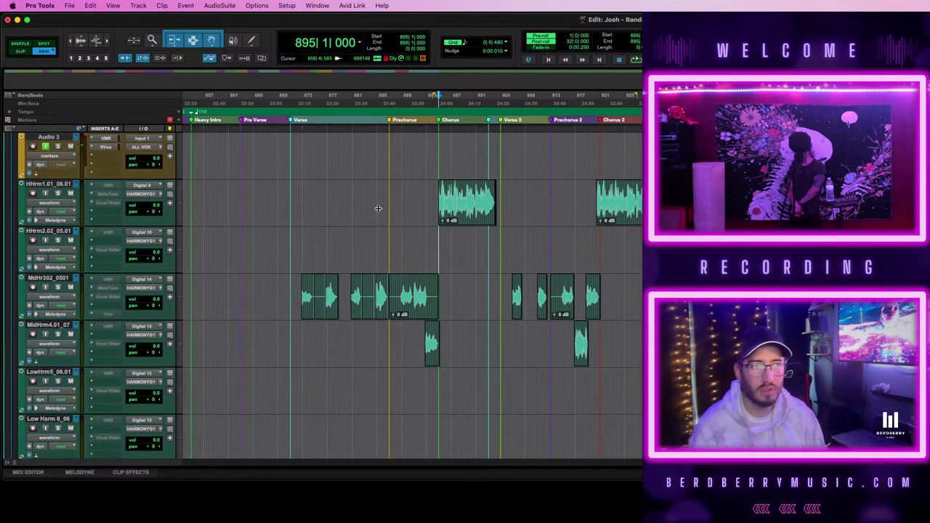
- Move the BACKING and Audio 3 tracks directly below the HARM 1 track and review the track order
{"action": "scroll", "coordinate": [378, 207], "scroll_direction": "up", "scroll_amount": 5}
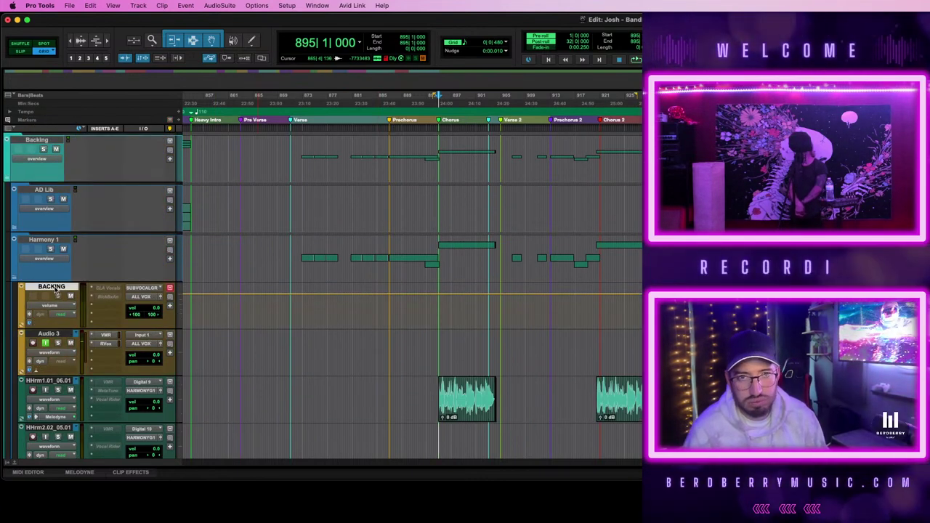
{"action": "left_click_drag", "start_coordinate": [57, 288], "coordinate": [71, 346]}
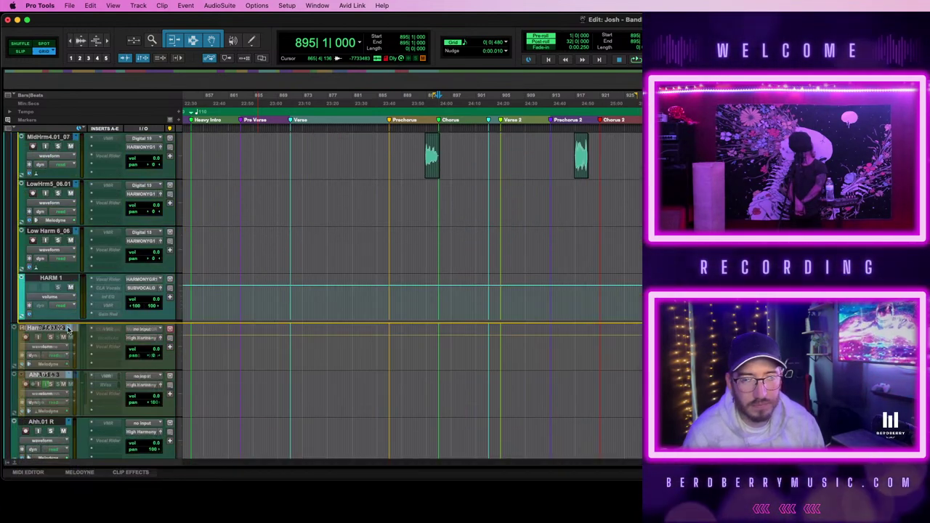
{"action": "scroll", "coordinate": [244, 329], "scroll_direction": "down", "scroll_amount": 3}
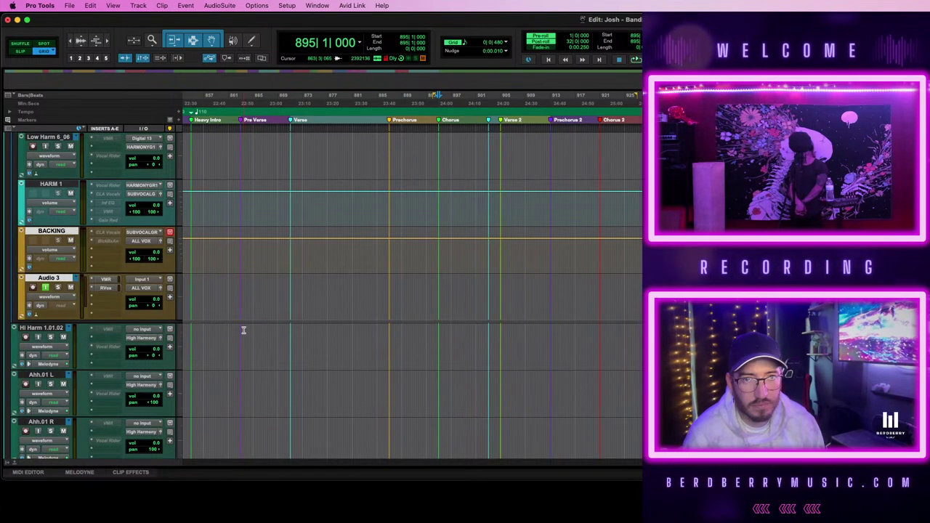
{"action": "scroll", "coordinate": [243, 330], "scroll_direction": "down", "scroll_amount": 3}
{"action": "scroll", "coordinate": [244, 330], "scroll_direction": "up", "scroll_amount": 7}
{"action": "scroll", "coordinate": [244, 330], "scroll_direction": "down", "scroll_amount": 3}
{"action": "scroll", "coordinate": [244, 329], "scroll_direction": "up", "scroll_amount": 10}
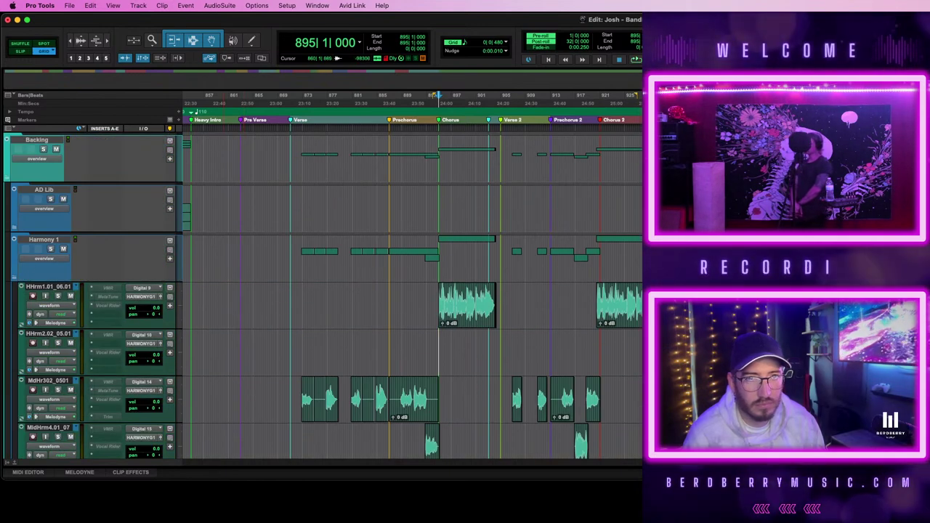
- Collapse and reopen the Harmony 1 folder to check whether BACKING and Audio 3 sit inside it
{"action": "left_click", "coordinate": [13, 280]}
{"action": "scroll", "coordinate": [137, 283], "scroll_direction": "down", "scroll_amount": 4}
{"action": "scroll", "coordinate": [138, 283], "scroll_direction": "up", "scroll_amount": 5}
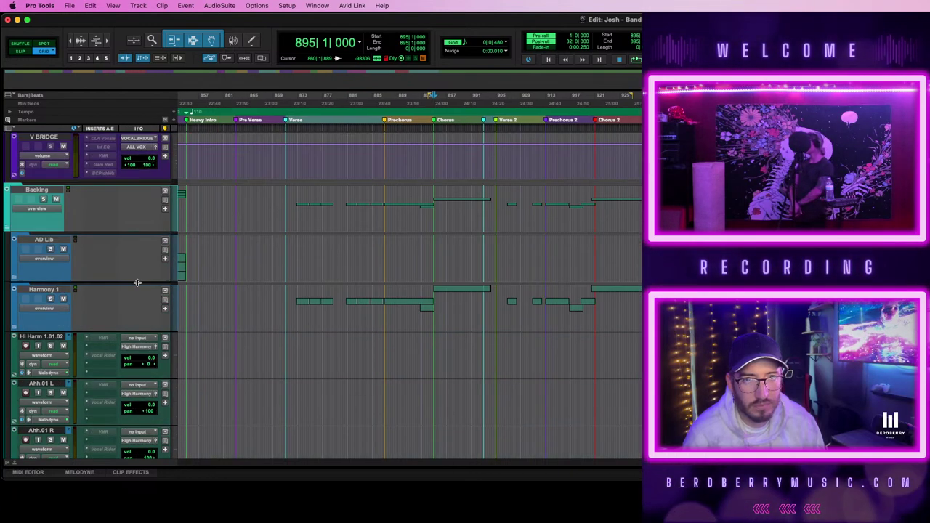
{"action": "left_click", "coordinate": [14, 330]}
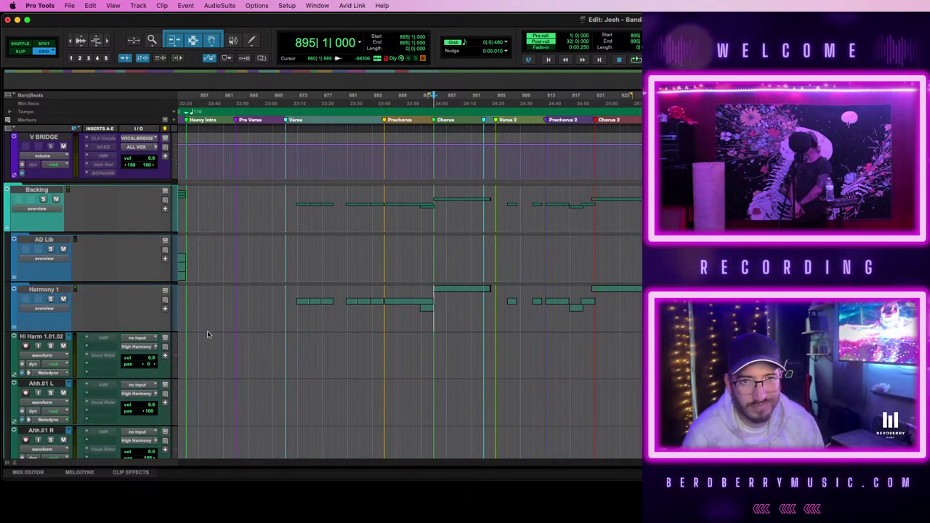
{"action": "scroll", "coordinate": [249, 337], "scroll_direction": "down", "scroll_amount": 7}
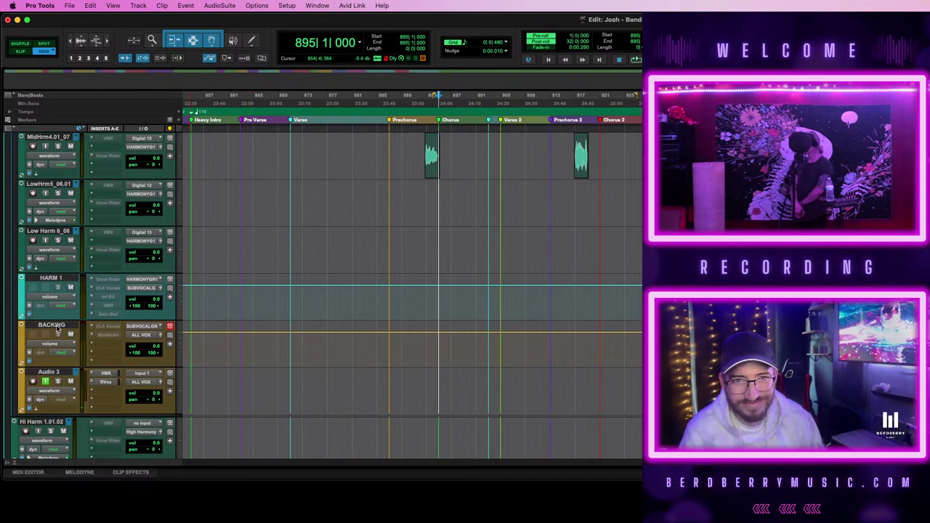
- Move the BACKING and Audio 3 tracks out of the Harmony 1 folder, below Hi Harm 1.01.02, and collapse the folder
{"action": "left_click_drag", "start_coordinate": [48, 372], "coordinate": [66, 353]}
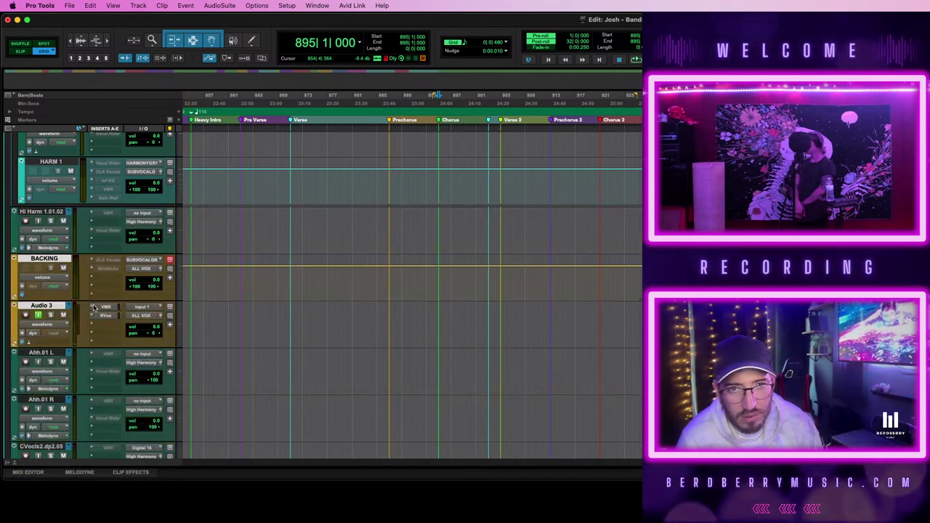
{"action": "scroll", "coordinate": [93, 308], "scroll_direction": "up", "scroll_amount": 1}
{"action": "scroll", "coordinate": [93, 308], "scroll_direction": "up", "scroll_amount": 2}
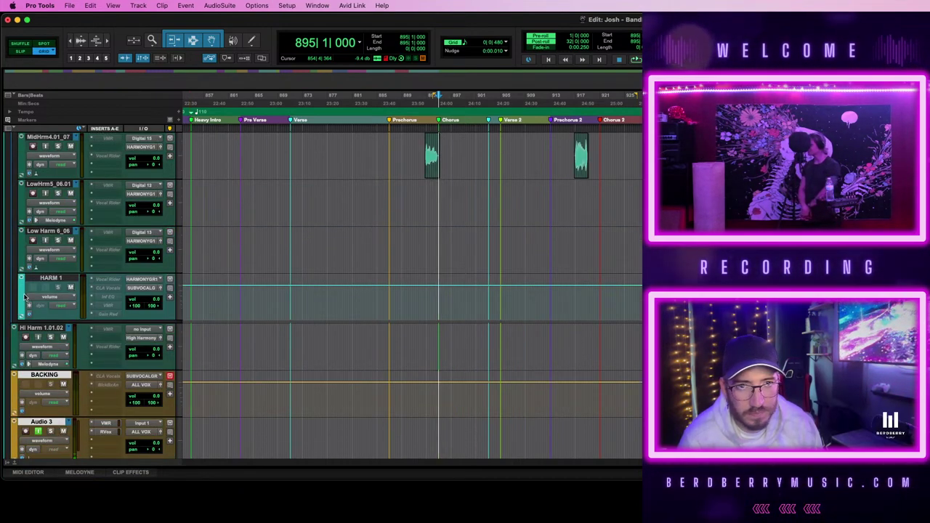
{"action": "scroll", "coordinate": [16, 311], "scroll_direction": "up", "scroll_amount": 6}
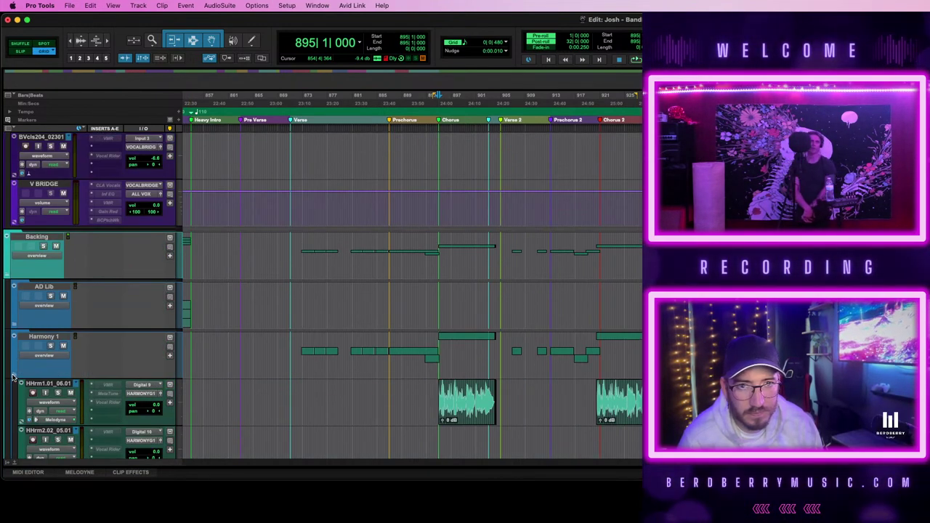
{"action": "scroll", "coordinate": [276, 368], "scroll_direction": "down", "scroll_amount": 5}
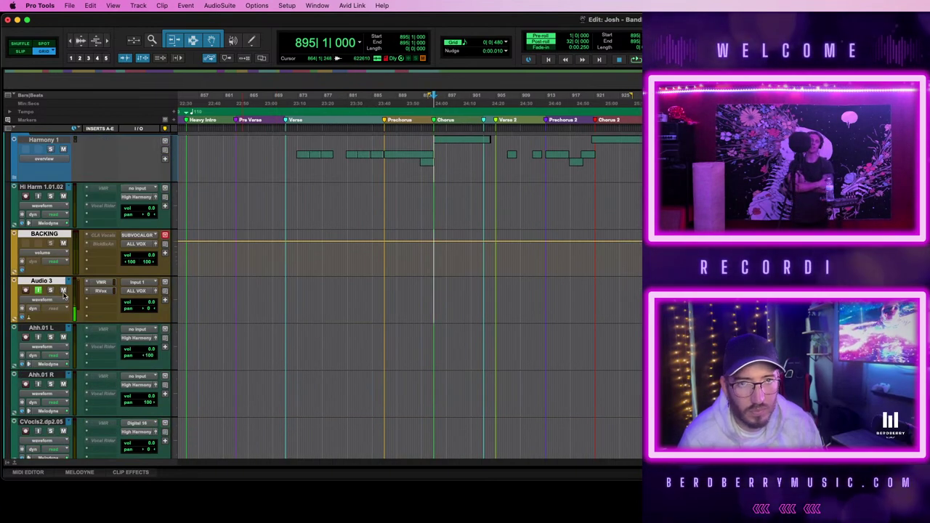
- Move the BACKING and Audio 3 tracks above Hi Harm 1.01.02, directly below the collapsed Harmony 1 folder, and review the surrounding tracks
{"action": "left_click_drag", "start_coordinate": [40, 234], "coordinate": [49, 198]}
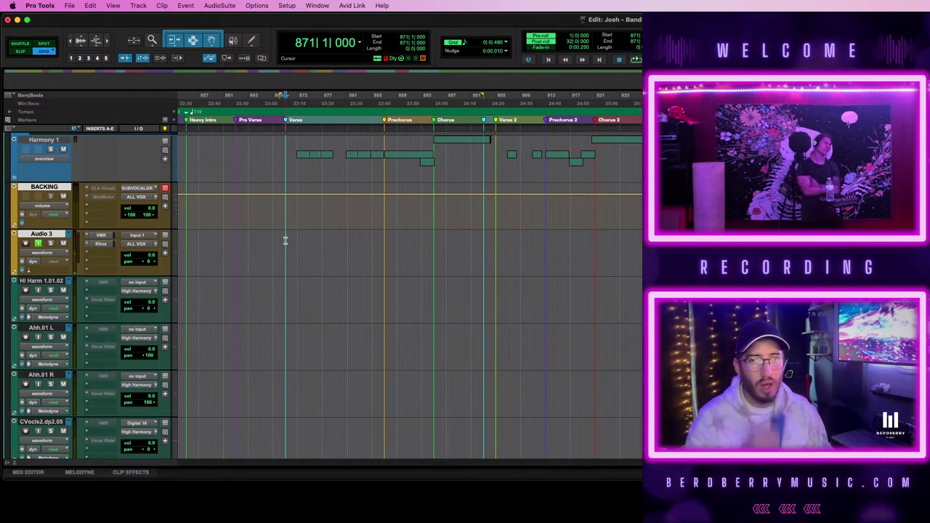
{"action": "scroll", "coordinate": [285, 240], "scroll_direction": "down", "scroll_amount": 10}
{"action": "scroll", "coordinate": [285, 240], "scroll_direction": "up", "scroll_amount": 5}
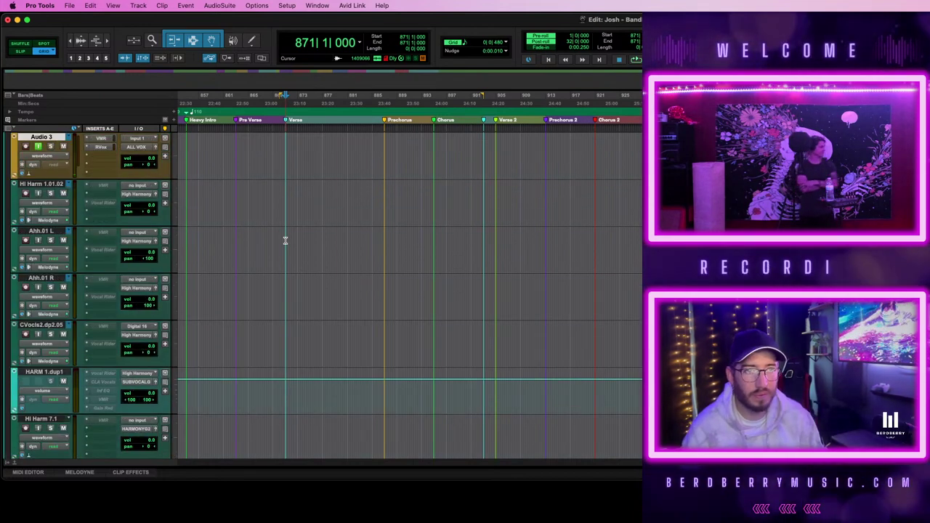
{"action": "scroll", "coordinate": [634, 247], "scroll_direction": "up", "scroll_amount": 3}
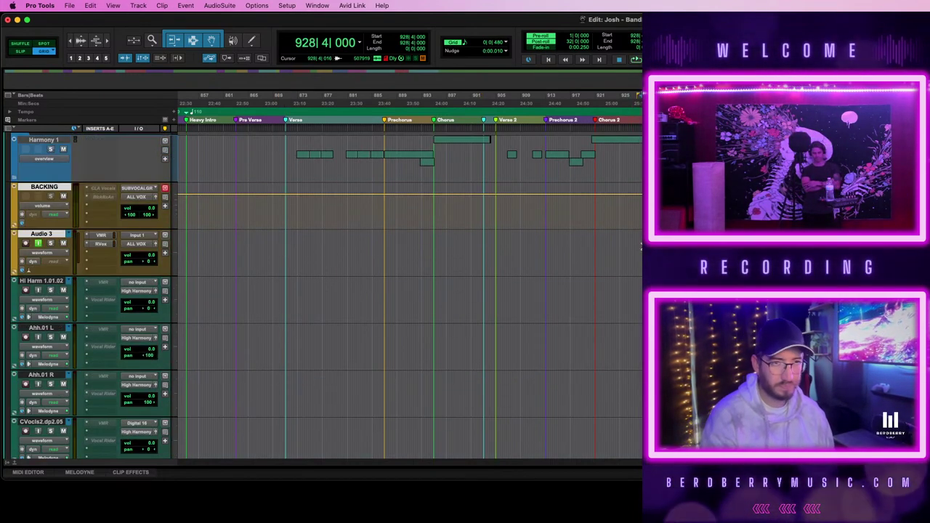
{"action": "scroll", "coordinate": [466, 252], "scroll_direction": "down", "scroll_amount": 3}
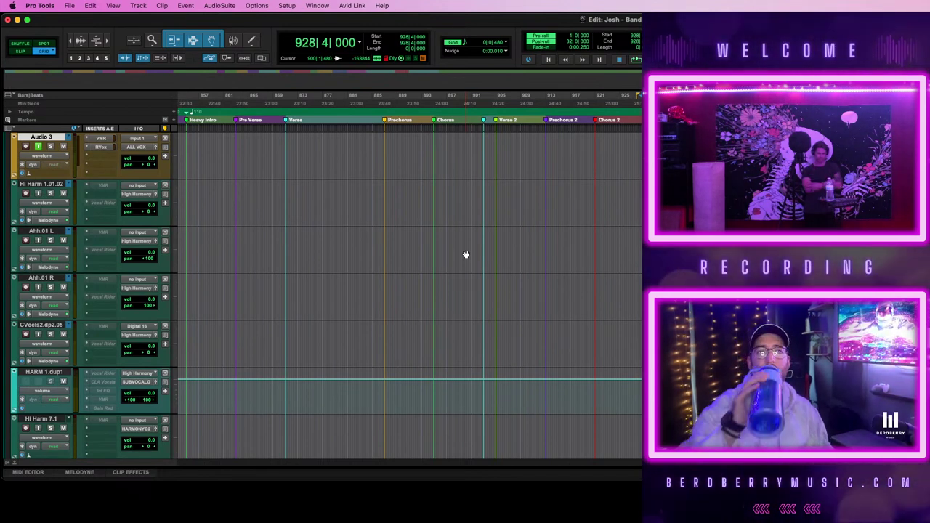
{"action": "scroll", "coordinate": [466, 254], "scroll_direction": "up", "scroll_amount": 4}
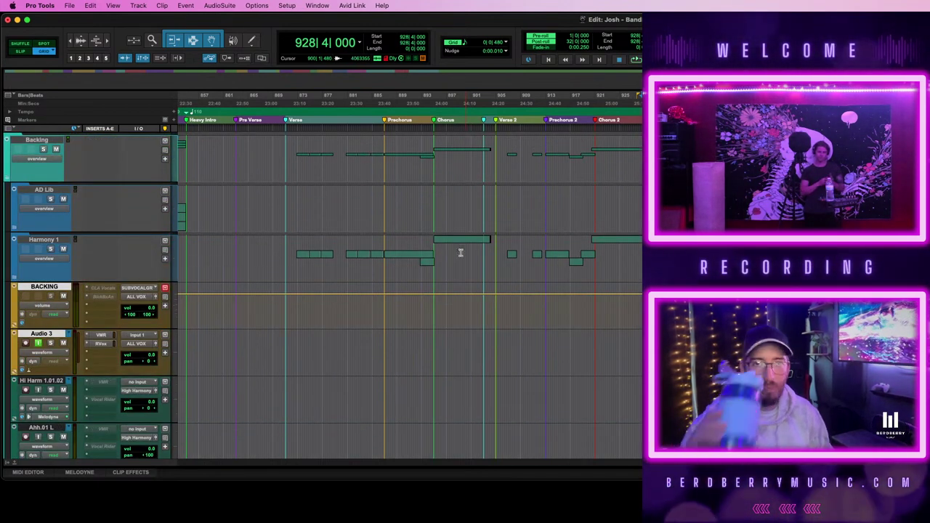
{"action": "scroll", "coordinate": [331, 292], "scroll_direction": "down", "scroll_amount": 3}
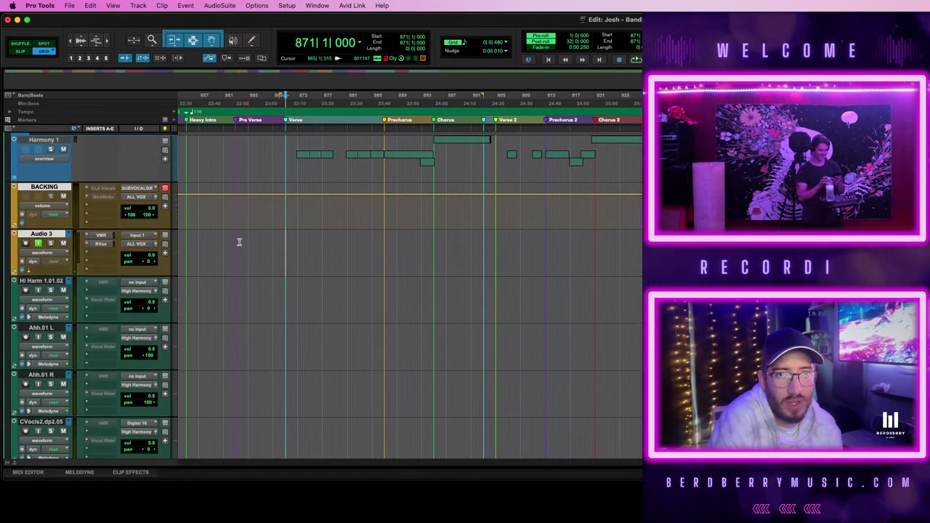
- Record-enable the Audio 3 track and play back the song from Verse 2 at 905|1|000, jumping ahead to Chorus 2
{"action": "left_click", "coordinate": [26, 243]}
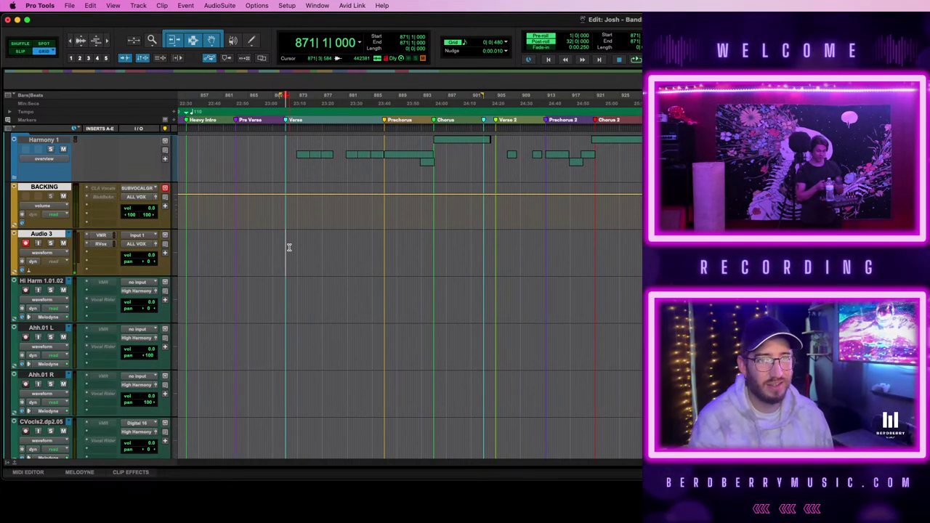
{"action": "left_click", "coordinate": [495, 243]}
{"action": "key", "text": "space"}
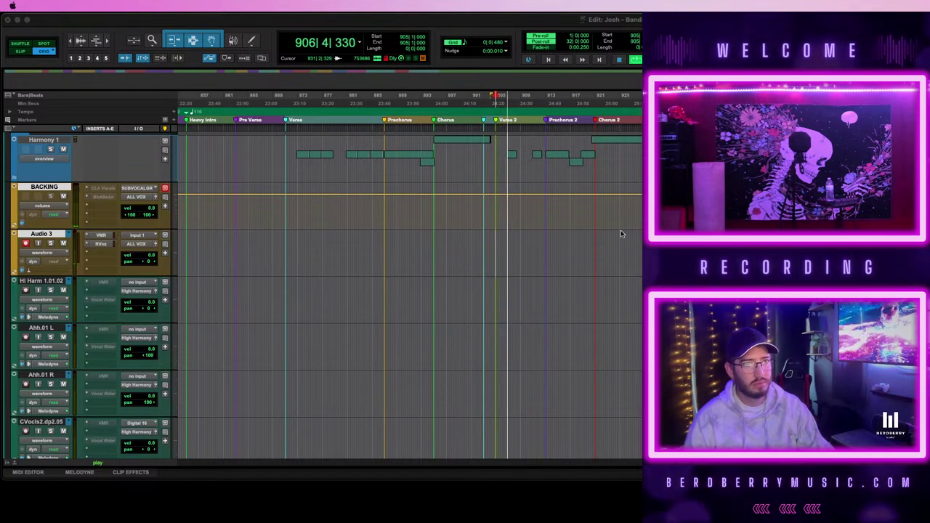
{"action": "scroll", "coordinate": [540, 233], "scroll_direction": "up", "scroll_amount": 3}
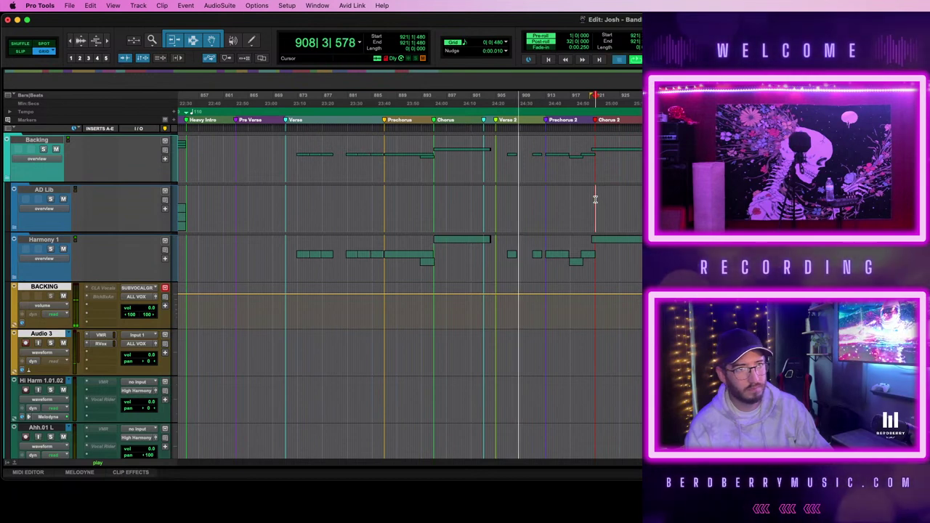
{"action": "left_click", "coordinate": [595, 197]}
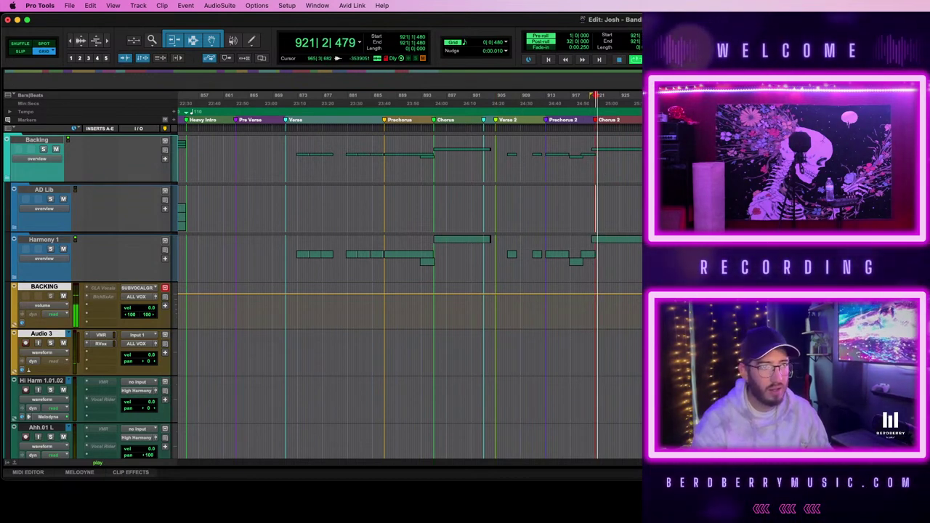
- Play back Chorus 2 from 921|1|000 while reviewing the Backing, Harmony 1 and bridge vocal tracks
{"action": "scroll", "coordinate": [614, 256], "scroll_direction": "up", "scroll_amount": 3}
{"action": "scroll", "coordinate": [615, 256], "scroll_direction": "down", "scroll_amount": 2}
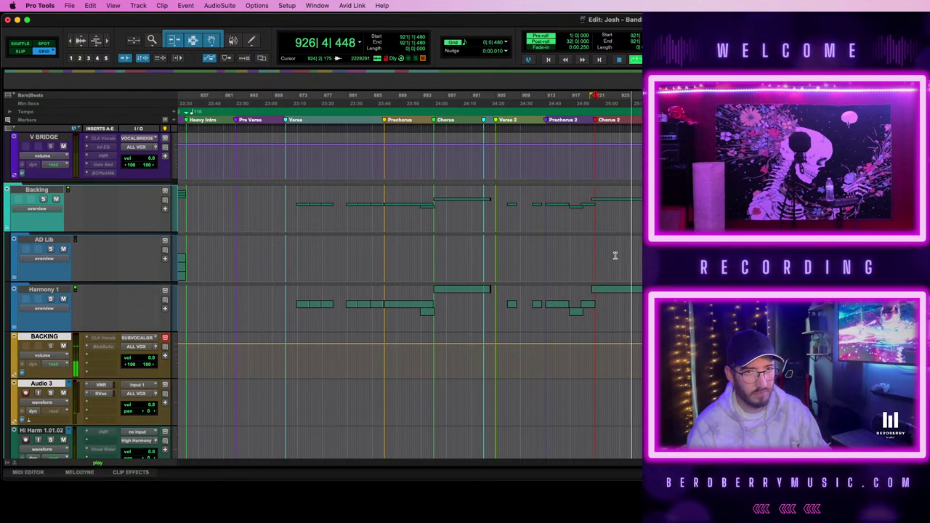
{"action": "scroll", "coordinate": [615, 256], "scroll_direction": "down", "scroll_amount": 3}
{"action": "scroll", "coordinate": [615, 256], "scroll_direction": "up", "scroll_amount": 4}
{"action": "scroll", "coordinate": [615, 256], "scroll_direction": "up", "scroll_amount": 10}
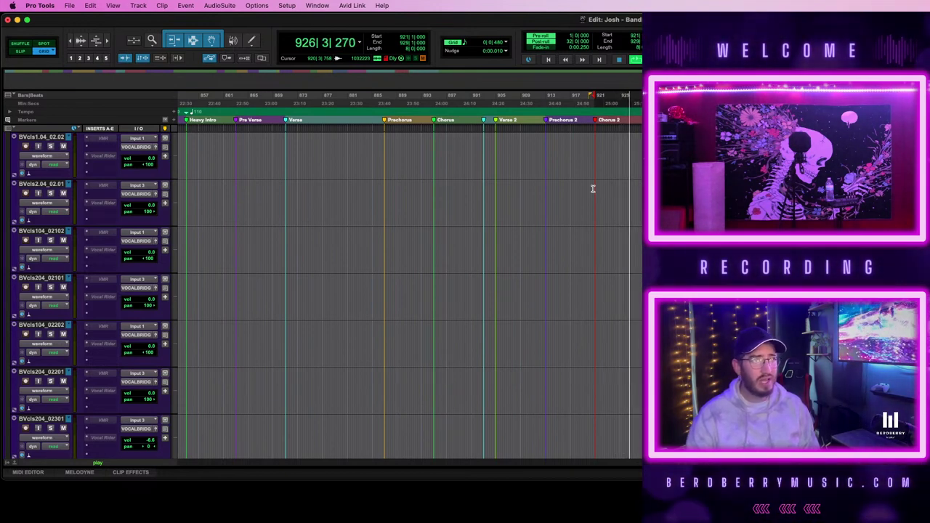
{"action": "key", "text": "space"}
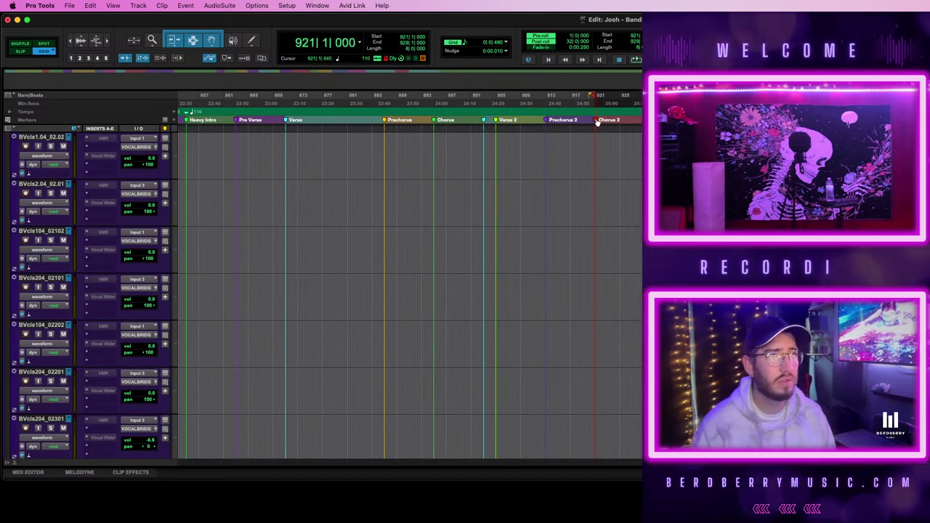
- Audition the opening bars of Chorus 2 again from 921|1|000, within the range ending at 929|1|000
{"action": "key", "text": "space"}
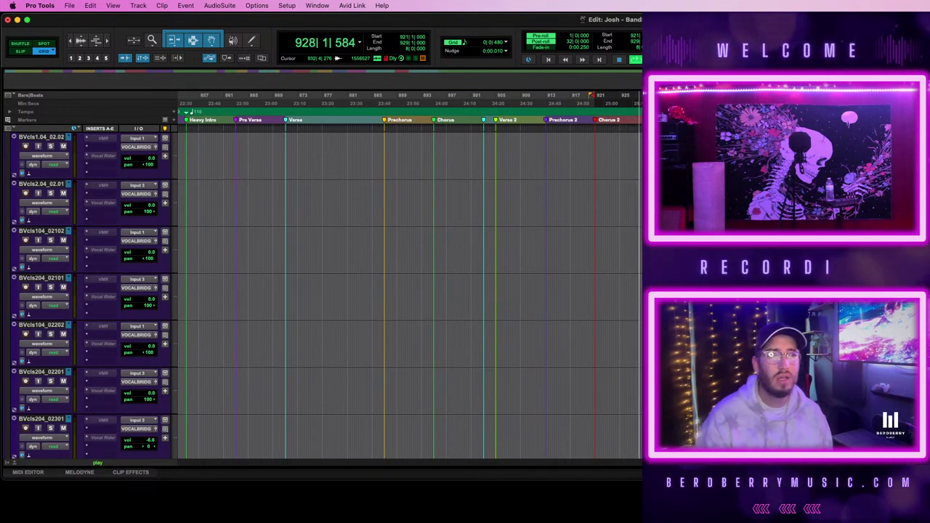
{"action": "key", "text": "space"}
{"action": "left_click", "coordinate": [644, 122], "text": "shift"}
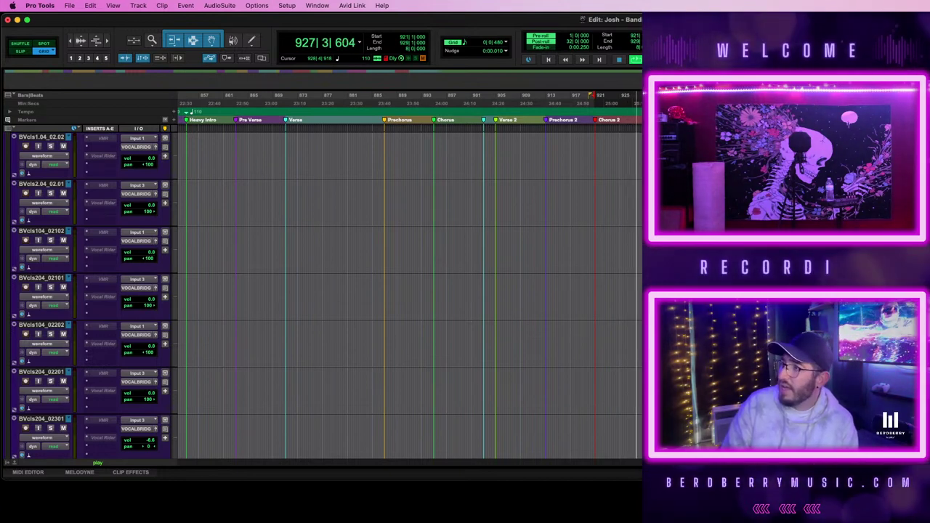
{"action": "key", "text": "space"}
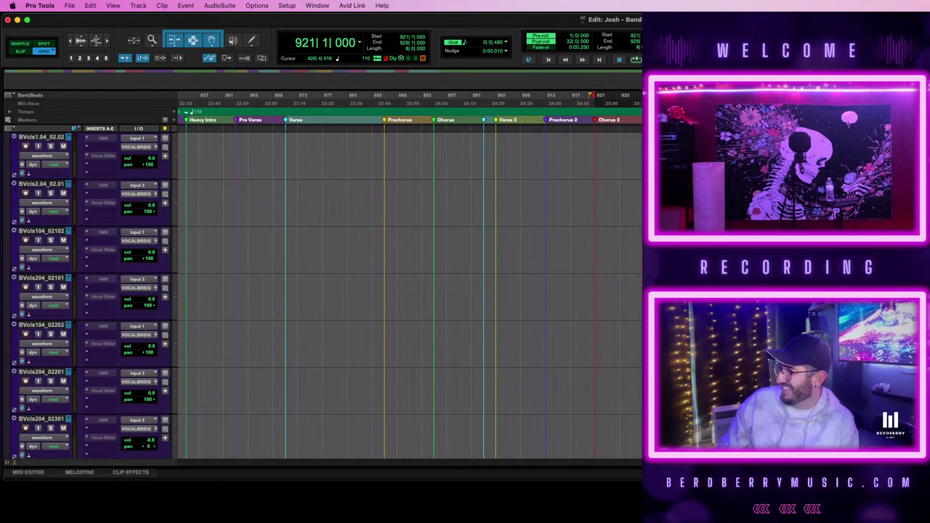
{"action": "key", "text": "space"}
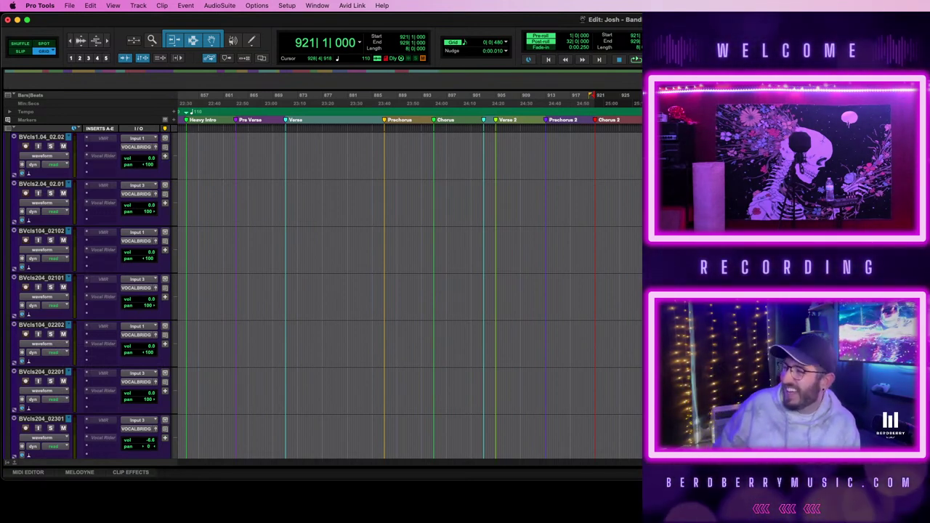
- Bring the BACKING and Audio 3 tracks into view and play back the song from the Verse marker at 871|1|000
{"action": "scroll", "coordinate": [615, 249], "scroll_direction": "down", "scroll_amount": 5}
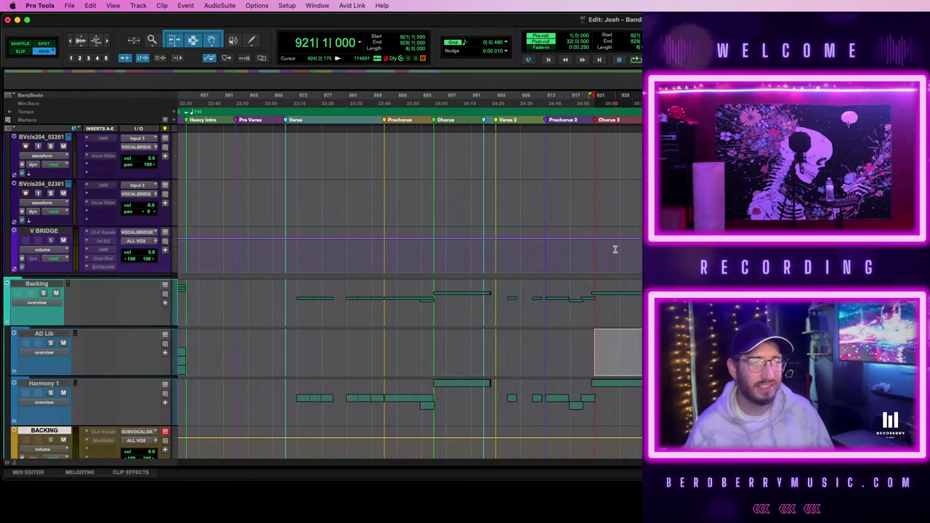
{"action": "scroll", "coordinate": [615, 249], "scroll_direction": "down", "scroll_amount": 6}
{"action": "scroll", "coordinate": [615, 250], "scroll_direction": "left", "scroll_amount": 5}
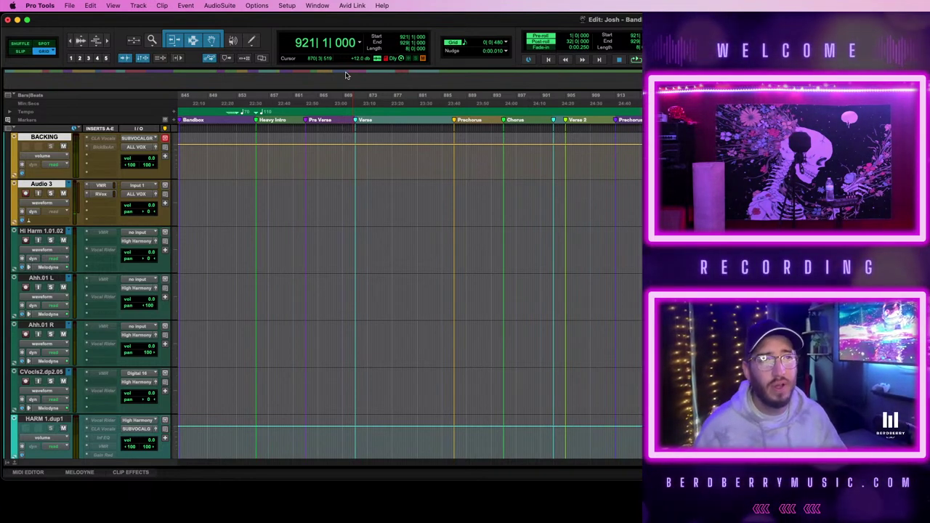
{"action": "left_click", "coordinate": [356, 120]}
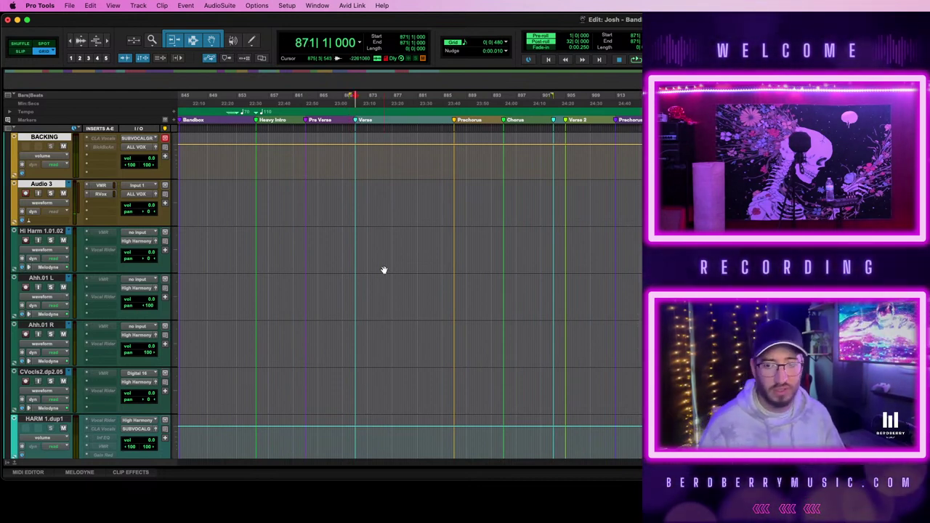
{"action": "key", "text": "space"}
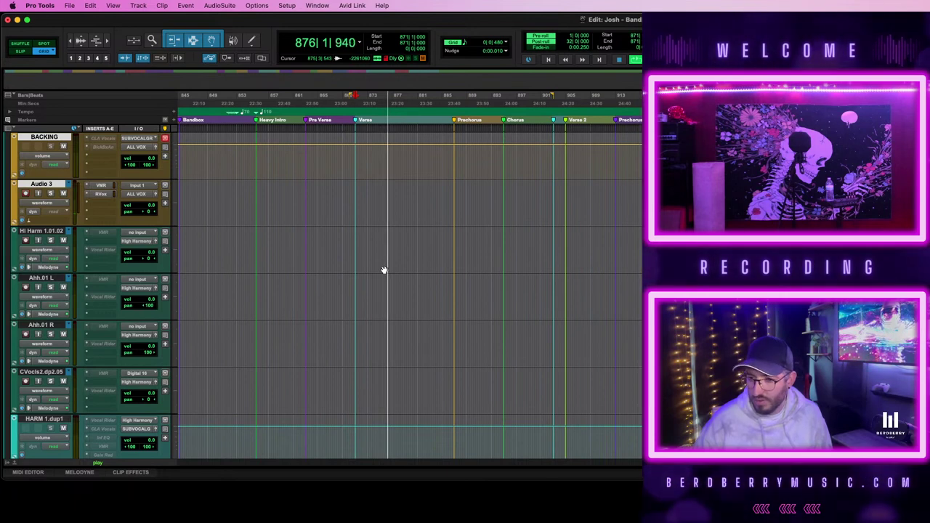
{"action": "key", "text": "space"}
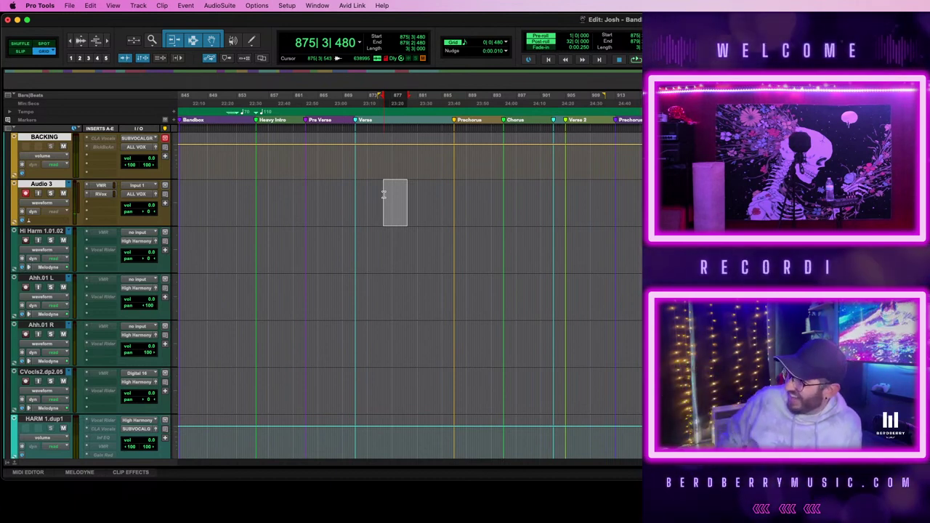
- Record two successive vocal takes on the Audio 3 track starting at 875|3|480 in the Verse
{"action": "left_click", "coordinate": [384, 194]}
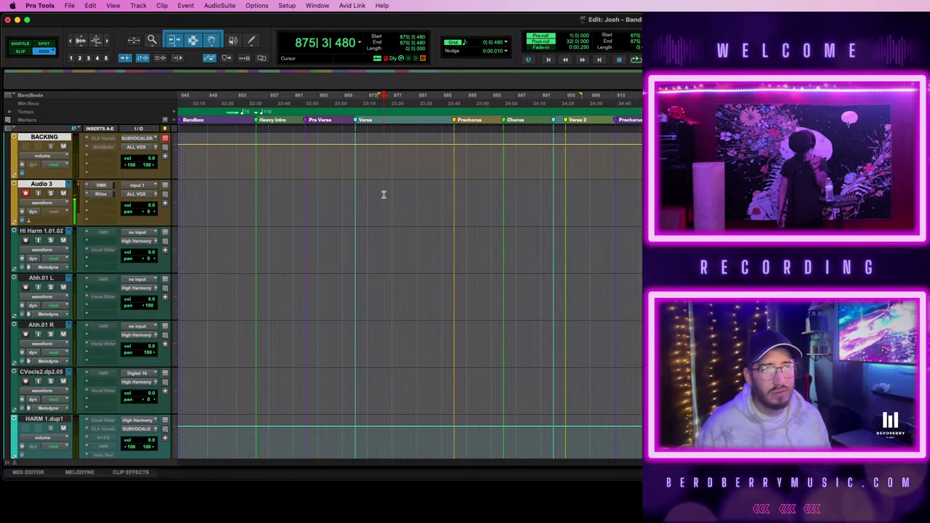
{"action": "key", "text": "space"}
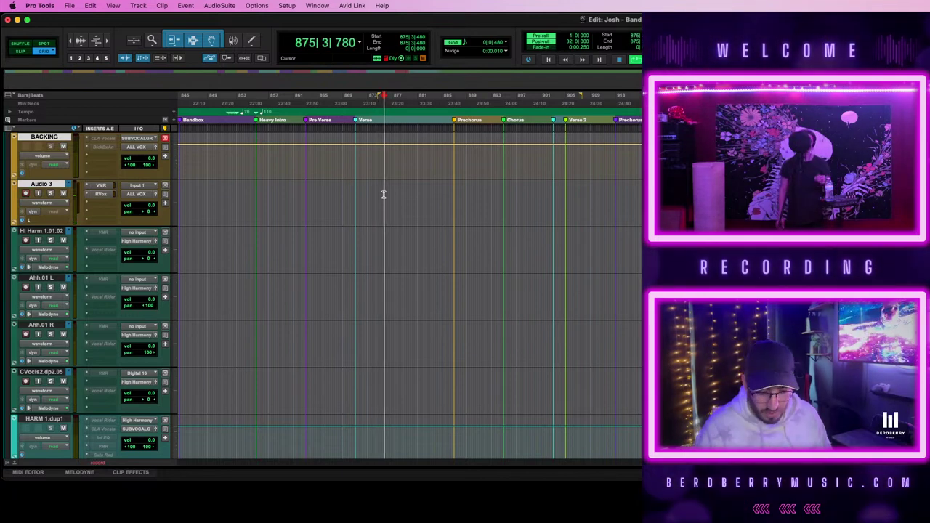
{"action": "scroll", "coordinate": [598, 210], "scroll_direction": "right", "scroll_amount": 2}
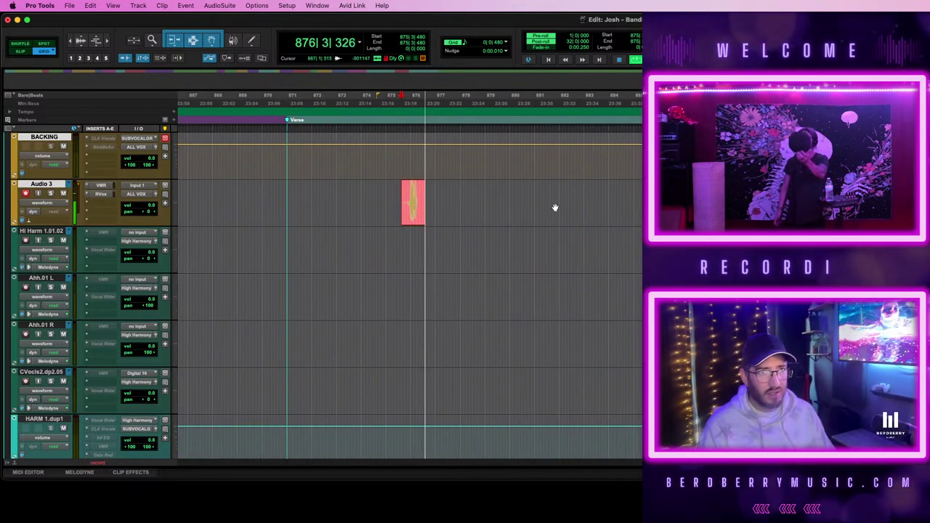
{"action": "key", "text": "space"}
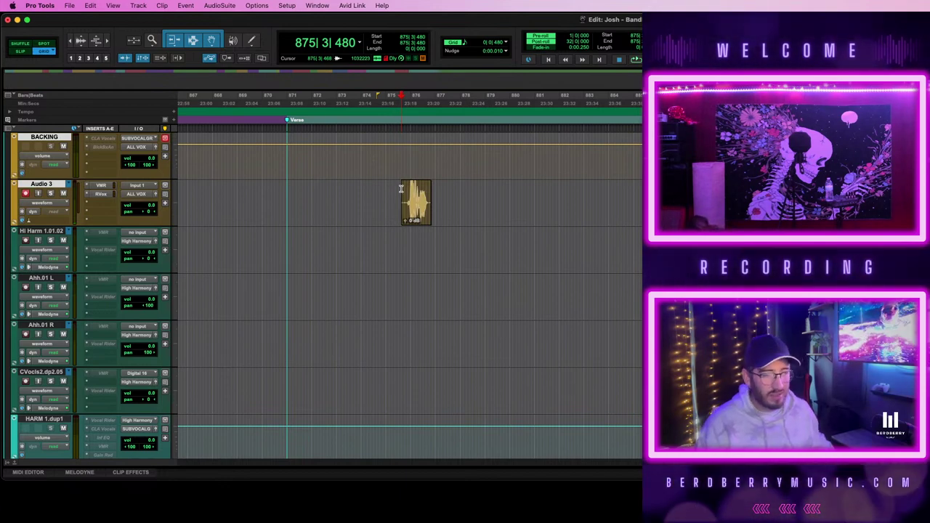
{"action": "key", "text": "space"}
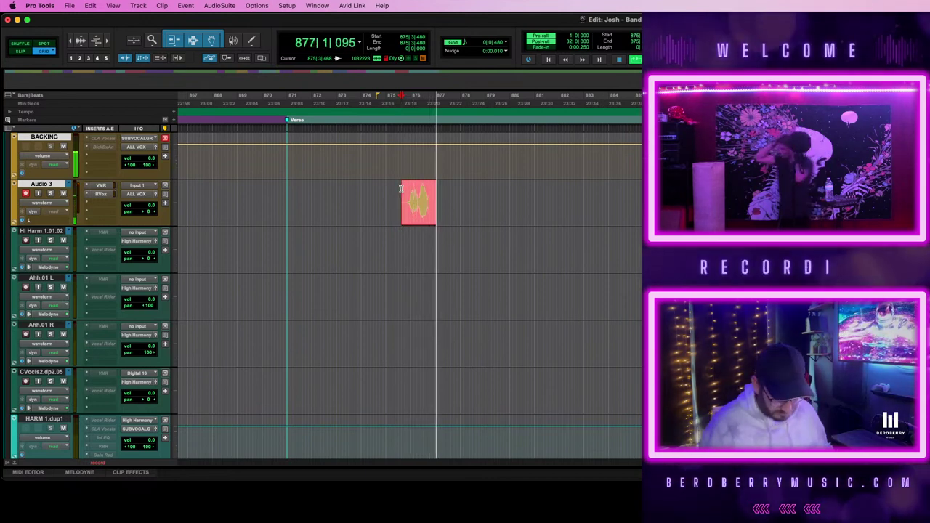
{"action": "key", "text": "space"}
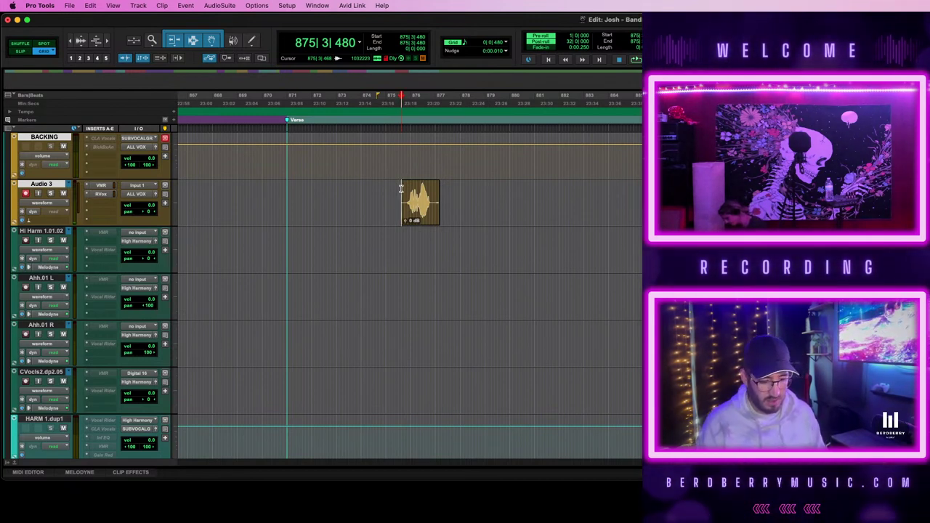
- Look over the vocal and backing channels in the mixer and return to the Edit window
{"action": "key", "text": "super+equal"}
{"action": "scroll", "coordinate": [525, 210], "scroll_direction": "right", "scroll_amount": 8}
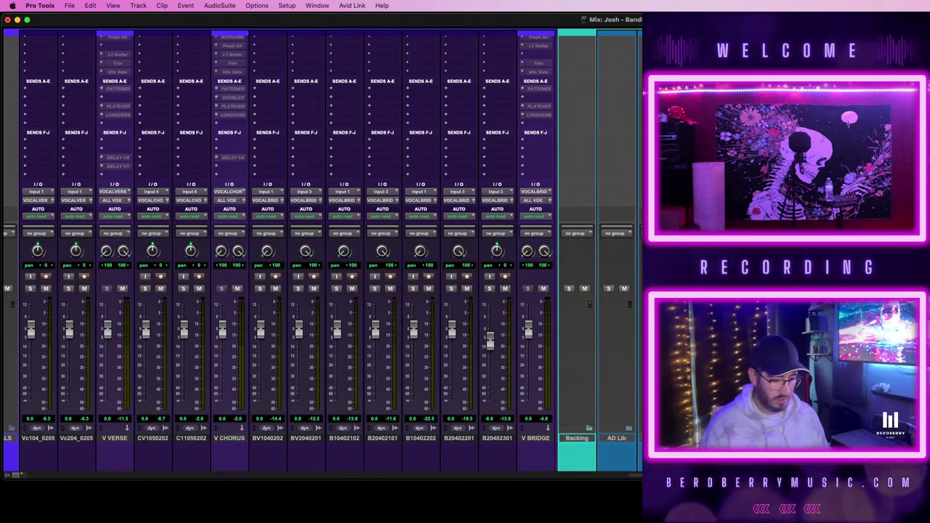
{"action": "key", "text": "super+equal"}
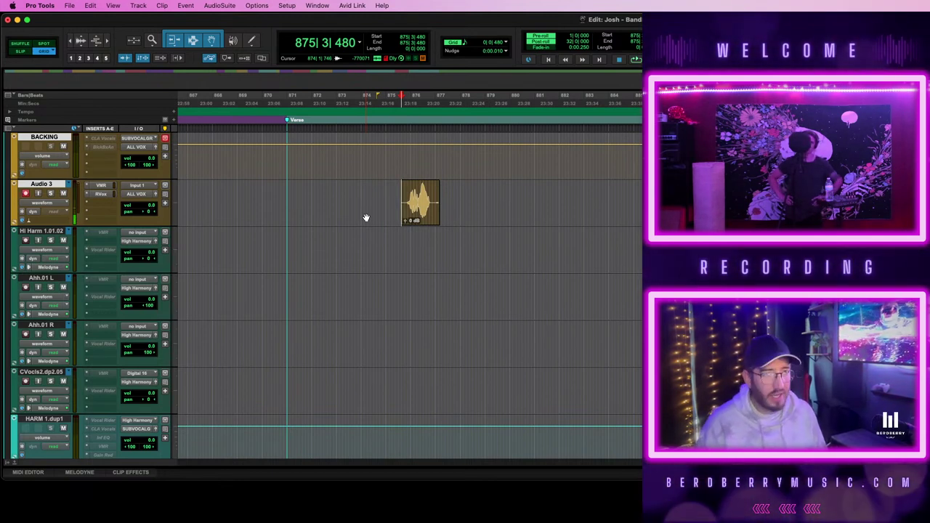
- Record another take over the Audio 3 clip from 875|3|480, select the clip and play it back
{"action": "key", "text": "space"}
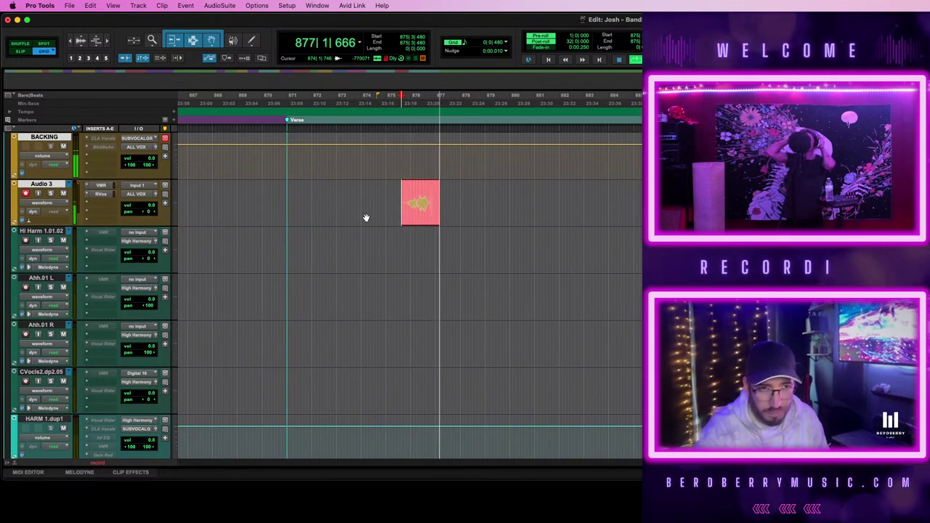
{"action": "key", "text": "space"}
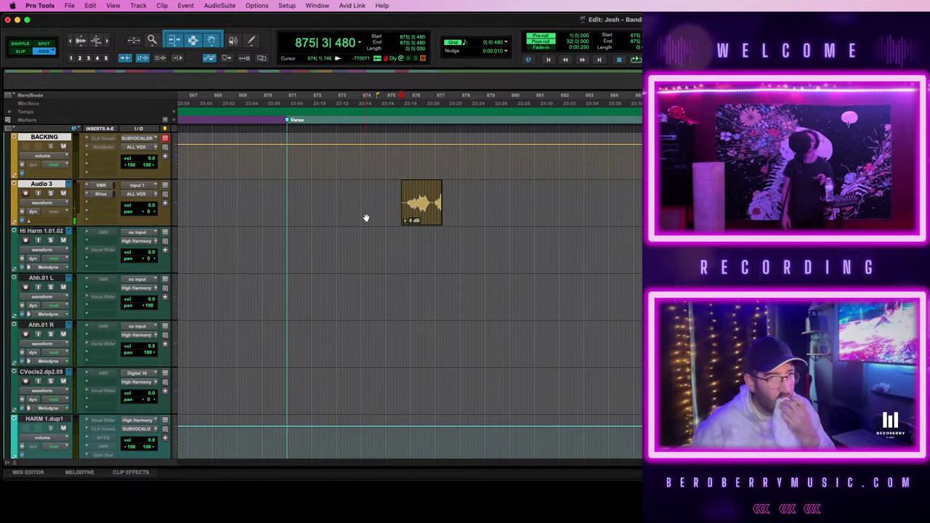
{"action": "left_click", "coordinate": [422, 218]}
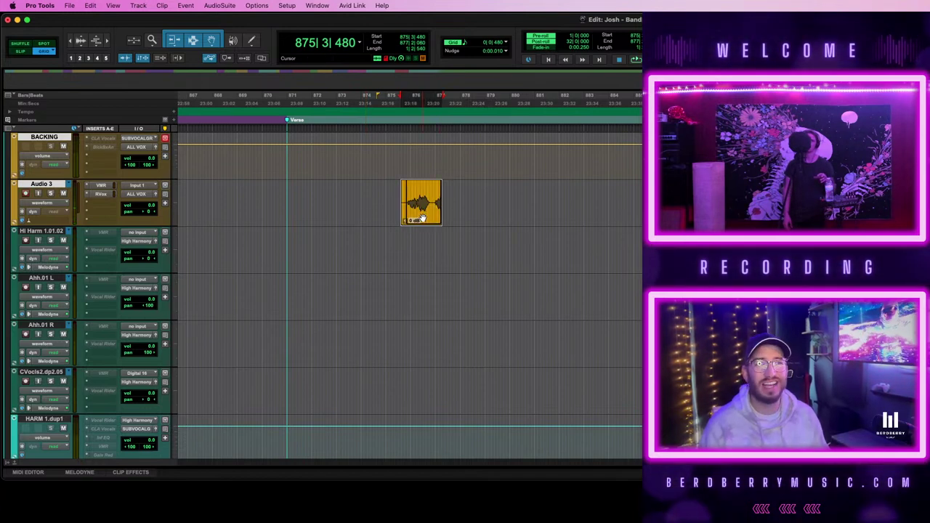
{"action": "key", "text": "space"}
{"action": "key", "text": "space"}
{"action": "key", "text": "space"}
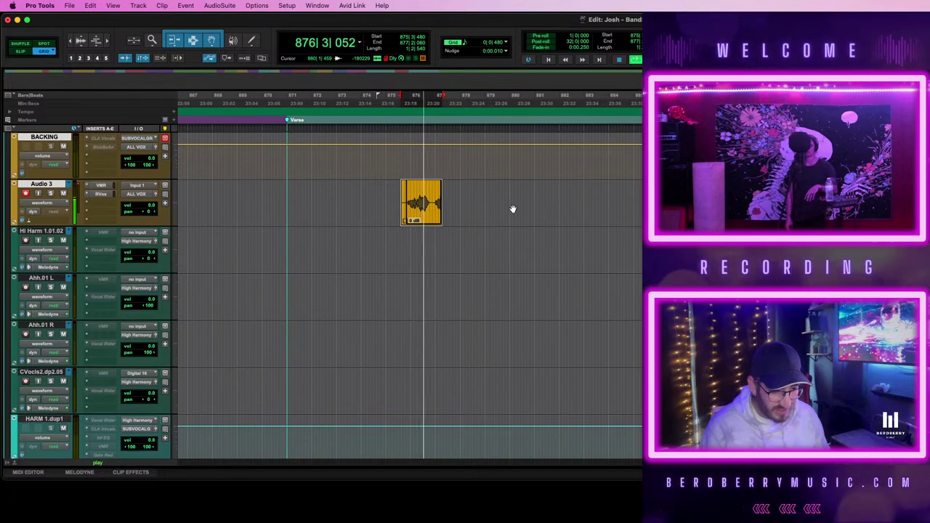
{"action": "key", "text": "space"}
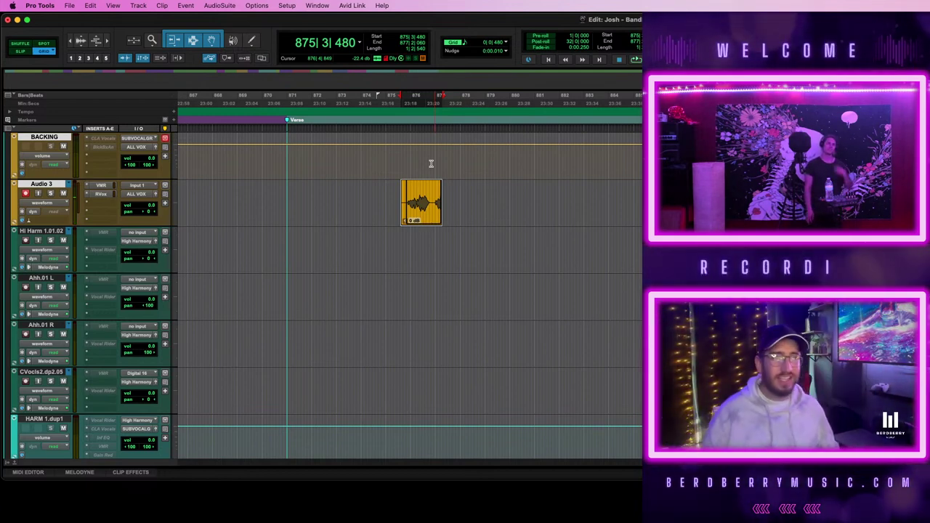
- Place the record start on Audio 3 at 875|3|000 and record two vocal takes over the existing clip
{"action": "key", "text": "super+k"}
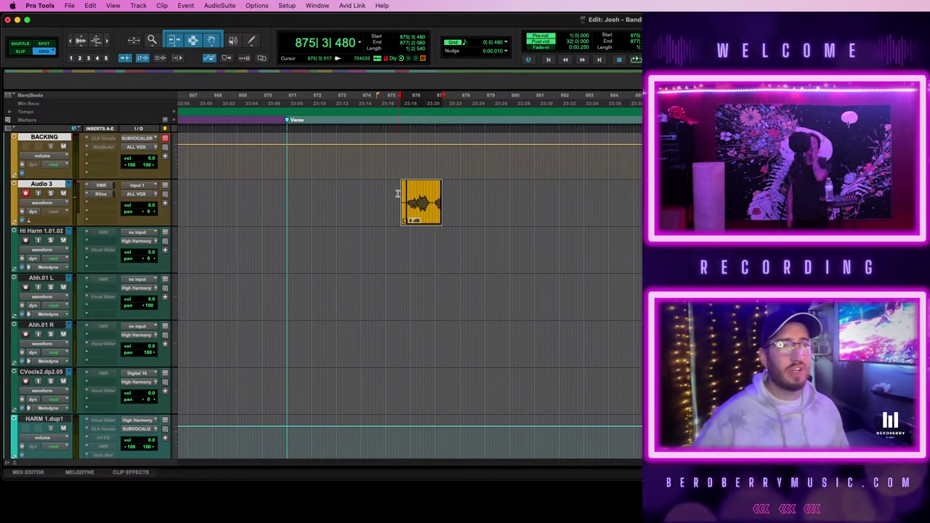
{"action": "left_click_drag", "start_coordinate": [398, 193], "coordinate": [399, 191]}
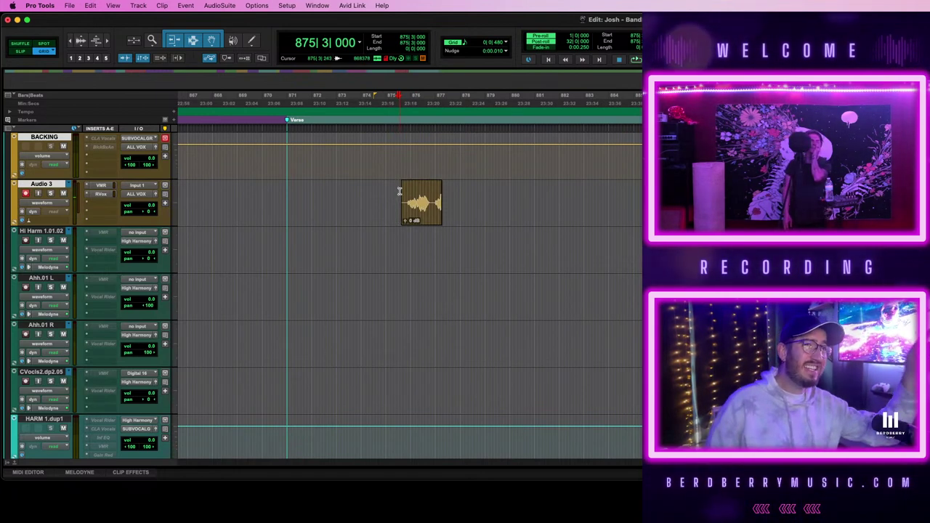
{"action": "key", "text": "super+z"}
{"action": "key", "text": "super+shift+z"}
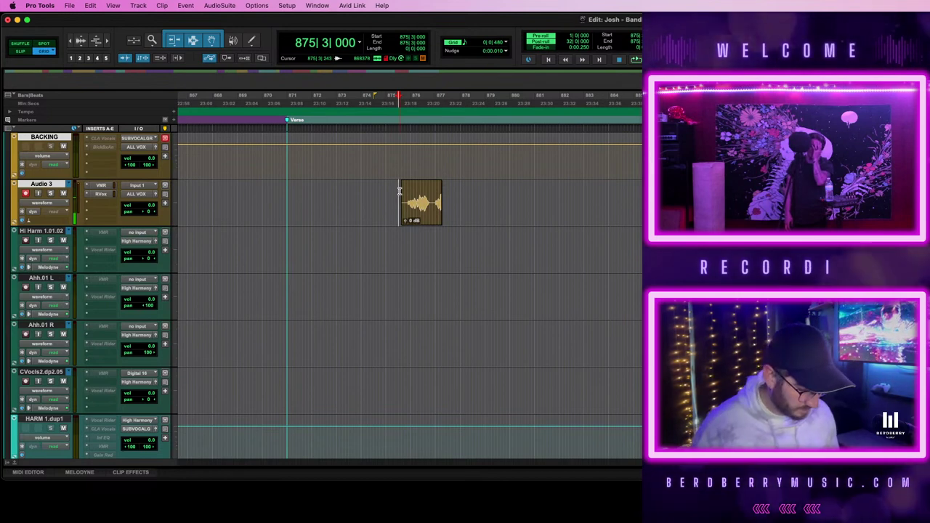
{"action": "key", "text": "super+z"}
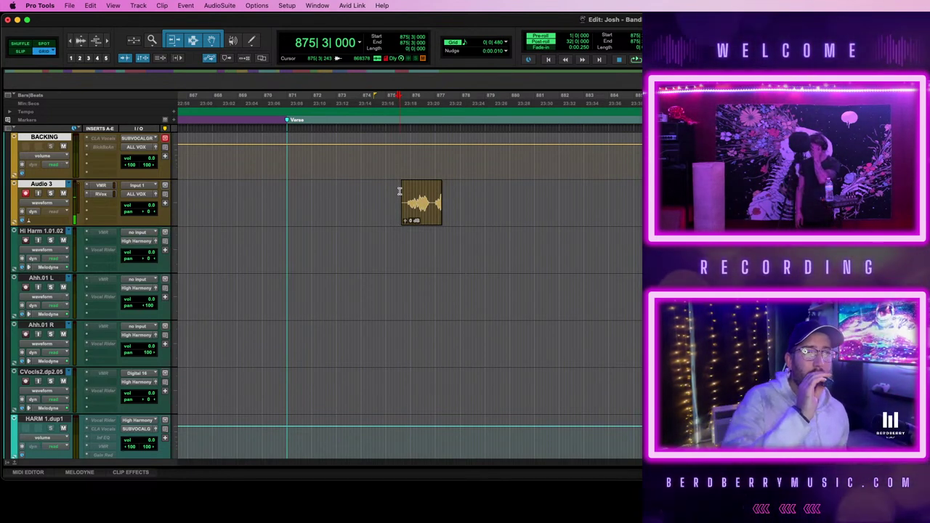
{"action": "key", "text": "super+z"}
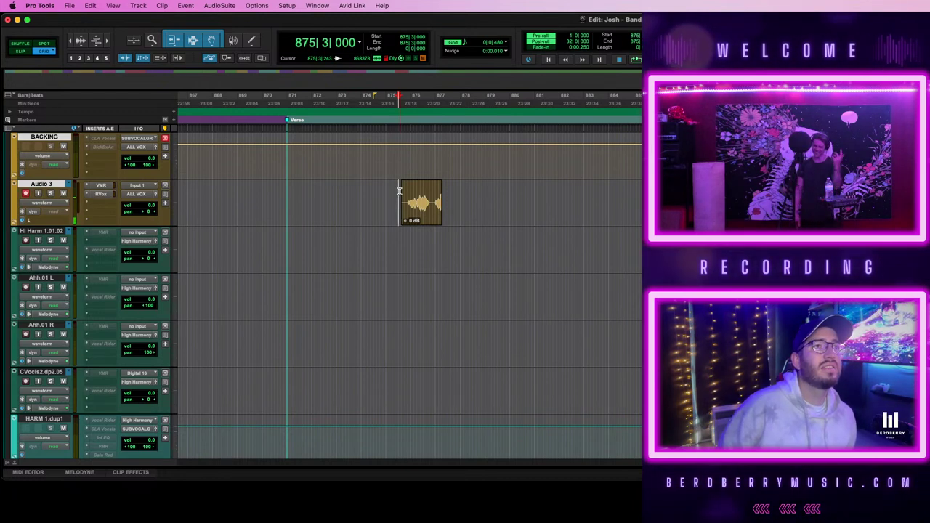
{"action": "key", "text": "super+z"}
{"action": "left_click", "coordinate": [399, 191]}
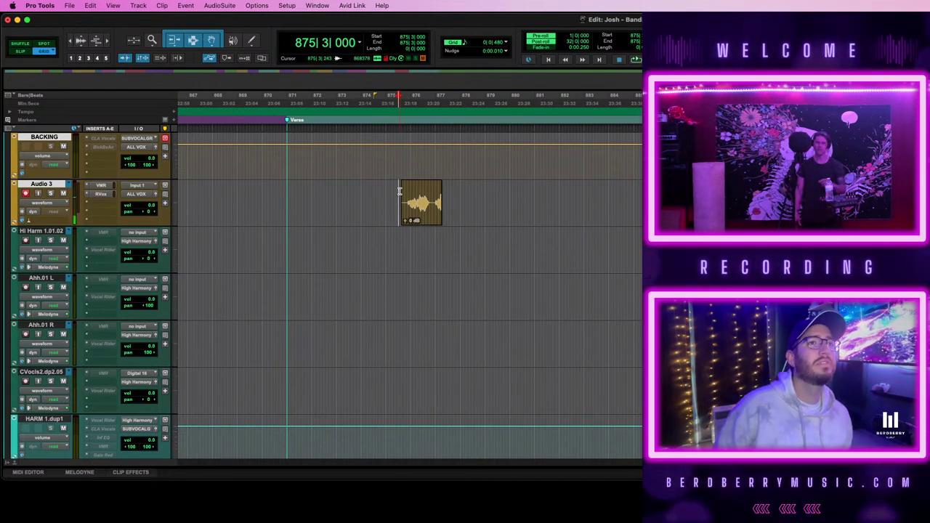
{"action": "key", "text": "space"}
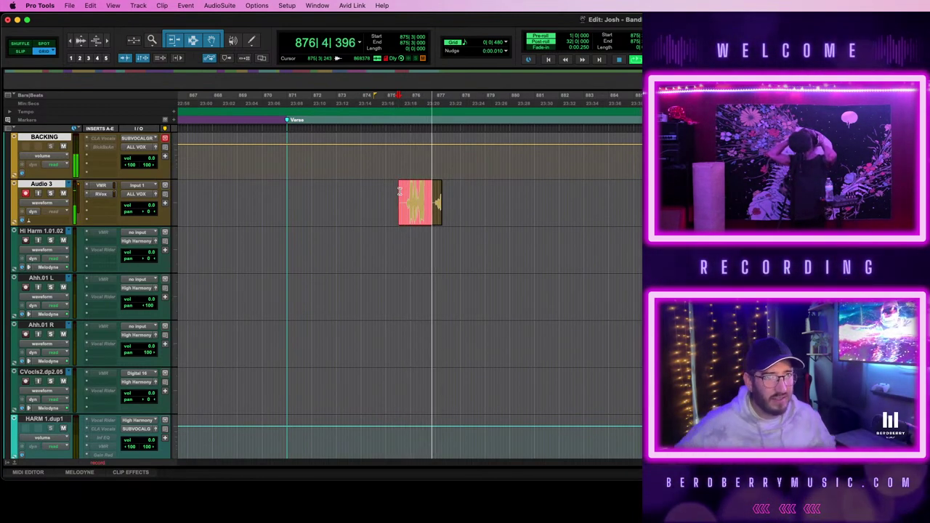
{"action": "key", "text": "space"}
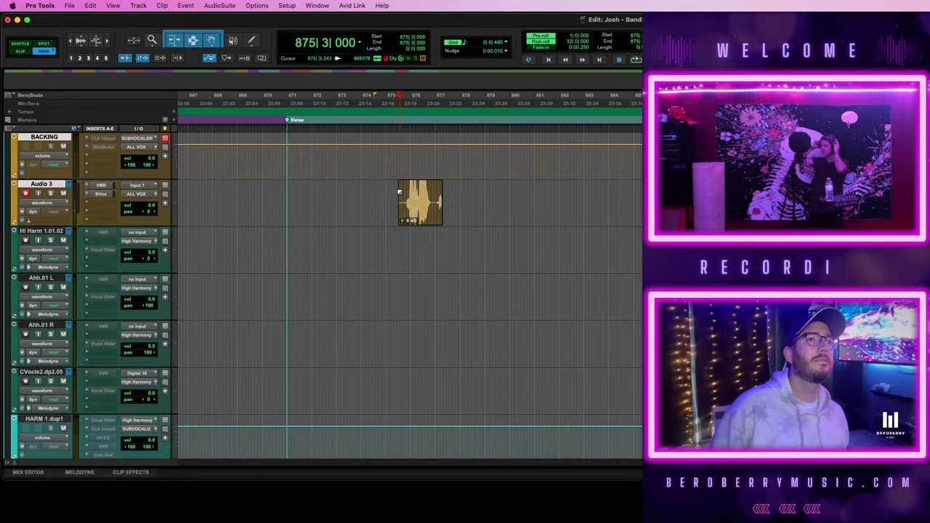
{"action": "key", "text": "space"}
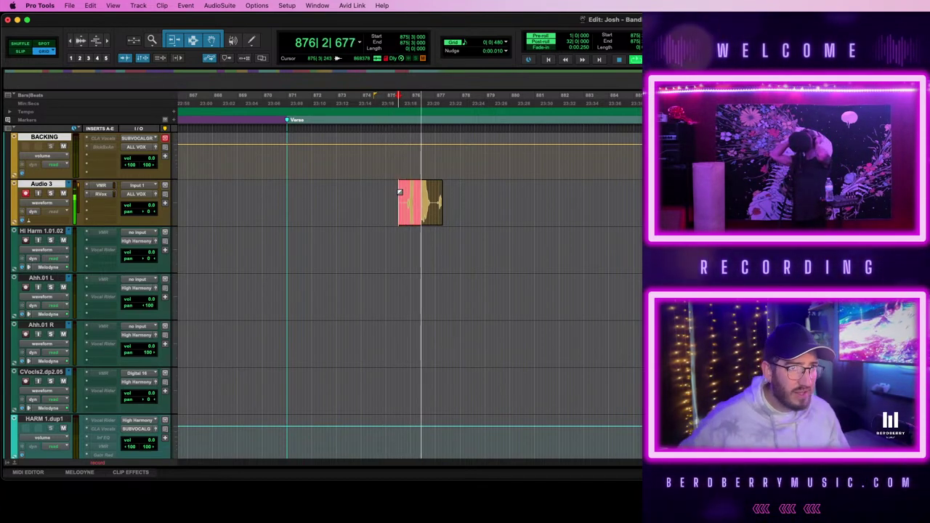
{"action": "key", "text": "space"}
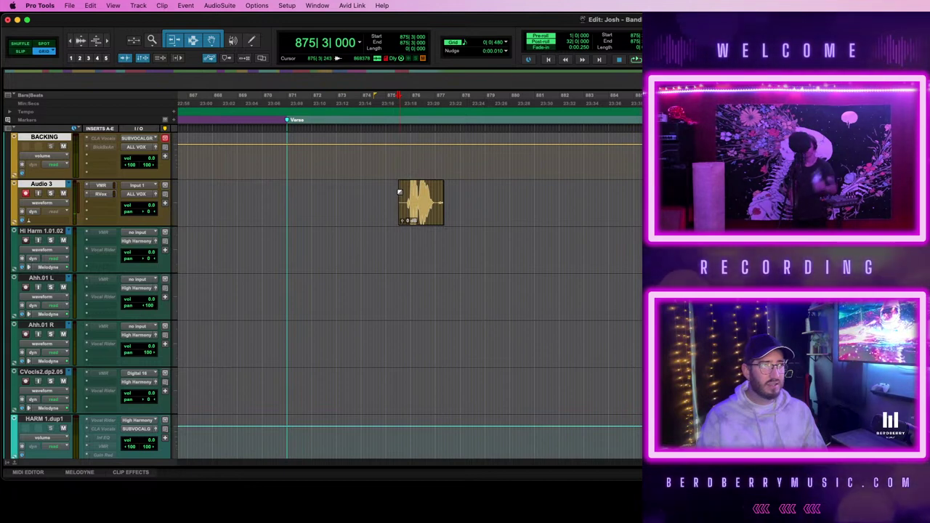
- Play back the Audio 3 clip and record another vocal take over it from 875|3|000
{"action": "key", "text": "space"}
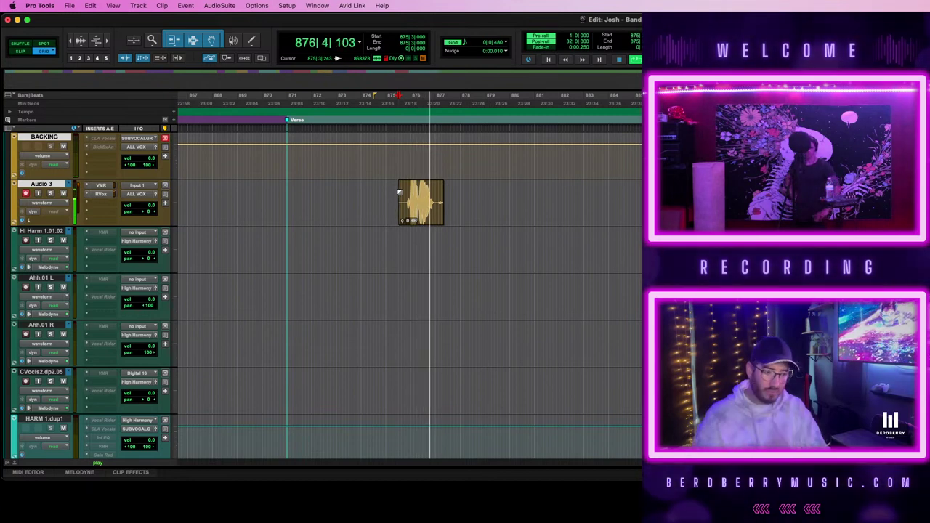
{"action": "key", "text": "space"}
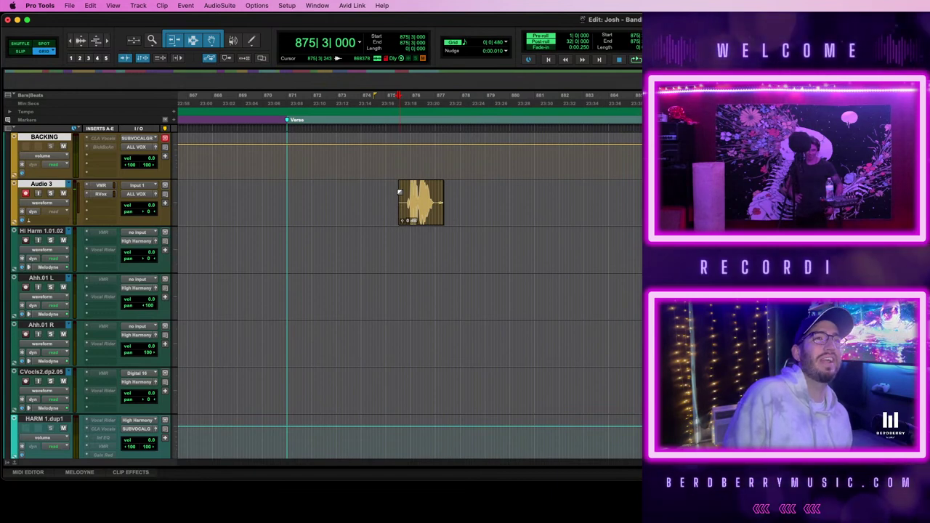
{"action": "key", "text": "space"}
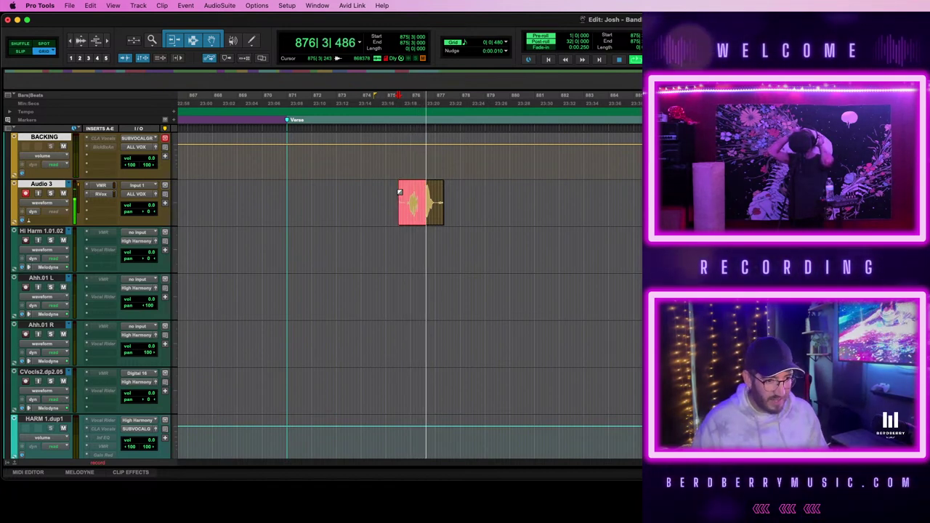
{"action": "key", "text": "space"}
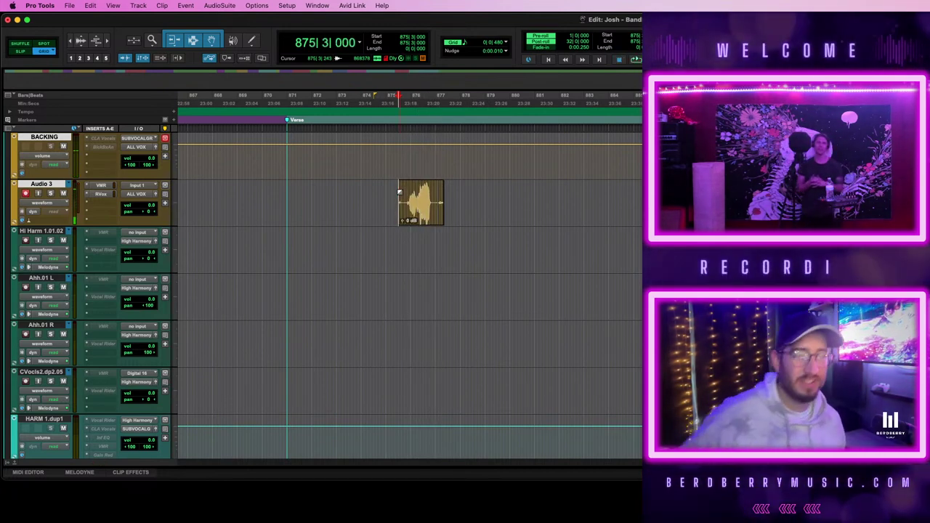
- Inspect the new Audio 3 waveform up close and record two more takes over it from 875|3|000
{"action": "key", "text": "t"}
{"action": "key", "text": "t"}
{"action": "scroll", "coordinate": [410, 202], "scroll_direction": "right", "scroll_amount": 4}
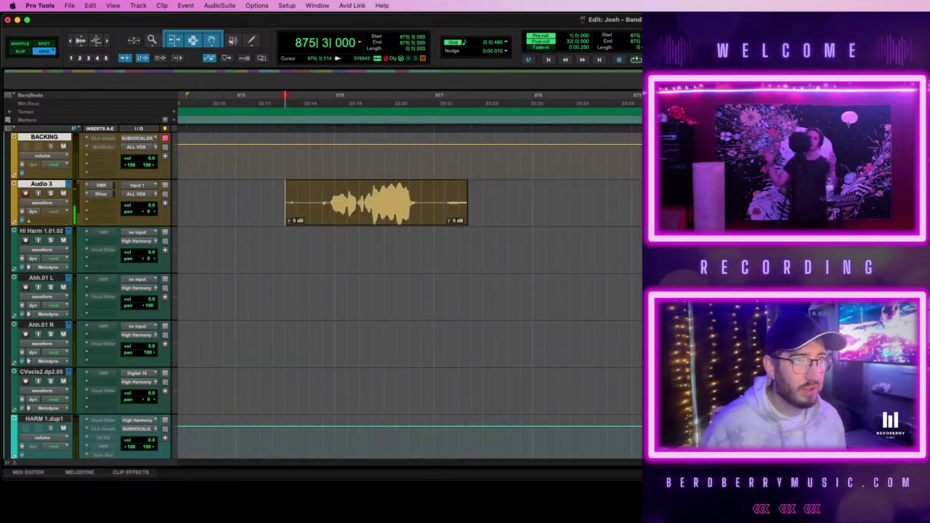
{"action": "key", "text": "ctrl+["}
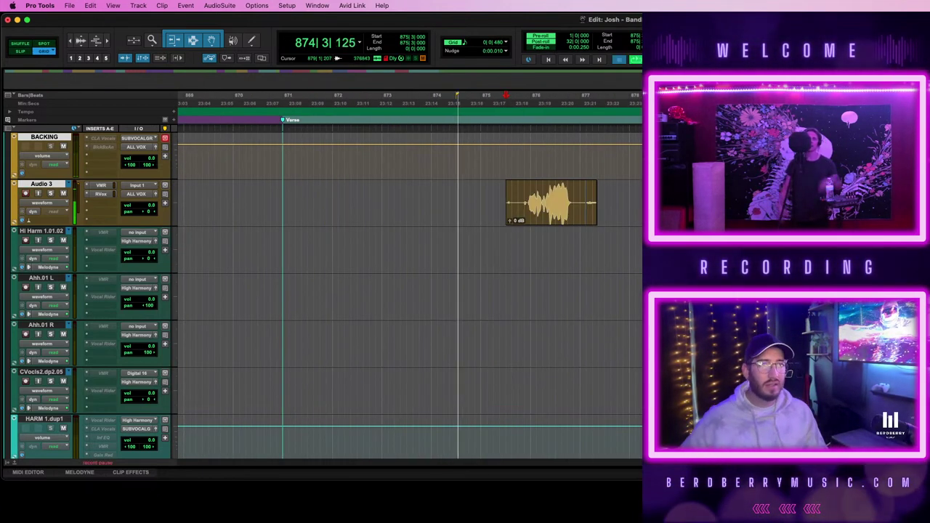
{"action": "key", "text": "space"}
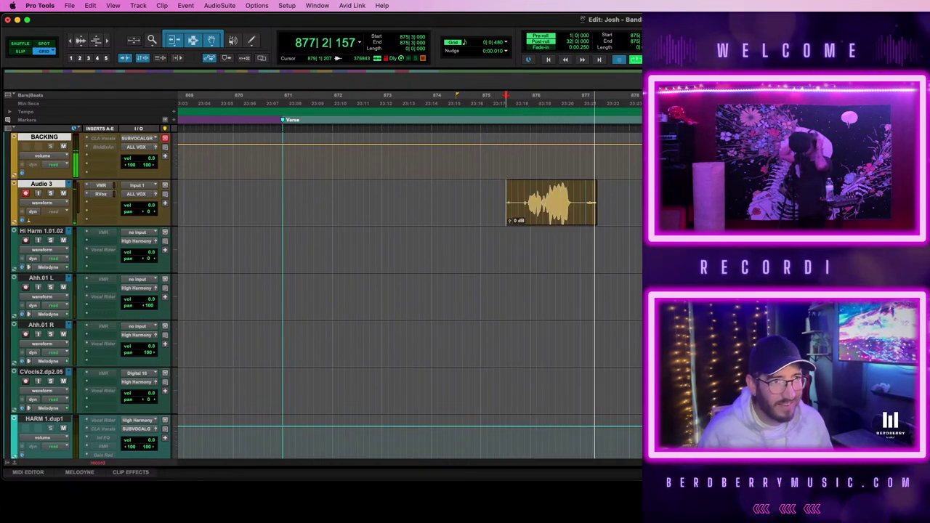
{"action": "key", "text": "space"}
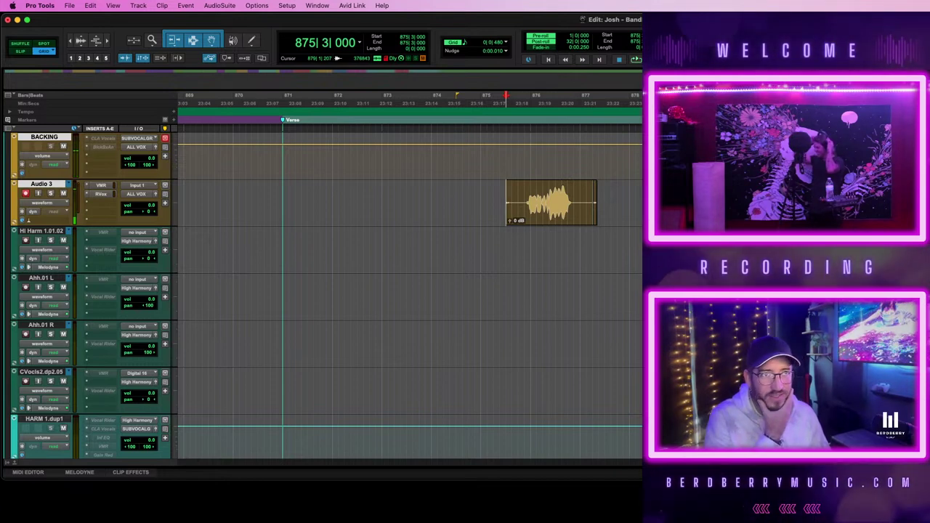
{"action": "key", "text": "space"}
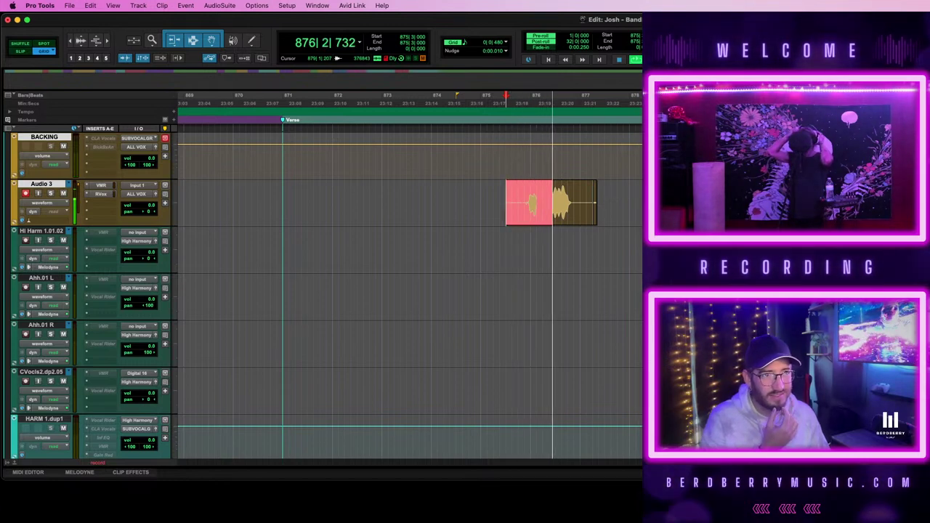
{"action": "key", "text": "space"}
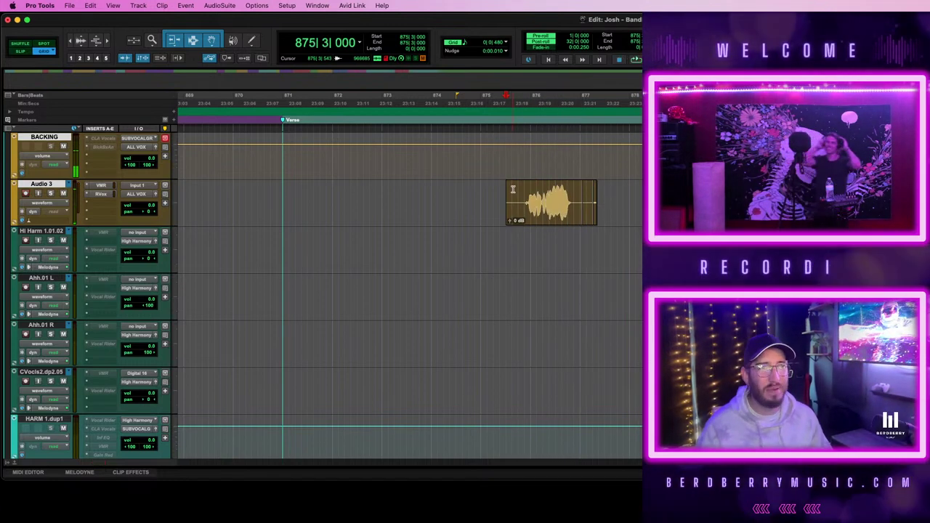
- Trim the empty start off the Audio 3 clip, fade its edges and move it onto the Hi Harm 1.01.02 track
{"action": "key", "text": "BackSpace"}
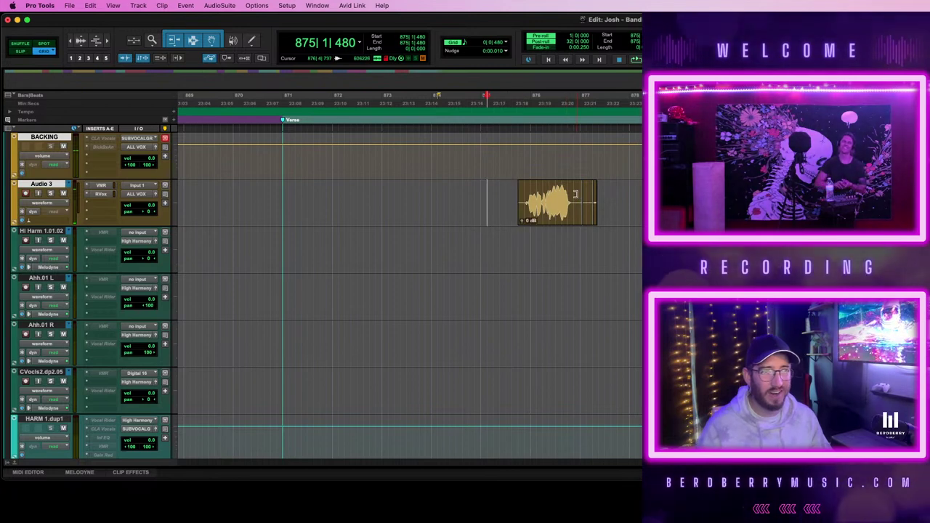
{"action": "double_click", "coordinate": [573, 194]}
{"action": "key", "text": "f"}
{"action": "left_click_drag", "start_coordinate": [603, 194], "coordinate": [539, 260]}
{"action": "key", "text": "BackSpace"}
{"action": "left_click", "coordinate": [562, 192]}
{"action": "scroll", "coordinate": [564, 191], "scroll_direction": "right", "scroll_amount": 3}
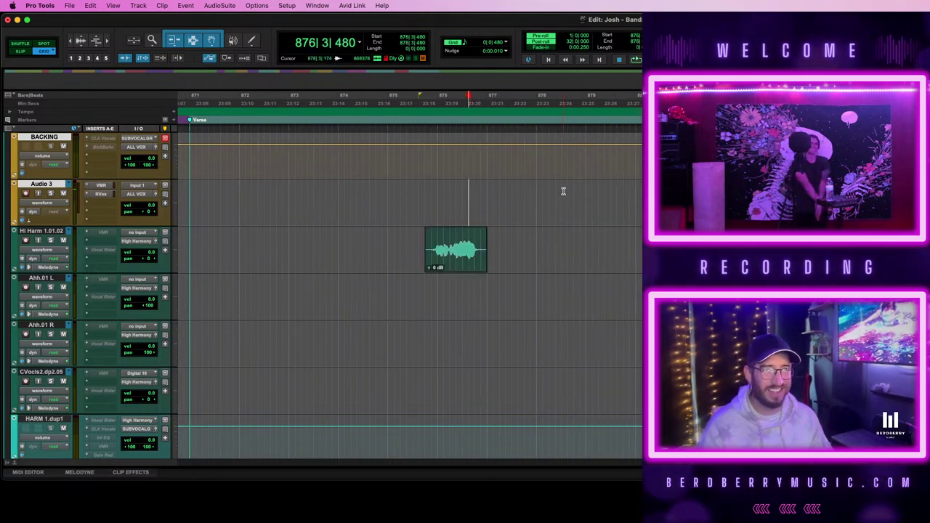
- Listen through the rest of the Verse from 876|3|480 and audition the passage at 884|1|000 several times
{"action": "key", "text": "space"}
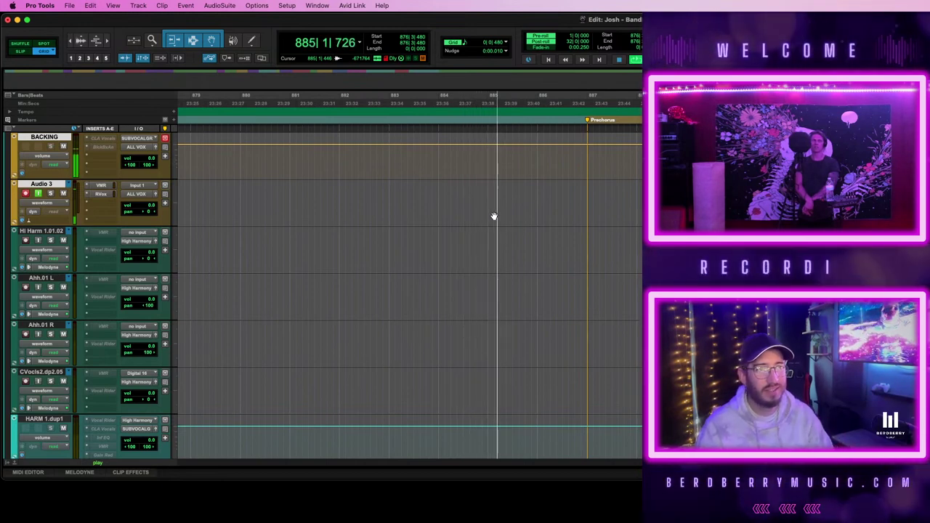
{"action": "key", "text": "space"}
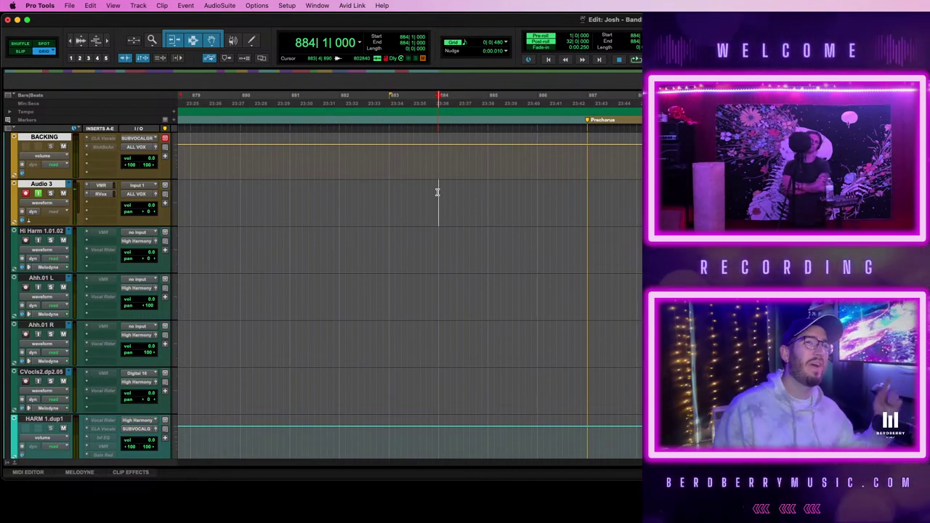
{"action": "key", "text": "space"}
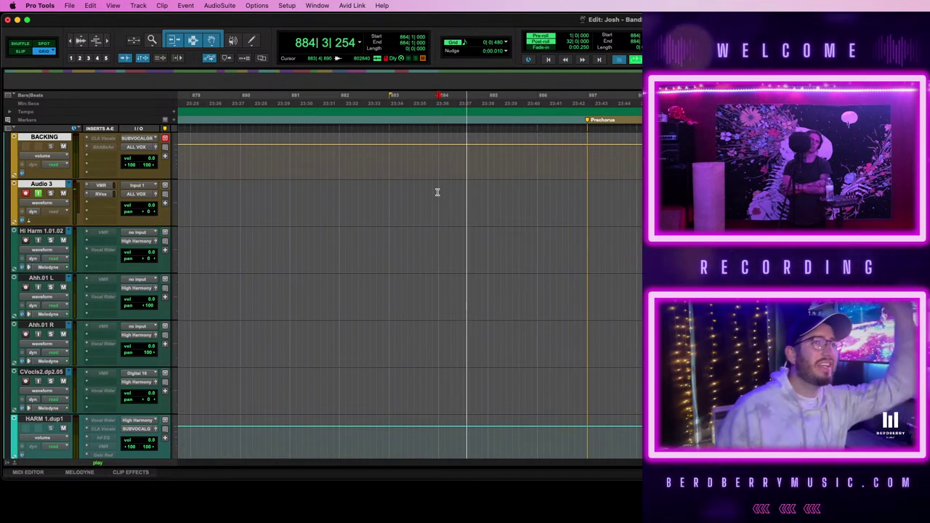
{"action": "key", "text": "space"}
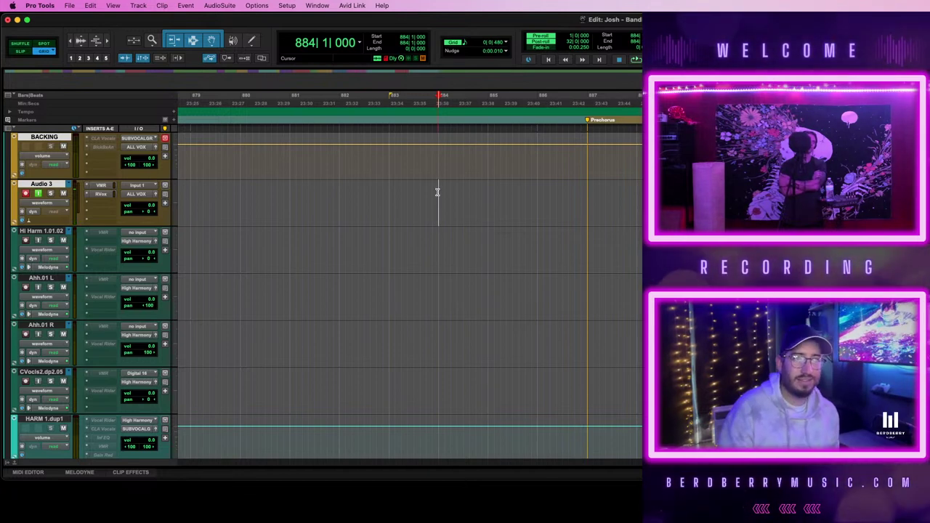
{"action": "key", "text": "space"}
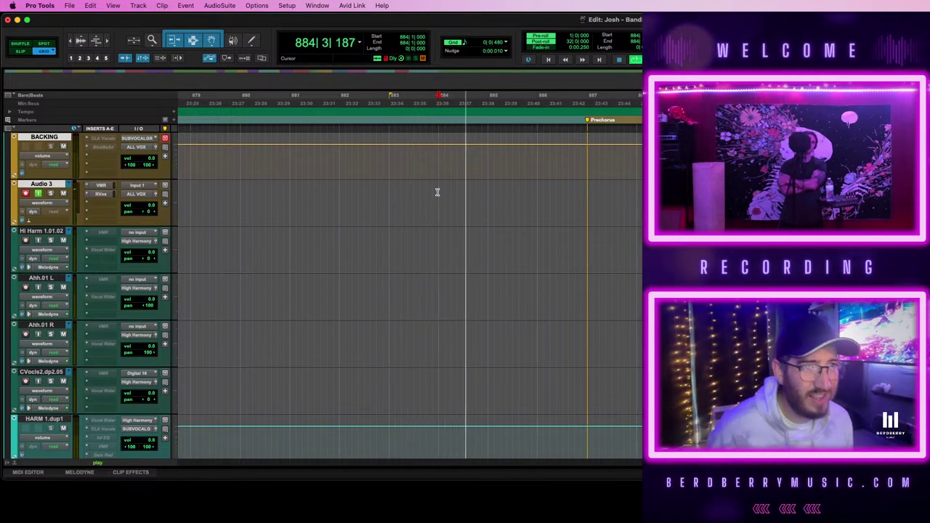
{"action": "key", "text": "space"}
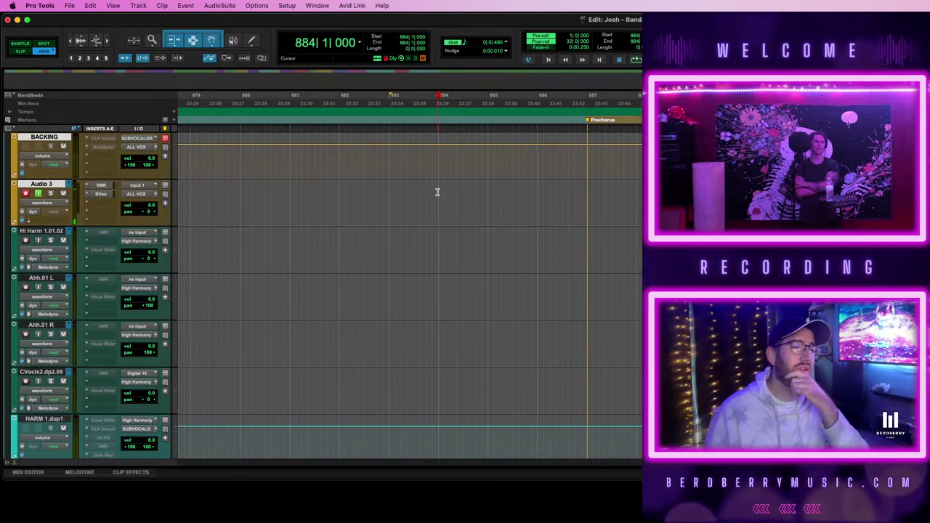
{"action": "key", "text": "space"}
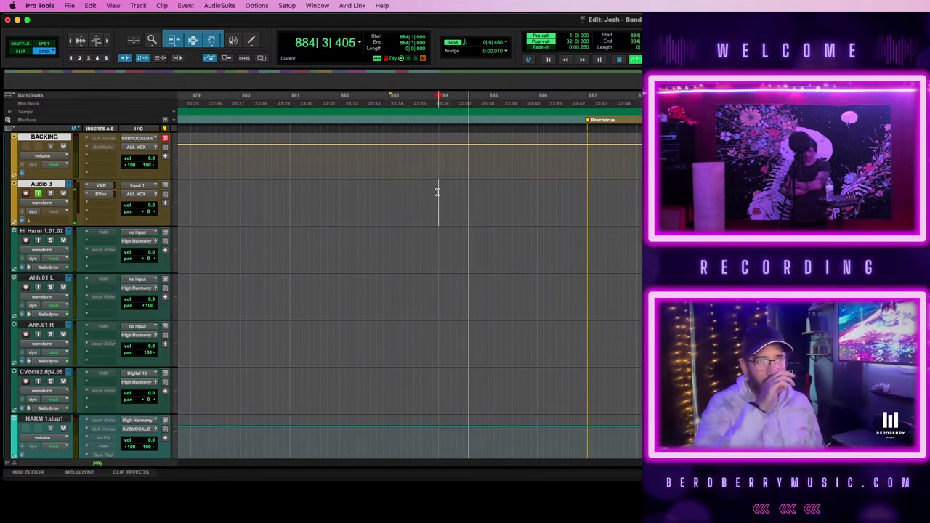
{"action": "key", "text": "space"}
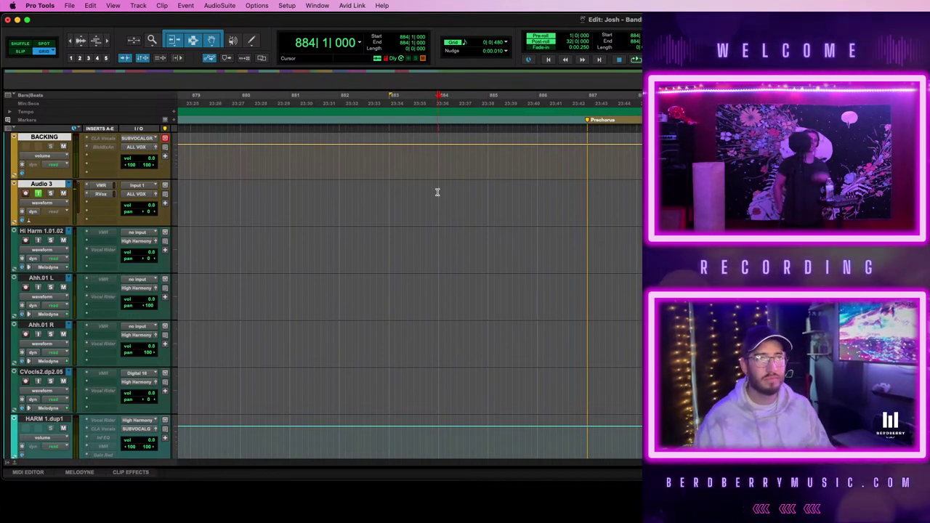
- Add a main ruler marker named "Motorcycle Sound" at 884|1|000
{"action": "key", "text": "KP_Enter"}
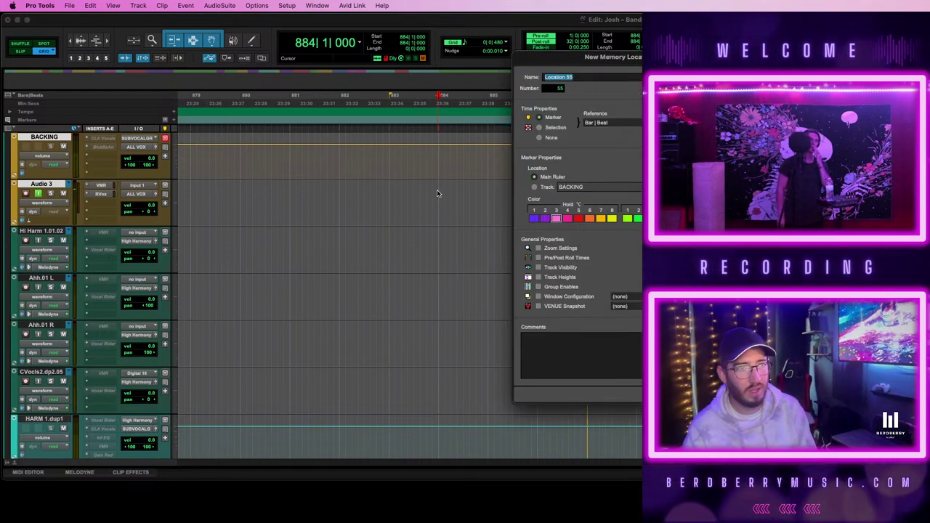
{"action": "type", "text": "Mol"}
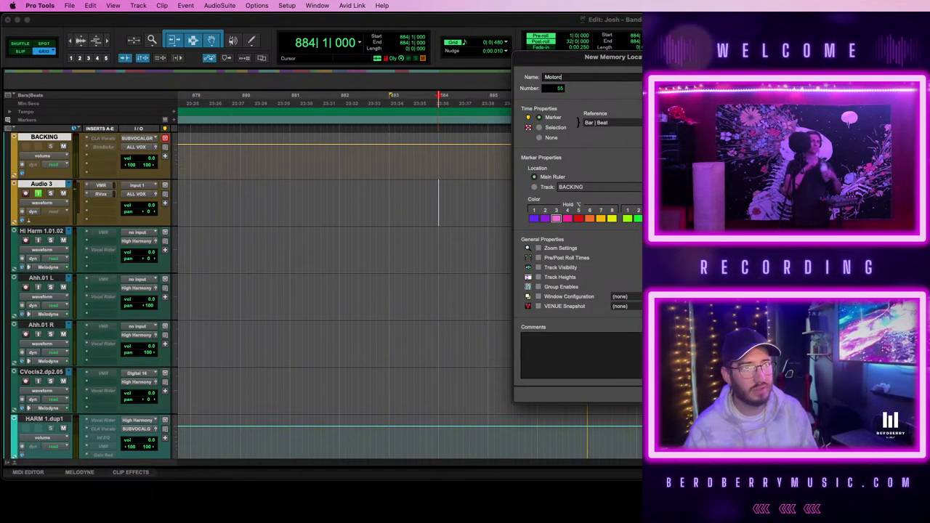
{"action": "type", "text": "orcycle Sound"}
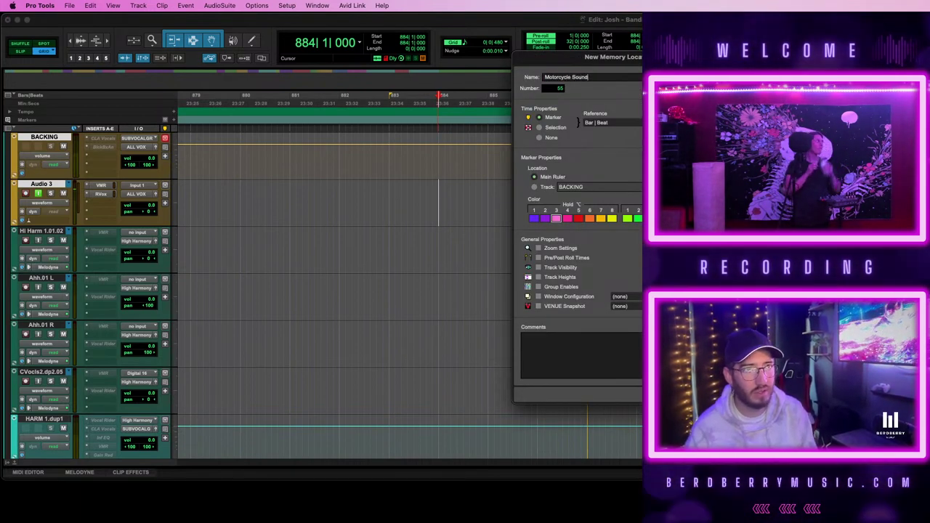
{"action": "key", "text": "Return"}
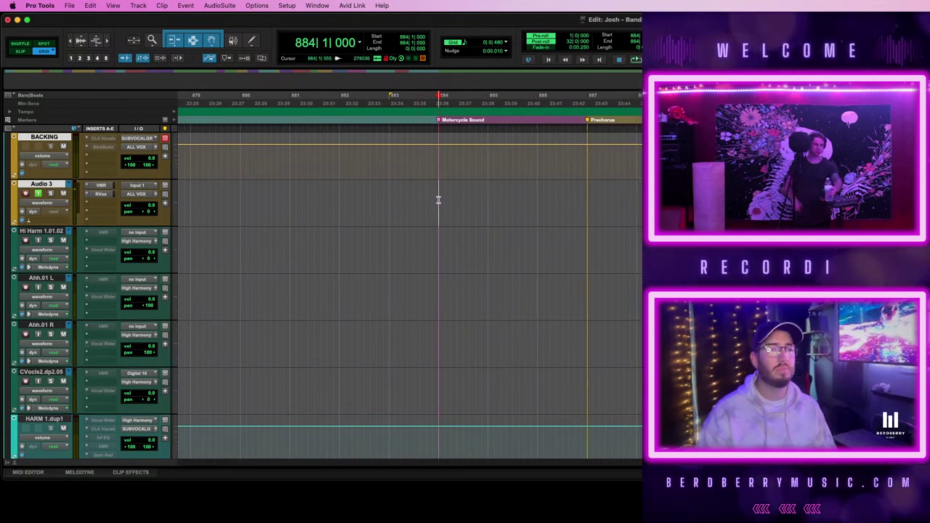
- Play from the Motorcycle Sound marker and select Audio 3 from 886|1|000 up to the Prechorus marker
{"action": "key", "text": "space"}
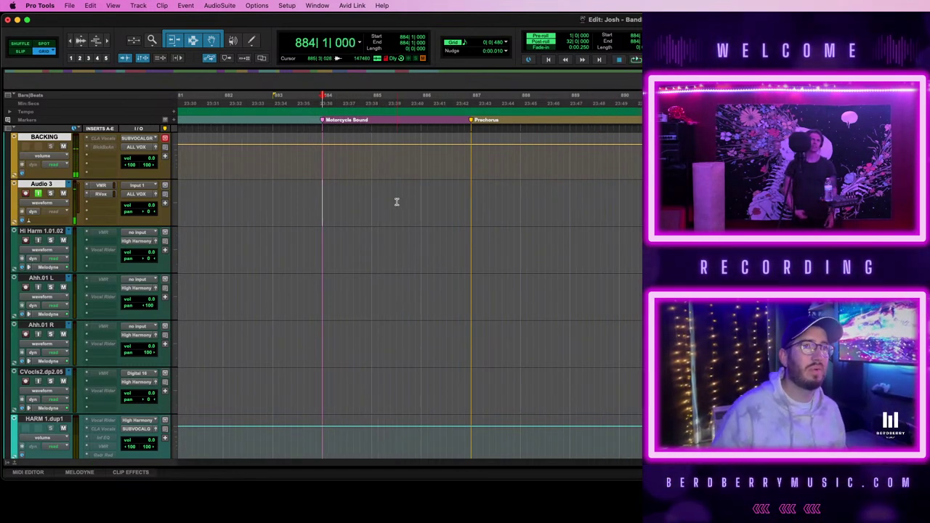
{"action": "key", "text": "space"}
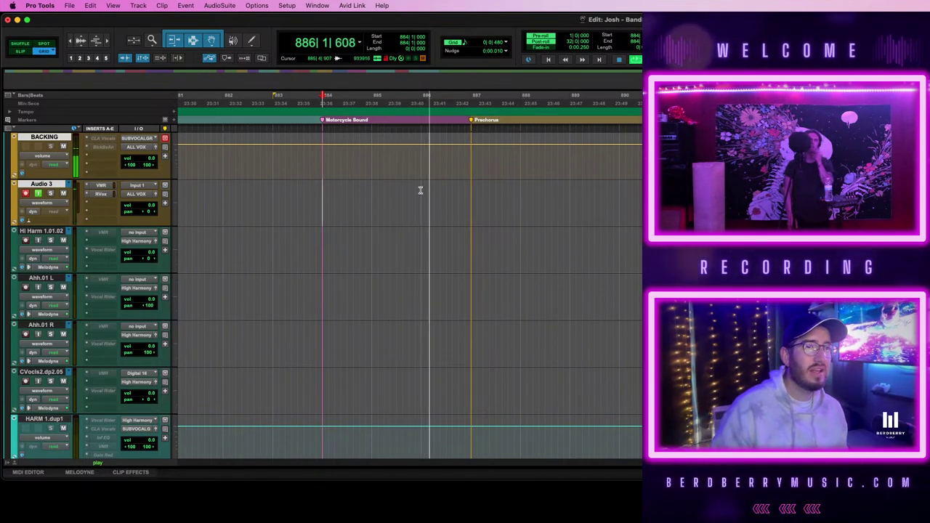
{"action": "left_click_drag", "start_coordinate": [422, 192], "coordinate": [469, 194]}
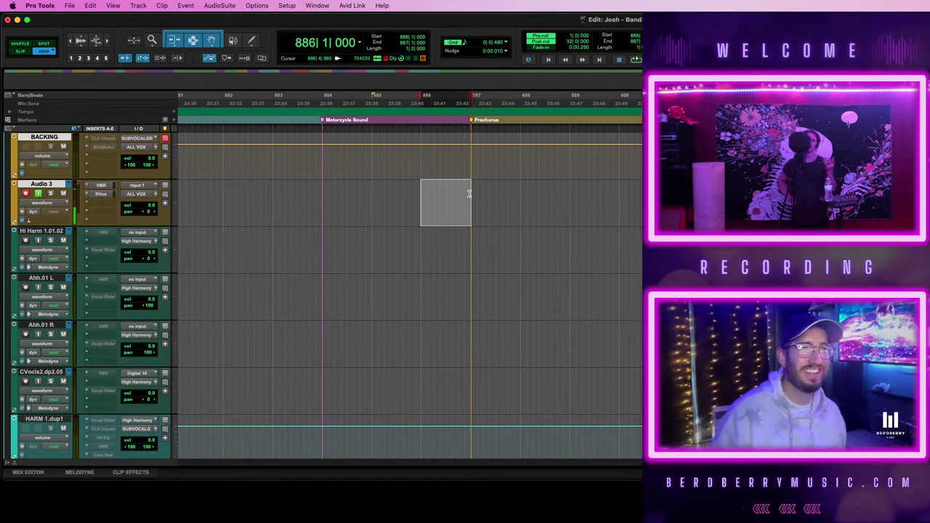
- Place the start on Audio 3 at 885|3|480 and play the lead-in to the Prechorus
{"action": "left_click", "coordinate": [404, 188]}
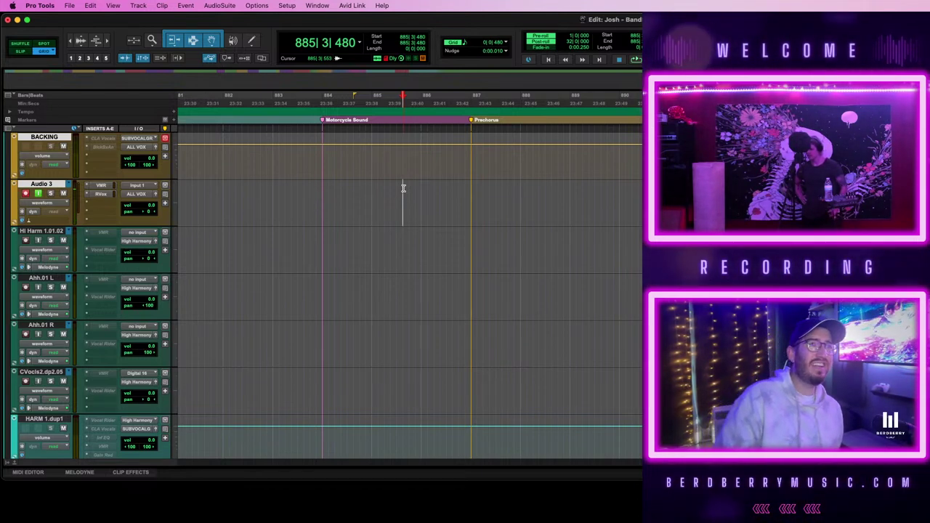
{"action": "key", "text": "shift+r"}
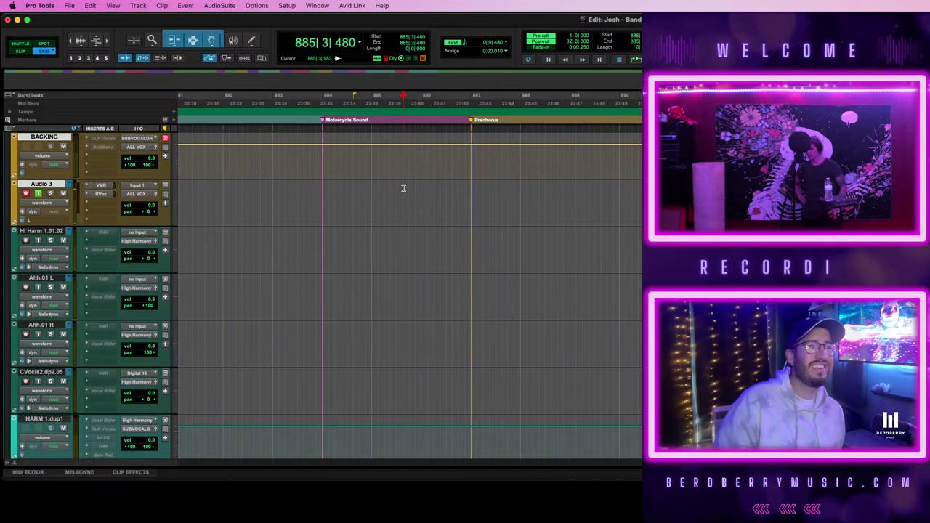
{"action": "left_click", "coordinate": [404, 188]}
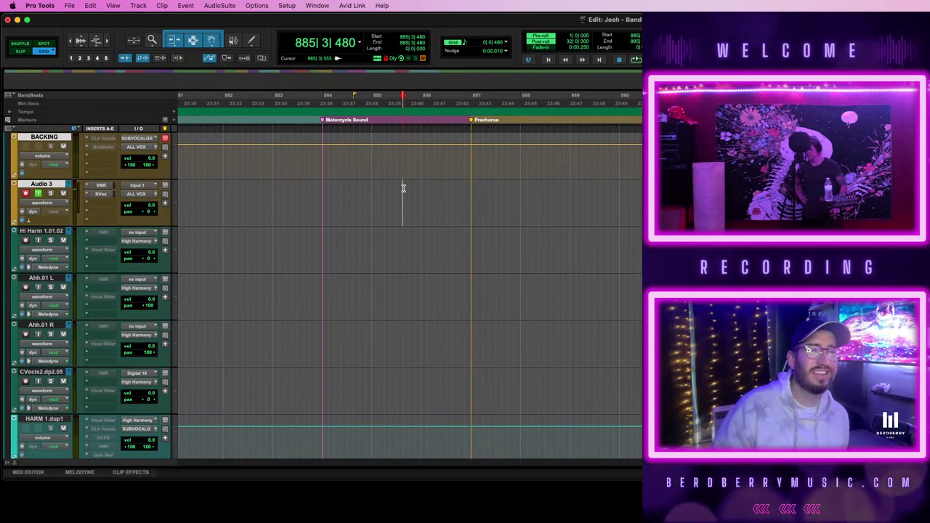
{"action": "key", "text": "space"}
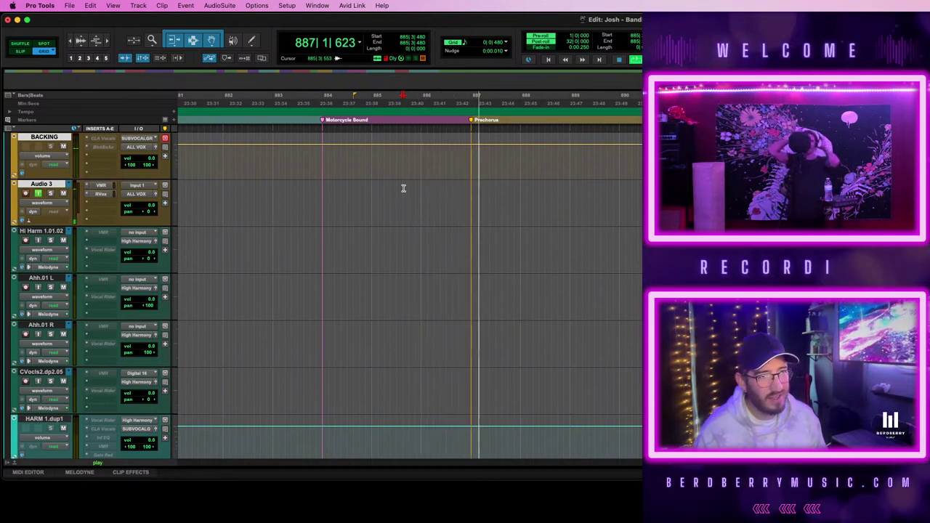
{"action": "key", "text": "space"}
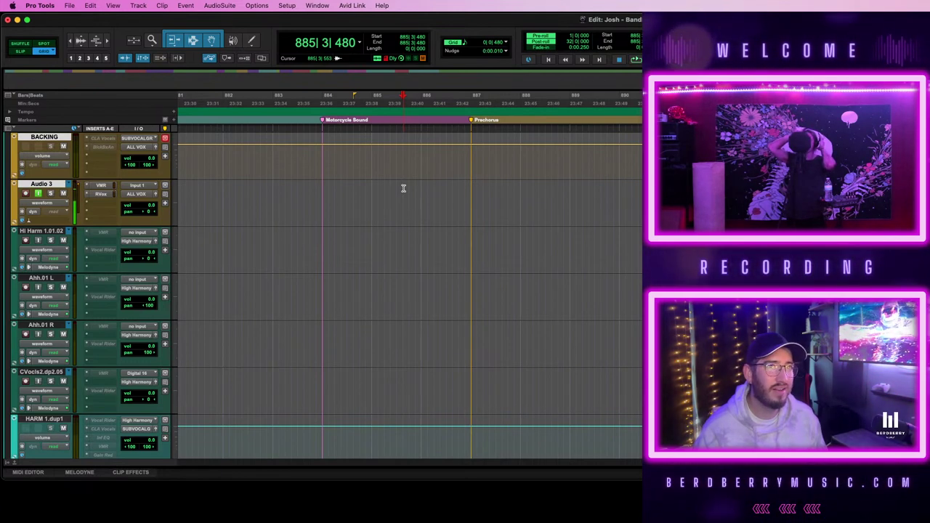
- Try recording a take on Audio 3 from 885|3|000 with pre-roll
{"action": "left_click", "coordinate": [396, 192]}
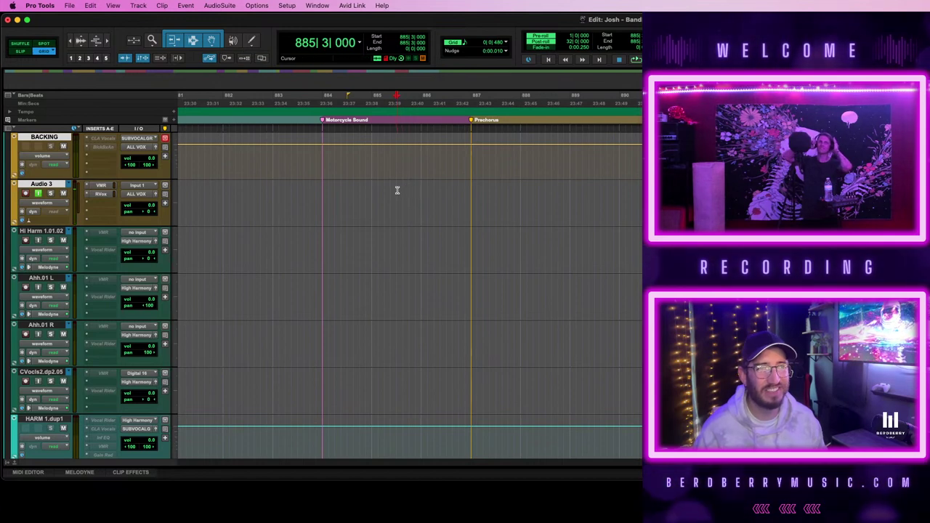
{"action": "key", "text": "space"}
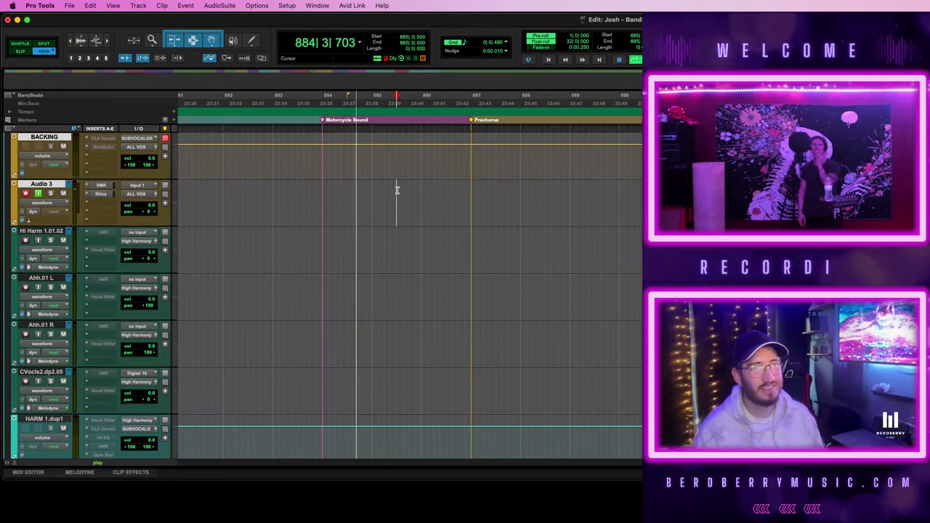
{"action": "key", "text": "space"}
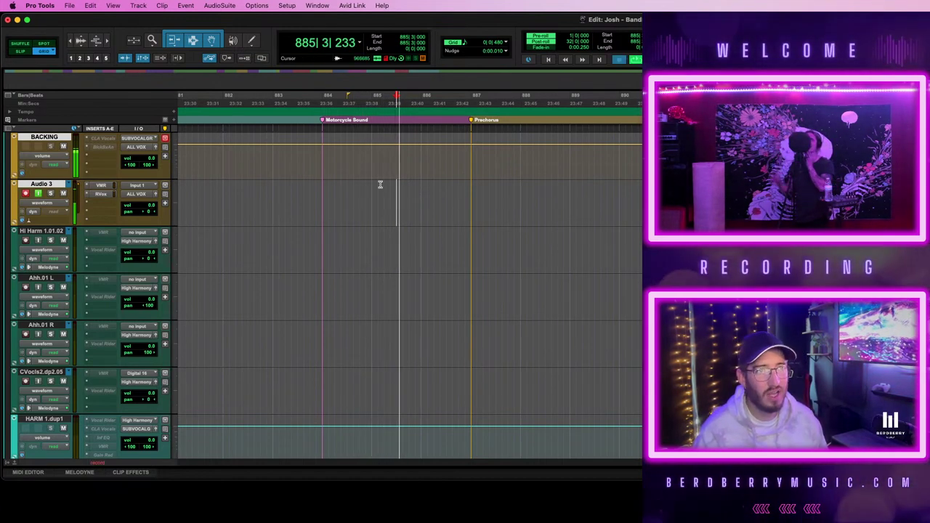
- Record and redo a take on Audio 3 from 884|3|000, and move the clip to Ahh.01 L at the same position
{"action": "left_click", "coordinate": [346, 191]}
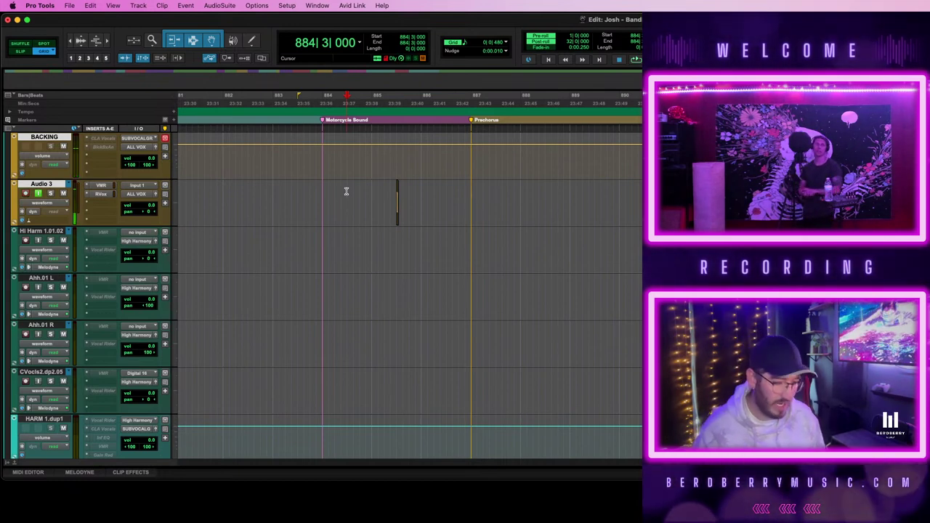
{"action": "key", "text": "space"}
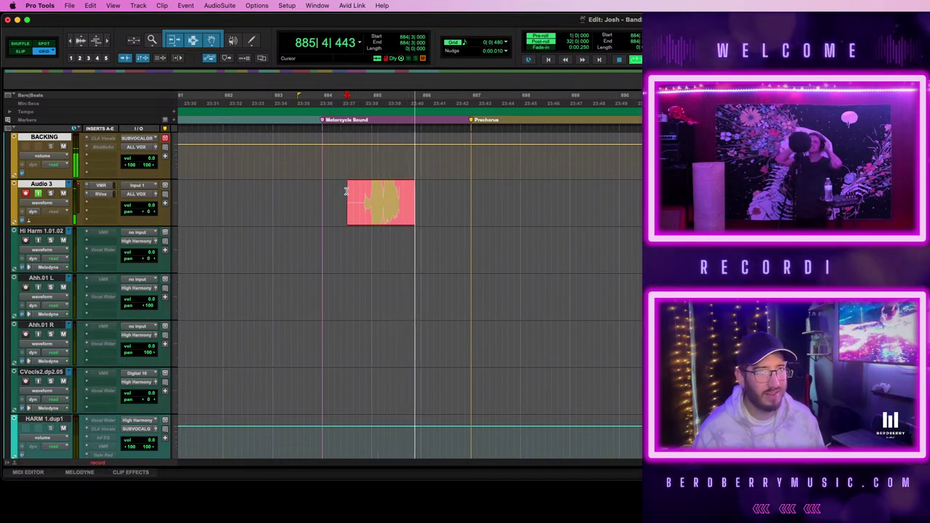
{"action": "key", "text": "space"}
{"action": "key", "text": "space"}
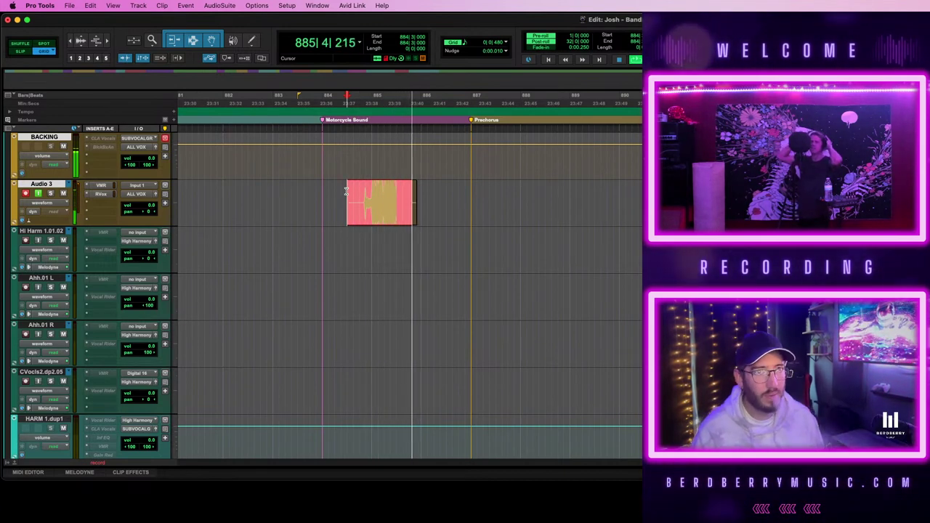
{"action": "key", "text": "space"}
{"action": "left_click", "coordinate": [382, 216]}
{"action": "left_click_drag", "start_coordinate": [382, 216], "coordinate": [378, 308]}
- Clear the leftover clip fragment from Audio 3 and audition the Ahh.01 L take from 885|1|000 and 885|3|480
{"action": "left_click", "coordinate": [394, 195]}
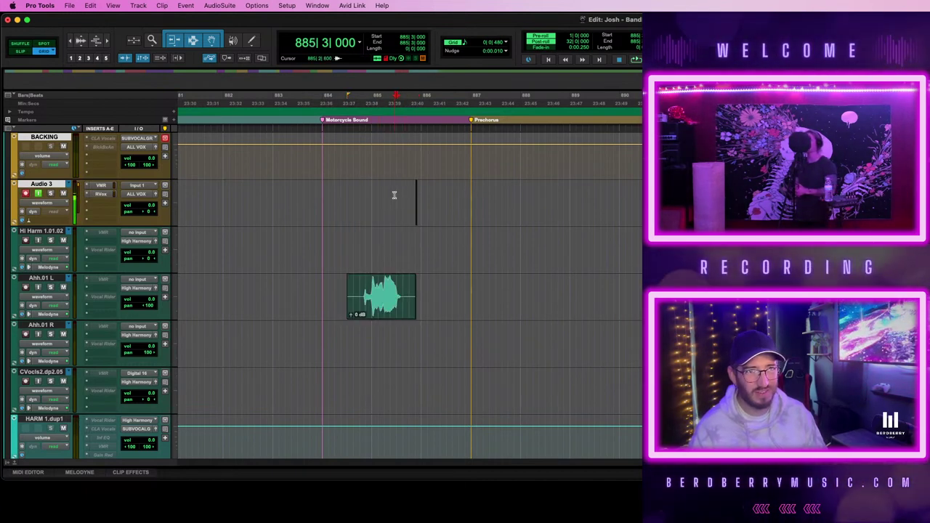
{"action": "left_click", "coordinate": [382, 194]}
{"action": "left_click", "coordinate": [373, 194]}
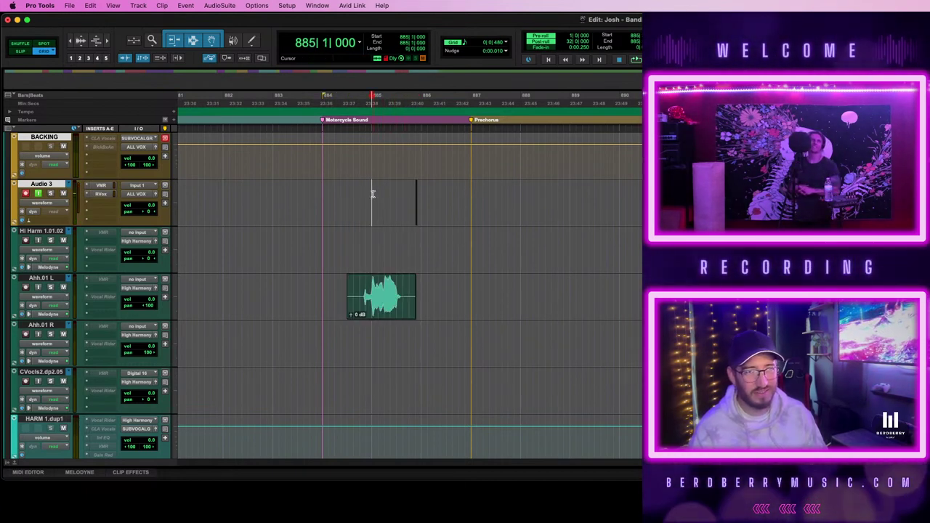
{"action": "key", "text": "space"}
{"action": "left_click_drag", "start_coordinate": [403, 198], "coordinate": [433, 201]}
{"action": "left_click", "coordinate": [404, 198]}
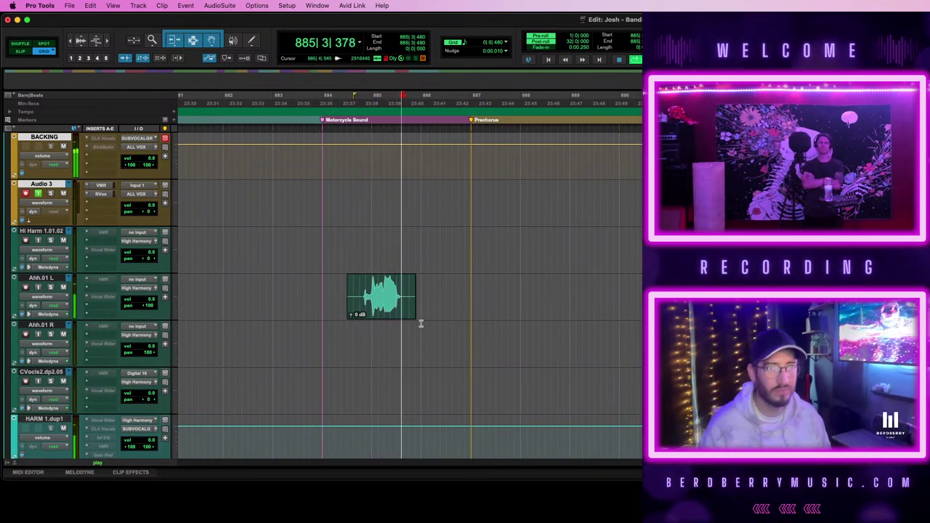
{"action": "key", "text": "space"}
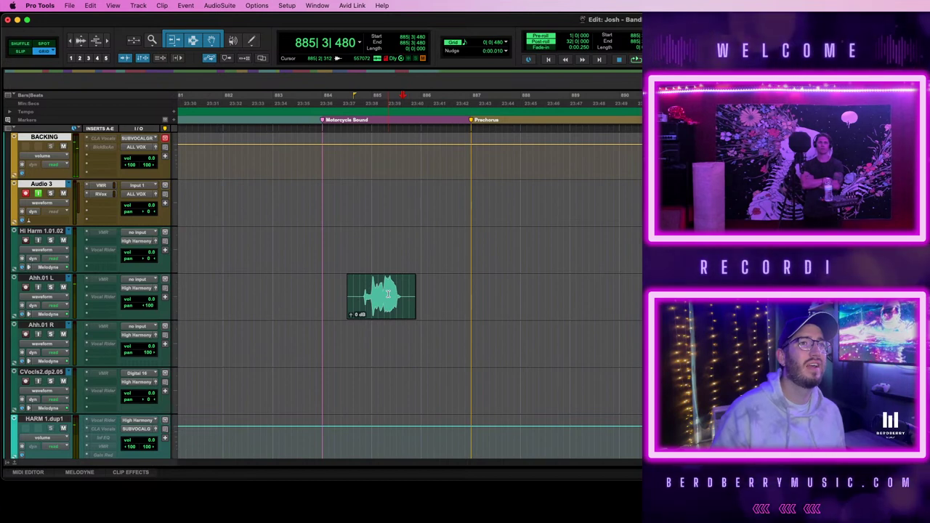
{"action": "left_click", "coordinate": [397, 304]}
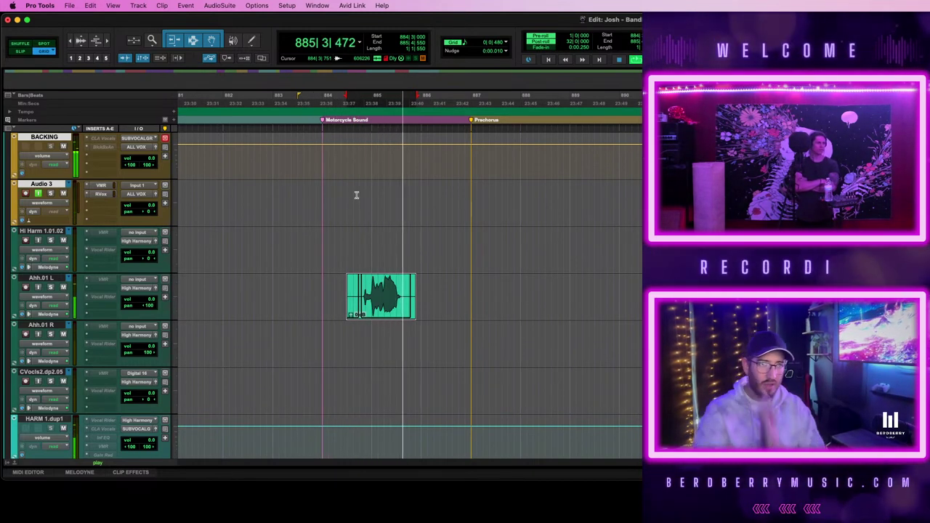
{"action": "key", "text": "space"}
- Delete the take between Motorcycle Sound and Prechorus from Ahh.01 L
{"action": "left_click", "coordinate": [356, 195]}
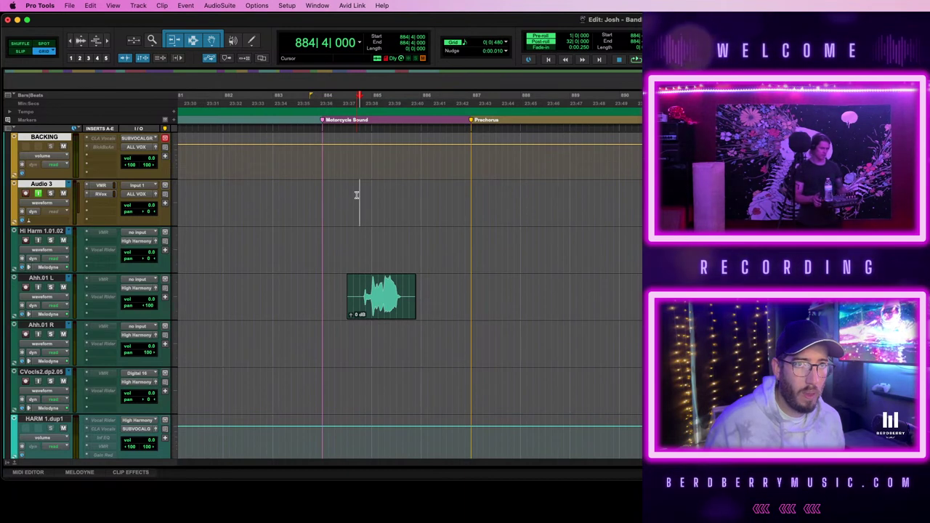
{"action": "left_click", "coordinate": [367, 298]}
{"action": "key", "text": "Delete"}
- Record a take on Audio 3 from 884|3|000 and undo it
{"action": "left_click", "coordinate": [349, 196]}
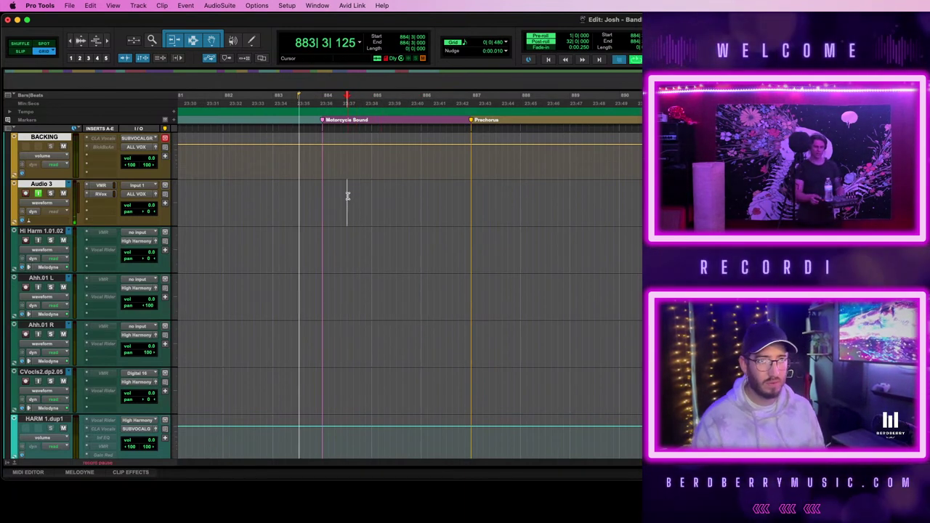
{"action": "key", "text": "space"}
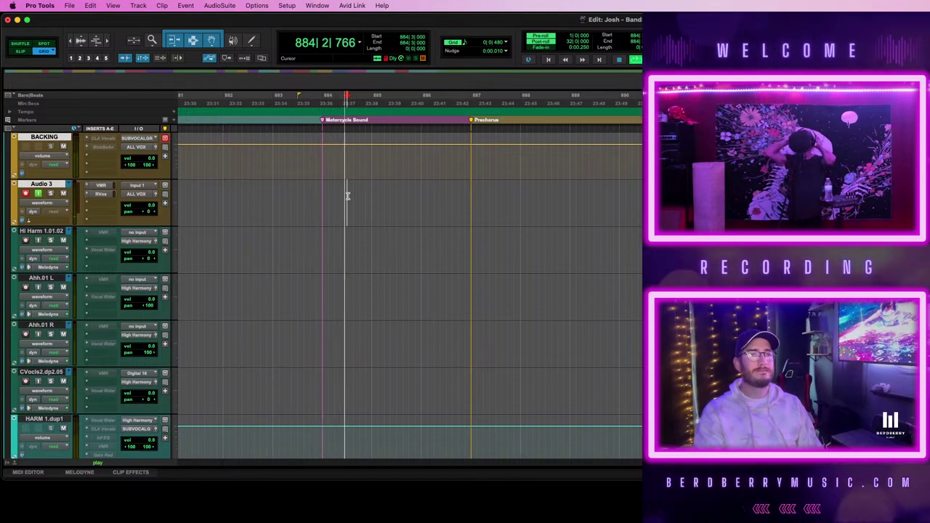
{"action": "key", "text": "super+space"}
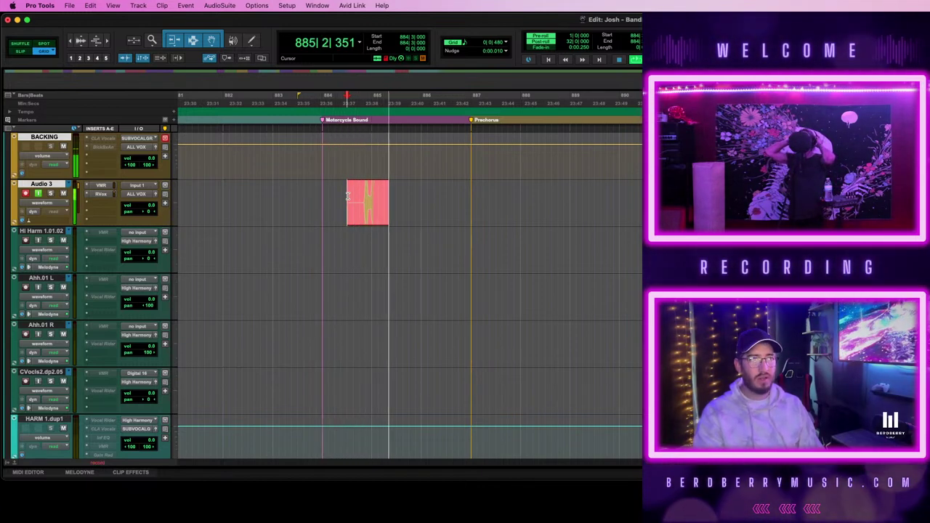
{"action": "key", "text": "space"}
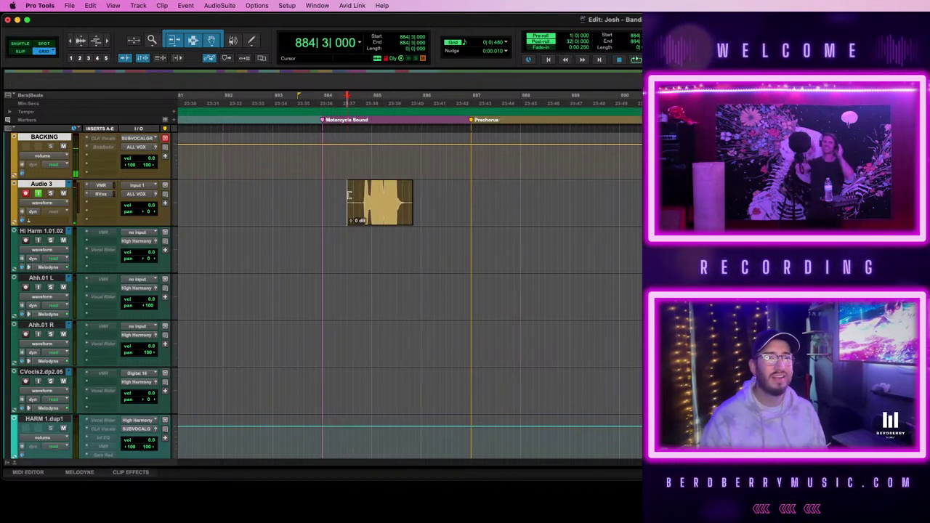
{"action": "key", "text": "super+z"}
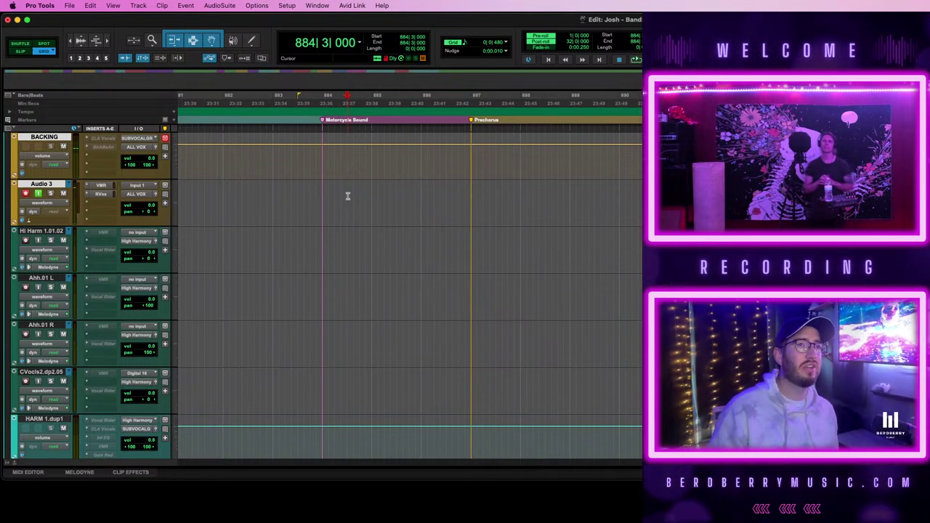
- Record another take on Audio 3 from 884|3|000 and move it to Ahh.01 L at the same position
{"action": "key", "text": "super+space"}
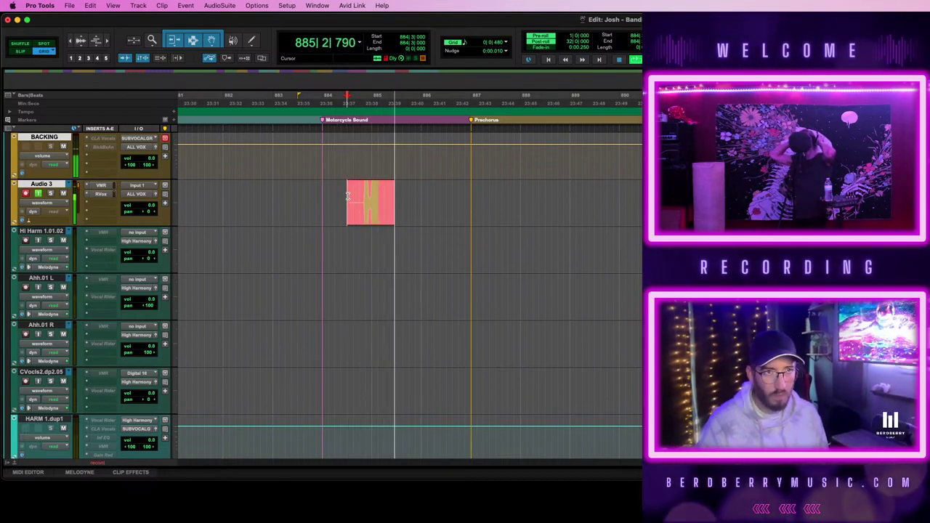
{"action": "key", "text": "super+period"}
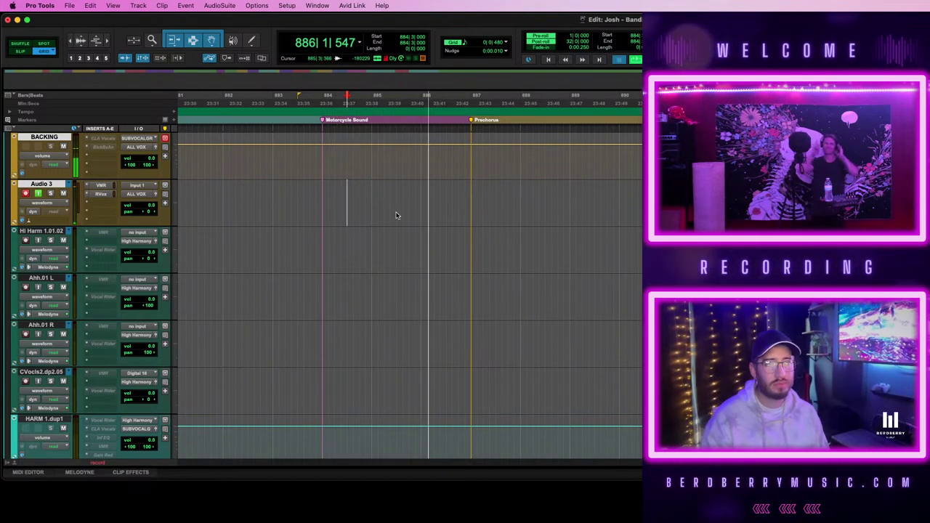
{"action": "left_click_drag", "start_coordinate": [379, 296], "coordinate": [393, 281]}
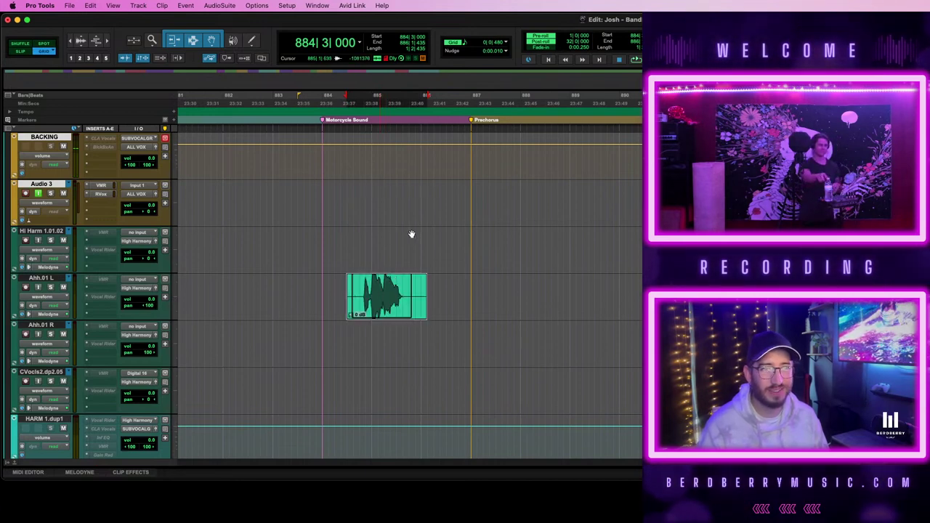
- Place the start on Audio 3 at 885|4|480 and listen on into the Prechorus
{"action": "left_click", "coordinate": [415, 186]}
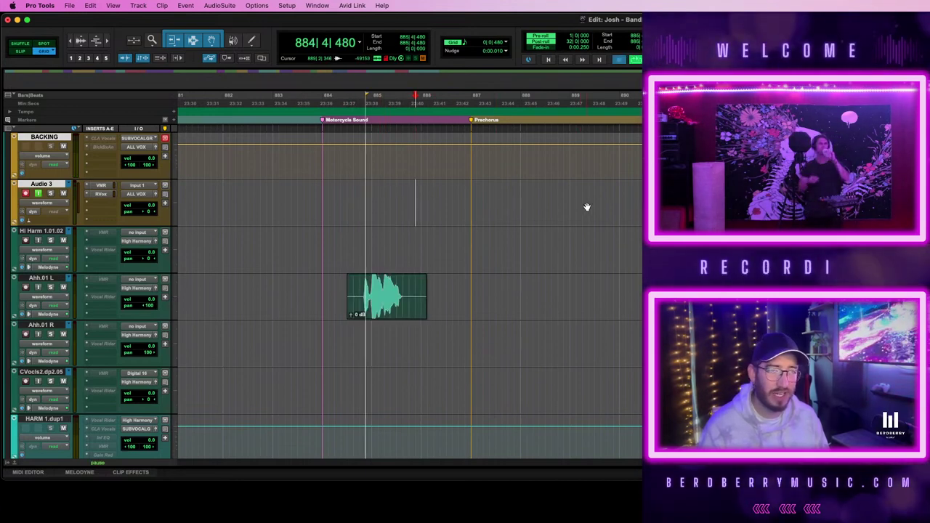
{"action": "key", "text": "space"}
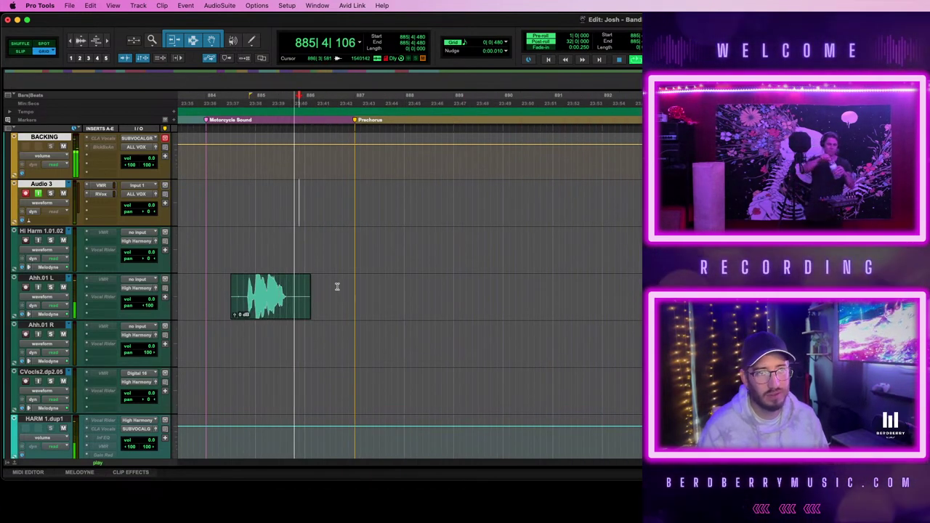
{"action": "key", "text": "r"}
{"action": "key", "text": "r"}
{"action": "scroll", "coordinate": [482, 284], "scroll_direction": "right", "scroll_amount": 5}
{"action": "scroll", "coordinate": [482, 283], "scroll_direction": "down", "scroll_amount": 2}
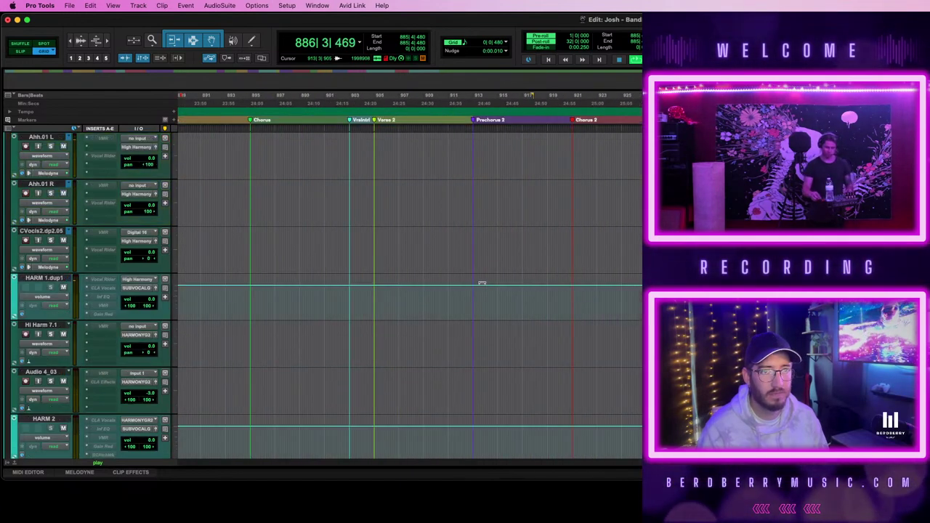
{"action": "scroll", "coordinate": [482, 283], "scroll_direction": "up", "scroll_amount": 4}
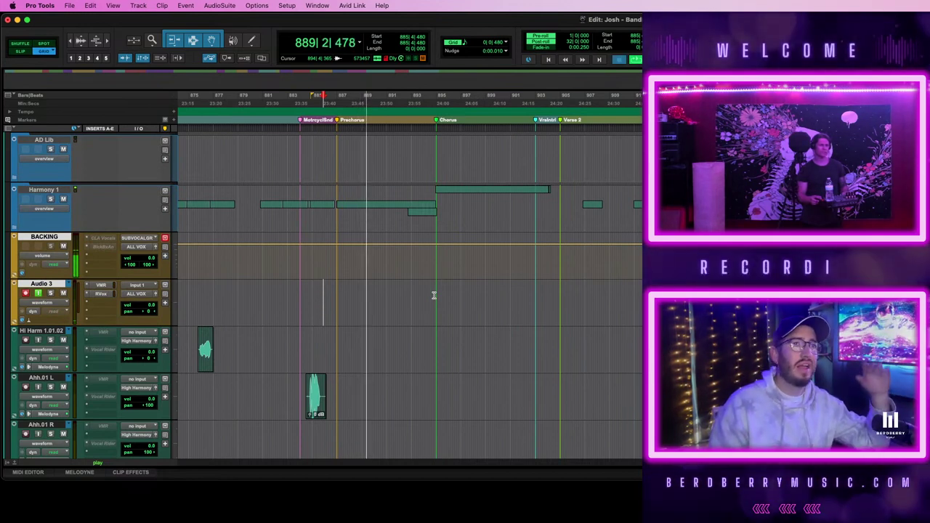
{"action": "key", "text": "space"}
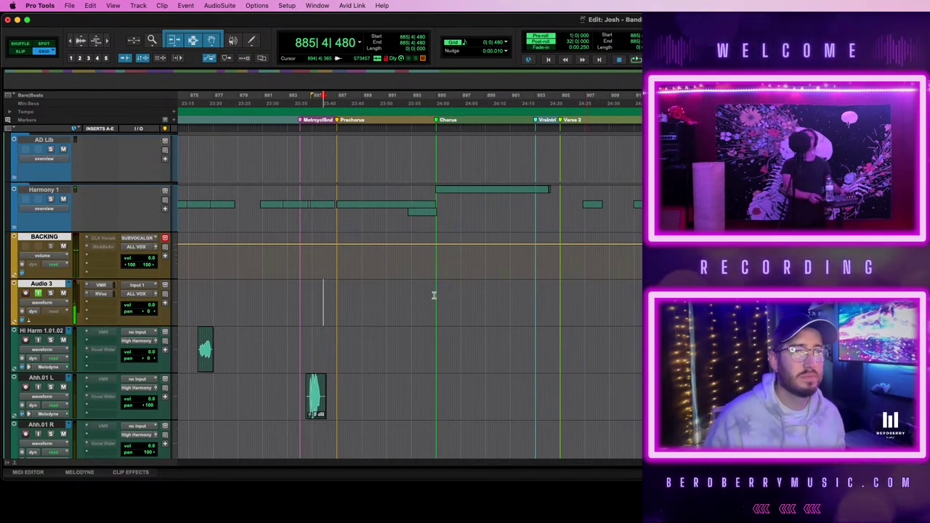
- Review the section starts on Audio 3 at 887|1|000, 895|1|000 and 903|1|000
{"action": "key", "text": "t"}
{"action": "key", "text": "t"}
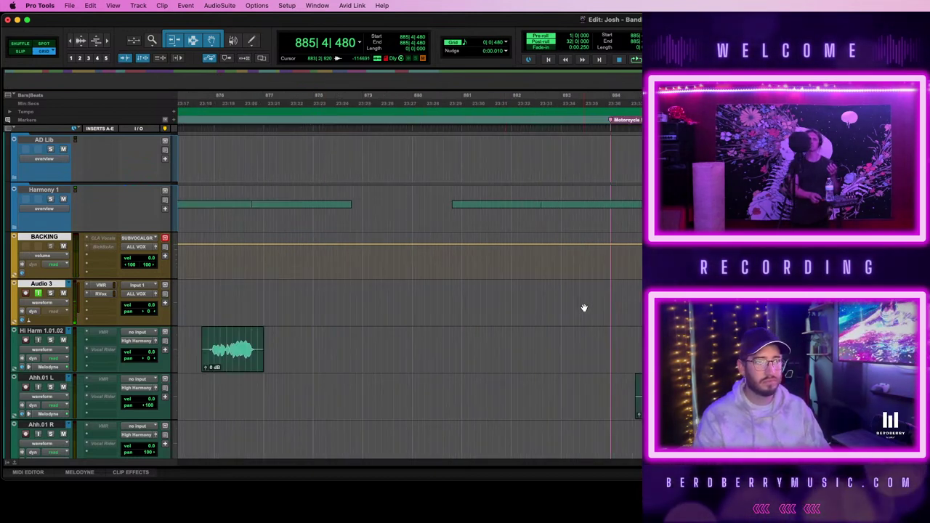
{"action": "scroll", "coordinate": [584, 308], "scroll_direction": "right", "scroll_amount": 4}
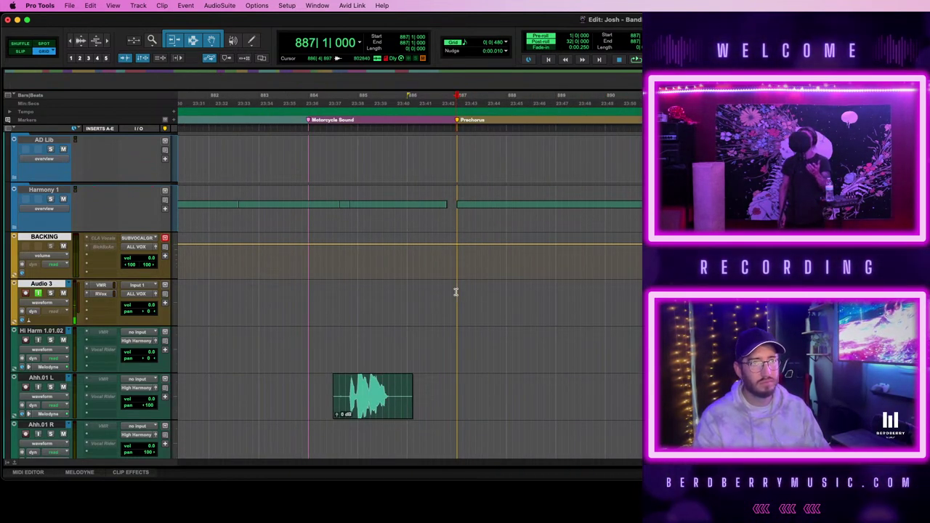
{"action": "scroll", "coordinate": [554, 294], "scroll_direction": "right", "scroll_amount": 4}
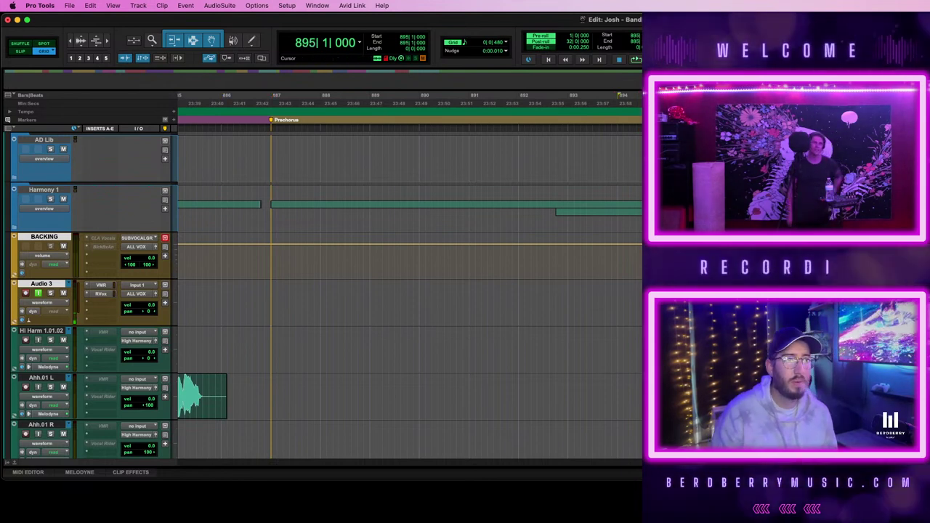
{"action": "scroll", "coordinate": [590, 288], "scroll_direction": "right", "scroll_amount": 15}
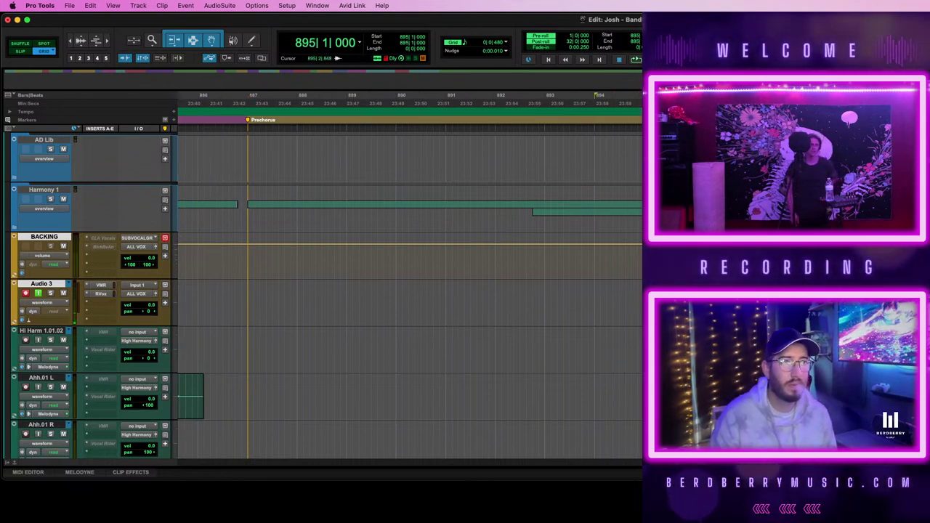
{"action": "left_click", "coordinate": [597, 287]}
{"action": "scroll", "coordinate": [597, 288], "scroll_direction": "right", "scroll_amount": 5}
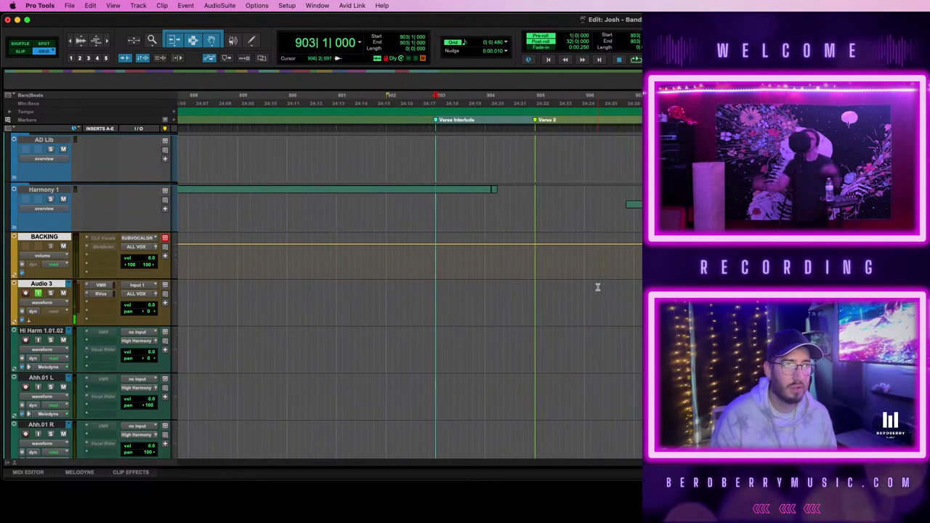
- Record a take on Audio 3 from the Prechorus marker at 887|1|000 and undo it
{"action": "scroll", "coordinate": [597, 288], "scroll_direction": "left", "scroll_amount": 20}
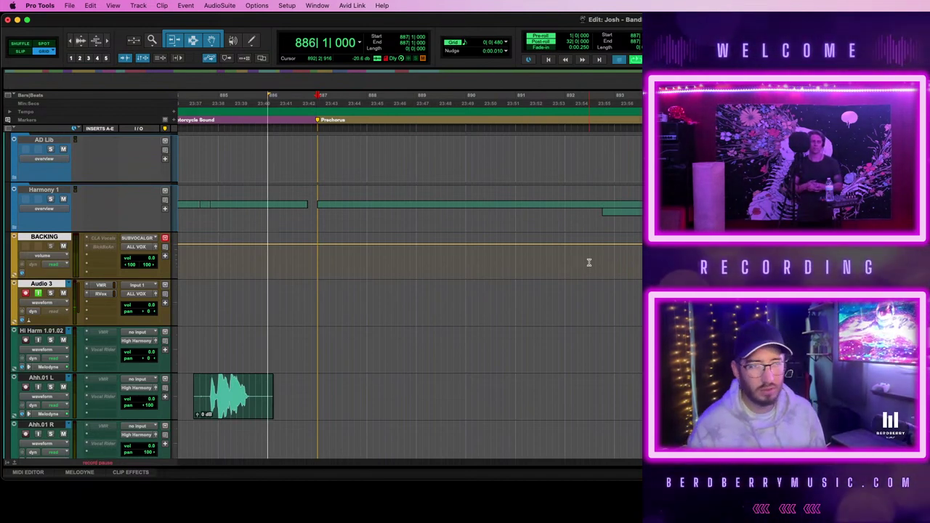
{"action": "key", "text": "space"}
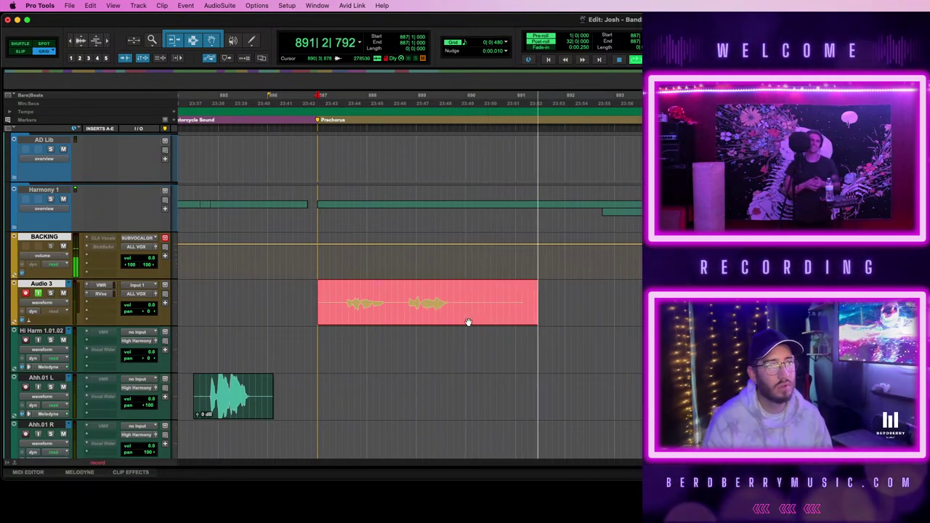
{"action": "key", "text": "super+period"}
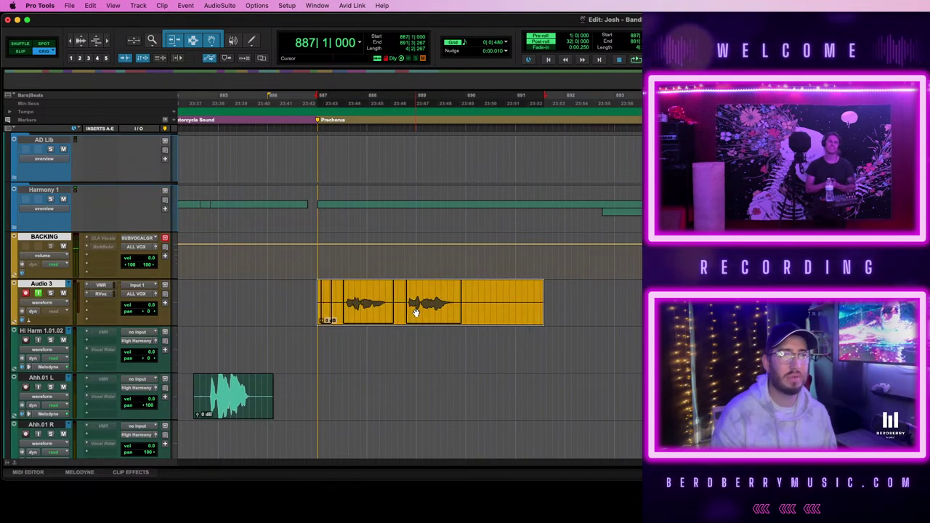
{"action": "key", "text": "super+z"}
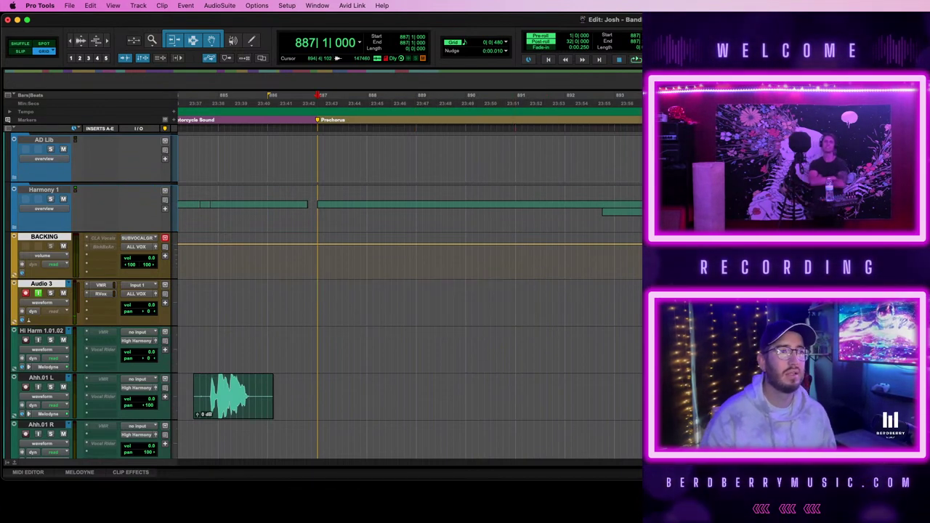
- Record a take on Audio 3 from the Verse 2 marker at 905|1|000
{"action": "scroll", "coordinate": [558, 277], "scroll_direction": "right", "scroll_amount": 10}
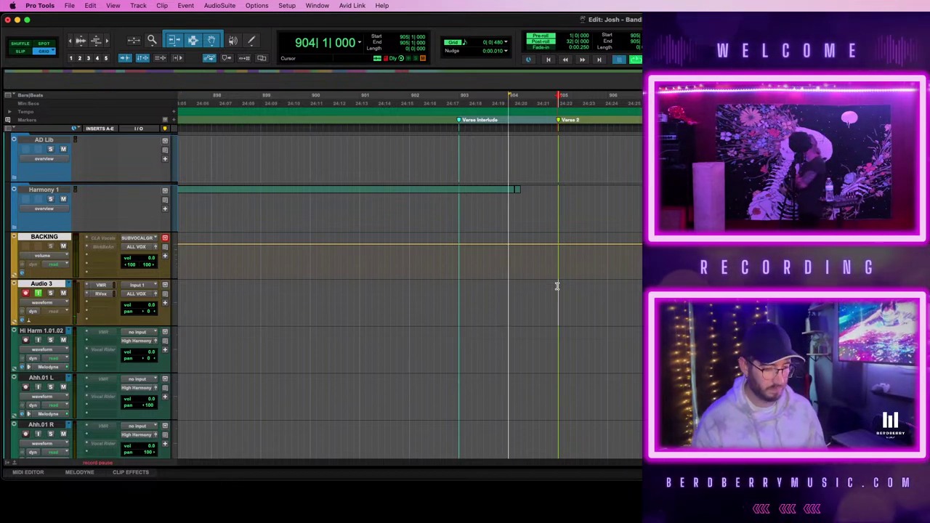
{"action": "key", "text": "space"}
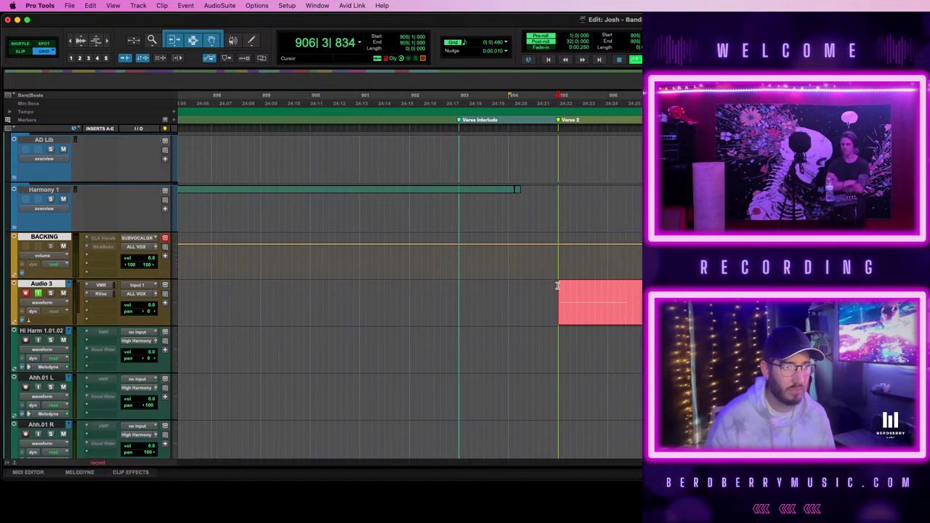
{"action": "key", "text": "space"}
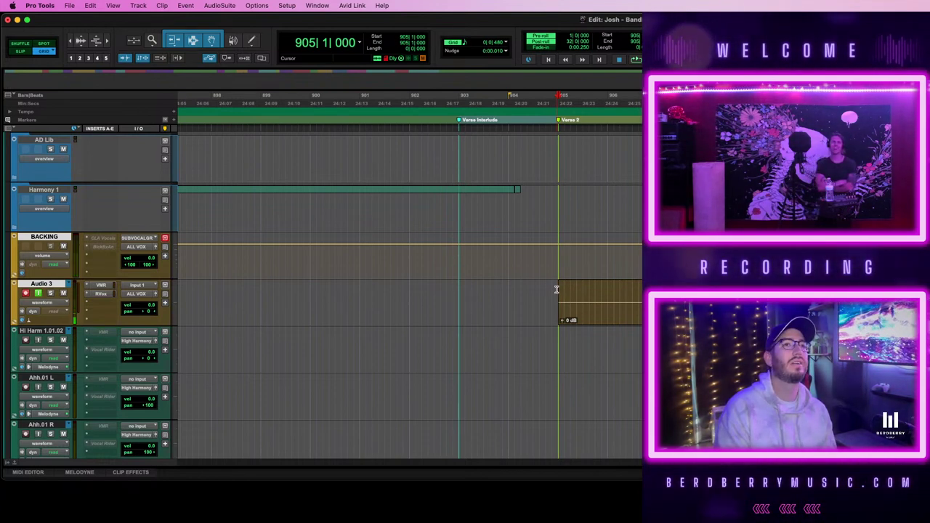
- Record a take on Audio 3 from 904|4|480 and move it to Ahh.01 R at the same position
{"action": "left_click", "coordinate": [553, 292]}
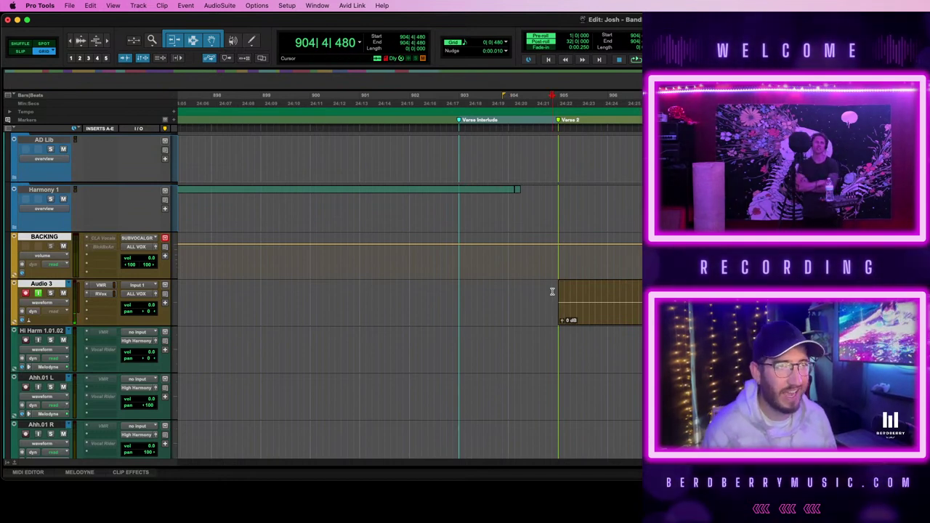
{"action": "key", "text": "space"}
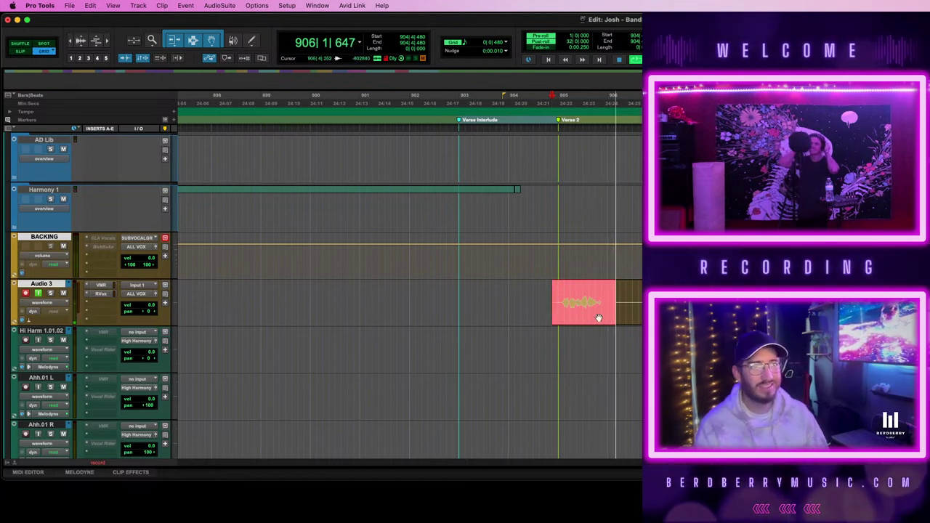
{"action": "key", "text": "space"}
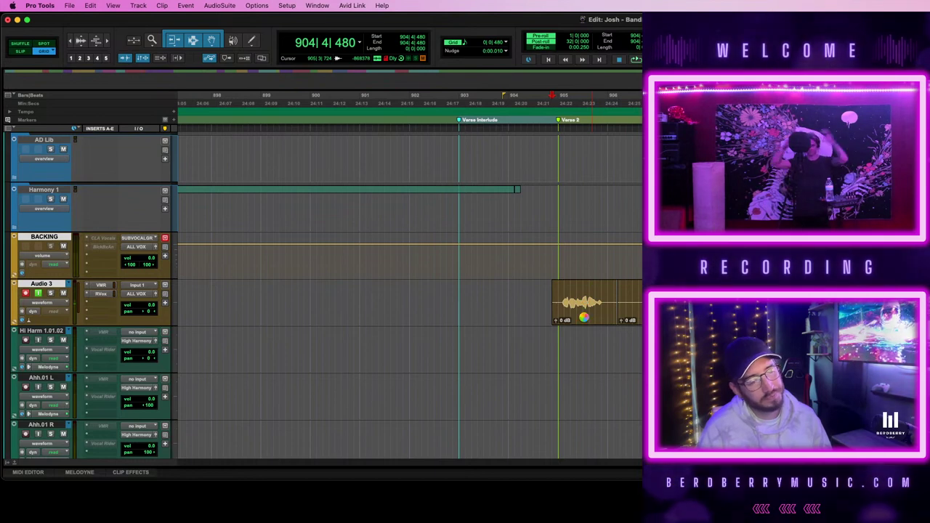
{"action": "left_click", "coordinate": [585, 298]}
{"action": "left_click_drag", "start_coordinate": [586, 298], "coordinate": [589, 421]}
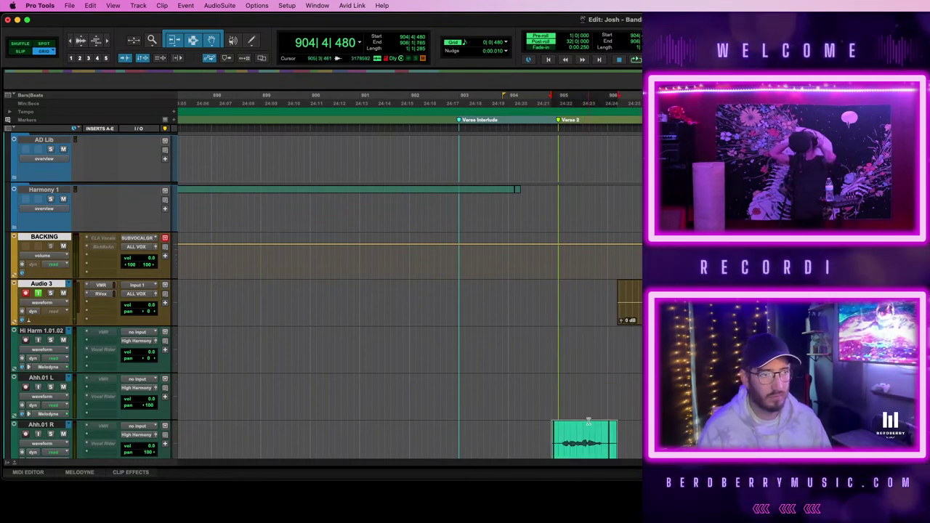
- Record a double of the Verse 2 line on Audio 3 from 904|4|000
{"action": "left_click", "coordinate": [549, 293]}
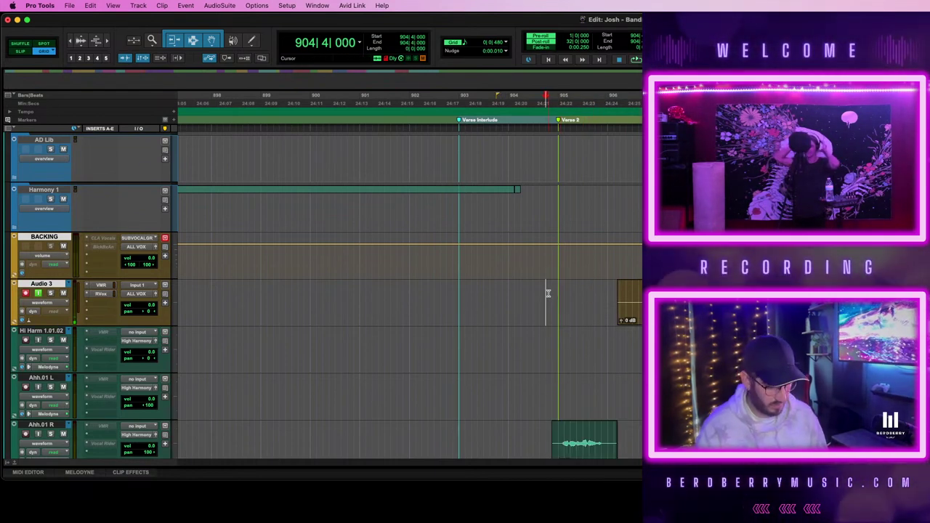
{"action": "key", "text": "space"}
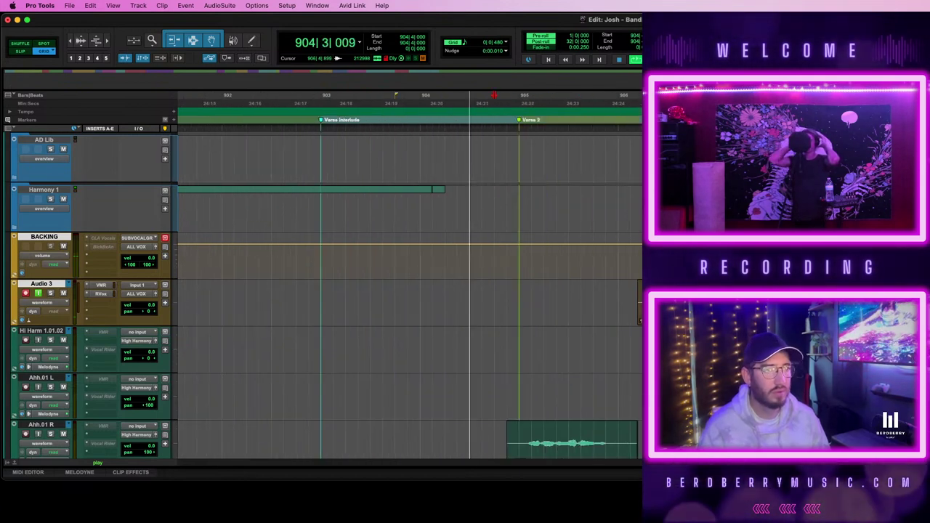
{"action": "scroll", "coordinate": [408, 294], "scroll_direction": "down", "scroll_amount": 2}
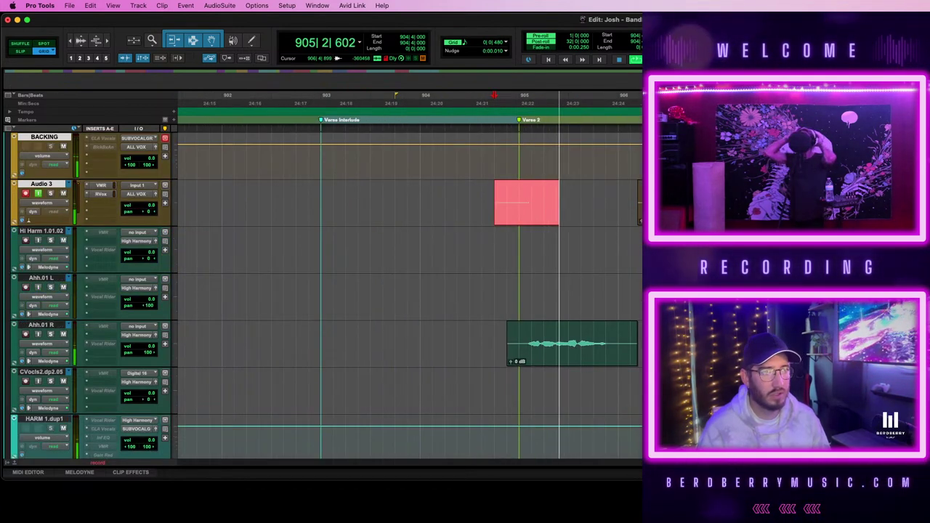
{"action": "key", "text": "space"}
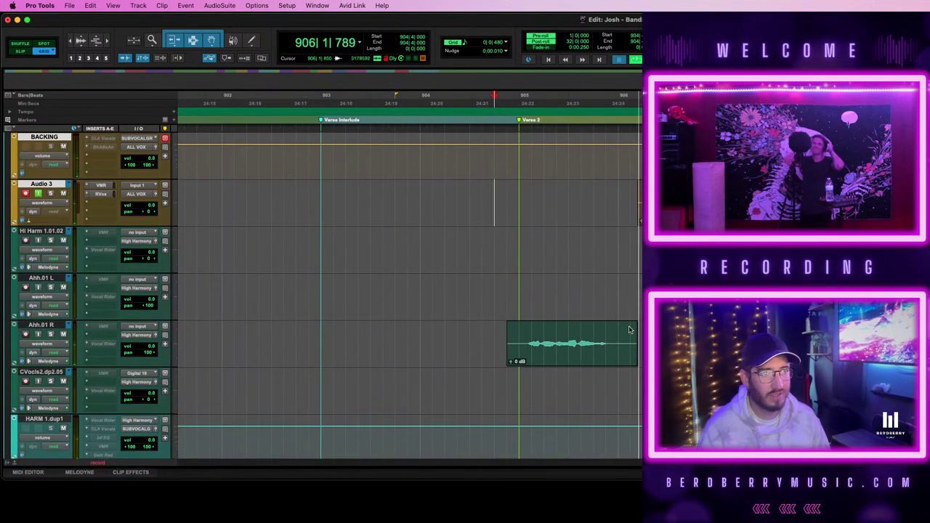
- Delete the audio before 905|1|000 and after 906|1|000 on both Audio 3 and Ahh.01 R
{"action": "left_click", "coordinate": [603, 353]}
{"action": "left_click_drag", "start_coordinate": [622, 336], "coordinate": [718, 203]}
{"action": "key", "text": "Delete"}
{"action": "left_click_drag", "start_coordinate": [508, 202], "coordinate": [473, 339]}
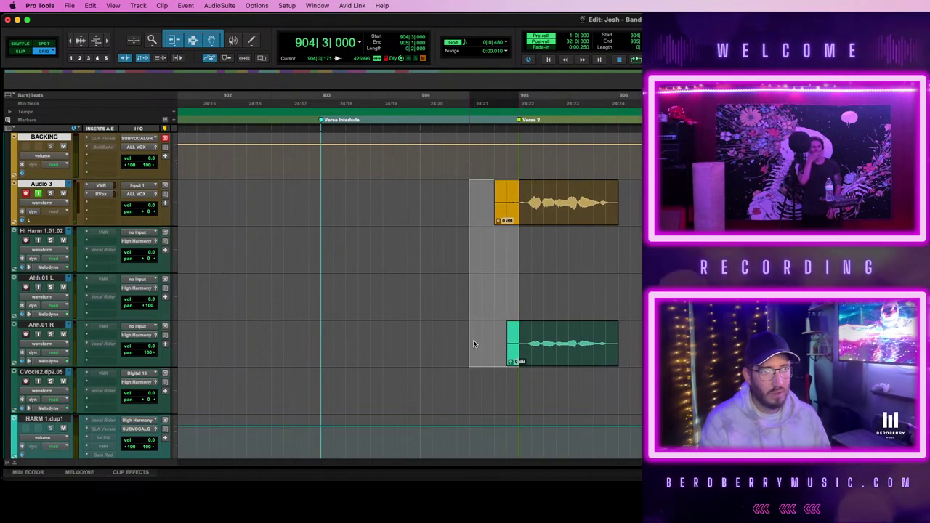
{"action": "key", "text": "Delete"}
- Audition the doubled Verse 2 takes from 904|4|480 and move the Audio 3 take to CVocls2.dp2.05 at 905|1|000
{"action": "left_click", "coordinate": [569, 364]}
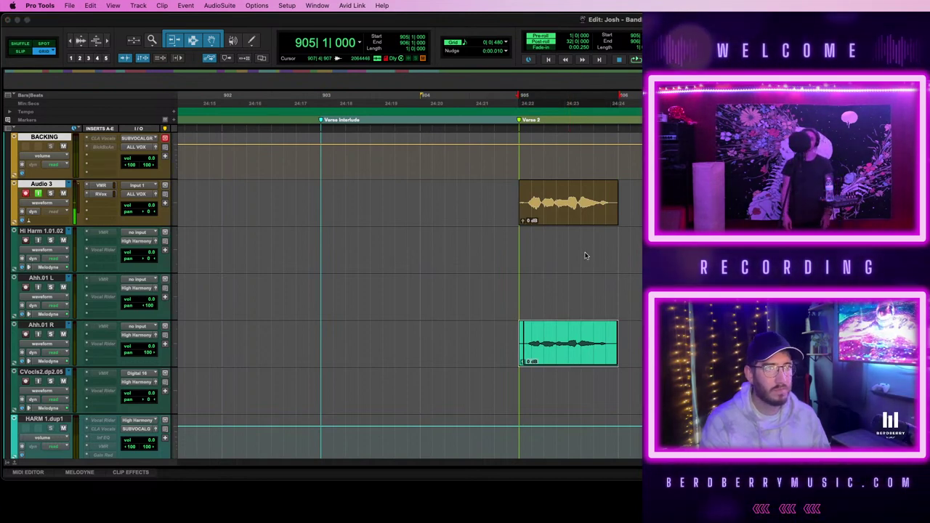
{"action": "left_click", "coordinate": [571, 219]}
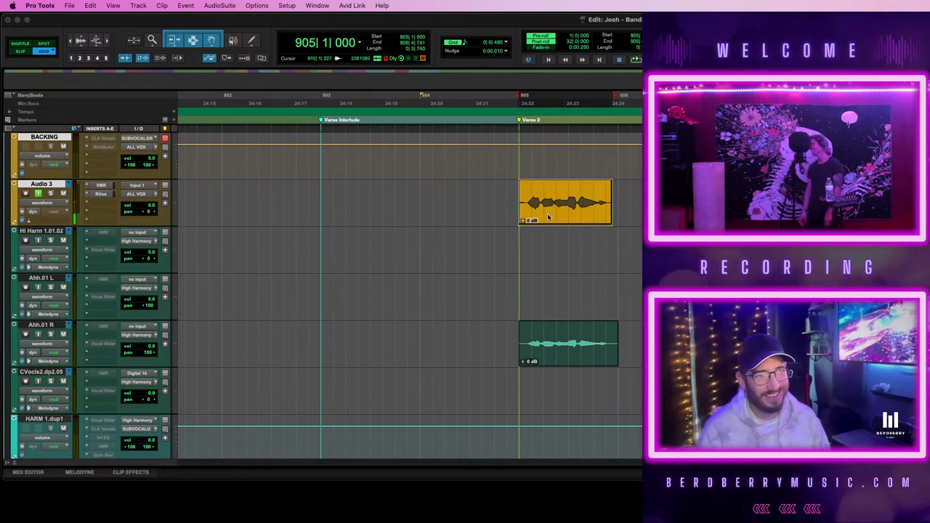
{"action": "left_click", "coordinate": [508, 197]}
{"action": "key", "text": "space"}
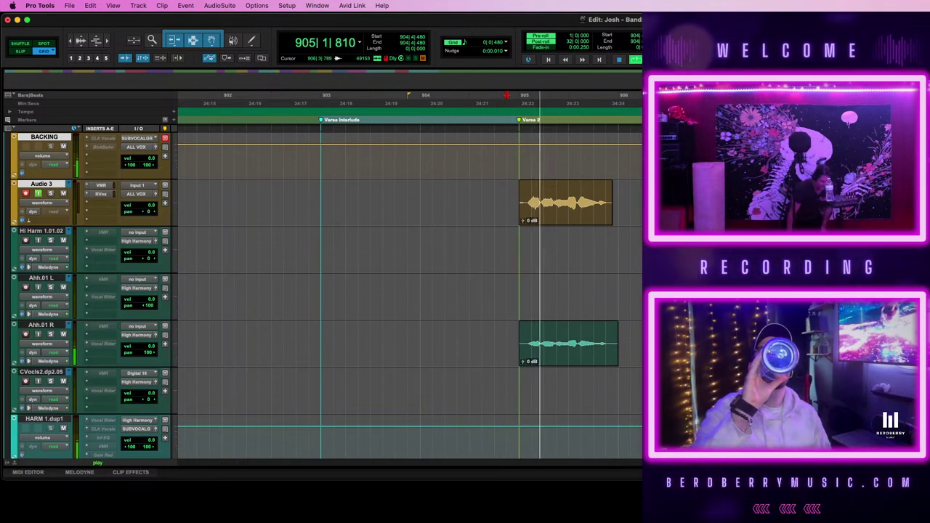
{"action": "left_click_drag", "start_coordinate": [566, 215], "coordinate": [549, 271]}
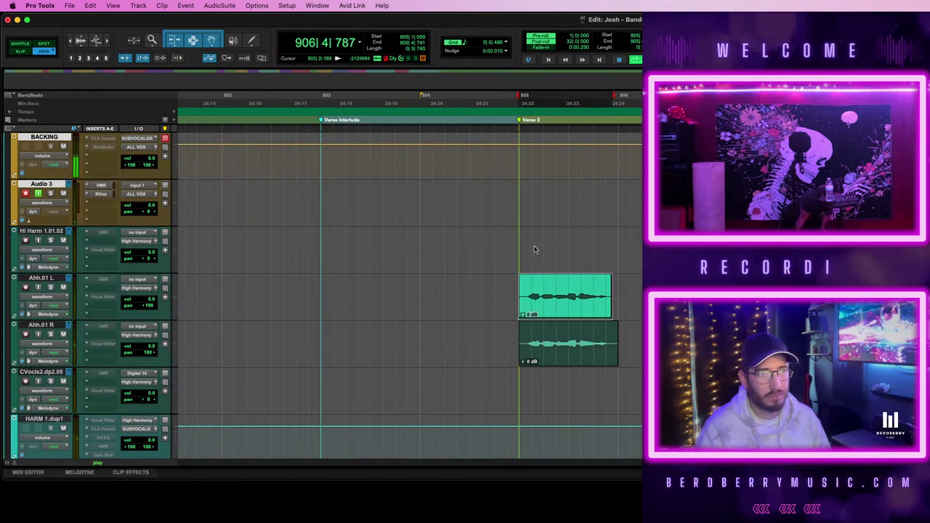
{"action": "key", "text": "space"}
{"action": "left_click_drag", "start_coordinate": [554, 311], "coordinate": [559, 394]}
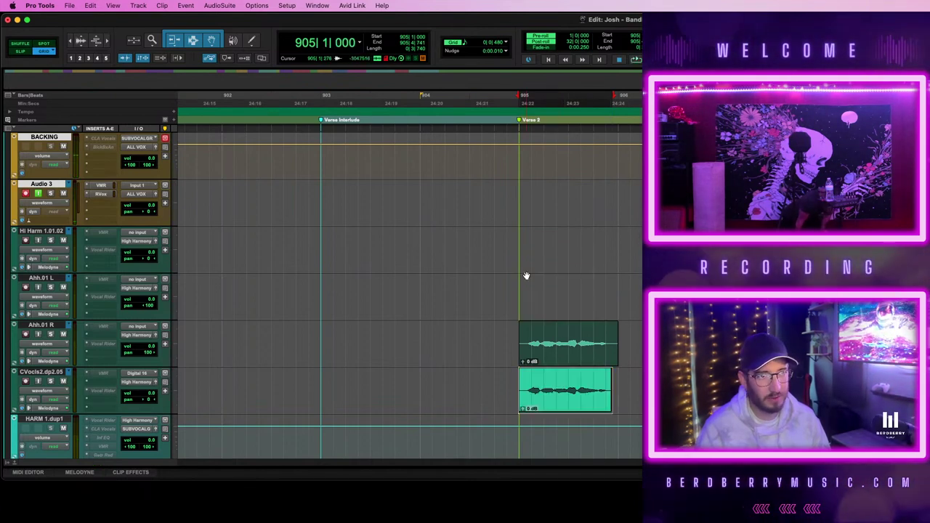
- Listen to Verse 2 with the doubled takes from 905|1|000 on into bar 908
{"action": "left_click", "coordinate": [517, 245]}
{"action": "key", "text": "space"}
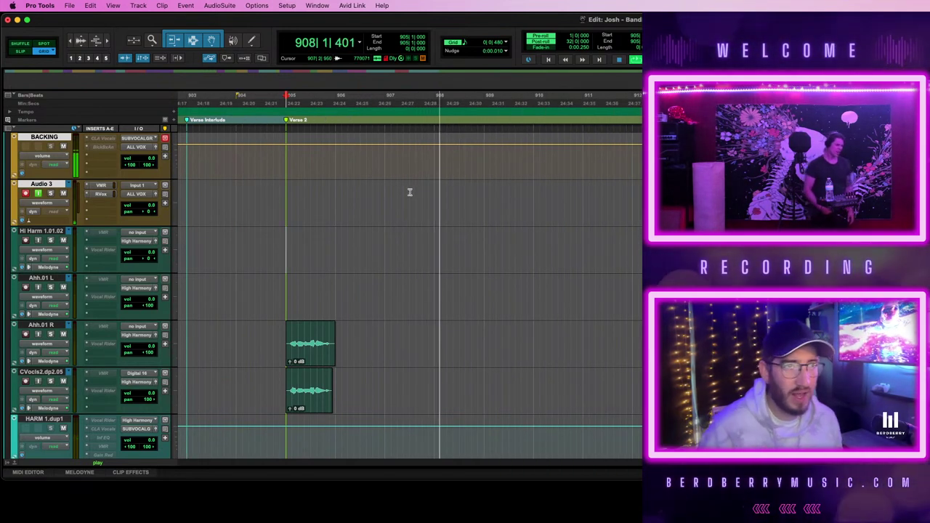
{"action": "key", "text": "space"}
- Record a take on Audio 3 from 906|4|000, extend its selection to 910|1|000, and undo the take
{"action": "left_click", "coordinate": [414, 191]}
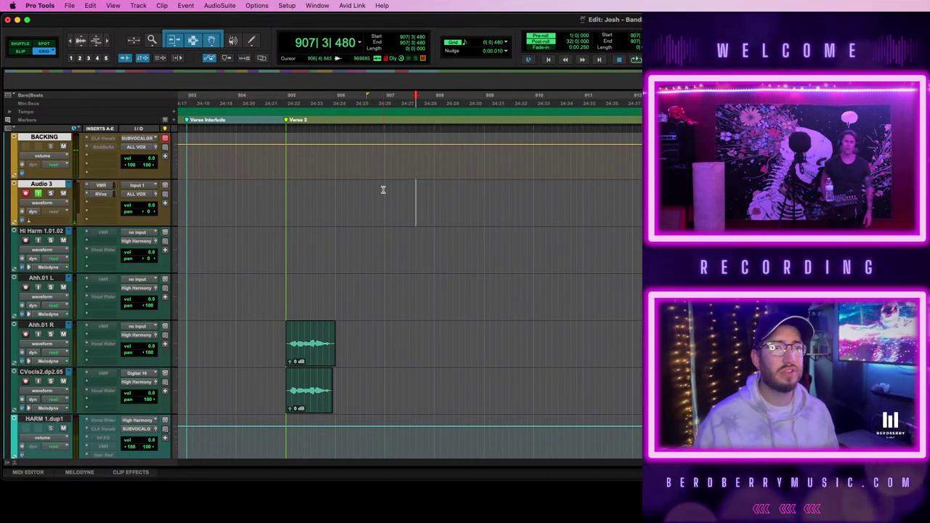
{"action": "left_click", "coordinate": [384, 189]}
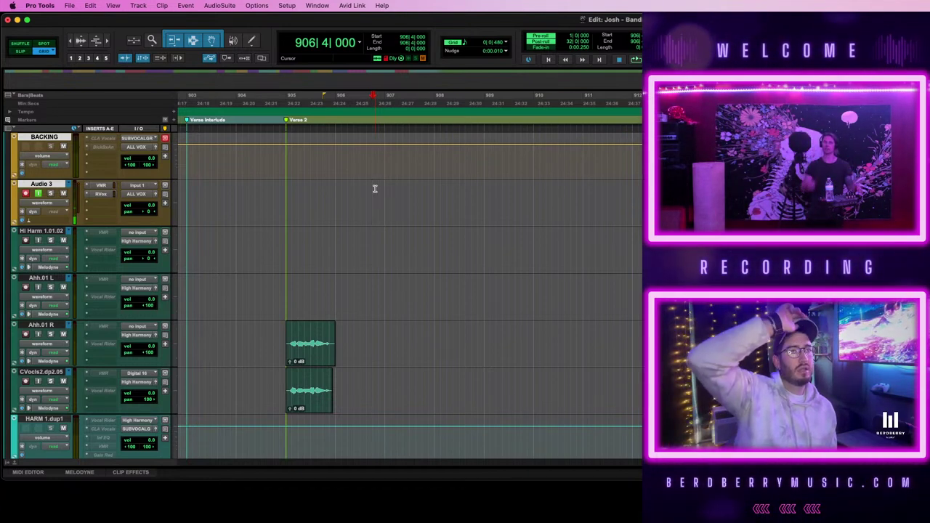
{"action": "key", "text": "space"}
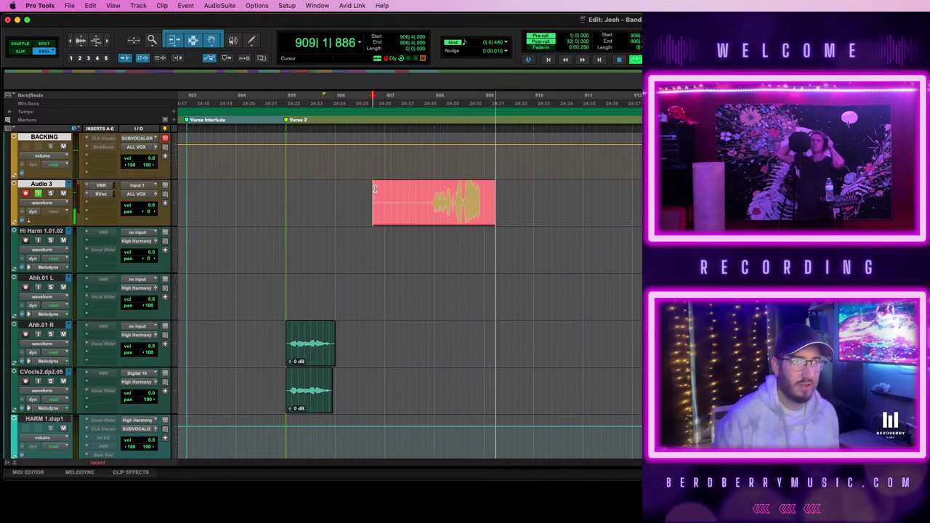
{"action": "key", "text": "space"}
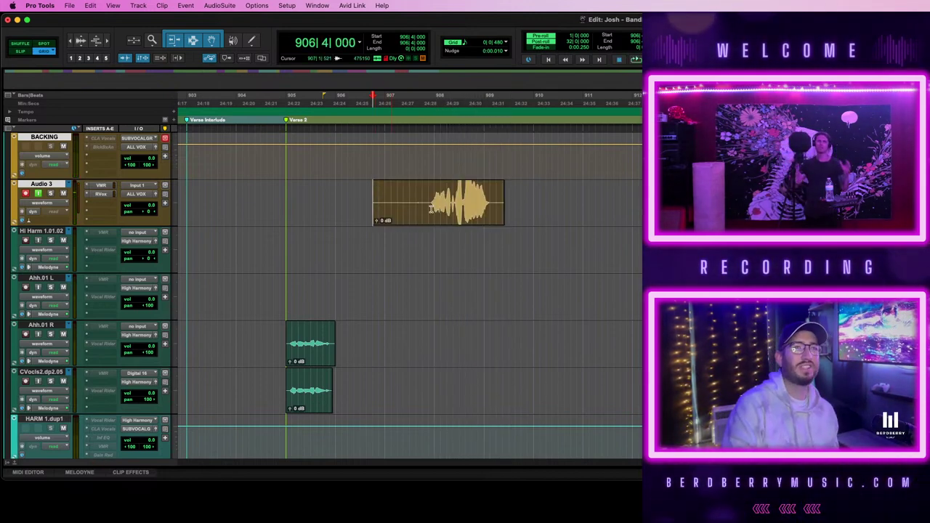
{"action": "left_click", "coordinate": [471, 222]}
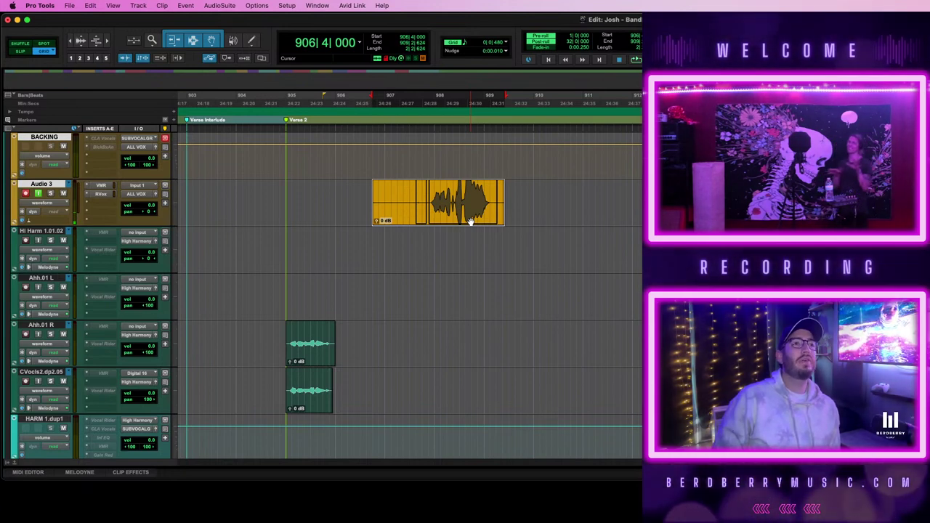
{"action": "left_click", "coordinate": [521, 193], "text": "shift"}
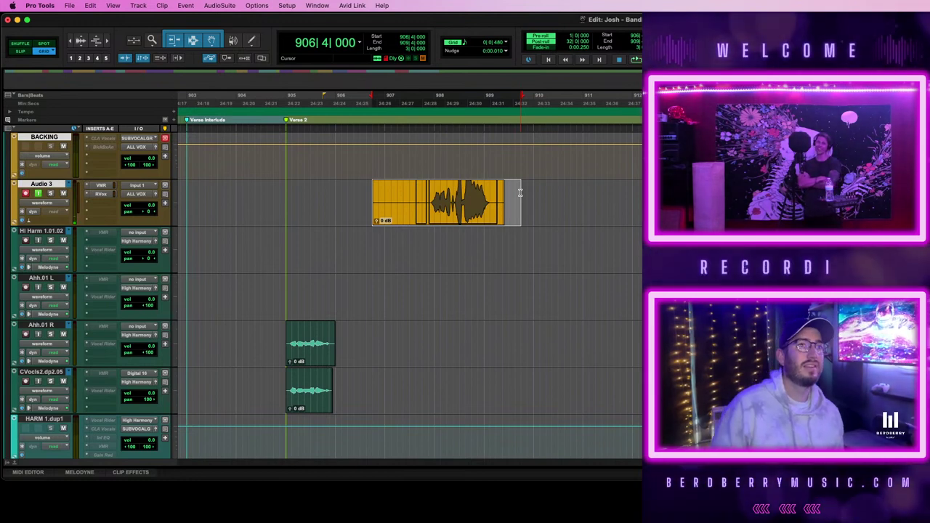
{"action": "left_click", "coordinate": [531, 189], "text": "shift"}
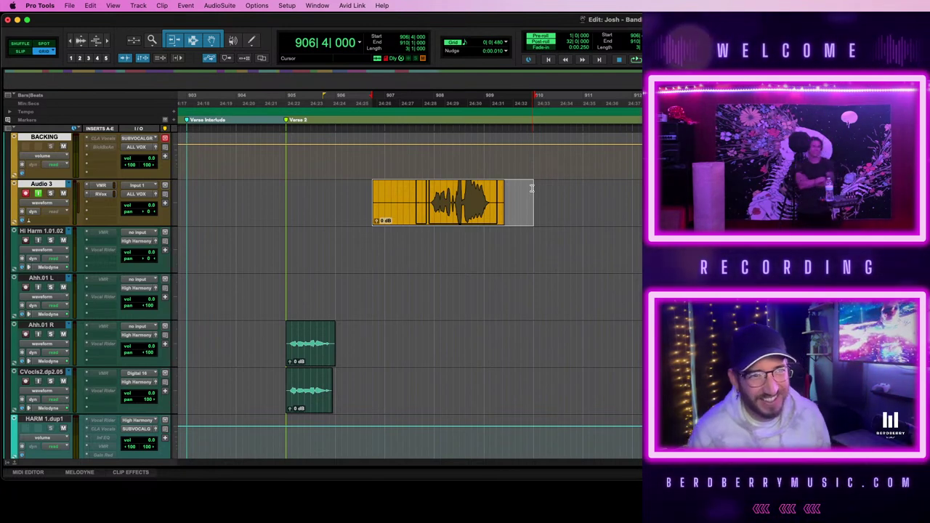
{"action": "key", "text": "super+z"}
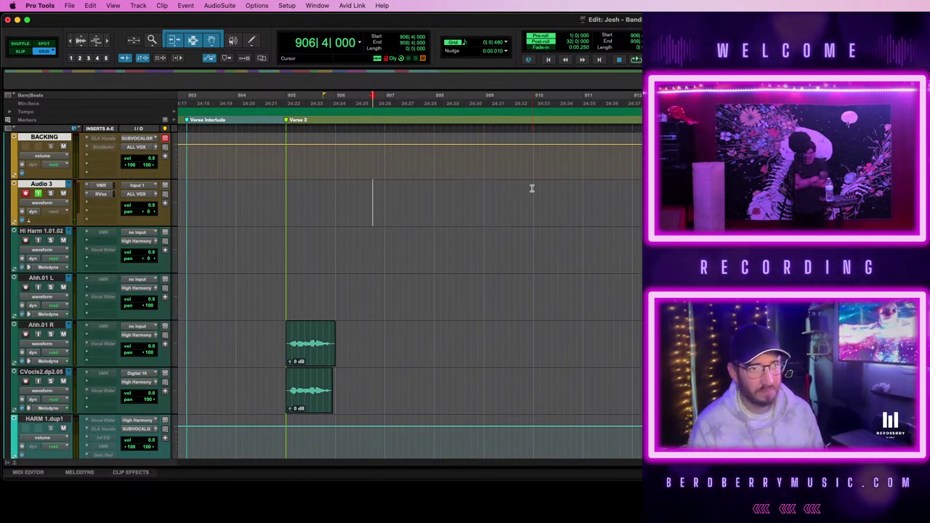
- Record a new take of the second Verse 2 line on Audio 3 from 906|4|000
{"action": "left_click", "coordinate": [385, 191]}
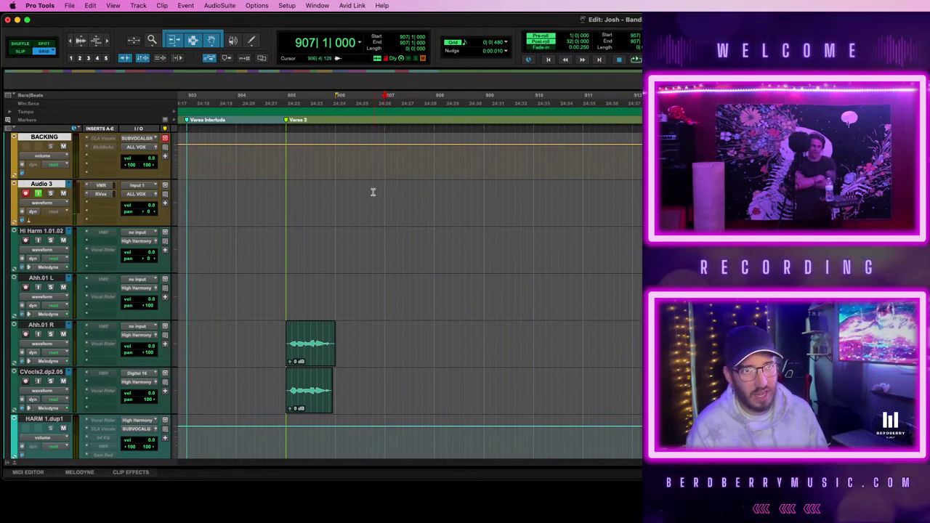
{"action": "left_click", "coordinate": [373, 193]}
{"action": "scroll", "coordinate": [519, 222], "scroll_direction": "up", "scroll_amount": 3}
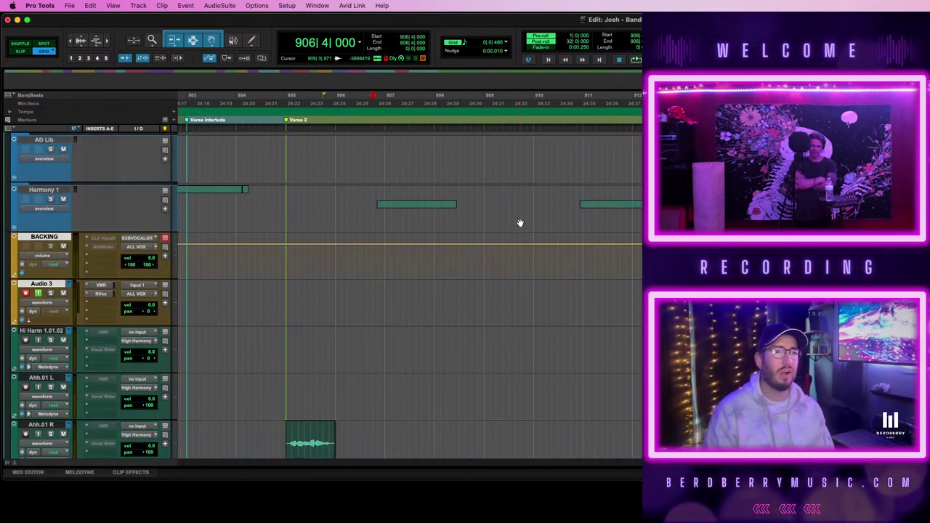
{"action": "scroll", "coordinate": [519, 222], "scroll_direction": "up", "scroll_amount": 4}
{"action": "scroll", "coordinate": [520, 223], "scroll_direction": "down", "scroll_amount": 4}
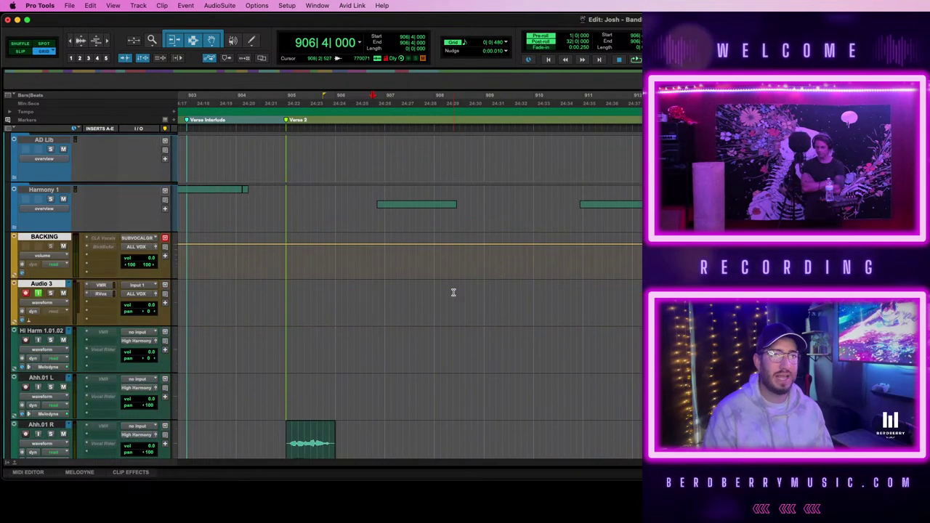
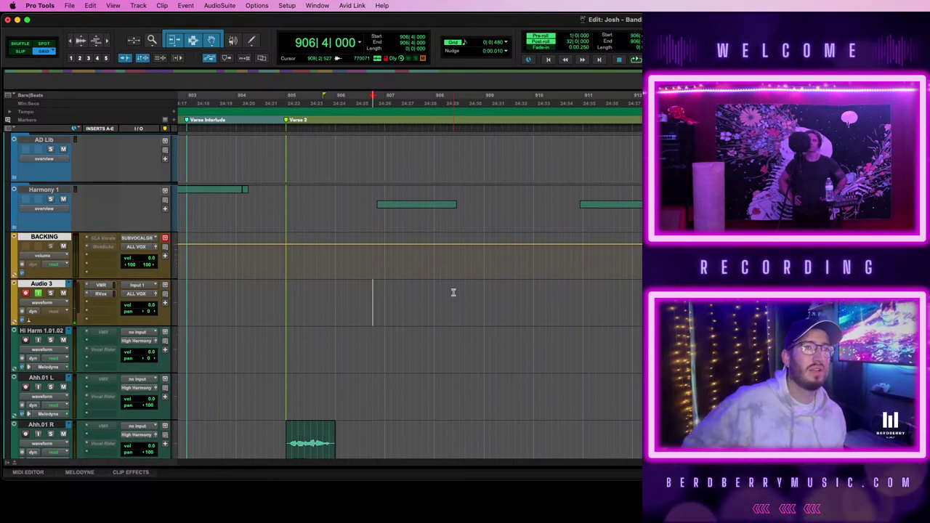
{"action": "key", "text": "space"}
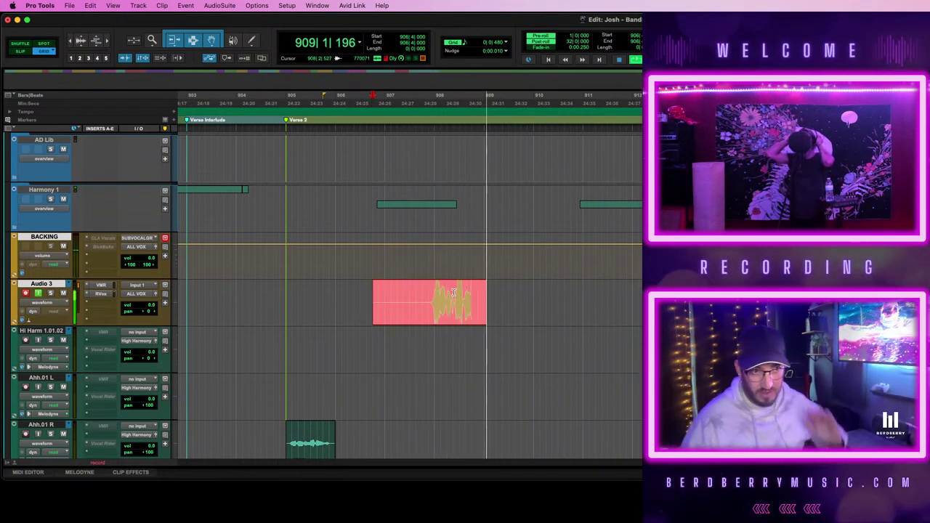
{"action": "key", "text": "space"}
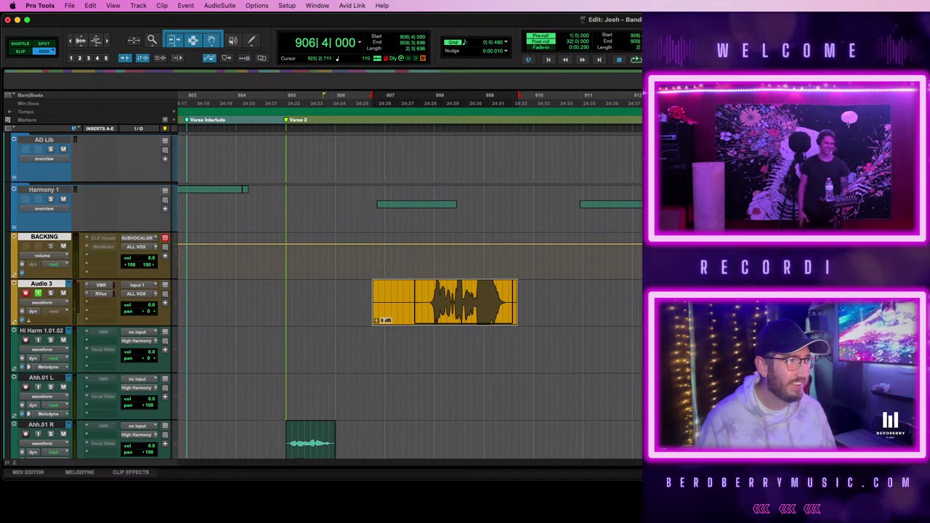
- Move the new take to Ahh.01 L at 907|3|402, audition it there, and delete it
{"action": "left_click", "coordinate": [469, 312]}
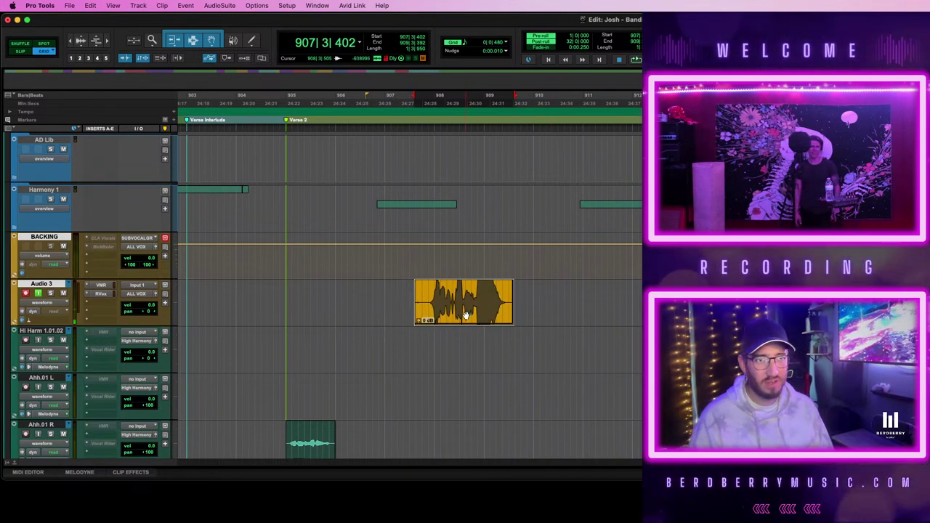
{"action": "left_click_drag", "start_coordinate": [461, 341], "coordinate": [463, 387]}
{"action": "key", "text": "space"}
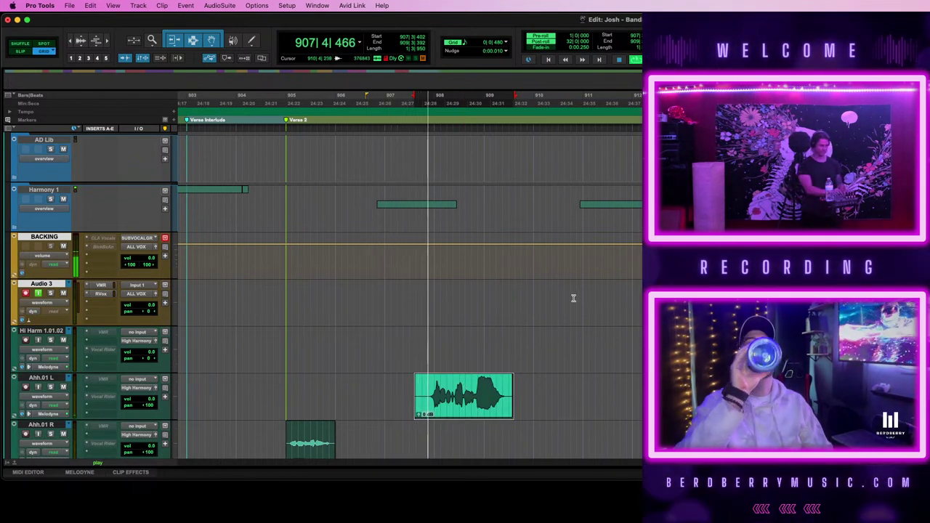
{"action": "scroll", "coordinate": [278, 385], "scroll_direction": "down", "scroll_amount": 3}
{"action": "key", "text": "space"}
{"action": "key", "text": "Delete"}
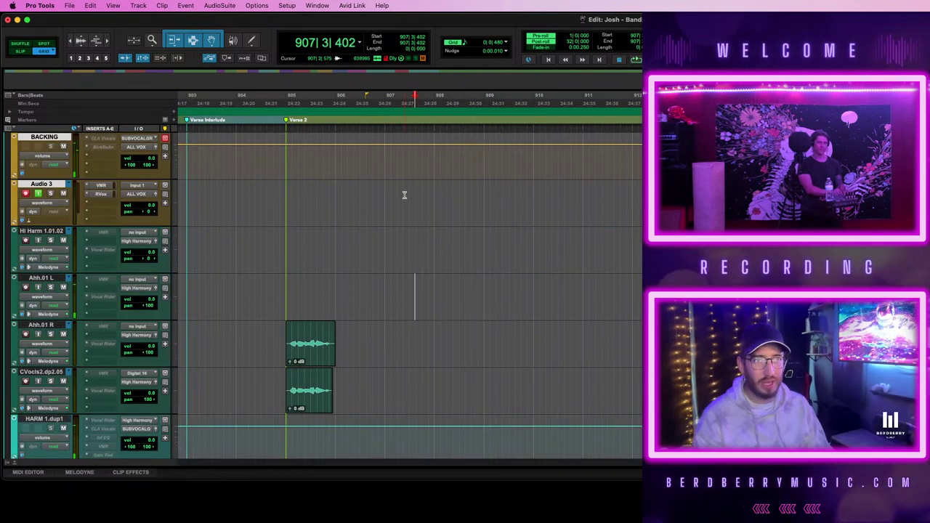
- Record a take of the second Verse 2 line on Audio 3 from 907|3|000 and place it on Ahh.01 L
{"action": "left_click", "coordinate": [410, 192]}
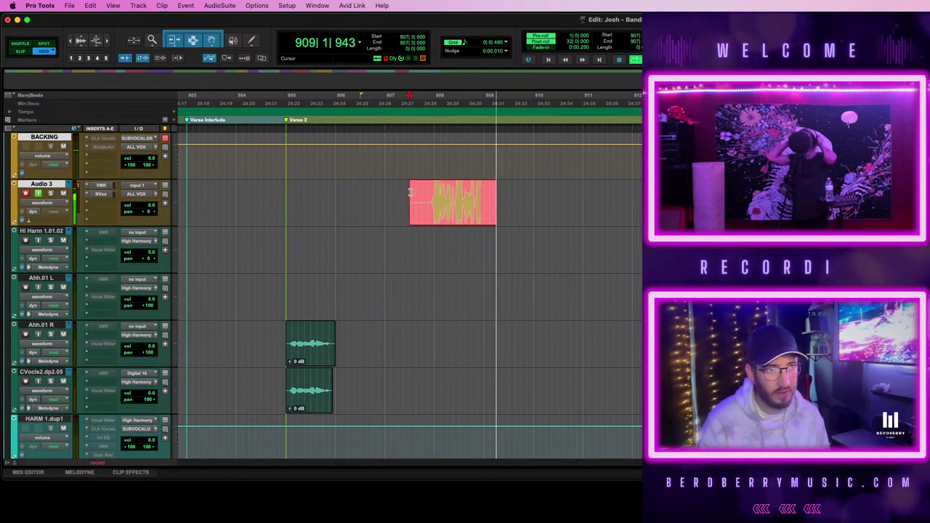
{"action": "key", "text": "super+period"}
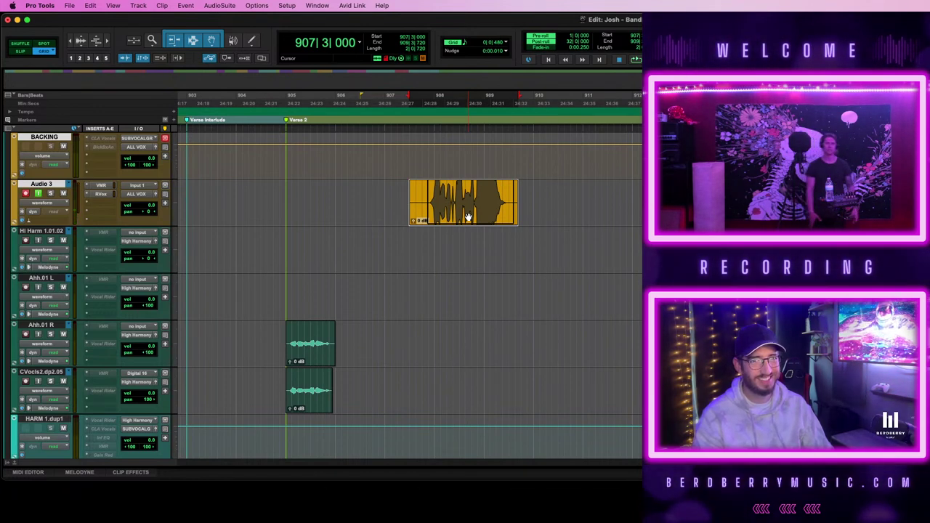
{"action": "left_click_drag", "start_coordinate": [468, 217], "coordinate": [468, 297]}
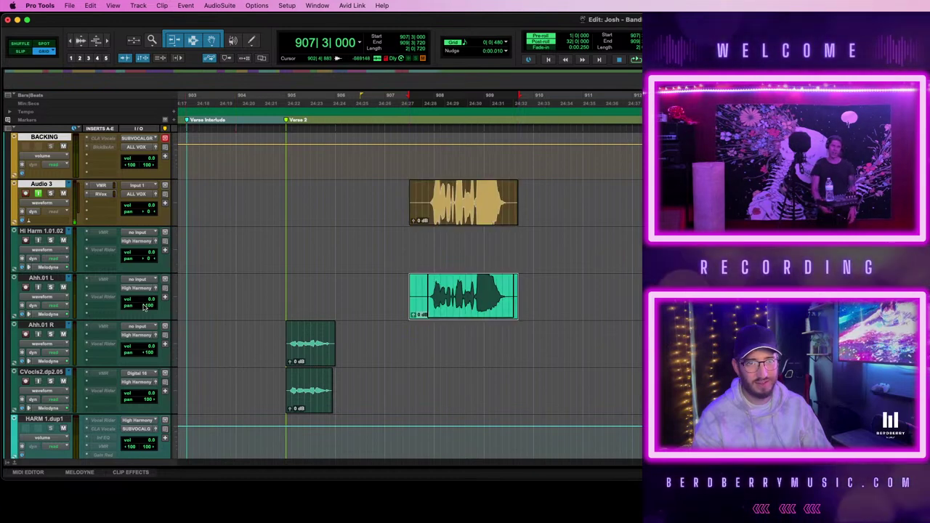
- Delete the clip left on Audio 3 and select the take on Ahh.01 L at 907|3|000
{"action": "left_click", "coordinate": [471, 214]}
{"action": "key", "text": "Delete"}
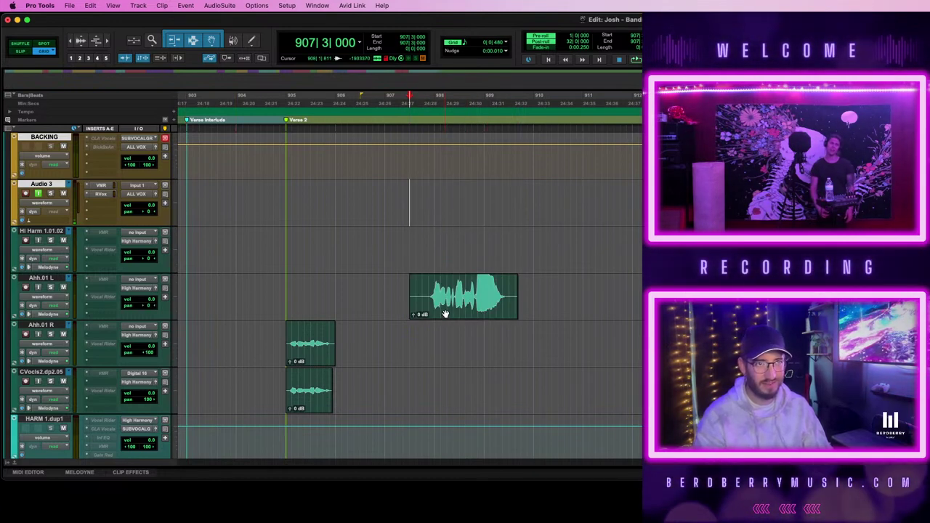
{"action": "left_click", "coordinate": [445, 312]}
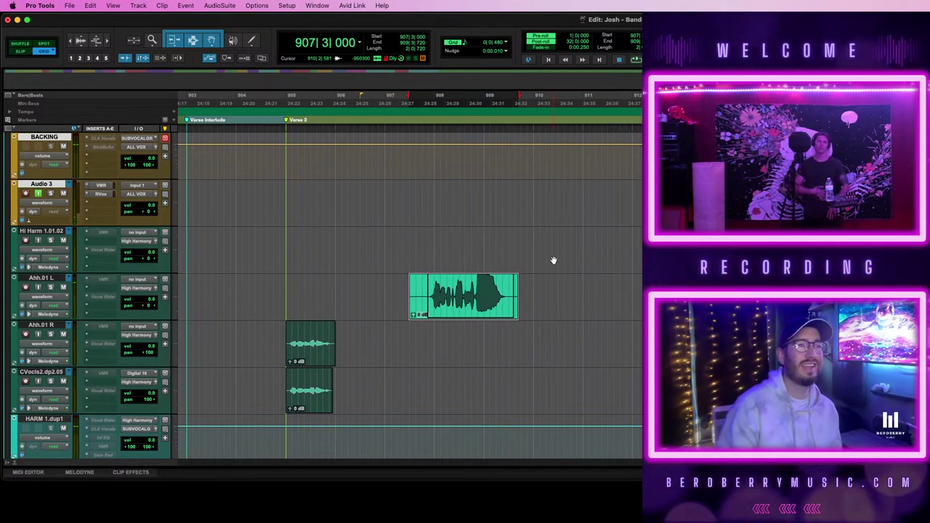
- Record a take on Audio 3 from 907|3|480 to stack on the Ahh.01 L take
{"action": "left_click", "coordinate": [484, 192]}
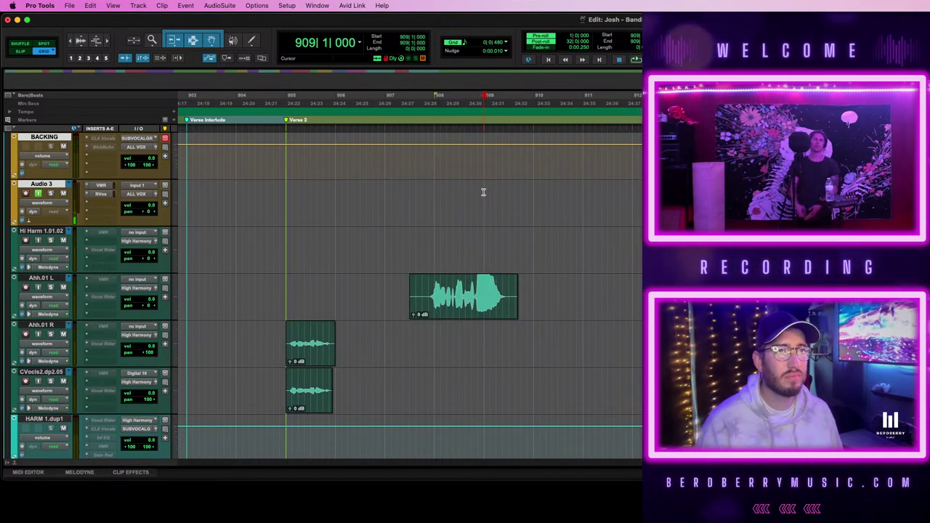
{"action": "left_click", "coordinate": [420, 197]}
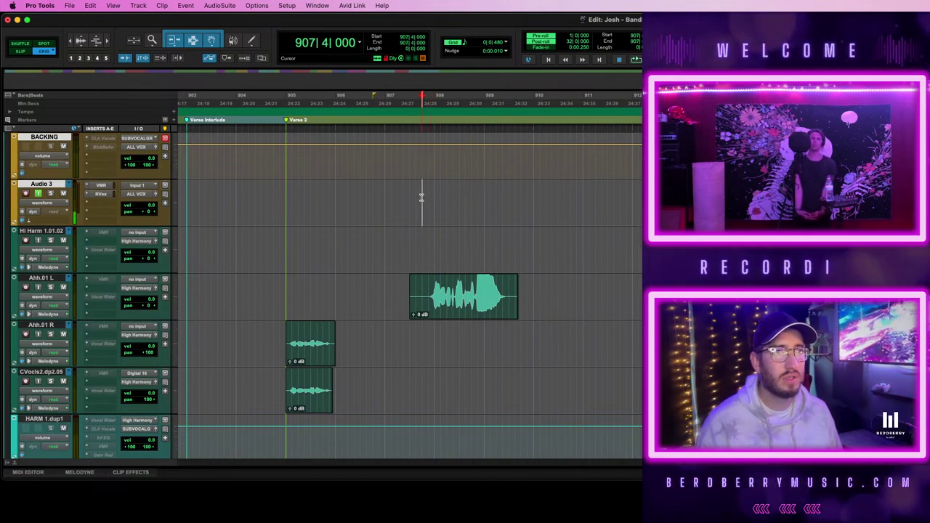
{"action": "left_click", "coordinate": [414, 197]}
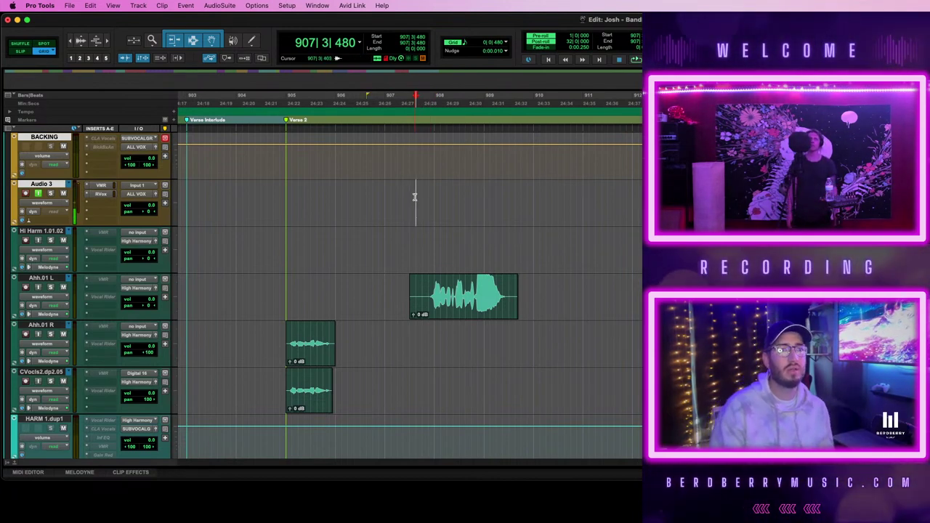
{"action": "key", "text": "space"}
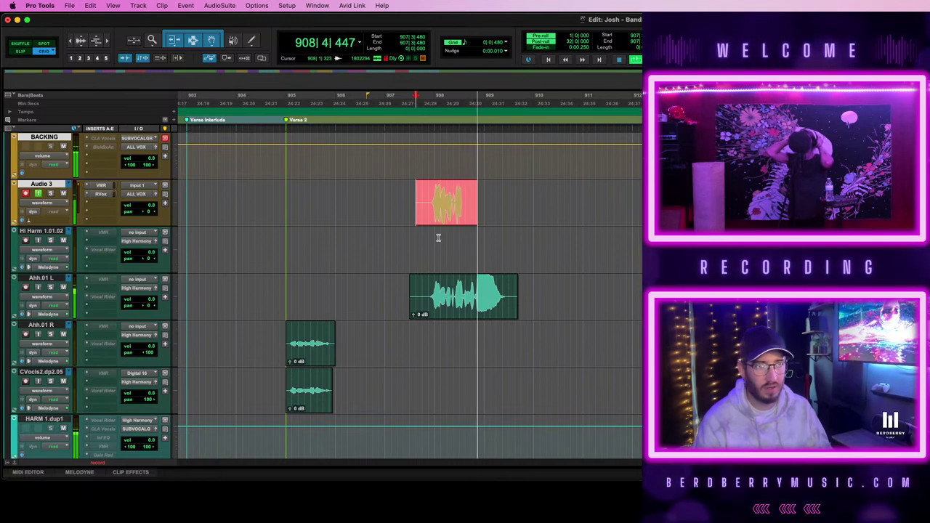
{"action": "key", "text": "space"}
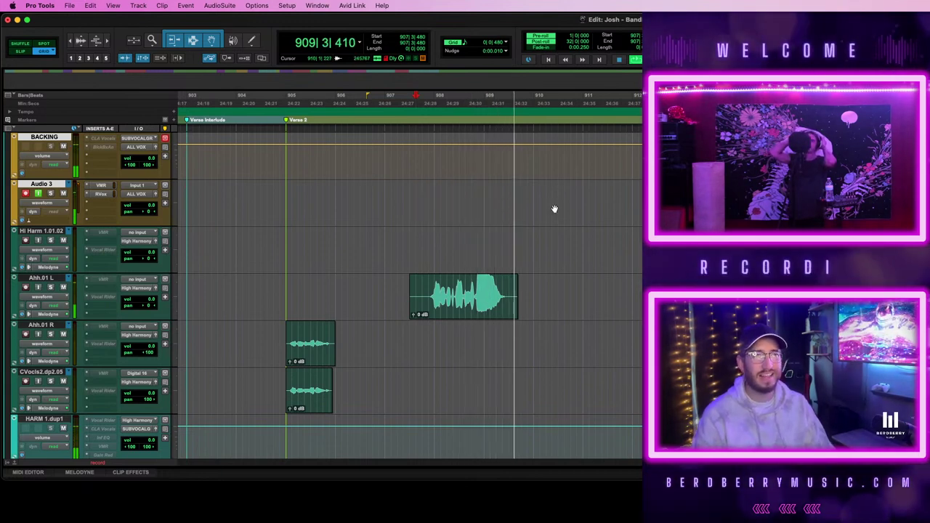
- Move the take to Hi Harm 1.01.02 at the same position and record another pass on Audio 3 from 907|3|480
{"action": "left_click_drag", "start_coordinate": [448, 217], "coordinate": [450, 257]}
{"action": "left_click", "coordinate": [451, 257]}
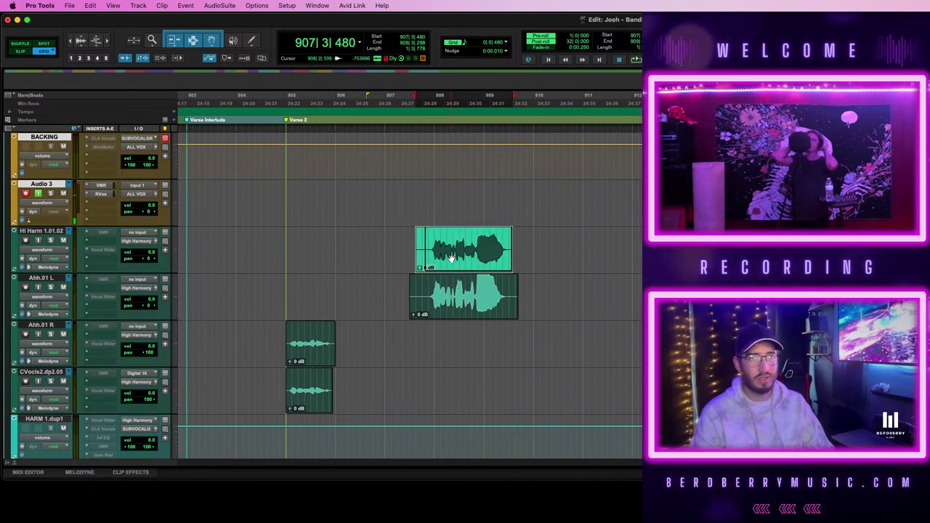
{"action": "key", "text": "space"}
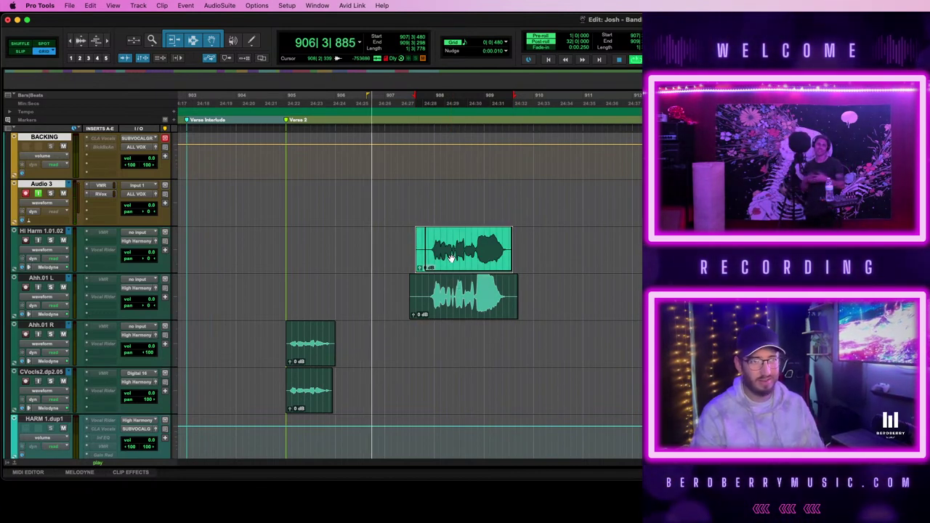
{"action": "scroll", "coordinate": [465, 283], "scroll_direction": "down", "scroll_amount": 2}
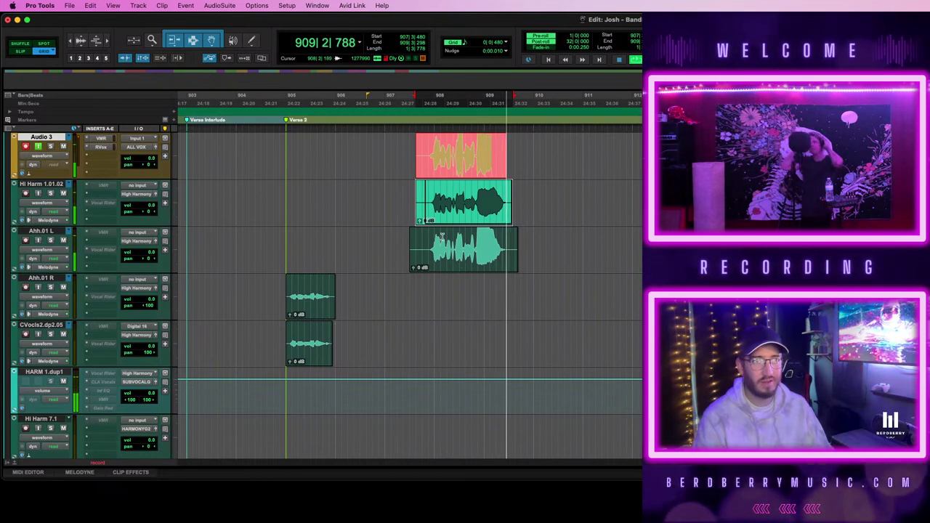
- Duplicate the Hi Harm 1.01.02 track once without its active playlist, inserting the copy below it
{"action": "left_click", "coordinate": [44, 185]}
{"action": "key", "text": "alt+shift+d"}
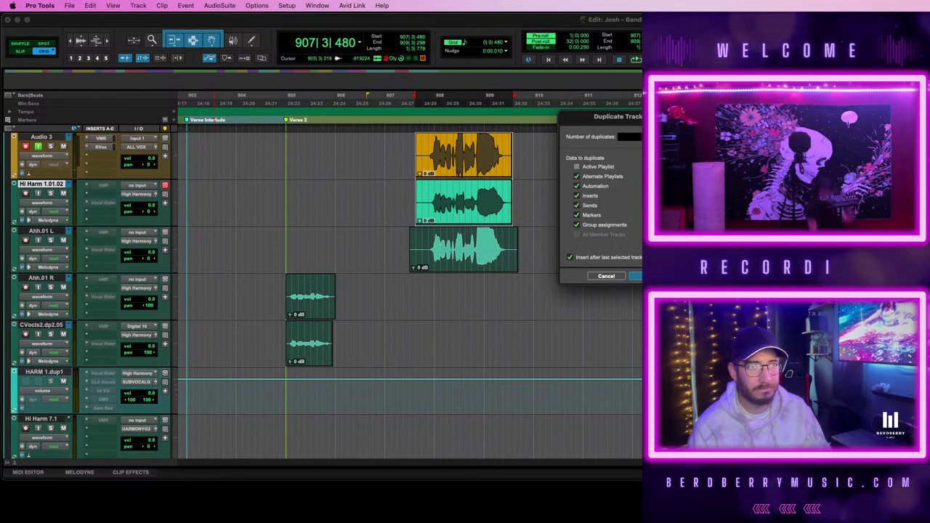
{"action": "key", "text": "Return"}
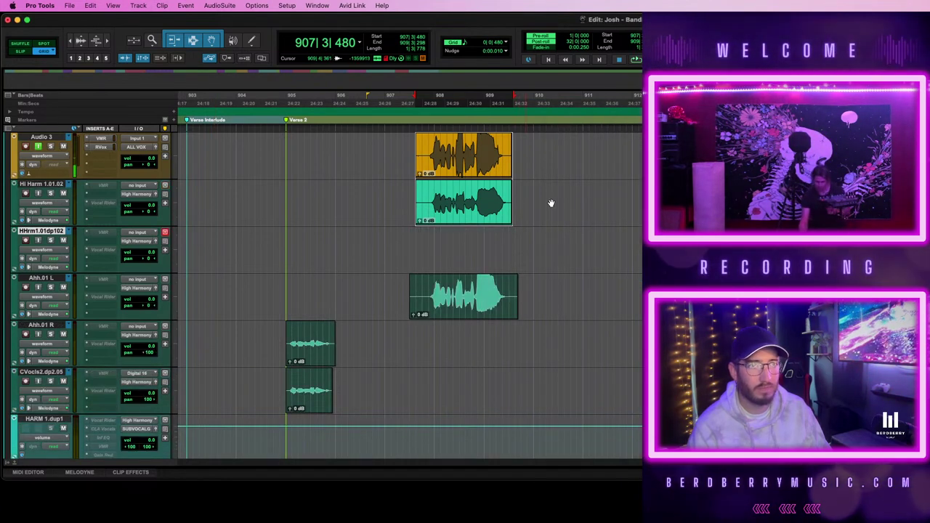
- Move the Hi Harm 1.01.02 clip to the duplicate track and the Audio 3 take to Hi Harm 1.01.02, keeping both at 907|3|480
{"action": "left_click", "coordinate": [460, 213]}
{"action": "left_click_drag", "start_coordinate": [459, 213], "coordinate": [460, 259]}
{"action": "left_click_drag", "start_coordinate": [461, 171], "coordinate": [462, 216]}
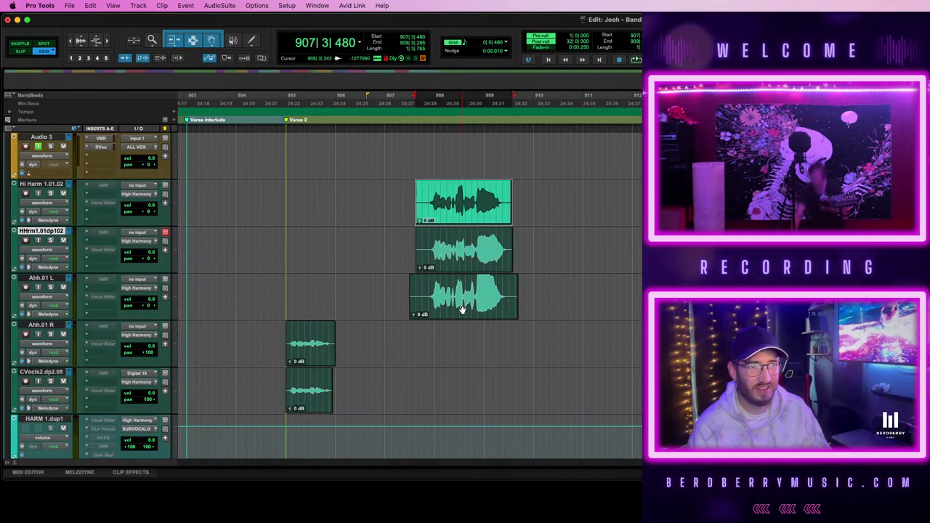
- Trim the three stacked takes on the Hi Harm, its duplicate and Ahh.01 L tracks to start at 907|4|000, and trim their tails
{"action": "left_click", "coordinate": [462, 310]}
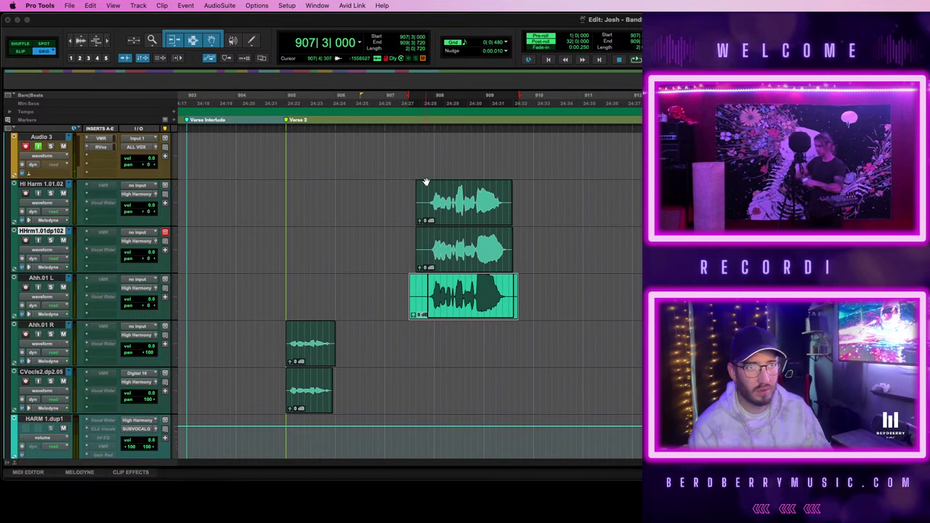
{"action": "left_click_drag", "start_coordinate": [424, 186], "coordinate": [402, 305]}
{"action": "key", "text": "BackSpace"}
{"action": "left_click_drag", "start_coordinate": [534, 205], "coordinate": [509, 300]}
{"action": "left_click", "coordinate": [476, 305]}
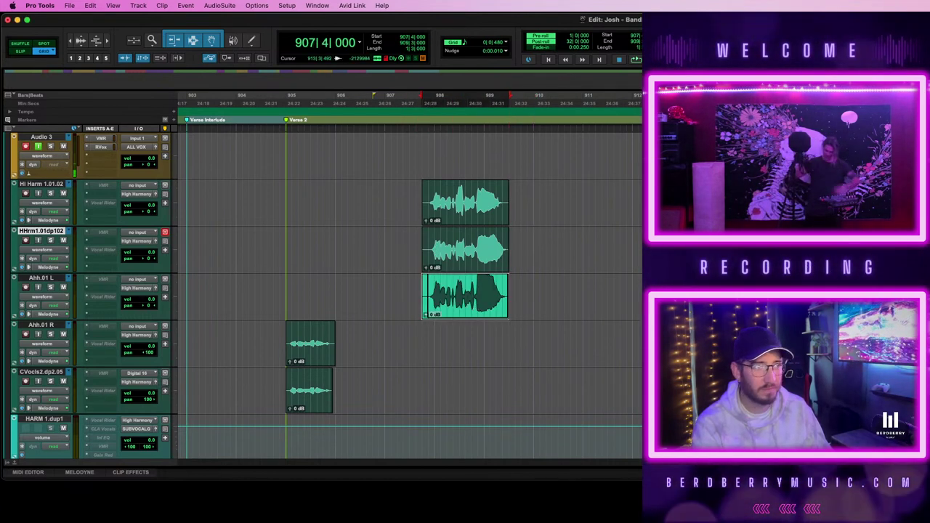
{"action": "left_click", "coordinate": [455, 261]}
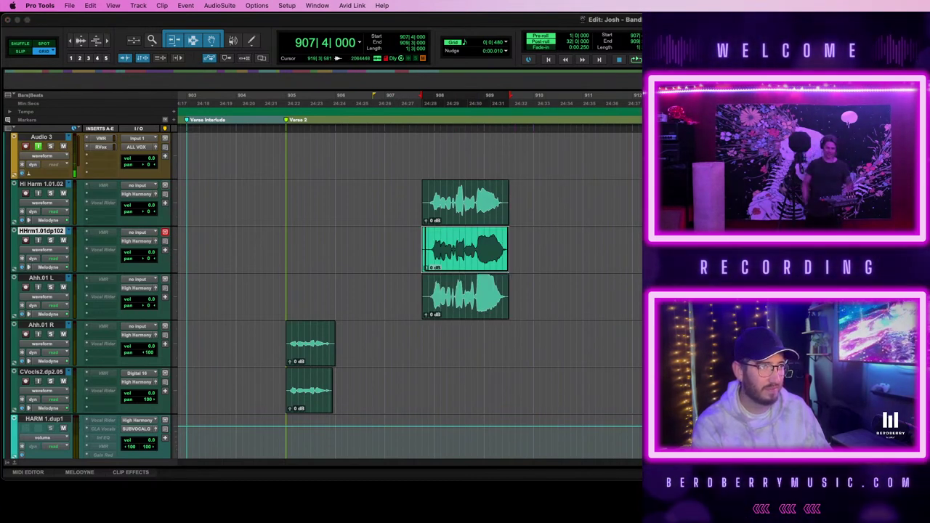
{"action": "left_click", "coordinate": [477, 210]}
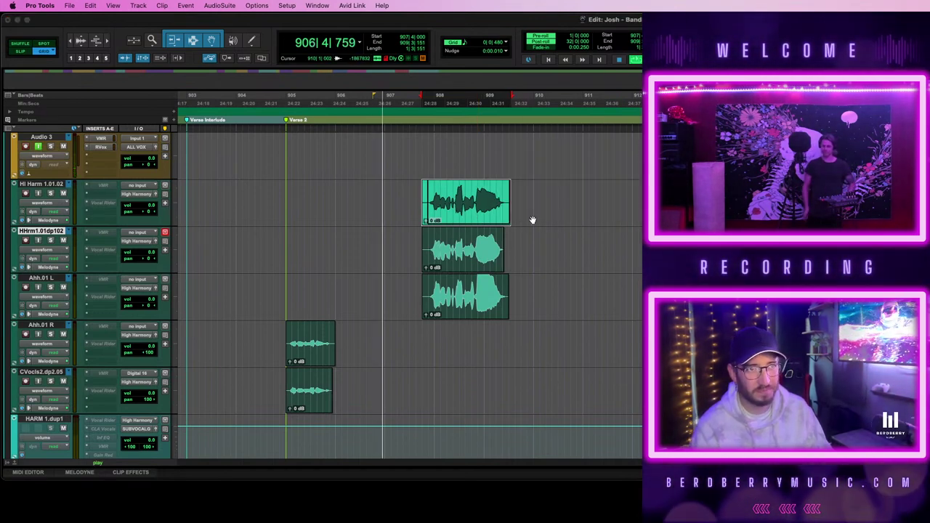
- Listen to the three stacked takes and on through the following line from 909|1|480
{"action": "left_click_drag", "start_coordinate": [515, 189], "coordinate": [540, 281]}
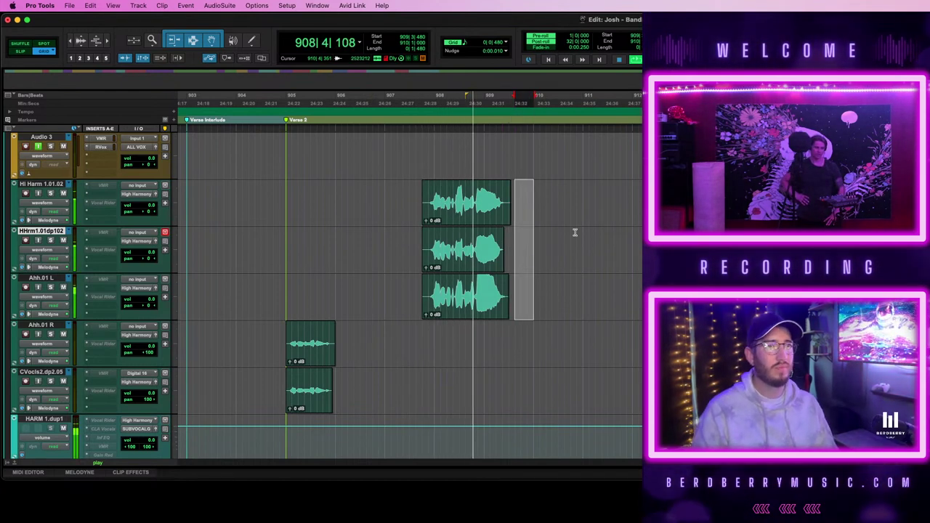
{"action": "key", "text": "space"}
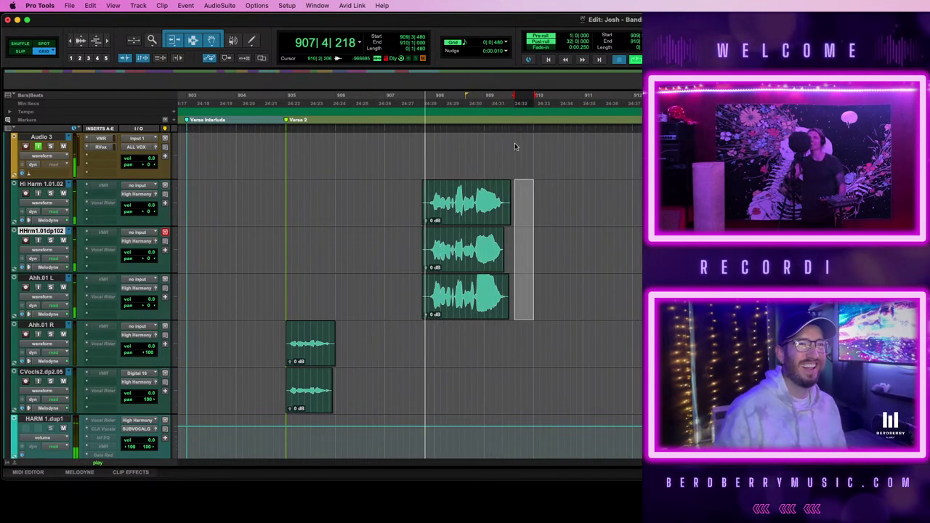
{"action": "left_click", "coordinate": [492, 148]}
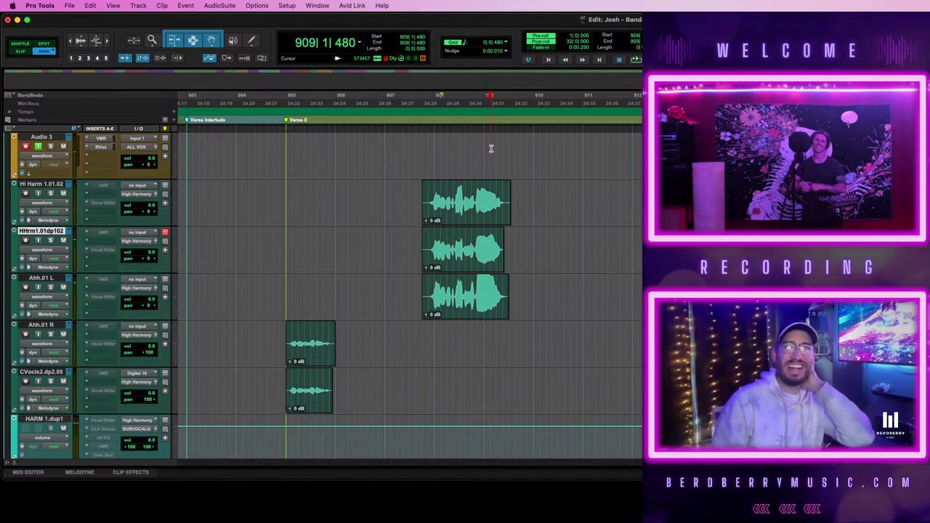
{"action": "key", "text": "space"}
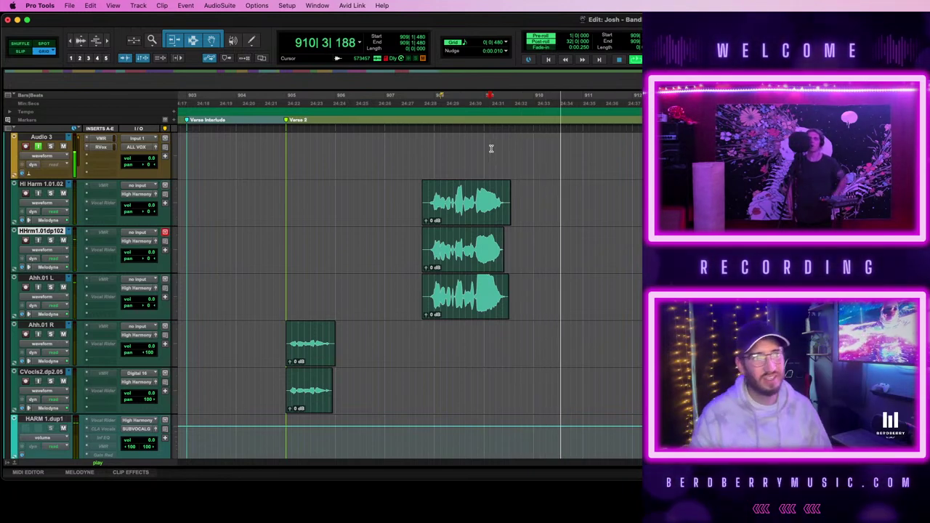
{"action": "key", "text": "space"}
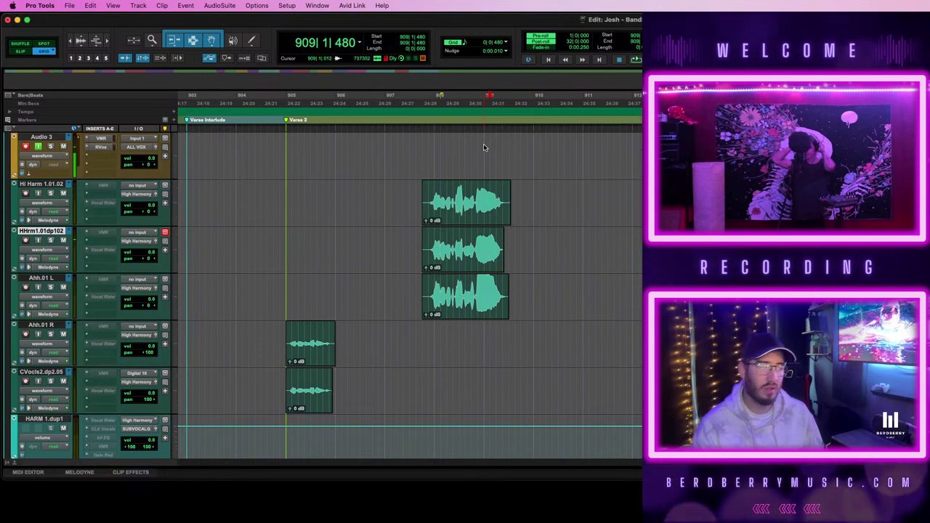
- Record a take of the next Verse 2 line on Audio 3 from 909|1|000 and select the clip
{"action": "key", "text": "space"}
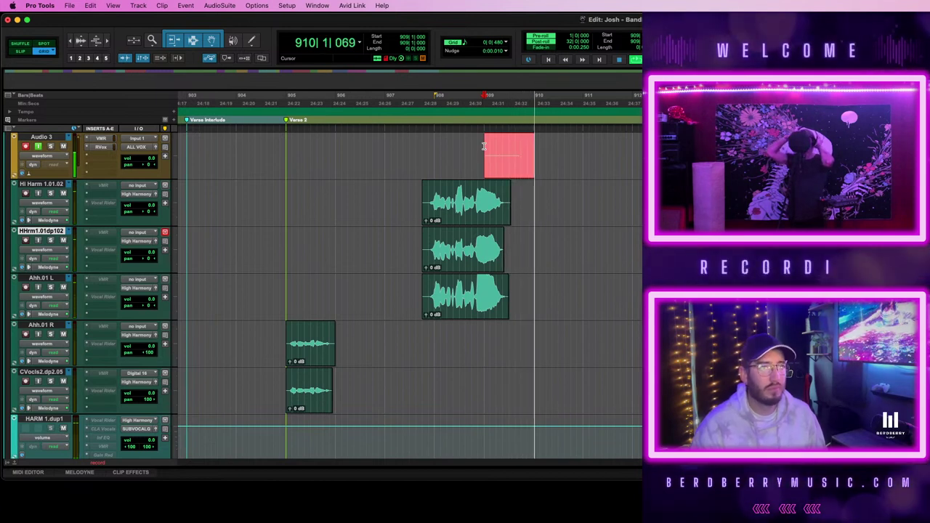
{"action": "key", "text": "space"}
{"action": "double_click", "coordinate": [528, 148]}
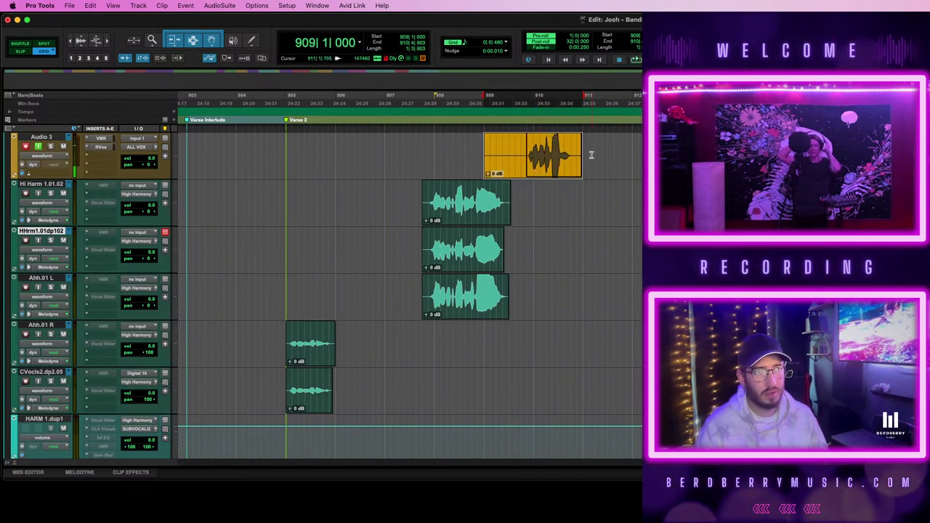
- Re-record the line over the selected range on Audio 3 and trim the lead-in so the clip starts at 909|3|480
{"action": "key", "text": "space"}
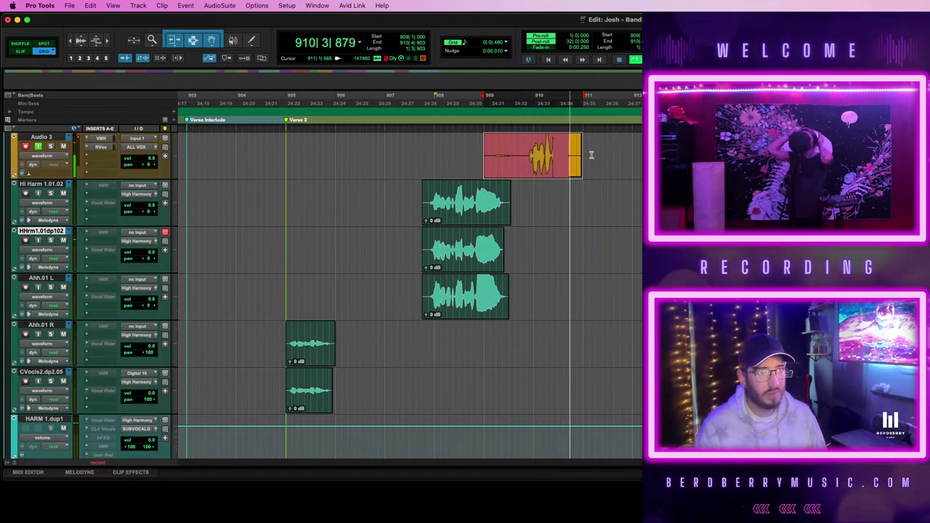
{"action": "key", "text": "space"}
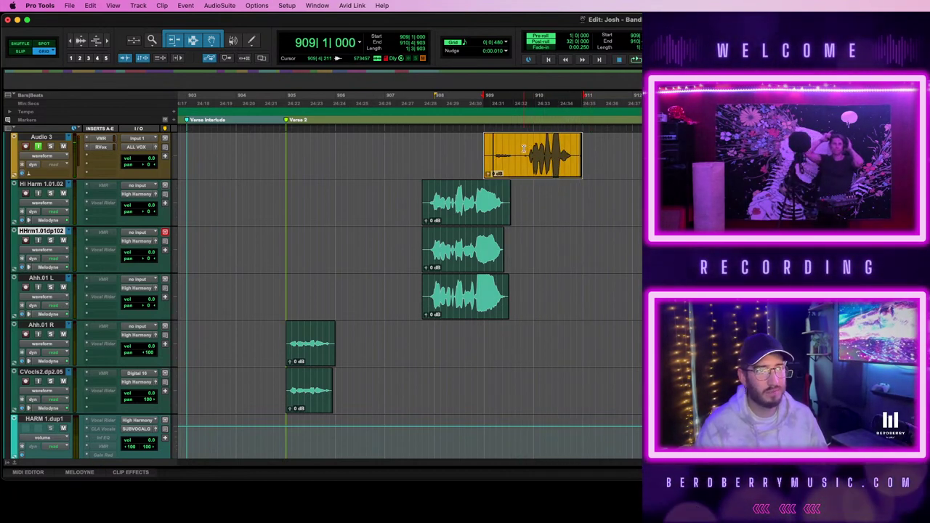
{"action": "left_click_drag", "start_coordinate": [523, 149], "coordinate": [497, 150]}
{"action": "key", "text": "Delete"}
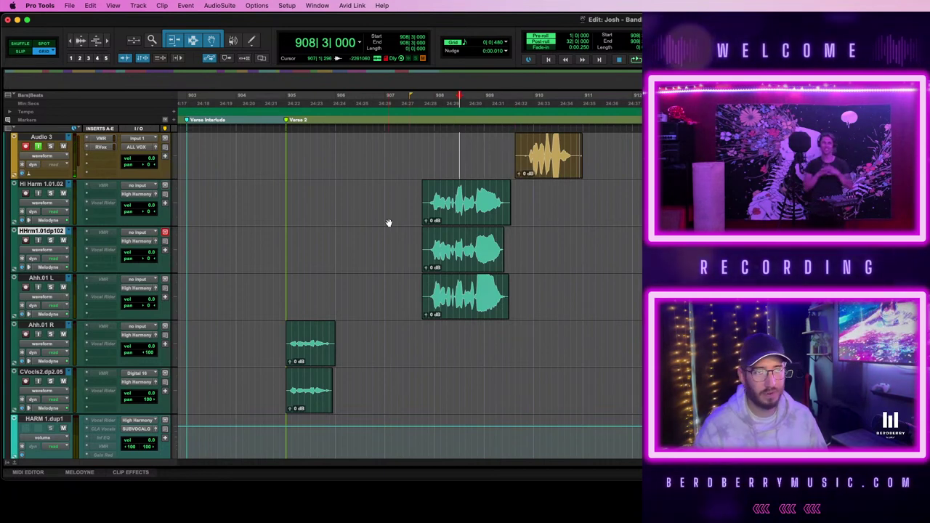
- Duplicate the Hi Harm 1.01.02 track again without its active playlist, inserting the copy directly below it
{"action": "key", "text": "r"}
{"action": "key", "text": "r"}
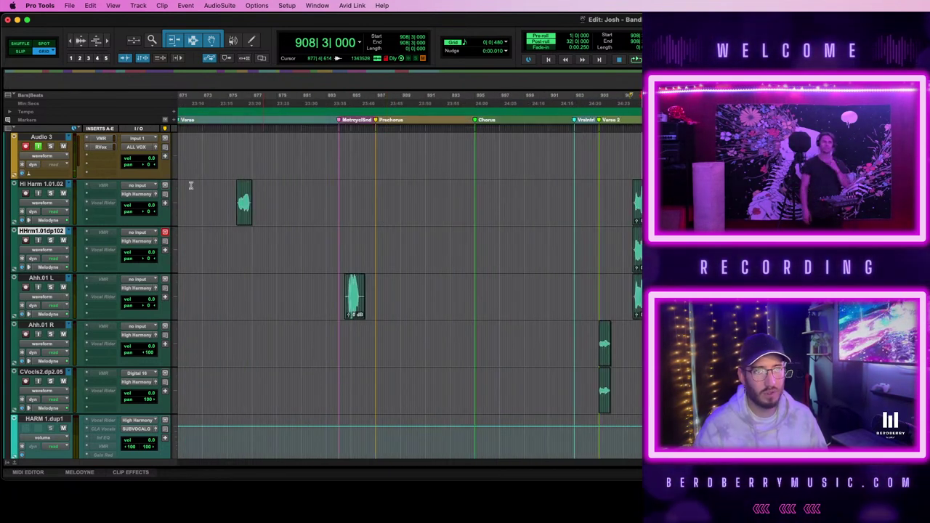
{"action": "left_click", "coordinate": [46, 185]}
{"action": "key", "text": "alt+shift+d"}
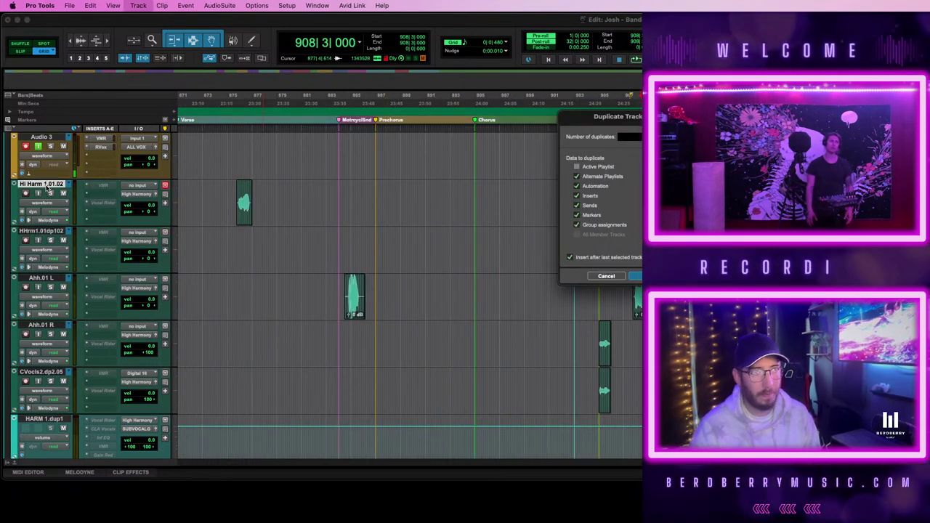
{"action": "key", "text": "Return"}
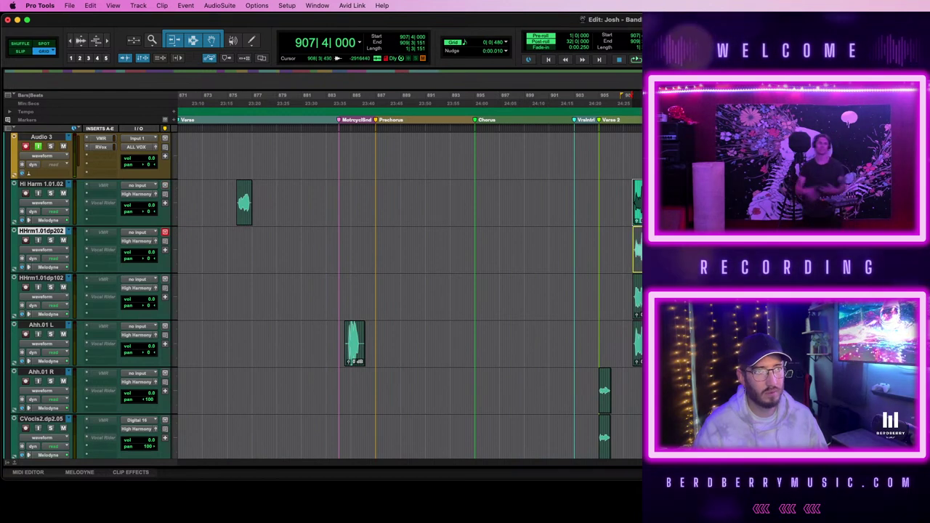
- Move the Hi Harm 1.01.02 clip at 907|4|000 to the new duplicate and the Audio 3 take at 909|3|480 to Hi Harm 1.01.02
{"action": "left_click", "coordinate": [667, 251]}
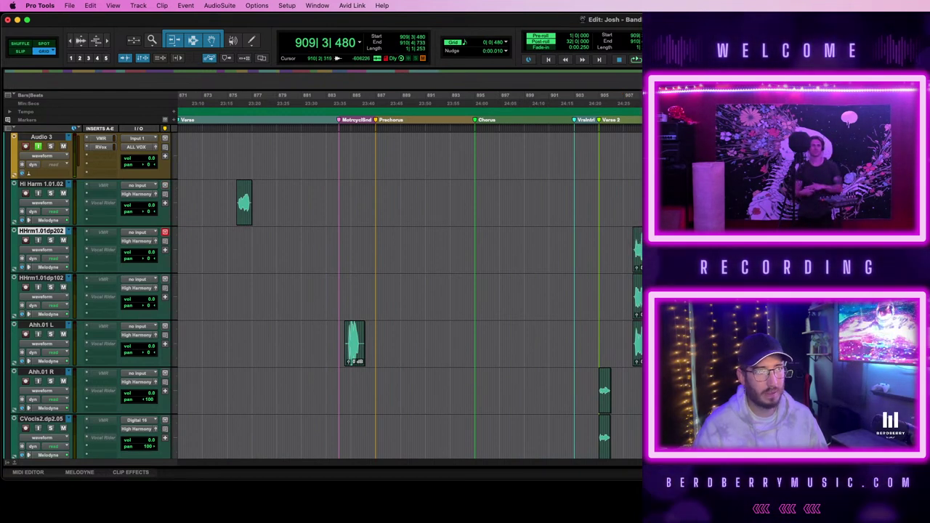
{"action": "key", "text": "t"}
{"action": "key", "text": "t"}
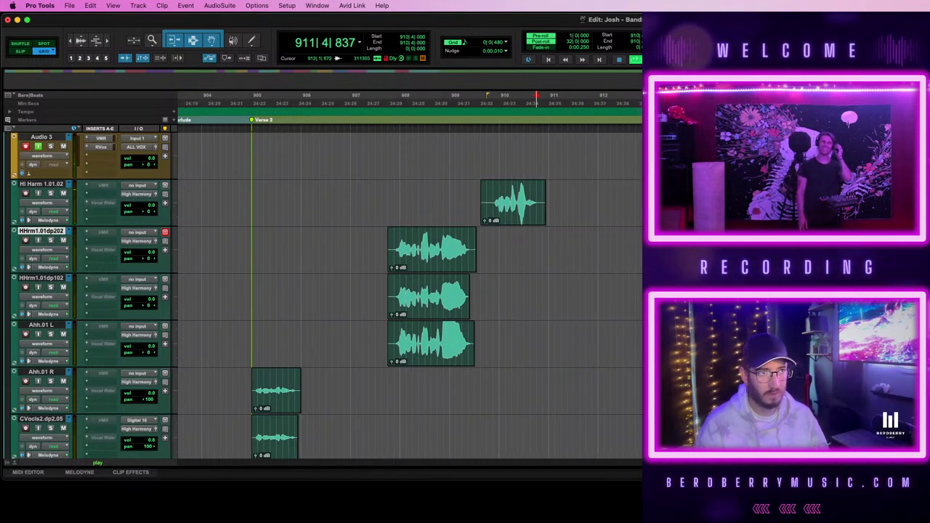
- Record a trial take on Audio 3 from 911|1|000, move it to HHrm1.01dp102 and delete it
{"action": "key", "text": "space"}
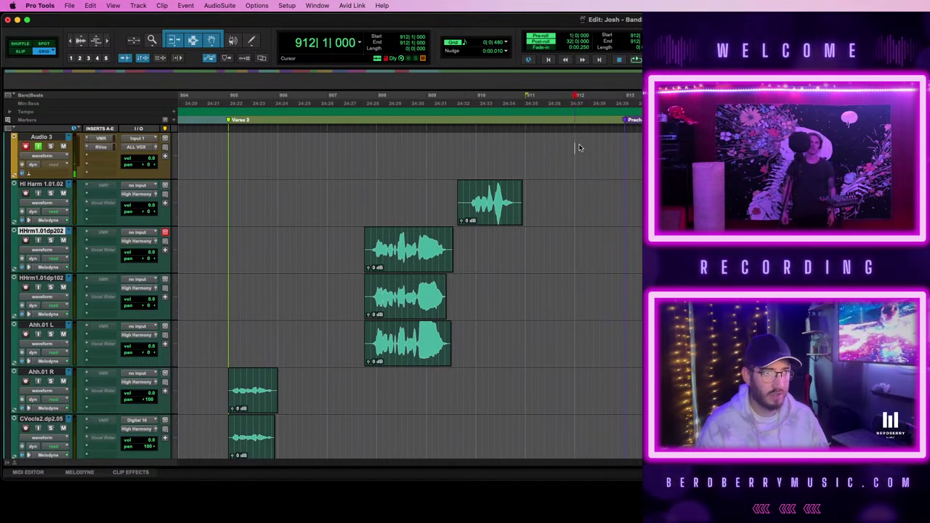
{"action": "left_click_drag", "start_coordinate": [627, 145], "coordinate": [623, 144]}
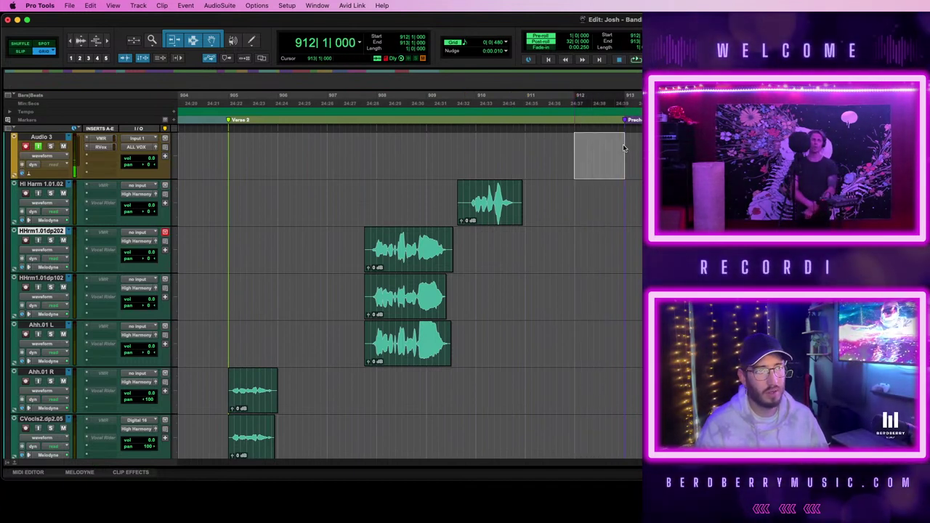
{"action": "left_click", "coordinate": [527, 143]}
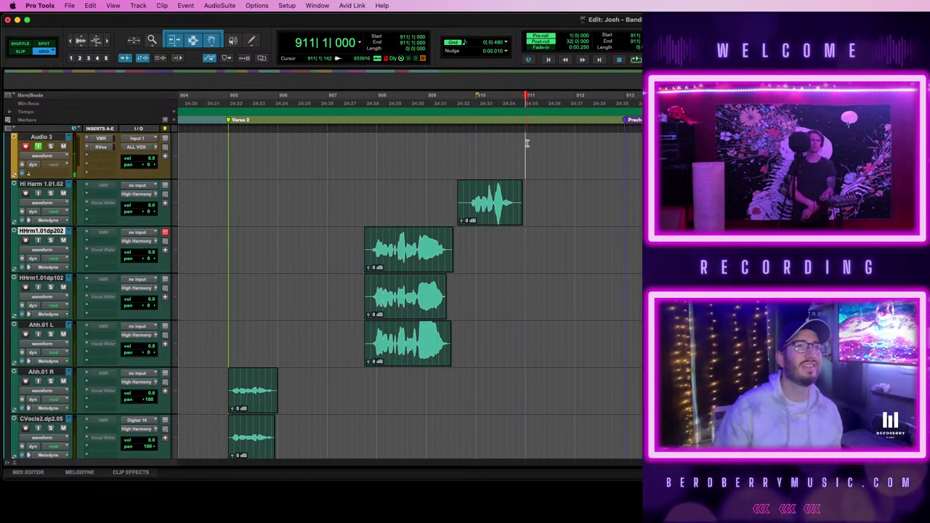
{"action": "key", "text": "space"}
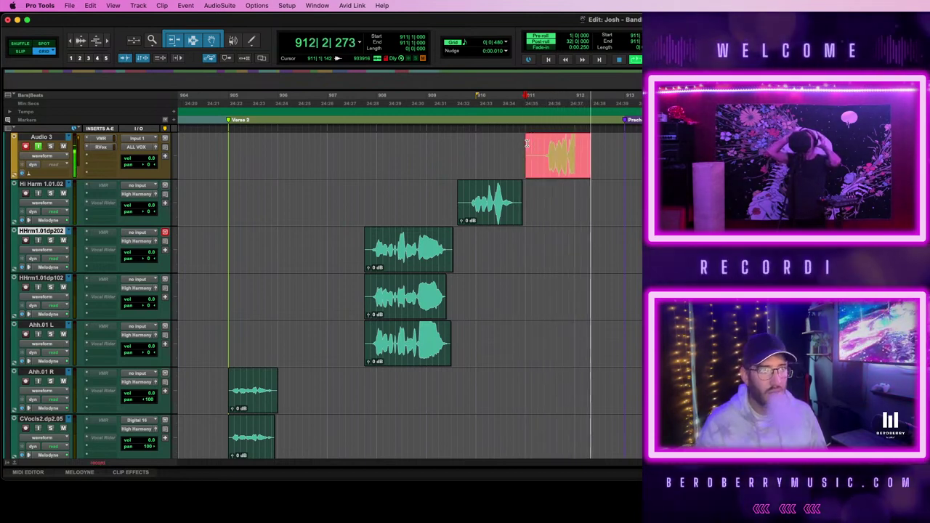
{"action": "key", "text": "space"}
{"action": "left_click_drag", "start_coordinate": [561, 171], "coordinate": [562, 283]}
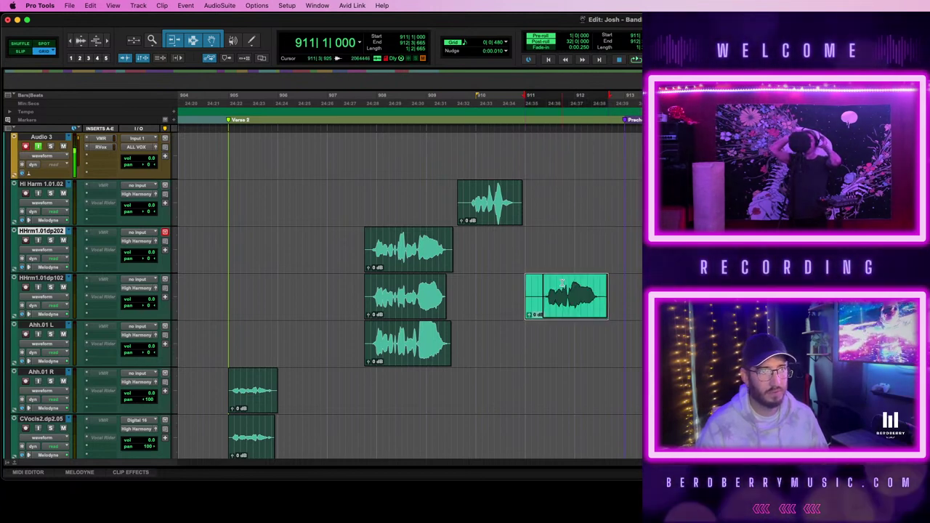
{"action": "key", "text": "Delete"}
- Record a fresh take of the Verse 2 line on Audio 3 from 911|1|000 and move the clip to HHrm1.01dp102
{"action": "left_click", "coordinate": [524, 148]}
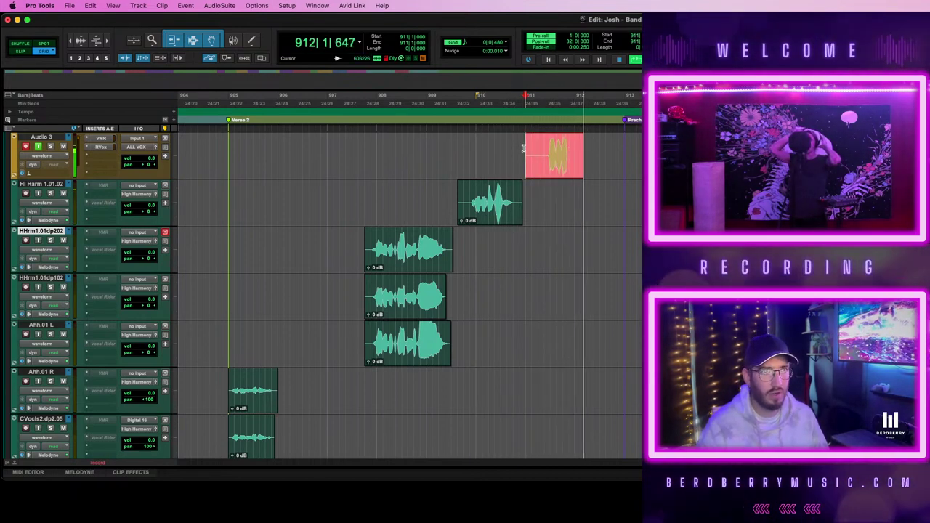
{"action": "key", "text": "super+period"}
{"action": "left_click_drag", "start_coordinate": [573, 169], "coordinate": [574, 288]}
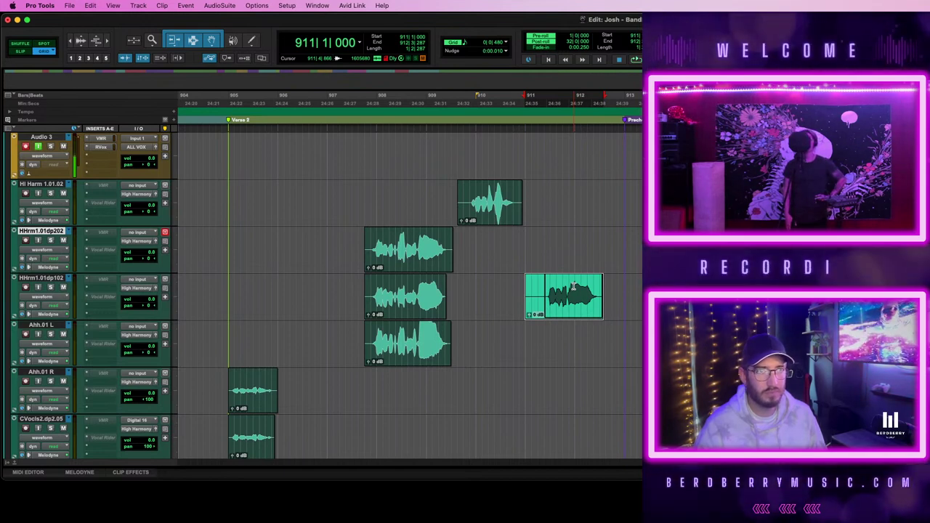
- Record a second layer on Audio 3 over the selected range at 911|1|000 and move the clip to Ahh.01 R
{"action": "key", "text": "space"}
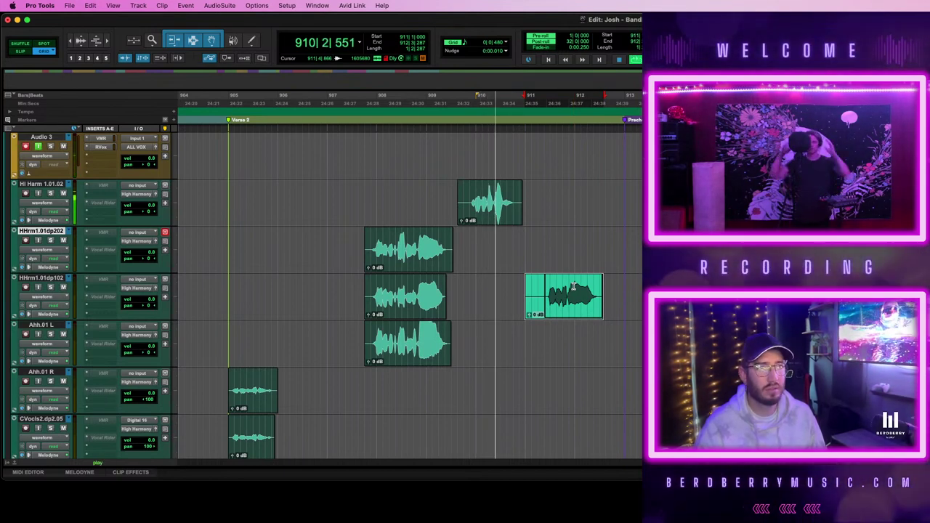
{"action": "scroll", "coordinate": [608, 259], "scroll_direction": "down", "scroll_amount": 1}
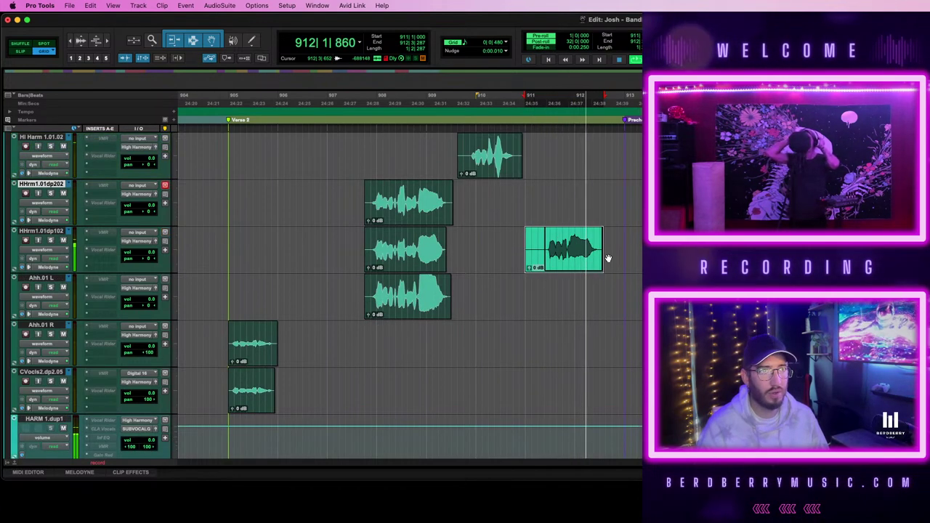
{"action": "scroll", "coordinate": [606, 258], "scroll_direction": "up", "scroll_amount": 3}
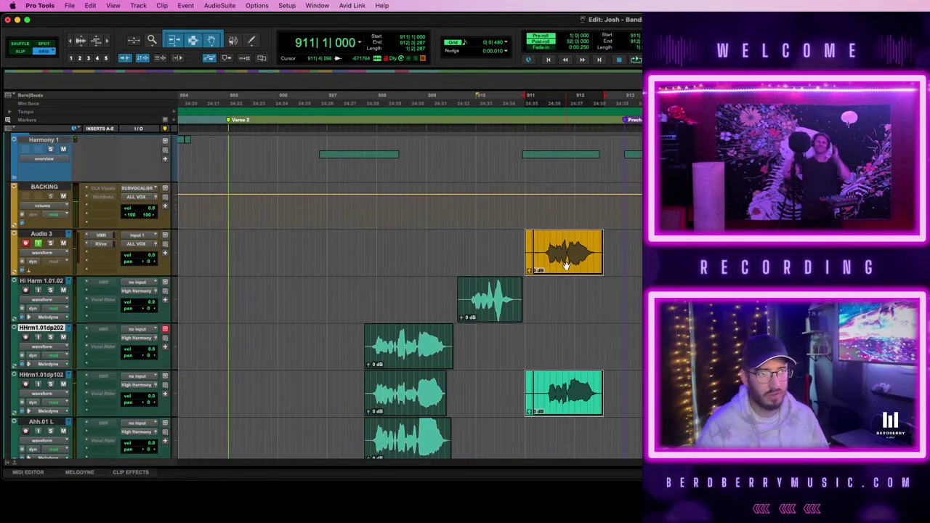
{"action": "left_click", "coordinate": [556, 312]}
{"action": "left_click", "coordinate": [552, 260]}
{"action": "left_click_drag", "start_coordinate": [553, 260], "coordinate": [559, 370]}
- Record a third layer on Audio 3 over the same range and move the clip to CVocls2.dp2.05
{"action": "key", "text": "space"}
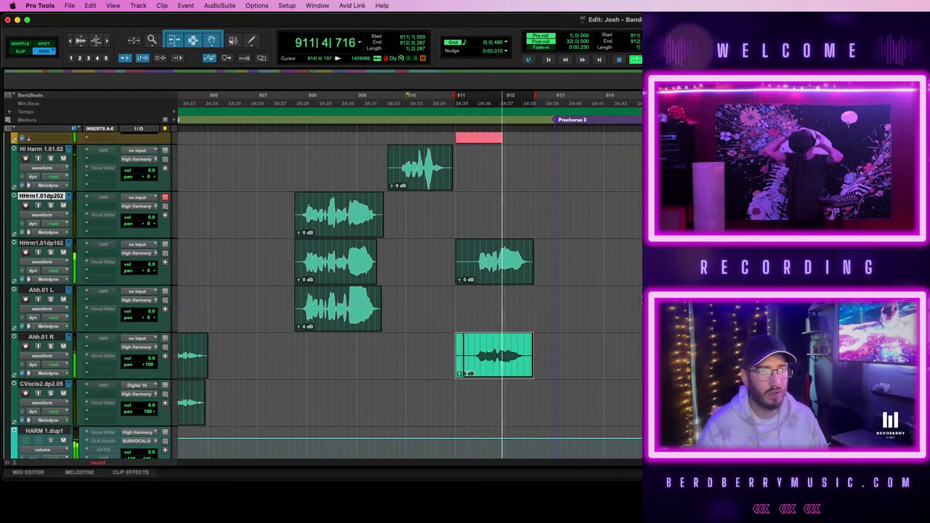
{"action": "key", "text": "space"}
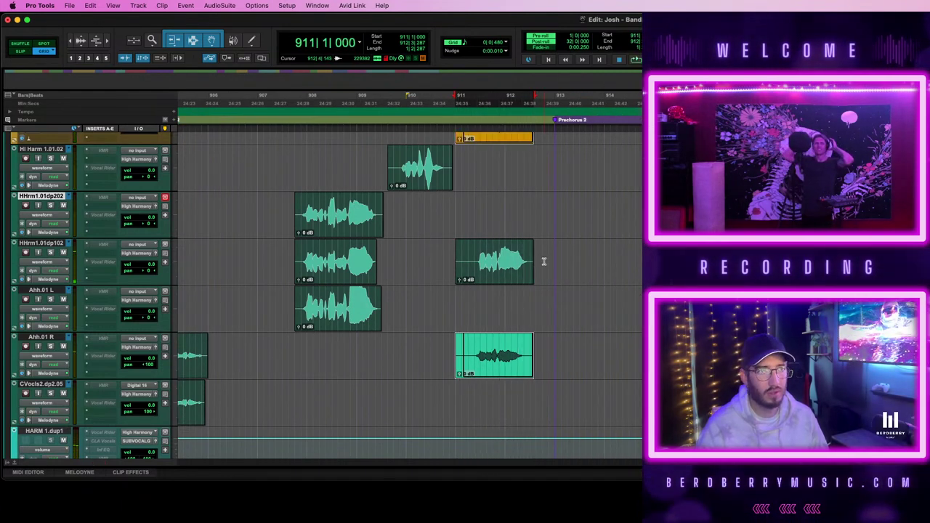
{"action": "scroll", "coordinate": [538, 261], "scroll_direction": "up", "scroll_amount": 2}
{"action": "left_click", "coordinate": [500, 213]}
{"action": "left_click_drag", "start_coordinate": [500, 213], "coordinate": [493, 315]}
- Play back the layered takes around 911|1|000 to check how they sit together
{"action": "key", "text": "space"}
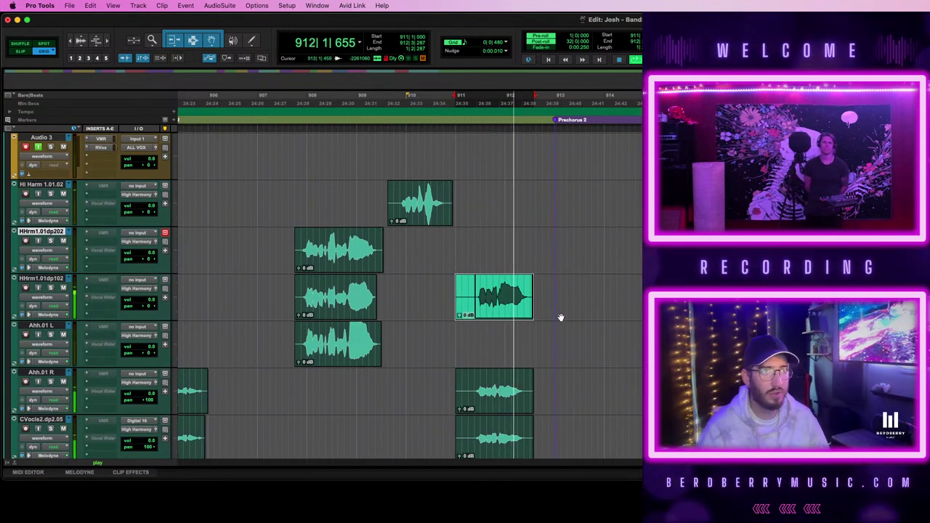
{"action": "key", "text": "super+bracketleft"}
{"action": "key", "text": "space"}
{"action": "left_click", "coordinate": [599, 295]}
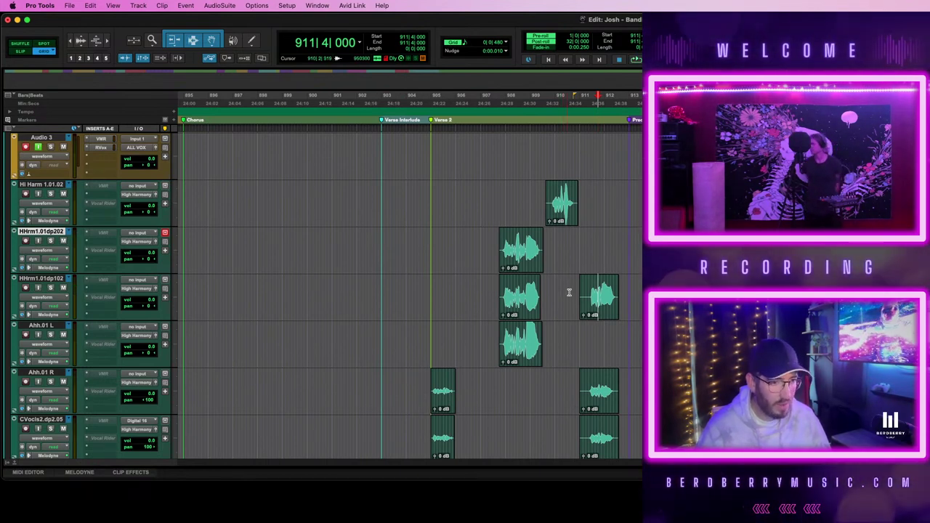
- Record another layer on Audio 3 from 910|4|480, audition it and move the clip to Ahh.01 L at the same position
{"action": "left_click", "coordinate": [577, 145]}
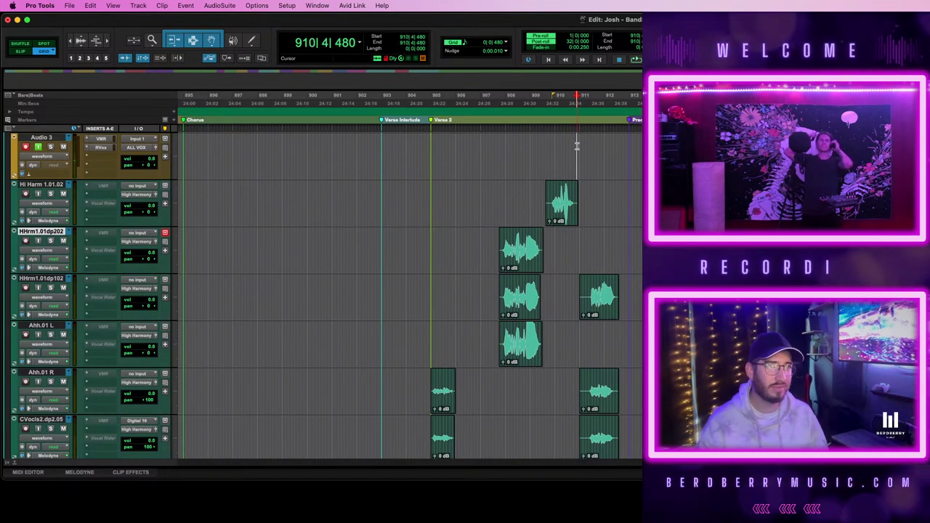
{"action": "key", "text": "space"}
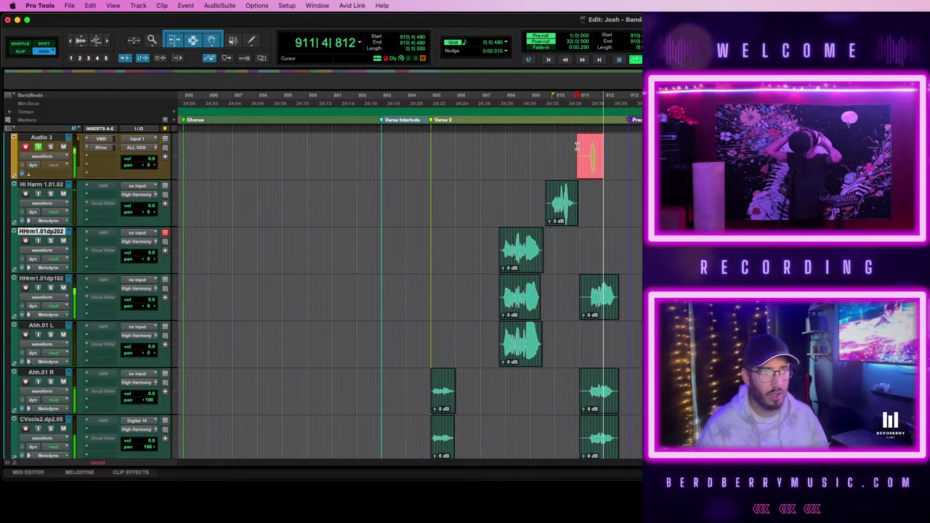
{"action": "key", "text": "space"}
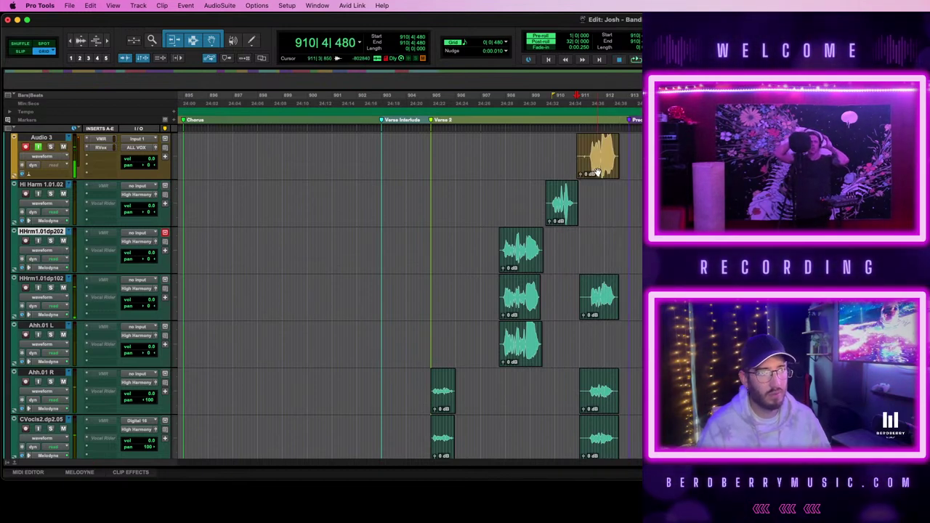
{"action": "left_click", "coordinate": [597, 173]}
{"action": "key", "text": "space"}
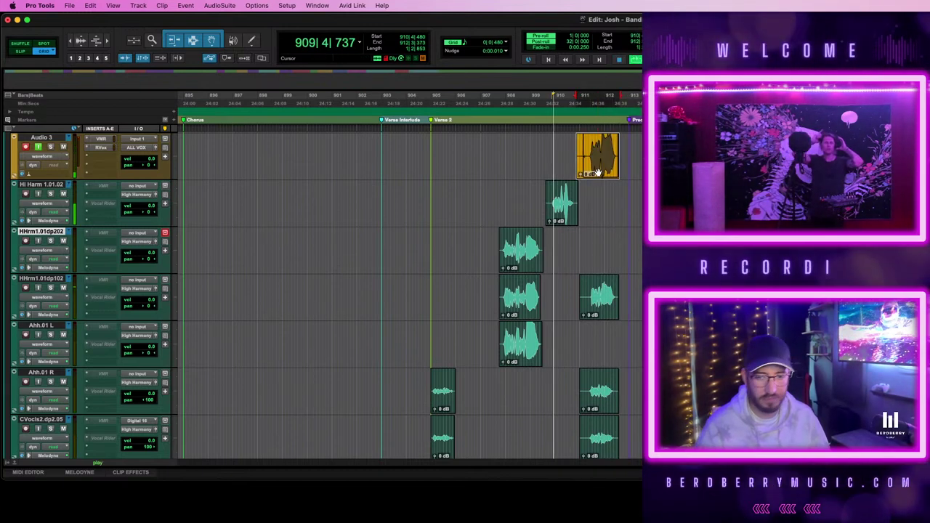
{"action": "key", "text": "space"}
{"action": "left_click", "coordinate": [634, 155]}
{"action": "left_click_drag", "start_coordinate": [602, 173], "coordinate": [602, 361]}
- Play back the end of Verse 2 from 911|1|480 to check the stacked harmonies
{"action": "left_click", "coordinate": [584, 151]}
{"action": "key", "text": "space"}
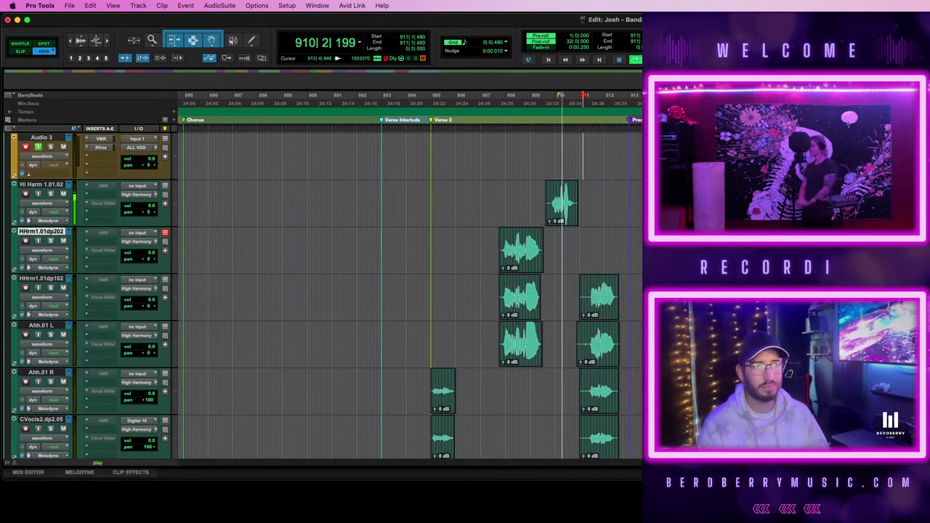
{"action": "scroll", "coordinate": [408, 294], "scroll_direction": "down", "scroll_amount": 1}
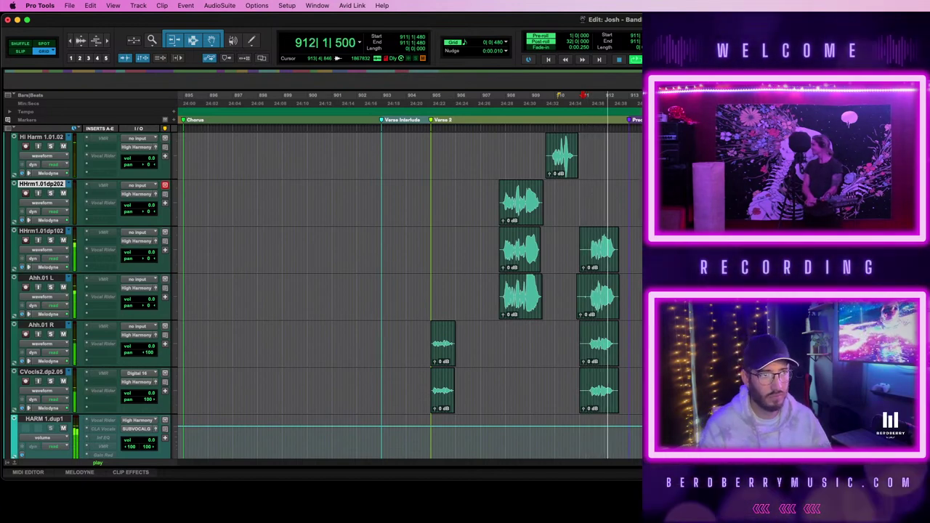
{"action": "scroll", "coordinate": [327, 291], "scroll_direction": "up", "scroll_amount": 3}
{"action": "scroll", "coordinate": [640, 193], "scroll_direction": "up", "scroll_amount": 3}
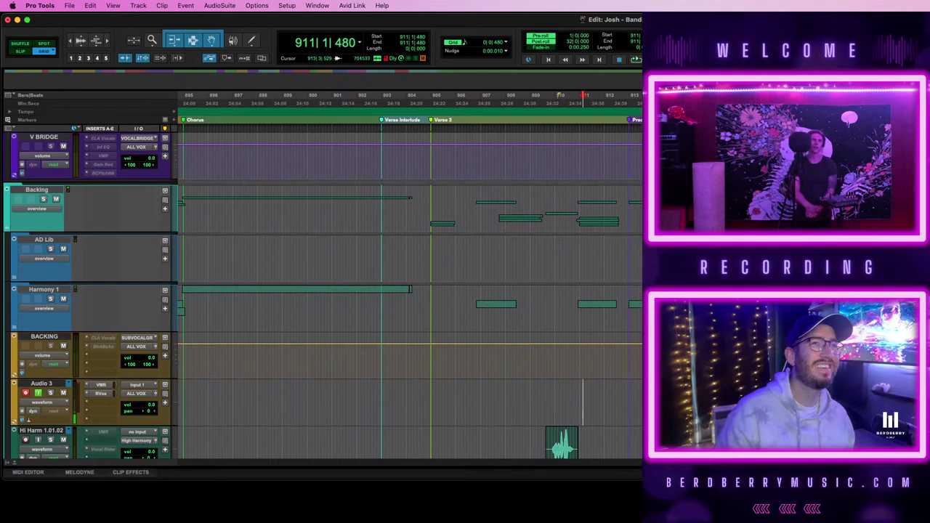
- Select the Audio 3 range from the Verse marker at 871|1|000 to the Prechorus marker, 16 bars long
{"action": "key", "text": "r"}
{"action": "scroll", "coordinate": [408, 290], "scroll_direction": "right", "scroll_amount": 3}
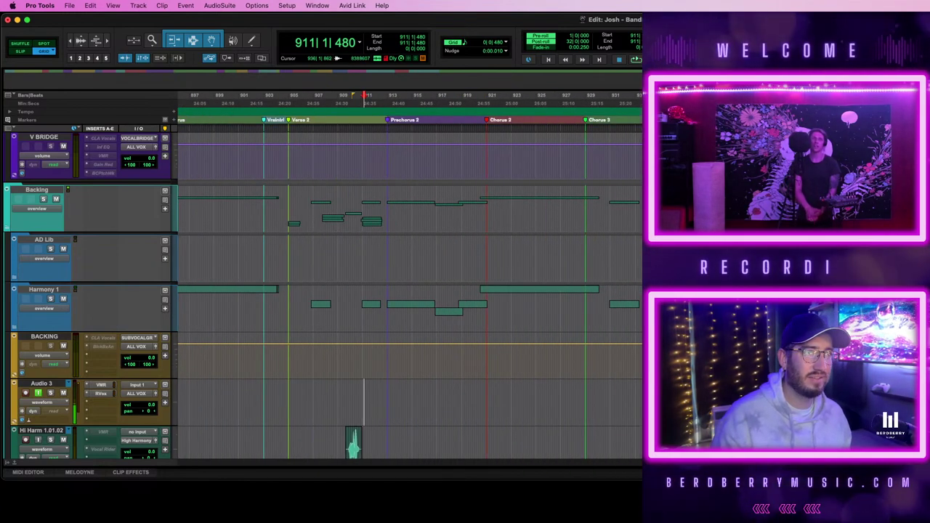
{"action": "scroll", "coordinate": [408, 294], "scroll_direction": "left", "scroll_amount": 3}
{"action": "scroll", "coordinate": [408, 293], "scroll_direction": "down", "scroll_amount": 8}
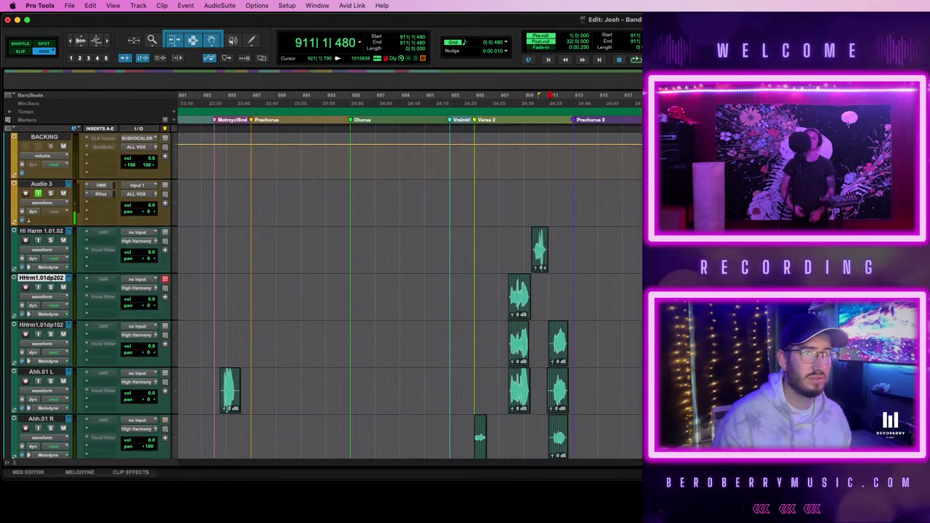
{"action": "scroll", "coordinate": [407, 290], "scroll_direction": "left", "scroll_amount": 4}
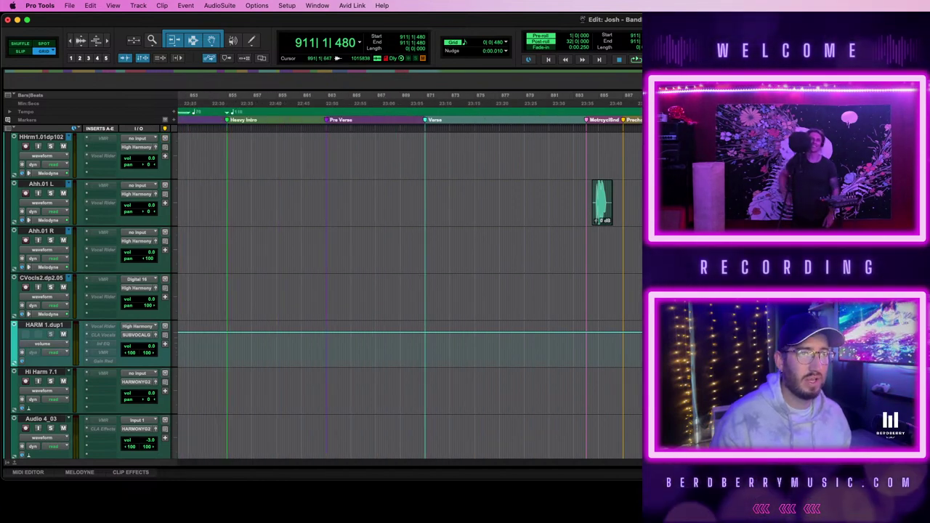
{"action": "left_click", "coordinate": [428, 198]}
{"action": "scroll", "coordinate": [428, 198], "scroll_direction": "up", "scroll_amount": 6}
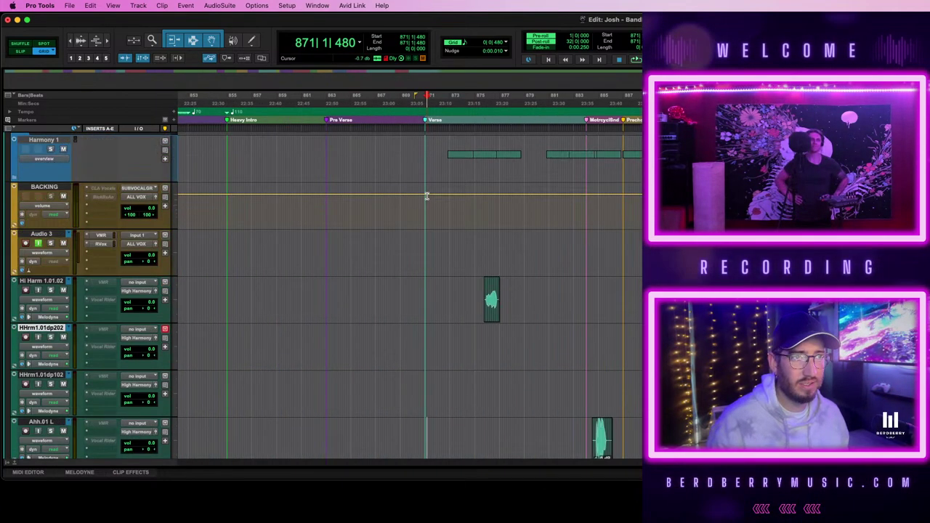
{"action": "left_click_drag", "start_coordinate": [426, 242], "coordinate": [620, 241]}
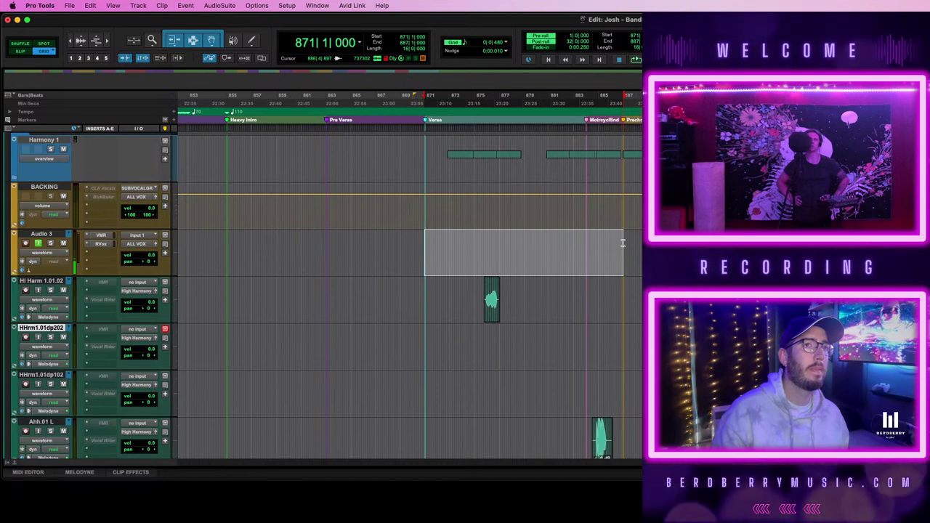
- Create one more duplicate of the Hi Harm 1.01.02 track without its active playlist, placed directly below the original
{"action": "key", "text": "t"}
{"action": "scroll", "coordinate": [622, 243], "scroll_direction": "right", "scroll_amount": 5}
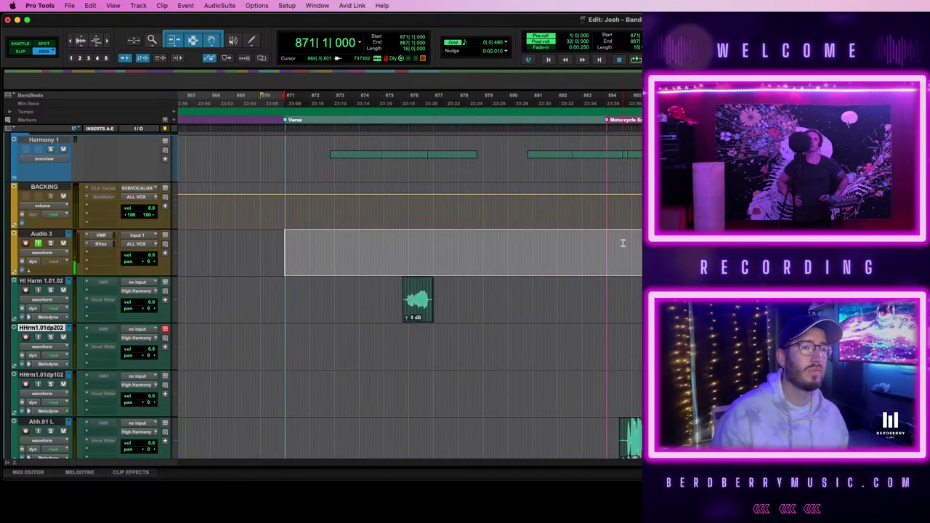
{"action": "scroll", "coordinate": [622, 242], "scroll_direction": "right", "scroll_amount": 3}
{"action": "scroll", "coordinate": [623, 243], "scroll_direction": "down", "scroll_amount": 1}
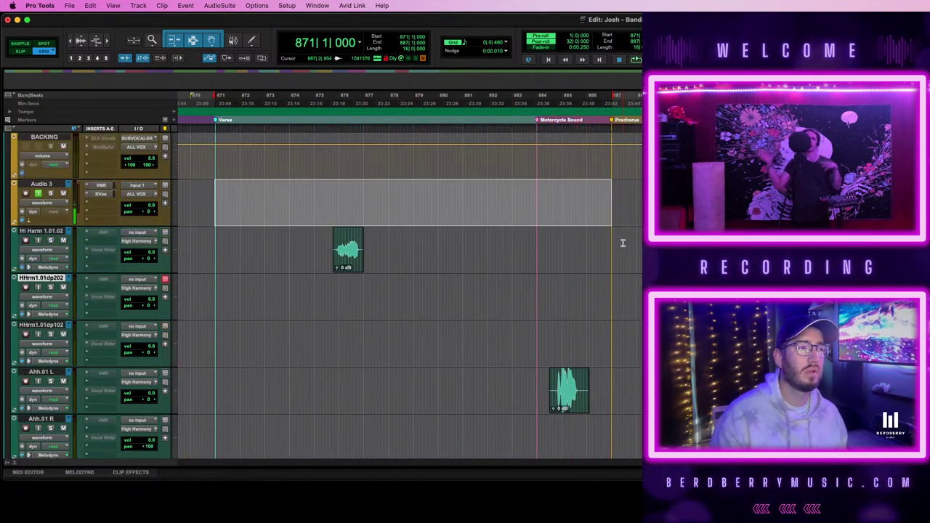
{"action": "key", "text": "super+bracketleft"}
{"action": "scroll", "coordinate": [622, 243], "scroll_direction": "down", "scroll_amount": 1}
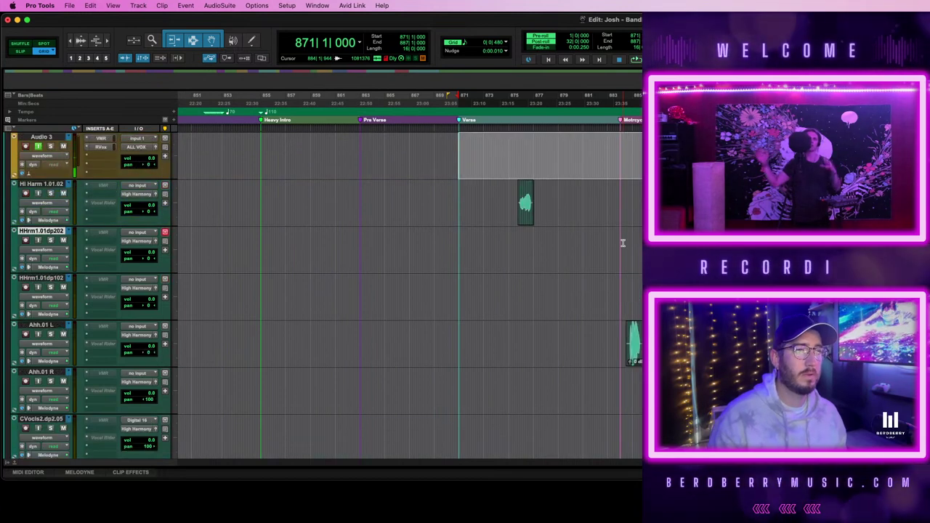
{"action": "left_click", "coordinate": [46, 186]}
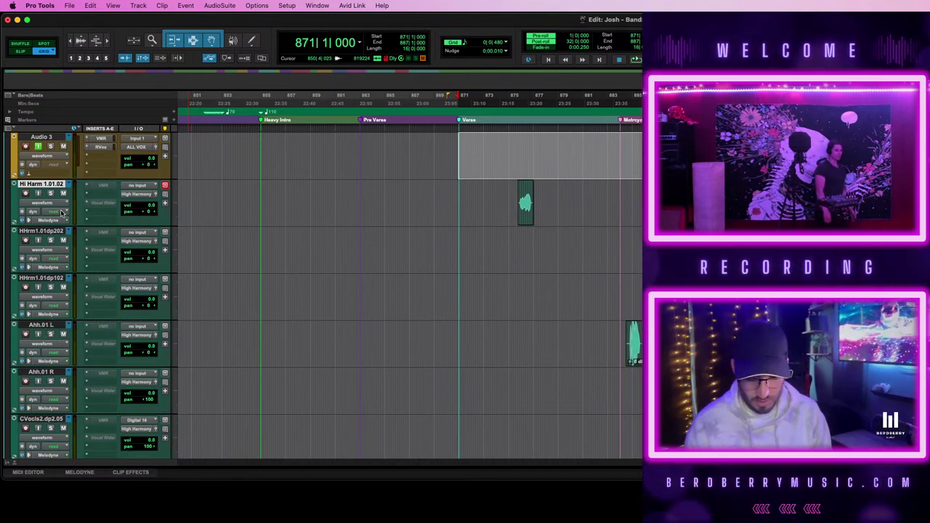
{"action": "key", "text": "alt+shift+d"}
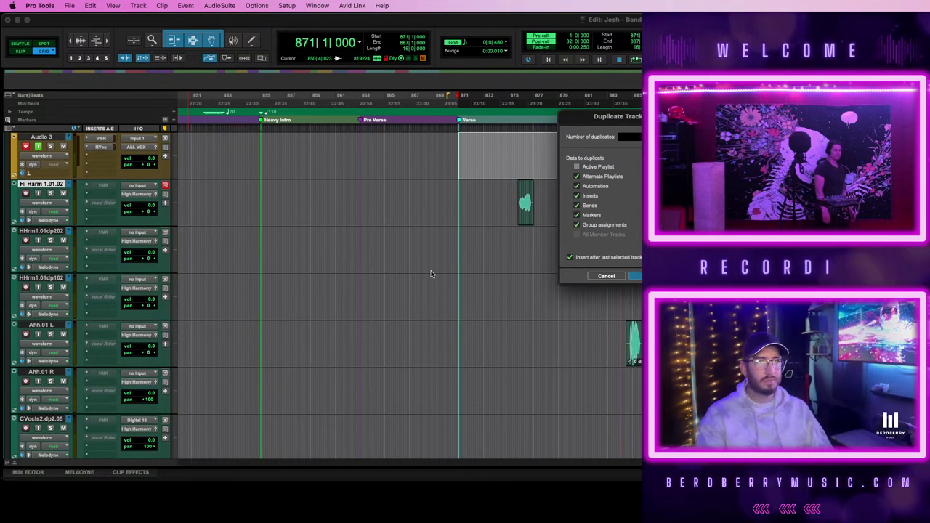
{"action": "left_click", "coordinate": [637, 276]}
- Move the Motorcycle Sound section clip at 884|3|000 from Ahh.01 L up to HHrm1.01dp302, keeping its timeline position
{"action": "scroll", "coordinate": [407, 291], "scroll_direction": "up", "scroll_amount": 2}
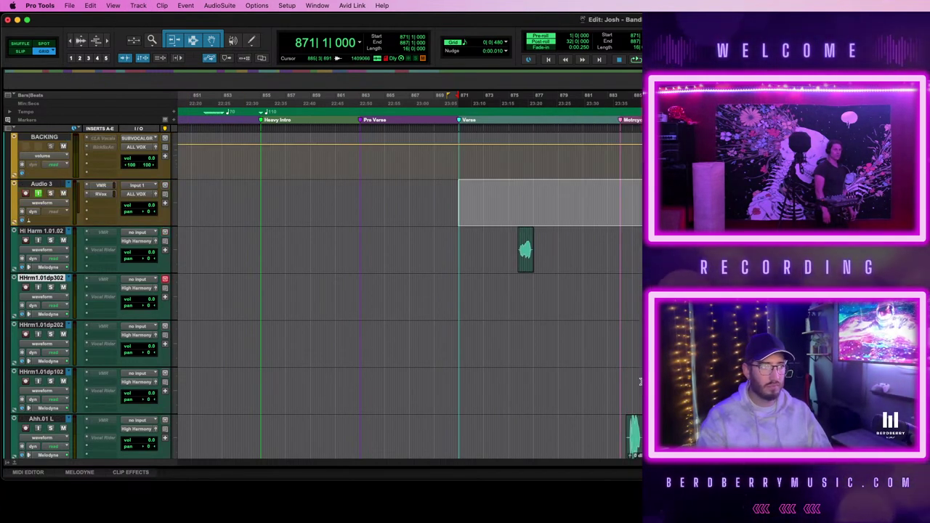
{"action": "scroll", "coordinate": [406, 290], "scroll_direction": "right", "scroll_amount": 6}
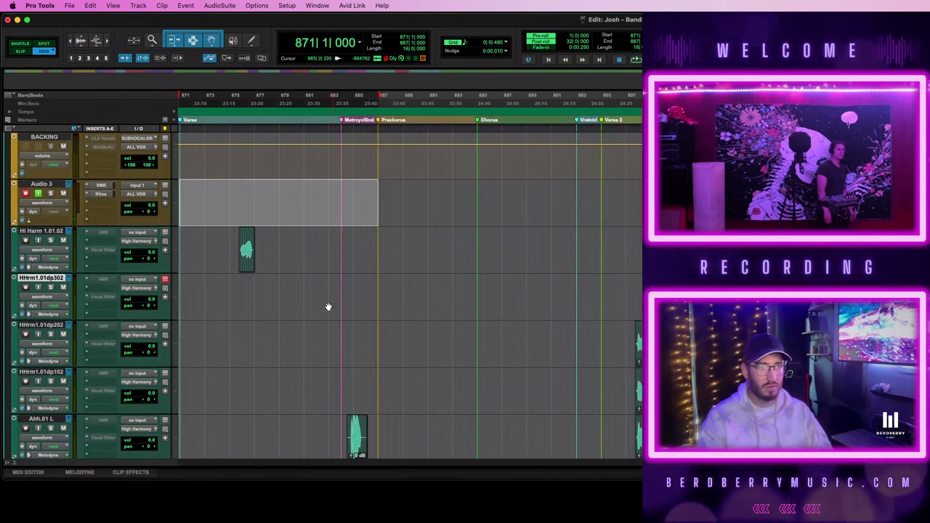
{"action": "scroll", "coordinate": [331, 307], "scroll_direction": "left", "scroll_amount": 3}
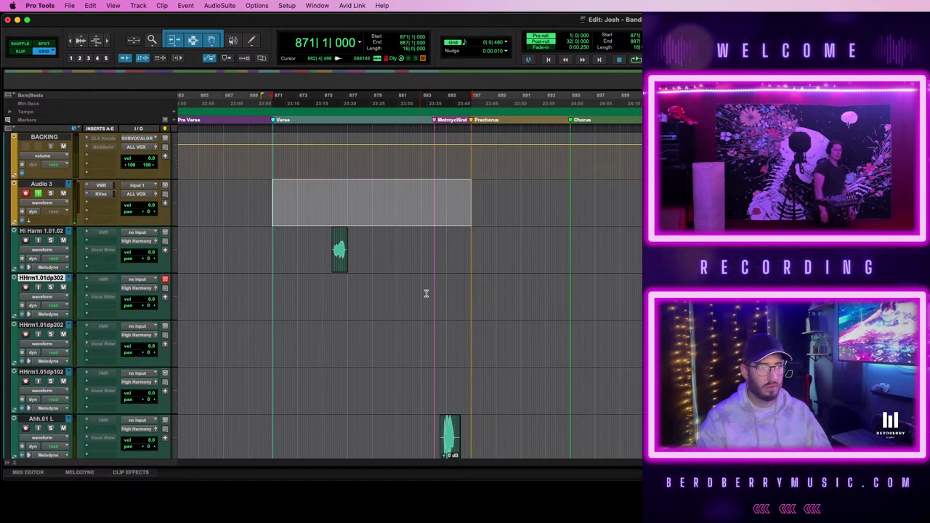
{"action": "scroll", "coordinate": [439, 368], "scroll_direction": "down", "scroll_amount": 4}
{"action": "left_click", "coordinate": [449, 351]}
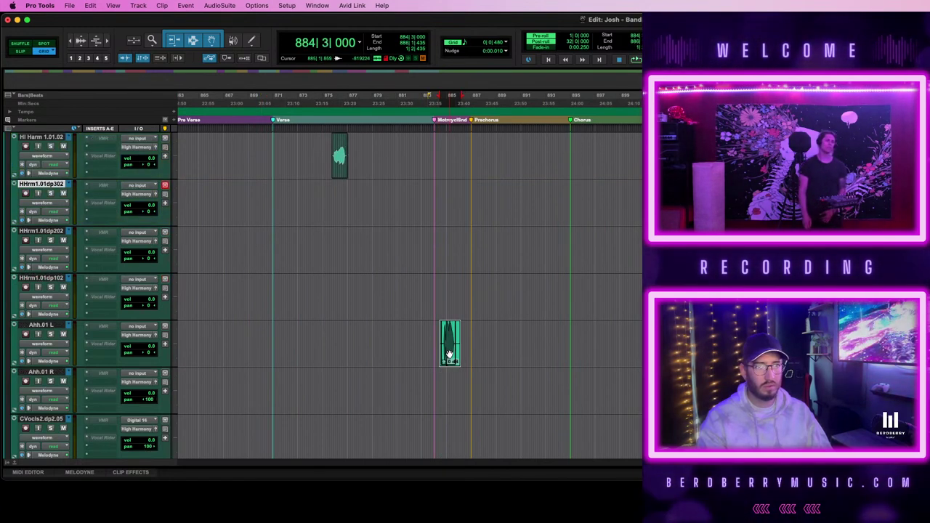
{"action": "left_click_drag", "start_coordinate": [450, 341], "coordinate": [450, 202]}
{"action": "scroll", "coordinate": [563, 238], "scroll_direction": "up", "scroll_amount": 4}
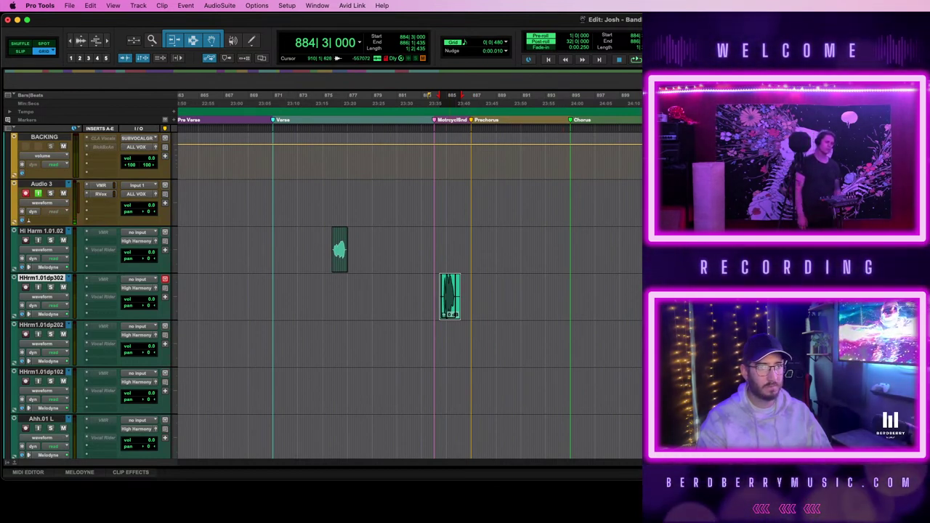
- Play back the clip moved to HHrm1.01dp302, starting from 884|3|480
{"action": "left_click", "coordinate": [441, 237]}
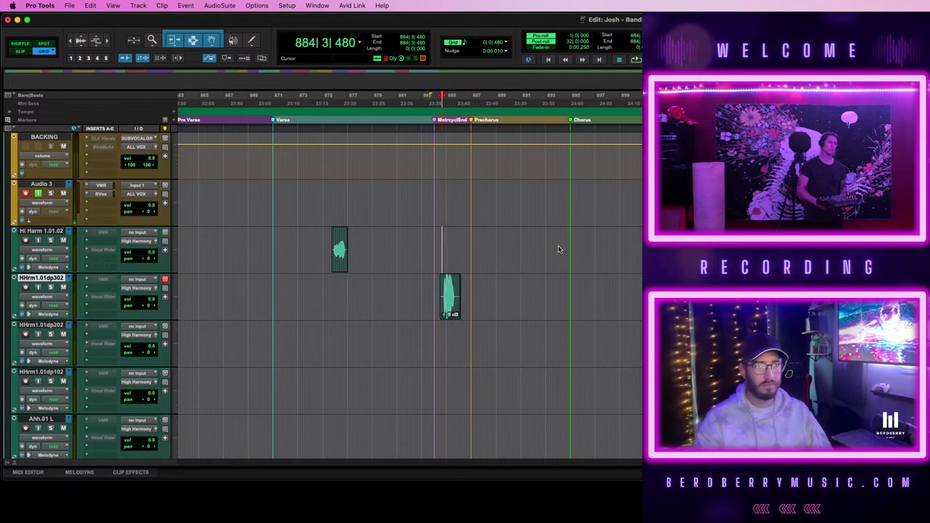
{"action": "key", "text": "space"}
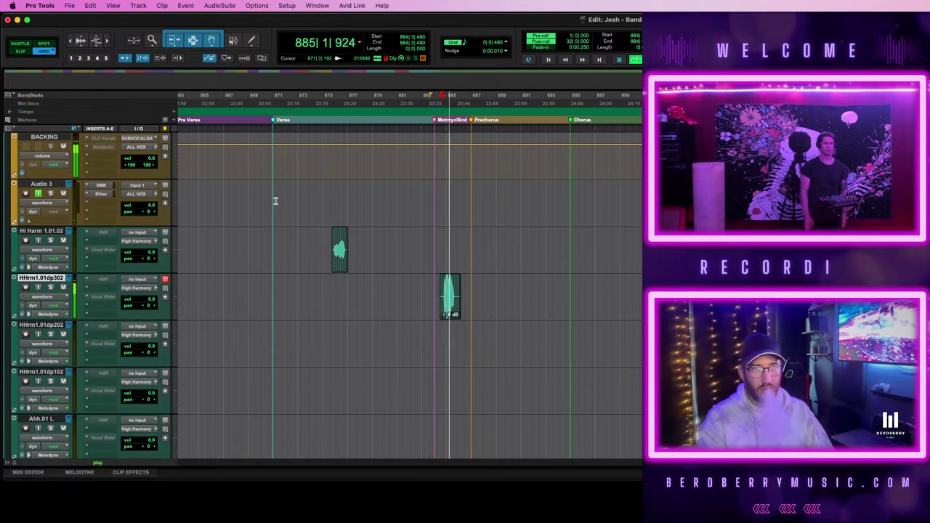
{"action": "key", "text": "space"}
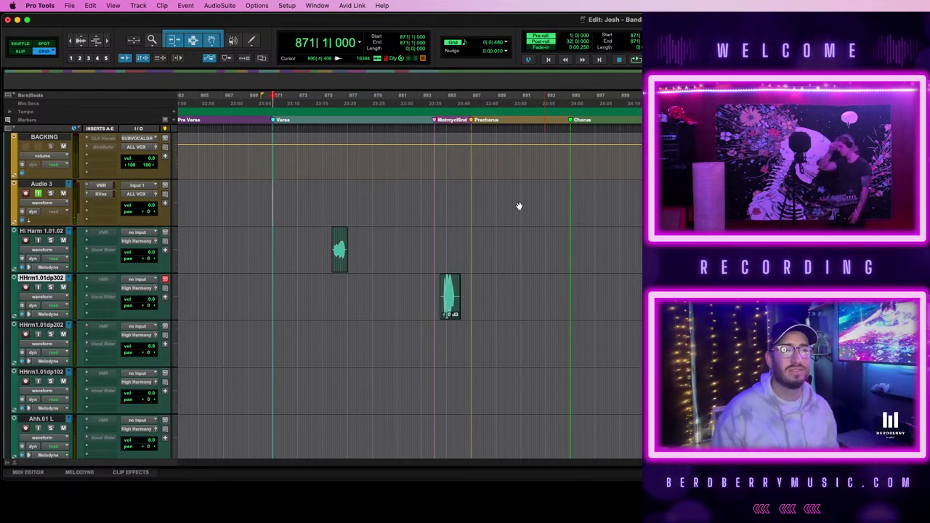
- Play the opening of the Verse from 871|1|000 and place the edit cursor on Audio 3 at 873|1|000
{"action": "key", "text": "space"}
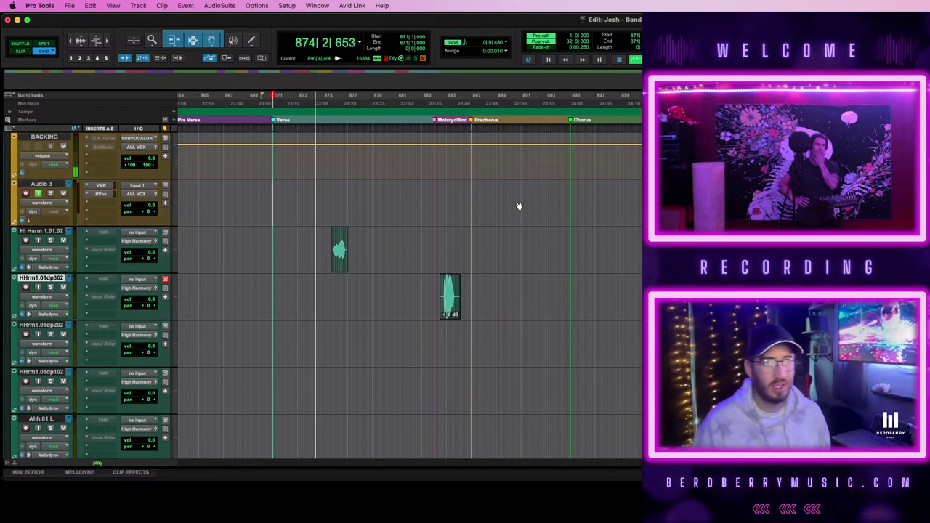
{"action": "key", "text": "space"}
{"action": "left_click_drag", "start_coordinate": [297, 194], "coordinate": [324, 193]}
{"action": "left_click", "coordinate": [297, 192]}
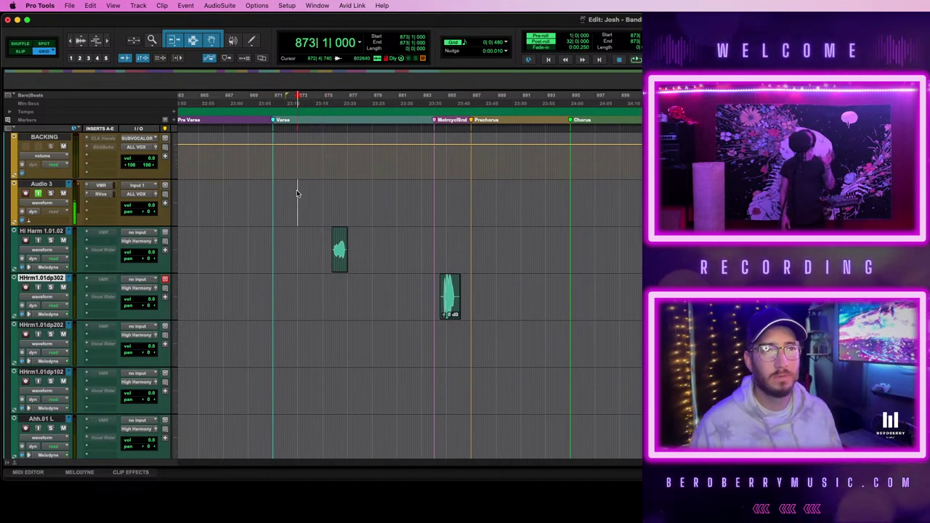
- Unmute the muted lead guitar tracks, including Lead 1.dup3.02 and Lead 2.dup1.02
{"action": "scroll", "coordinate": [296, 191], "scroll_direction": "up", "scroll_amount": 5}
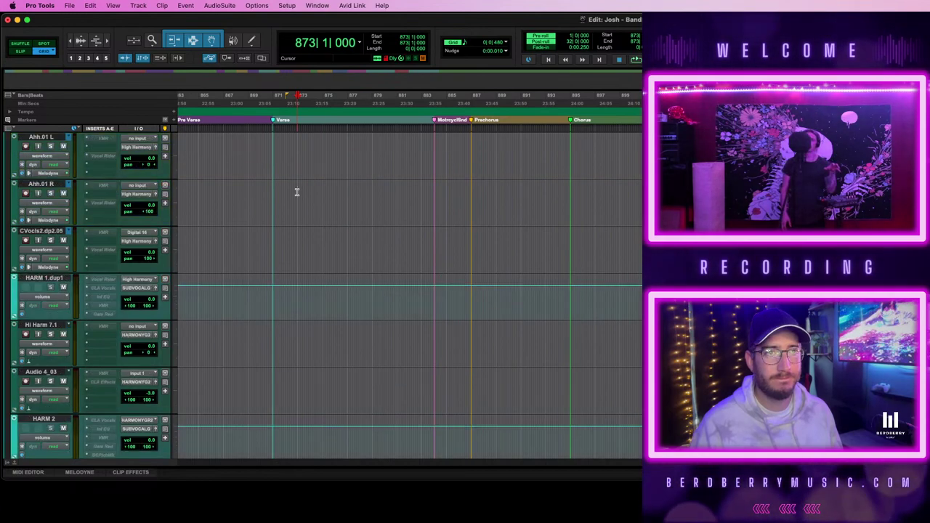
{"action": "scroll", "coordinate": [296, 192], "scroll_direction": "up", "scroll_amount": 15}
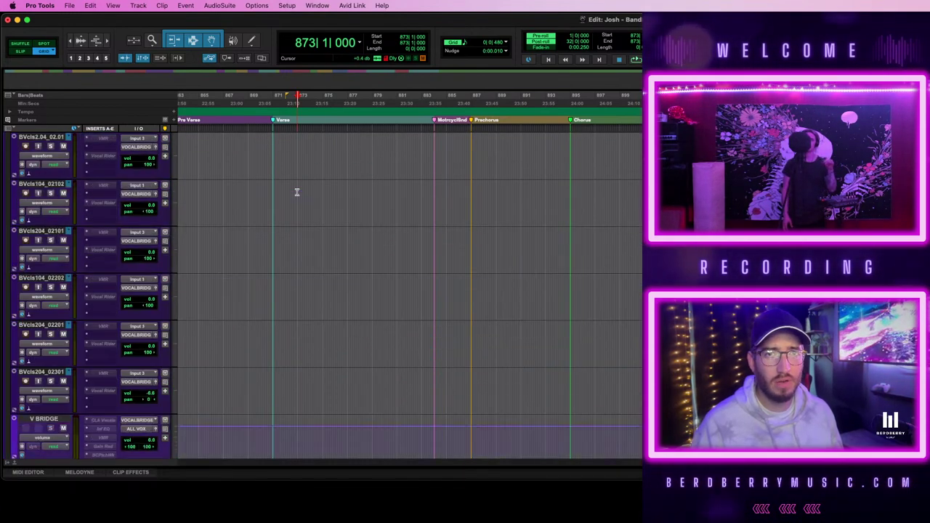
{"action": "scroll", "coordinate": [296, 191], "scroll_direction": "up", "scroll_amount": 5}
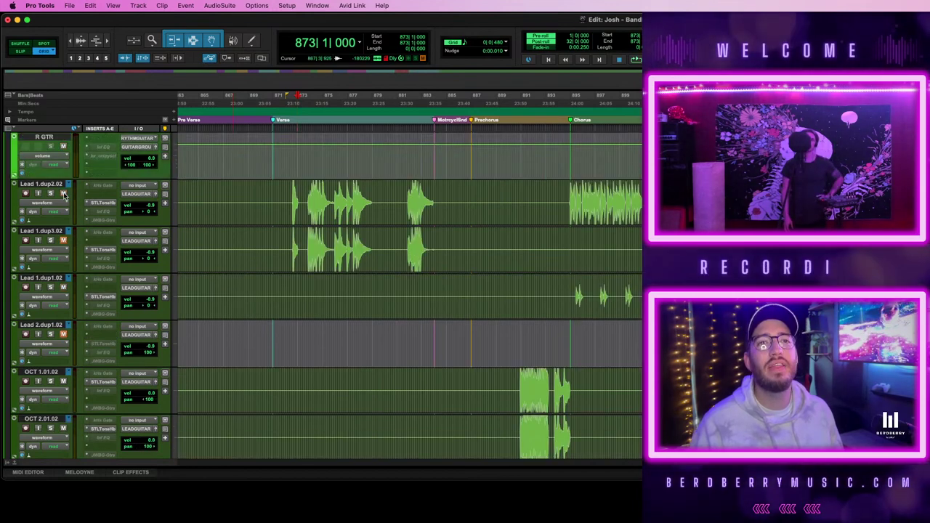
{"action": "left_click", "coordinate": [63, 333]}
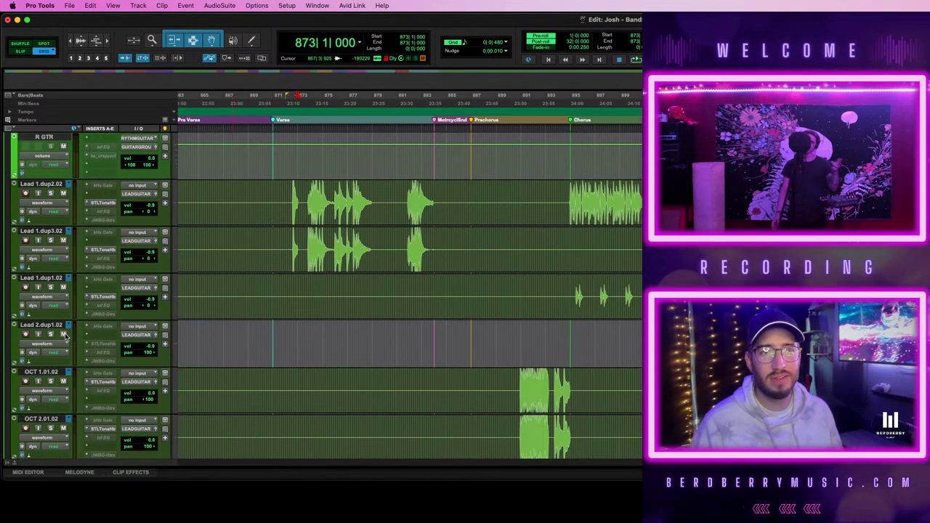
- Play the Verse from 871|1|480 and check the guitar, lead vocal and harmony tracks during playback
{"action": "key", "text": "space"}
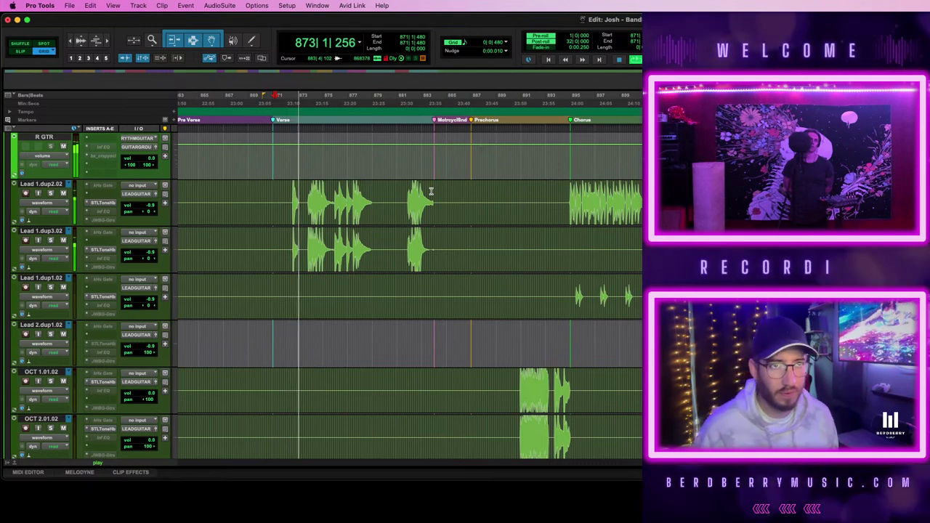
{"action": "scroll", "coordinate": [400, 226], "scroll_direction": "down", "scroll_amount": 5}
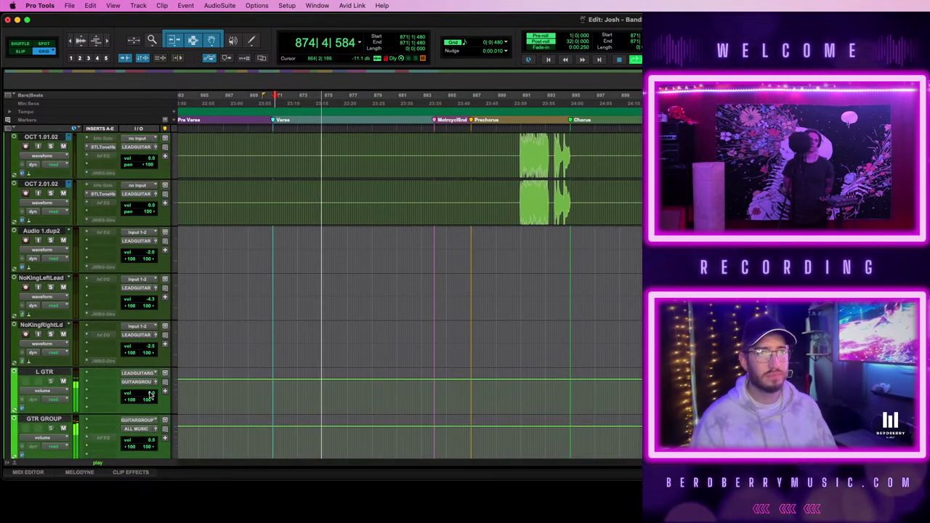
{"action": "scroll", "coordinate": [427, 373], "scroll_direction": "up", "scroll_amount": 4}
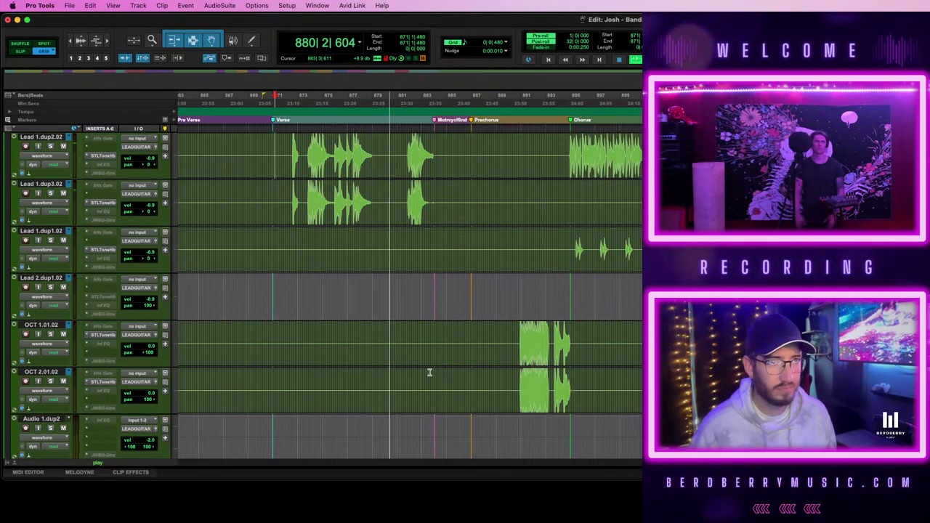
{"action": "scroll", "coordinate": [430, 370], "scroll_direction": "up", "scroll_amount": 4}
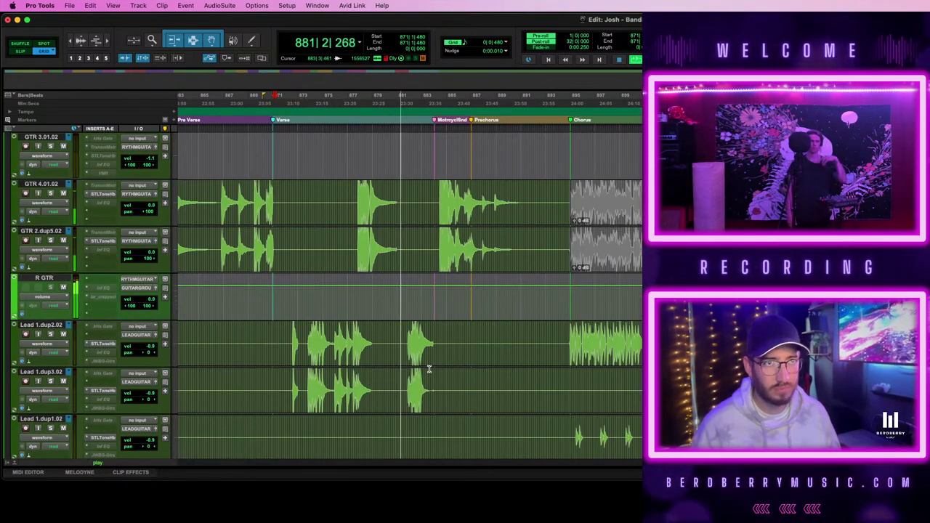
{"action": "scroll", "coordinate": [430, 369], "scroll_direction": "down", "scroll_amount": 2}
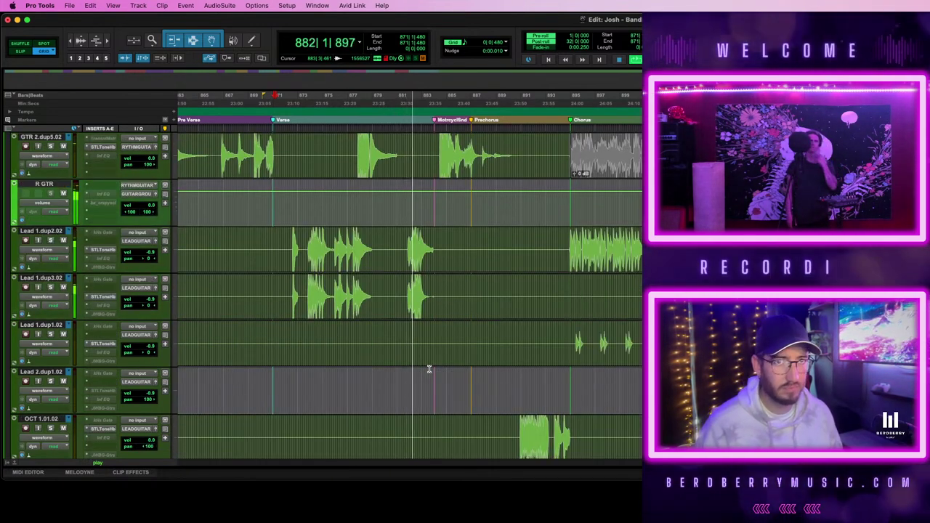
{"action": "scroll", "coordinate": [430, 370], "scroll_direction": "down", "scroll_amount": 15}
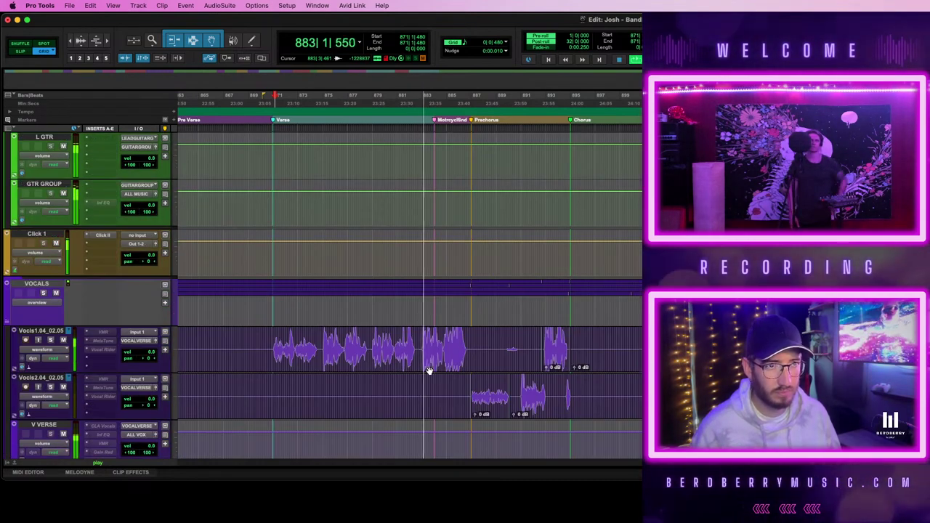
{"action": "scroll", "coordinate": [430, 371], "scroll_direction": "down", "scroll_amount": 6}
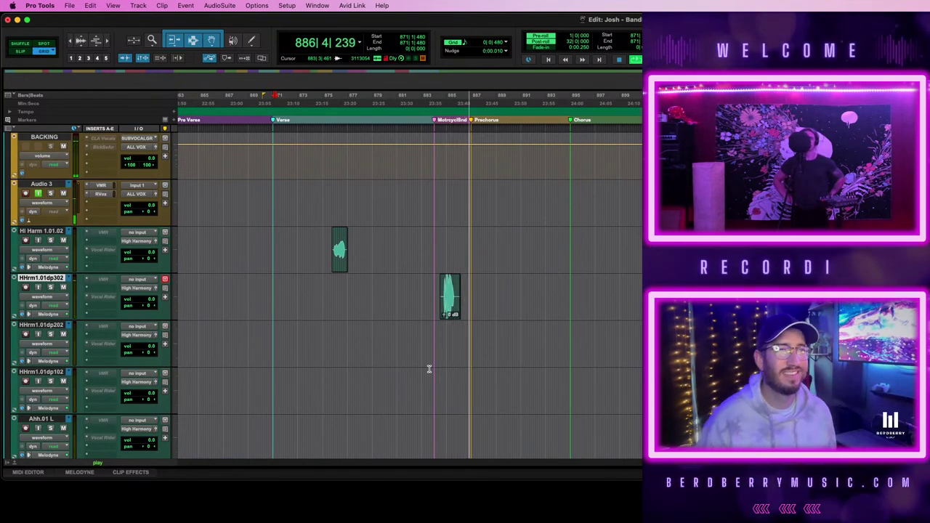
{"action": "key", "text": "space"}
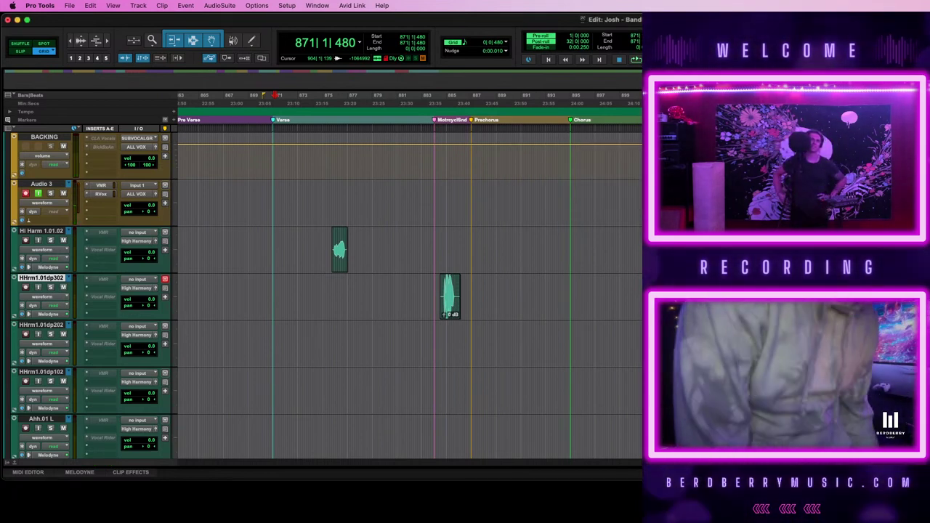
- Play back Verse 2 from 905|1|480 to check its stacked harmonies, and save the session
{"action": "left_click", "coordinate": [696, 296]}
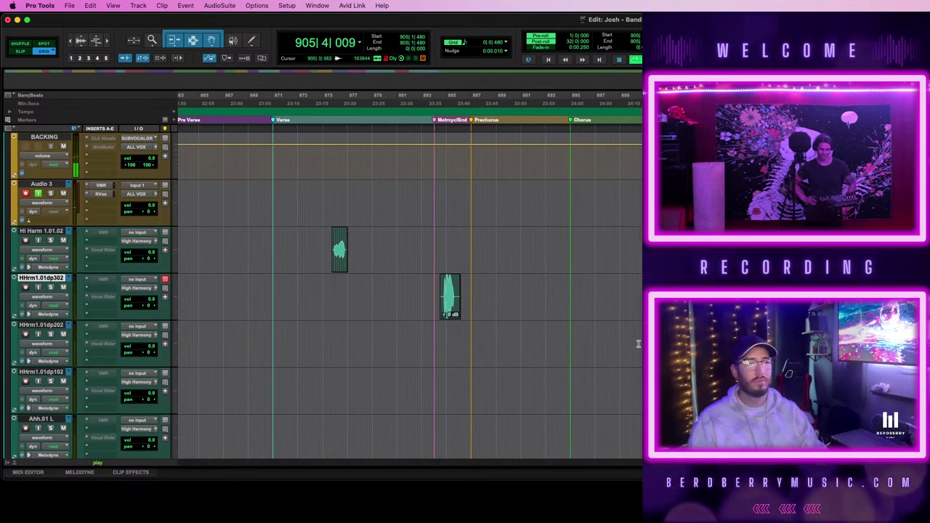
{"action": "scroll", "coordinate": [629, 336], "scroll_direction": "down", "scroll_amount": 4}
{"action": "scroll", "coordinate": [628, 336], "scroll_direction": "up", "scroll_amount": 5}
{"action": "scroll", "coordinate": [629, 336], "scroll_direction": "down", "scroll_amount": 1}
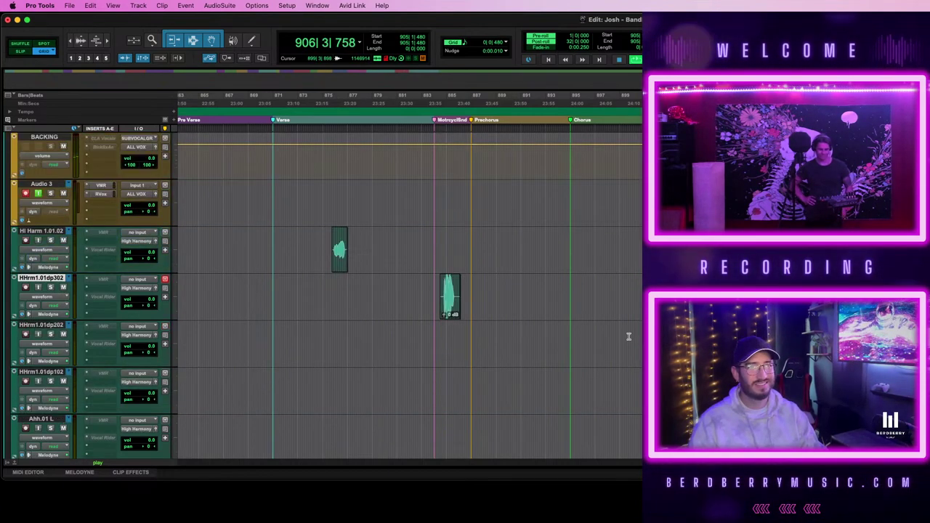
{"action": "scroll", "coordinate": [629, 336], "scroll_direction": "down", "scroll_amount": 1}
{"action": "scroll", "coordinate": [629, 336], "scroll_direction": "down", "scroll_amount": 3}
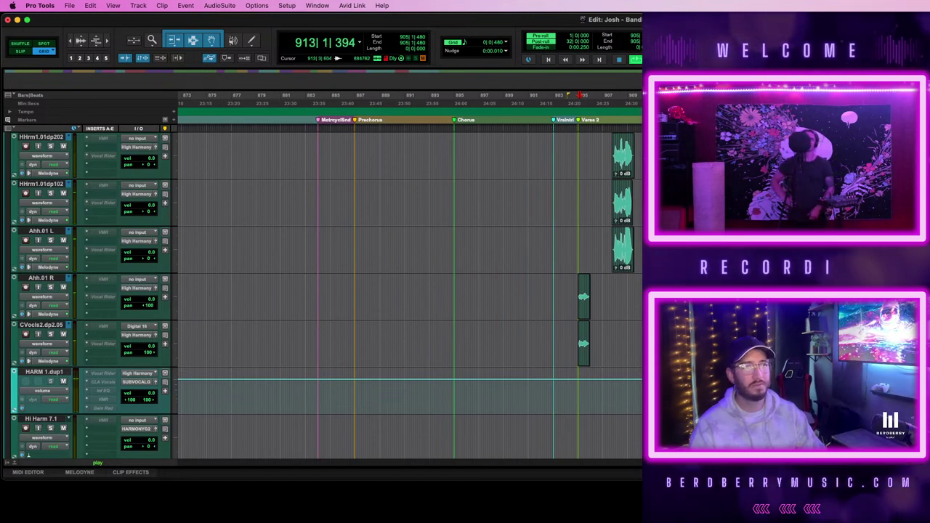
{"action": "key", "text": "space"}
{"action": "key", "text": "super+s"}
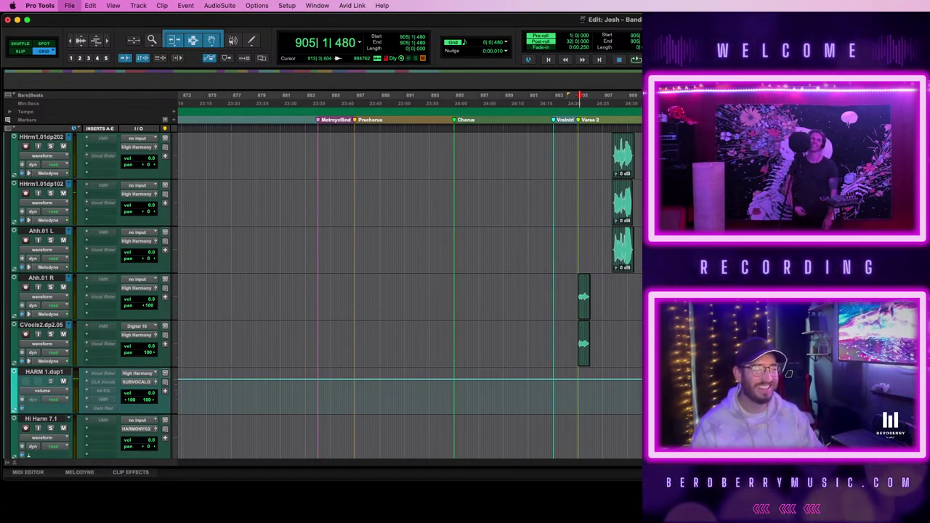
- Look over the backing, ad lib and harmony tracks between the Heavy Intro and Prechorus markers for existing parts
{"action": "key", "text": "Left"}
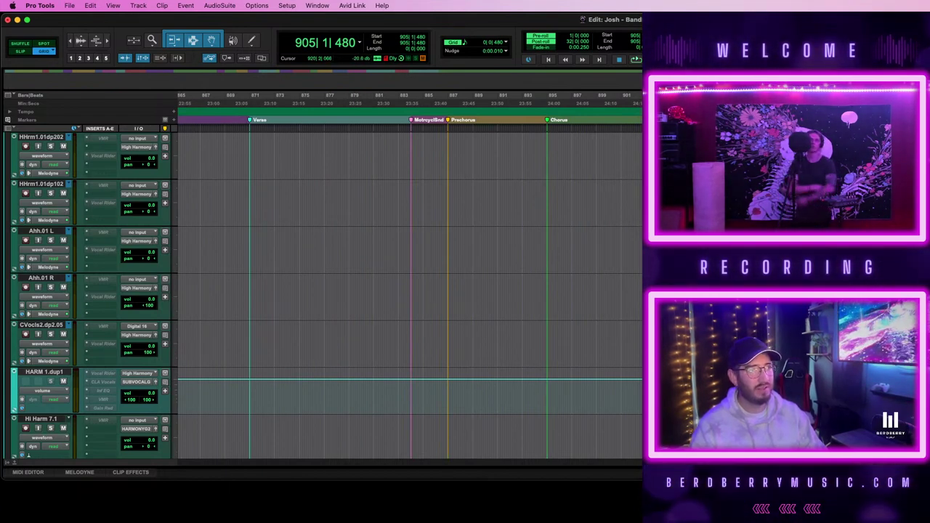
{"action": "scroll", "coordinate": [406, 291], "scroll_direction": "left", "scroll_amount": 5}
{"action": "scroll", "coordinate": [407, 290], "scroll_direction": "right", "scroll_amount": 1}
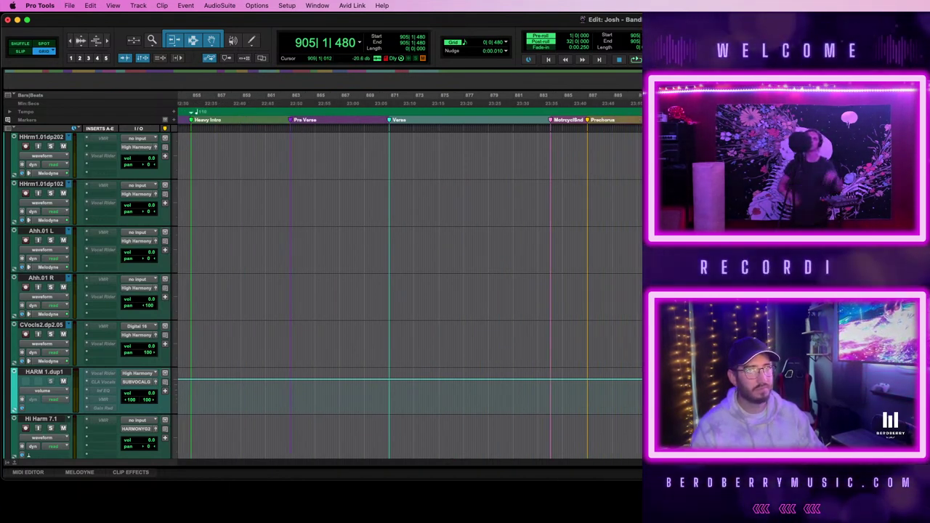
{"action": "scroll", "coordinate": [407, 290], "scroll_direction": "up", "scroll_amount": 8}
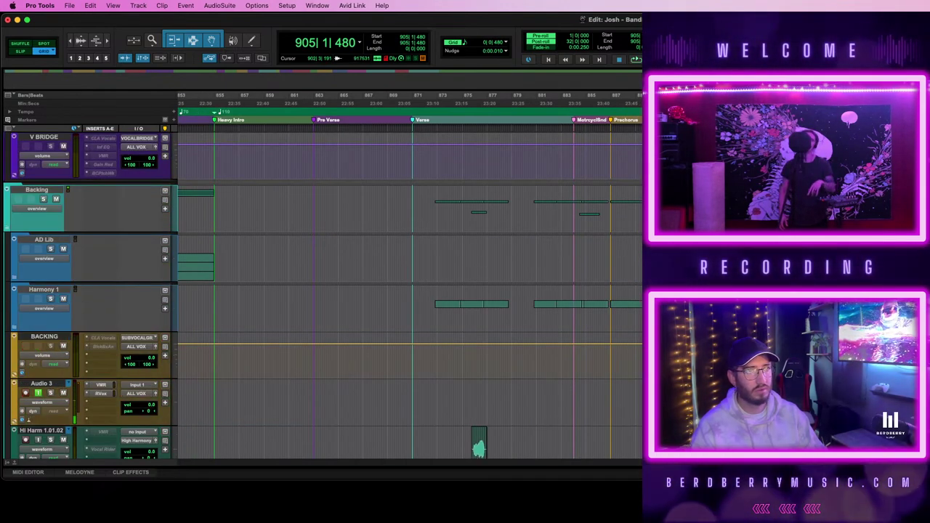
{"action": "scroll", "coordinate": [320, 290], "scroll_direction": "up", "scroll_amount": 5}
{"action": "scroll", "coordinate": [320, 291], "scroll_direction": "down", "scroll_amount": 2}
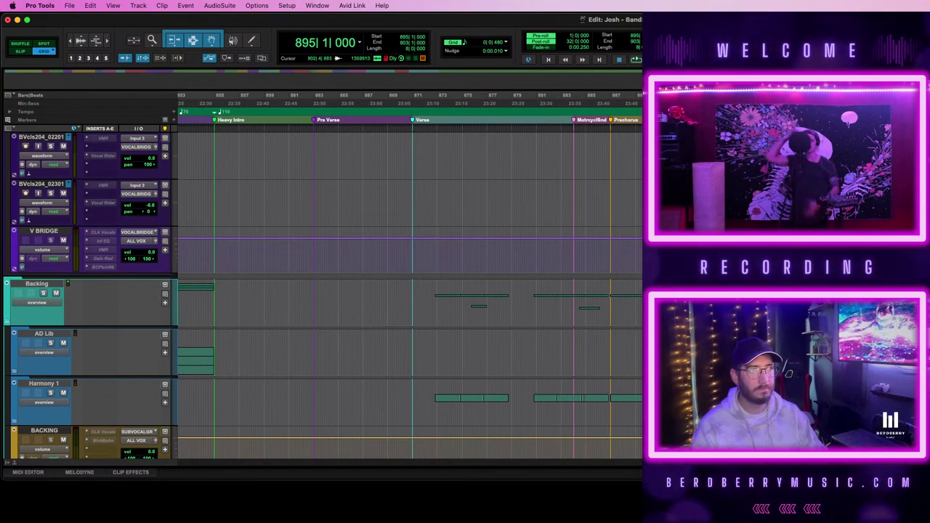
{"action": "scroll", "coordinate": [284, 305], "scroll_direction": "down", "scroll_amount": 8}
{"action": "scroll", "coordinate": [284, 305], "scroll_direction": "down", "scroll_amount": 10}
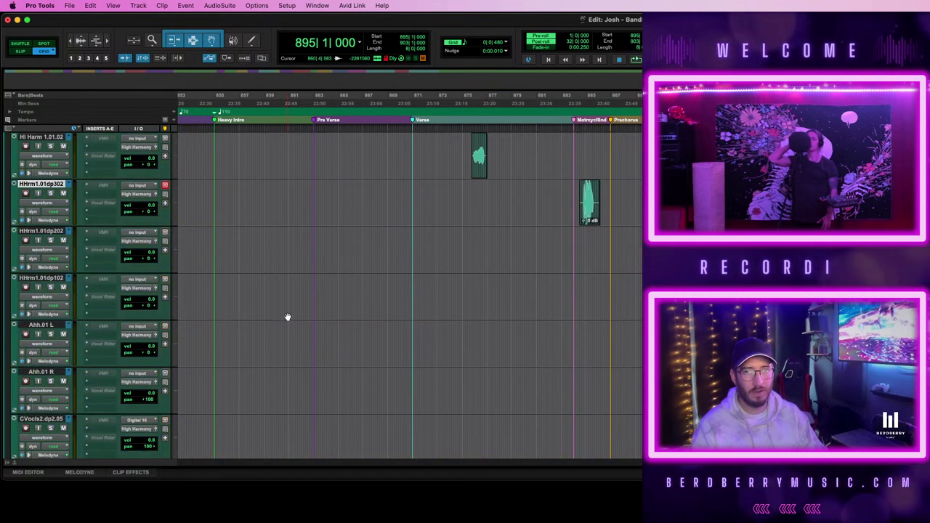
{"action": "scroll", "coordinate": [288, 317], "scroll_direction": "down", "scroll_amount": 2}
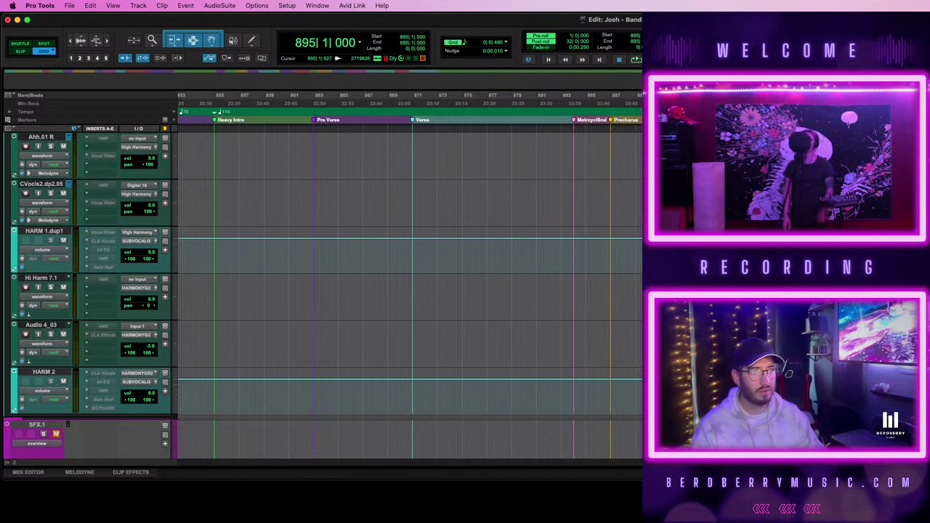
- Record a new vocal take on Audio 3 from 894|3|480, running into the Chorus
{"action": "left_click", "coordinate": [704, 297]}
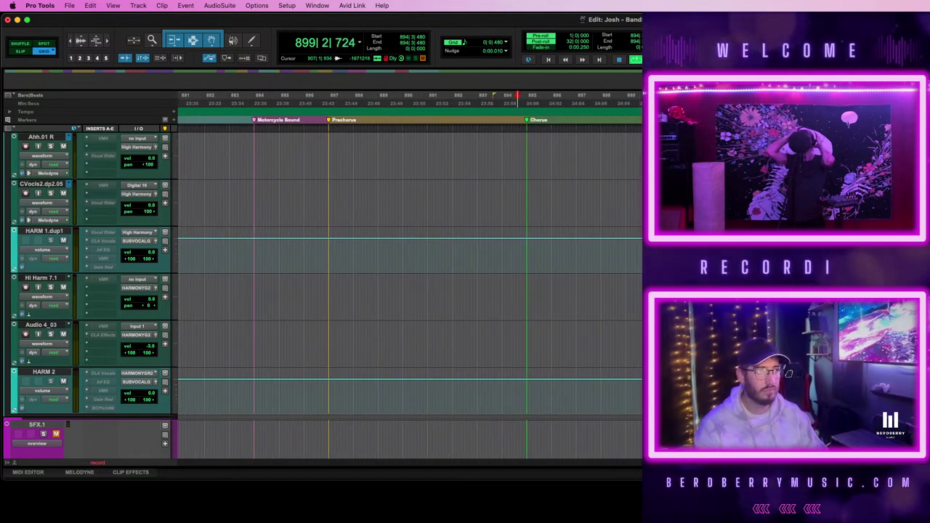
{"action": "scroll", "coordinate": [619, 305], "scroll_direction": "up", "scroll_amount": 10}
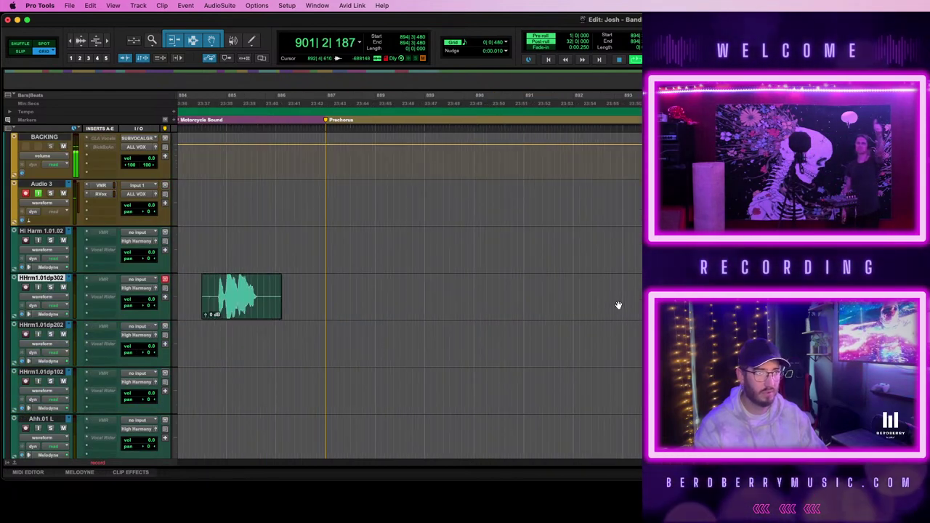
{"action": "key", "text": "space"}
- Trim the Audio 3 take to start at the Chorus marker, 895|1|000, and place a copy of it at 921|1|000
{"action": "left_click_drag", "start_coordinate": [534, 185], "coordinate": [504, 197]}
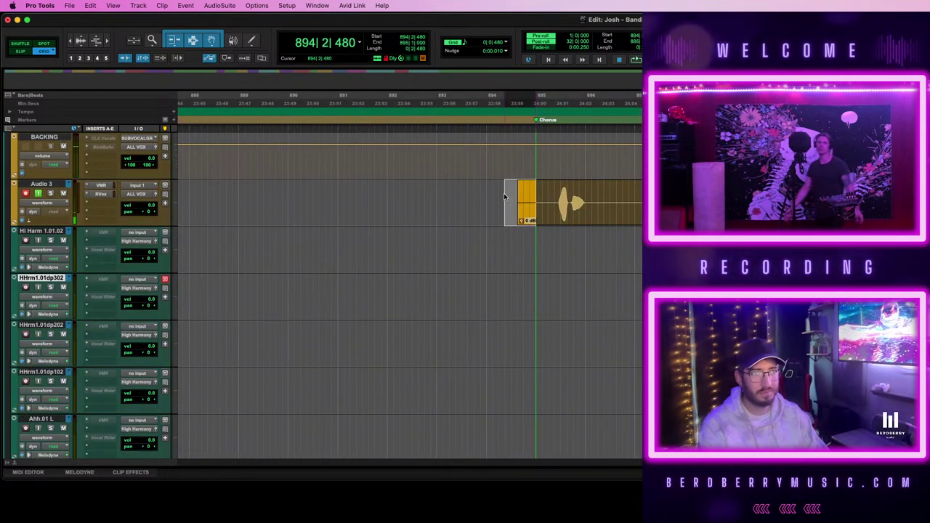
{"action": "key", "text": "Delete"}
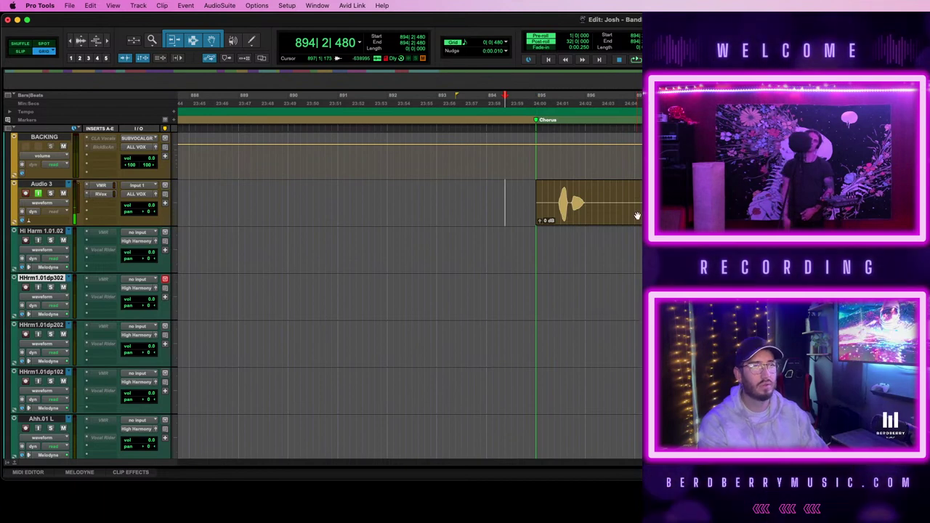
{"action": "left_click", "coordinate": [637, 215]}
{"action": "key", "text": "r"}
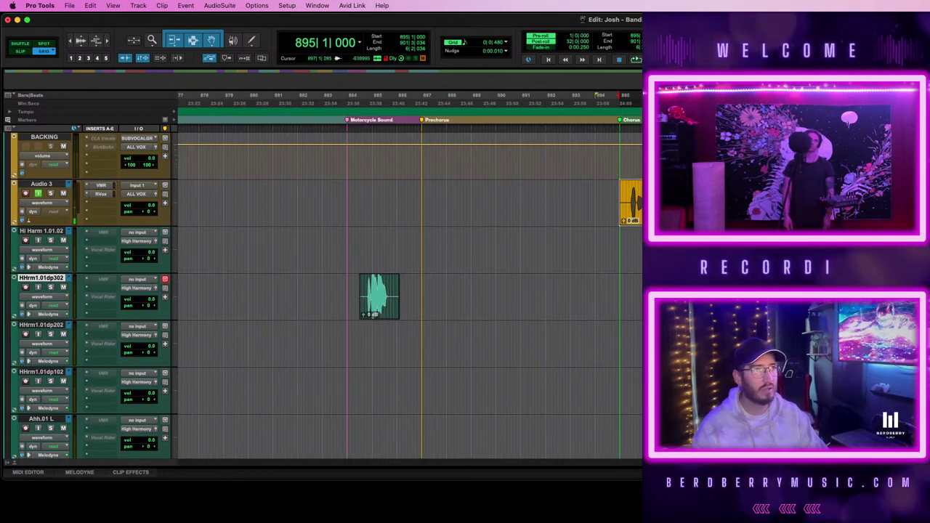
{"action": "scroll", "coordinate": [407, 290], "scroll_direction": "right", "scroll_amount": 15}
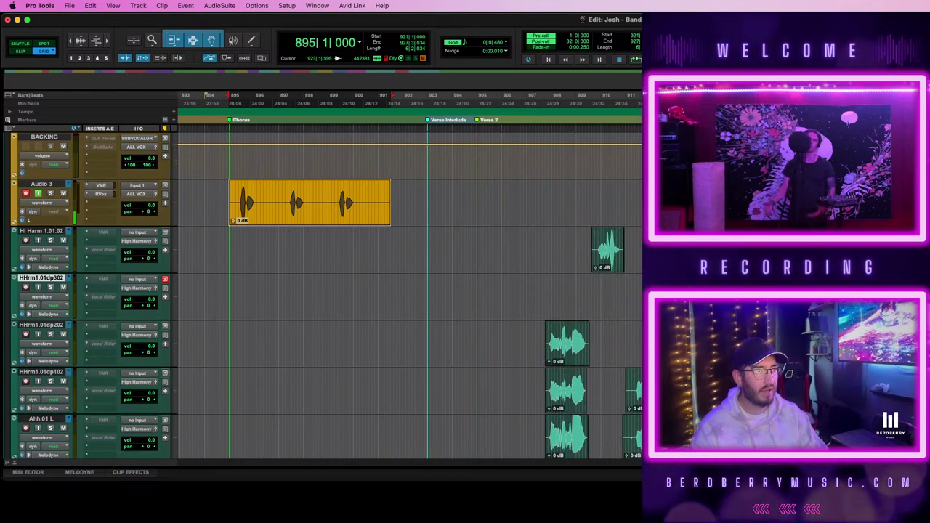
{"action": "left_click_drag", "start_coordinate": [924, 202], "coordinate": [922, 202]}
- Select both Audio 3 chorus clips, from 895|1|000 to 927|3|034, and move them onto the Hi Harm 7.1 track
{"action": "left_click", "coordinate": [356, 218], "text": "shift"}
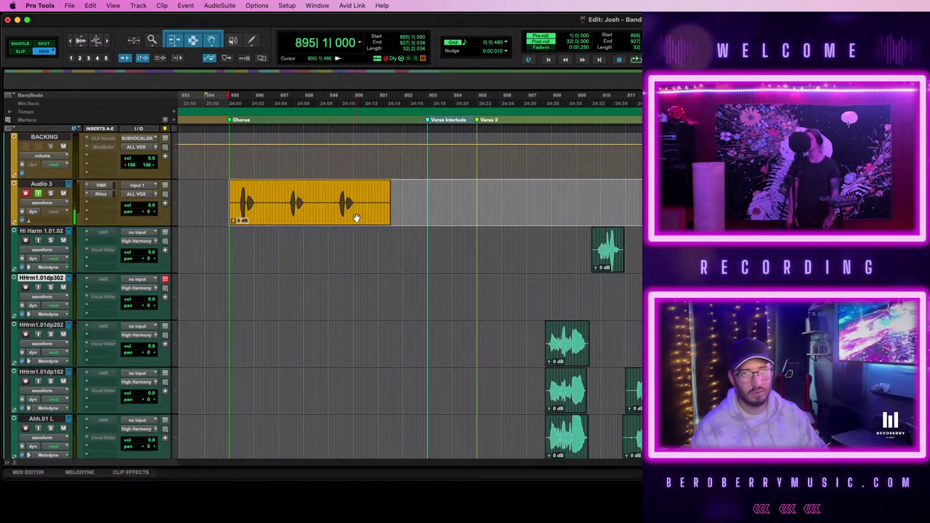
{"action": "key", "text": "r"}
{"action": "key", "text": "r"}
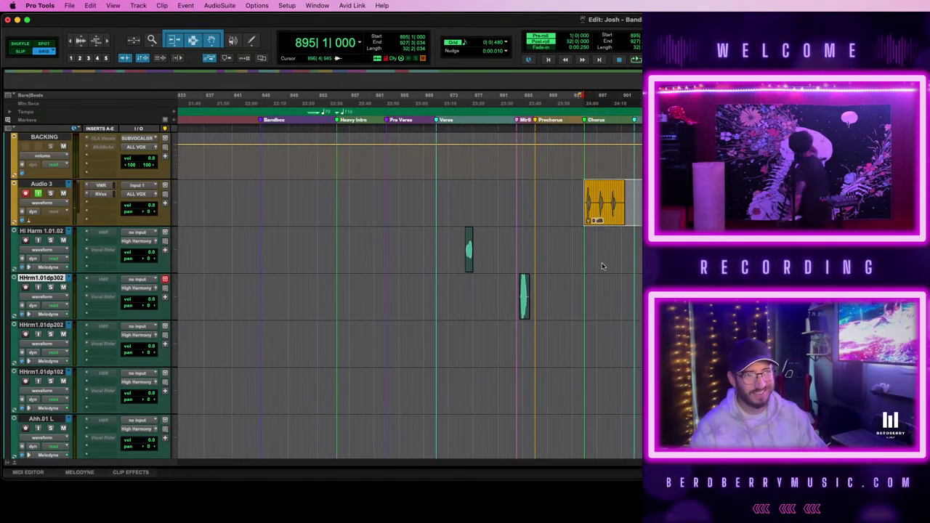
{"action": "left_click_drag", "start_coordinate": [612, 409], "coordinate": [609, 298]}
{"action": "scroll", "coordinate": [608, 297], "scroll_direction": "up", "scroll_amount": 10}
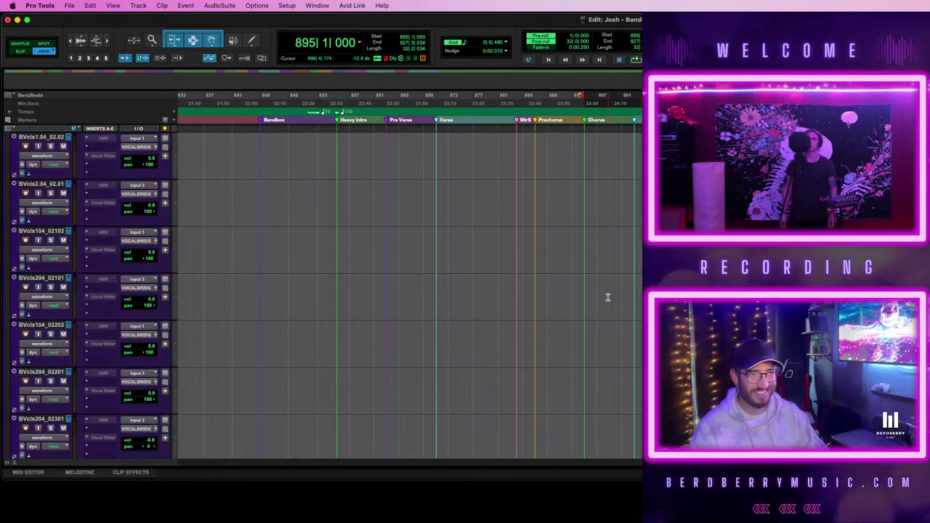
{"action": "scroll", "coordinate": [608, 298], "scroll_direction": "down", "scroll_amount": 15}
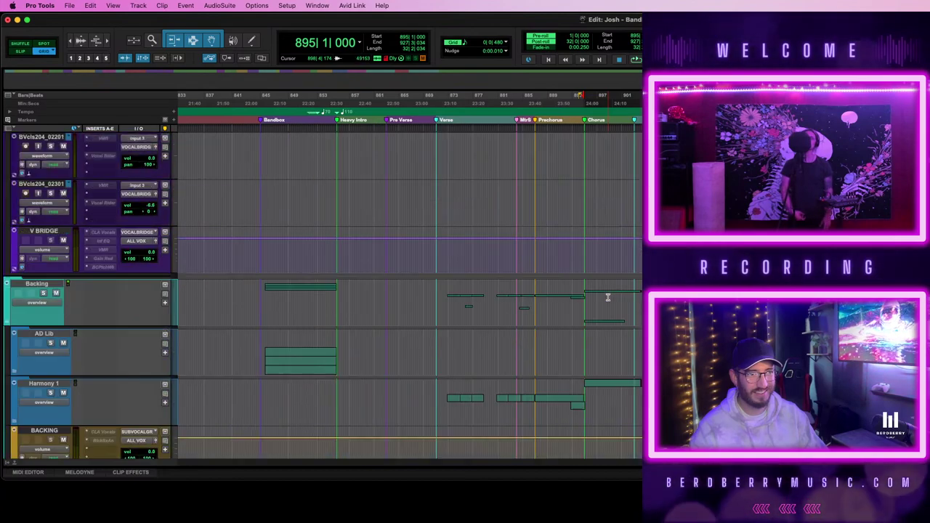
{"action": "scroll", "coordinate": [609, 297], "scroll_direction": "down", "scroll_amount": 10}
{"action": "scroll", "coordinate": [608, 297], "scroll_direction": "up", "scroll_amount": 15}
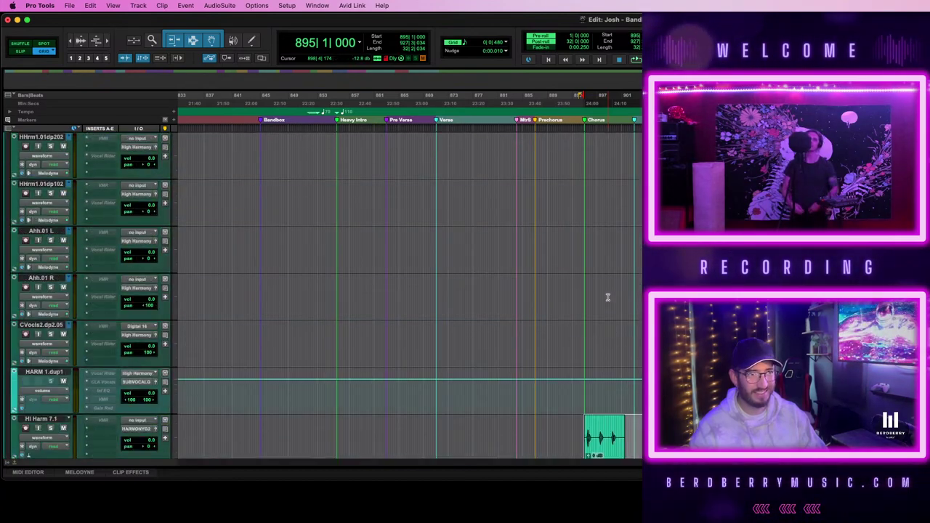
- Look over the lead guitar, backing and harmony tracks between the Heavy Intro and Chorus markers
{"action": "scroll", "coordinate": [609, 298], "scroll_direction": "up", "scroll_amount": 20}
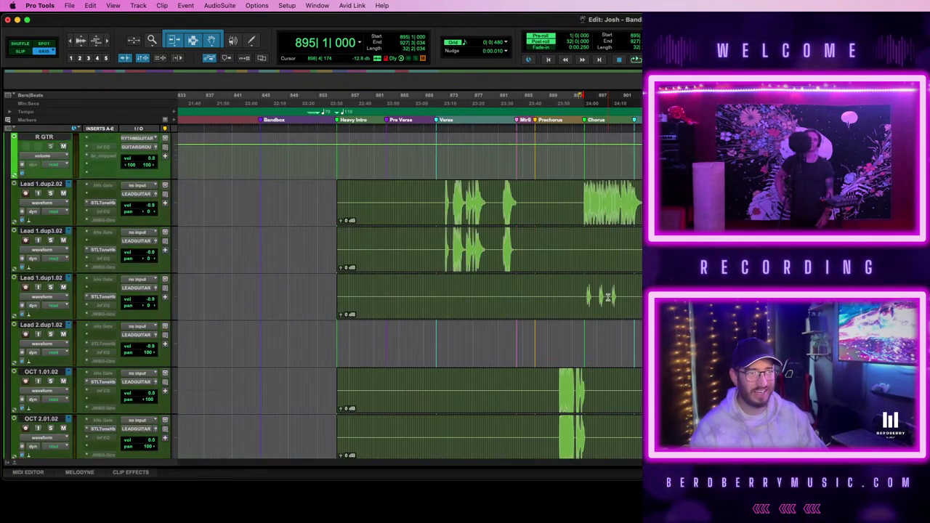
{"action": "scroll", "coordinate": [608, 298], "scroll_direction": "down", "scroll_amount": 15}
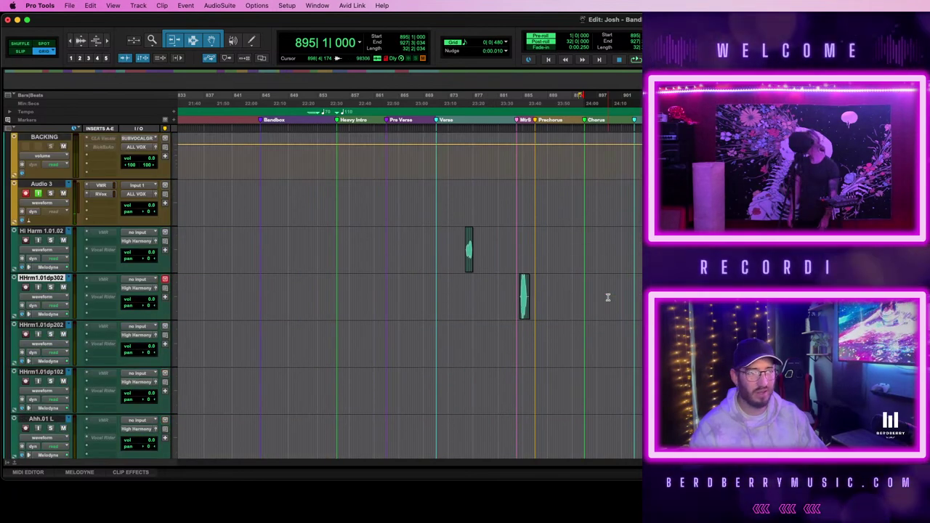
{"action": "scroll", "coordinate": [608, 297], "scroll_direction": "down", "scroll_amount": 5}
{"action": "scroll", "coordinate": [606, 298], "scroll_direction": "up", "scroll_amount": 8}
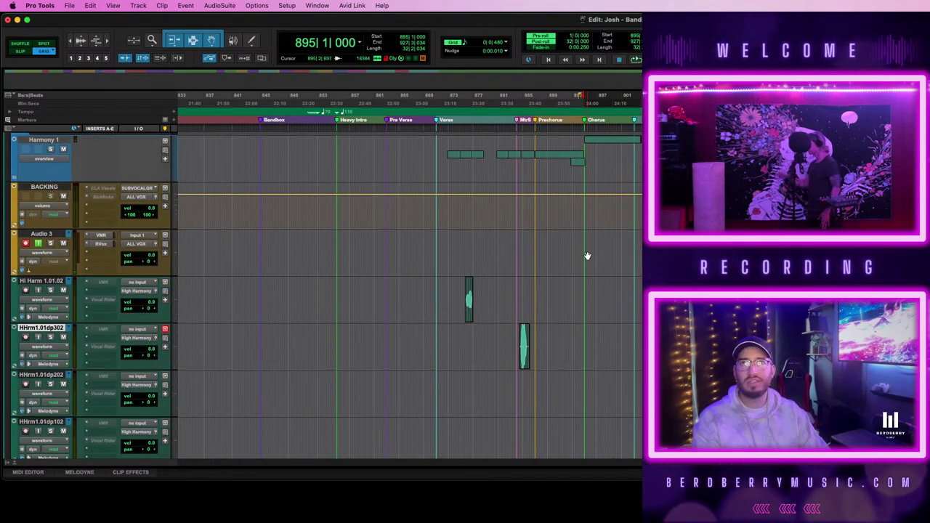
- Place the edit cursor on Audio 3 at the Heavy Intro marker, 855|1|000, and switch to another application
{"action": "key", "text": "r"}
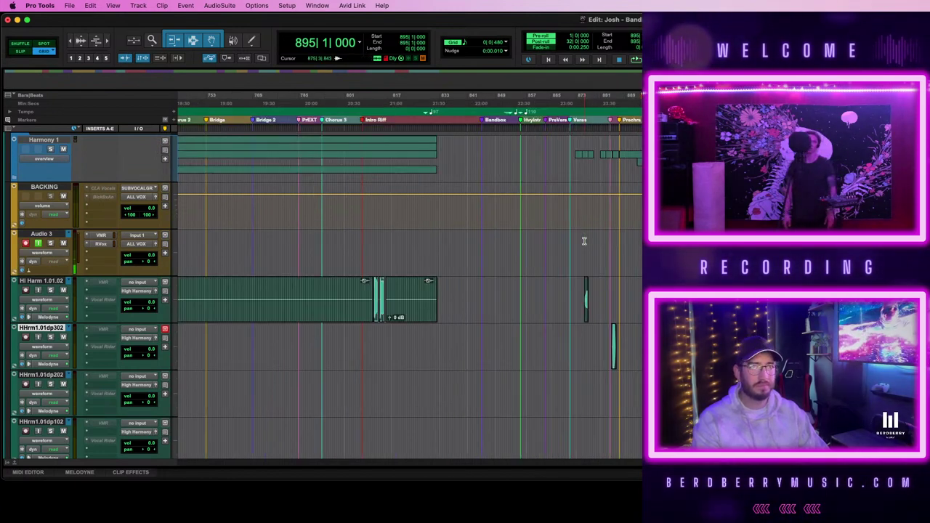
{"action": "key", "text": "super+bracketright"}
{"action": "key", "text": "super+bracketright"}
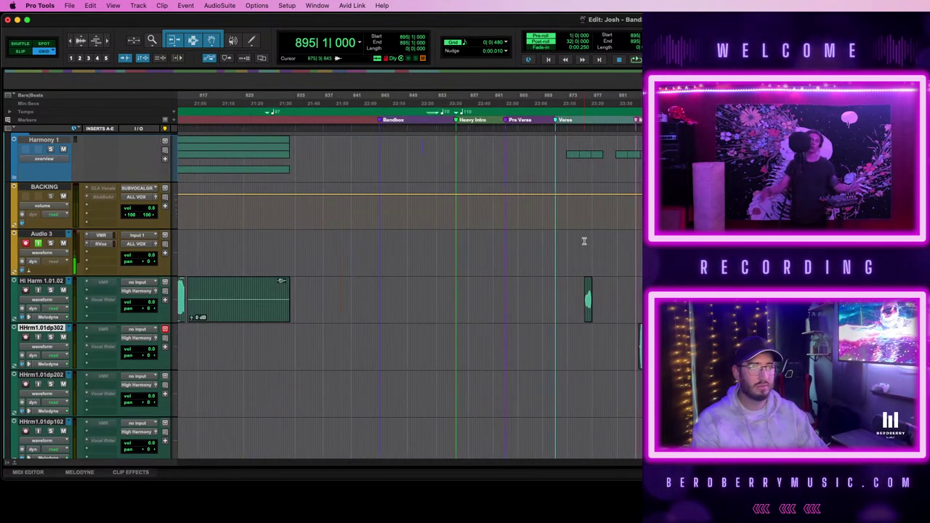
{"action": "key", "text": "r"}
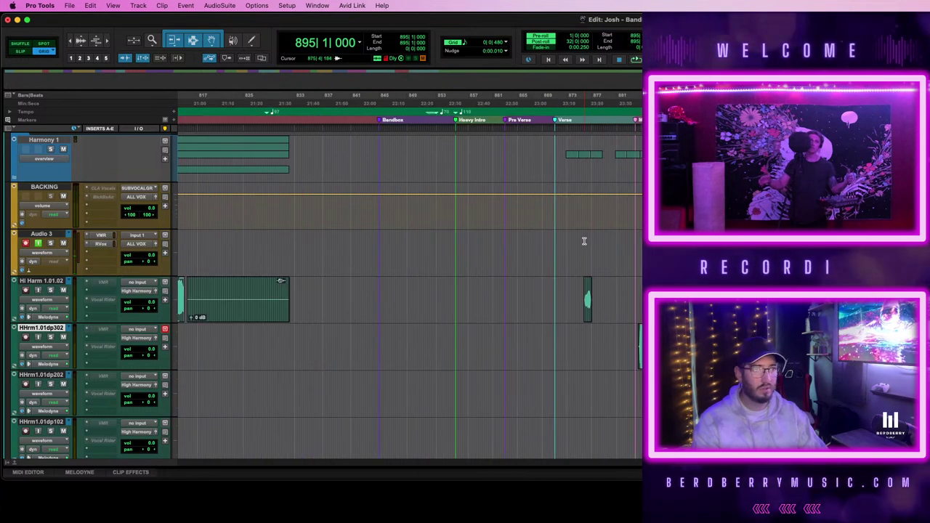
{"action": "scroll", "coordinate": [410, 296], "scroll_direction": "right", "scroll_amount": 2}
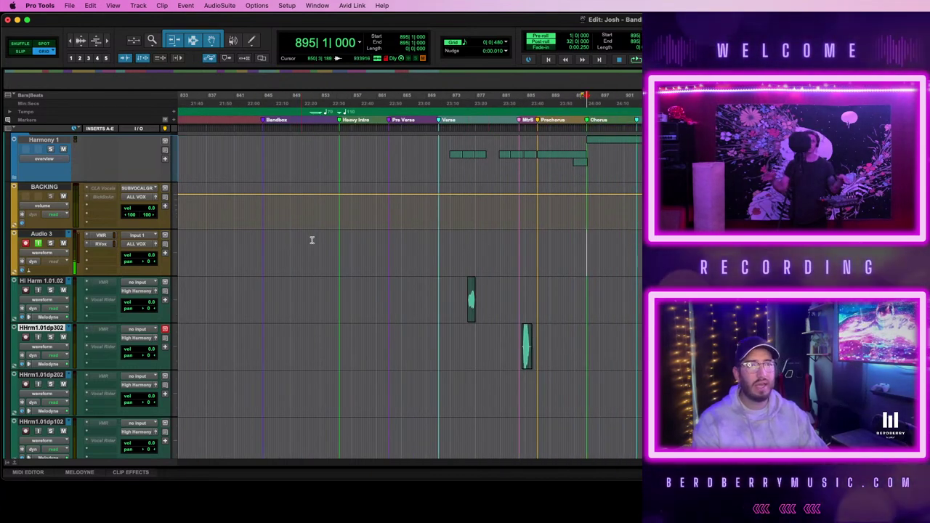
{"action": "left_click", "coordinate": [339, 242]}
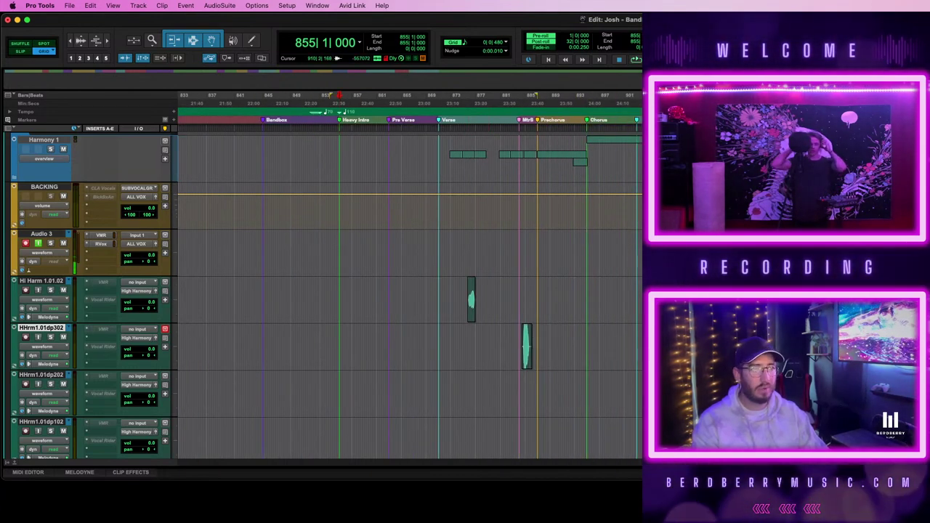
{"action": "key", "text": "super+Tab"}
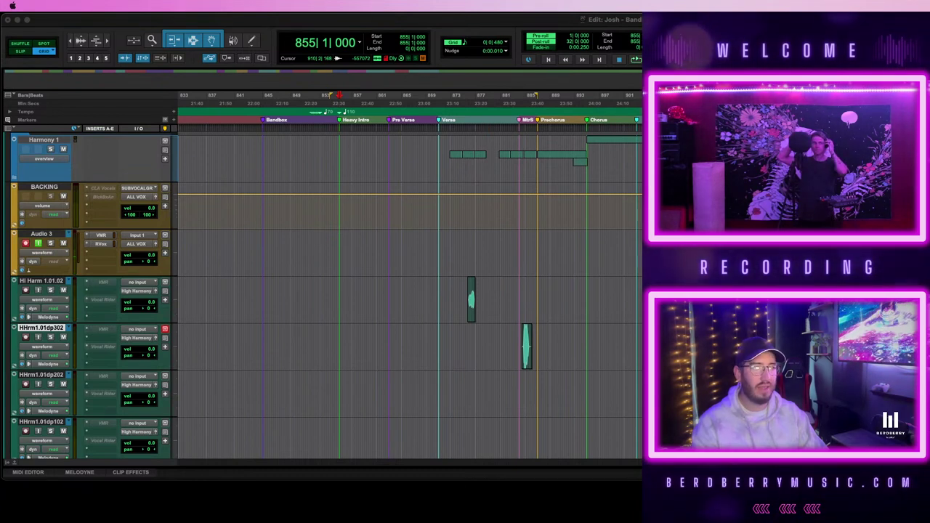